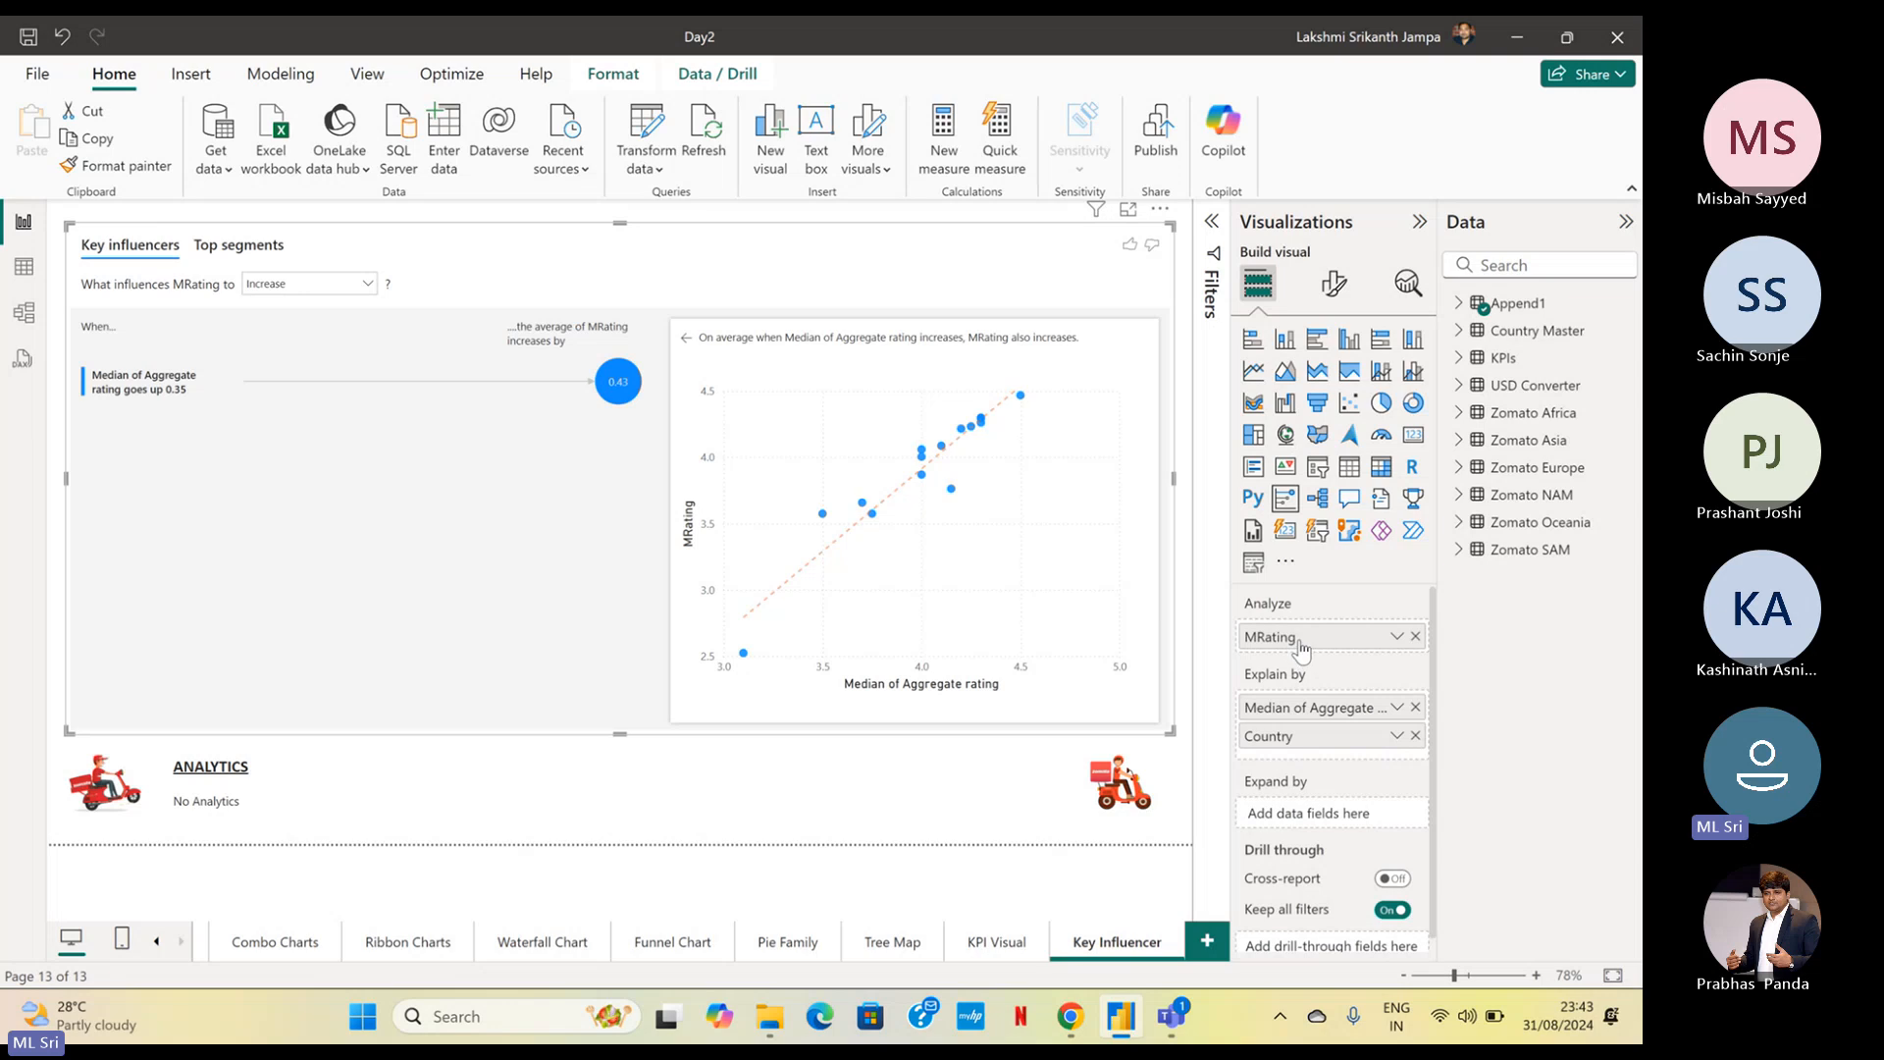
Change the aggregation of Aggregate rating in the key influencers visual's Explain by fields to Average
{"action": "key", "text": "ctrl"}
{"action": "key", "text": "ctrl"}
{"action": "key", "text": "ctrl"}
{"action": "key", "text": "ctrl"}
{"action": "key", "text": "ctrl"}
{"action": "key", "text": "ctrl"}
{"action": "left_click", "coordinate": [1395, 714]}
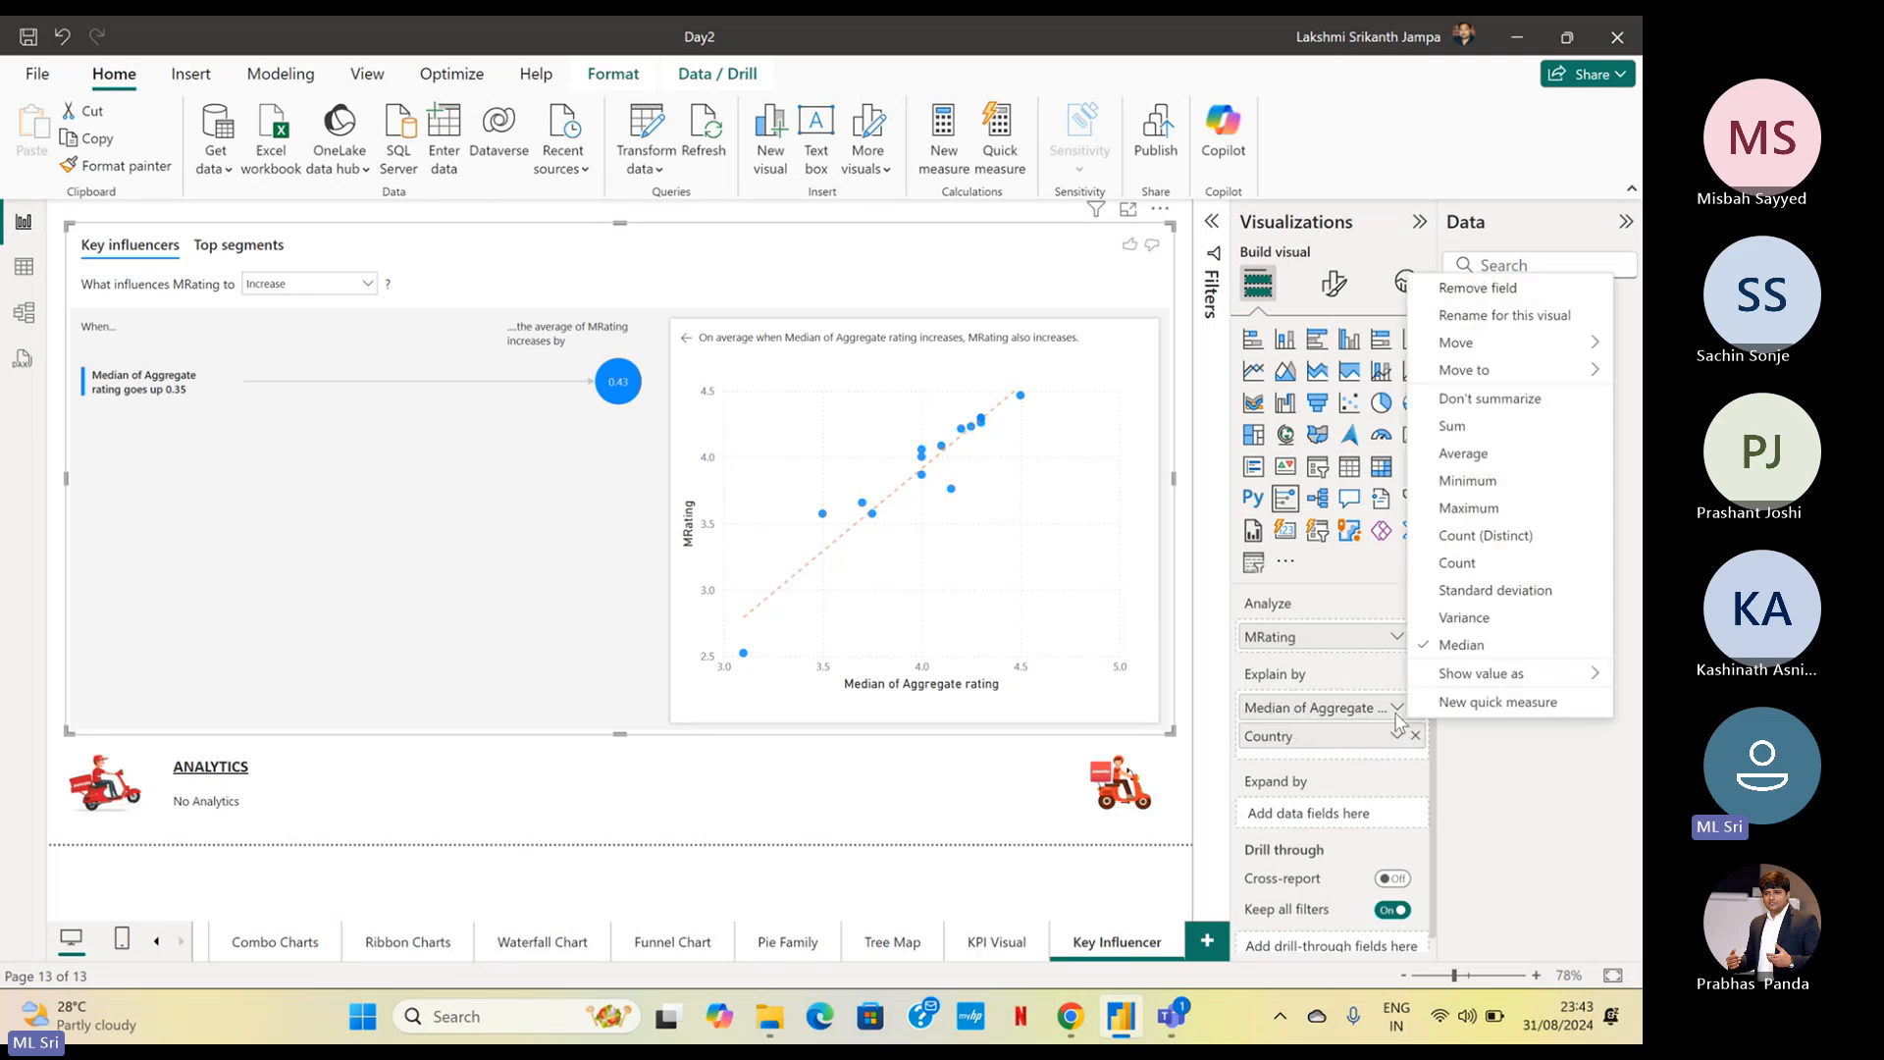
{"action": "left_click", "coordinate": [1462, 454]}
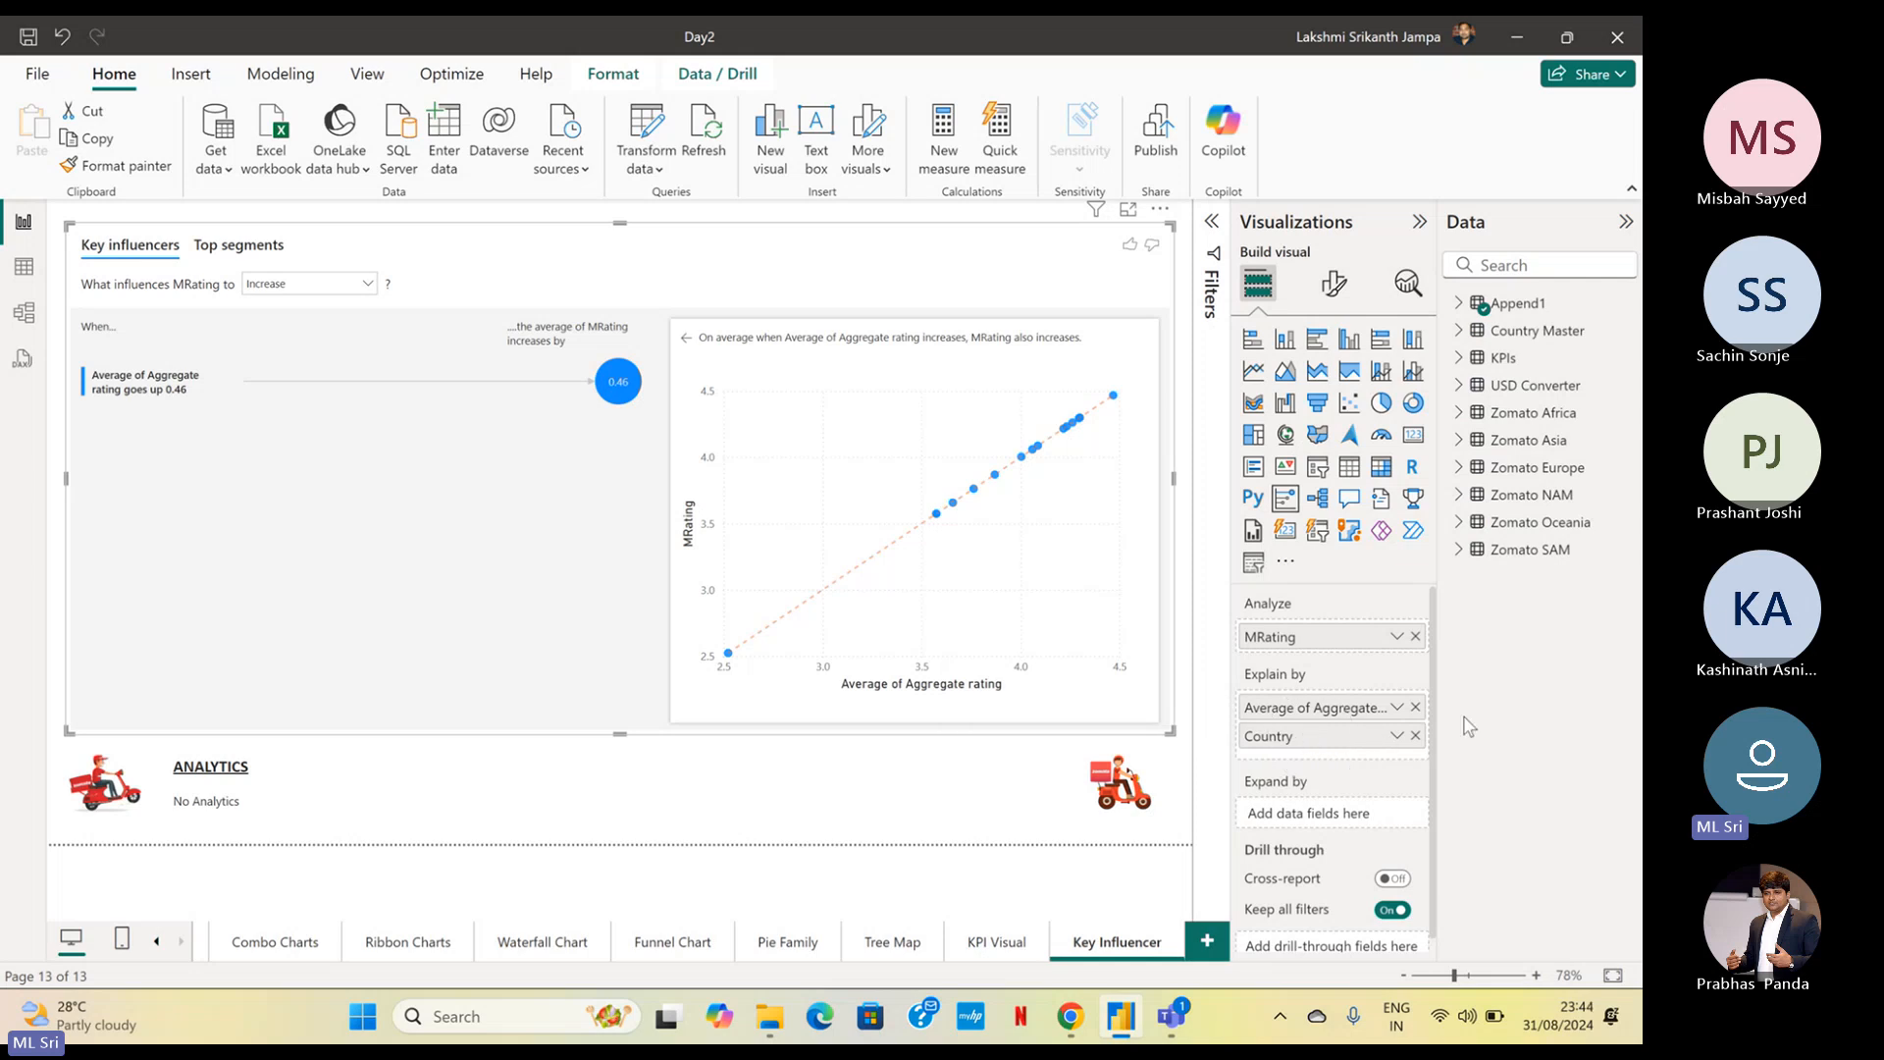
Replace Aggregate rating in the Explain by fields with USD Value from Append1, summarised as Average
{"action": "left_click", "coordinate": [1460, 304]}
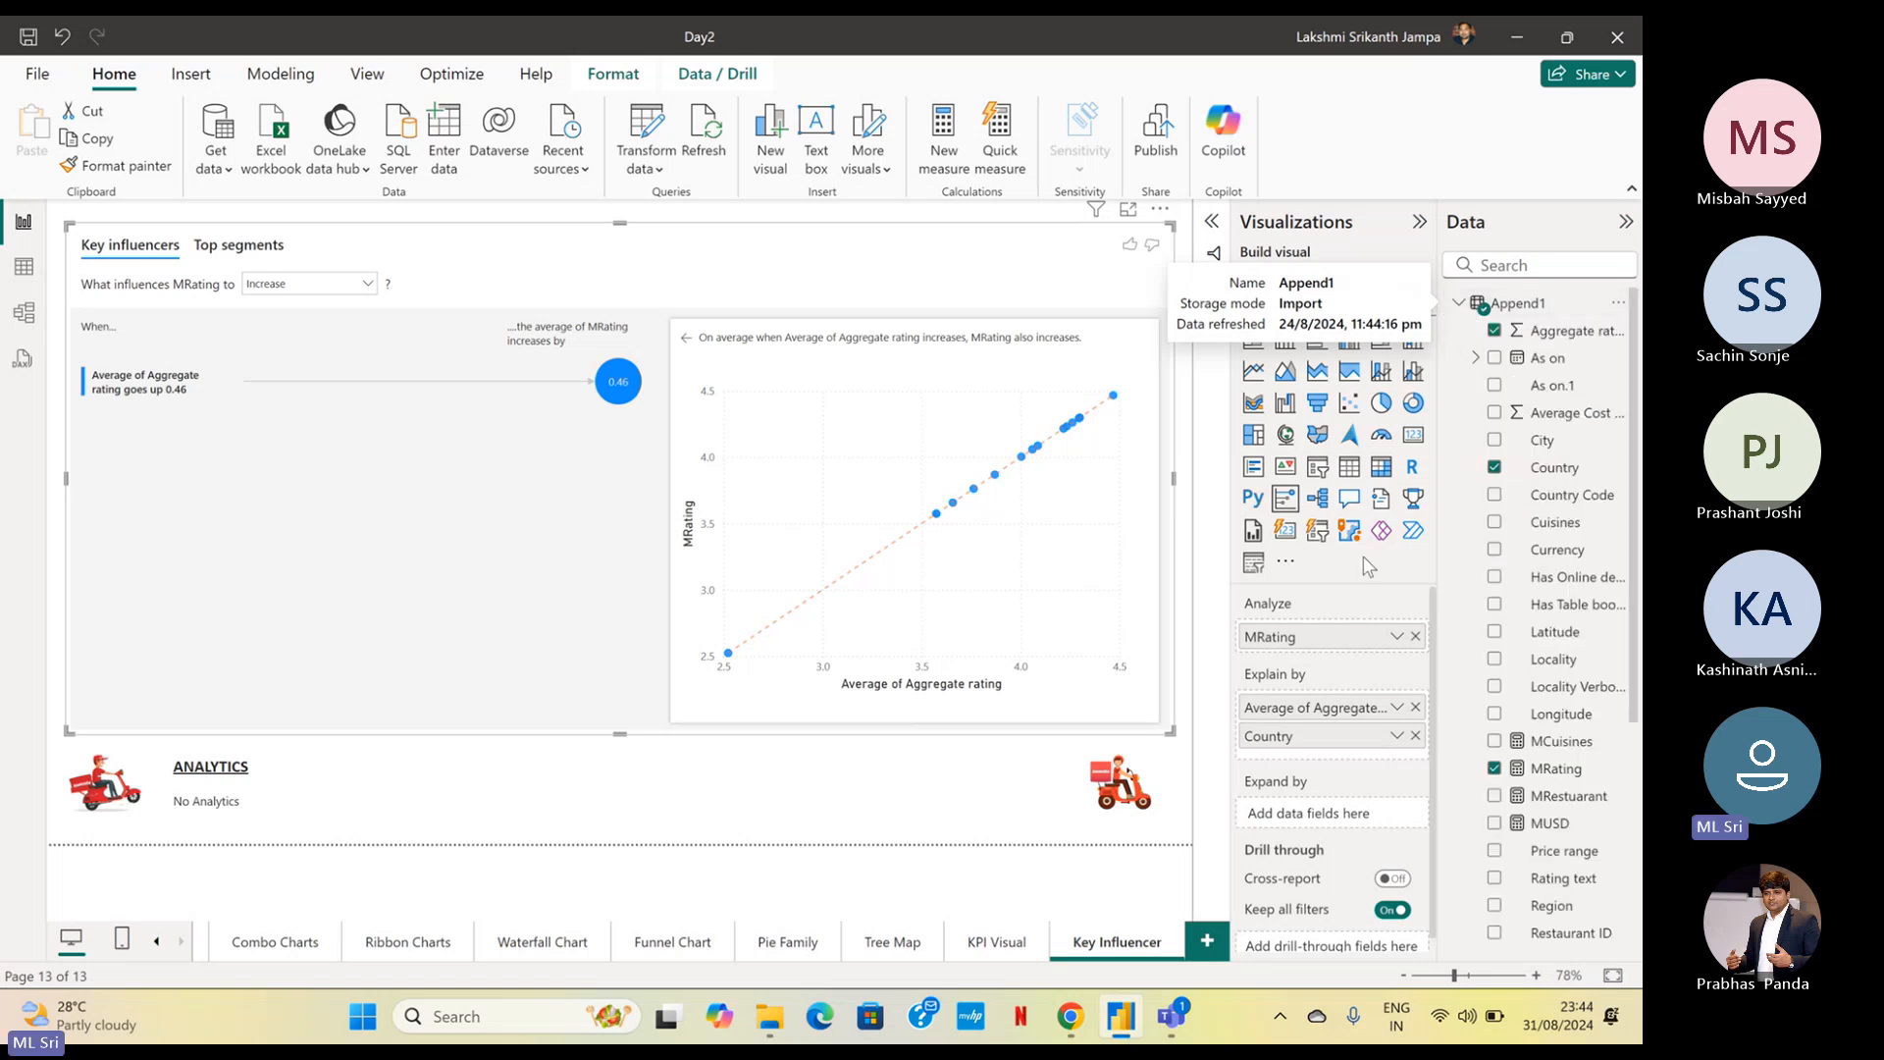
{"action": "left_click", "coordinate": [1416, 708]}
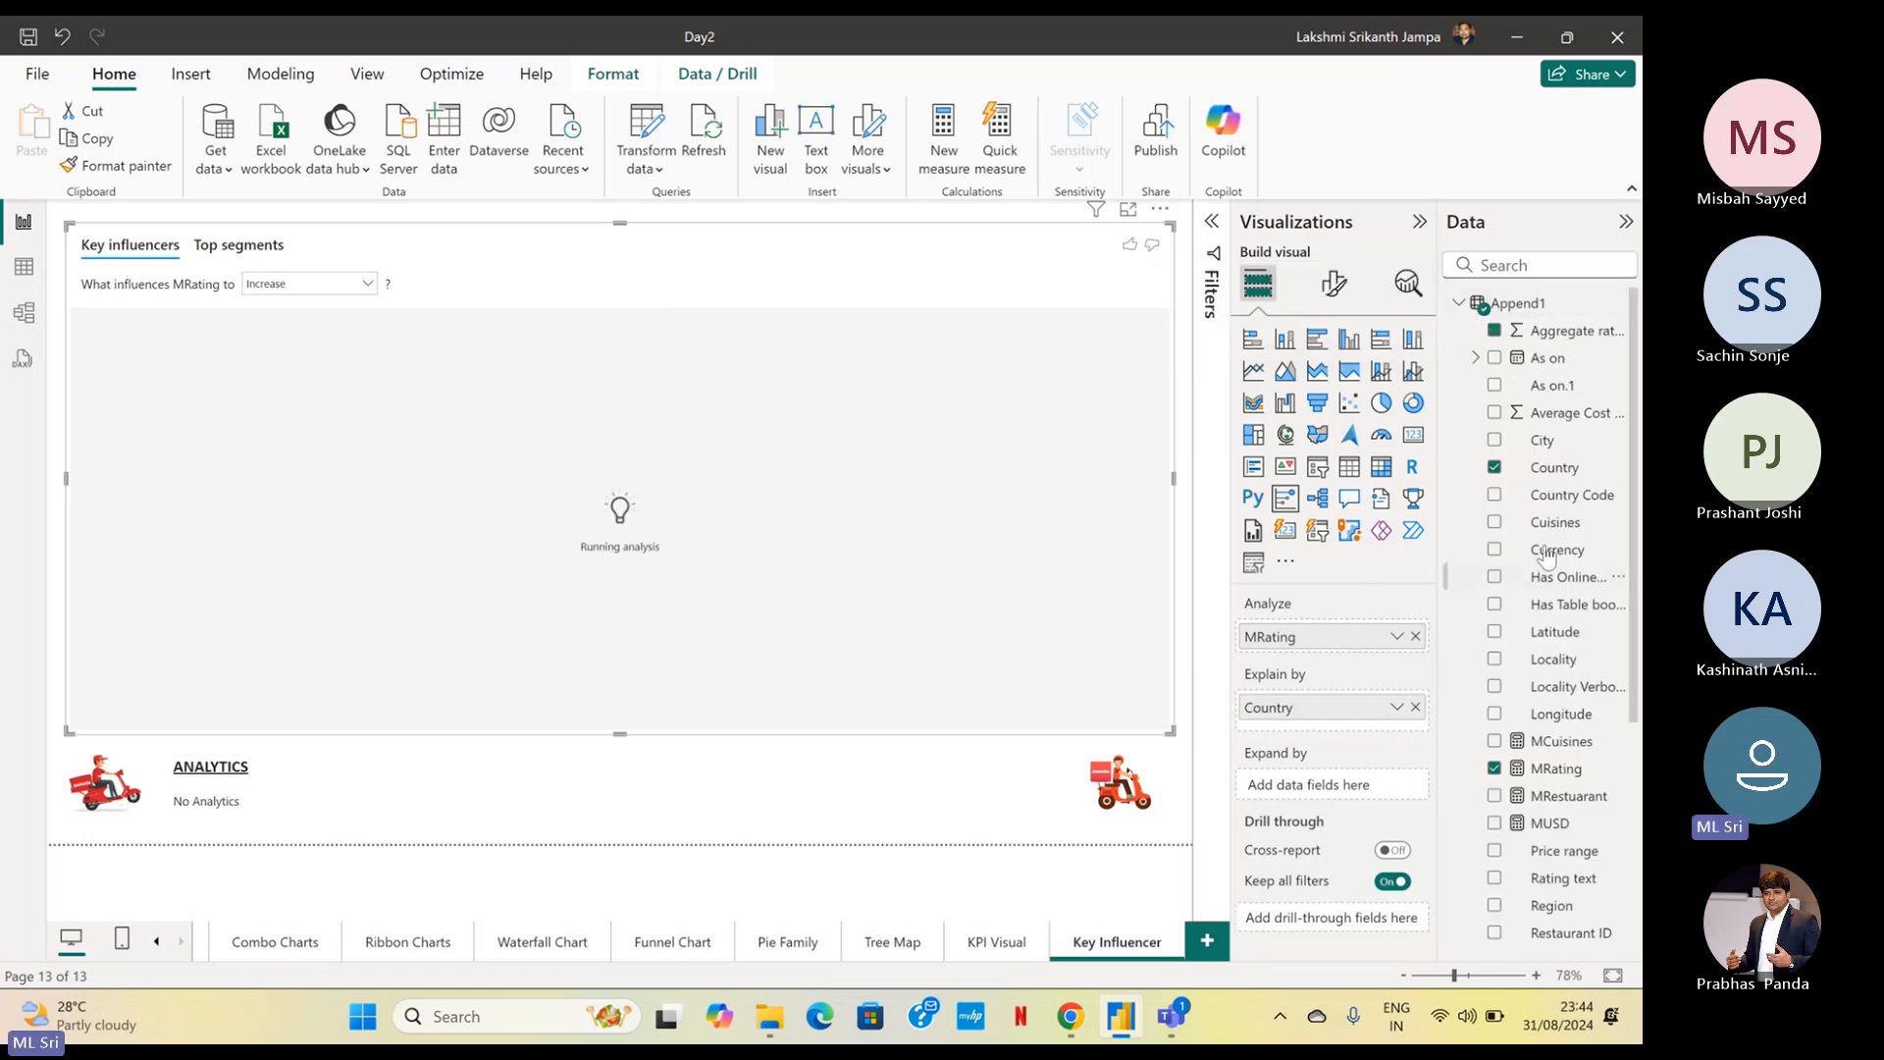
{"action": "scroll", "coordinate": [1550, 608], "scroll_direction": "down", "scroll_amount": 5}
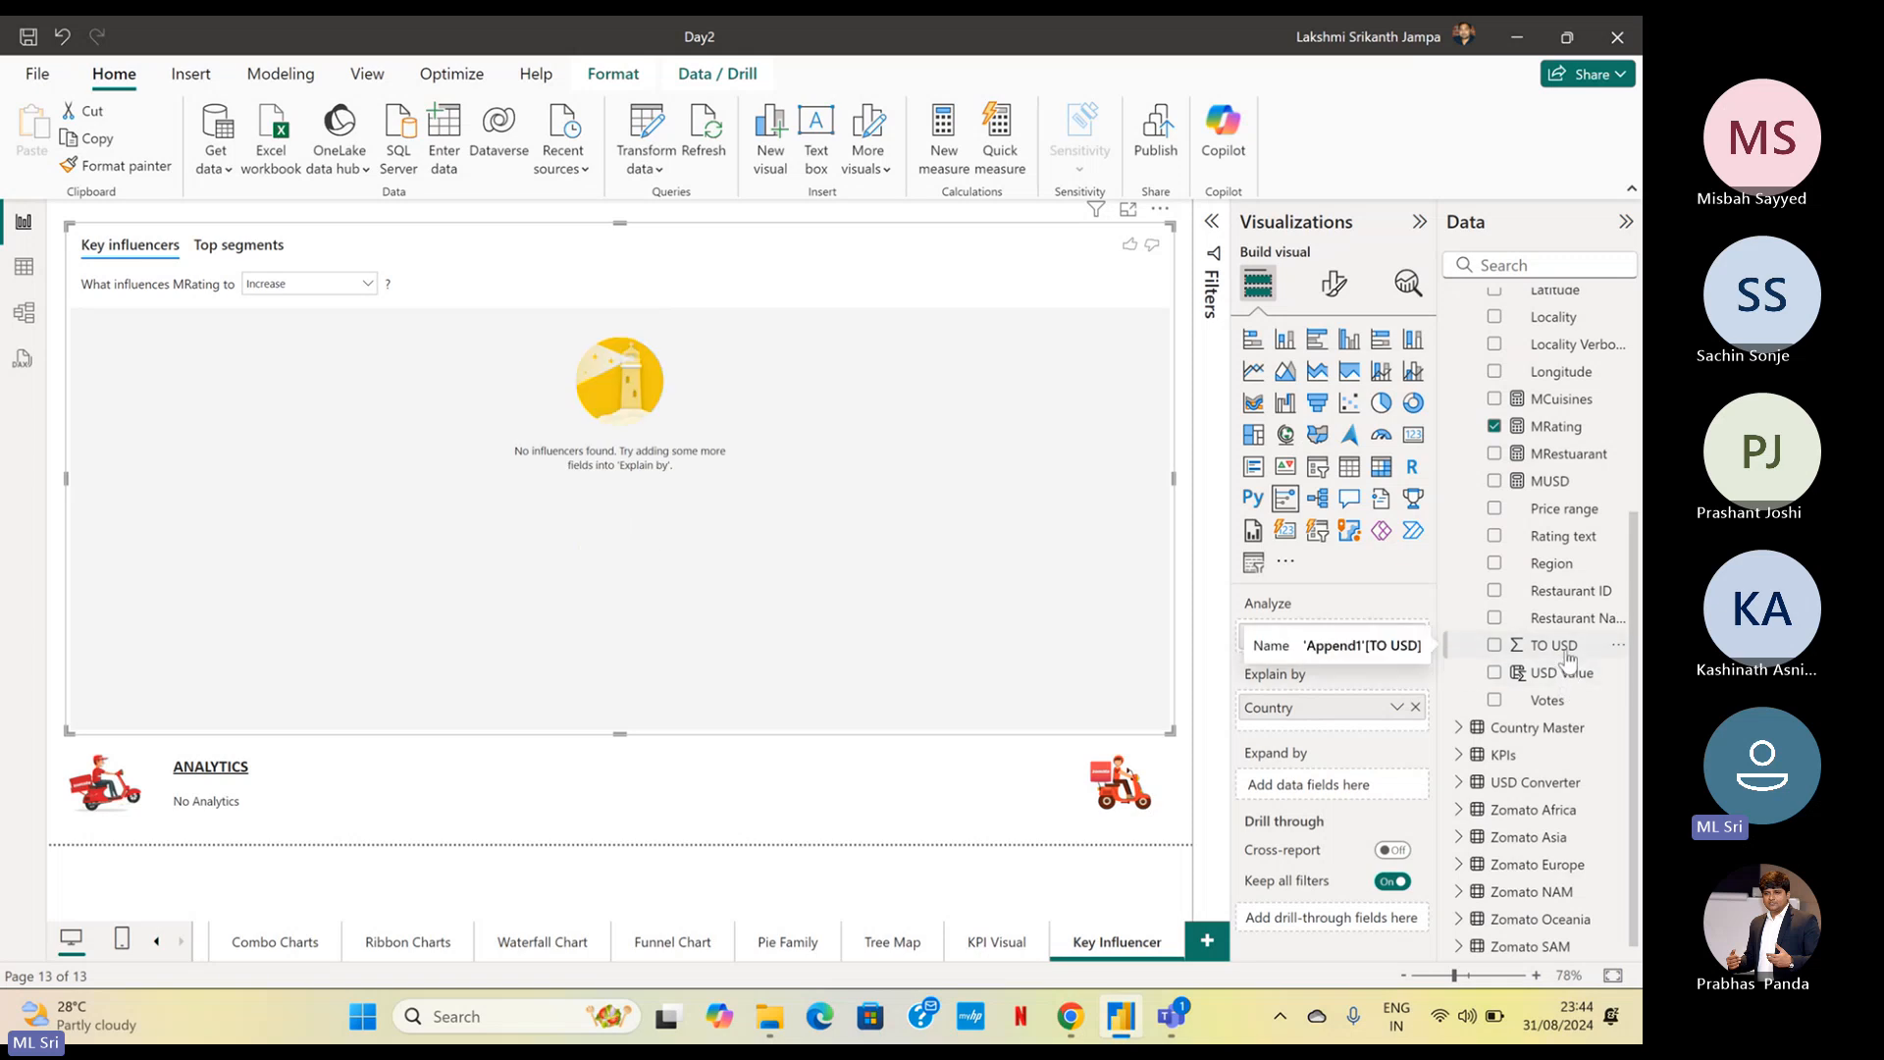
{"action": "left_click", "coordinate": [1567, 653]}
{"action": "left_click_drag", "start_coordinate": [1561, 676], "coordinate": [1369, 735]}
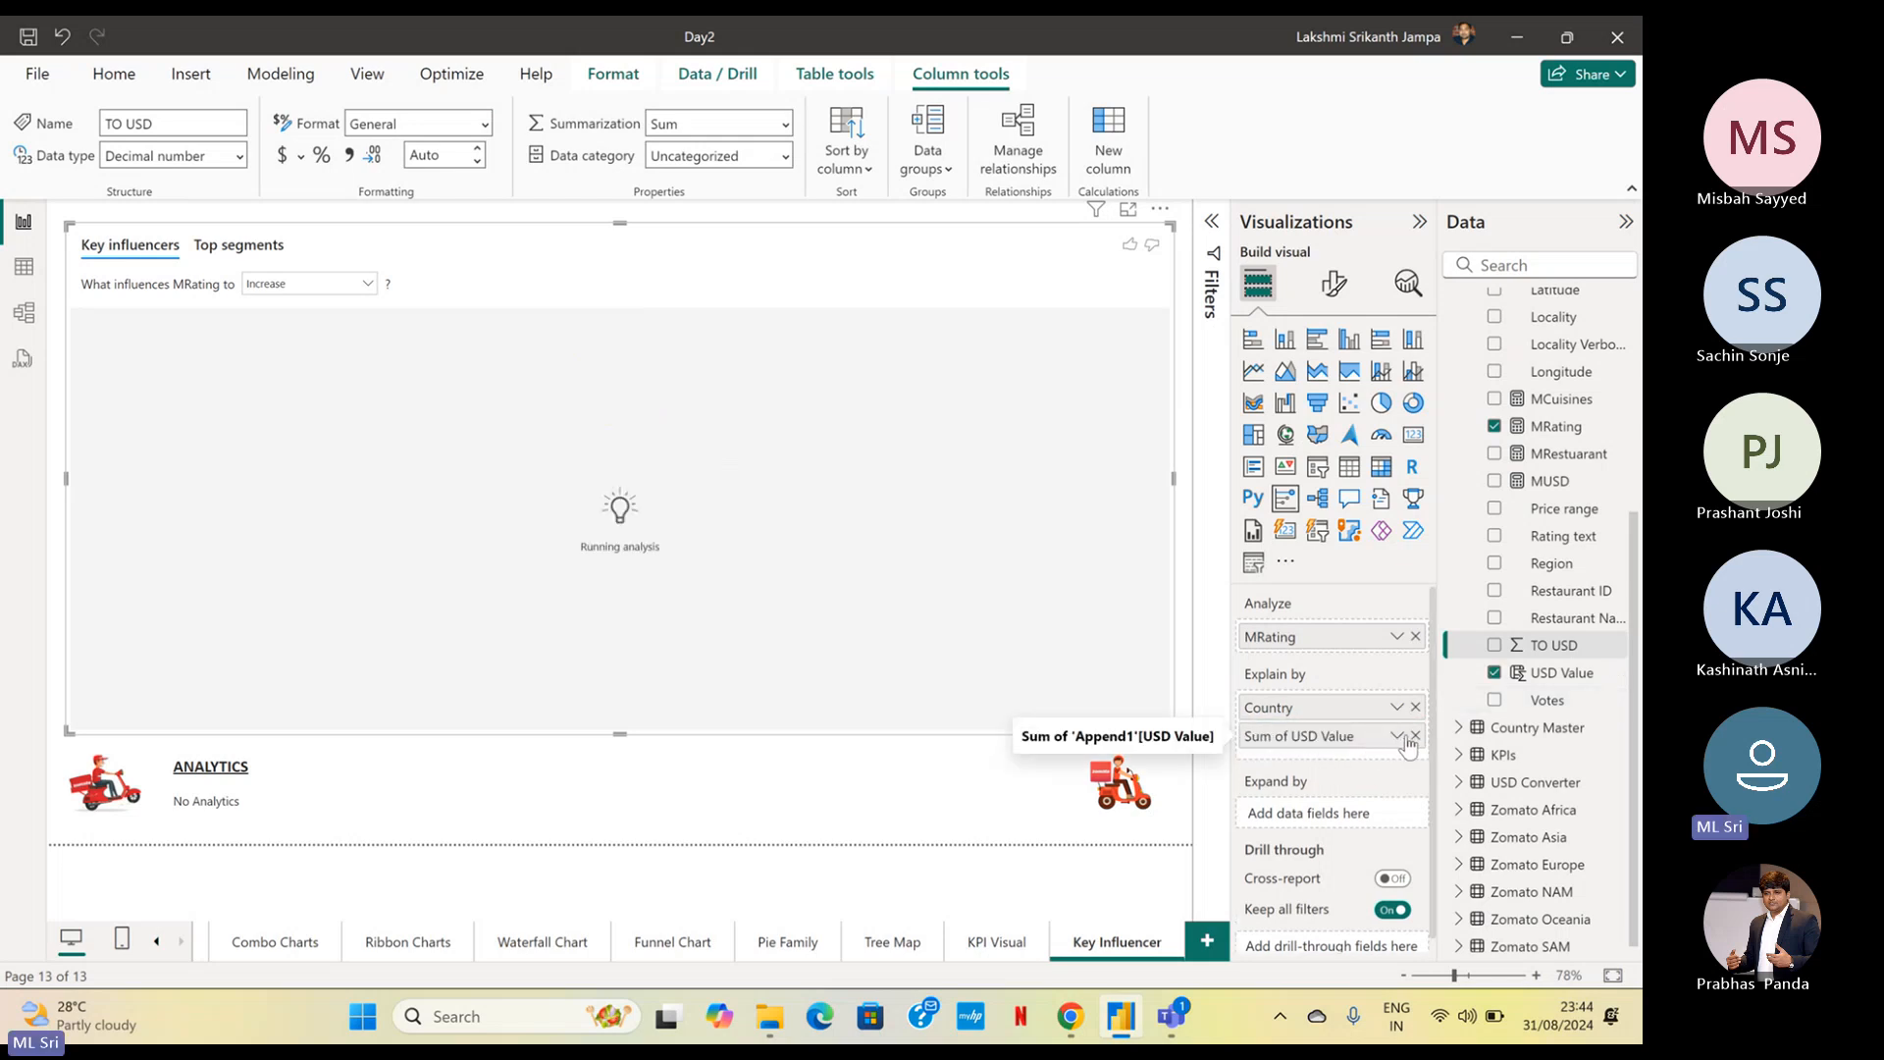
{"action": "left_click", "coordinate": [1396, 737]}
{"action": "left_click", "coordinate": [1462, 481]}
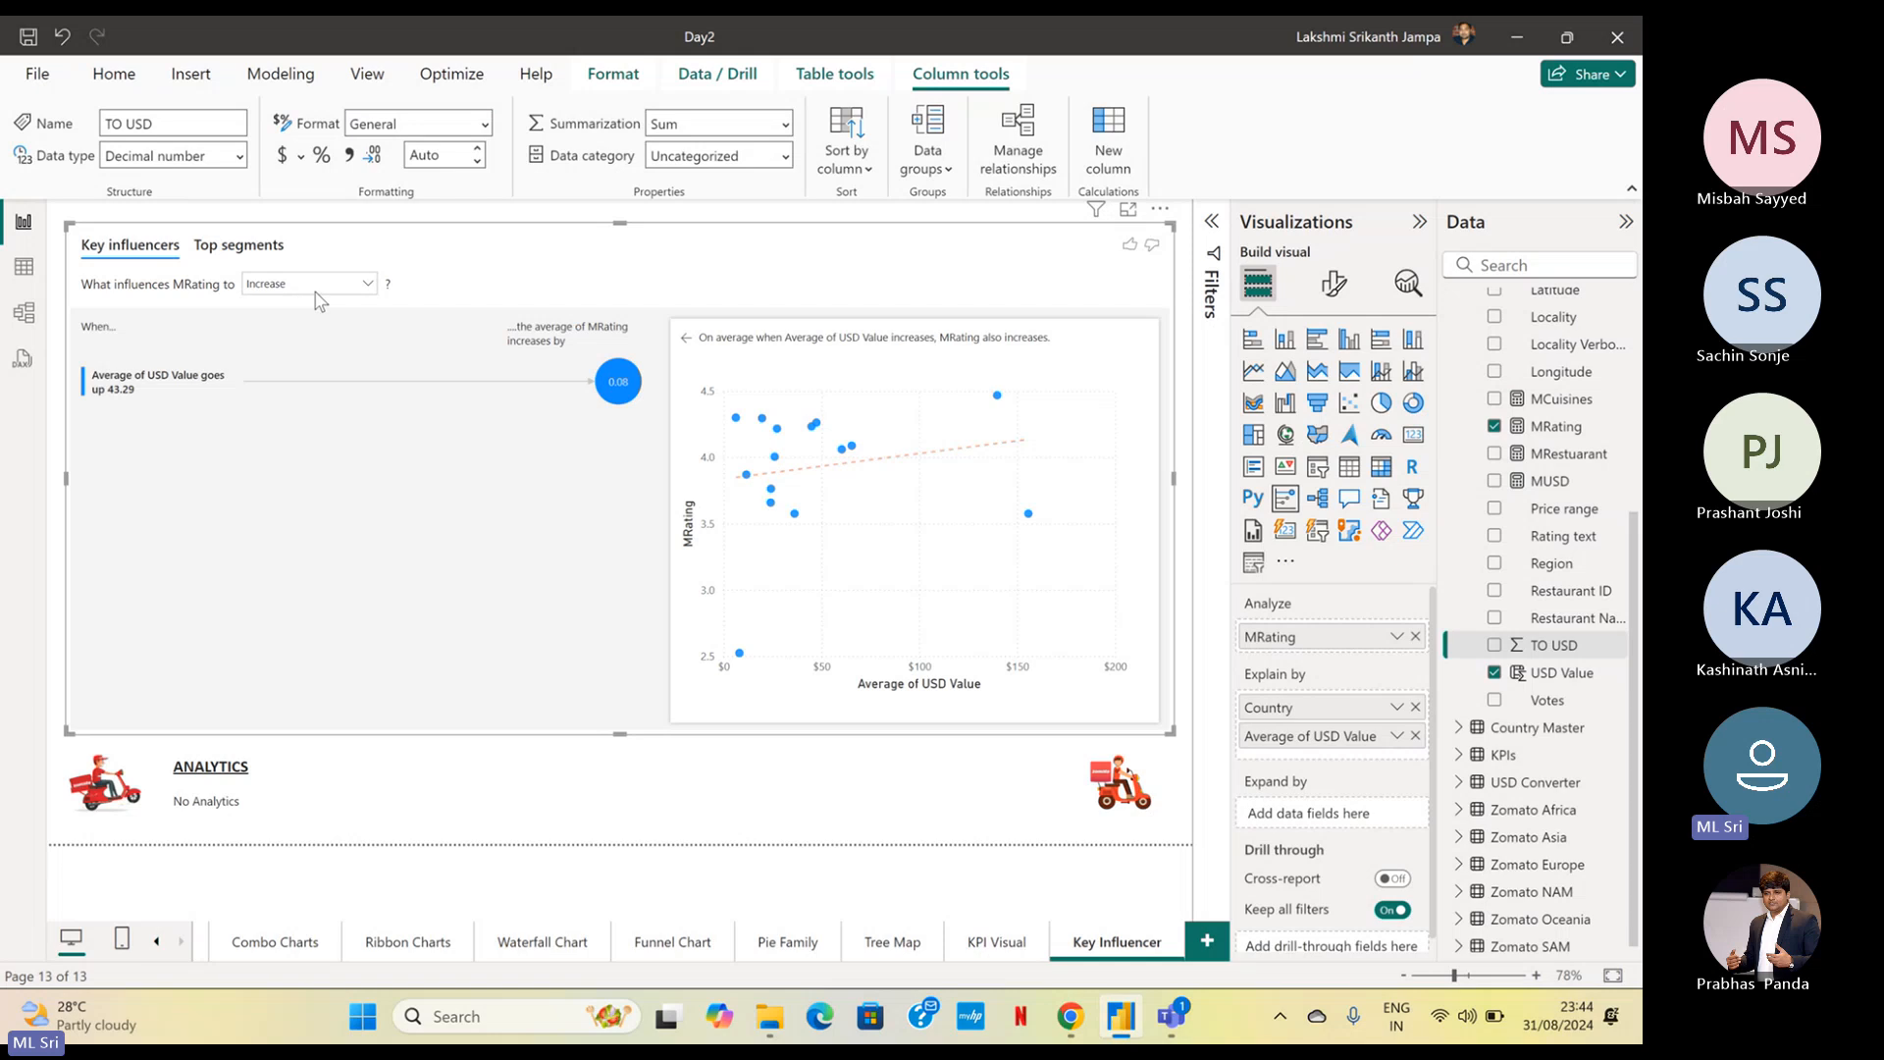
Examine the MRating measure's formula, then the USD Value influencer's details and the visual's top segments
{"action": "left_click", "coordinate": [1573, 429]}
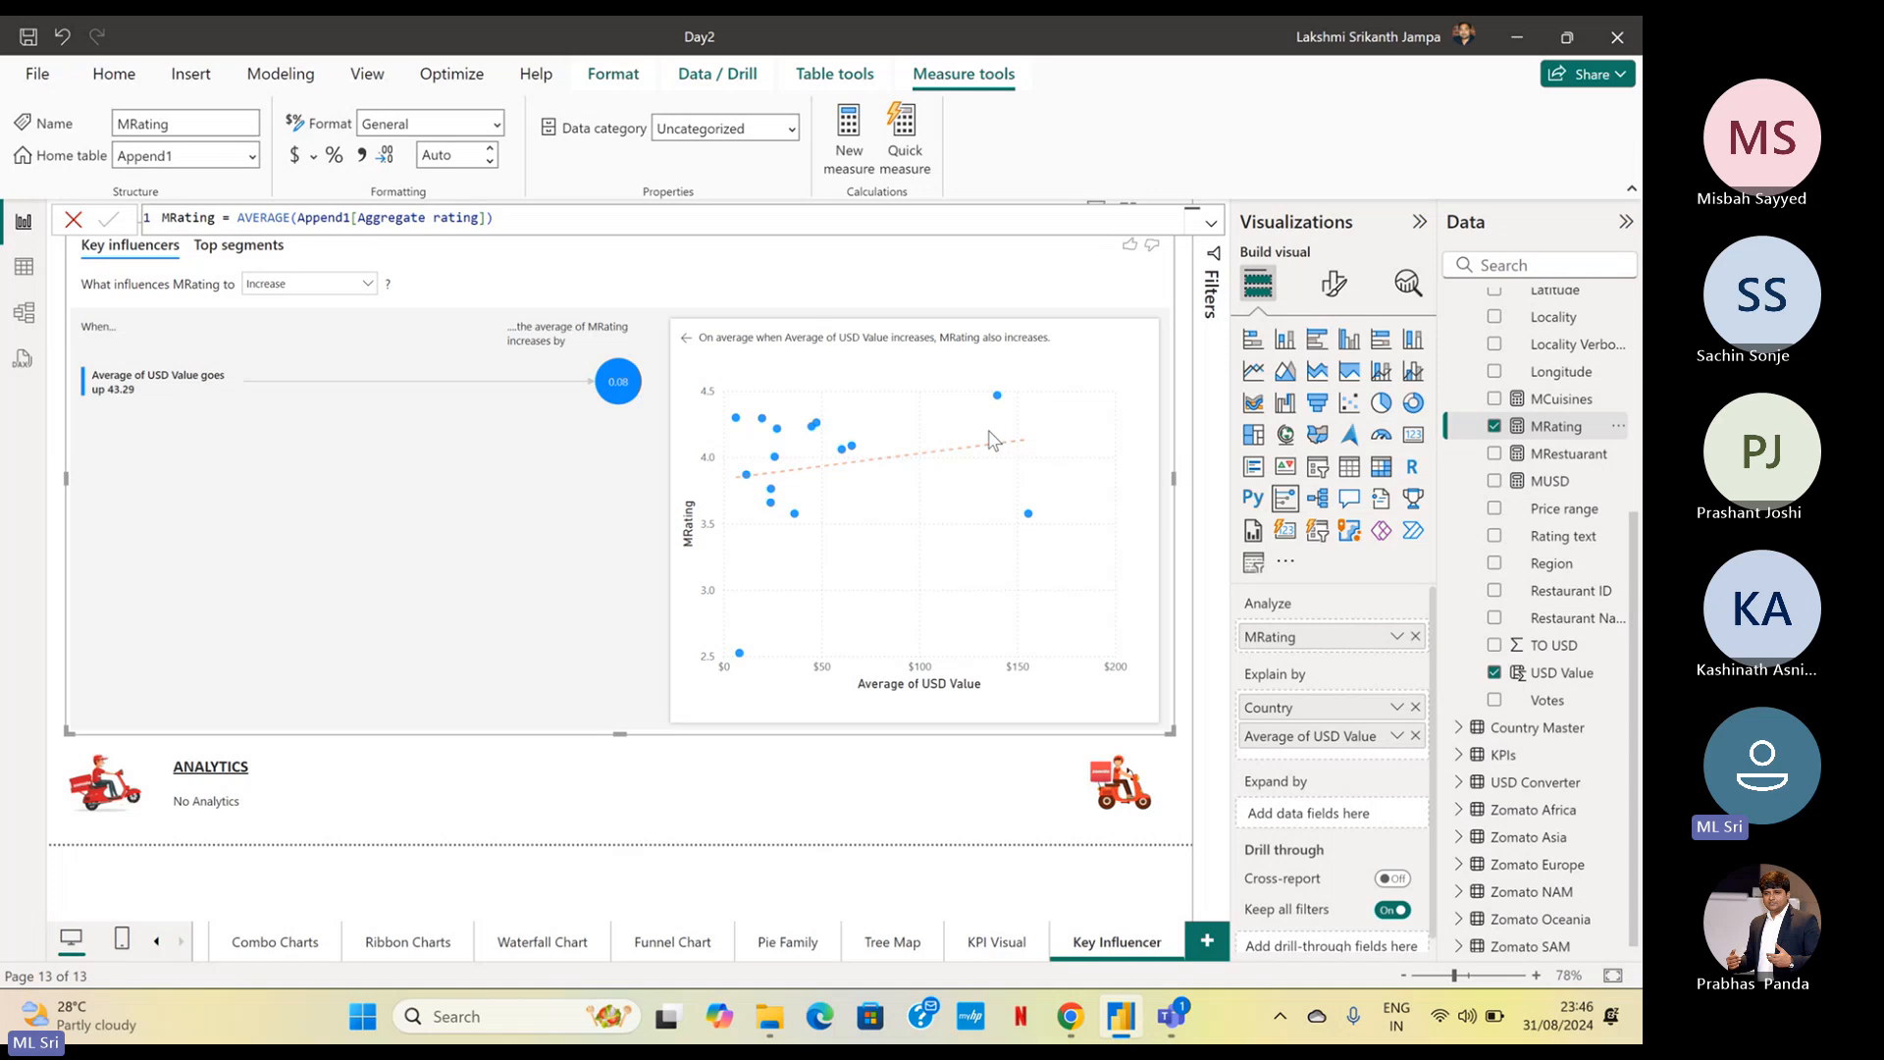
{"action": "left_click", "coordinate": [687, 339]}
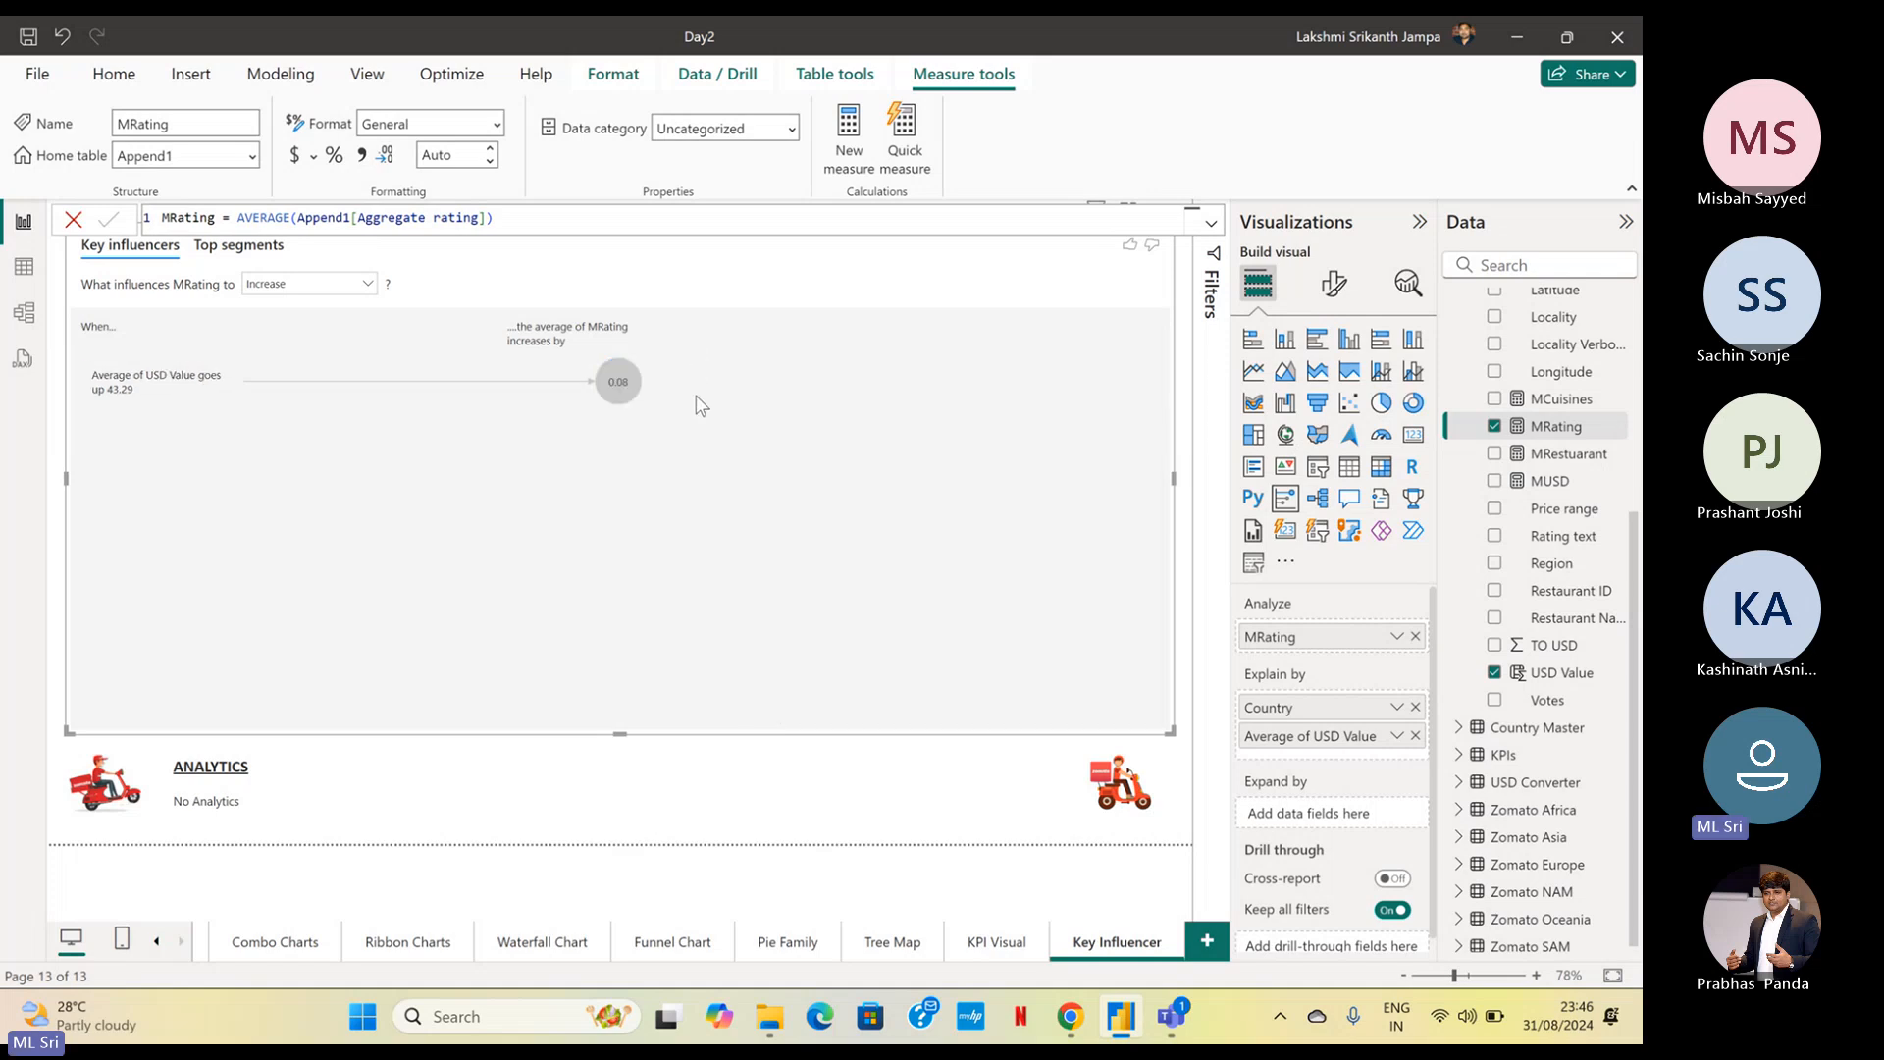
{"action": "left_click", "coordinate": [633, 395]}
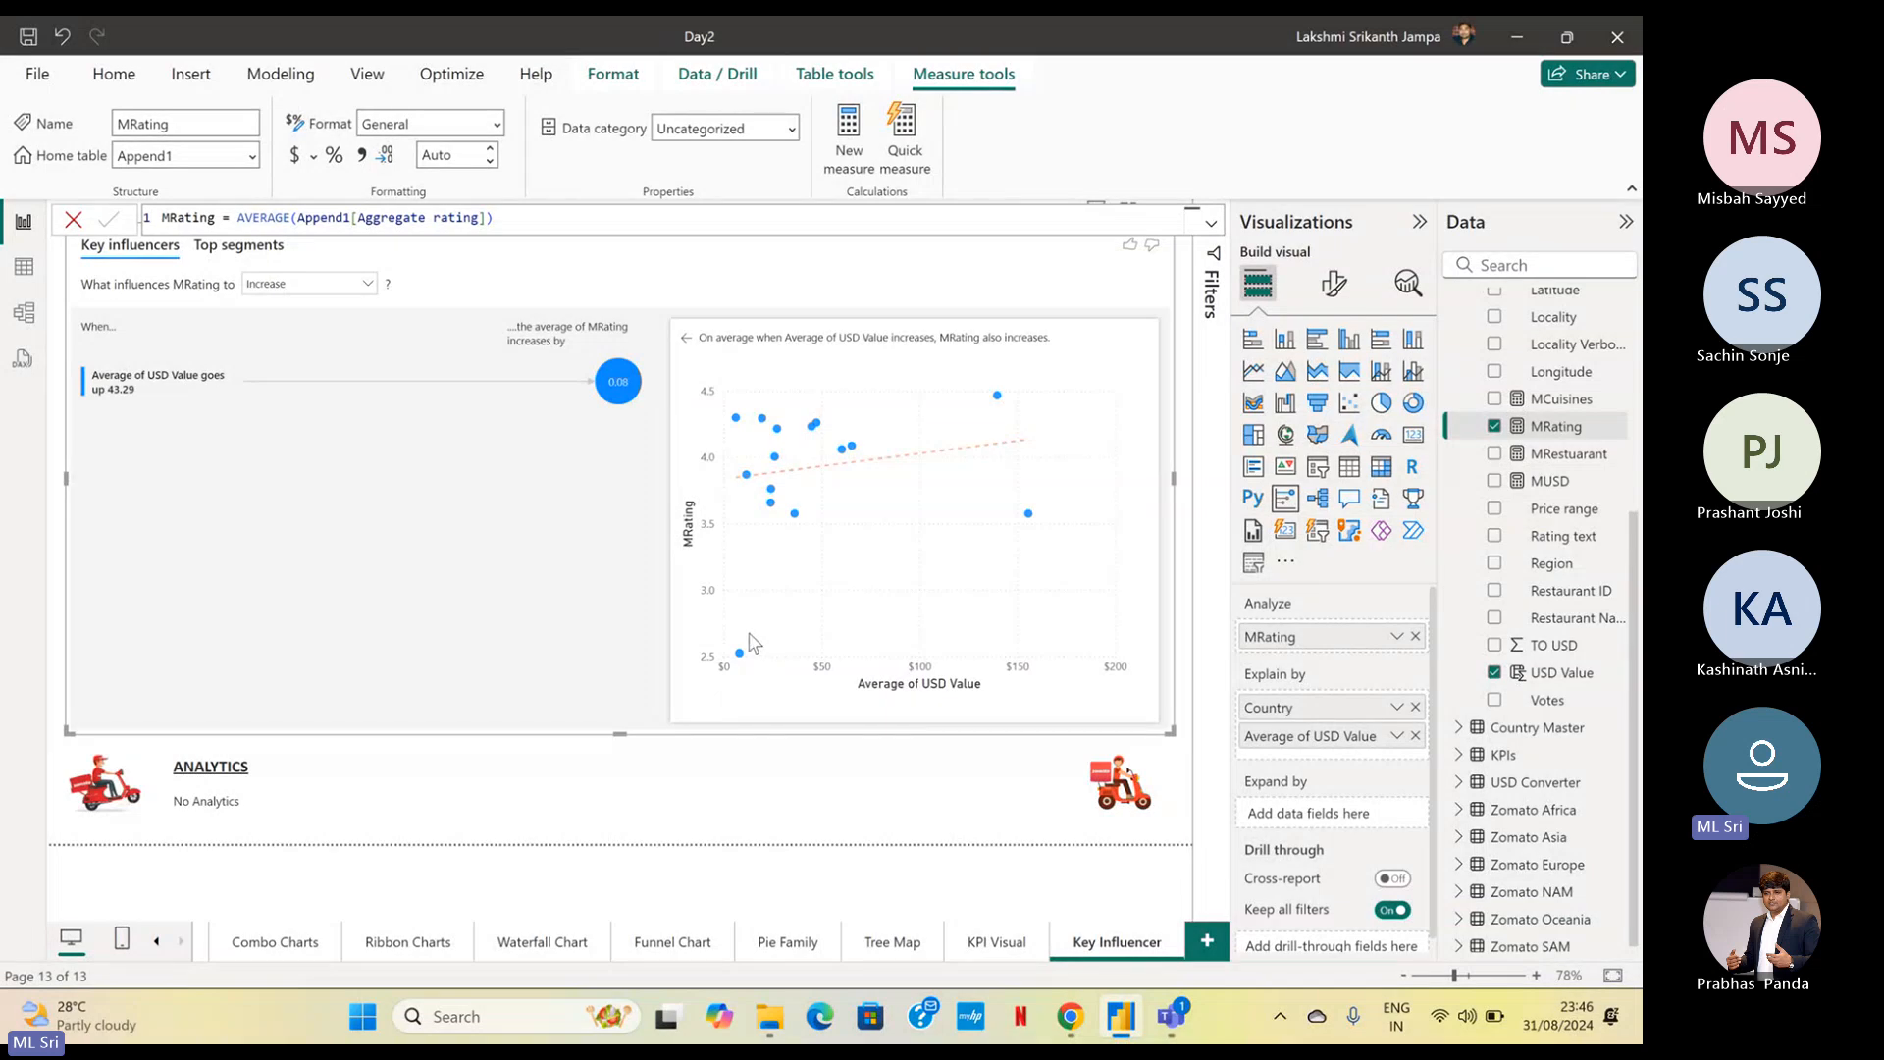
{"action": "left_click", "coordinate": [260, 254]}
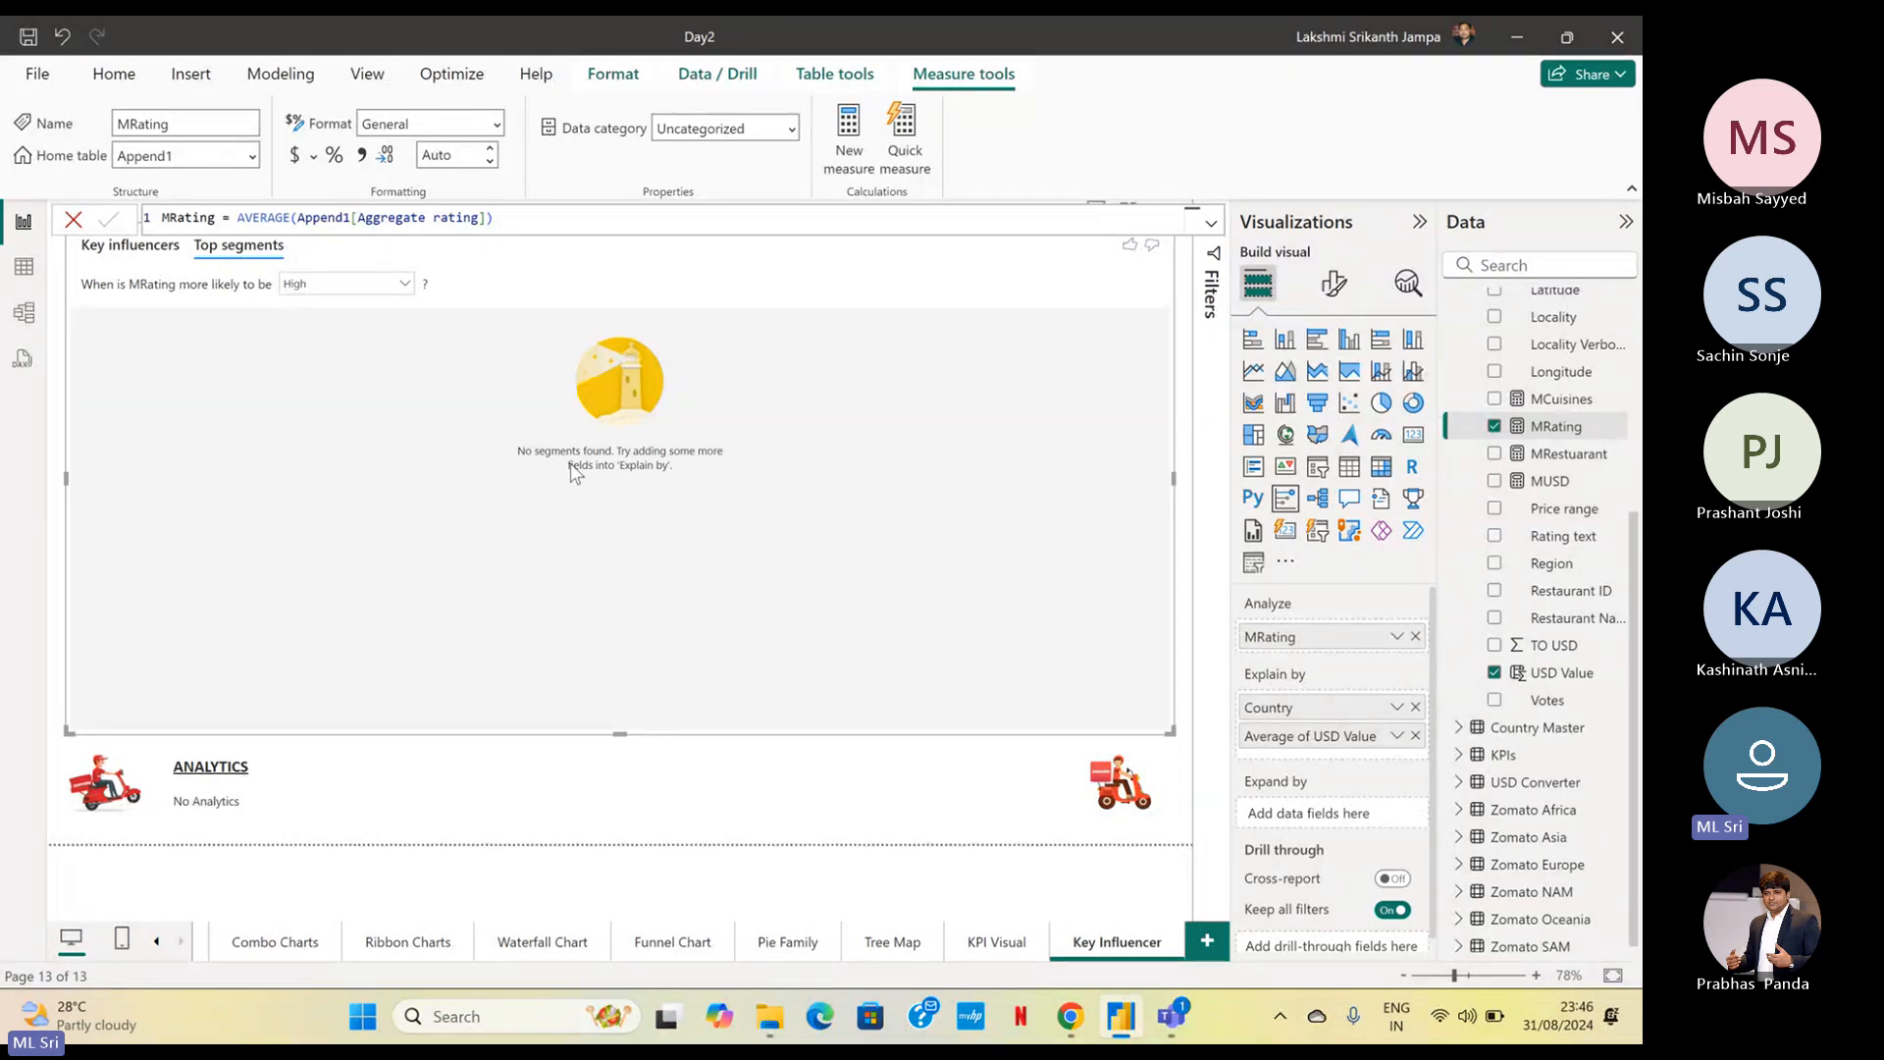
{"action": "left_click", "coordinate": [162, 260]}
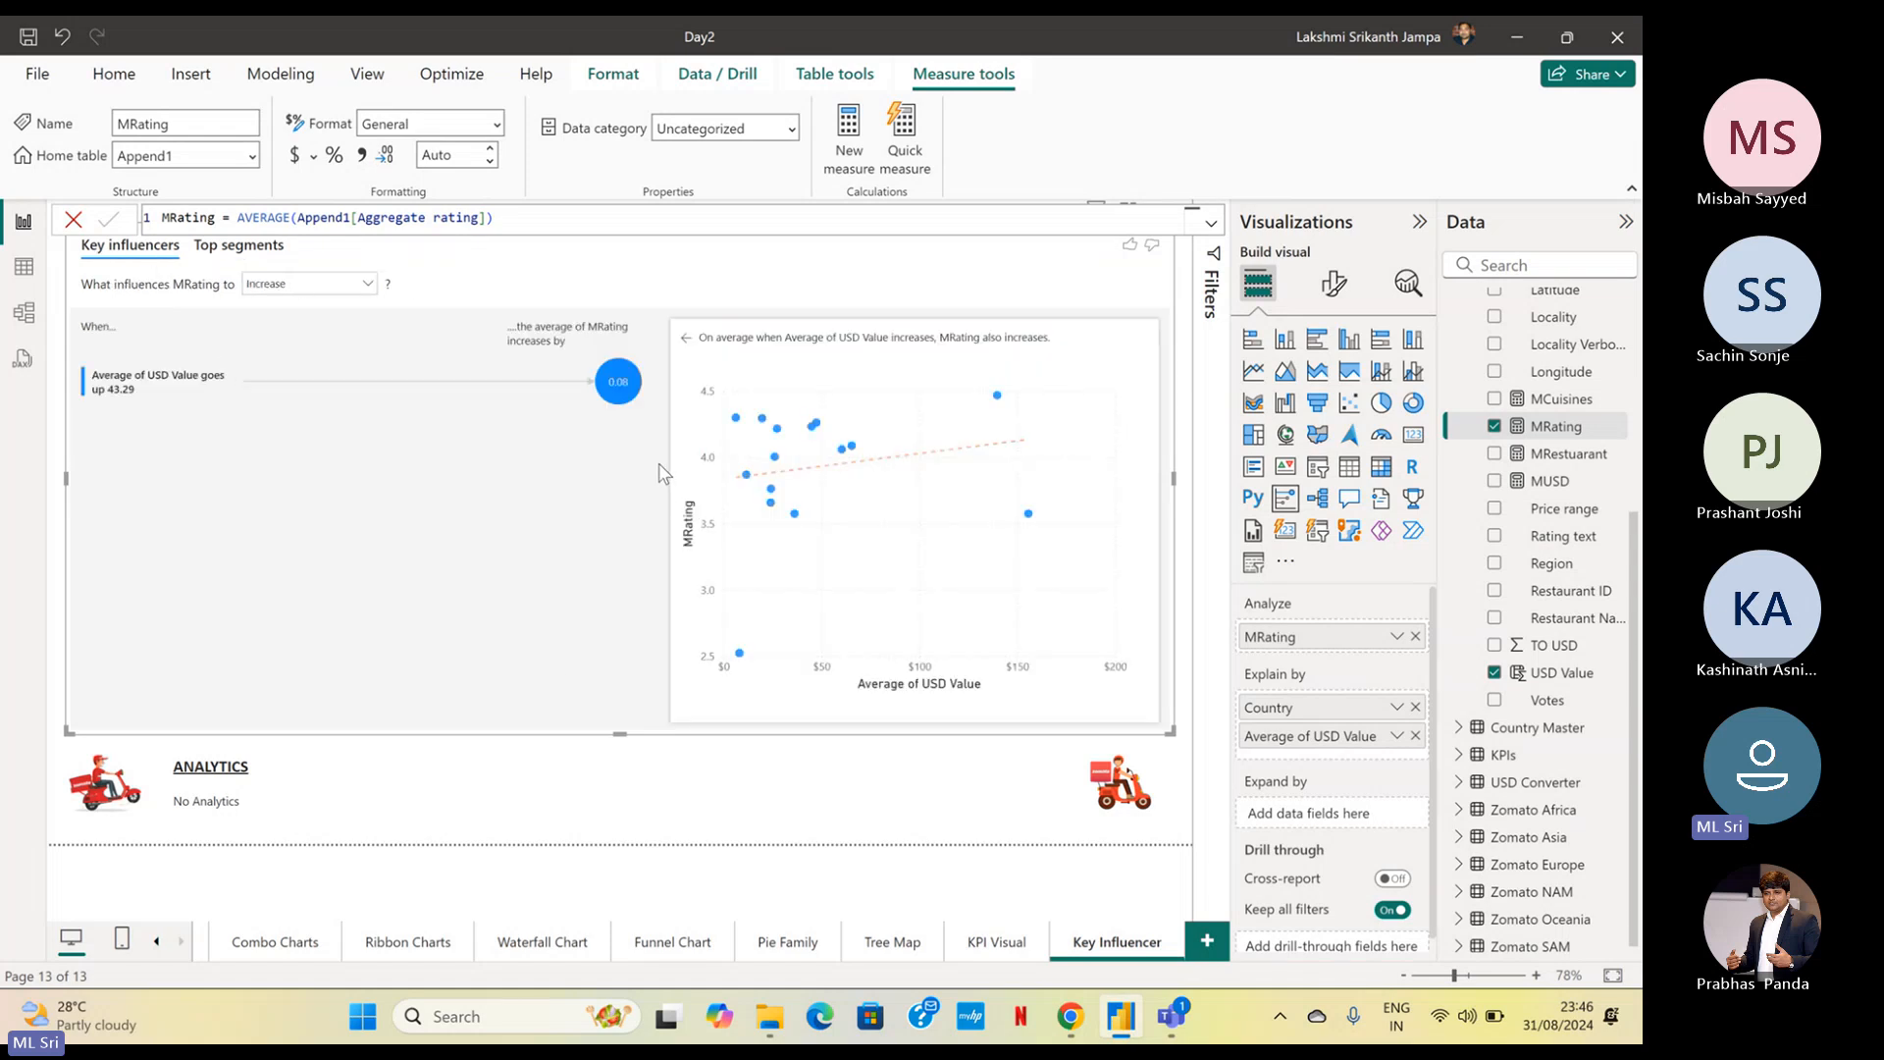
Compare what influences MRating to Decrease, then return the analysis to Increase
{"action": "left_click", "coordinate": [309, 287]}
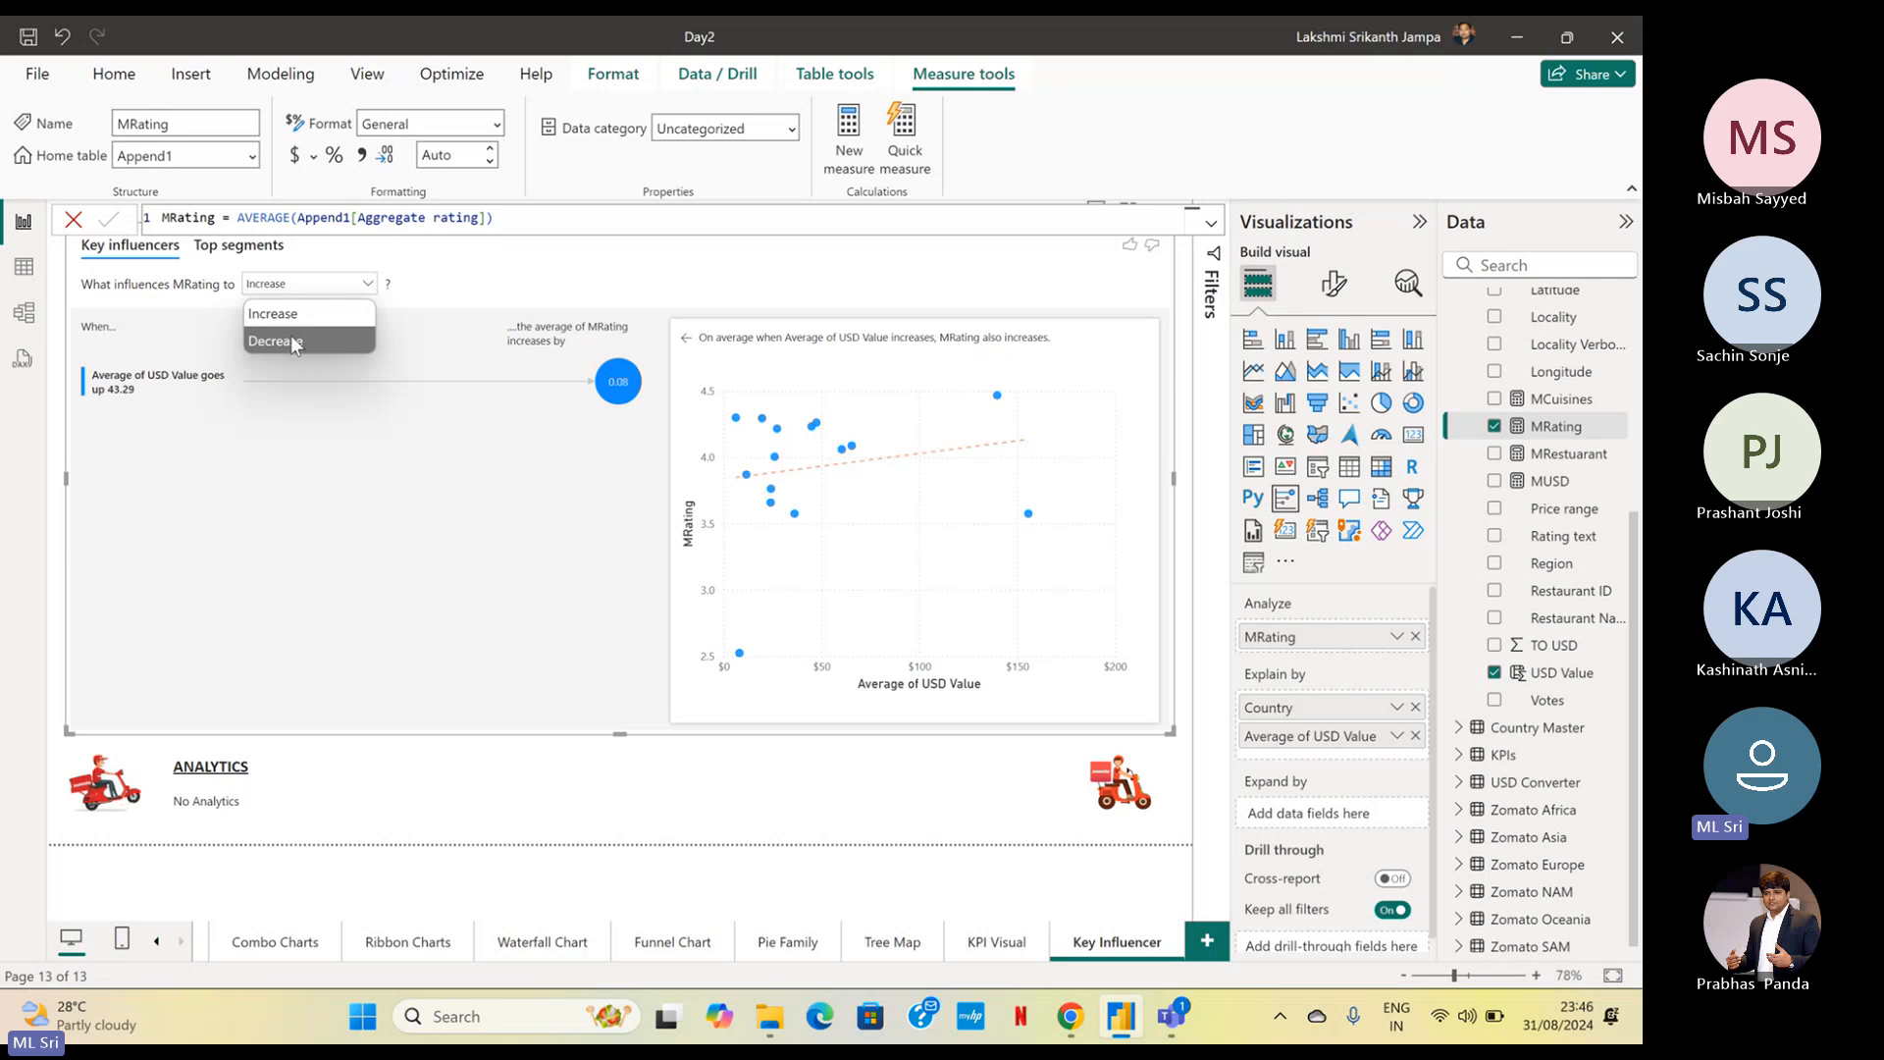
{"action": "left_click", "coordinate": [291, 346]}
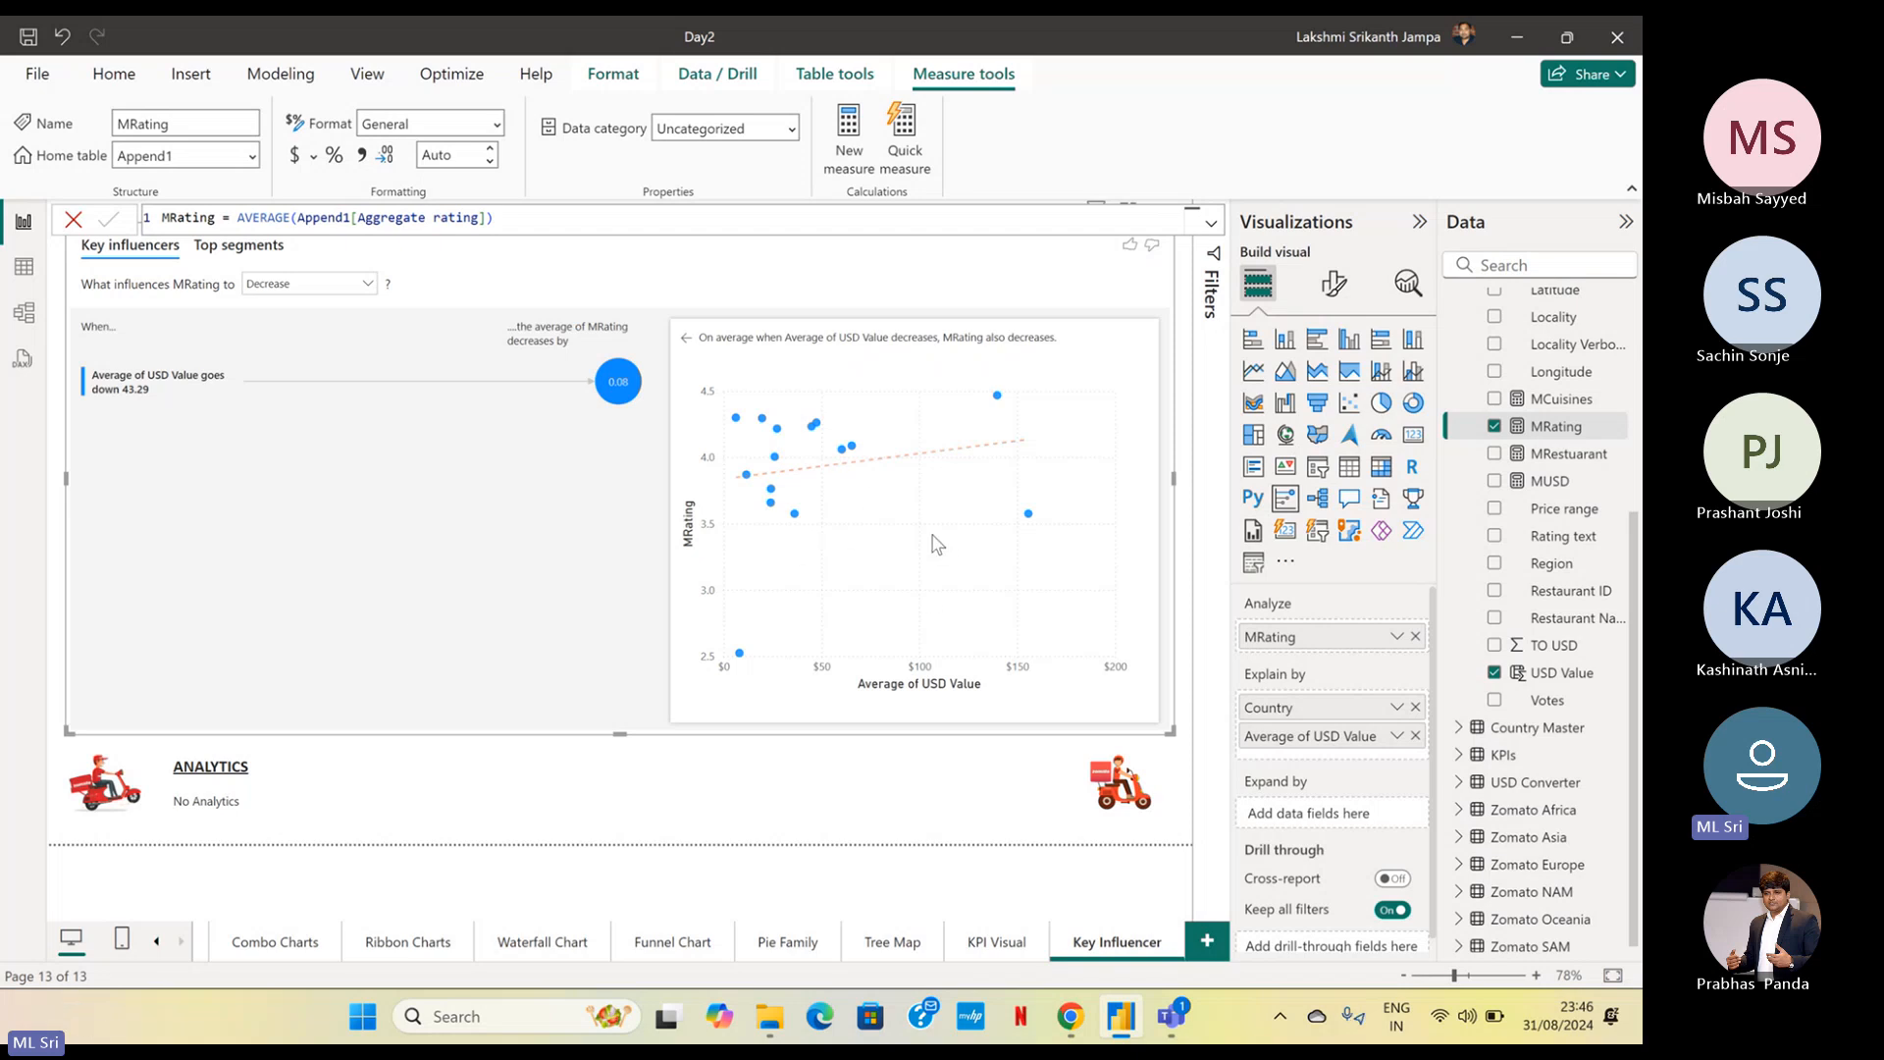
{"action": "left_click", "coordinate": [252, 294]}
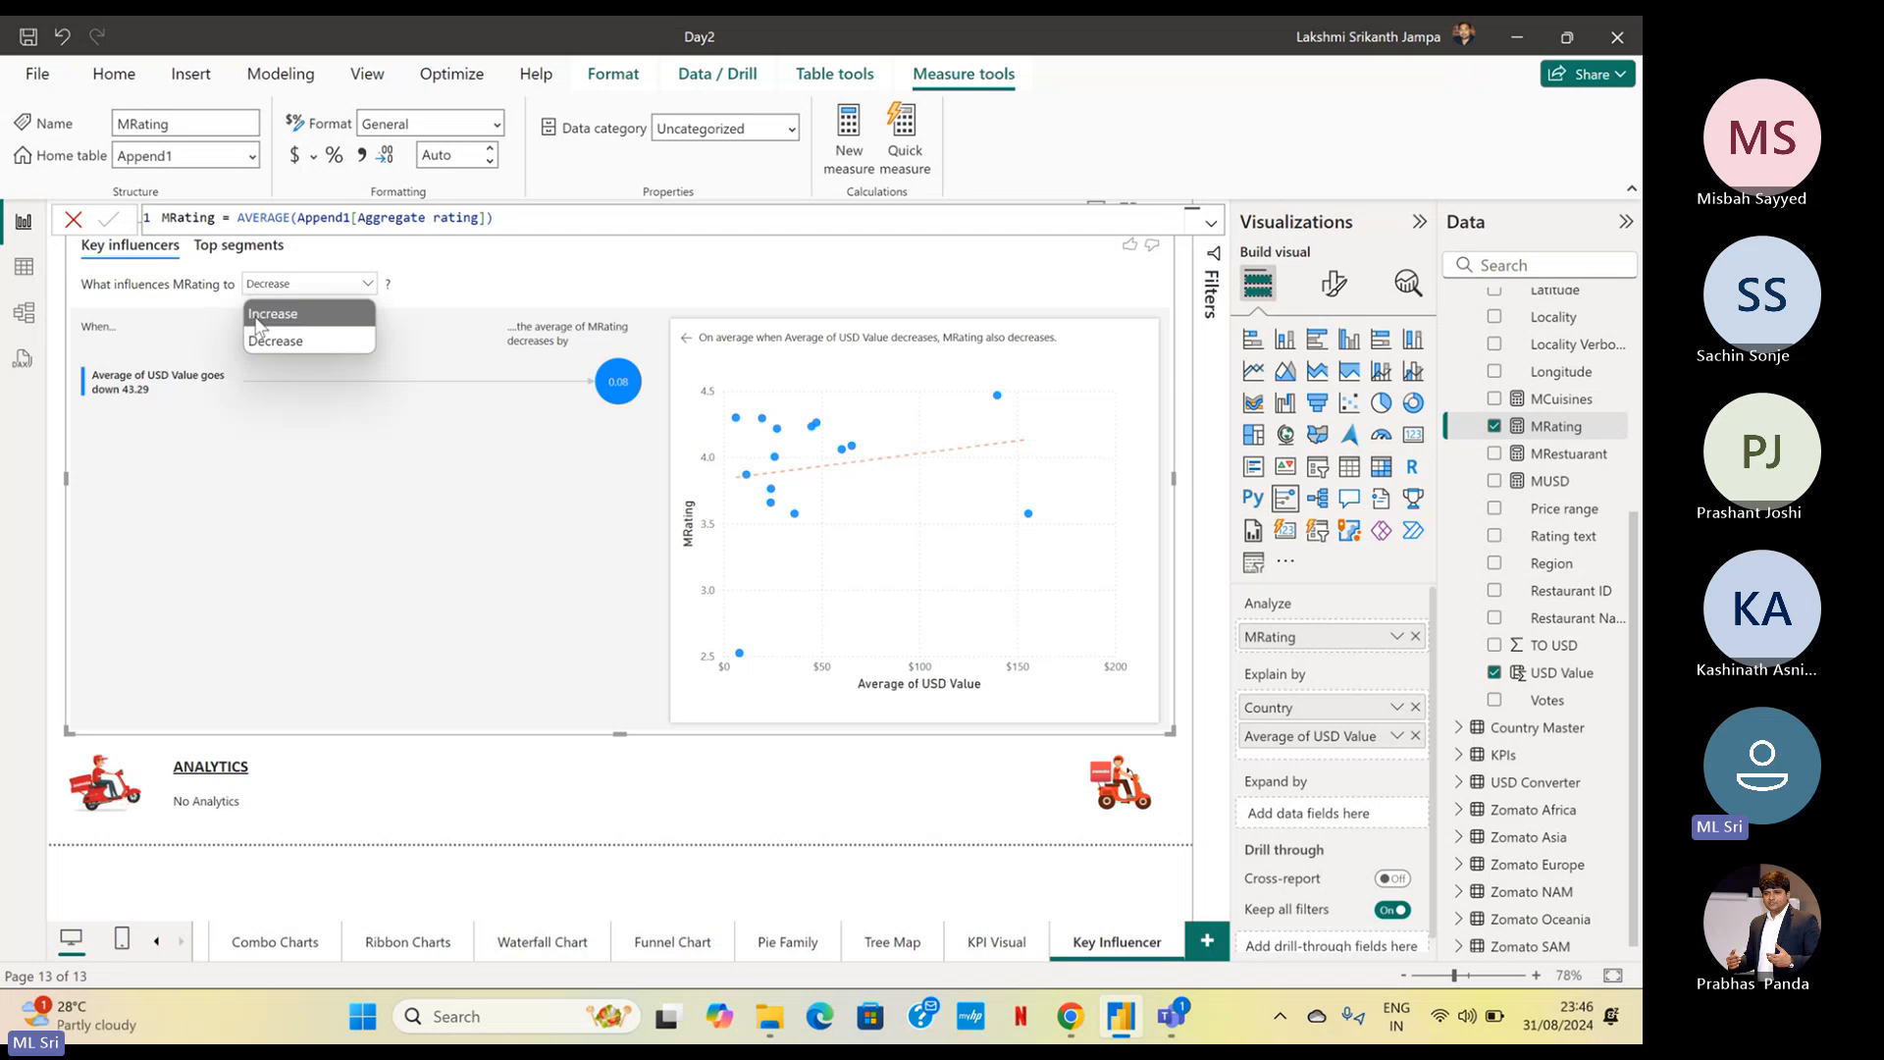
{"action": "left_click", "coordinate": [256, 319]}
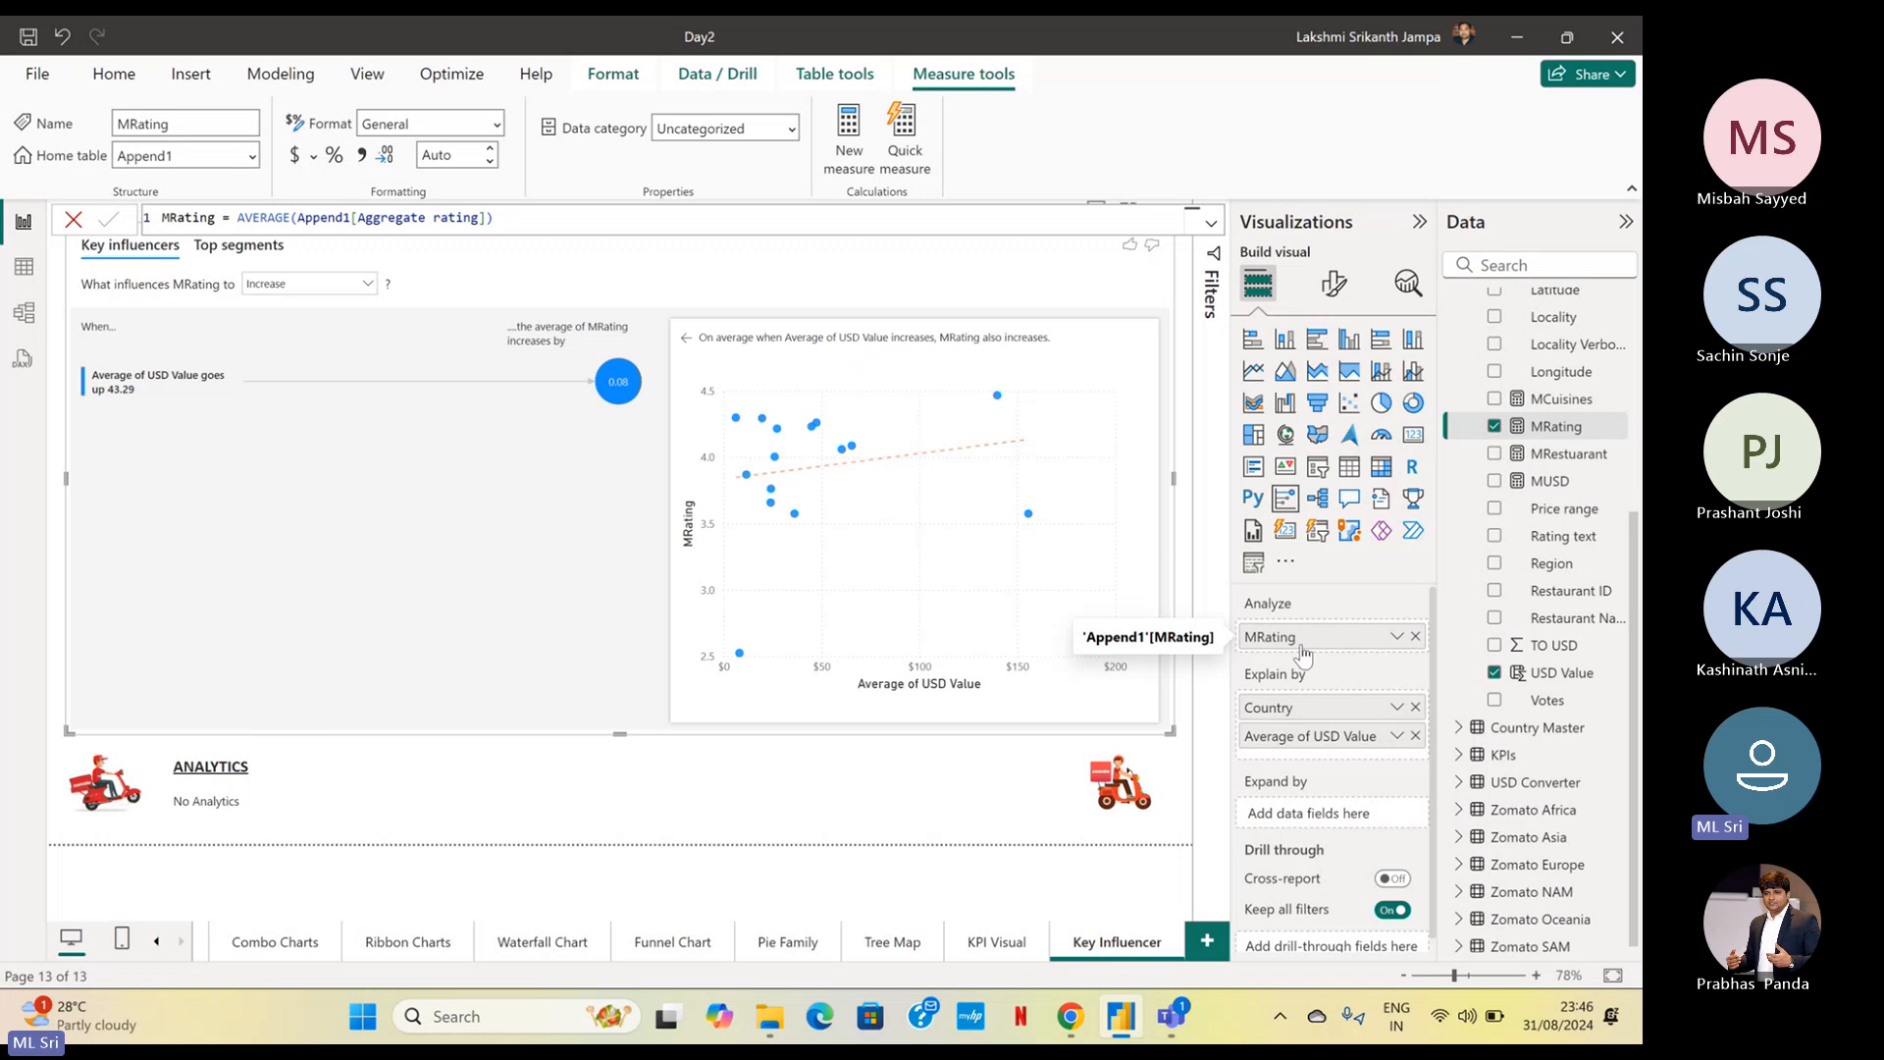
Add the City field to Explain by, between Country and Average of USD Value
{"action": "scroll", "coordinate": [1568, 609], "scroll_direction": "up", "scroll_amount": 5}
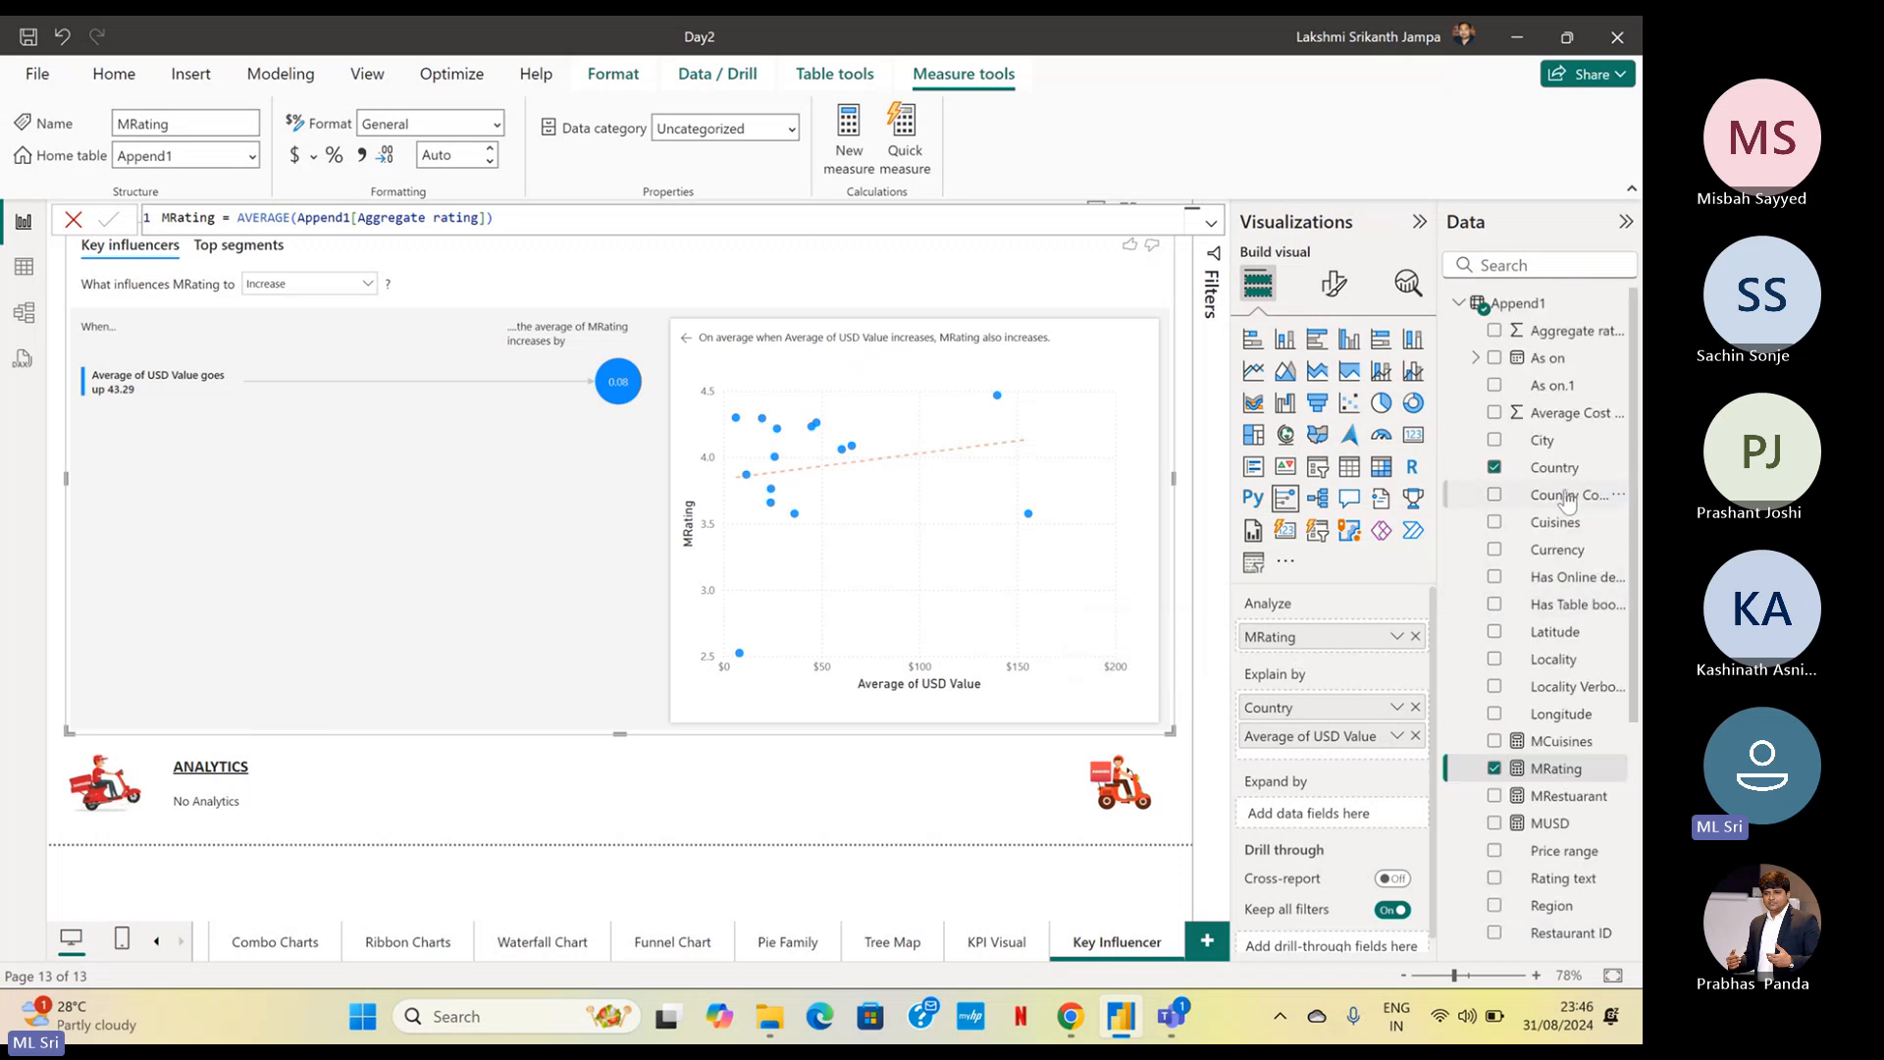
{"action": "left_click_drag", "start_coordinate": [1562, 441], "coordinate": [1381, 727]}
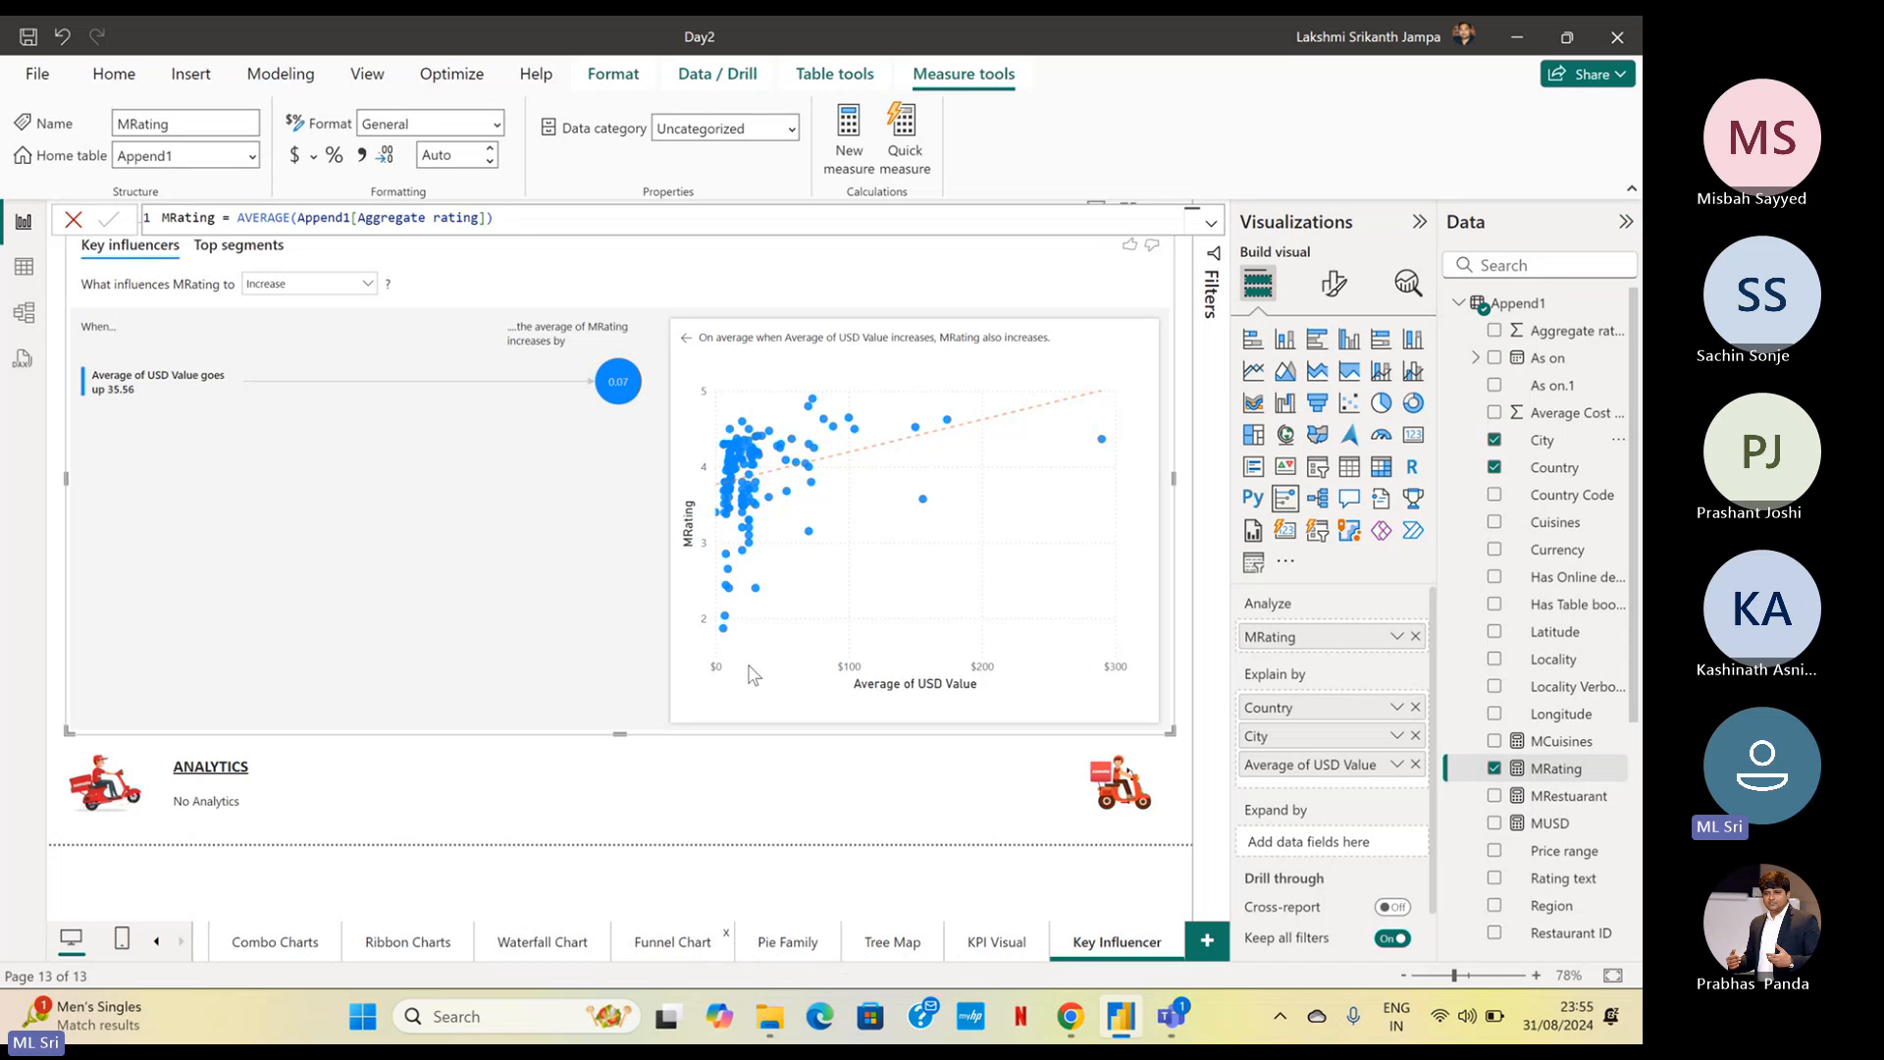
Duplicate the Funnel Chart page and rename the copy Decomposition Chart
{"action": "left_click", "coordinate": [685, 951]}
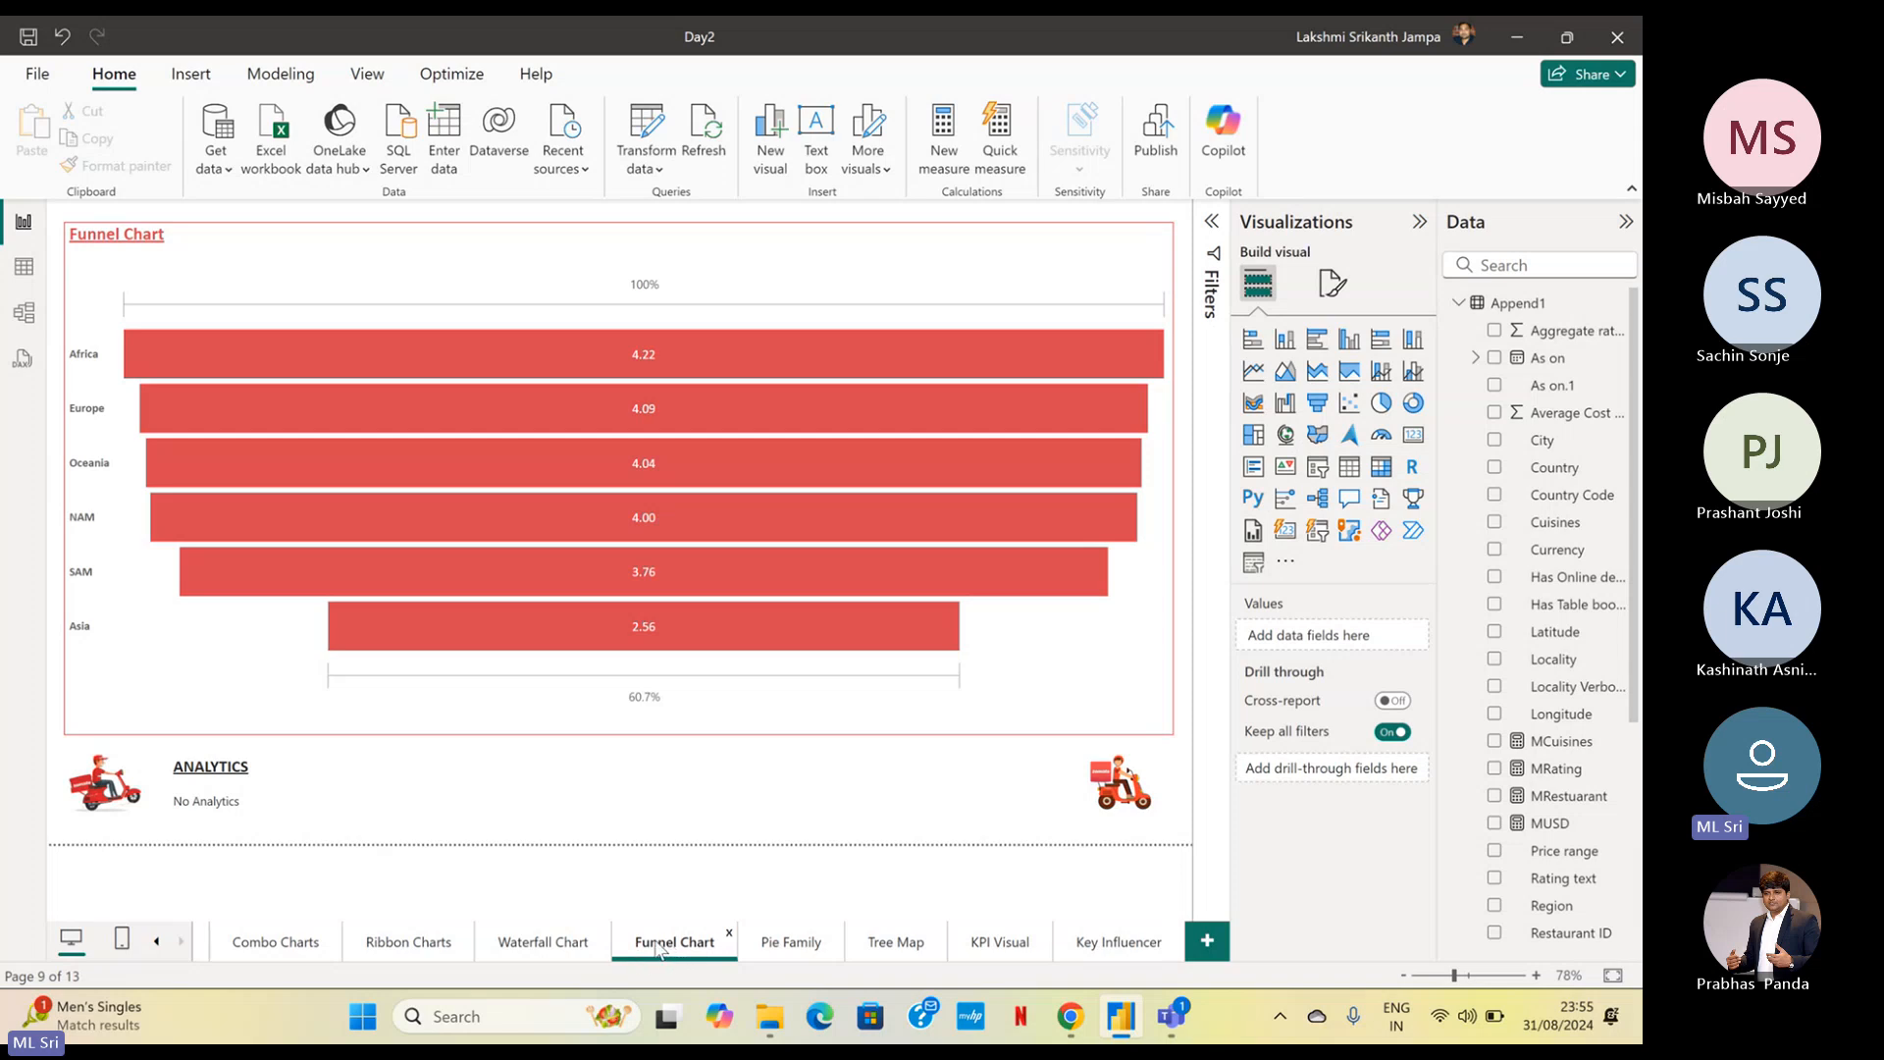
{"action": "right_click", "coordinate": [658, 946]}
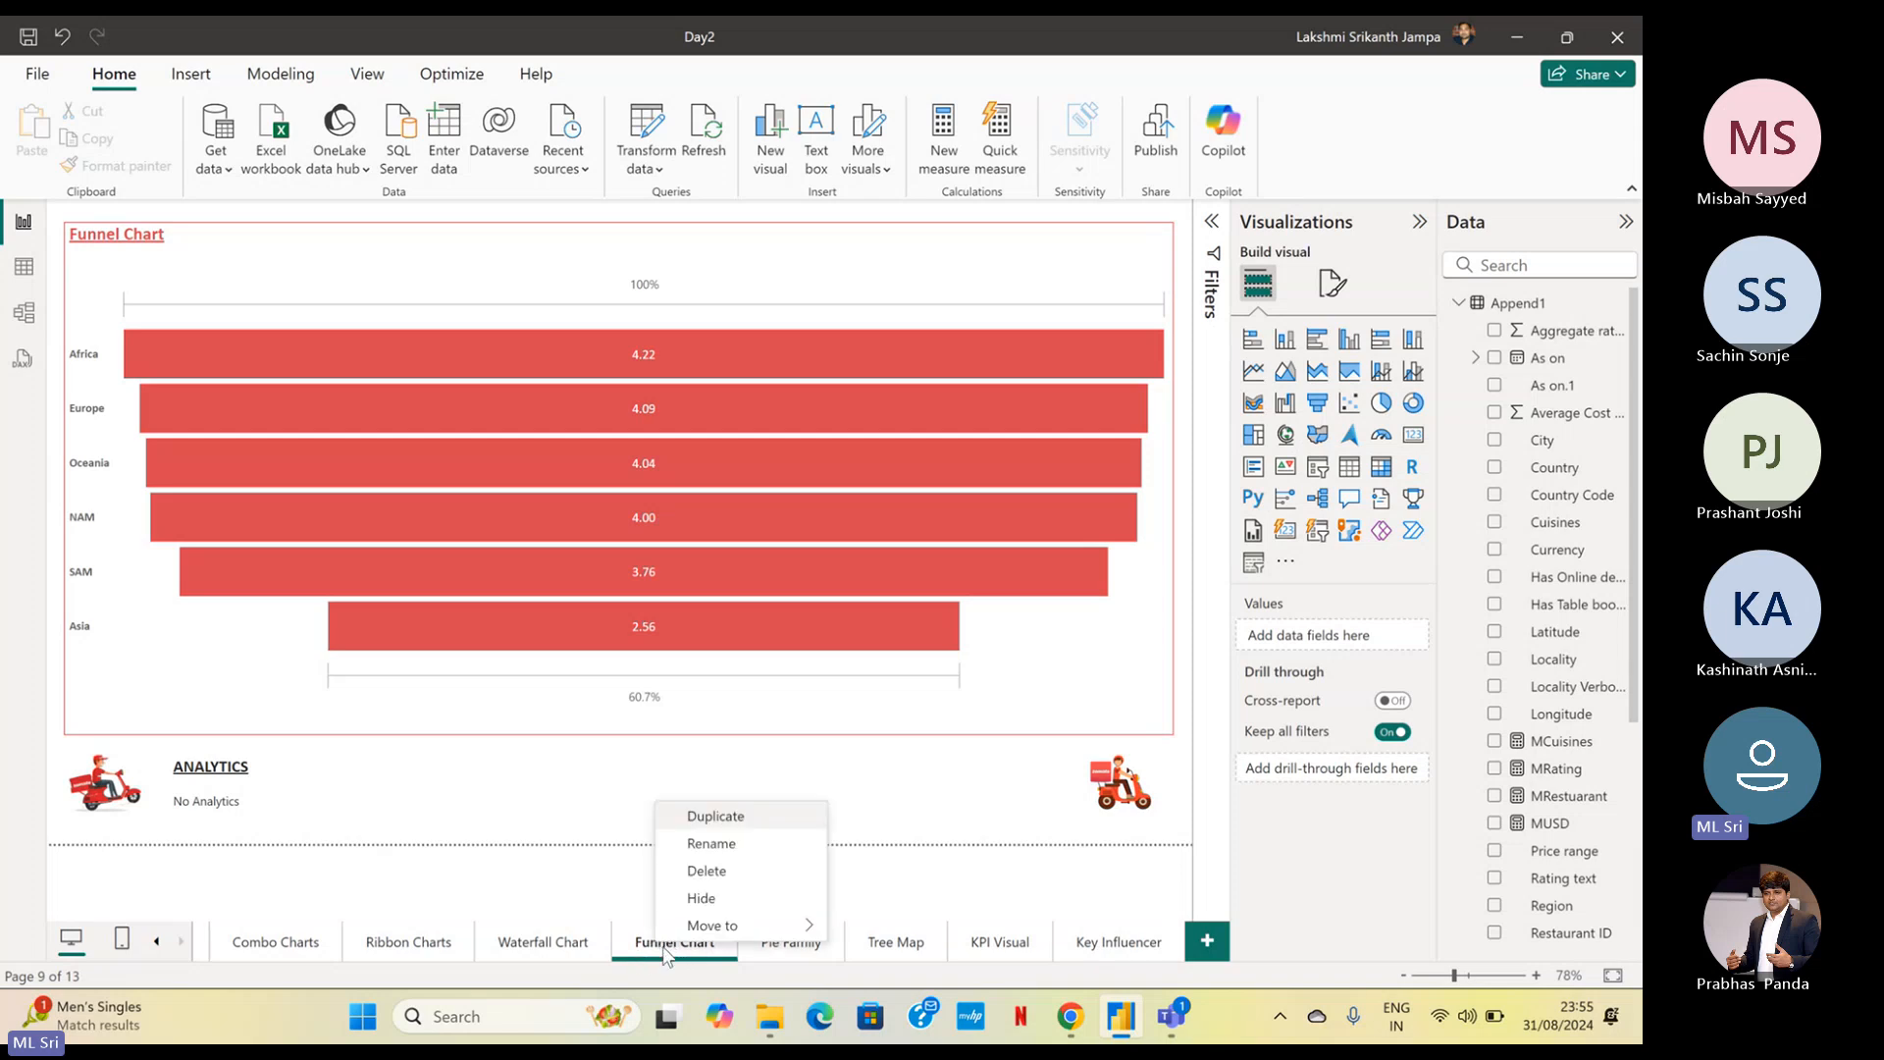
{"action": "left_click", "coordinate": [756, 827]}
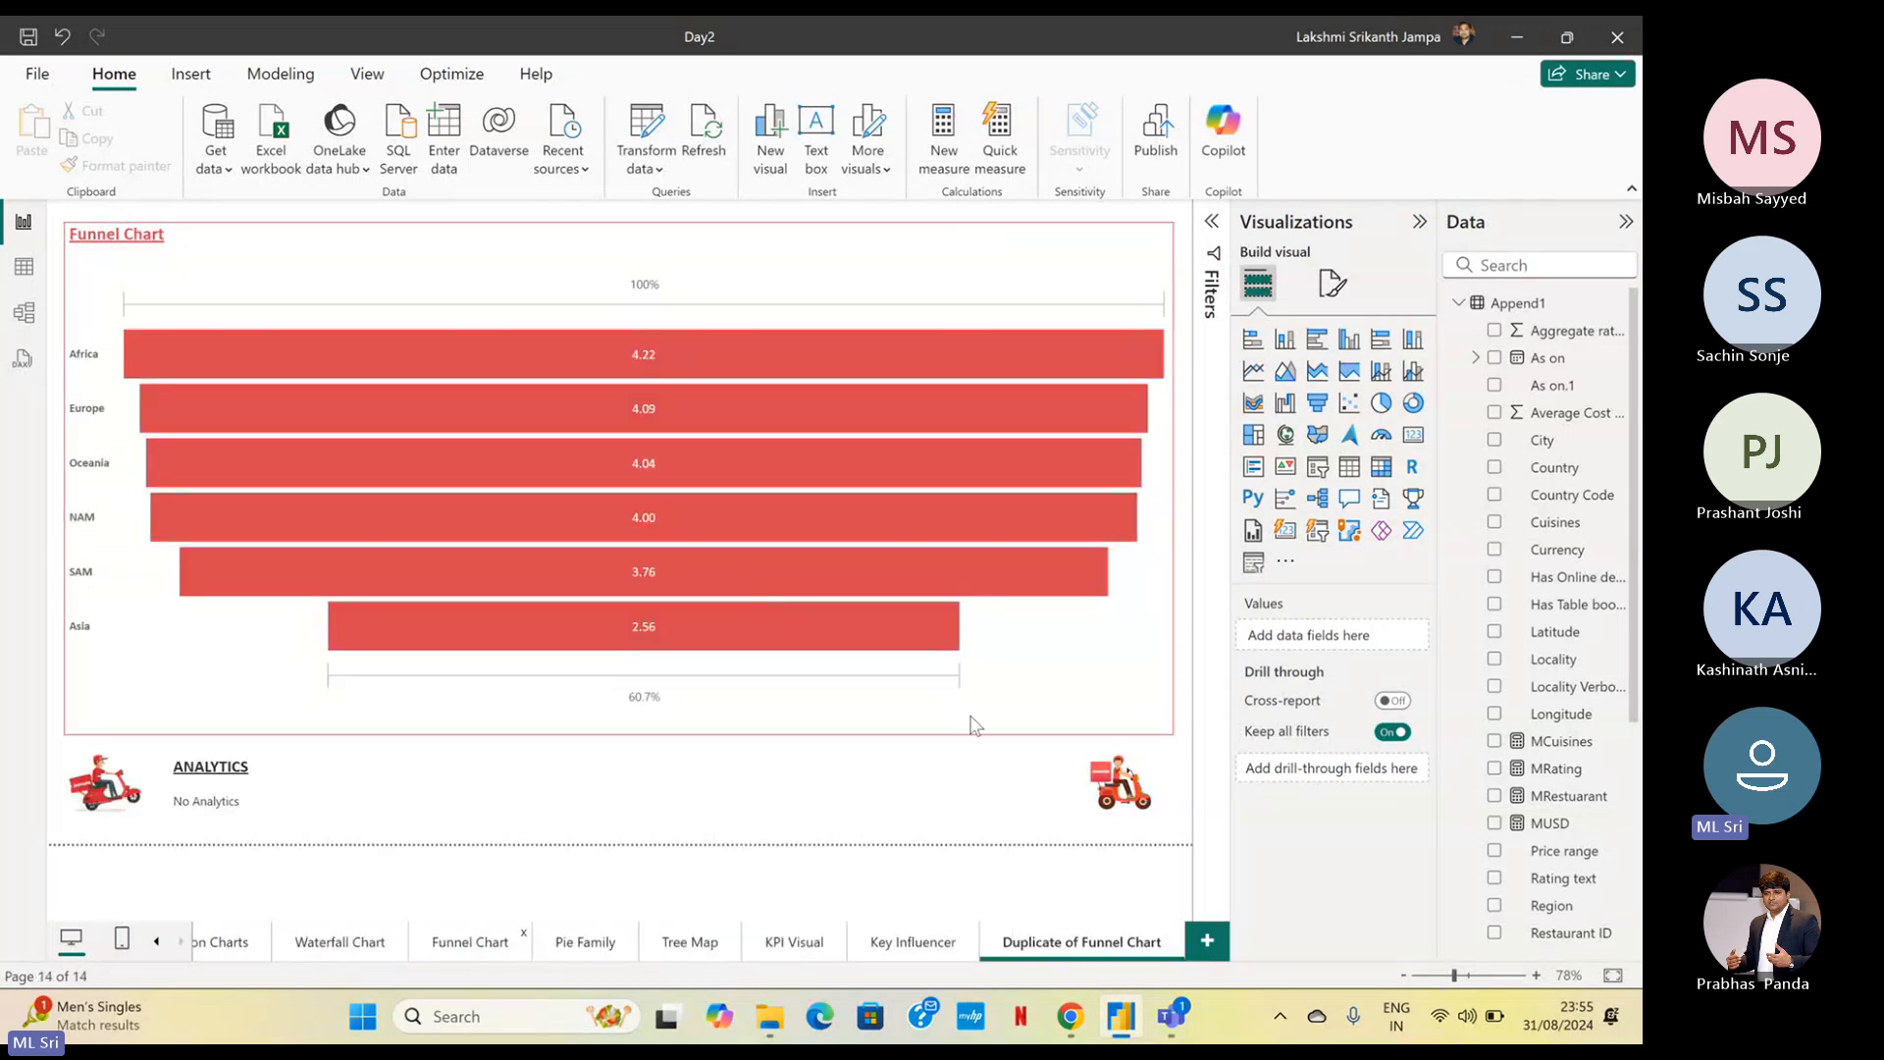
{"action": "double_click", "coordinate": [1083, 944]}
{"action": "left_click_drag", "start_coordinate": [1126, 944], "coordinate": [776, 922]}
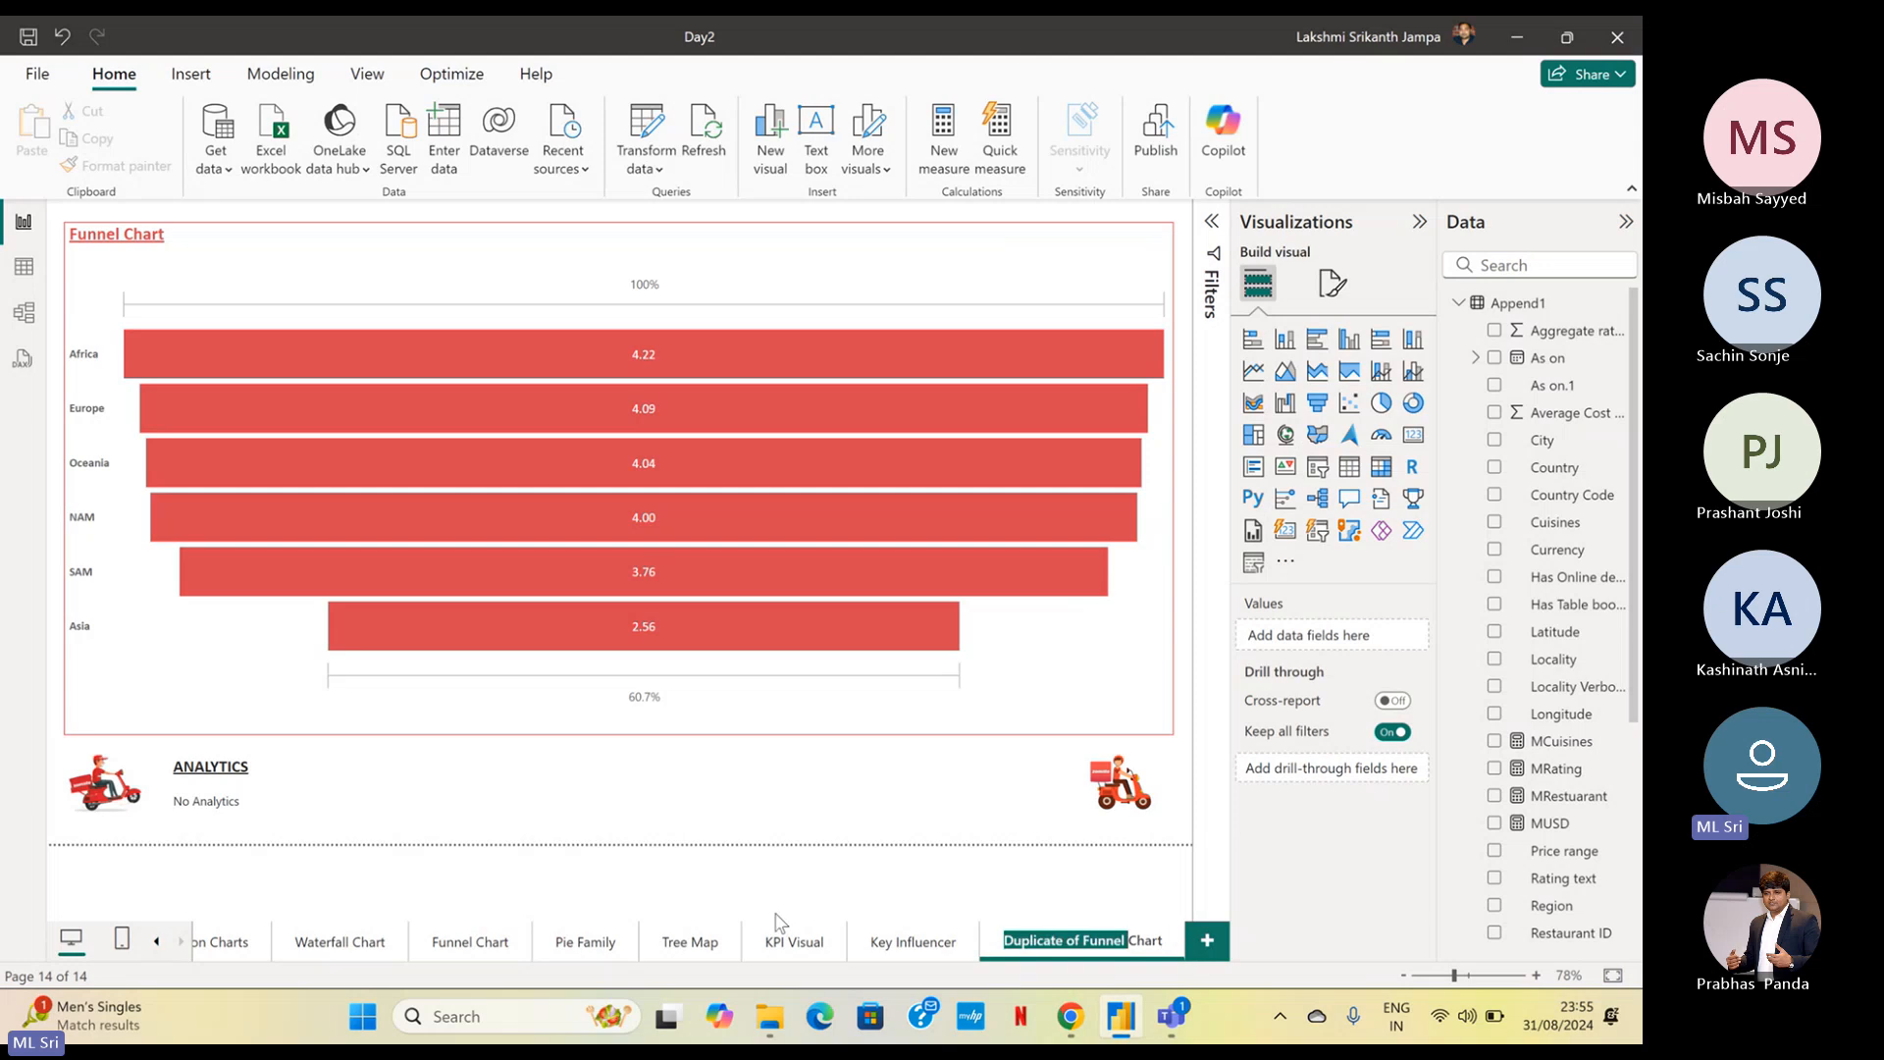
{"action": "type", "text": "Decompos"}
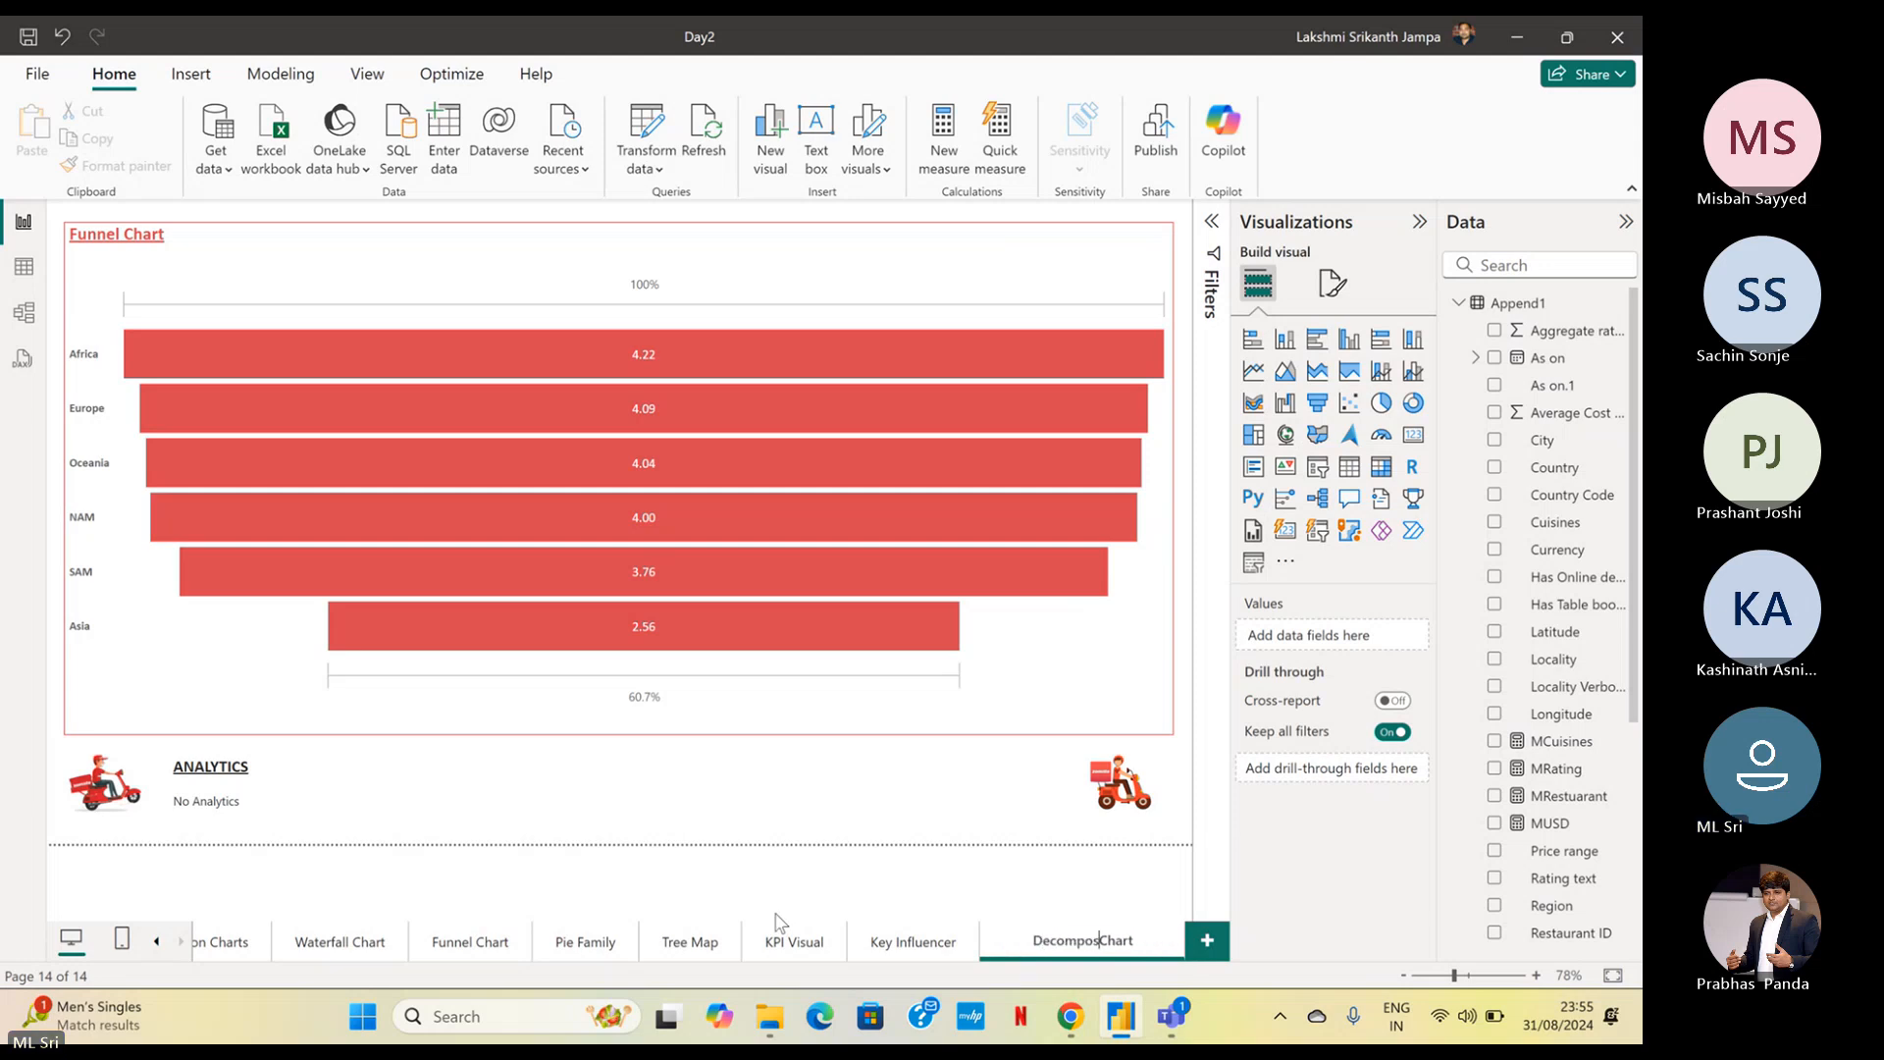
{"action": "type", "text": "ition"}
{"action": "key", "text": "Return"}
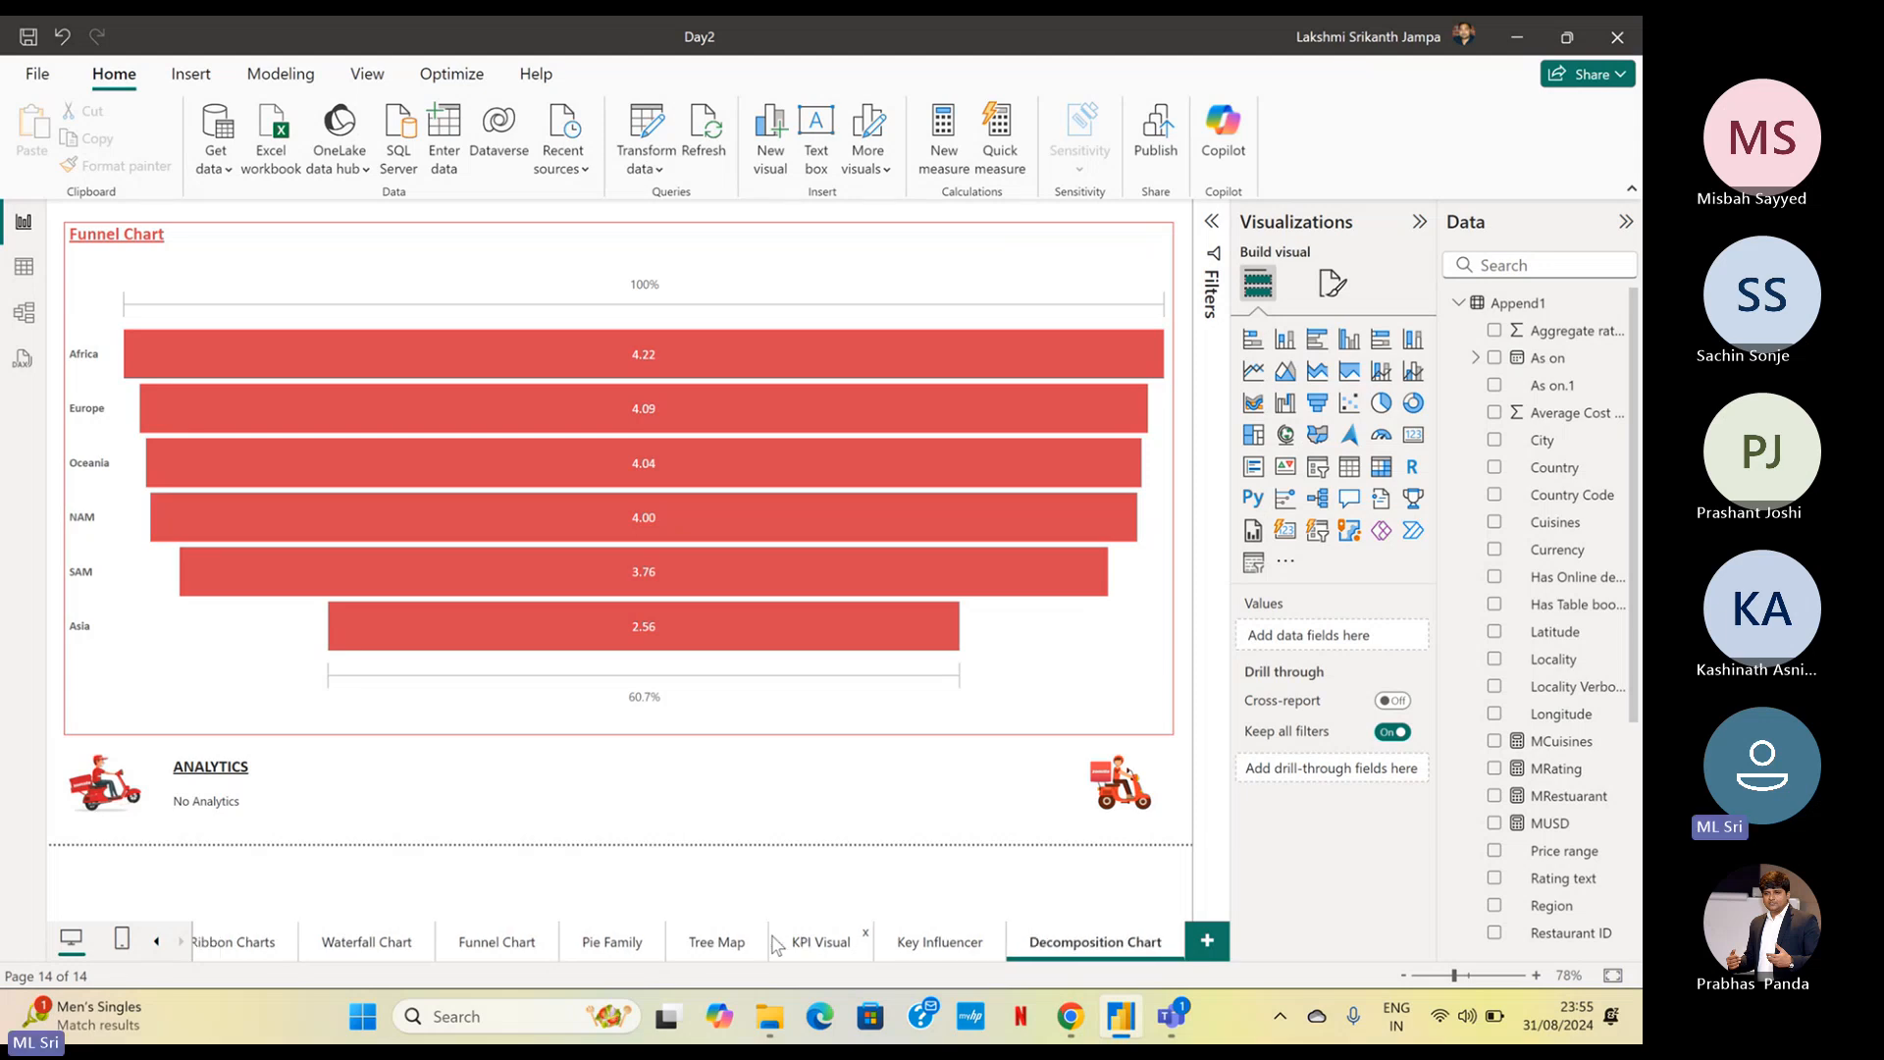
Switch to the Microsoft Teams meeting window to check it, and return to the Power BI report
{"action": "mouse_move", "coordinate": [1168, 1017]}
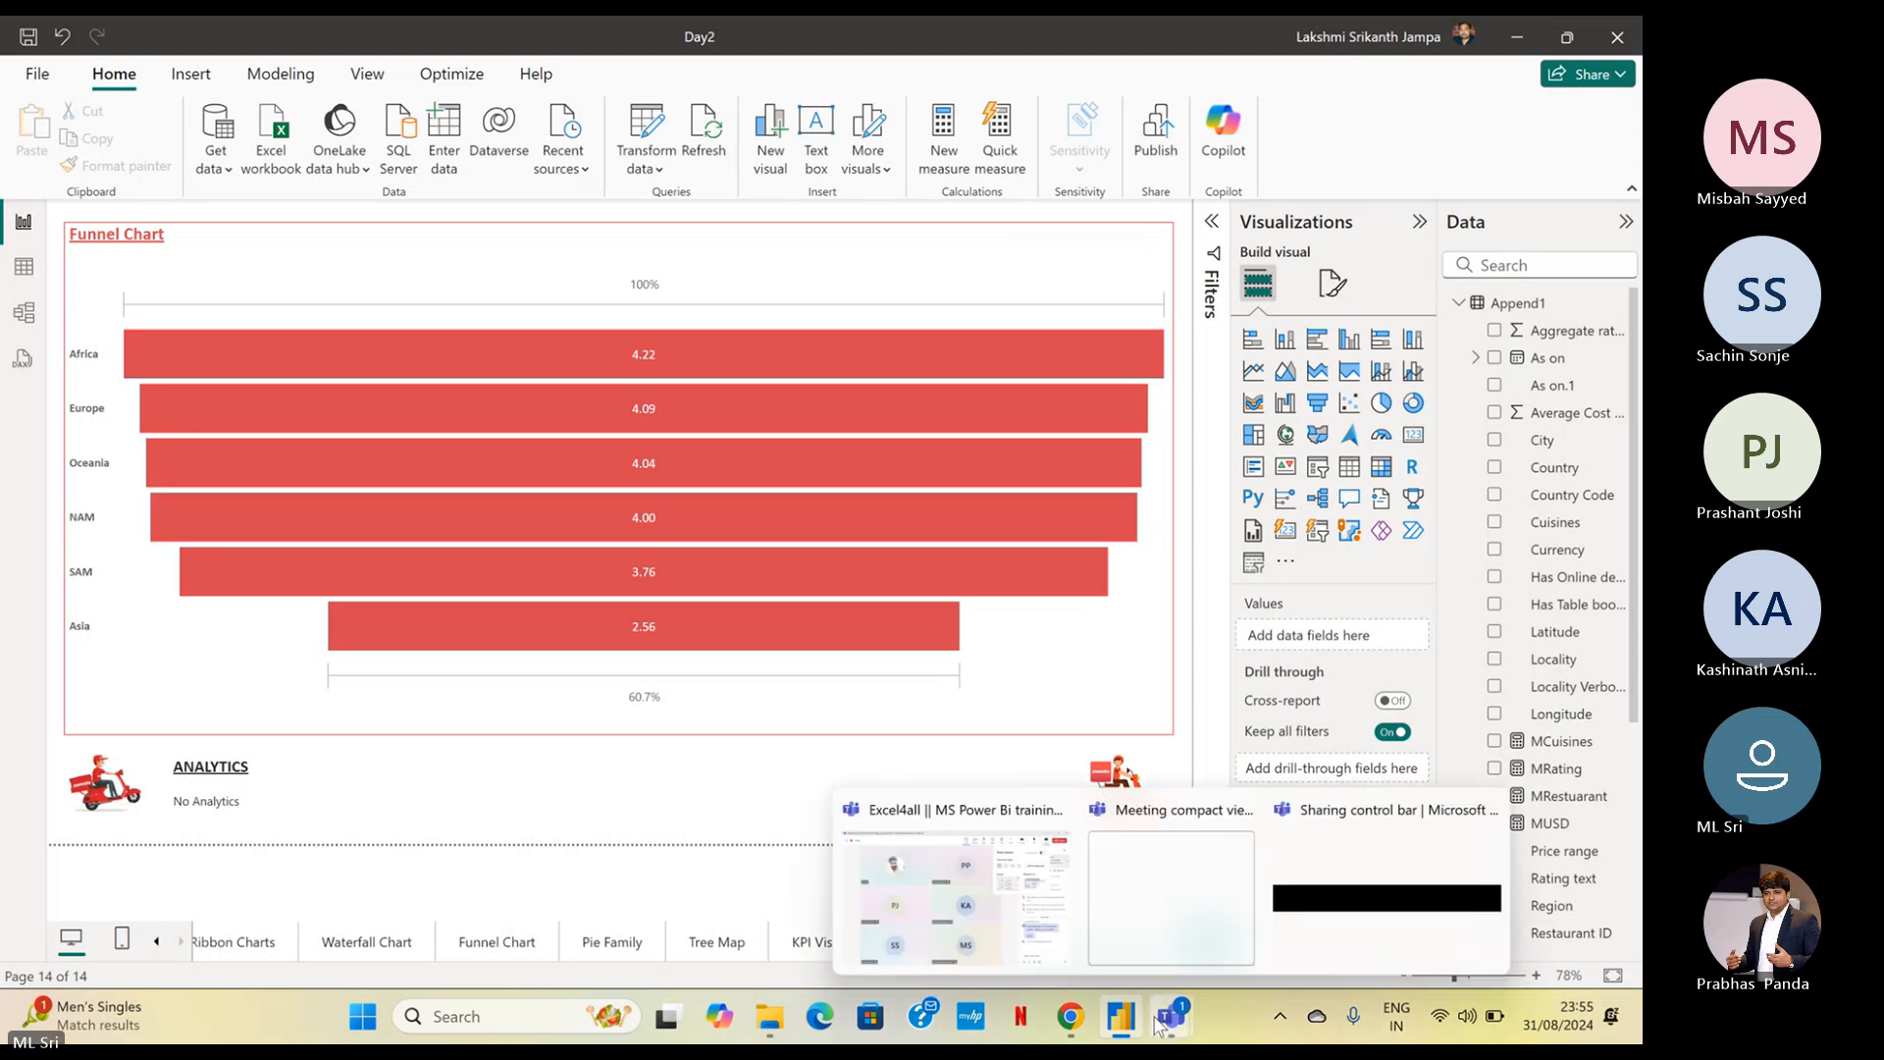
{"action": "left_click", "coordinate": [1042, 961]}
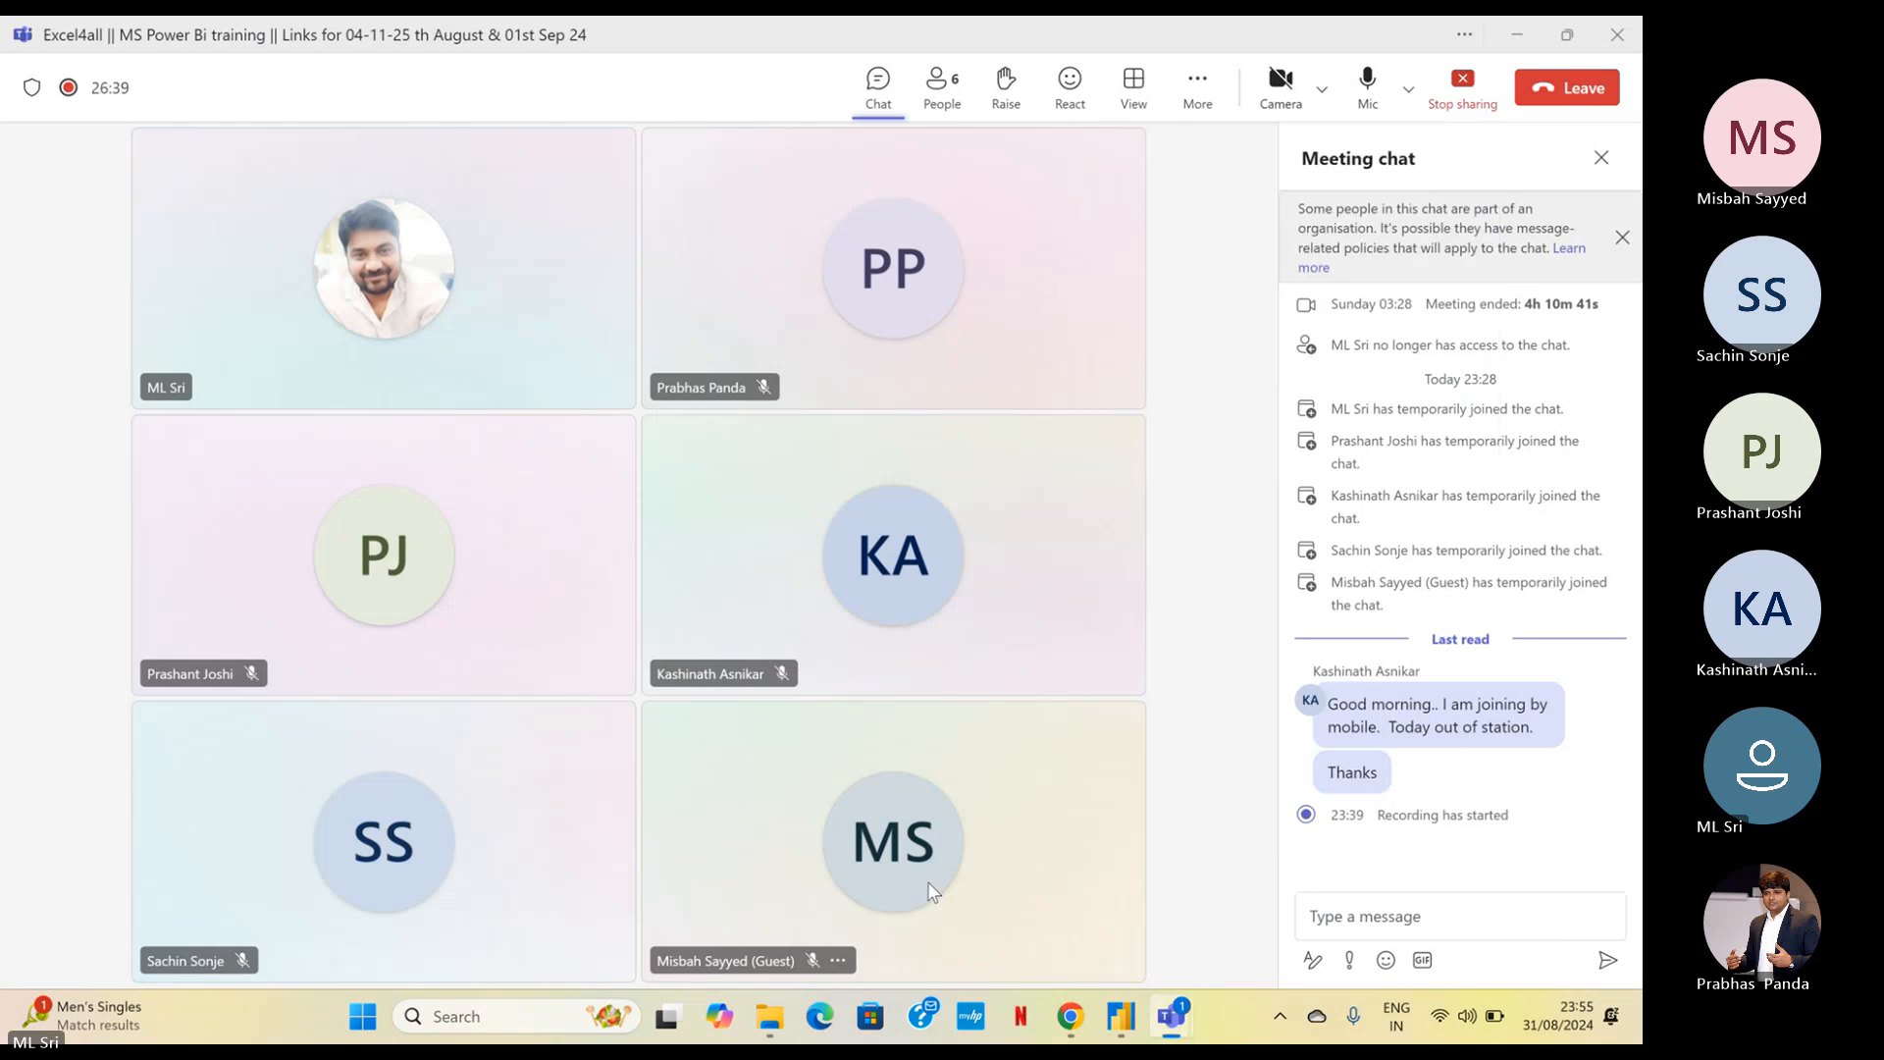
{"action": "left_click", "coordinate": [1517, 35]}
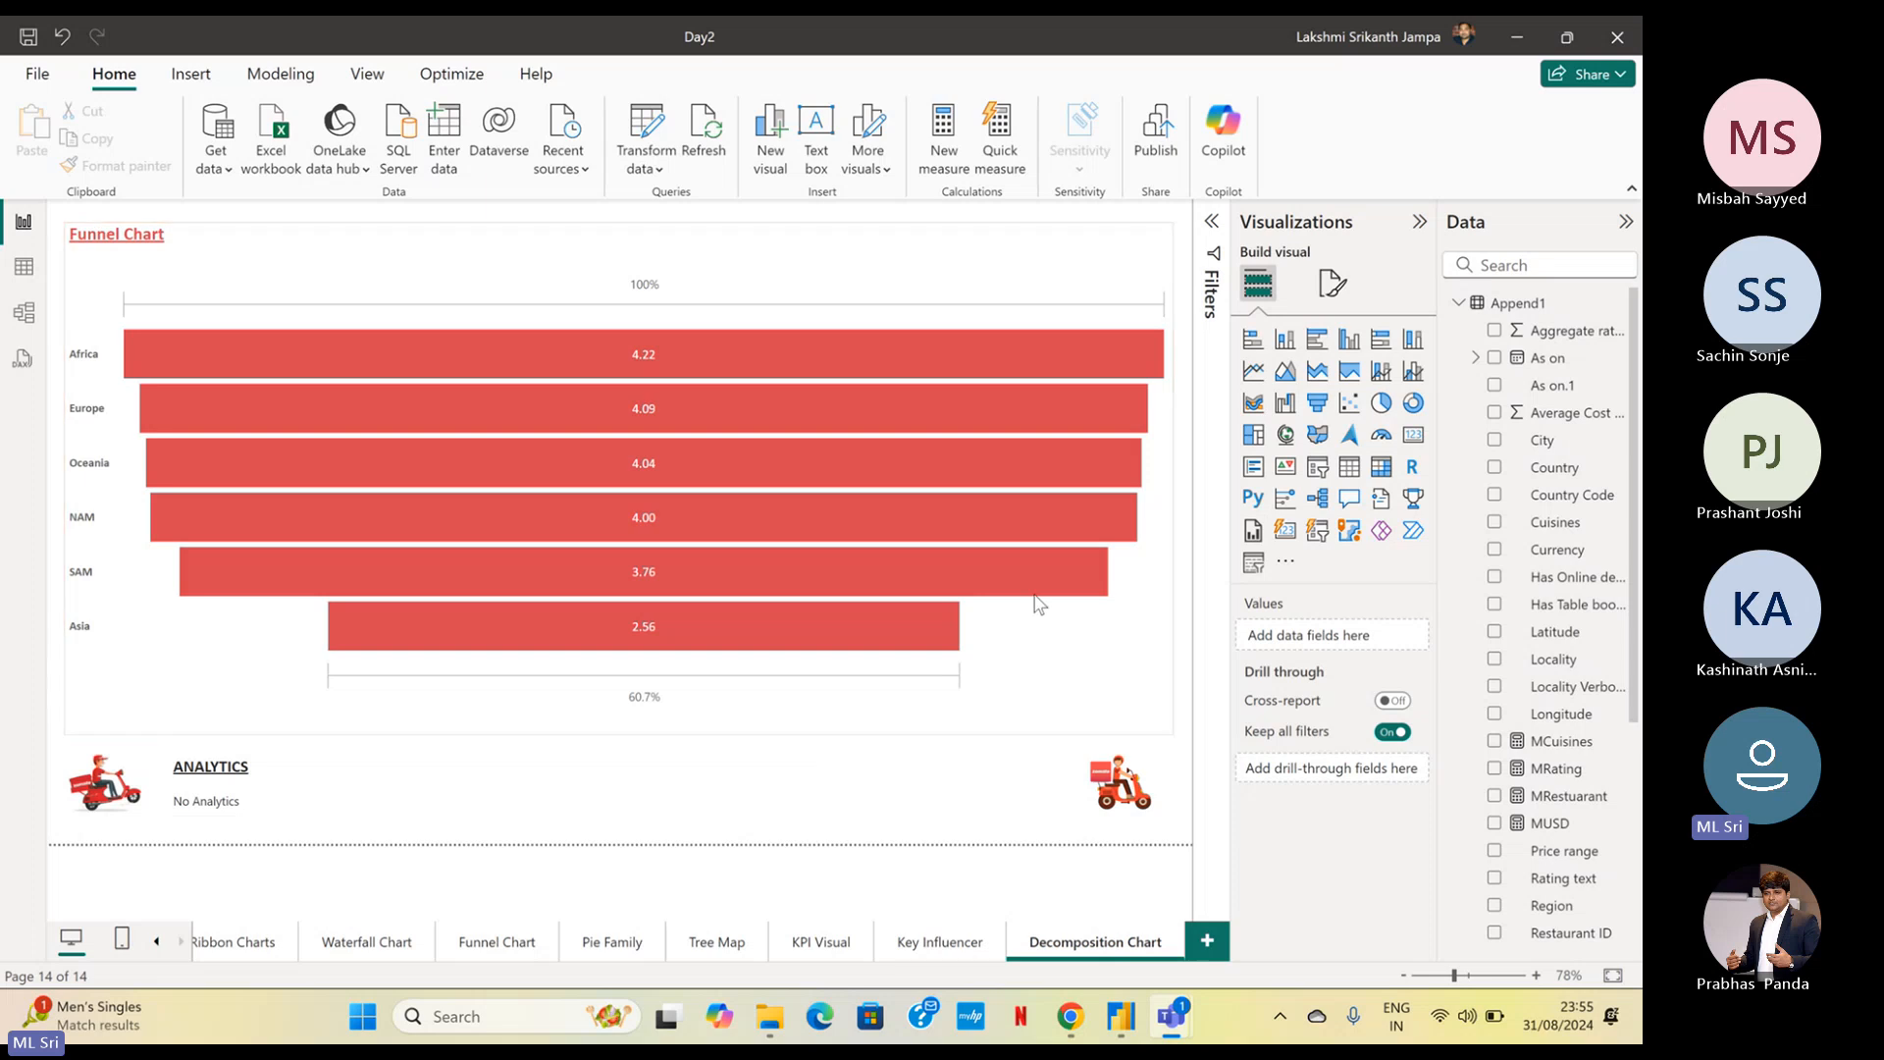
Convert the funnel chart to a decomposition tree and remove the As on field from Explain by
{"action": "mouse_move", "coordinate": [1146, 361]}
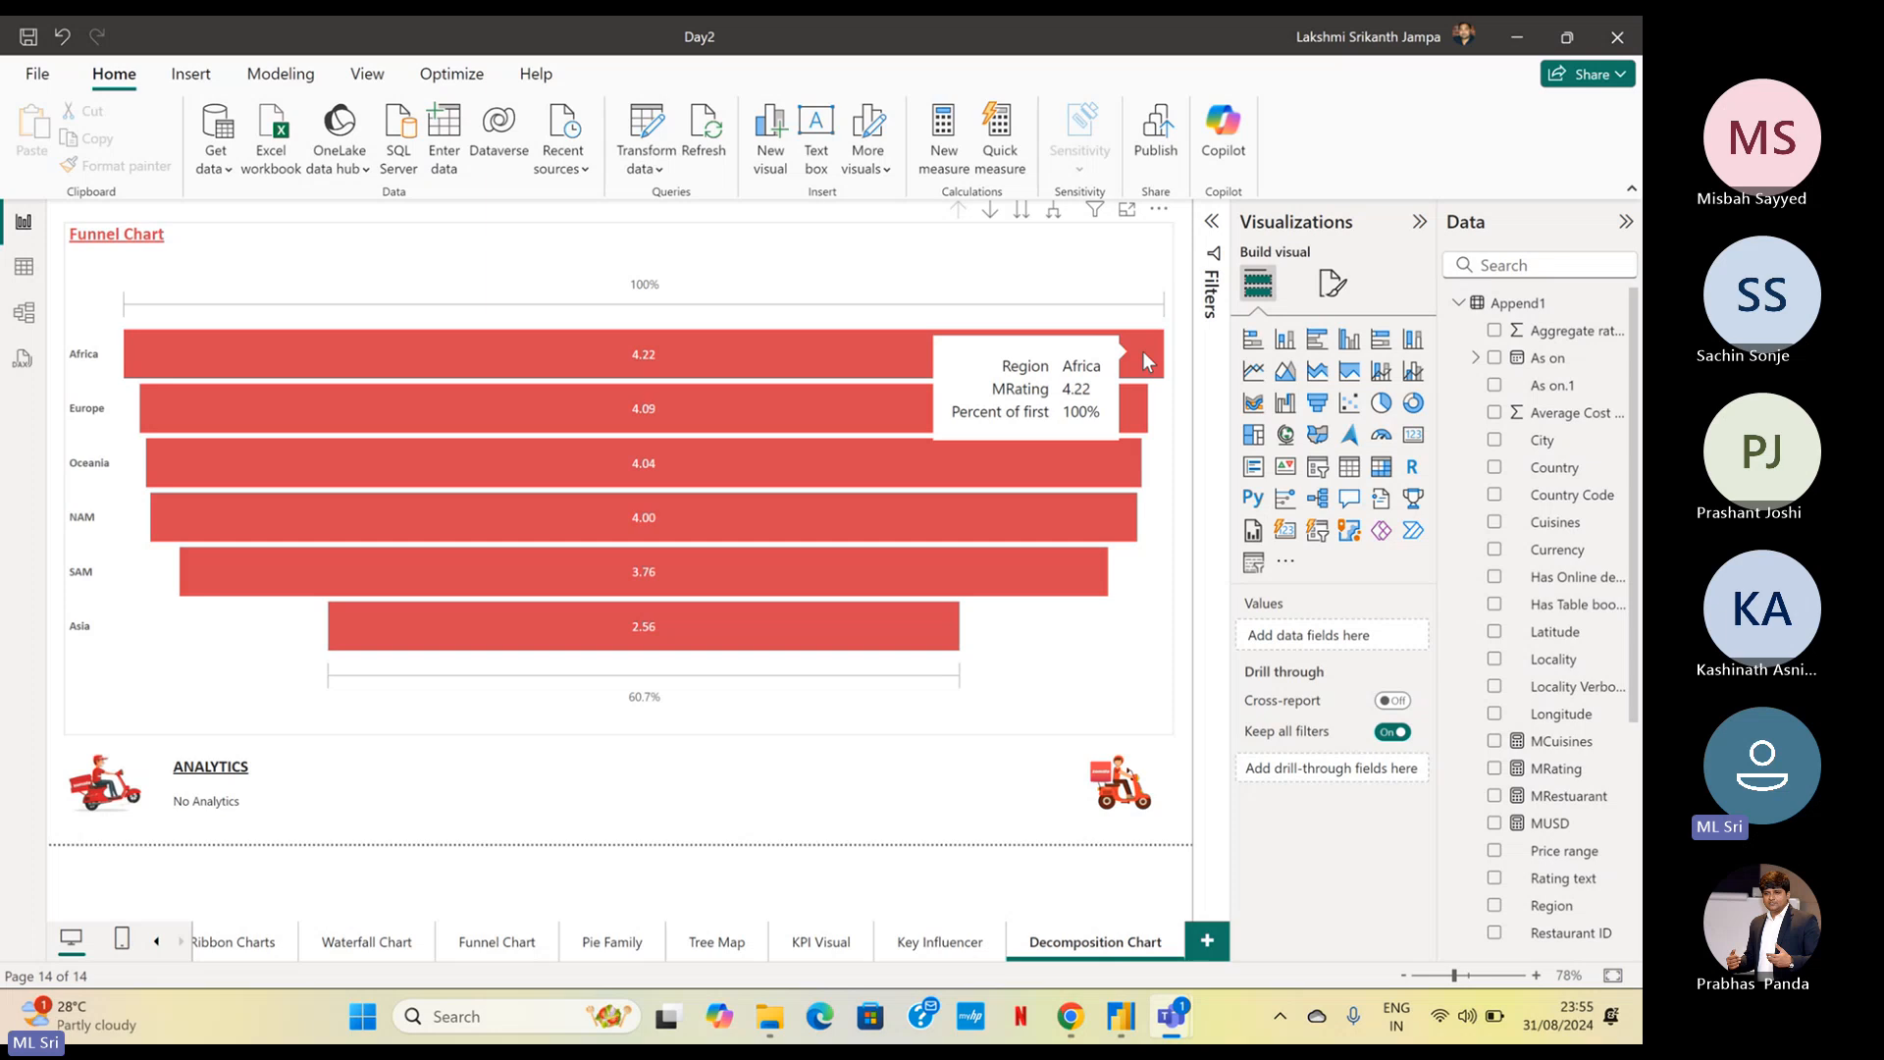
{"action": "left_click", "coordinate": [1011, 242]}
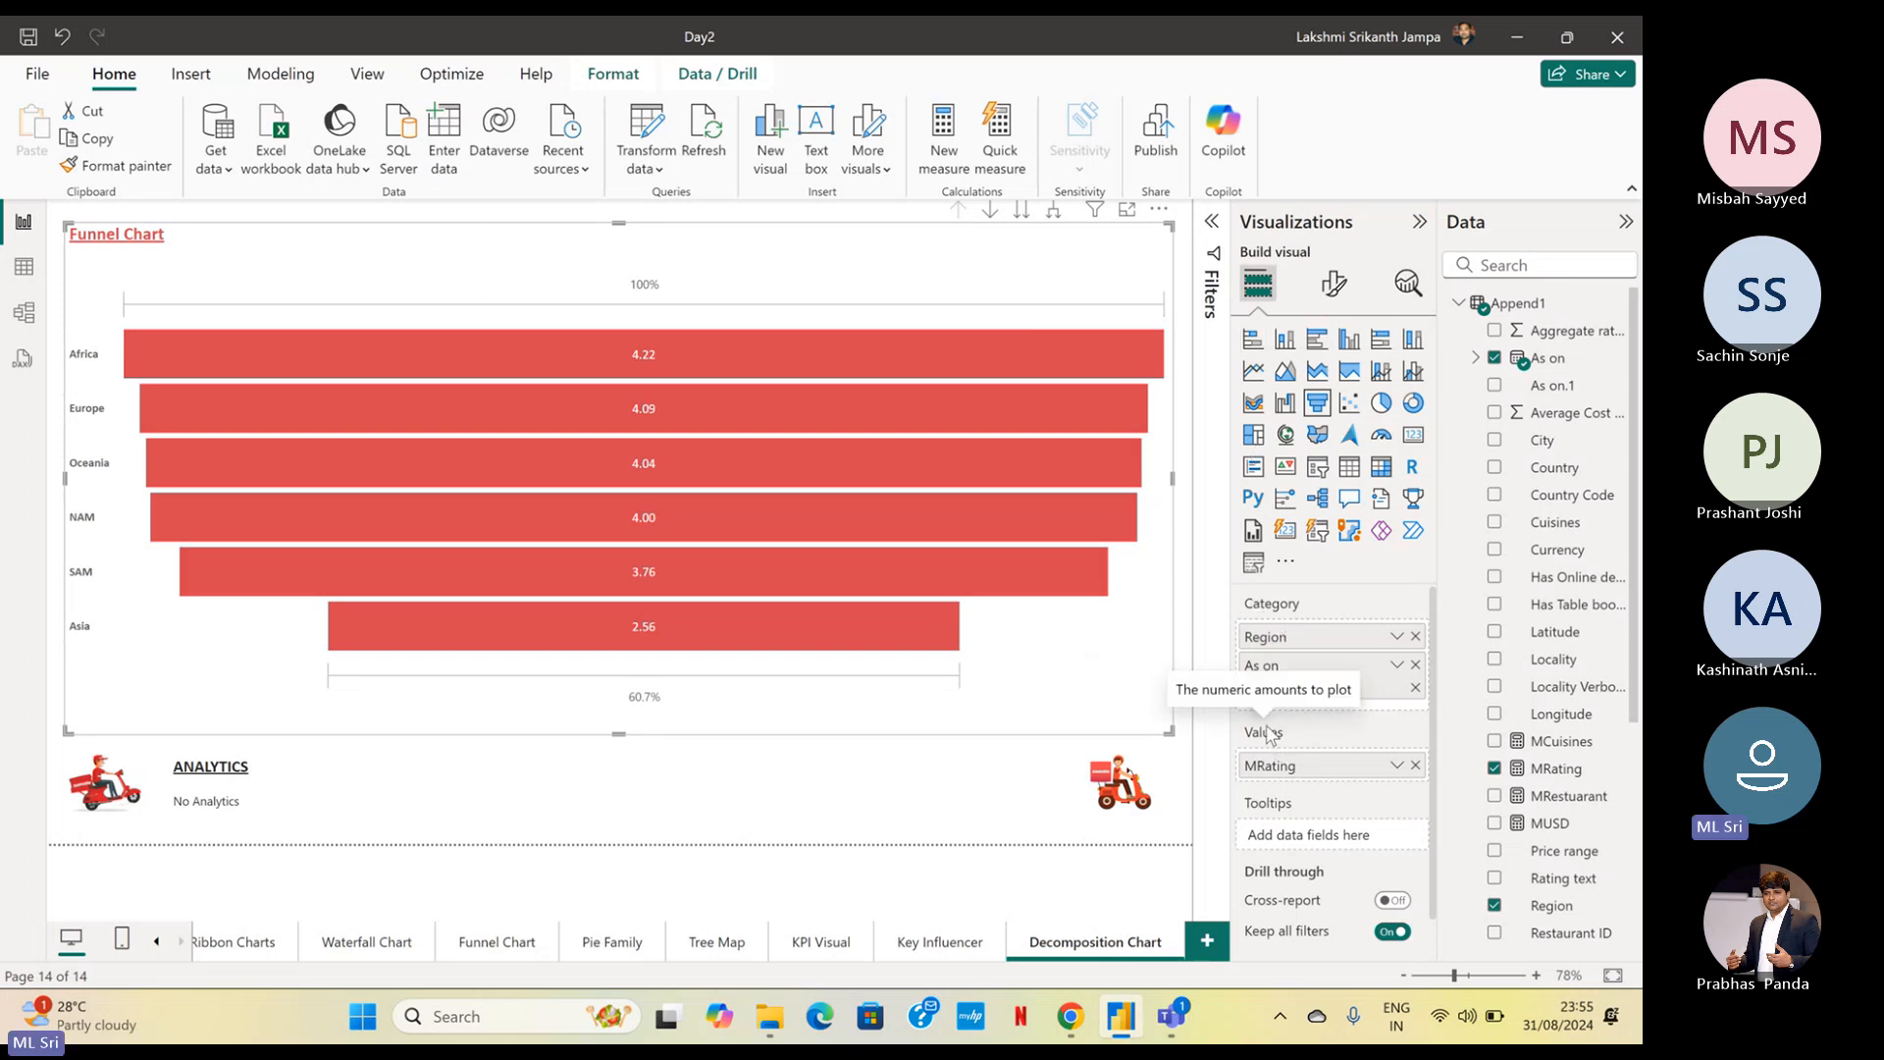
{"action": "left_click", "coordinate": [1320, 502]}
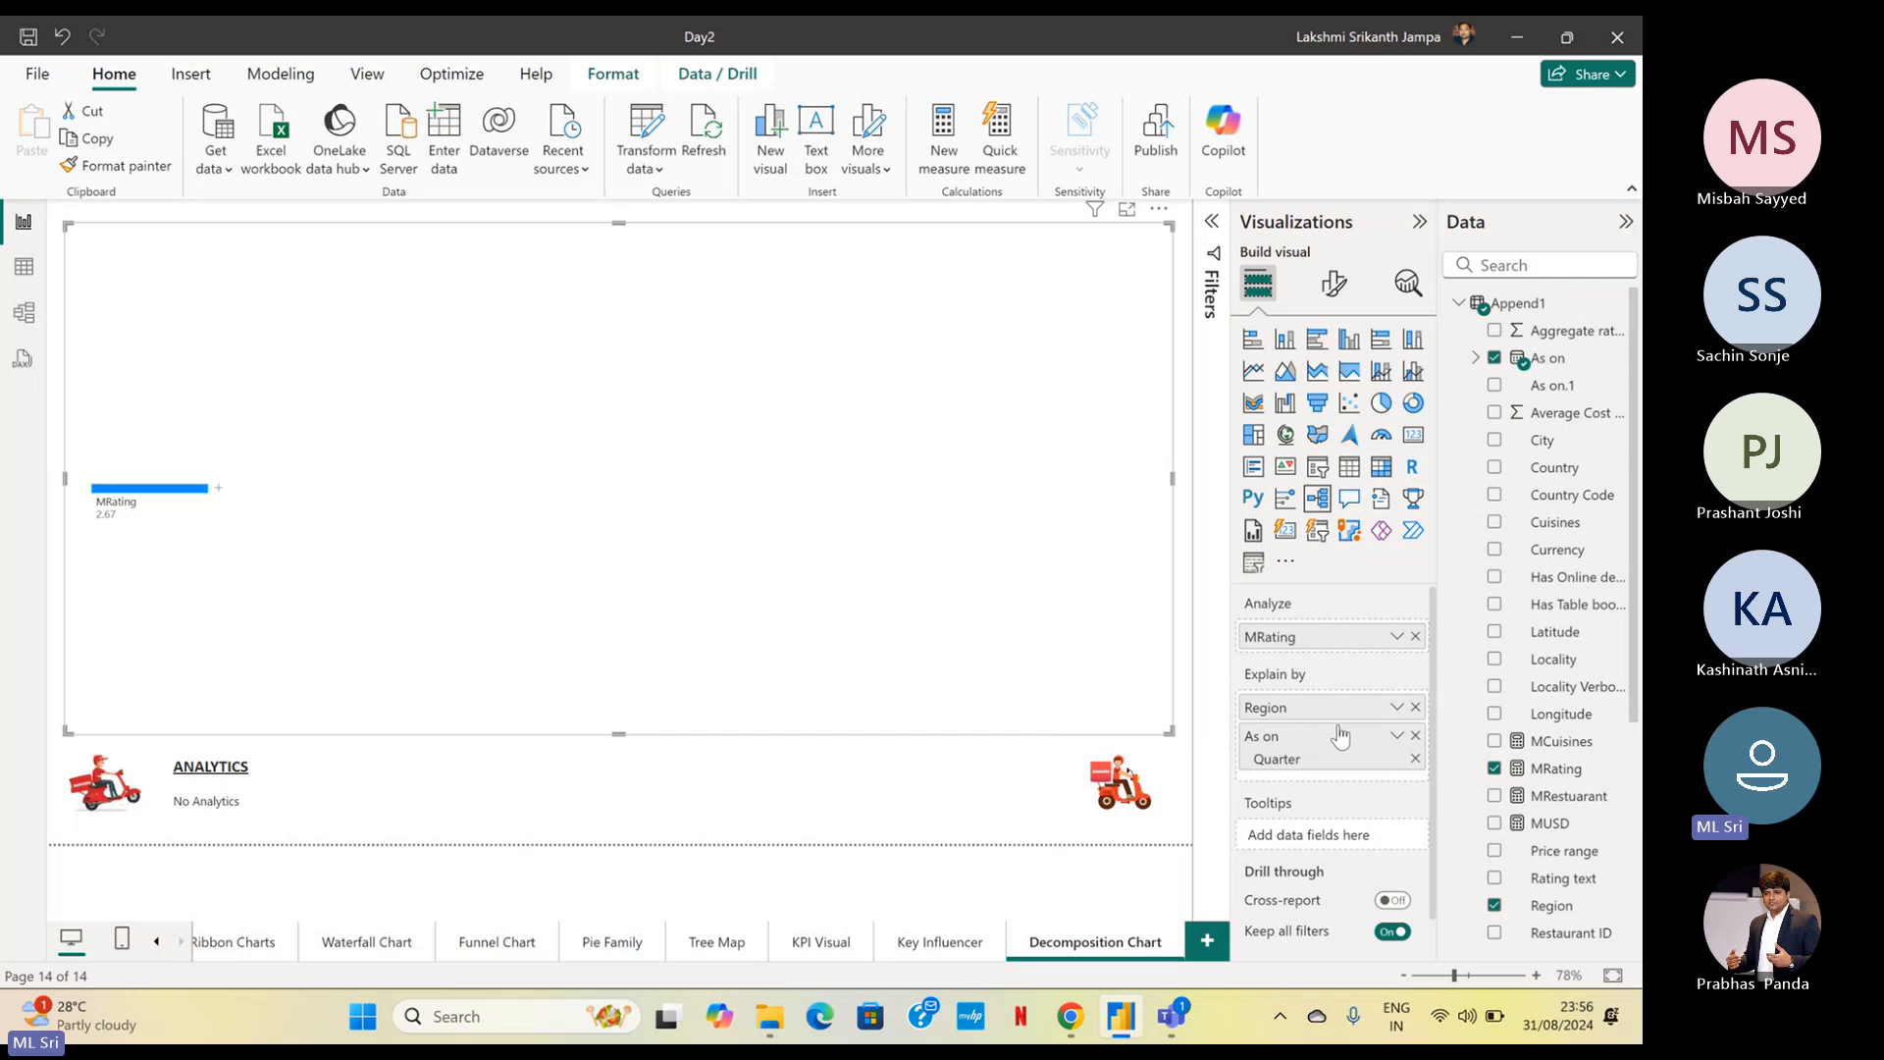
{"action": "left_click", "coordinate": [1414, 736]}
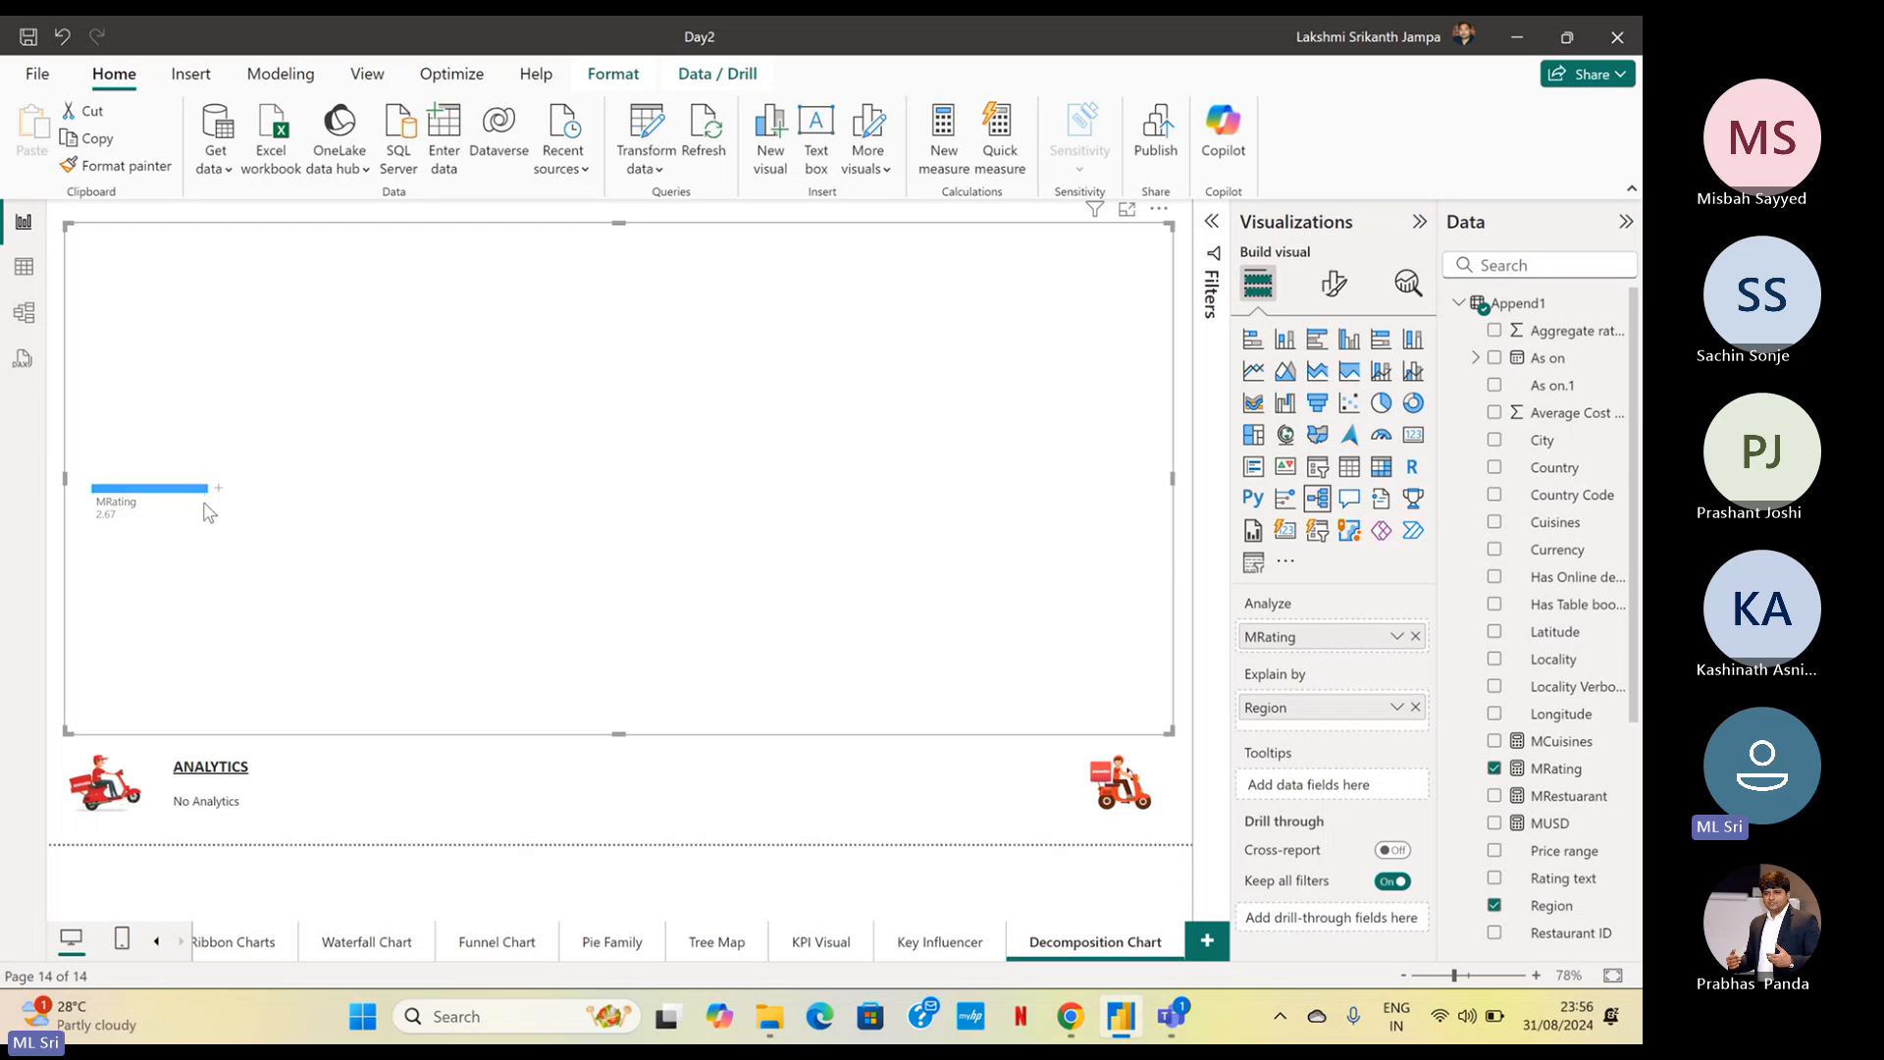
Split the MRating node of the decomposition tree by High value
{"action": "mouse_move", "coordinate": [204, 505]}
{"action": "key", "text": "ctrl"}
{"action": "key", "text": "ctrl"}
{"action": "key", "text": "ctrl"}
{"action": "key", "text": "ctrl"}
{"action": "left_click", "coordinate": [219, 491]}
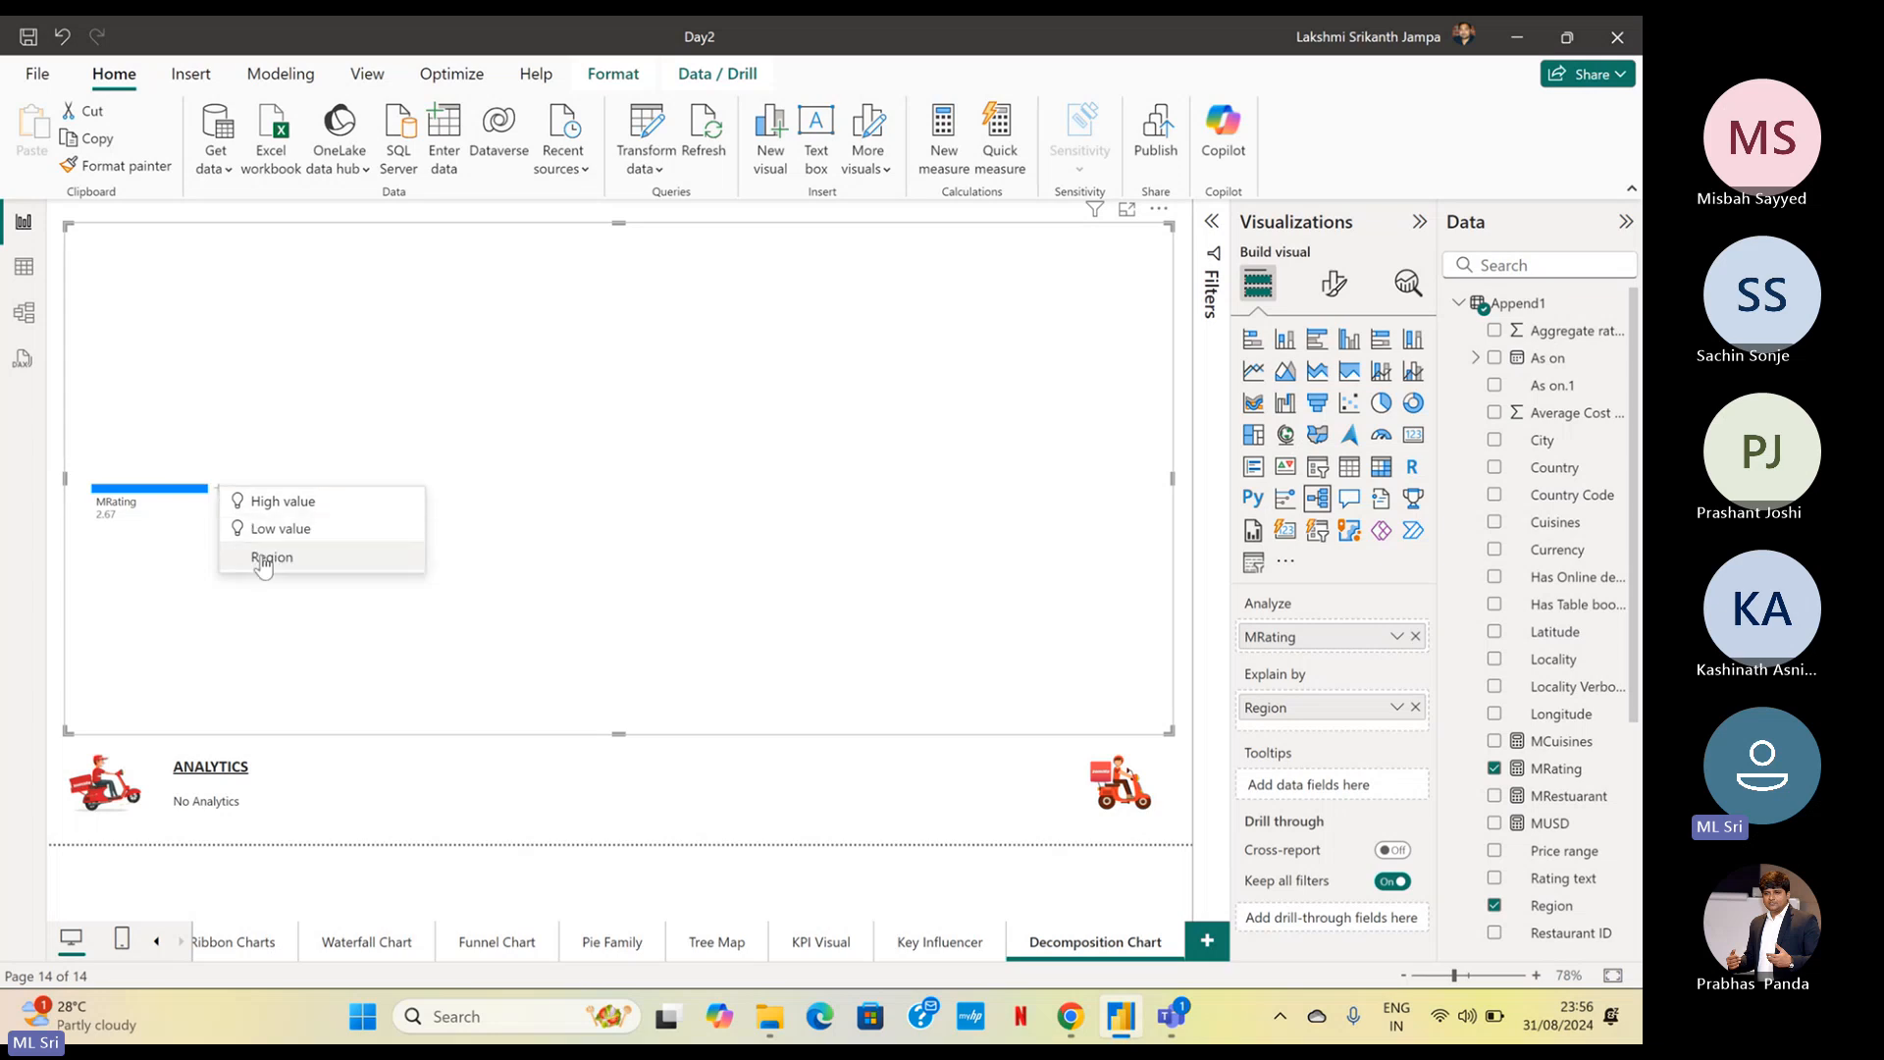
{"action": "left_click", "coordinate": [302, 502]}
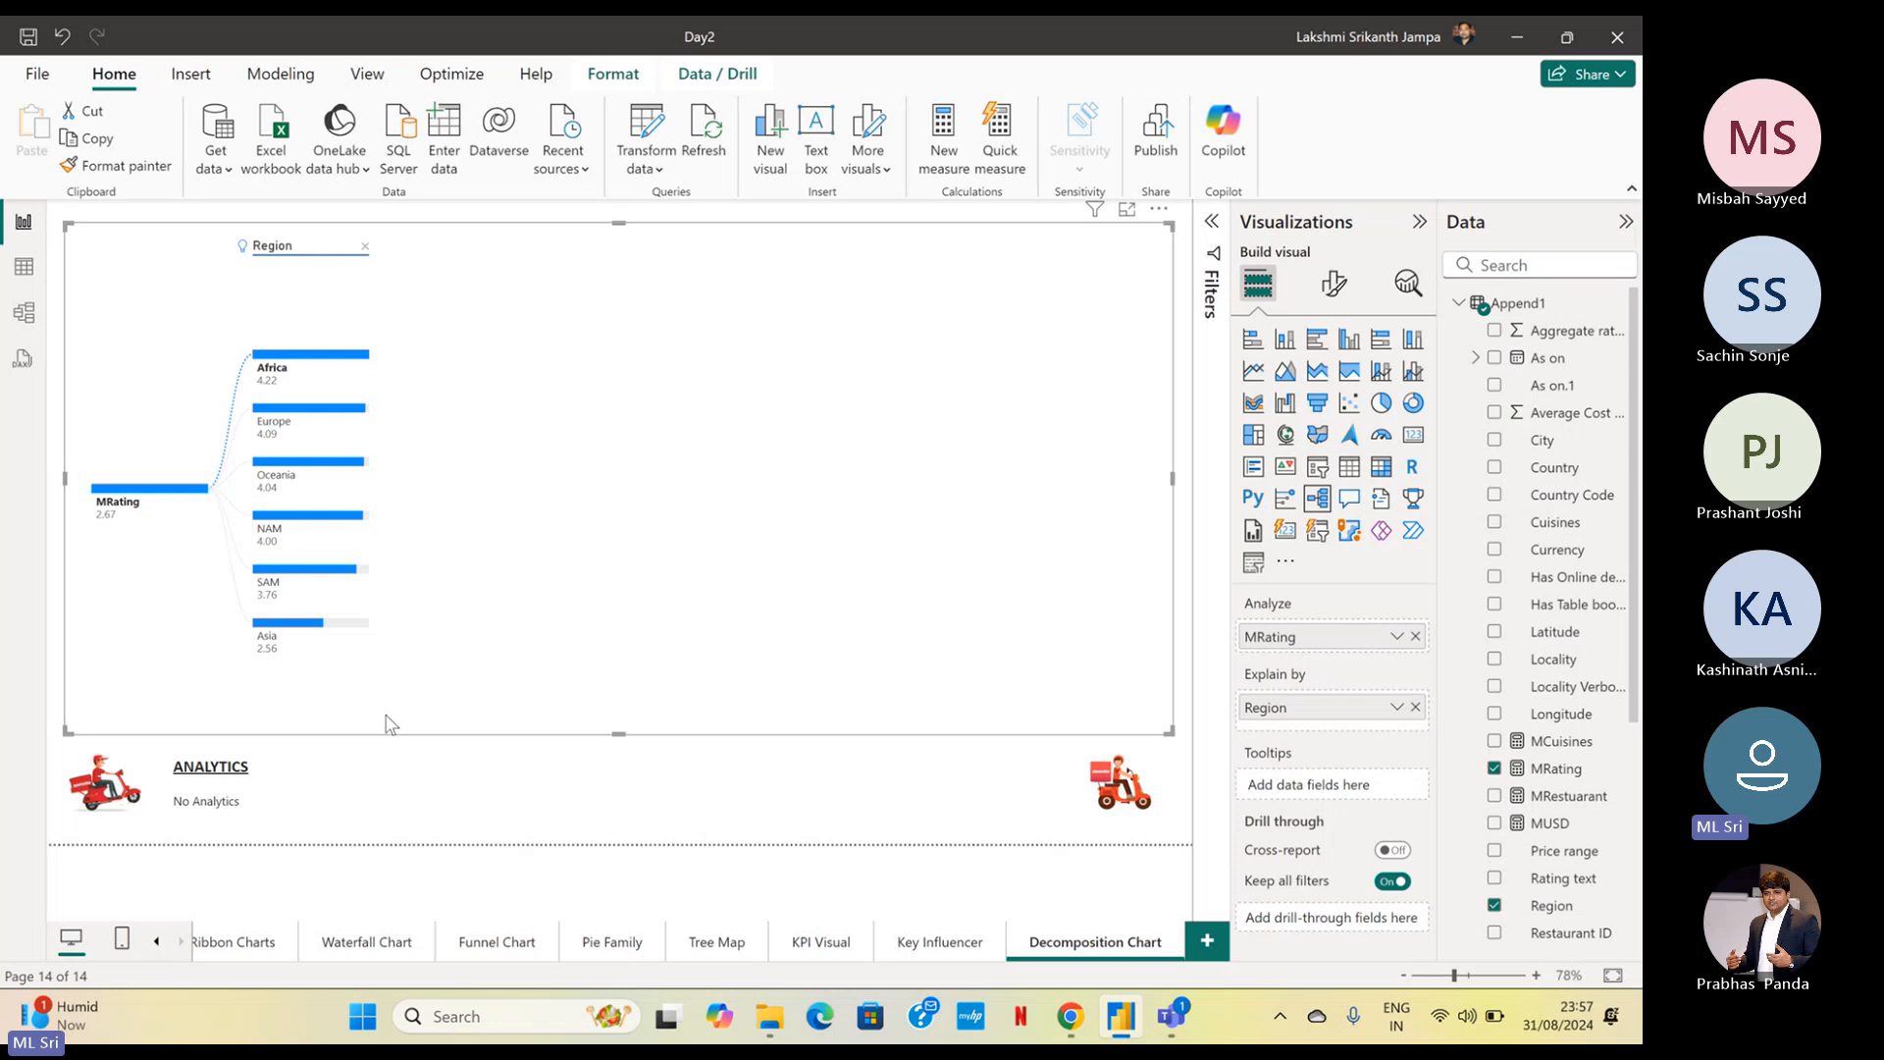
Add the Country field to the decomposition tree's Explain by fields, above Region
{"action": "mouse_move", "coordinate": [268, 546]}
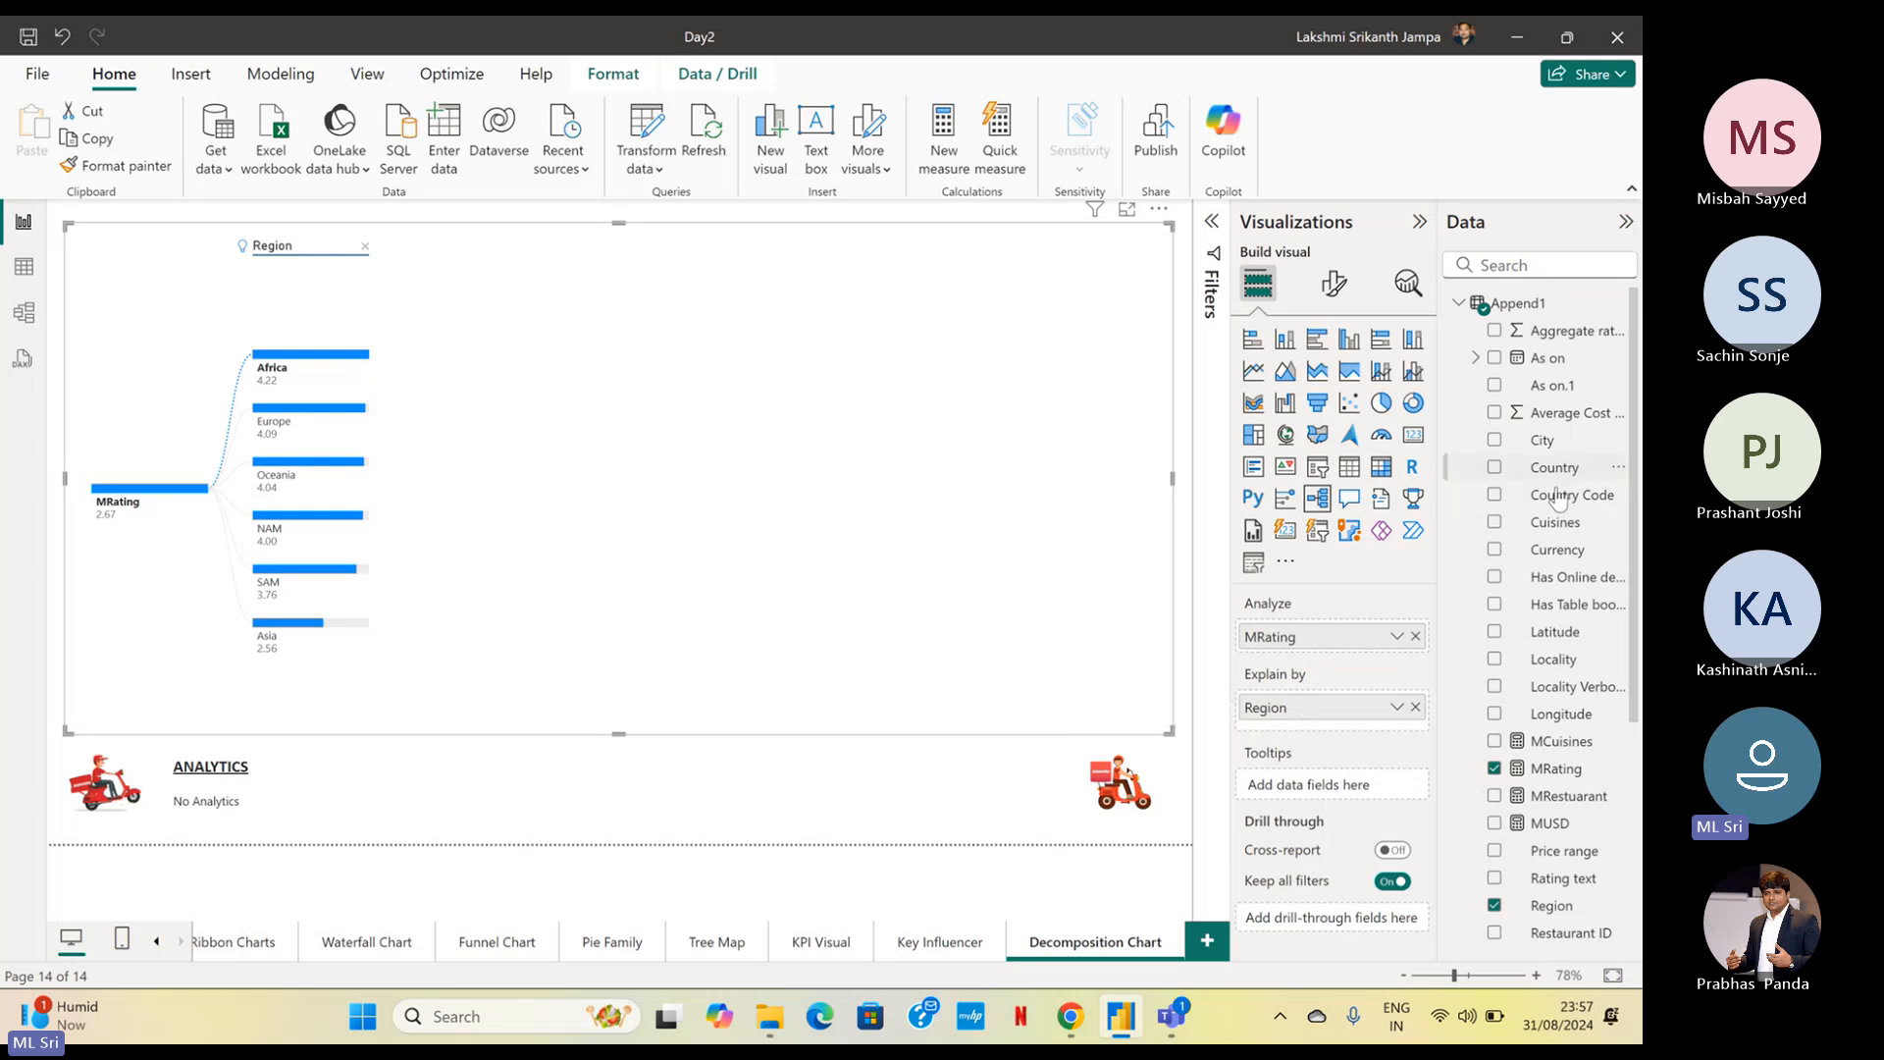
{"action": "left_click_drag", "start_coordinate": [1555, 471], "coordinate": [1369, 736]}
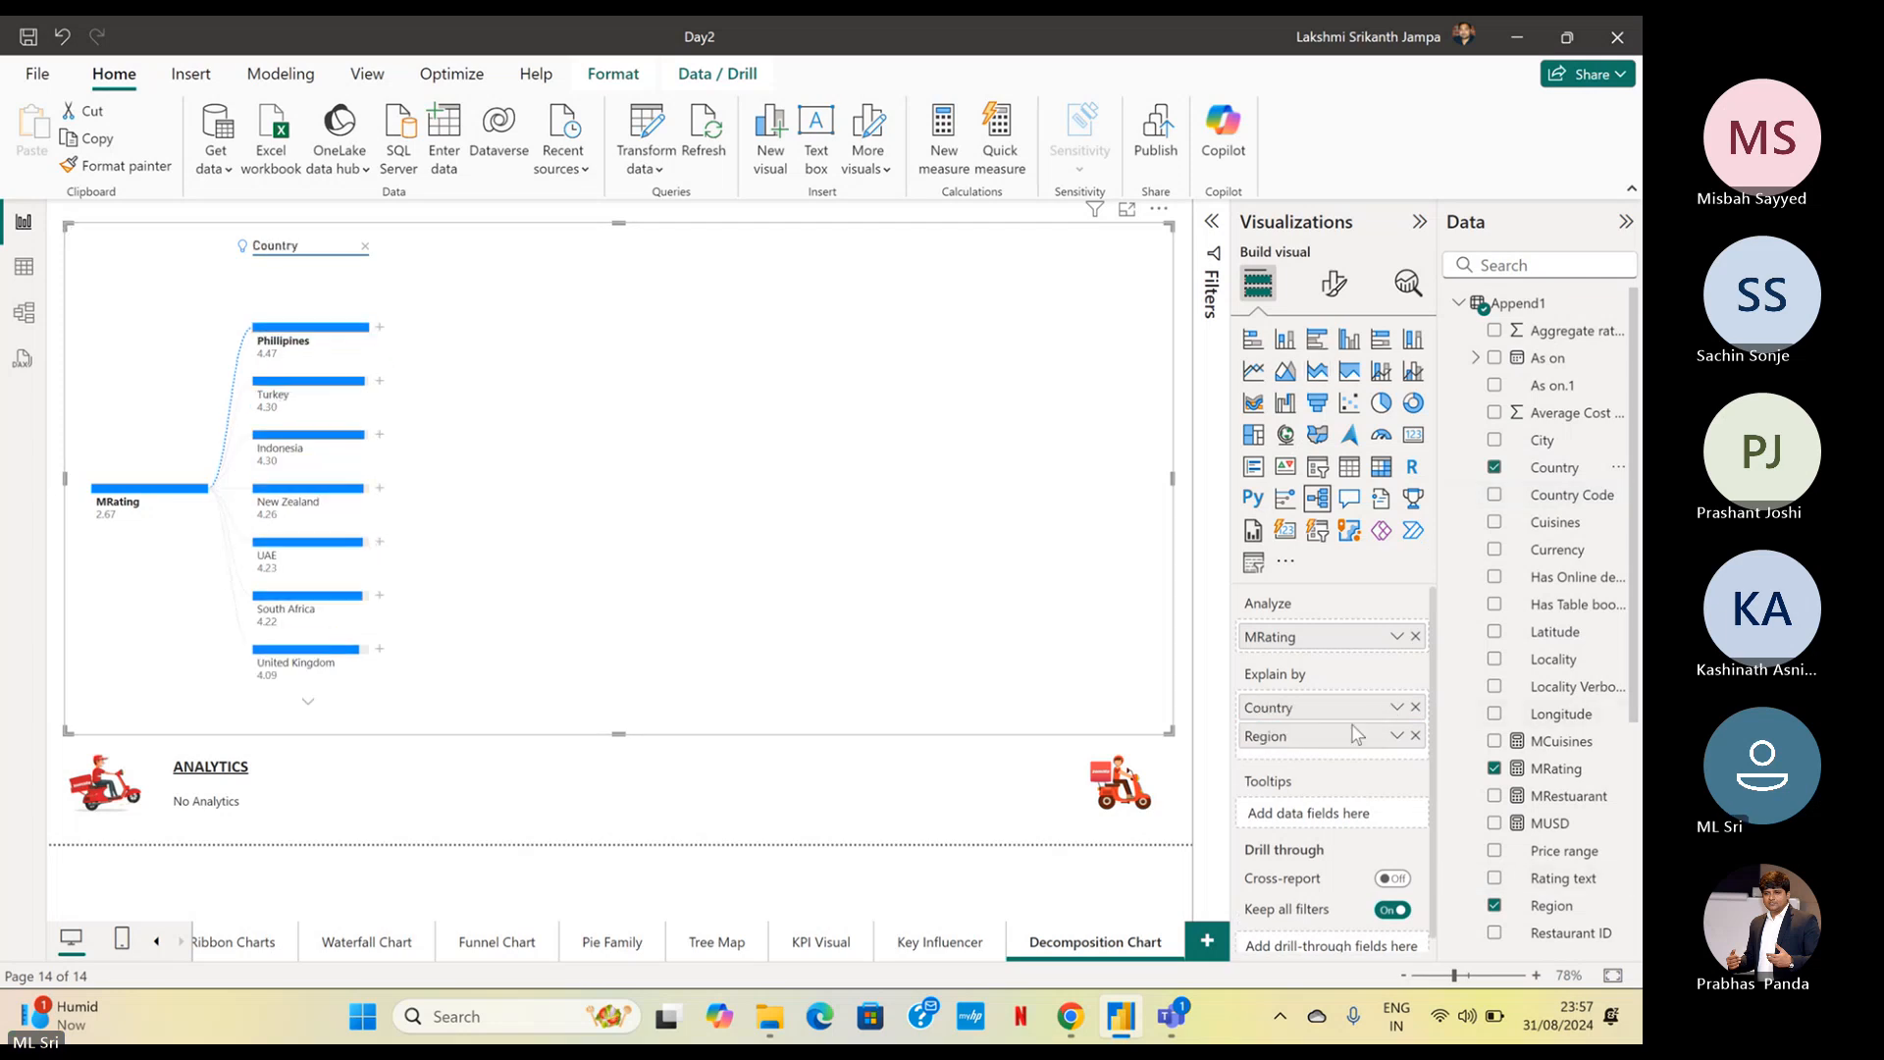
Move Region above Country in the decomposition tree's Explain by fields and expand the Africa node
{"action": "left_click_drag", "start_coordinate": [1357, 734], "coordinate": [1305, 706]}
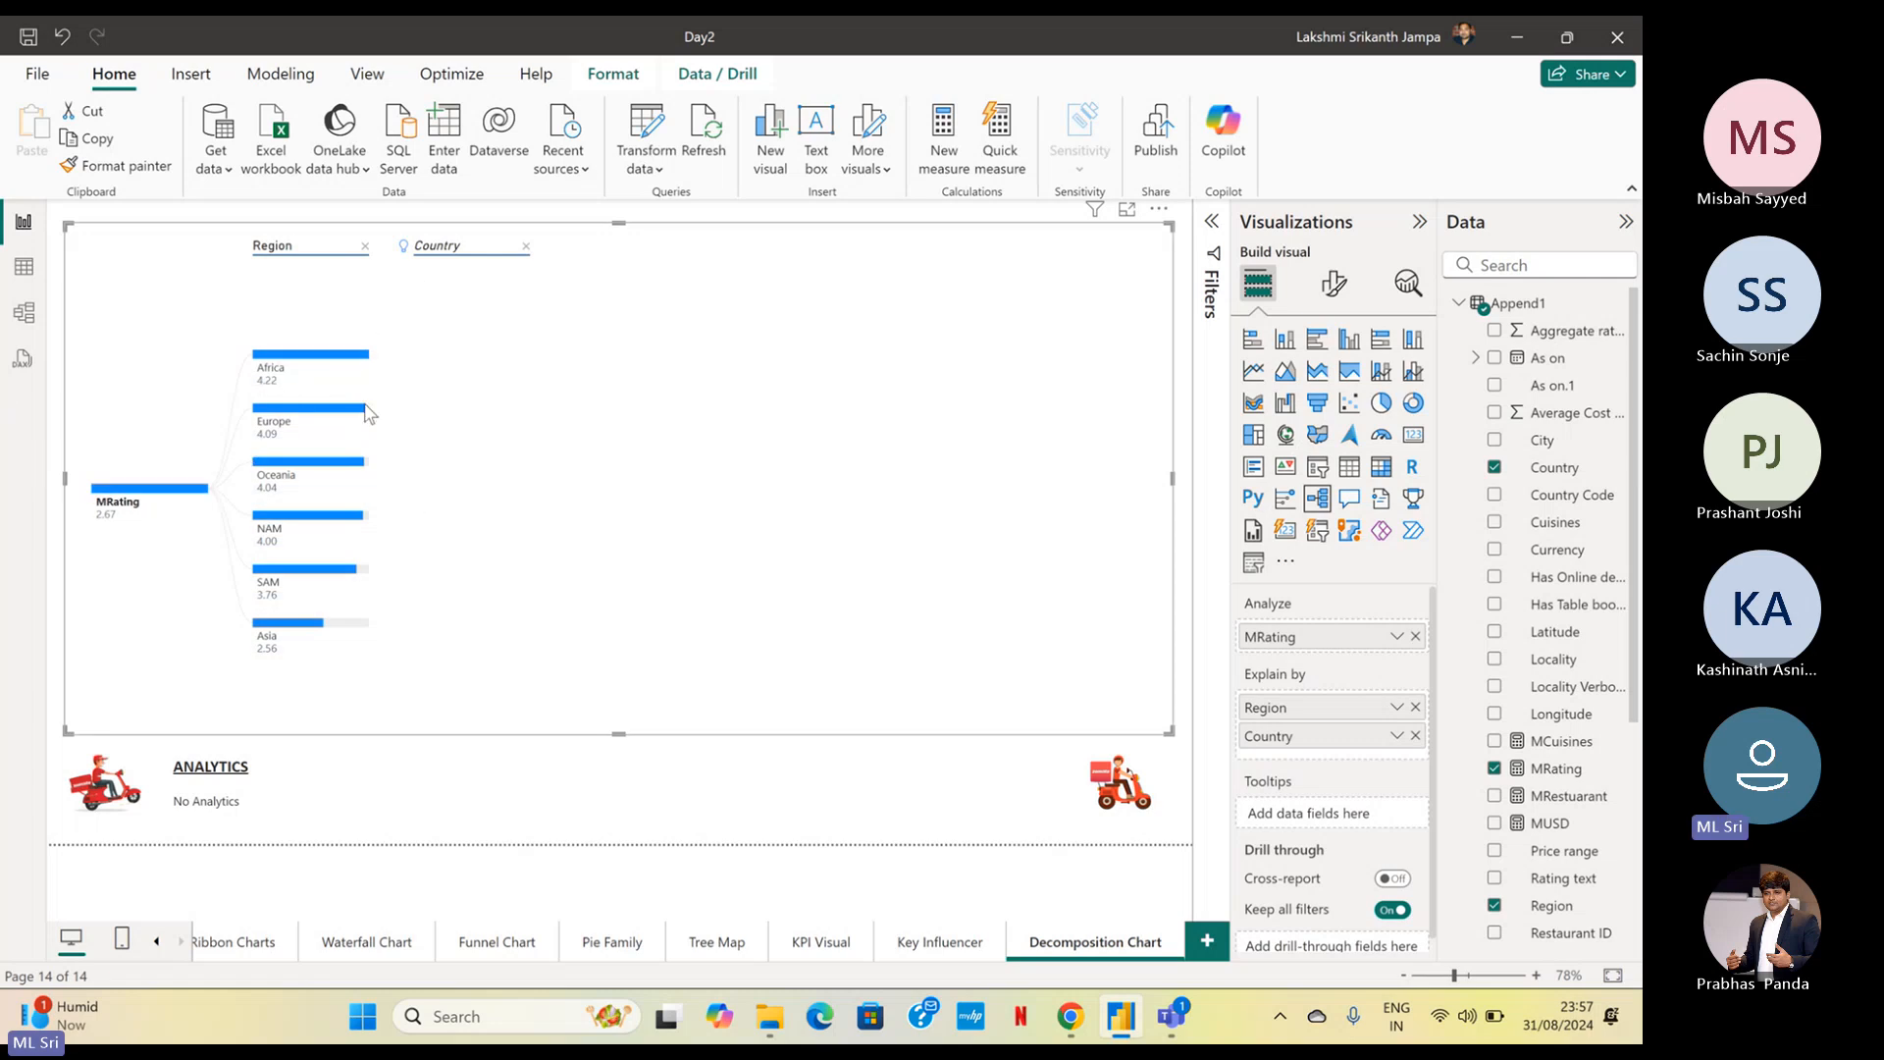
{"action": "mouse_move", "coordinate": [368, 364]}
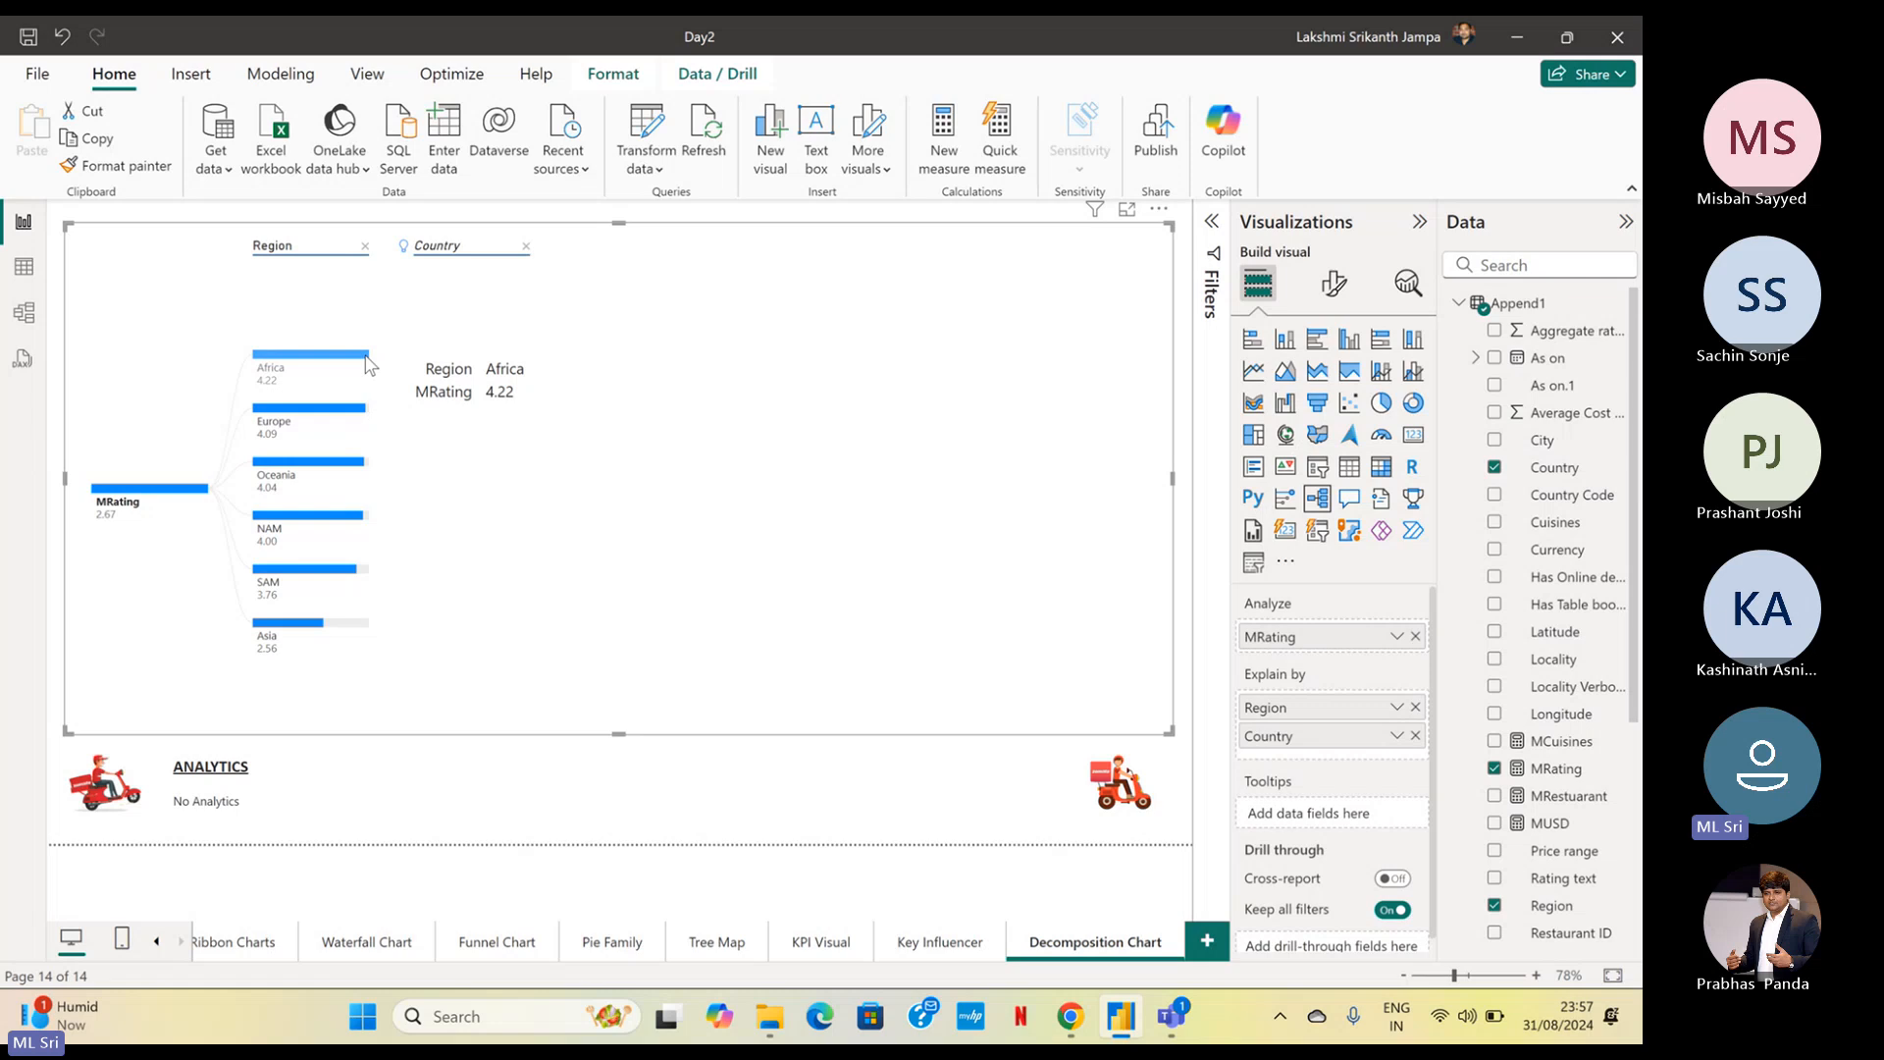
{"action": "left_click", "coordinate": [368, 364]}
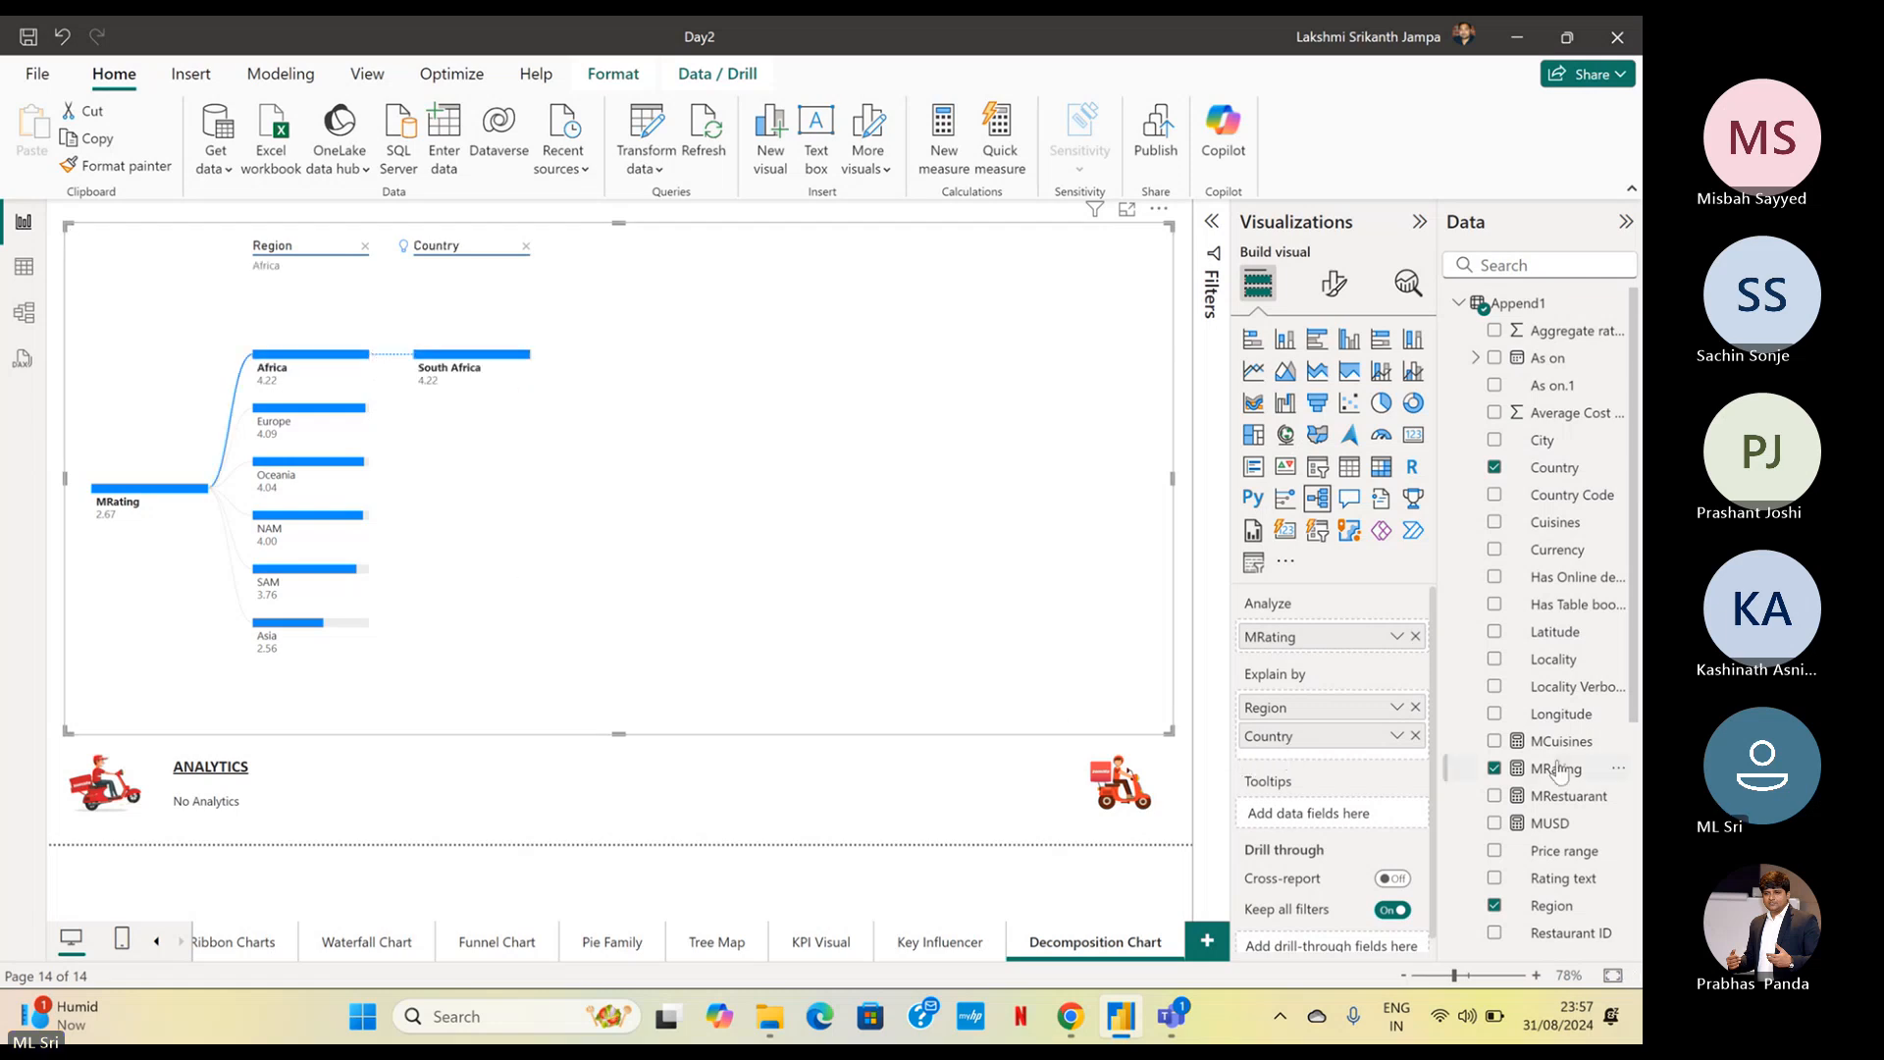
Remove Country from Explain by, add it again below Region, and split the Africa node by Country
{"action": "left_click", "coordinate": [1417, 736]}
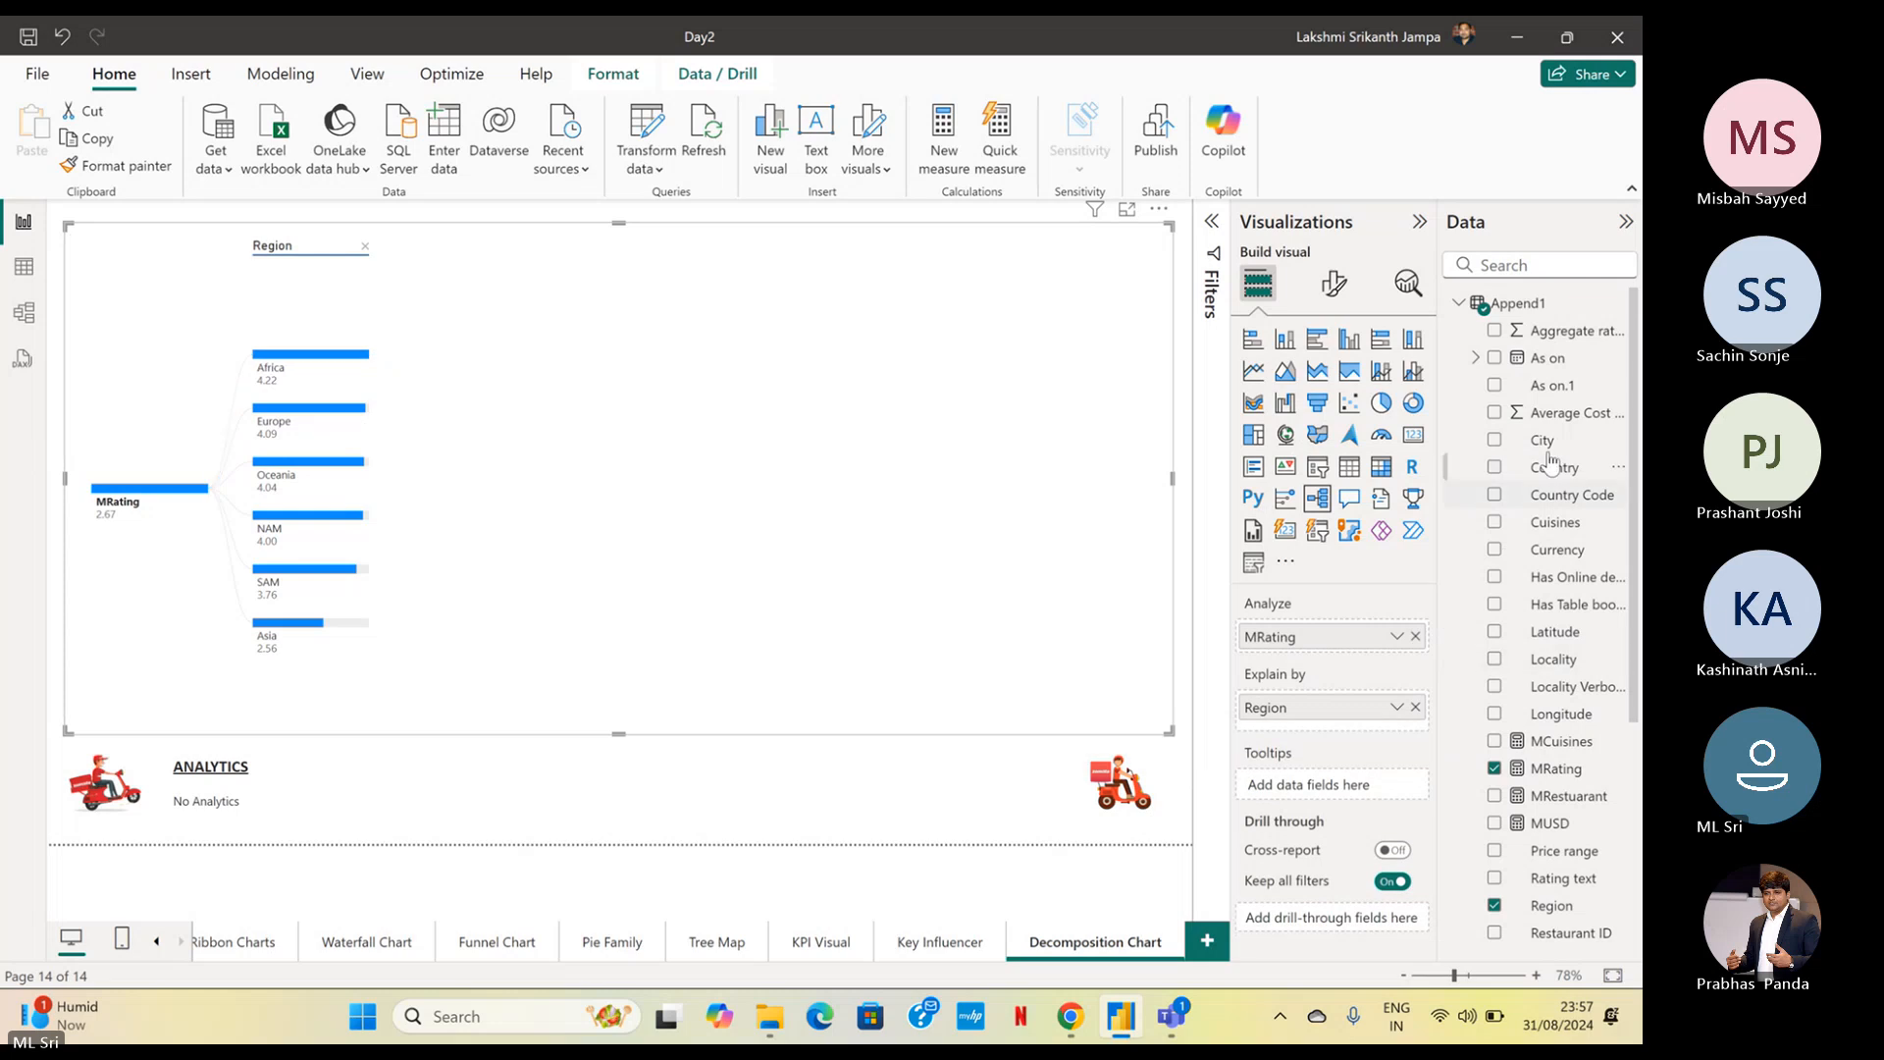
{"action": "left_click_drag", "start_coordinate": [1551, 469], "coordinate": [1386, 734]}
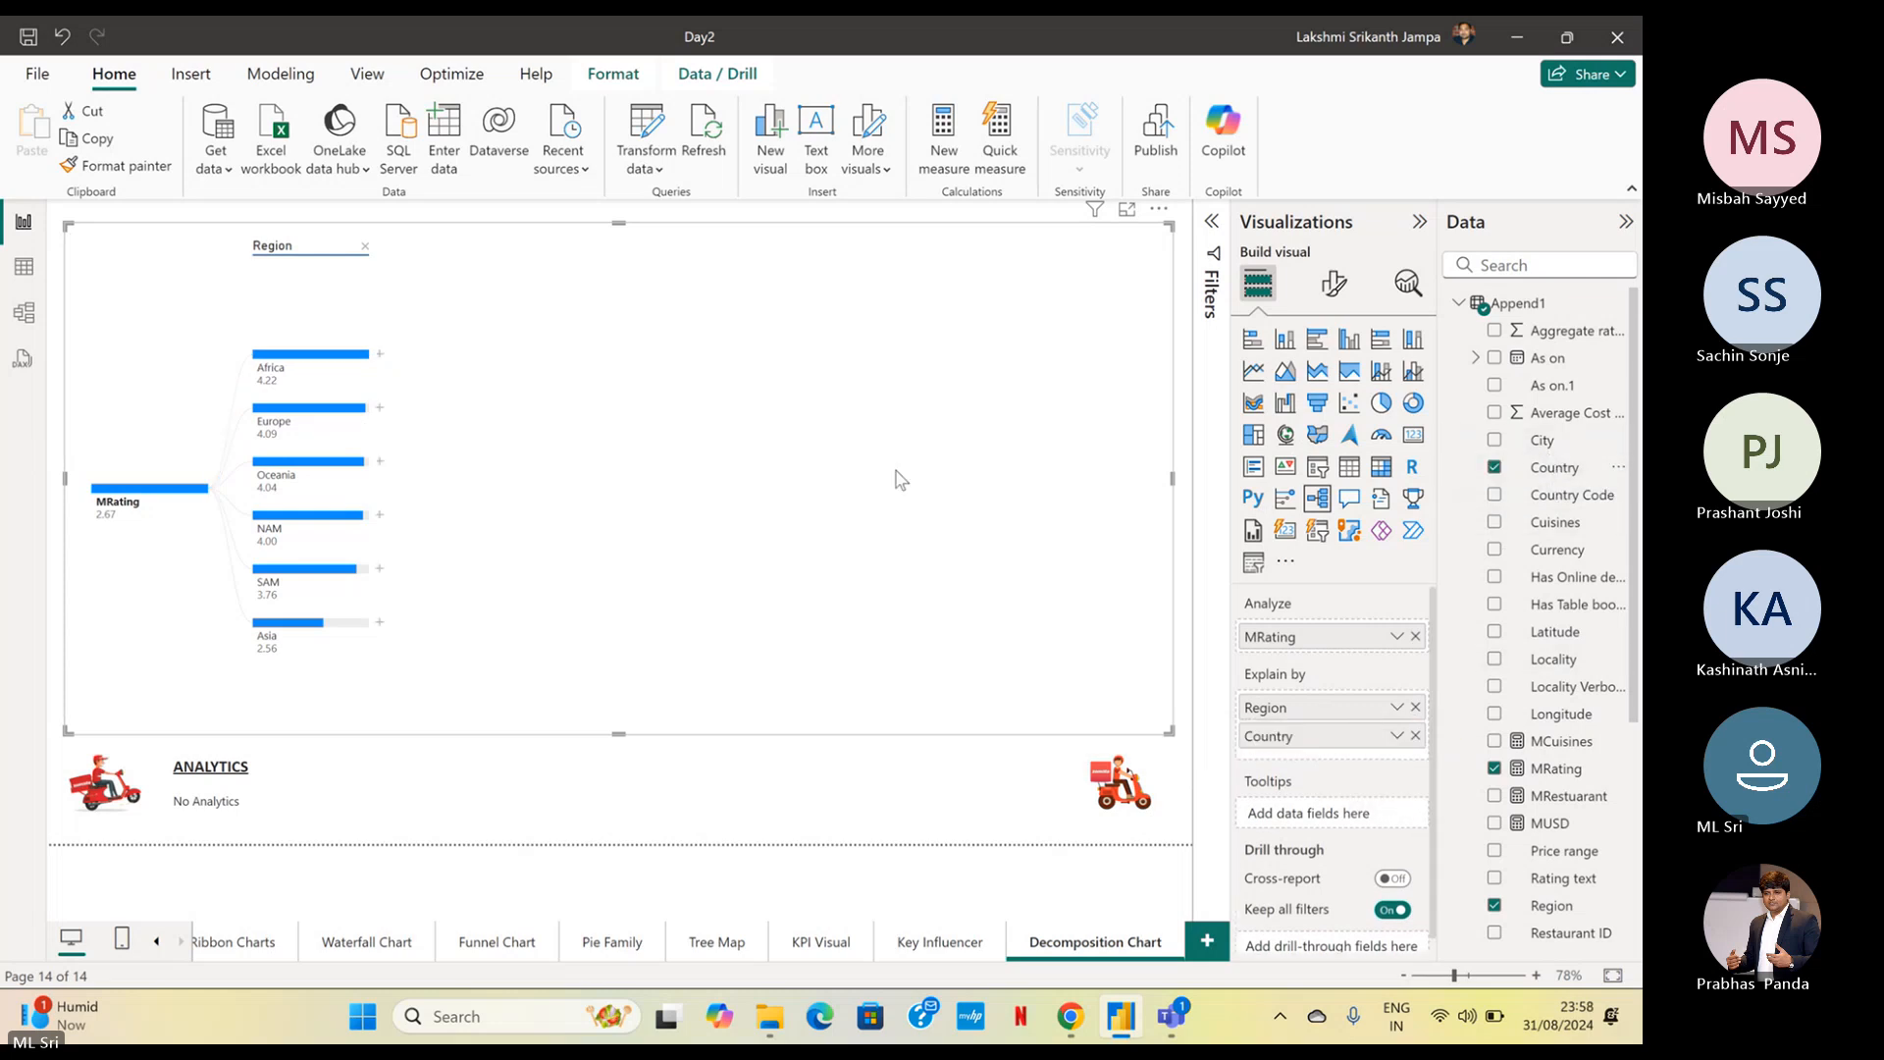
{"action": "left_click", "coordinate": [380, 361]}
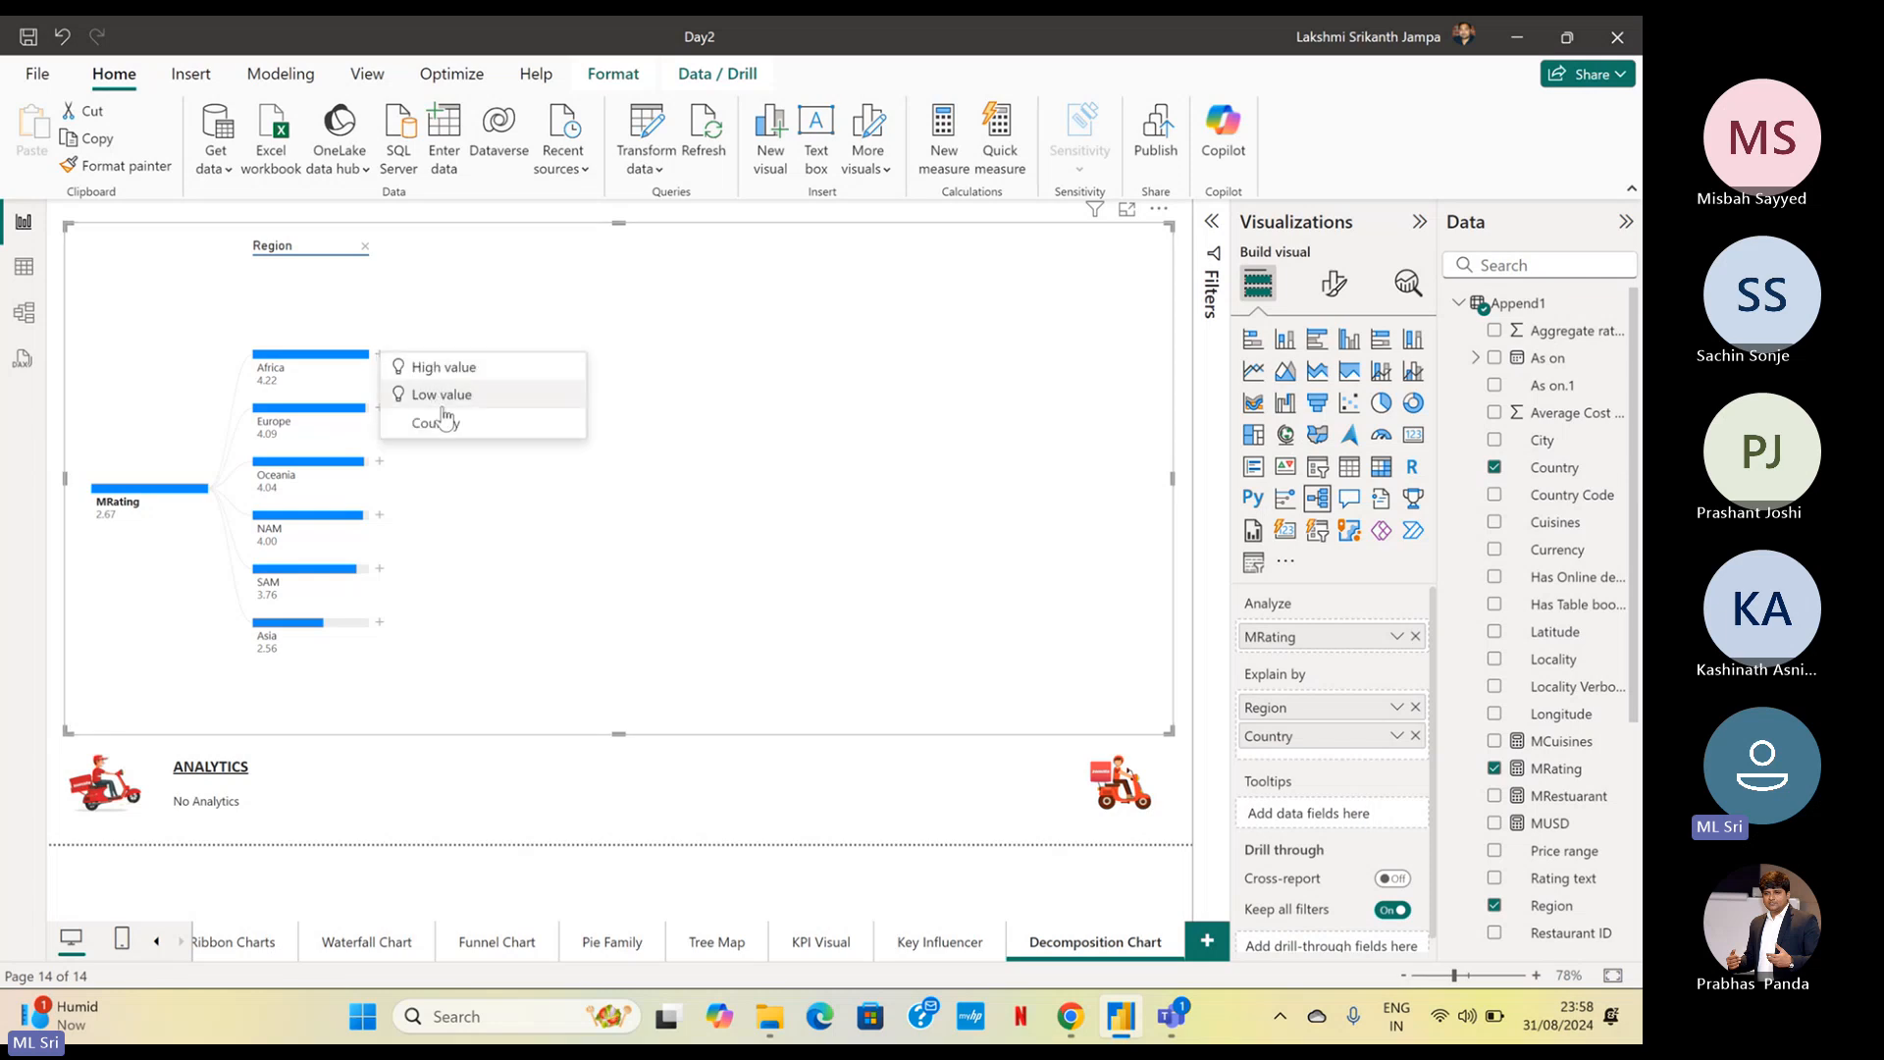
{"action": "left_click", "coordinate": [444, 425]}
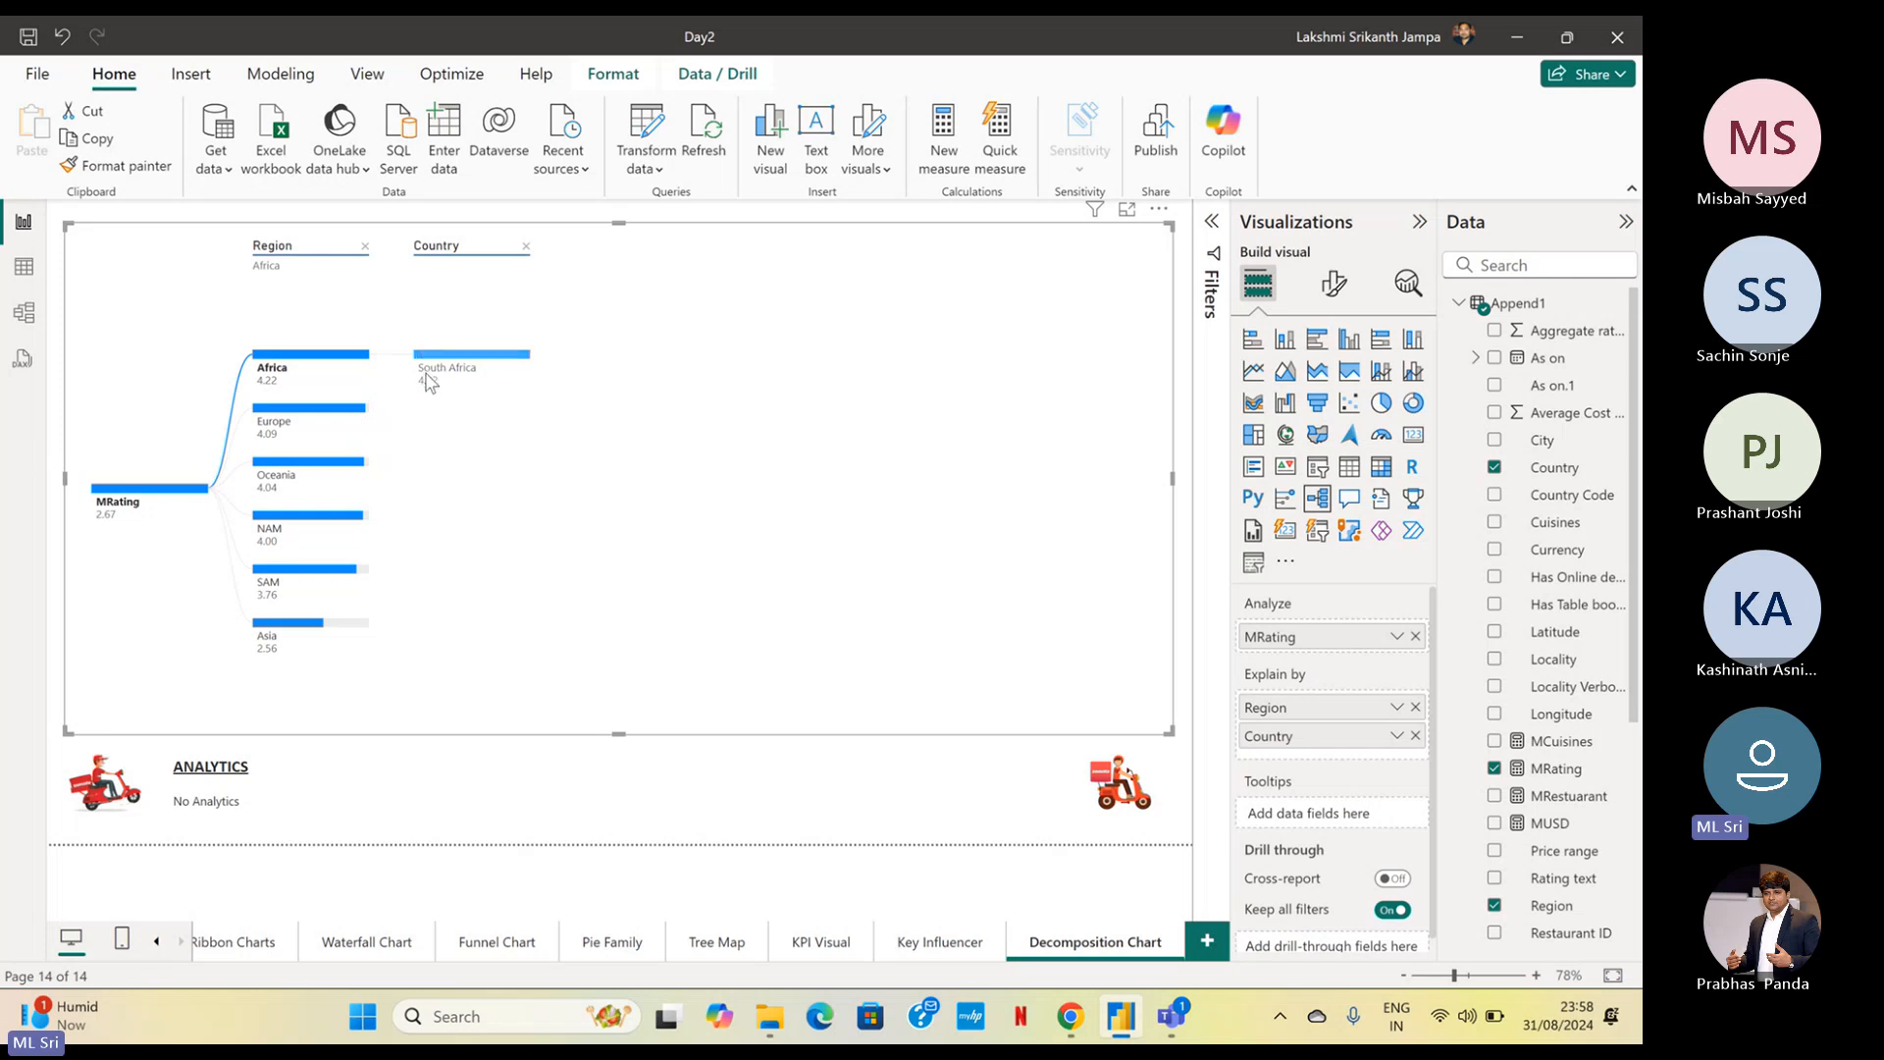
{"action": "mouse_move", "coordinate": [427, 381]}
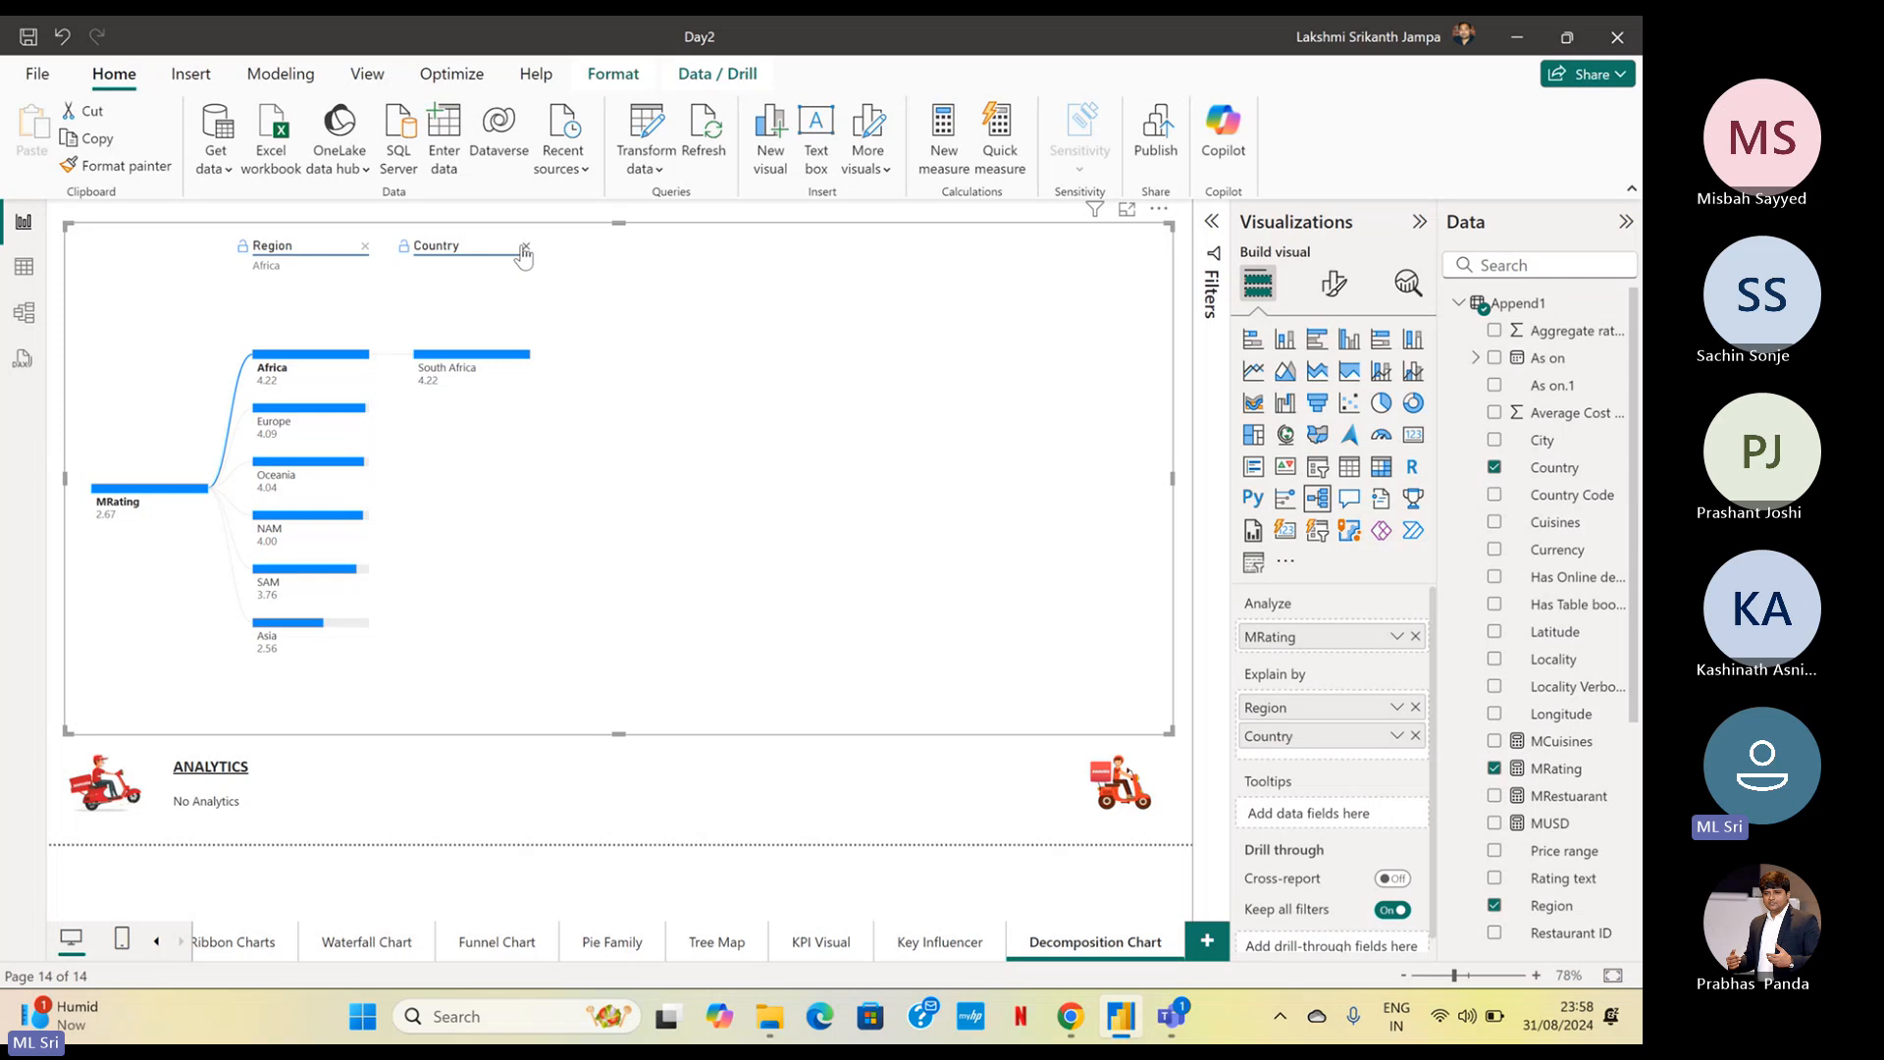
Expand the Europe, Oceania, NAM and SAM regions in turn to compare their countries, and select Brazil under SAM
{"action": "left_click", "coordinate": [359, 419]}
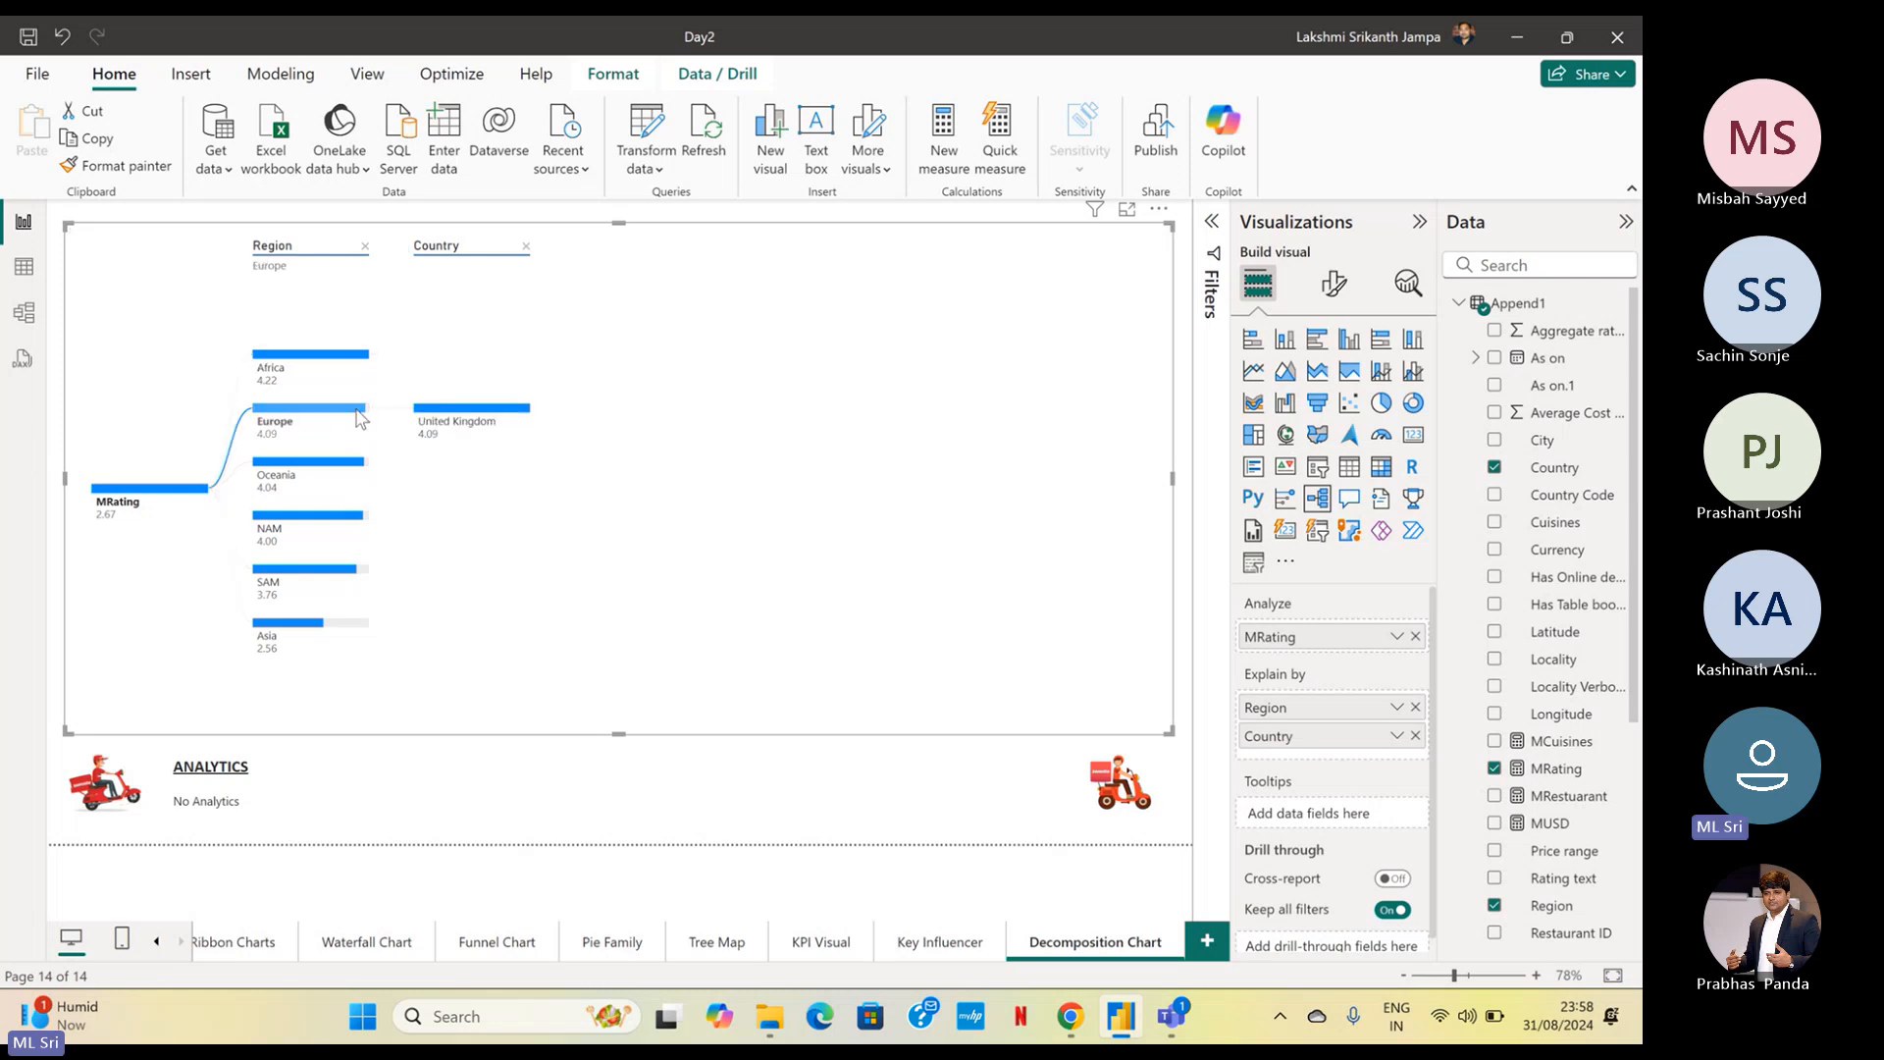
{"action": "left_click", "coordinate": [363, 466]}
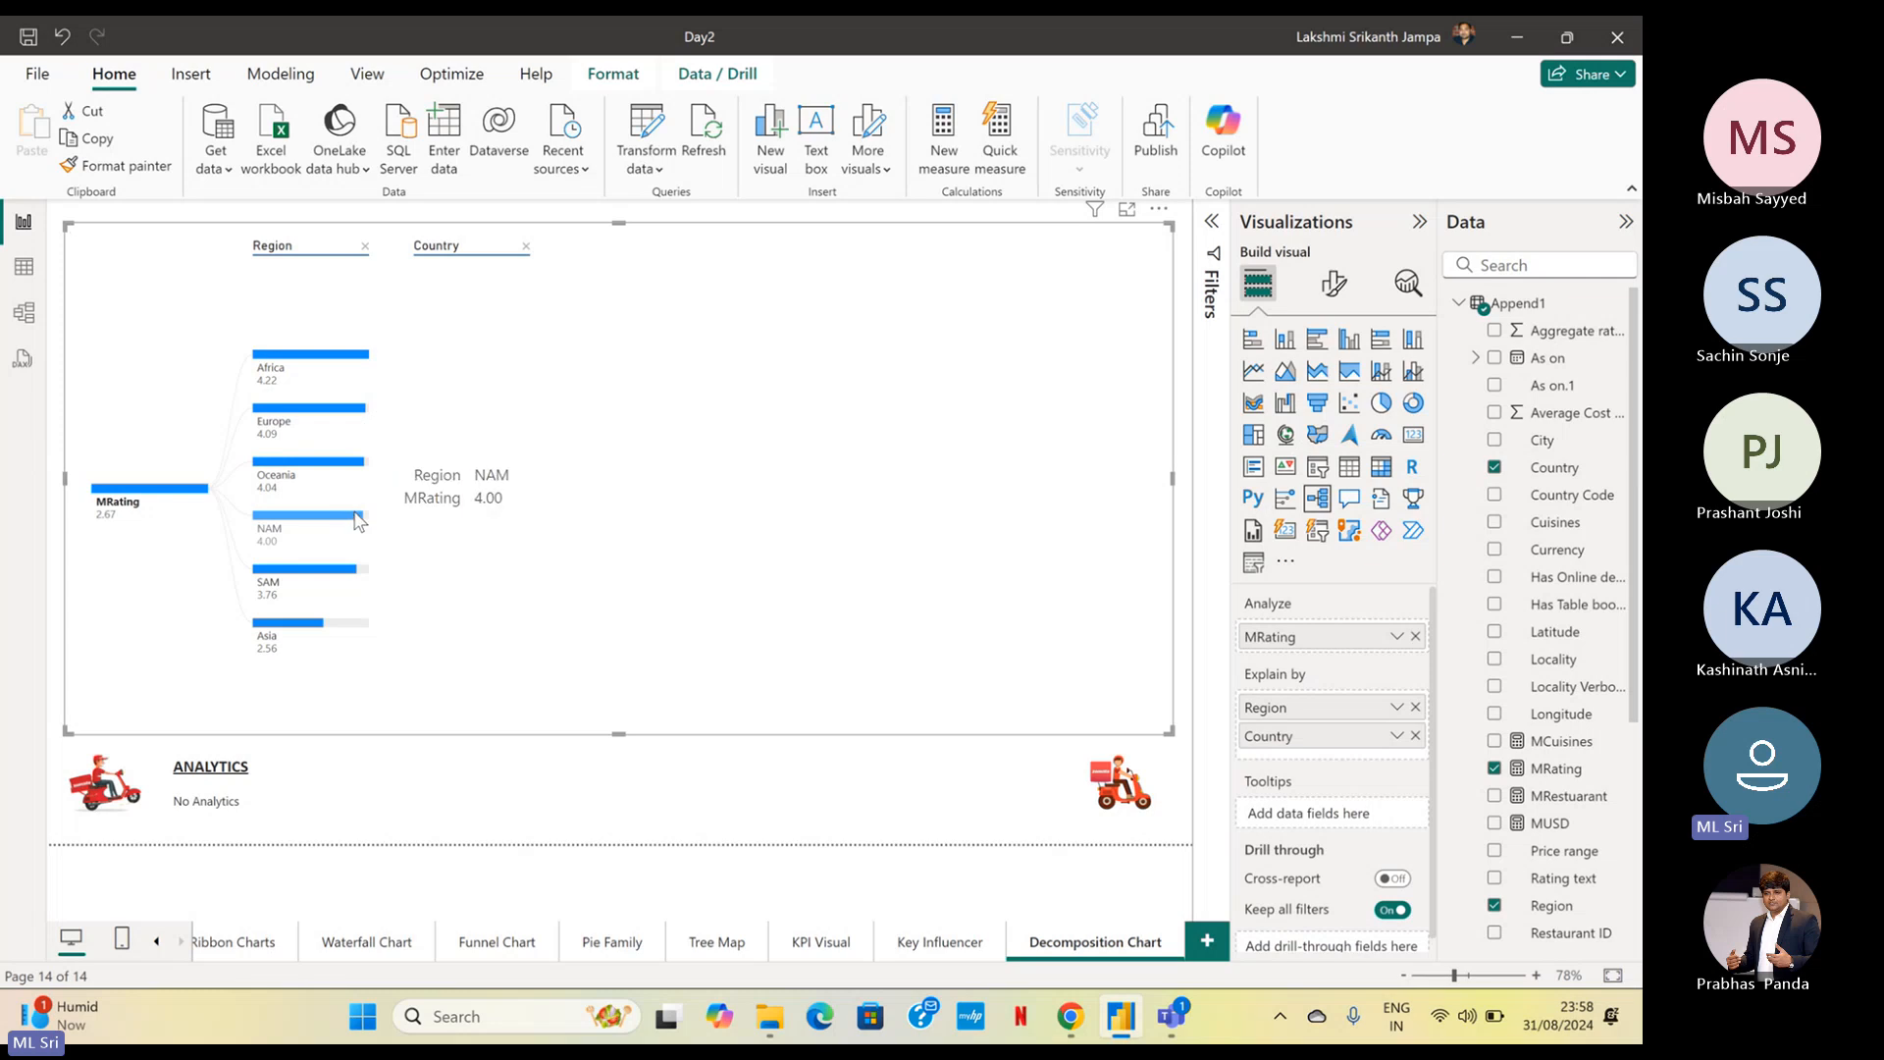
{"action": "left_click", "coordinate": [363, 517]}
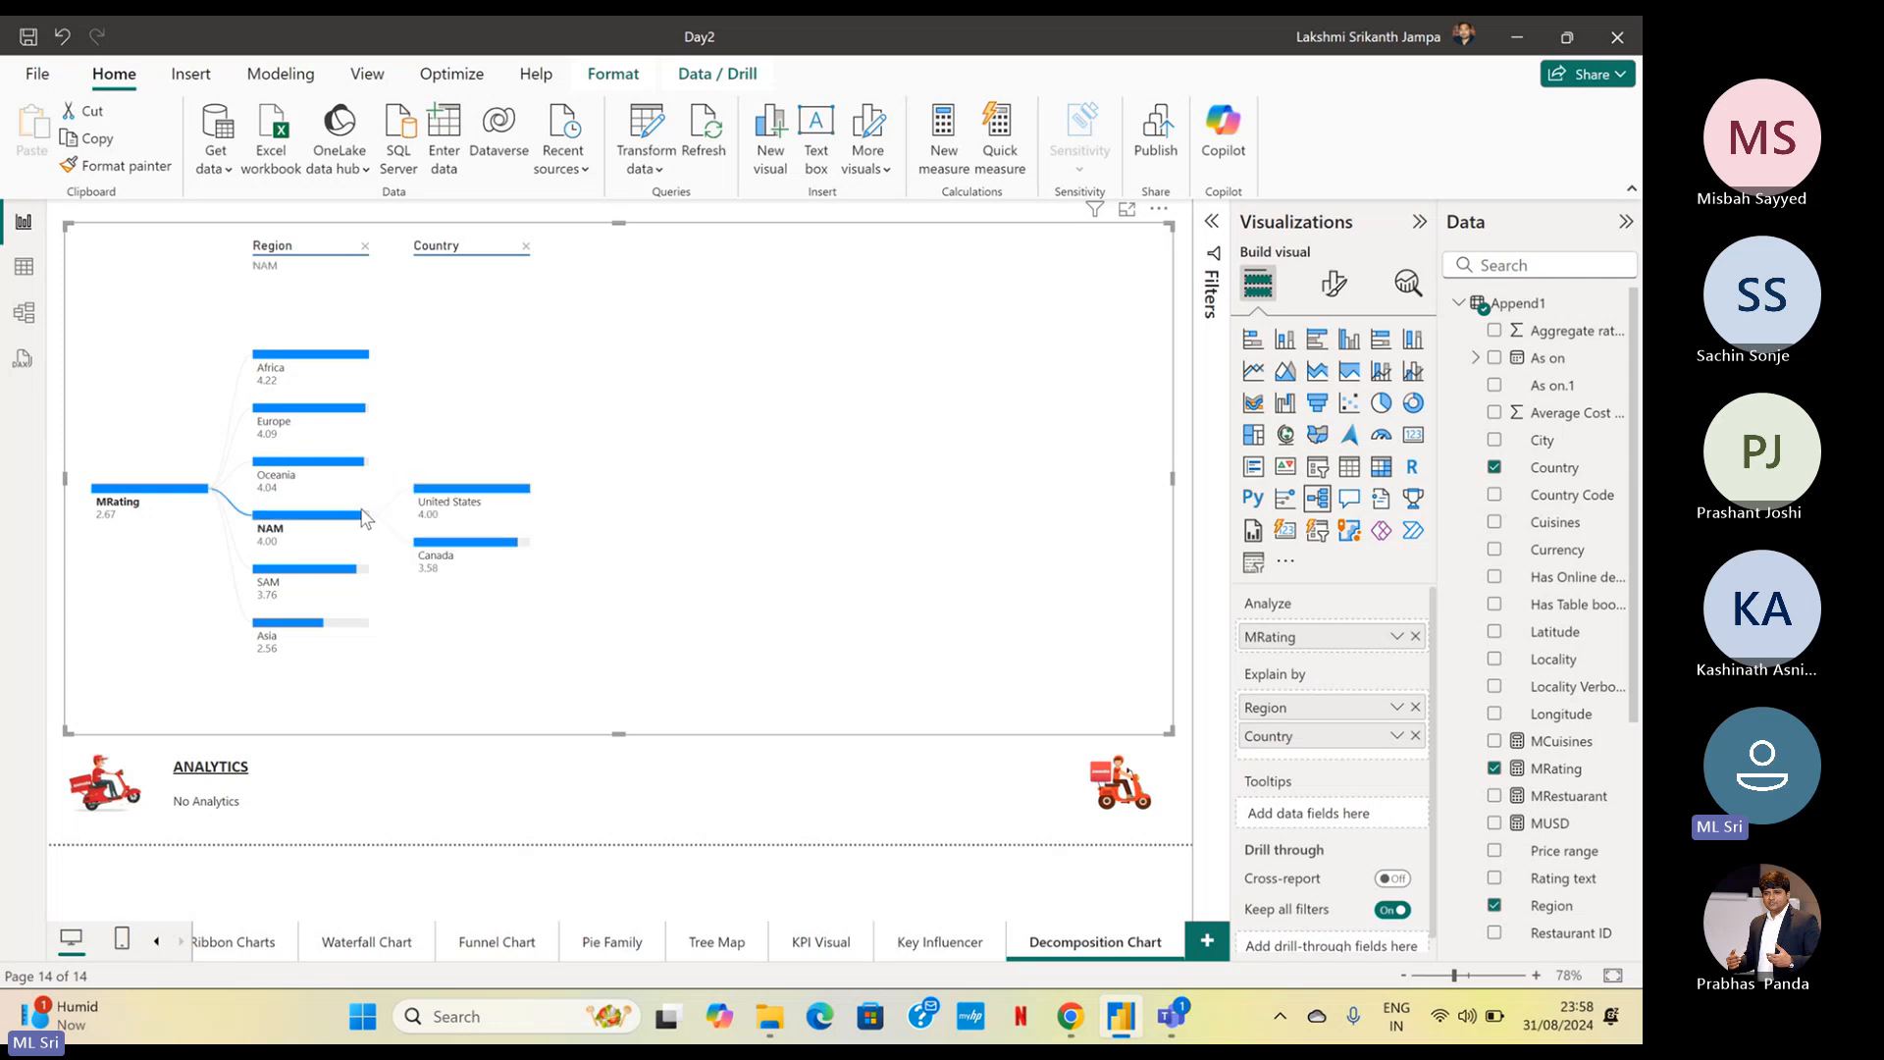
{"action": "left_click", "coordinate": [337, 577]}
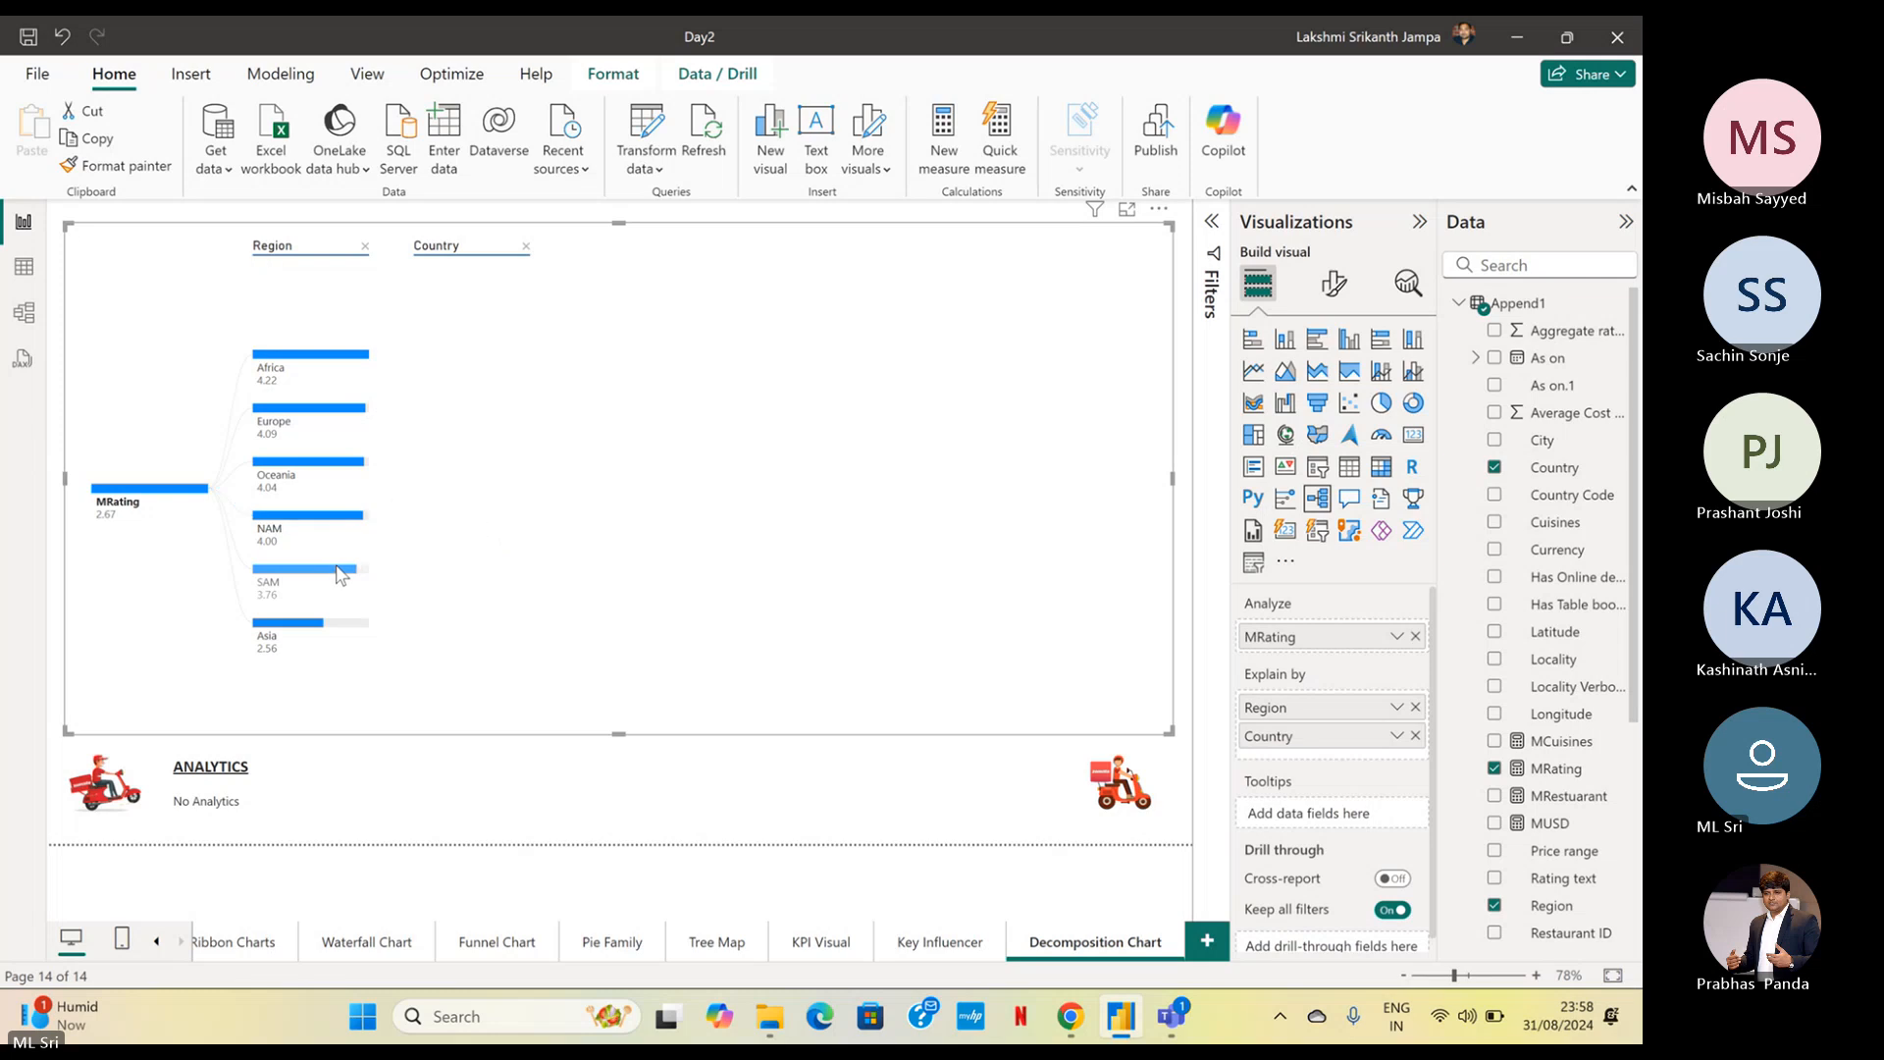
{"action": "left_click", "coordinate": [341, 577]}
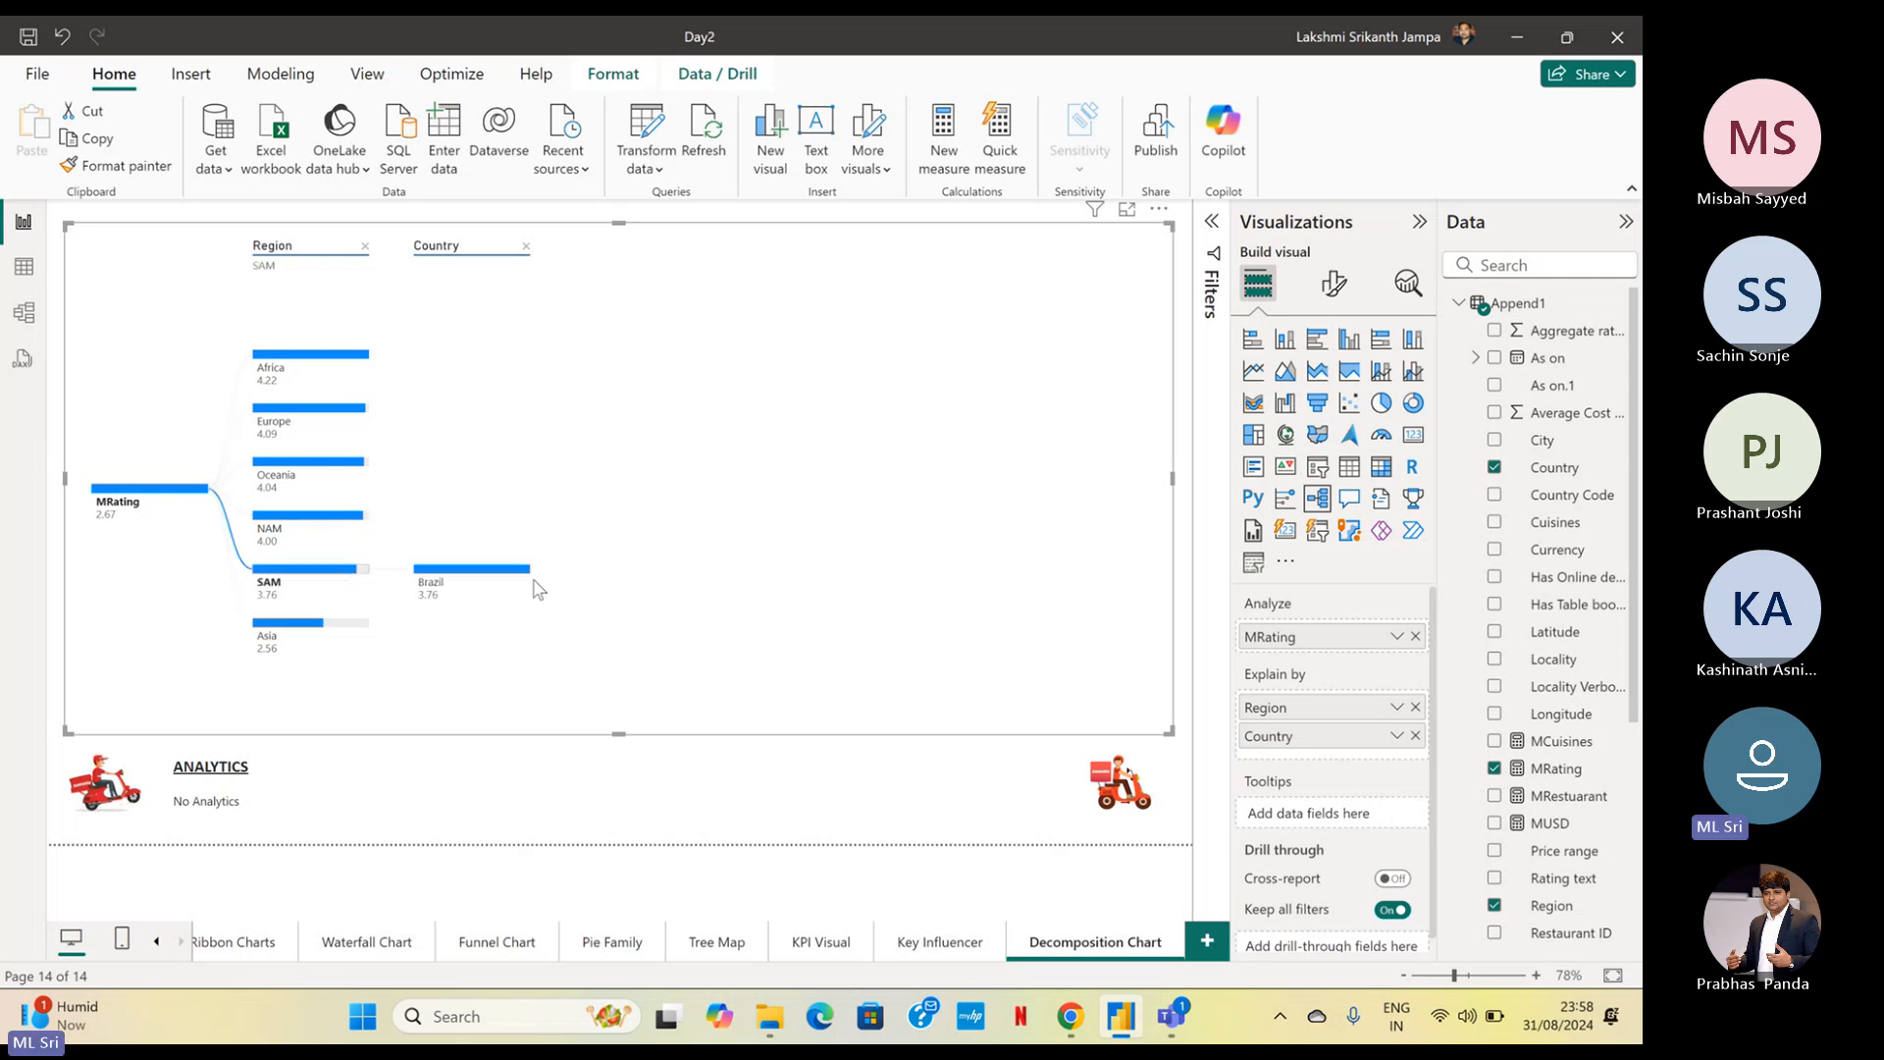
{"action": "left_click", "coordinate": [513, 576]}
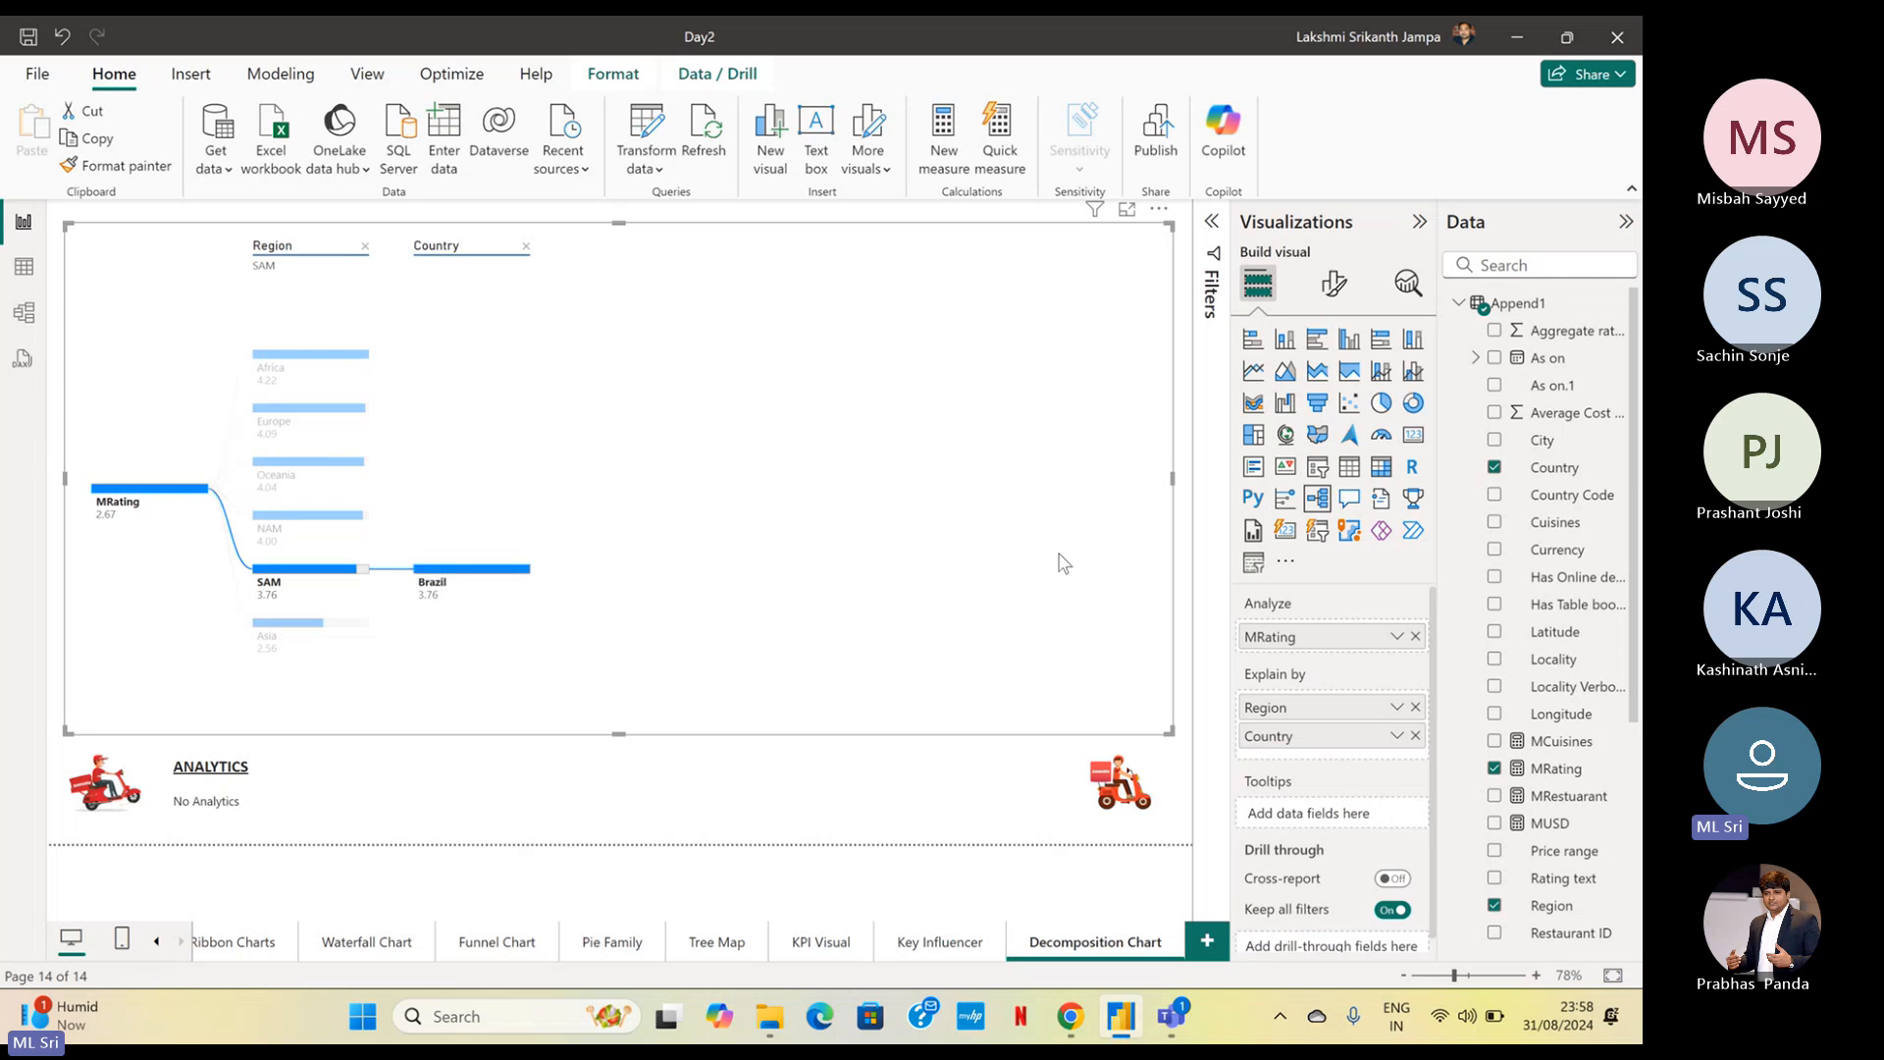
Add the City field below Country in Explain by and expand the Brazil node into its cities
{"action": "left_click_drag", "start_coordinate": [1549, 442], "coordinate": [1340, 765]}
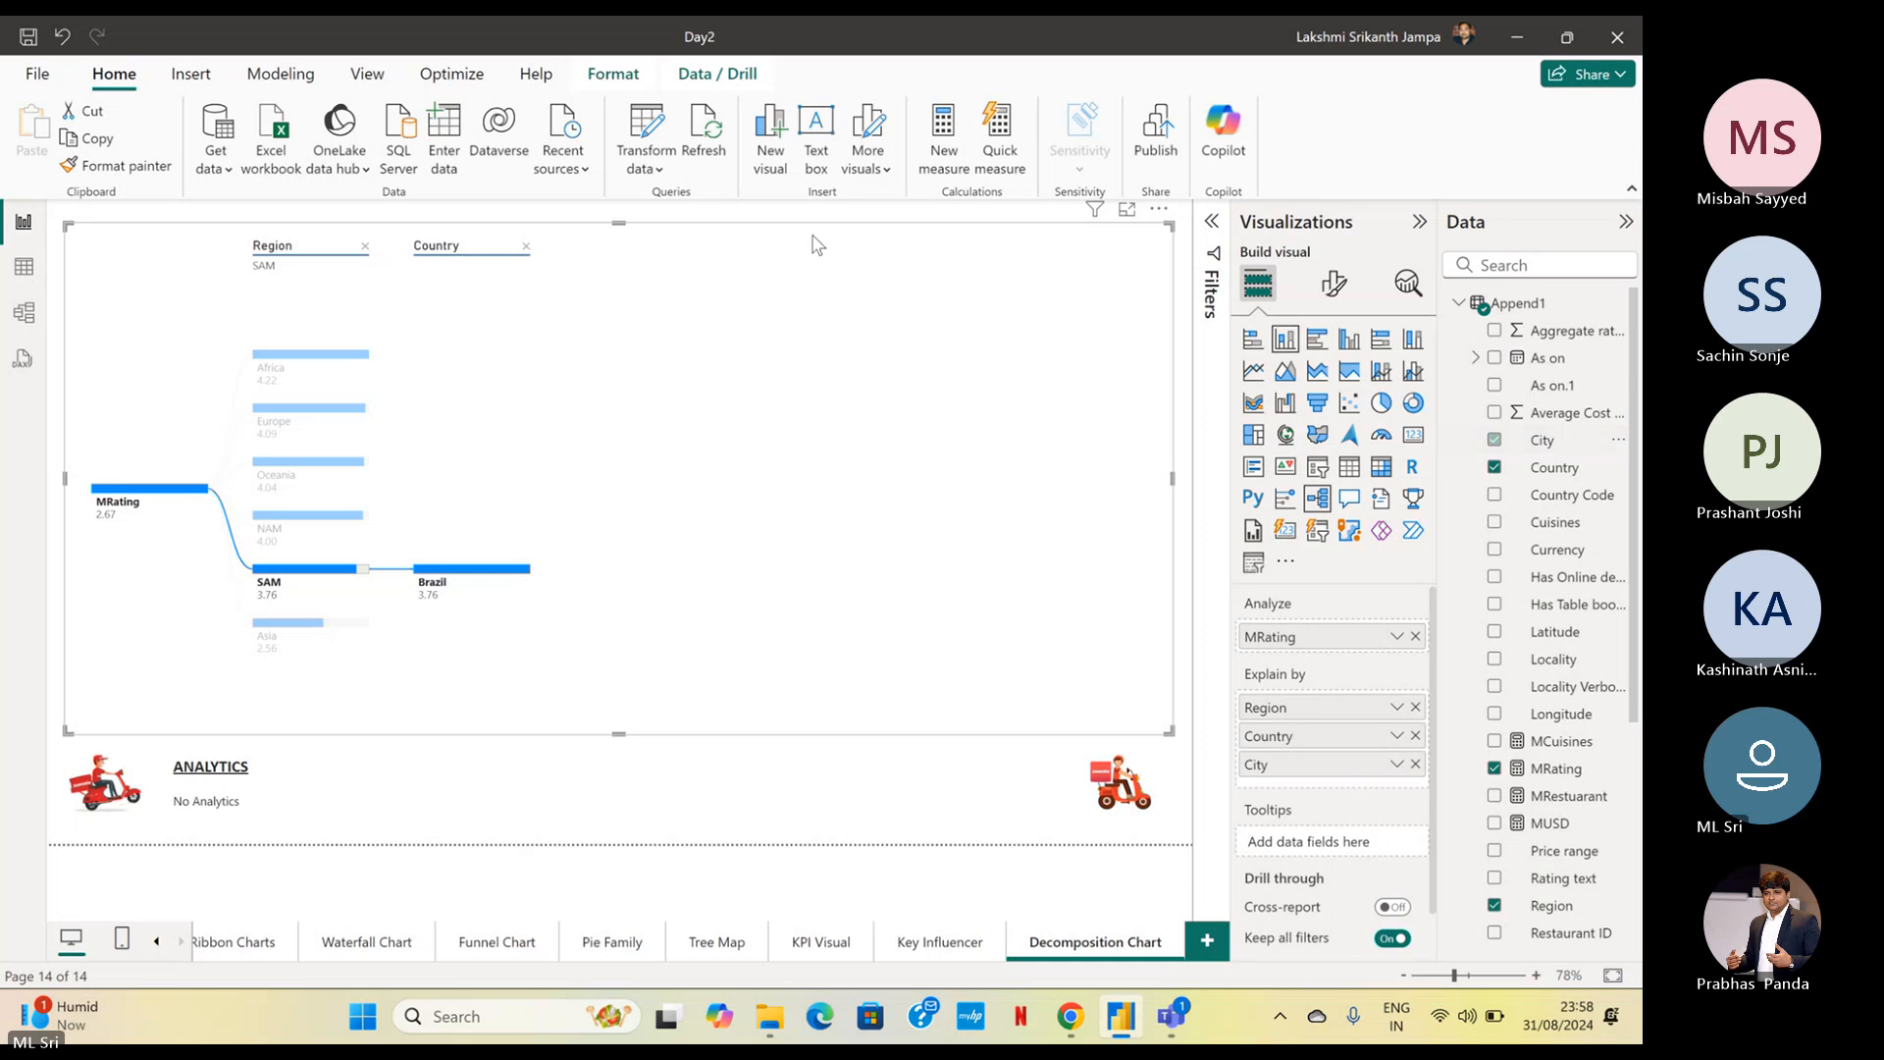
{"action": "left_click", "coordinate": [539, 574]}
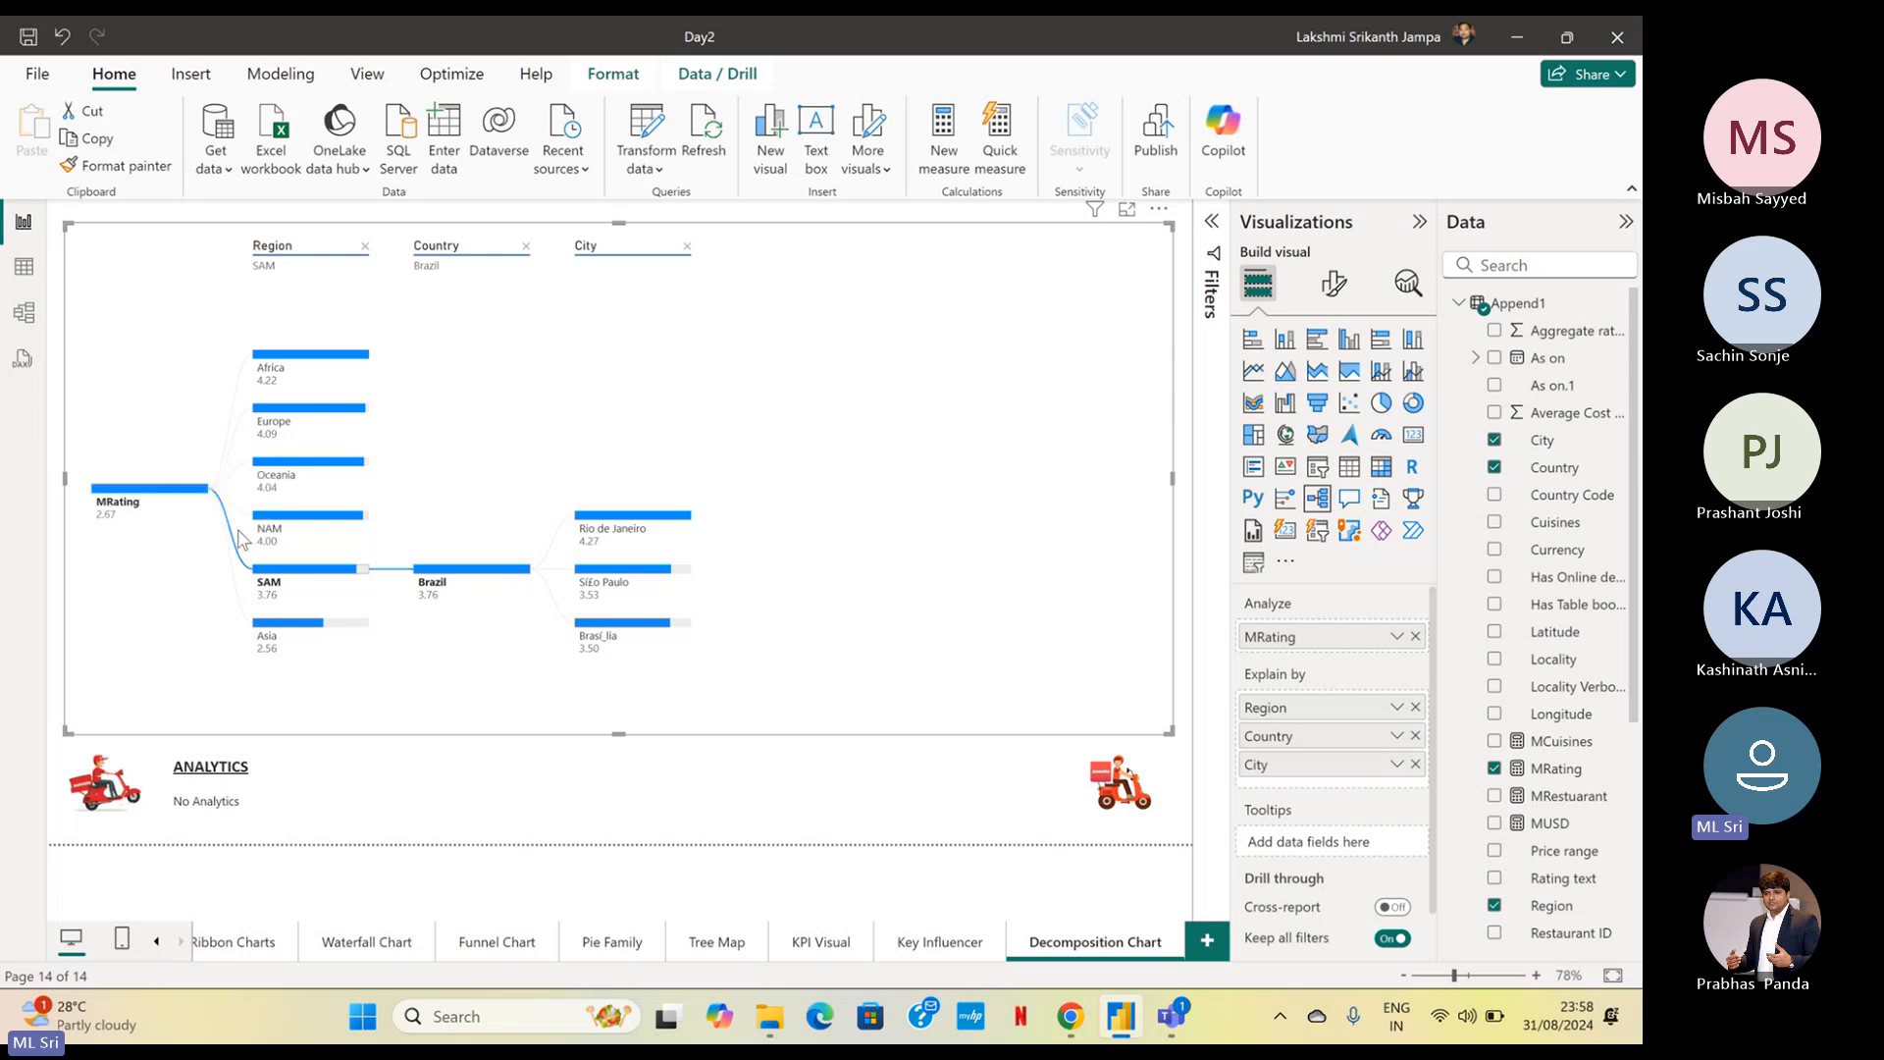
{"action": "mouse_move", "coordinate": [122, 516]}
Set the decomposition tree's positive bar colour to red and its negative bar colour to dark blue
{"action": "left_click", "coordinate": [1333, 286]}
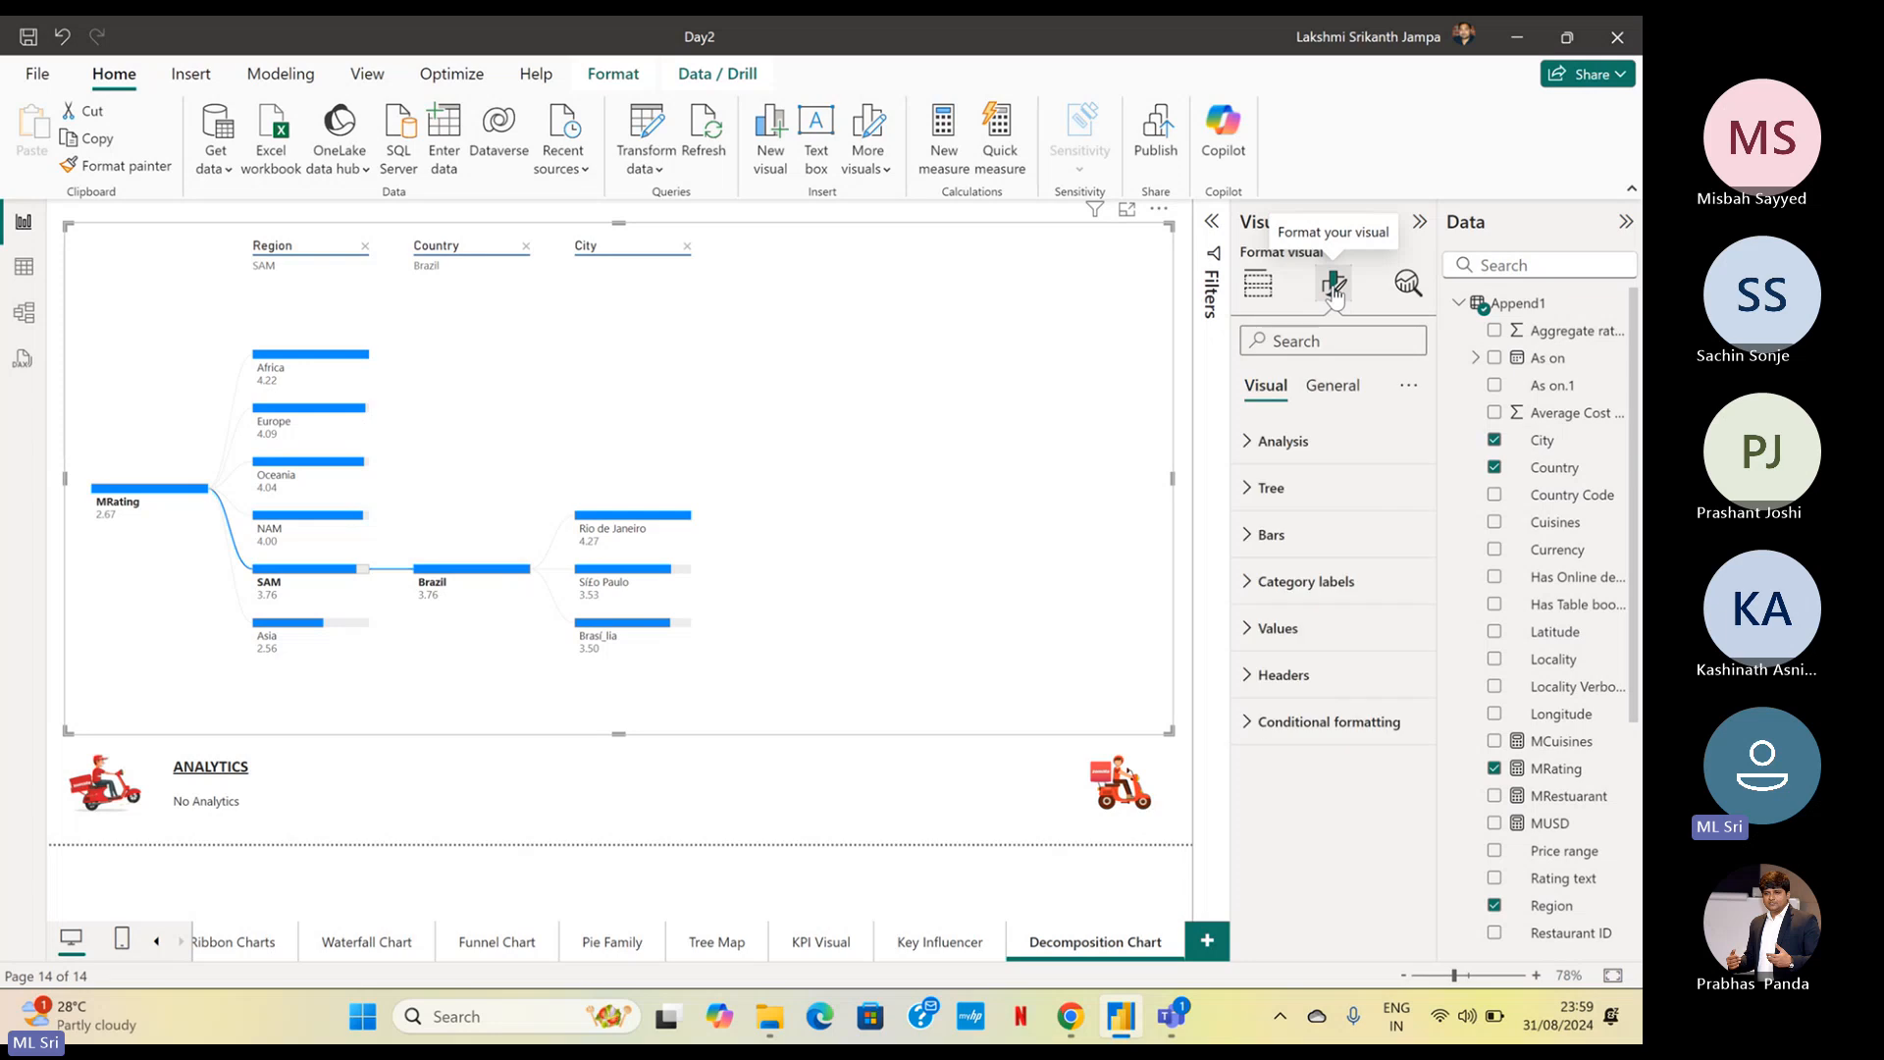
{"action": "left_click", "coordinate": [1301, 453]}
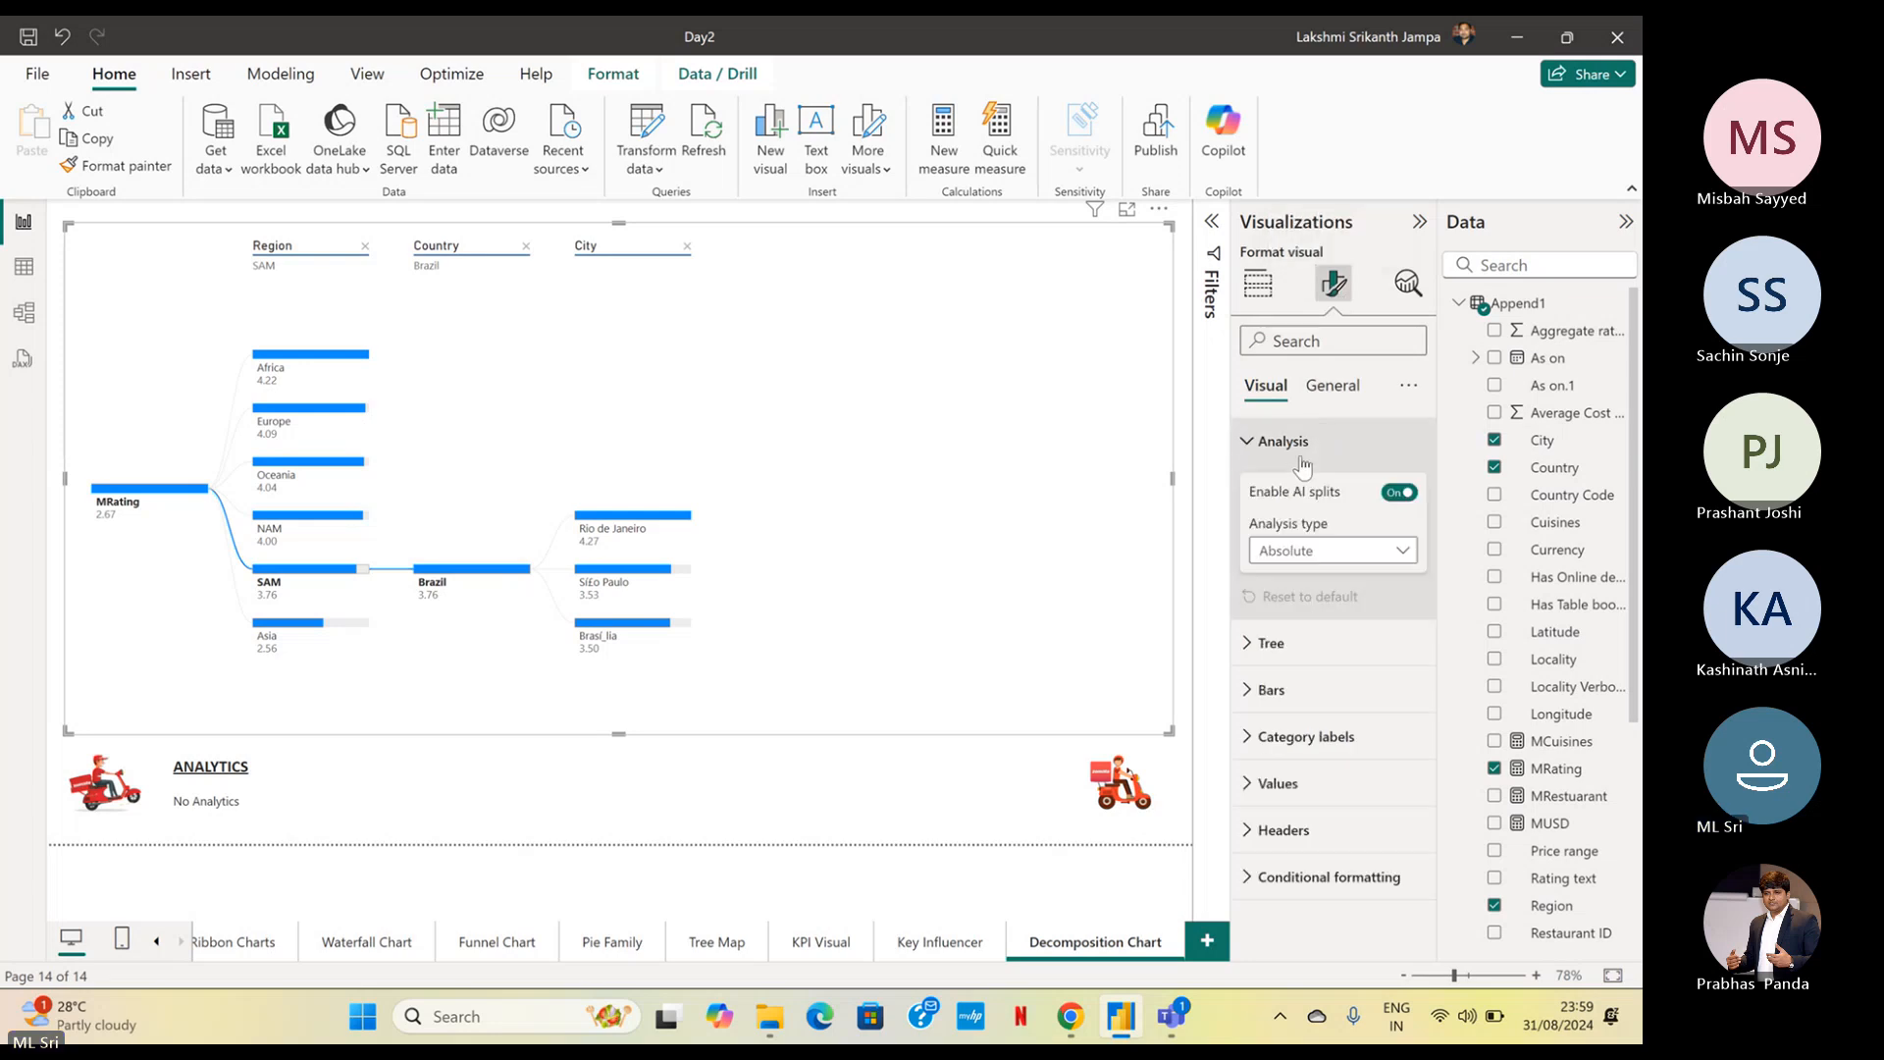
{"action": "left_click", "coordinate": [1303, 446]}
{"action": "left_click", "coordinate": [1309, 491]}
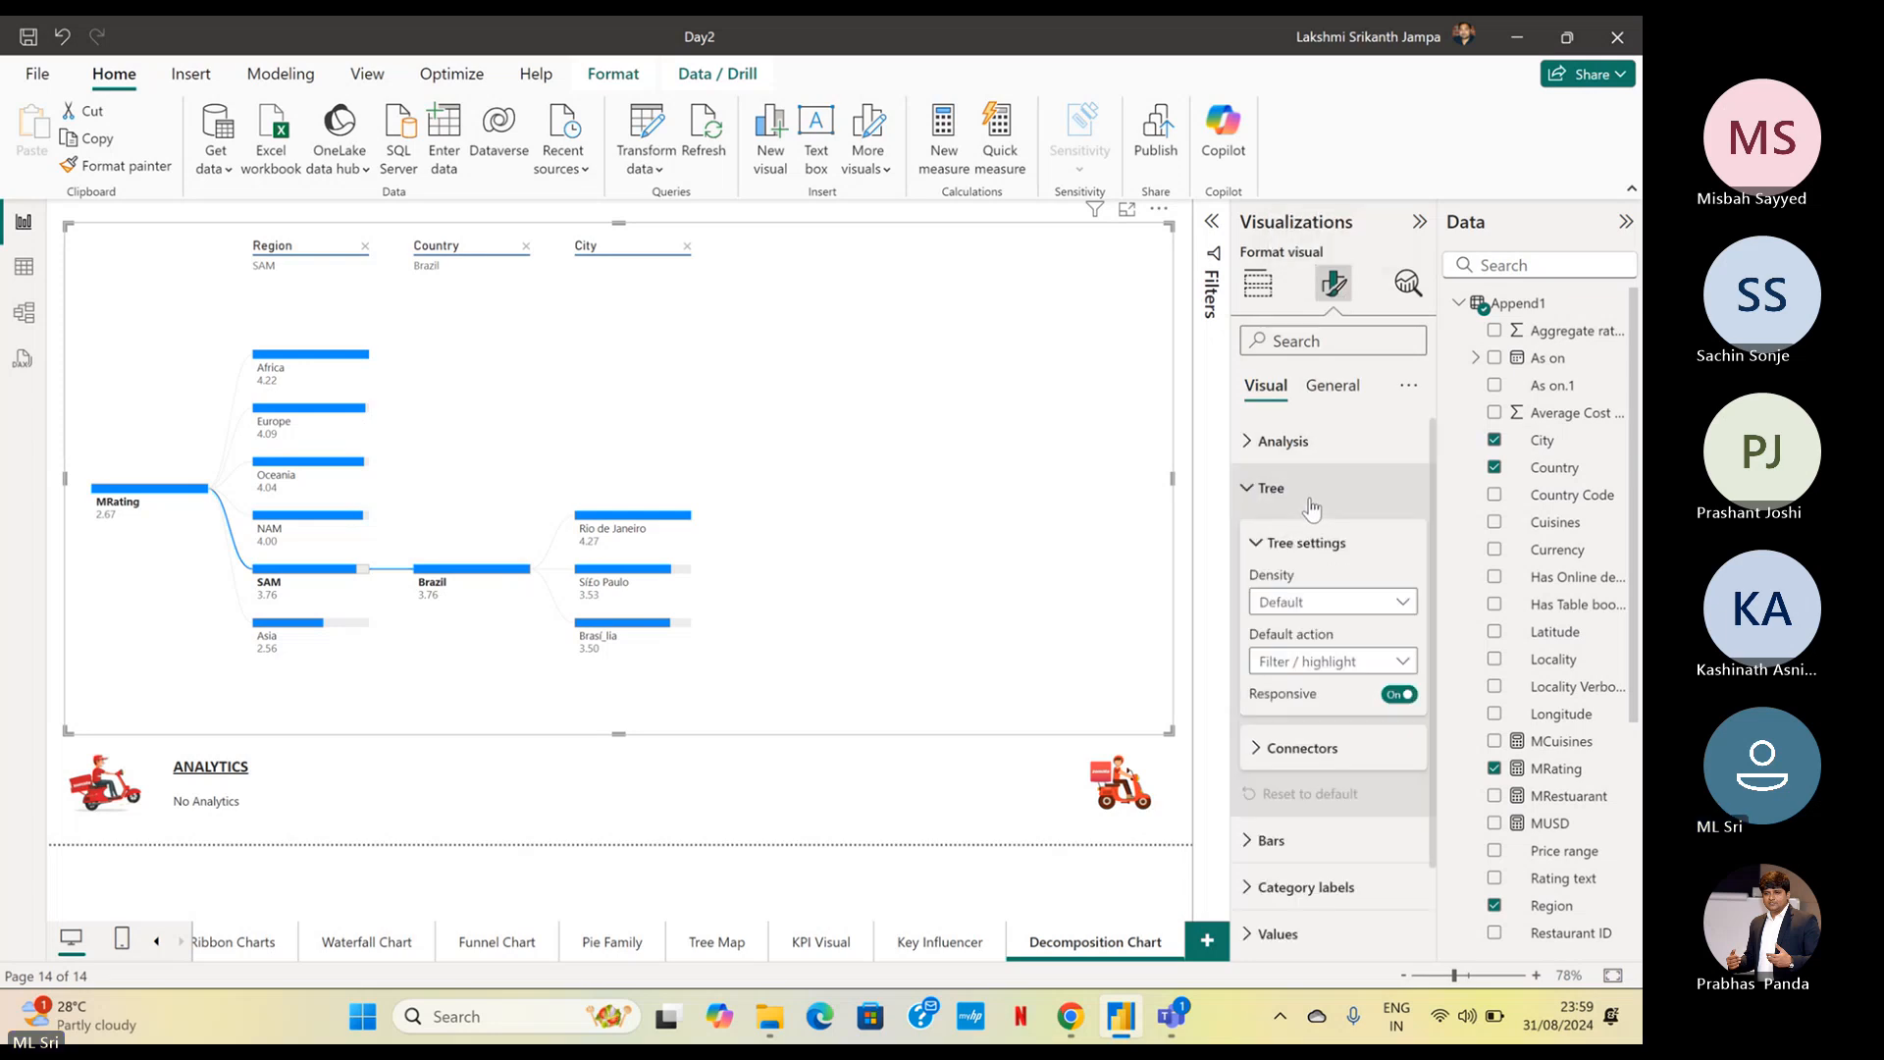
{"action": "left_click", "coordinate": [1309, 496]}
{"action": "left_click", "coordinate": [1276, 534]}
{"action": "scroll", "coordinate": [1279, 792], "scroll_direction": "down", "scroll_amount": 2}
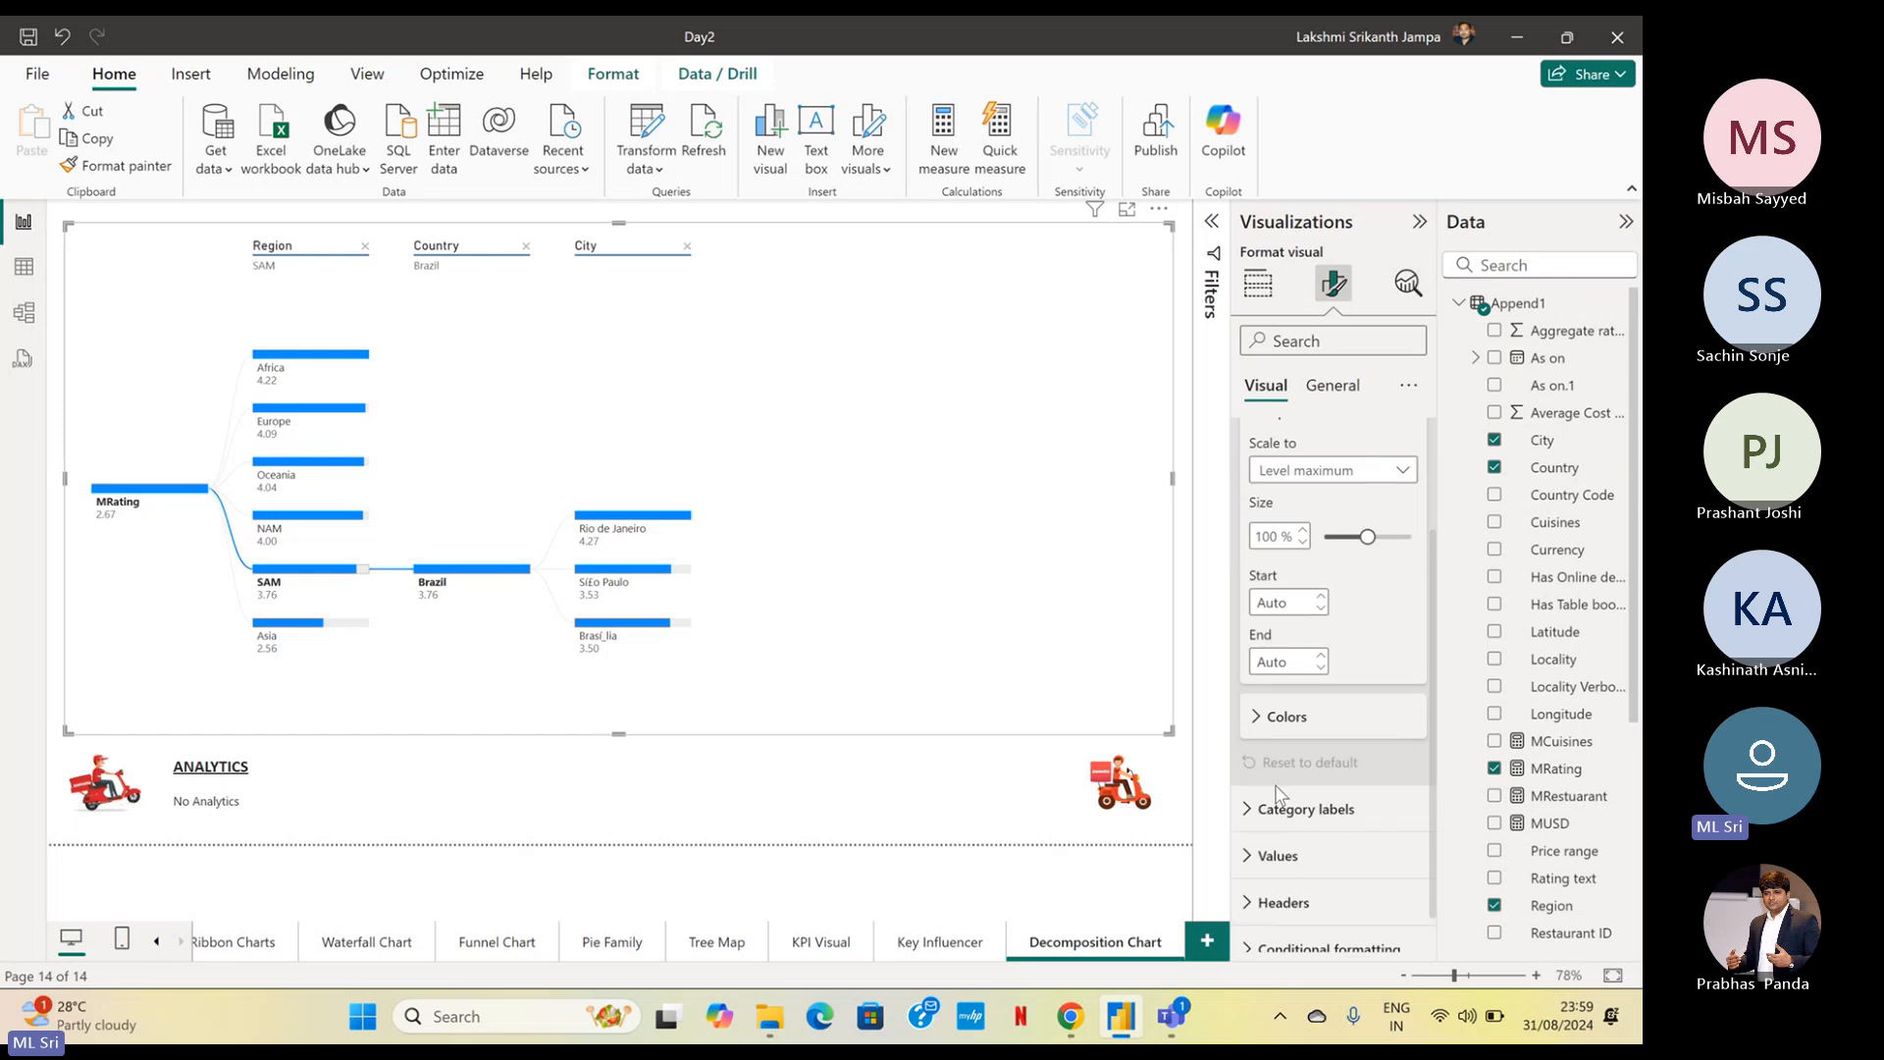
{"action": "left_click", "coordinate": [1306, 692]}
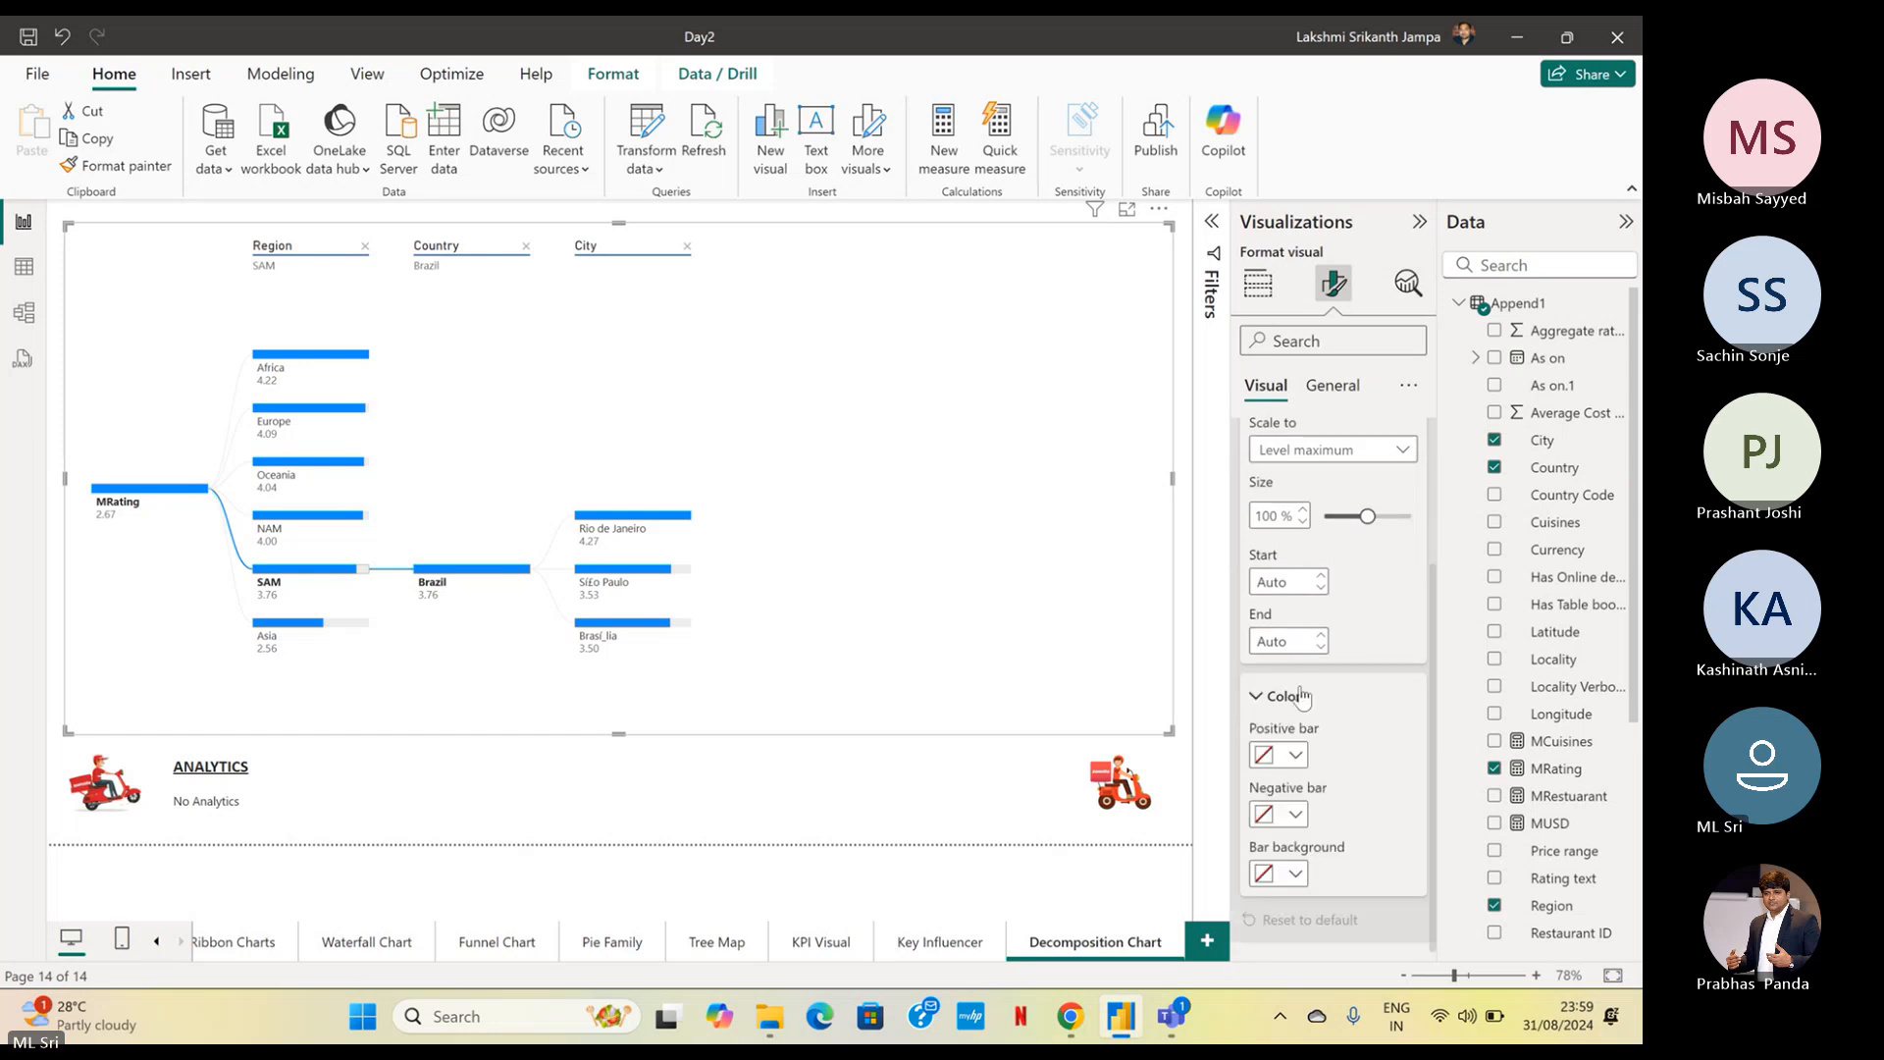
{"action": "left_click", "coordinate": [1291, 756]}
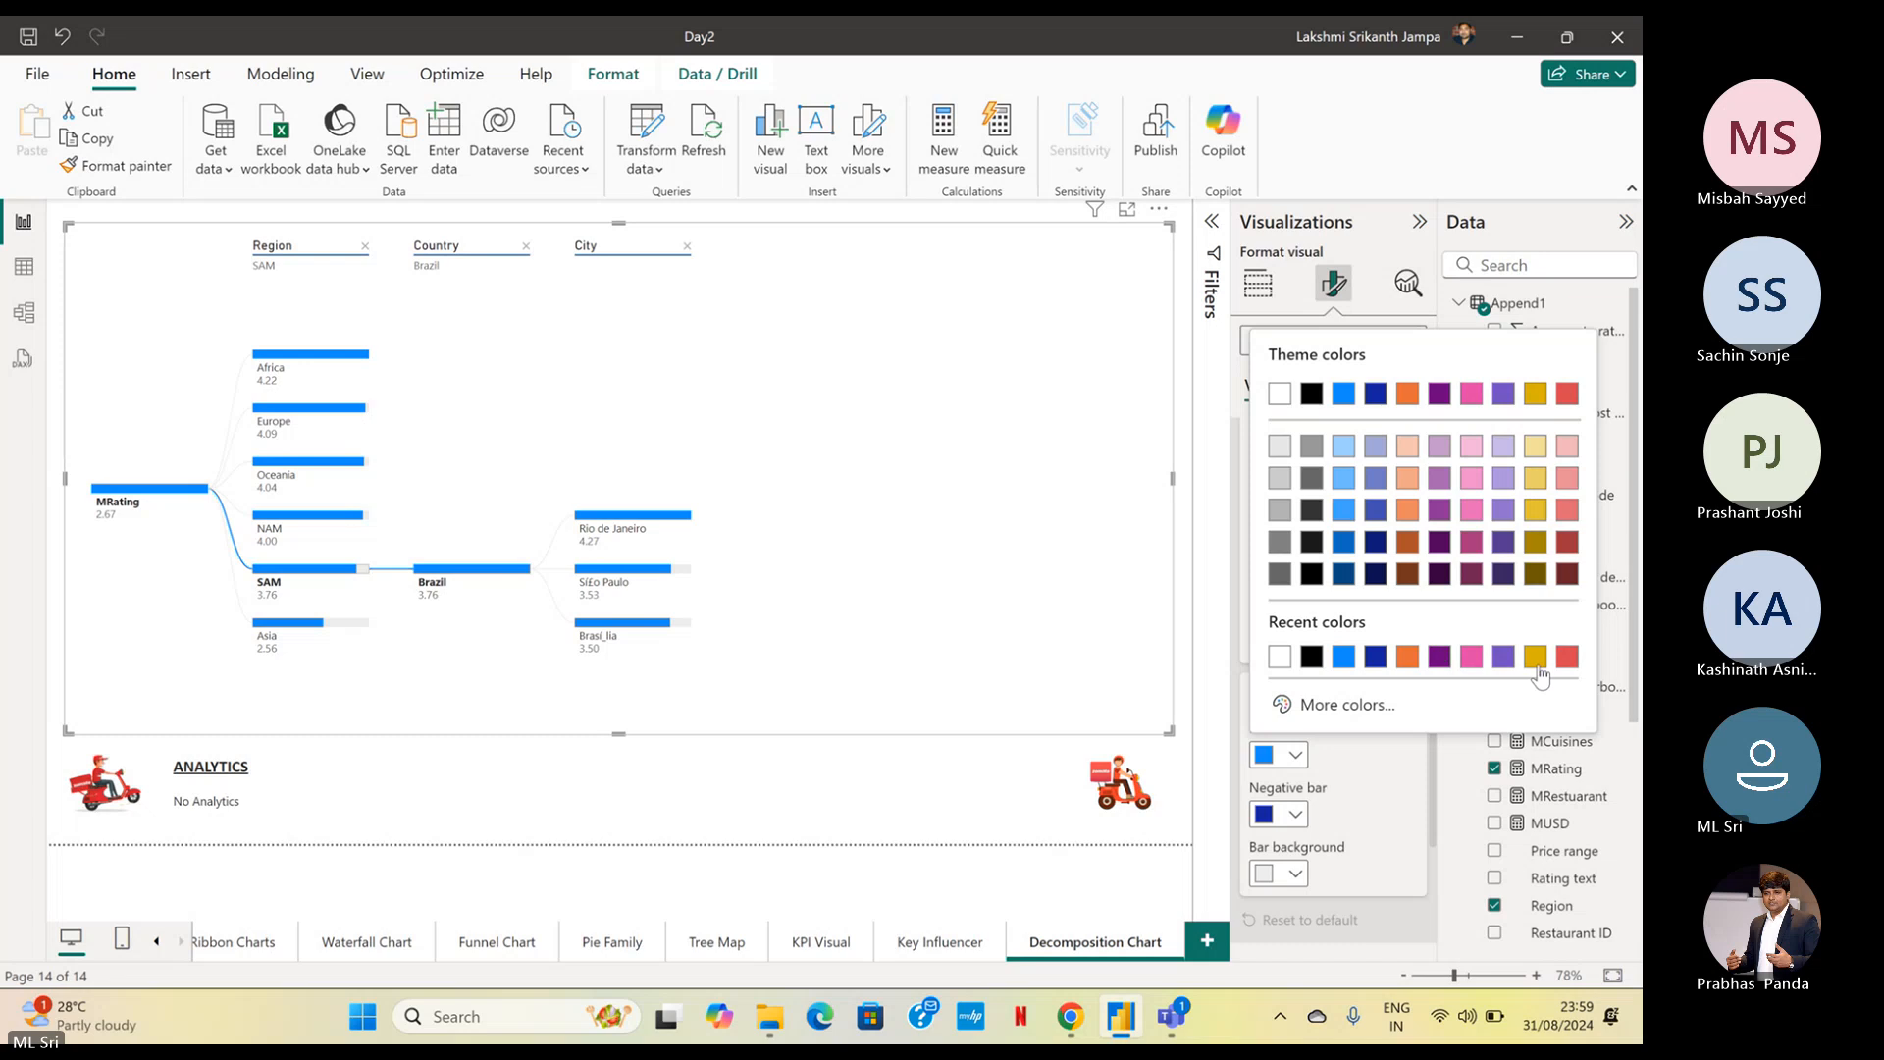
{"action": "left_click", "coordinate": [1567, 660]}
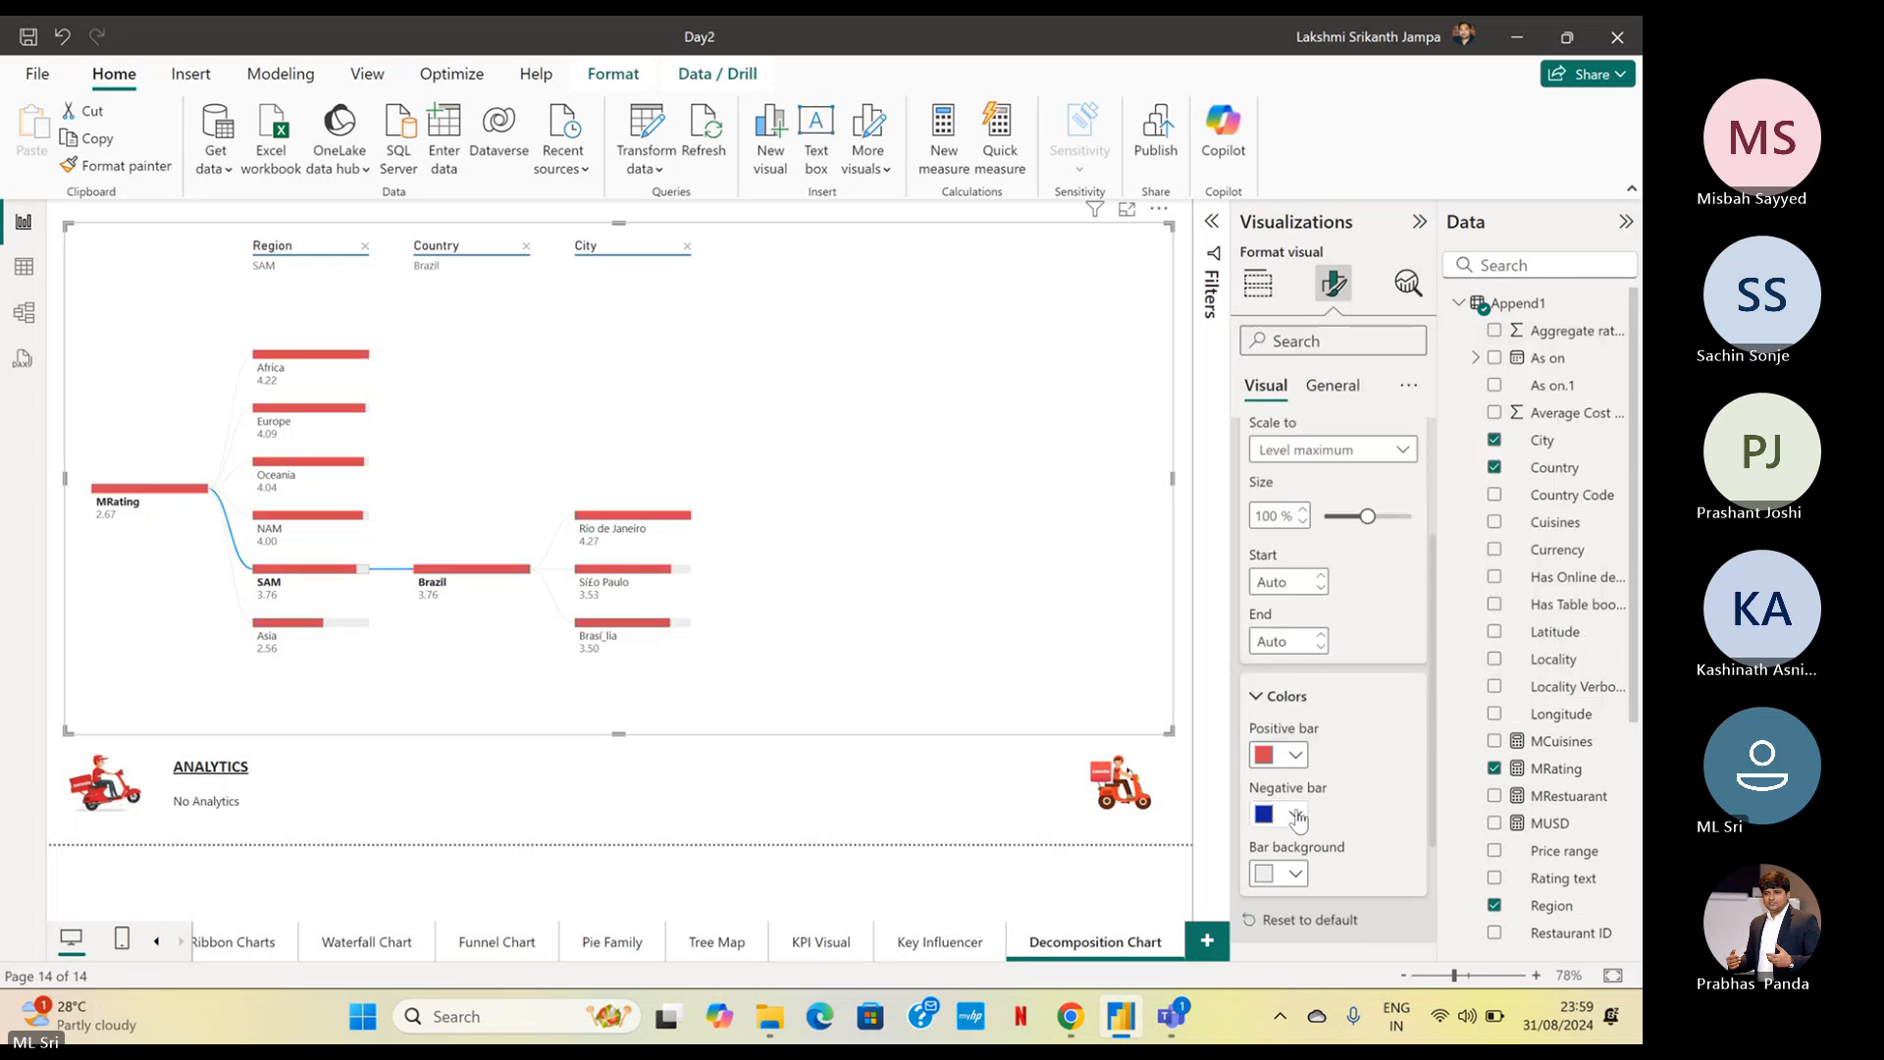
{"action": "left_click", "coordinate": [1295, 814]}
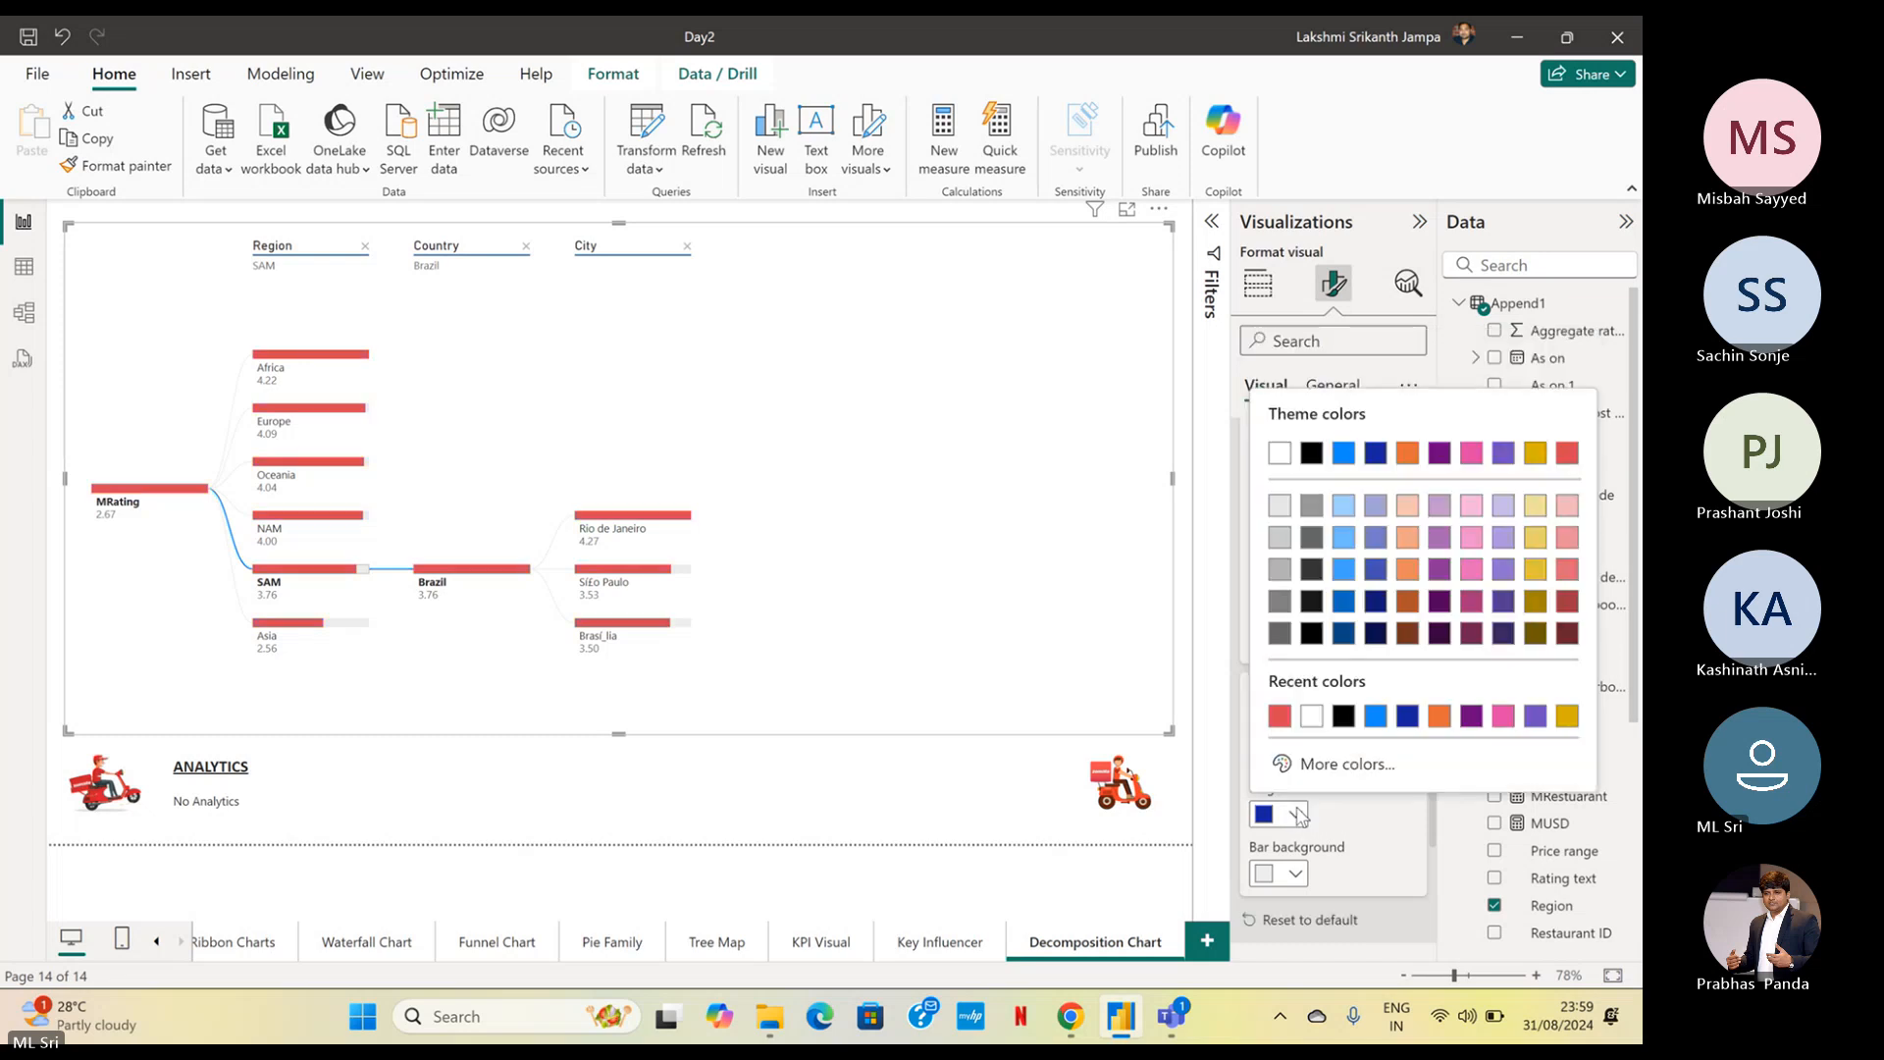
{"action": "left_click", "coordinate": [1373, 455]}
Set the bar background to the custom light pink colour #F69F9F
{"action": "scroll", "coordinate": [1364, 661], "scroll_direction": "down", "scroll_amount": 2}
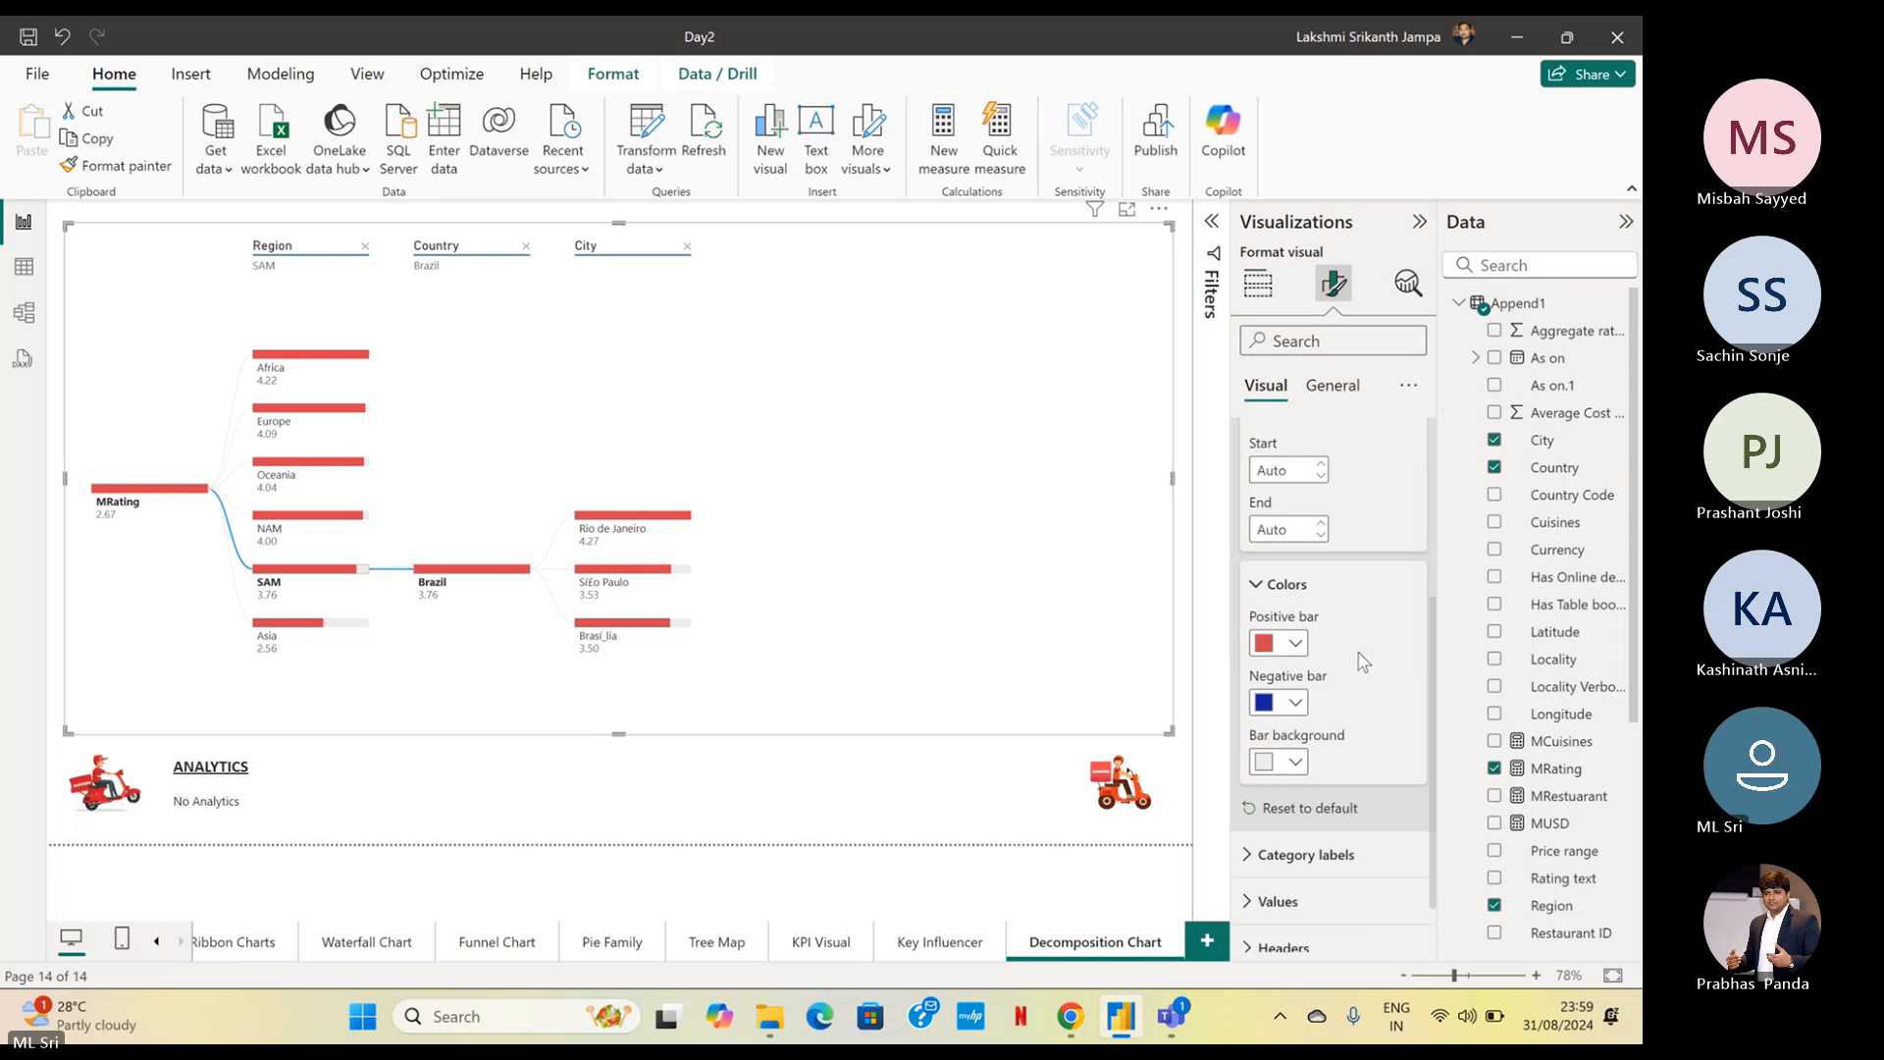
{"action": "left_click", "coordinate": [1296, 764]}
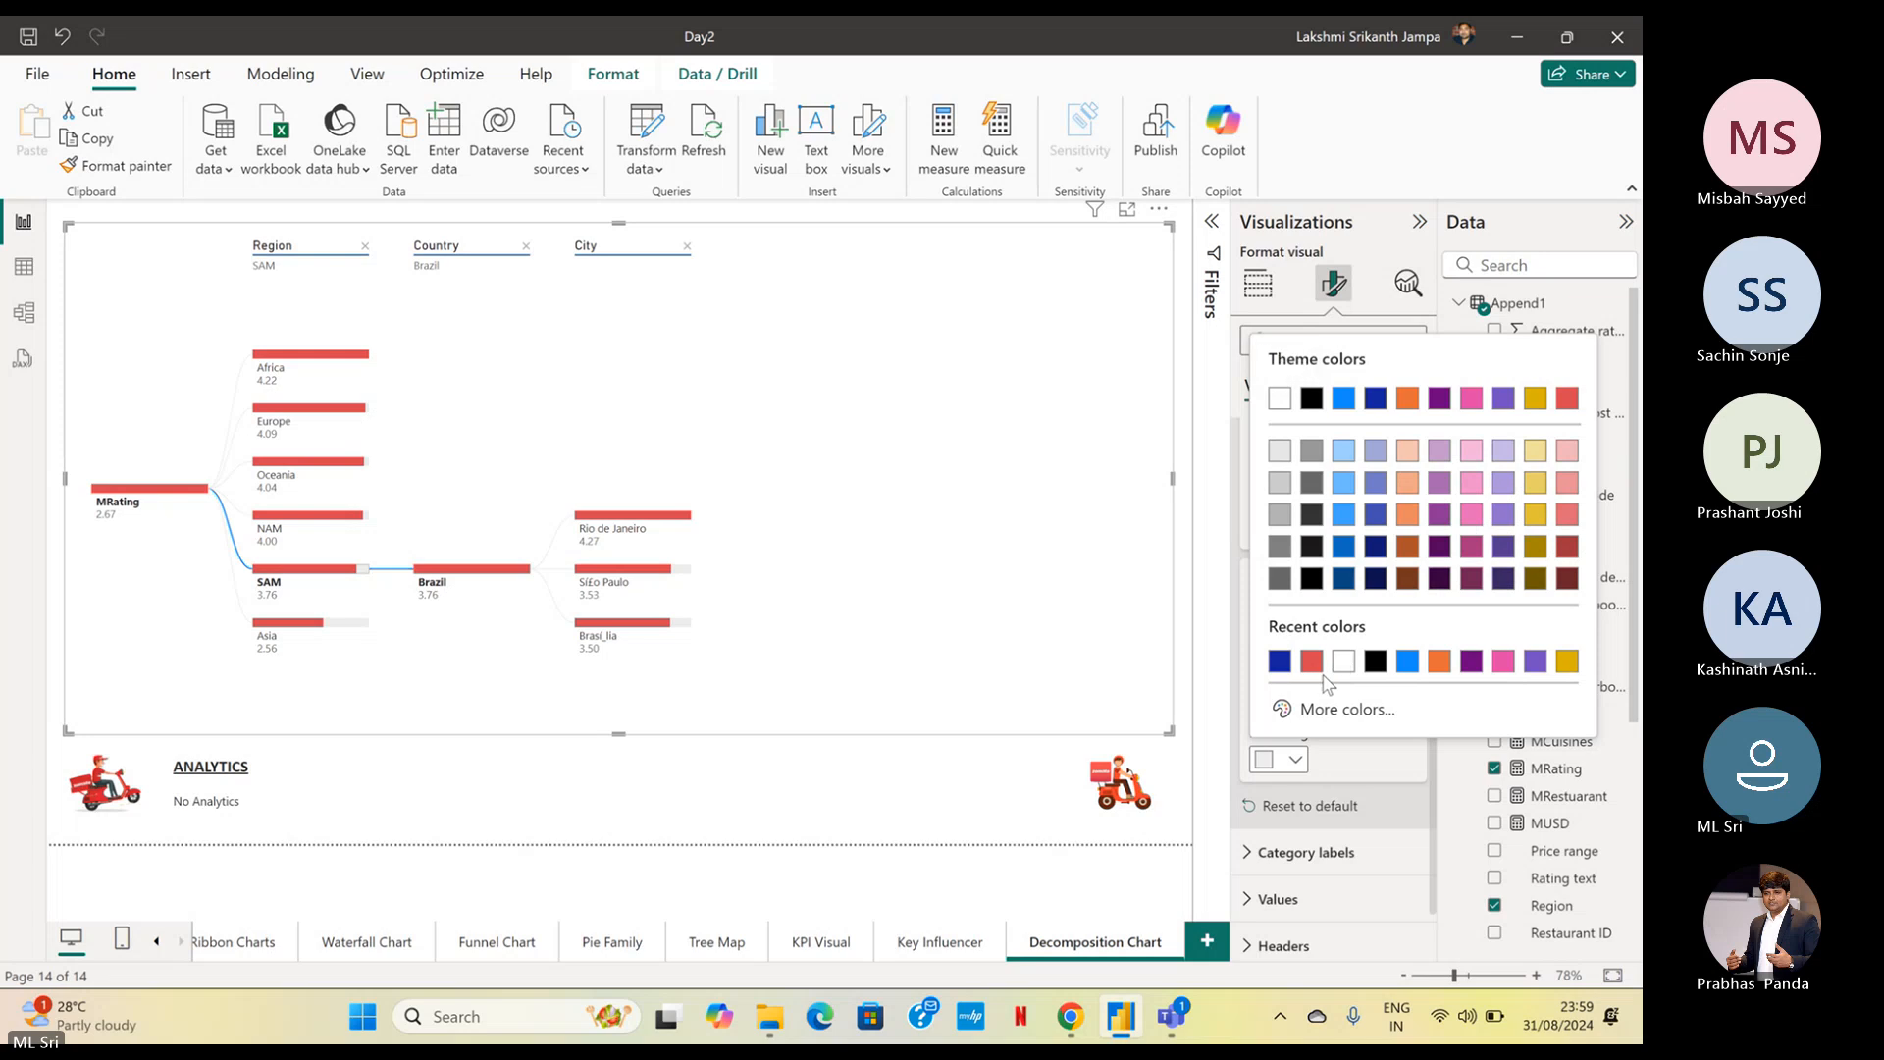
{"action": "left_click", "coordinate": [1405, 709]}
{"action": "mouse_move", "coordinate": [1409, 605]}
{"action": "left_mouse_down"}
{"action": "mouse_move", "coordinate": [1458, 386]}
{"action": "mouse_move", "coordinate": [1372, 364]}
{"action": "left_mouse_up"}
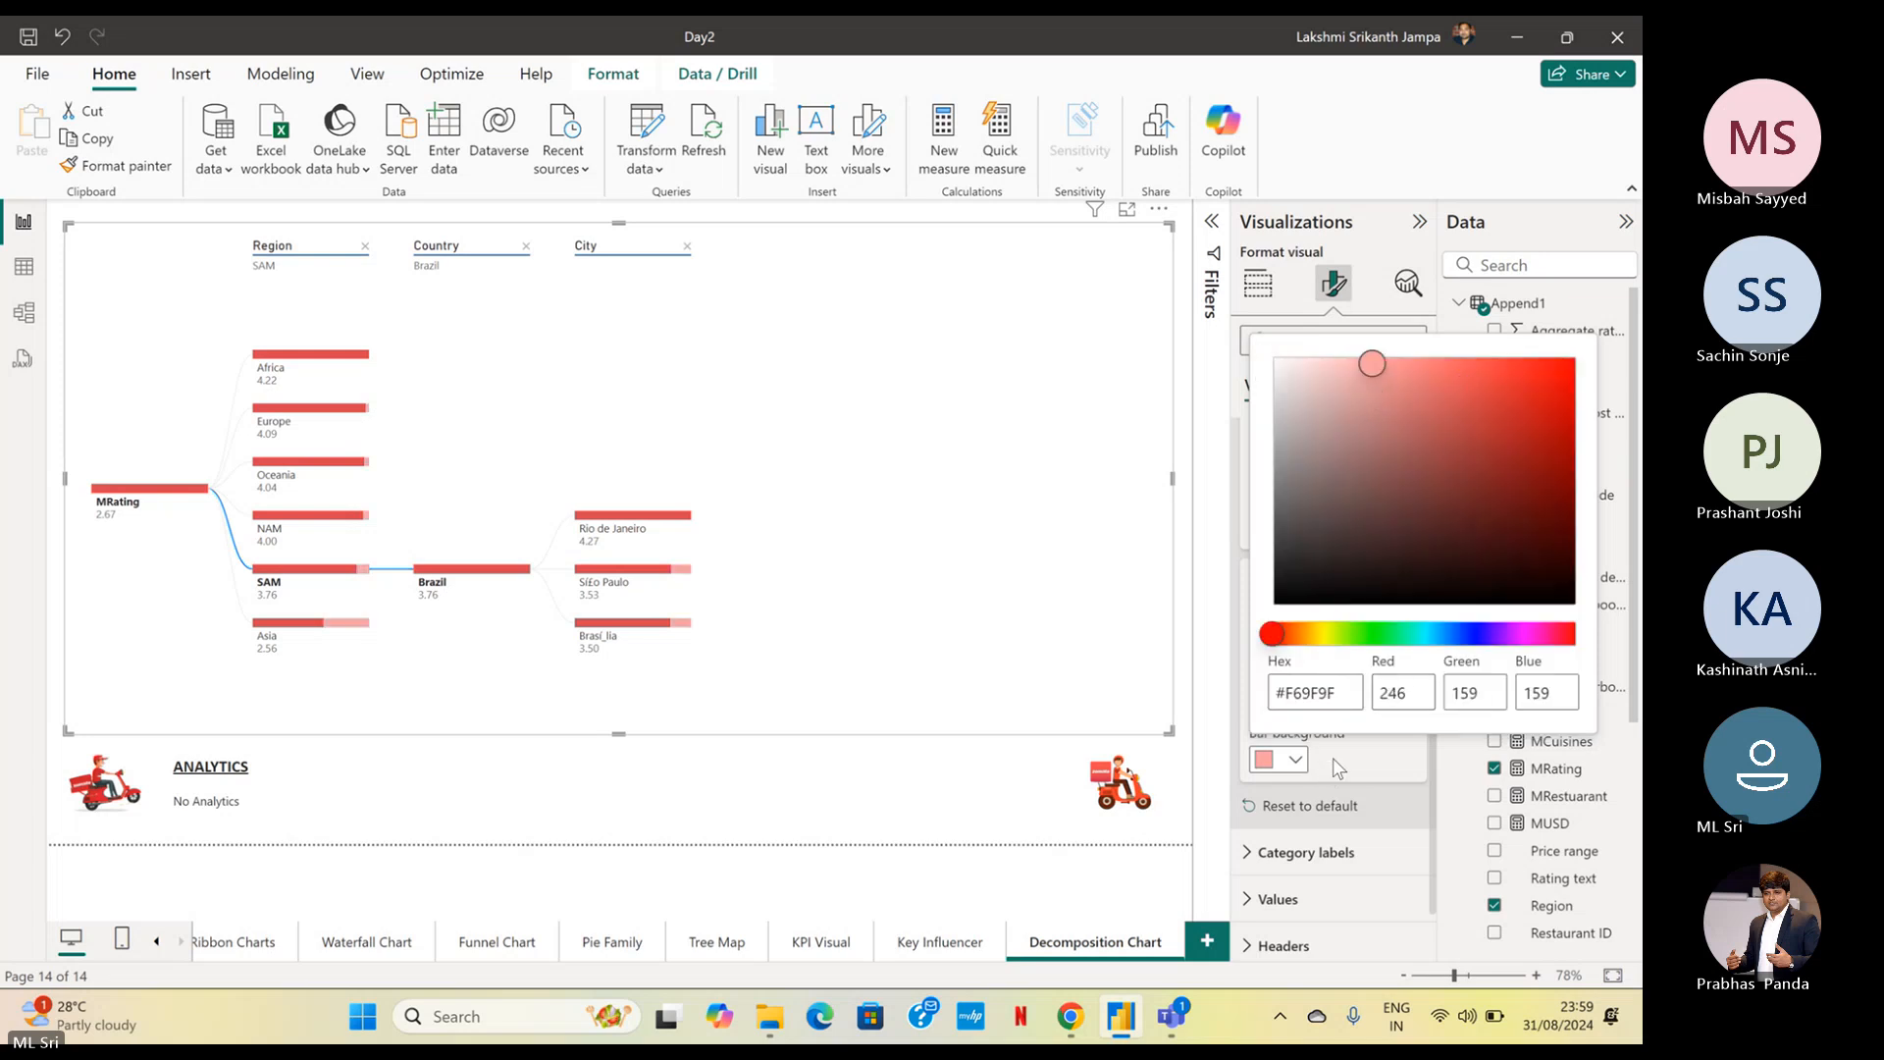
{"action": "left_click", "coordinate": [1333, 757]}
Change the bar background to light grey, try black, and set it back to light grey
{"action": "left_click", "coordinate": [1296, 761]}
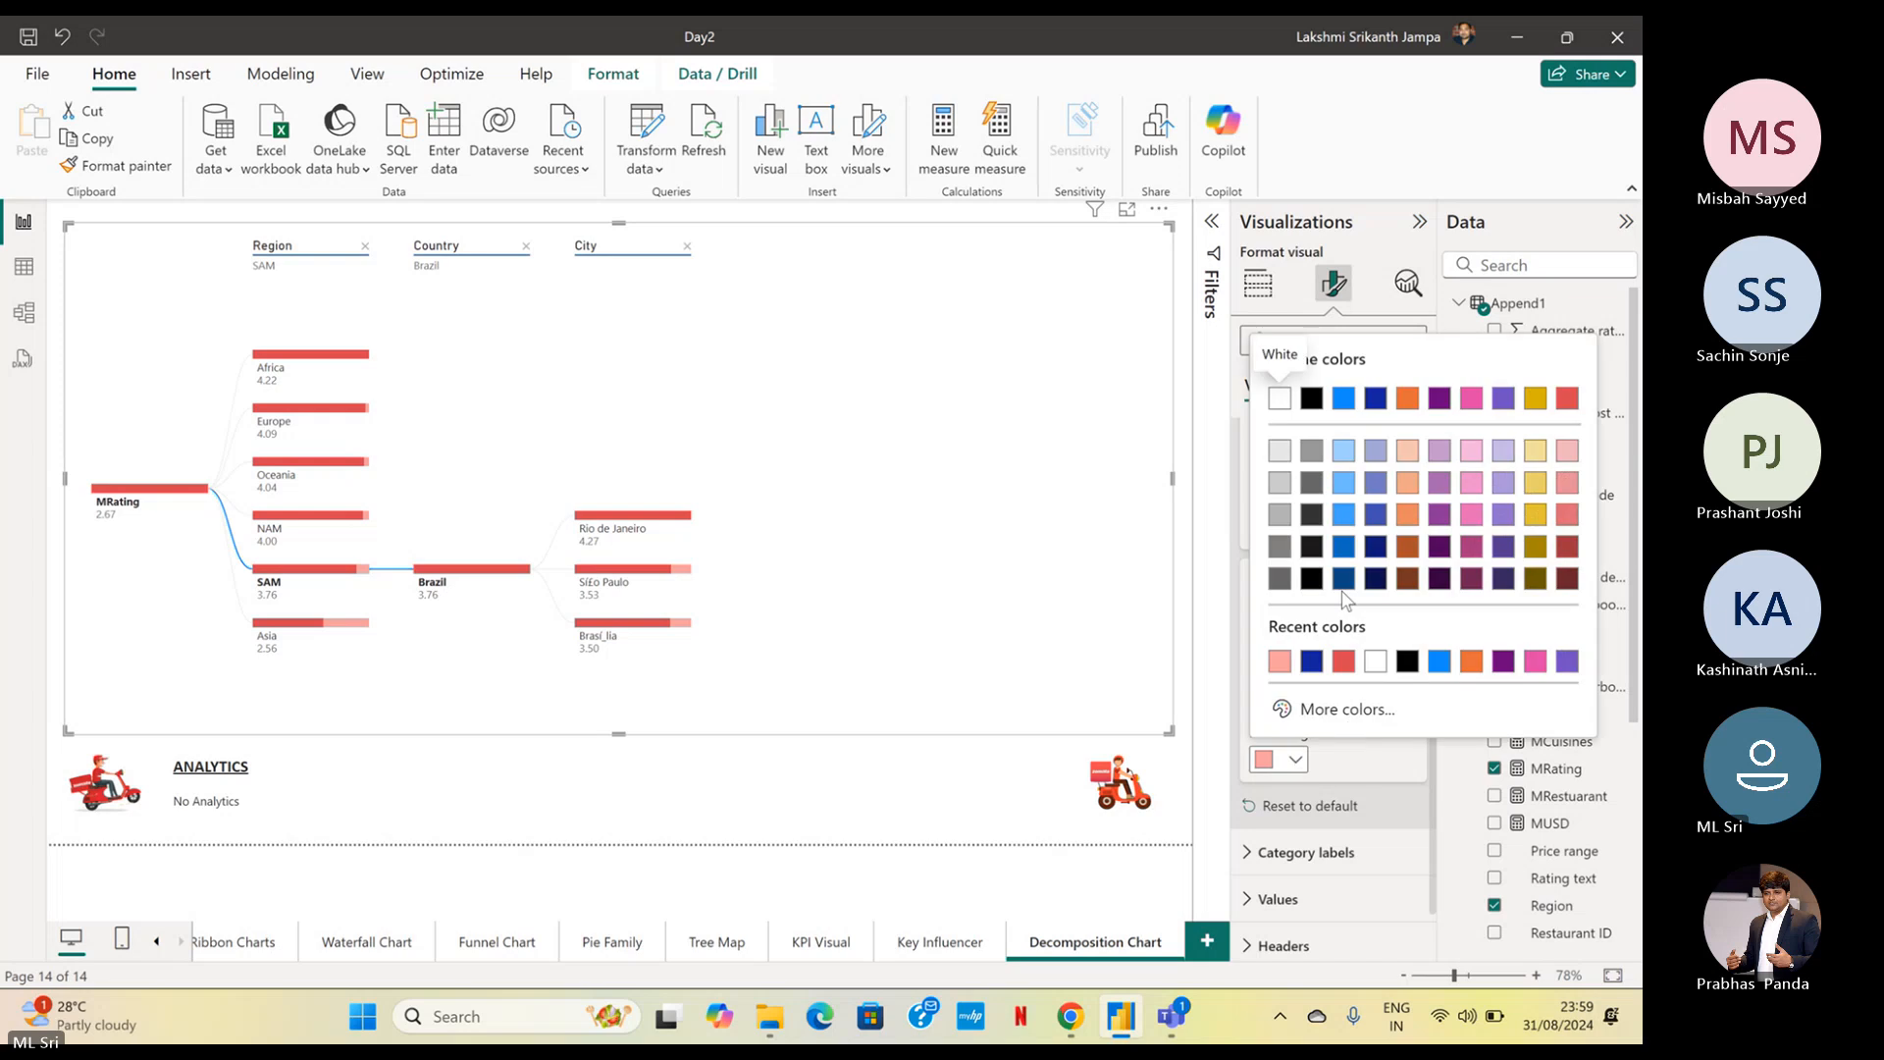
{"action": "left_click", "coordinate": [1279, 453]}
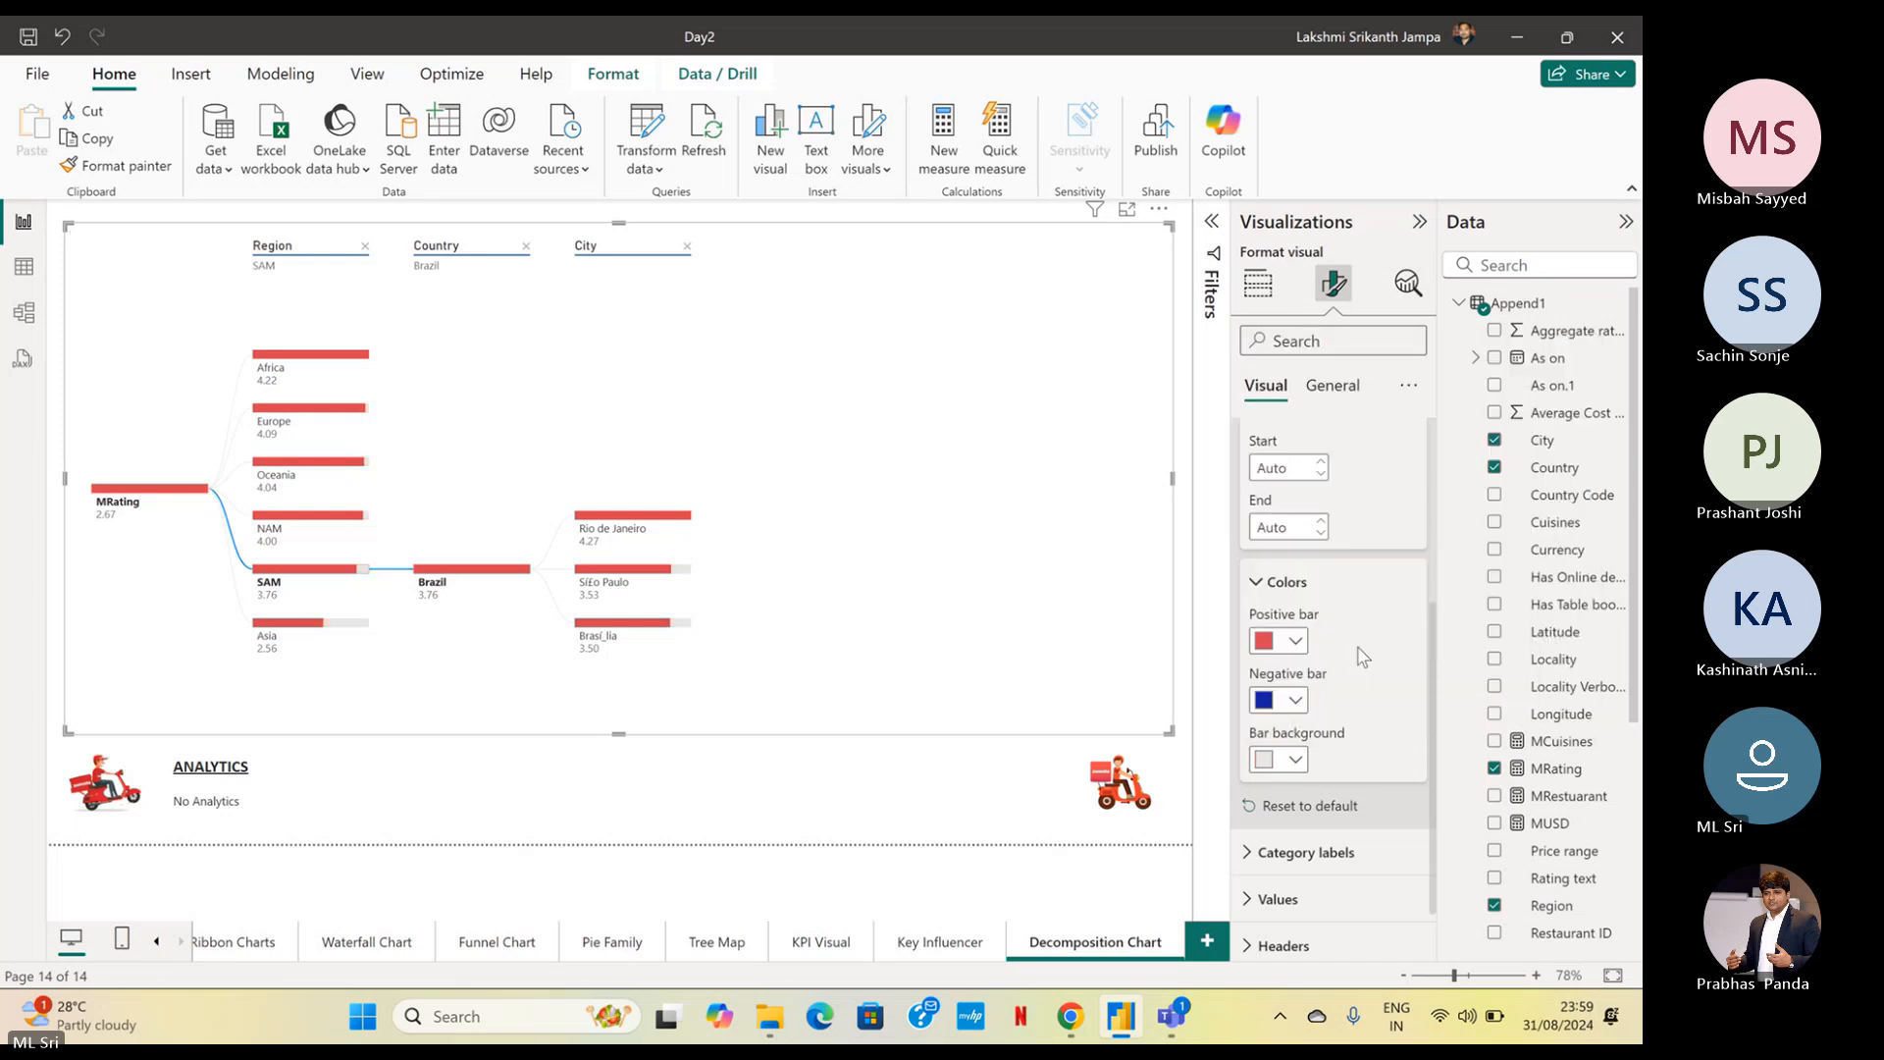
{"action": "left_click", "coordinate": [1295, 759]}
{"action": "left_click", "coordinate": [1311, 397]}
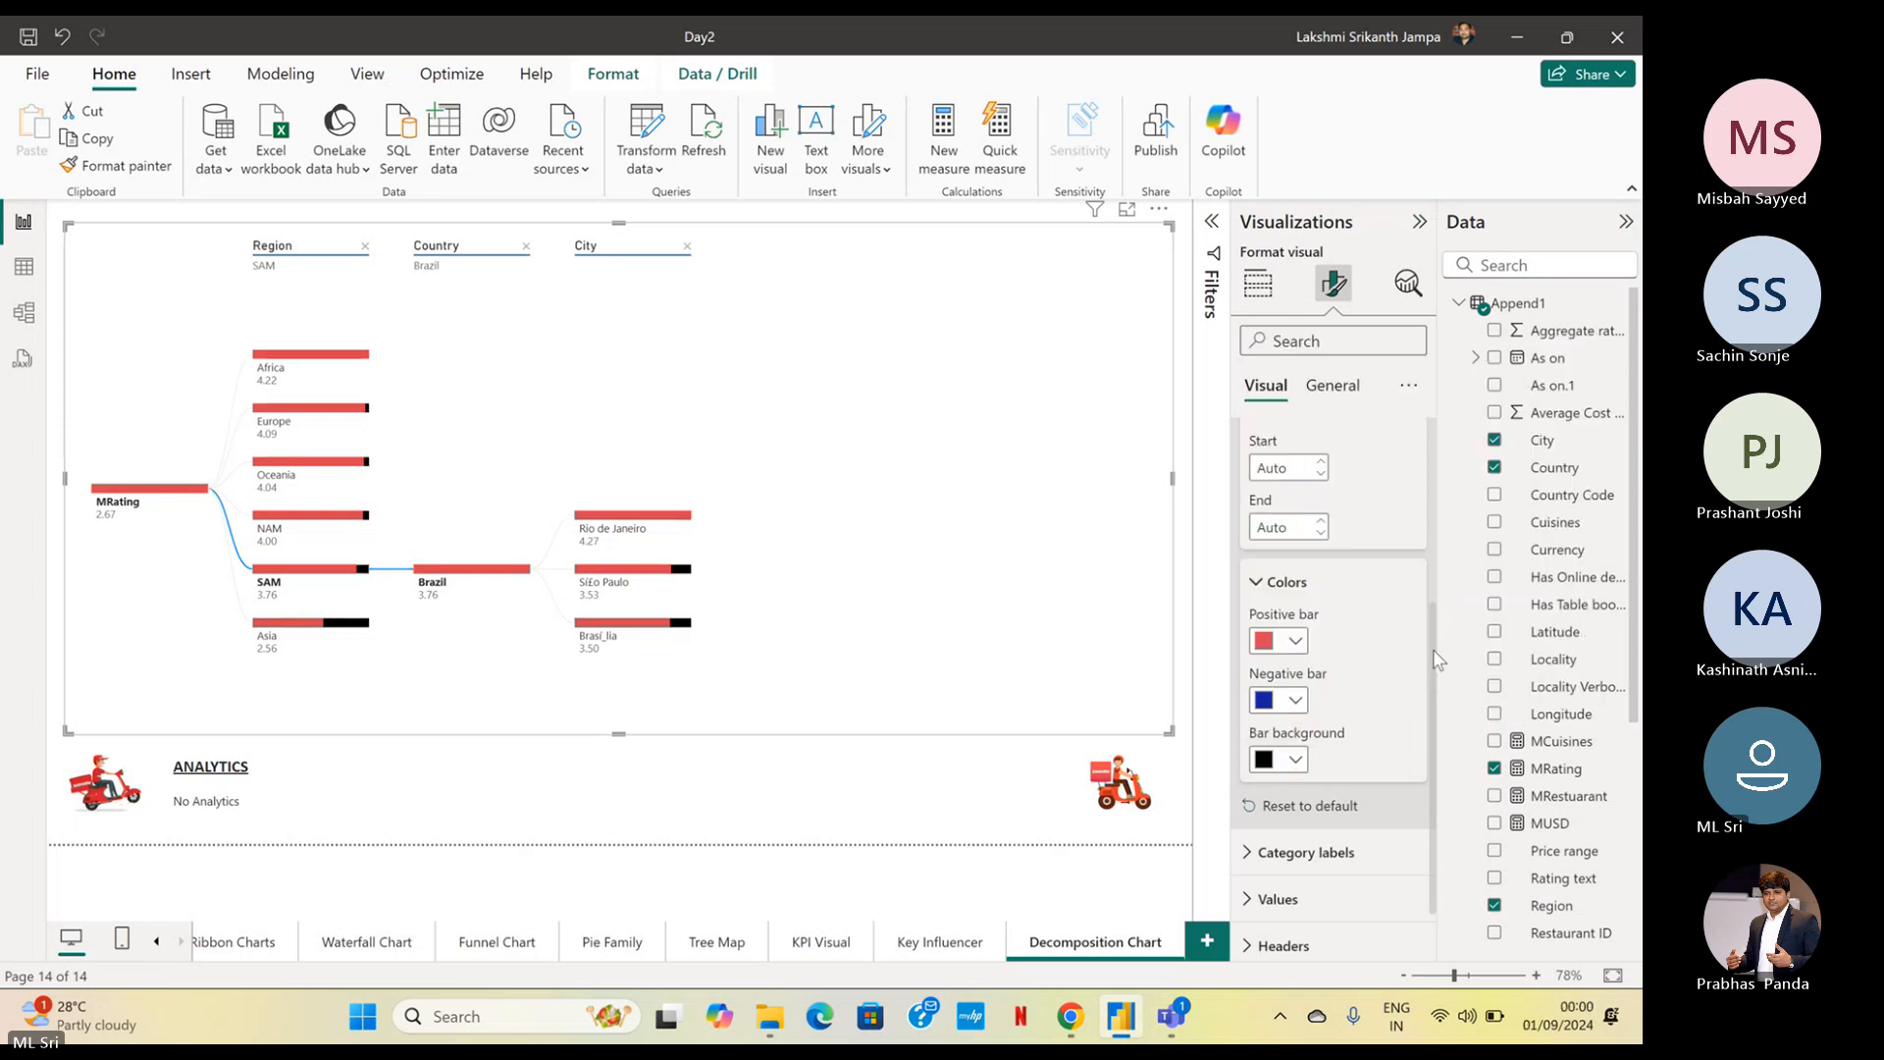
{"action": "left_click", "coordinate": [1295, 760]}
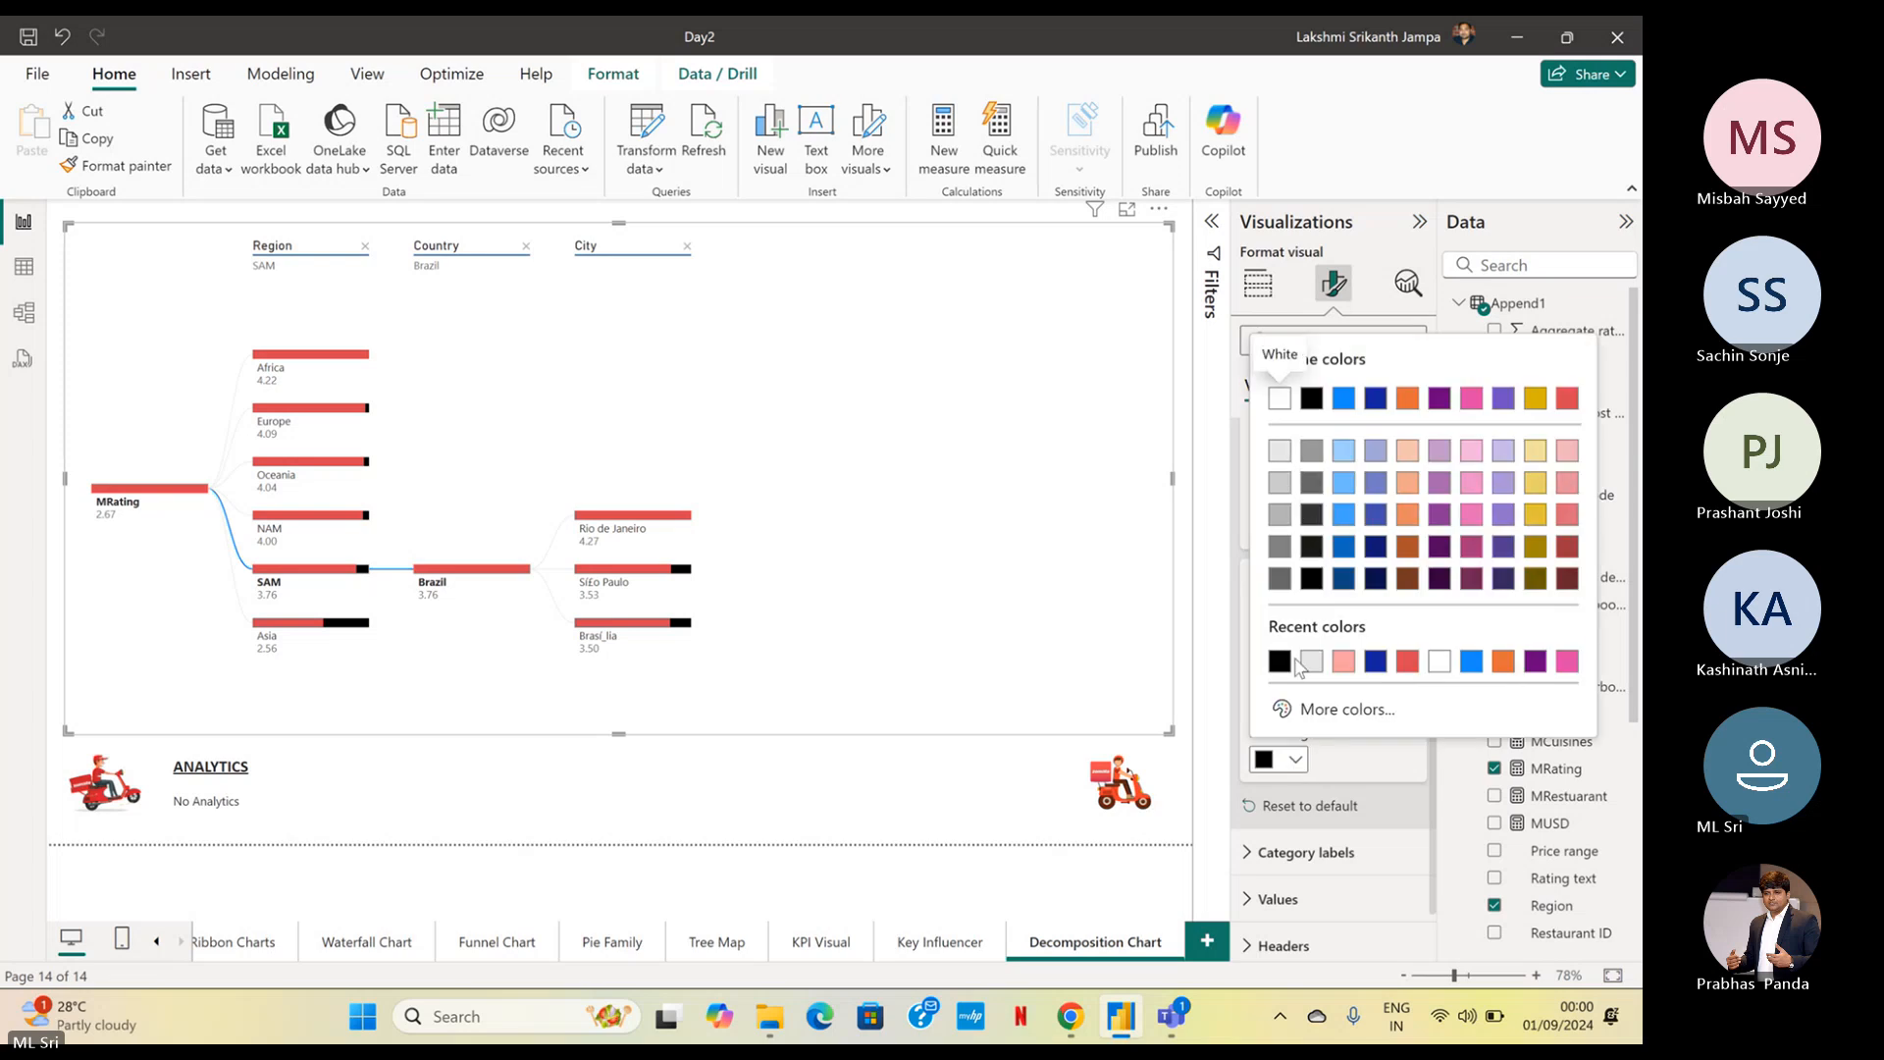
{"action": "left_click", "coordinate": [1279, 451]}
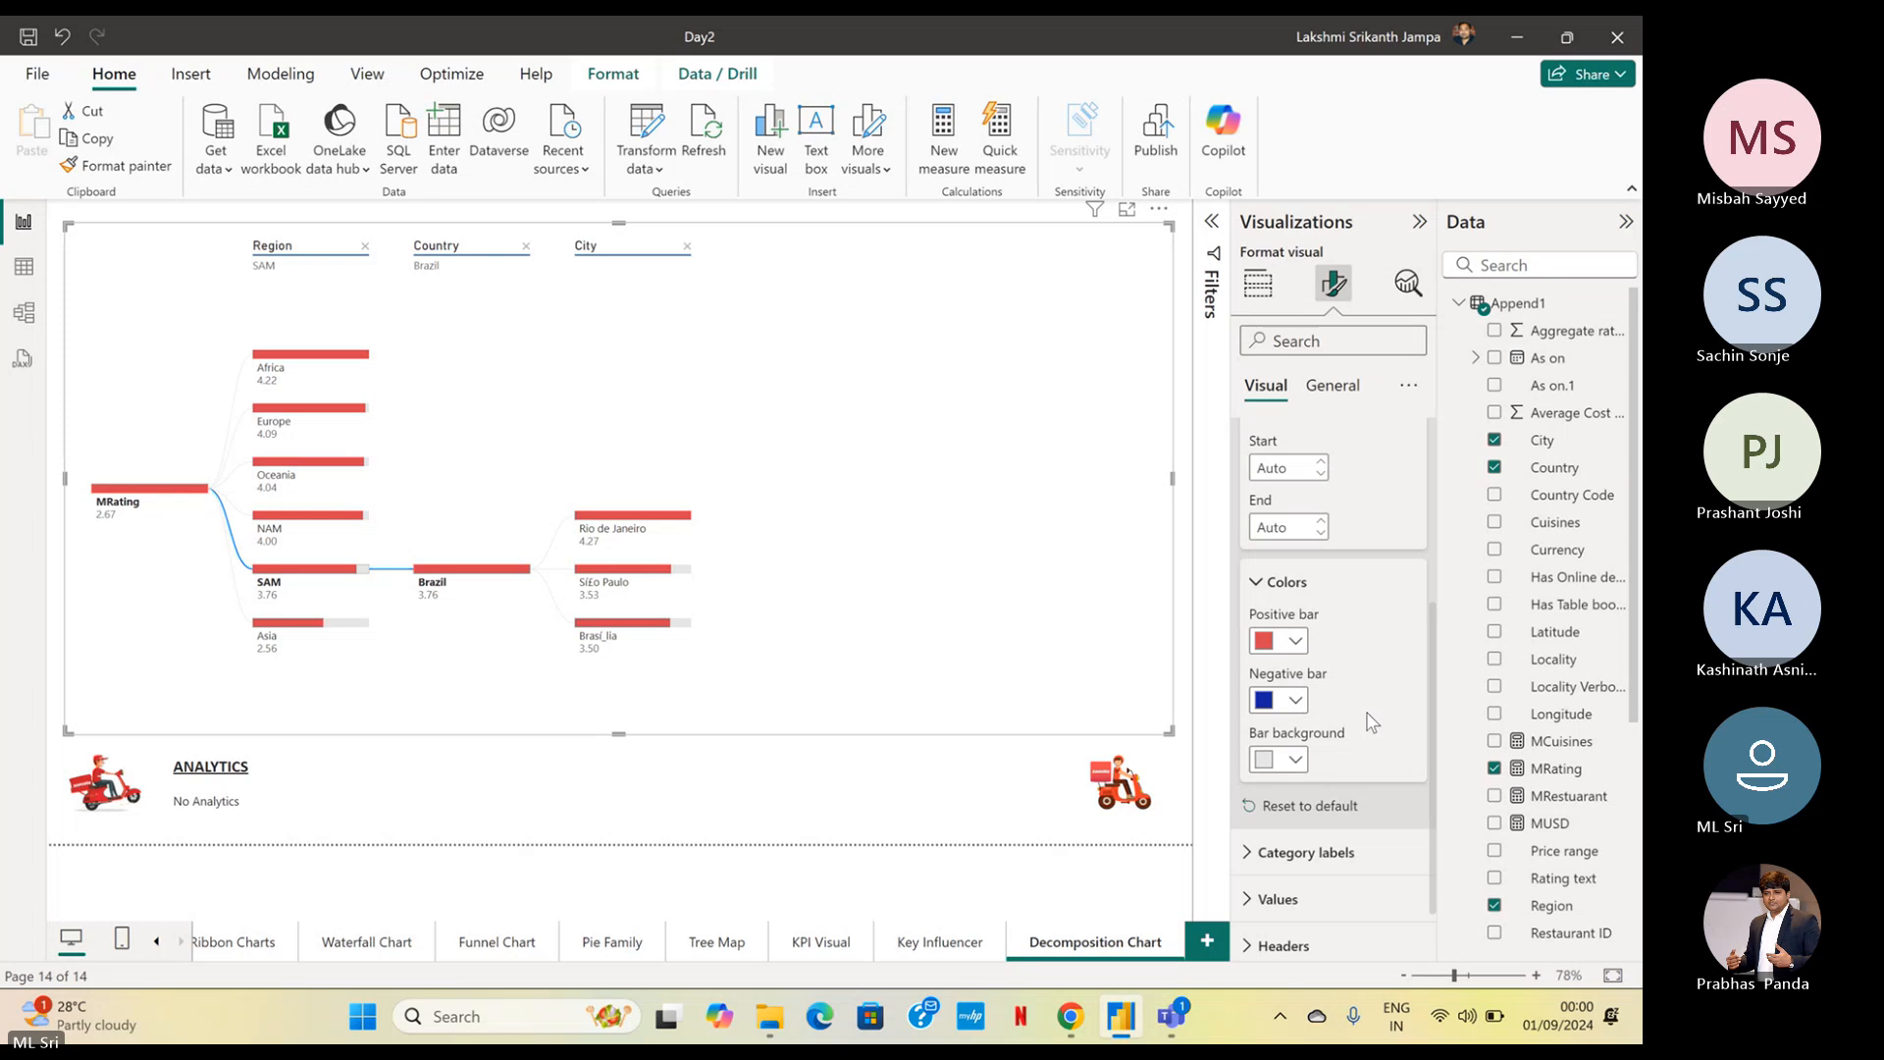
Format the decomposition tree's values in Calibri, size 11, bold
{"action": "scroll", "coordinate": [1370, 723], "scroll_direction": "down", "scroll_amount": 1}
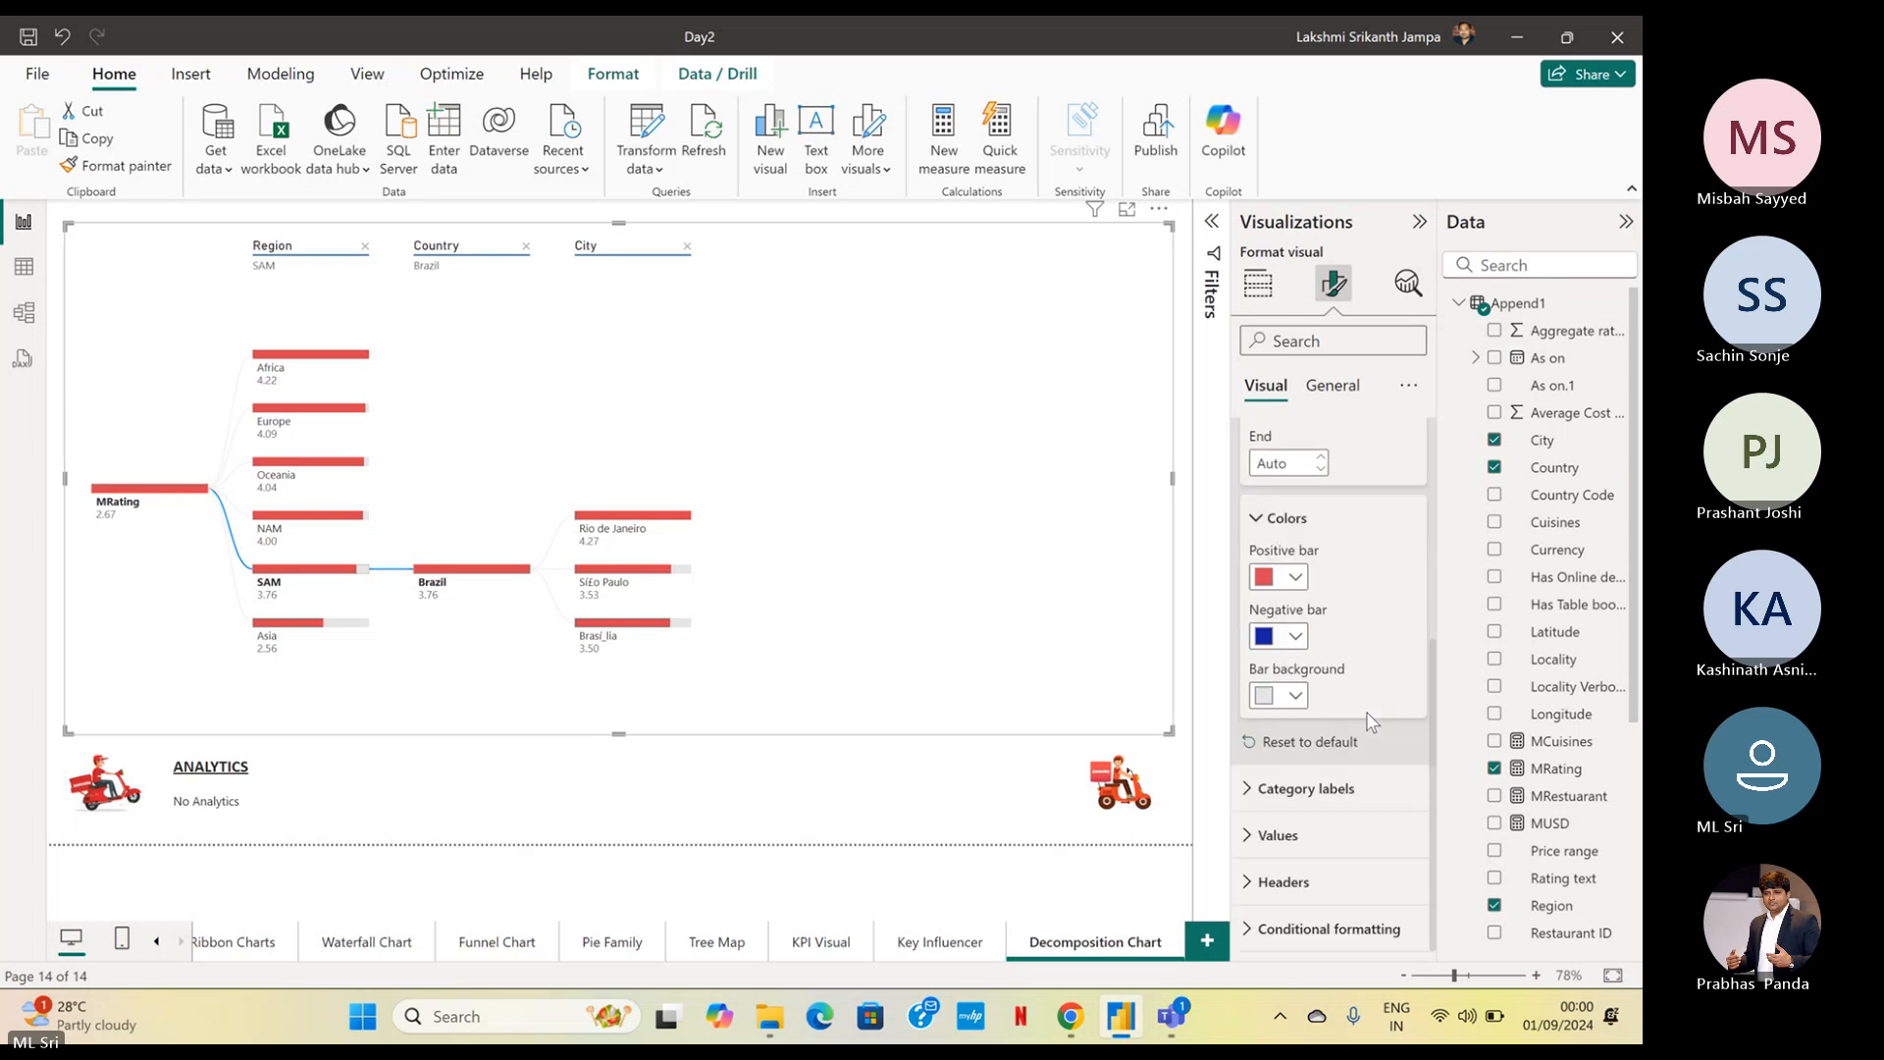
{"action": "left_click", "coordinate": [1312, 836]}
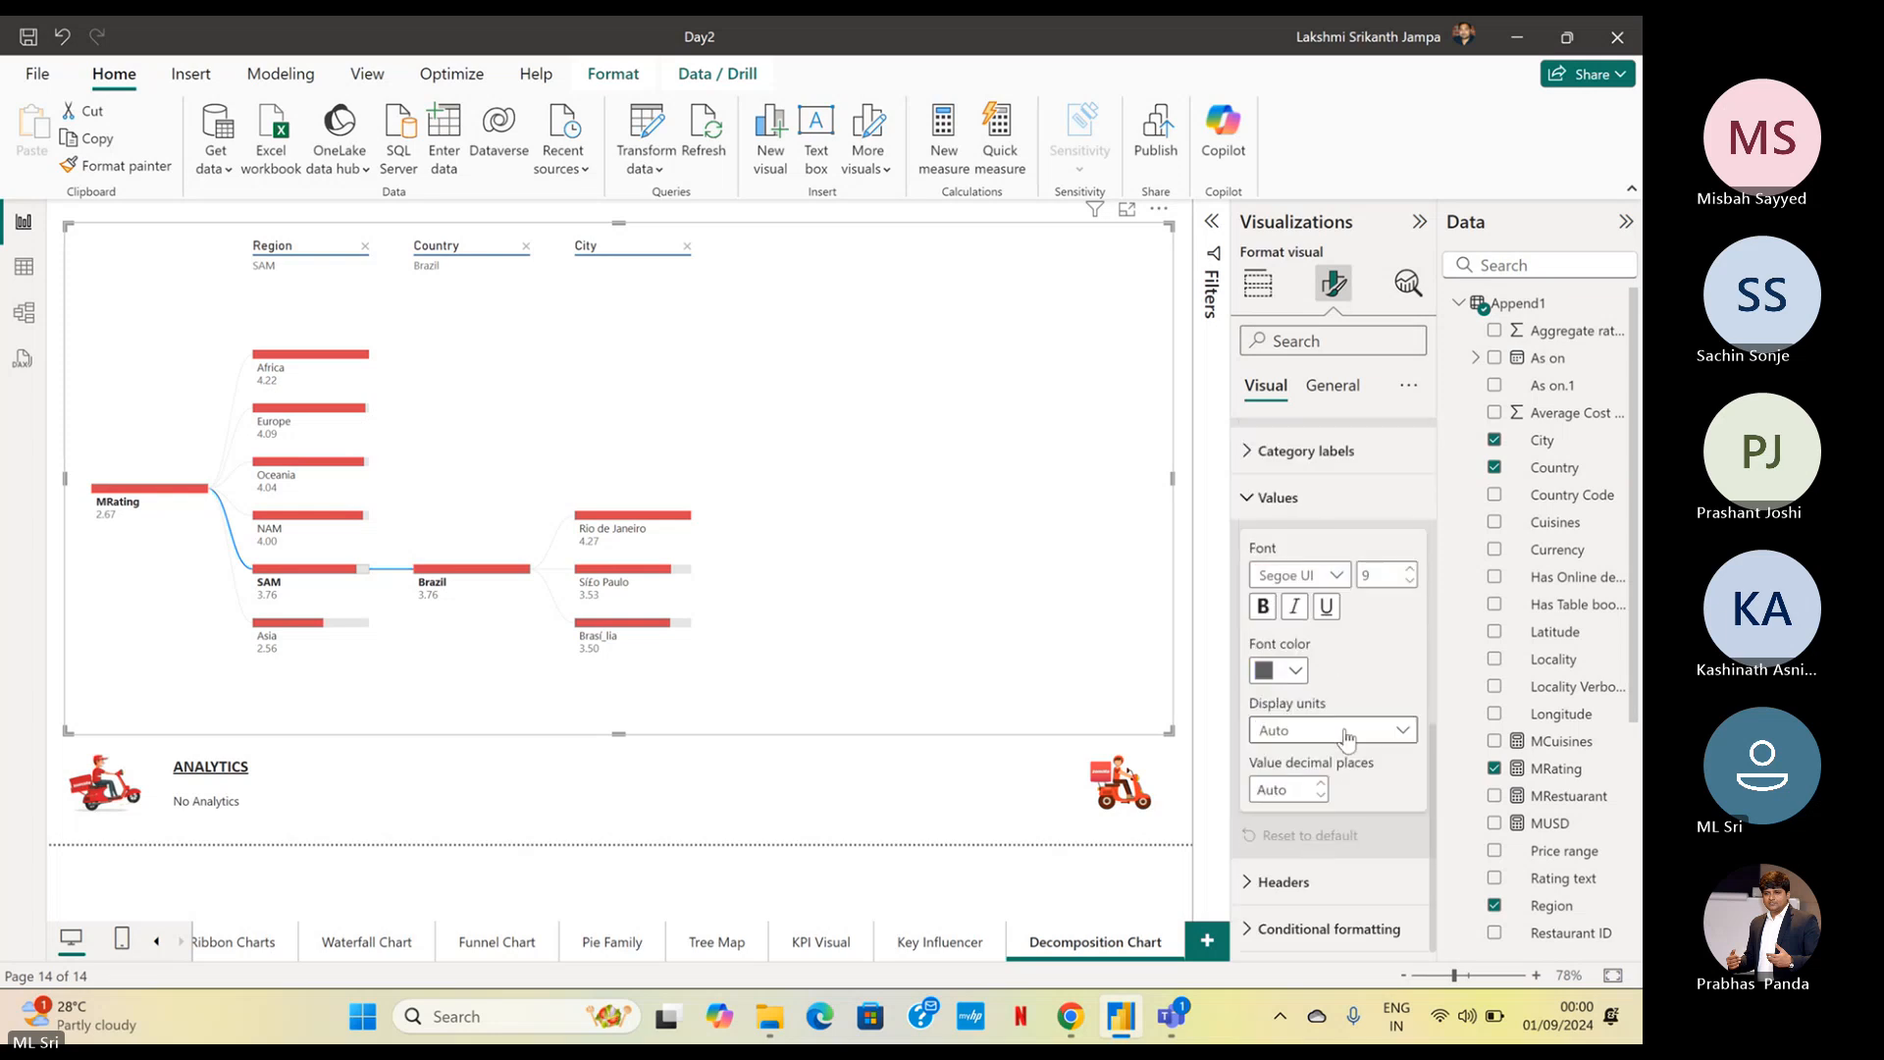
{"action": "left_click", "coordinate": [1336, 575]}
{"action": "scroll", "coordinate": [1340, 667], "scroll_direction": "up", "scroll_amount": 3}
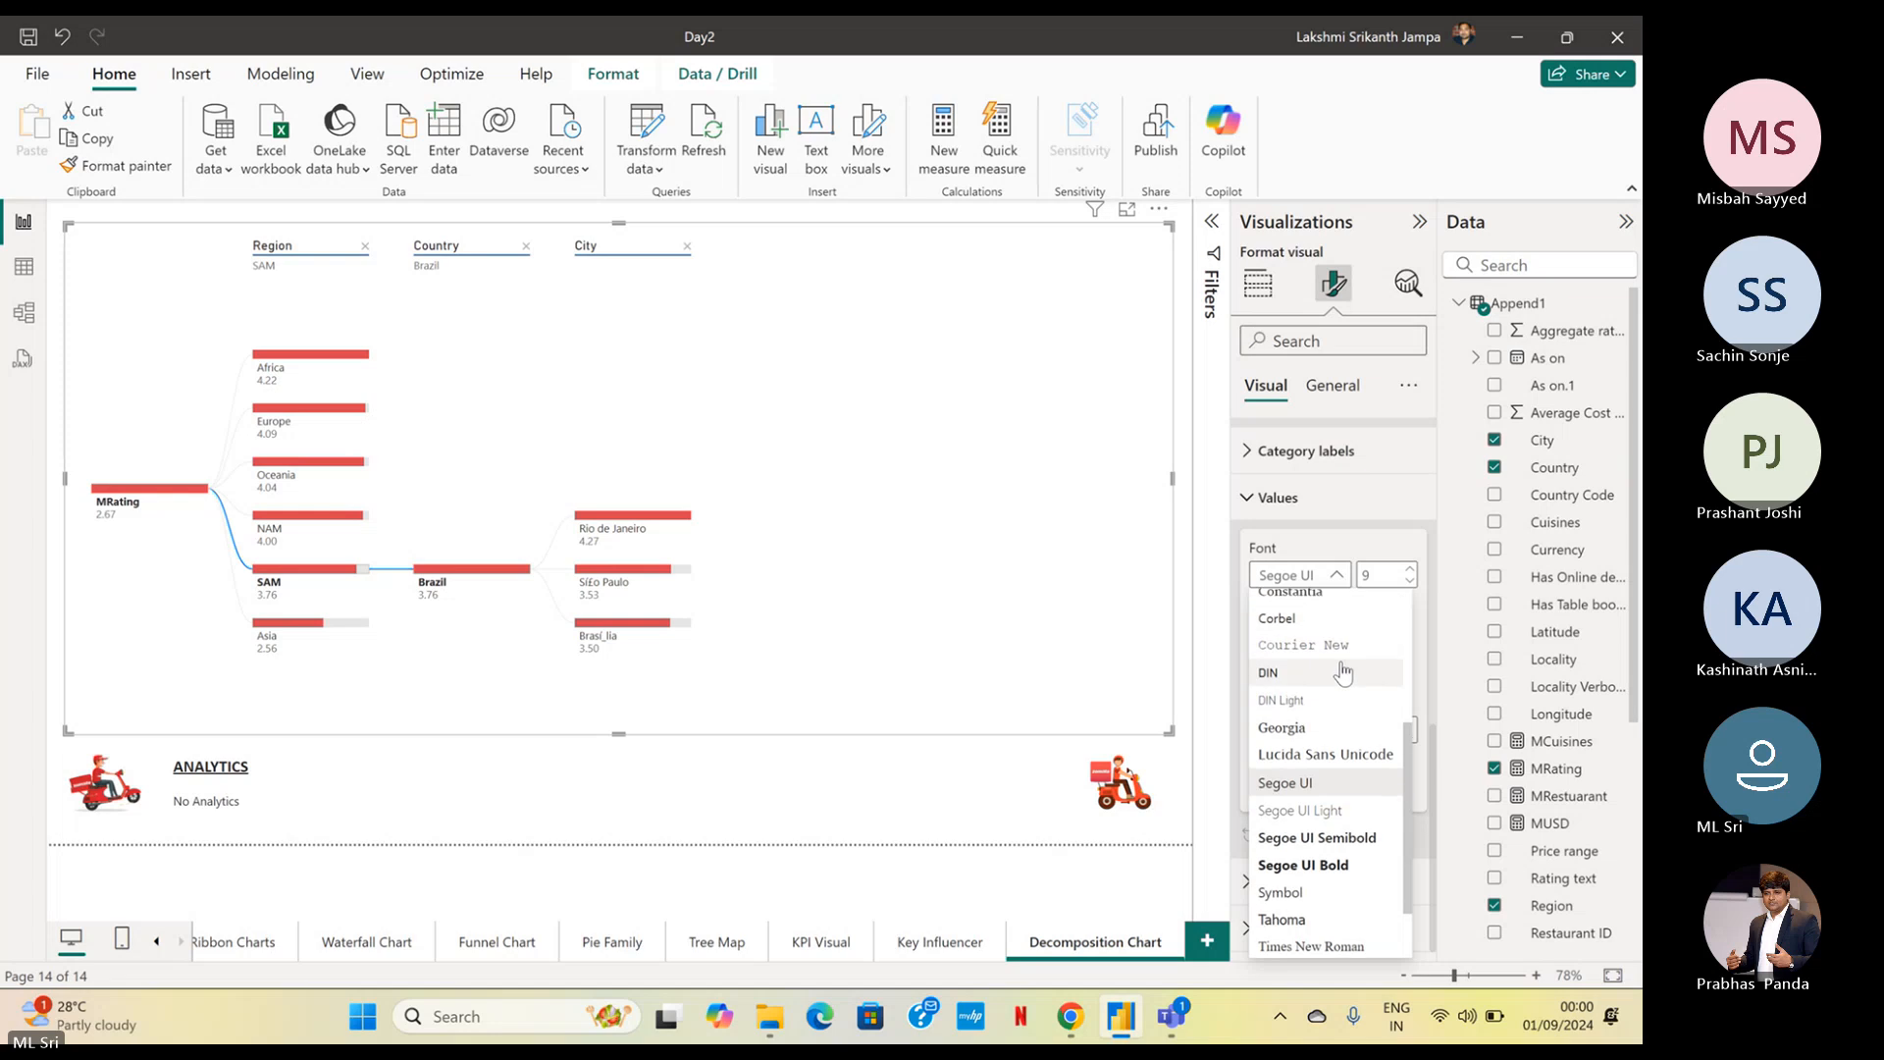
{"action": "left_click", "coordinate": [1280, 645]}
{"action": "left_click", "coordinate": [1408, 569]}
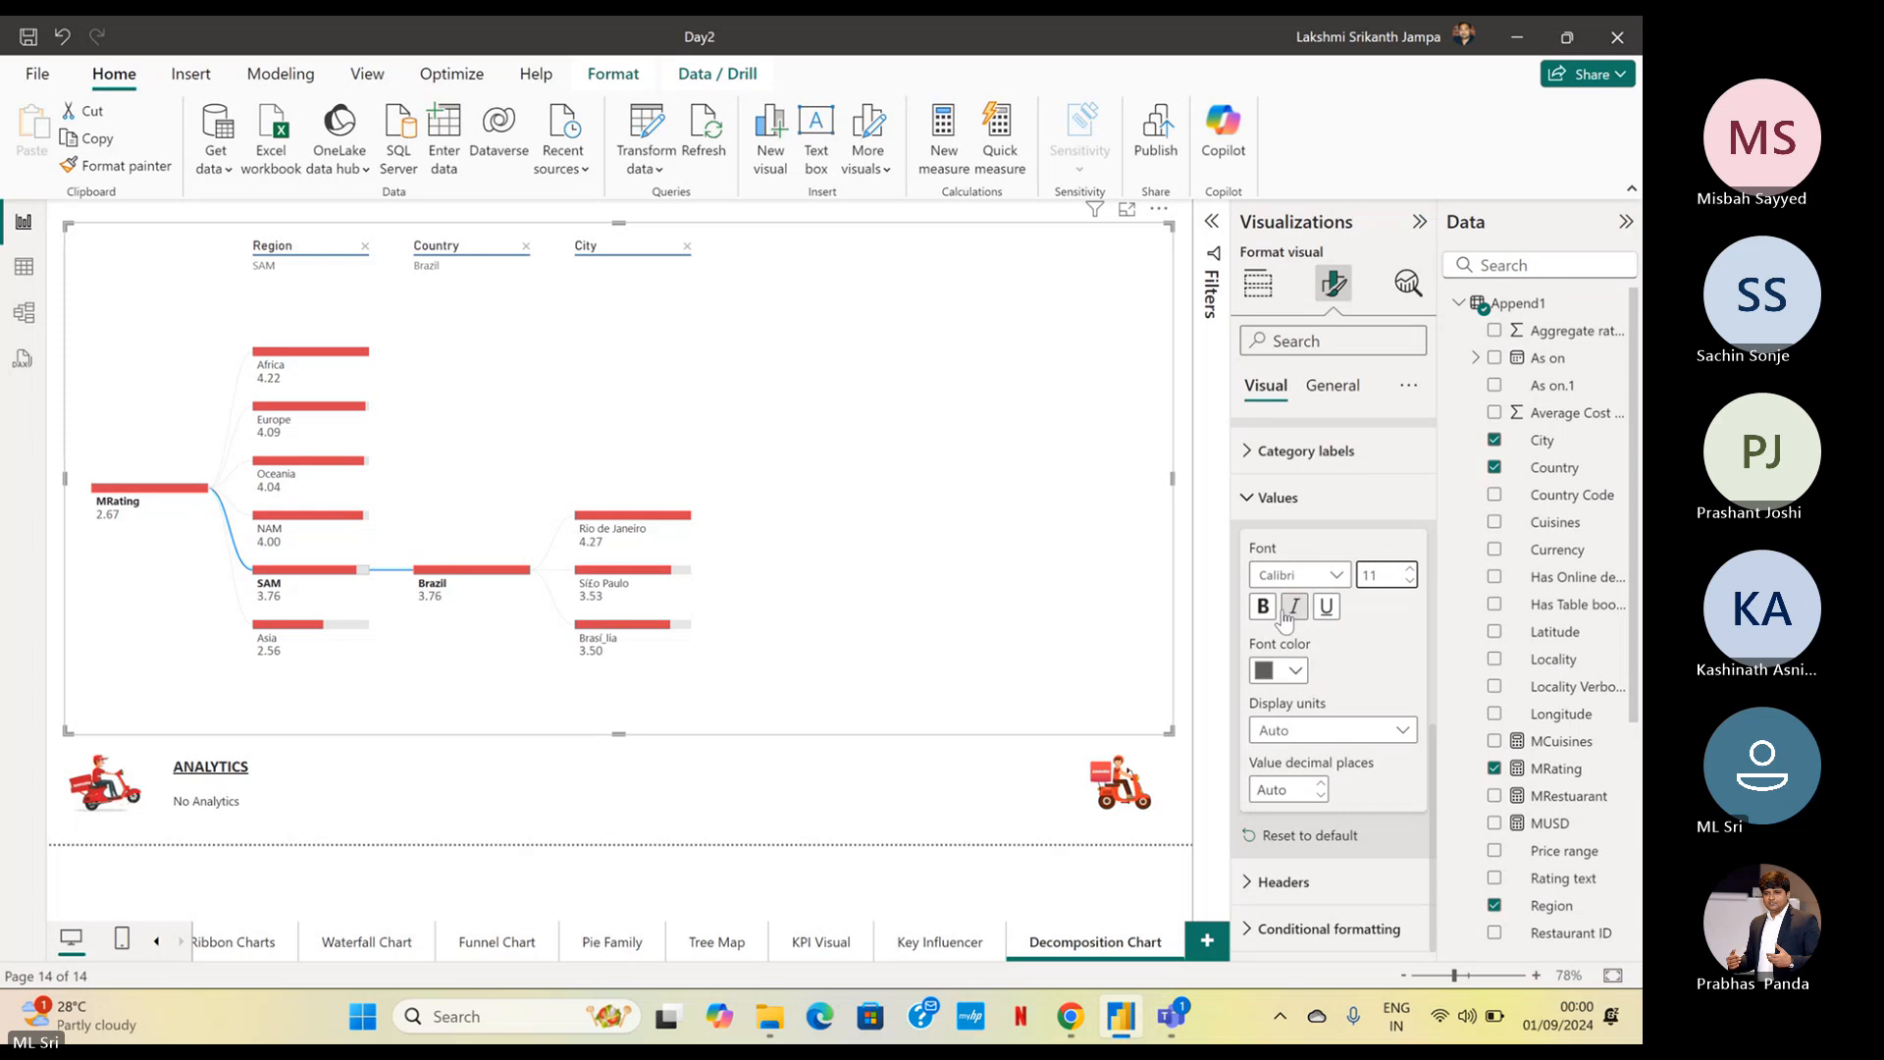
{"action": "left_click", "coordinate": [1264, 606]}
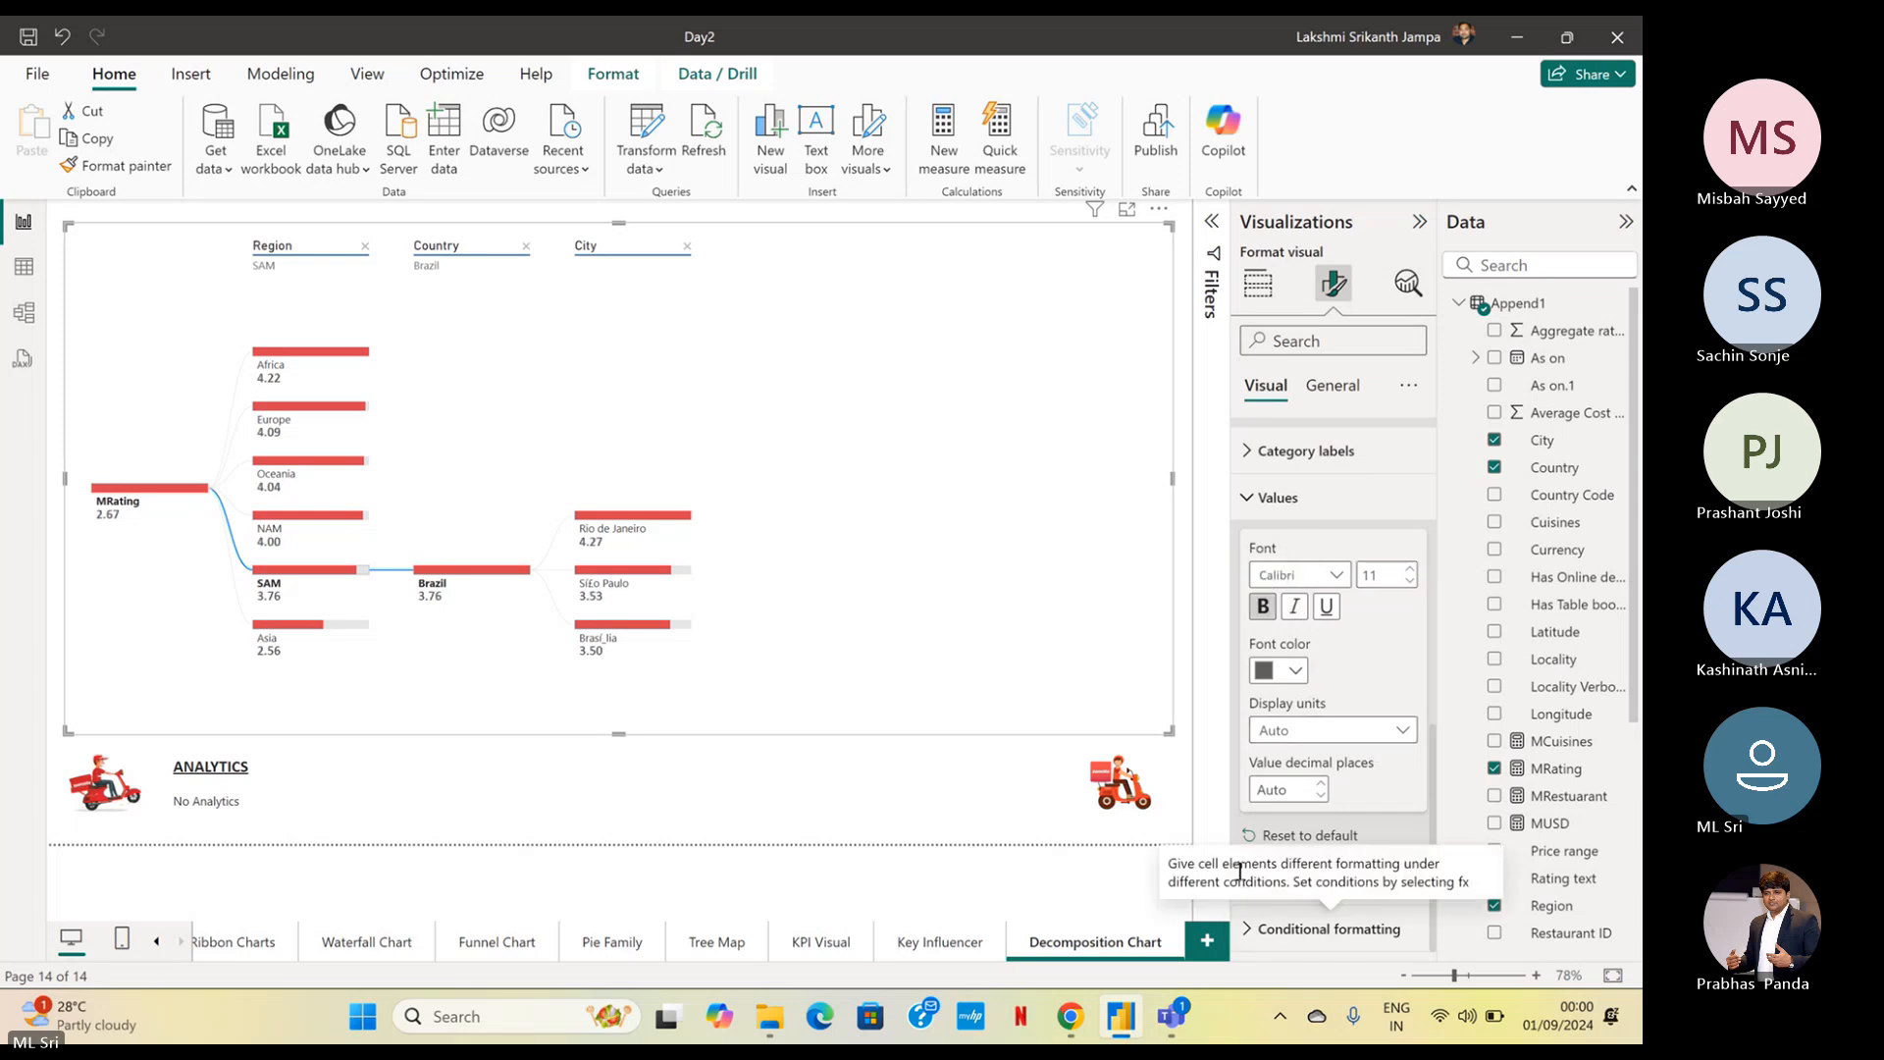
{"action": "left_click", "coordinate": [1236, 498]}
{"action": "scroll", "coordinate": [1275, 663], "scroll_direction": "up", "scroll_amount": 3}
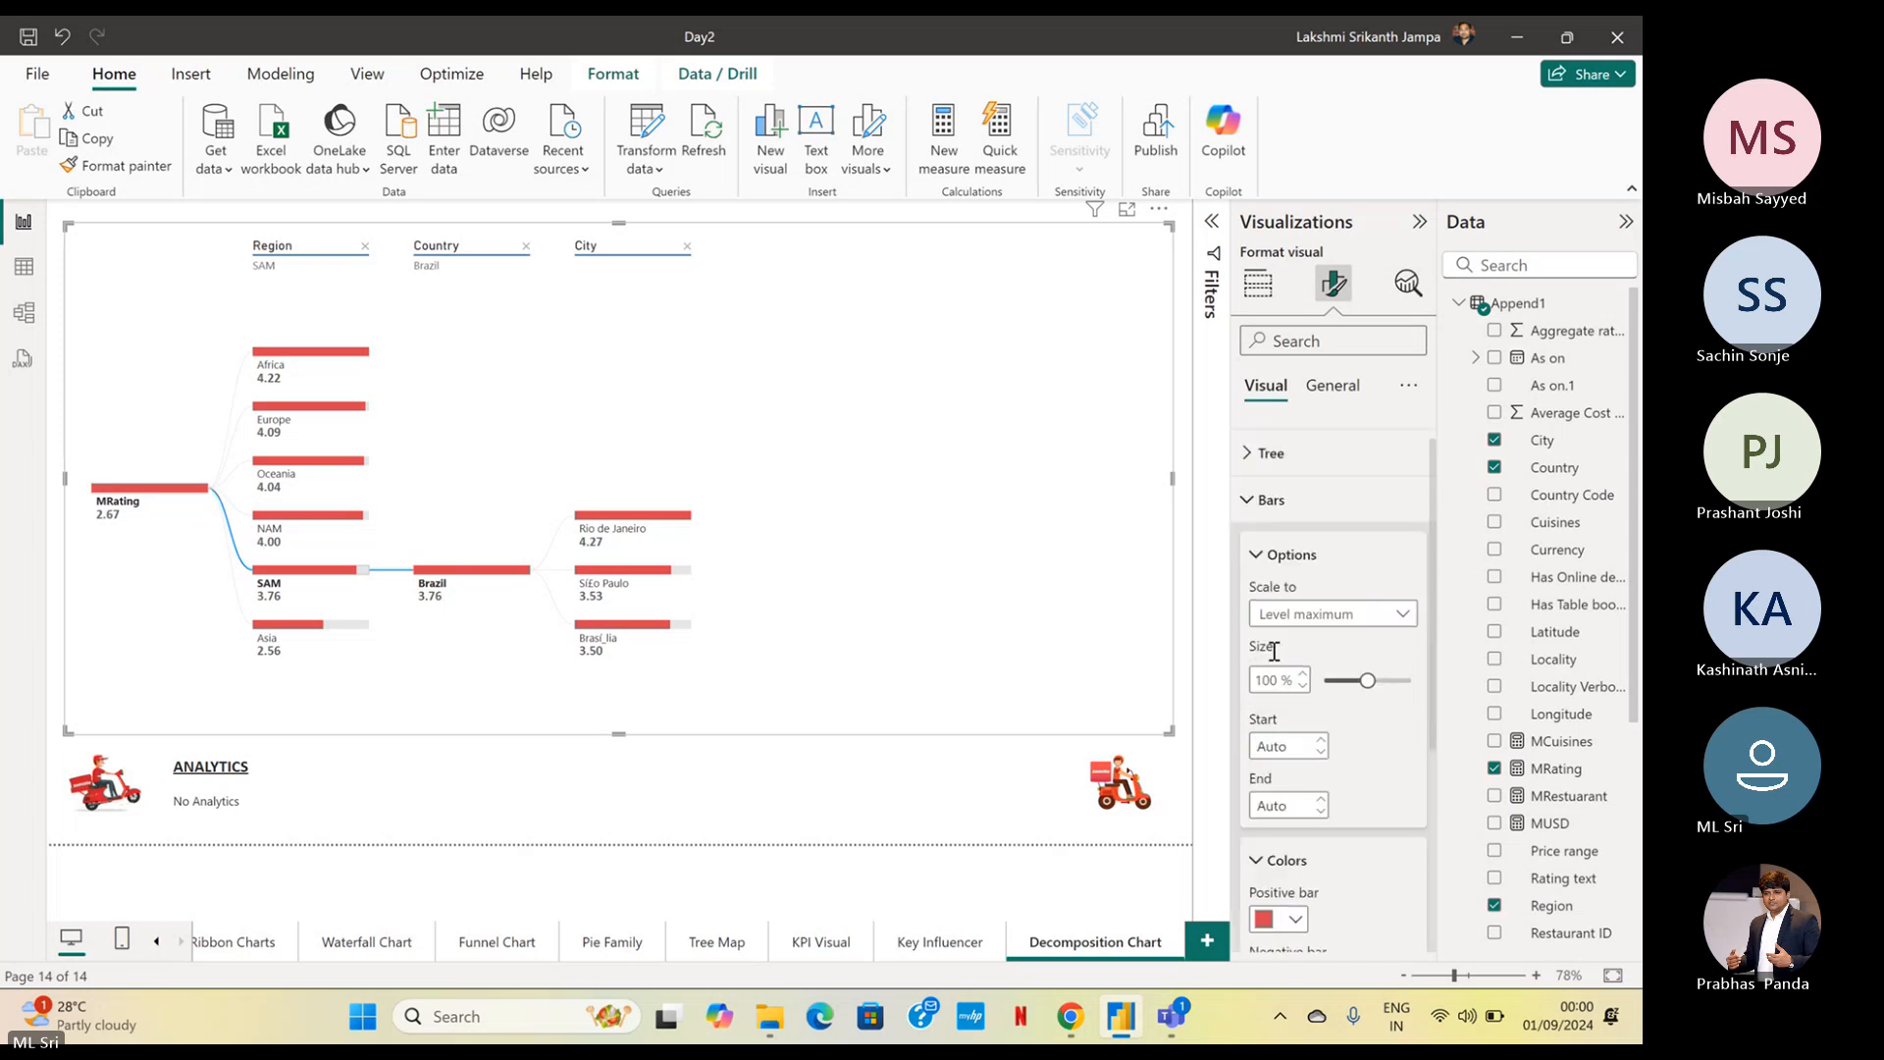
{"action": "left_click", "coordinate": [1321, 386]}
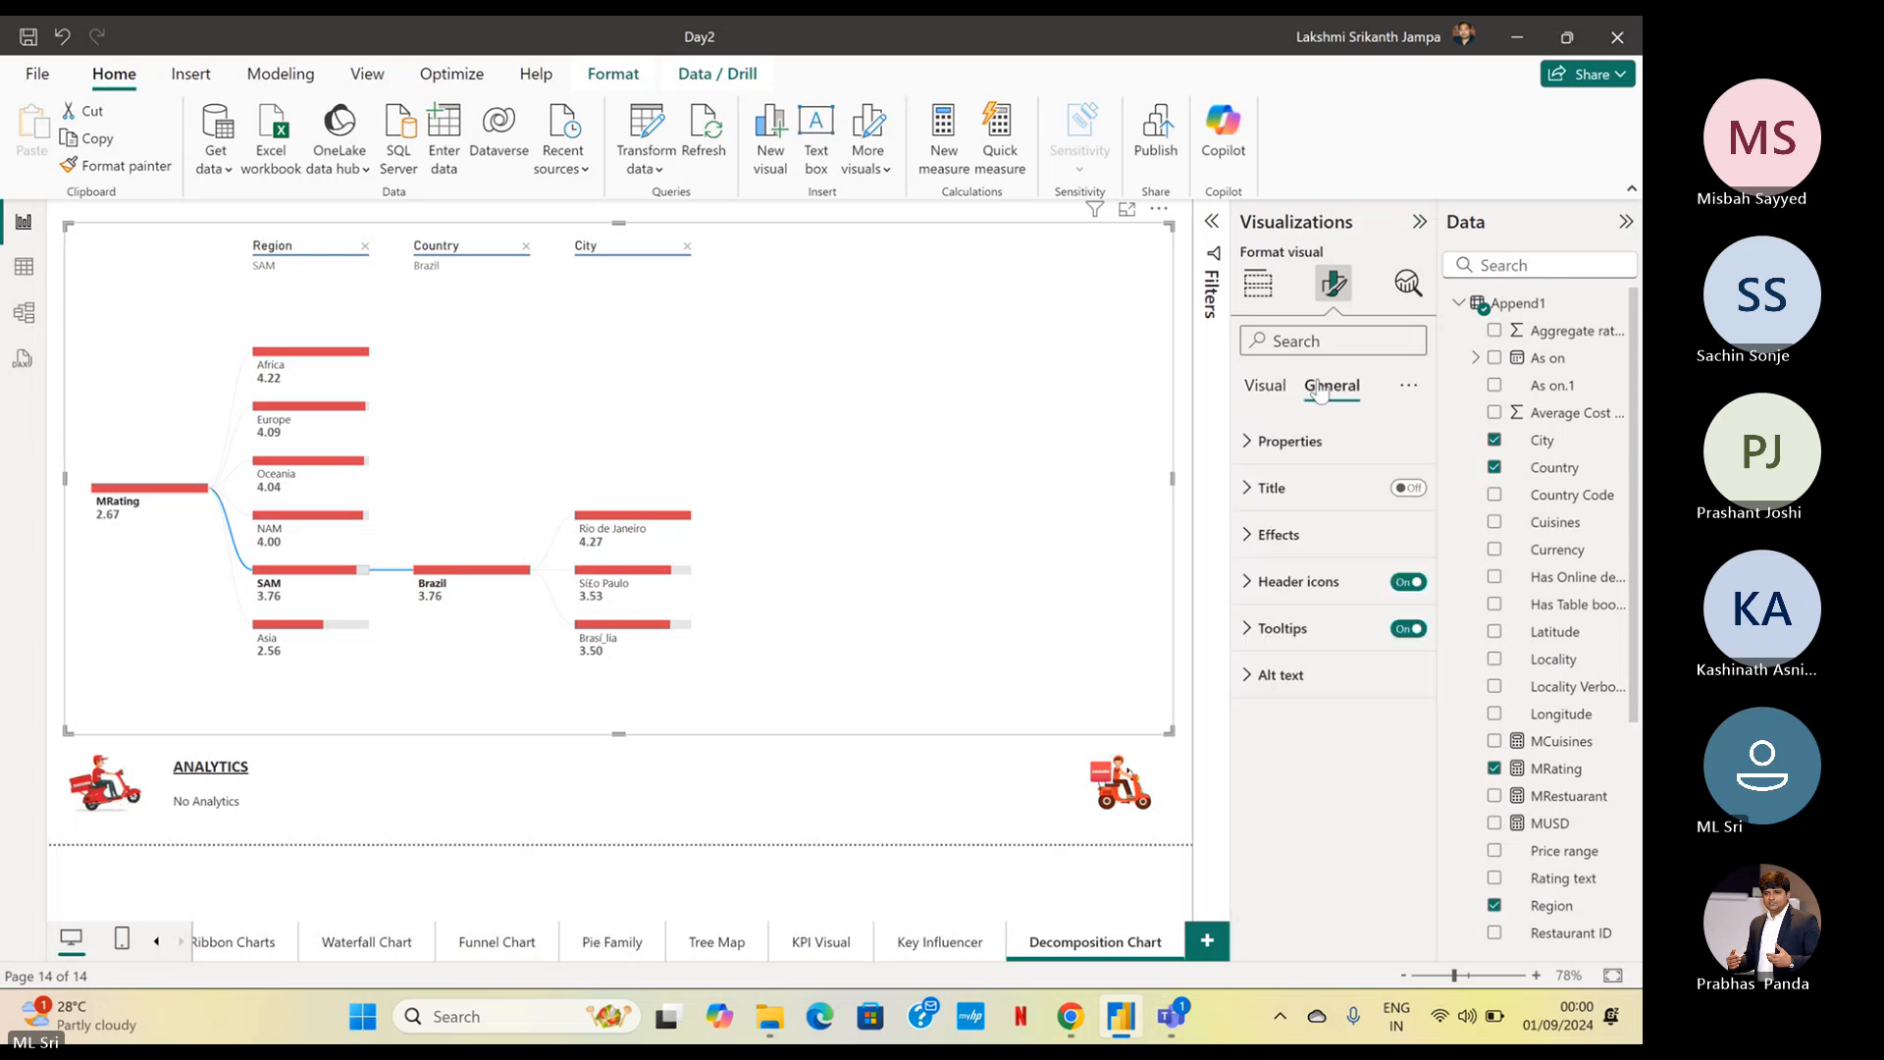
{"action": "left_click", "coordinate": [1266, 386]}
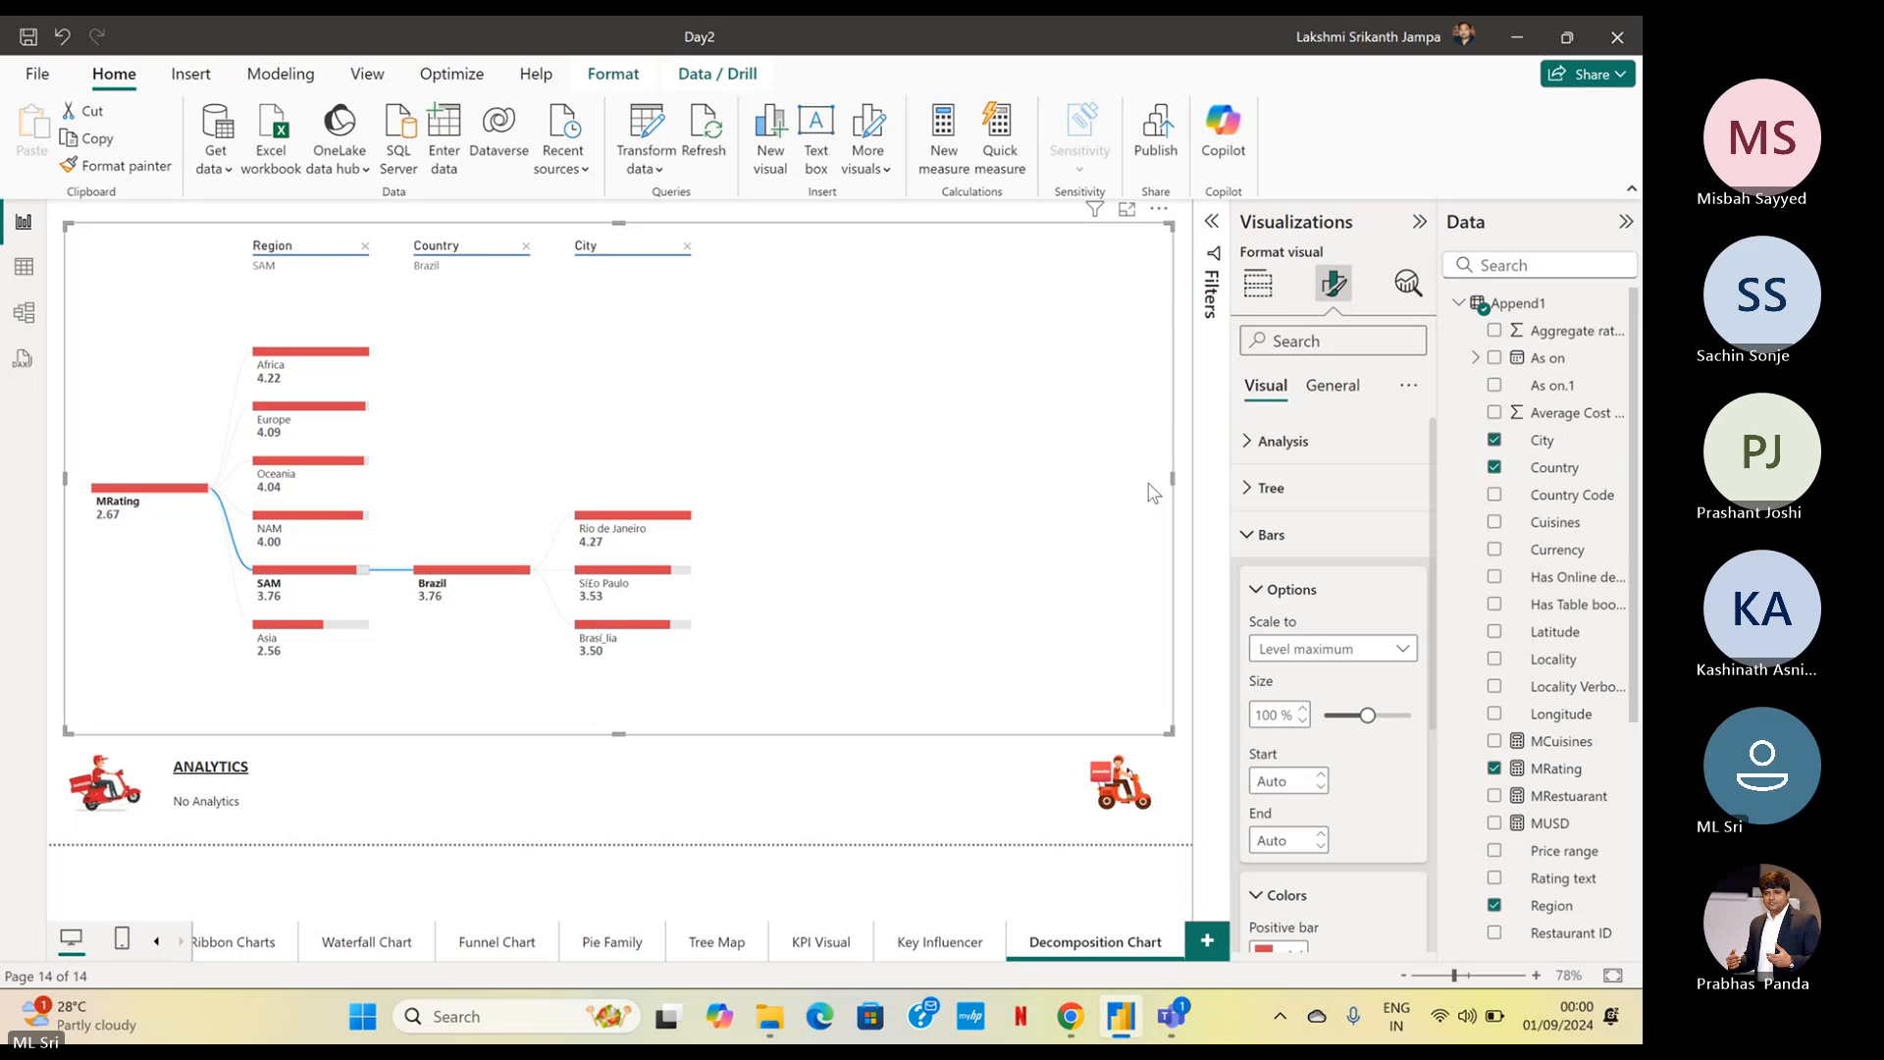
Check the participants and chat in the Teams meeting window, returning to the Power BI report after each check
{"action": "mouse_move", "coordinate": [1172, 1015]}
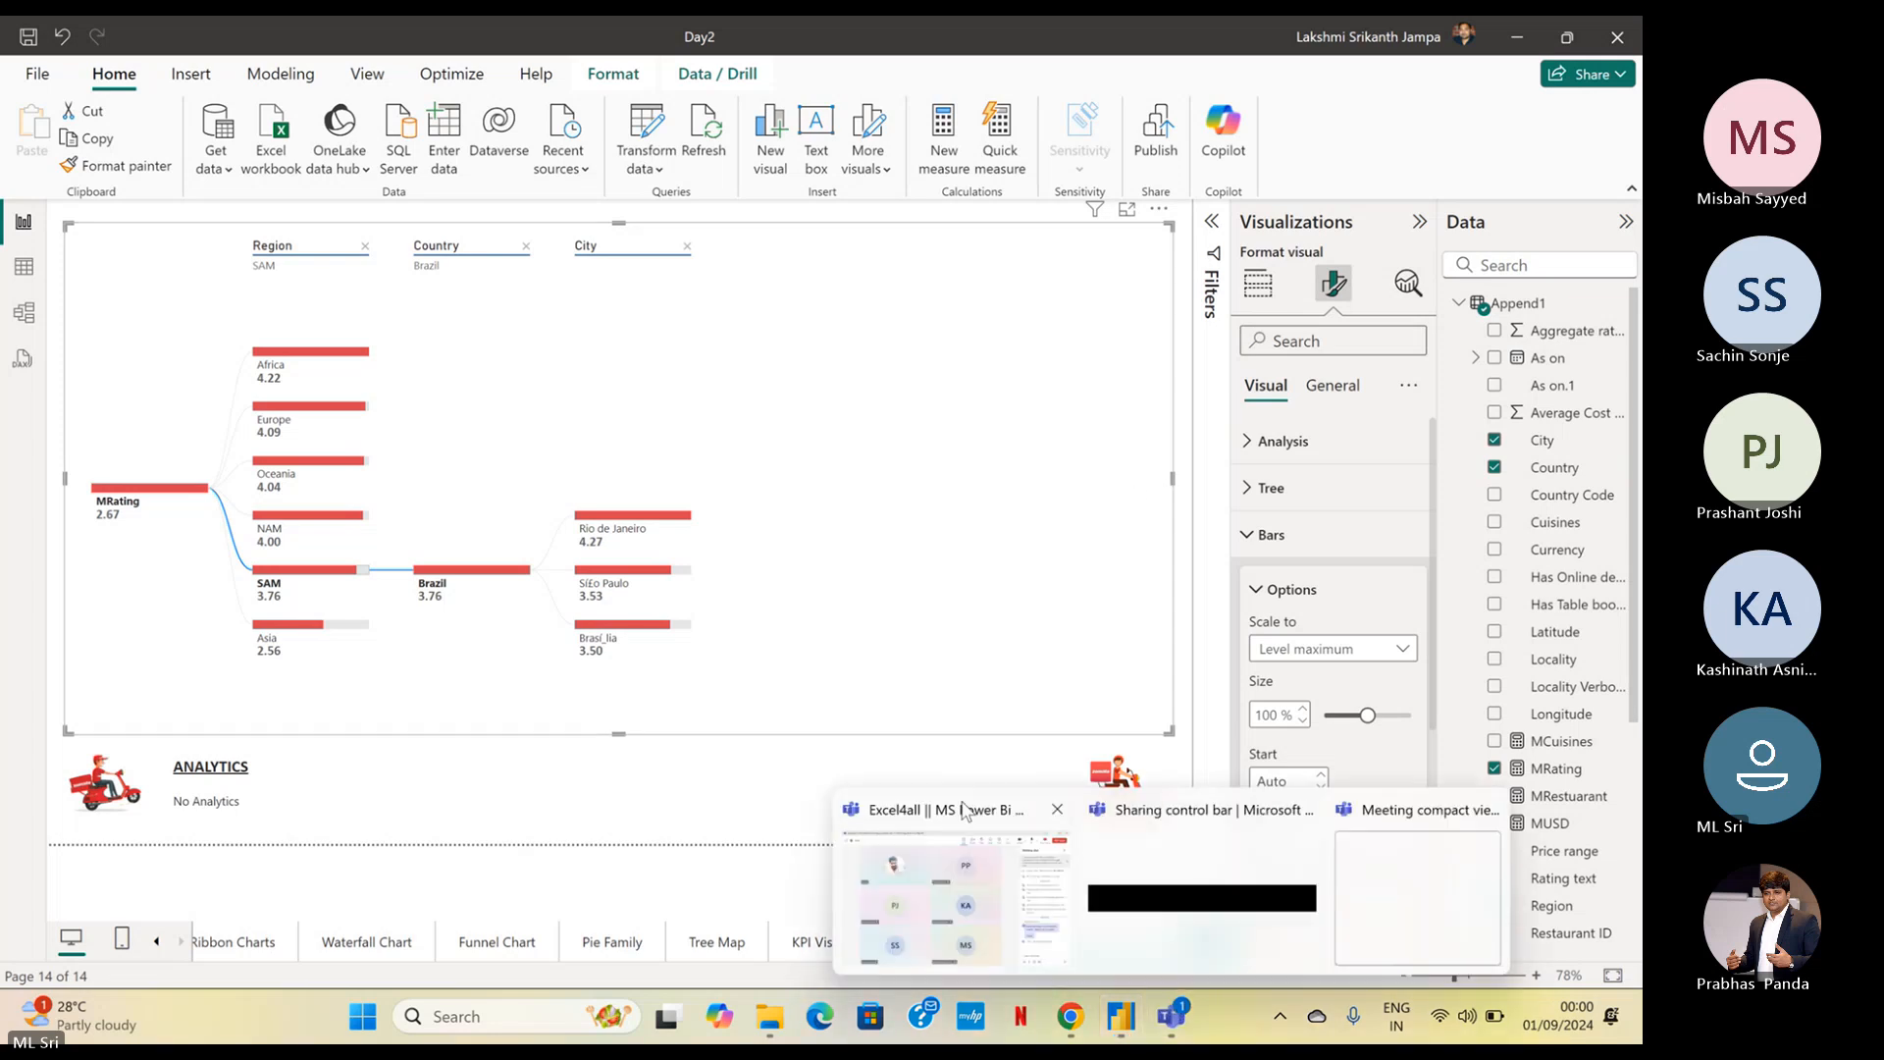
{"action": "left_click", "coordinate": [1018, 972]}
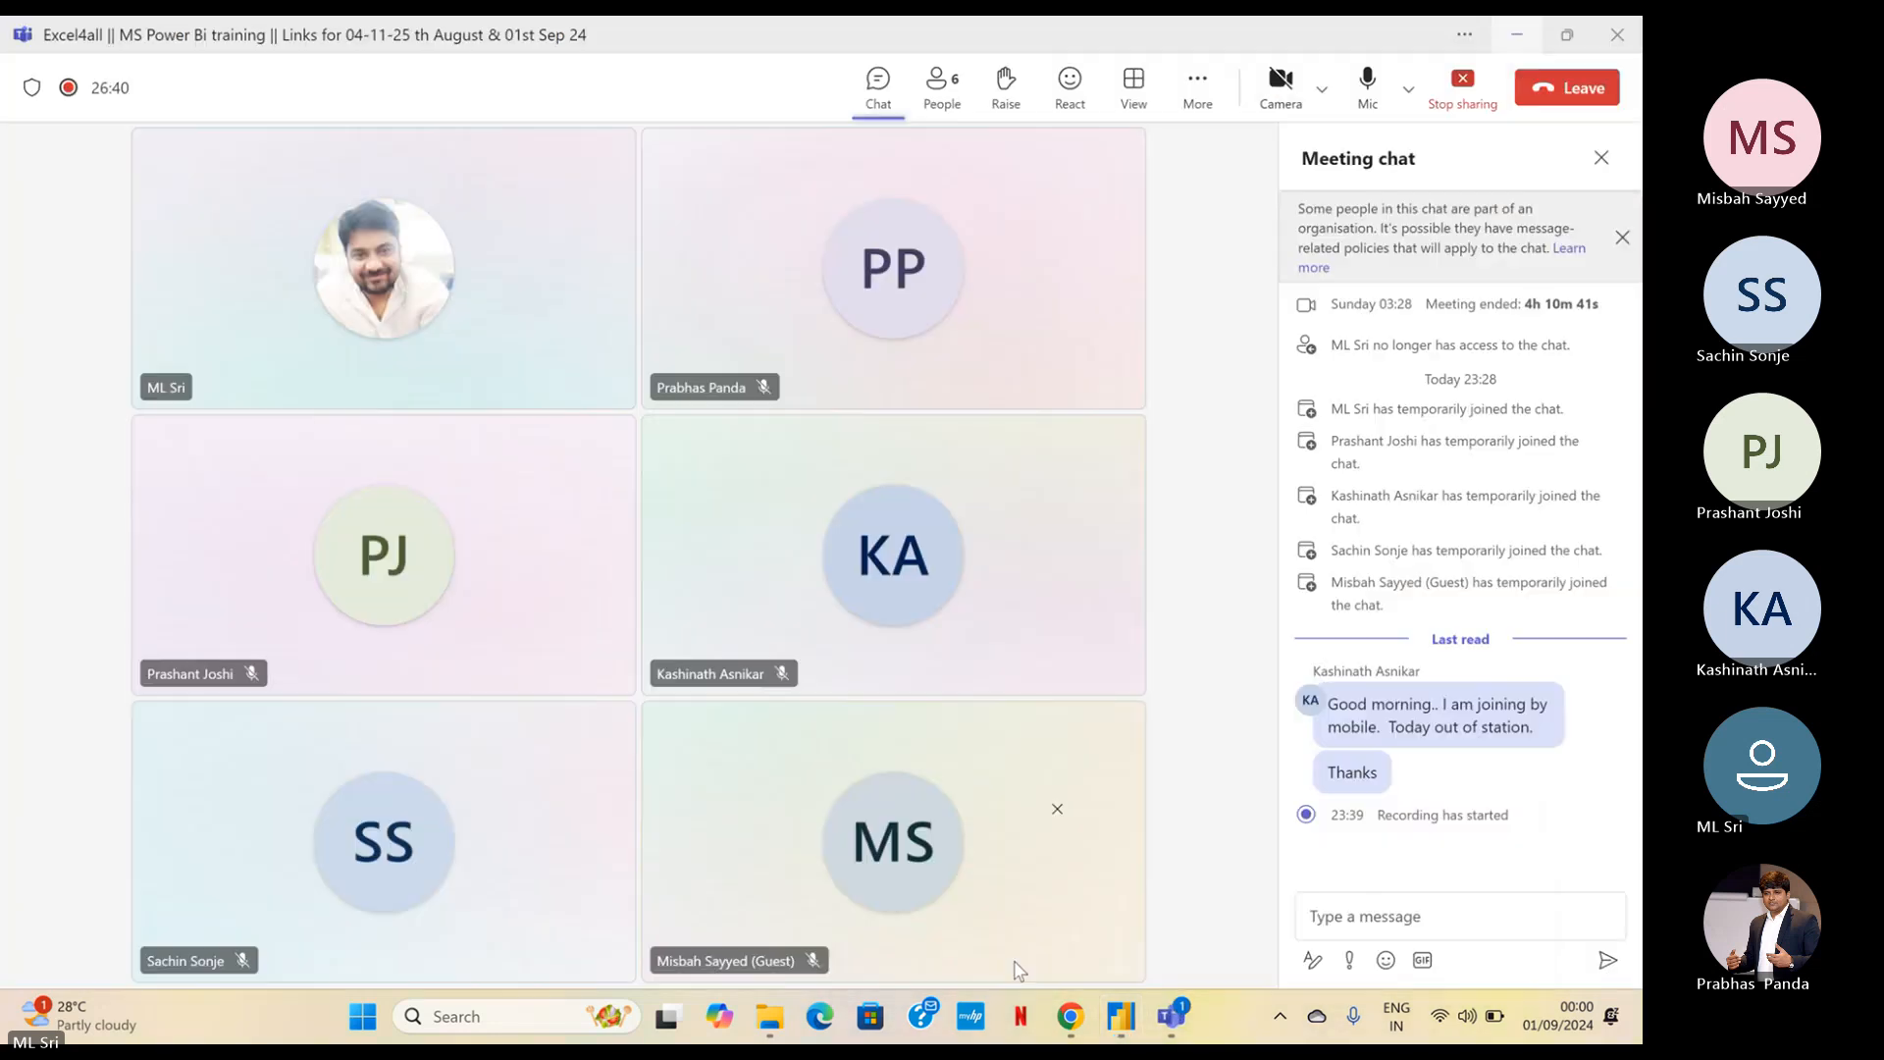
{"action": "left_click", "coordinate": [1523, 36]}
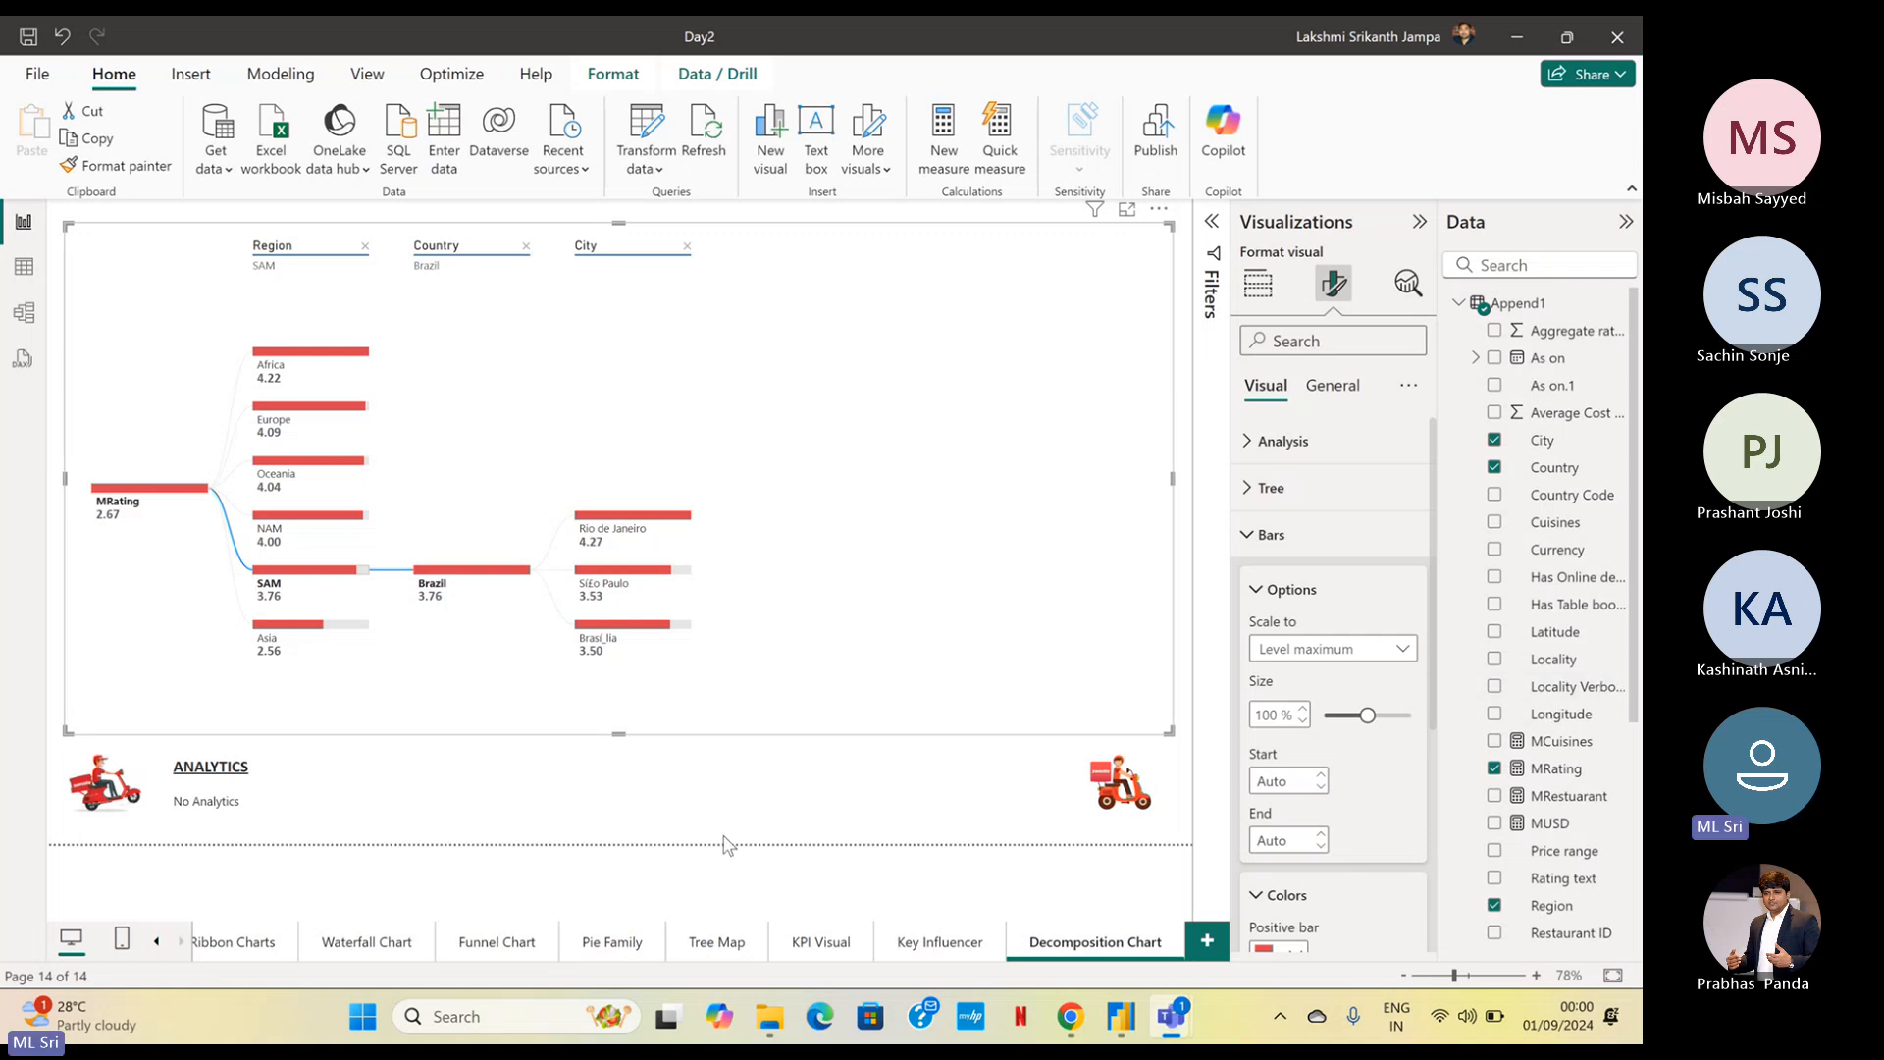
{"action": "left_click", "coordinate": [1074, 846]}
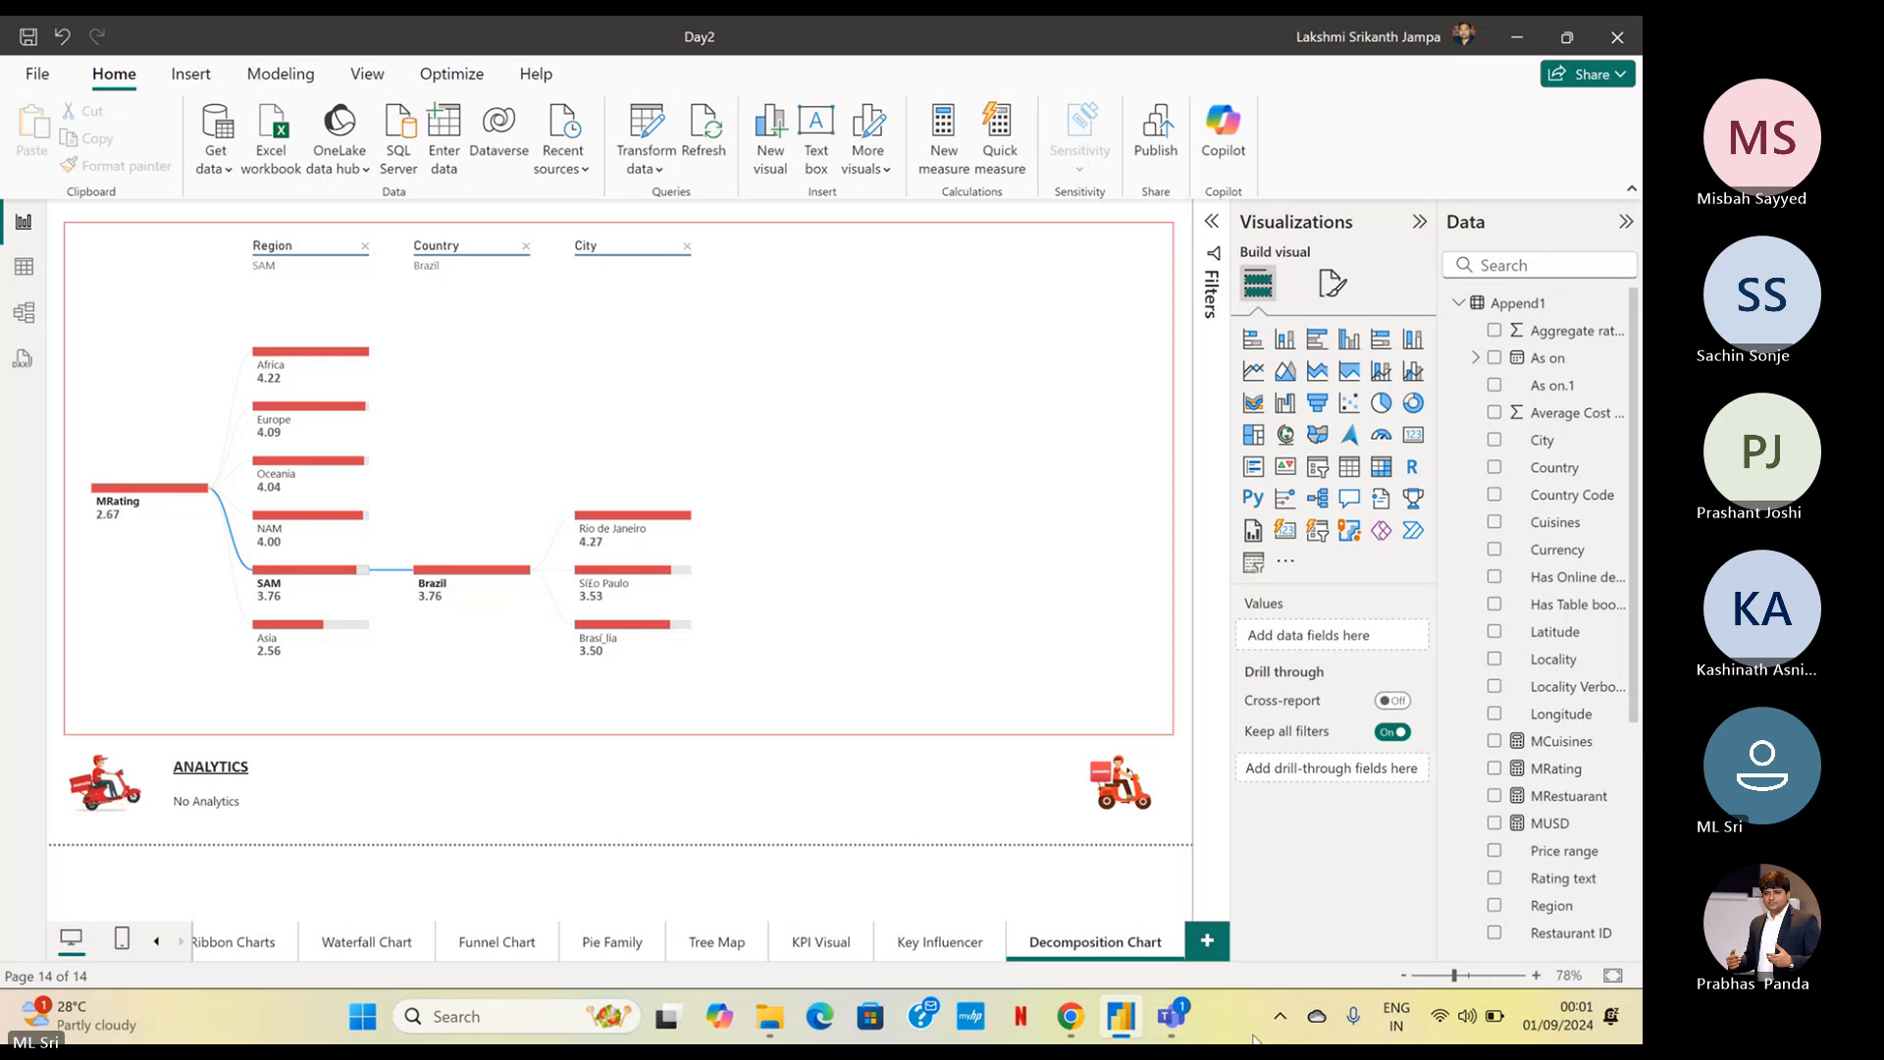
{"action": "mouse_move", "coordinate": [1170, 1016]}
{"action": "left_click", "coordinate": [1052, 922]}
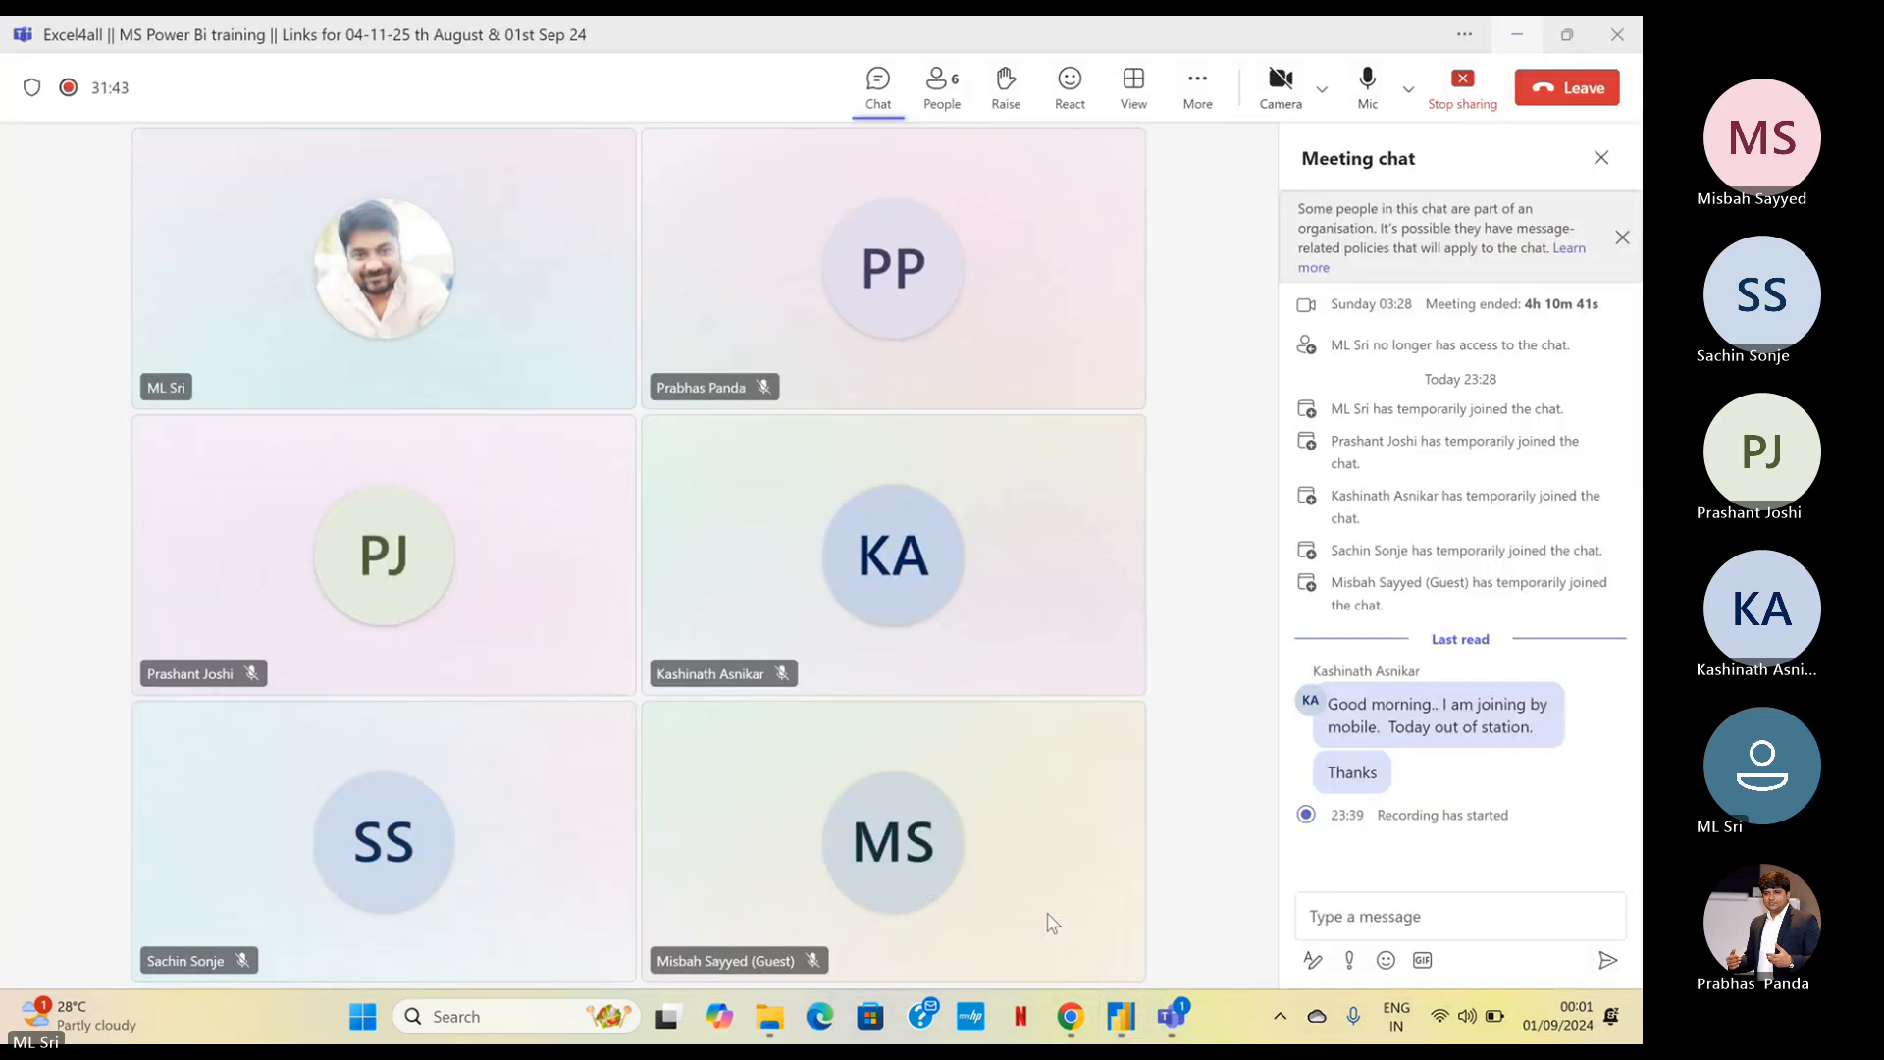
{"action": "left_click", "coordinate": [1518, 34]}
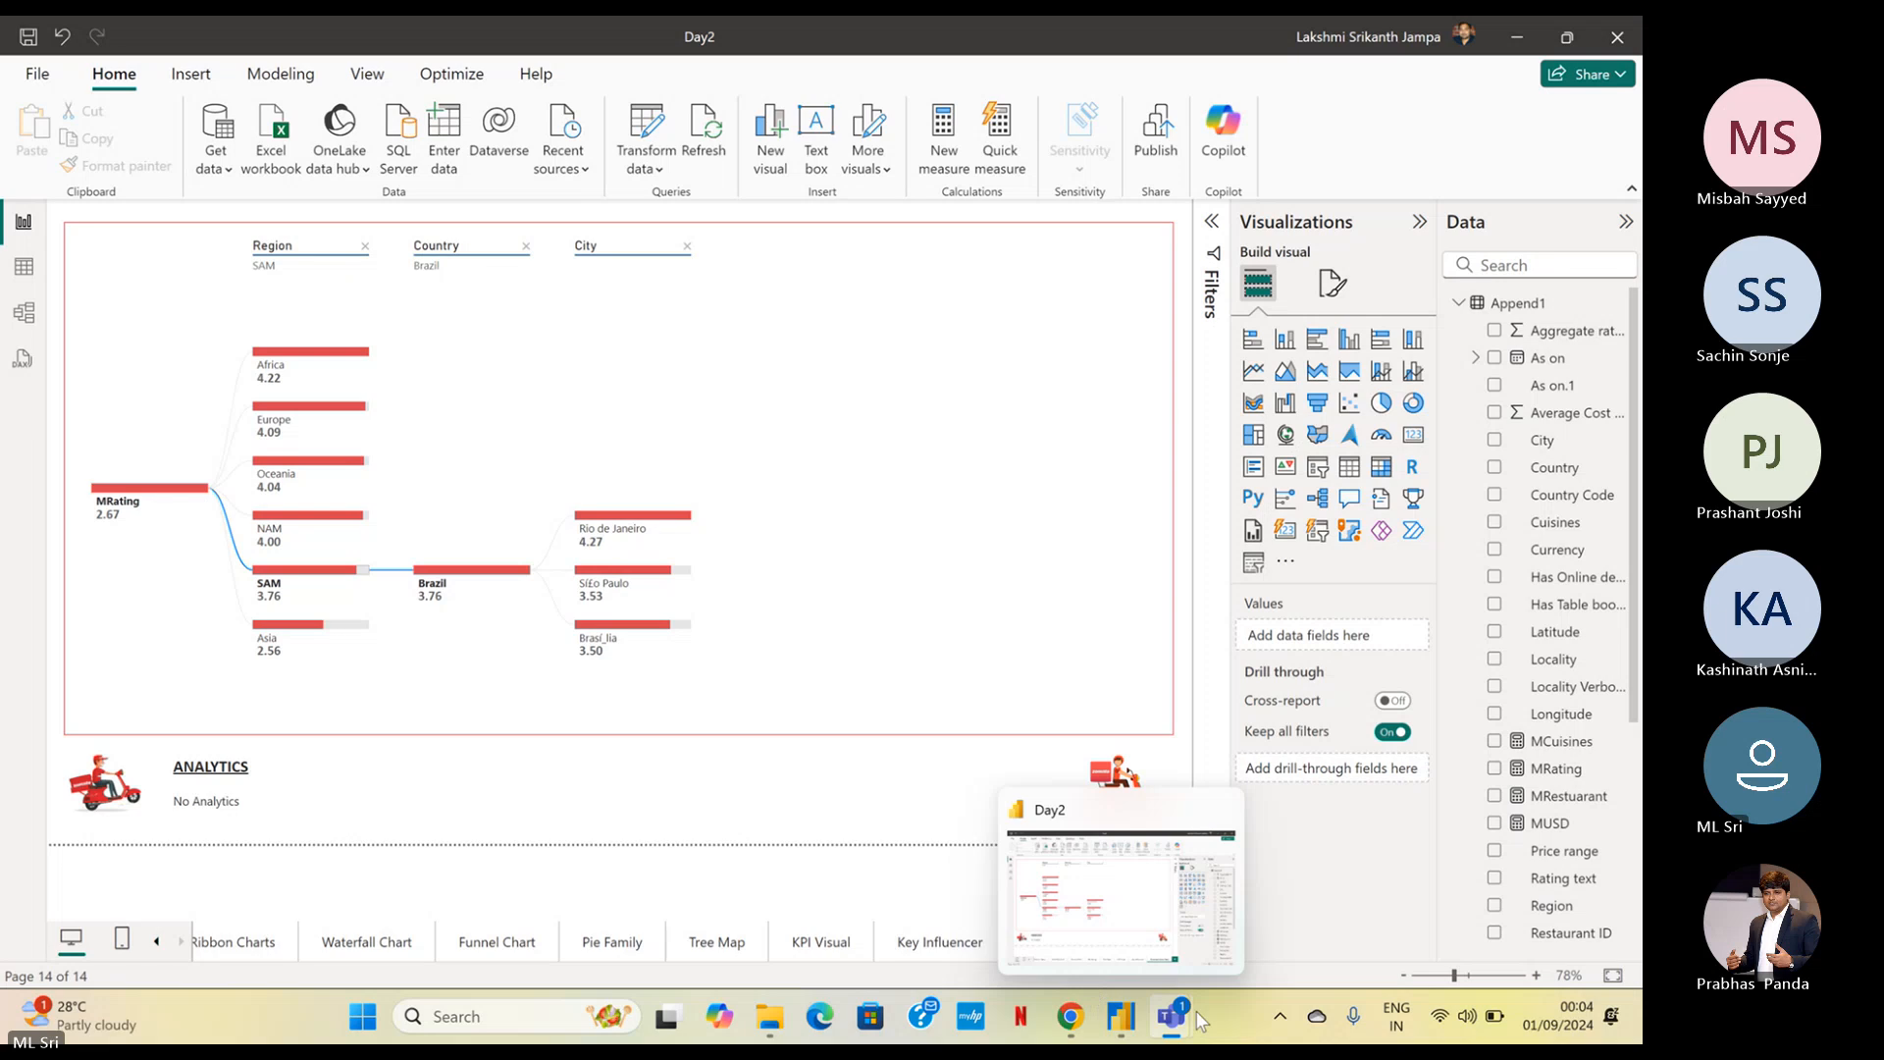
{"action": "left_click", "coordinate": [1034, 920]}
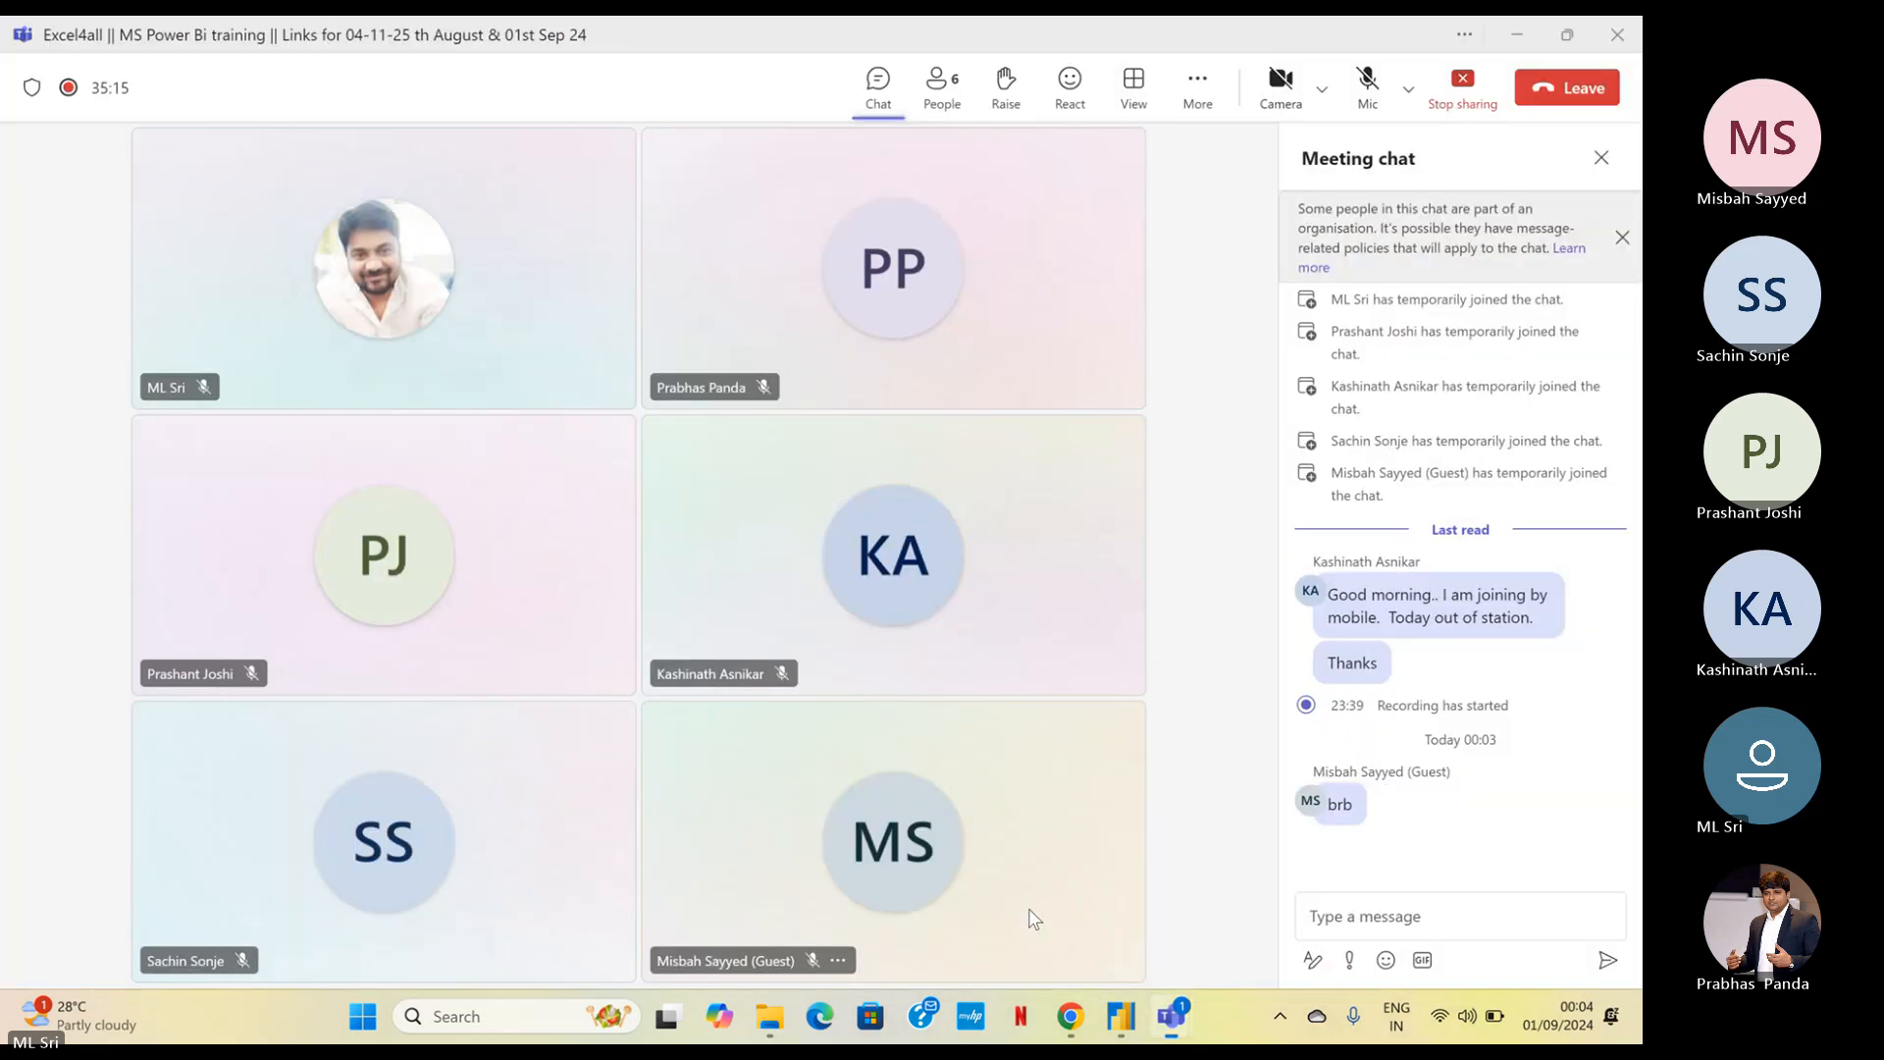
{"action": "left_click", "coordinate": [1530, 31]}
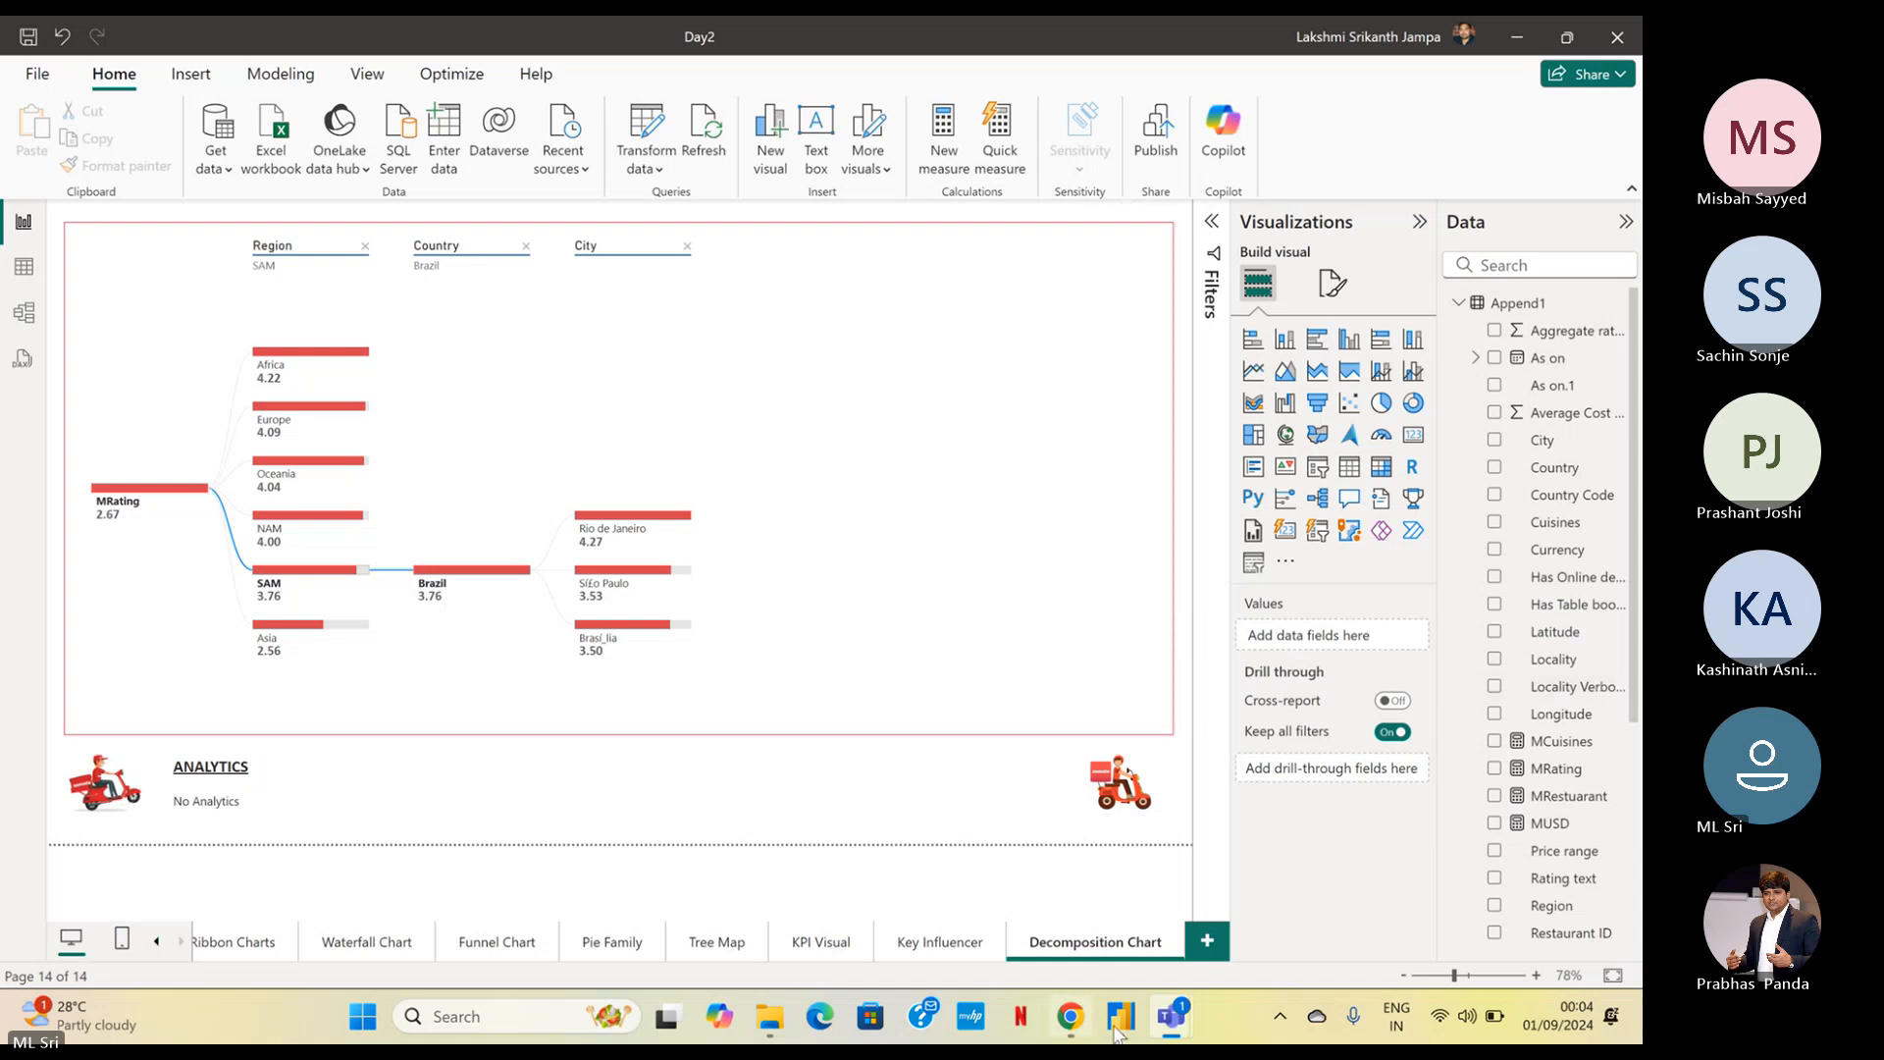
{"action": "mouse_move", "coordinate": [1171, 1016]}
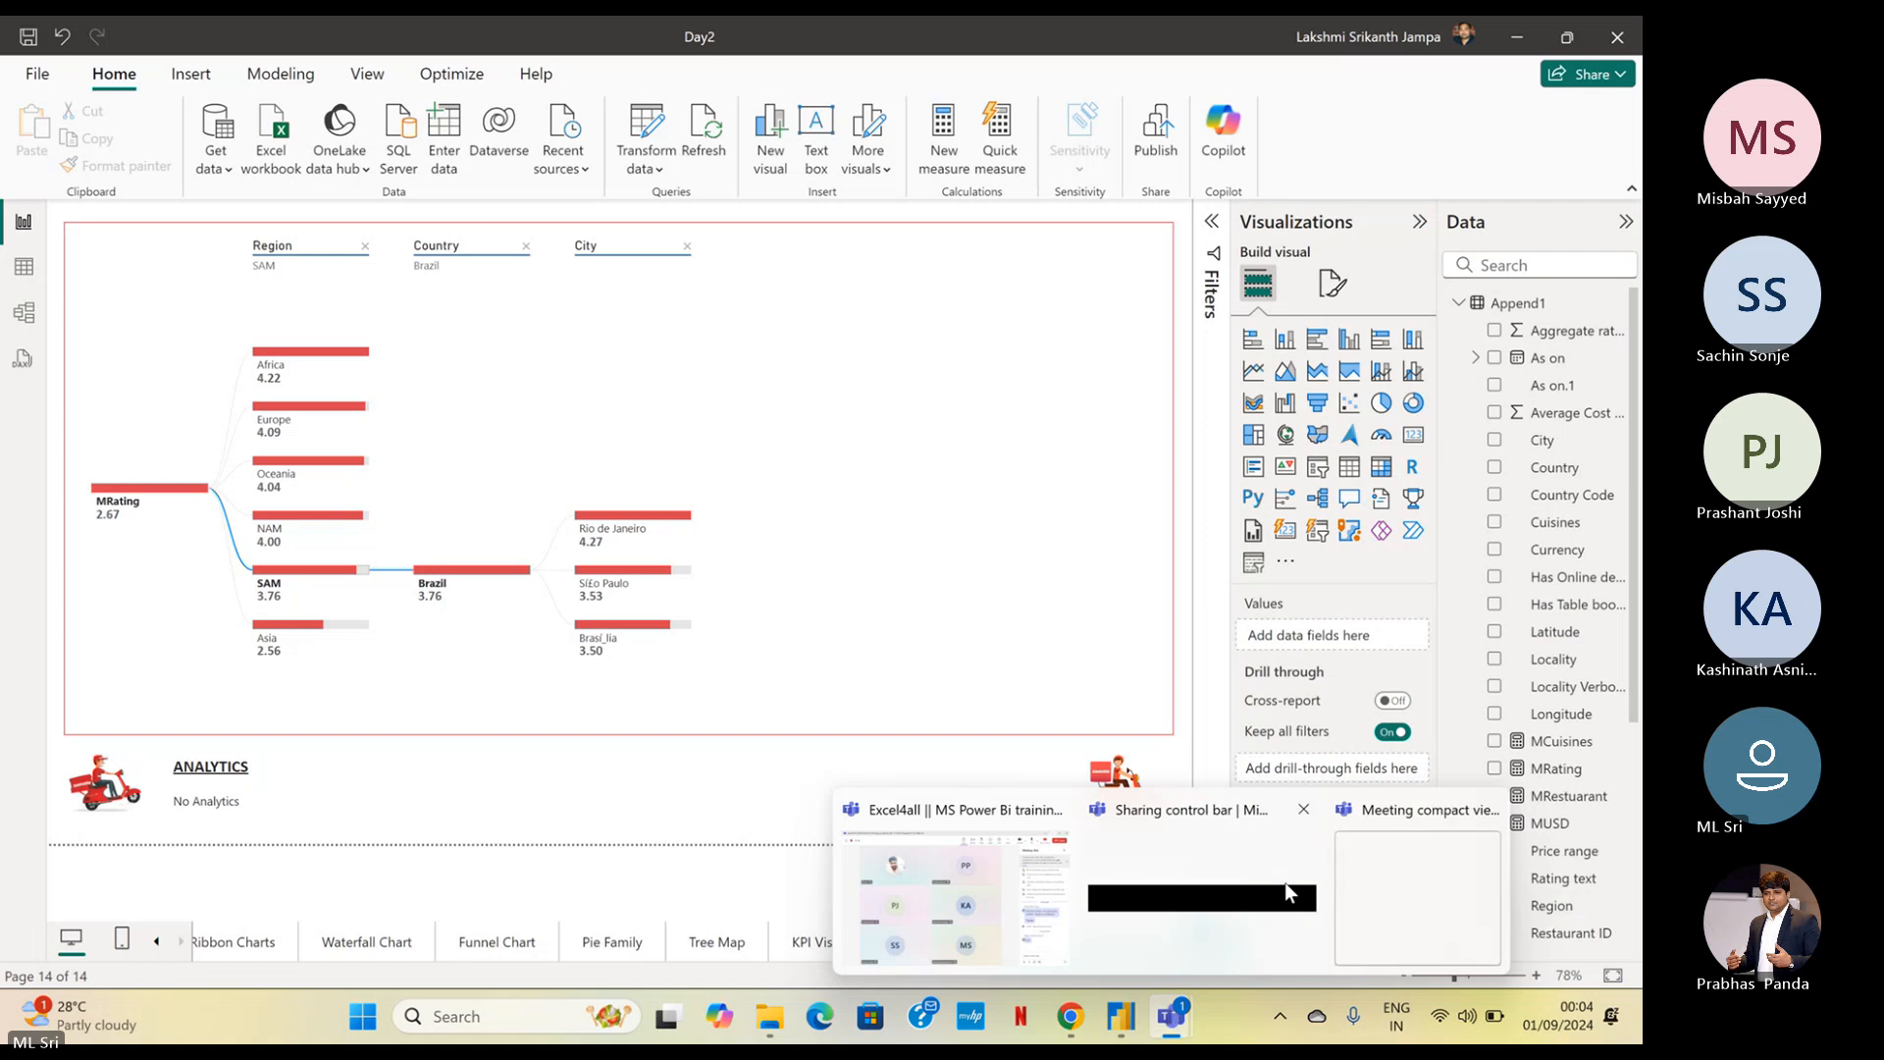
{"action": "left_click", "coordinate": [1376, 889]}
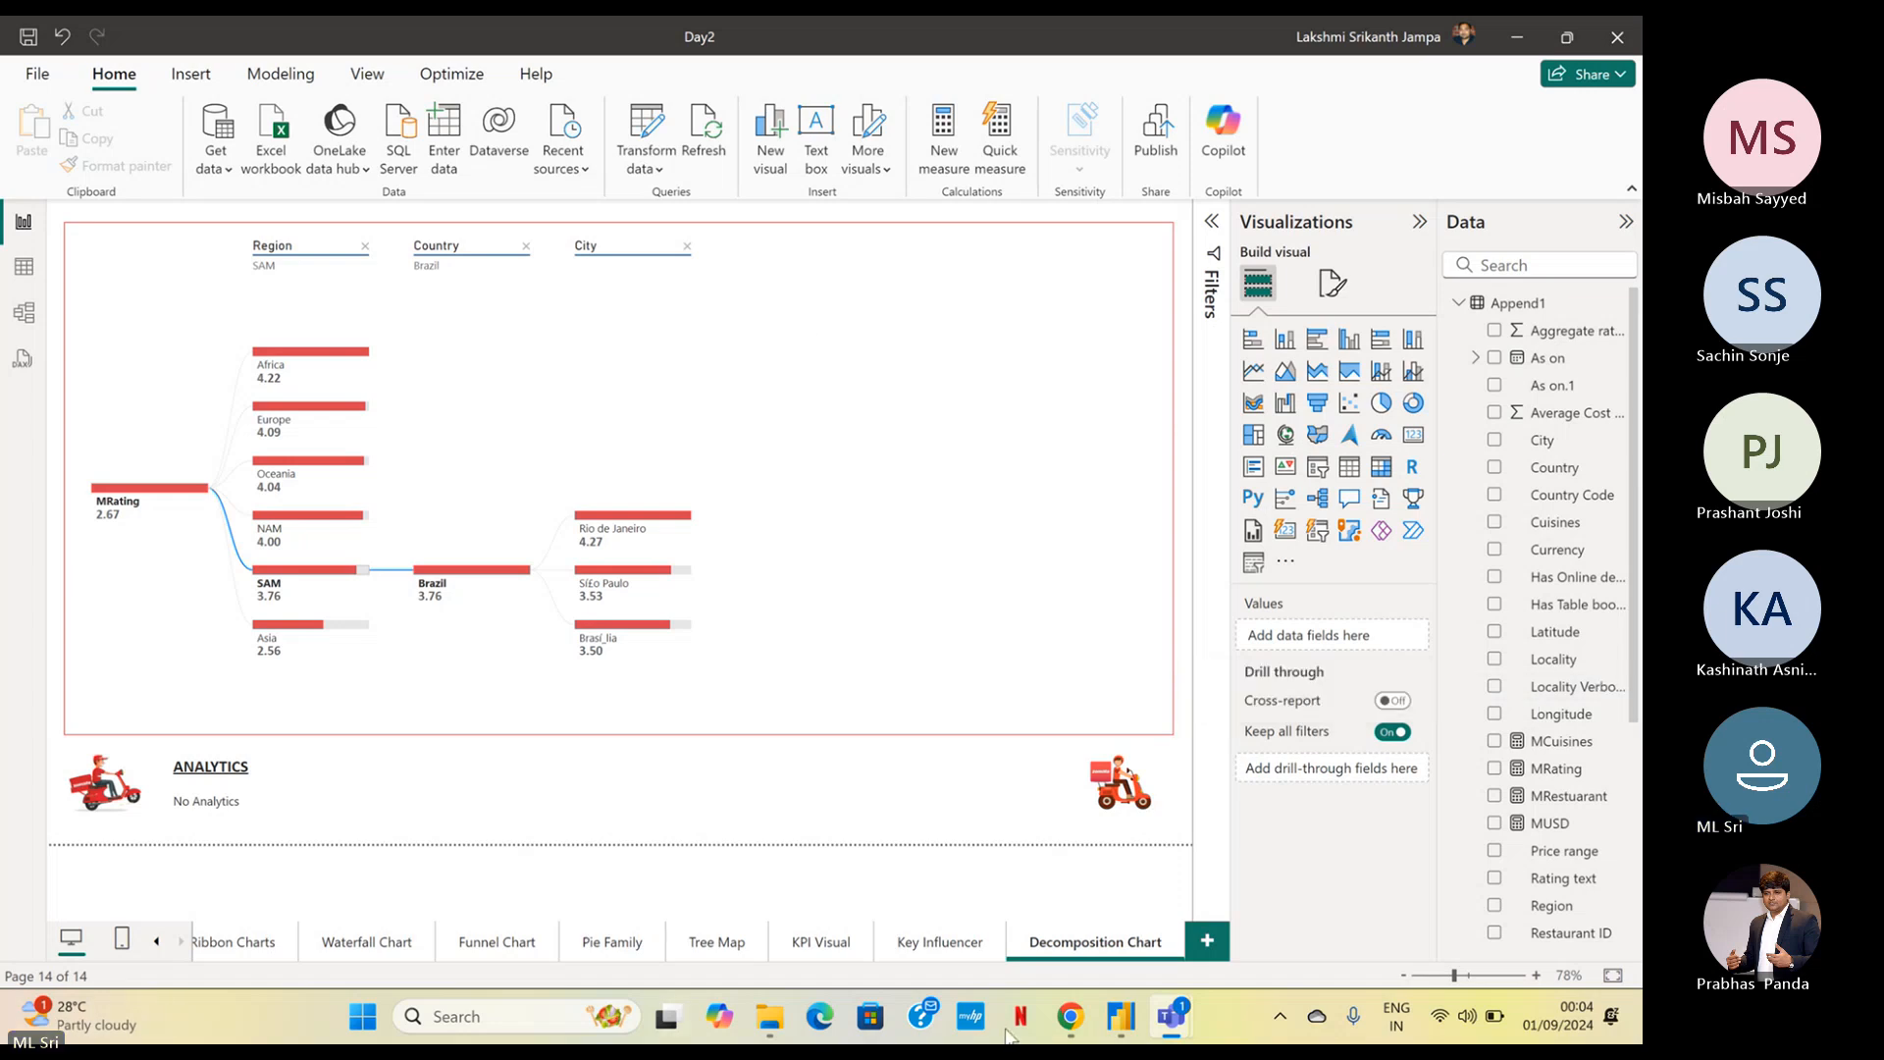
Duplicate the Decomposition Chart page and rename the copy Q&A Chart
{"action": "right_click", "coordinate": [1097, 945]}
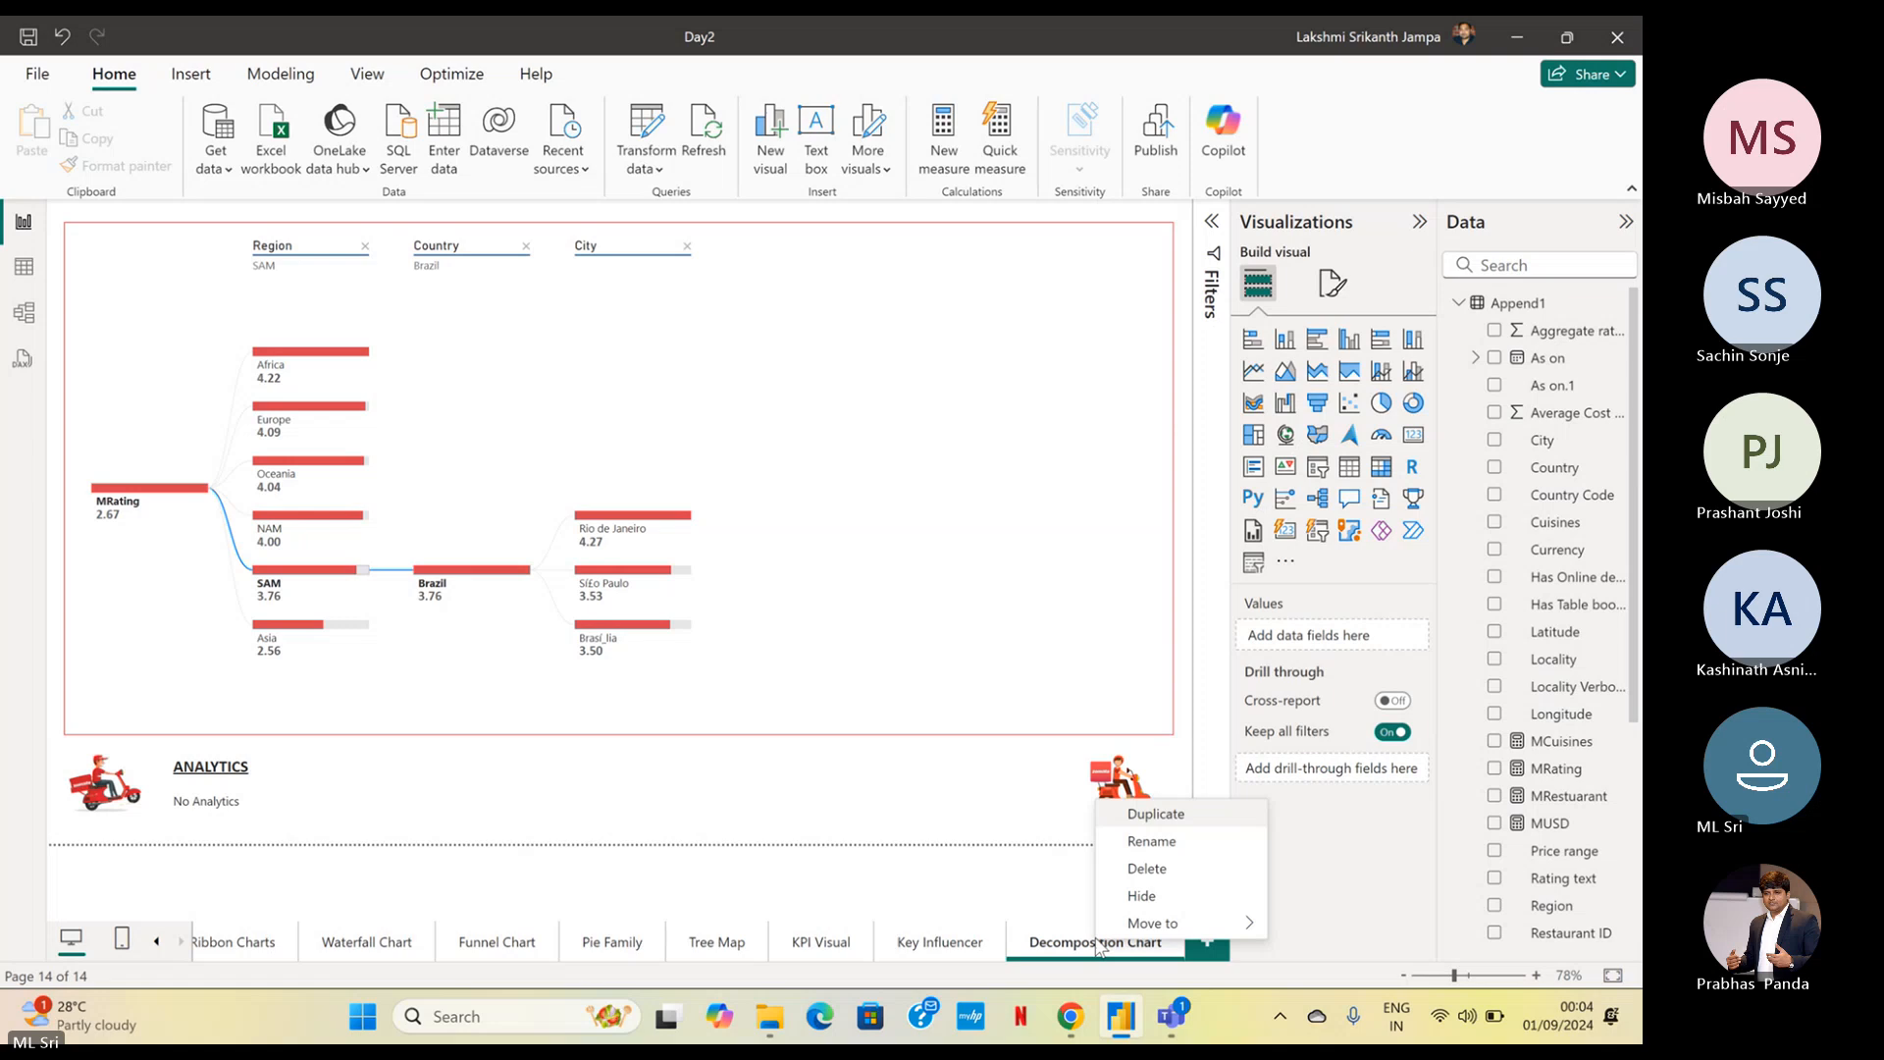
{"action": "left_click", "coordinate": [1178, 816]}
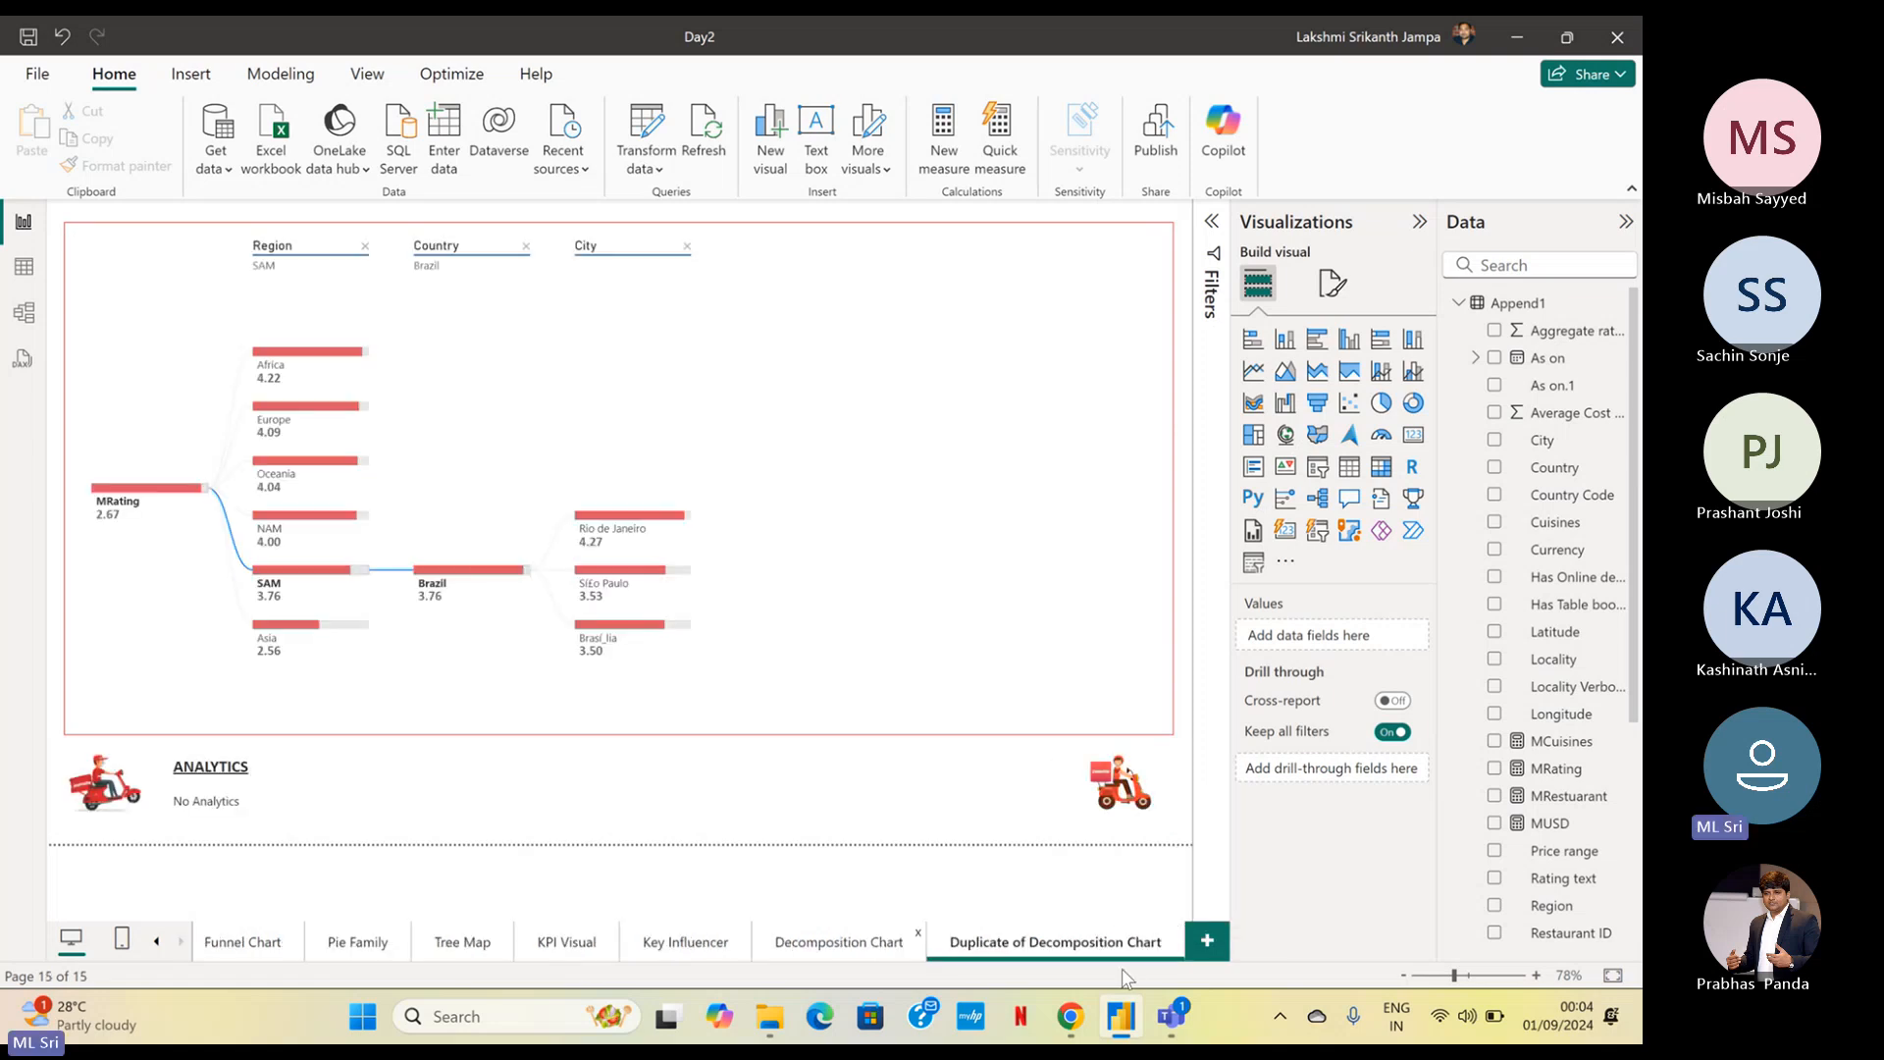
{"action": "double_click", "coordinate": [1063, 944]}
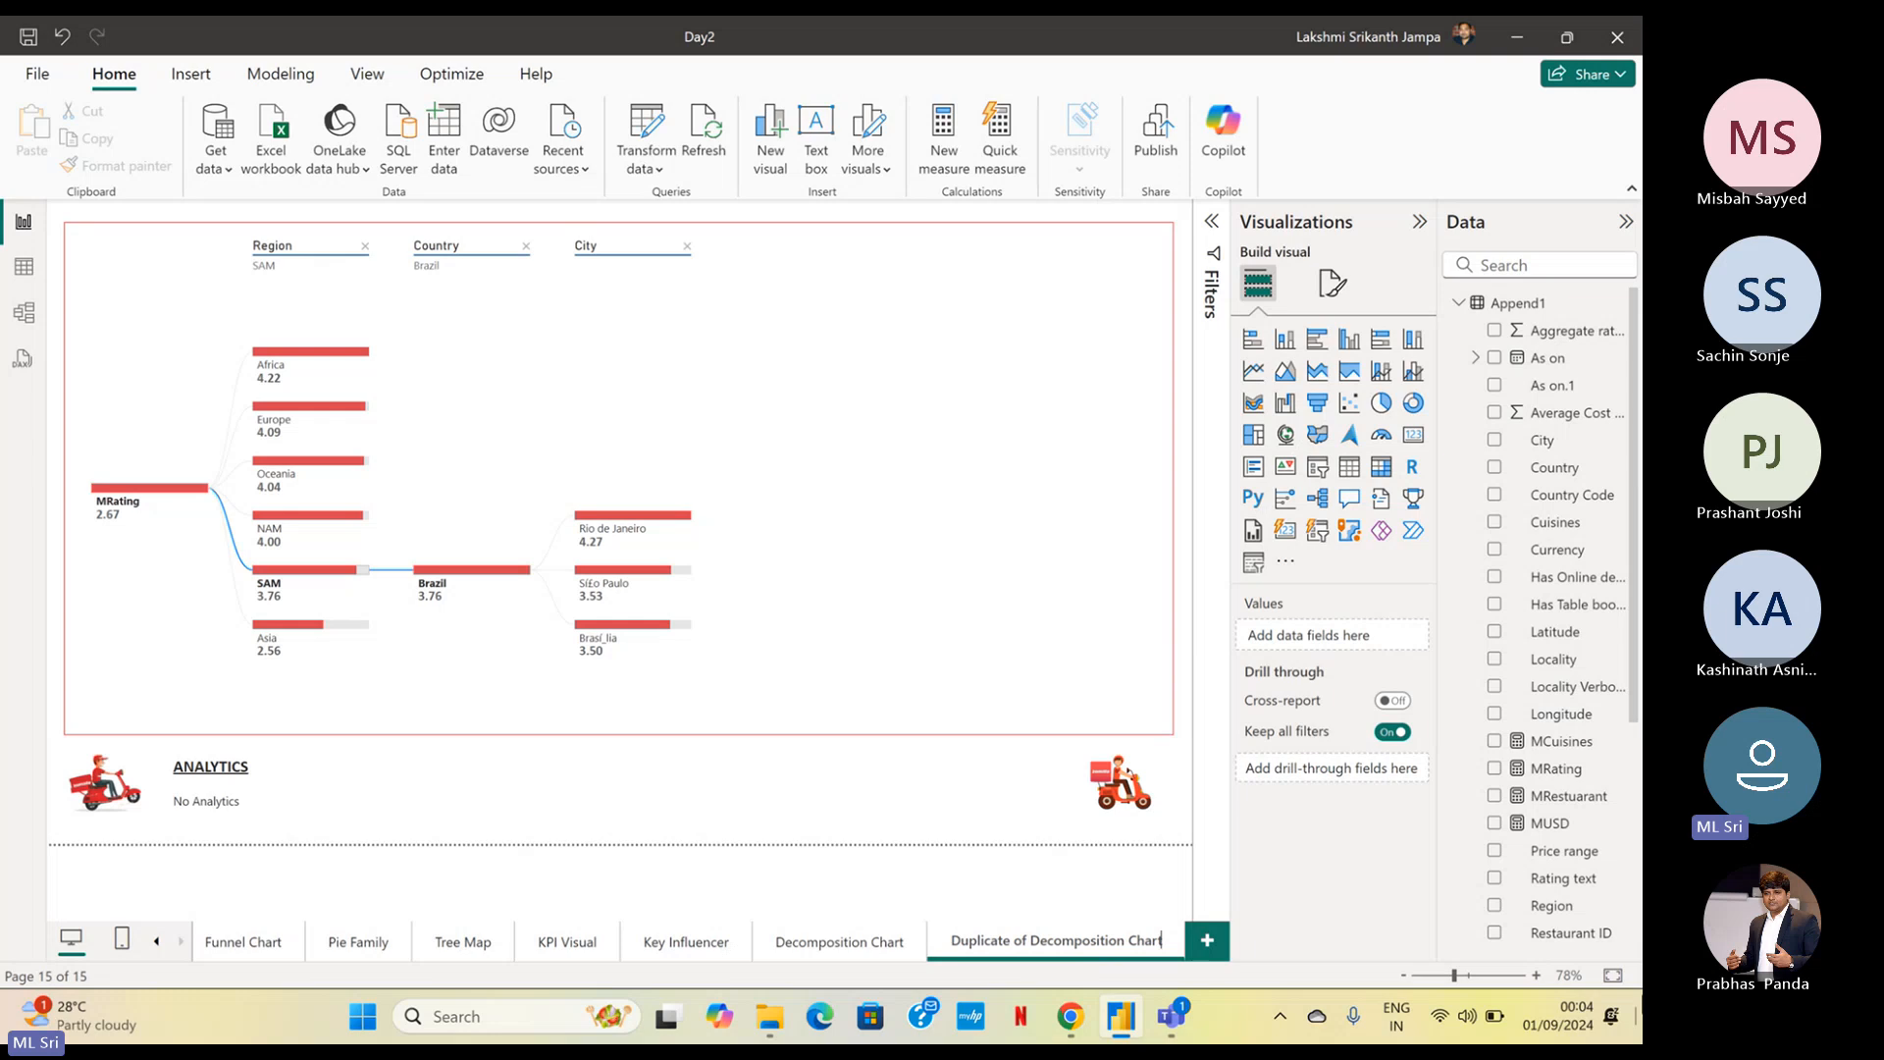
{"action": "key", "text": "ctrl+a"}
{"action": "type", "text": "Q"}
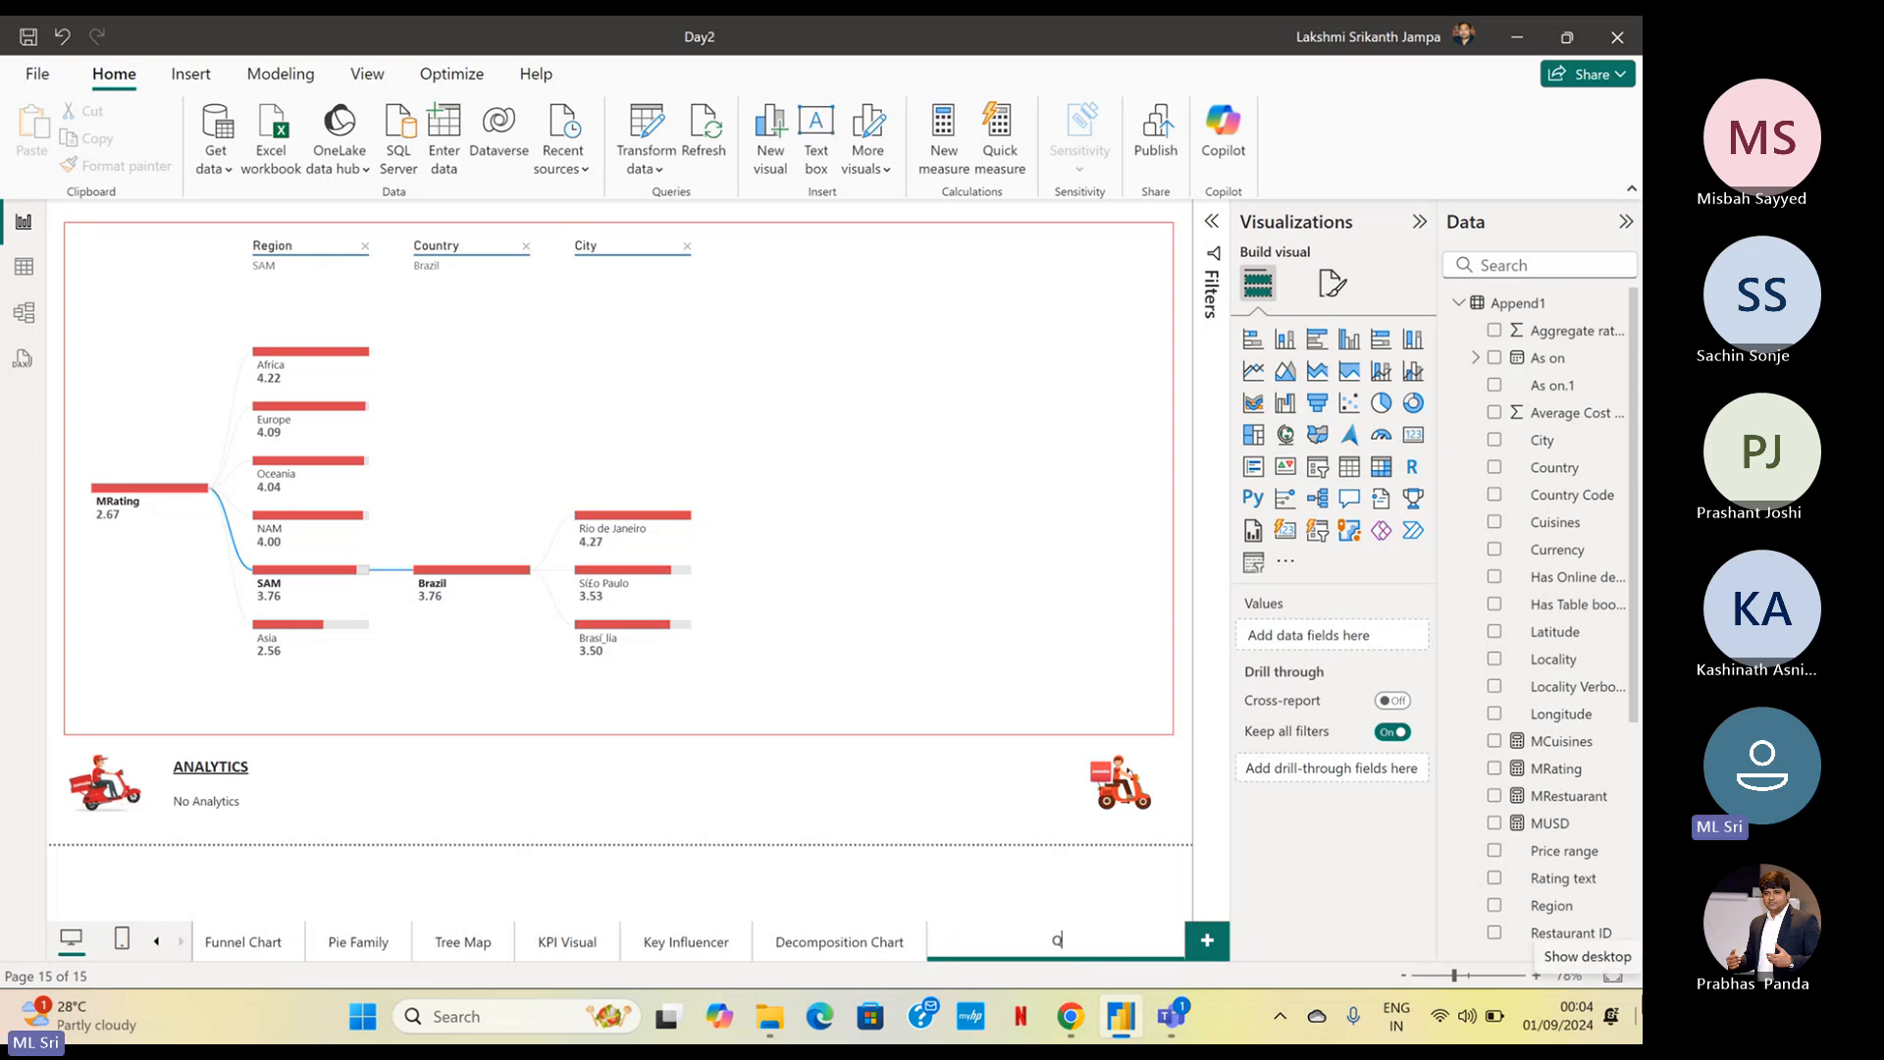
{"action": "type", "text": "7\\"}
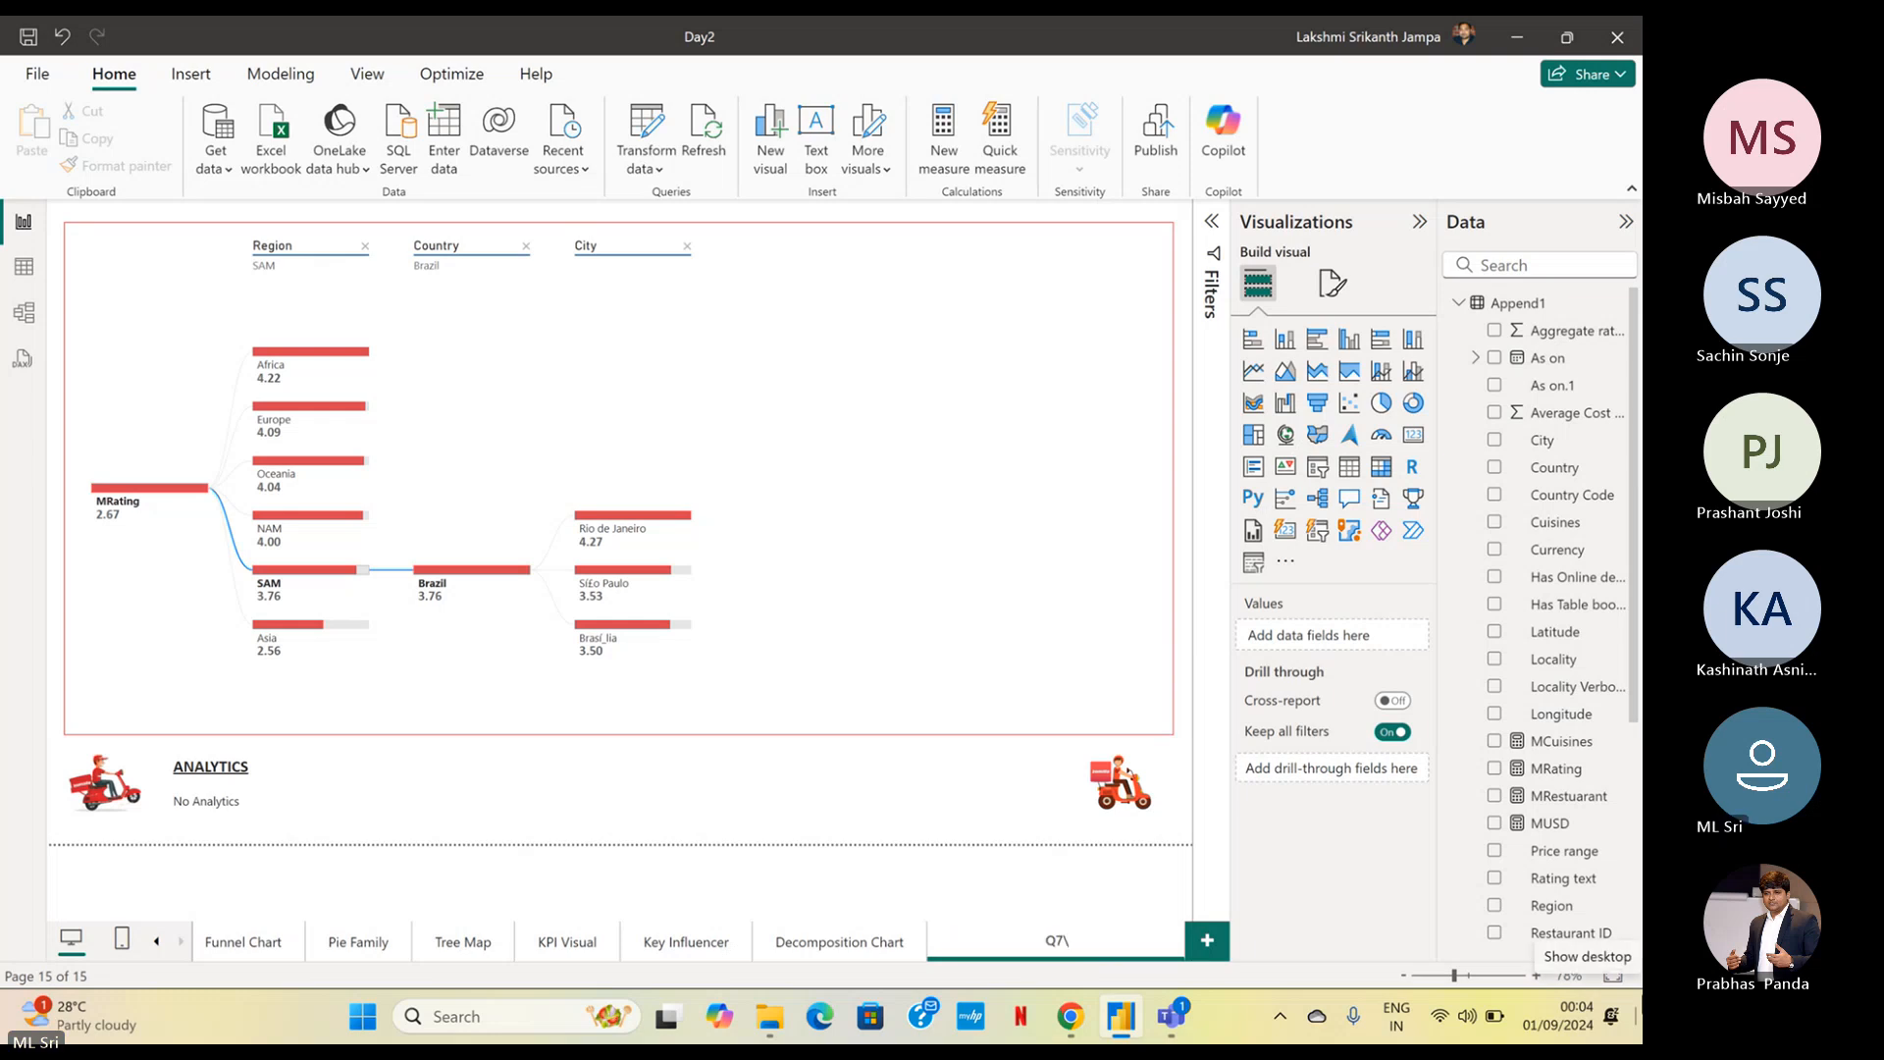
{"action": "key", "text": "BackSpace"}
{"action": "key", "text": "BackSpace"}
{"action": "type", "text": "&A Ch"}
{"action": "type", "text": "srt"}
{"action": "key", "text": "Return"}
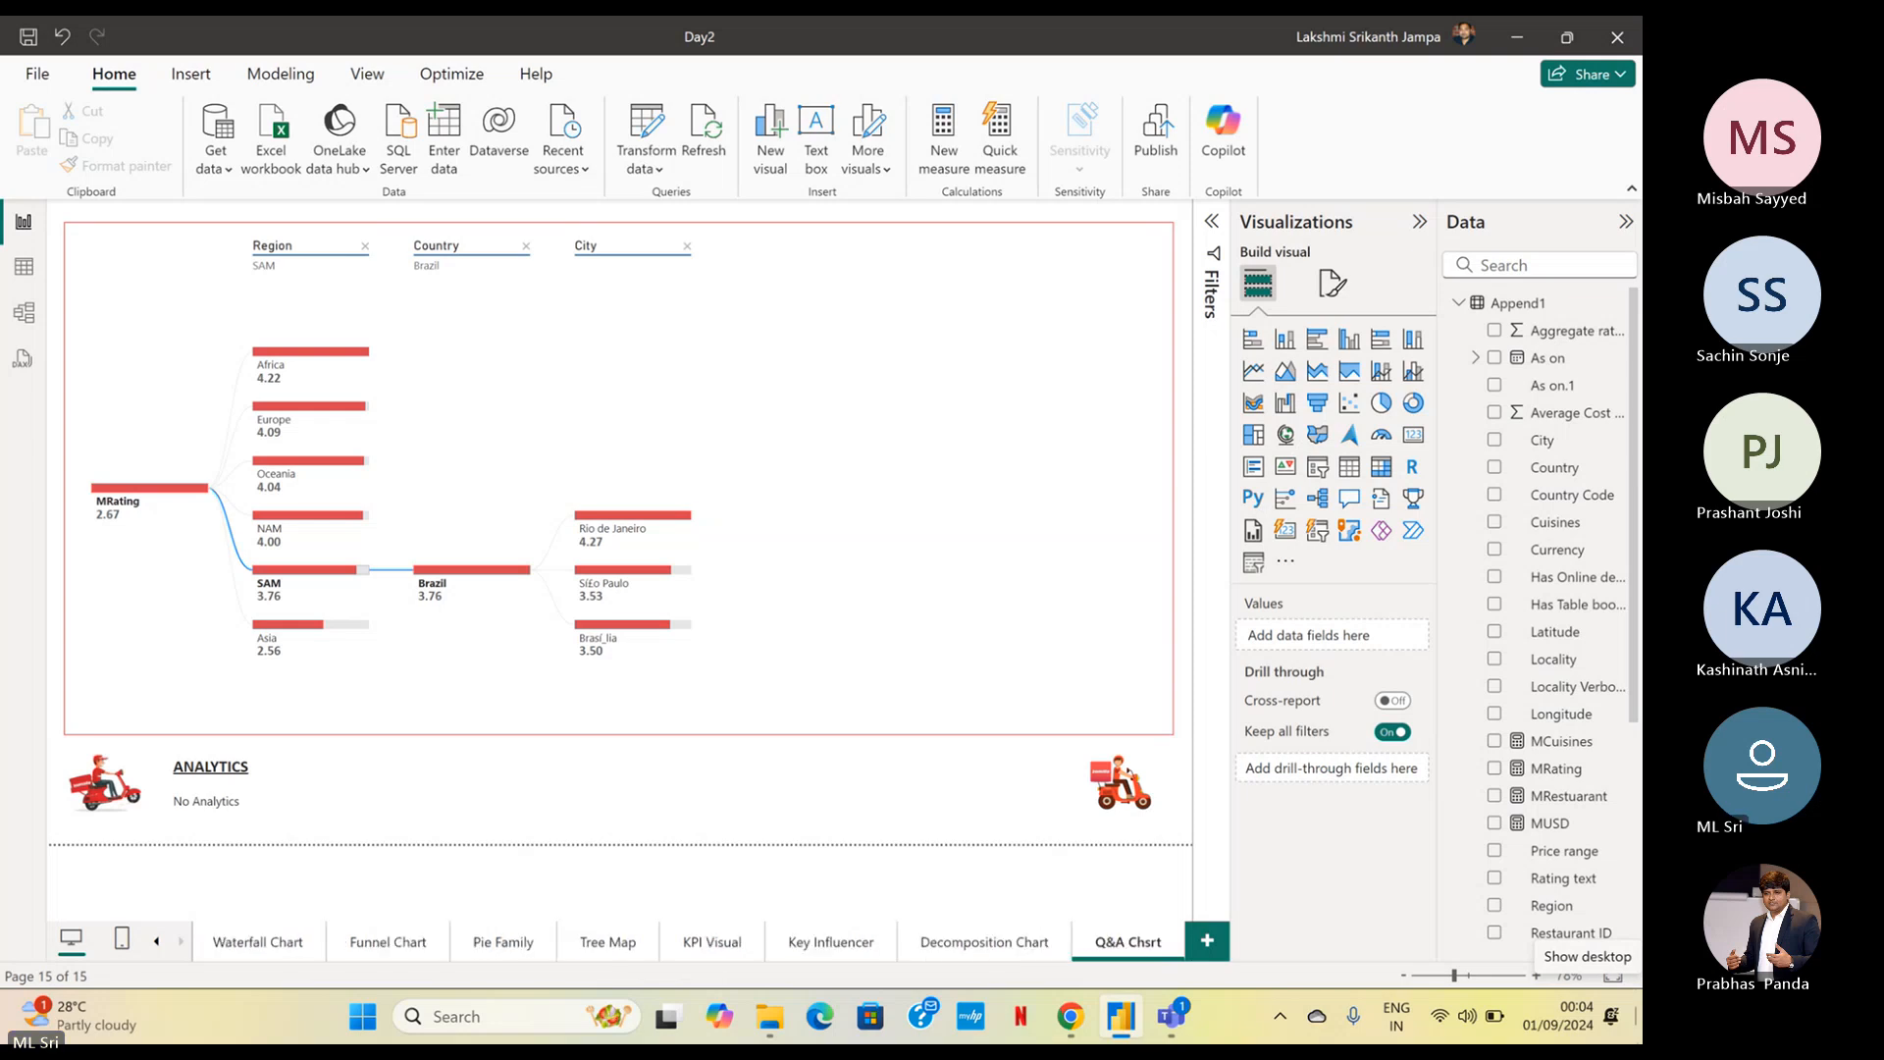
{"action": "double_click", "coordinate": [1155, 945]}
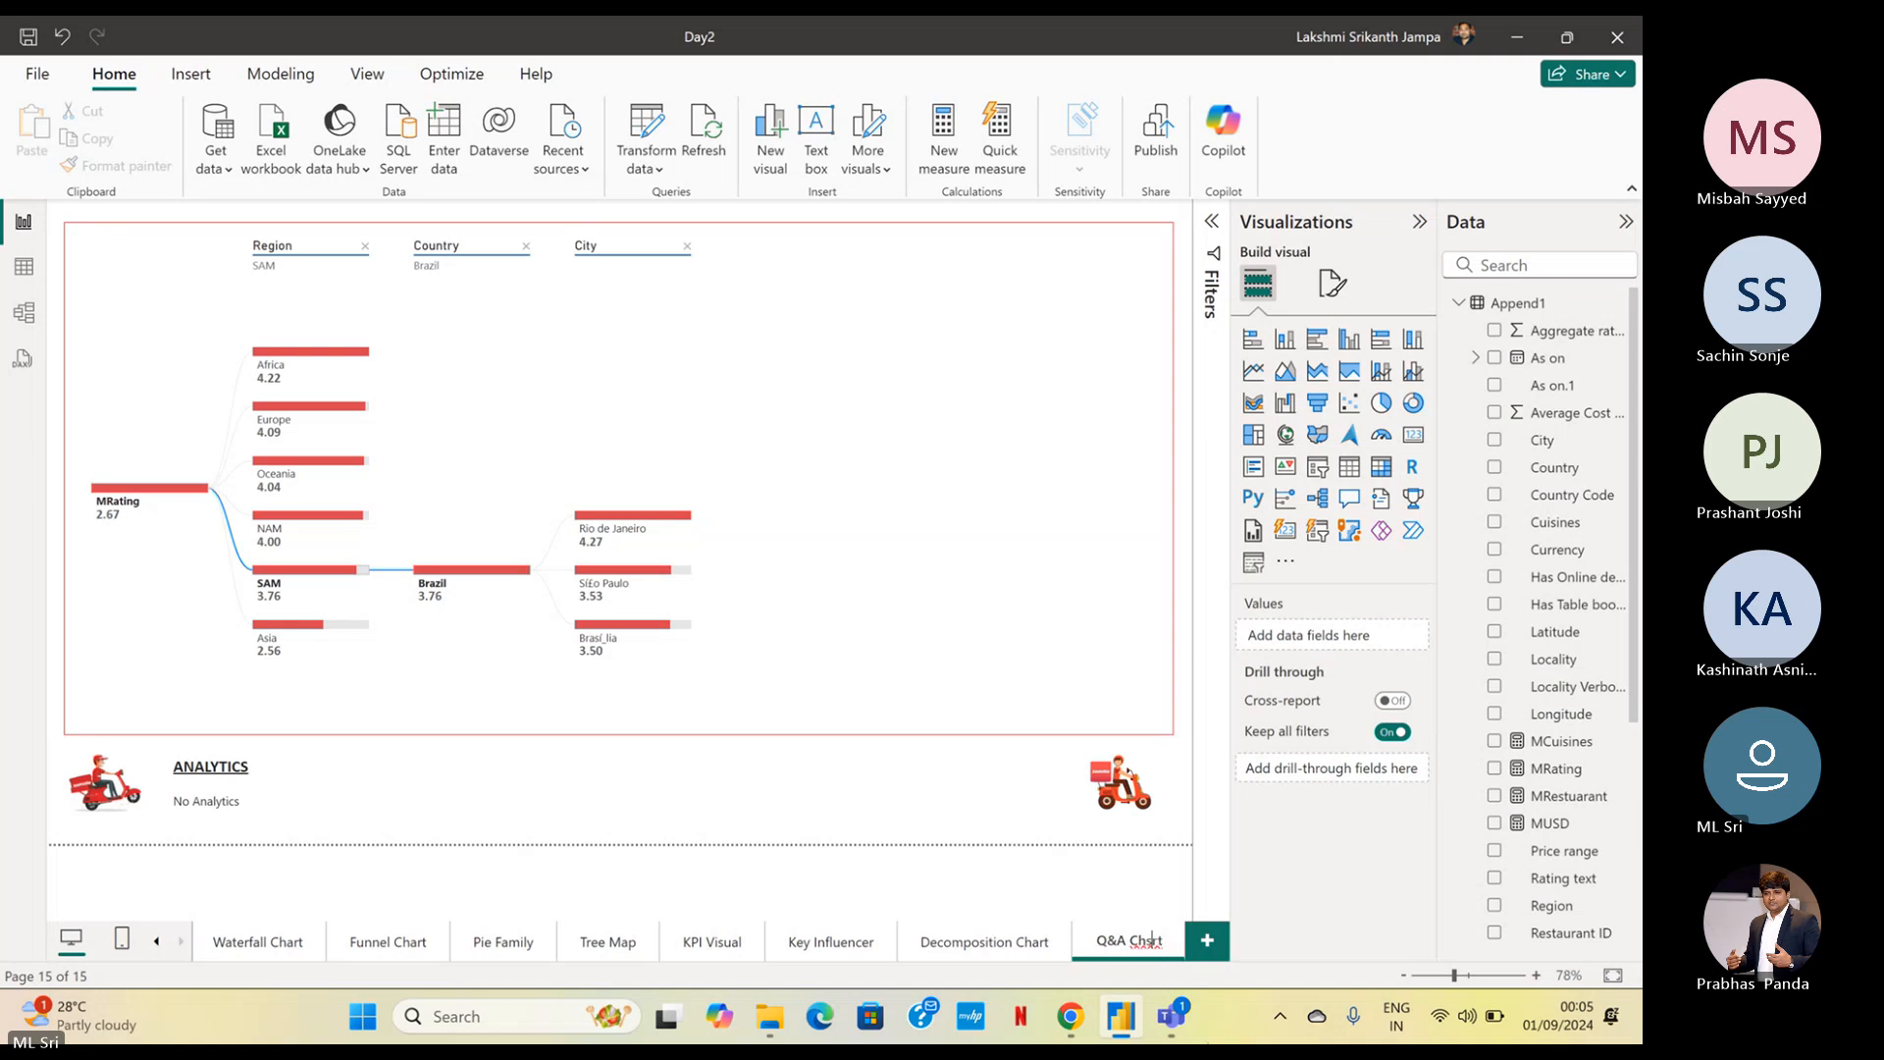
{"action": "key", "text": "BackSpace"}
{"action": "type", "text": "a"}
{"action": "key", "text": "Return"}
{"action": "mouse_move", "coordinate": [1170, 1017]}
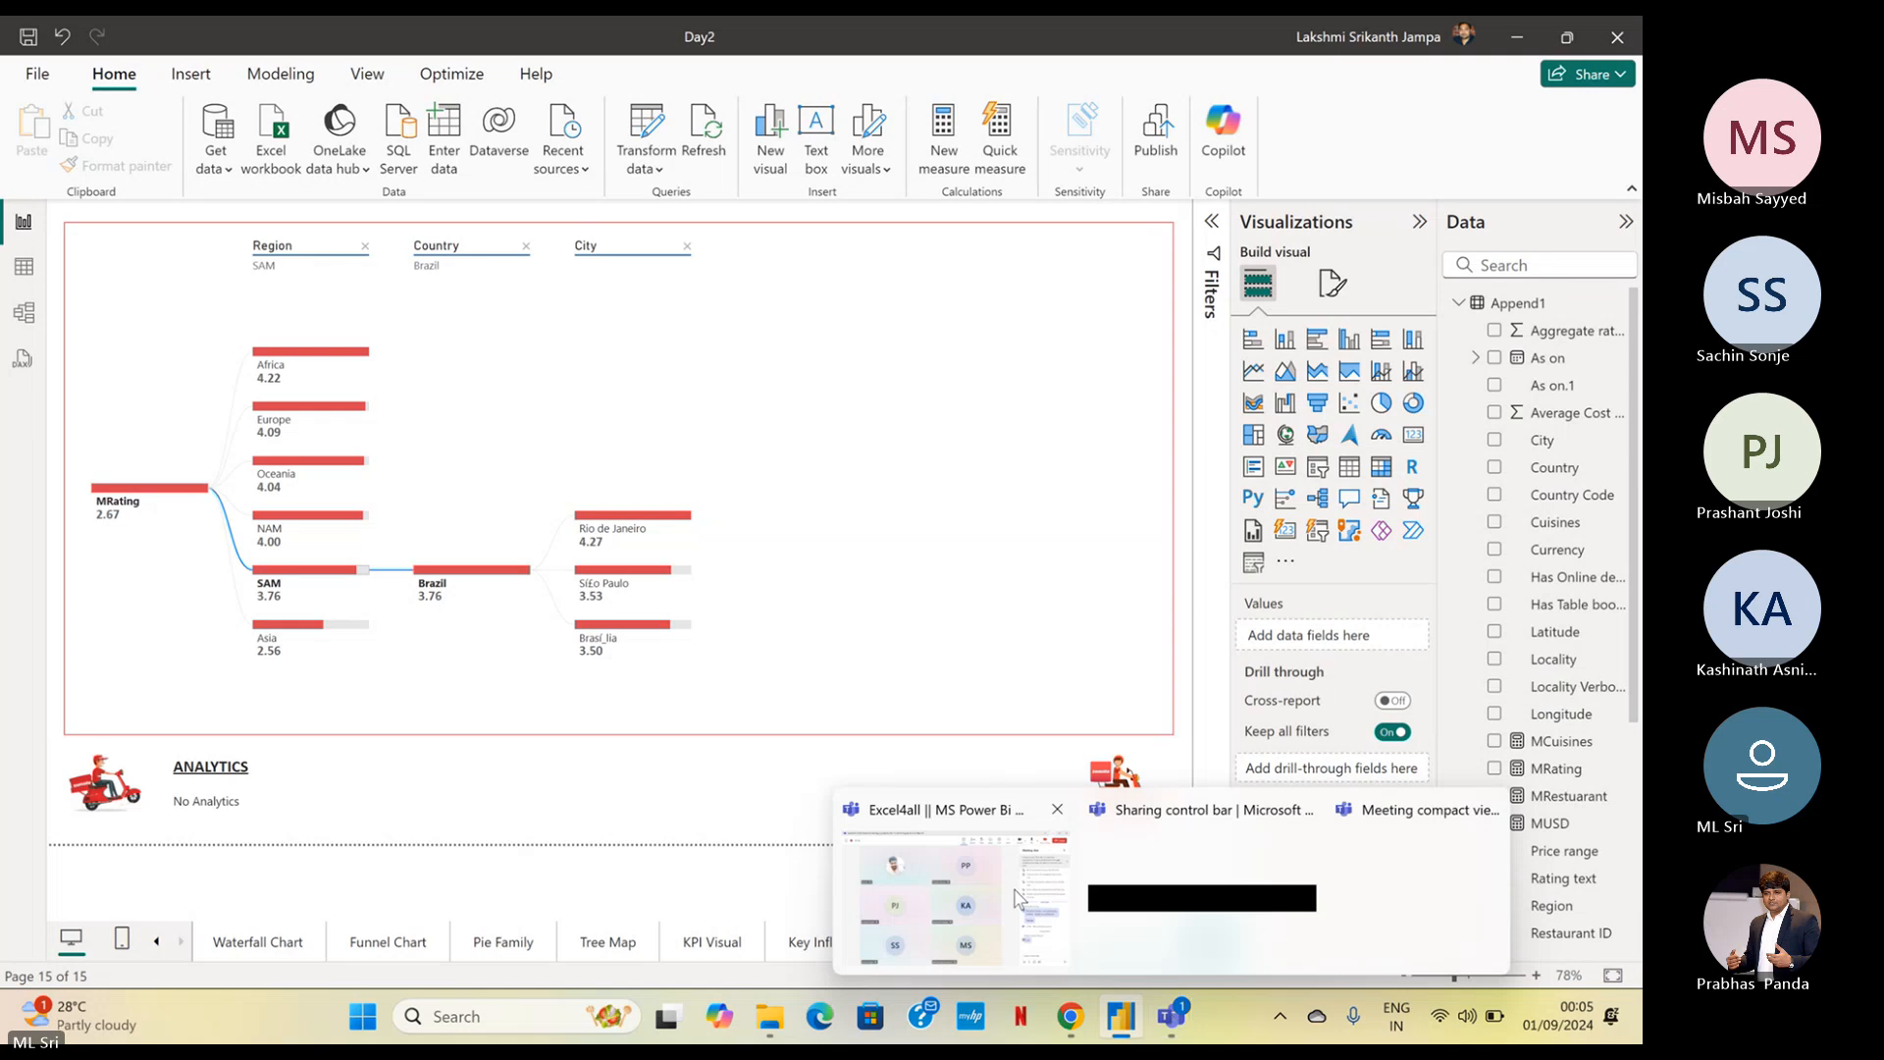
{"action": "left_click", "coordinate": [1016, 899]}
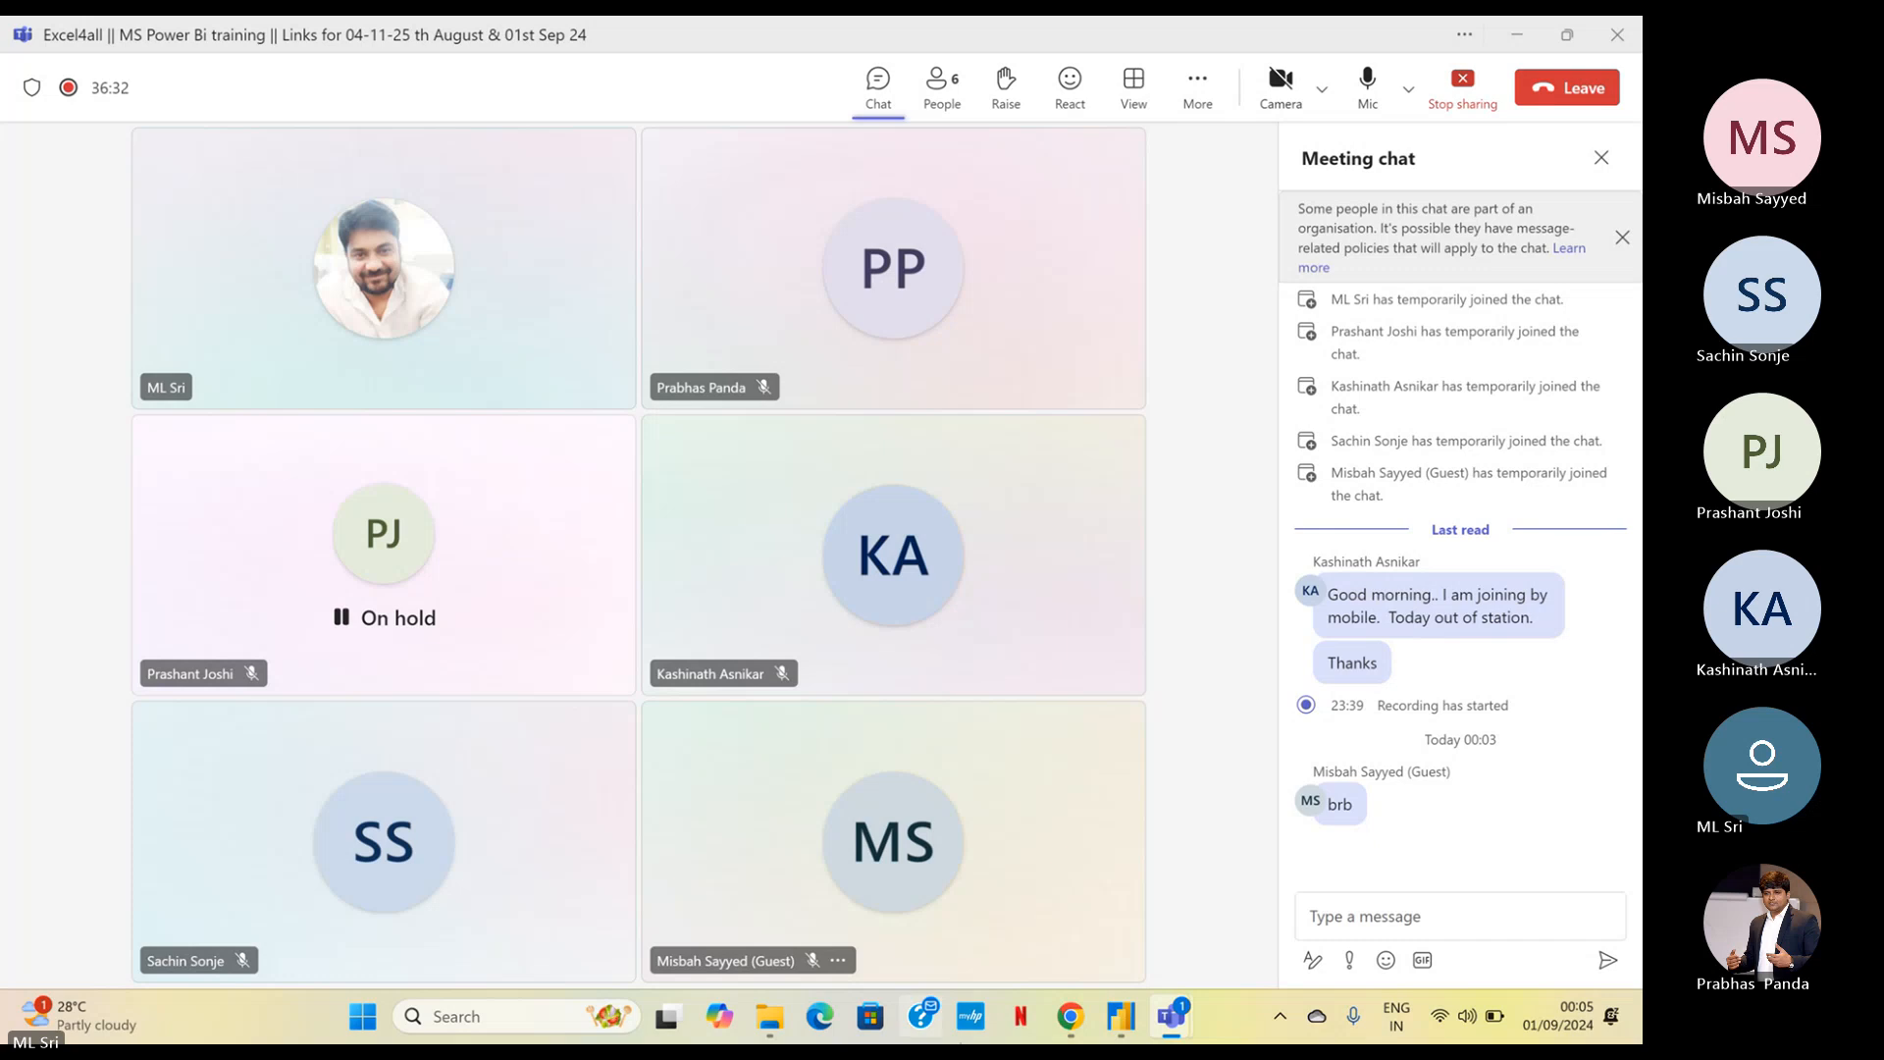
{"action": "left_click", "coordinate": [1521, 35]}
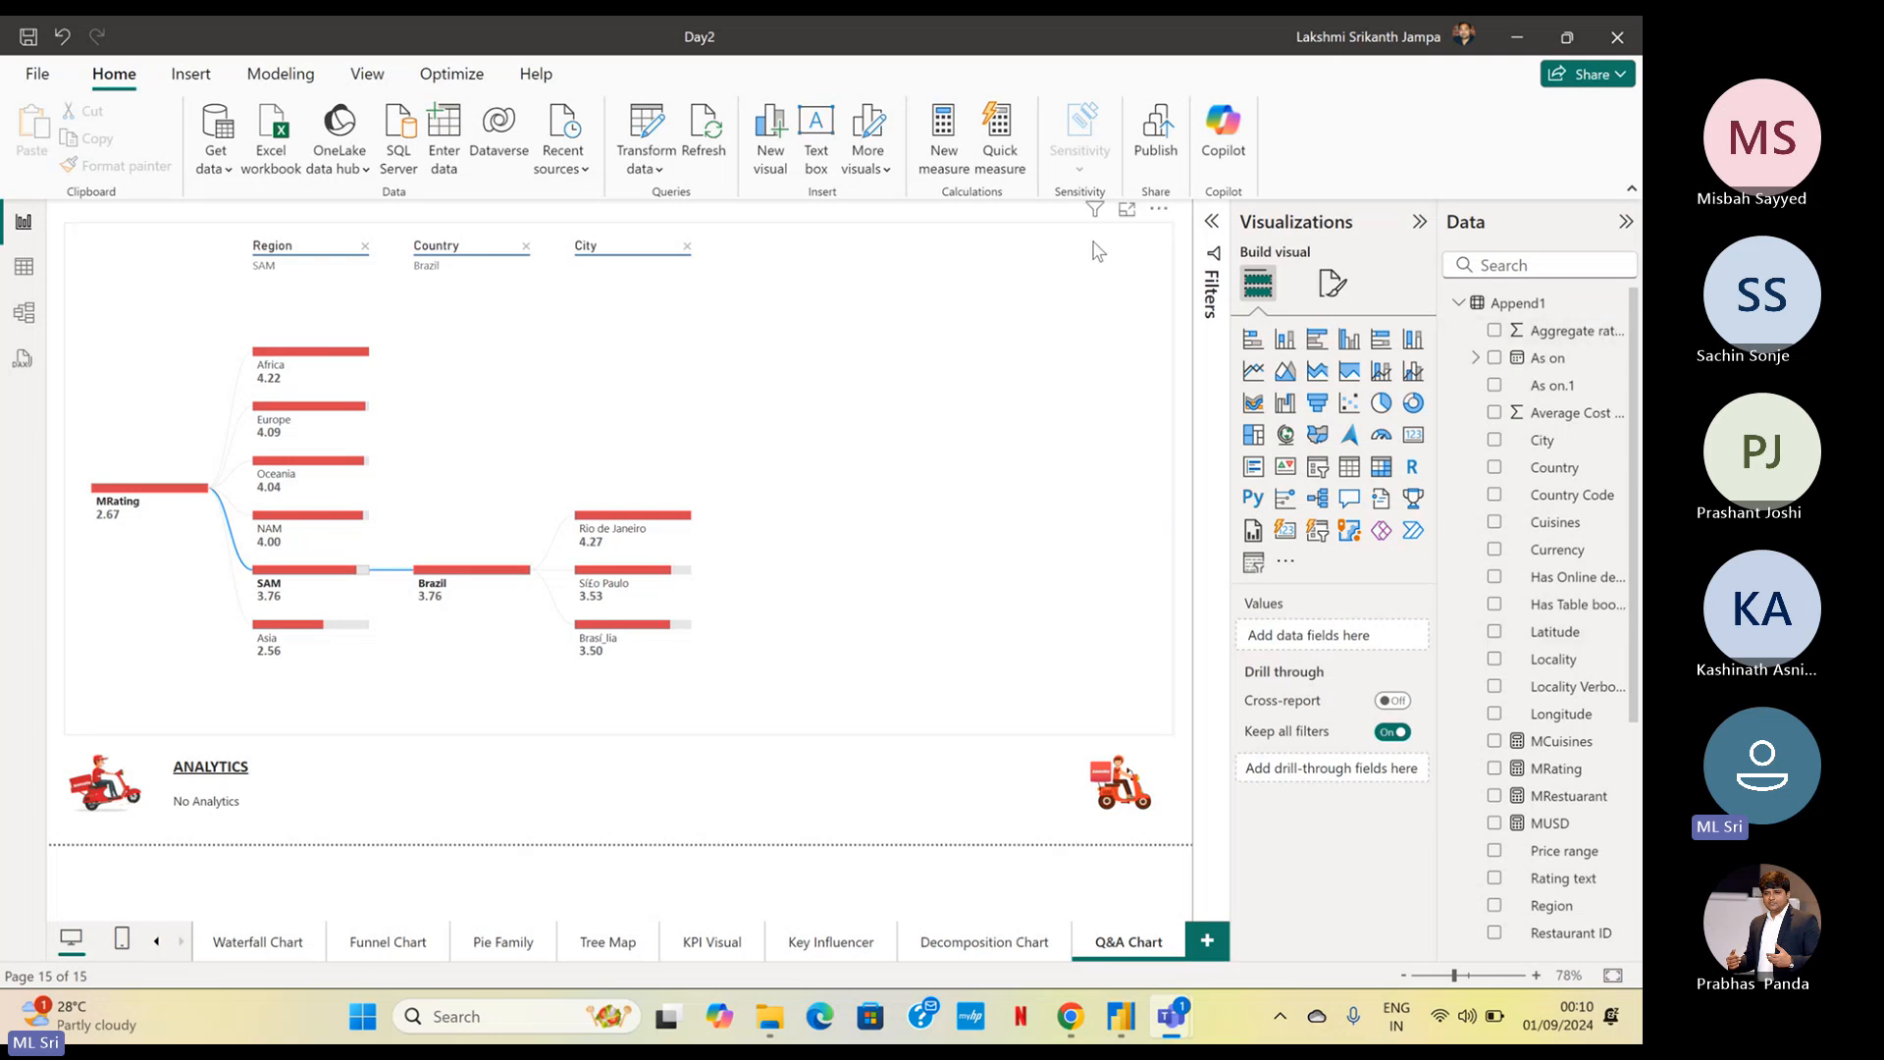
Convert the decomposition tree on the Q&A Chart page into a Q&A visual
{"action": "left_click", "coordinate": [1055, 395]}
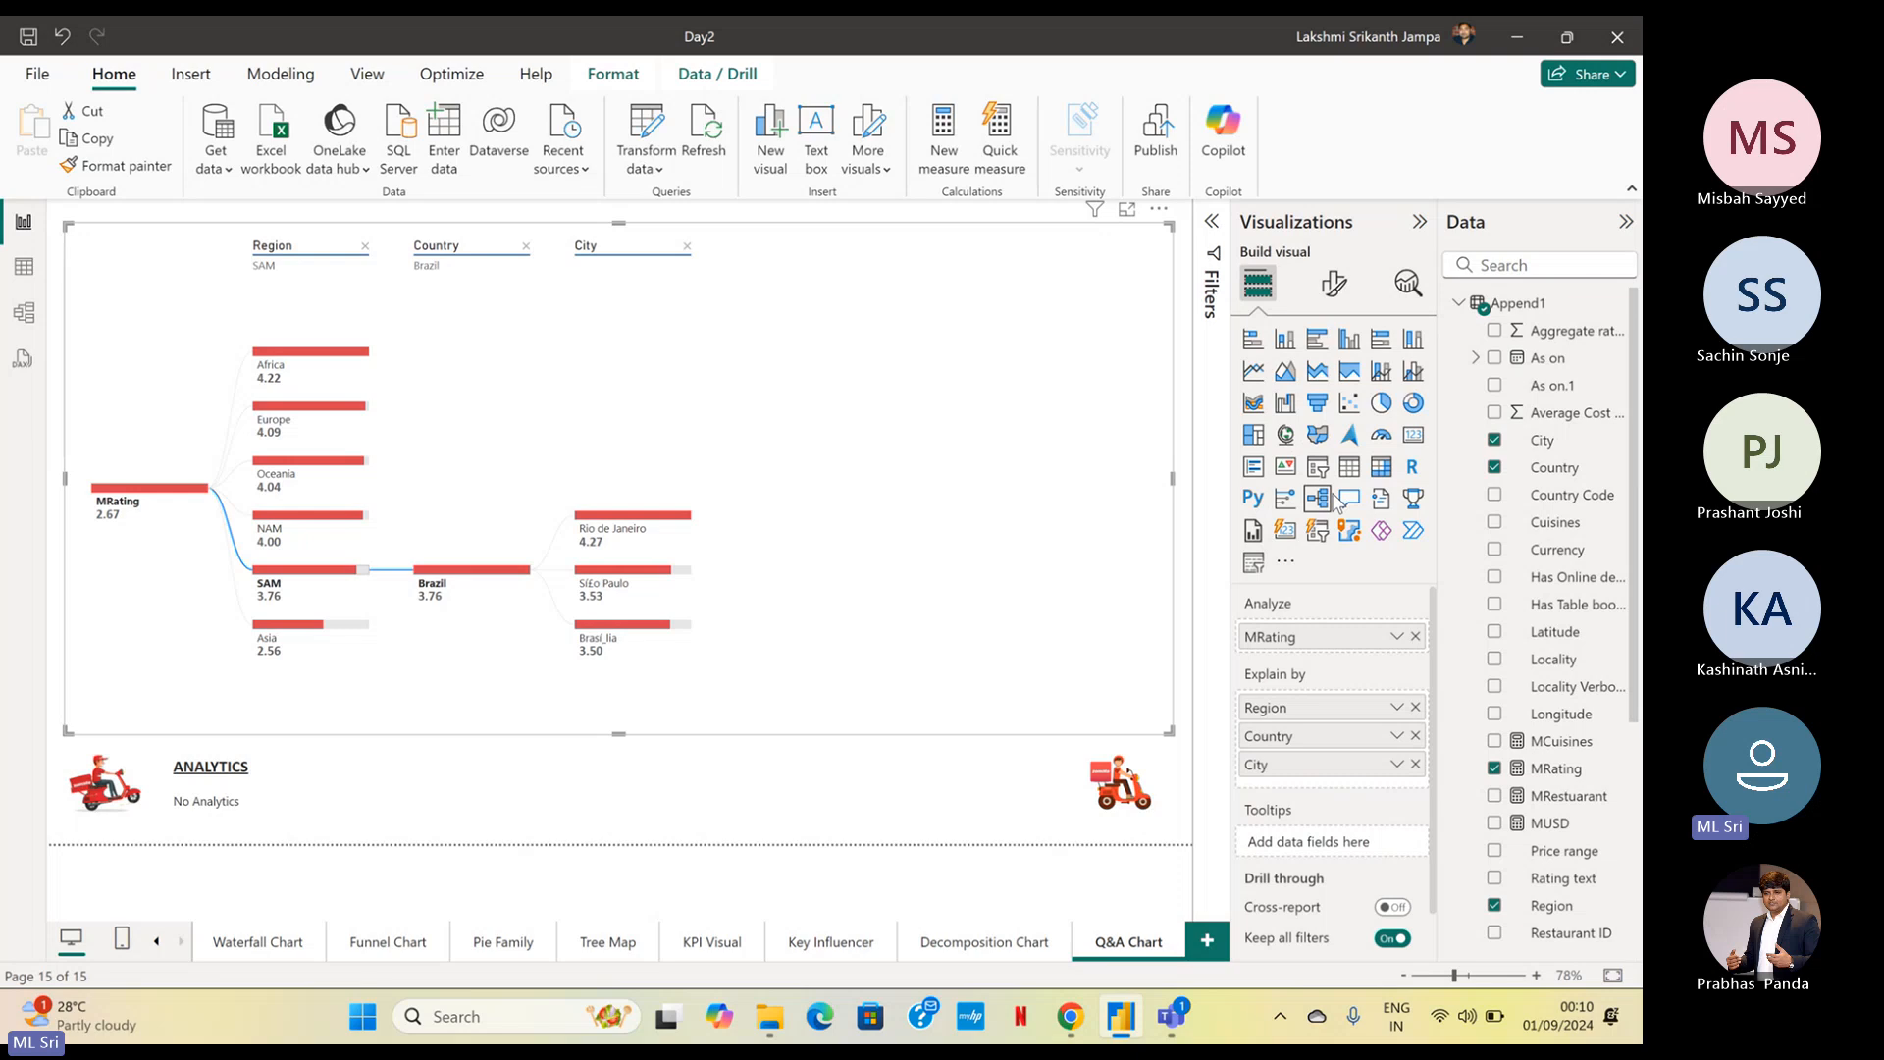
{"action": "key", "text": "ctrl"}
{"action": "left_click", "coordinate": [1353, 504]}
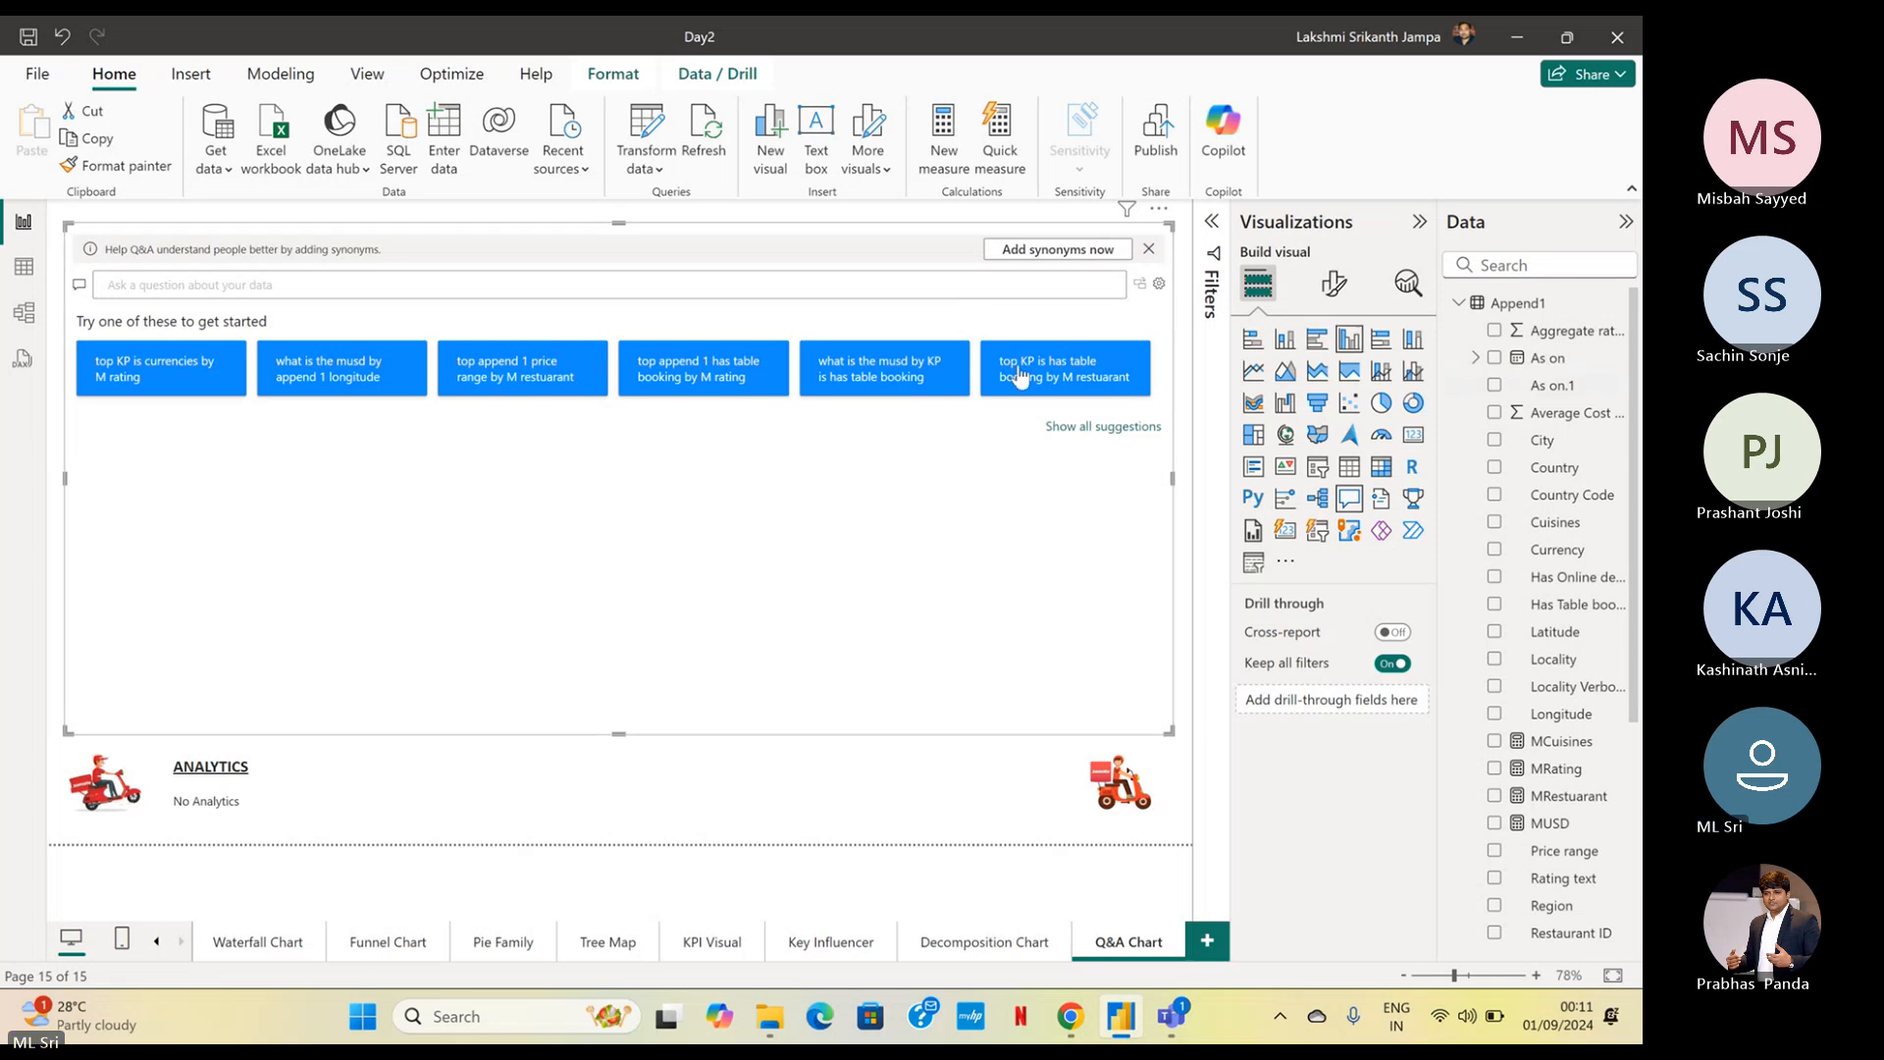
Set the background colour of the Q&A question field's submit button to red #D64550
{"action": "left_click", "coordinate": [1334, 285]}
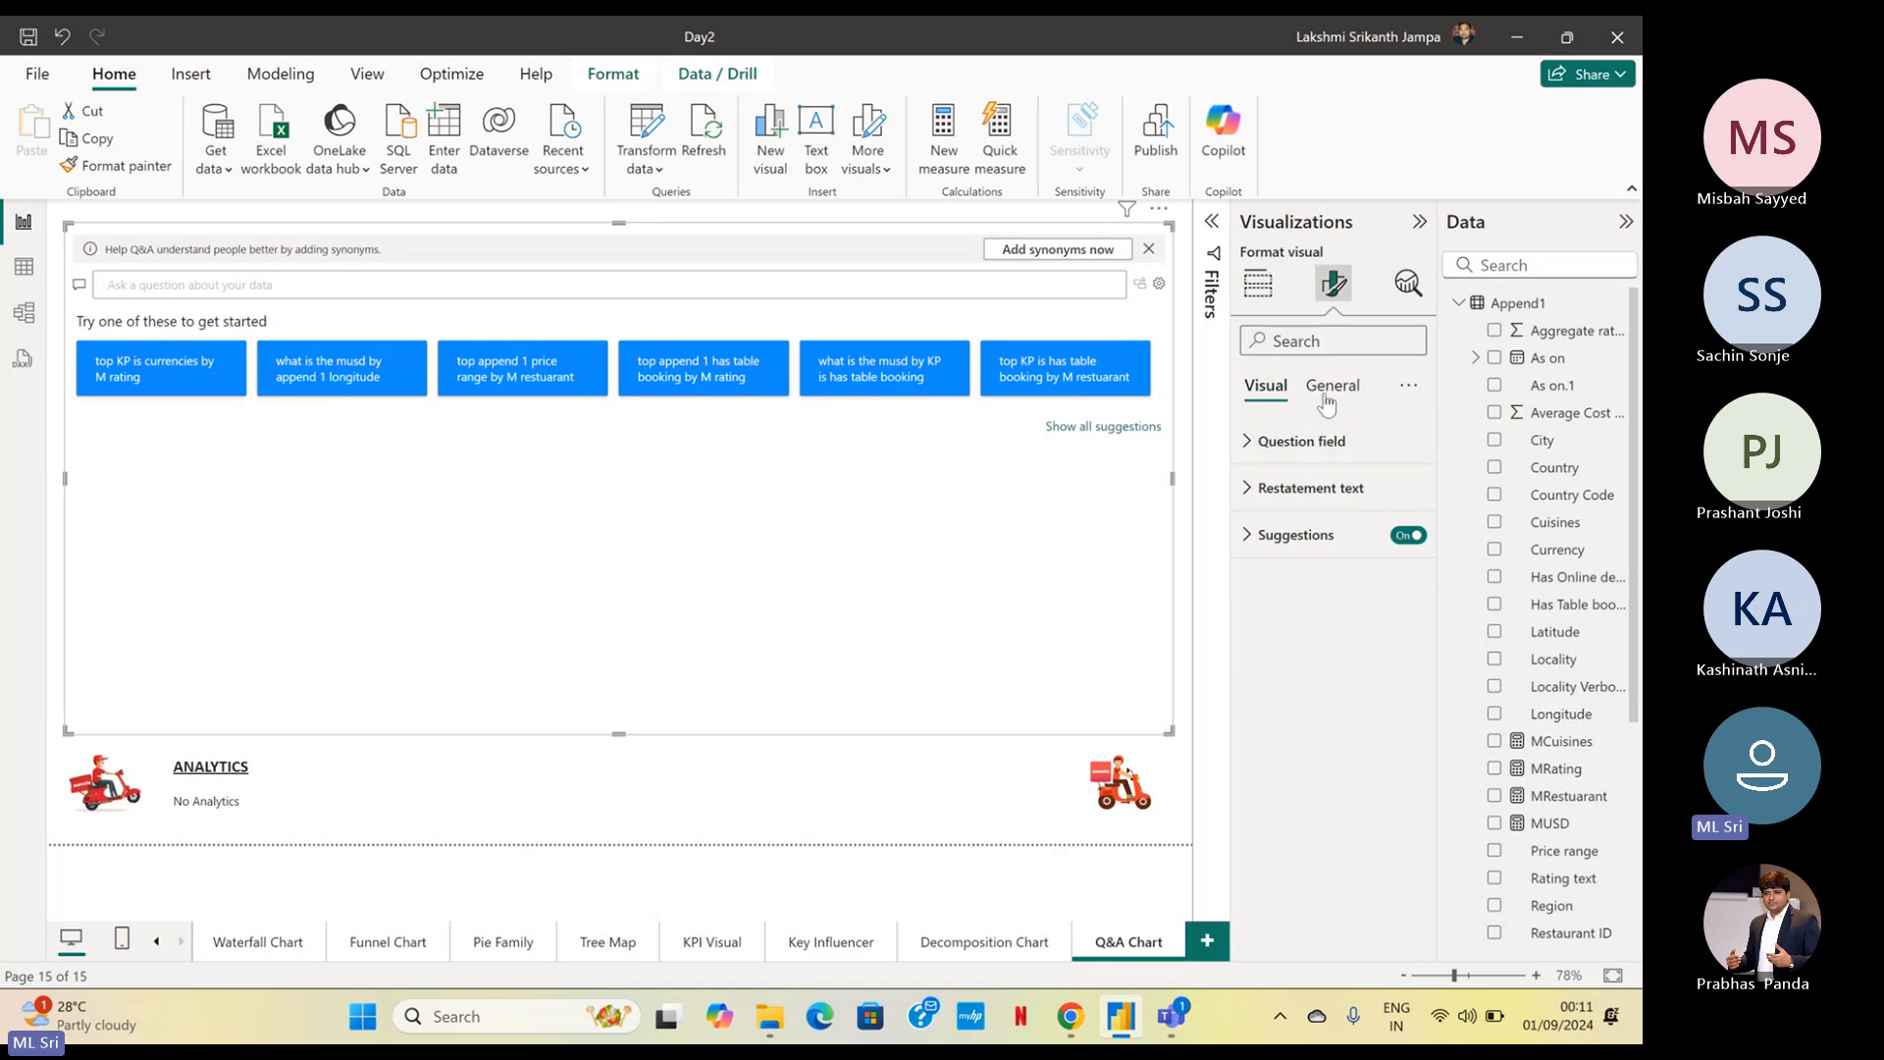
{"action": "left_click", "coordinate": [1295, 444]}
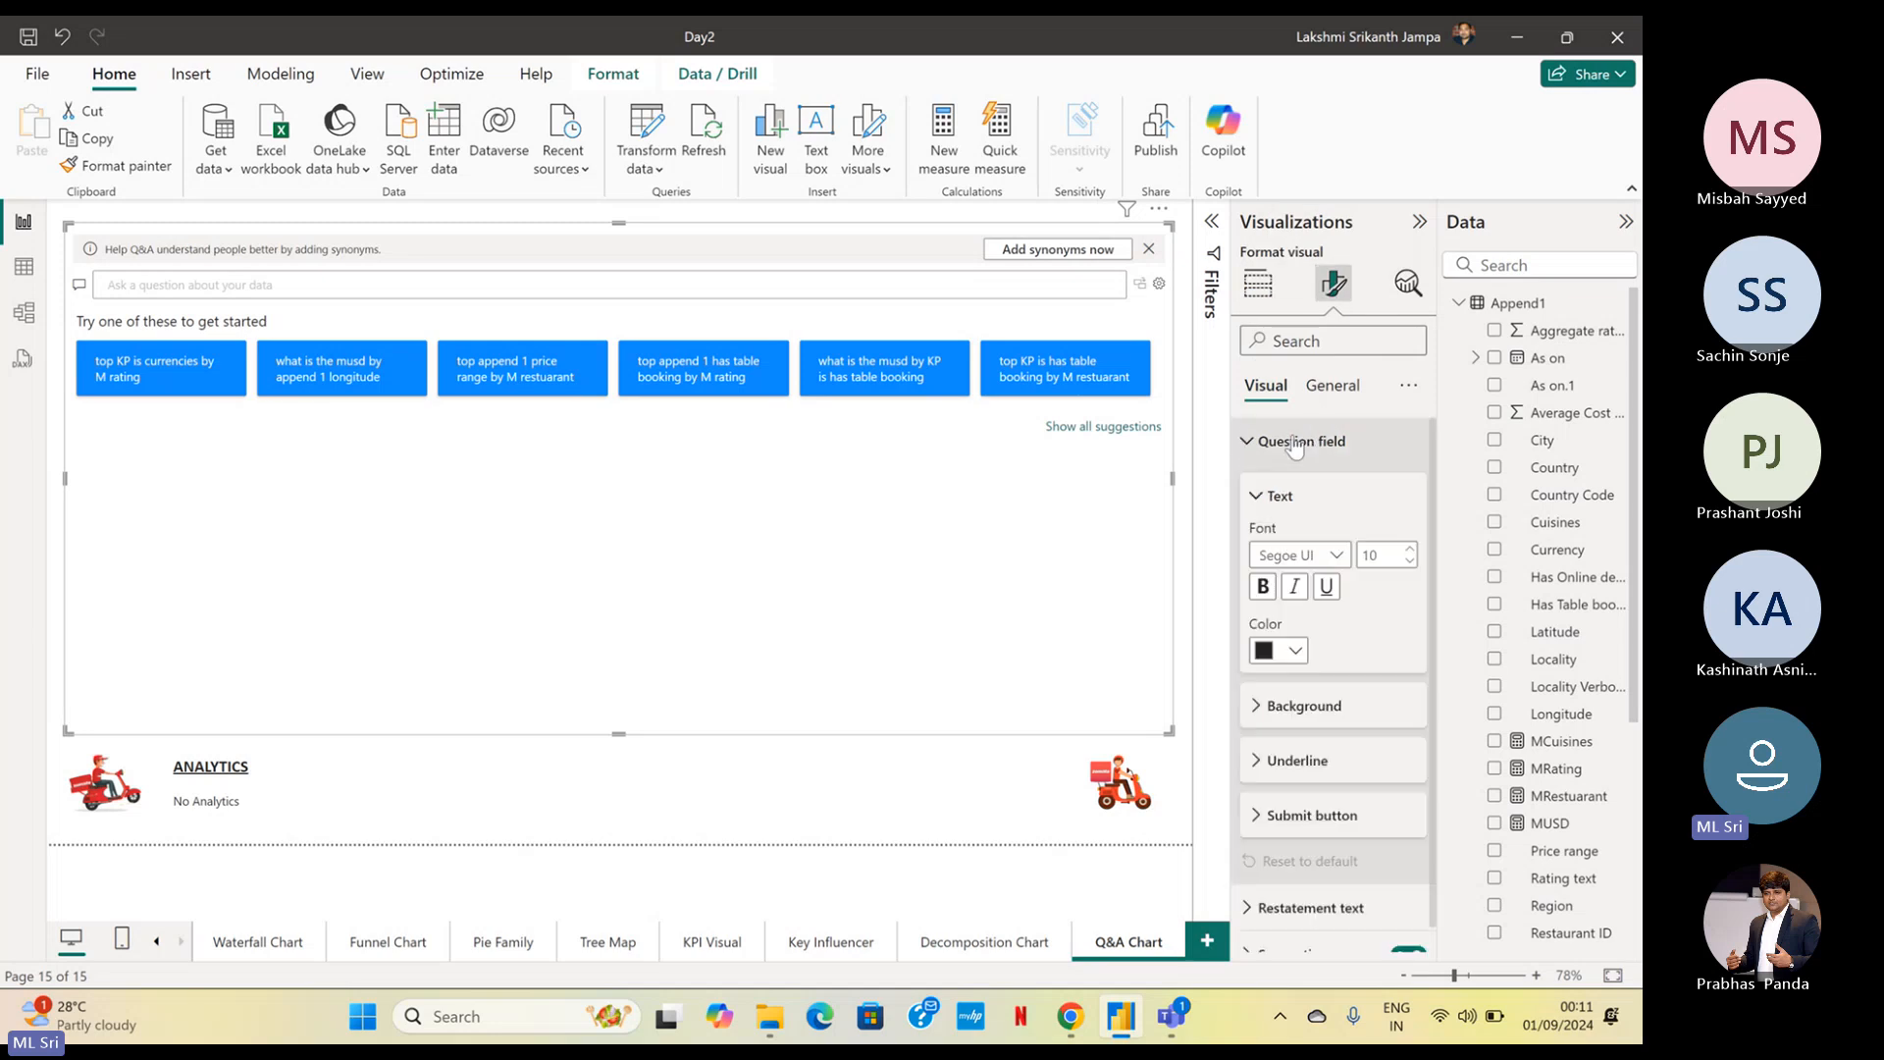
{"action": "scroll", "coordinate": [1287, 495], "scroll_direction": "down", "scroll_amount": 1}
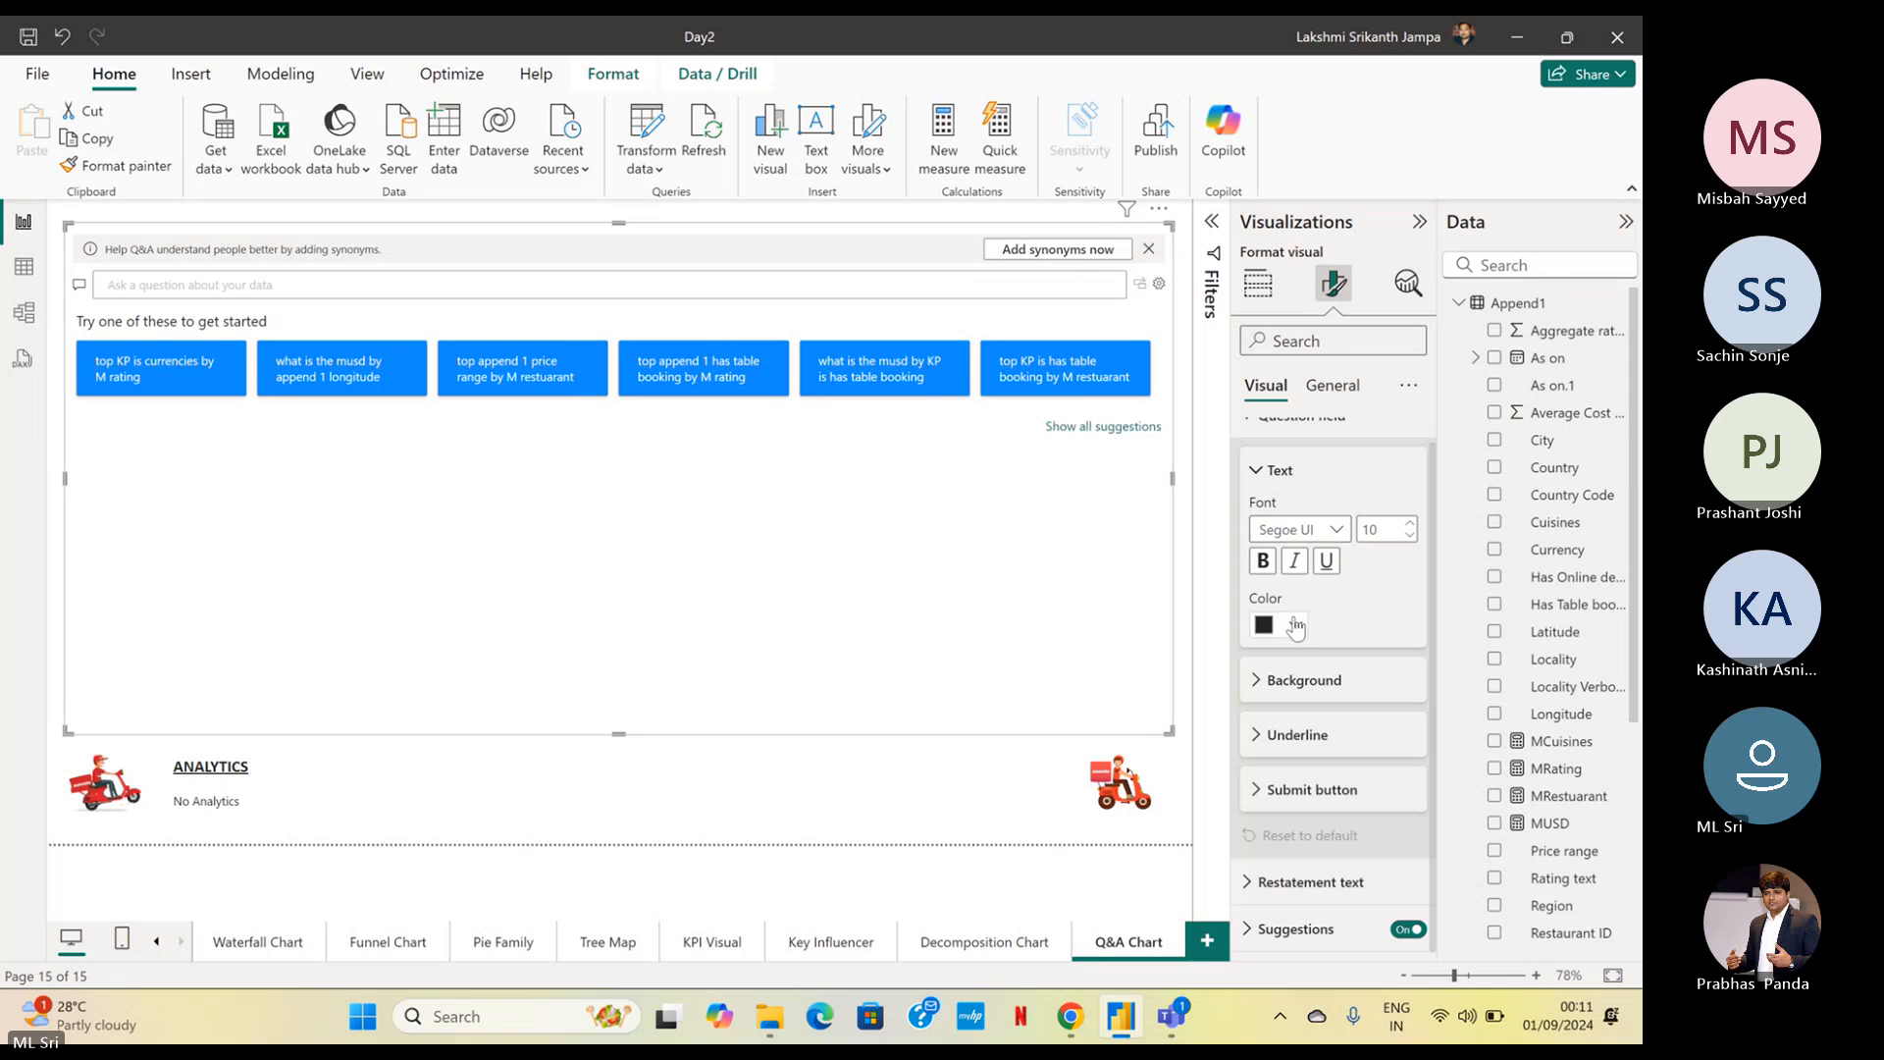
{"action": "left_click", "coordinate": [1305, 682]}
{"action": "scroll", "coordinate": [1319, 658], "scroll_direction": "down", "scroll_amount": 2}
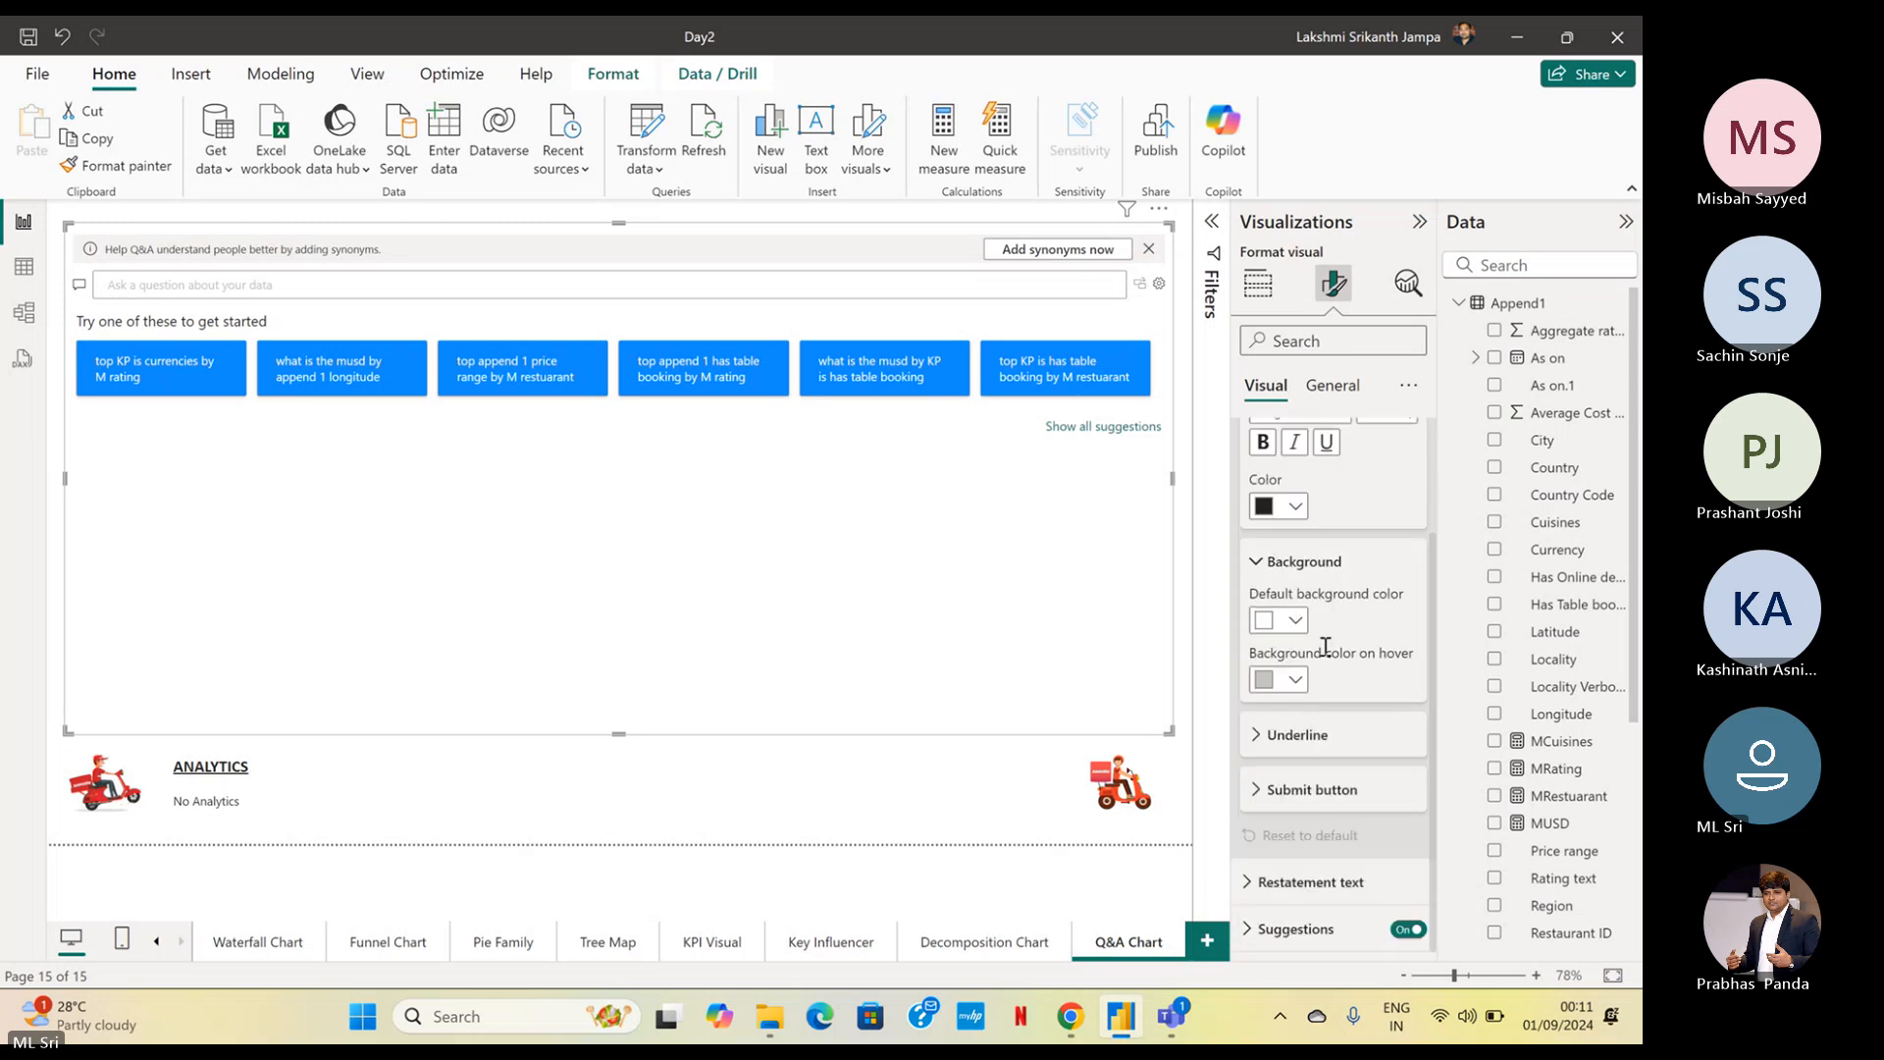
{"action": "left_click", "coordinate": [1296, 737]}
{"action": "scroll", "coordinate": [1296, 741], "scroll_direction": "down", "scroll_amount": 3}
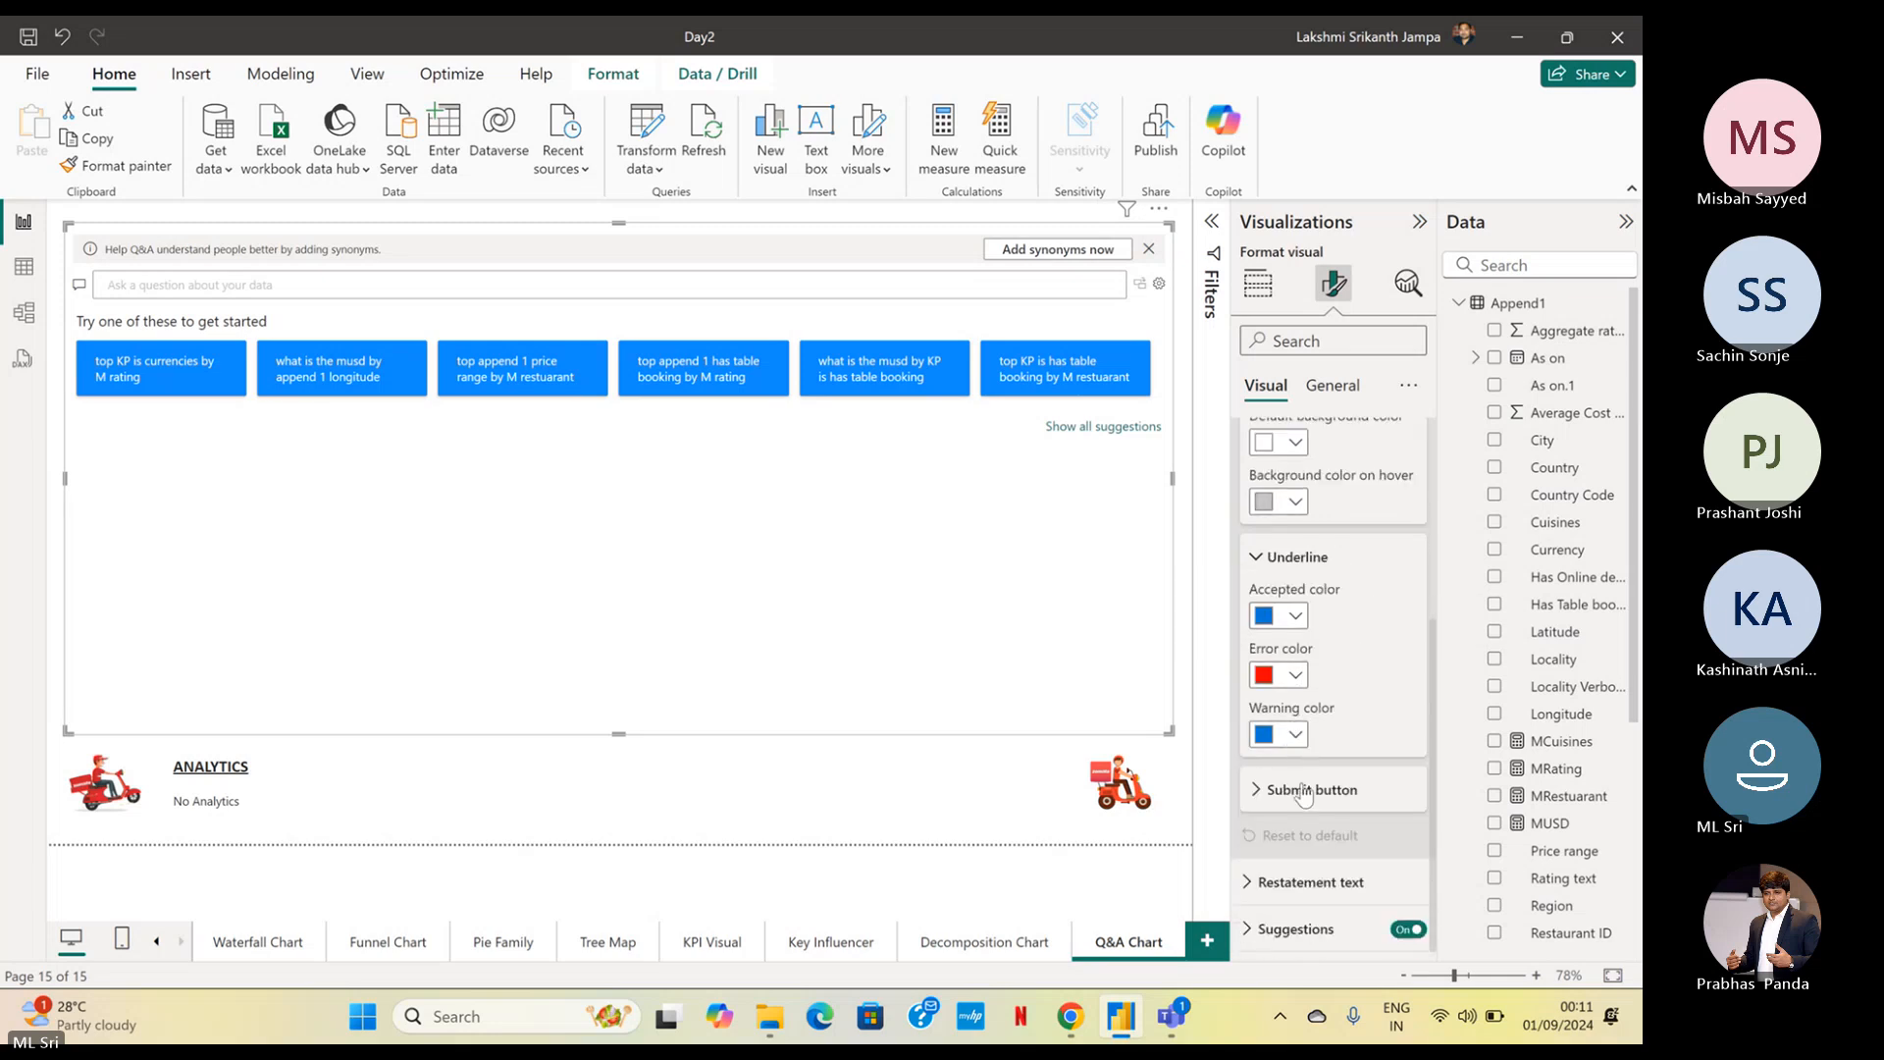
{"action": "left_click", "coordinate": [1303, 790]}
{"action": "scroll", "coordinate": [1302, 797], "scroll_direction": "down", "scroll_amount": 1}
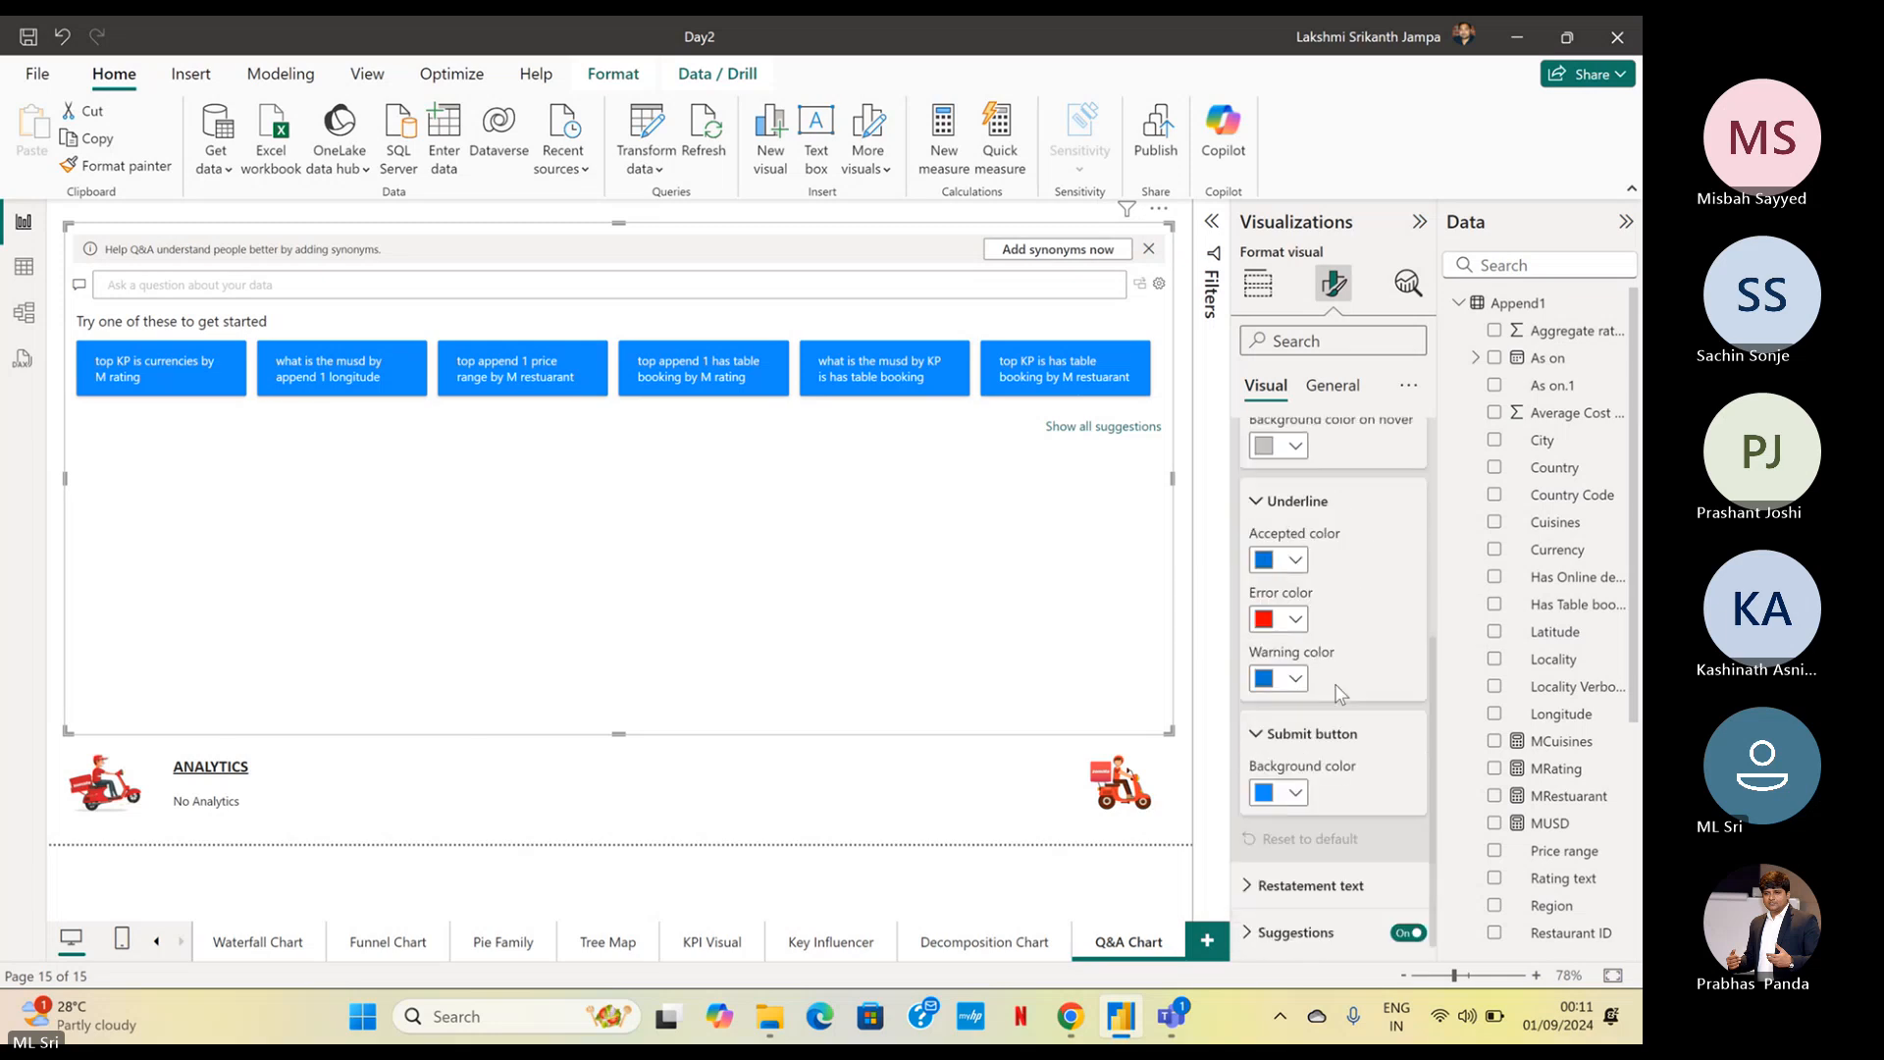
{"action": "left_click", "coordinate": [1296, 791]}
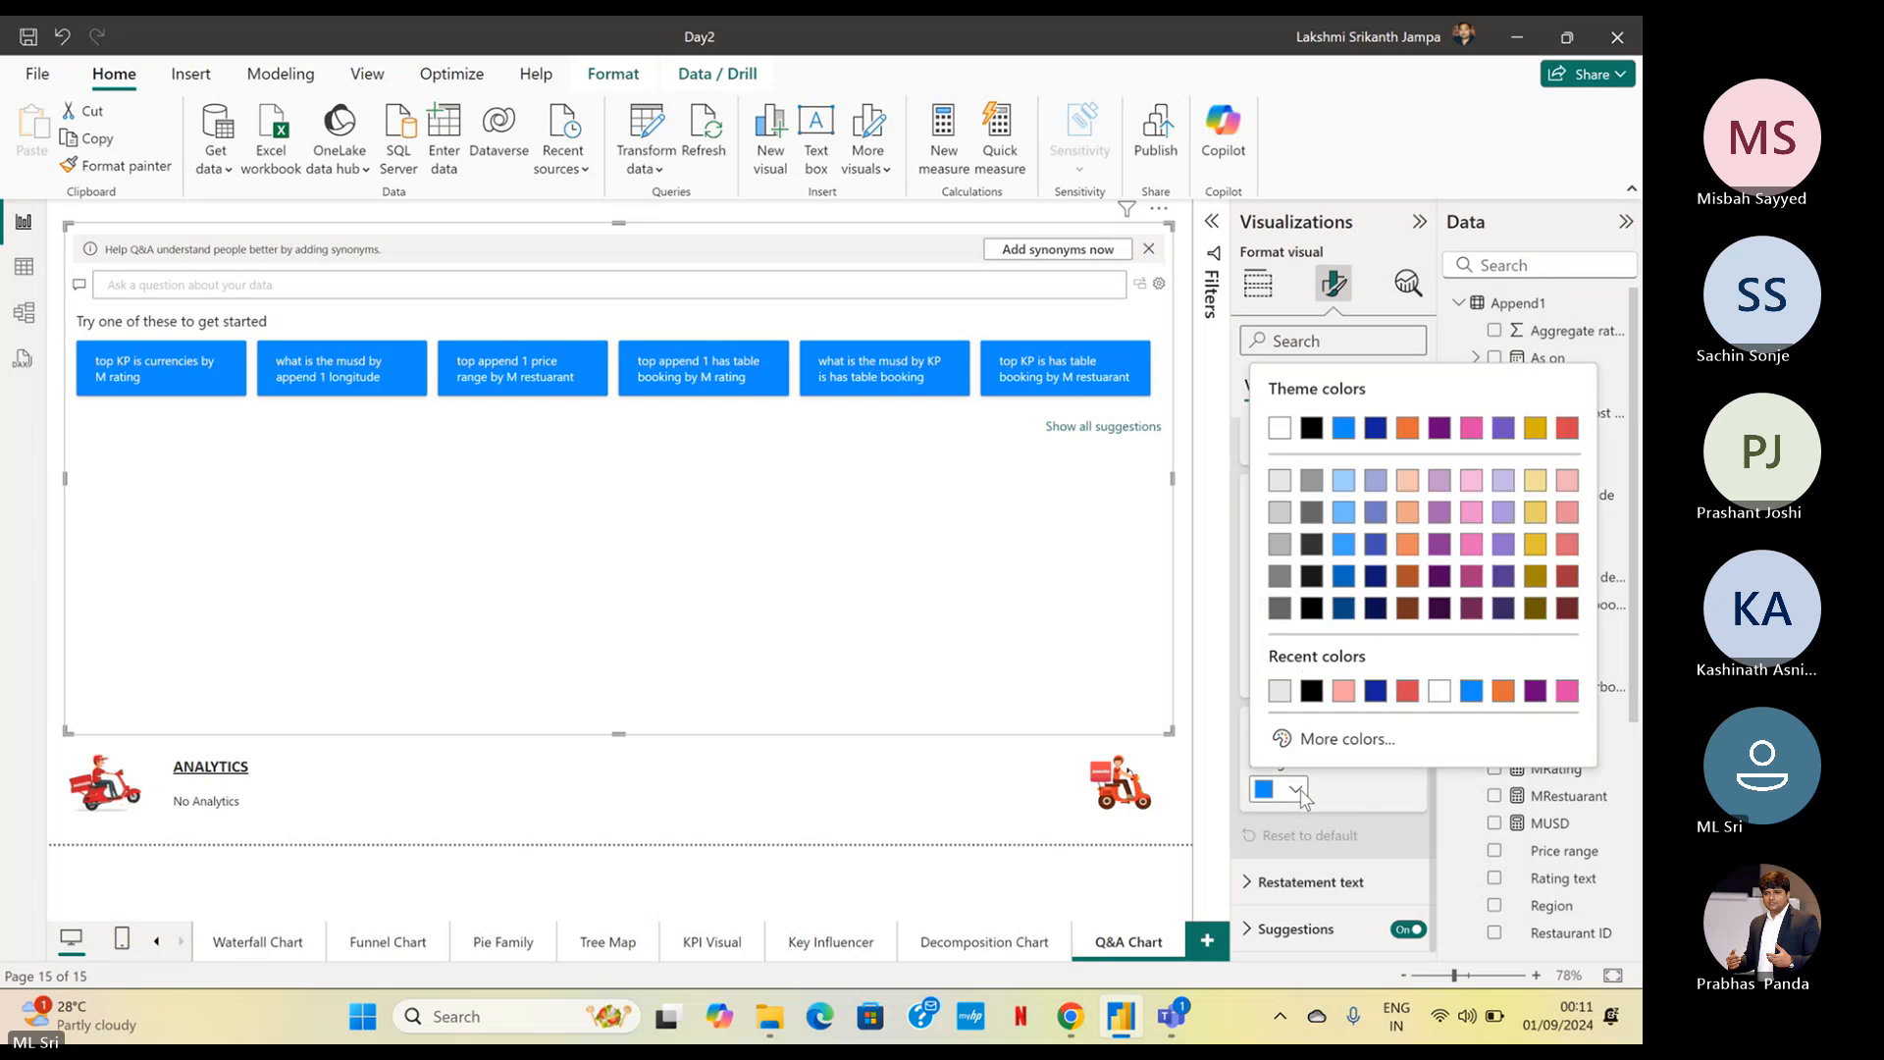
{"action": "left_click", "coordinate": [1408, 691]}
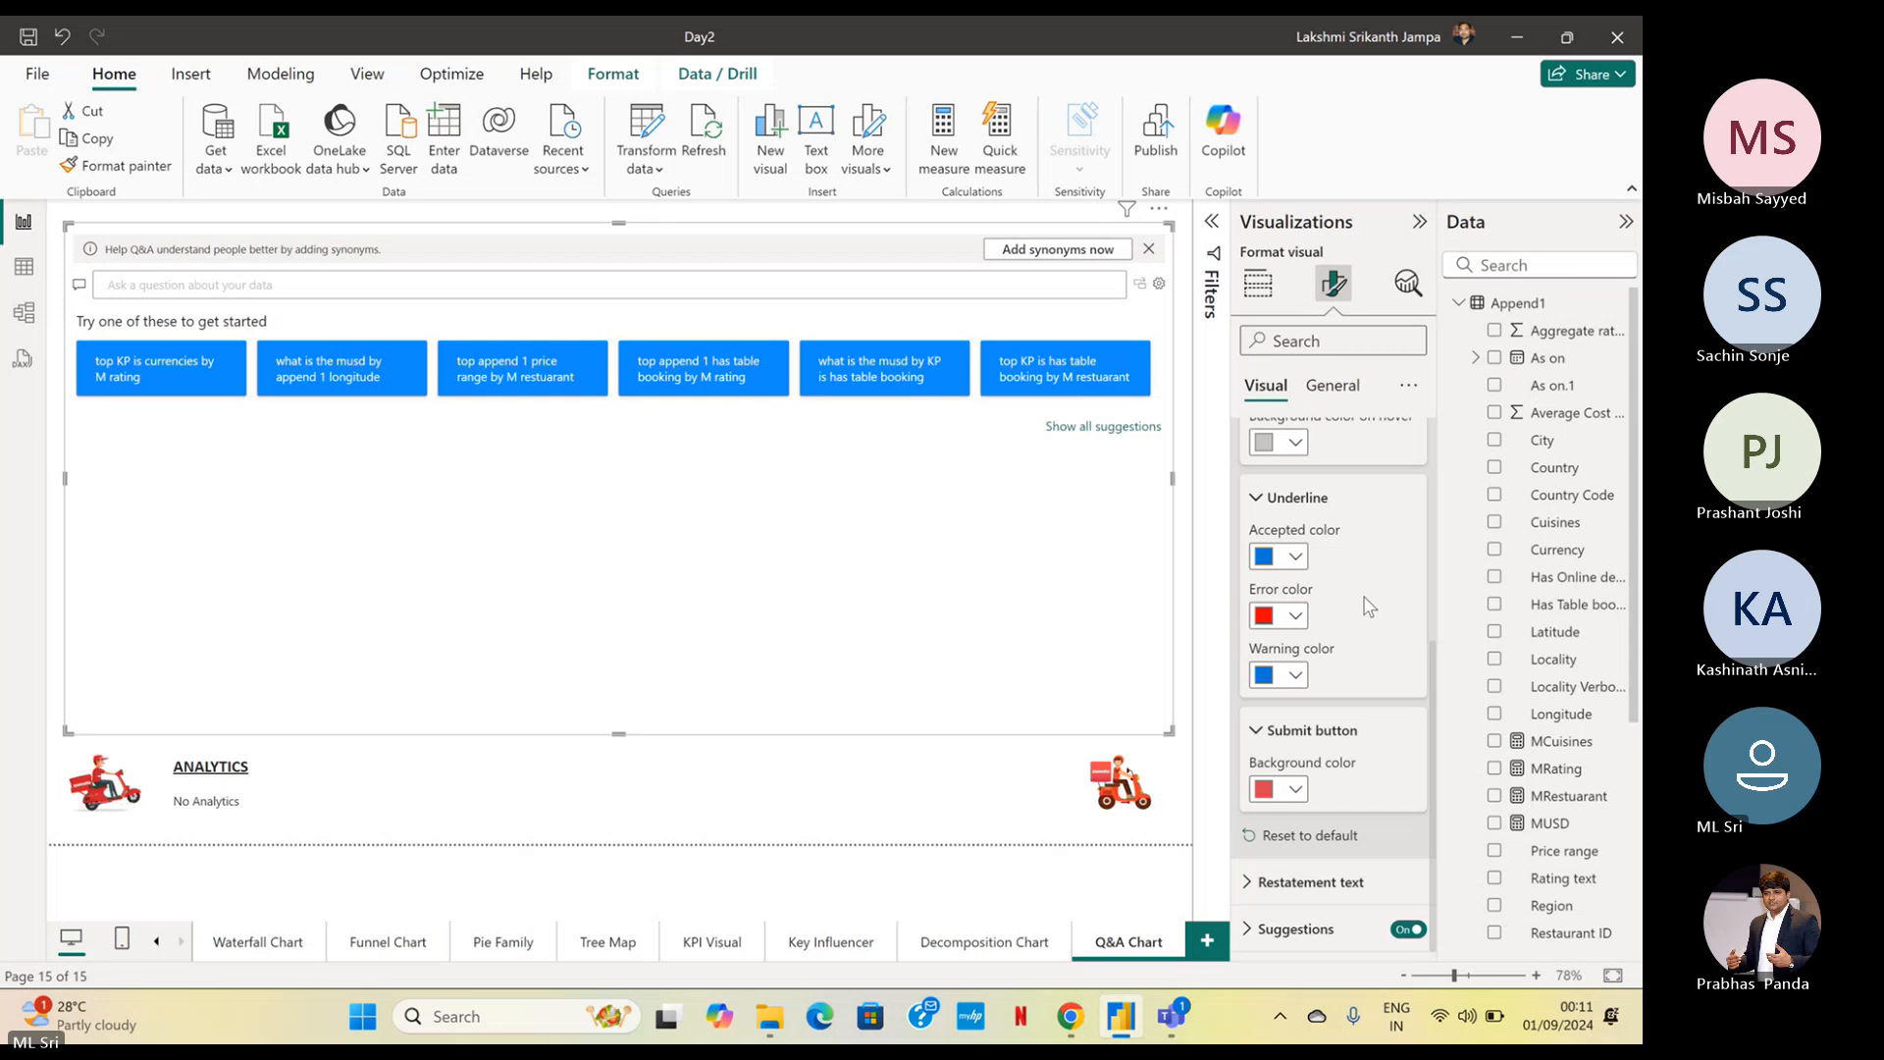
{"action": "scroll", "coordinate": [1372, 593], "scroll_direction": "up", "scroll_amount": 1}
{"action": "scroll", "coordinate": [1365, 593], "scroll_direction": "down", "scroll_amount": 1}
{"action": "scroll", "coordinate": [1364, 592], "scroll_direction": "up", "scroll_amount": 4}
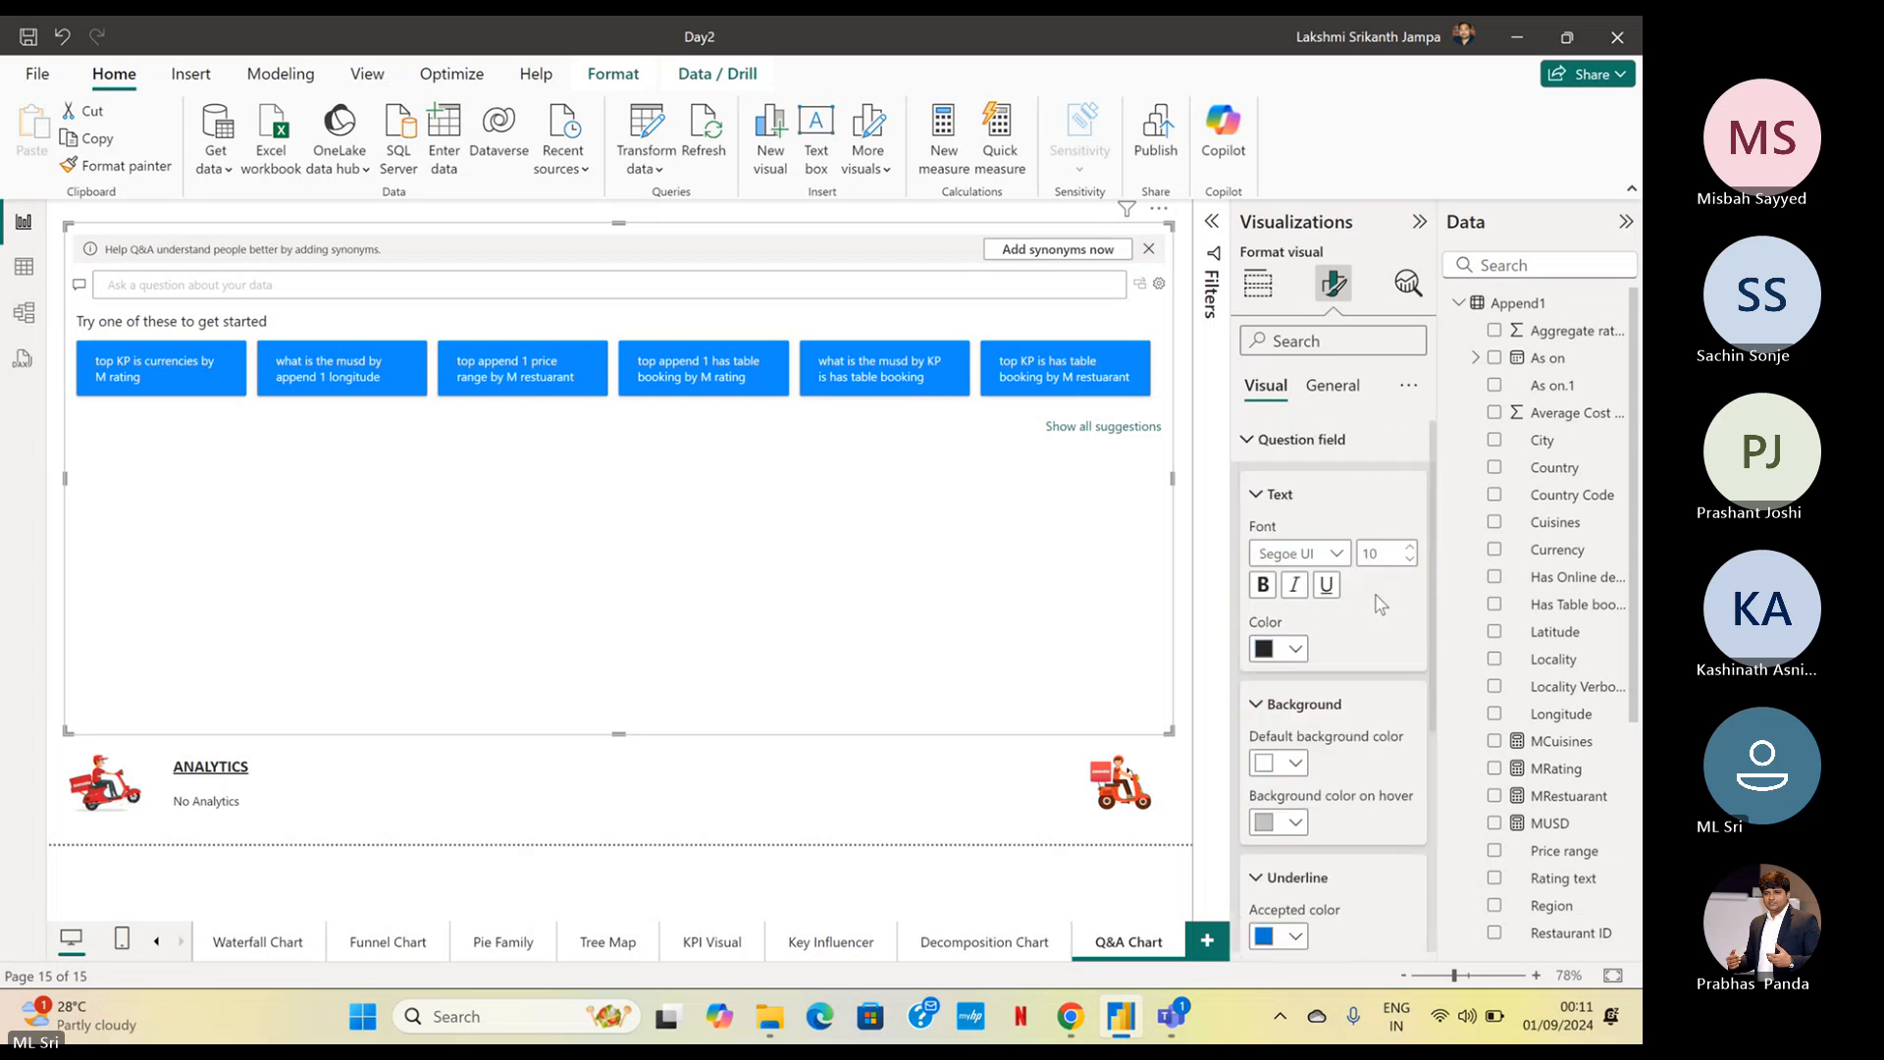
{"action": "left_click", "coordinate": [1253, 446]}
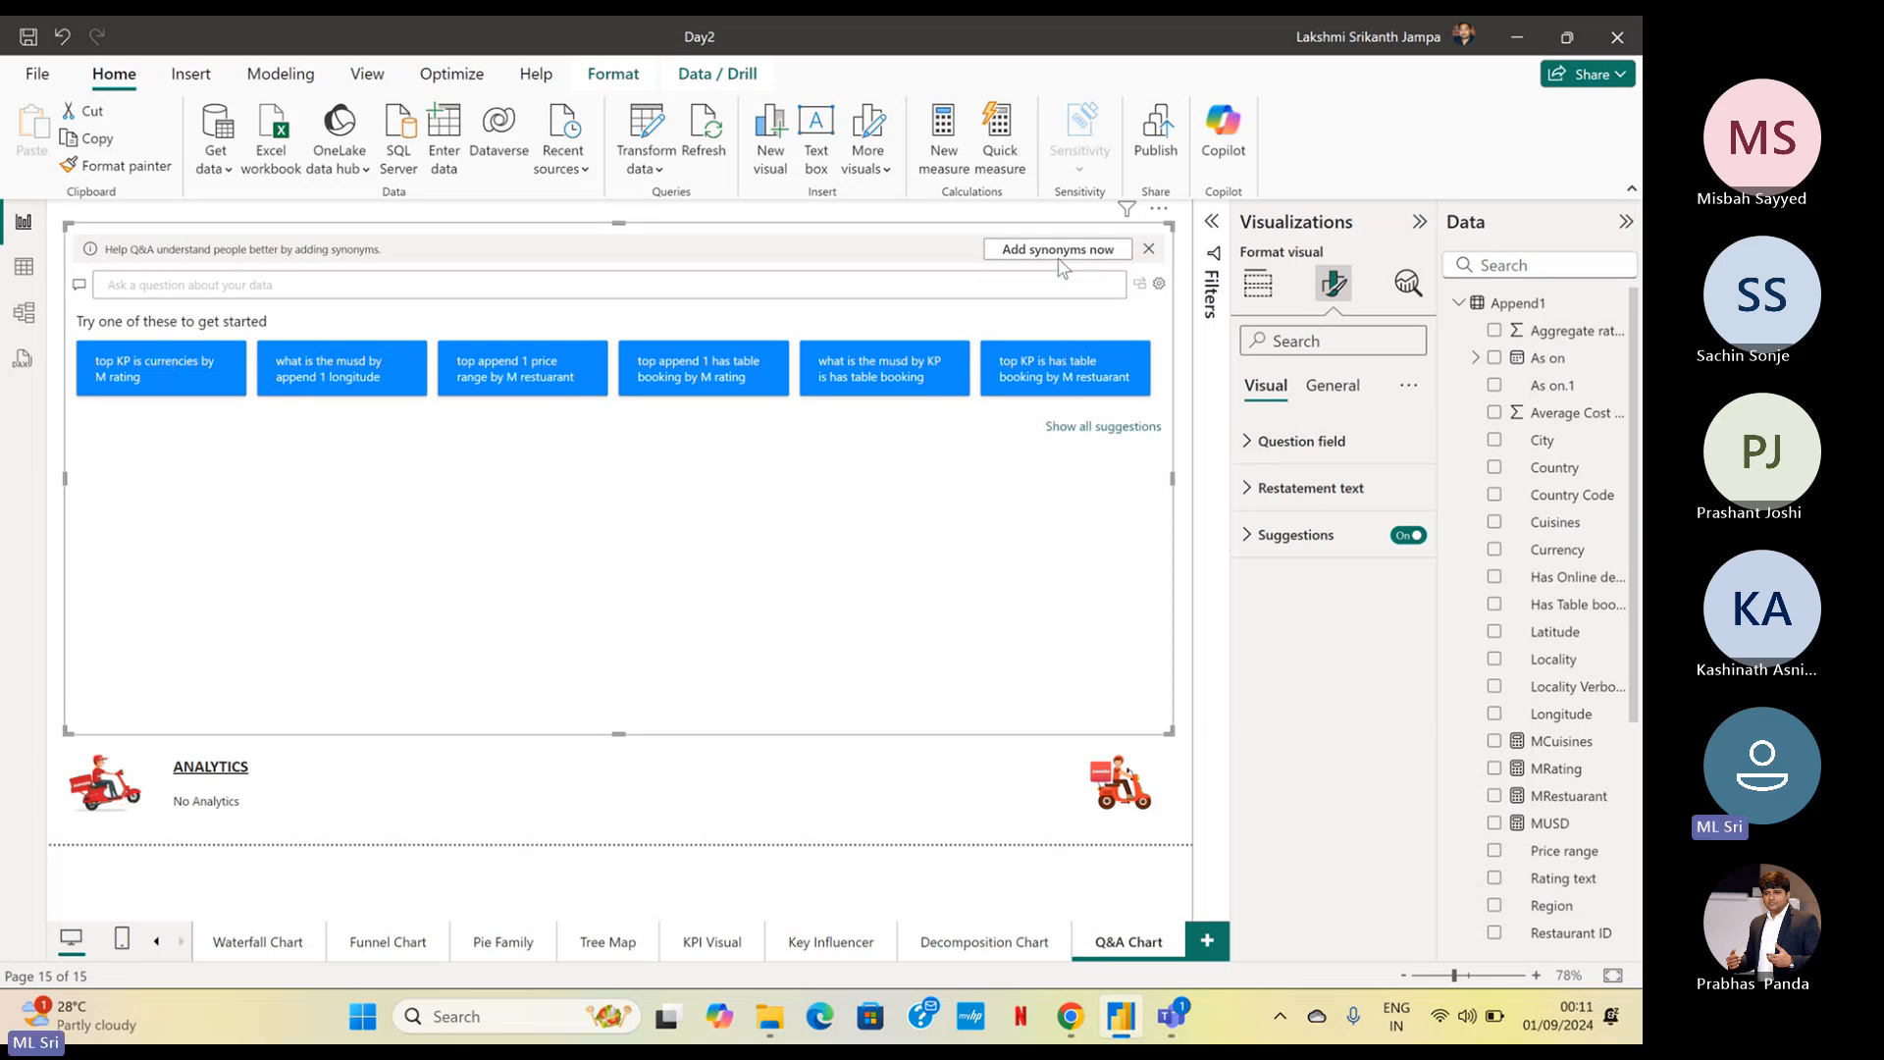
Examine the fields and measures of the Append1 table for use in a Q&A question
{"action": "left_click", "coordinate": [138, 295]}
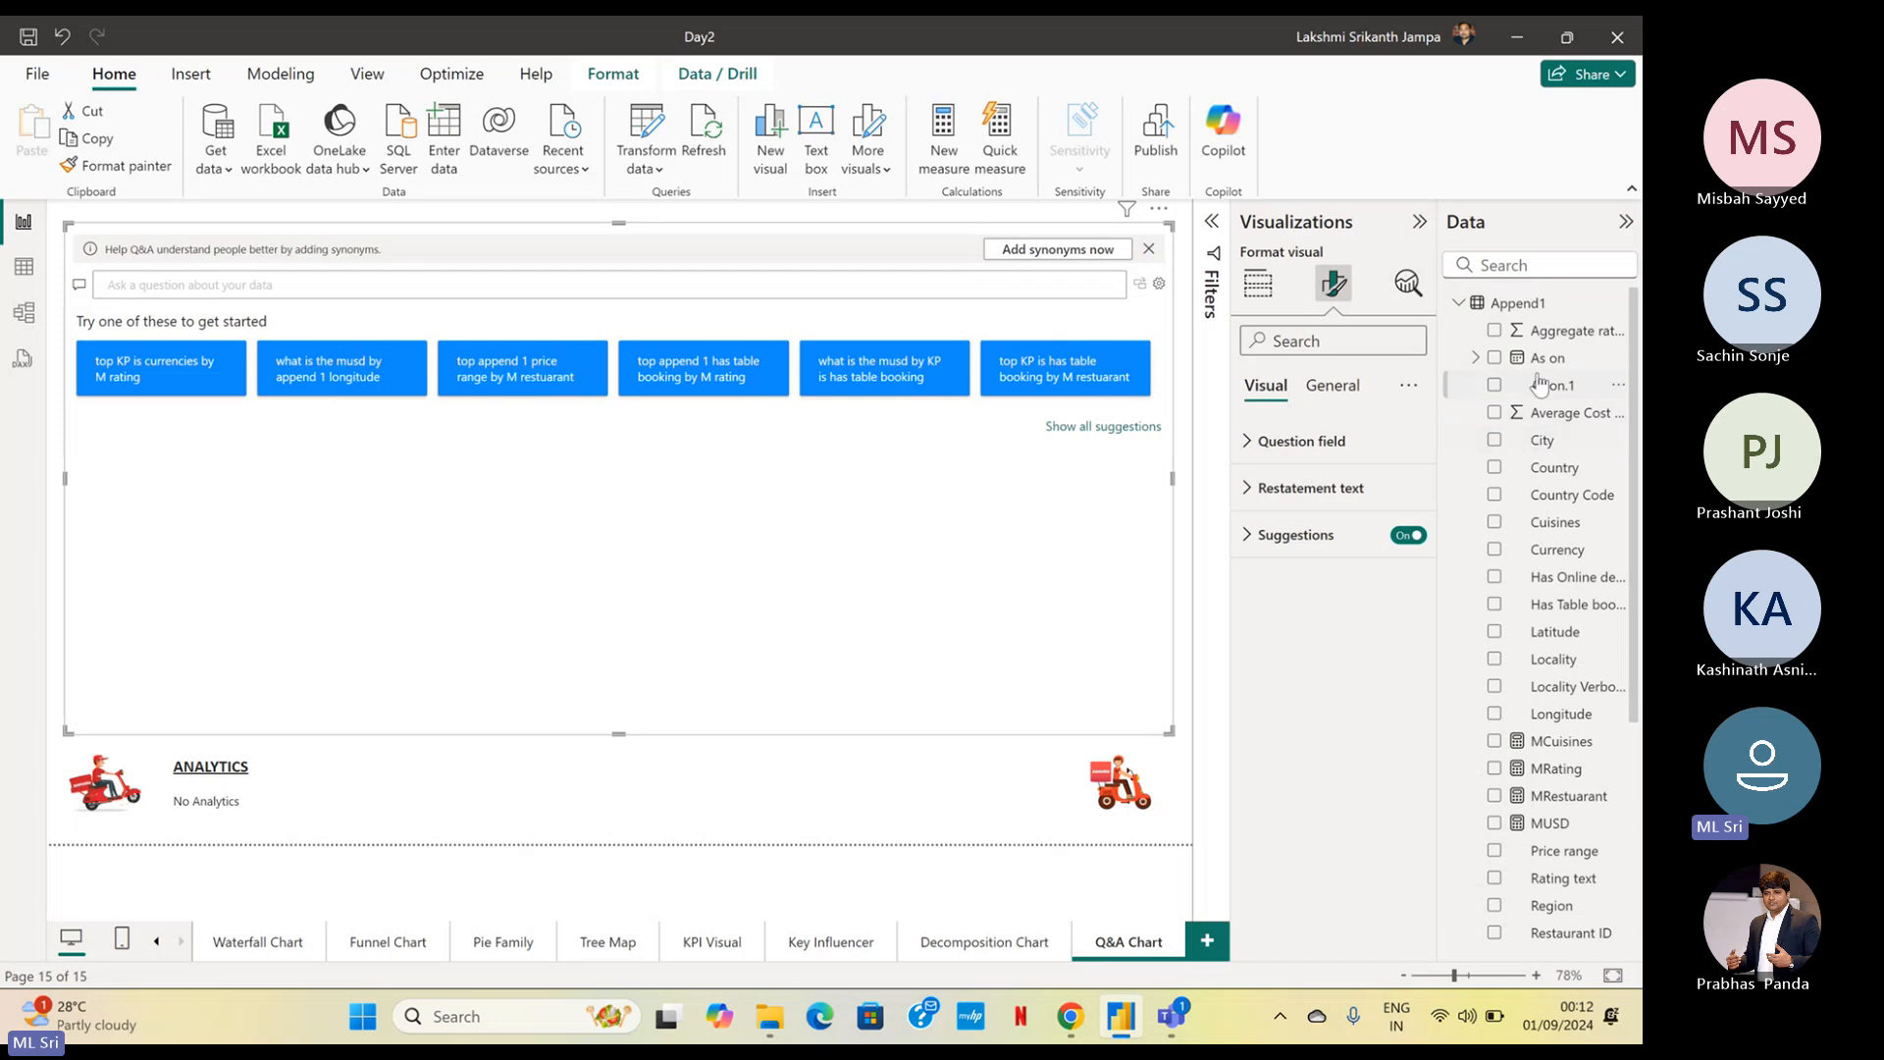
{"action": "scroll", "coordinate": [1503, 602], "scroll_direction": "down", "scroll_amount": 5}
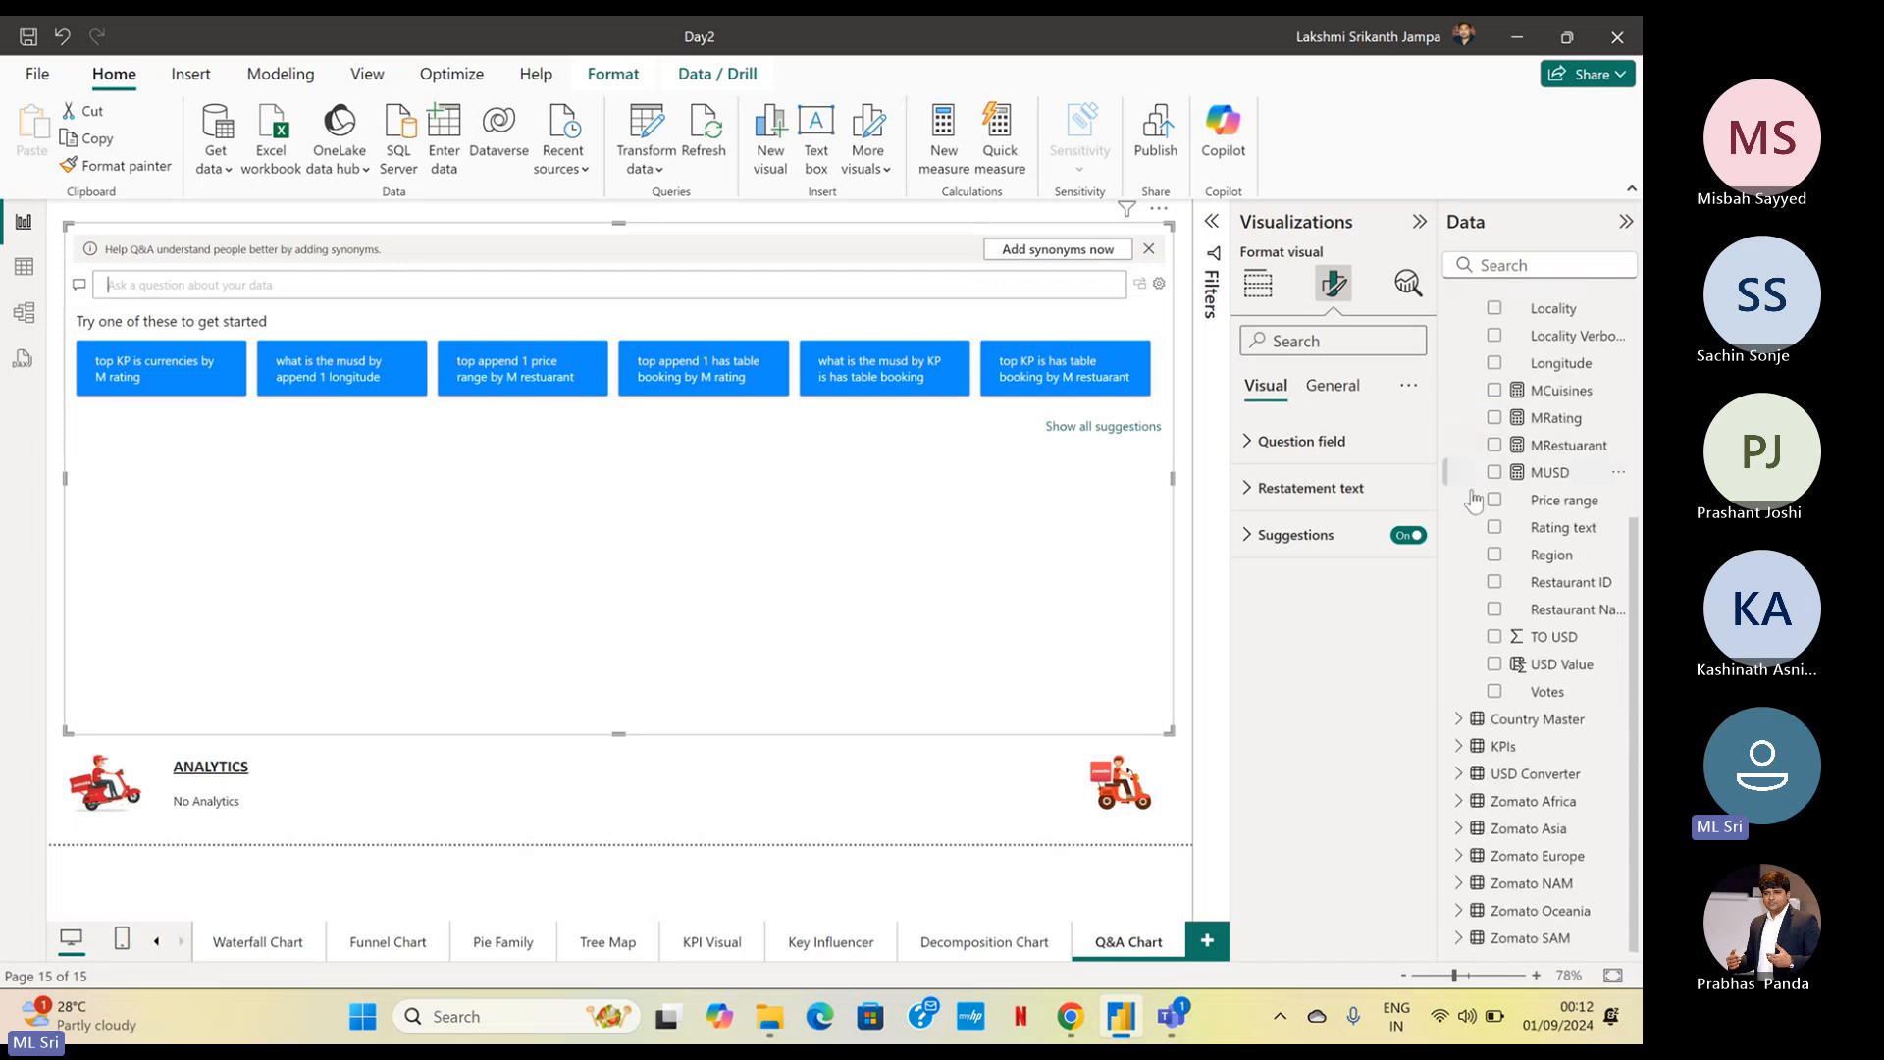
{"action": "scroll", "coordinate": [1503, 602], "scroll_direction": "up", "scroll_amount": 3}
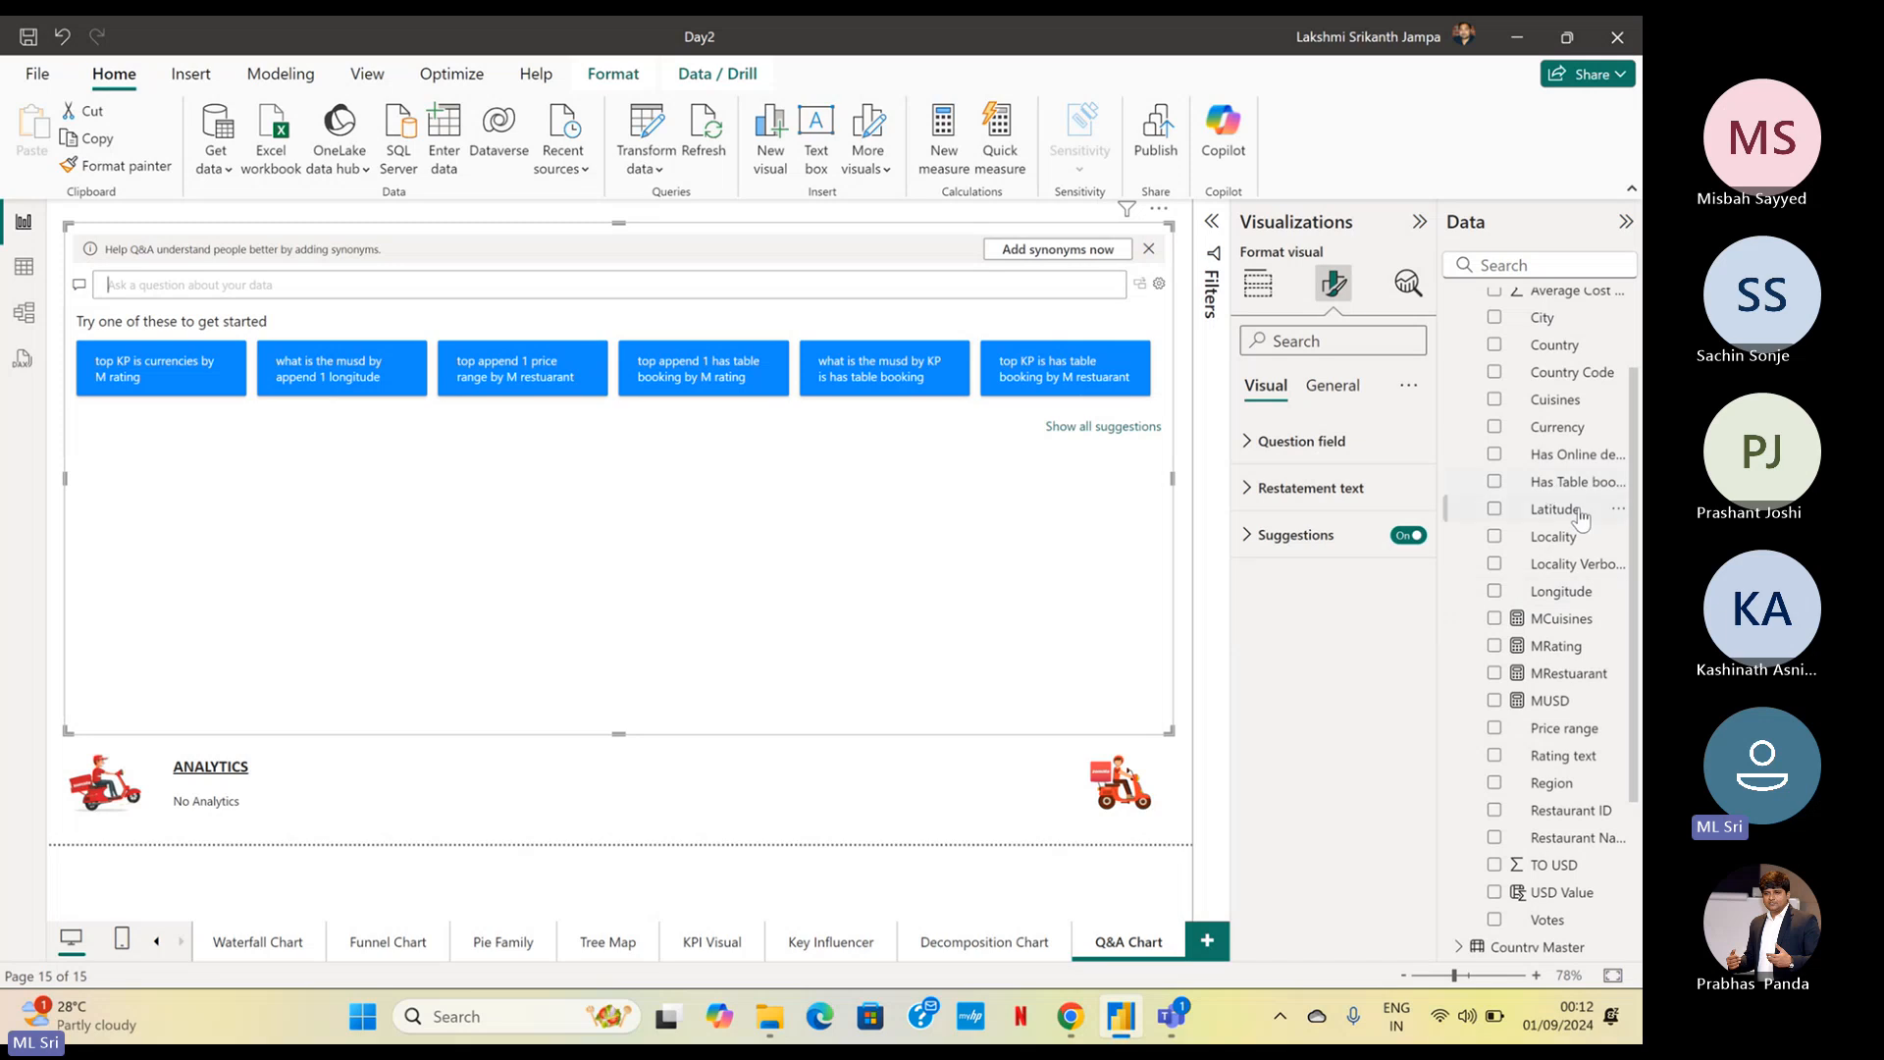
{"action": "scroll", "coordinate": [1585, 520], "scroll_direction": "up", "scroll_amount": 2}
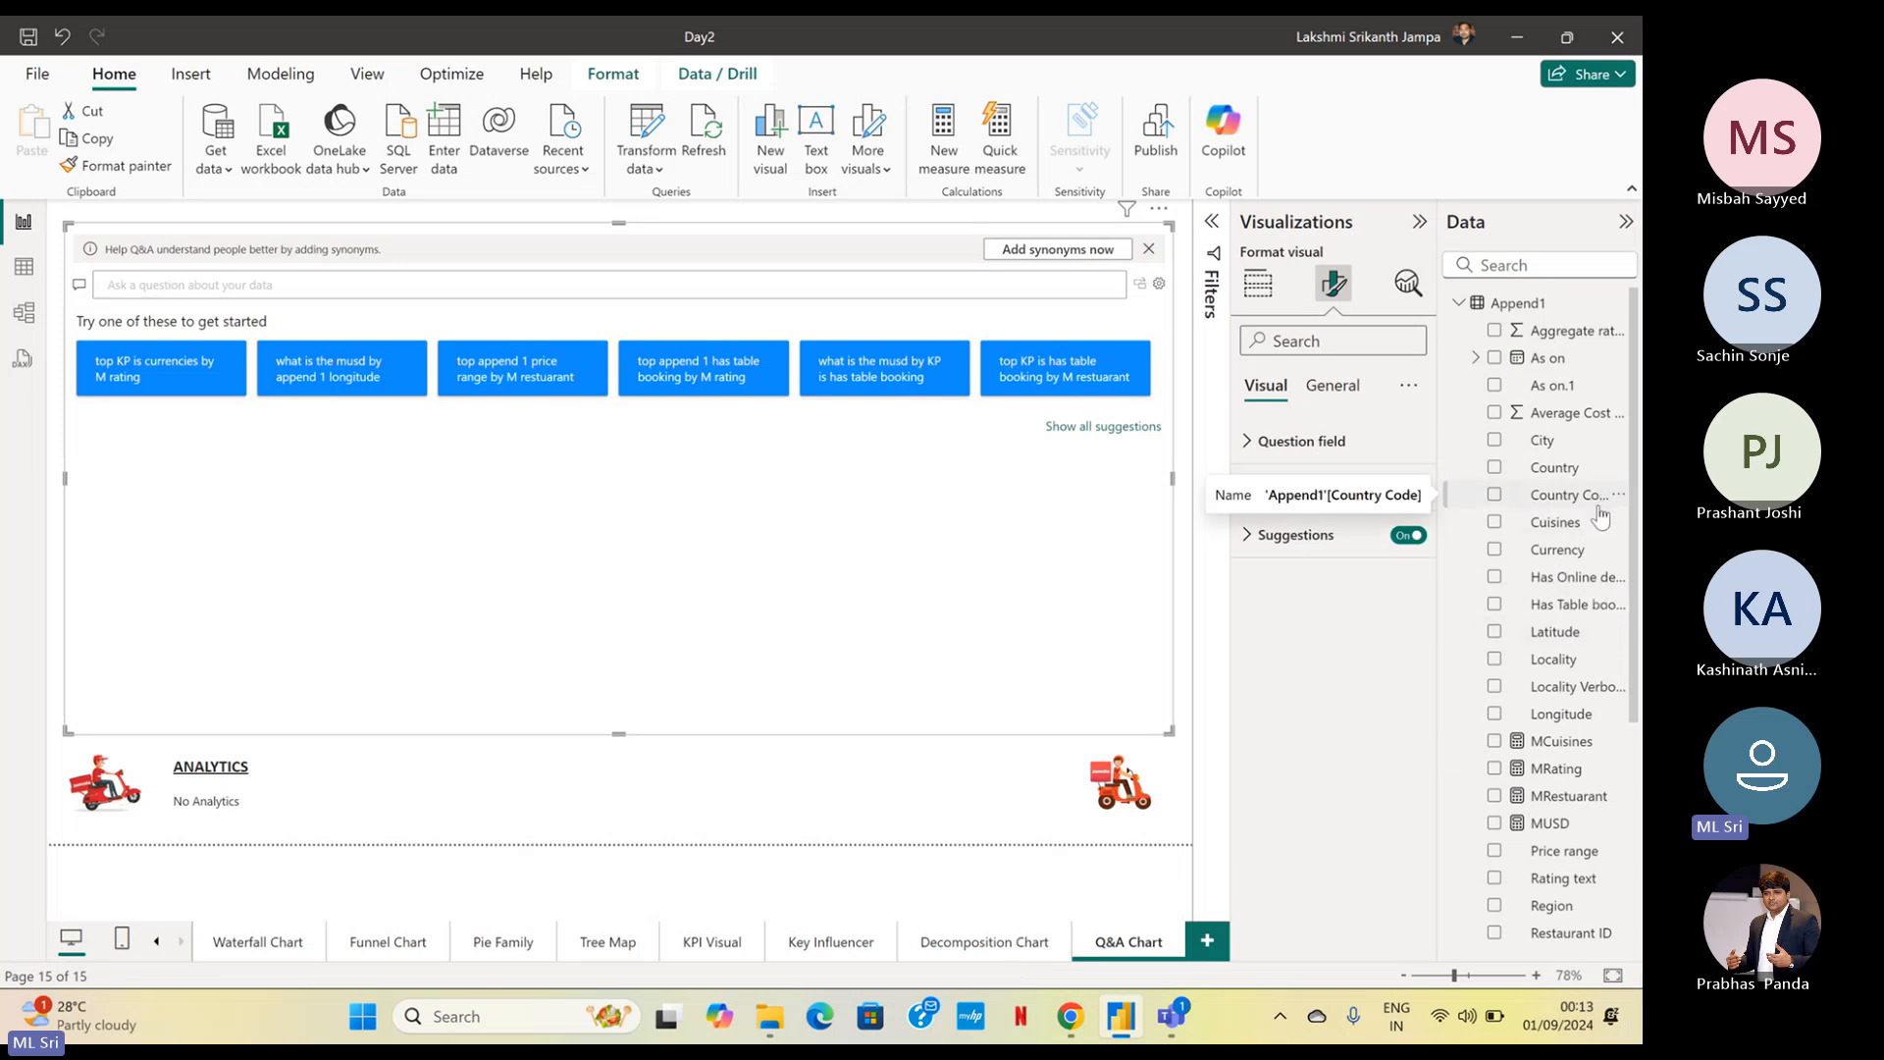
{"action": "scroll", "coordinate": [1590, 535], "scroll_direction": "down", "scroll_amount": 1}
{"action": "scroll", "coordinate": [1589, 535], "scroll_direction": "down", "scroll_amount": 5}
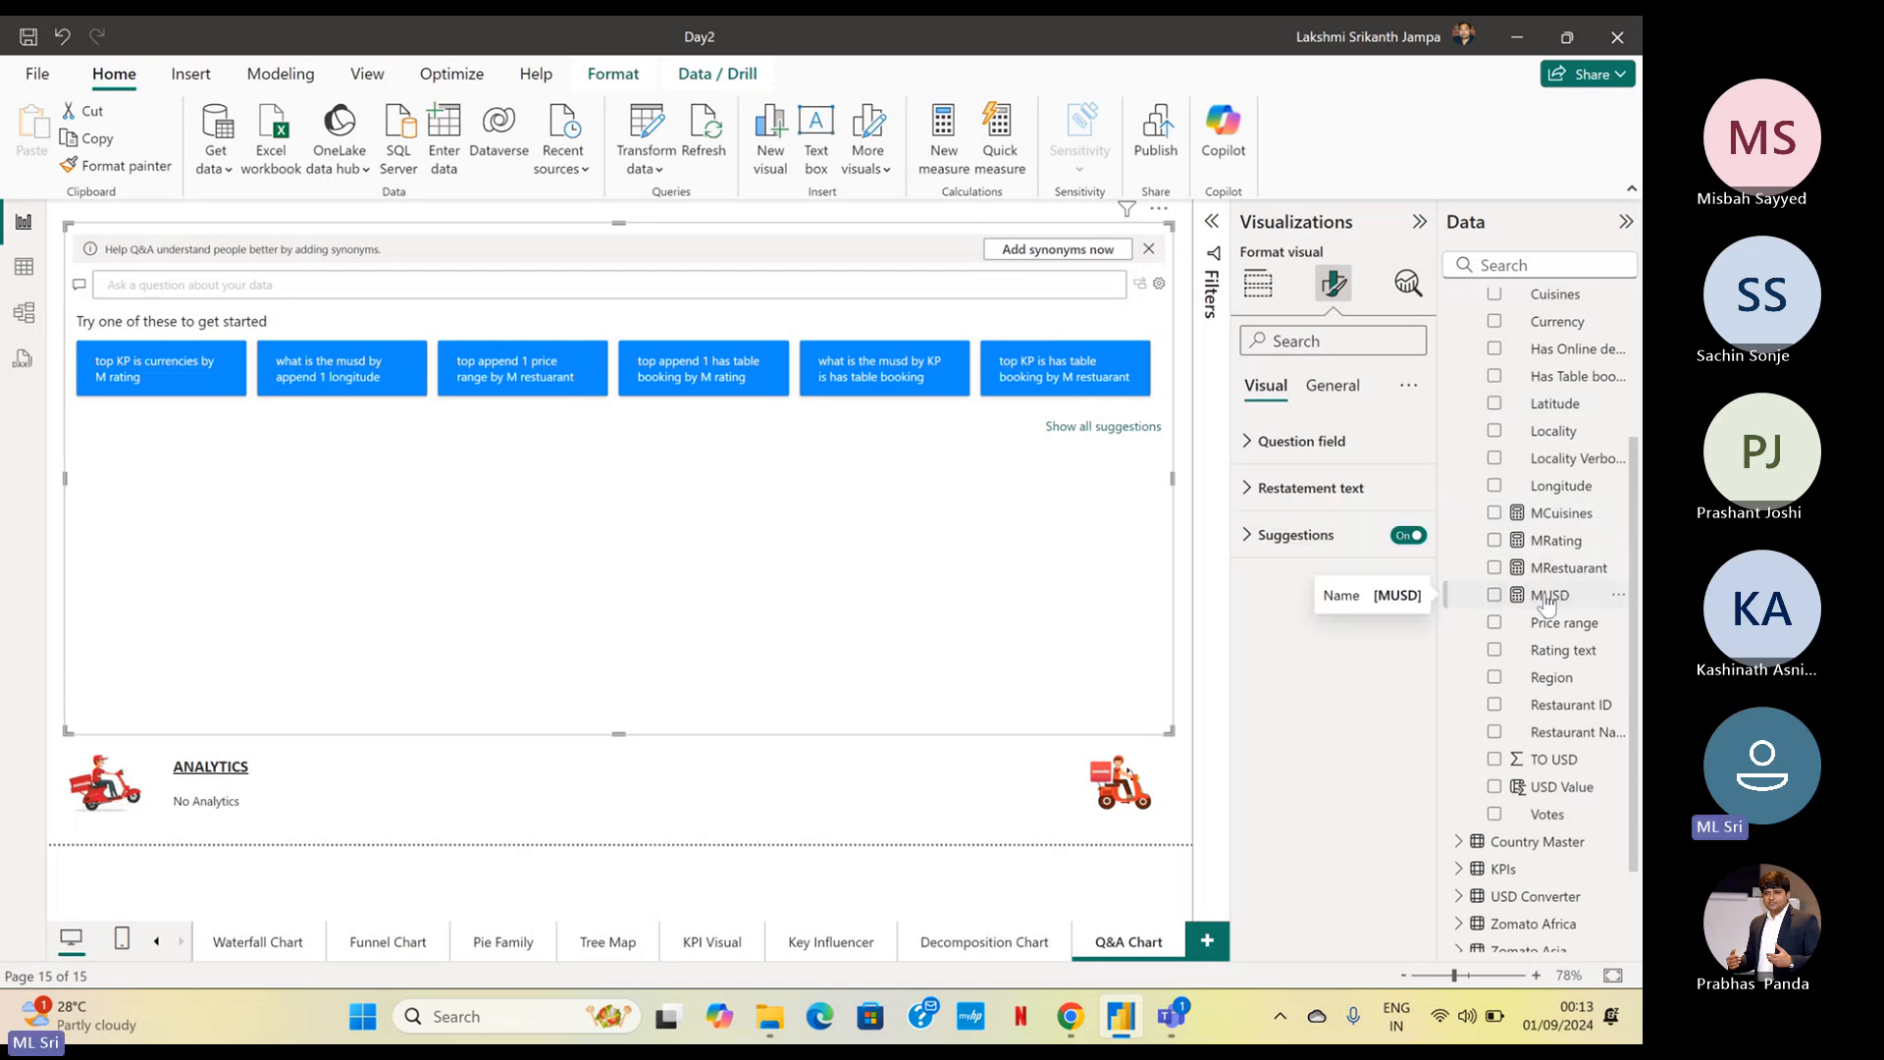
{"action": "scroll", "coordinate": [1567, 606], "scroll_direction": "up", "scroll_amount": 4}
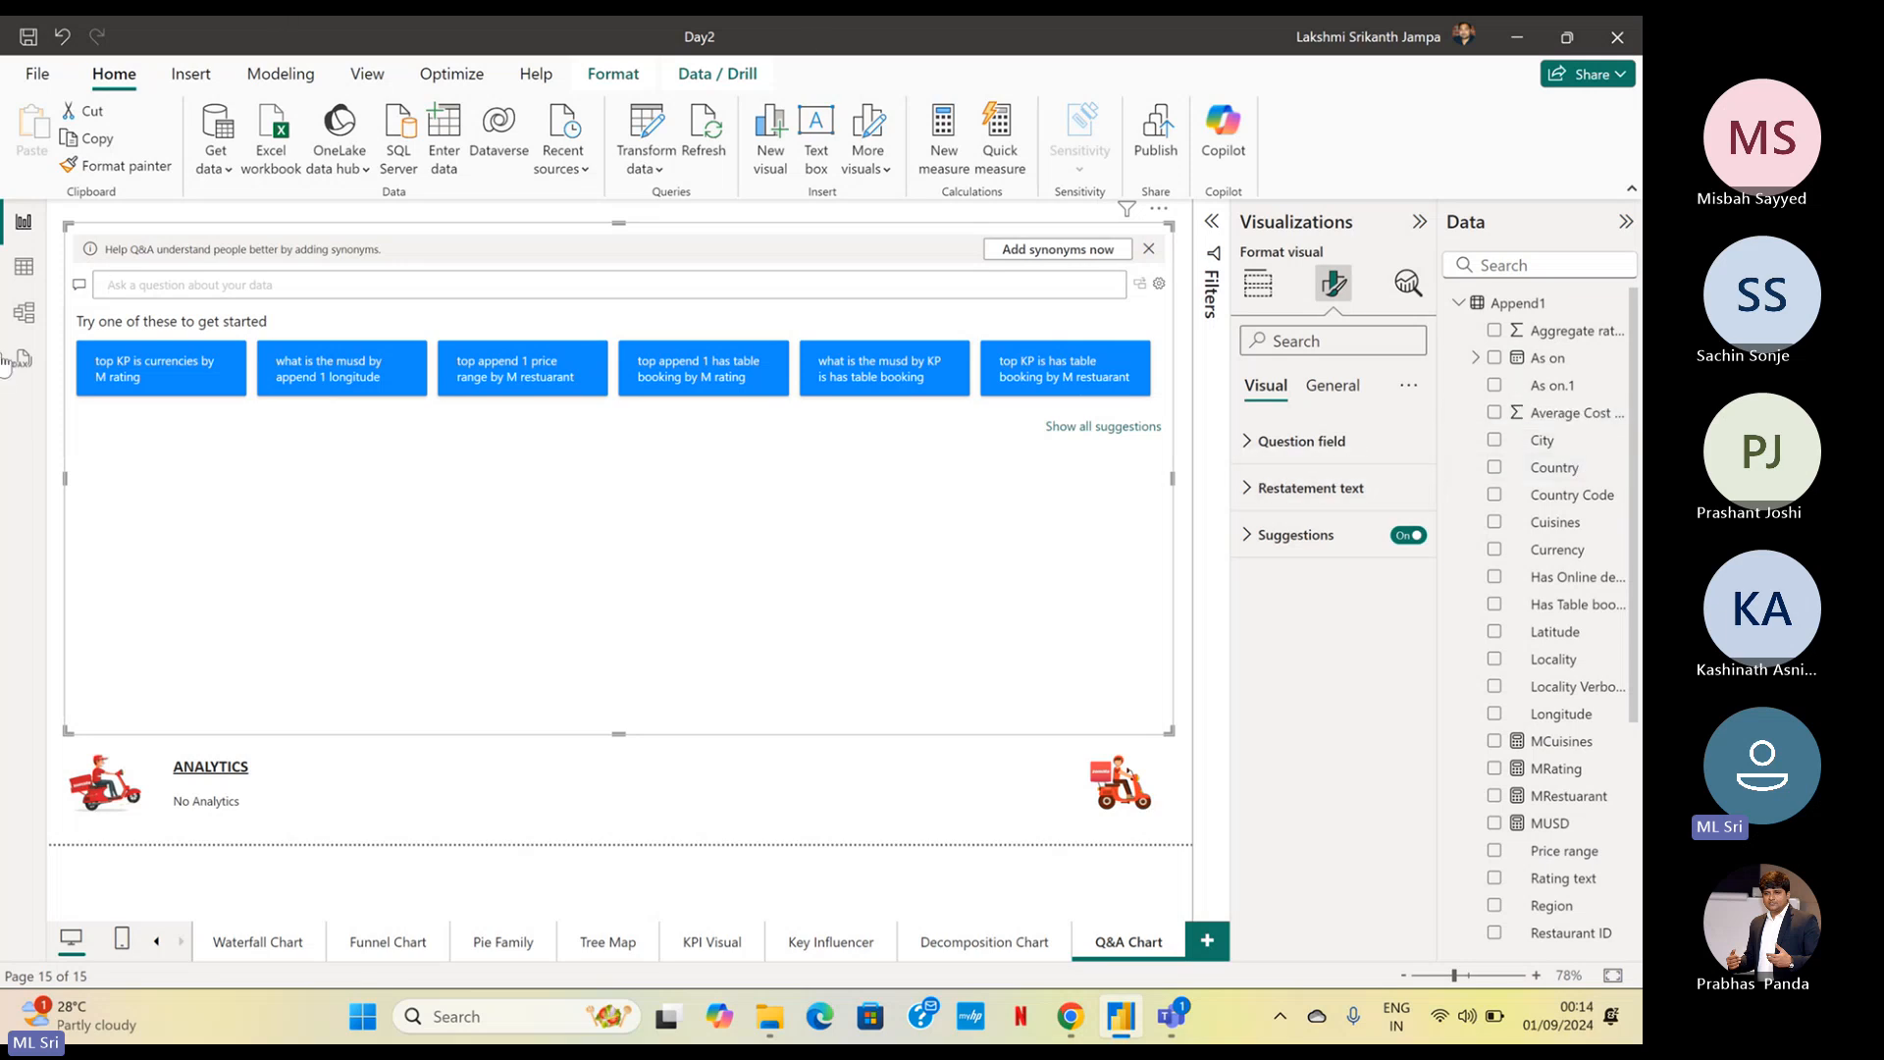
Enter the question "MUSD by Country" in the Q&A visual
{"action": "left_click", "coordinate": [160, 280]}
{"action": "type", "text": "MUS"}
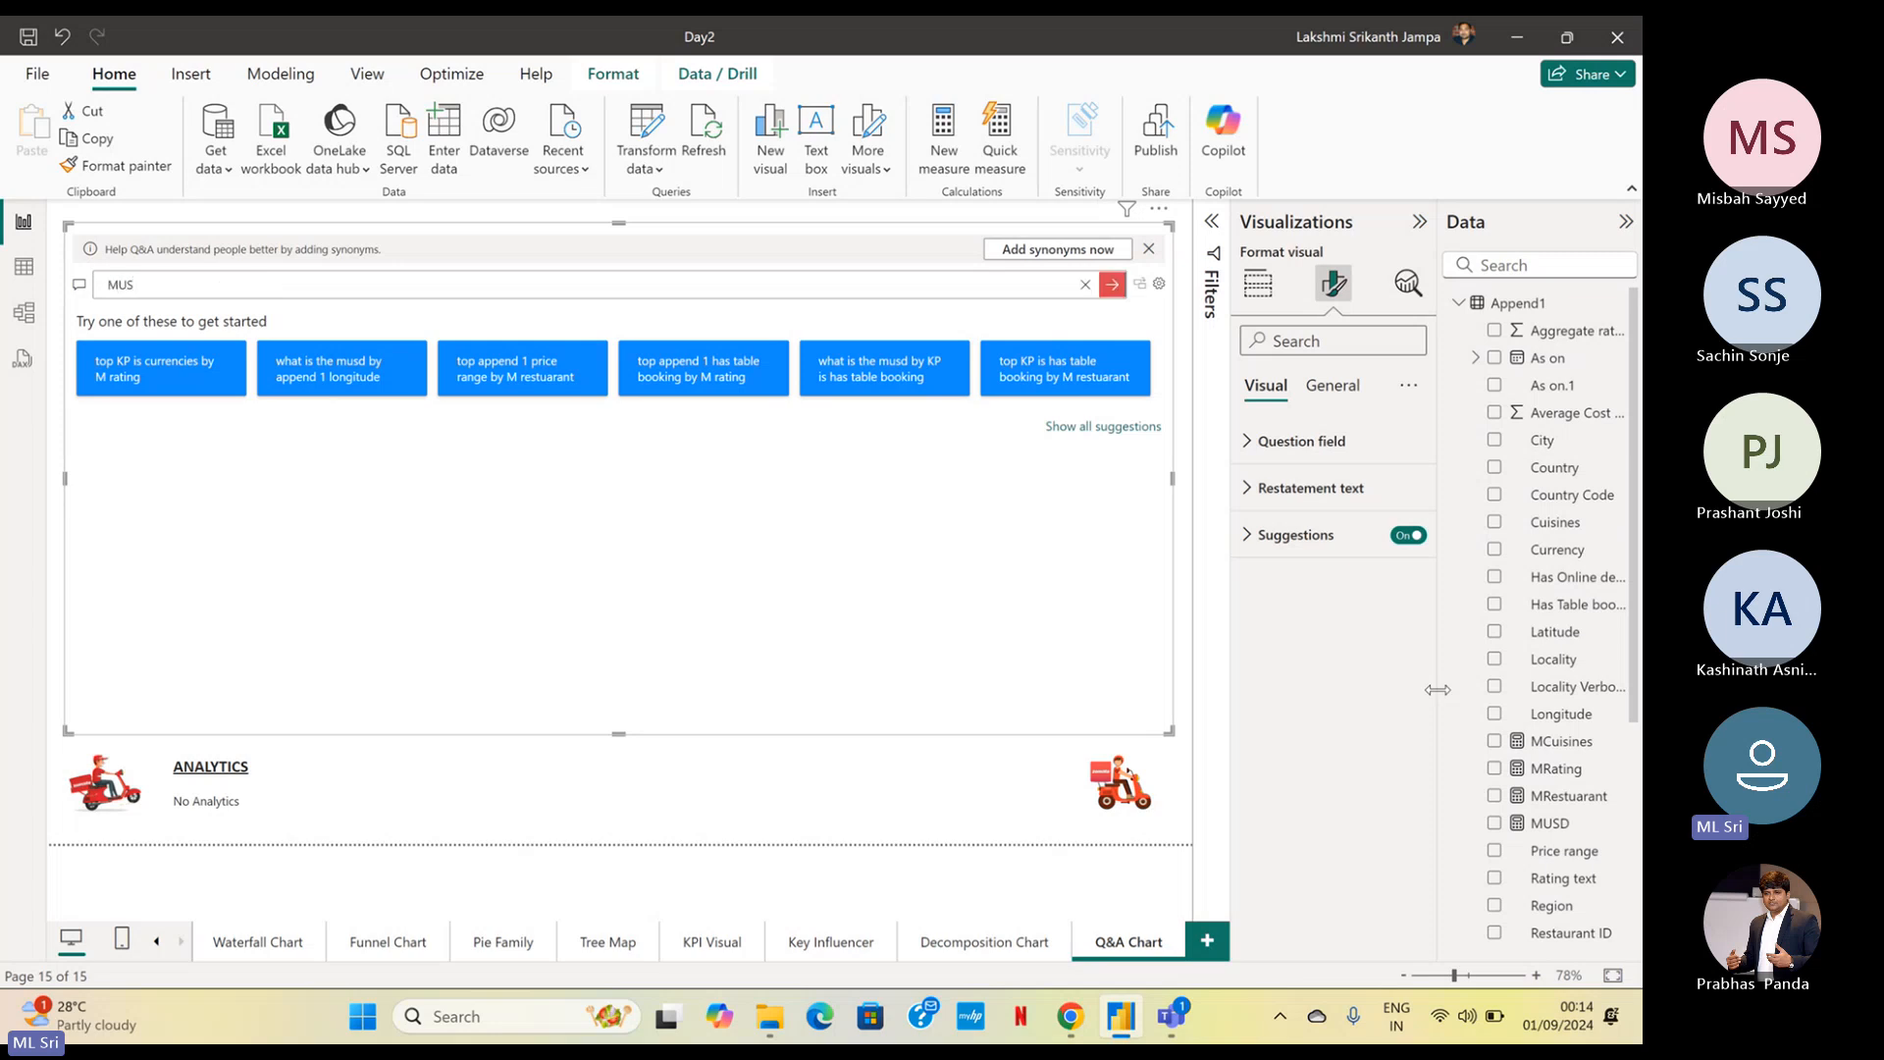
{"action": "type", "text": "D"}
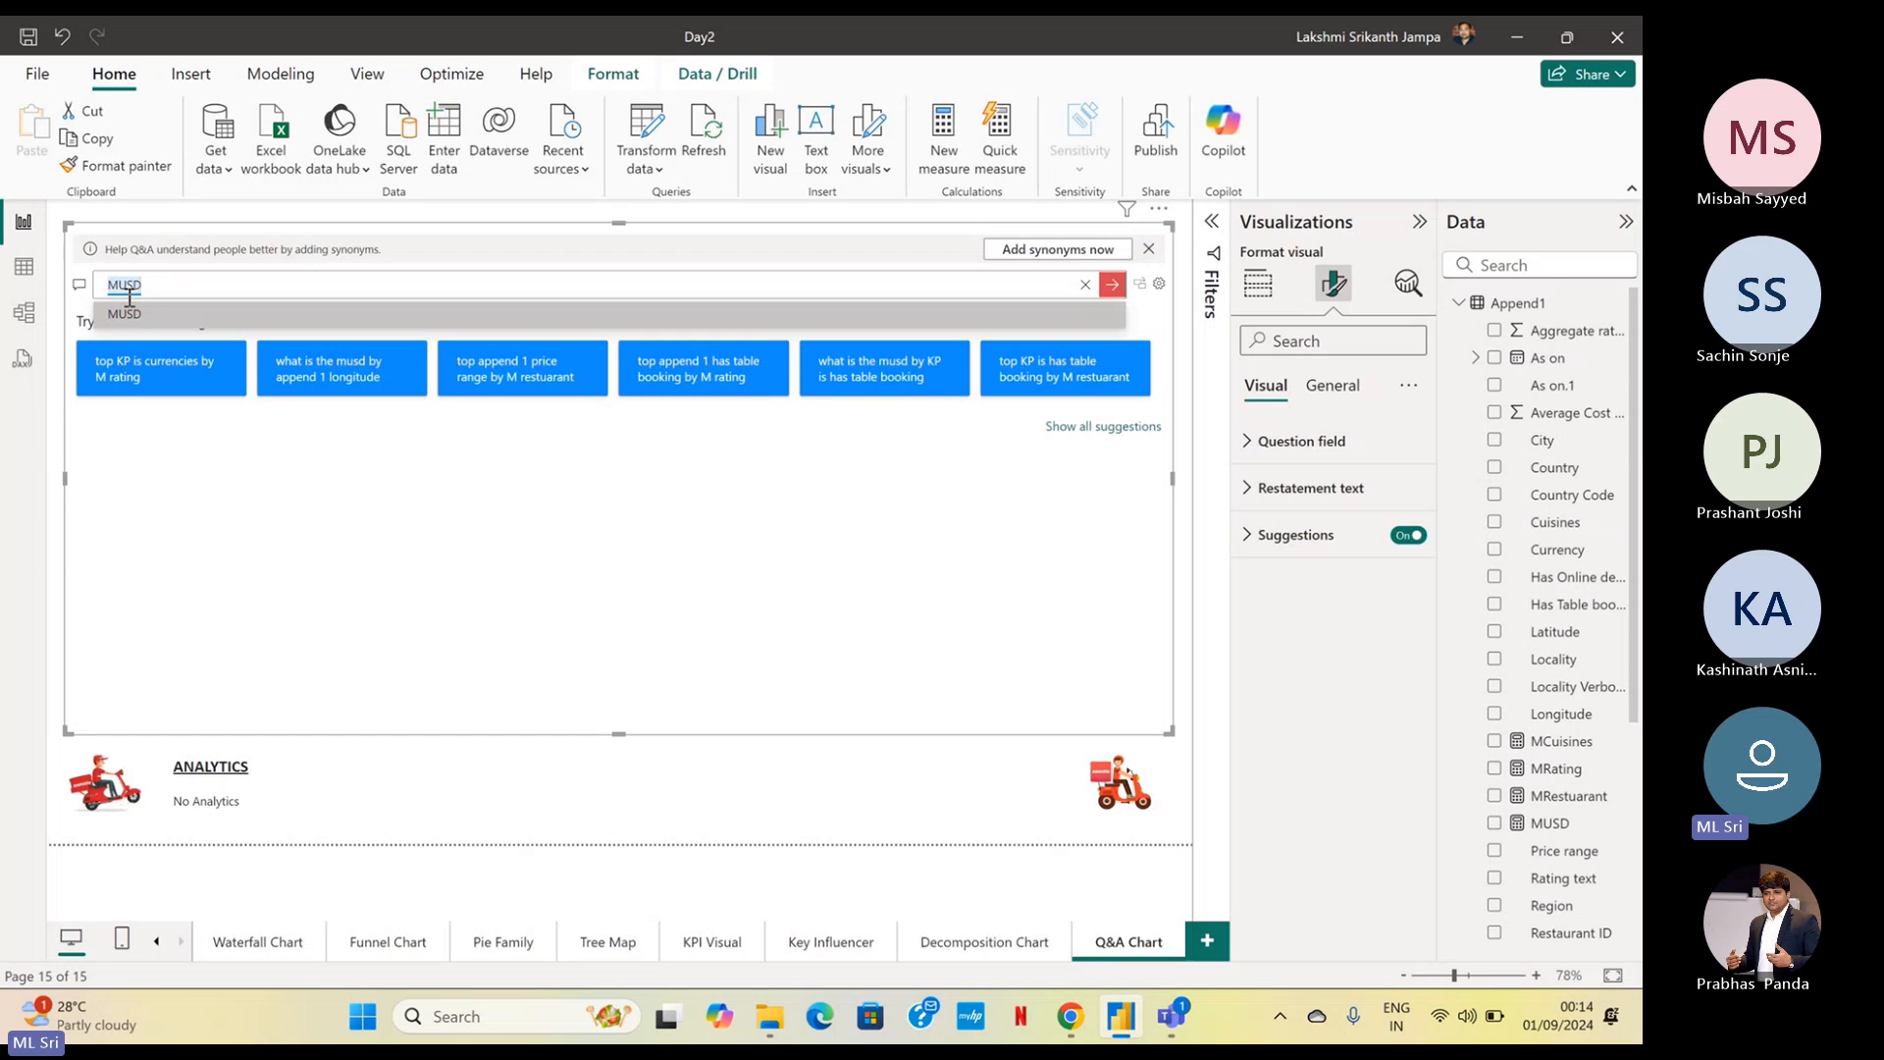
{"action": "key", "text": "Return"}
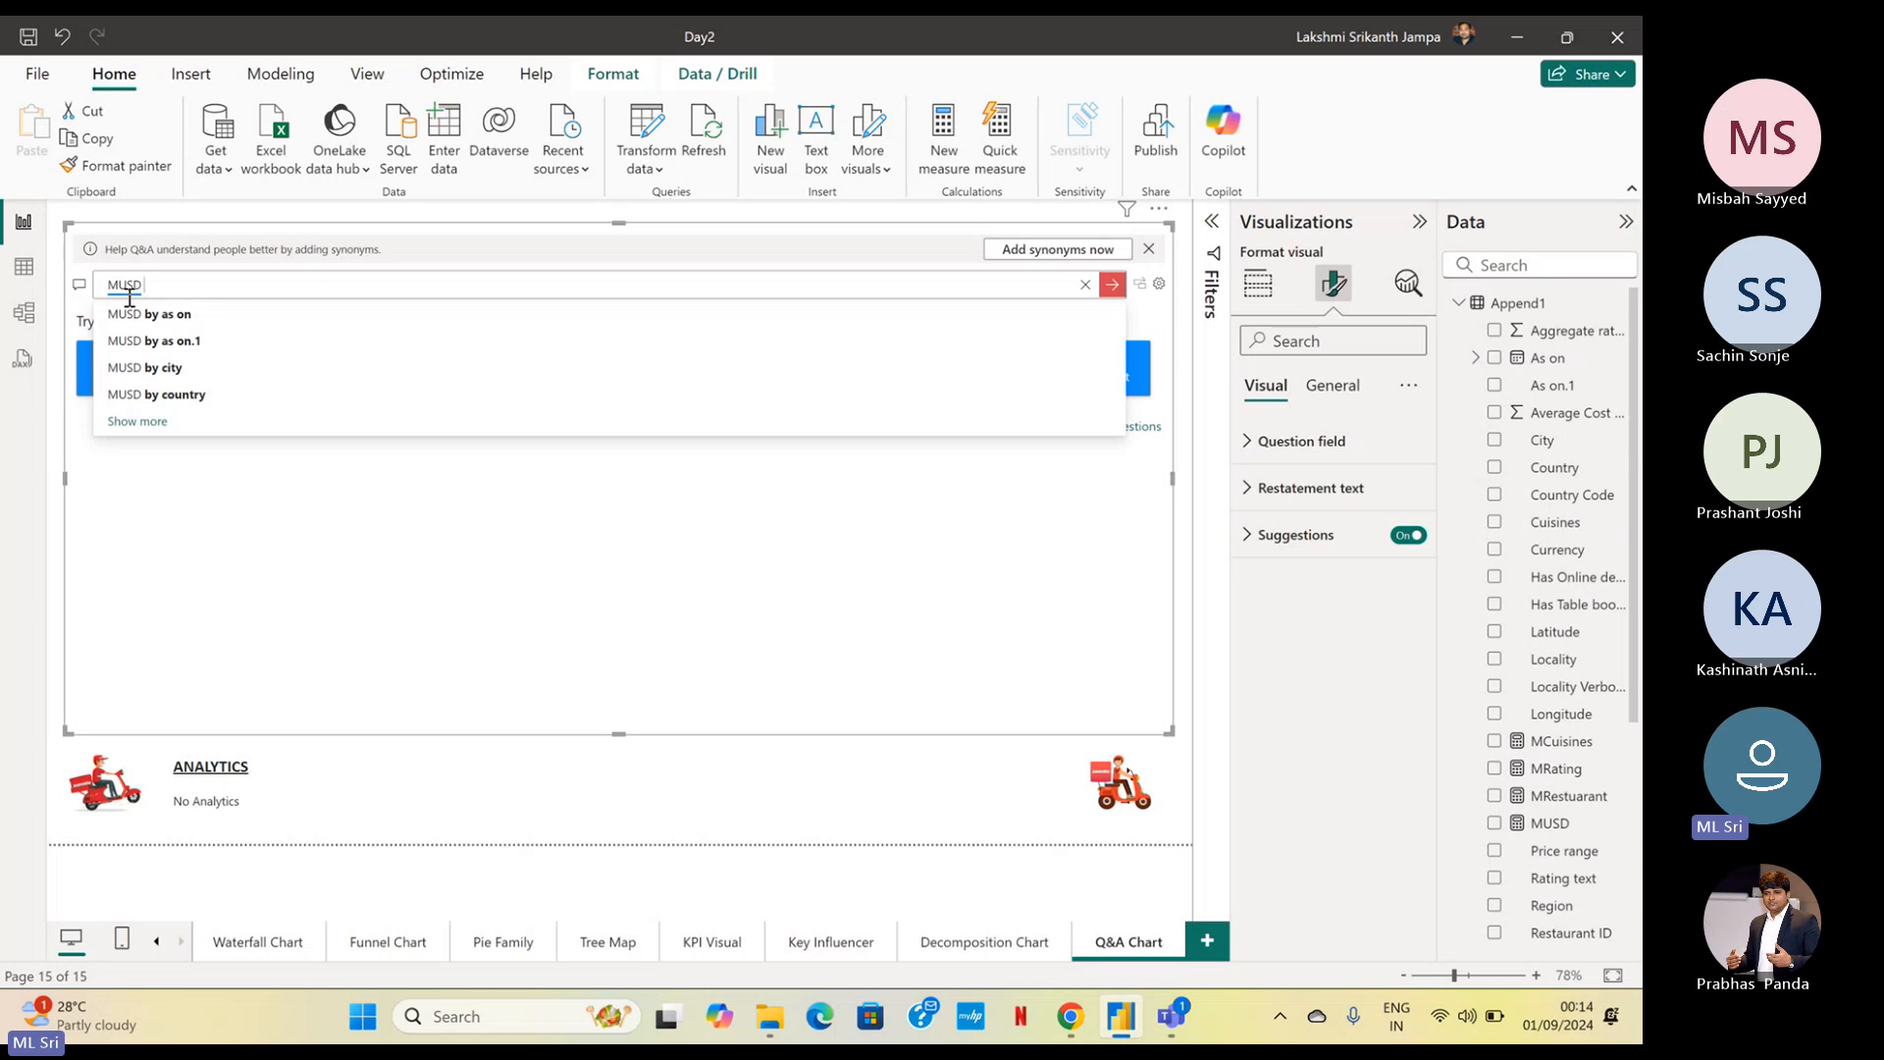
{"action": "type", "text": "by country"}
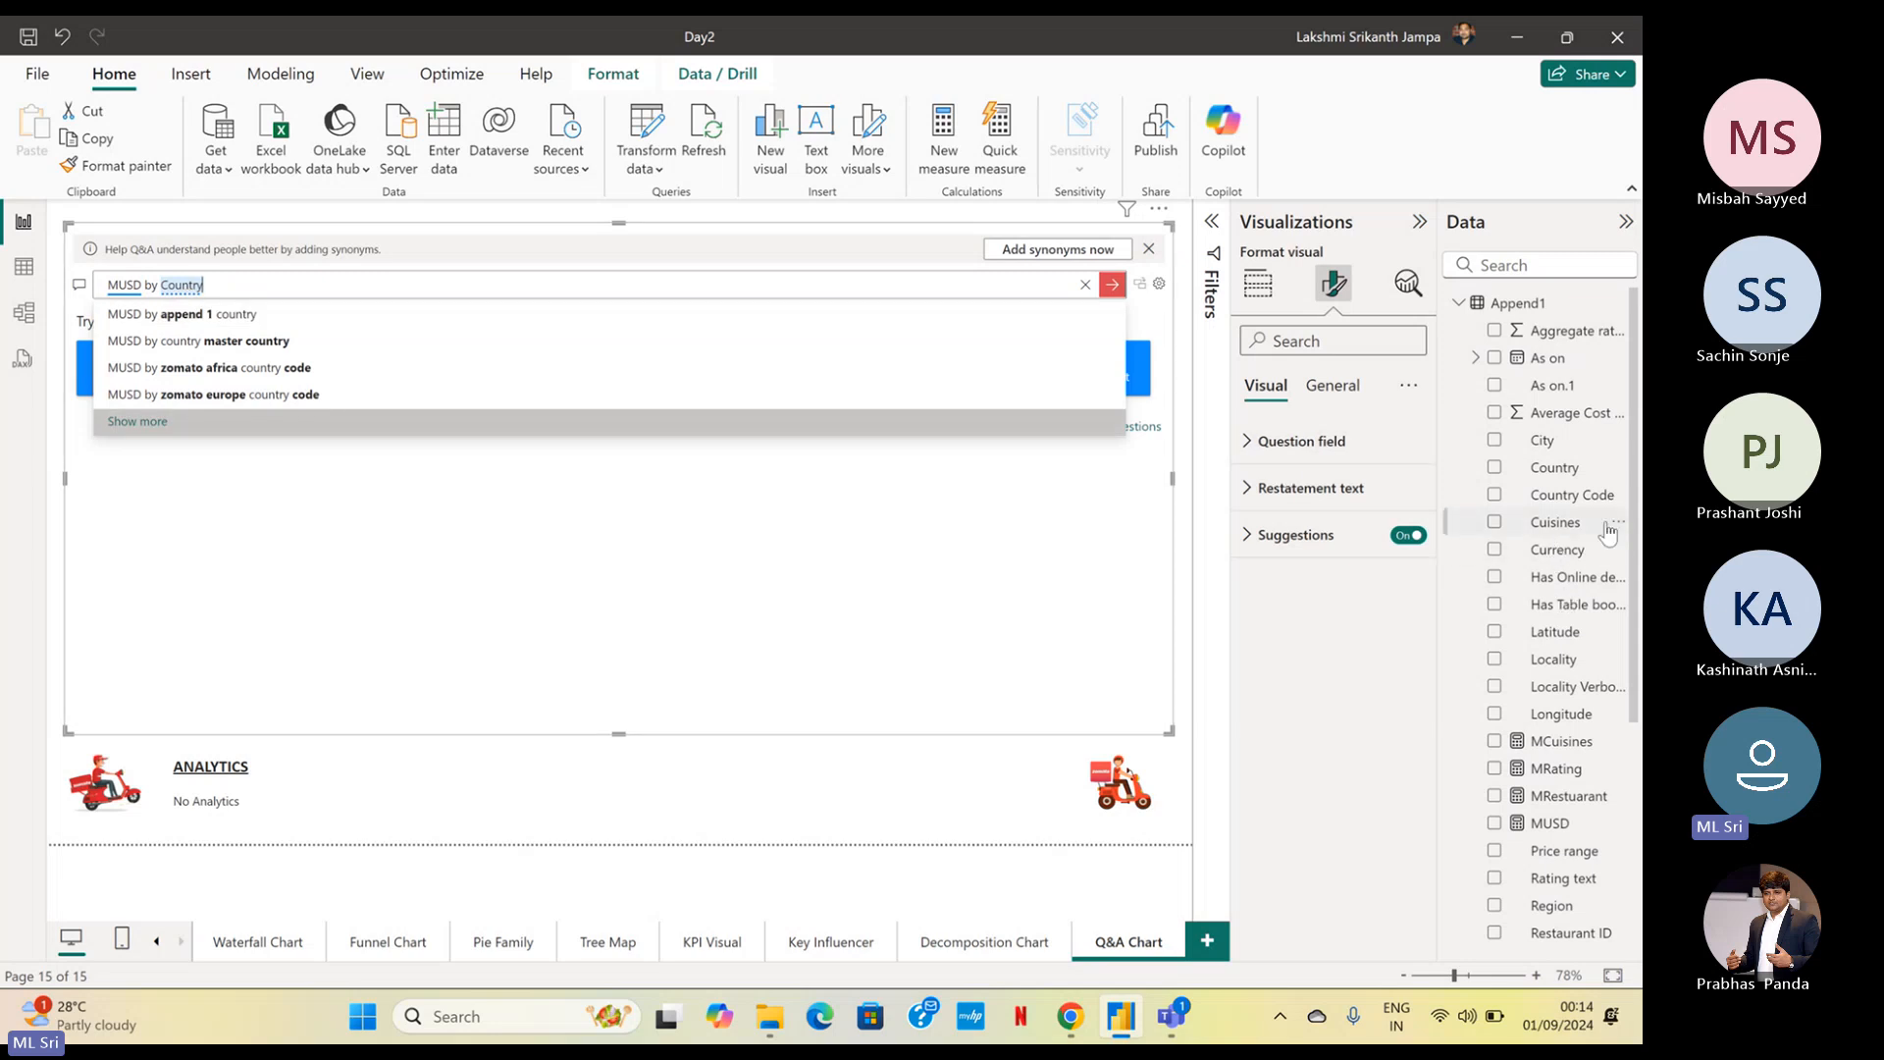
{"action": "mouse_move", "coordinate": [1634, 535]}
{"action": "left_mouse_down"}
{"action": "mouse_move", "coordinate": [1637, 699]}
{"action": "mouse_move", "coordinate": [1636, 520]}
{"action": "left_mouse_up"}
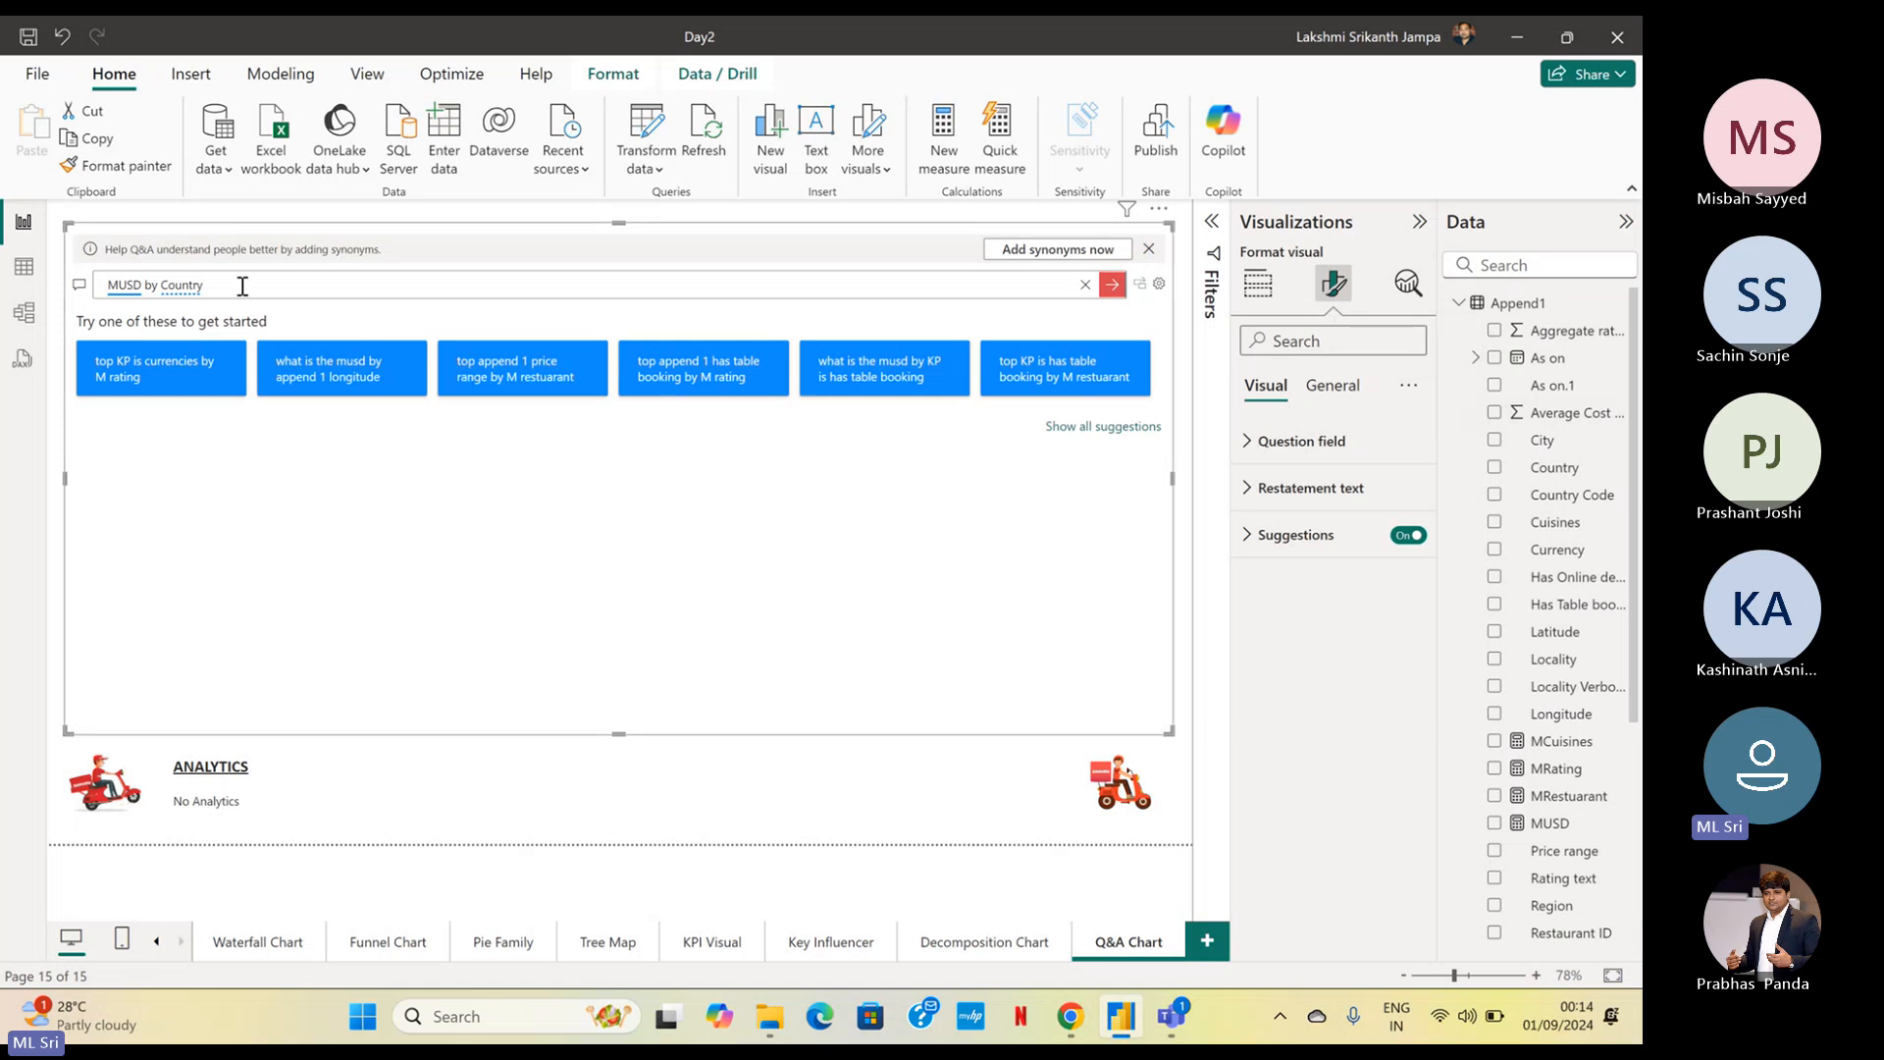
Replace "Country" in the question with "Append1 Country" to specify the source table
{"action": "key", "text": "BackSpace"}
{"action": "key", "text": "BackSpace"}
{"action": "key", "text": "BackSpace"}
{"action": "key", "text": "BackSpace"}
{"action": "key", "text": "BackSpace"}
{"action": "key", "text": "BackSpace"}
{"action": "key", "text": "BackSpace"}
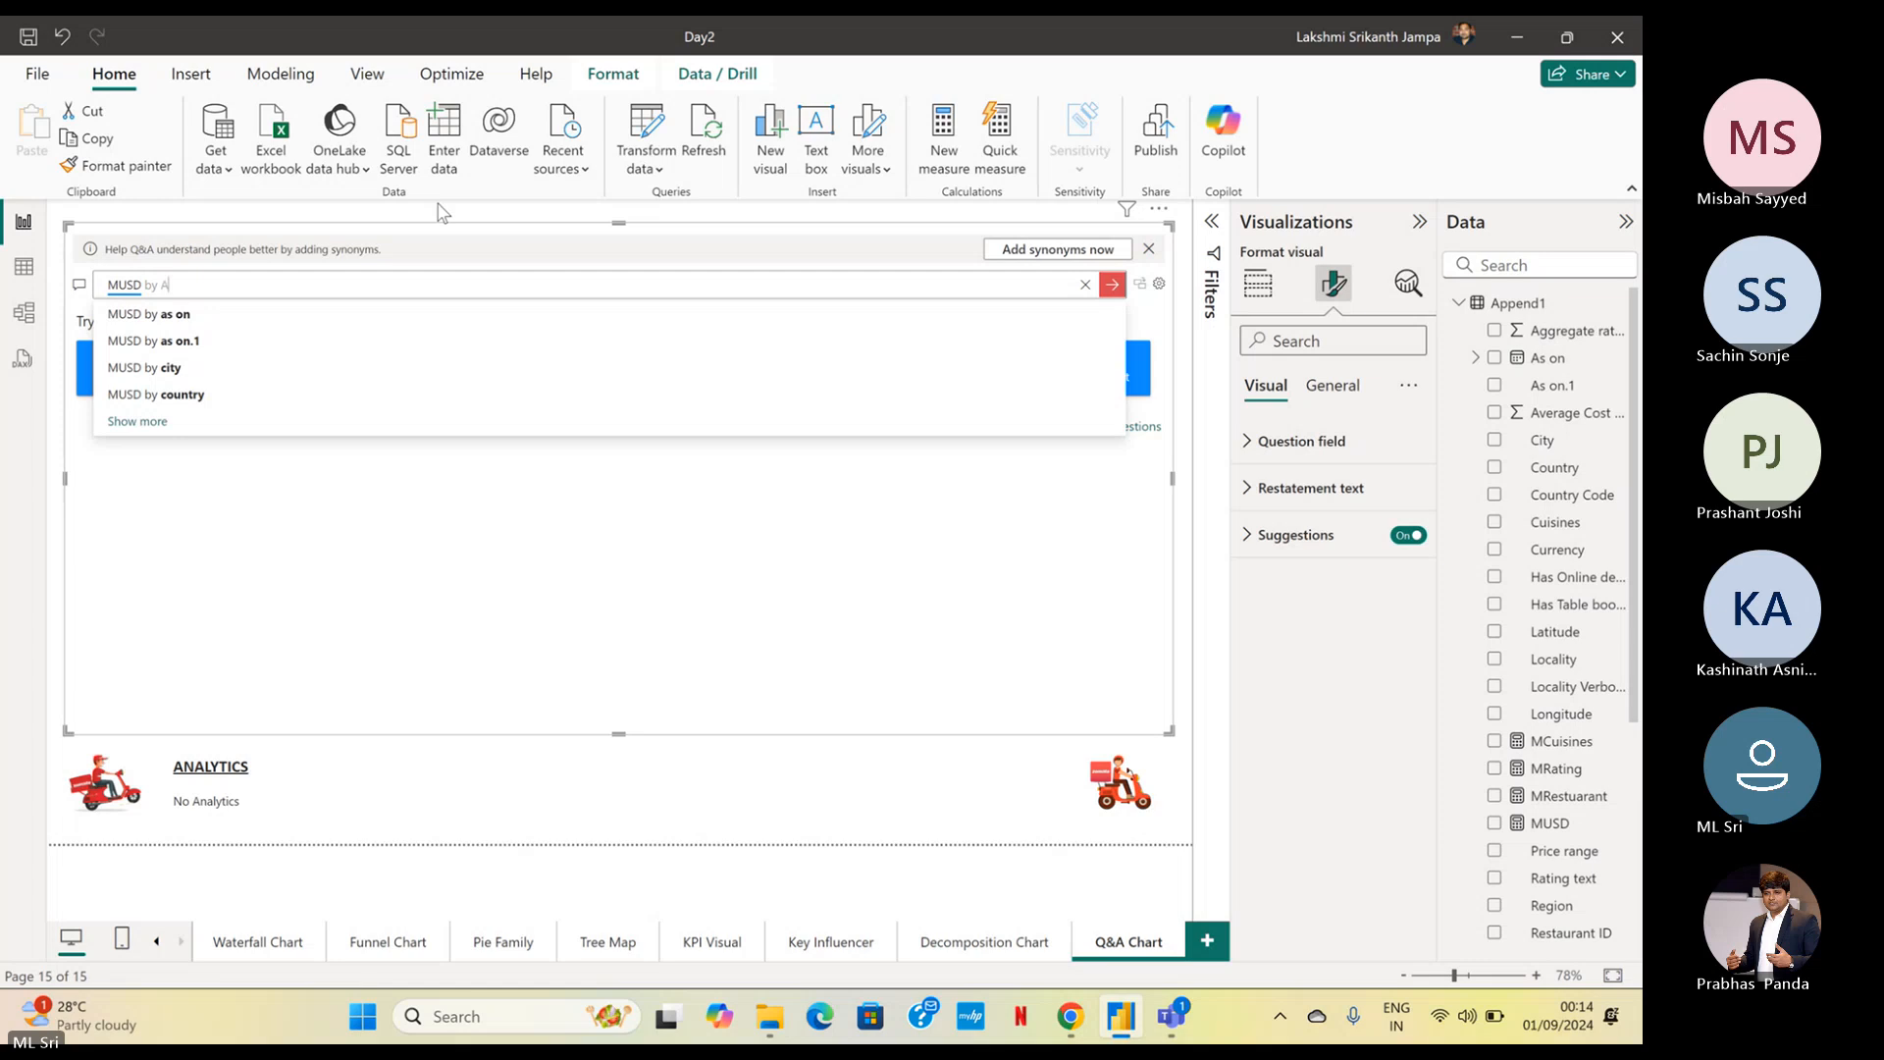
{"action": "type", "text": "Appen"}
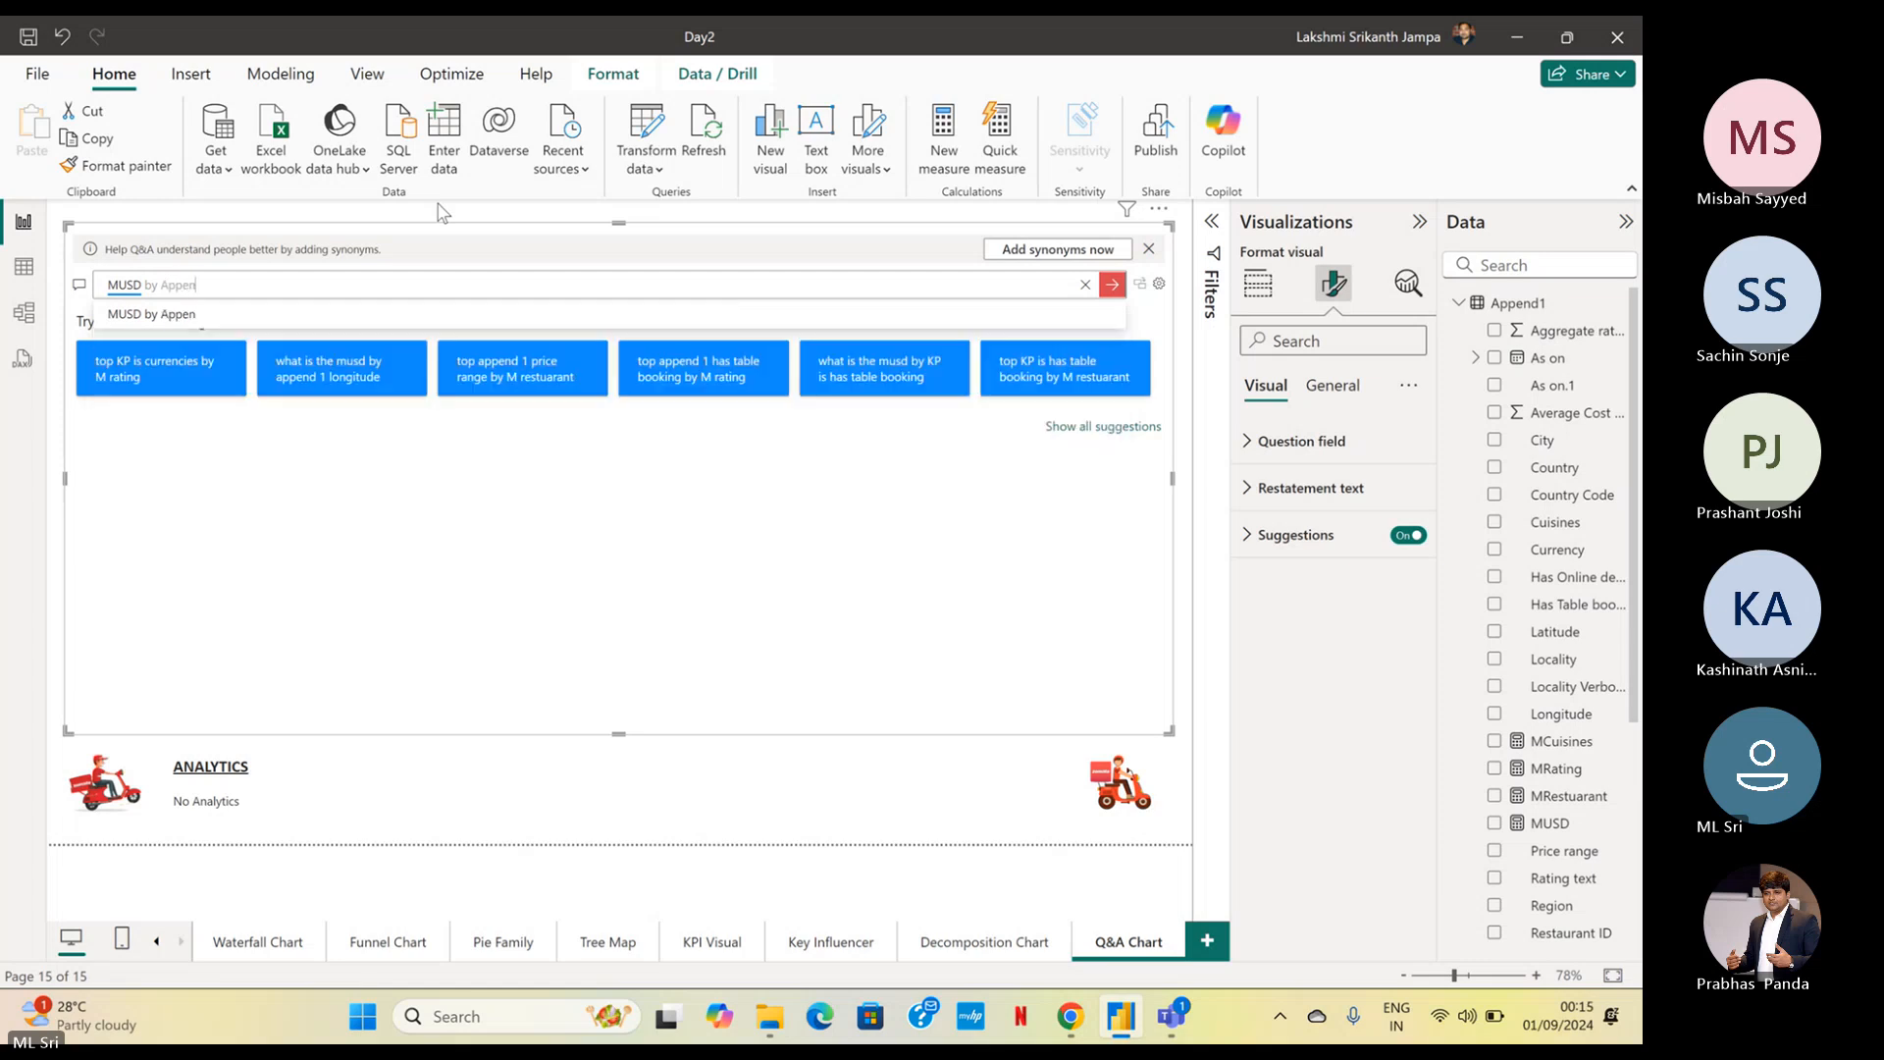
{"action": "type", "text": "d"}
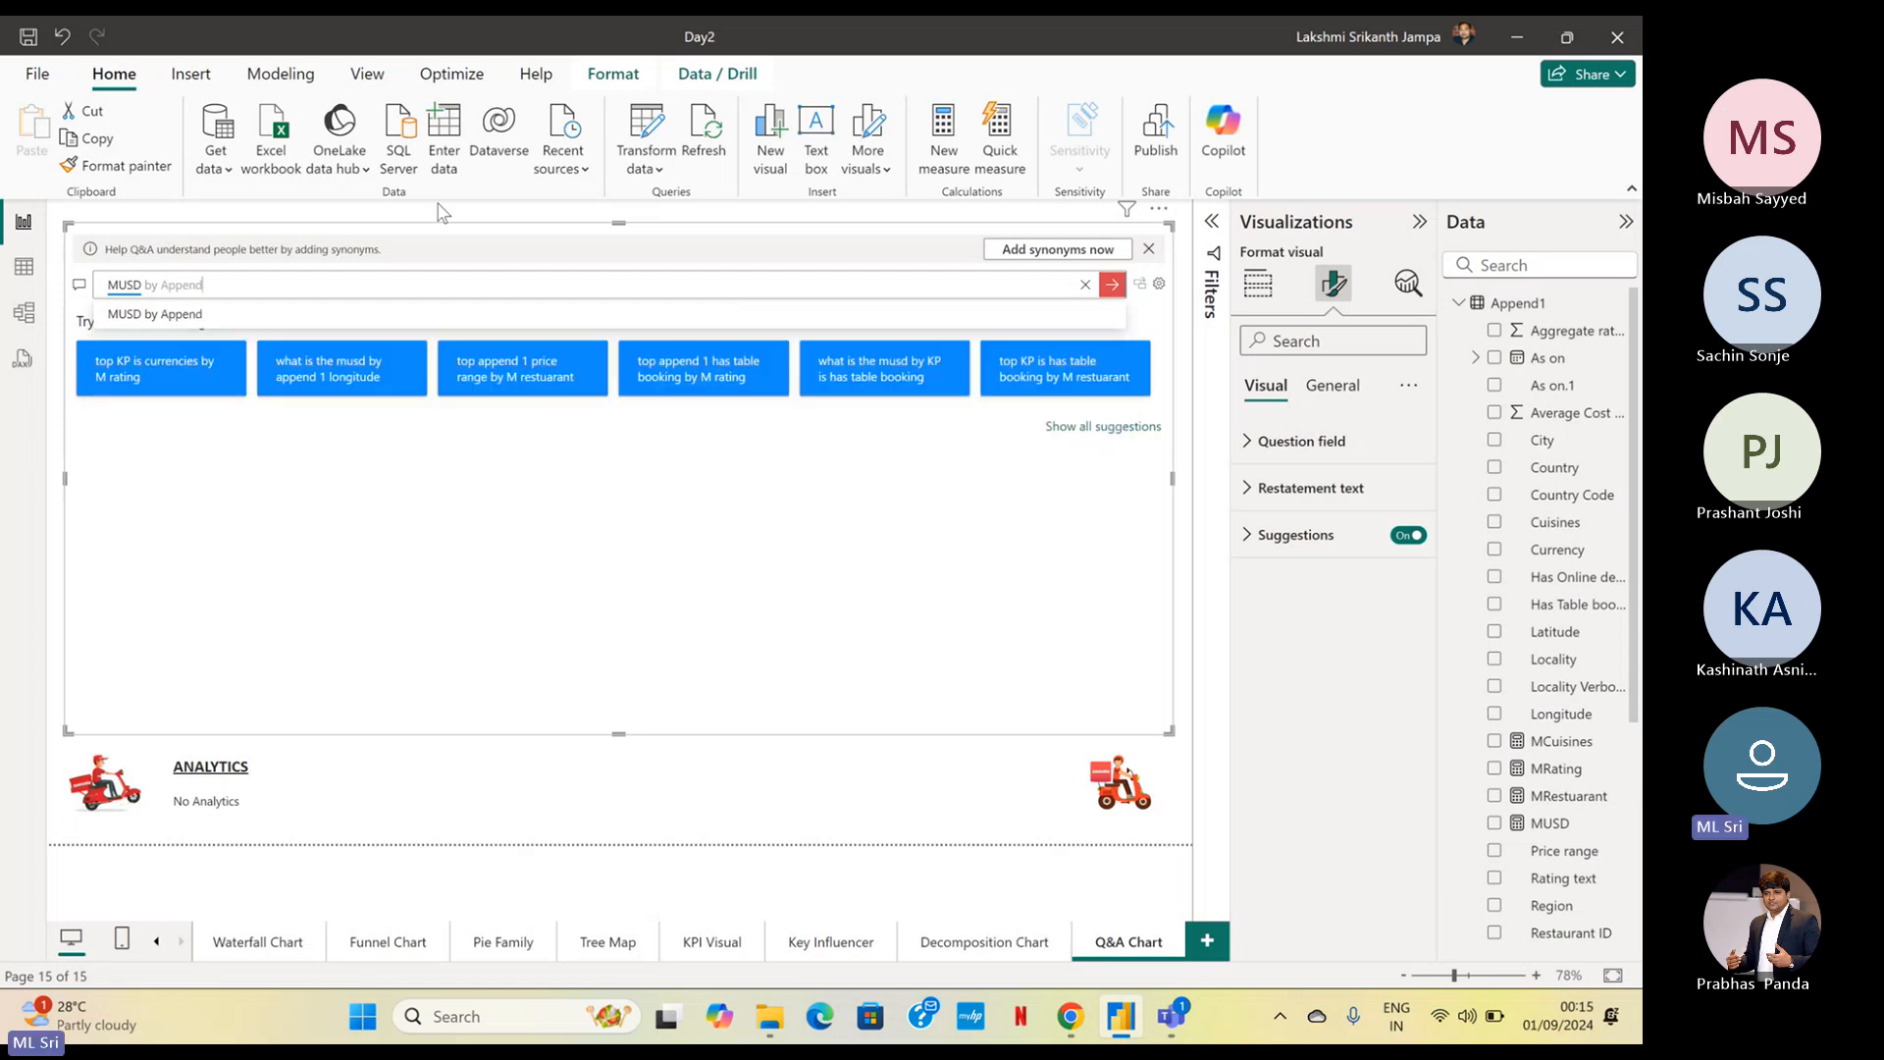
{"action": "type", "text": "1 Con"}
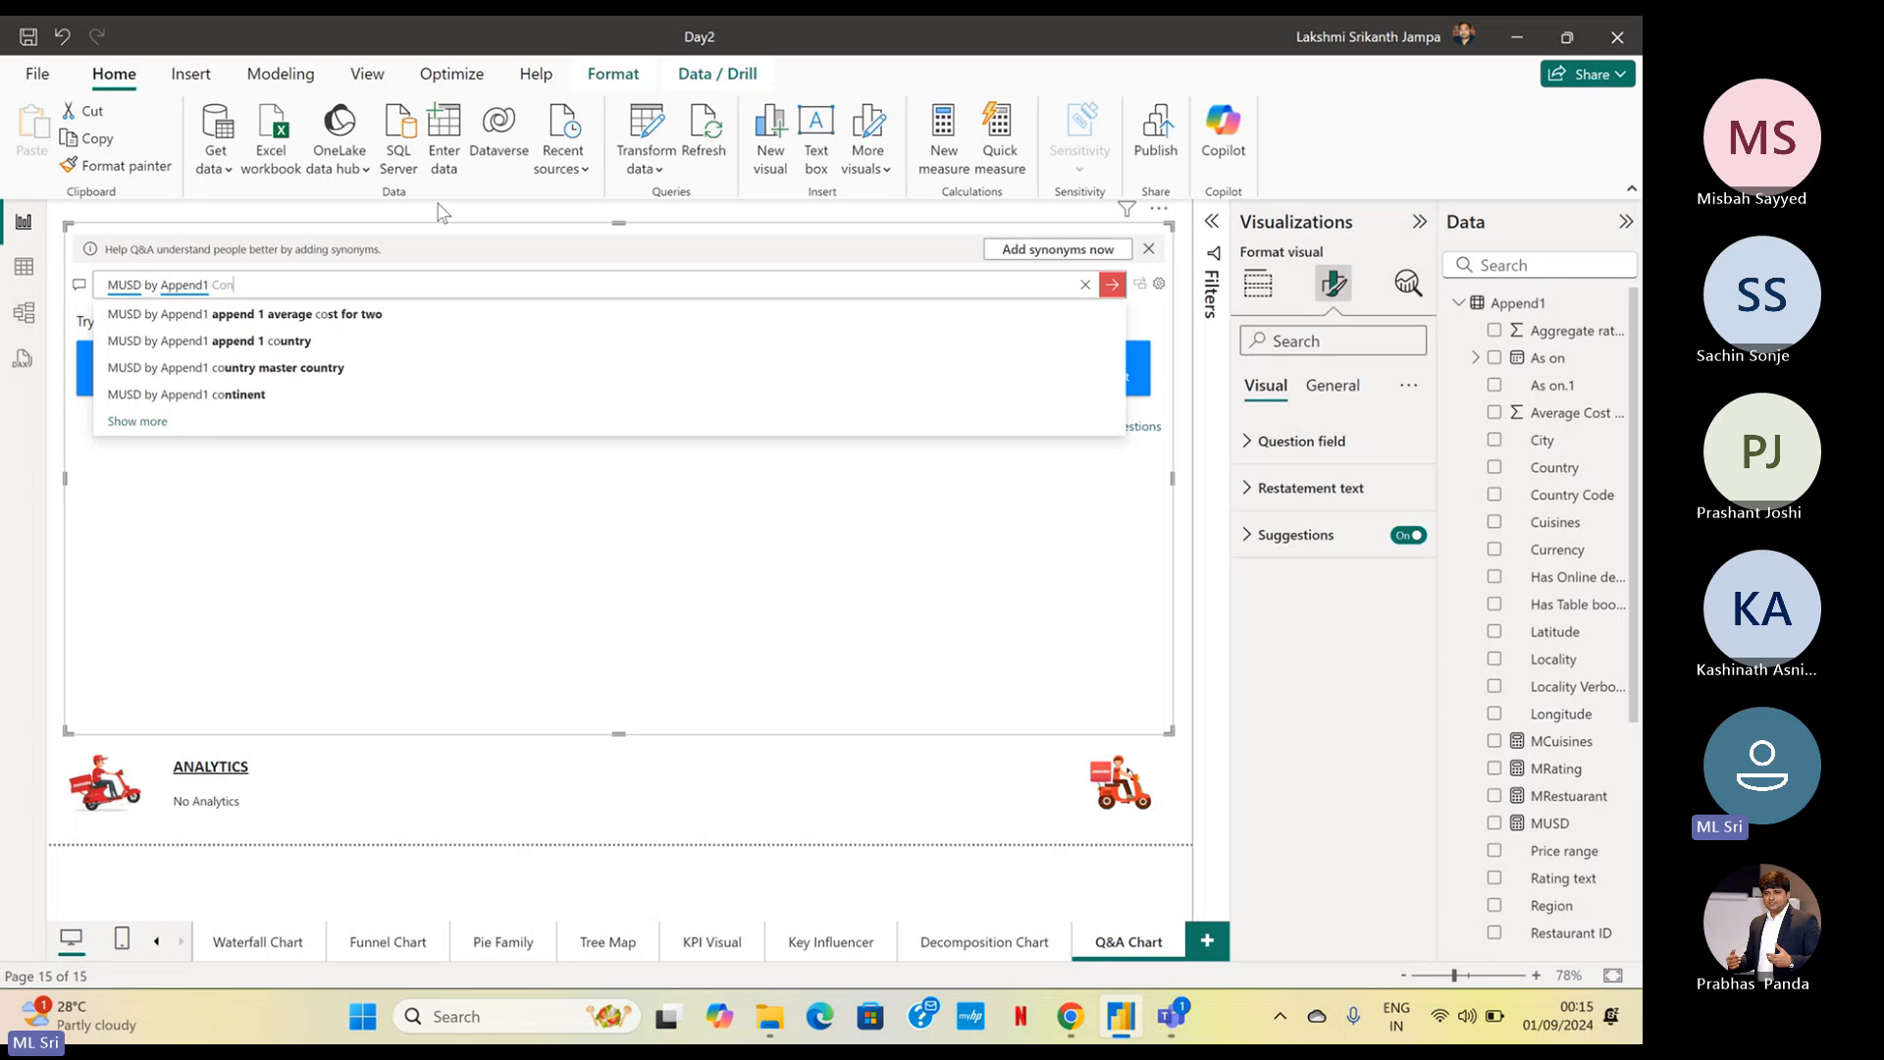
{"action": "key", "text": "BackSpace"}
{"action": "type", "text": "untry"}
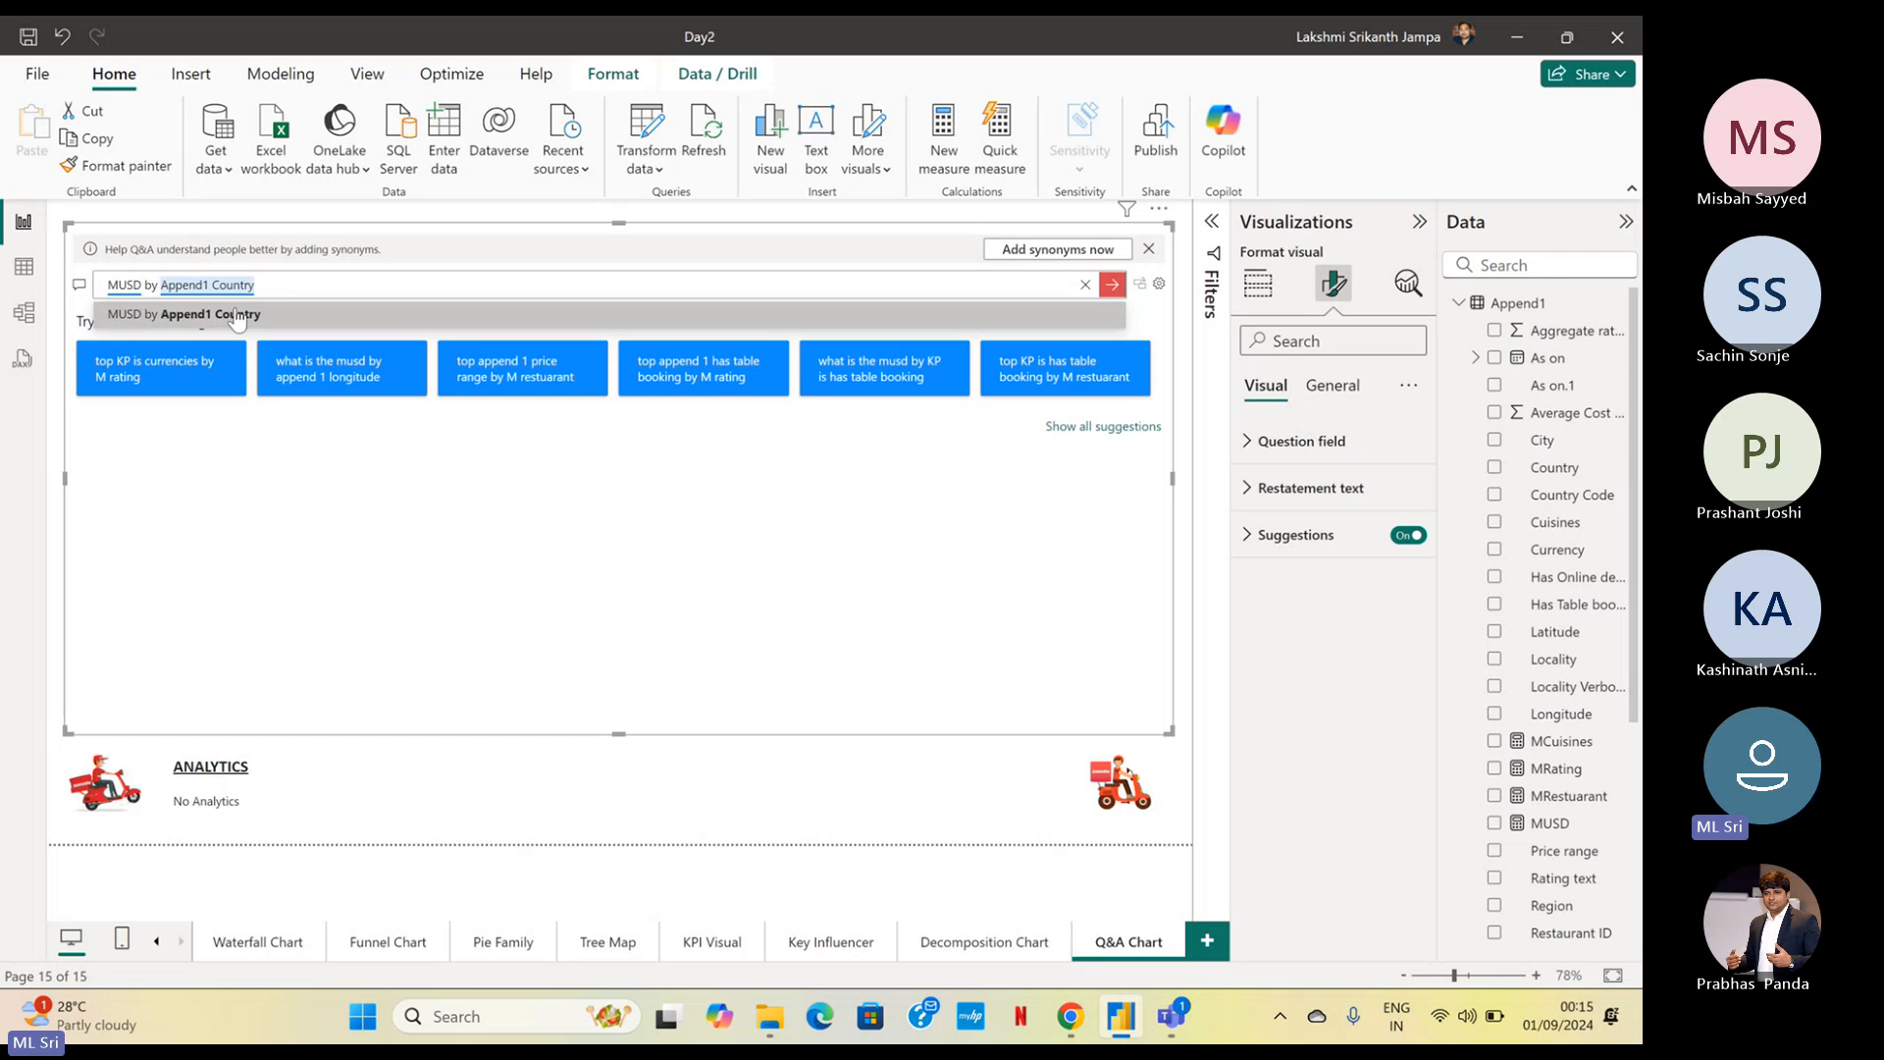
Extend the question with "in Donut Chart" and submit it to generate the chart
{"action": "type", "text": "in"}
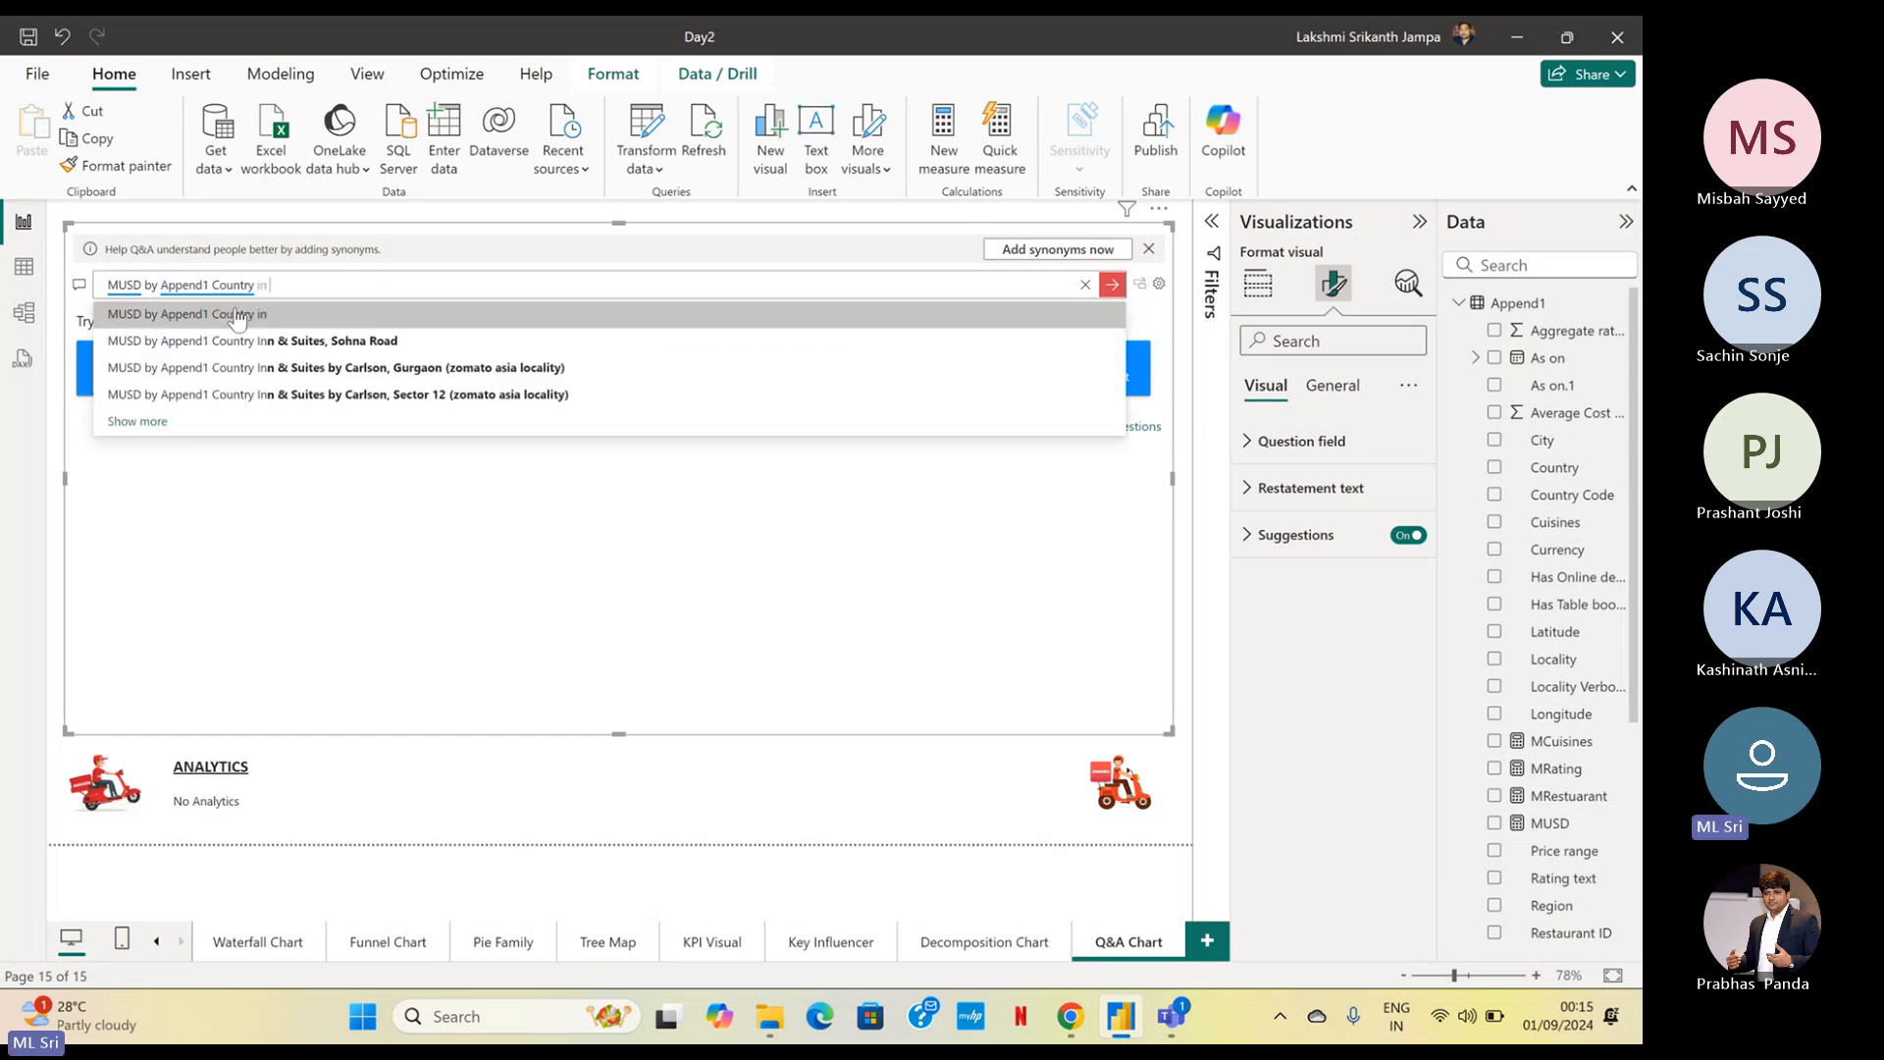
{"action": "type", "text": " Do"}
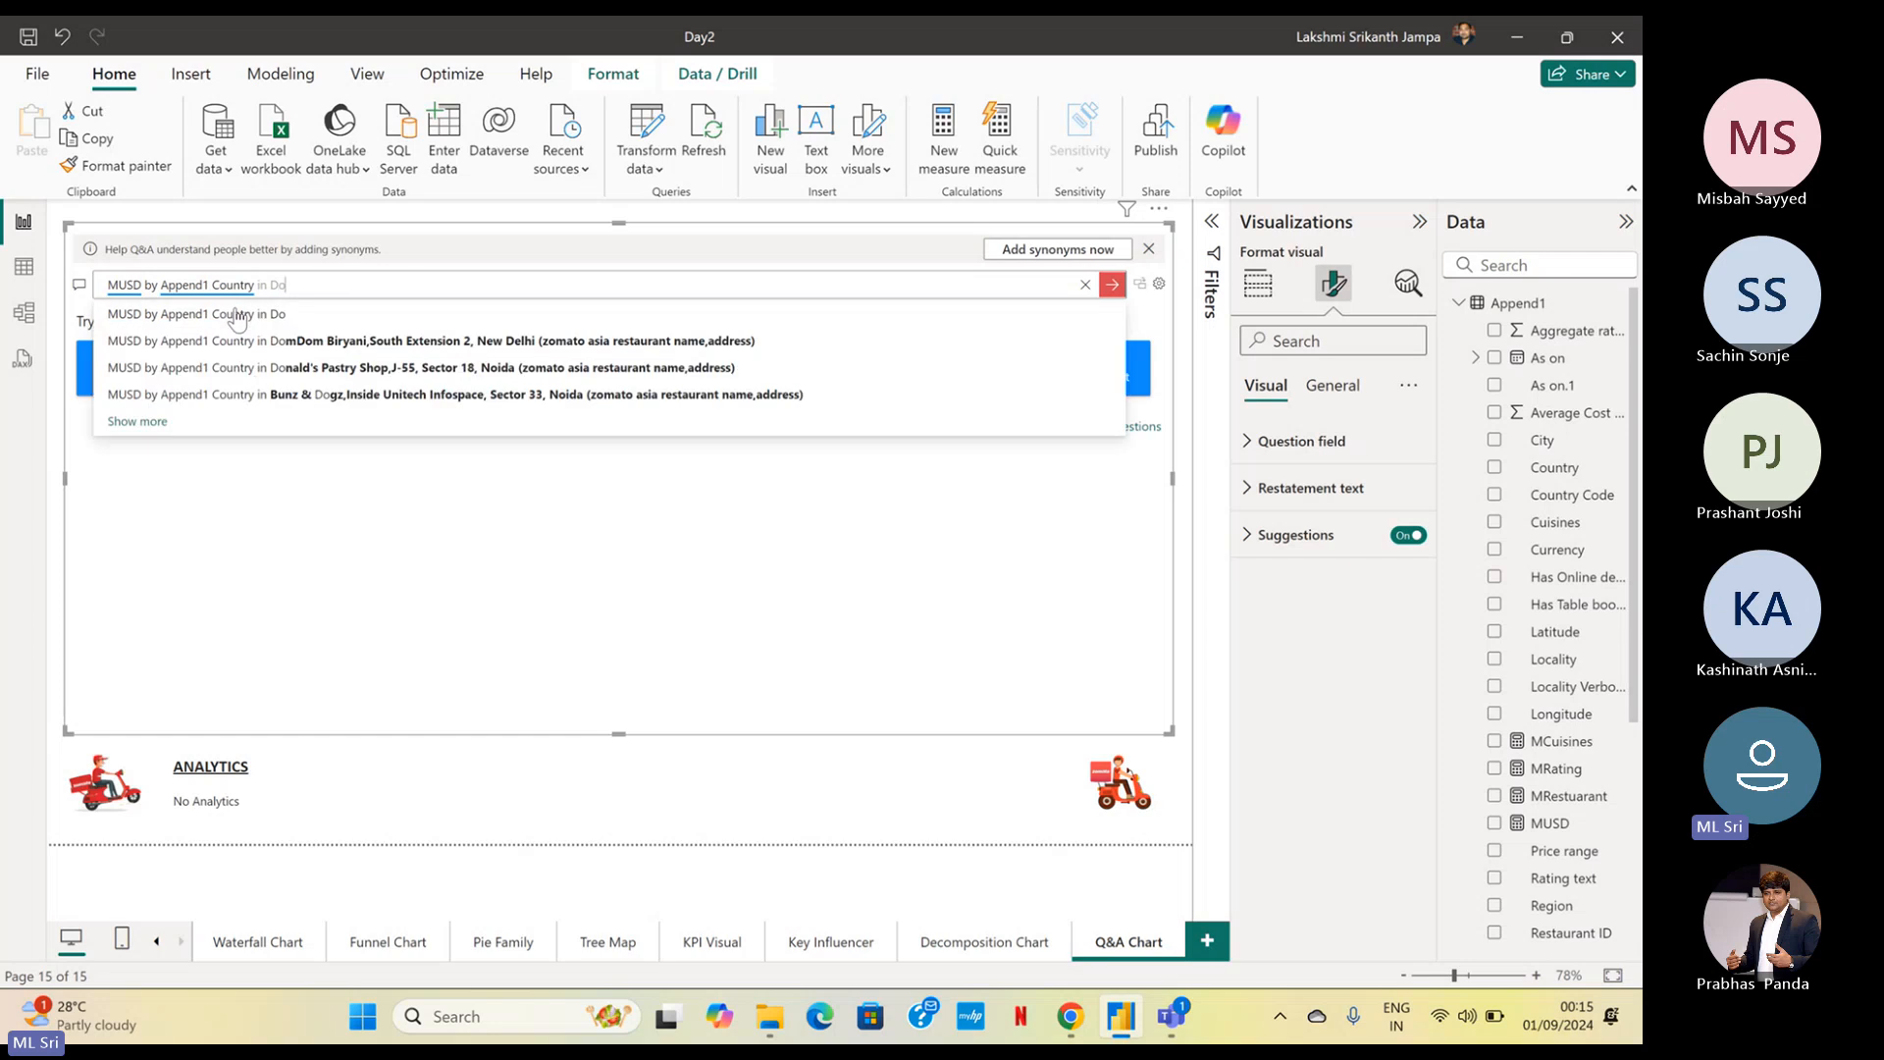
{"action": "type", "text": "nu"}
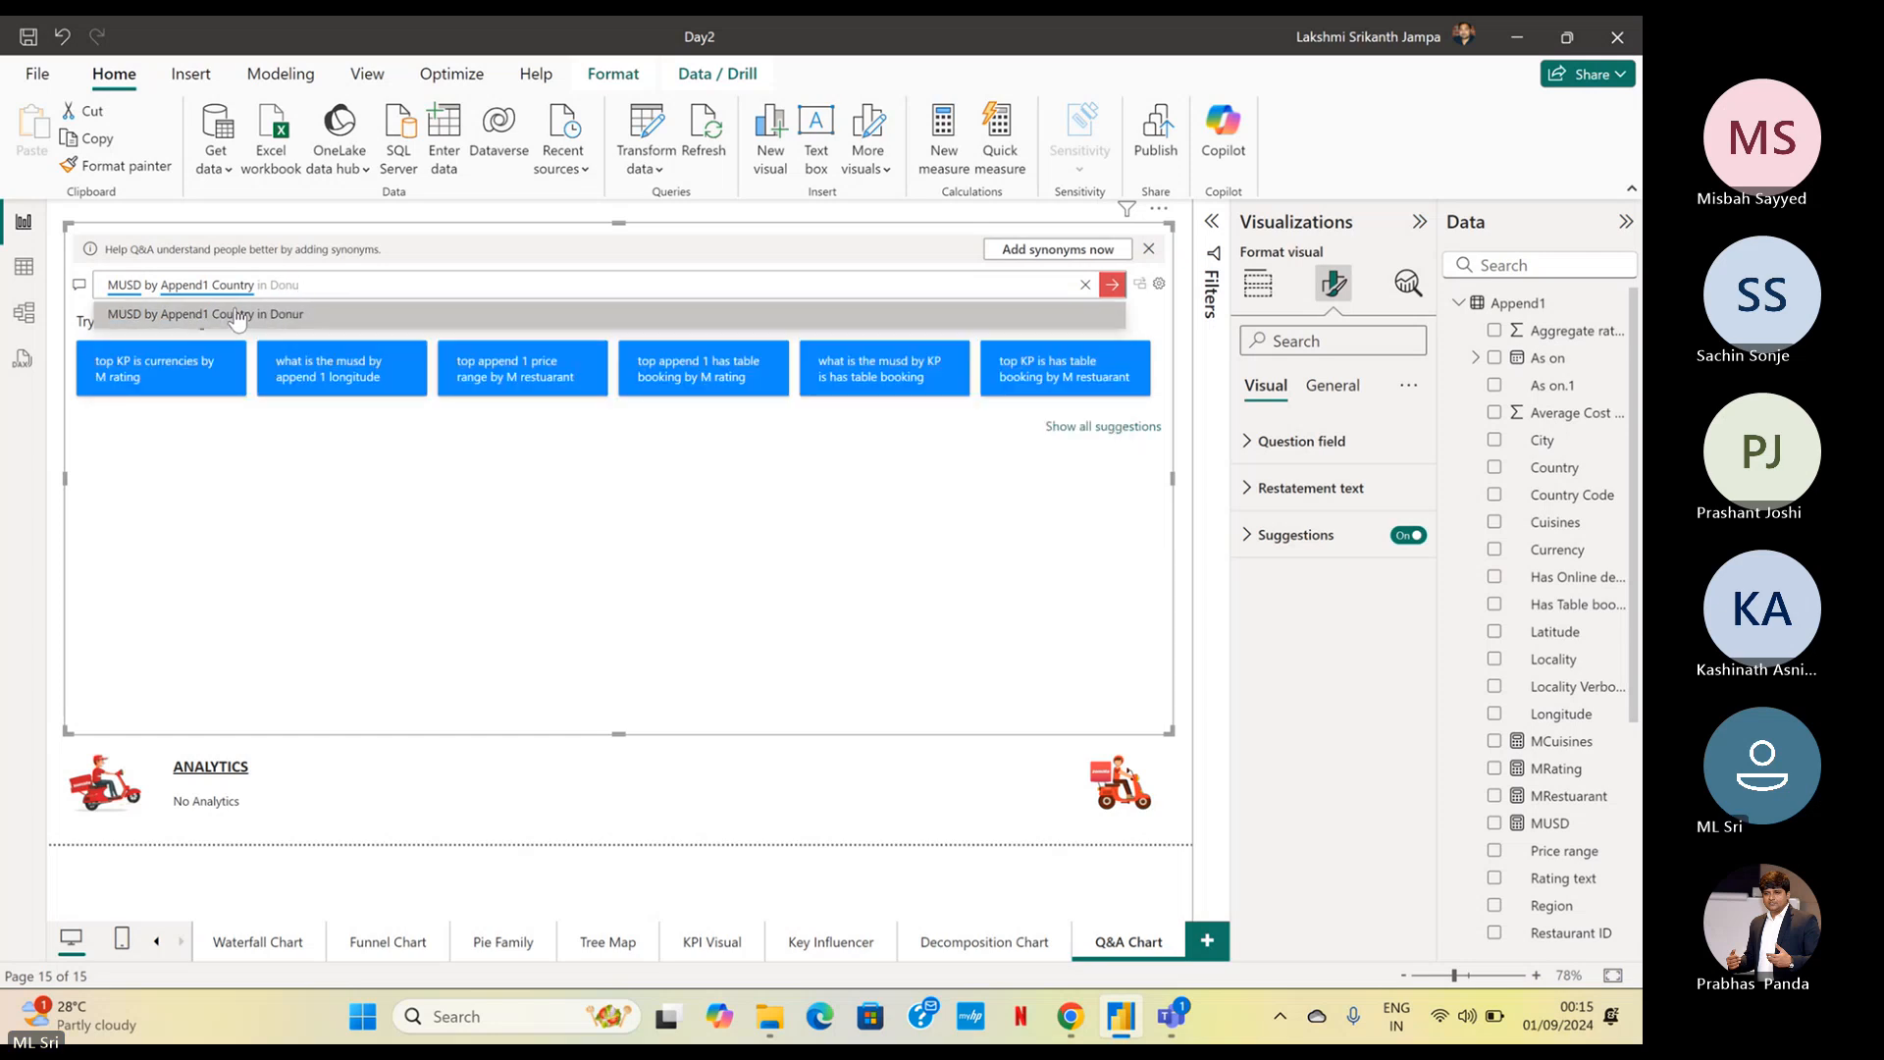
{"action": "type", "text": "rt Cha"}
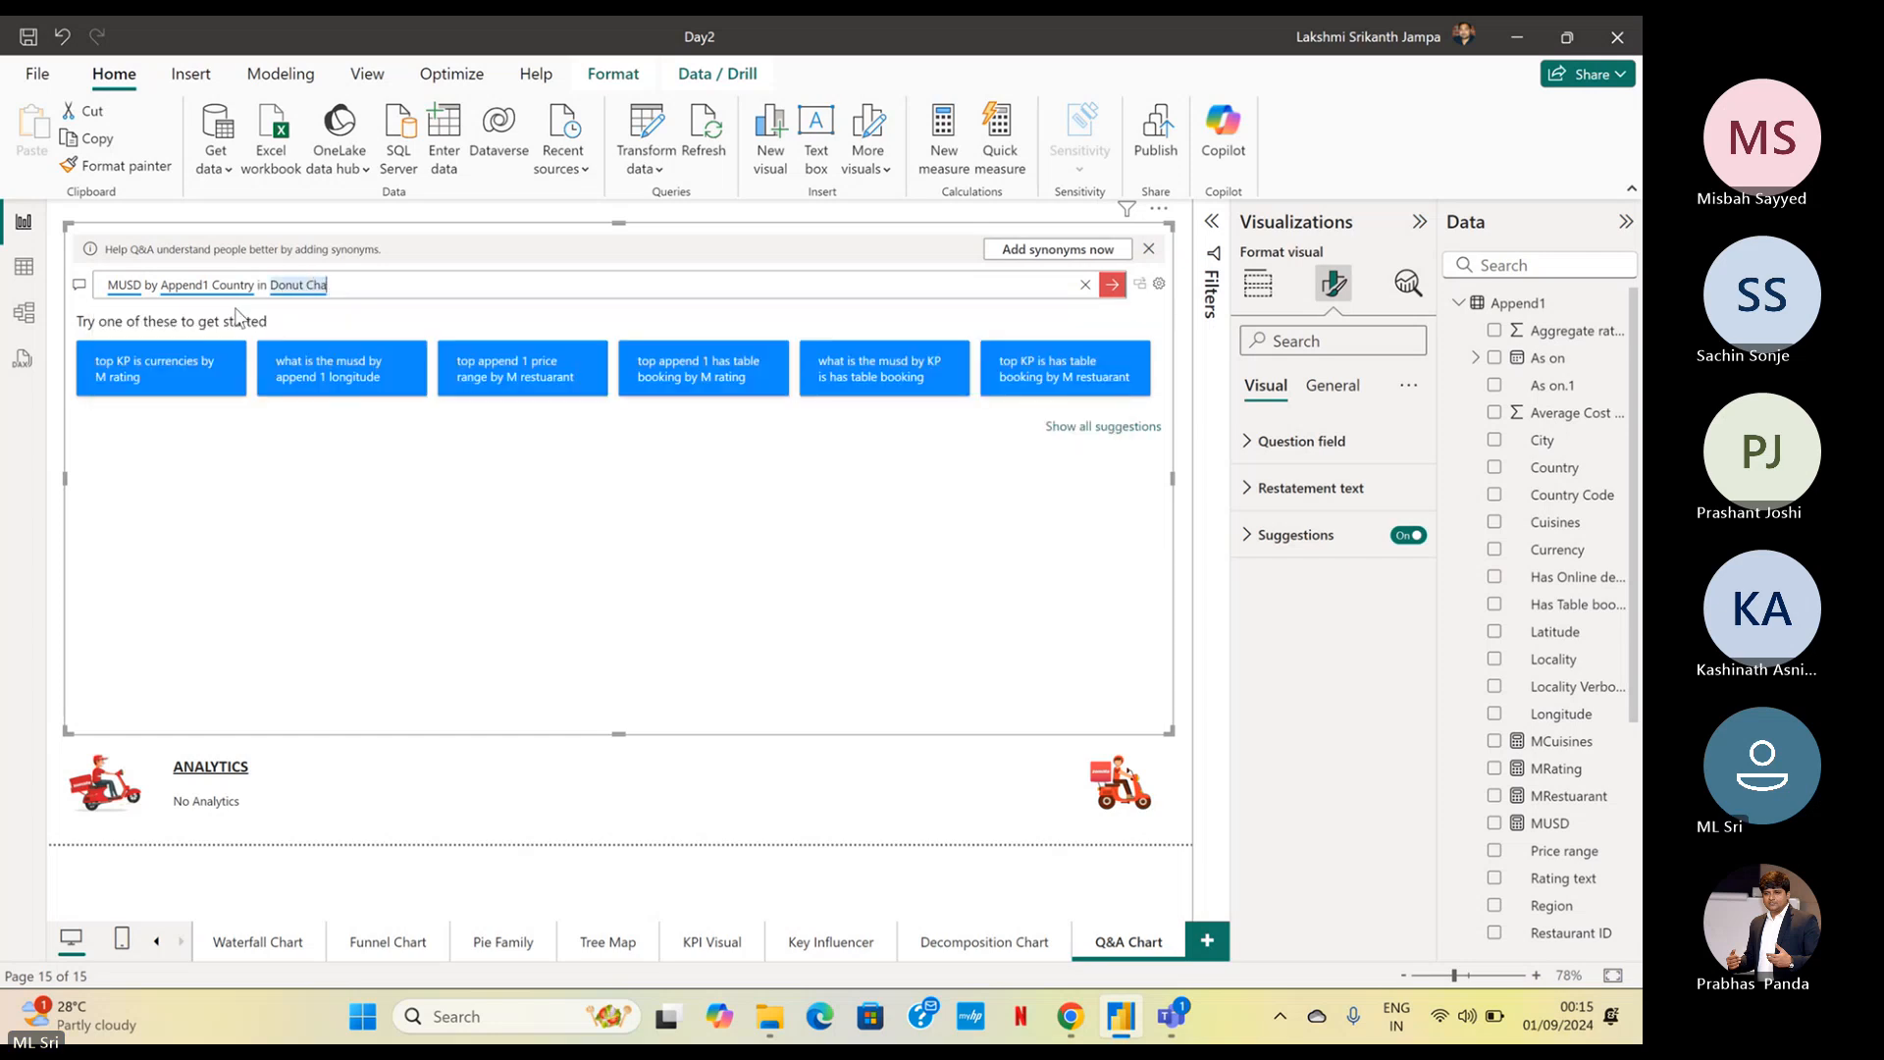
{"action": "type", "text": "rt"}
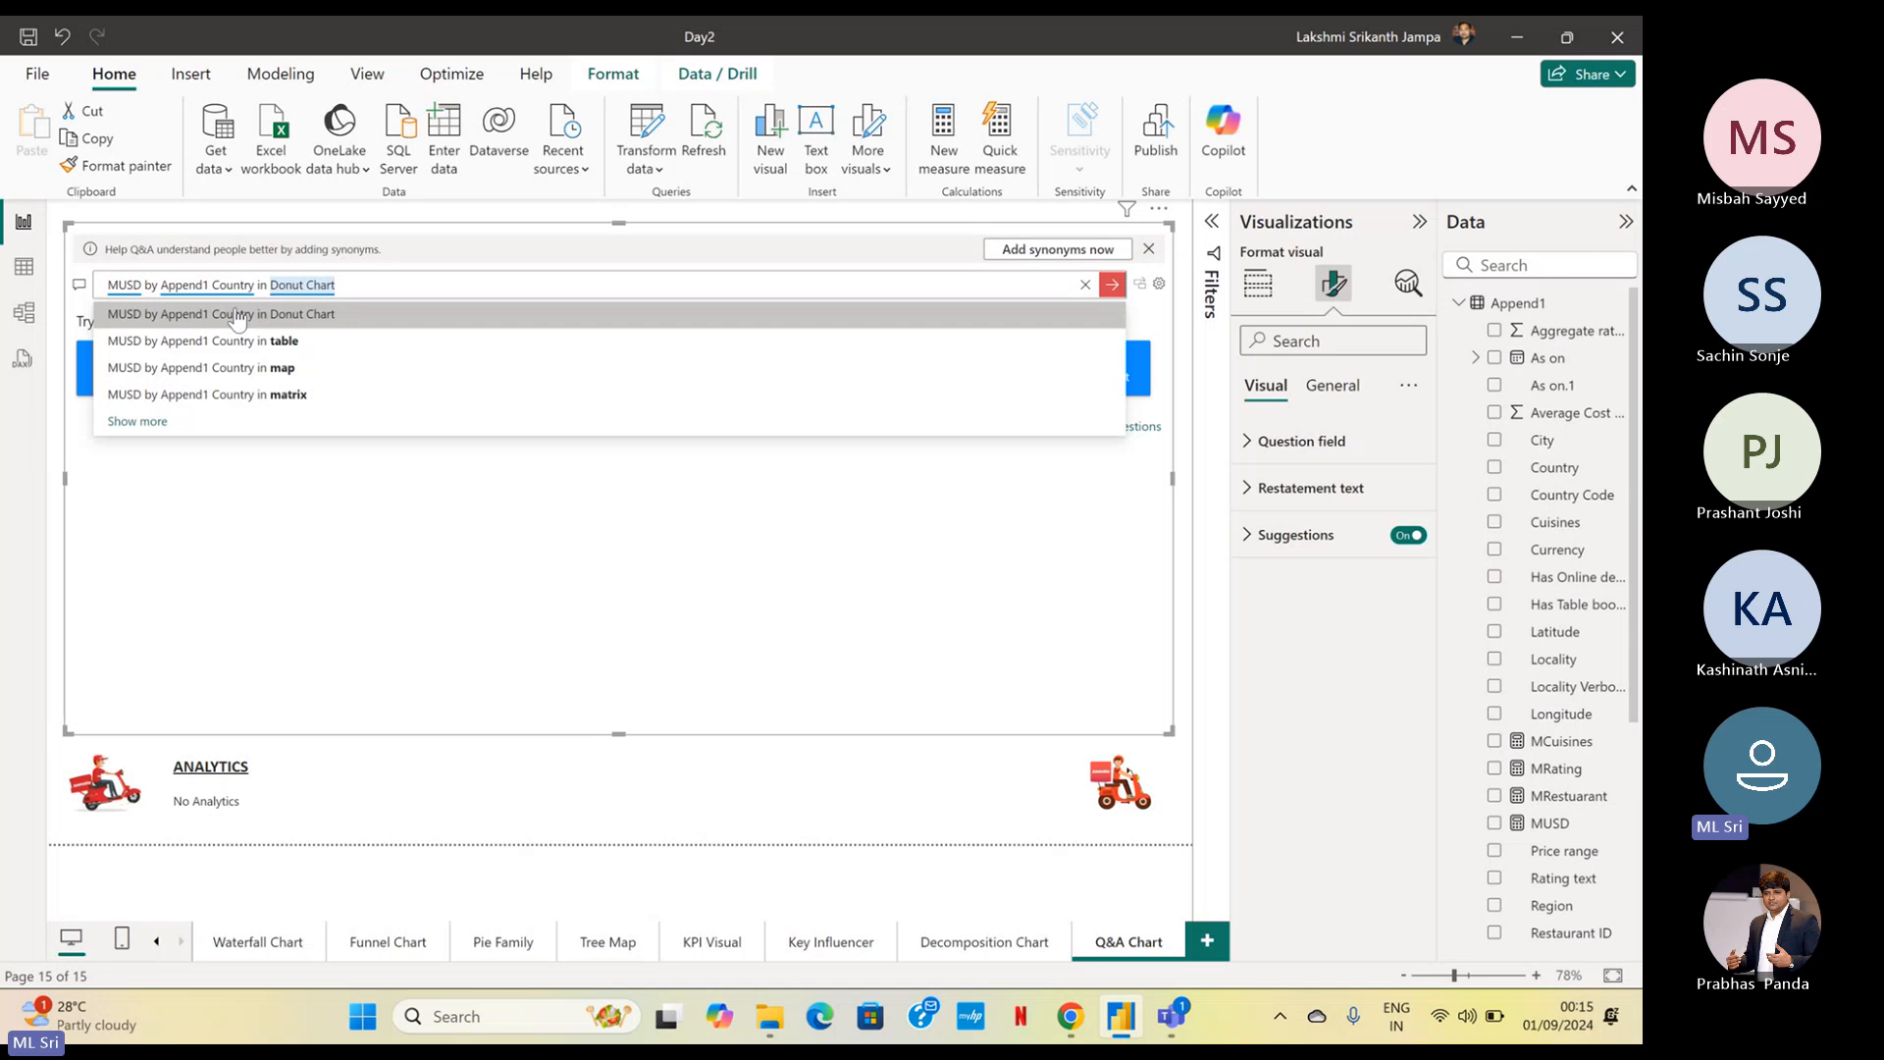
{"action": "left_click", "coordinate": [238, 314]}
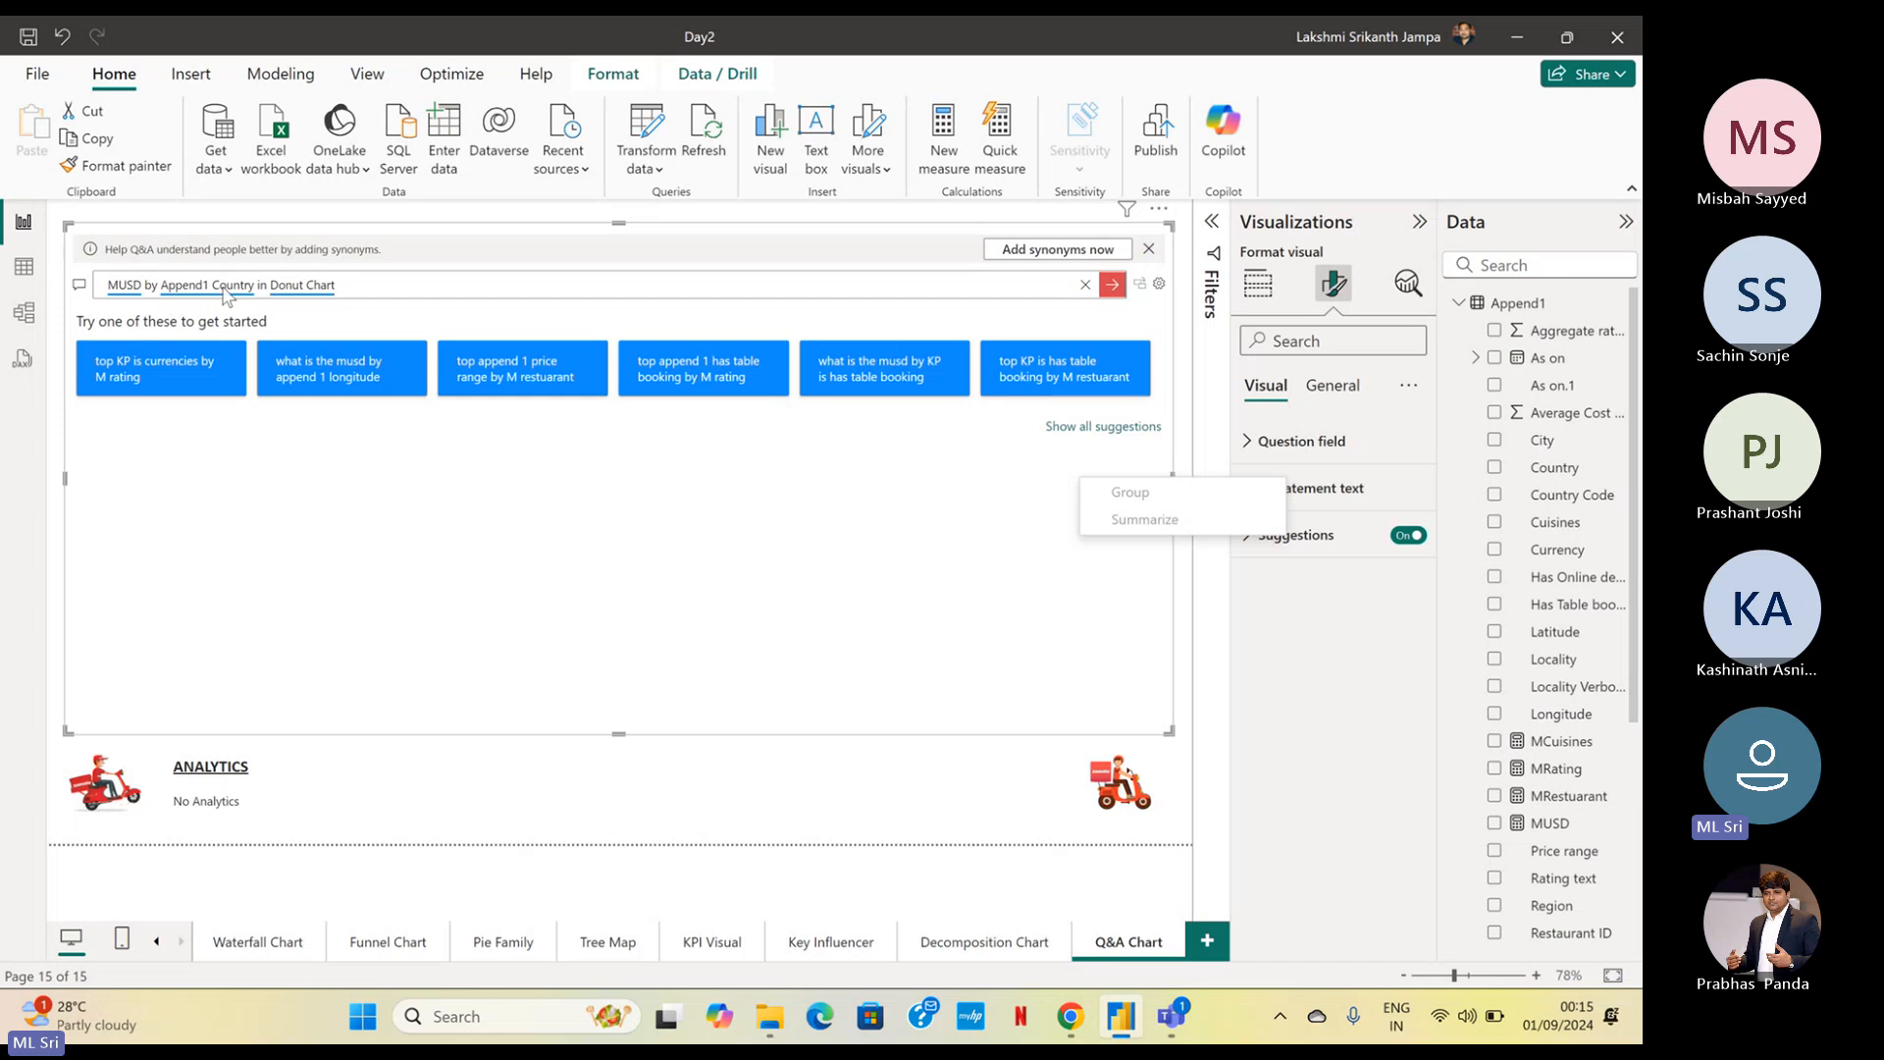
{"action": "left_click", "coordinate": [1112, 286]}
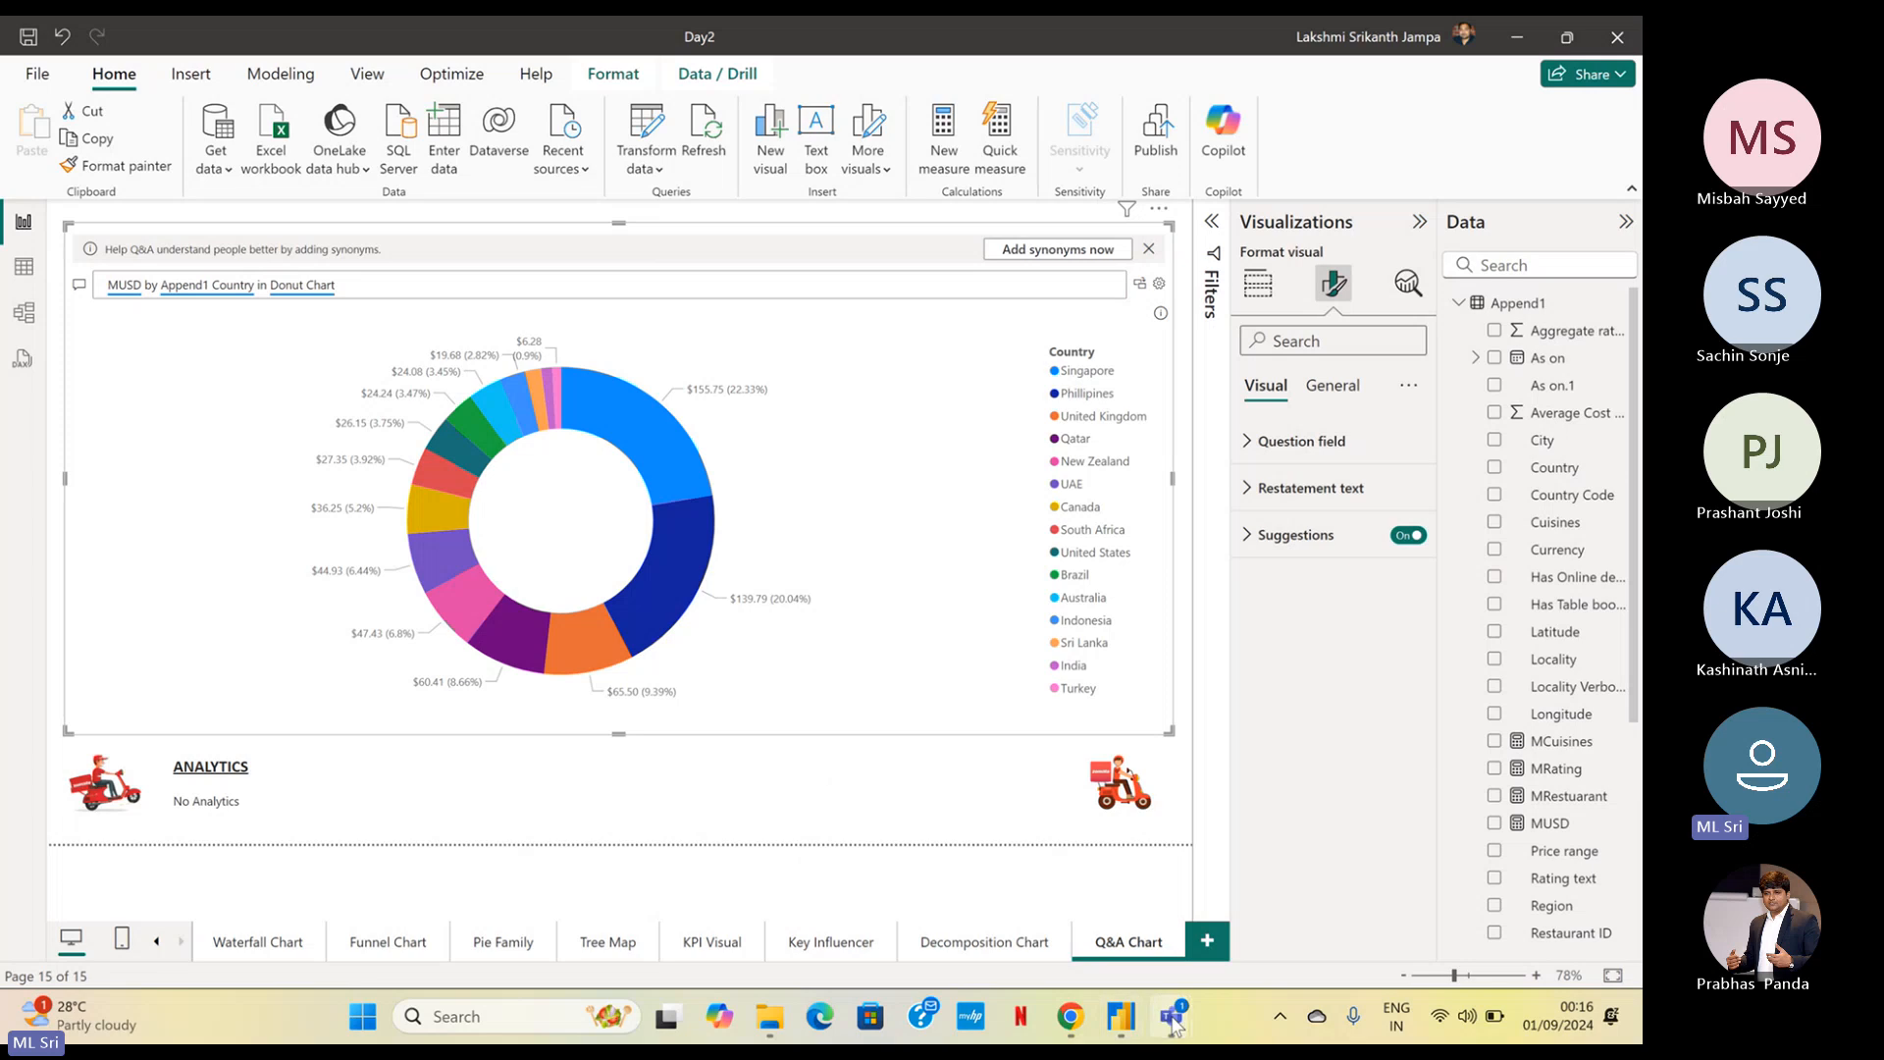
{"action": "mouse_move", "coordinate": [1171, 1015]}
{"action": "left_click", "coordinate": [1006, 918]}
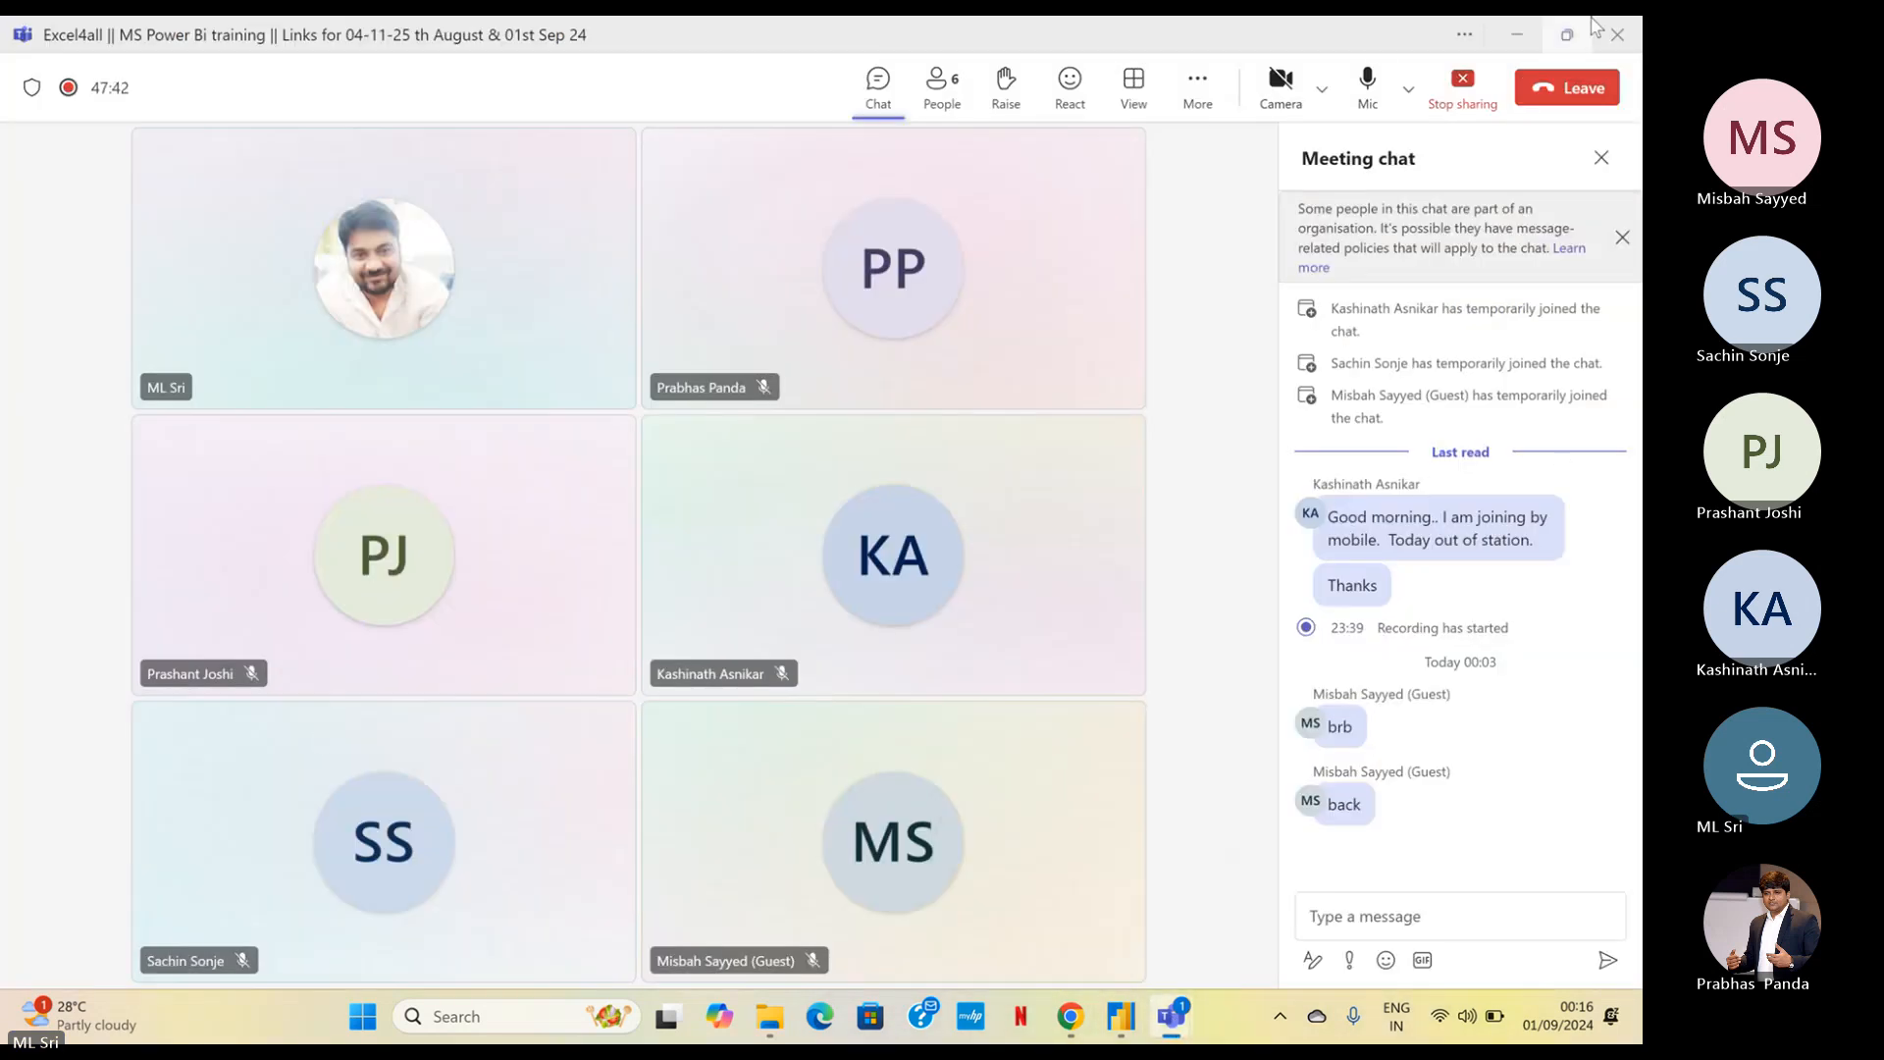
{"action": "left_click", "coordinate": [1511, 37]}
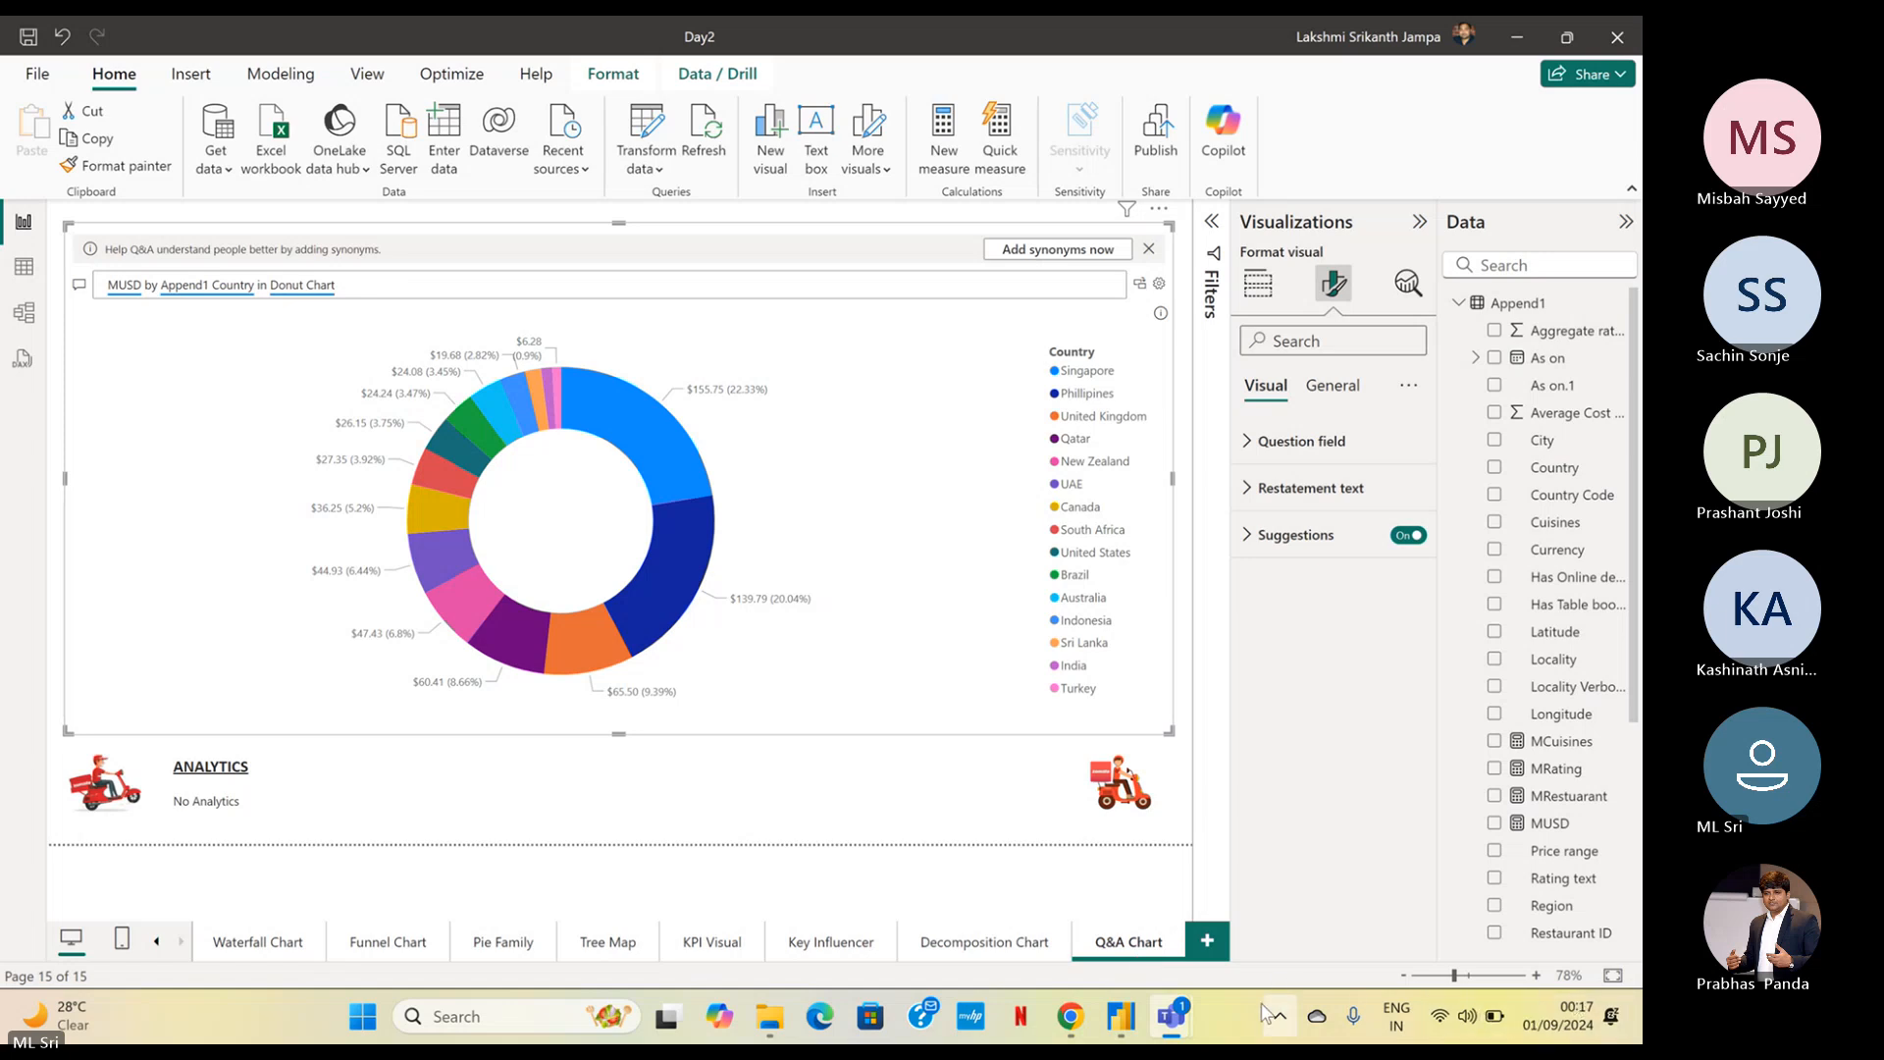
Switch to the Teams meeting, turn the microphone back on, and return to the Power BI report
{"action": "mouse_move", "coordinate": [1171, 1016]}
{"action": "mouse_move", "coordinate": [1107, 1021]}
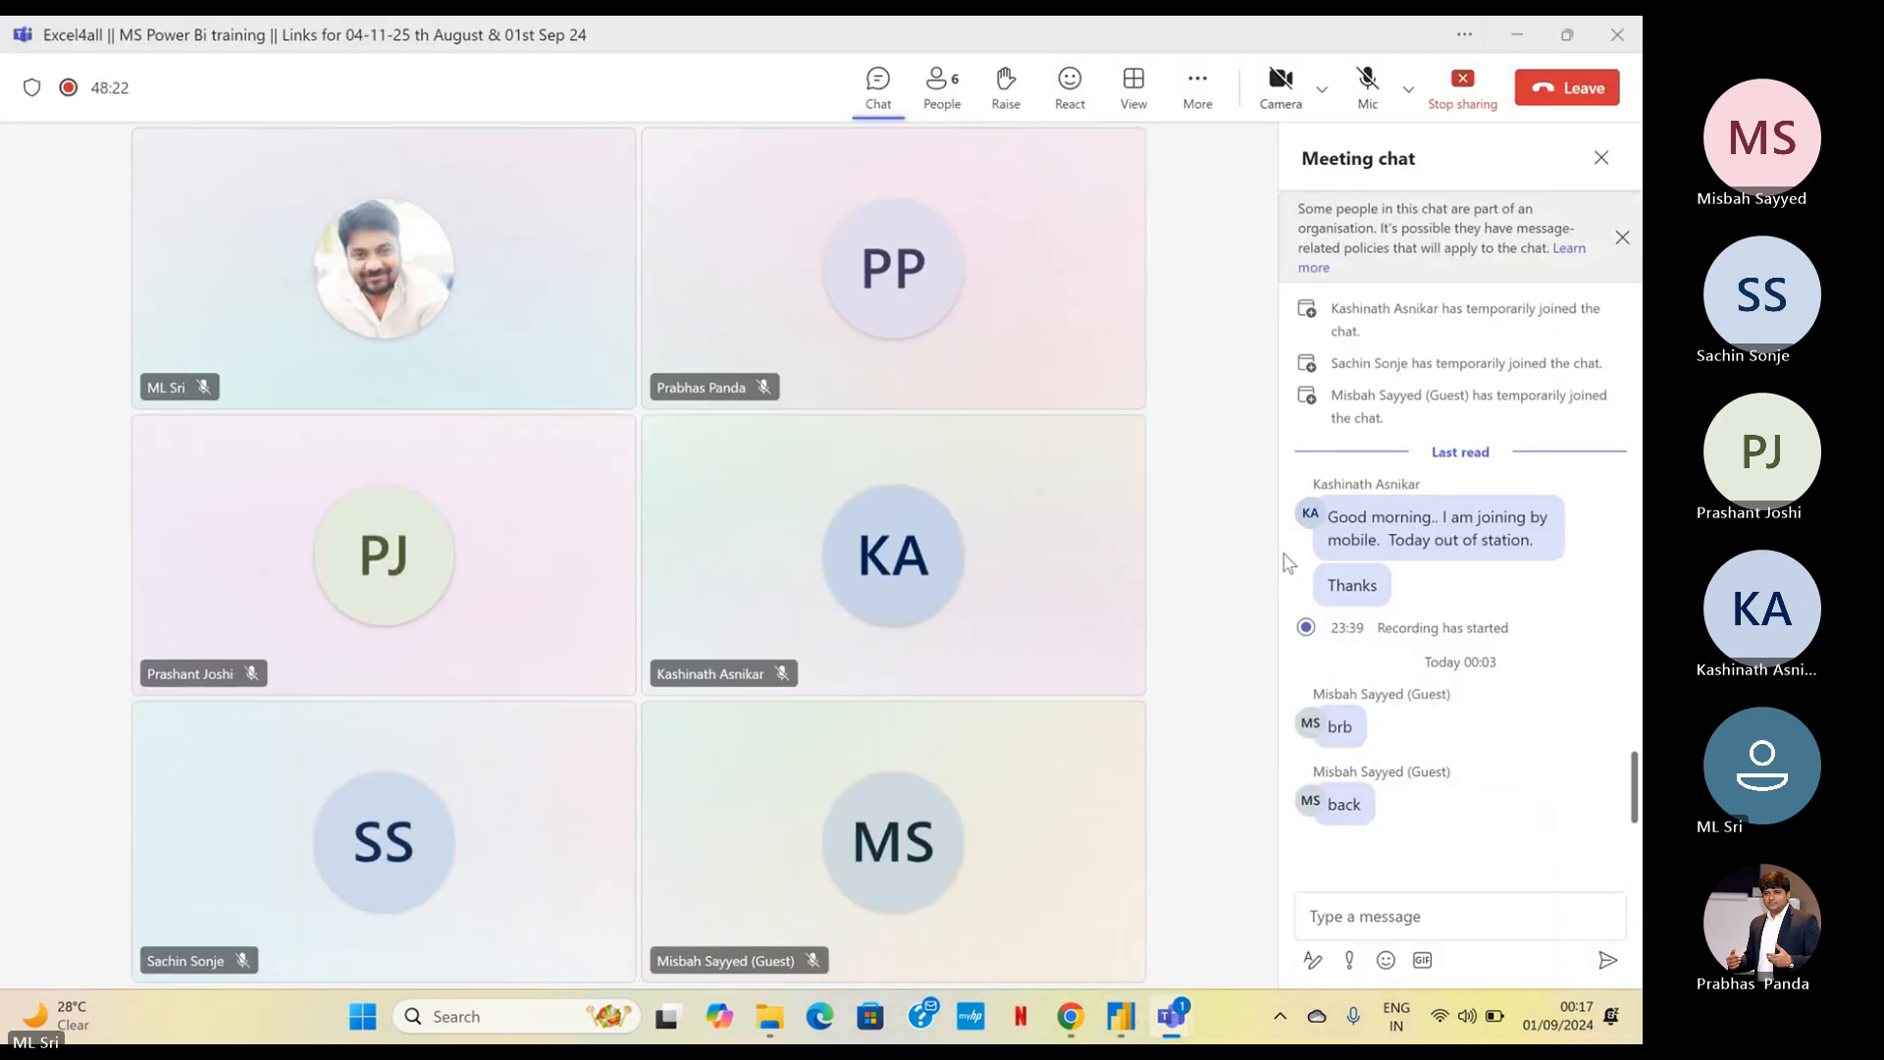
{"action": "left_click", "coordinate": [960, 892]}
{"action": "left_click", "coordinate": [1364, 108]}
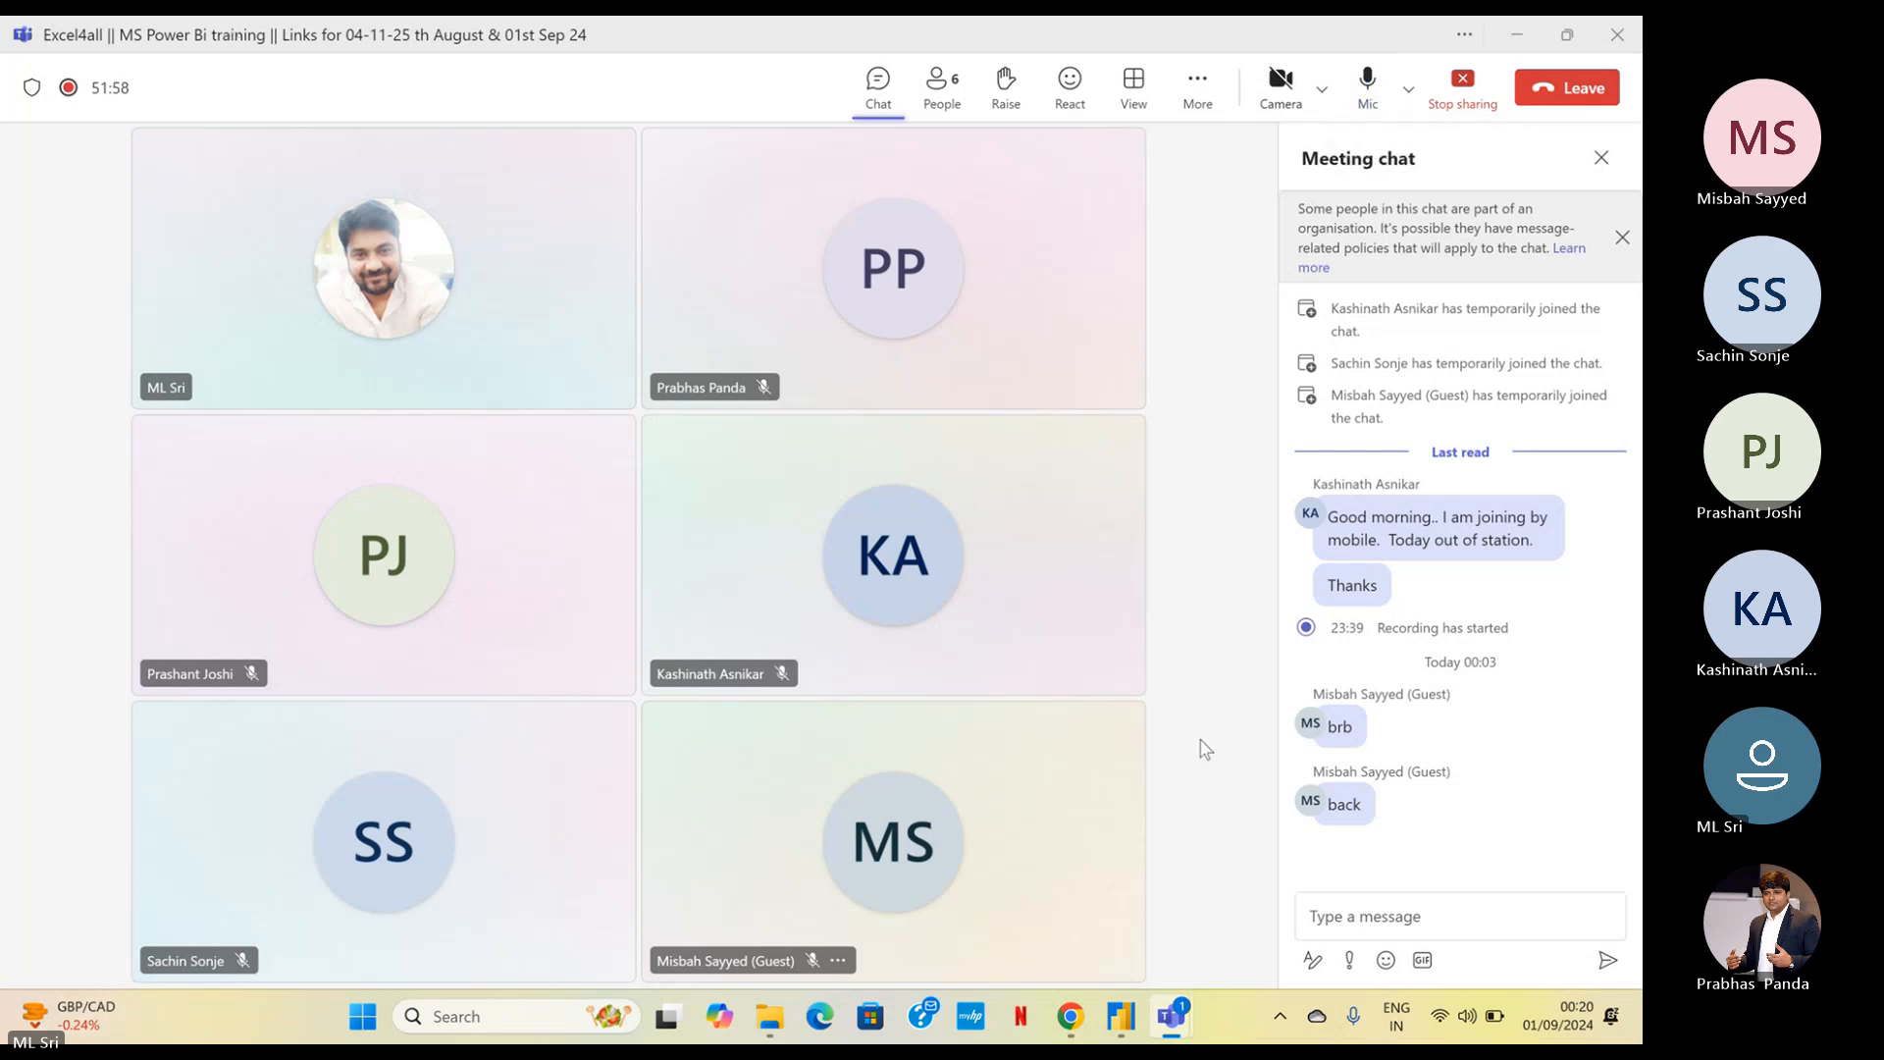
{"action": "left_click", "coordinate": [1511, 37]}
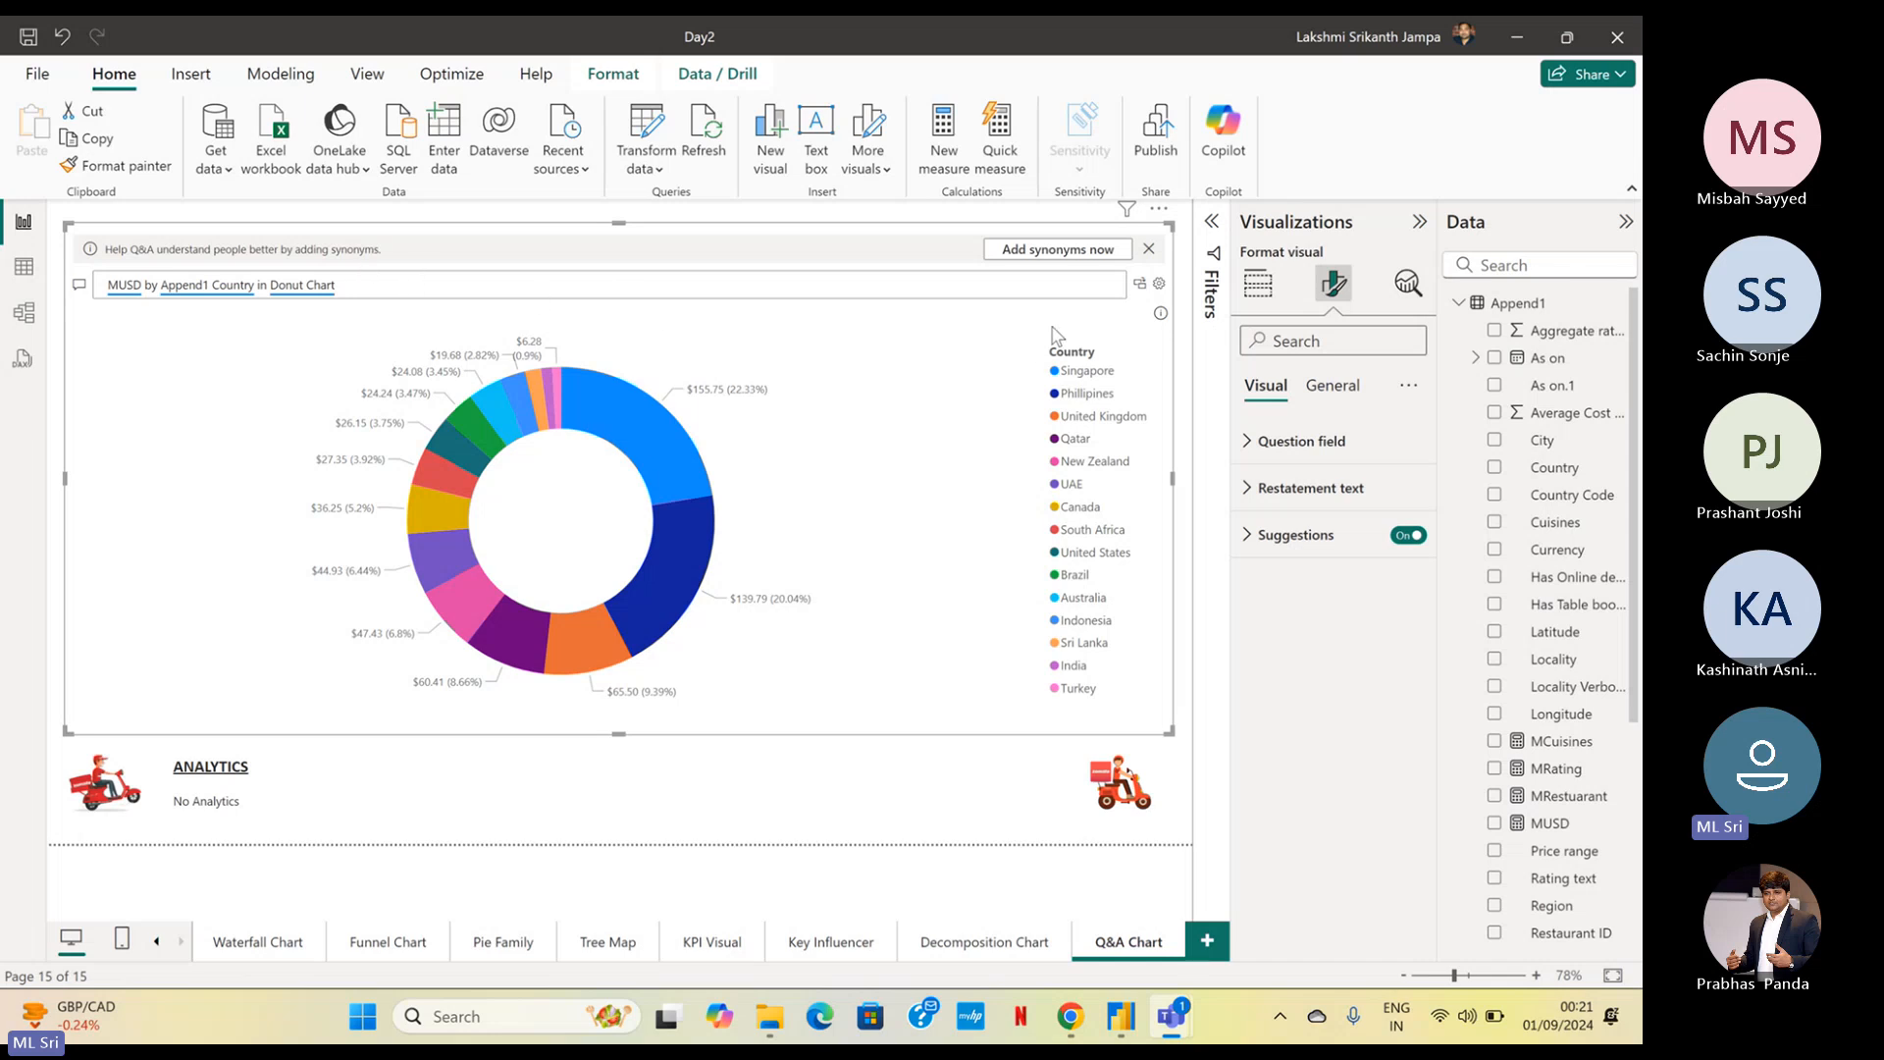
Clear the donut chart question from the Q&A visual to bring back its suggested questions
{"action": "left_click", "coordinate": [1068, 294]}
{"action": "left_click_drag", "start_coordinate": [240, 285], "coordinate": [335, 285]}
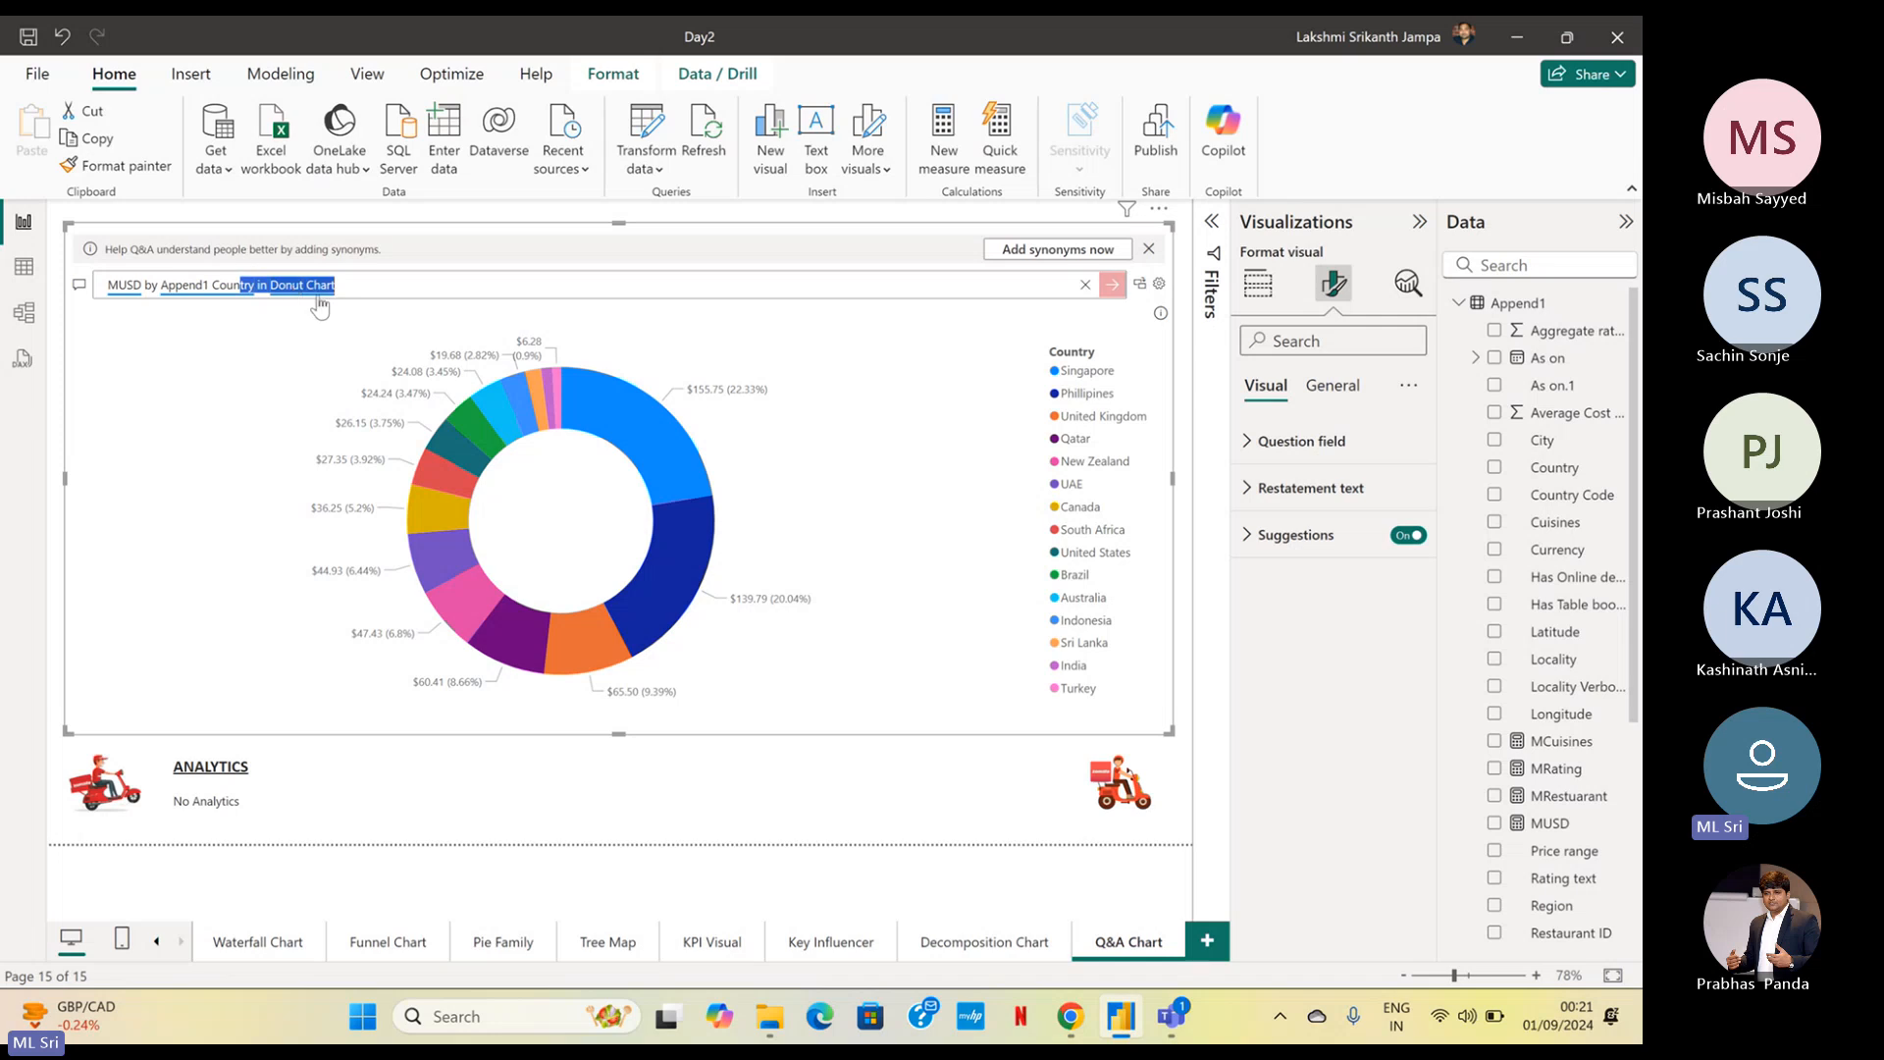
{"action": "left_click", "coordinate": [1084, 284]}
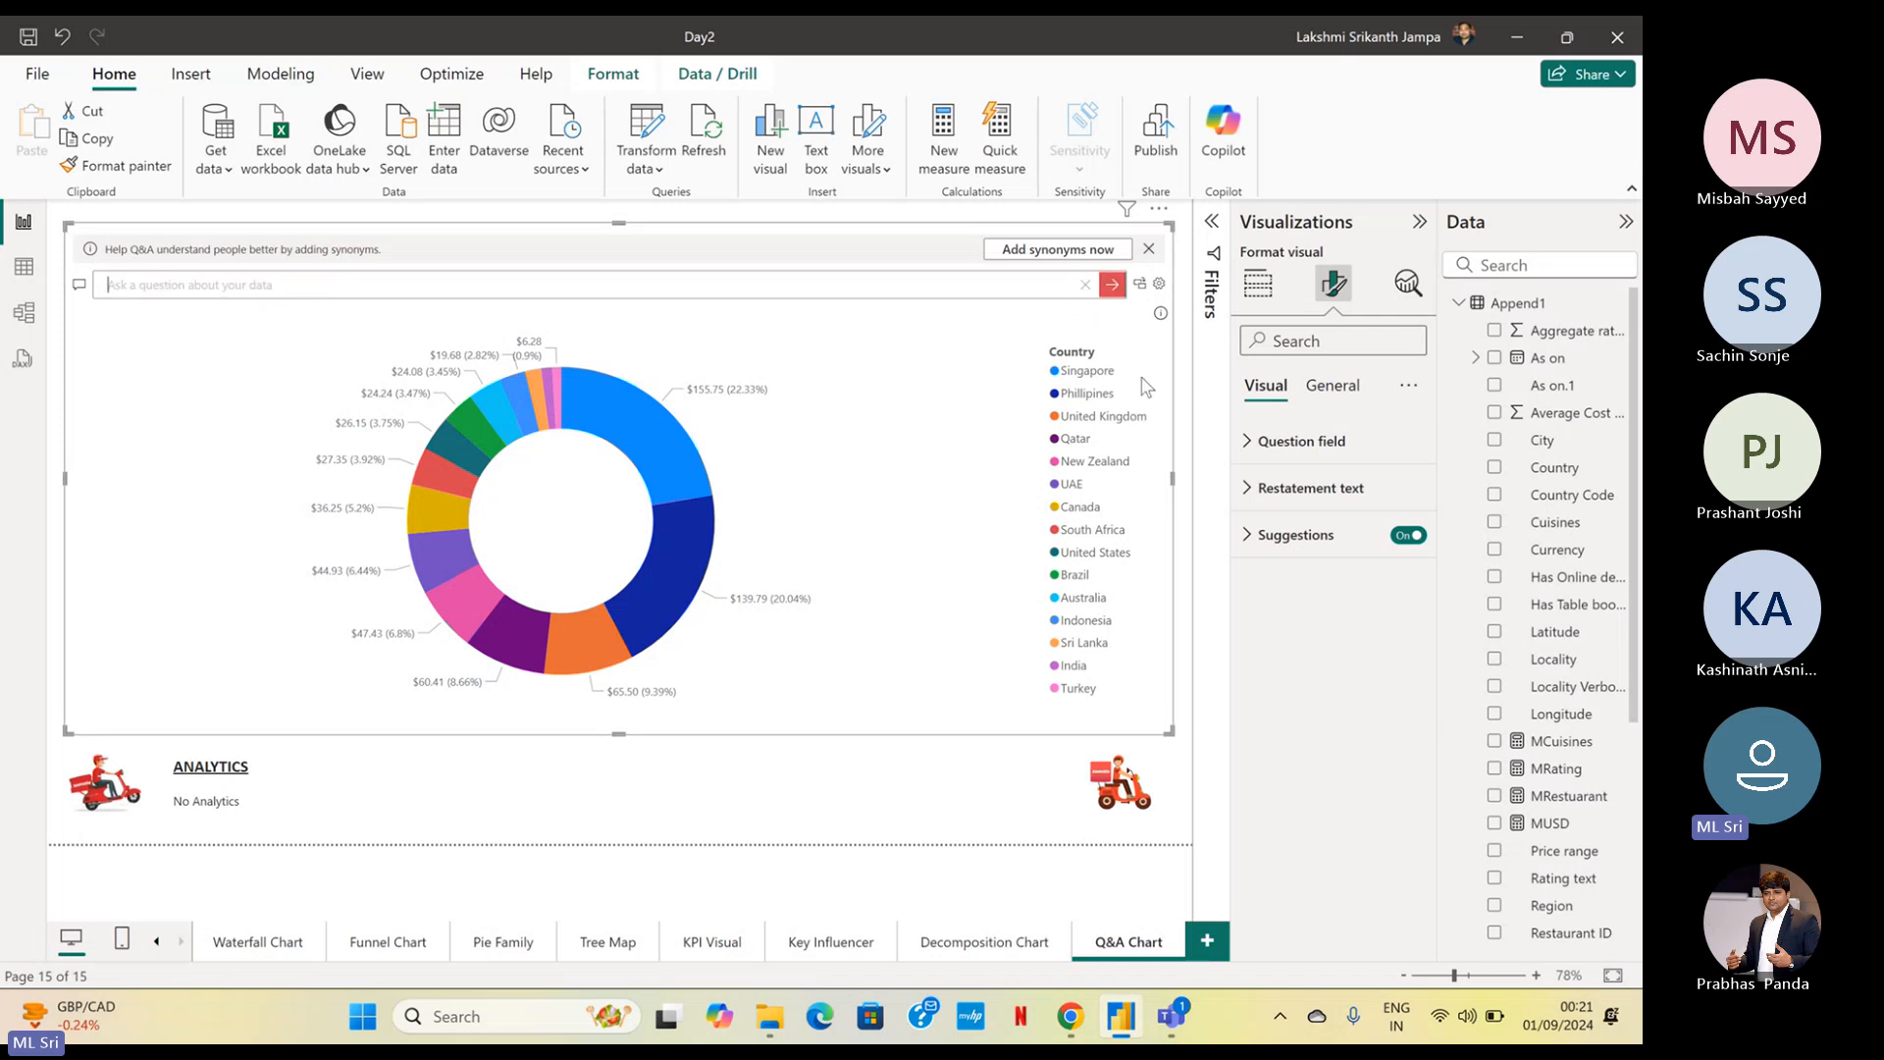
{"action": "left_click", "coordinate": [79, 291]}
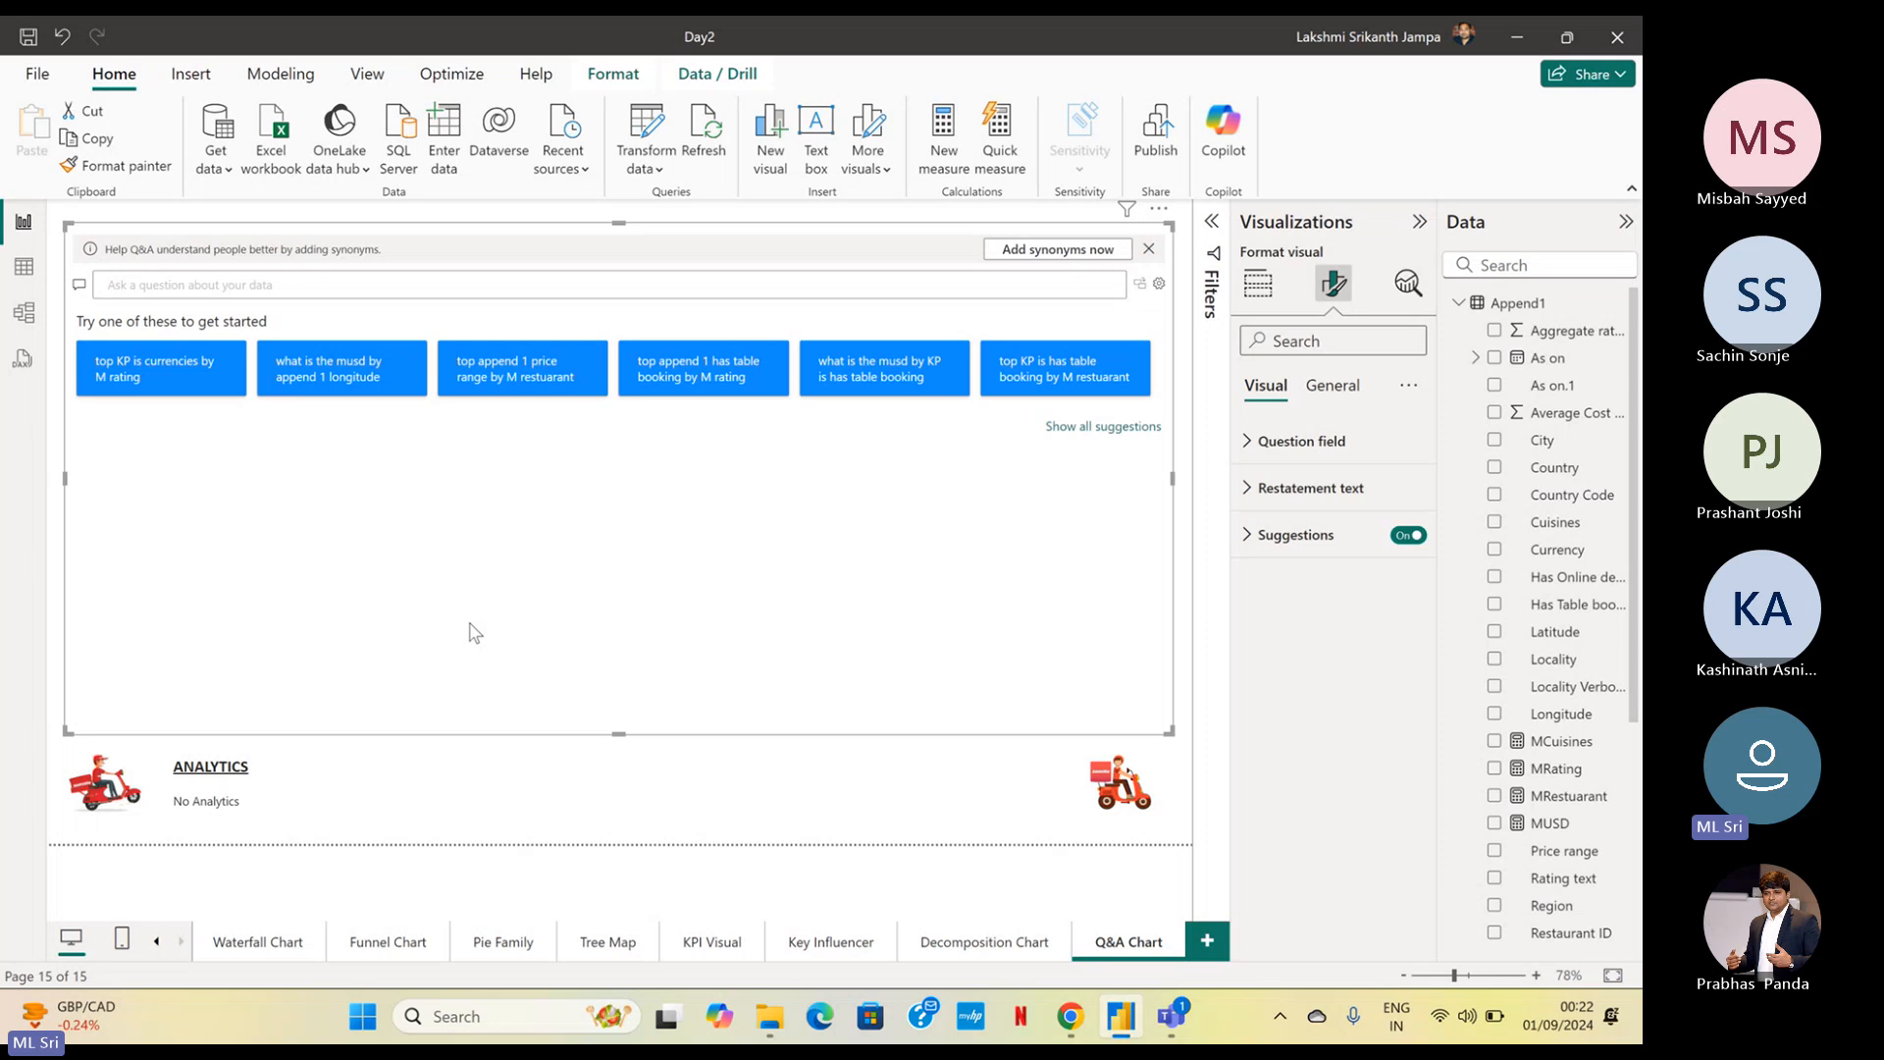
Open the synonyms settings in the Q&A setup and collapse the Append1 table's details
{"action": "left_click", "coordinate": [1160, 287]}
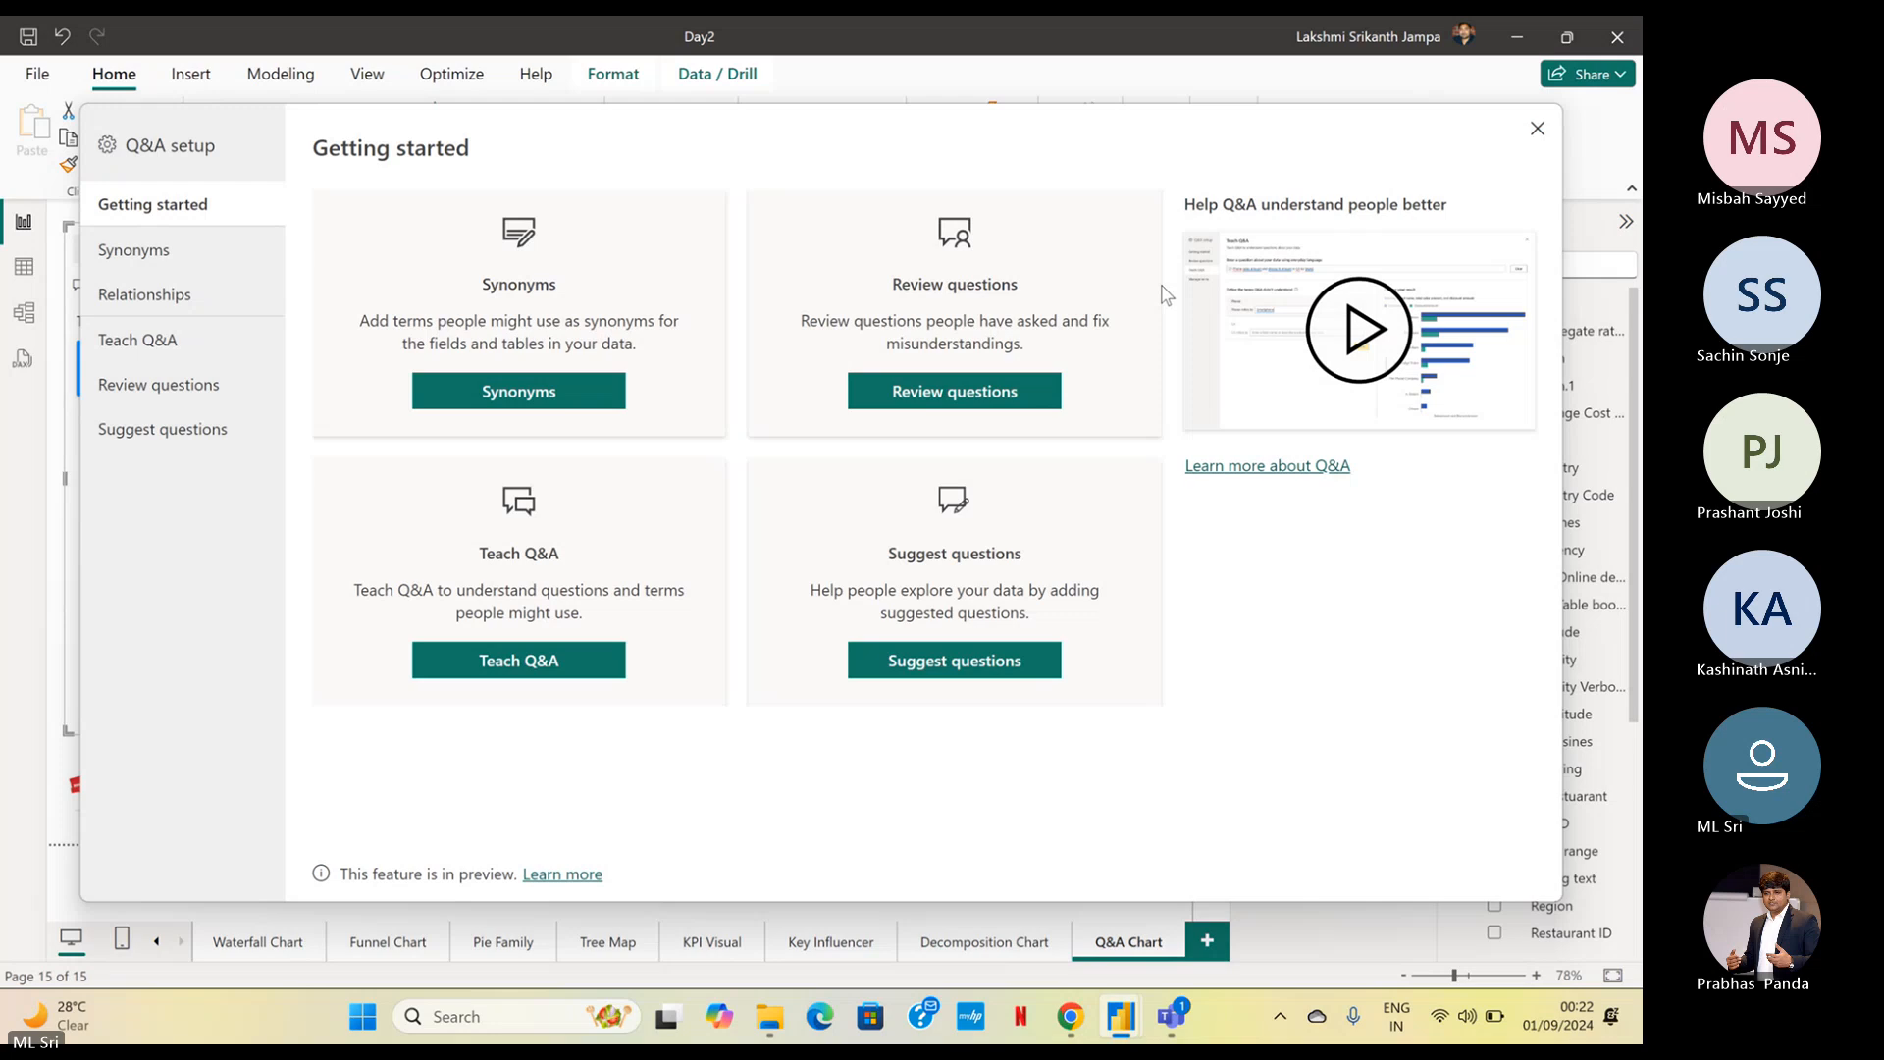
{"action": "left_click", "coordinate": [518, 392]}
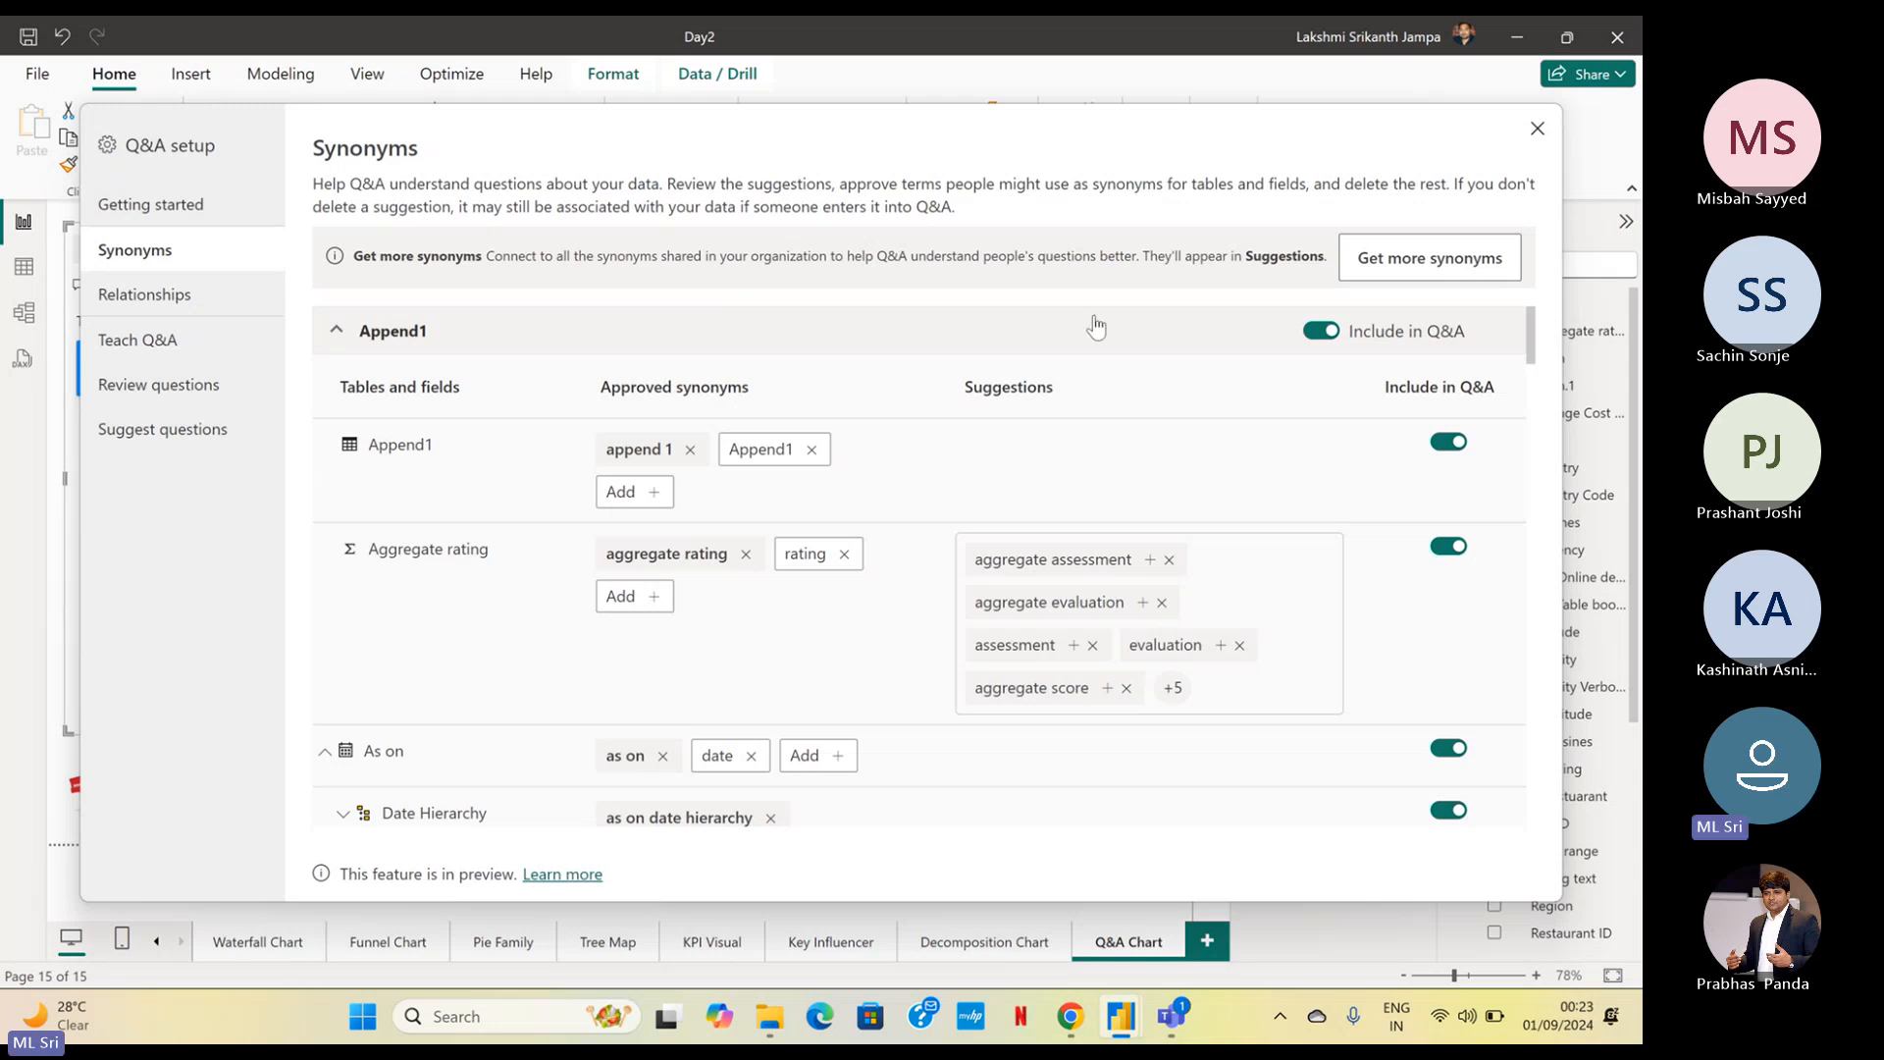
{"action": "left_click", "coordinate": [355, 328]}
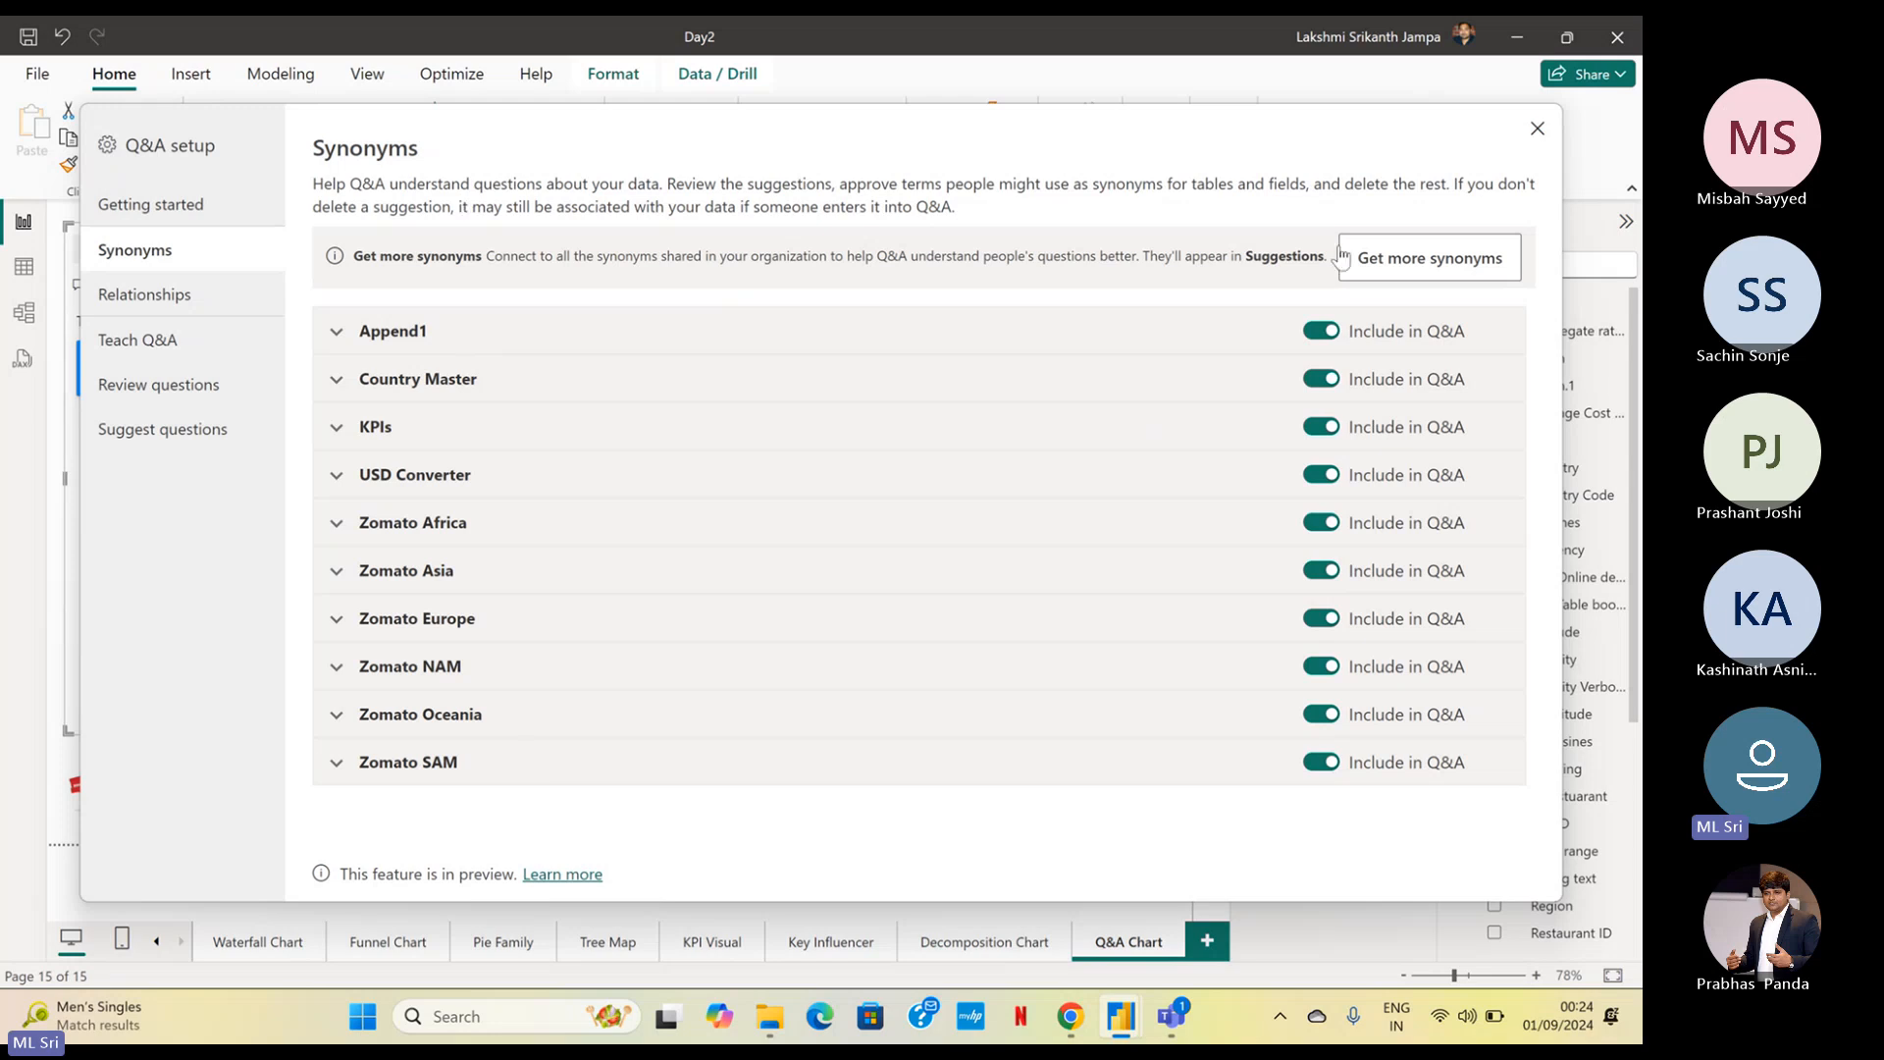
Exclude Country Master, KPIs, USD Converter and all six Zomato tables from Q&A, keeping only Append1 included
{"action": "left_click", "coordinate": [1332, 382]}
{"action": "left_click", "coordinate": [1319, 432]}
{"action": "left_click", "coordinate": [1321, 477]}
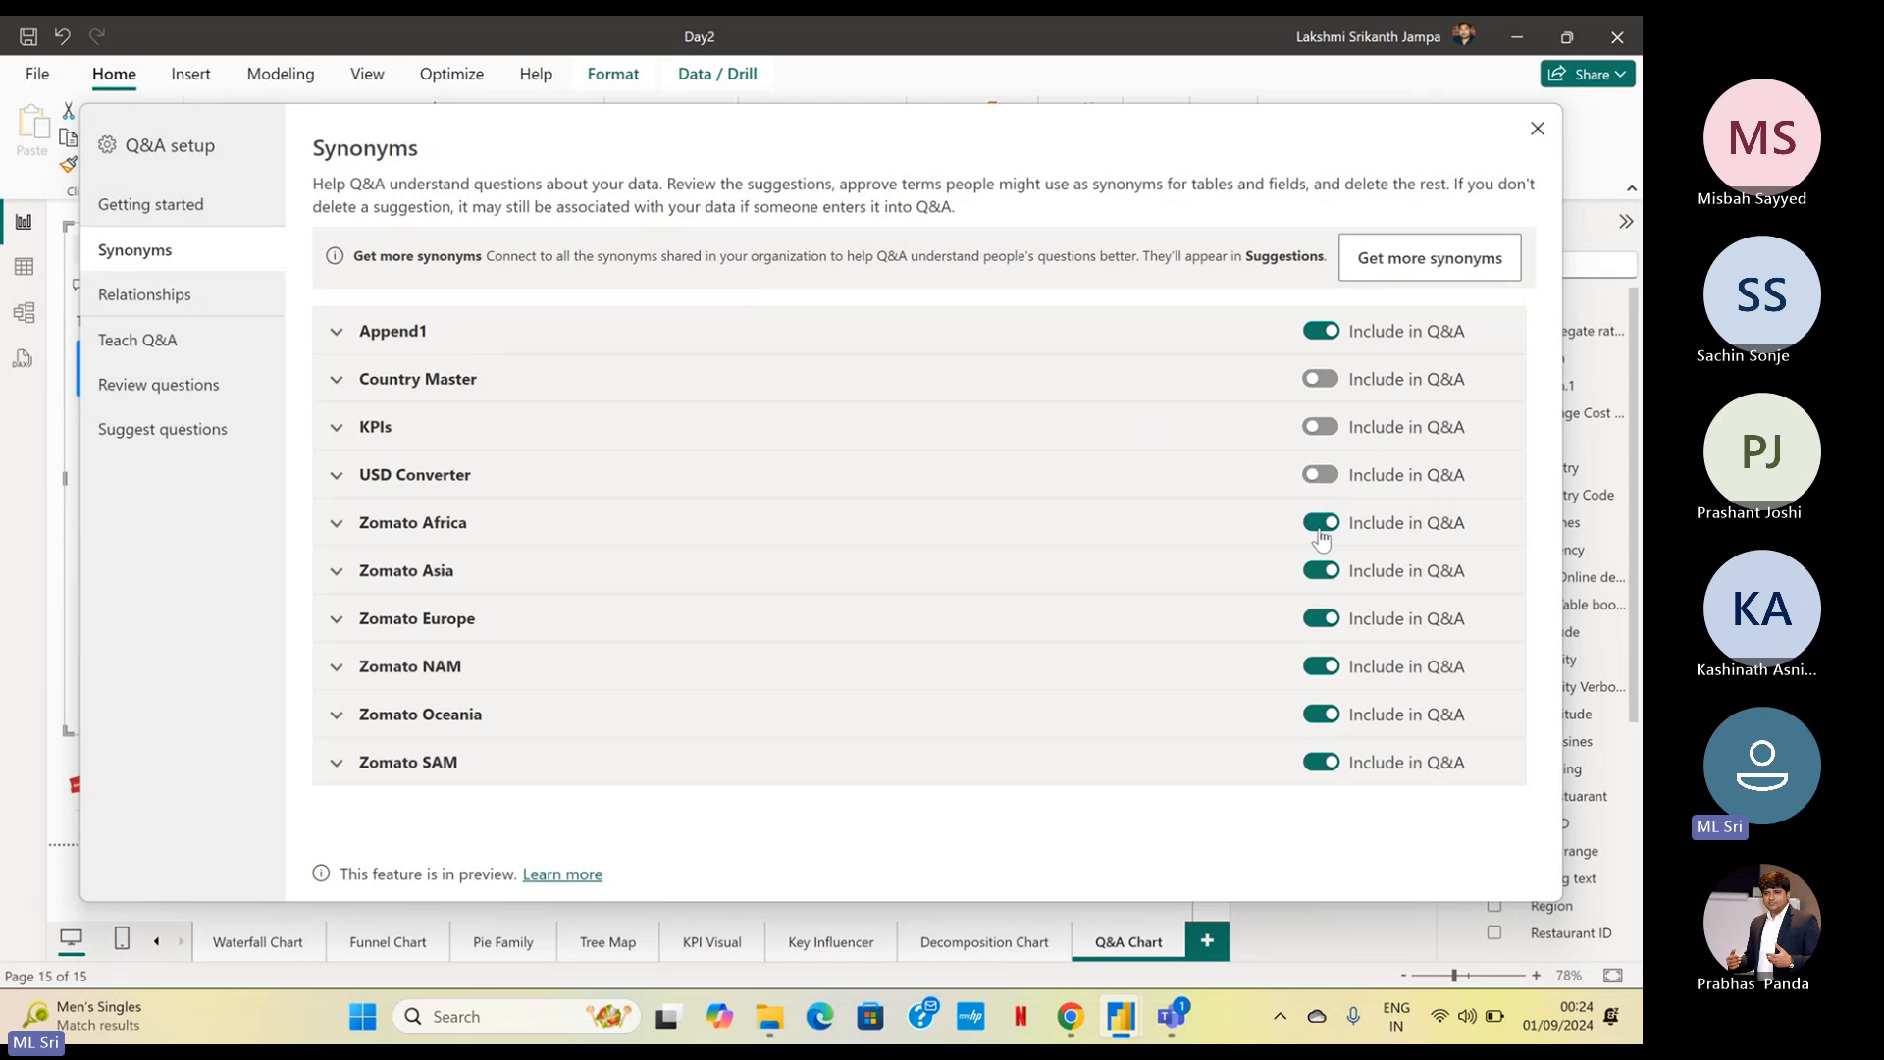
{"action": "left_click", "coordinate": [1320, 524]}
{"action": "left_click", "coordinate": [1324, 575]}
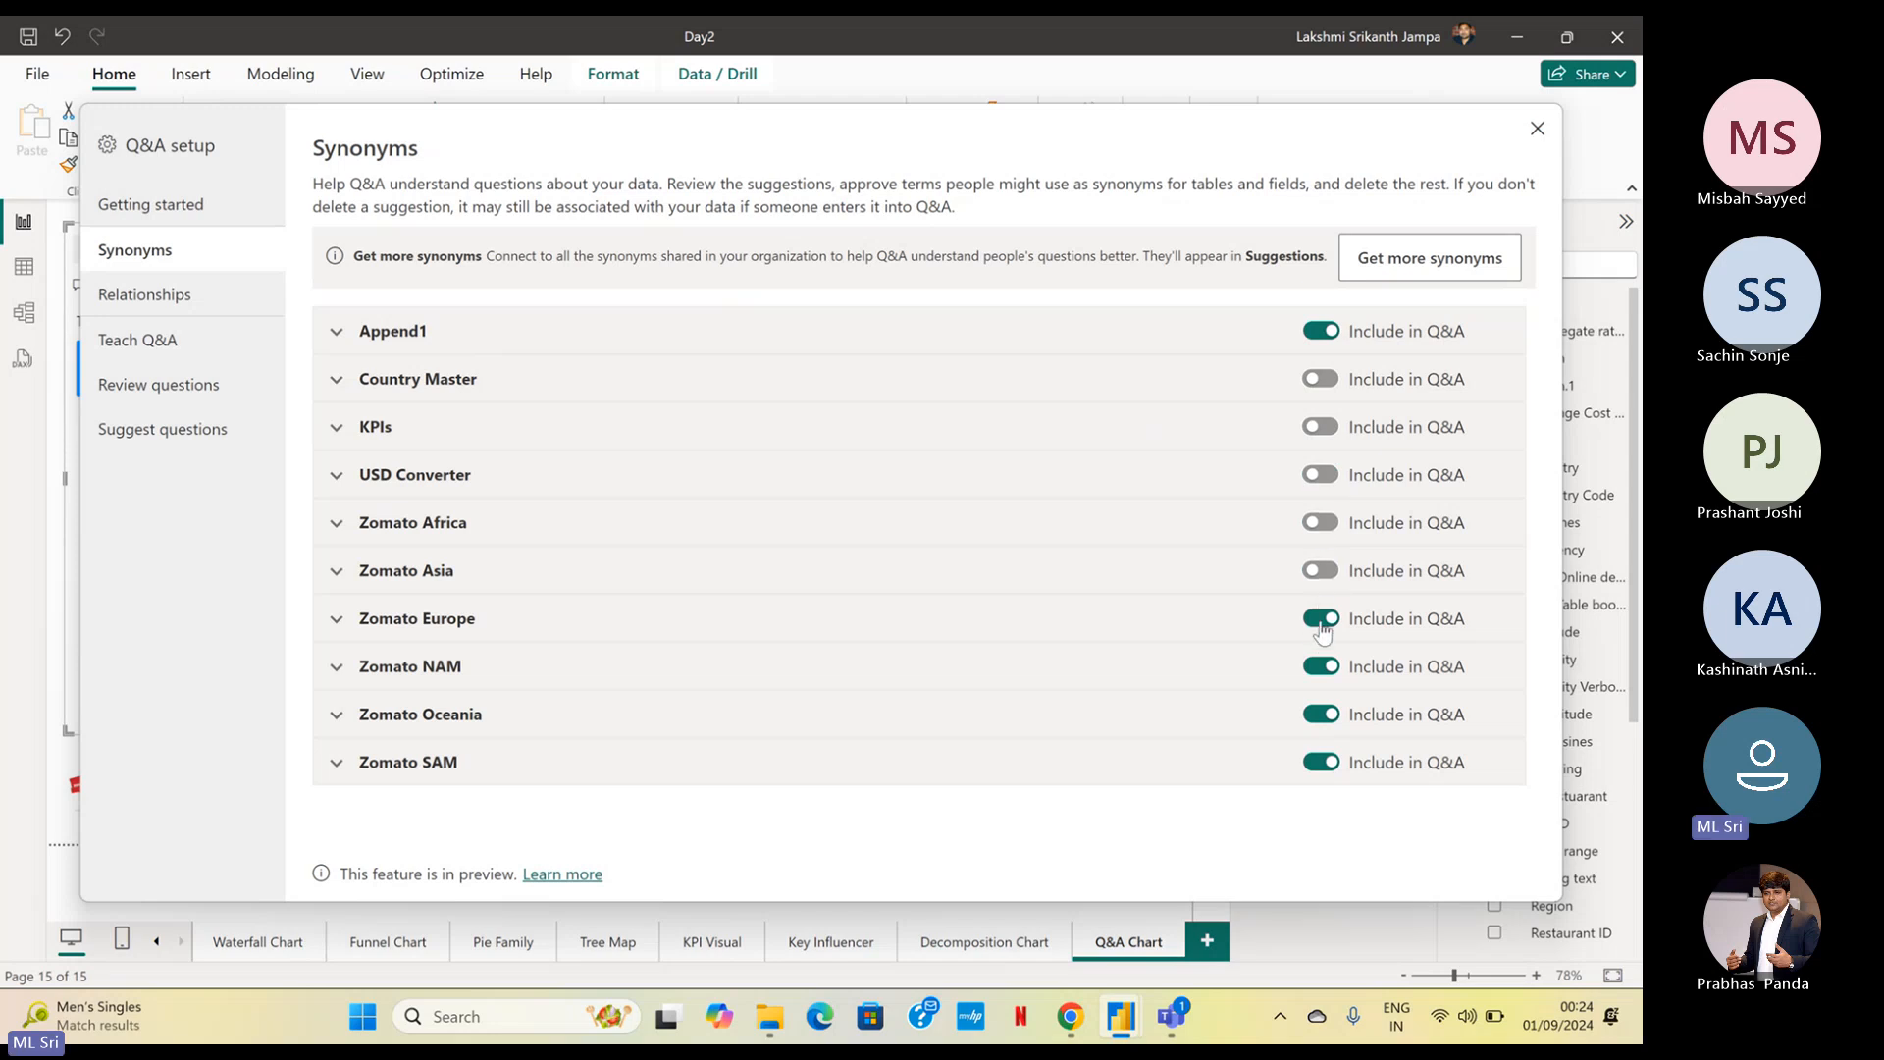
{"action": "left_click", "coordinate": [1321, 621]}
{"action": "left_click", "coordinate": [1319, 668]}
{"action": "left_click", "coordinate": [1316, 717]}
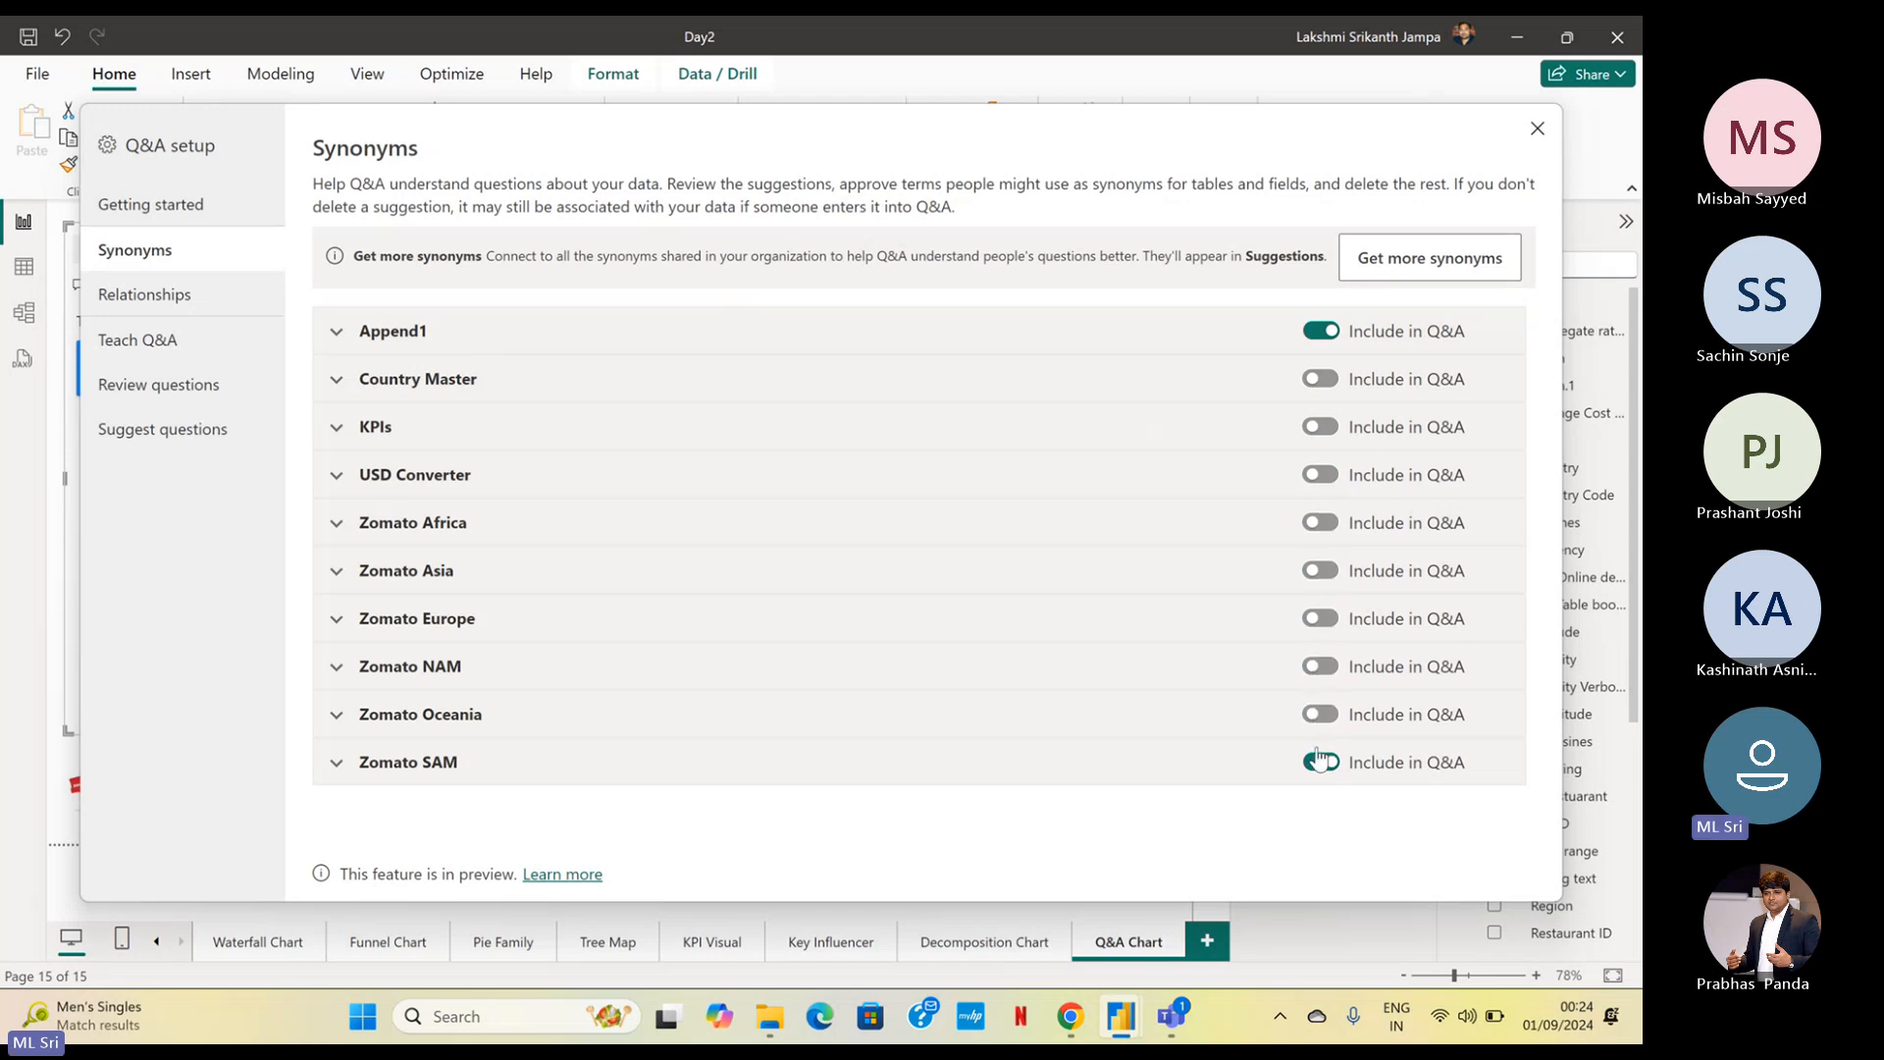
{"action": "left_click", "coordinate": [1321, 765]}
Expand the Append1 table and review the approved and suggested synonyms of its fields and measures
{"action": "left_click", "coordinate": [412, 339]}
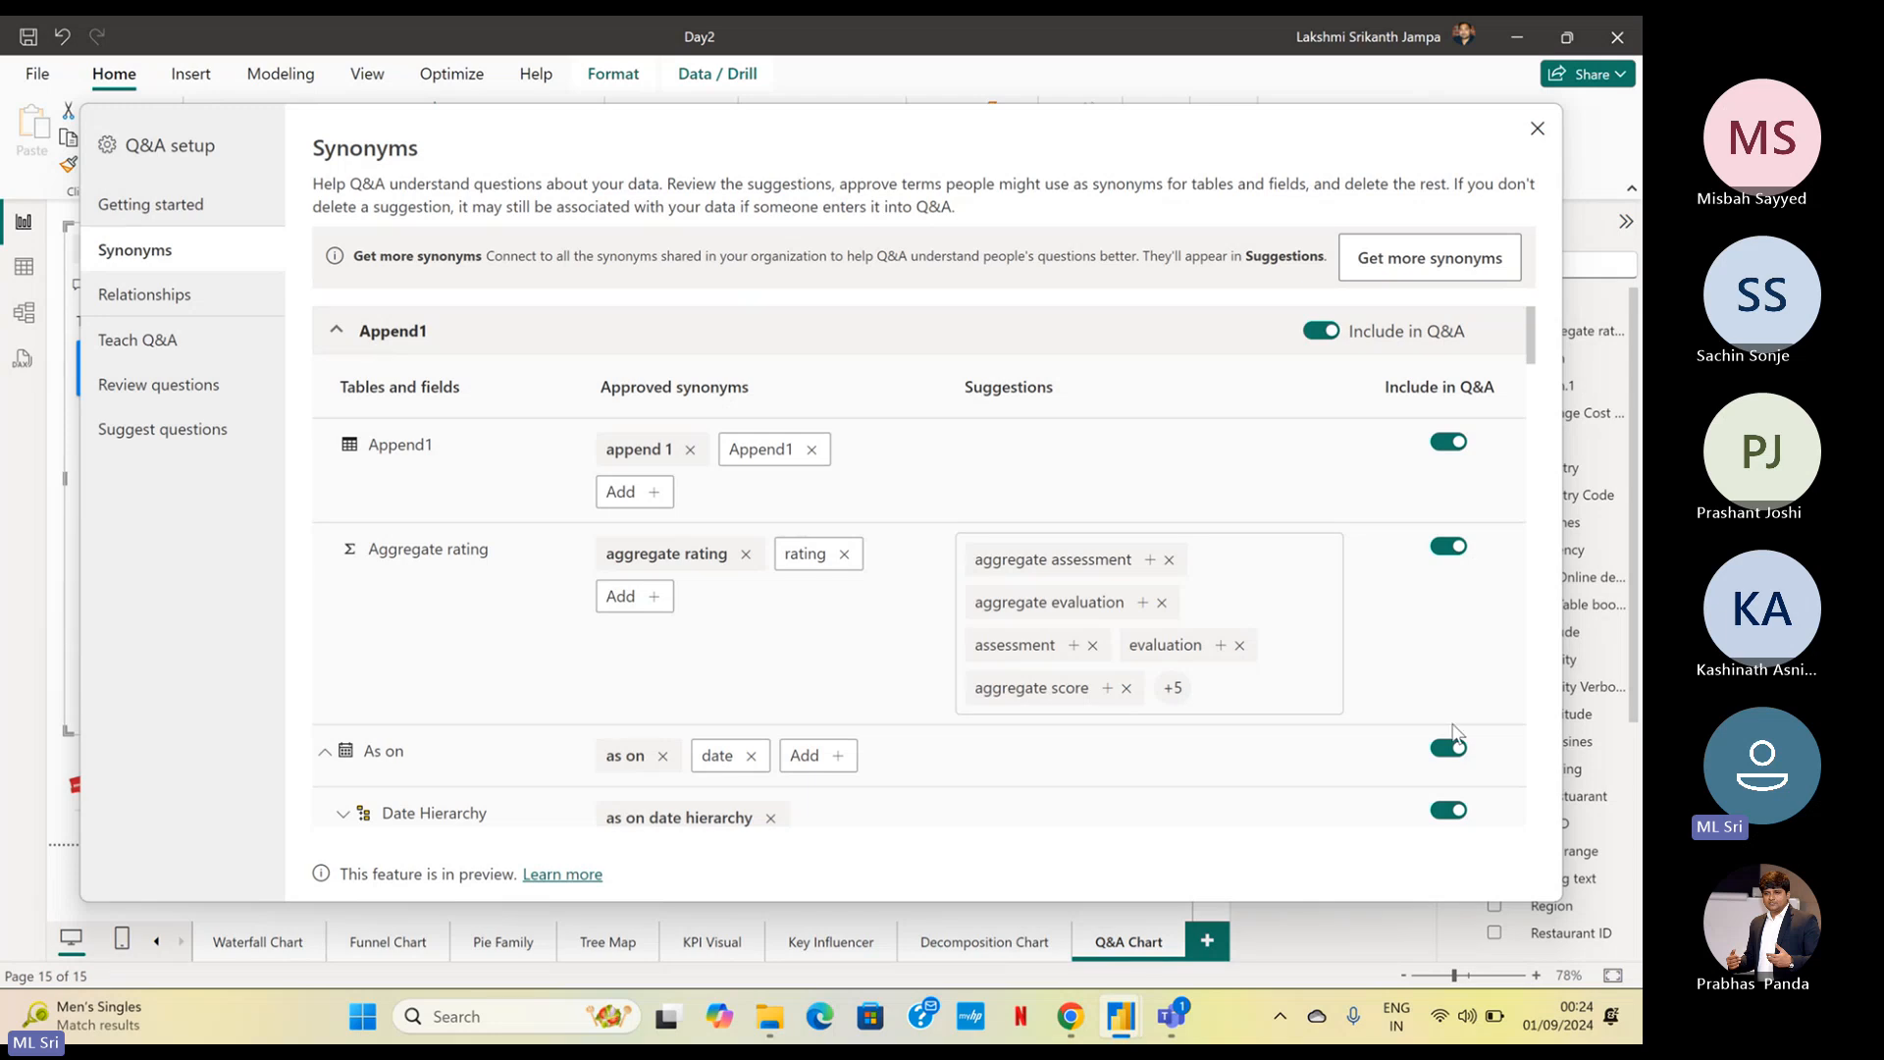
{"action": "scroll", "coordinate": [679, 617], "scroll_direction": "down", "scroll_amount": 8}
{"action": "scroll", "coordinate": [675, 616], "scroll_direction": "down", "scroll_amount": 10}
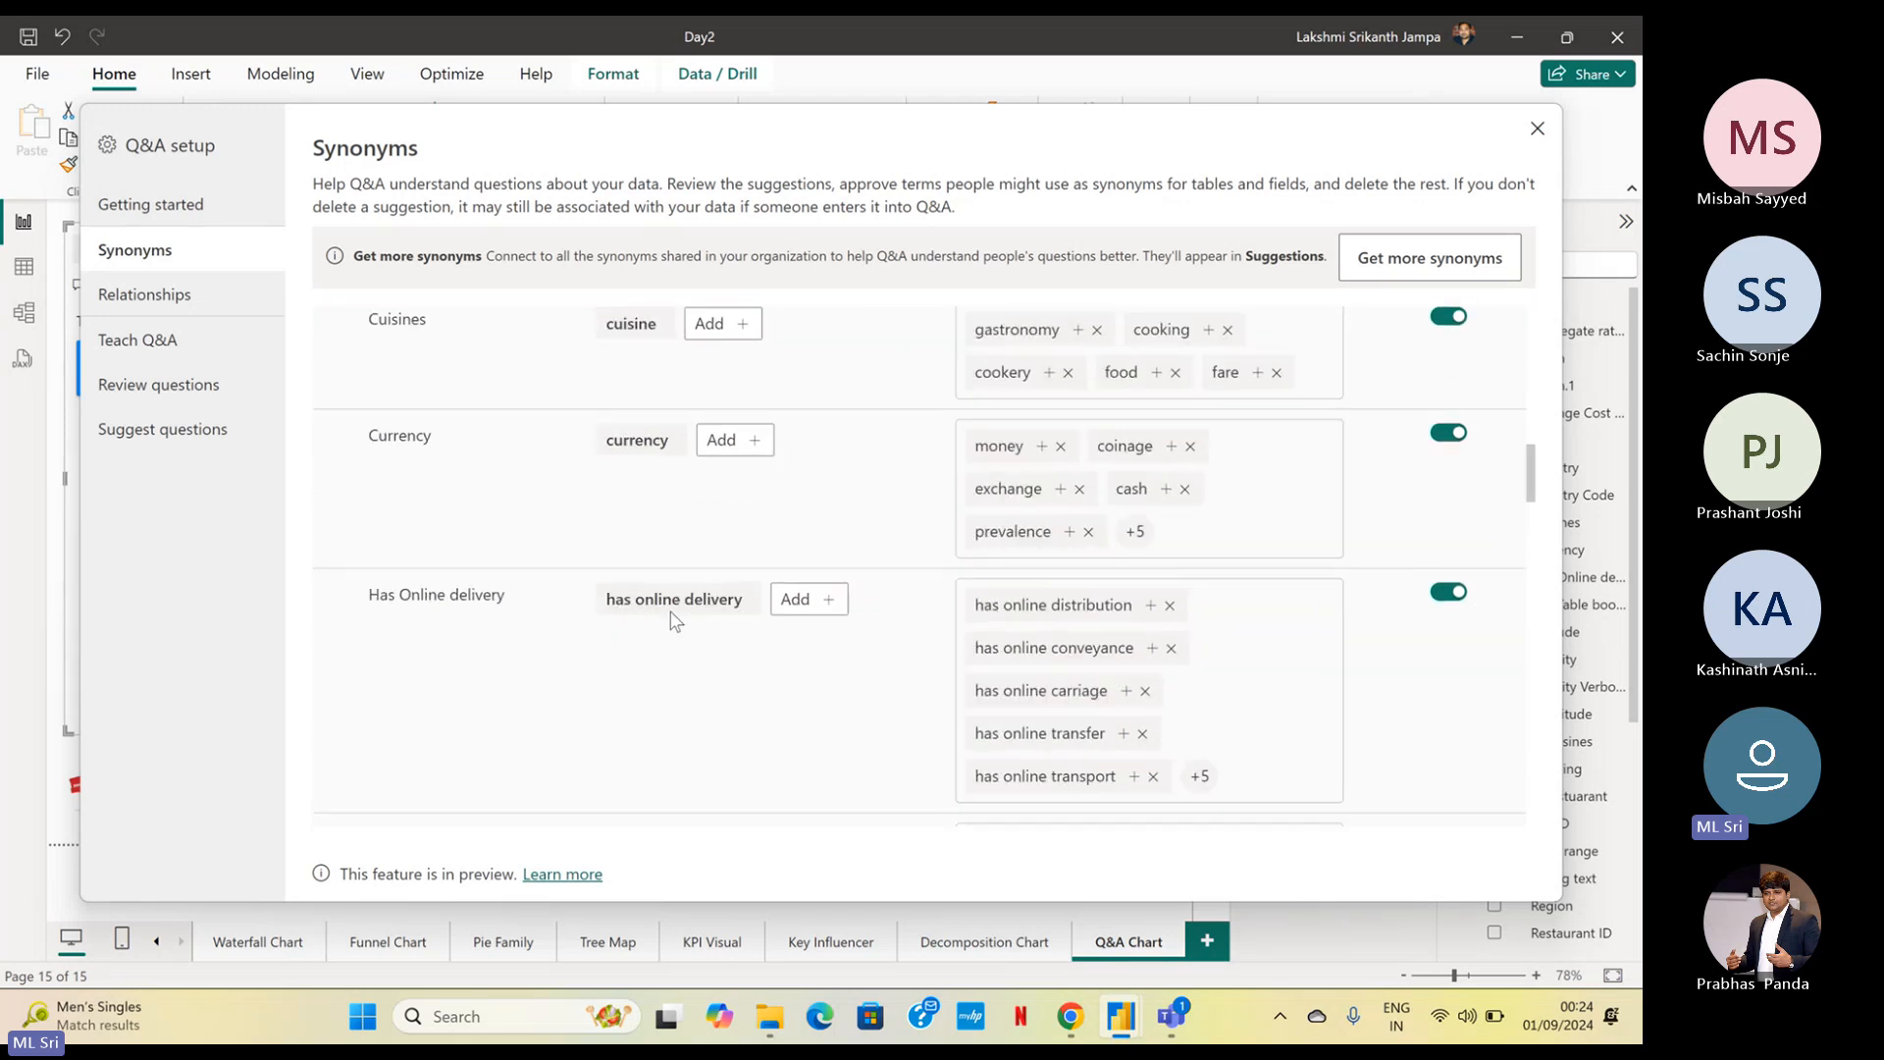
{"action": "scroll", "coordinate": [671, 618], "scroll_direction": "down", "scroll_amount": 5}
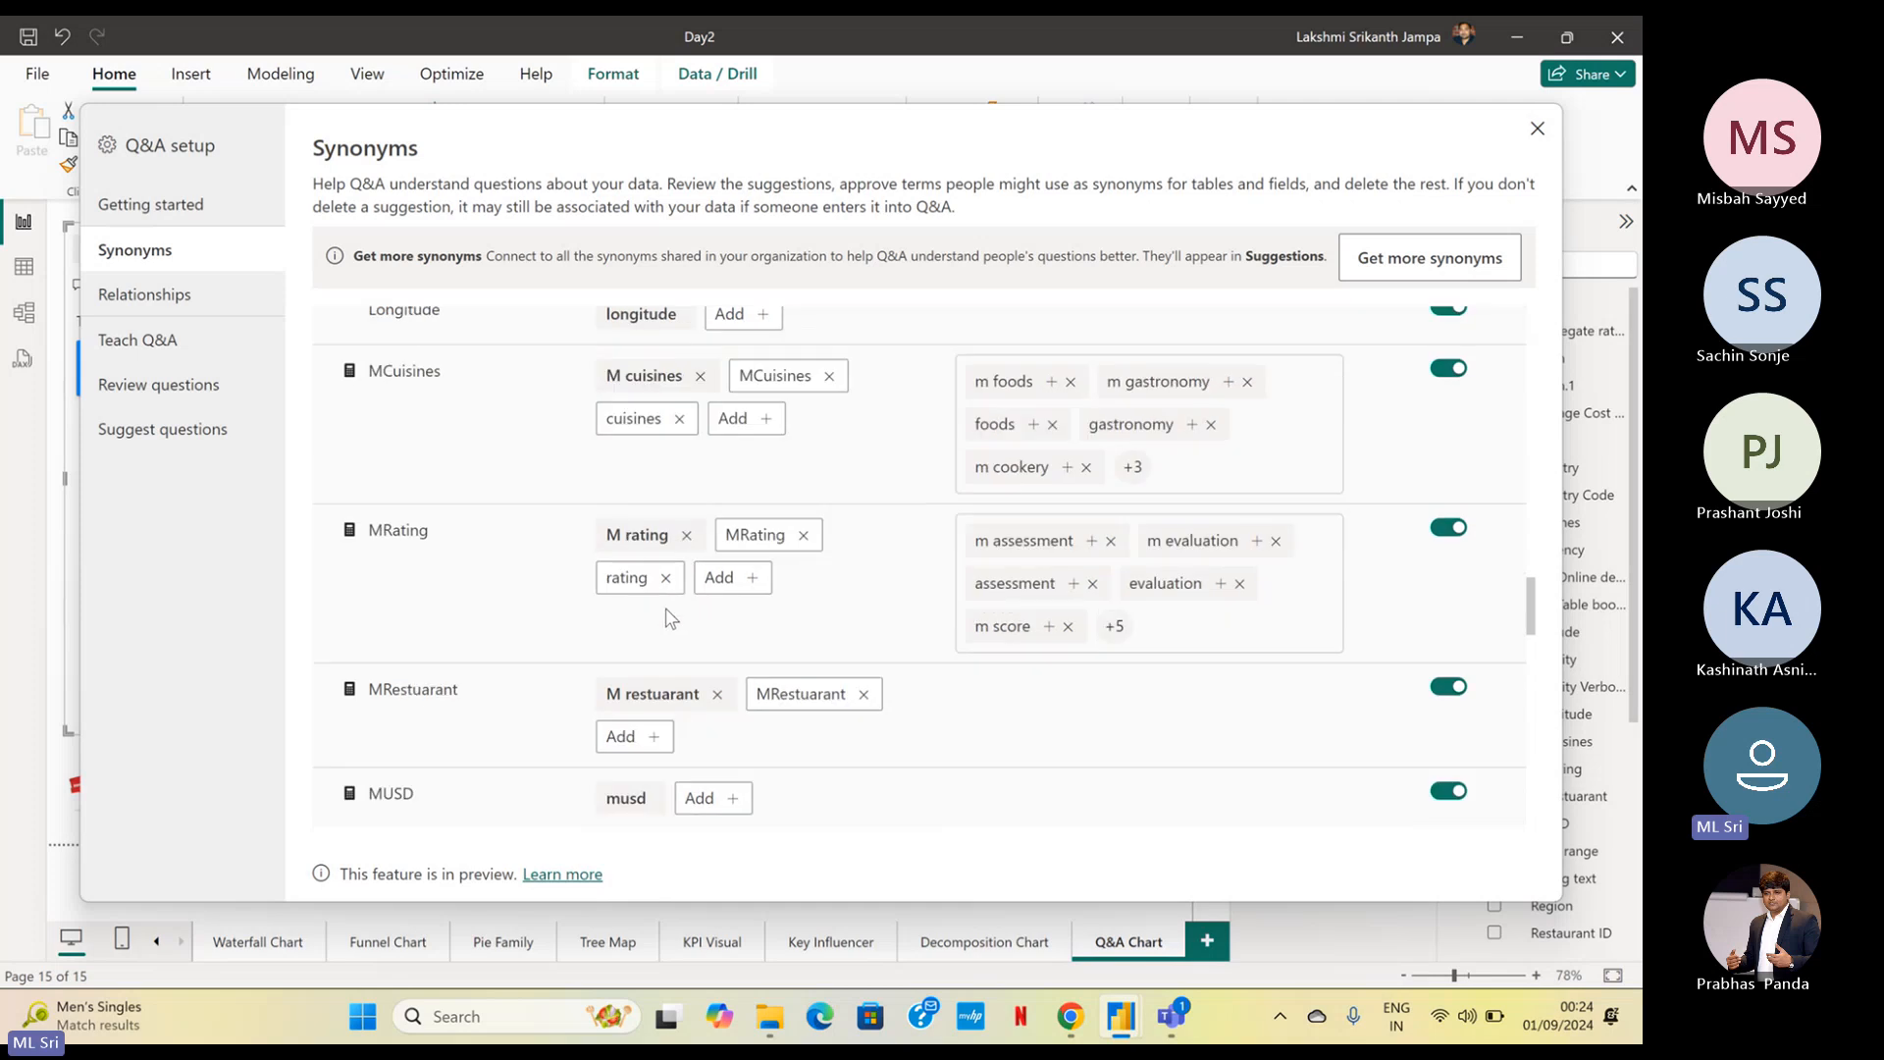
{"action": "scroll", "coordinate": [405, 422], "scroll_direction": "down", "scroll_amount": 4}
{"action": "scroll", "coordinate": [704, 633], "scroll_direction": "up", "scroll_amount": 20}
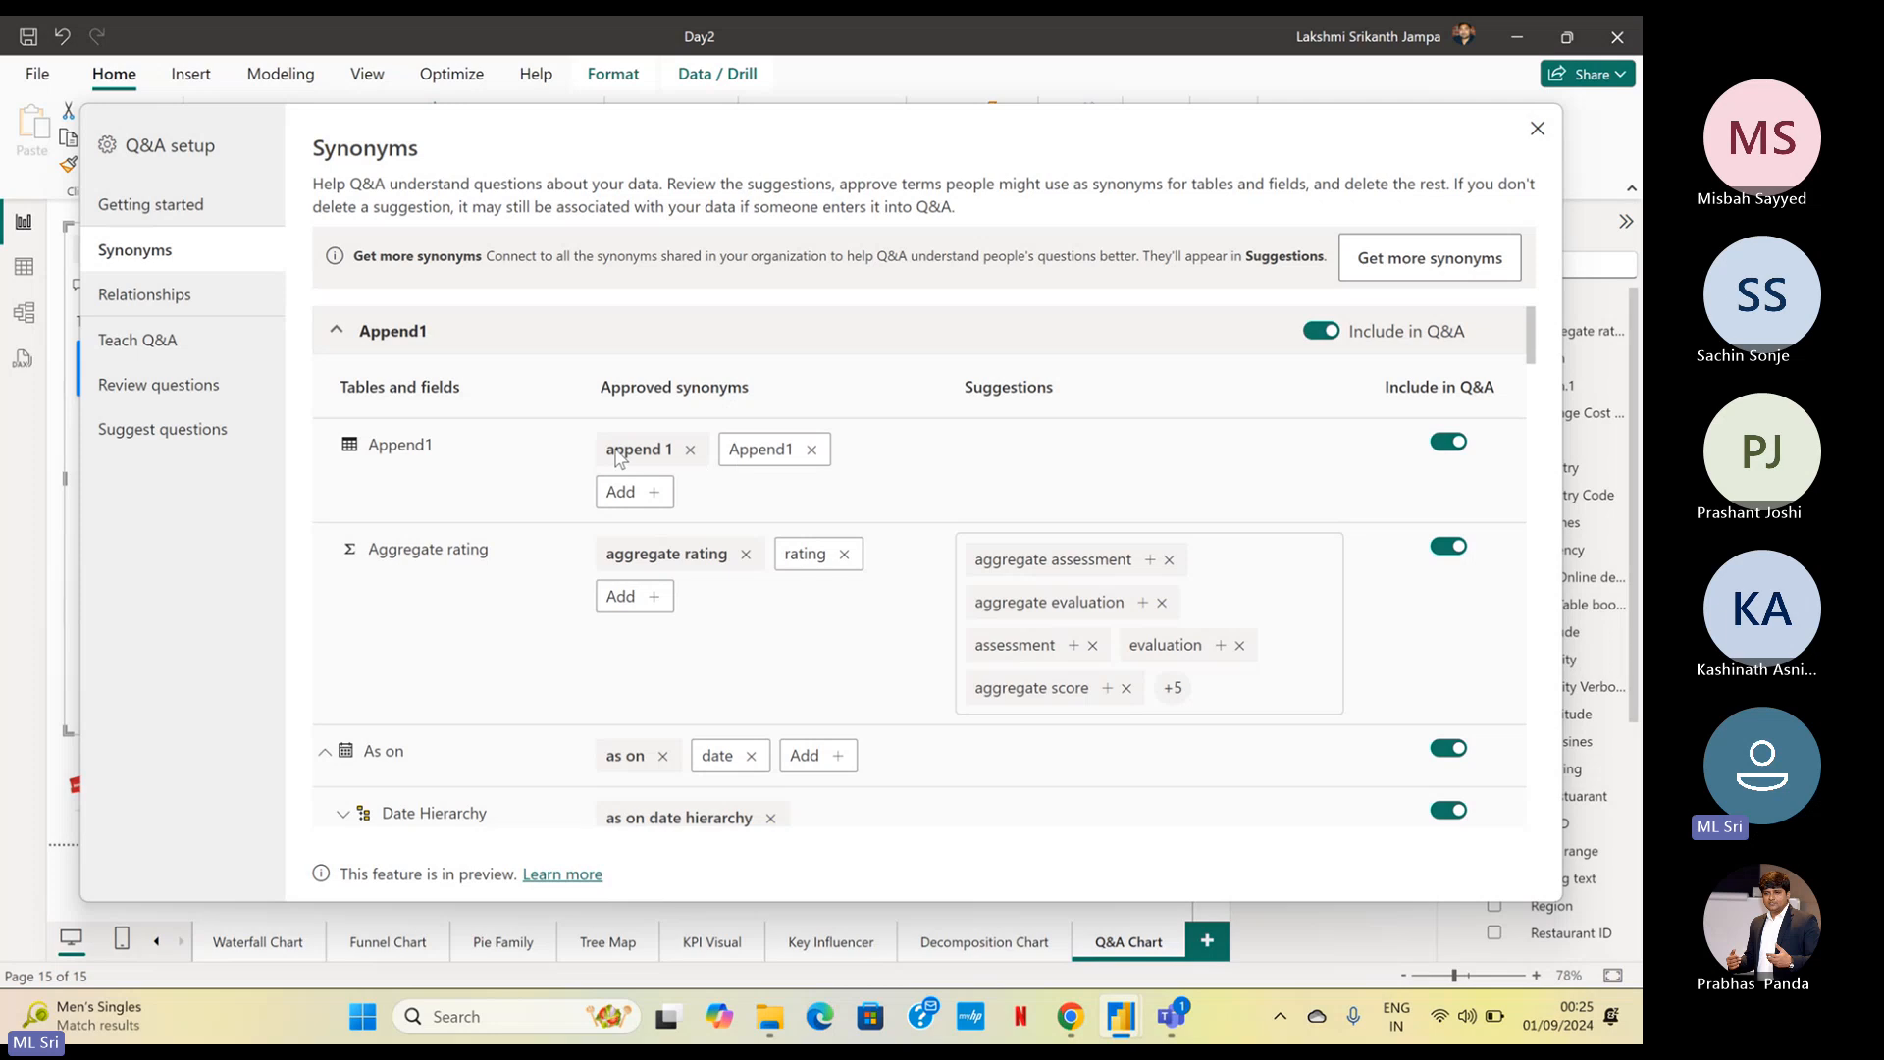
Add "Aap1" as an approved synonym for the Append1 table
{"action": "left_click", "coordinate": [667, 499]}
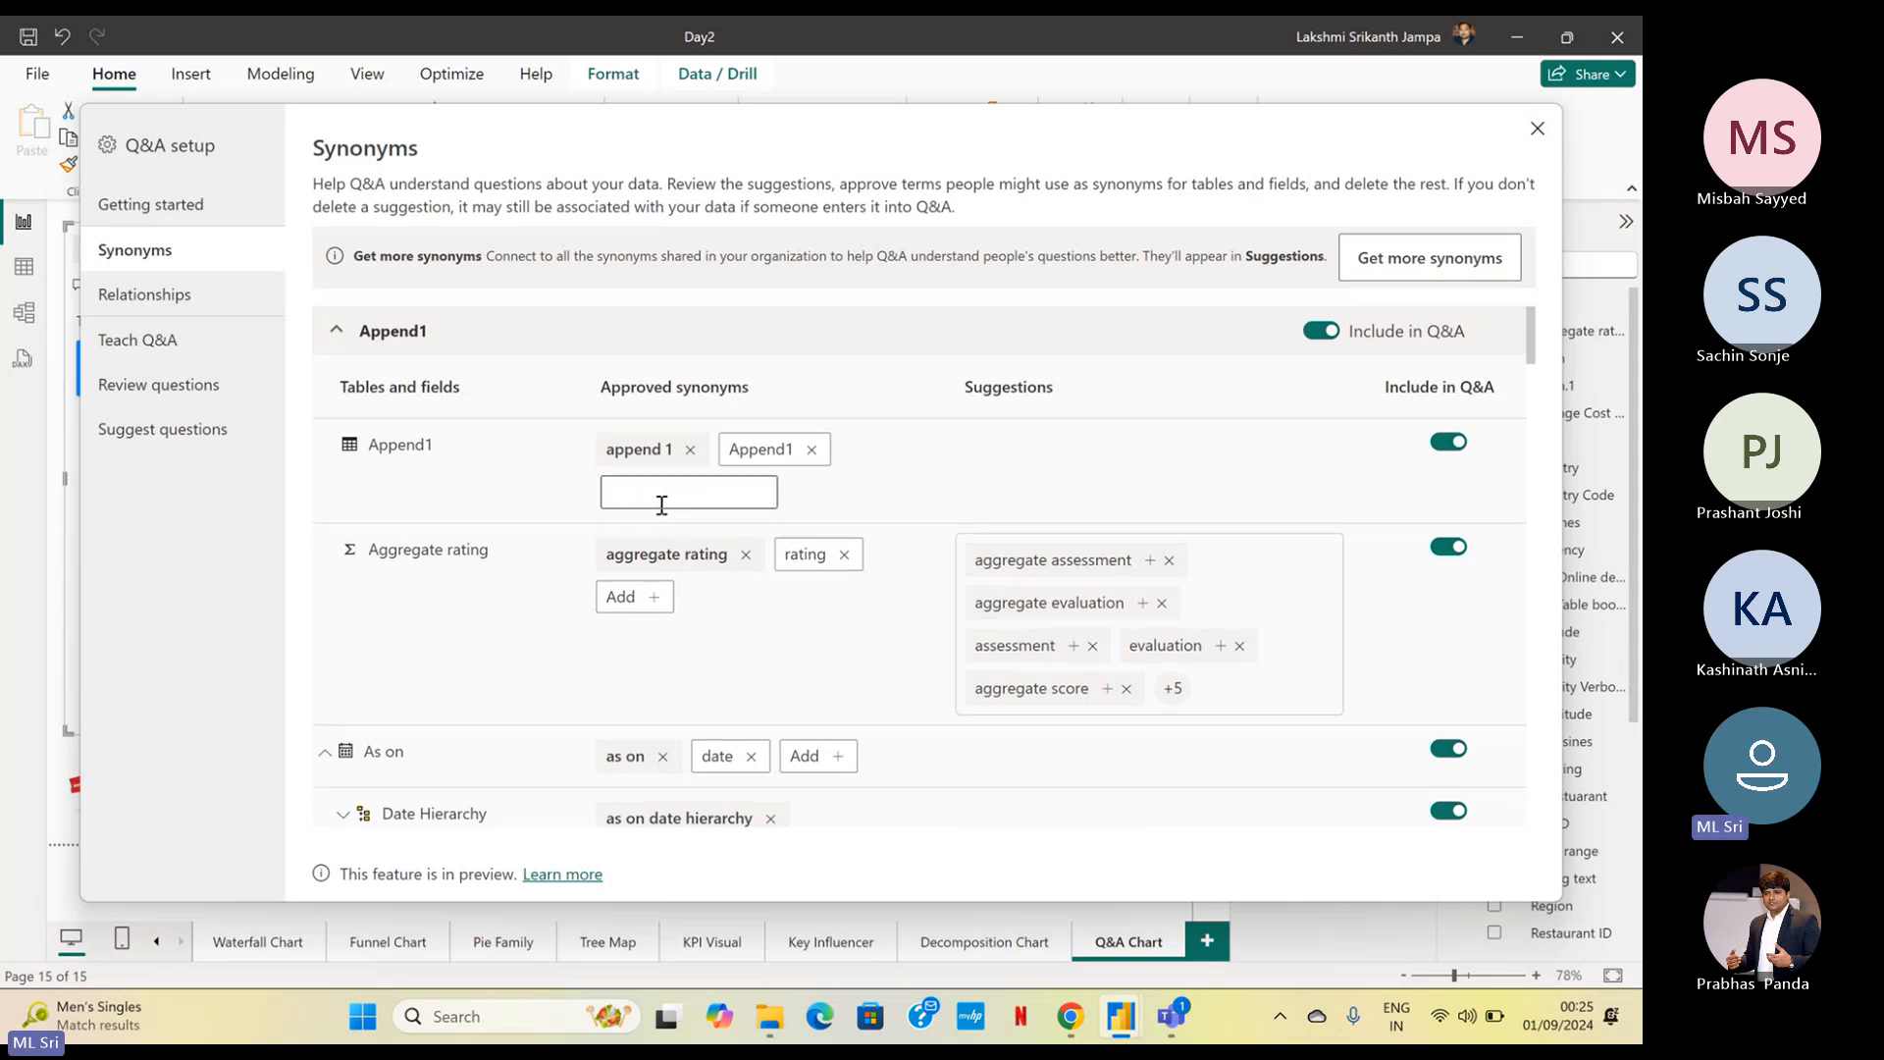
{"action": "type", "text": "Aa"}
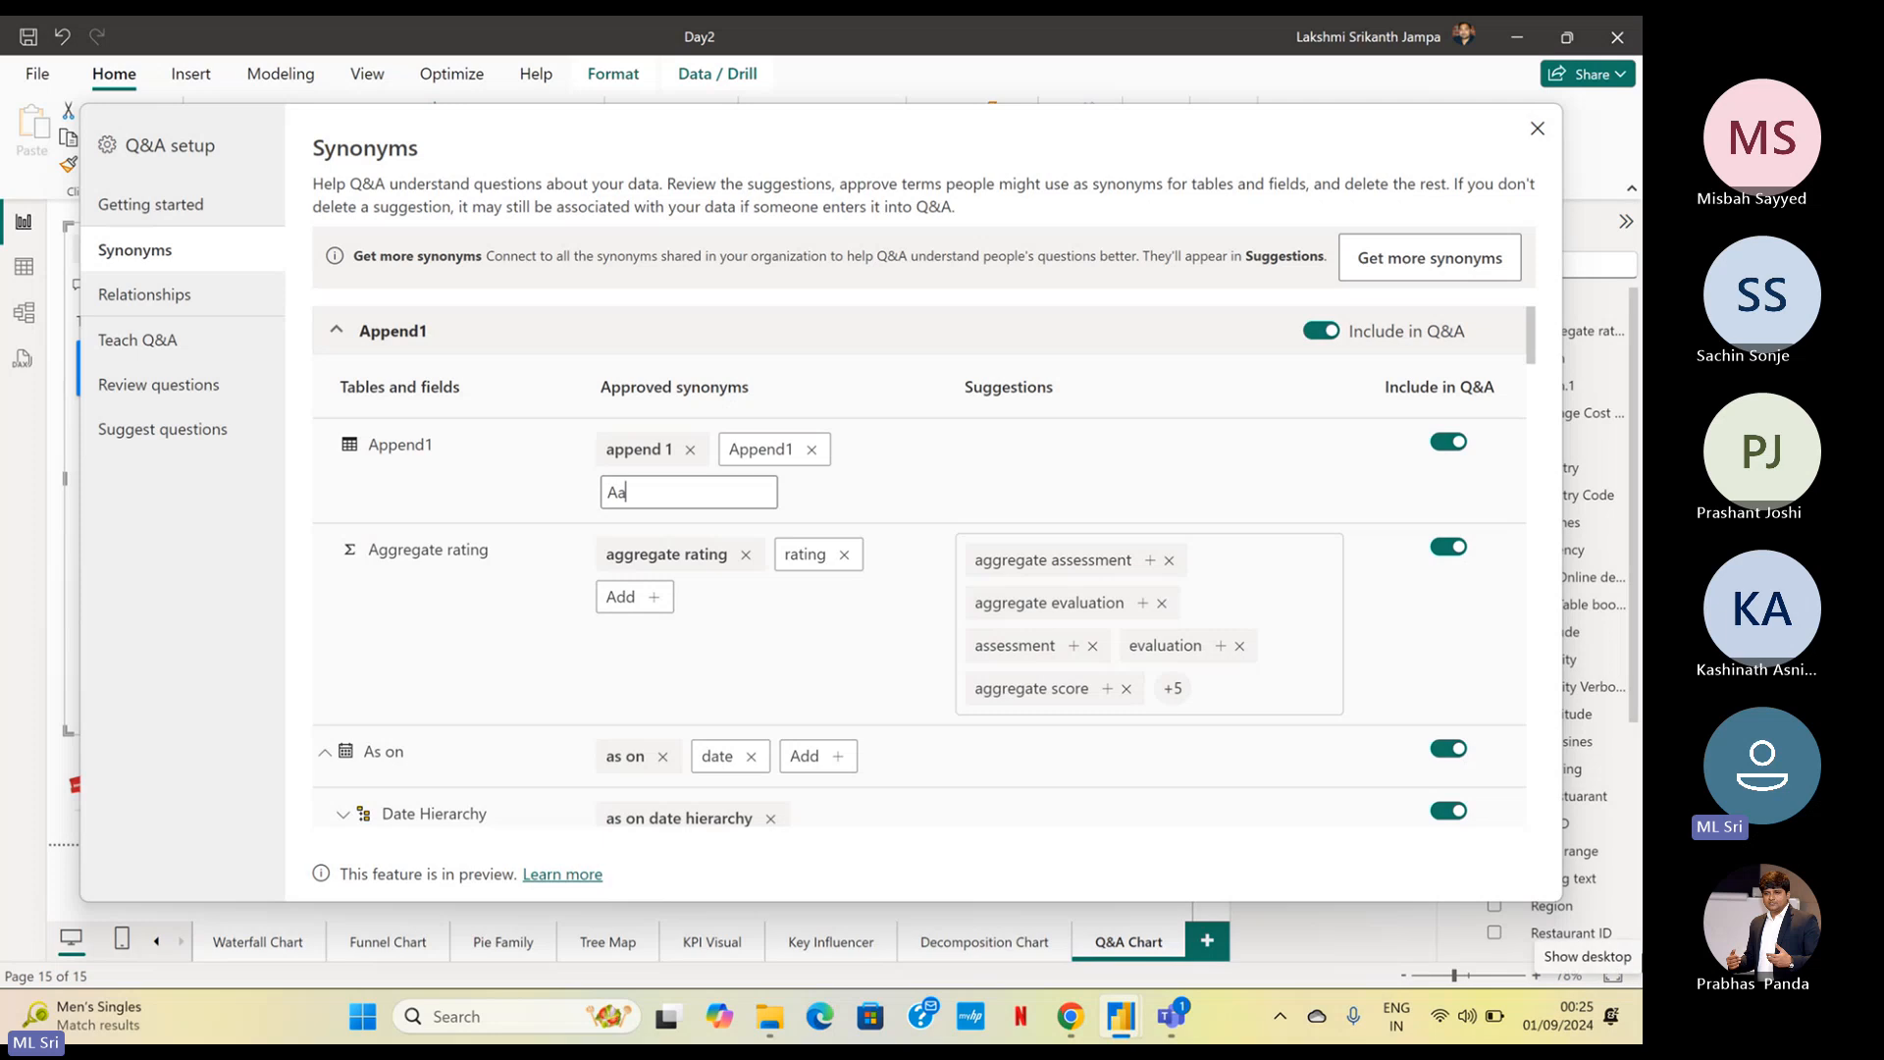
{"action": "type", "text": "\\pp\\\\"}
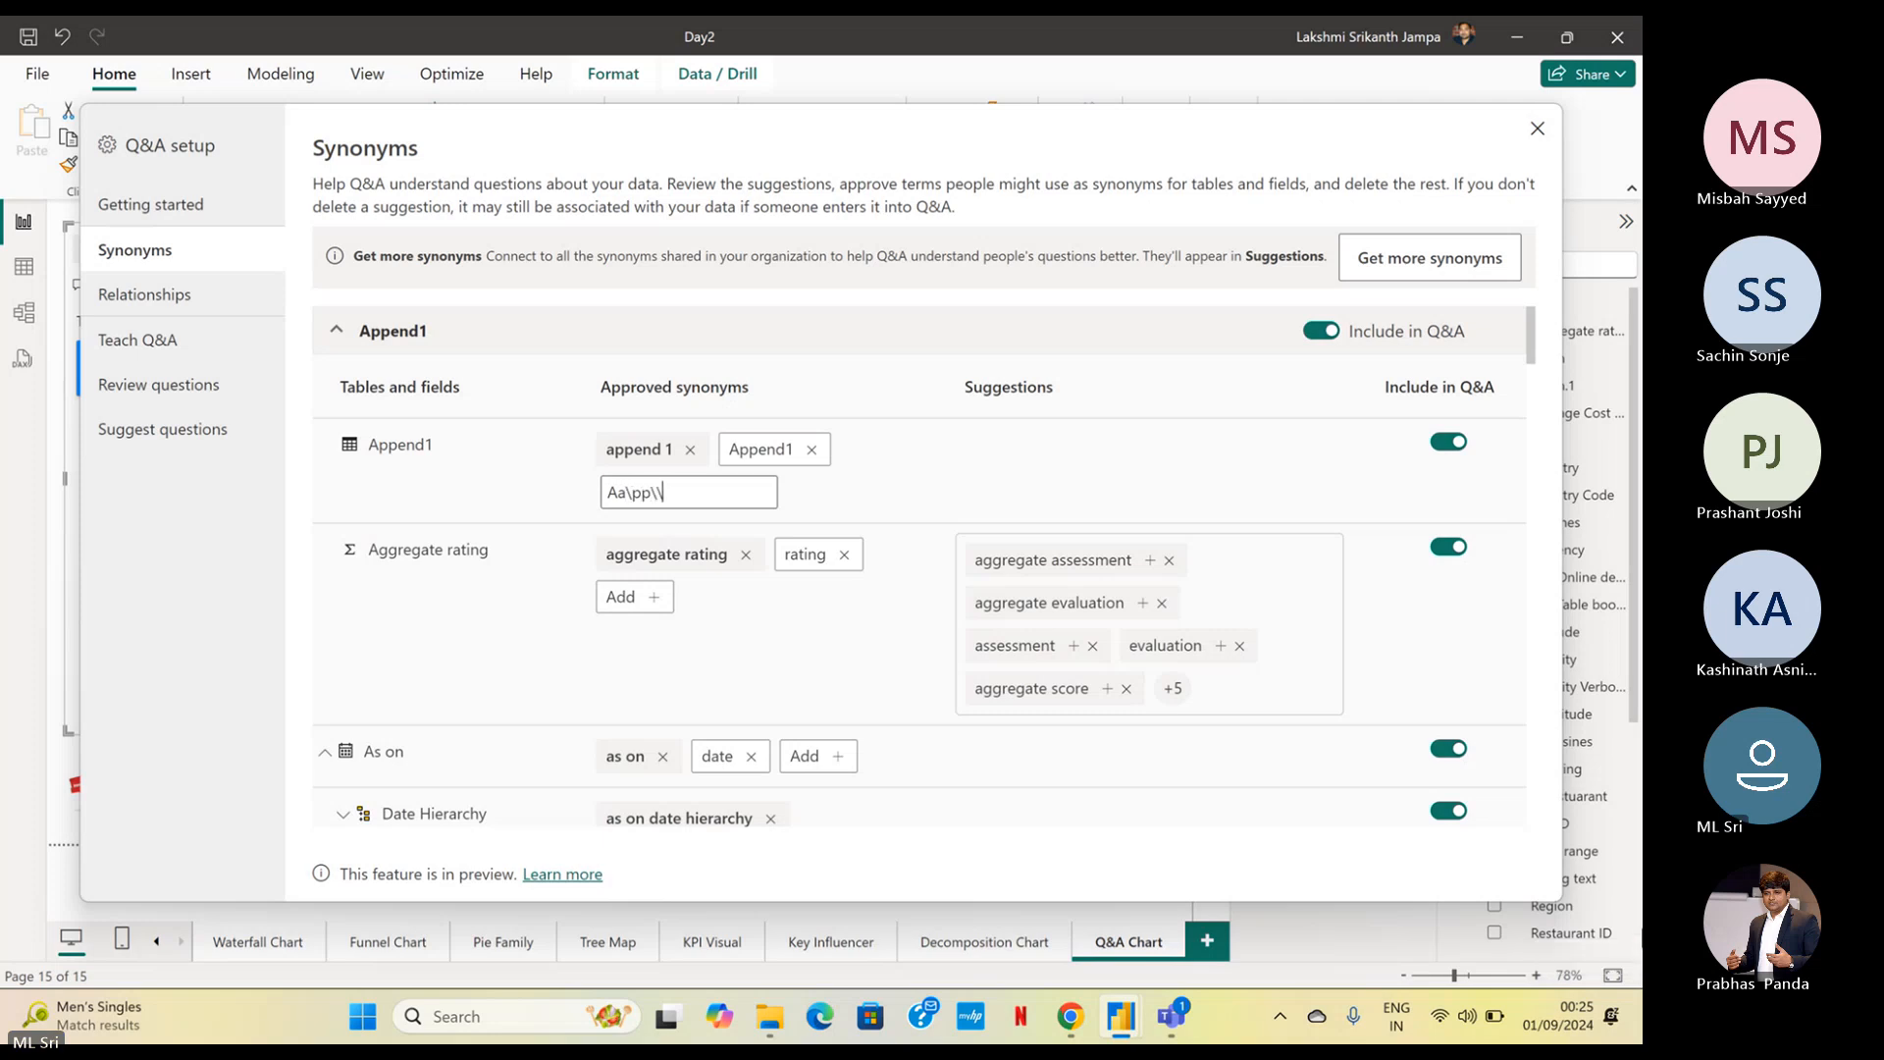
{"action": "key", "text": "BackSpace"}
{"action": "key", "text": "BackSpace"}
{"action": "key", "text": "BackSpace"}
{"action": "key", "text": "BackSpace"}
{"action": "key", "text": "BackSpace"}
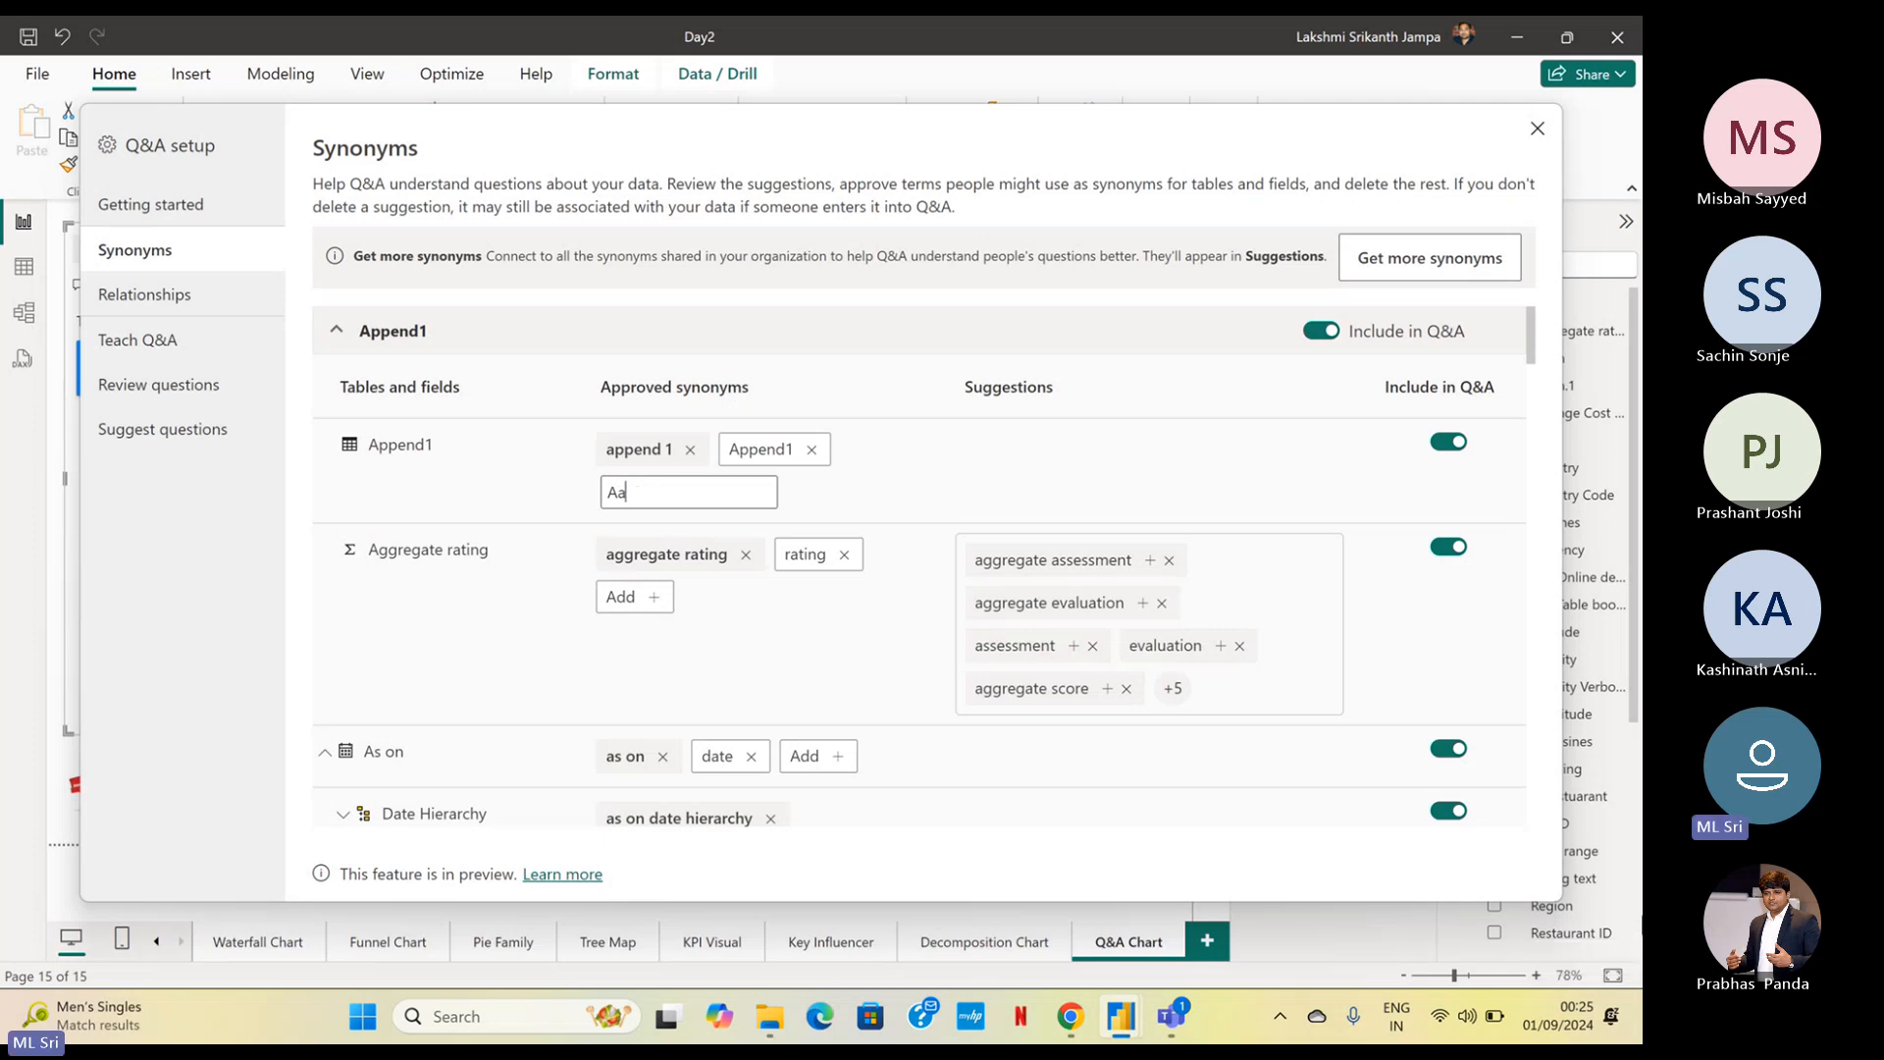
{"action": "type", "text": "p1"}
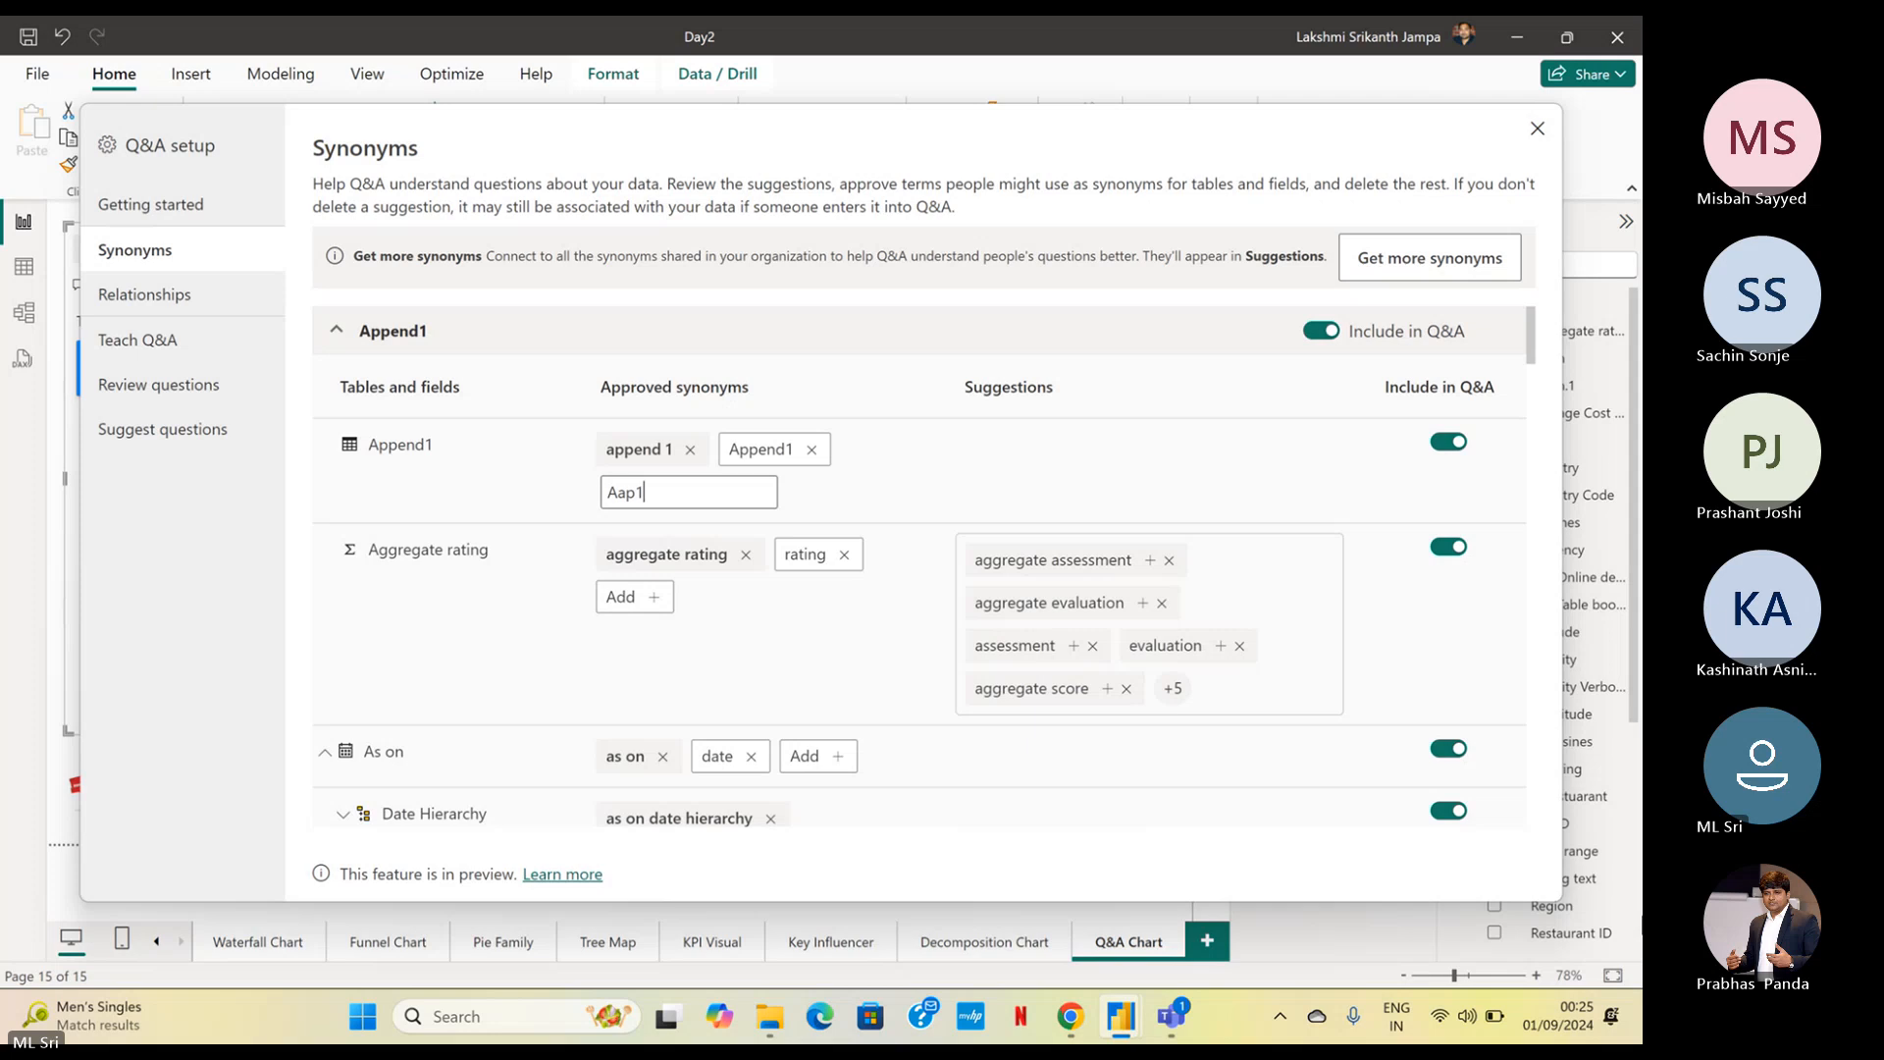
{"action": "key", "text": "Return"}
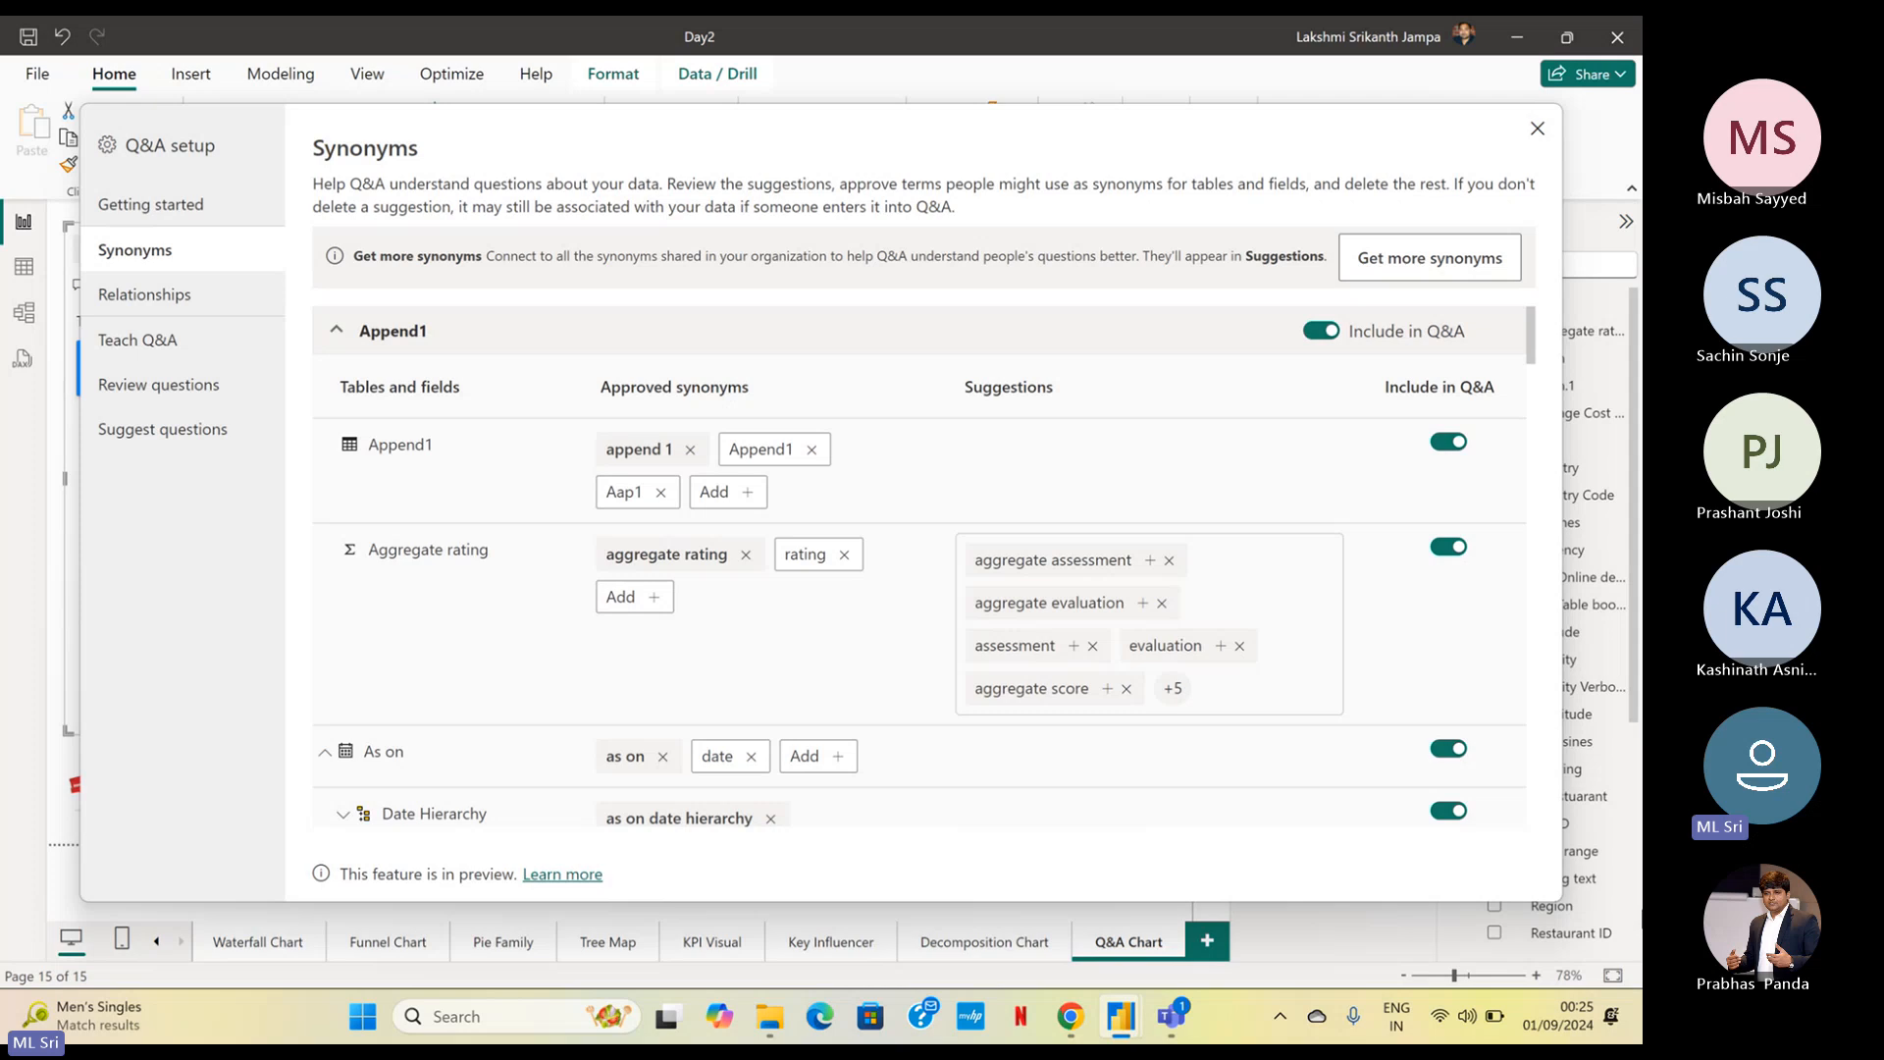
Add "Apnd1" and "Ppnd1" as further approved synonyms for the Append1 table
{"action": "left_click", "coordinate": [714, 494]}
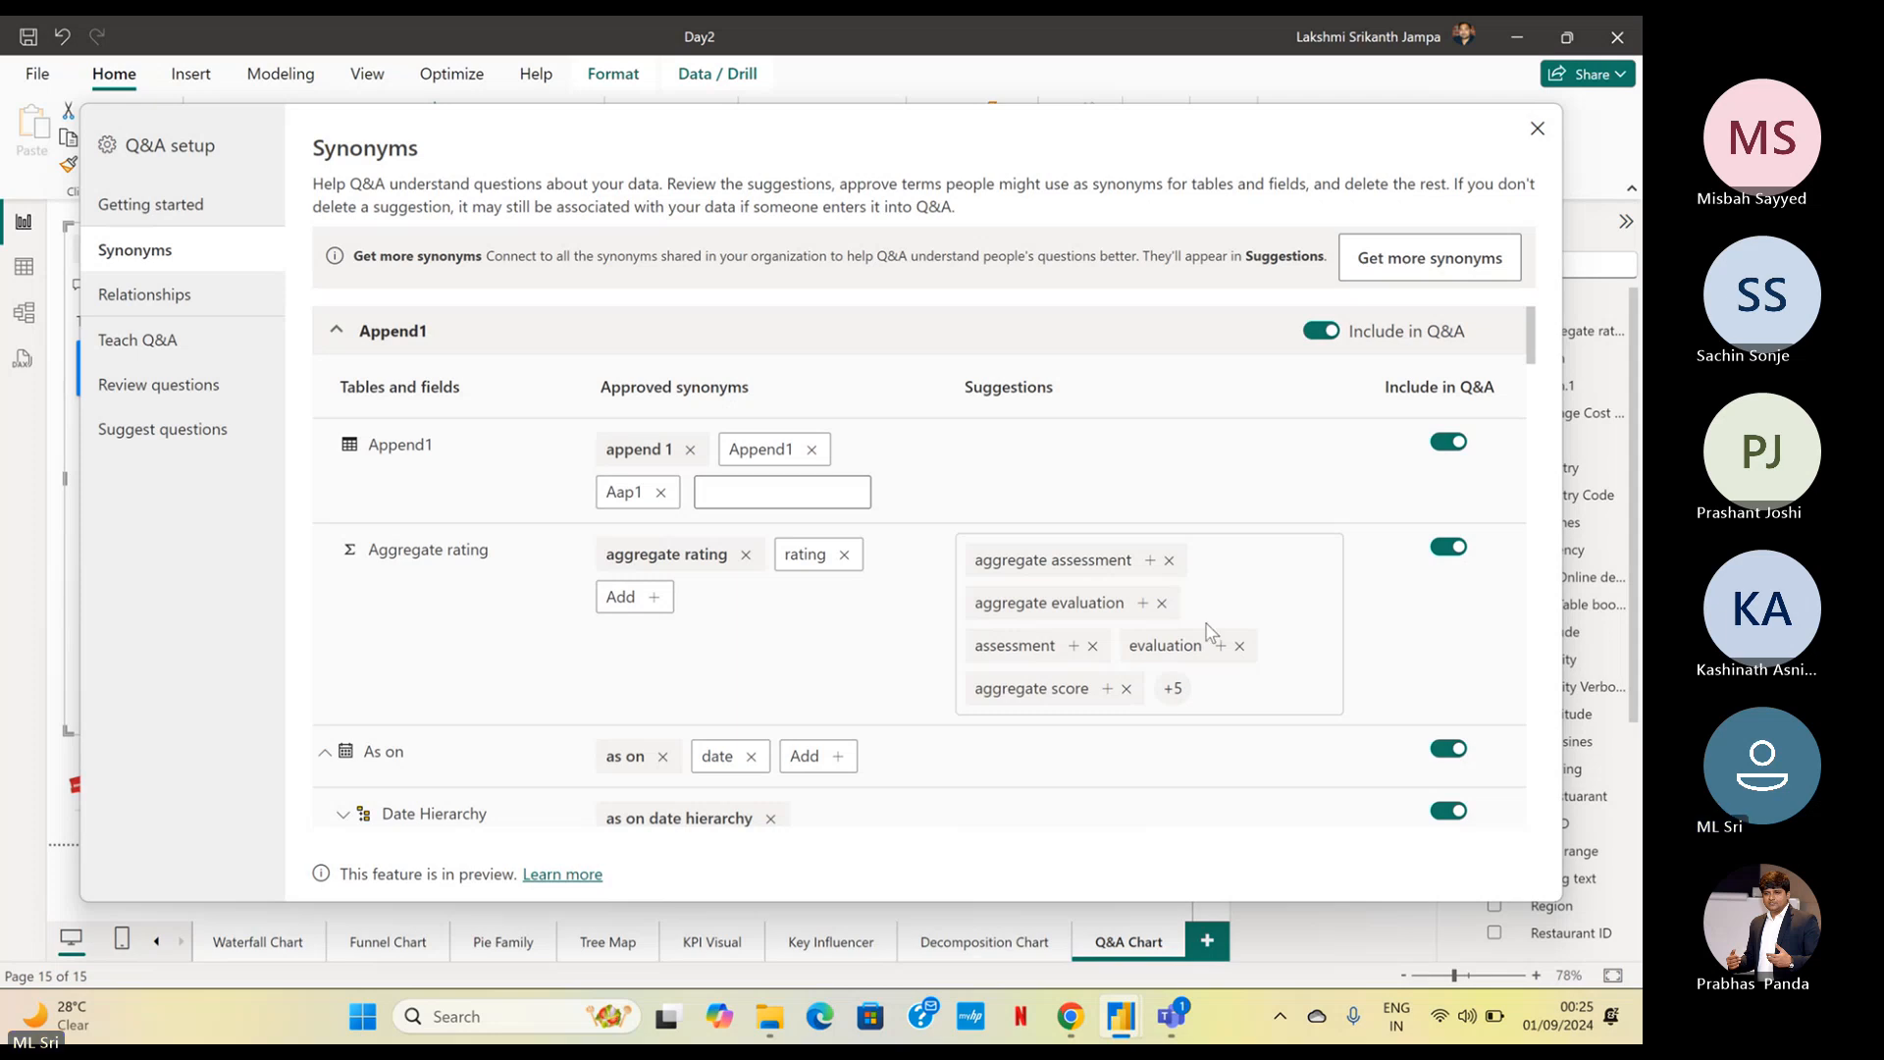
{"action": "type", "text": "Apnd1"}
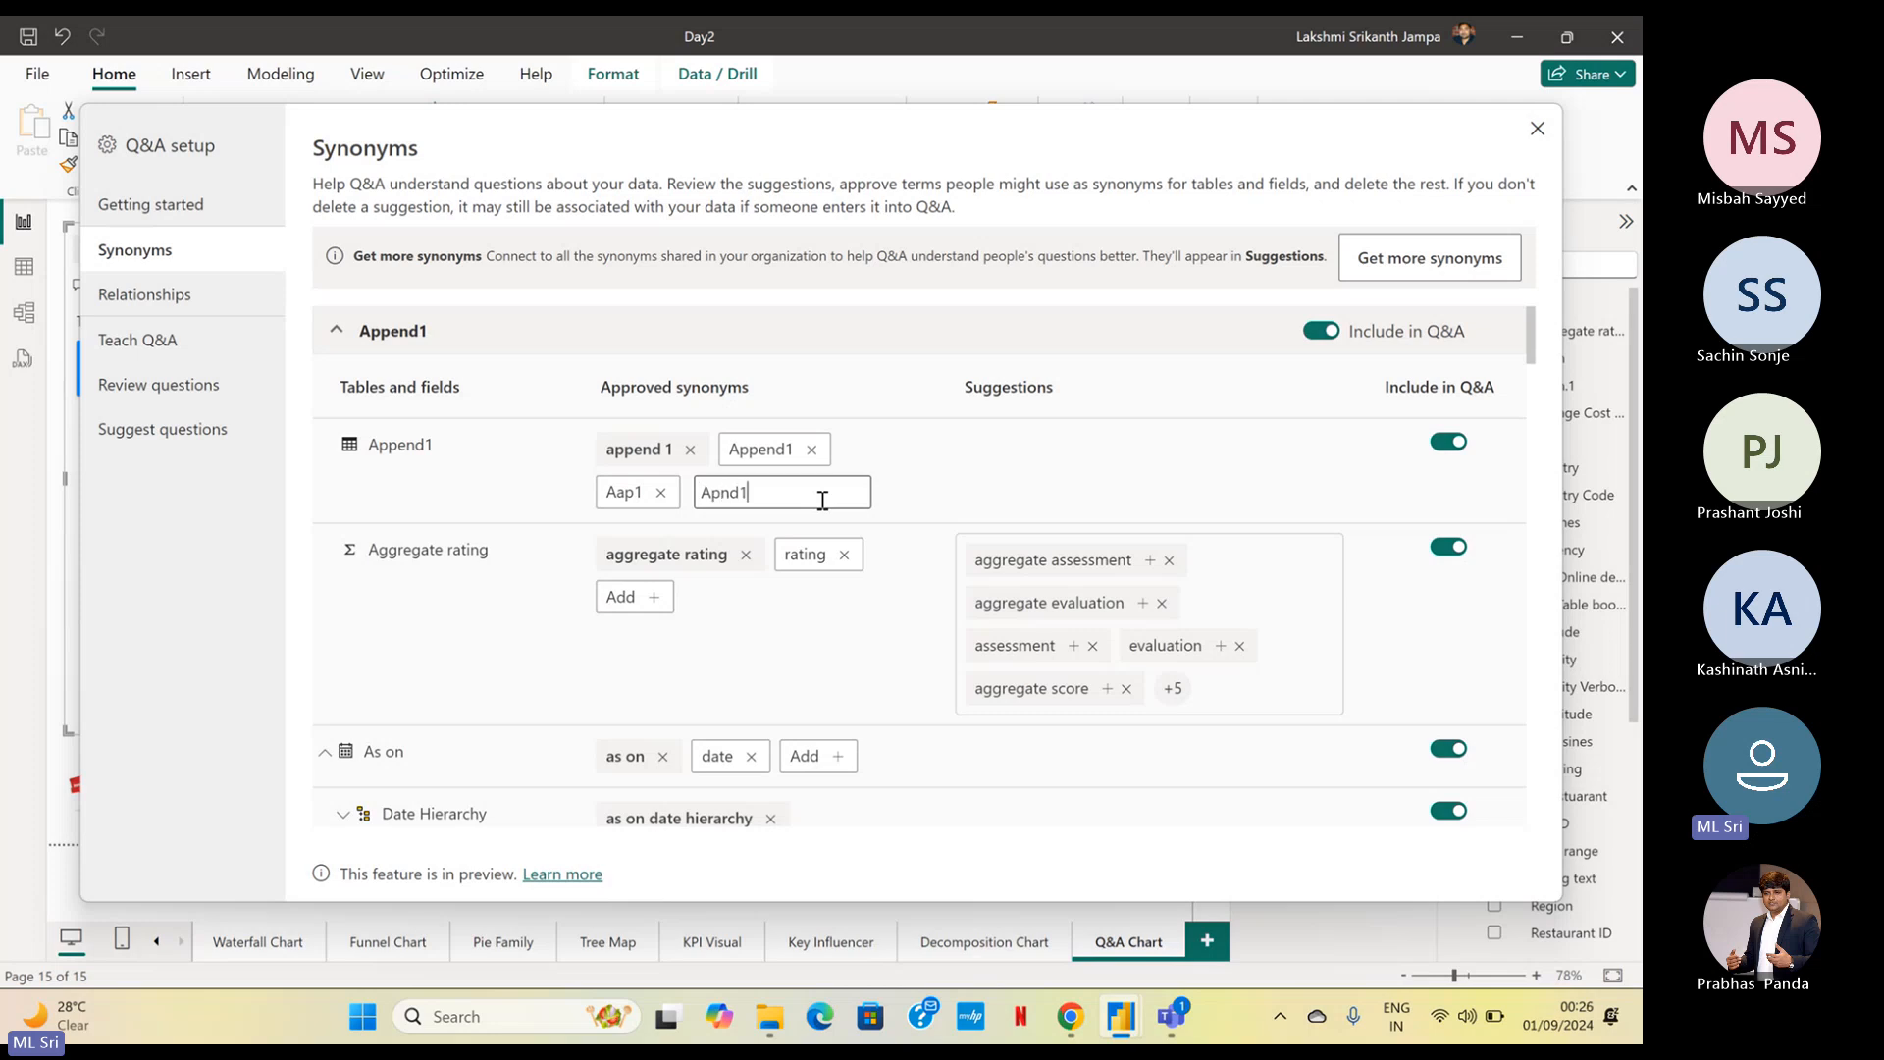
{"action": "key", "text": "Return"}
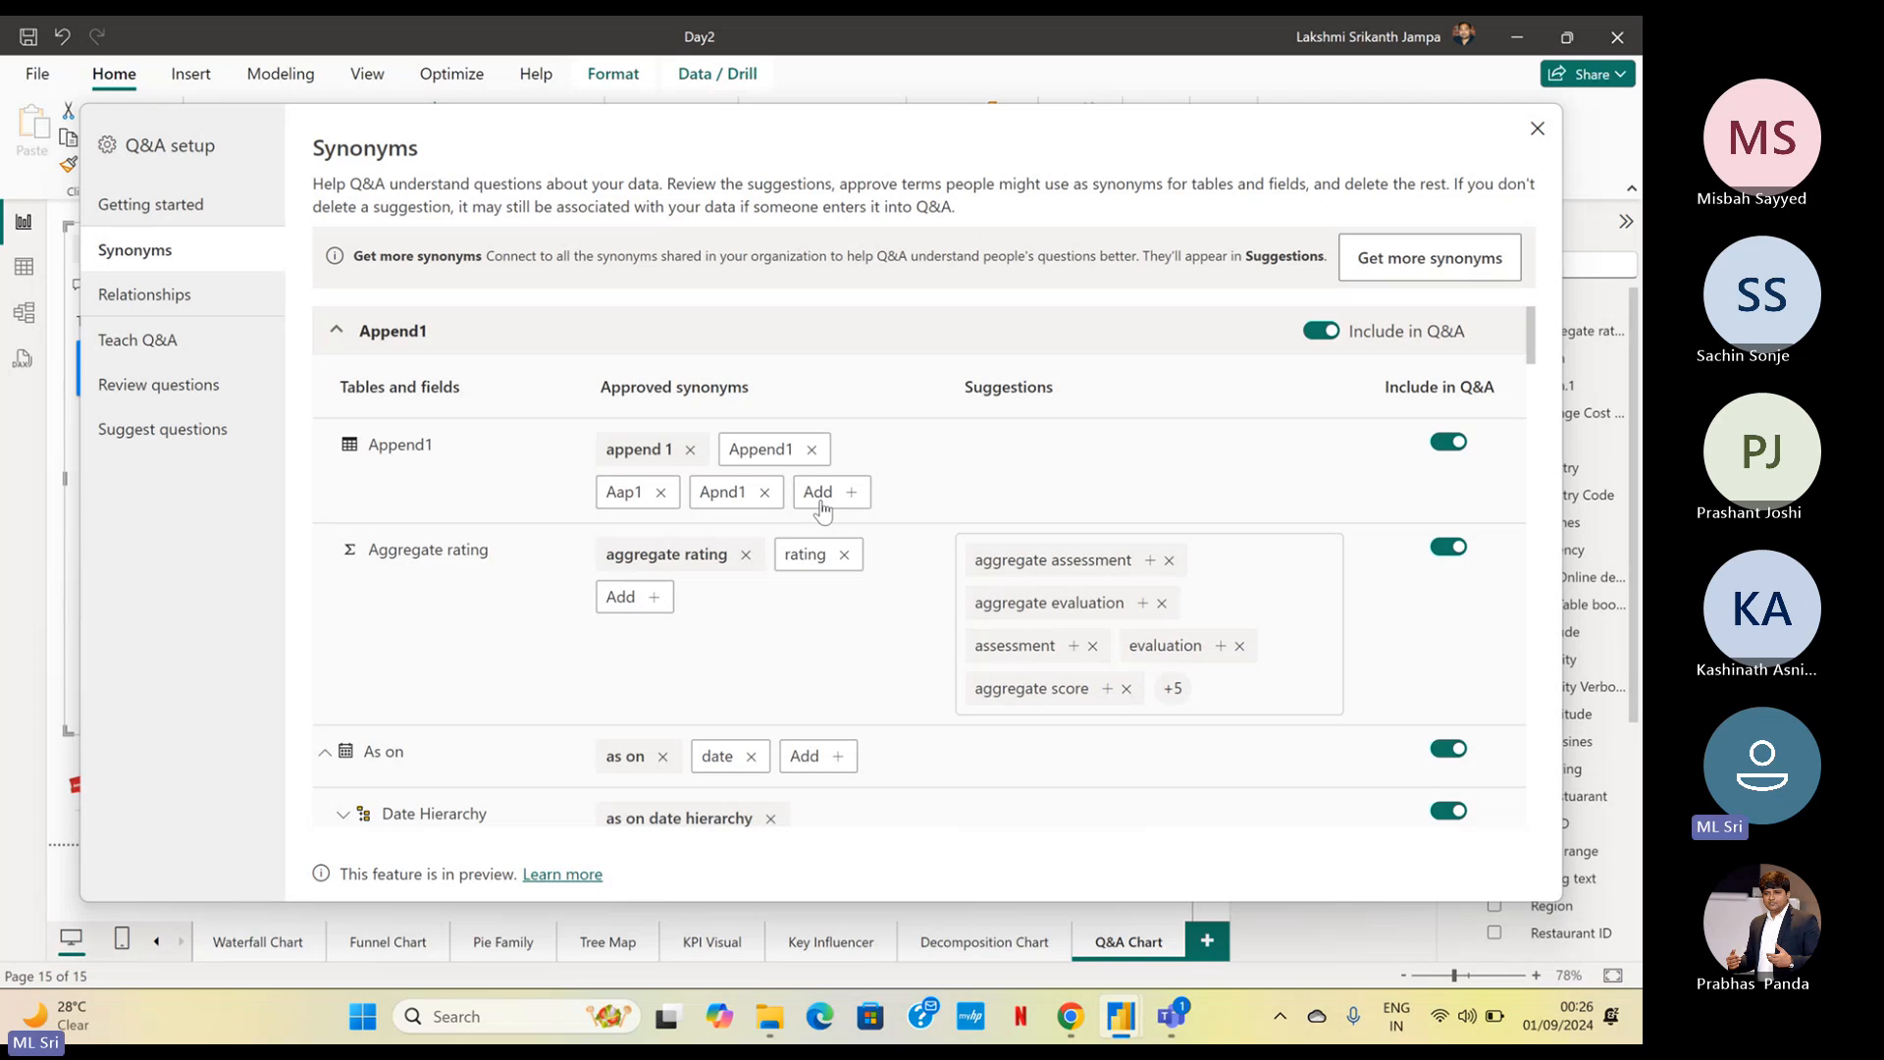
{"action": "left_click", "coordinate": [822, 494]}
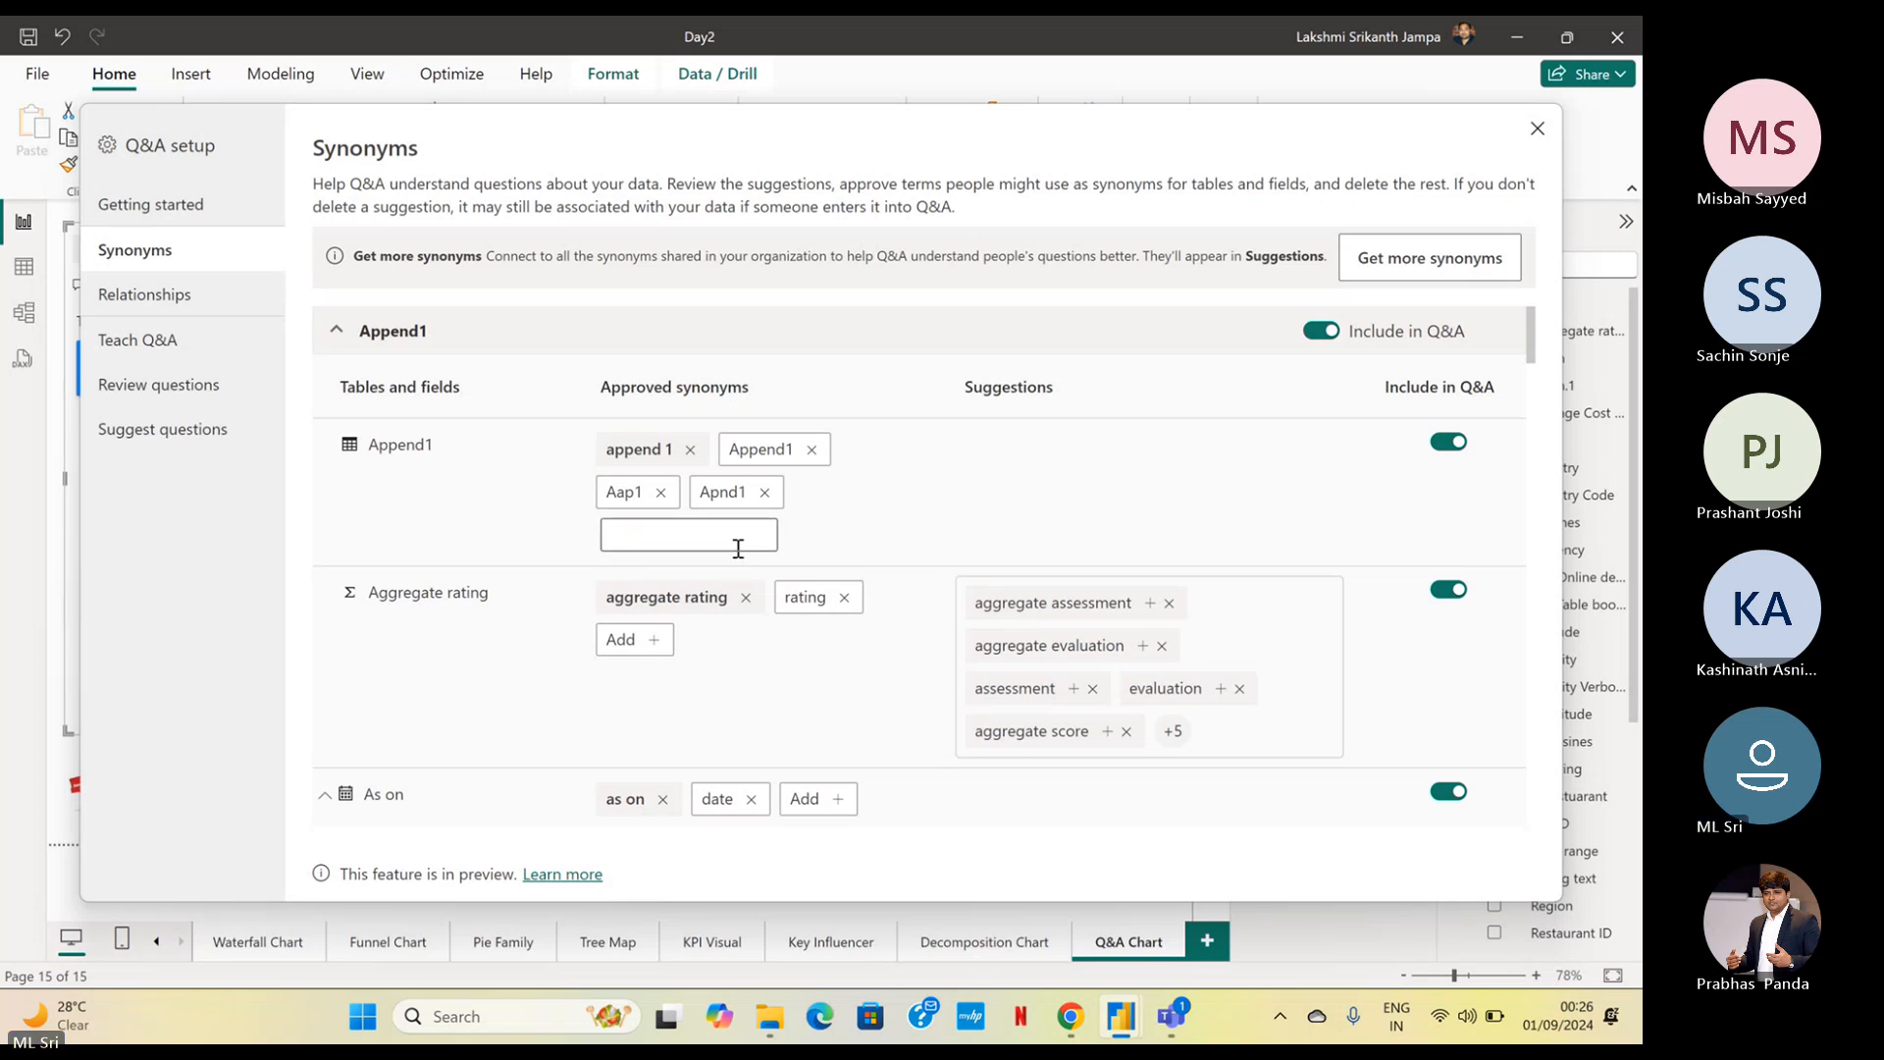
{"action": "type", "text": "Ppnd1"}
{"action": "key", "text": "Return"}
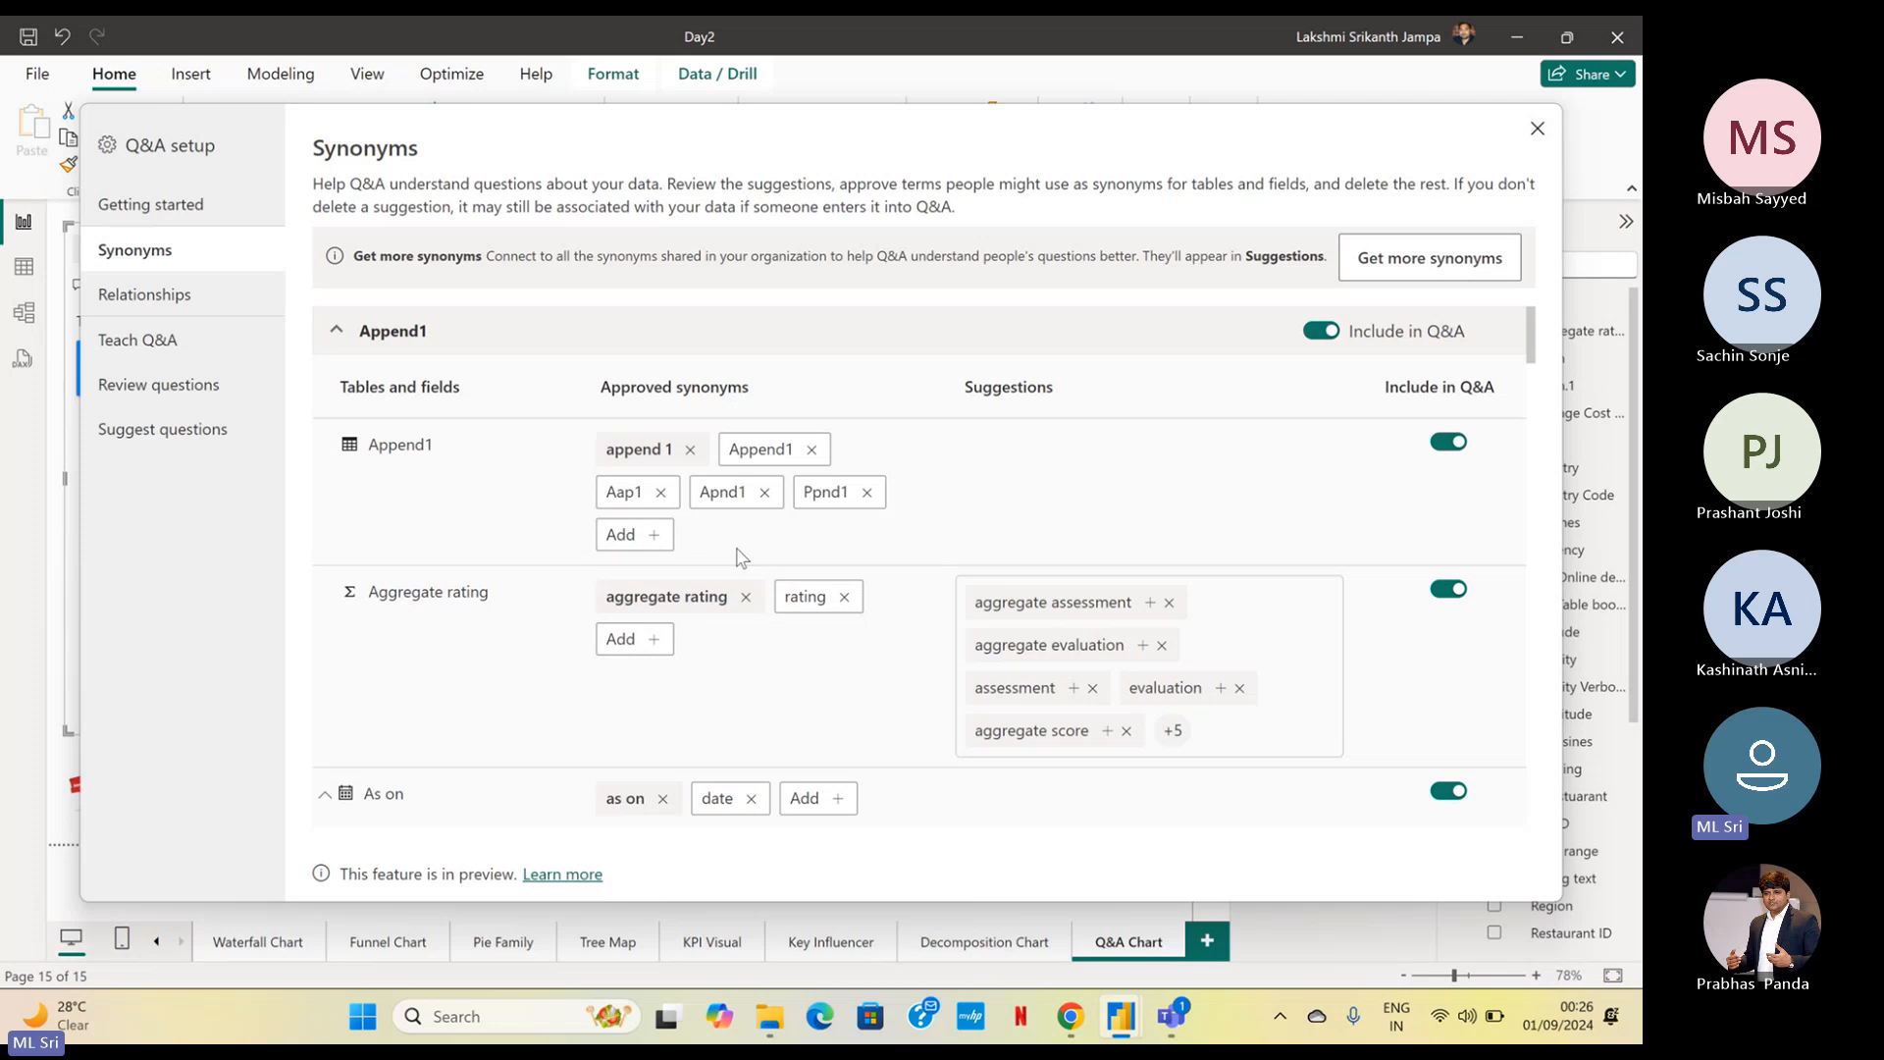
Look through the remaining Append1 fields and excluded tables, and close the Q&A setup
{"action": "scroll", "coordinate": [1135, 572], "scroll_direction": "down", "scroll_amount": 15}
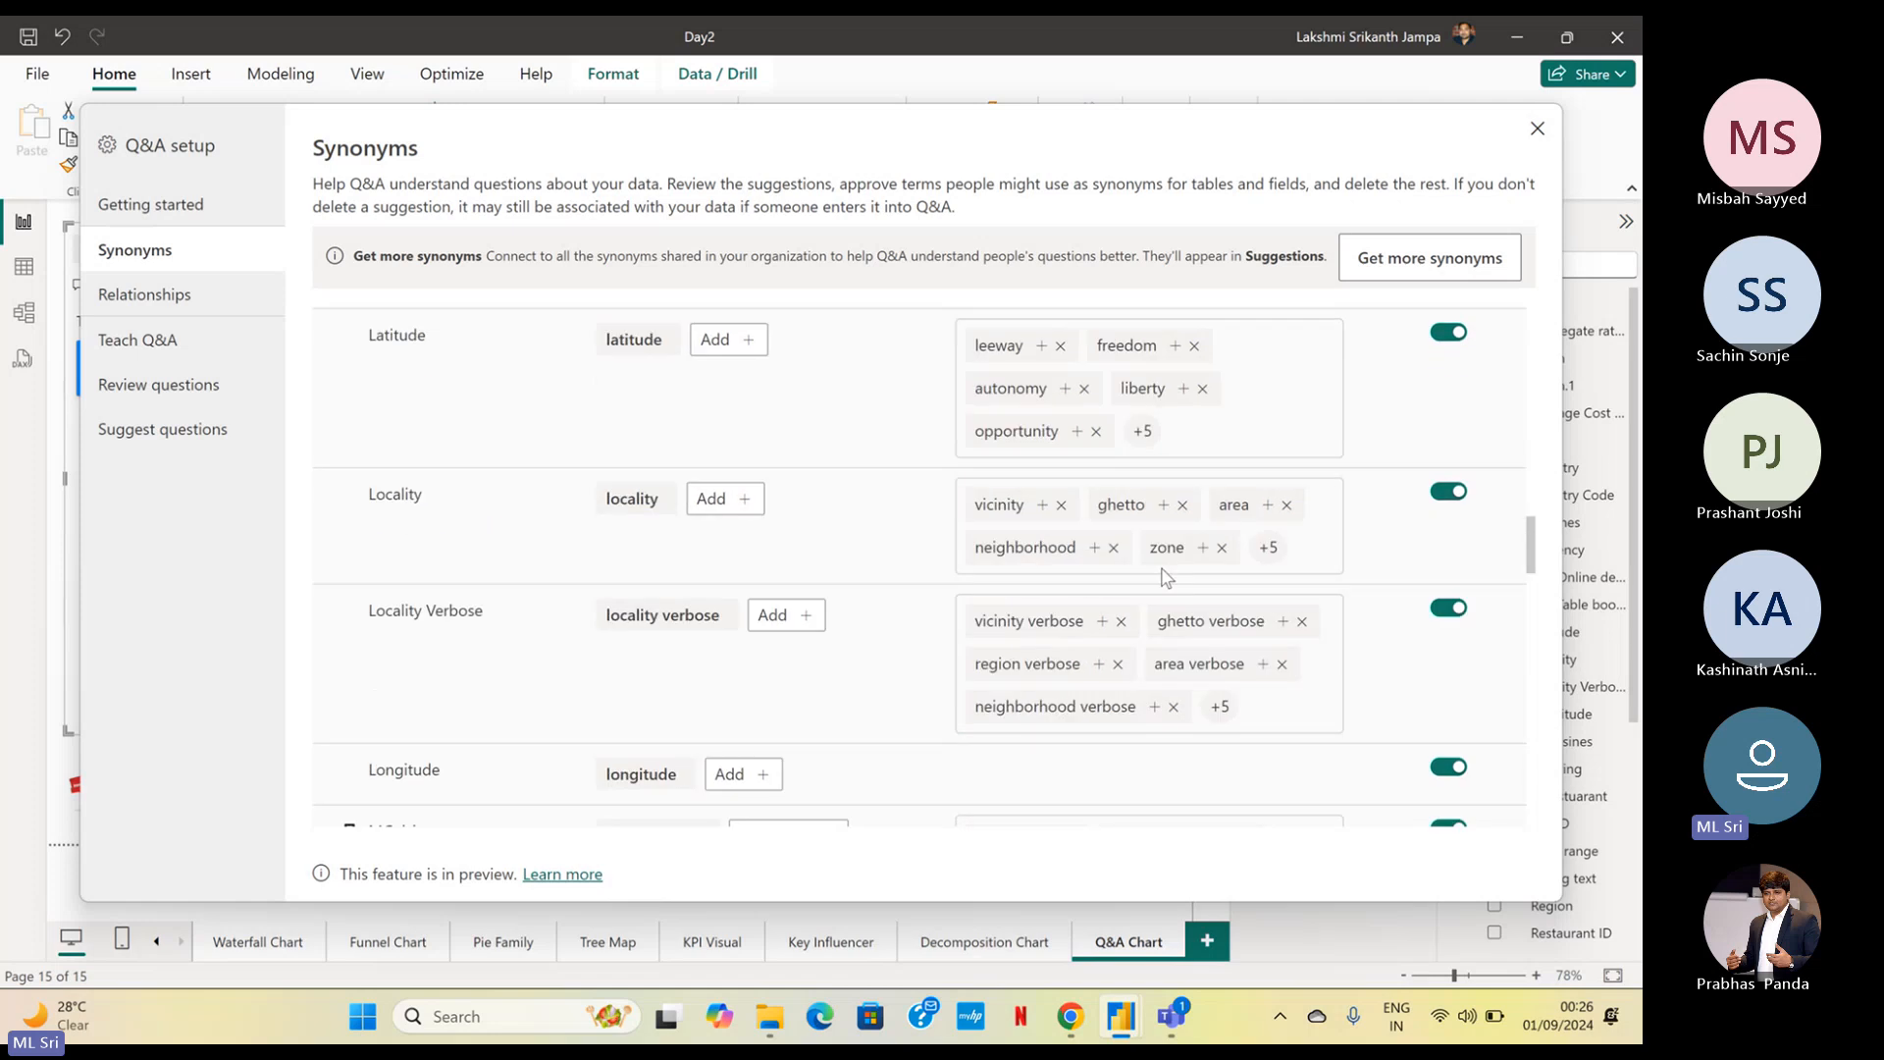
{"action": "scroll", "coordinate": [1170, 569], "scroll_direction": "down", "scroll_amount": 10}
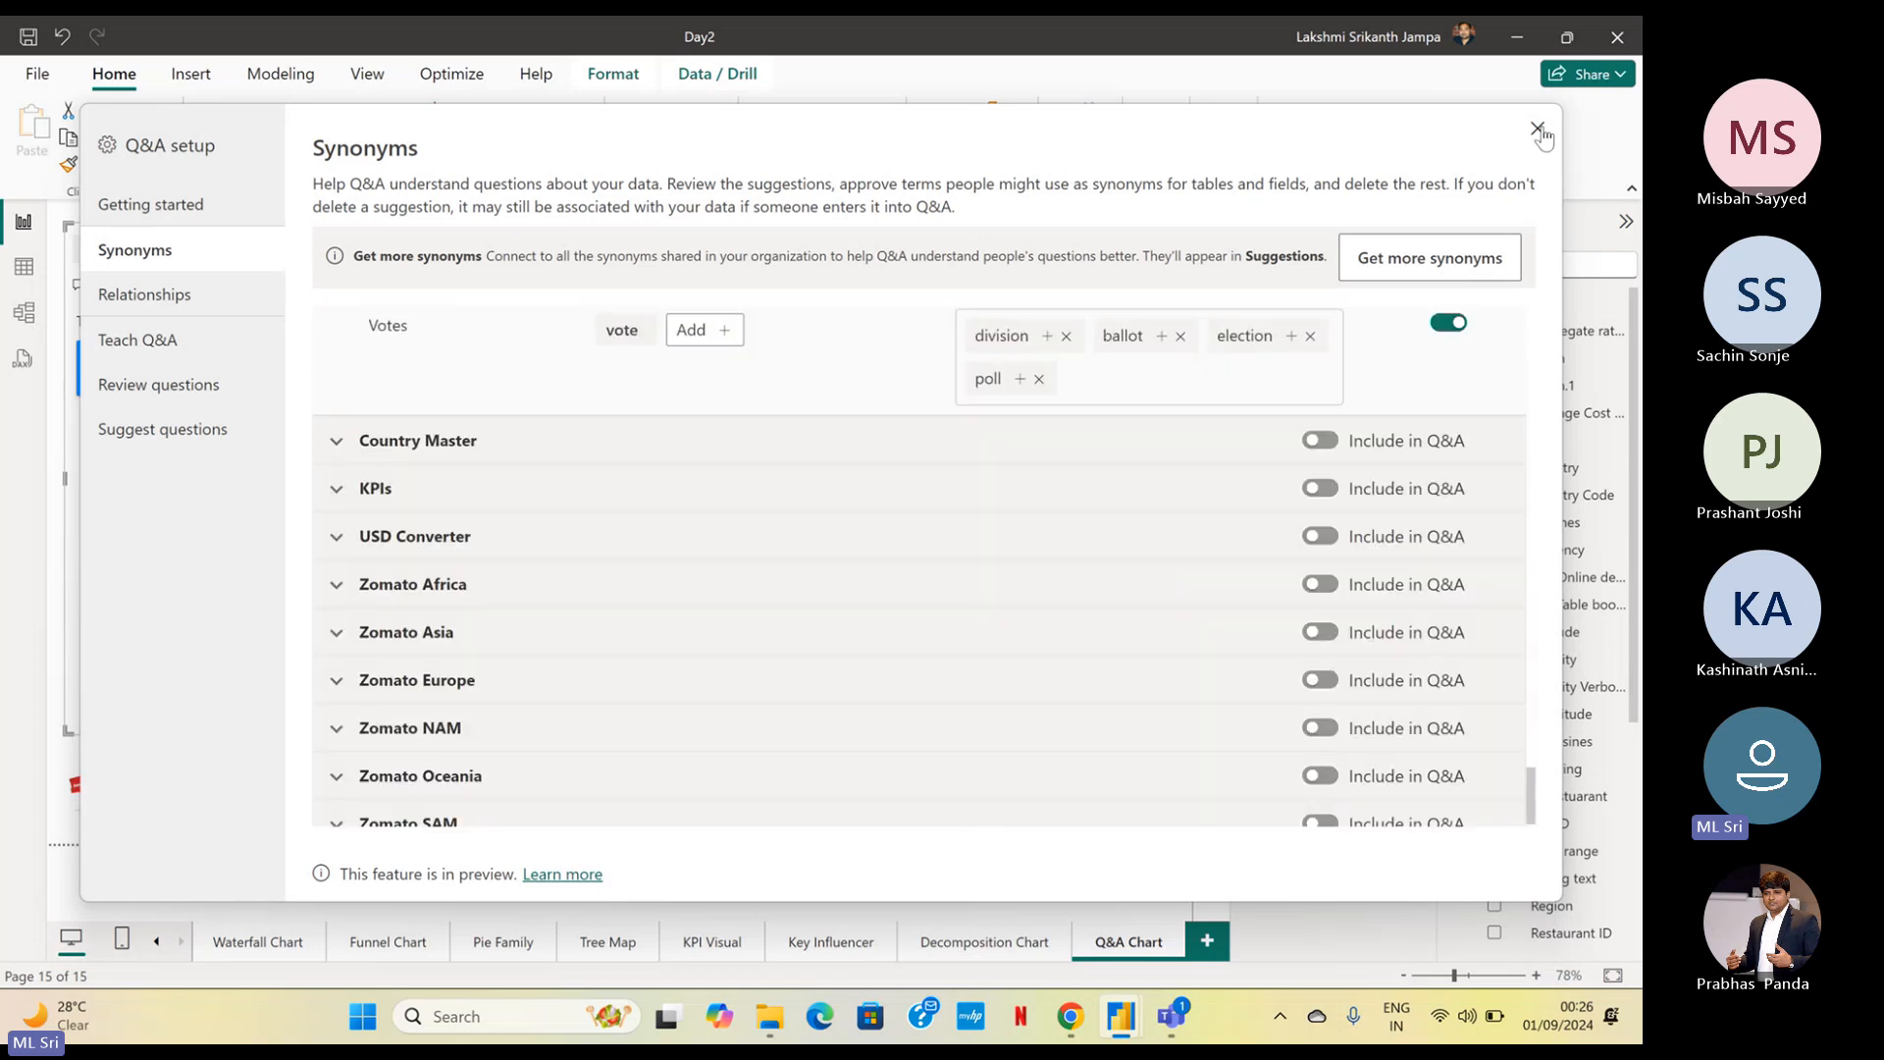
{"action": "left_click", "coordinate": [1538, 132]}
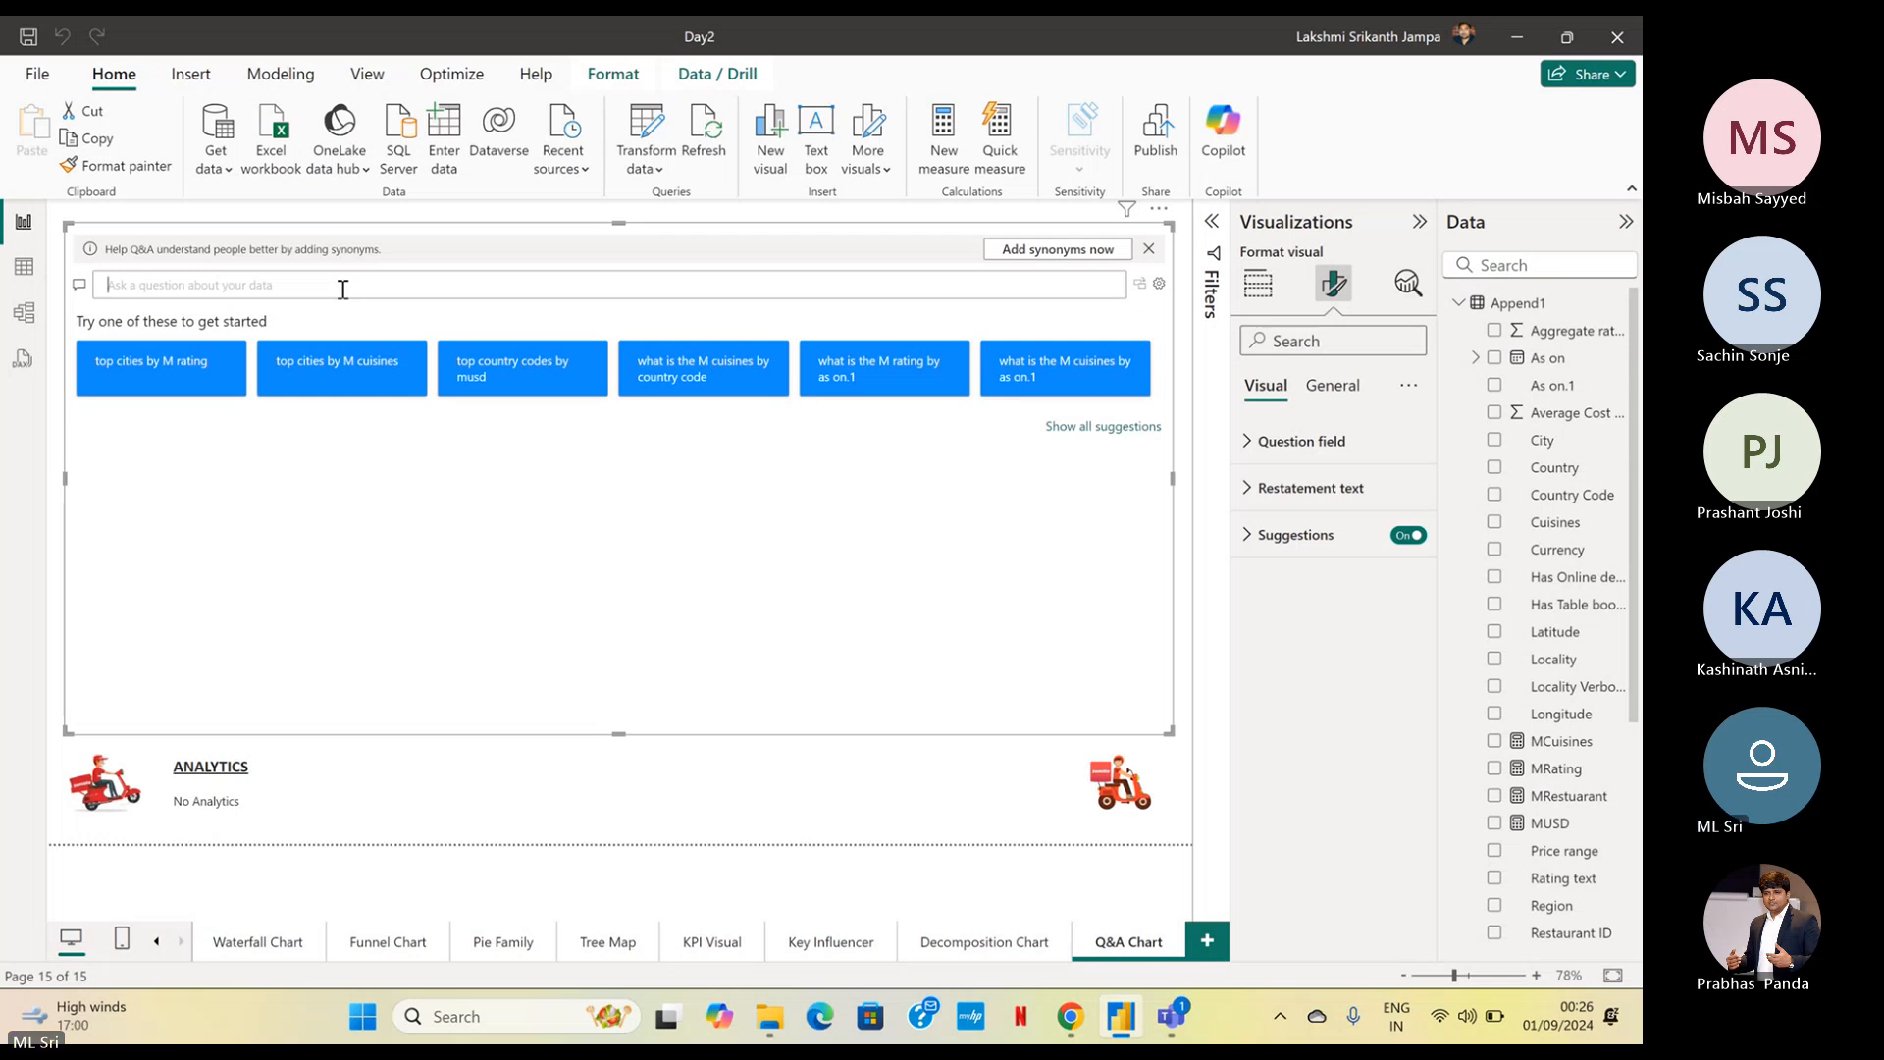
Begin a question in the Q&A visual with the Append1 table synonym "Aap1"
{"action": "type", "text": "Apn"}
{"action": "key", "text": "BackSpace"}
{"action": "key", "text": "BackSpace"}
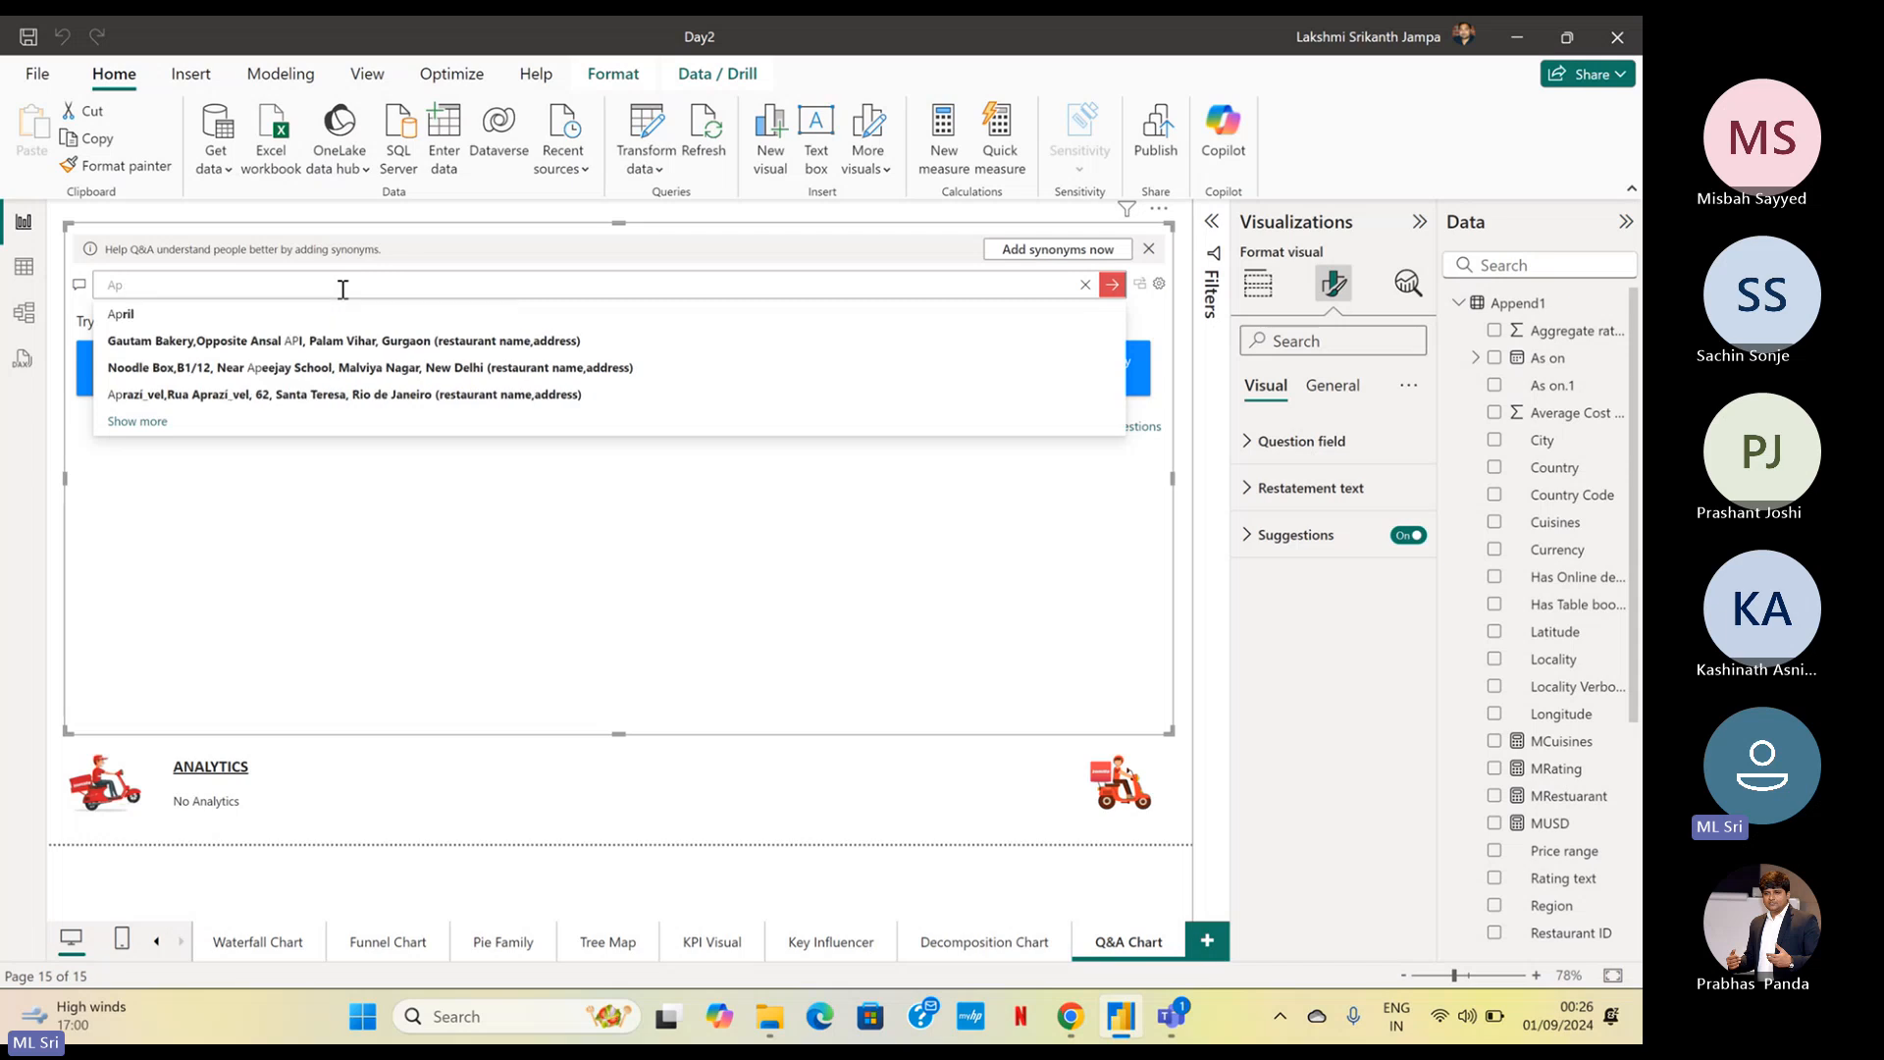
{"action": "type", "text": "ap1"}
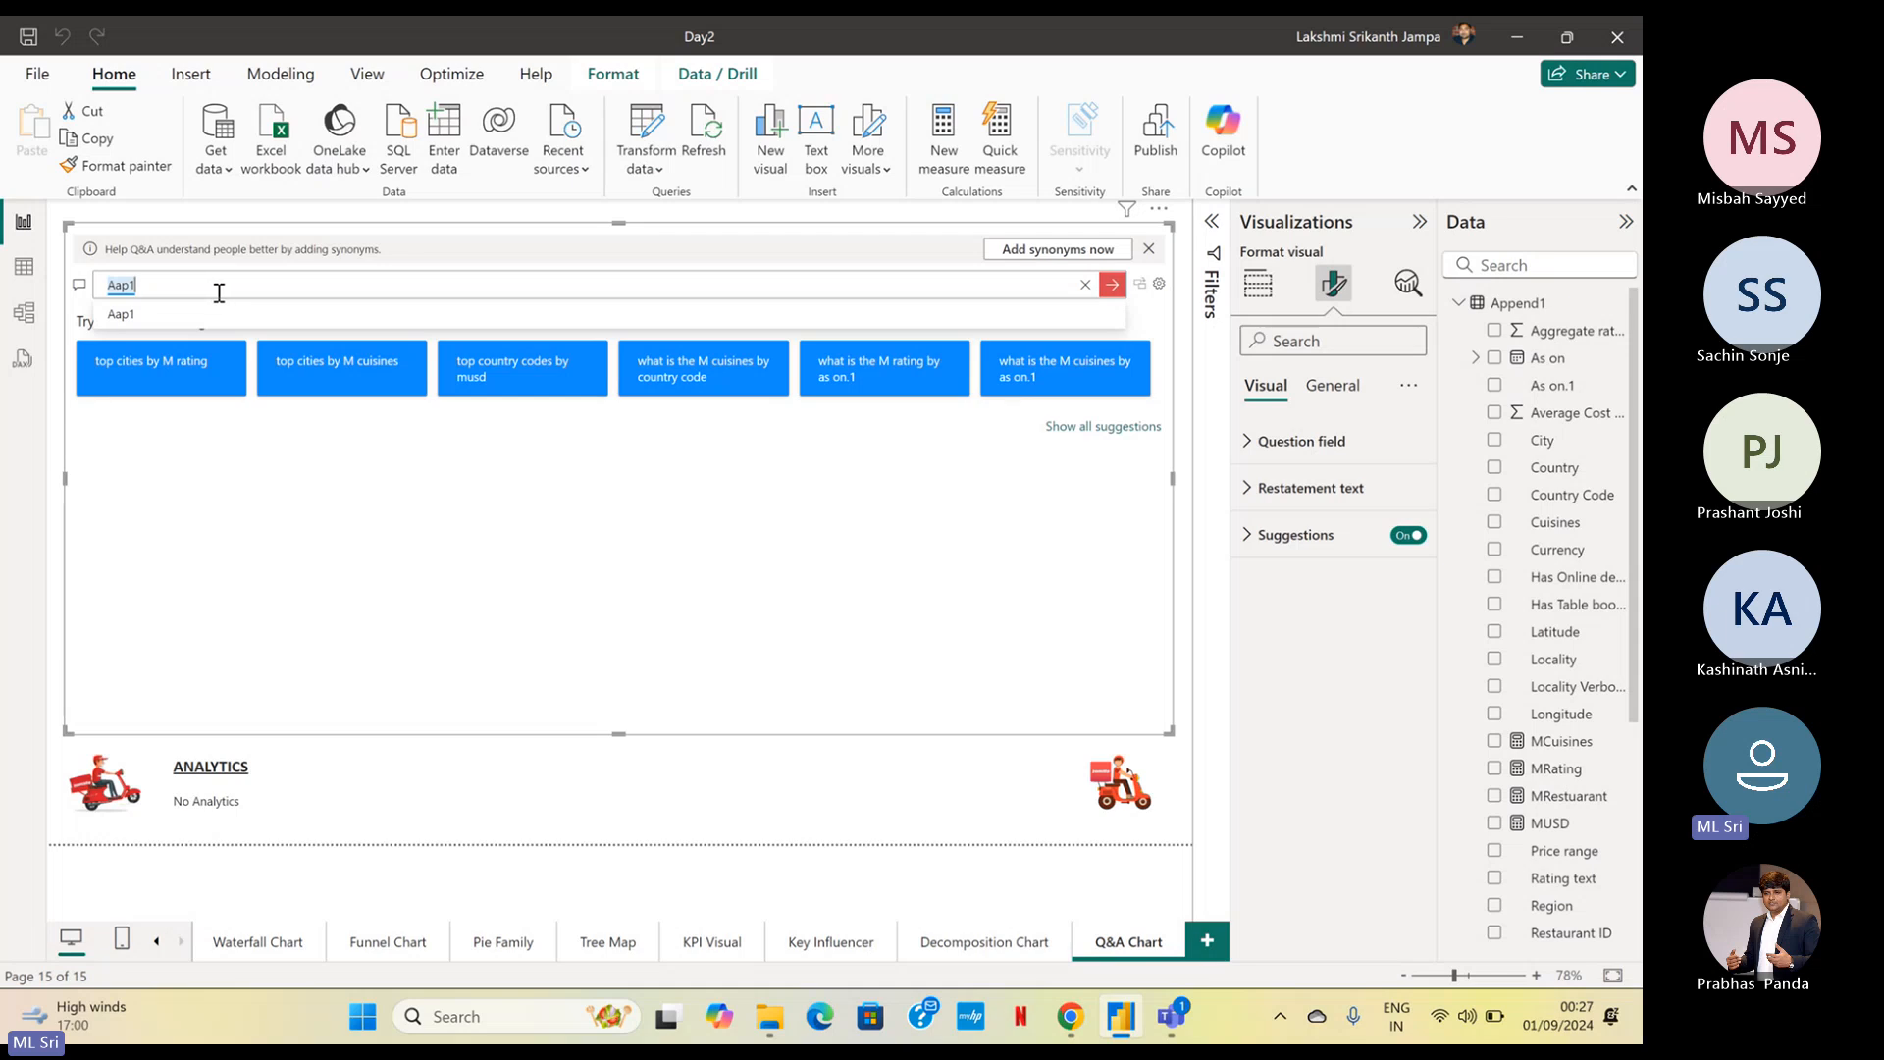
Extend the Q&A visual's question to "Aap1 Cuisines"
{"action": "type", "text": "Cus"}
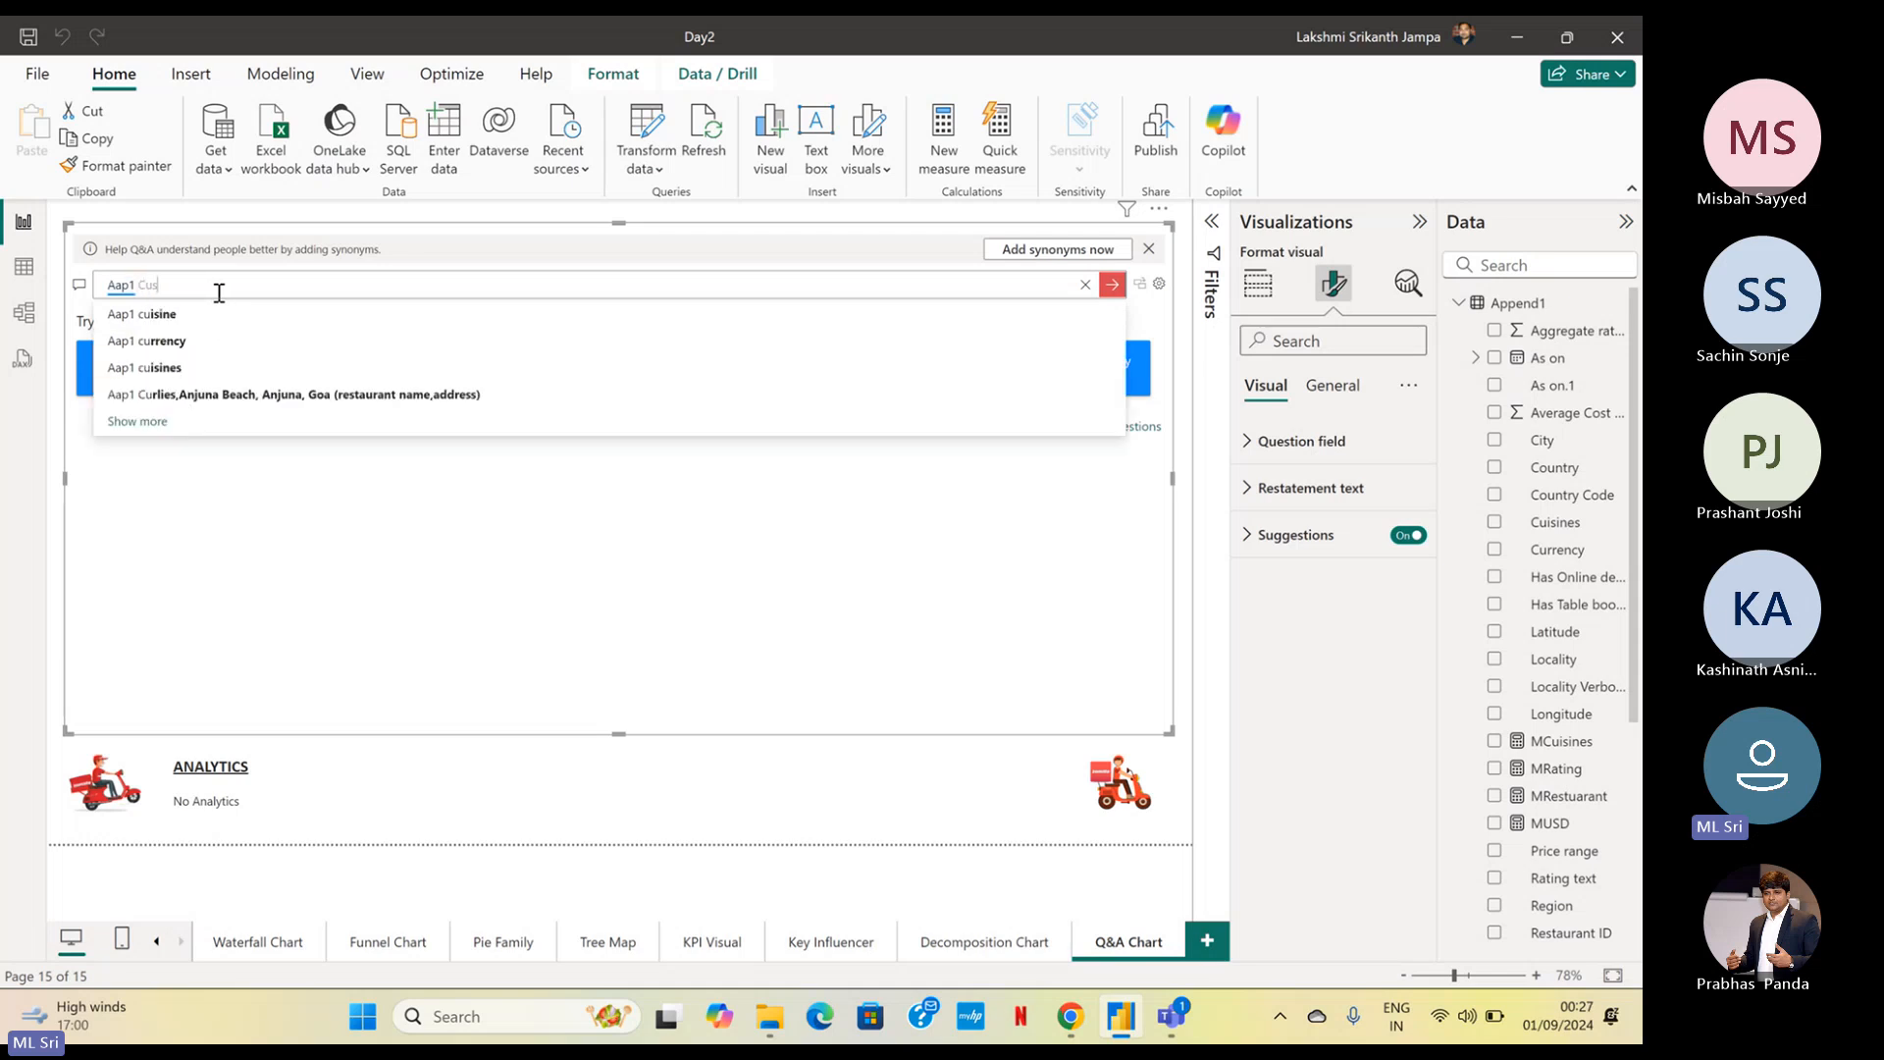
{"action": "type", "text": "ines"}
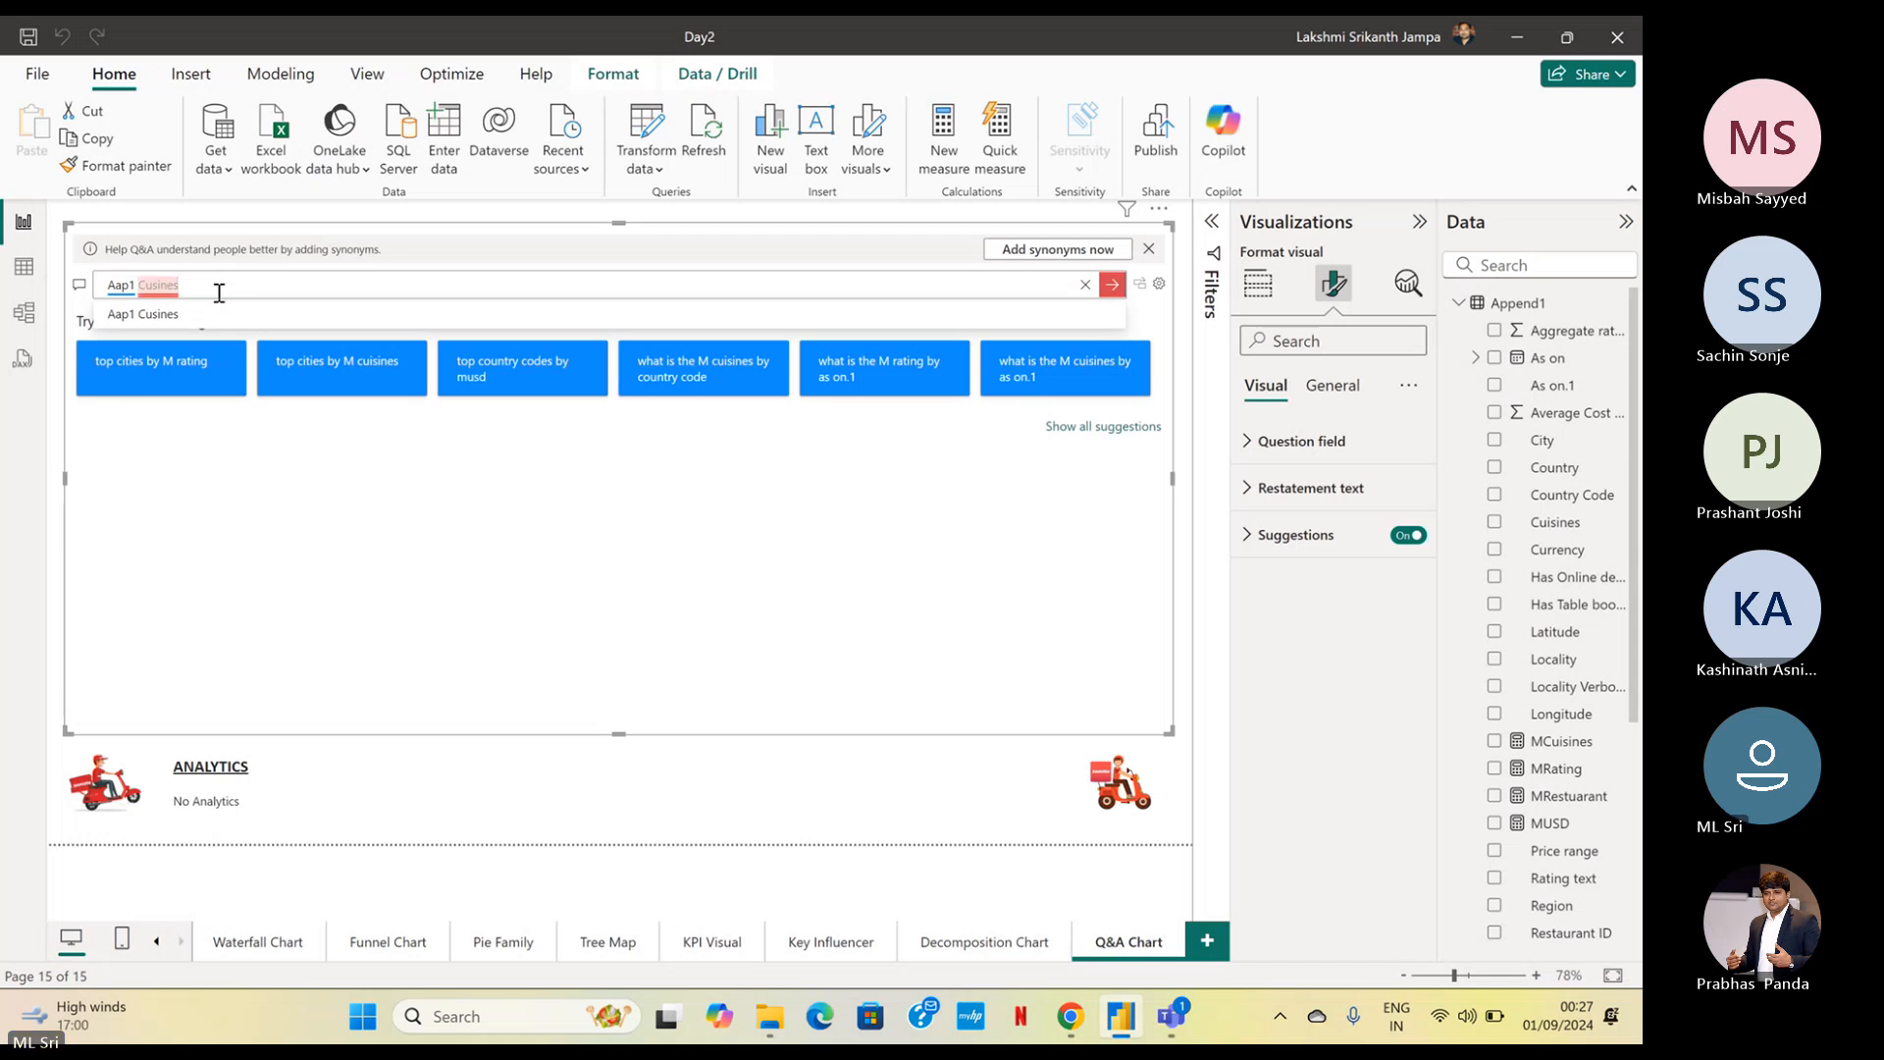
{"action": "key", "text": "BackSpace"}
{"action": "key", "text": "BackSpace"}
{"action": "key", "text": "BackSpace"}
{"action": "key", "text": "BackSpace"}
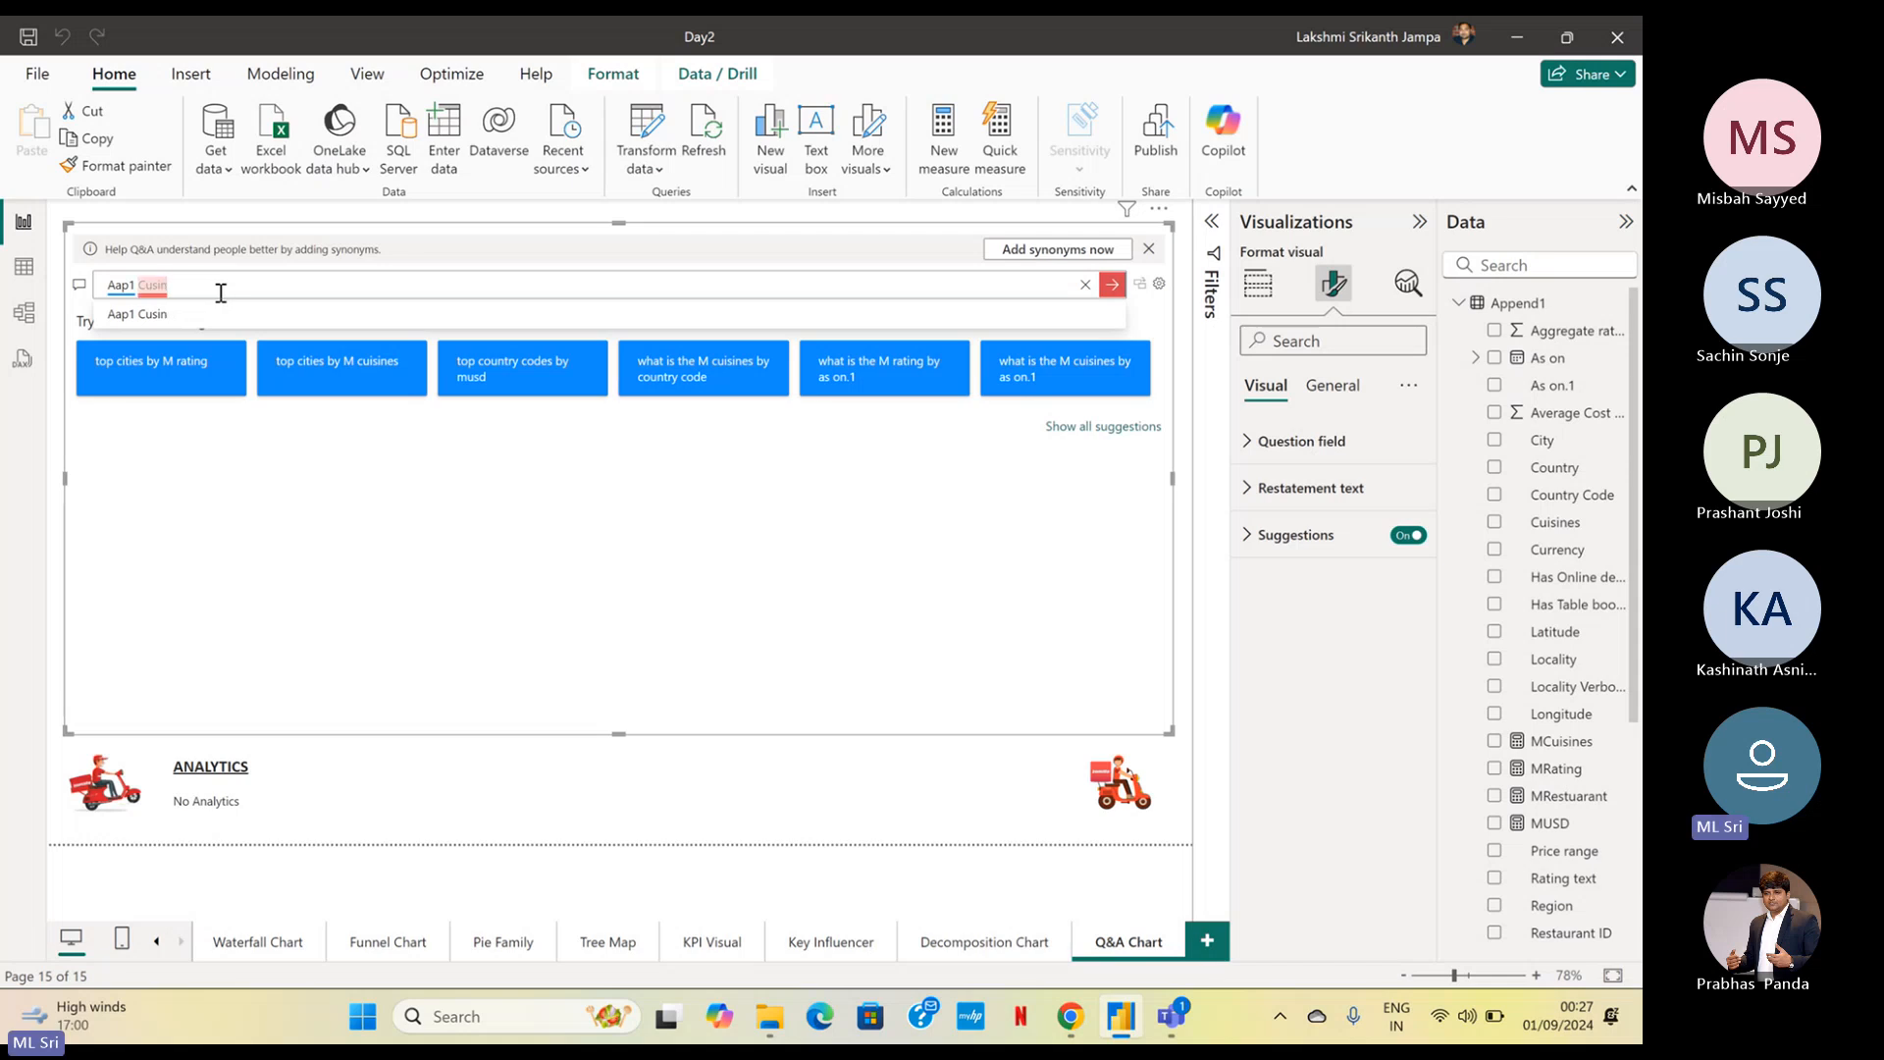
{"action": "key", "text": "BackSpace"}
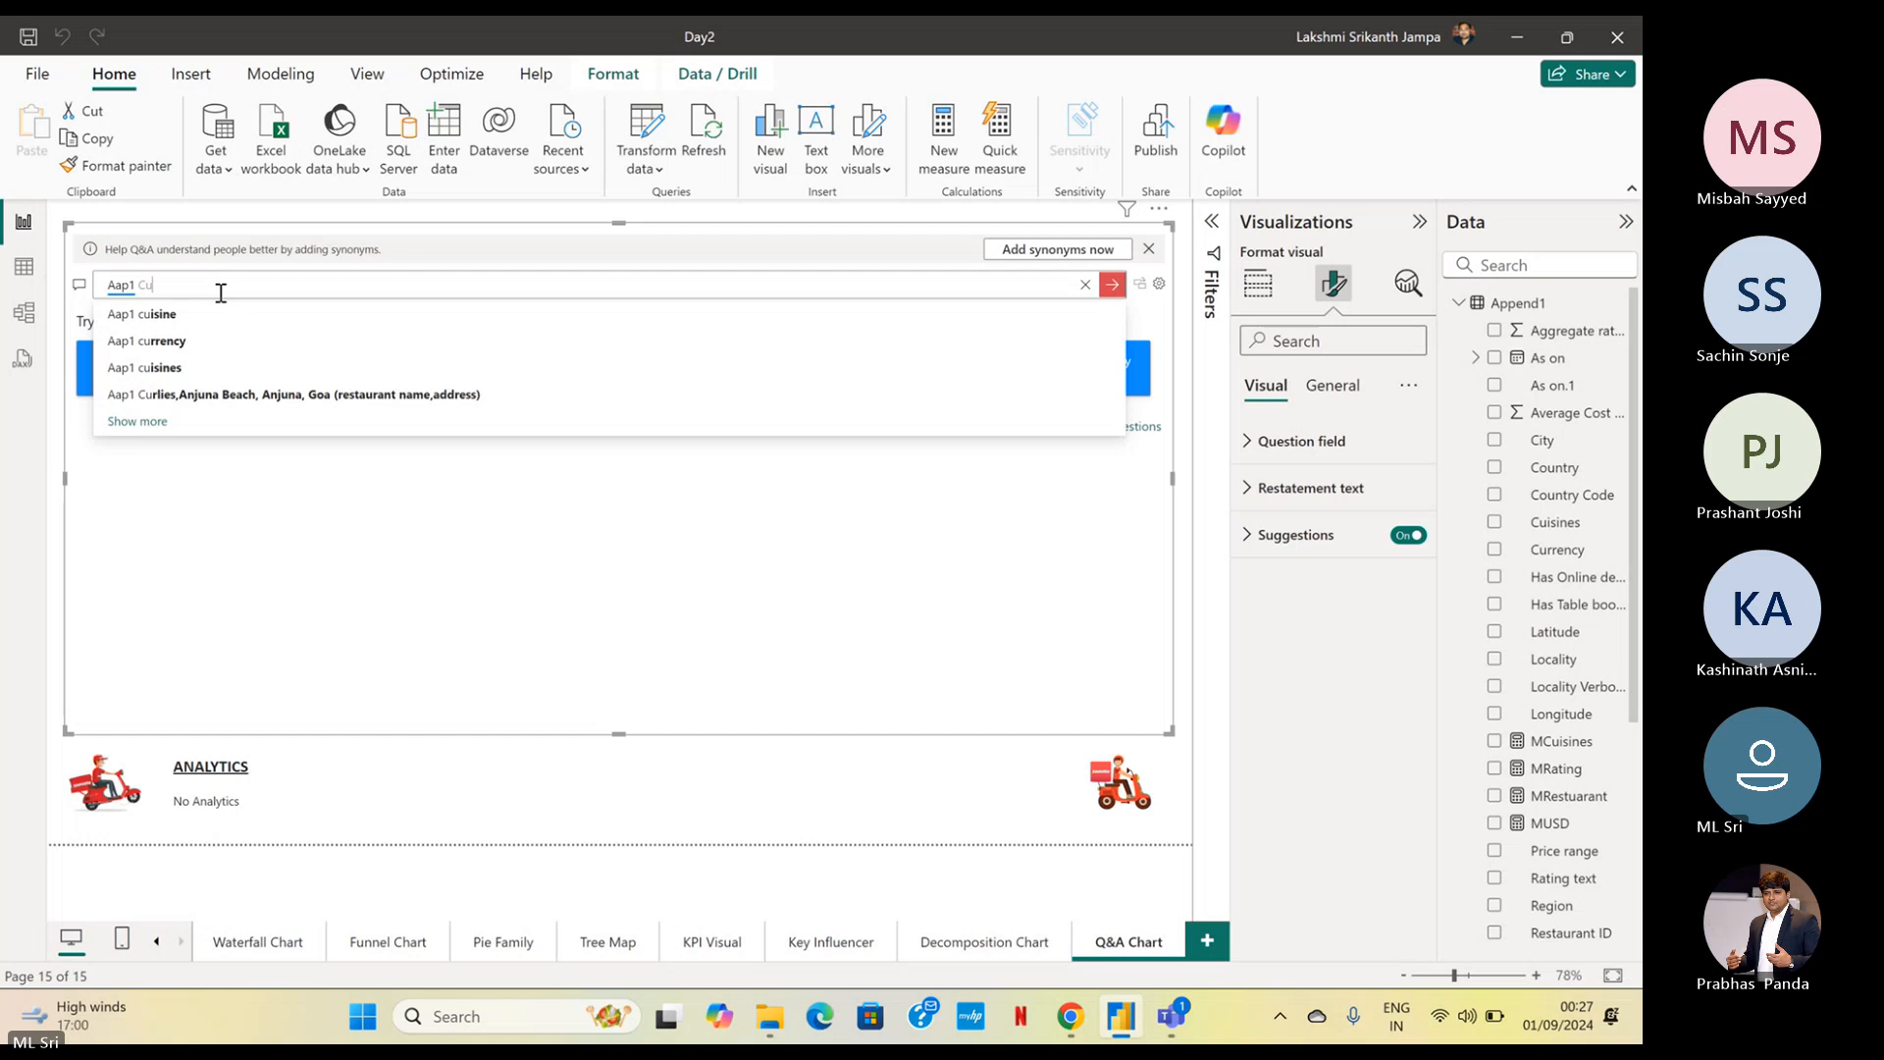
{"action": "type", "text": "isines"}
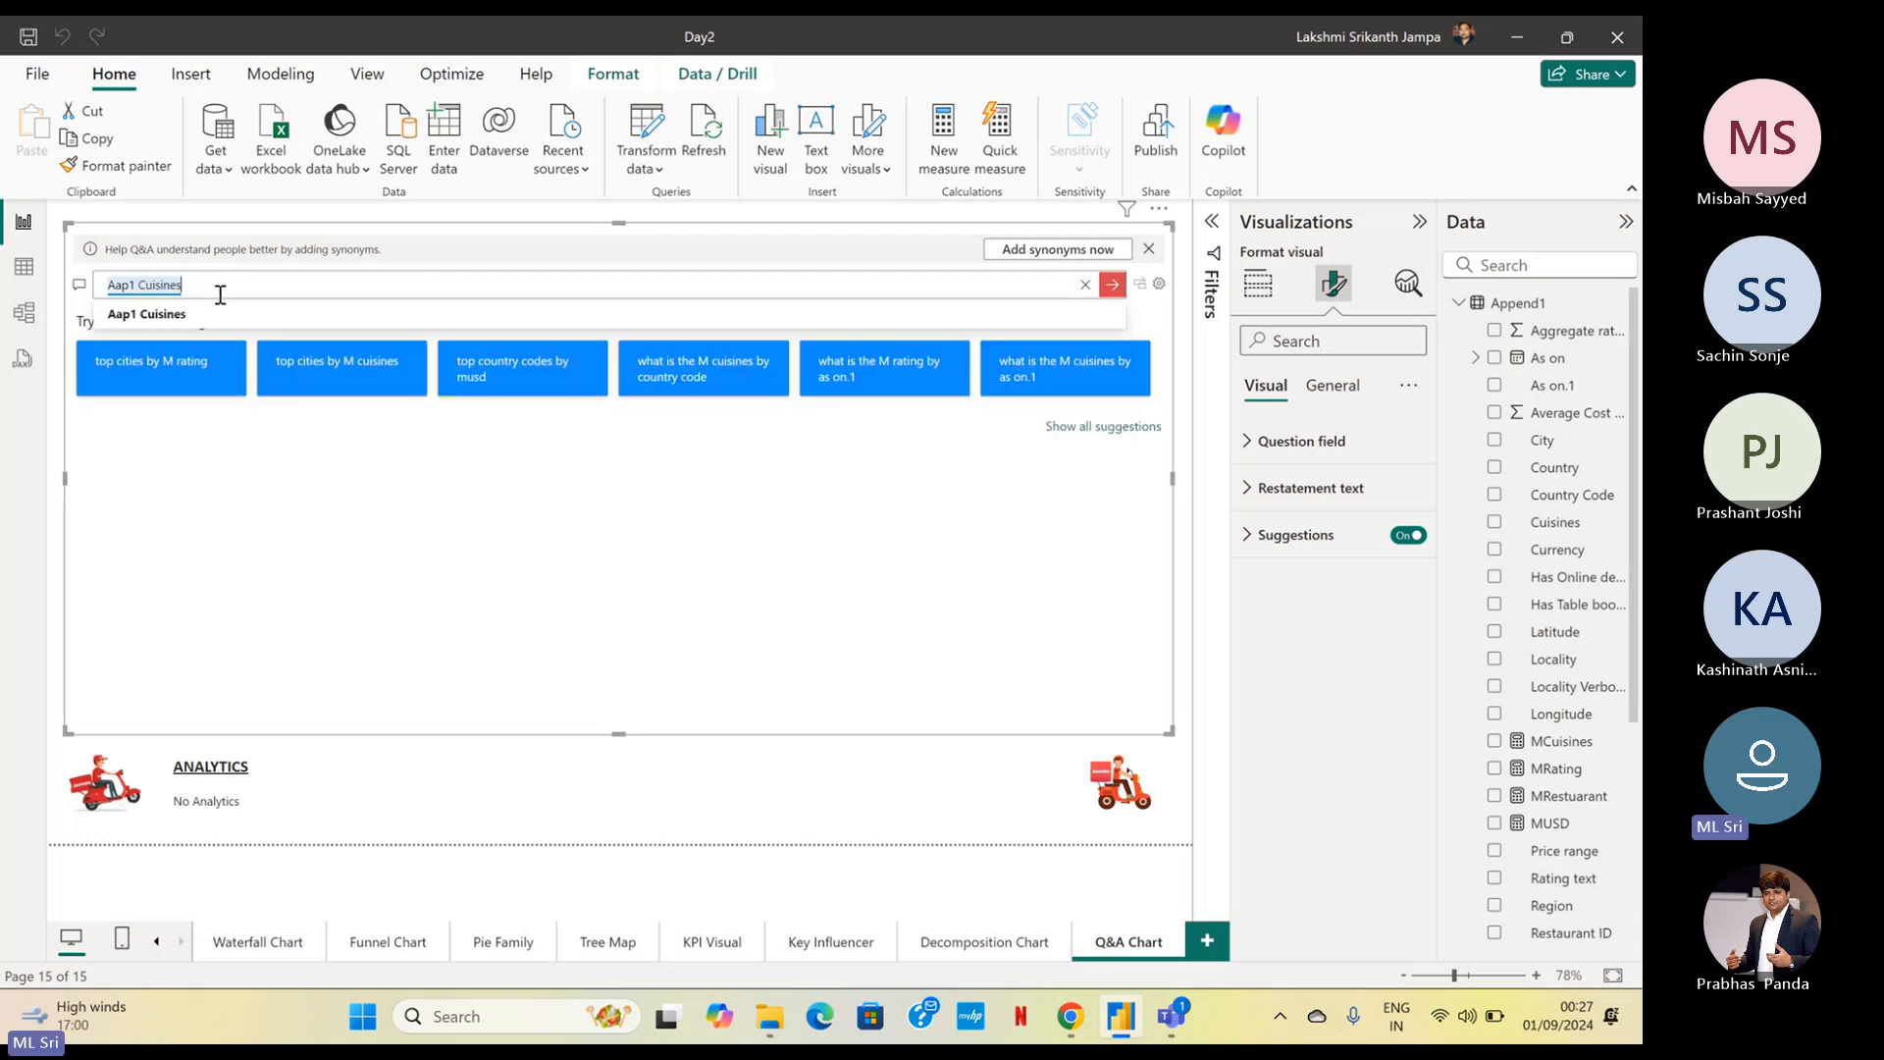
{"action": "left_click", "coordinate": [220, 294]}
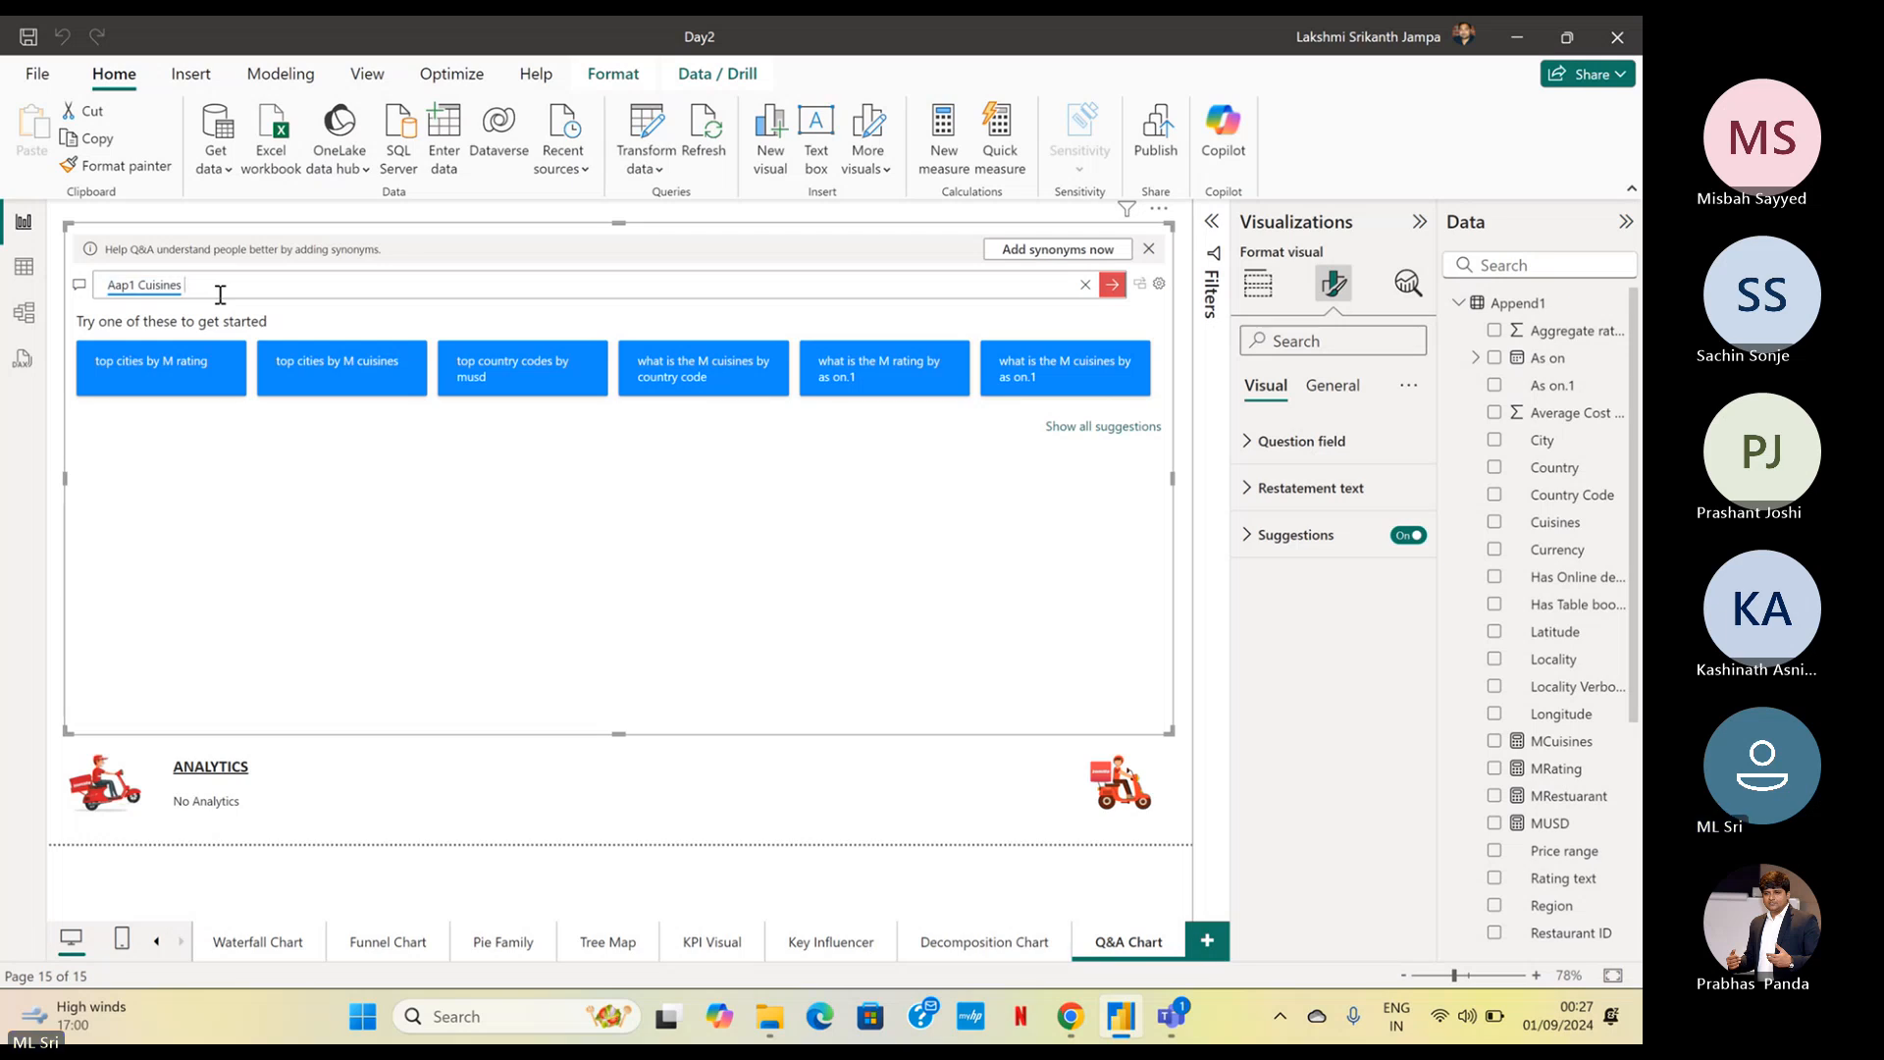
Complete the question as "Aap1 Cuisines count in PieChart" to answer it with a pie chart
{"action": "type", "text": "count"}
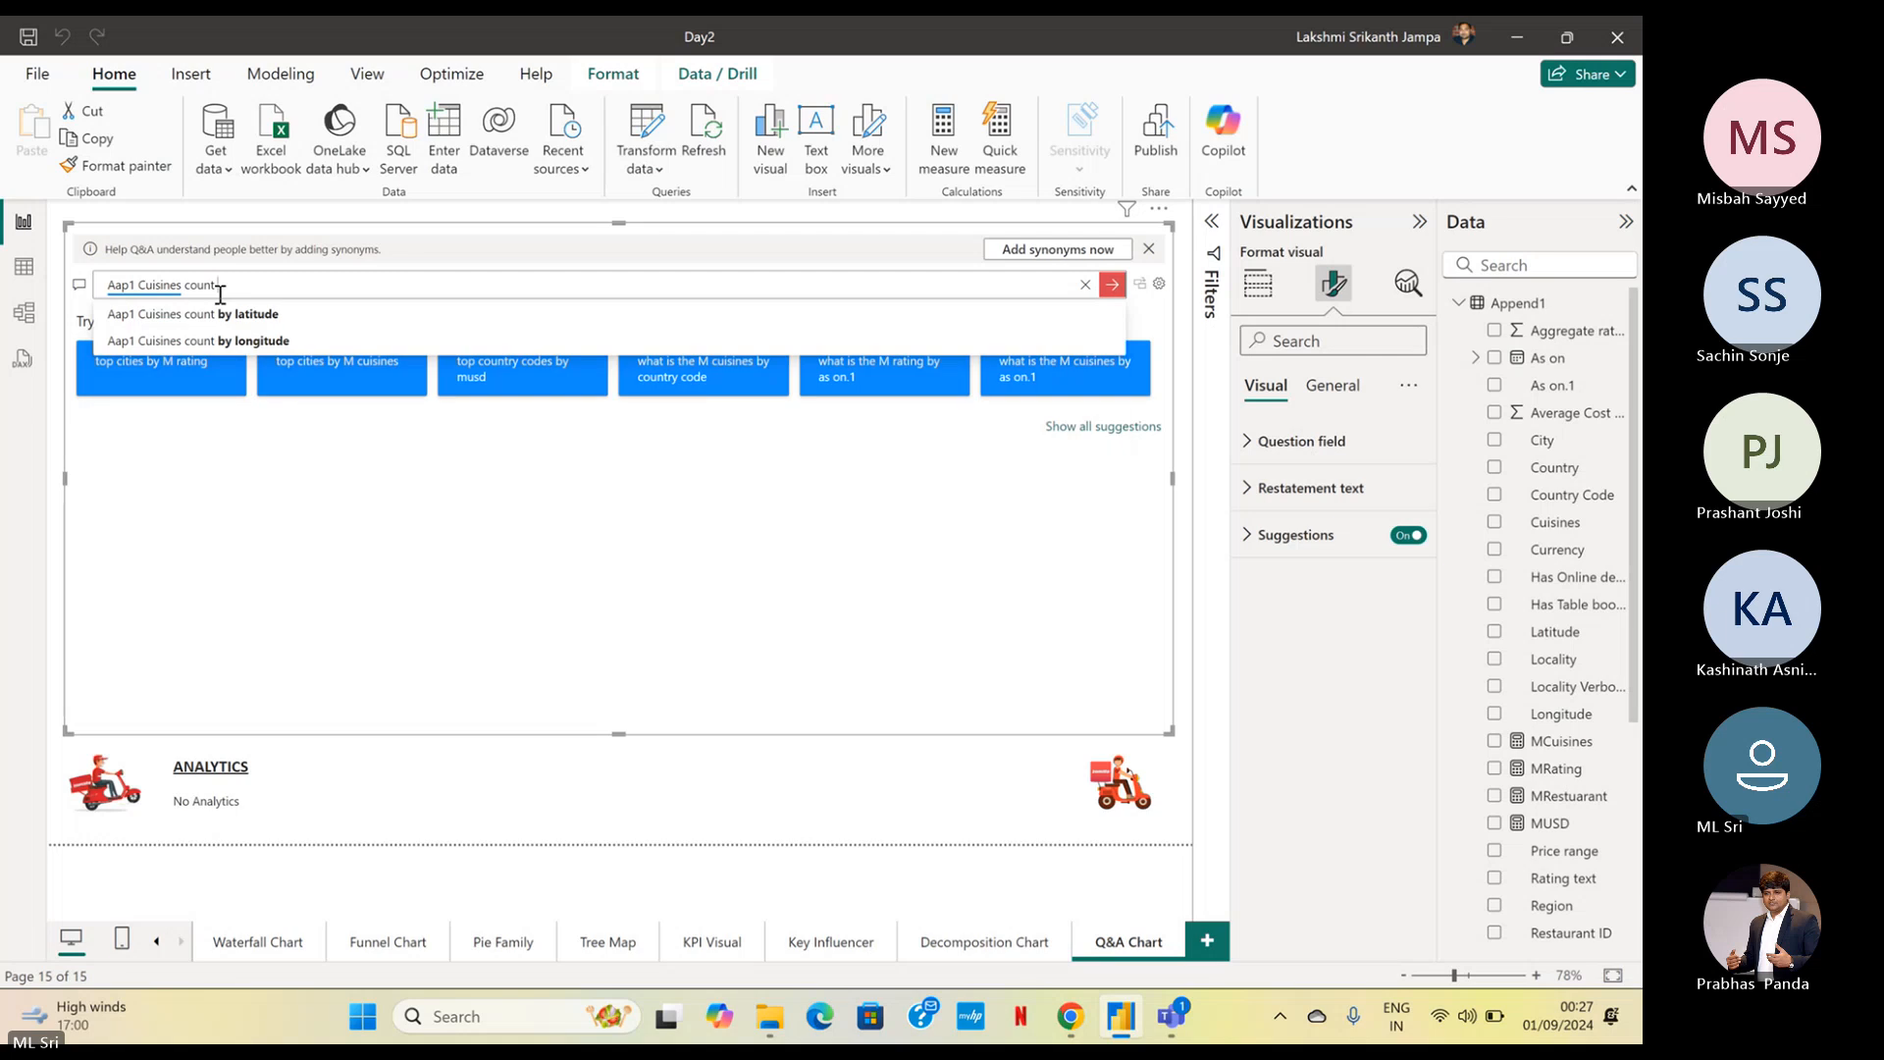
{"action": "type", "text": "B"}
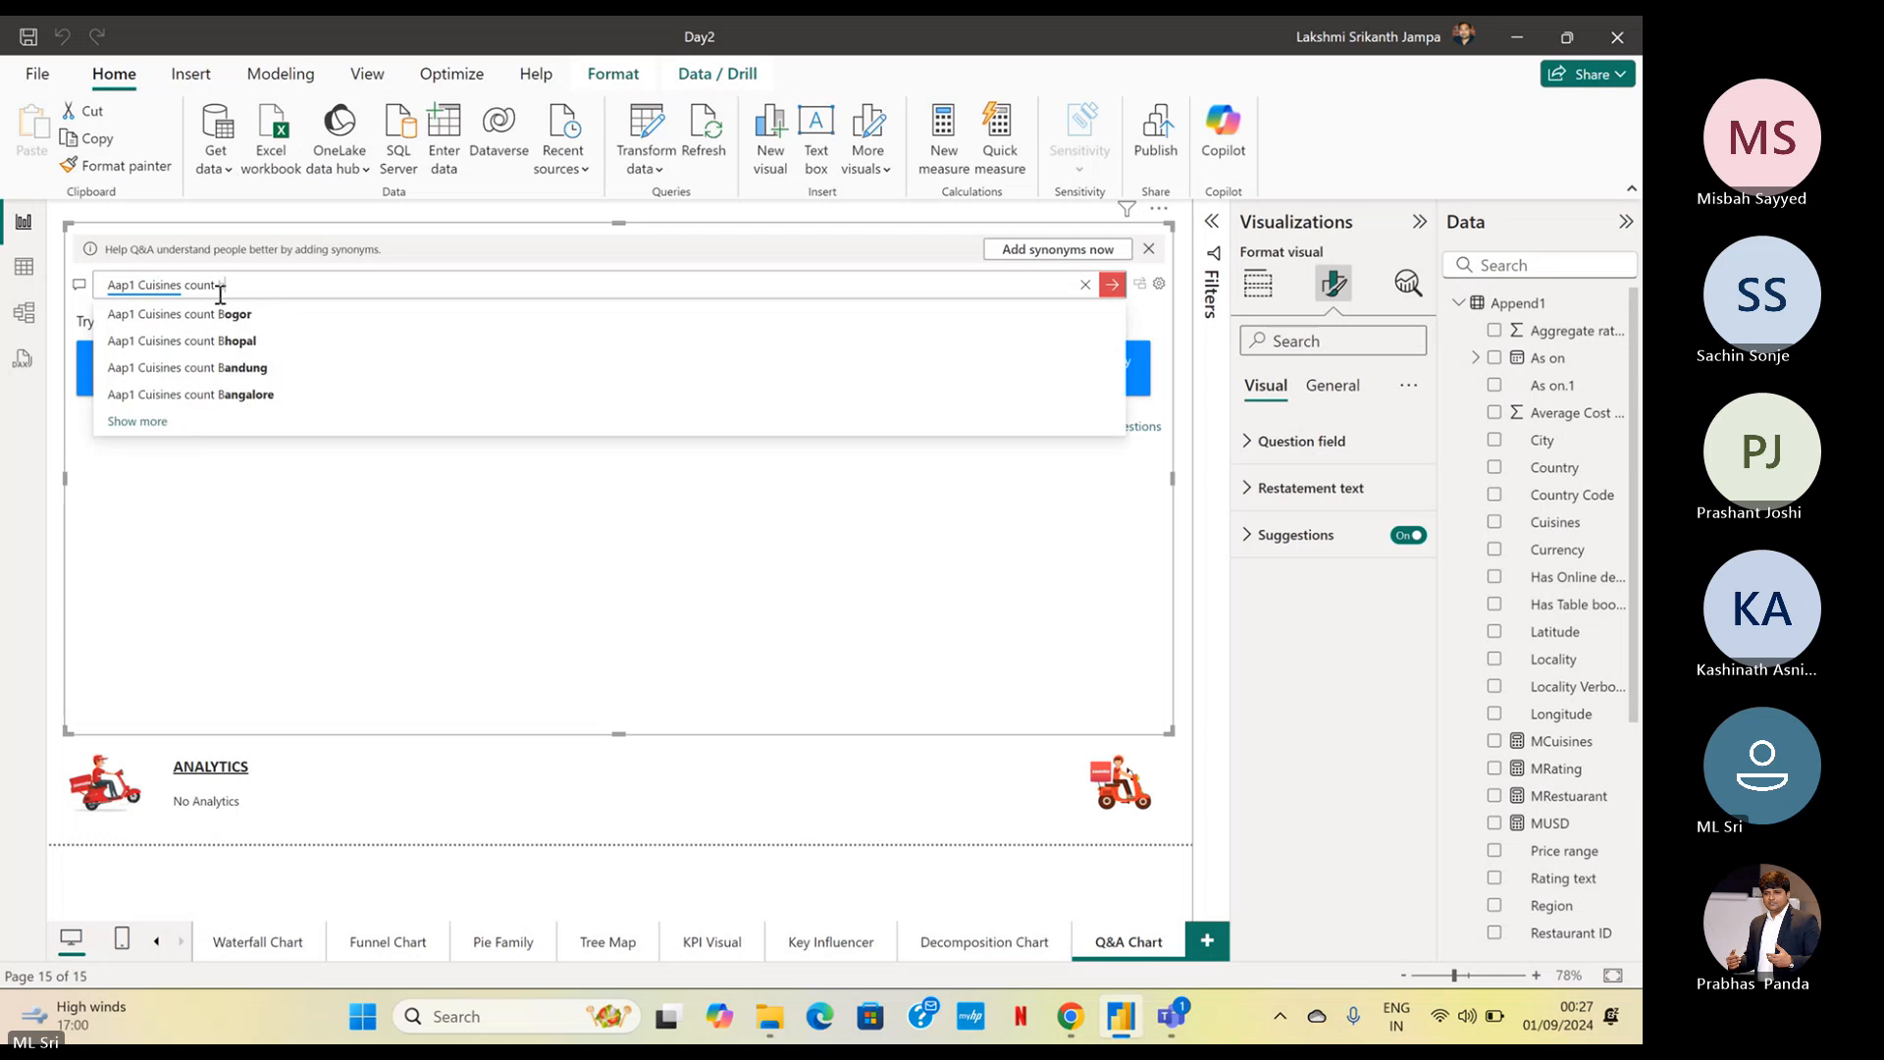
{"action": "key", "text": "BackSpace"}
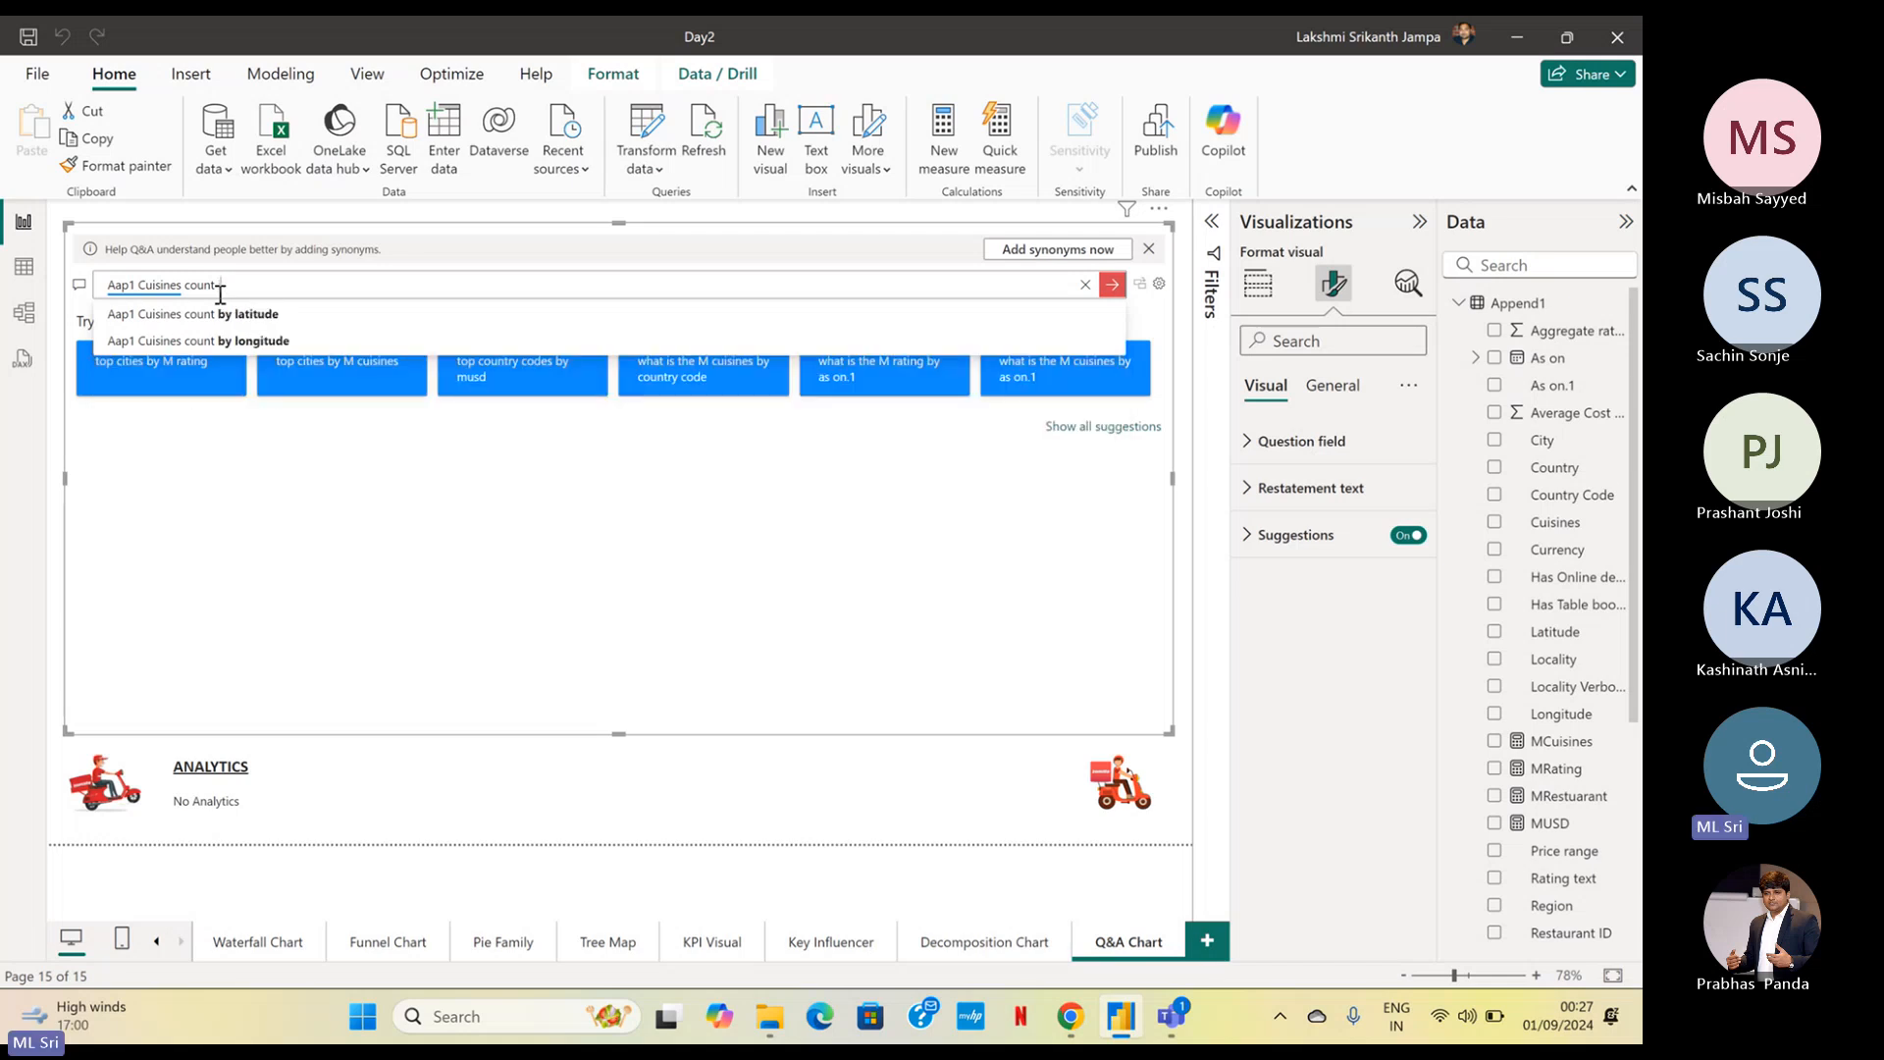
{"action": "type", "text": "P"}
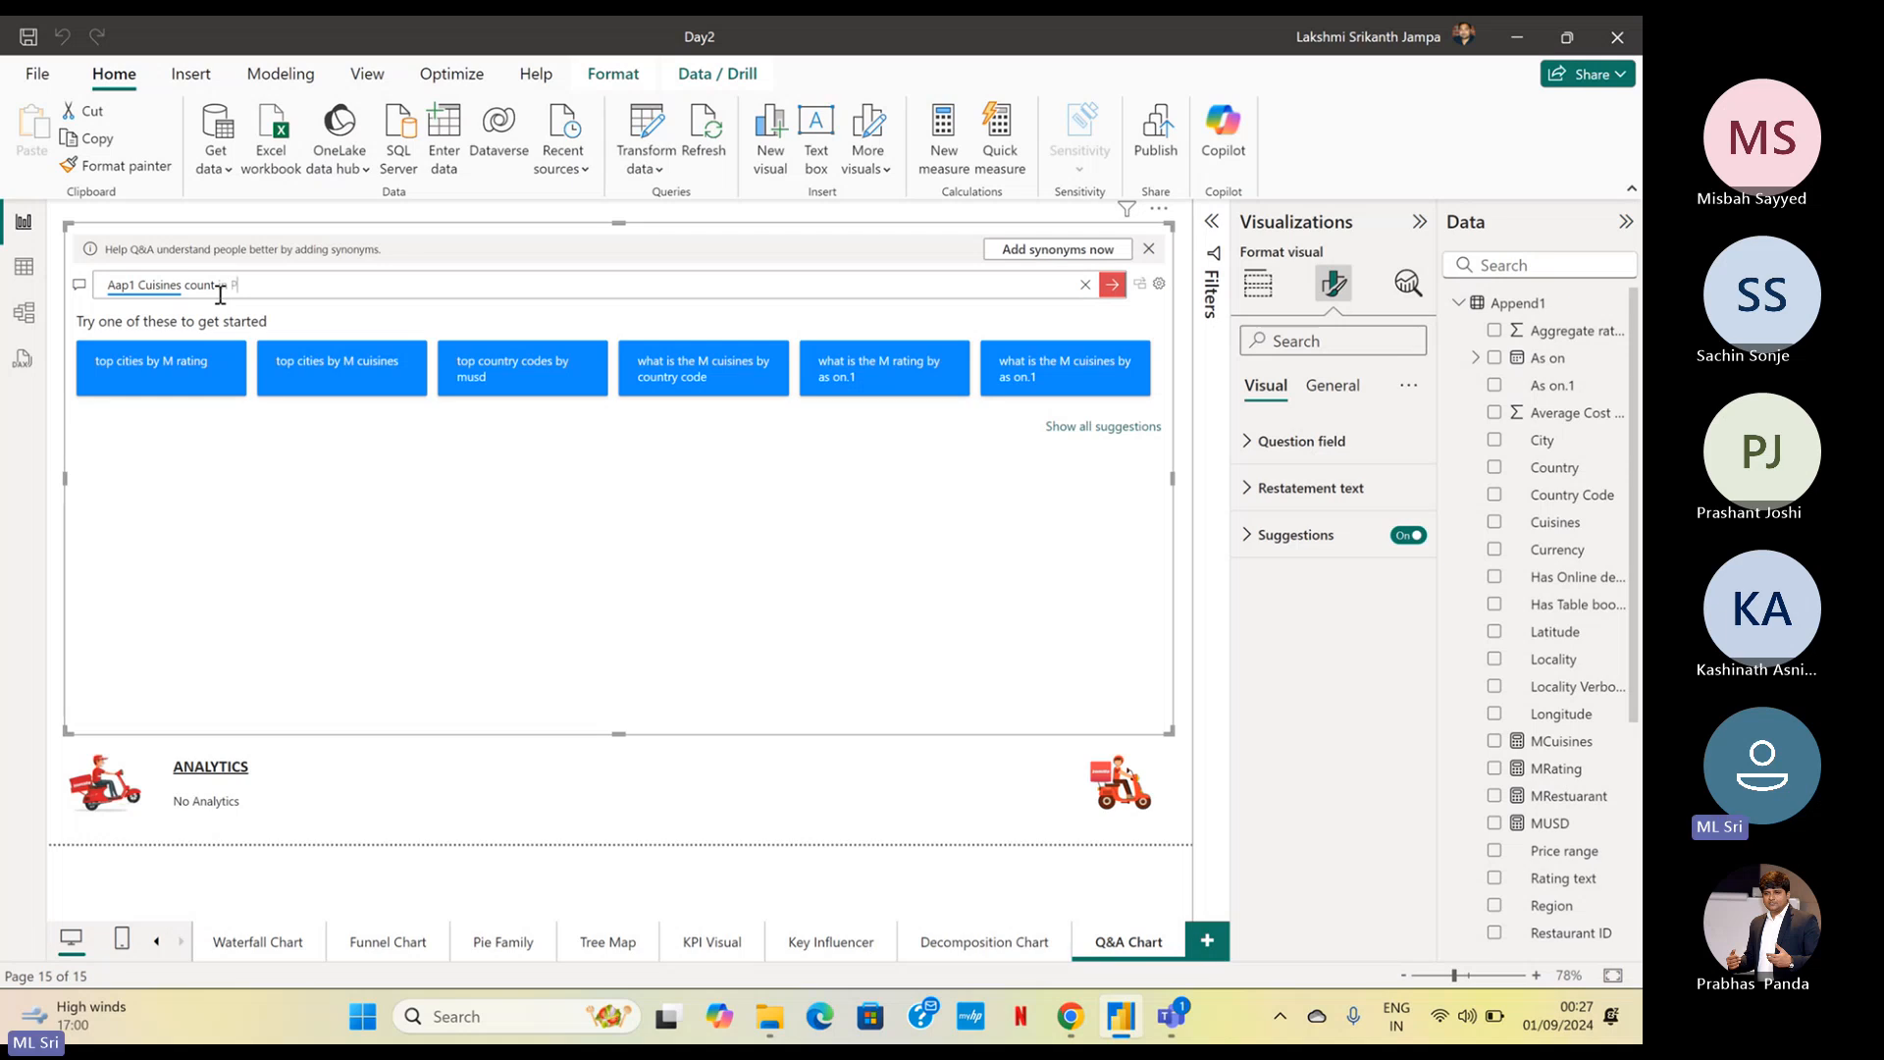
{"action": "type", "text": "ieChat"}
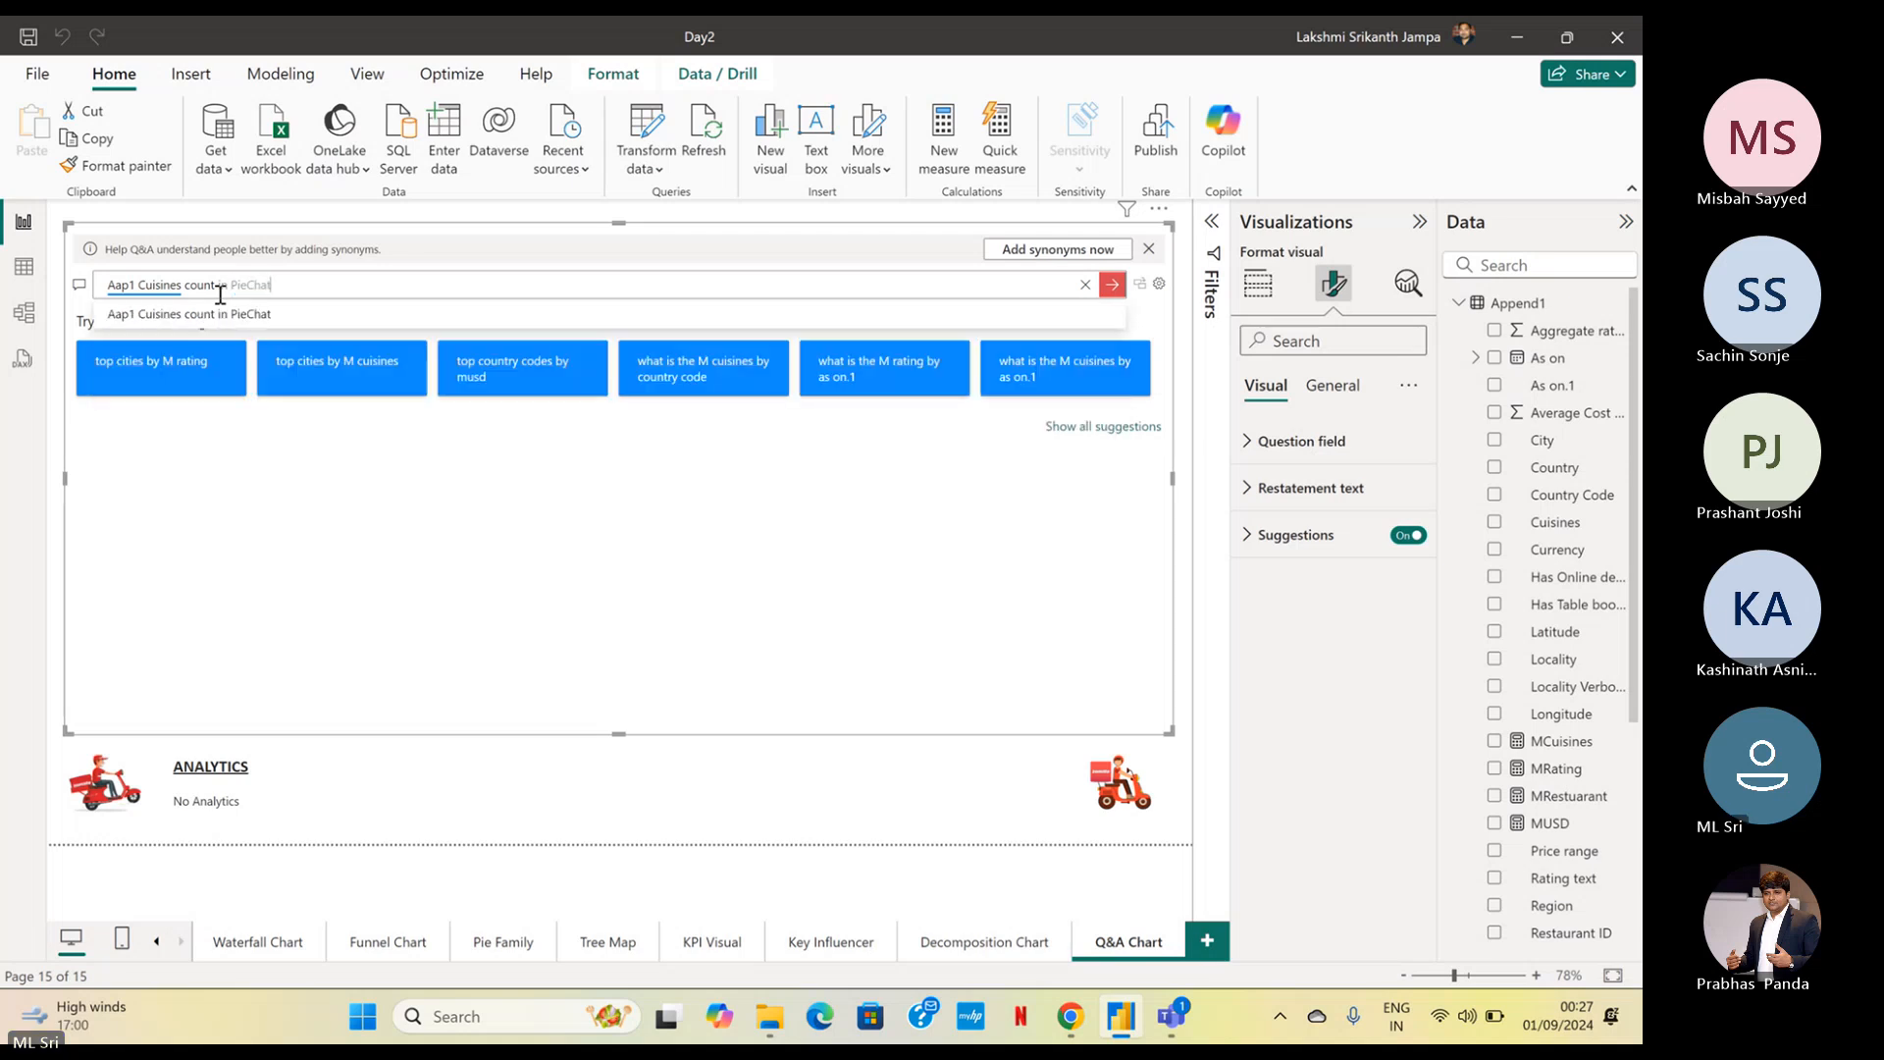
{"action": "key", "text": "BackSpace"}
{"action": "type", "text": "rt"}
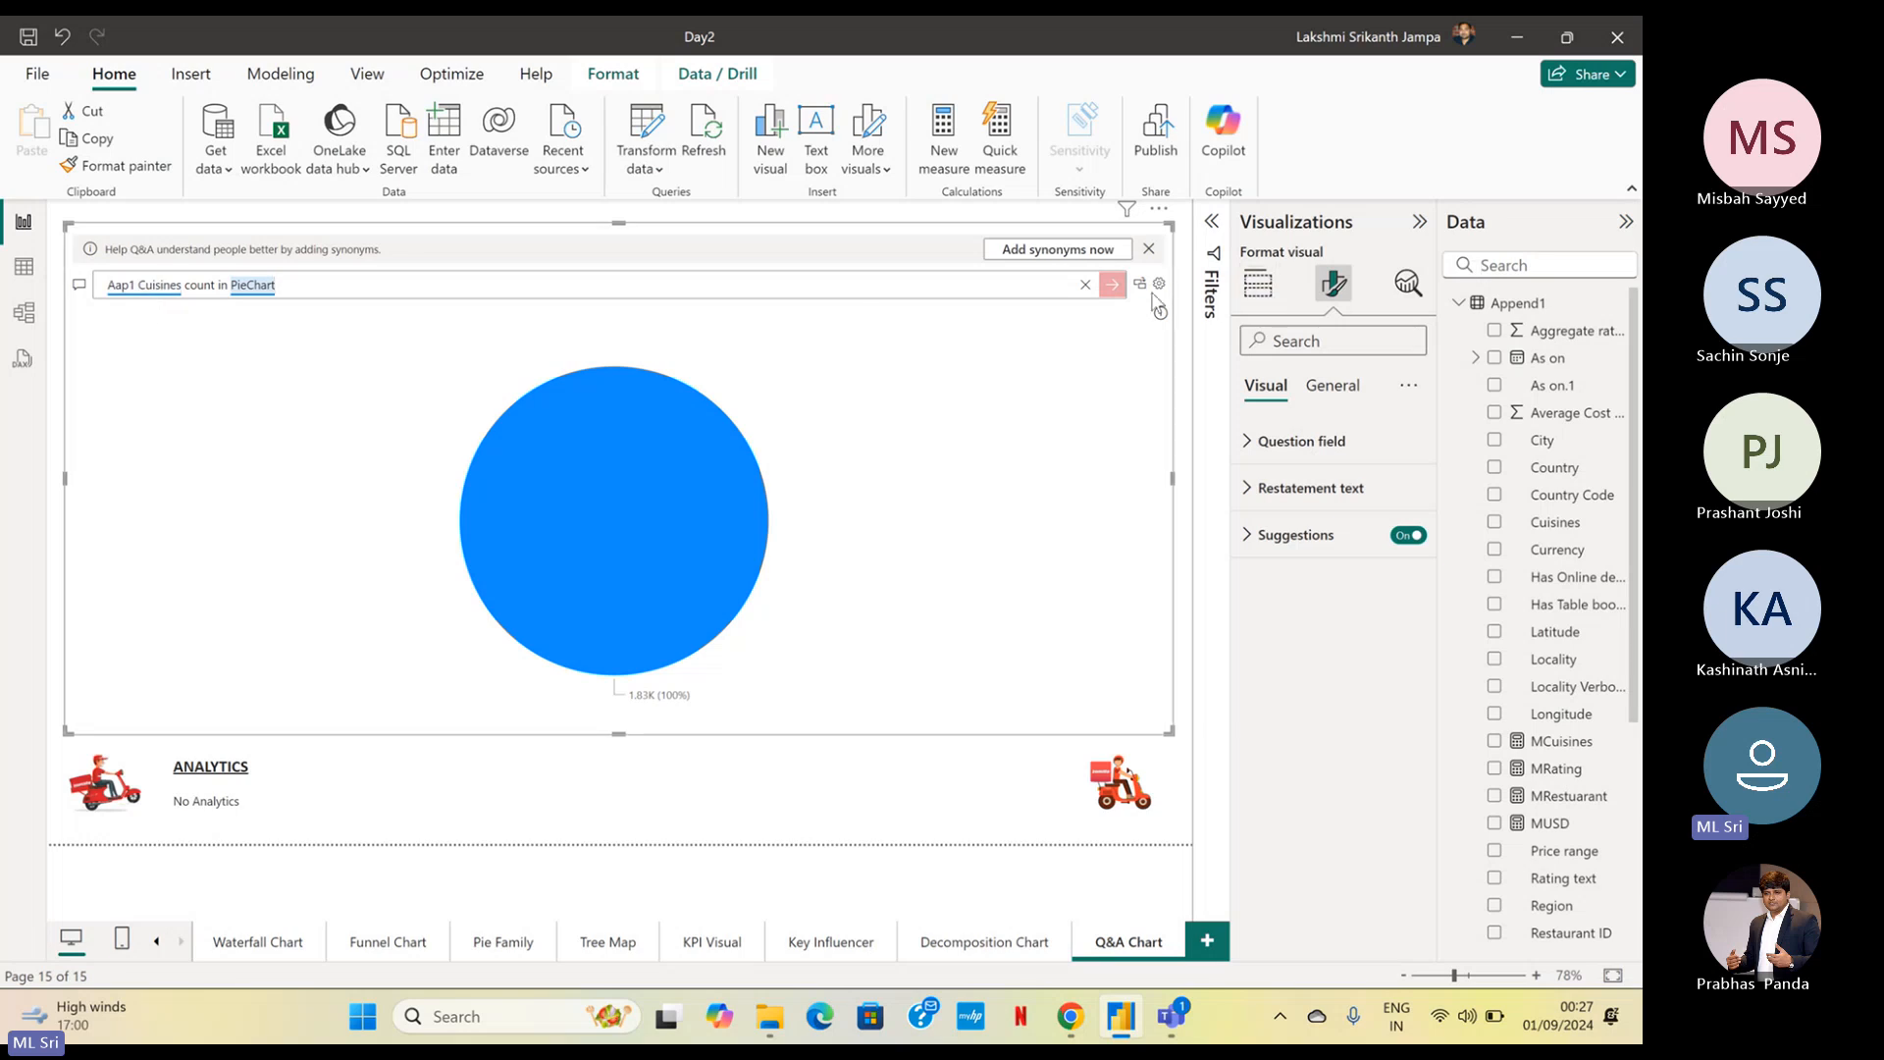
Clear the question, reopen the Q&A setup and review the synonyms and suggestions for the Append1 fields
{"action": "left_click", "coordinate": [1122, 292]}
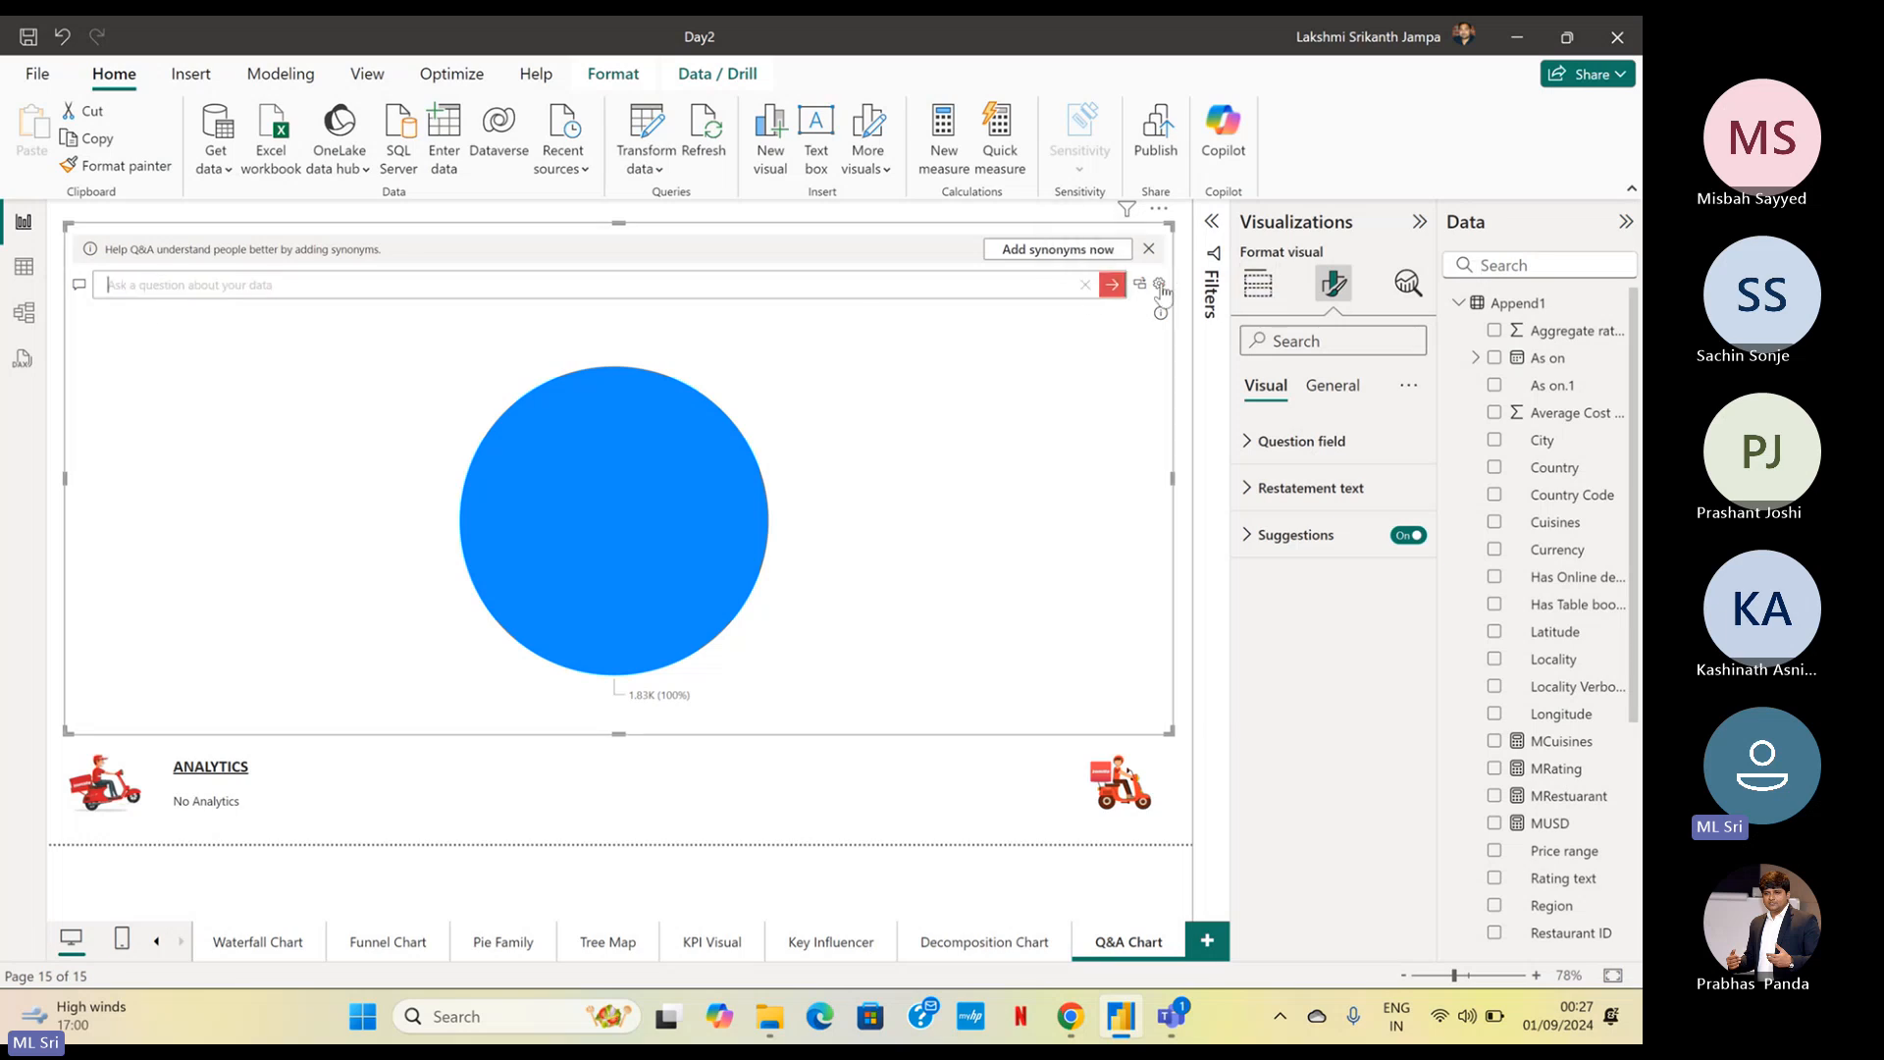
{"action": "left_click", "coordinate": [1159, 285]}
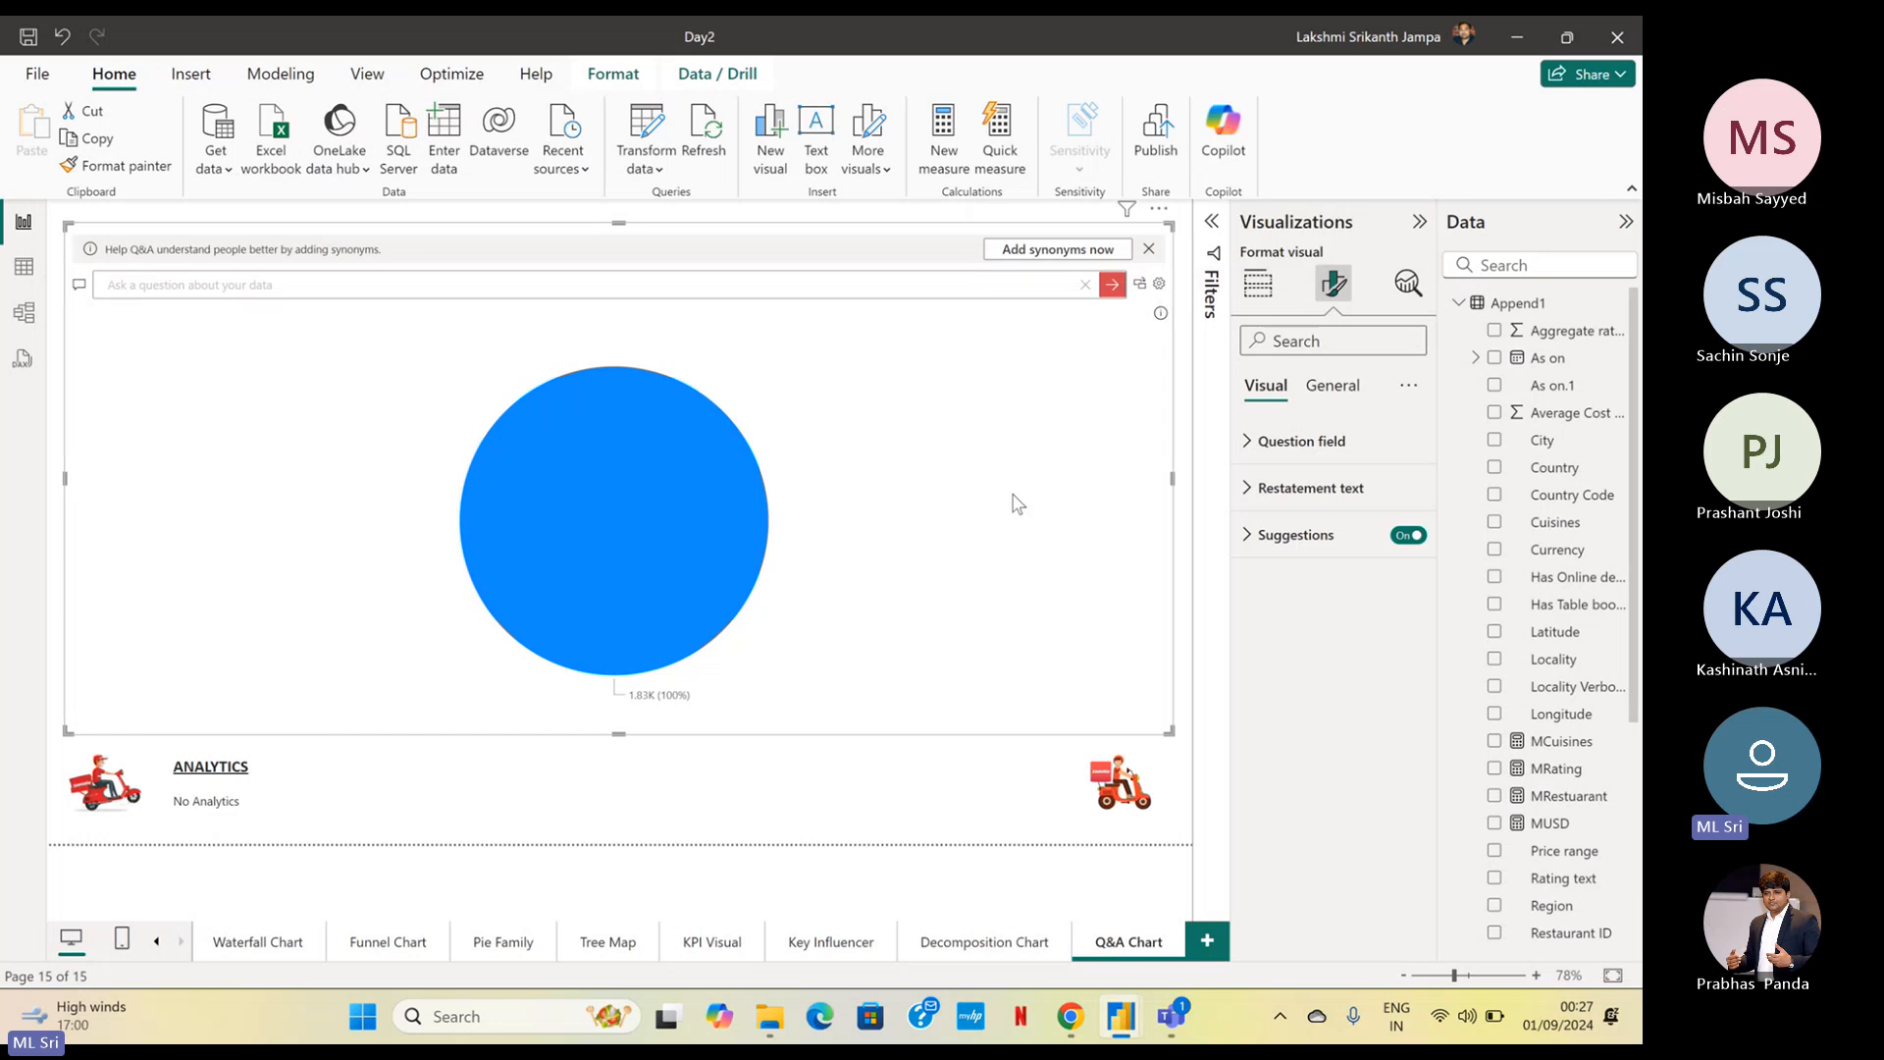
{"action": "left_click", "coordinate": [492, 406]}
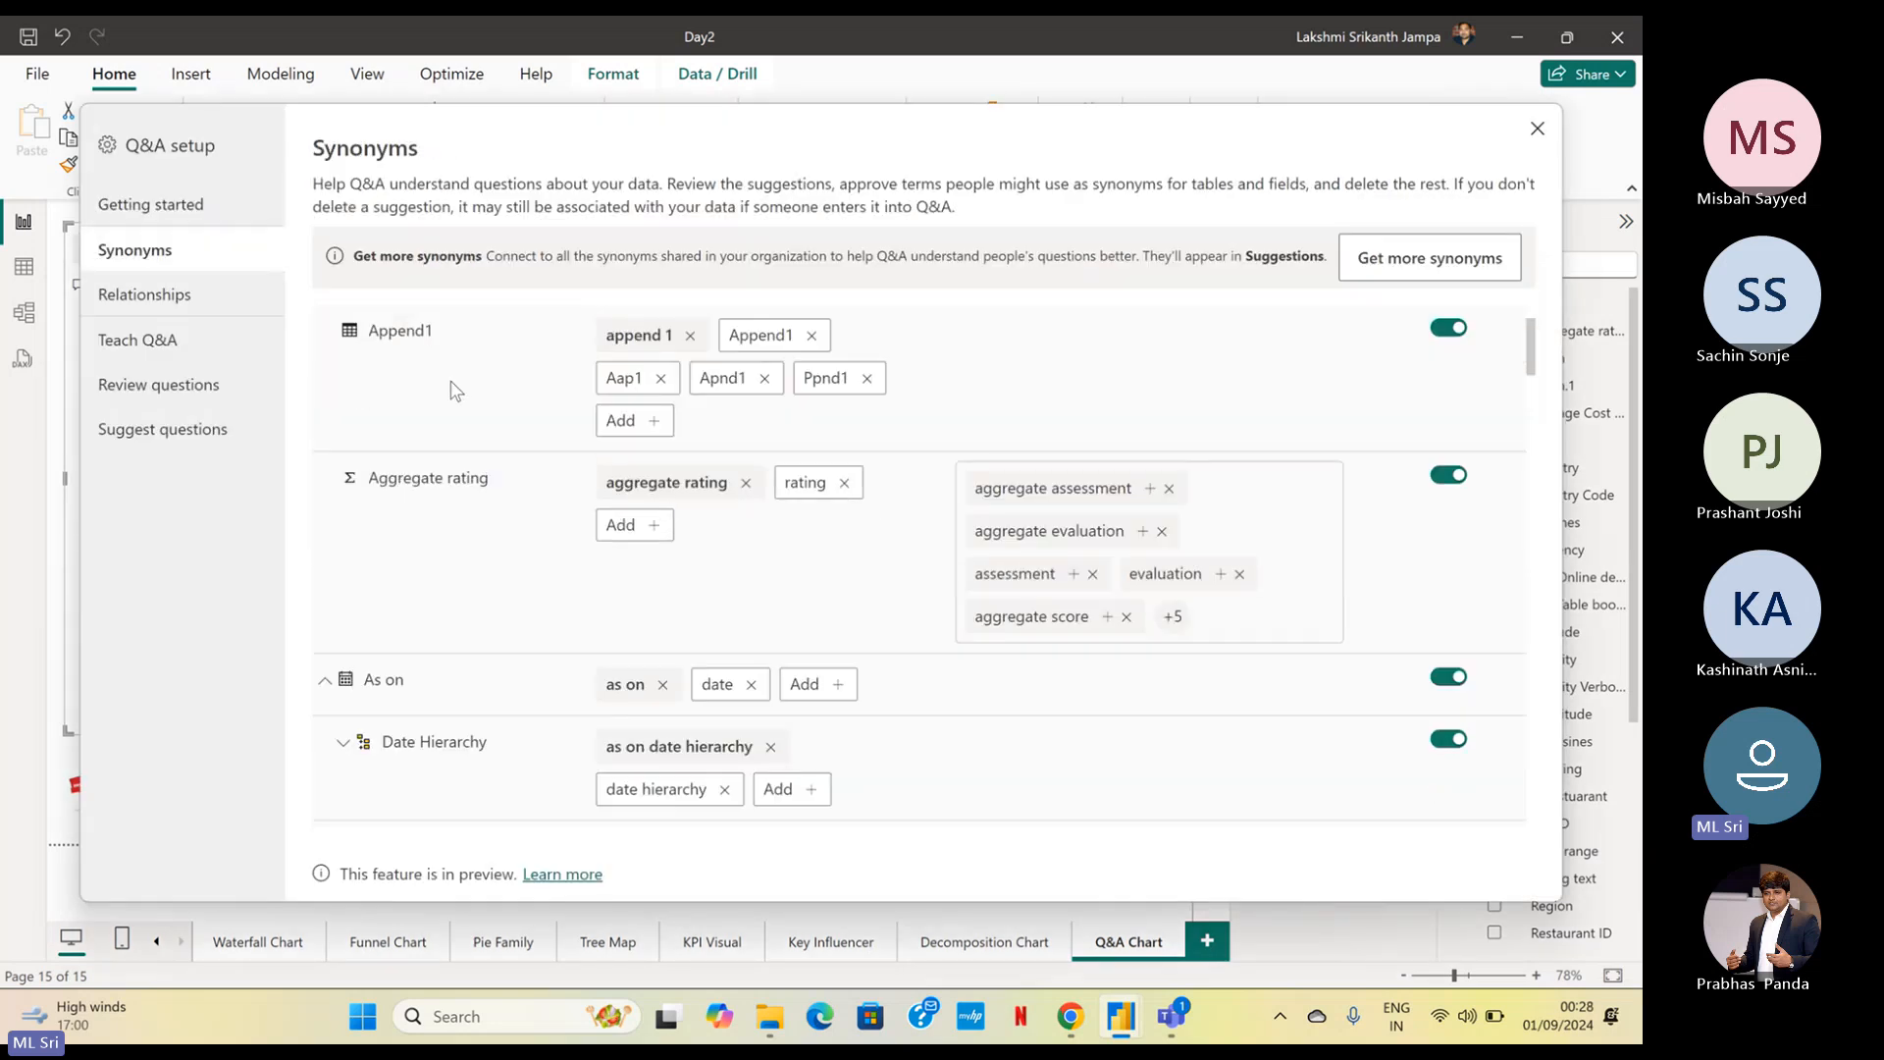
{"action": "scroll", "coordinate": [456, 393], "scroll_direction": "down", "scroll_amount": 3}
{"action": "scroll", "coordinate": [471, 471], "scroll_direction": "down", "scroll_amount": 5}
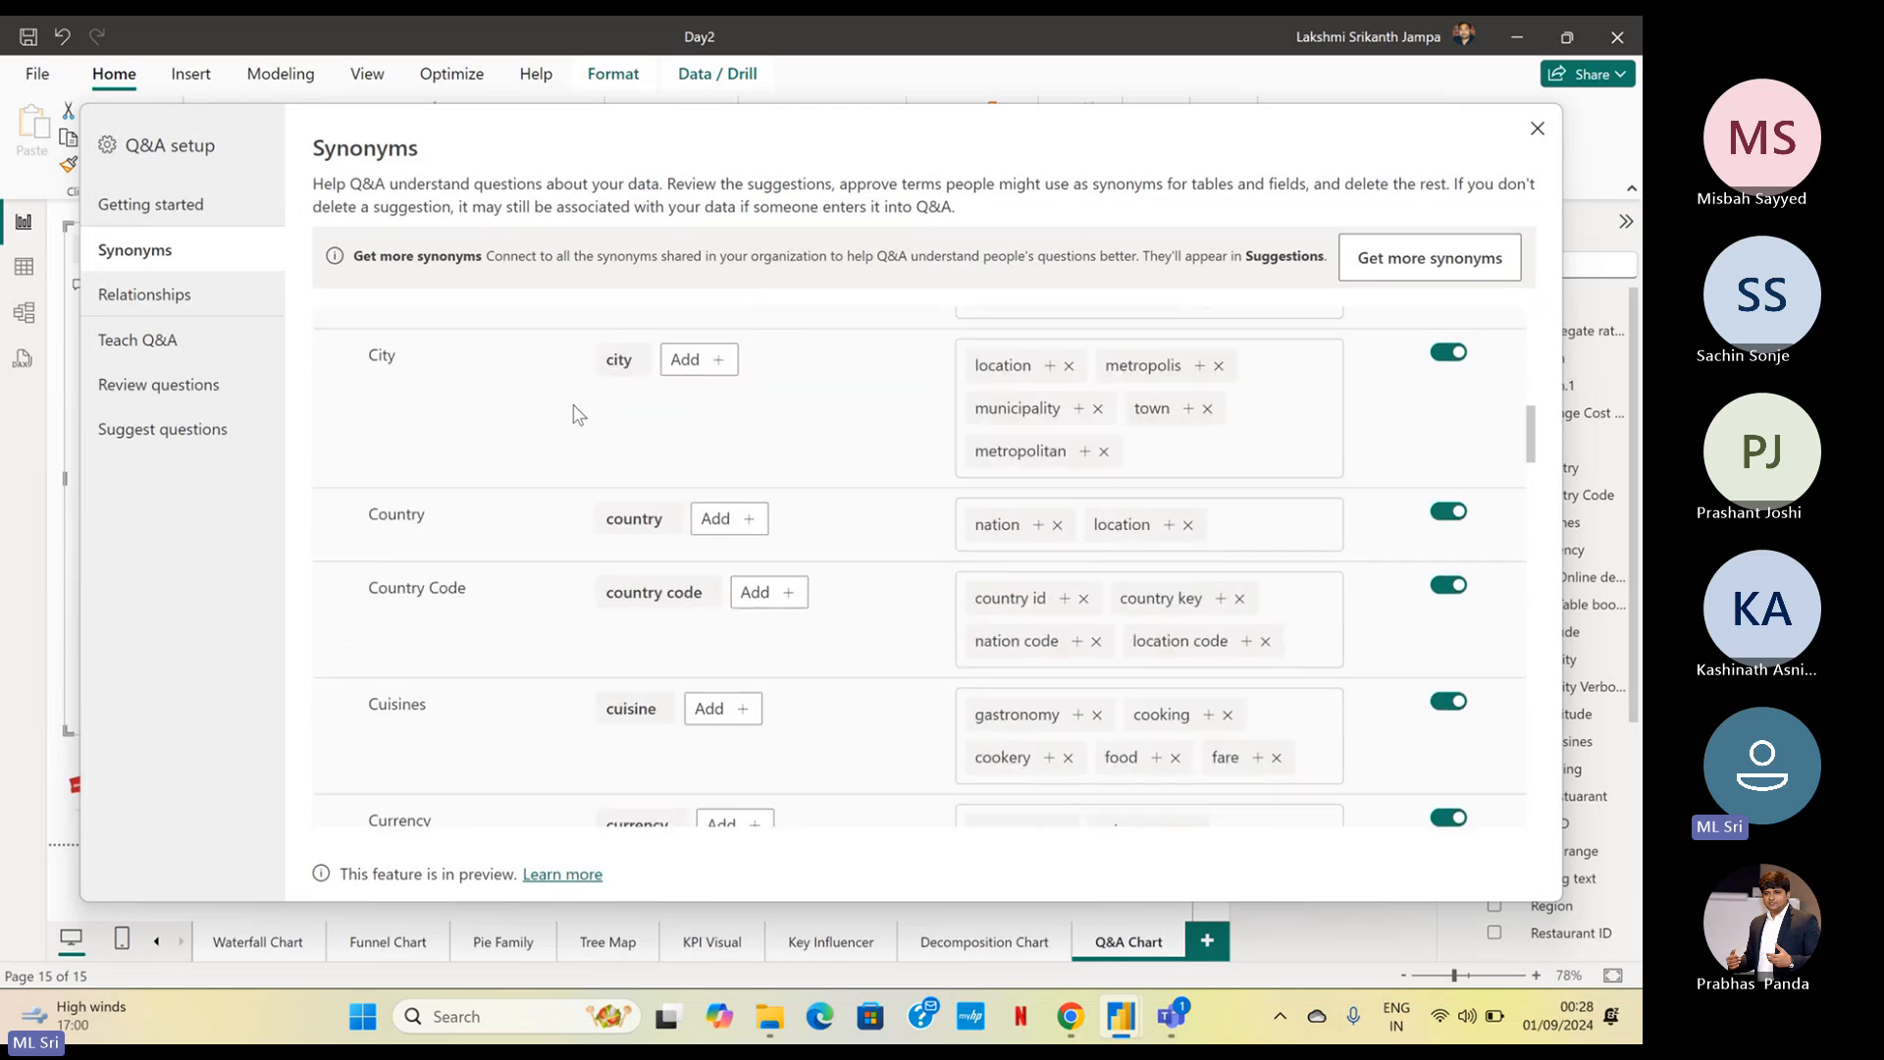
{"action": "scroll", "coordinate": [589, 436], "scroll_direction": "down", "scroll_amount": 3}
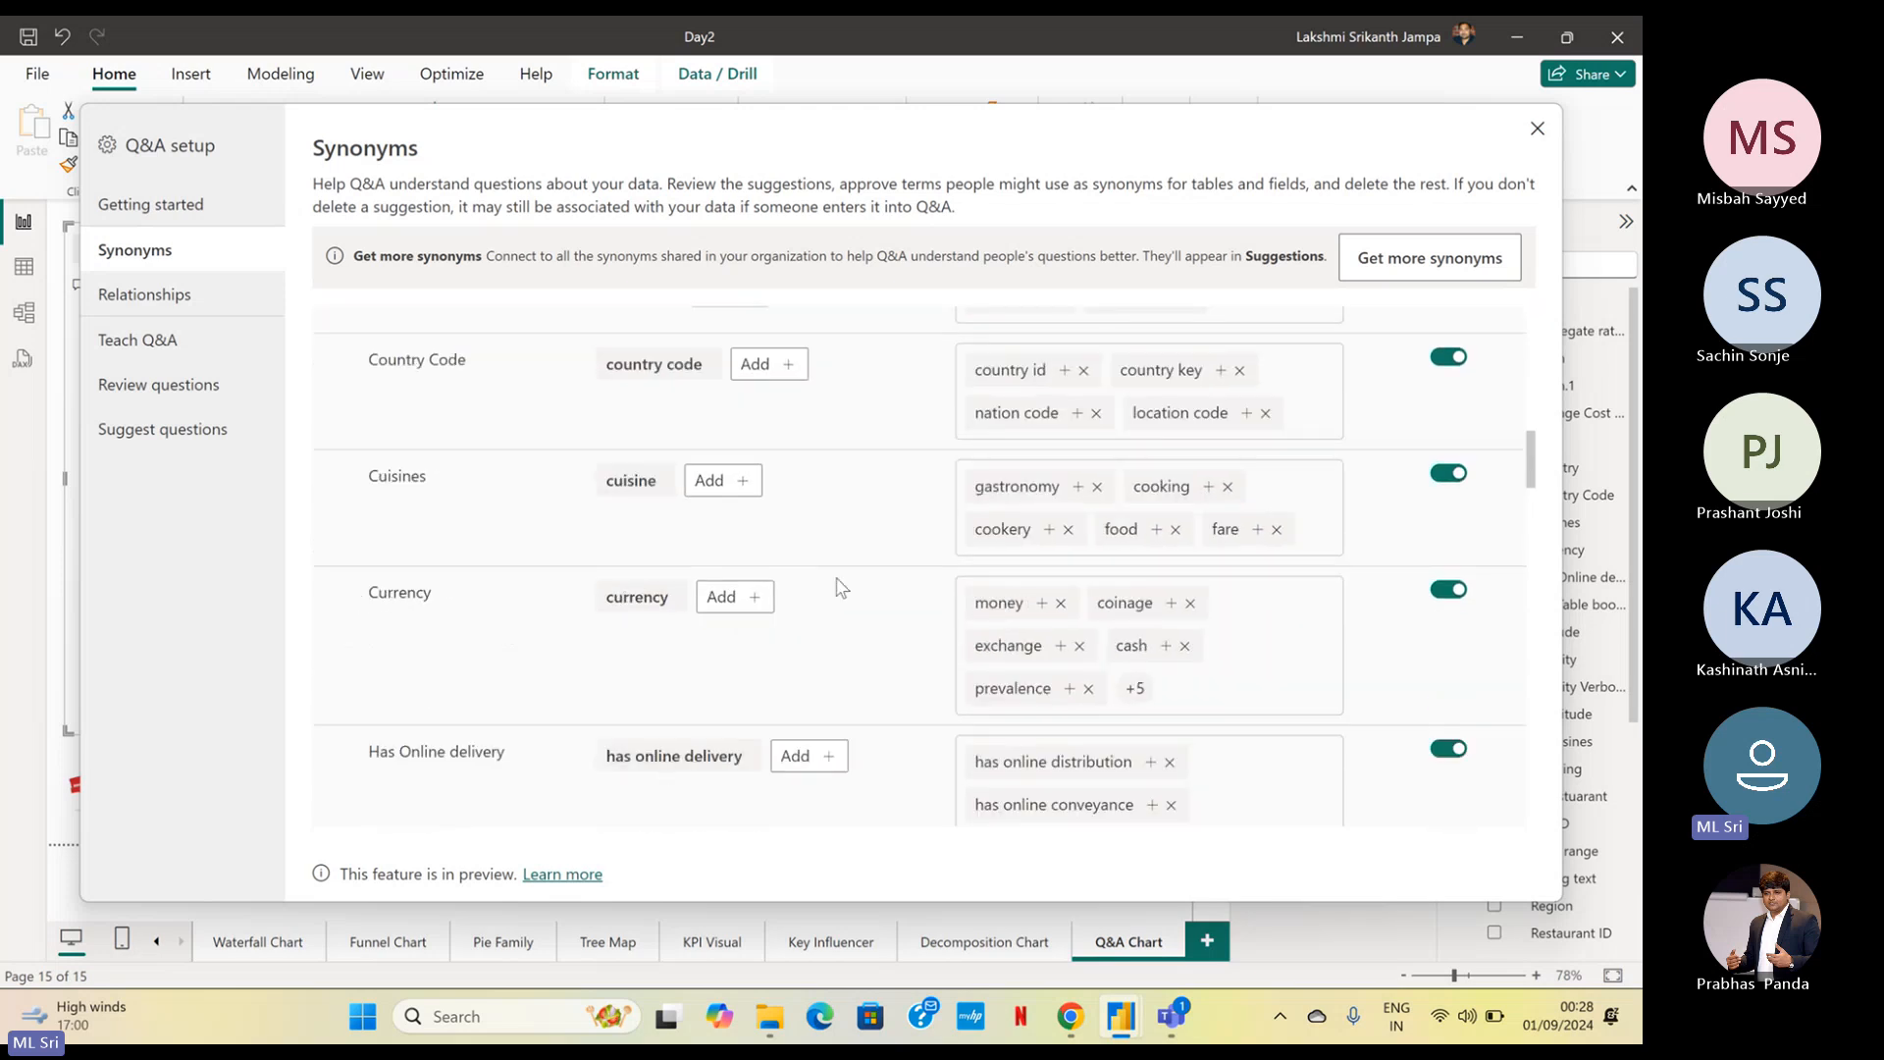
{"action": "scroll", "coordinate": [769, 628], "scroll_direction": "down", "scroll_amount": 3}
{"action": "scroll", "coordinate": [600, 498], "scroll_direction": "down", "scroll_amount": 5}
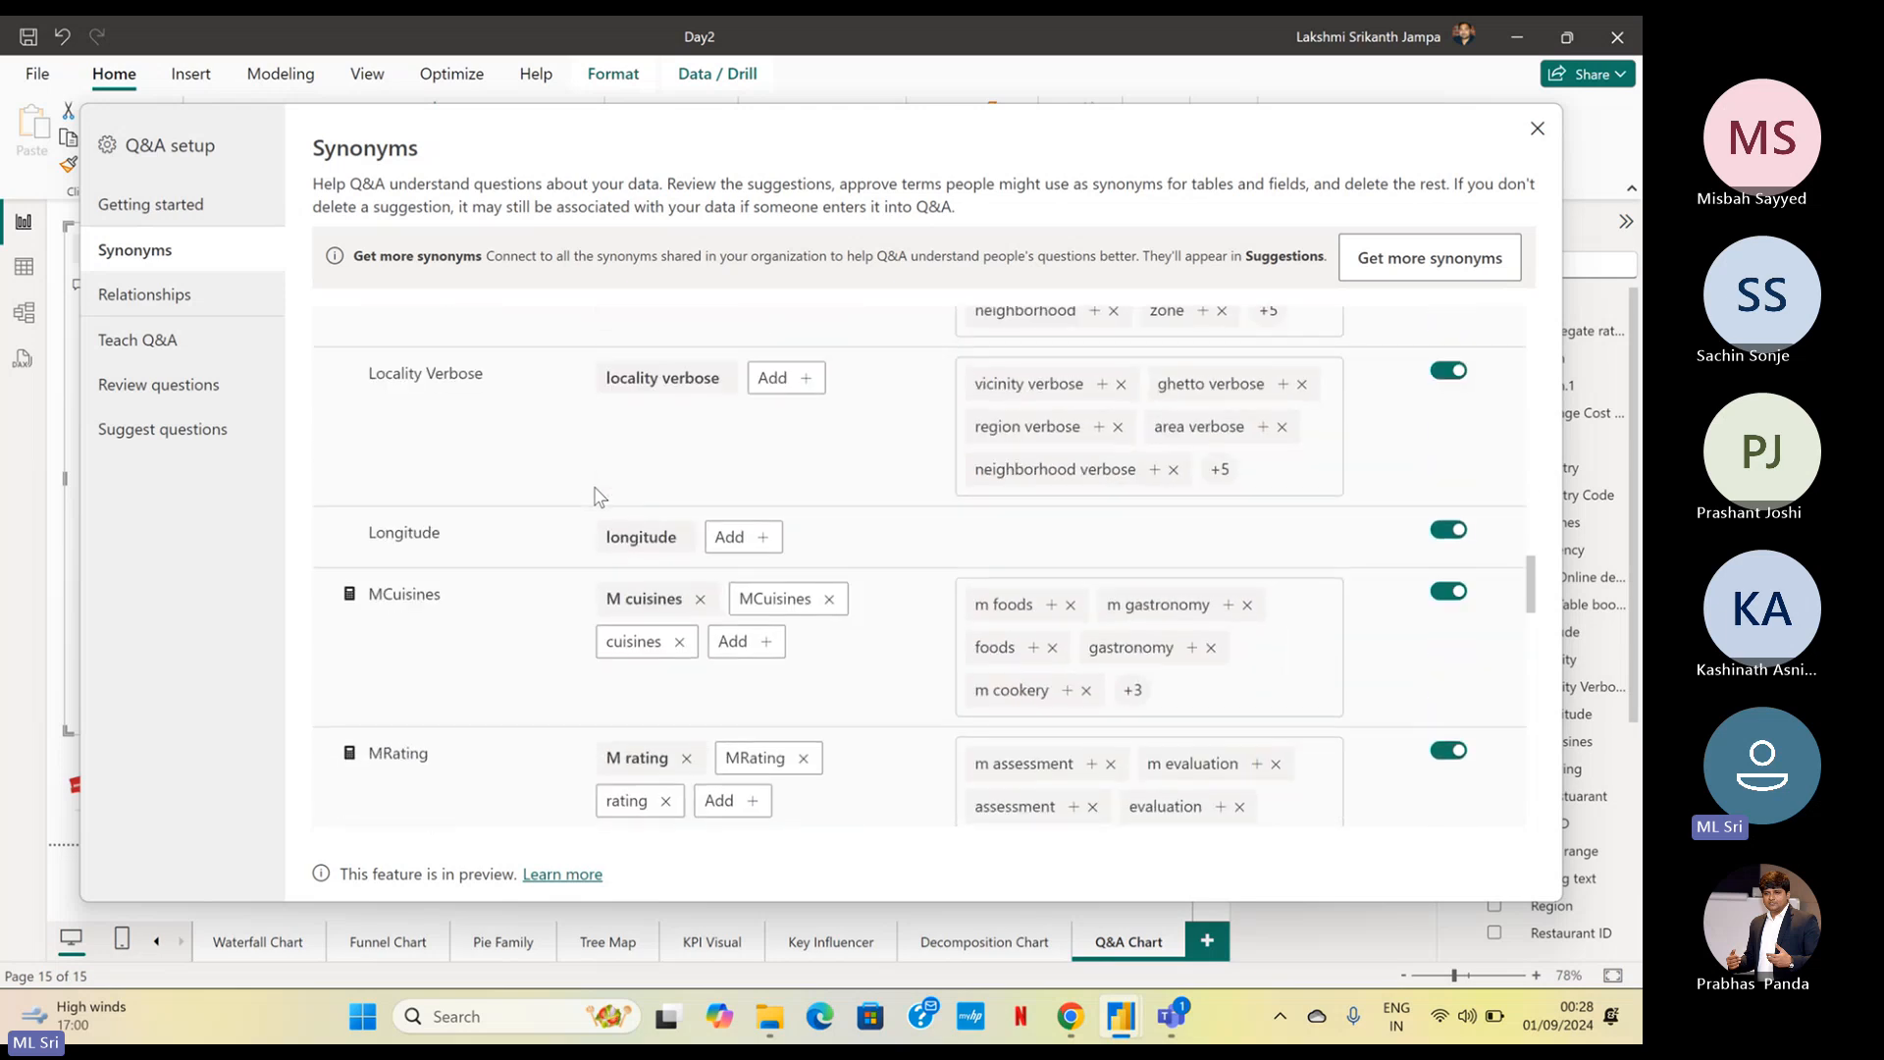
{"action": "scroll", "coordinate": [600, 497], "scroll_direction": "down", "scroll_amount": 1}
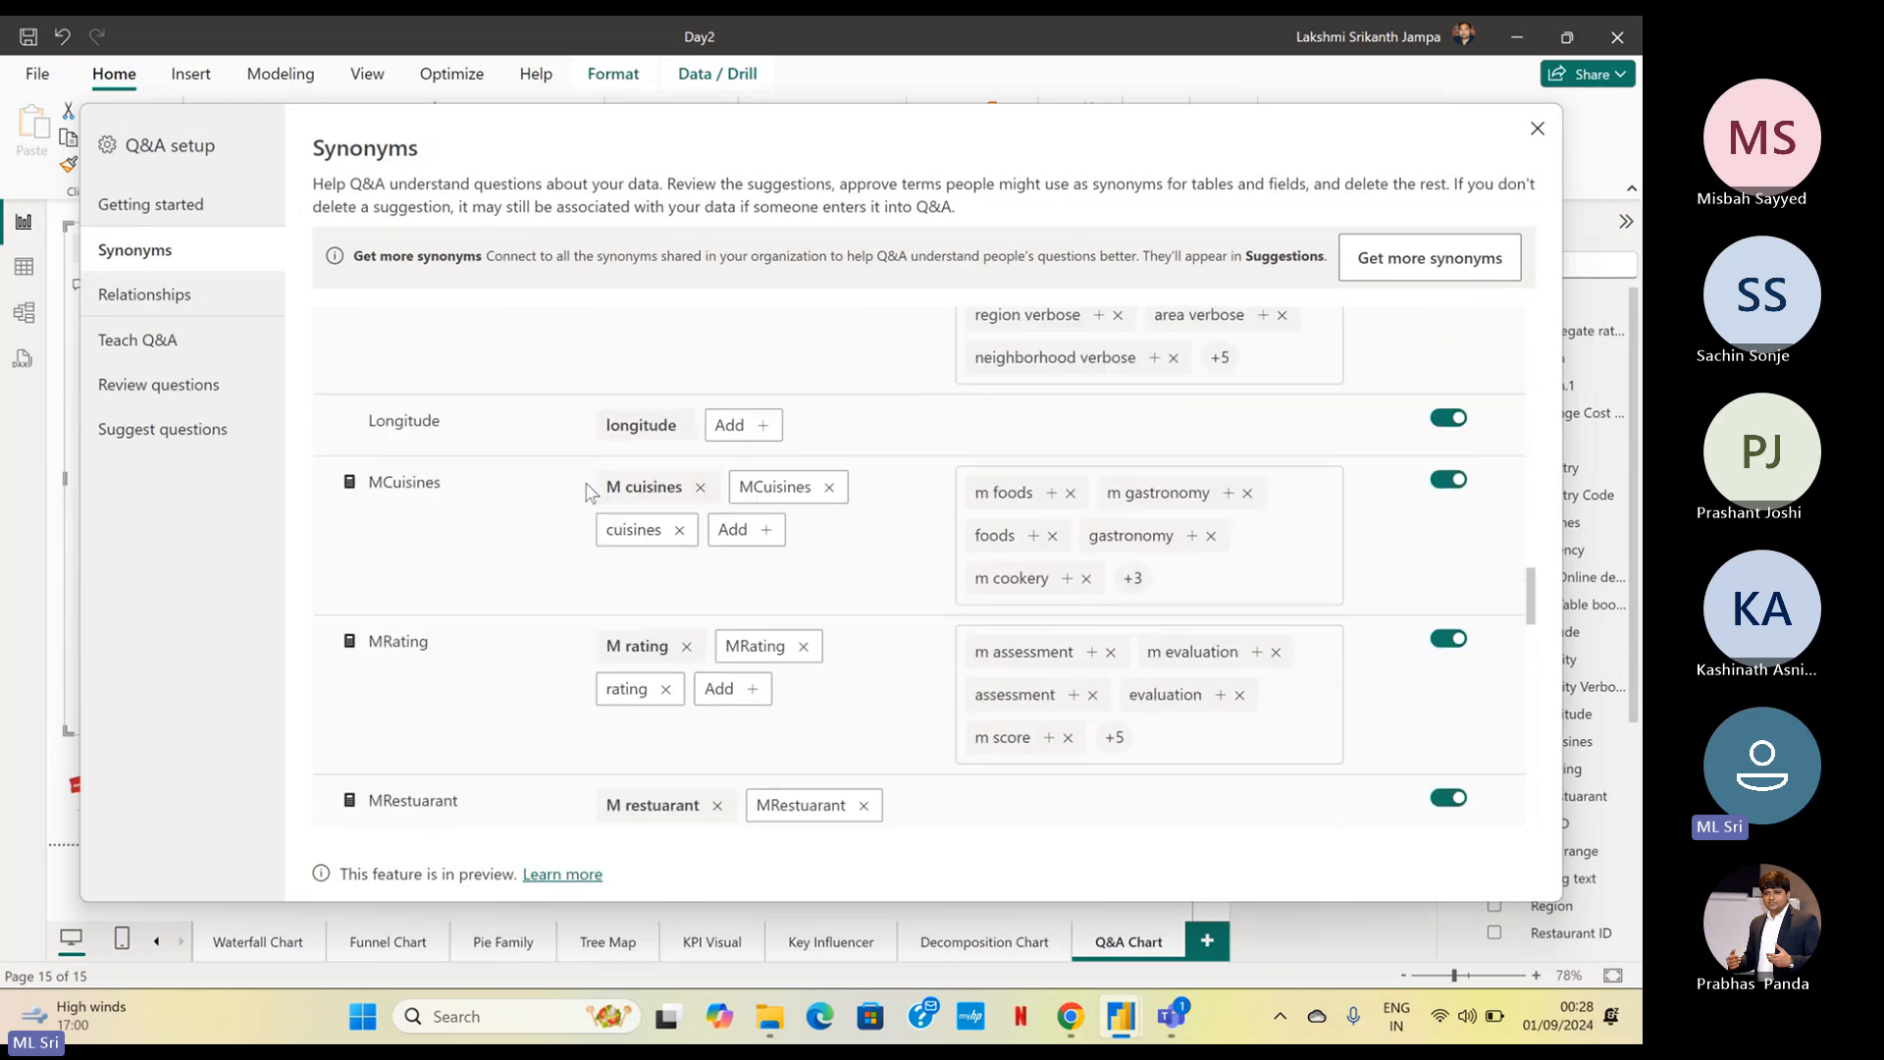
{"action": "scroll", "coordinate": [601, 498], "scroll_direction": "up", "scroll_amount": 3}
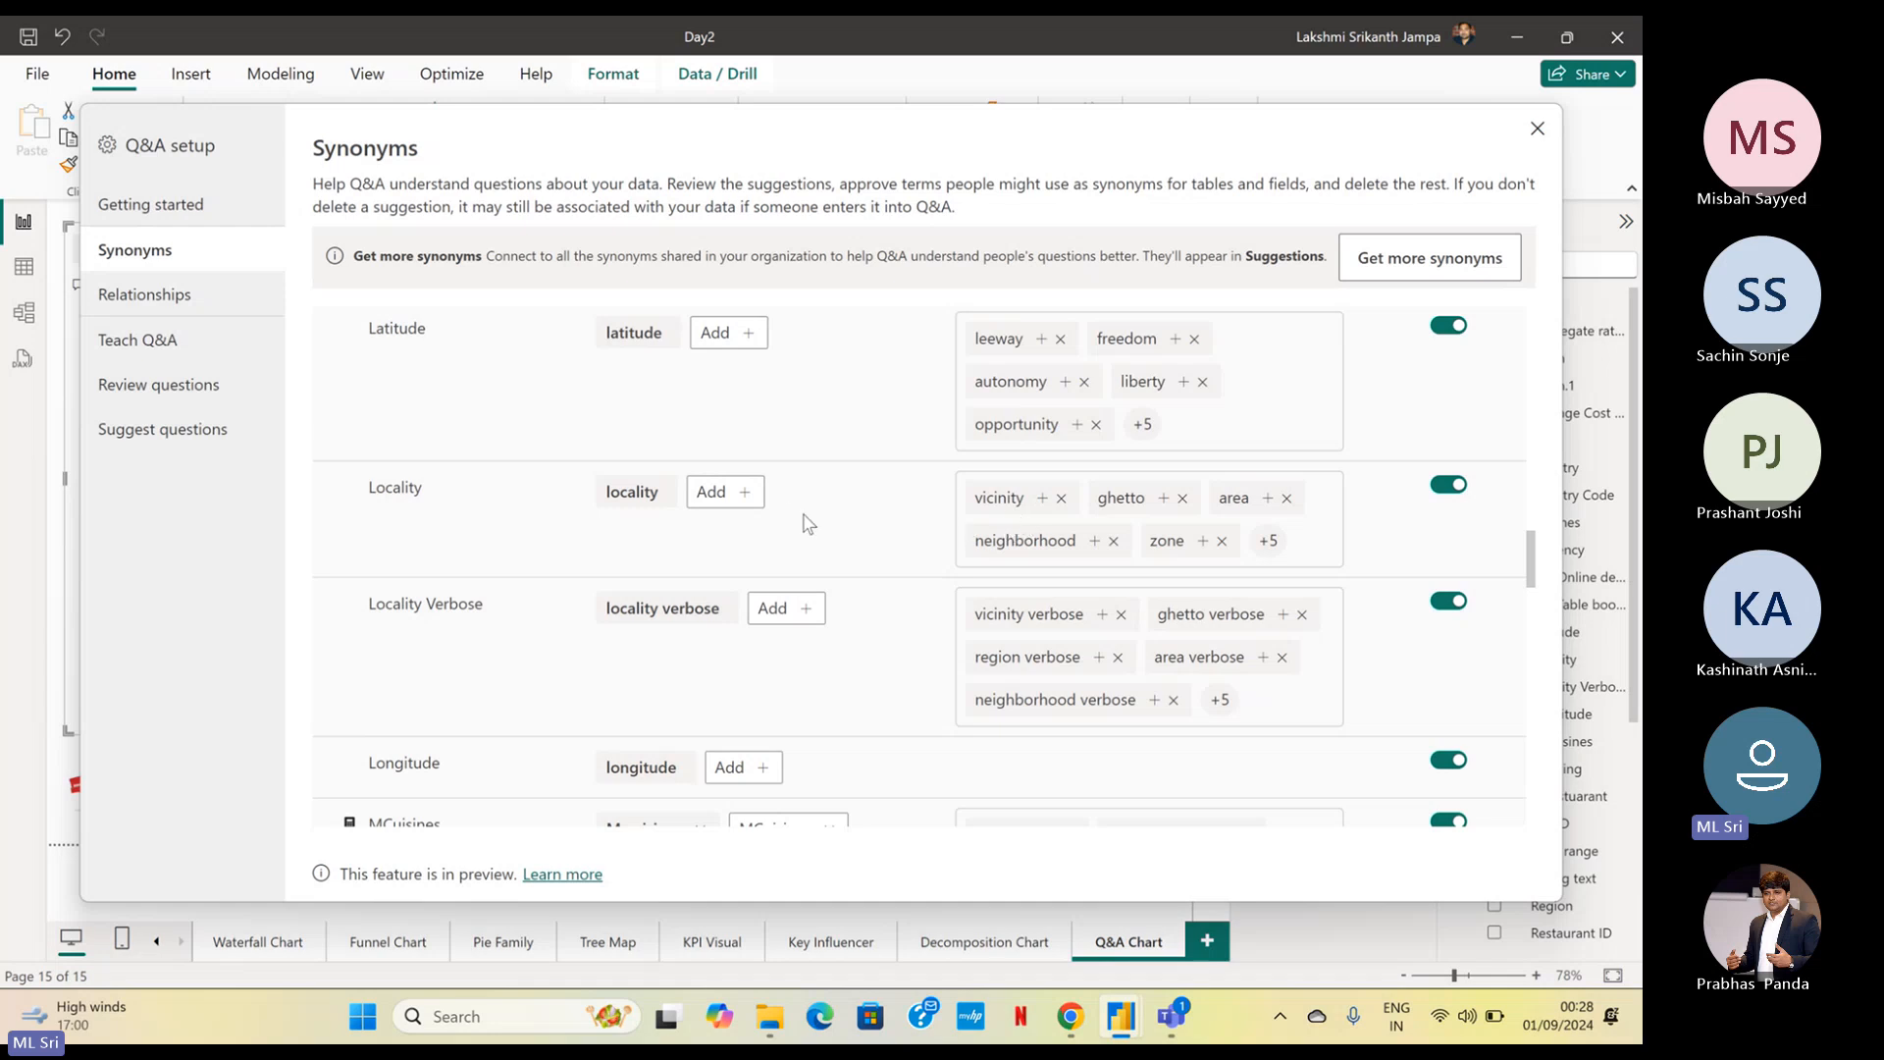
Approve the suggested synonym "vicinity" for the Locality field, sharing approved synonyms with the entire org
{"action": "left_click", "coordinate": [1042, 499]}
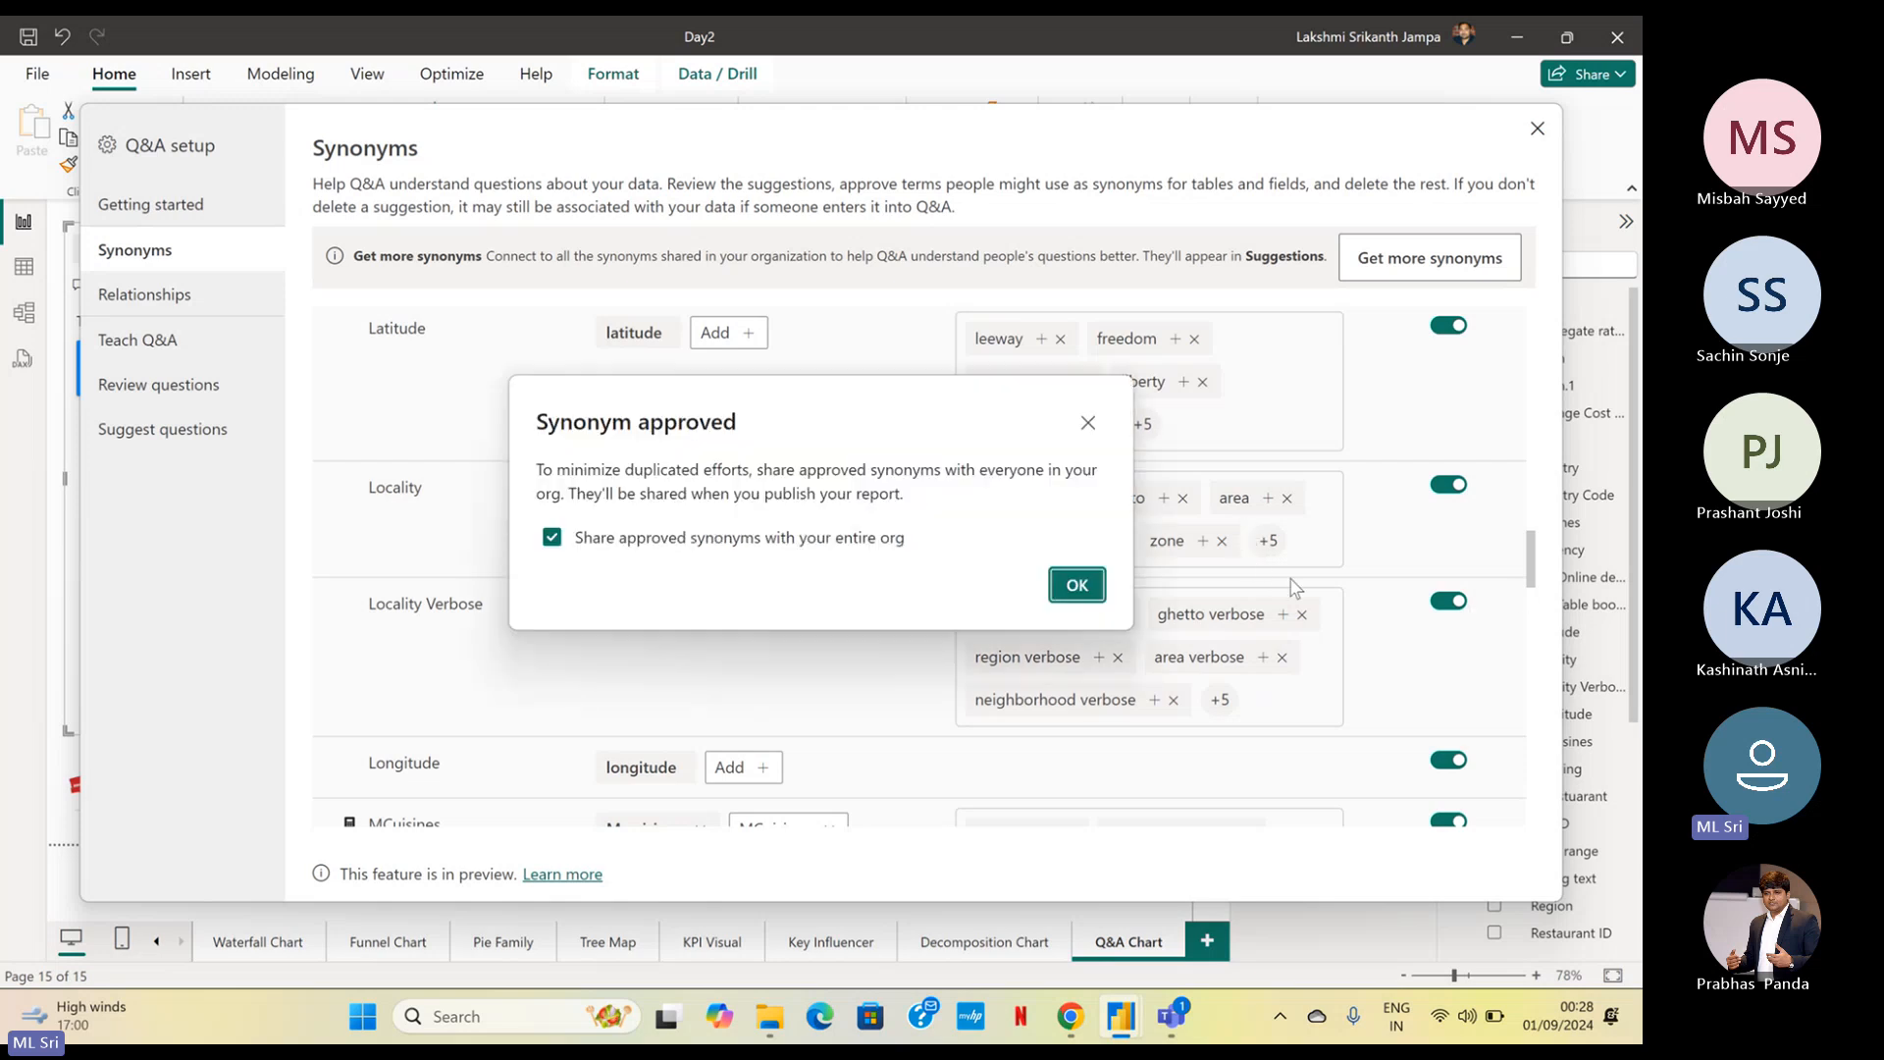
{"action": "left_click", "coordinate": [1075, 587]}
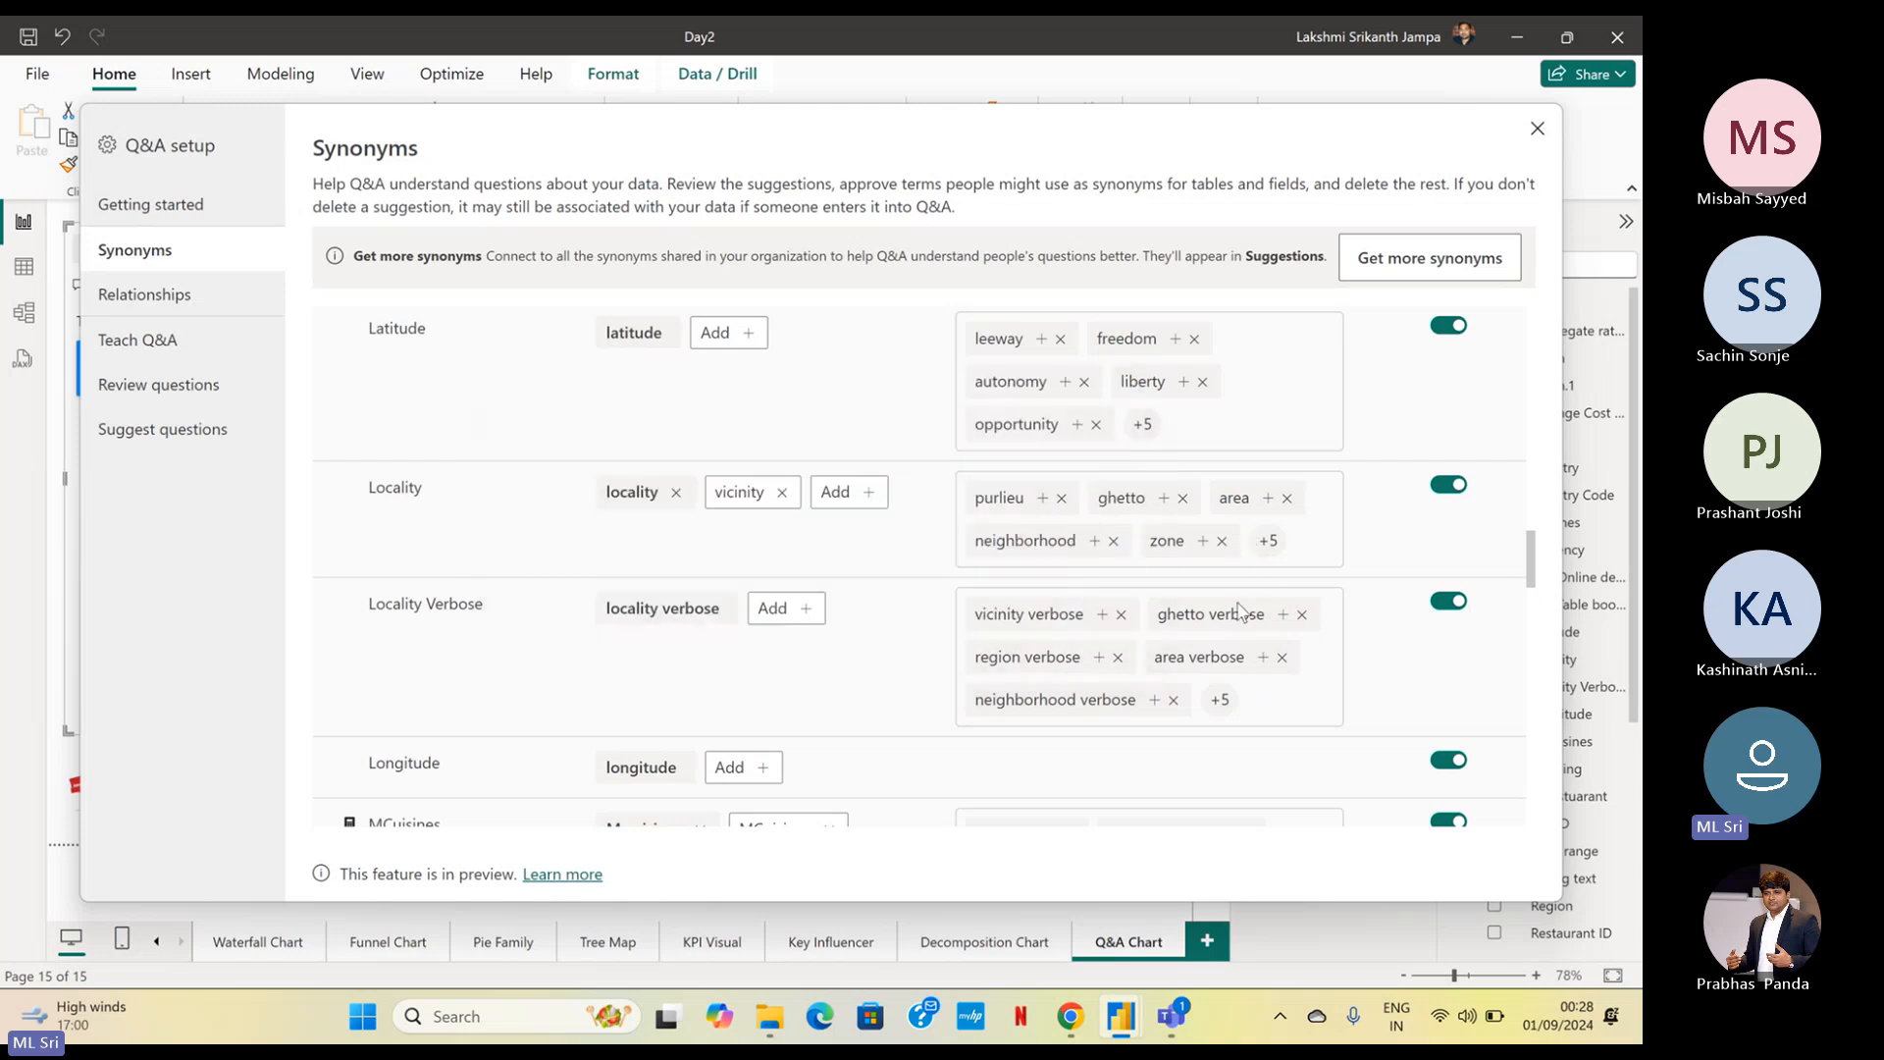
Collapse the Append1 synonyms and view the linguistic relationships defined for Q&A
{"action": "scroll", "coordinate": [1369, 574], "scroll_direction": "up", "scroll_amount": 5}
{"action": "scroll", "coordinate": [1372, 571], "scroll_direction": "up", "scroll_amount": 10}
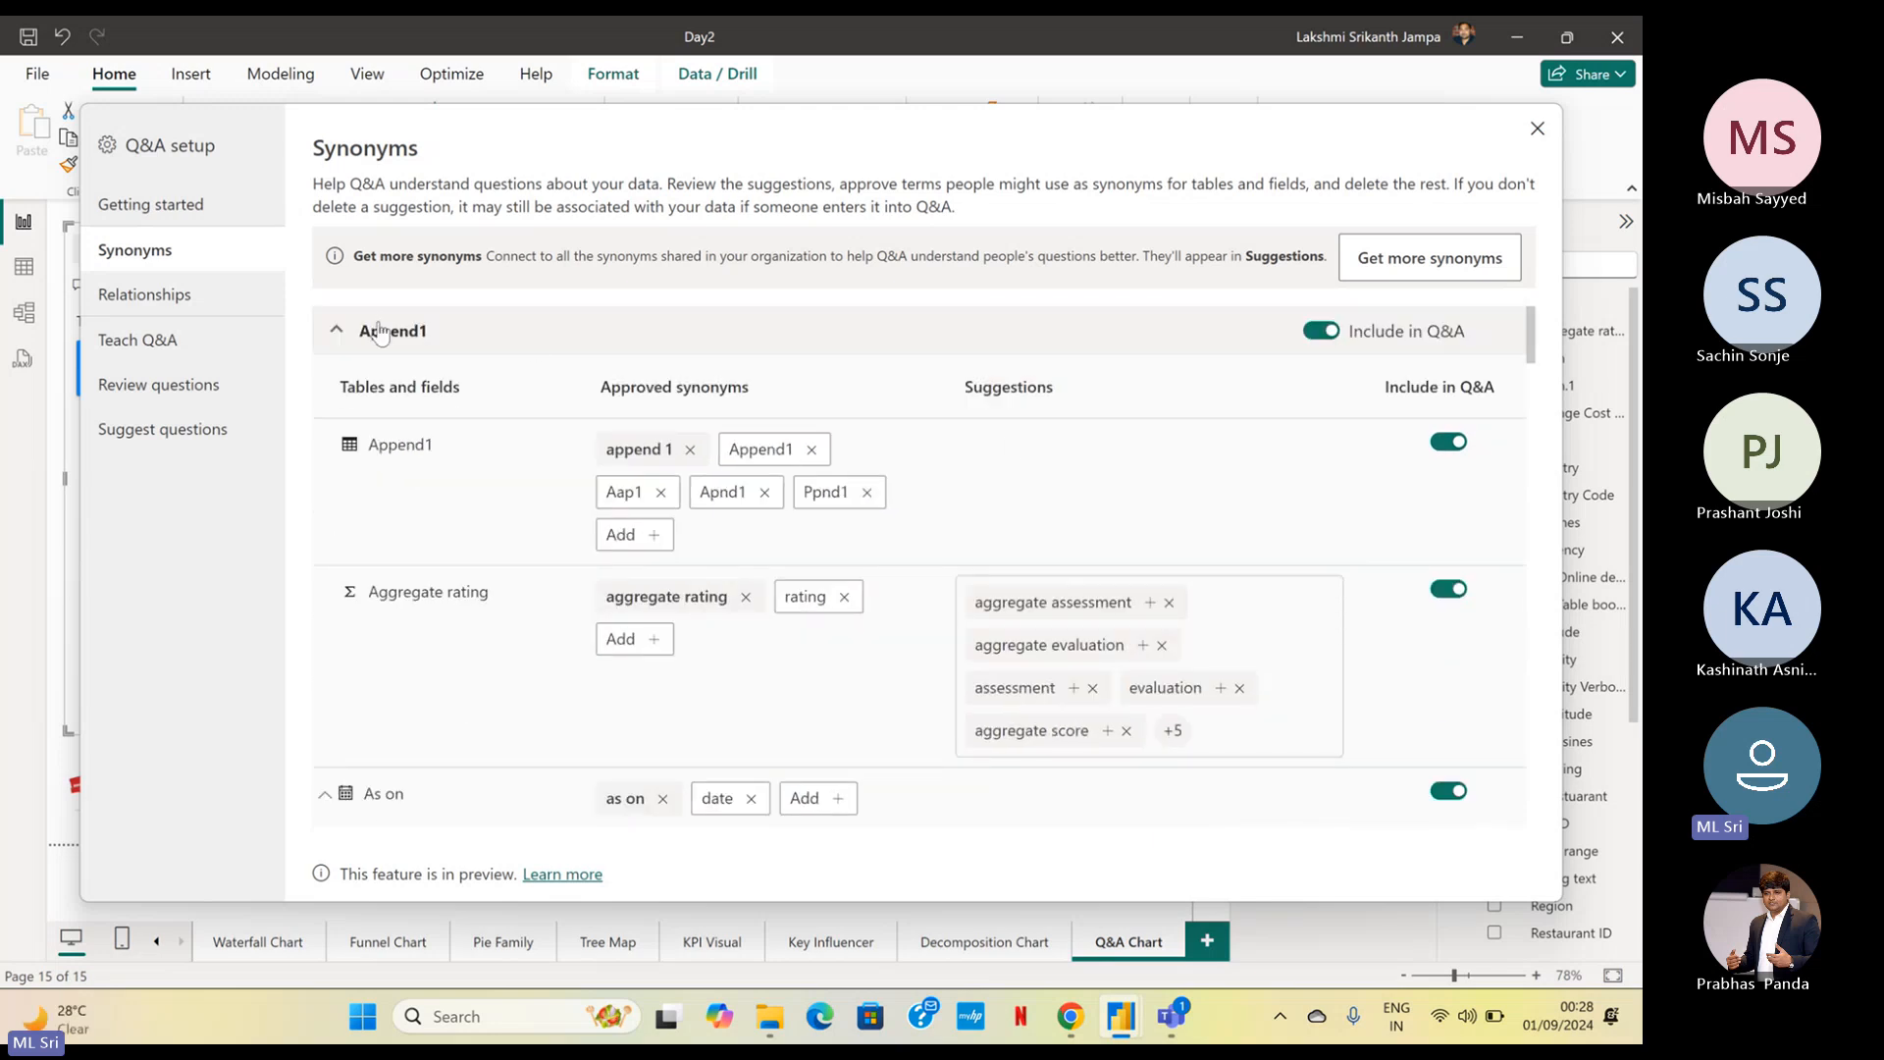
{"action": "left_click", "coordinate": [336, 332]}
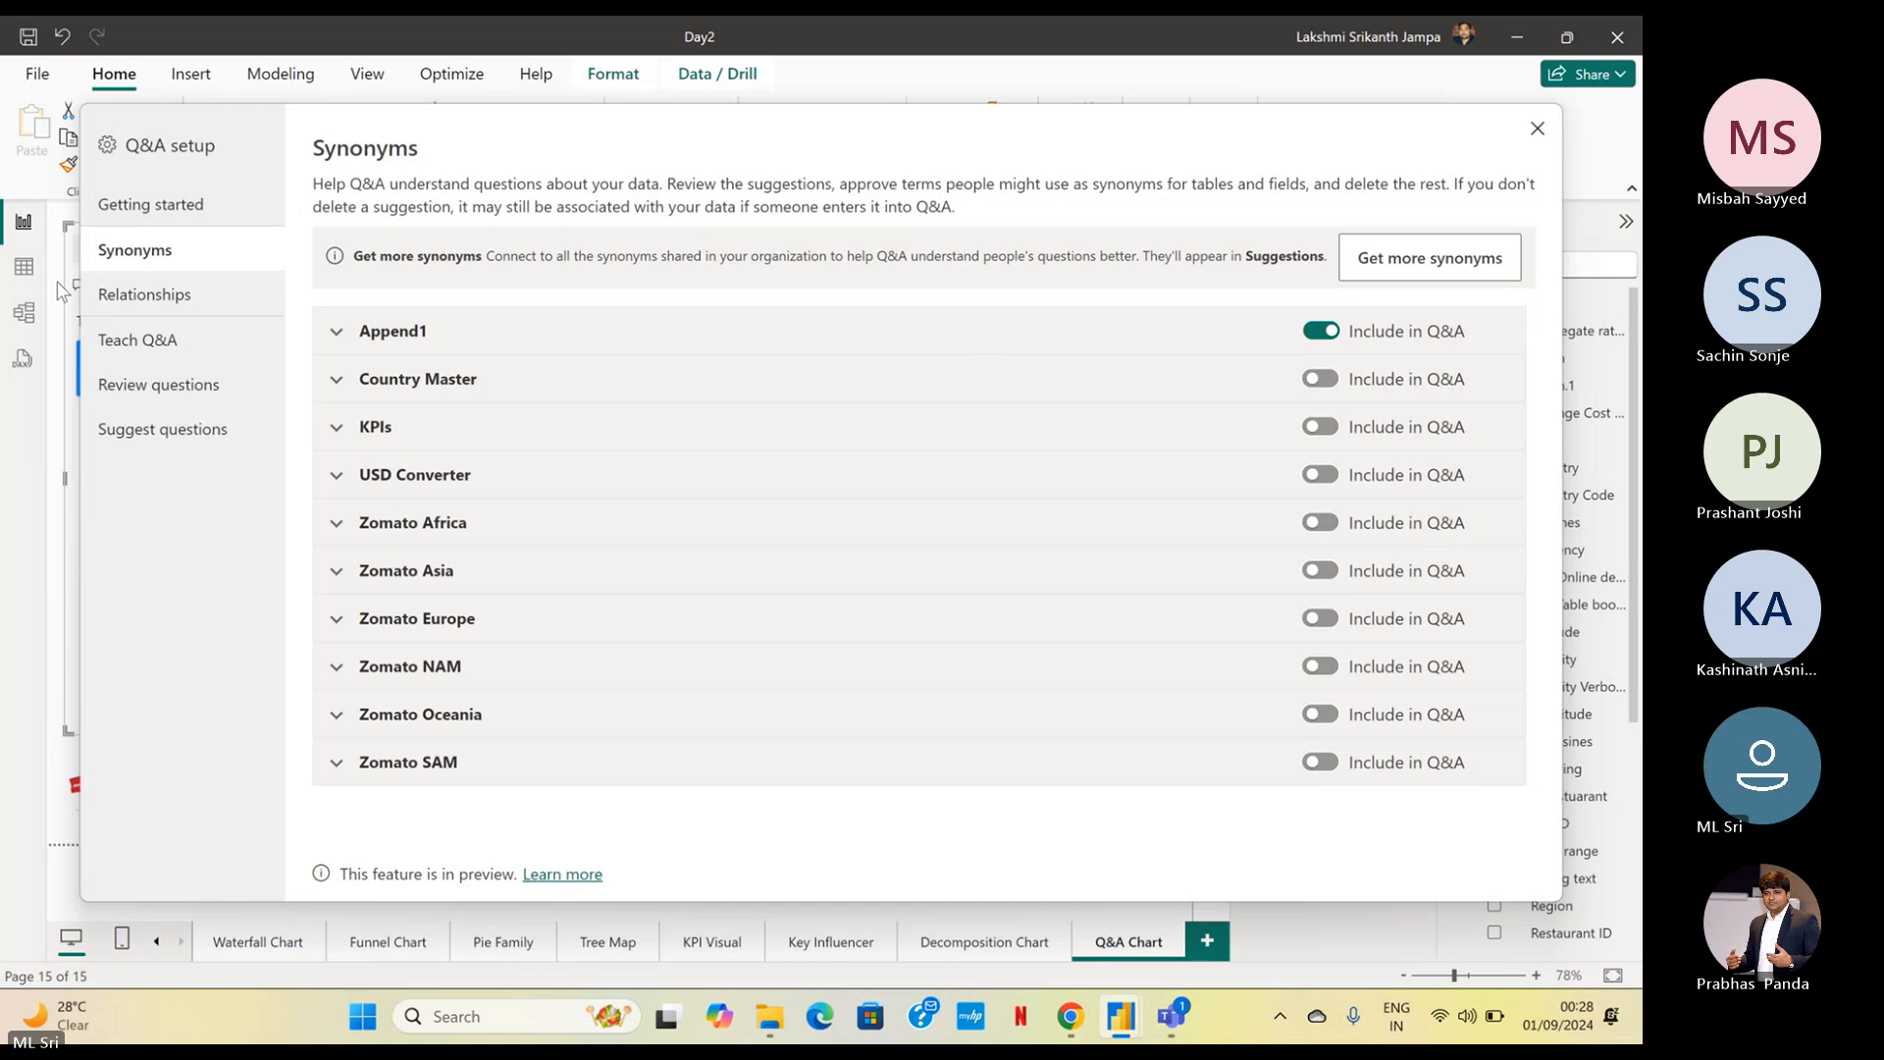
{"action": "left_click", "coordinate": [173, 295]}
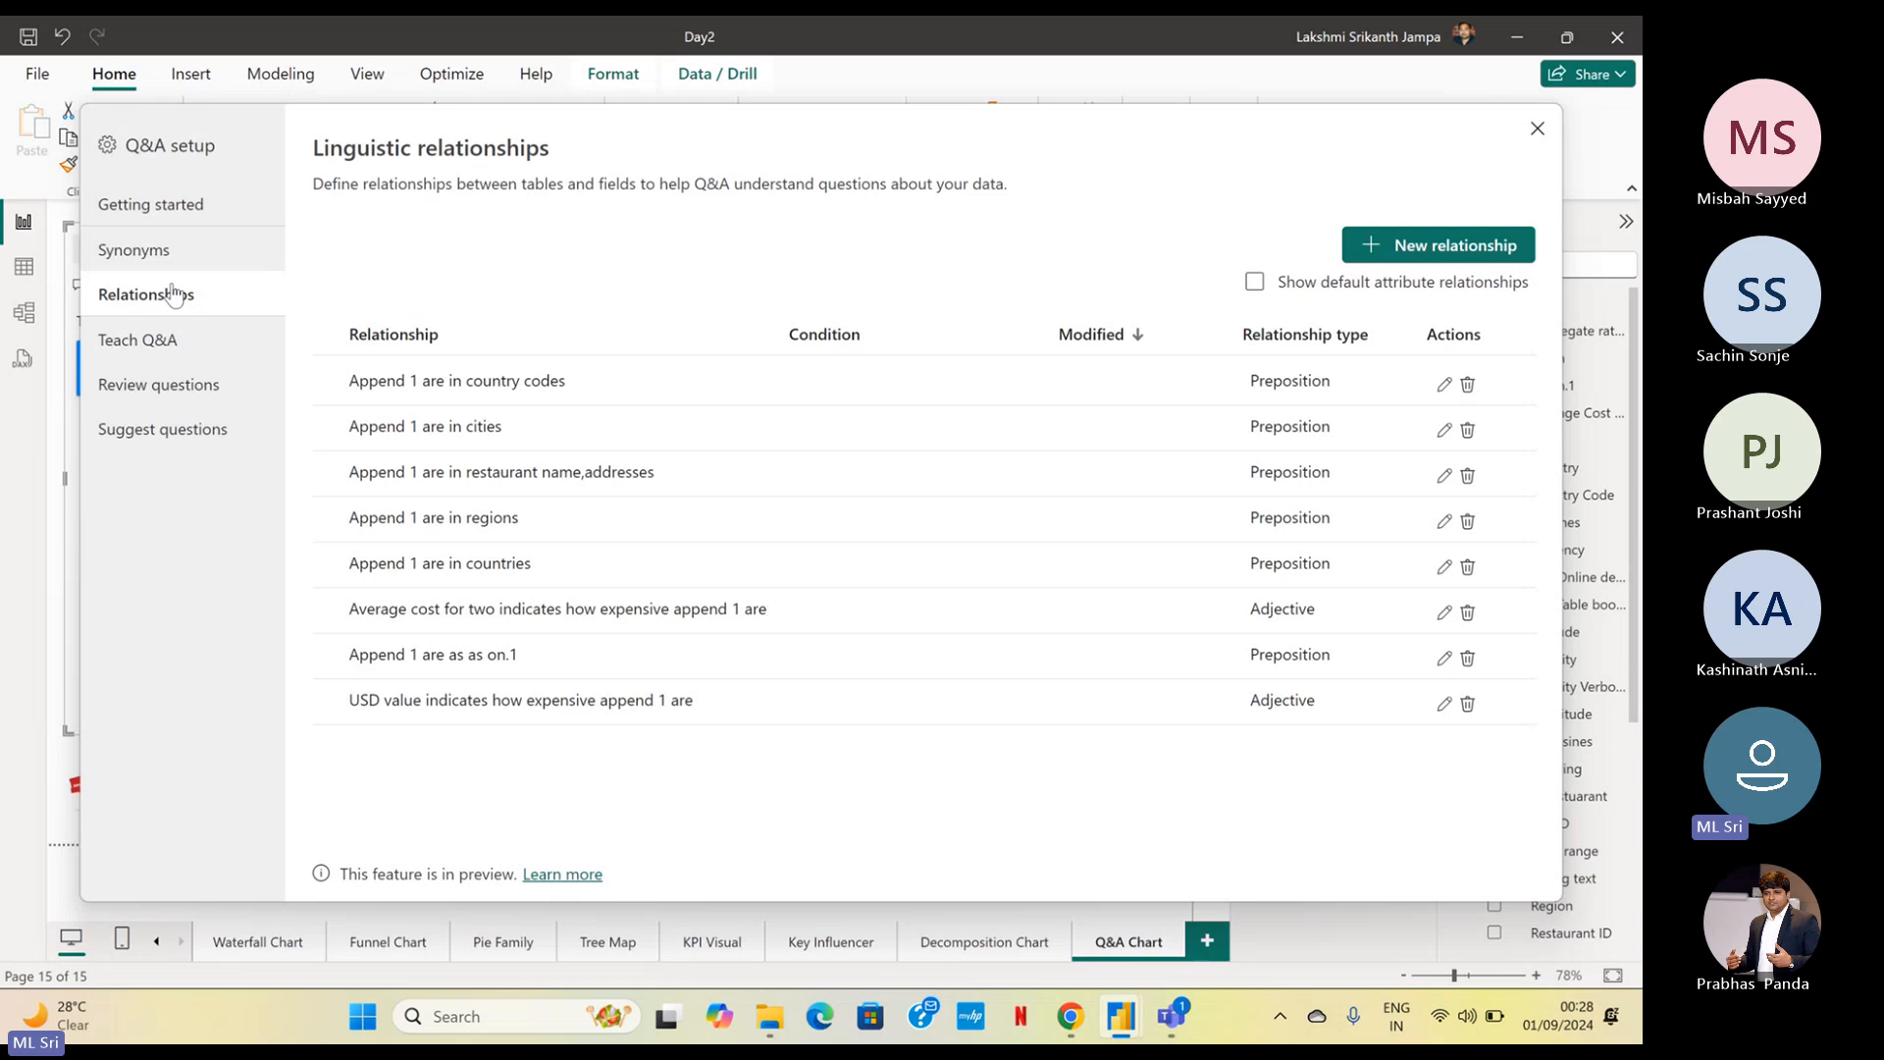
In Teach Q&A, enter the question "Give a Count of Aap1 Cuisines"
{"action": "left_click", "coordinate": [169, 344]}
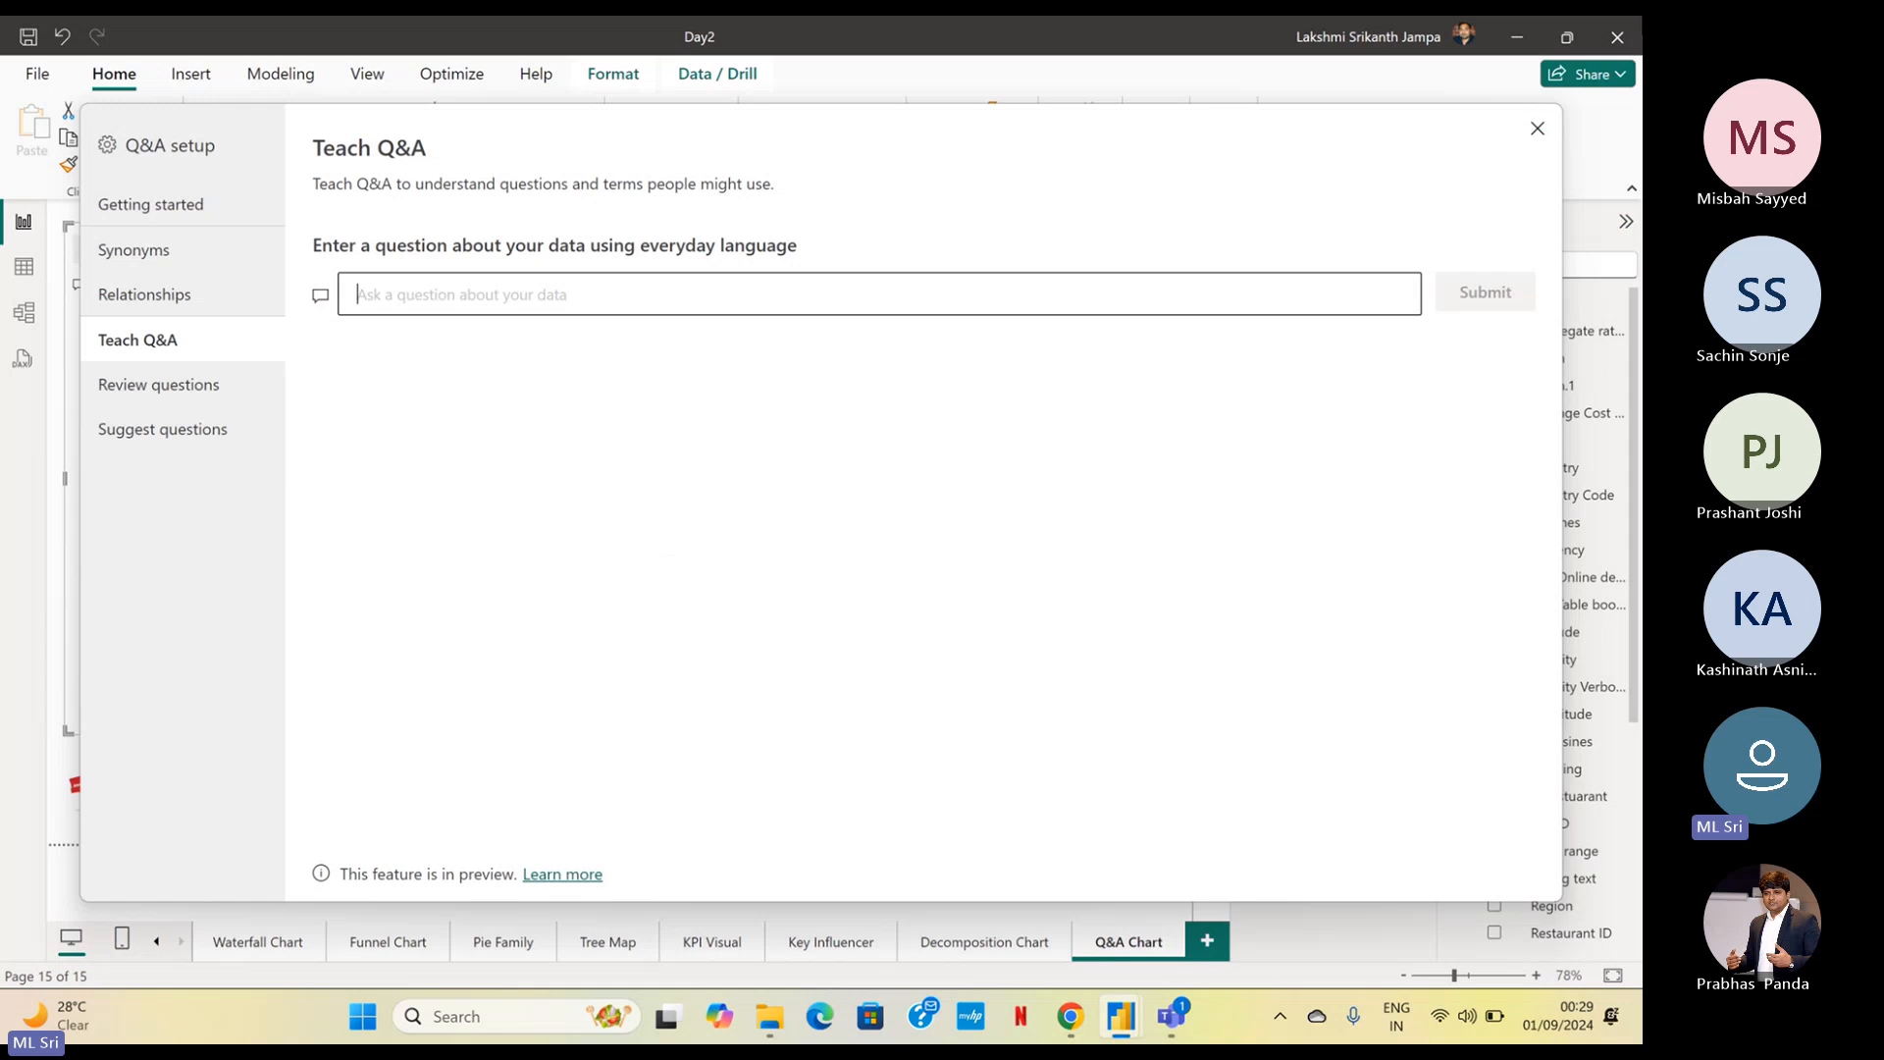
{"action": "type", "text": "Give"}
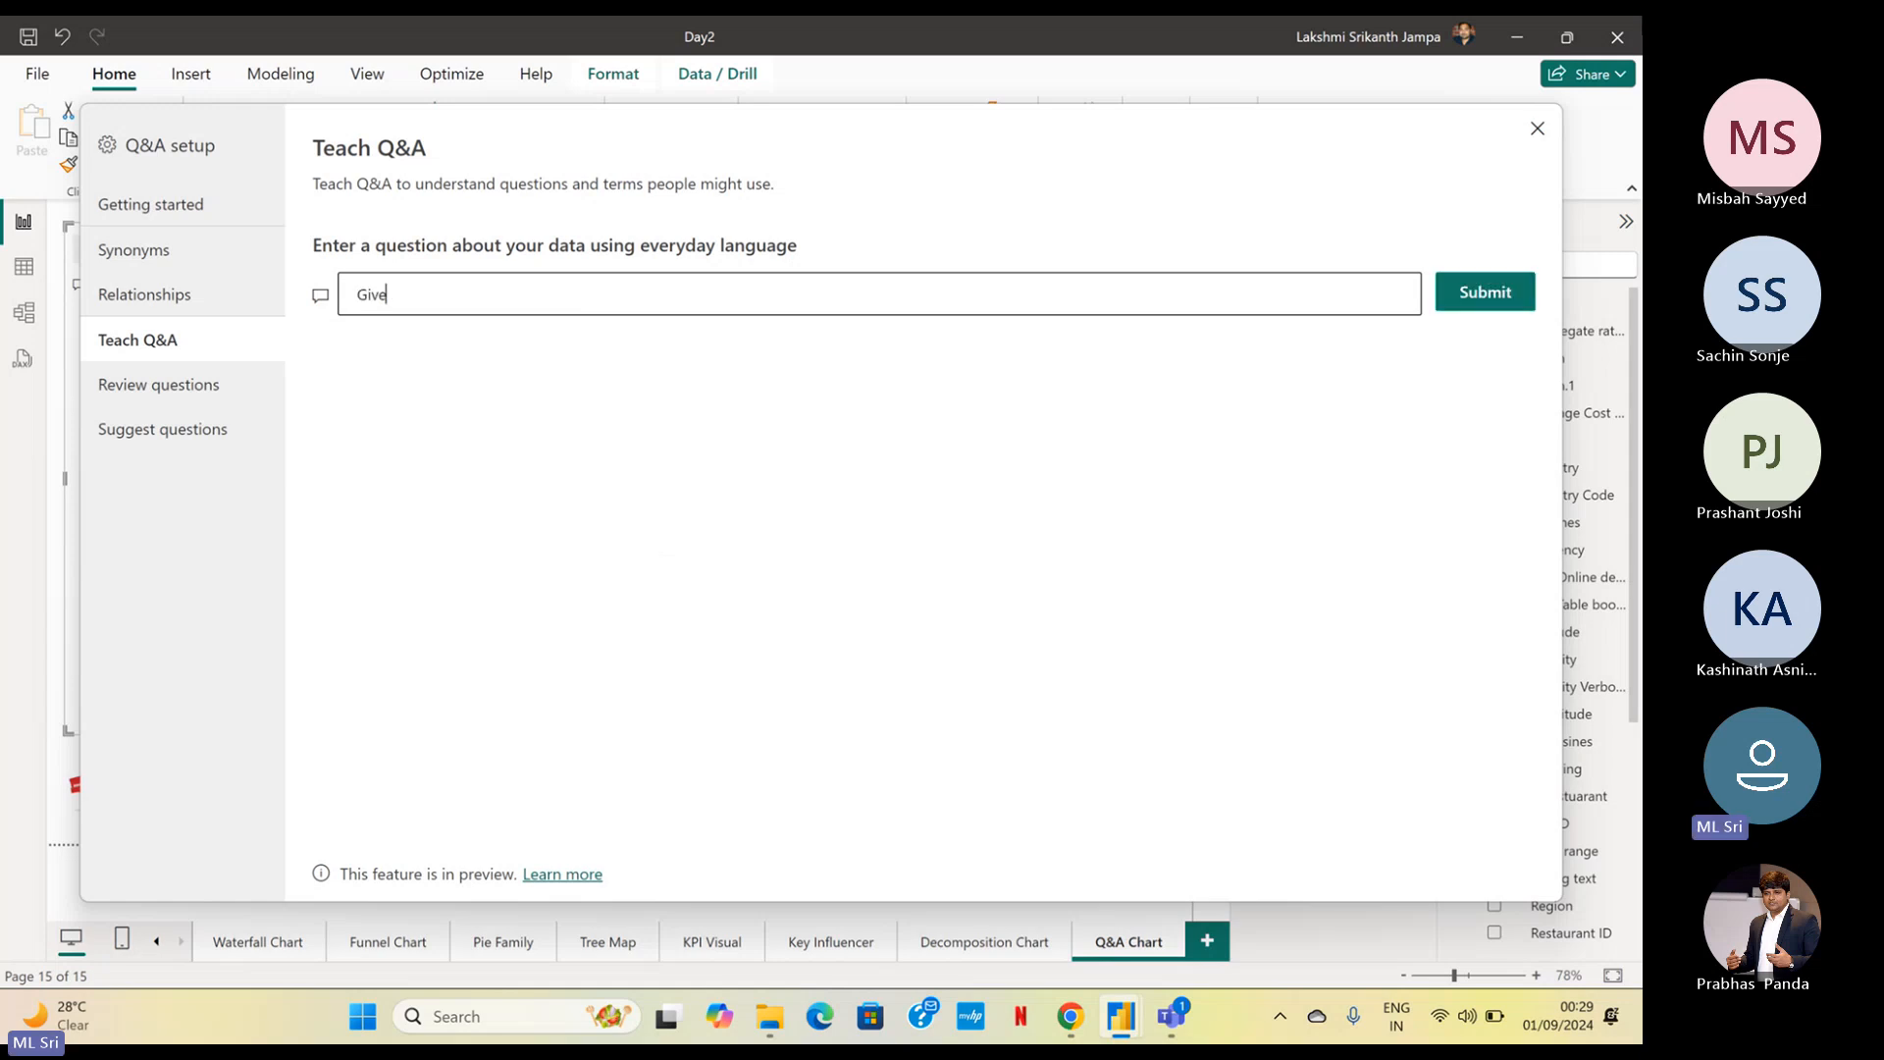
{"action": "type", "text": " a Count of "}
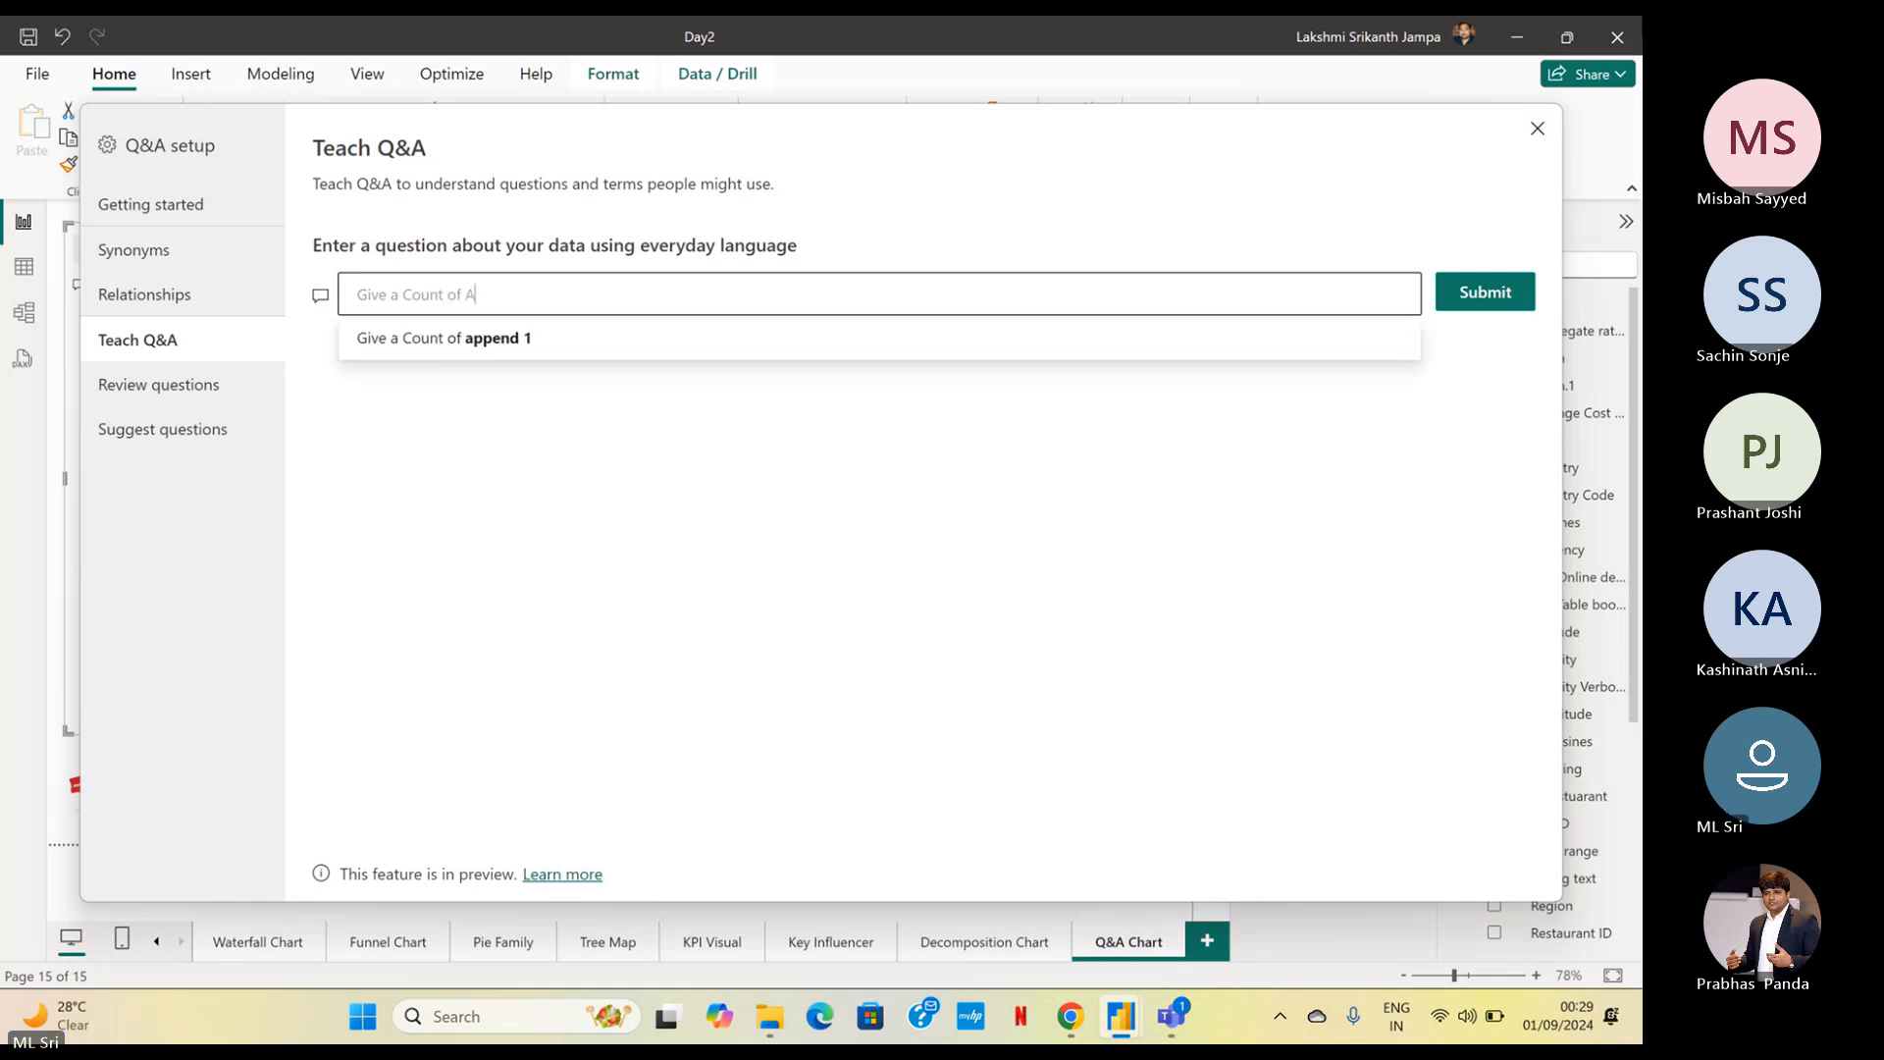
{"action": "type", "text": "Aap1 Cusine"}
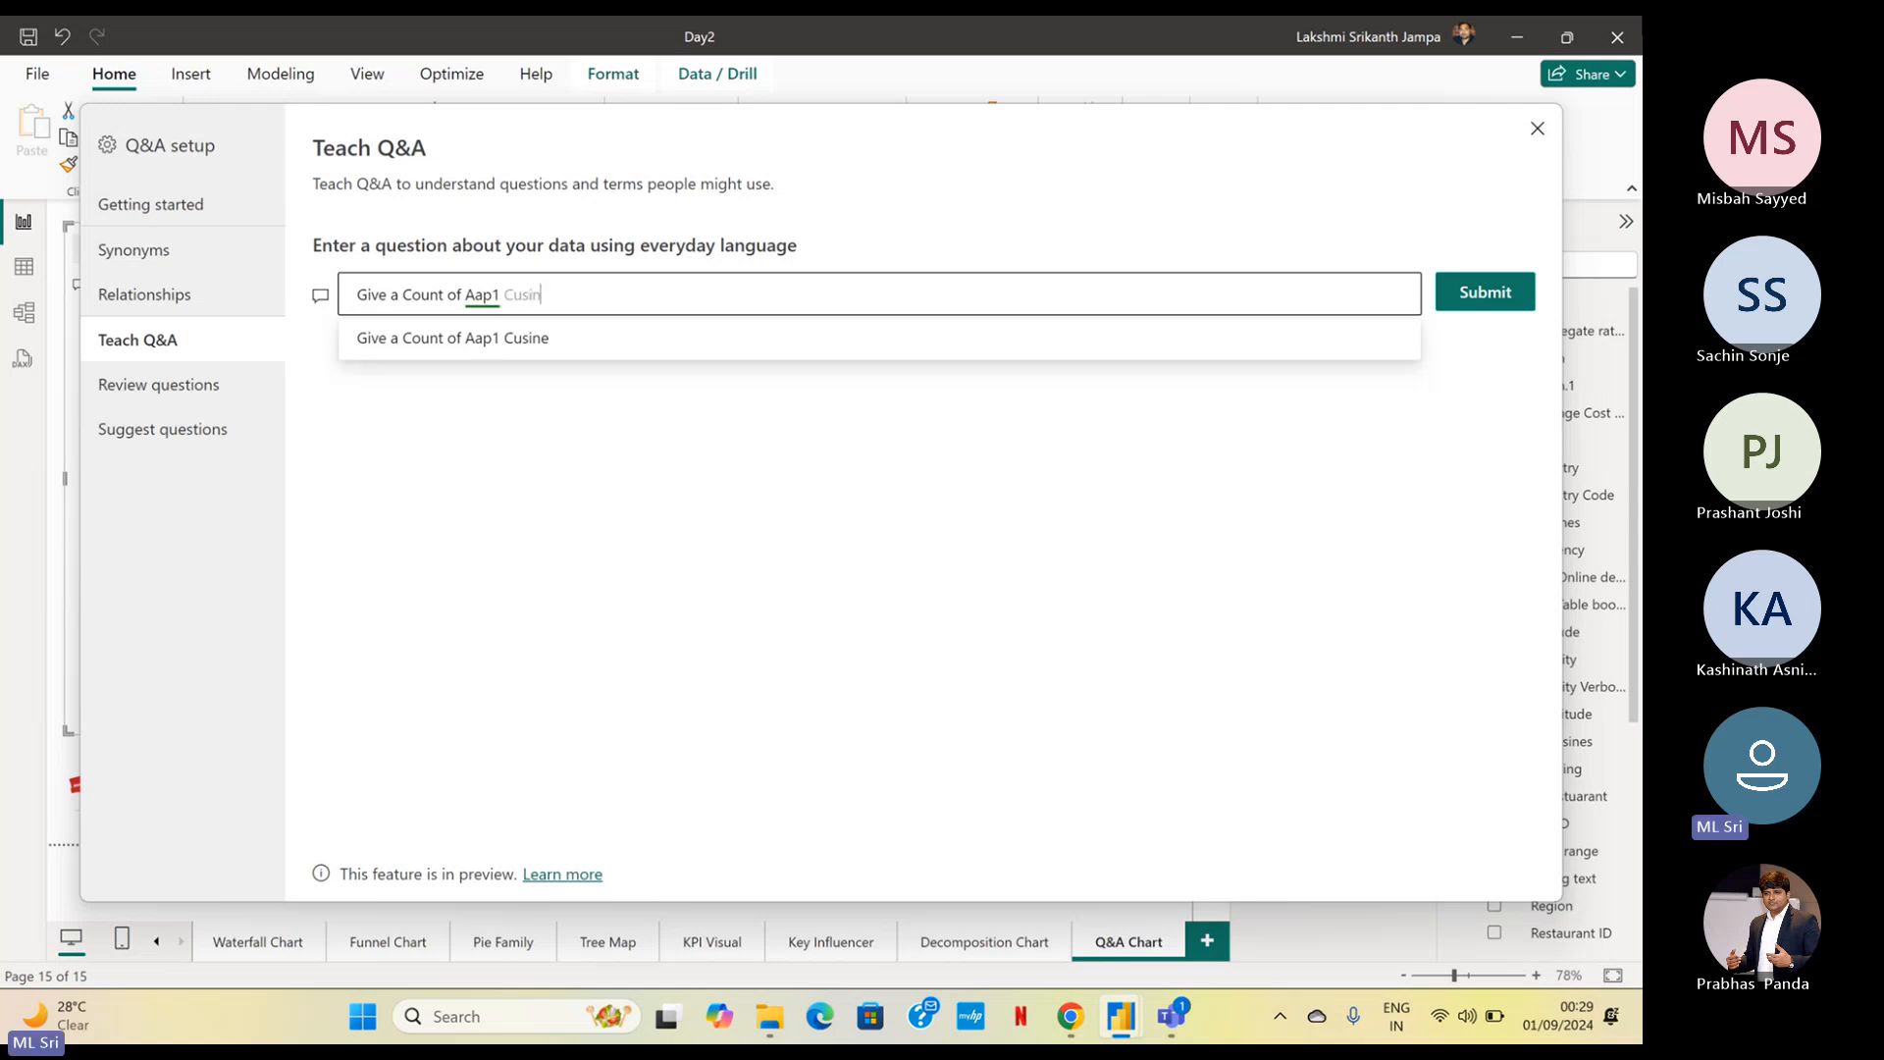
{"action": "key", "text": "BackSpace"}
{"action": "key", "text": "BackSpace"}
{"action": "key", "text": "BackSpace"}
{"action": "key", "text": "BackSpace"}
{"action": "type", "text": "isines"}
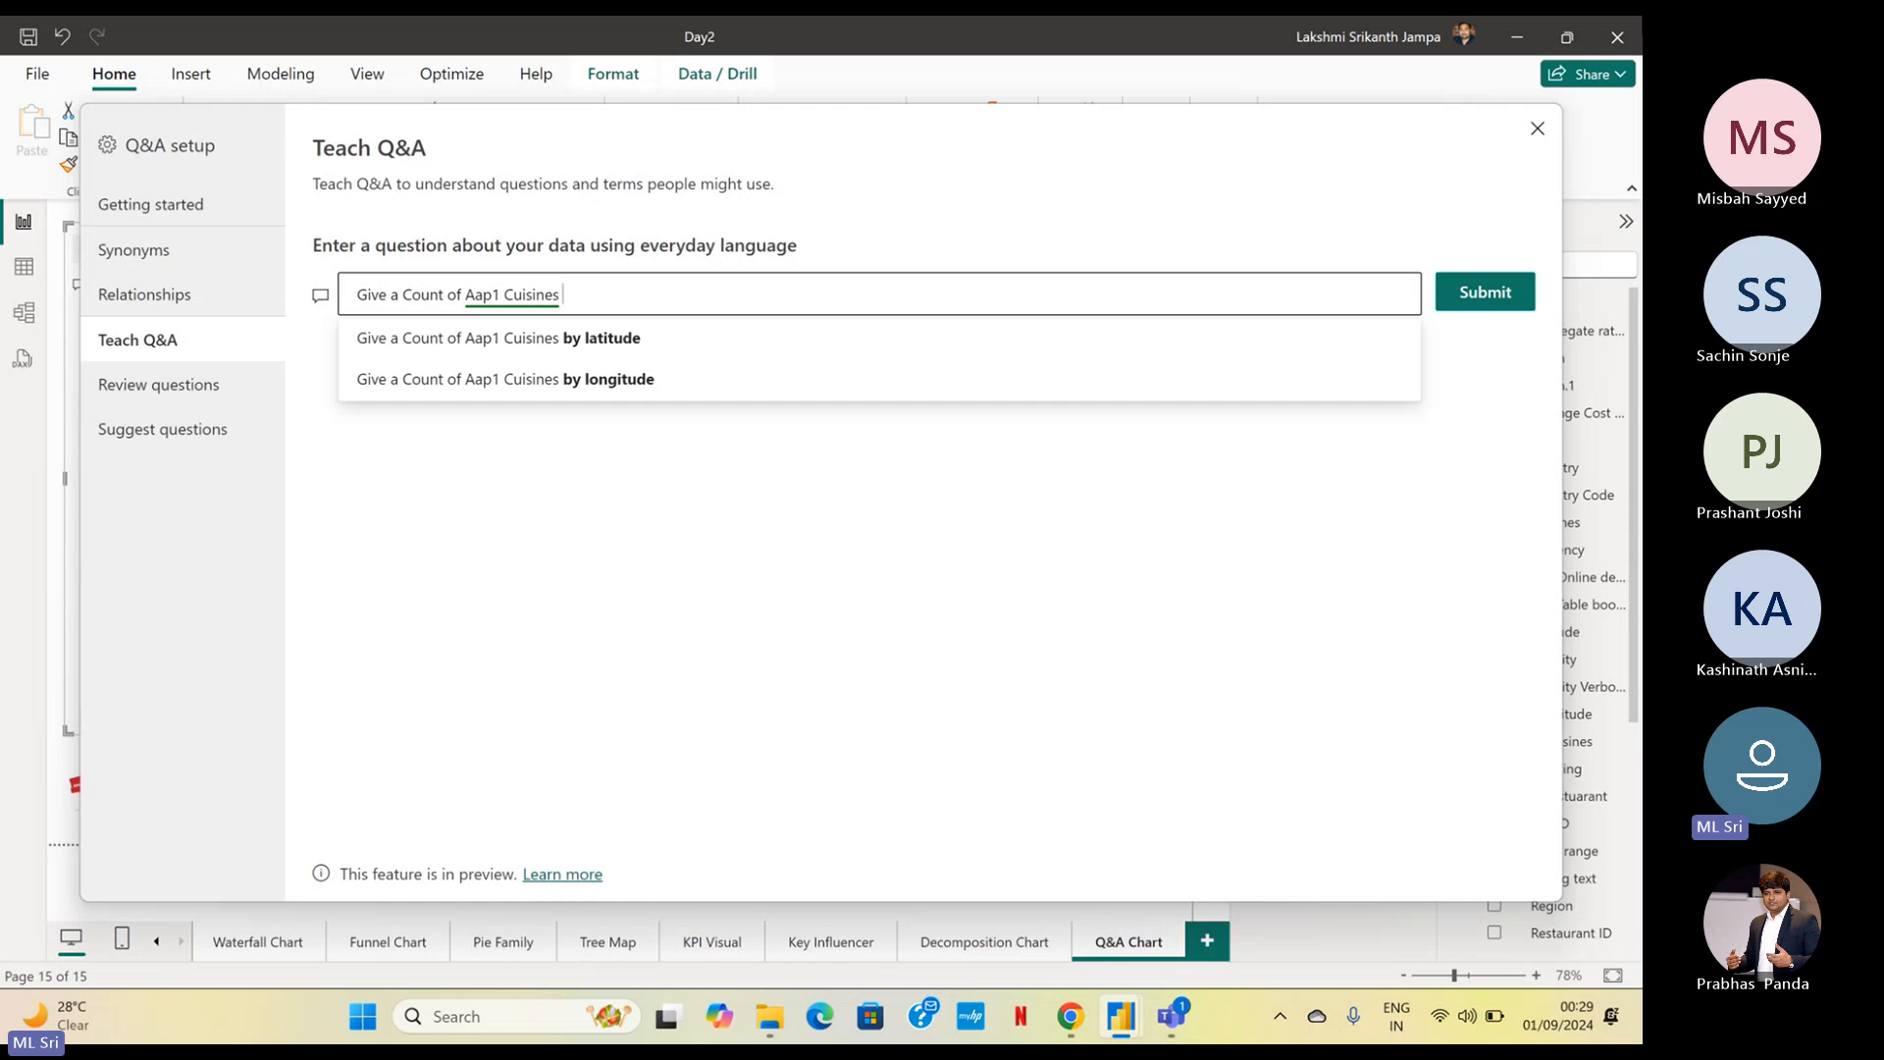
{"action": "type", "text": " by ou"}
Extend the Teach Q&A question to "Give a Count of Aap1 Cuisines by Country in Area Chart" and submit it
{"action": "key", "text": "BackSpace"}
{"action": "key", "text": "BackSpace"}
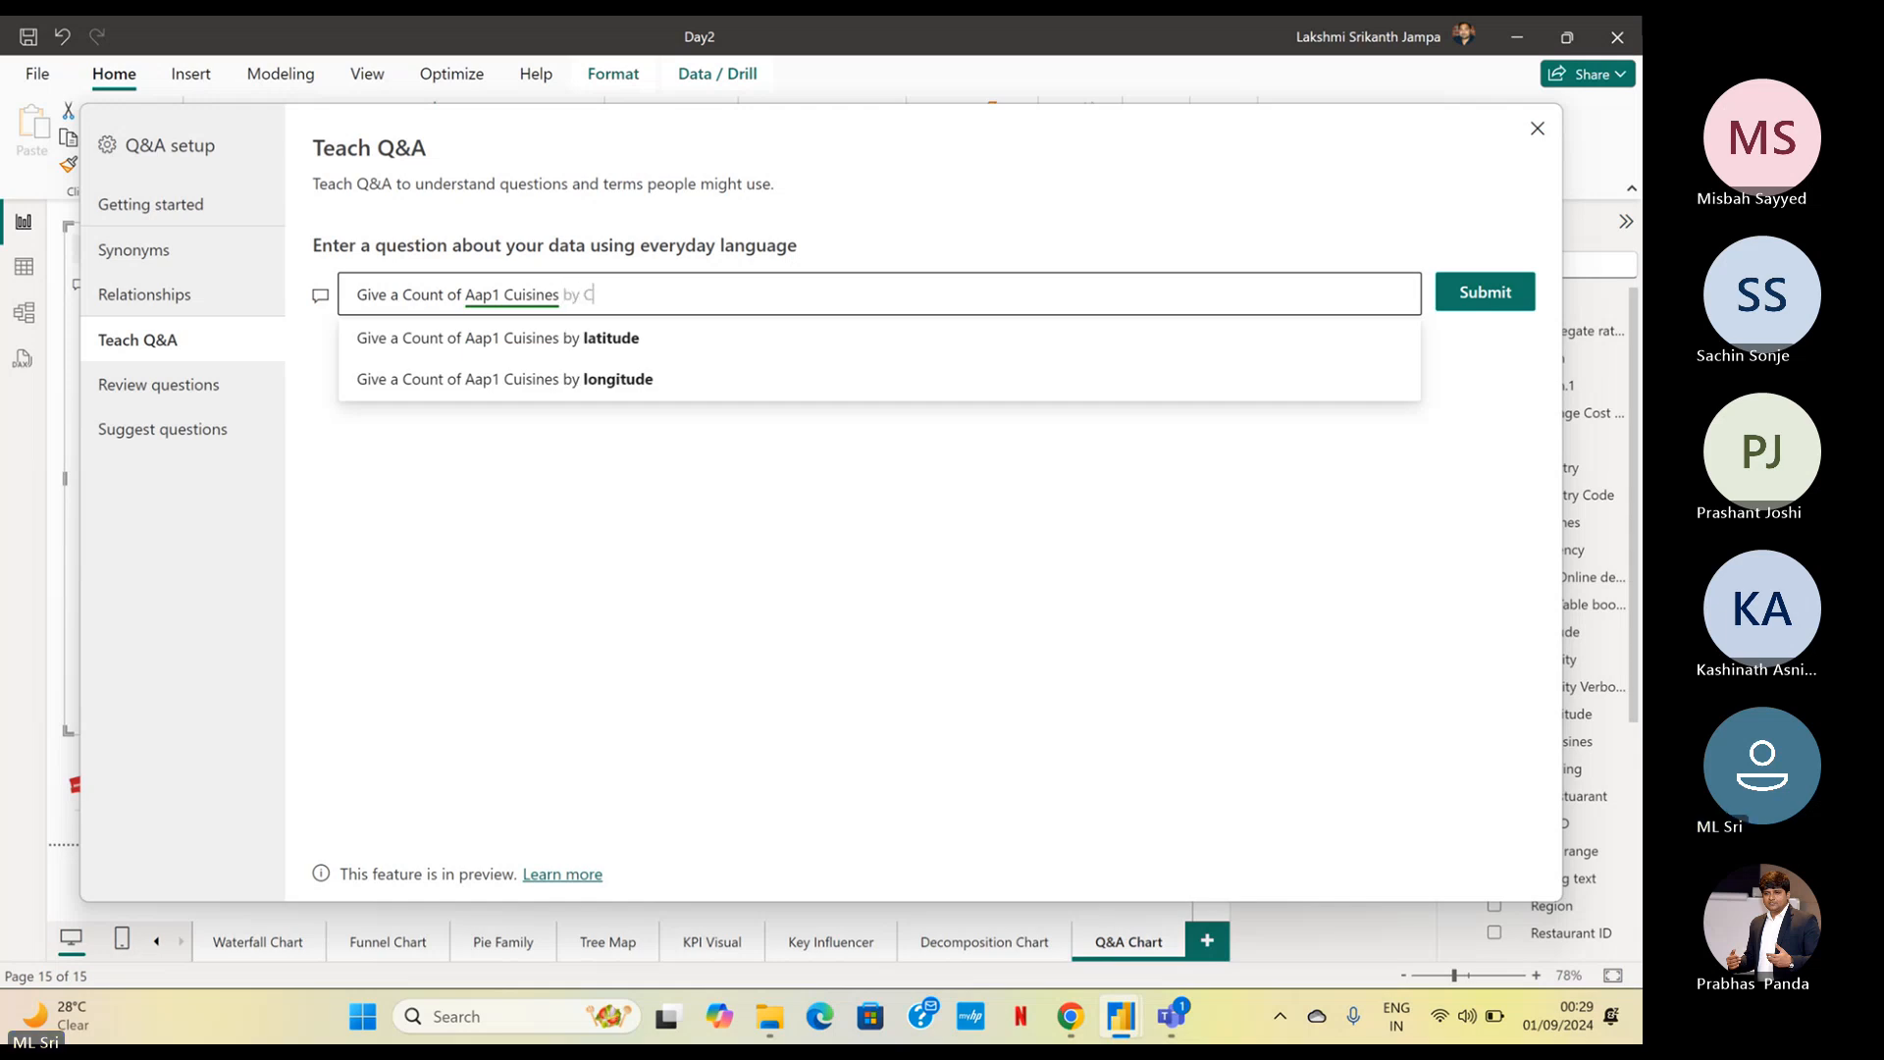
{"action": "type", "text": "Country i"}
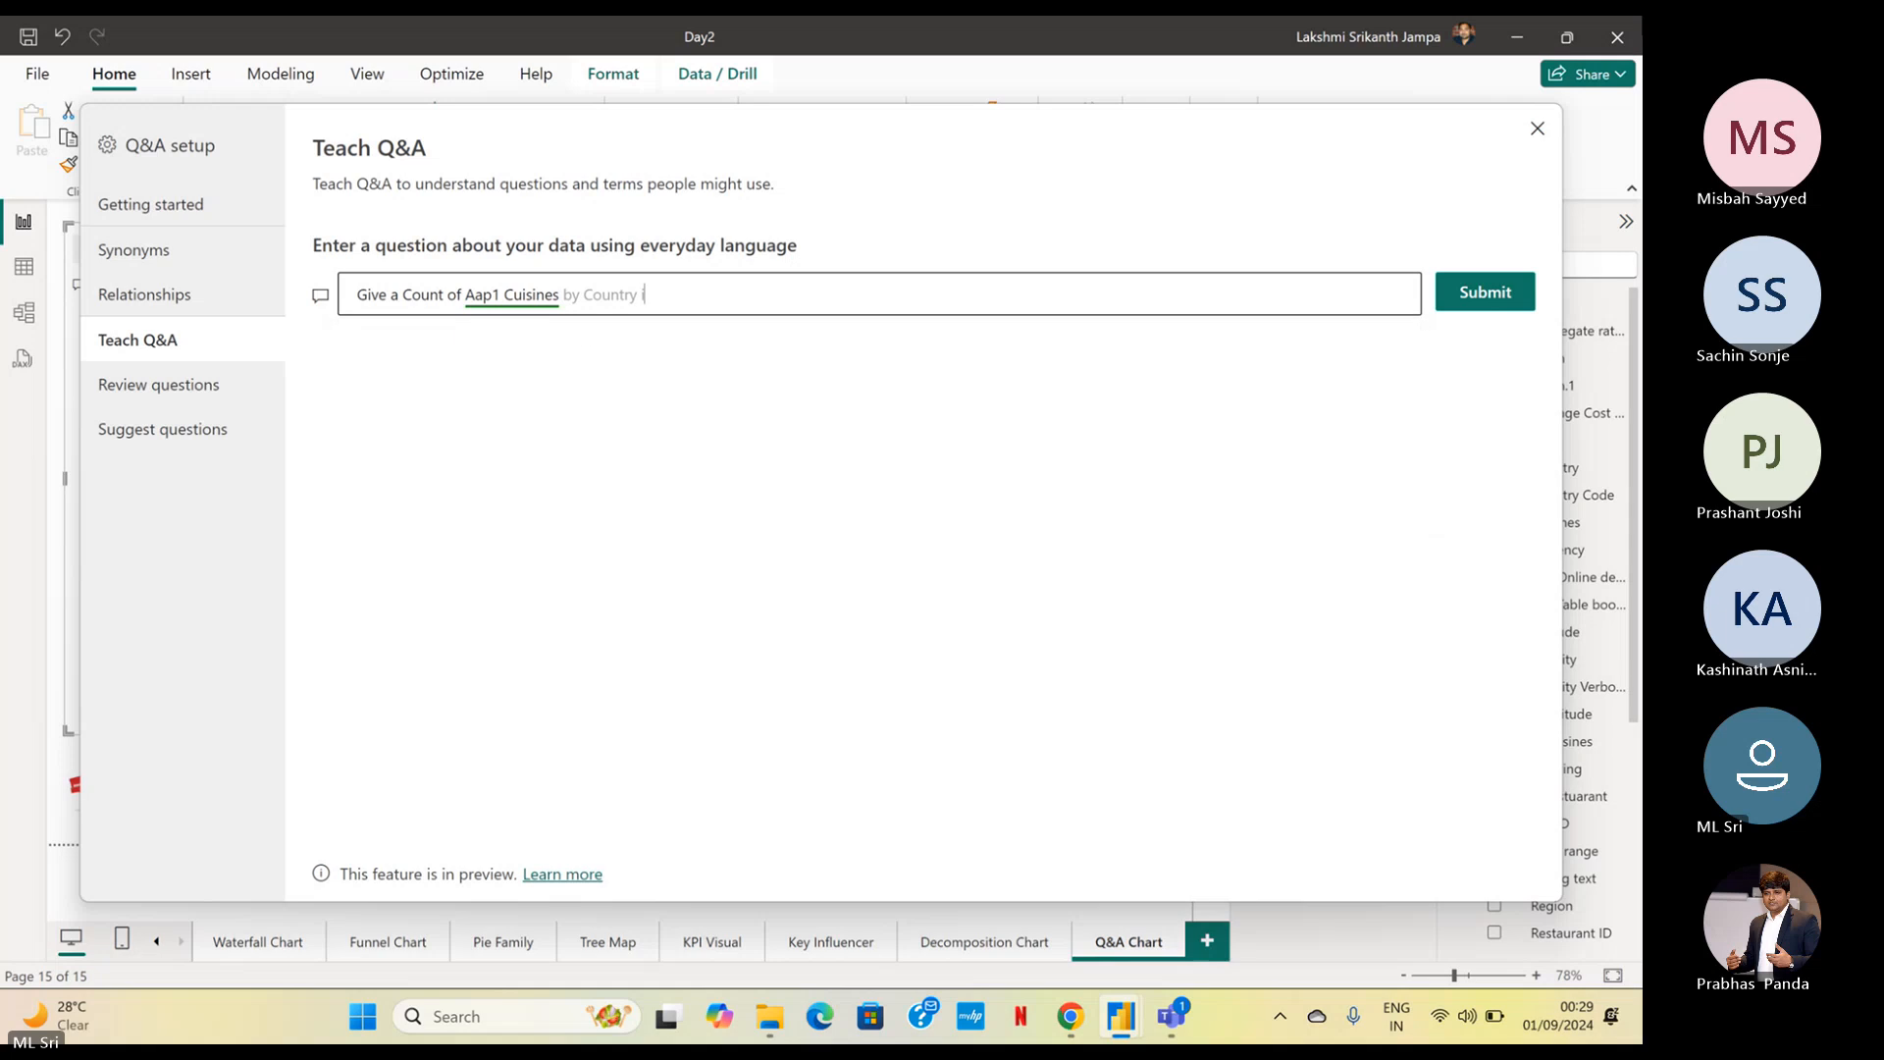
{"action": "type", "text": "n A"}
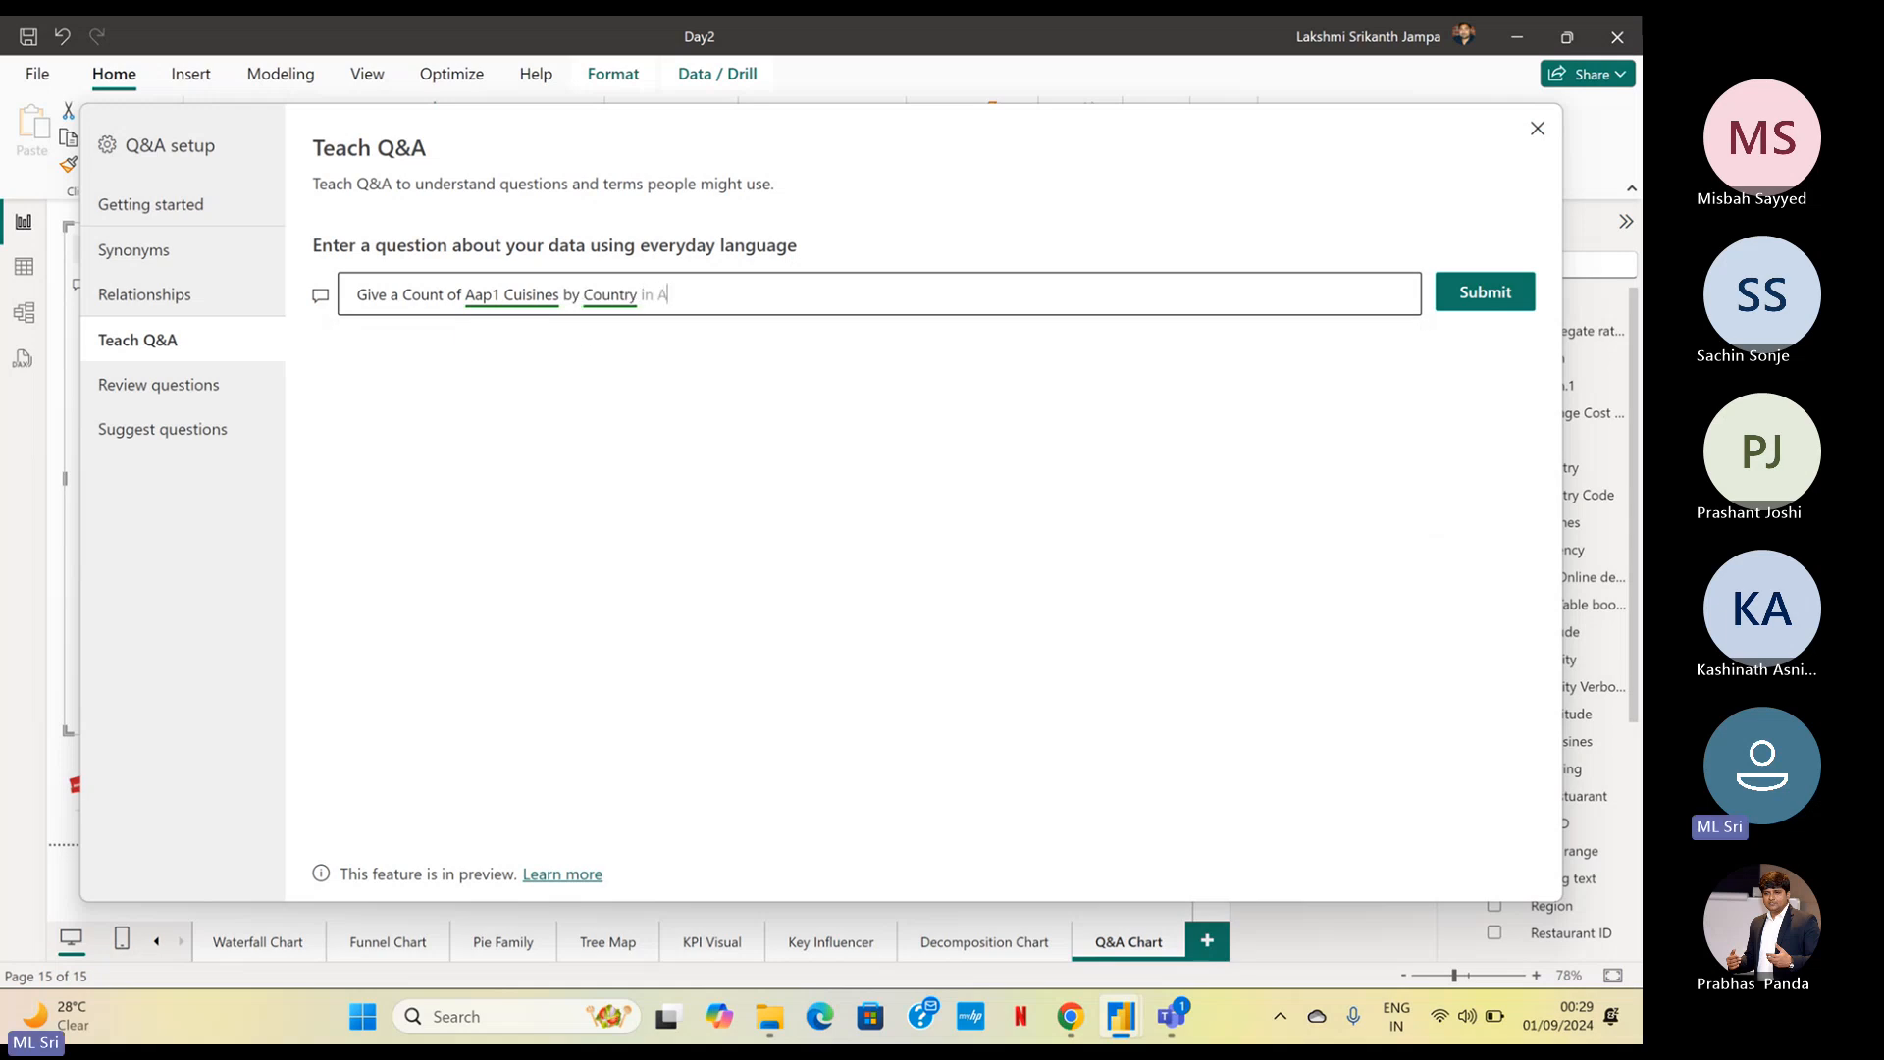
{"action": "type", "text": "rea Chart"}
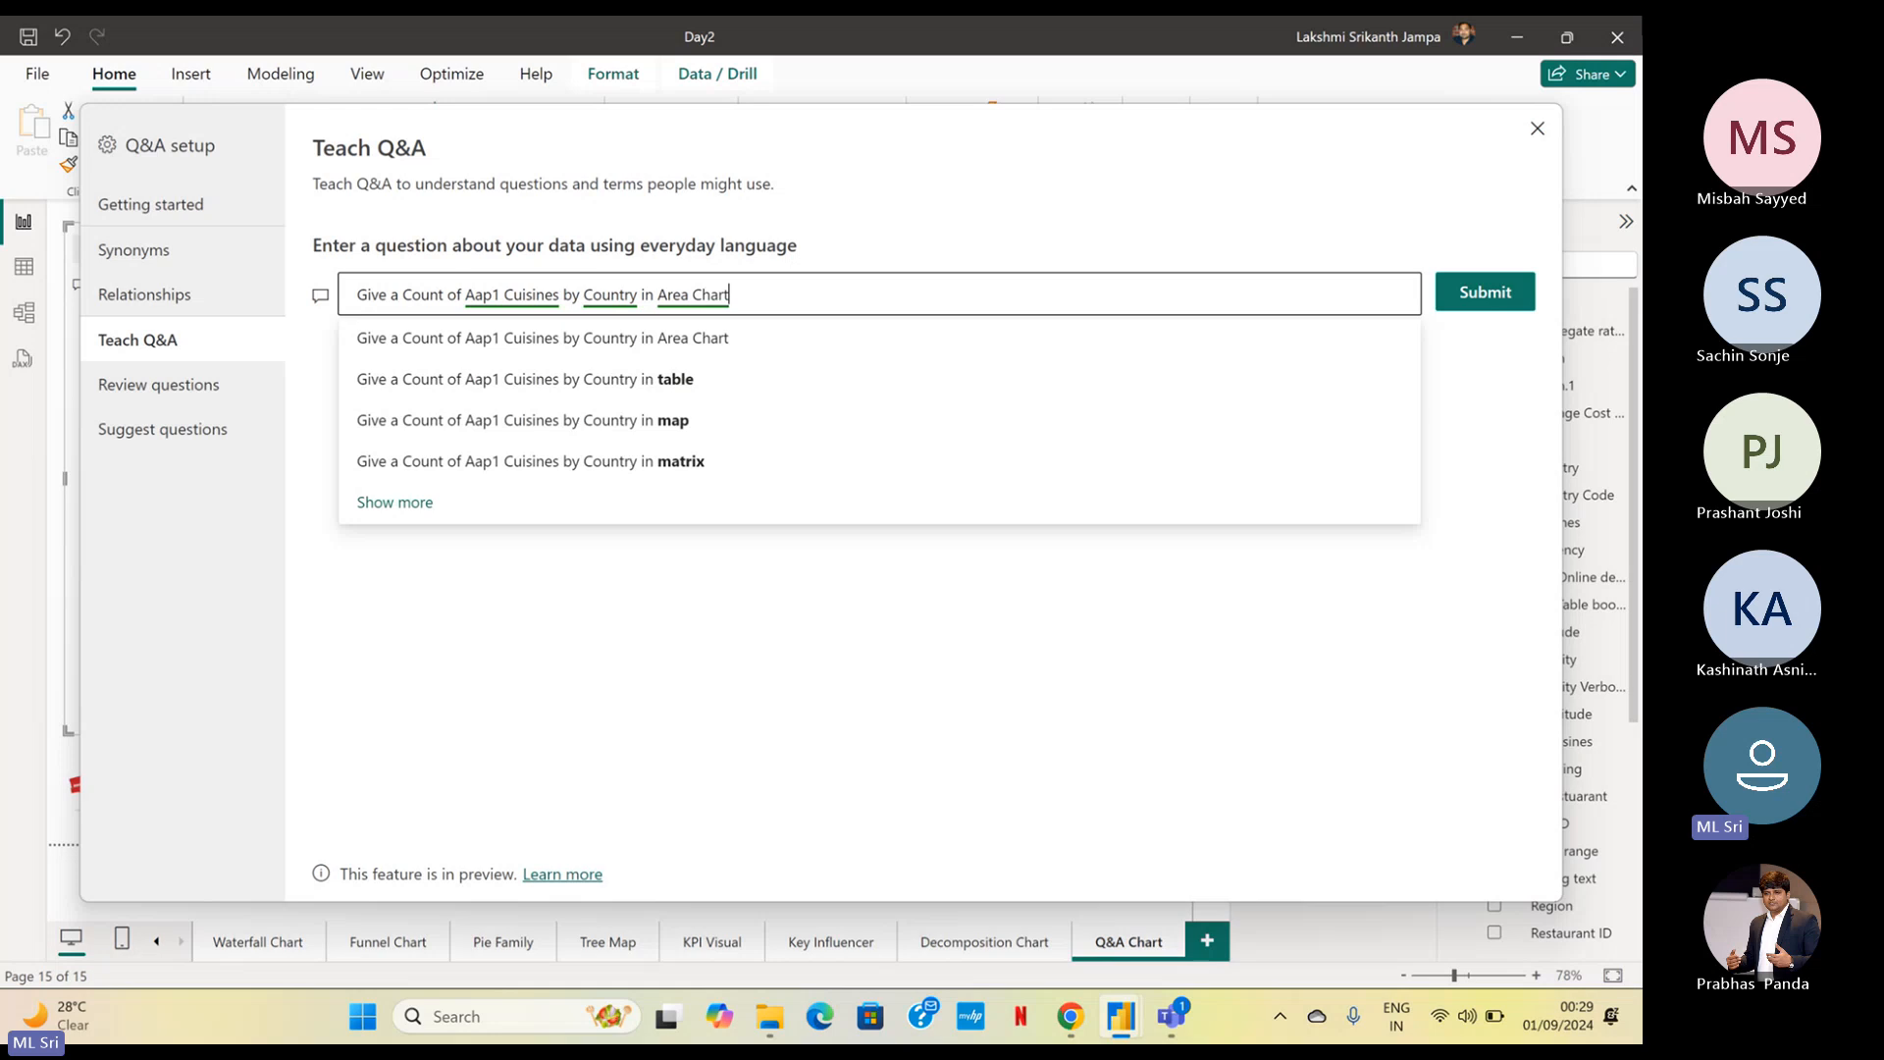
{"action": "key", "text": "Return"}
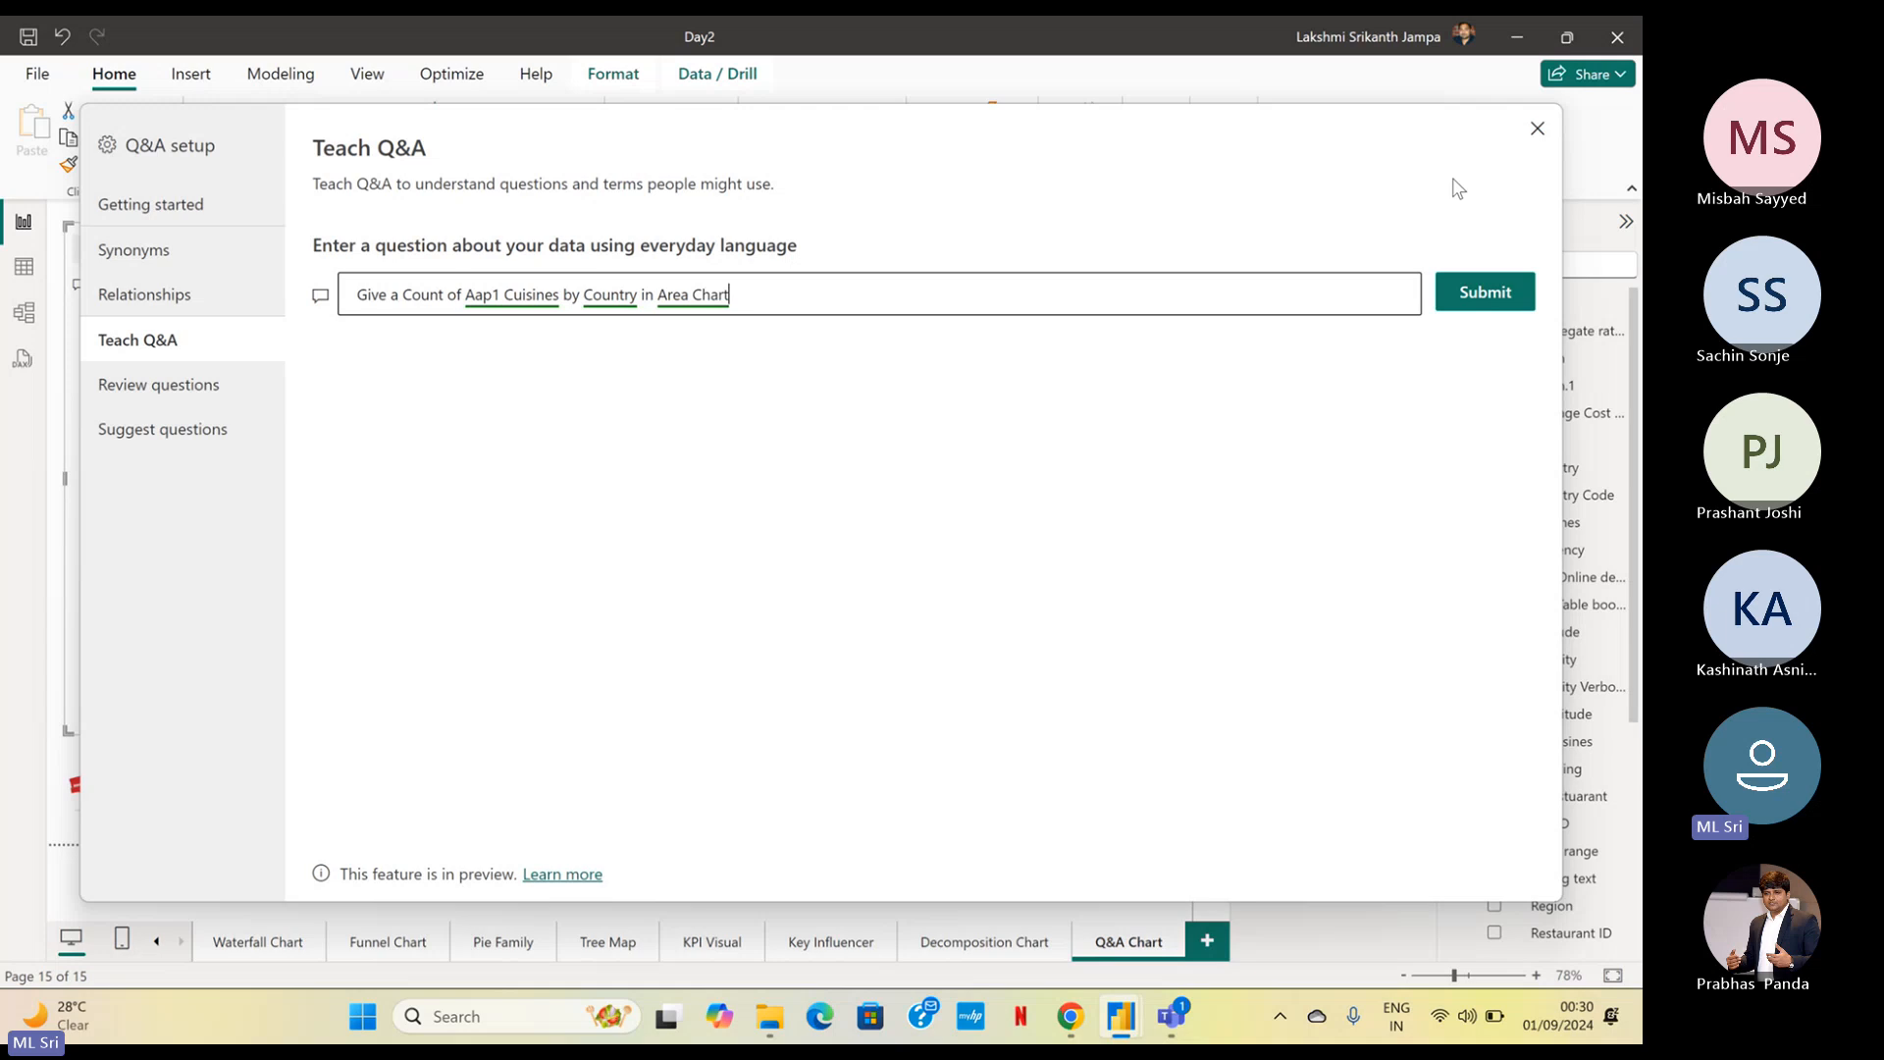
{"action": "left_click", "coordinate": [1453, 305]}
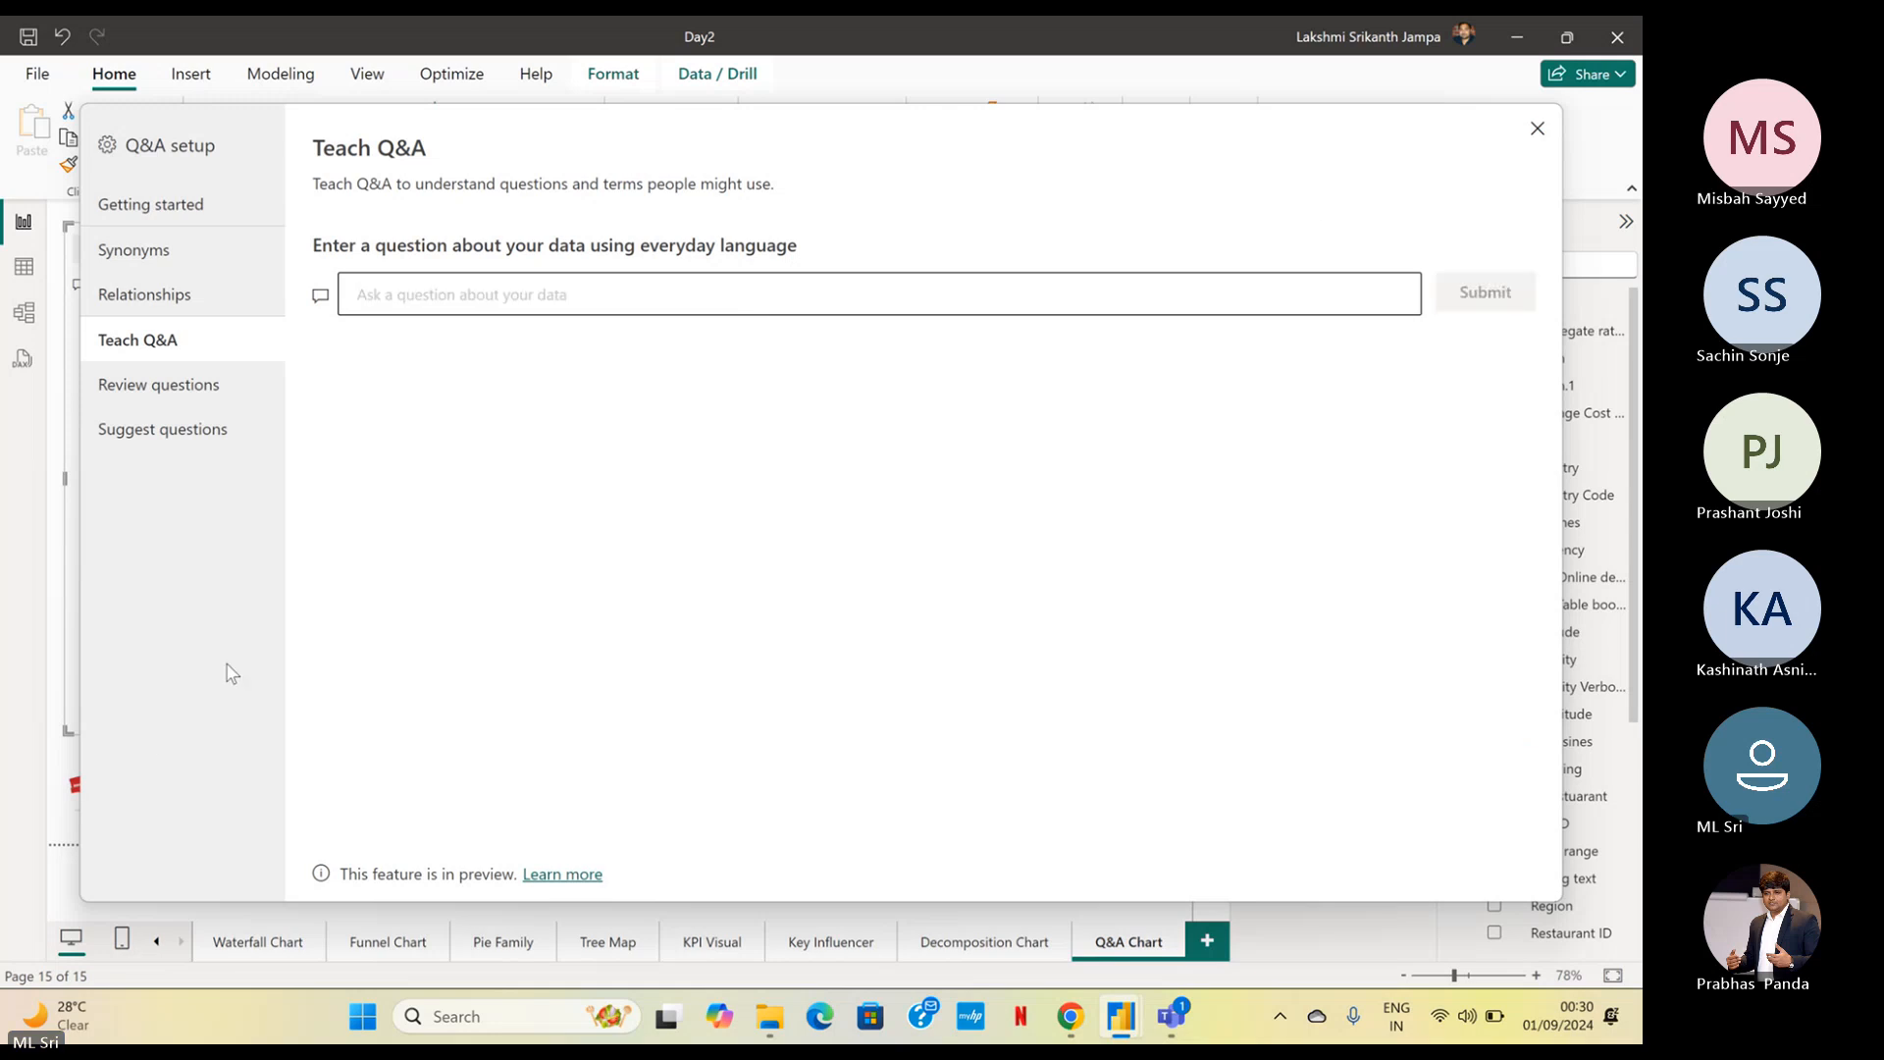
Open the review of asked questions with its list of datasets
{"action": "left_click", "coordinate": [132, 386]}
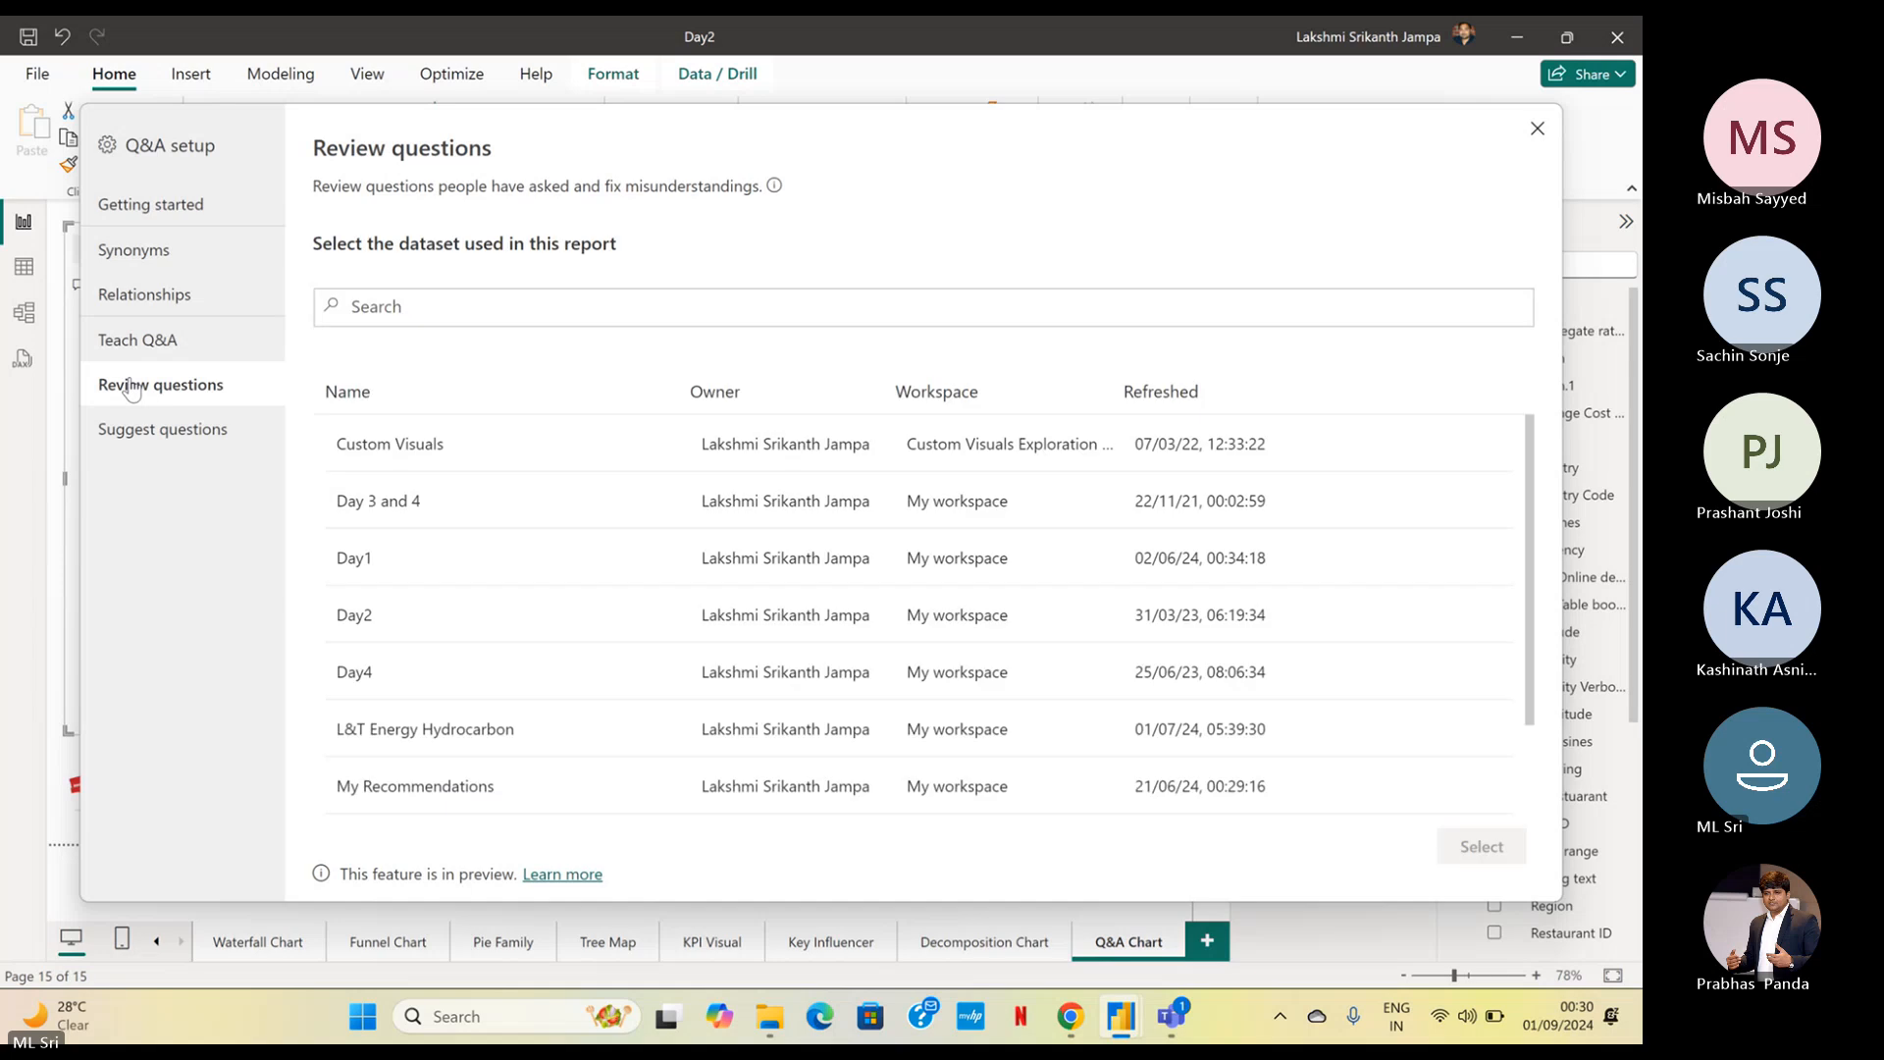
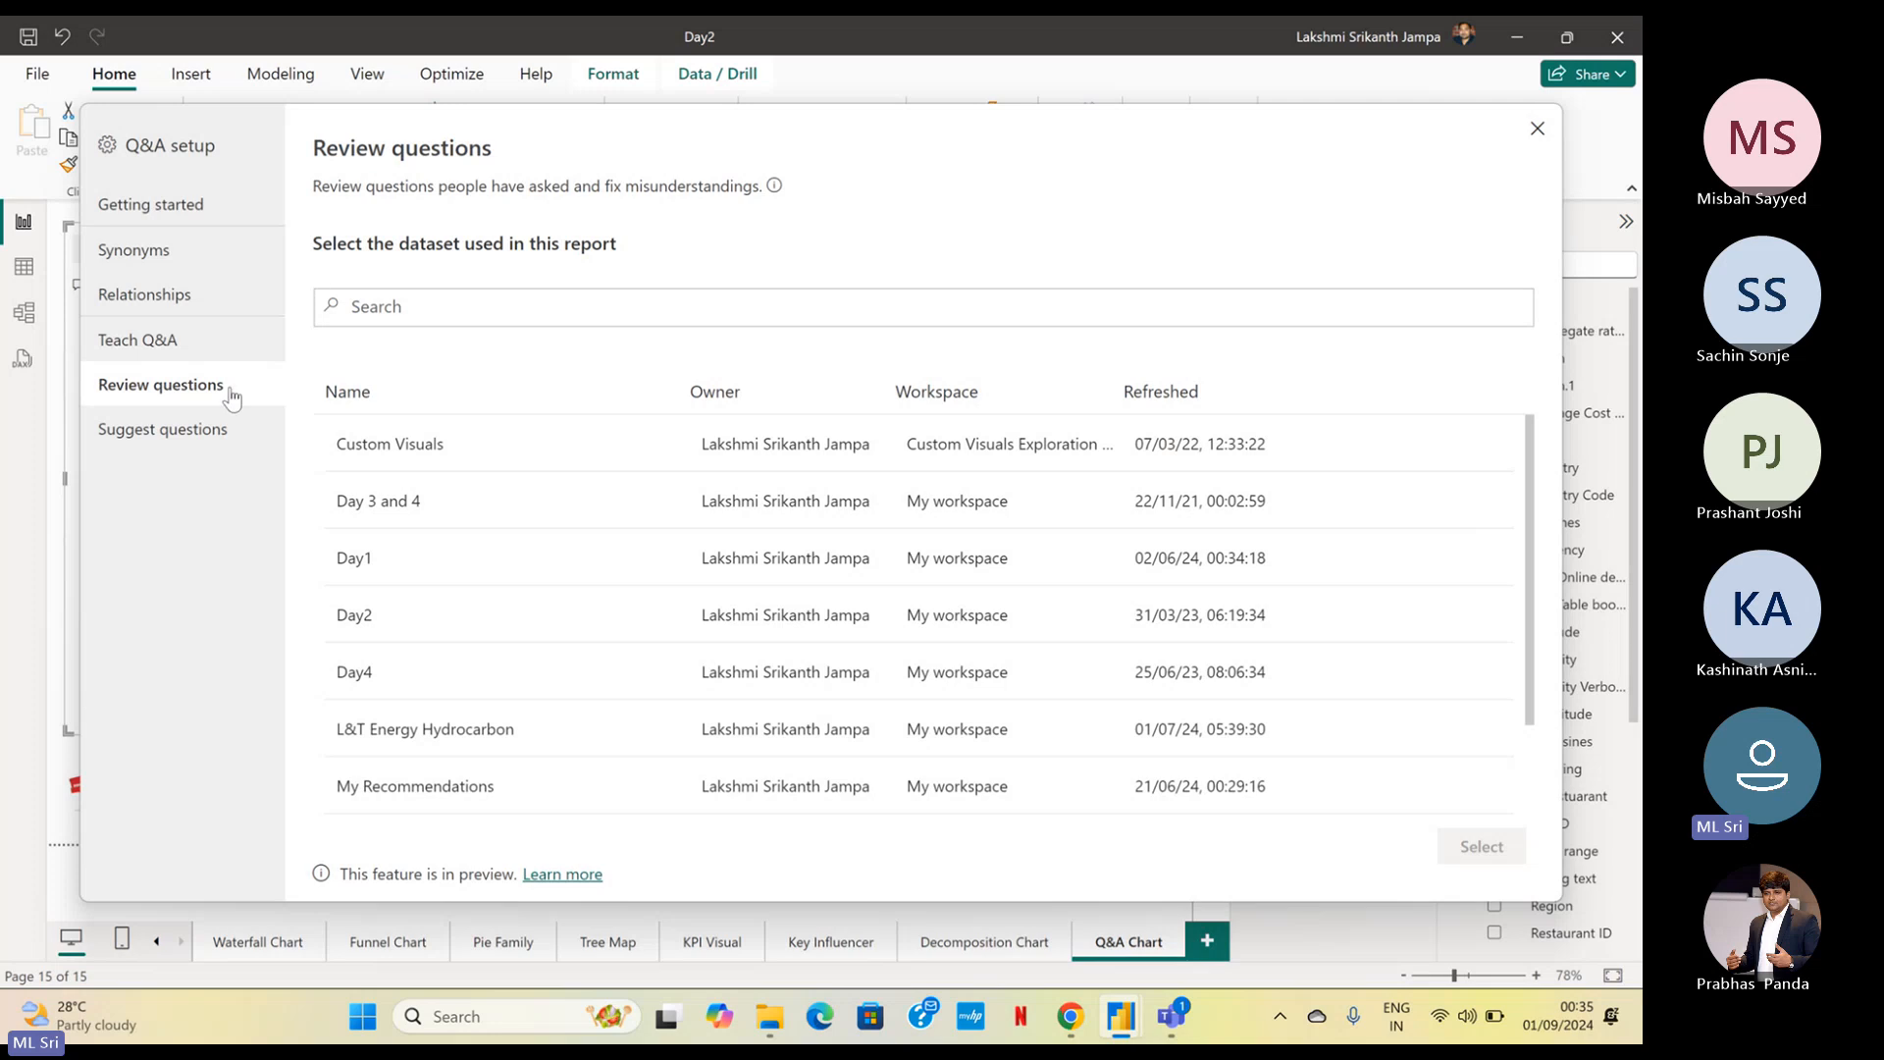
Open the question suggestions page in Q&A setup and enter "Give a count of append1 Country by" as a new question
{"action": "left_click", "coordinate": [168, 453]}
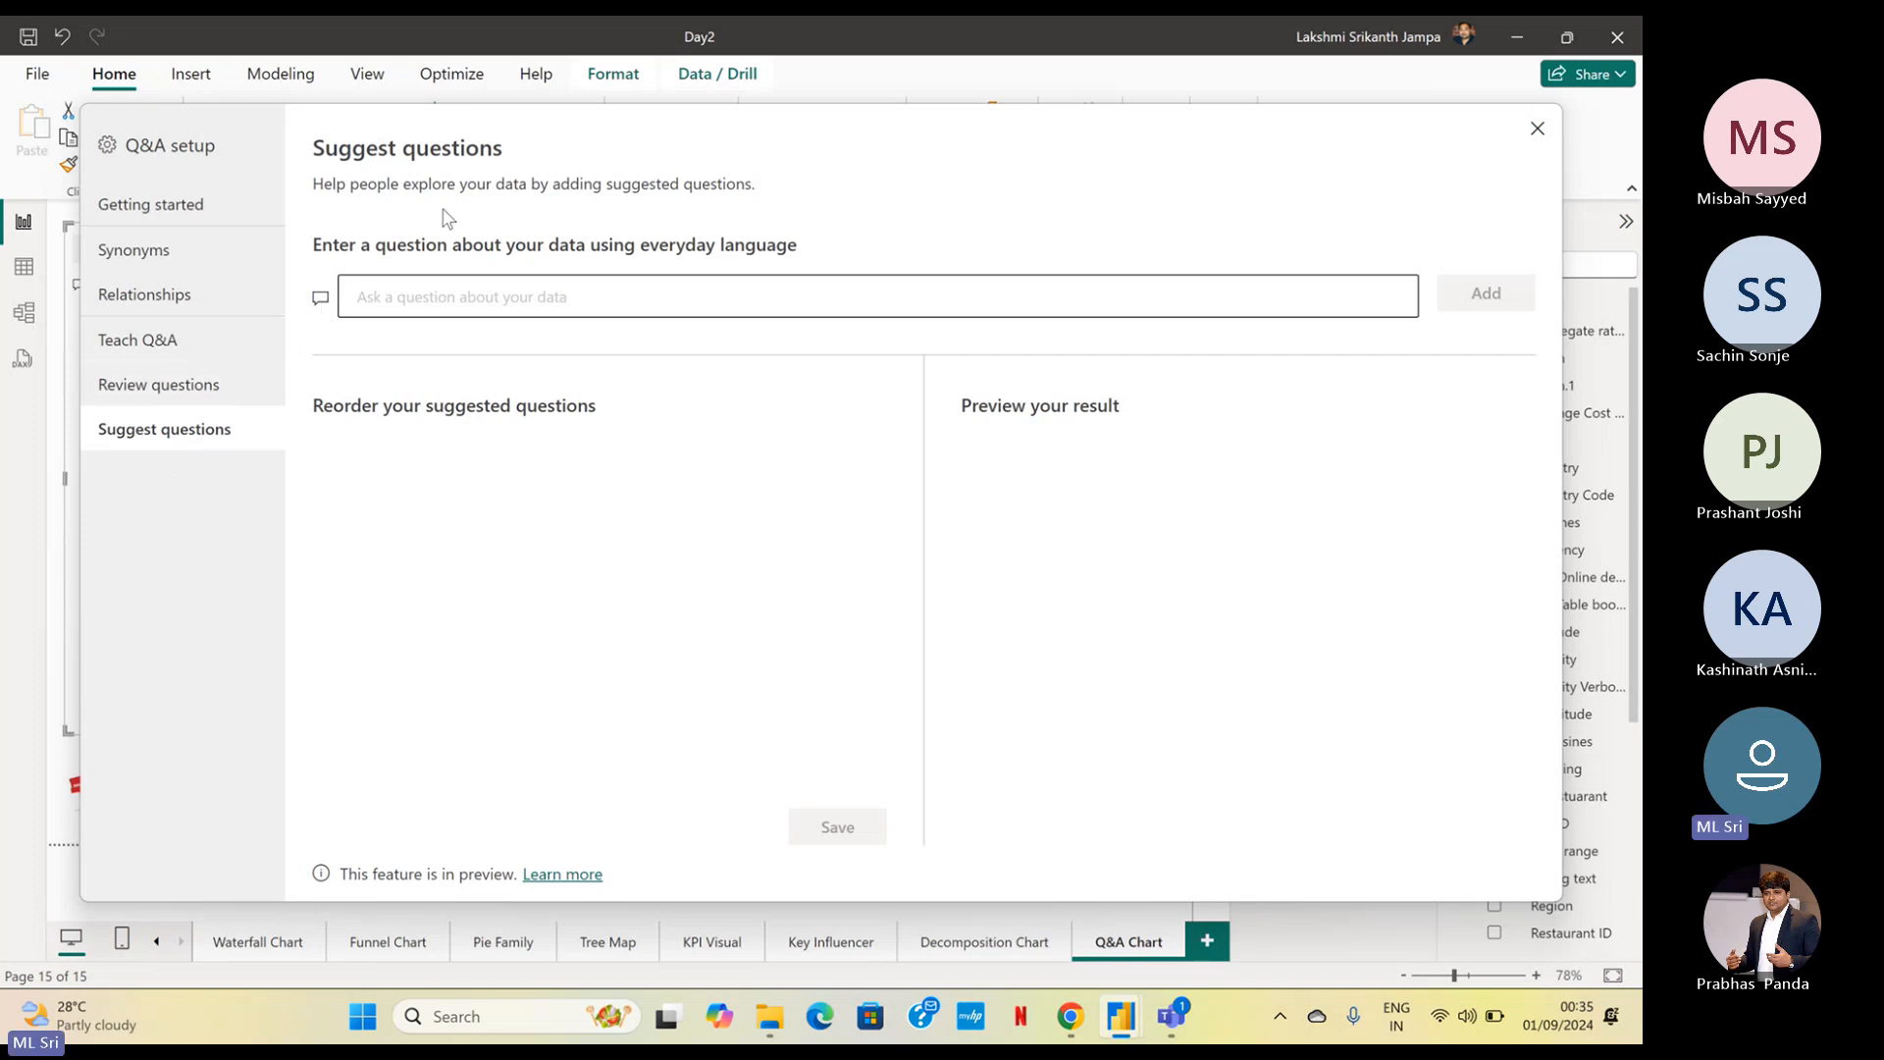
{"action": "left_click_drag", "start_coordinate": [480, 193], "coordinate": [760, 351]}
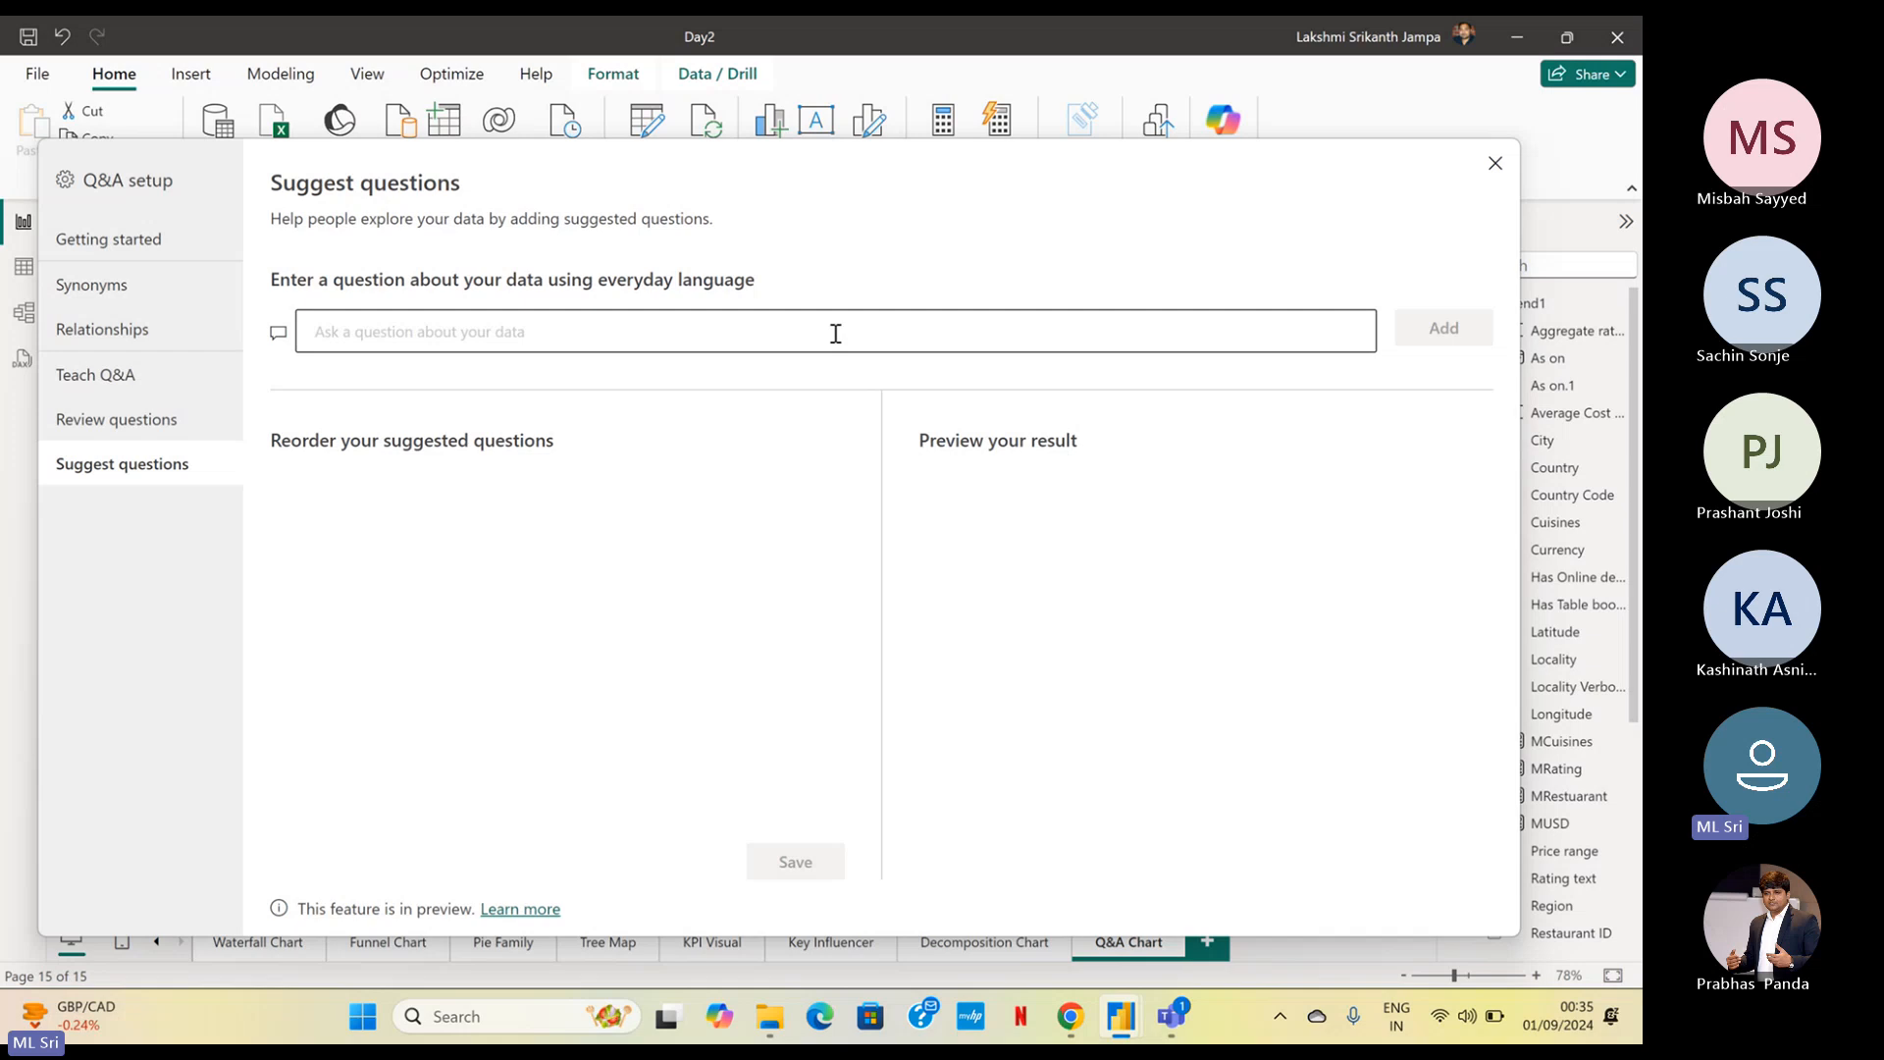
{"action": "left_click", "coordinate": [935, 337]}
{"action": "type", "text": "Give a"}
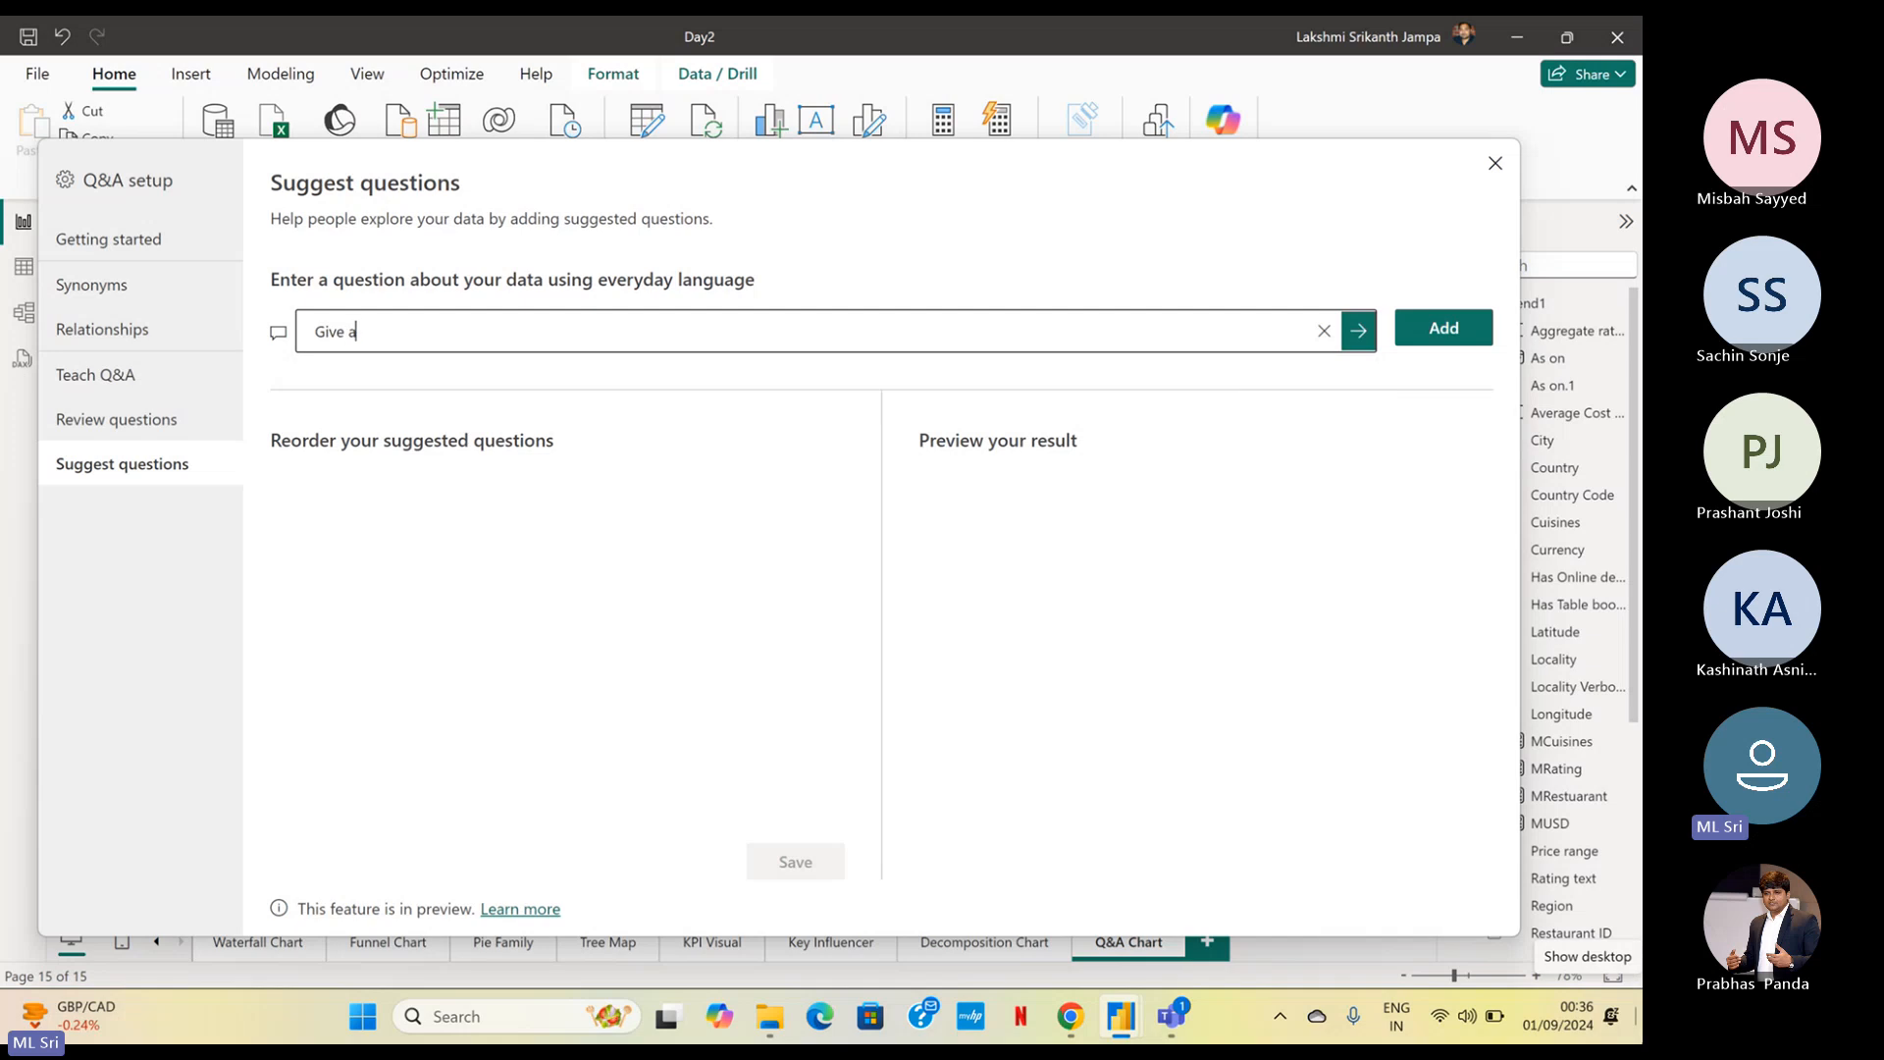
{"action": "type", "text": " count of"}
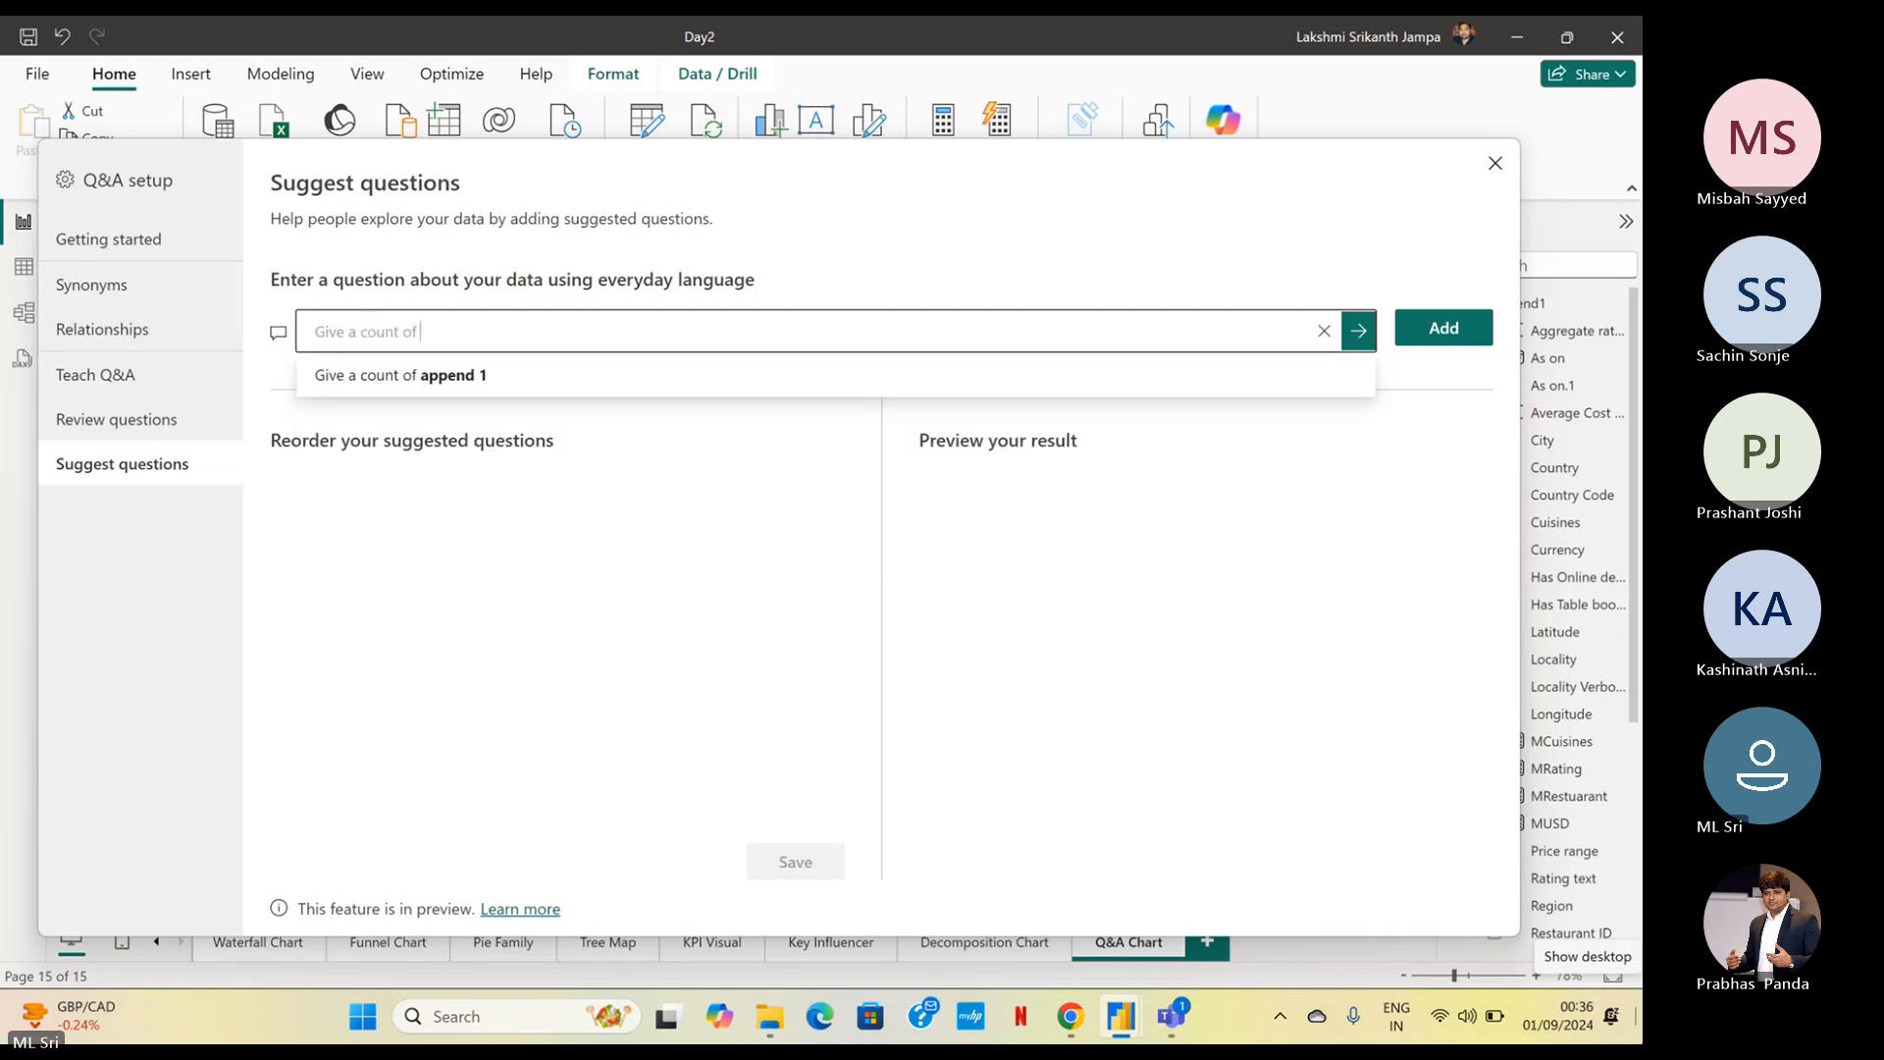
{"action": "type", "text": " app"}
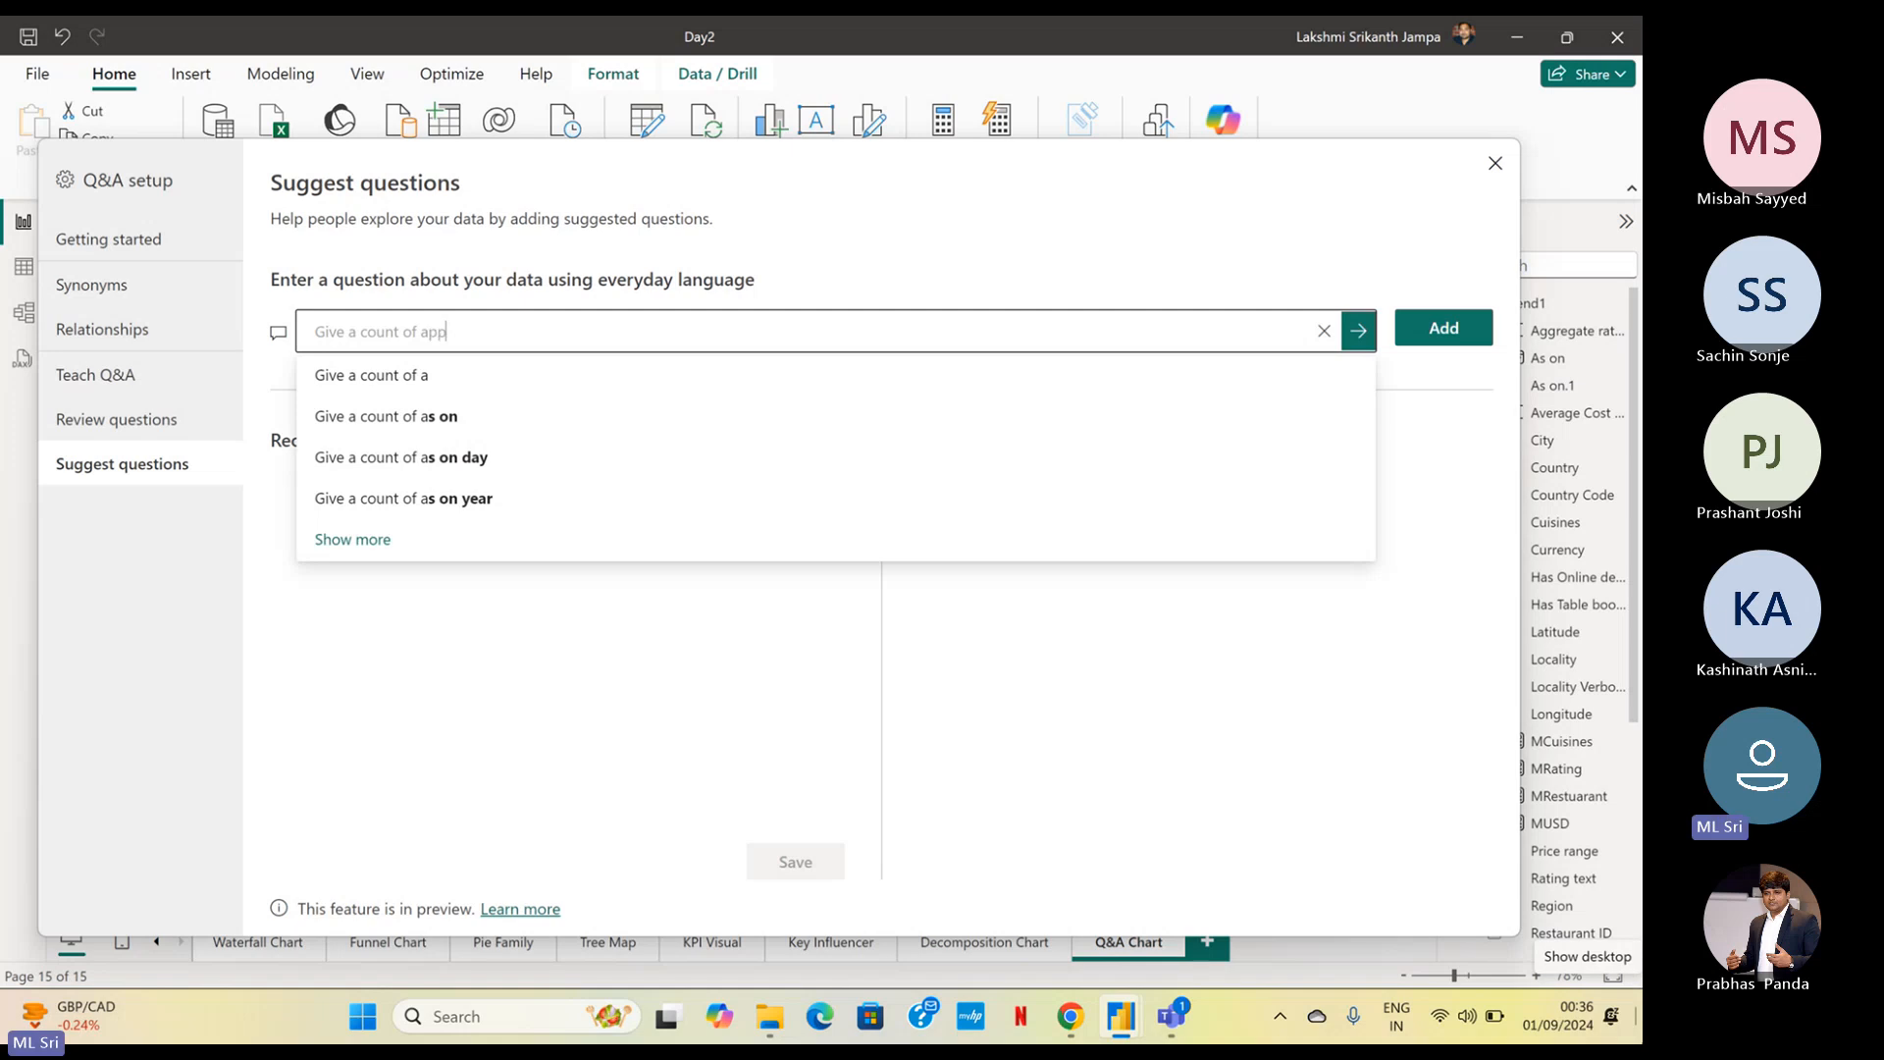
{"action": "type", "text": "end1"}
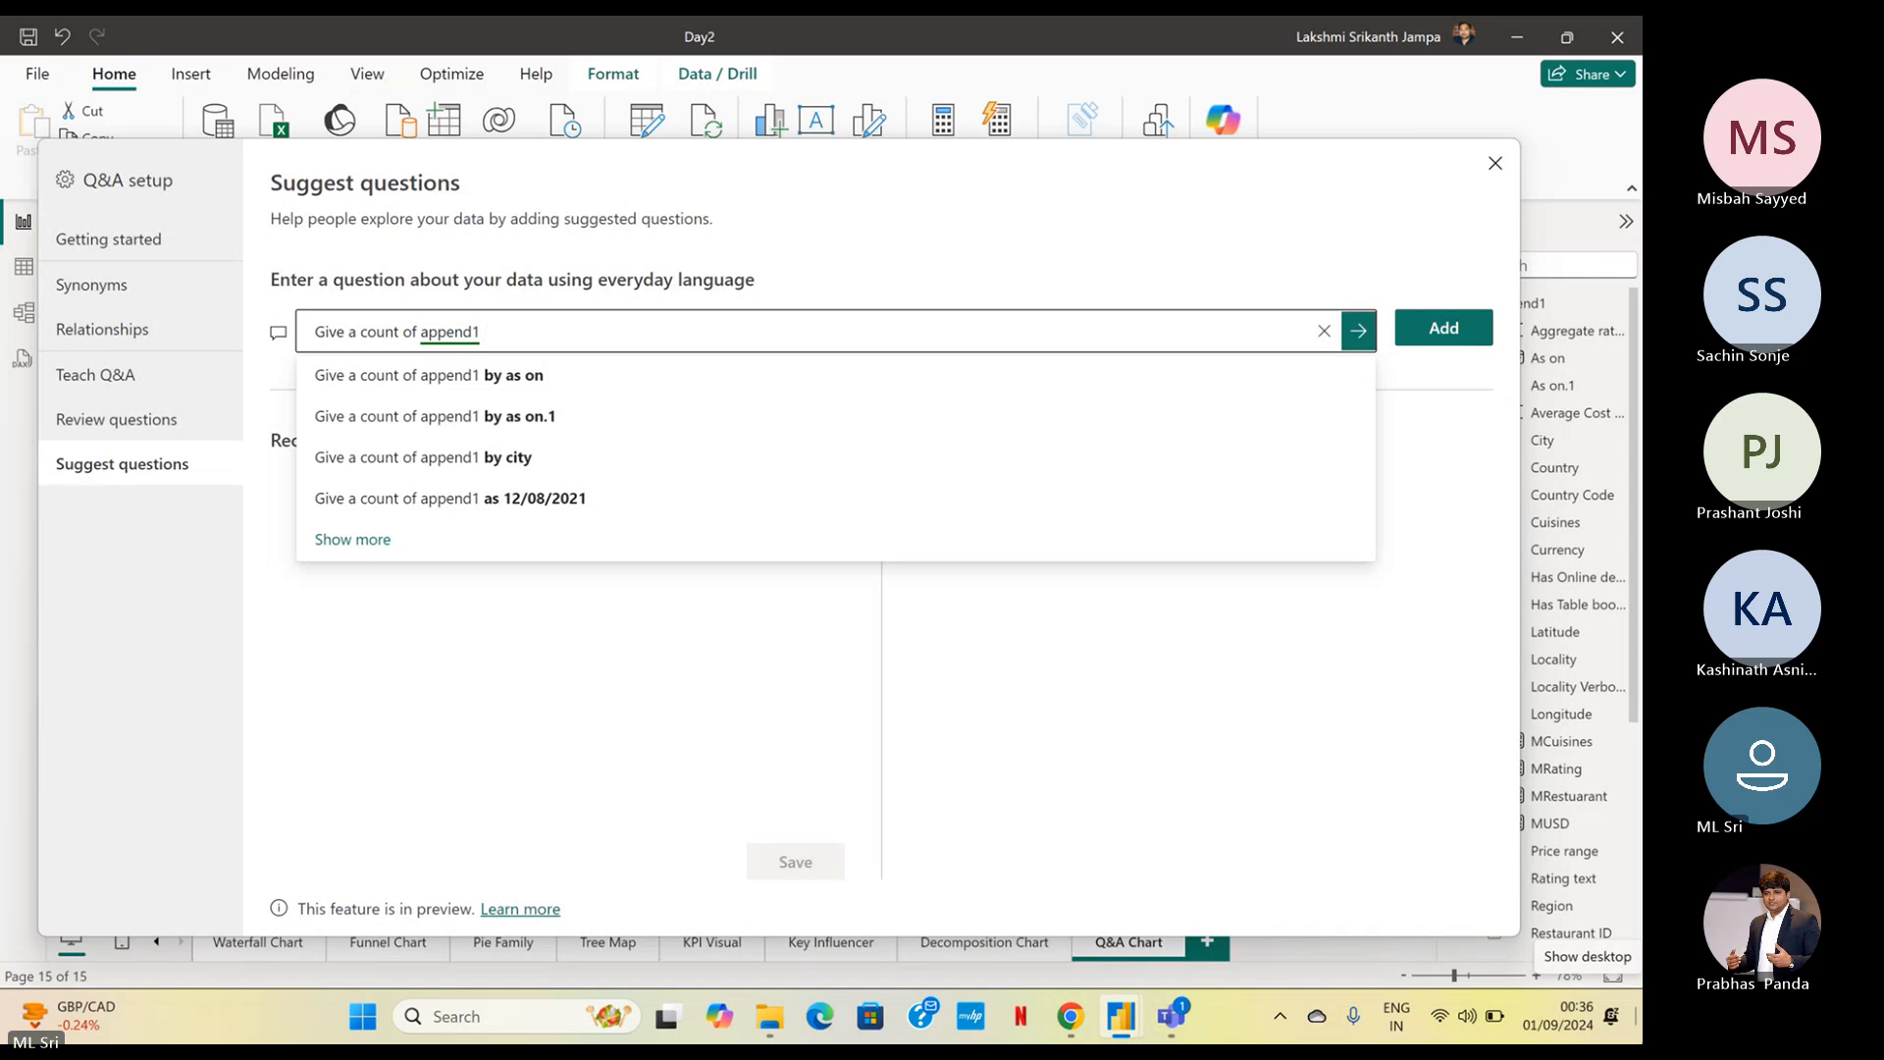
{"action": "type", "text": "Count"}
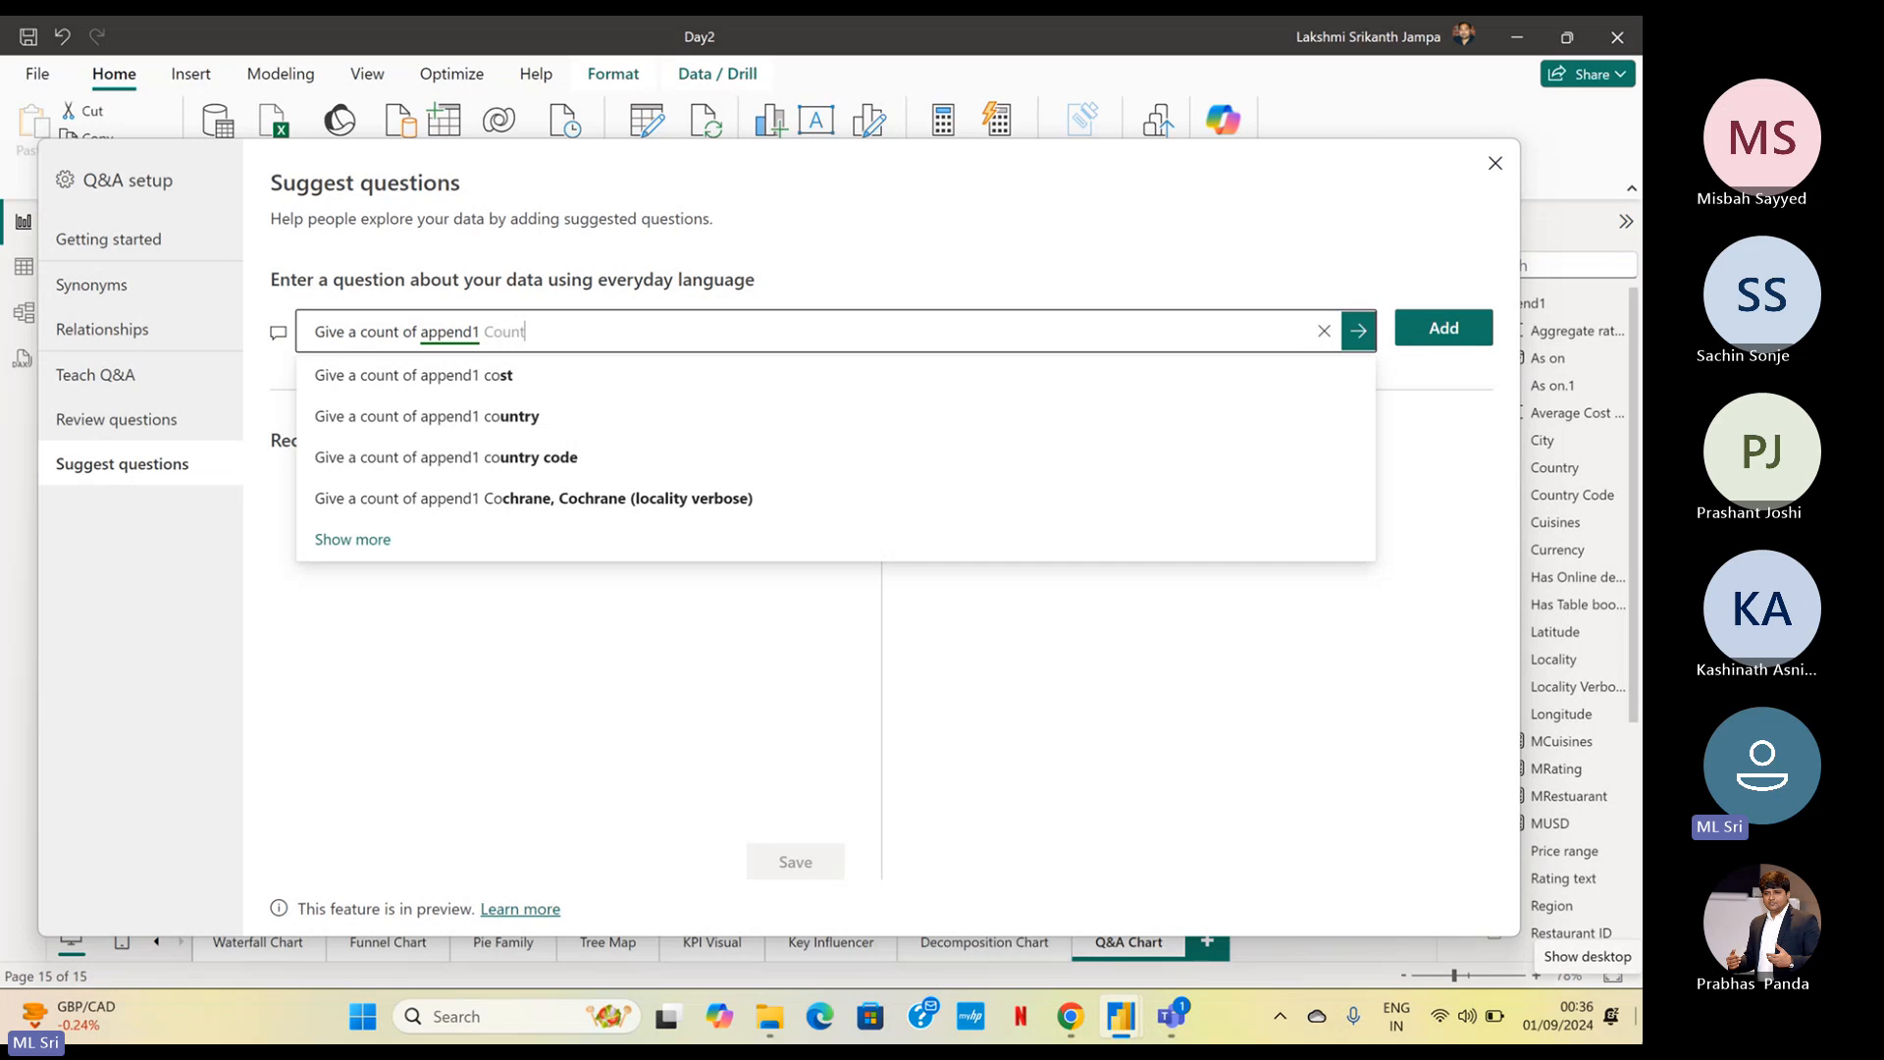
{"action": "type", "text": "ry by"}
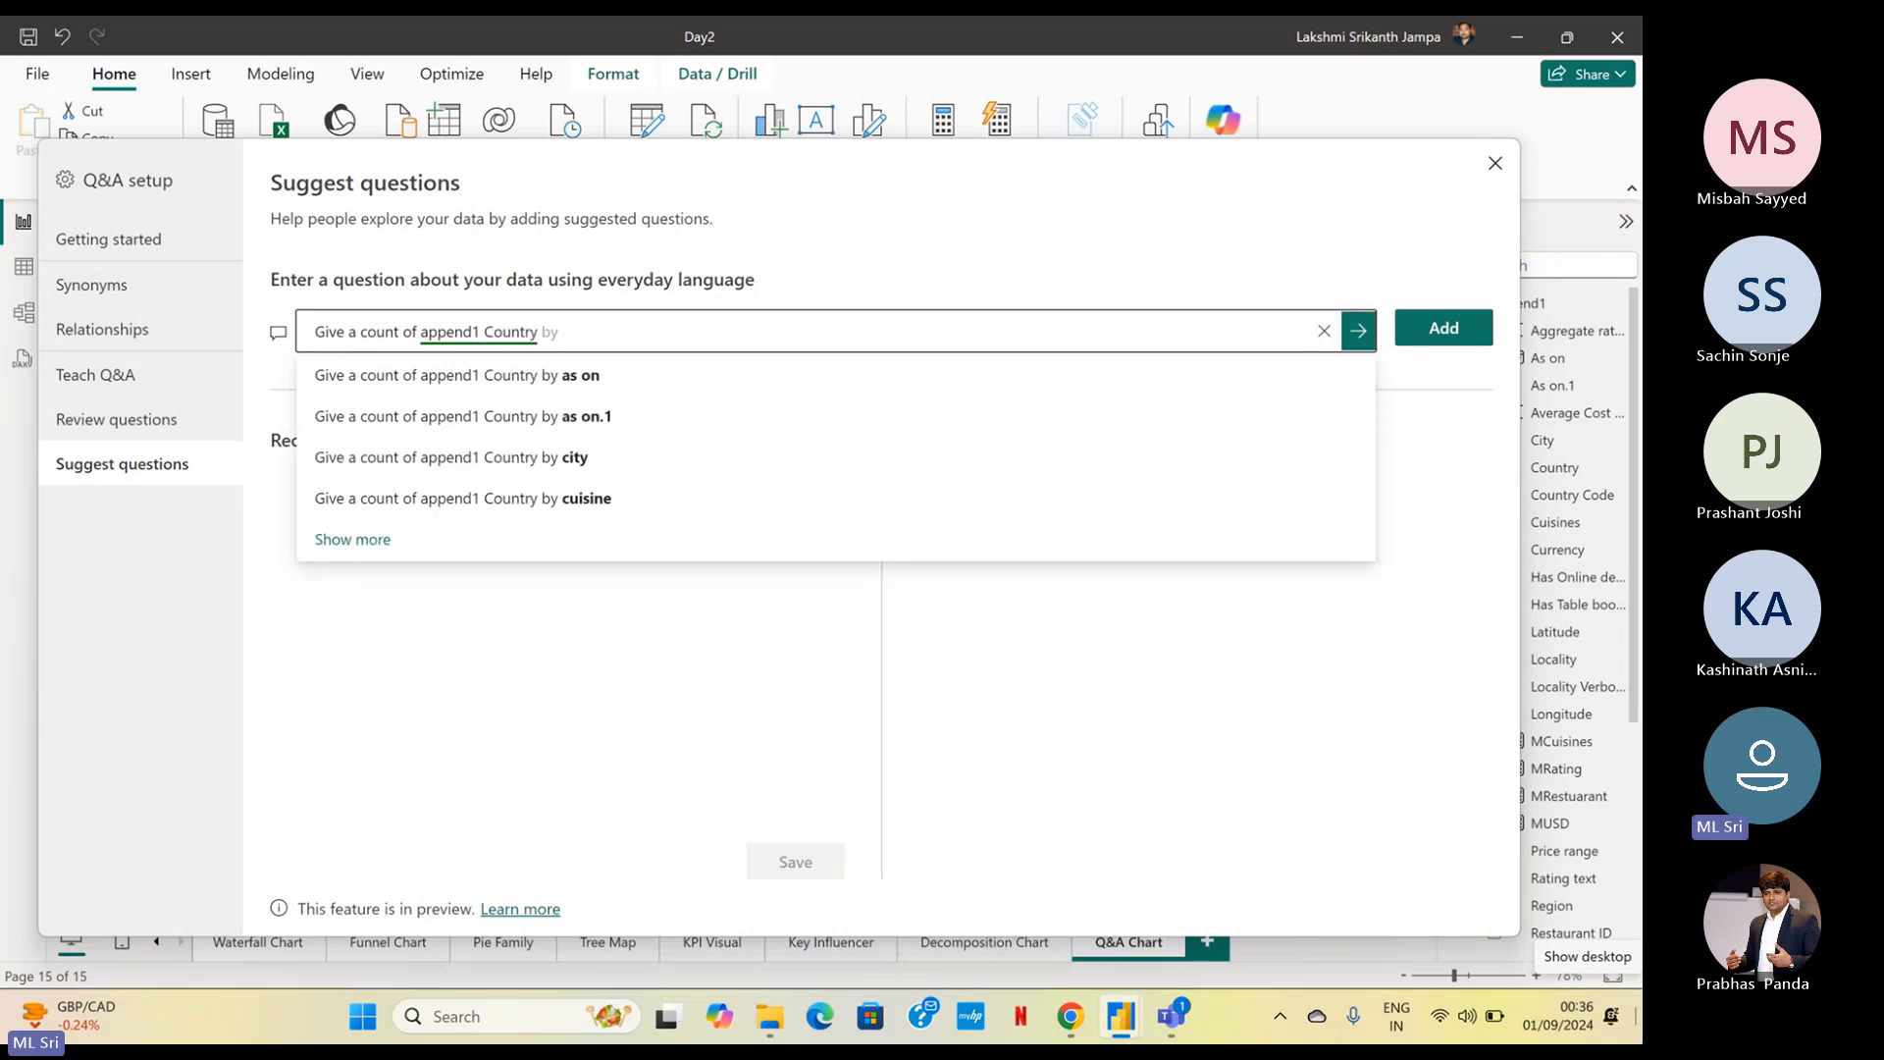
{"action": "type", "text": " Average "}
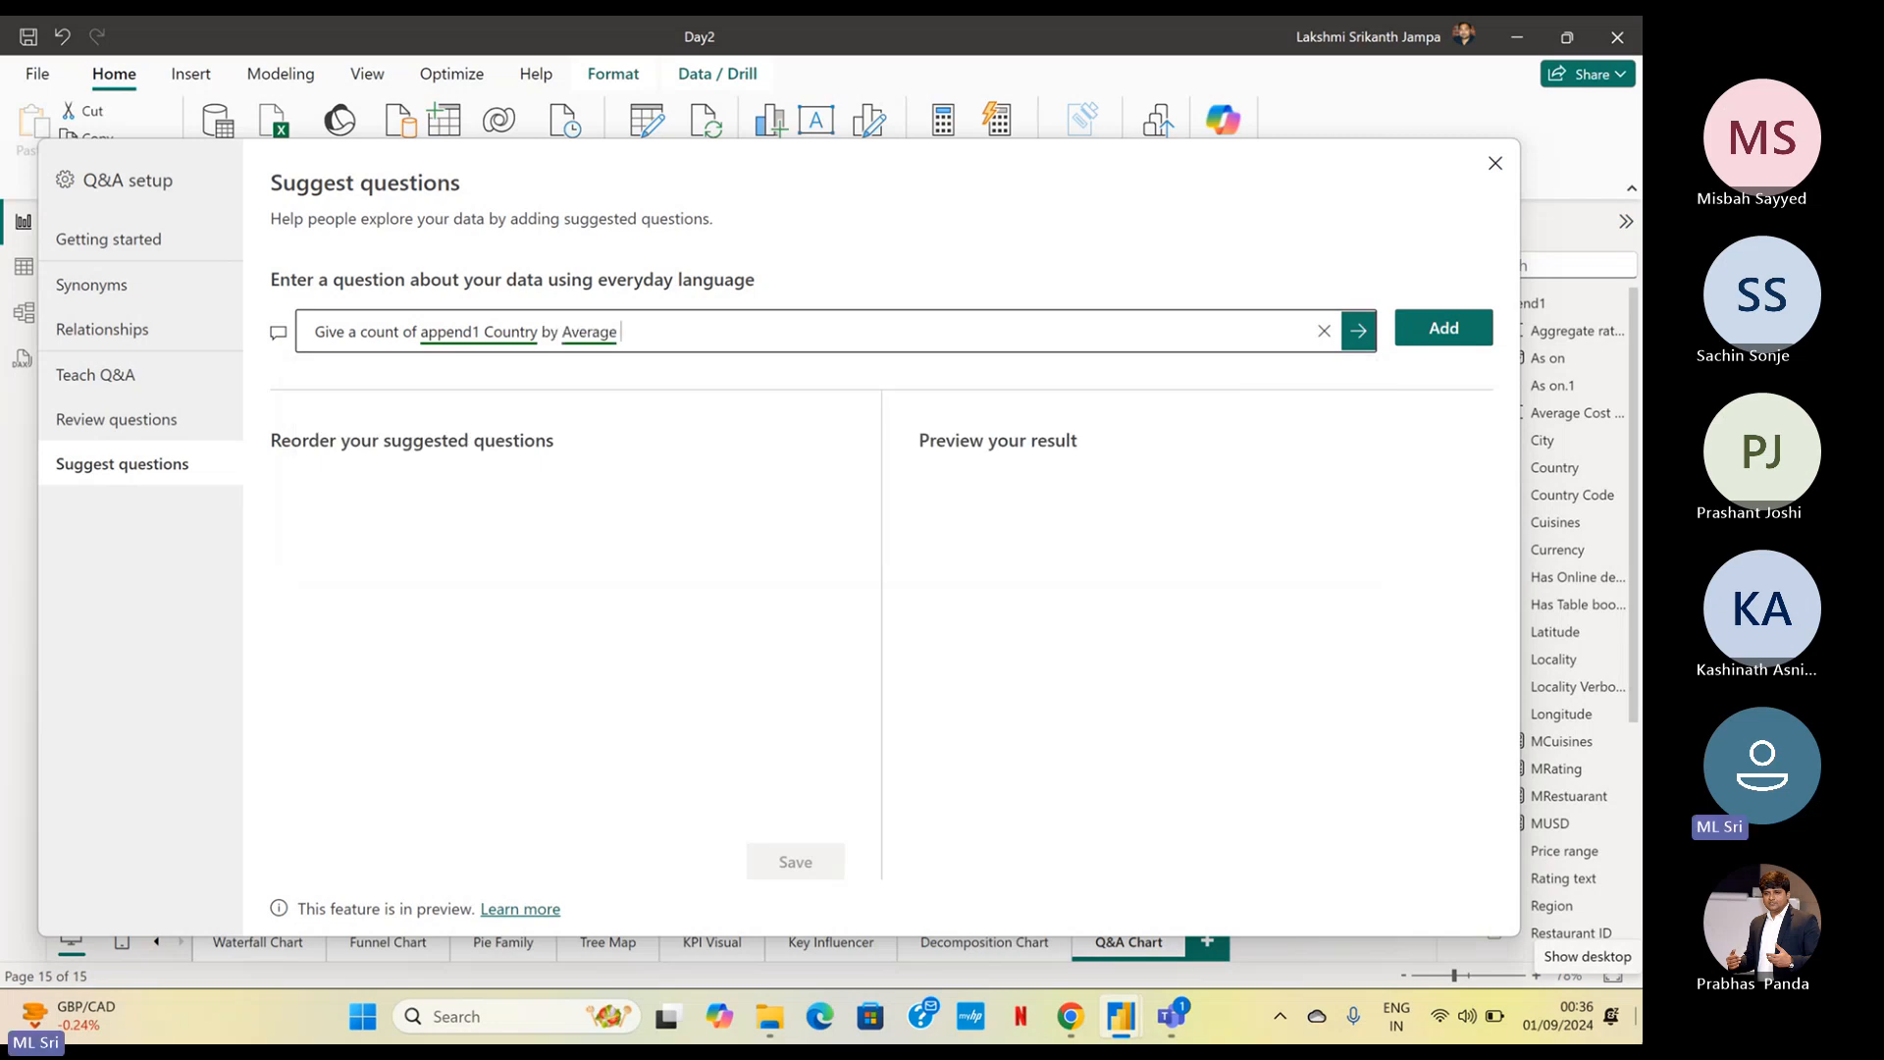
{"action": "type", "text": "USD"}
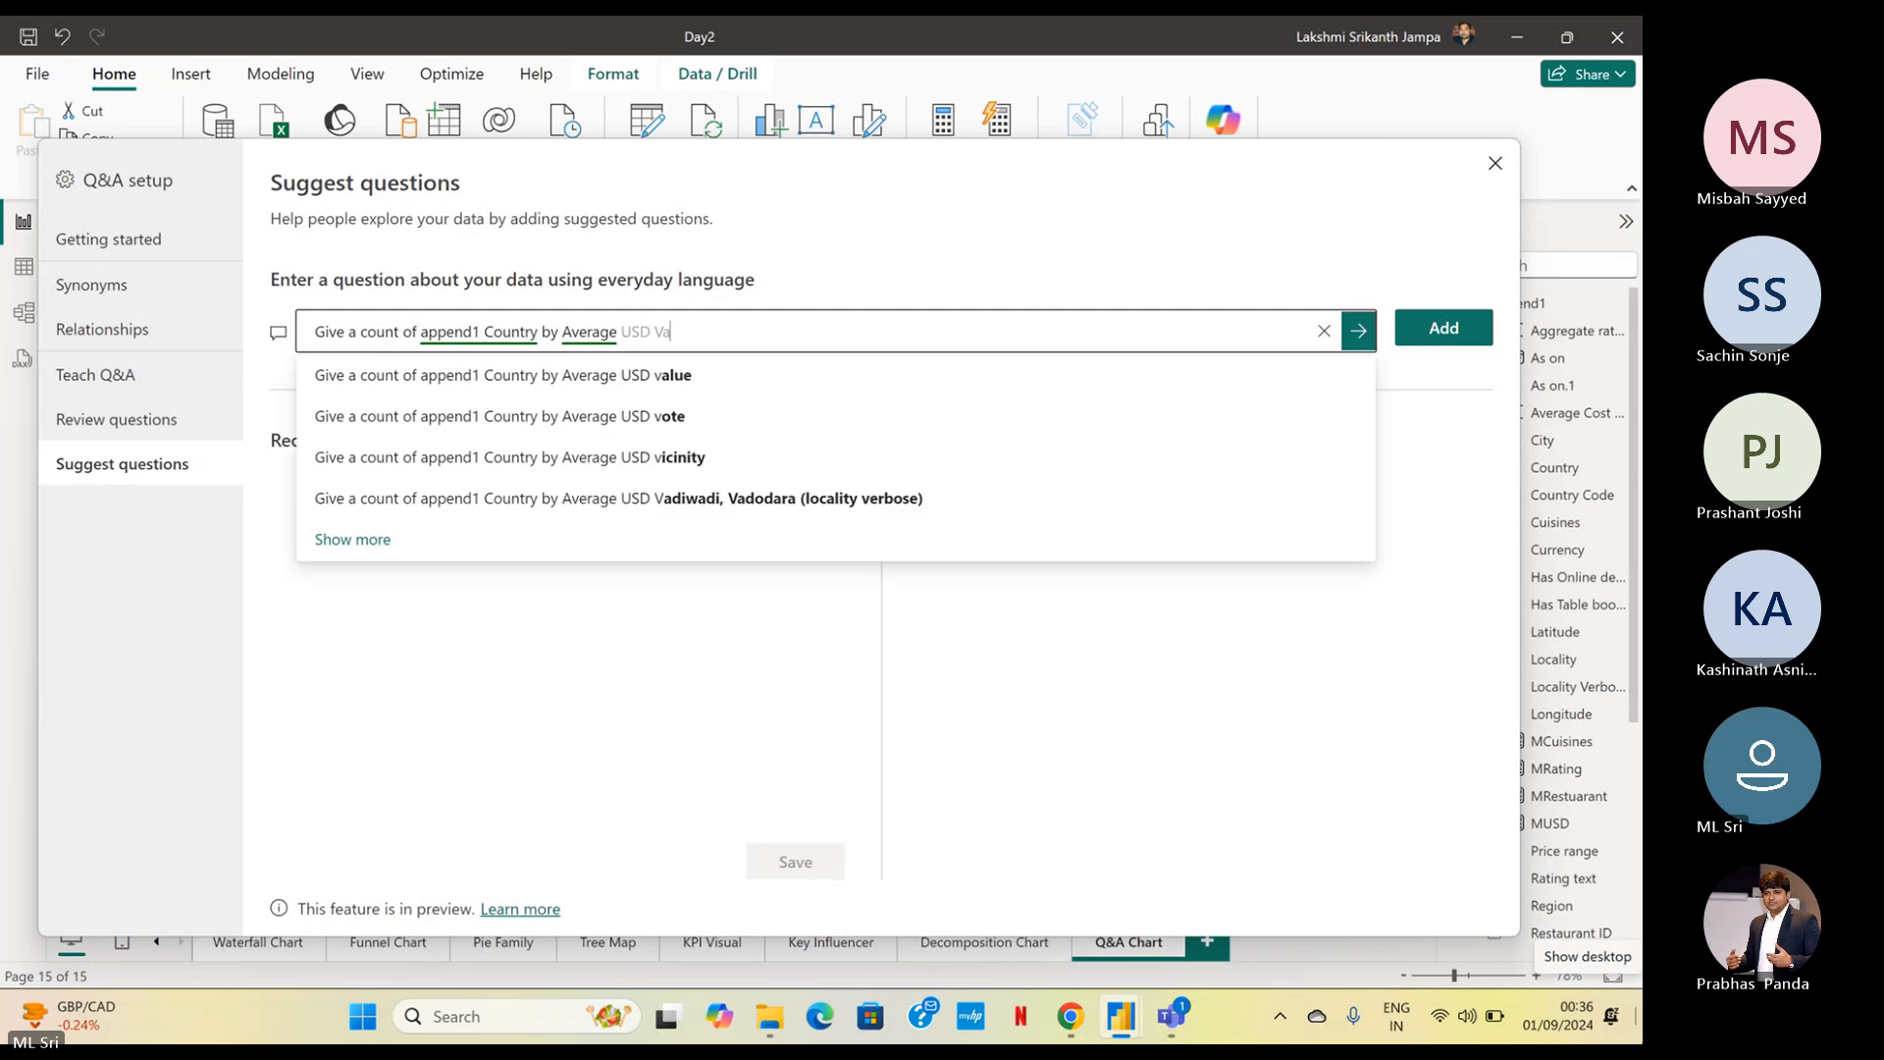
{"action": "type", "text": " value "}
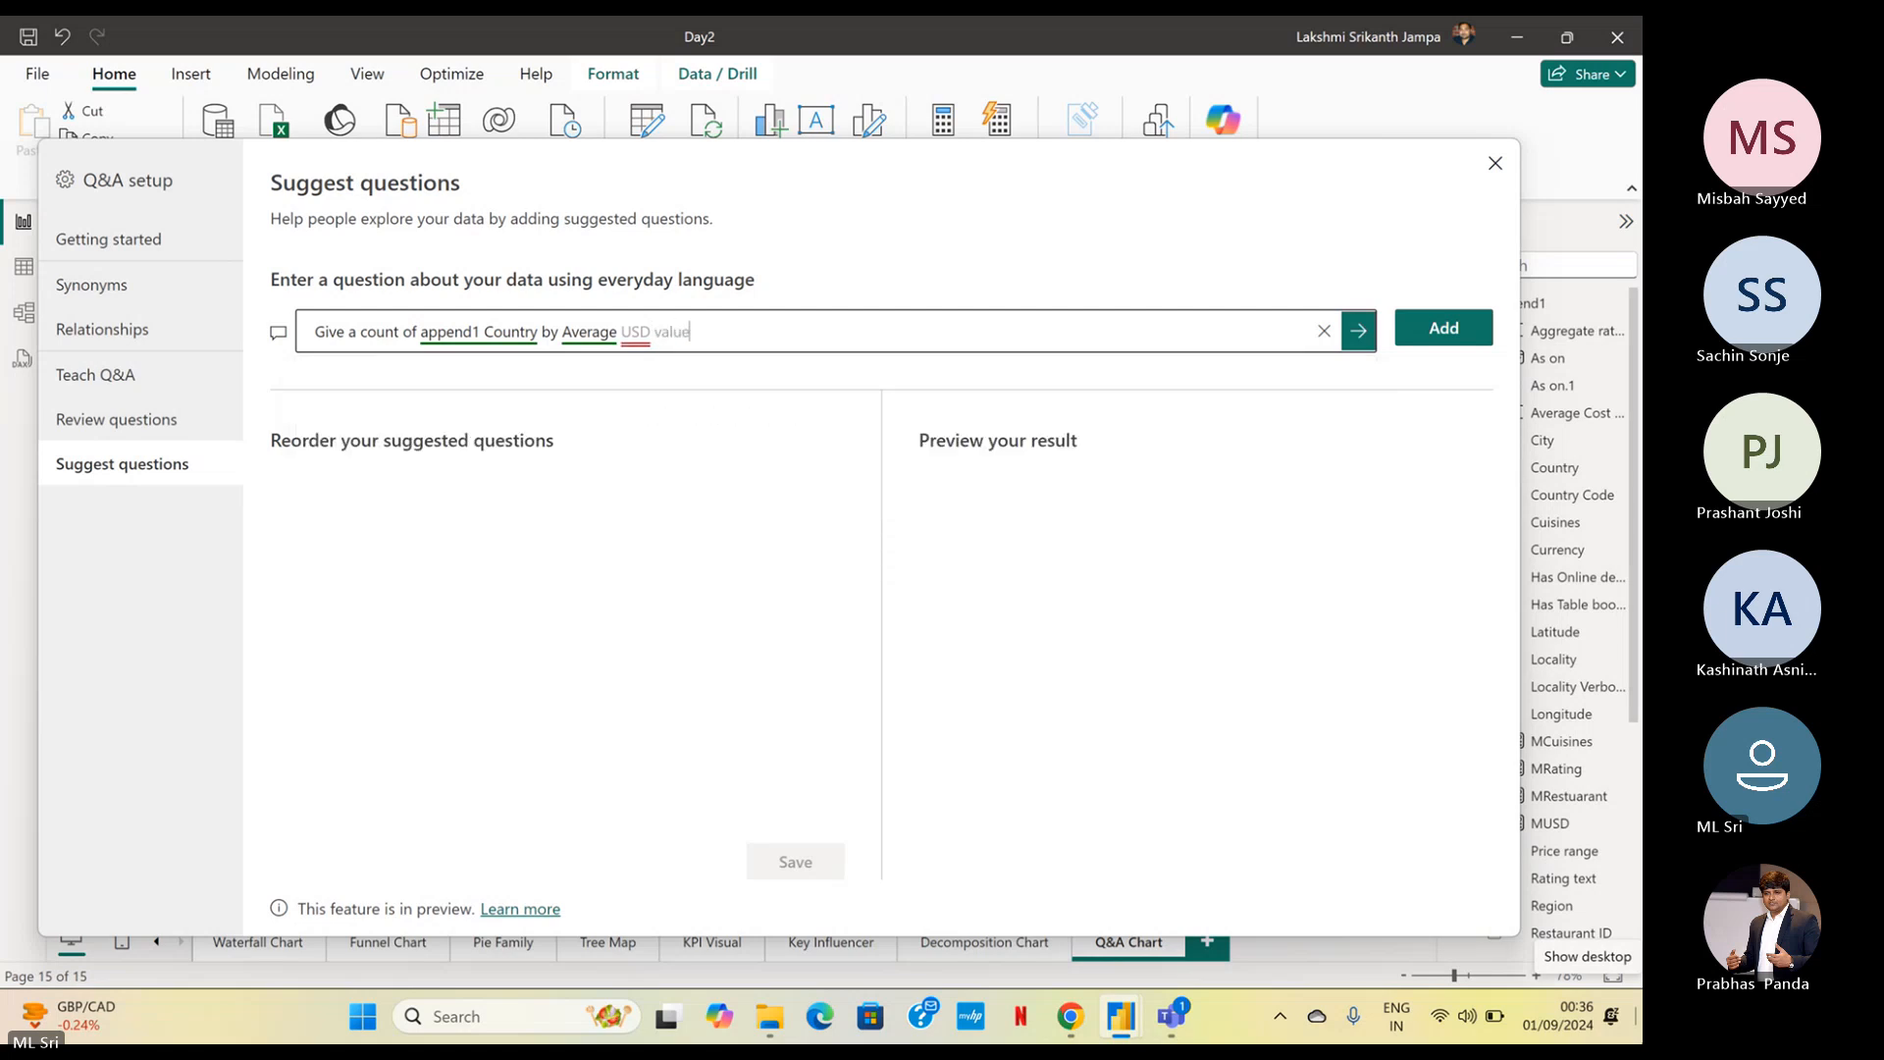
{"action": "type", "text": "in"}
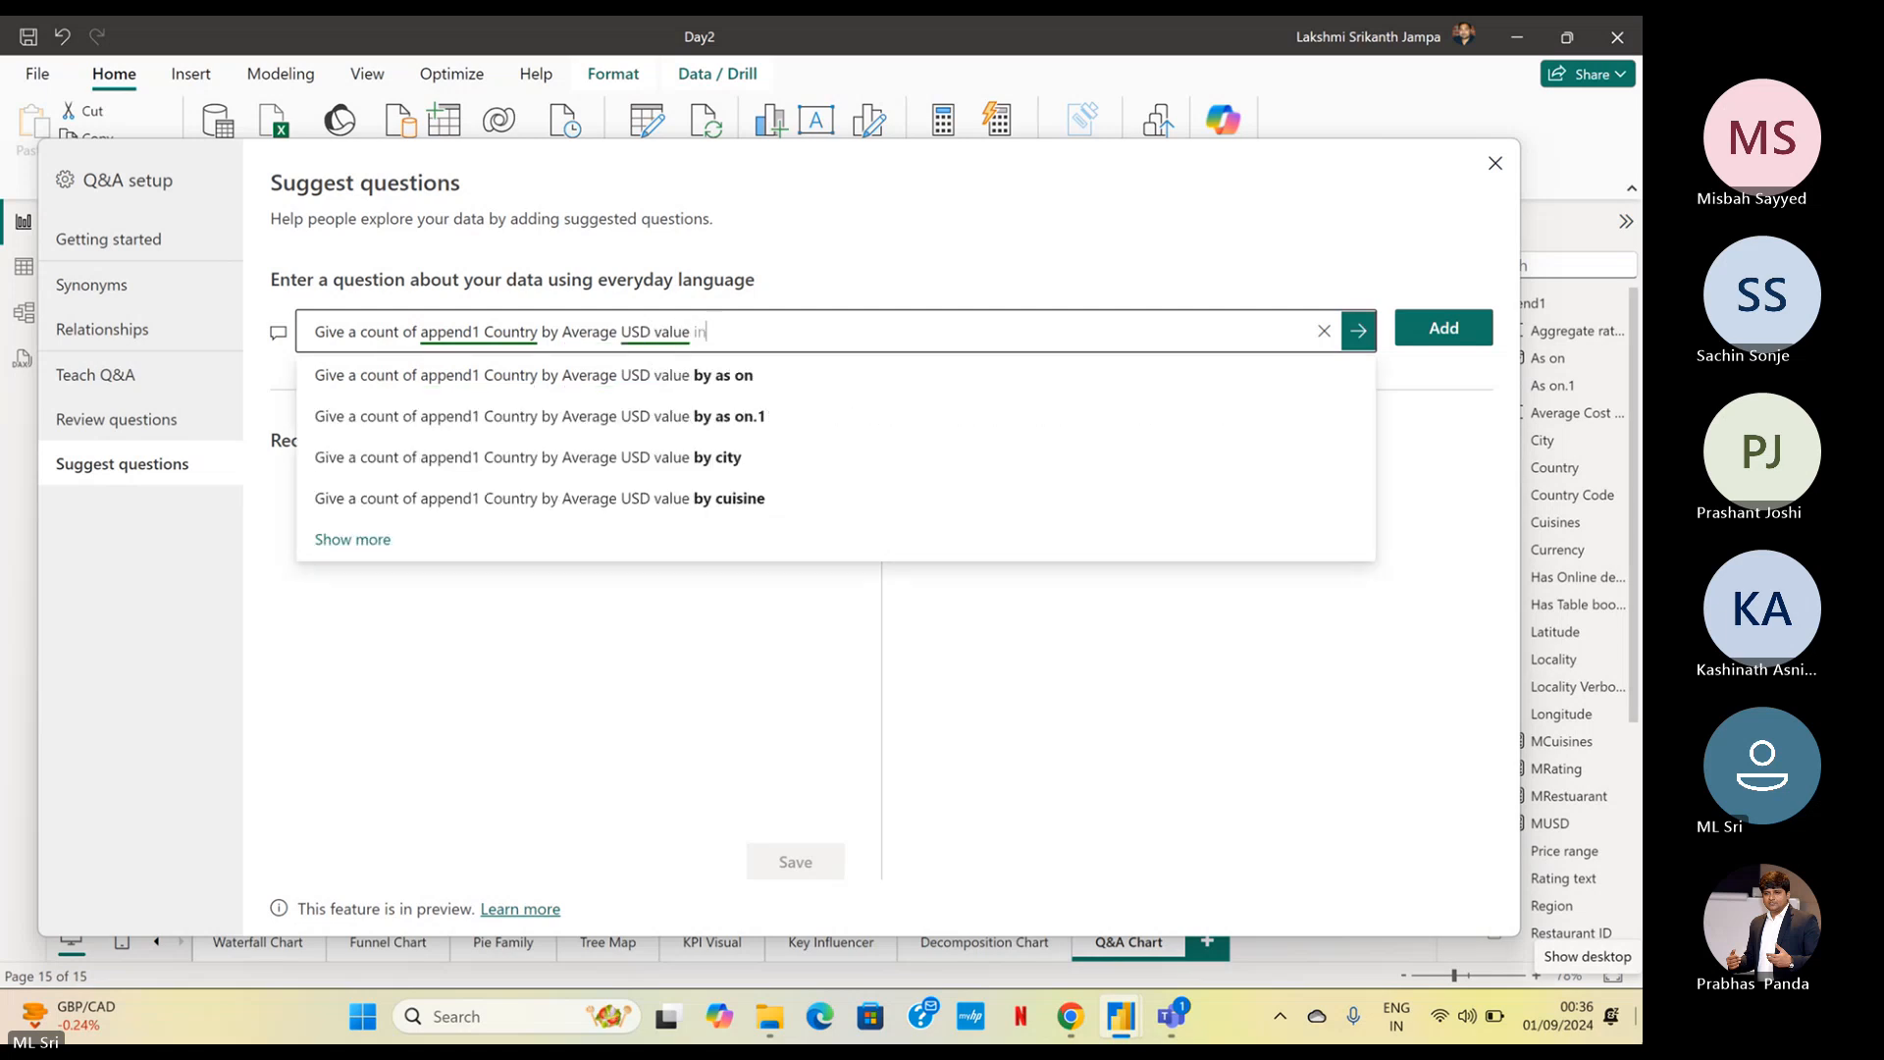
{"action": "type", "text": " PiD"}
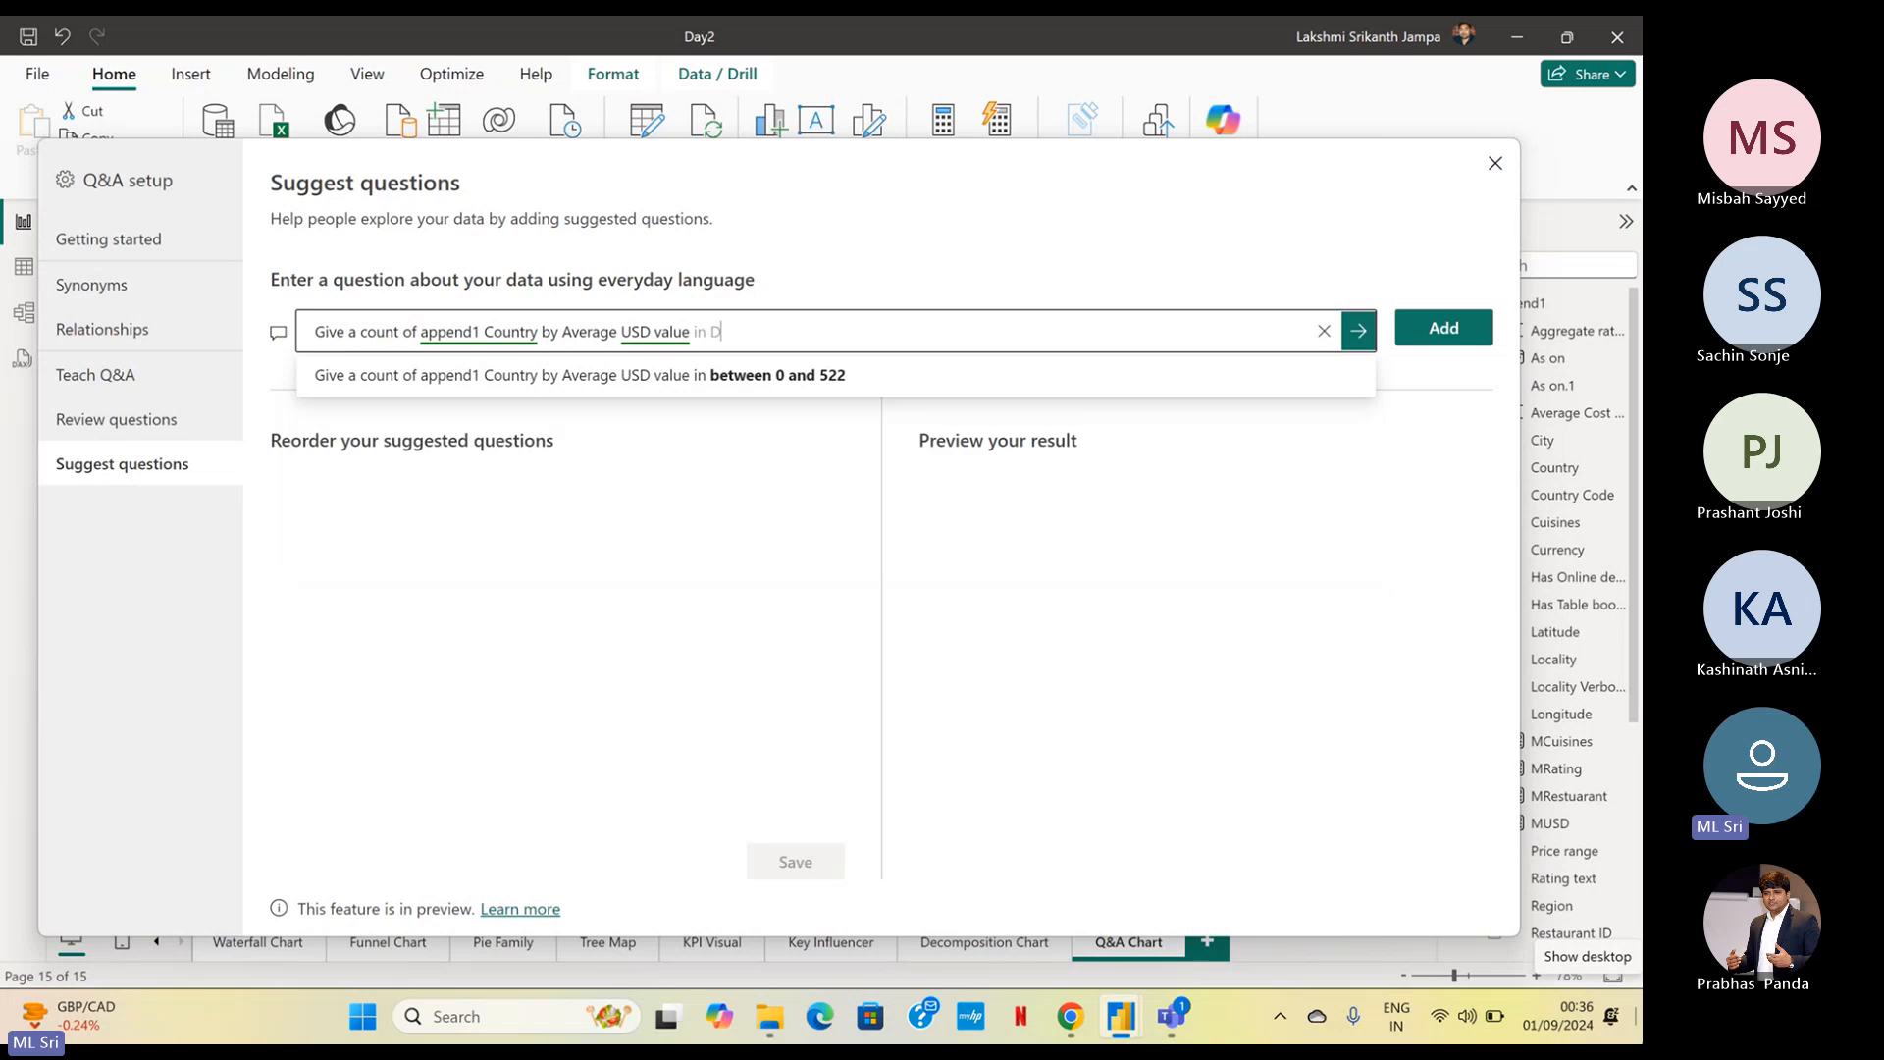
{"action": "type", "text": "onut Caha"}
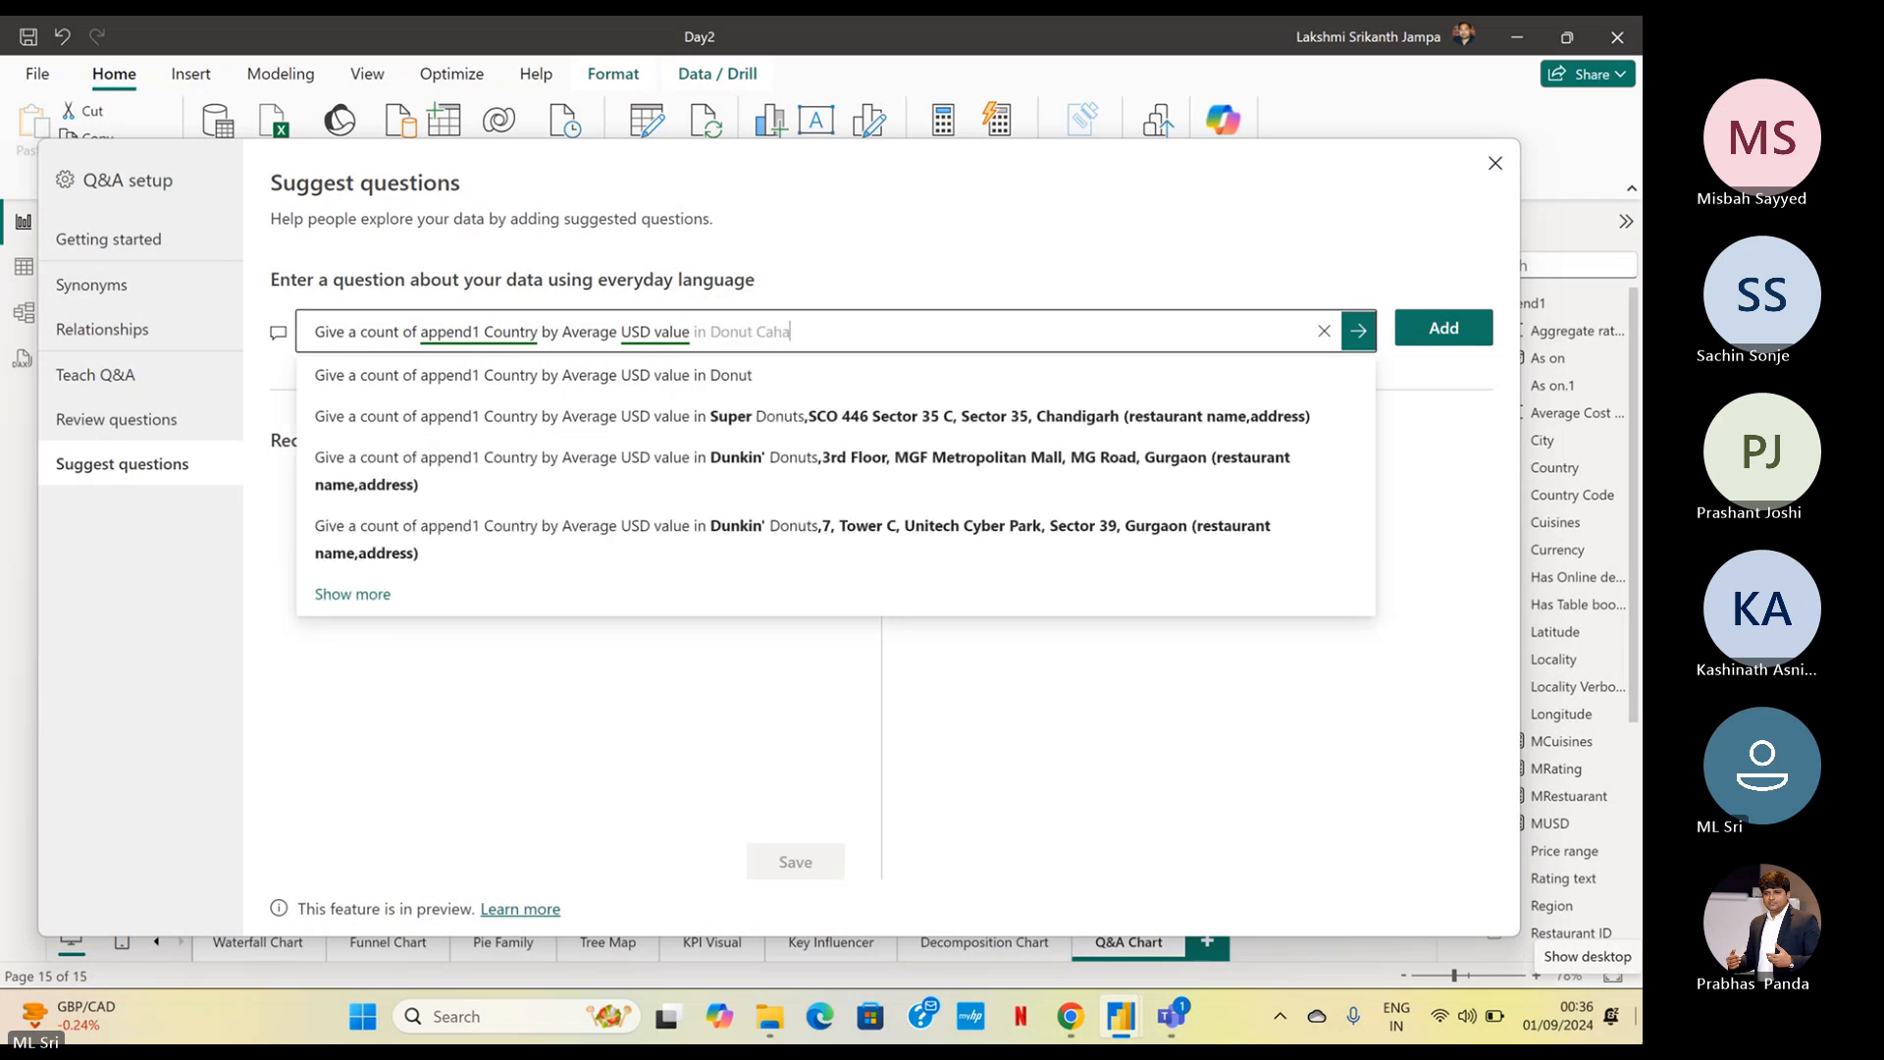
Complete the suggested question so it reads "Give a count of append1 Country by Average USD value in Donut Chart"
{"action": "key", "text": "BackSpace"}
{"action": "key", "text": "BackSpace"}
{"action": "type", "text": "jh"}
{"action": "type", "text": "h"}
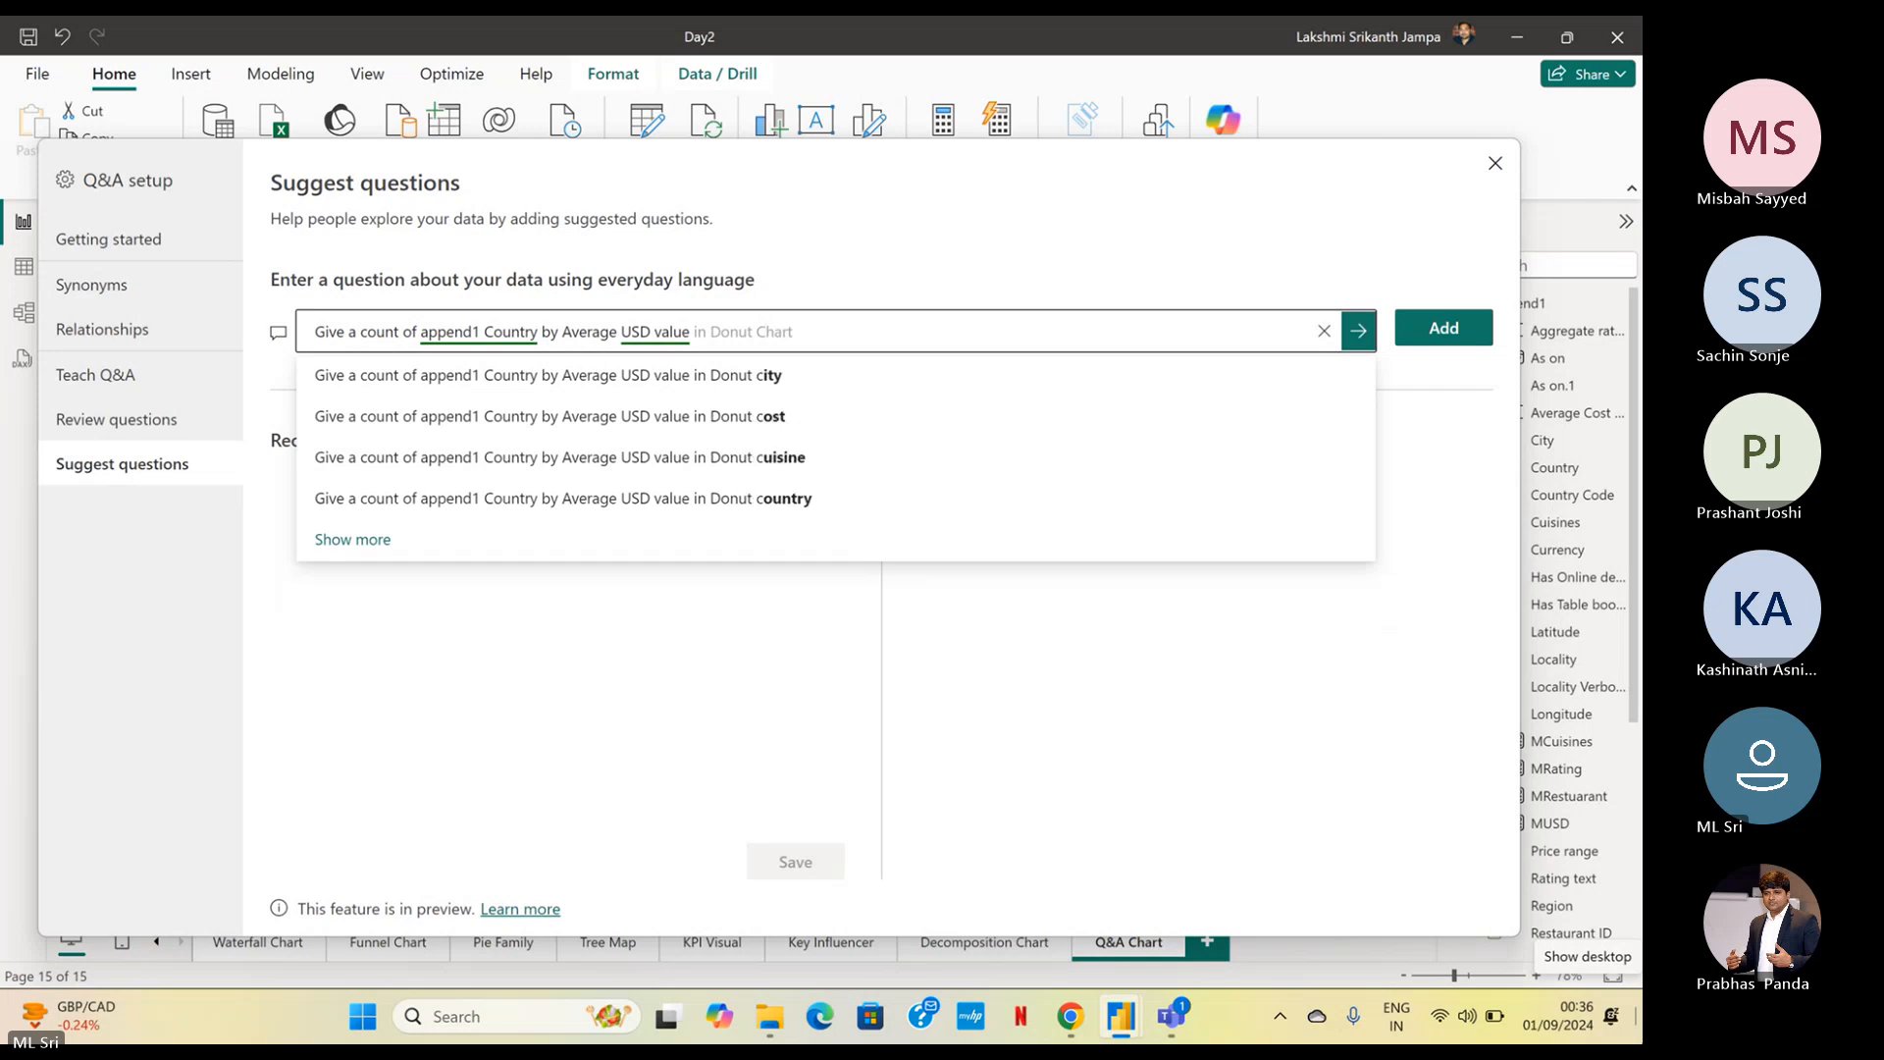
{"action": "key", "text": "Tab"}
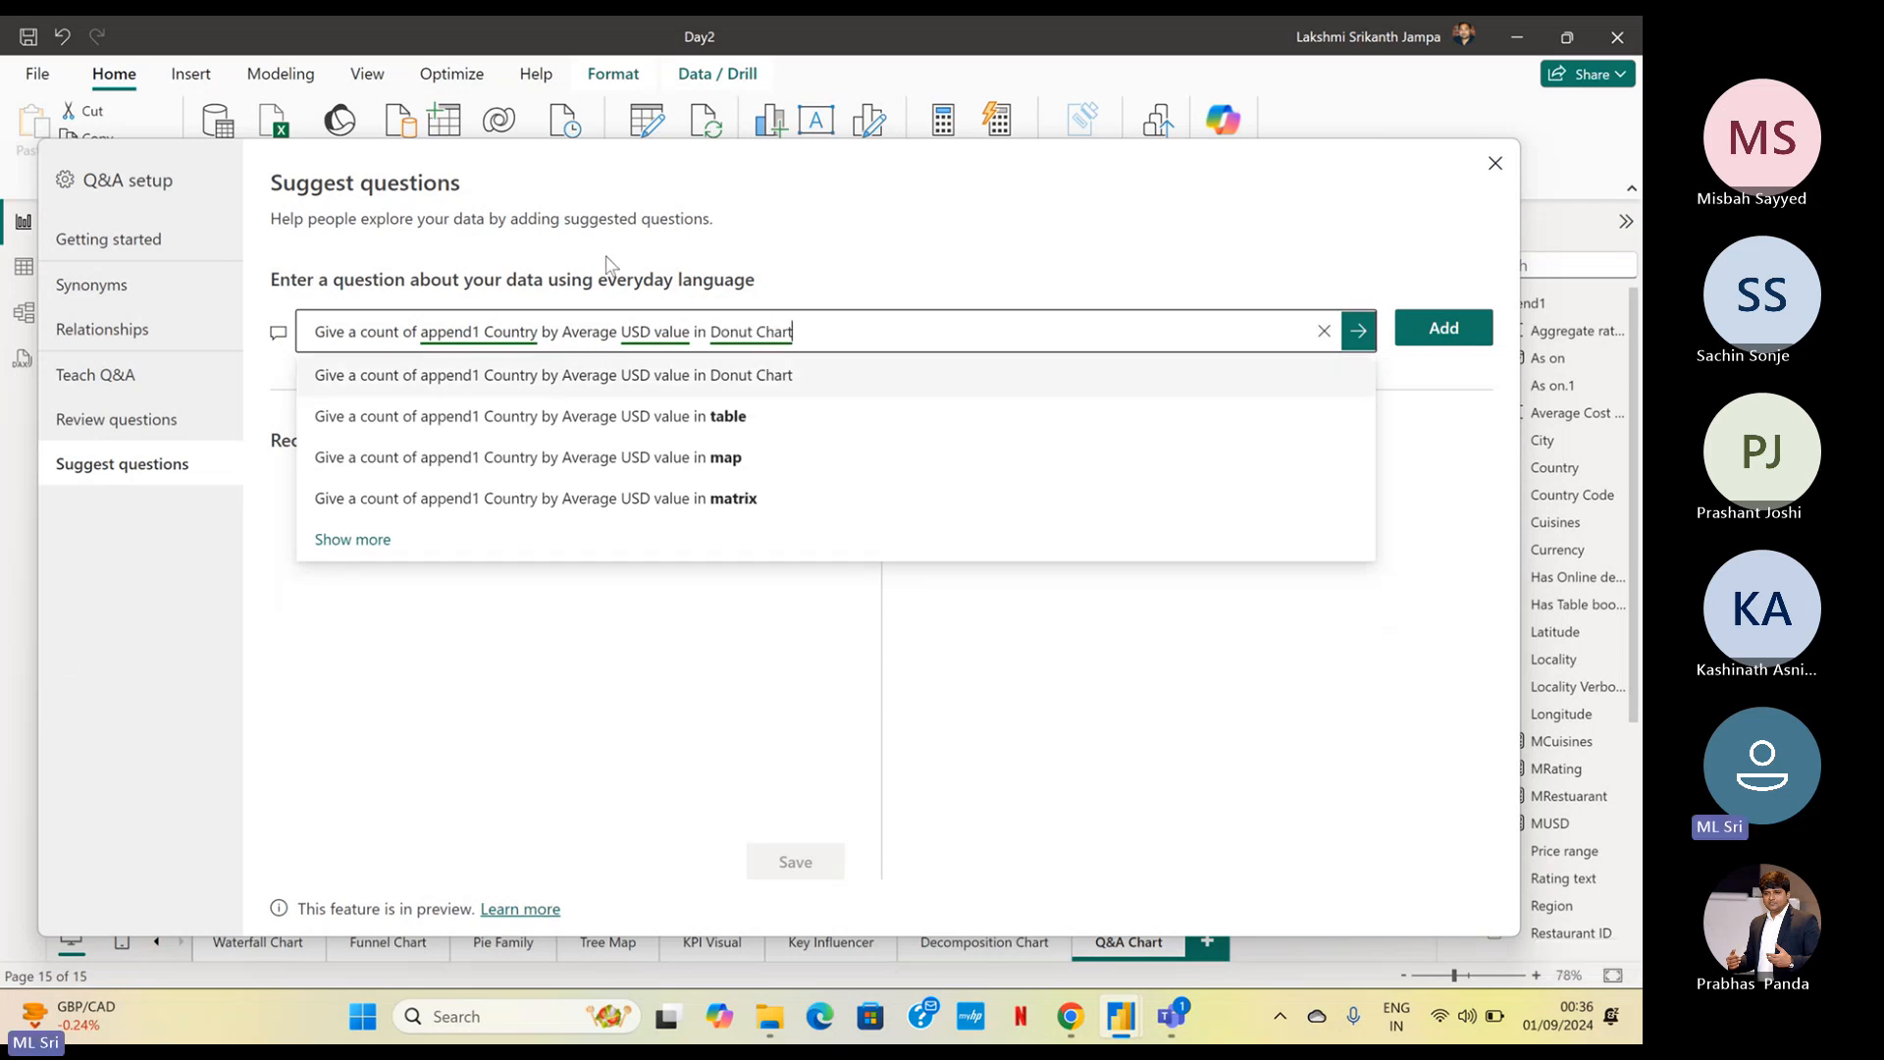
Add the Donut Chart question to the suggested questions, save the list and close Q&A setup
{"action": "left_click", "coordinate": [1436, 334]}
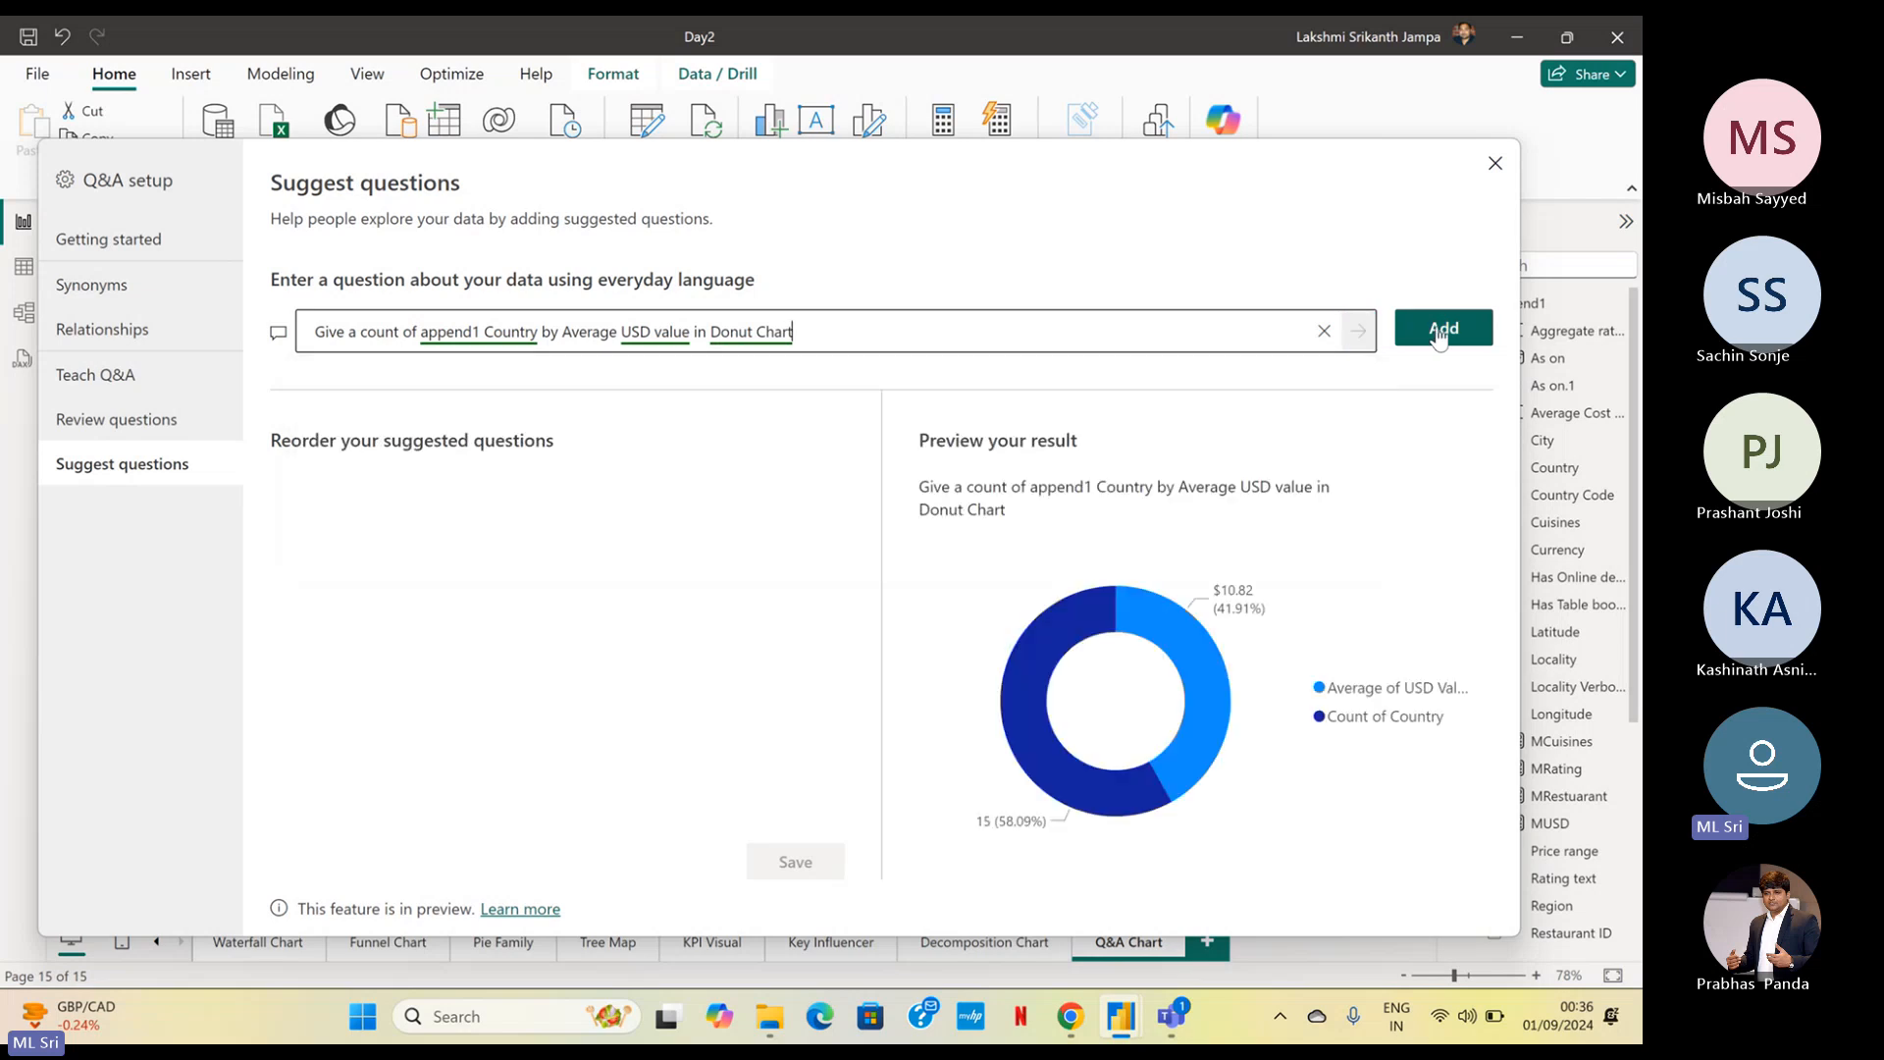
{"action": "left_click", "coordinate": [1439, 335]}
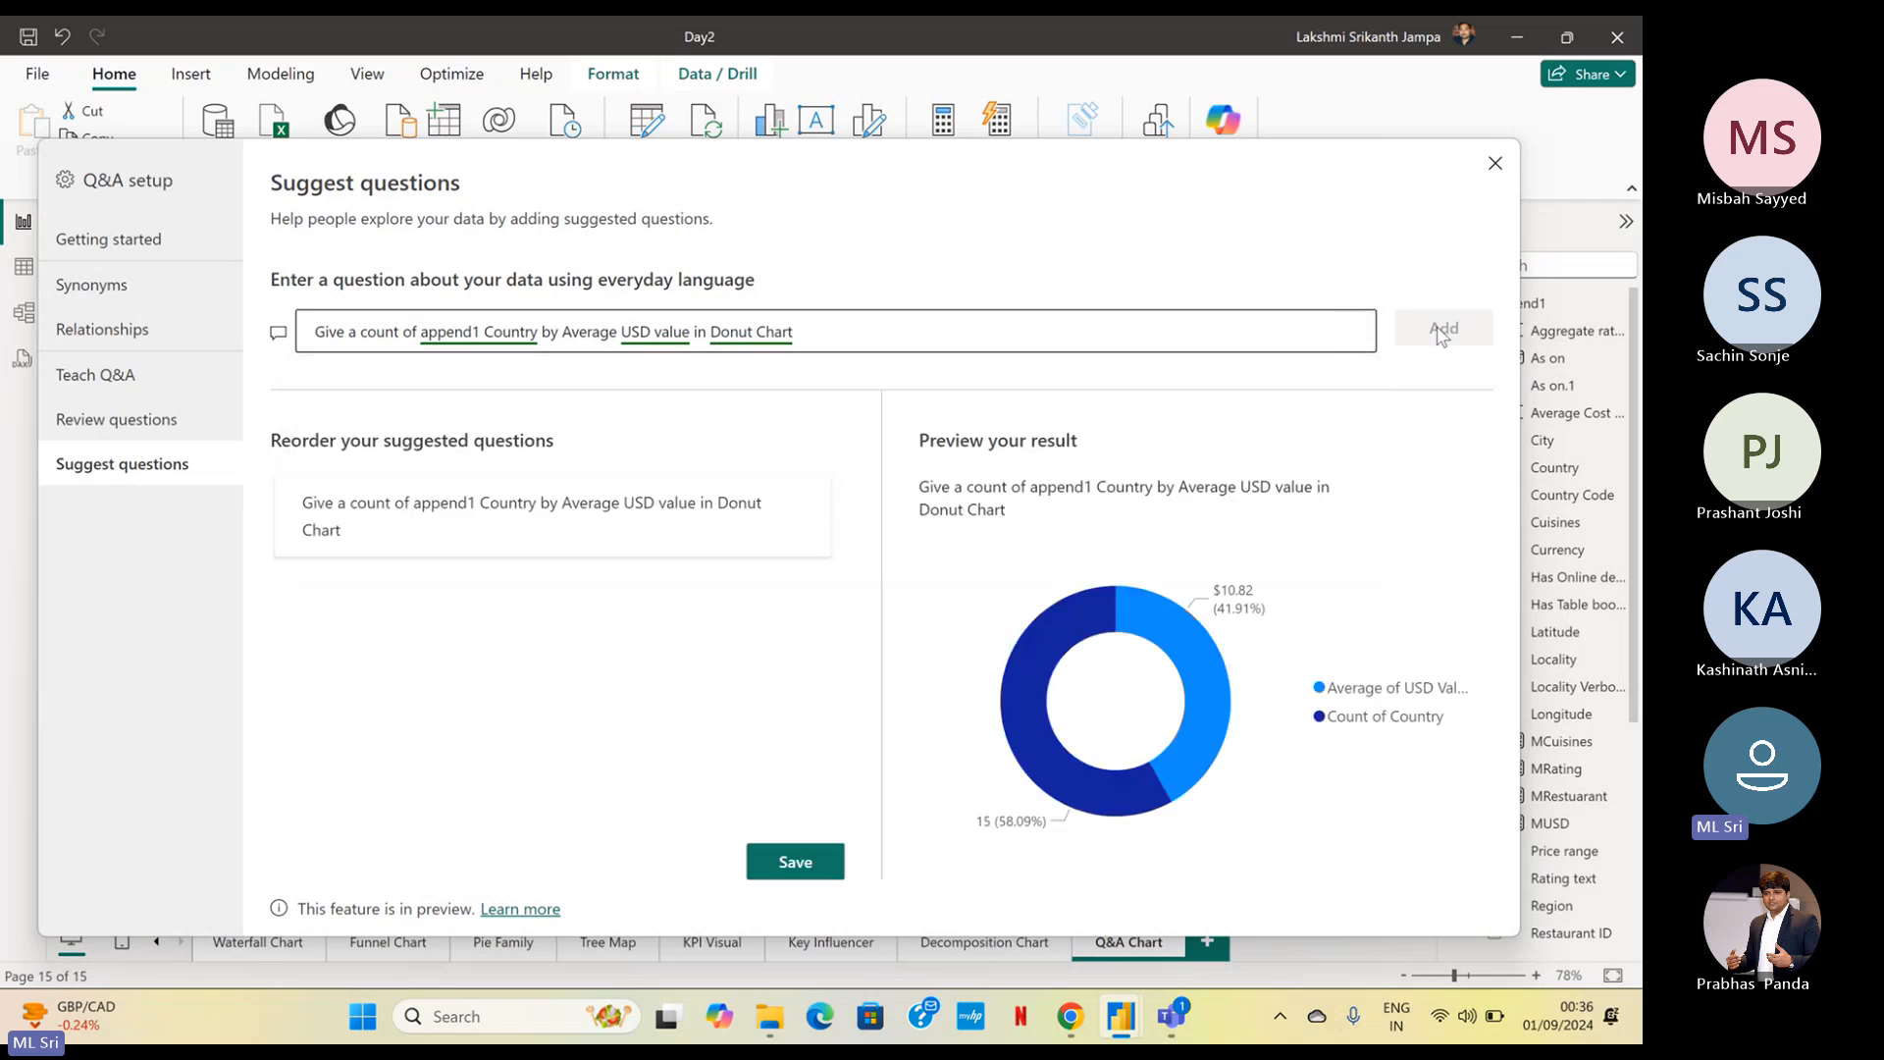
{"action": "left_click", "coordinate": [790, 865]}
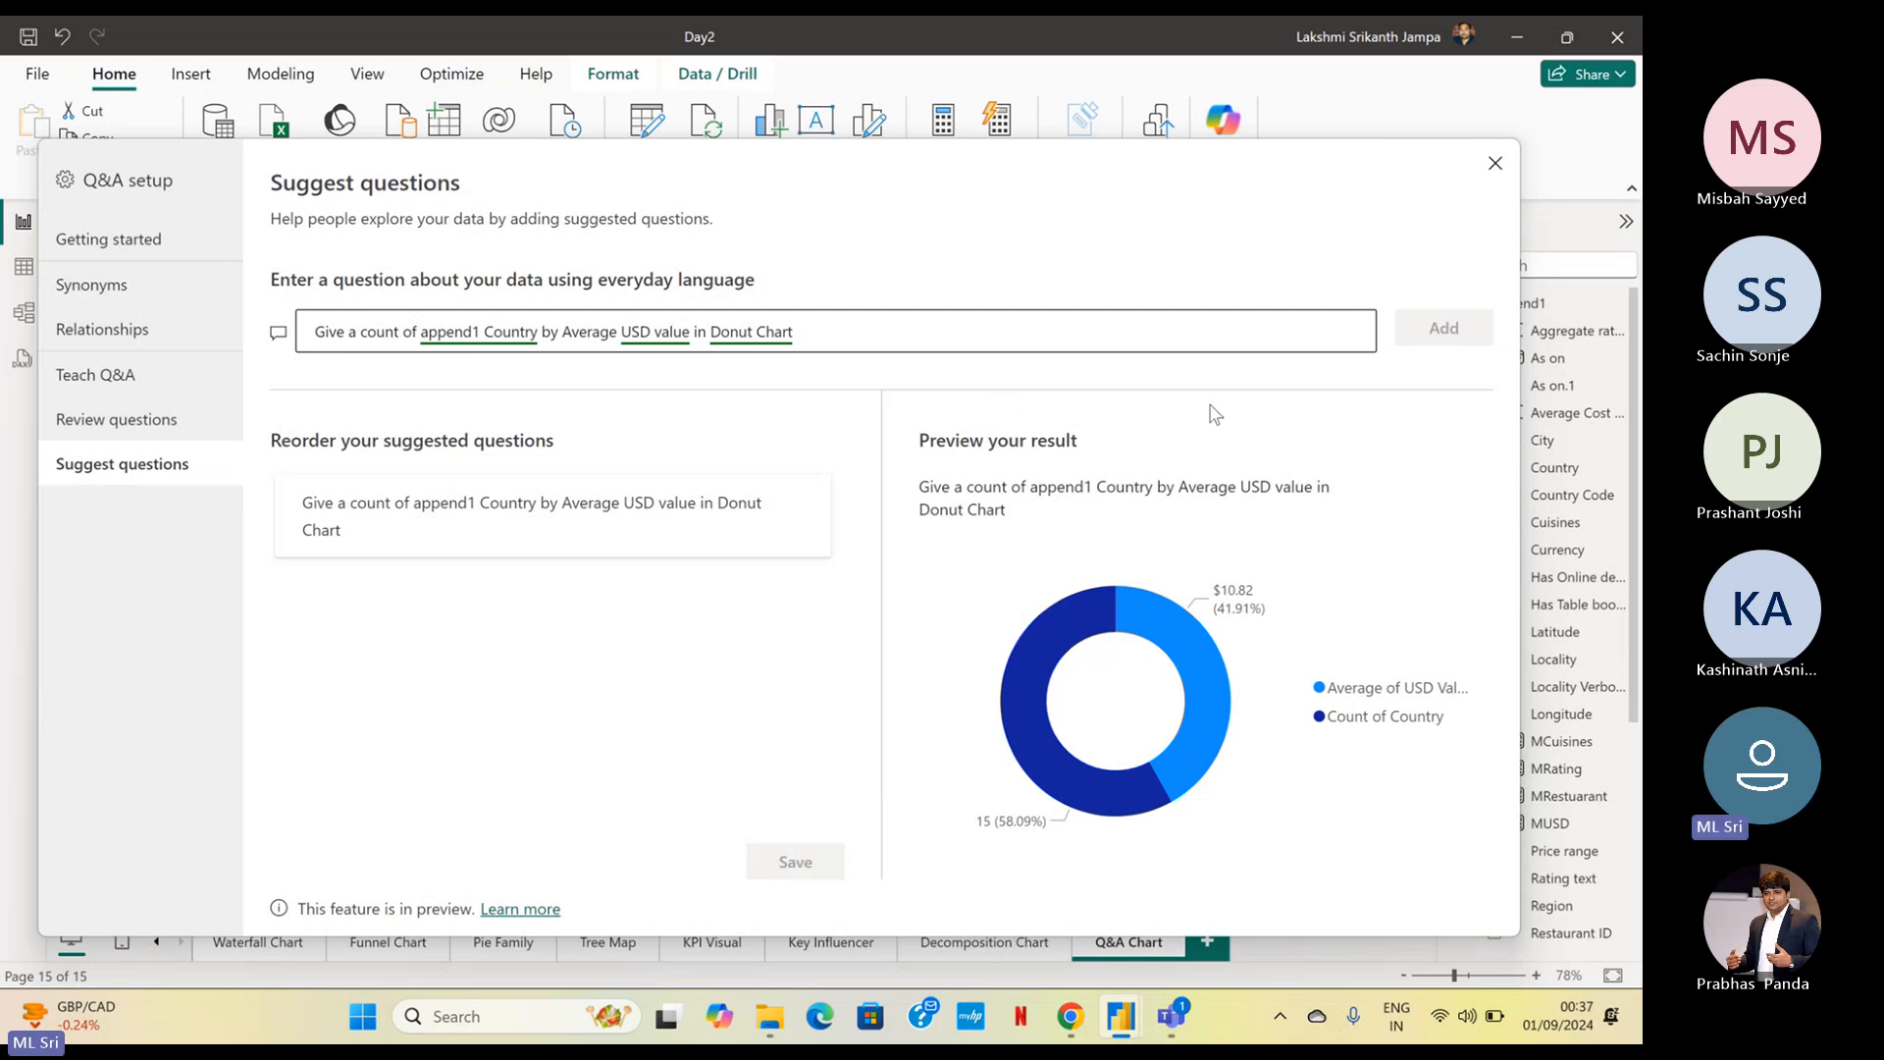
{"action": "left_click", "coordinate": [1494, 167]}
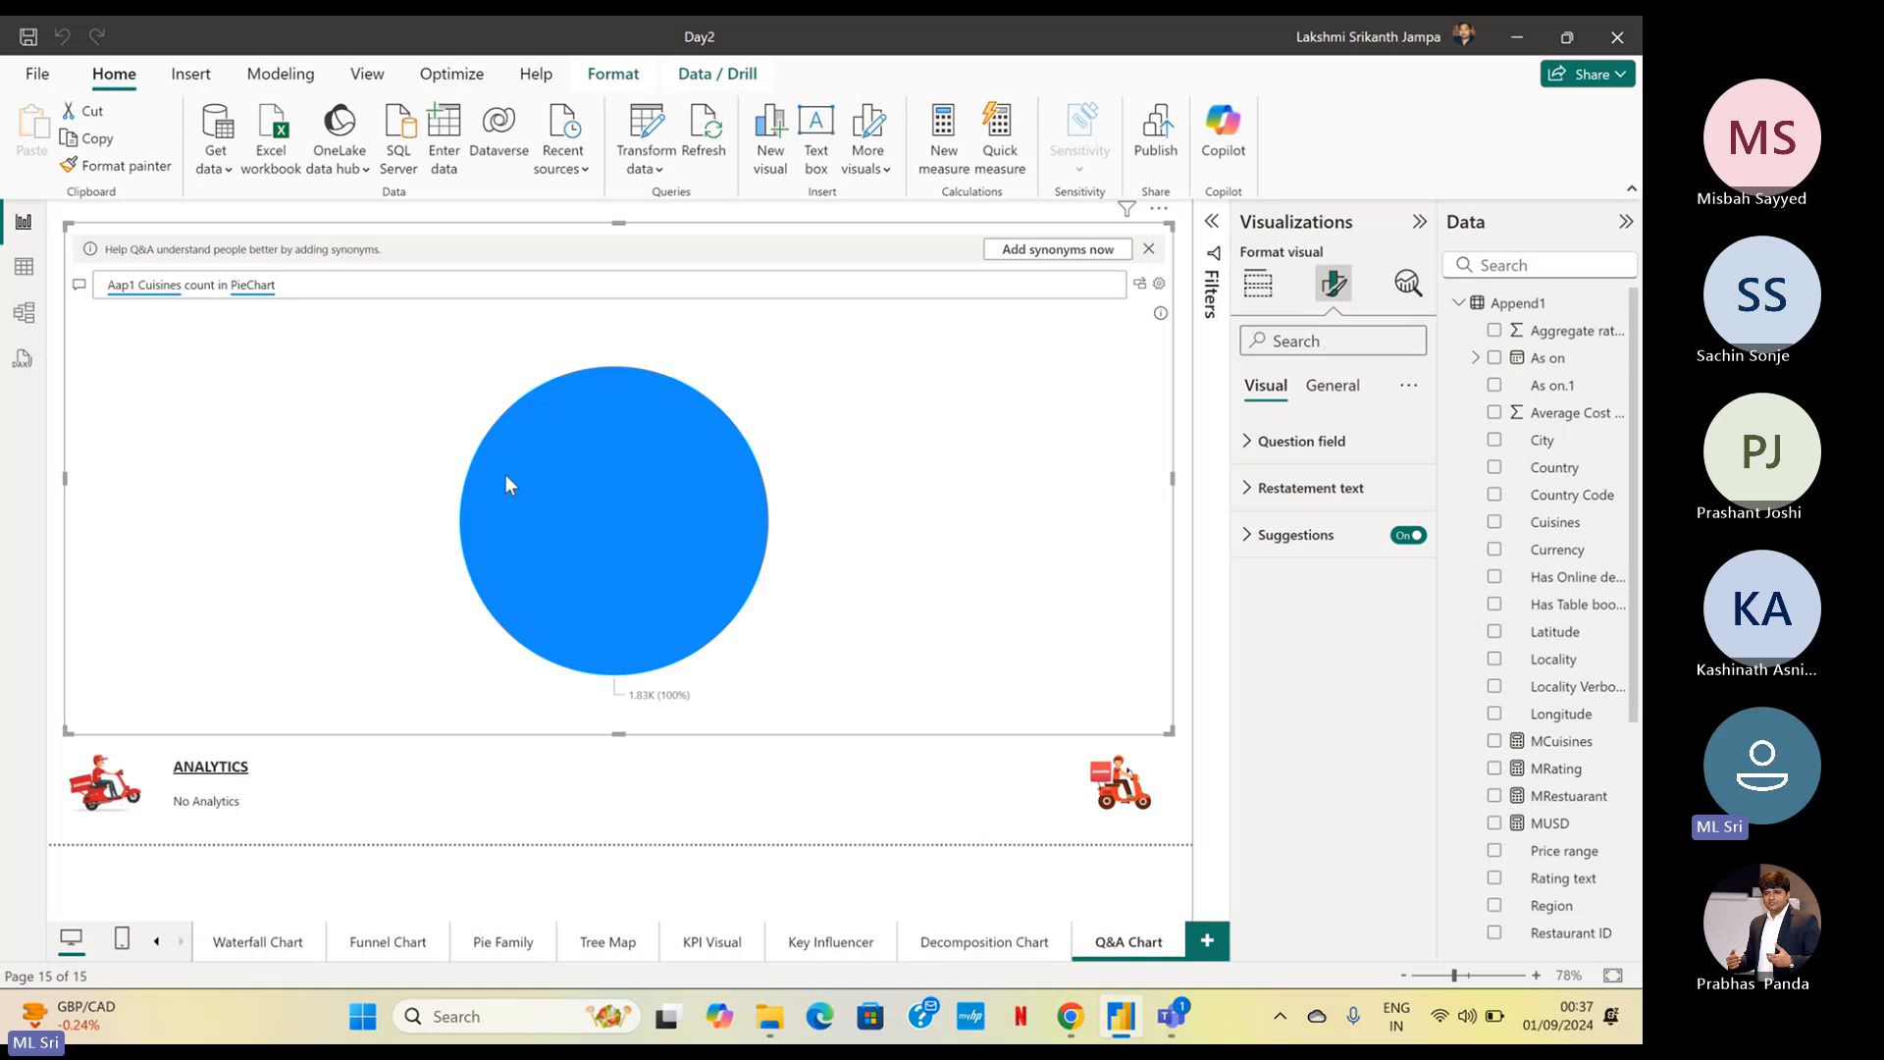
Run the suggested Donut Chart question in the Q&A visual, and reset the visual to its list of suggestions
{"action": "left_click", "coordinate": [79, 287]}
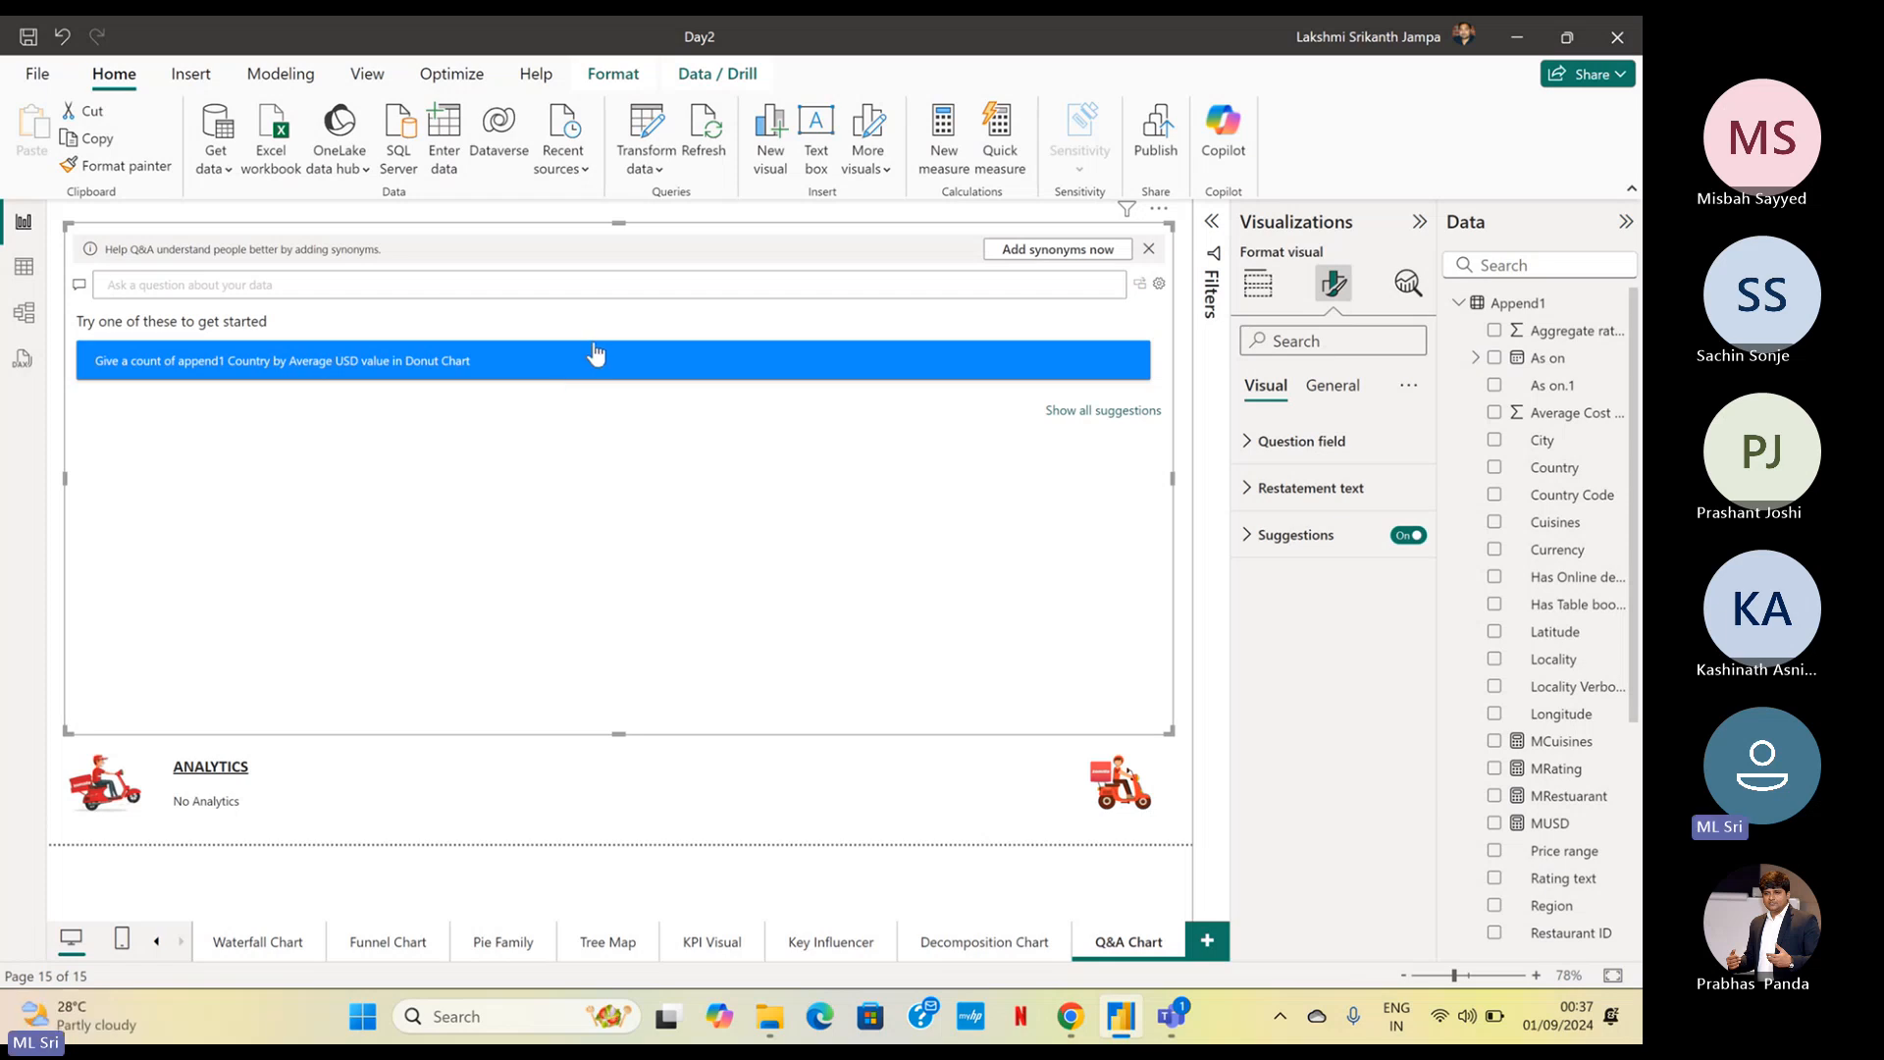
{"action": "left_click", "coordinate": [592, 361]}
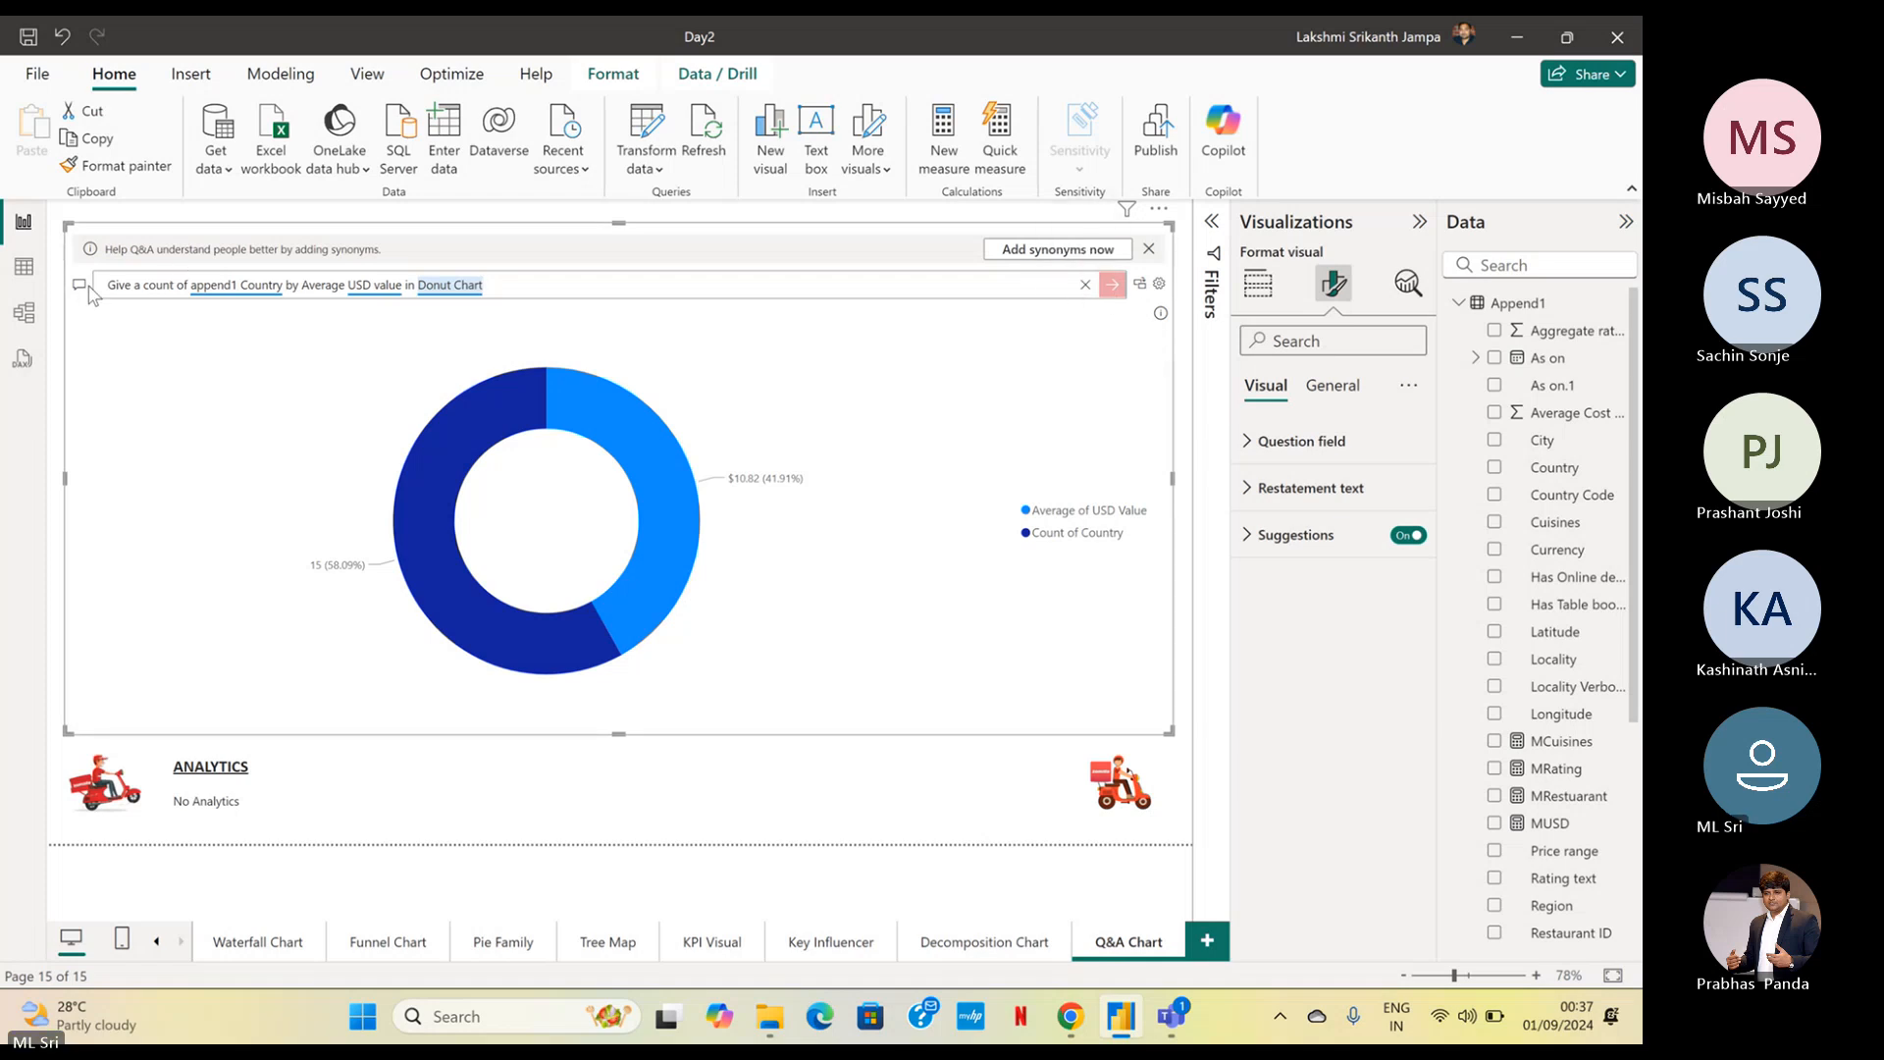
{"action": "left_click", "coordinate": [76, 288]}
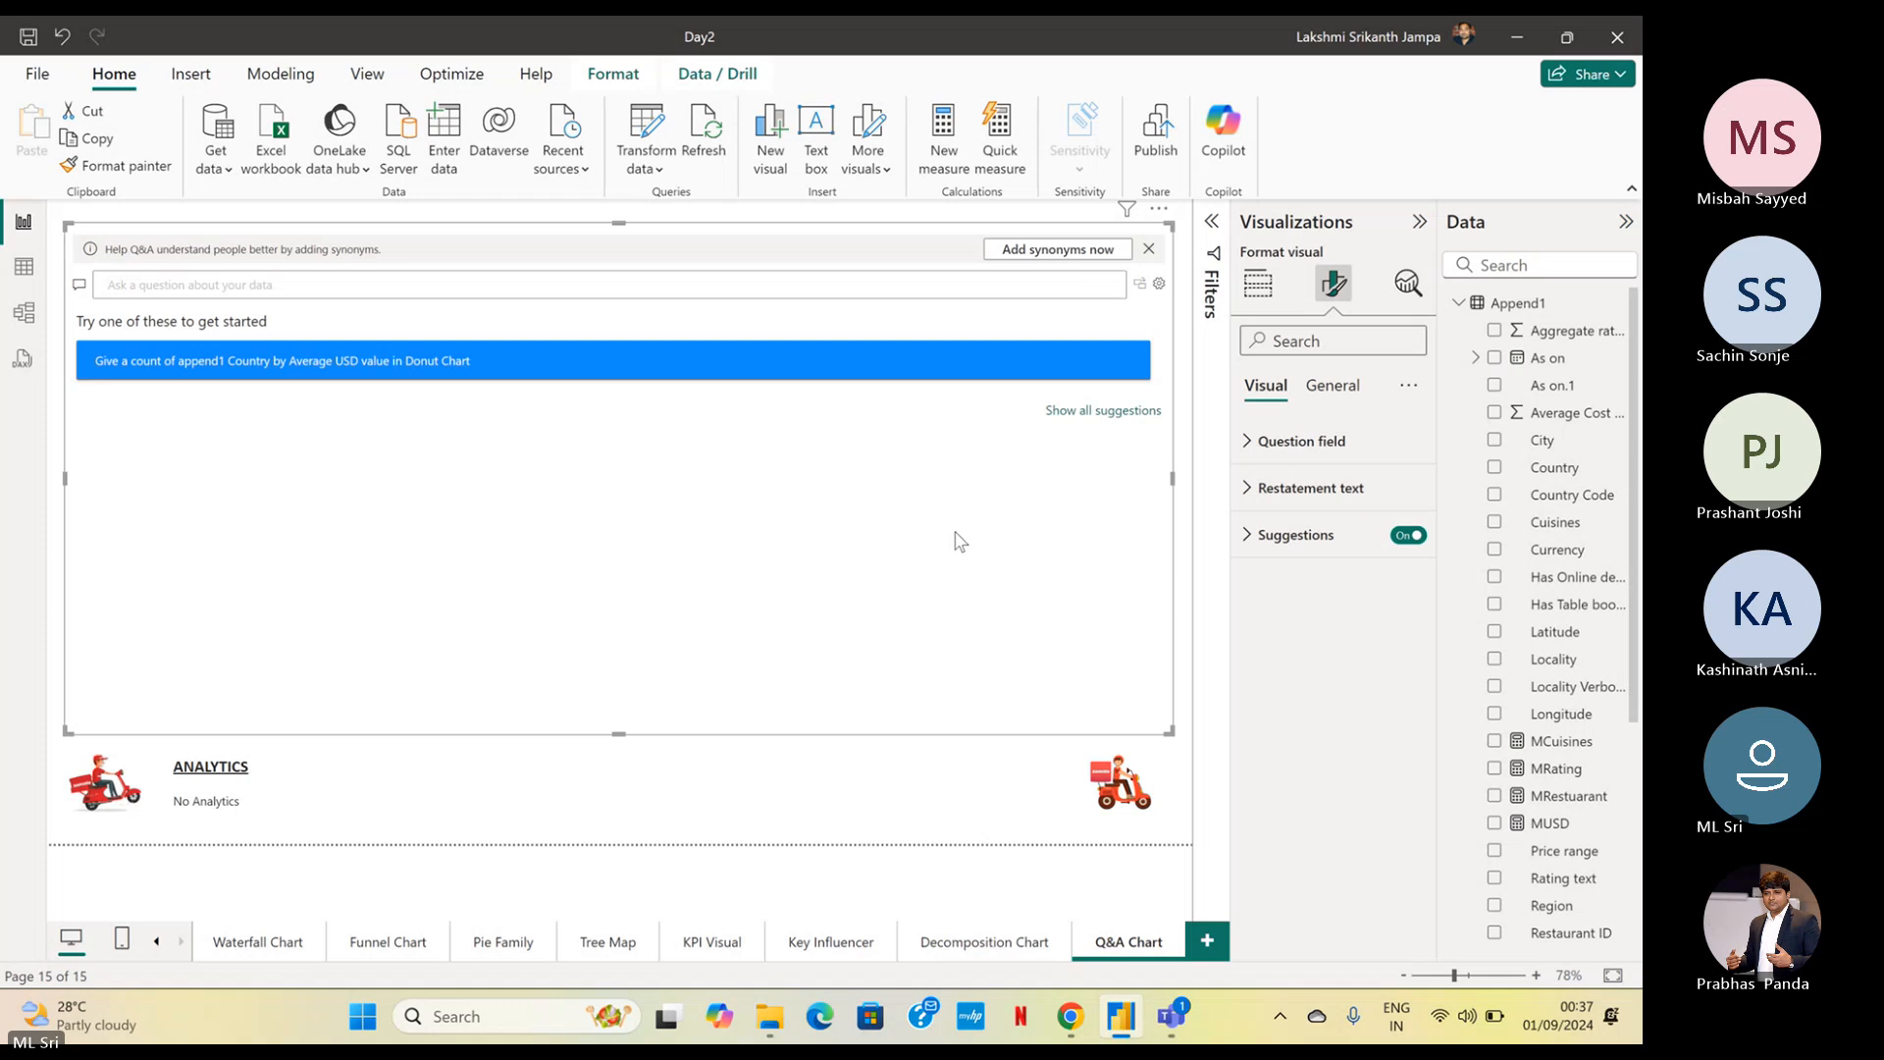
{"action": "left_click", "coordinate": [1067, 830]}
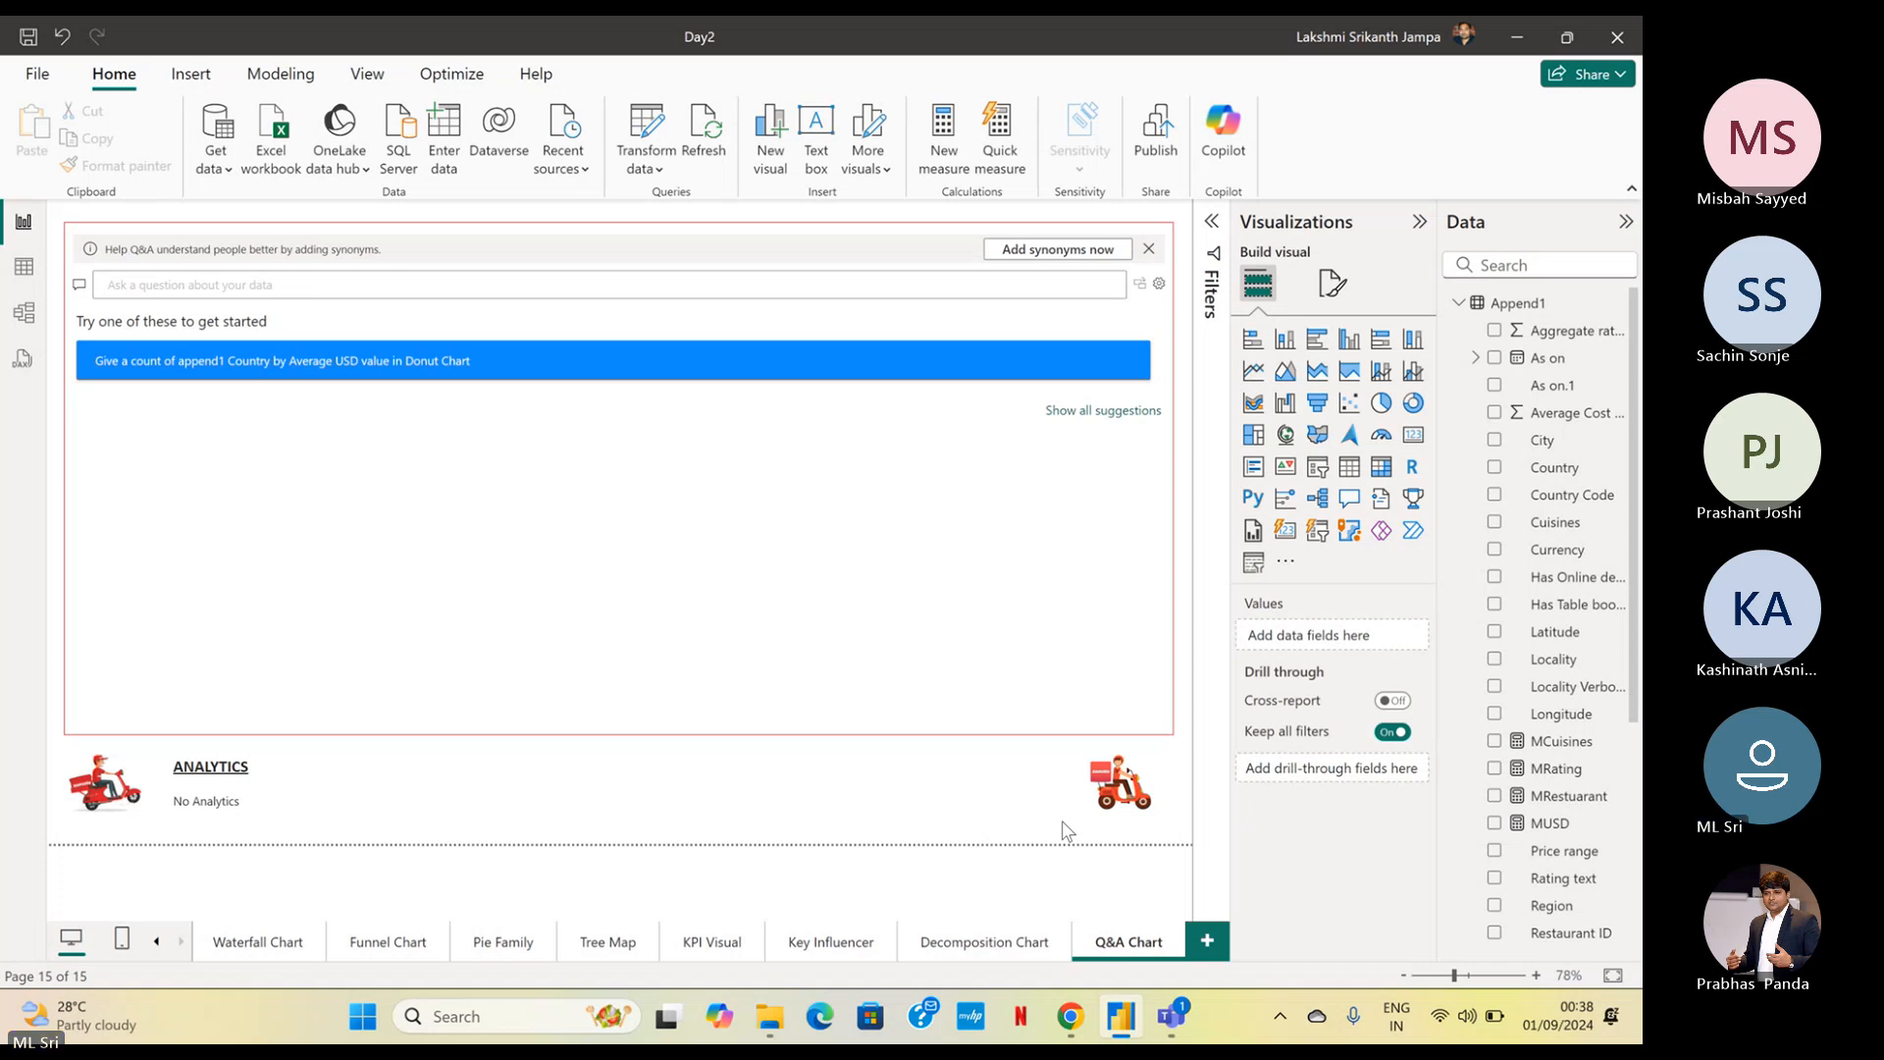
Switch to the Microsoft Teams meeting, mute the microphone and return to the Power BI report
{"action": "mouse_move", "coordinate": [1184, 1028]}
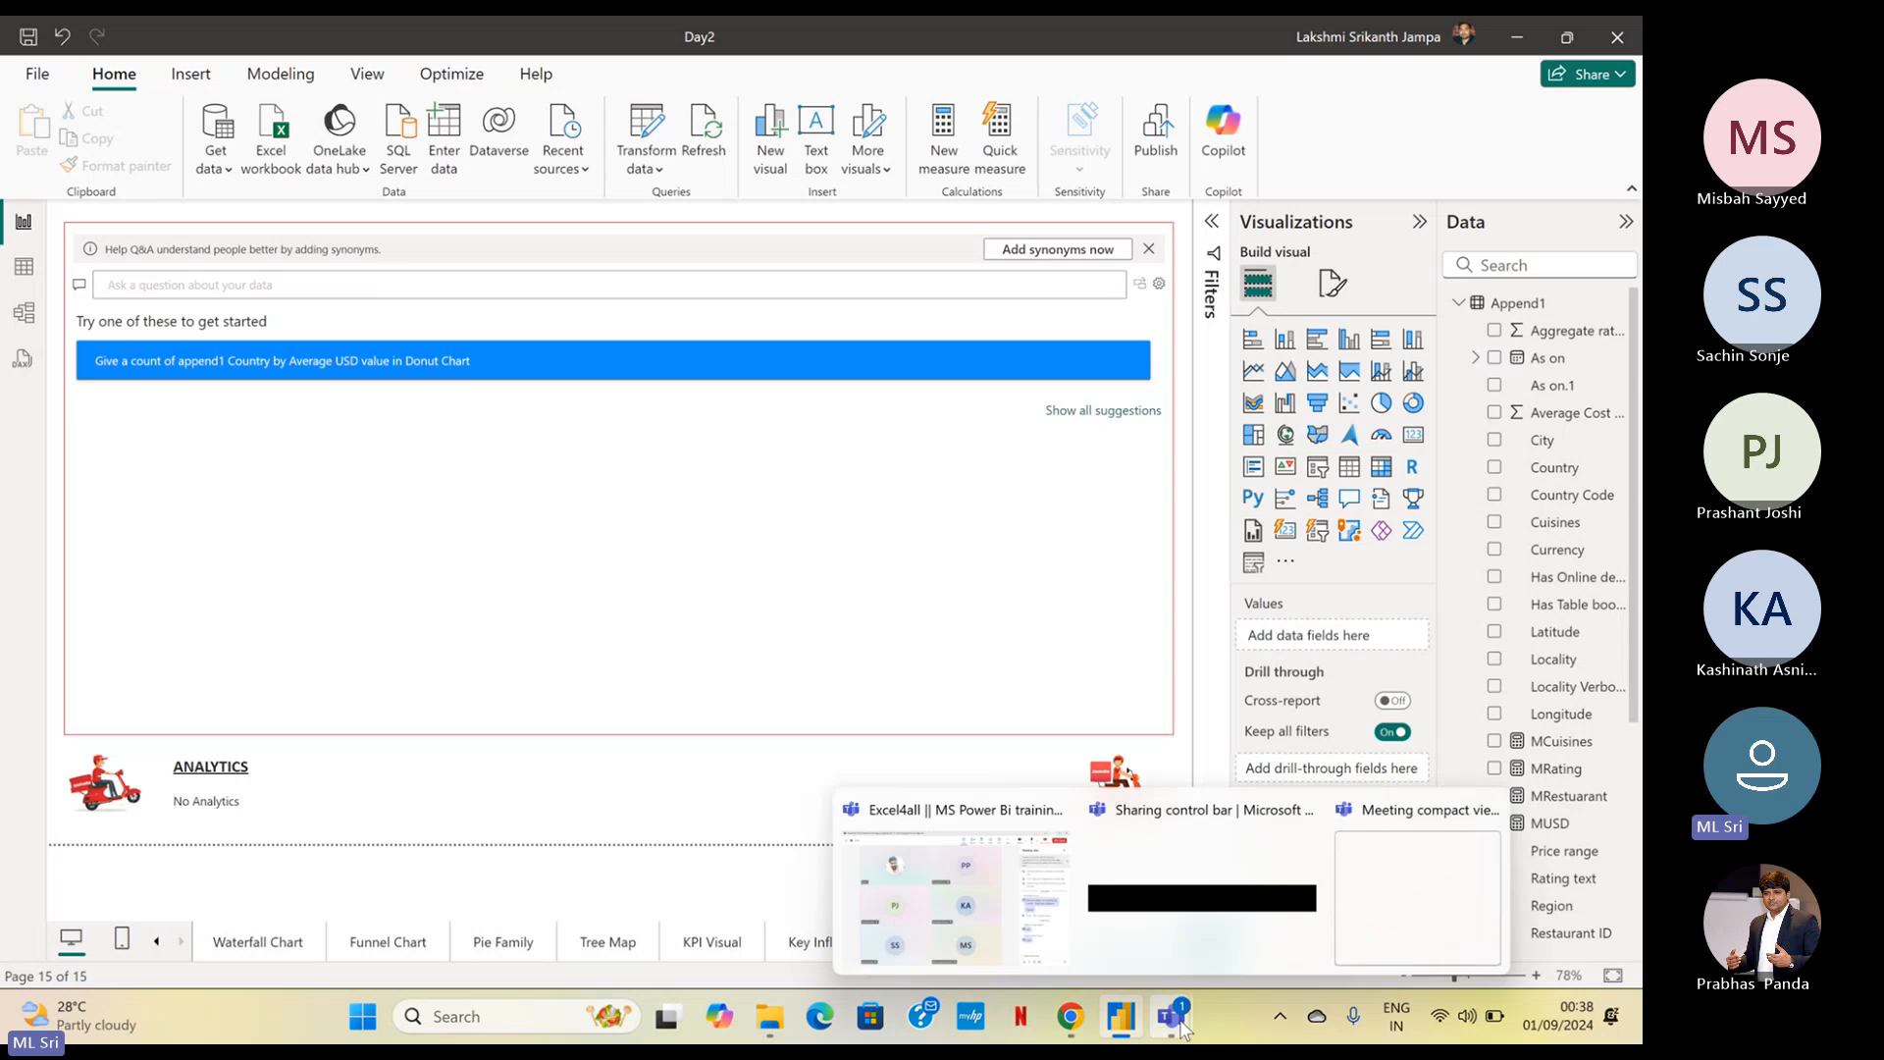
{"action": "left_click", "coordinate": [991, 898]}
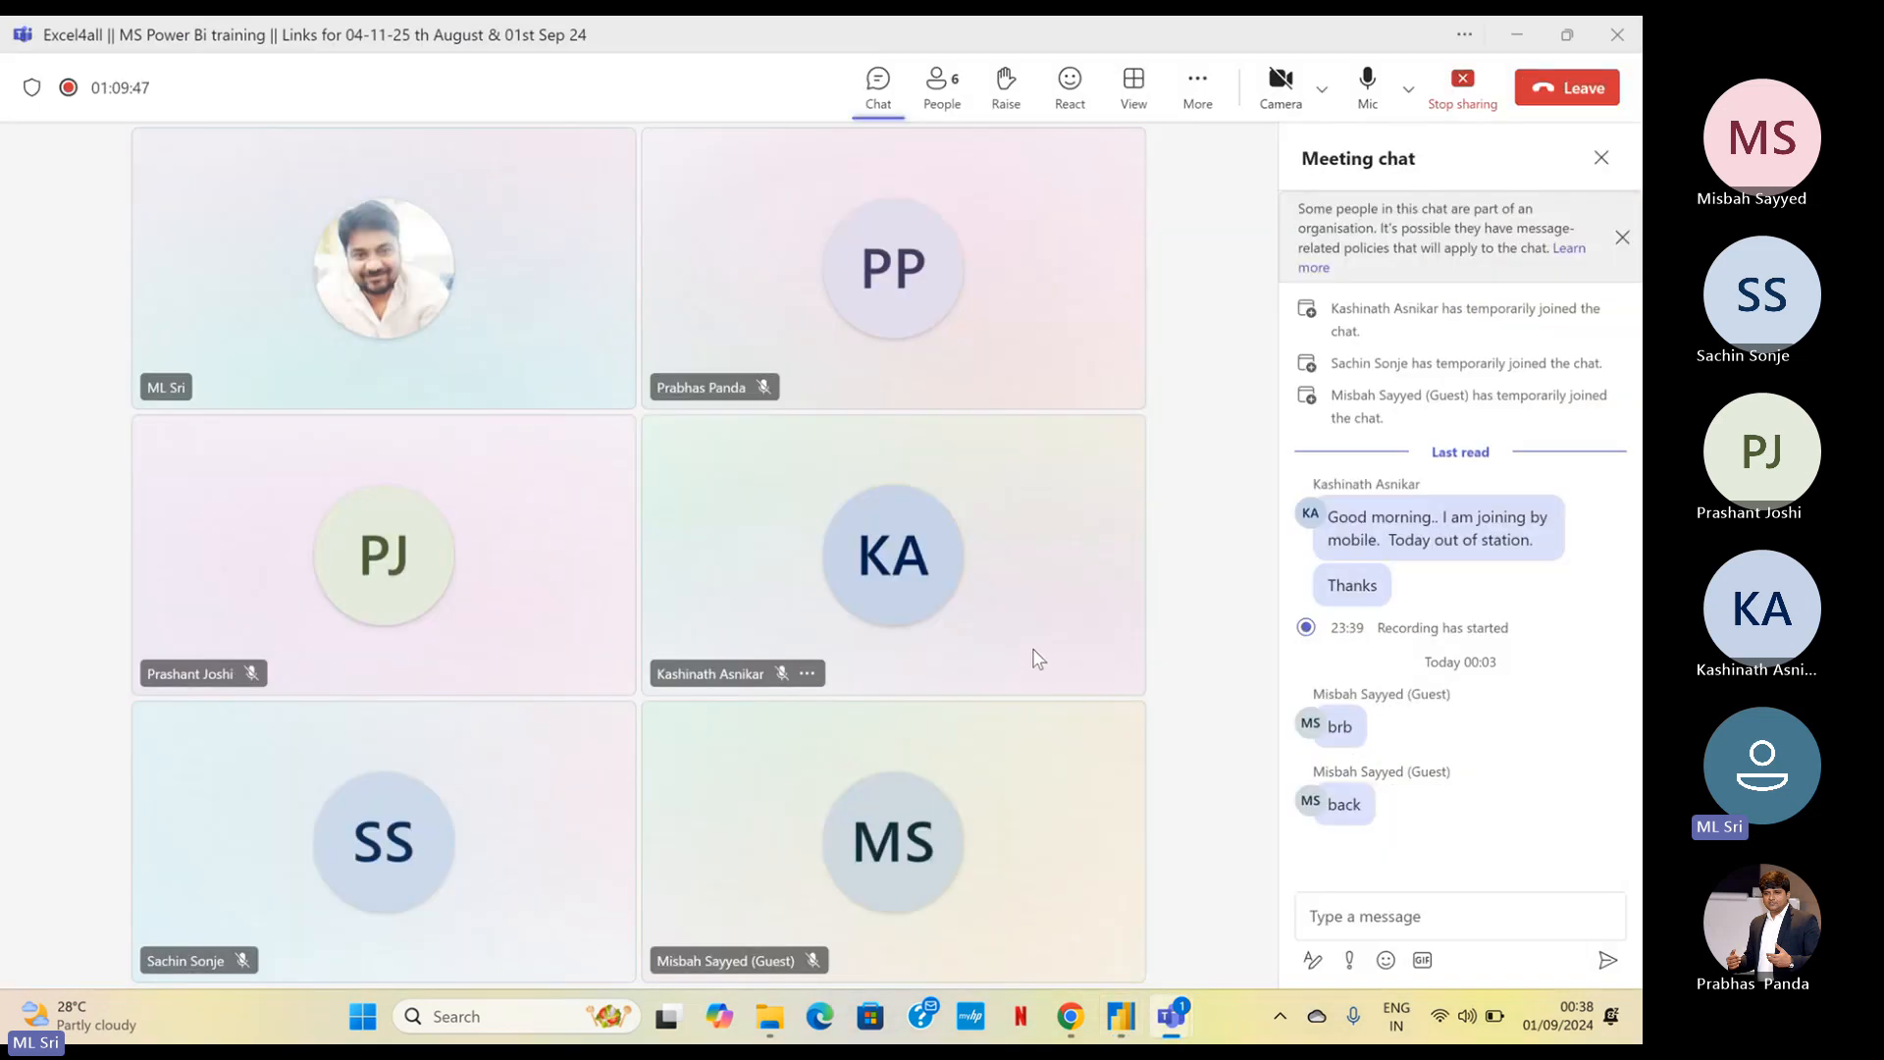
{"action": "left_click", "coordinate": [1356, 111]}
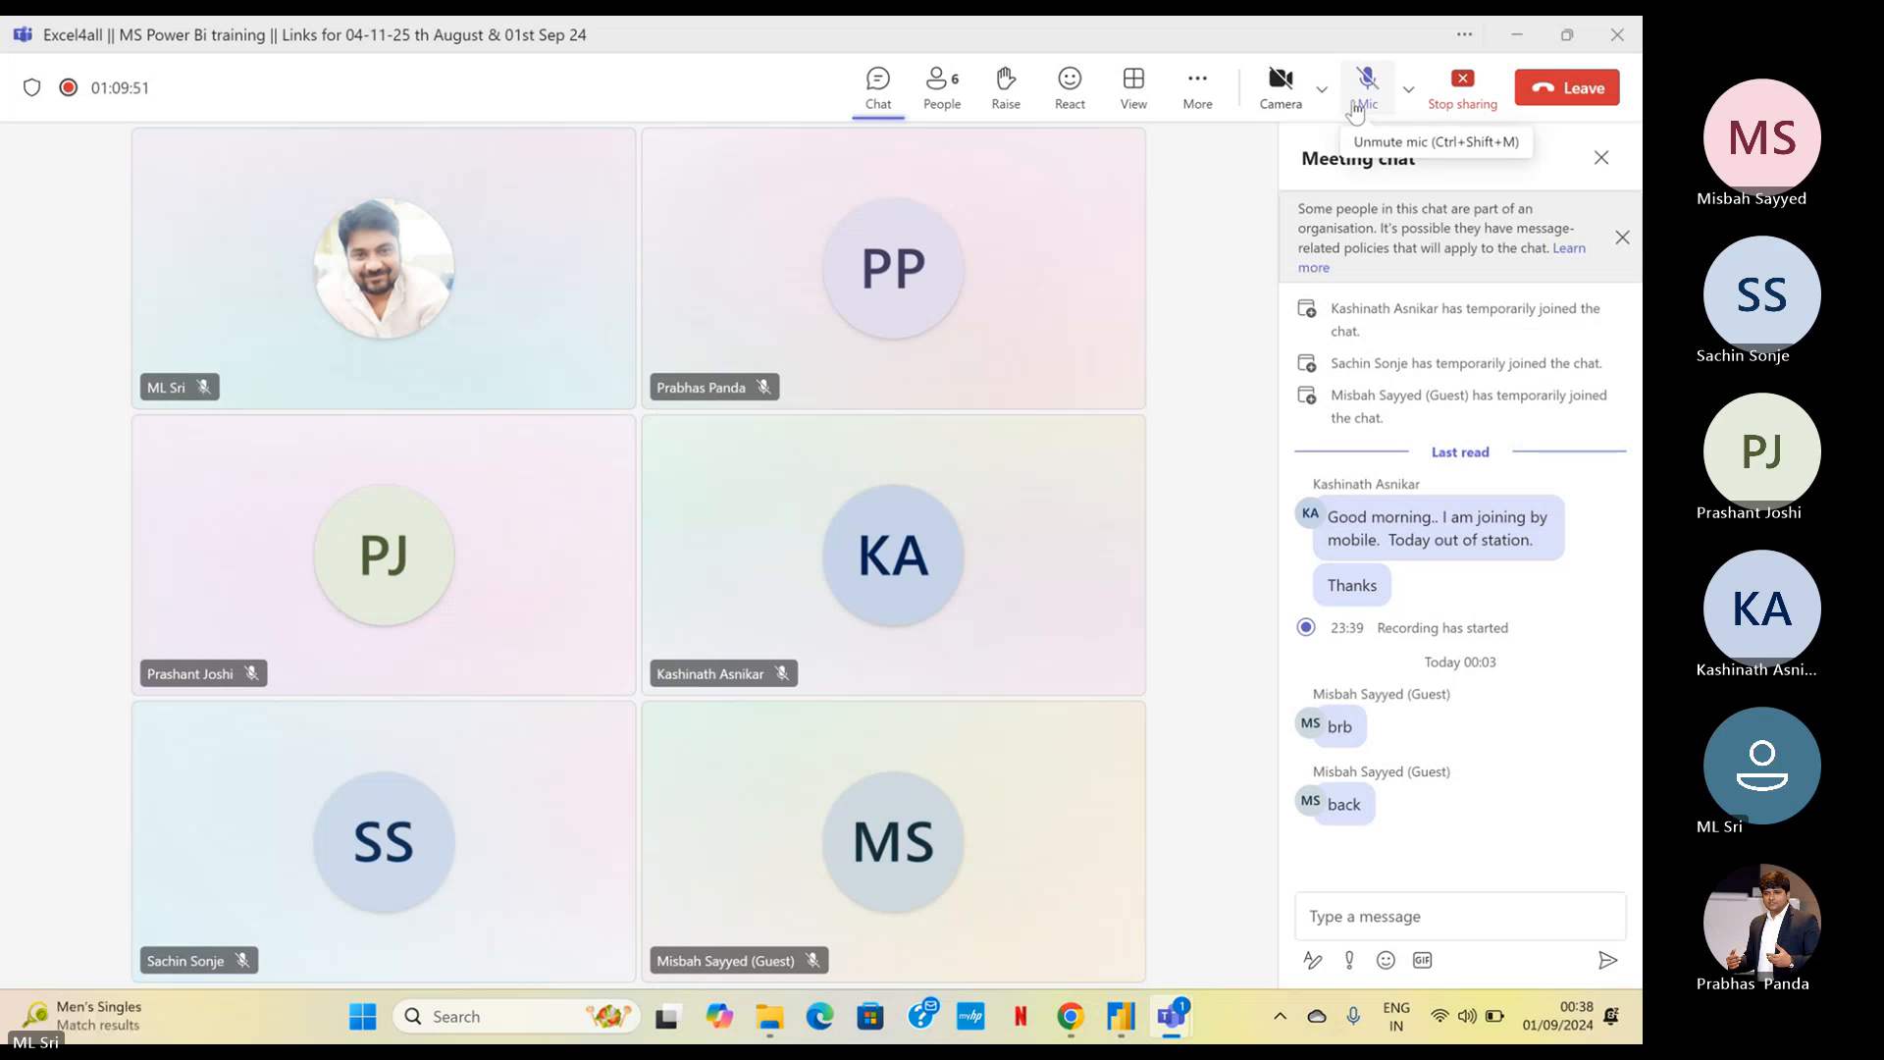
{"action": "left_click", "coordinate": [1522, 27]}
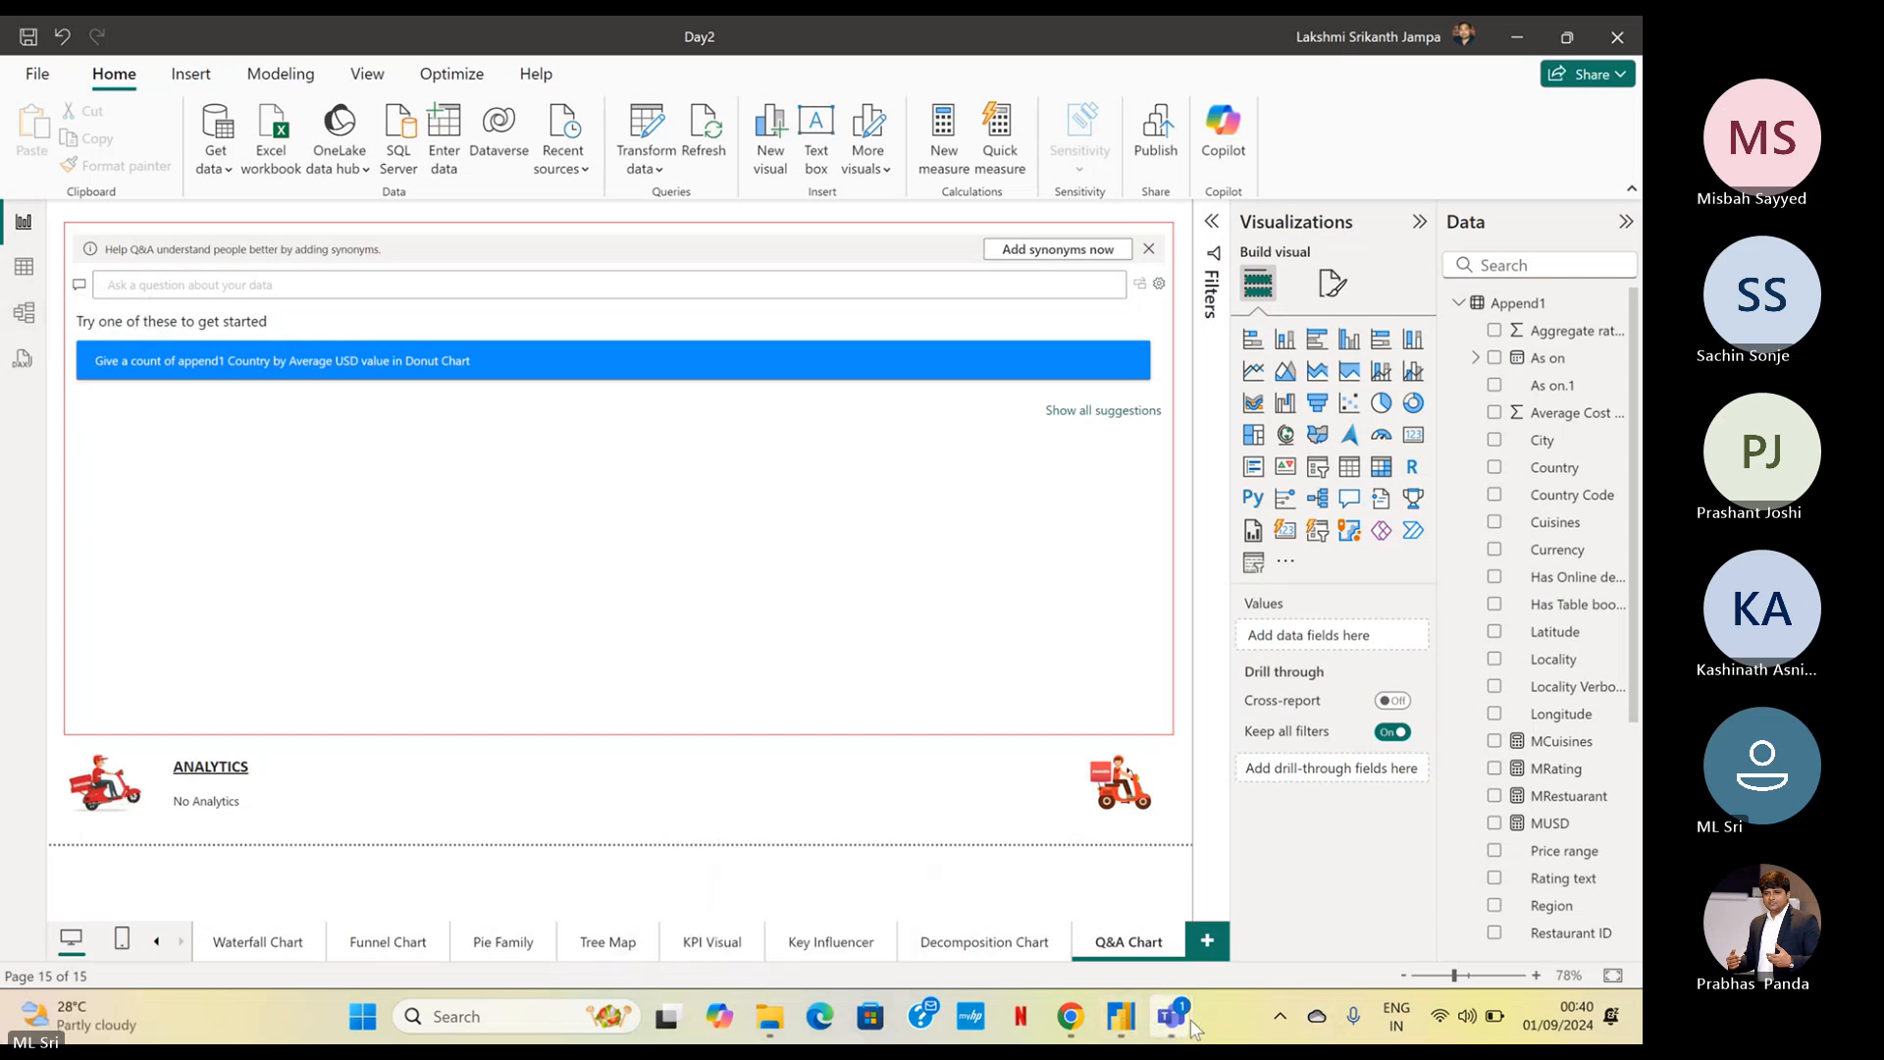
{"action": "mouse_move", "coordinate": [1182, 1022]}
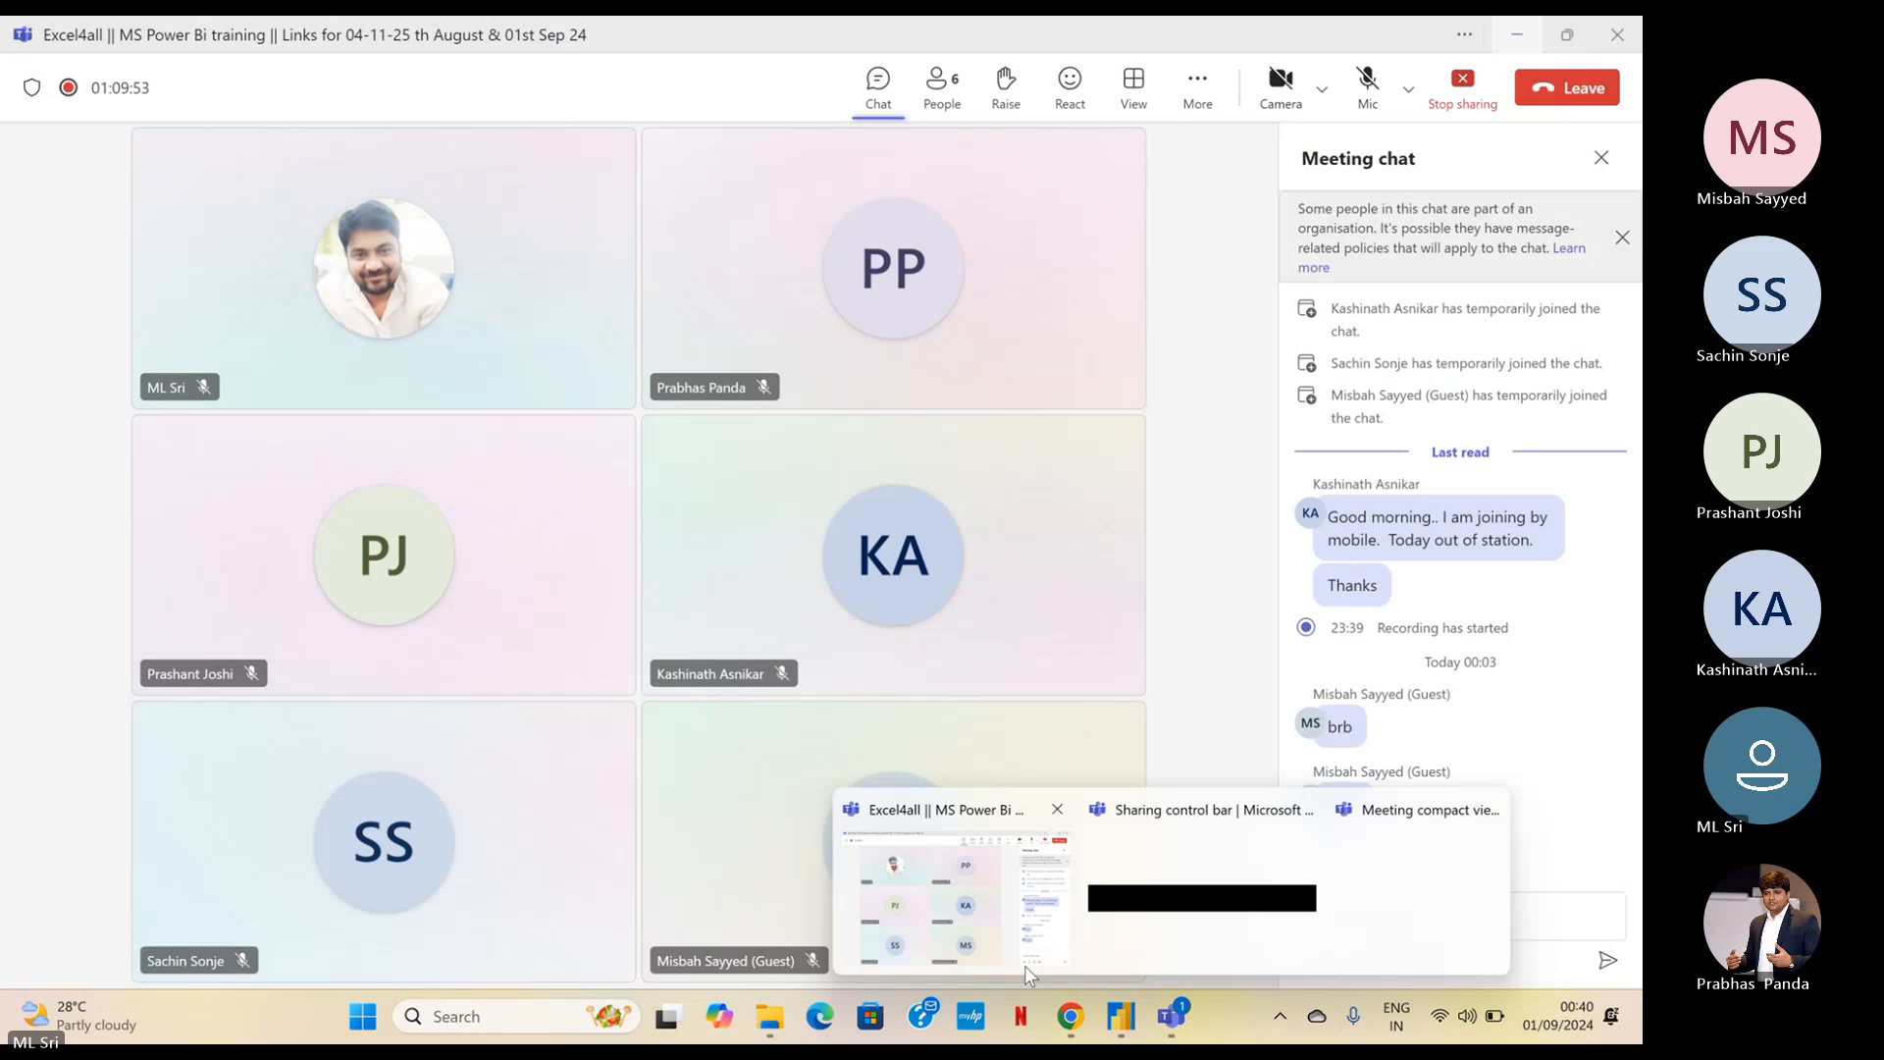
{"action": "left_click", "coordinate": [1025, 965]}
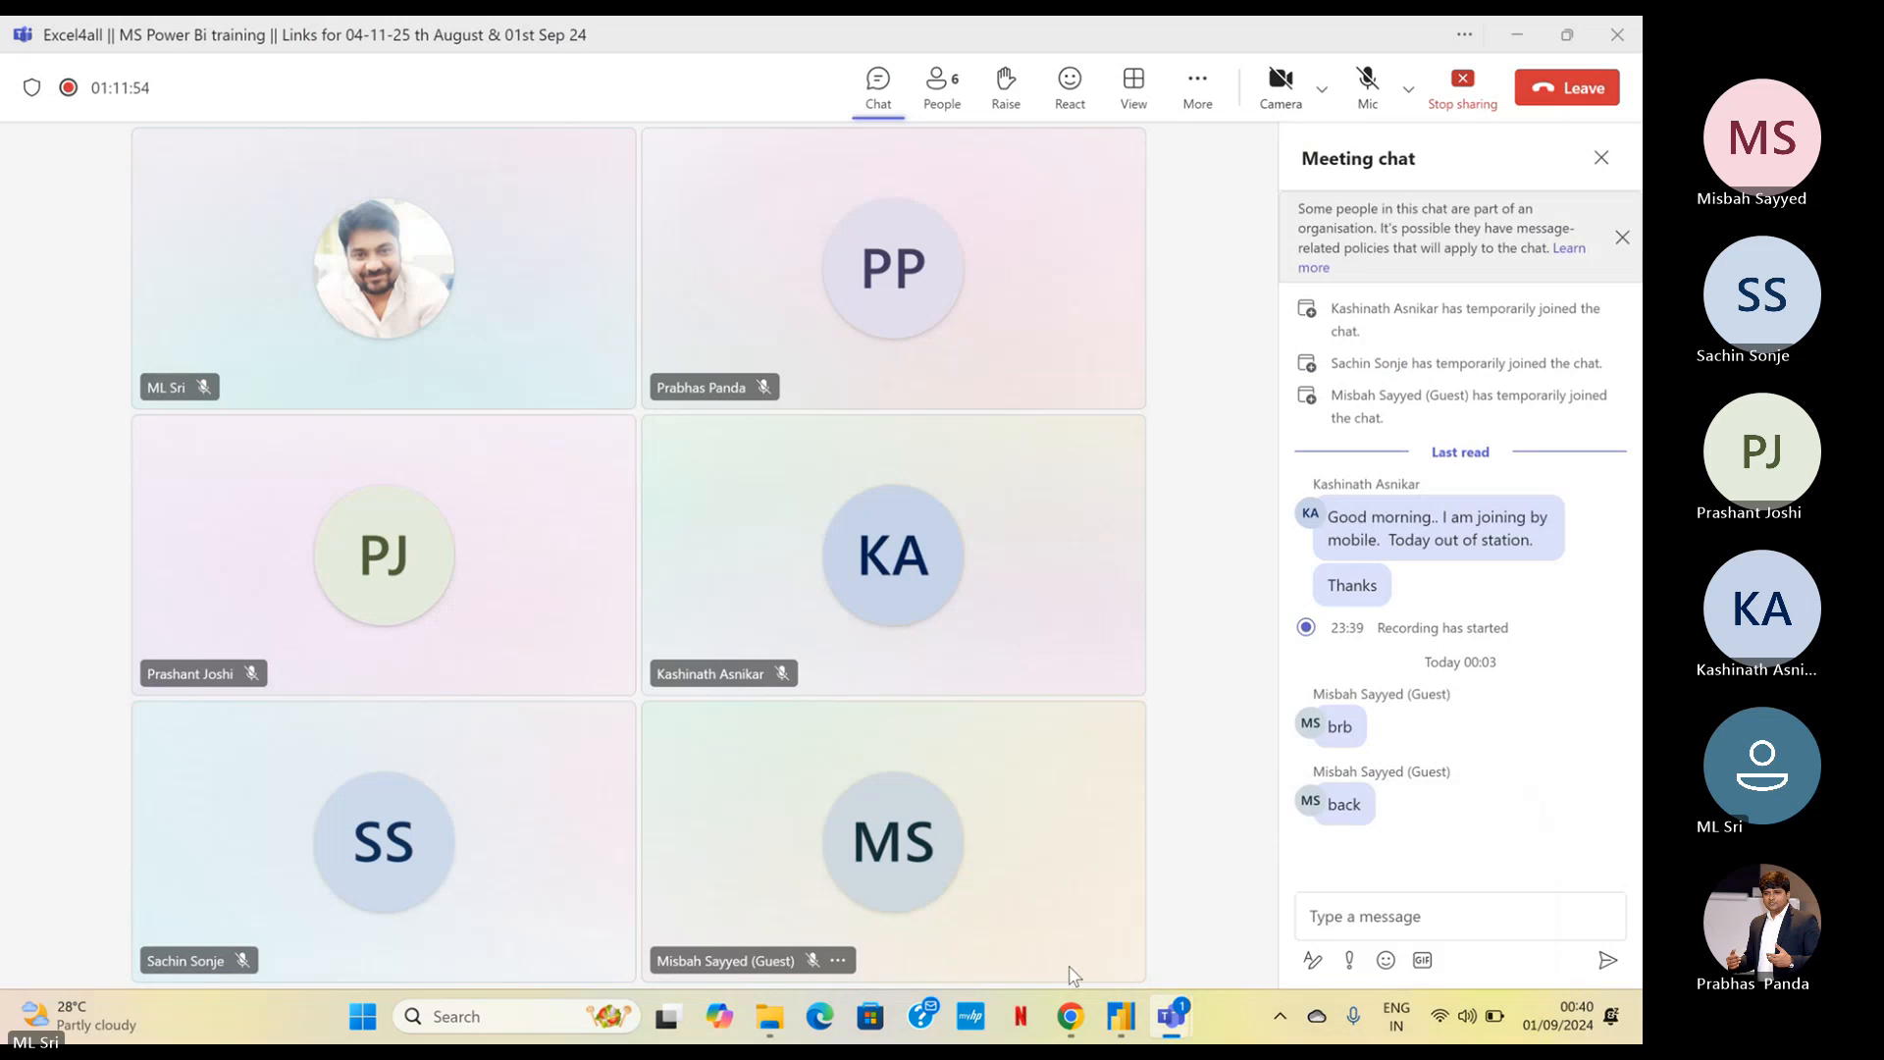
{"action": "left_click", "coordinate": [1521, 37]}
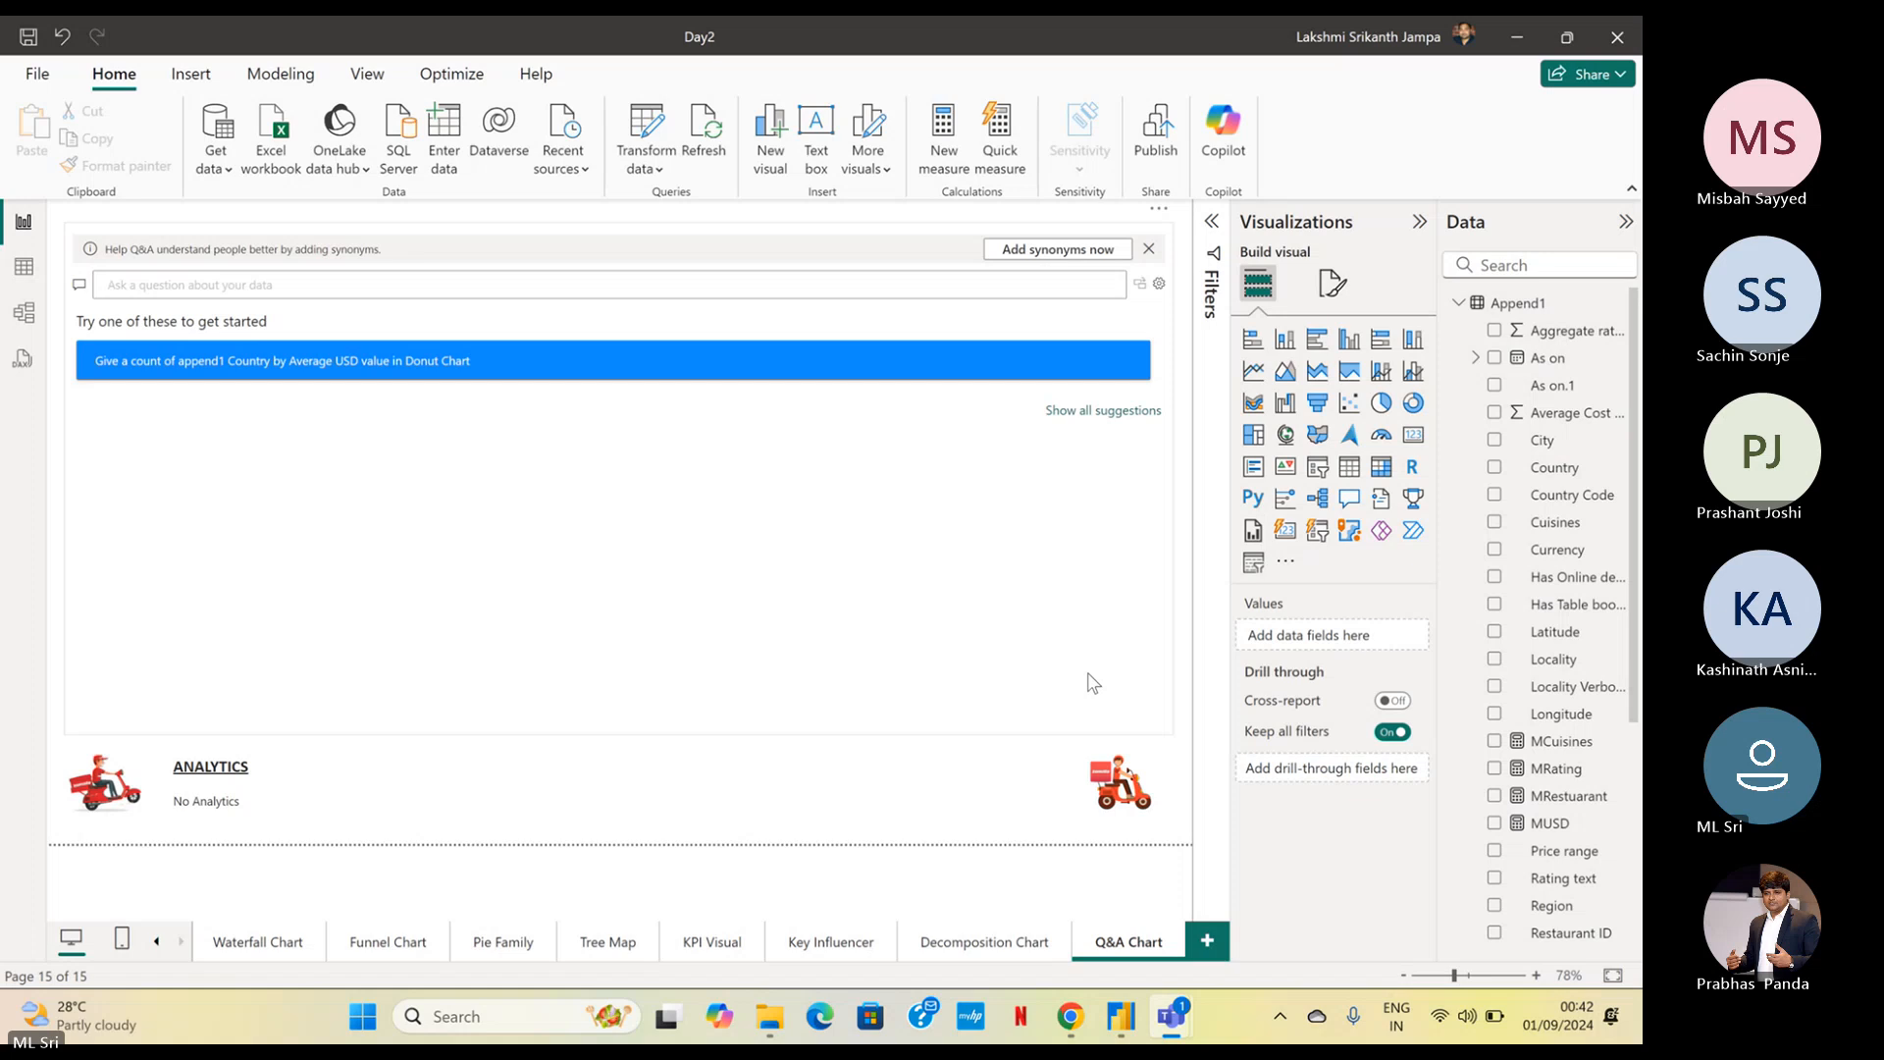
{"action": "mouse_move", "coordinate": [1165, 1015]}
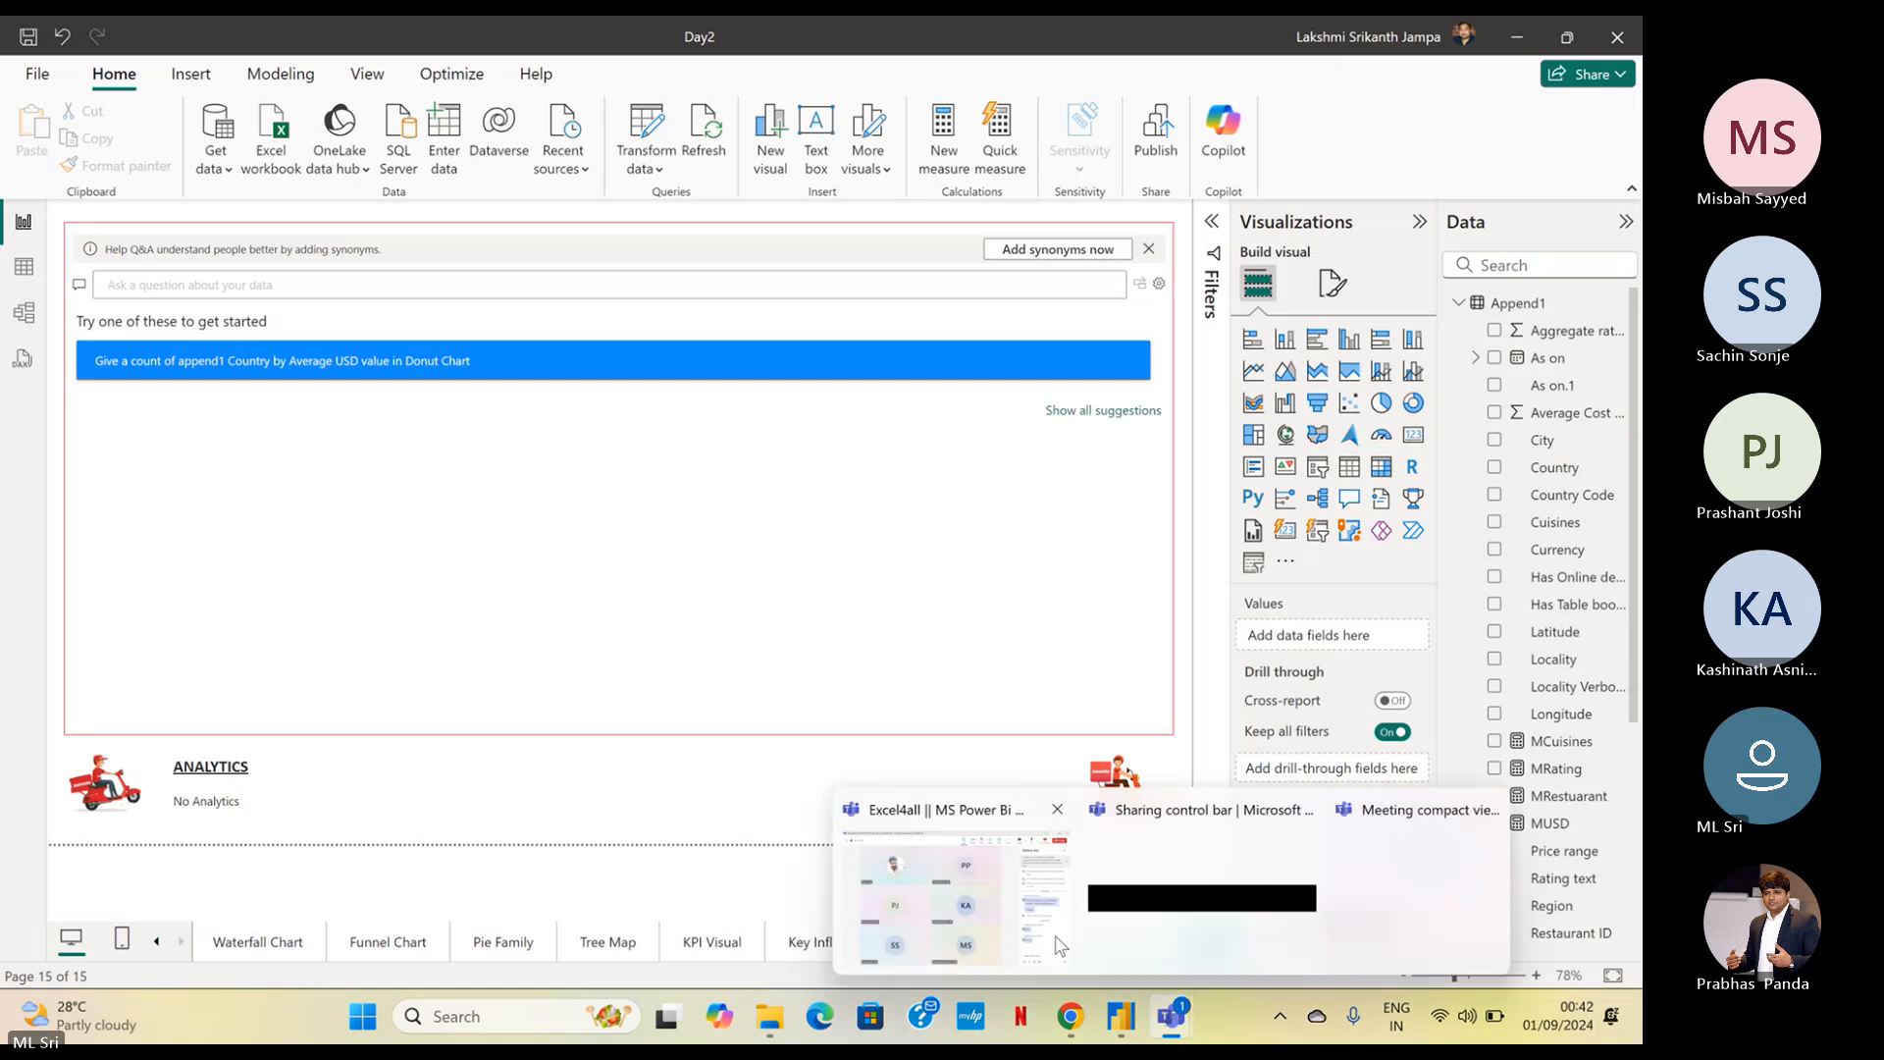
{"action": "left_click", "coordinate": [1059, 942]}
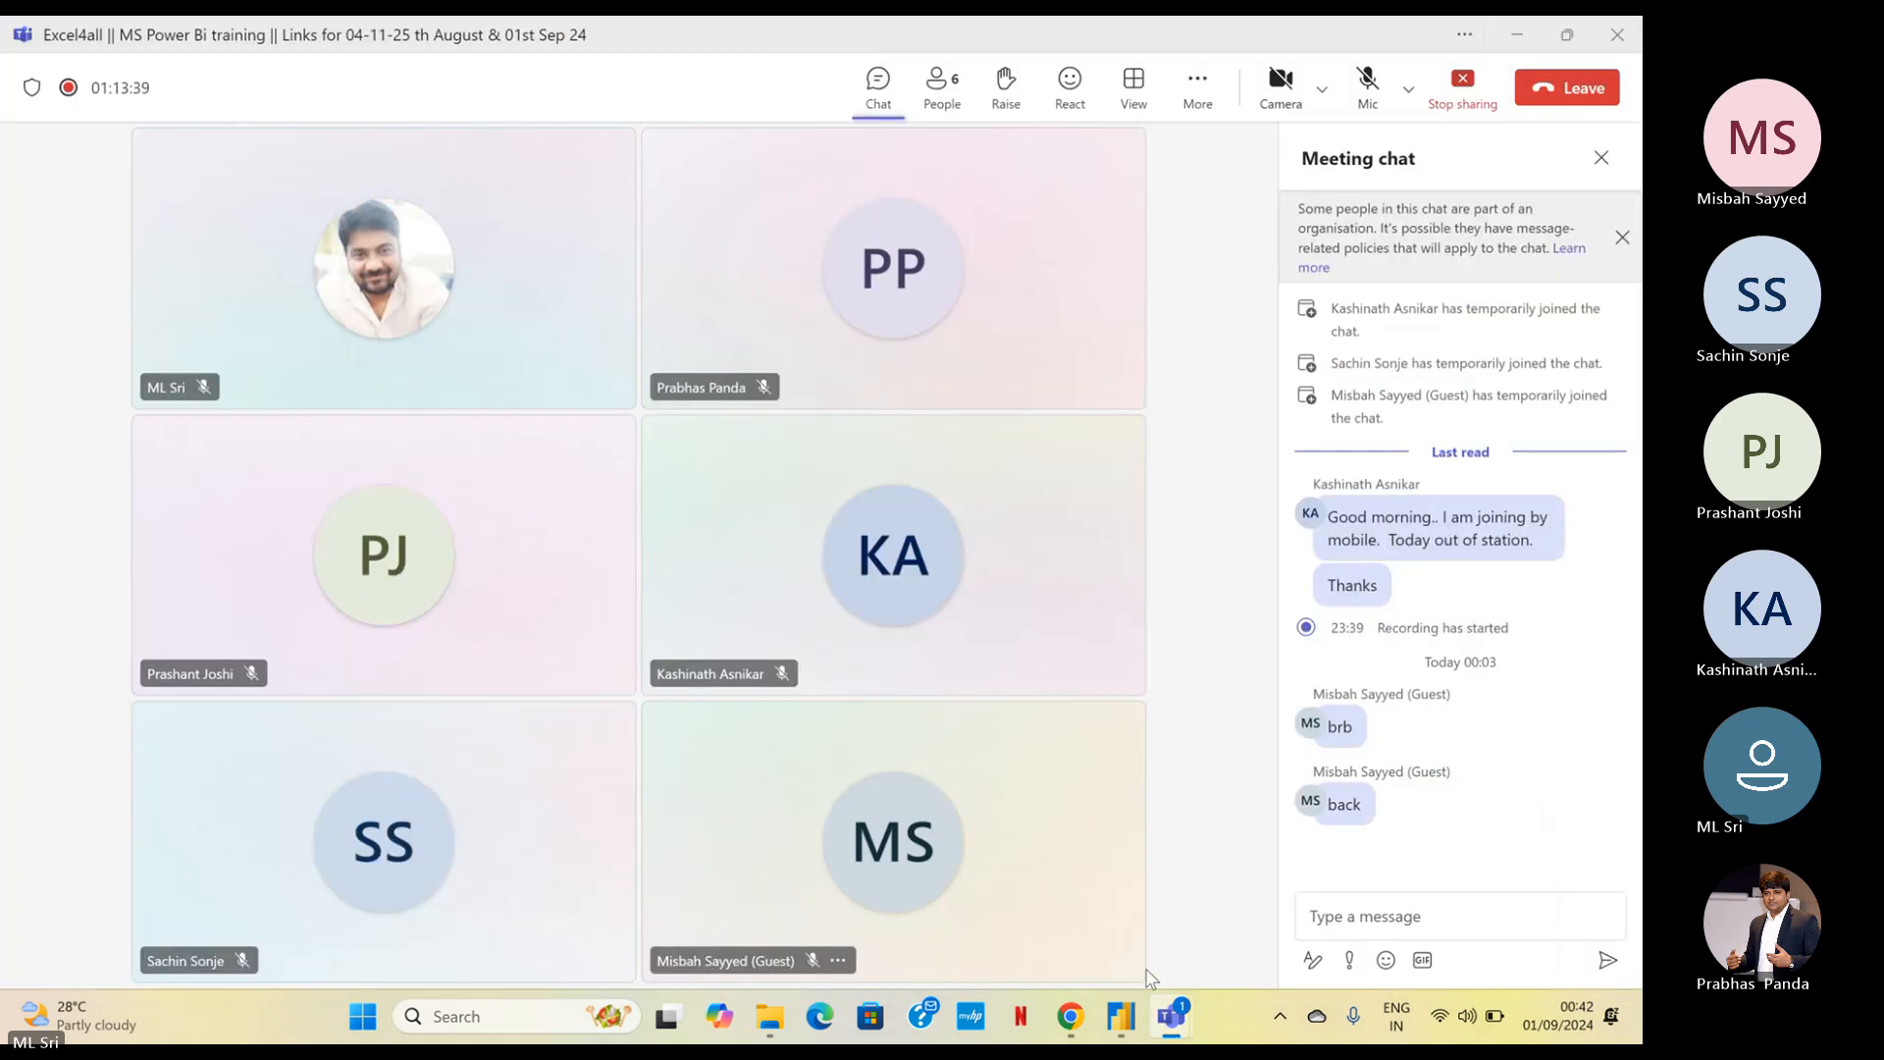
{"action": "left_click", "coordinate": [1515, 34]}
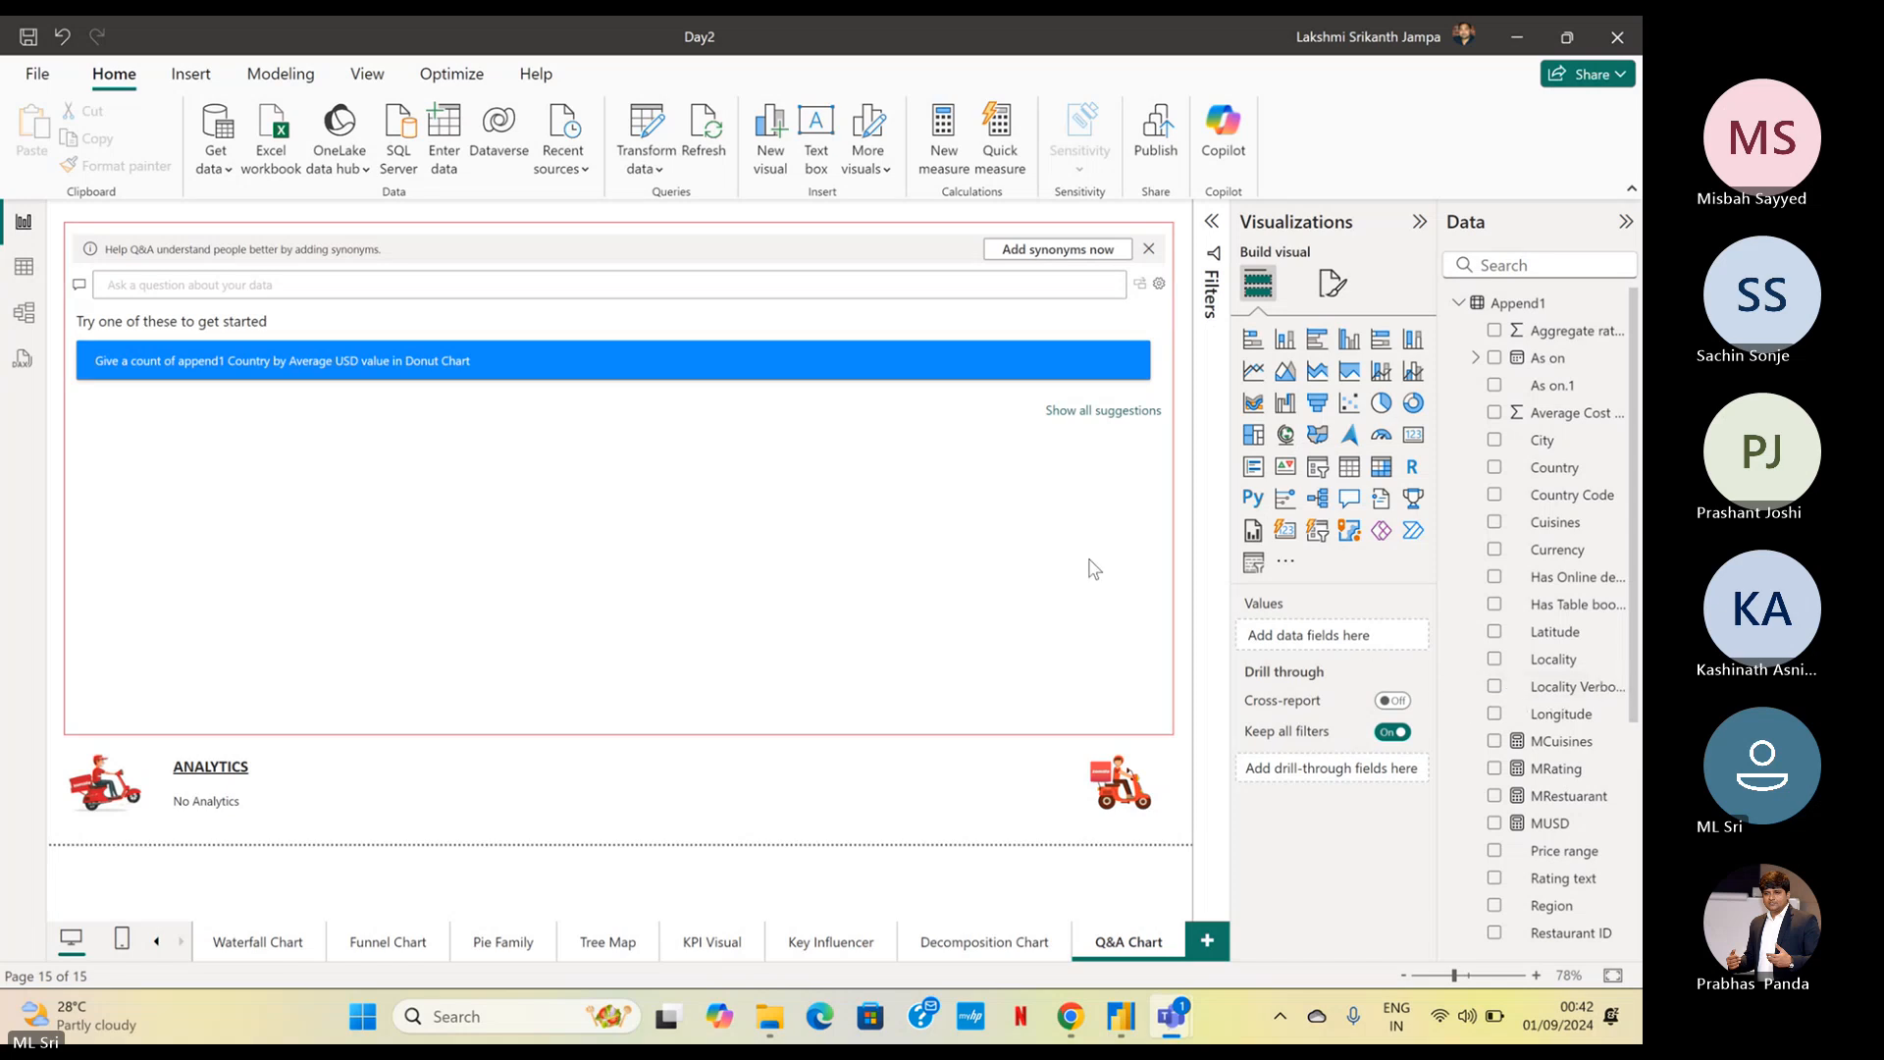
Switch to the Microsoft Teams meeting and unmute the microphone
{"action": "mouse_move", "coordinate": [1169, 1016]}
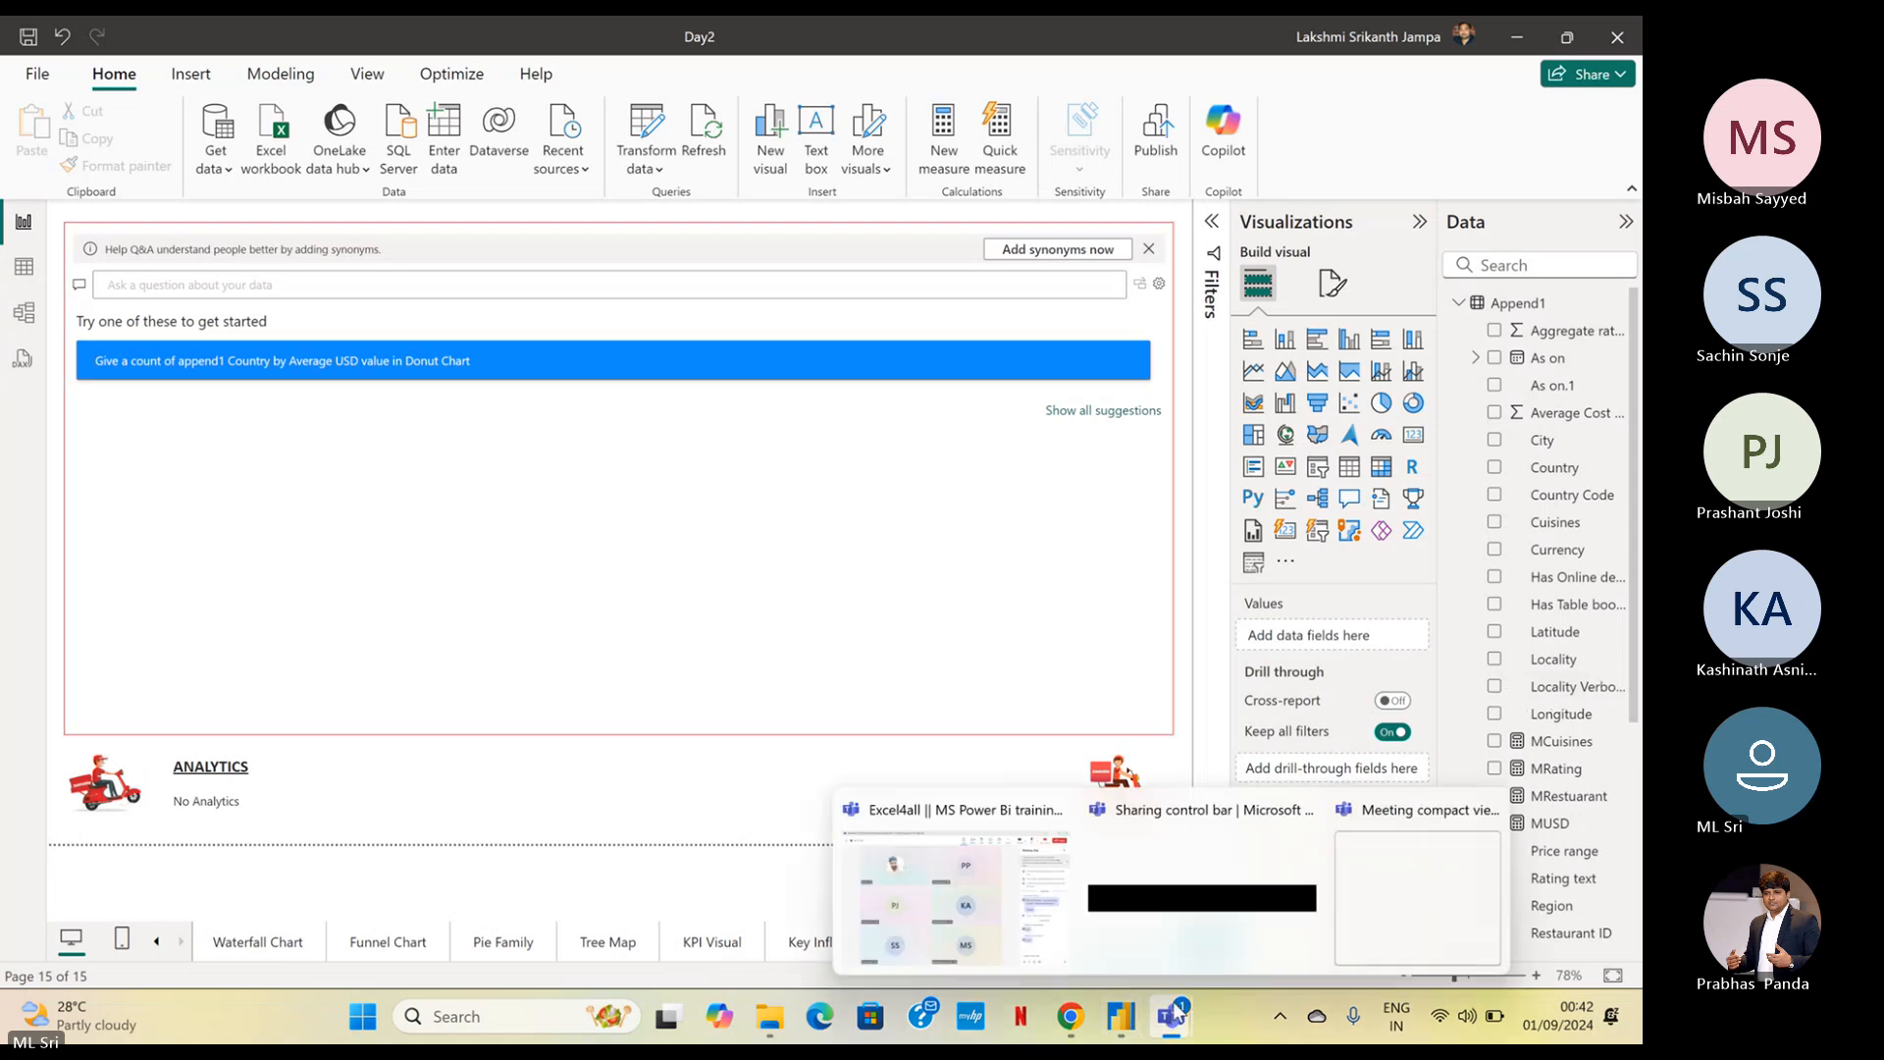
{"action": "left_click", "coordinate": [986, 918]}
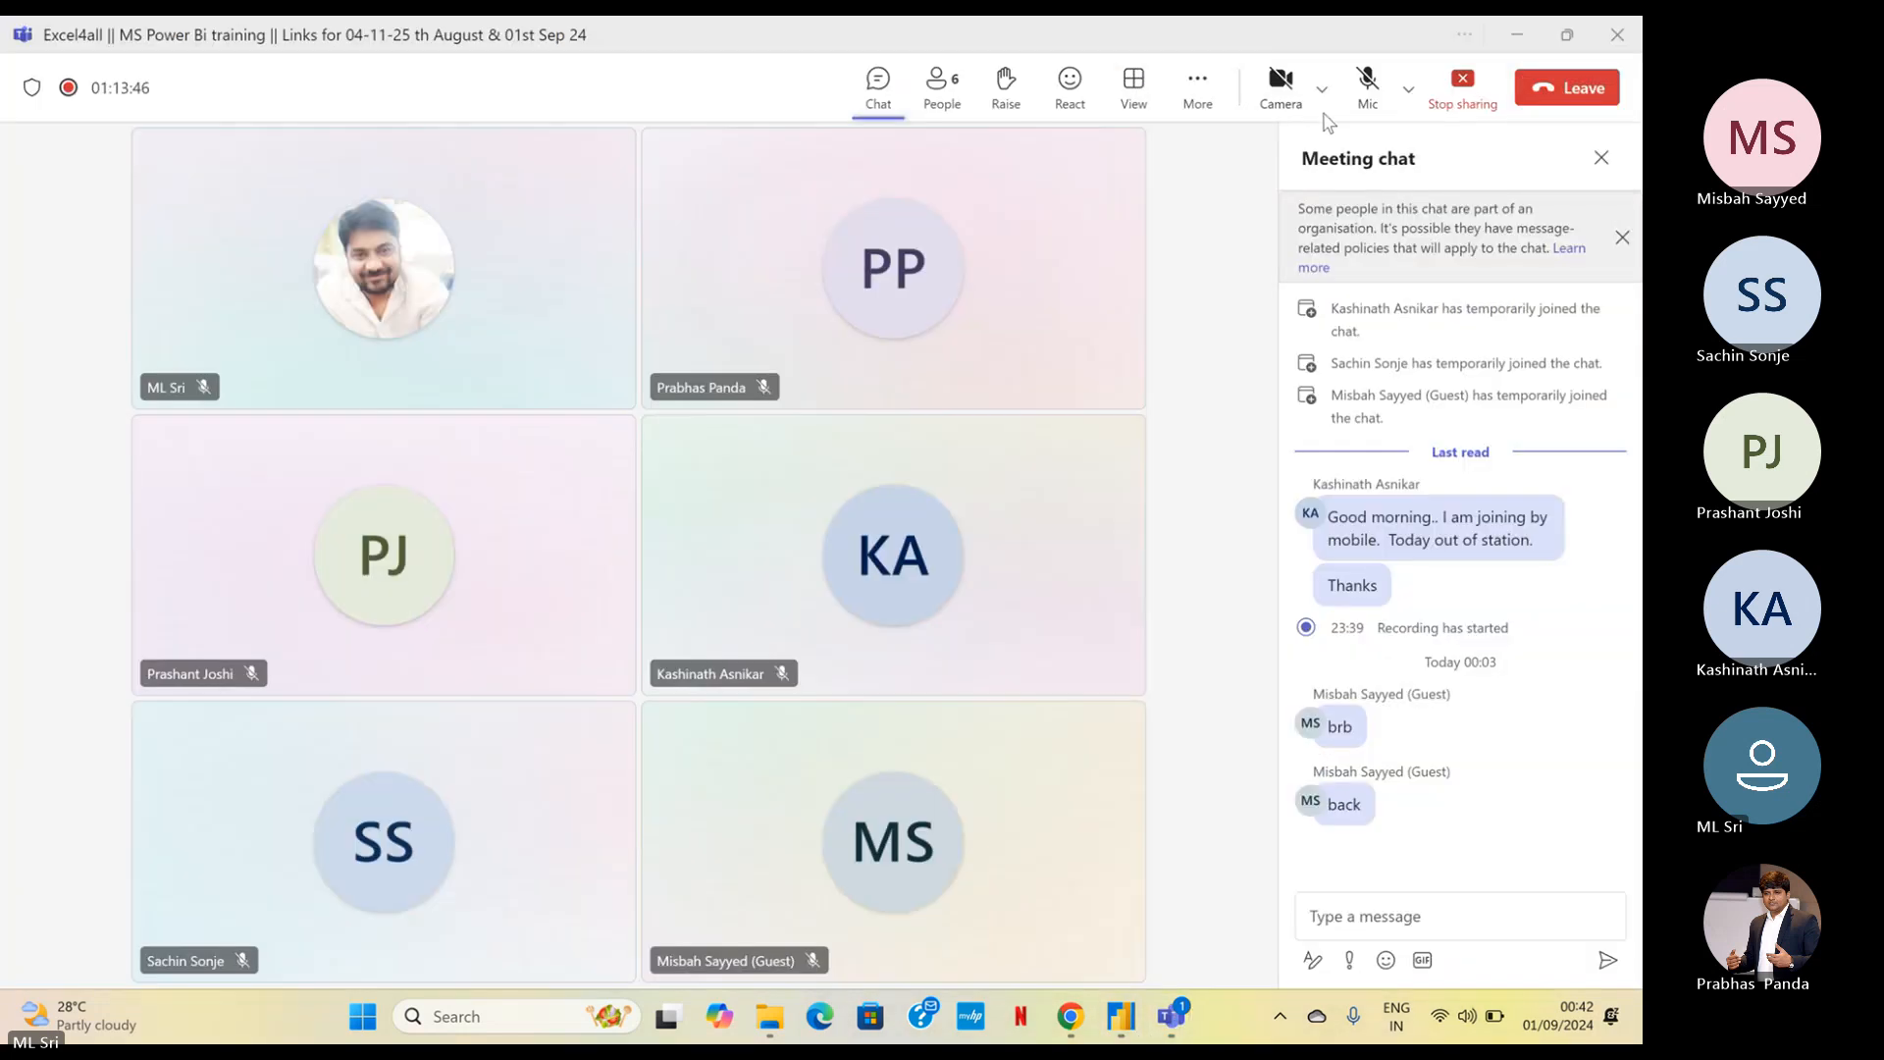
Return to the Power BI report and go to the Home Page, showing the first page tabs
{"action": "left_click", "coordinate": [1516, 34]}
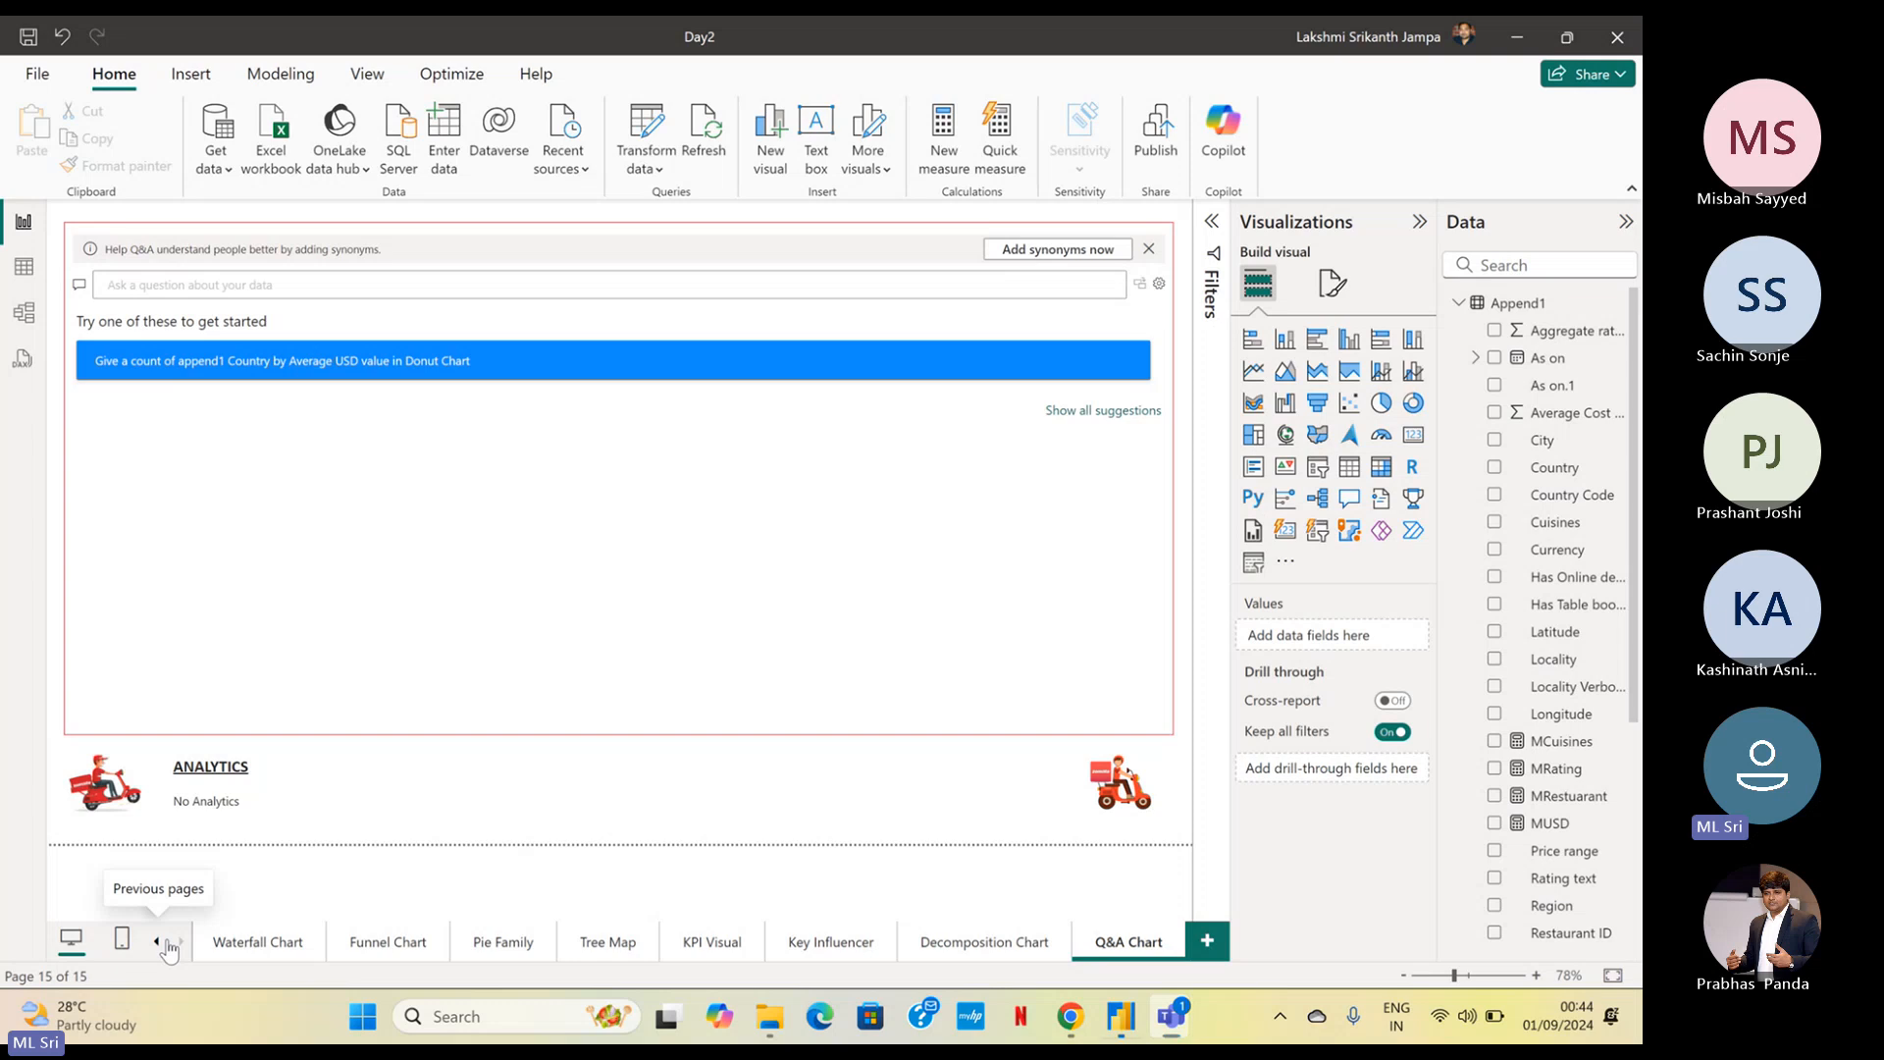
{"action": "right_click", "coordinate": [168, 943]}
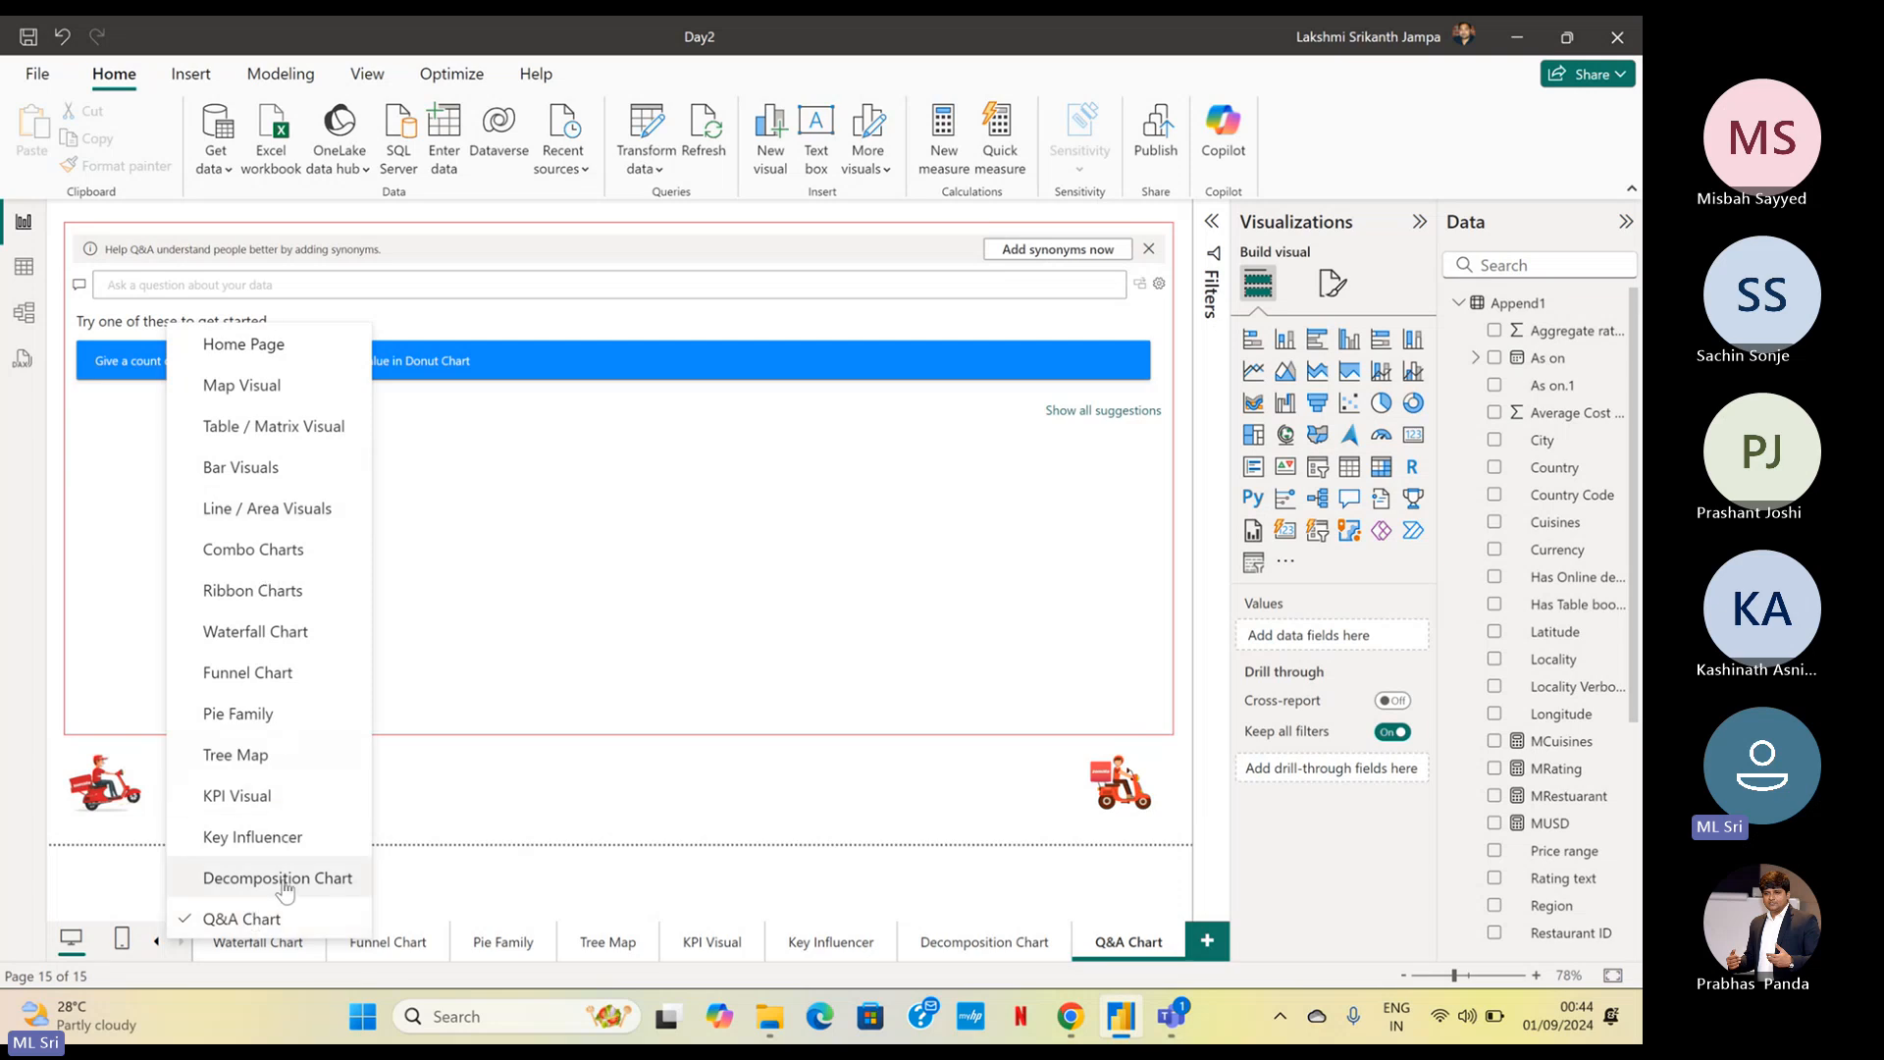
{"action": "left_click", "coordinate": [298, 363]}
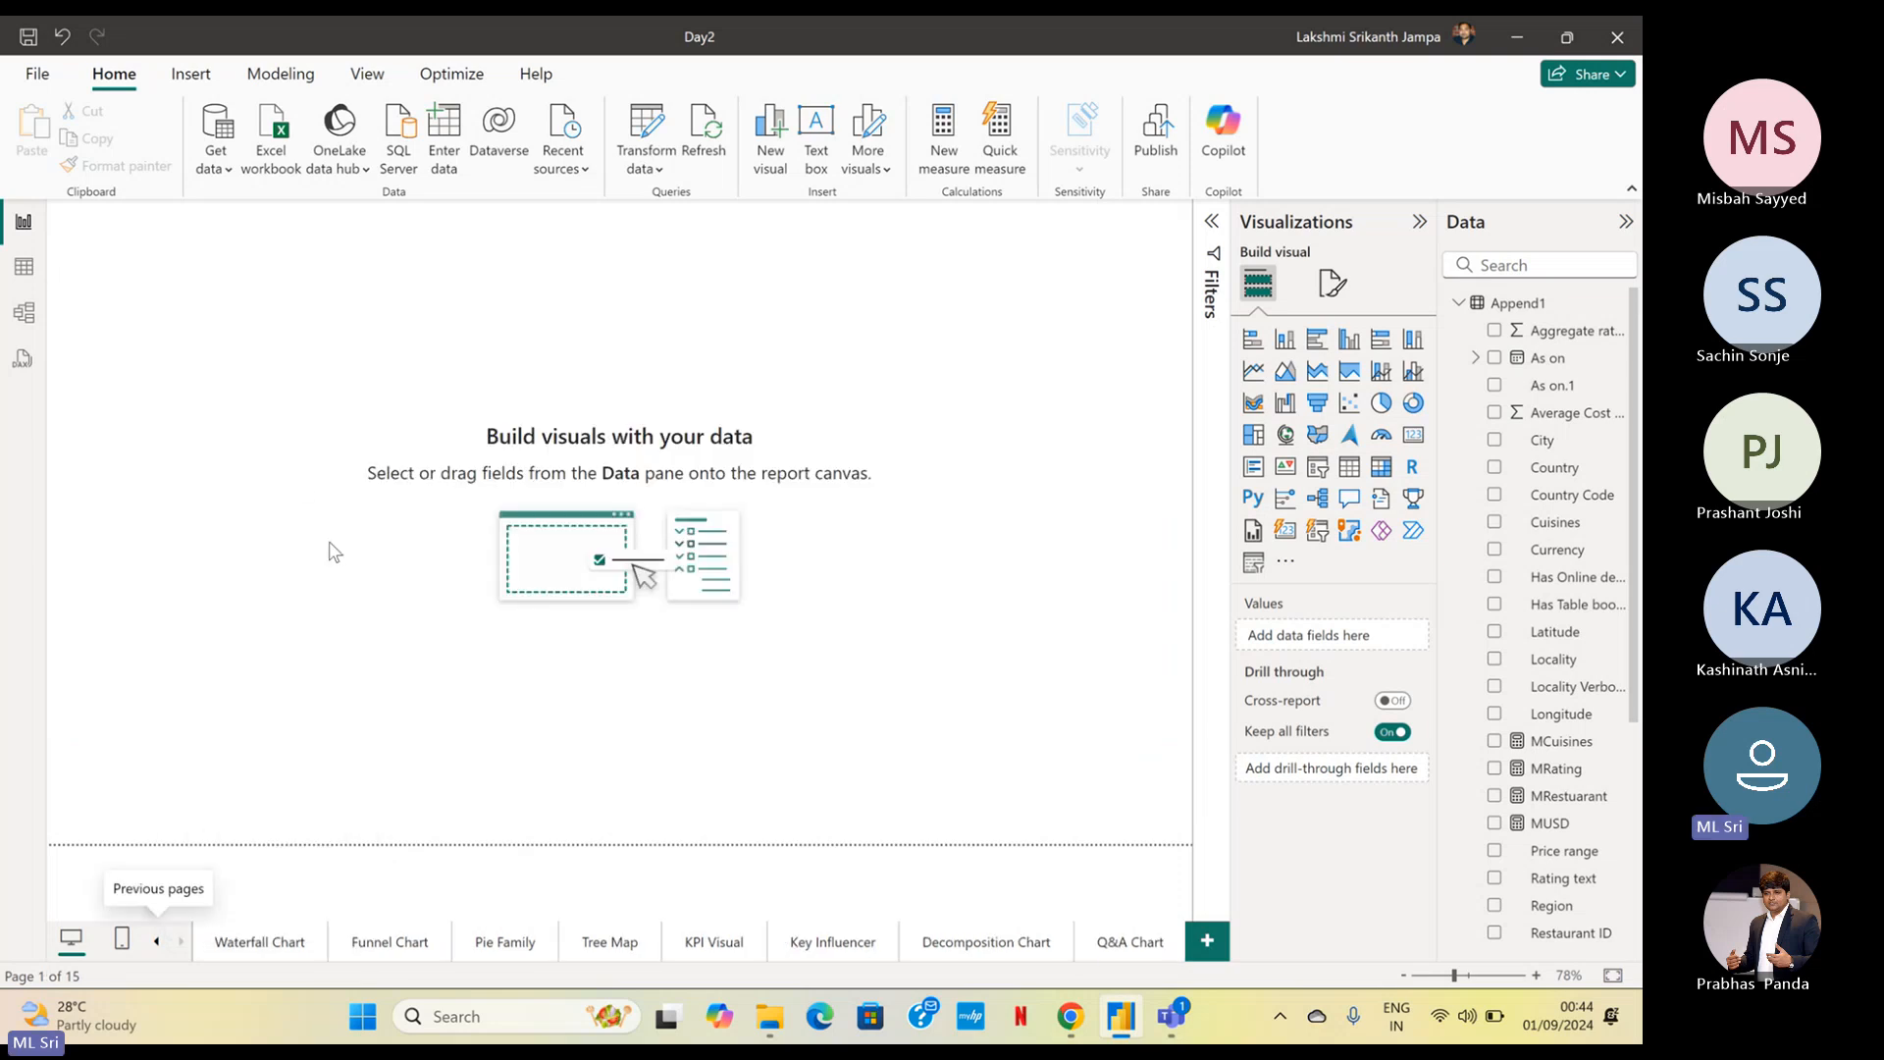
{"action": "left_click", "coordinate": [156, 944]}
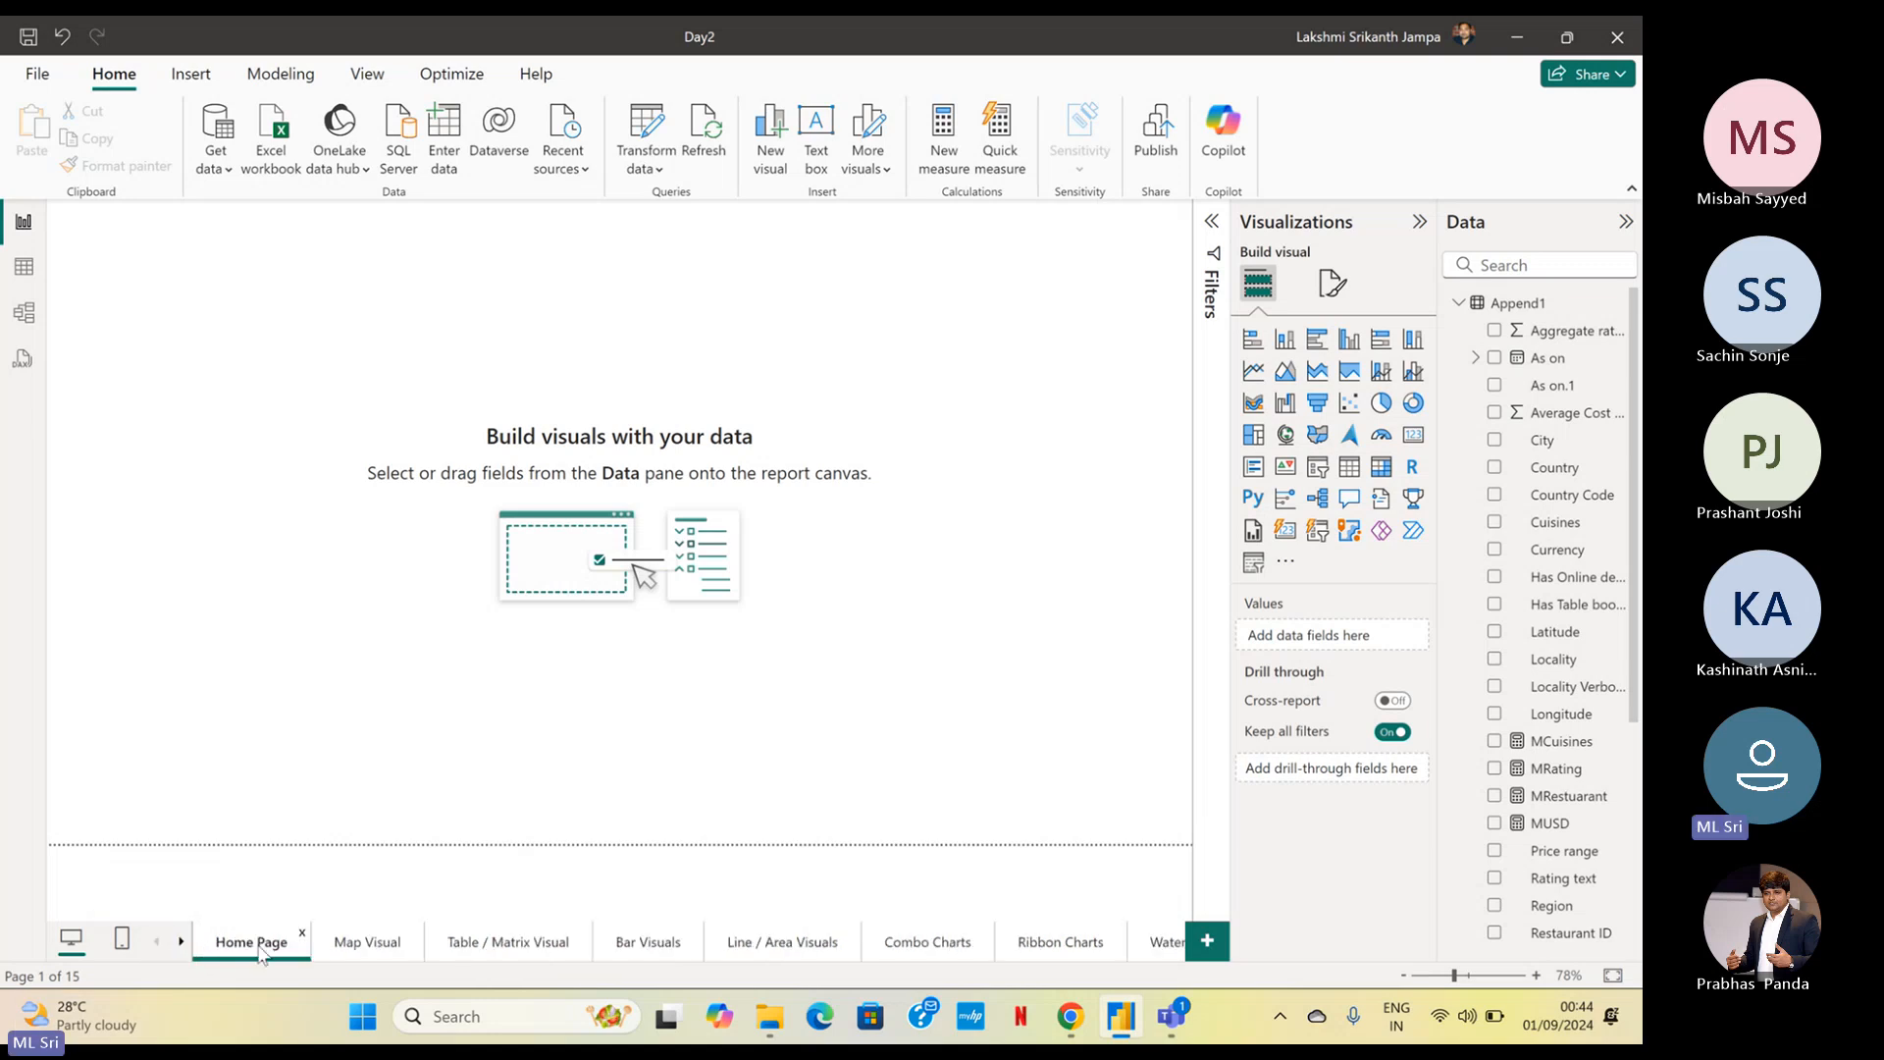
View the Combo Charts page from the list of report pages and return to the Home Page
{"action": "right_click", "coordinate": [176, 943]}
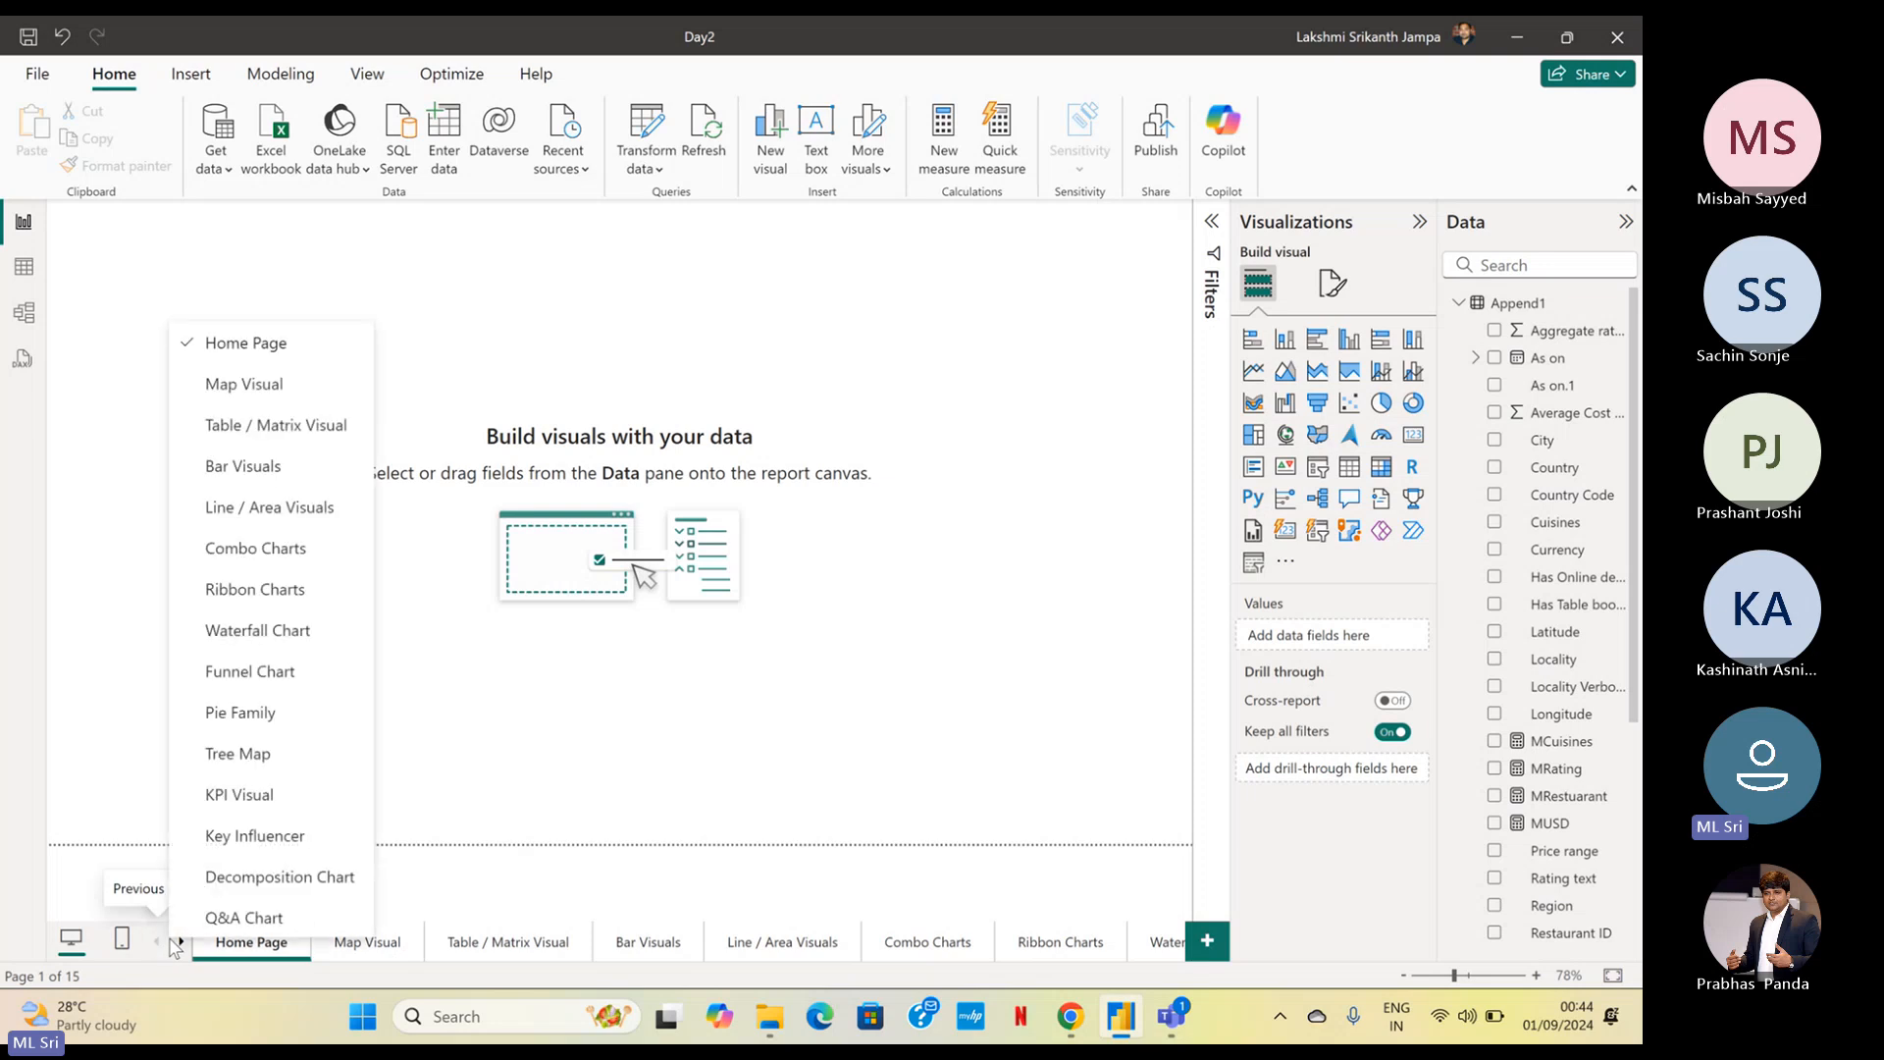
{"action": "left_click", "coordinate": [316, 565]}
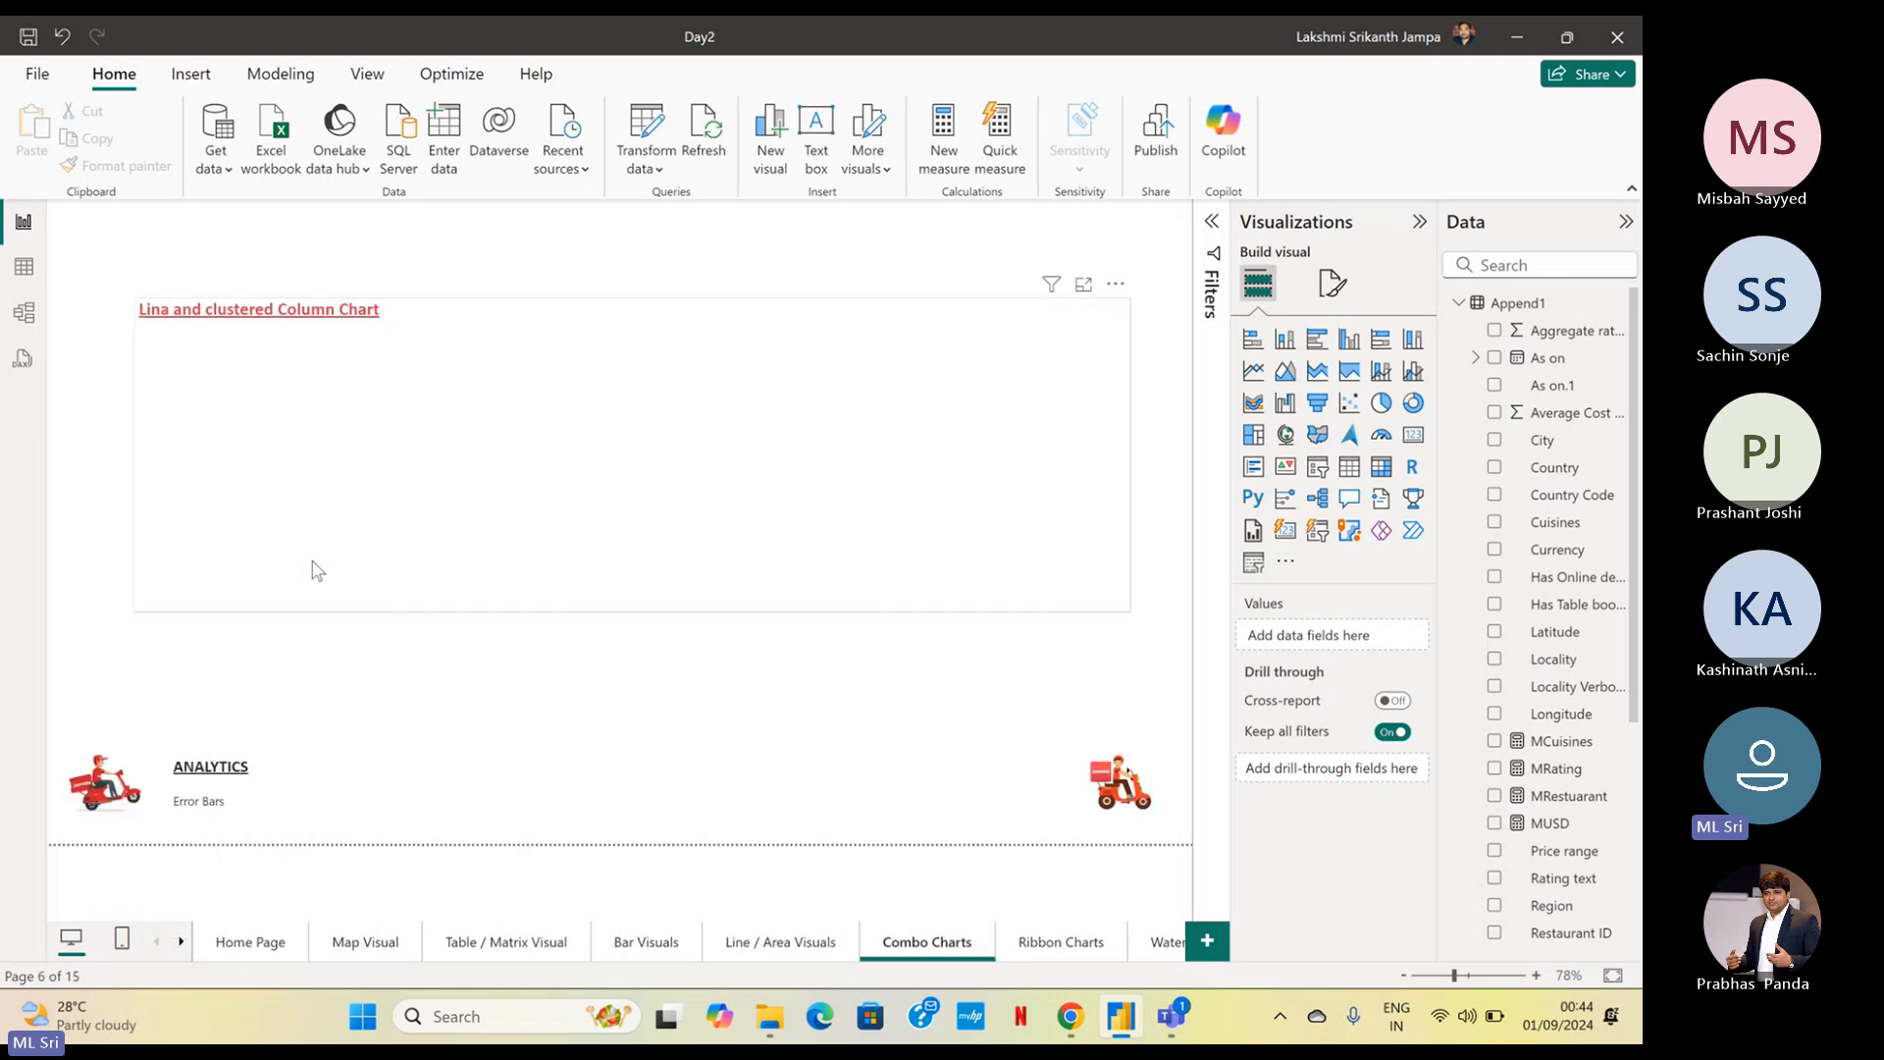
{"action": "right_click", "coordinate": [173, 946]}
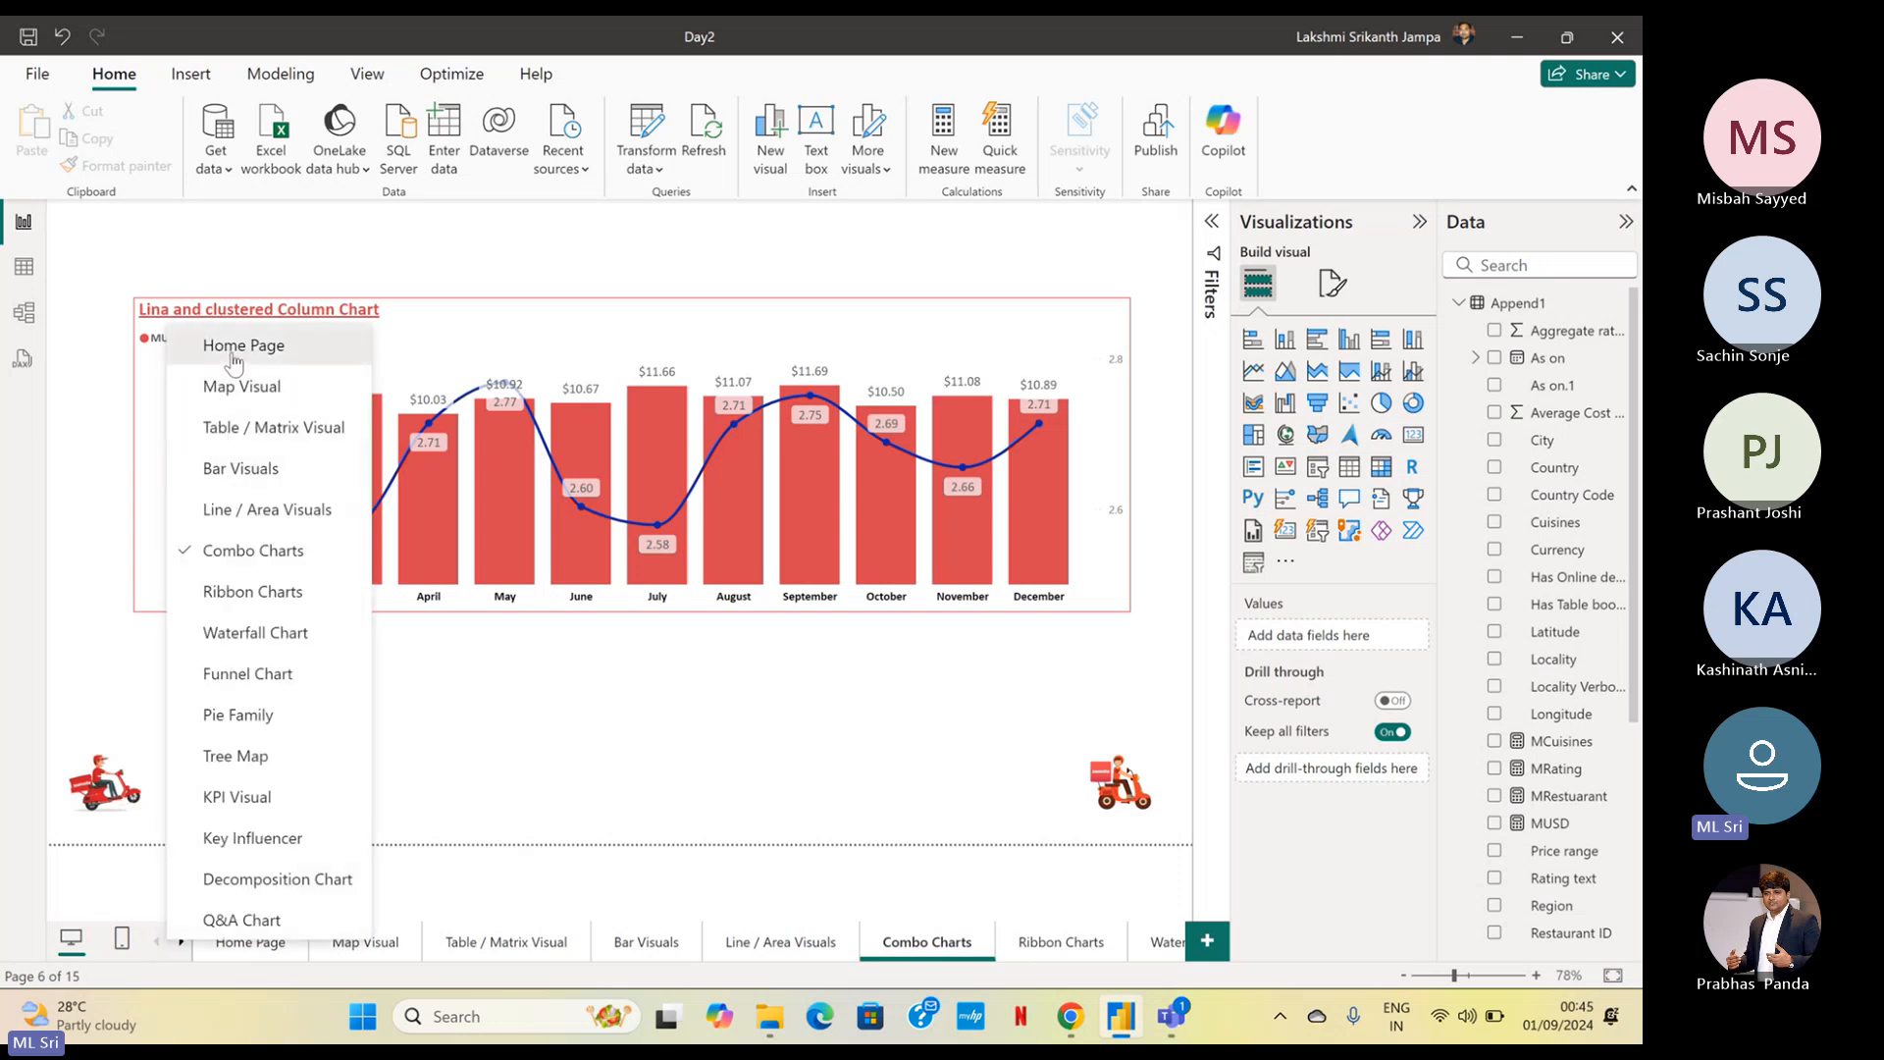
{"action": "left_click", "coordinate": [236, 346]}
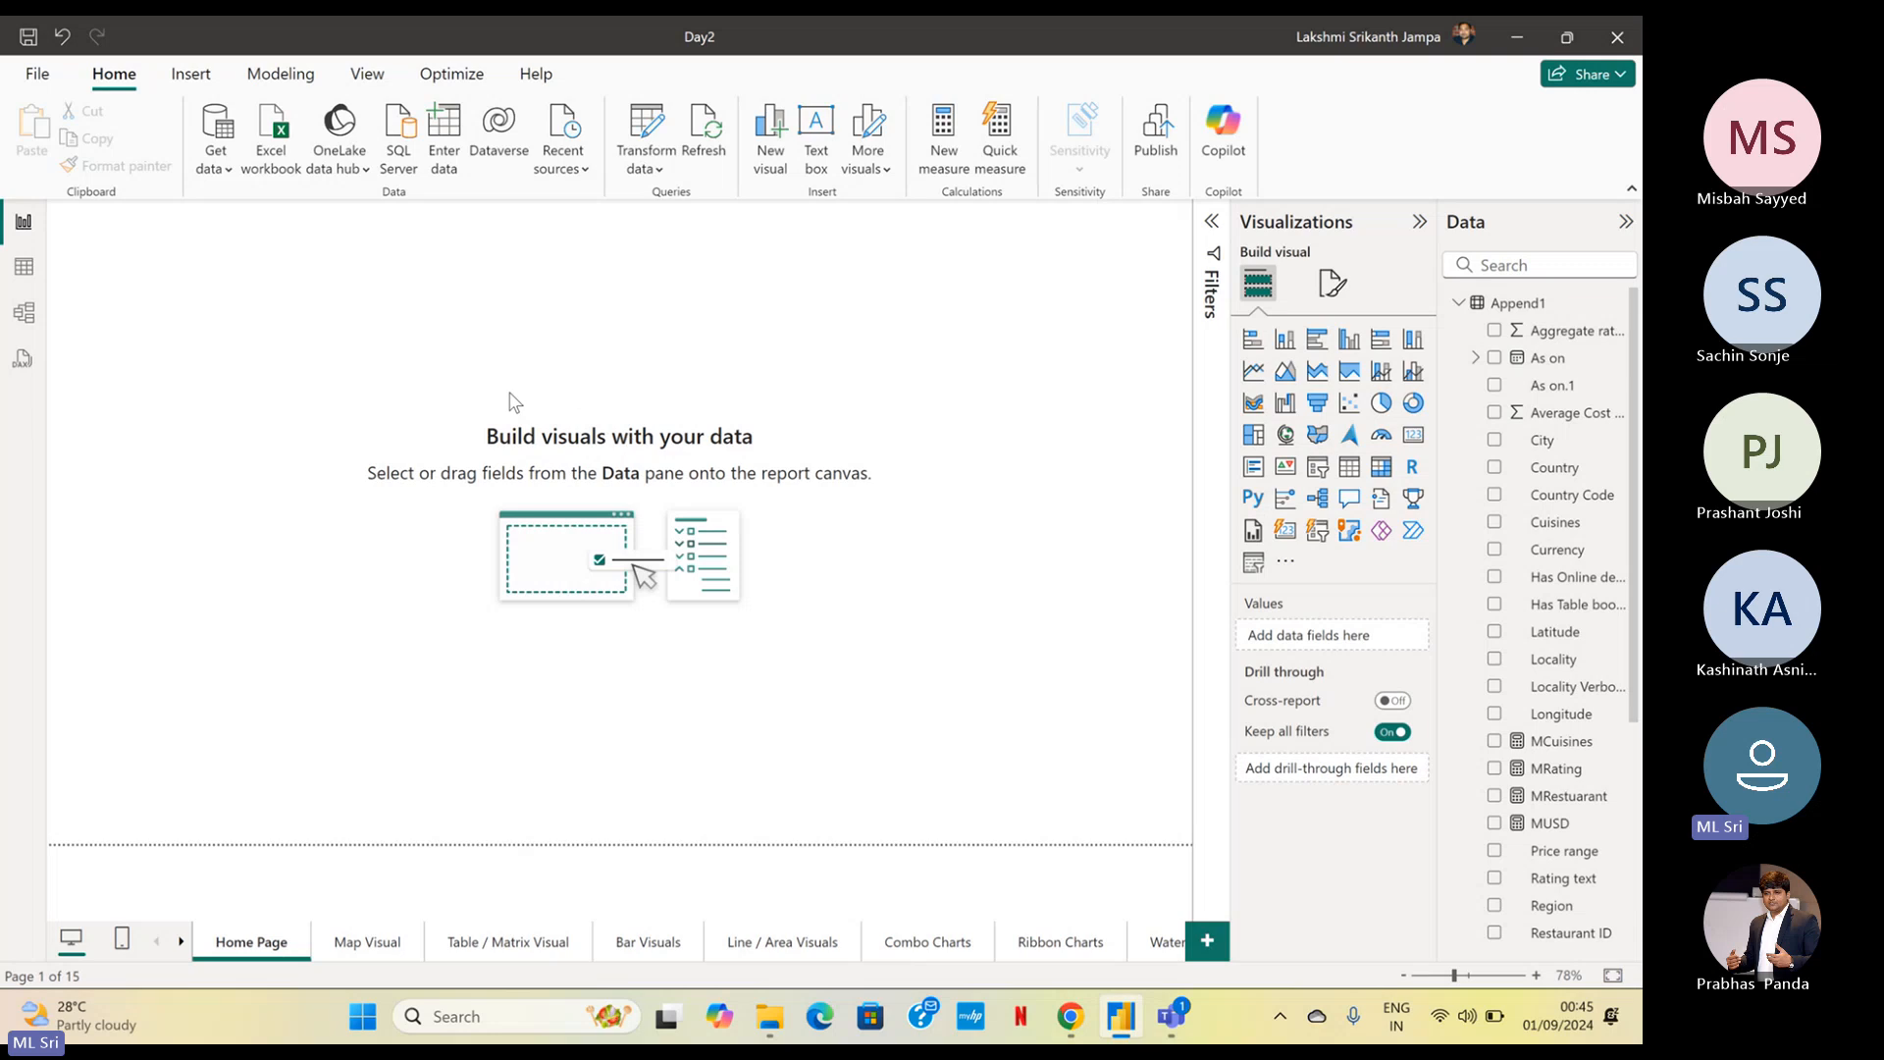
Insert a page navigator on the empty Home Page
{"action": "left_click", "coordinate": [190, 79]}
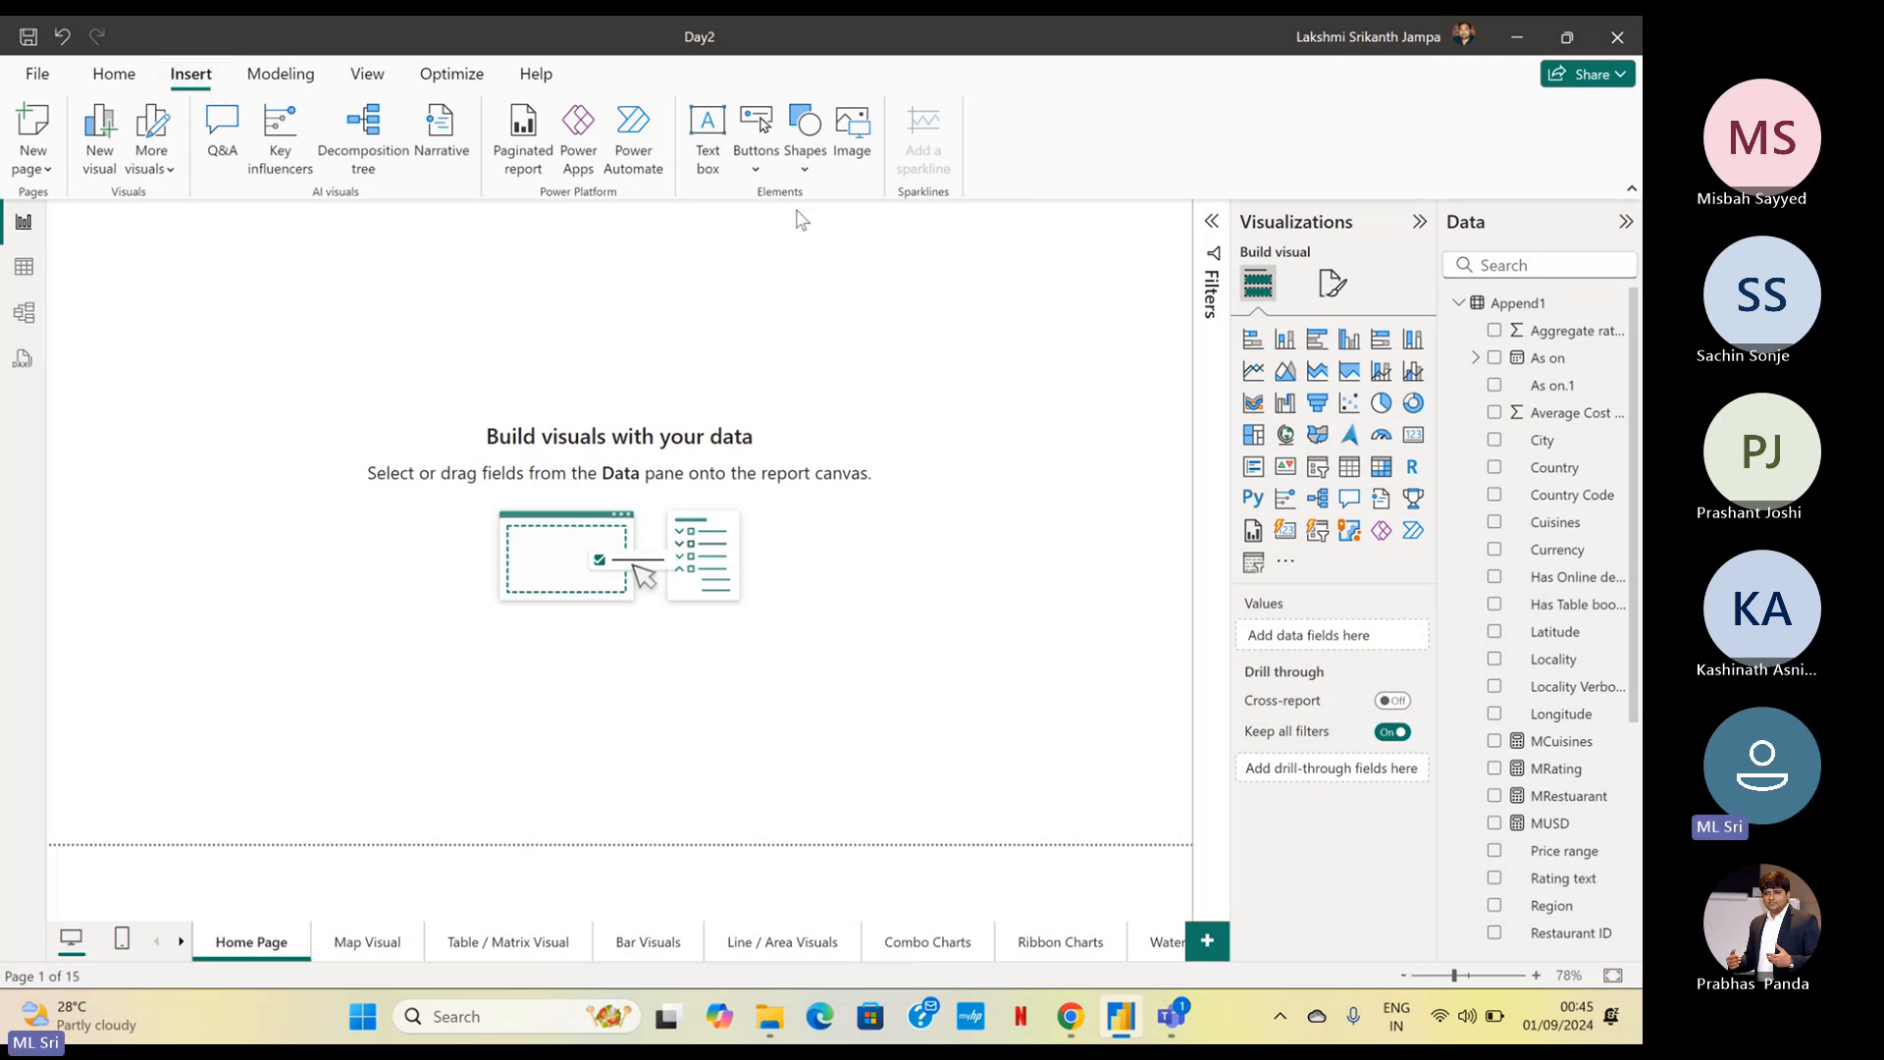
{"action": "left_click", "coordinate": [208, 81]}
{"action": "key", "text": "ctrl"}
{"action": "key", "text": "ctrl"}
{"action": "key", "text": "ctrl"}
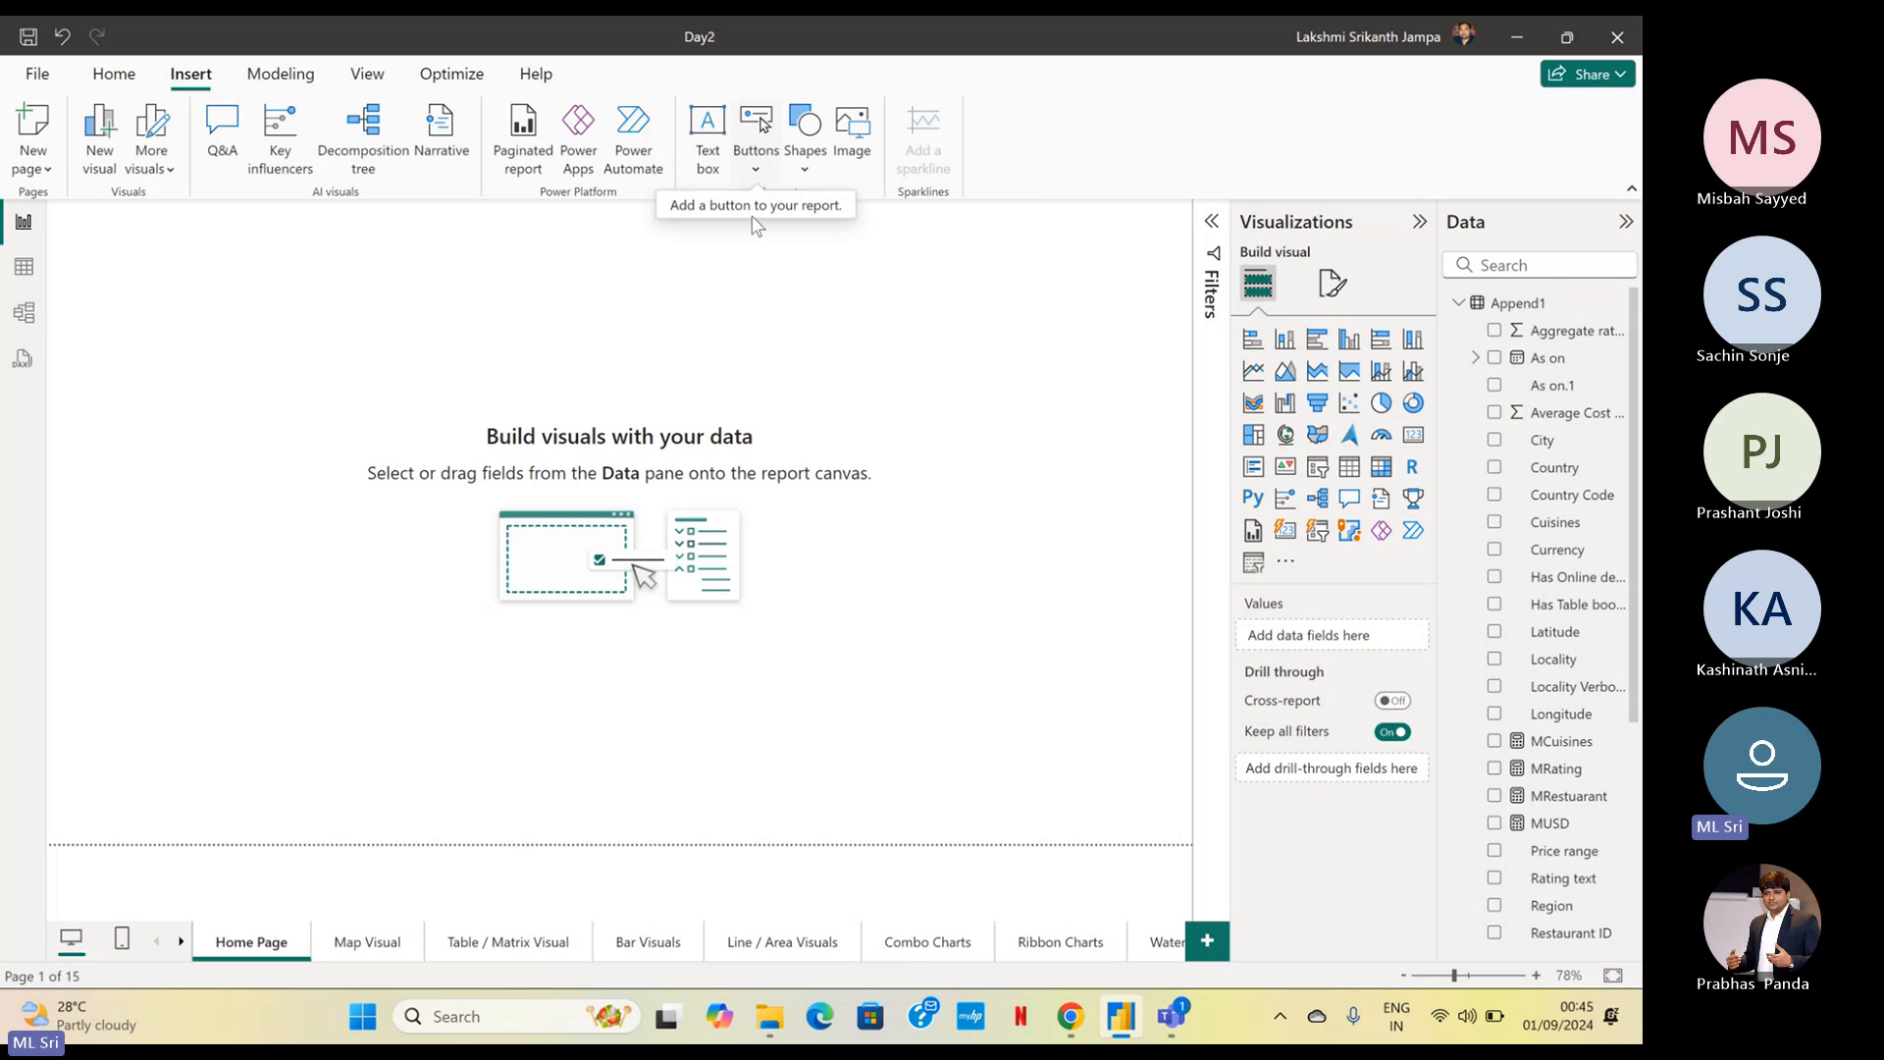
{"action": "left_click", "coordinate": [753, 174]}
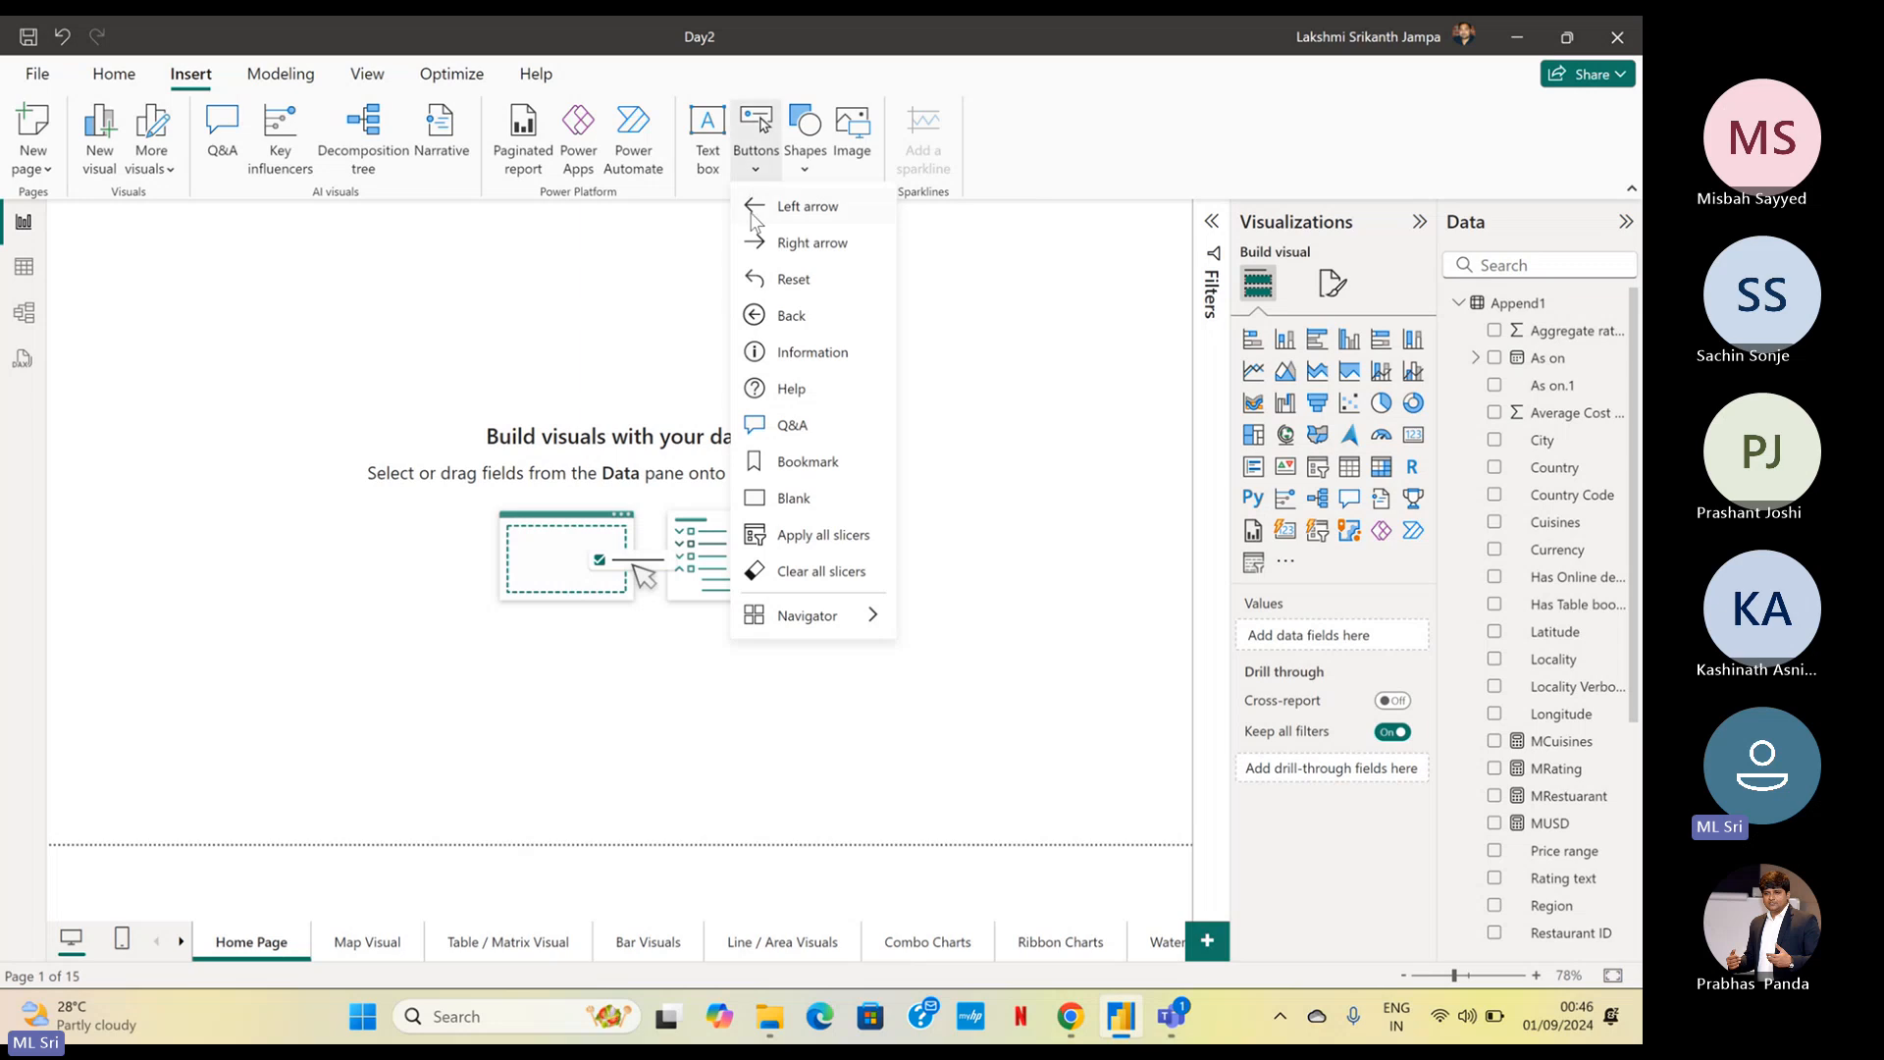
{"action": "mouse_move", "coordinate": [778, 629]}
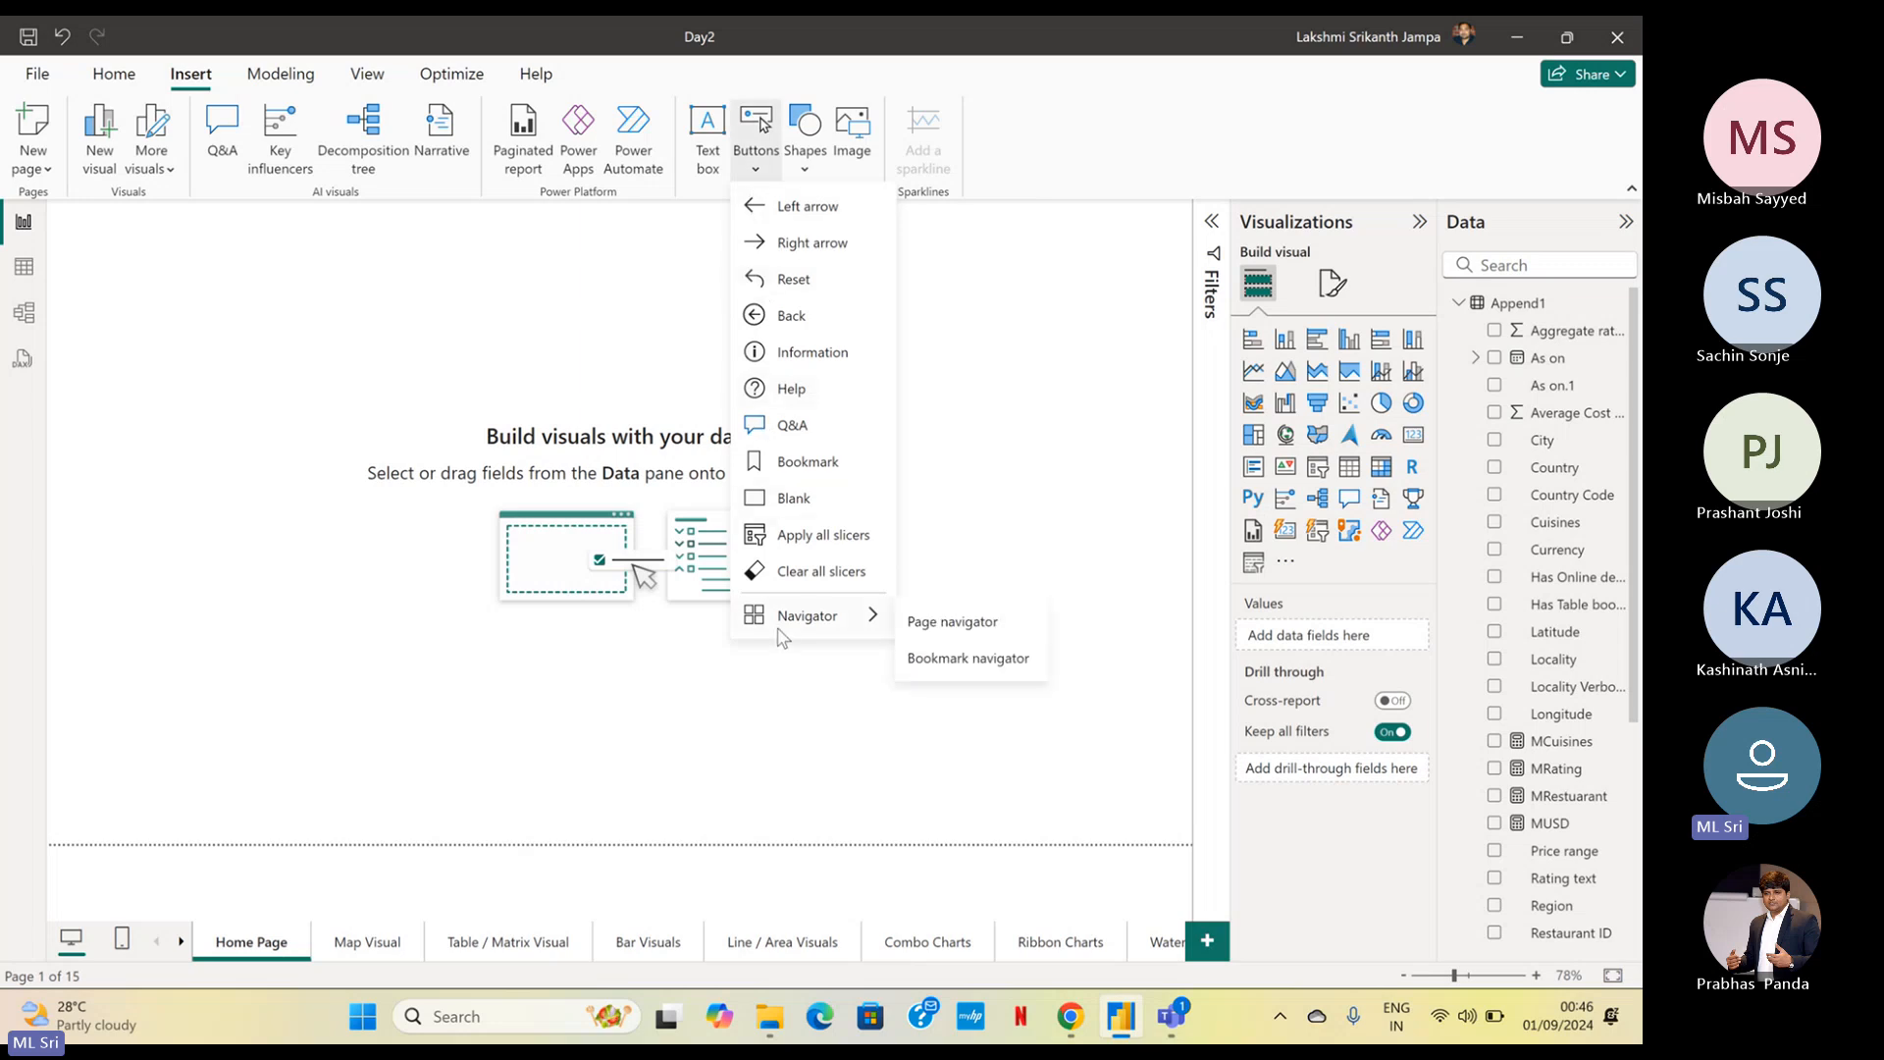
{"action": "key", "text": "ctrl"}
{"action": "key", "text": "ctrl"}
{"action": "key", "text": "ctrl"}
{"action": "key", "text": "ctrl"}
{"action": "left_click", "coordinate": [950, 636]}
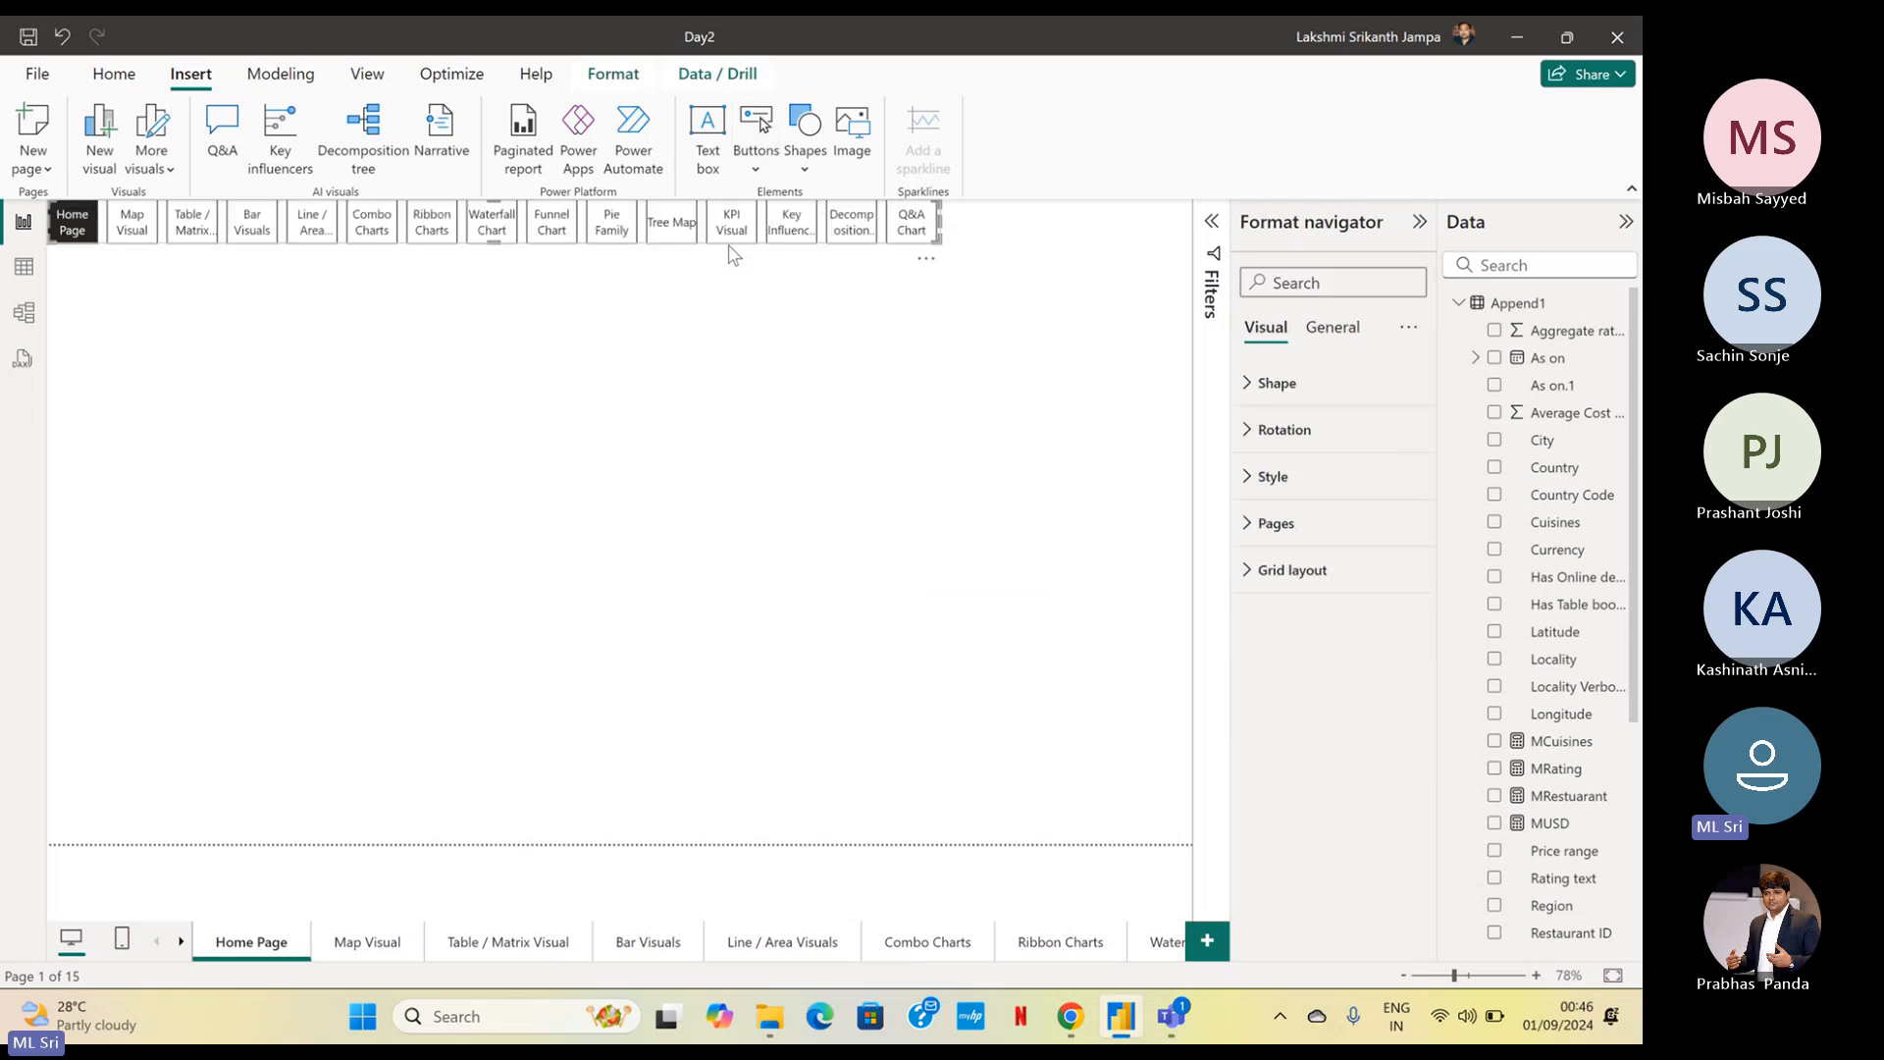
Stretch the page navigator across the full page width and place it near the bottom edge of the page
{"action": "left_click", "coordinate": [738, 312]}
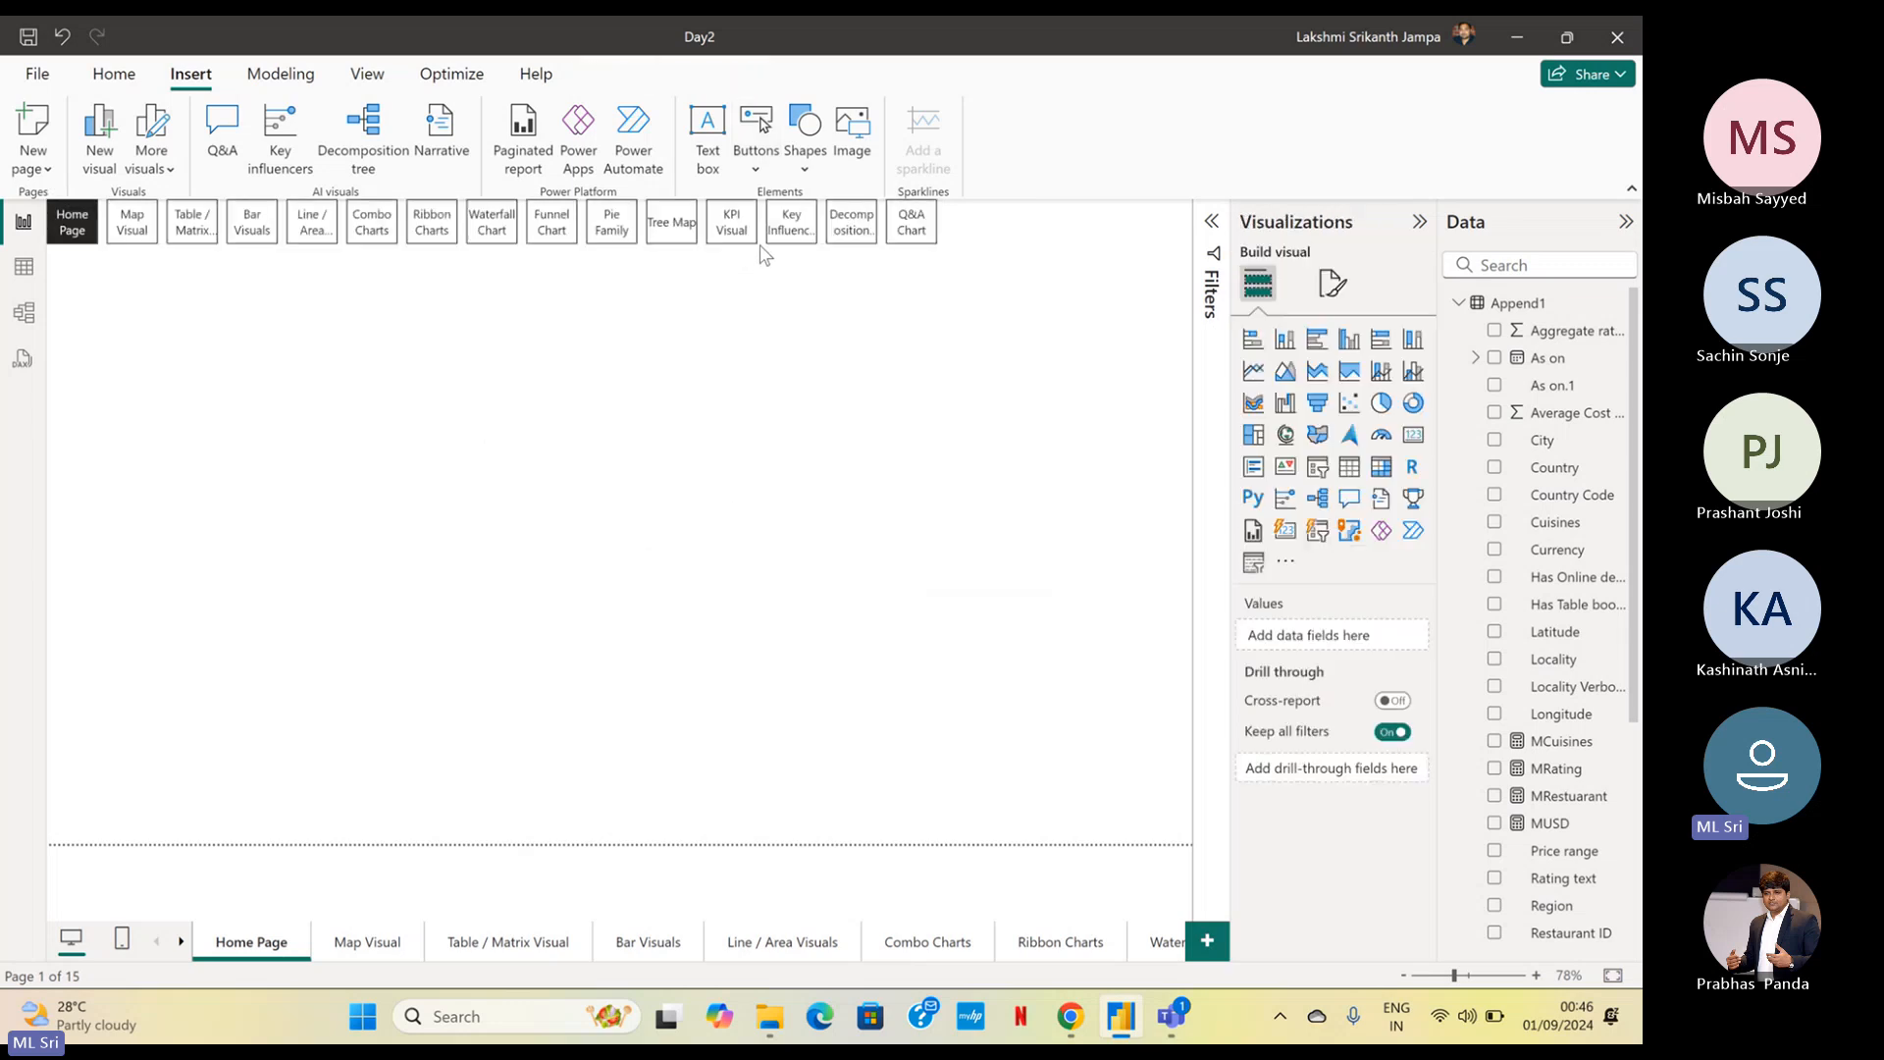
{"action": "left_click_drag", "start_coordinate": [765, 245], "coordinate": [769, 453]}
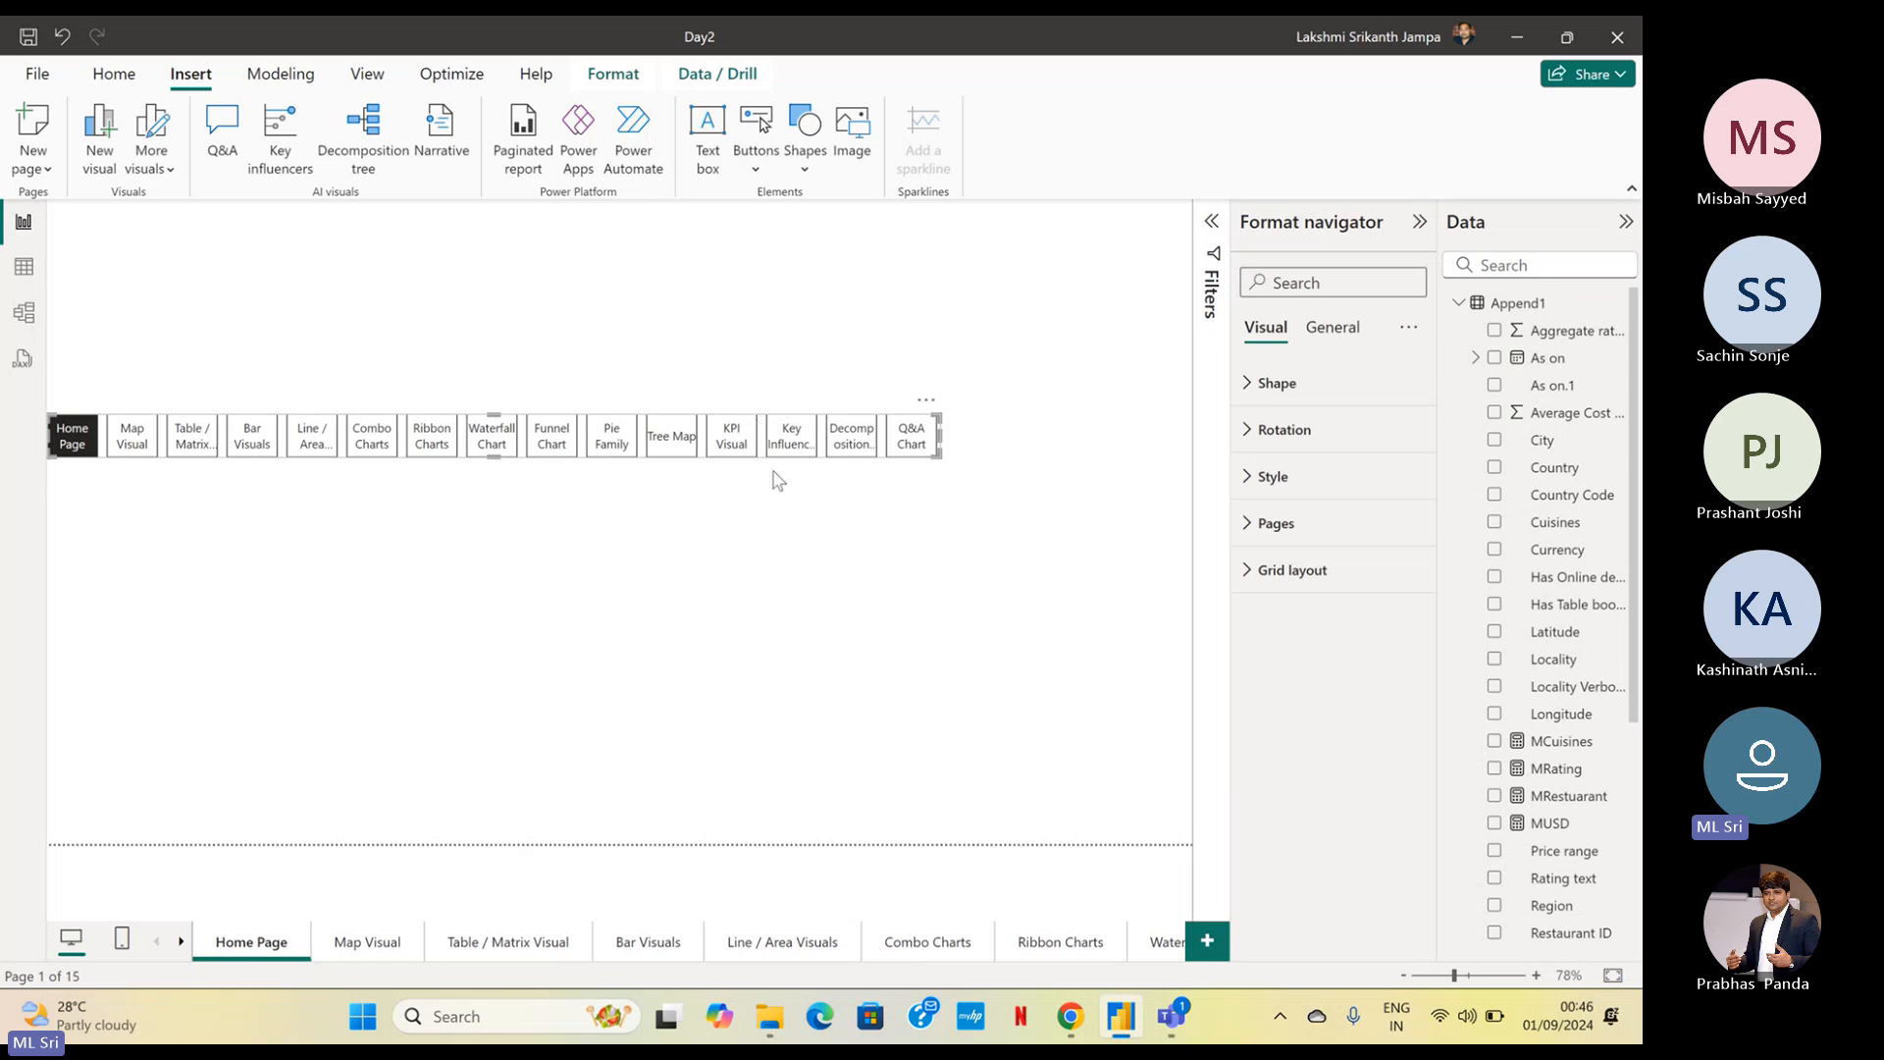
{"action": "left_click_drag", "start_coordinate": [946, 618], "coordinate": [749, 413]}
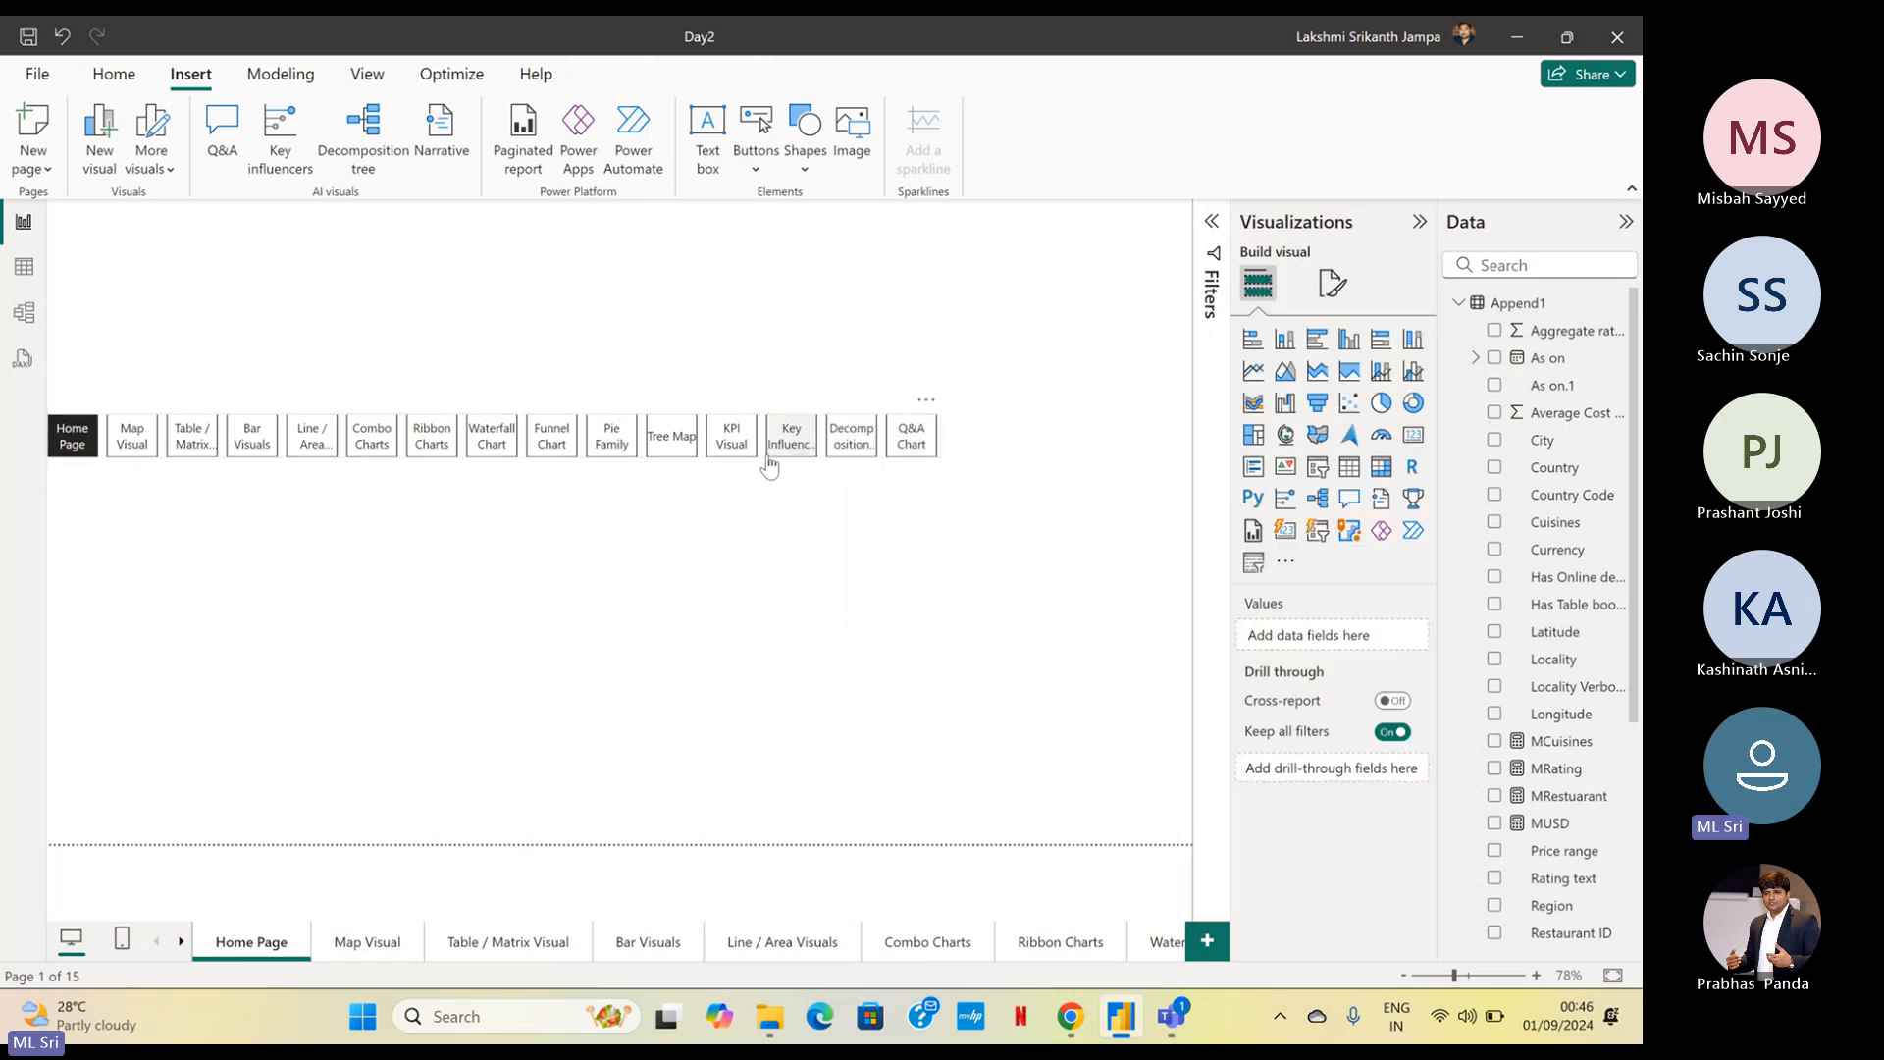
{"action": "left_click", "coordinate": [938, 461]}
{"action": "left_click_drag", "start_coordinate": [938, 461], "coordinate": [1182, 474]}
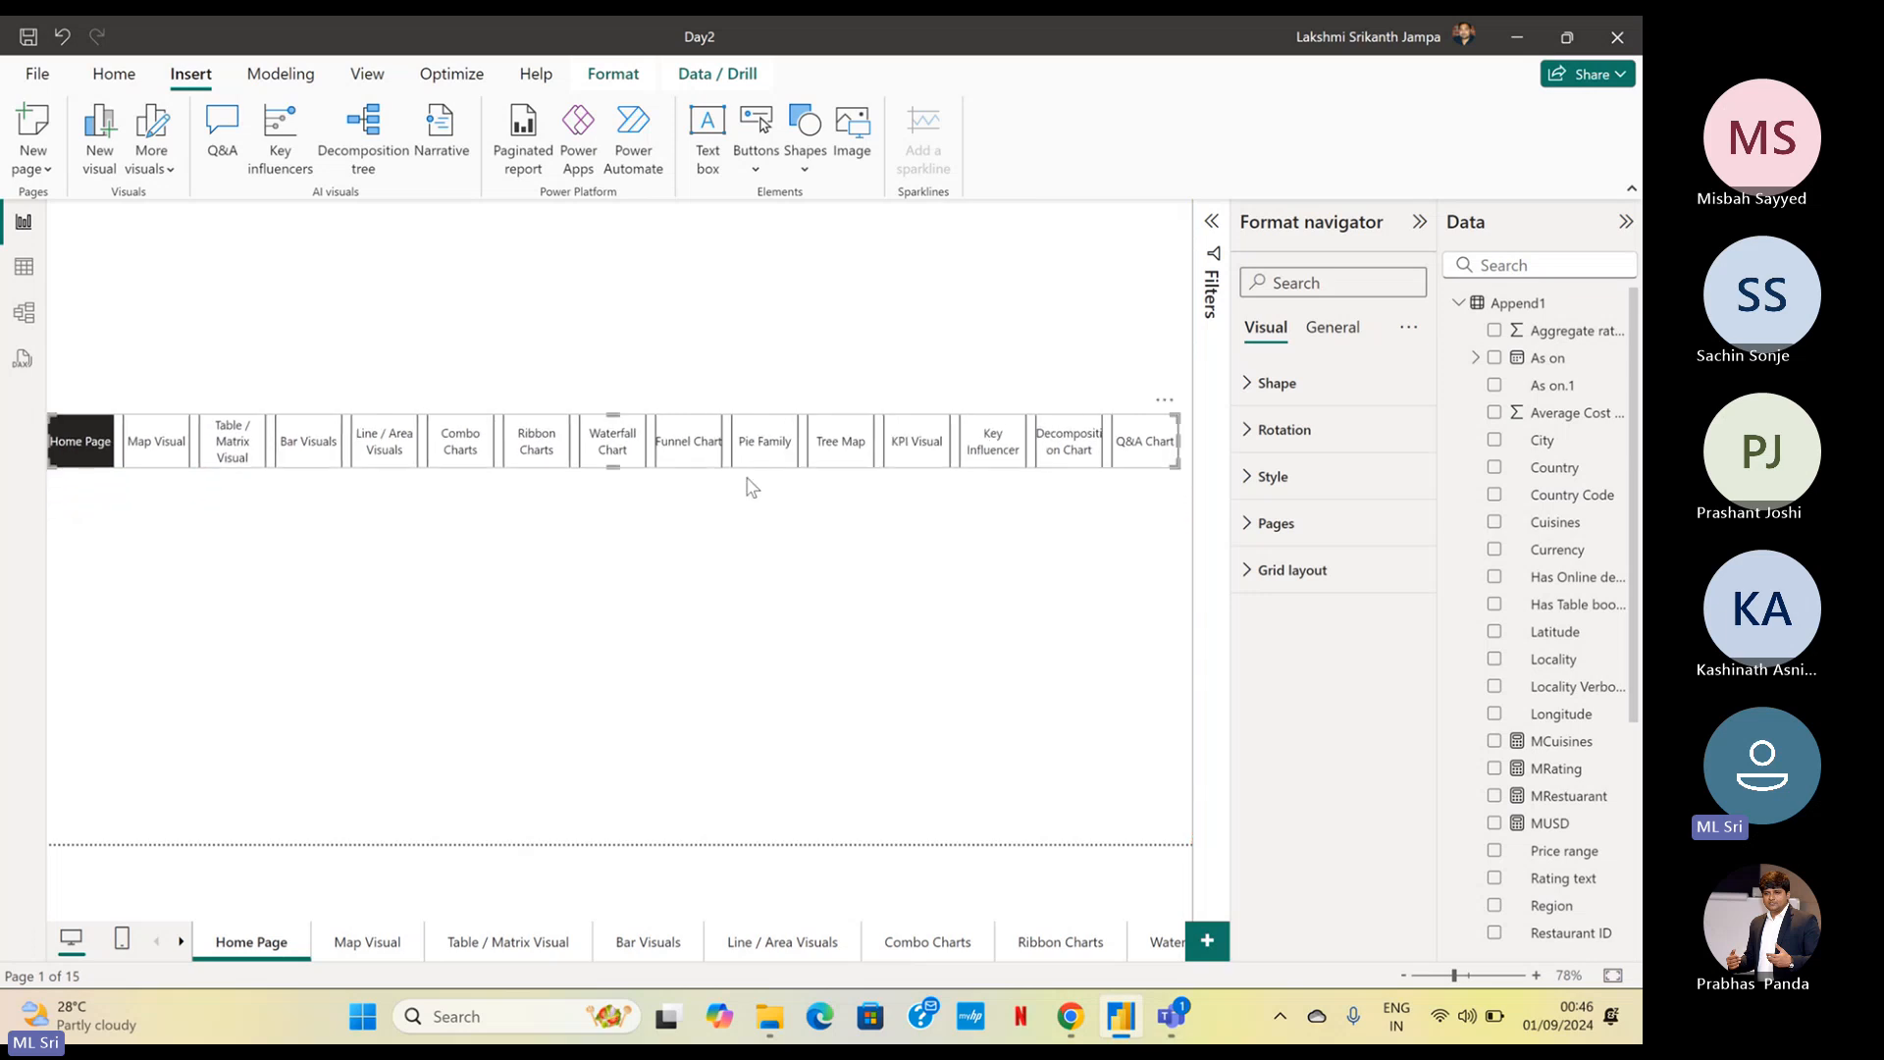
{"action": "left_click_drag", "start_coordinate": [744, 468], "coordinate": [753, 782]}
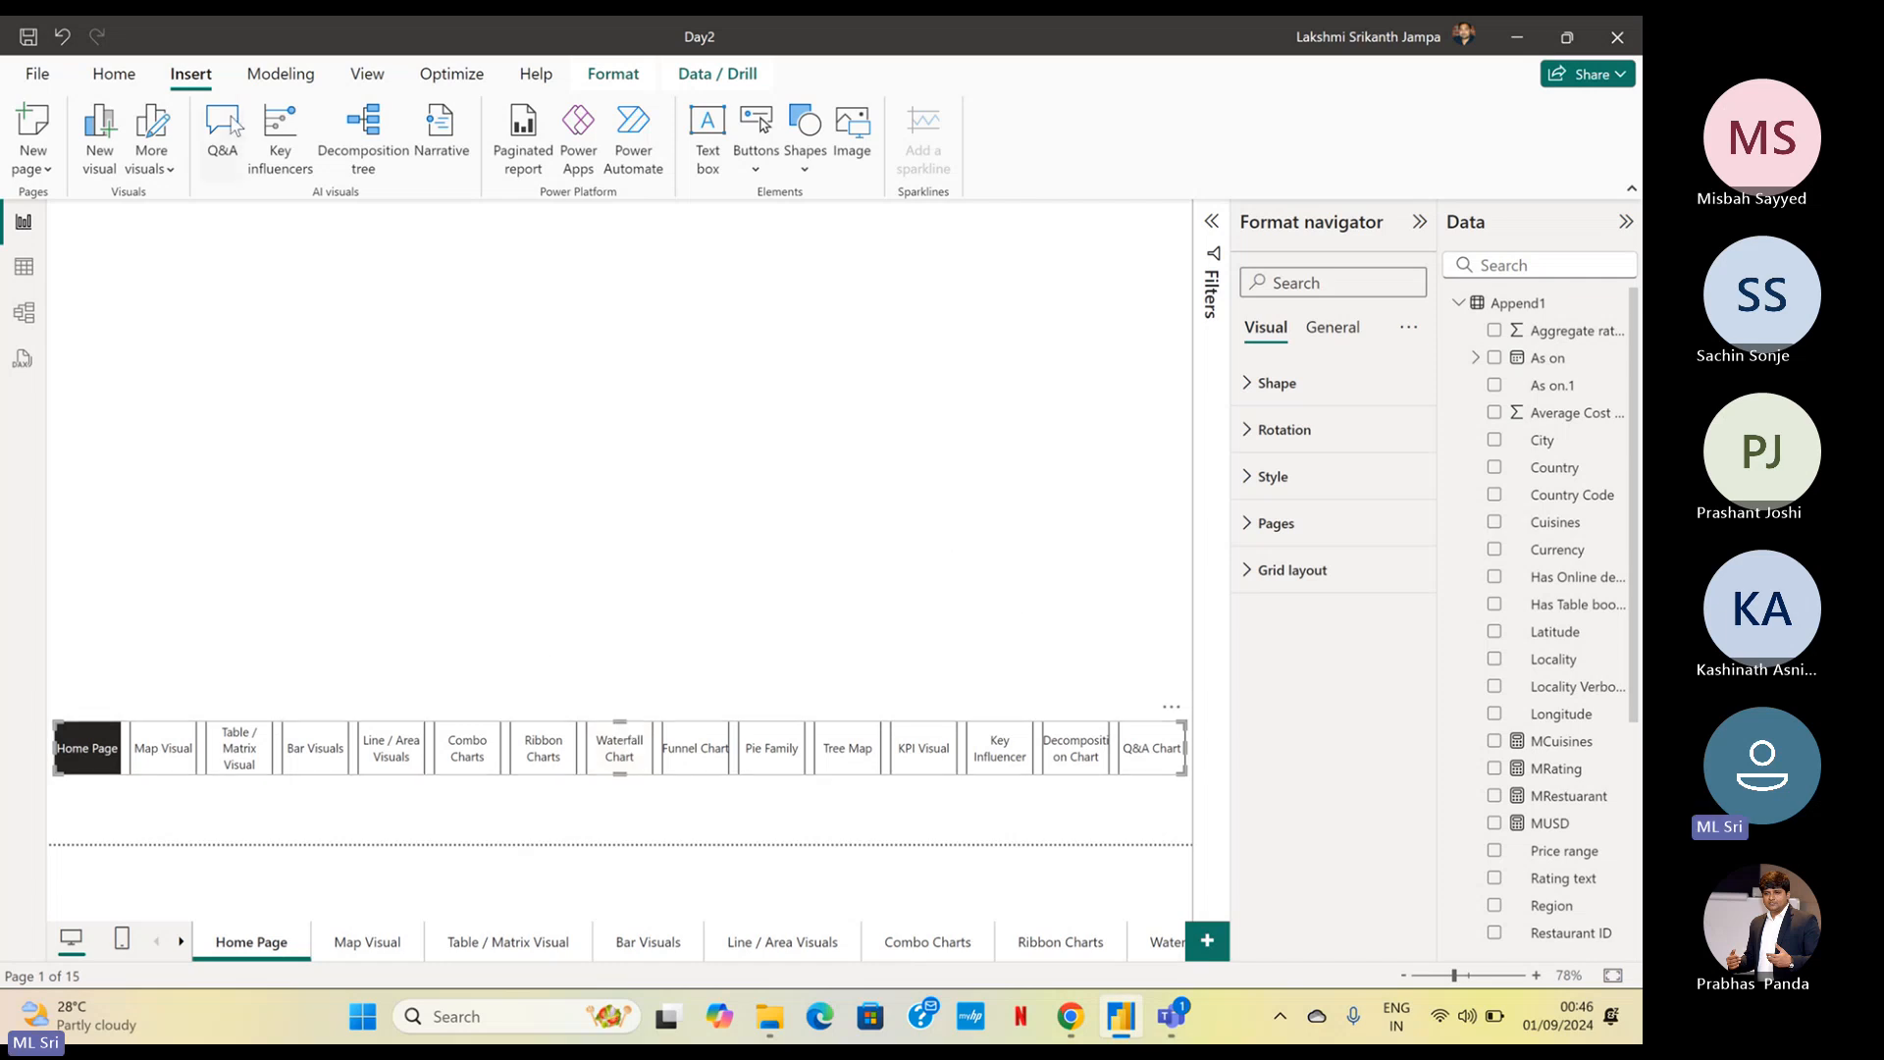
{"action": "left_click", "coordinate": [753, 173]}
{"action": "mouse_move", "coordinate": [802, 618]}
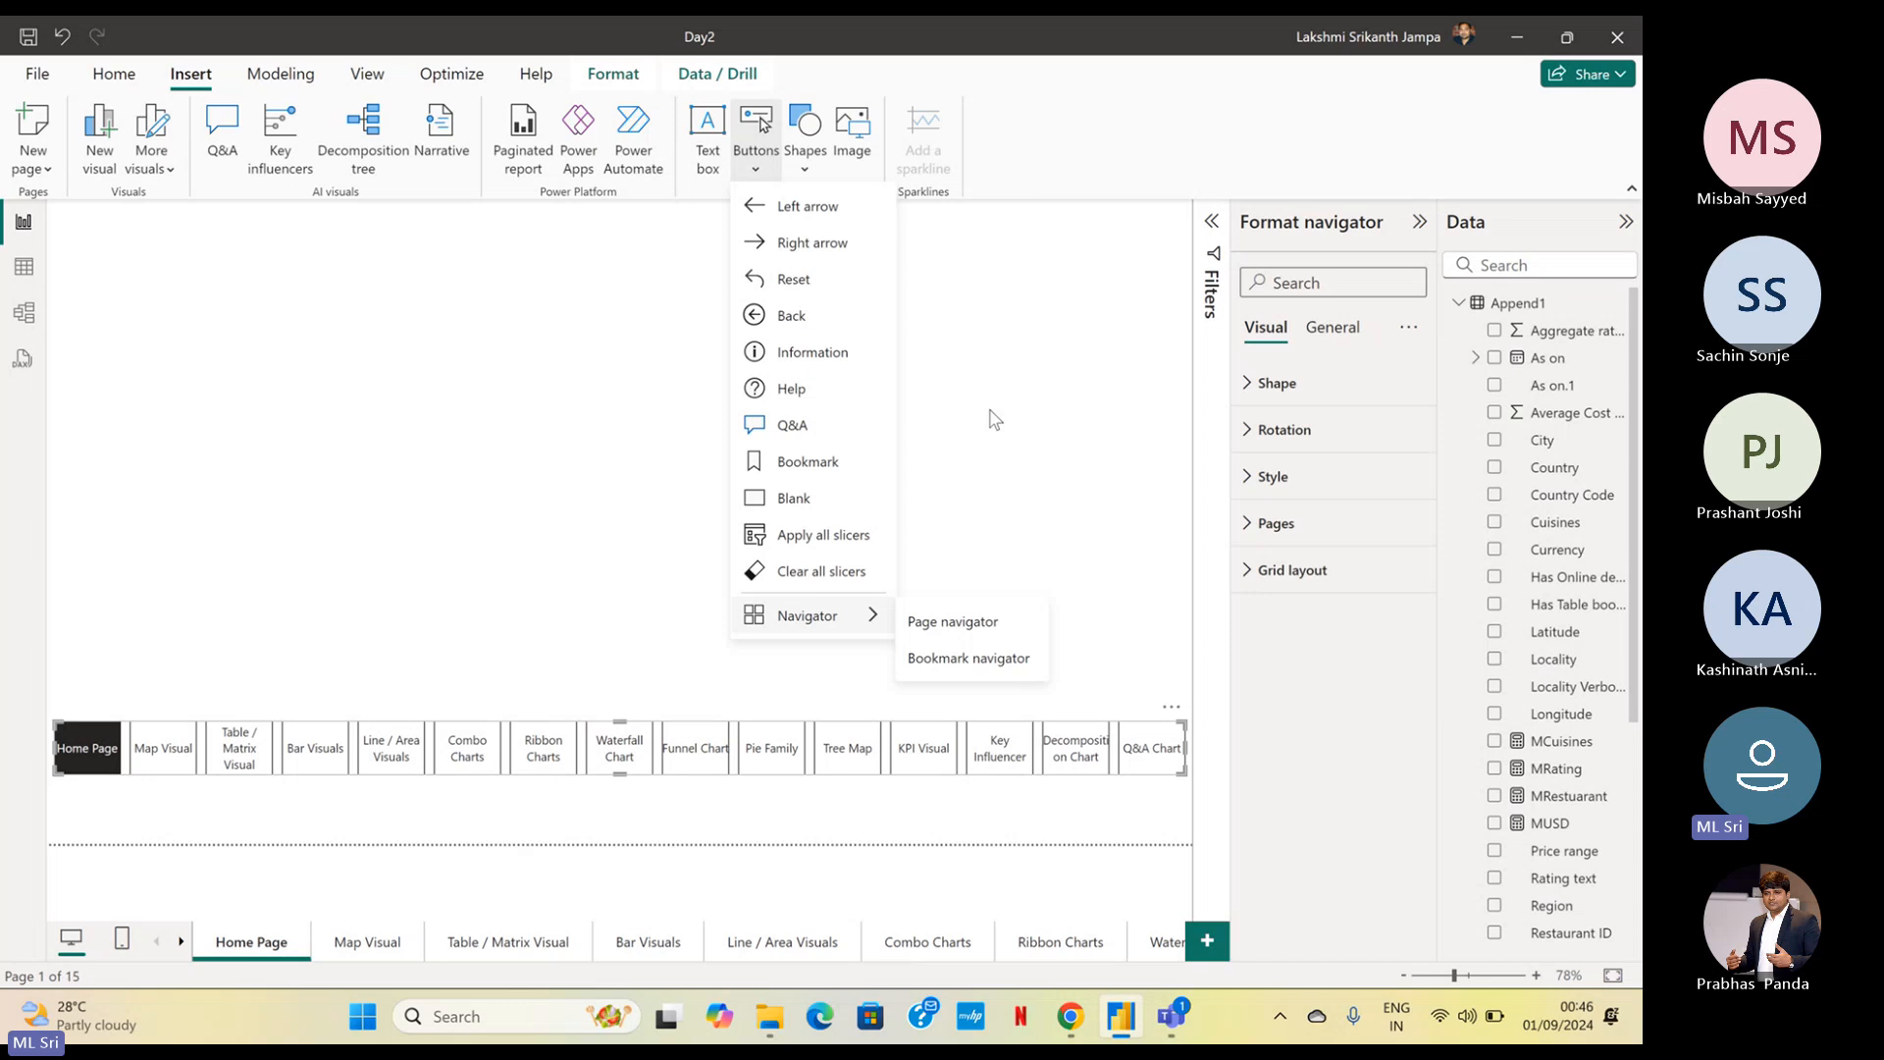
{"action": "left_click", "coordinate": [686, 818]}
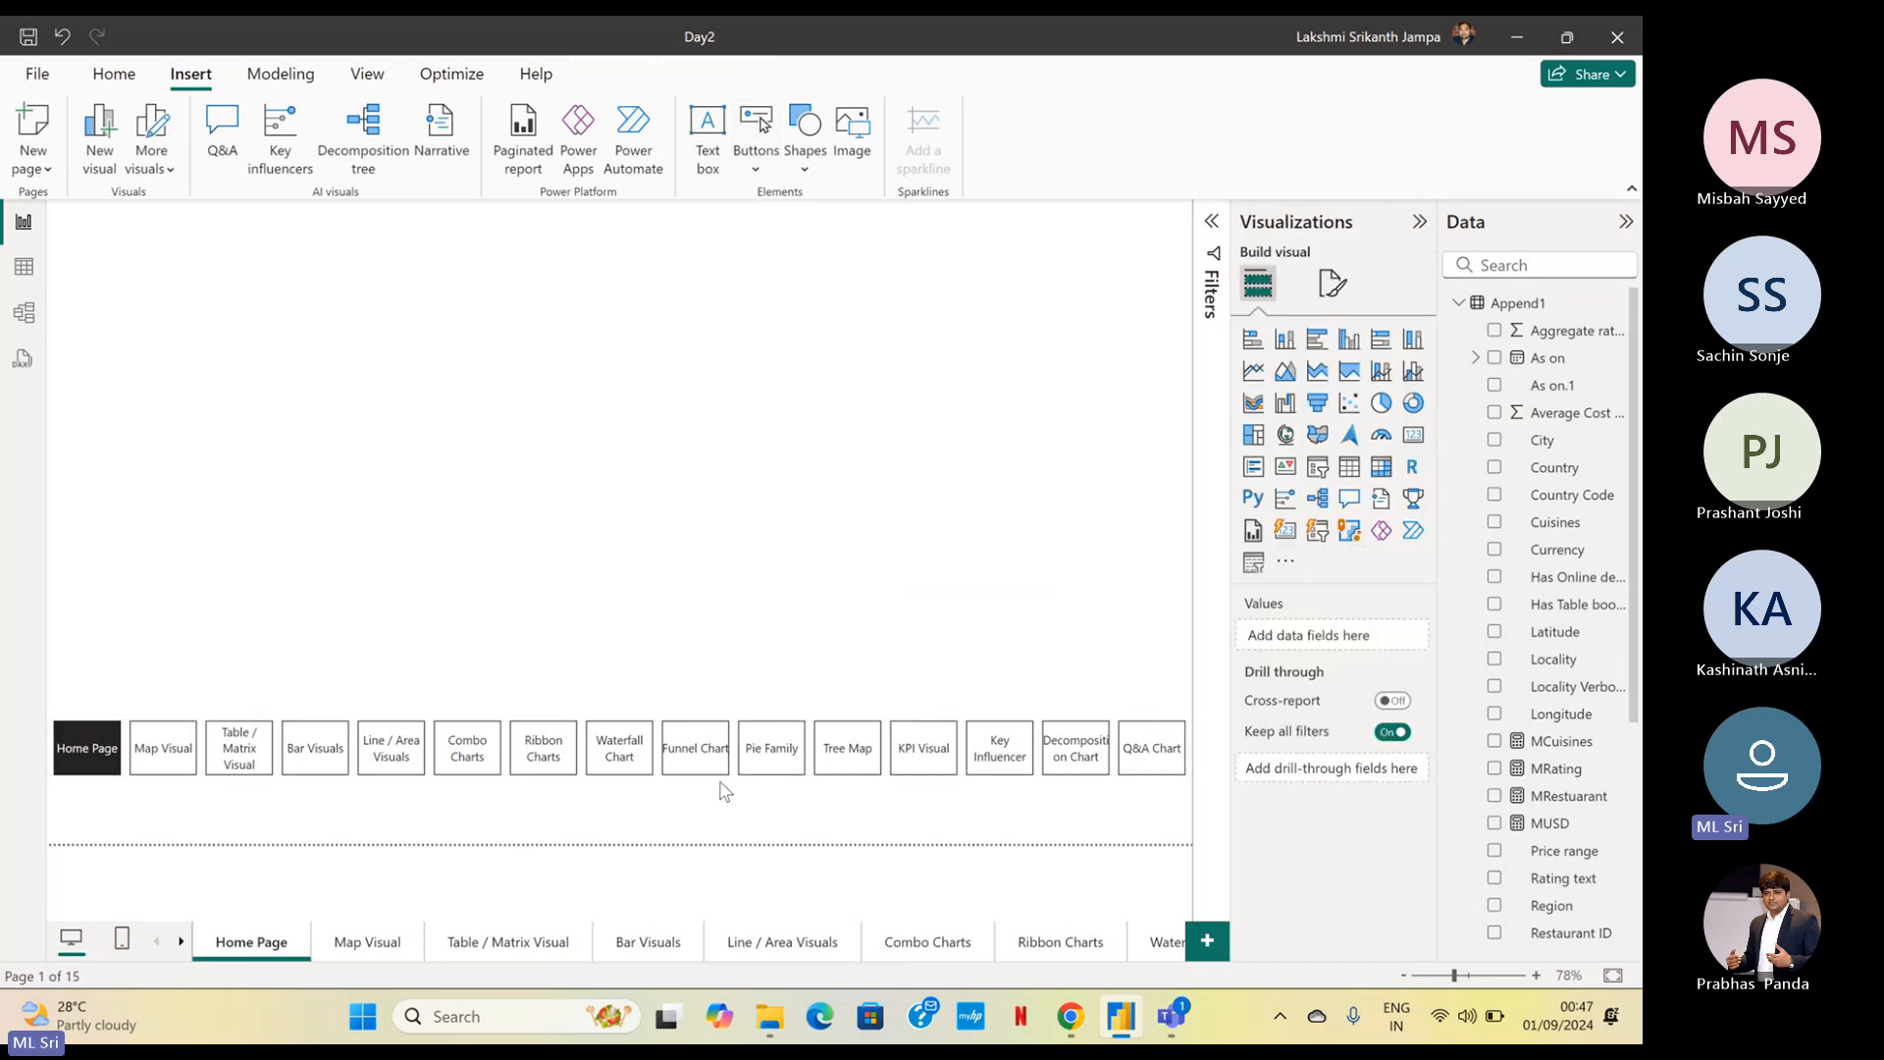
Try the Arrow, Chevron arrow and Pentagon shapes on the page navigator's buttons, and set their shape to Pill
{"action": "left_click", "coordinate": [767, 746]}
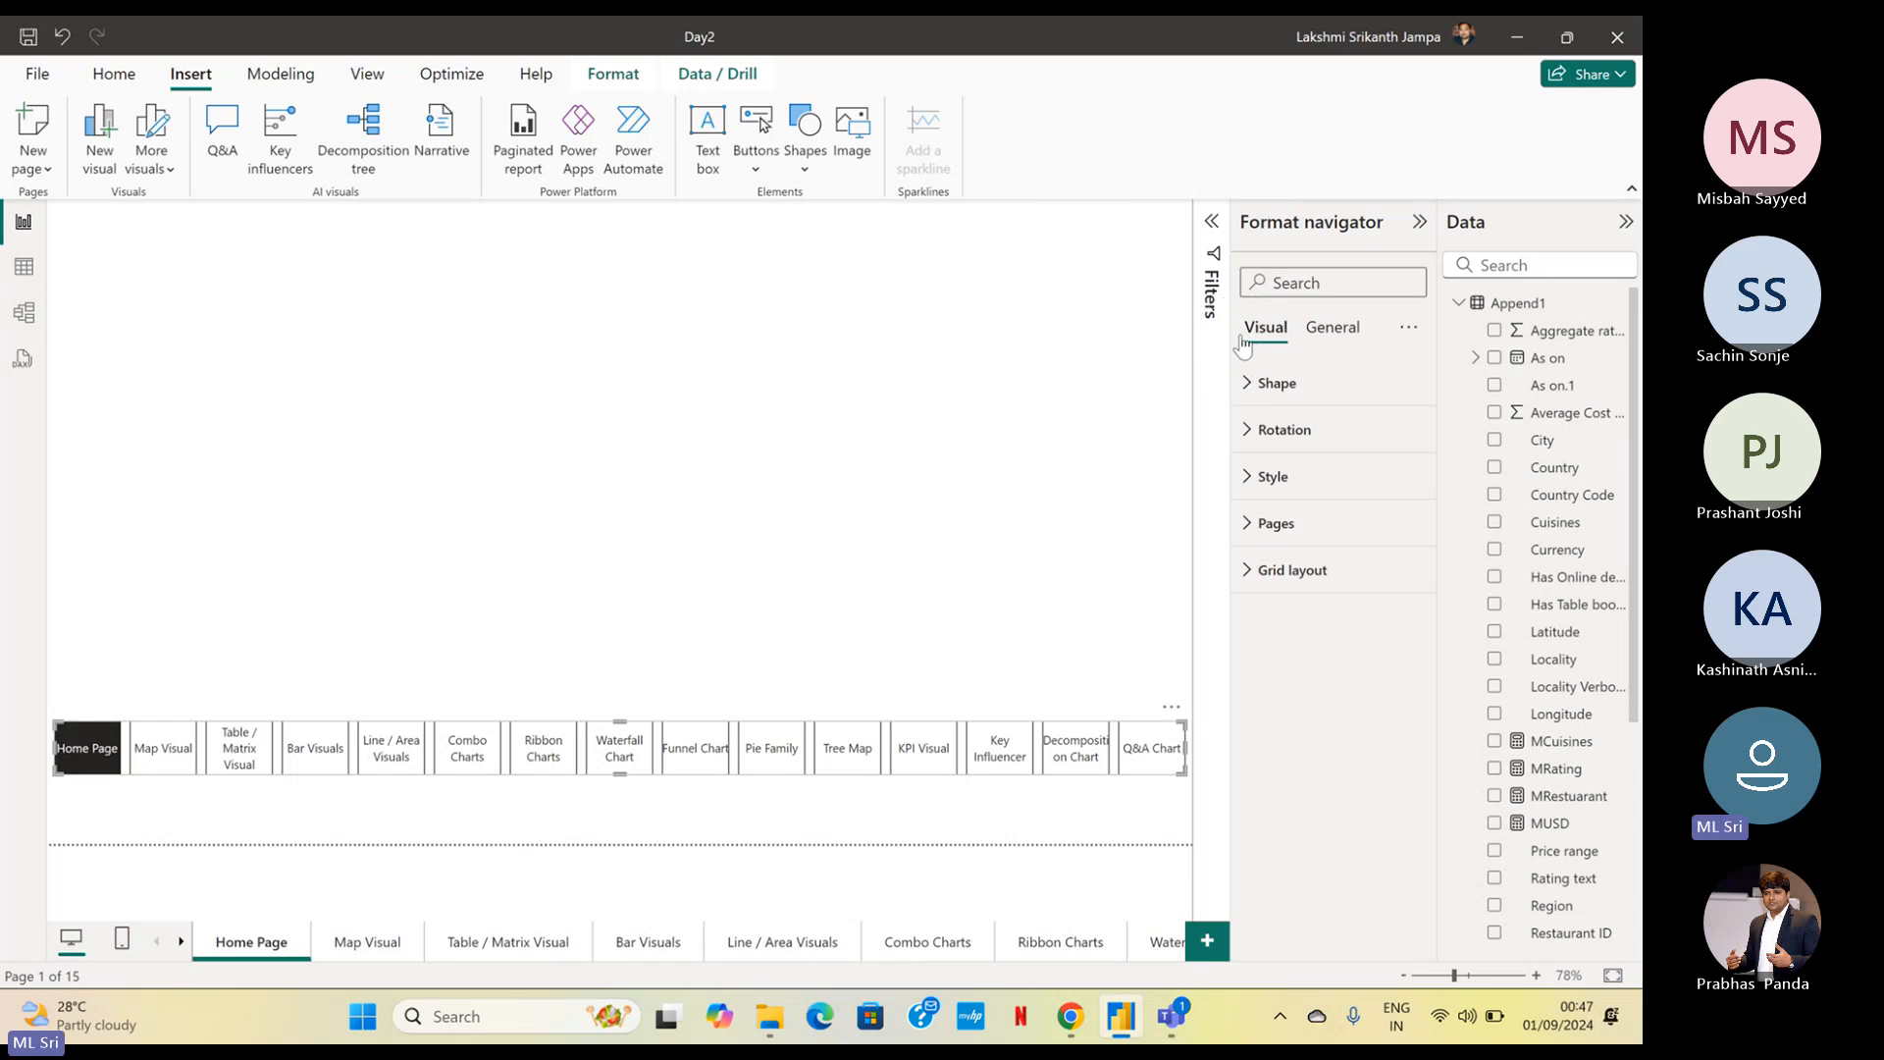
{"action": "left_click", "coordinate": [1242, 338]}
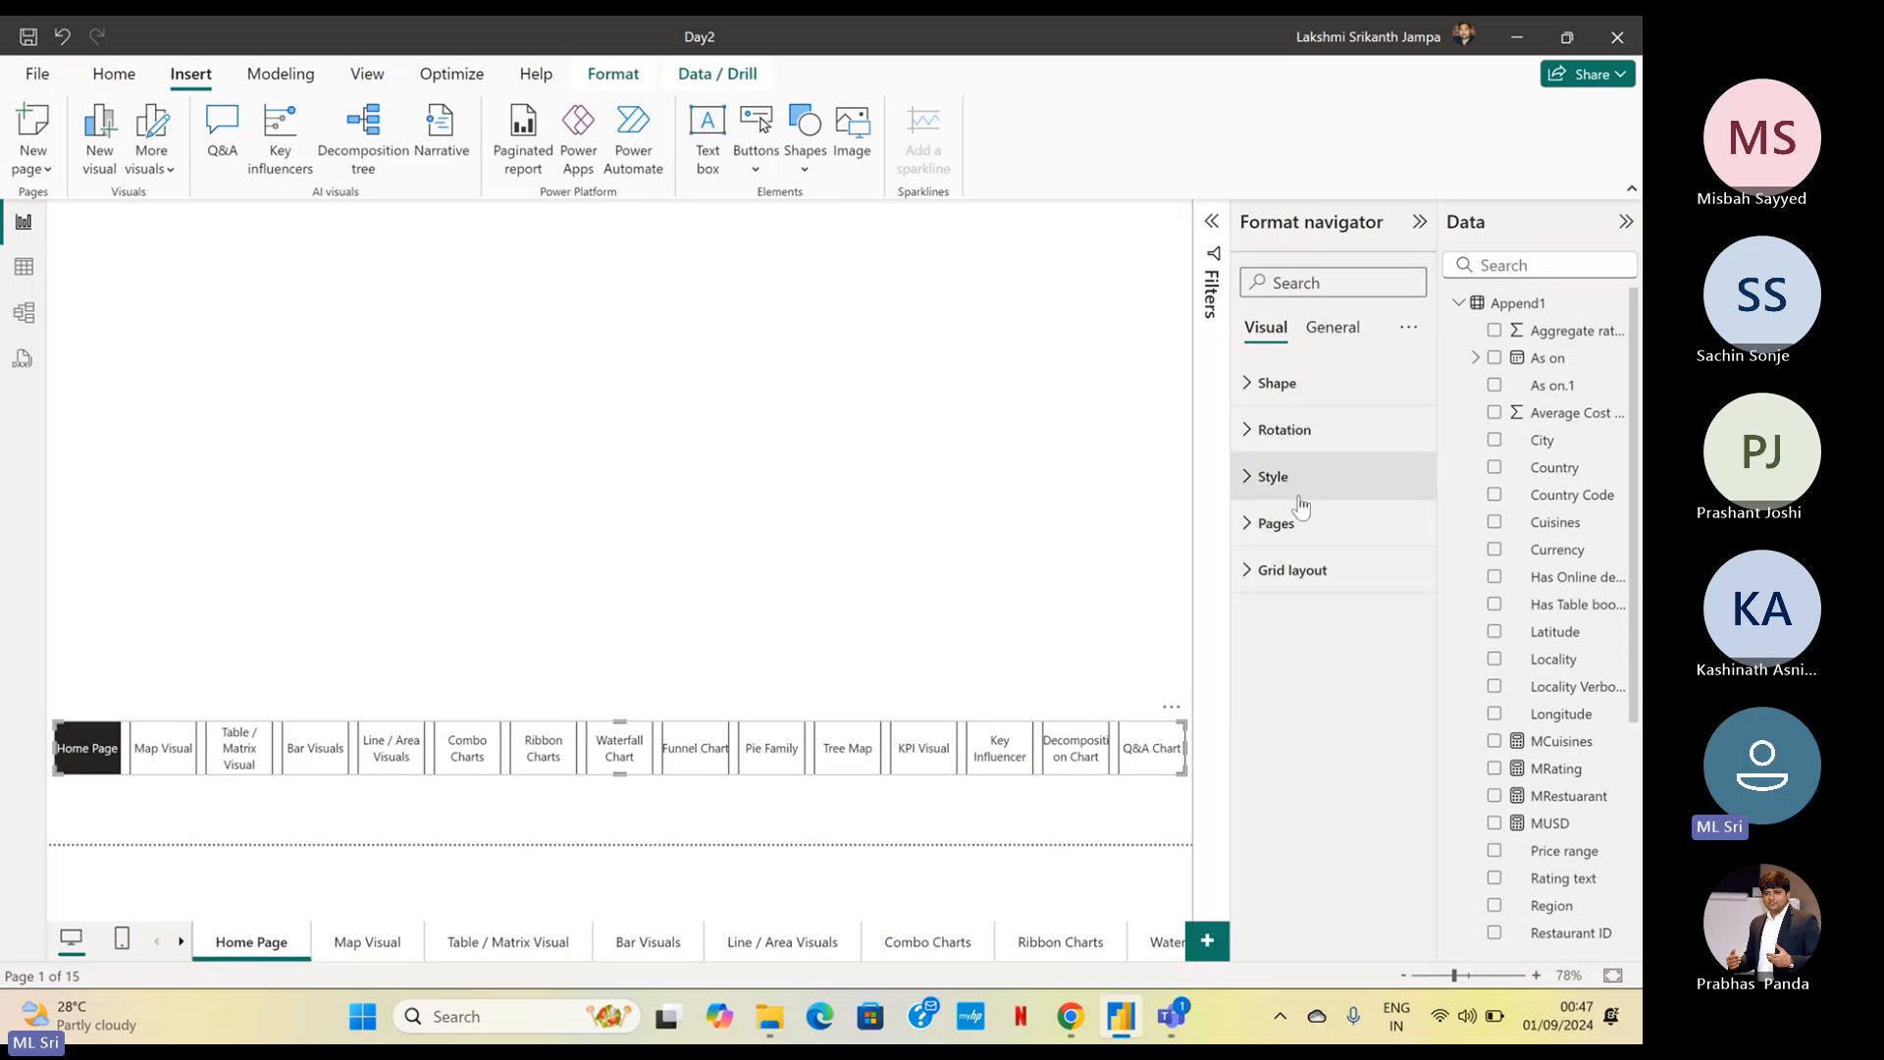
{"action": "left_click", "coordinate": [1299, 384]}
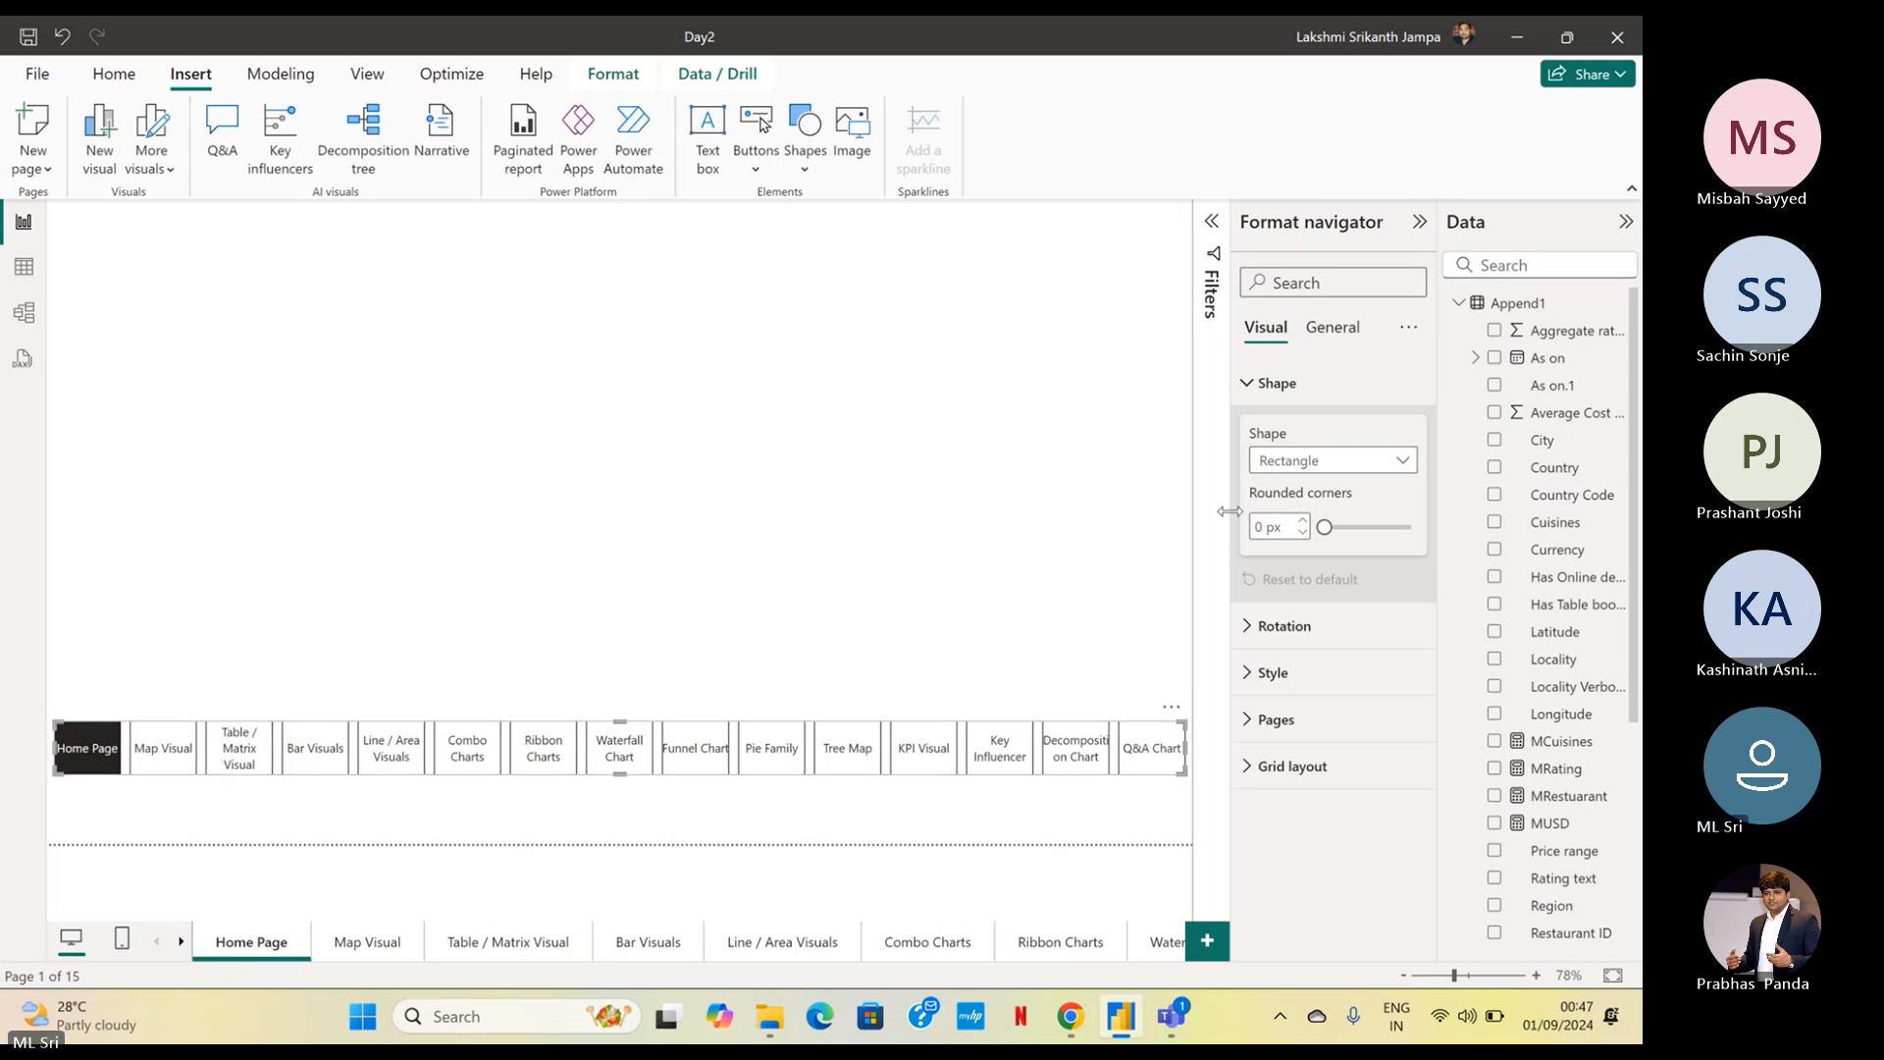
{"action": "left_click", "coordinate": [1280, 475]}
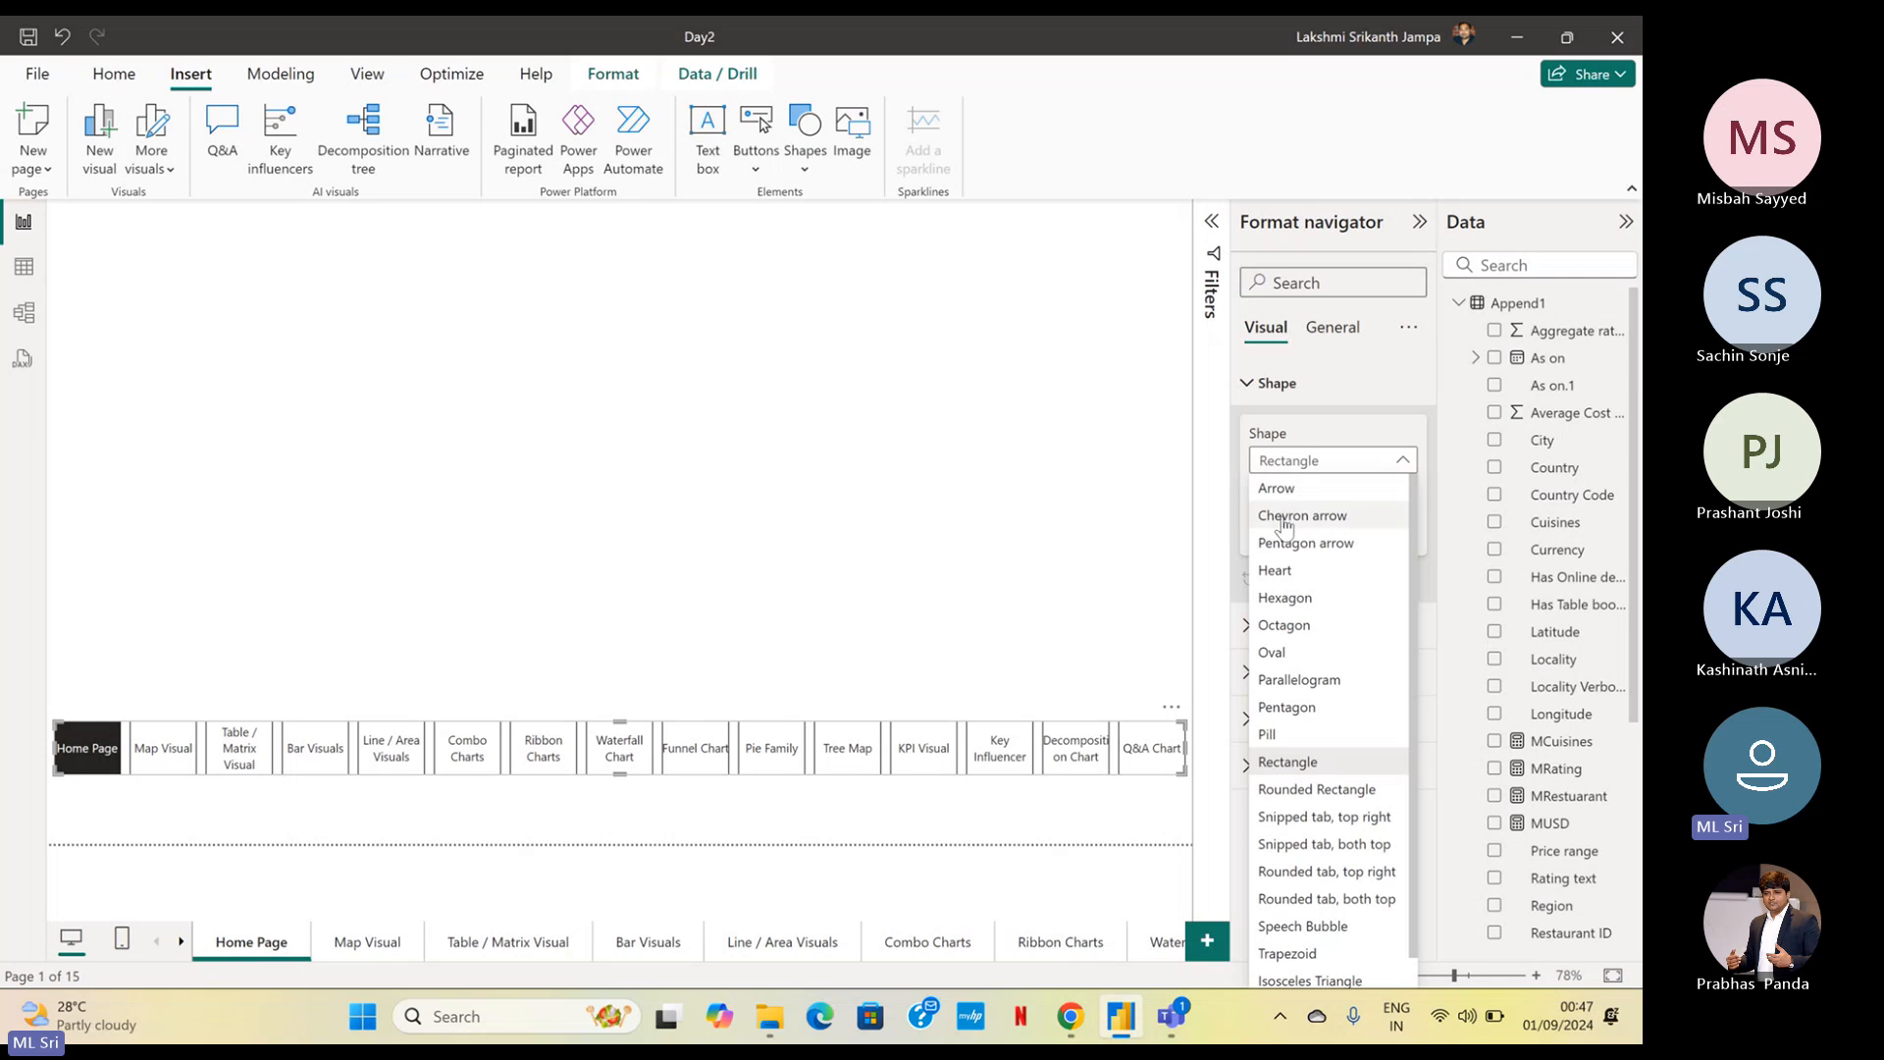
{"action": "left_click", "coordinate": [1280, 490]}
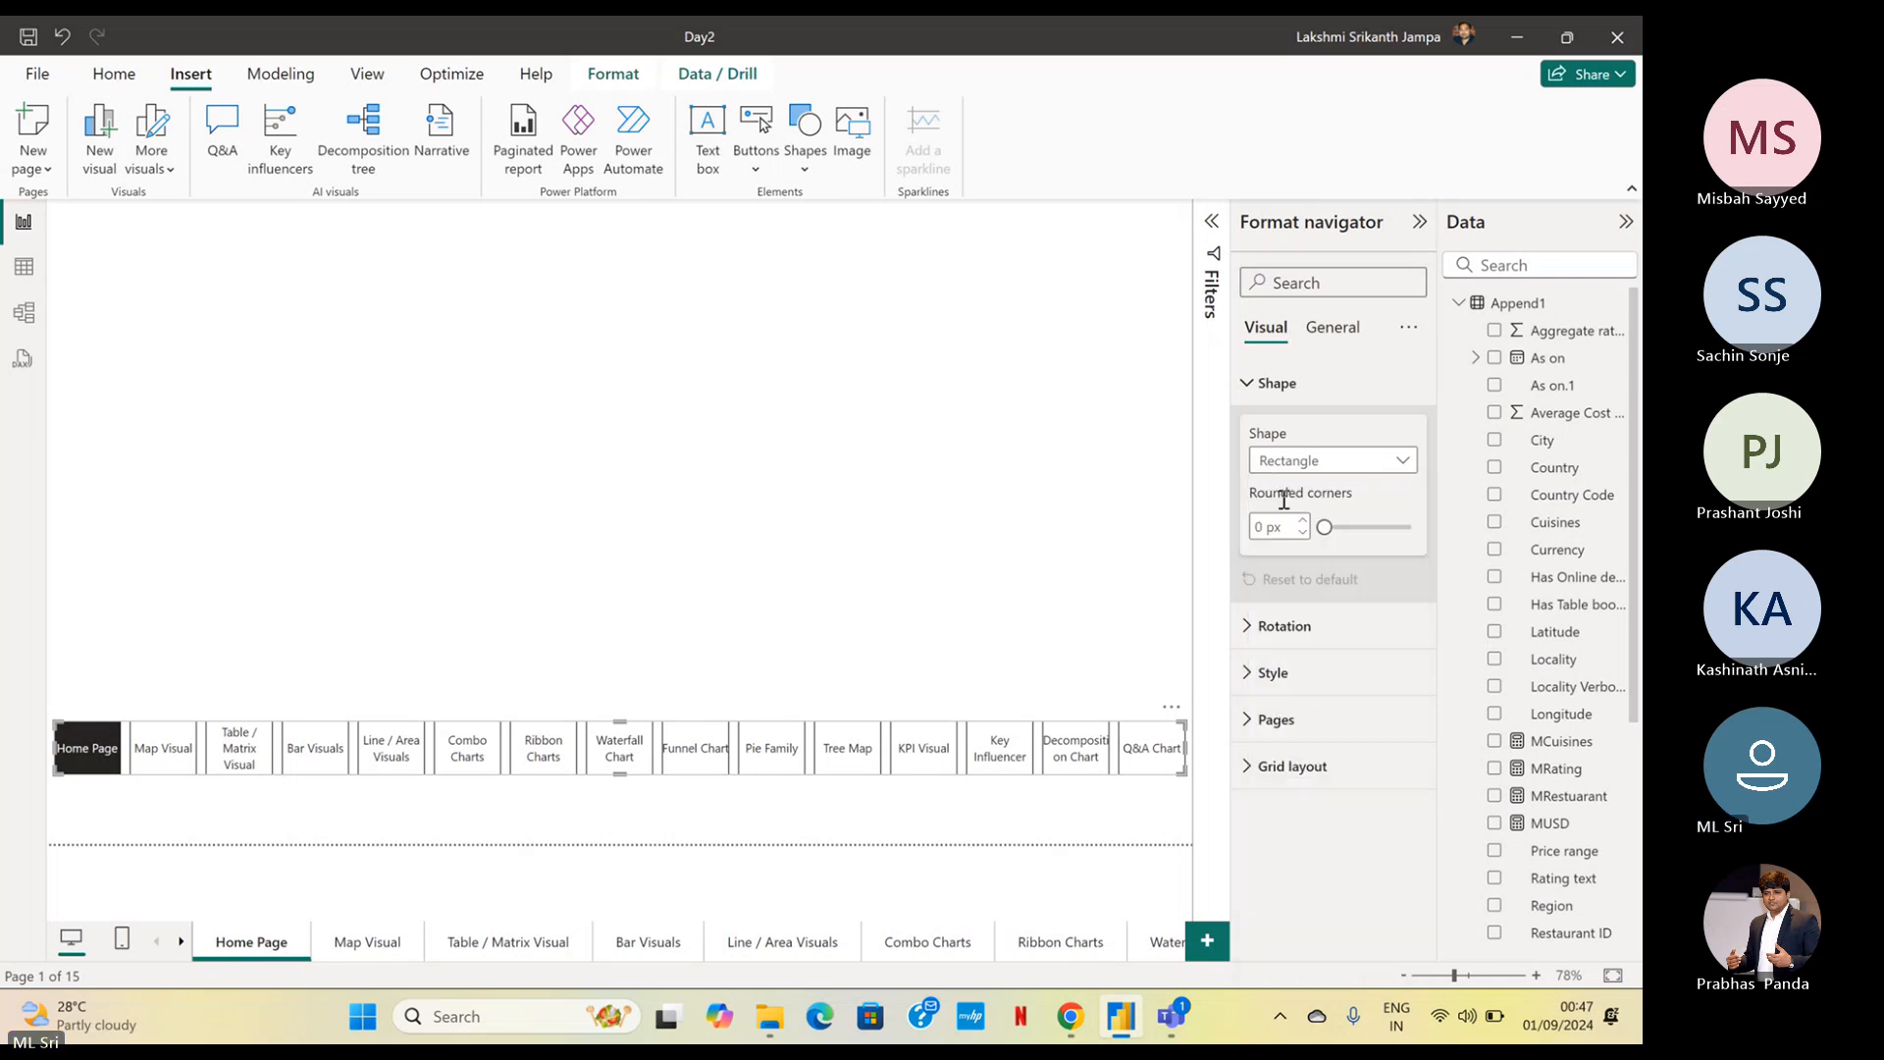
{"action": "left_click", "coordinate": [1295, 462]}
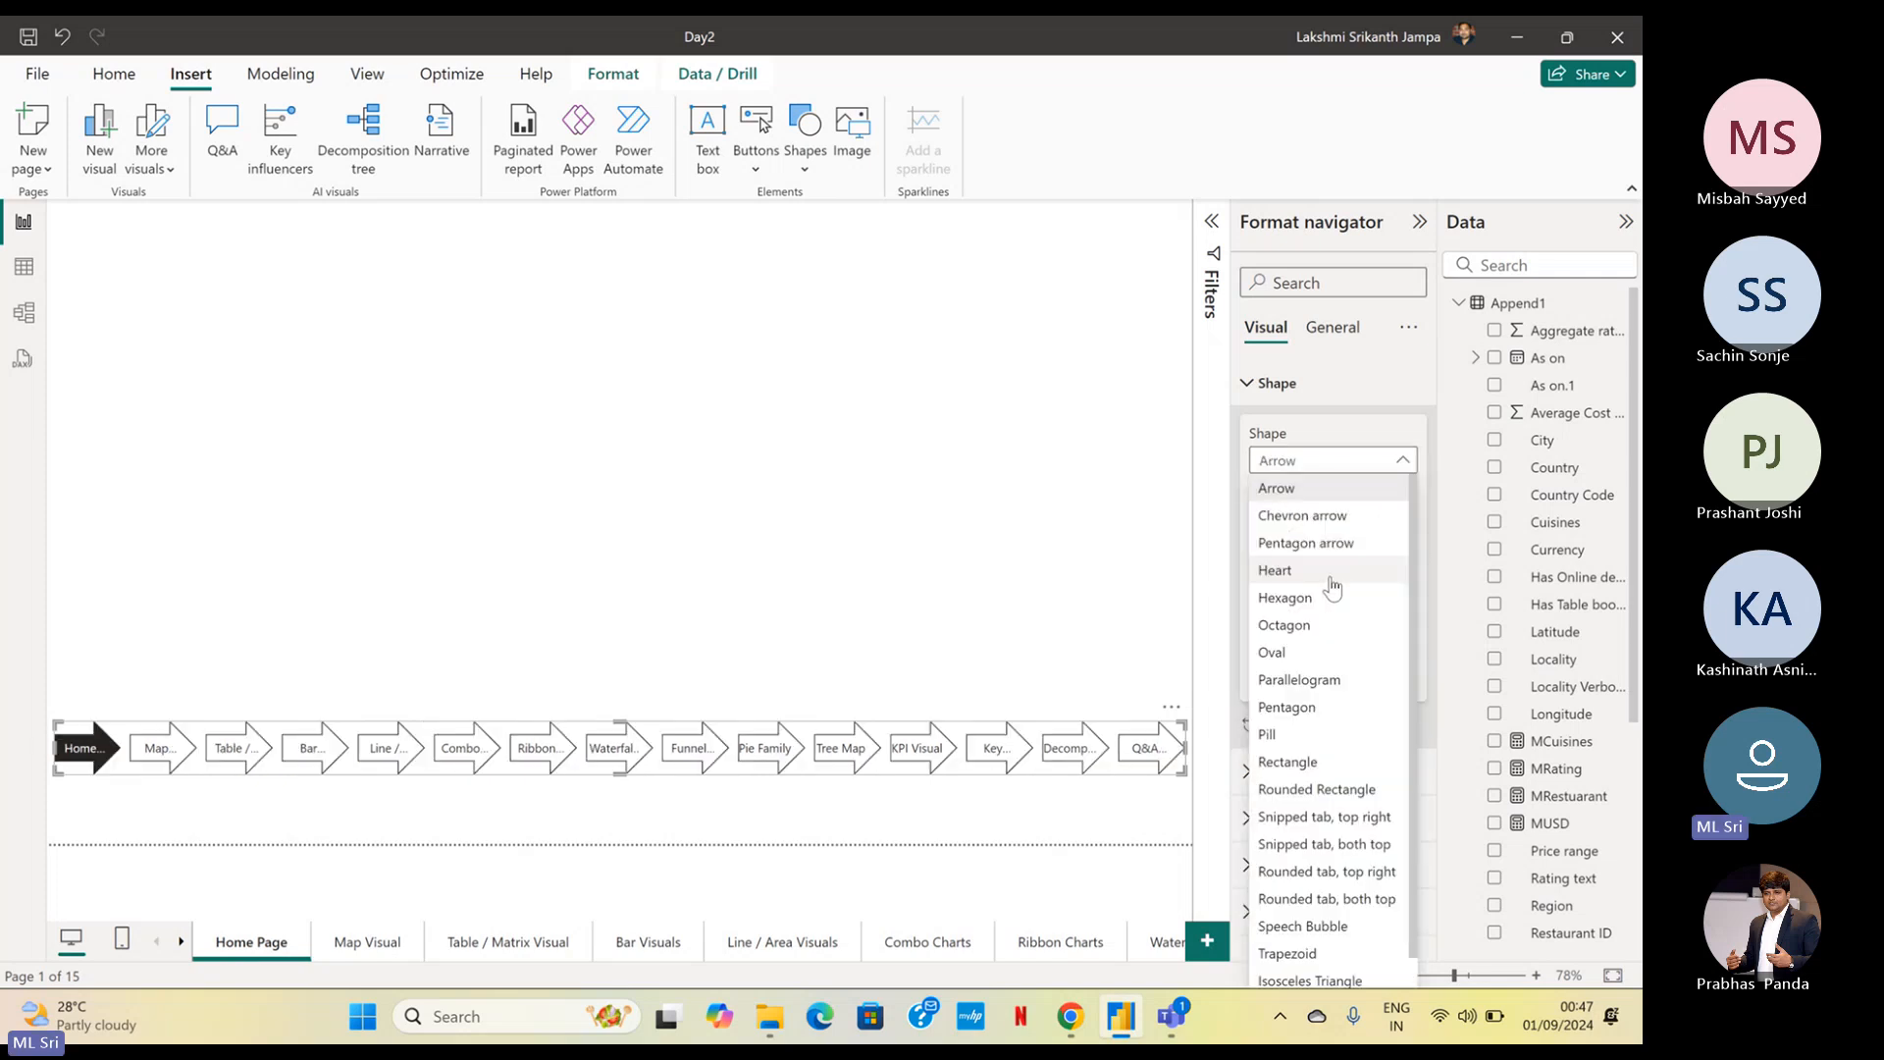
{"action": "left_click", "coordinate": [1310, 515]}
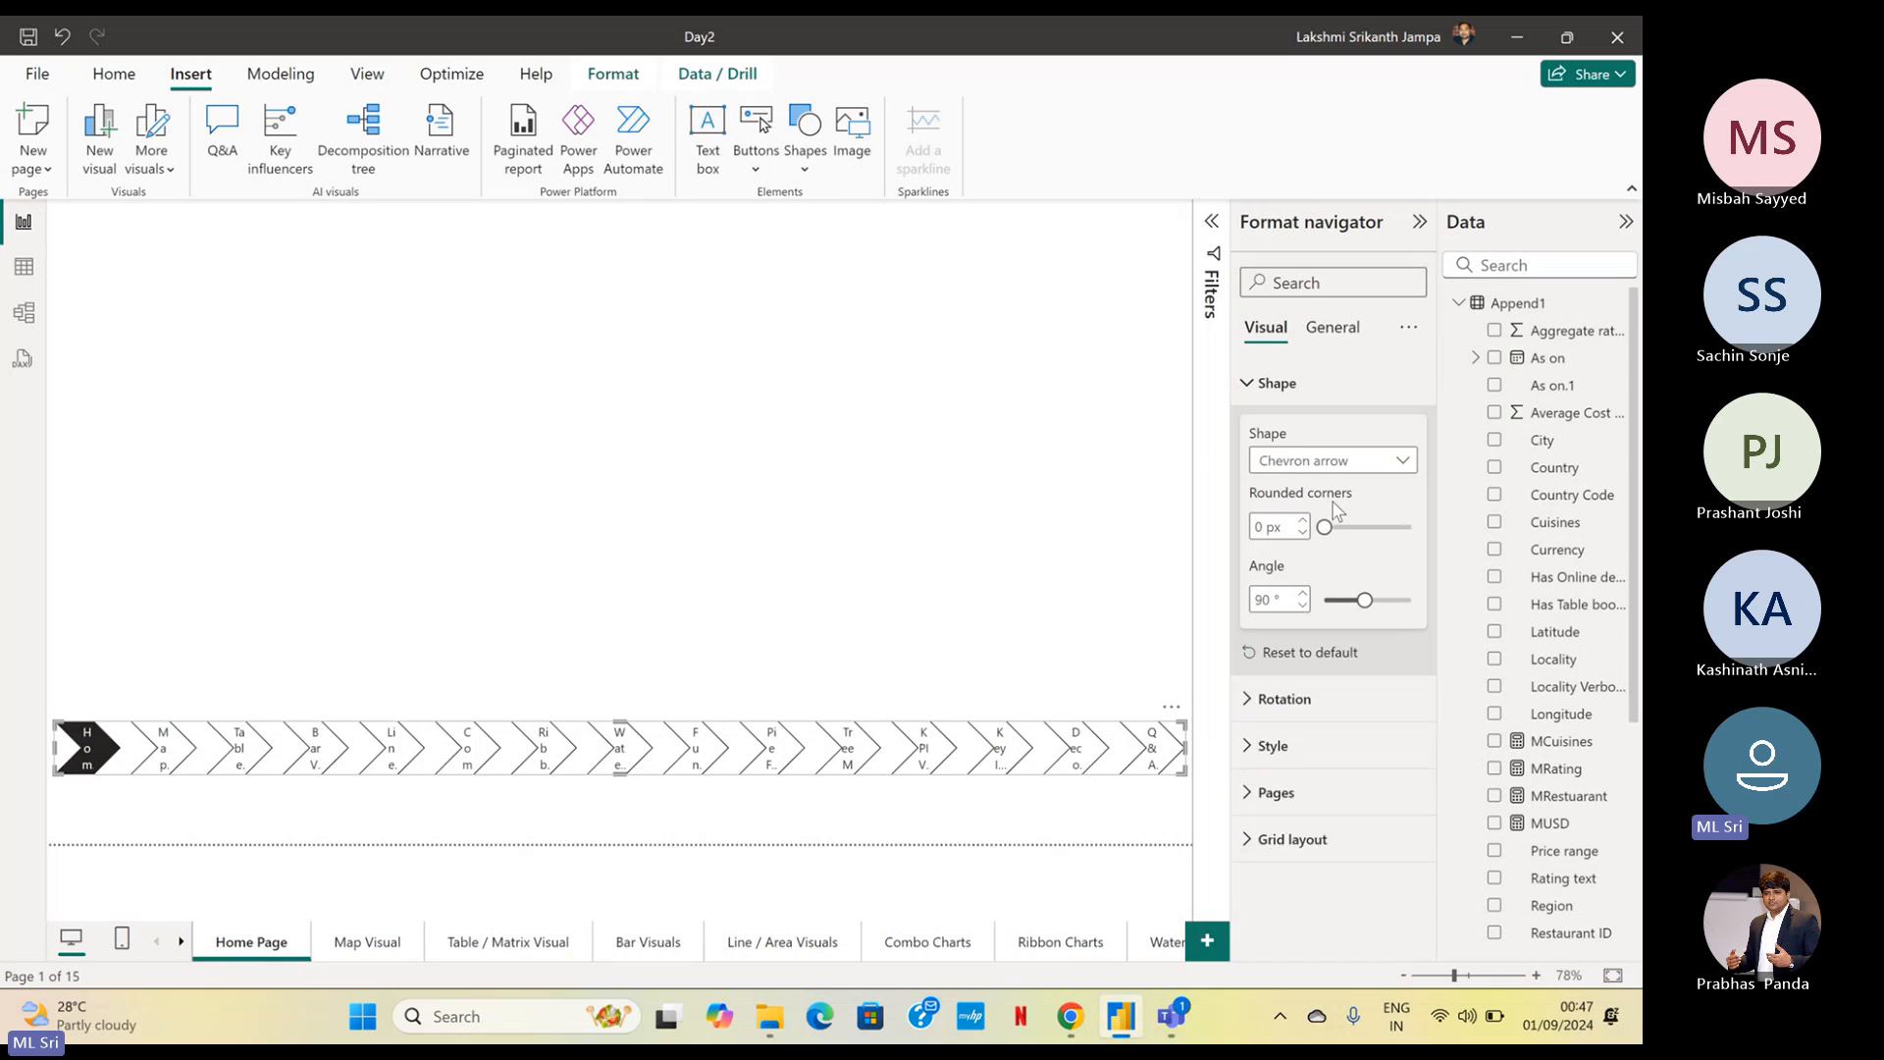
{"action": "left_click", "coordinate": [1305, 461]}
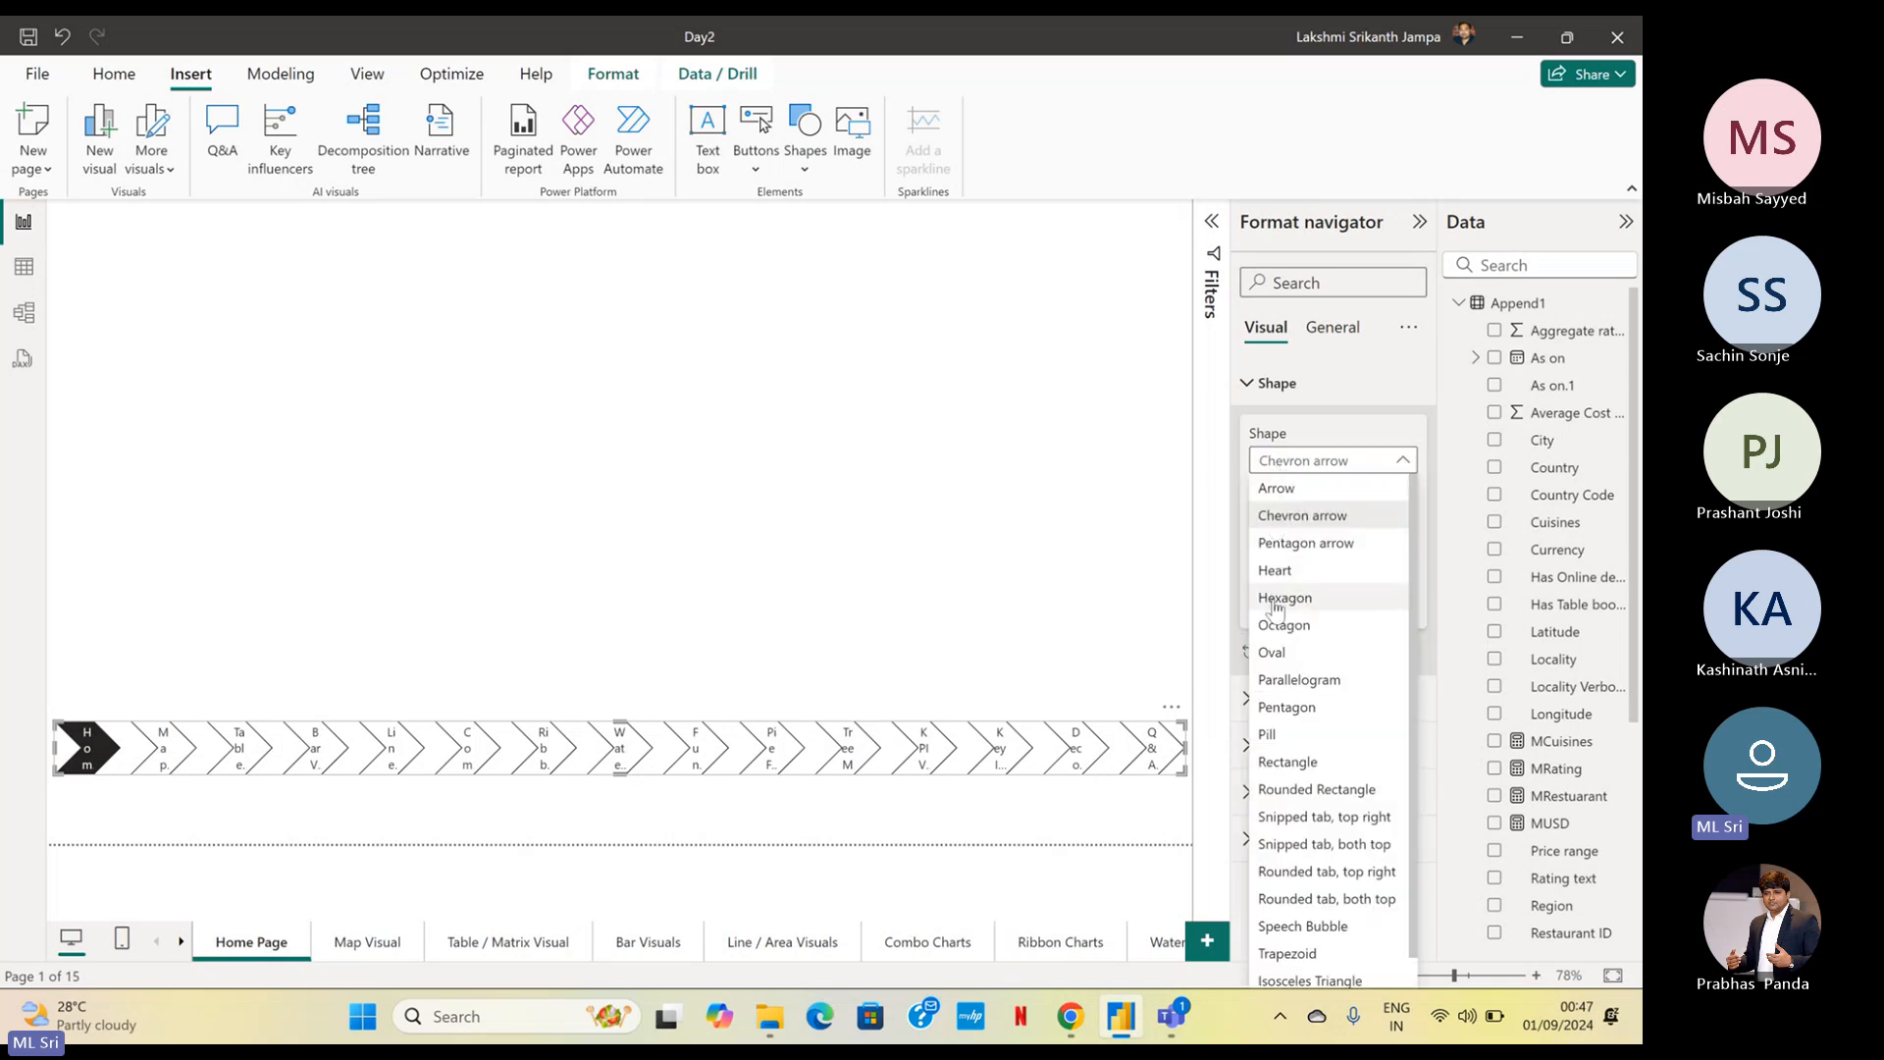
{"action": "left_click", "coordinate": [1291, 708]}
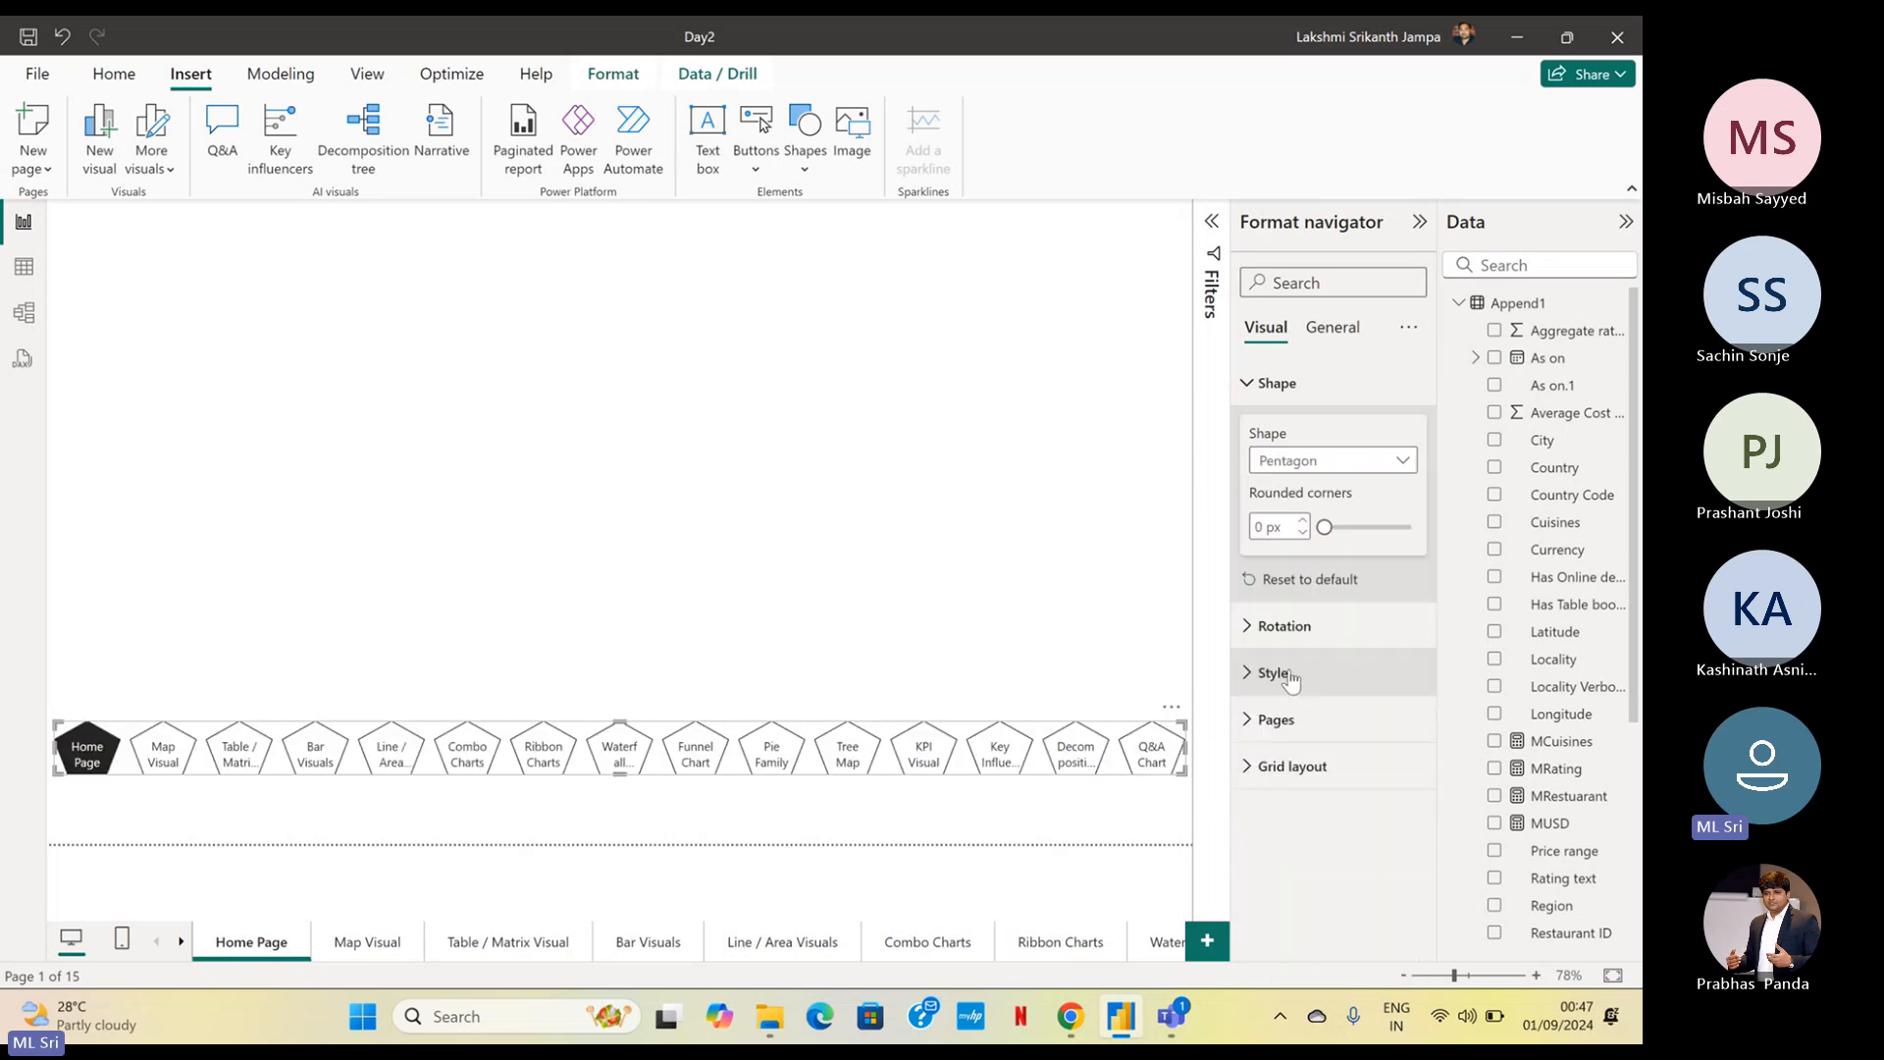
{"action": "left_click", "coordinate": [1285, 462]}
{"action": "left_click", "coordinate": [1281, 735]}
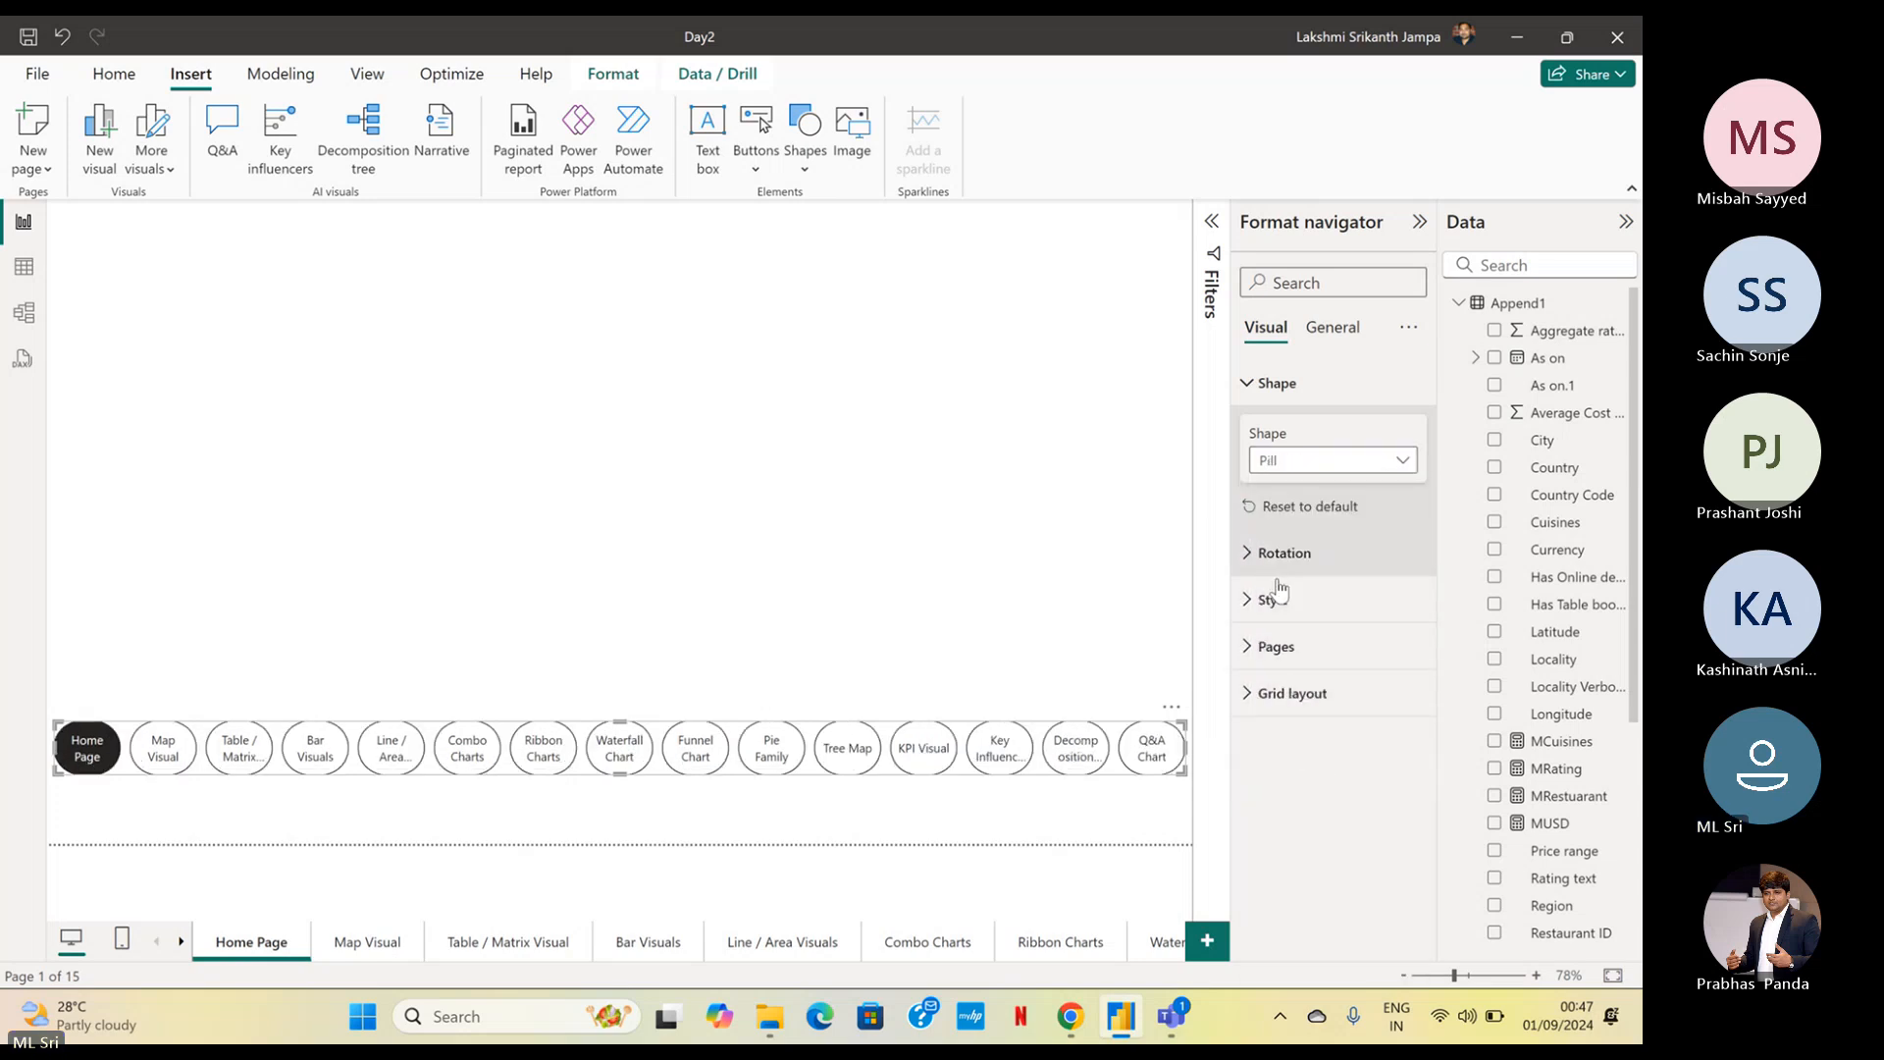
Review the page navigator's rotation settings, the button states available for styling, and its text, fill and border options
{"action": "left_click", "coordinate": [1280, 553]}
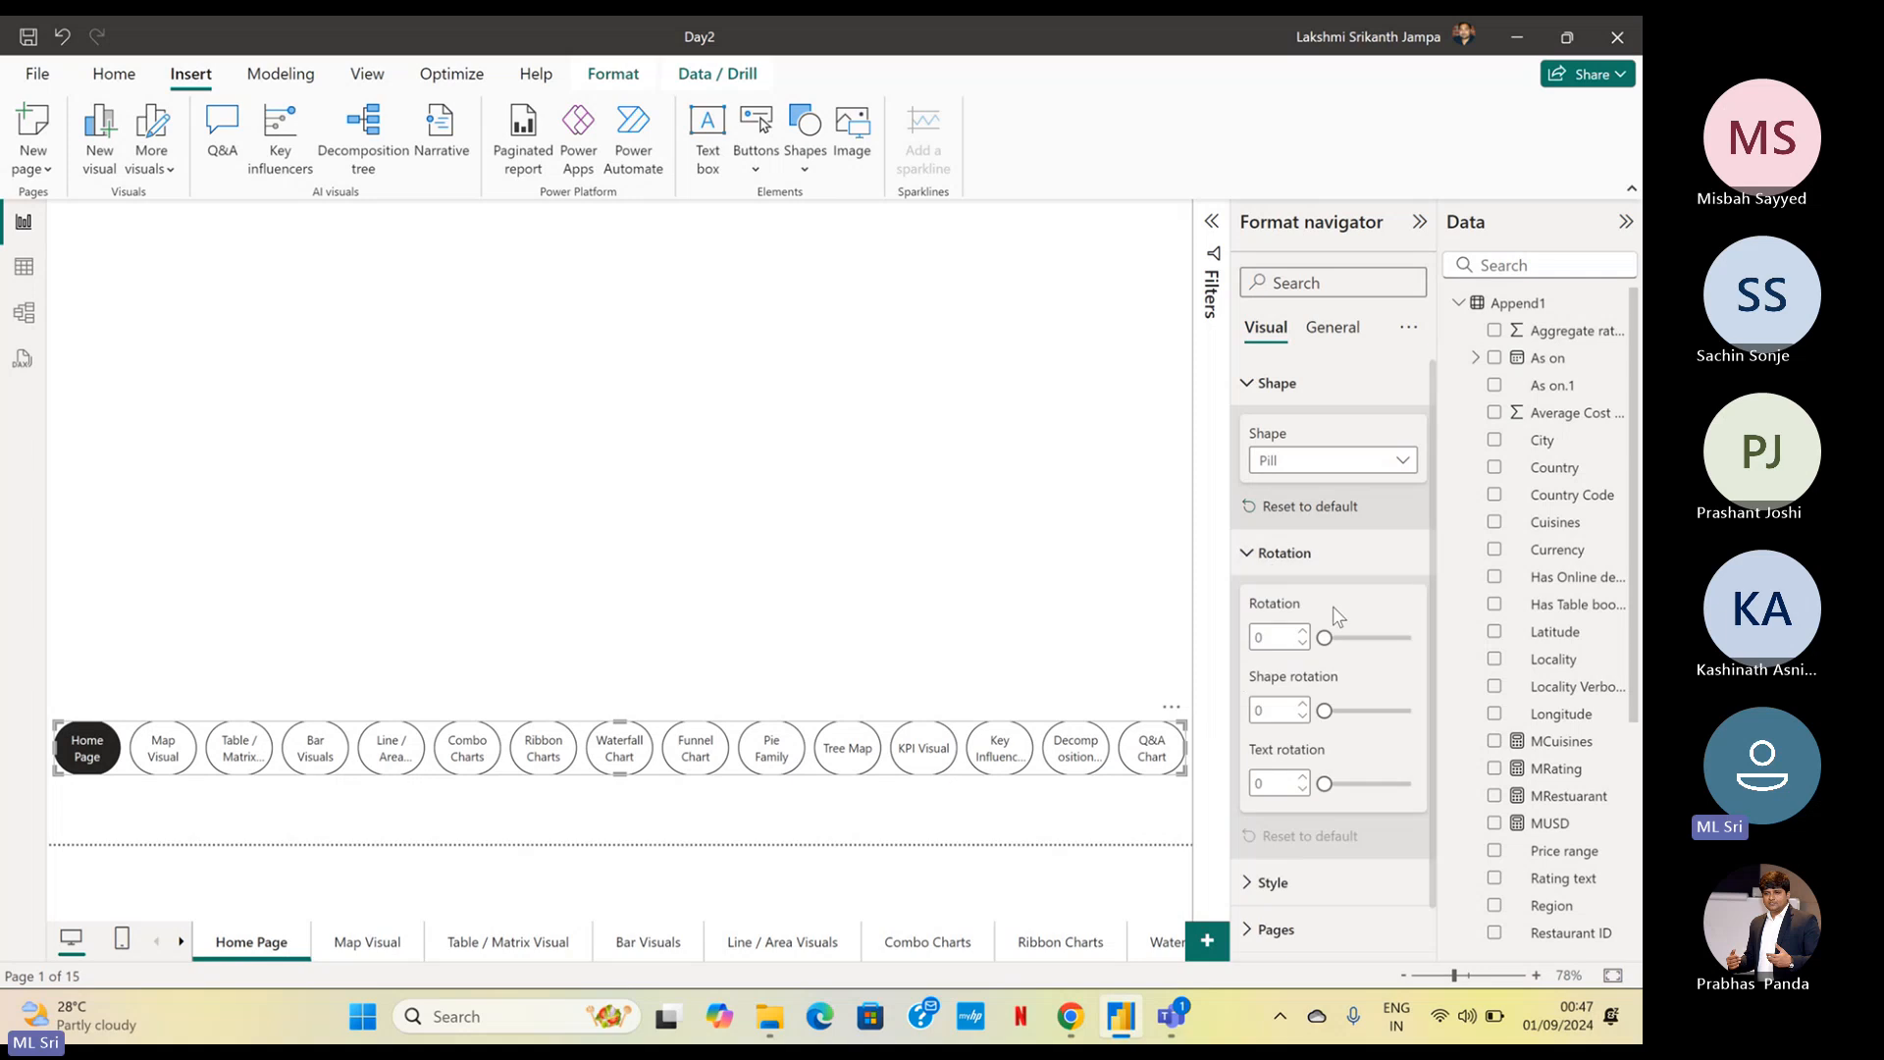
{"action": "scroll", "coordinate": [1278, 814], "scroll_direction": "down", "scroll_amount": 1}
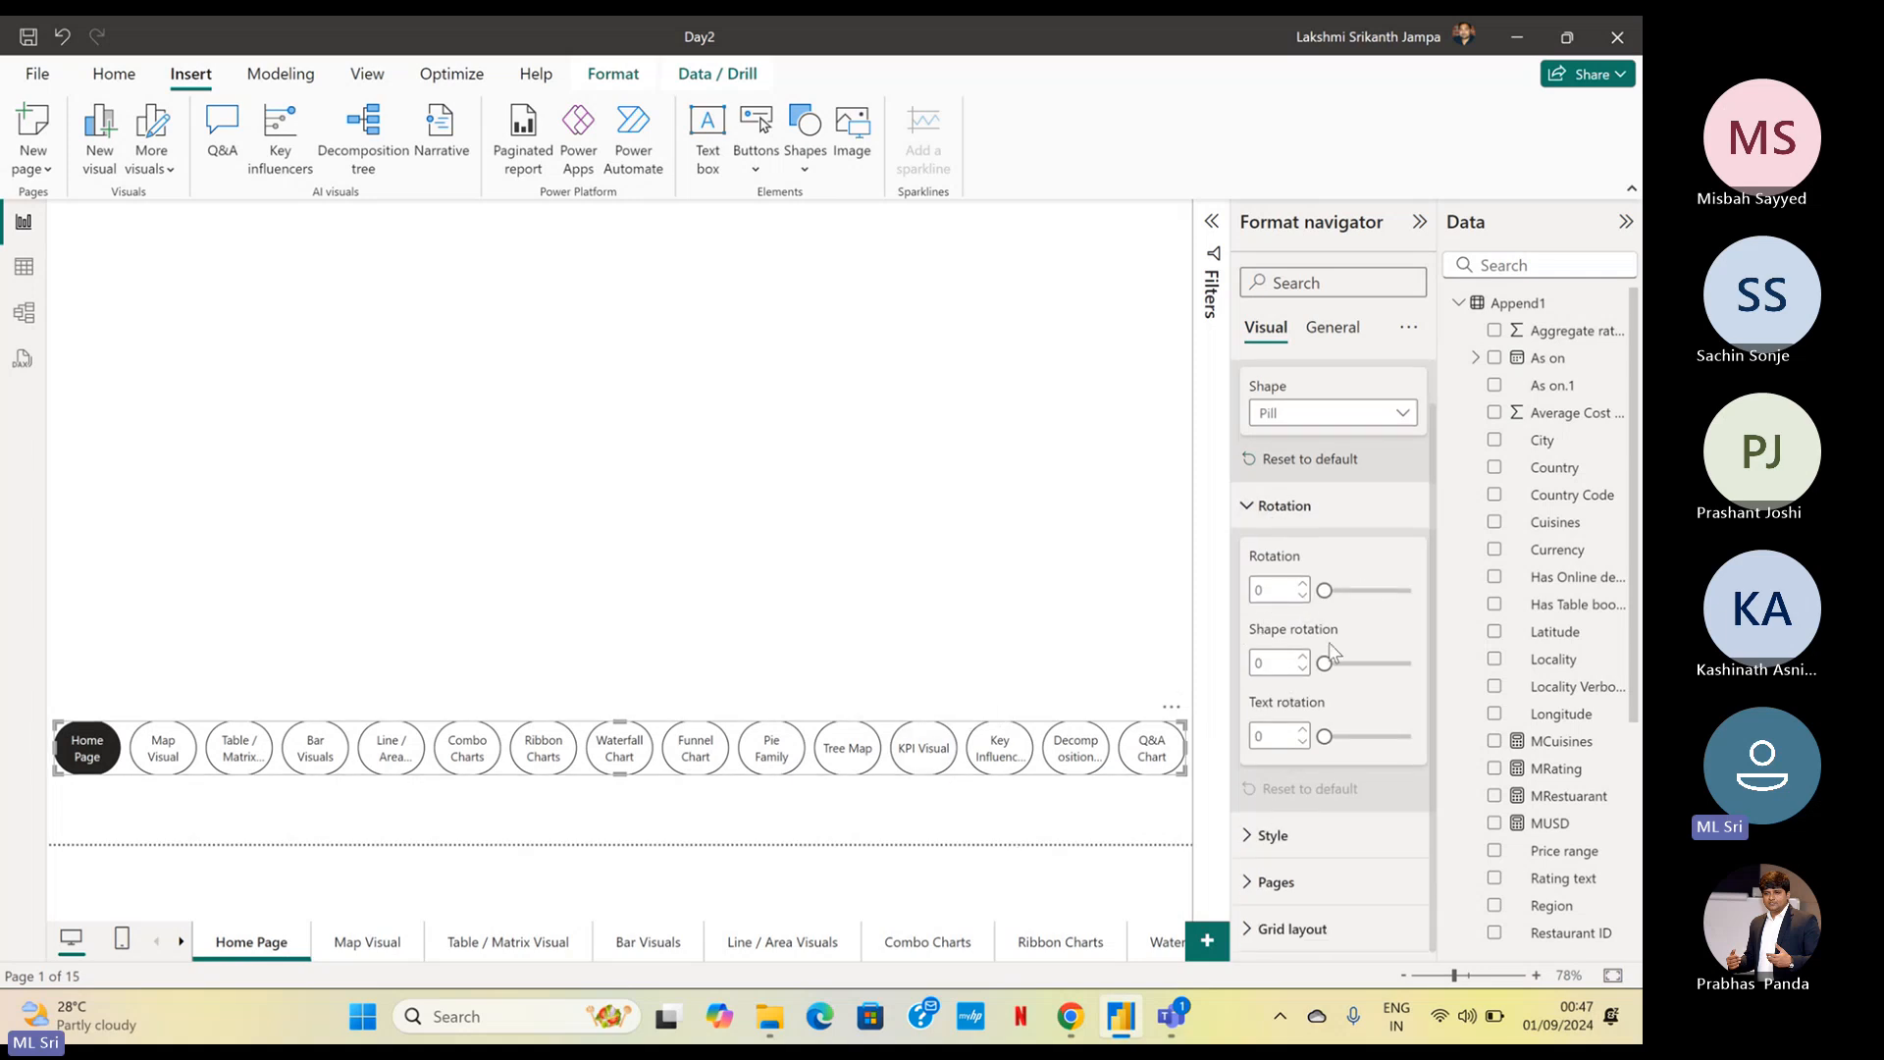
{"action": "left_click", "coordinate": [1263, 835]}
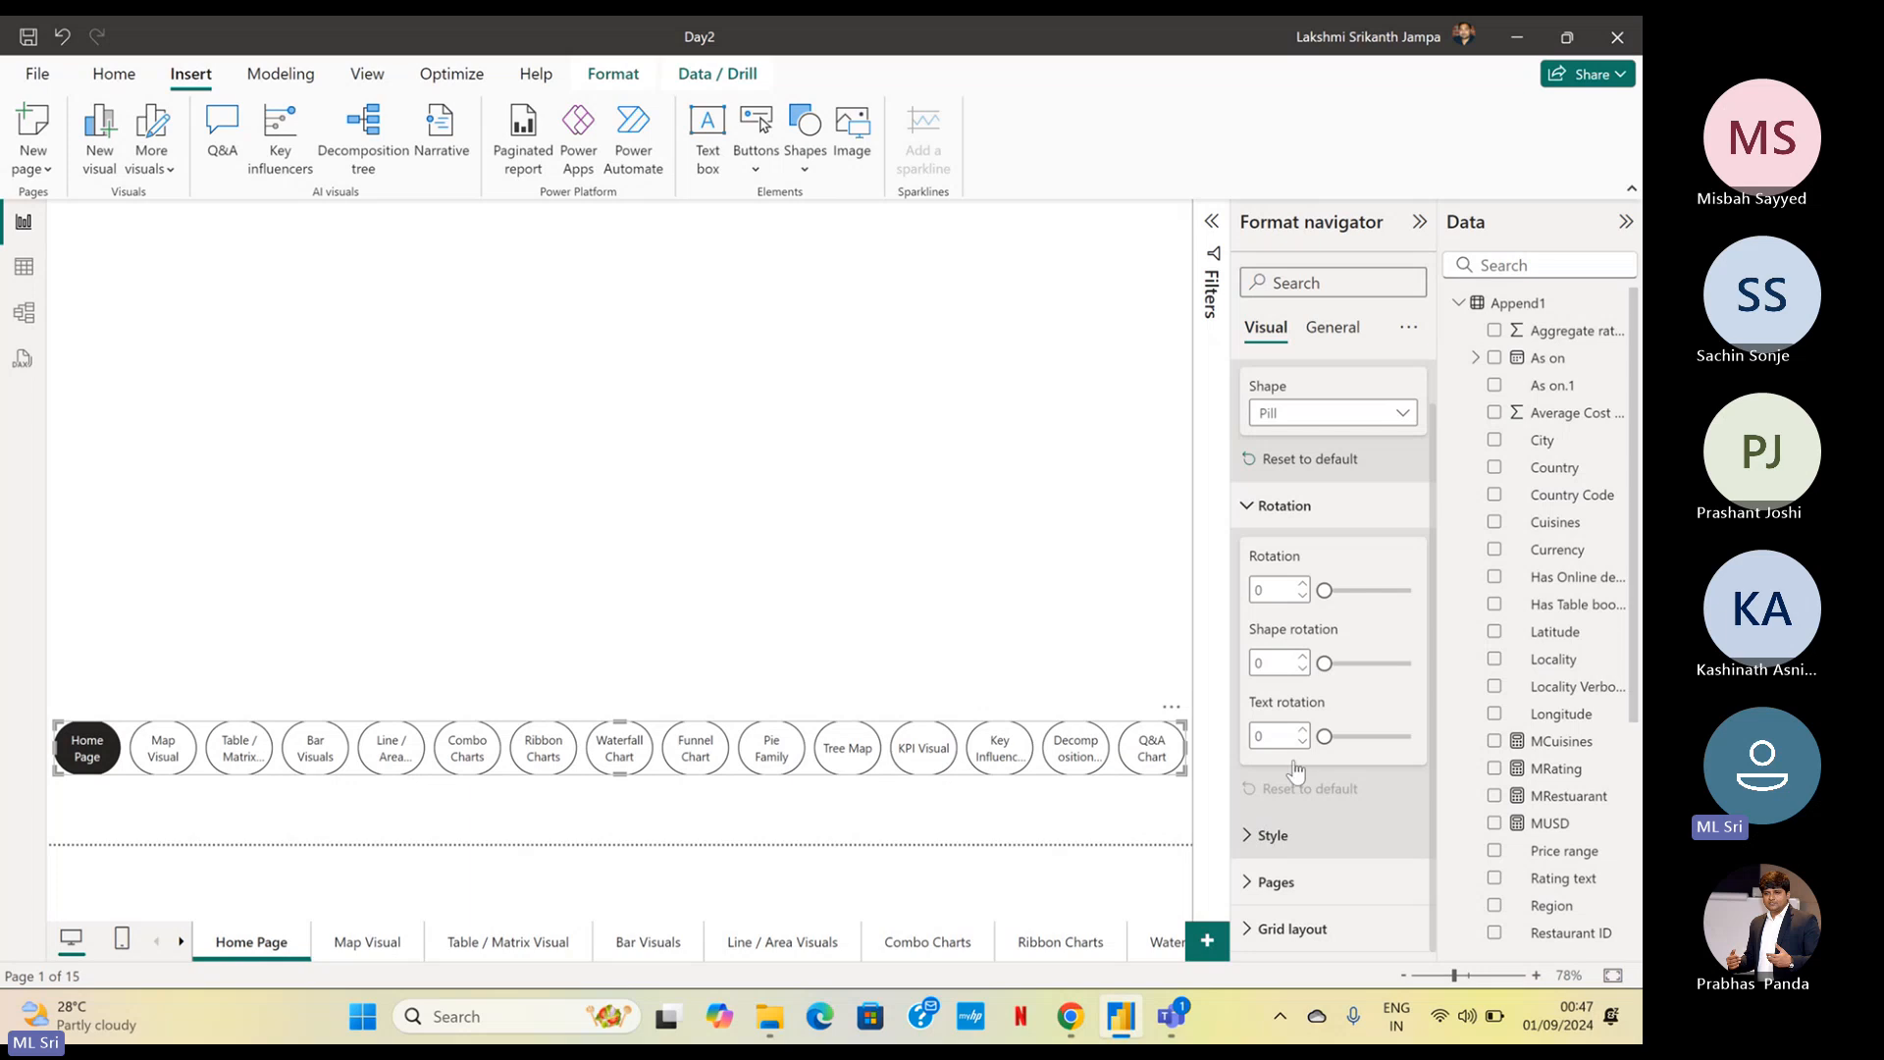
{"action": "scroll", "coordinate": [1293, 751], "scroll_direction": "down", "scroll_amount": 2}
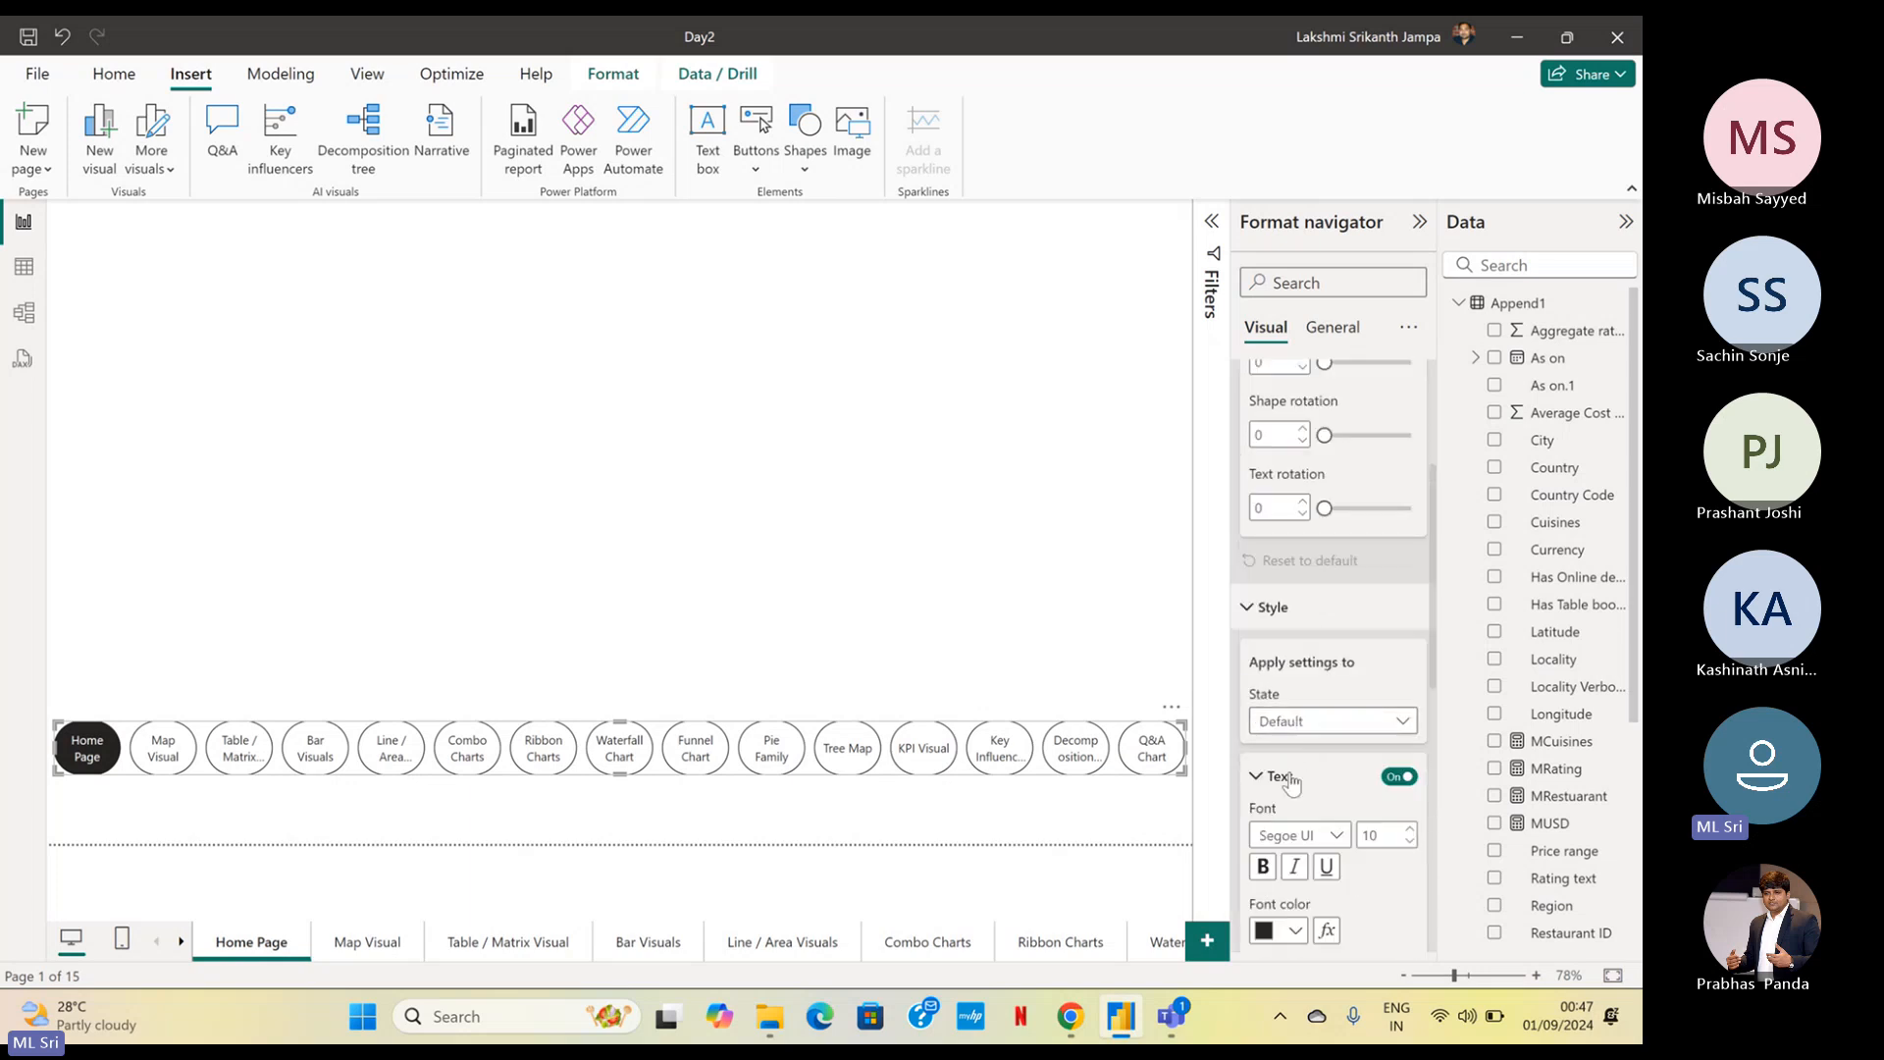
{"action": "left_click", "coordinate": [1265, 726]}
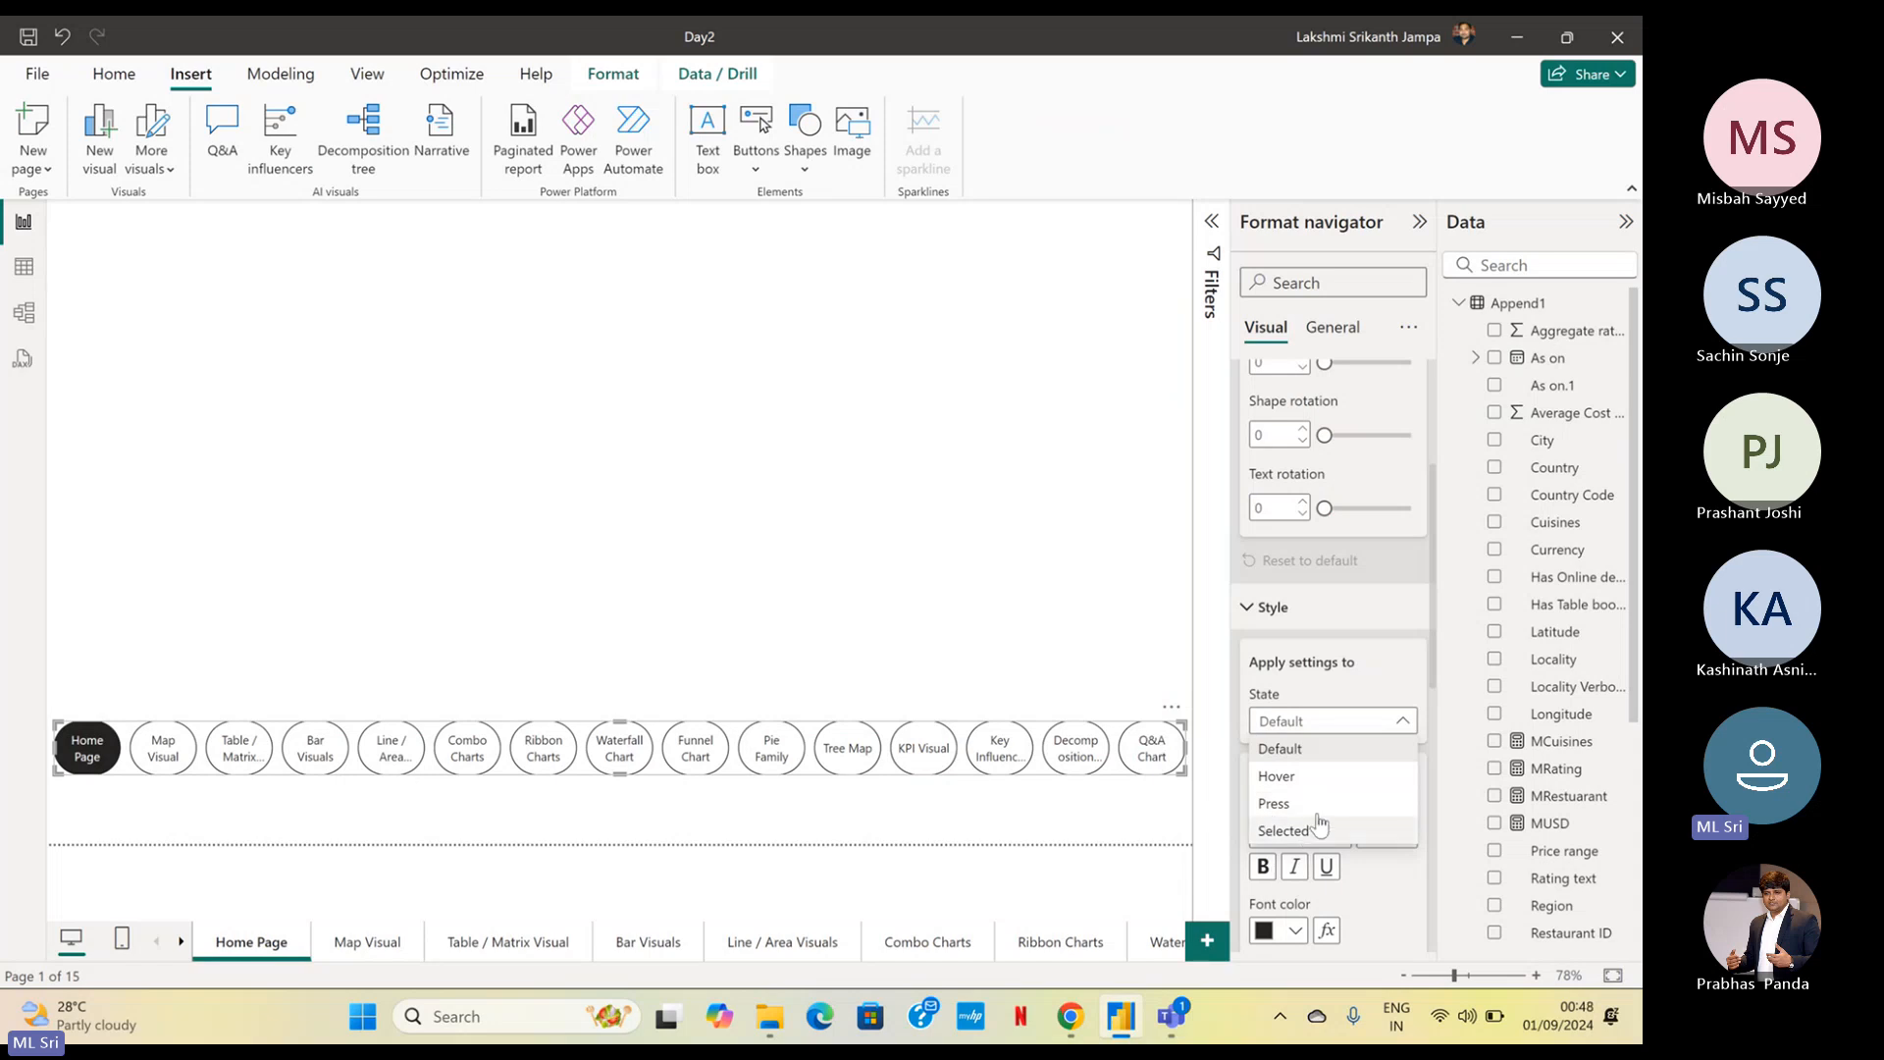
{"action": "left_click", "coordinate": [1300, 700]}
{"action": "scroll", "coordinate": [1300, 700], "scroll_direction": "down", "scroll_amount": 10}
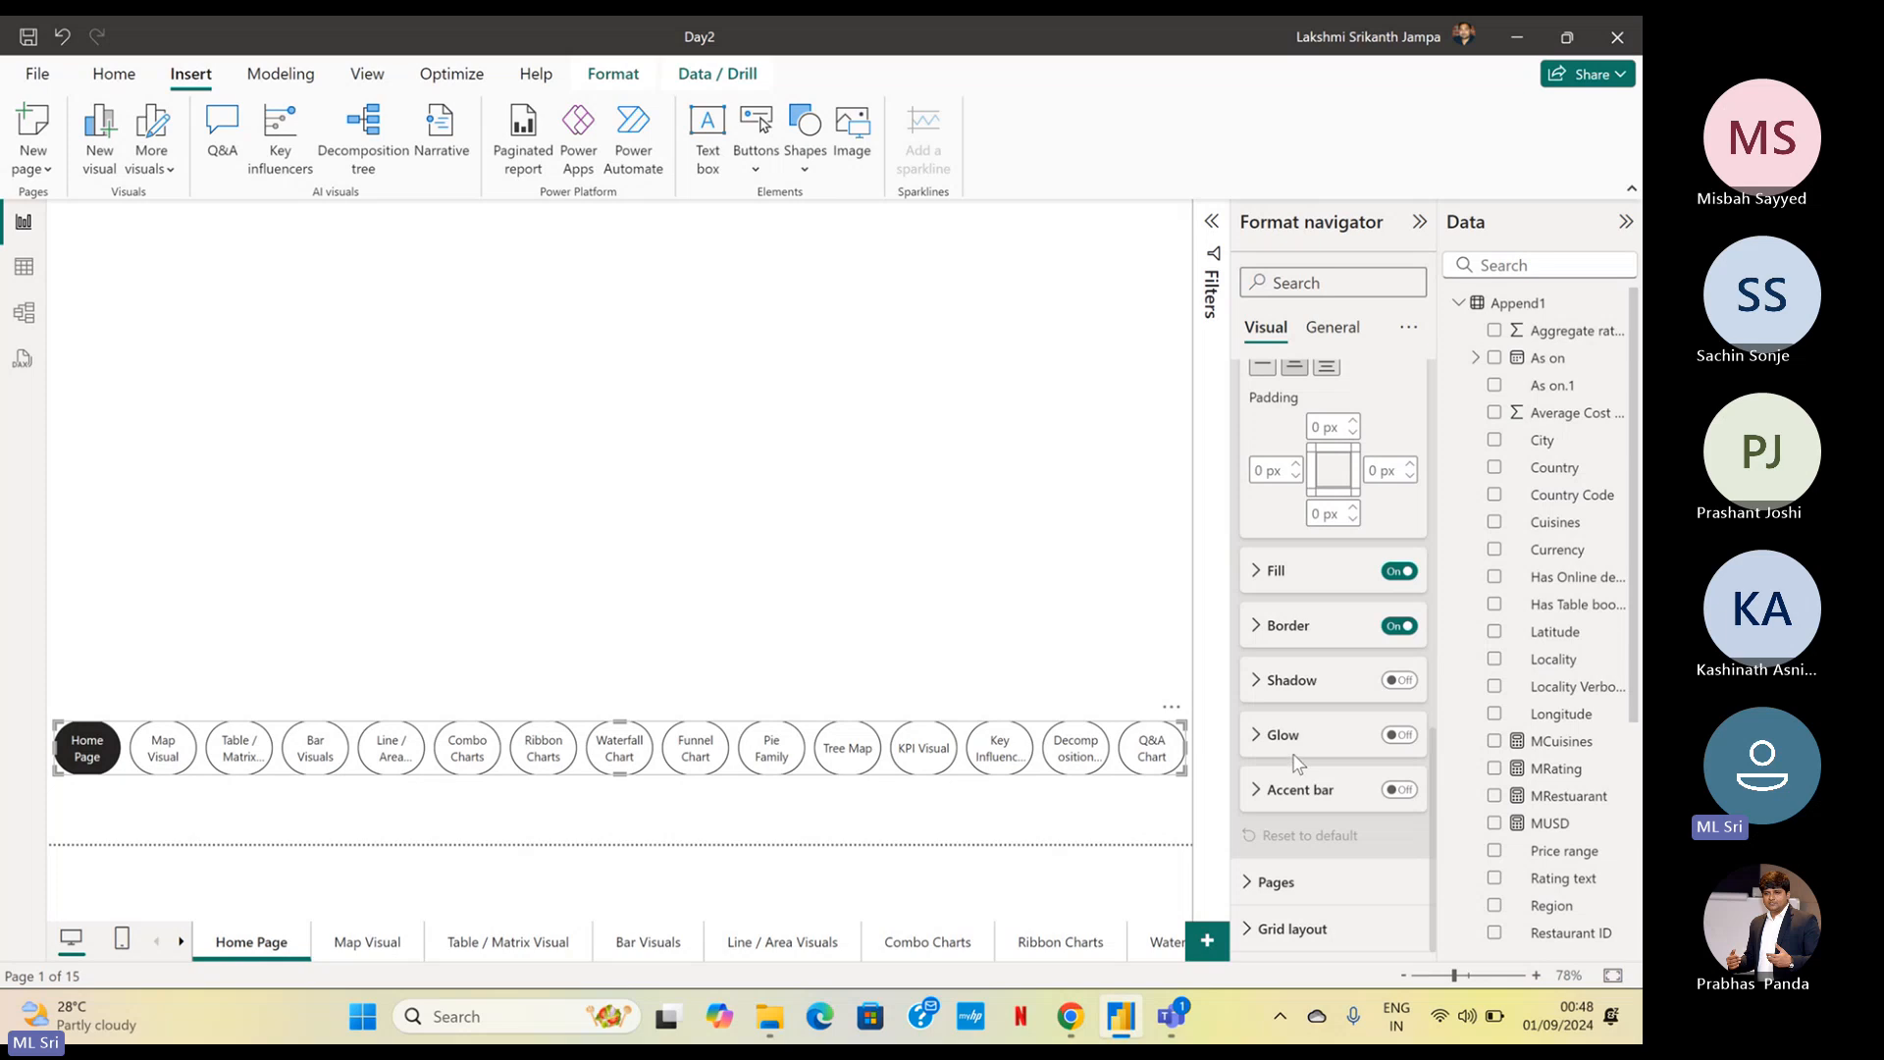
Try the Grid orientation in the page navigator's grid layout, and set the orientation to Vertical
{"action": "left_click", "coordinate": [1273, 928]}
{"action": "scroll", "coordinate": [1318, 829], "scroll_direction": "down", "scroll_amount": 2}
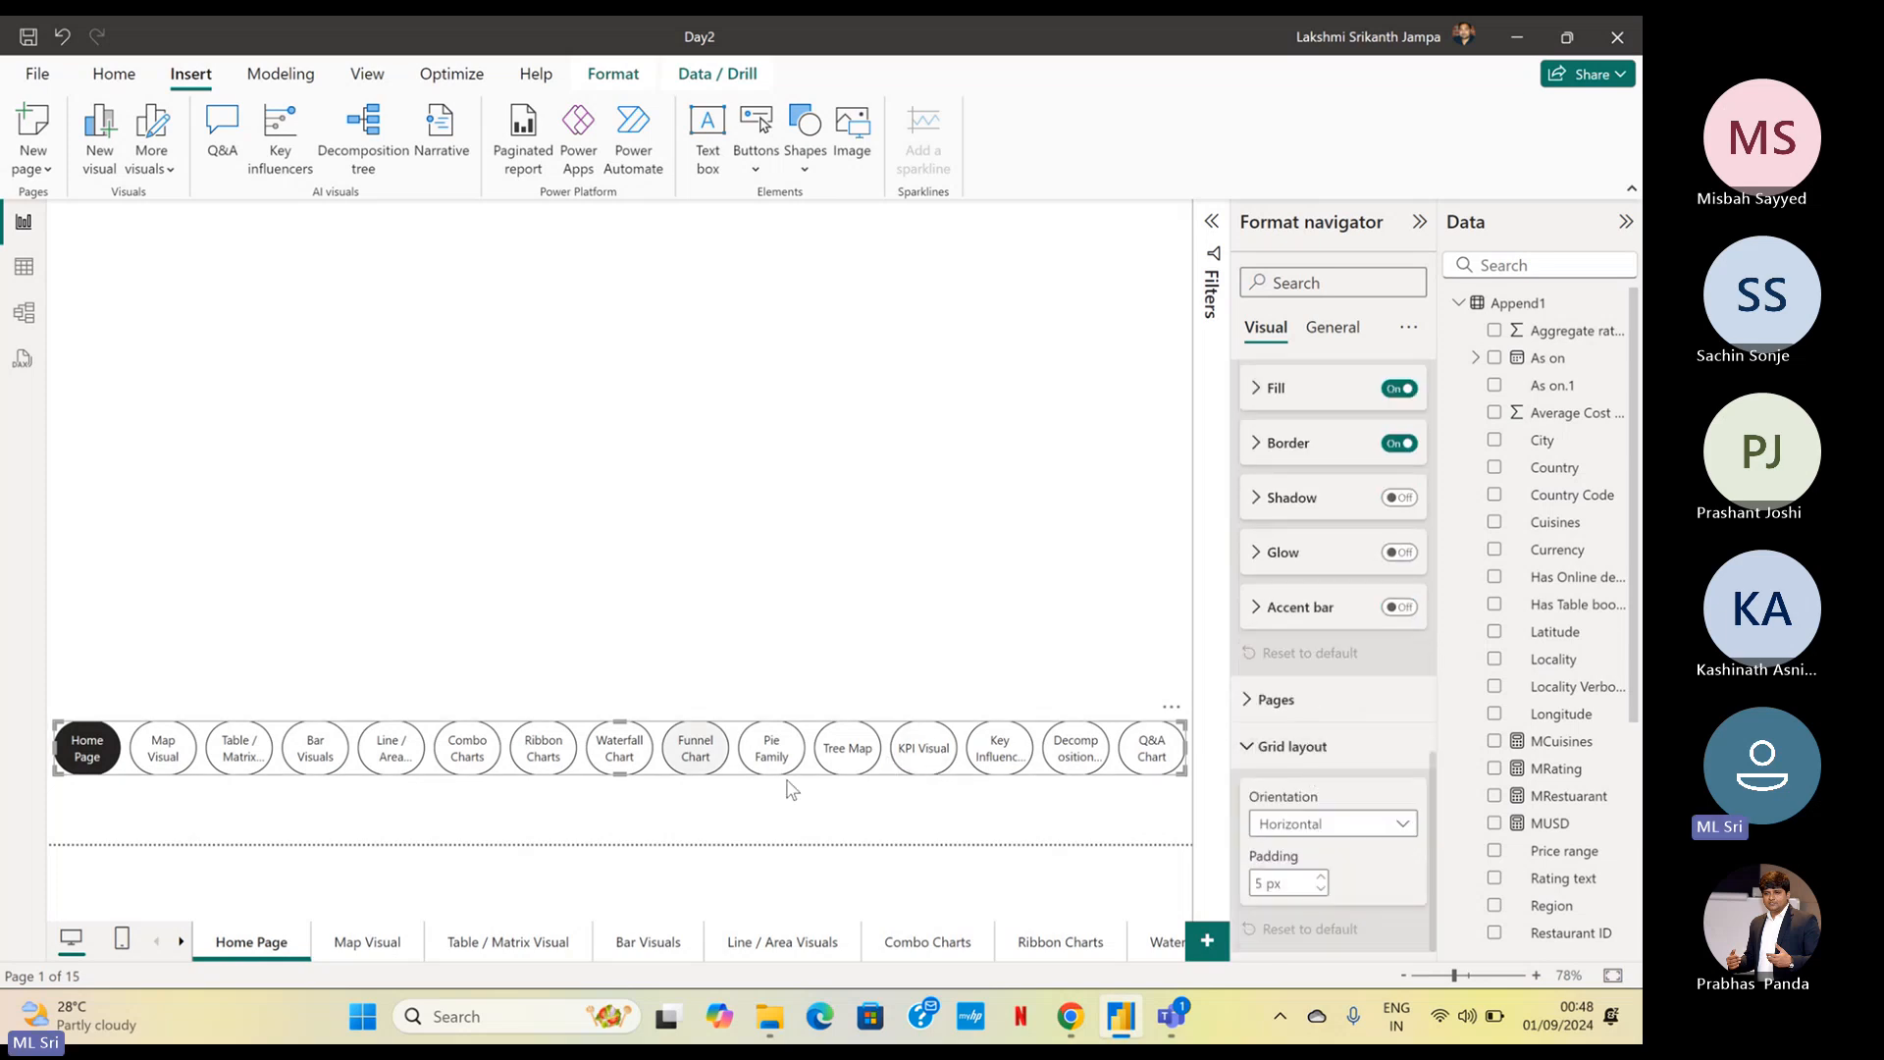
{"action": "left_click", "coordinate": [1327, 824]}
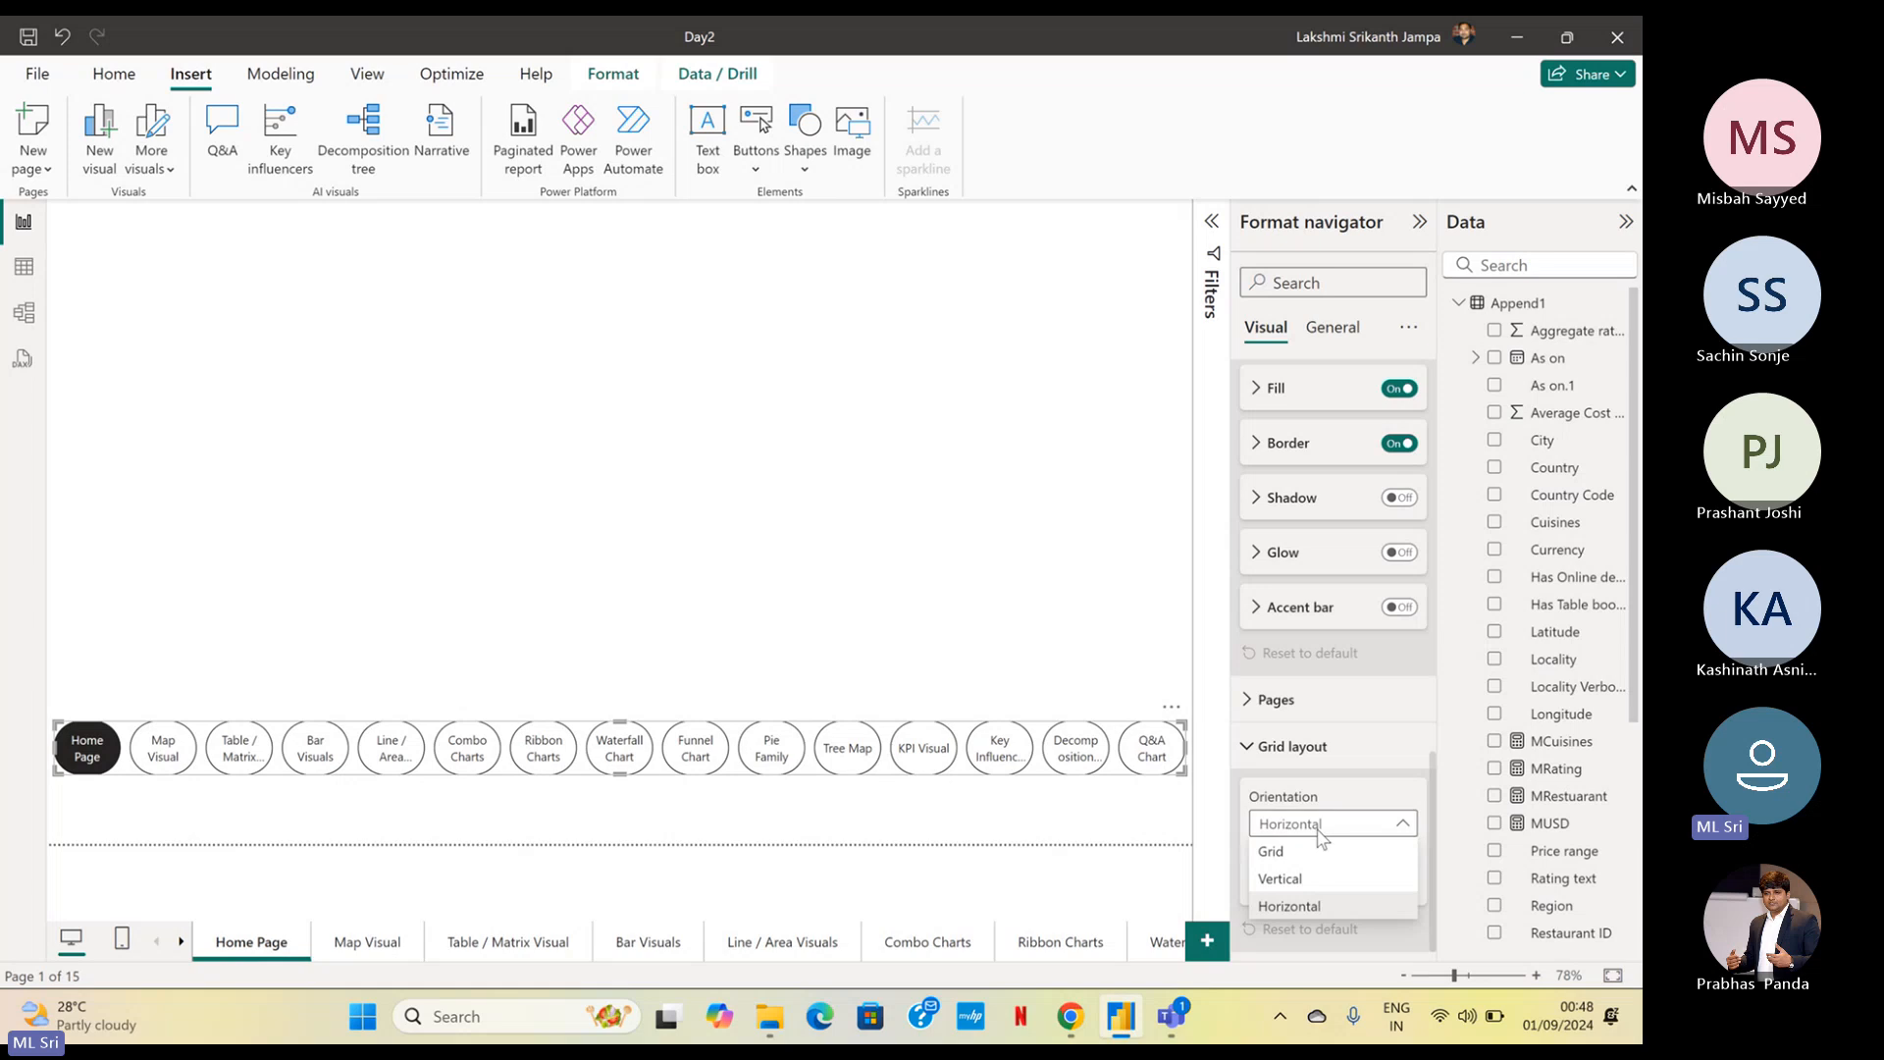
{"action": "left_click", "coordinate": [1312, 852]}
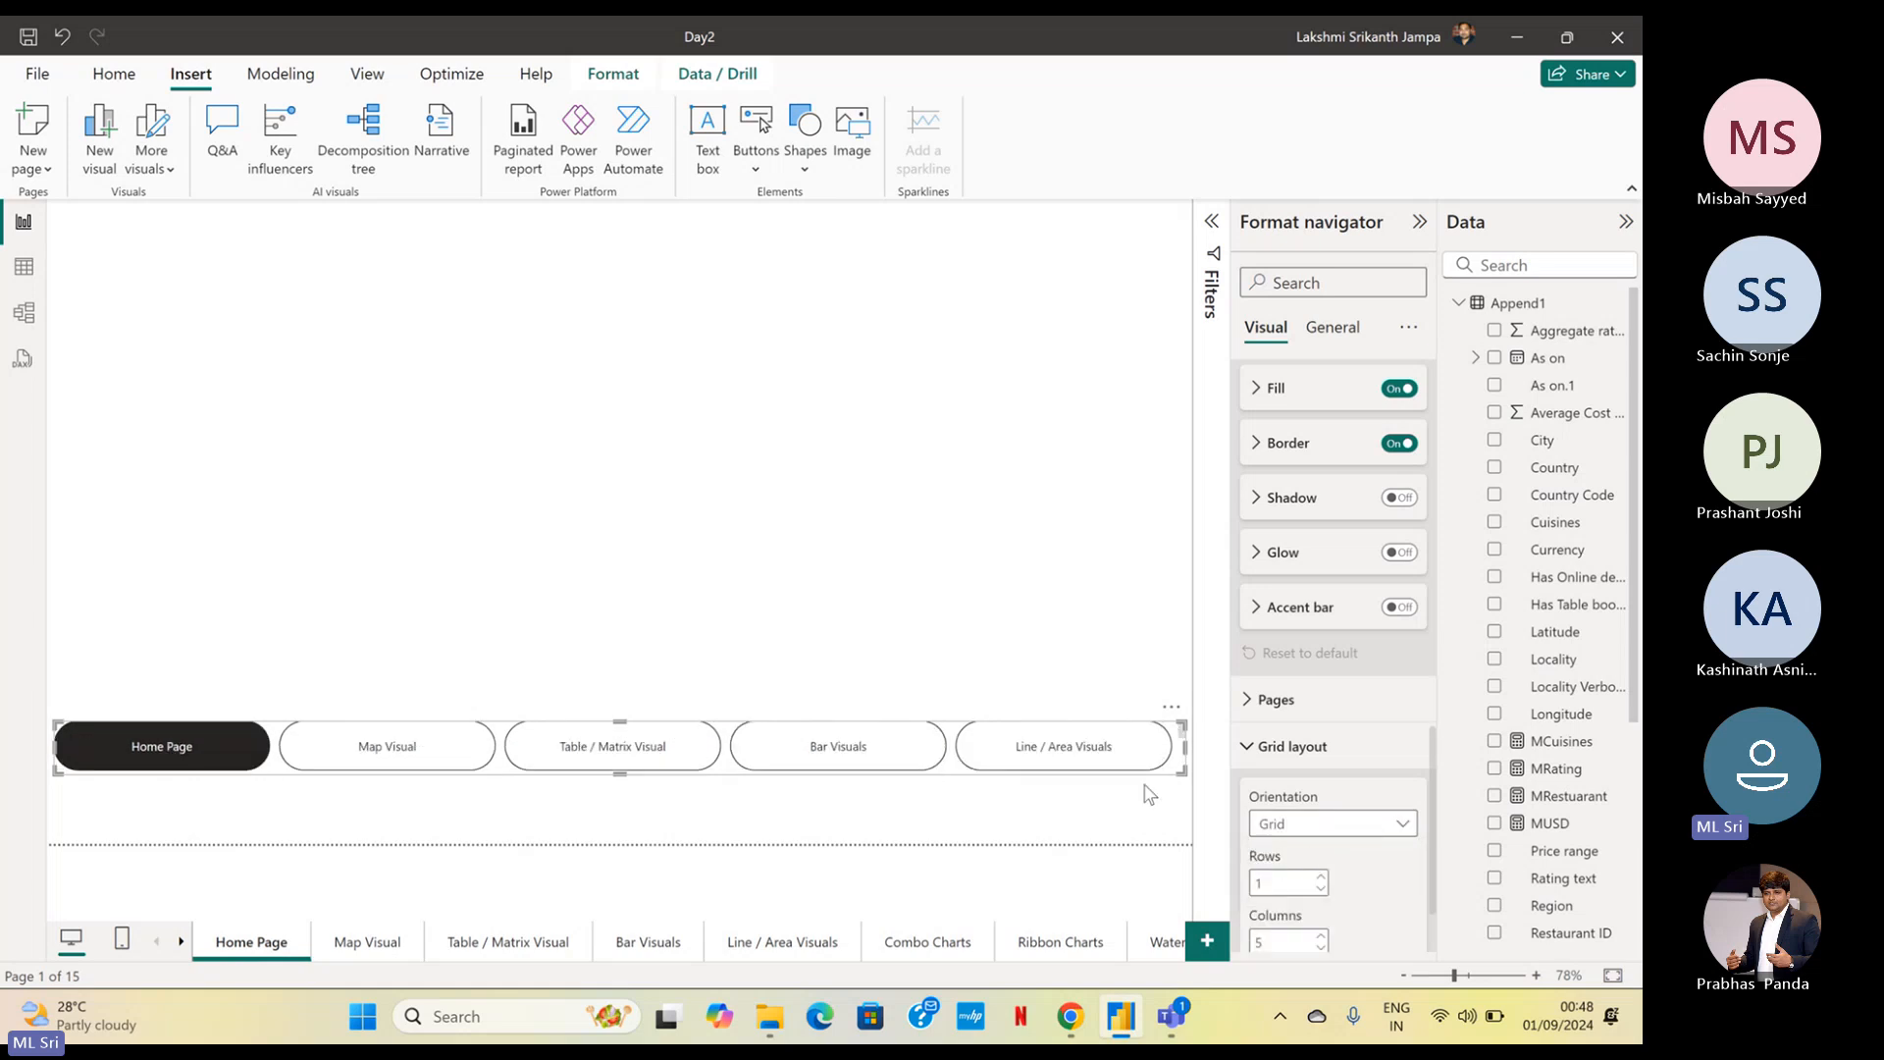
{"action": "left_click", "coordinate": [1329, 827]}
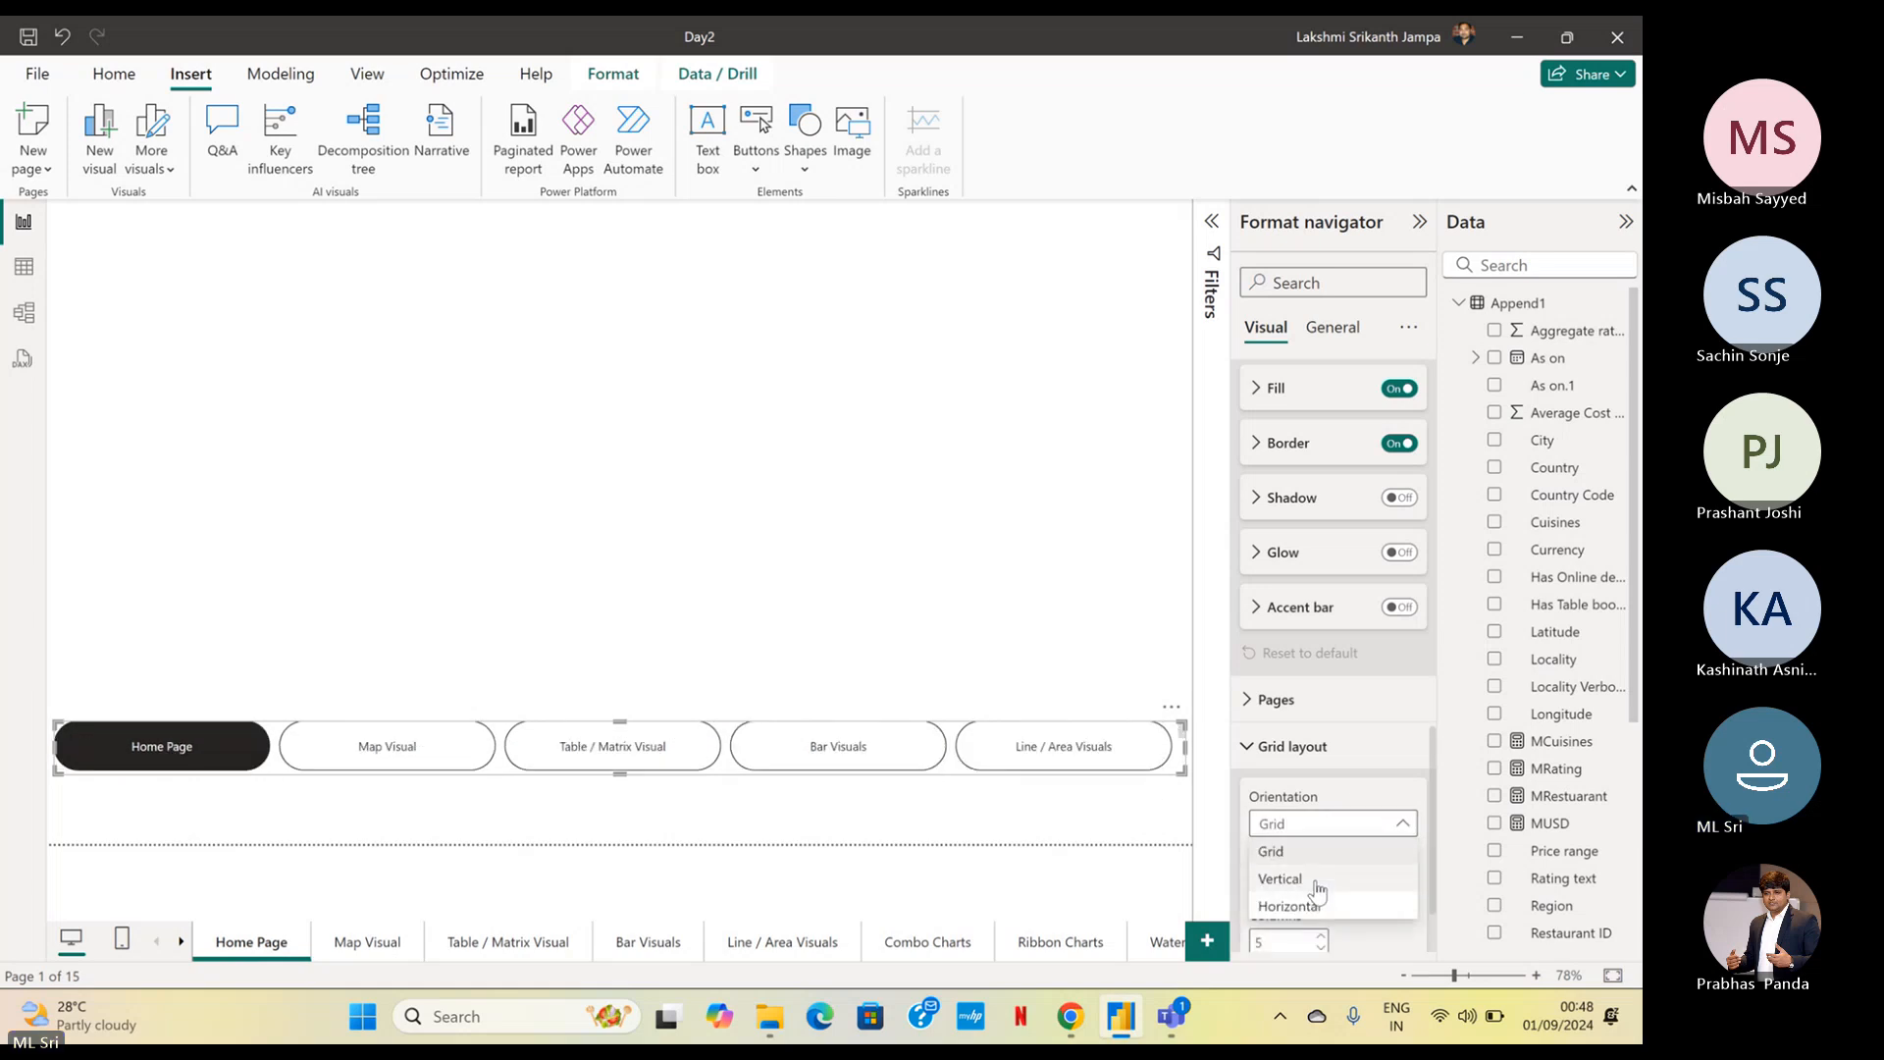
{"action": "left_click", "coordinate": [1317, 886]}
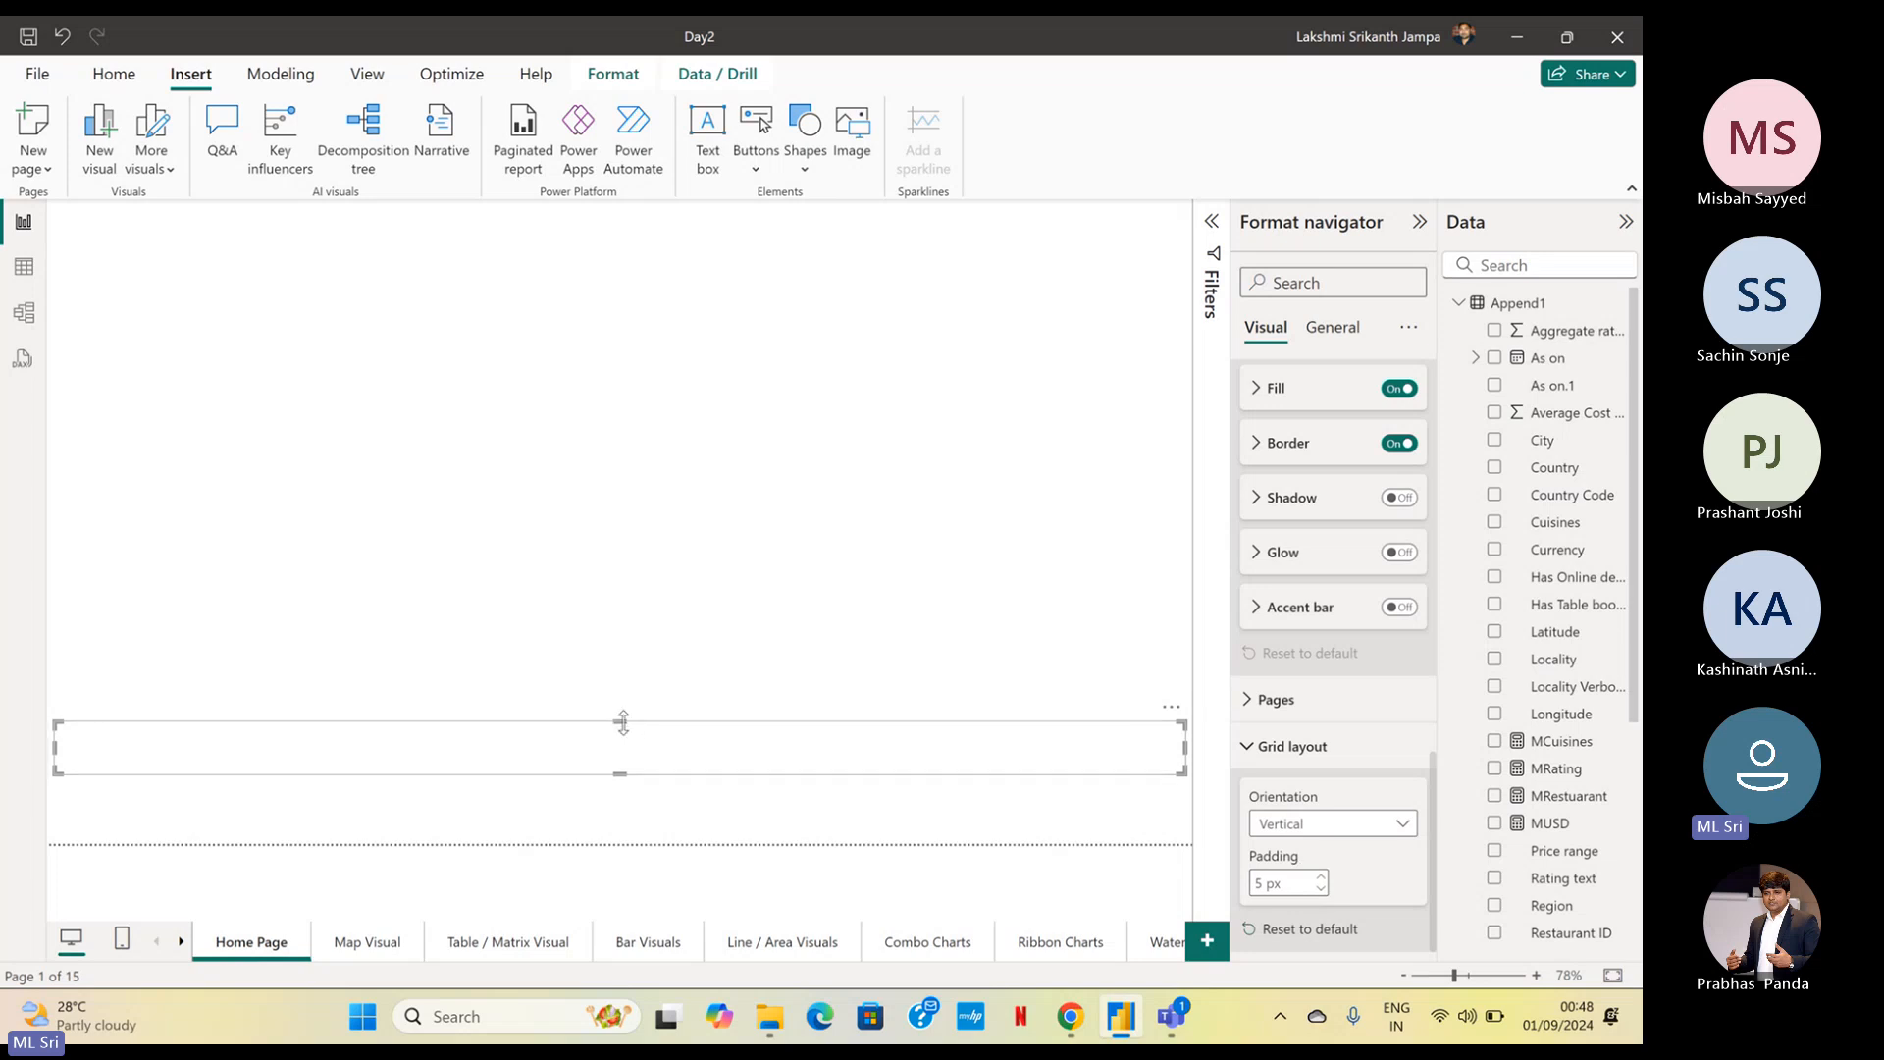
Resize the vertical page navigator into a narrow column along the page's left edge, spanning nearly the full page height
{"action": "left_click_drag", "start_coordinate": [624, 721], "coordinate": [628, 245]}
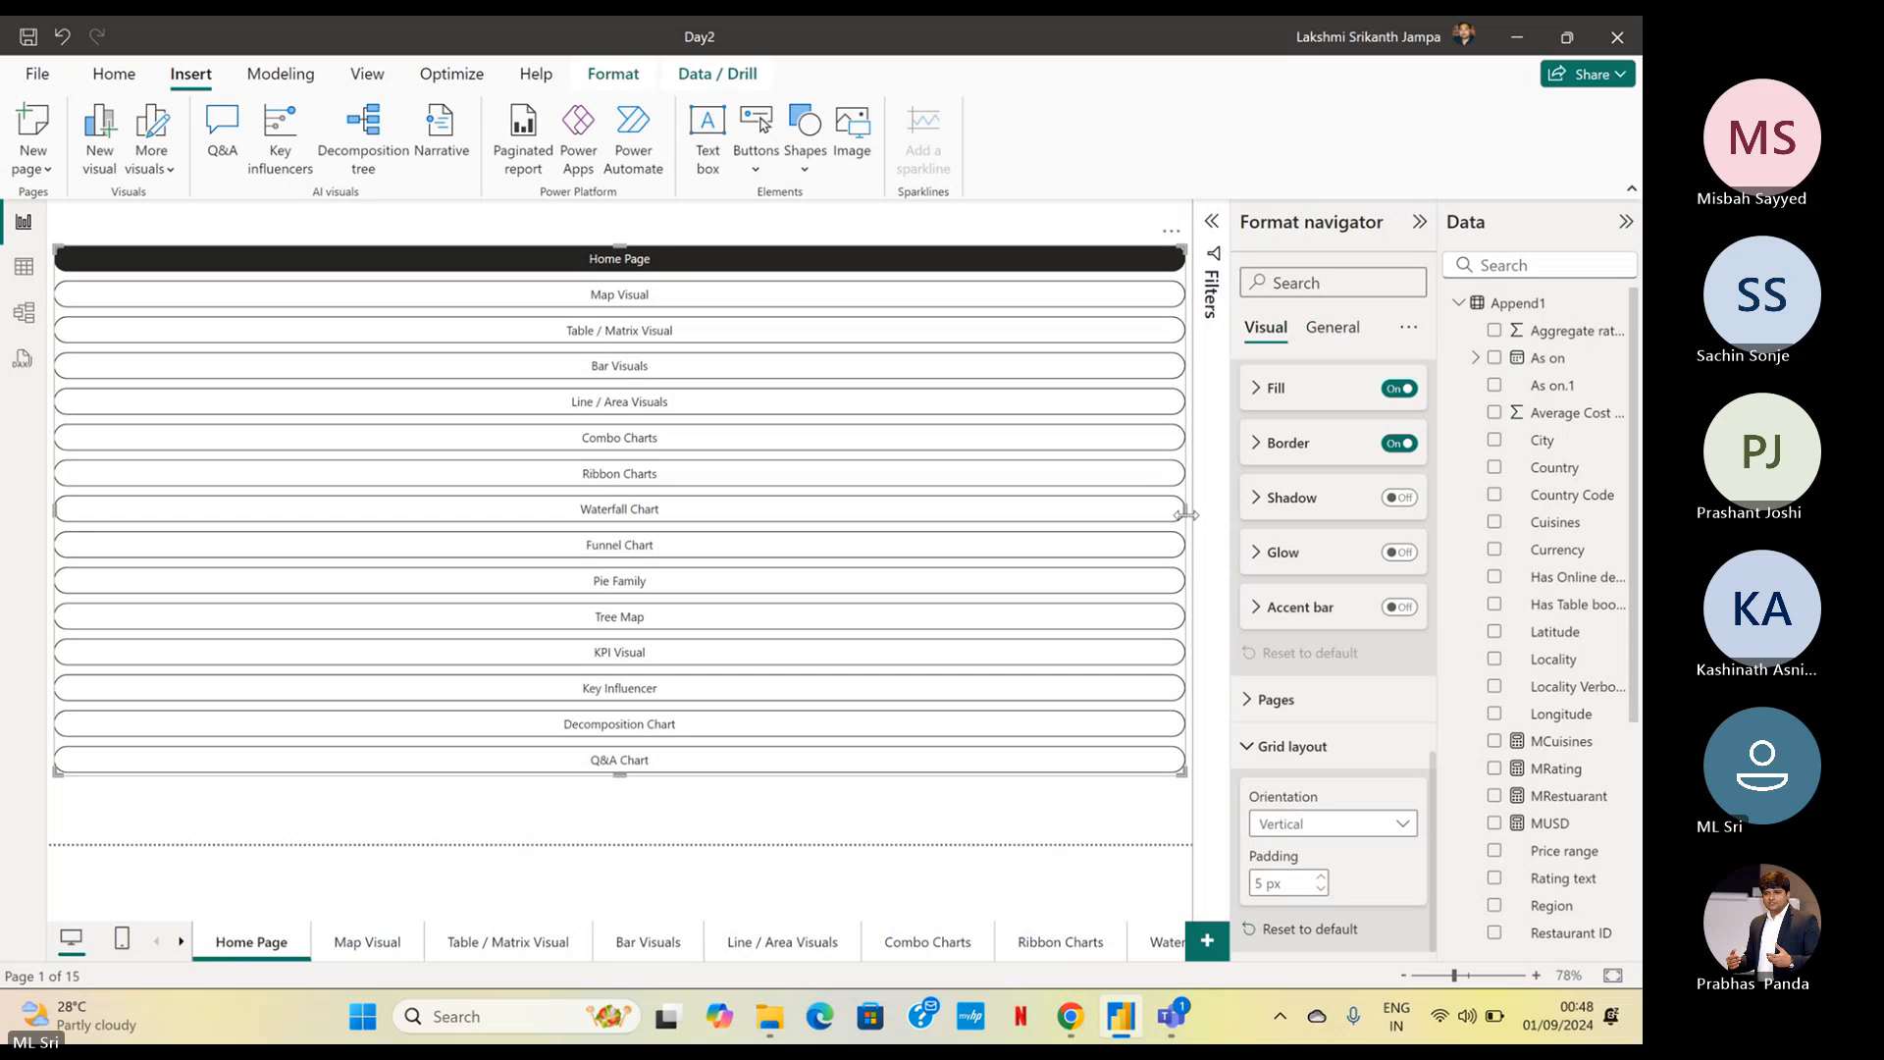
{"action": "left_click_drag", "start_coordinate": [1185, 512], "coordinate": [314, 566]}
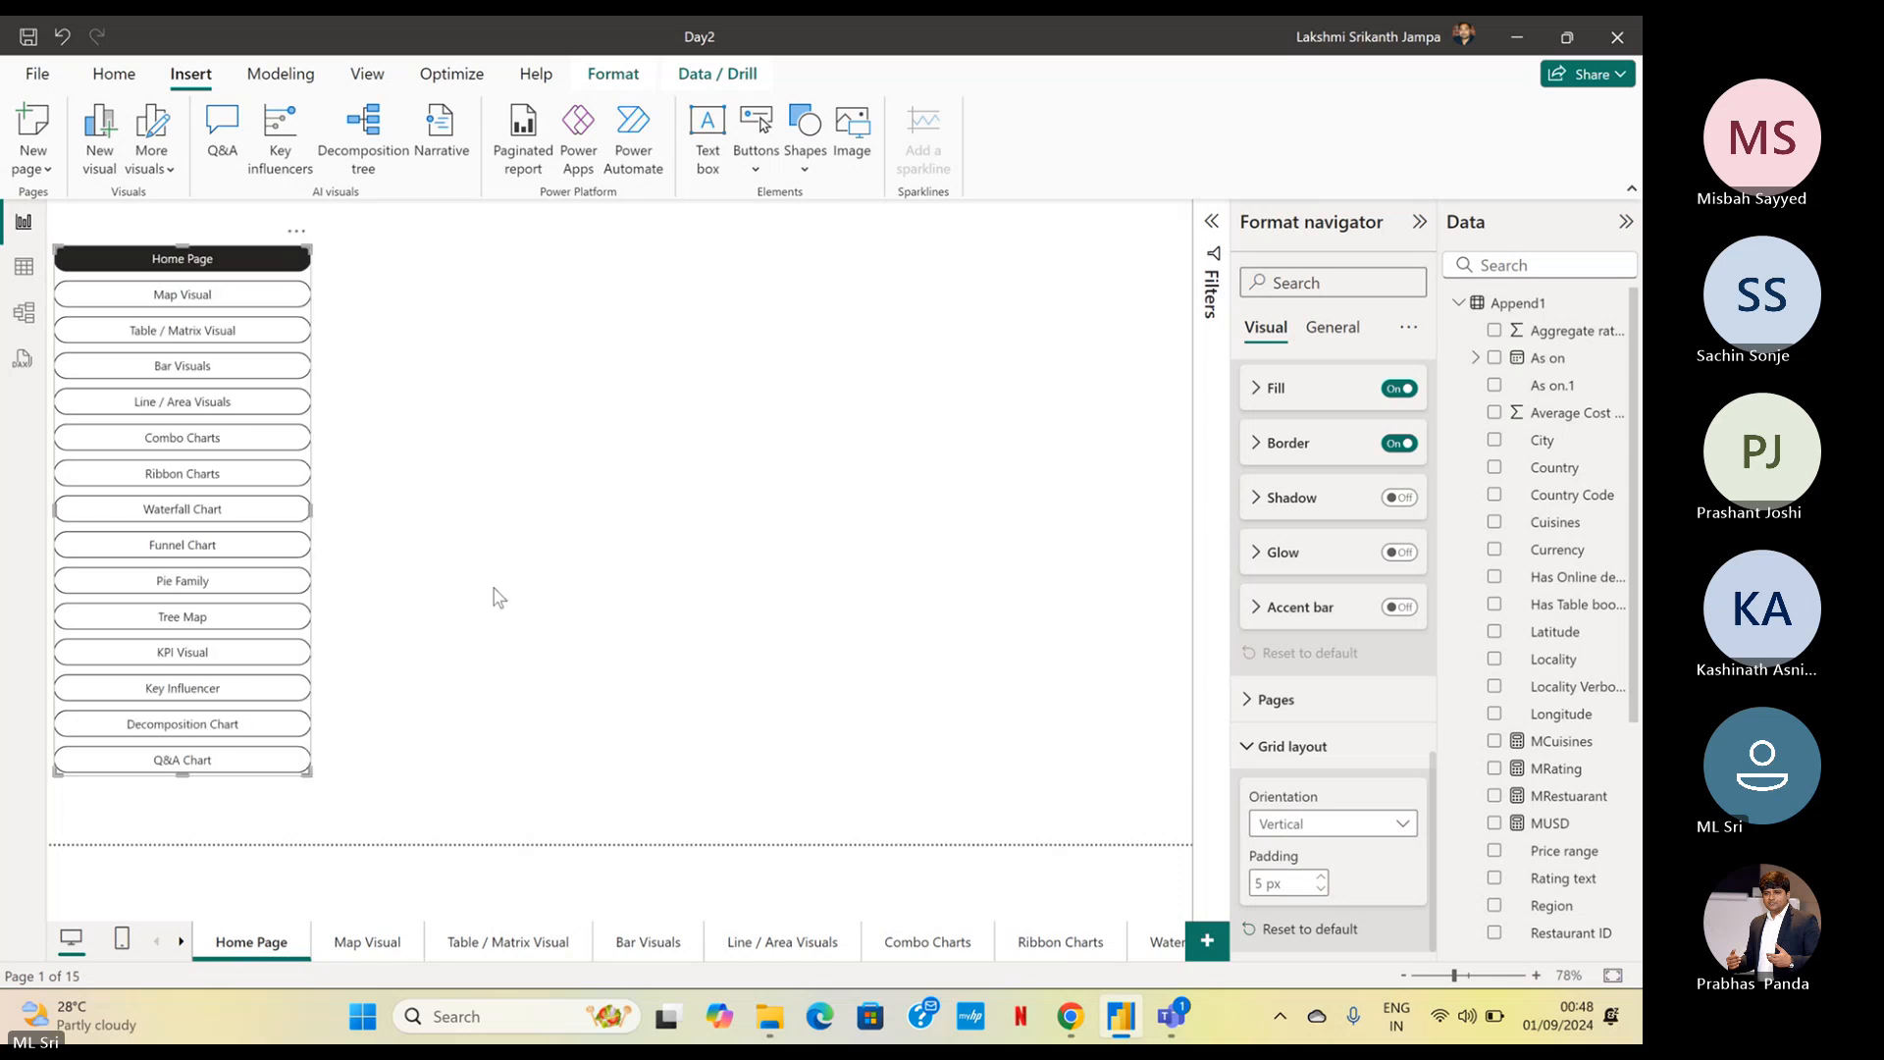
{"action": "left_click_drag", "start_coordinate": [181, 772], "coordinate": [182, 842]}
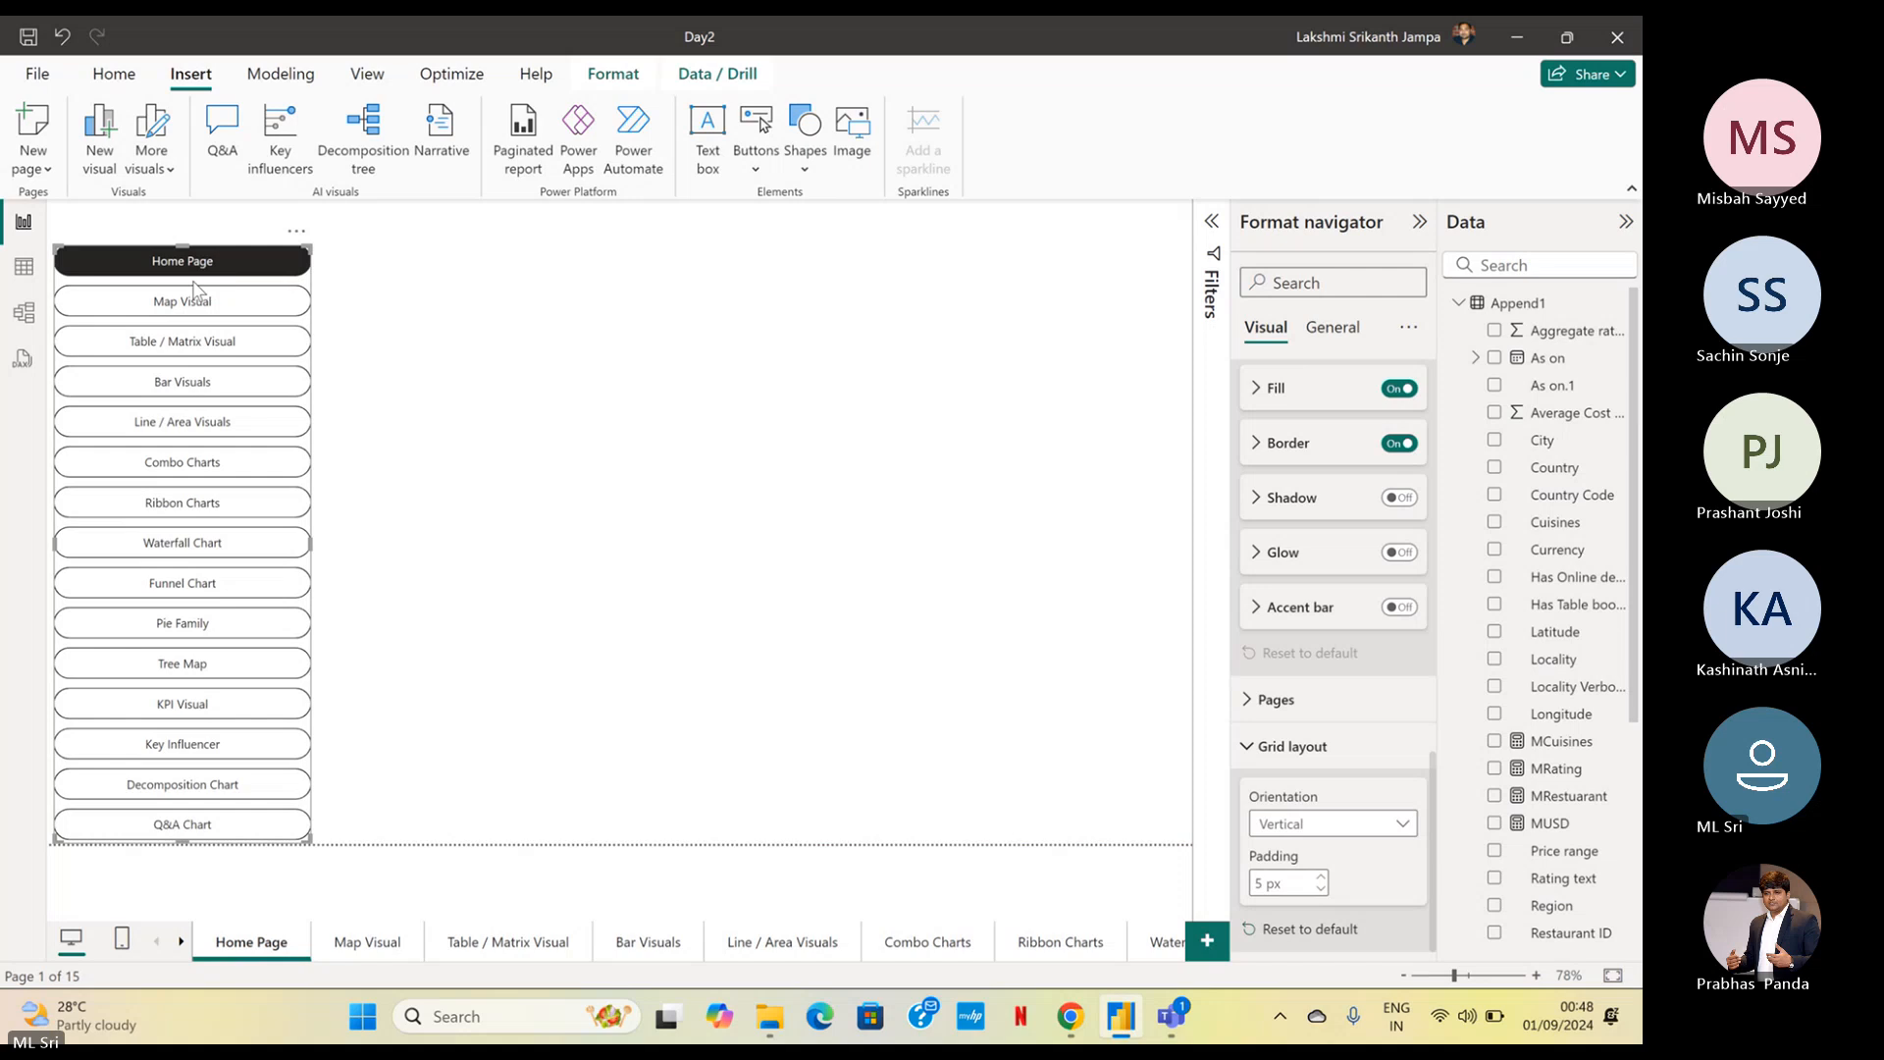
{"action": "left_click_drag", "start_coordinate": [180, 245], "coordinate": [195, 222]}
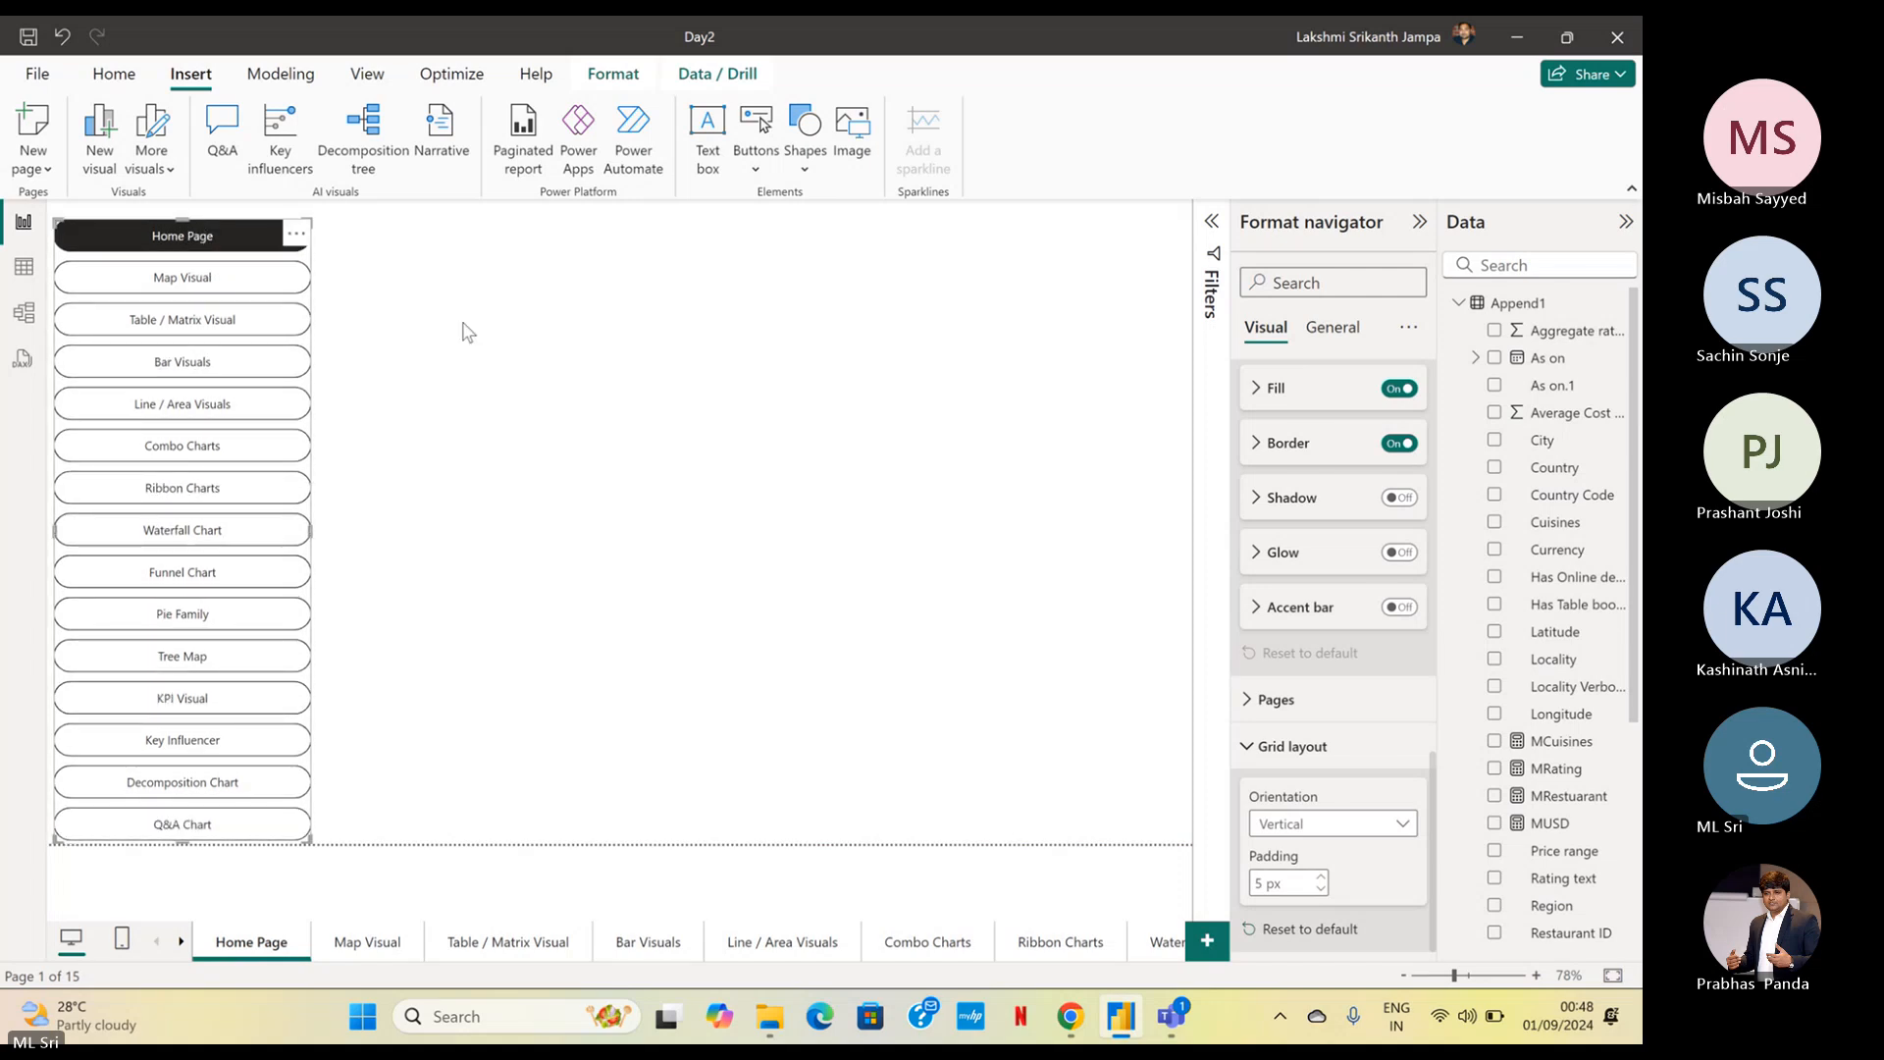
Set the navigator buttons' default-state text to the Calibri font at size 15
{"action": "scroll", "coordinate": [1337, 452], "scroll_direction": "up", "scroll_amount": 5}
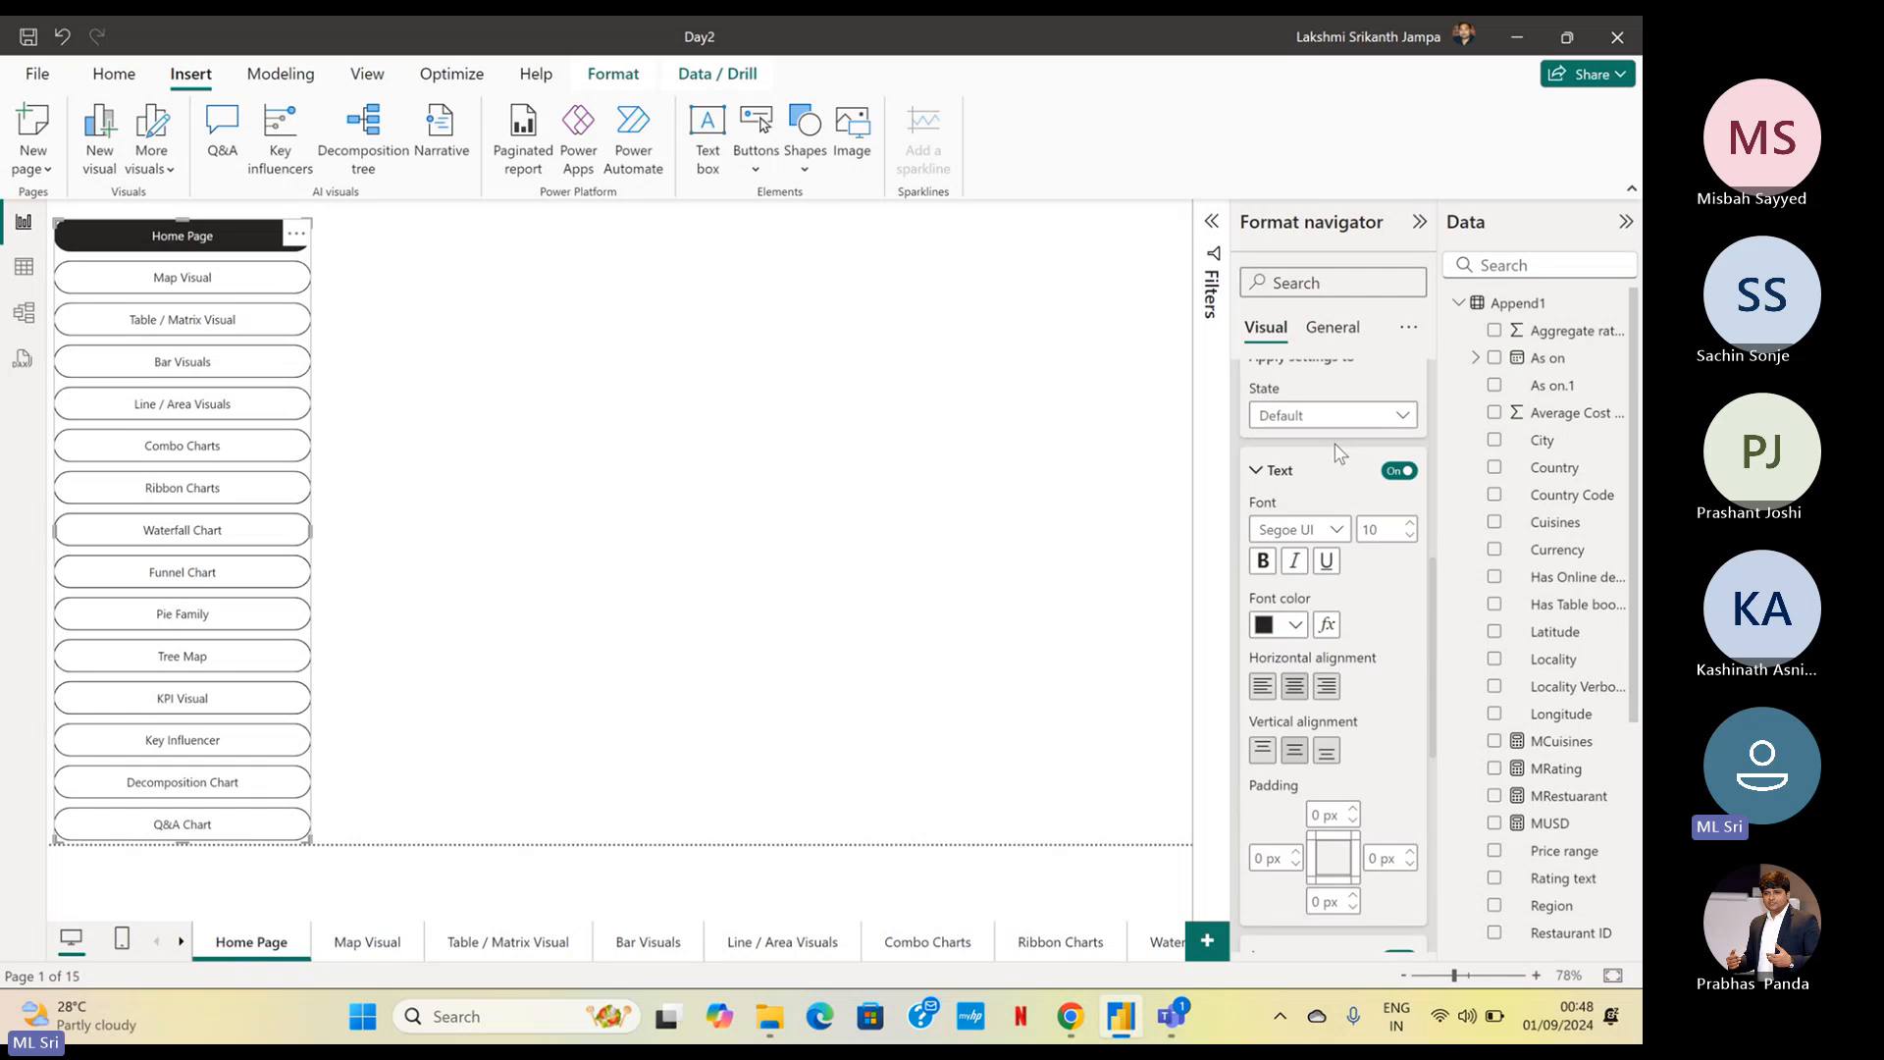
{"action": "left_click", "coordinate": [1338, 530]}
{"action": "scroll", "coordinate": [1324, 628], "scroll_direction": "up", "scroll_amount": 5}
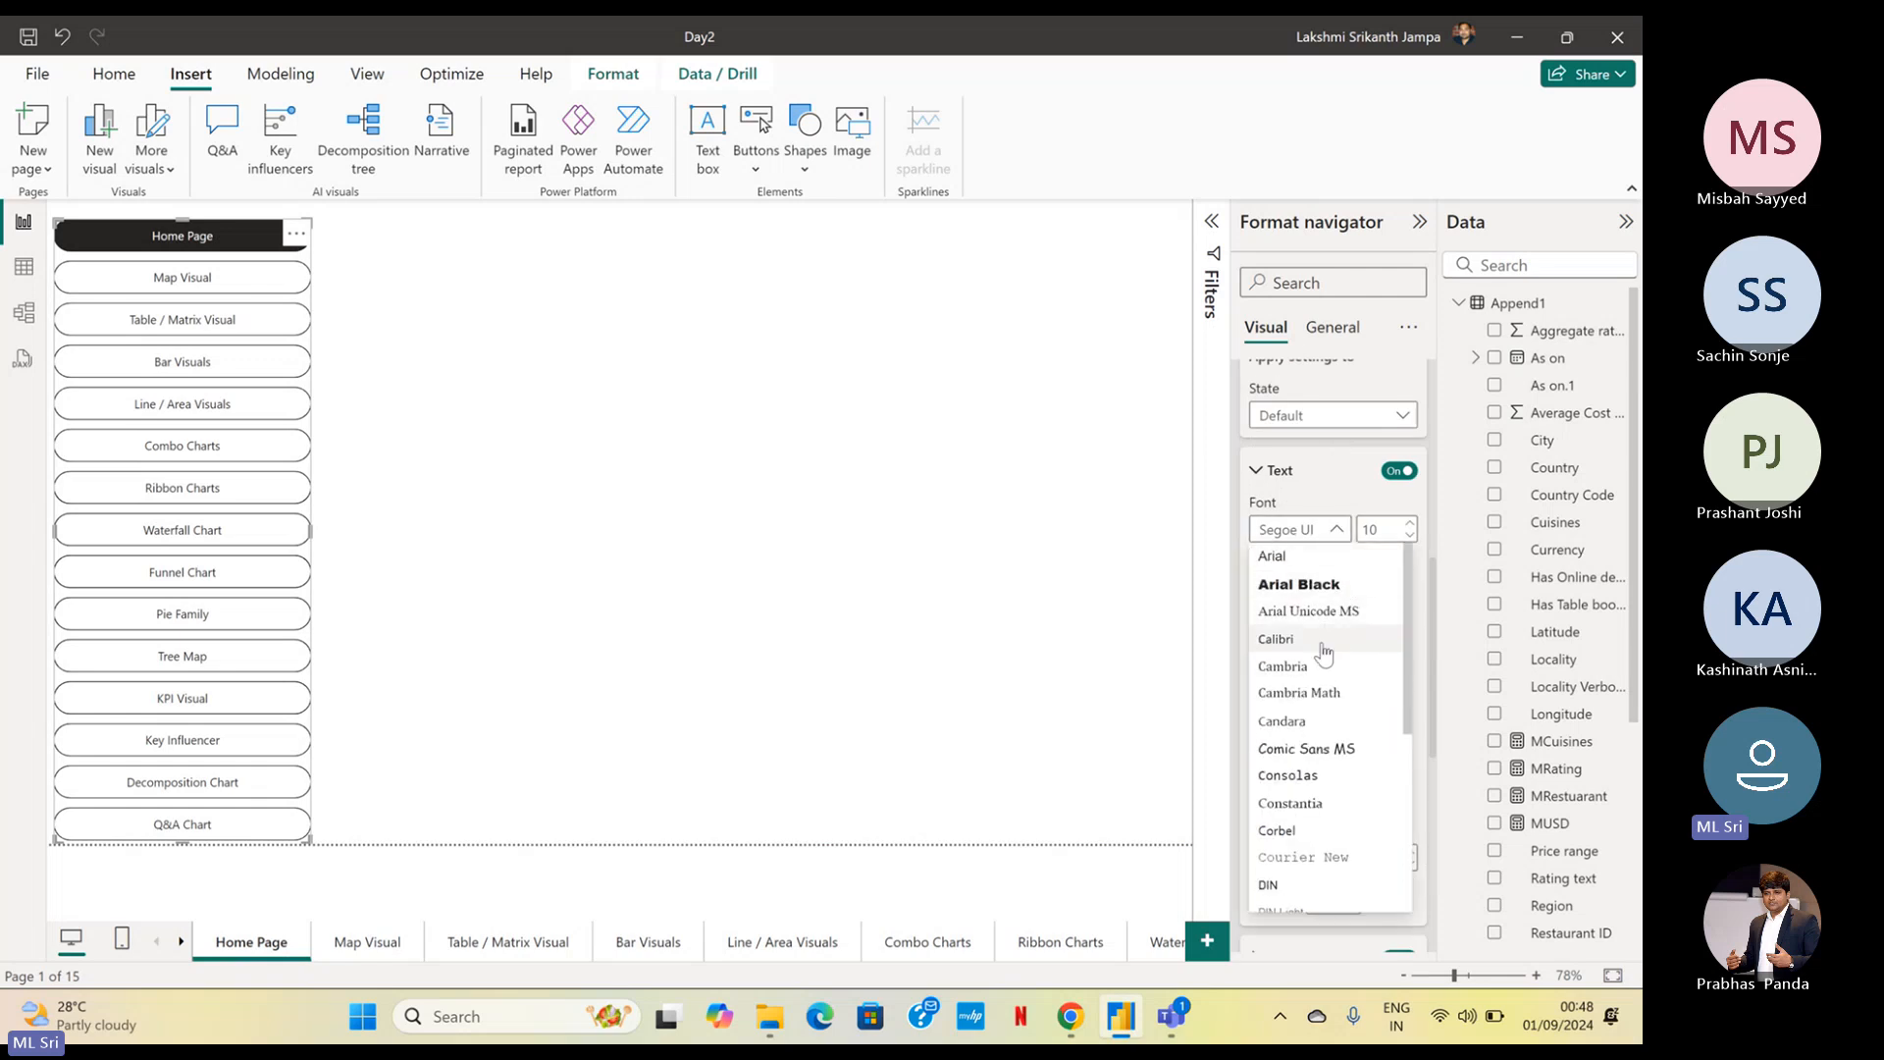
{"action": "left_click", "coordinate": [1324, 646]}
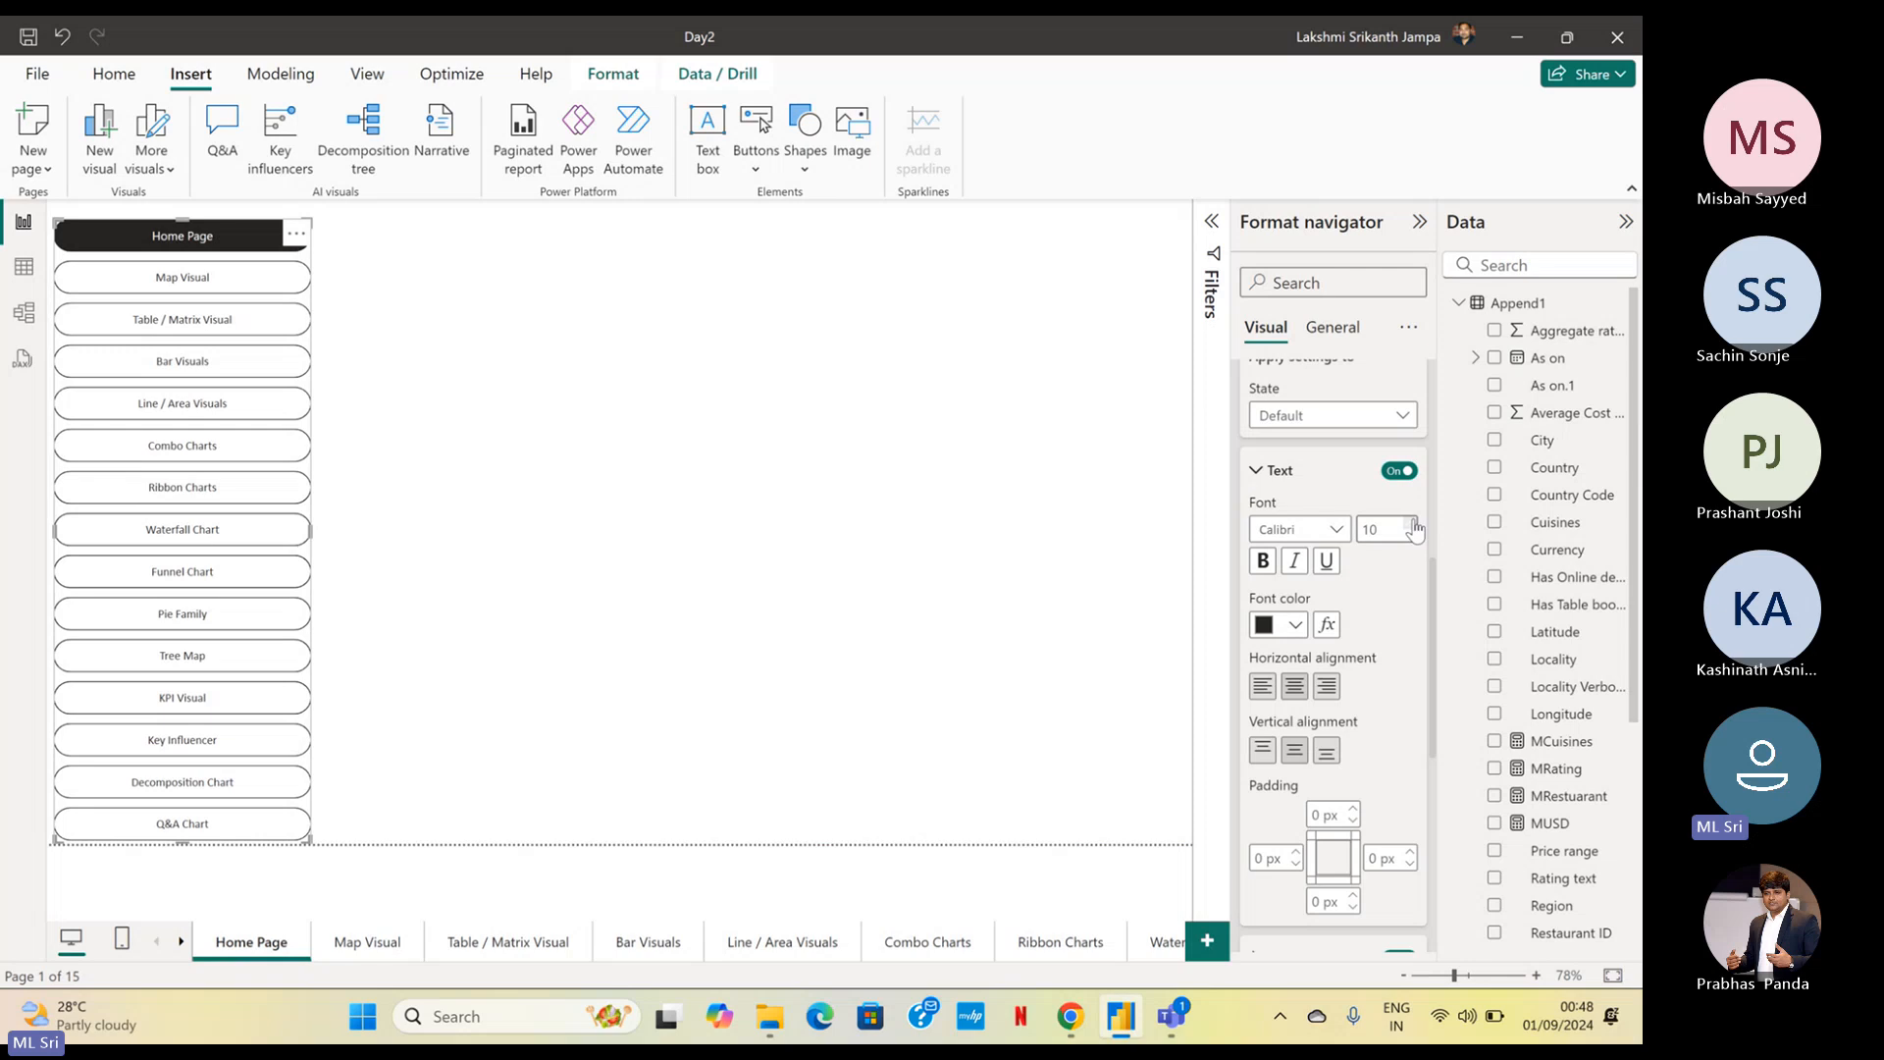
{"action": "left_click", "coordinate": [1414, 524]}
{"action": "left_click", "coordinate": [1414, 525]}
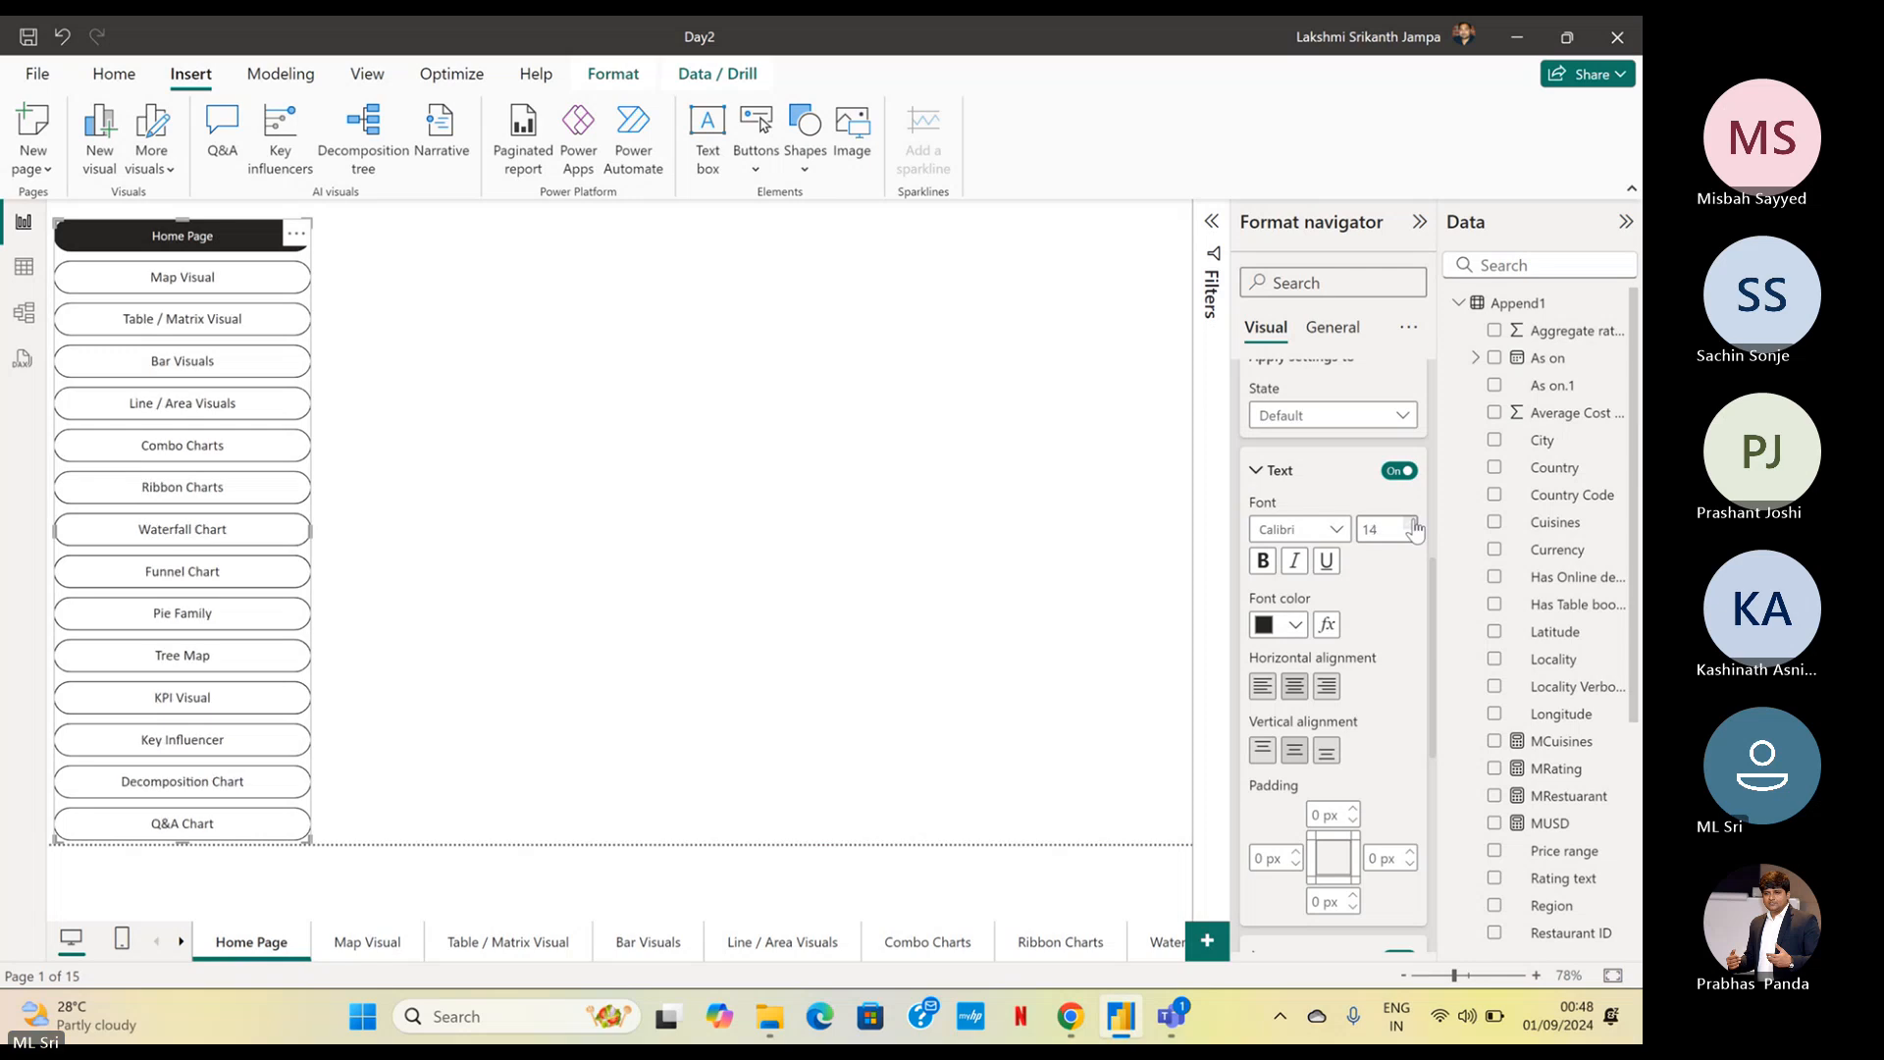
{"action": "left_click", "coordinate": [1414, 524]}
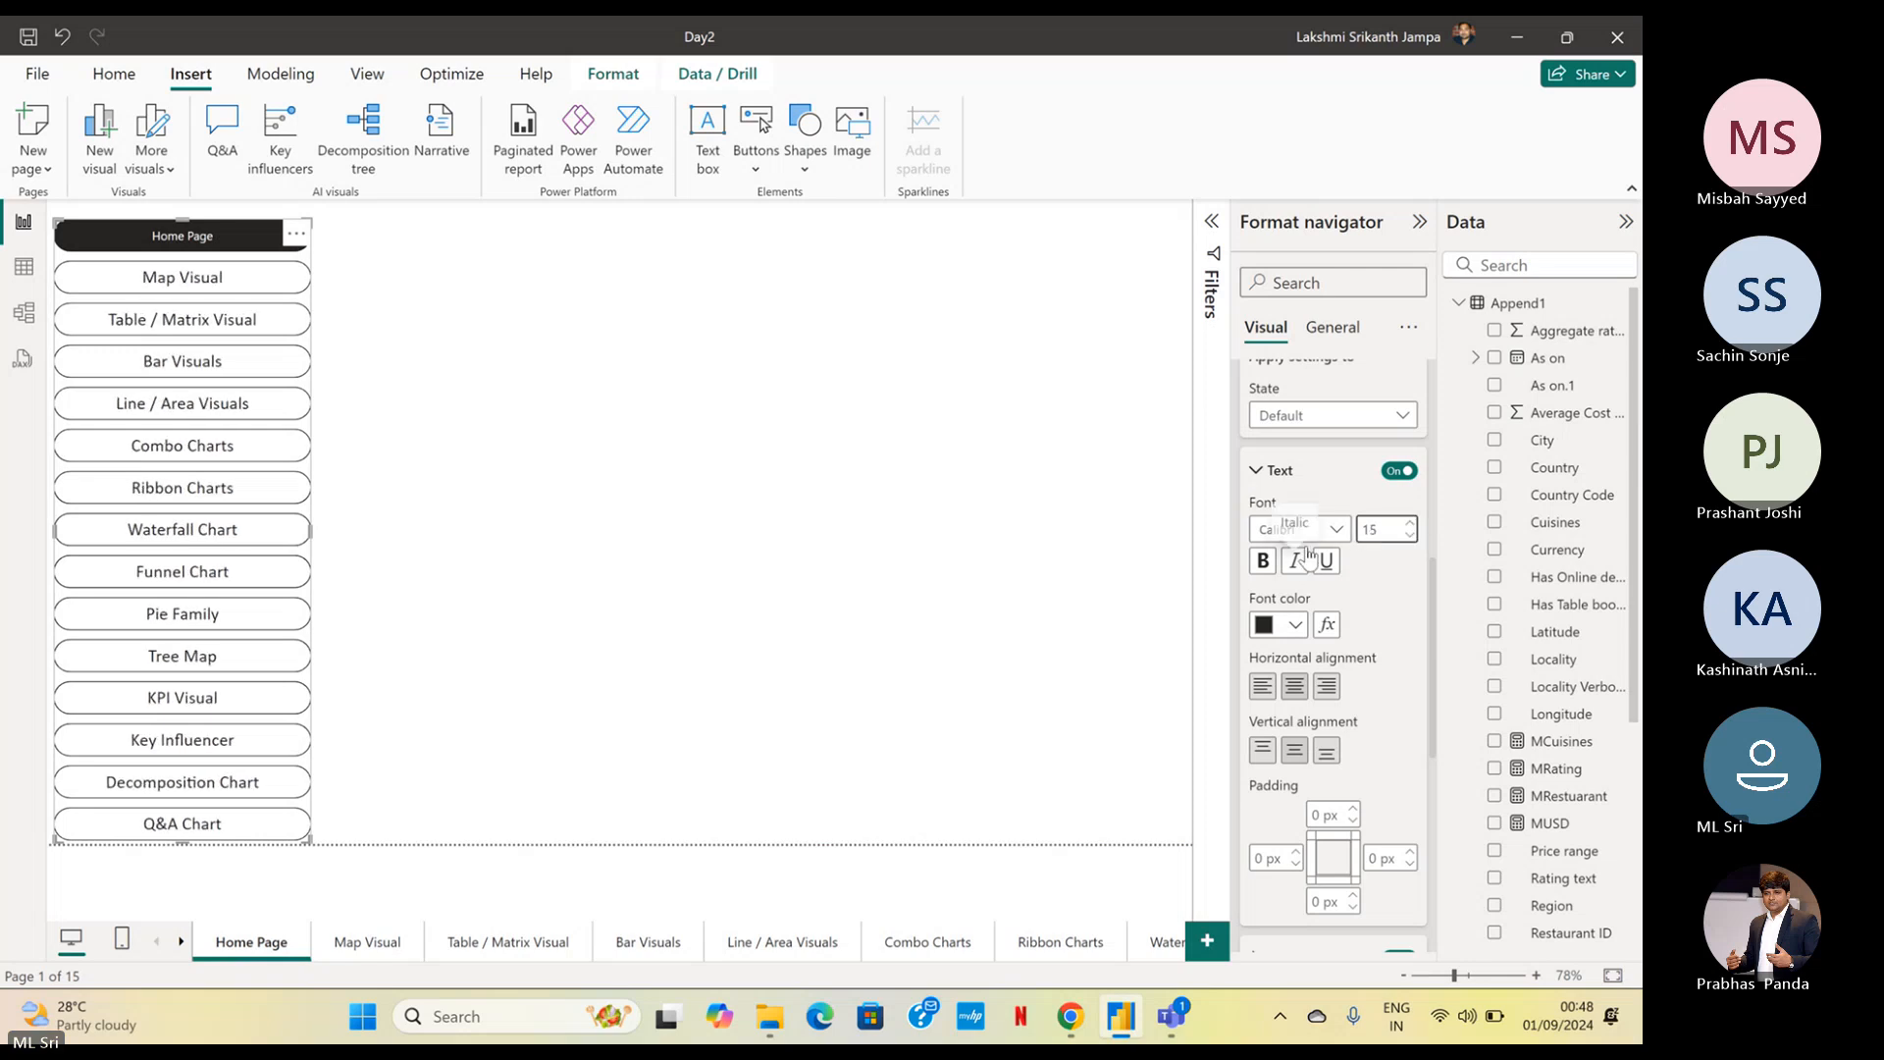
Make the navigator's button text bold and underlined, and set its font color to red
{"action": "left_click", "coordinate": [1263, 560]}
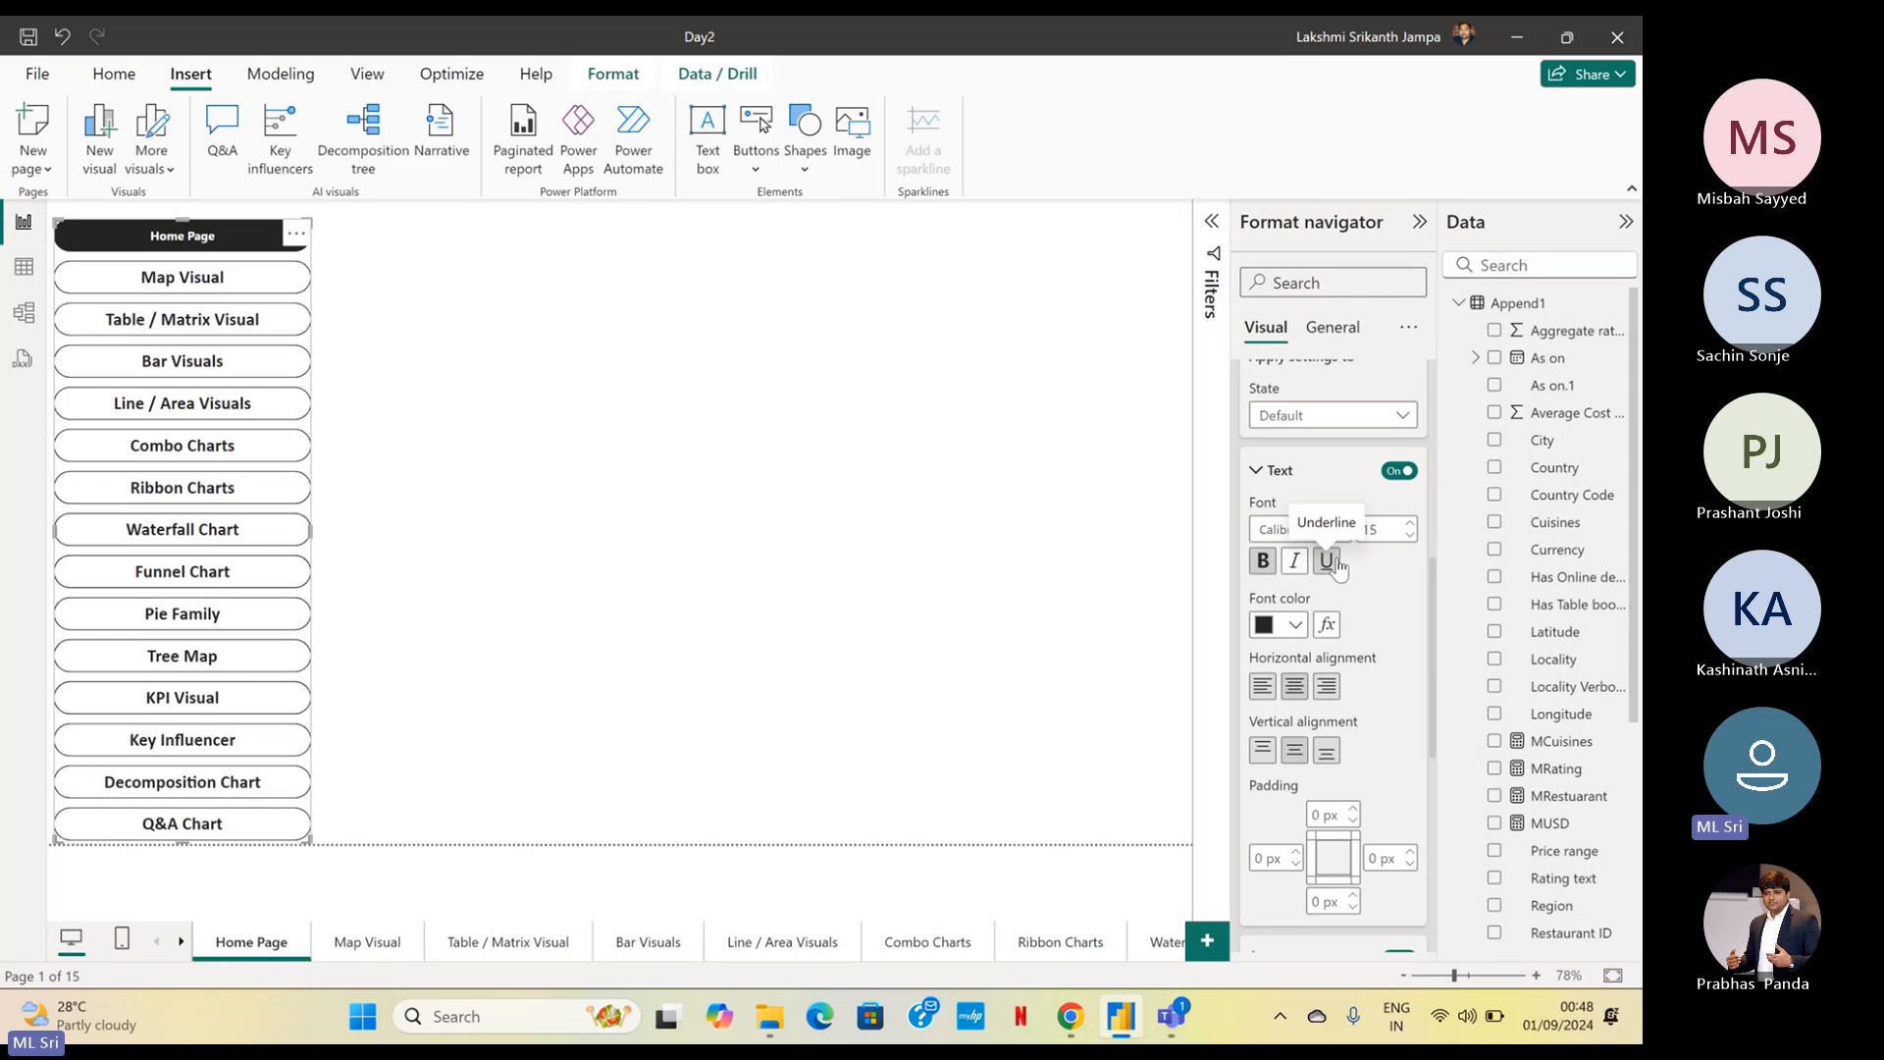
{"action": "left_click", "coordinate": [1326, 561]}
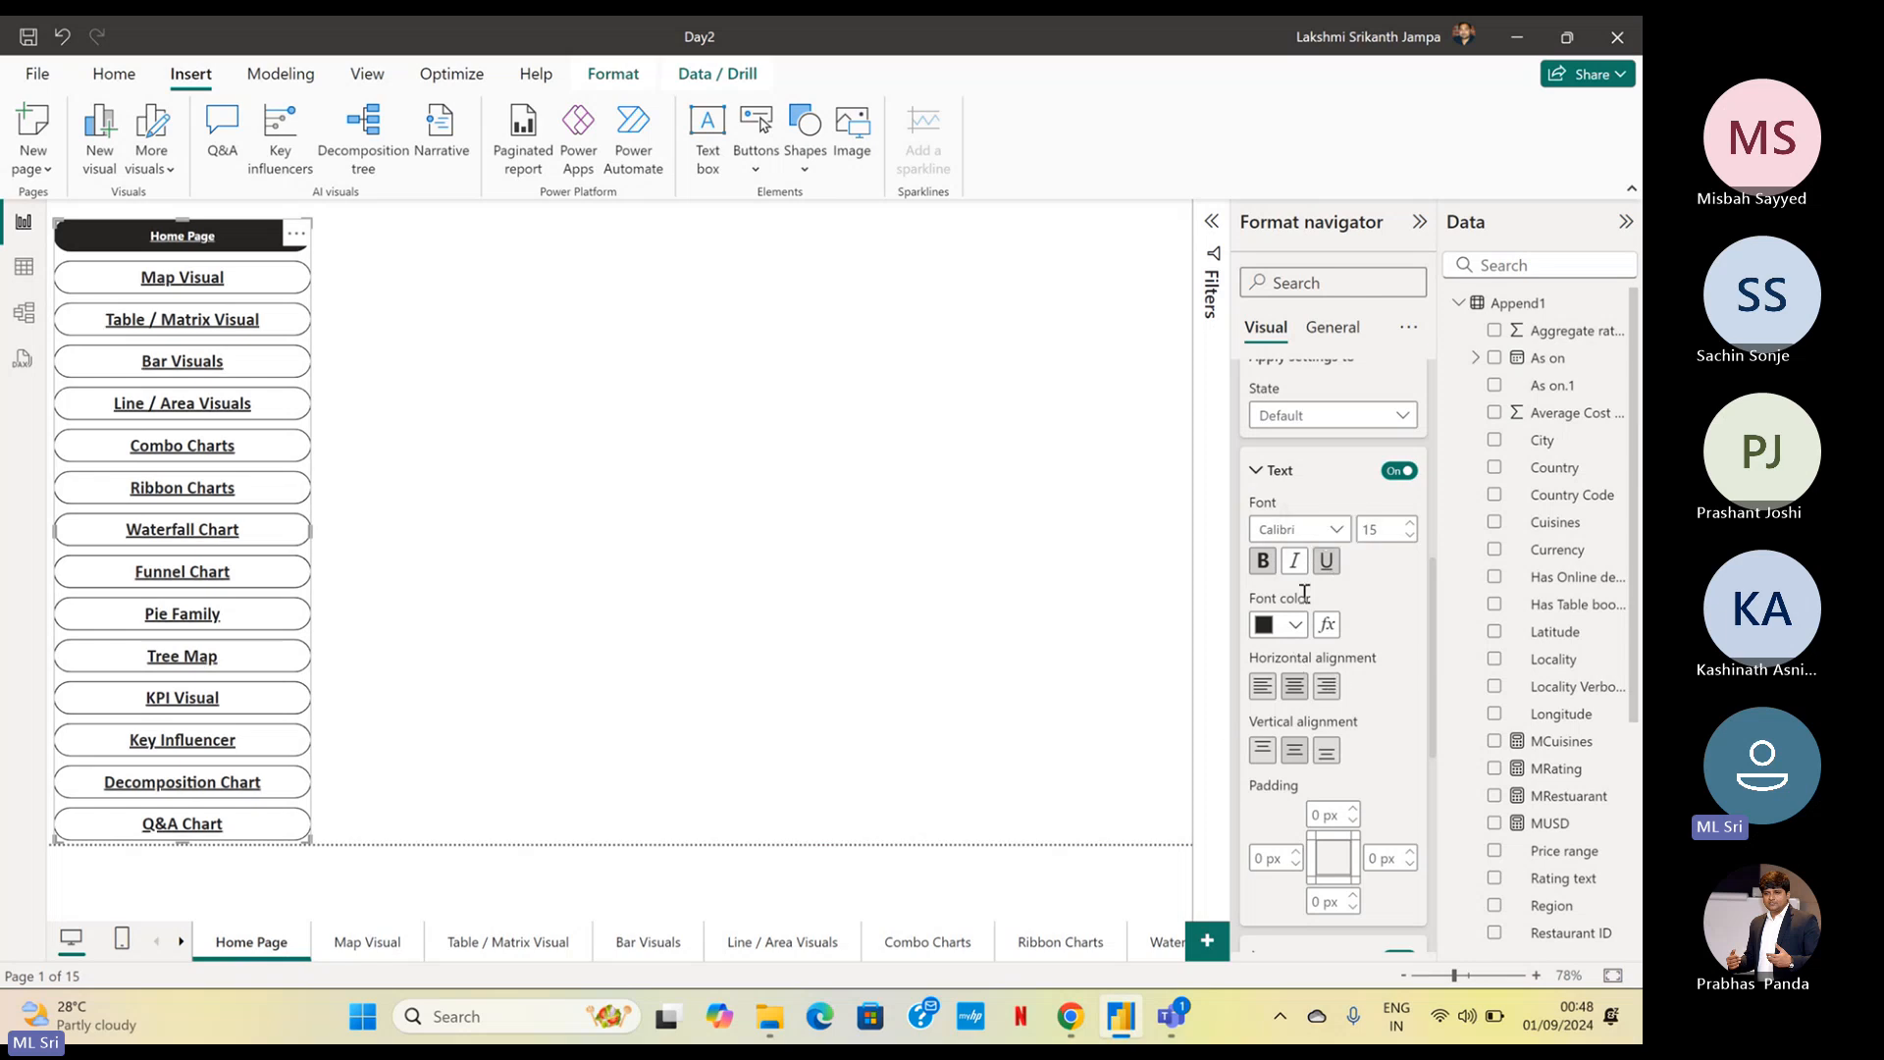
{"action": "left_click", "coordinate": [1296, 625]}
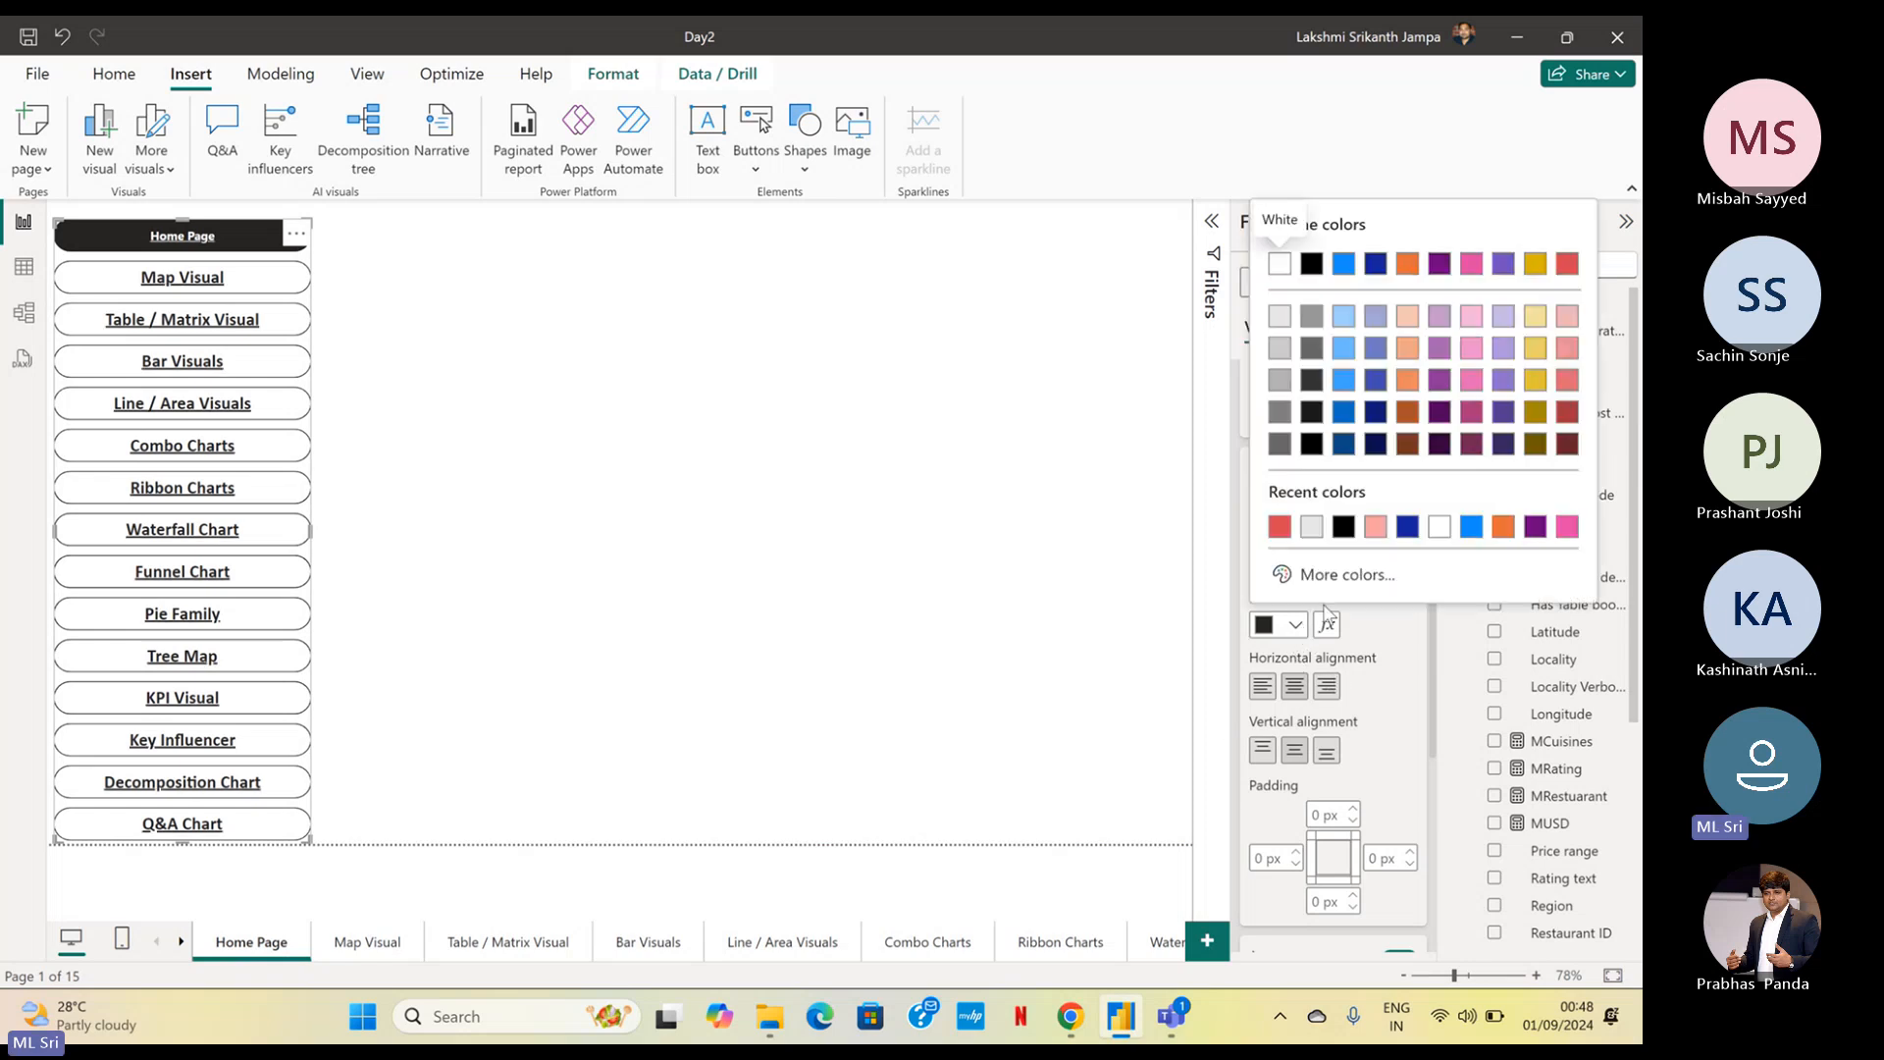
{"action": "left_click", "coordinate": [1284, 530]}
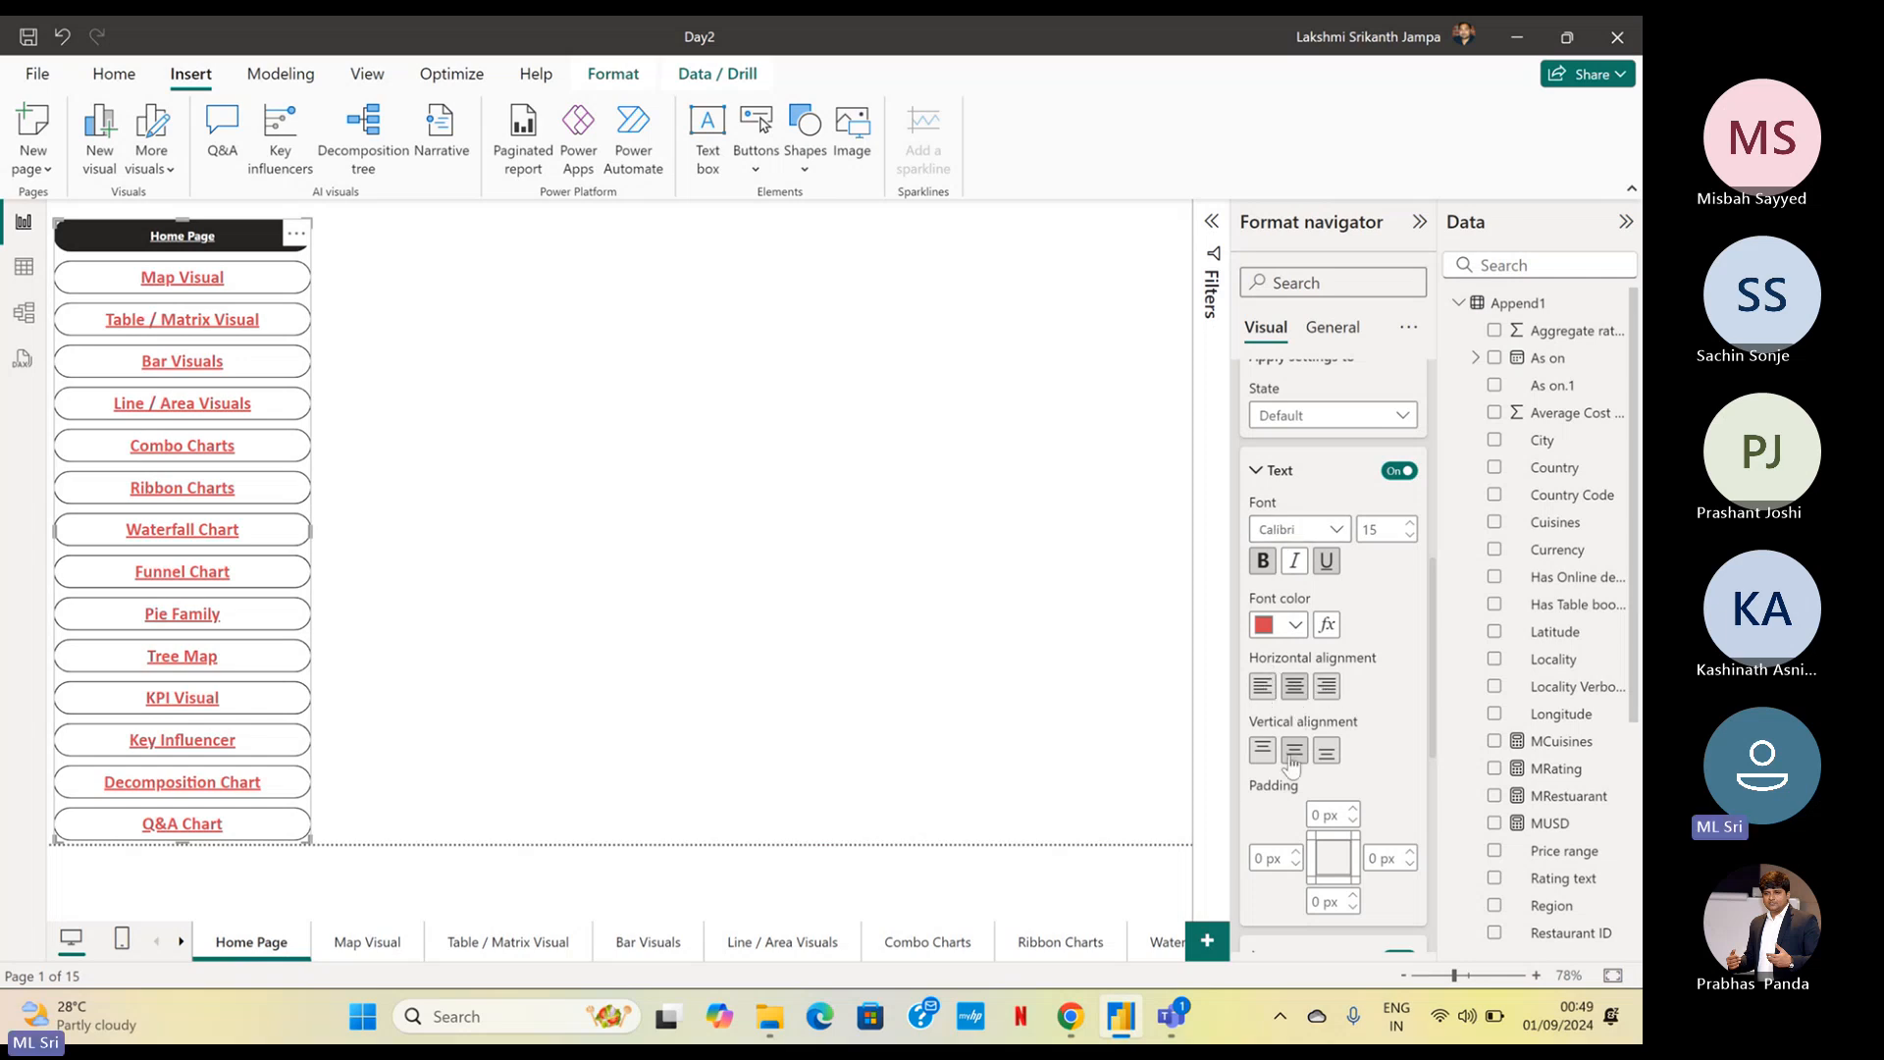
Narrow the page navigator to fit closely around its button labels, collapse the Rotation and Shape settings, and deselect the navigator
{"action": "scroll", "coordinate": [1287, 746], "scroll_direction": "down", "scroll_amount": 5}
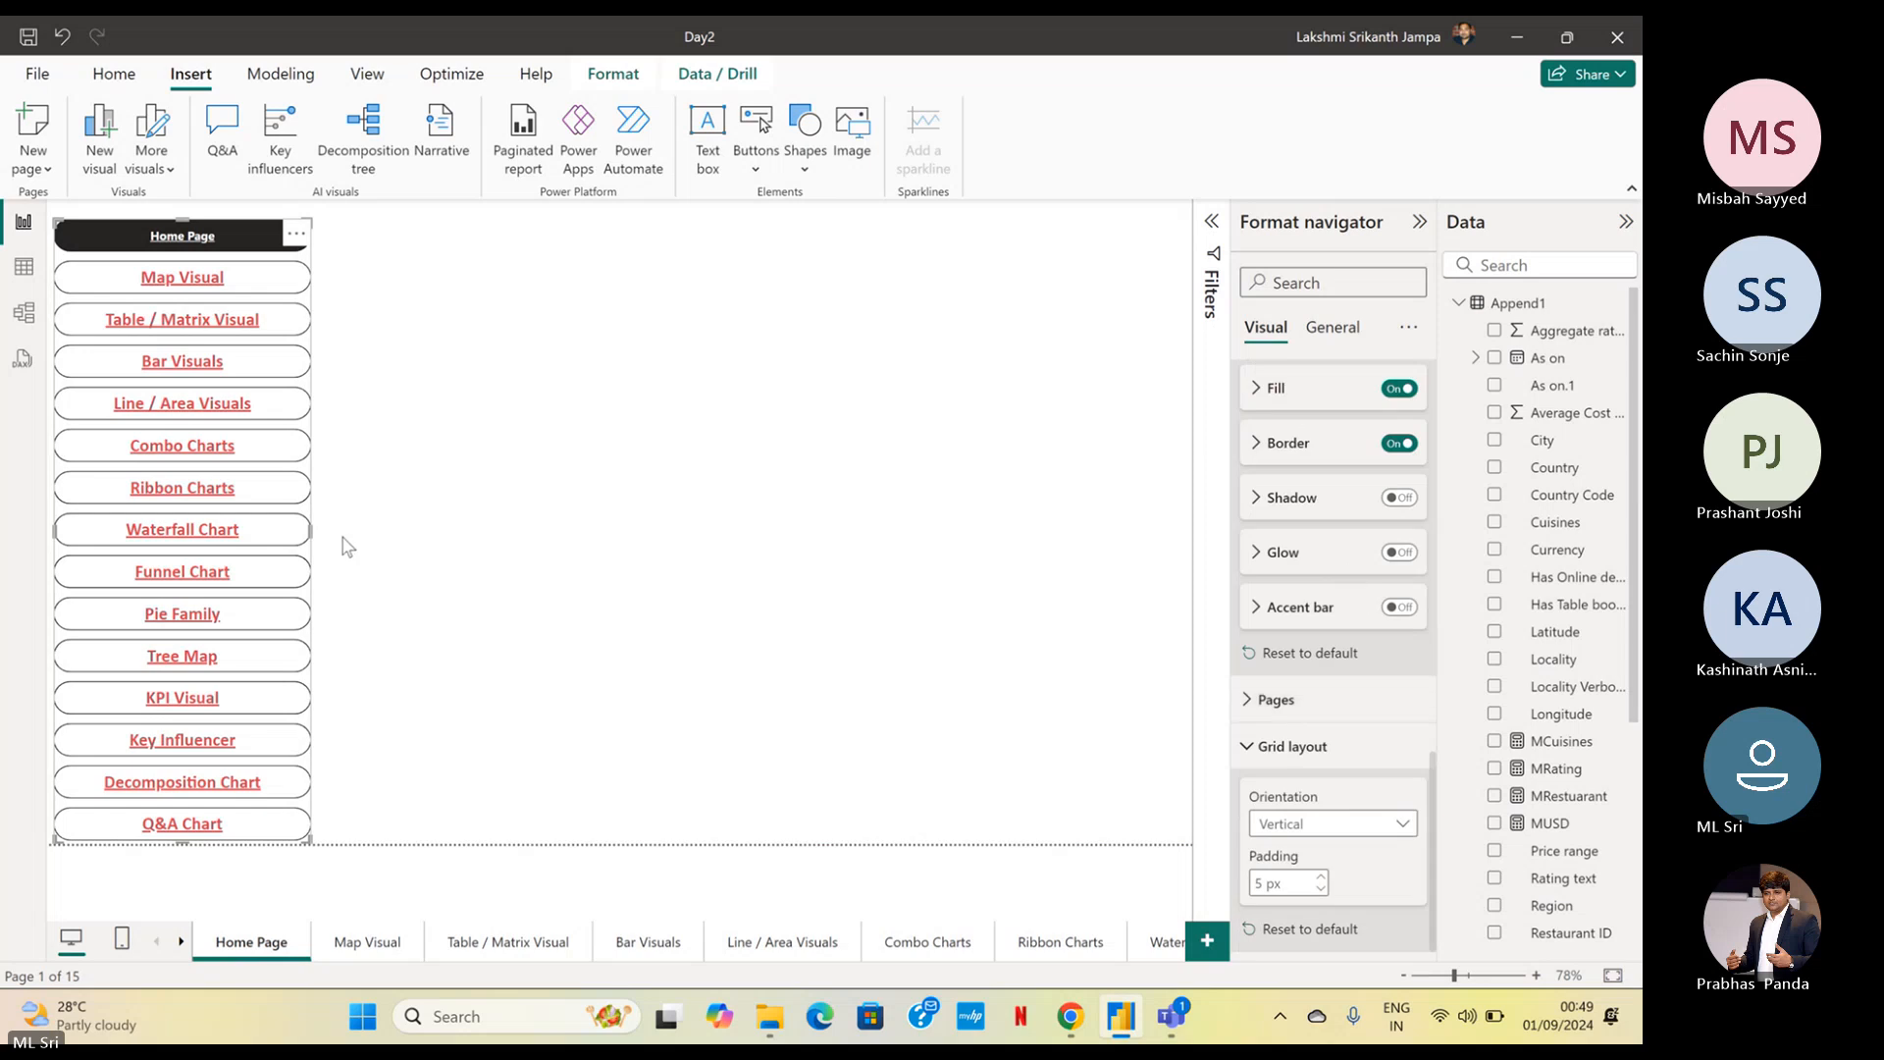
{"action": "left_click_drag", "start_coordinate": [311, 532], "coordinate": [261, 535]}
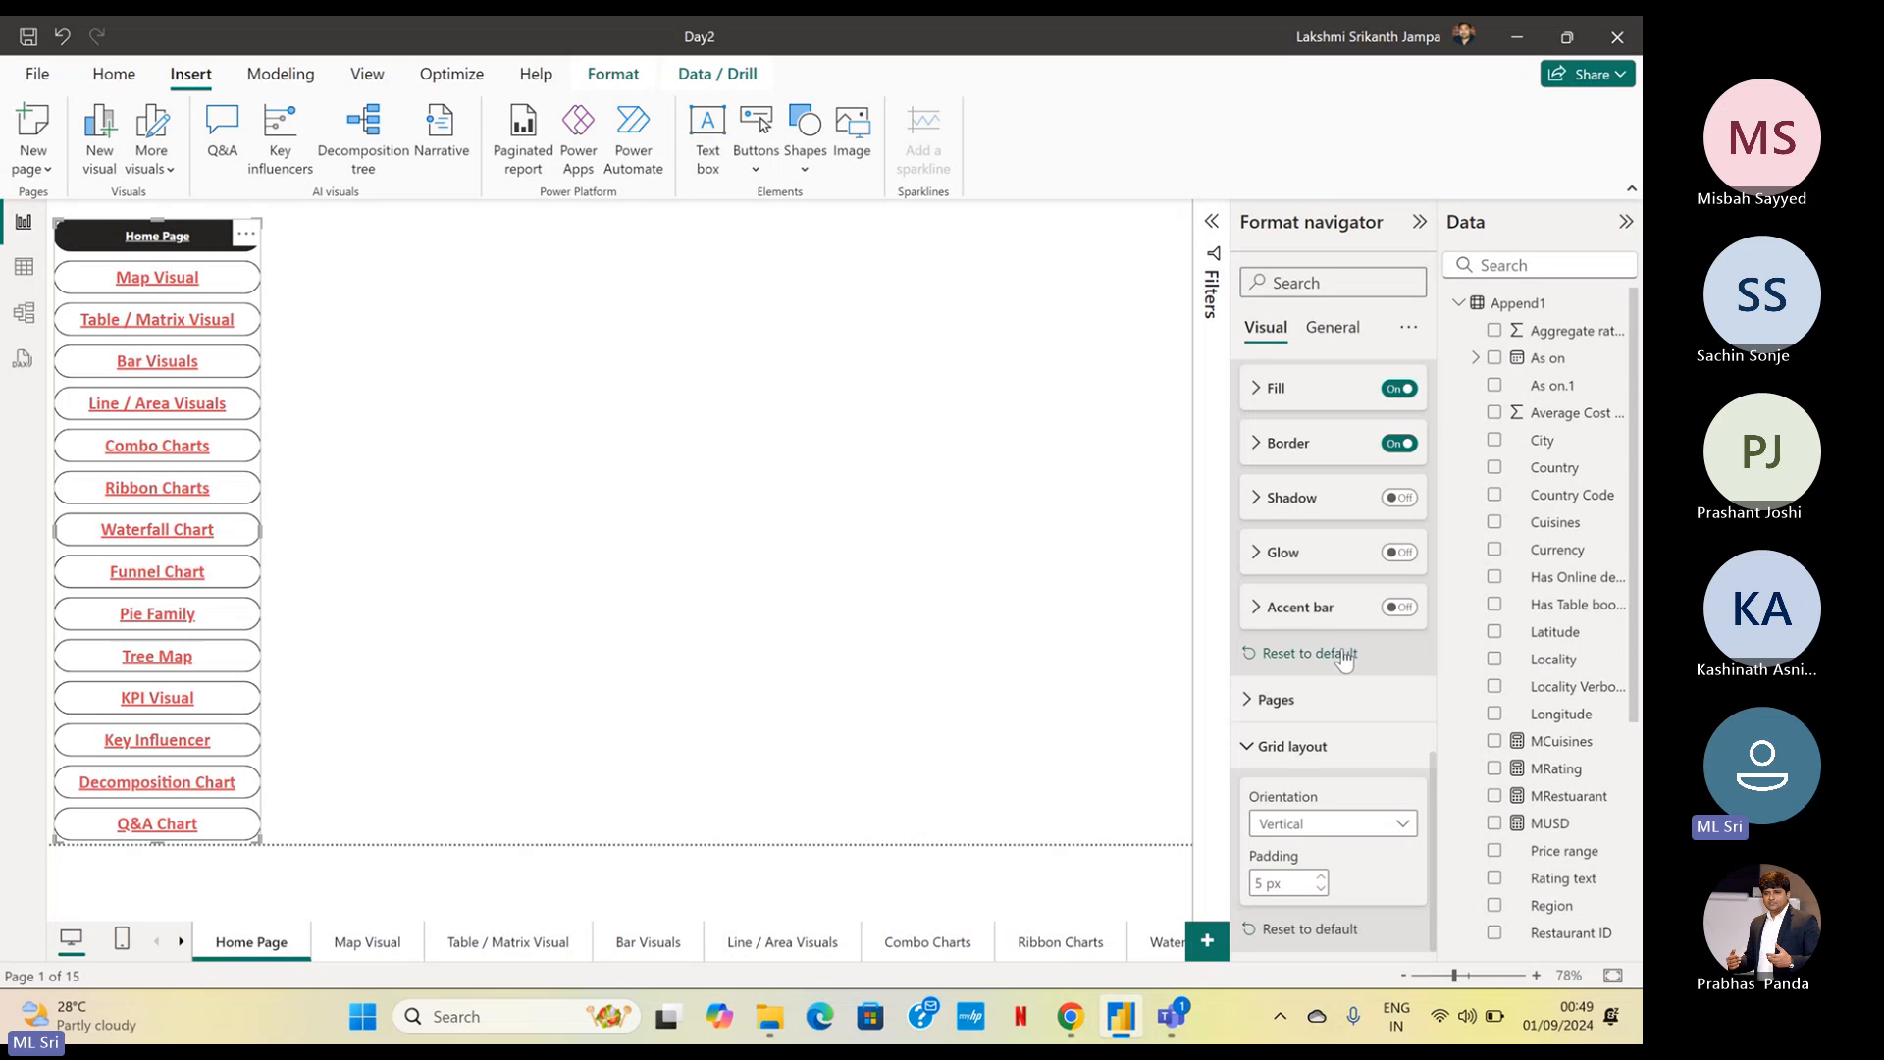
{"action": "scroll", "coordinate": [1348, 636], "scroll_direction": "down", "scroll_amount": 5}
{"action": "scroll", "coordinate": [1348, 638], "scroll_direction": "up", "scroll_amount": 3}
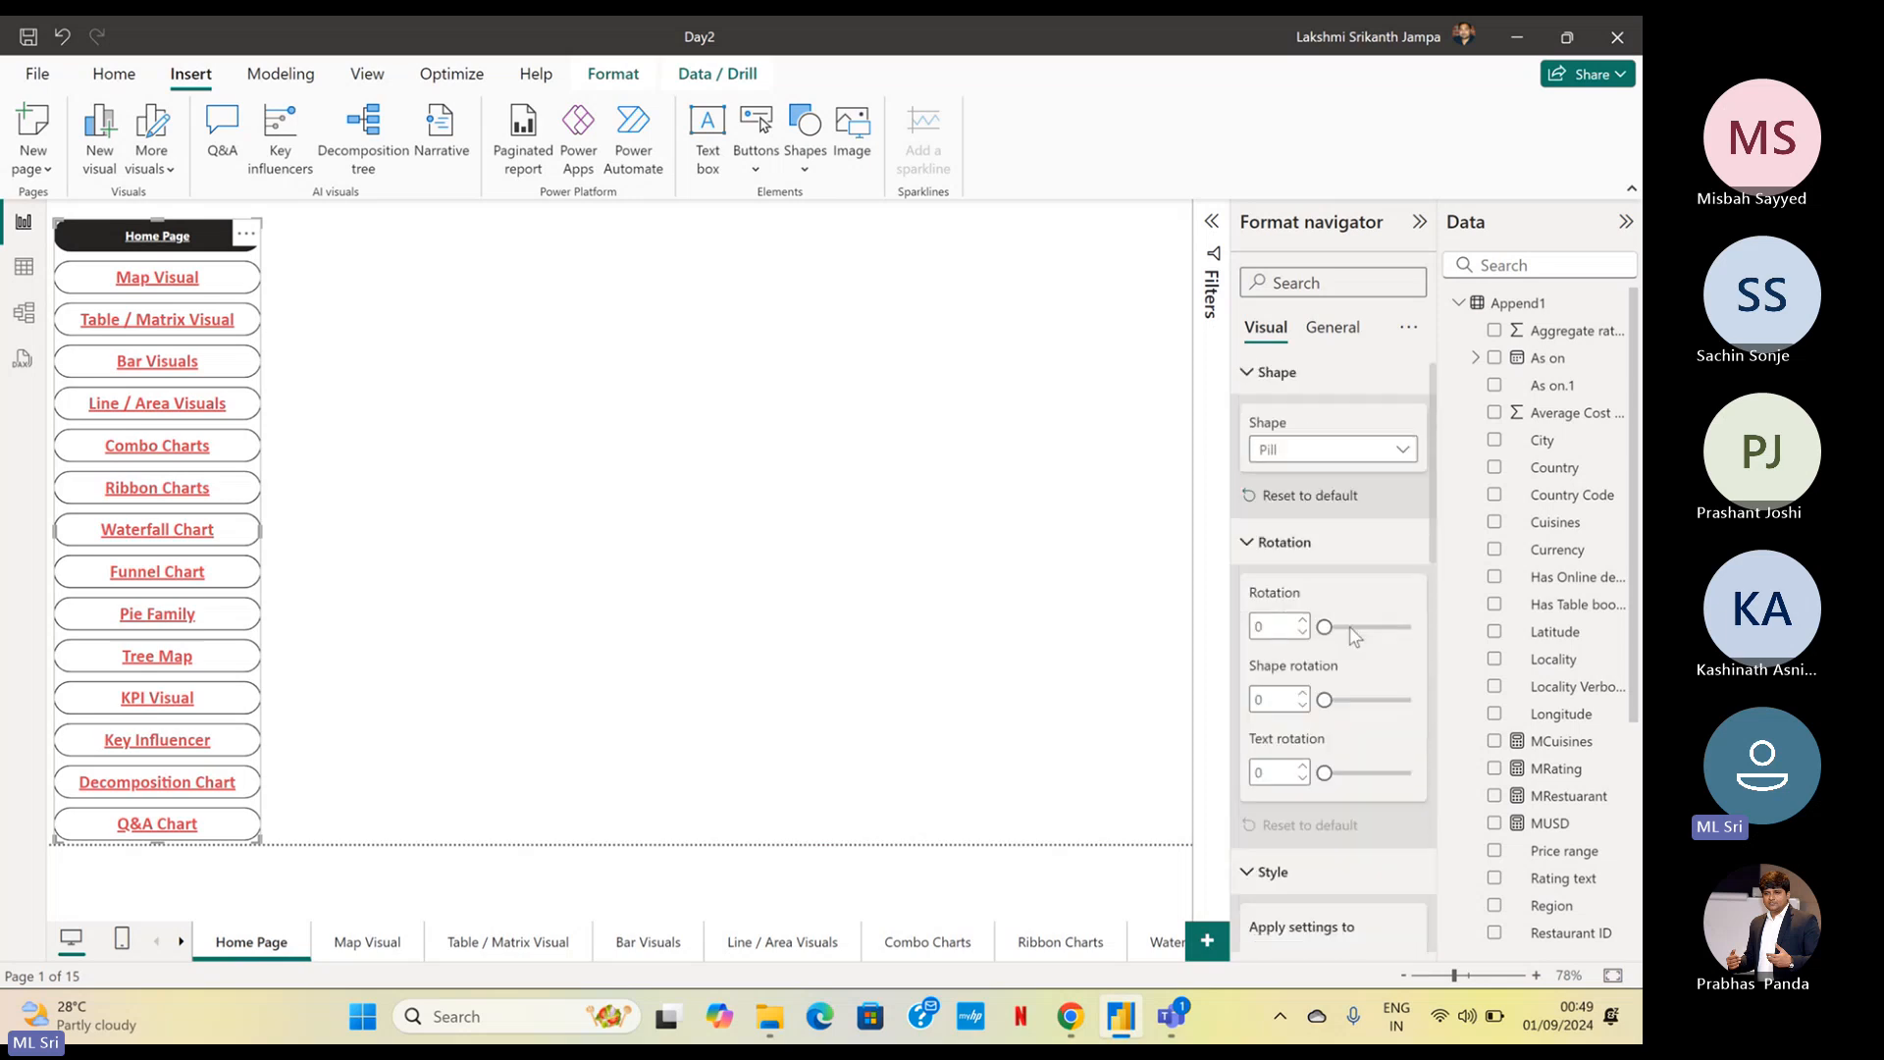
{"action": "left_click", "coordinate": [1247, 552]}
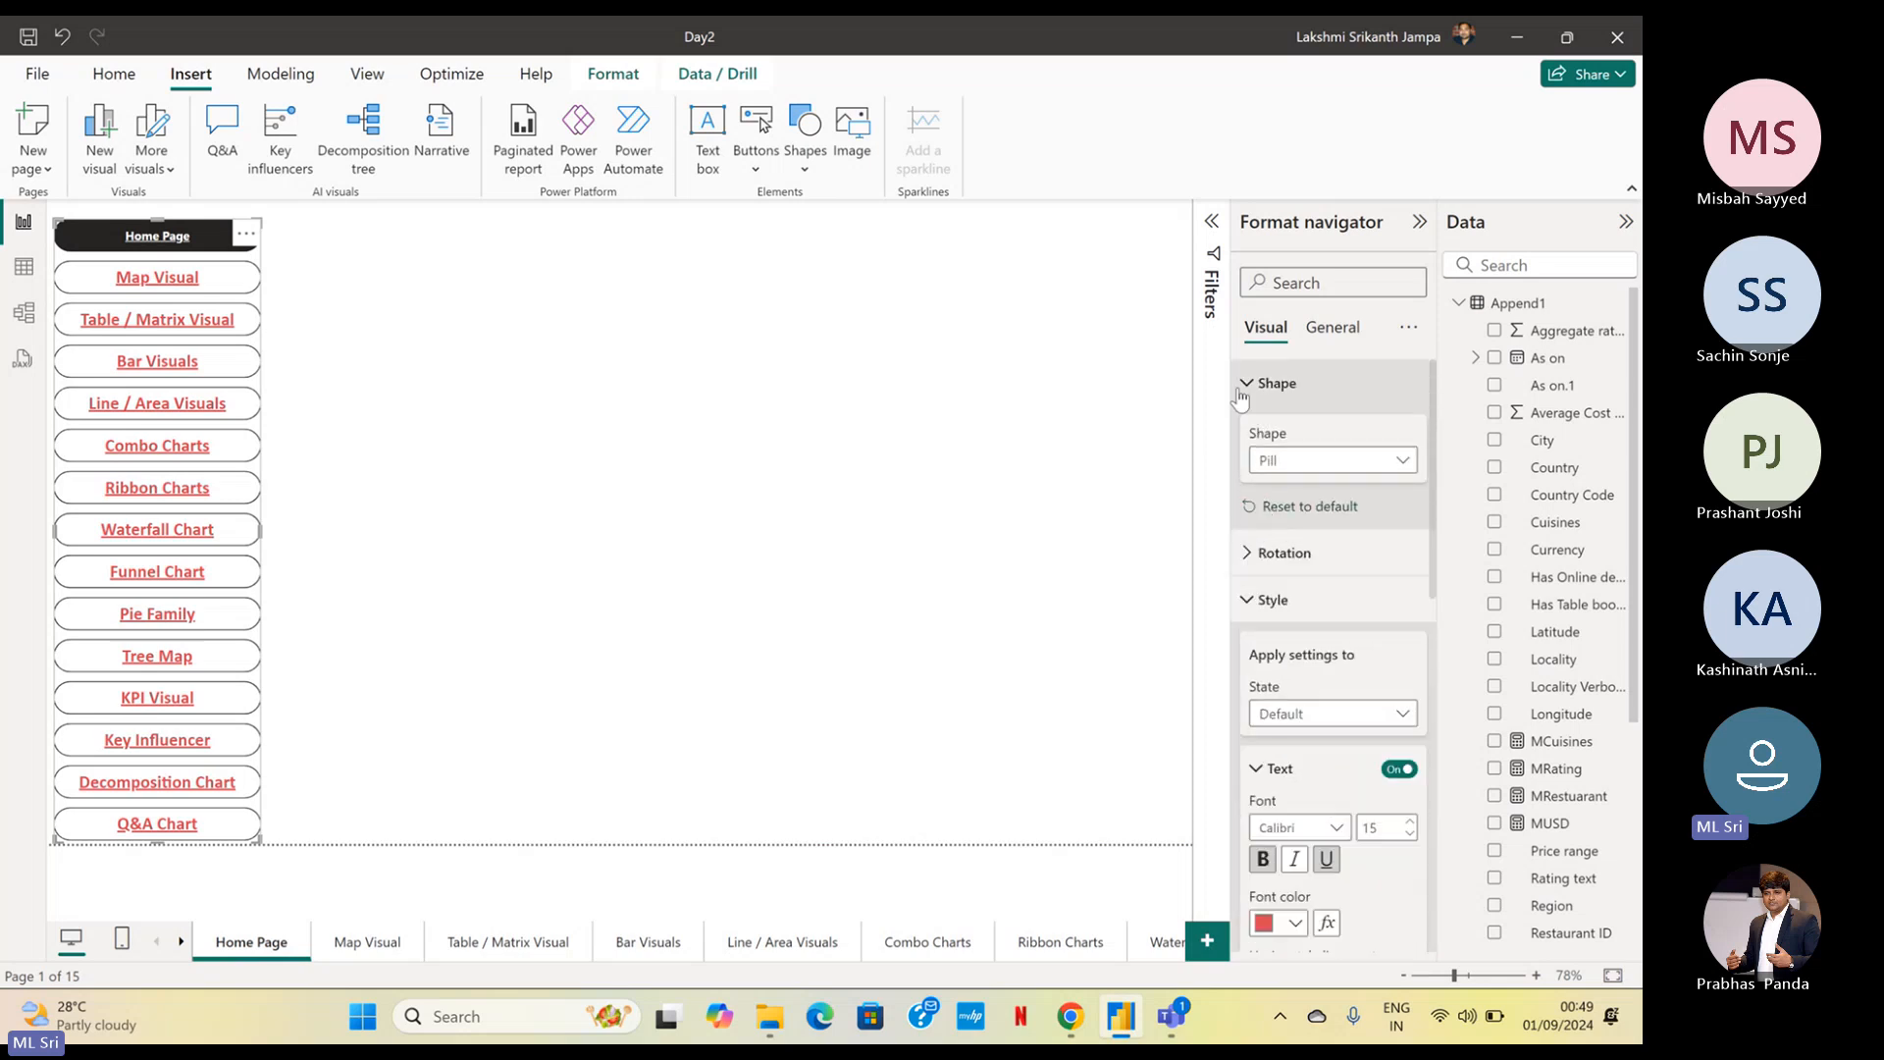
{"action": "left_click", "coordinate": [1266, 385]}
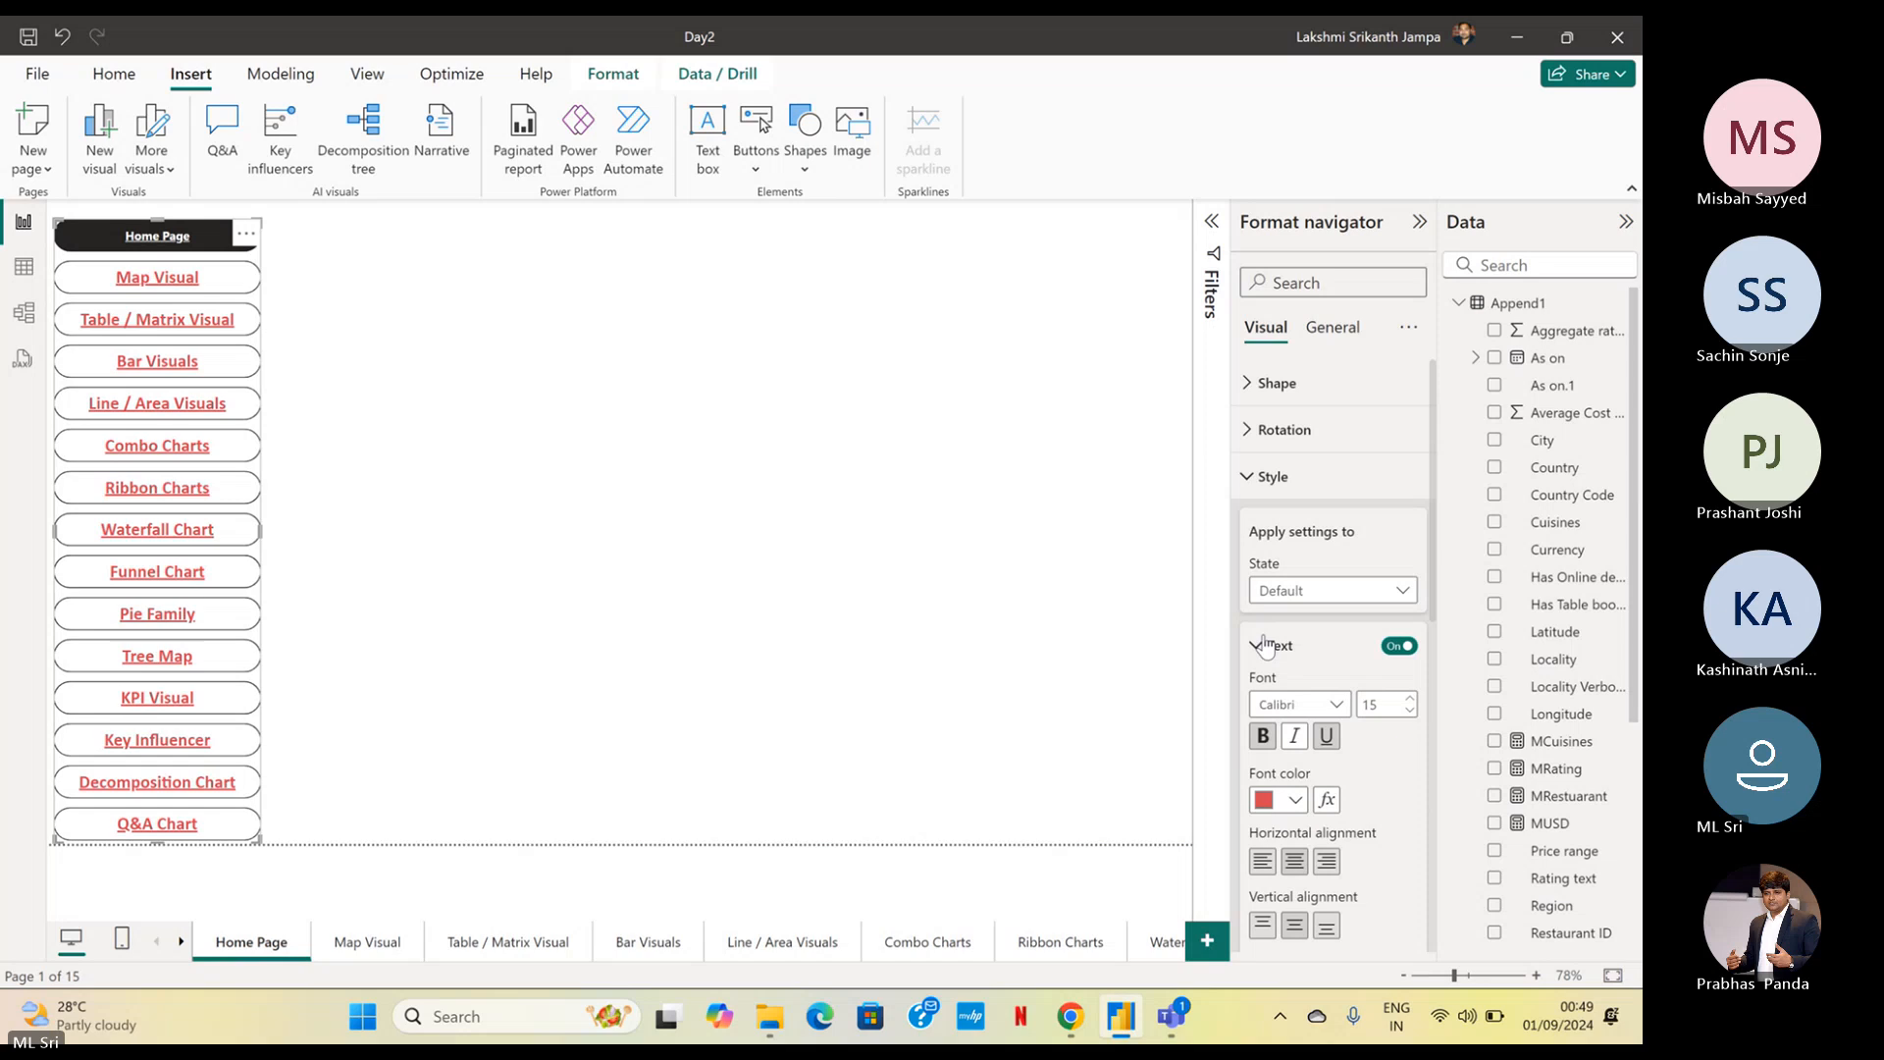
{"action": "left_click", "coordinate": [671, 373]}
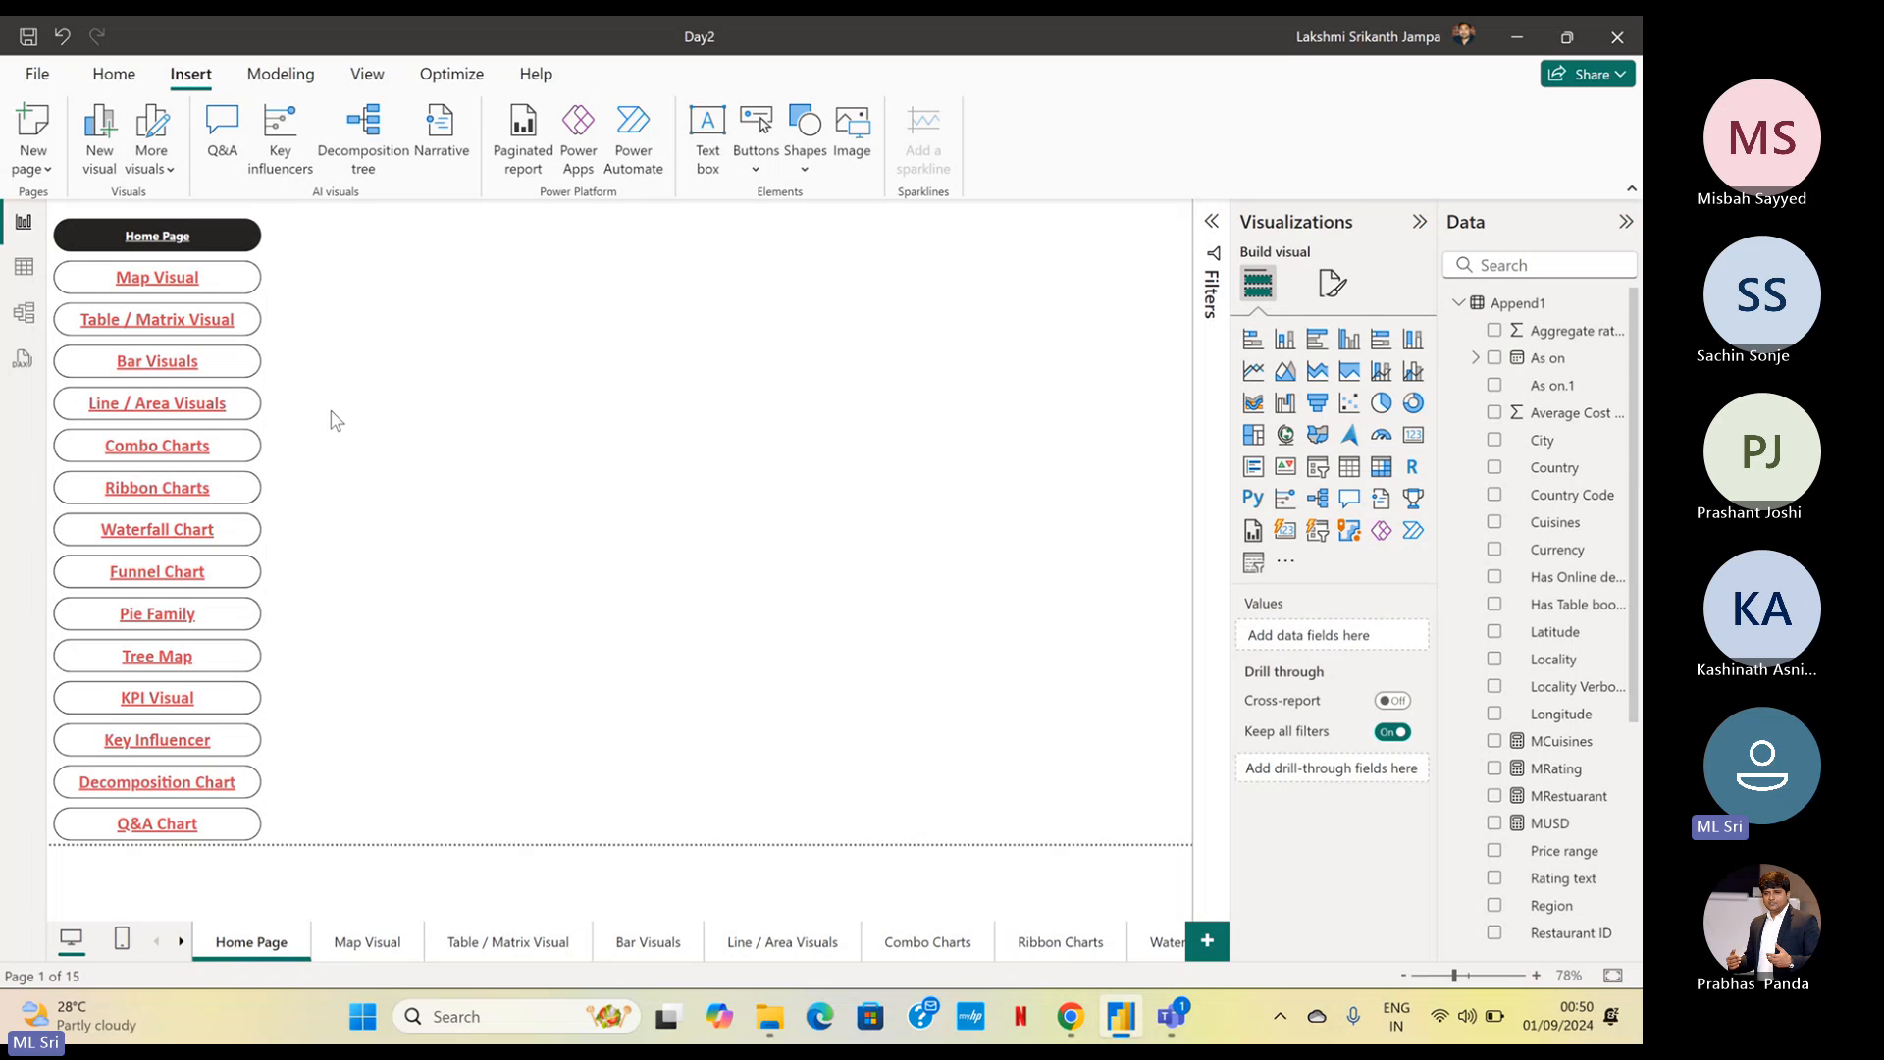
Test the navigator's links to the Line / Area Visuals and Ribbon Charts pages, returning to the Home Page after each
{"action": "left_click", "coordinate": [199, 409], "text": "ctrl"}
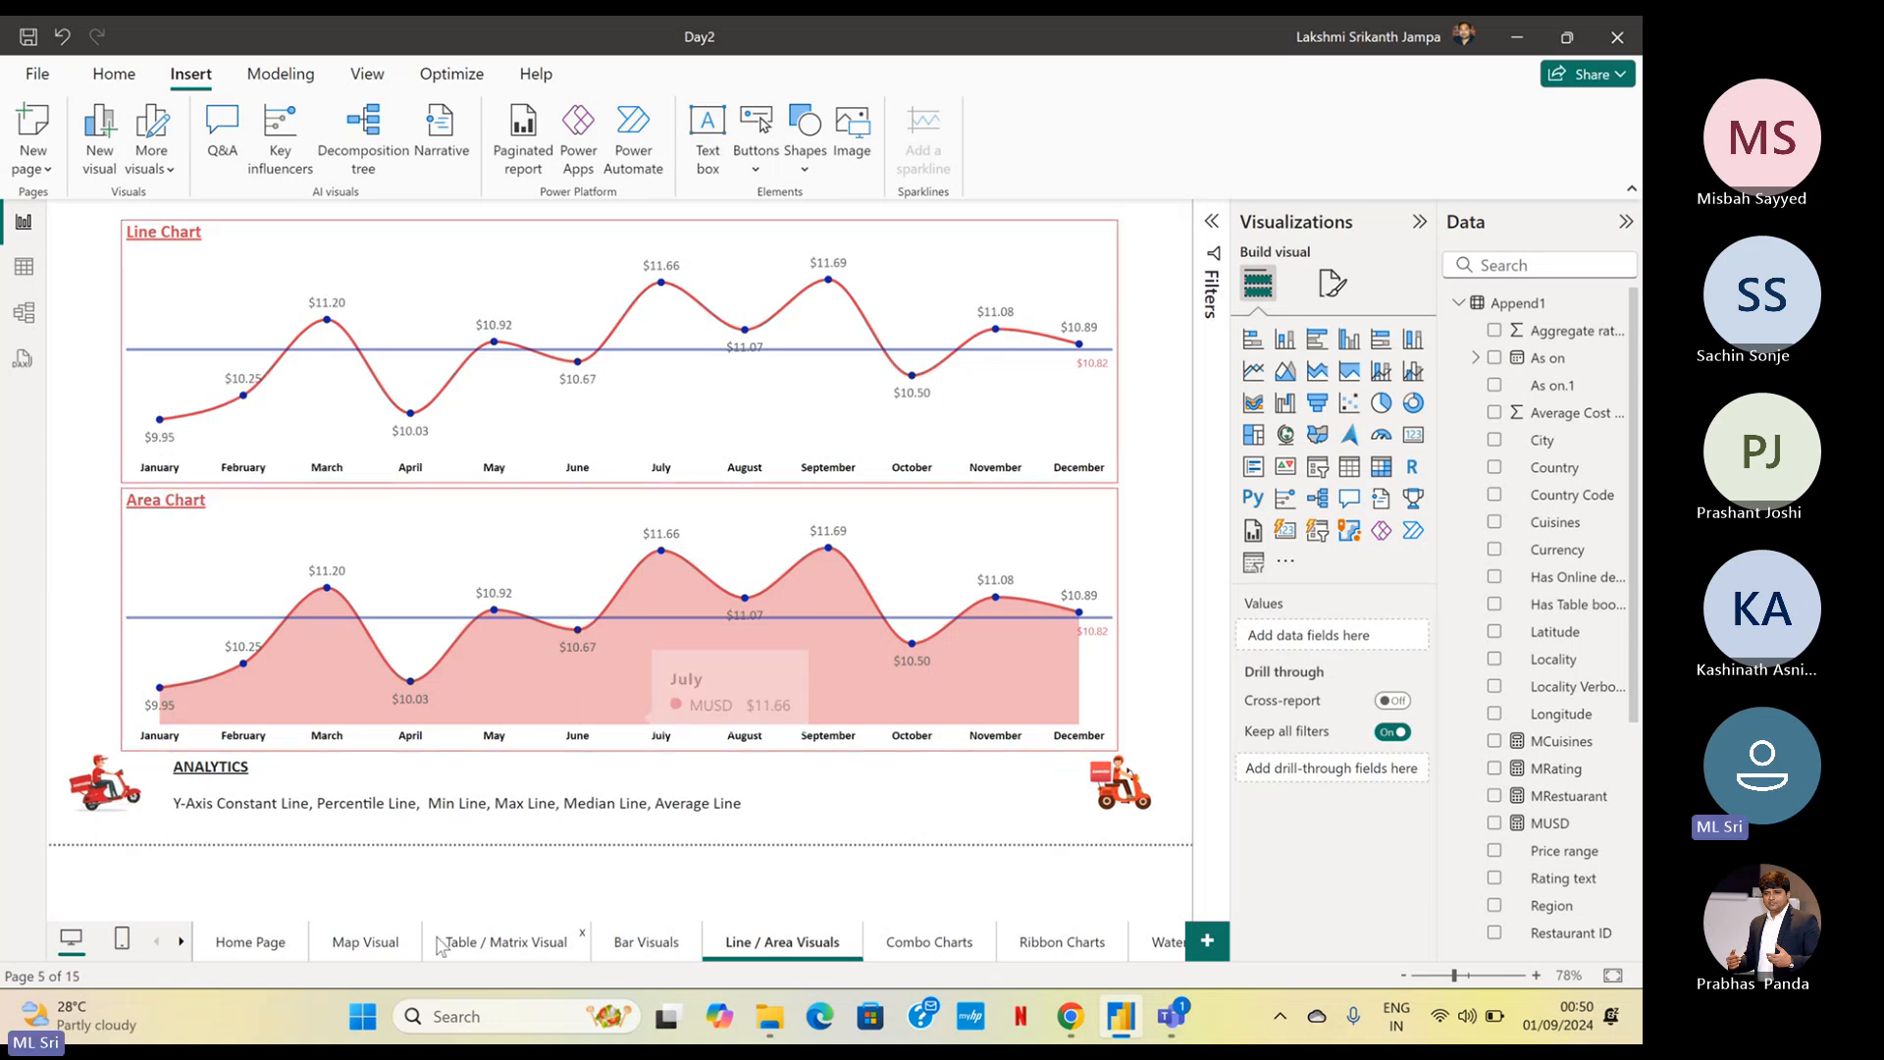
{"action": "left_click", "coordinate": [109, 800], "text": "ctrl"}
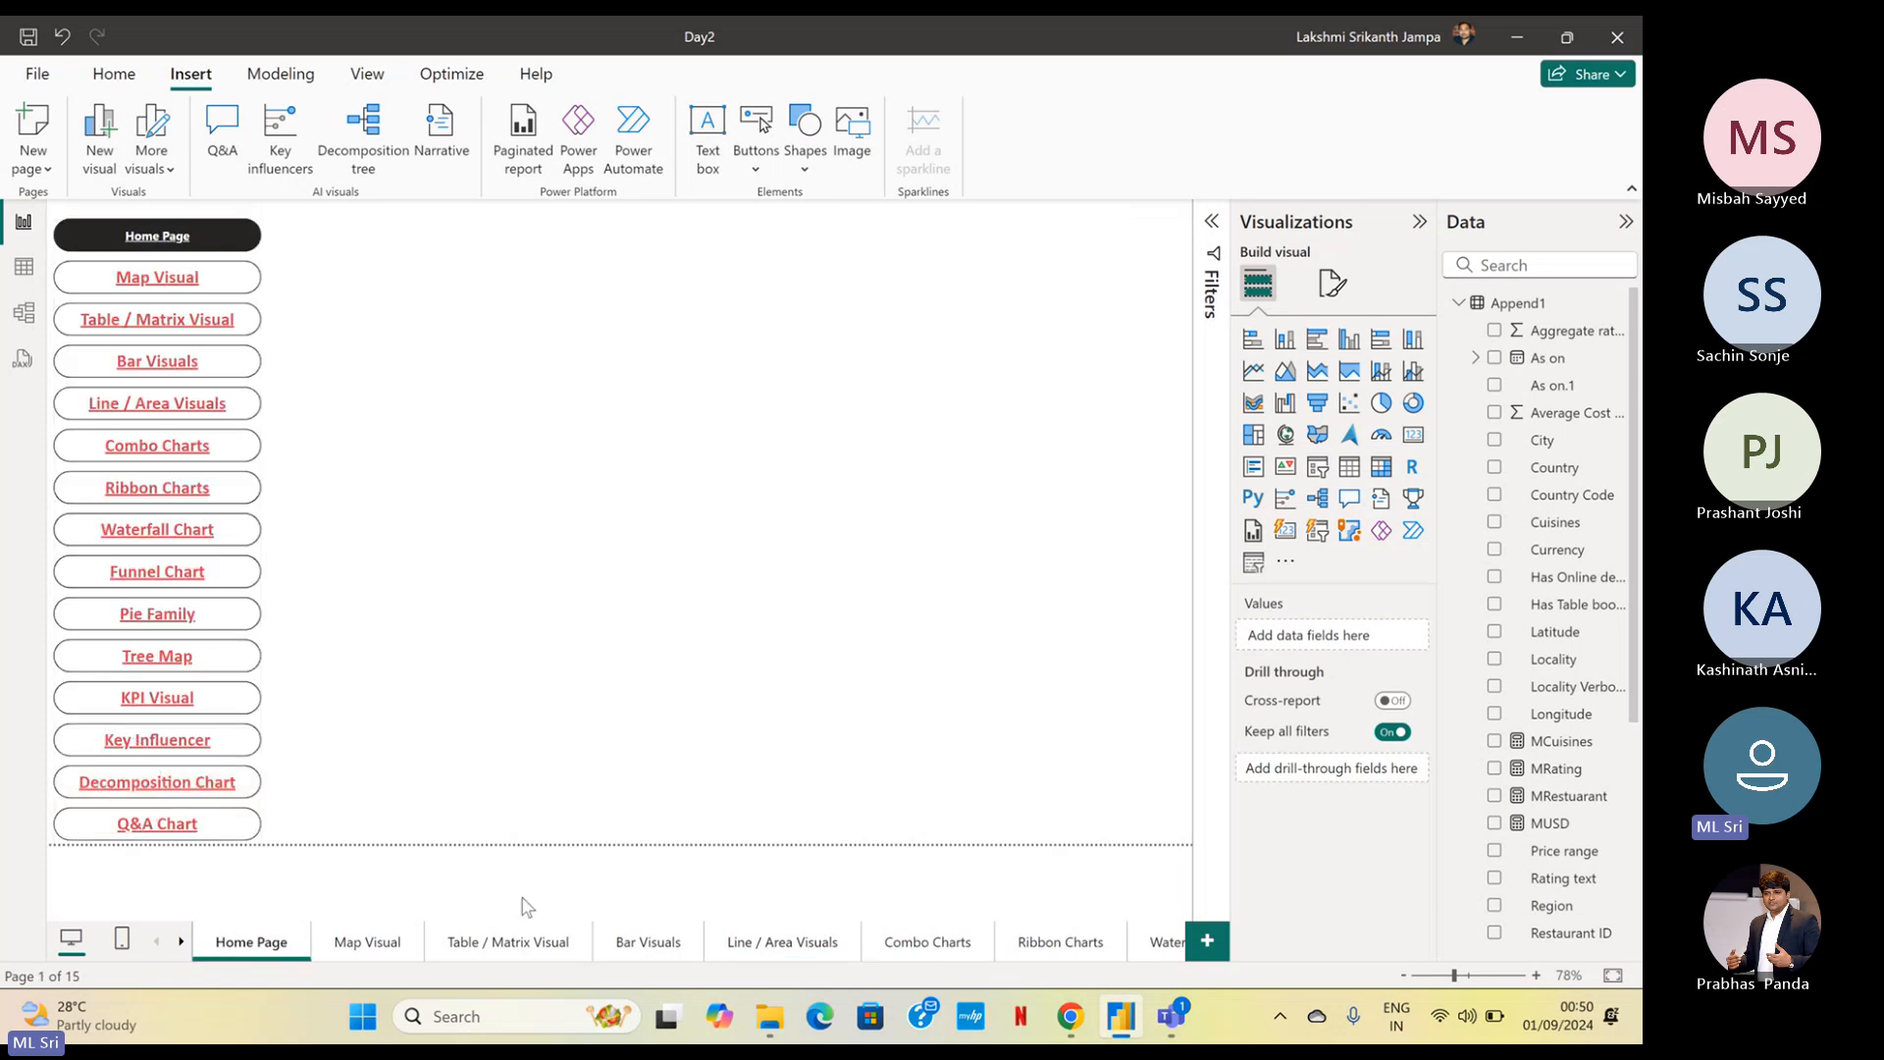
{"action": "left_click", "coordinate": [169, 500], "text": "ctrl"}
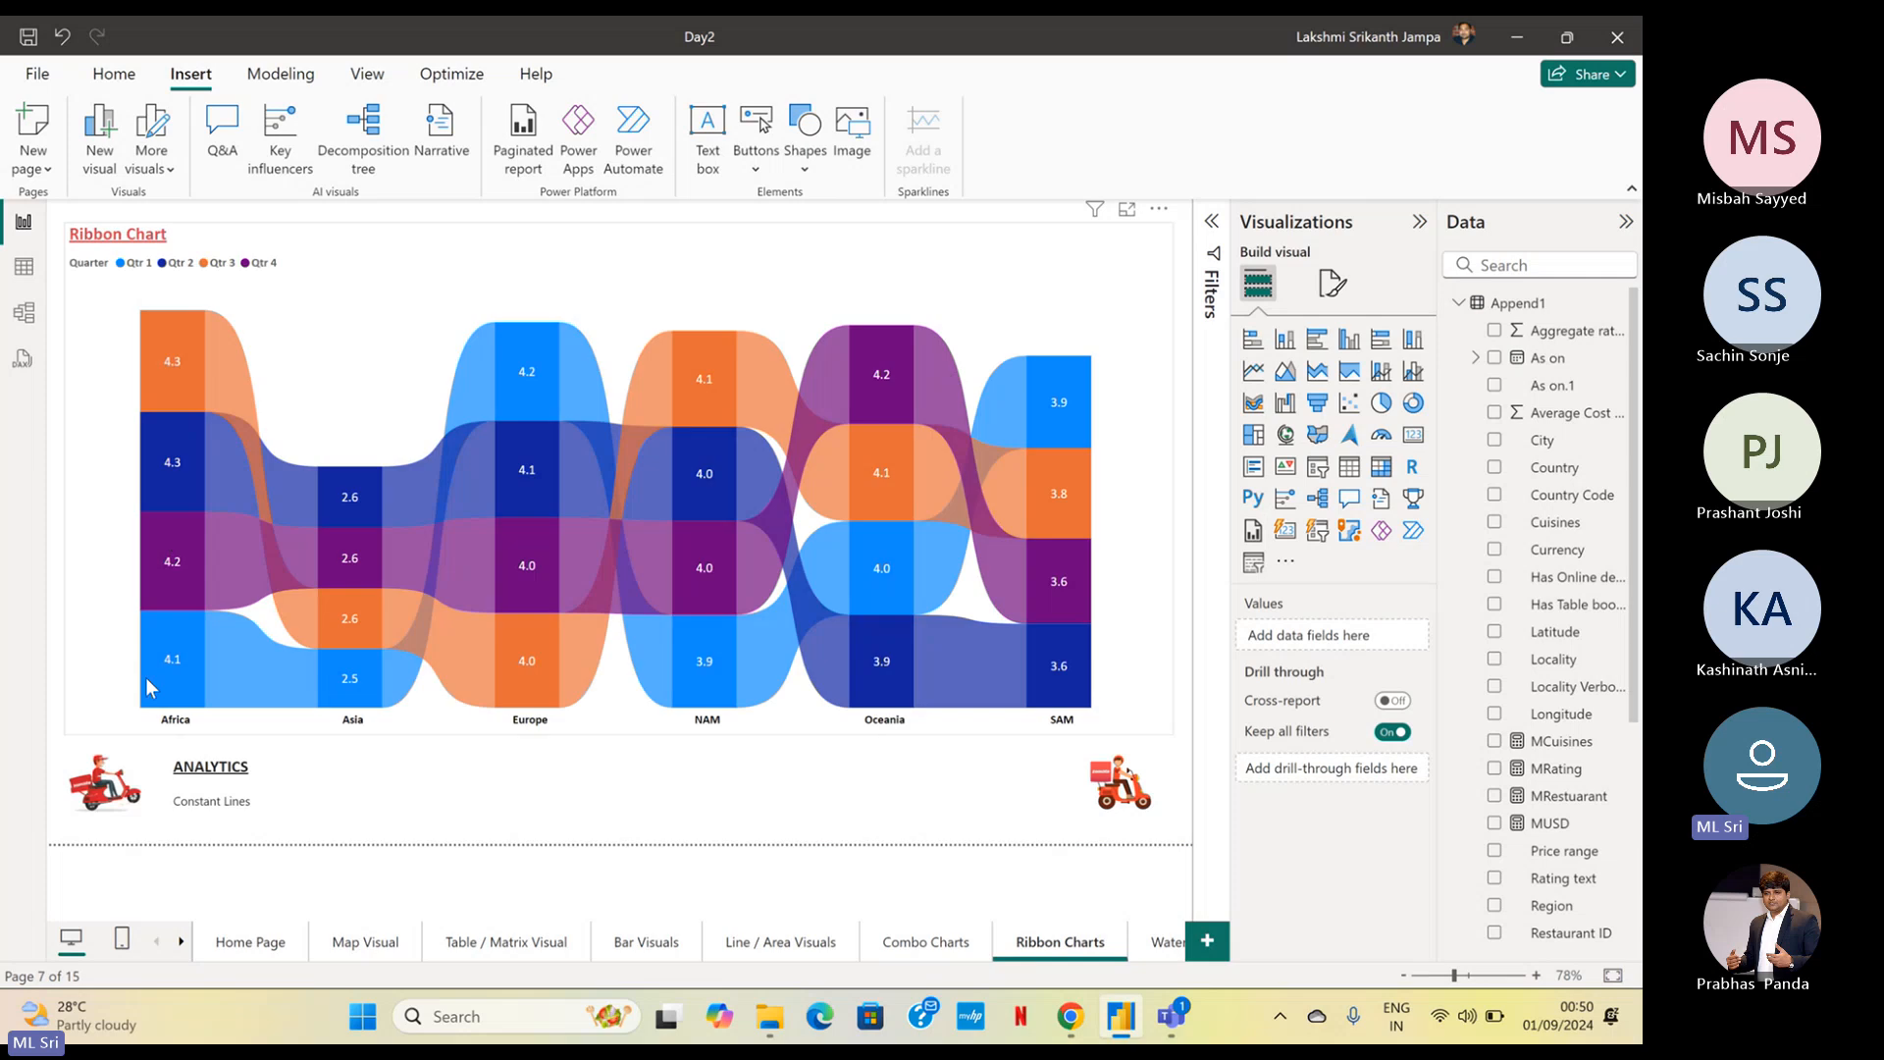
{"action": "left_click", "coordinate": [96, 793], "text": "ctrl"}
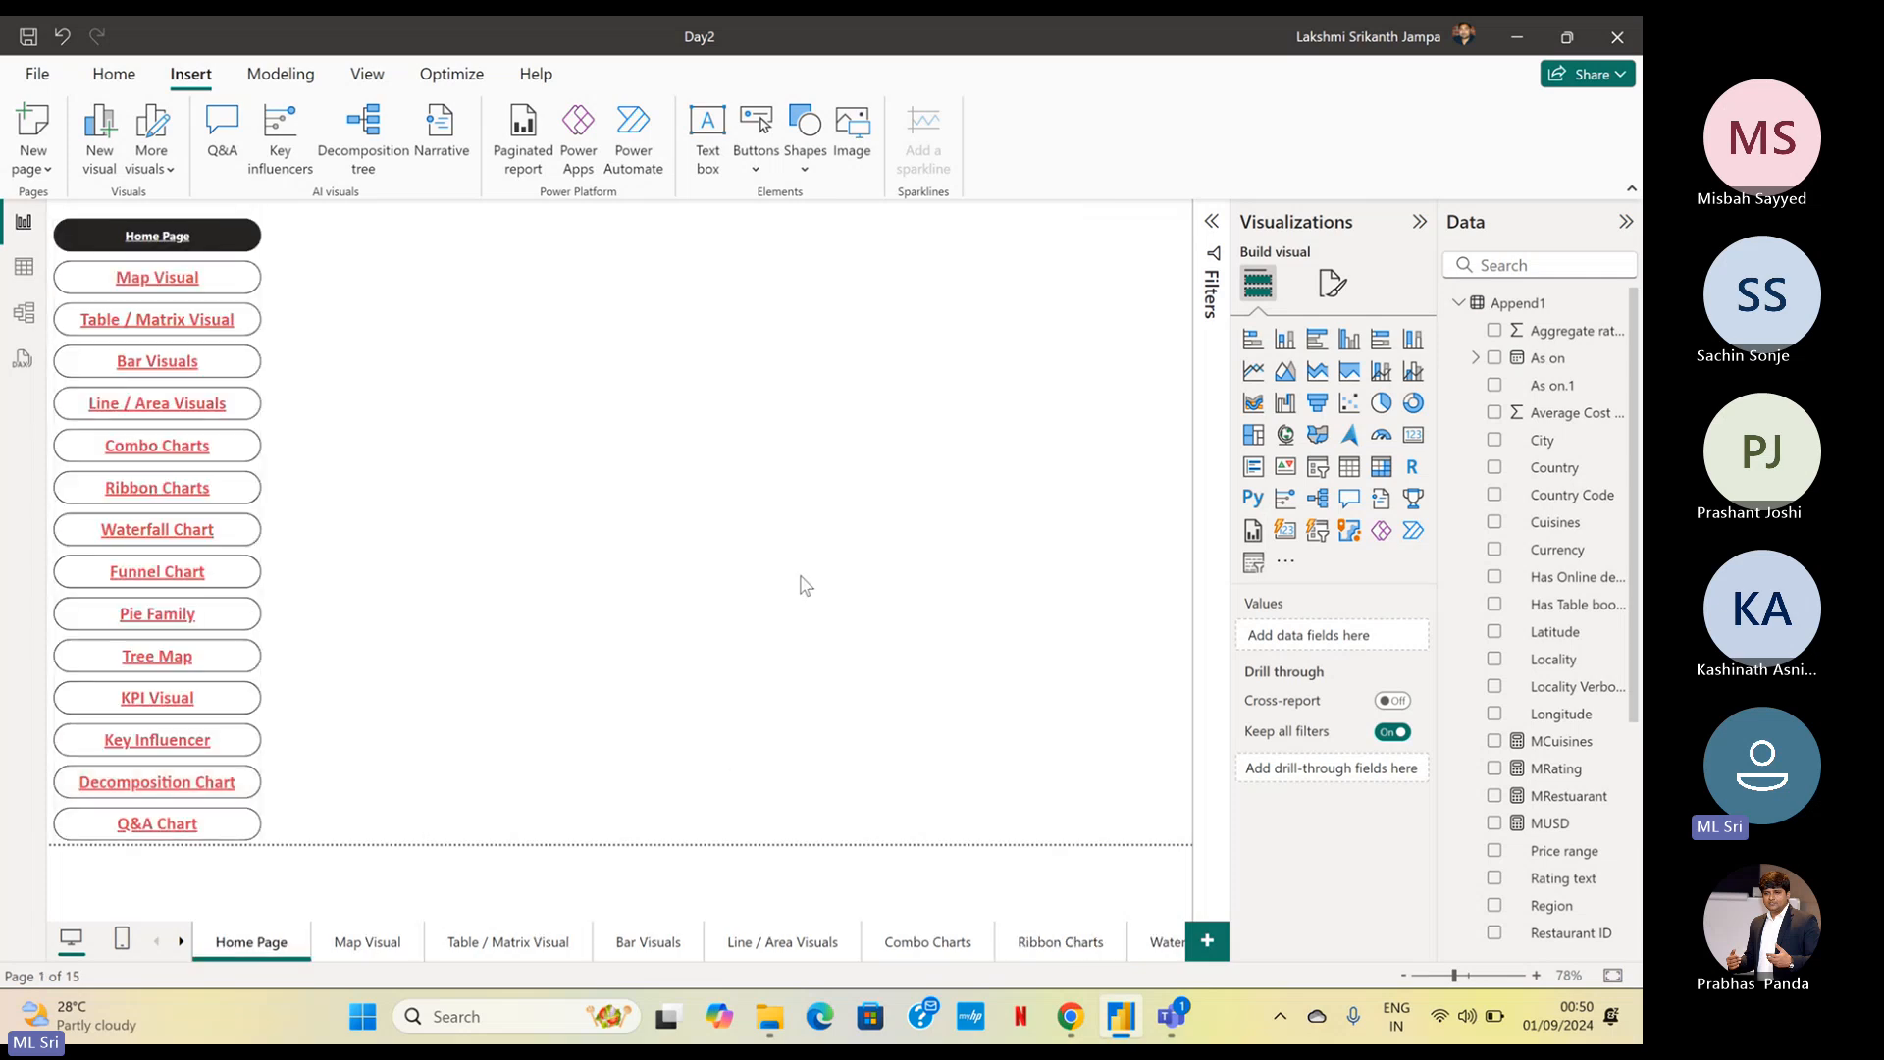
View the Map Visual page and return to the Home Page
{"action": "left_click", "coordinate": [368, 944]}
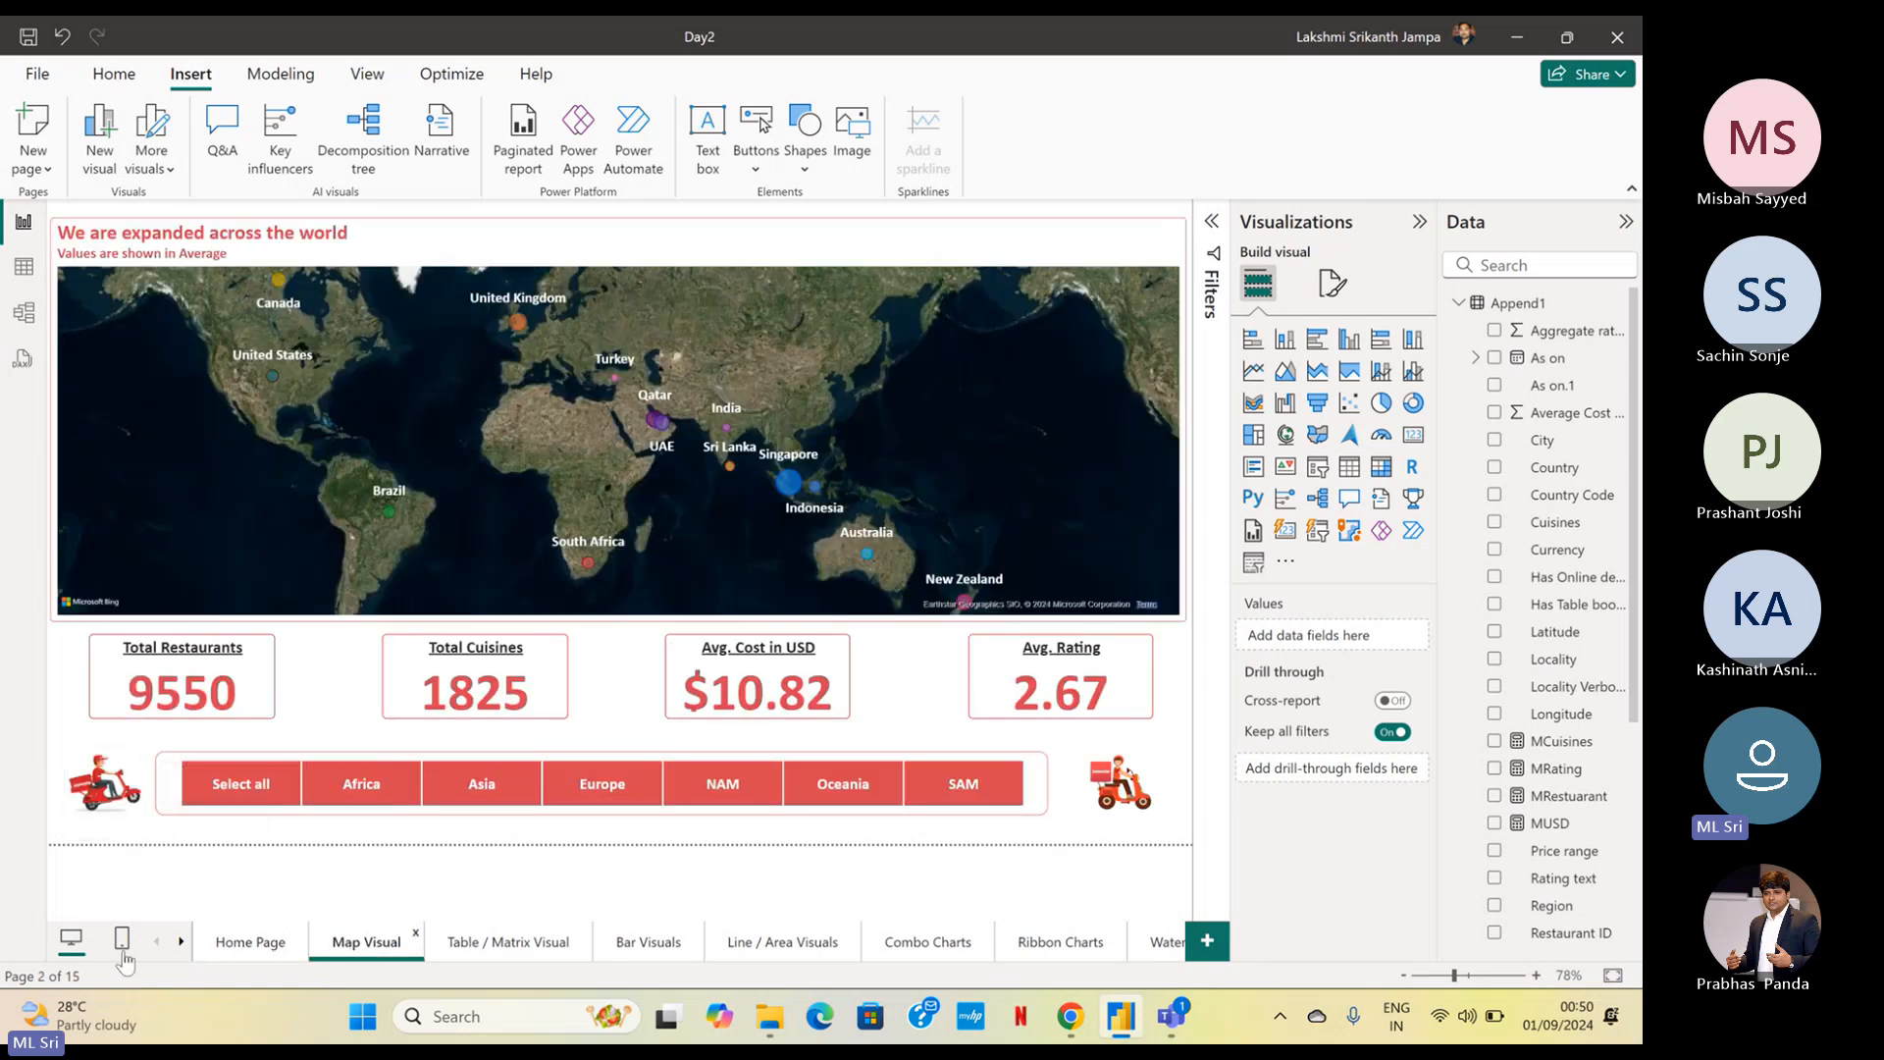
{"action": "left_click", "coordinate": [245, 943]}
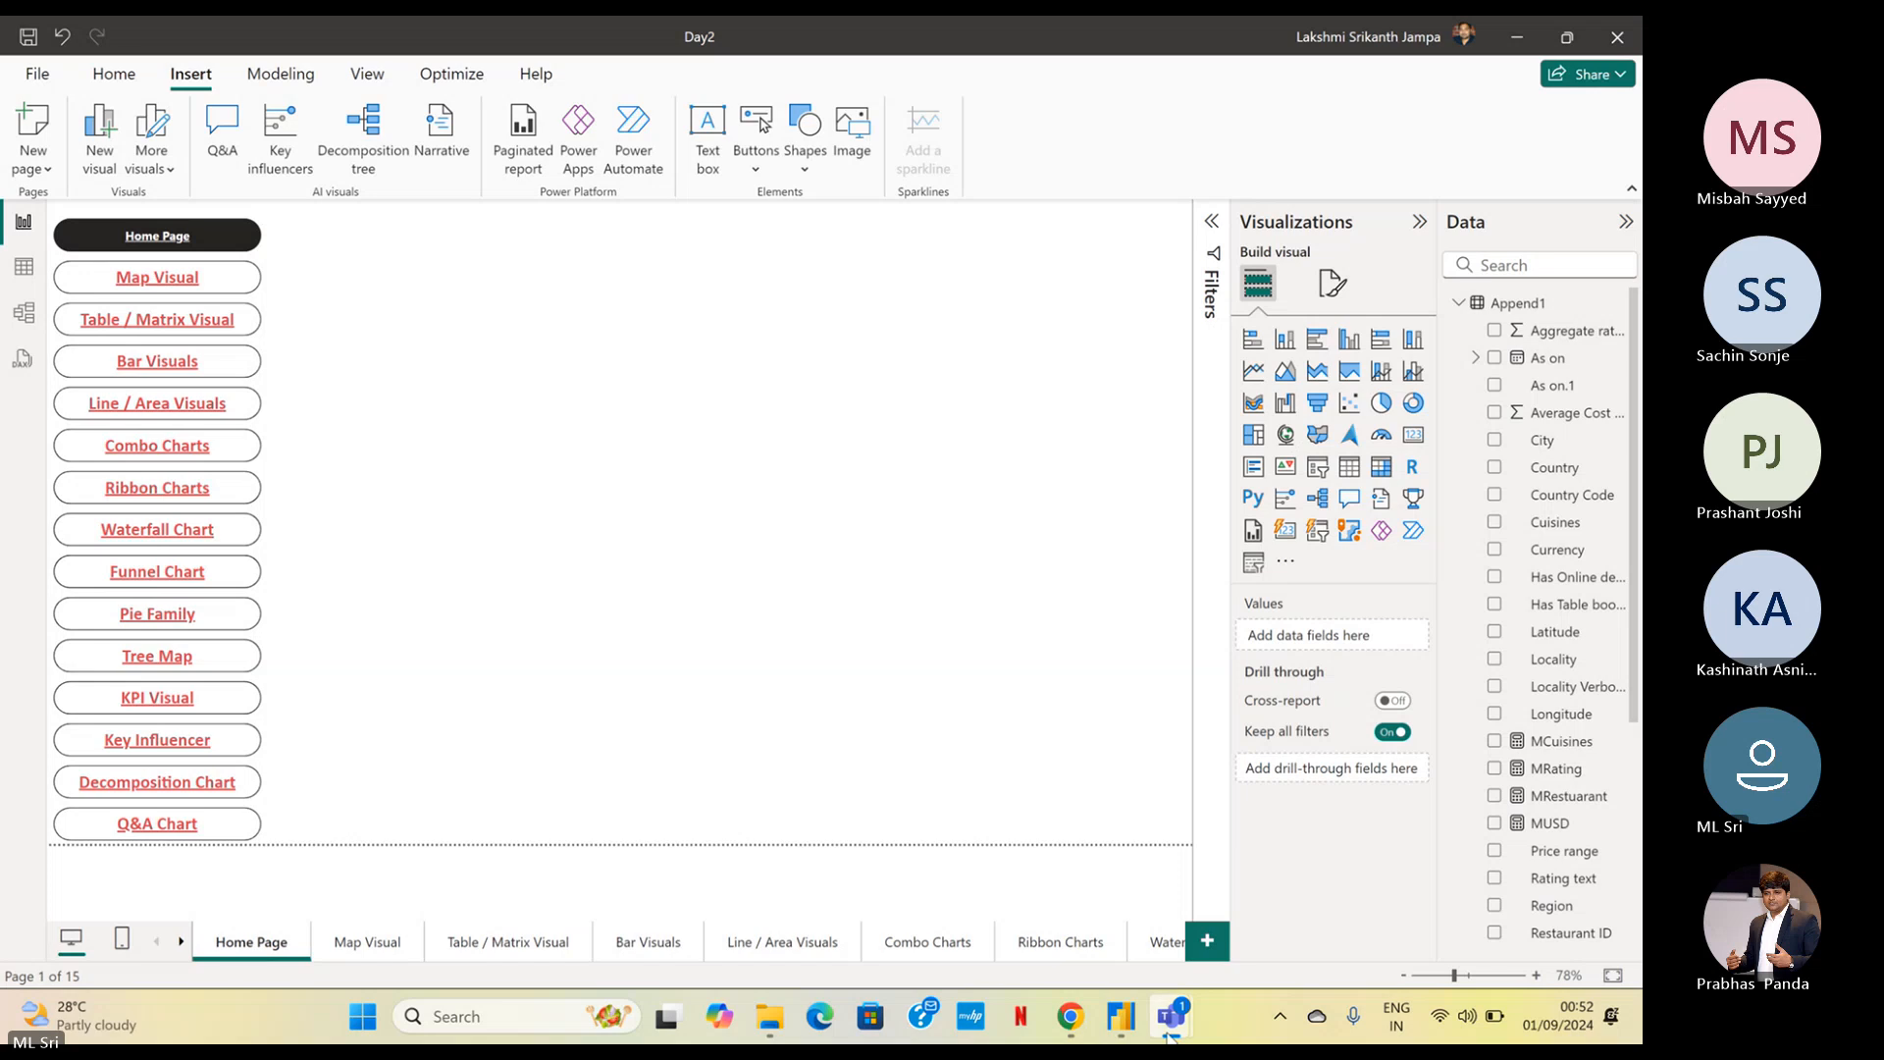
Switch to the Teams meeting window to check the participants and meeting chat, returning to the Power BI report each time
{"action": "mouse_move", "coordinate": [1169, 1035]}
{"action": "left_click", "coordinate": [873, 917]}
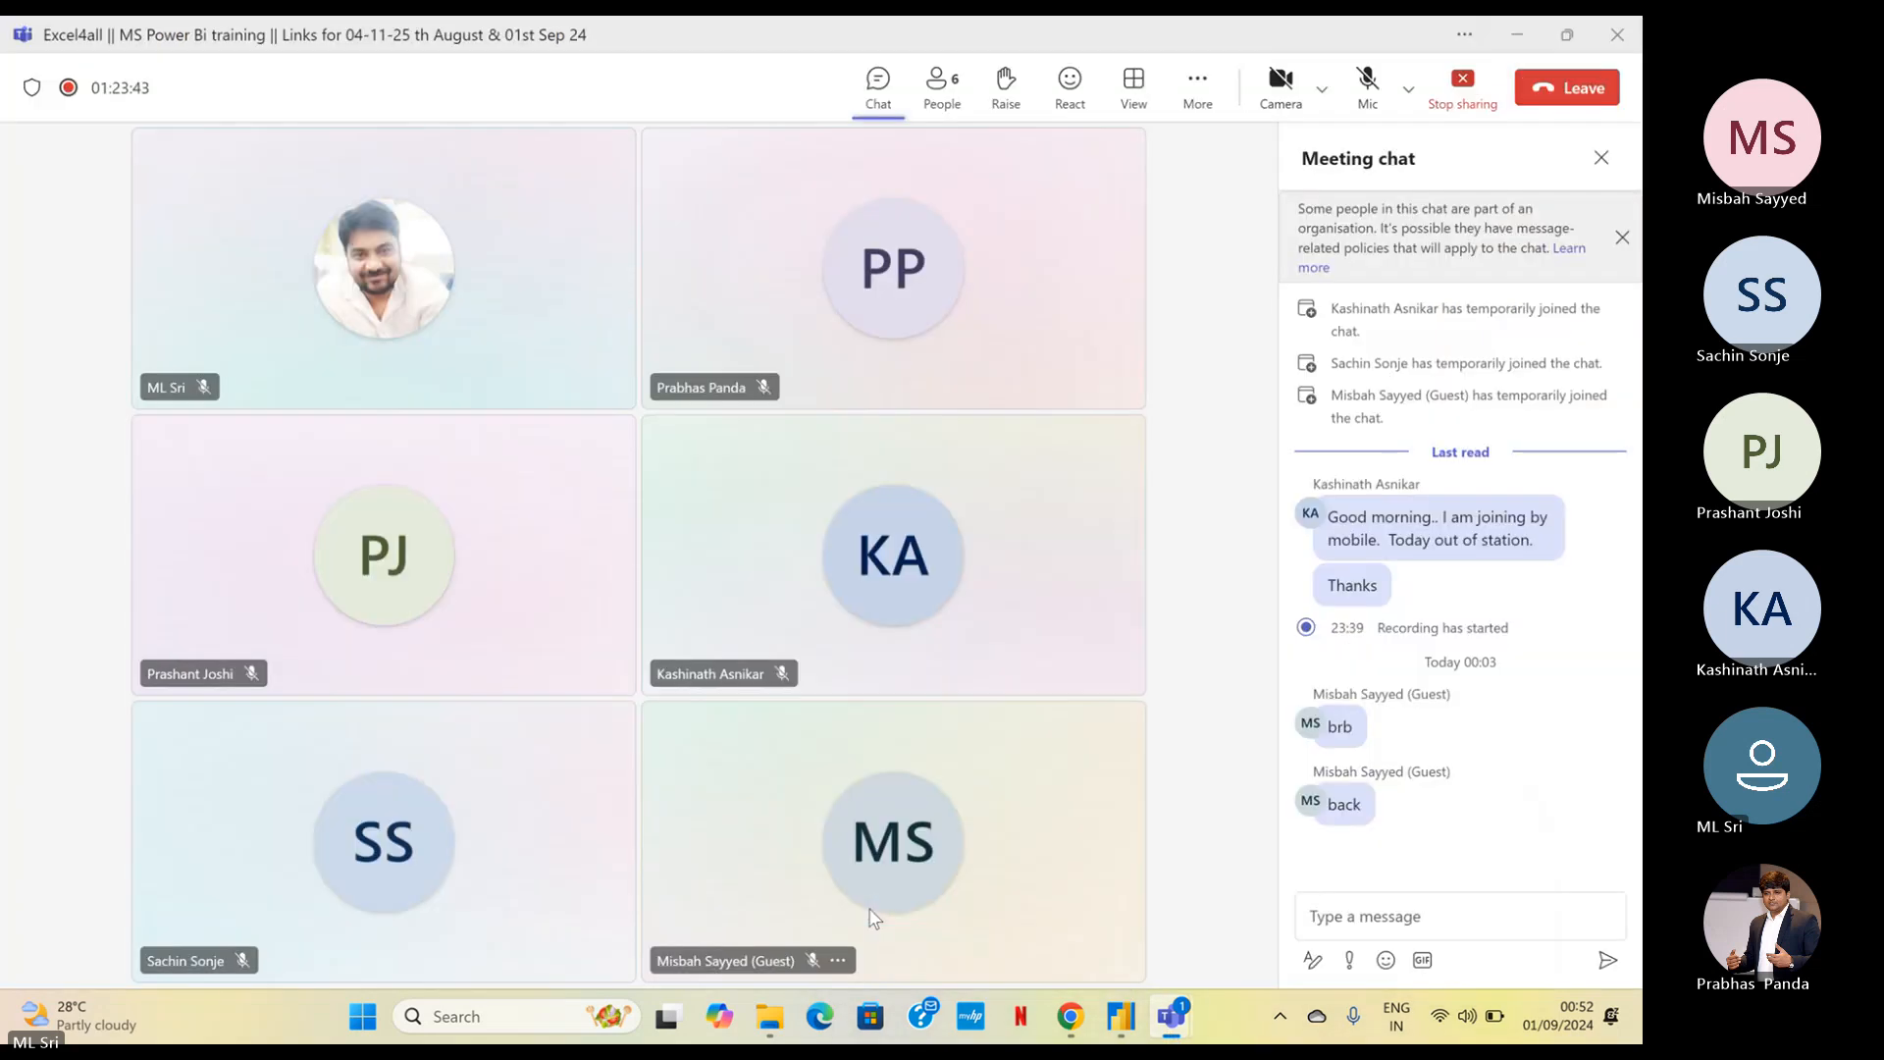
{"action": "left_click", "coordinate": [1523, 35]}
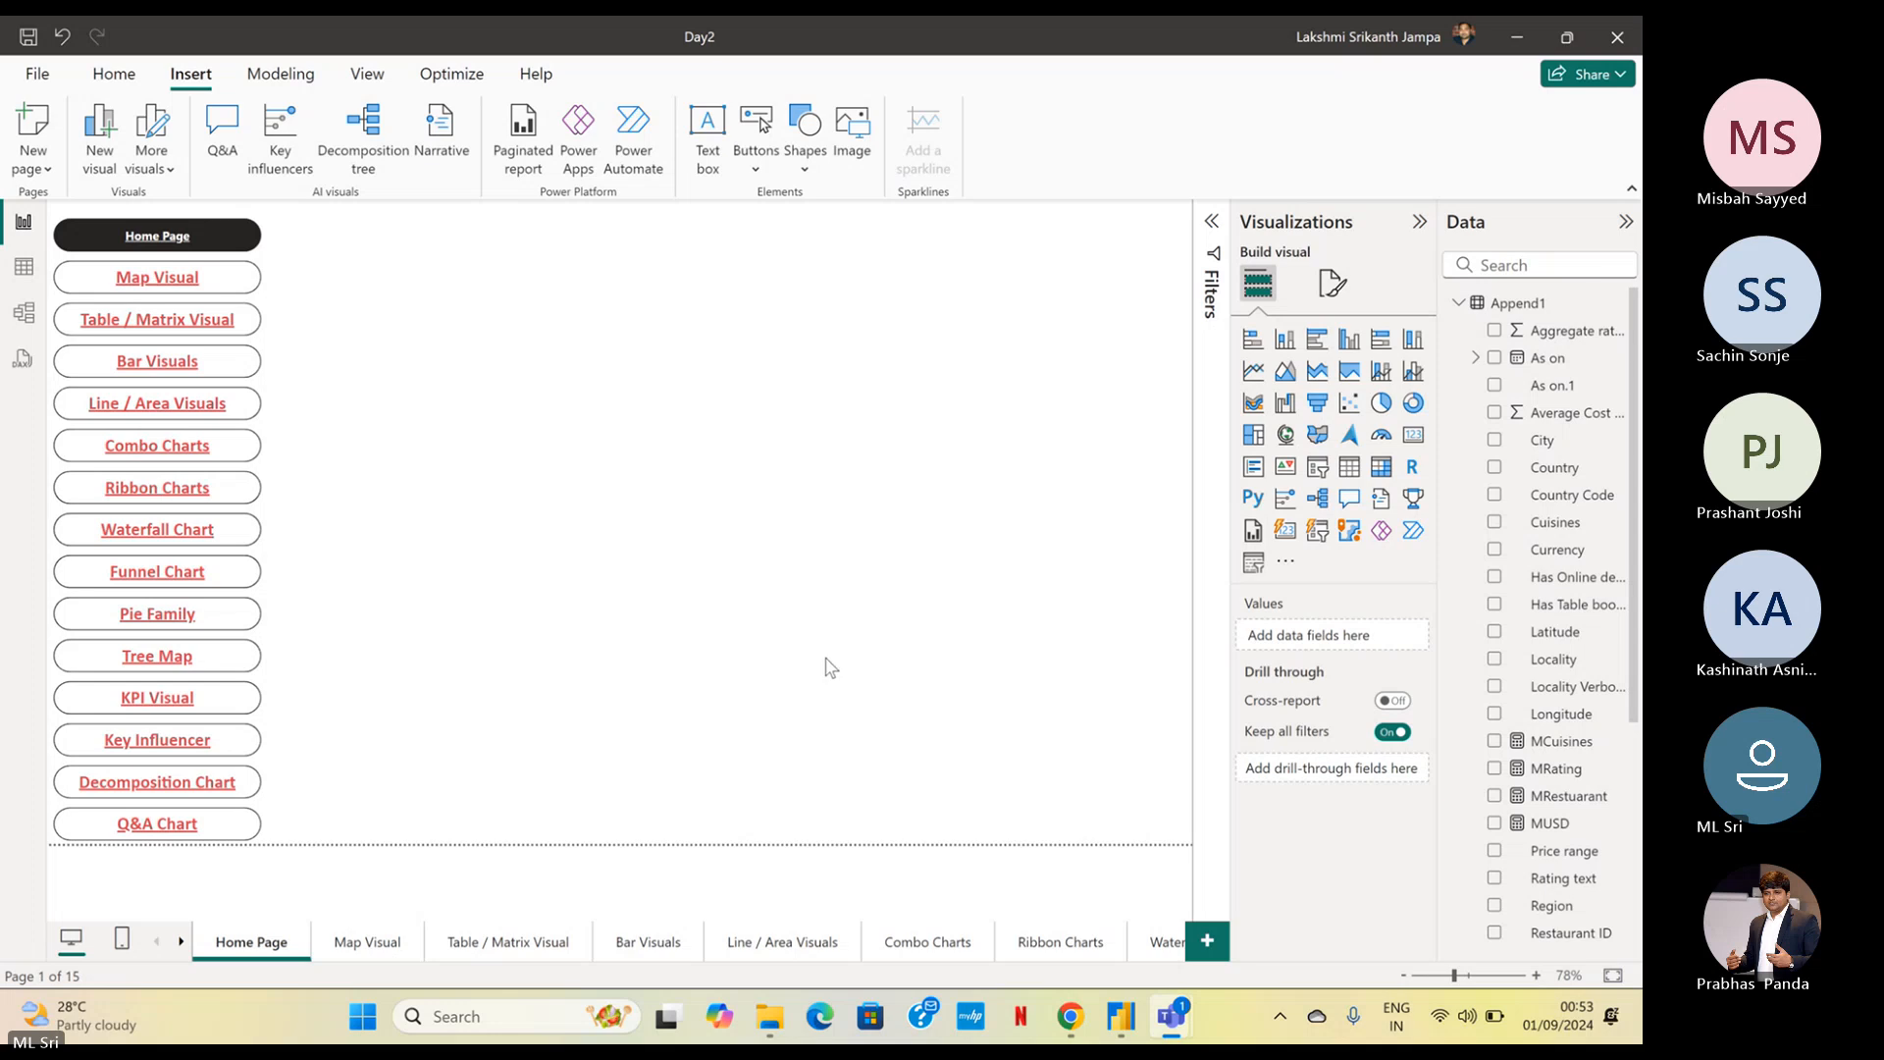
{"action": "left_click", "coordinate": [112, 78]}
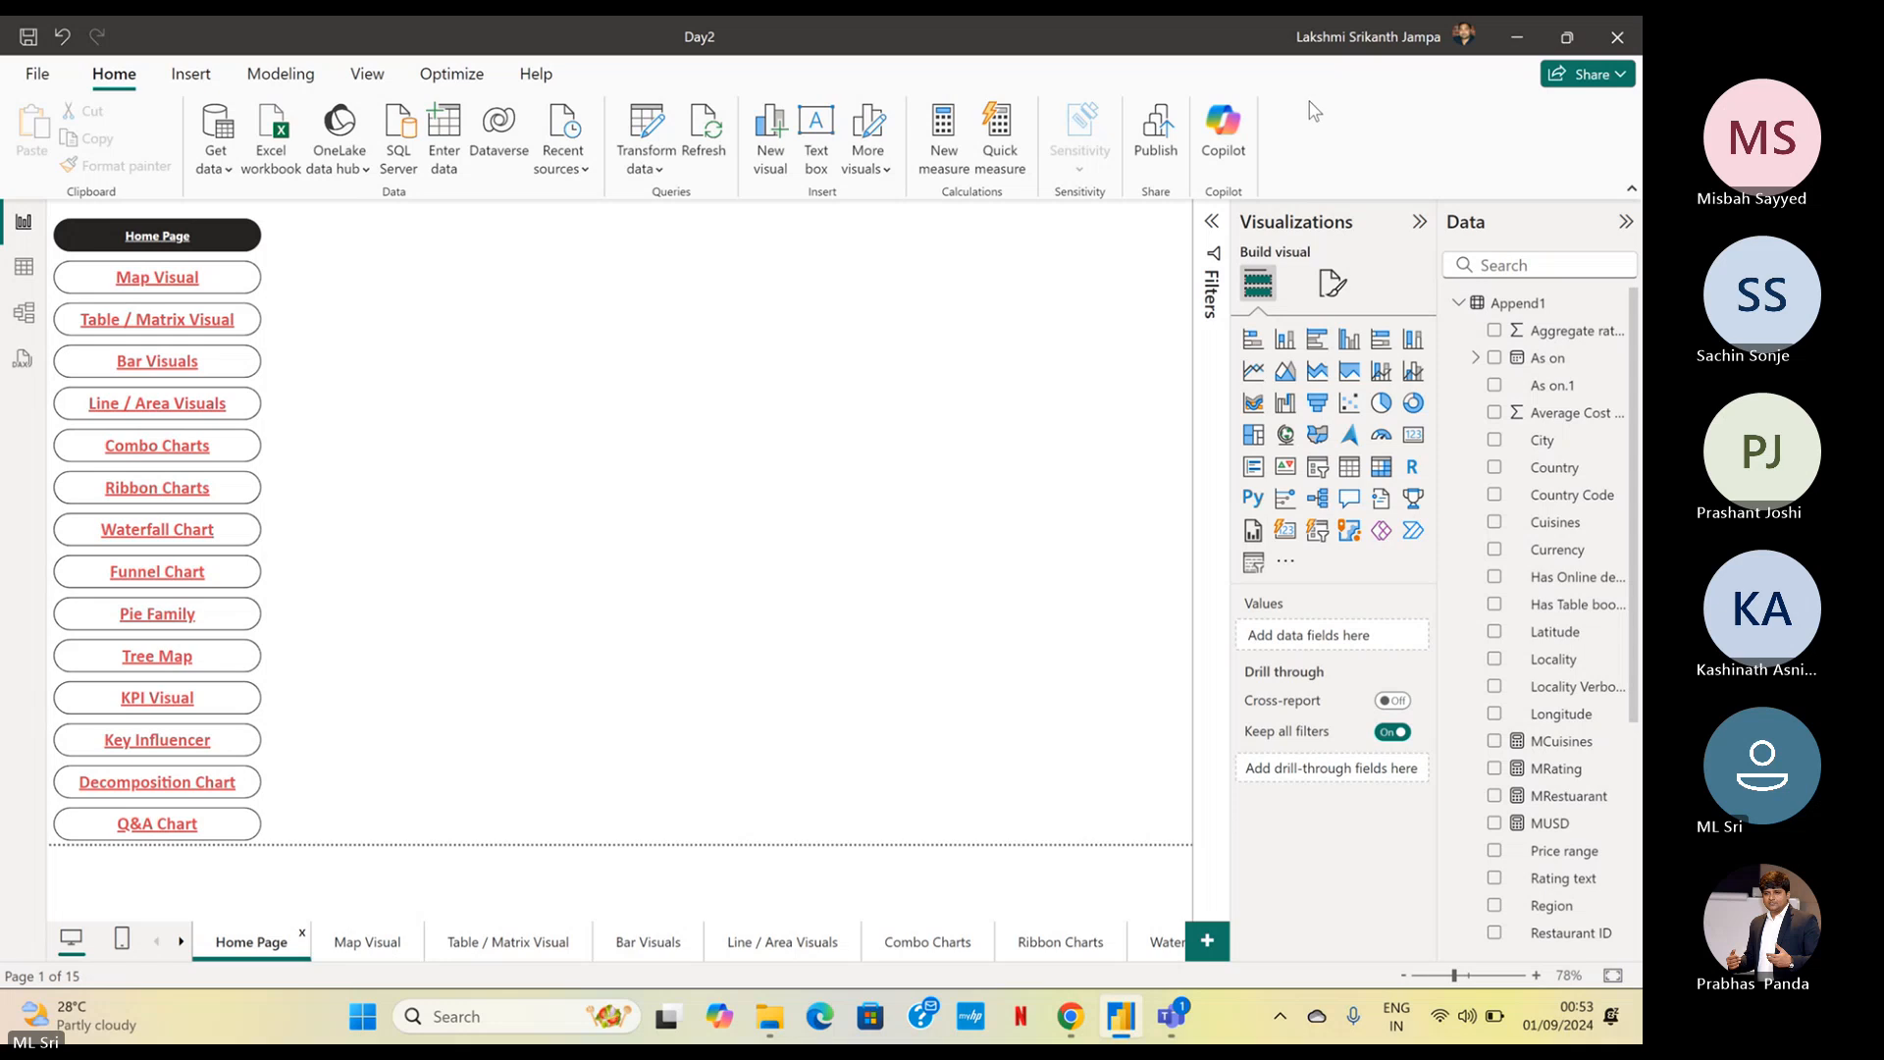
{"action": "mouse_move", "coordinate": [1190, 1005]}
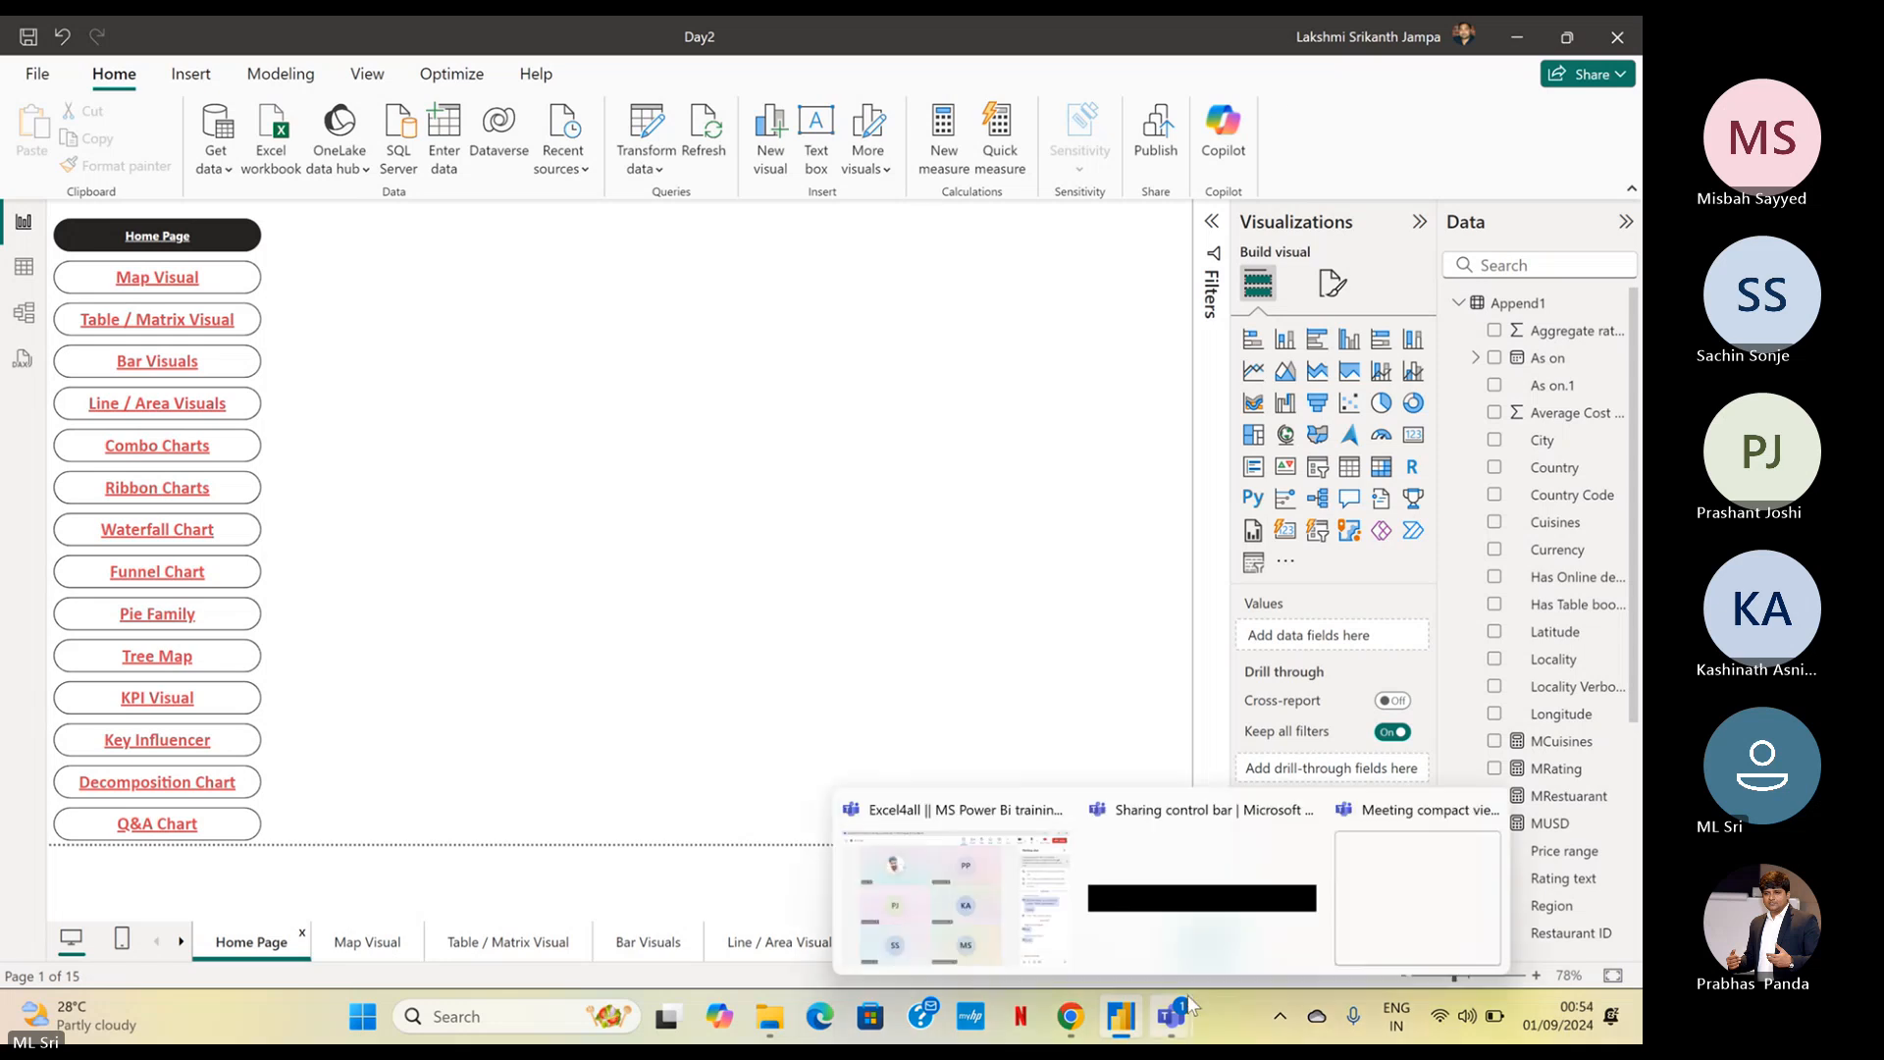
{"action": "left_click", "coordinate": [1055, 873]}
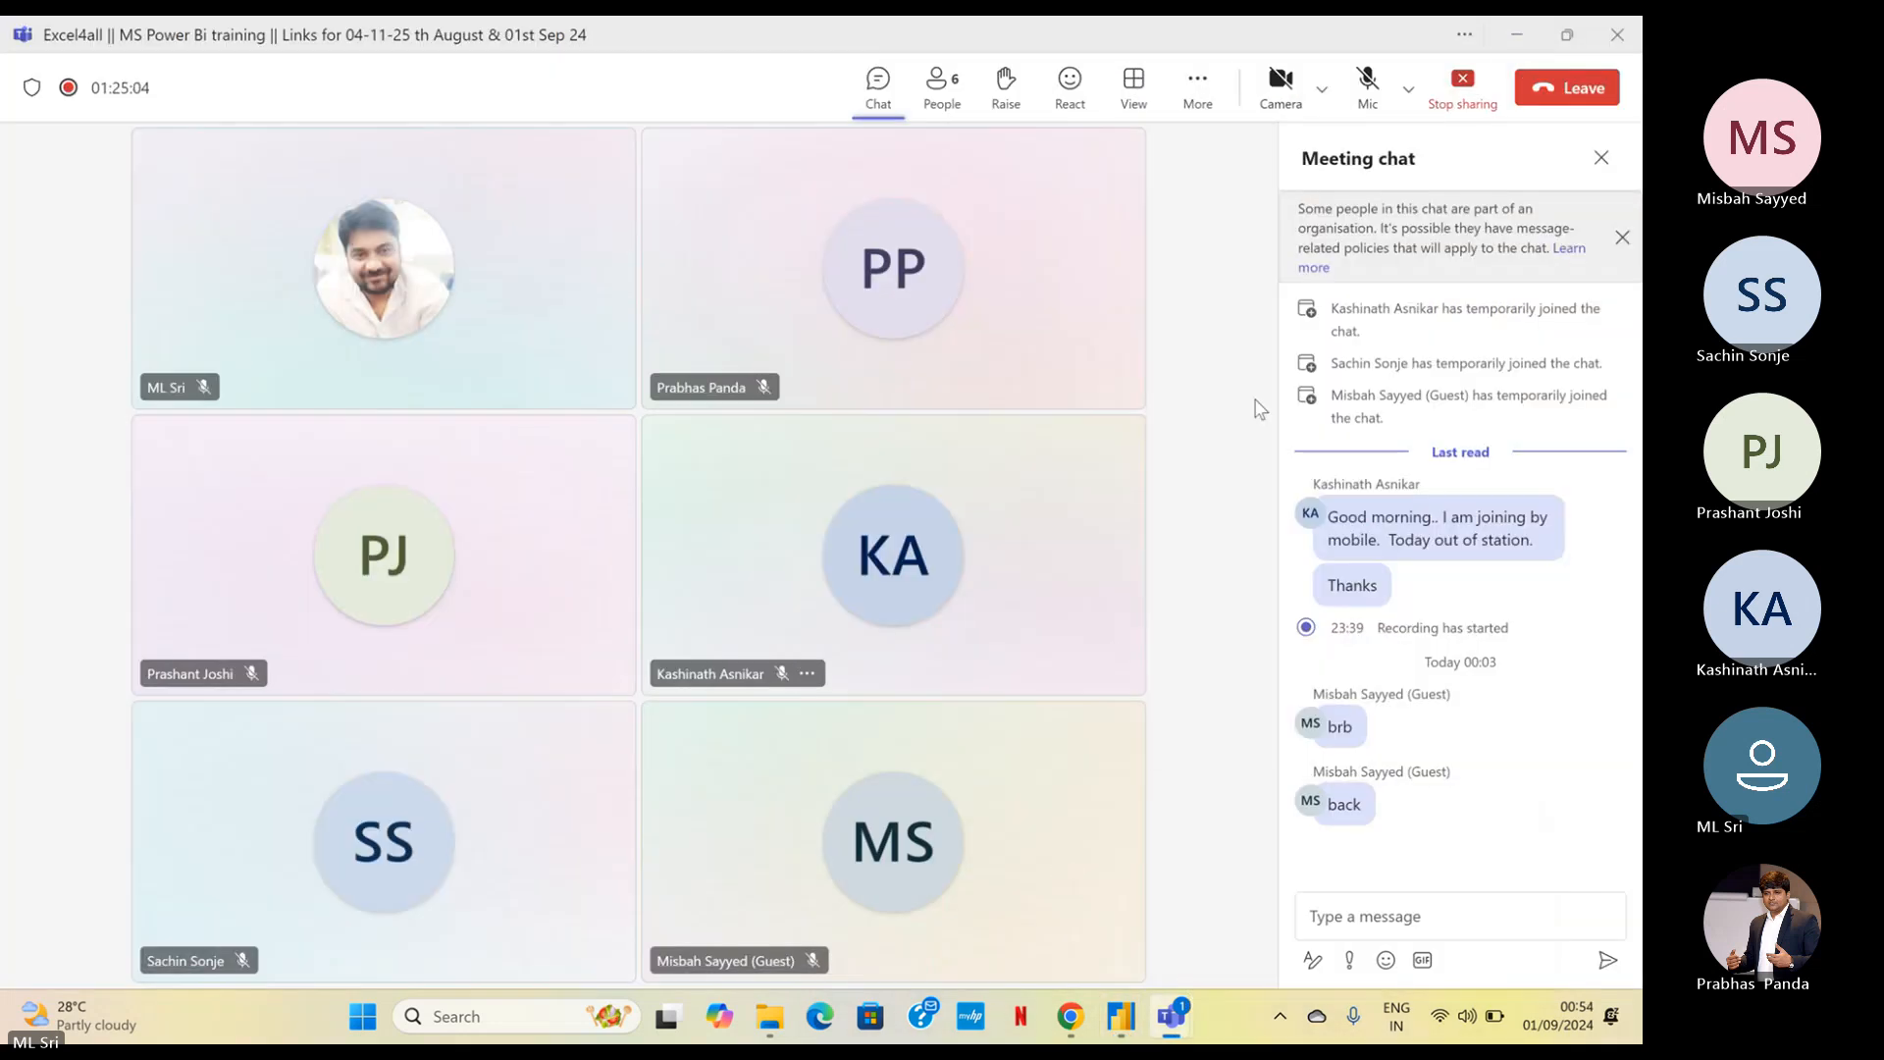
{"action": "left_click", "coordinate": [1519, 37]}
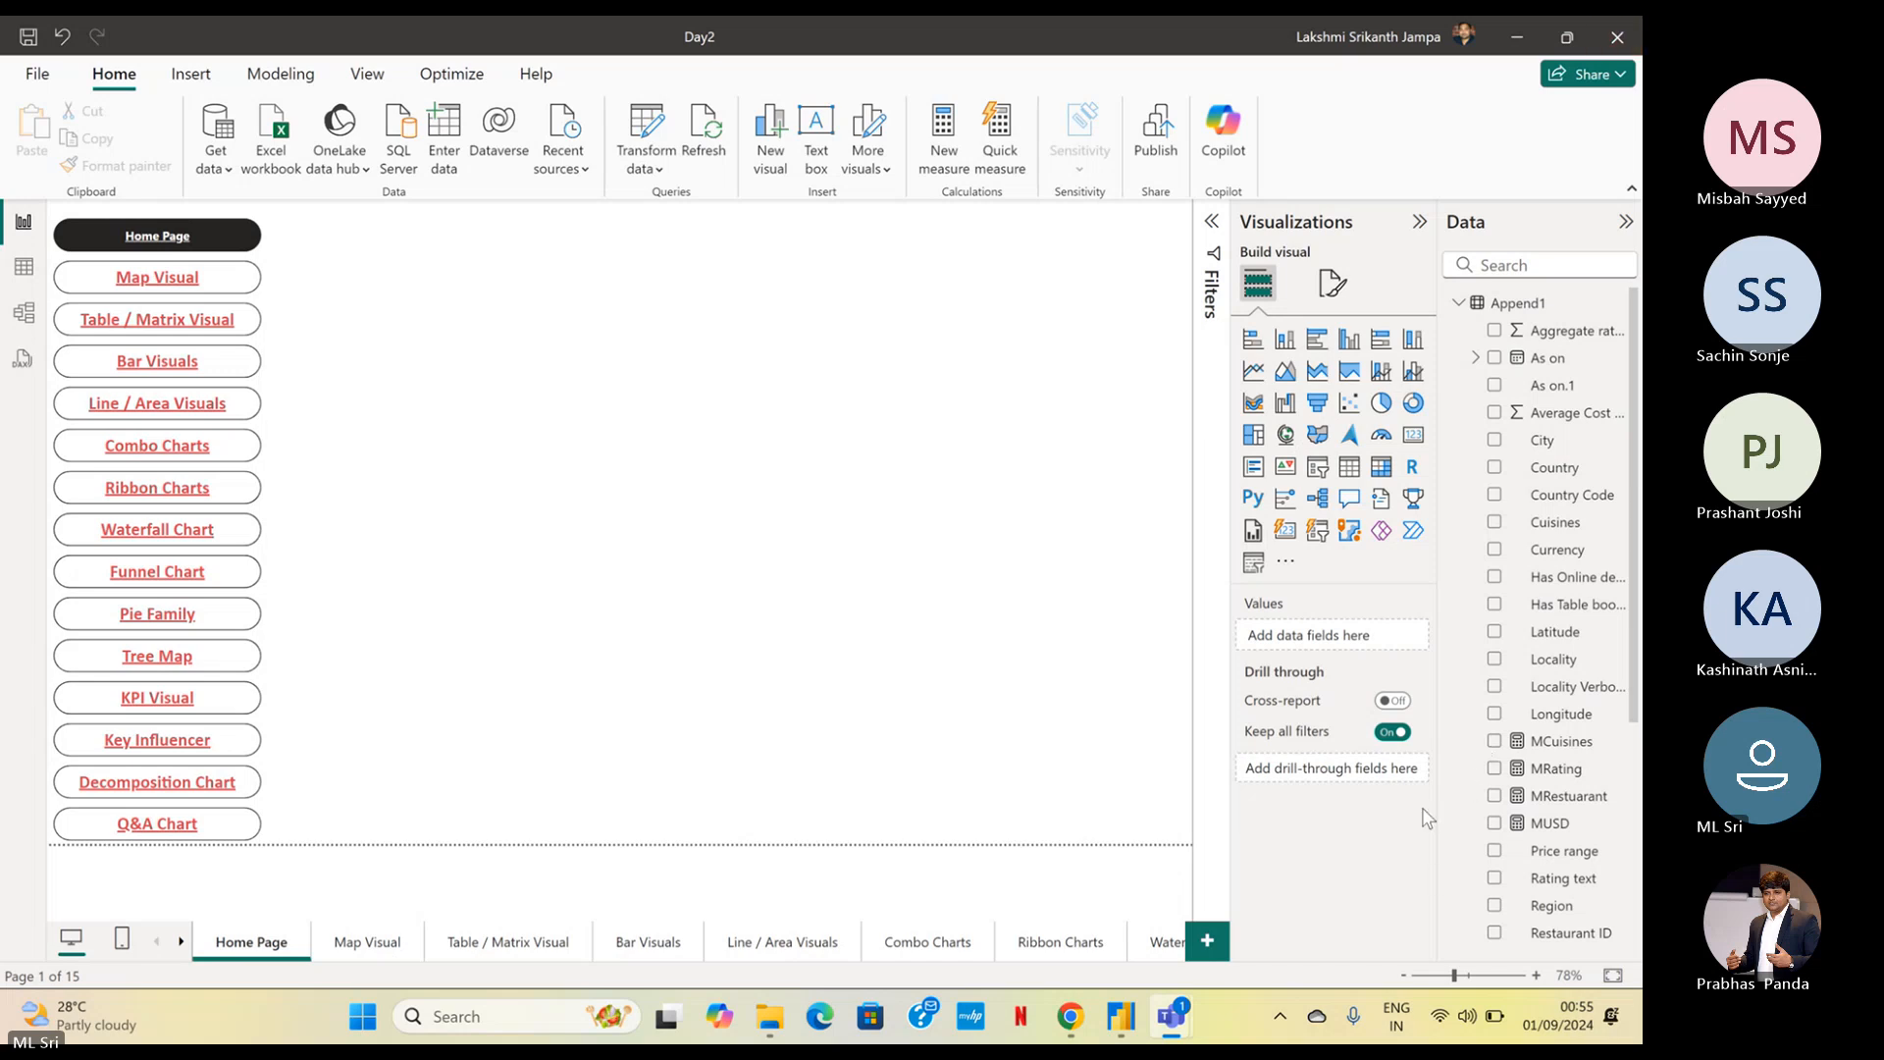
{"action": "mouse_move", "coordinate": [1178, 1023]}
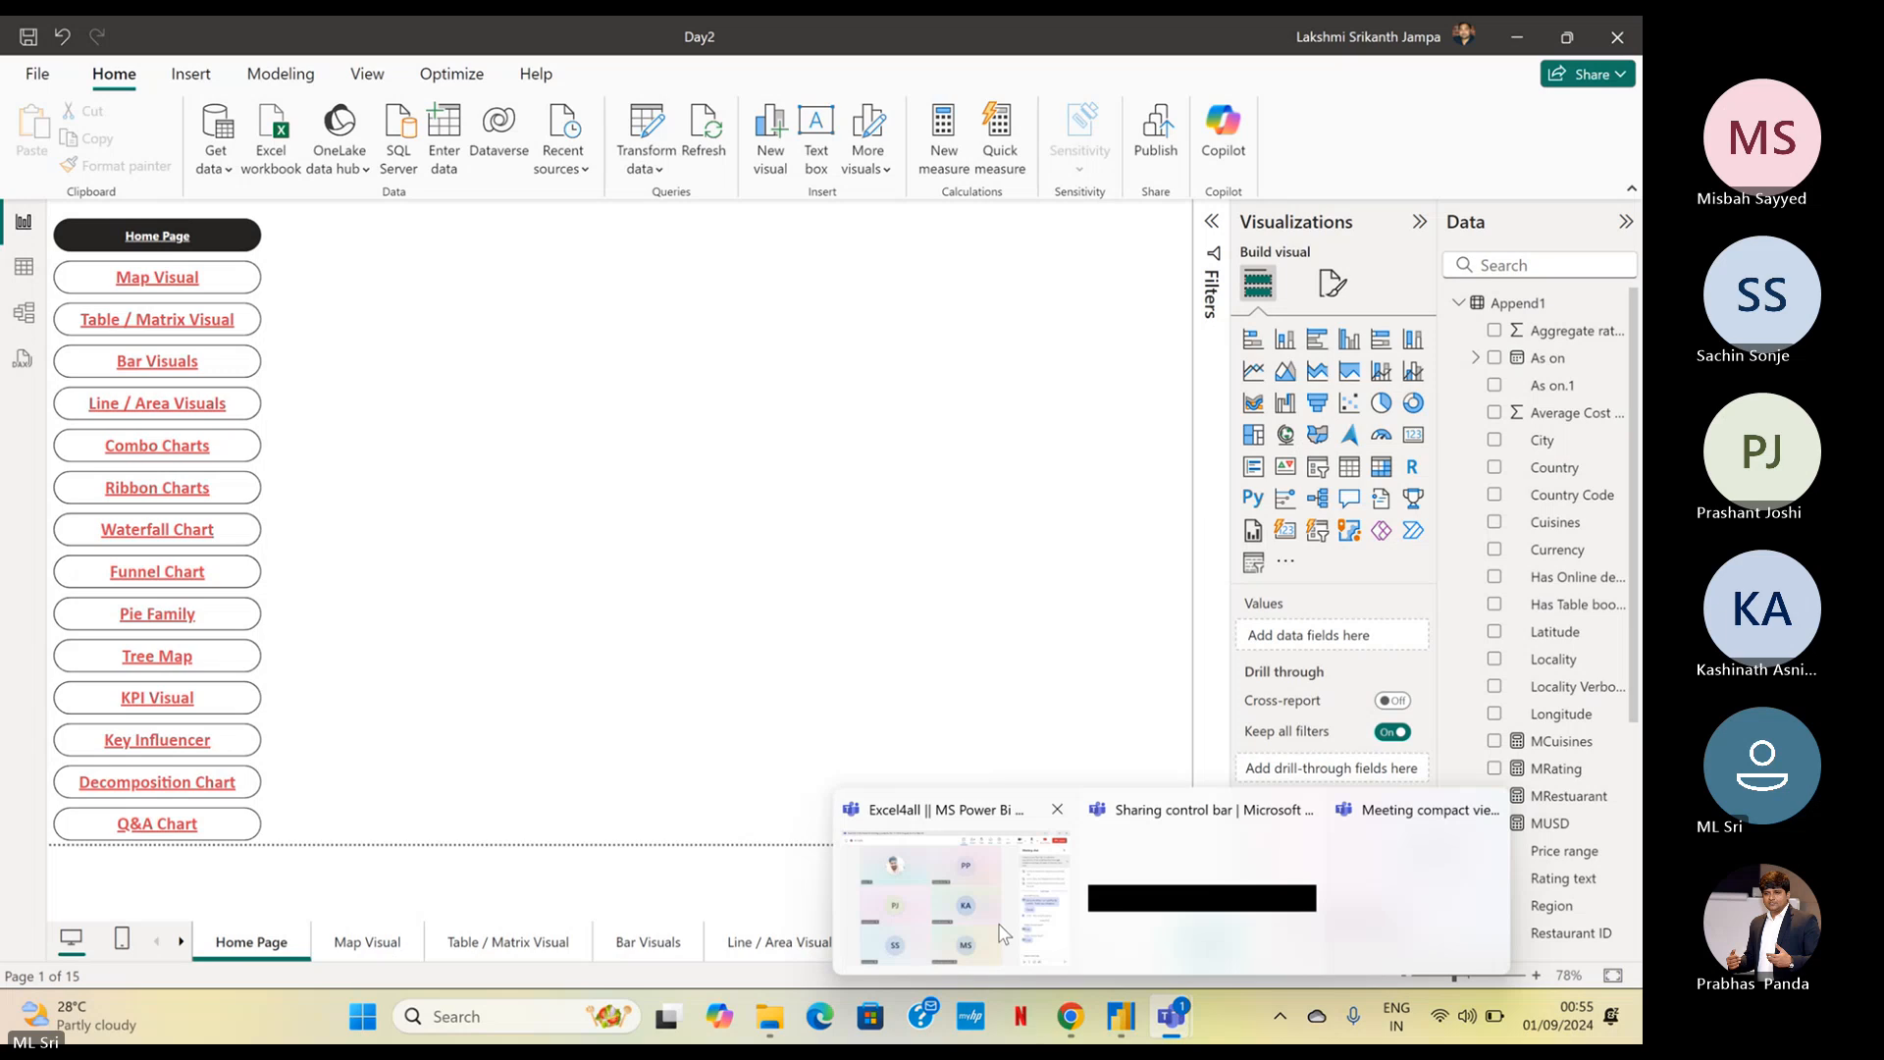
{"action": "left_click", "coordinate": [967, 921]}
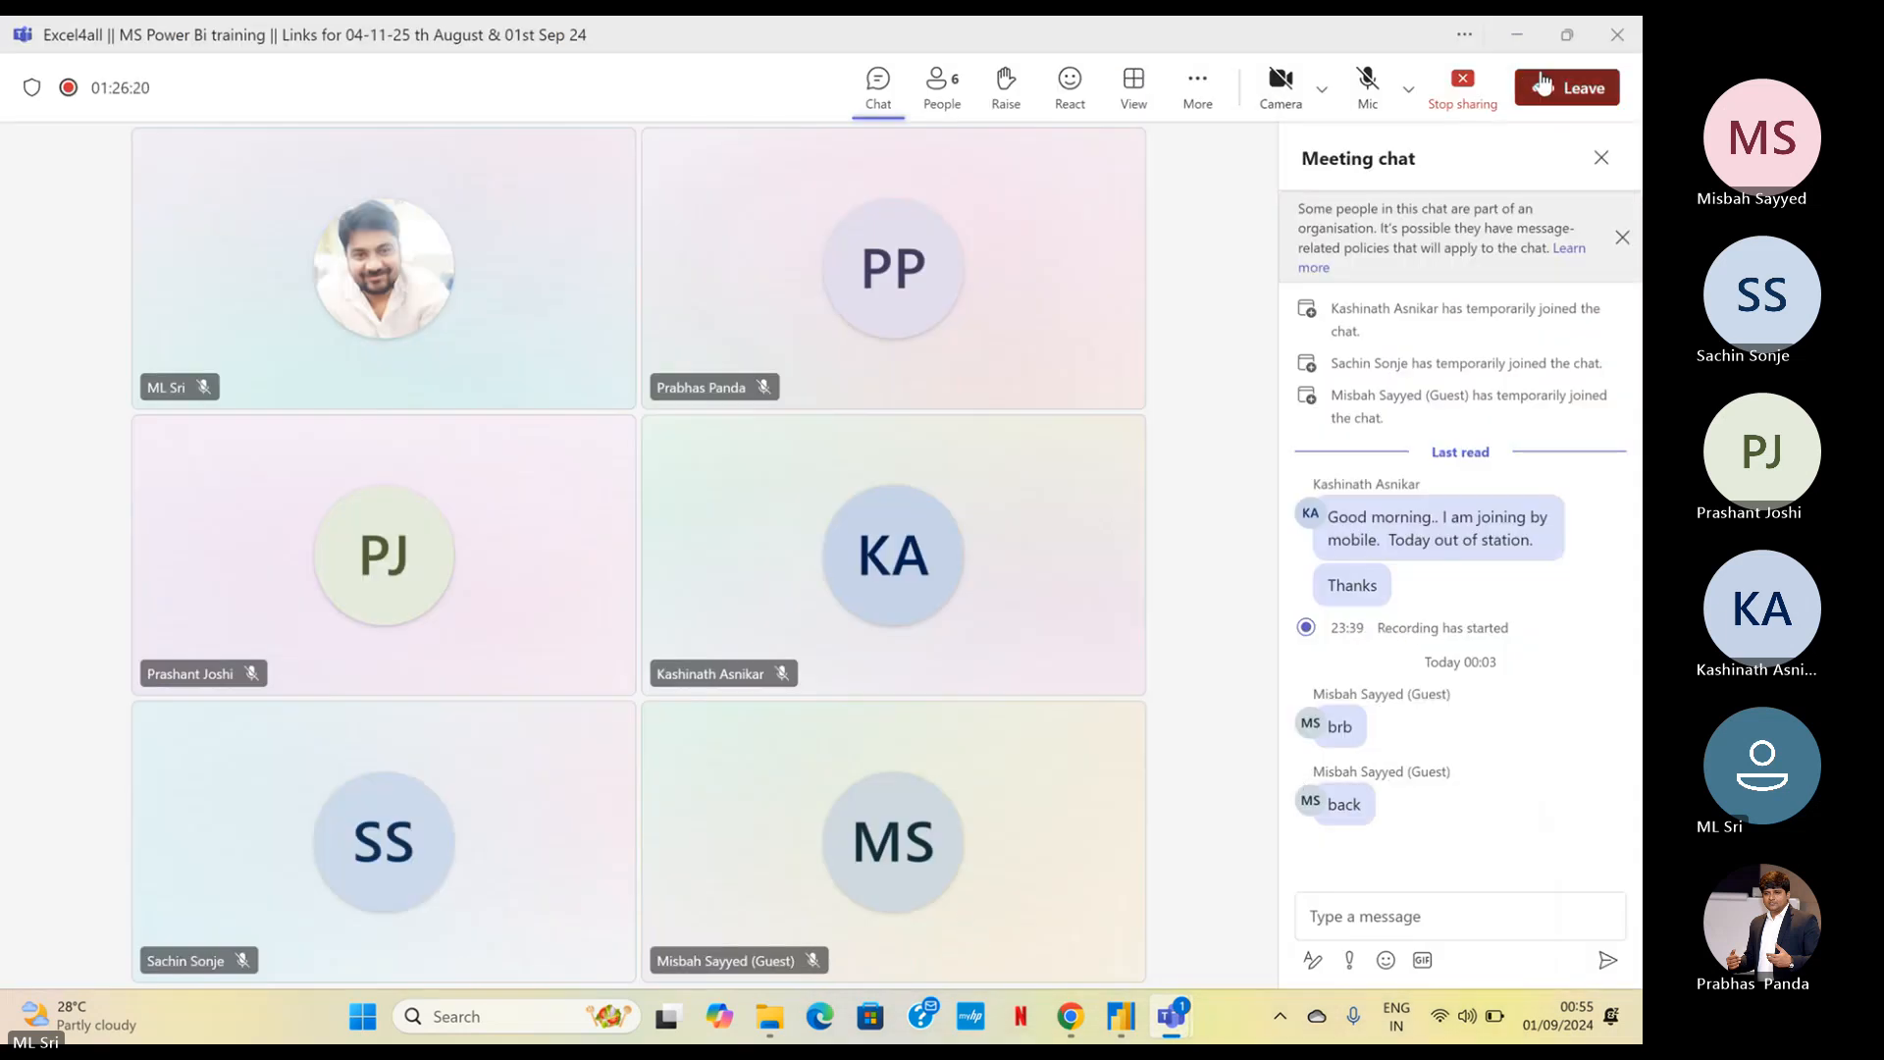
{"action": "left_click", "coordinate": [1512, 37]}
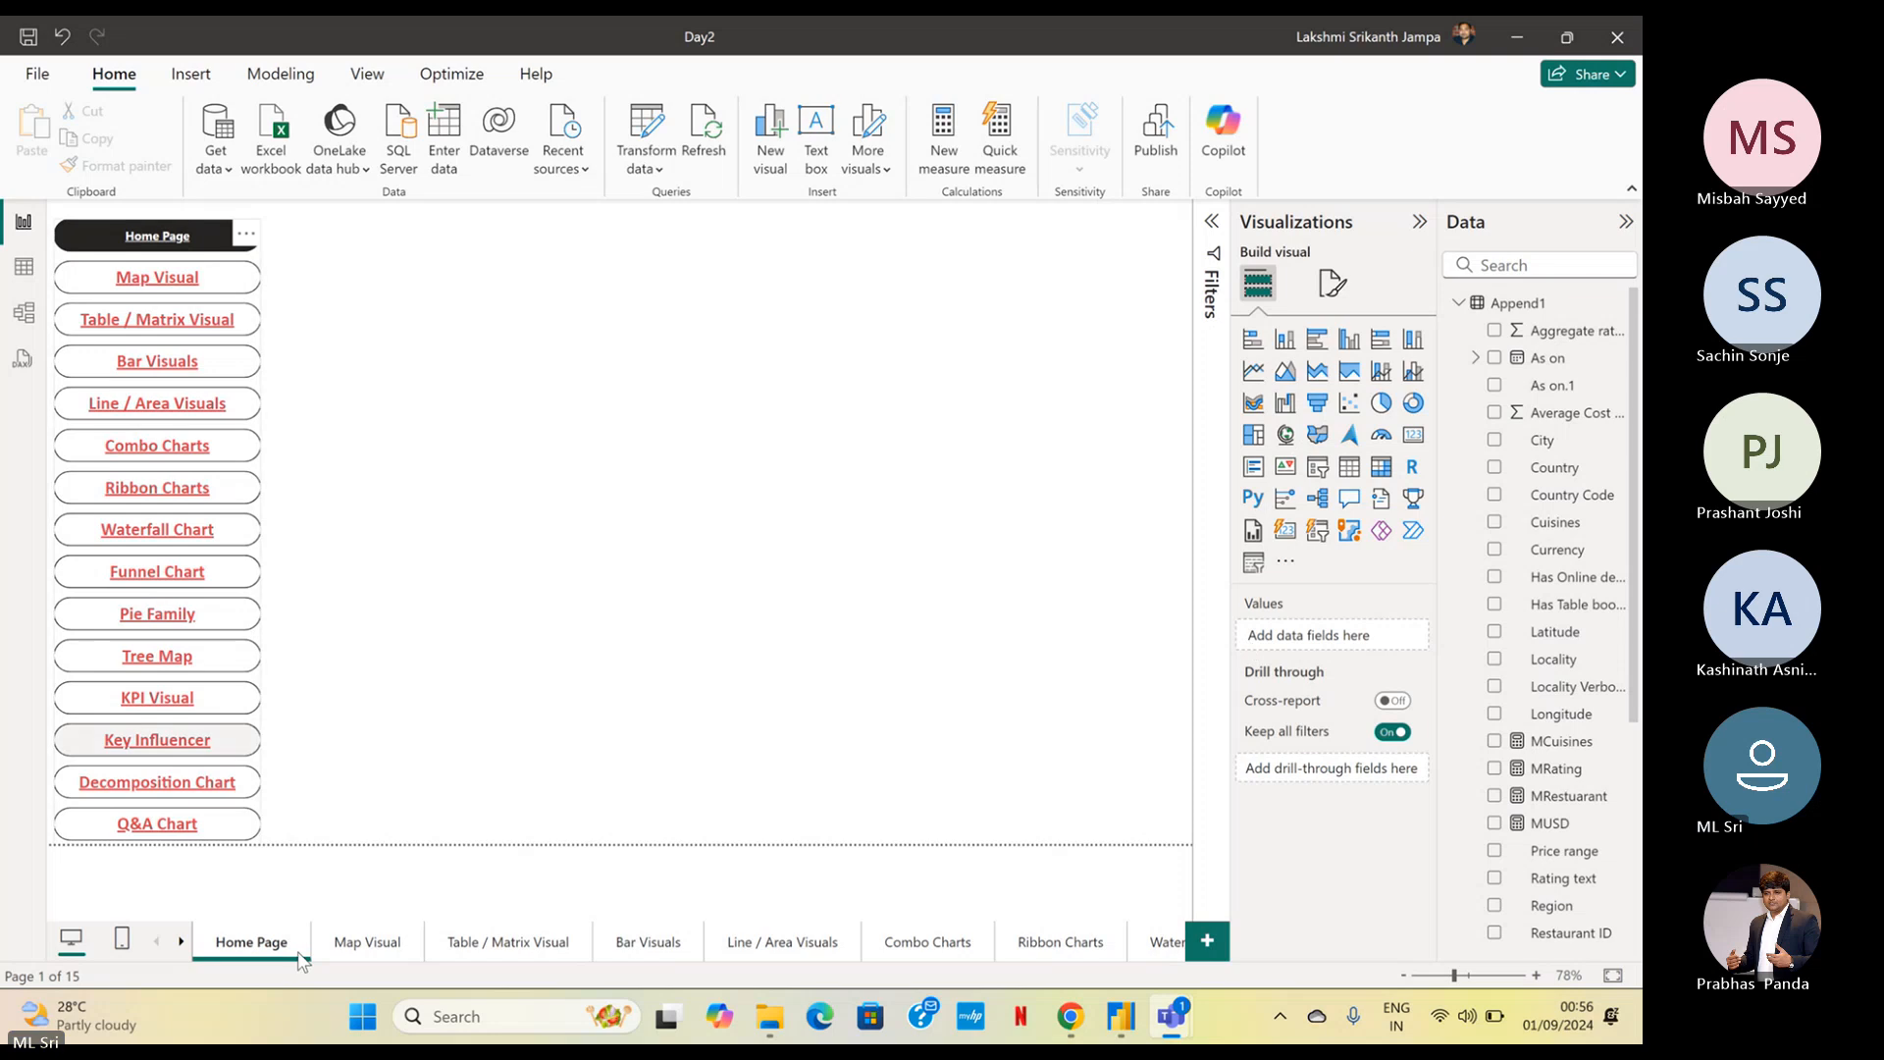
Show the Map Visual page and open the management of security roles
{"action": "left_click", "coordinate": [384, 948]}
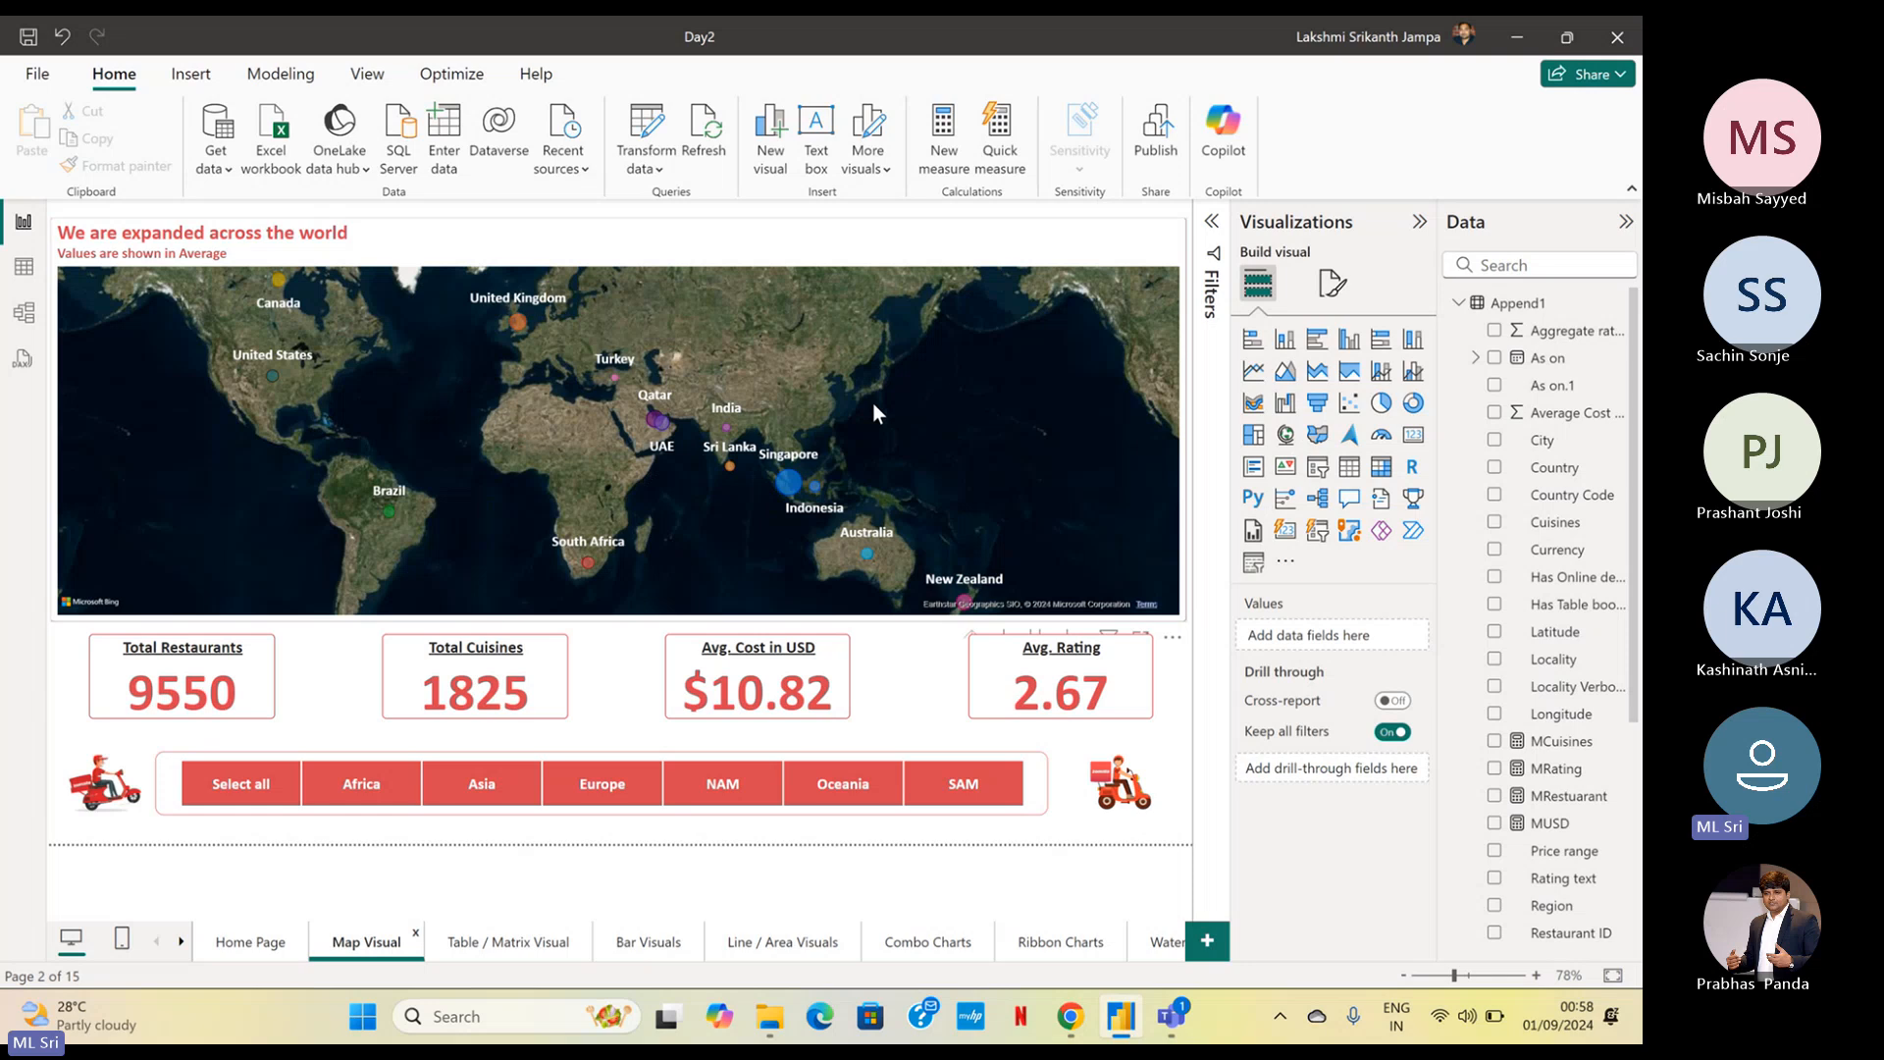
{"action": "left_click", "coordinate": [351, 90]}
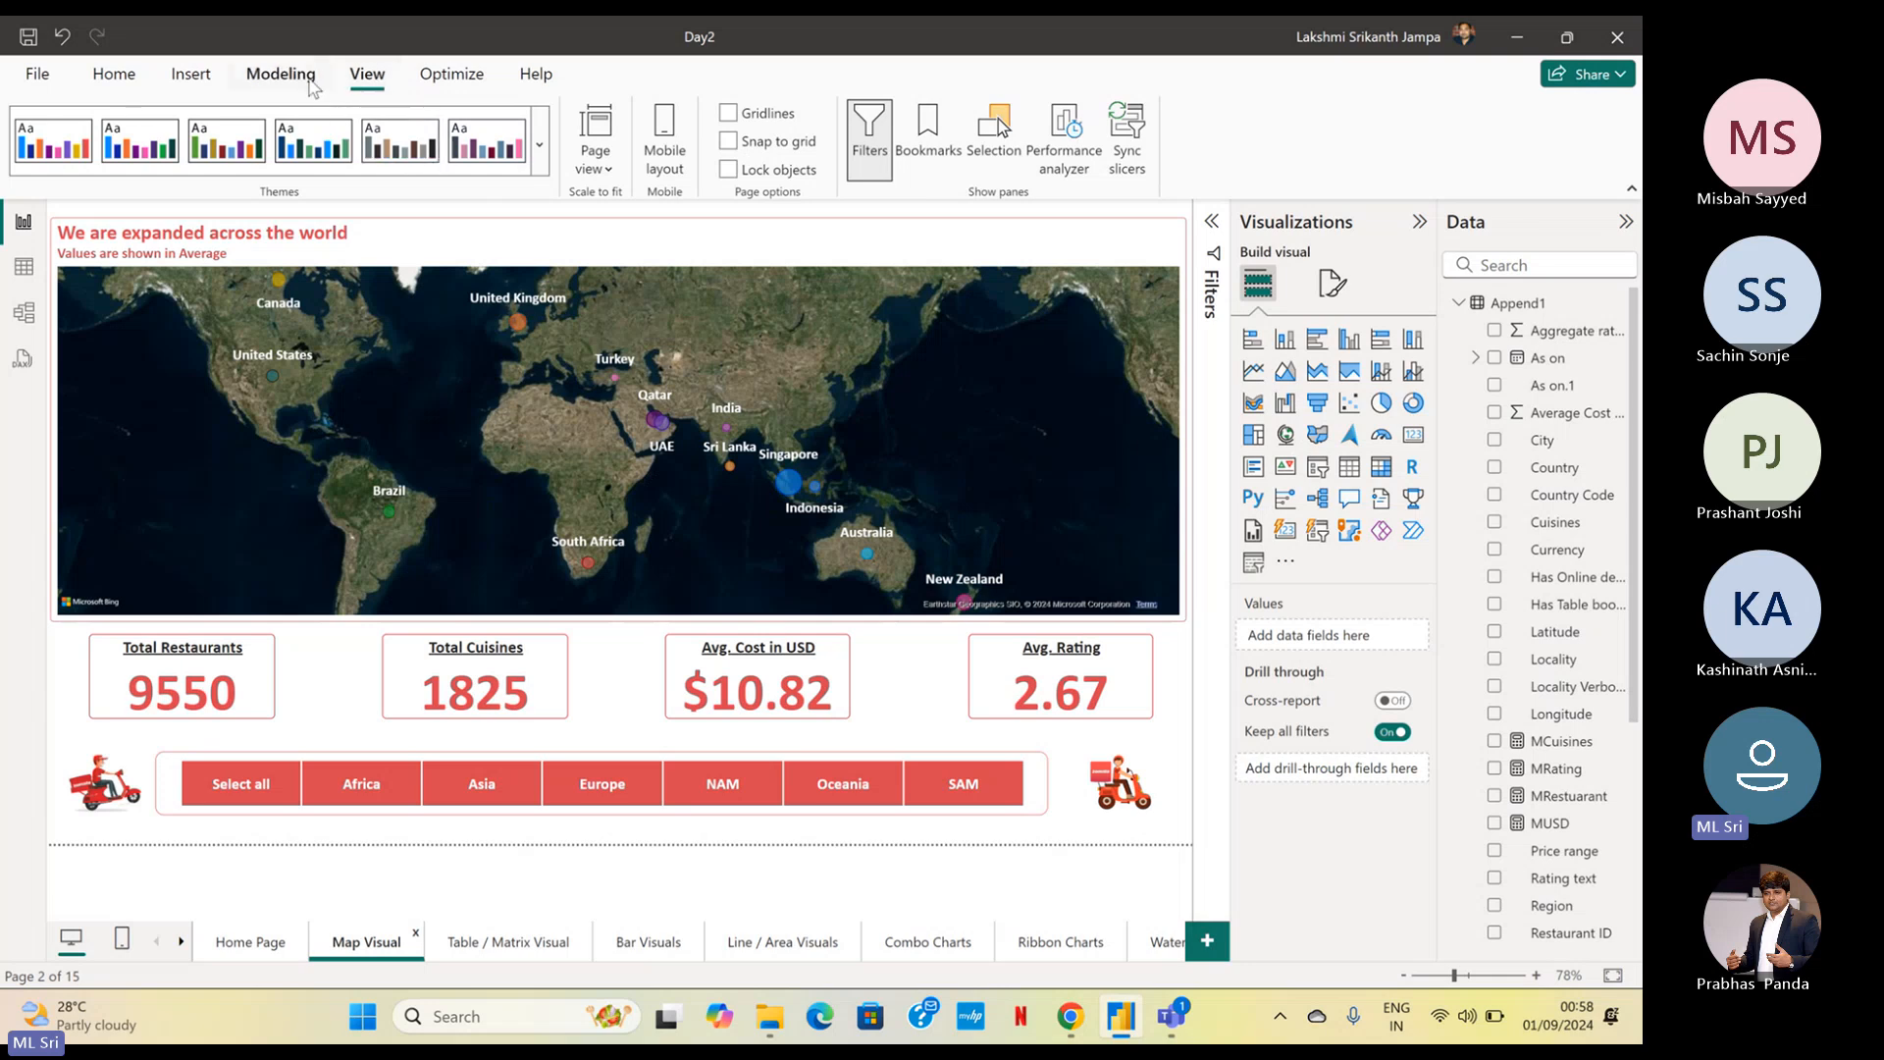
{"action": "left_click", "coordinate": [312, 87]}
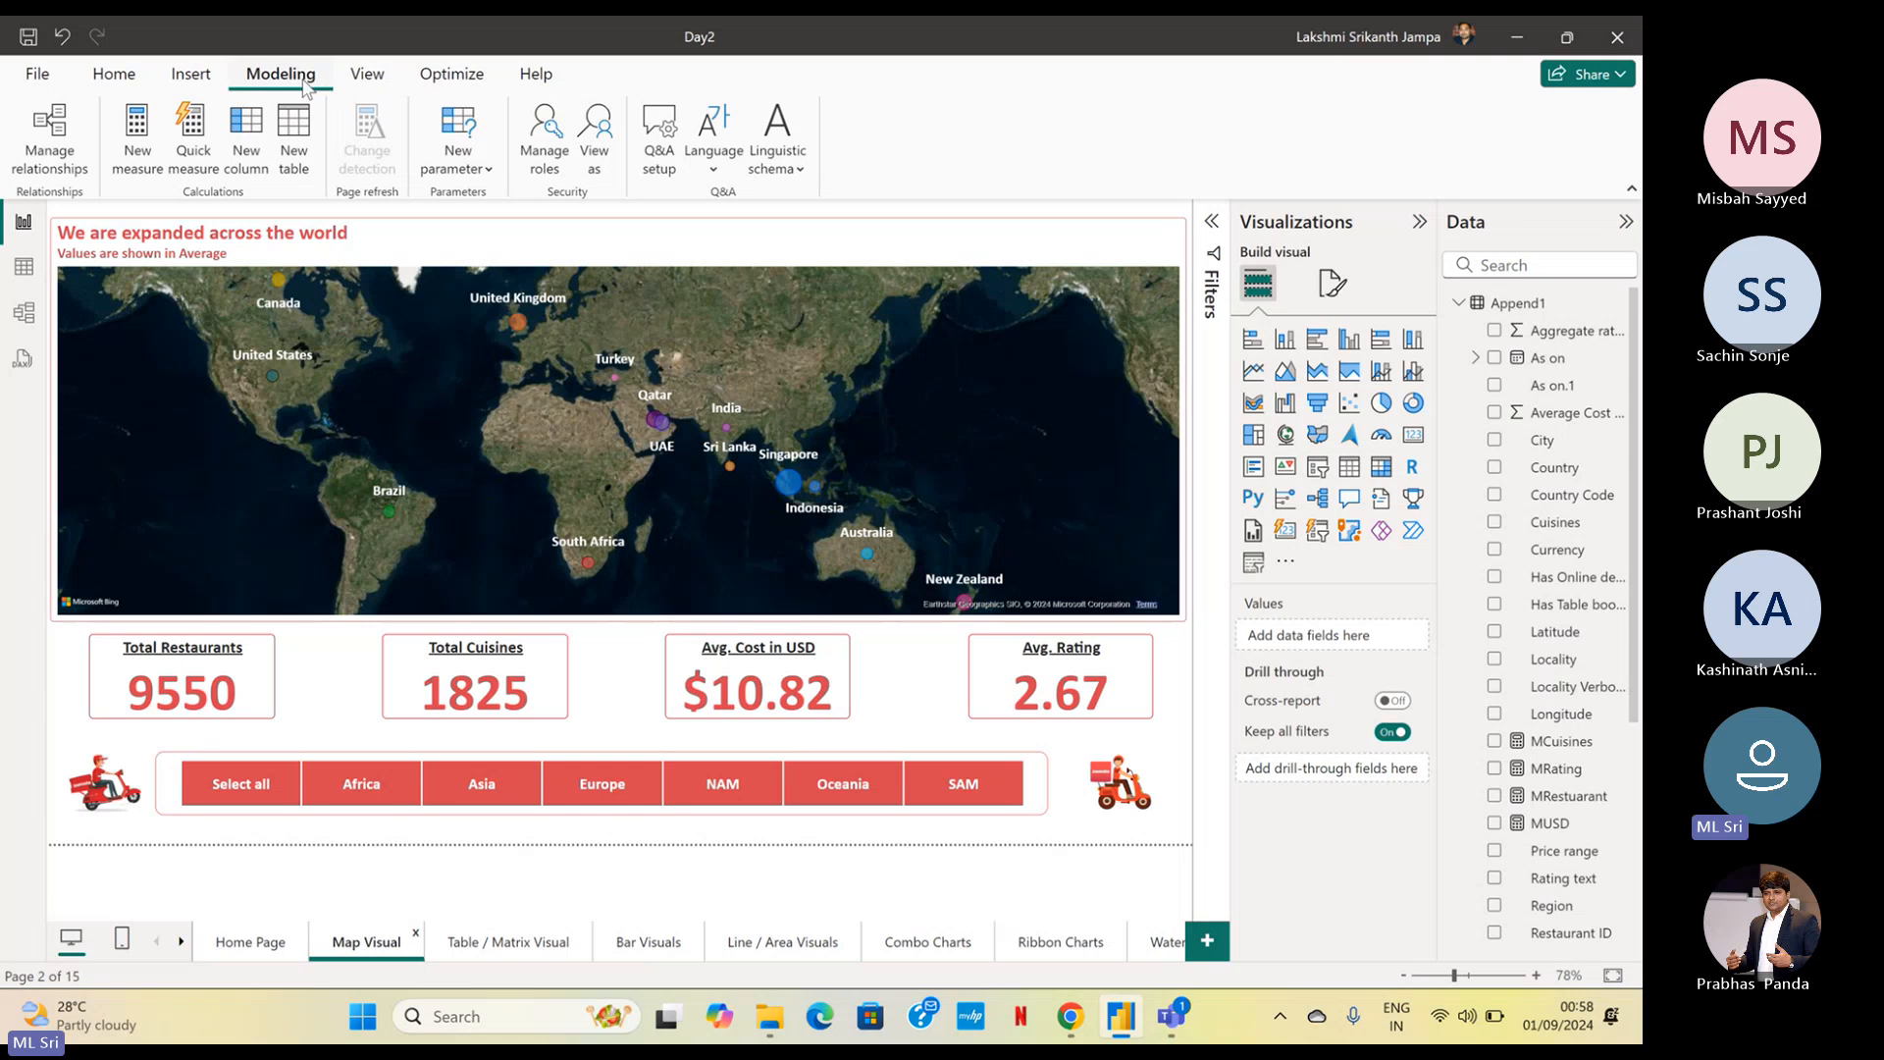
{"action": "key", "text": "ctrl"}
{"action": "key", "text": "ctrl"}
{"action": "key", "text": "ctrl"}
{"action": "key", "text": "ctrl"}
{"action": "key", "text": "ctrl"}
{"action": "key", "text": "ctrl"}
{"action": "key", "text": "ctrl"}
{"action": "key", "text": "ctrl"}
{"action": "key", "text": "ctrl"}
{"action": "key", "text": "ctrl"}
{"action": "key", "text": "ctrl"}
{"action": "left_click", "coordinate": [549, 162]}
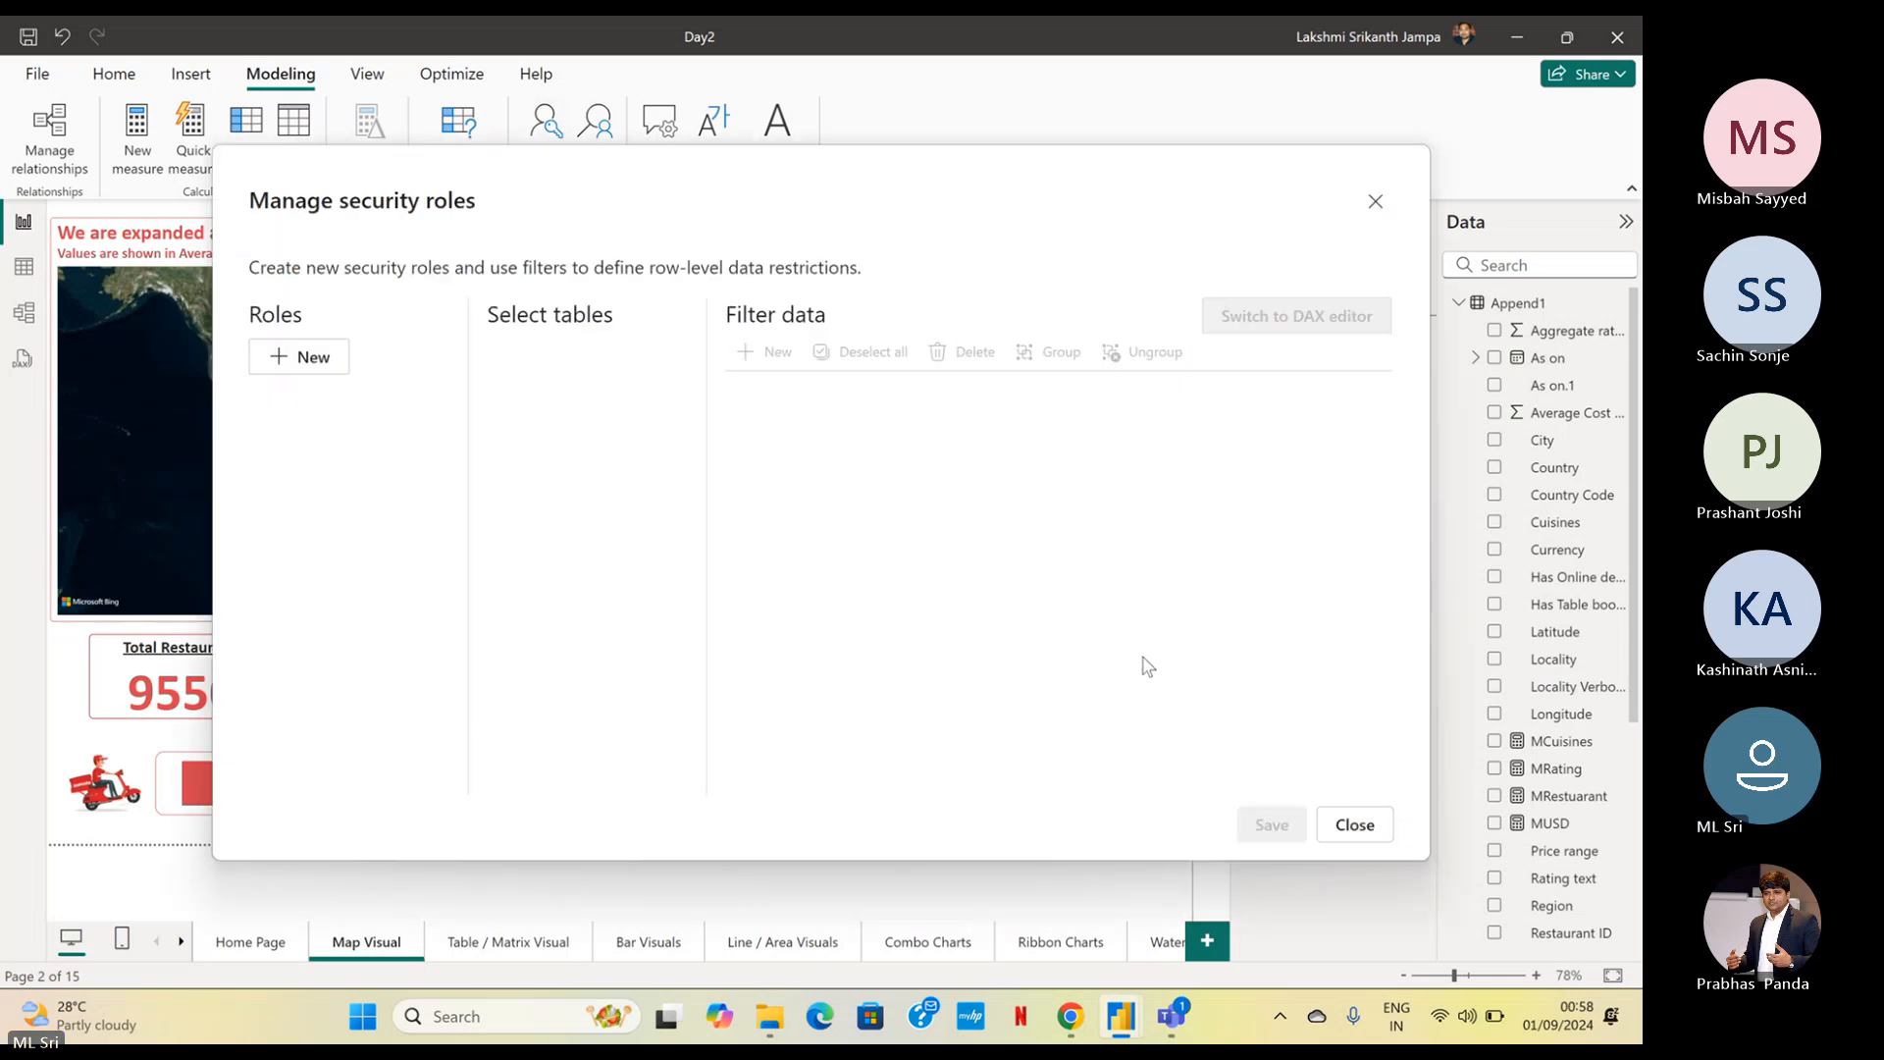
{"action": "key", "text": "XF86AudioRaiseVolume"}
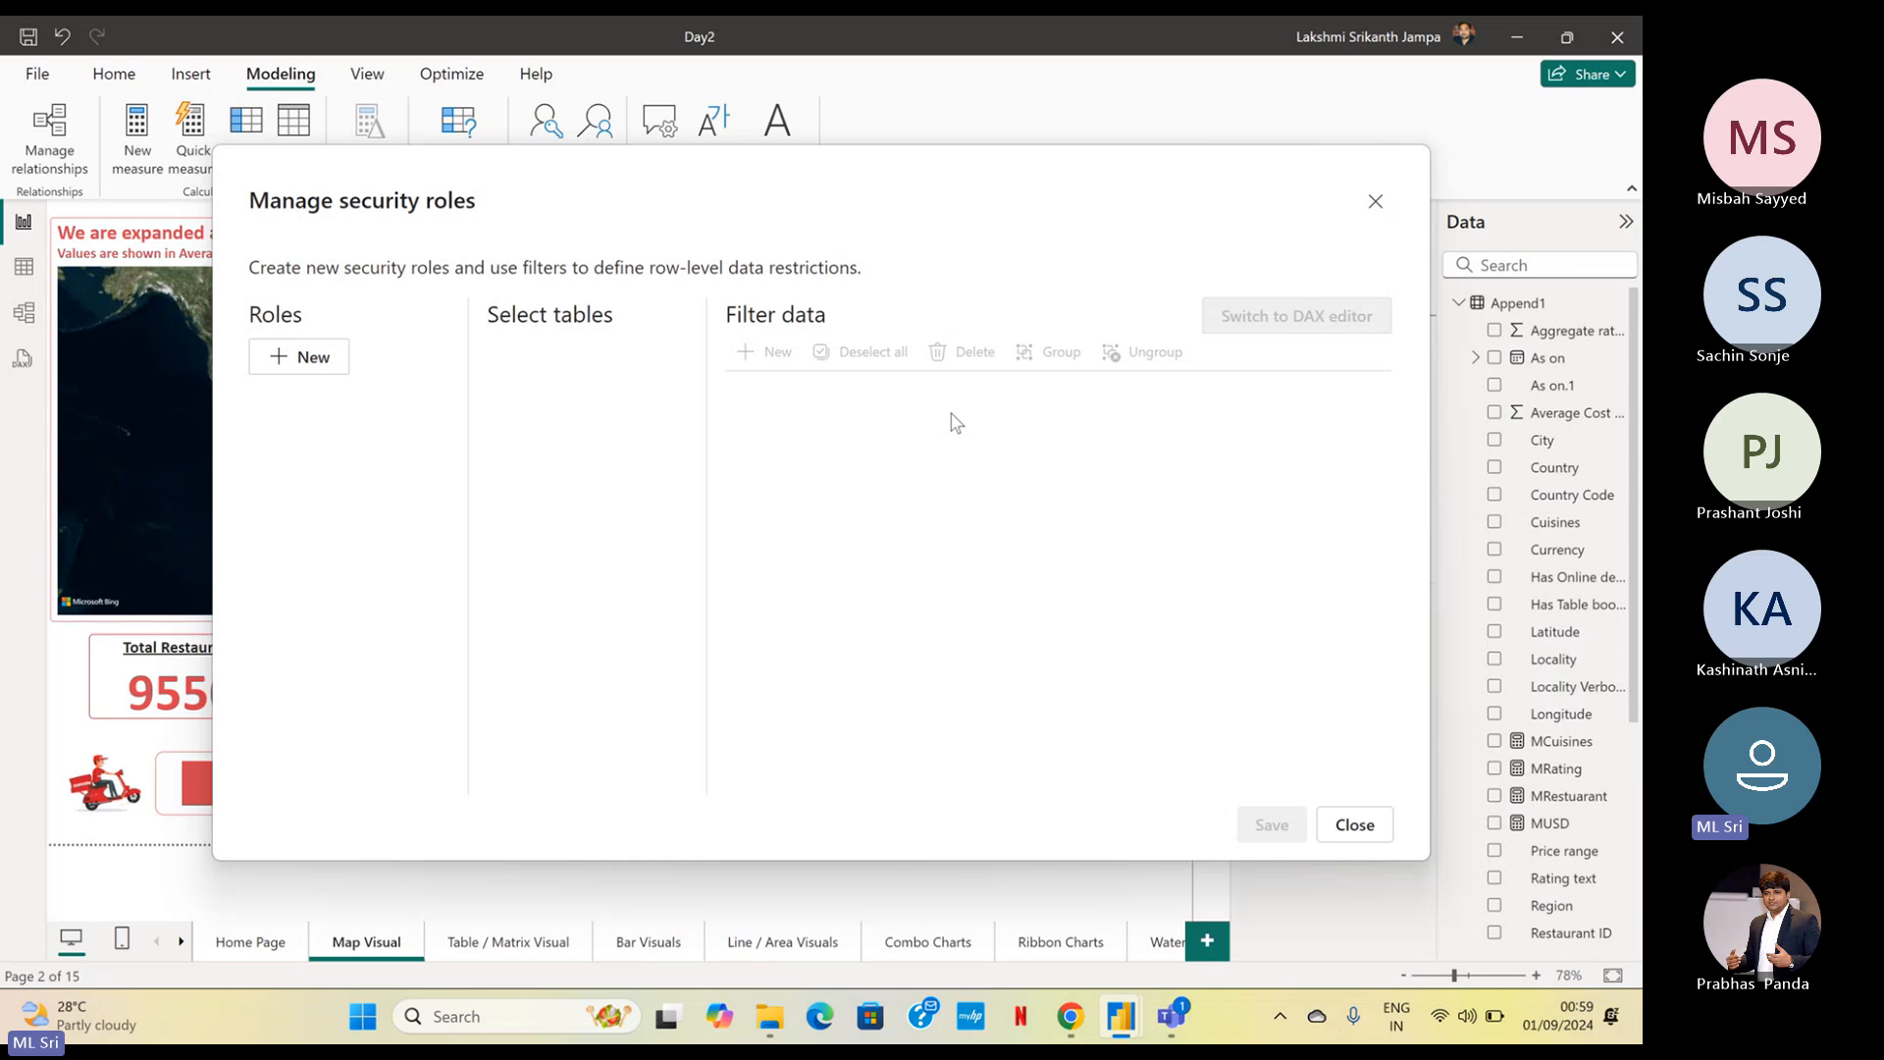
Create a new security role and name it Asia
{"action": "left_click", "coordinate": [328, 369]}
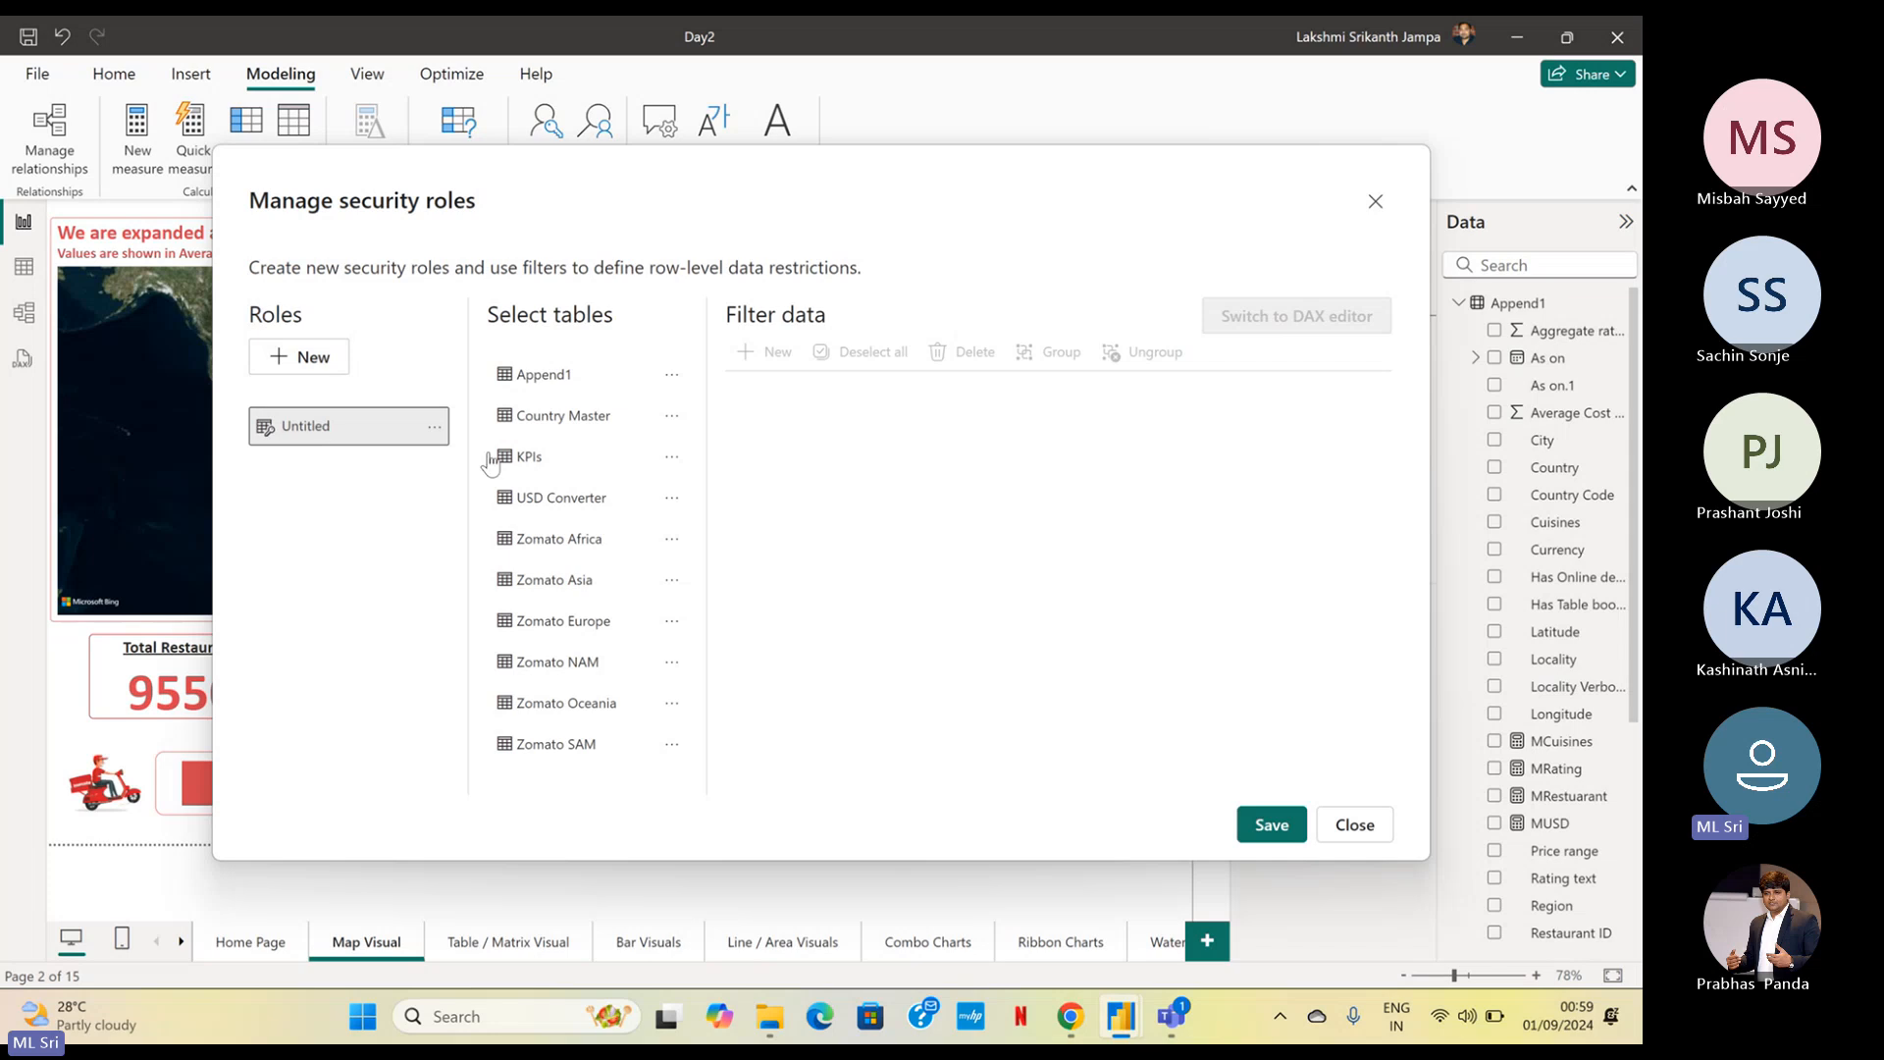
{"action": "left_click", "coordinate": [321, 423]}
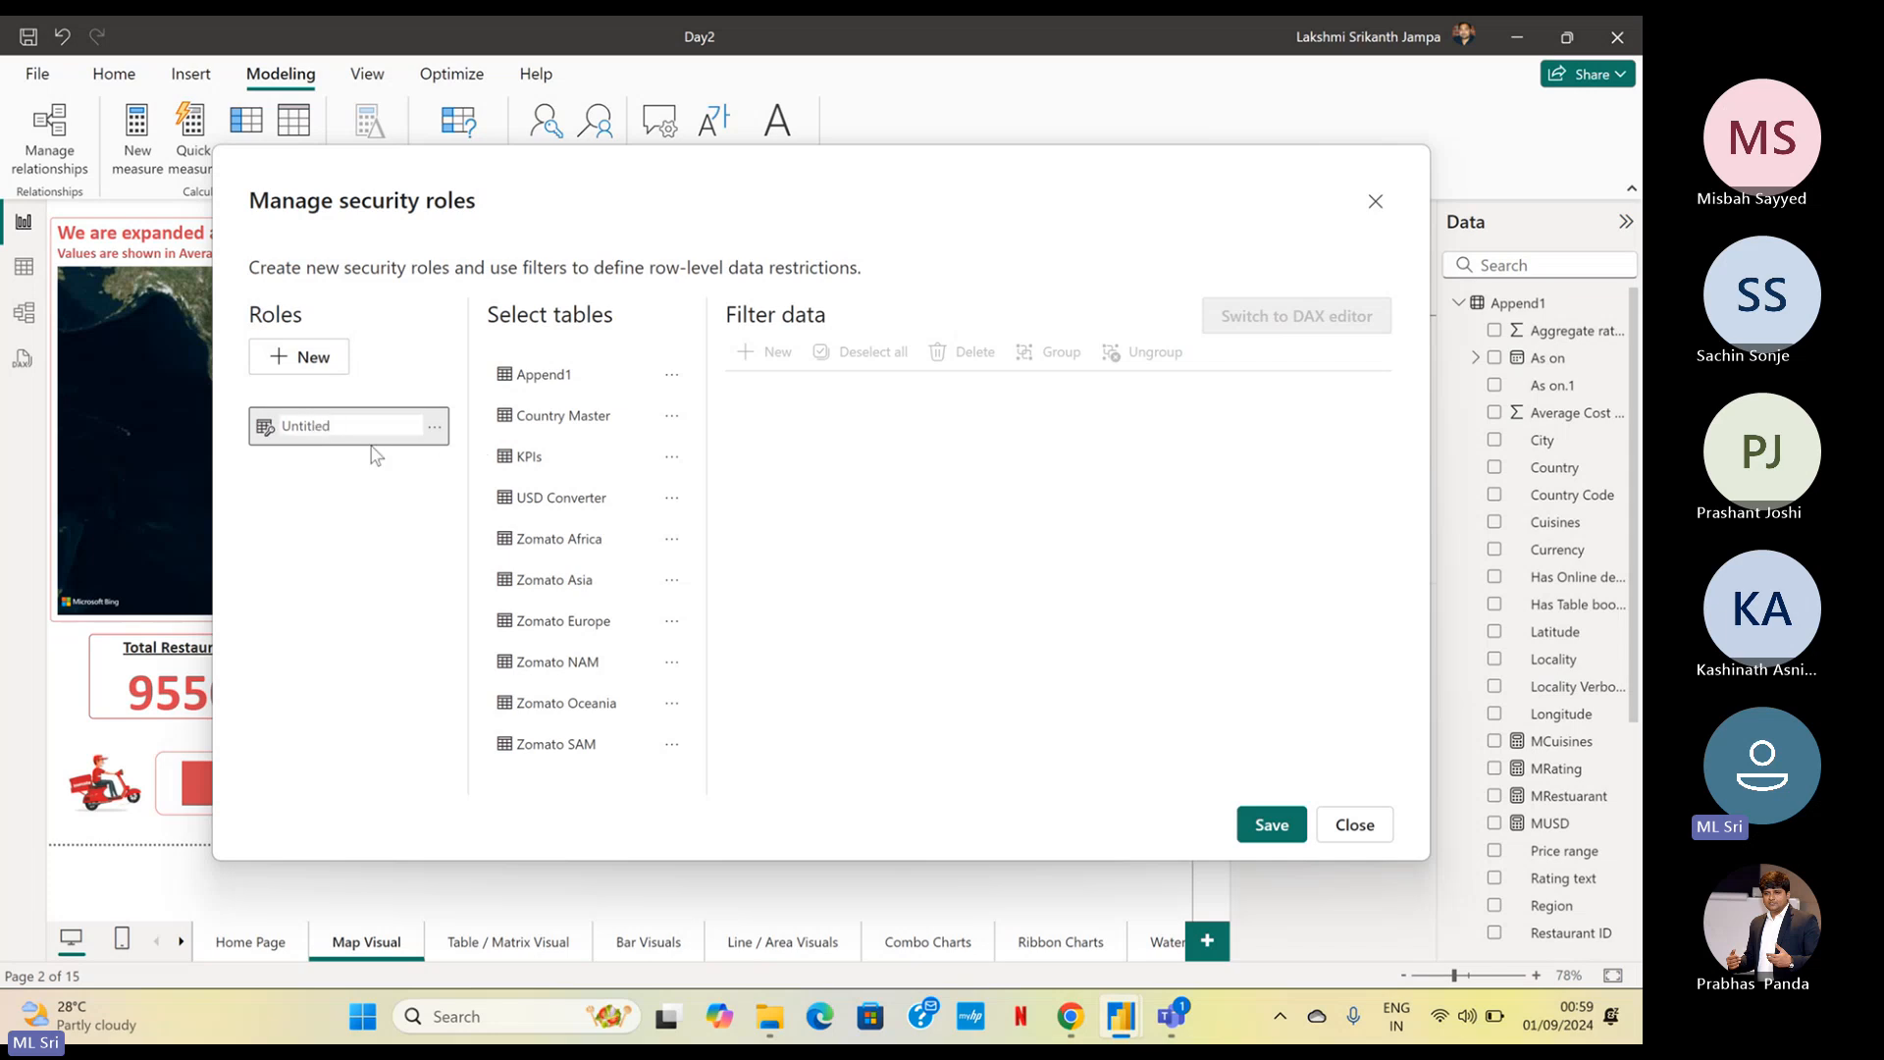
{"action": "left_click_drag", "start_coordinate": [356, 426], "coordinate": [178, 416]}
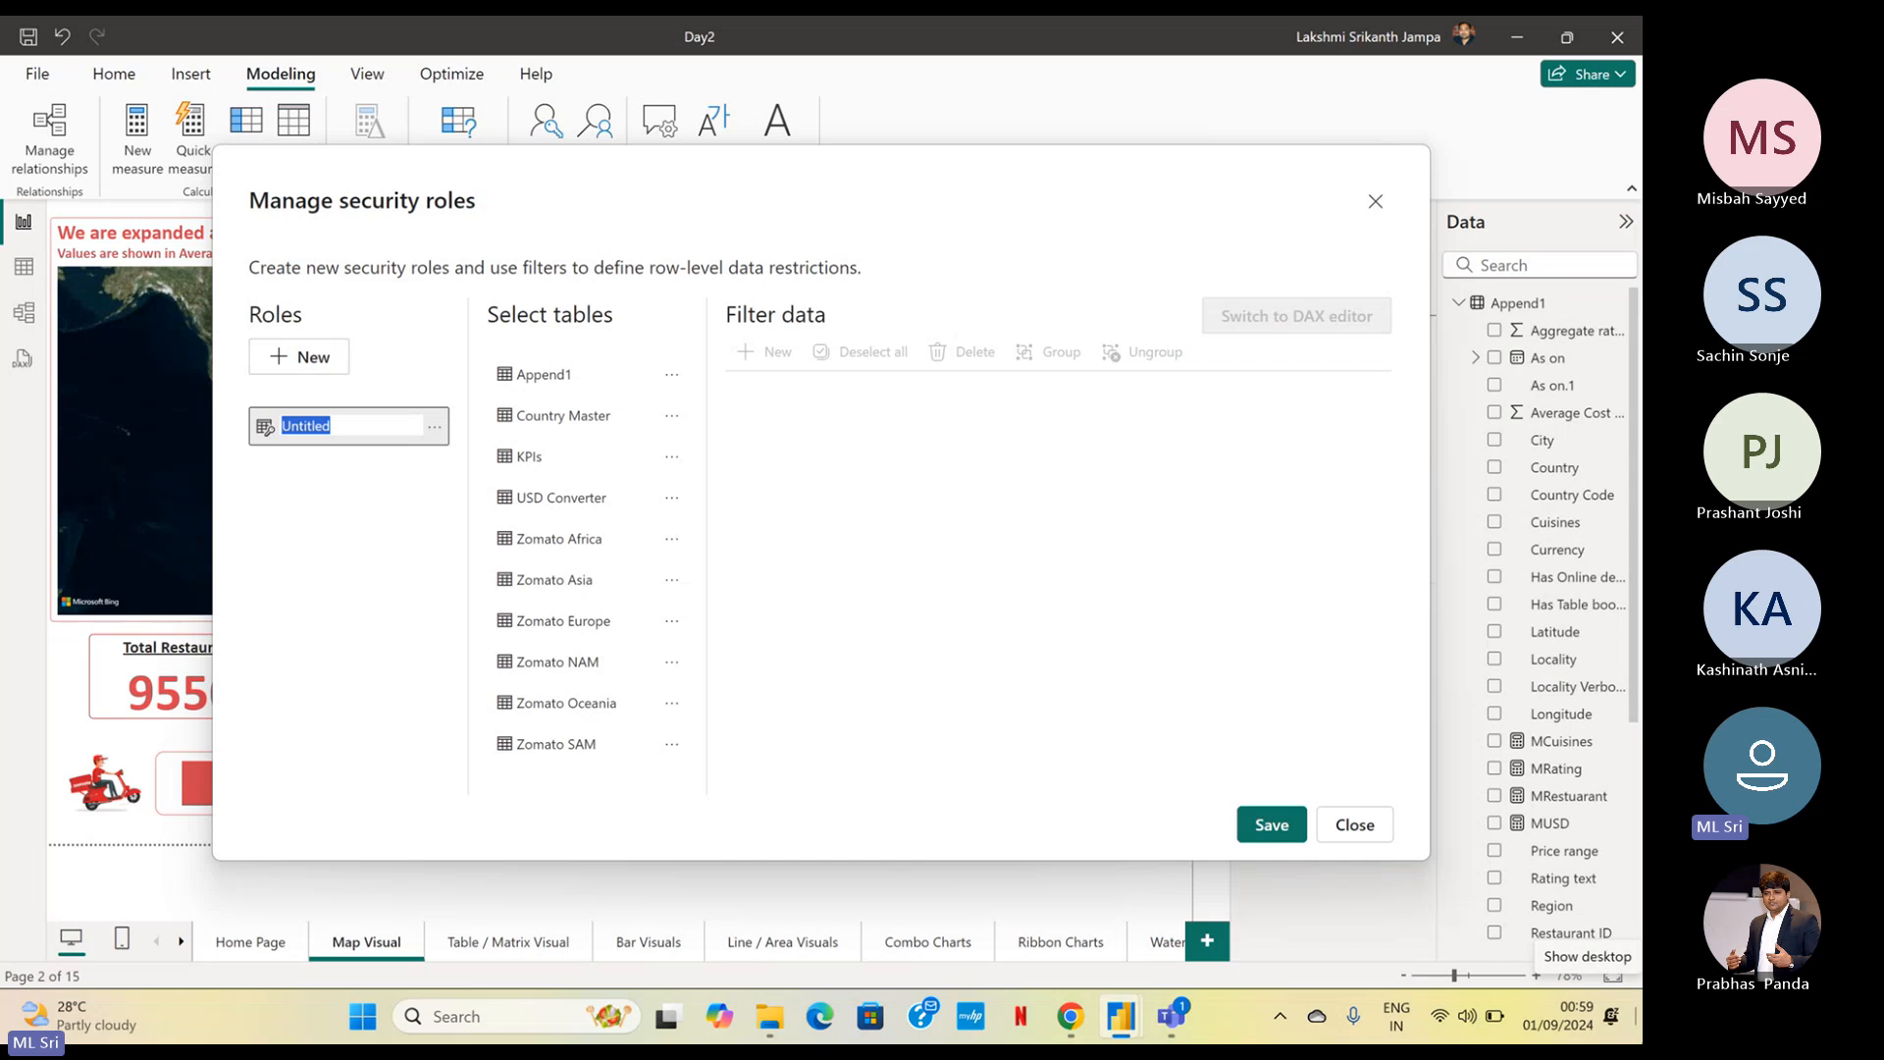
{"action": "type", "text": "Asia"}
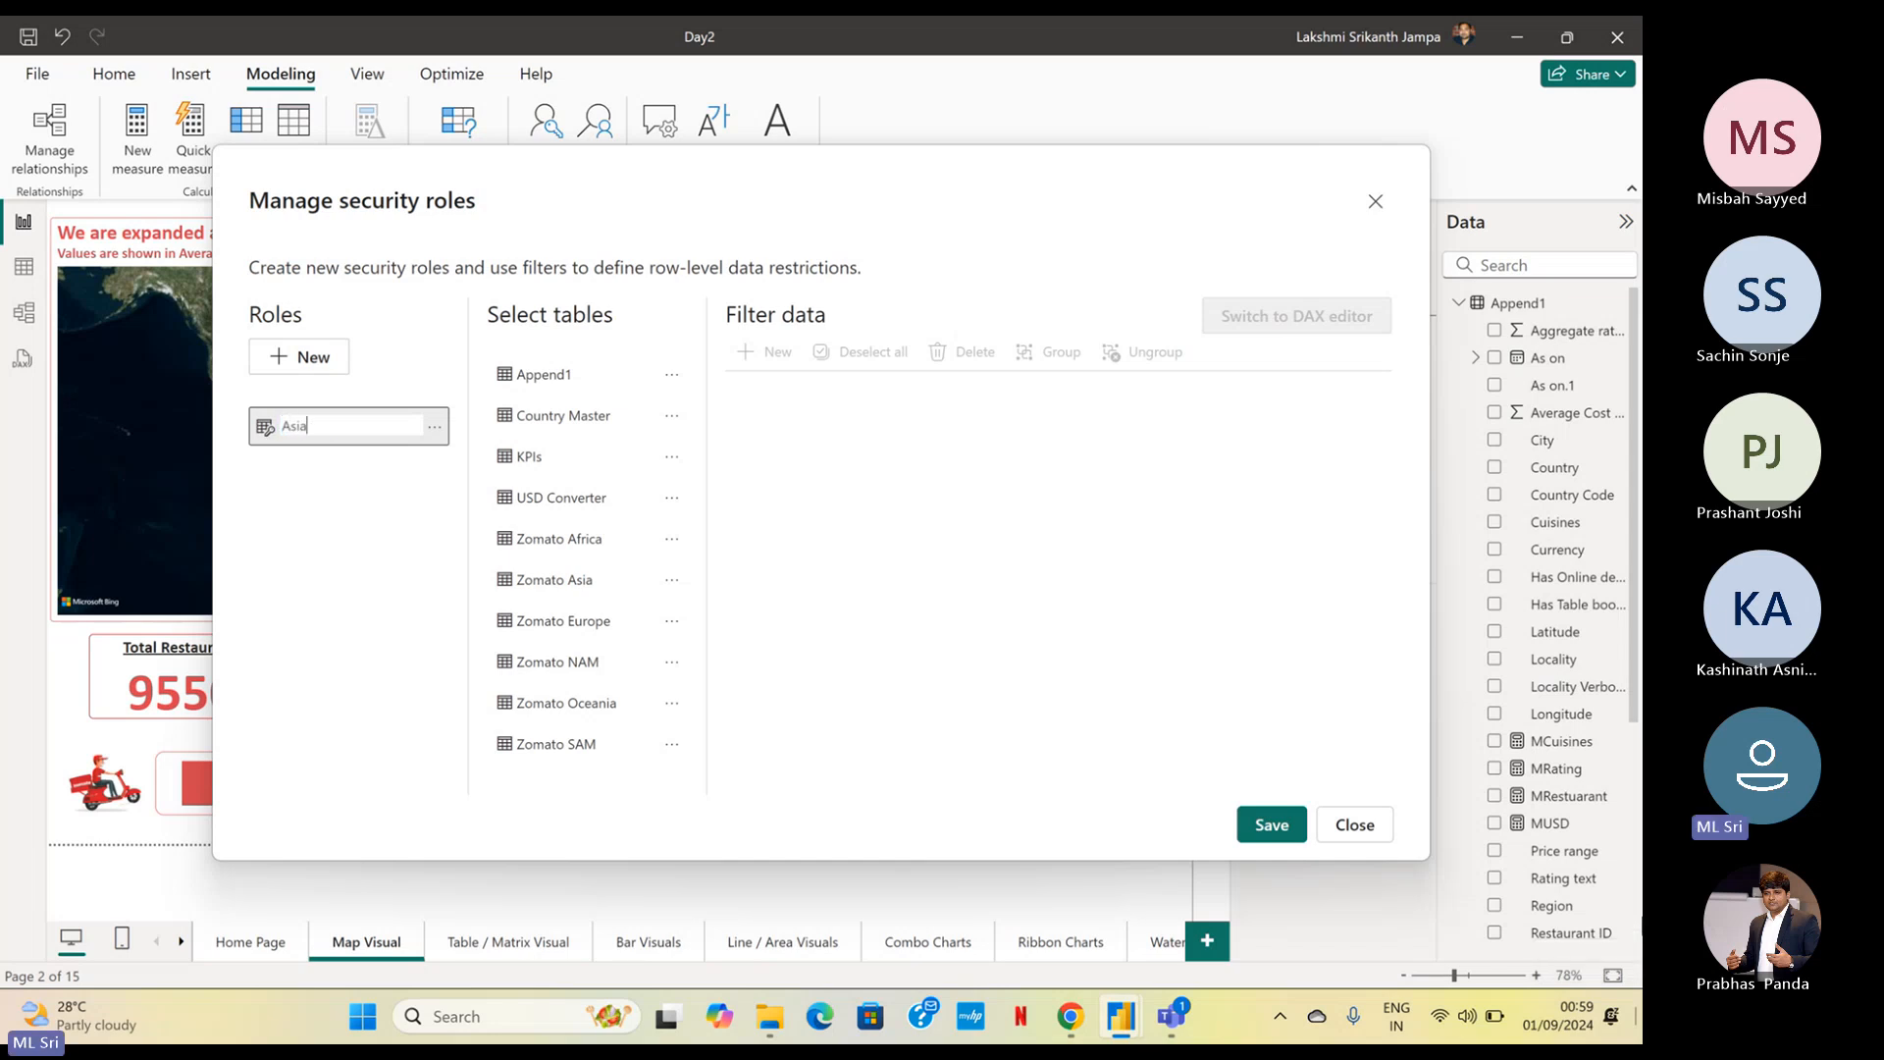
{"action": "key", "text": "Return"}
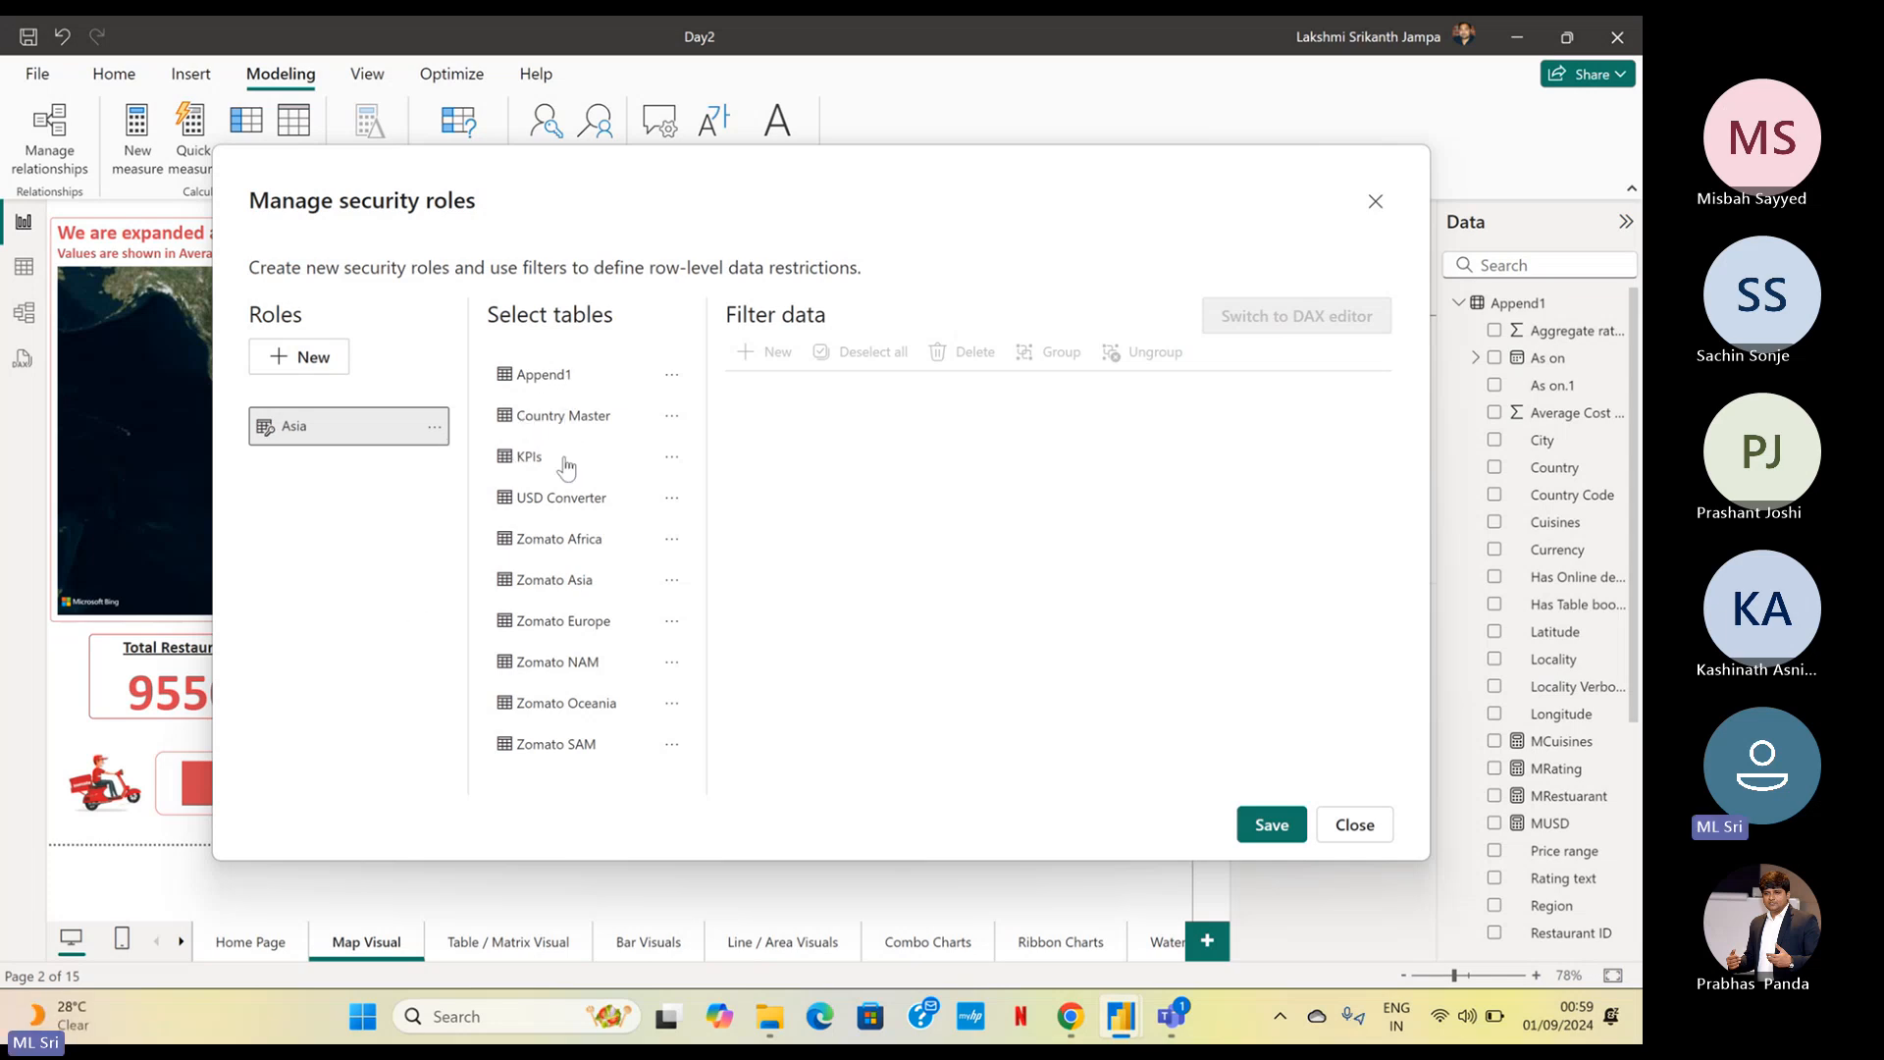
Add a filter rule on the Append1 table for the Asia role, using the Region column
{"action": "left_click", "coordinate": [558, 383]}
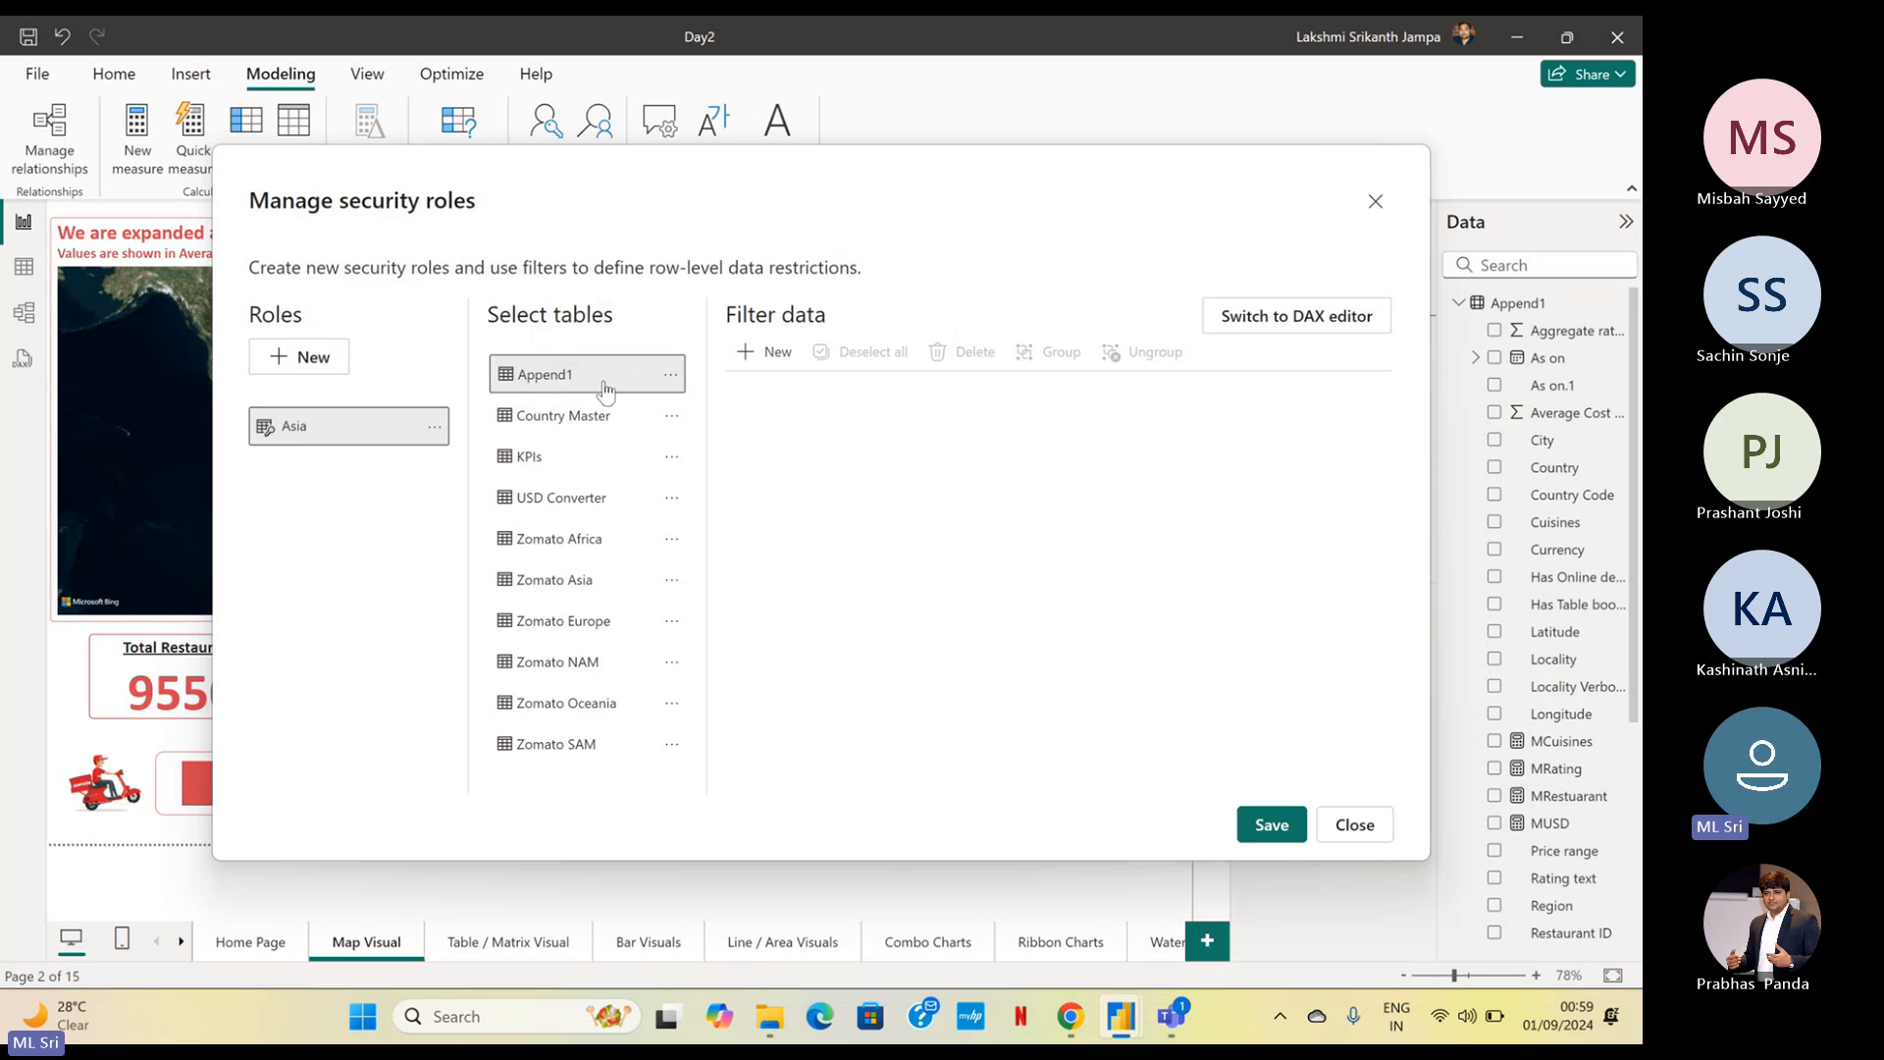
{"action": "left_click", "coordinate": [780, 373]}
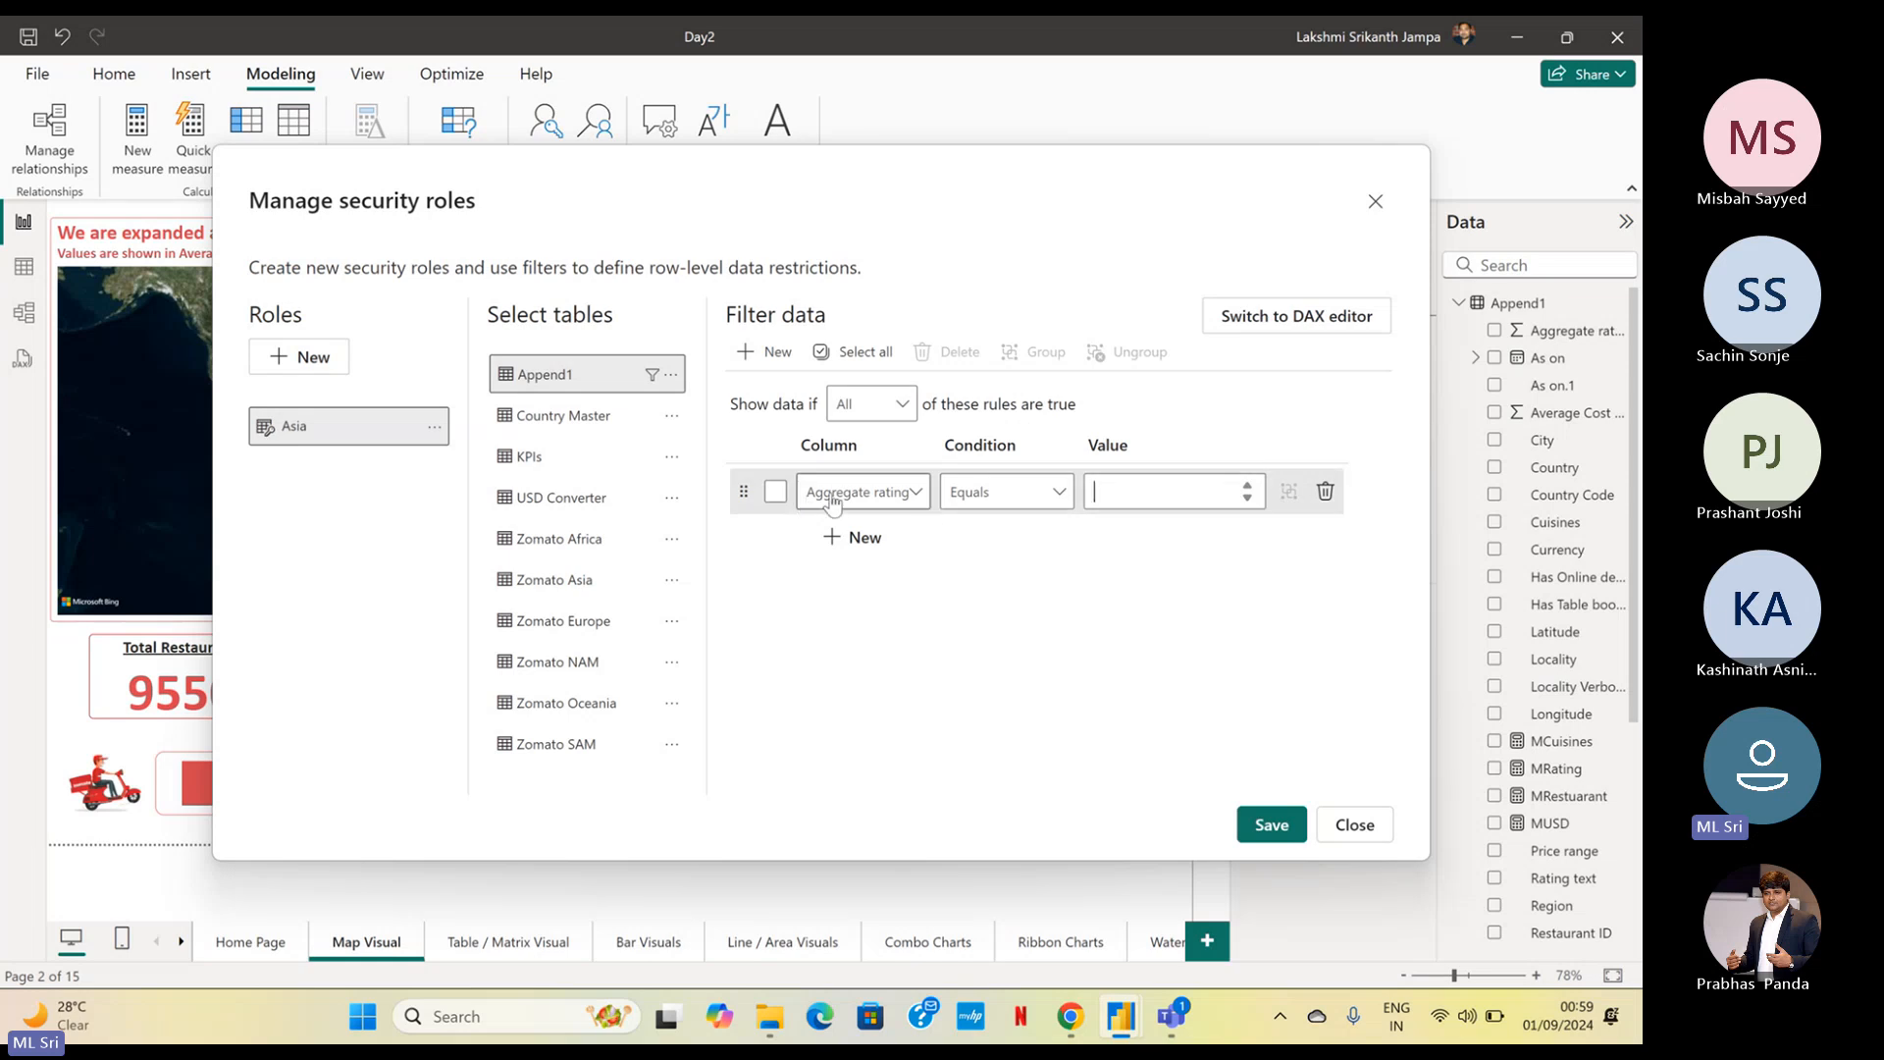
{"action": "left_click", "coordinate": [869, 499]}
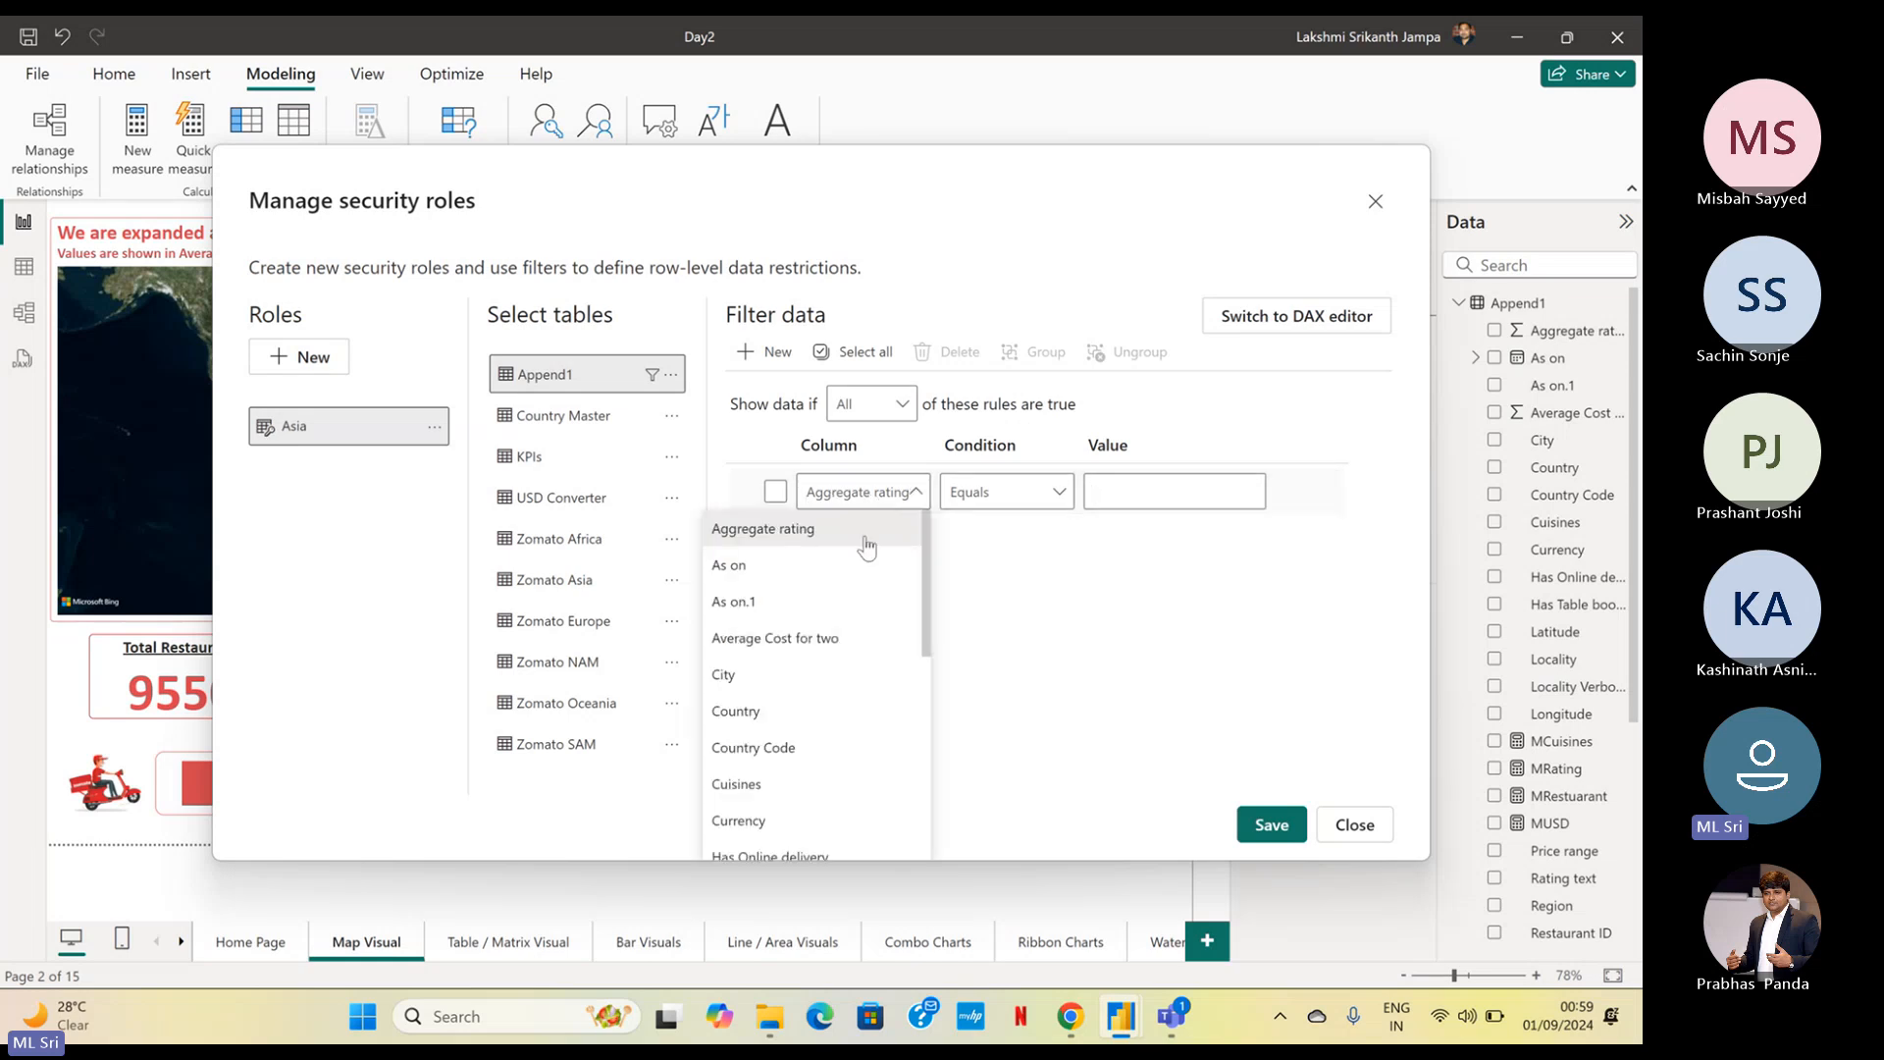
{"action": "scroll", "coordinate": [871, 623], "scroll_direction": "down", "scroll_amount": 3}
{"action": "scroll", "coordinate": [871, 631], "scroll_direction": "down", "scroll_amount": 2}
{"action": "scroll", "coordinate": [871, 631], "scroll_direction": "up", "scroll_amount": 2}
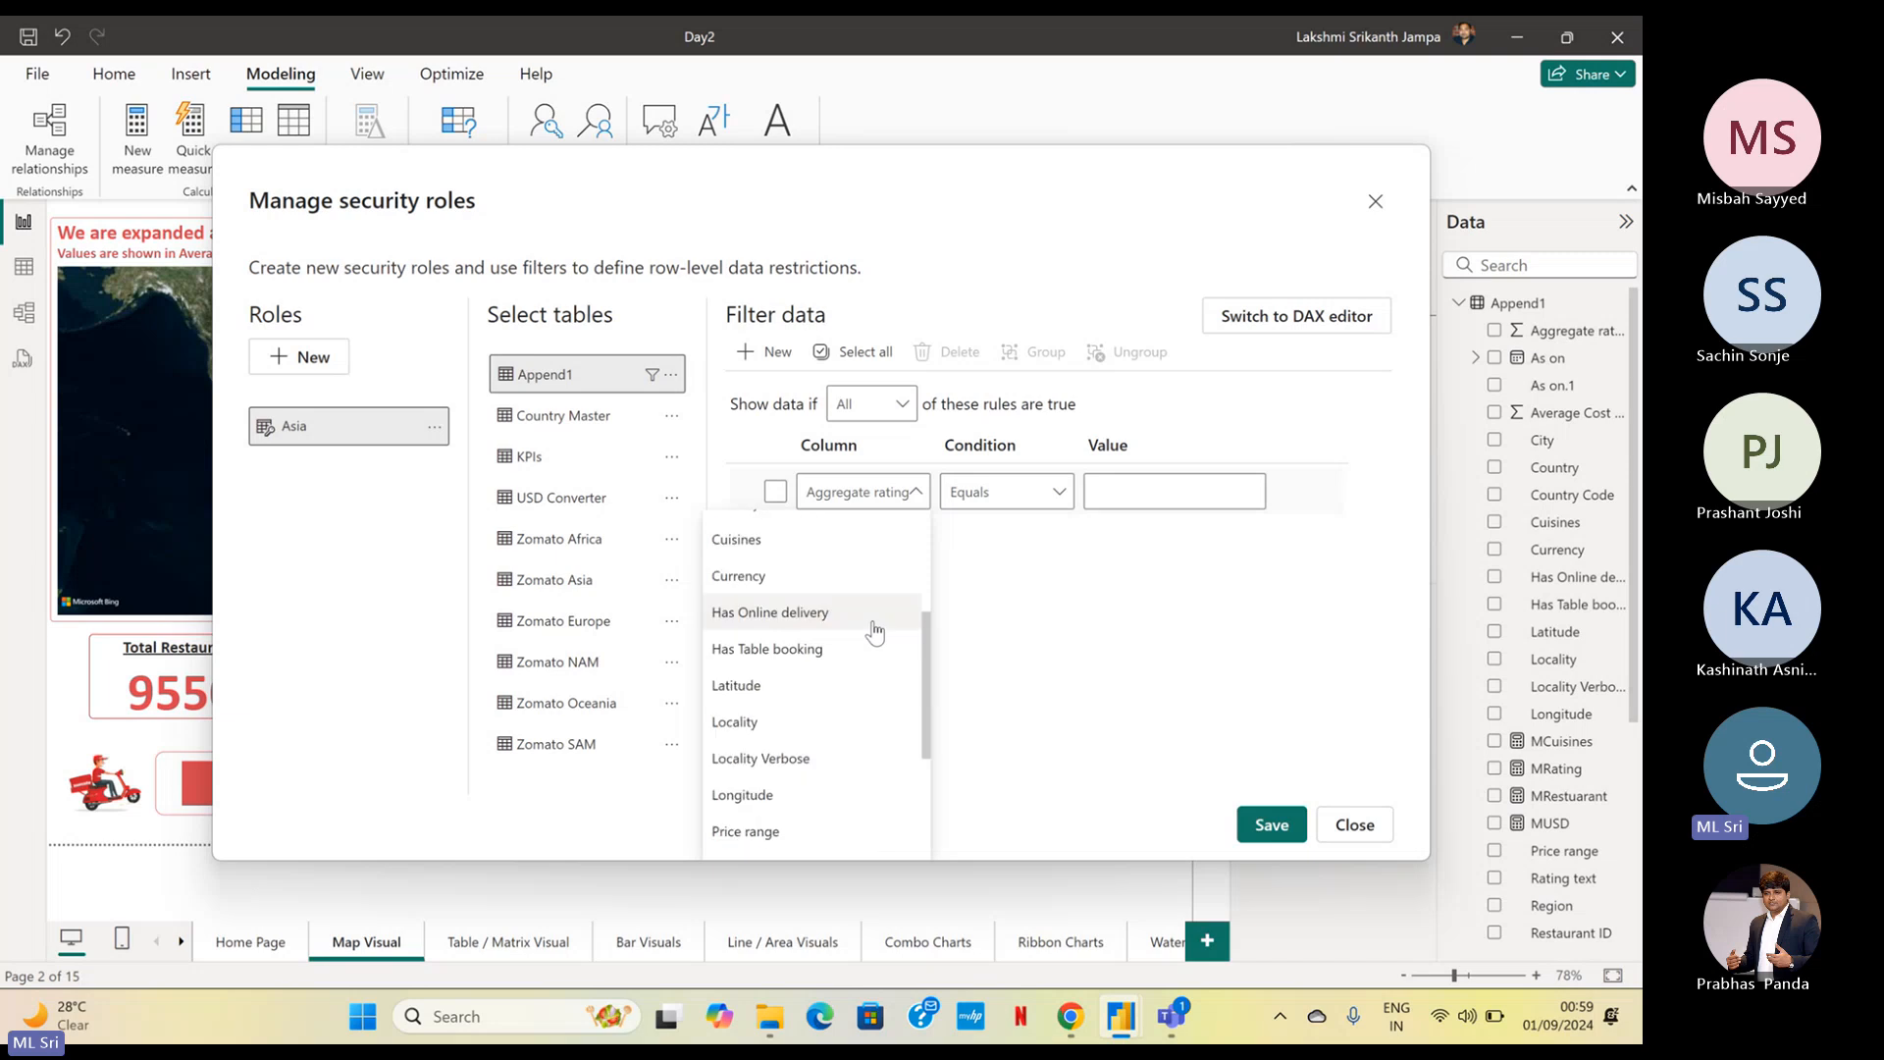
{"action": "scroll", "coordinate": [825, 589], "scroll_direction": "up", "scroll_amount": 3}
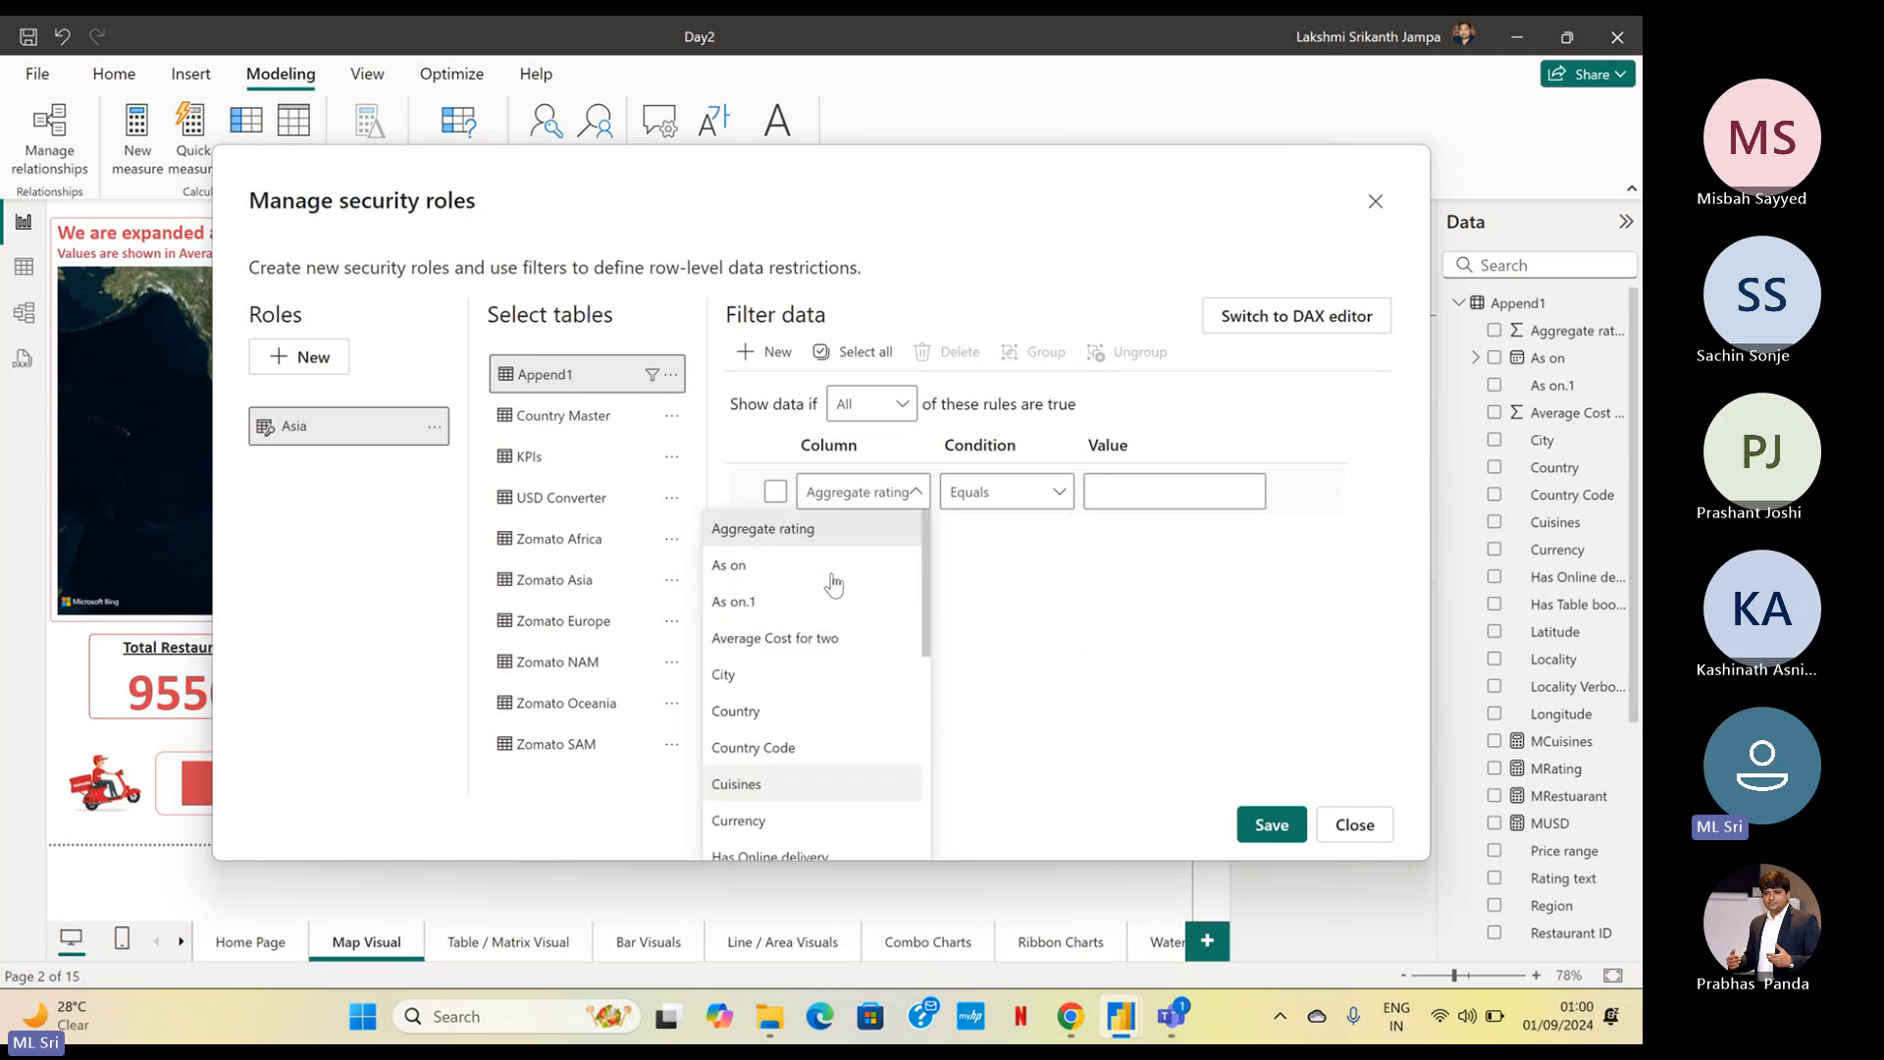
{"action": "left_click", "coordinate": [763, 723]}
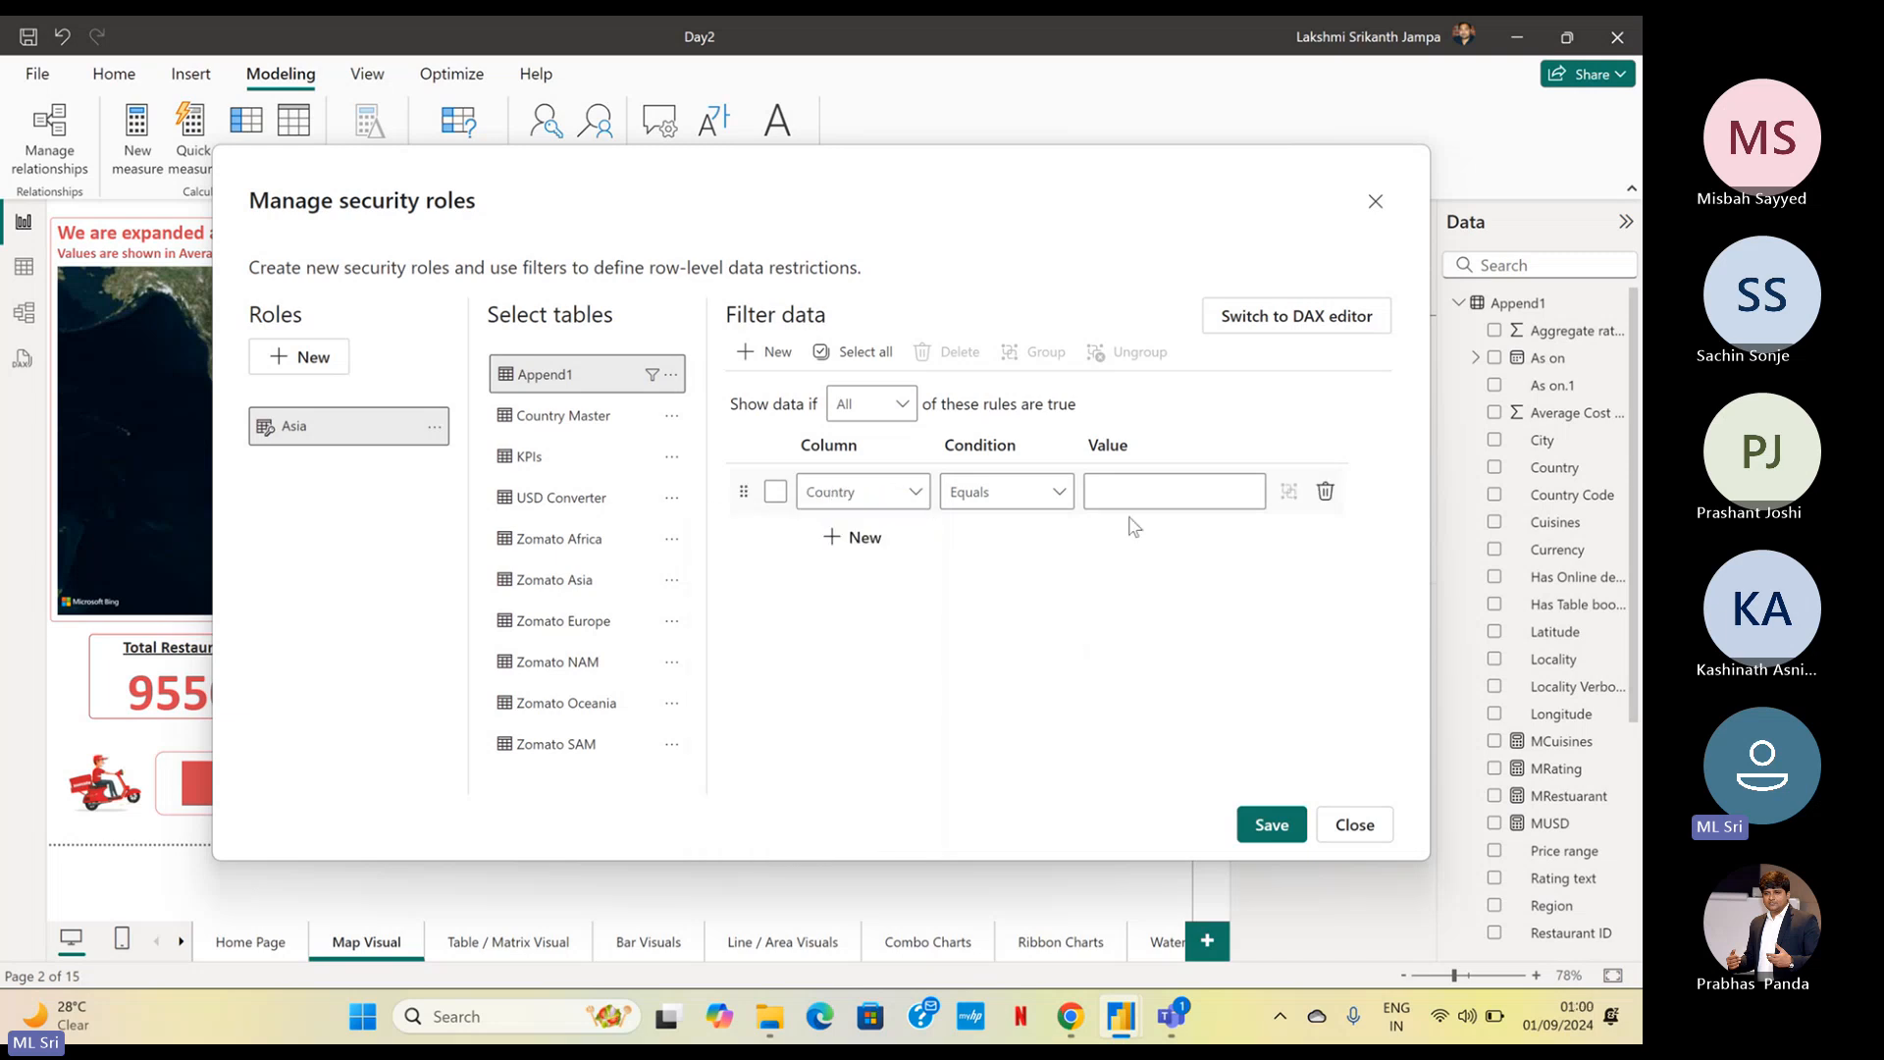
{"action": "left_click", "coordinate": [863, 501]}
{"action": "scroll", "coordinate": [863, 686], "scroll_direction": "down", "scroll_amount": 3}
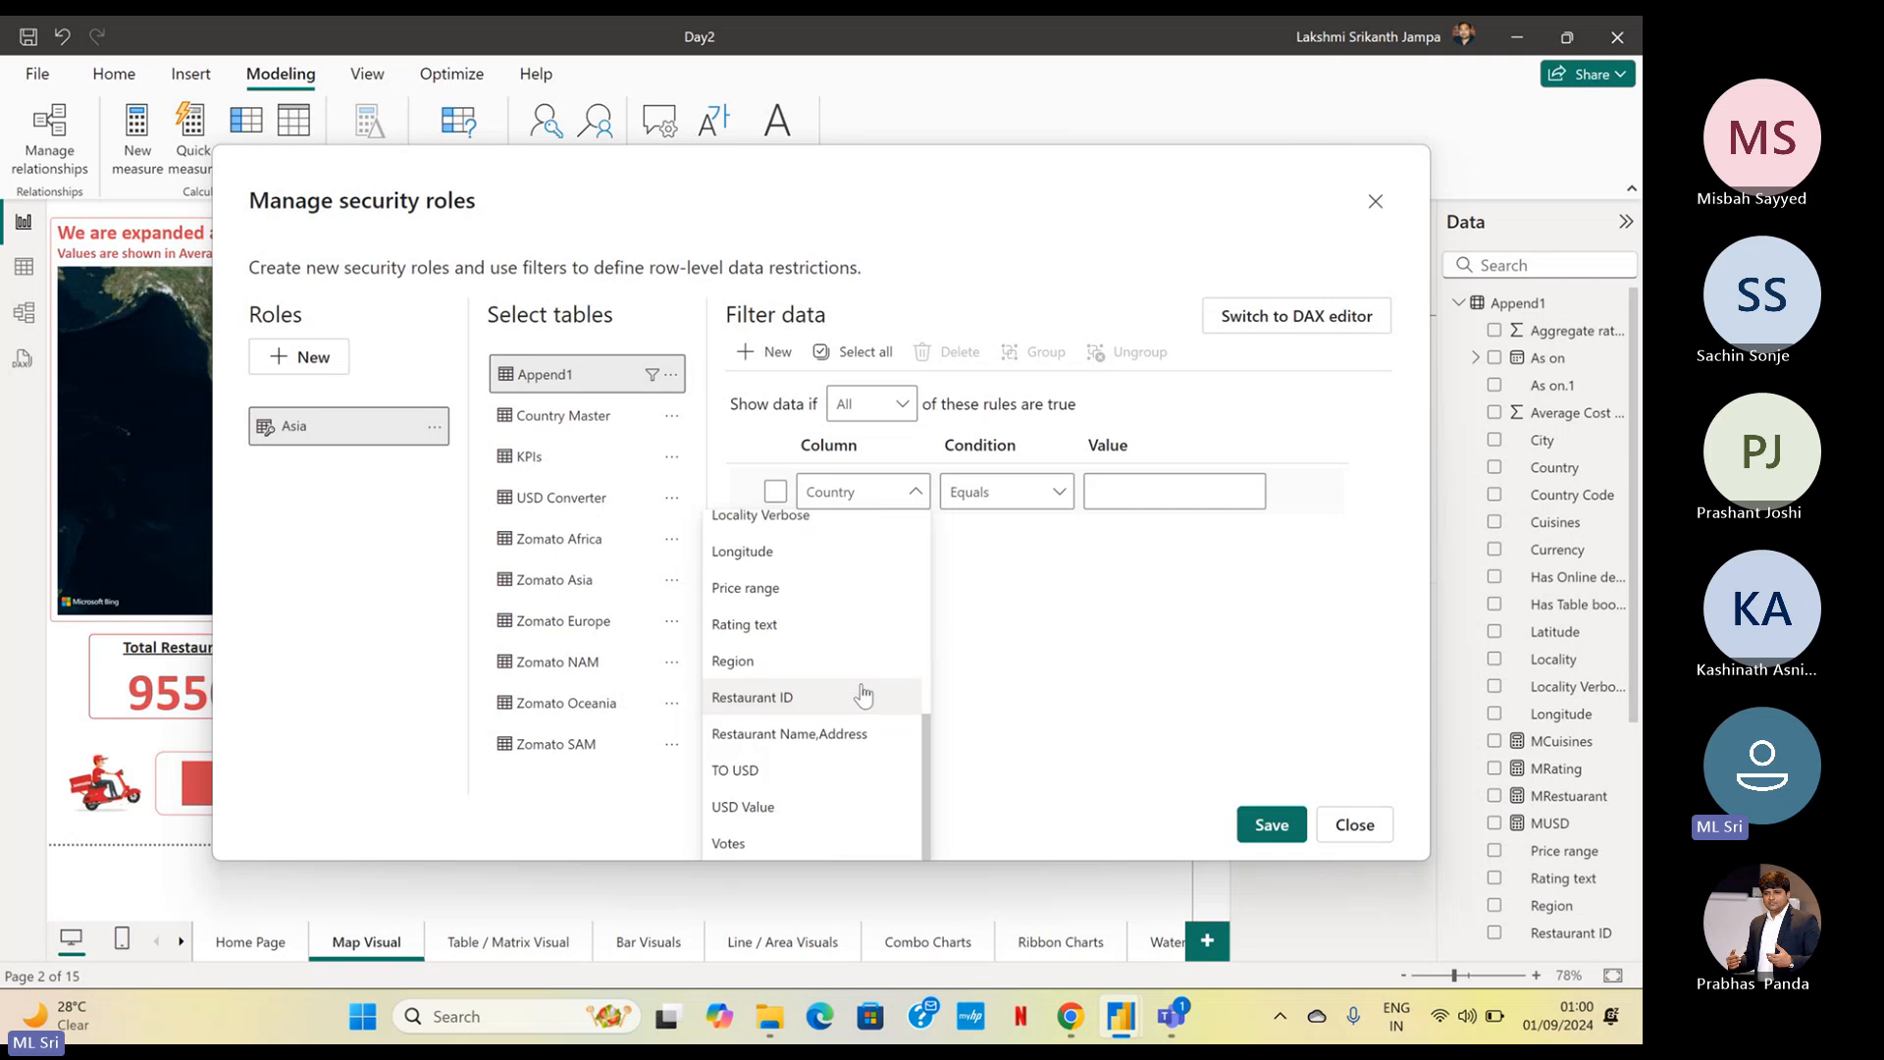
{"action": "left_click", "coordinate": [820, 662]}
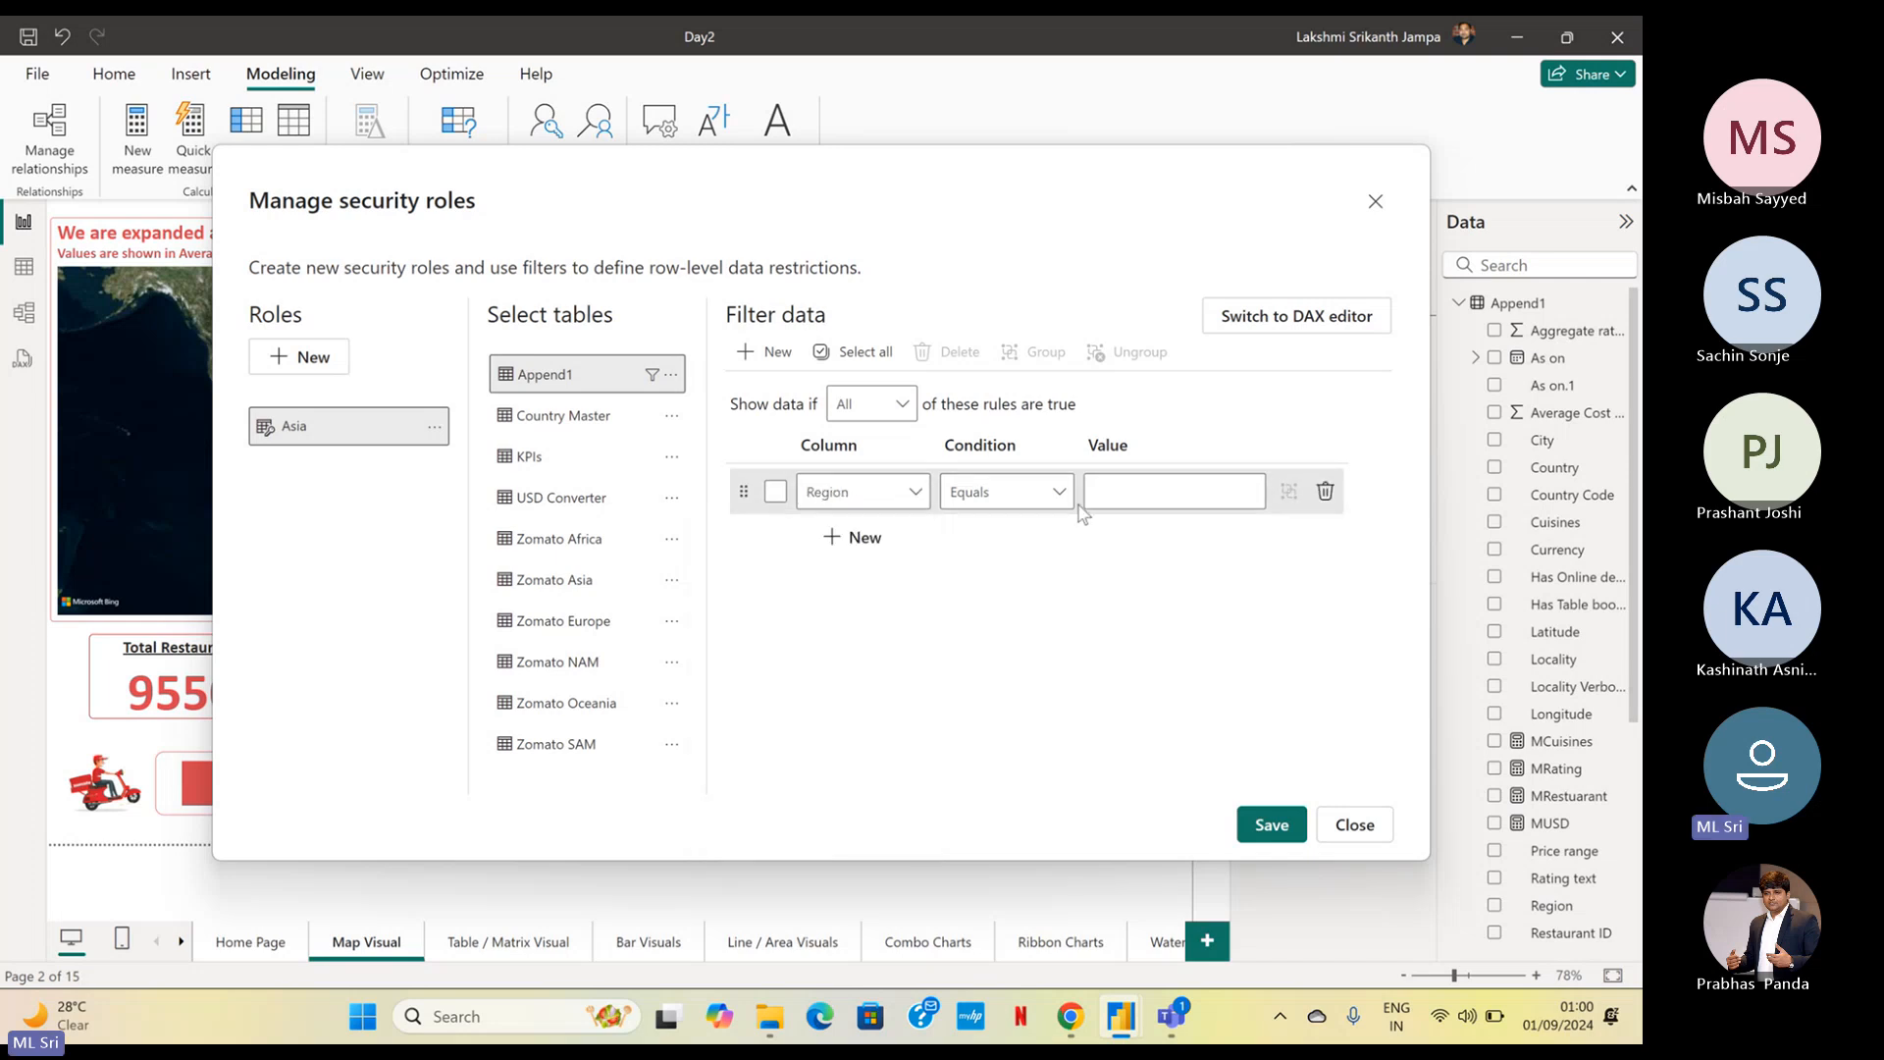
Set the Region rule's value to Asia and save the role changes
{"action": "left_click", "coordinate": [1097, 491]}
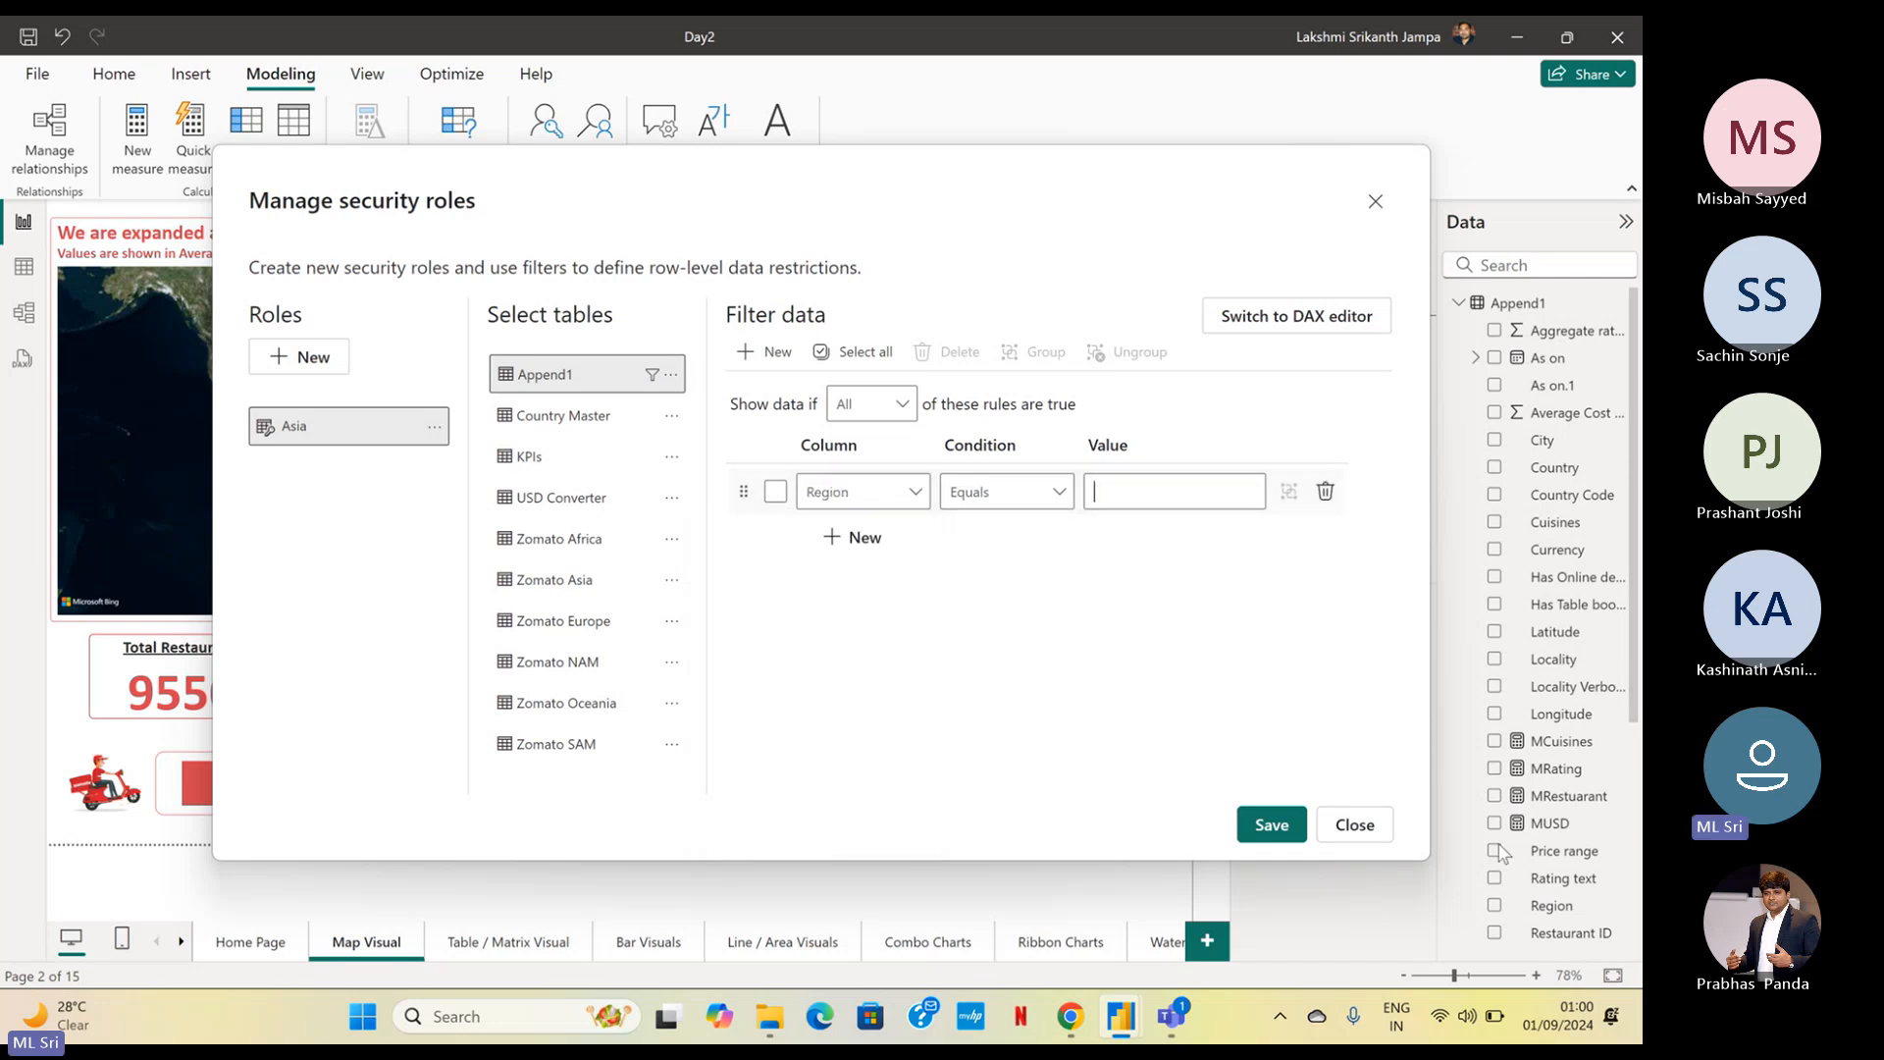
{"action": "type", "text": "Asia"}
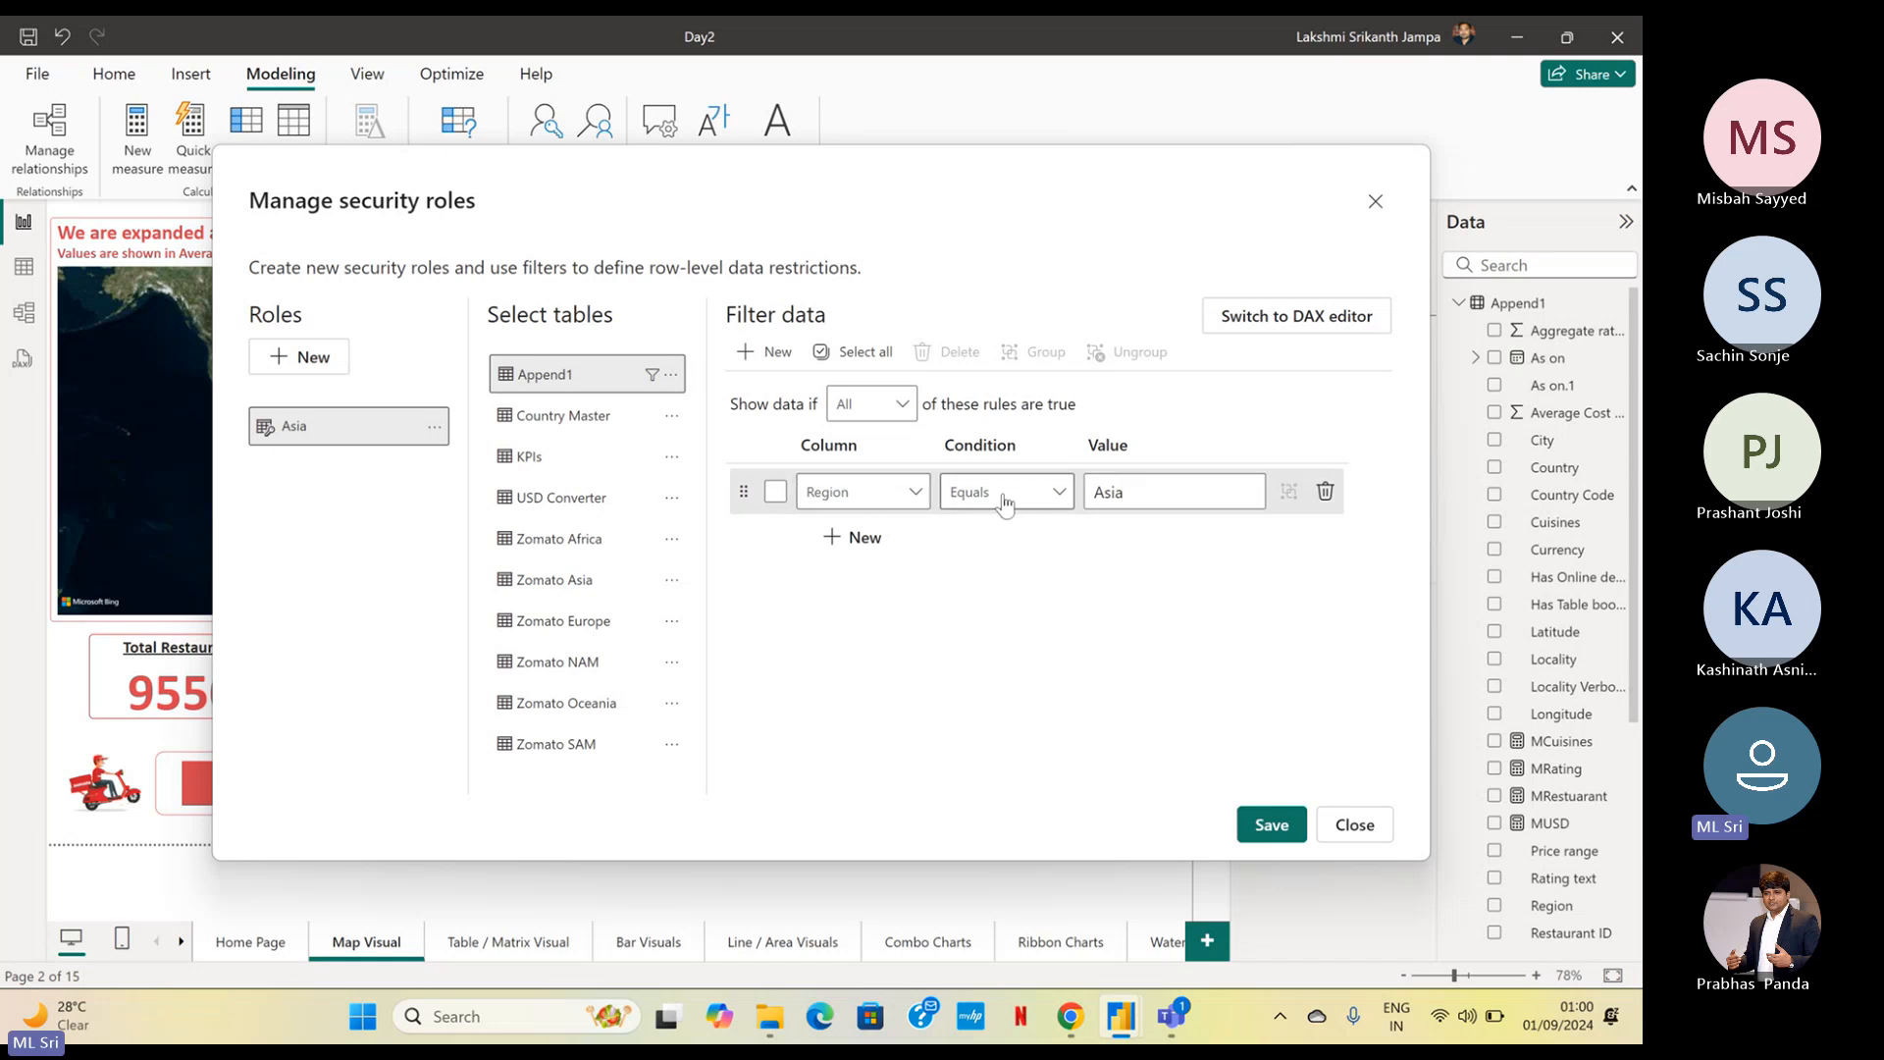
{"action": "left_click", "coordinate": [1271, 829]}
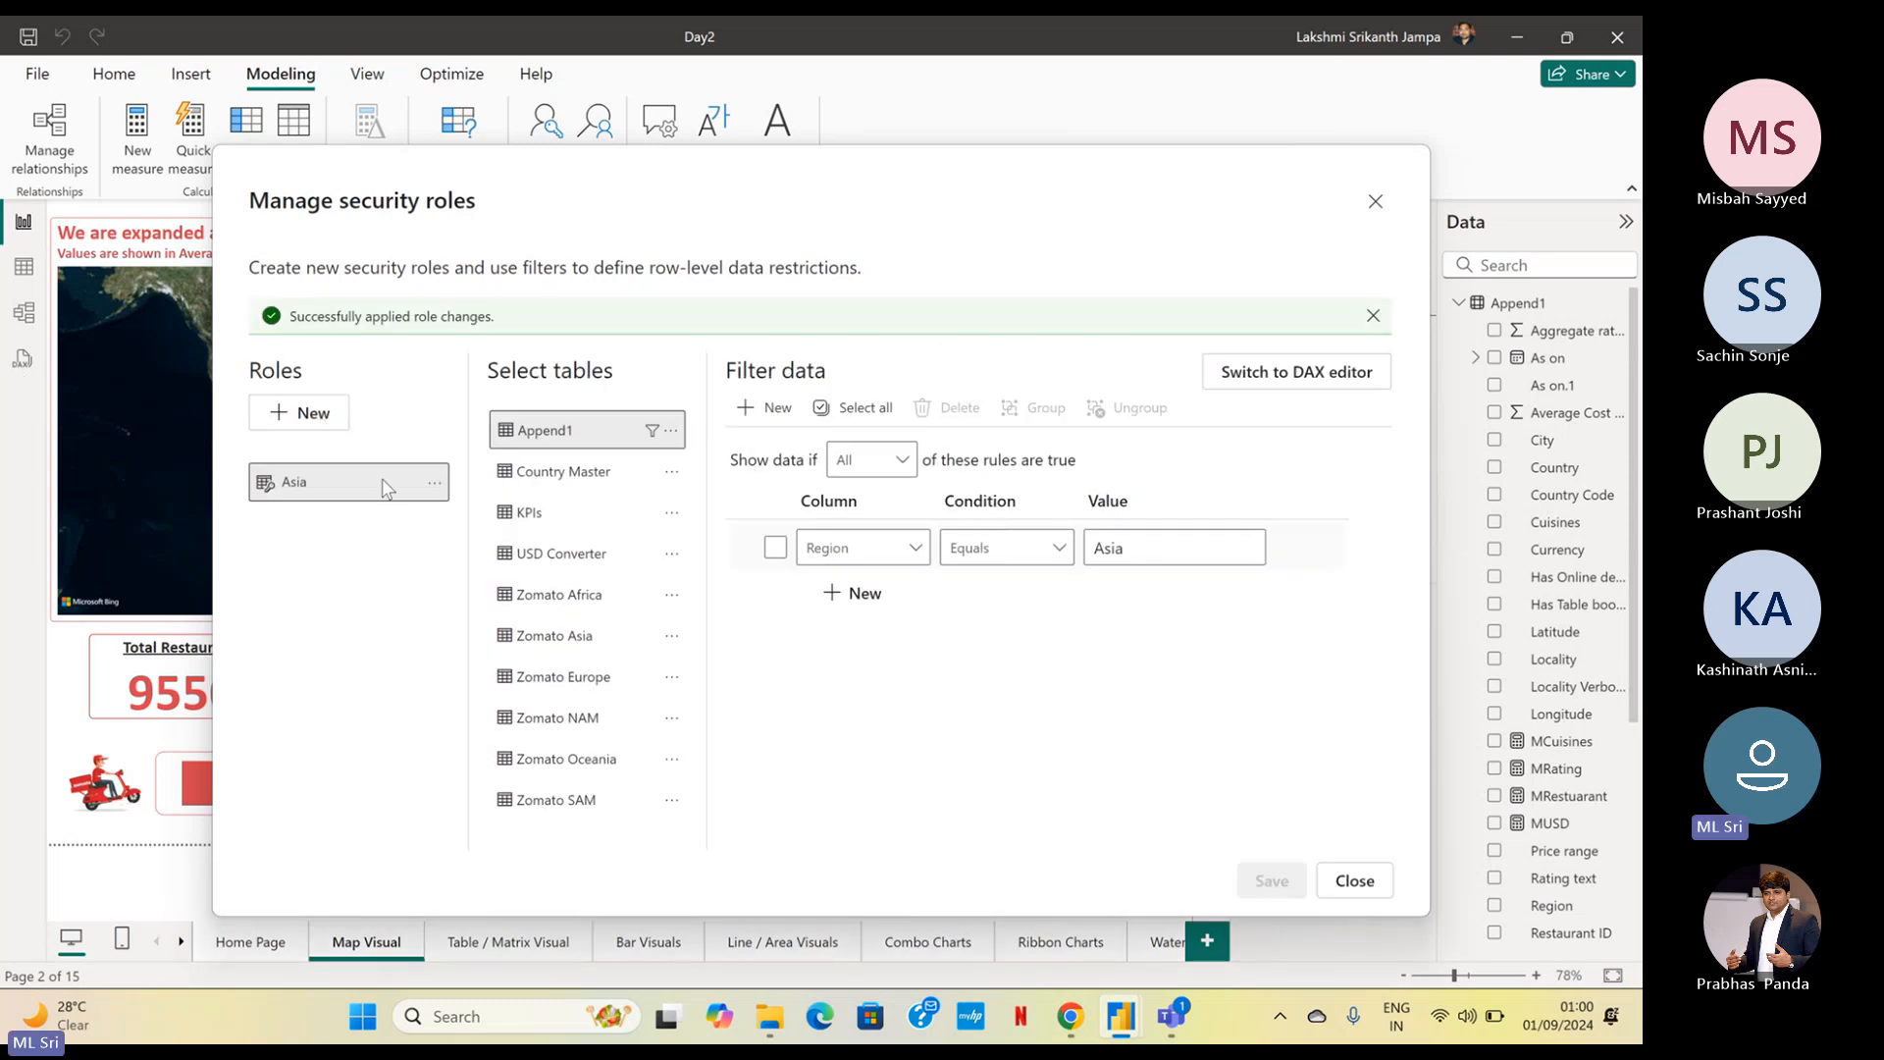
Create a second security role and name it AEO
{"action": "left_click", "coordinate": [313, 434]}
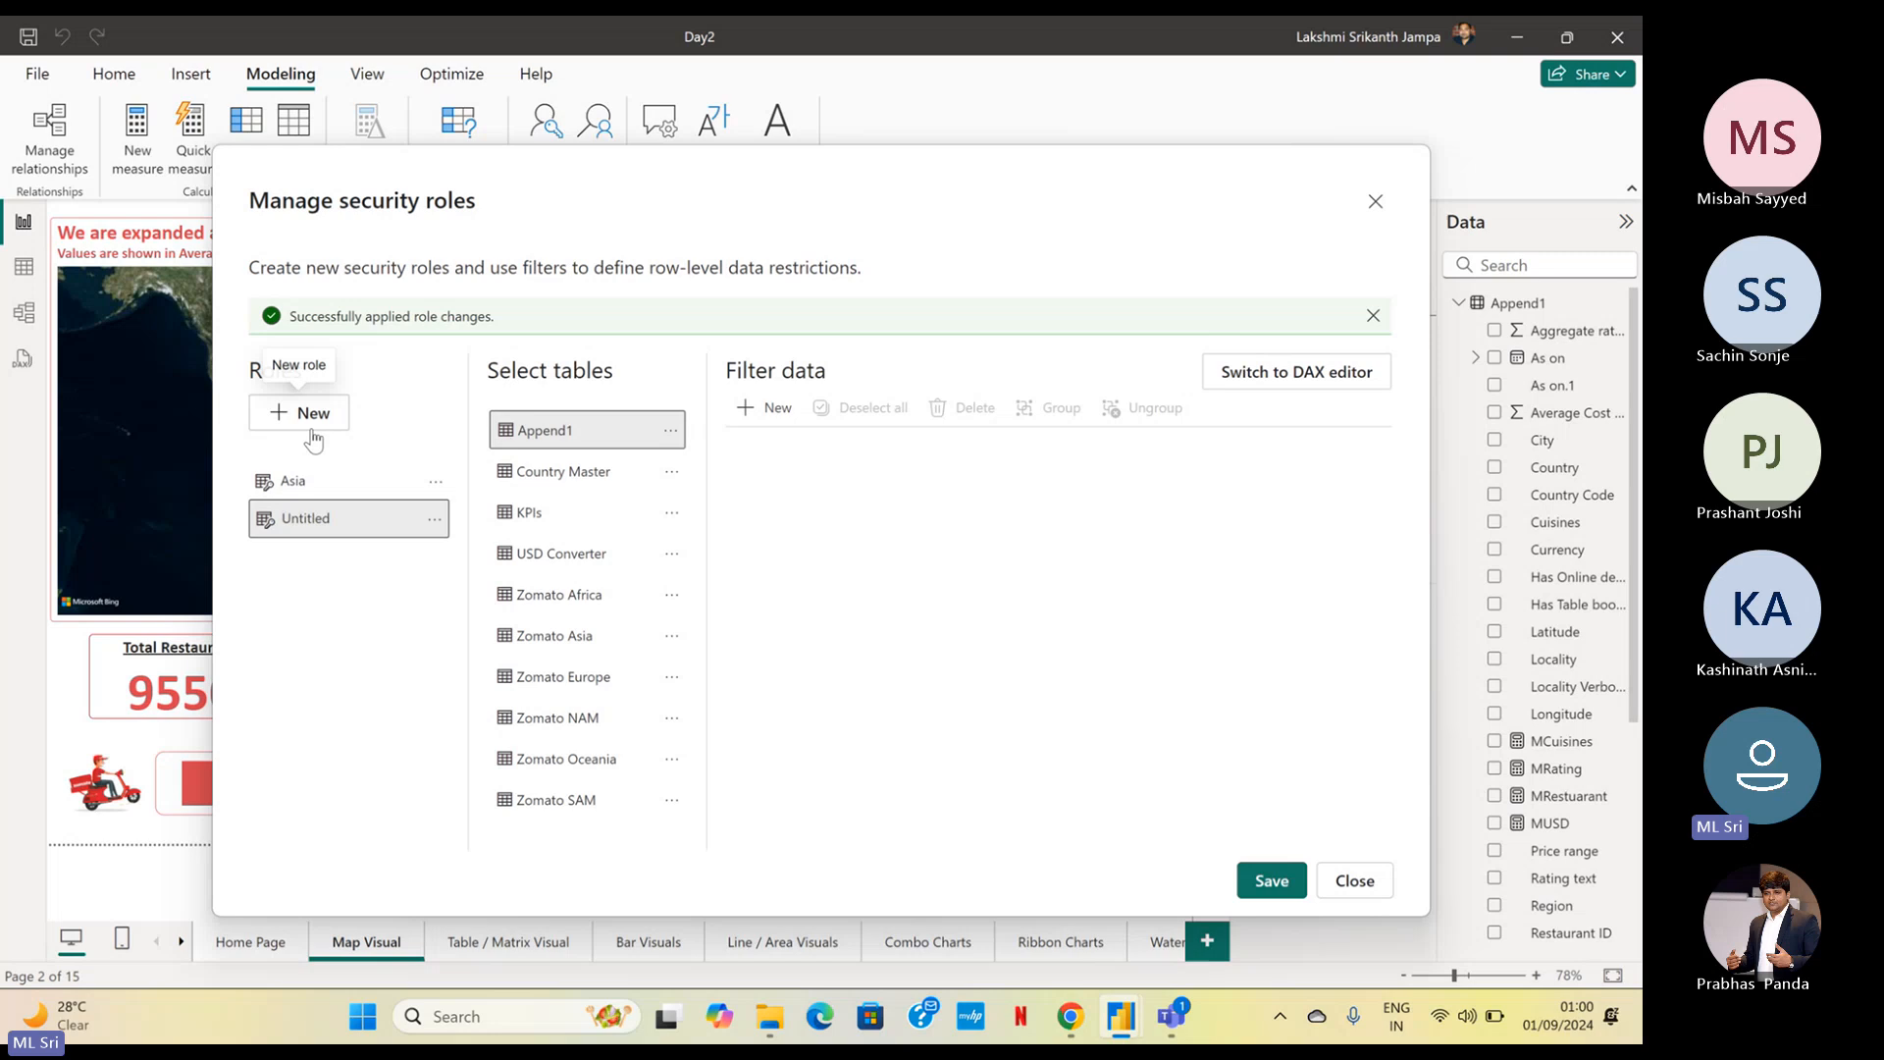
{"action": "double_click", "coordinate": [307, 518]}
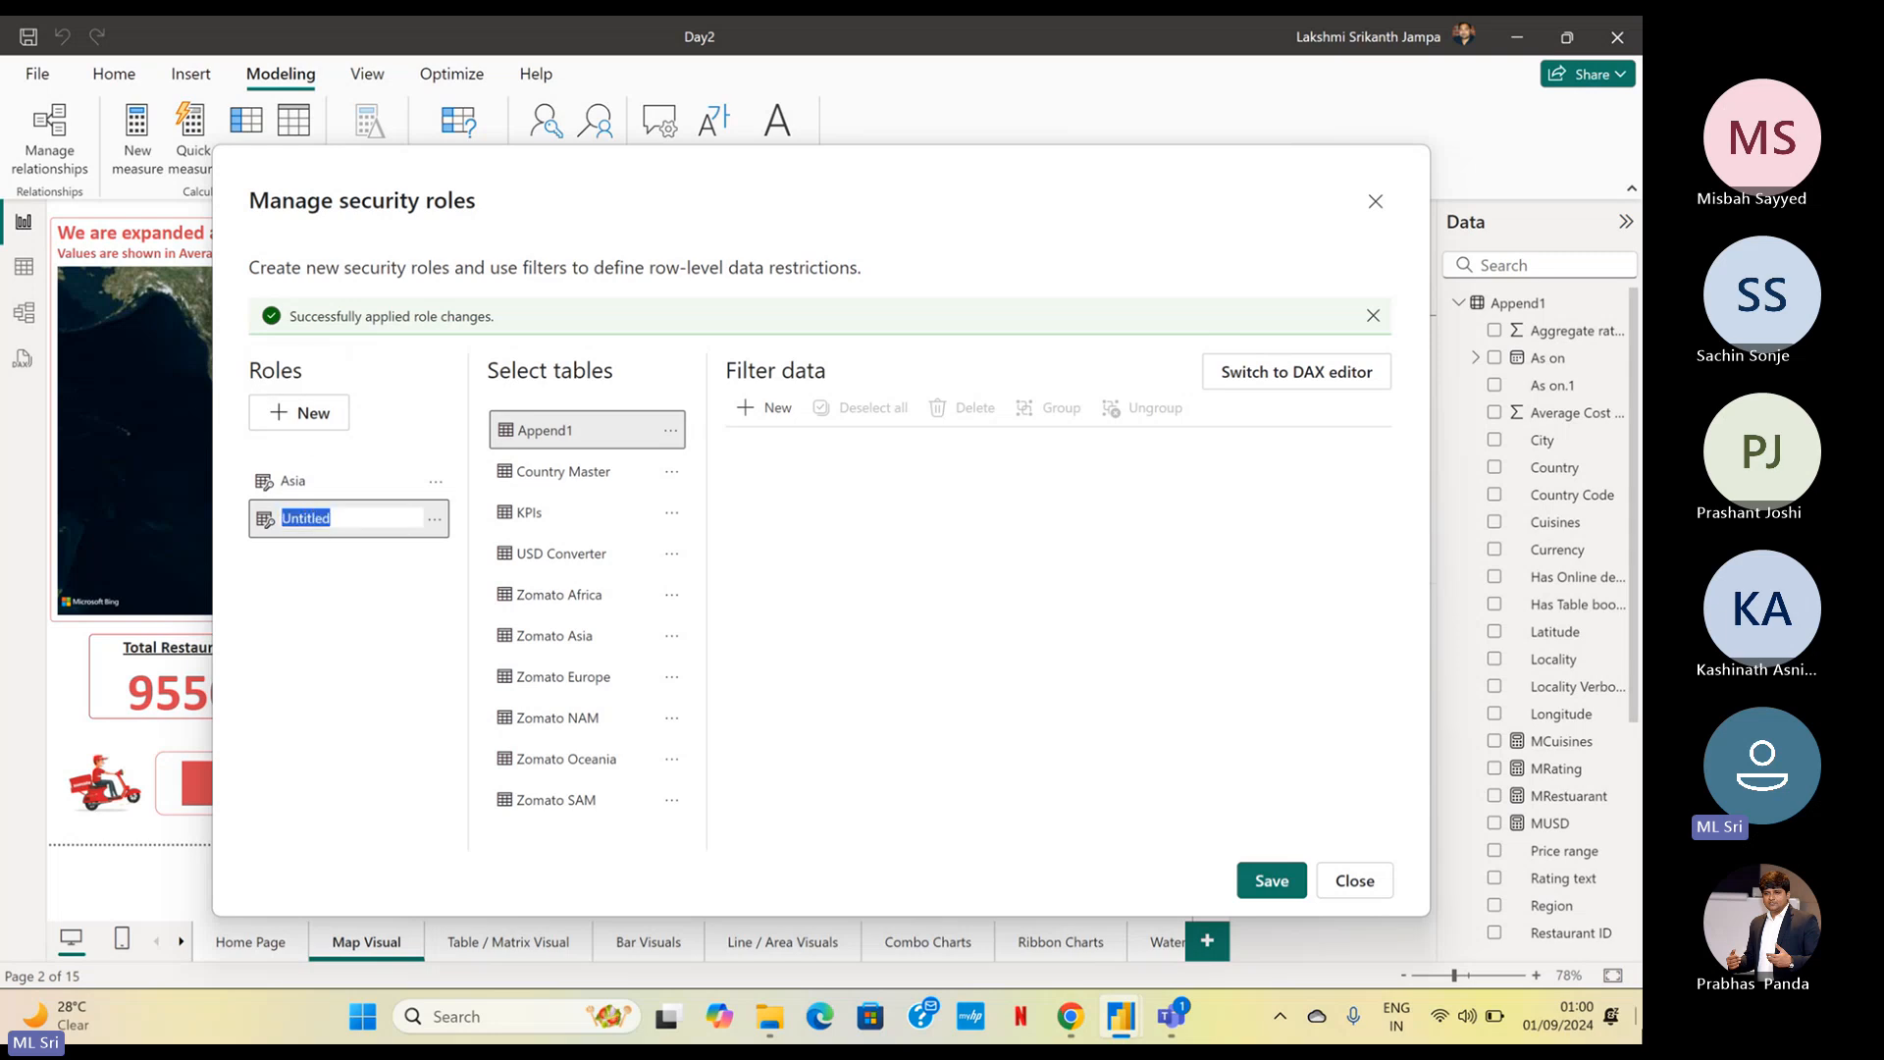
{"action": "type", "text": "Africa"}
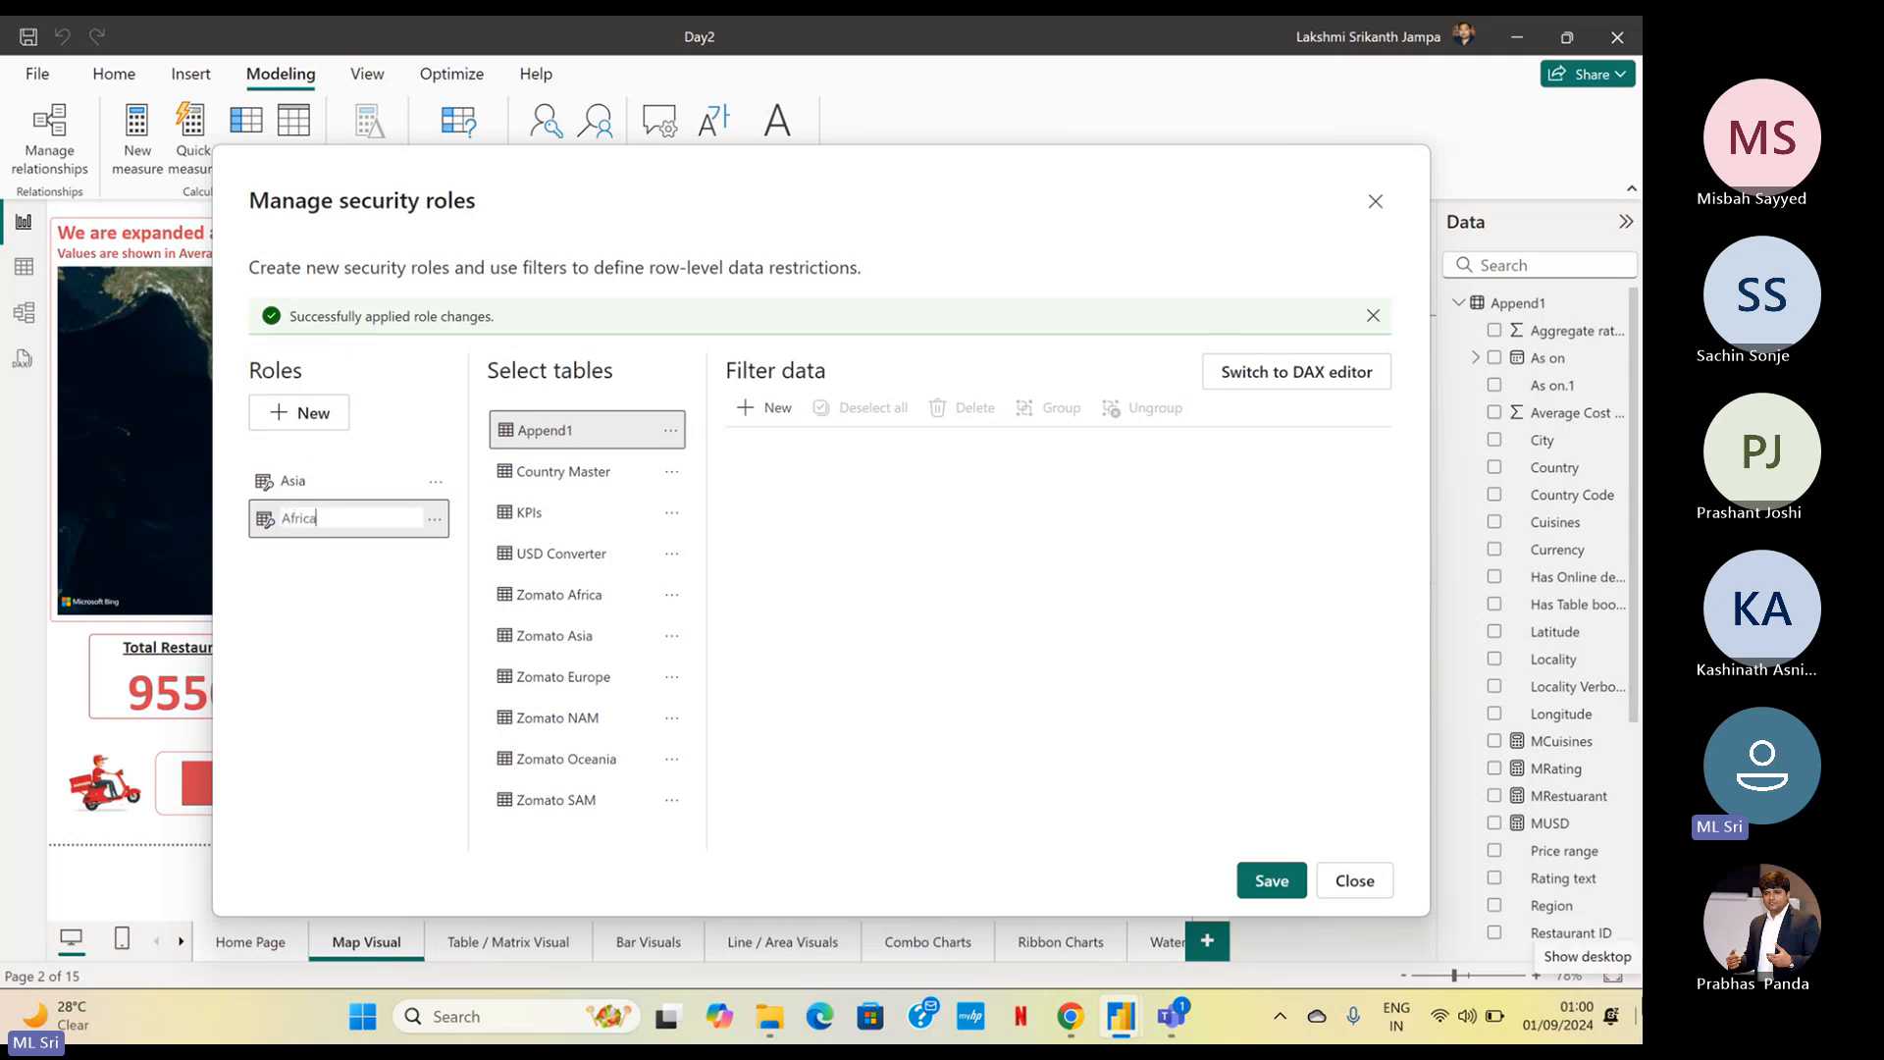
{"action": "type", "text": ", "}
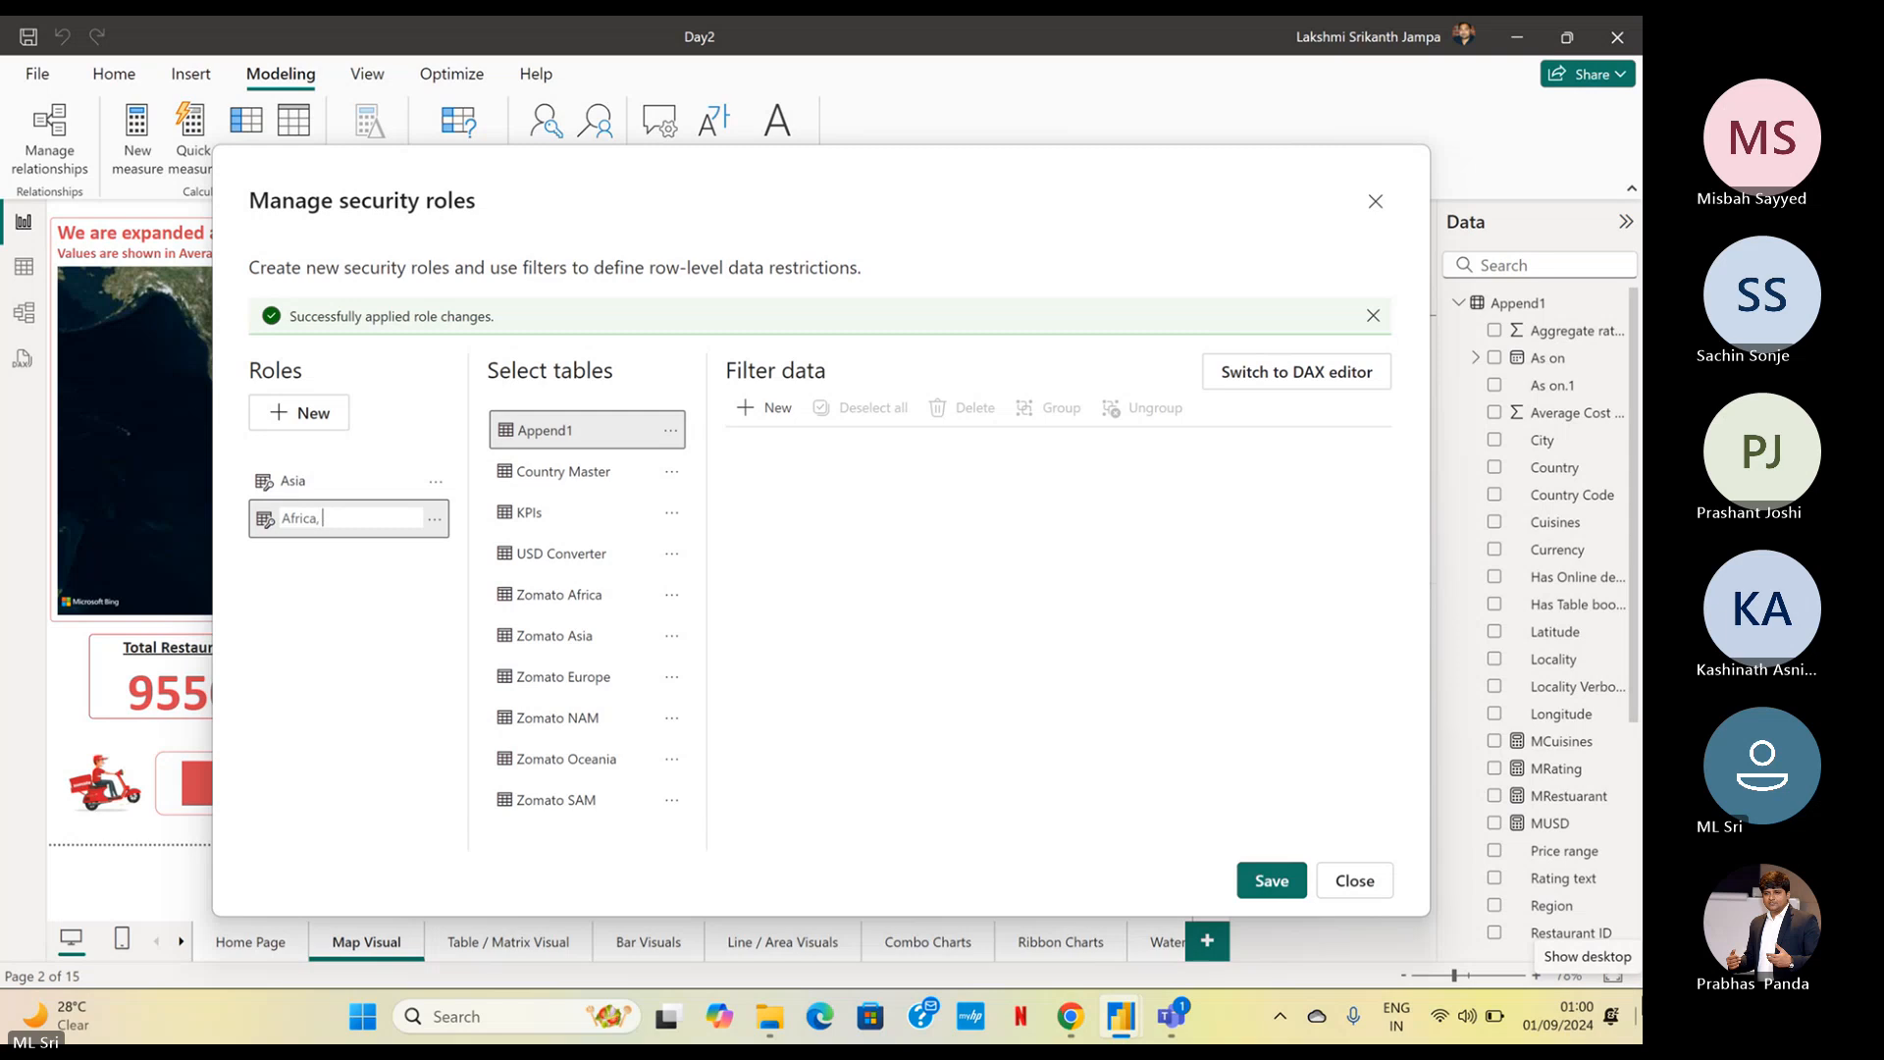
{"action": "type", "text": "EUrope"}
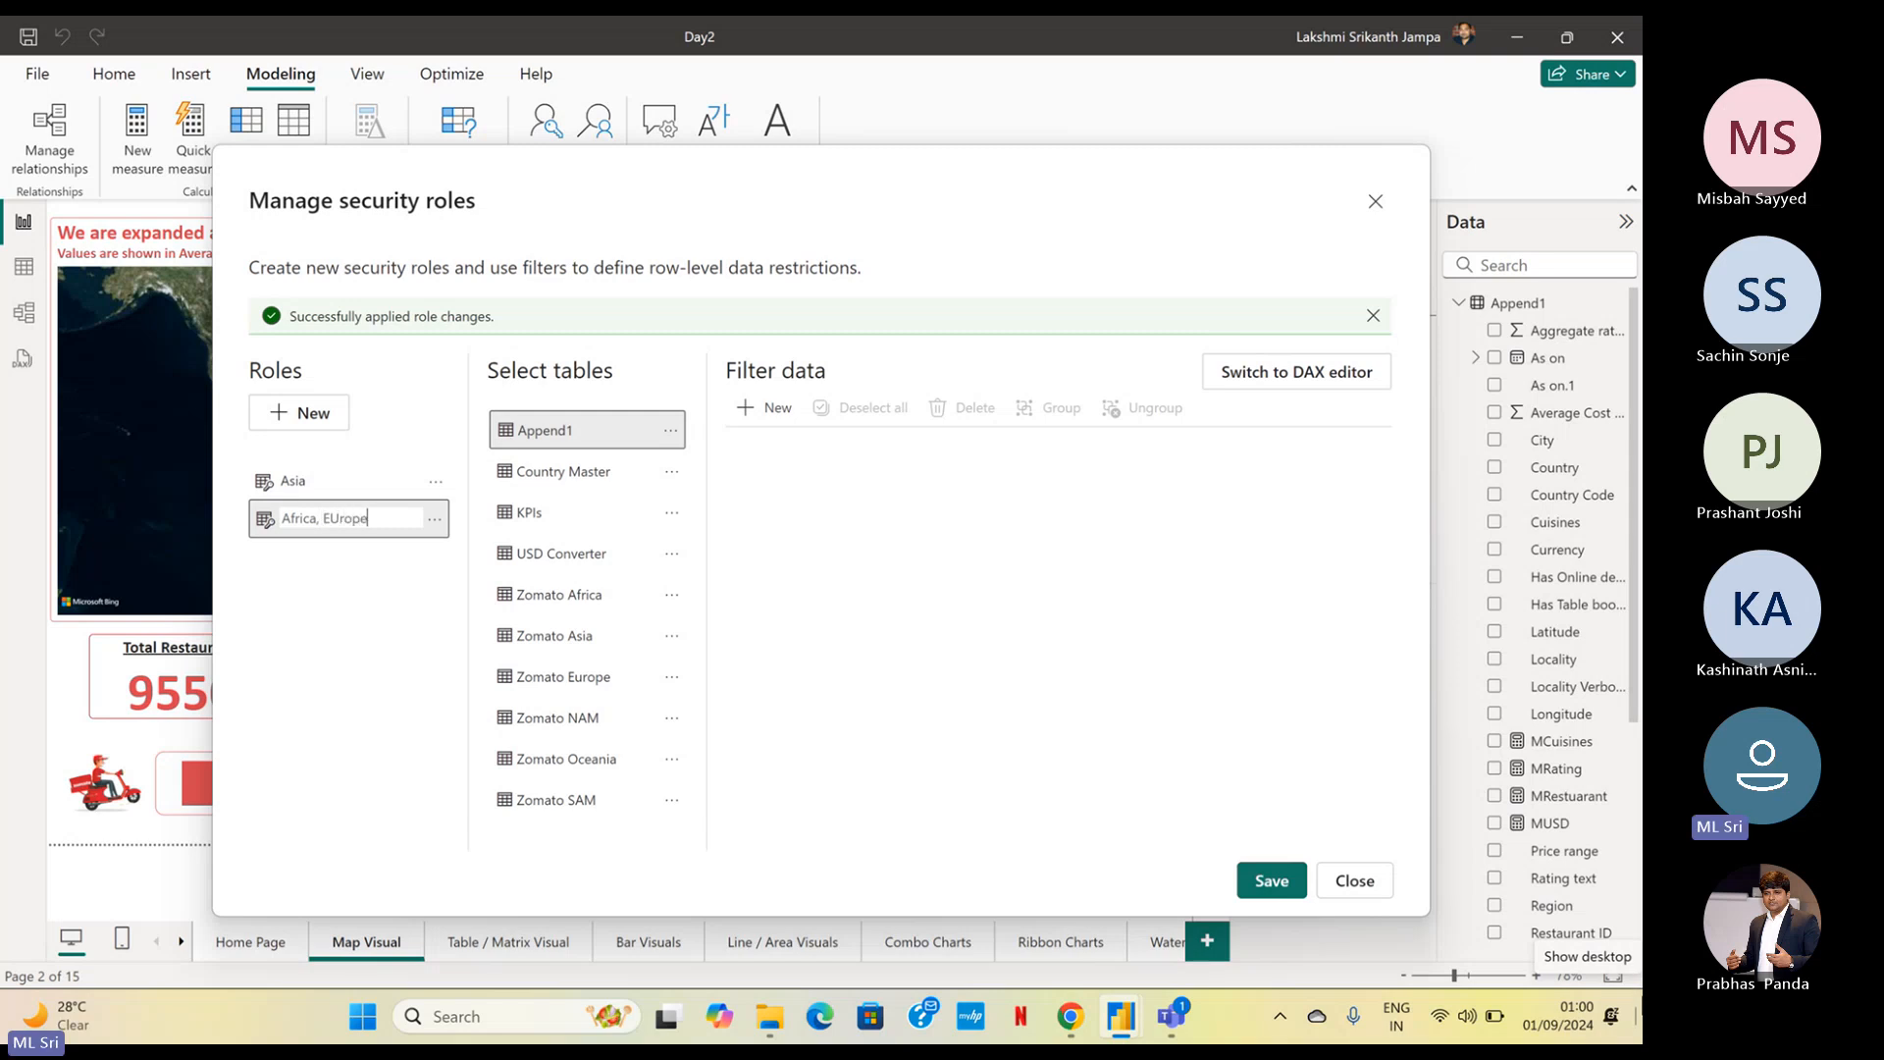
{"action": "key", "text": "ctrl+a"}
{"action": "type", "text": "A"}
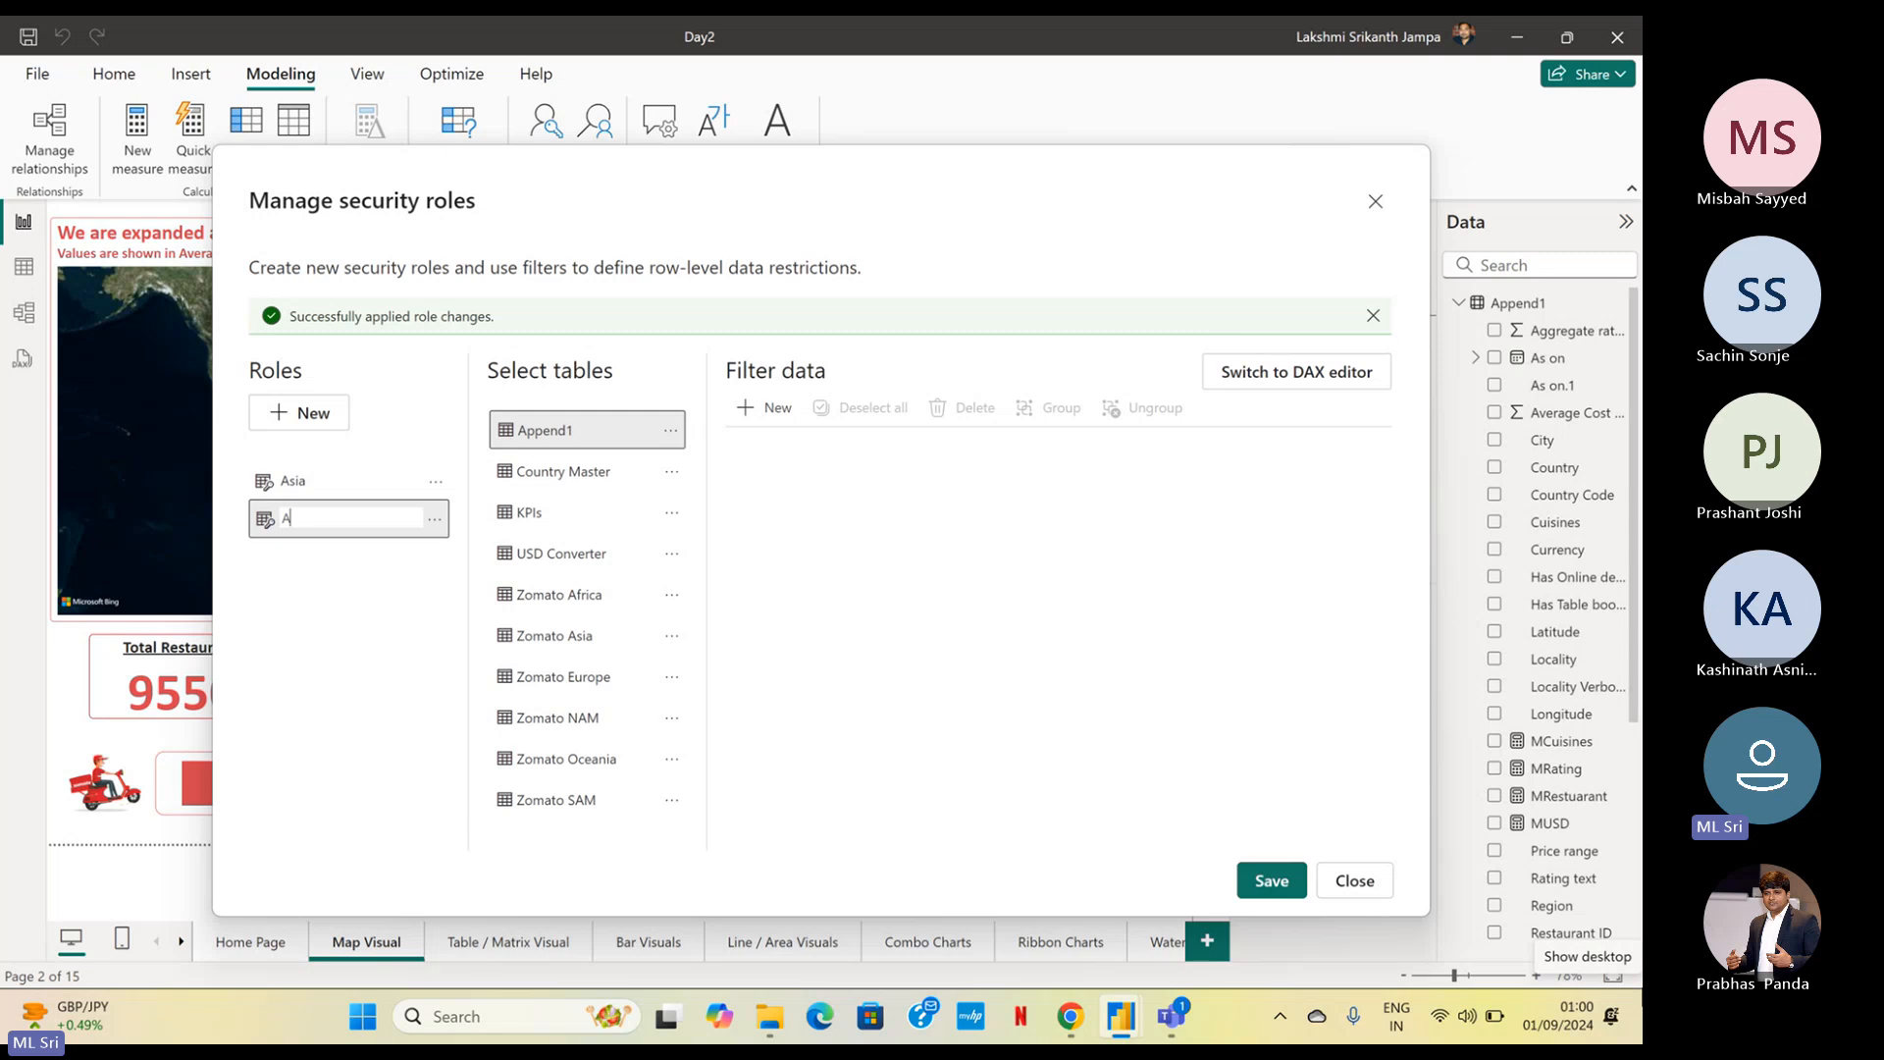
{"action": "type", "text": "EO"}
{"action": "key", "text": "Return"}
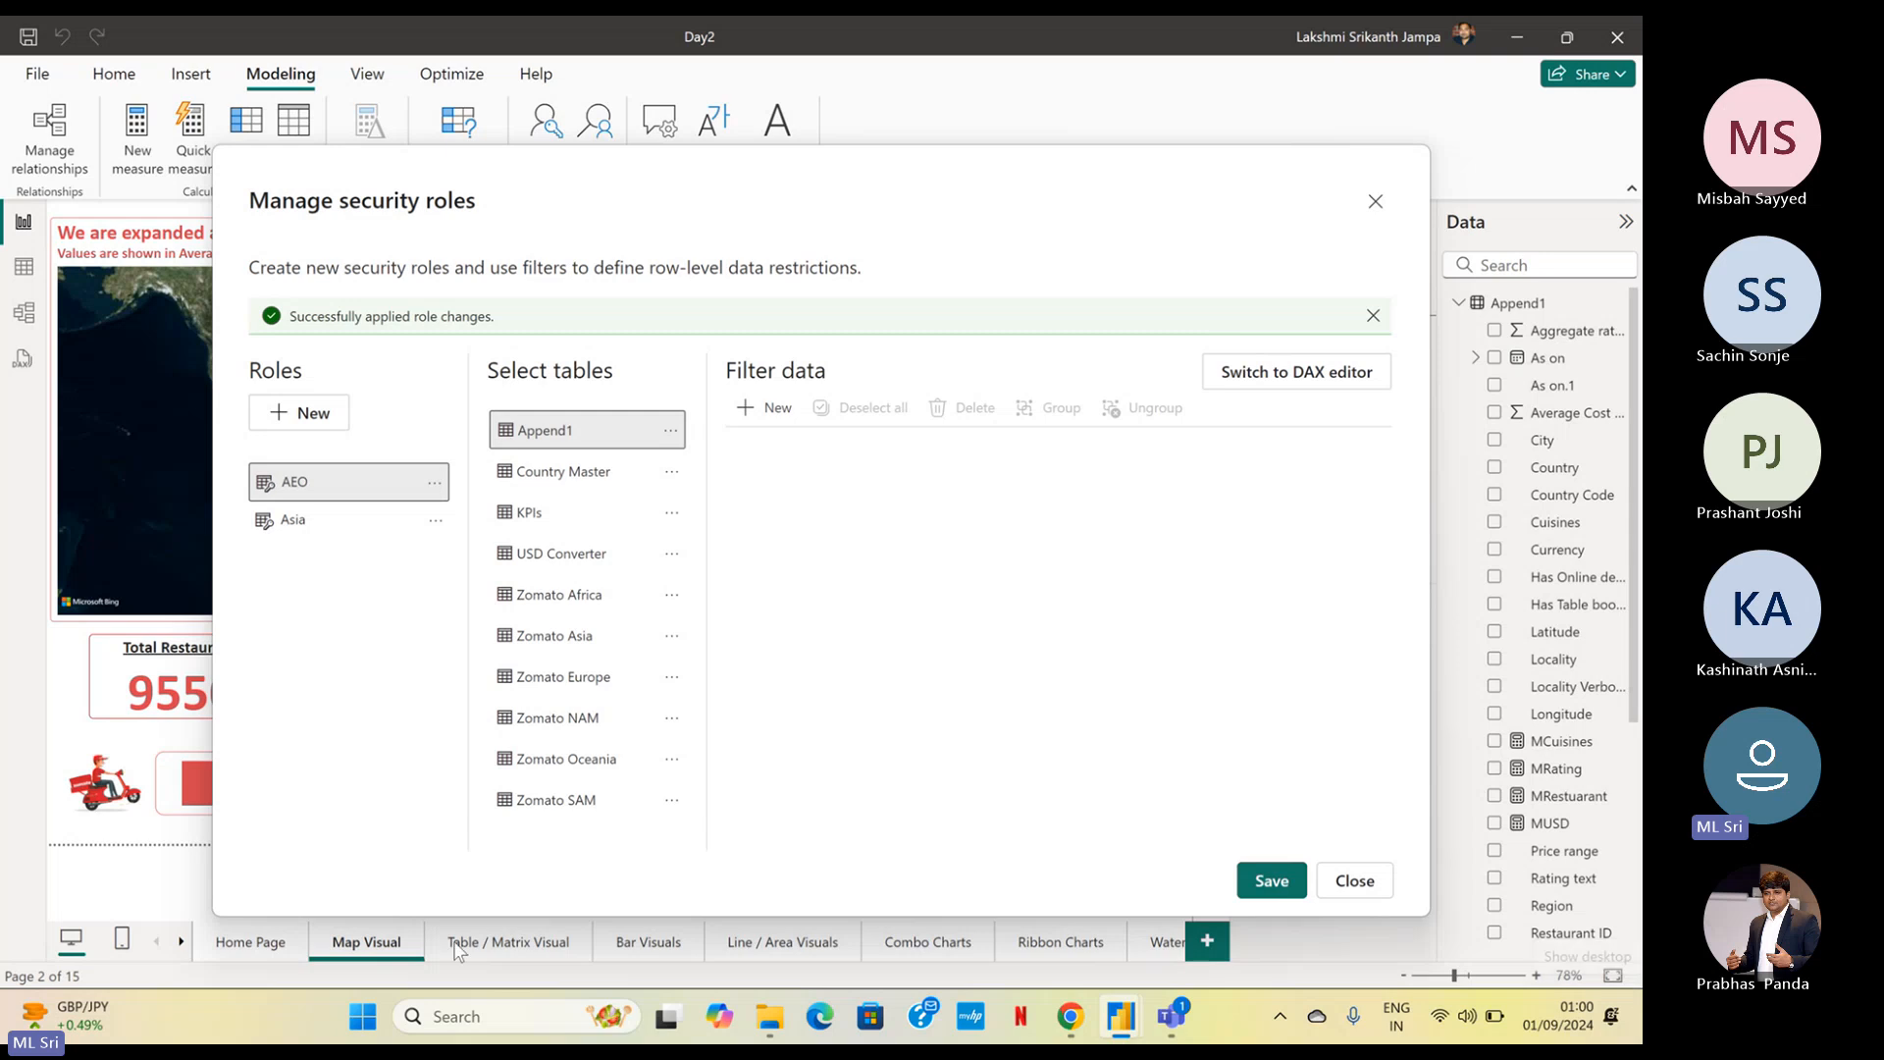
Add a filter rule on the Append1 table for the AEO role where Region equals Africa
{"action": "left_click", "coordinate": [753, 409]}
{"action": "left_click", "coordinate": [860, 547]}
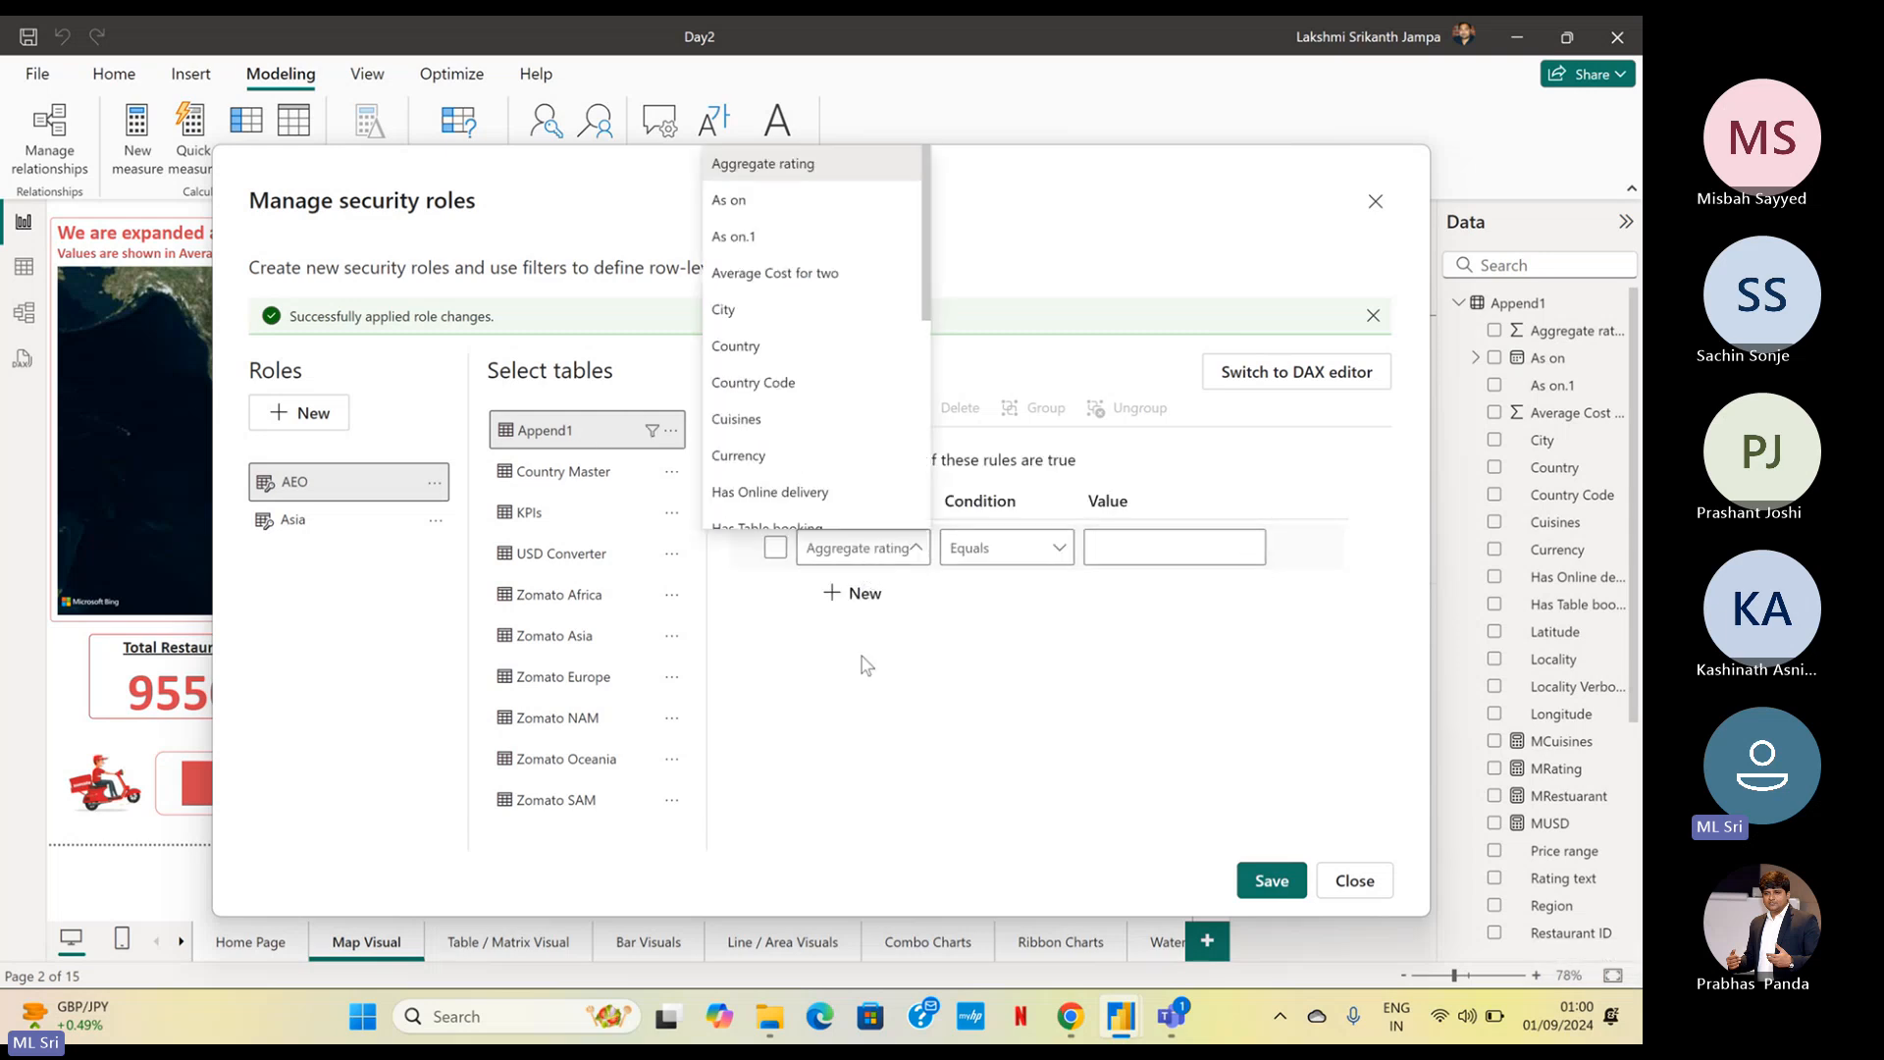
{"action": "scroll", "coordinate": [821, 454], "scroll_direction": "down", "scroll_amount": 5}
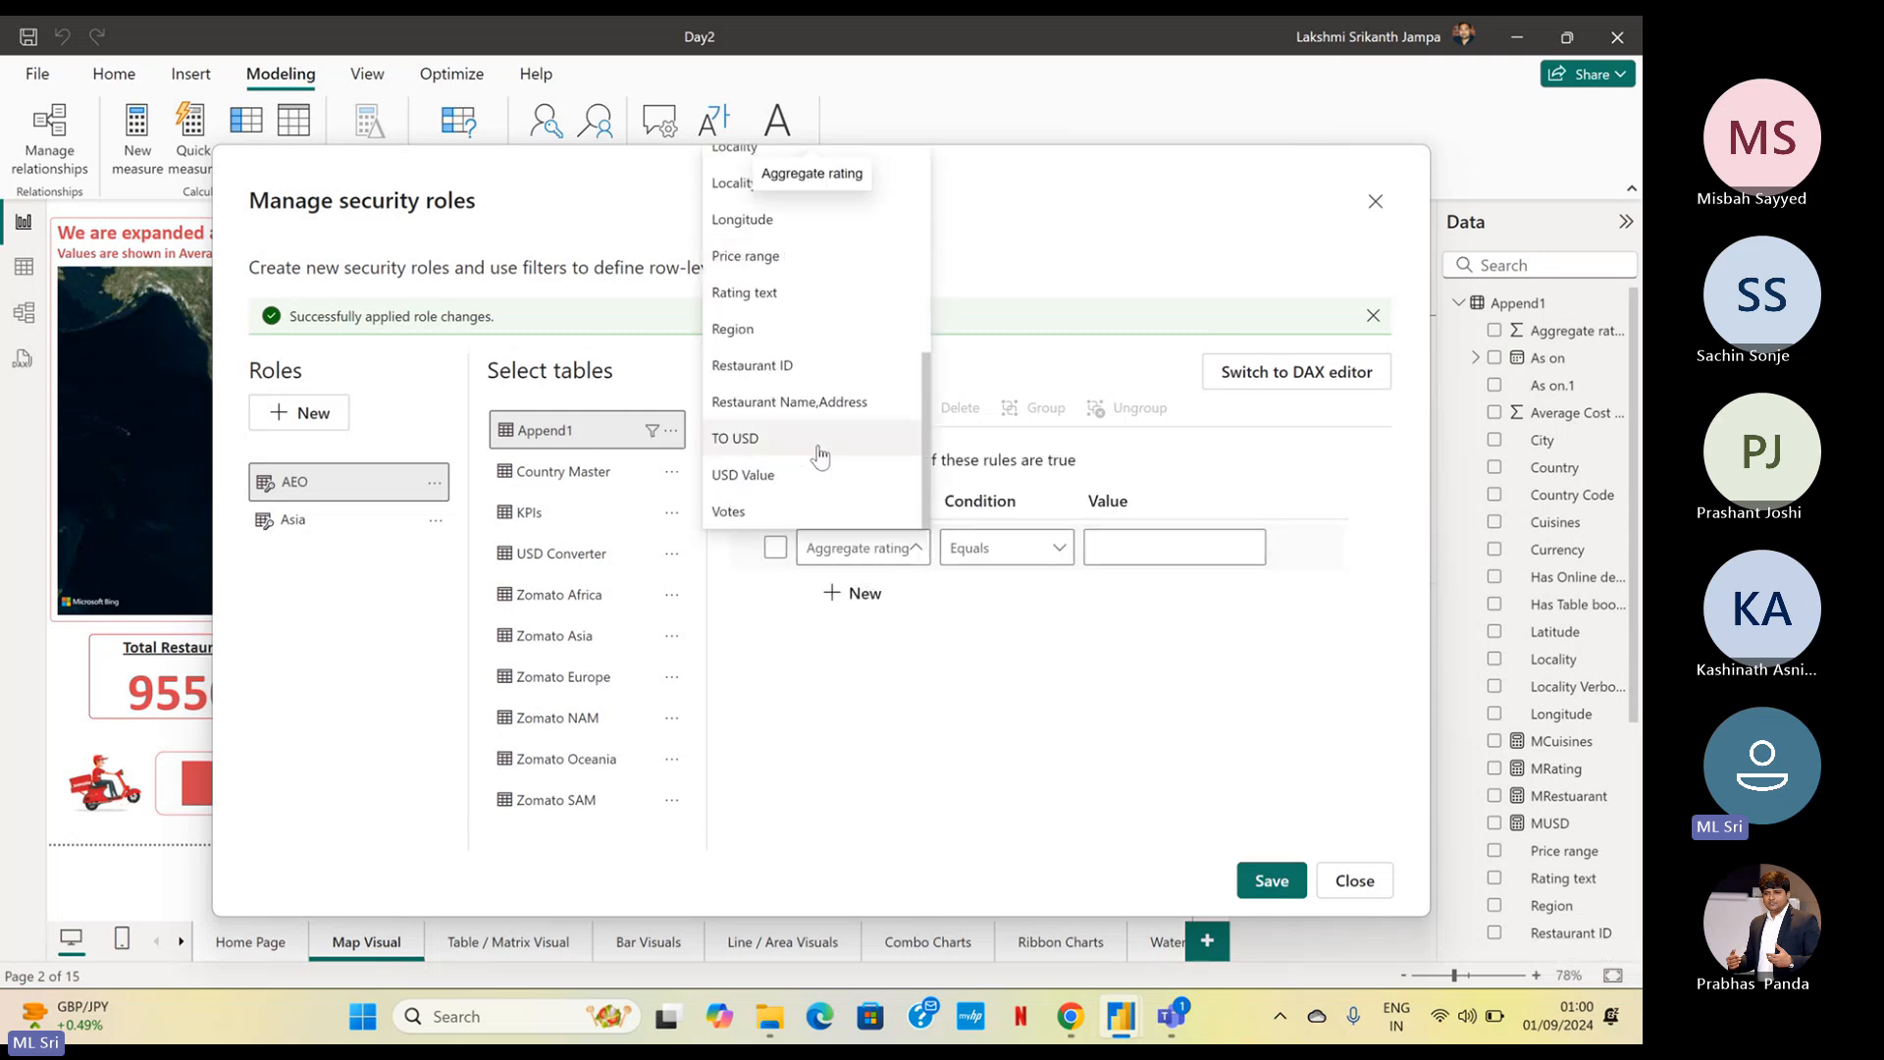
{"action": "left_click", "coordinate": [836, 331]}
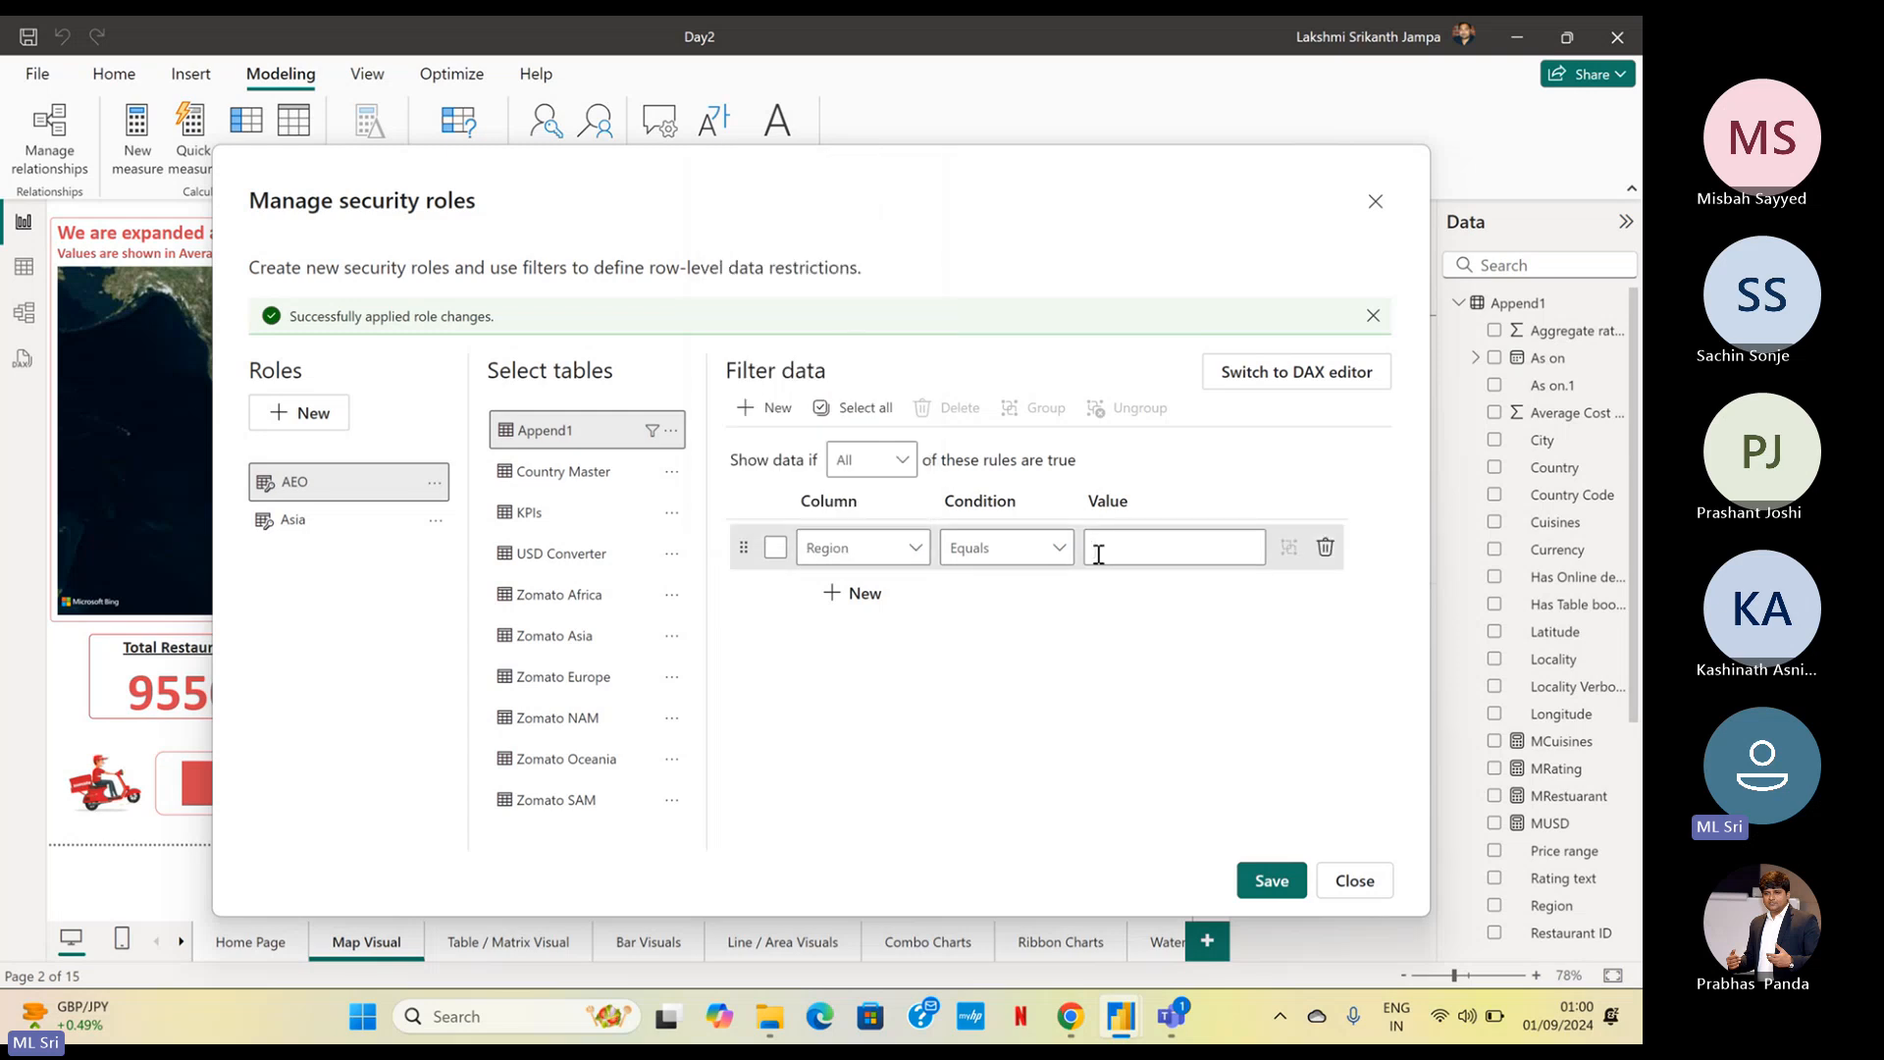
{"action": "left_click", "coordinate": [1098, 554]}
{"action": "type", "text": "Africa"}
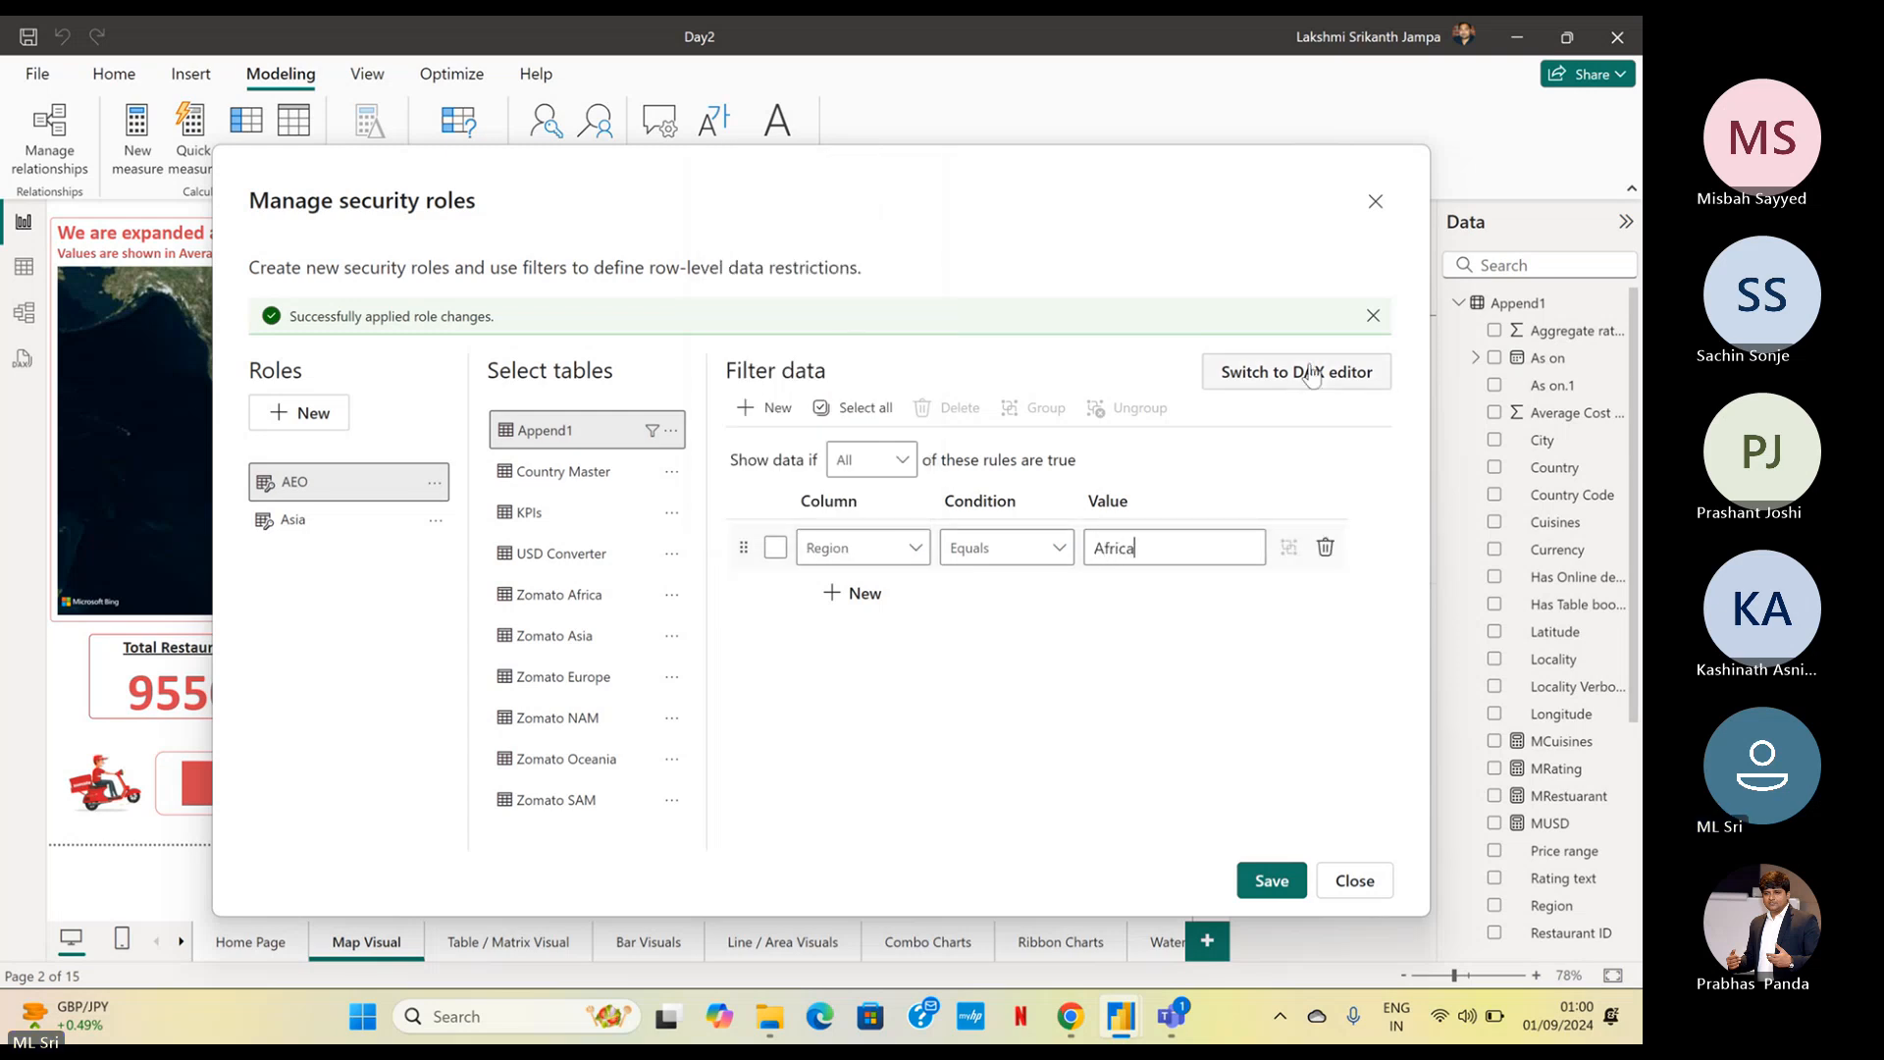
Add a second filter rule to the AEO role where Region equals Europe
{"action": "left_click", "coordinate": [878, 610]}
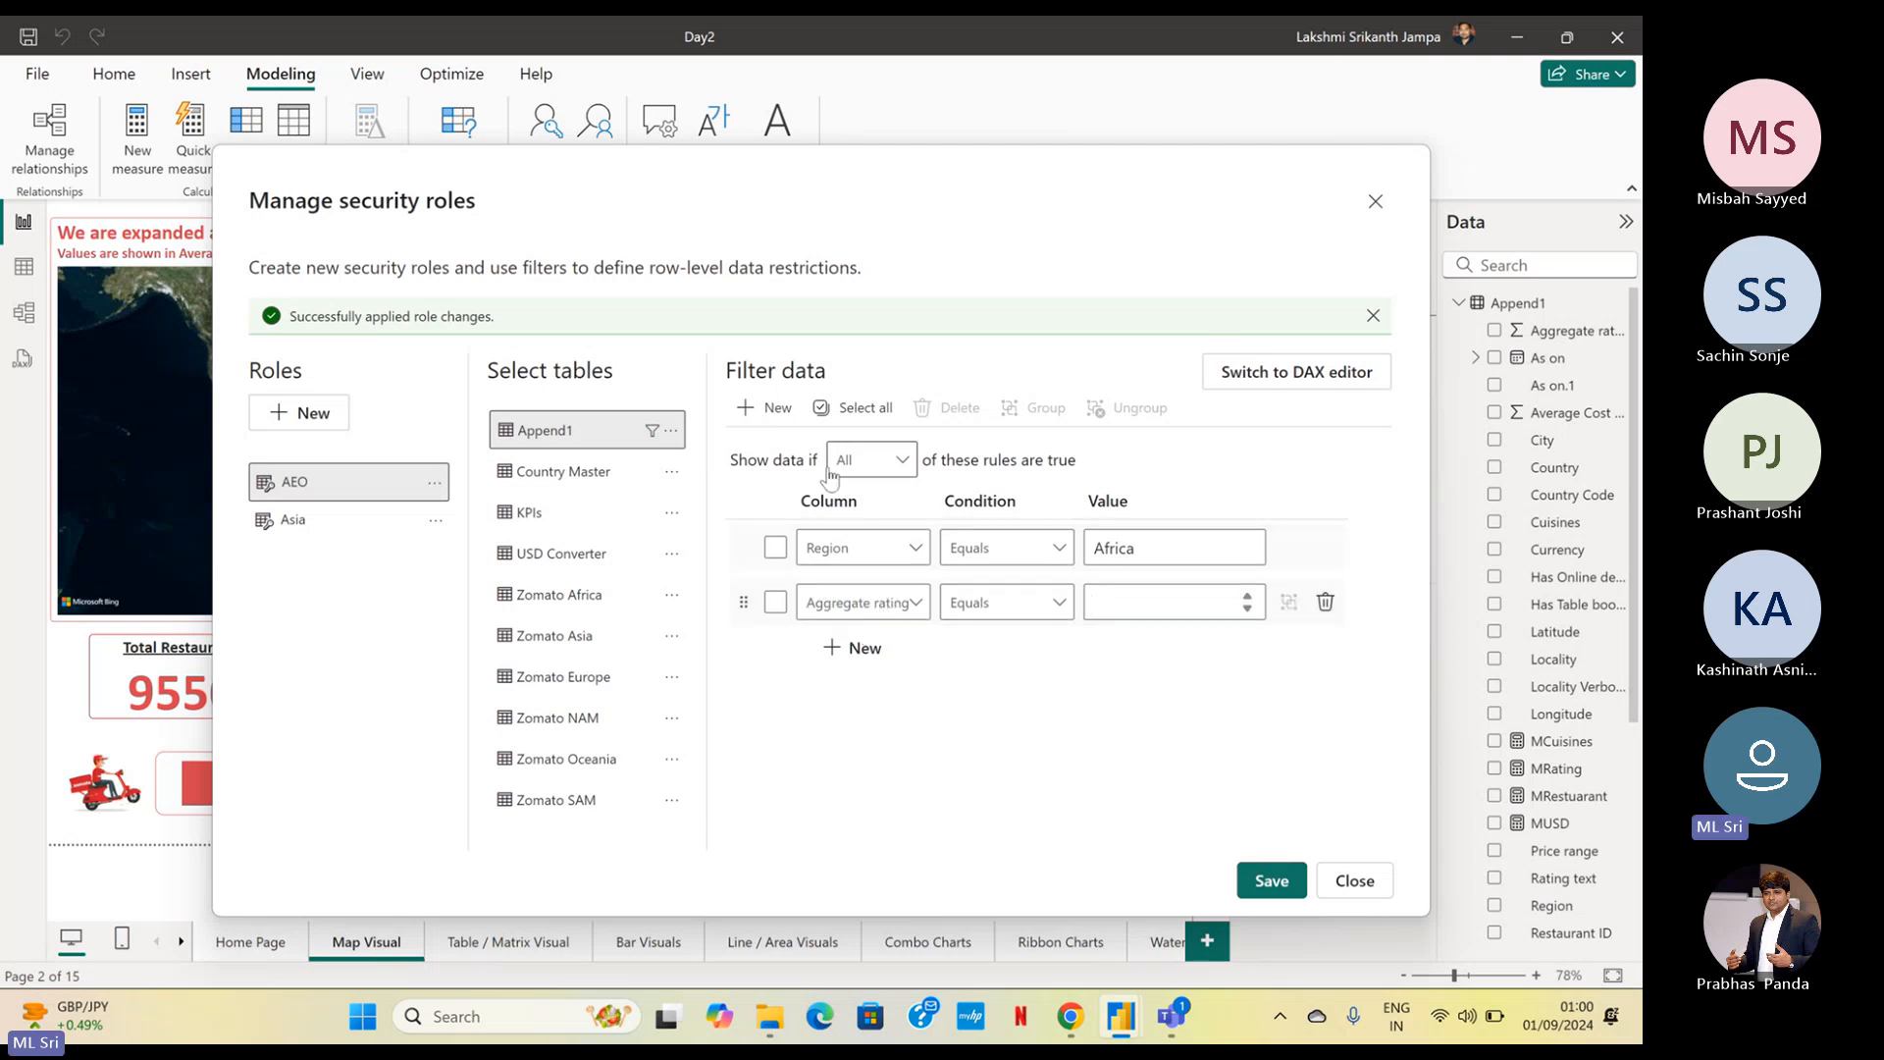
{"action": "left_click", "coordinate": [872, 613]}
{"action": "scroll", "coordinate": [793, 441], "scroll_direction": "down", "scroll_amount": 2}
{"action": "left_click", "coordinate": [812, 384]}
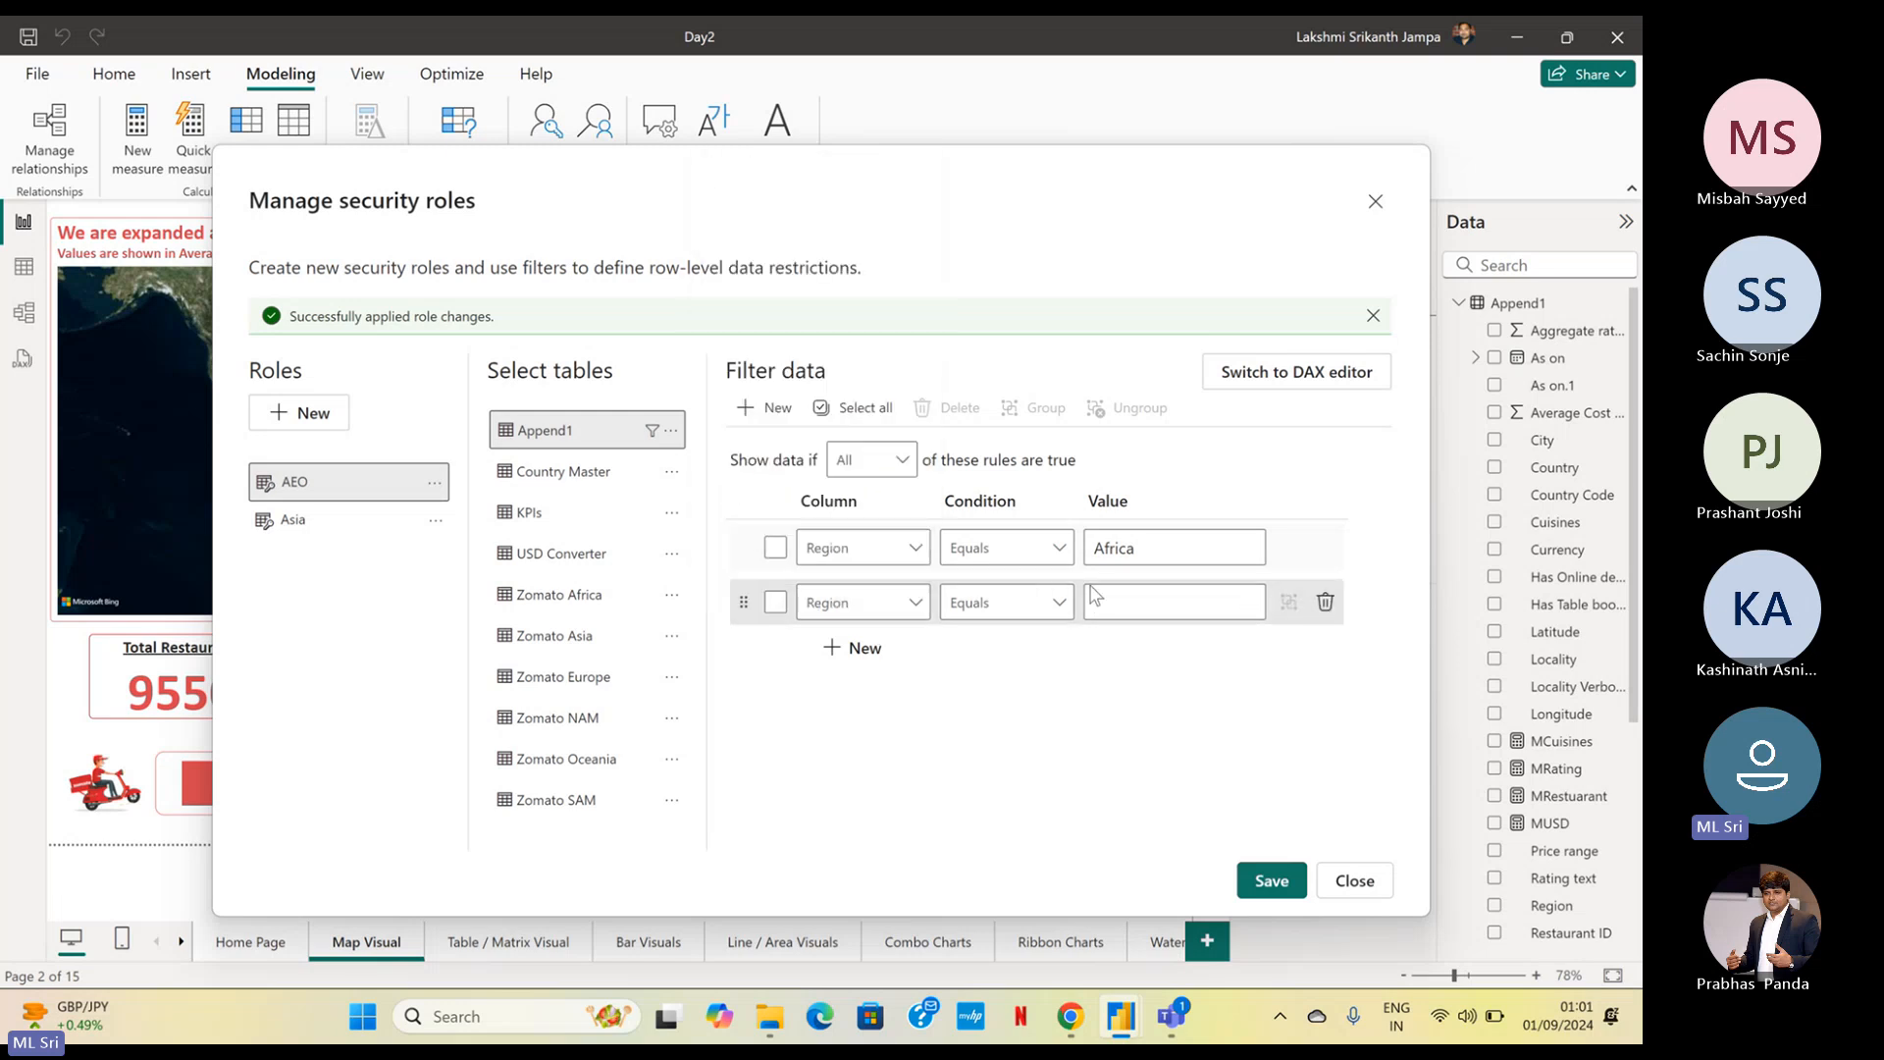
{"action": "left_click", "coordinate": [1132, 605]}
{"action": "type", "text": "Europe"}
Add a third filter rule to the AEO role where Region equals Oceania
{"action": "left_click", "coordinate": [850, 650]}
{"action": "left_click", "coordinate": [861, 658]}
{"action": "scroll", "coordinate": [834, 588], "scroll_direction": "down", "scroll_amount": 3}
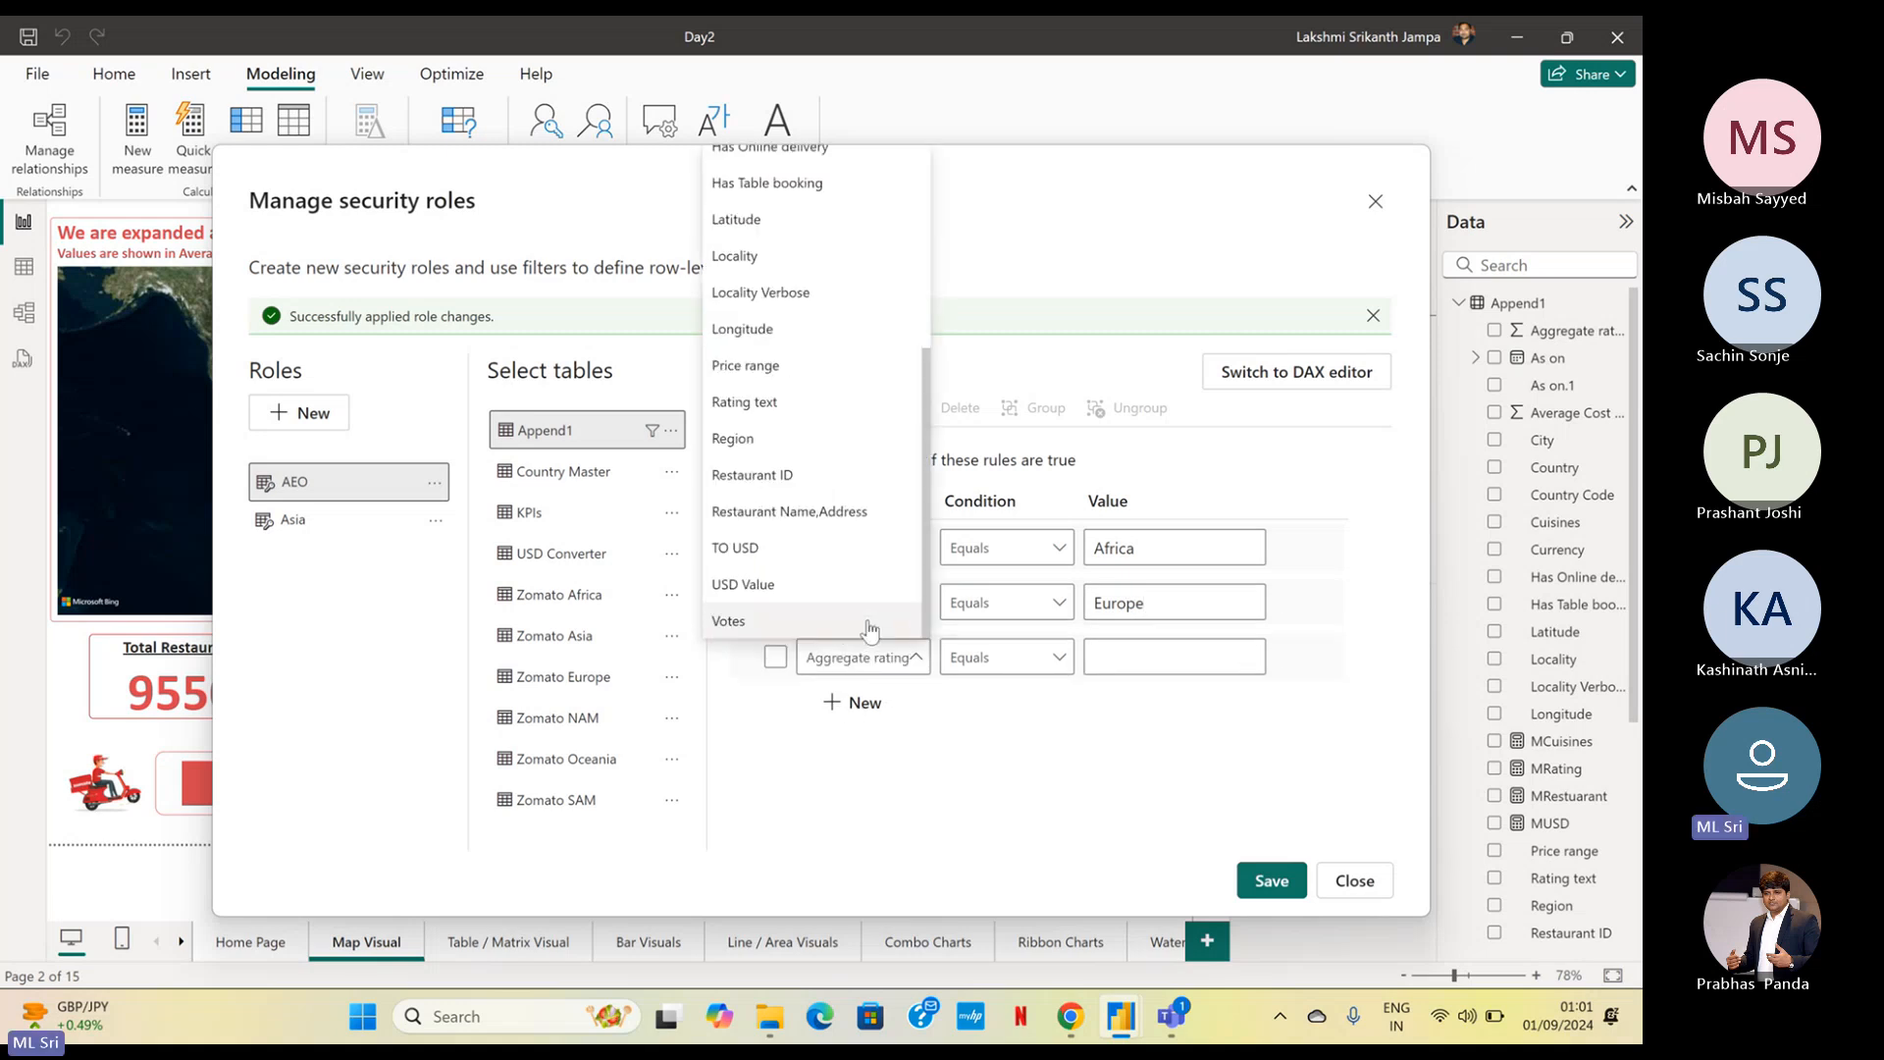
{"action": "left_click", "coordinate": [775, 434]}
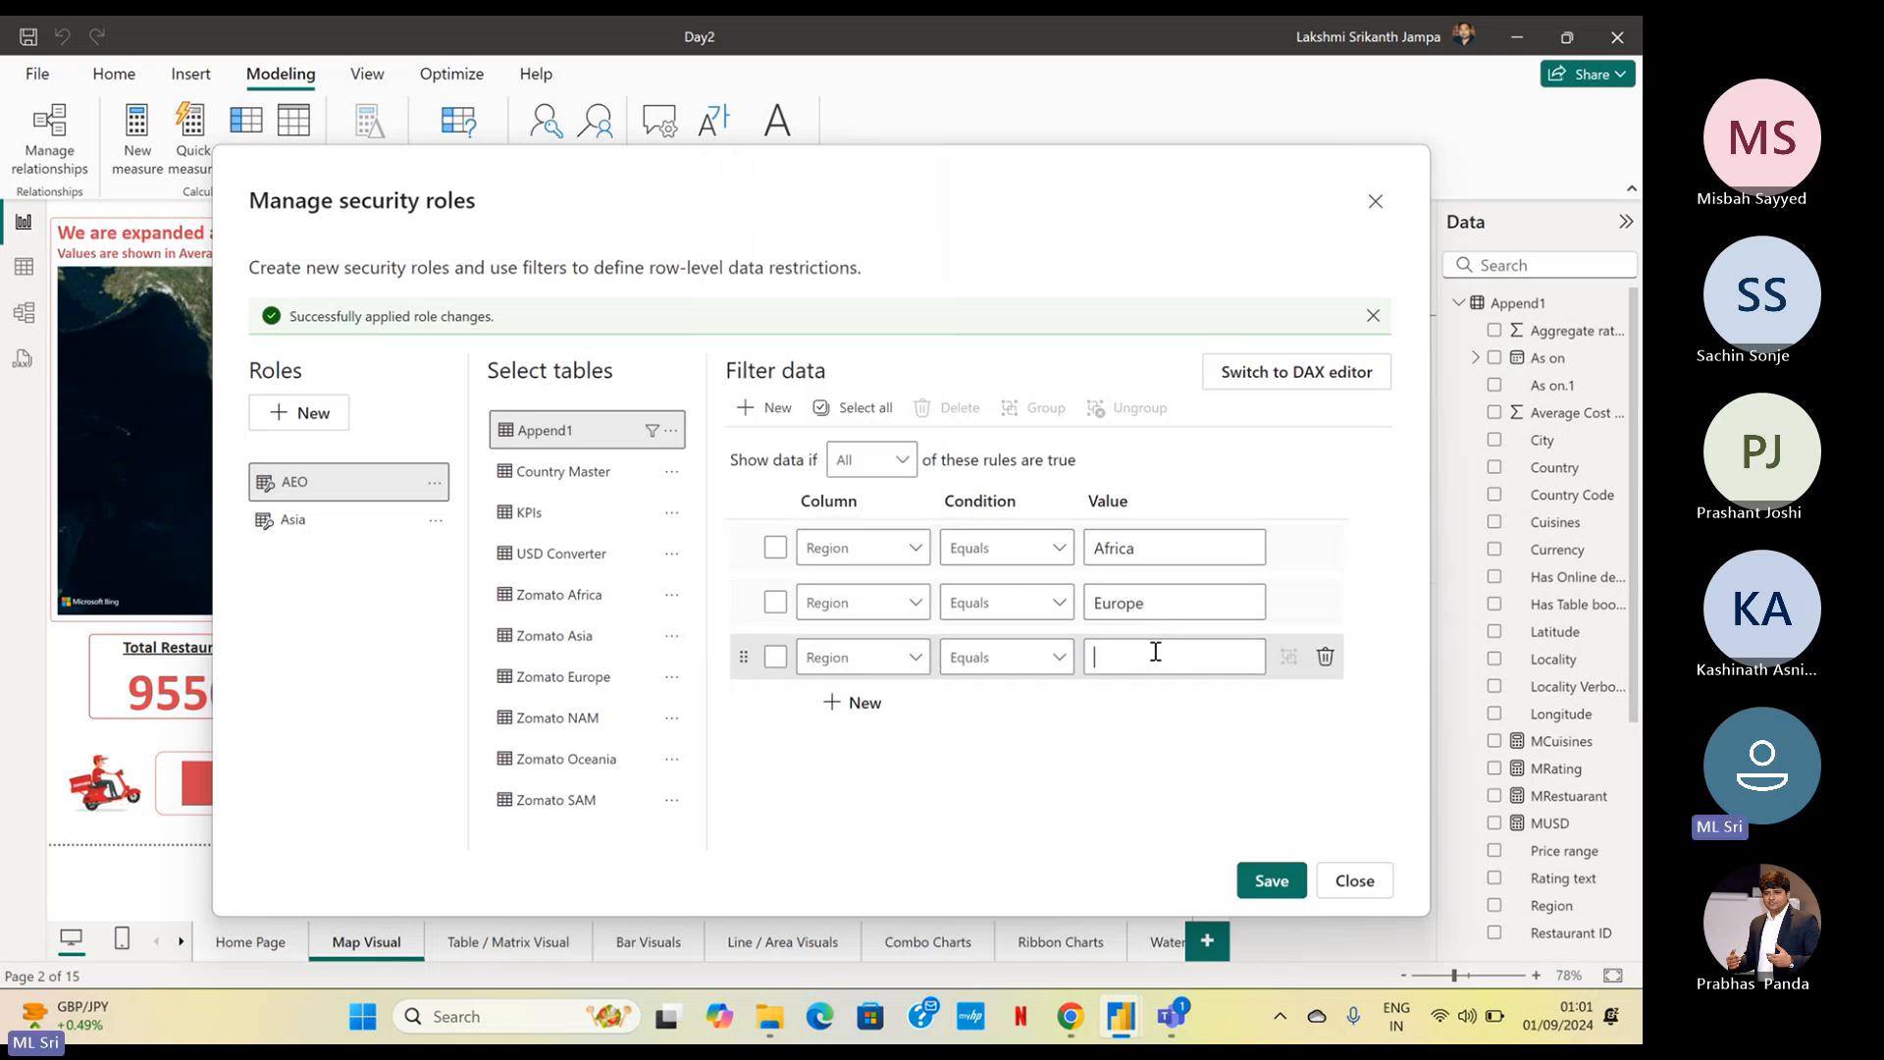
{"action": "type", "text": "Ocaen"}
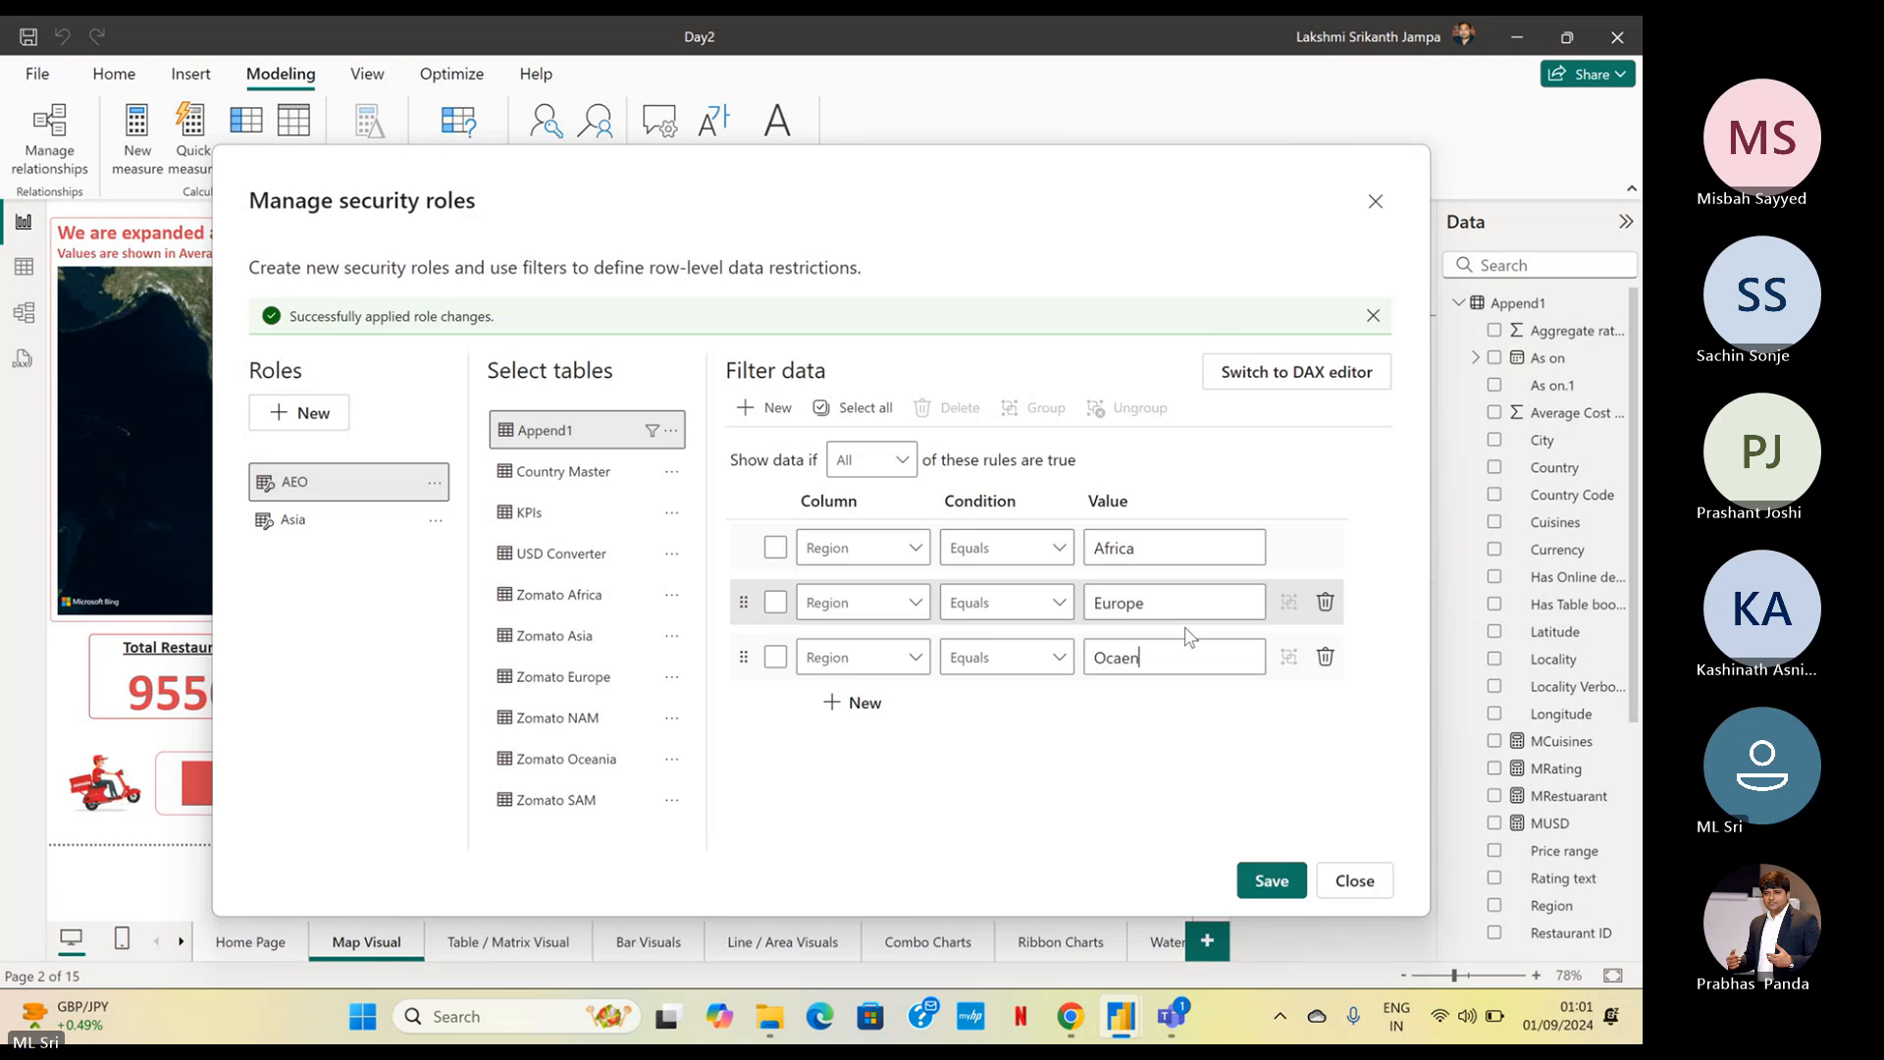
{"action": "key", "text": "BackSpace"}
{"action": "key", "text": "BackSpace"}
{"action": "key", "text": "BackSpace"}
{"action": "type", "text": "eania"}
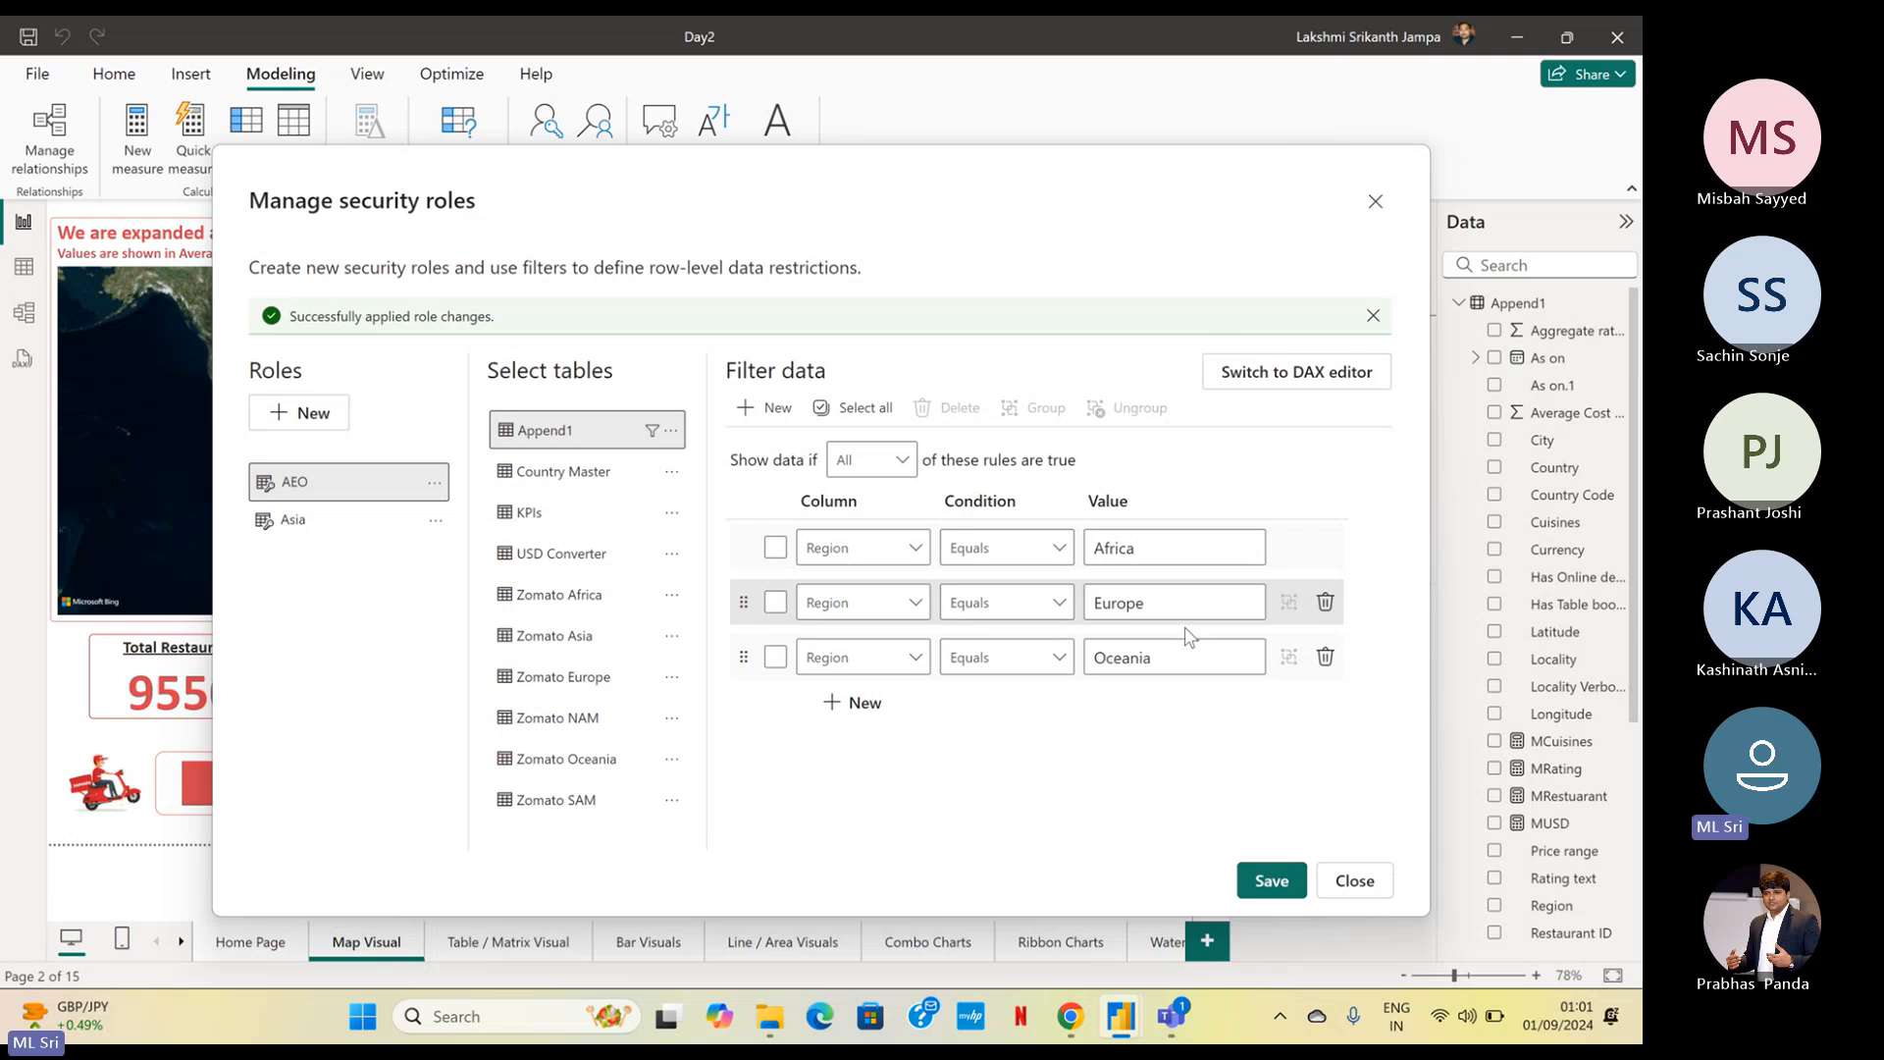
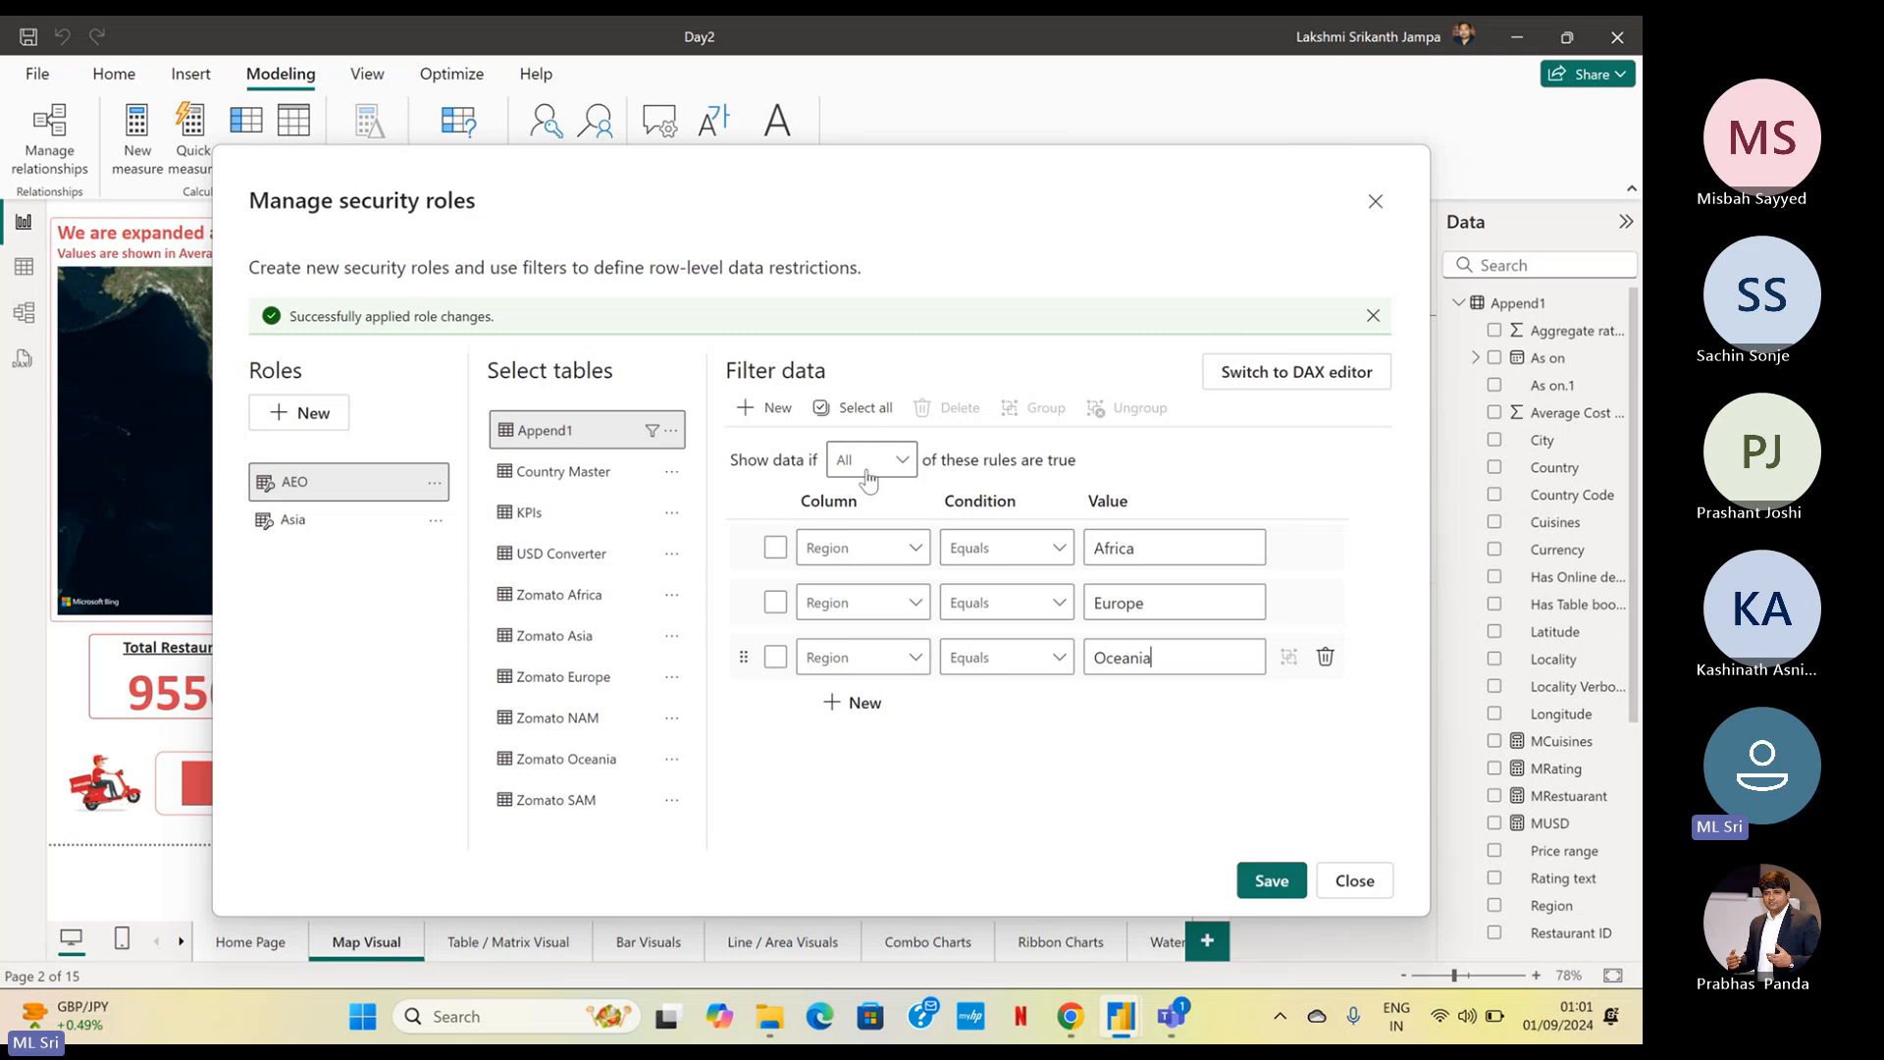
Set the AEO role's filter to show data if Any of its rules are true
{"action": "left_click", "coordinate": [867, 466]}
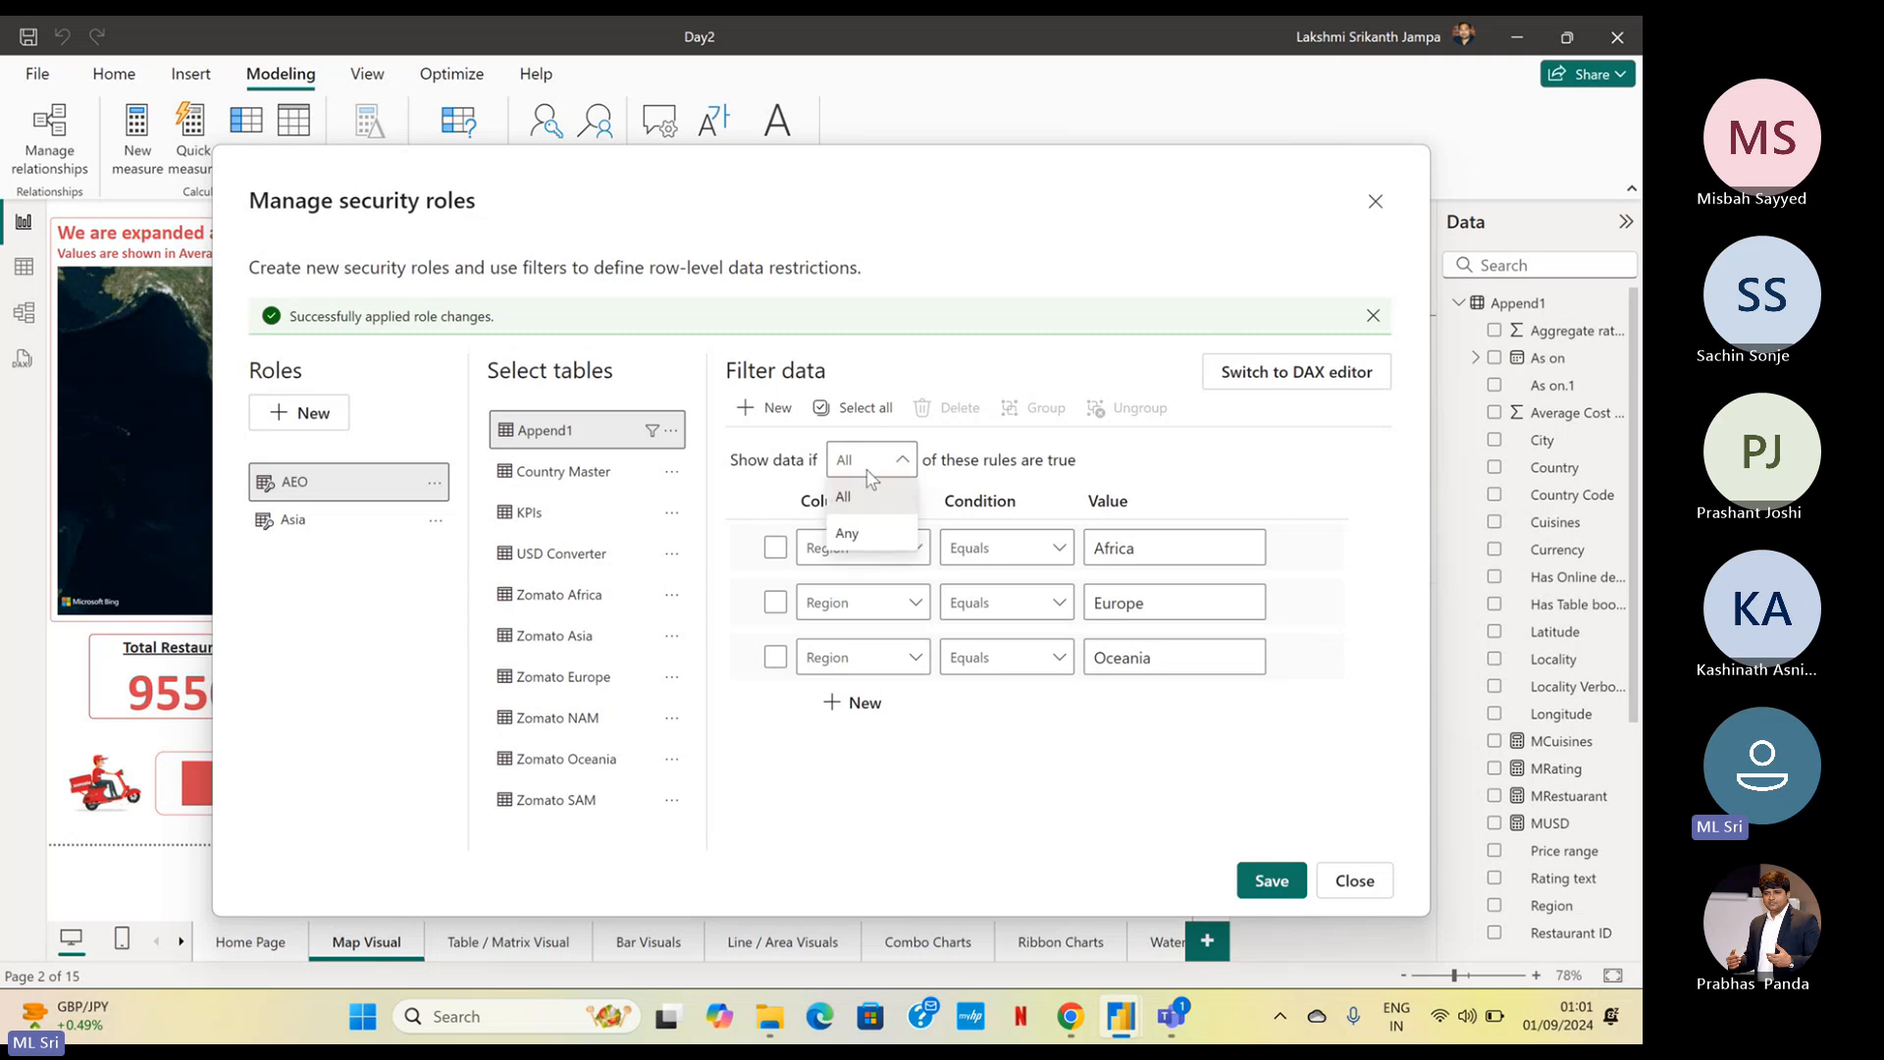
{"action": "left_click", "coordinate": [863, 531]}
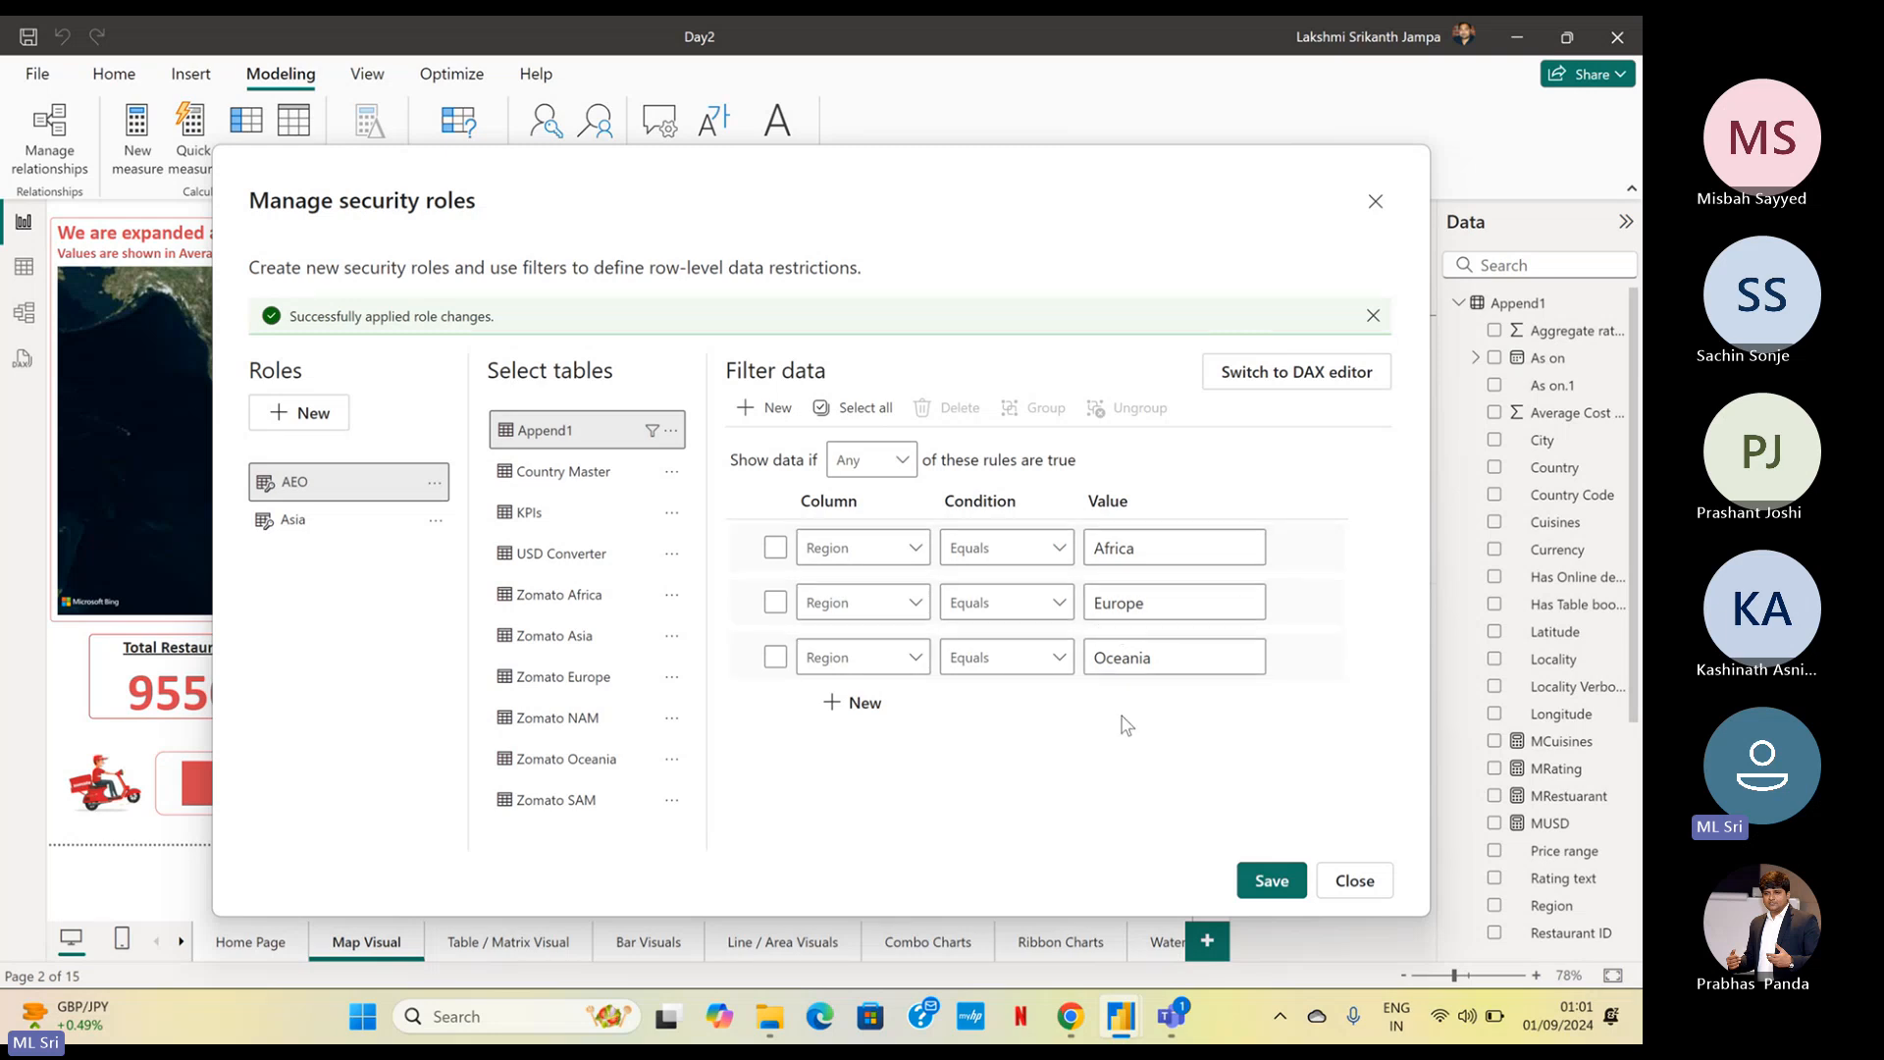
{"action": "left_click", "coordinate": [897, 464]}
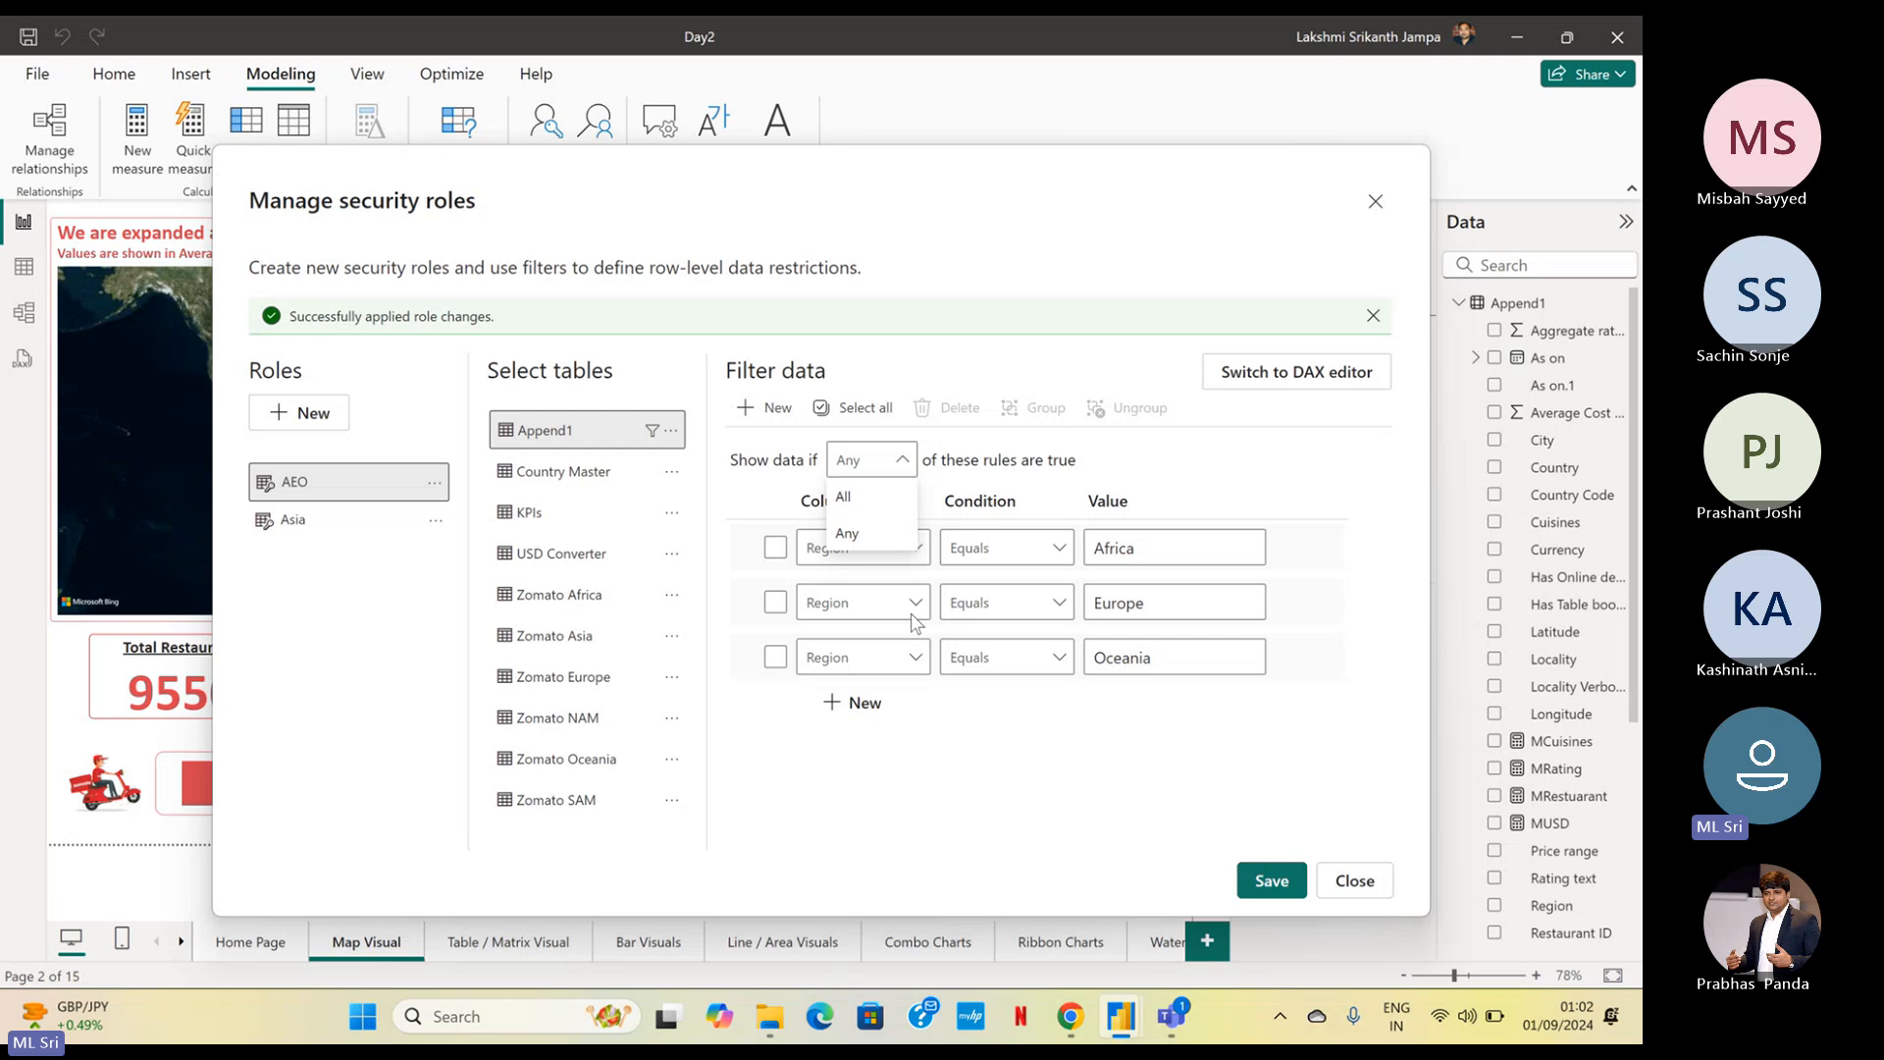
{"action": "left_click", "coordinate": [1298, 888]}
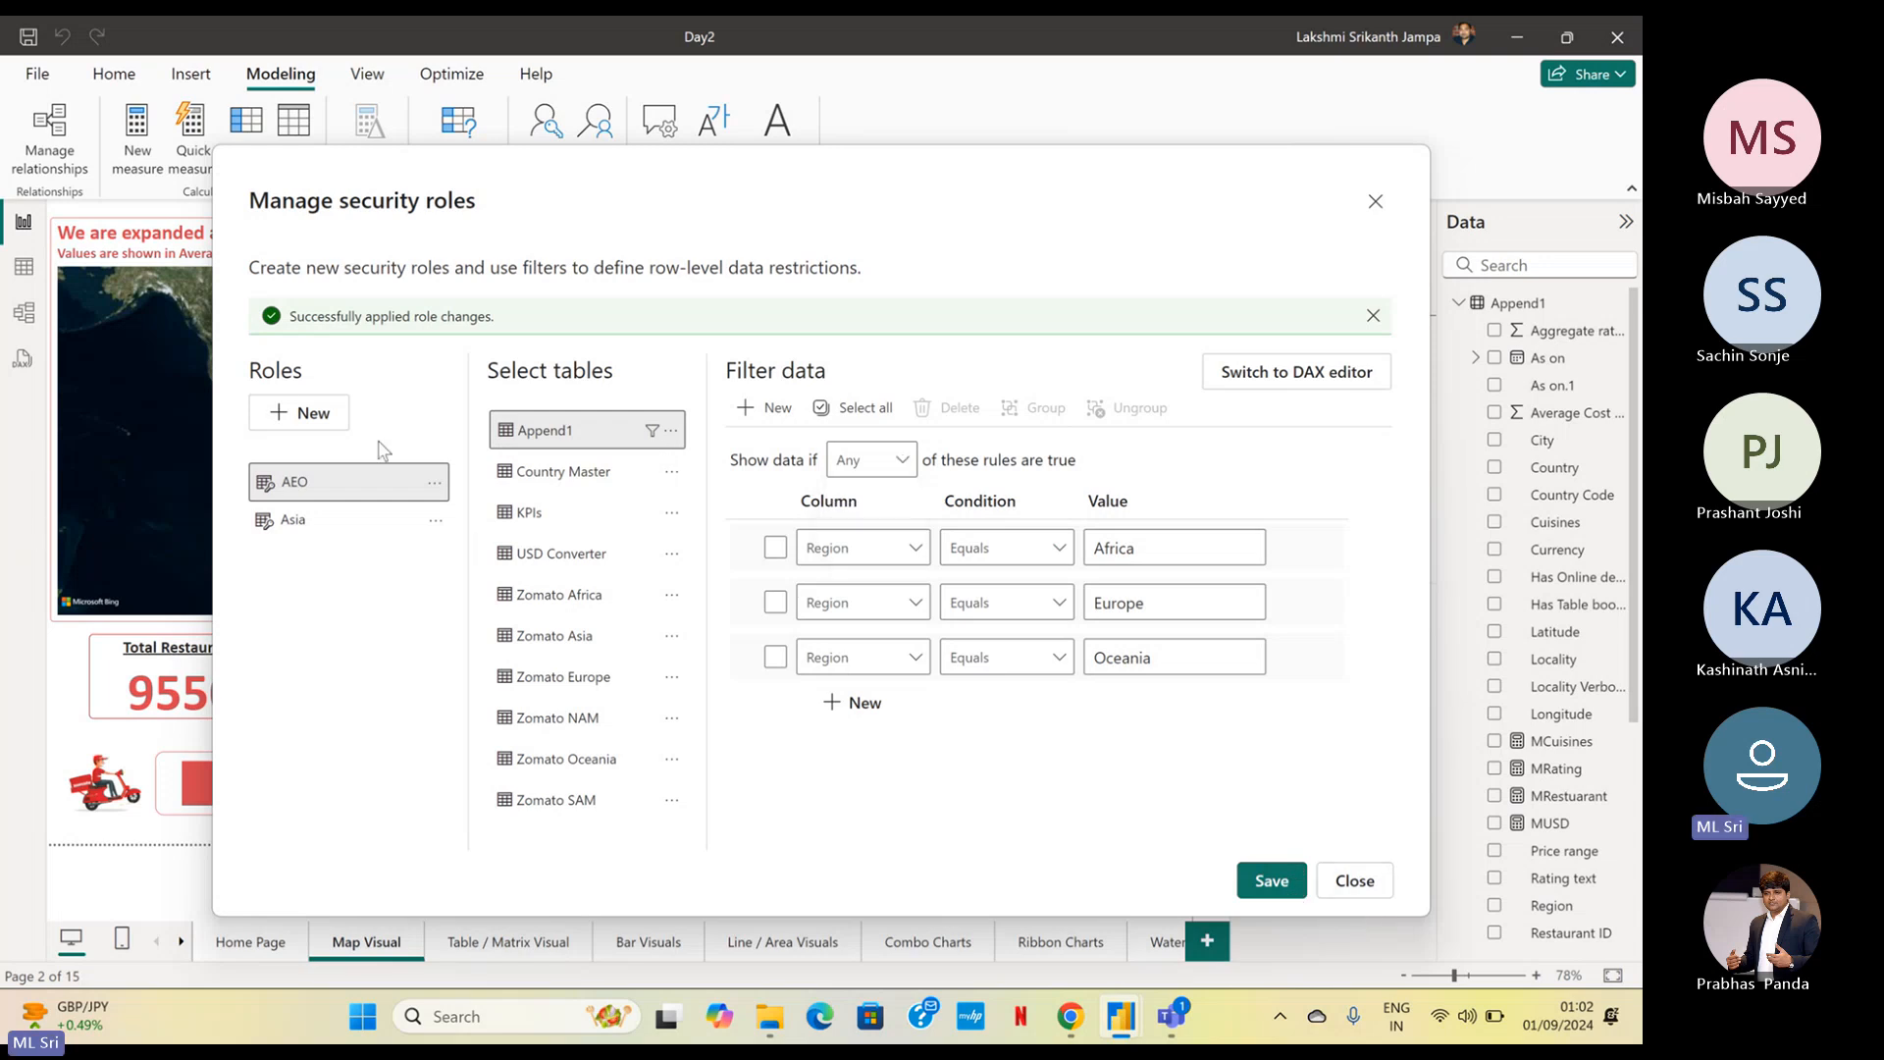
Create a third security role and name it N&S
{"action": "left_click", "coordinate": [300, 412]}
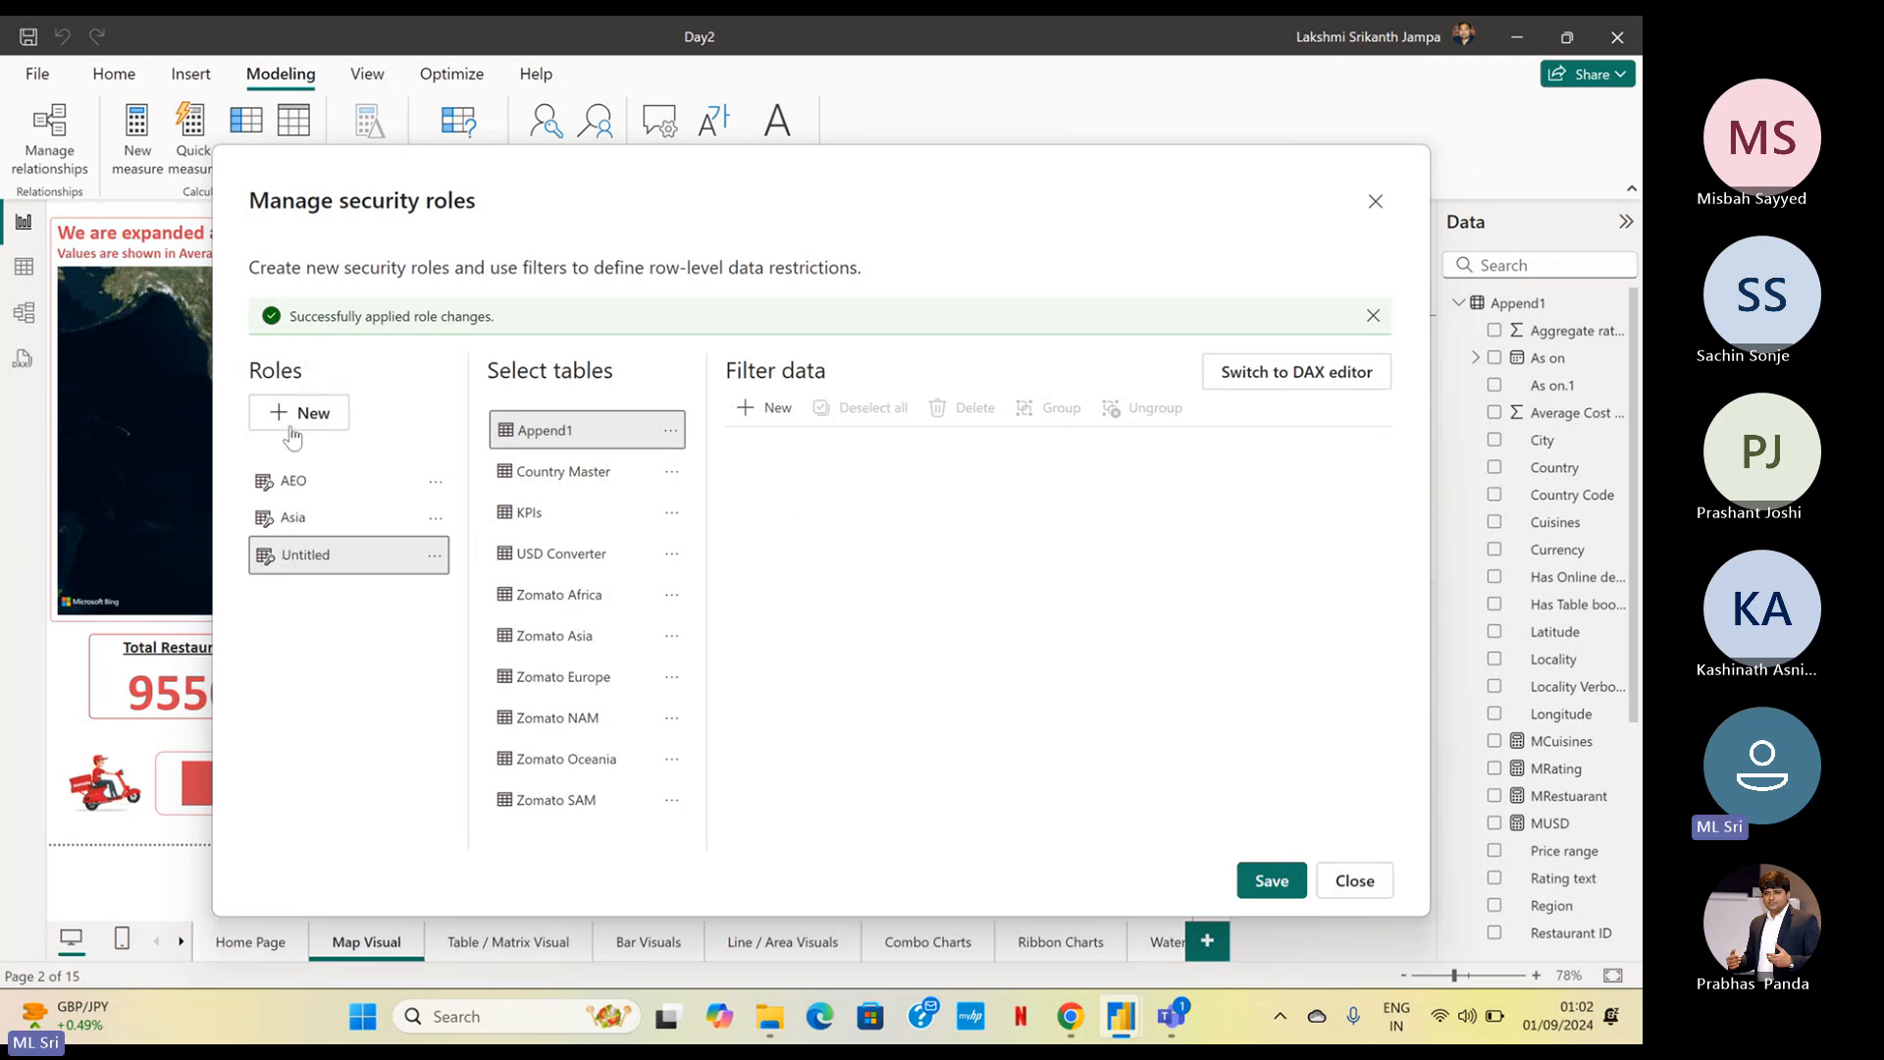
{"action": "double_click", "coordinate": [333, 554]}
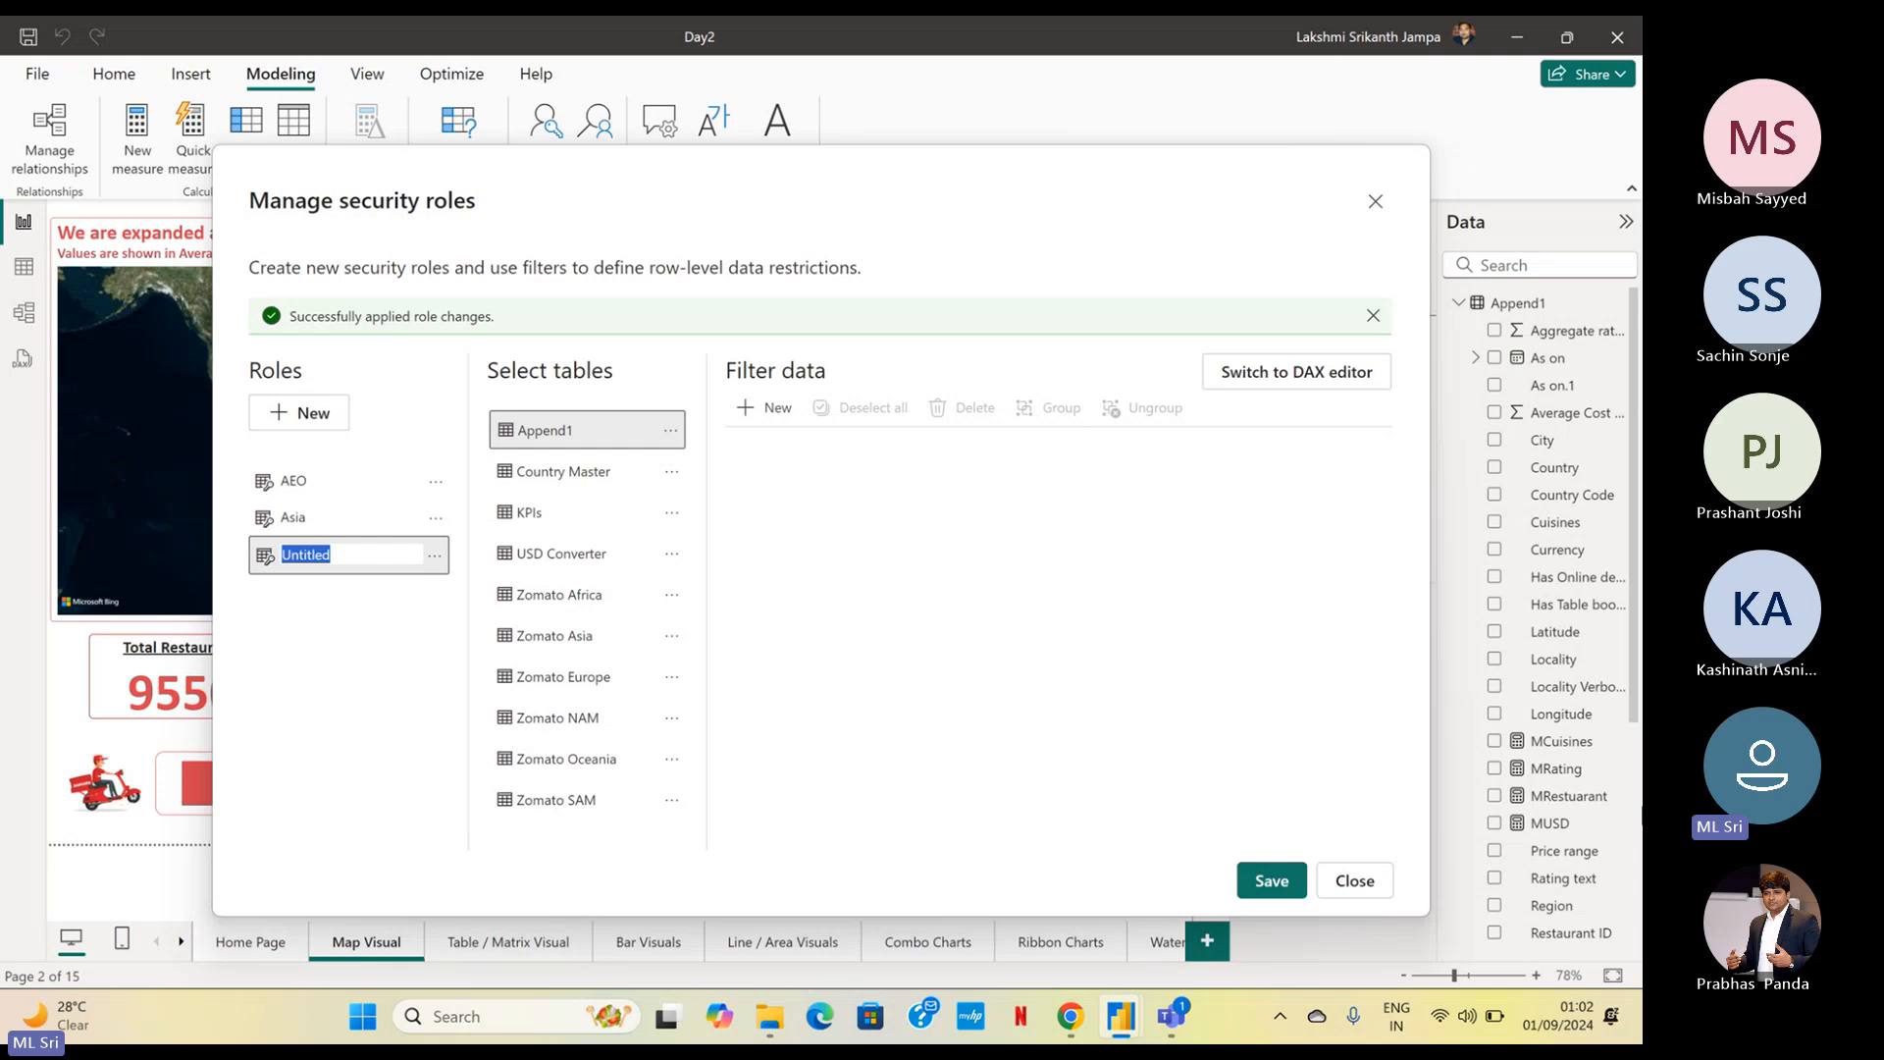
{"action": "type", "text": "NS&S"}
{"action": "key", "text": "Return"}
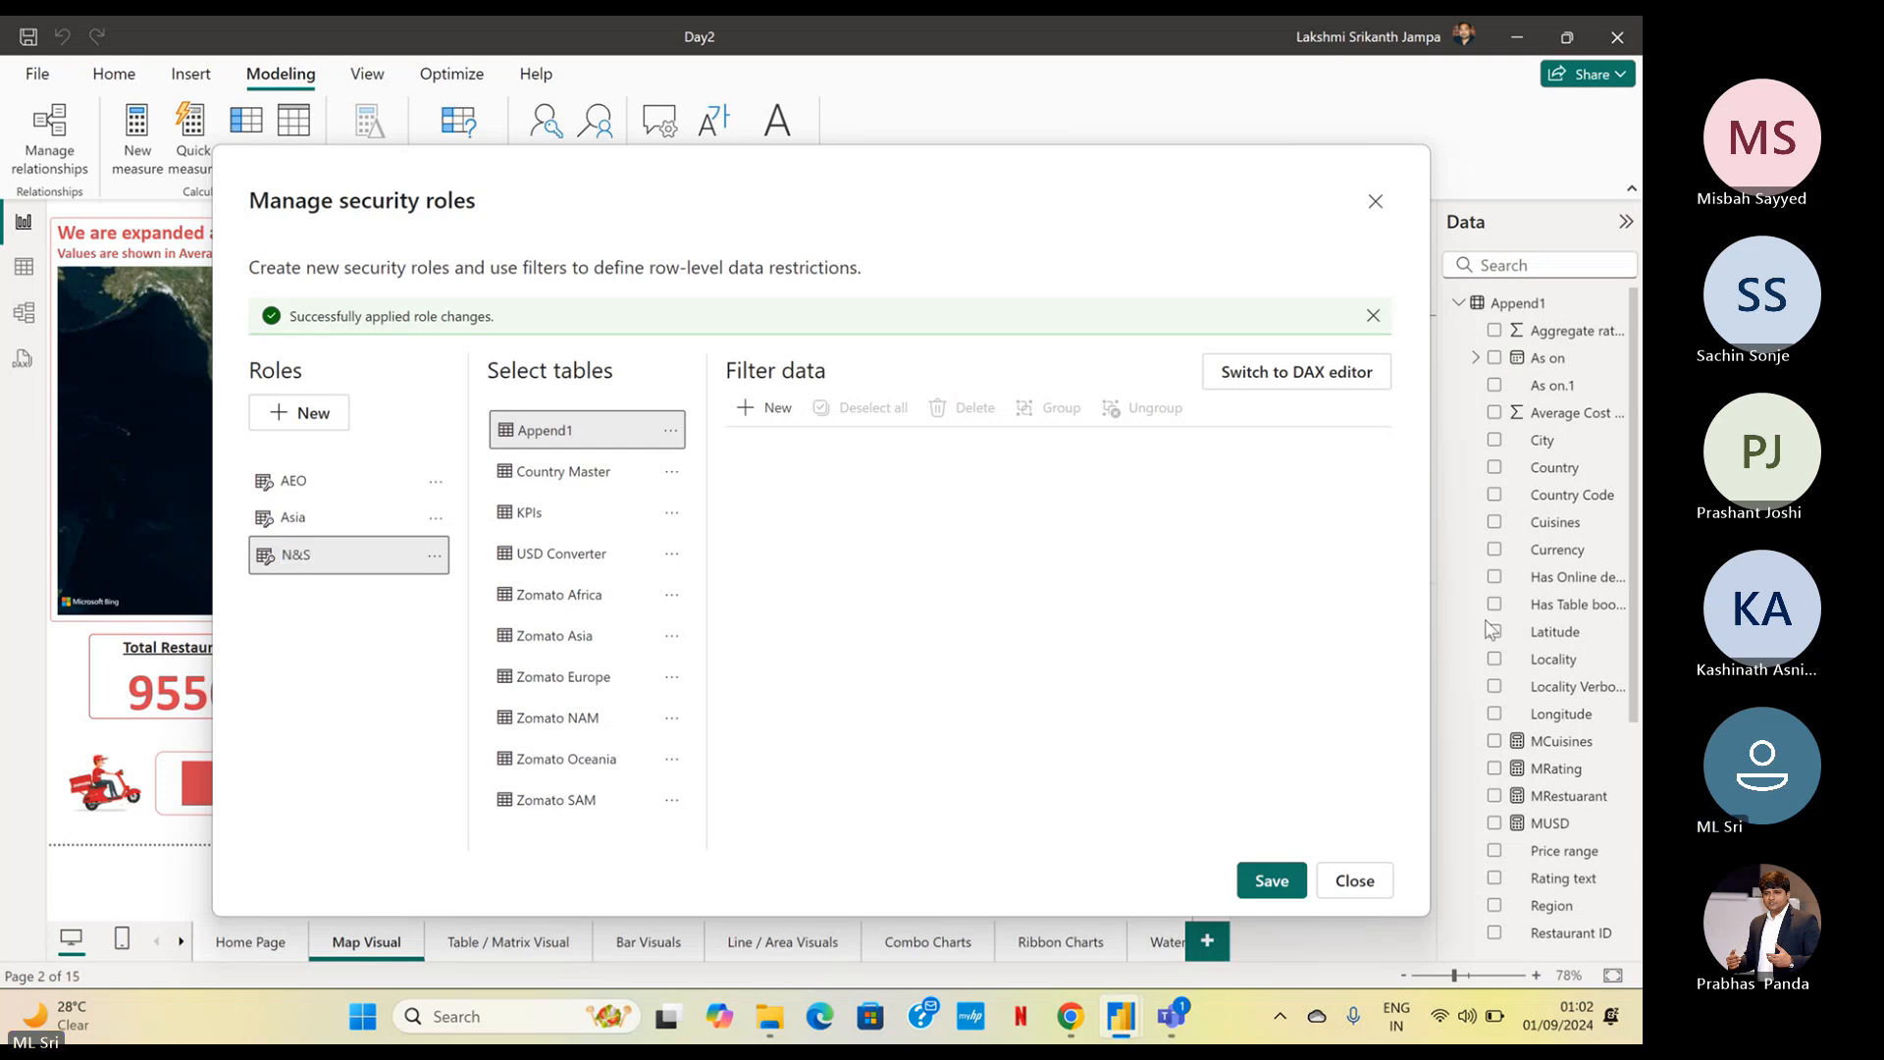
Add a filter rule on the Append1 table for the N&S role where Region equals NAM
{"action": "left_click", "coordinate": [750, 410]}
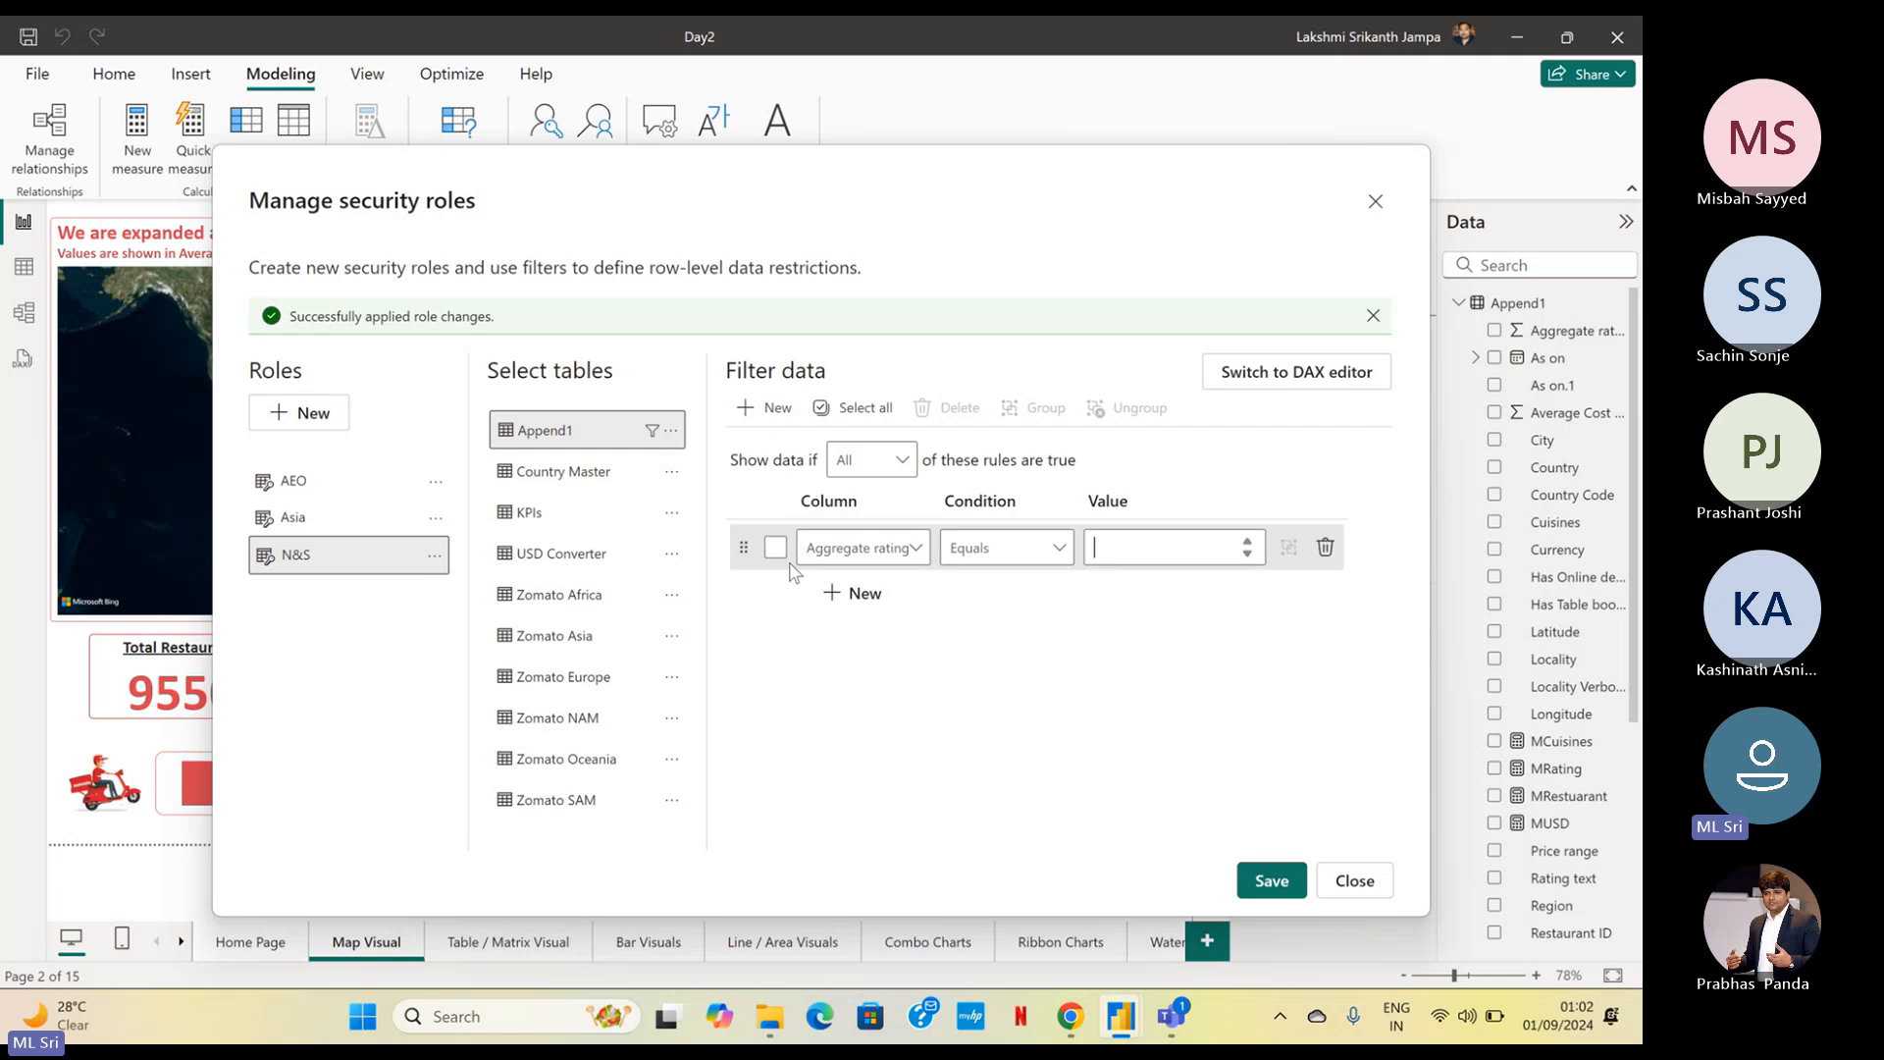
{"action": "left_click", "coordinate": [836, 546]}
{"action": "scroll", "coordinate": [829, 480], "scroll_direction": "down", "scroll_amount": 4}
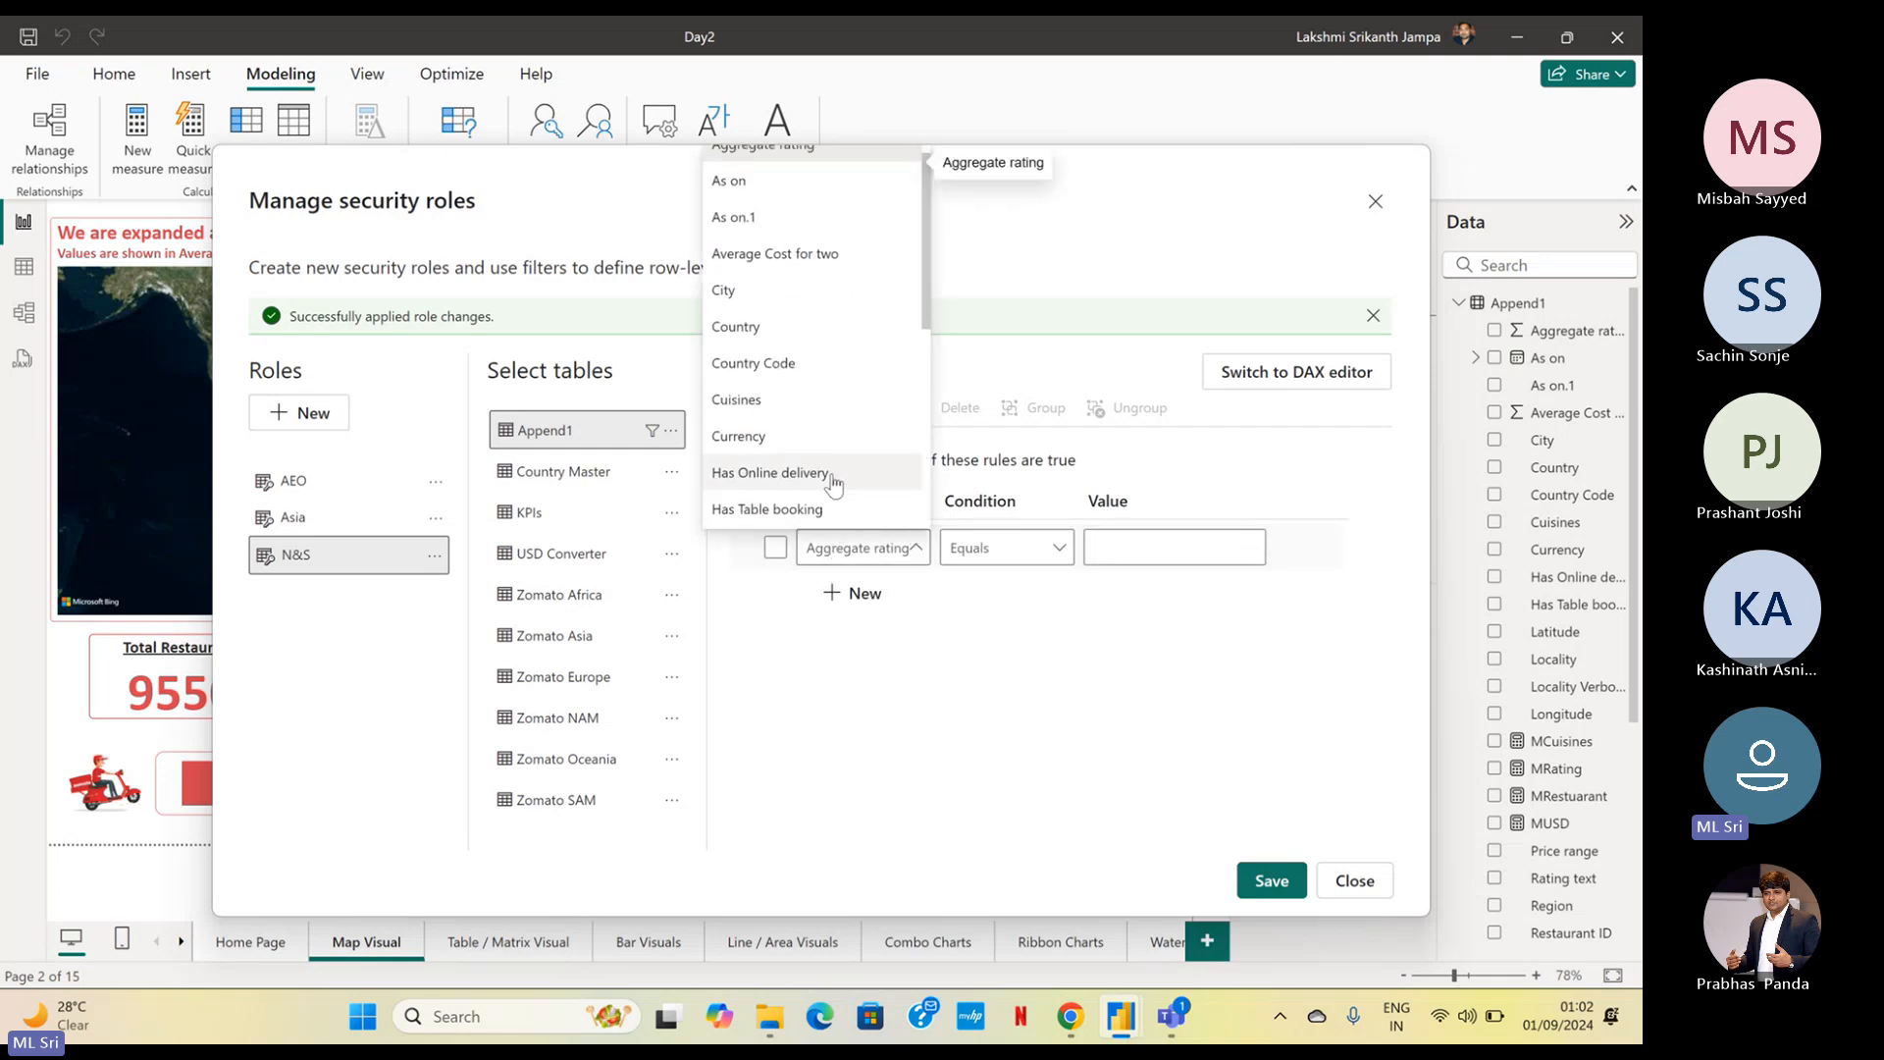
{"action": "left_click", "coordinate": [815, 328]}
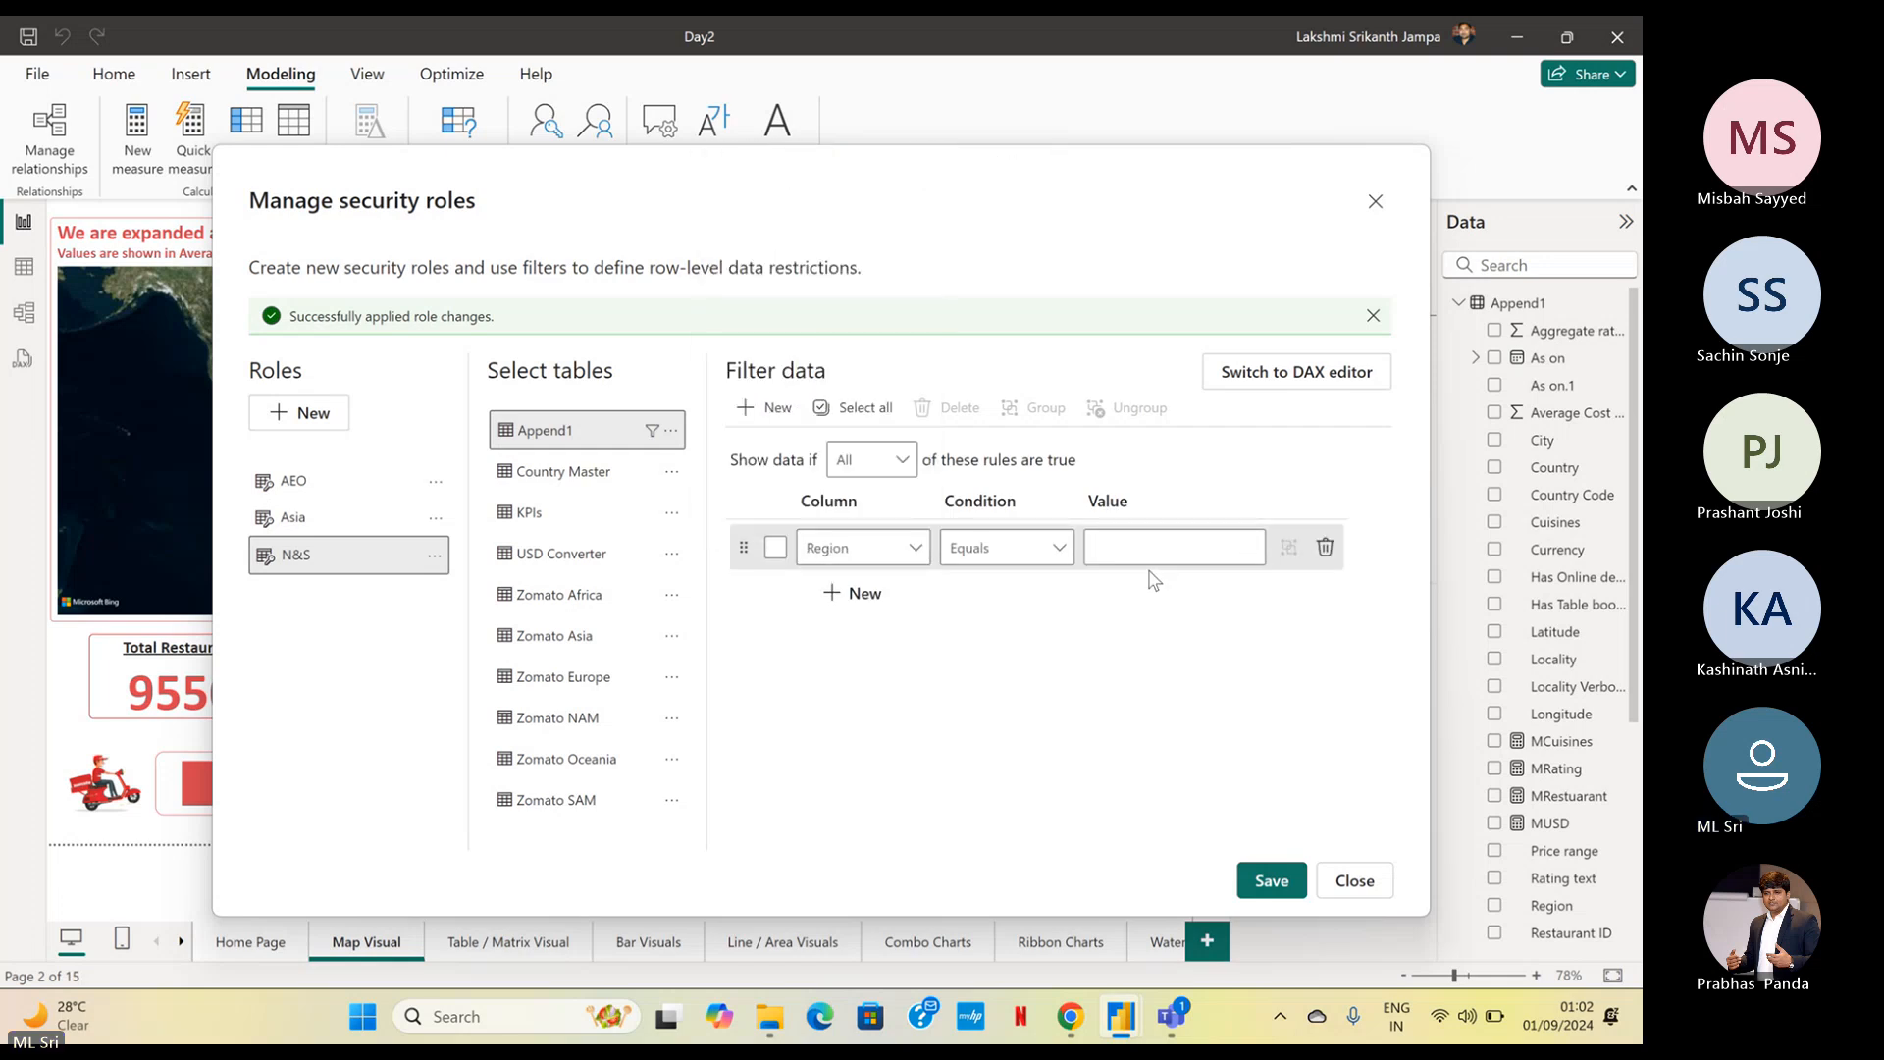
{"action": "left_click", "coordinate": [1169, 561]}
{"action": "type", "text": "NAM"}
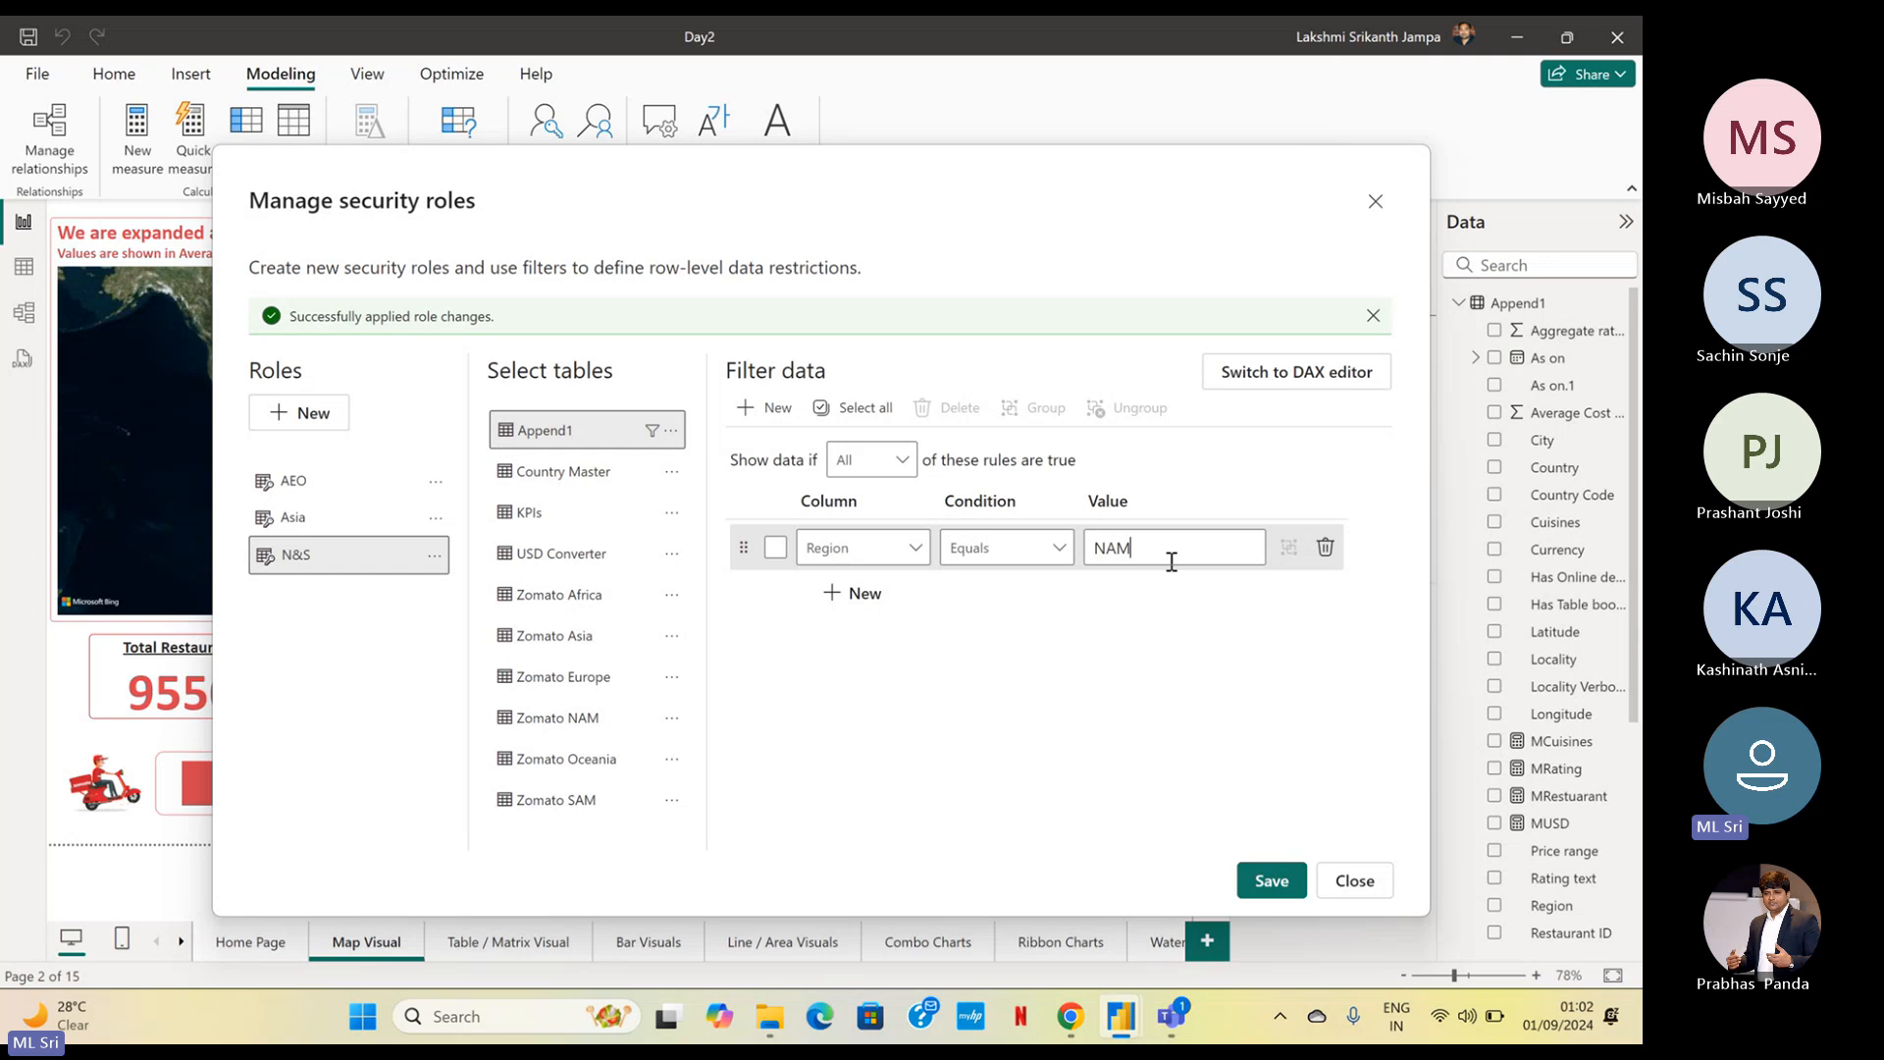
Add a second filter rule to the N&S role where Region equals SAM
{"action": "left_click", "coordinate": [856, 593]}
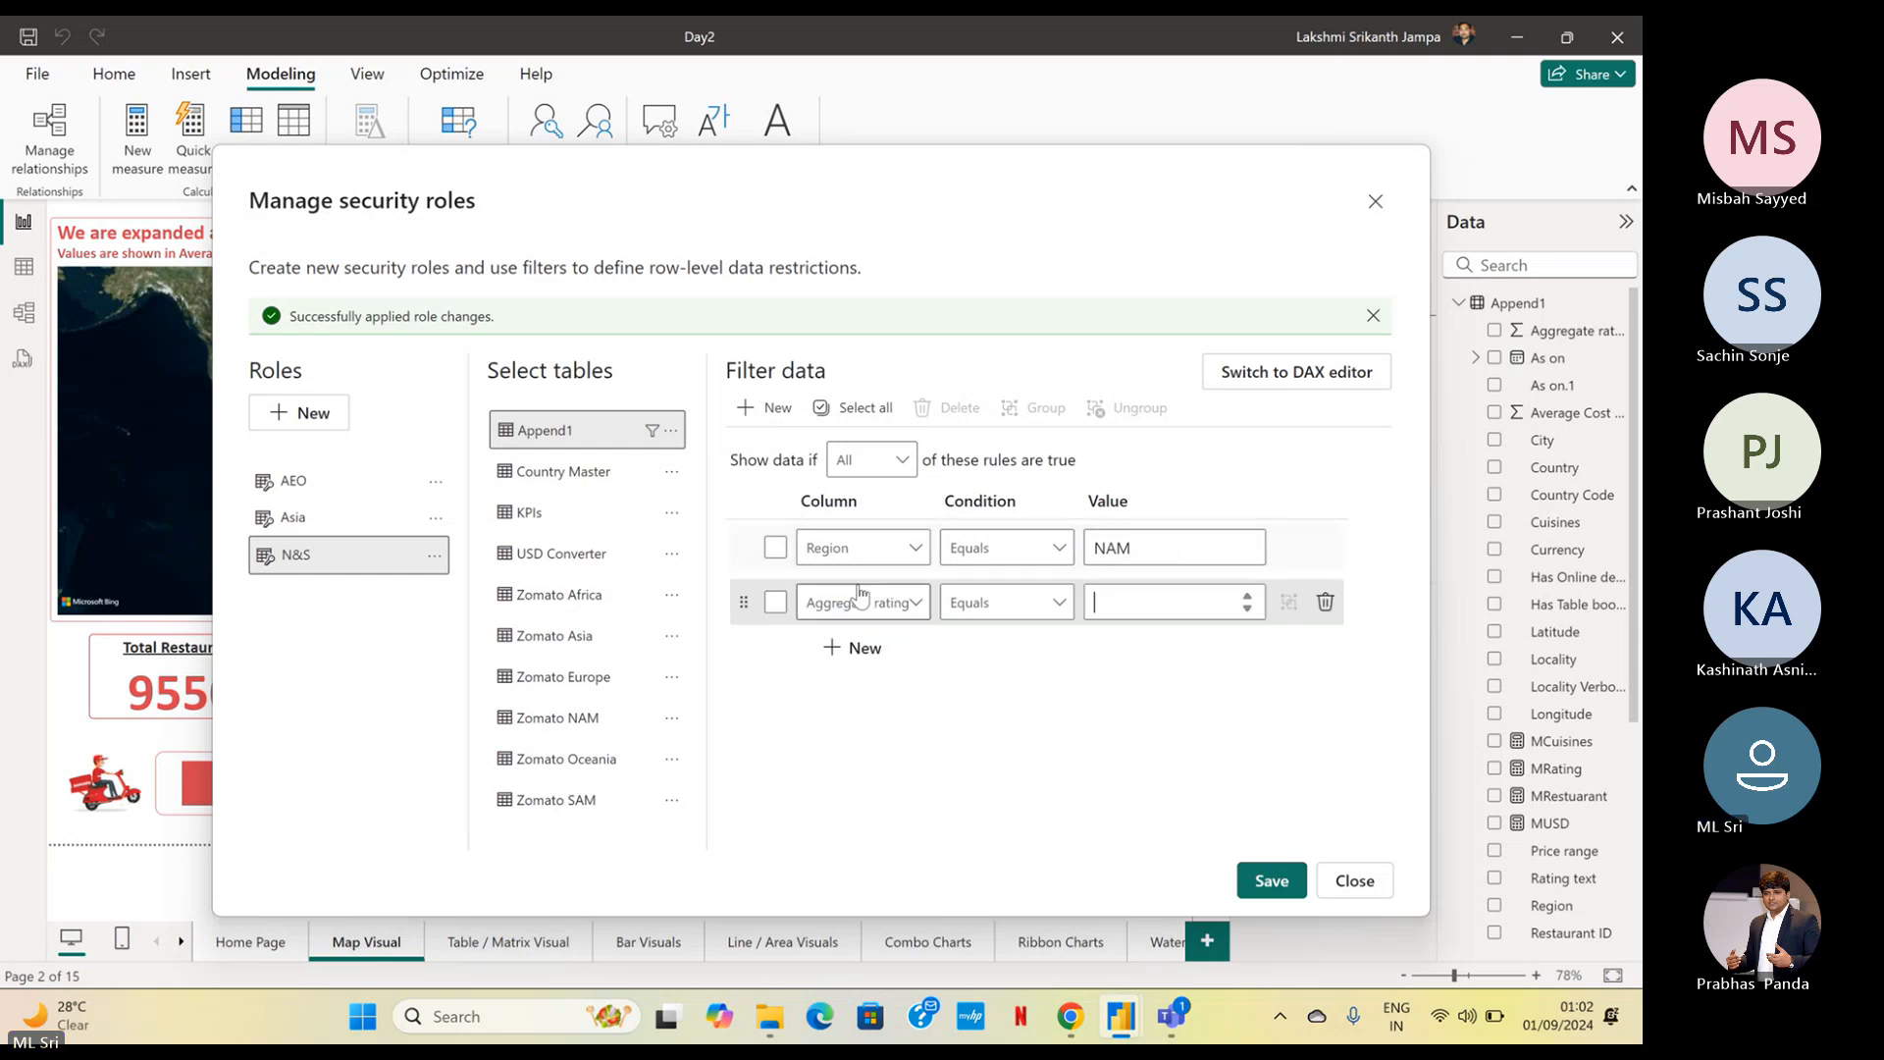
{"action": "left_click", "coordinate": [852, 603]}
{"action": "scroll", "coordinate": [841, 546], "scroll_direction": "down", "scroll_amount": 4}
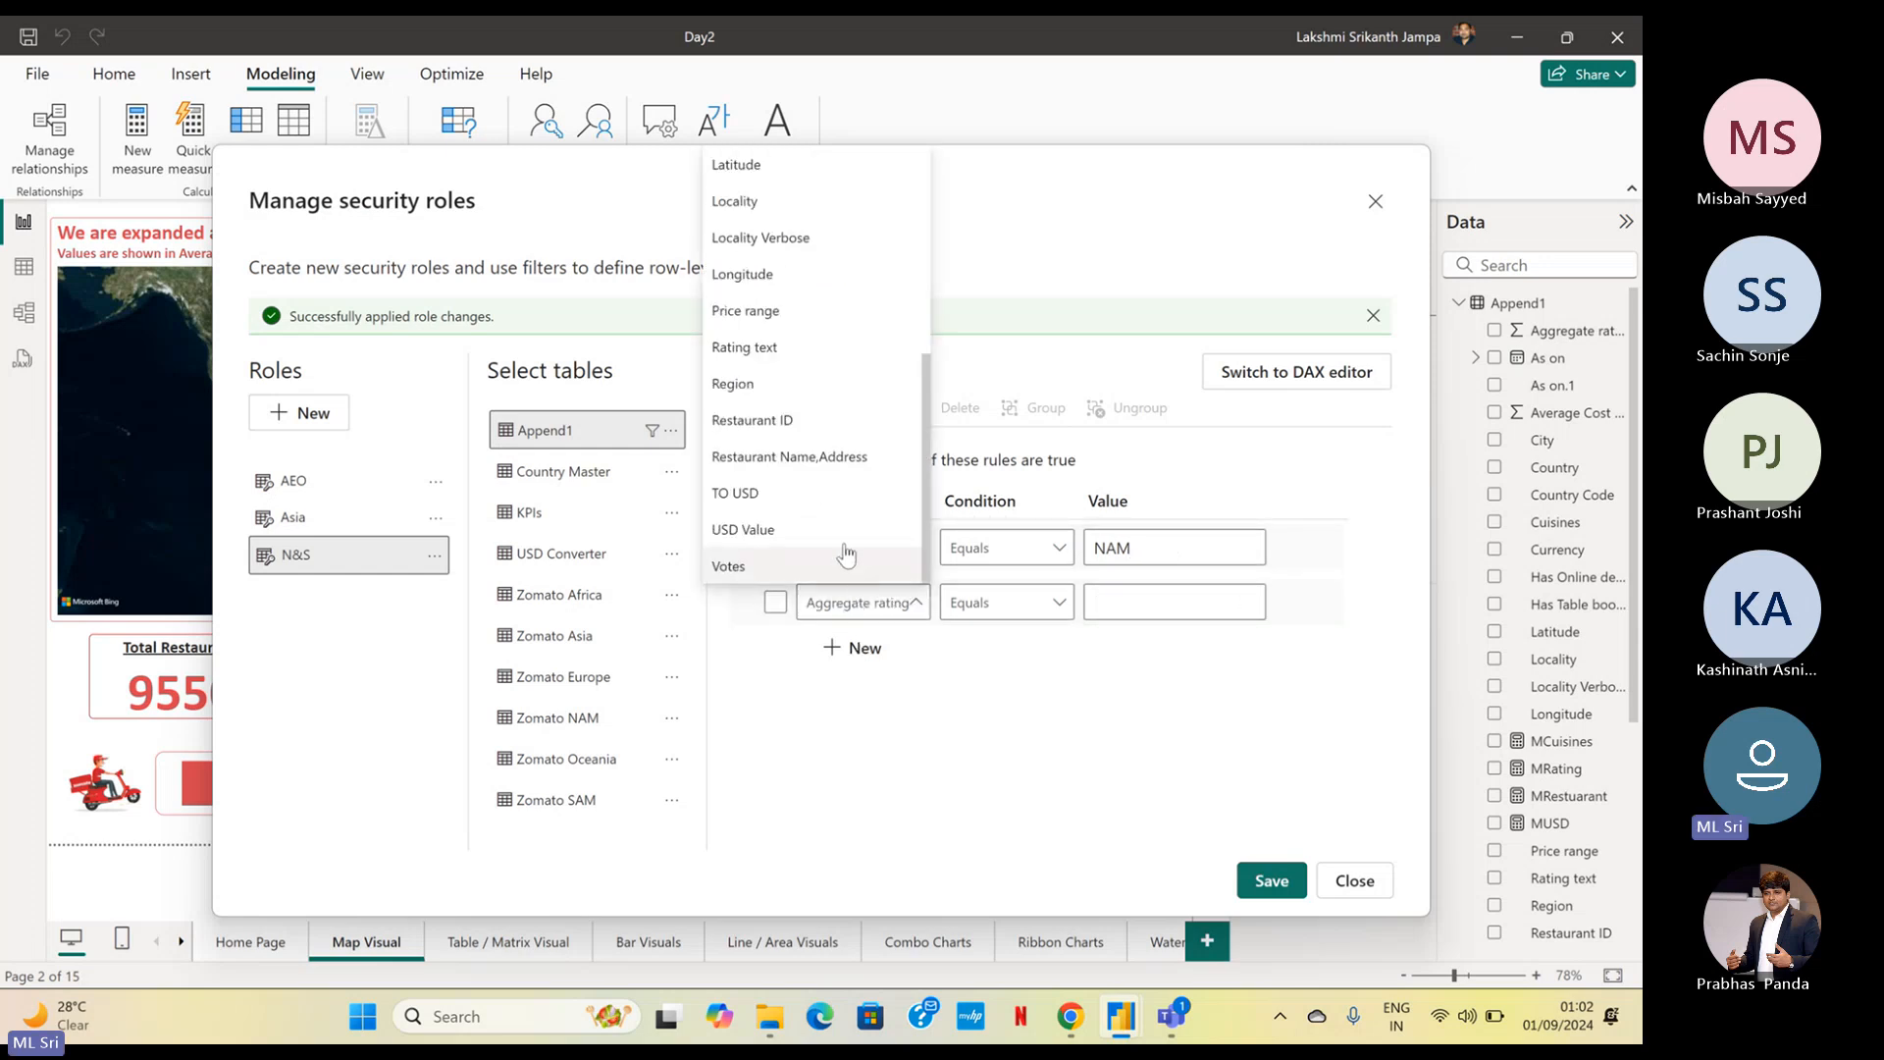
{"action": "left_click", "coordinate": [812, 382]}
{"action": "left_click", "coordinate": [1128, 599]}
{"action": "type", "text": "S"}
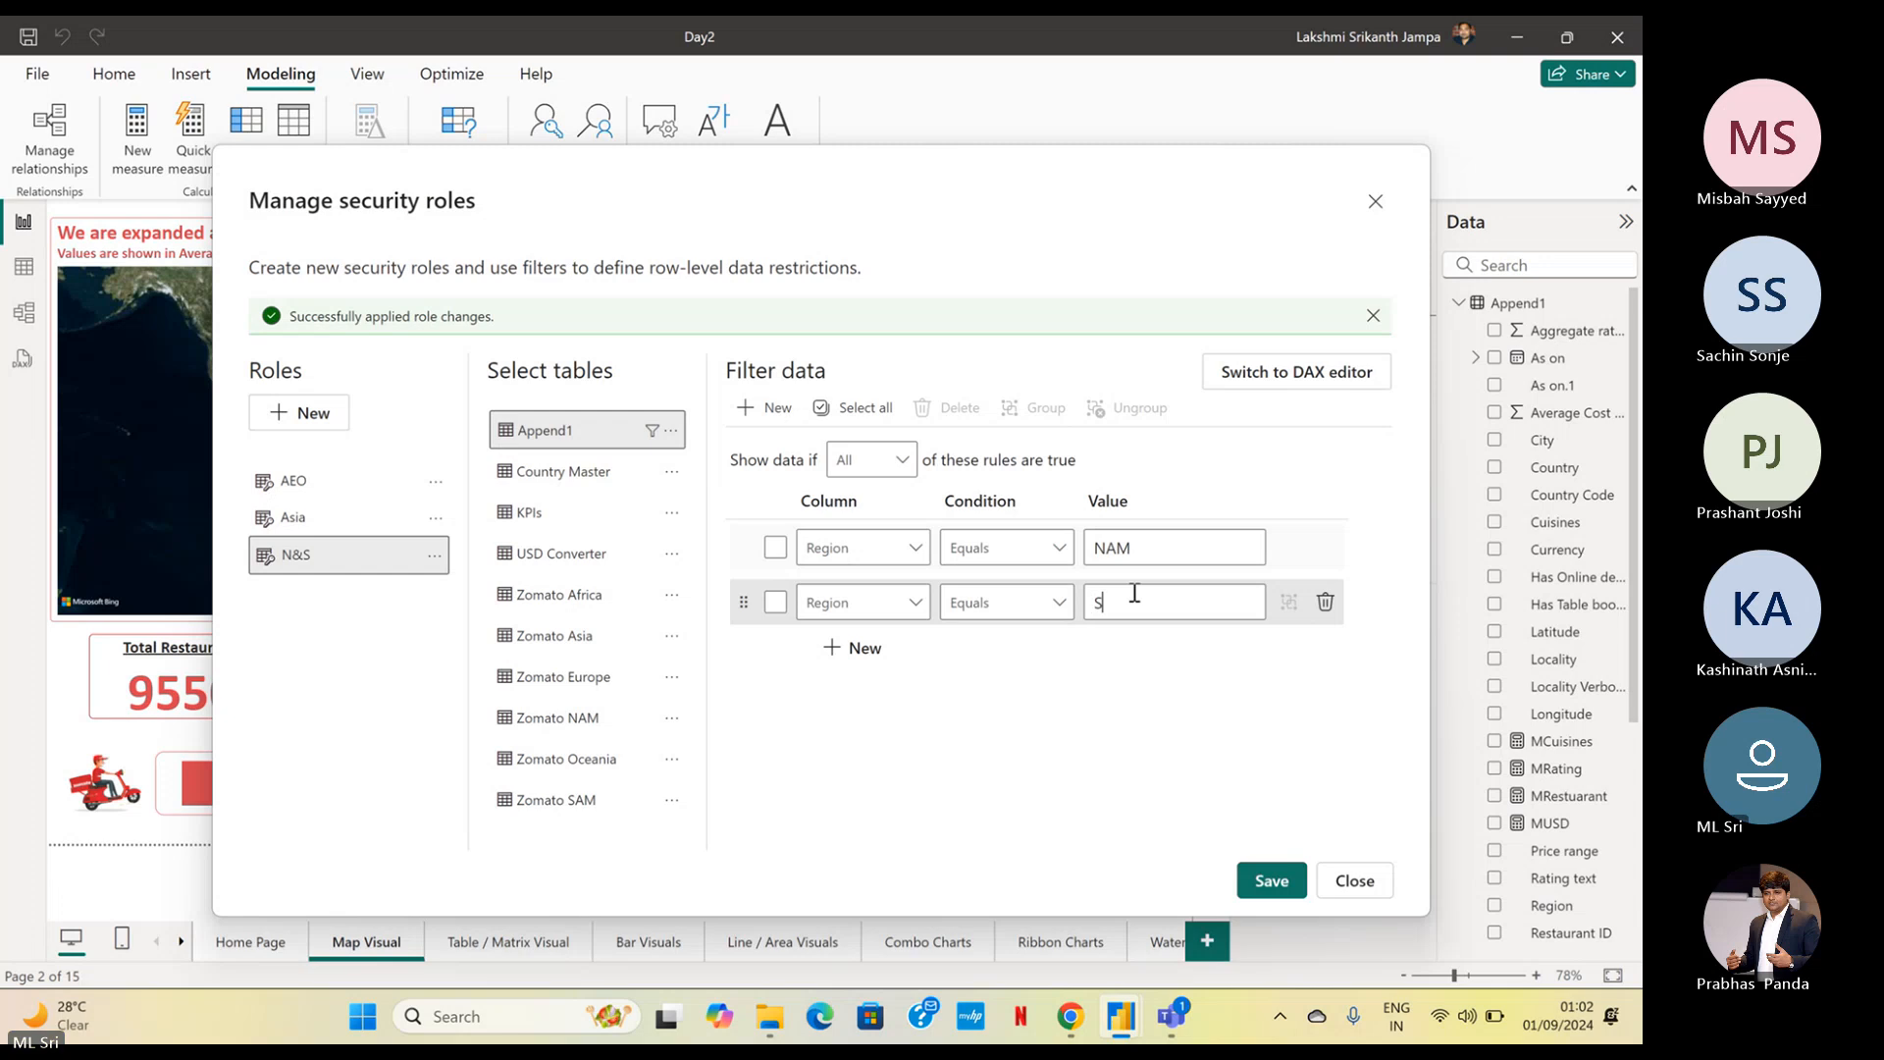
{"action": "type", "text": "AM"}
Set the N&S role to show data if Any of its rules are true, and save and close the security roles
{"action": "left_click", "coordinate": [854, 459]}
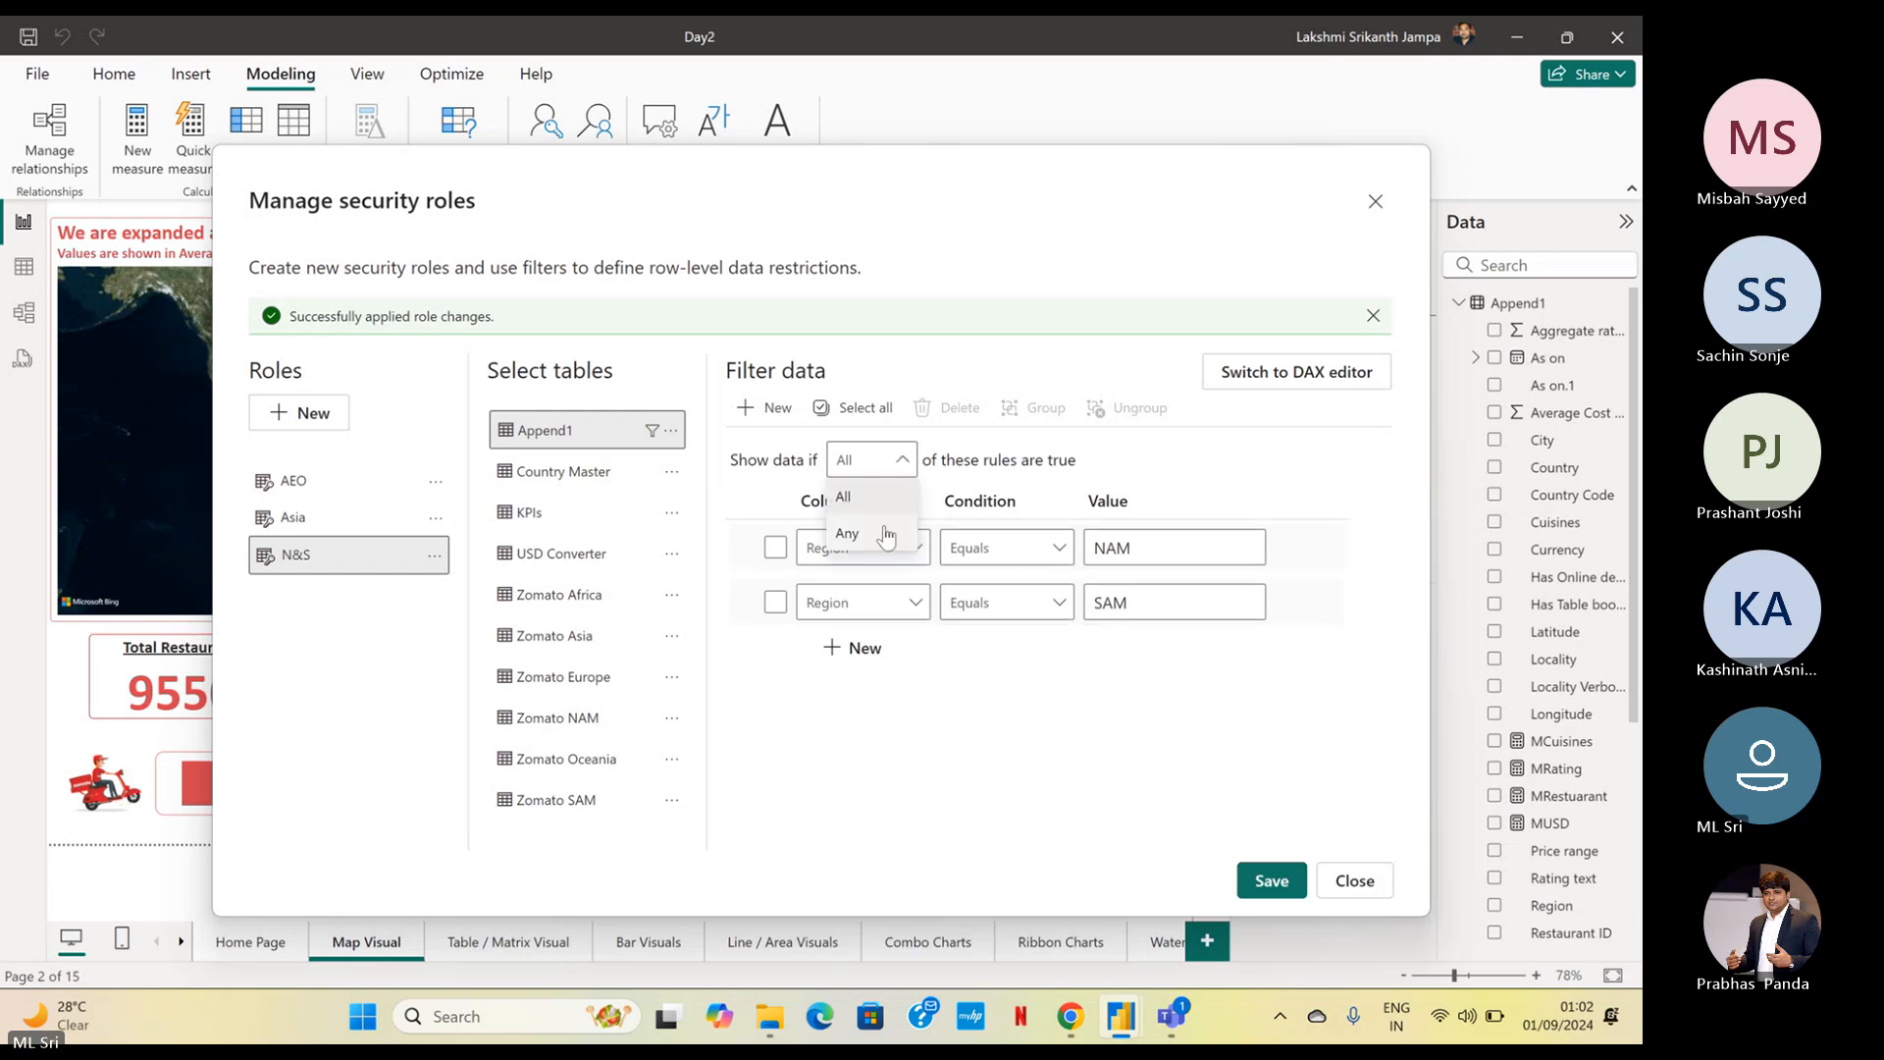
{"action": "left_click", "coordinate": [847, 534]}
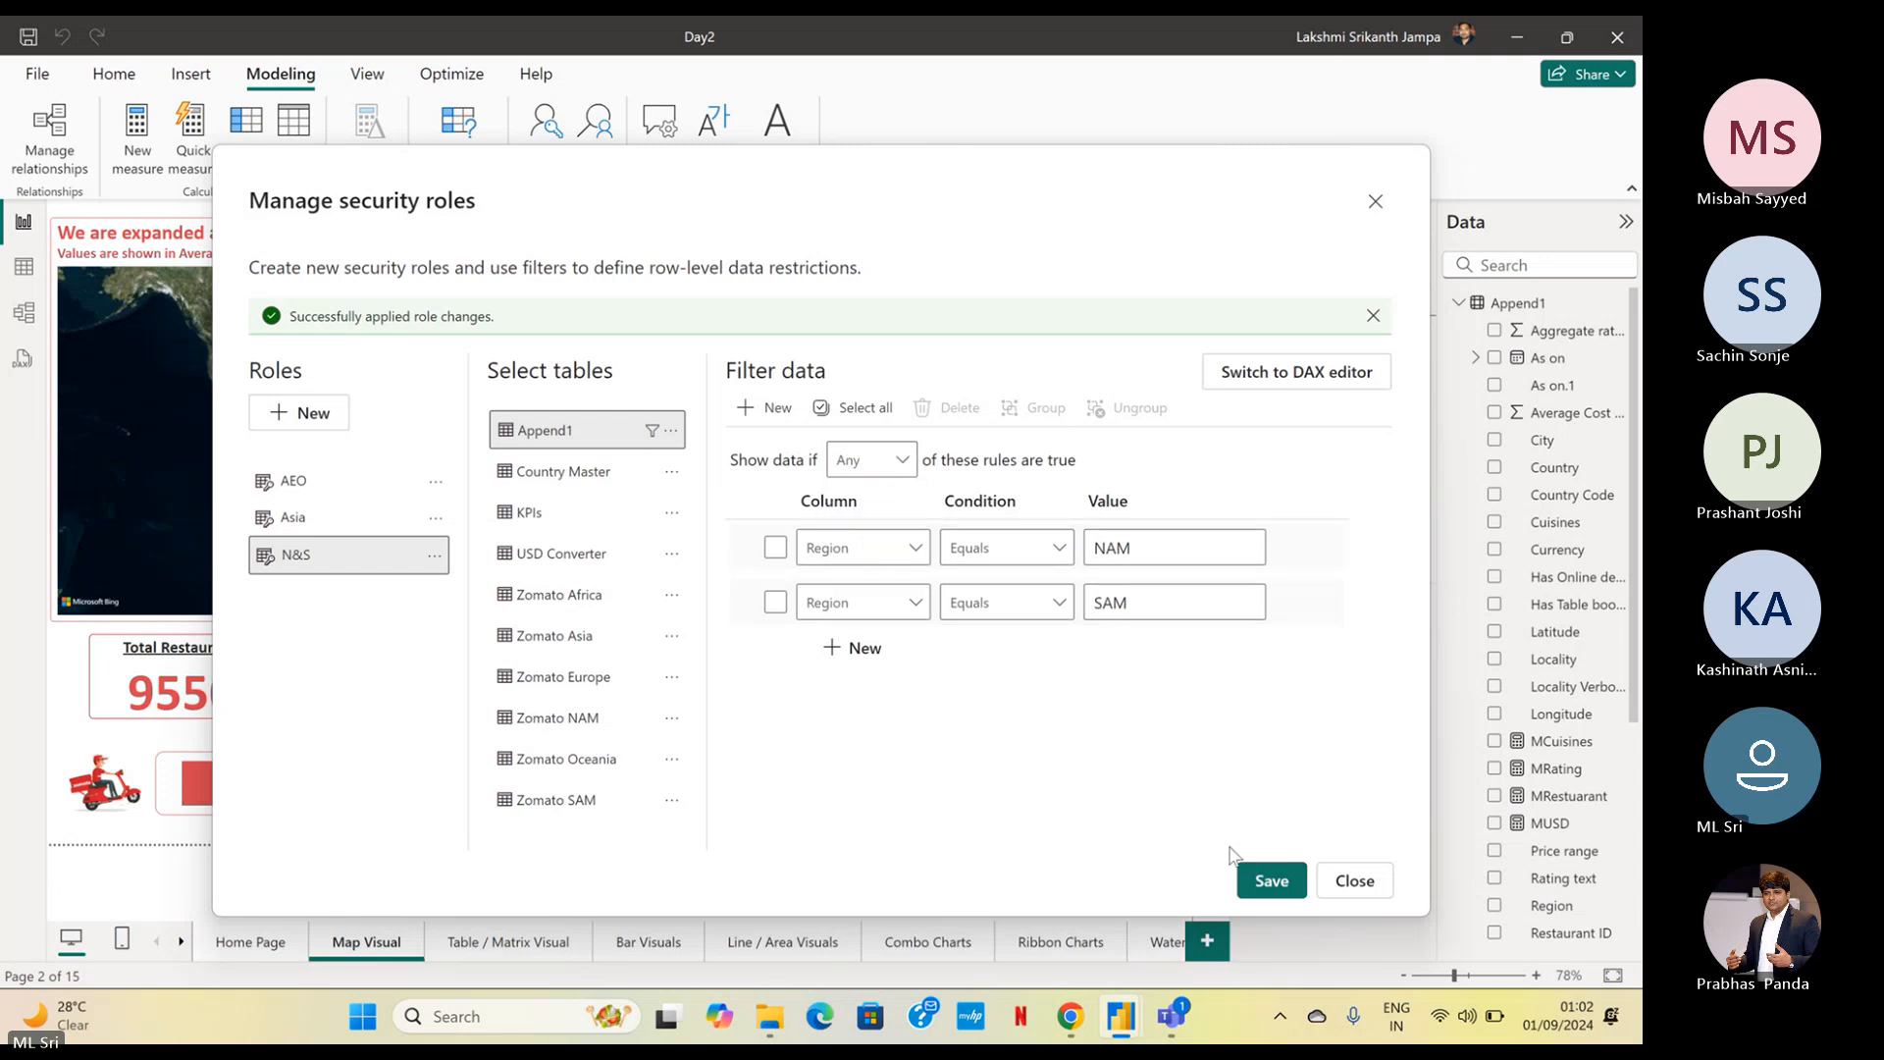
{"action": "left_click", "coordinate": [1275, 888]}
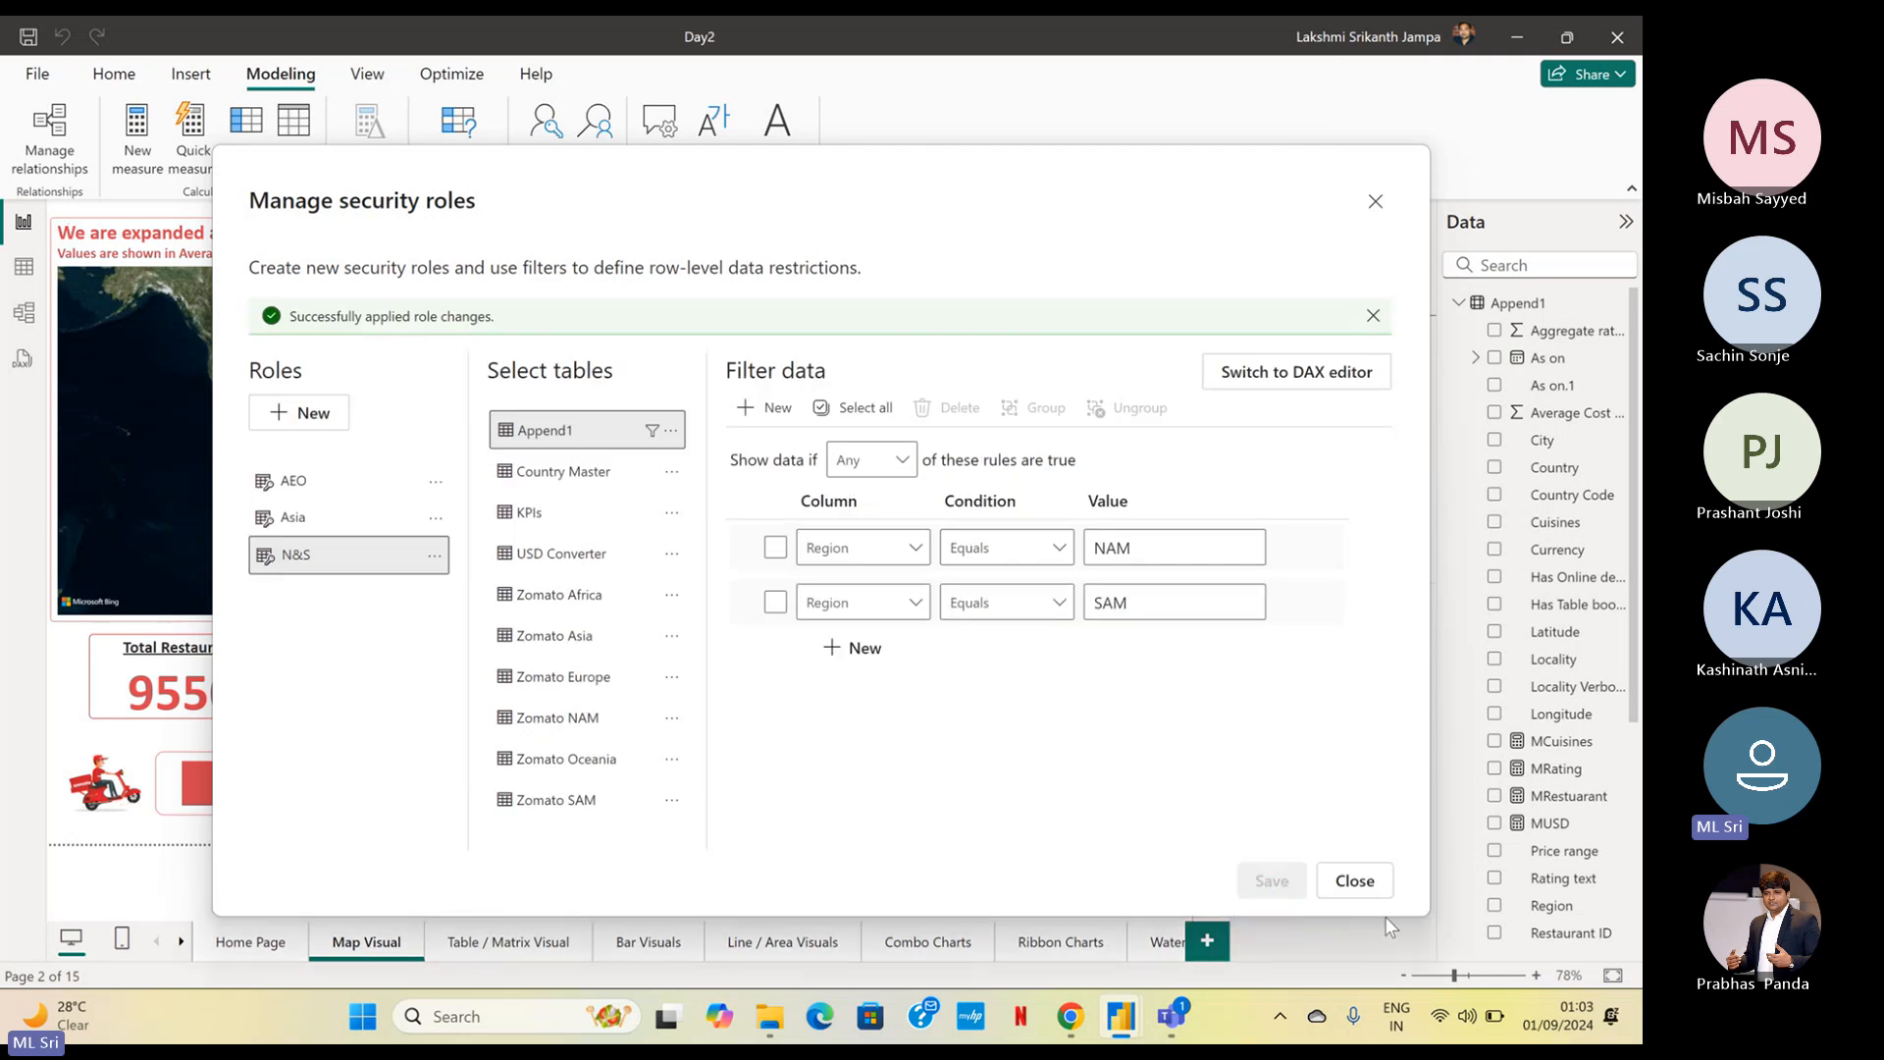
{"action": "left_click", "coordinate": [1355, 880]}
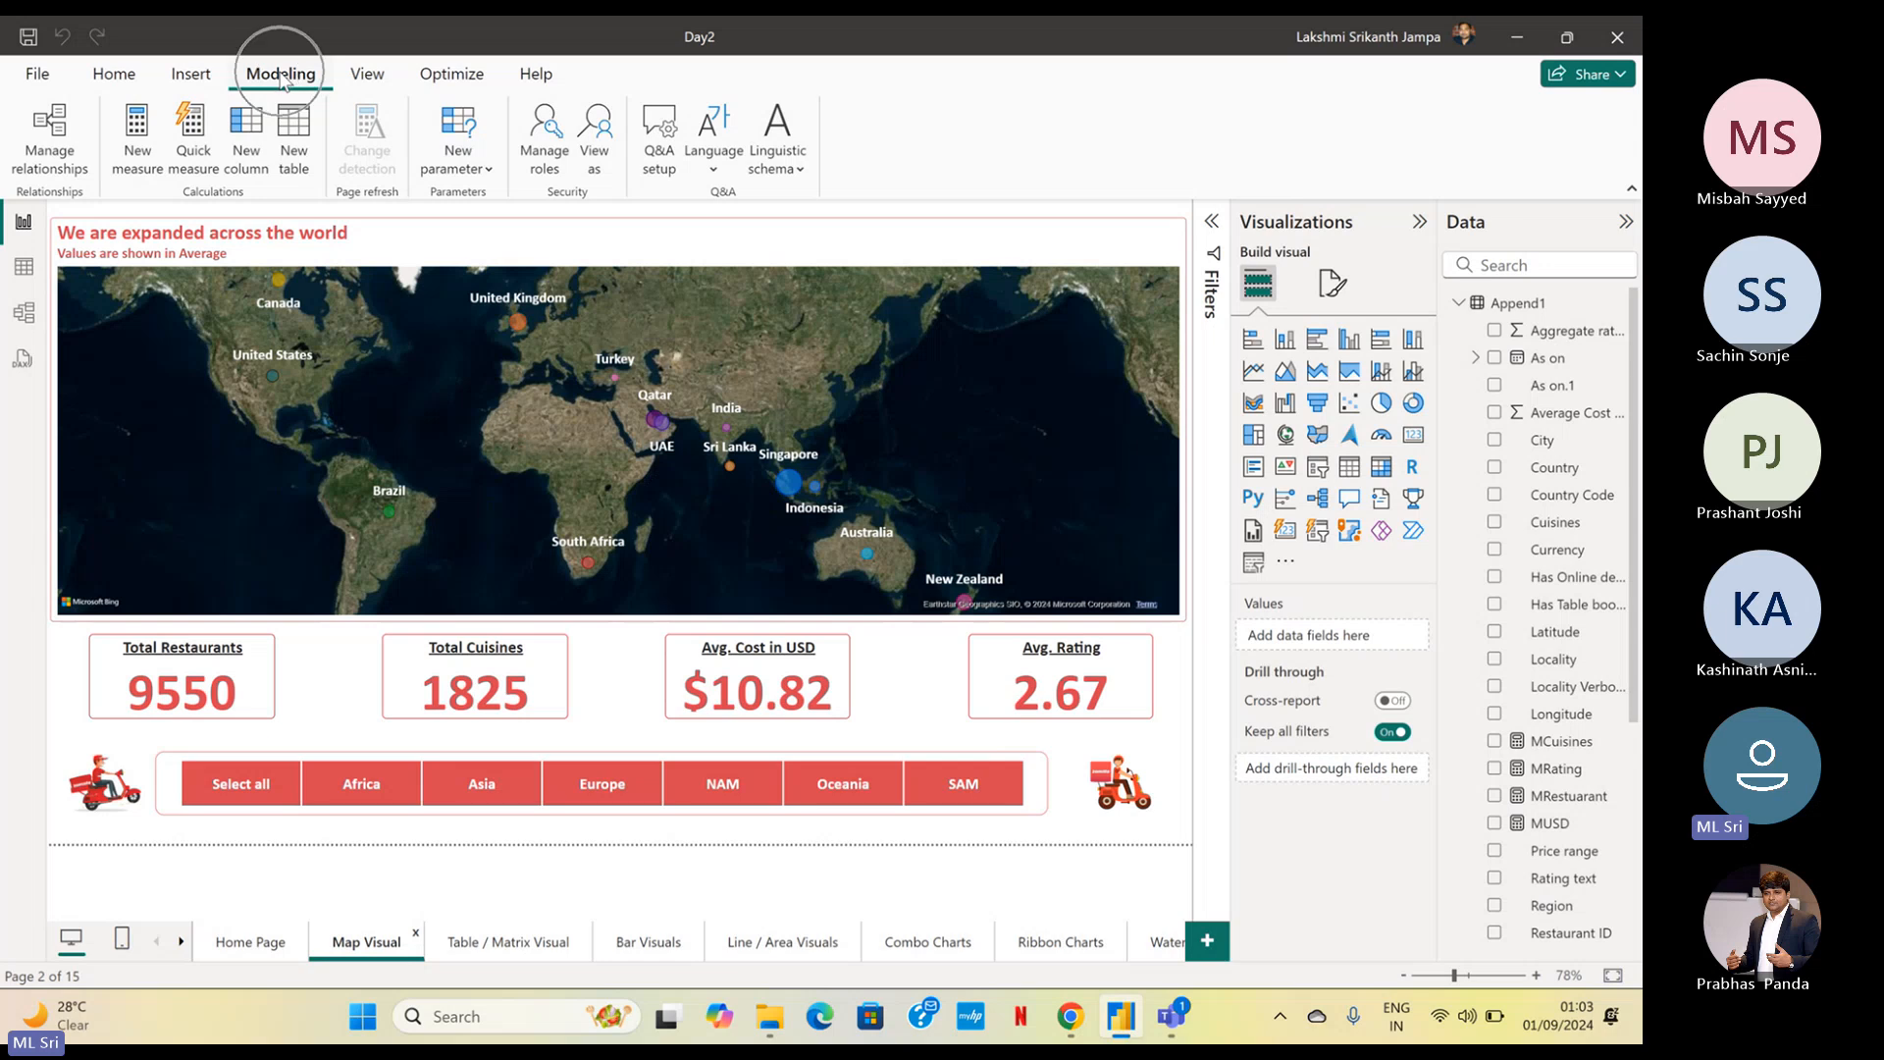
View the report as the Asia role
{"action": "left_click", "coordinate": [580, 198]}
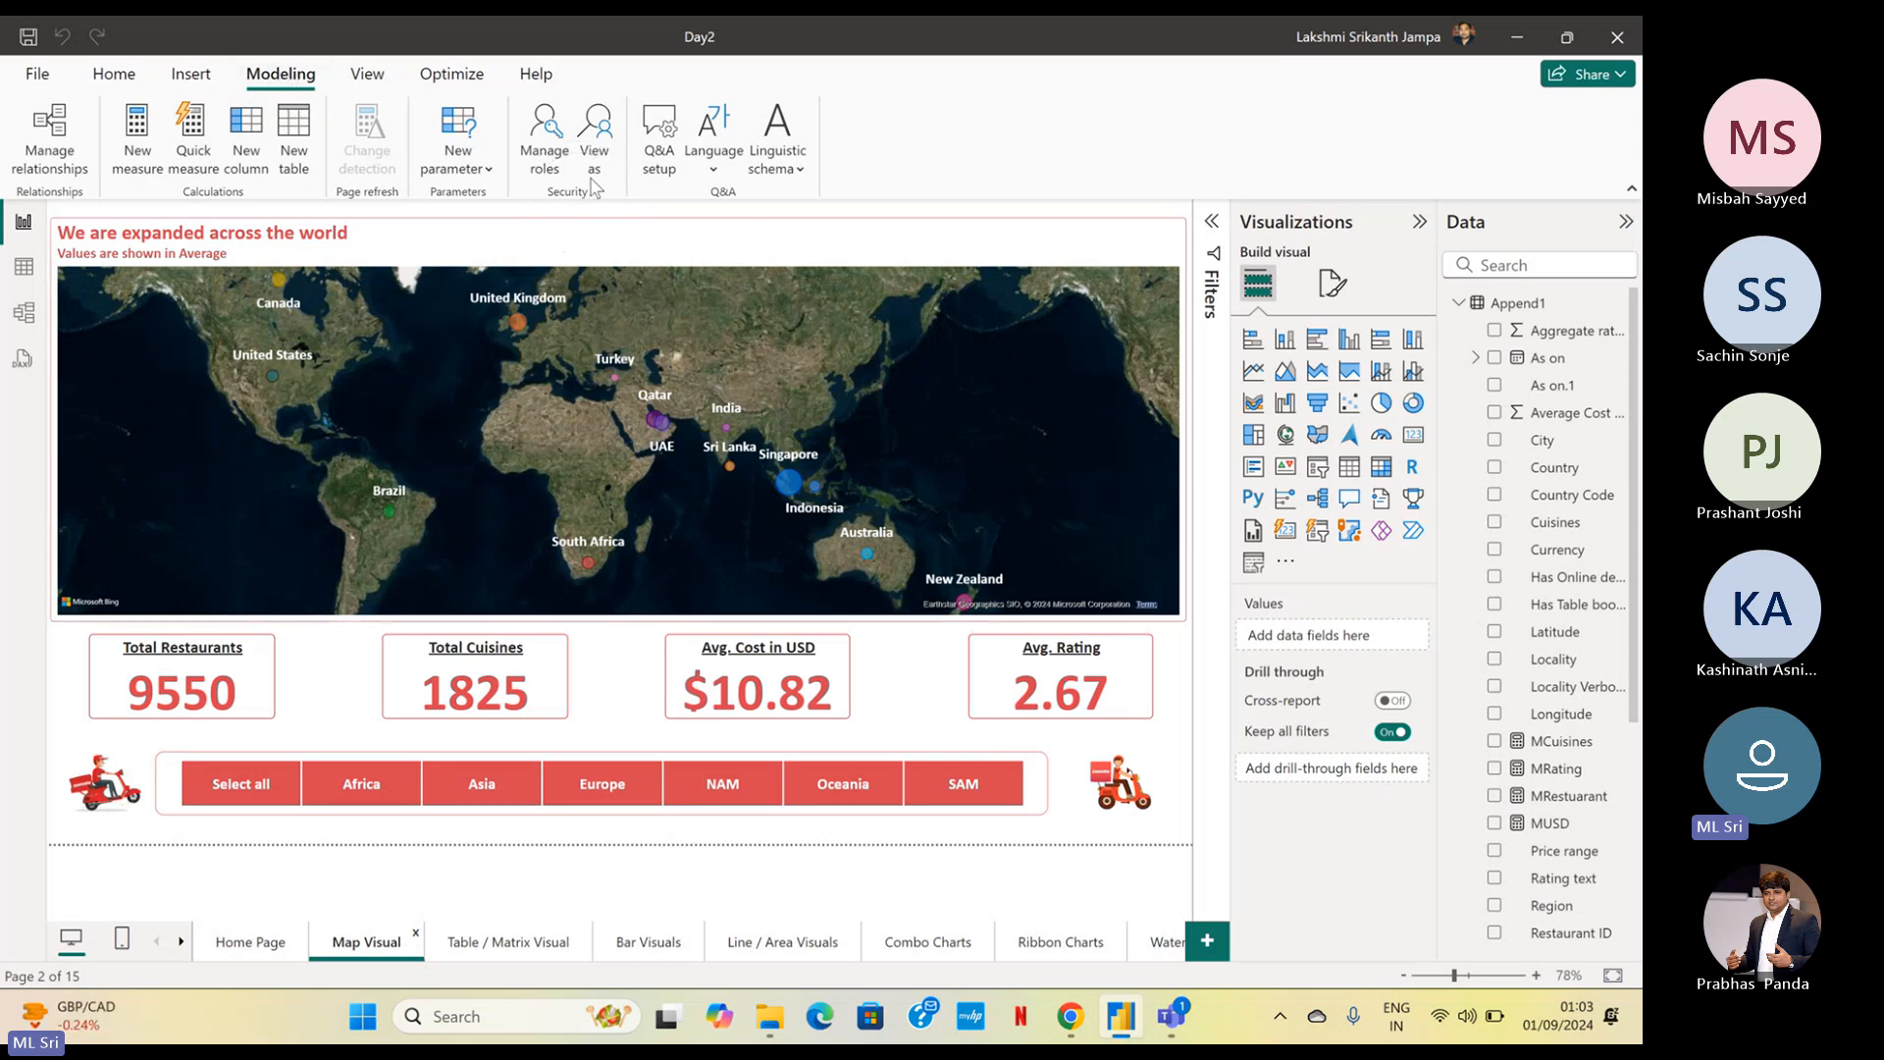
{"action": "left_click", "coordinate": [594, 159]}
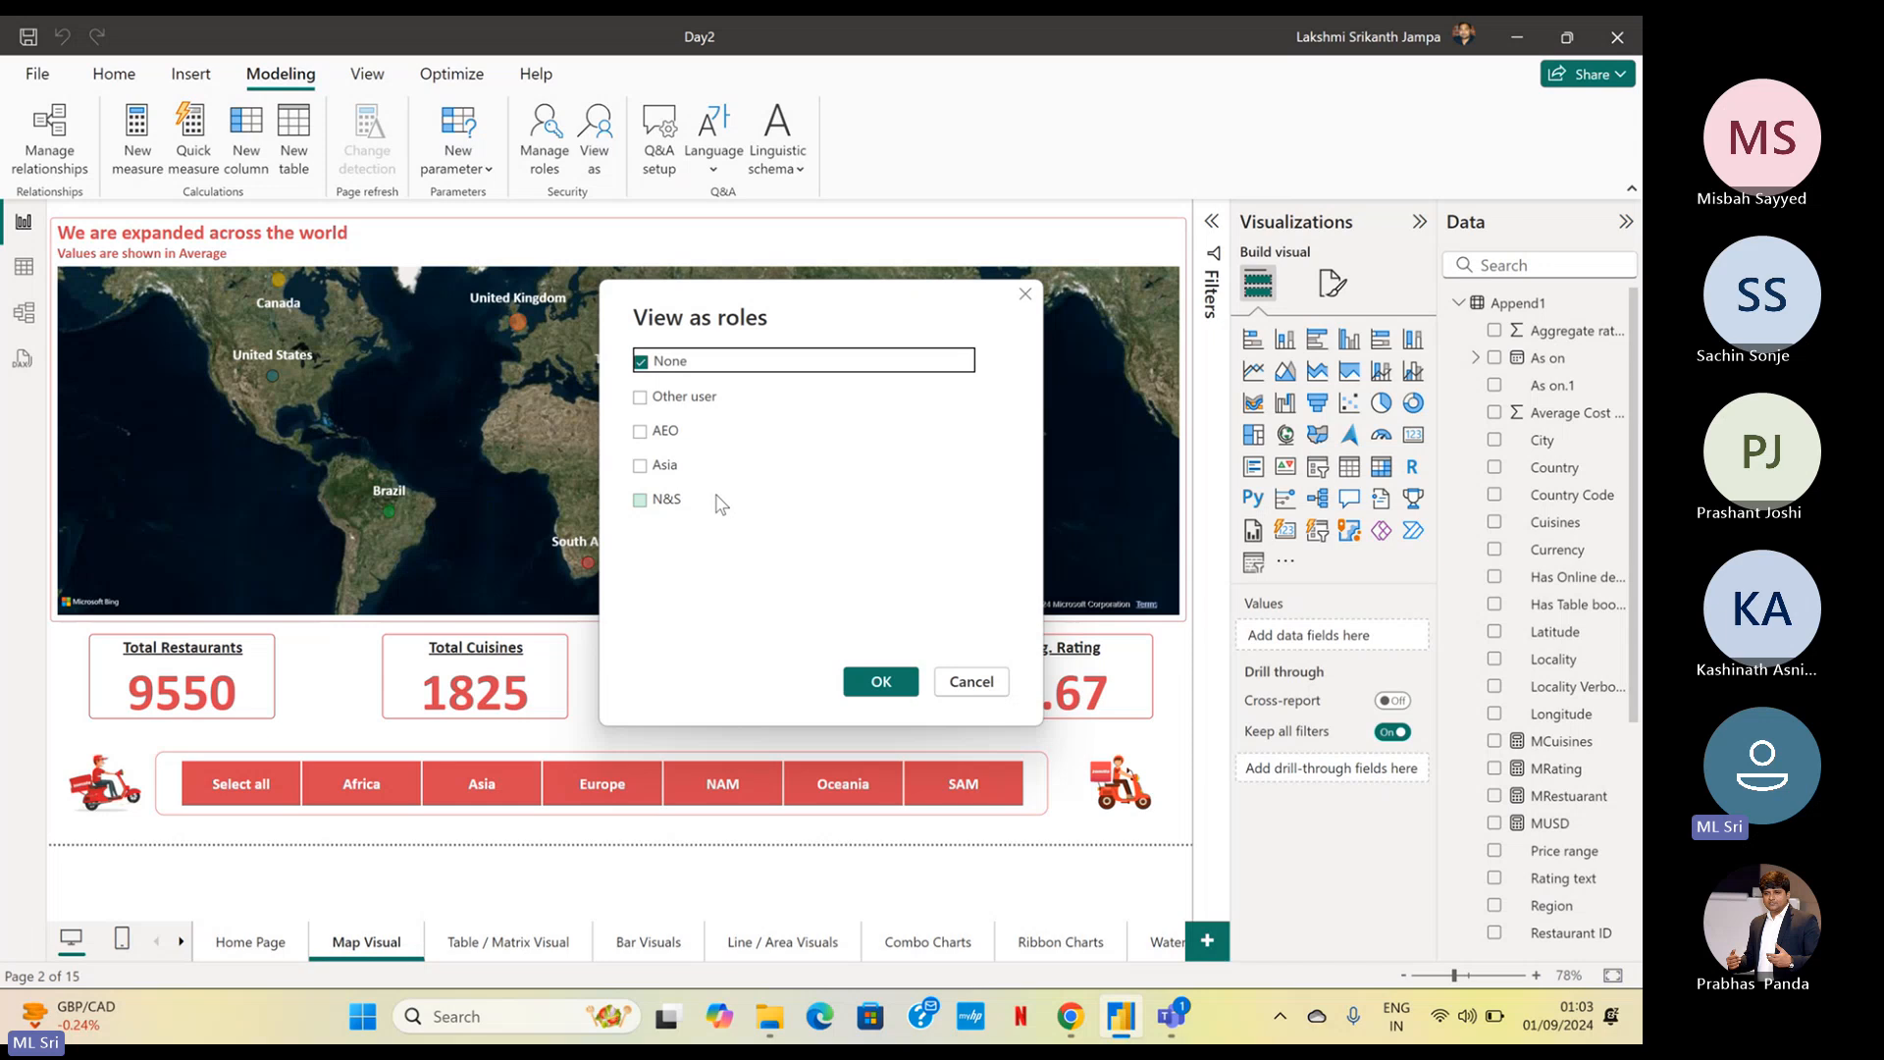
{"action": "left_click", "coordinate": [641, 465]}
{"action": "left_click", "coordinate": [860, 686]}
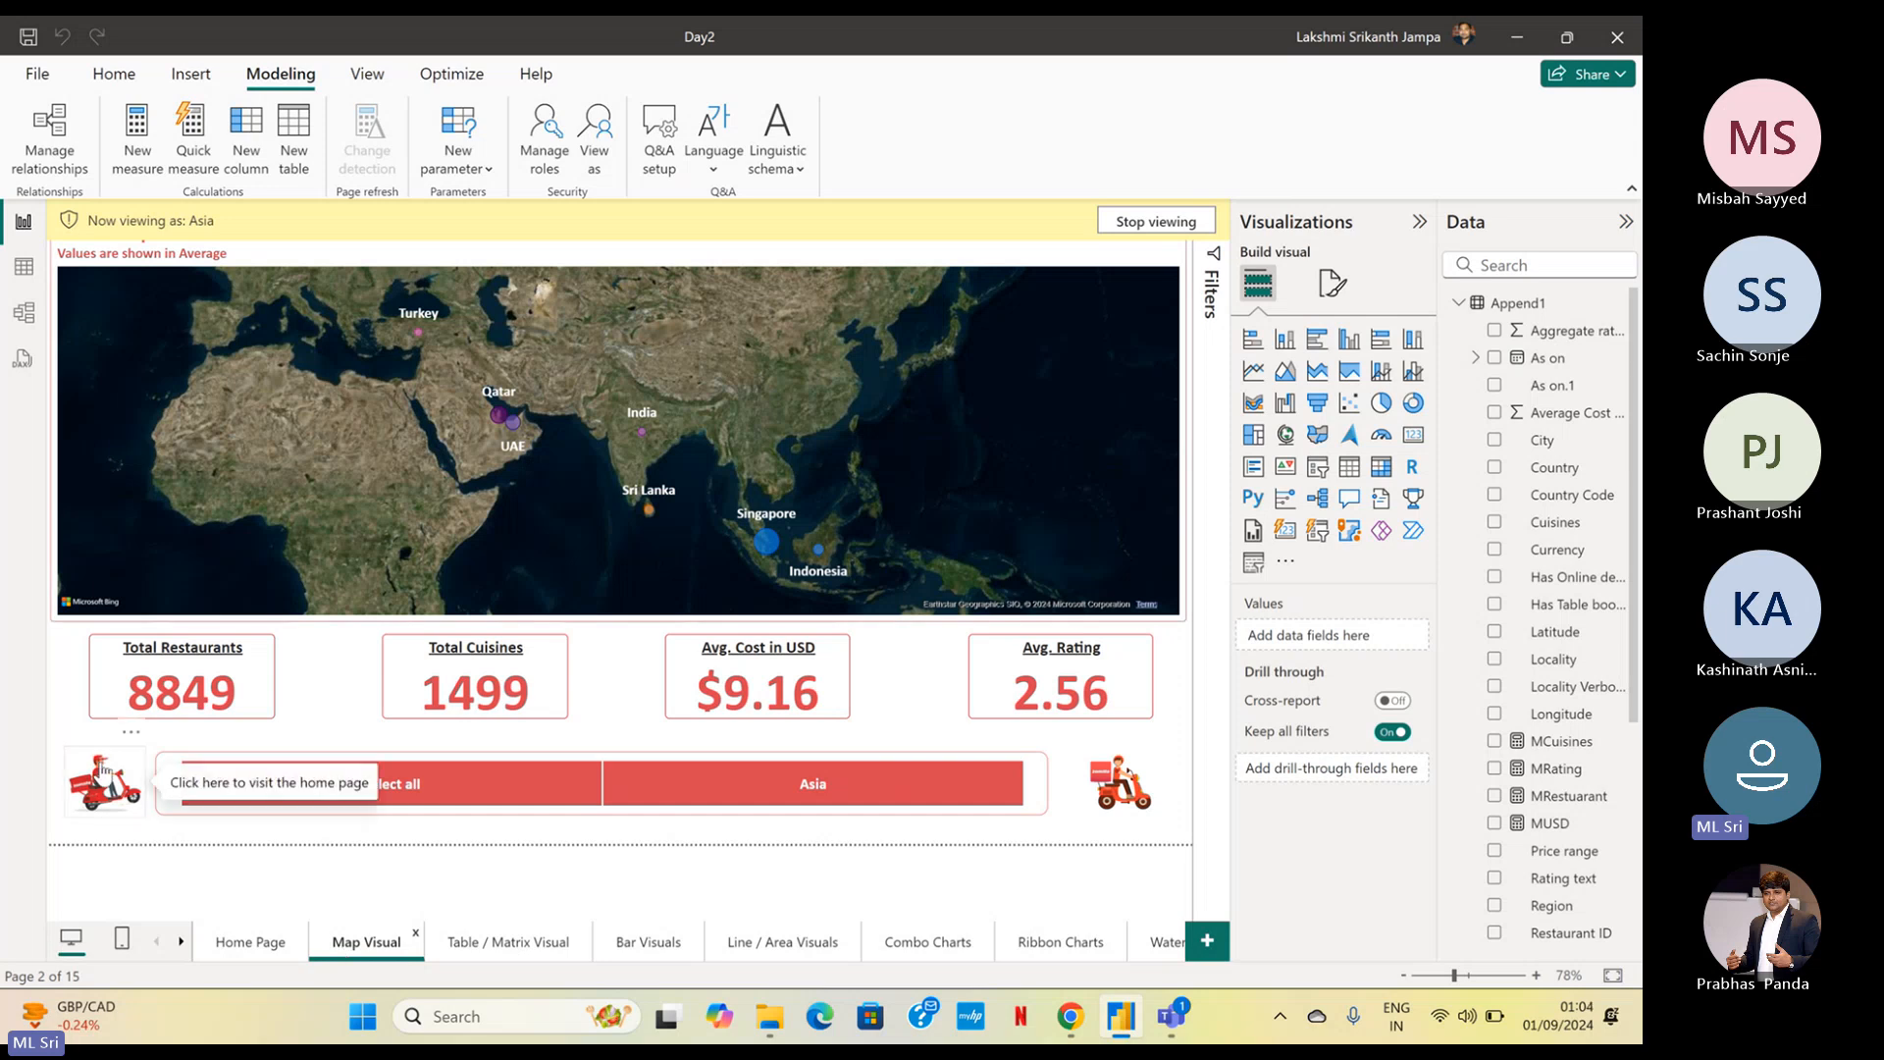
Examine the Waterfall Chart, Pie Family and Line / Area Visuals pages through the Home Page navigator, and stop viewing as Asia
{"action": "left_click", "coordinate": [103, 770], "text": "ctrl"}
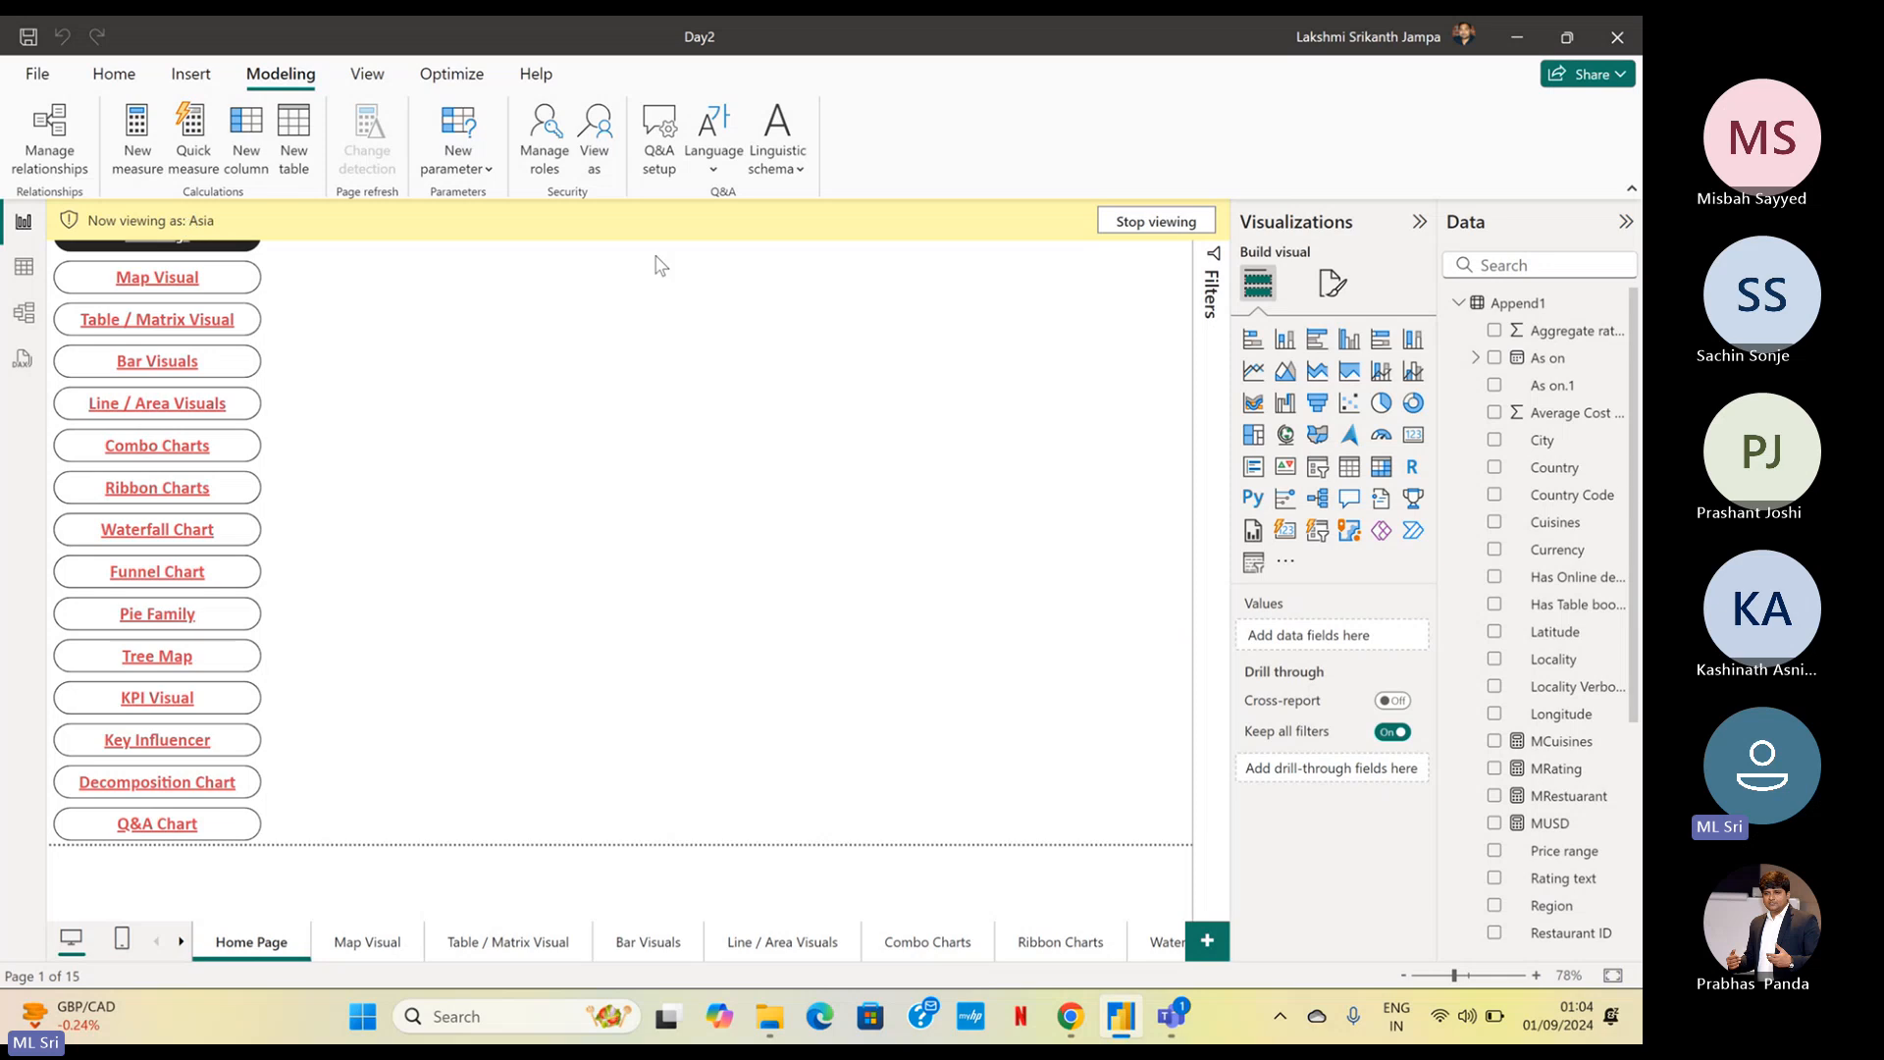
{"action": "left_click", "coordinate": [169, 535], "text": "ctrl"}
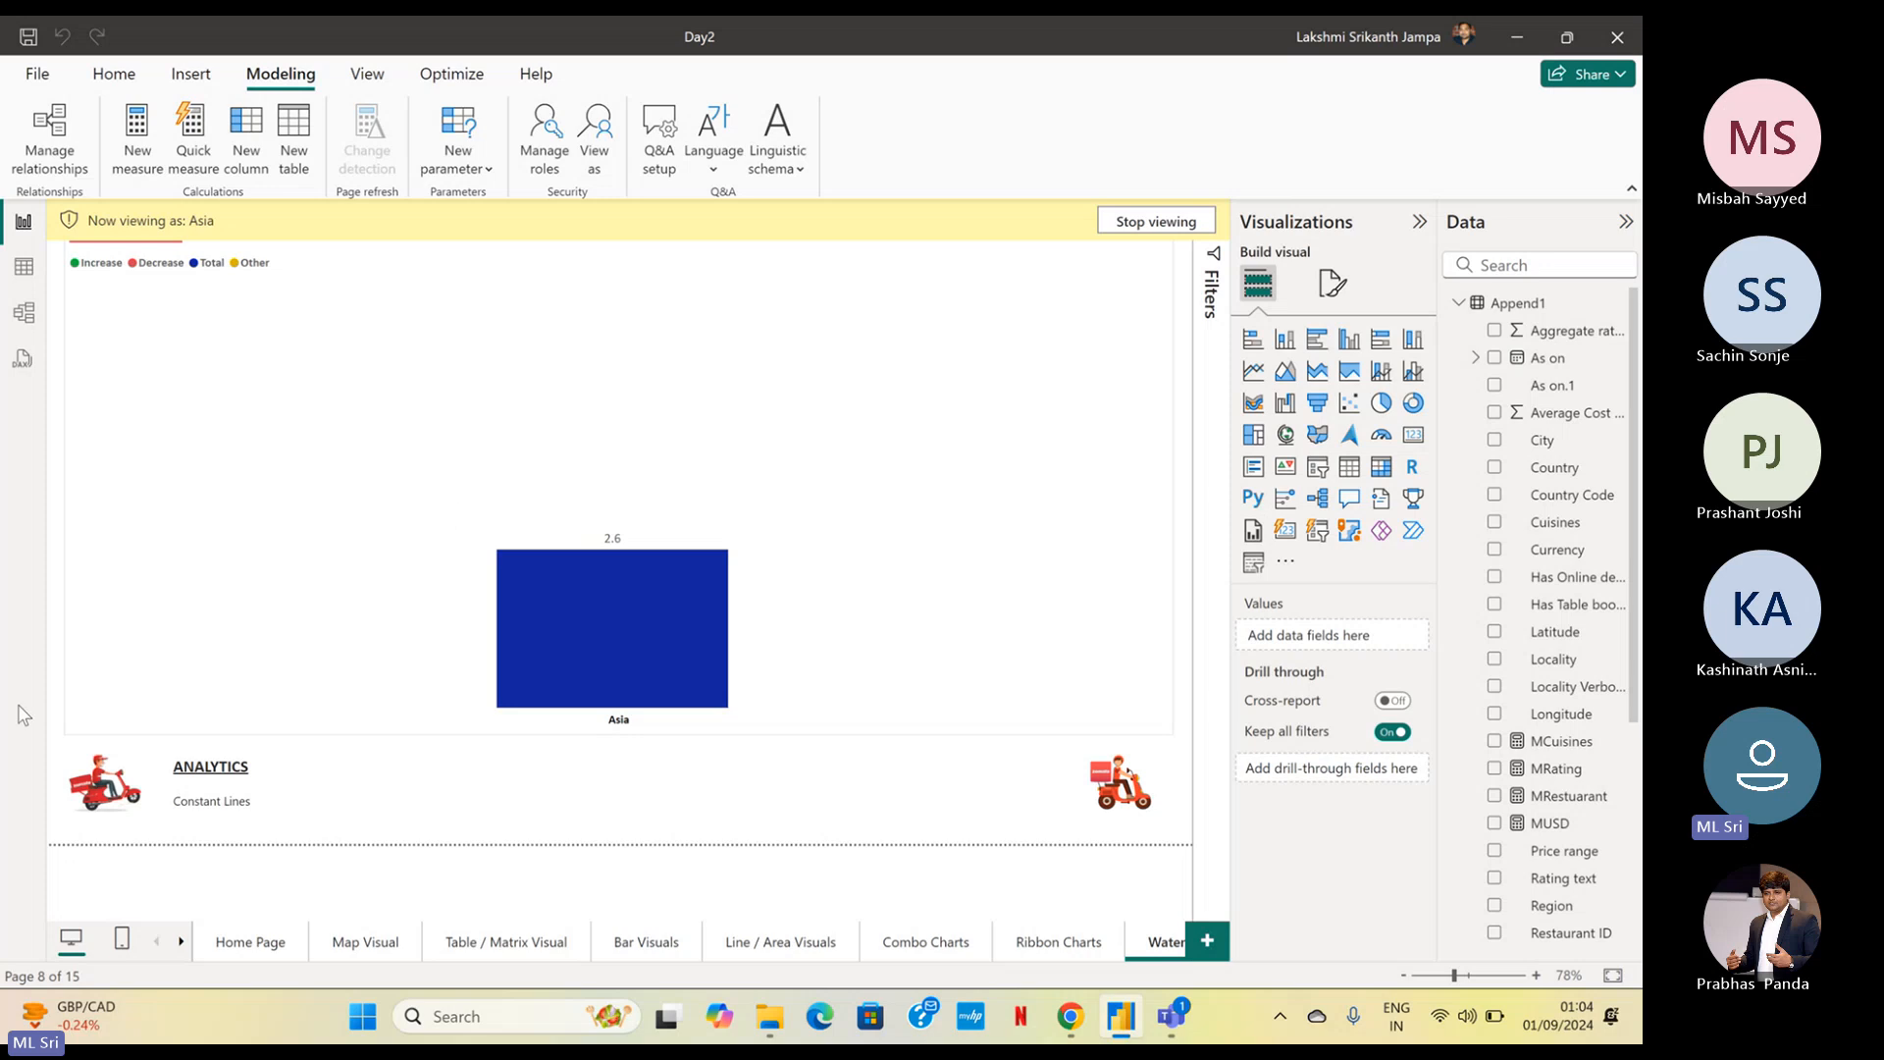
{"action": "left_click", "coordinate": [102, 791], "text": "ctrl"}
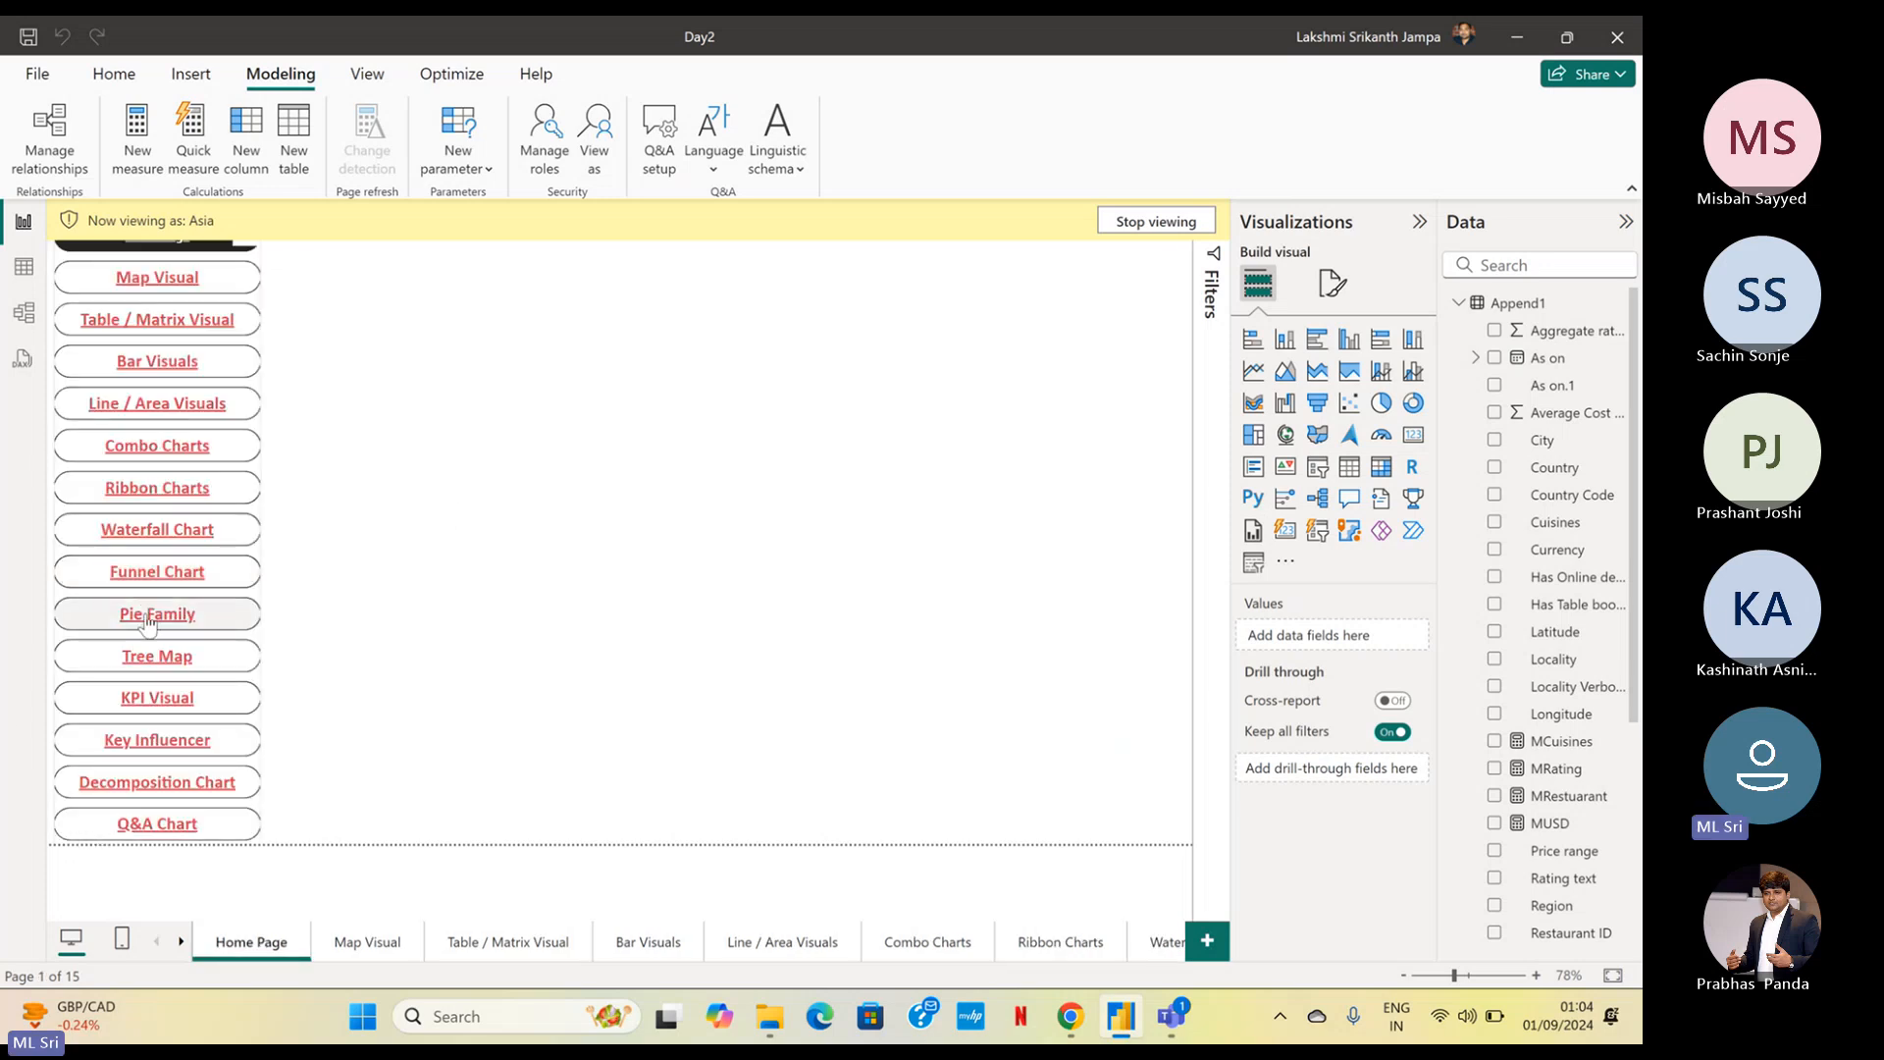
{"action": "left_click", "coordinate": [149, 617], "text": "ctrl"}
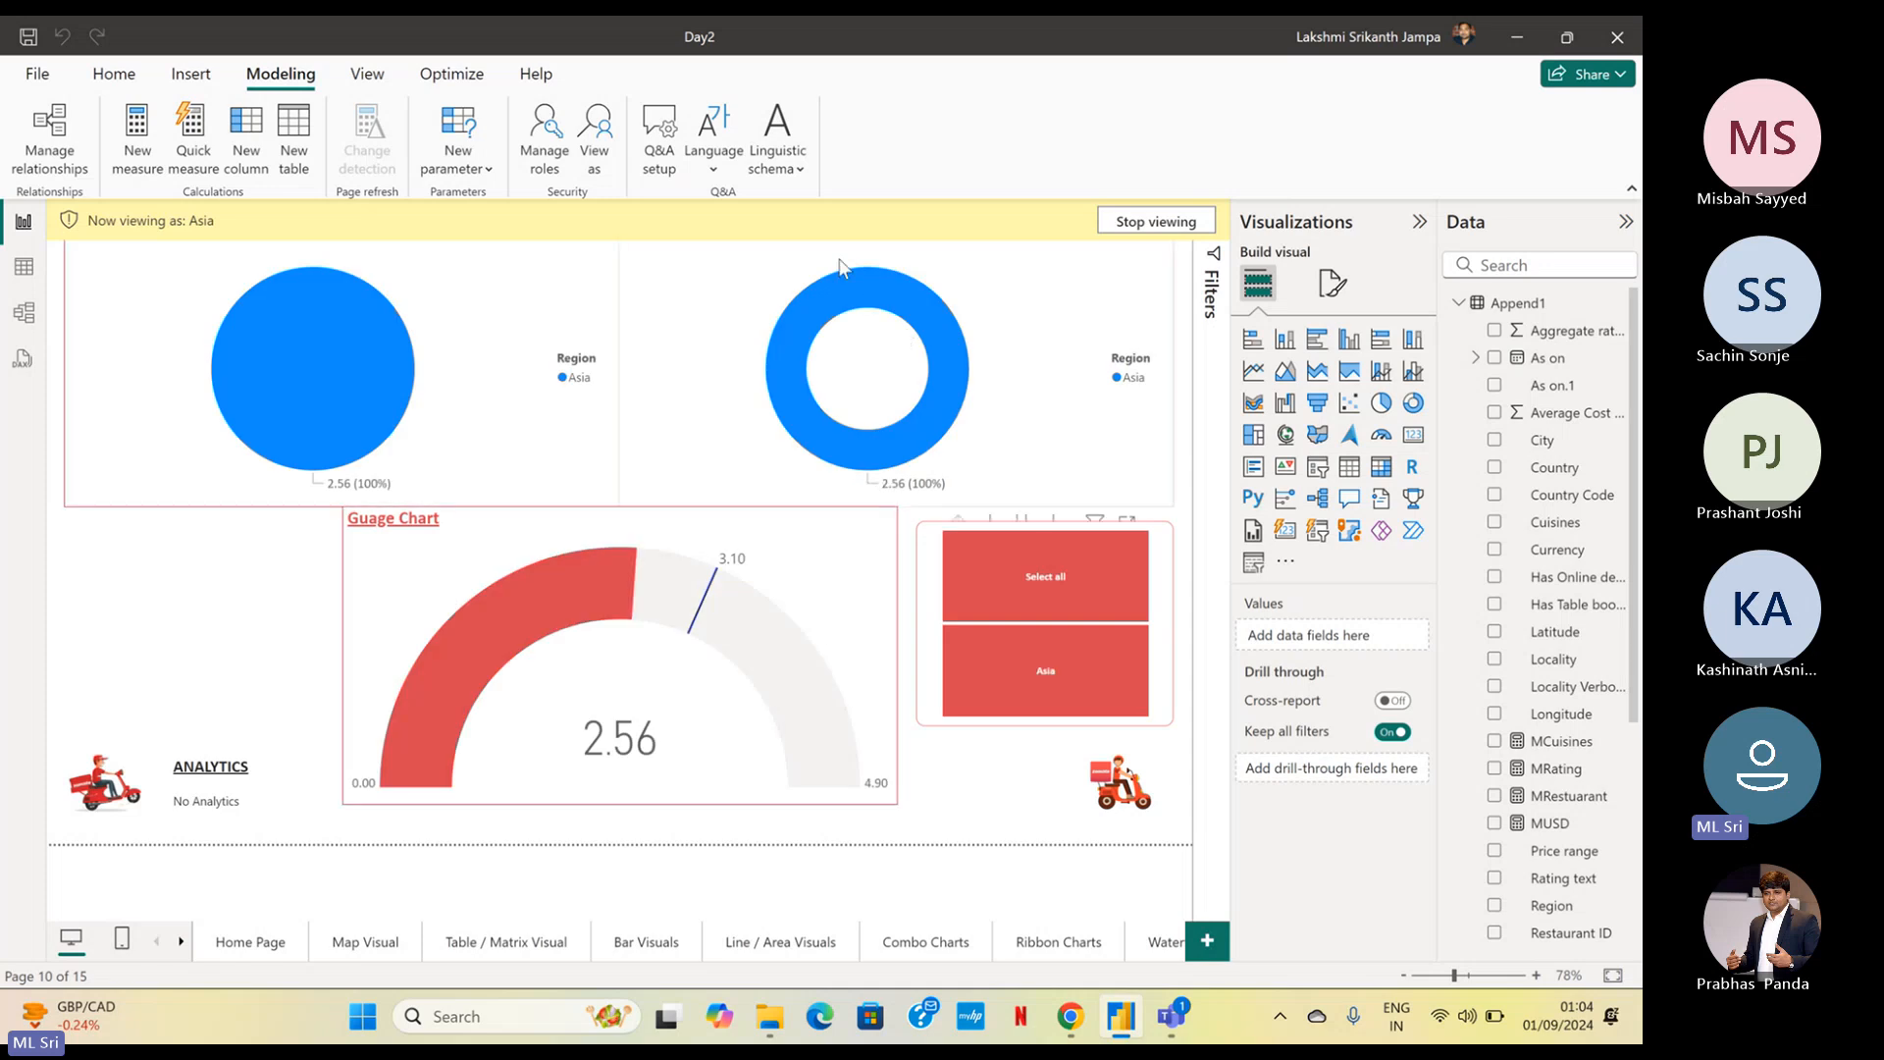
{"action": "left_click", "coordinate": [120, 794], "text": "ctrl"}
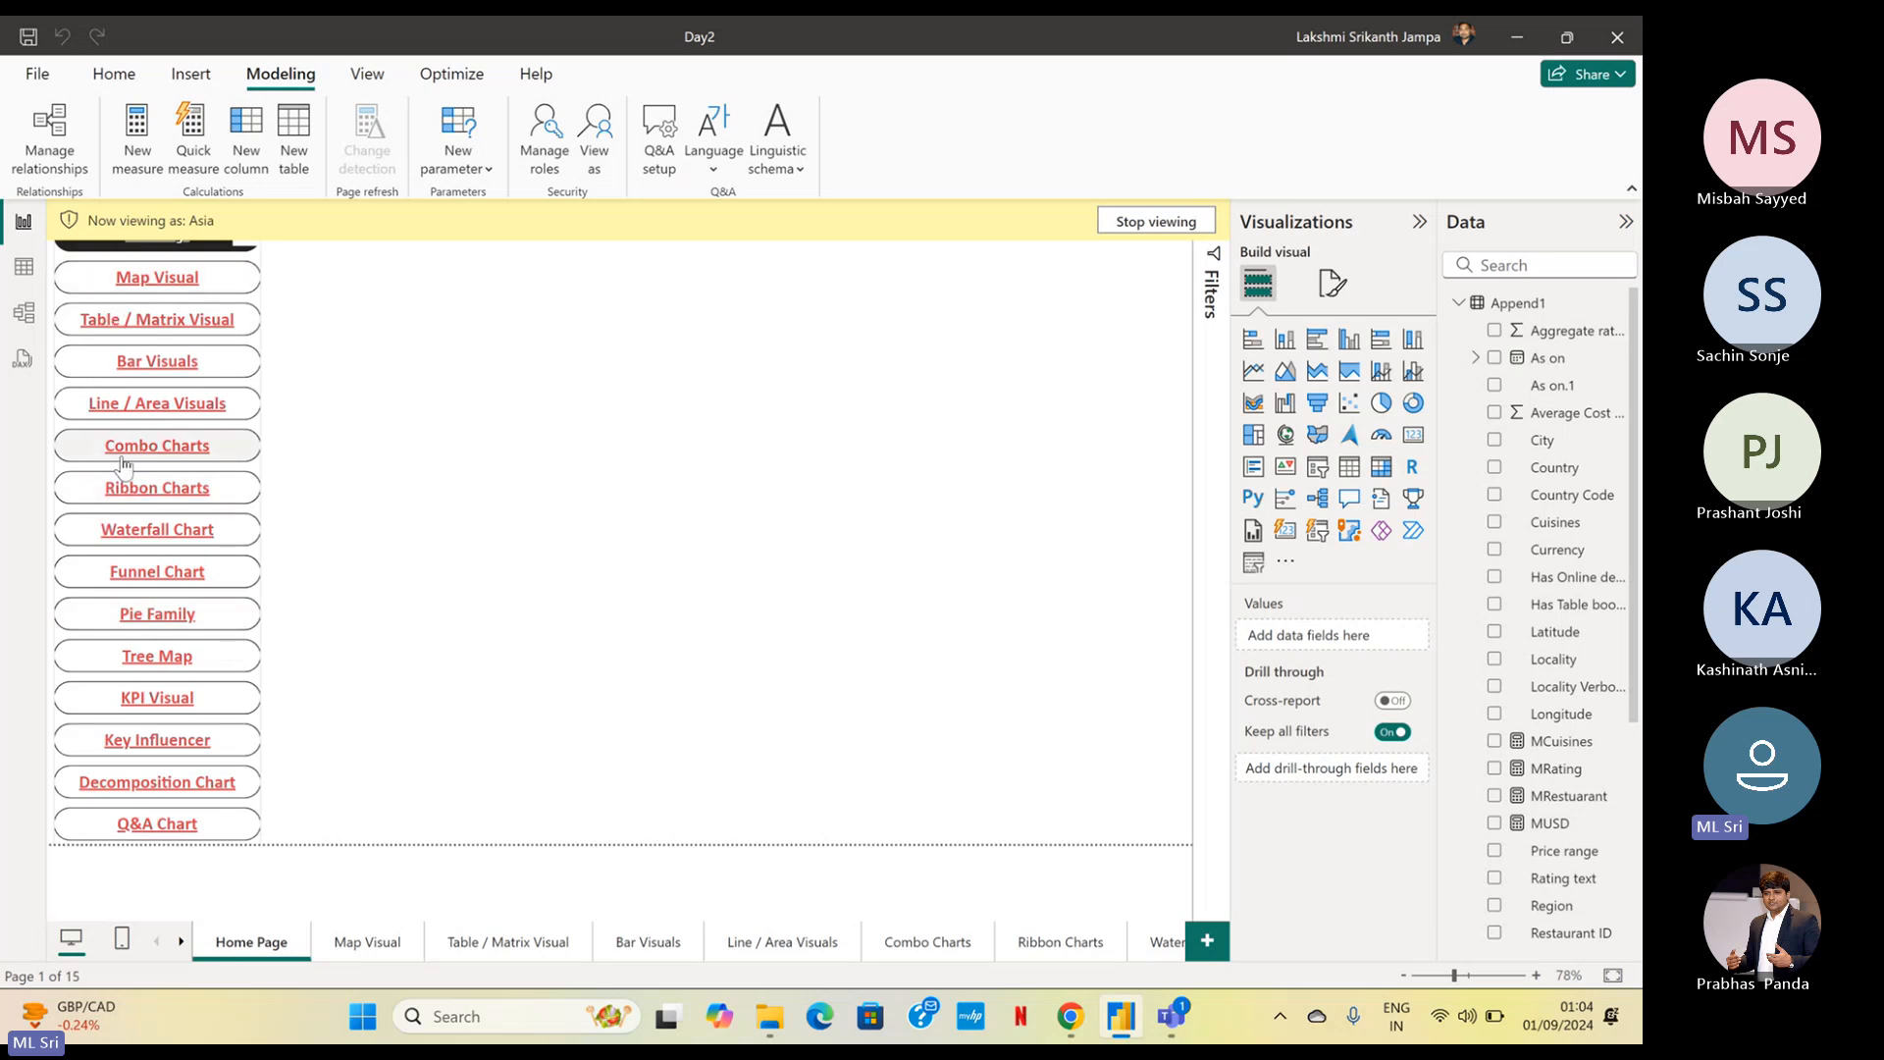
{"action": "left_click", "coordinate": [137, 402], "text": "ctrl"}
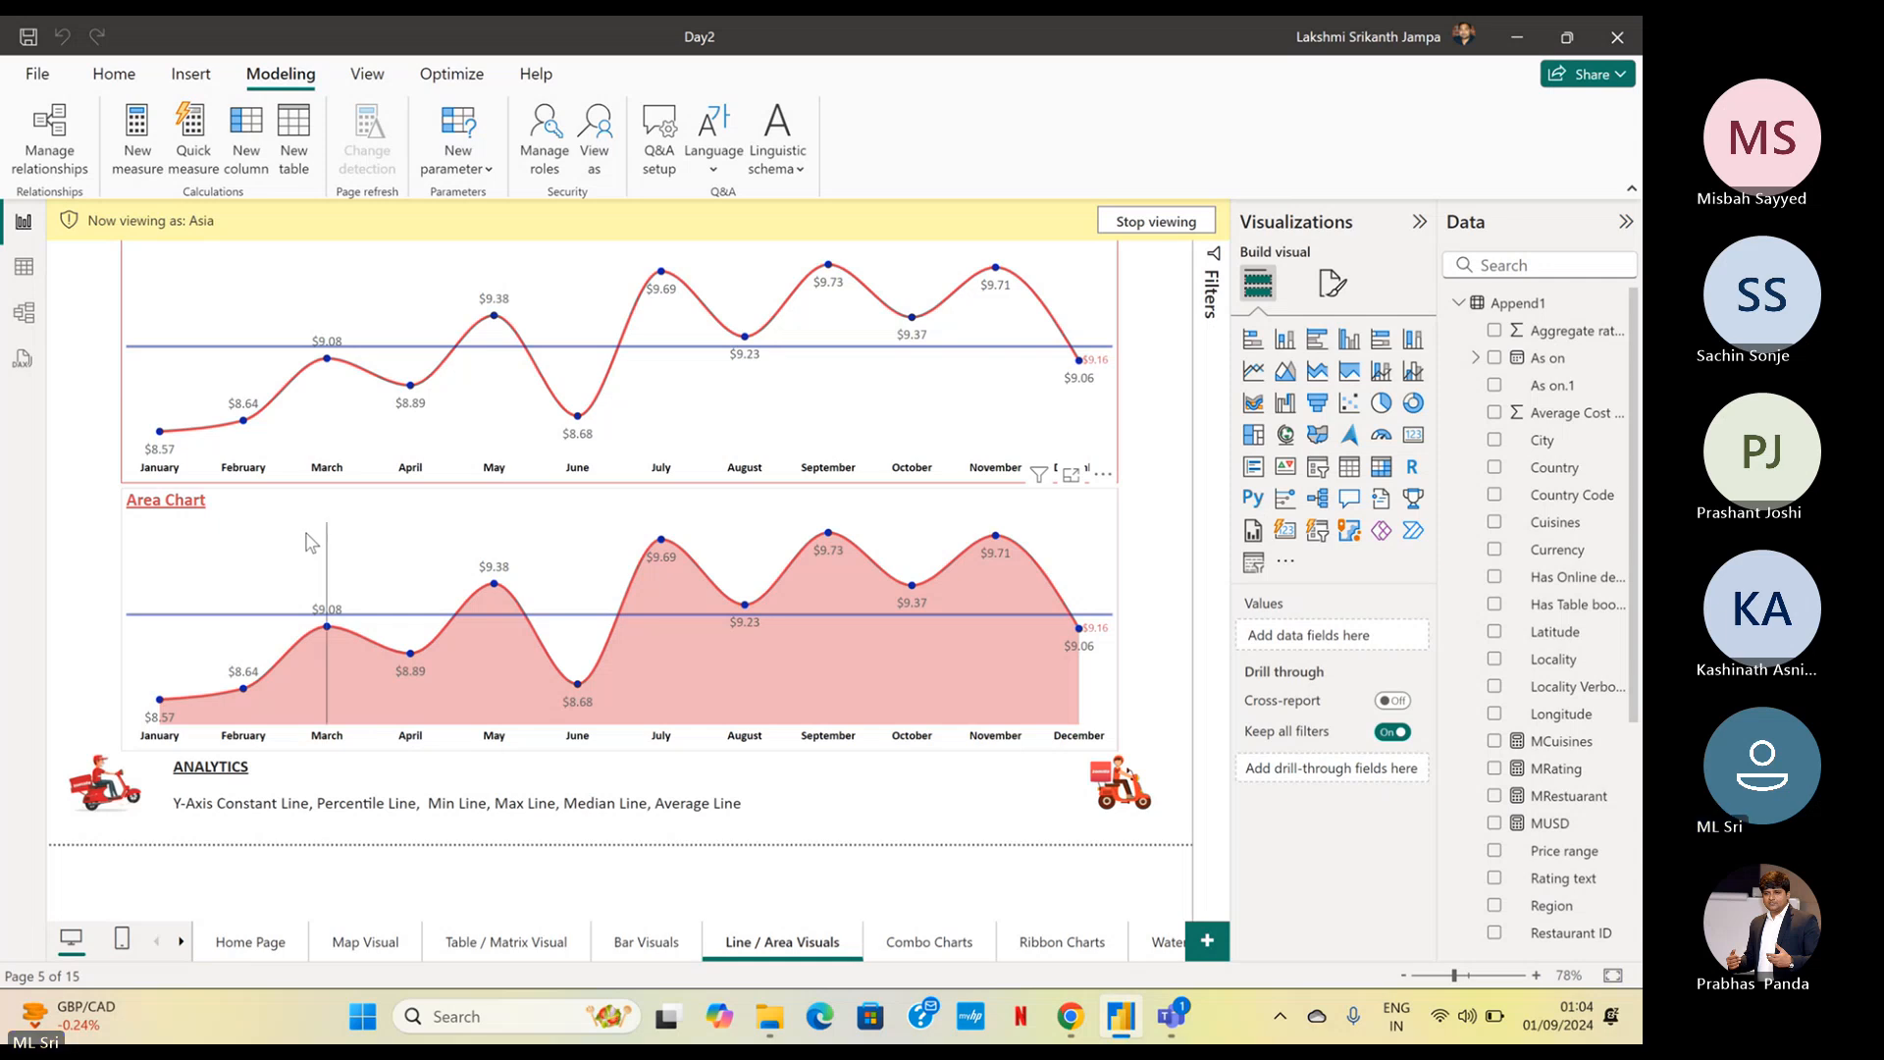
{"action": "left_click", "coordinate": [1180, 225]}
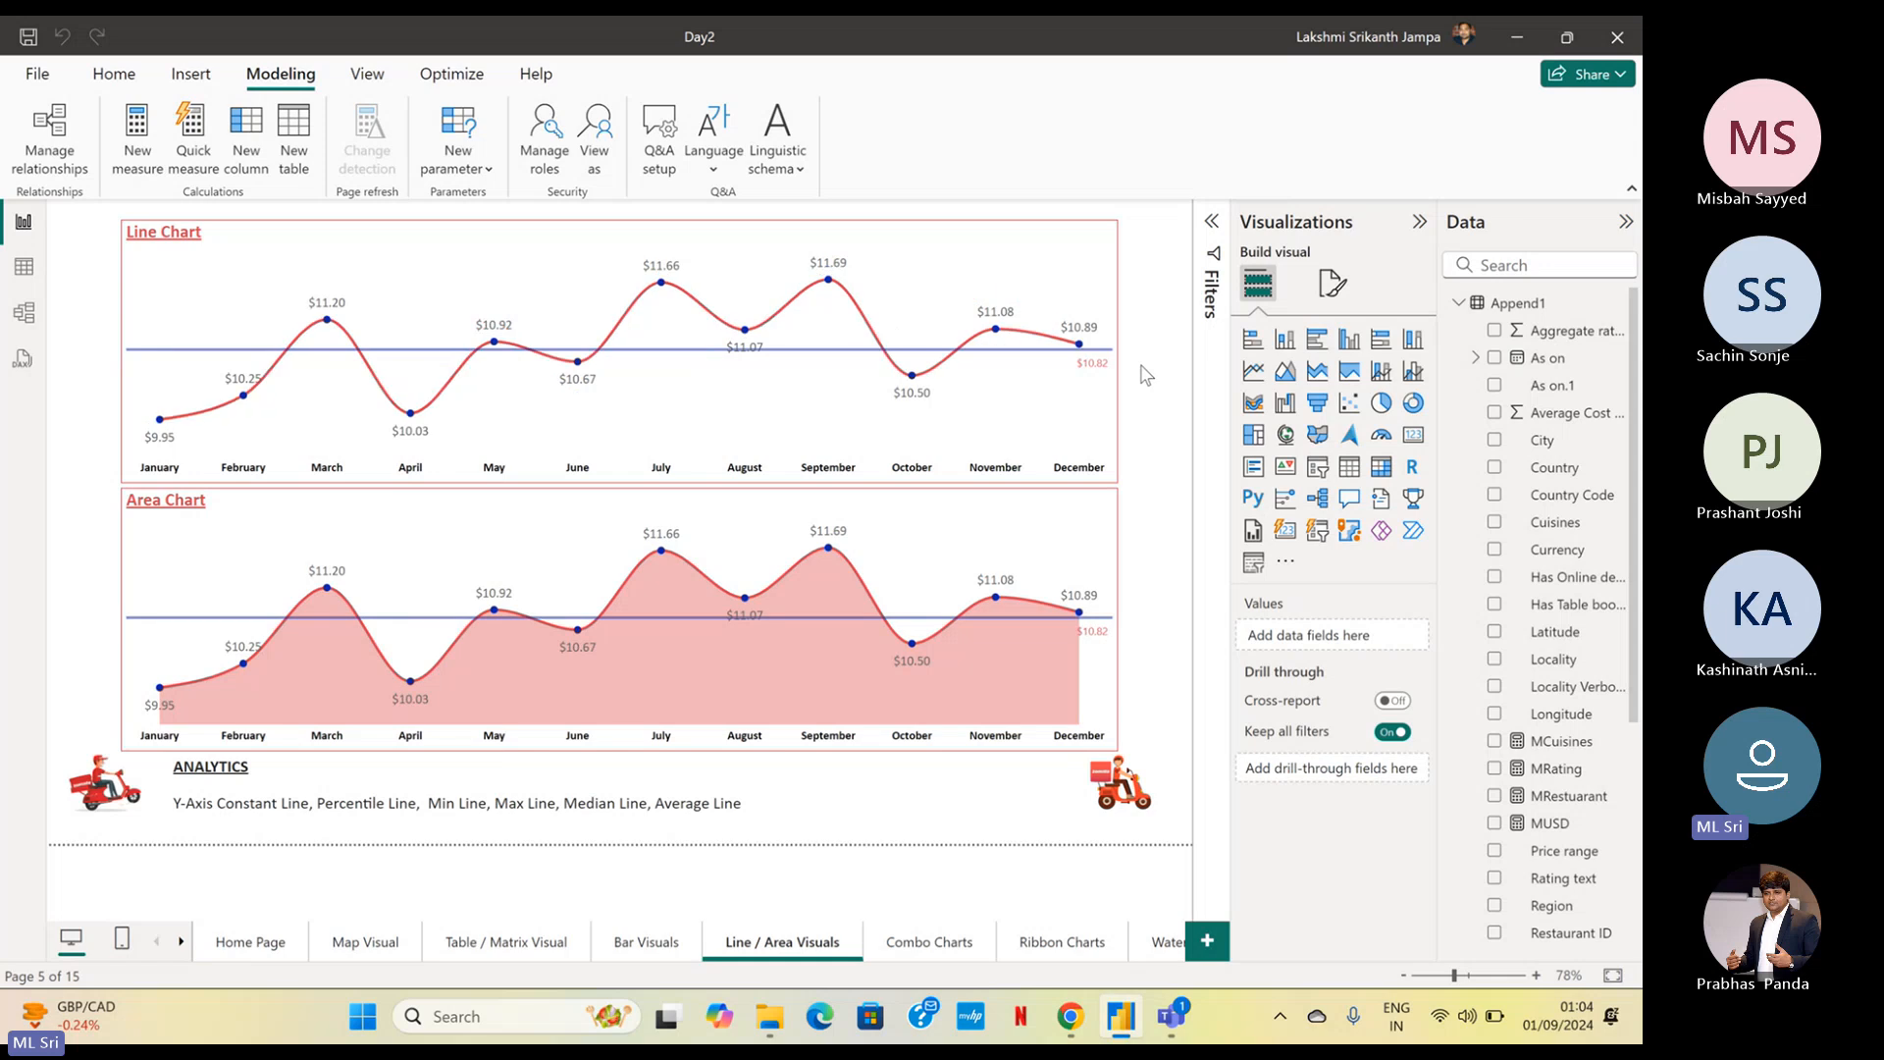
View the report as the AEO role
{"action": "left_click", "coordinate": [592, 152]}
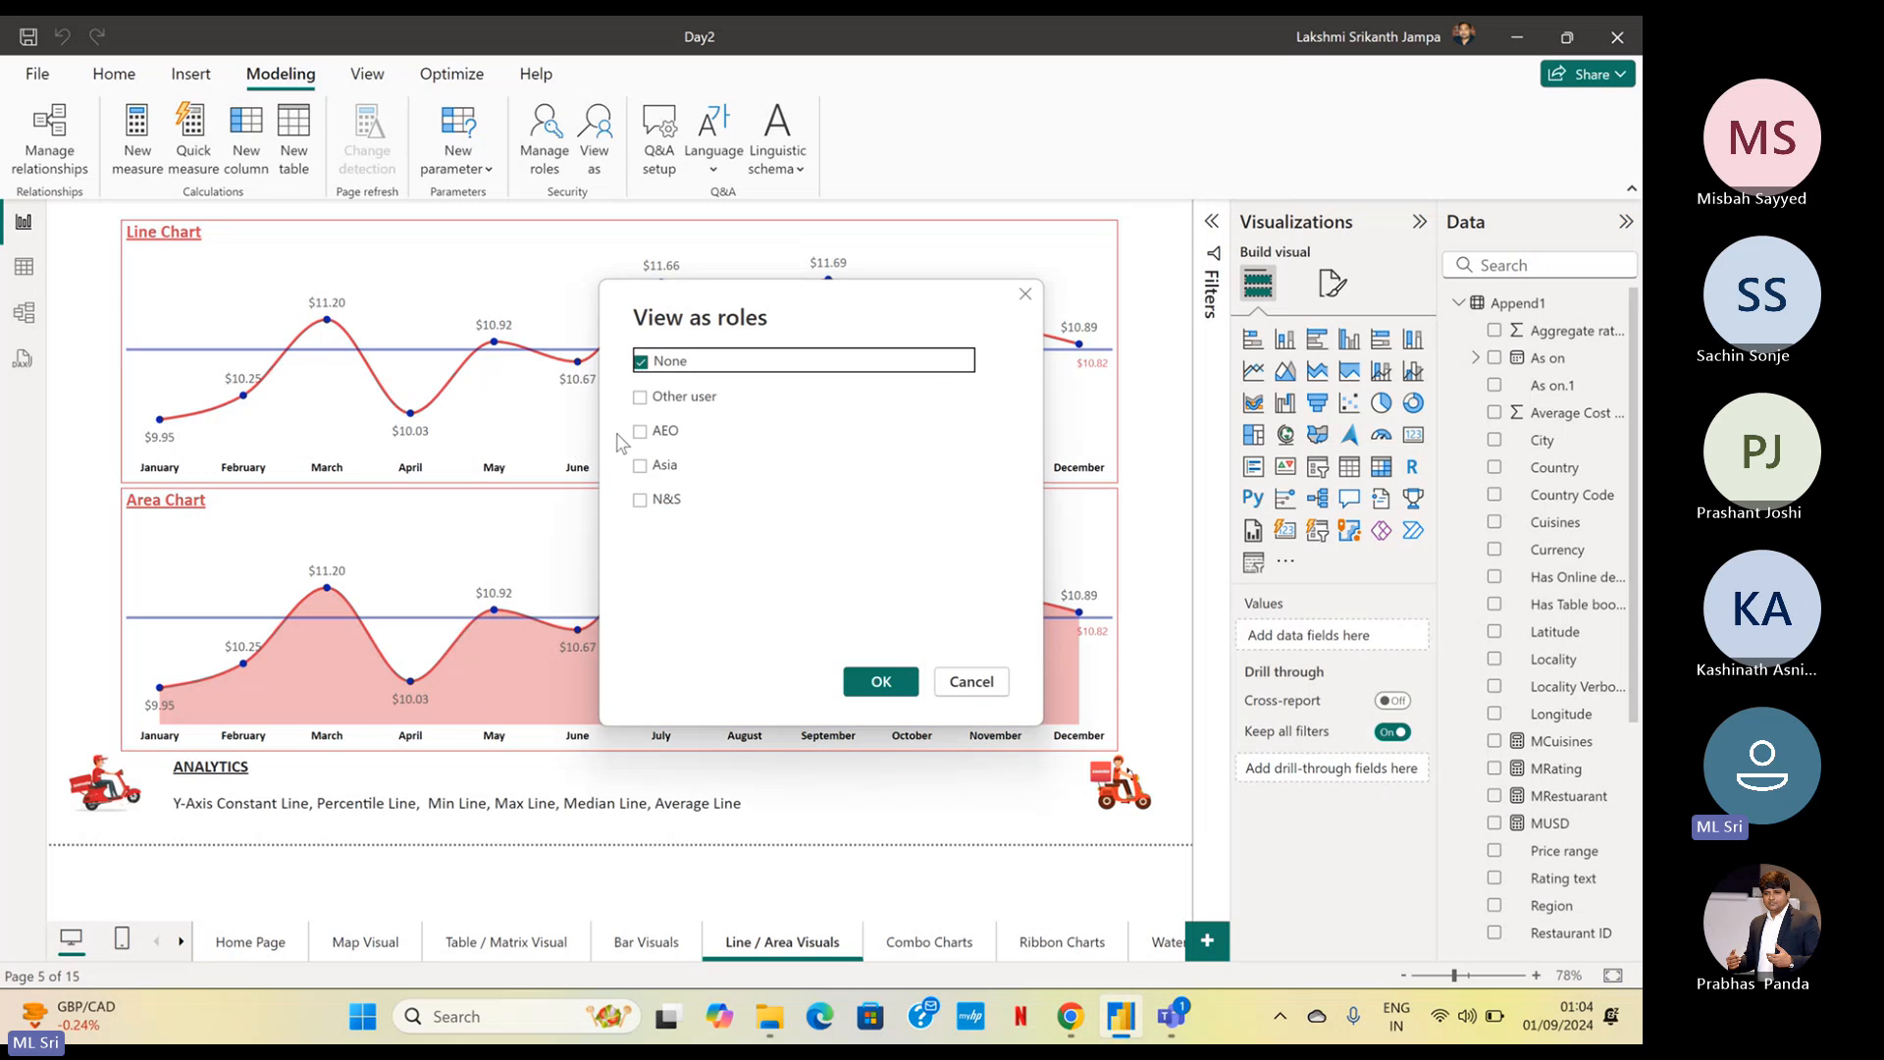
{"action": "left_click", "coordinate": [640, 433]}
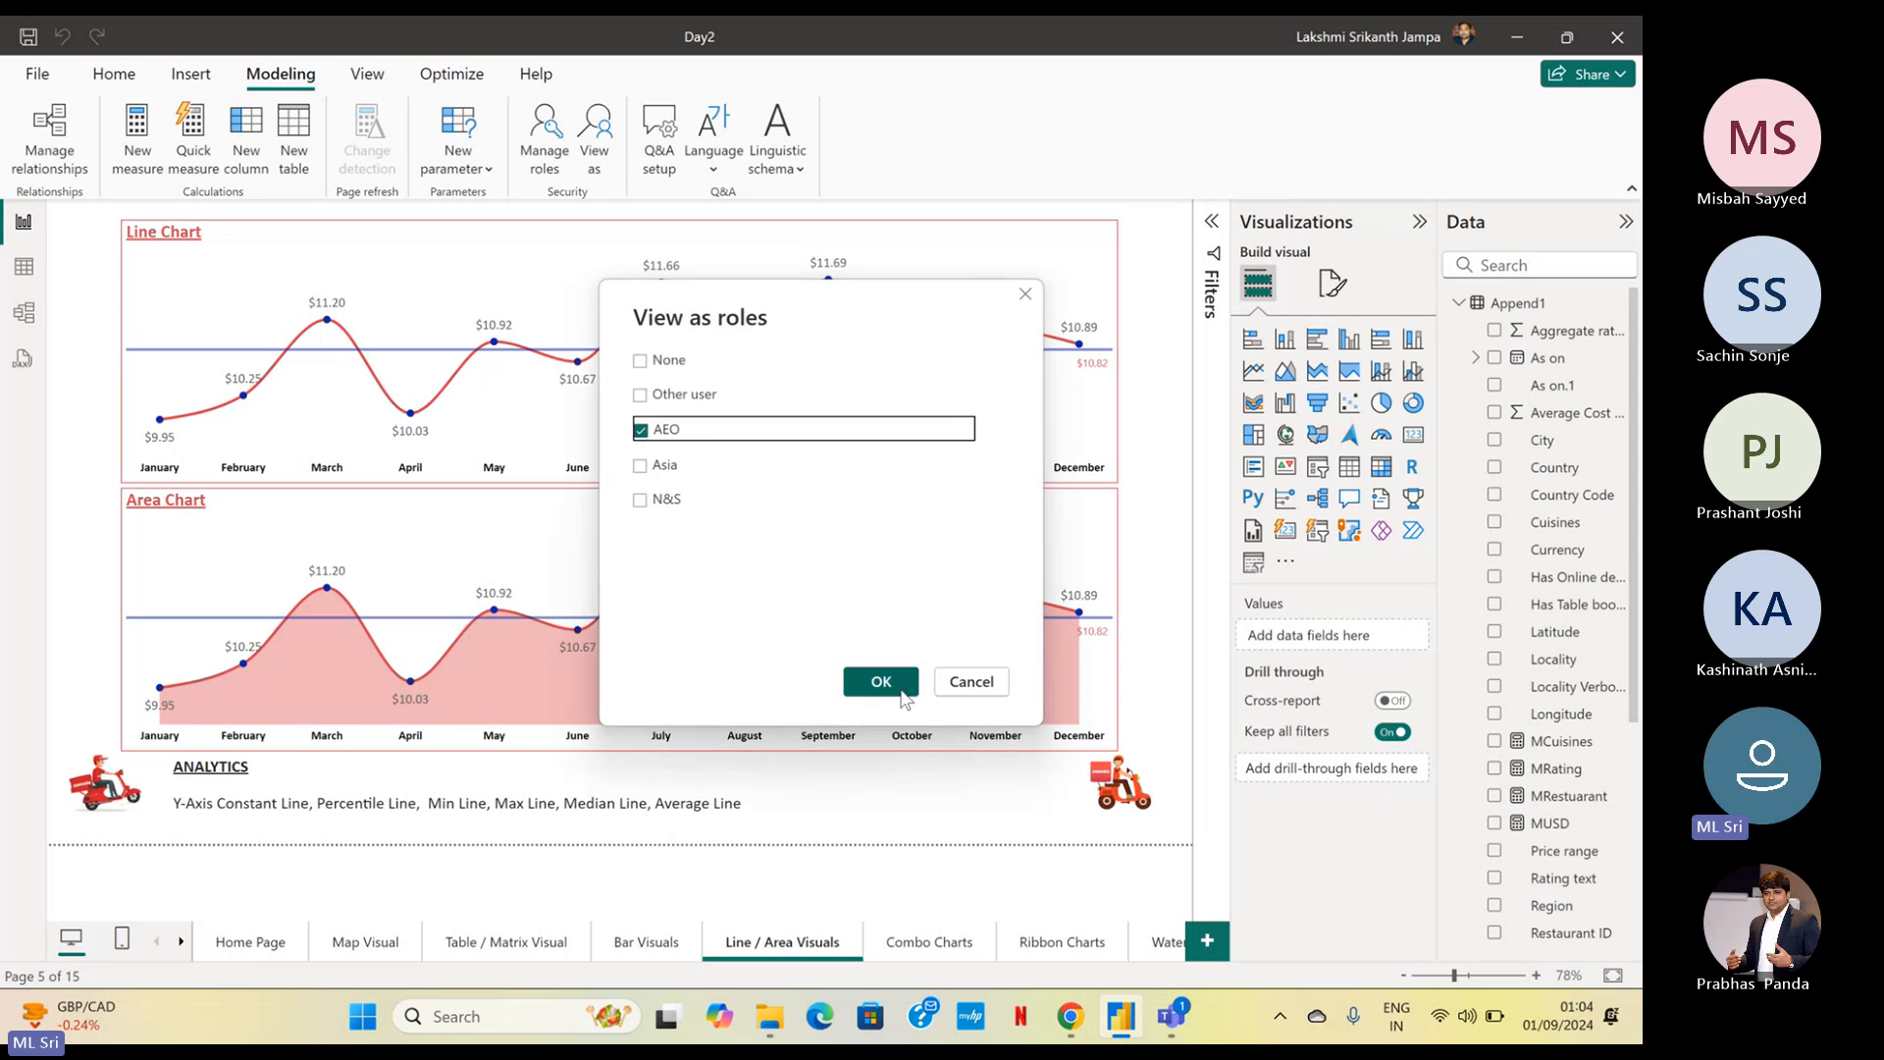
{"action": "left_click", "coordinate": [881, 682]}
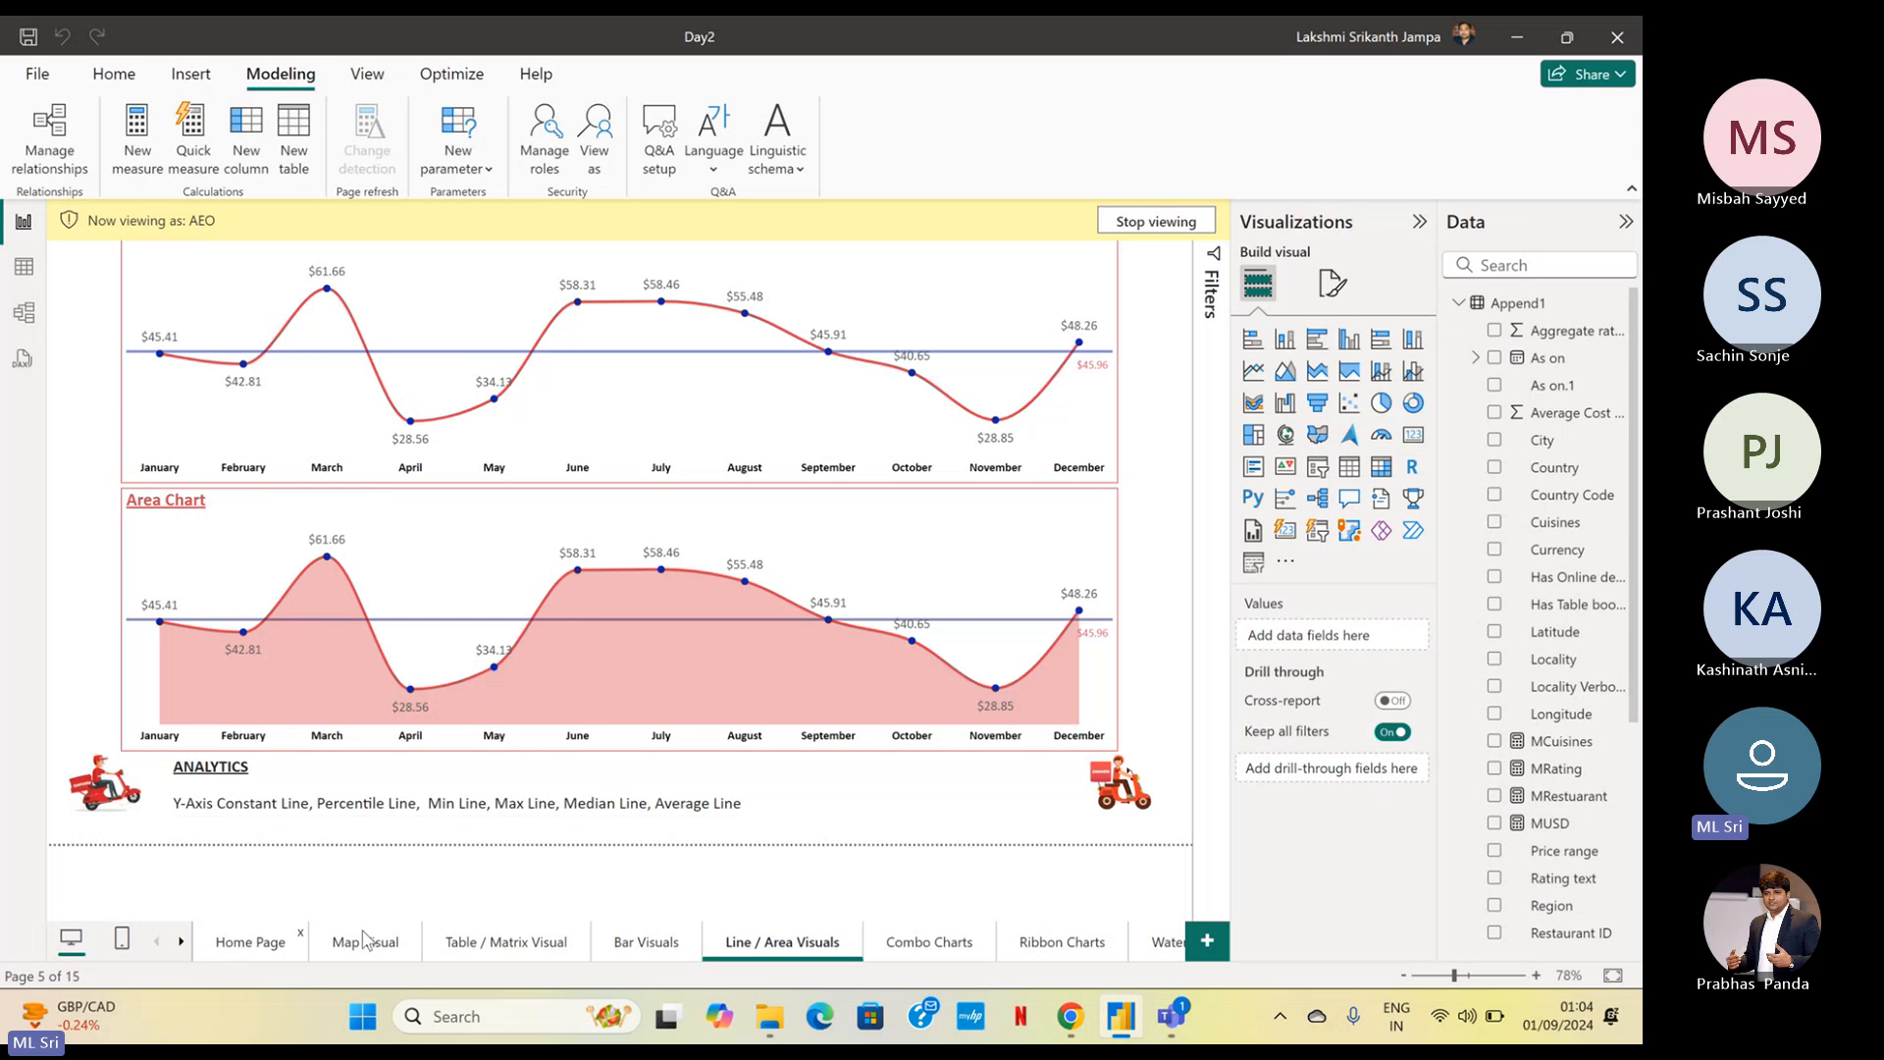
Examine the Map Visual page under the AEO role, and return to the Home Page with role viewing stopped
{"action": "left_click", "coordinate": [96, 785], "text": "ctrl"}
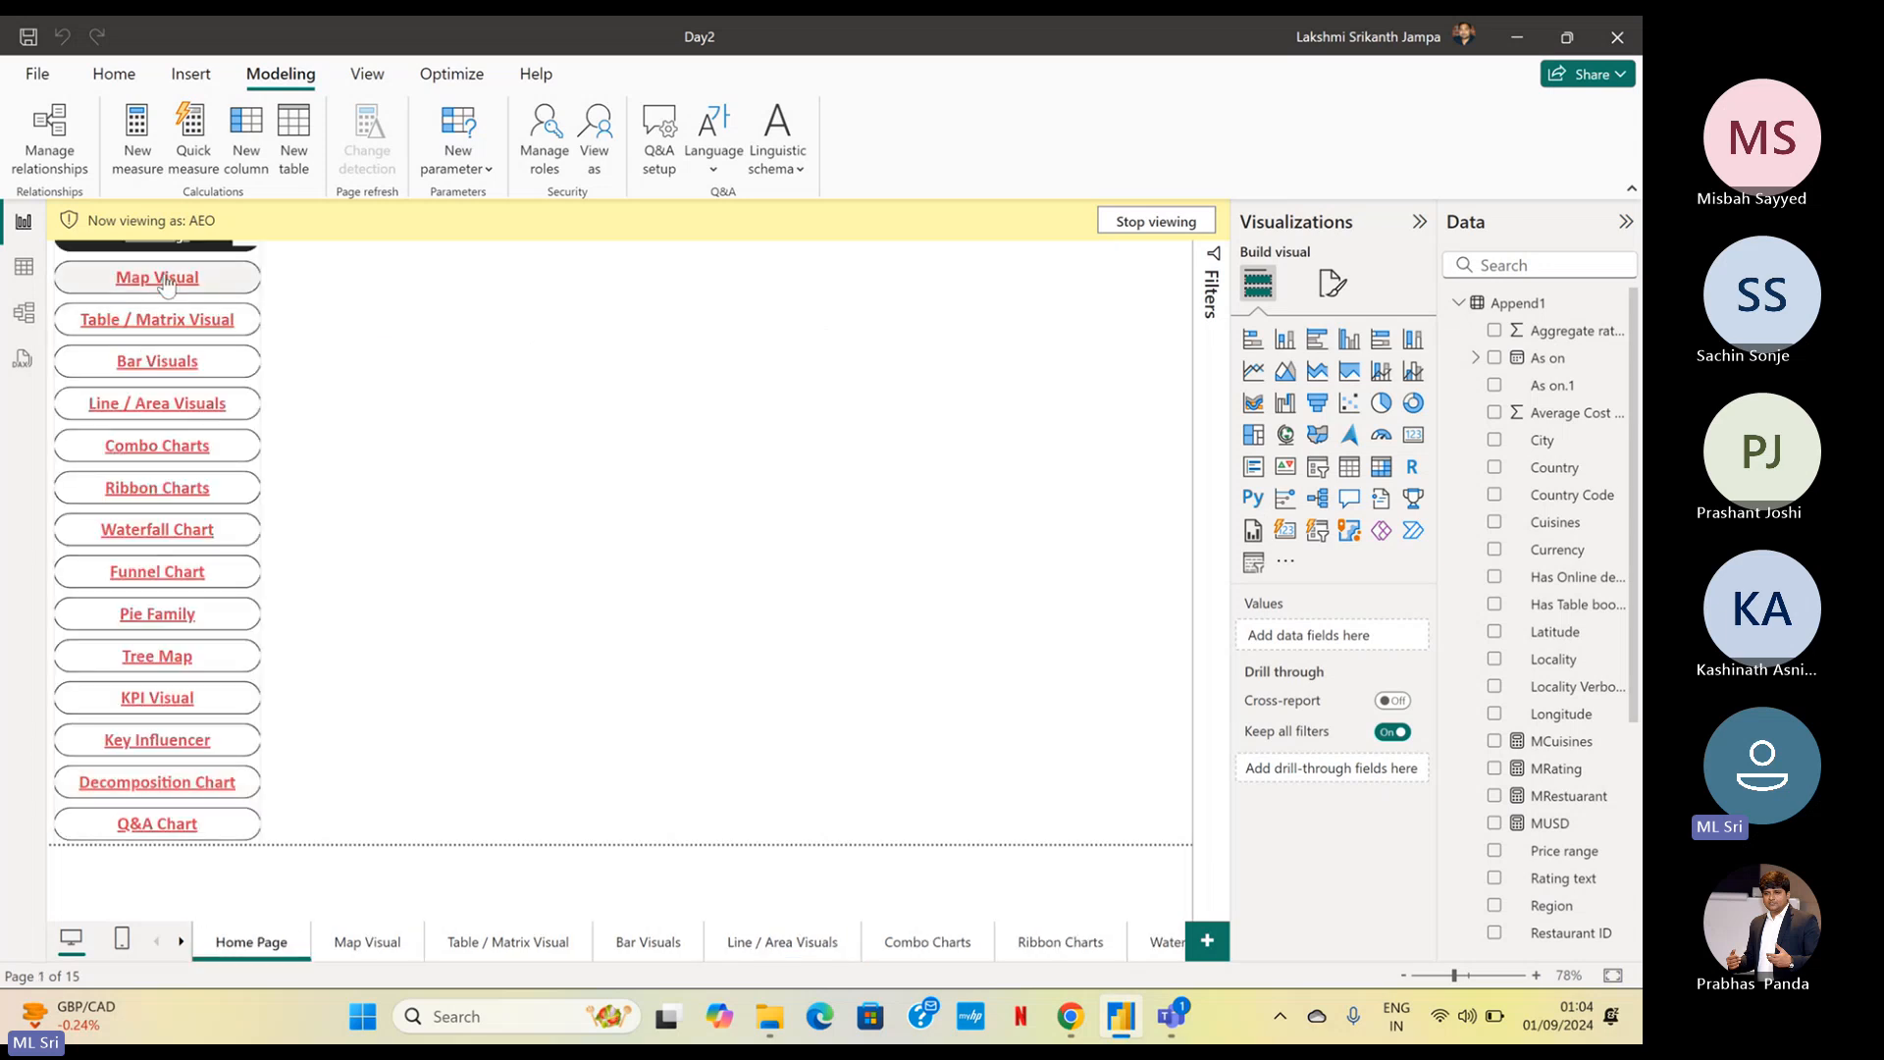
{"action": "left_click", "coordinate": [165, 281], "text": "ctrl"}
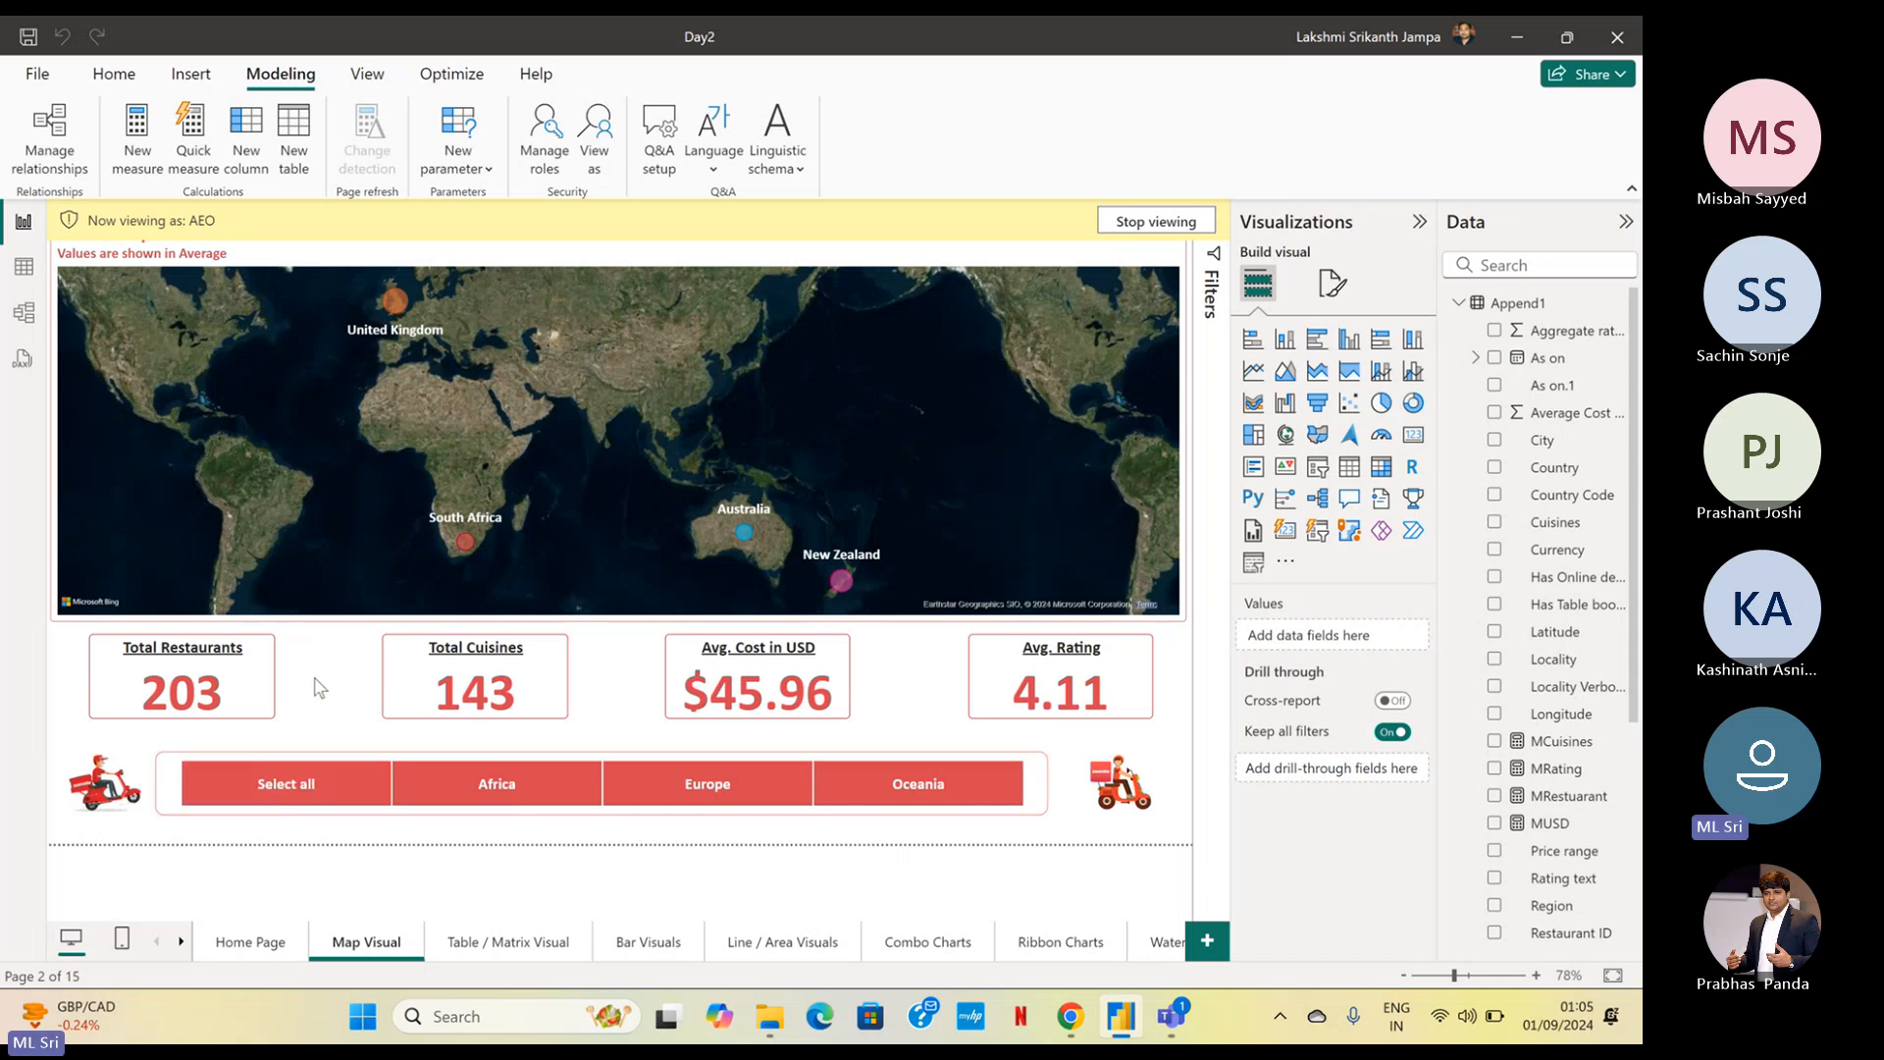
{"action": "left_click", "coordinate": [1155, 222]}
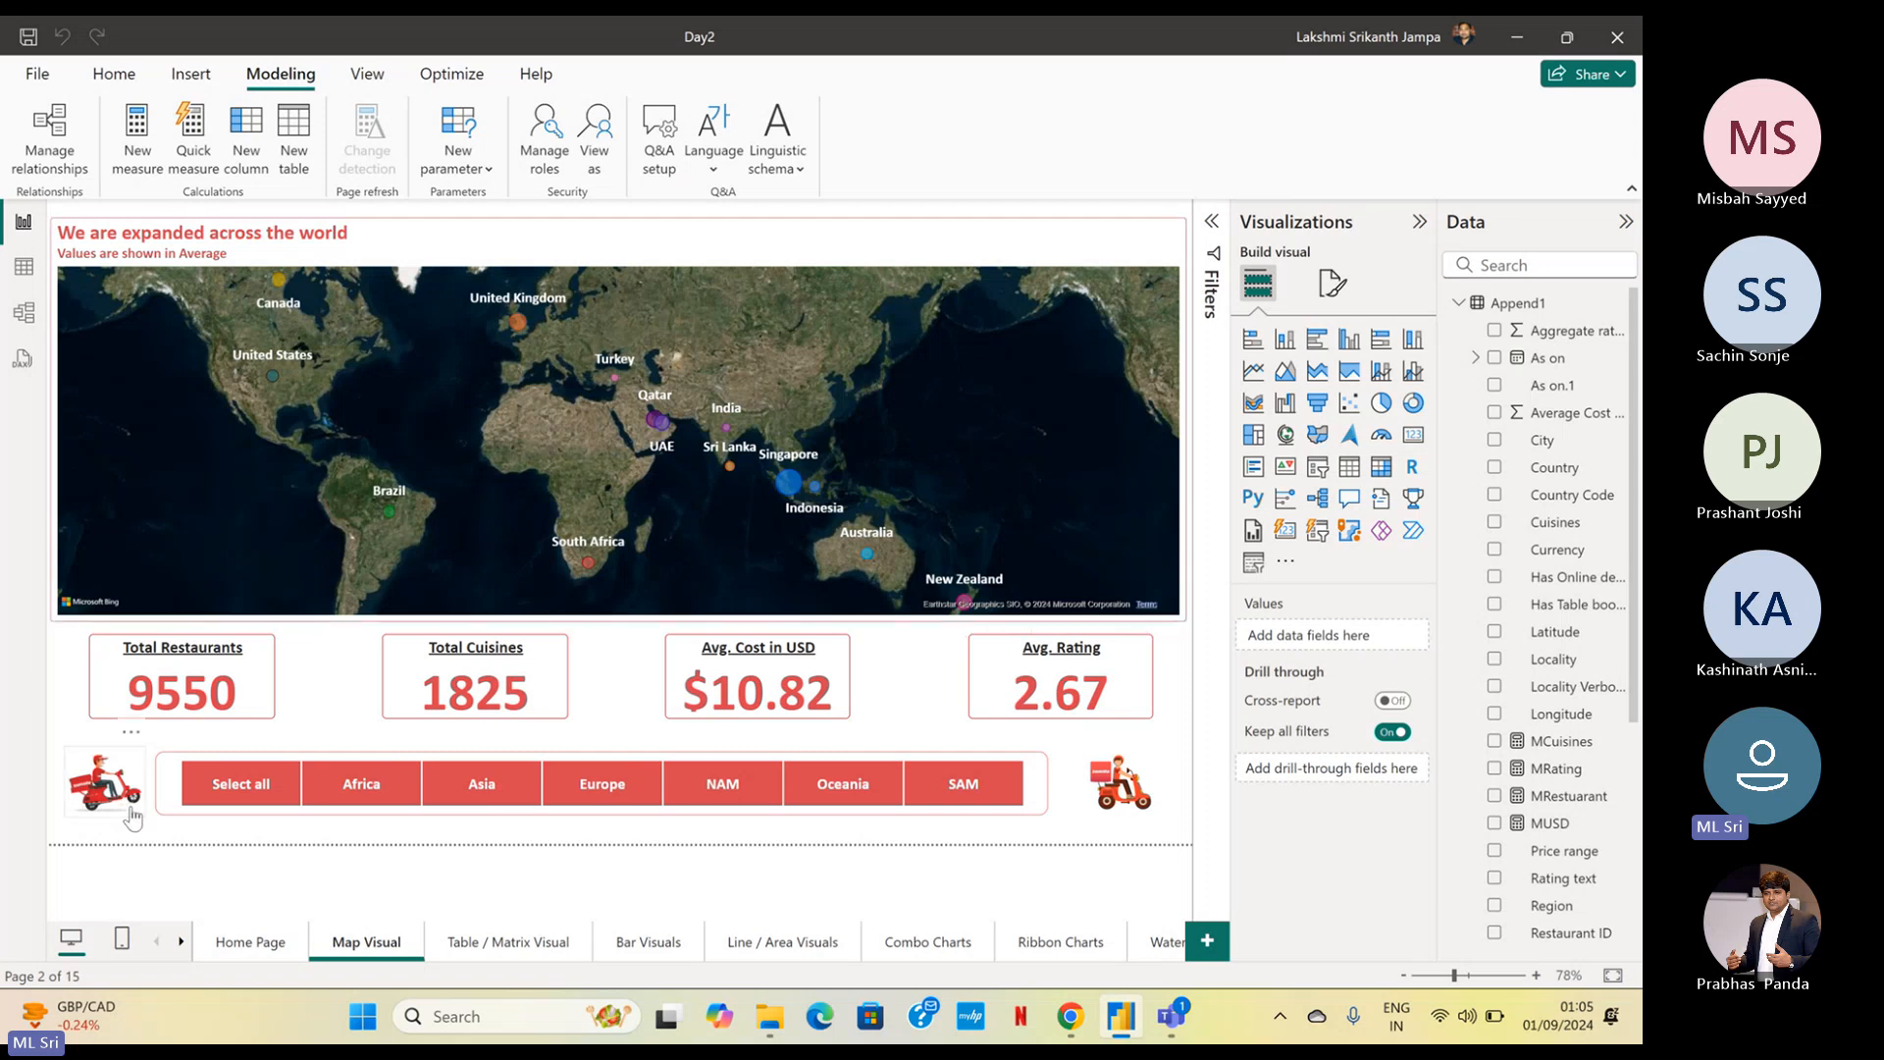
{"action": "left_click", "coordinate": [245, 942]}
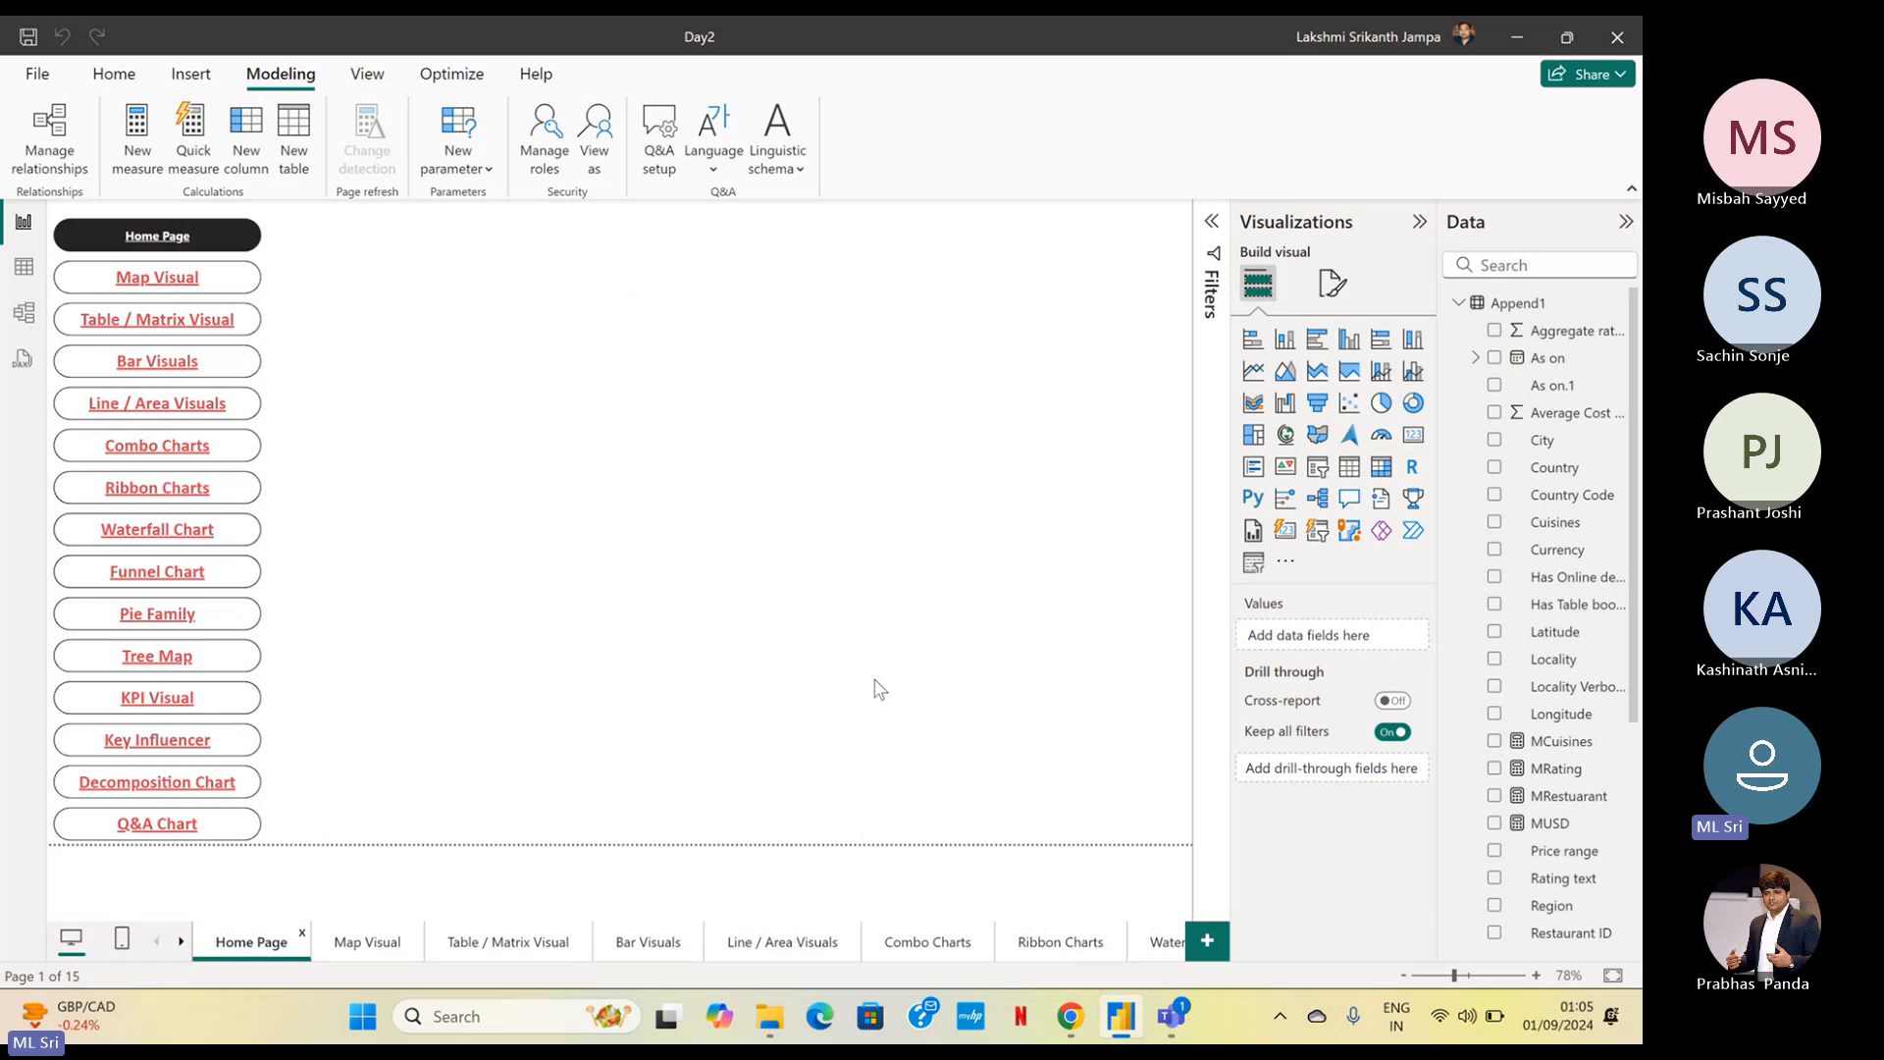
Switch to the Teams meeting, mute the microphone, and return to the report
{"action": "mouse_move", "coordinate": [1166, 1025]}
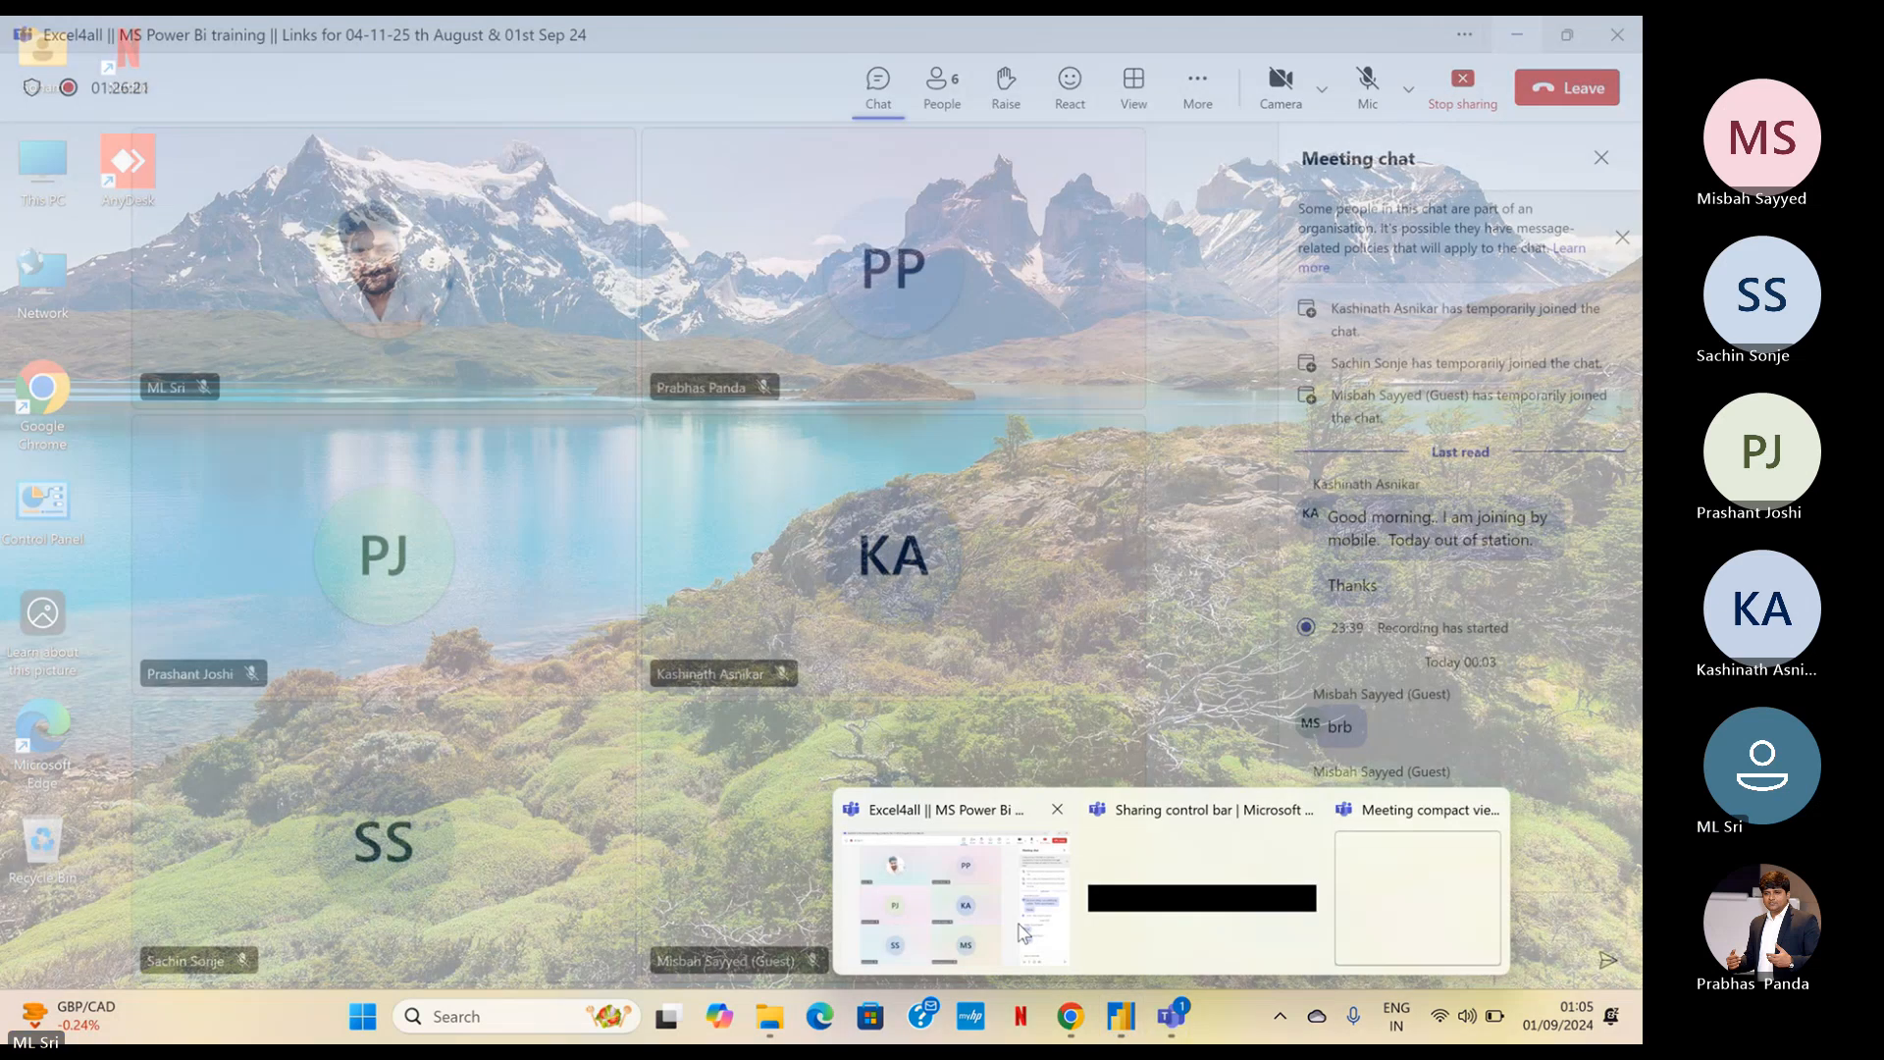
{"action": "left_click", "coordinate": [1025, 930]}
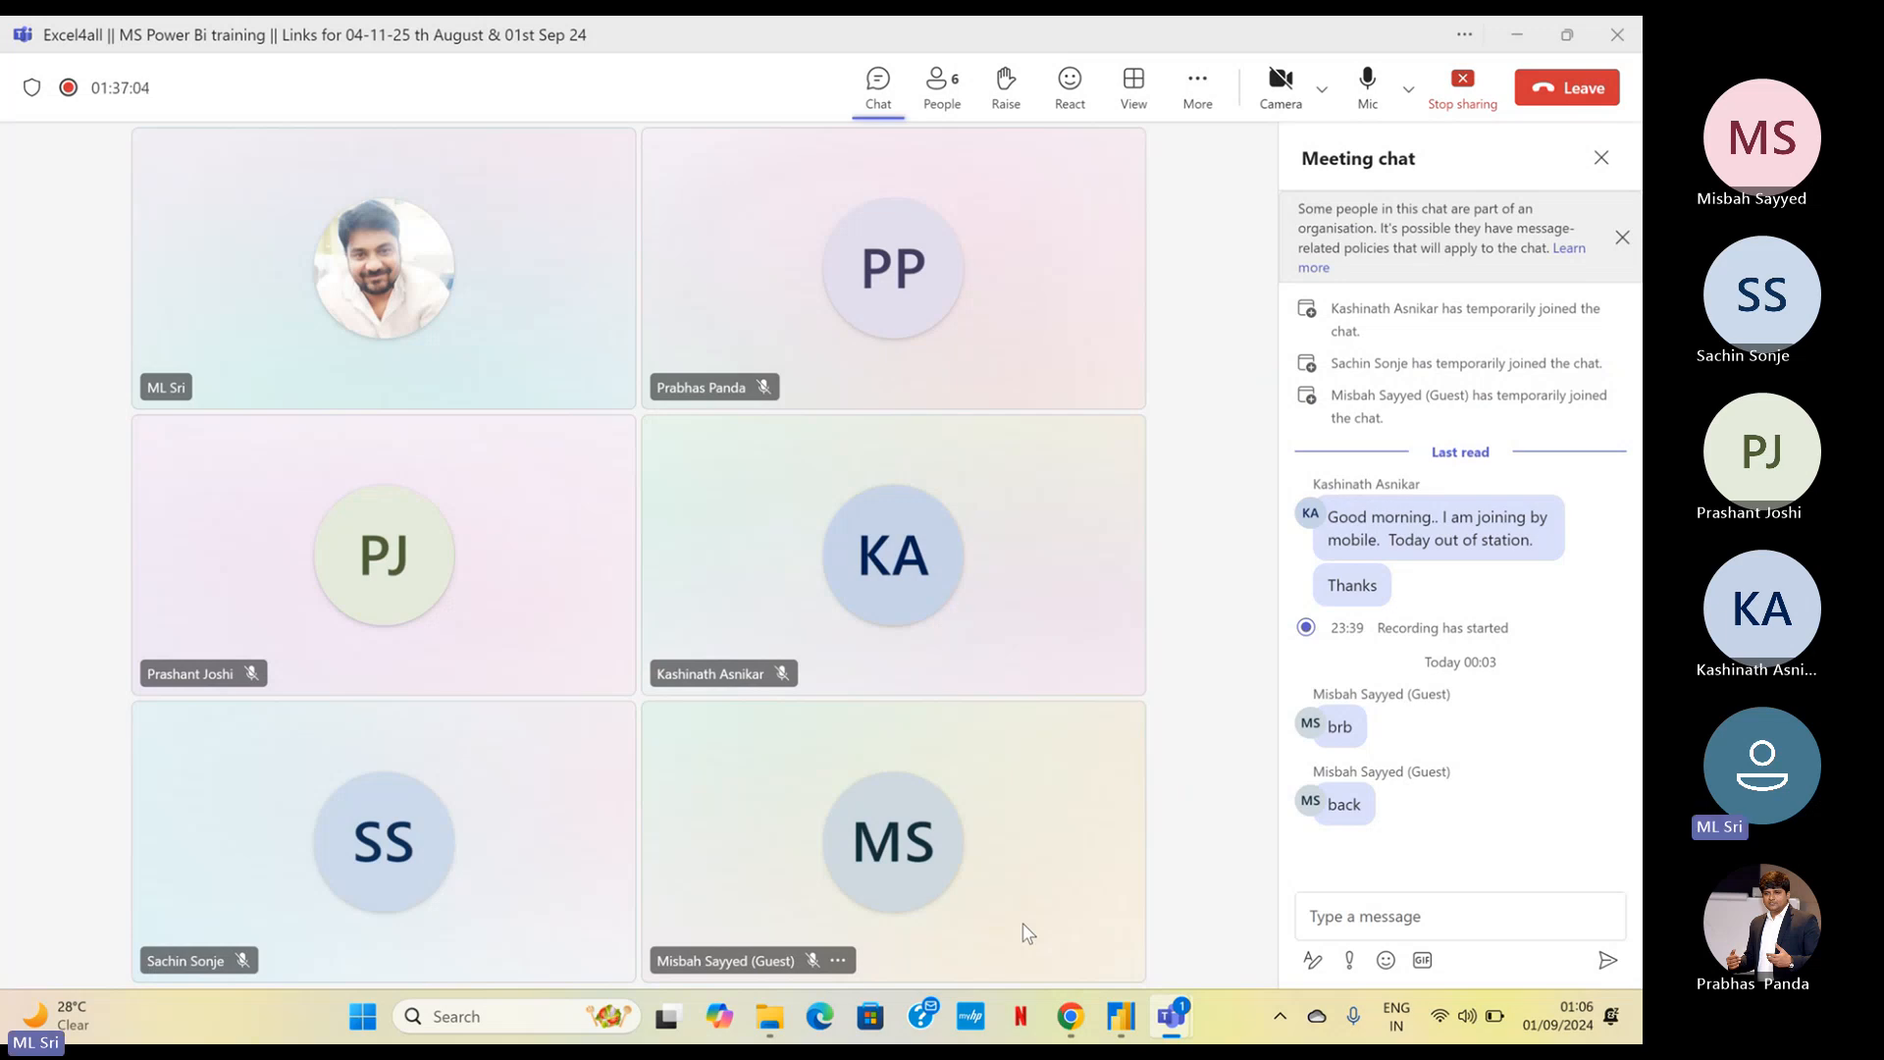
{"action": "left_click", "coordinate": [1364, 96]}
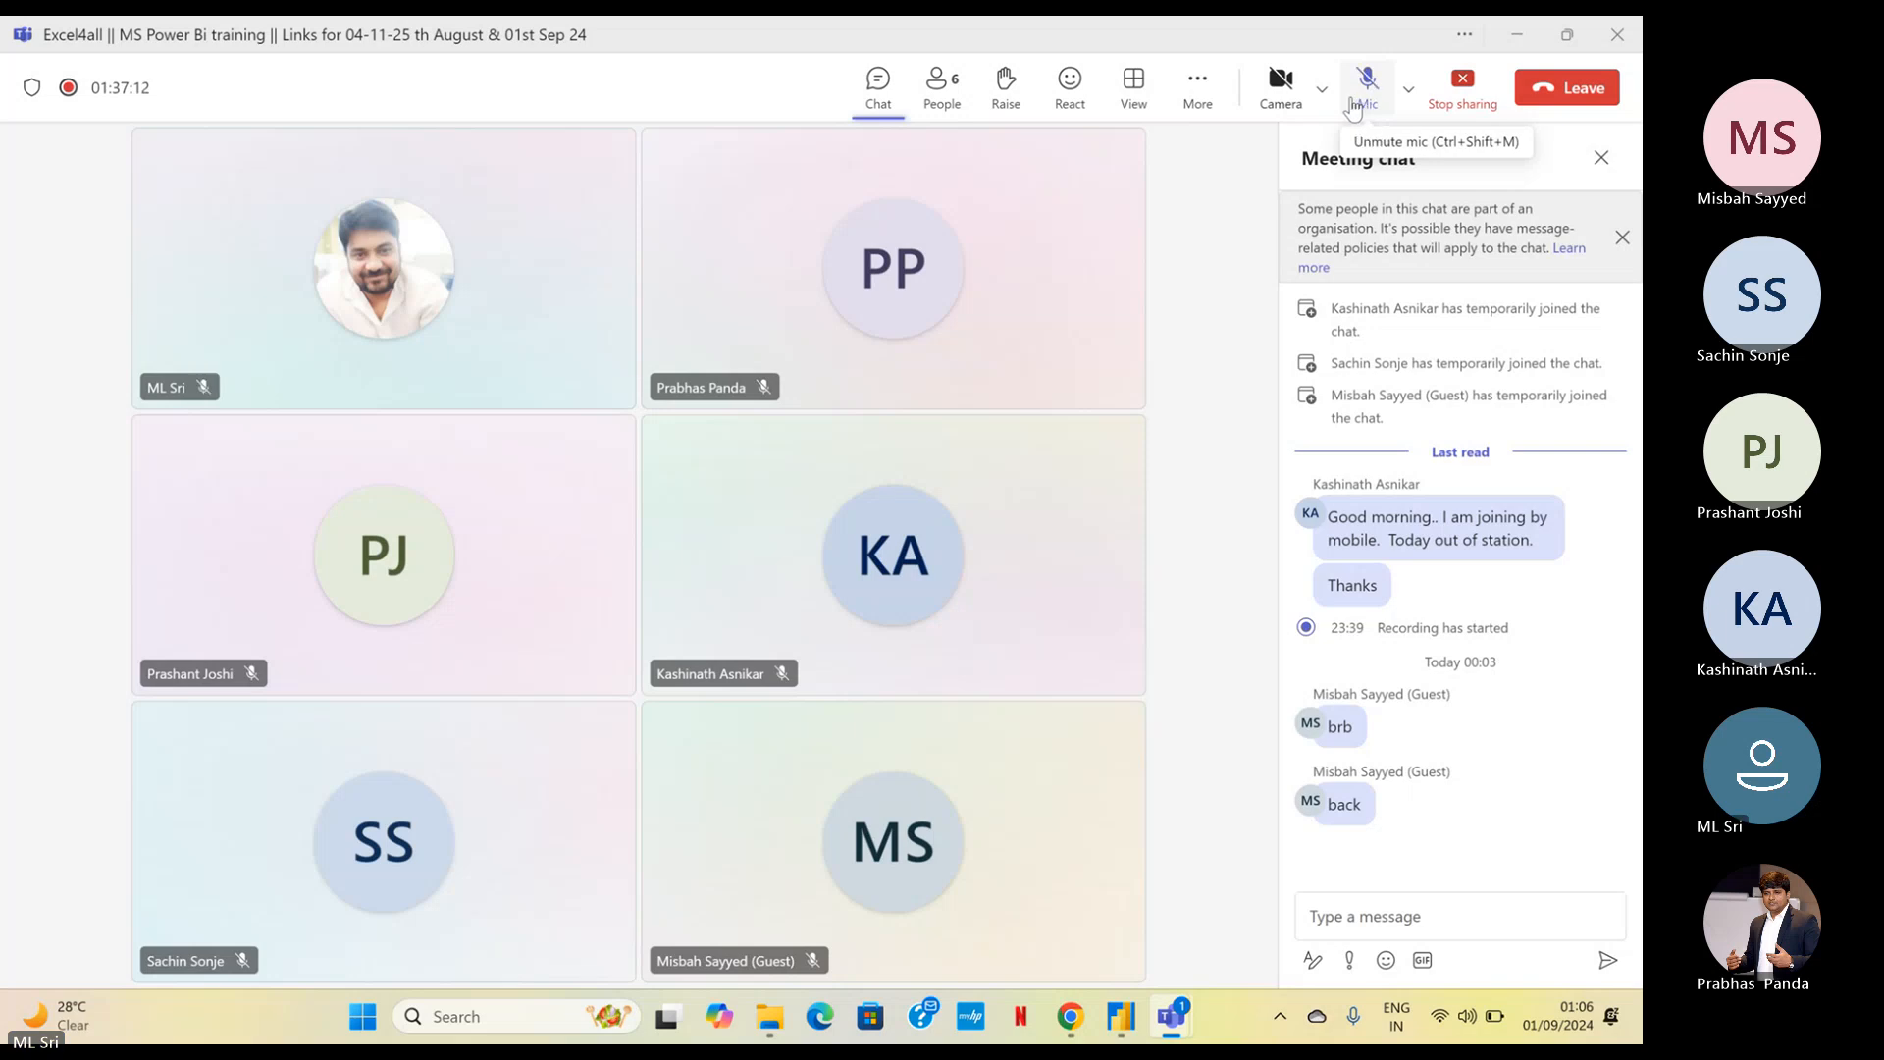
{"action": "left_click", "coordinate": [1524, 38]}
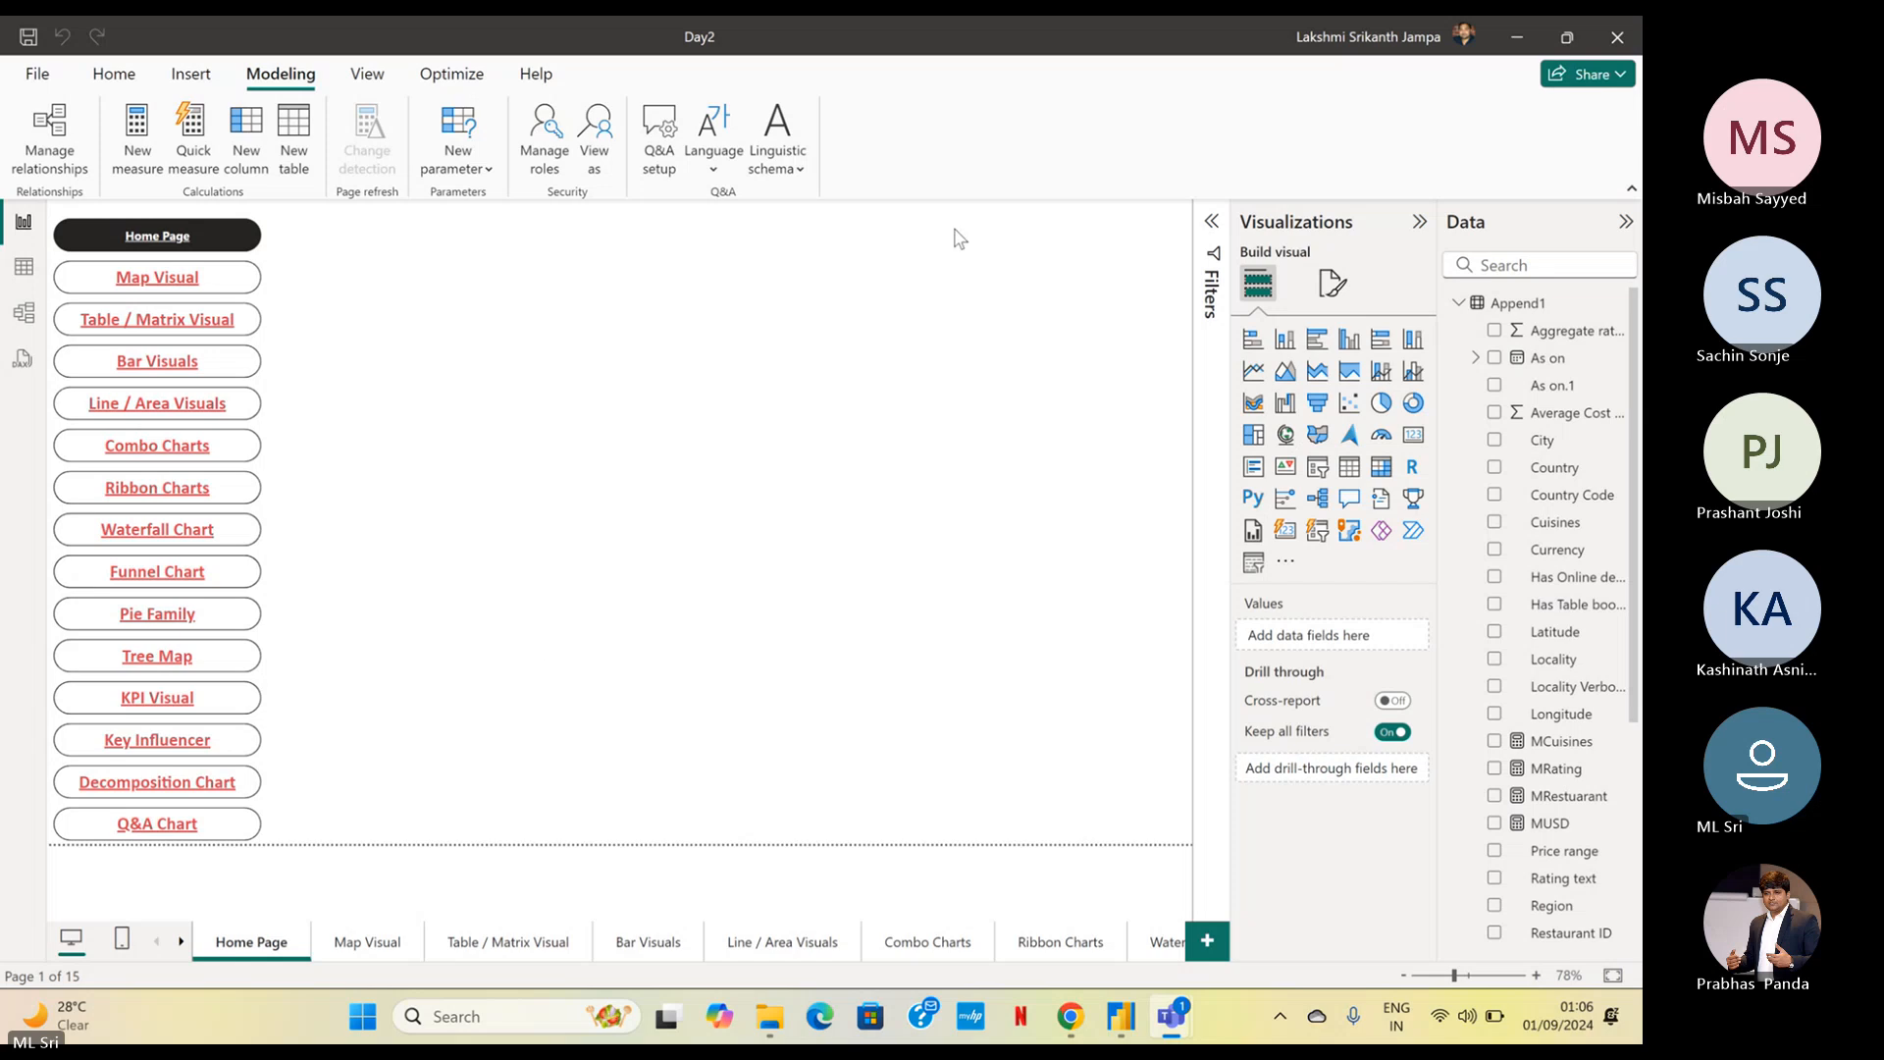
Review the AEO role's Region filter rules on the Append1 table in the security role settings, and close them without changes
{"action": "left_click", "coordinate": [547, 155]}
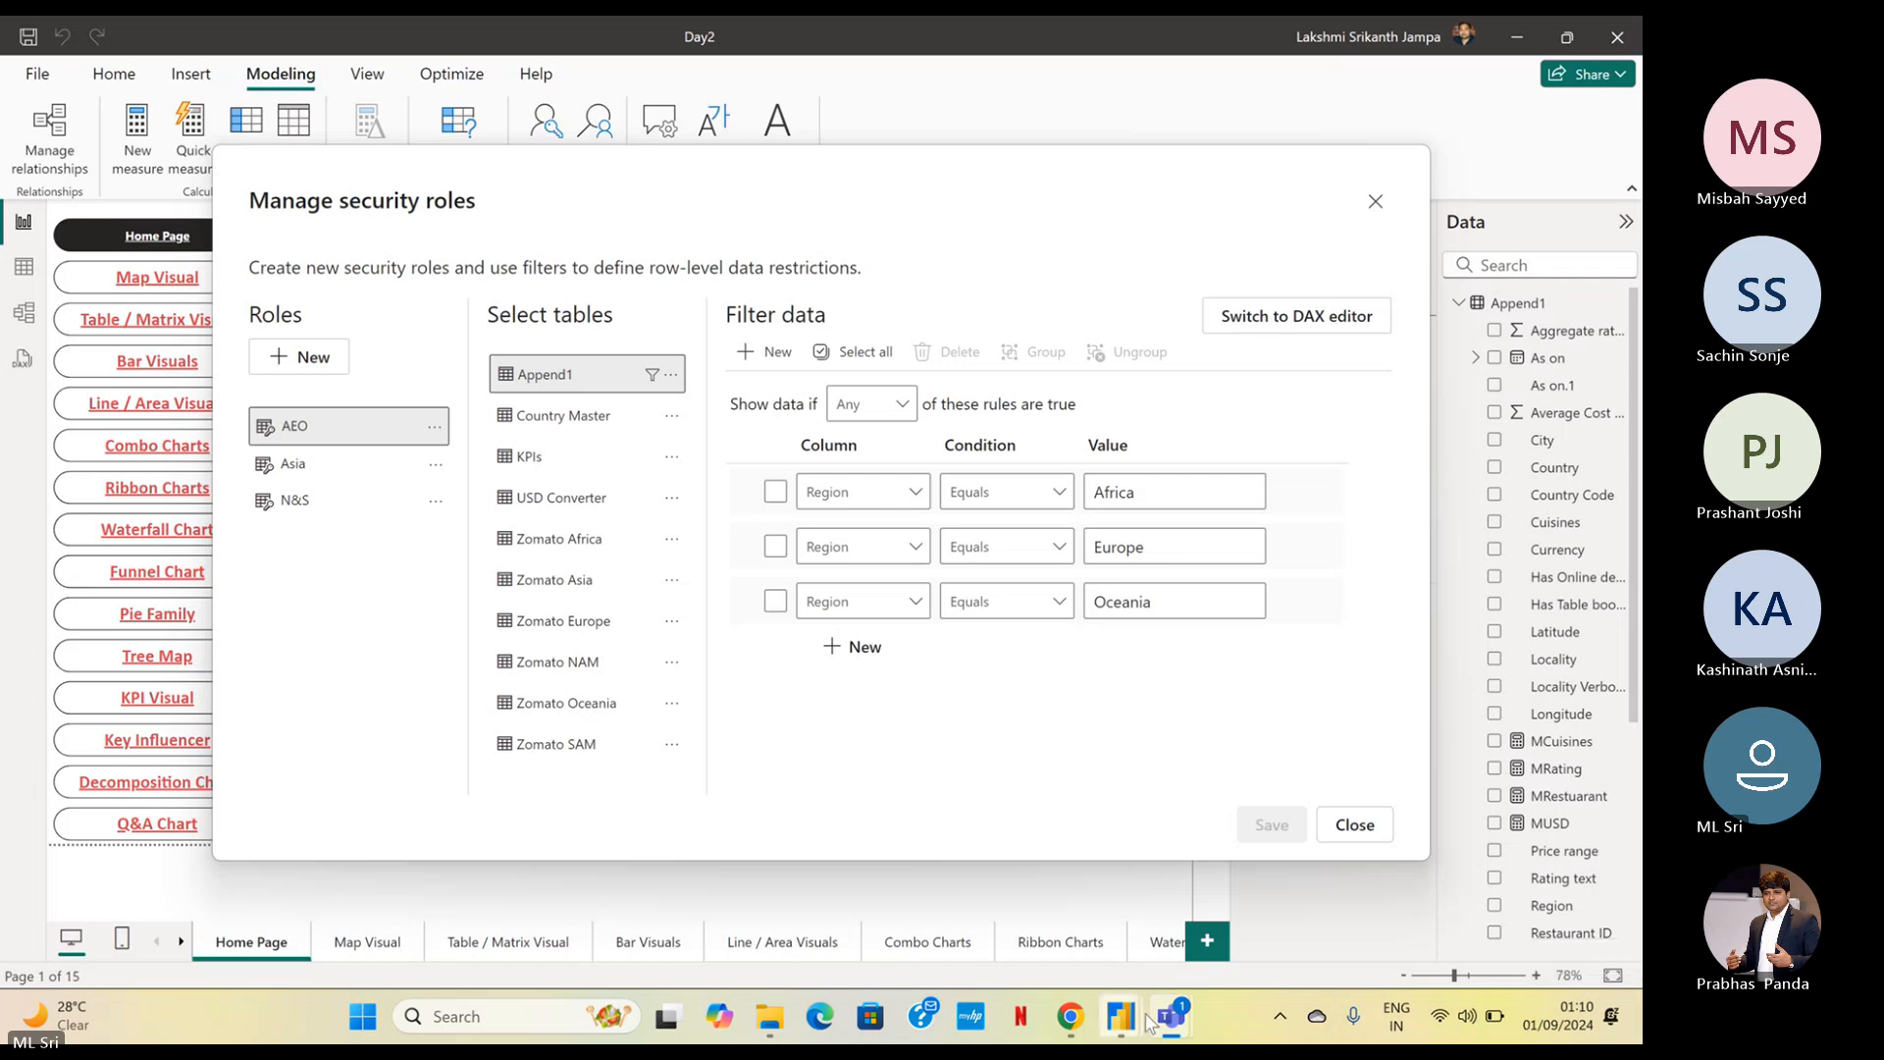
{"action": "mouse_move", "coordinate": [1170, 1017]}
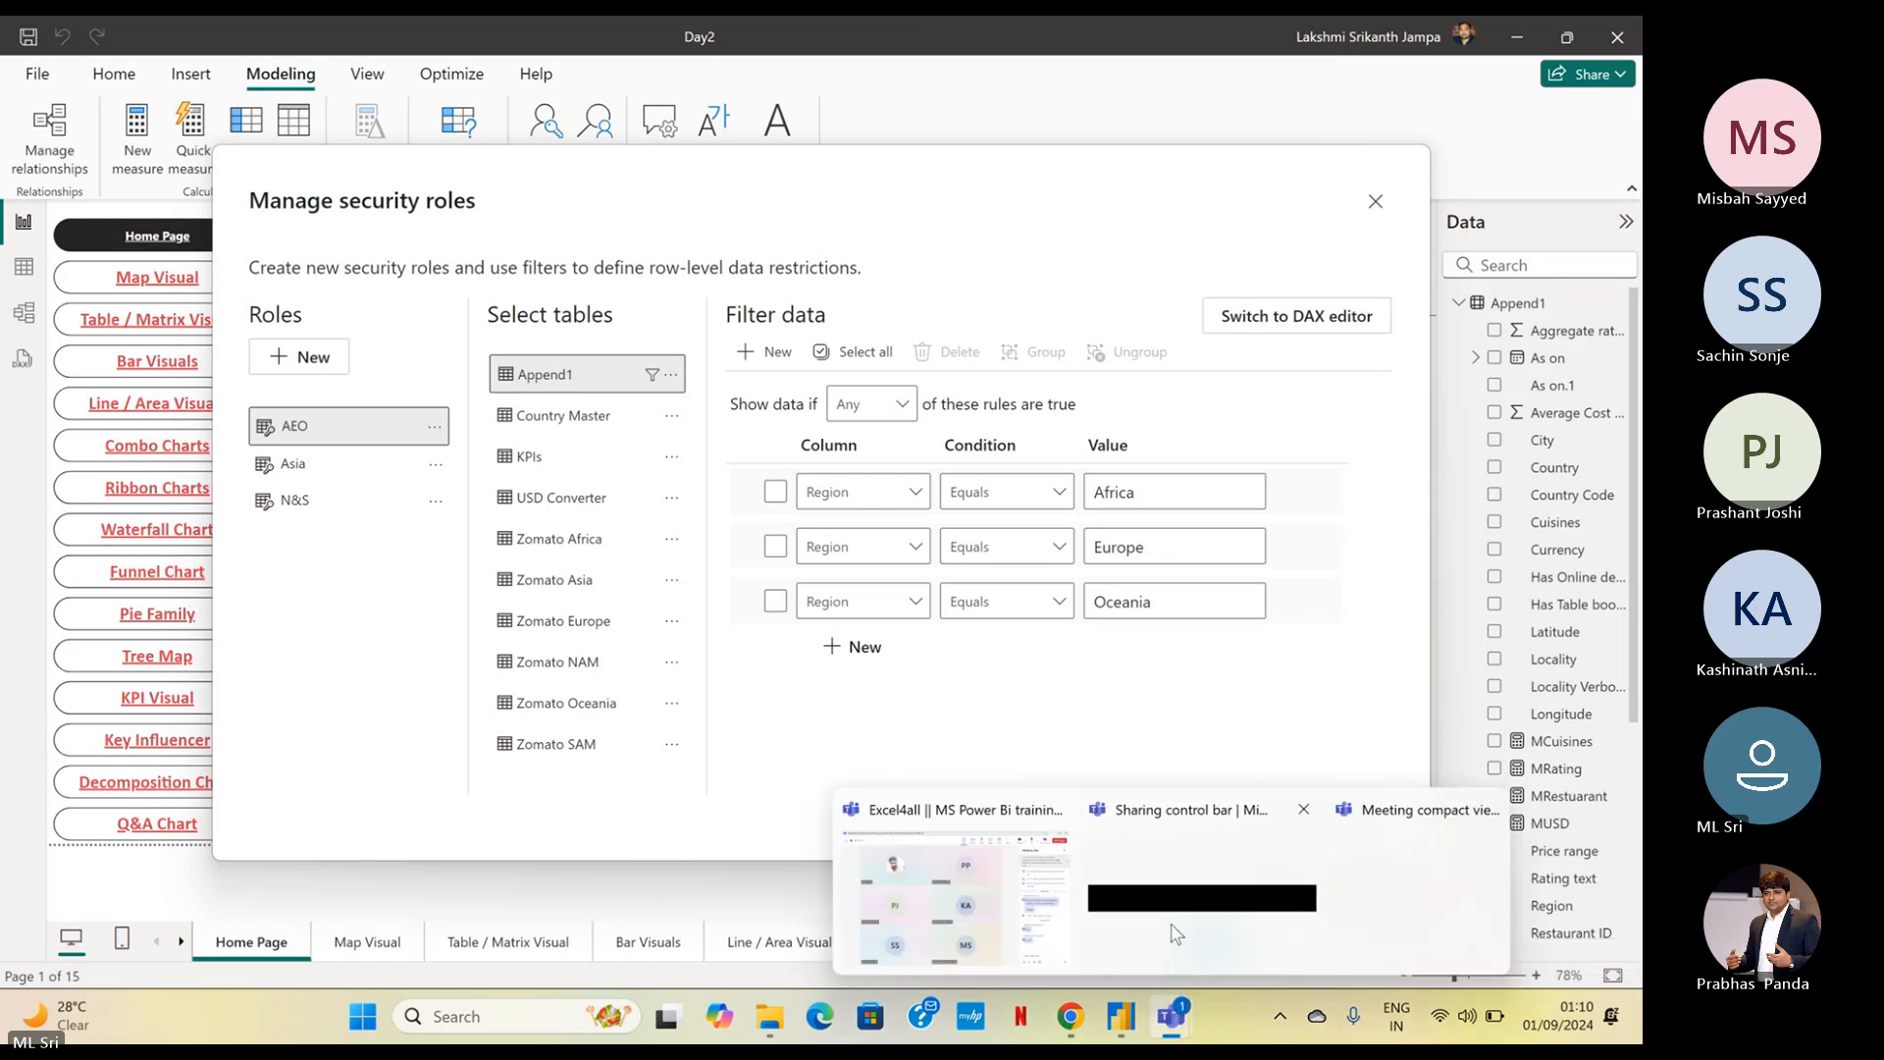
{"action": "left_click", "coordinate": [1052, 915]}
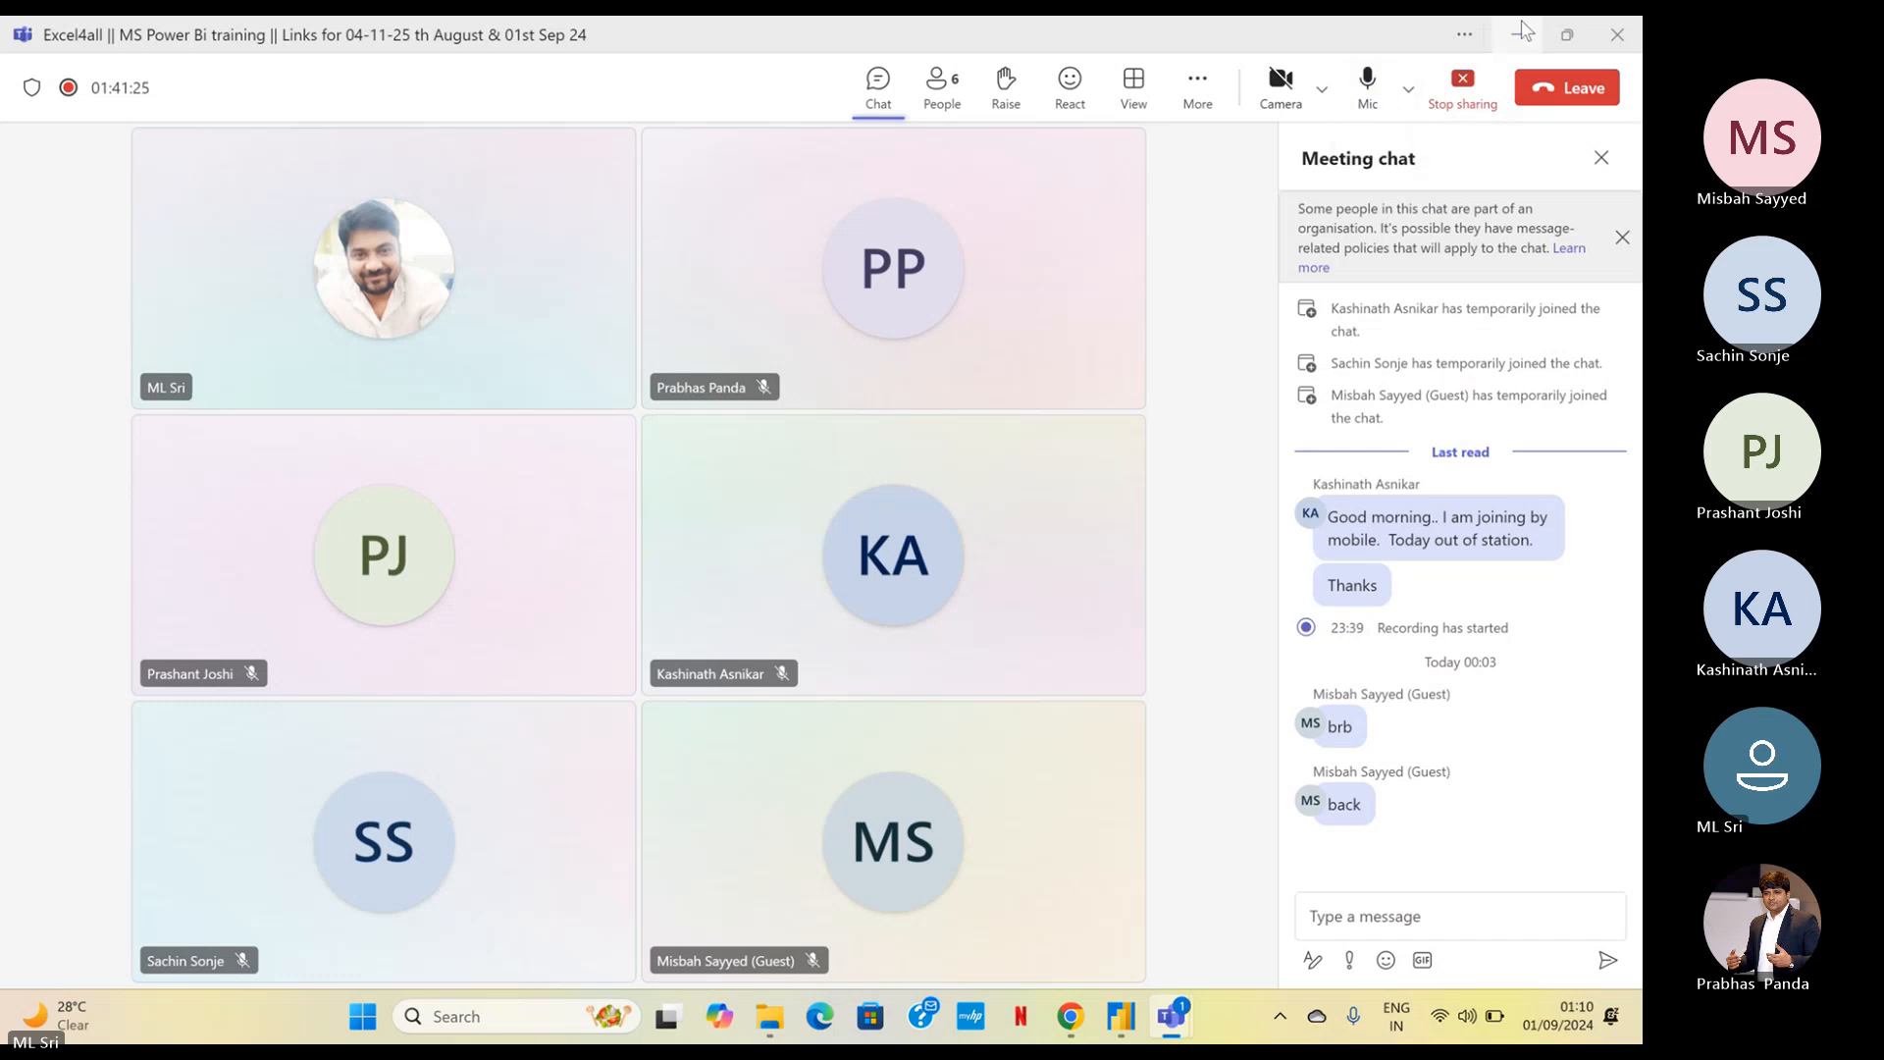
{"action": "left_click", "coordinate": [1515, 35]}
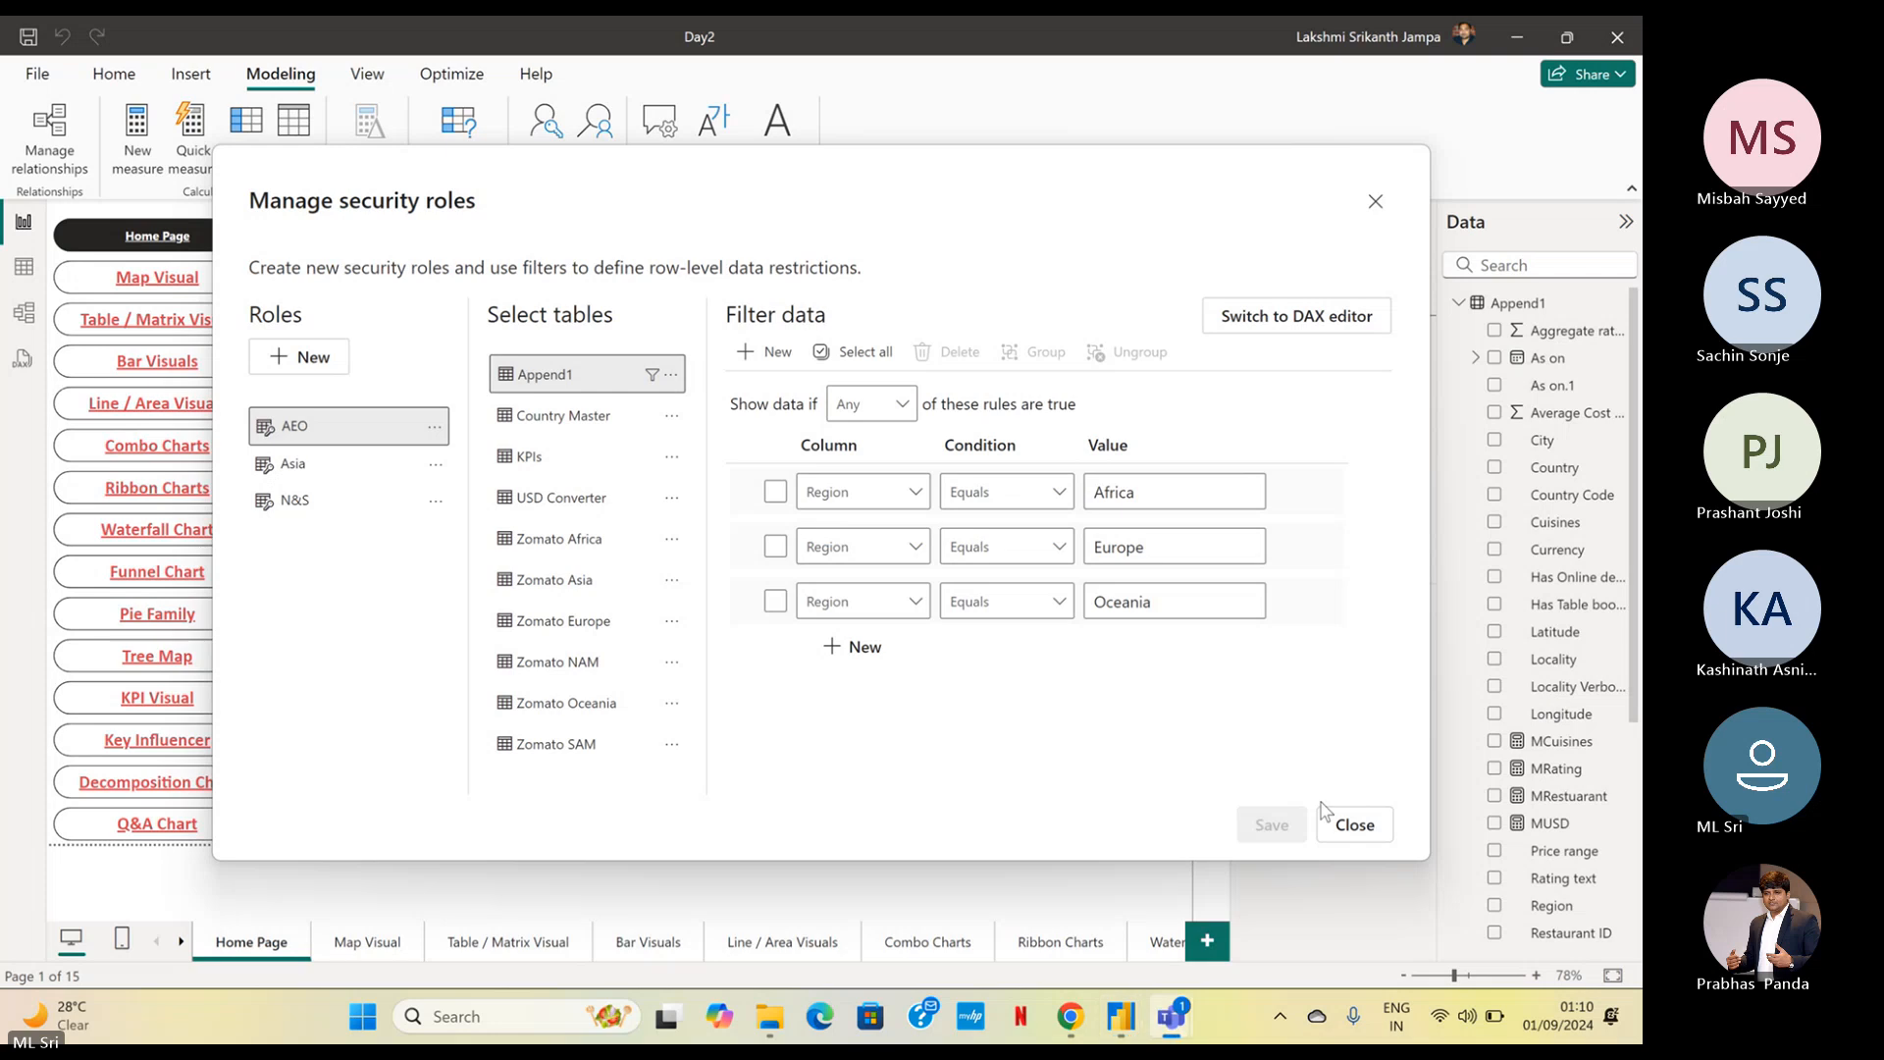
{"action": "left_click", "coordinate": [1355, 827]}
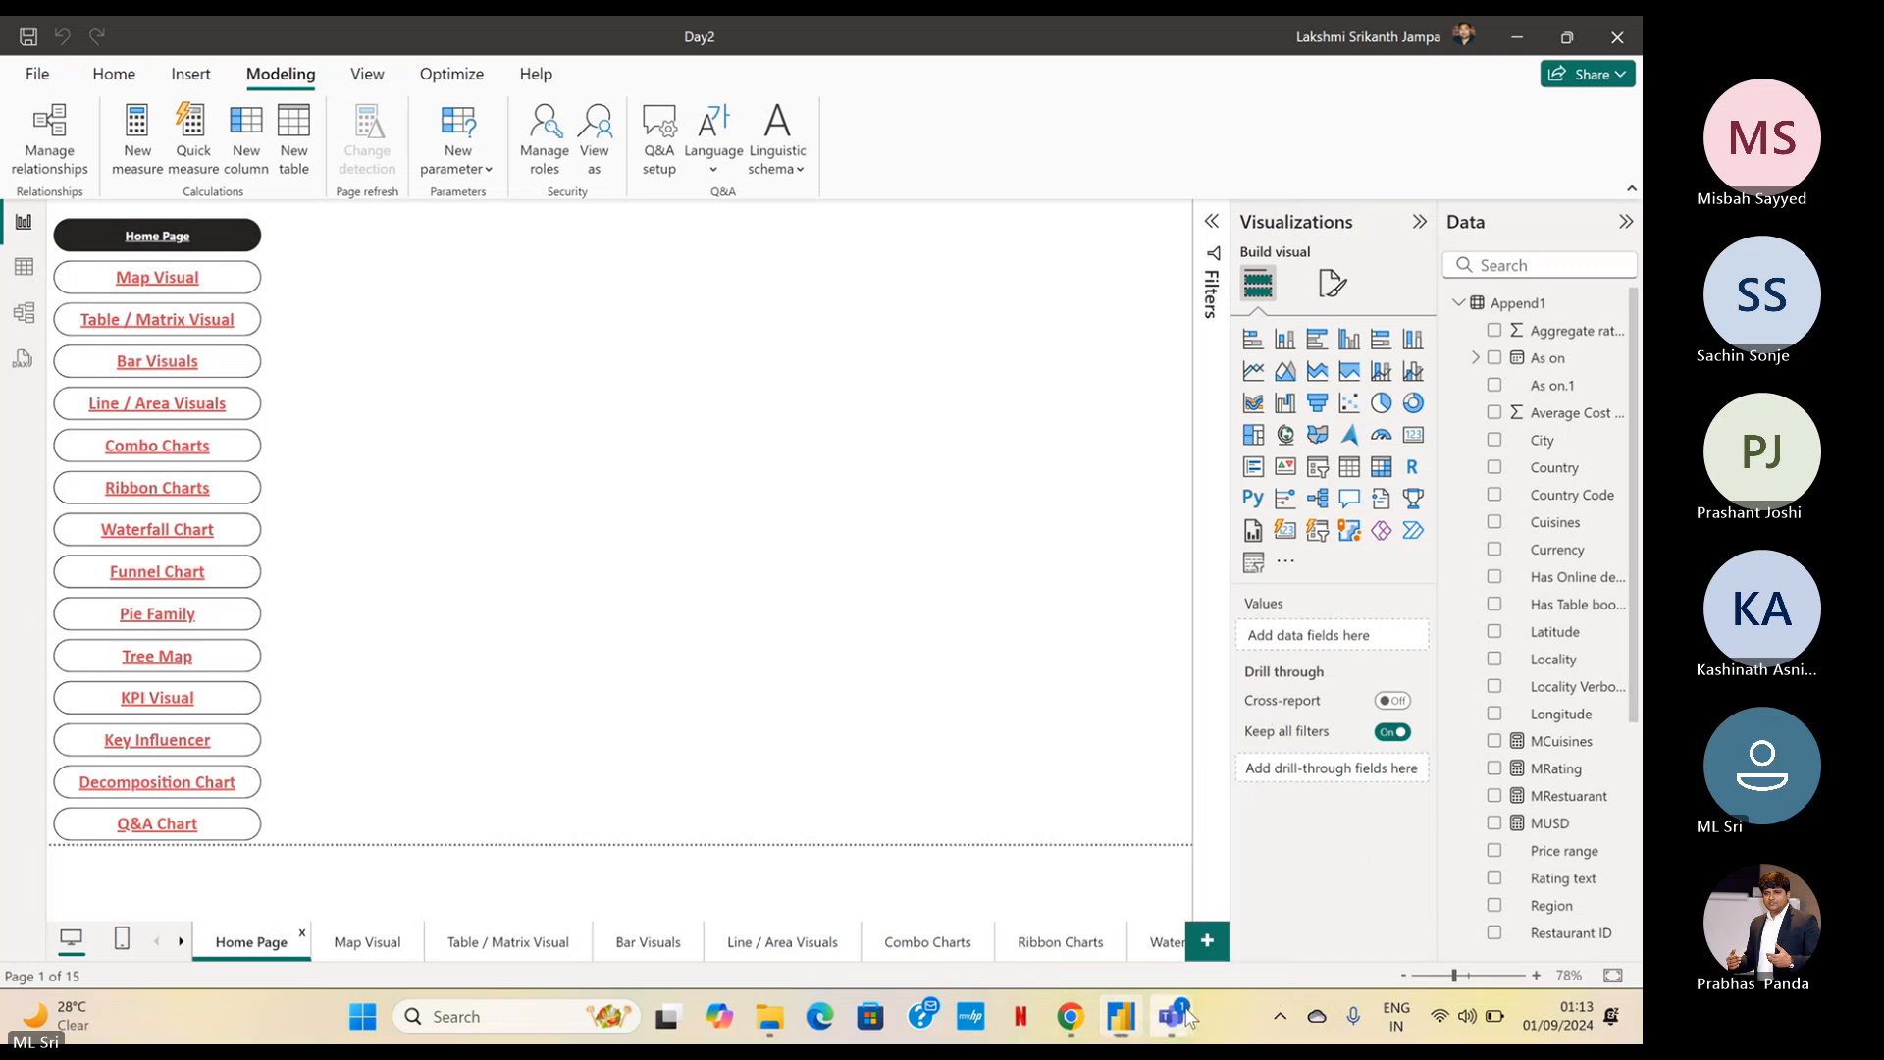
{"action": "mouse_move", "coordinate": [1171, 1019]}
{"action": "left_click", "coordinate": [954, 888]}
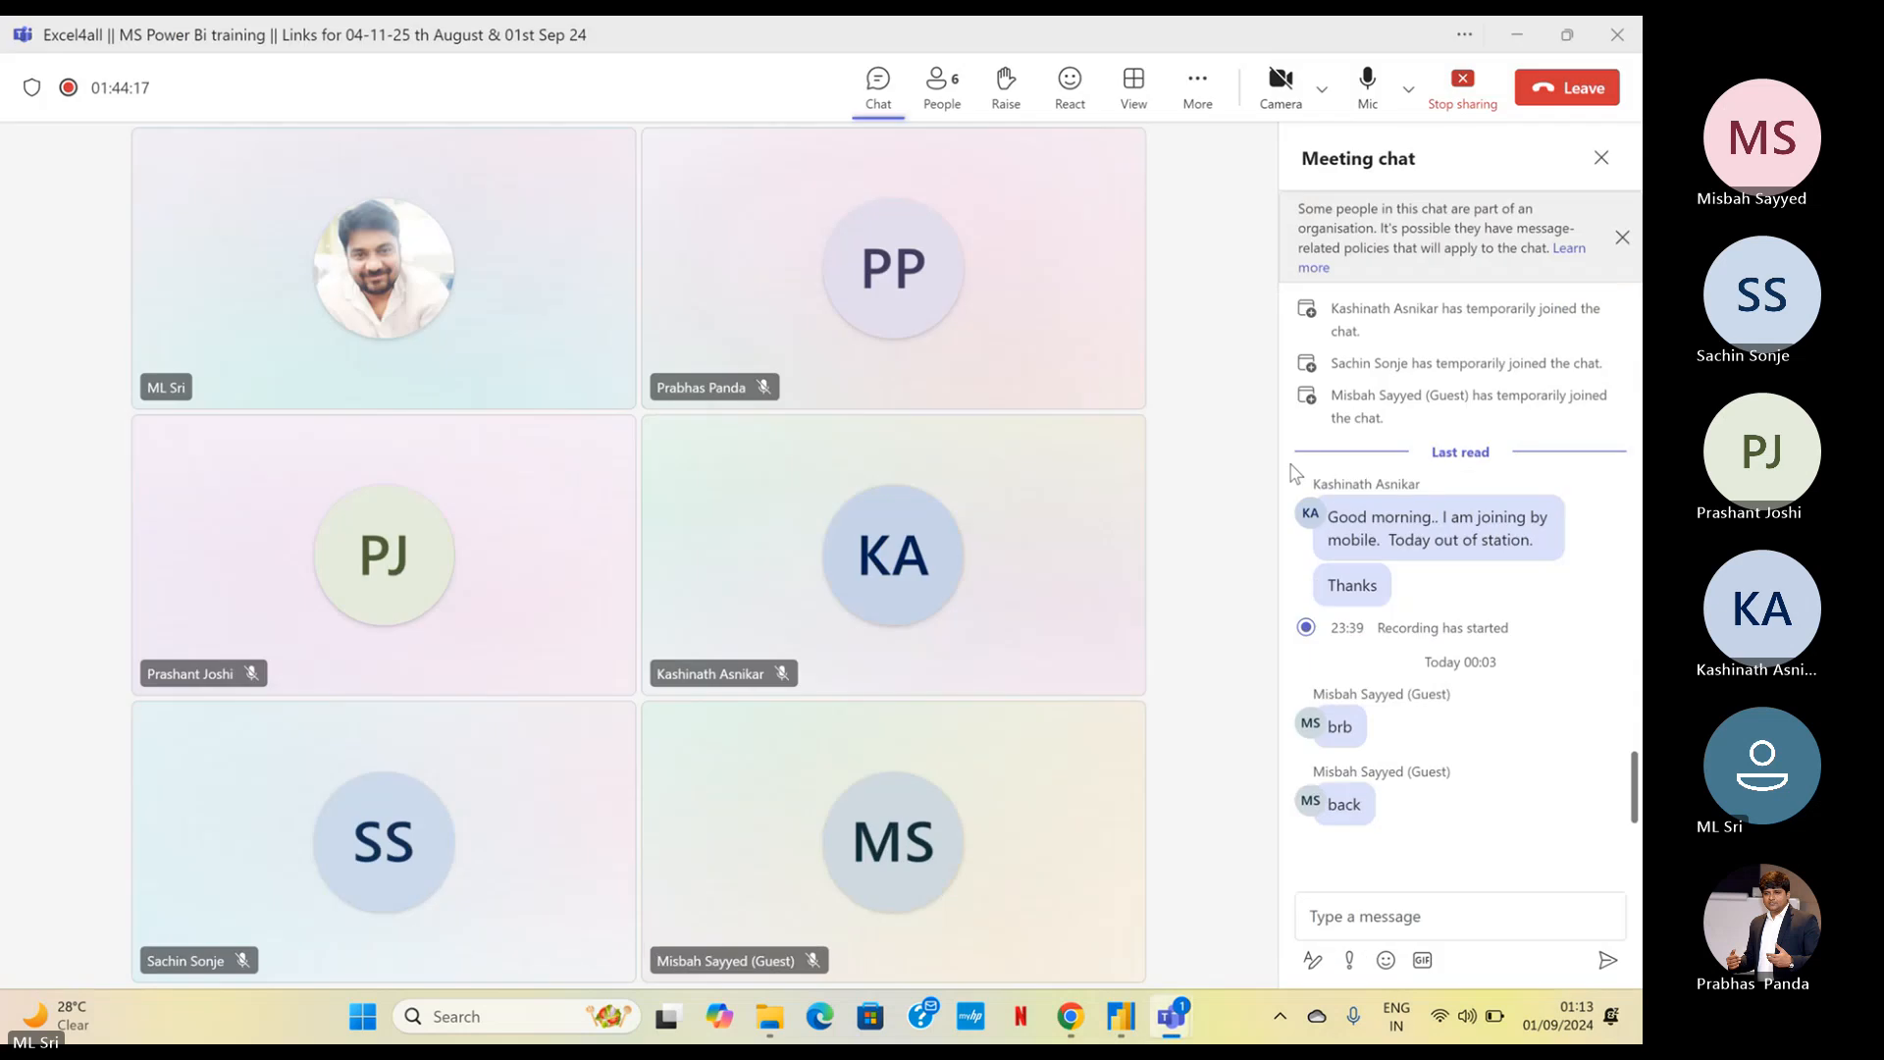
{"action": "left_click", "coordinate": [1516, 37]}
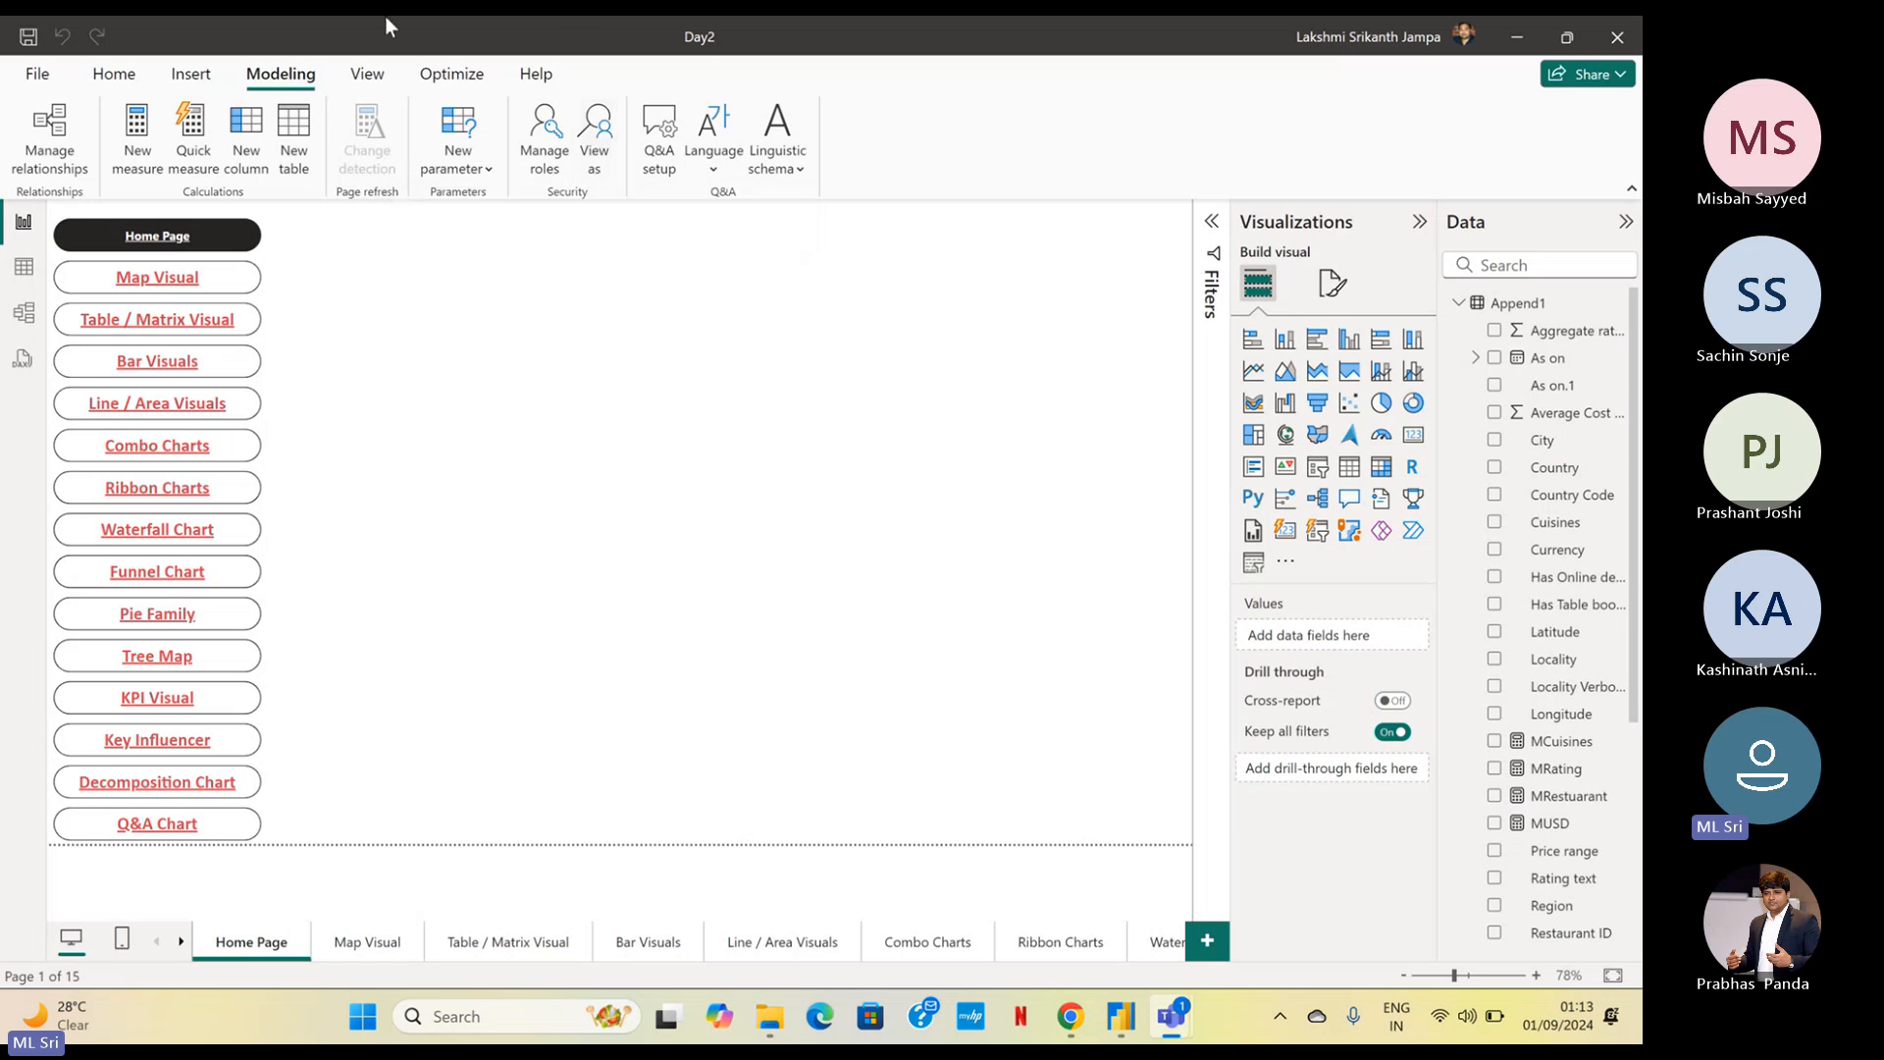
Start publishing the Day2 report and save its pending changes
{"action": "left_click", "coordinate": [144, 83]}
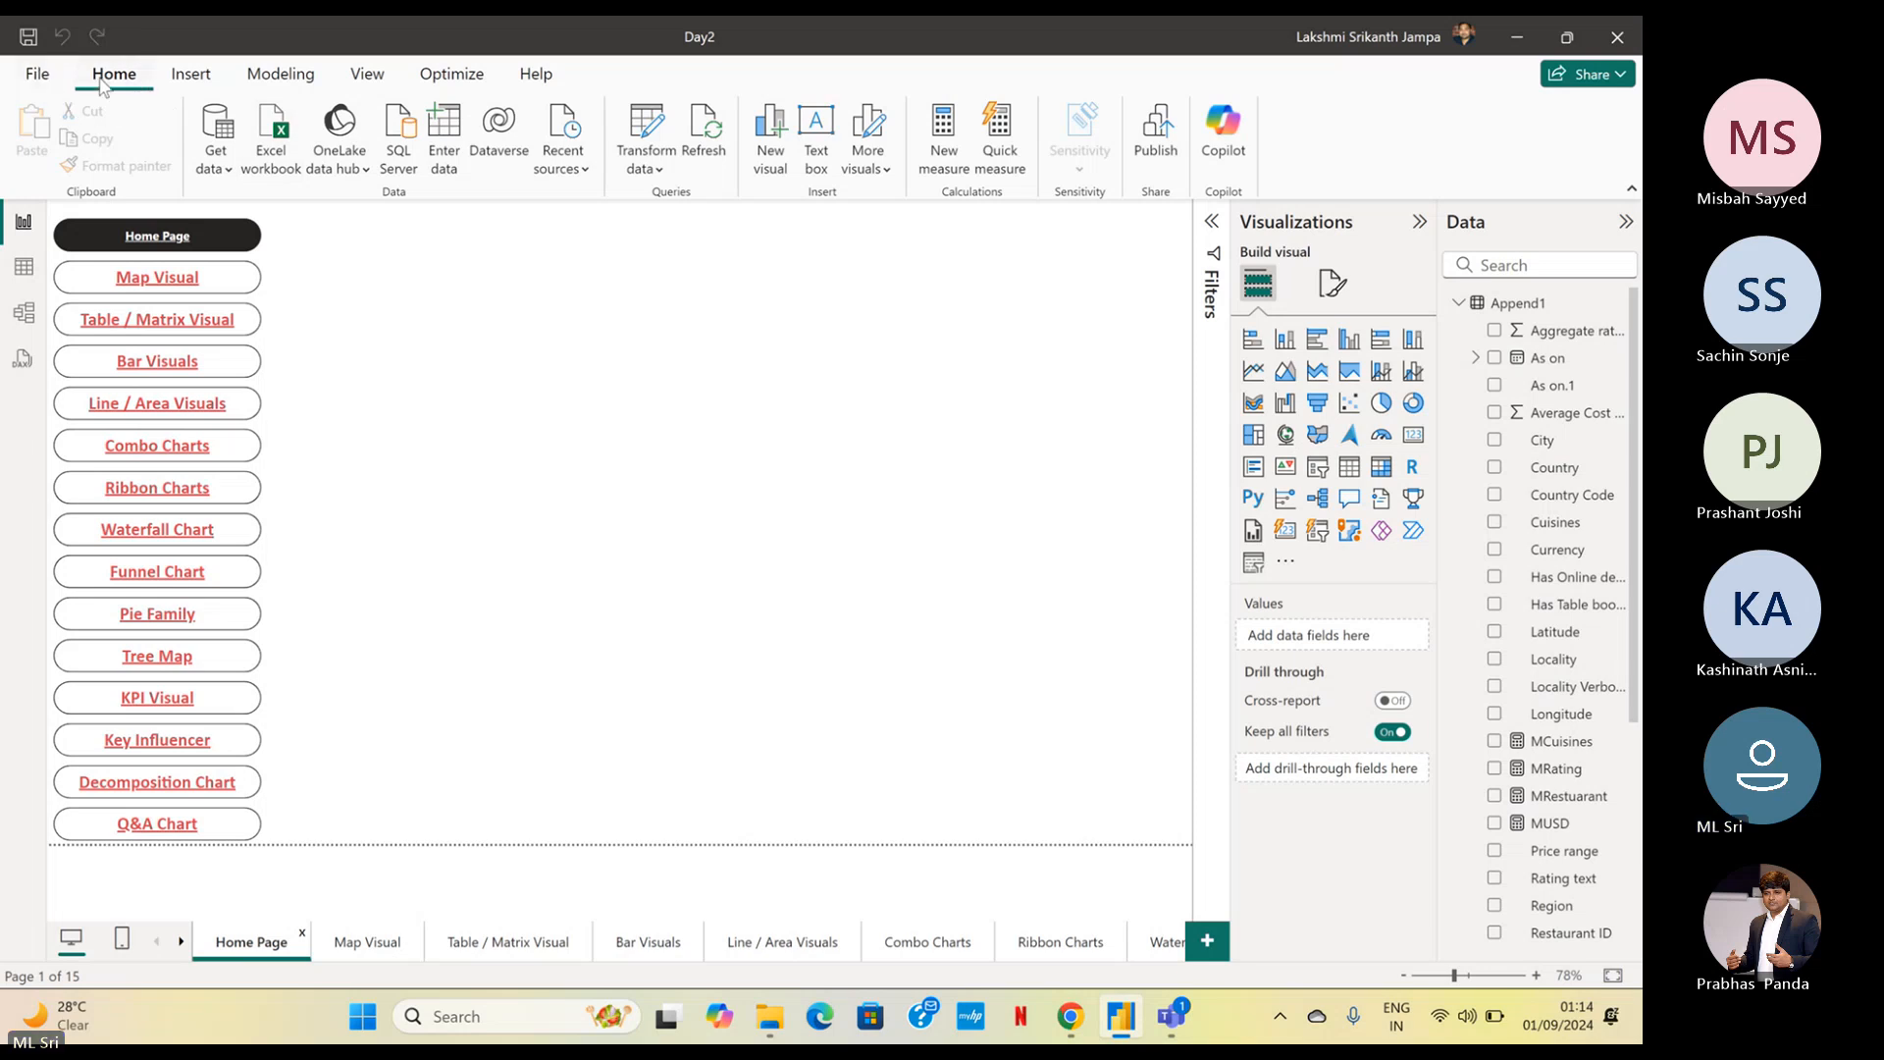
{"action": "left_click", "coordinate": [1156, 162]}
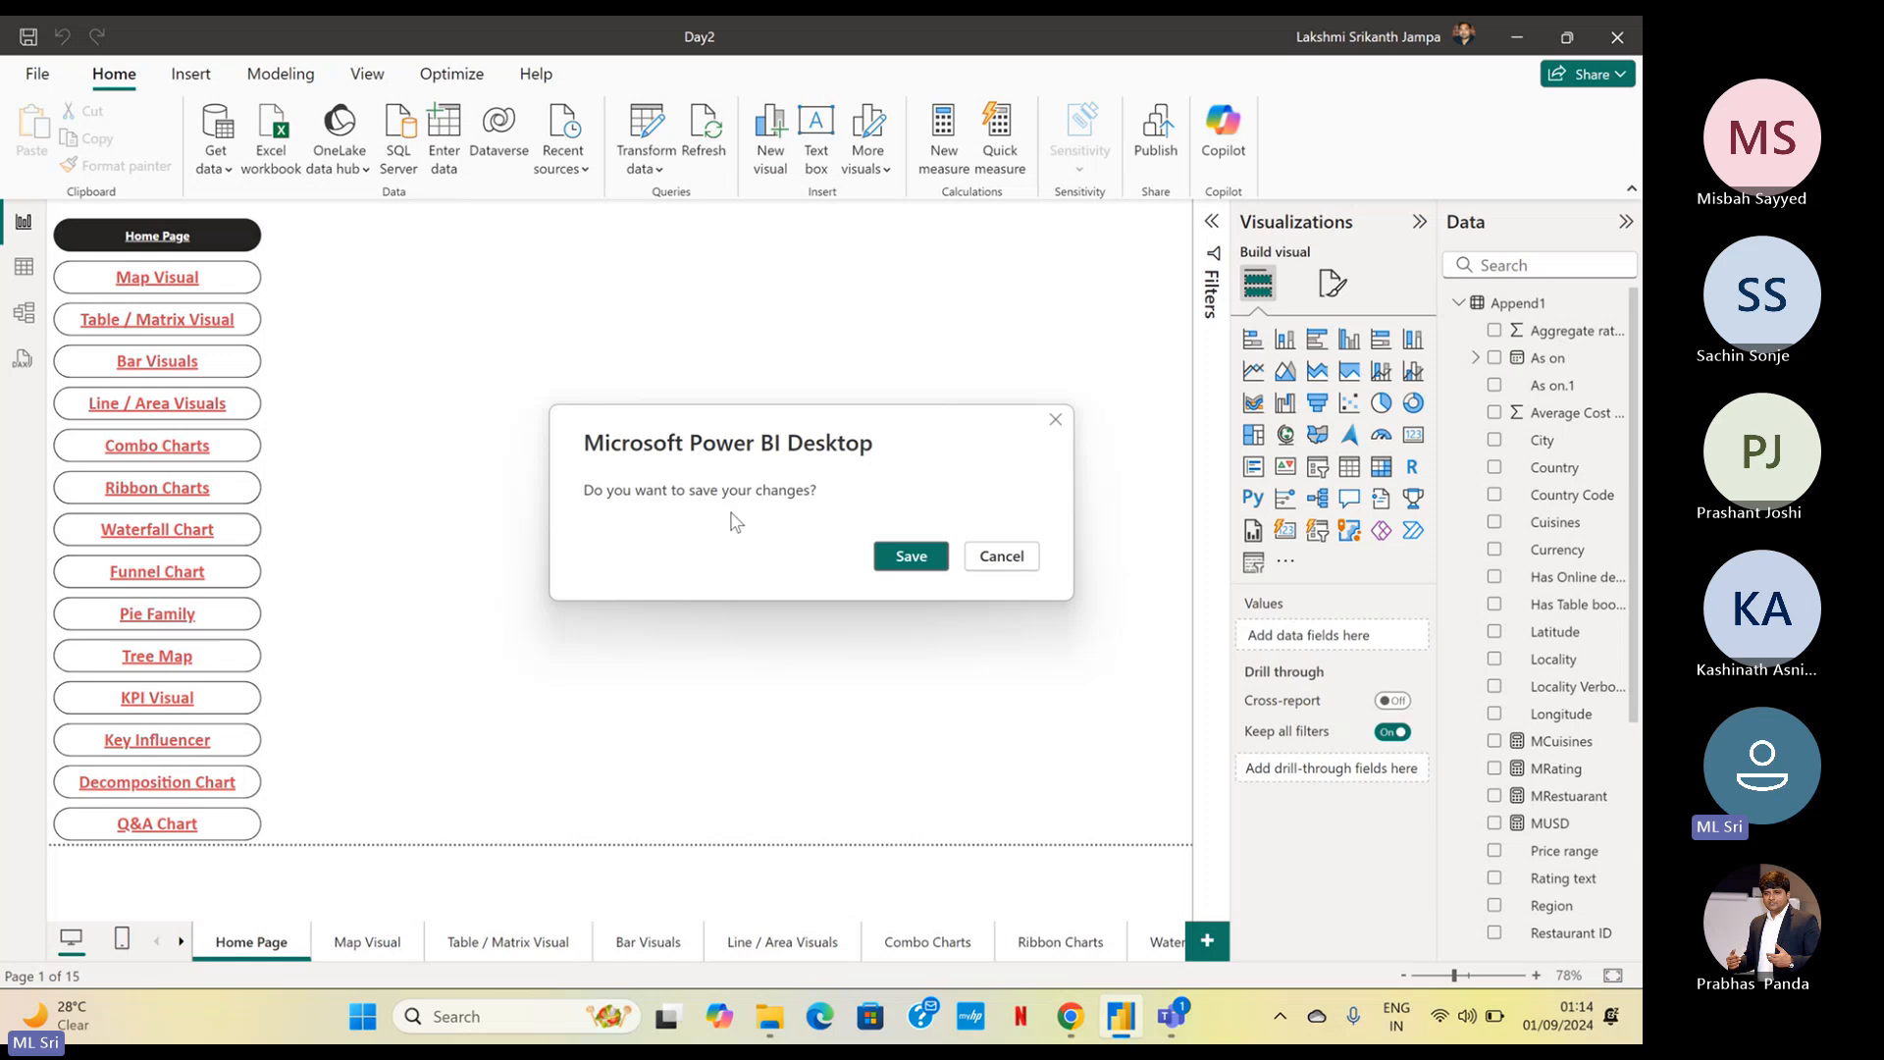
{"action": "left_click", "coordinate": [935, 566]}
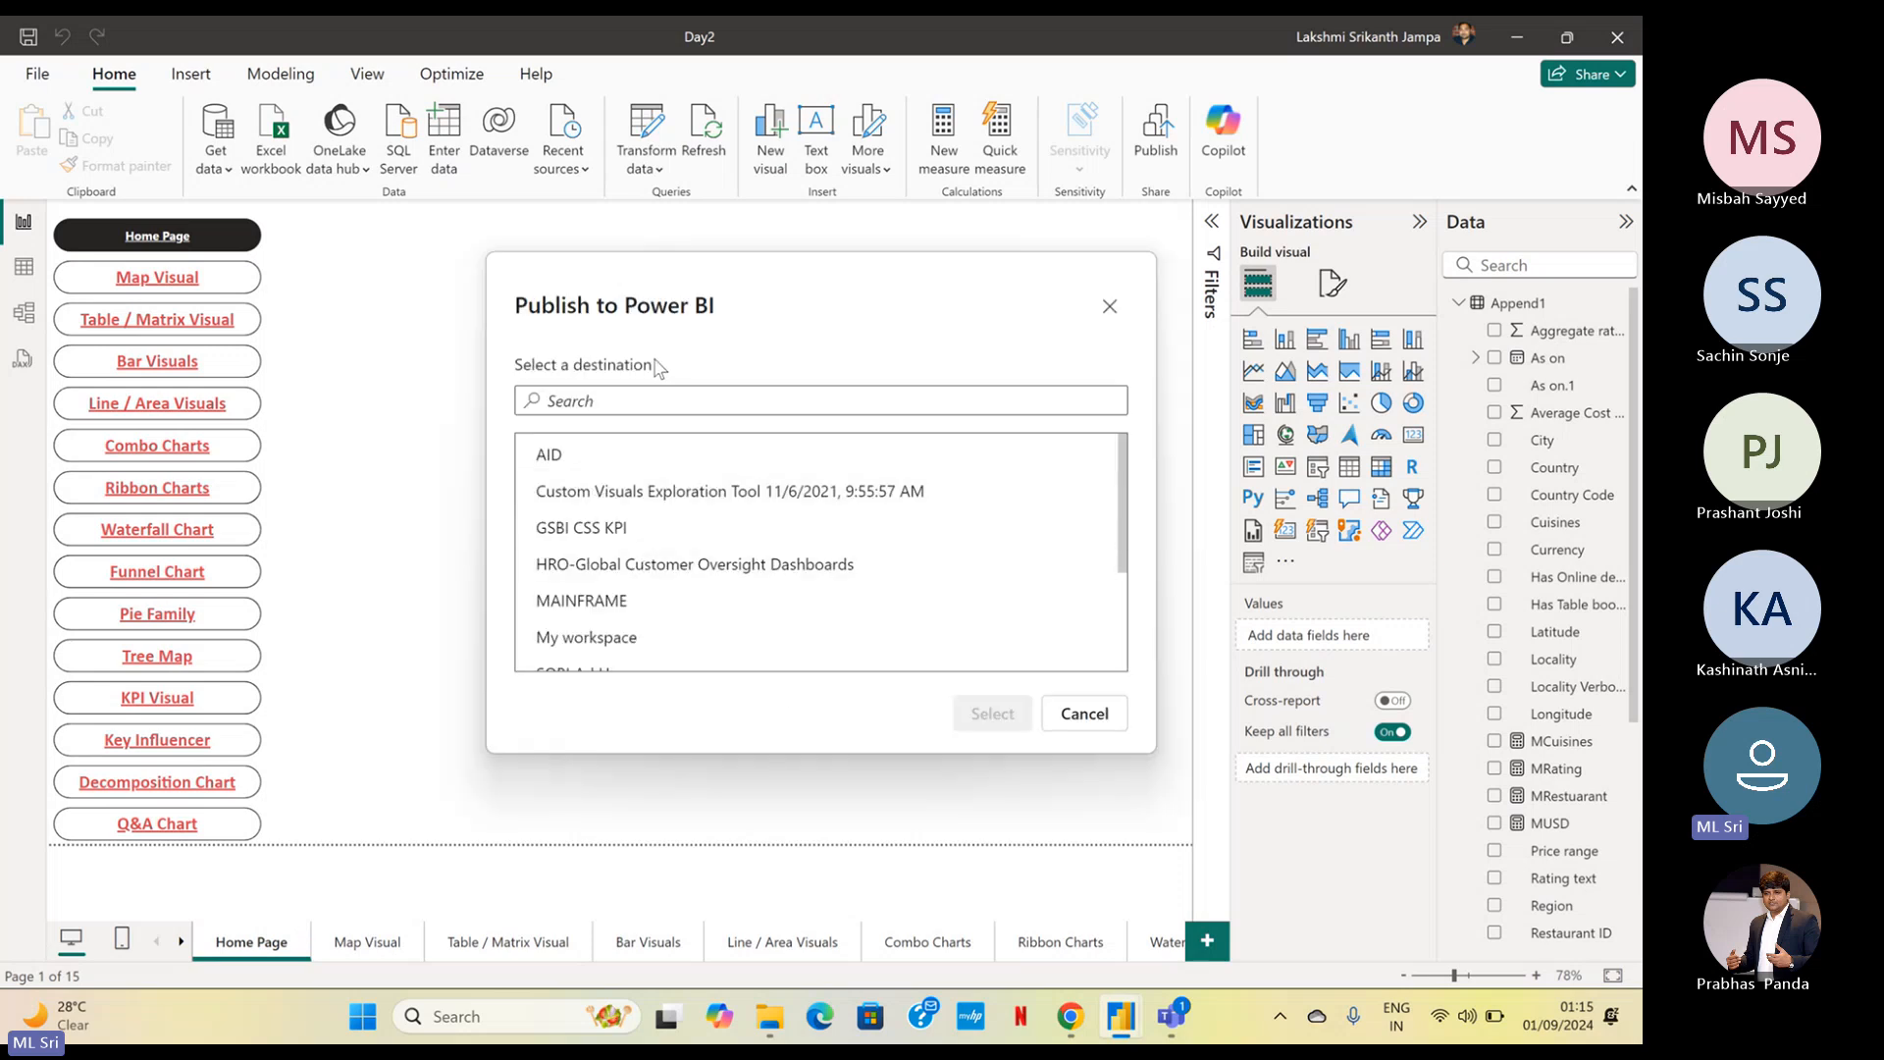
Publish the report to My workspace, replacing the existing Day2 semantic model
{"action": "key", "text": "ctrl"}
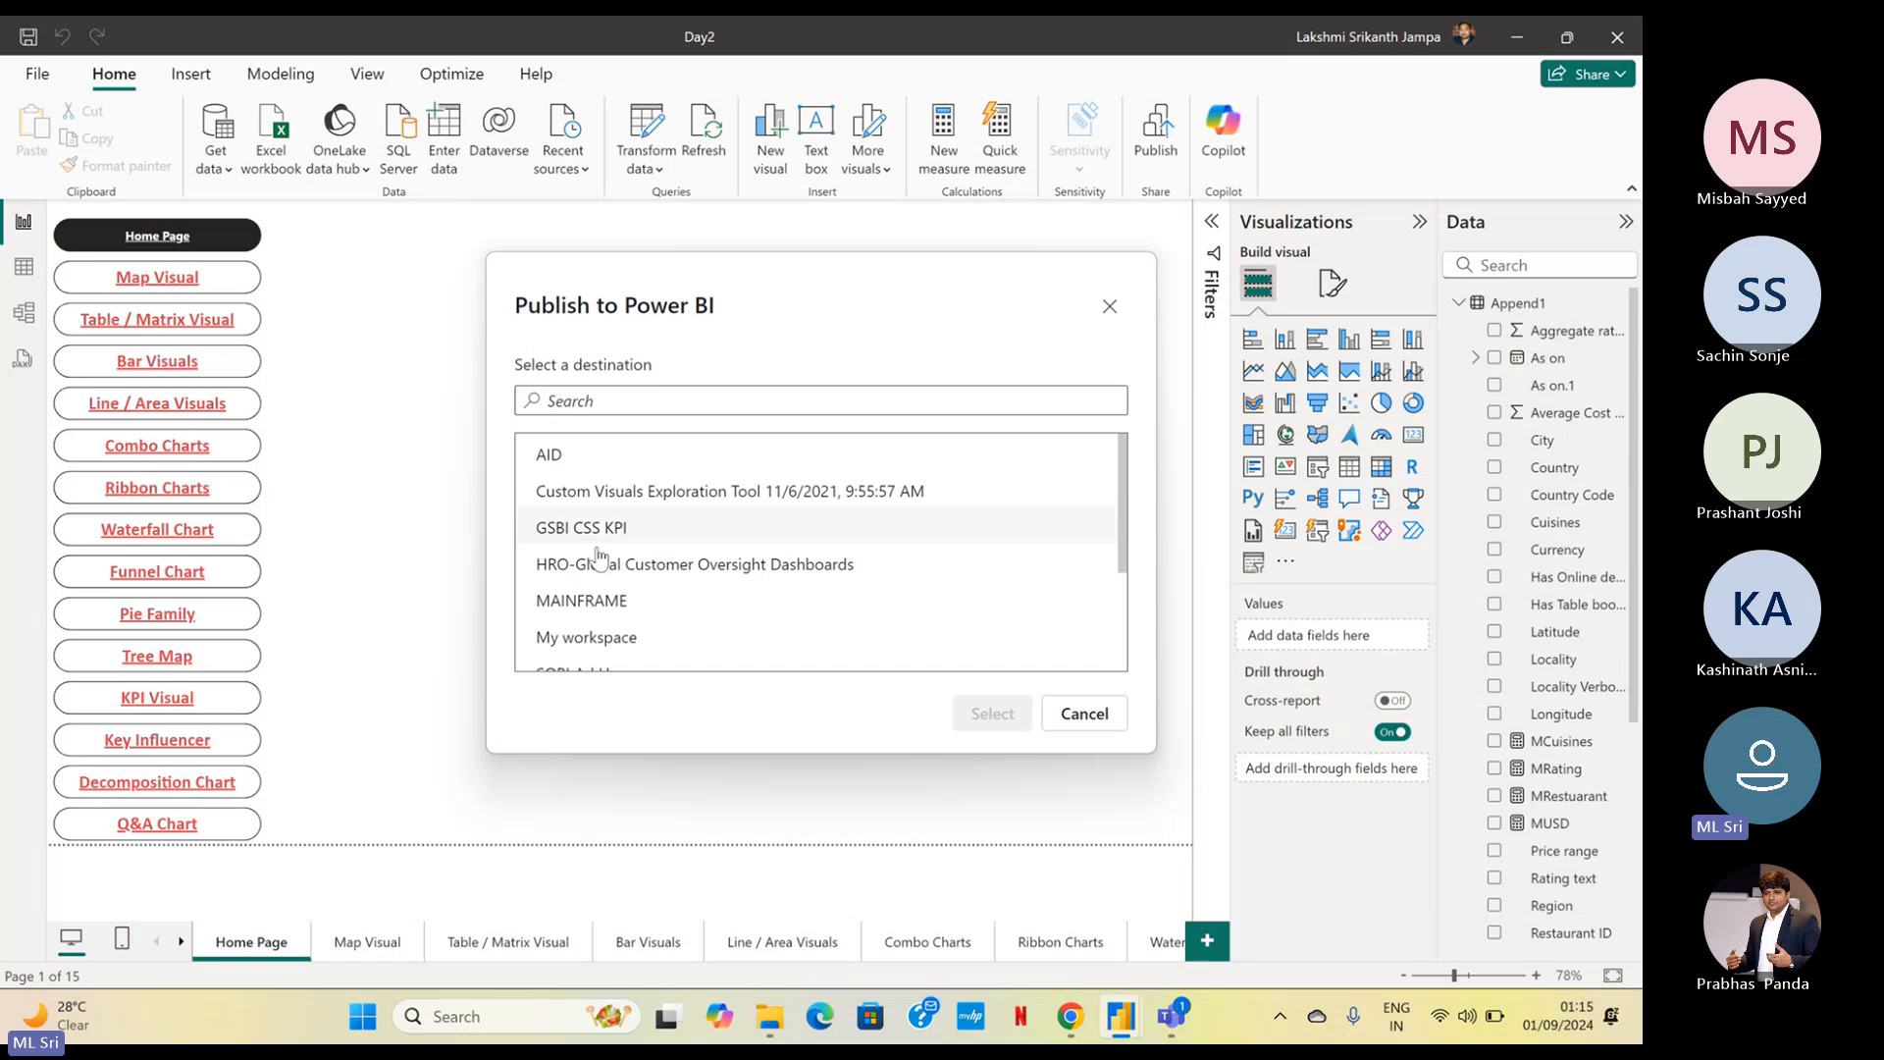
{"action": "key", "text": "ctrl"}
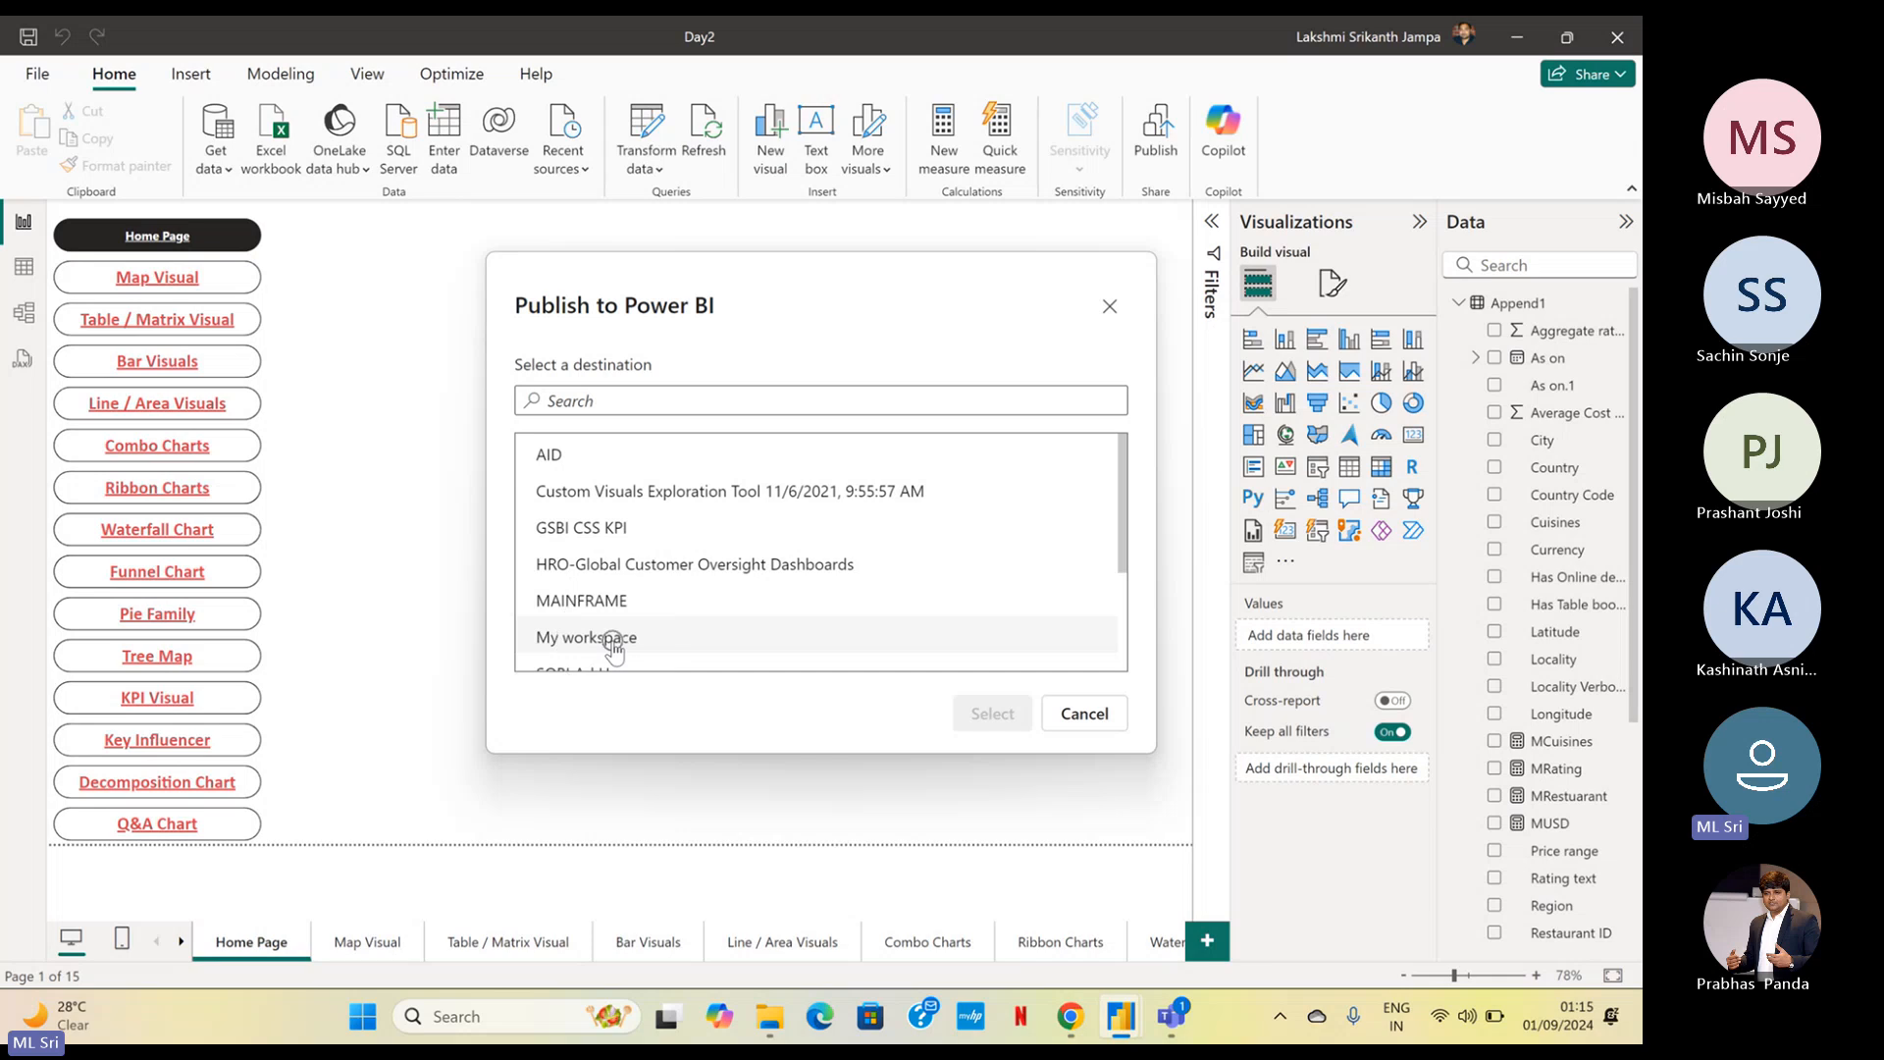
{"action": "key", "text": "ctrl"}
{"action": "key", "text": "ctrl"}
{"action": "left_click", "coordinate": [615, 647]}
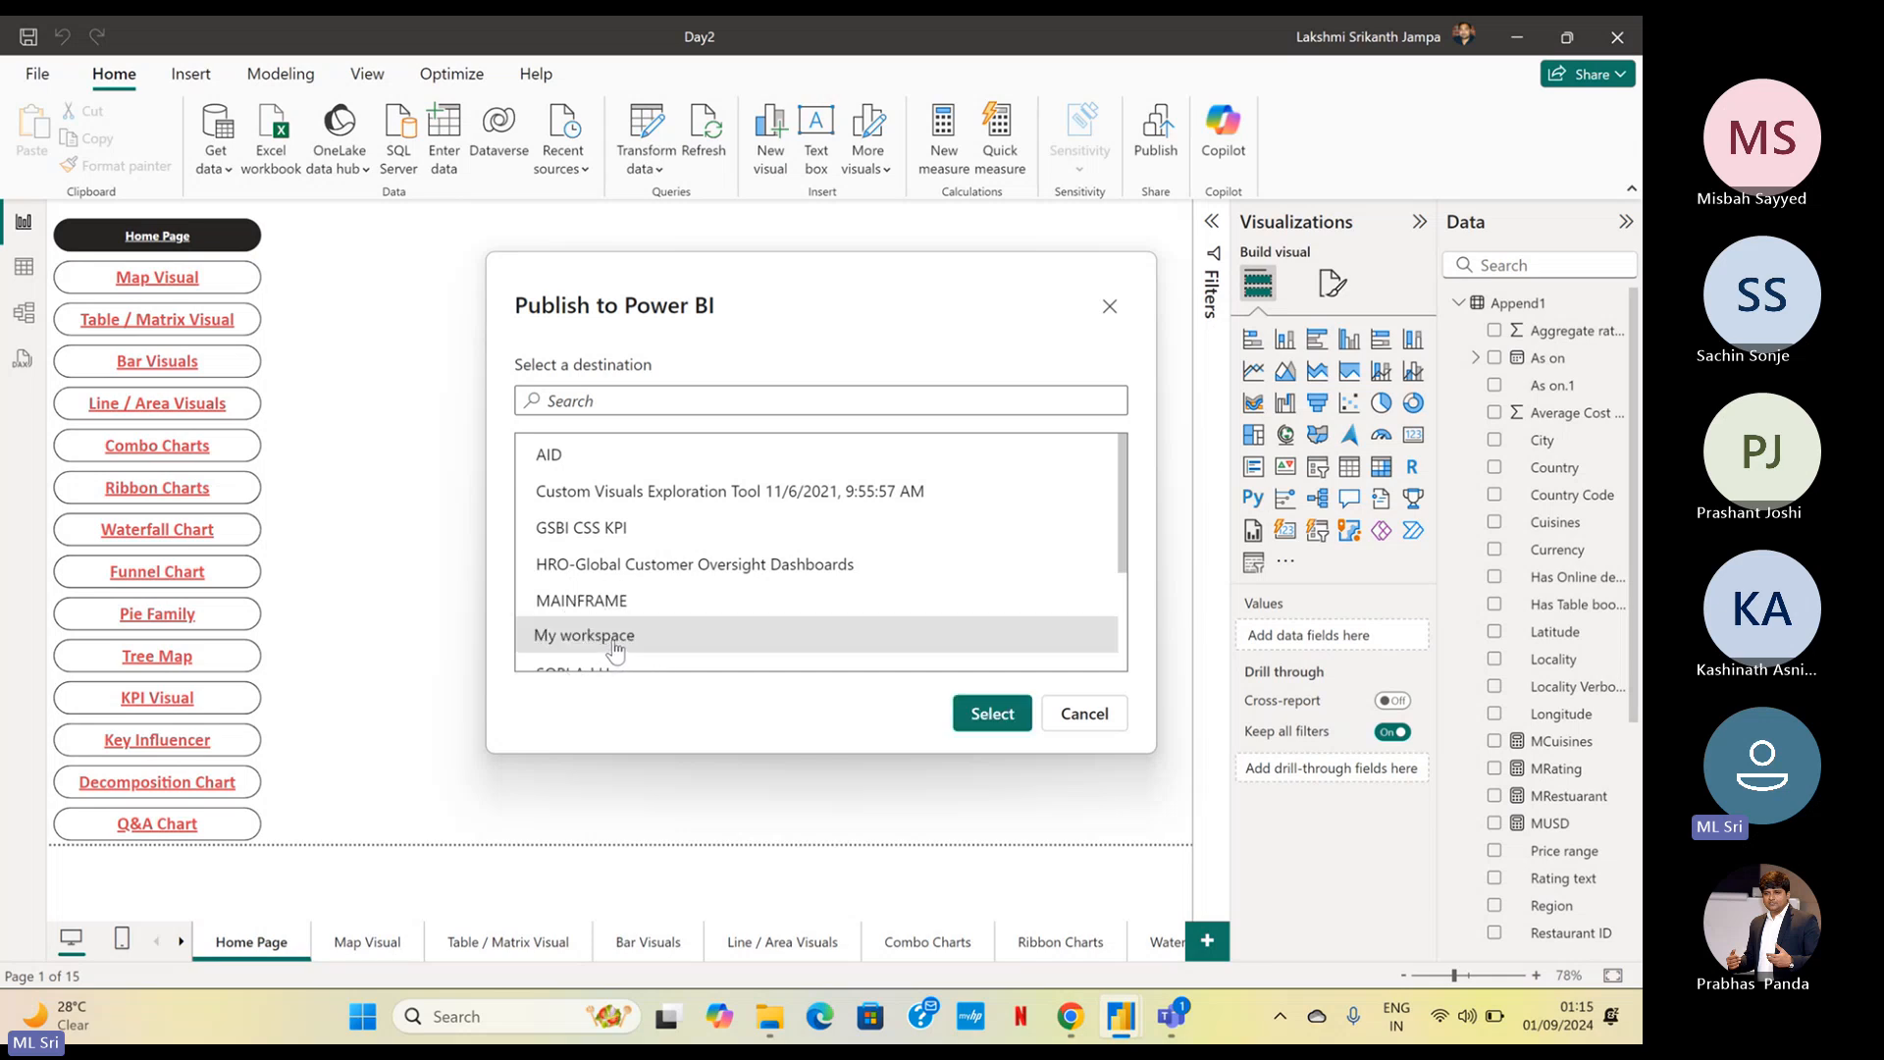
{"action": "key", "text": "ctrl"}
{"action": "key", "text": "ctrl"}
{"action": "key", "text": "ctrl"}
{"action": "key", "text": "ctrl"}
{"action": "key", "text": "ctrl"}
{"action": "key", "text": "ctrl"}
{"action": "left_click", "coordinate": [994, 716]}
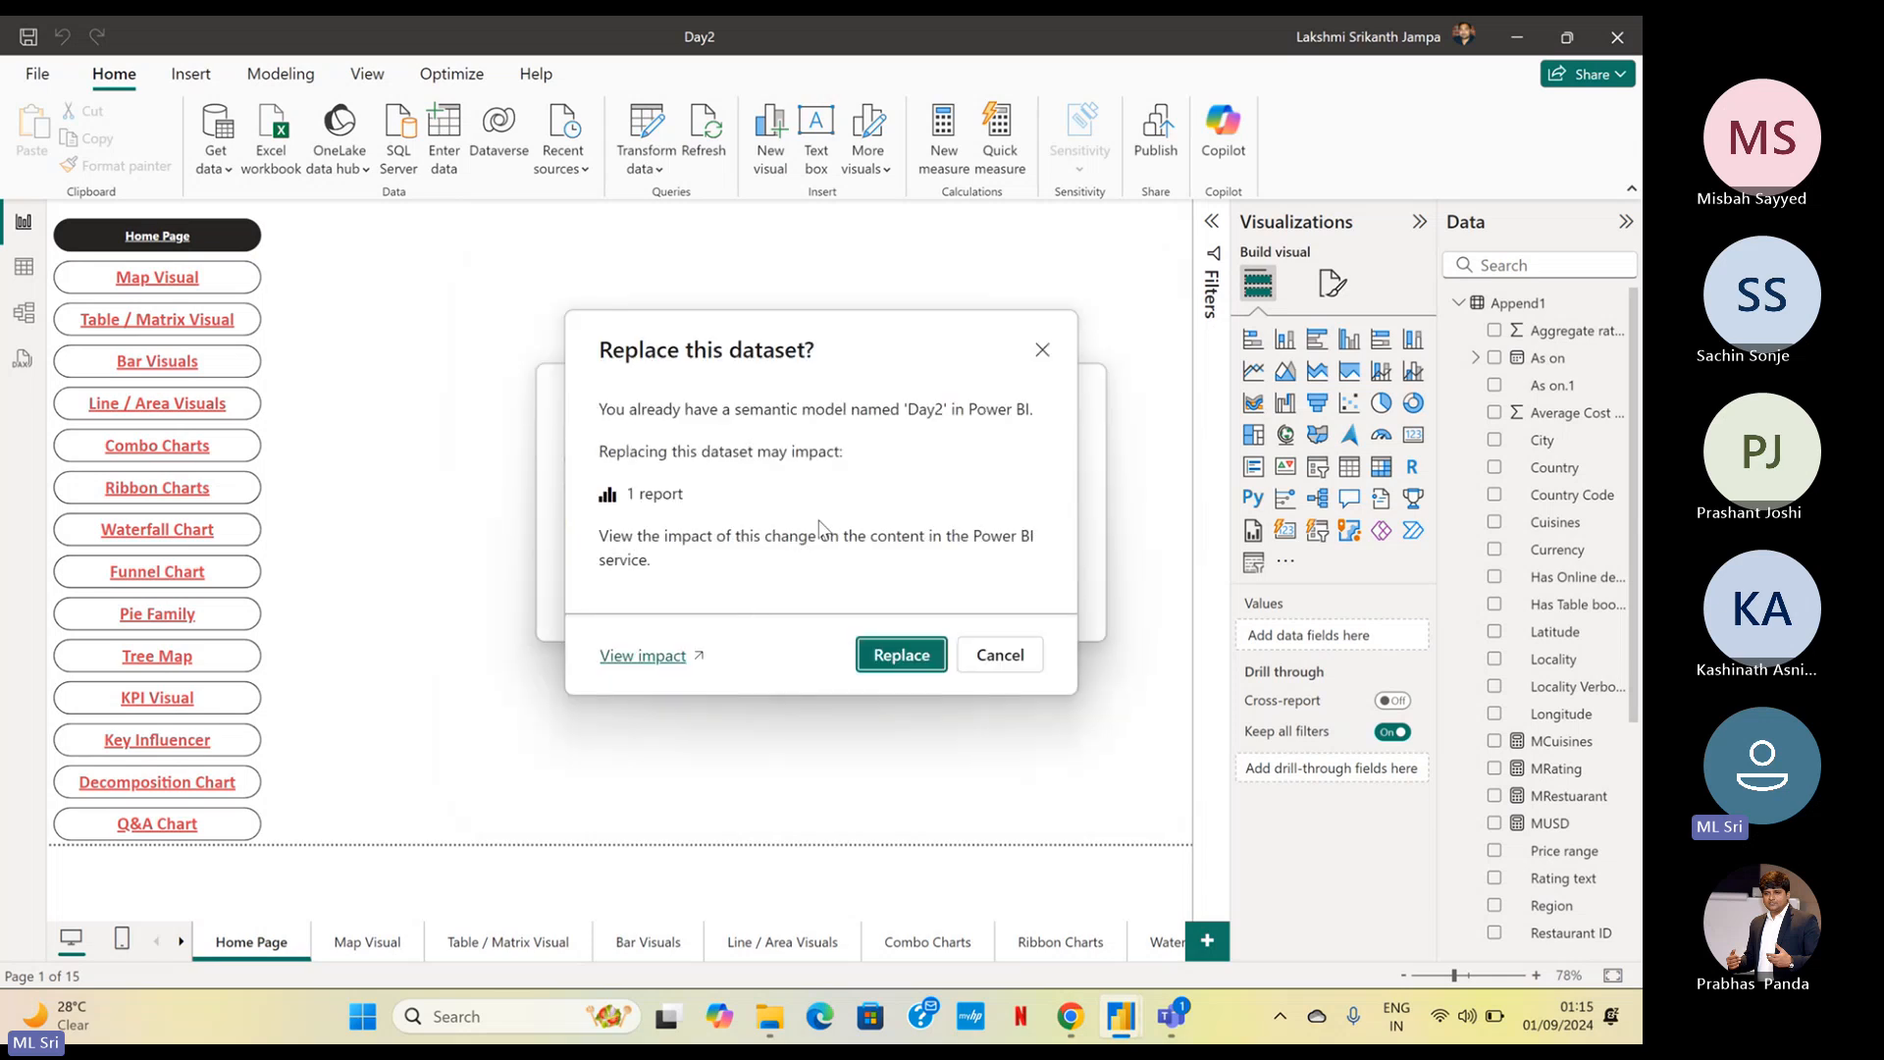
{"action": "left_click", "coordinate": [872, 655]}
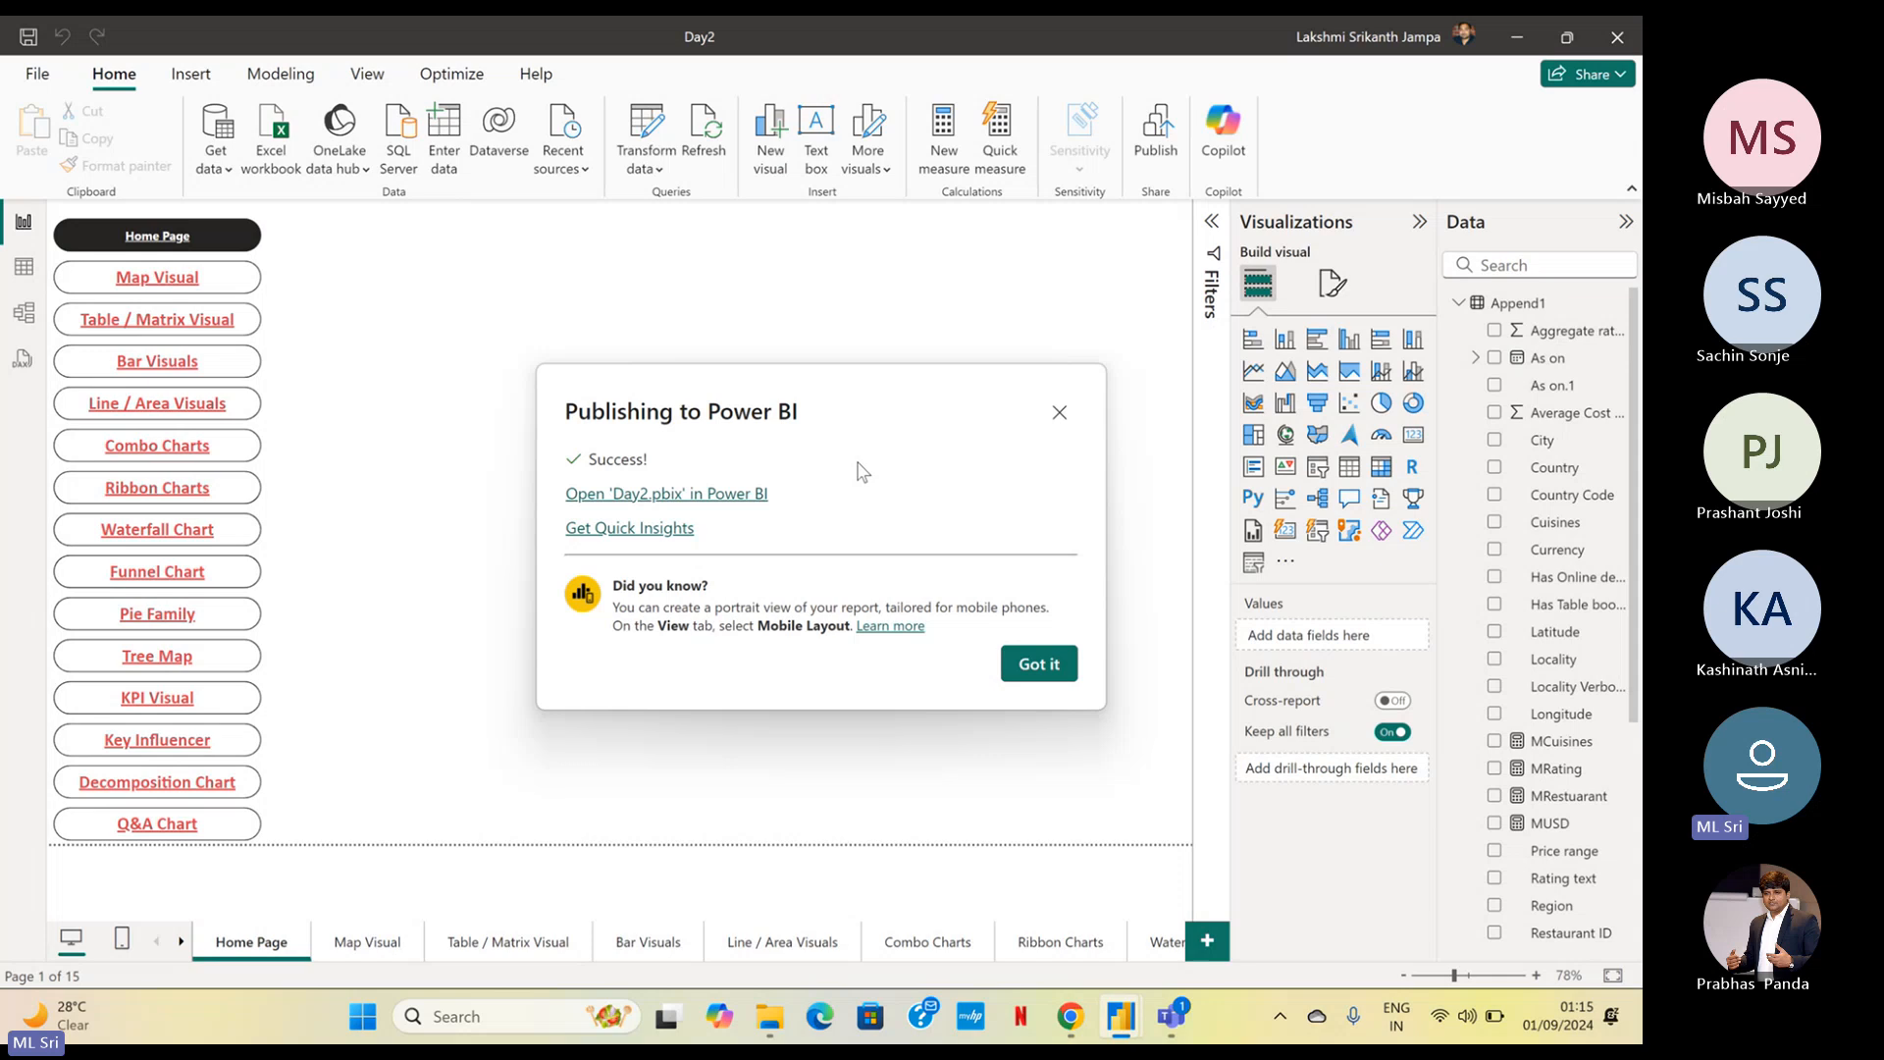
Open the published Day2.pbix in the Power BI service and copy the sign-in page's address, closing the Microsoft Edge What's New tab
{"action": "left_click", "coordinate": [699, 501]}
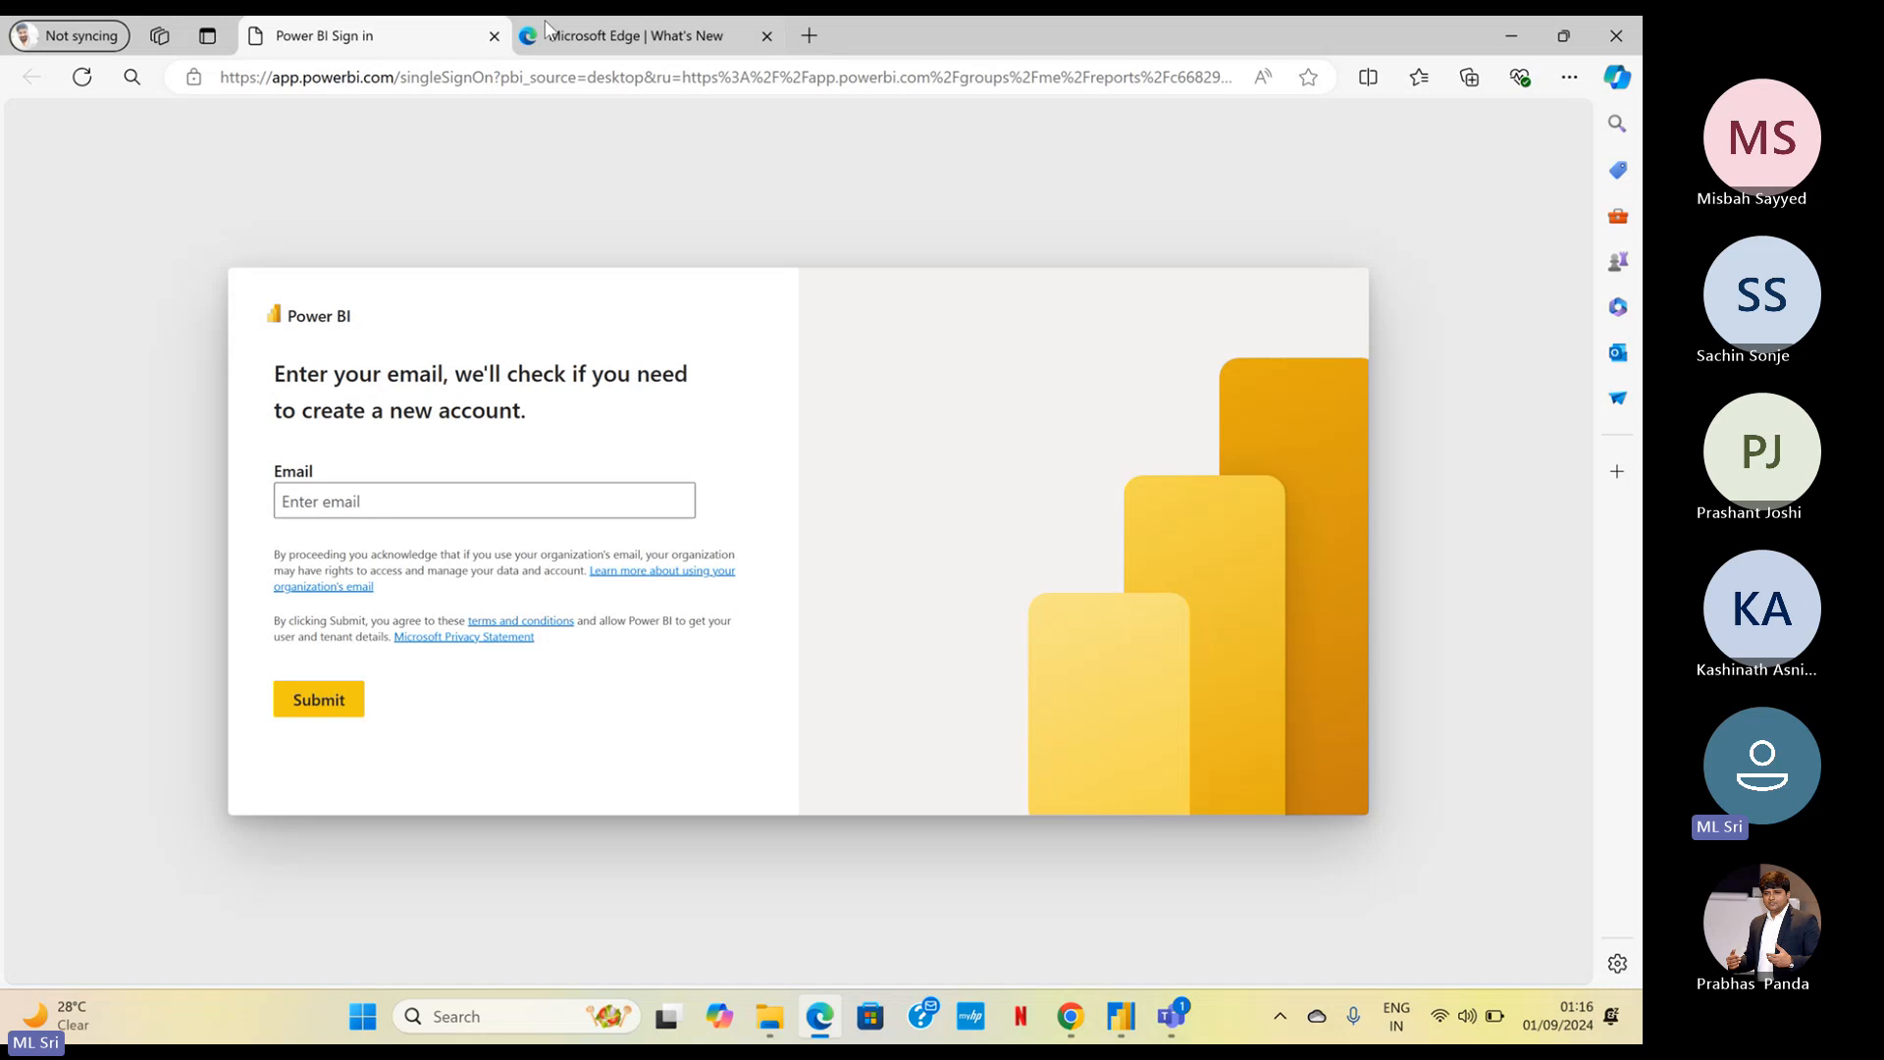
{"action": "left_click", "coordinate": [303, 78]}
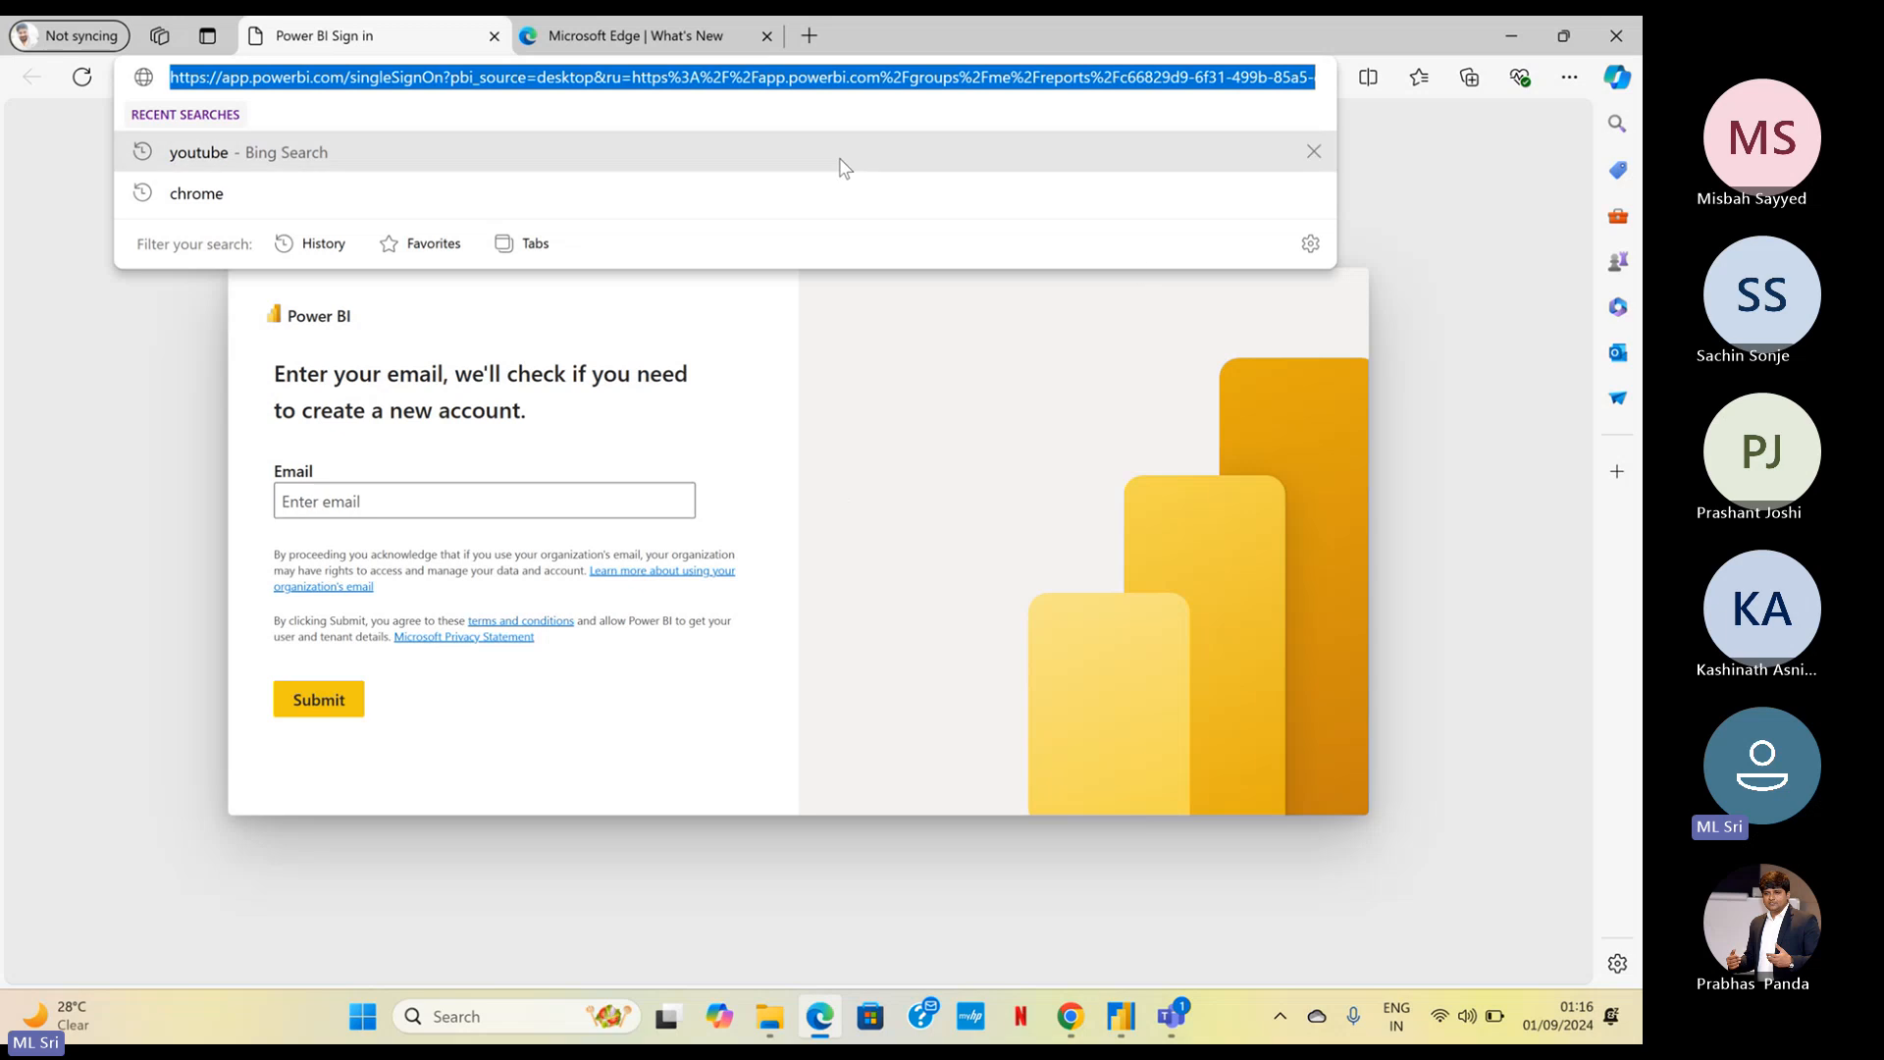
{"action": "left_click", "coordinate": [624, 48]}
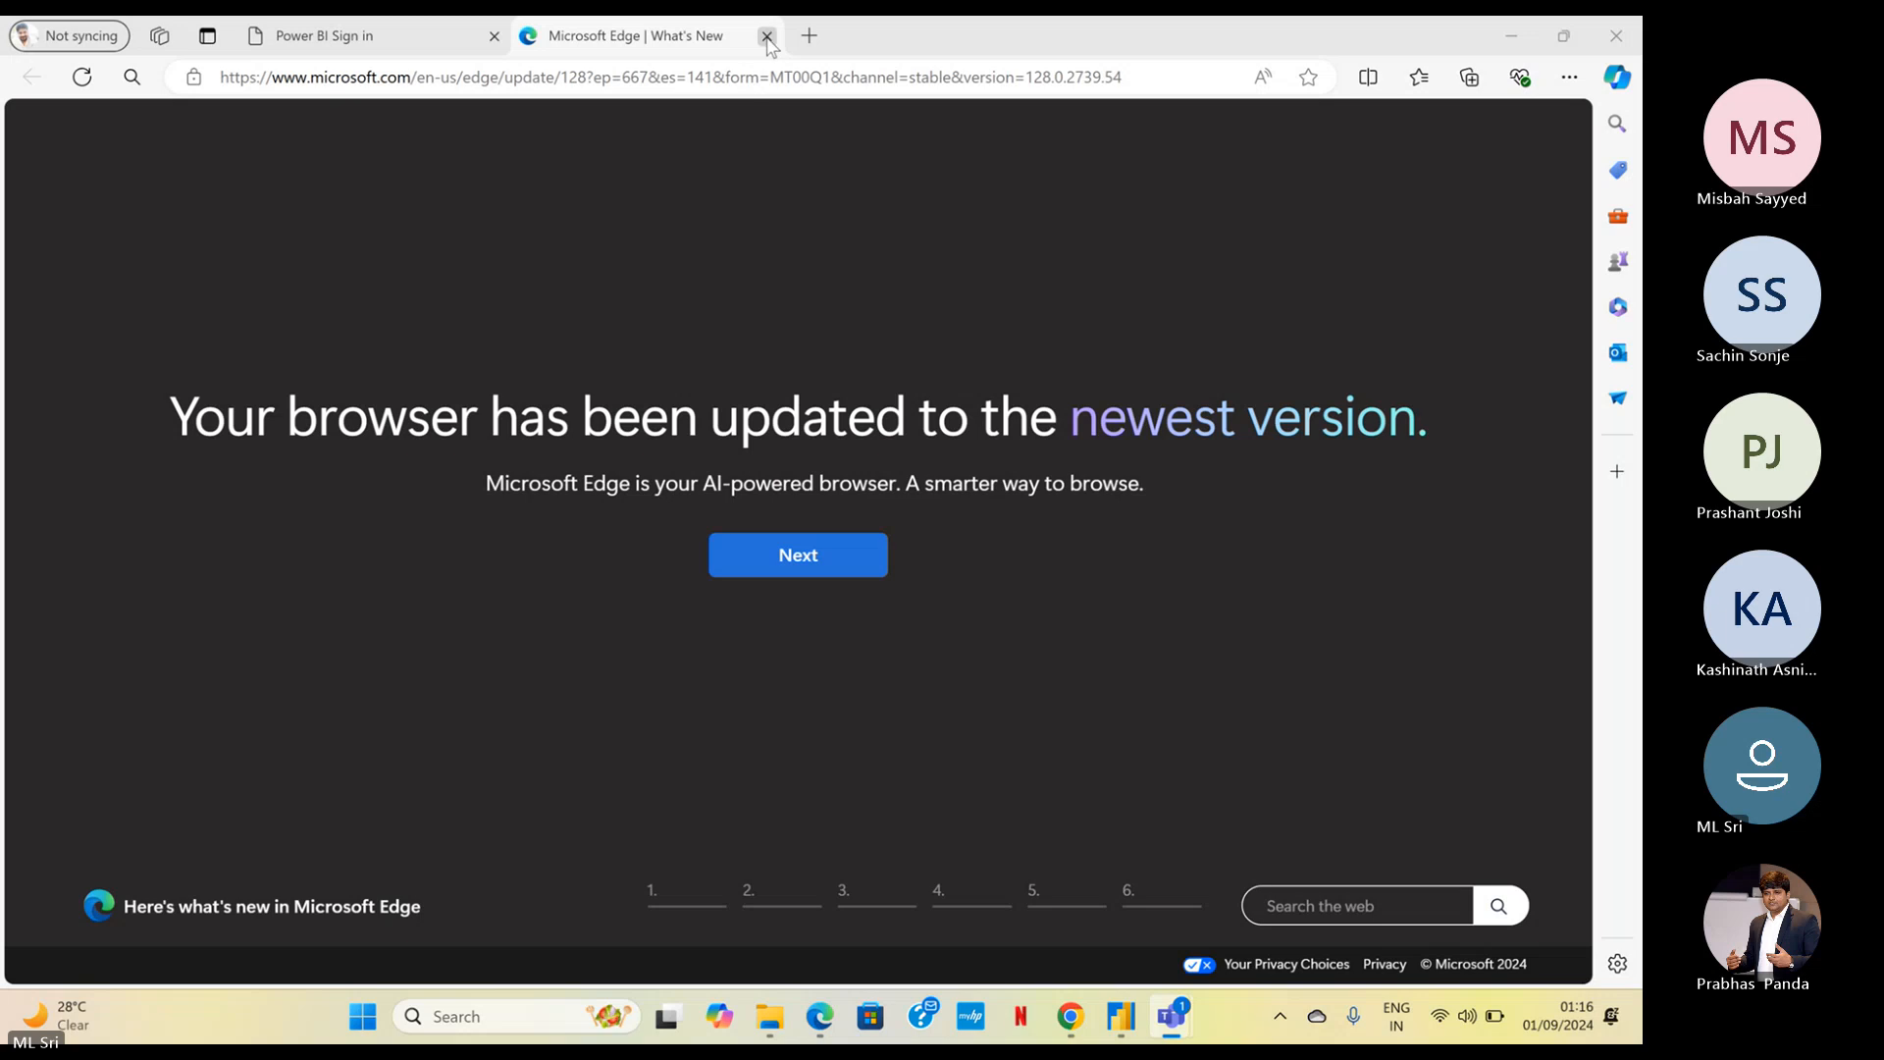
{"action": "left_click", "coordinate": [766, 35]}
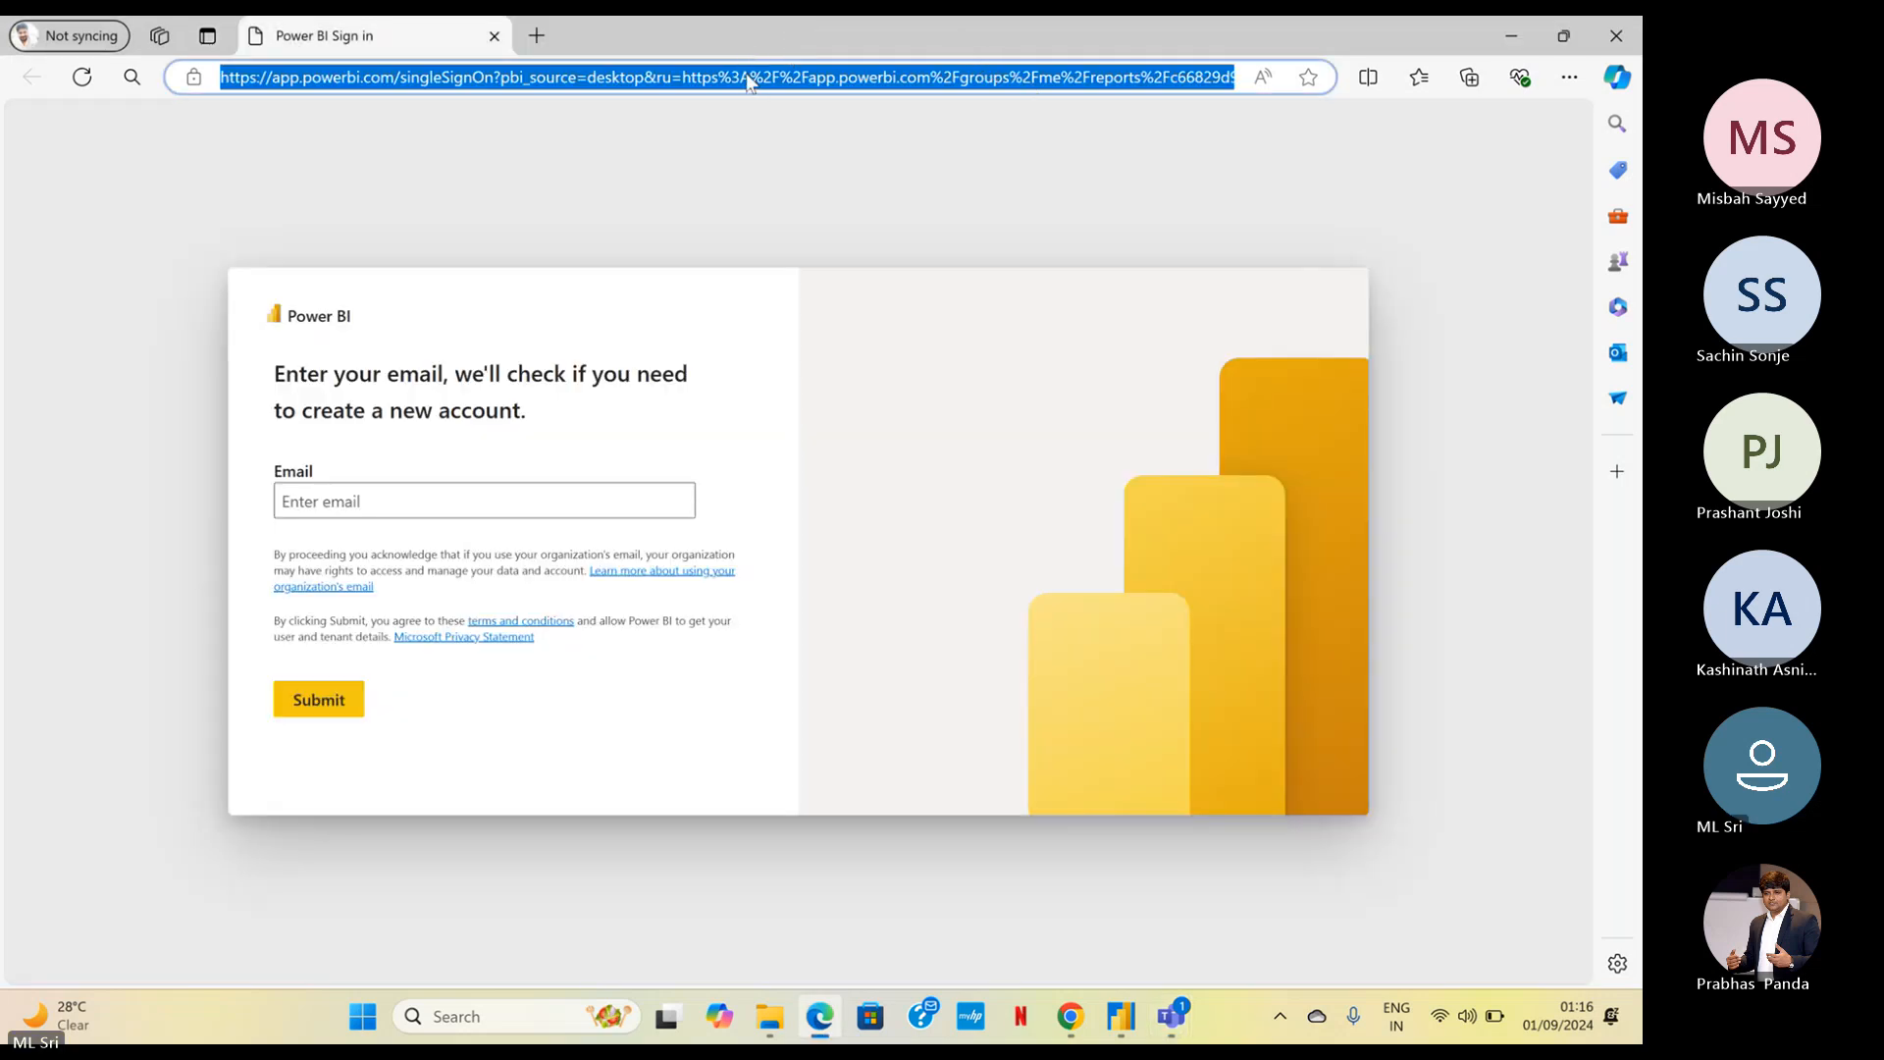
{"action": "left_click", "coordinate": [729, 53]}
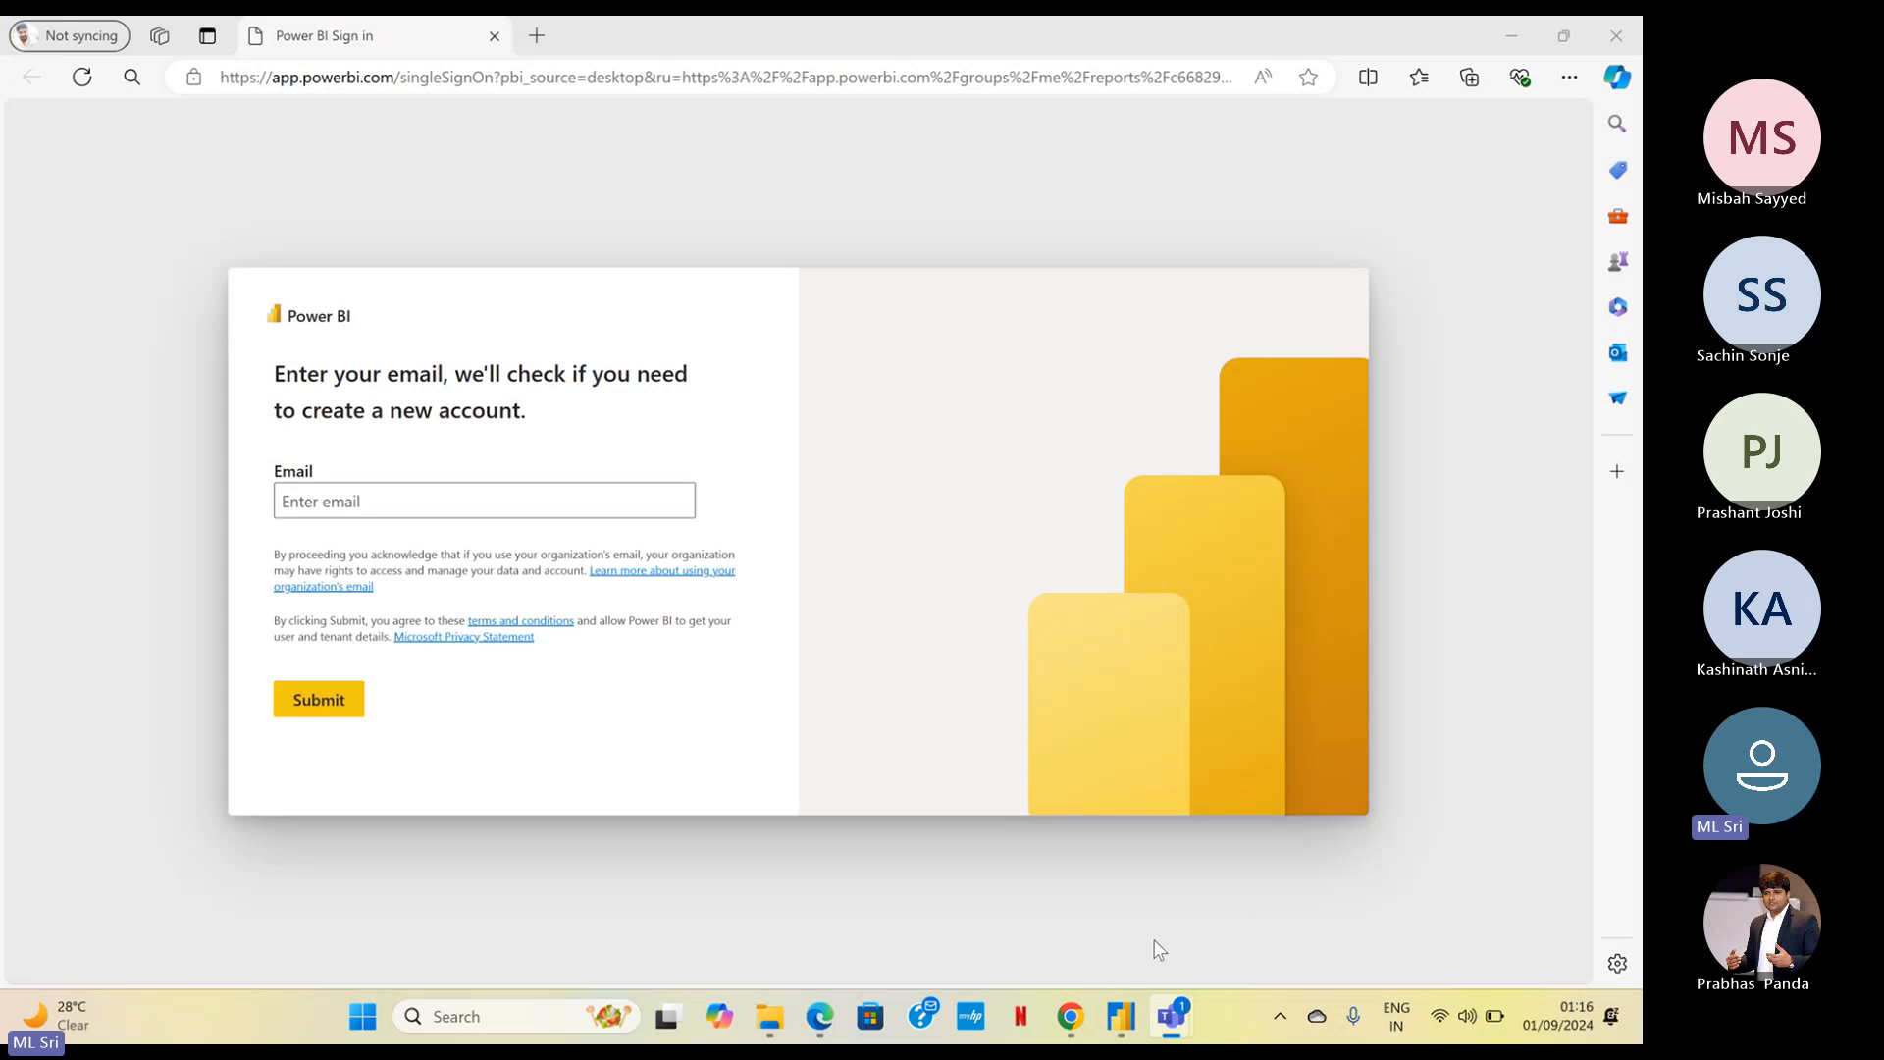
Switch to Chrome and open the copied Power BI sign-in address in a new tab
{"action": "left_click", "coordinate": [1074, 1025]}
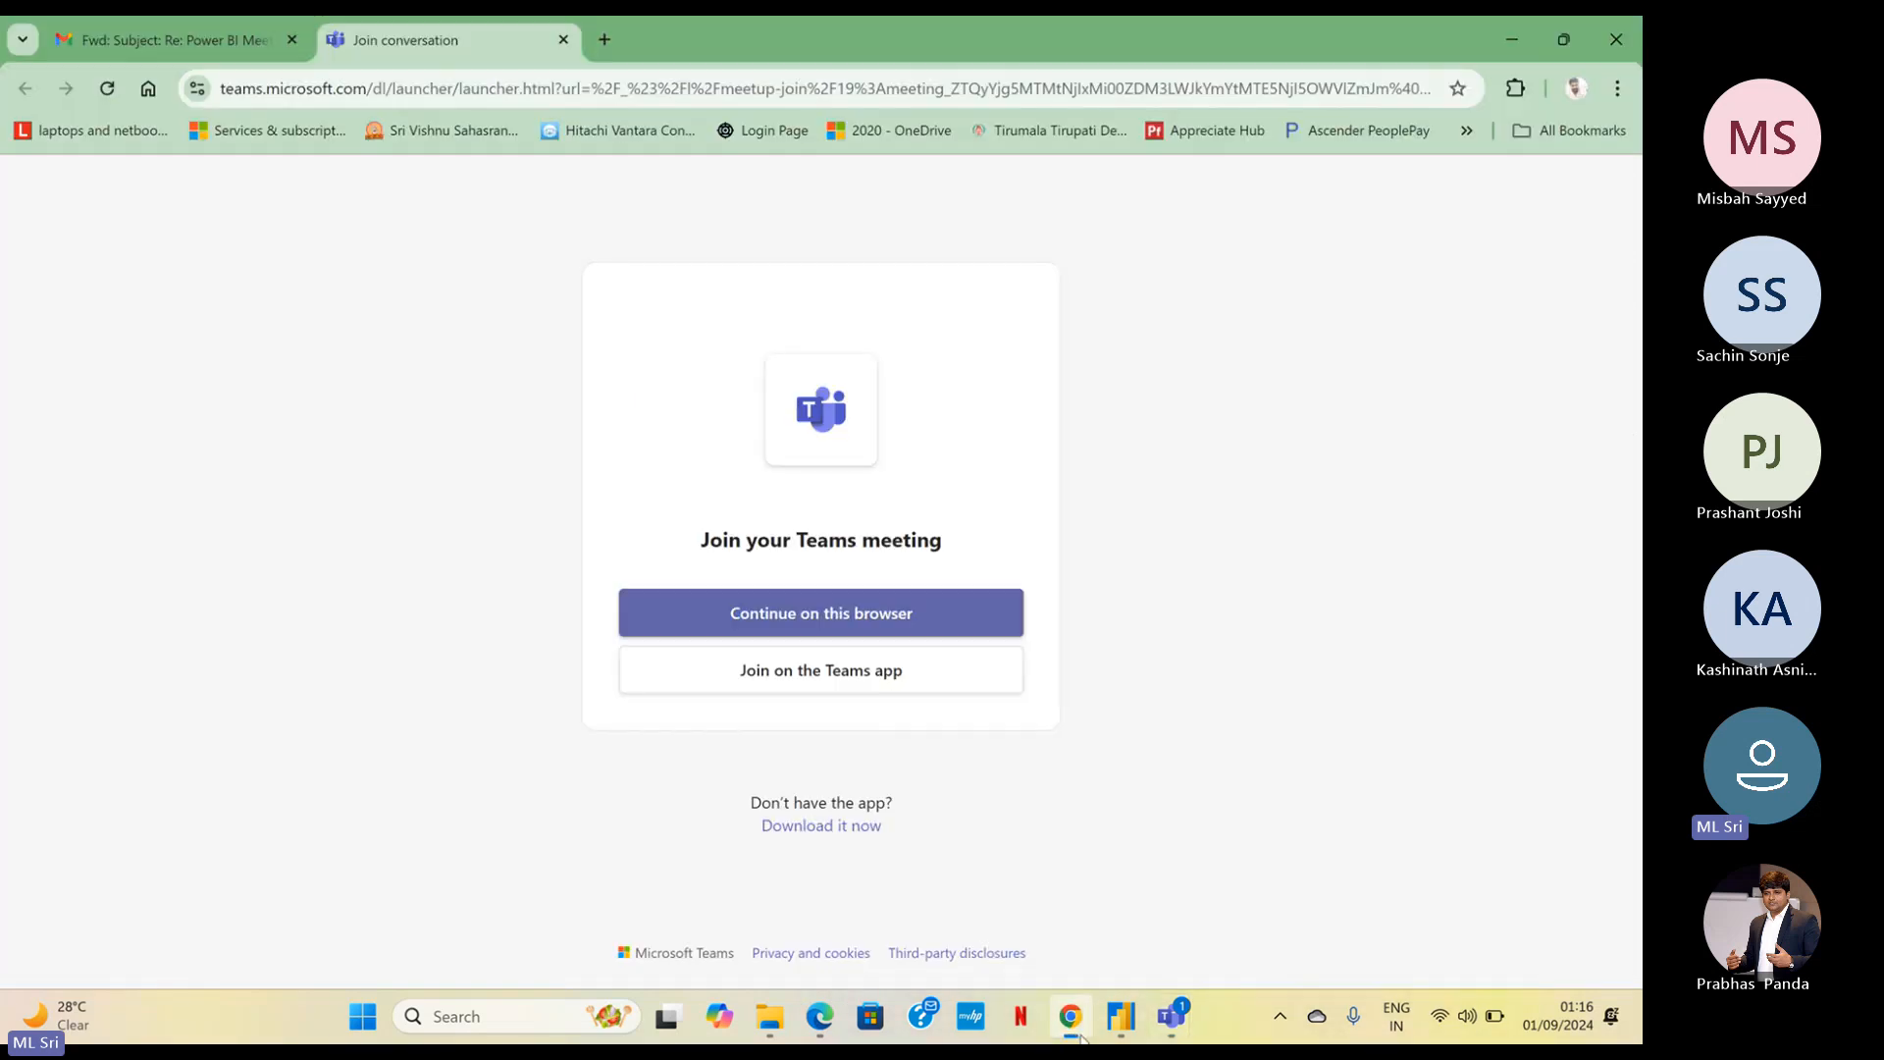
{"action": "left_click", "coordinate": [603, 36]}
{"action": "type", "text": "https://app.powerbi.com/singleSignOn?pbi_source=desktop&ru=https%3A%2F%2Fapp.powerbi.com%2Fgroups%2Fme%2Freports%2Fc66829d9-6f31-499b-85a5-e3a475ede0f6%3Fpbi_source%3Ddesktop%26noSignUpCheck%3D1"}
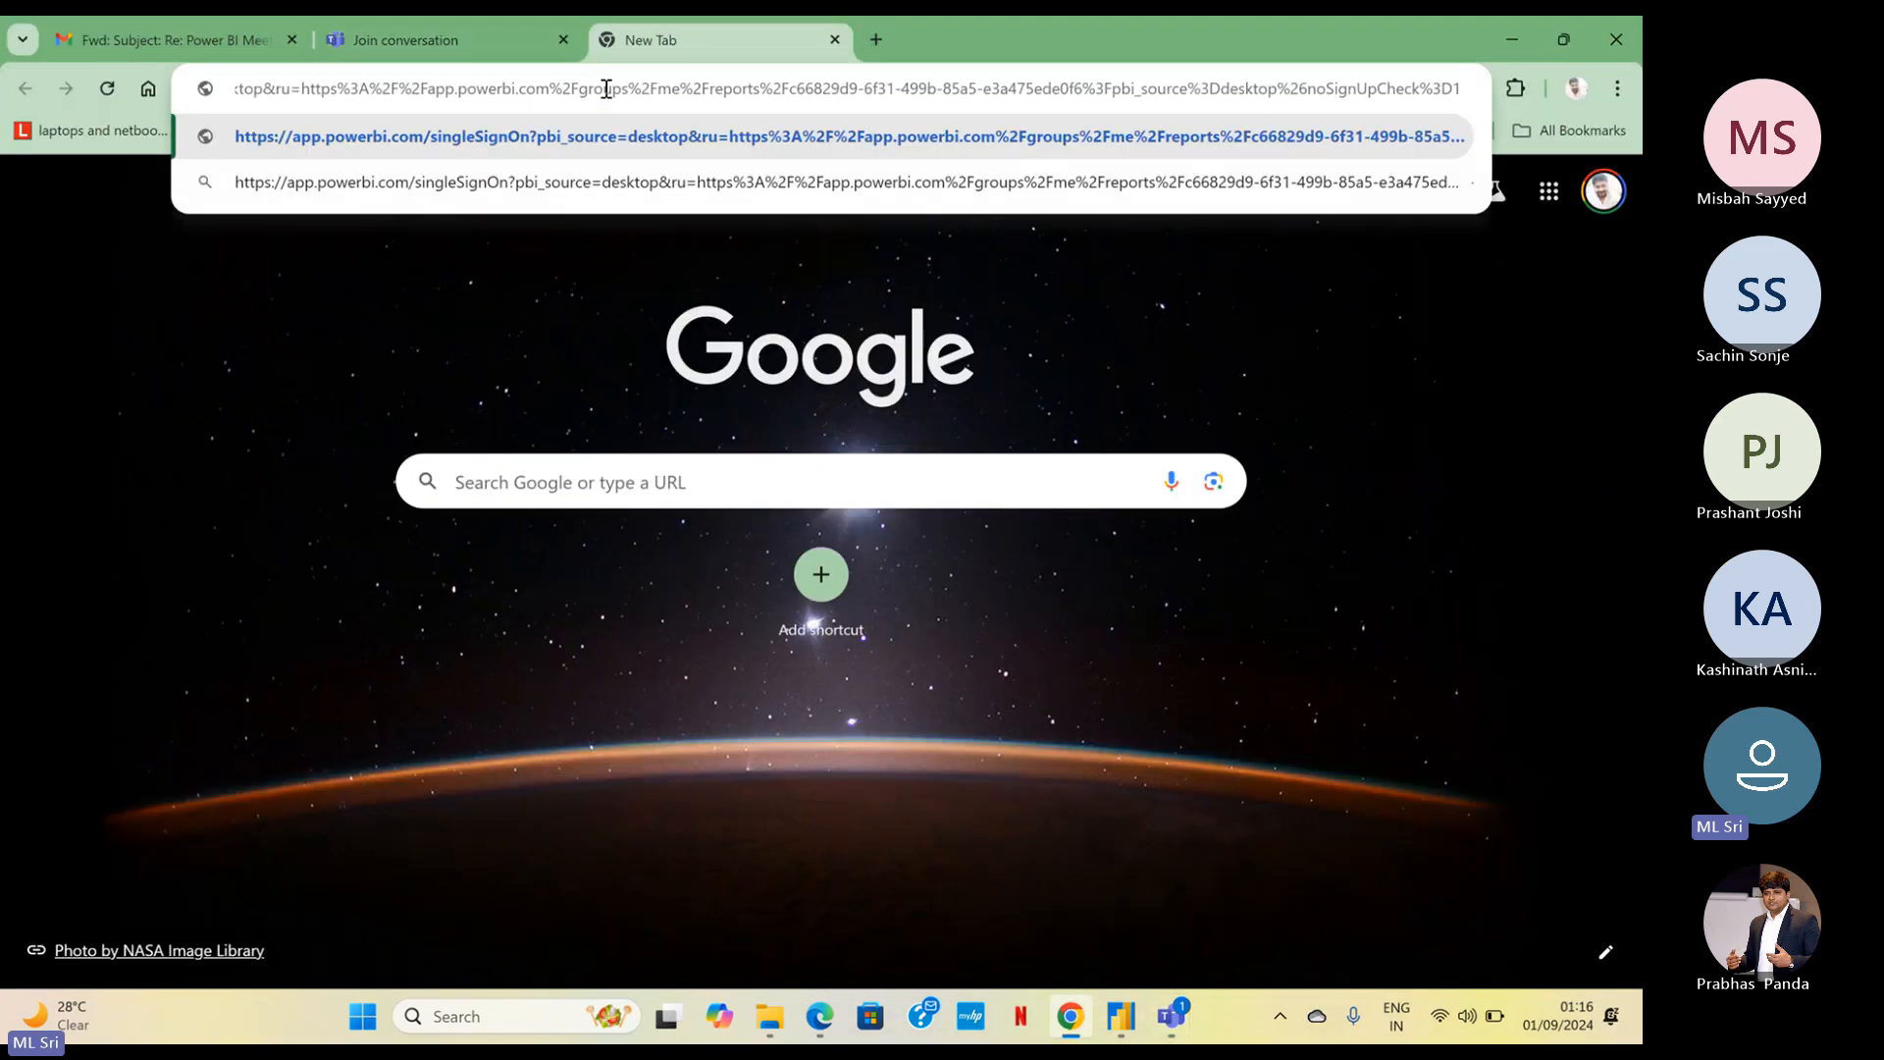
{"action": "key", "text": "Return"}
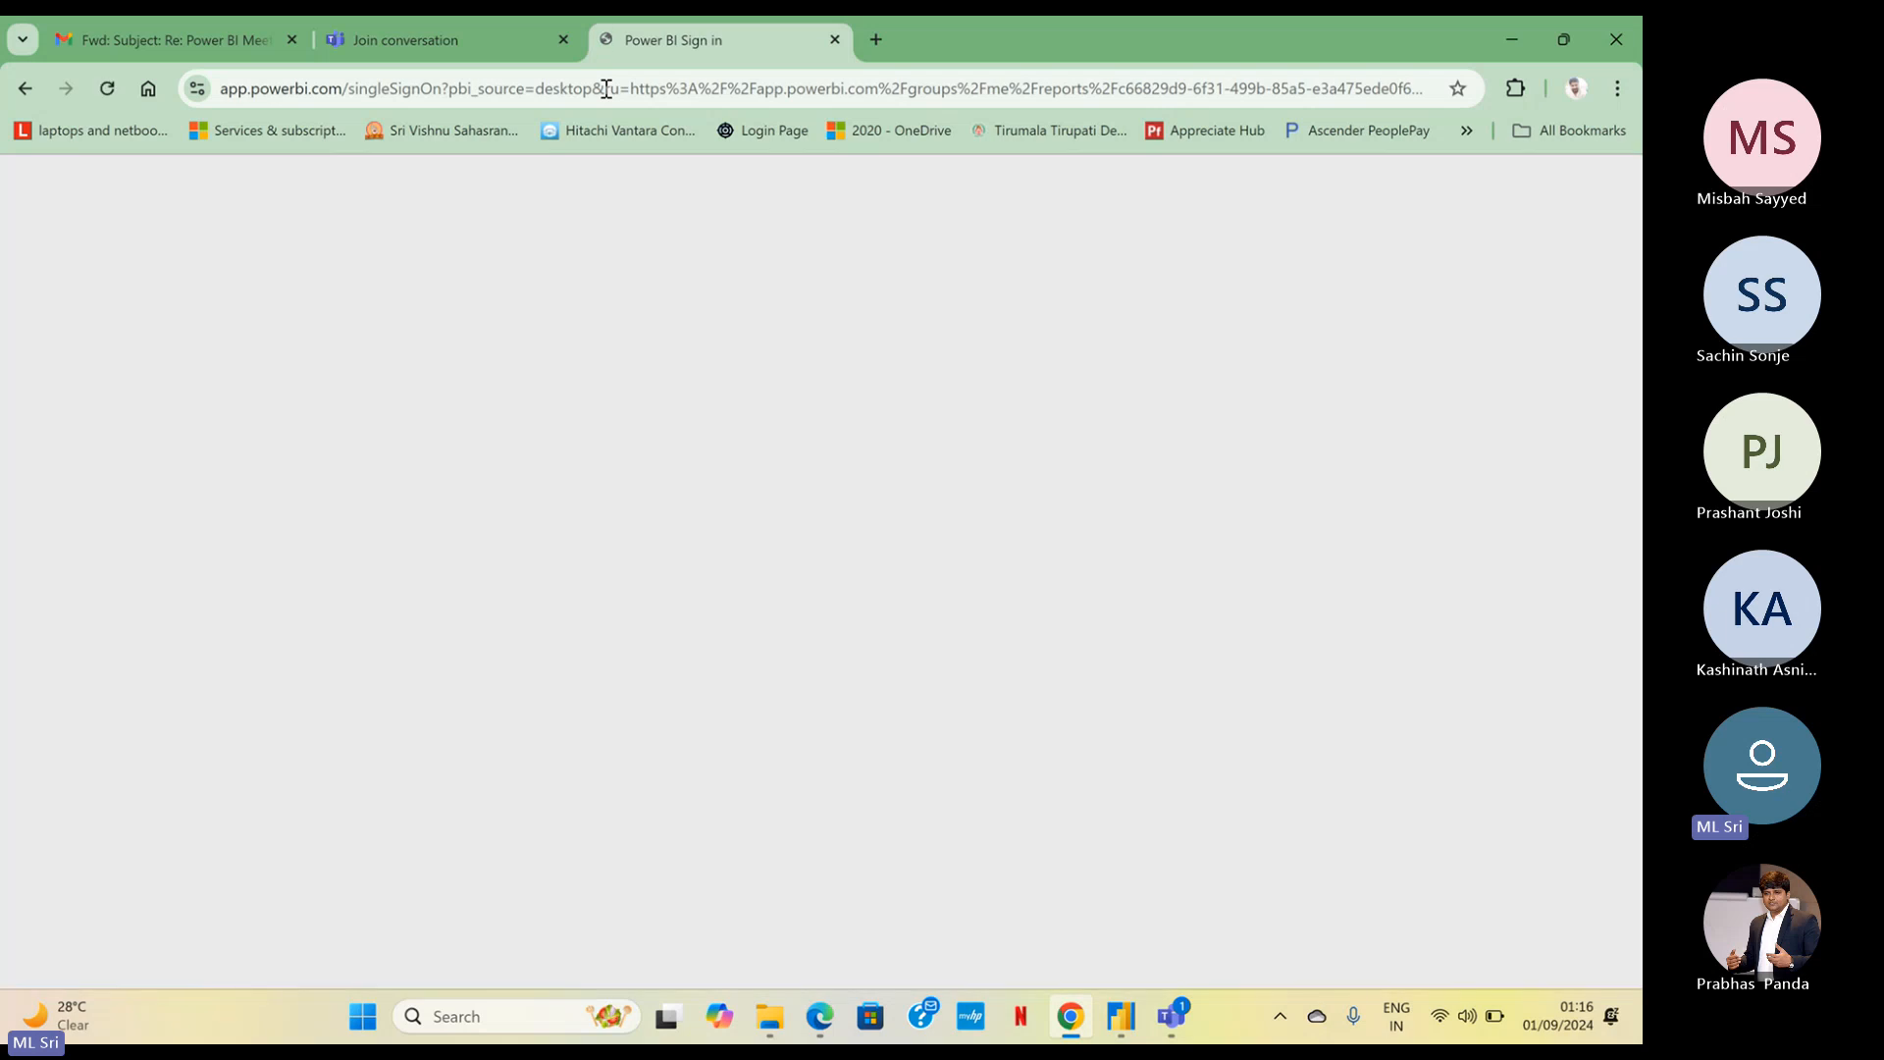
Submit the work account's email on the Power BI sign-in page and try to sign in with the saved account password
{"action": "left_click", "coordinate": [486, 535]}
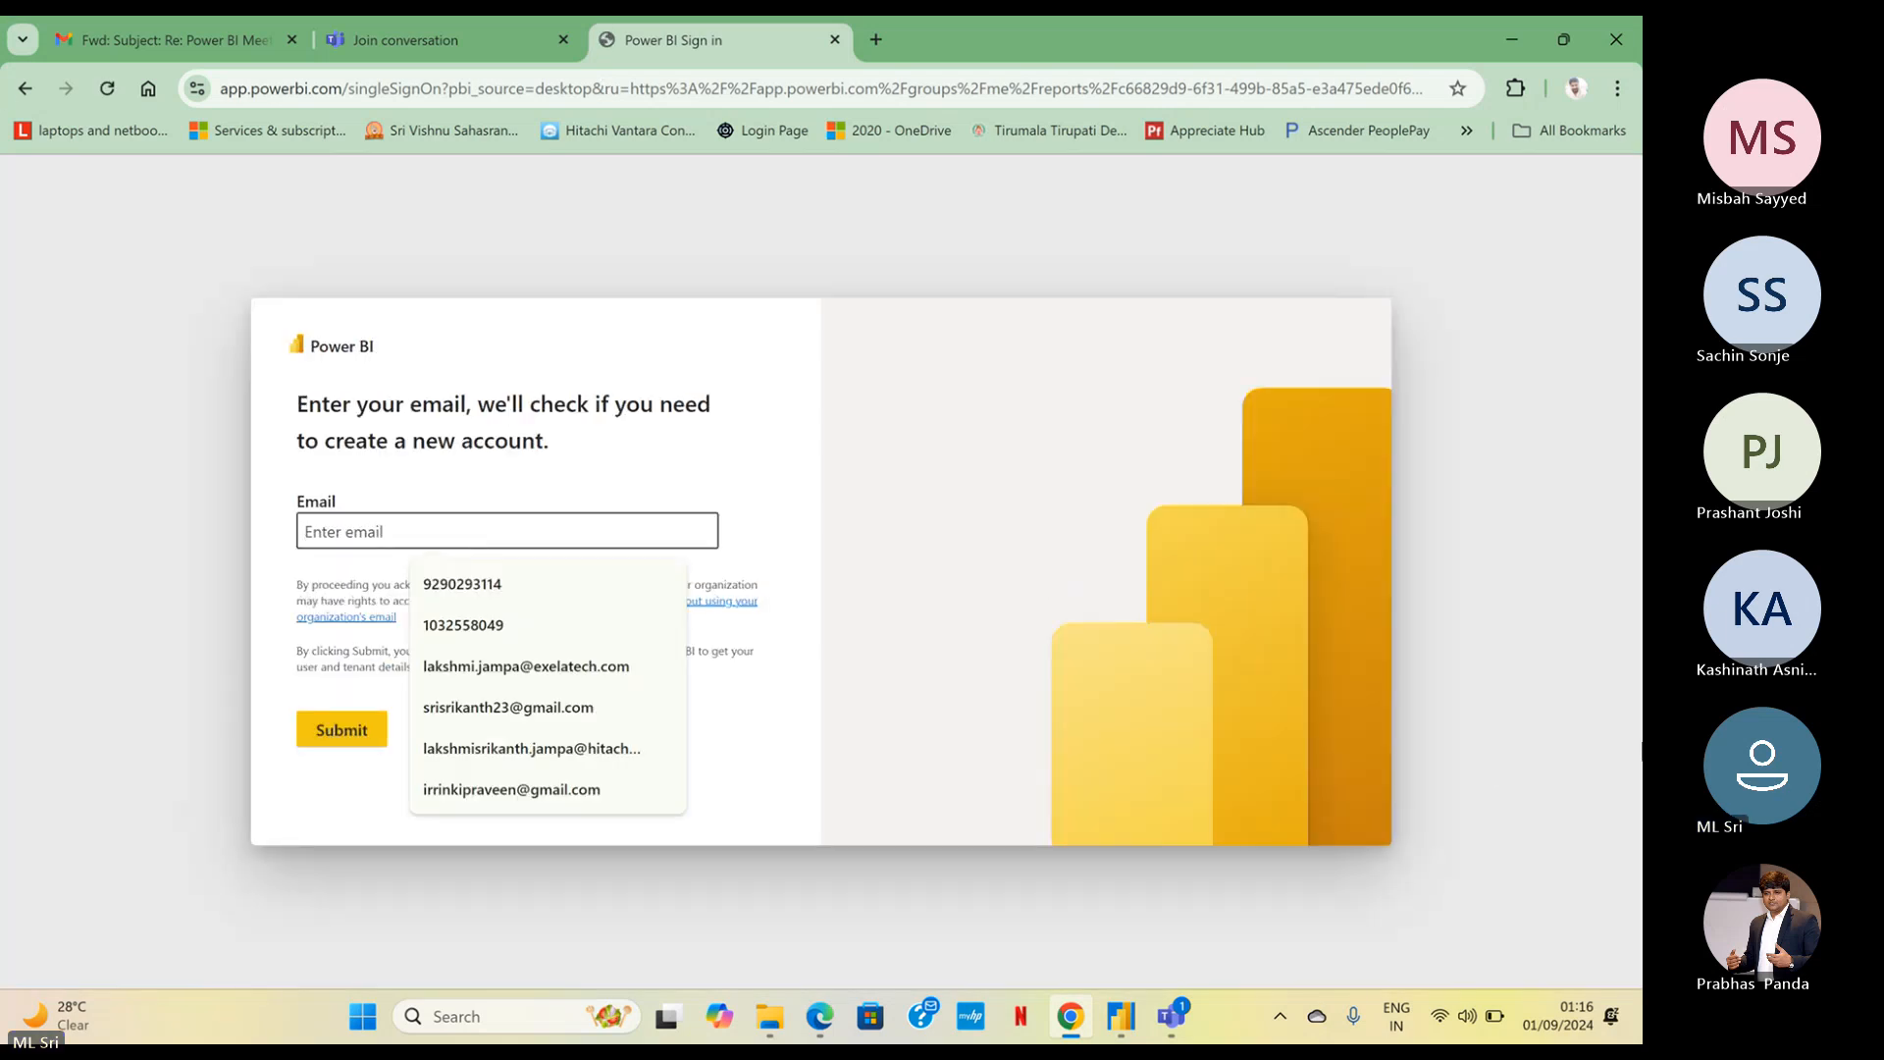
{"action": "left_click", "coordinate": [592, 755]}
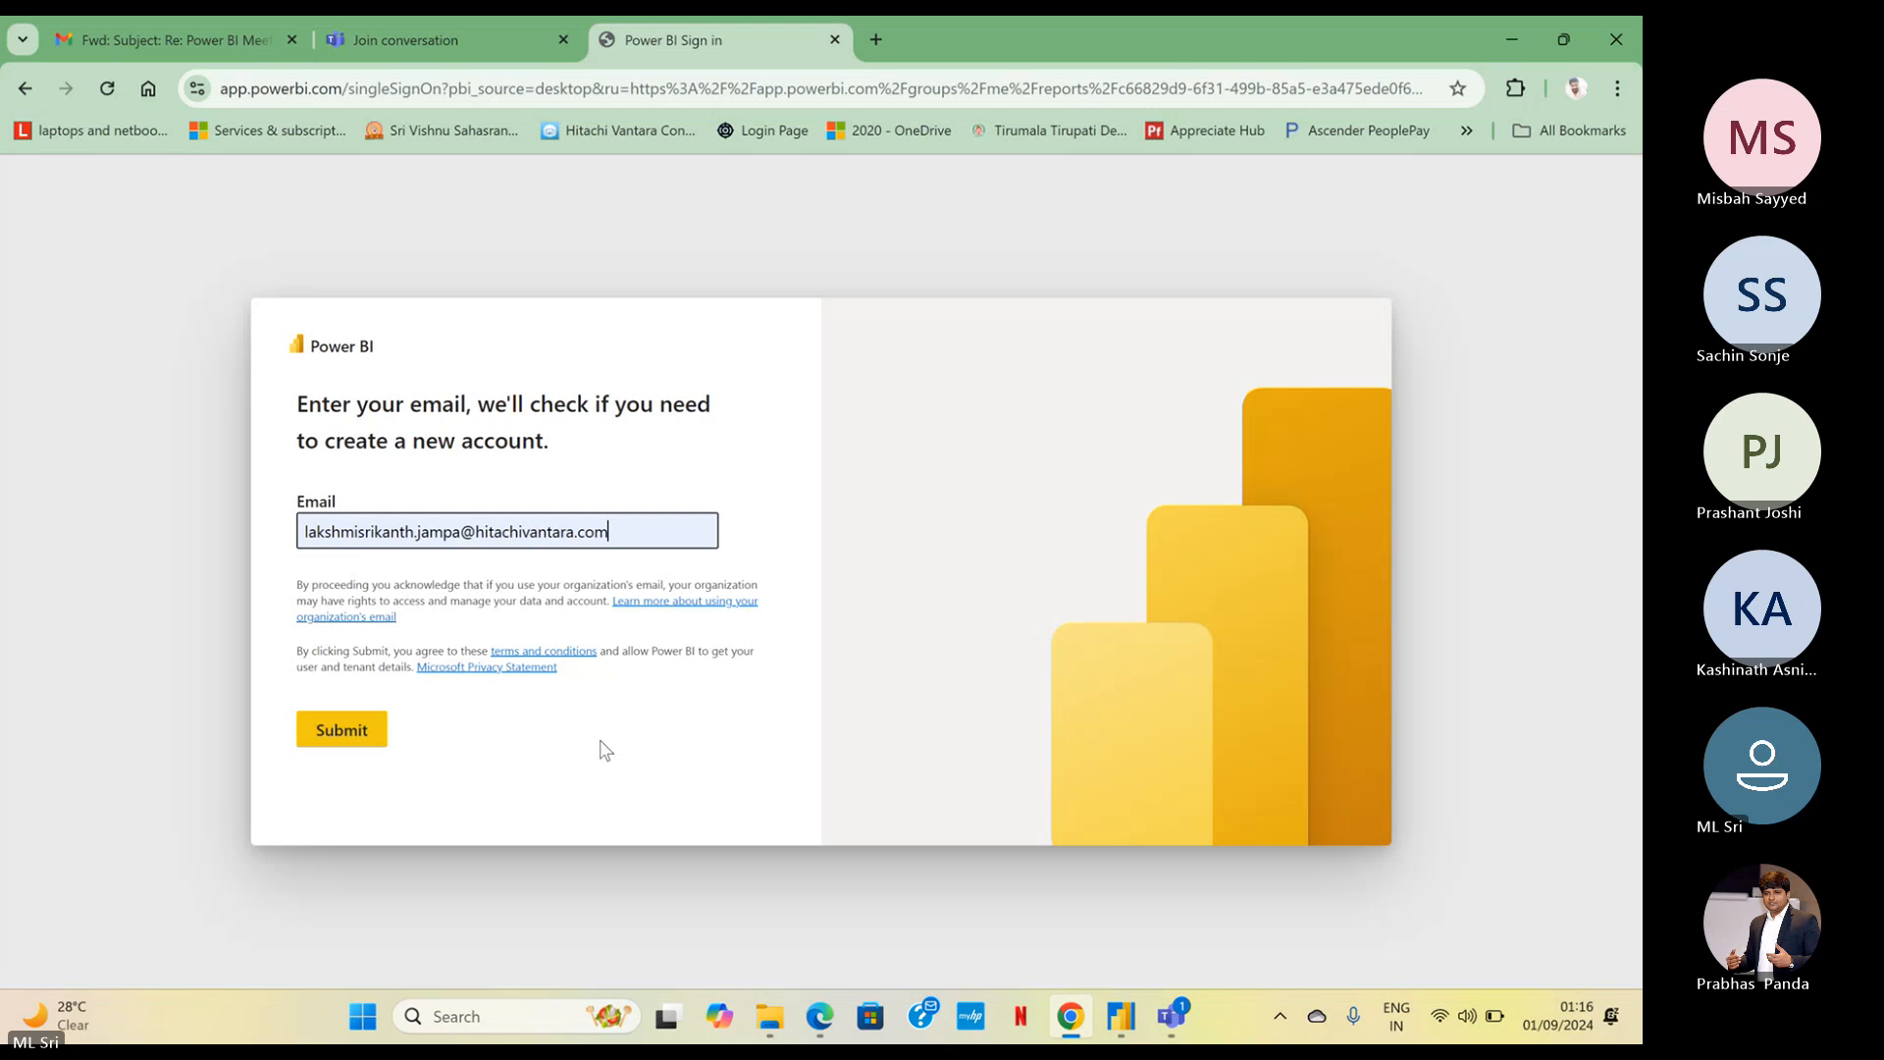
{"action": "left_click", "coordinate": [366, 738]}
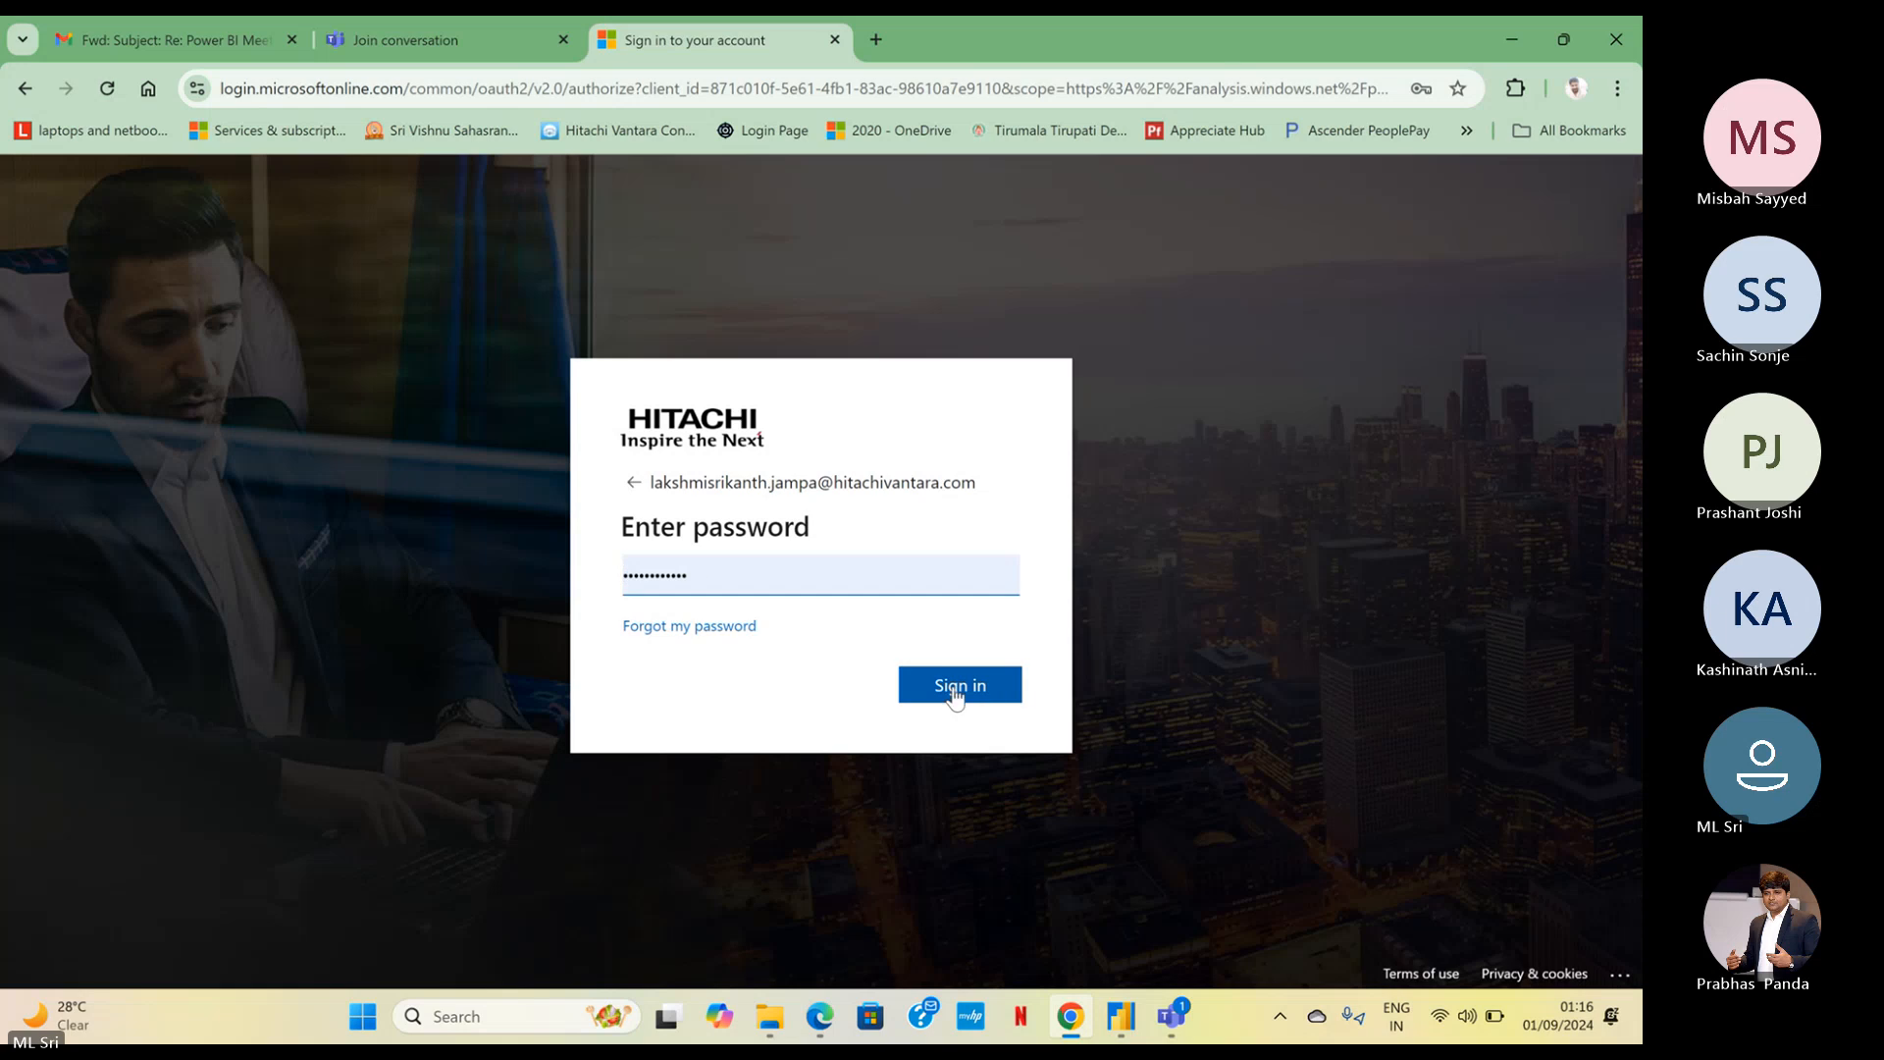
{"action": "left_click", "coordinate": [957, 690]}
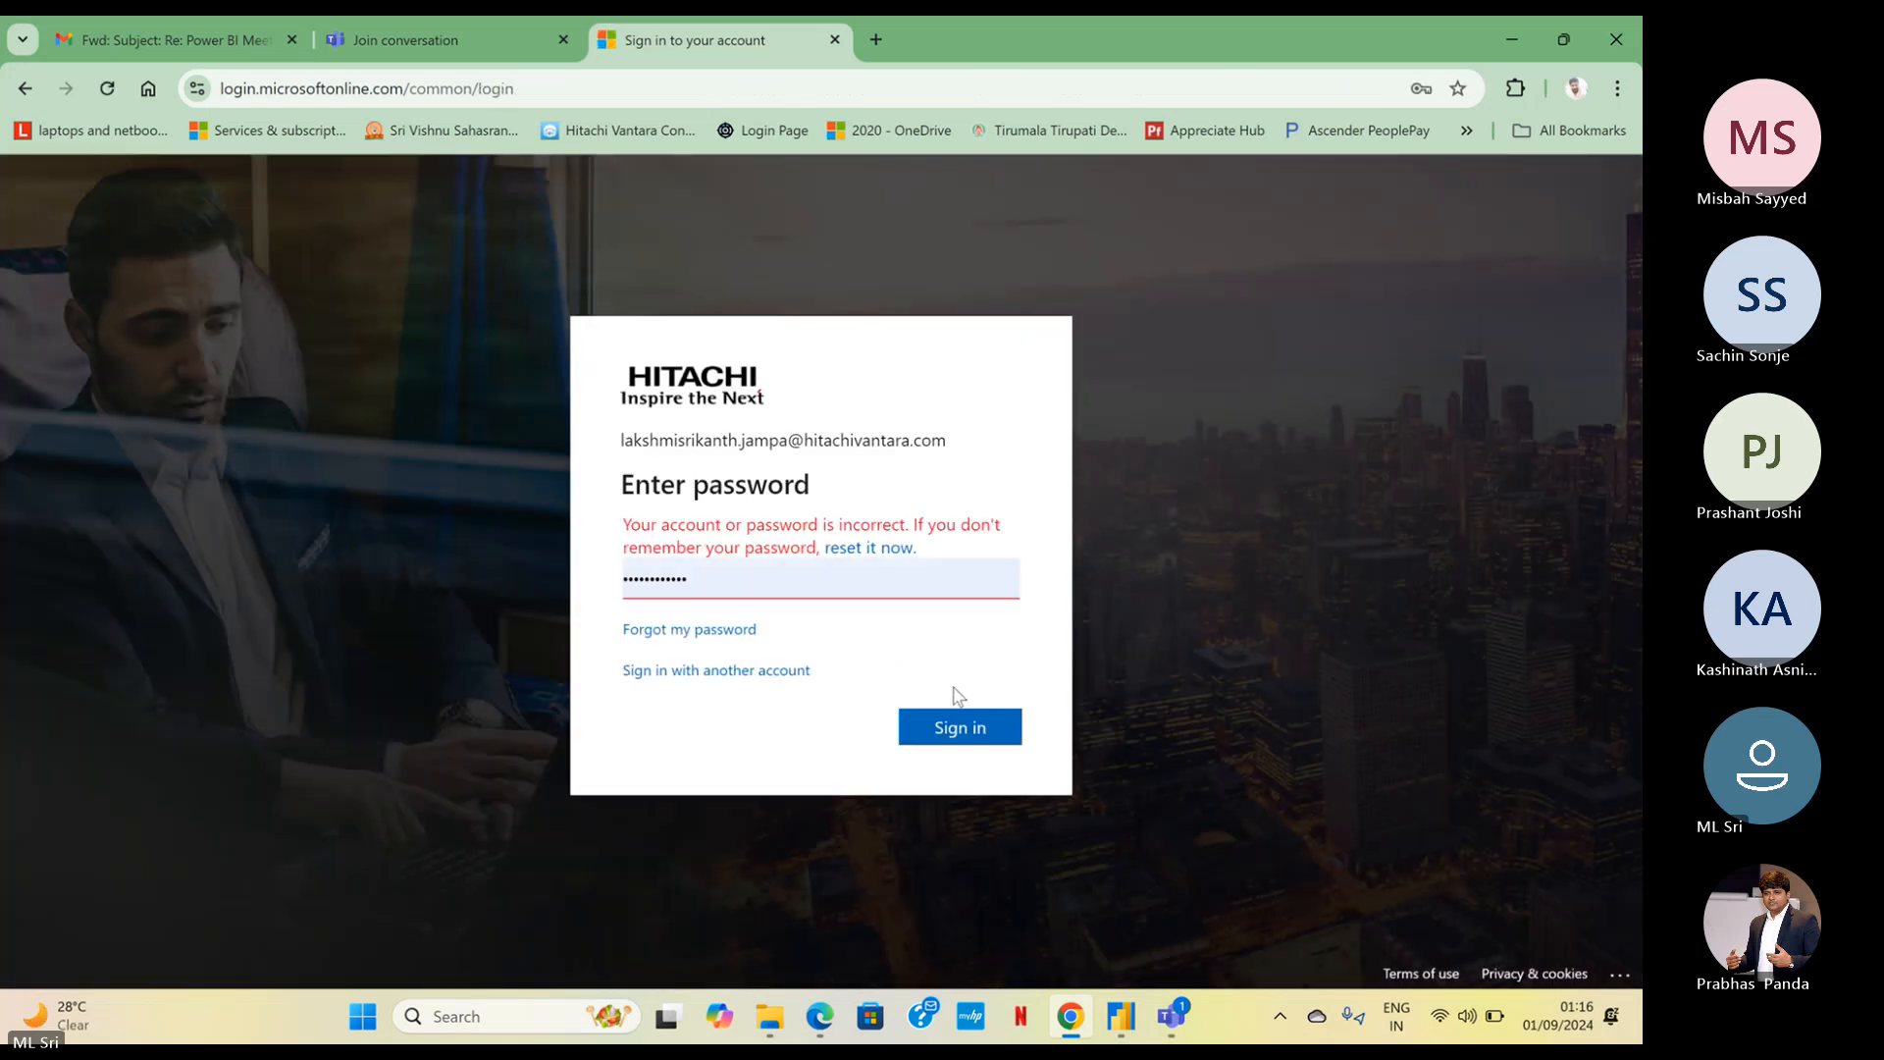
Replace the account password, submit the sign-in, and update the password saved in the browser
{"action": "left_click_drag", "start_coordinate": [715, 580], "coordinate": [101, 753]}
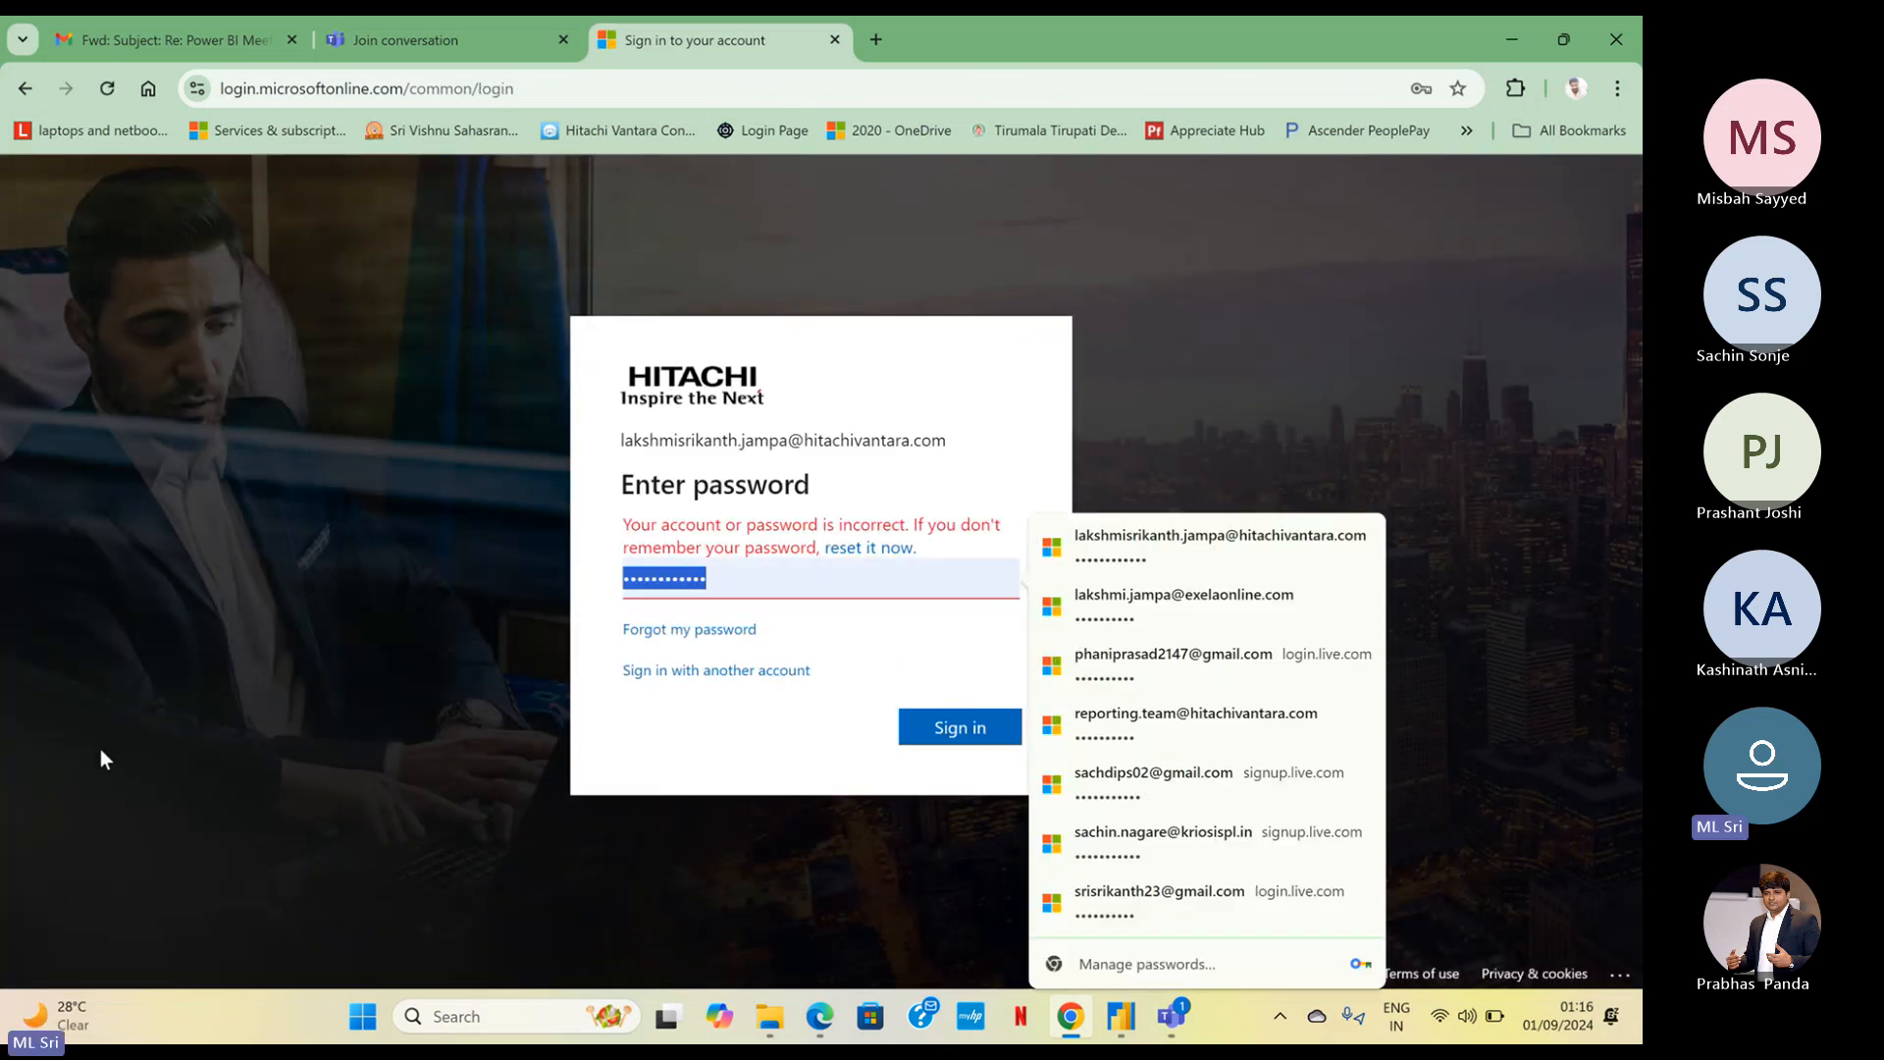
{"action": "type", "text": "••••"}
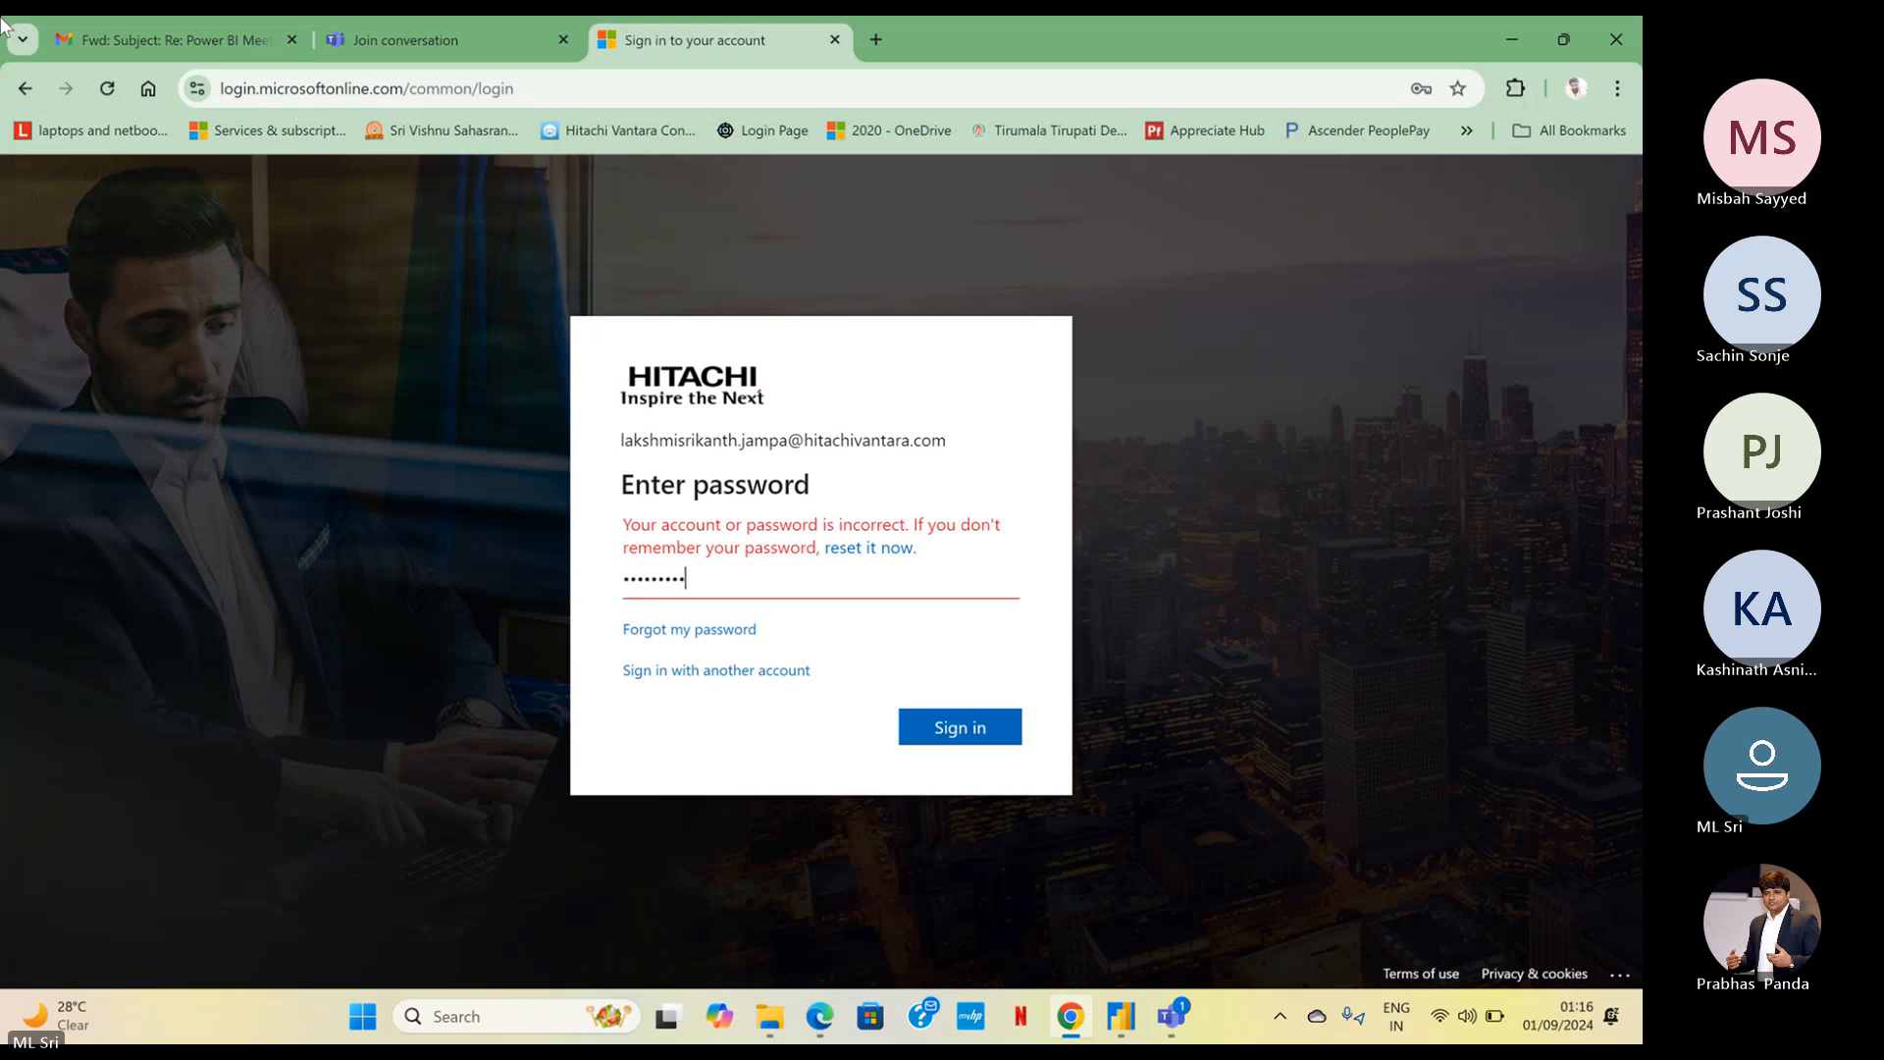
{"action": "key", "text": "Return"}
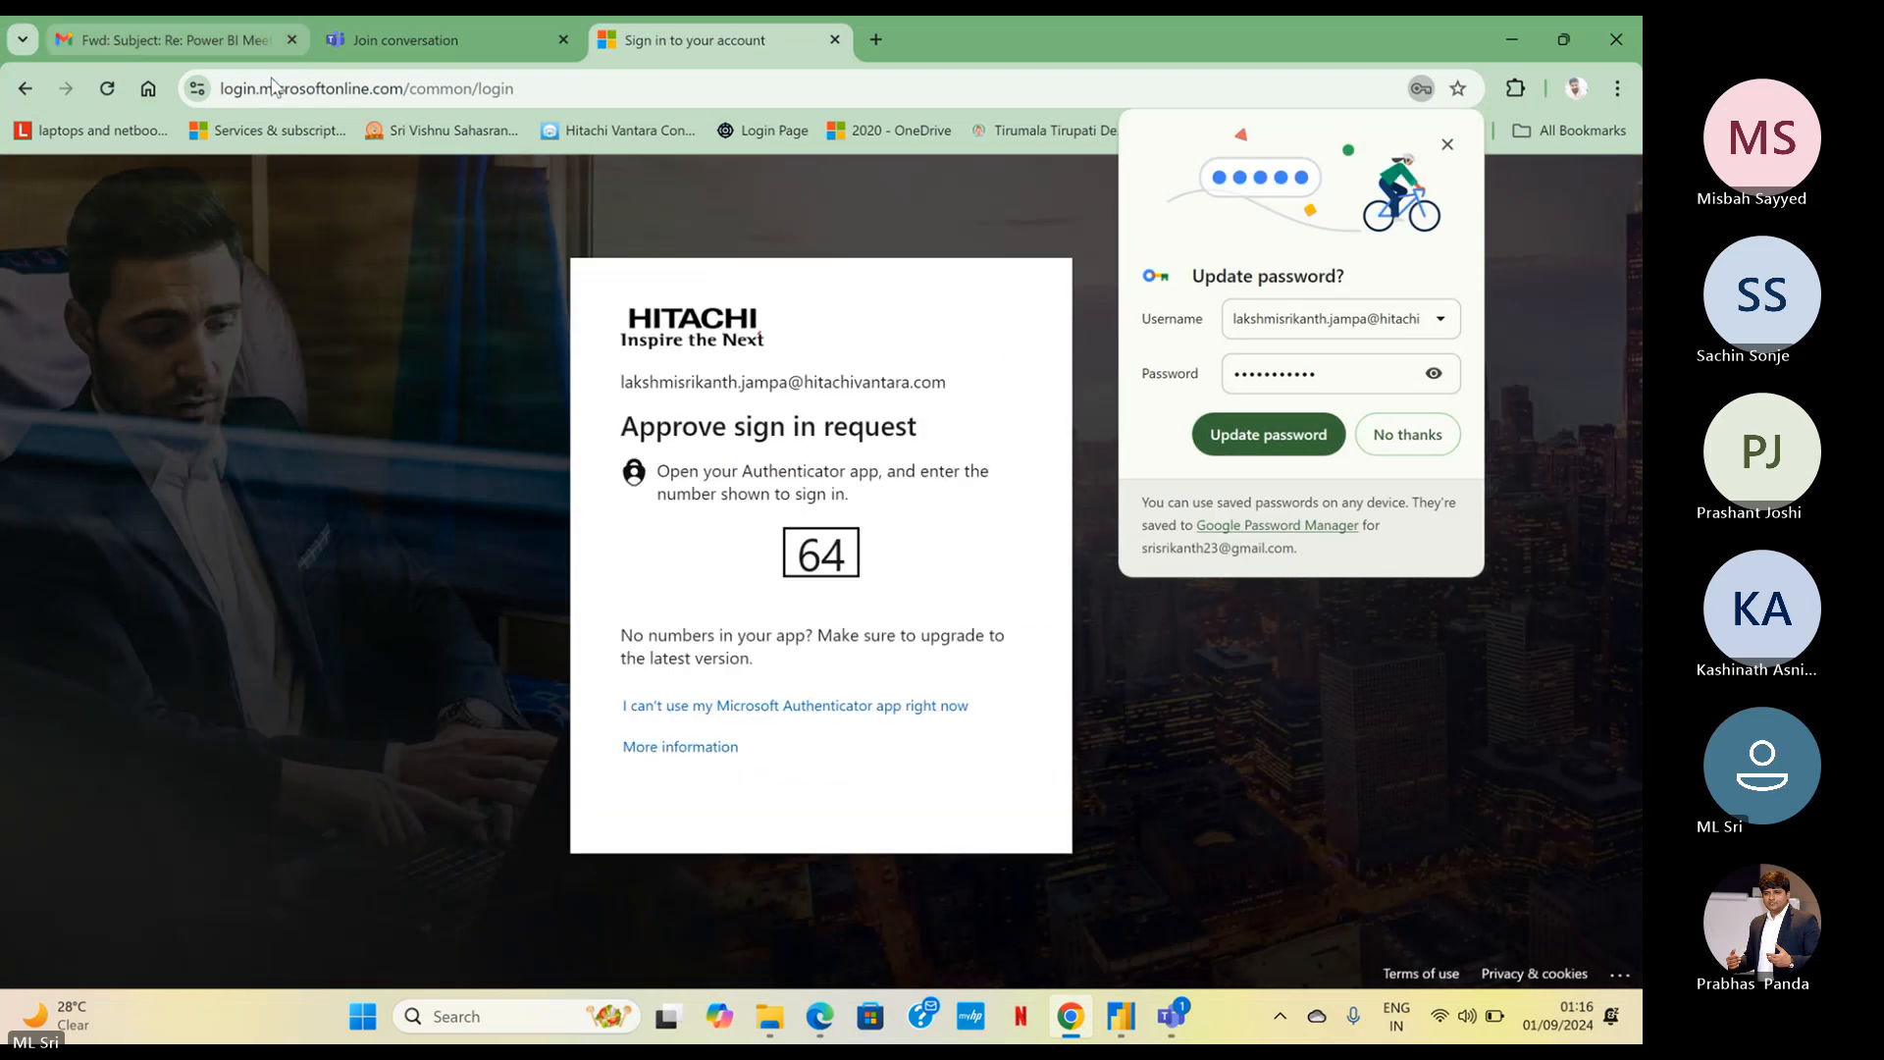
{"action": "left_click", "coordinate": [1308, 450]}
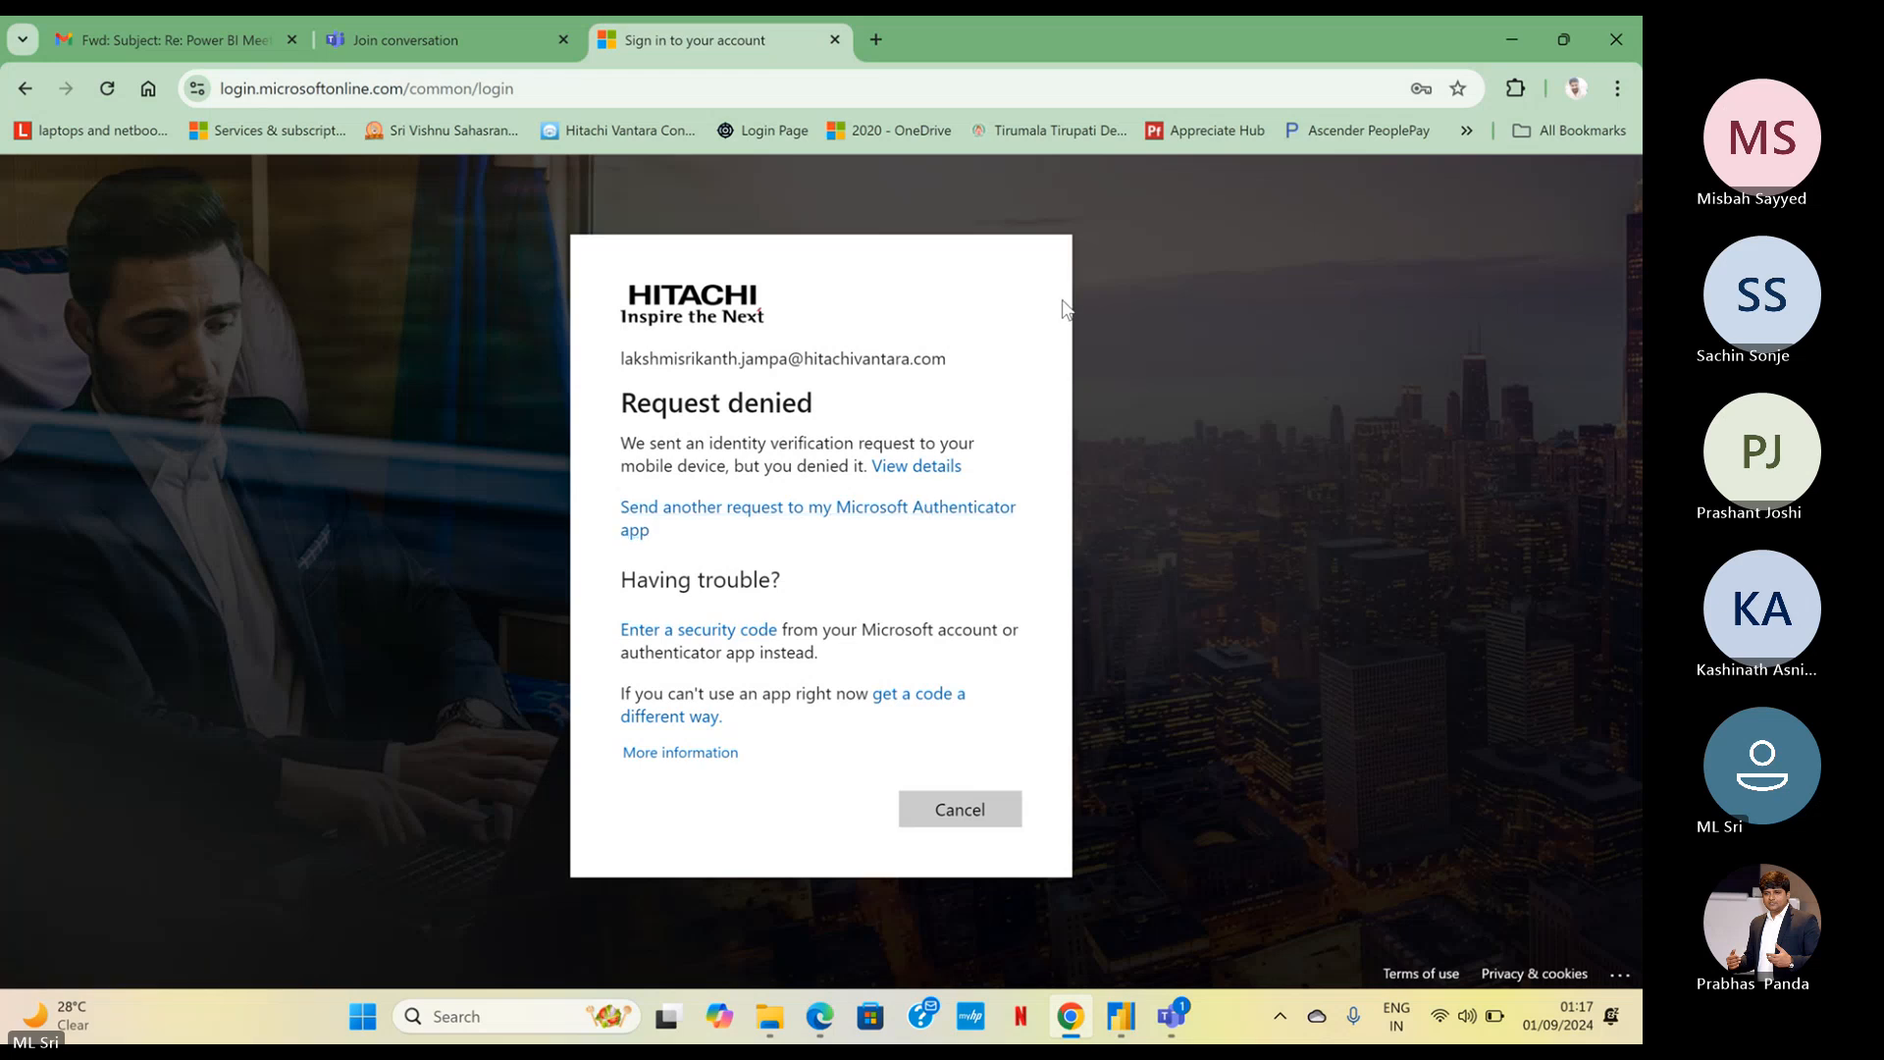
Check the troubleshooting details of the denied sign-in verification request, then close them
{"action": "left_click", "coordinate": [922, 467]}
{"action": "scroll", "coordinate": [923, 495], "scroll_direction": "down", "scroll_amount": 2}
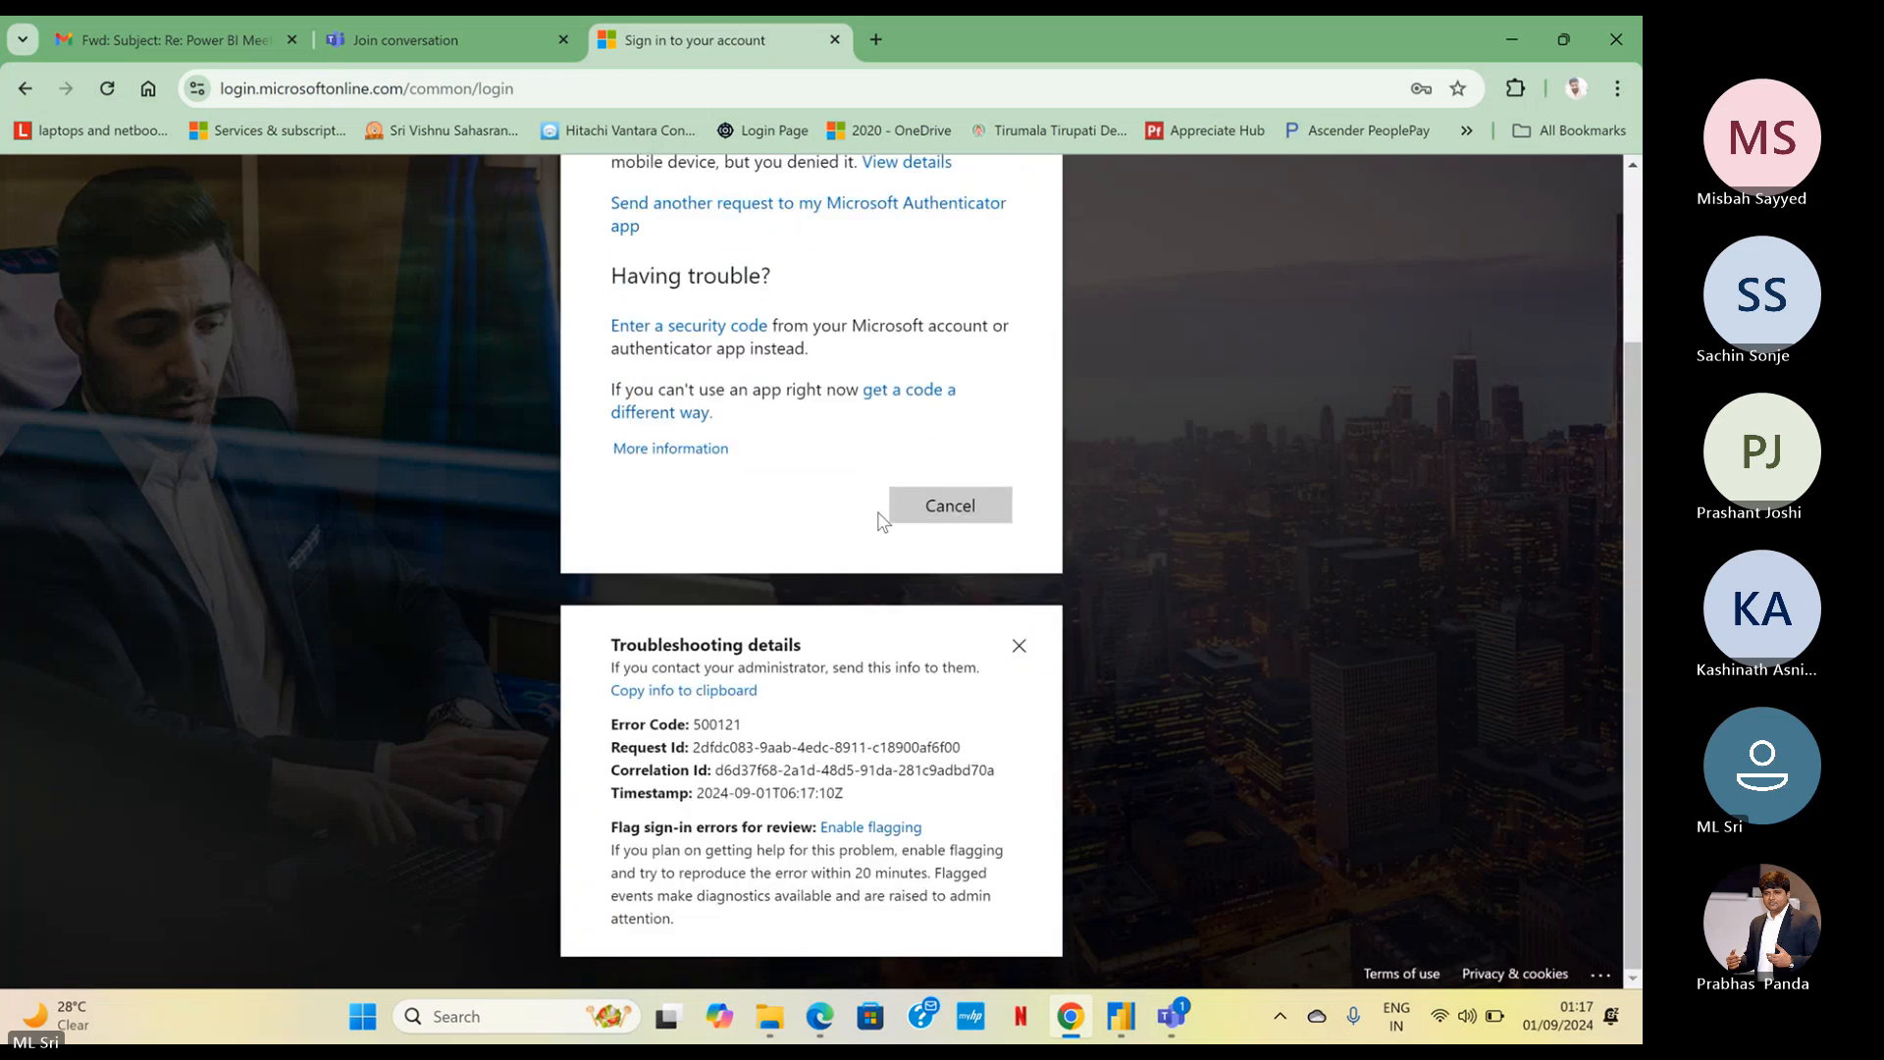
{"action": "left_click", "coordinate": [1013, 646]}
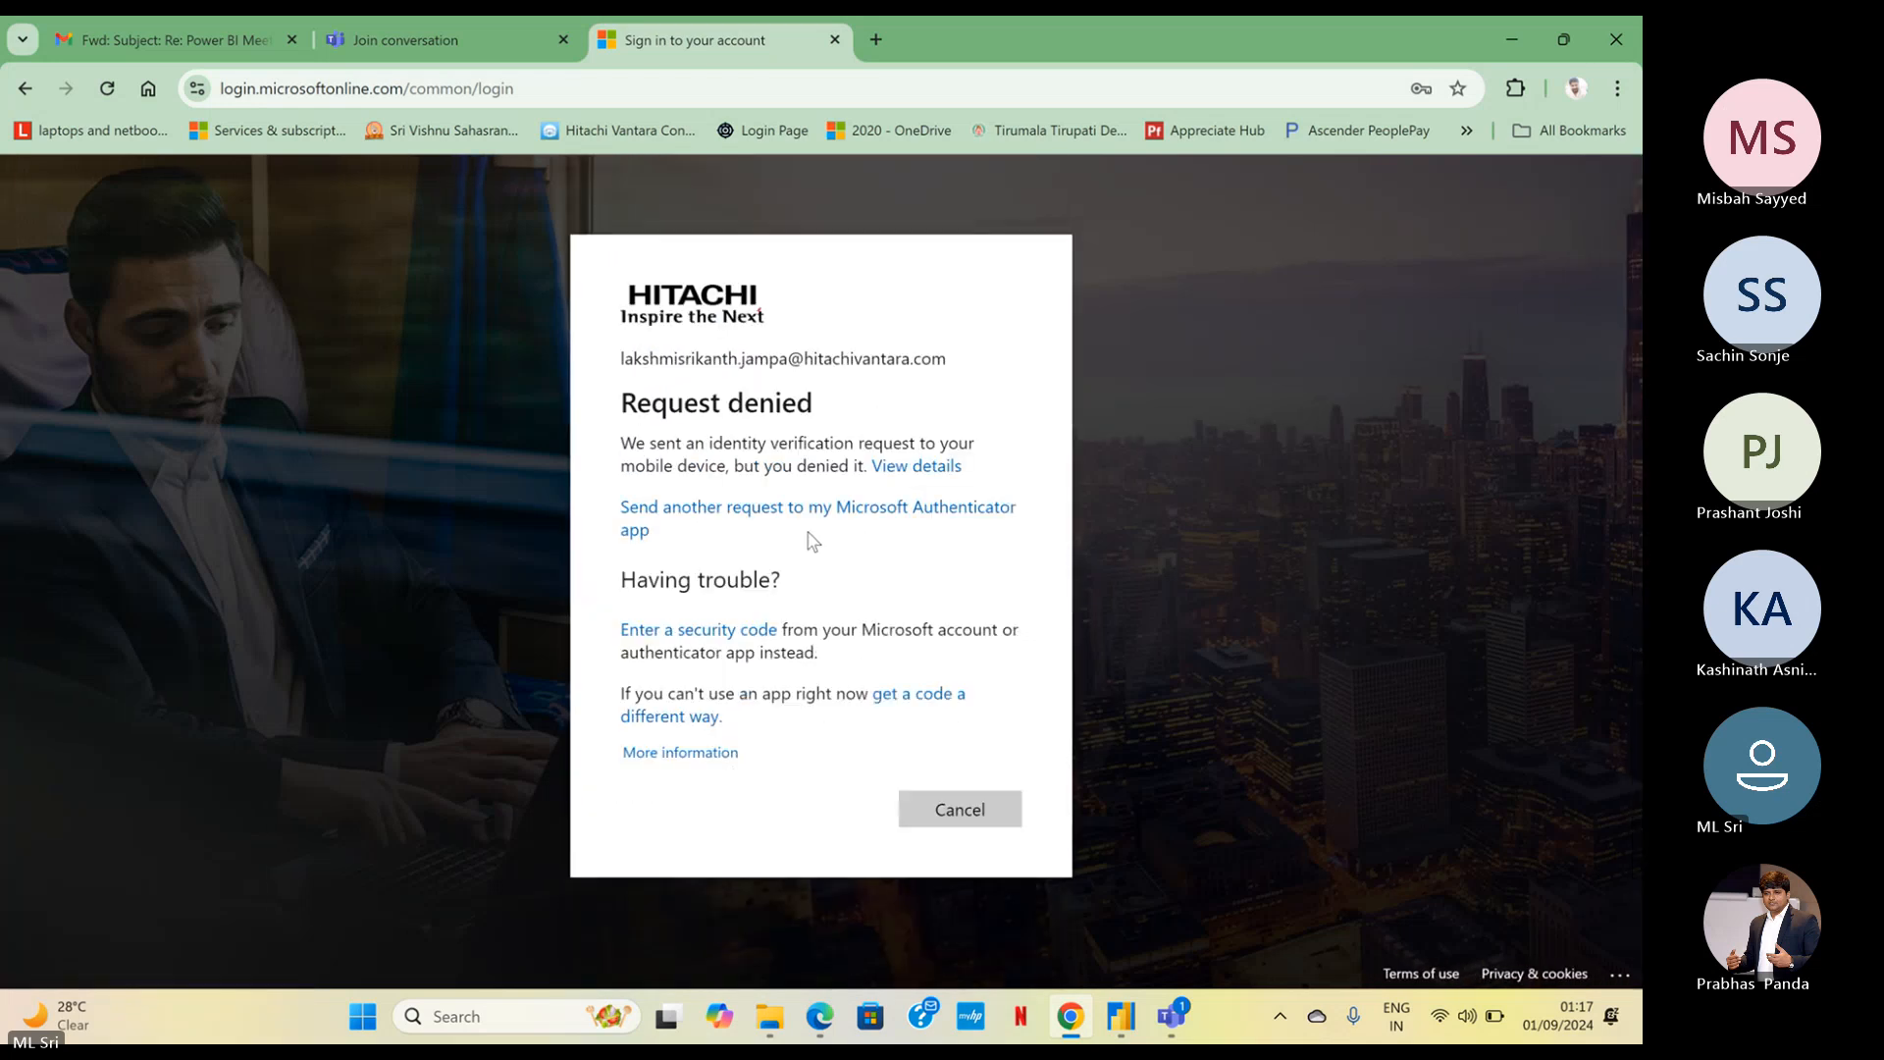
Send another verification request to the Microsoft Authenticator app and choose to stay signed in without being asked again
{"action": "left_click", "coordinate": [658, 520]}
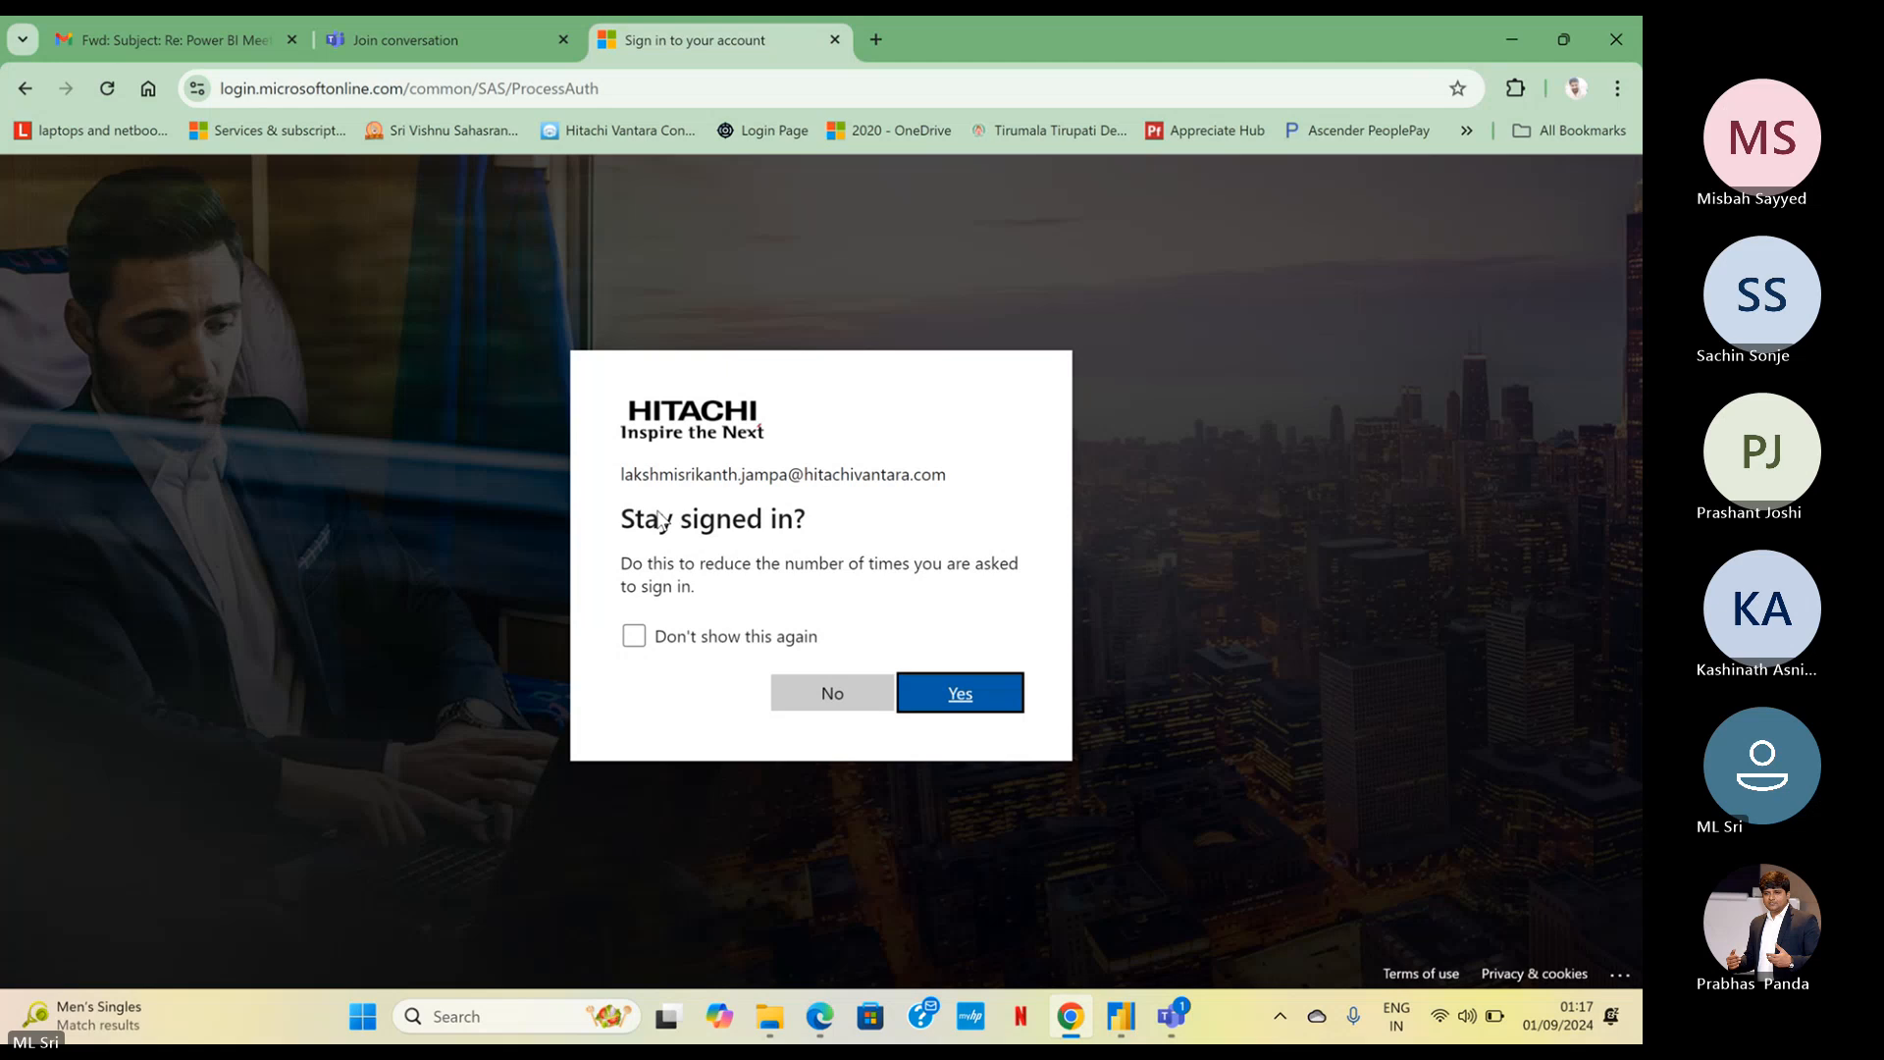
{"action": "left_click", "coordinate": [721, 633]}
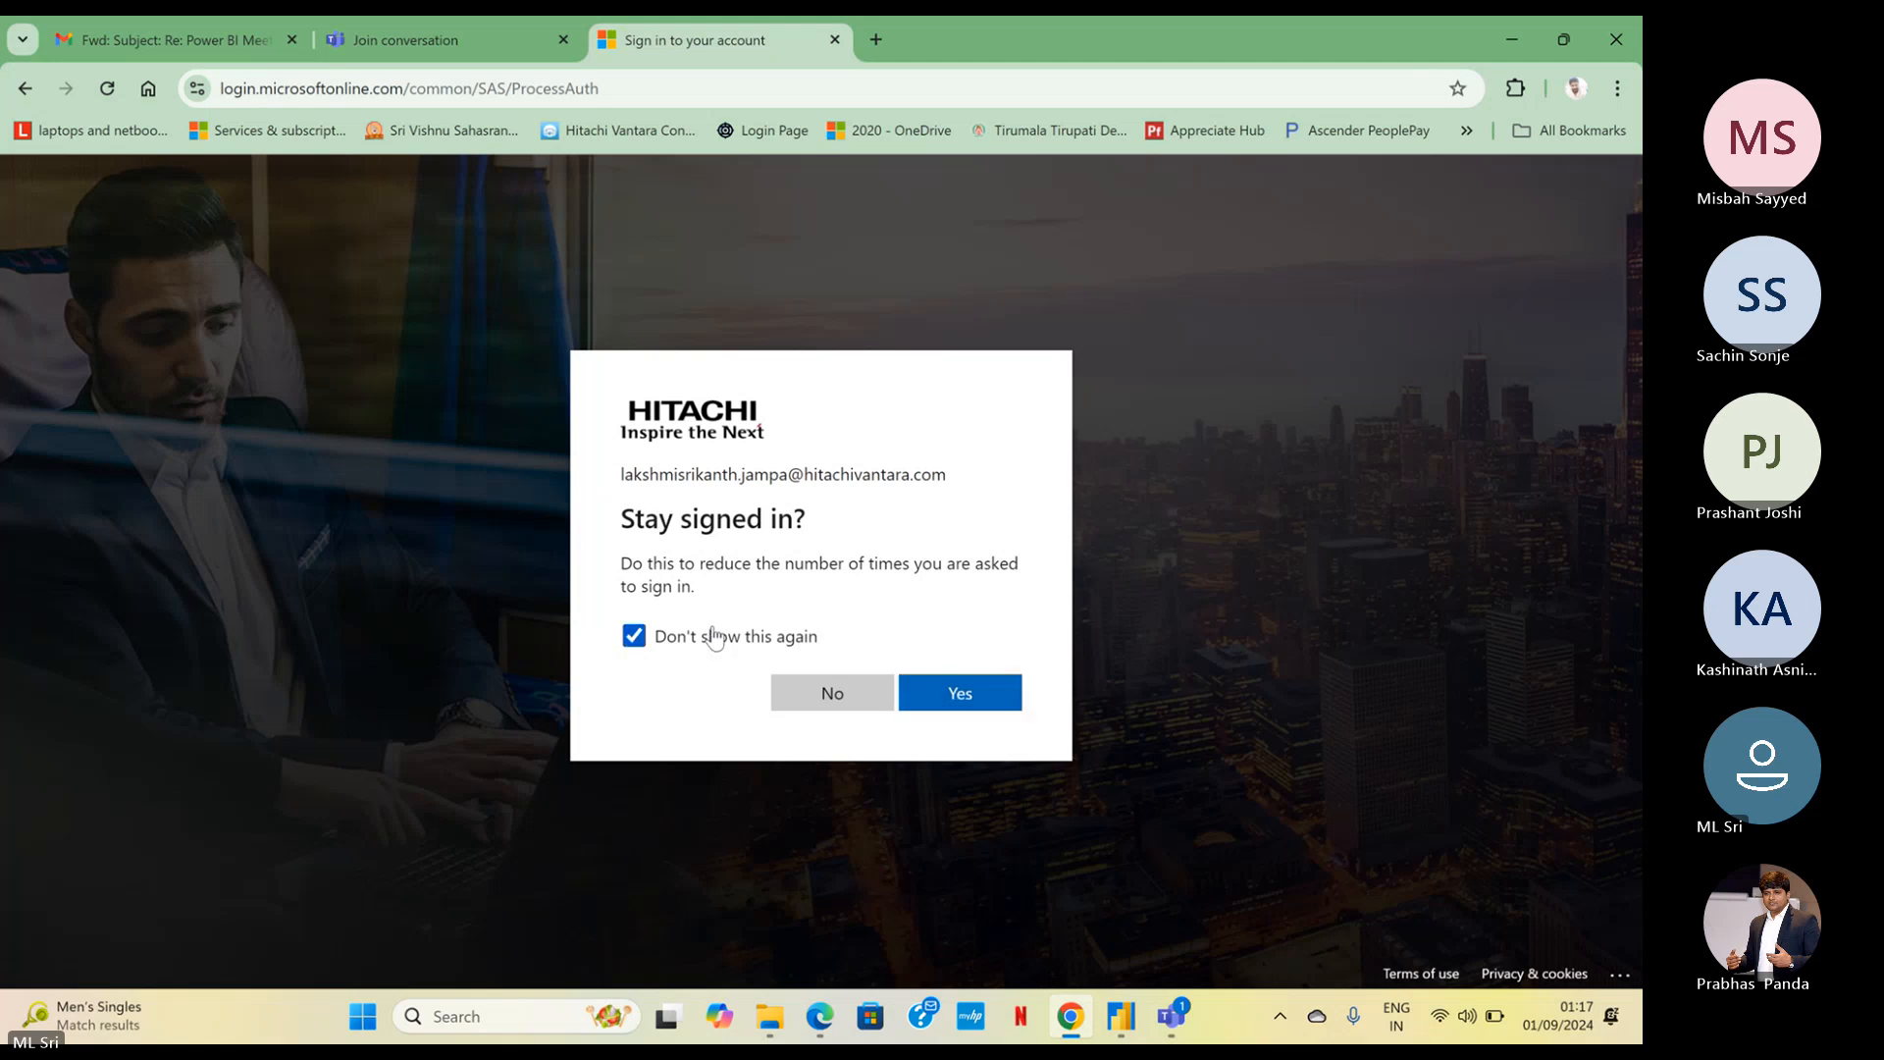
{"action": "left_click", "coordinate": [940, 705]}
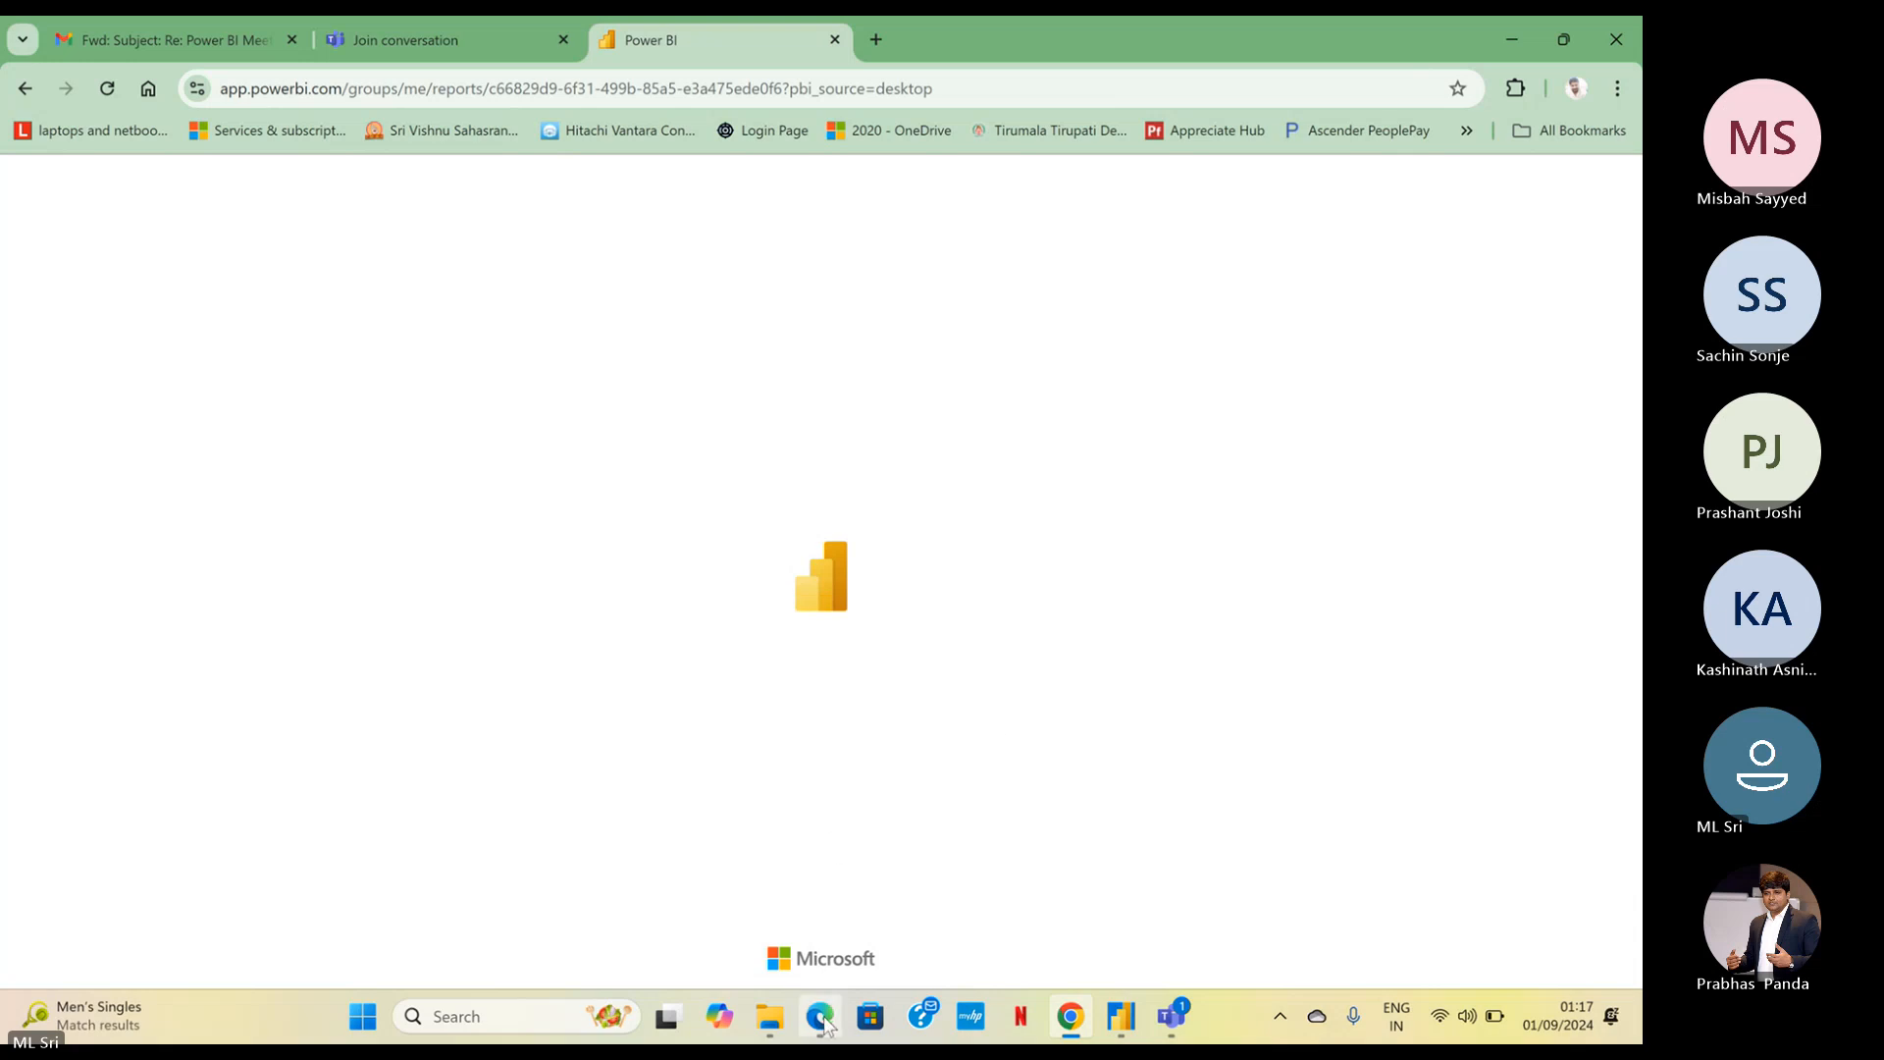
{"action": "mouse_move", "coordinate": [824, 1019]}
{"action": "left_click", "coordinate": [920, 808]}
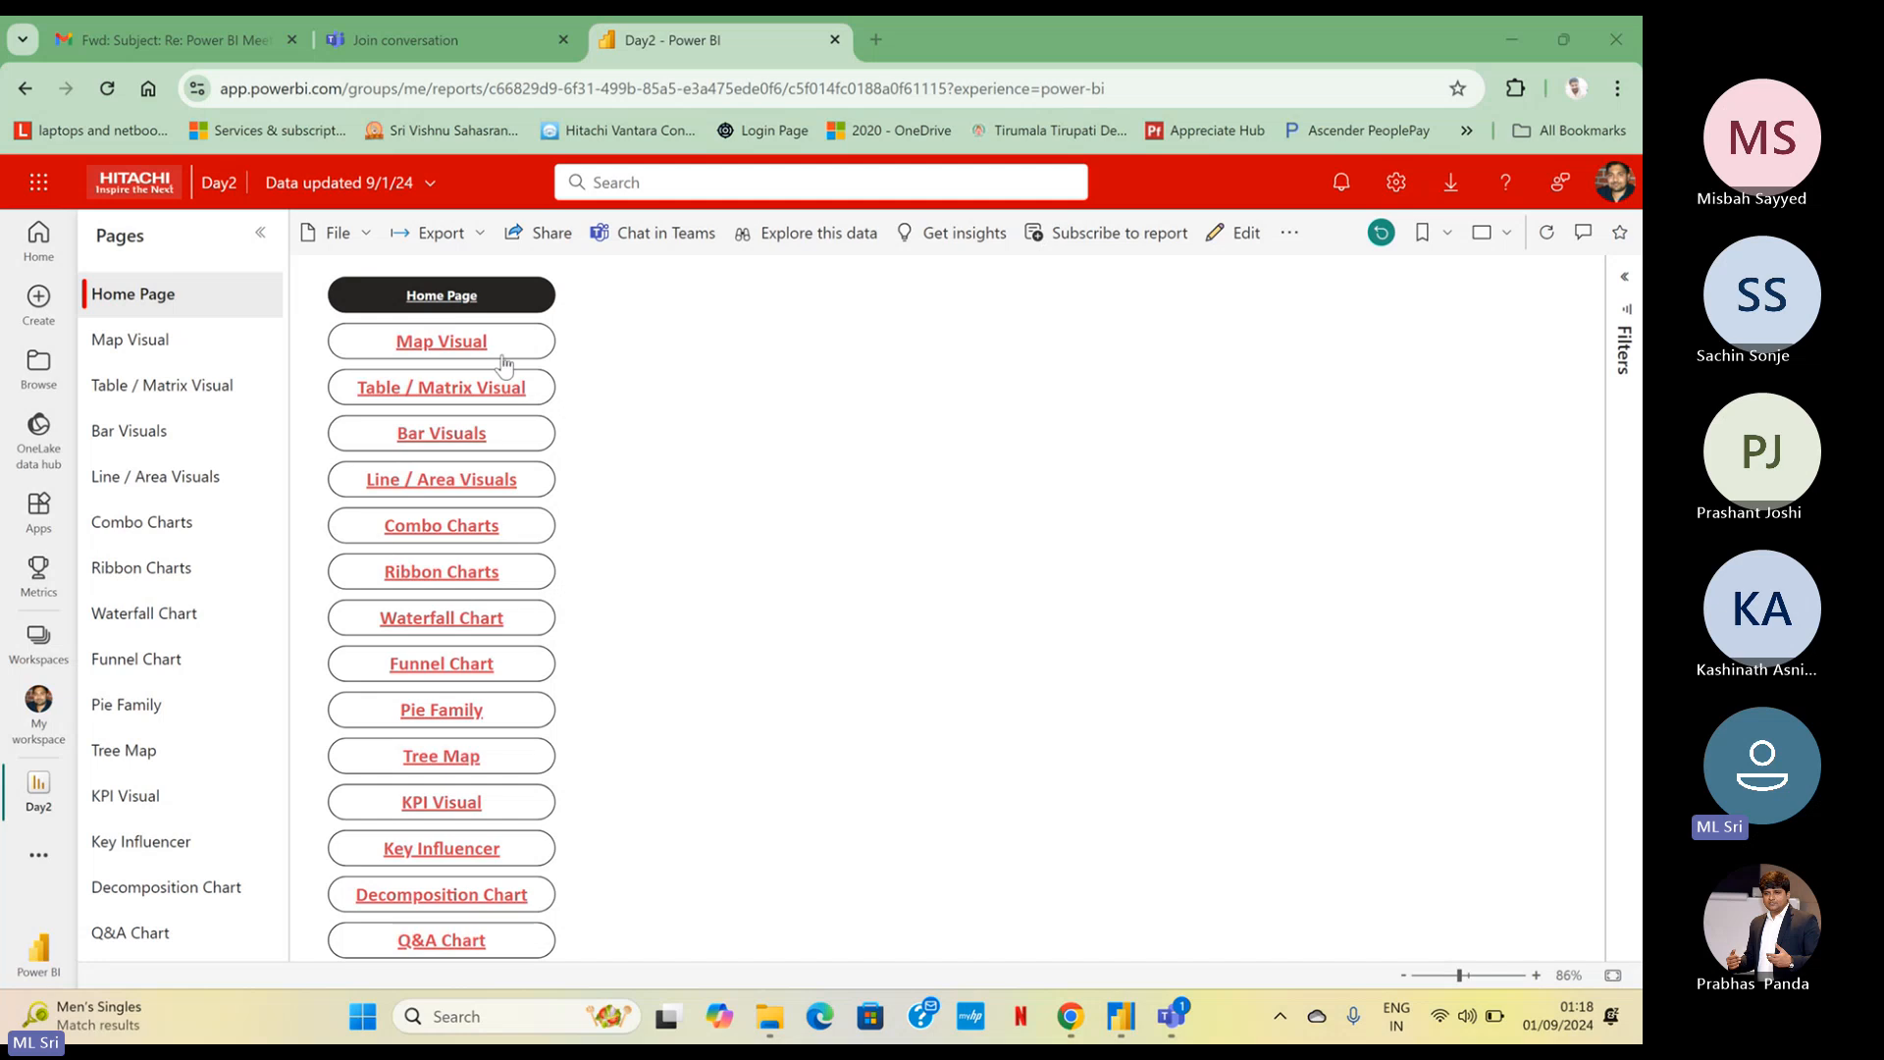
Test the report's Home Page links to Map Visual, Waterfall Chart and Table / Matrix Visual, returning home from each page
{"action": "left_click", "coordinate": [456, 343]}
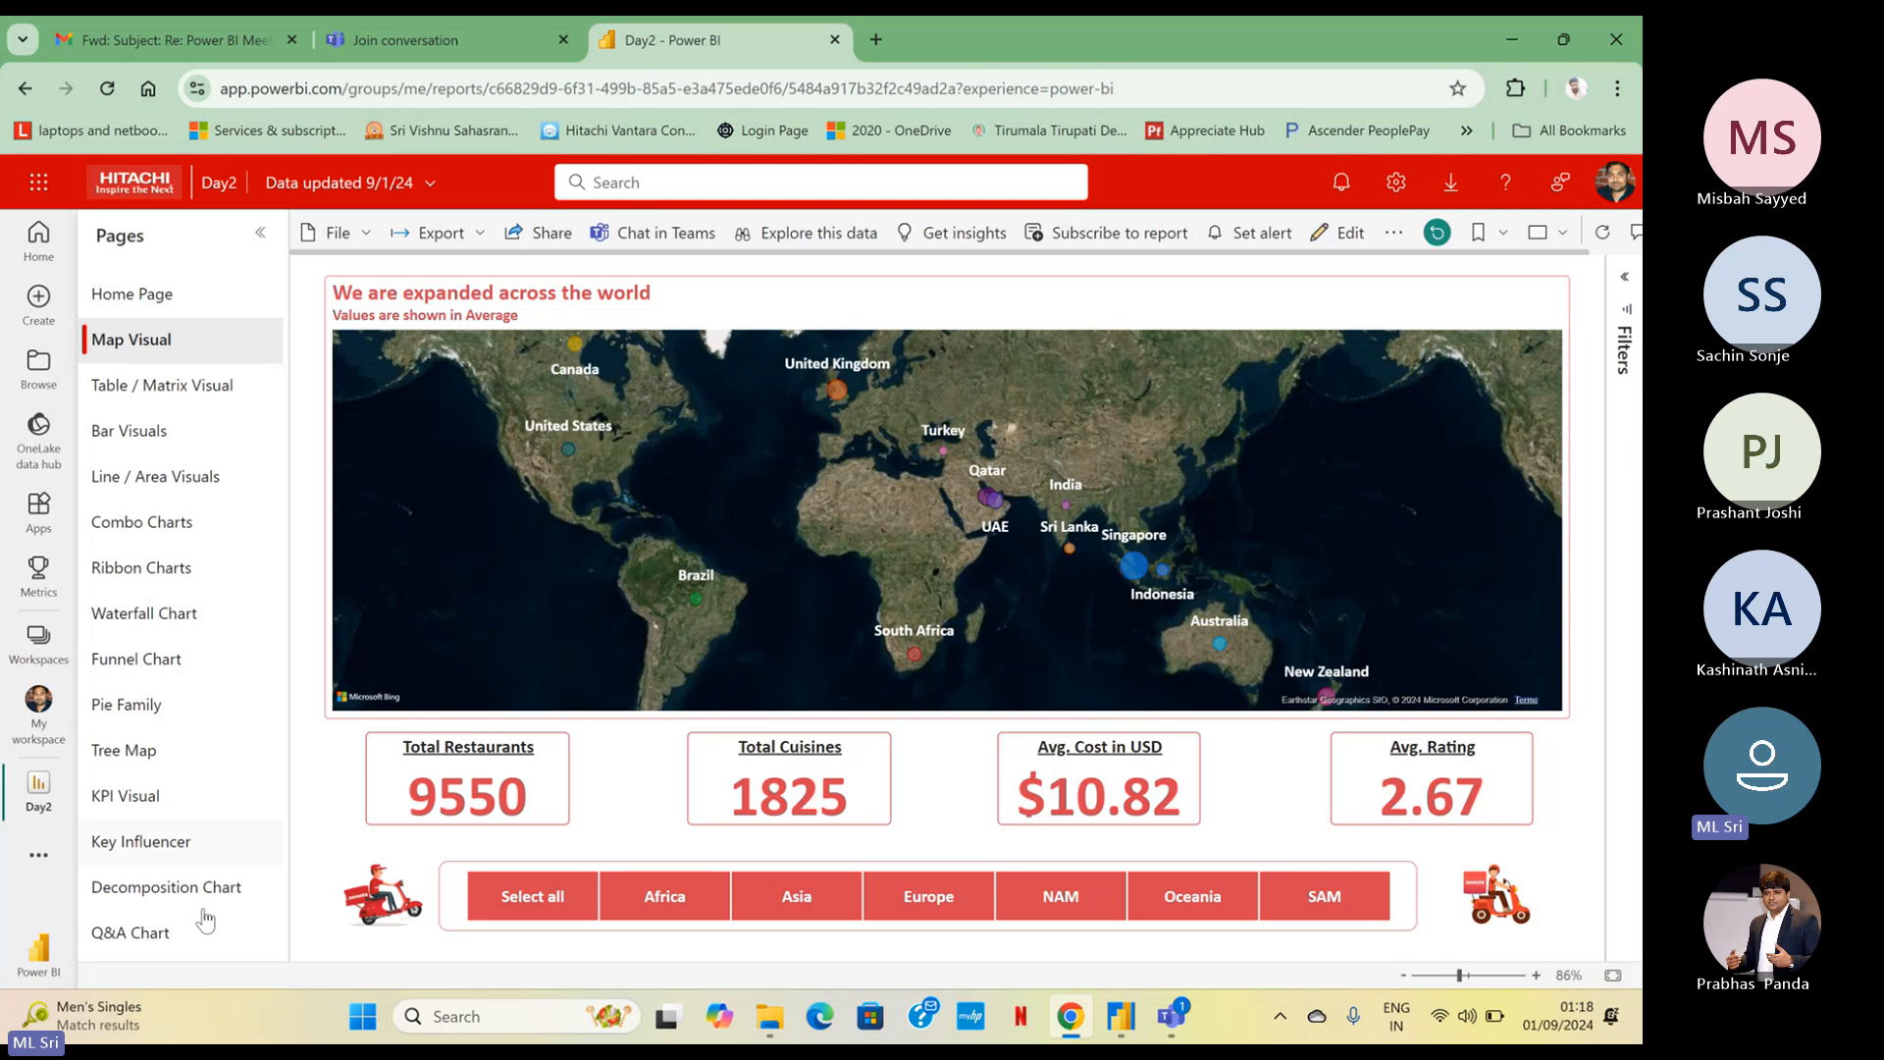
{"action": "left_click", "coordinate": [383, 917]}
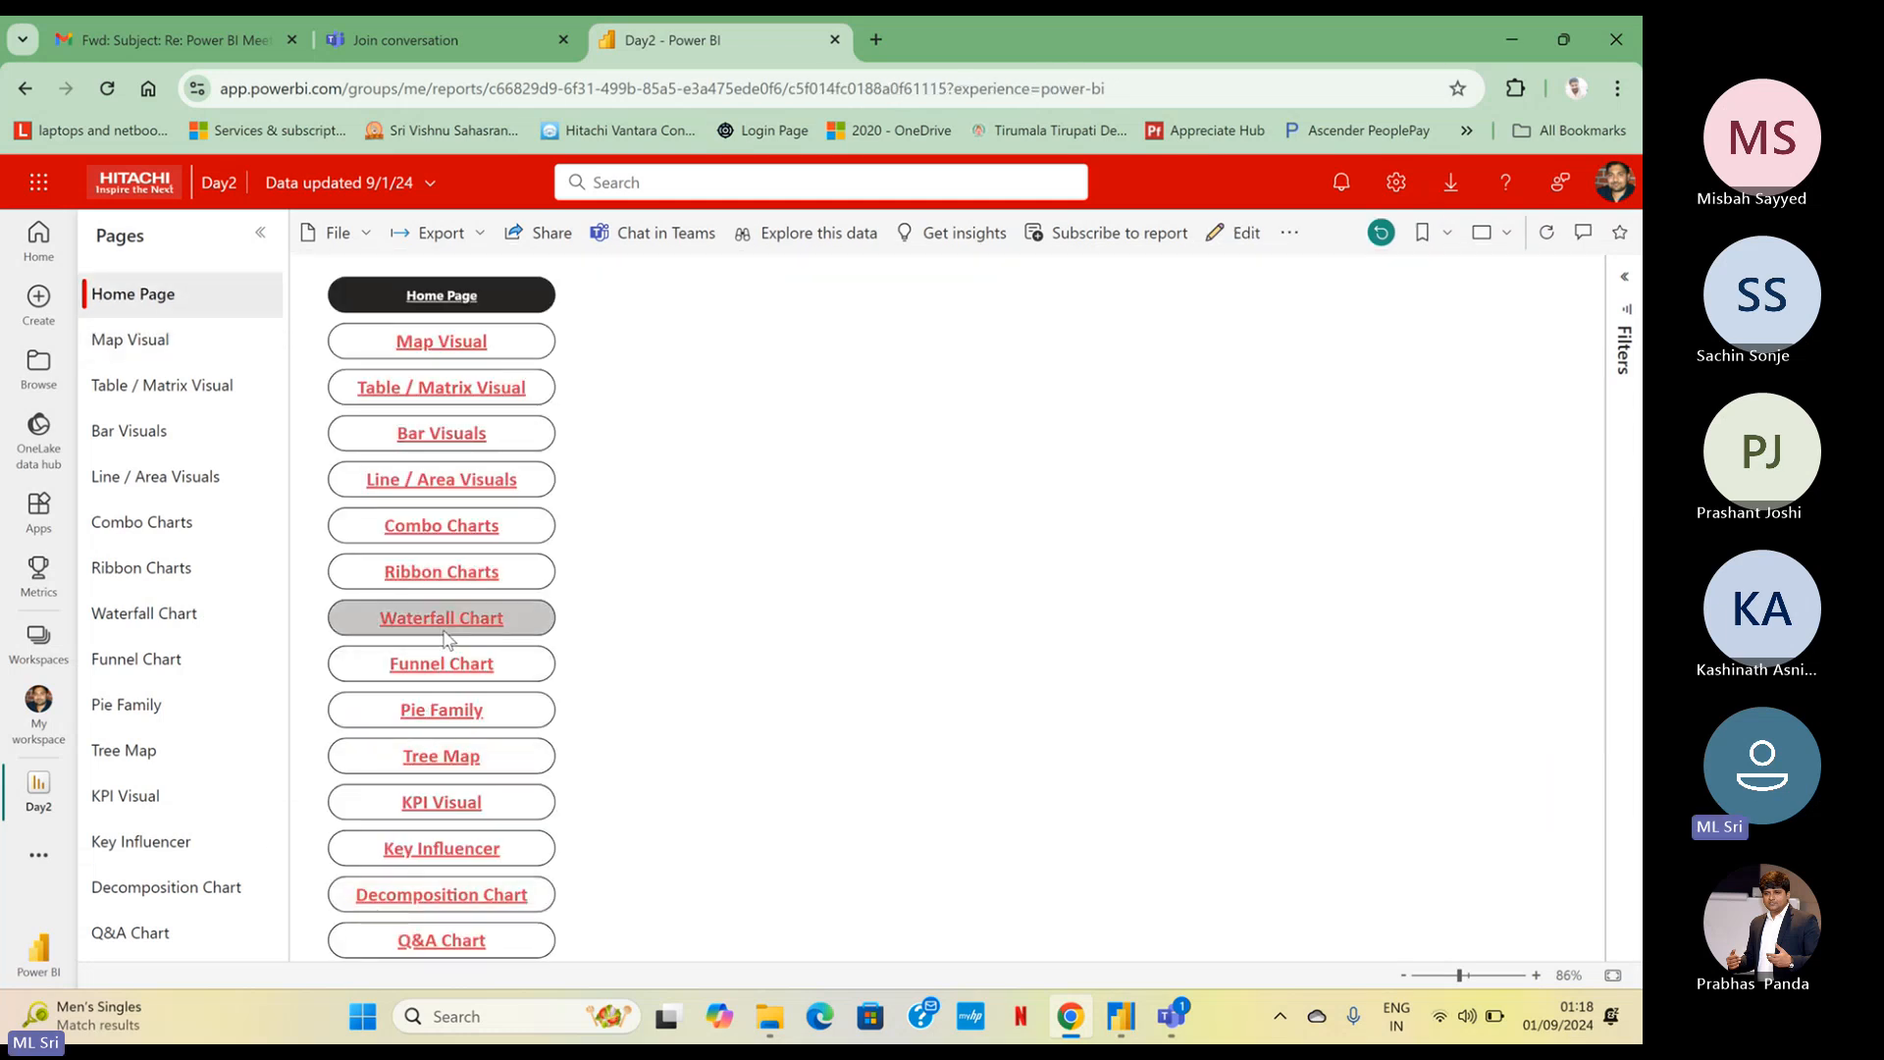
{"action": "left_click", "coordinate": [446, 638]}
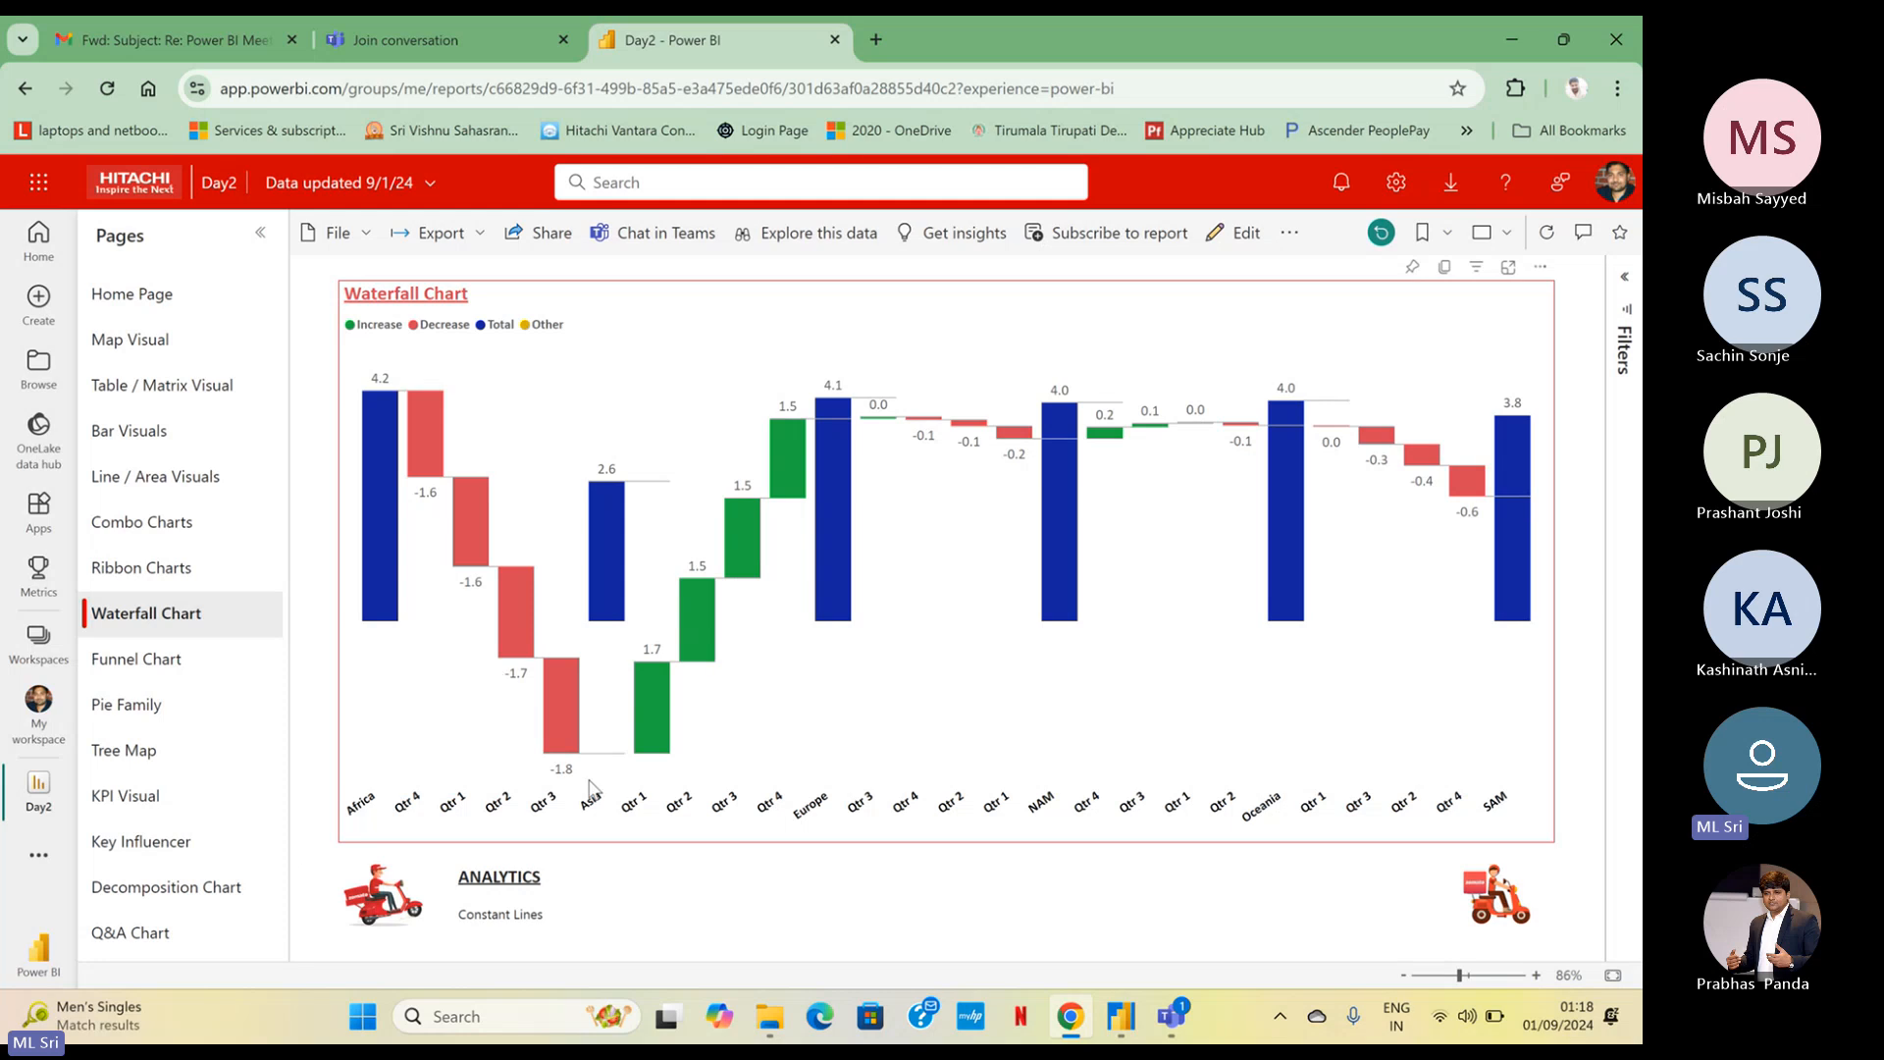
{"action": "left_click", "coordinate": [377, 917]}
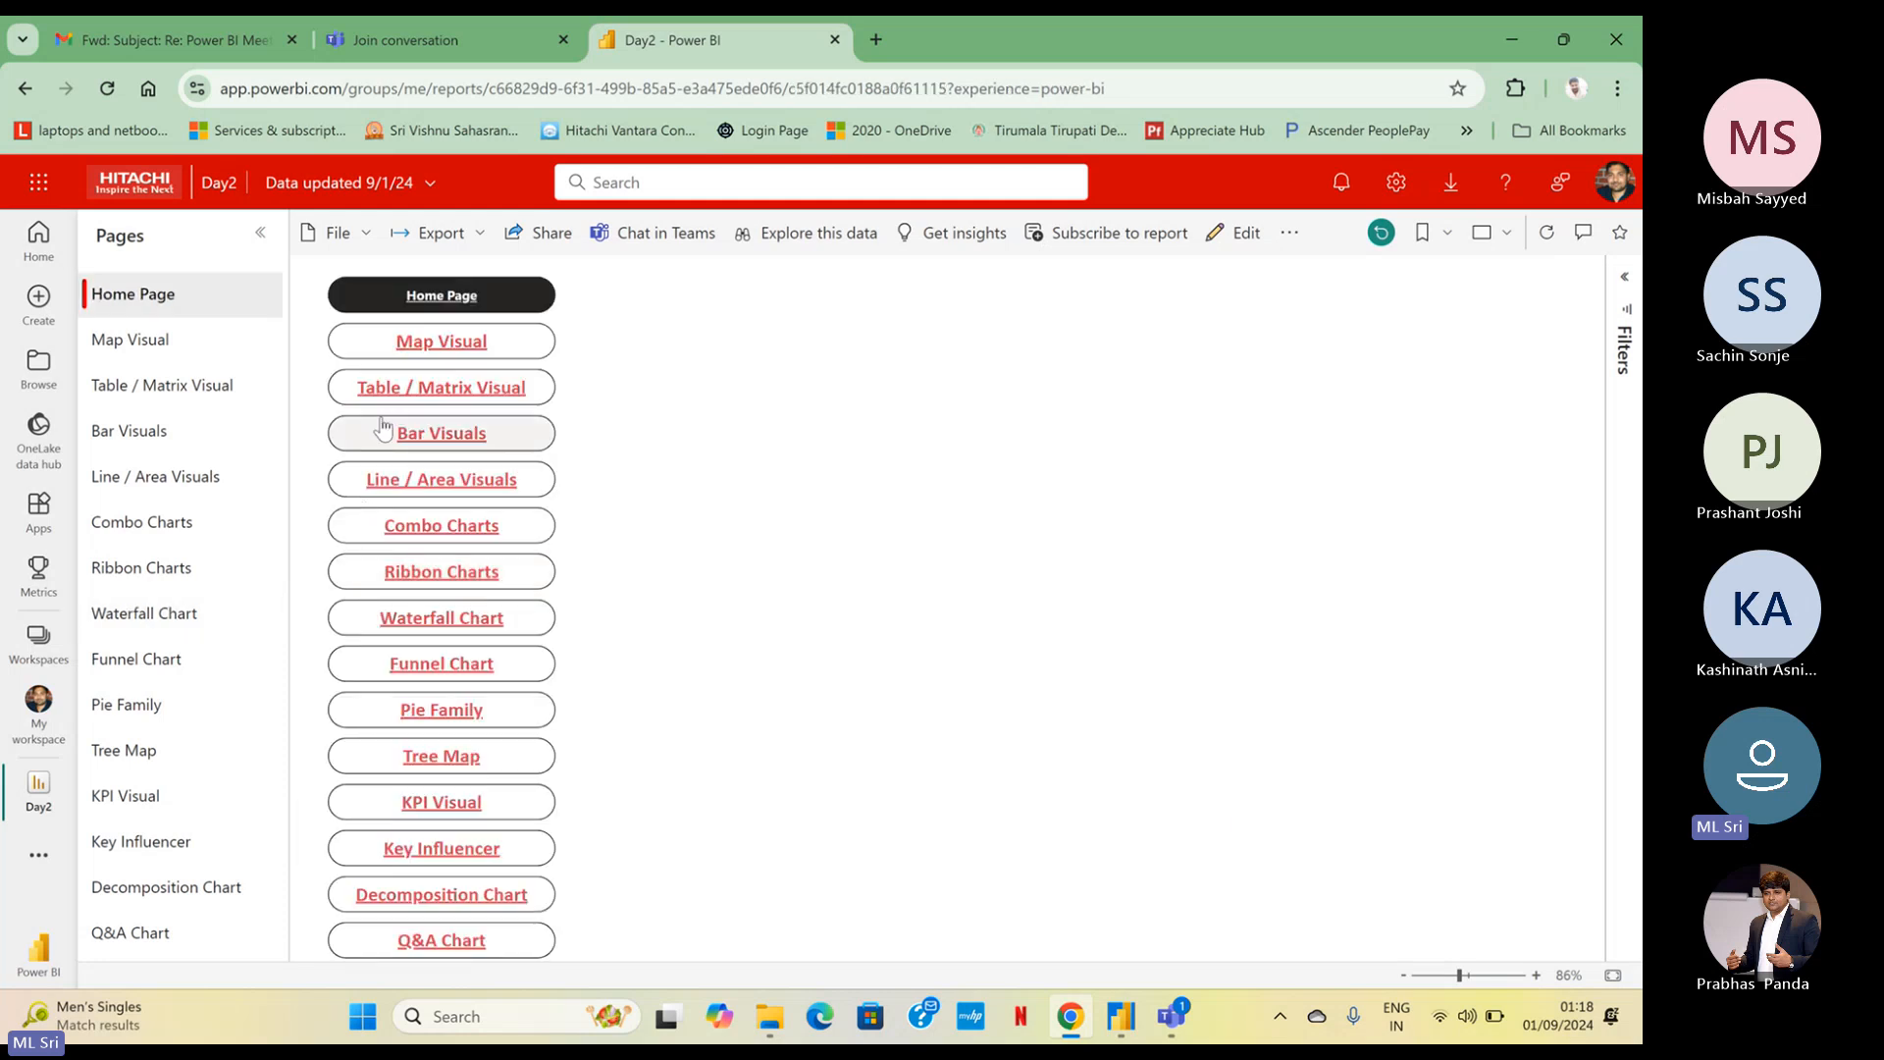
{"action": "left_click", "coordinate": [398, 388]}
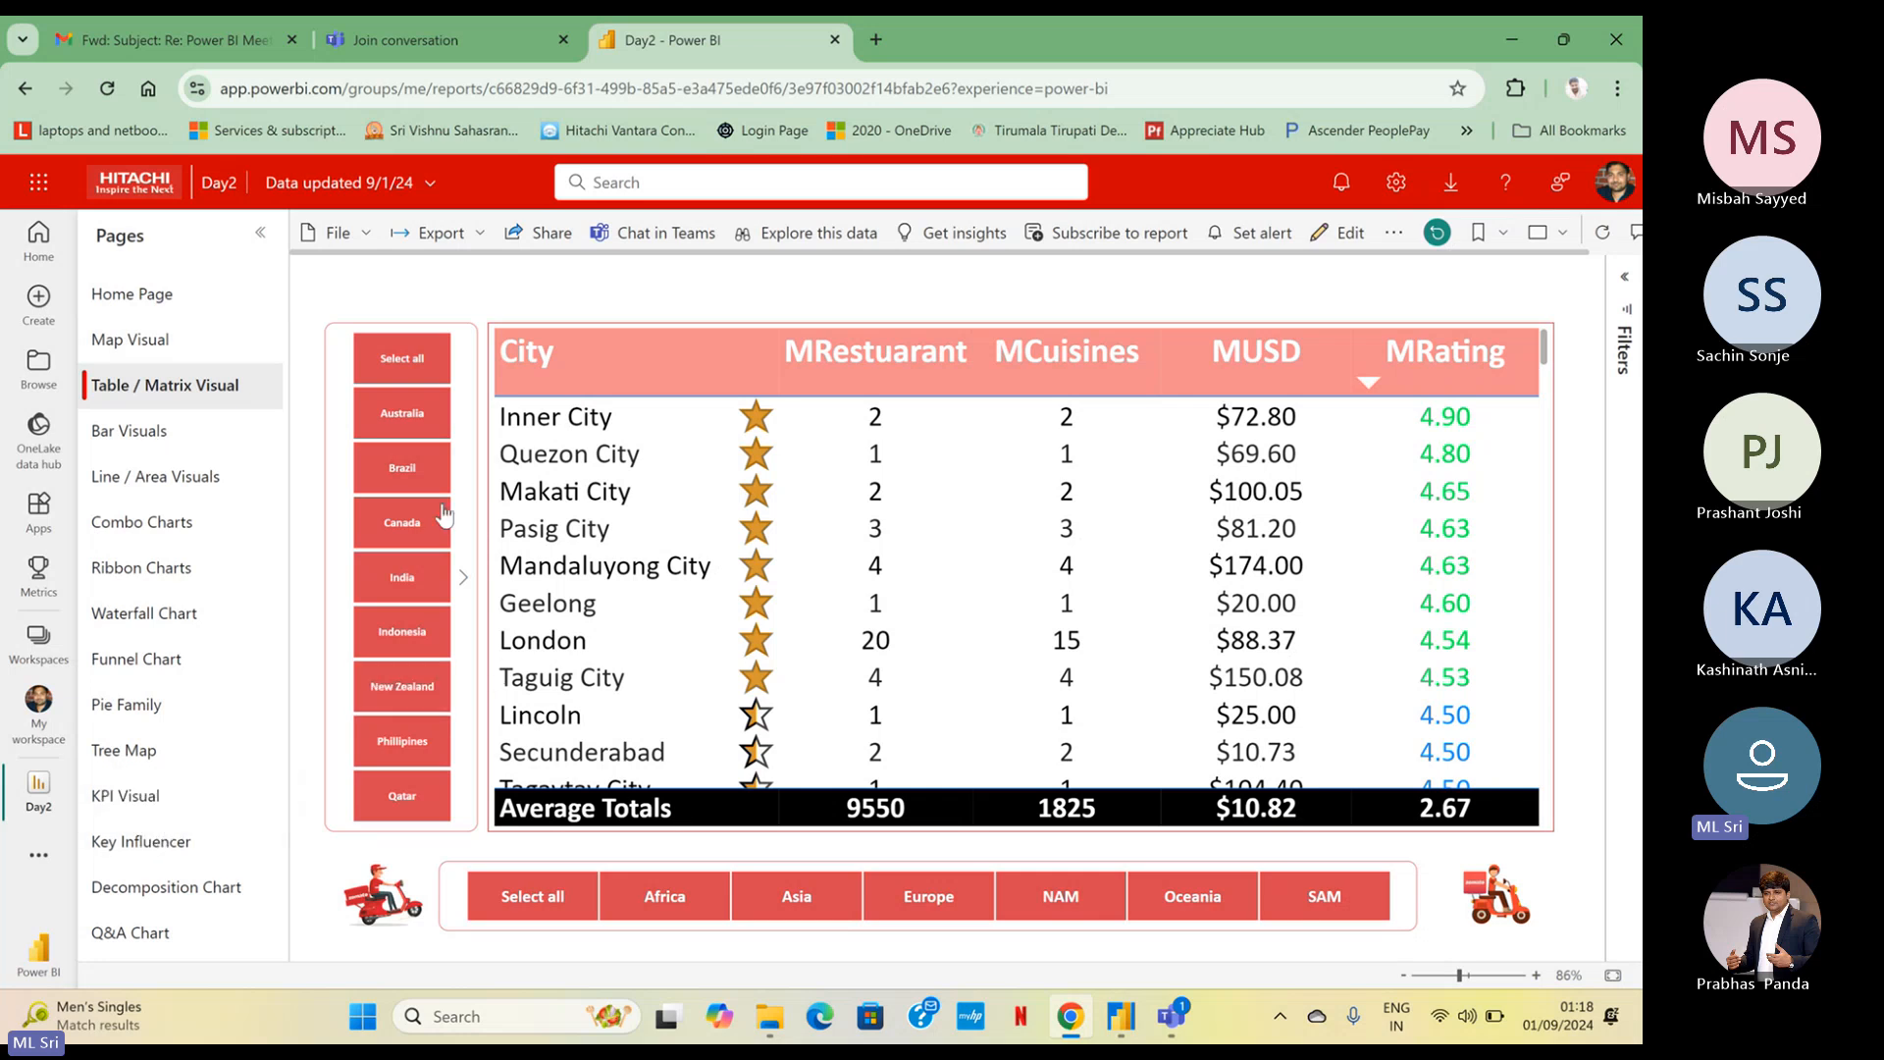
{"action": "left_click", "coordinate": [390, 903]}
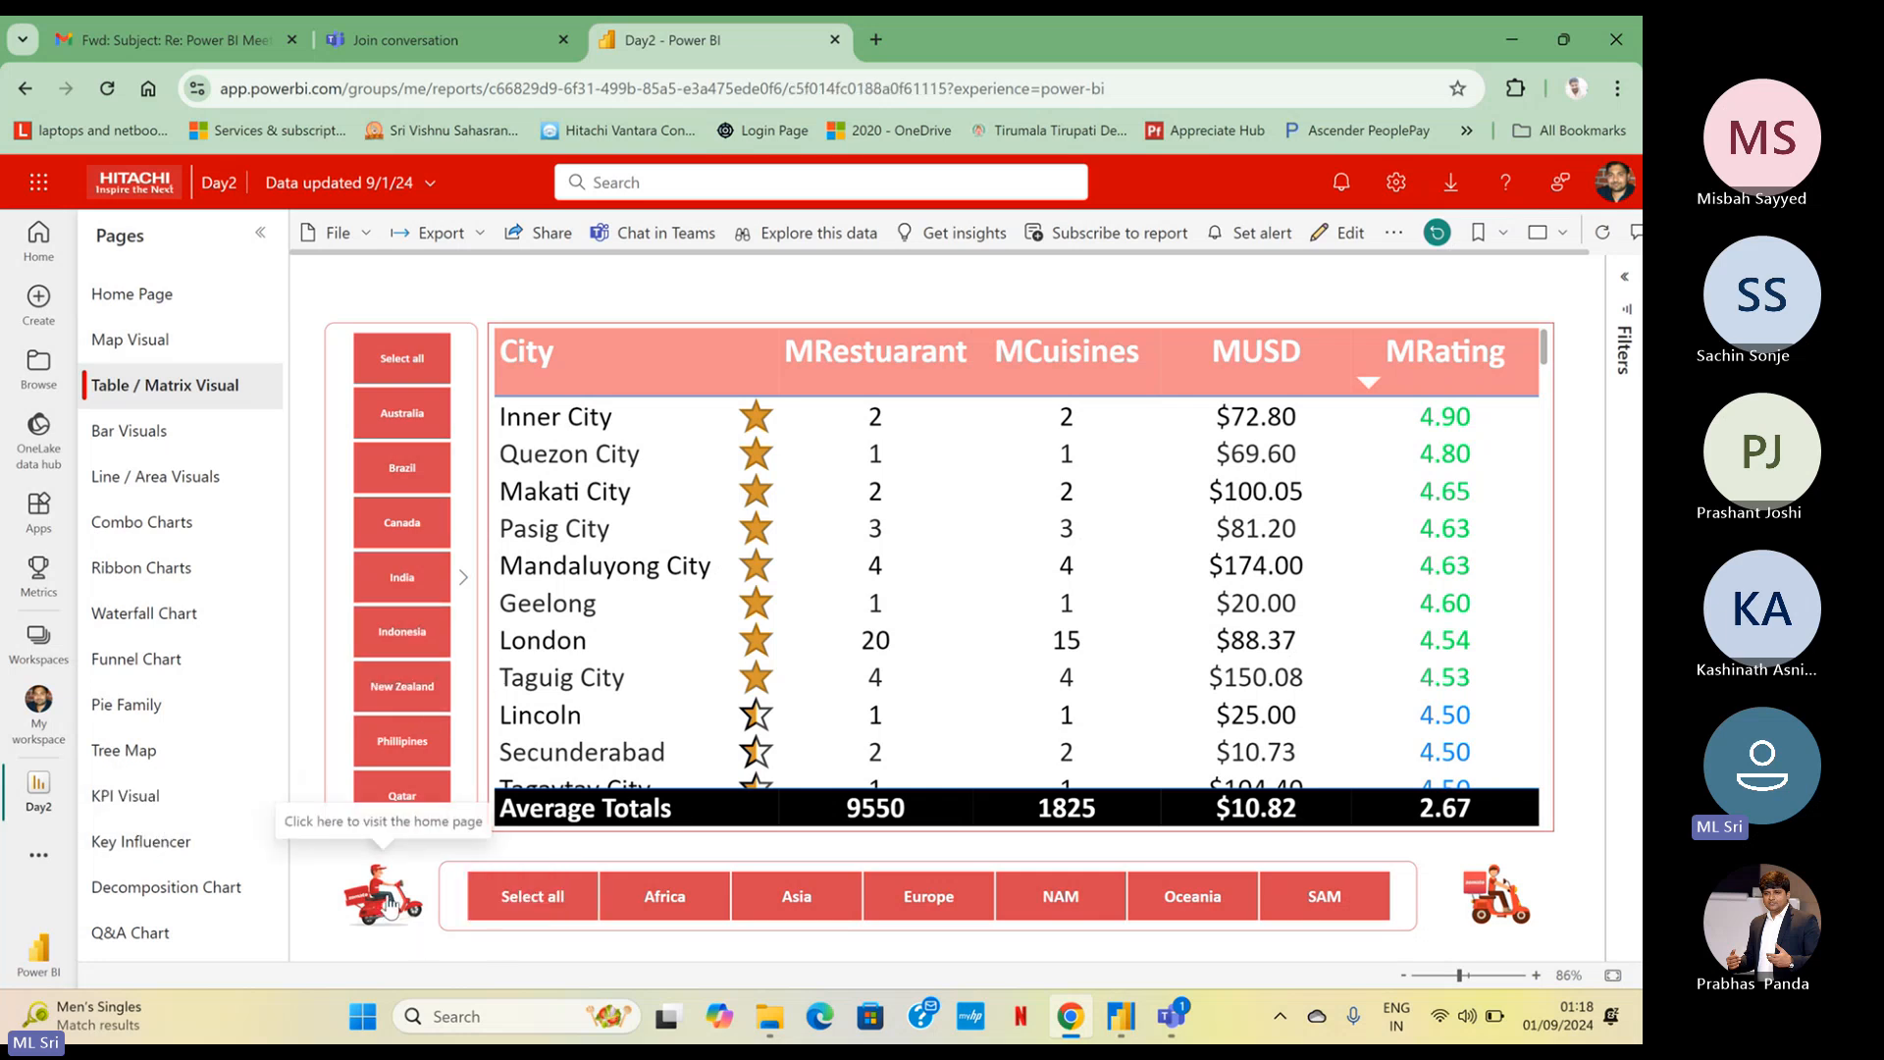
Test the Home Page links to Pie Family and Line / Area Visuals, returning to the Home Page each time
{"action": "left_click", "coordinate": [439, 710]}
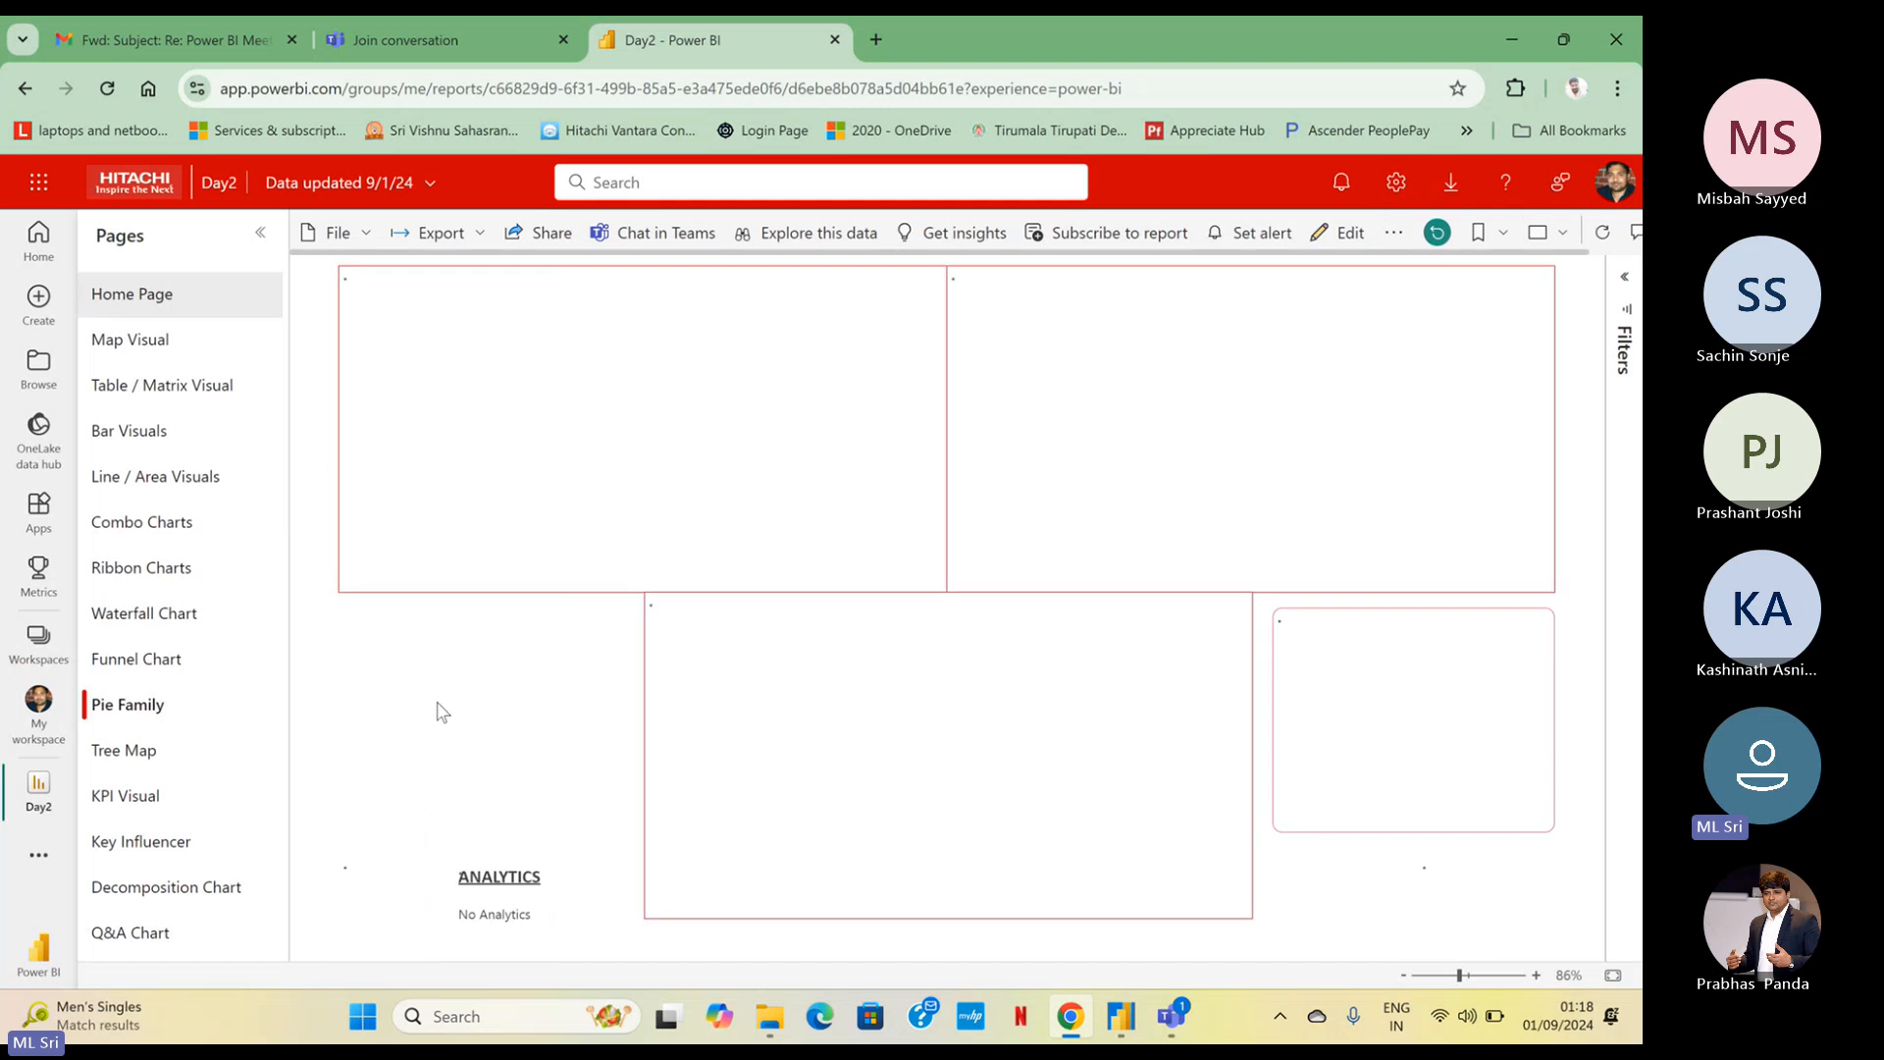
{"action": "left_click", "coordinate": [445, 702]}
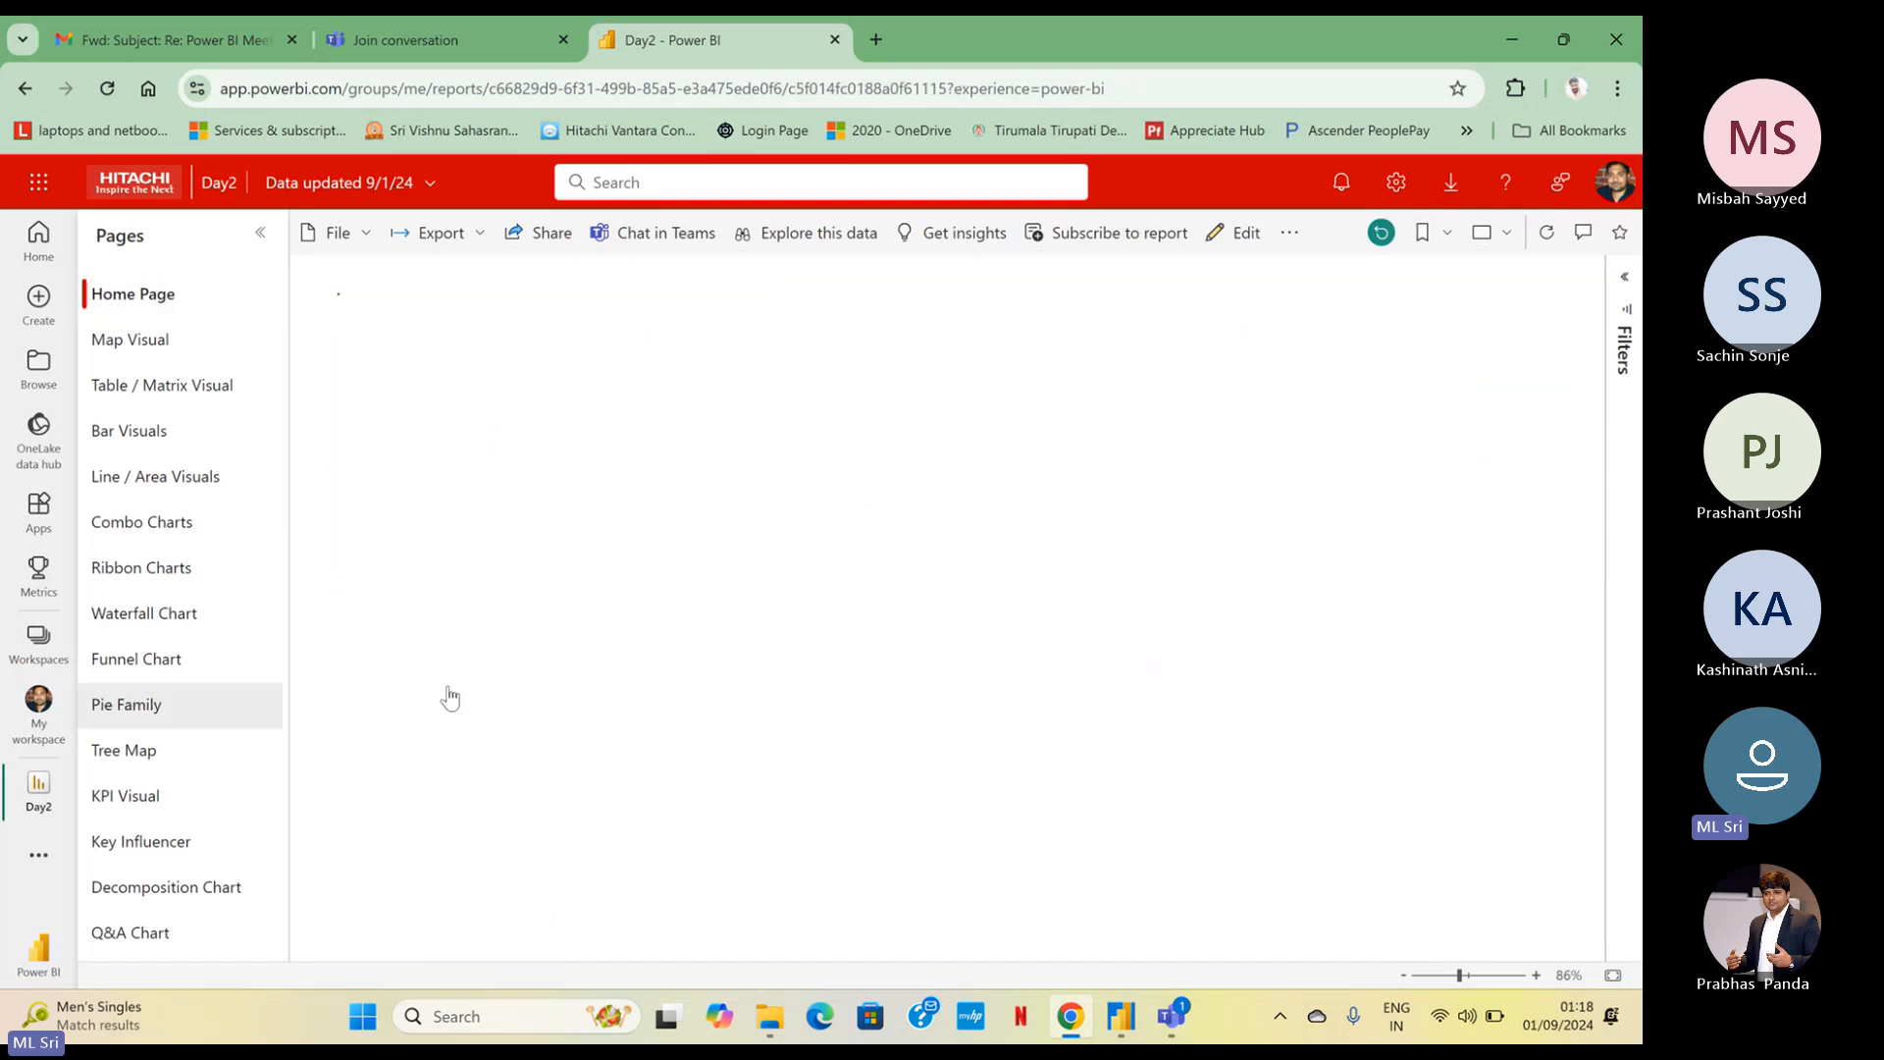
{"action": "left_click", "coordinate": [443, 480]}
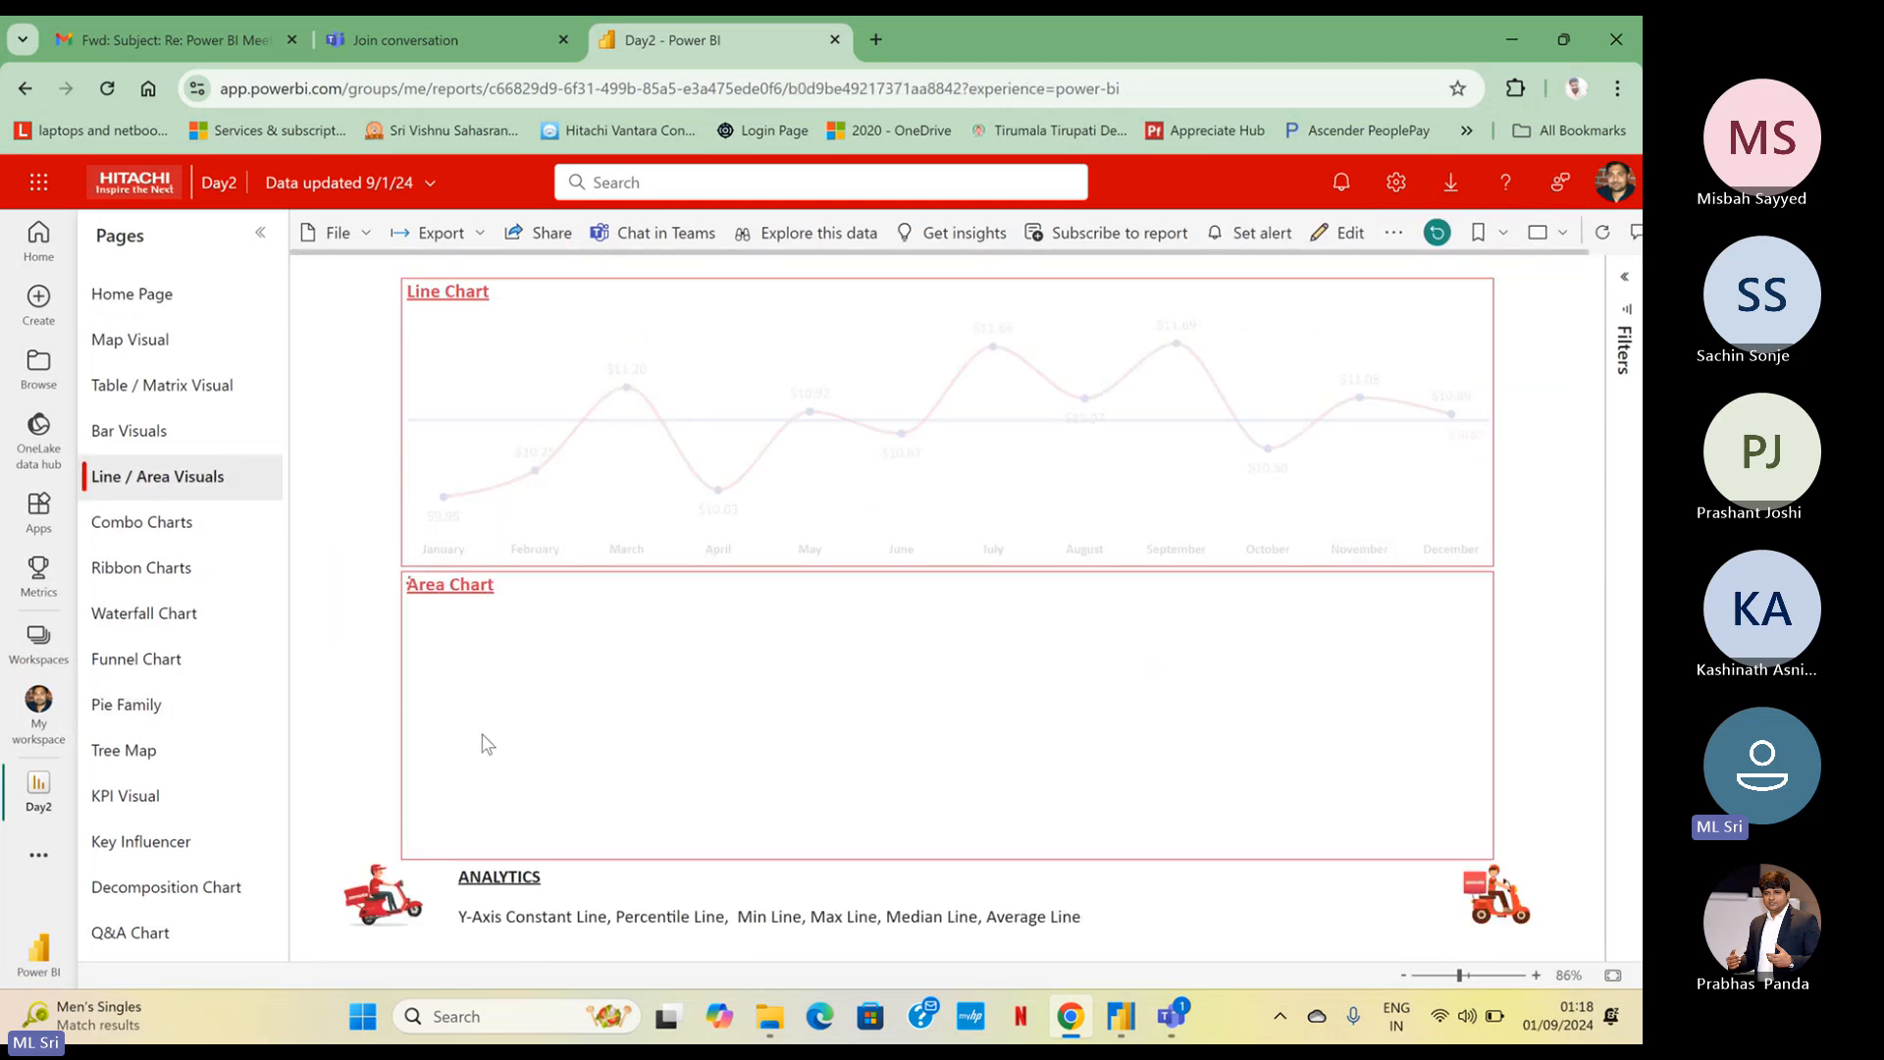
{"action": "left_click", "coordinate": [399, 839]}
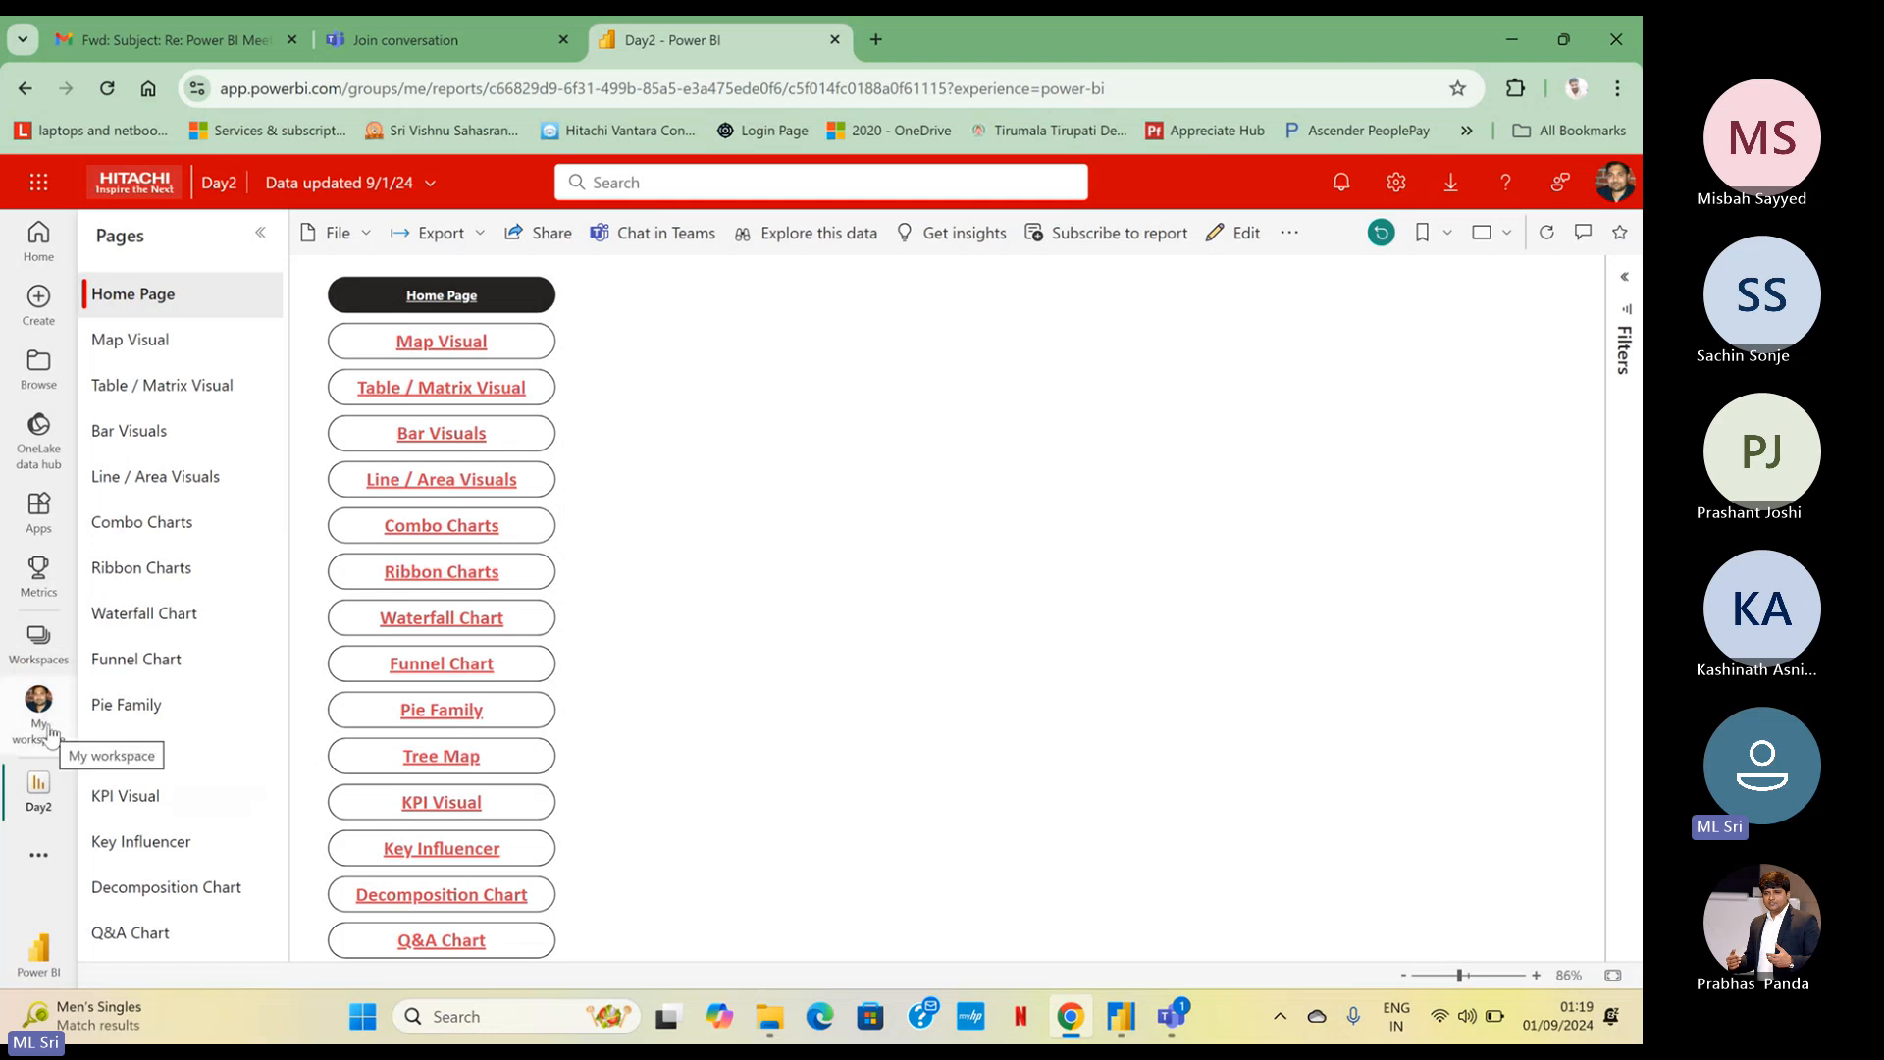
Open My workspace and locate the Day2 report and its semantic model in the item list
{"action": "key", "text": "ctrl"}
{"action": "key", "text": "ctrl"}
{"action": "key", "text": "ctrl"}
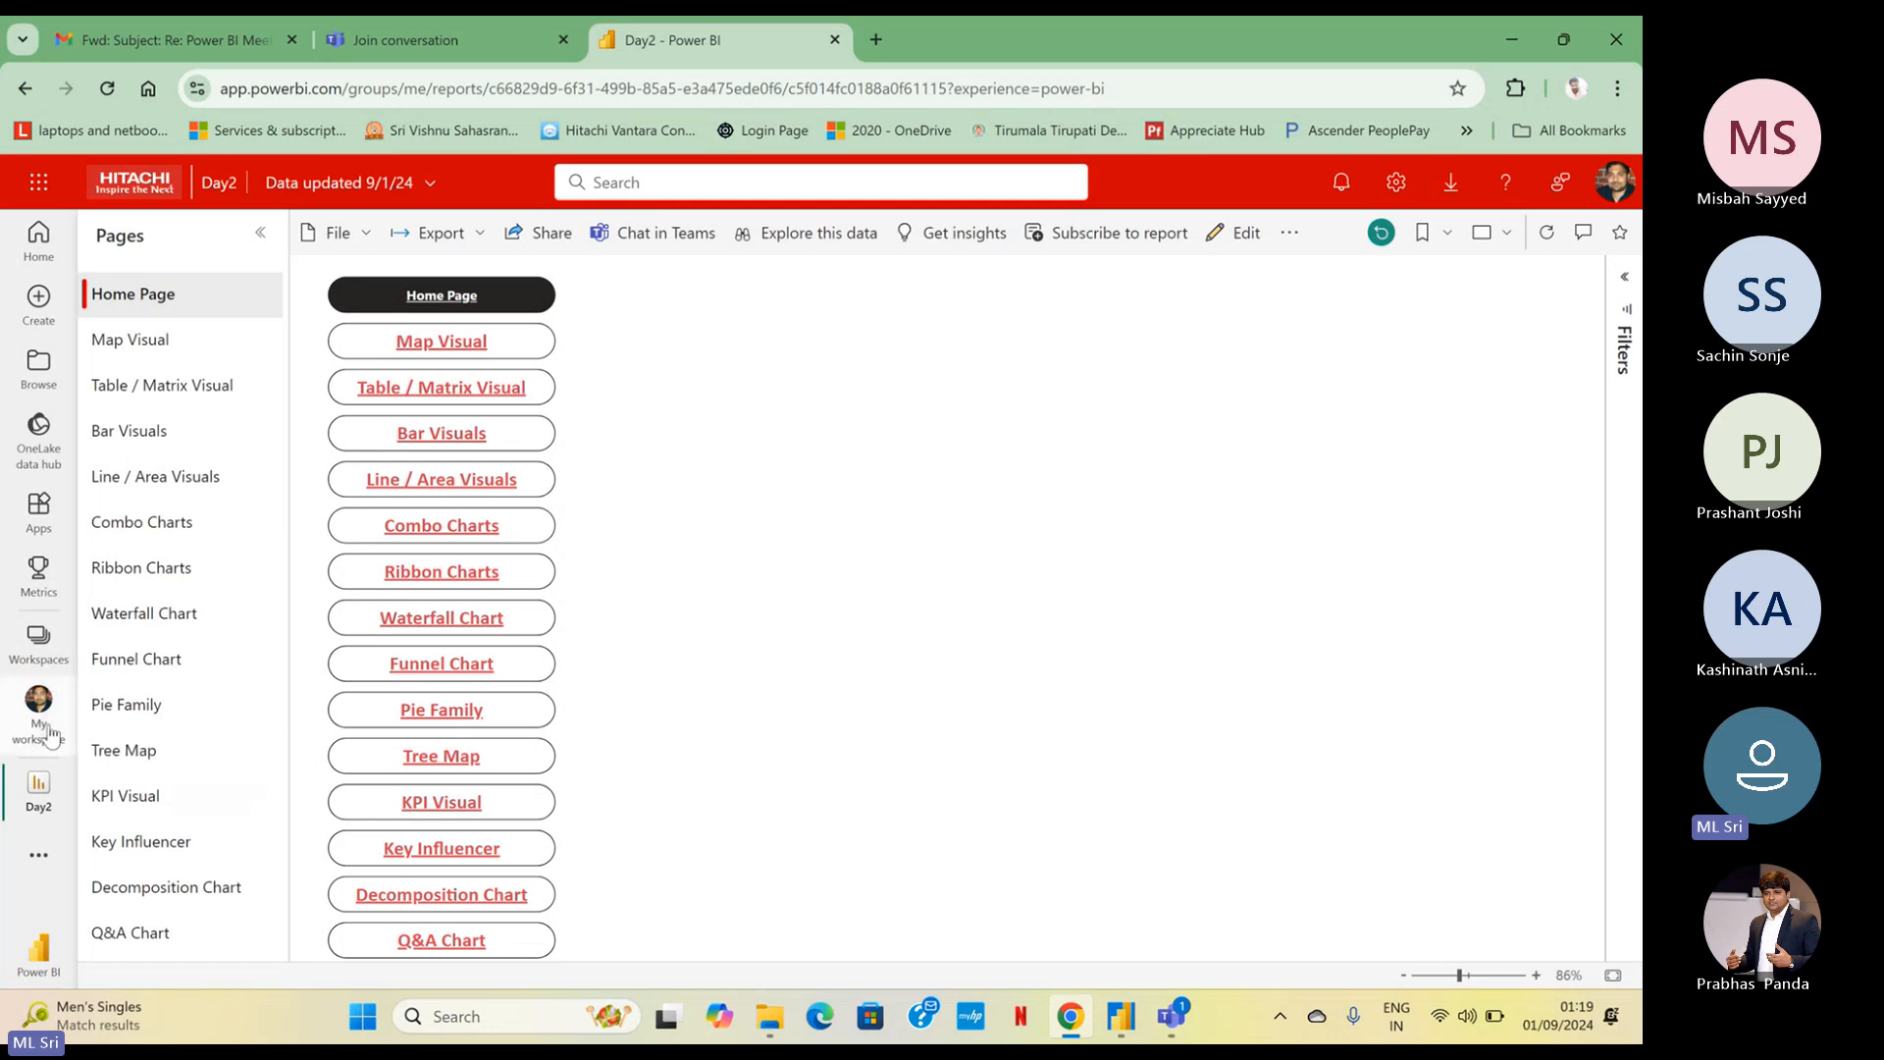
{"action": "left_click", "coordinate": [39, 712]}
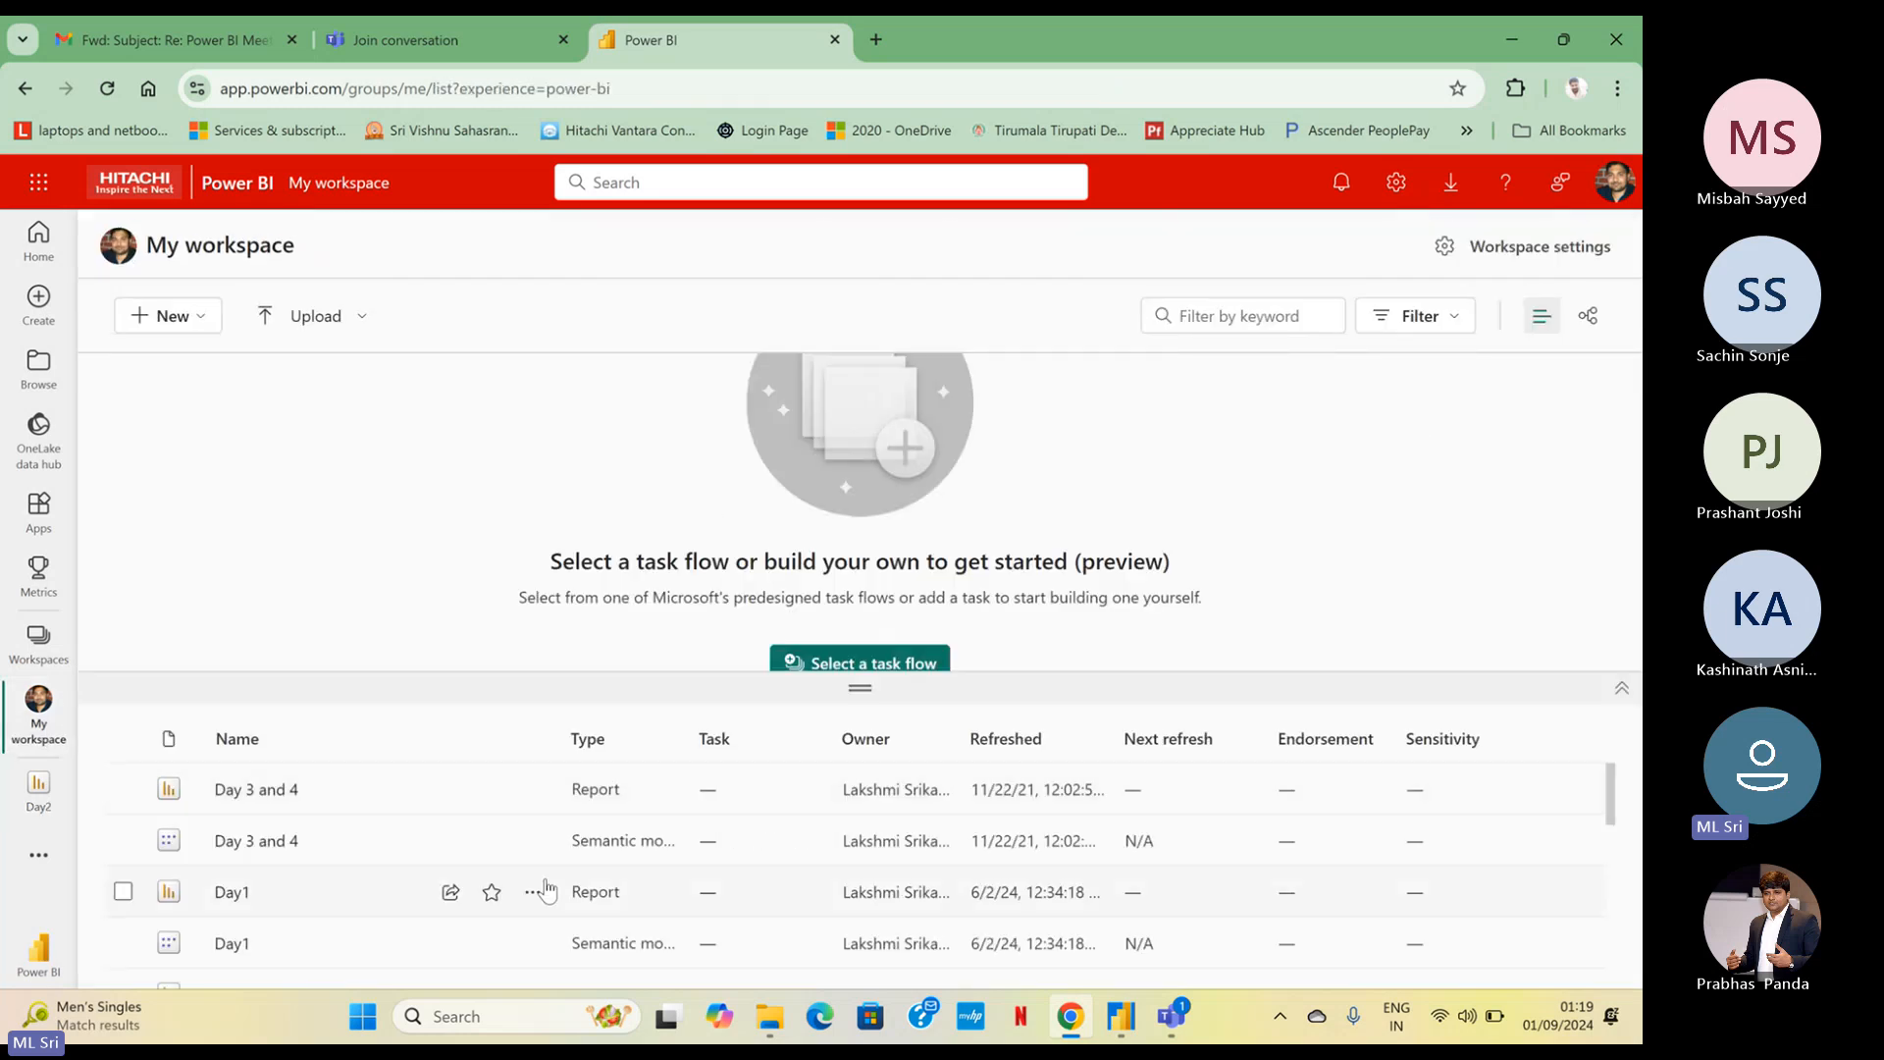
{"action": "scroll", "coordinate": [887, 860], "scroll_direction": "down", "scroll_amount": 1}
{"action": "scroll", "coordinate": [888, 861], "scroll_direction": "down", "scroll_amount": 1}
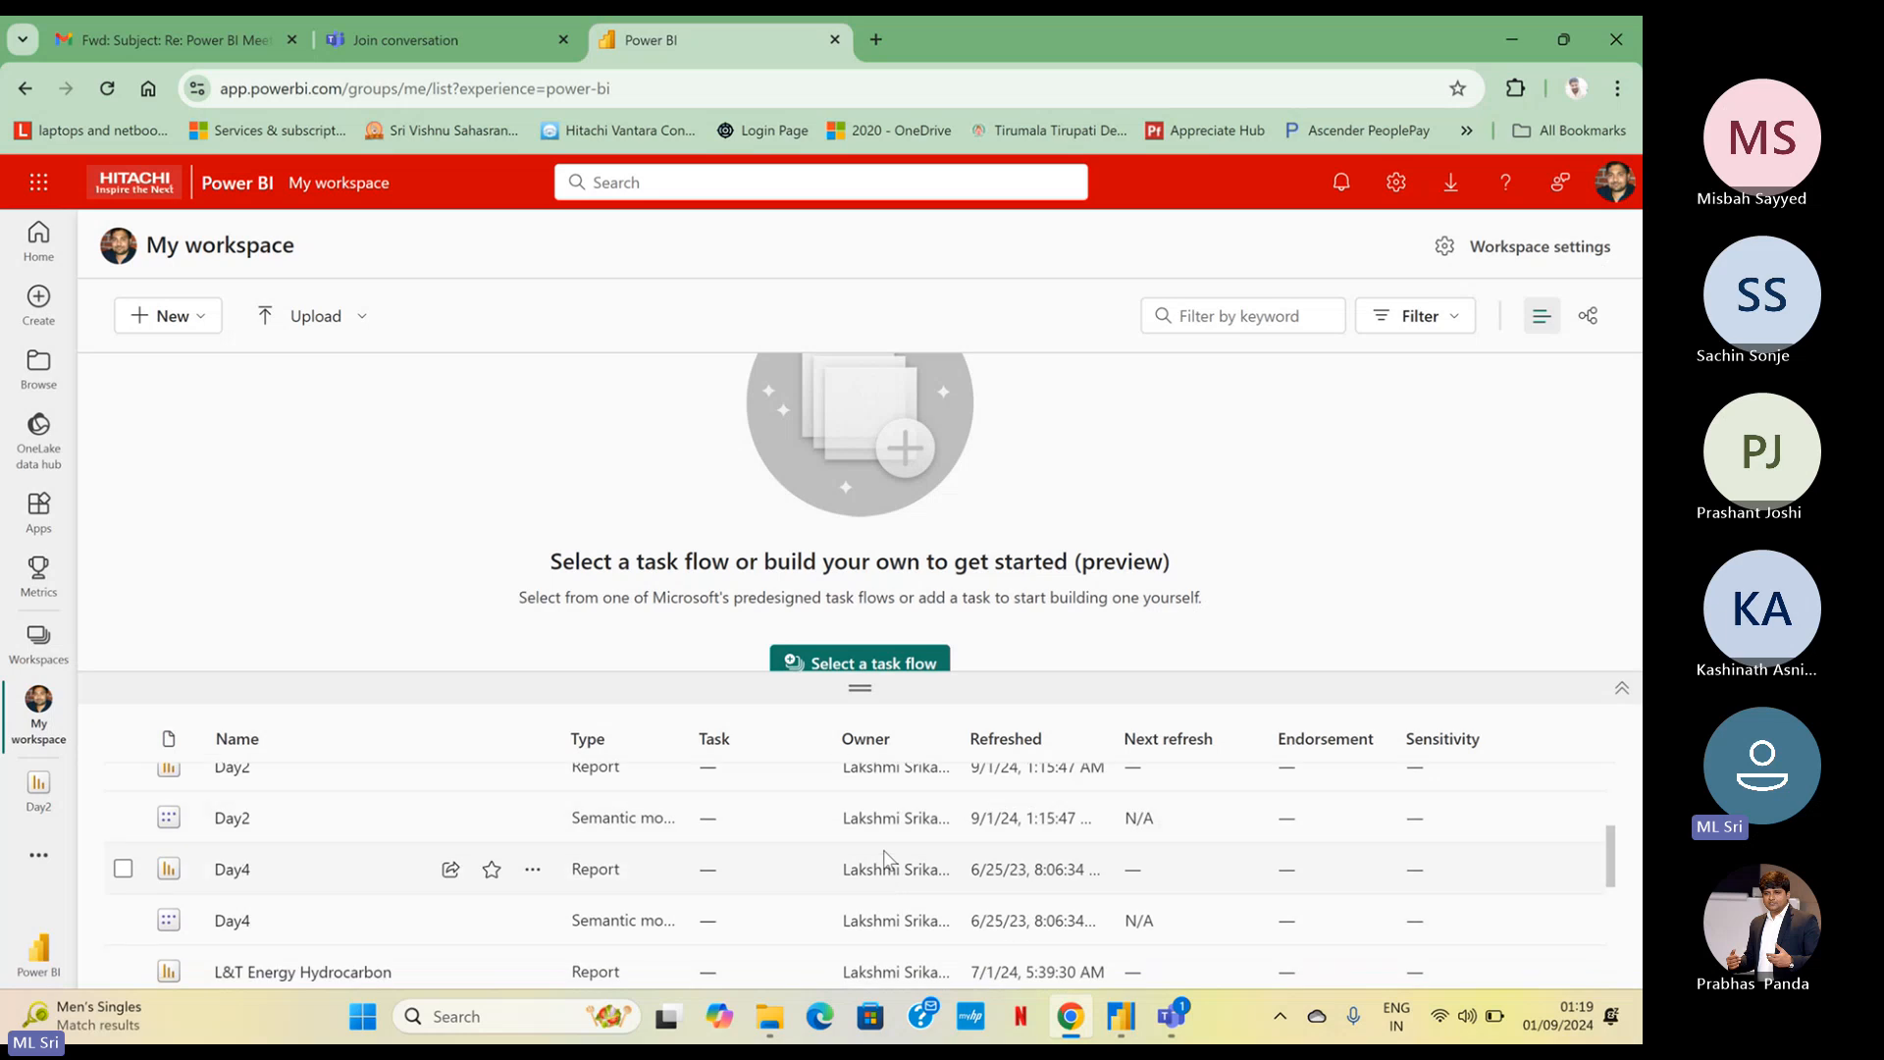
{"action": "scroll", "coordinate": [886, 856], "scroll_direction": "up", "scroll_amount": 1}
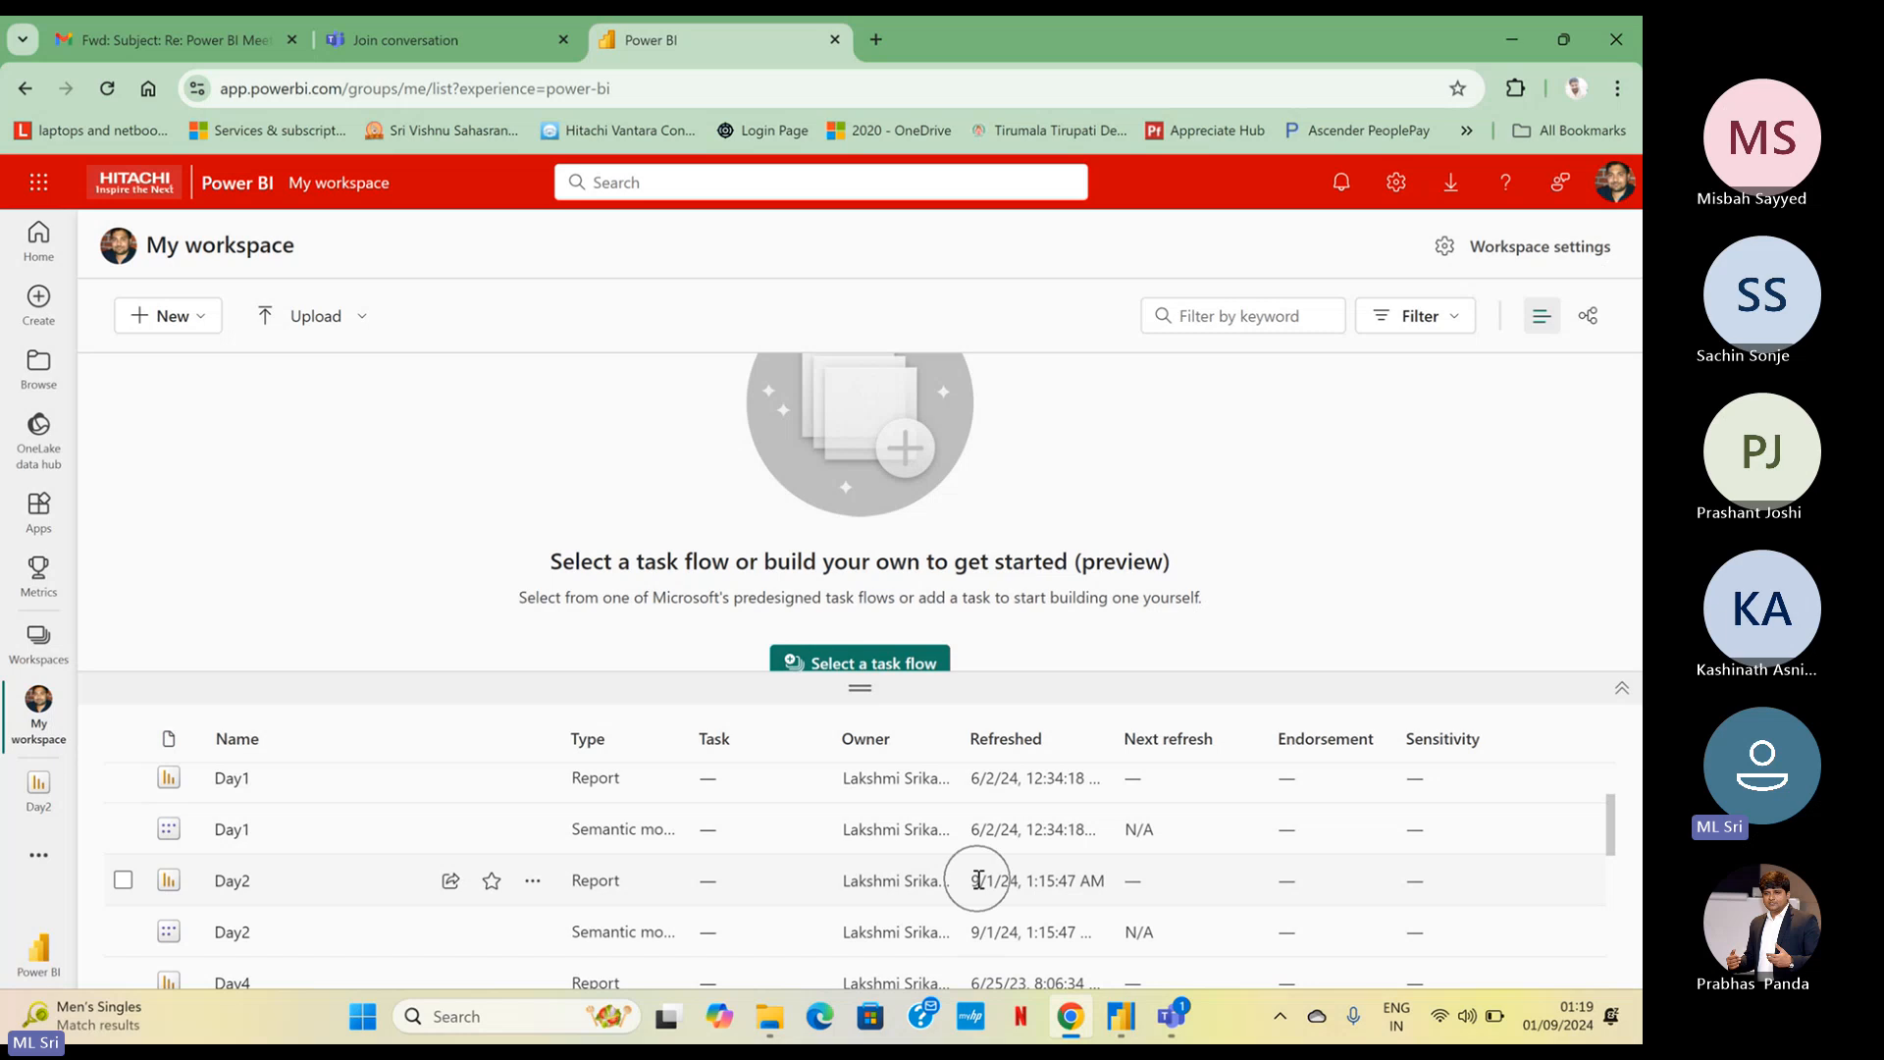
{"action": "scroll", "coordinate": [985, 880], "scroll_direction": "down", "scroll_amount": 3}
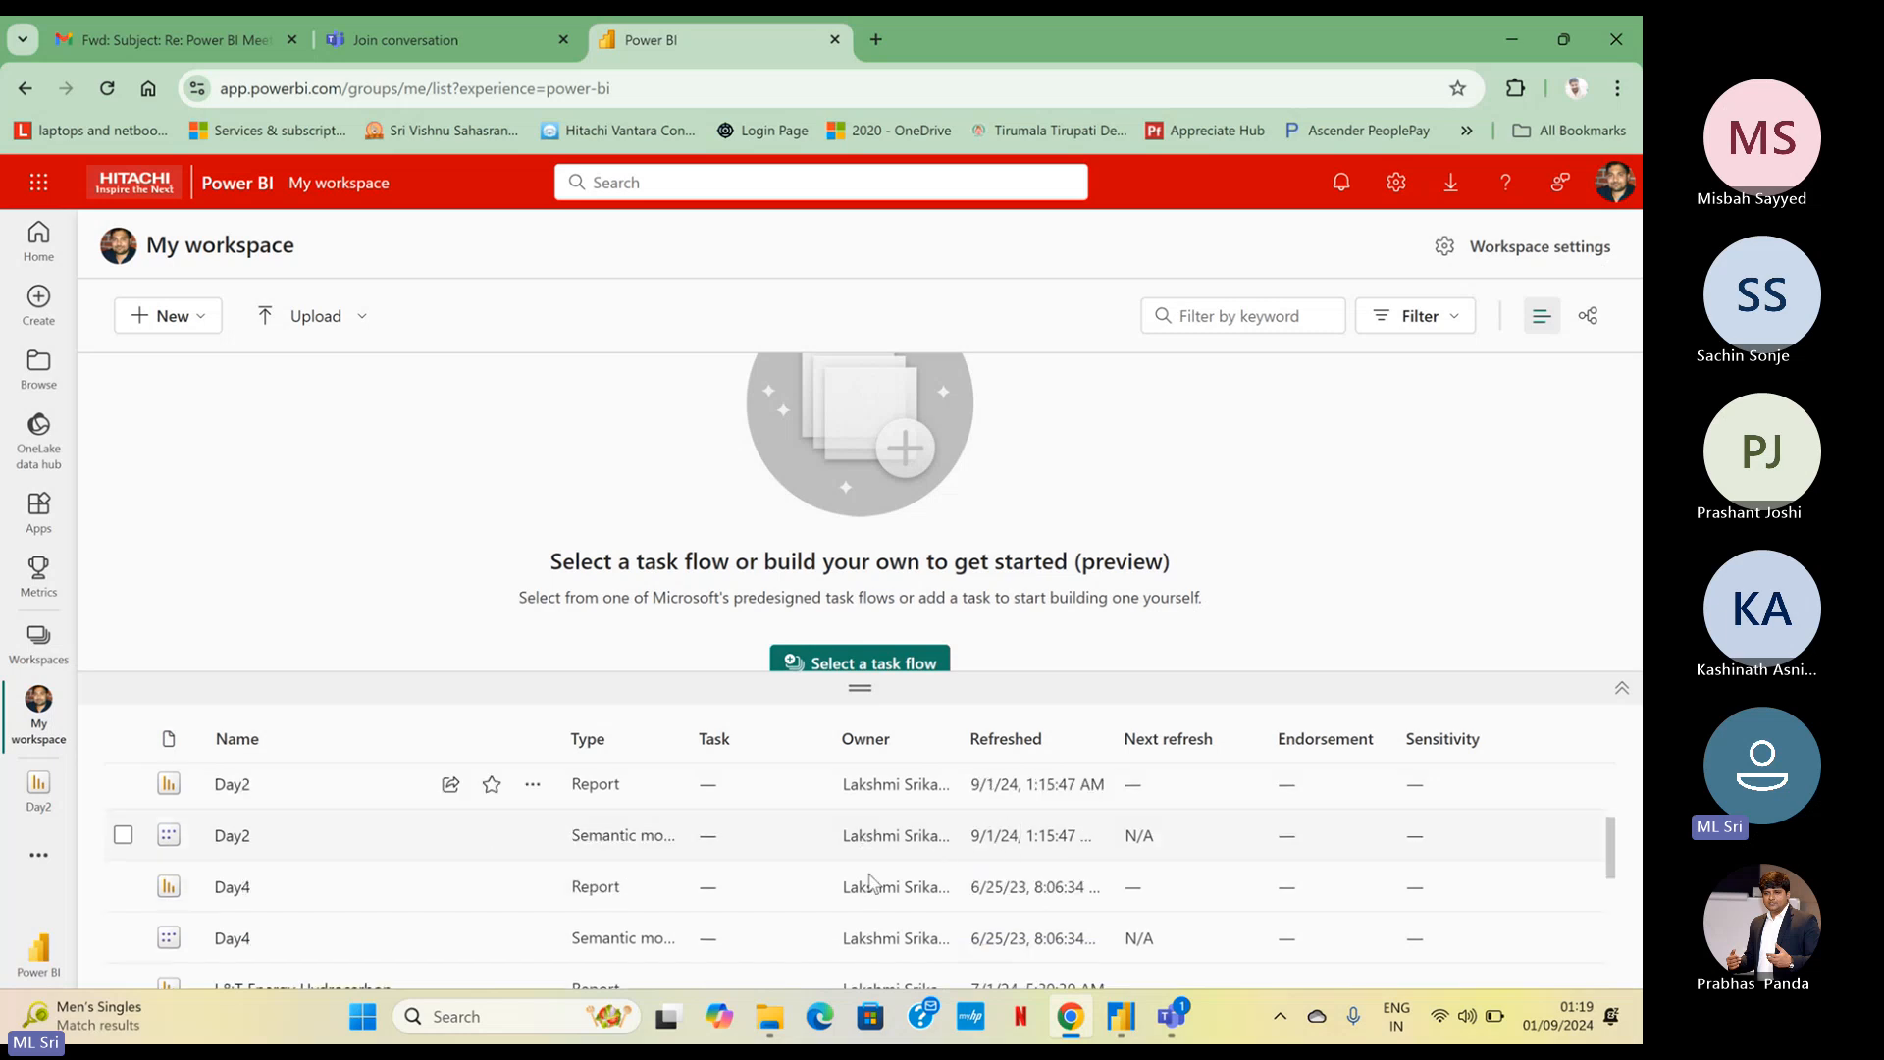
{"action": "scroll", "coordinate": [815, 869], "scroll_direction": "up", "scroll_amount": 3}
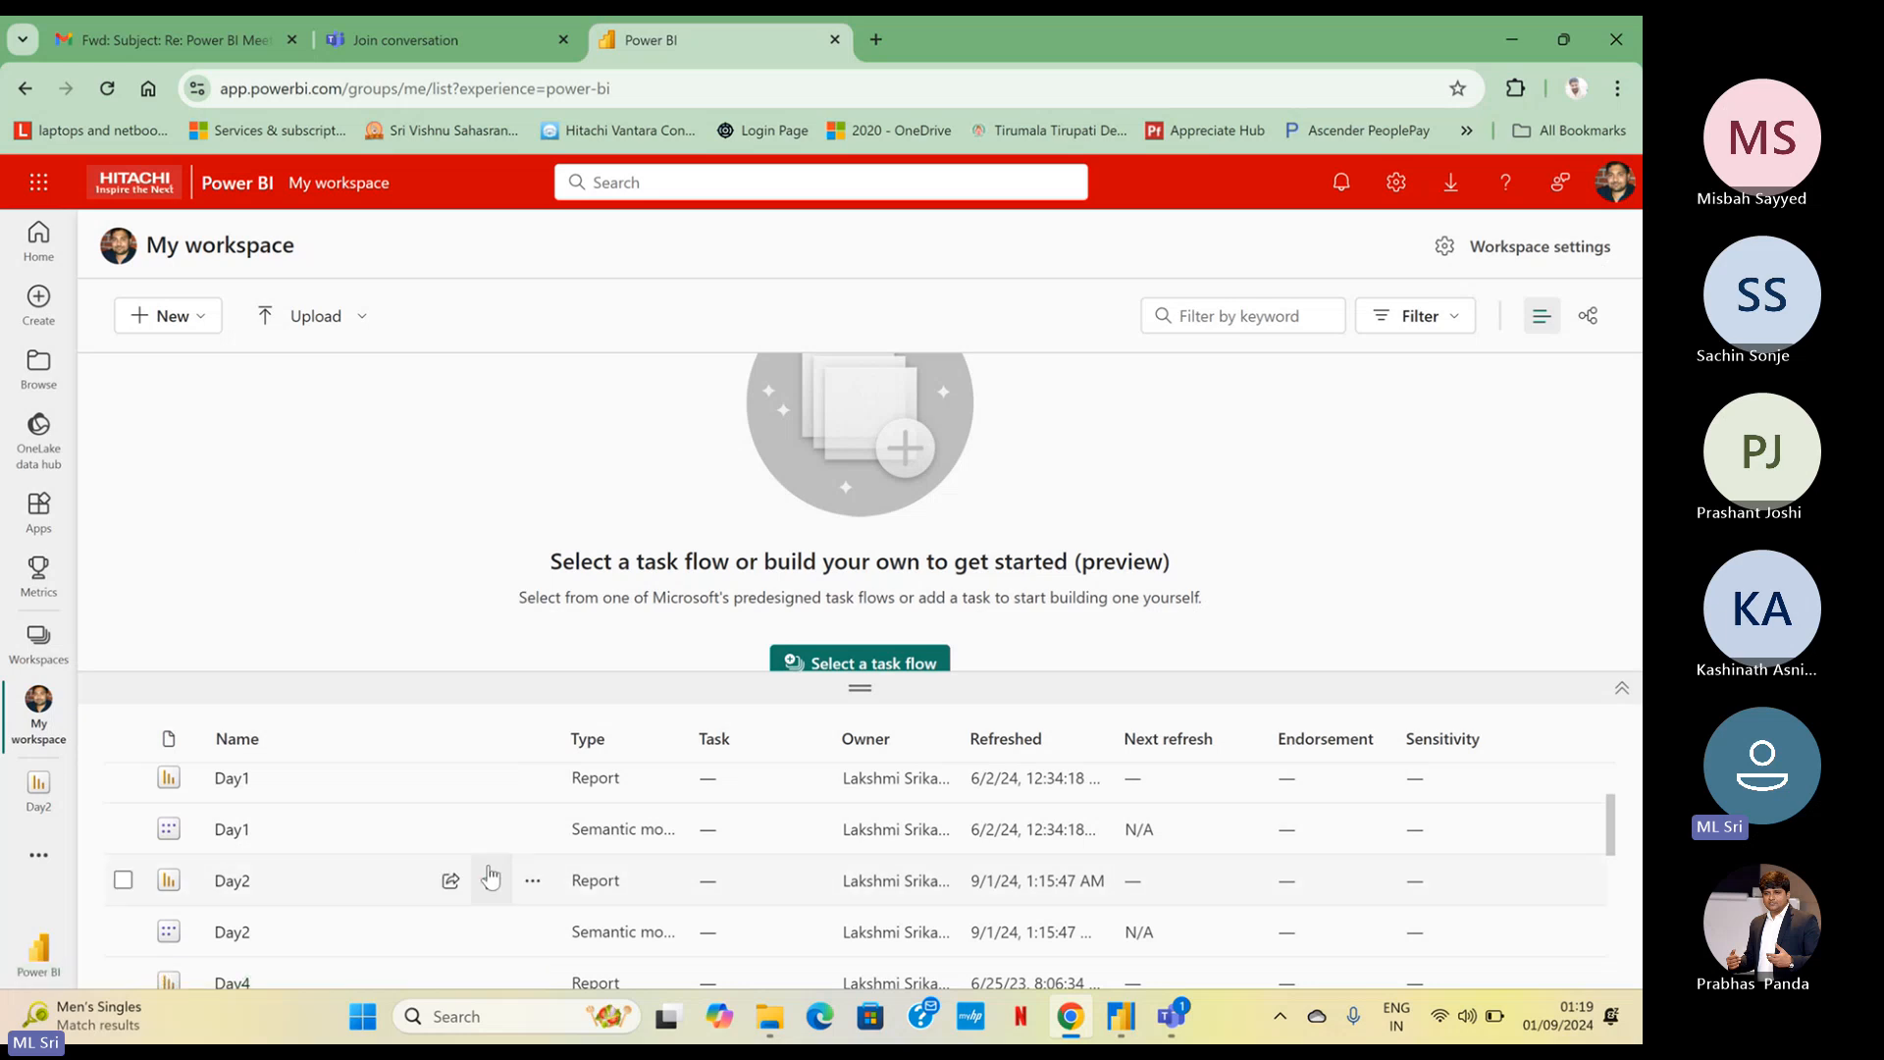
{"action": "key", "text": "ctrl"}
{"action": "key", "text": "ctrl"}
{"action": "key", "text": "ctrl"}
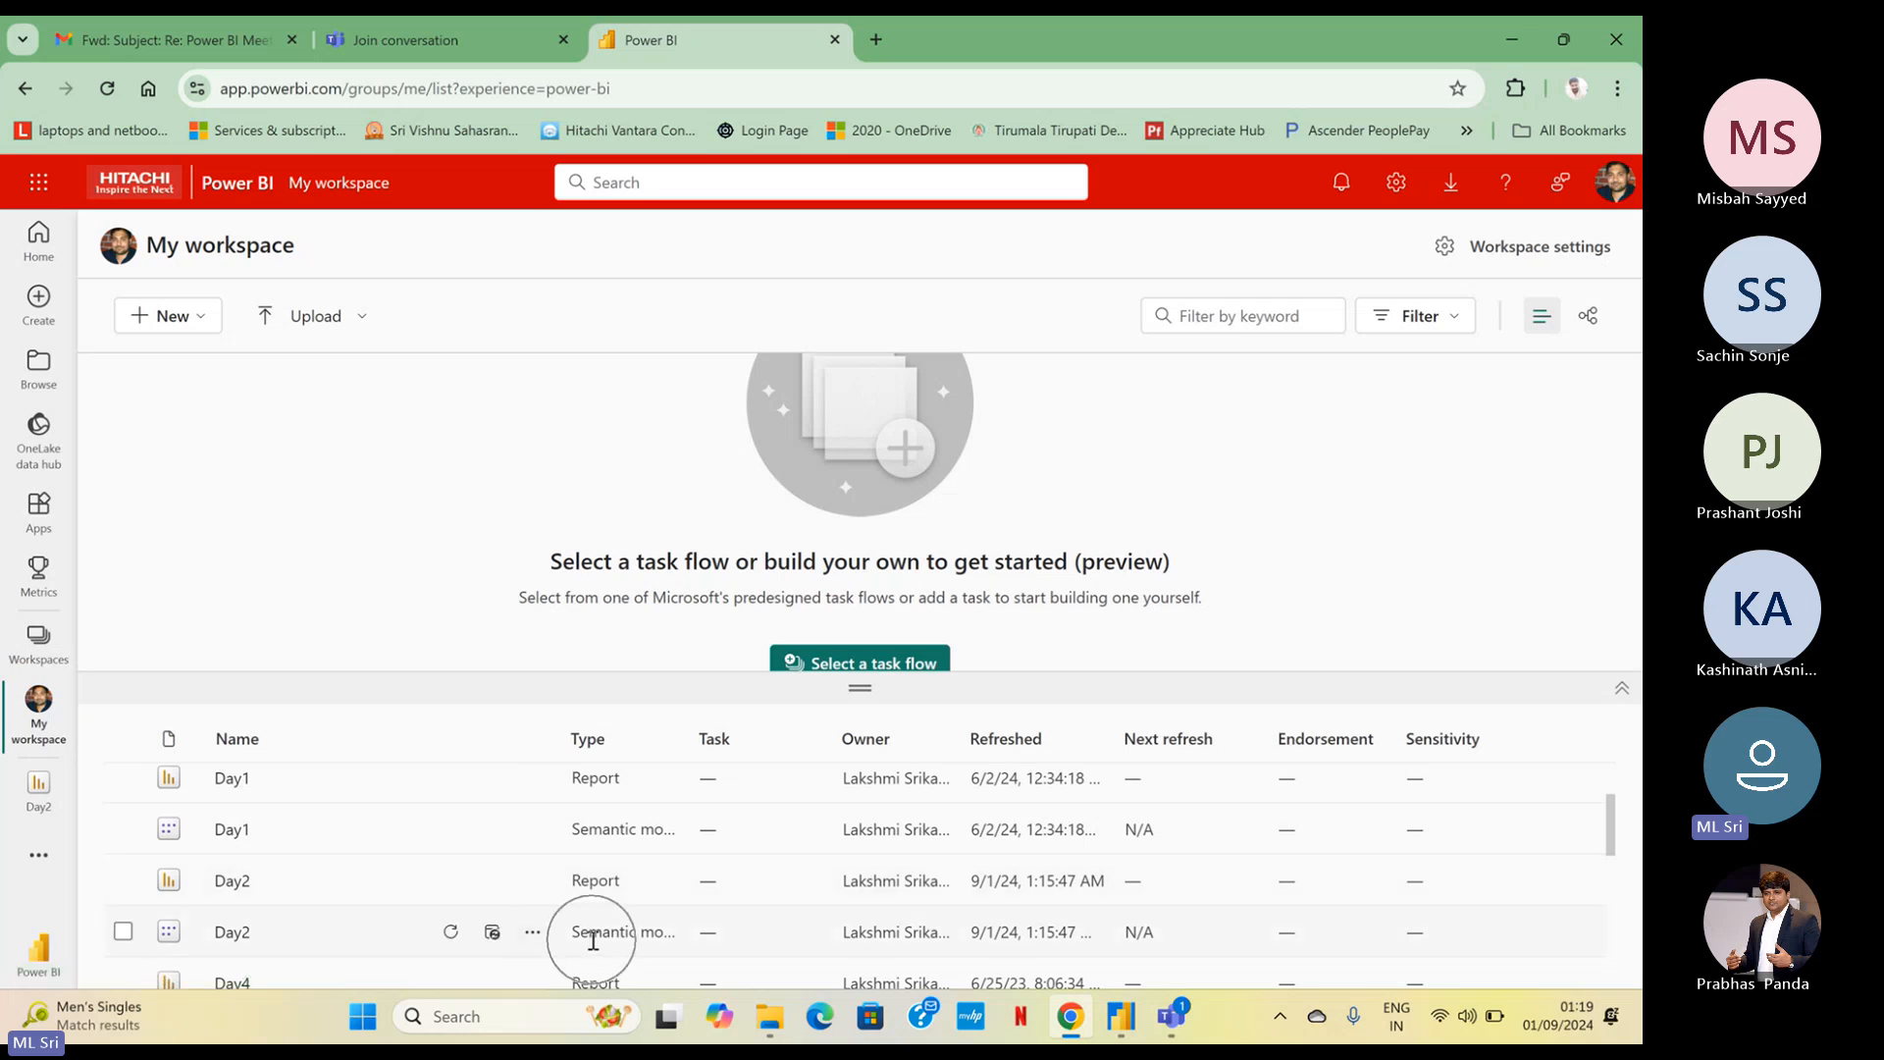
{"action": "key", "text": "ctrl"}
{"action": "key", "text": "ctrl"}
{"action": "key", "text": "ctrl"}
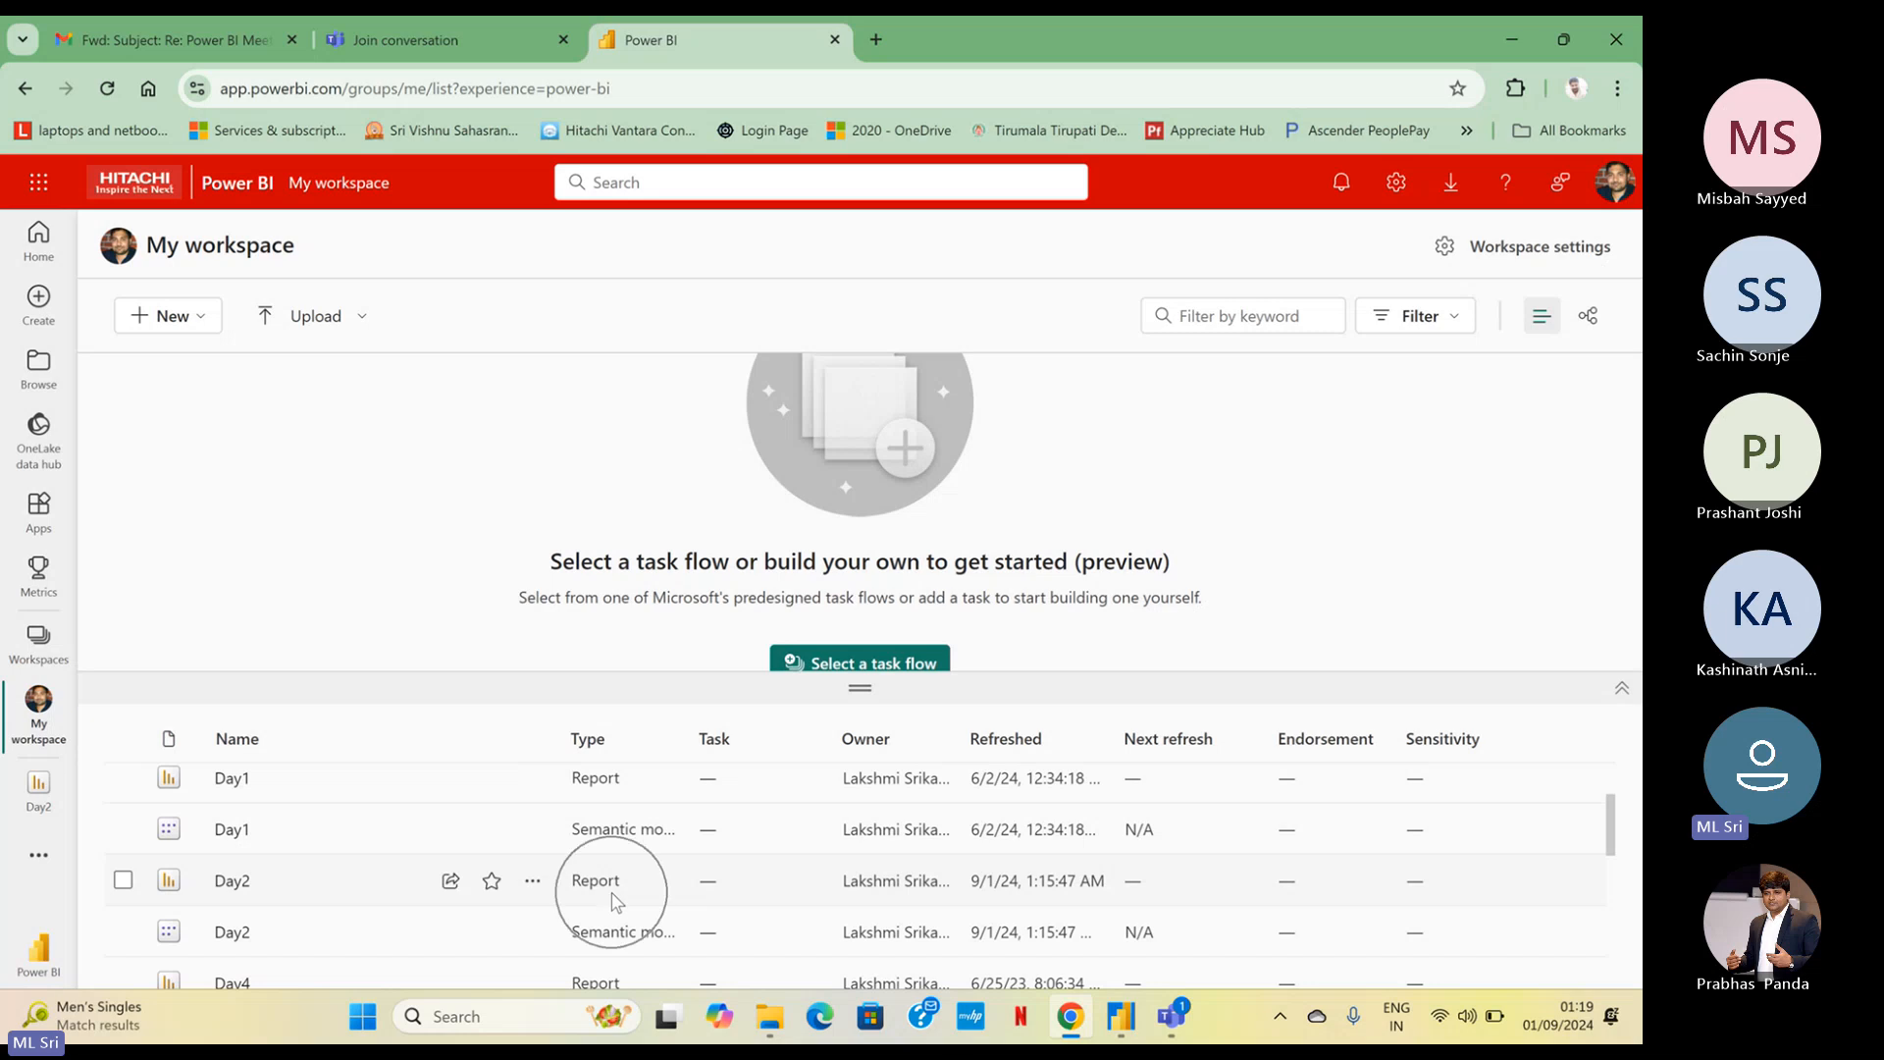
{"action": "key", "text": "ctrl"}
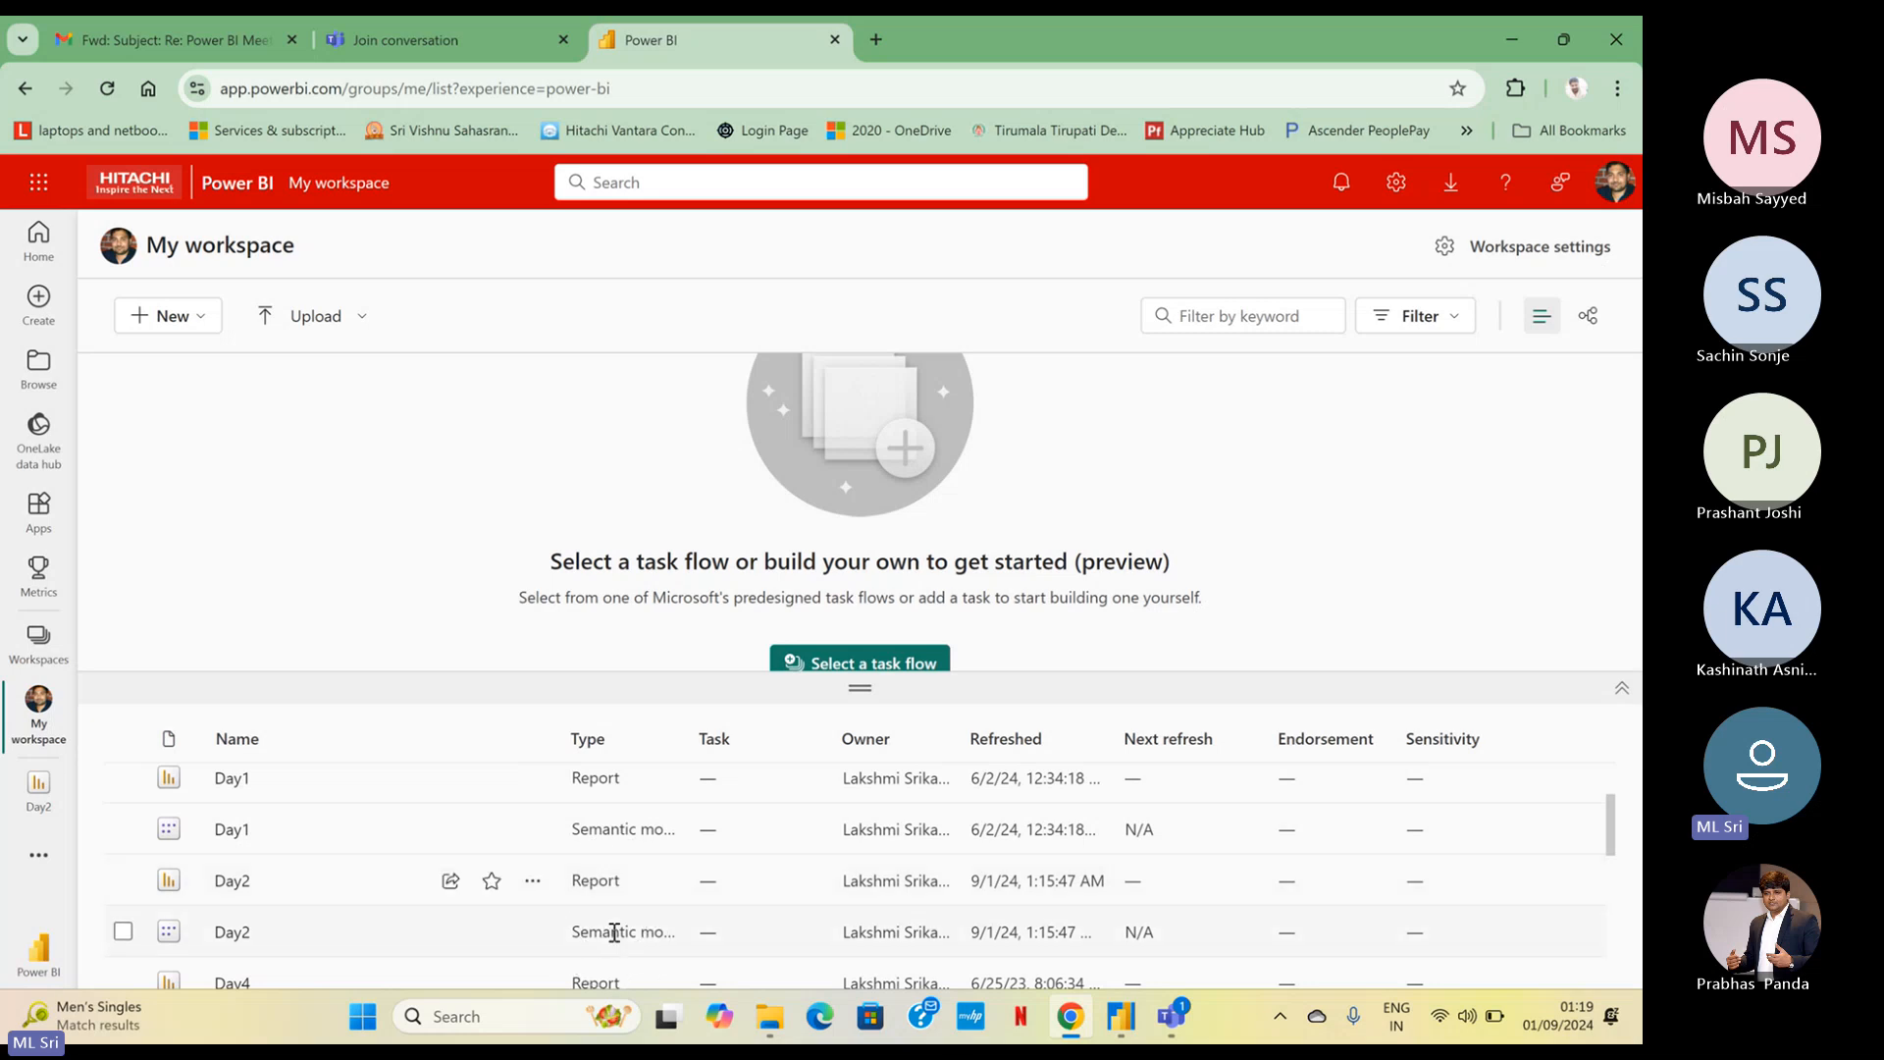
{"action": "key", "text": "ctrl"}
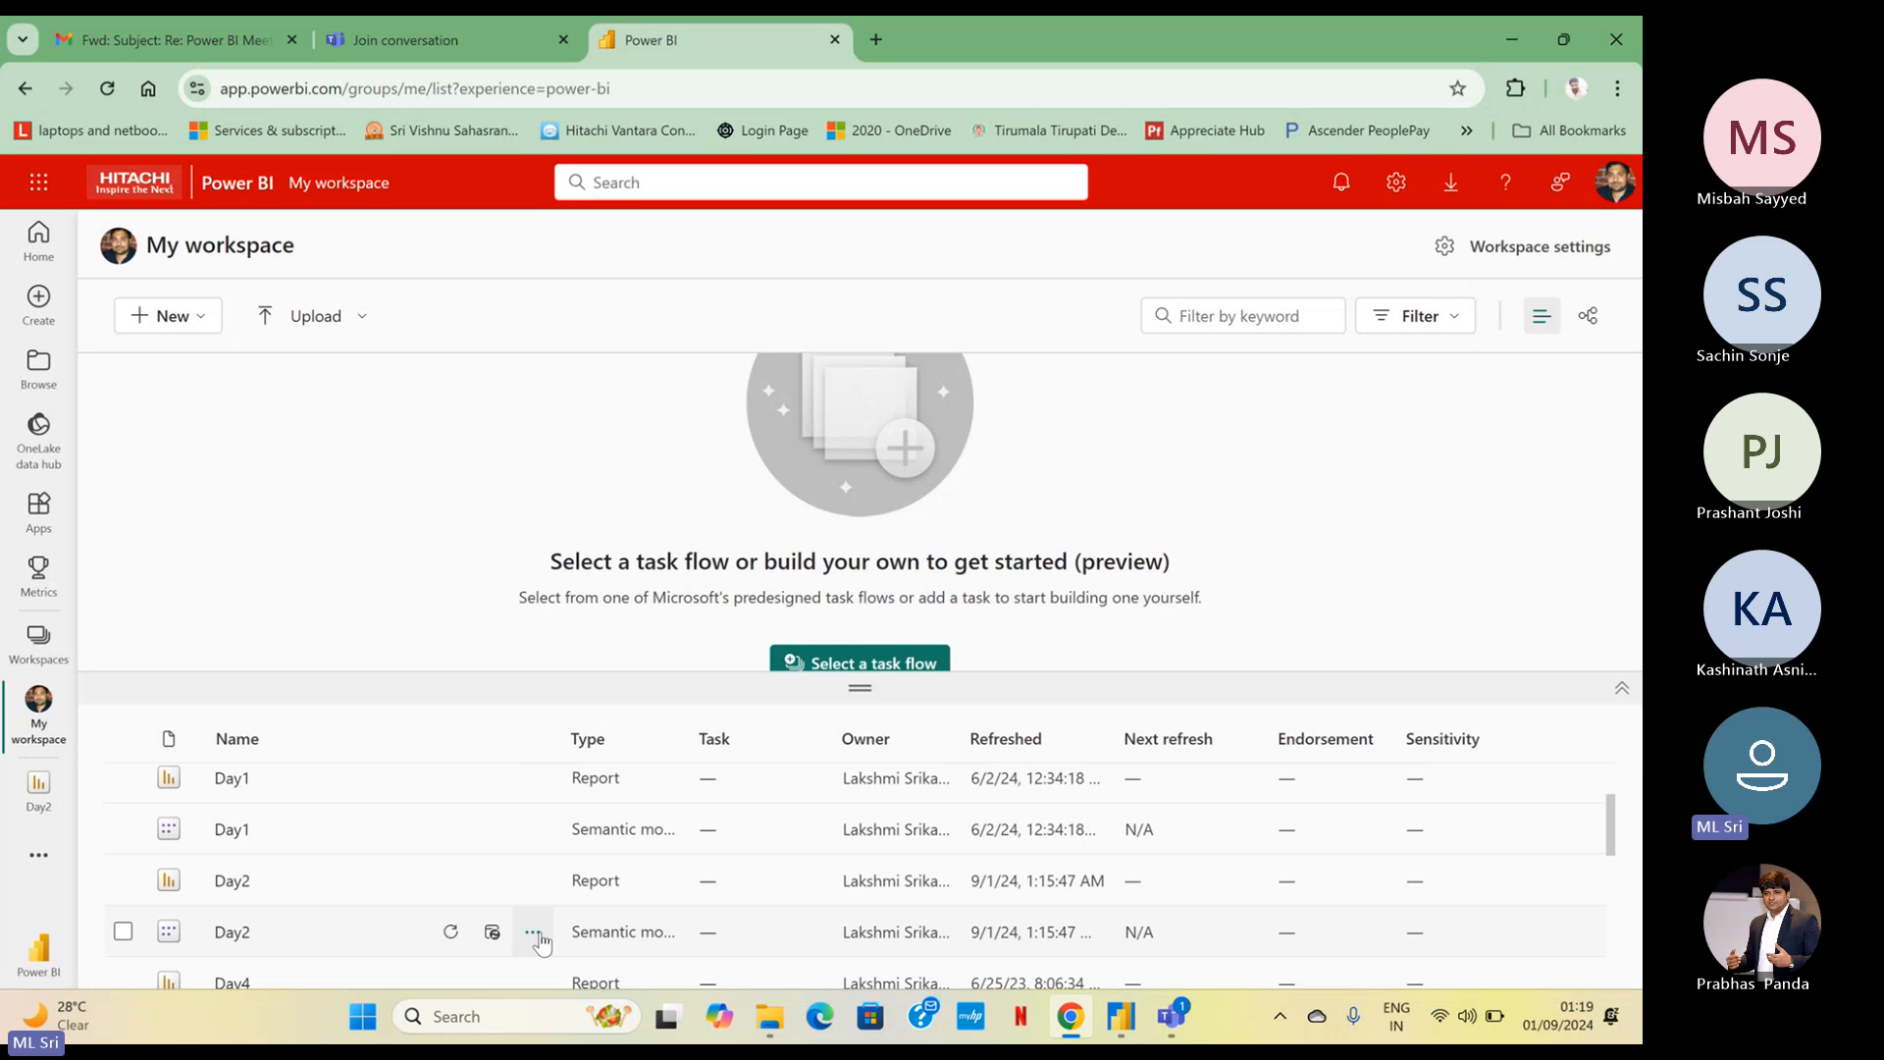
{"action": "key", "text": "ctrl"}
{"action": "key", "text": "ctrl"}
{"action": "key", "text": "ctrl"}
{"action": "key", "text": "ctrl"}
{"action": "key", "text": "ctrl"}
Open the Day2 semantic model's row-level security and view the member settings of the N&S and Asia roles
{"action": "left_click", "coordinate": [533, 932]}
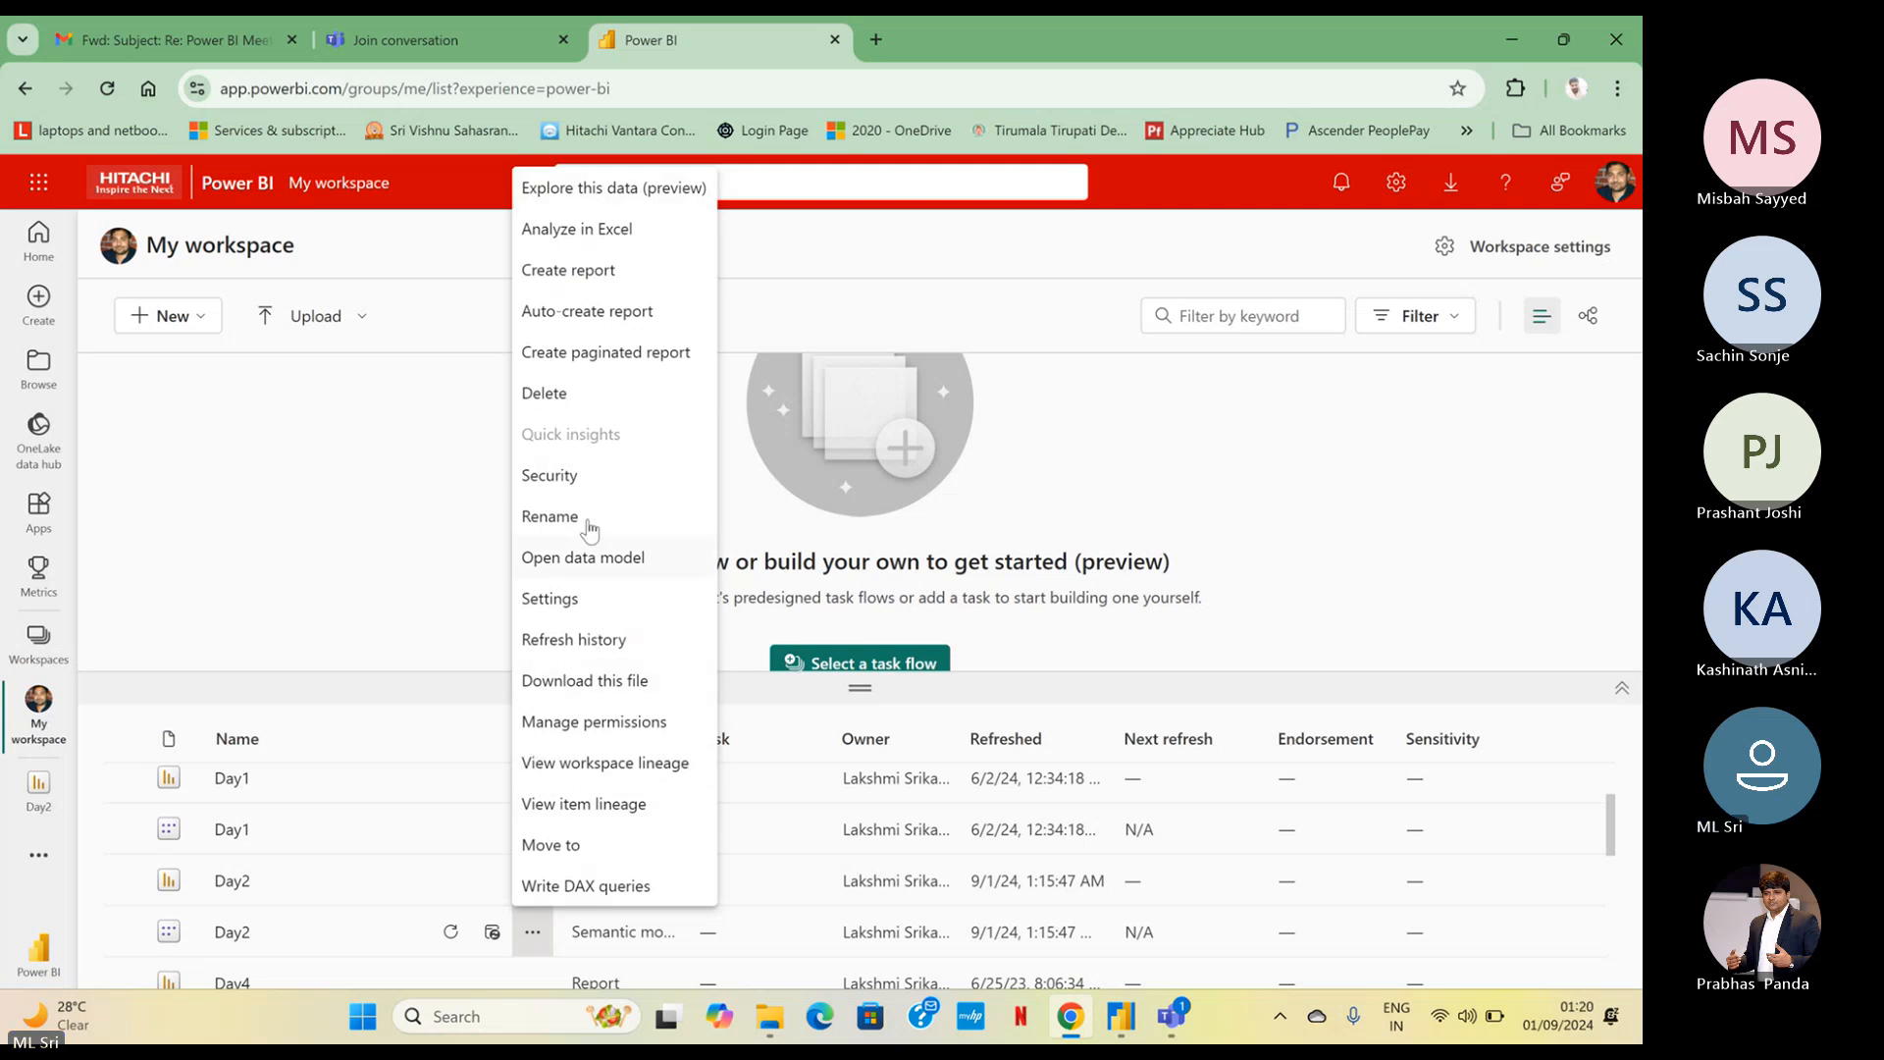
{"action": "key", "text": "ctrl"}
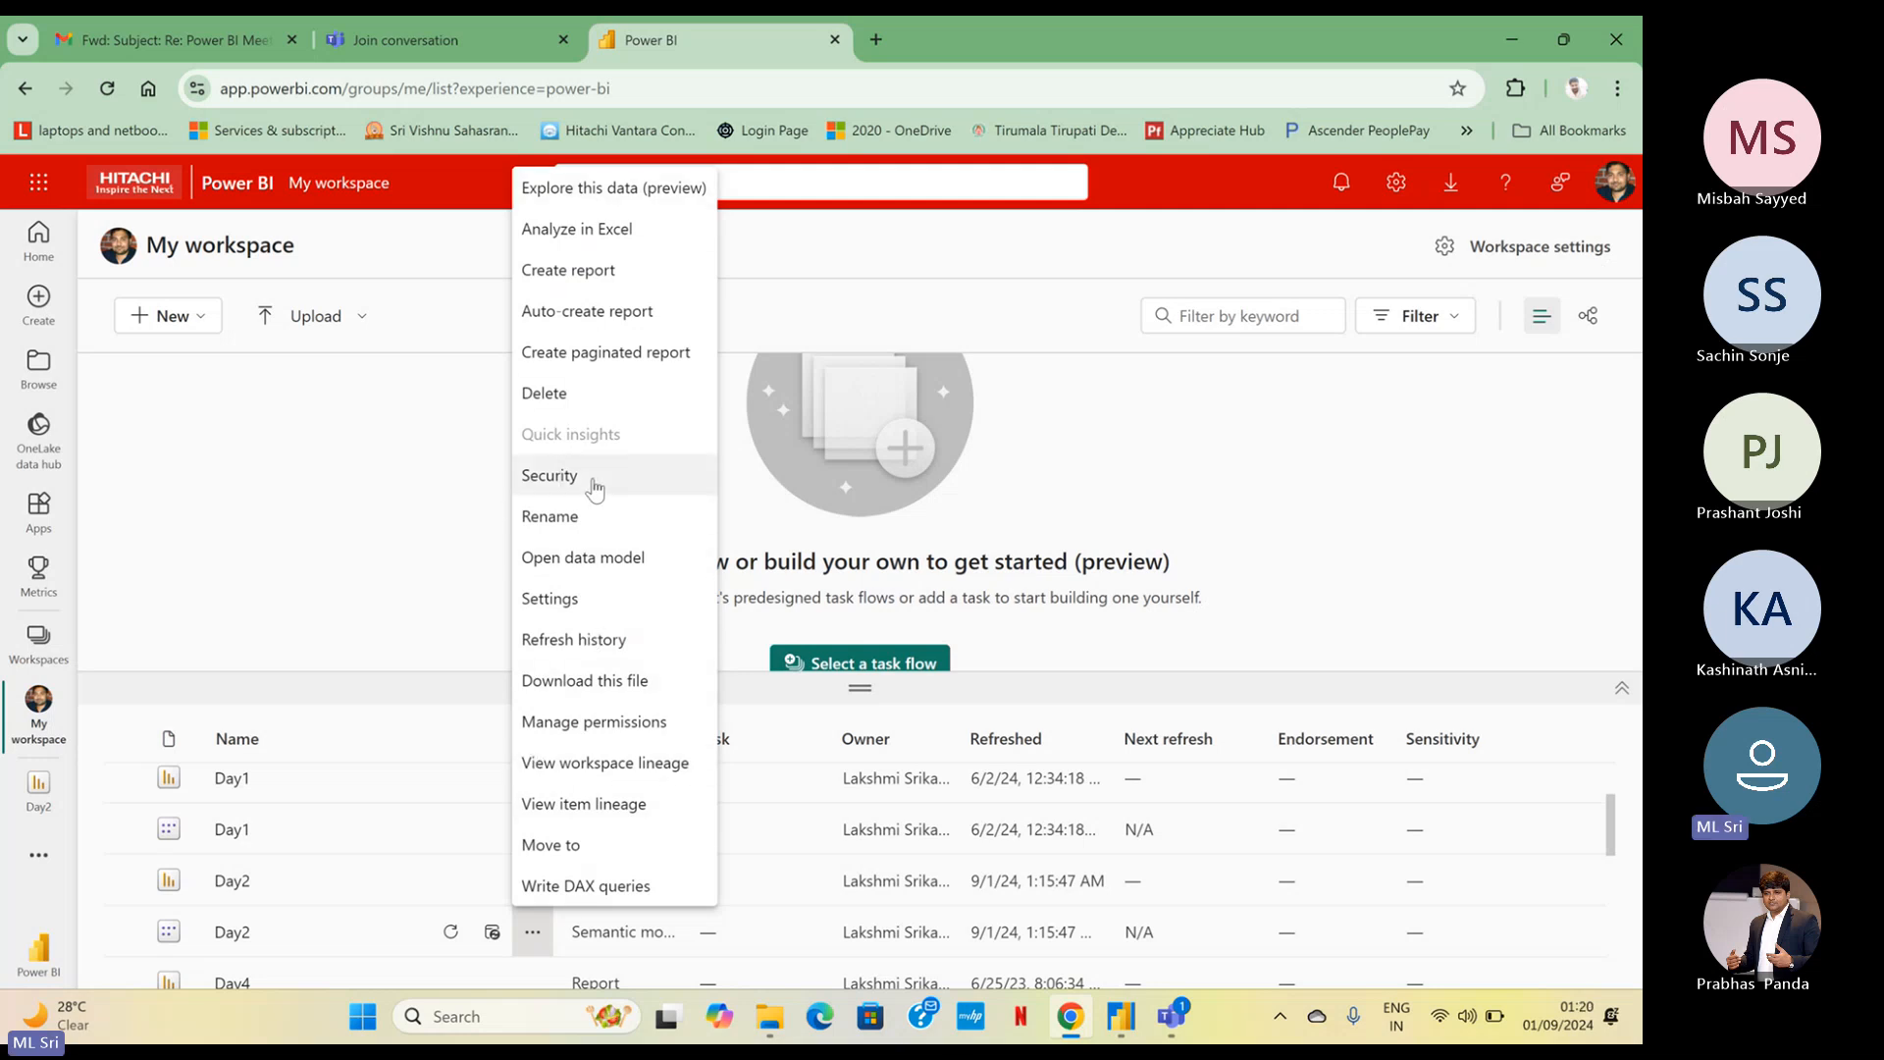
{"action": "left_click", "coordinate": [549, 475]}
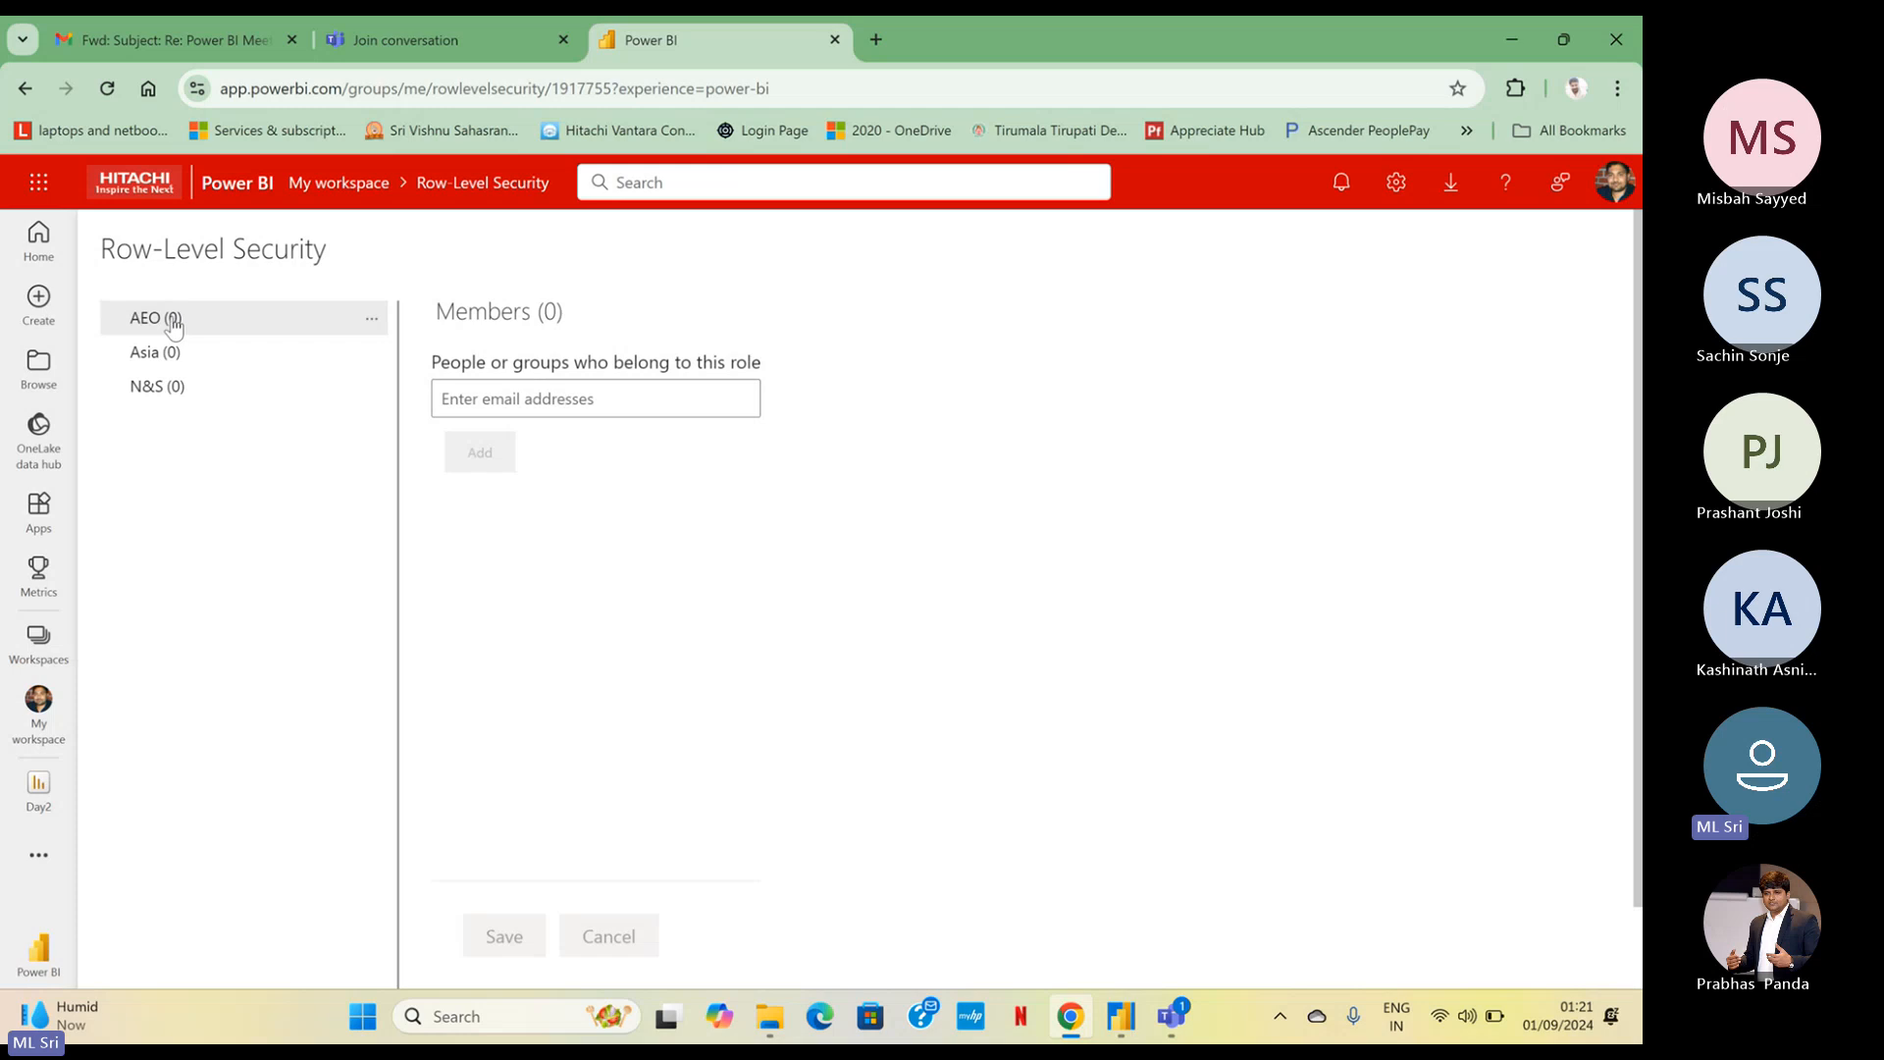
{"action": "left_click", "coordinate": [194, 383]}
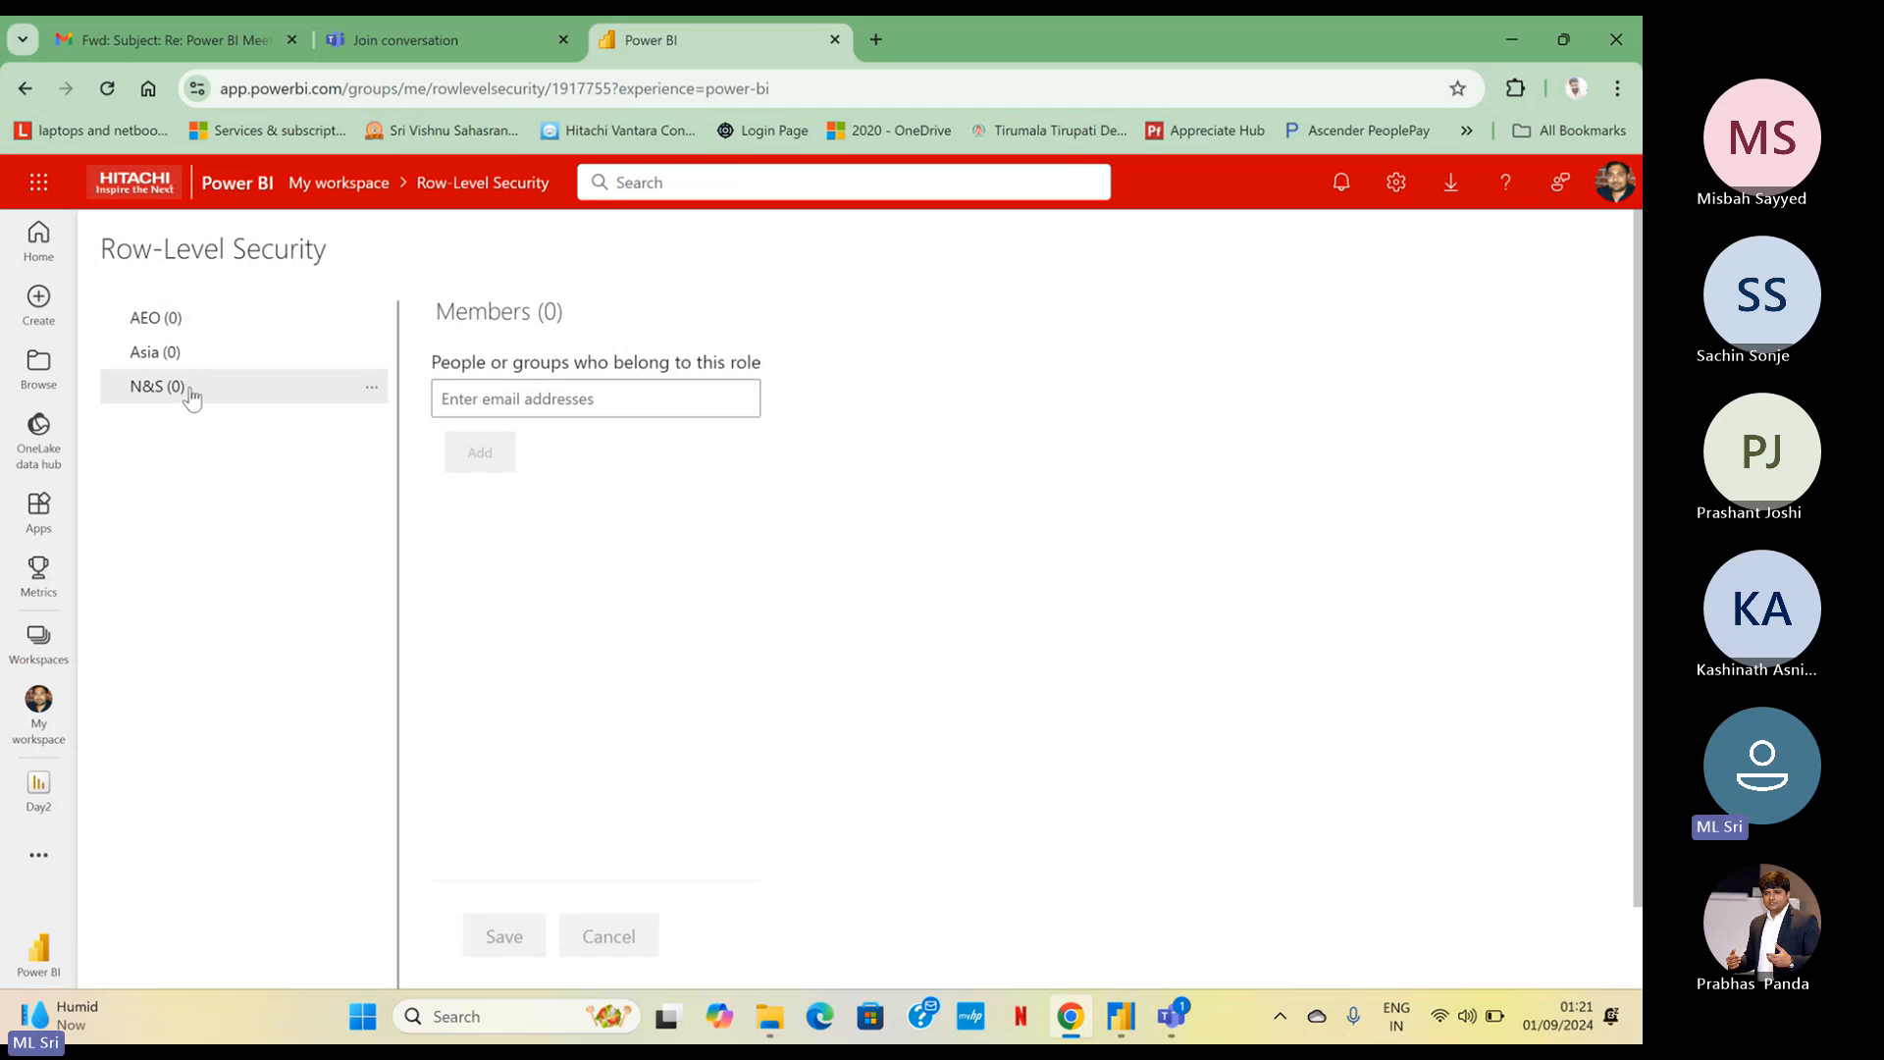
{"action": "left_click", "coordinate": [240, 354]}
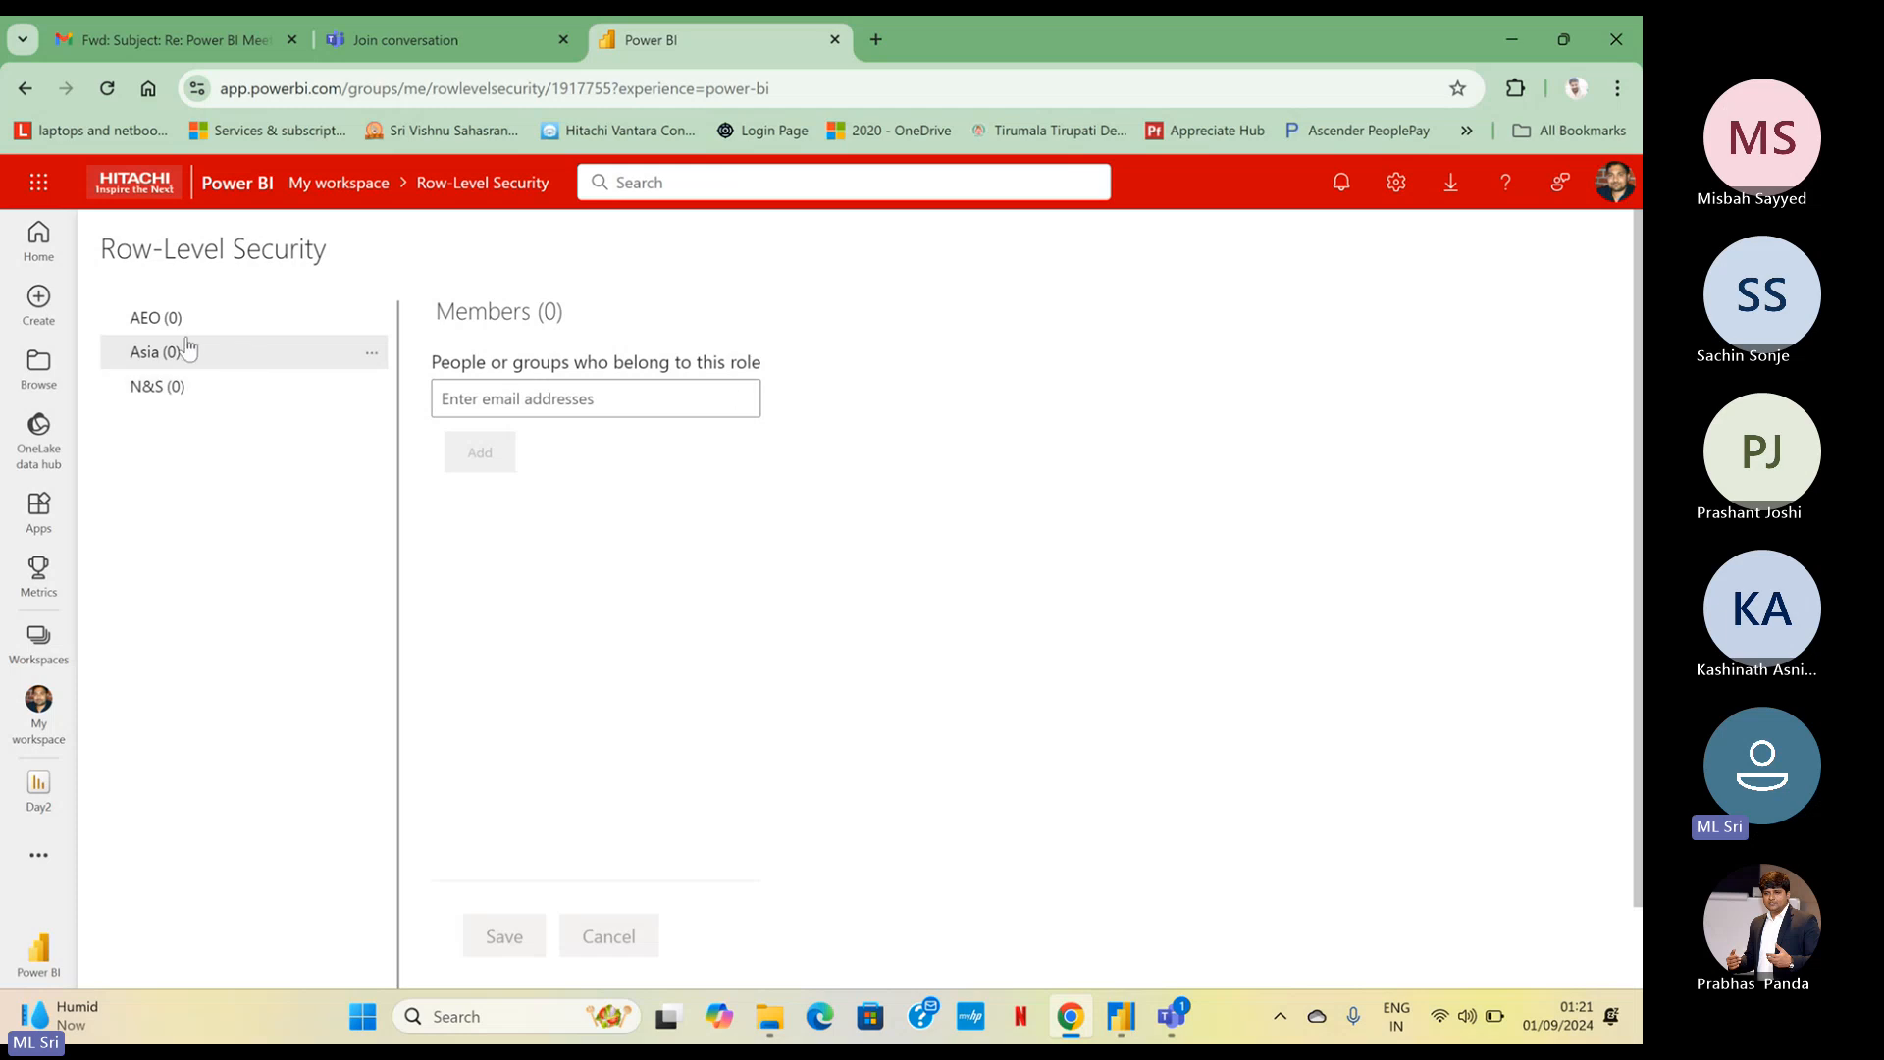
Return to My workspace and open the permission management page of the Day2 report
{"action": "left_click", "coordinate": [39, 699]}
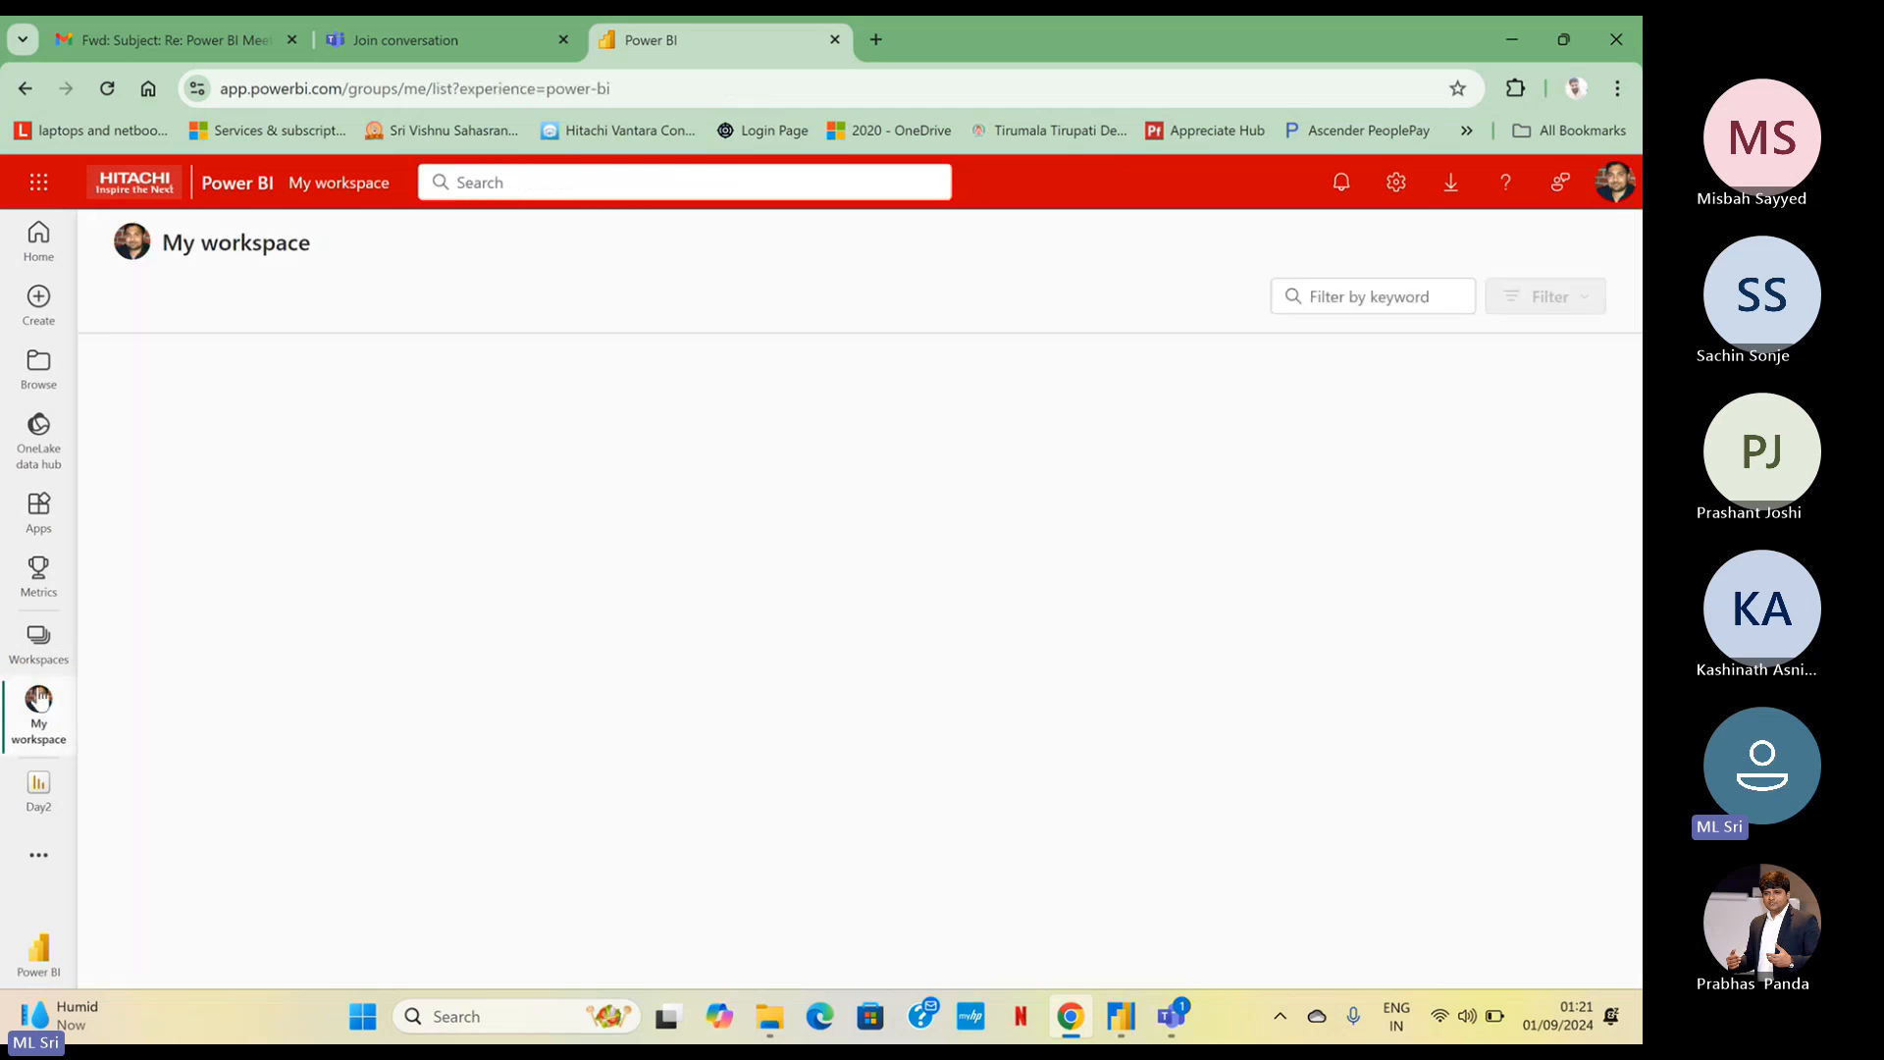
{"action": "scroll", "coordinate": [653, 869], "scroll_direction": "down", "scroll_amount": 2}
{"action": "scroll", "coordinate": [647, 864], "scroll_direction": "down", "scroll_amount": 3}
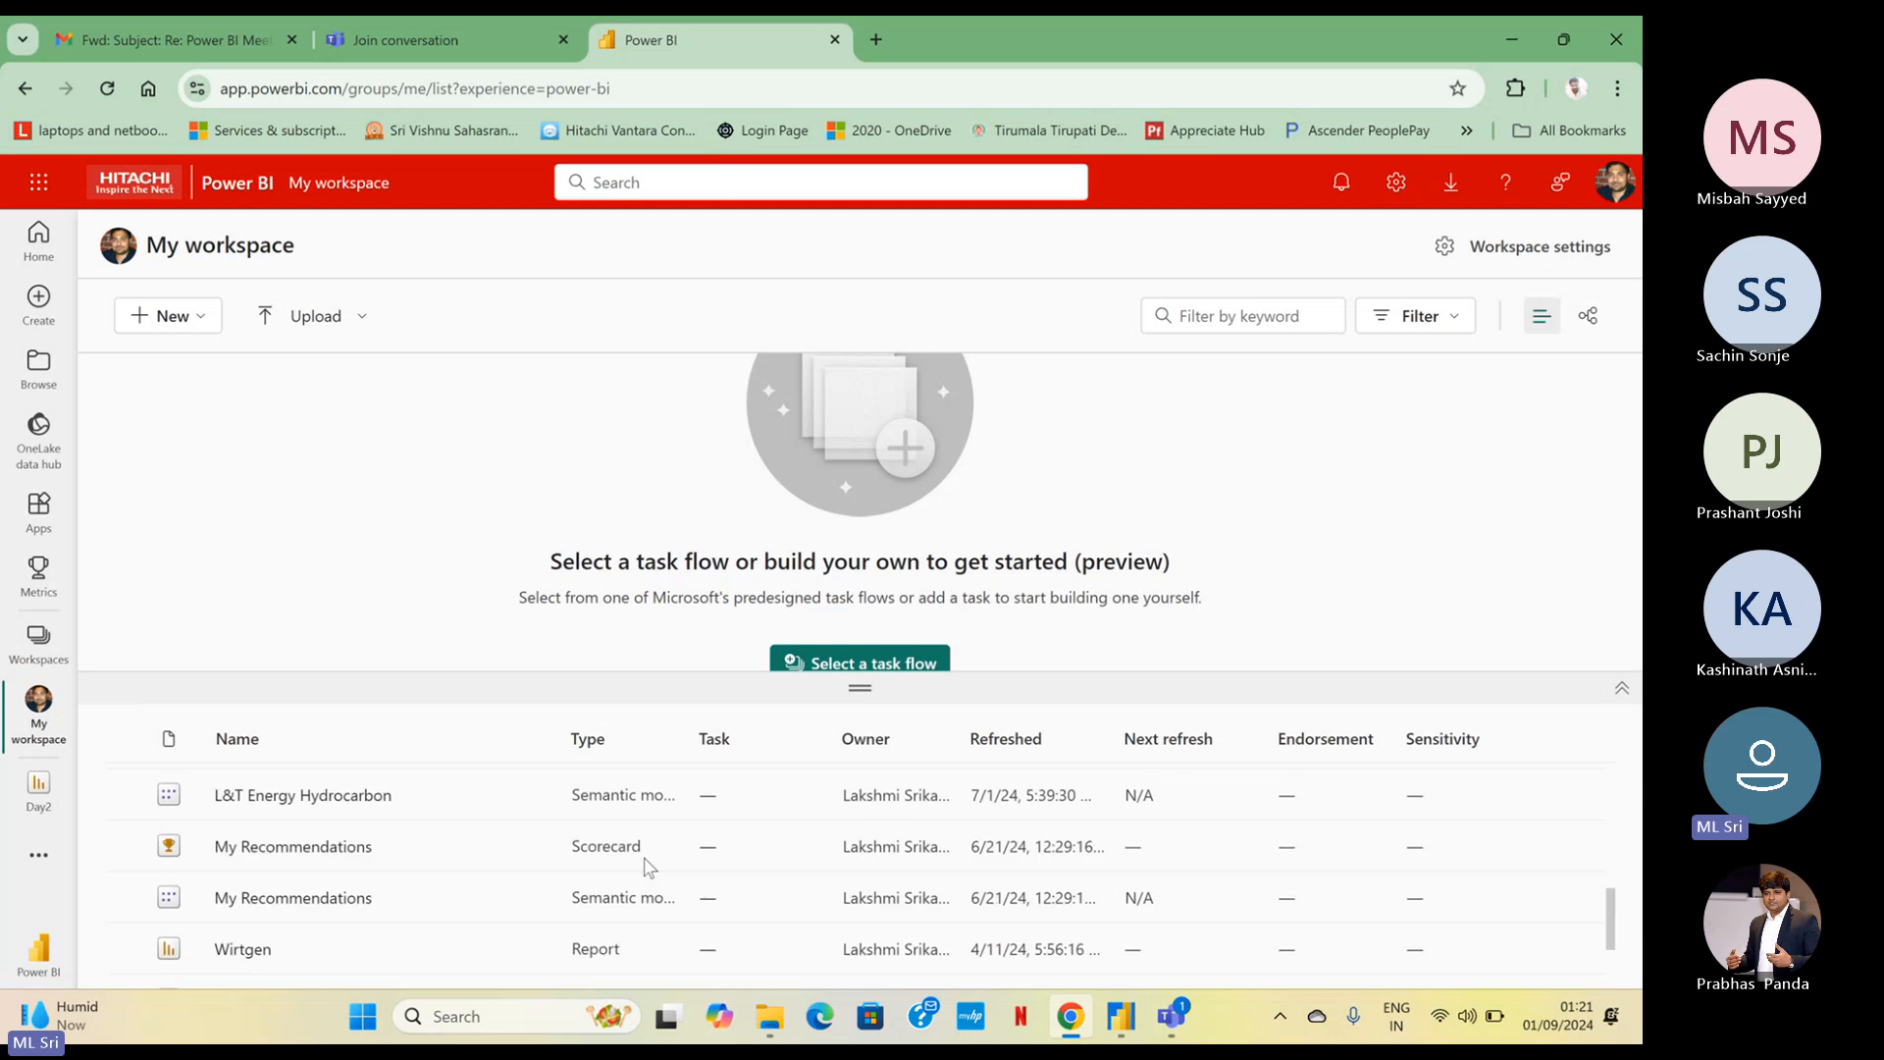
{"action": "scroll", "coordinate": [643, 864], "scroll_direction": "up", "scroll_amount": 2}
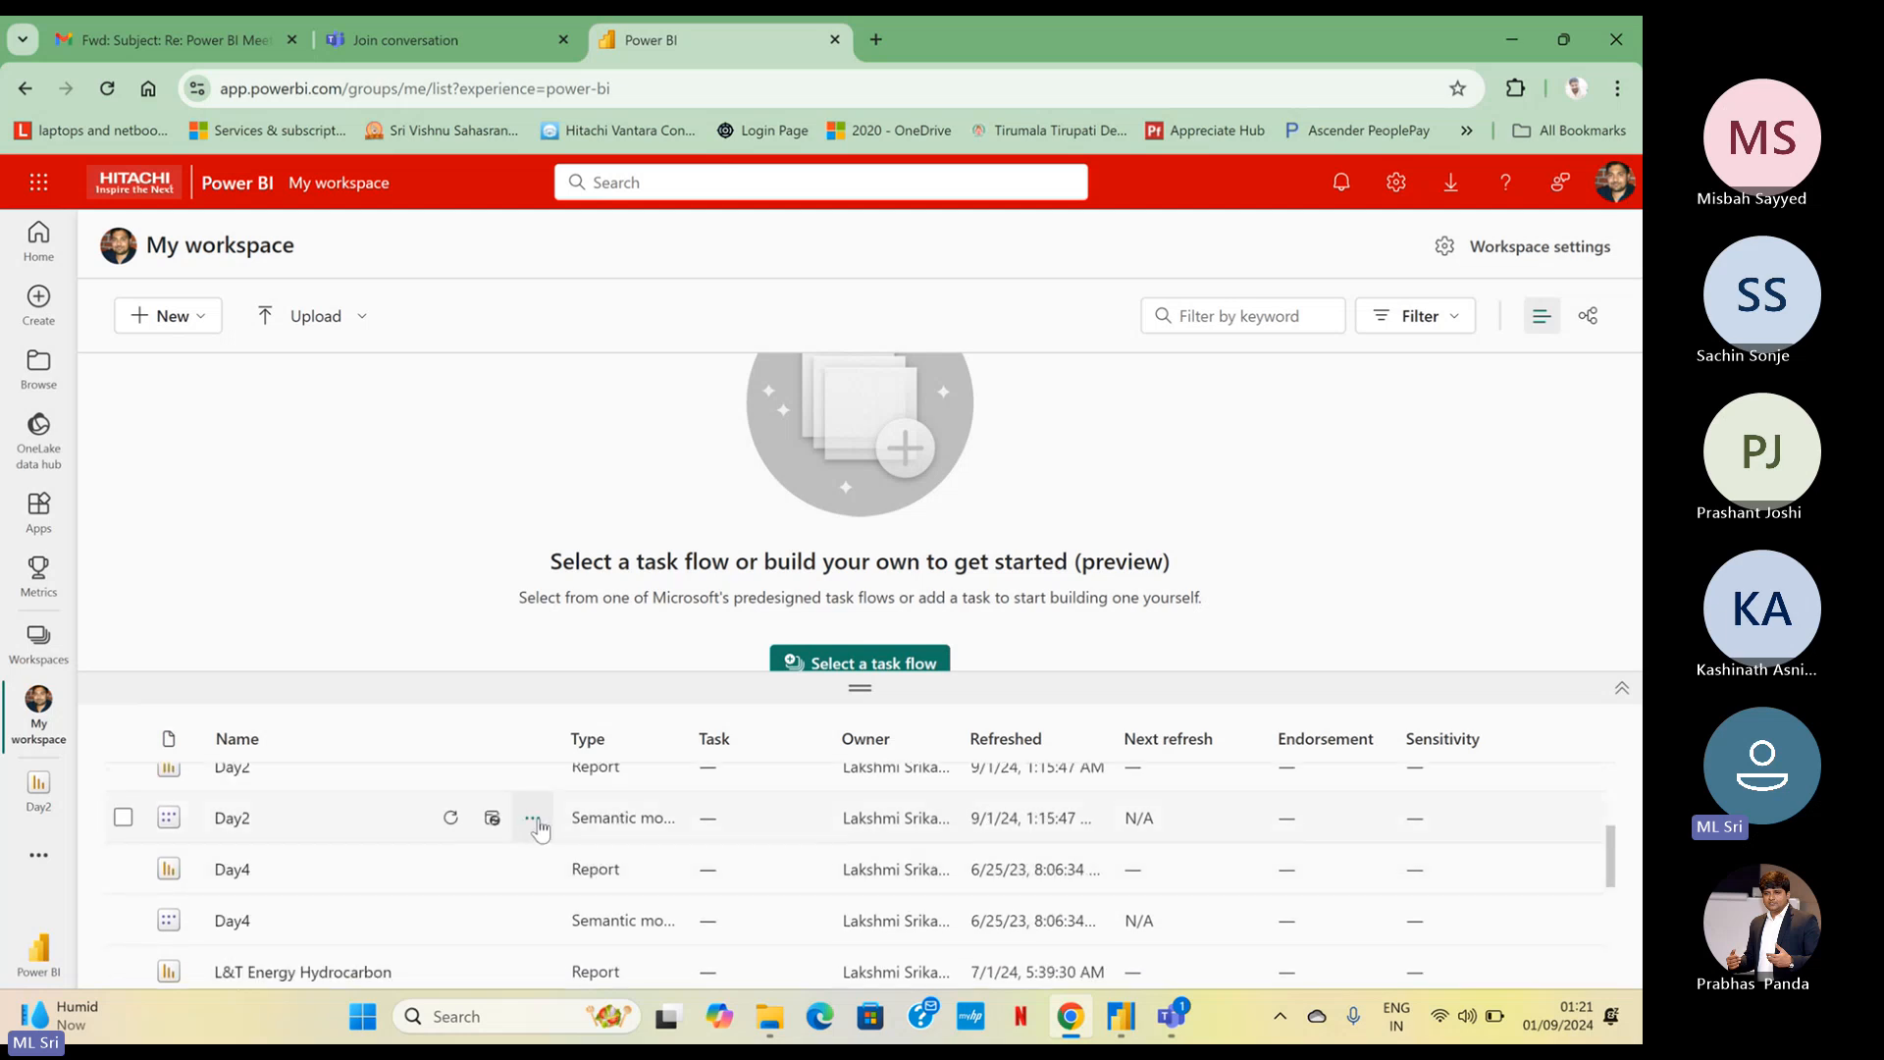
{"action": "scroll", "coordinate": [526, 834], "scroll_direction": "up", "scroll_amount": 2}
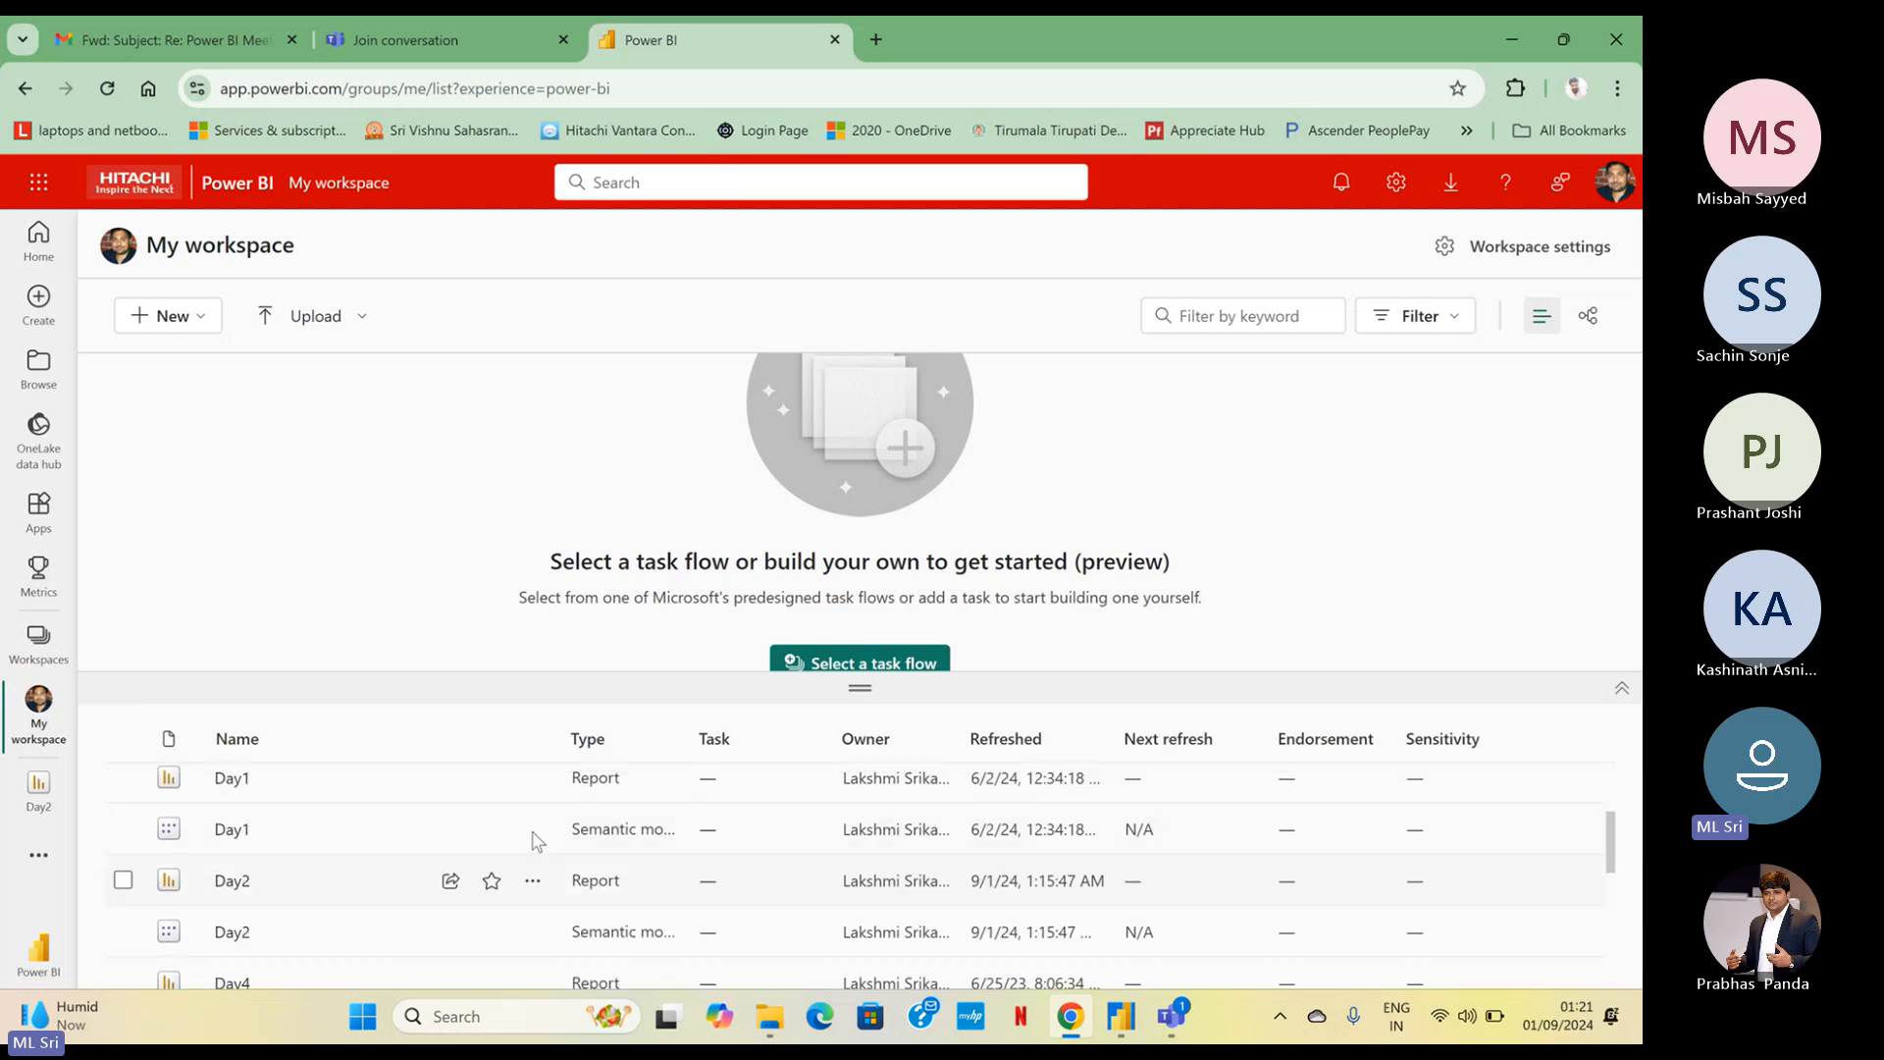
{"action": "left_click", "coordinate": [533, 883]}
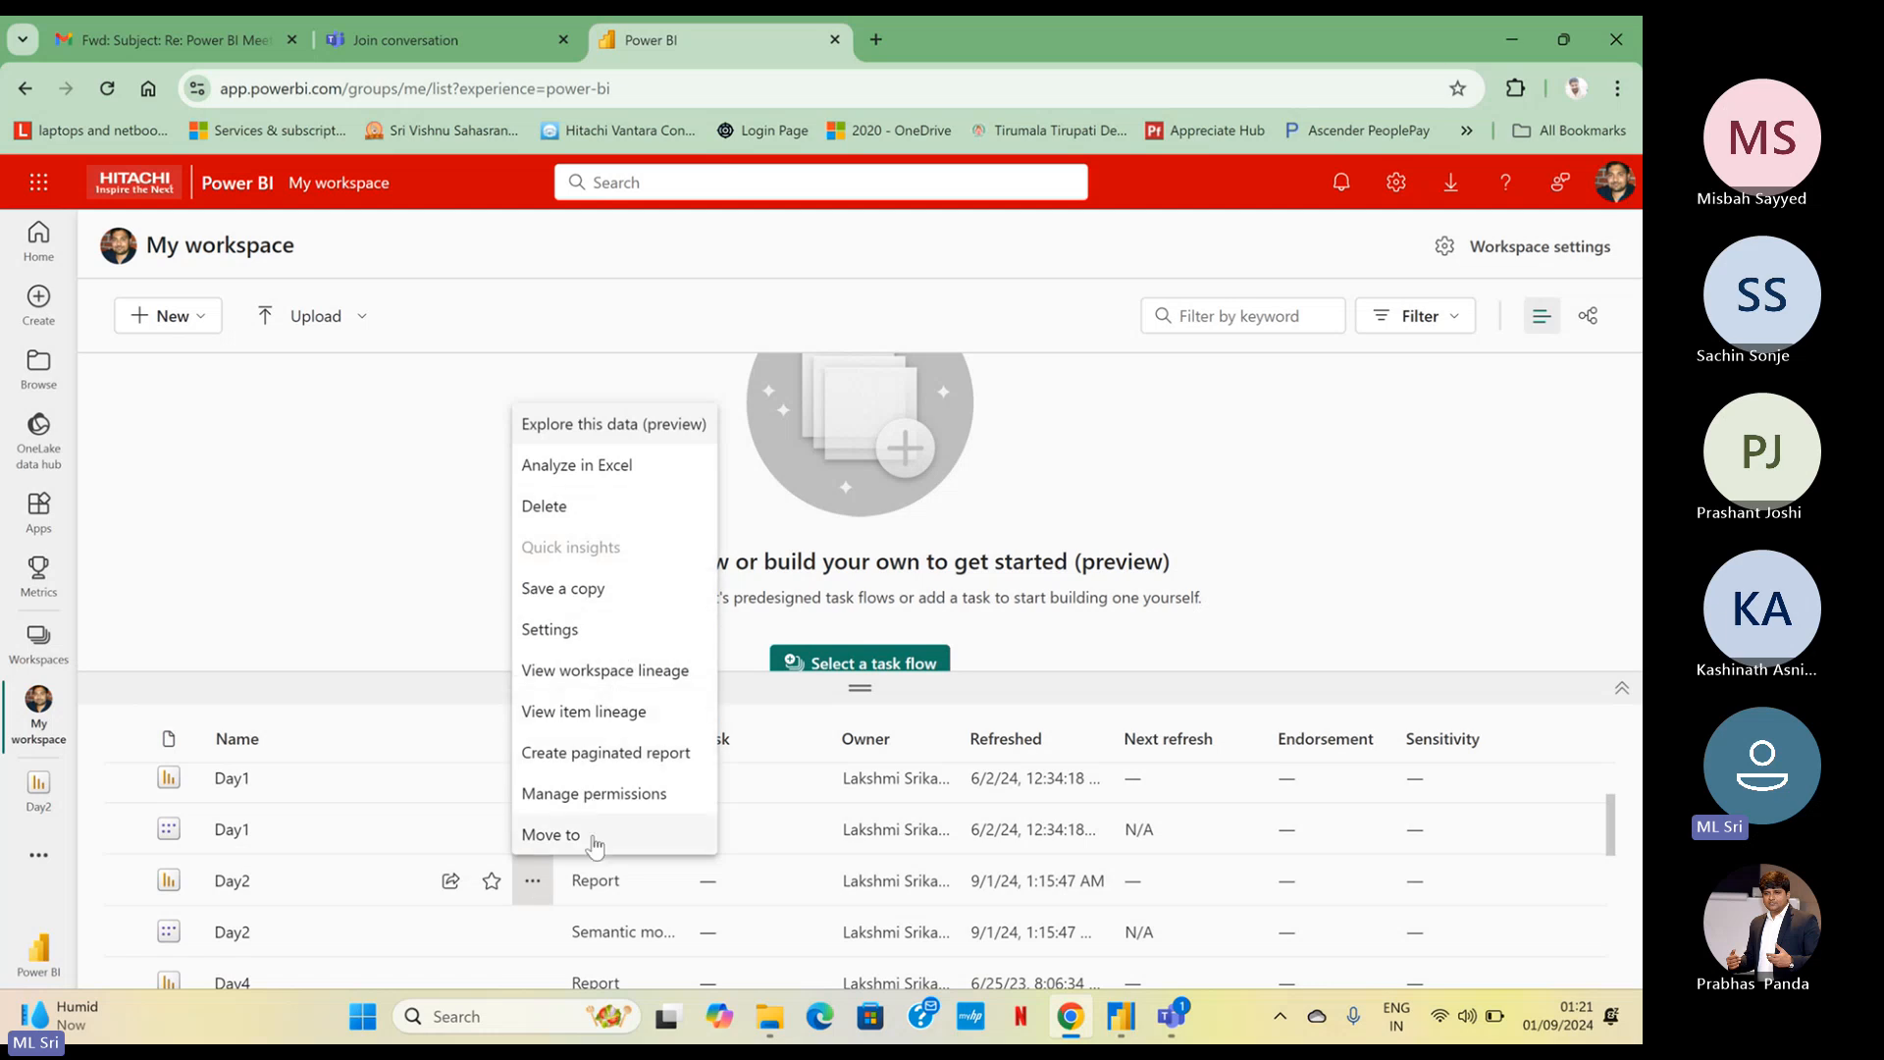
{"action": "left_click", "coordinate": [624, 794]}
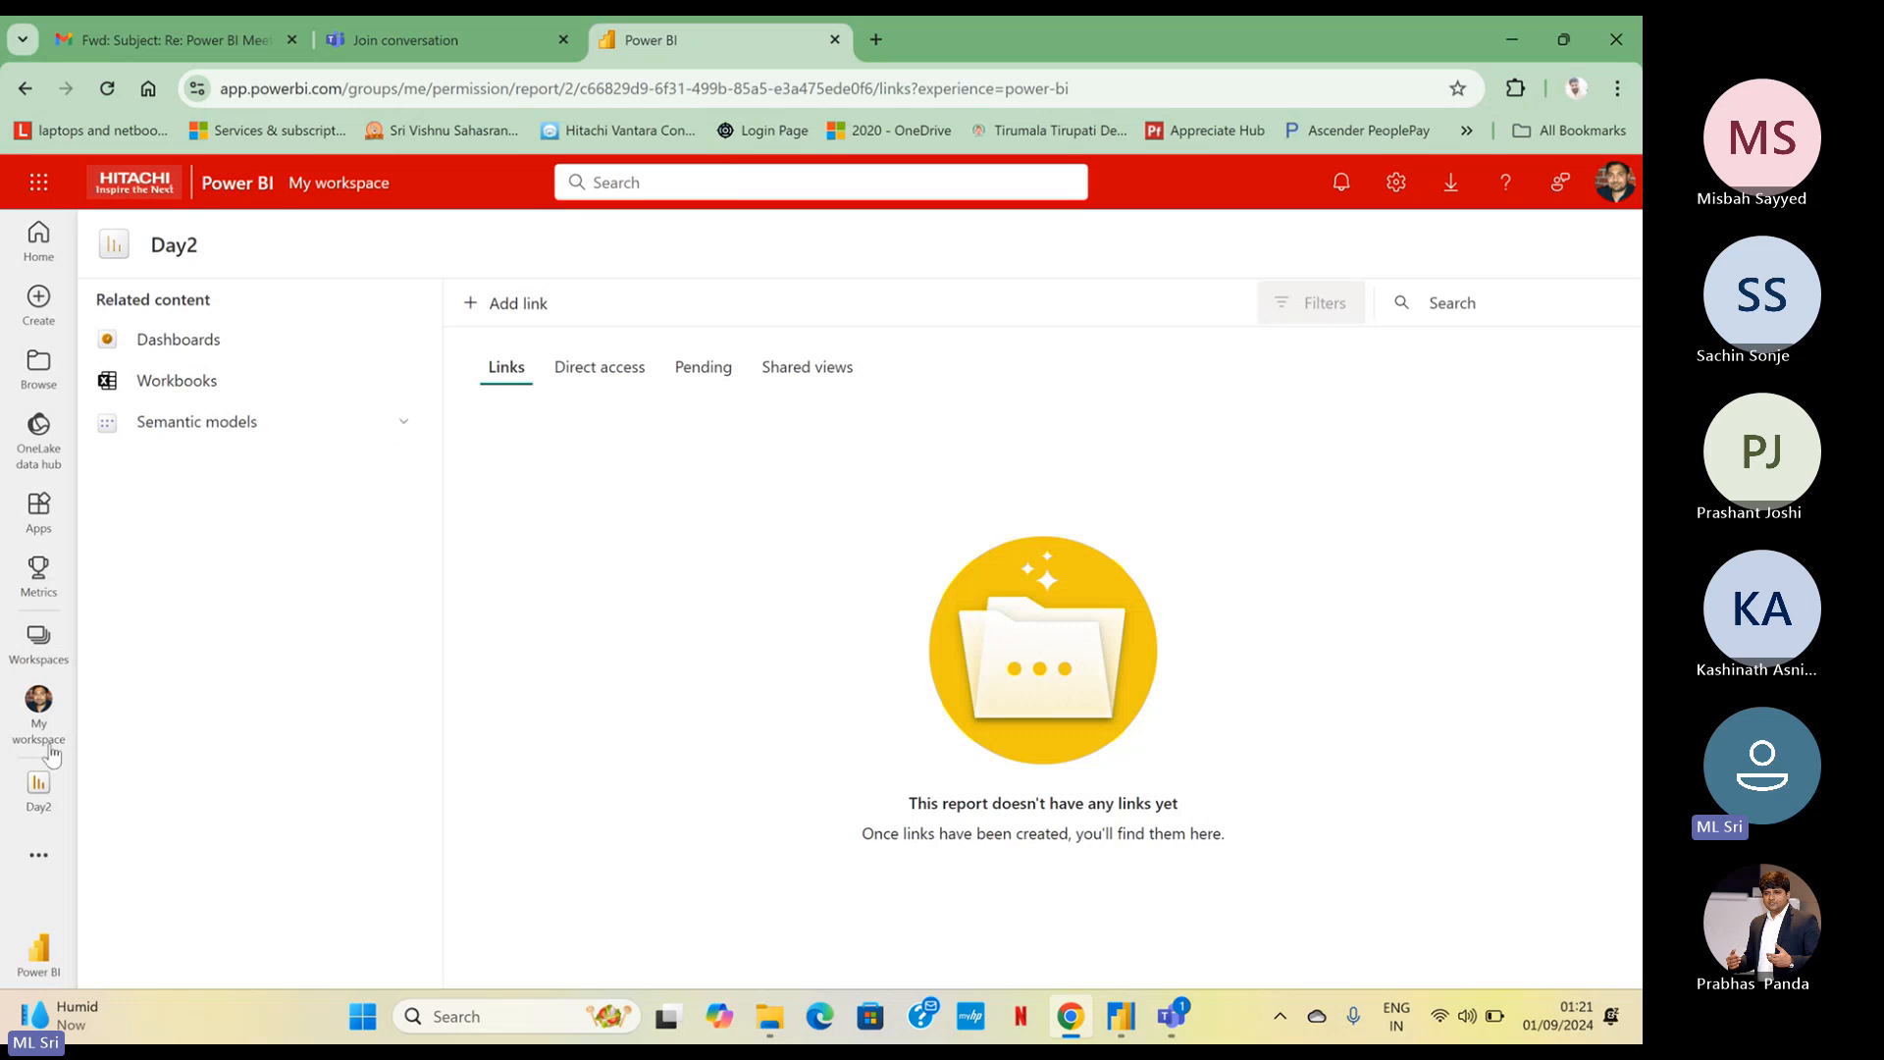
View the Day2 semantic model's details from My workspace with the tables pane closed, and open its downstream Day2 report
{"action": "left_click", "coordinate": [30, 726]}
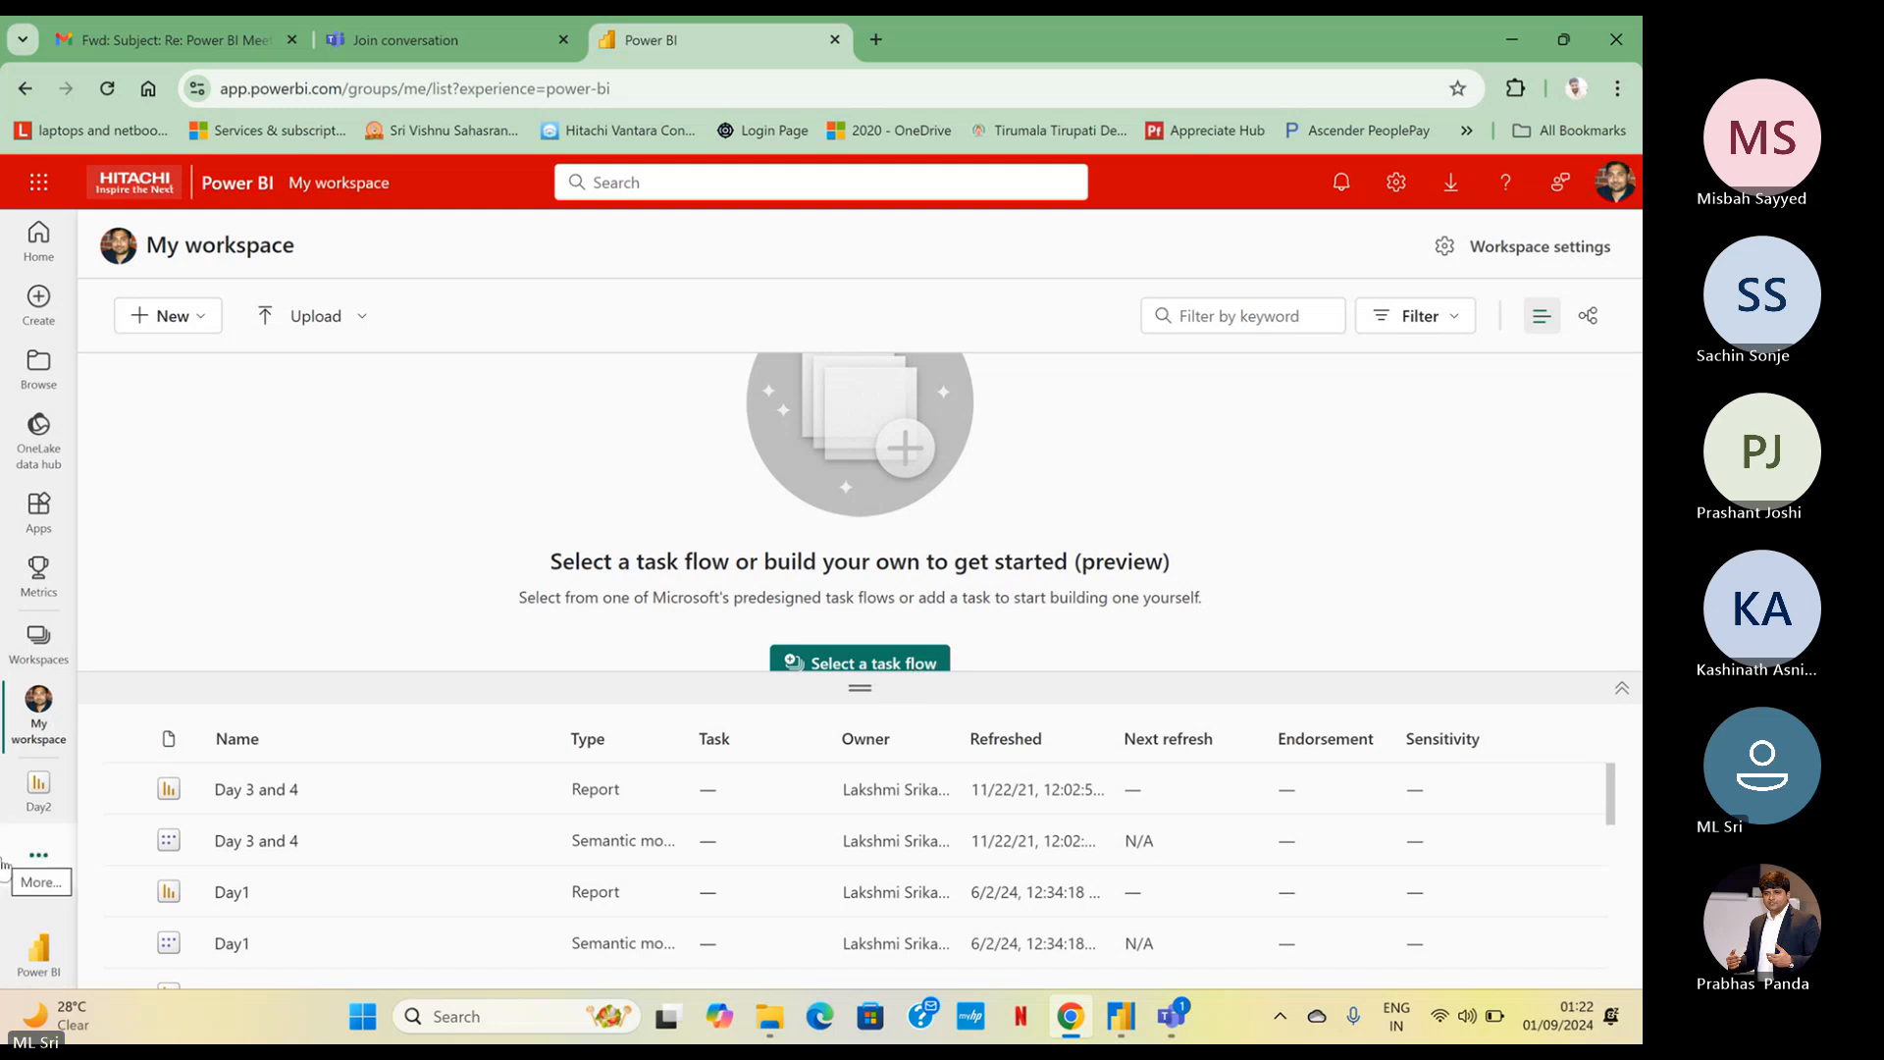
{"action": "scroll", "coordinate": [270, 834], "scroll_direction": "down", "scroll_amount": 3}
{"action": "scroll", "coordinate": [272, 834], "scroll_direction": "down", "scroll_amount": 2}
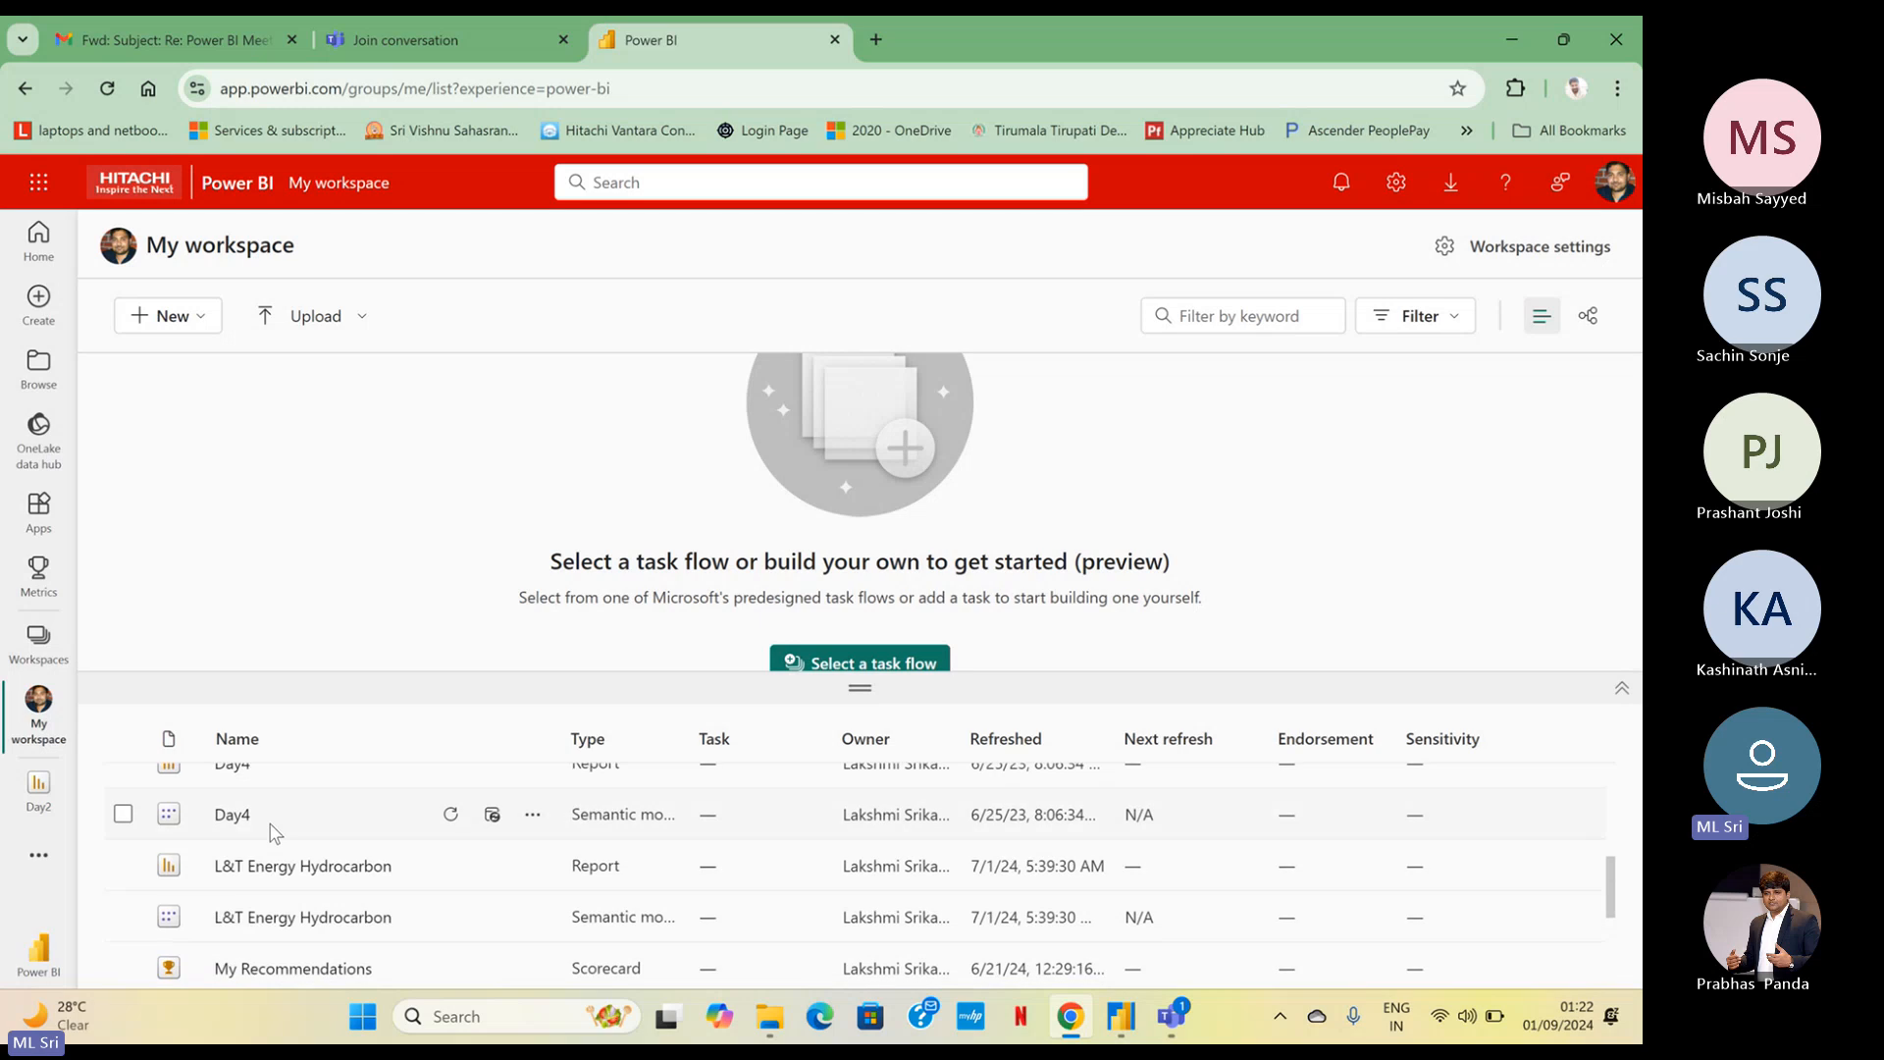
{"action": "scroll", "coordinate": [245, 839], "scroll_direction": "up", "scroll_amount": 2}
{"action": "left_click", "coordinate": [233, 817]}
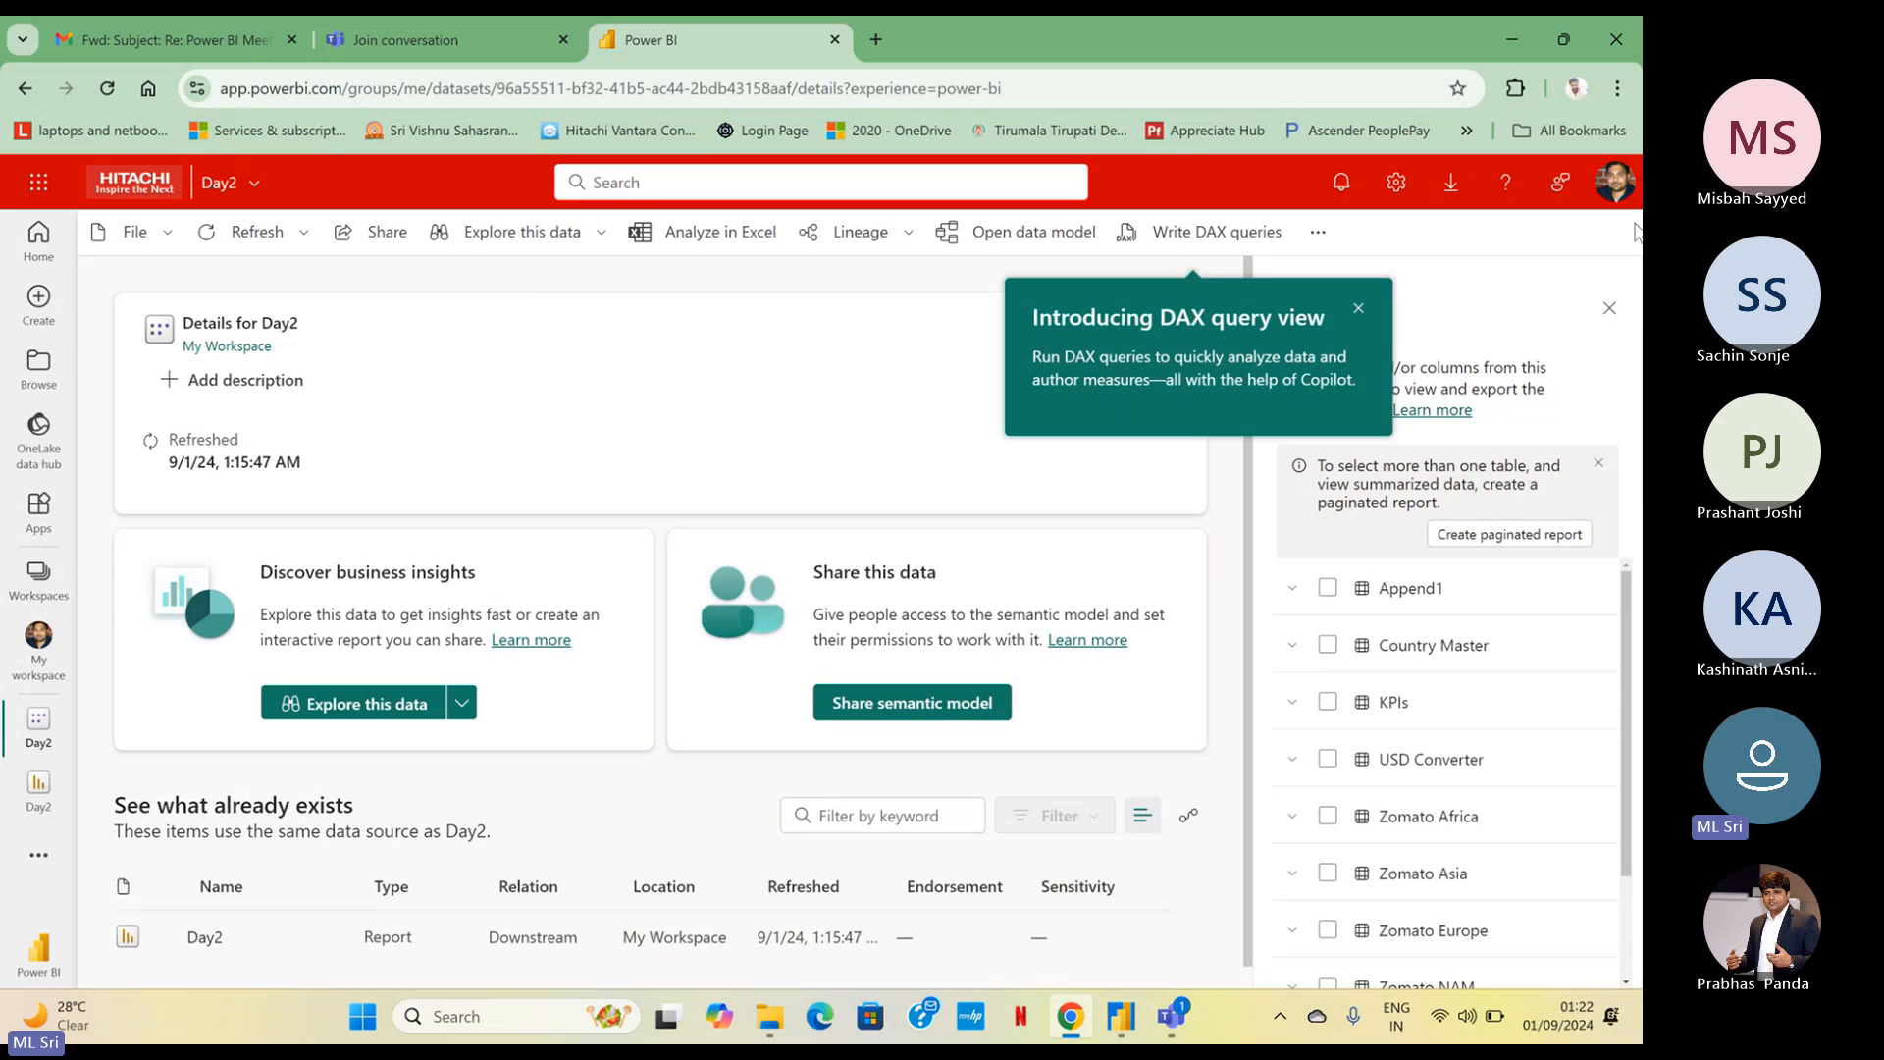
{"action": "left_click", "coordinate": [1609, 312]}
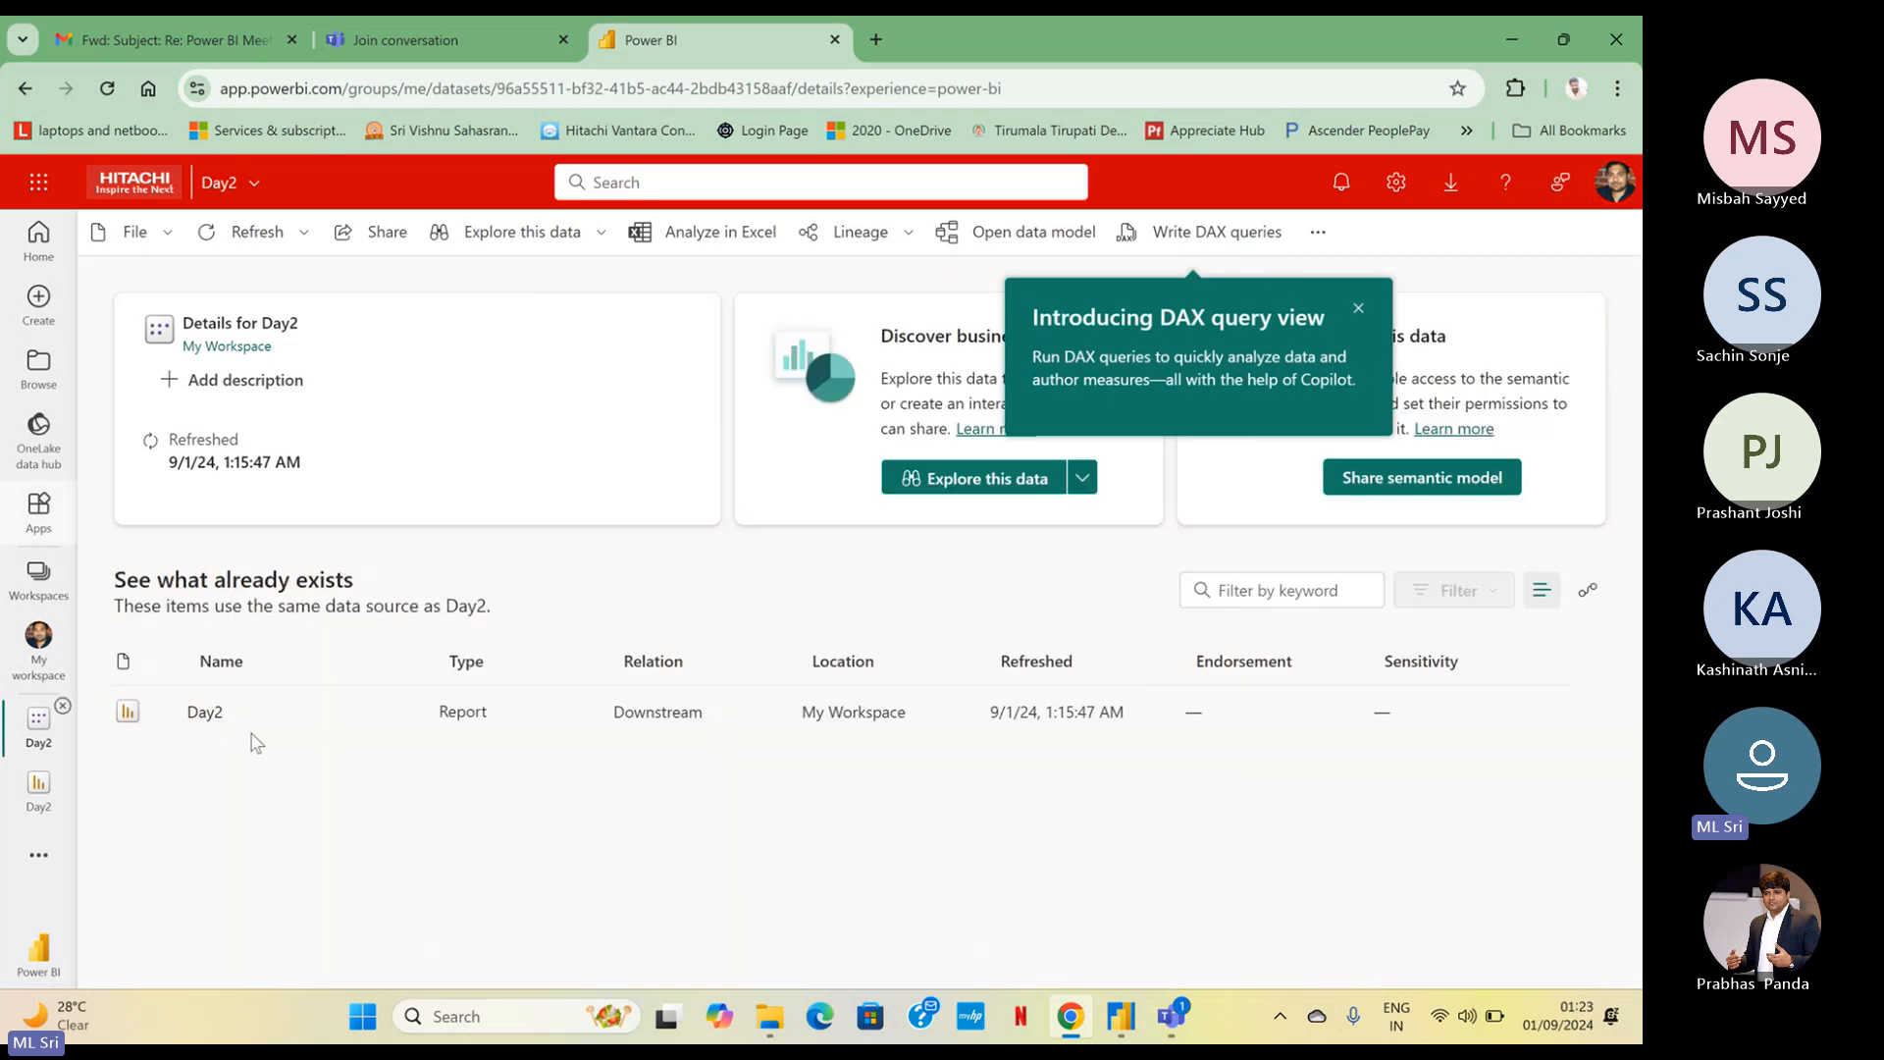
{"action": "left_click", "coordinate": [217, 722]}
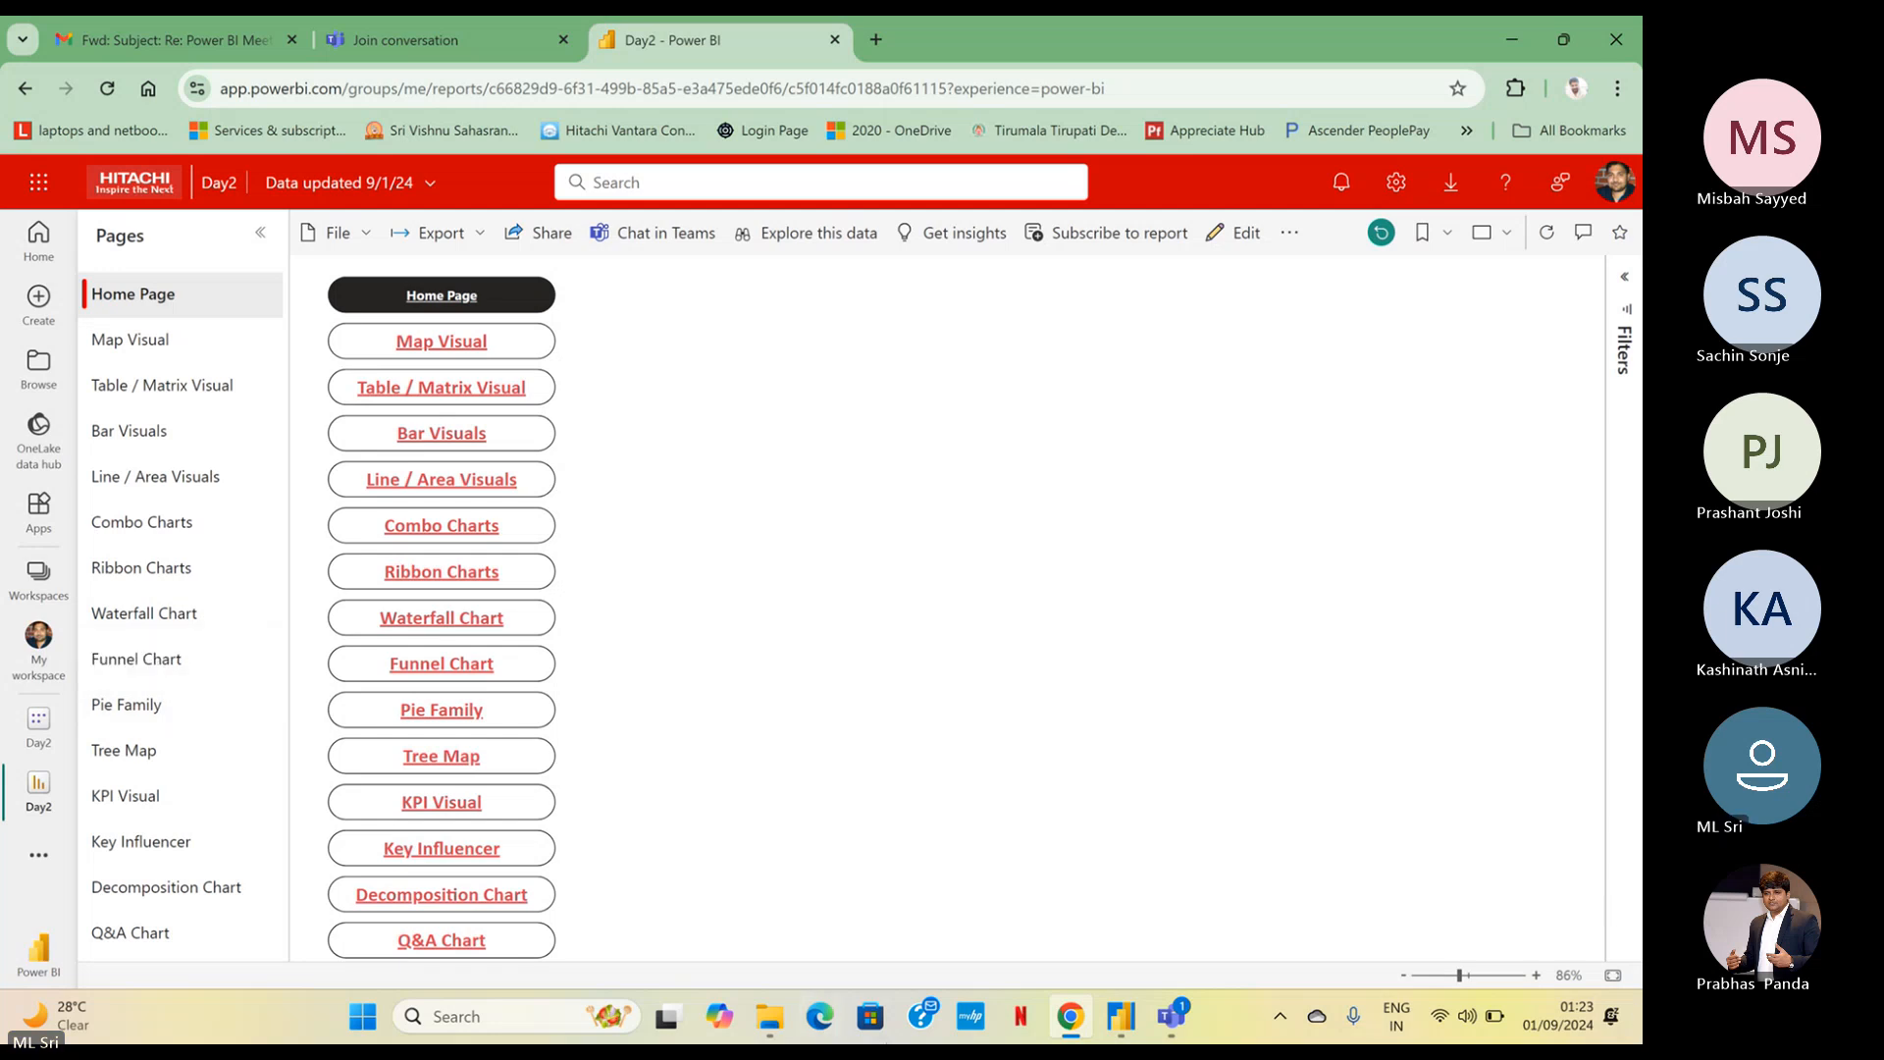
Switch to the Microsoft Teams meeting, mute the microphone, and return to the Day2 report in the browser
{"action": "mouse_move", "coordinate": [1167, 1020]}
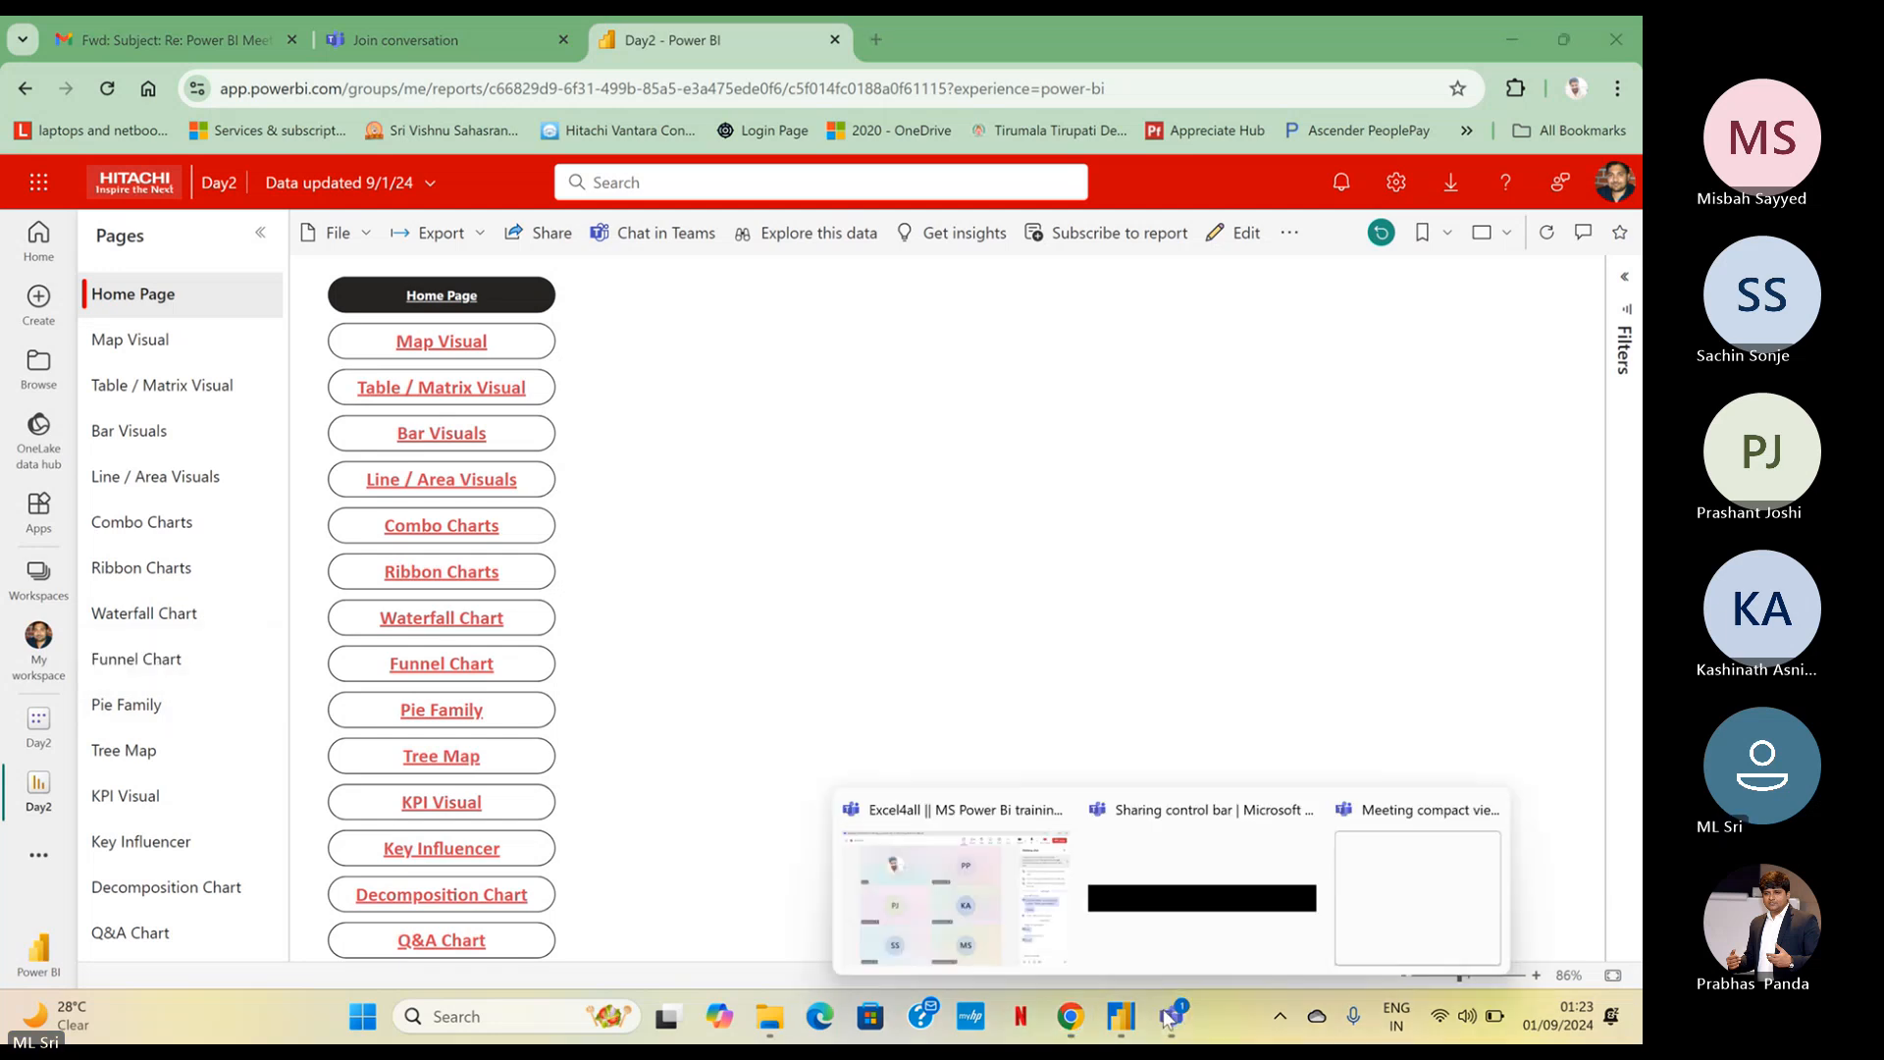
{"action": "left_click", "coordinate": [926, 881]}
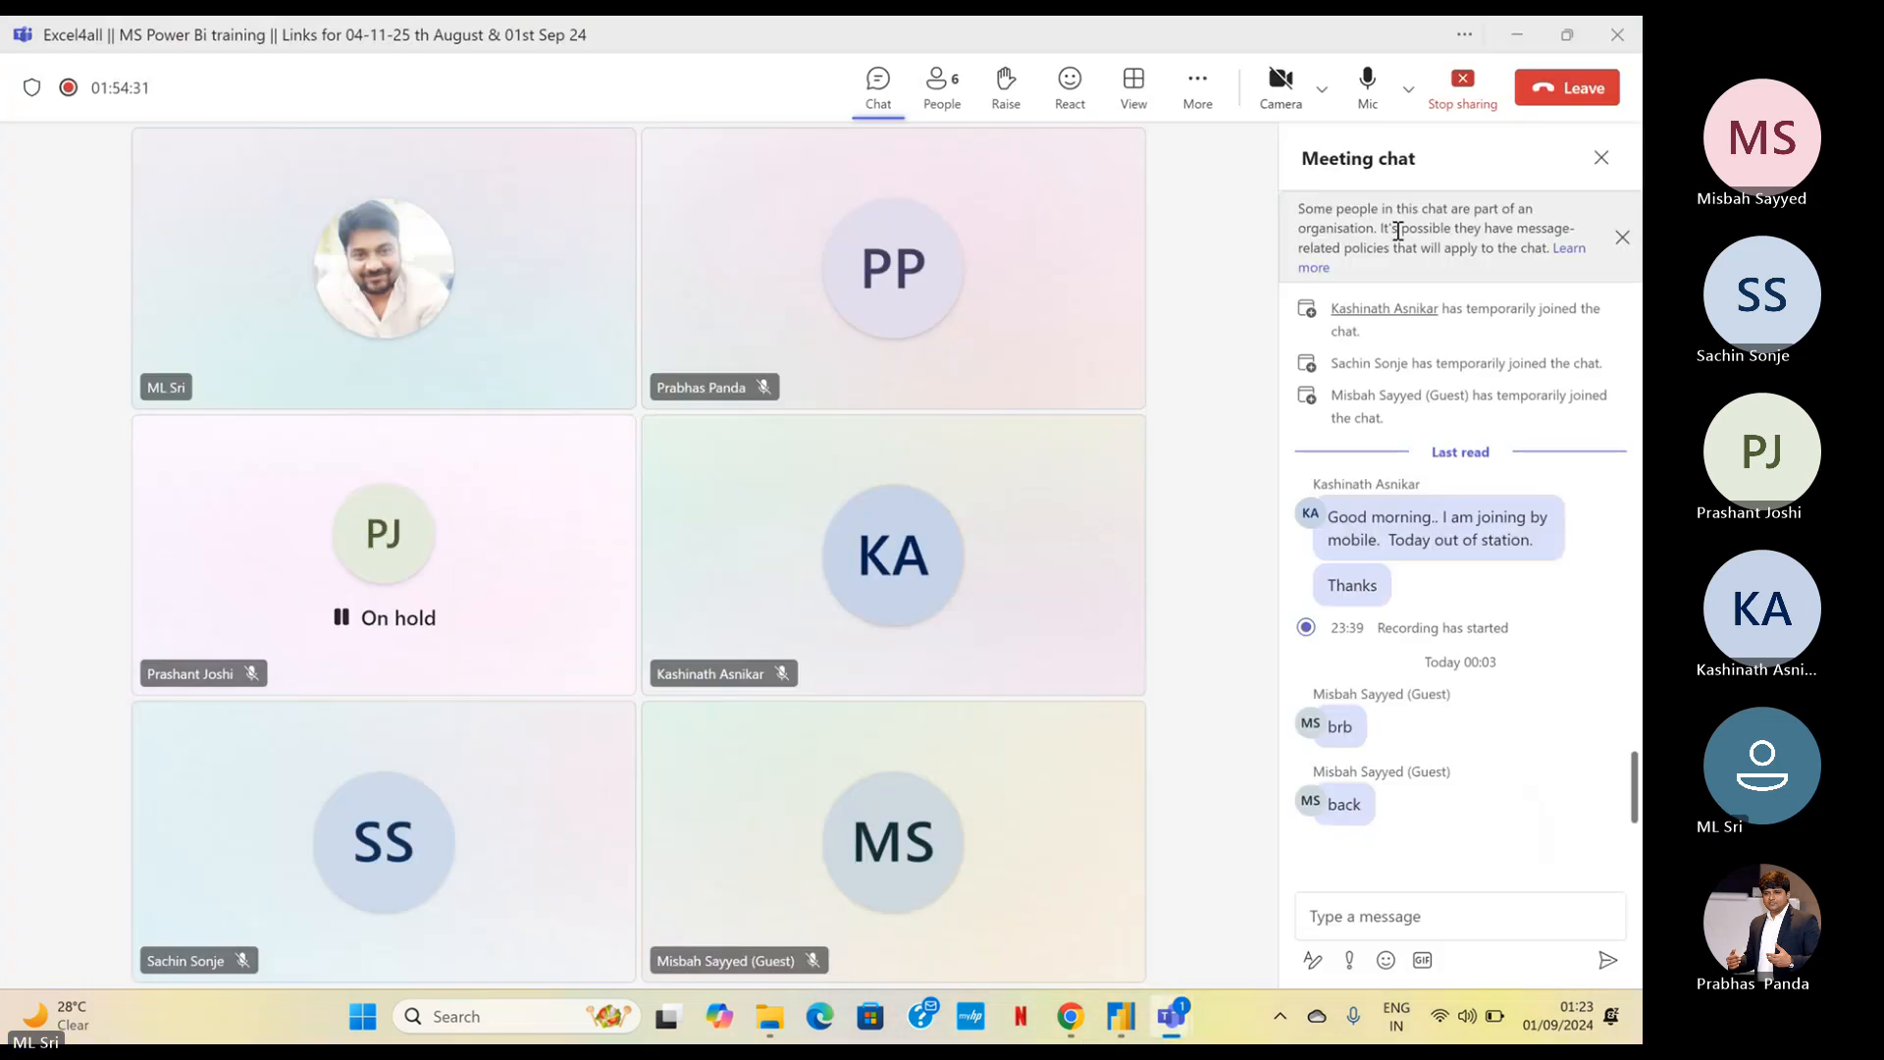
{"action": "left_click", "coordinate": [1367, 81]}
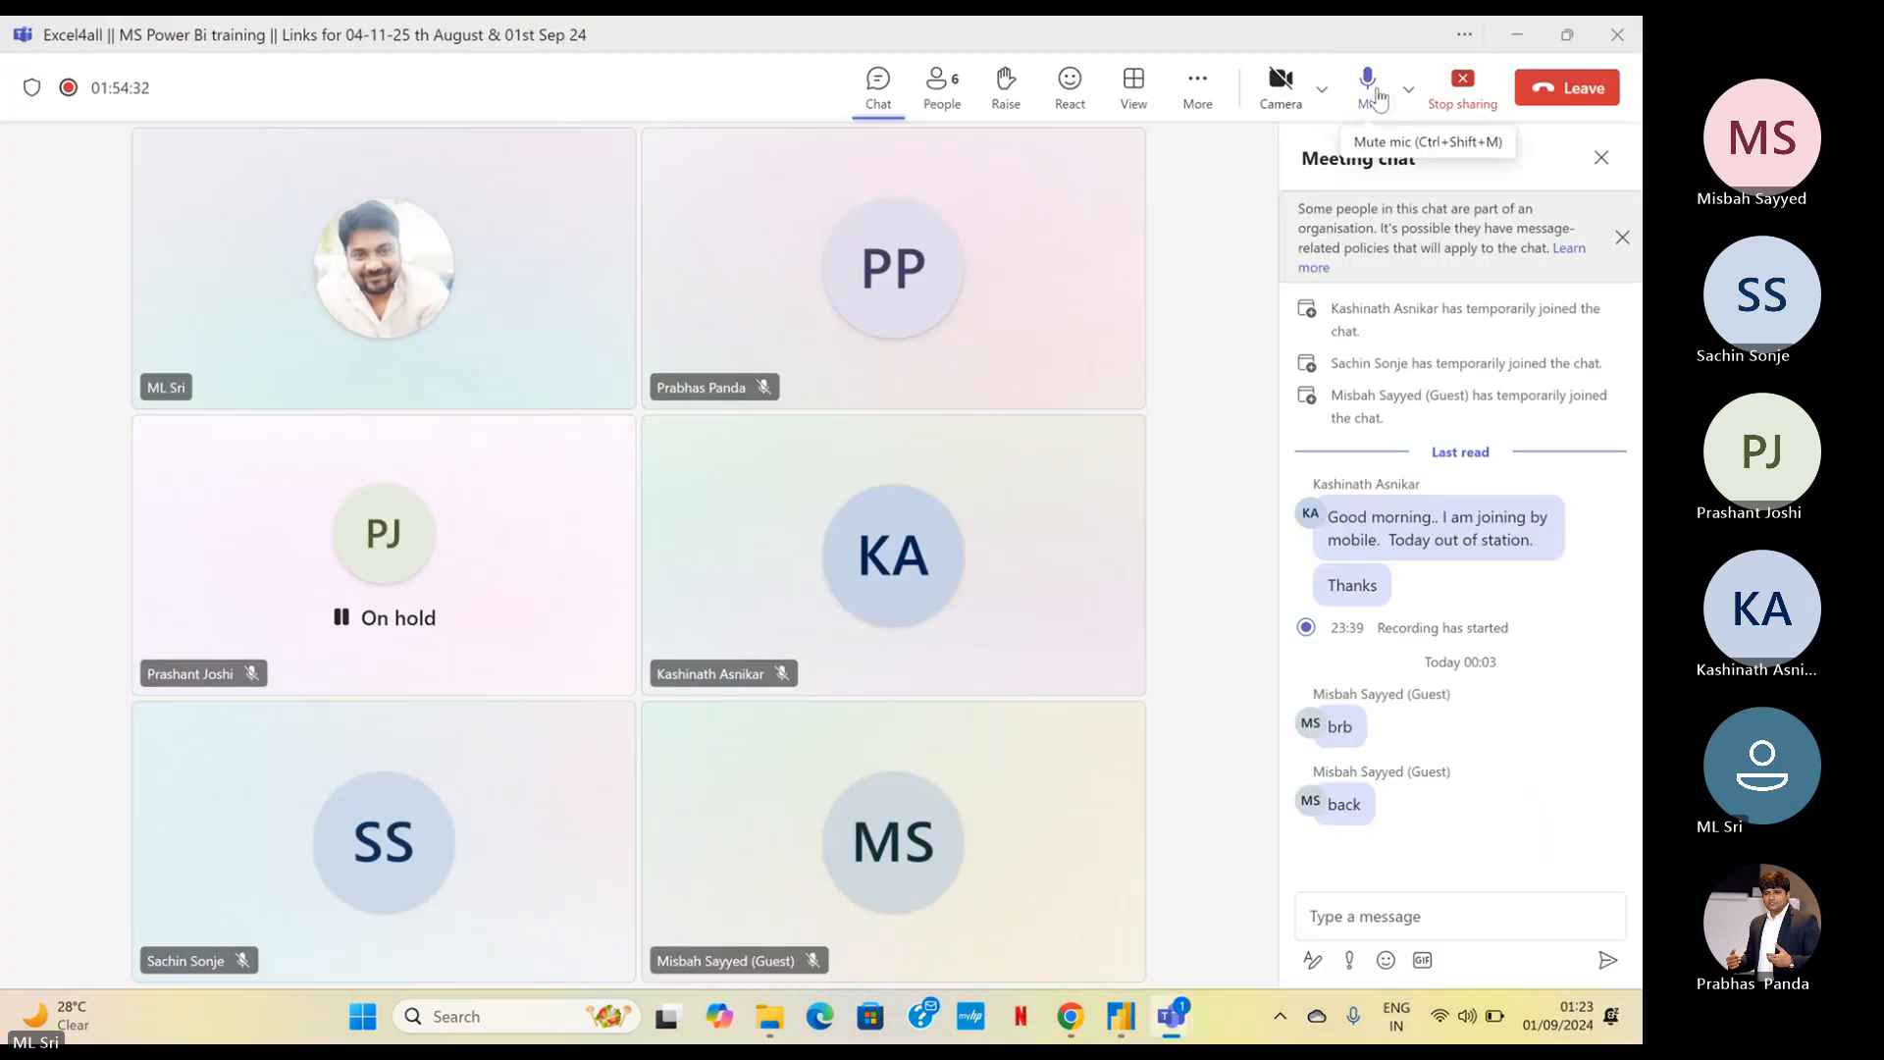
{"action": "left_click", "coordinate": [1516, 49]}
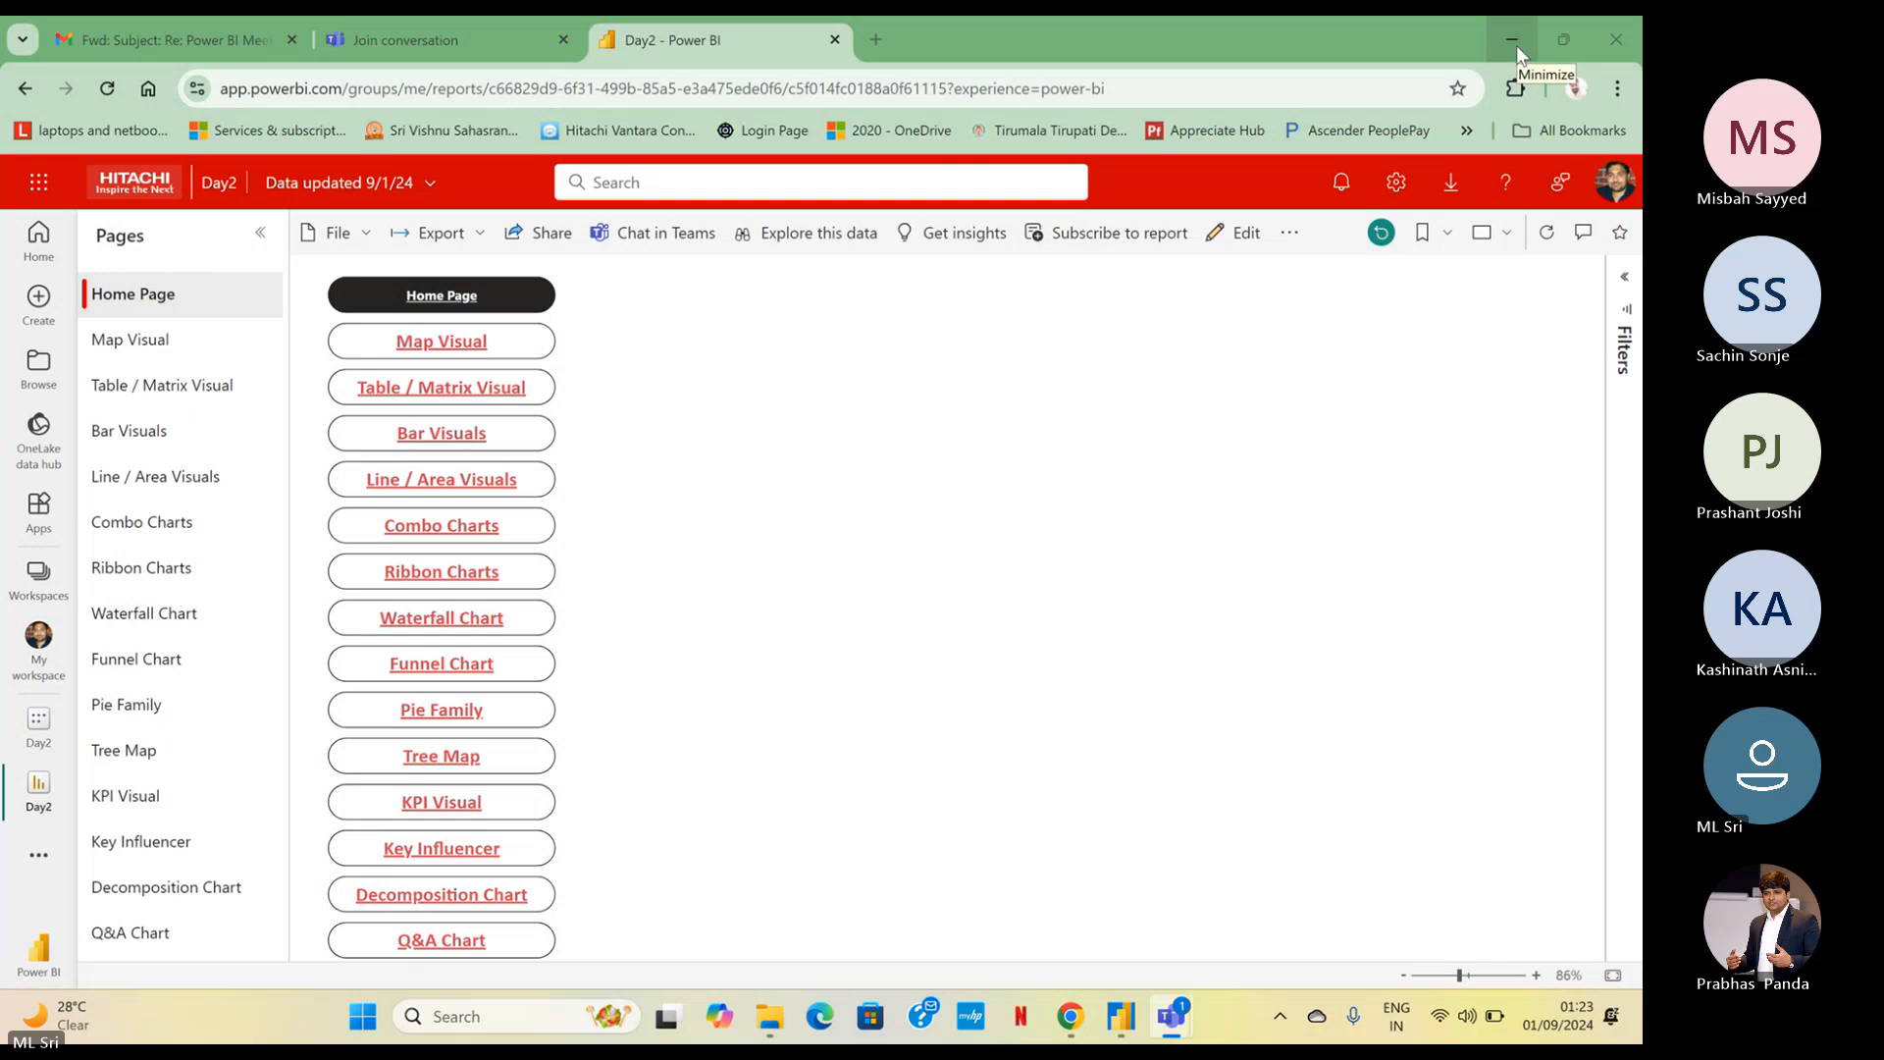
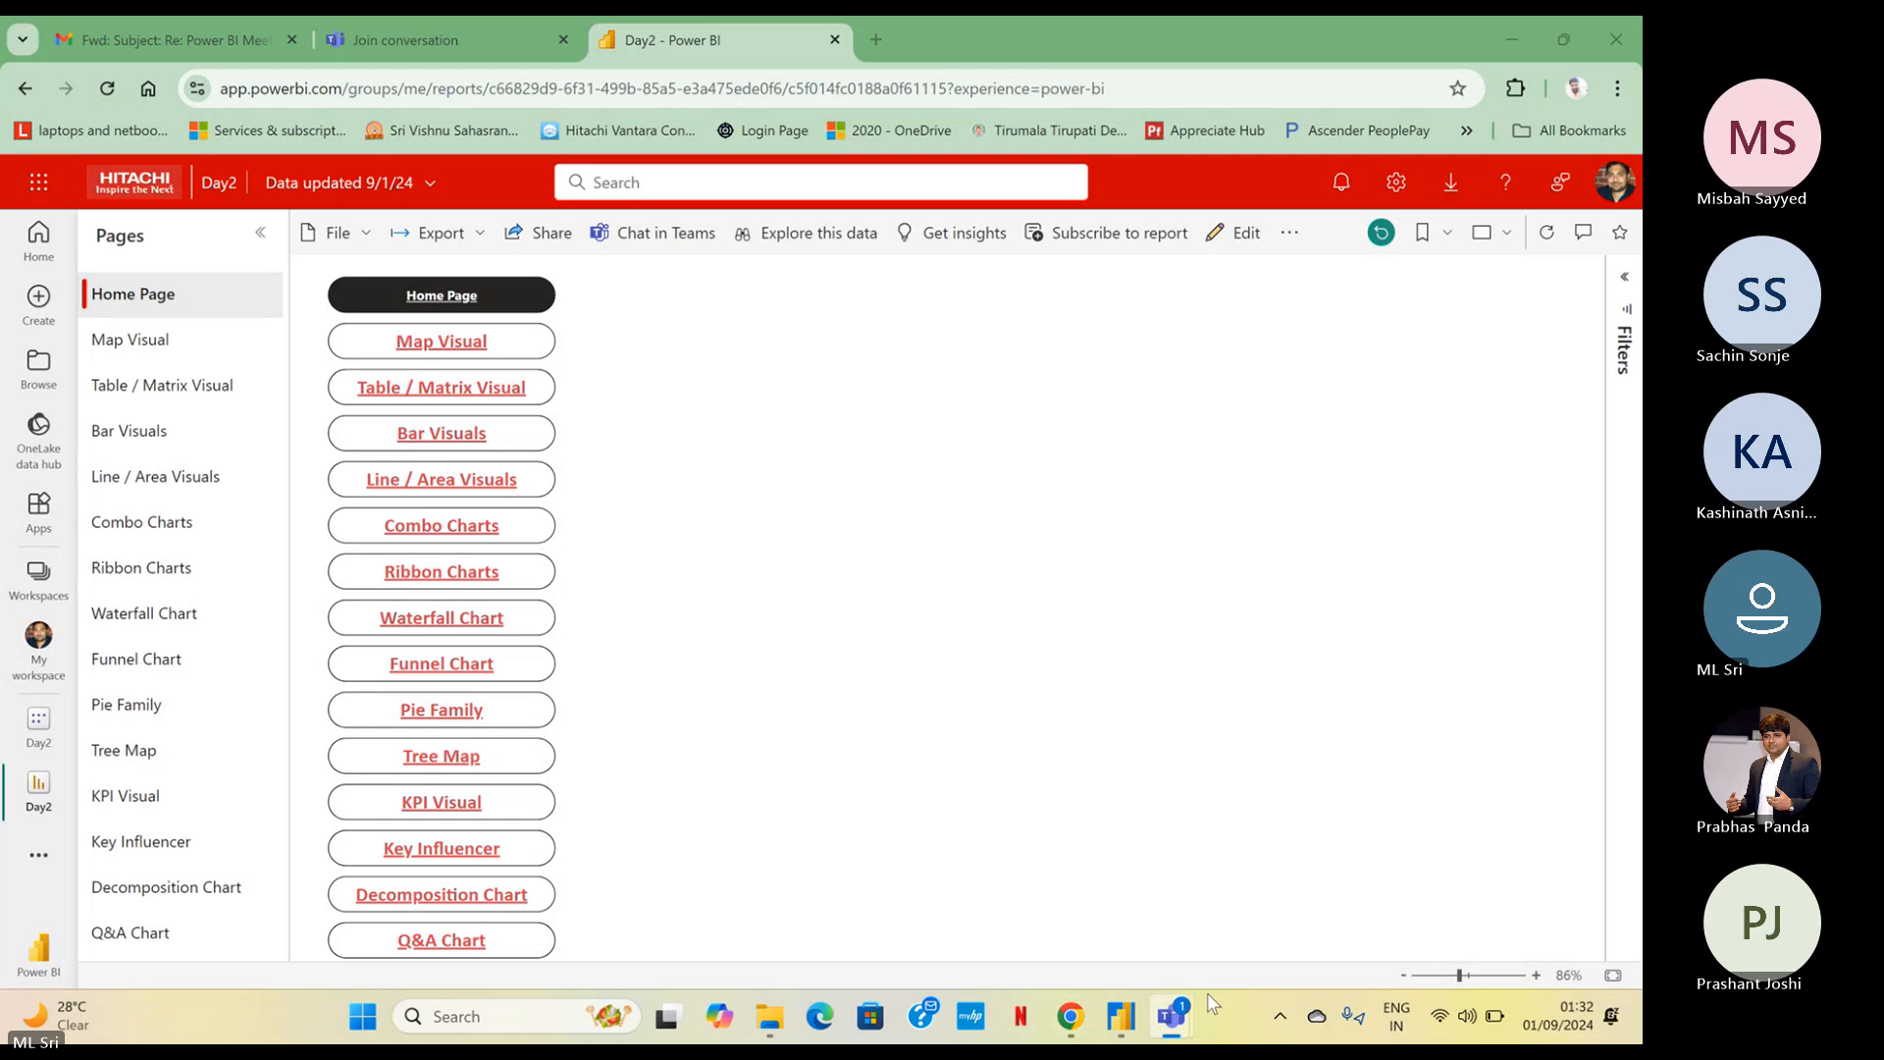
Check the Microsoft Teams meeting window and minimize it to return to the Day2 report
{"action": "left_click", "coordinate": [996, 888]}
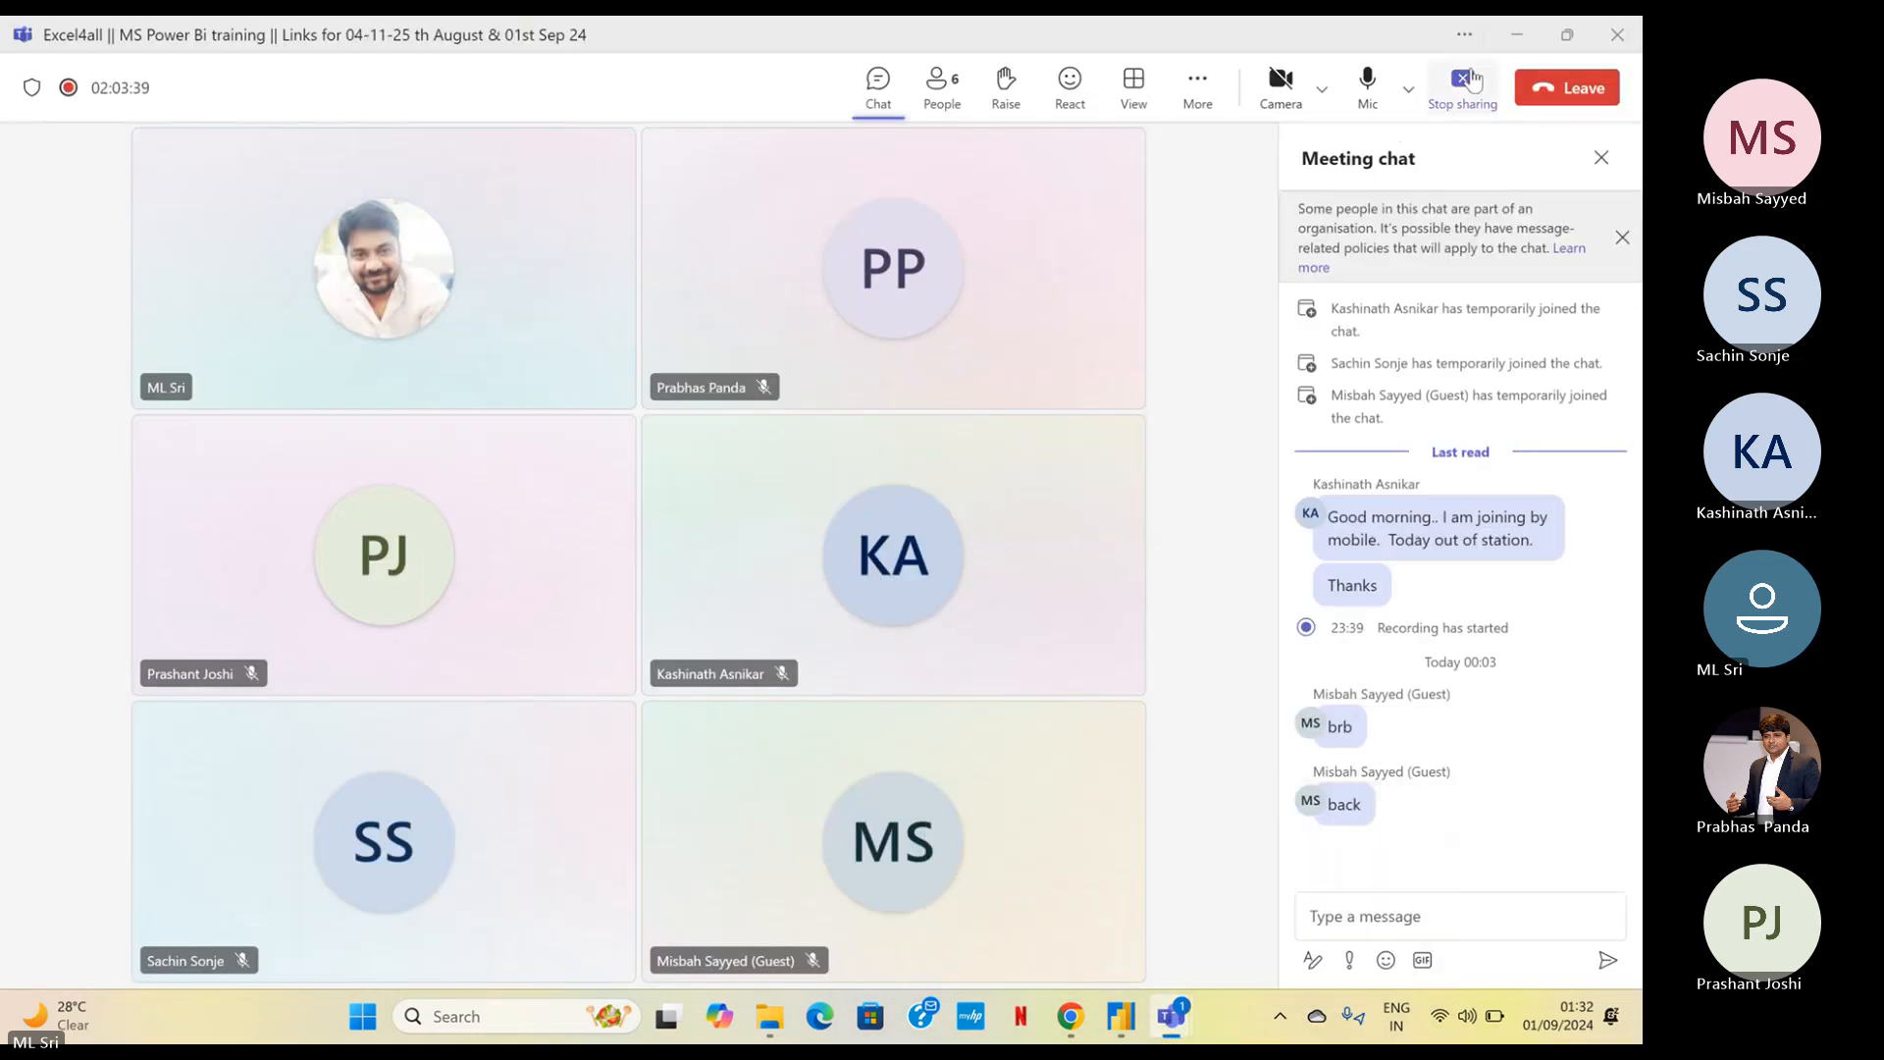
{"action": "left_click", "coordinate": [1515, 34]}
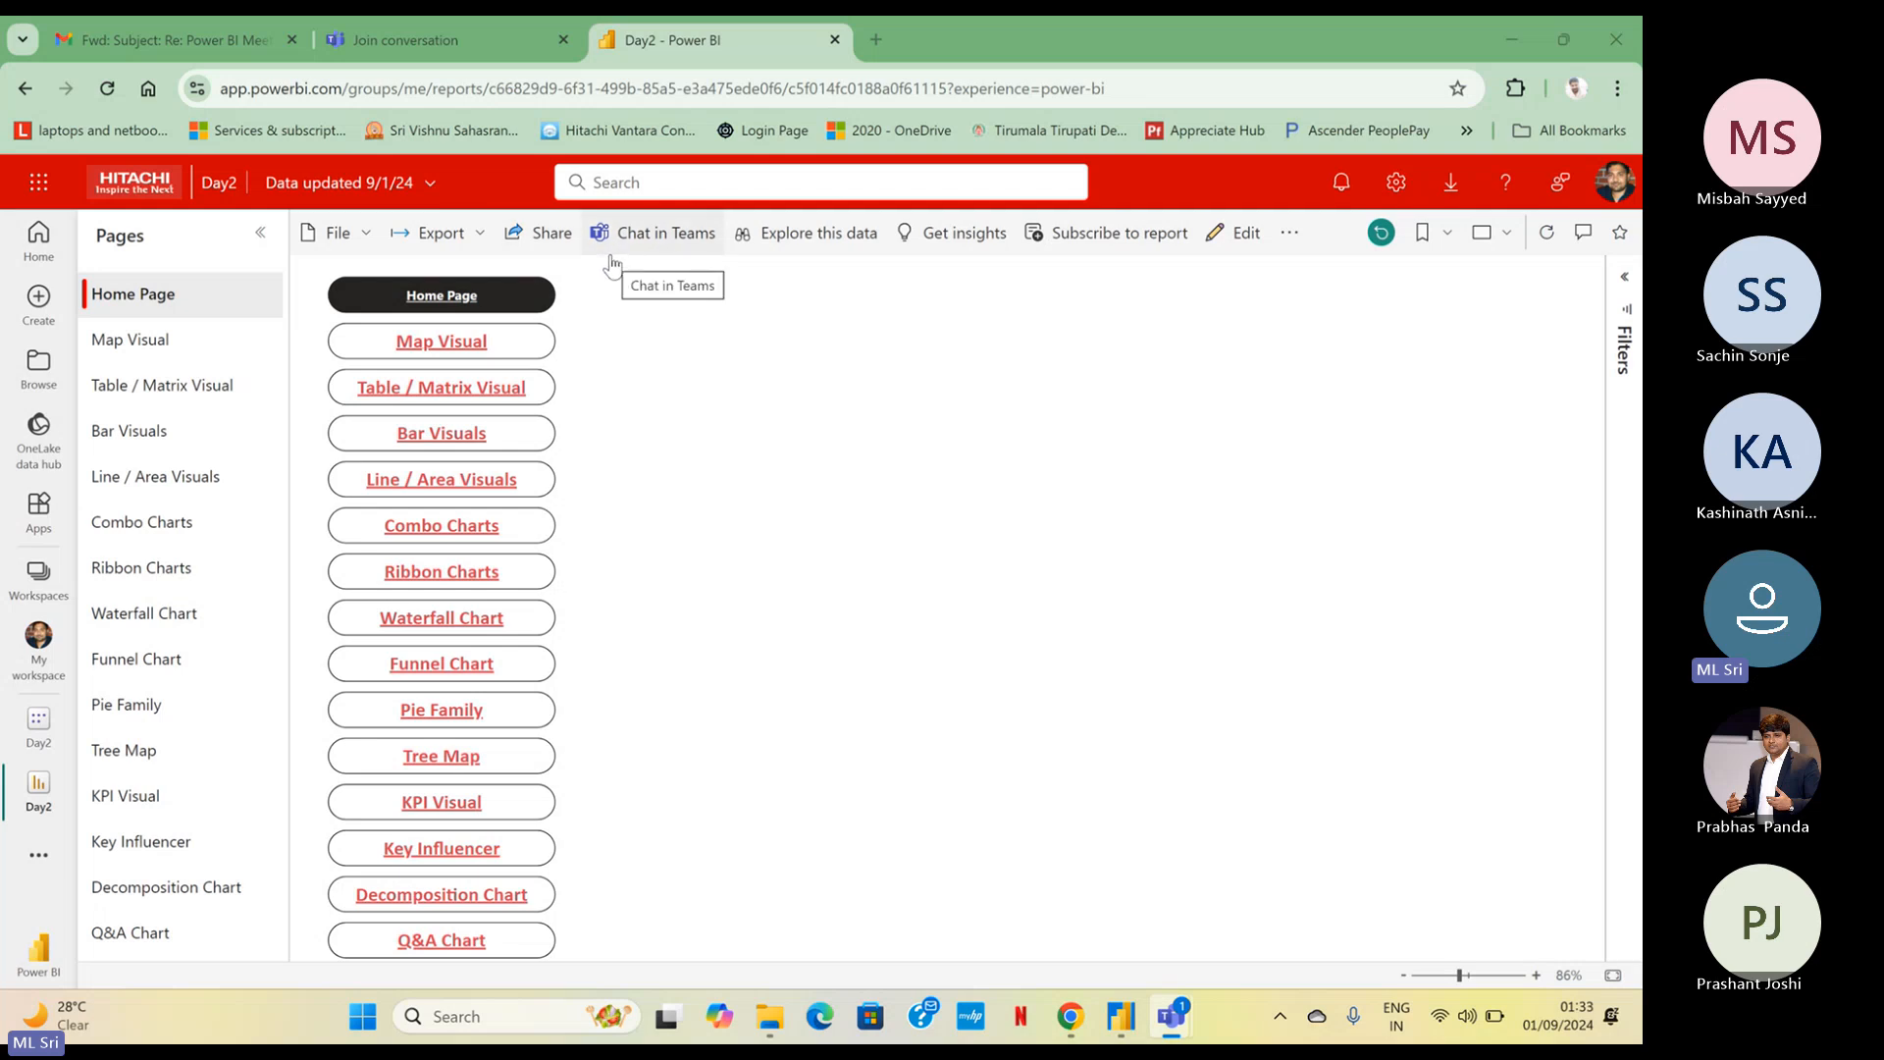
Export the Day2 report to PowerPoint with Embed live data, open it in PowerPoint, and accept the Power BI add-in's license terms
{"action": "left_click", "coordinate": [482, 234]}
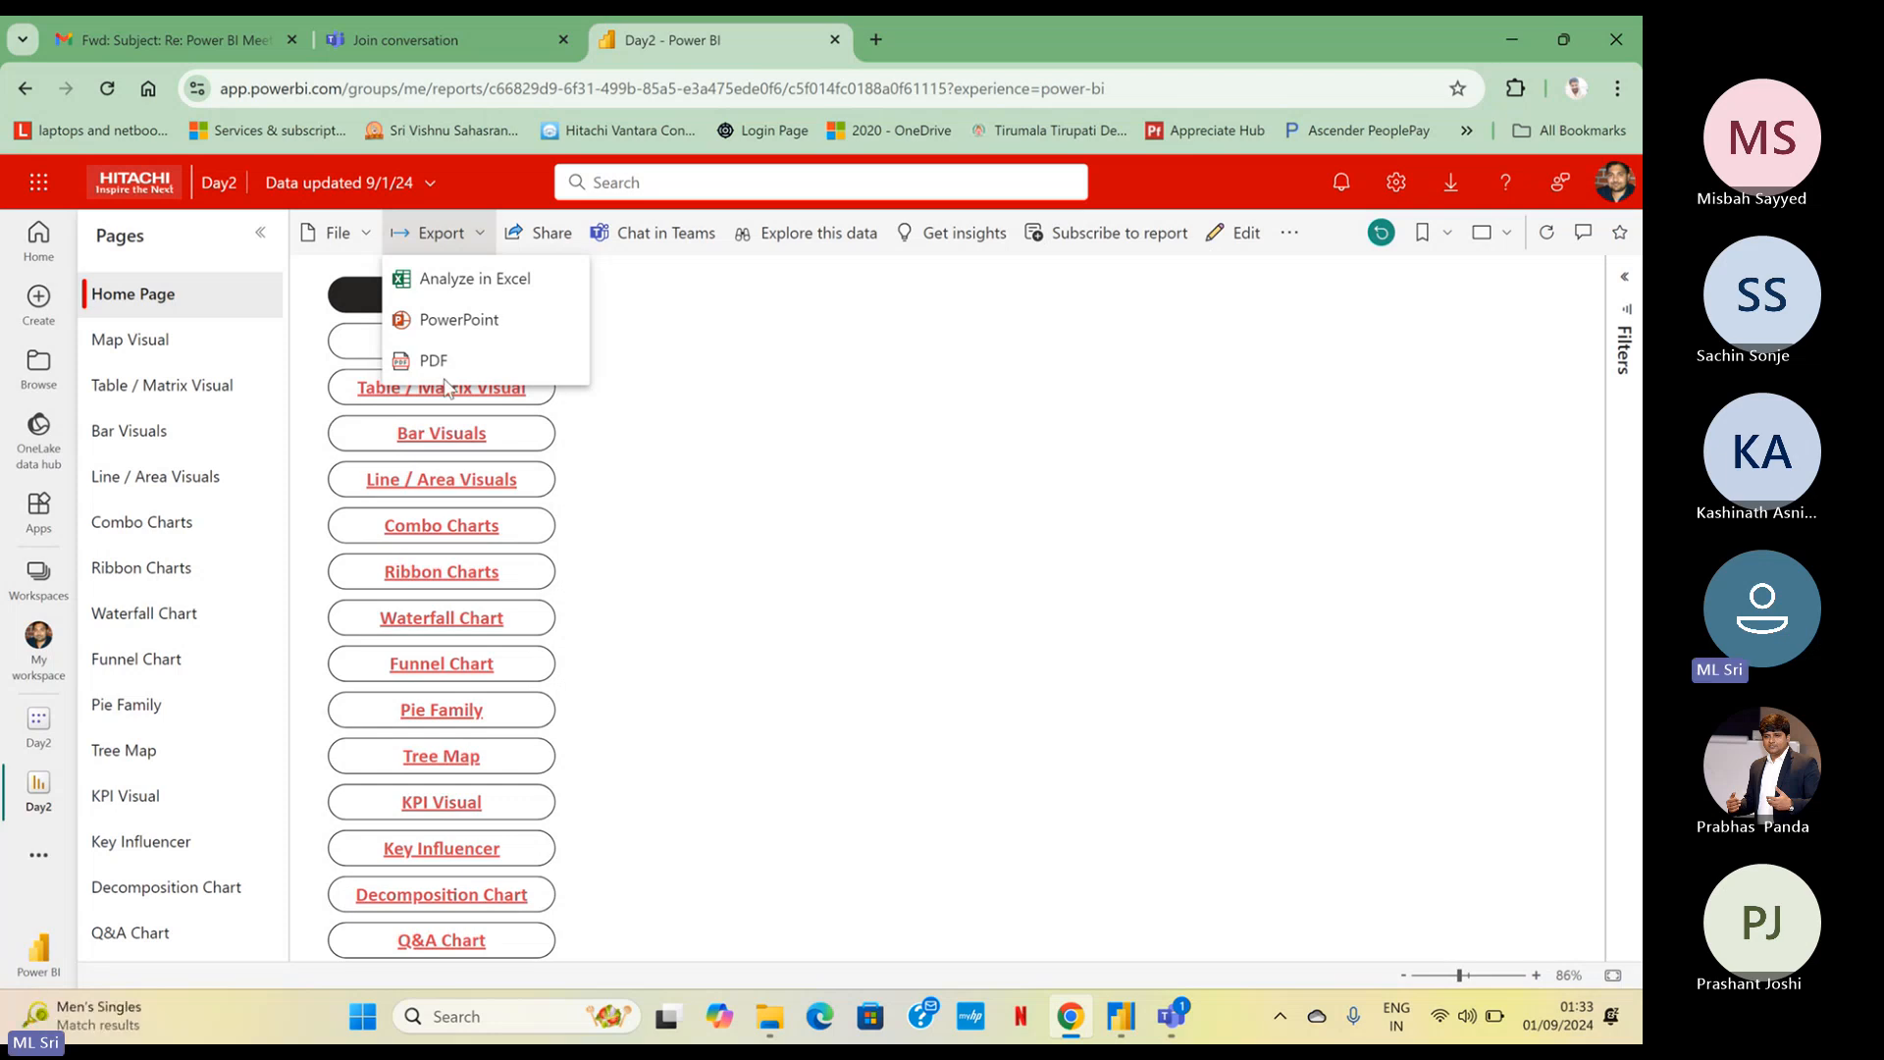
{"action": "left_click", "coordinate": [420, 324]}
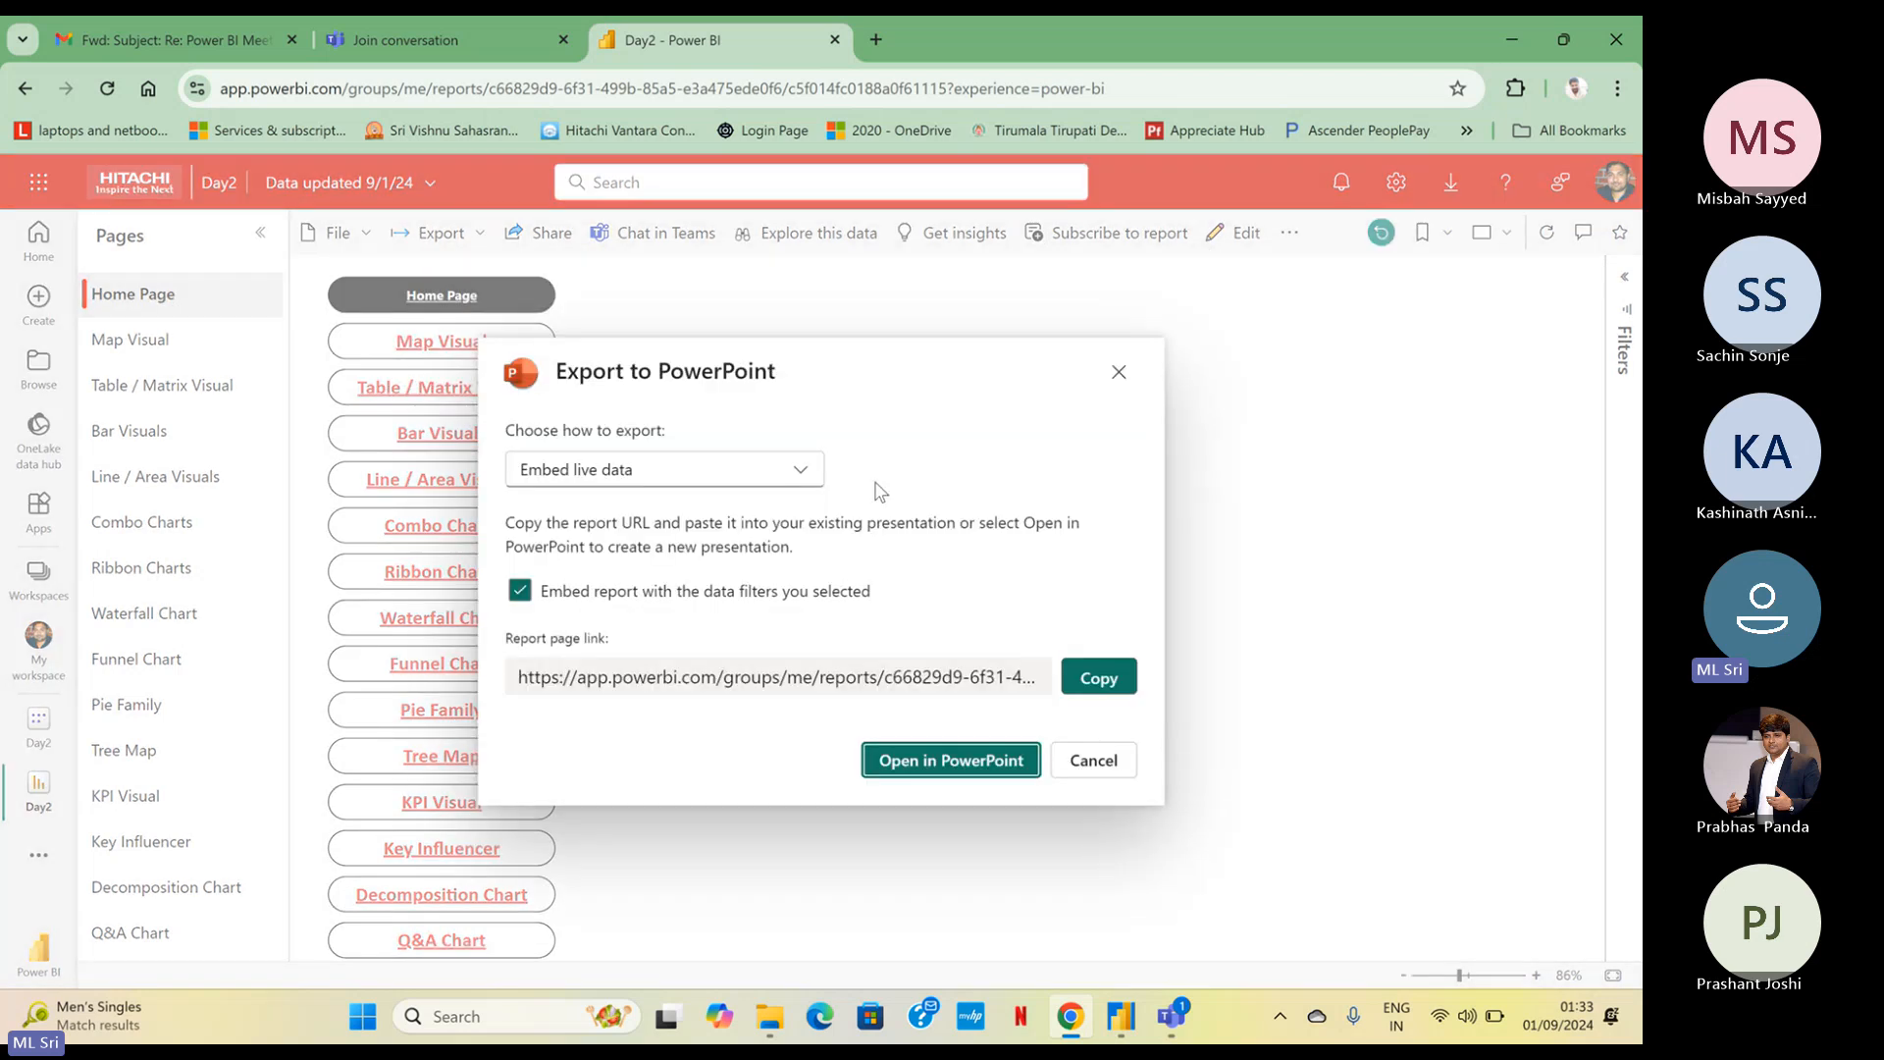
{"action": "left_click", "coordinate": [746, 491]}
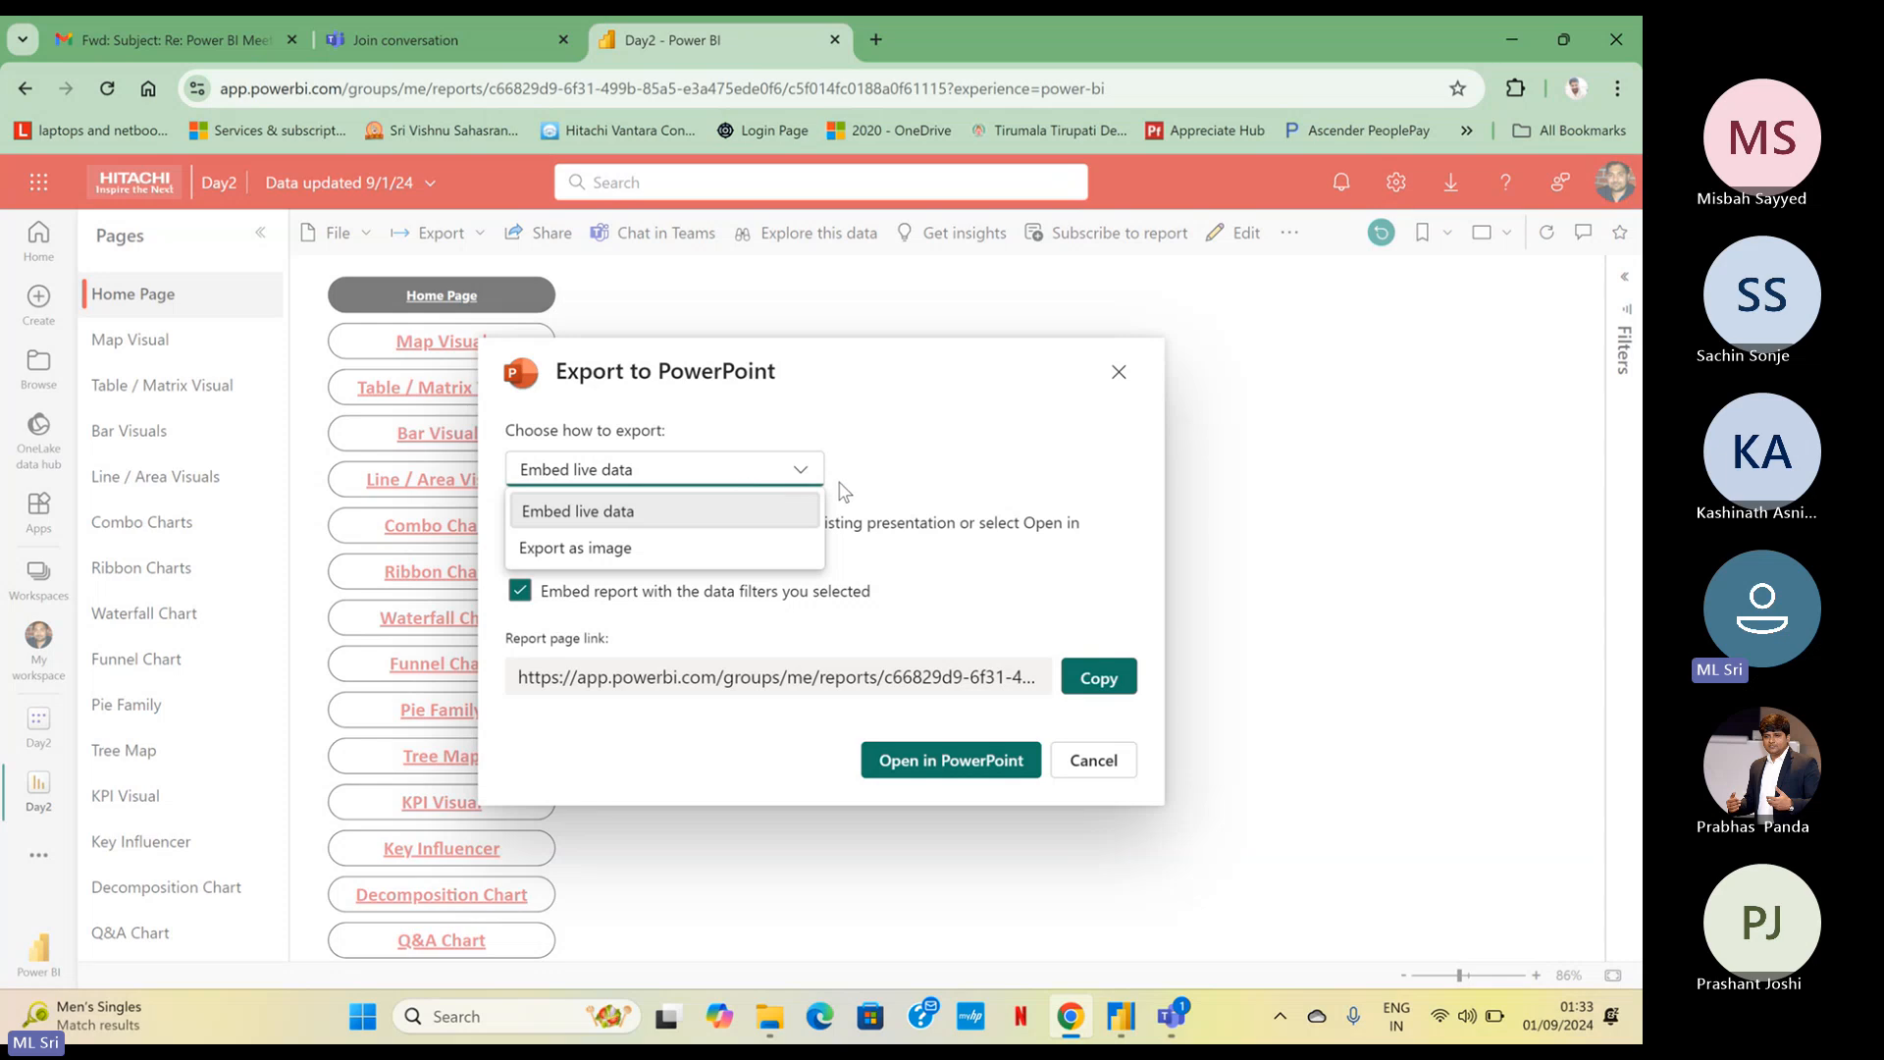
{"action": "left_click", "coordinate": [579, 506]}
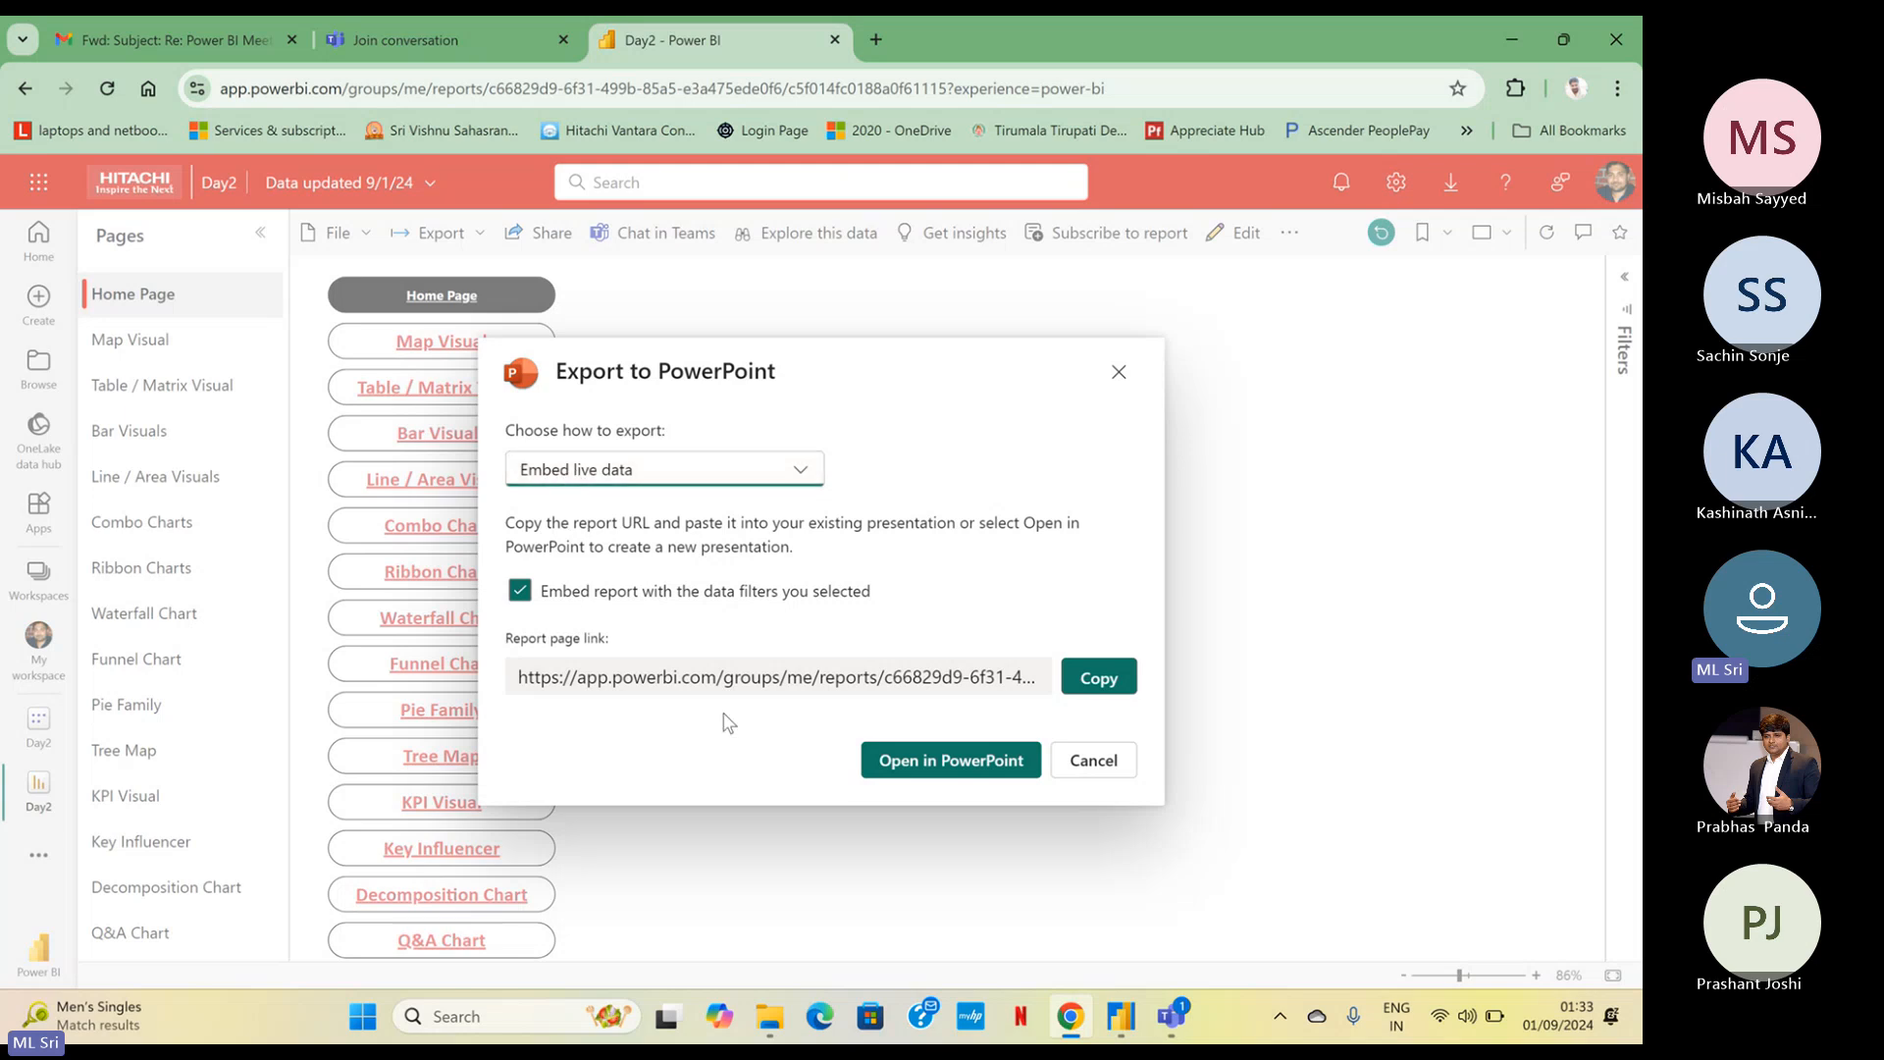
{"action": "left_click", "coordinate": [898, 773]}
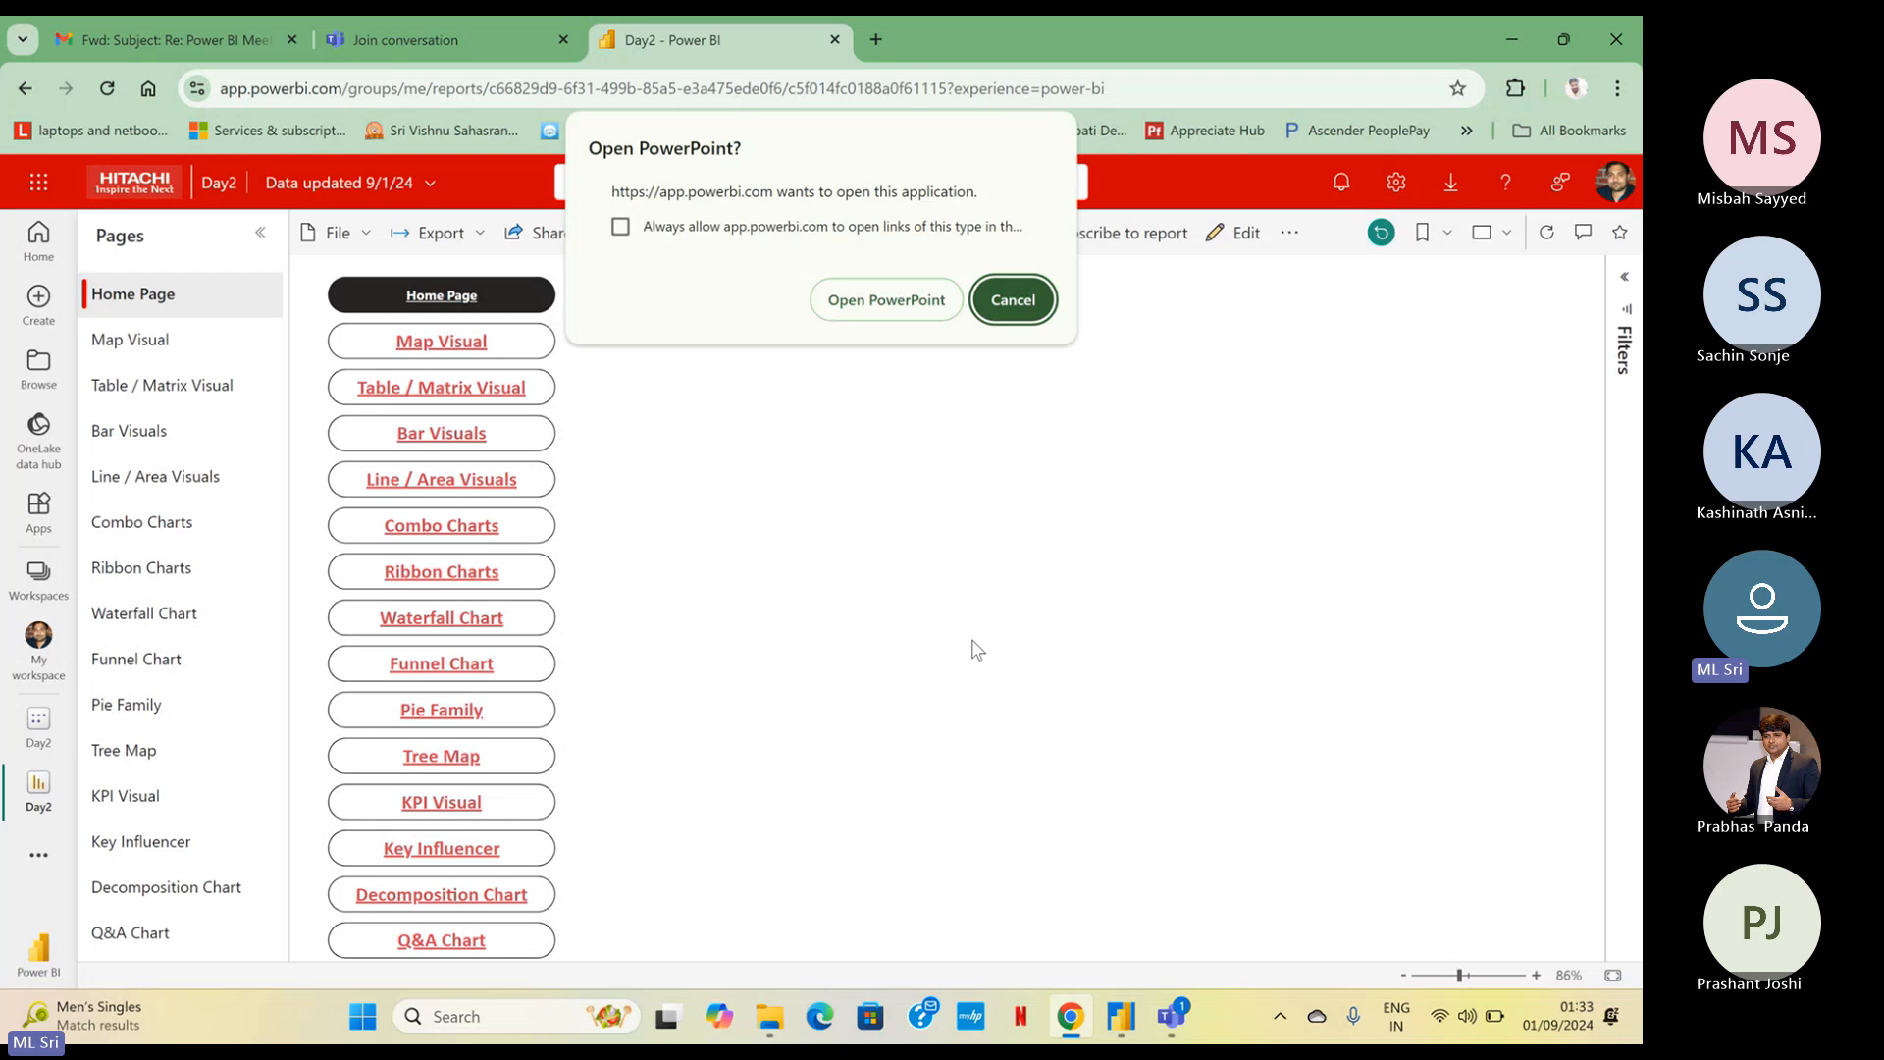
{"action": "left_click", "coordinate": [886, 304]}
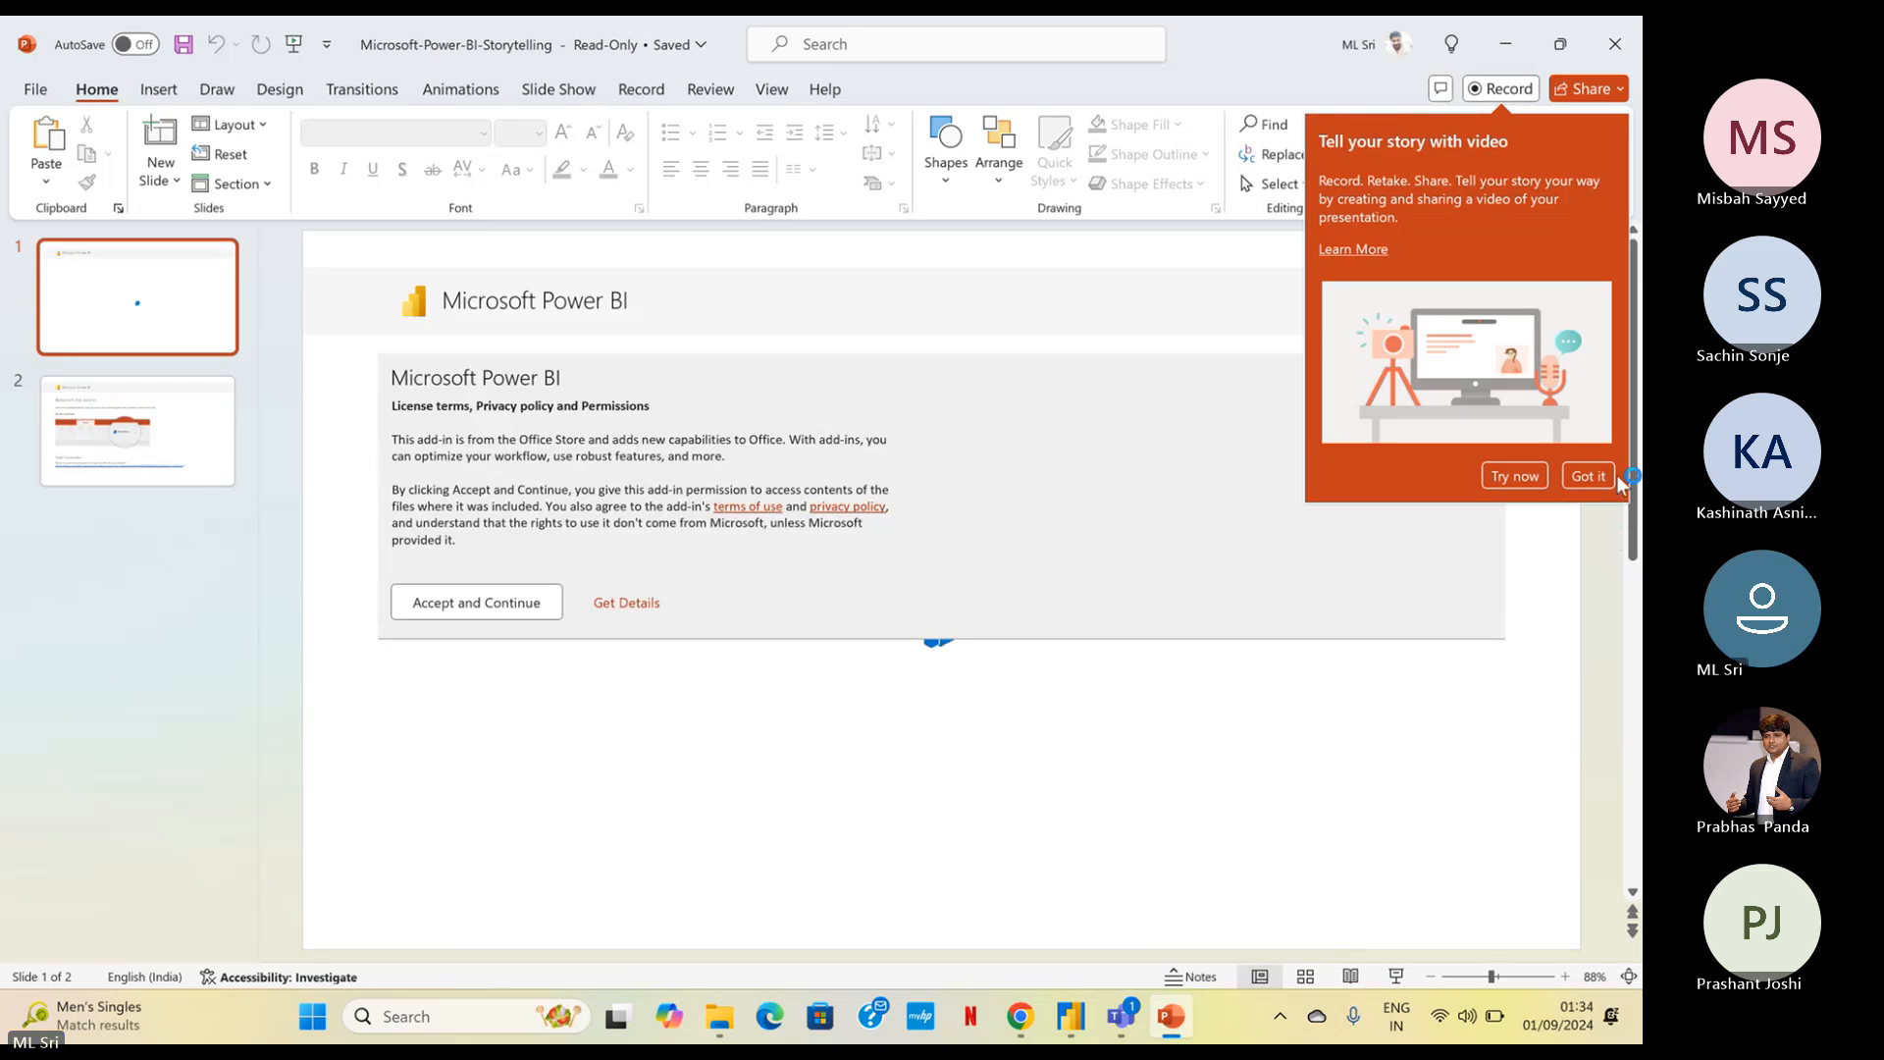
{"action": "left_click", "coordinate": [1587, 478]}
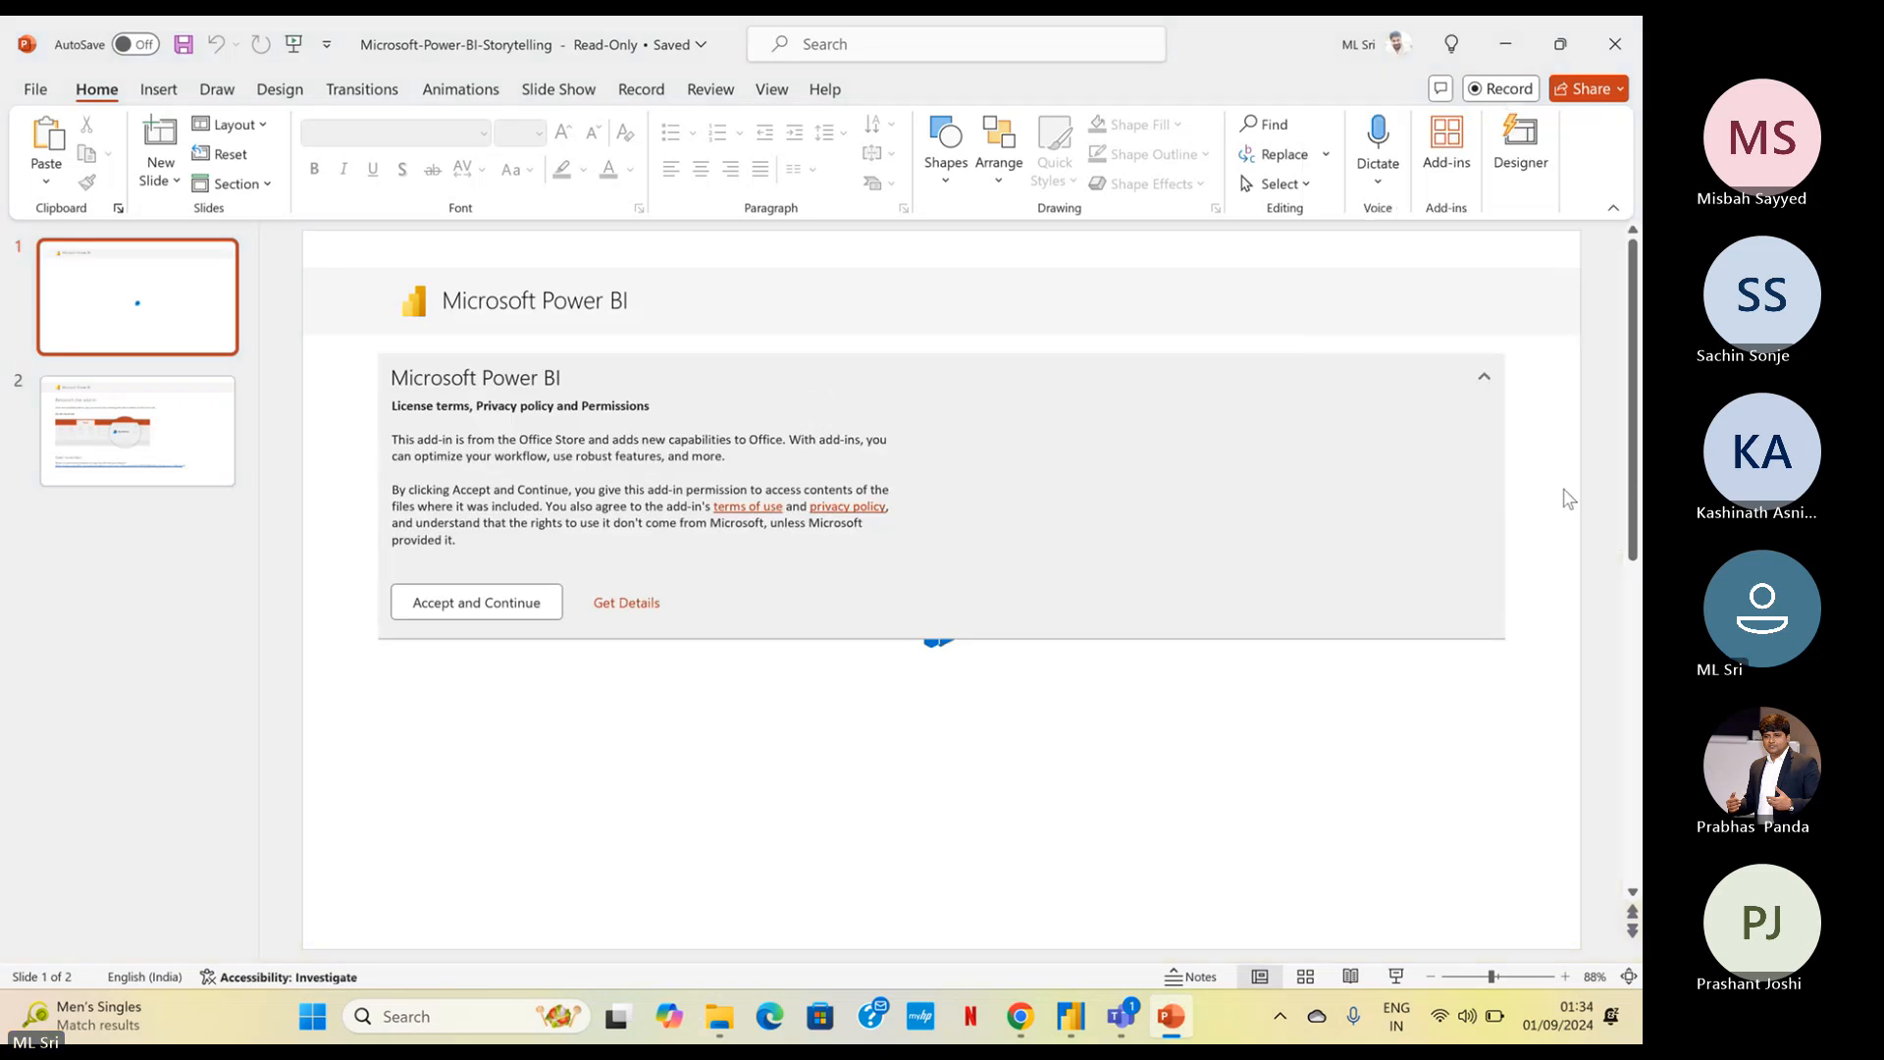
{"action": "left_click", "coordinate": [480, 610]}
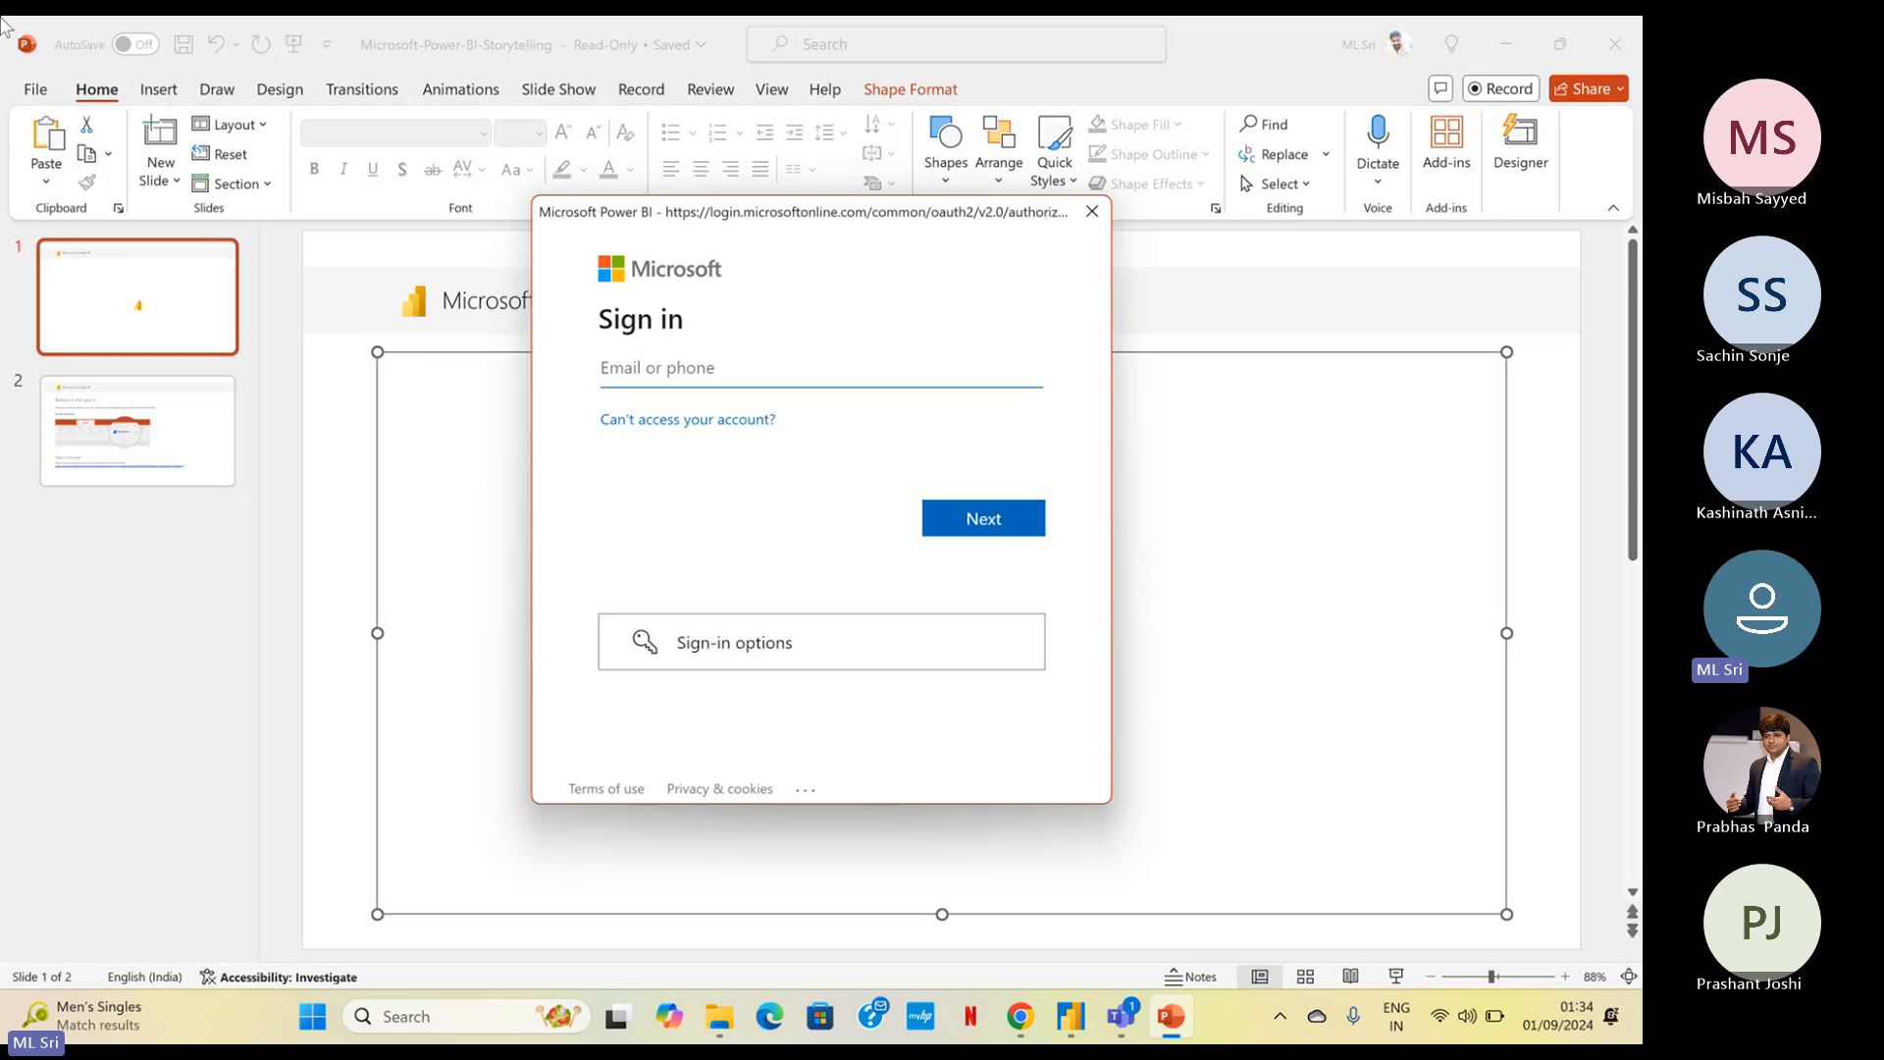
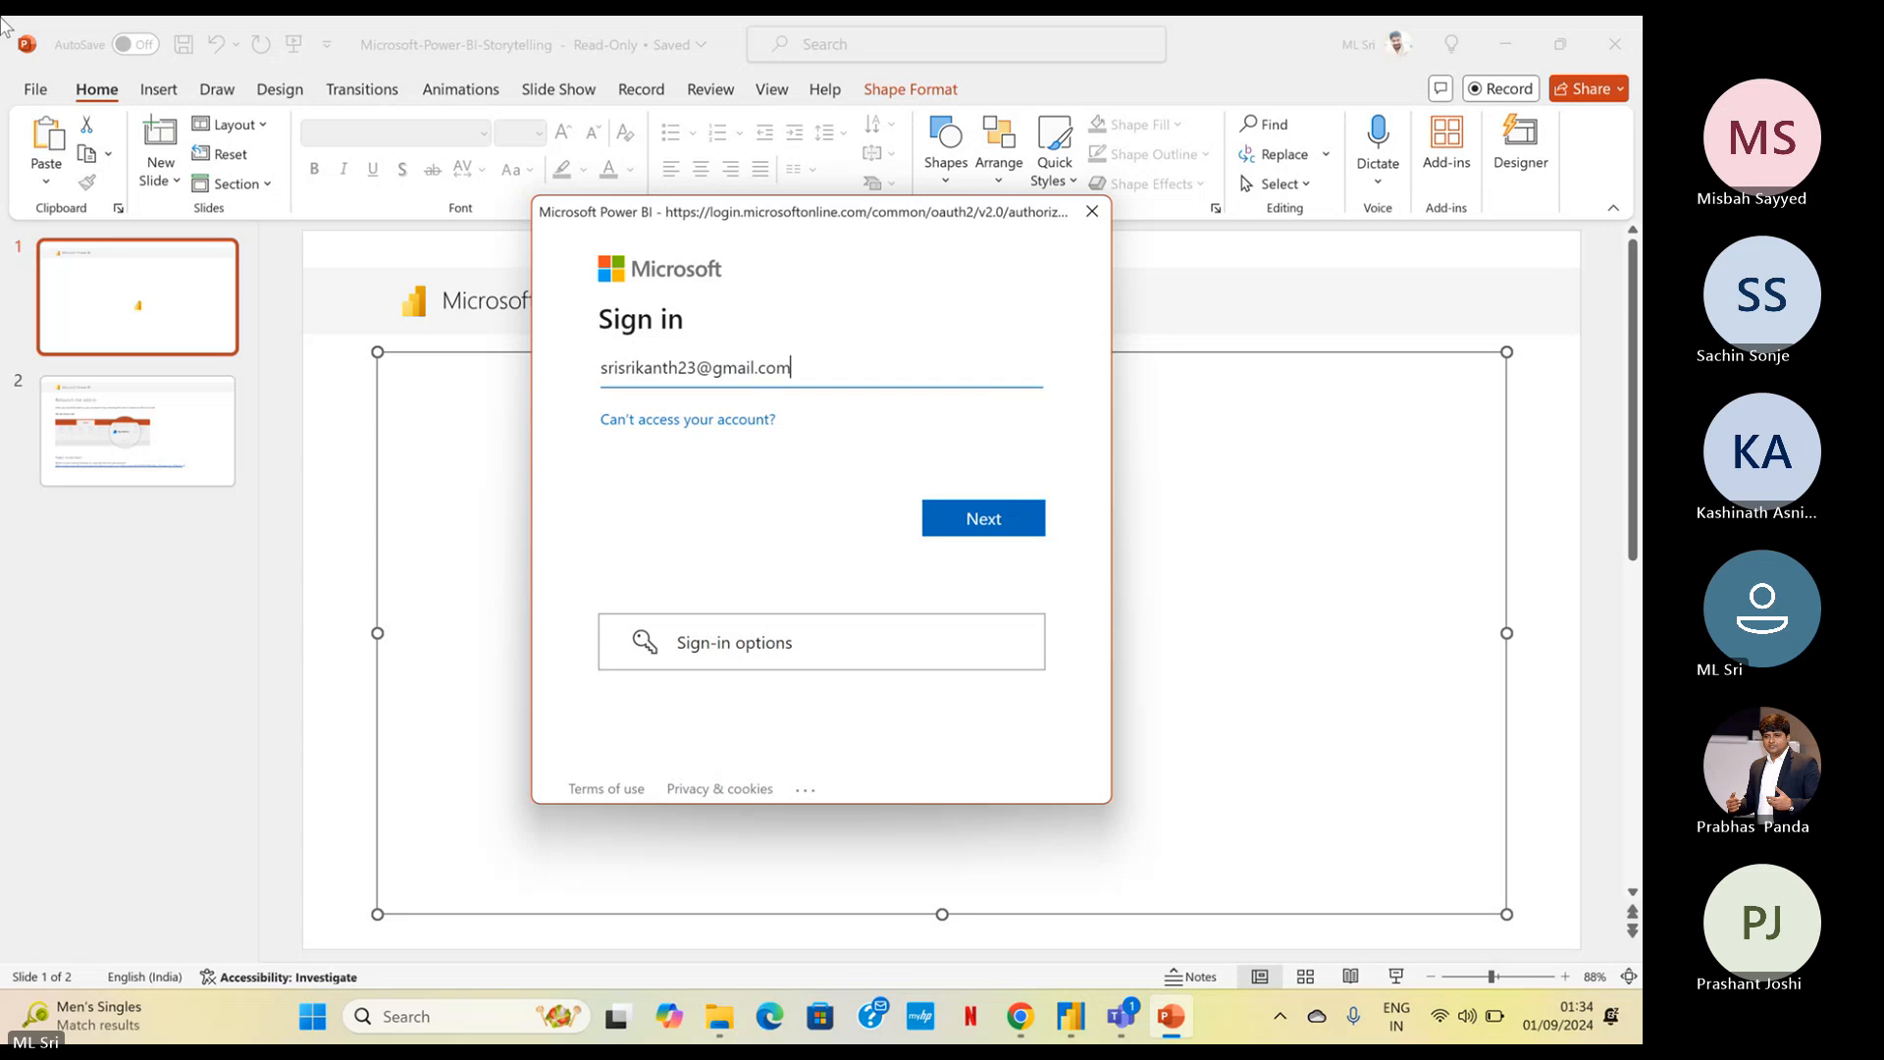
Try to sign in to the Power BI add-in with the personal email address
{"action": "key", "text": "Return"}
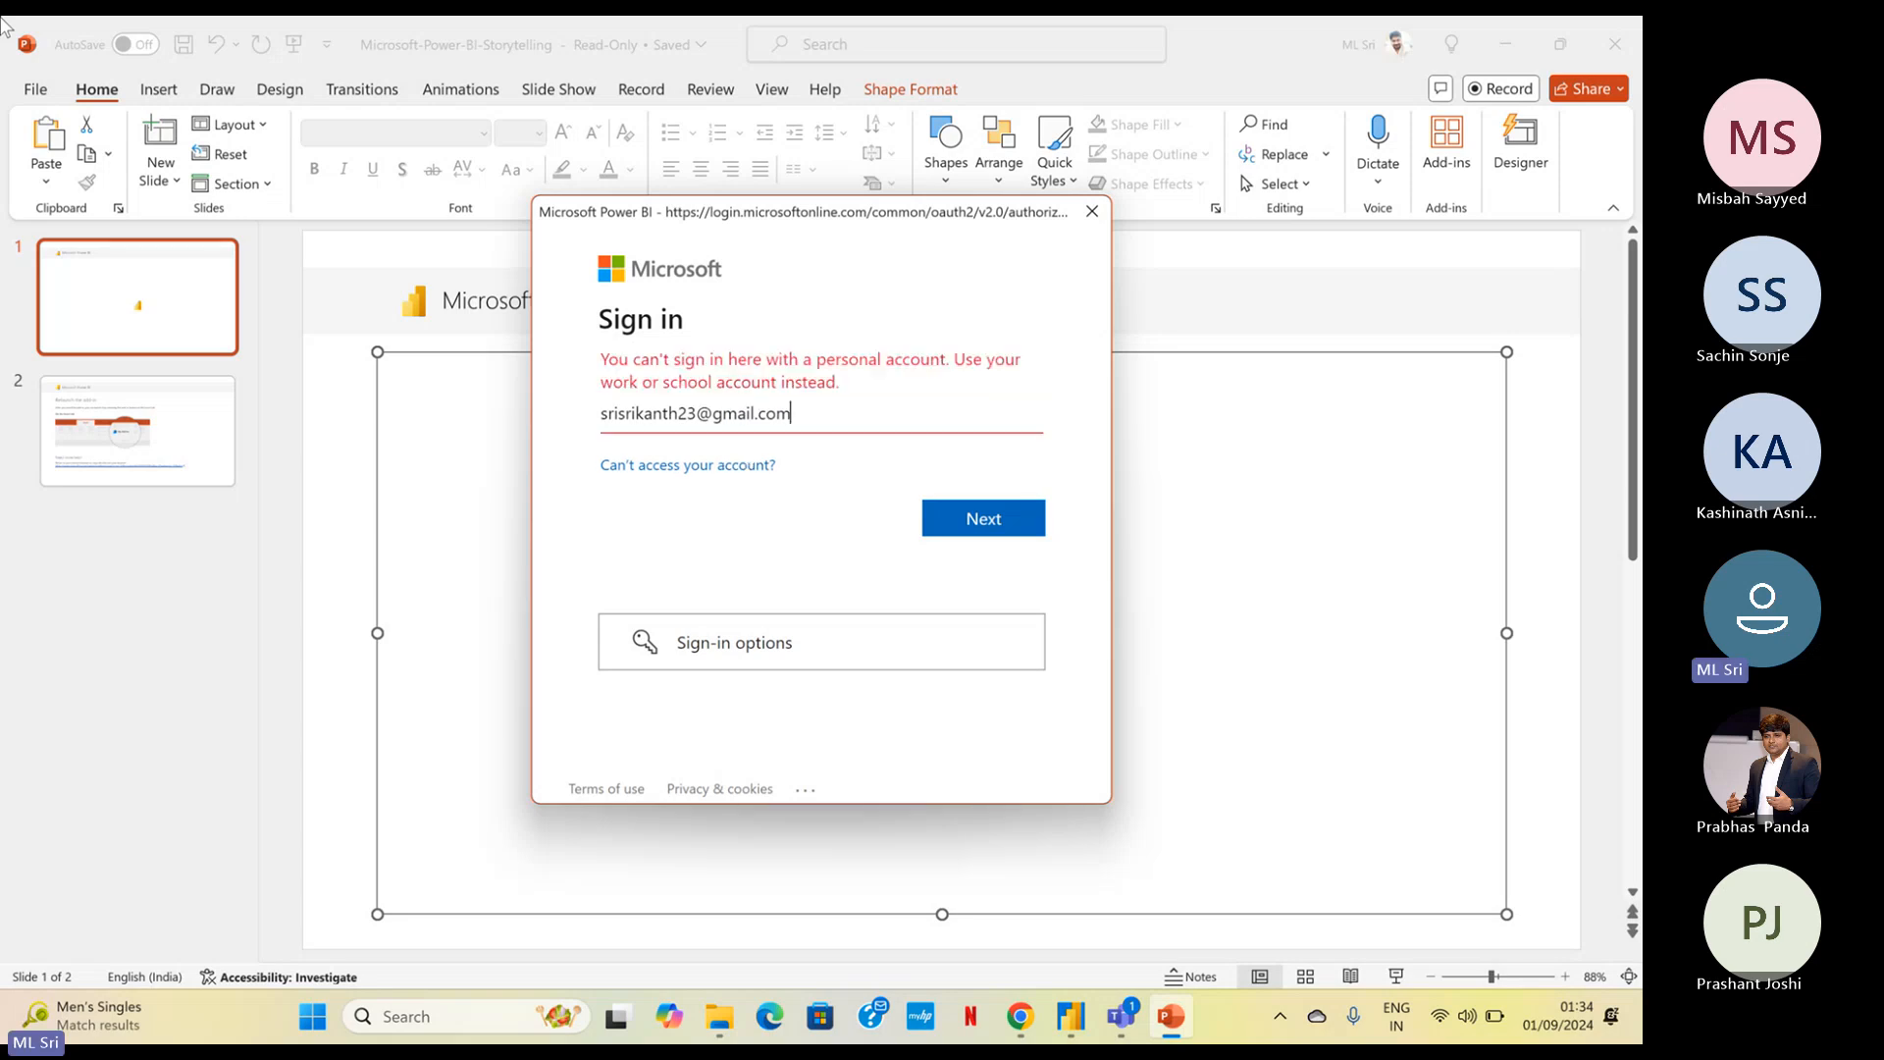
Replace the sign-in entry with the work account's email address
{"action": "key", "text": "BackSpace"}
{"action": "key", "text": "BackSpace"}
{"action": "key", "text": "BackSpace"}
{"action": "key", "text": "BackSpace"}
{"action": "key", "text": "BackSpace"}
{"action": "key", "text": "BackSpace"}
{"action": "key", "text": "BackSpace"}
{"action": "key", "text": "BackSpace"}
{"action": "key", "text": "BackSpace"}
{"action": "key", "text": "BackSpace"}
{"action": "key", "text": "BackSpace"}
{"action": "key", "text": "BackSpace"}
{"action": "key", "text": "BackSpace"}
{"action": "key", "text": "BackSpace"}
{"action": "key", "text": "BackSpace"}
{"action": "key", "text": "BackSpace"}
{"action": "key", "text": "BackSpace"}
{"action": "key", "text": "BackSpace"}
{"action": "key", "text": "BackSpace"}
{"action": "key", "text": "BackSpace"}
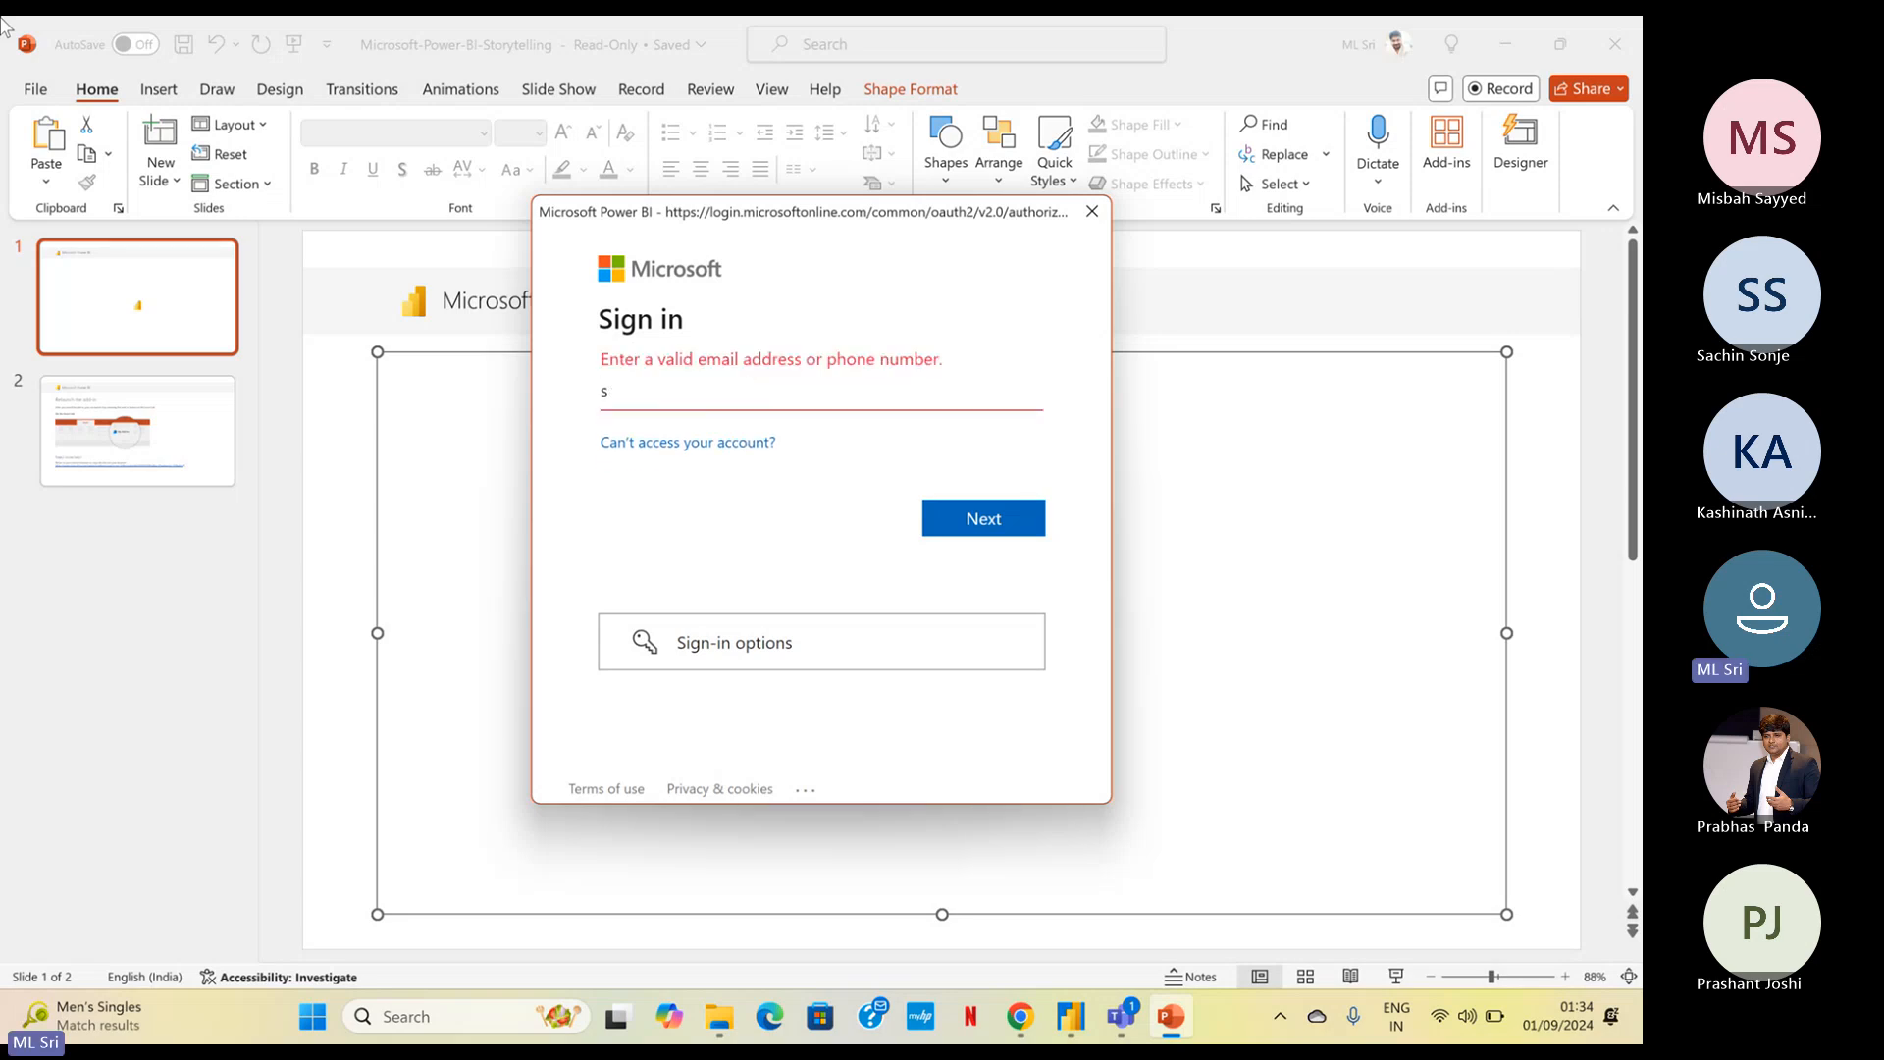
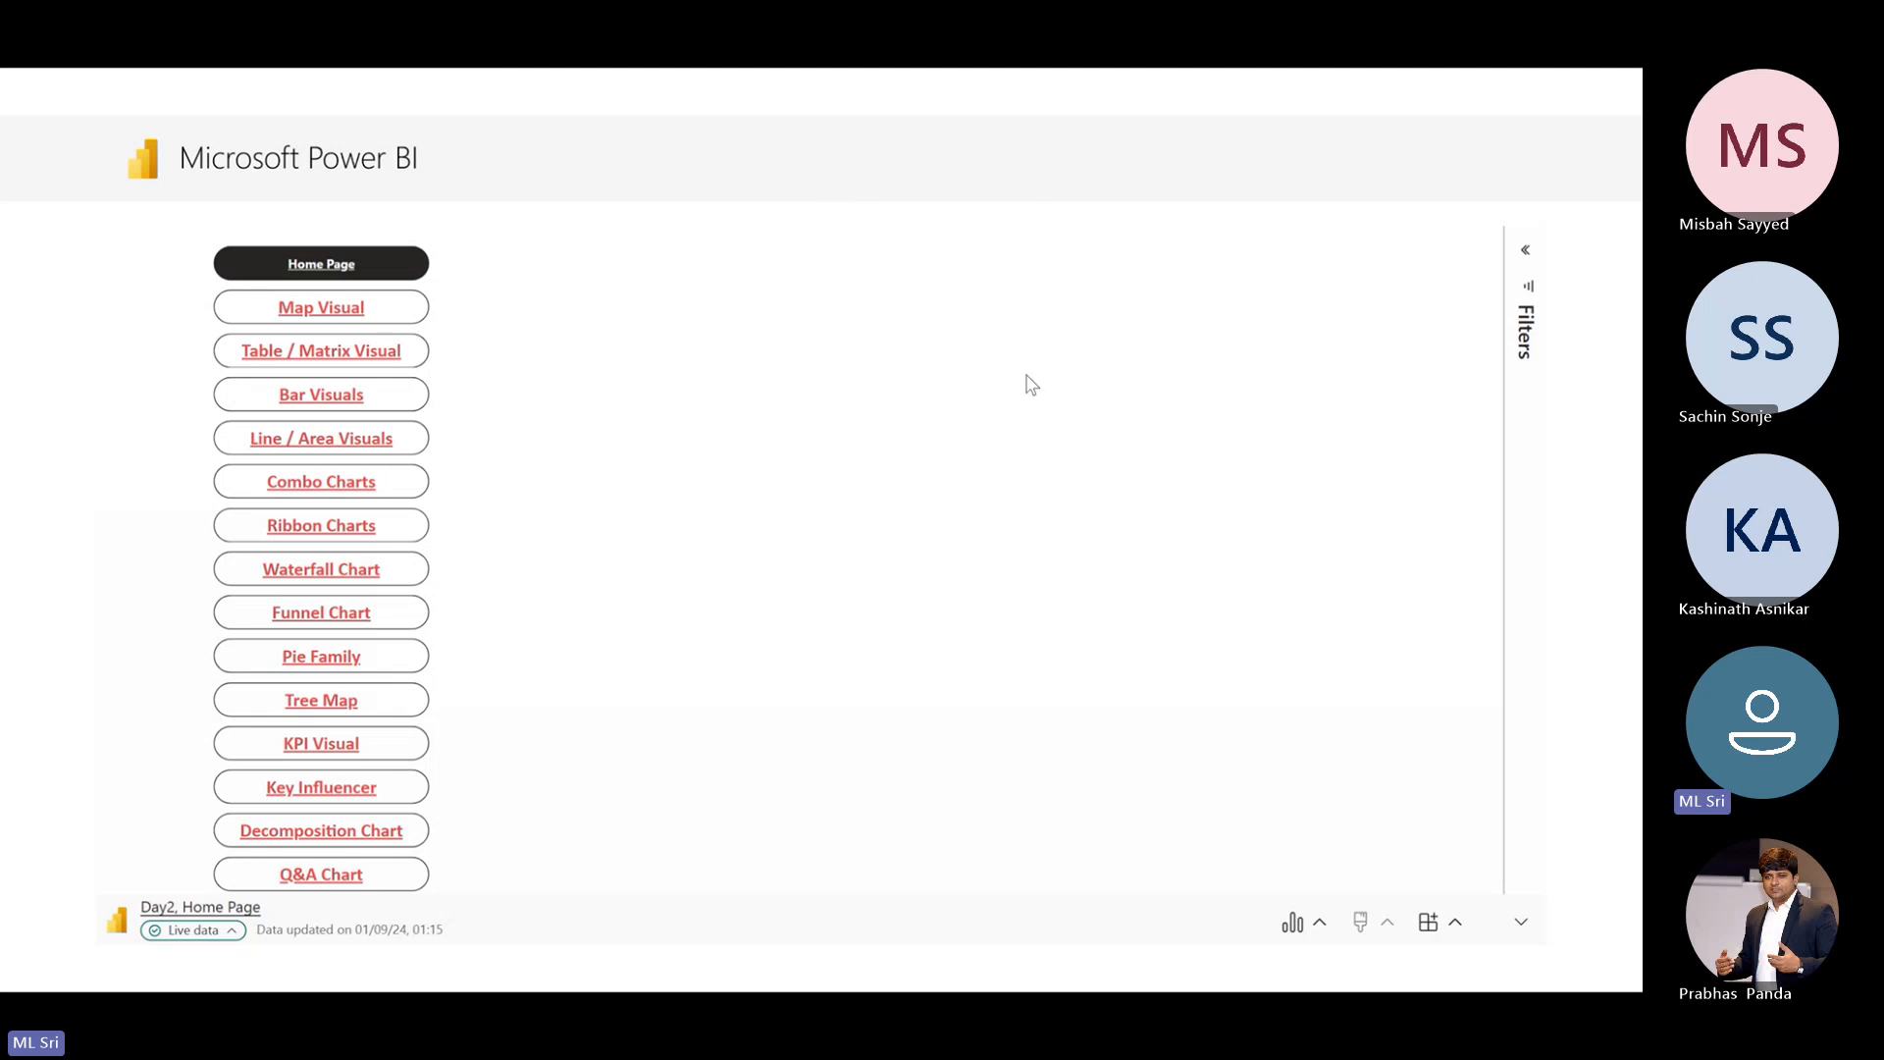
View the embedded Map Visual page filtered by Asia, Europe and NAM, clear the region filter, and return to the Home Page
{"action": "left_click", "coordinate": [320, 312]}
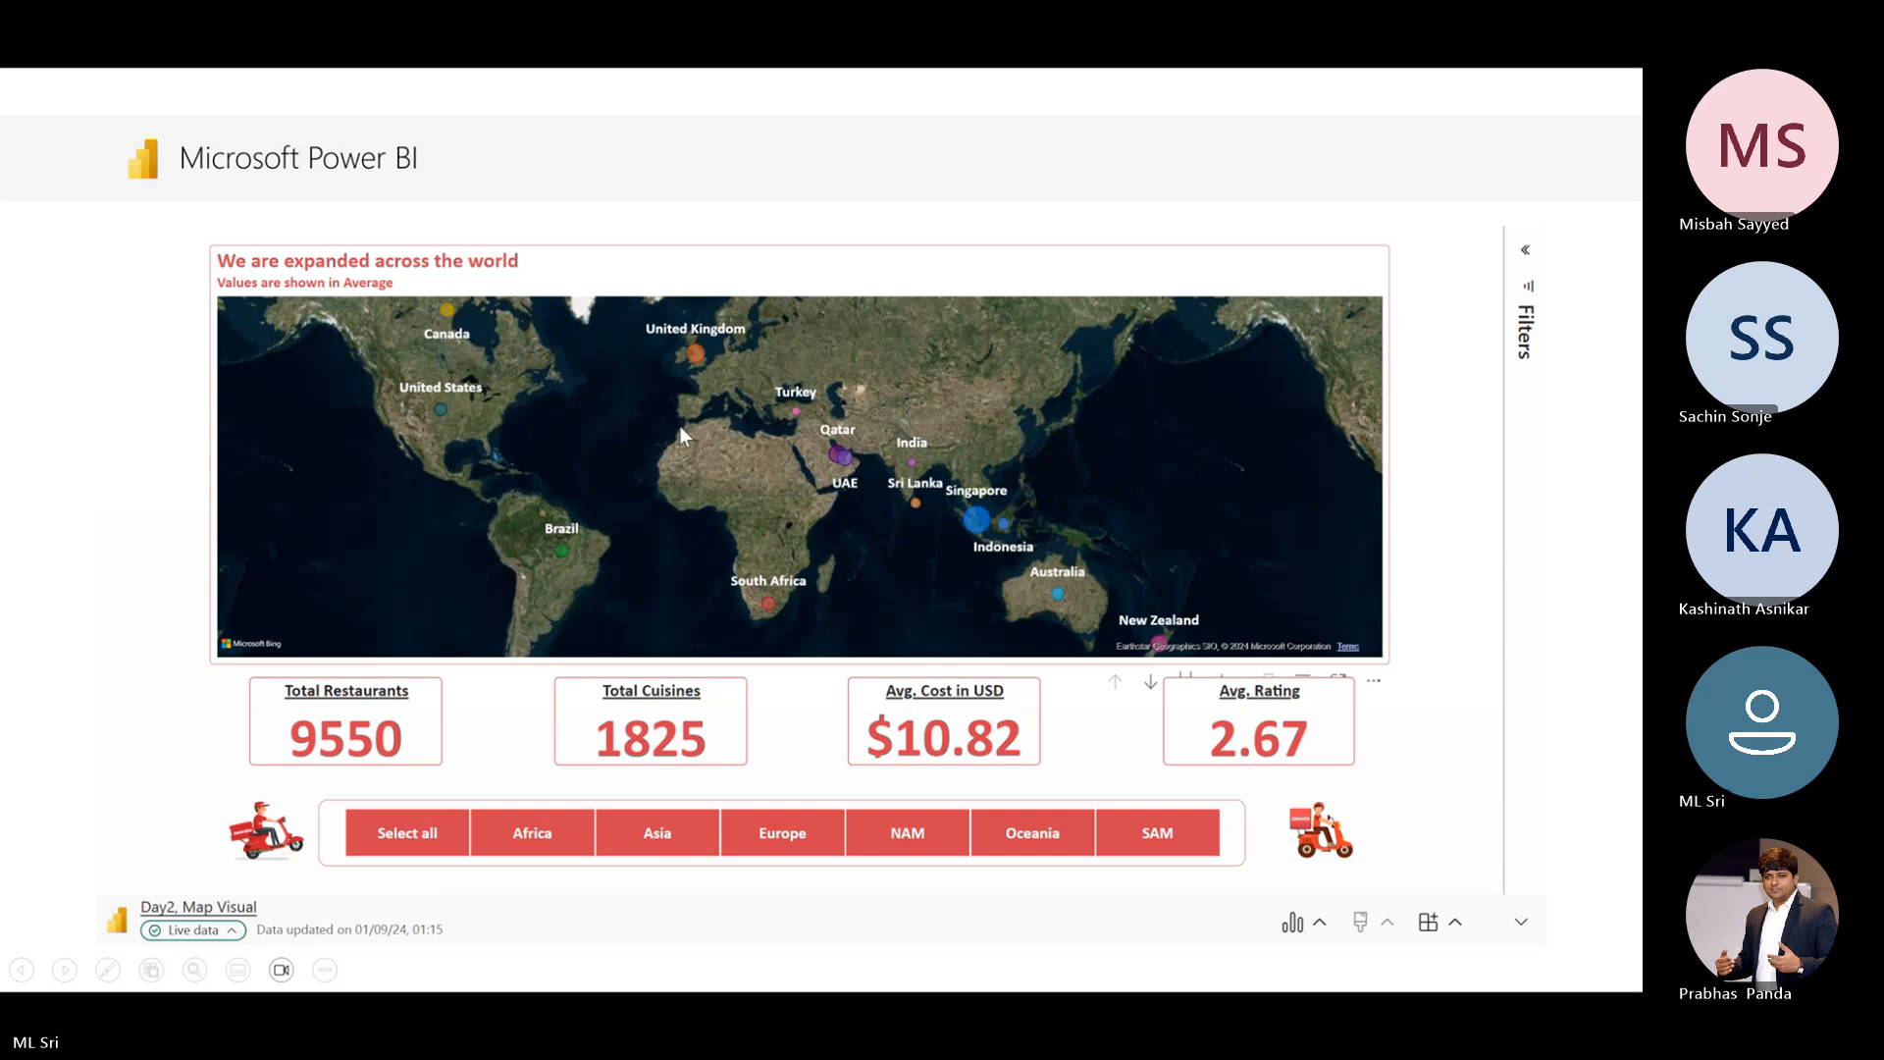
{"action": "left_click", "coordinate": [665, 842]}
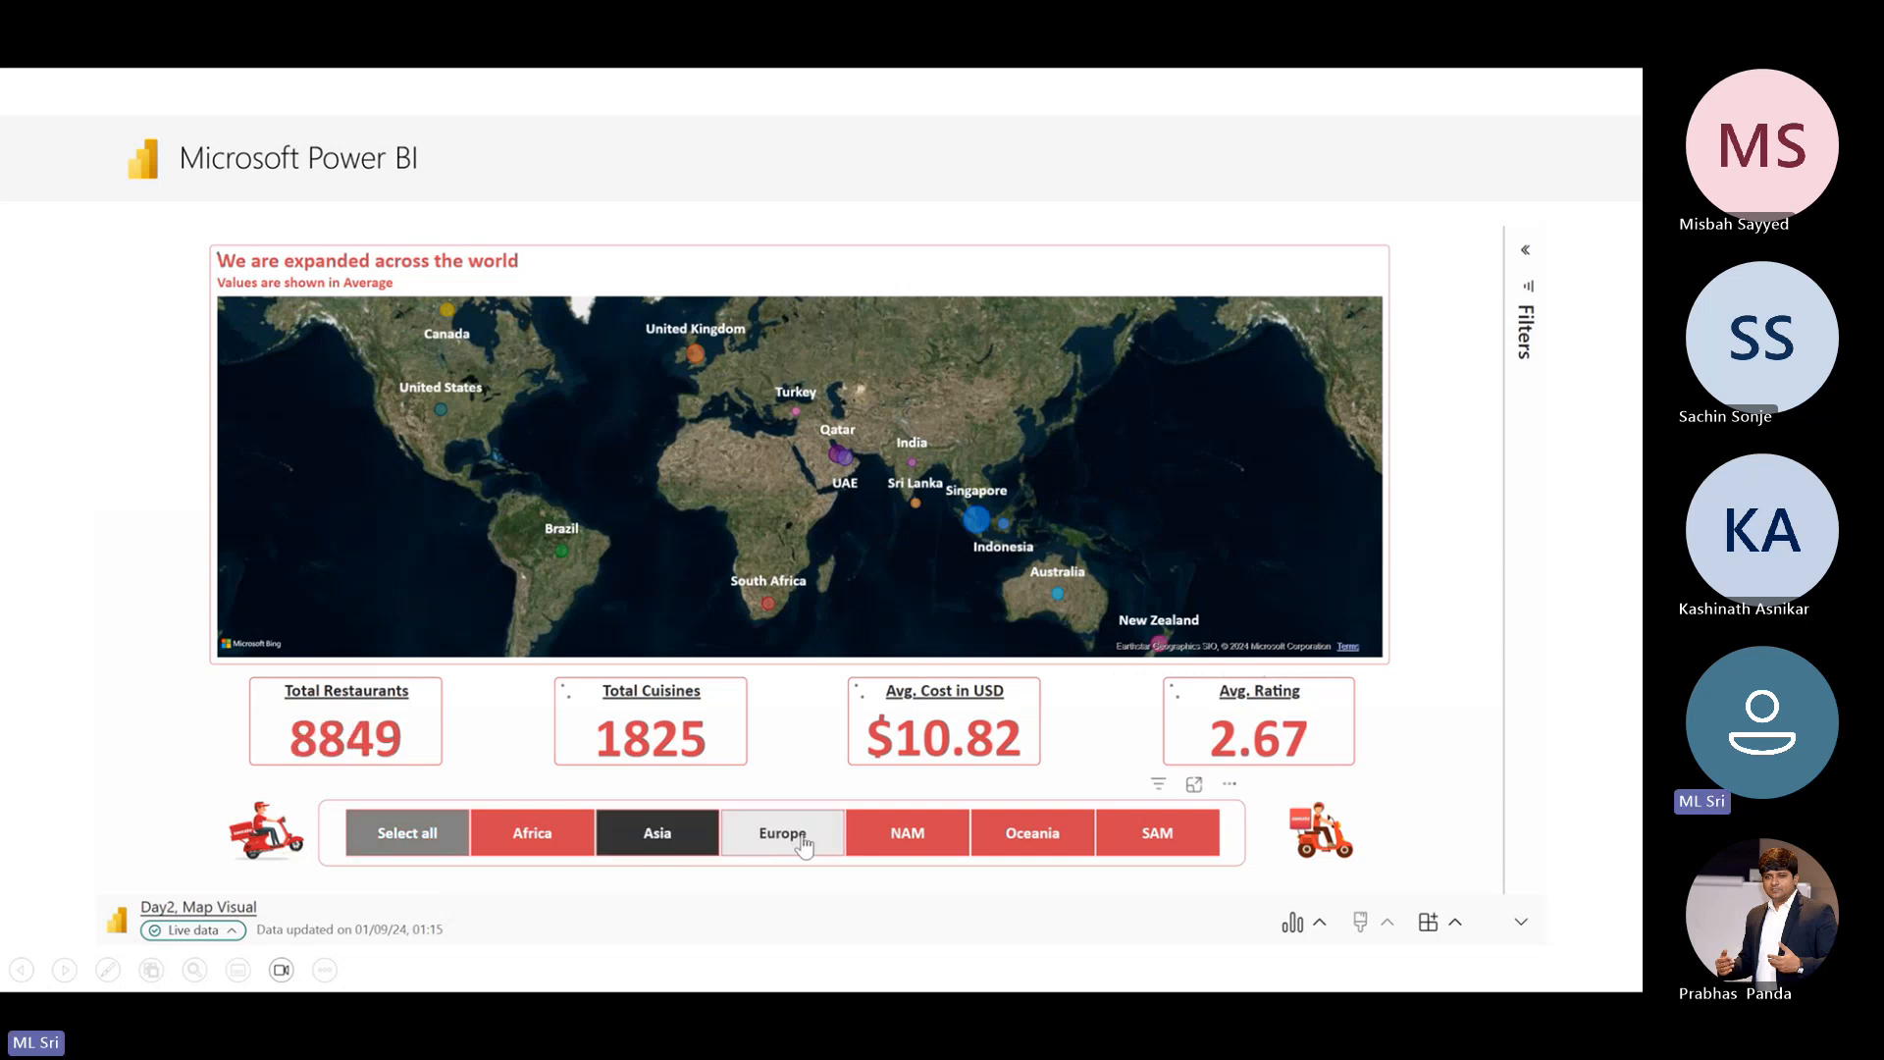
{"action": "left_click", "coordinate": [803, 842]}
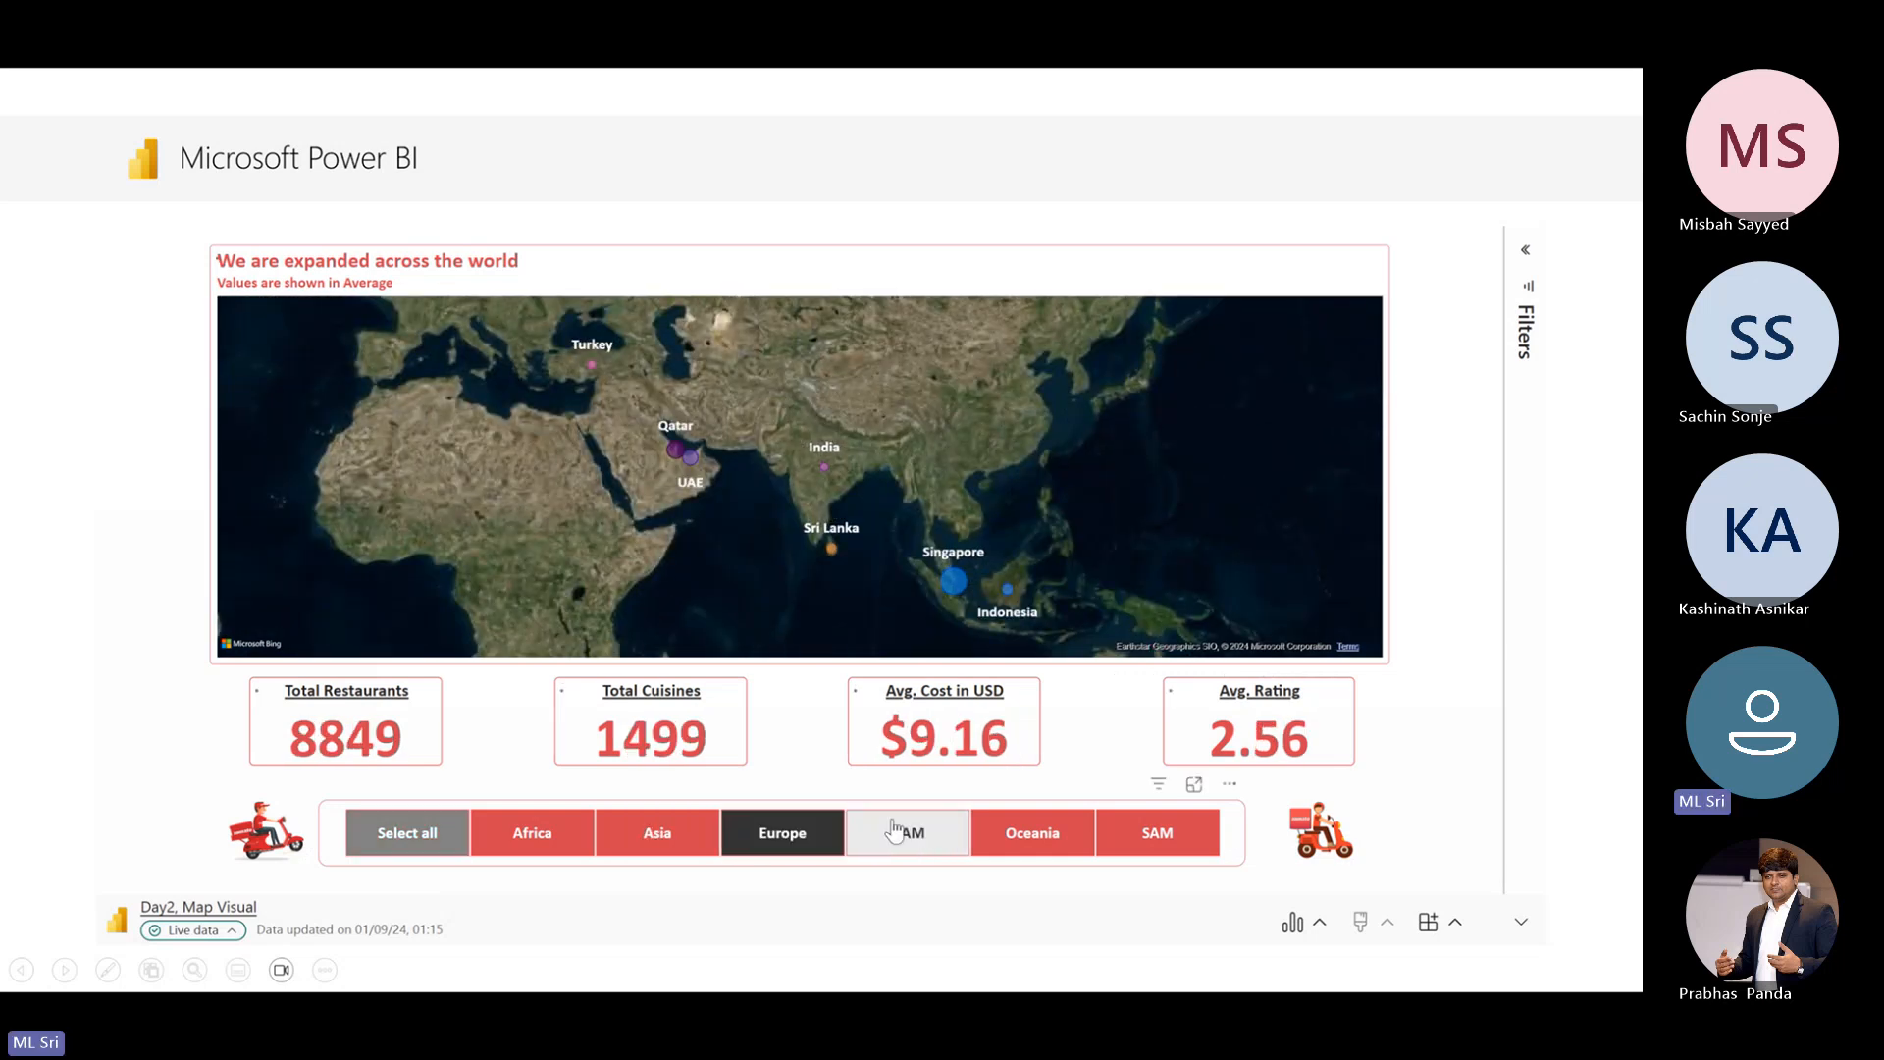
{"action": "left_click", "coordinate": [894, 844]}
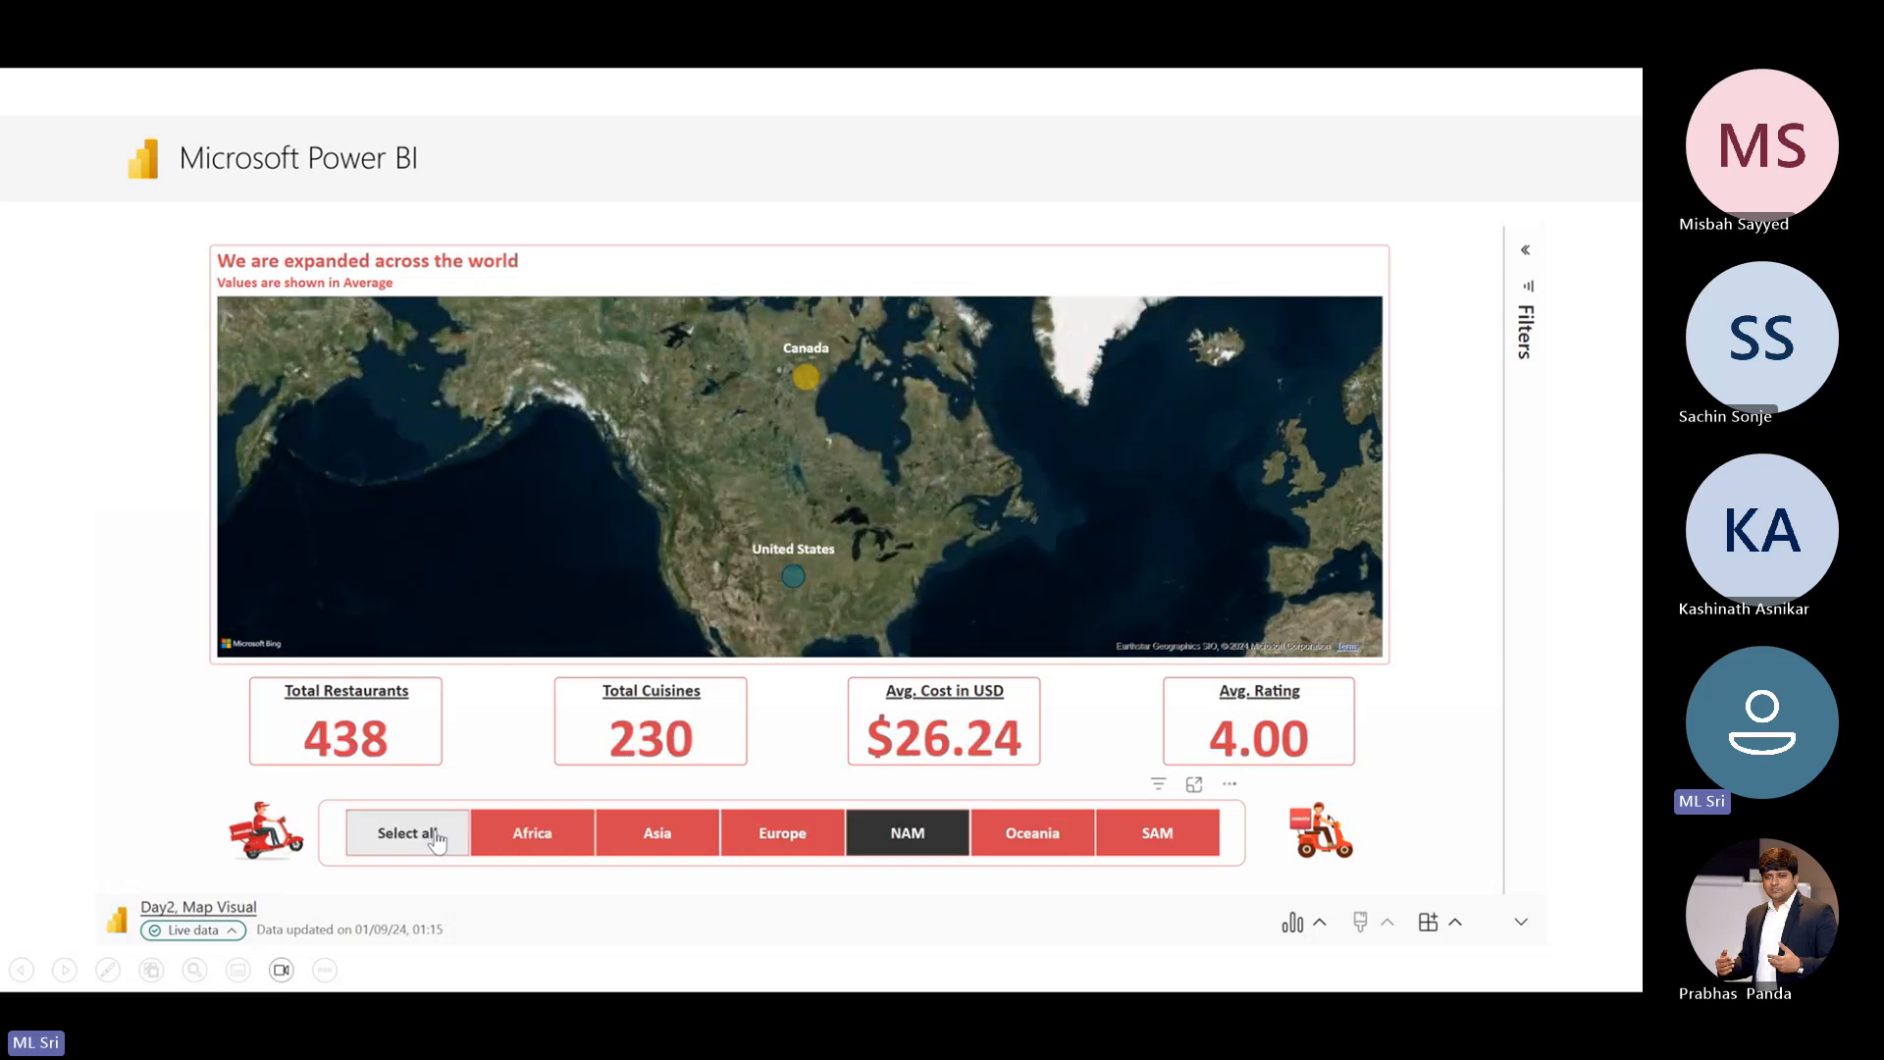
{"action": "left_click", "coordinate": [435, 839]}
{"action": "left_click", "coordinate": [452, 834]}
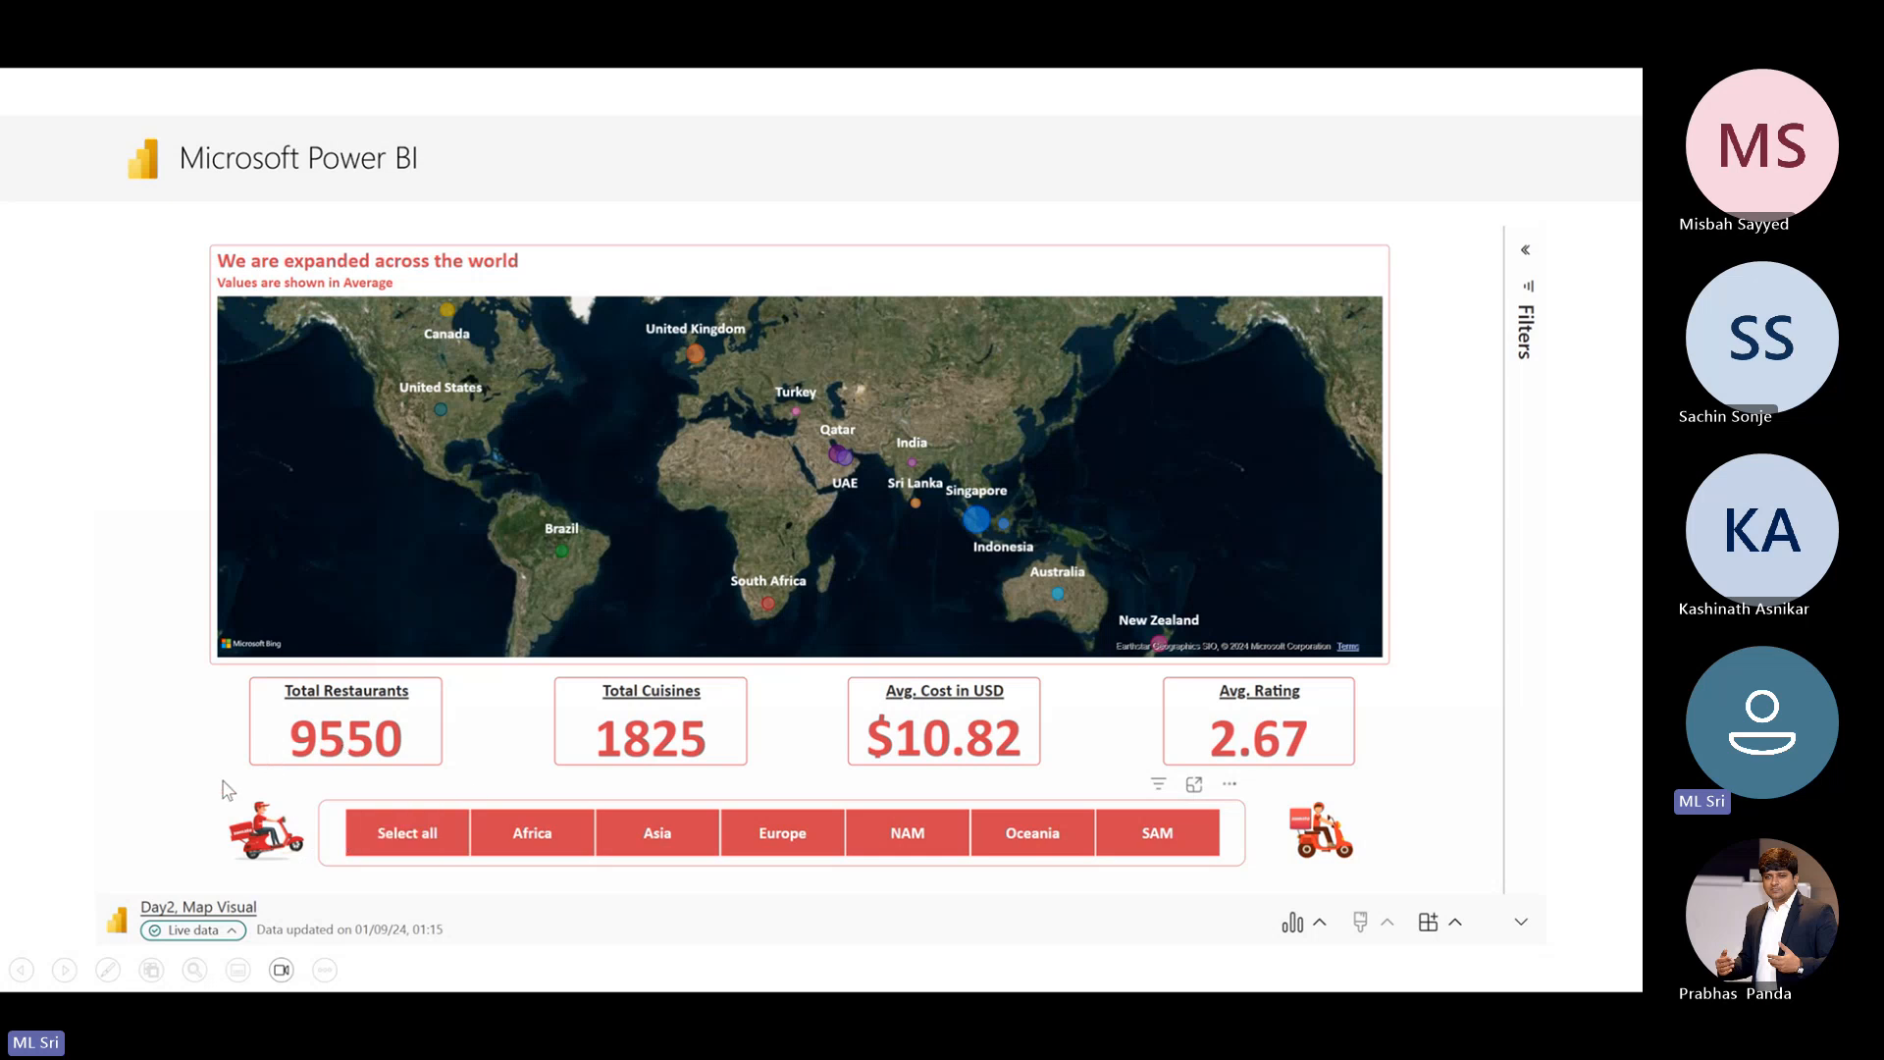
{"action": "left_click", "coordinate": [251, 830]}
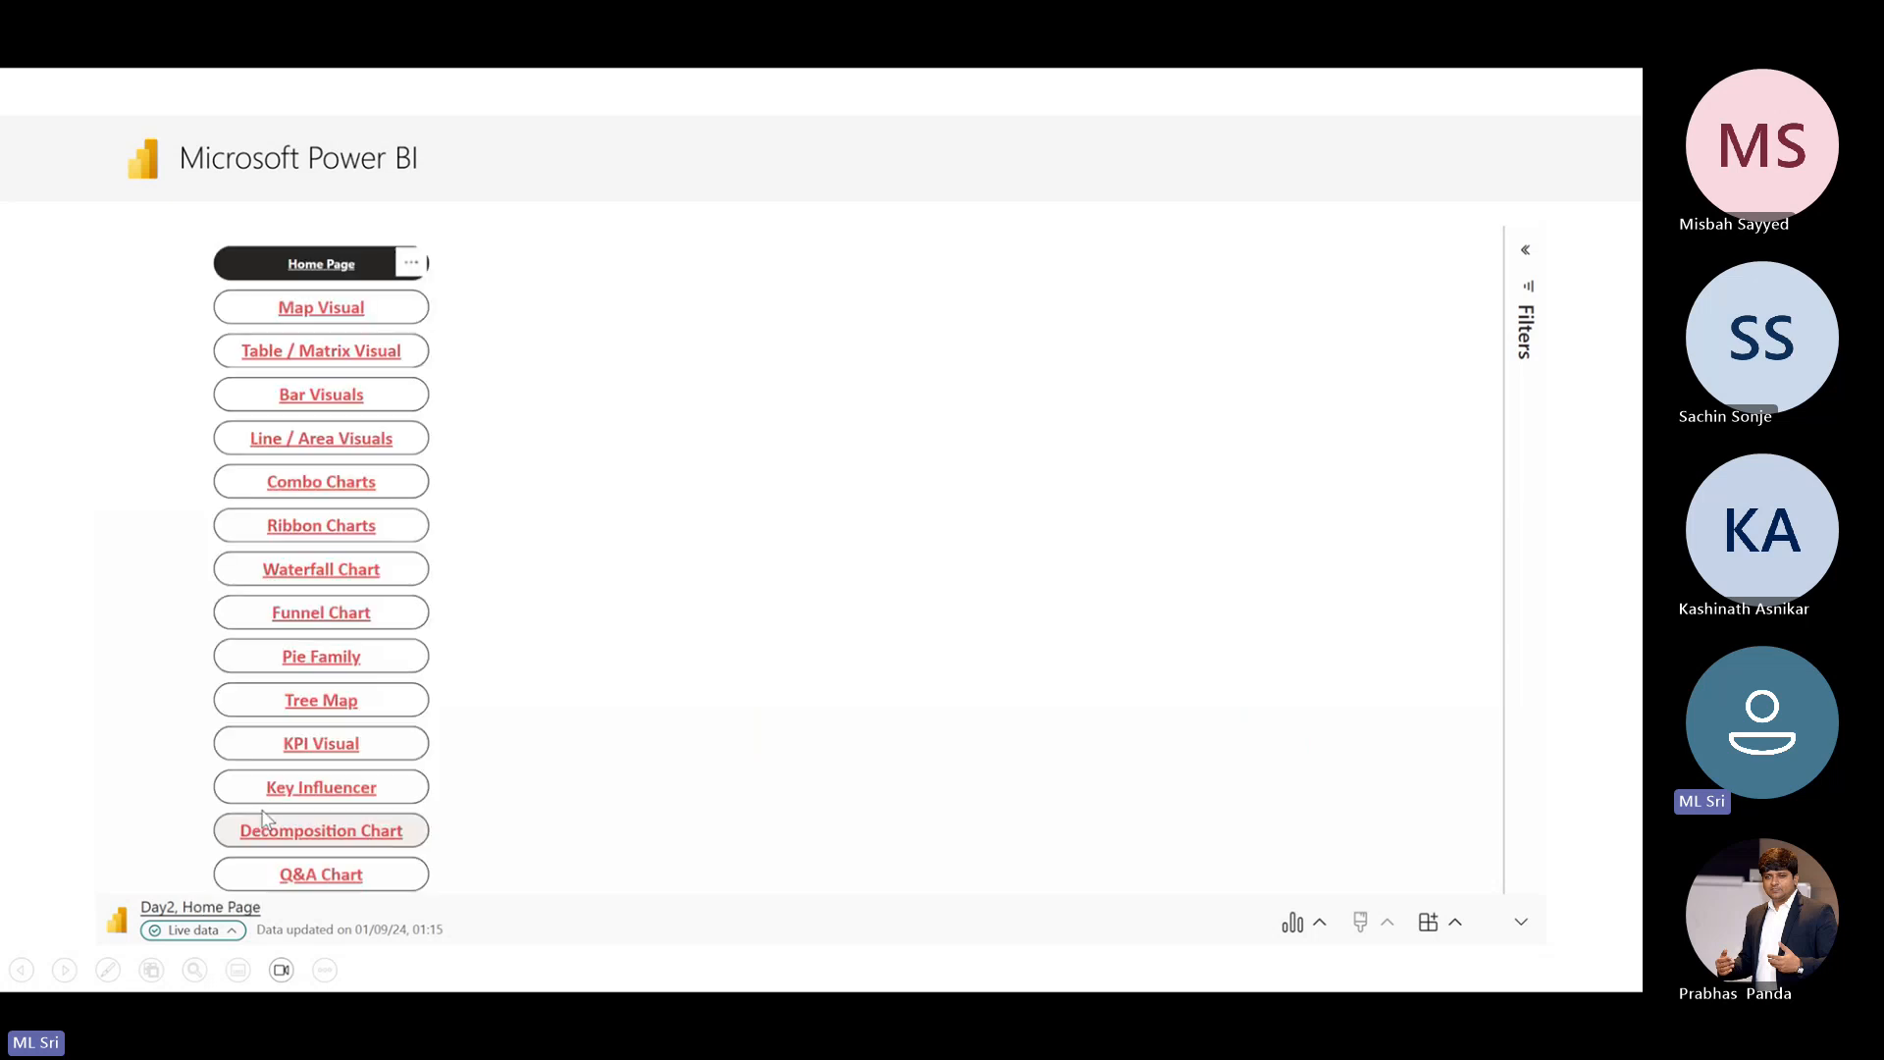
View the Line / Area Visuals and Pie Family pages in the slide show, returning to the Home Page after each
{"action": "left_click", "coordinate": [351, 454]}
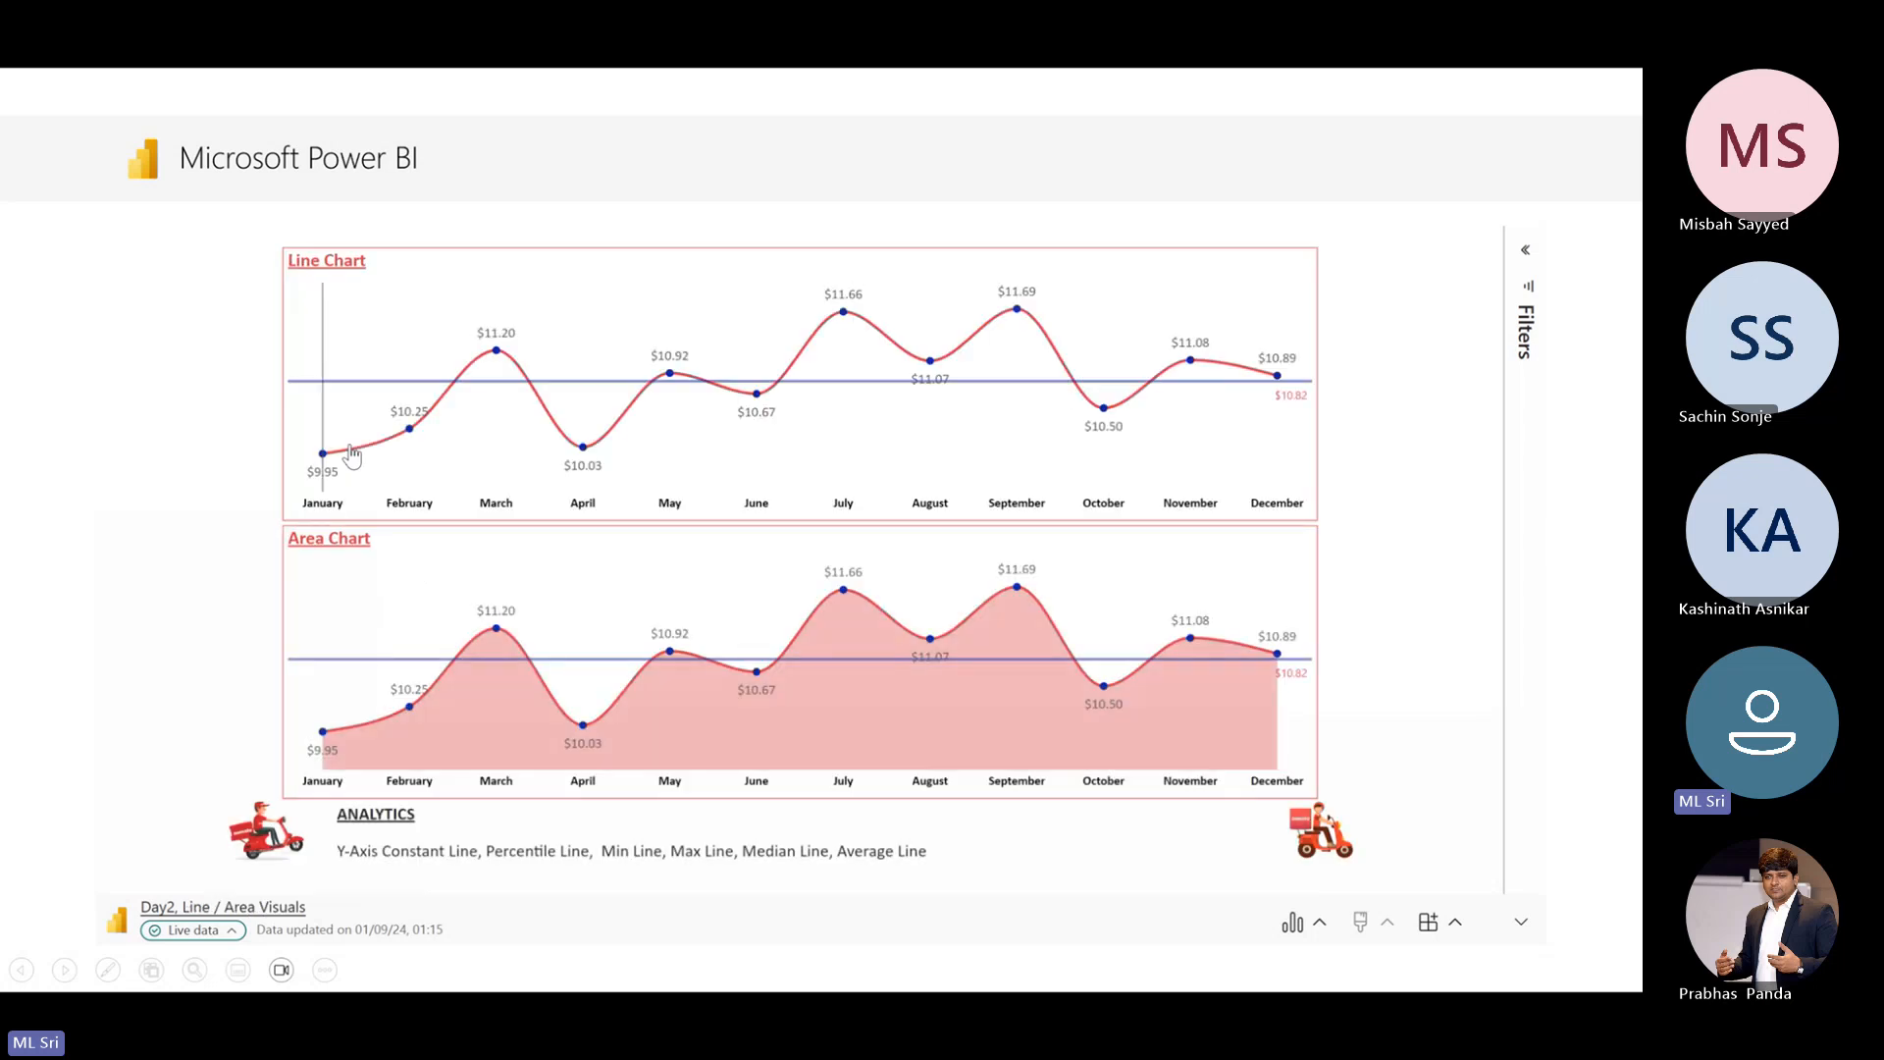
{"action": "mouse_move", "coordinate": [352, 455]}
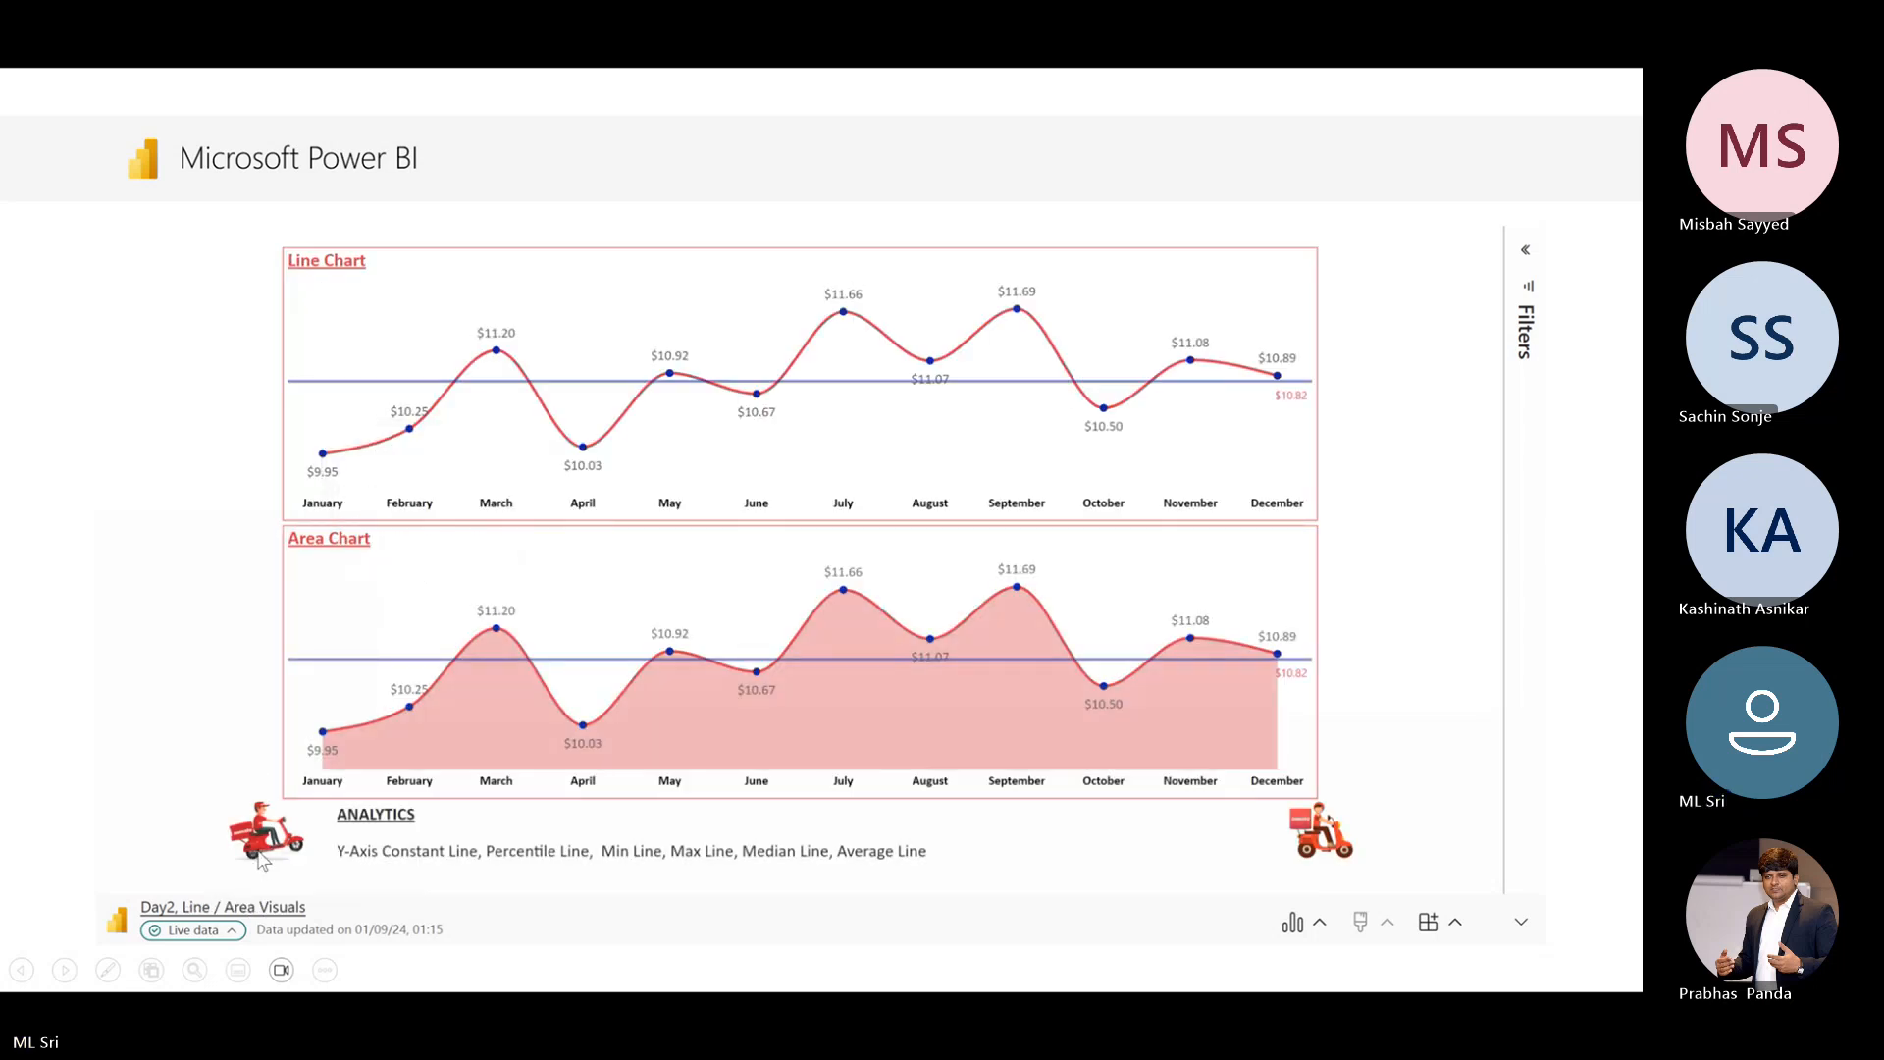
{"action": "left_click", "coordinate": [263, 843]}
{"action": "left_click", "coordinate": [310, 656]}
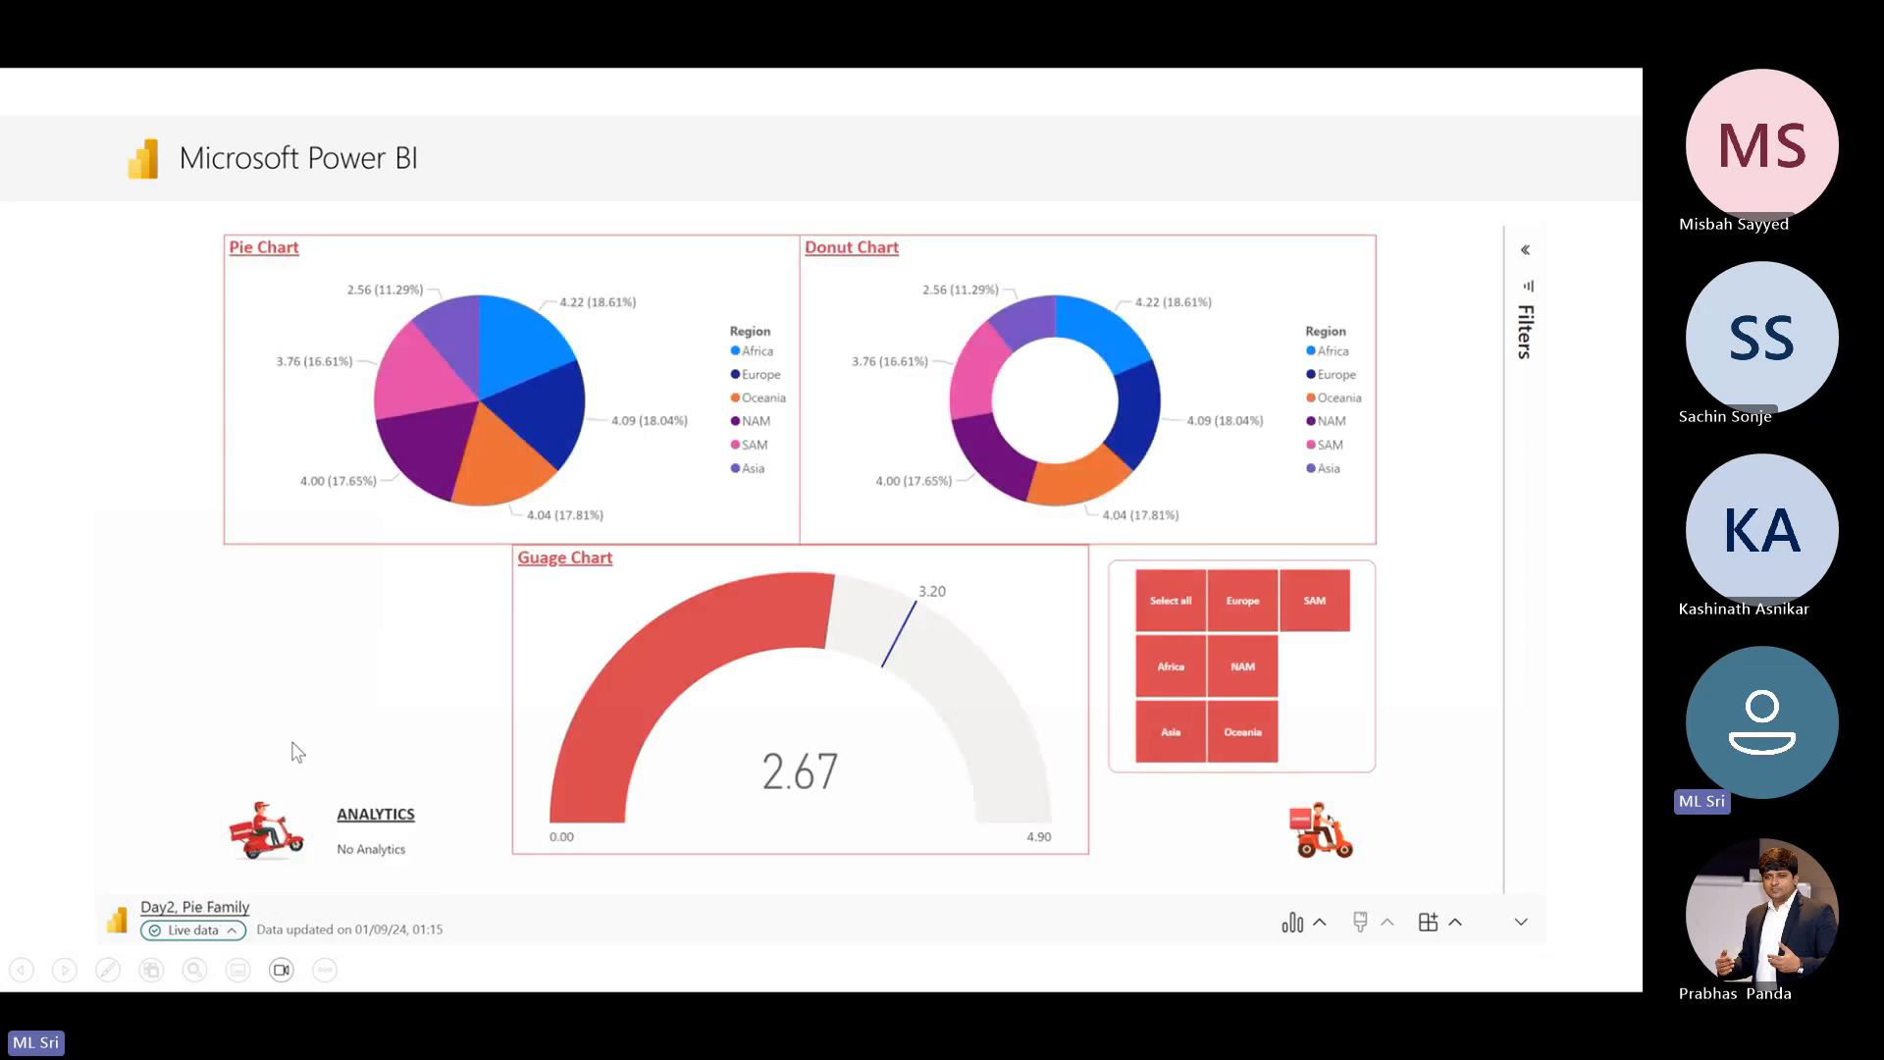
{"action": "left_click", "coordinate": [269, 819]}
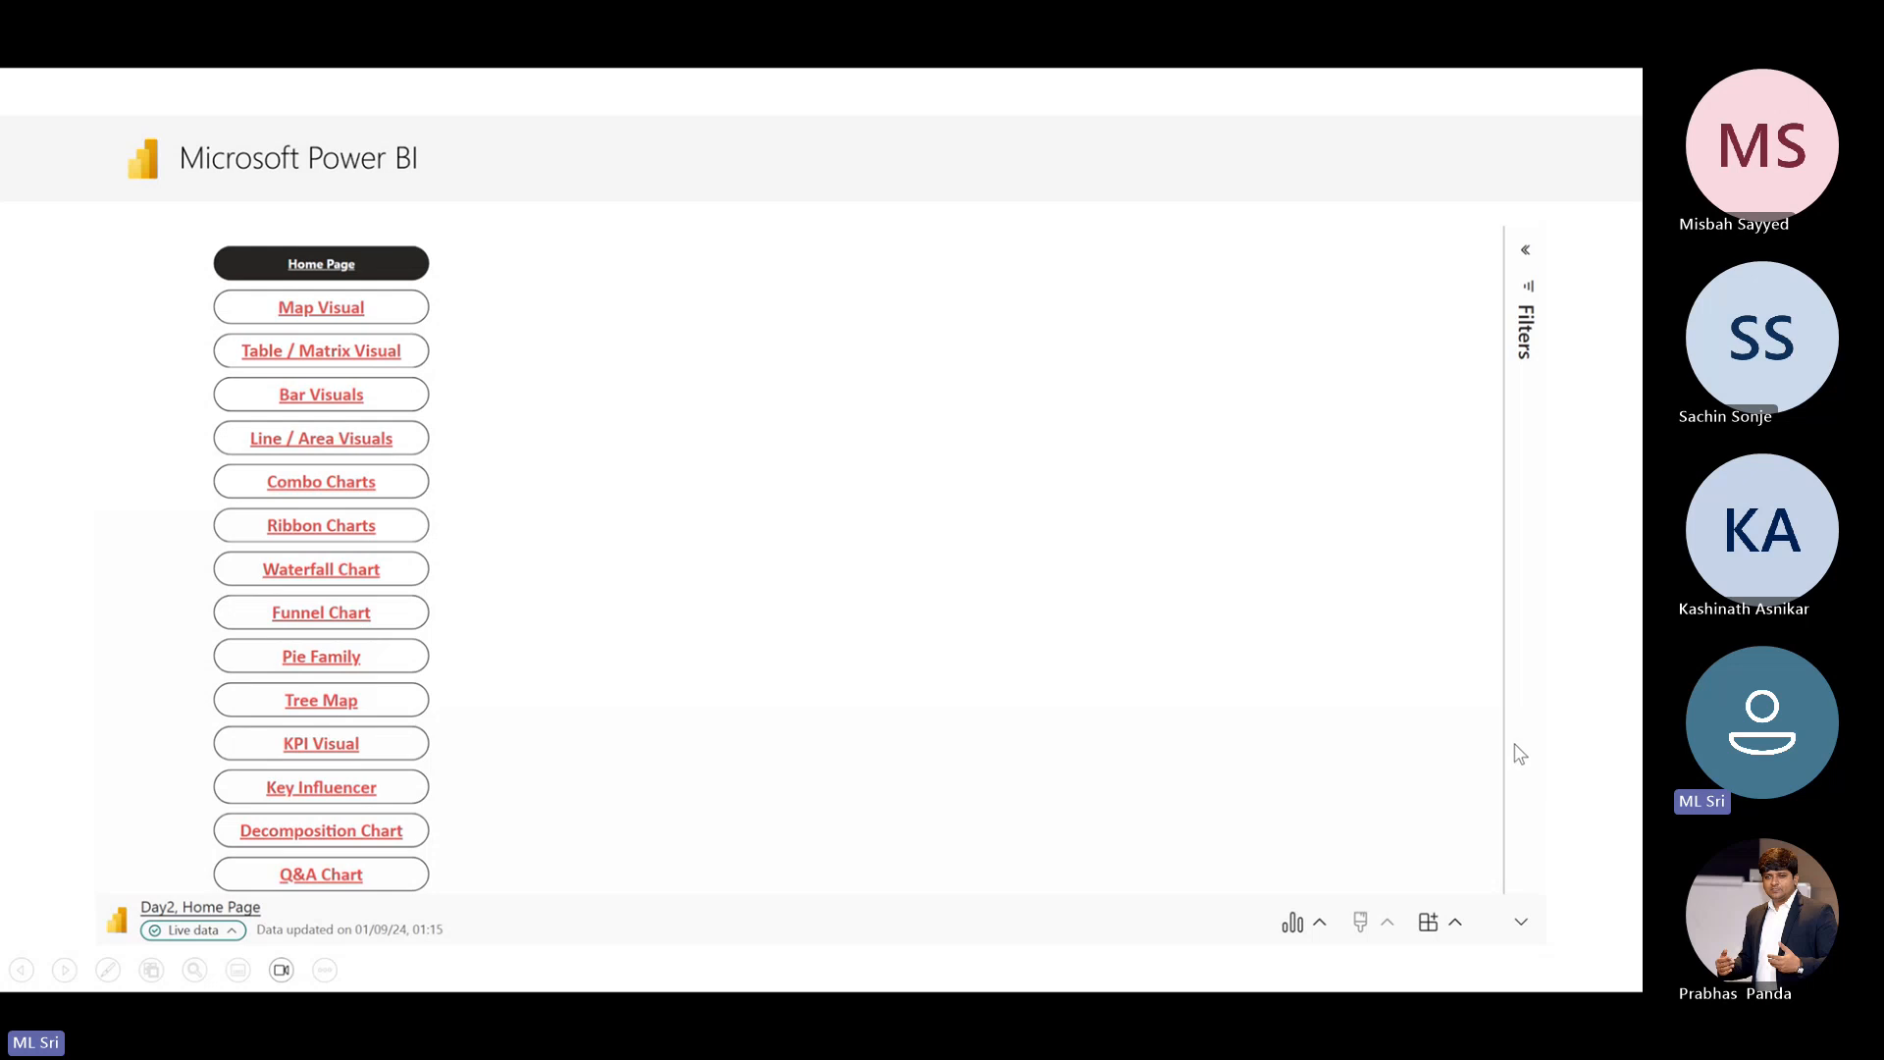
End the slide show and close the PowerPoint presentation without saving it
{"action": "key", "text": "Escape"}
{"action": "key", "text": "Right"}
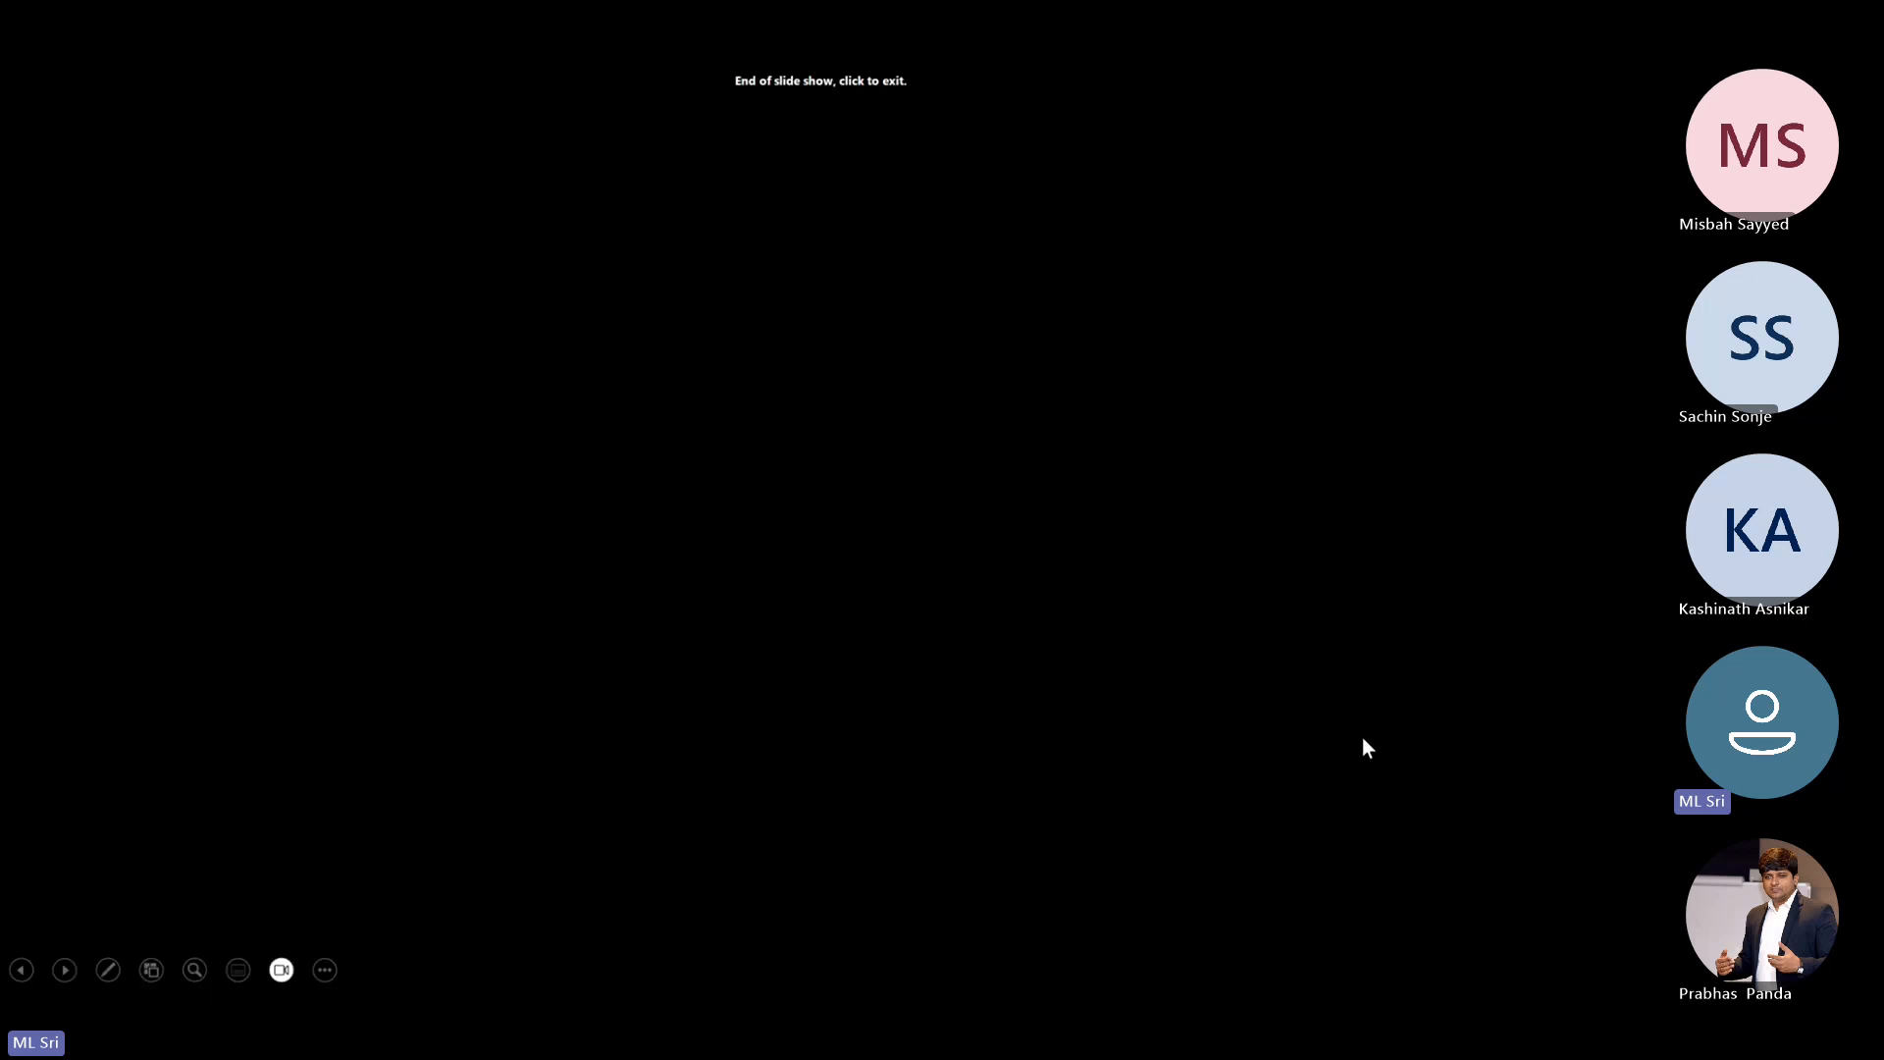
{"action": "key", "text": "Left"}
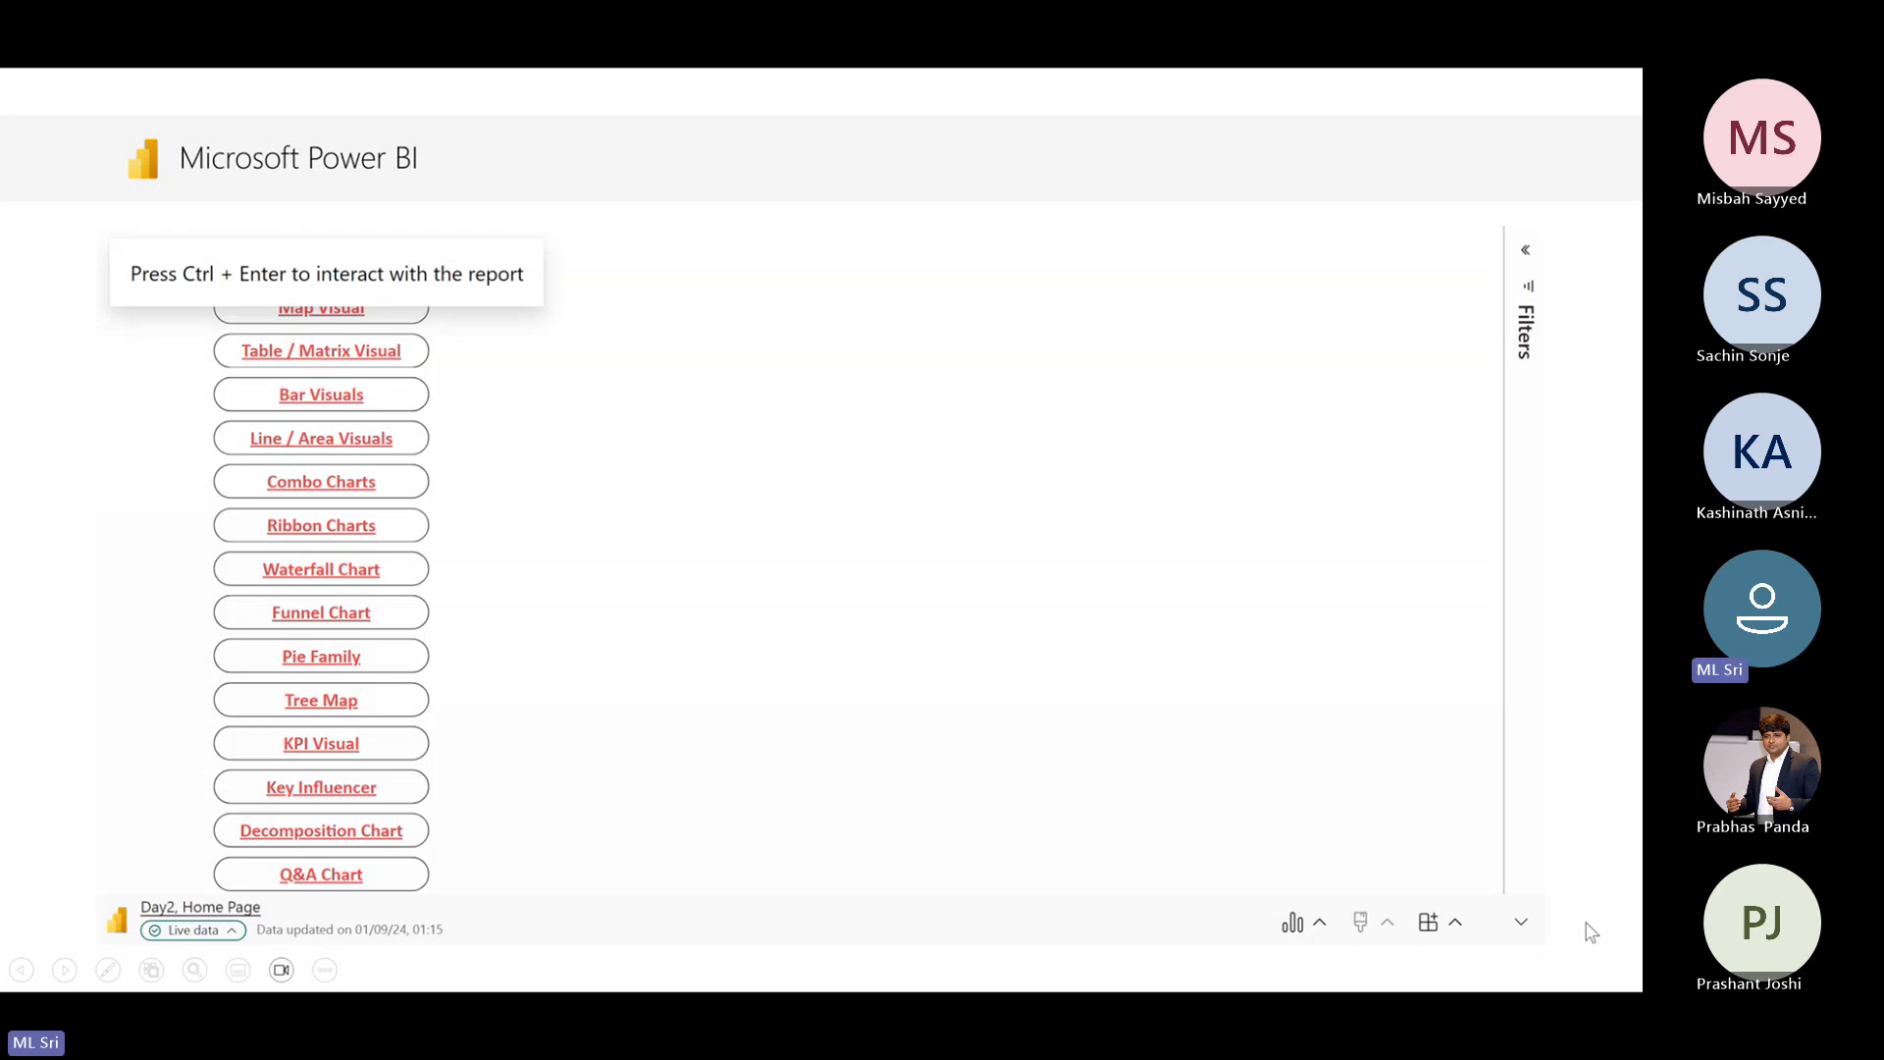
{"action": "key", "text": "Escape"}
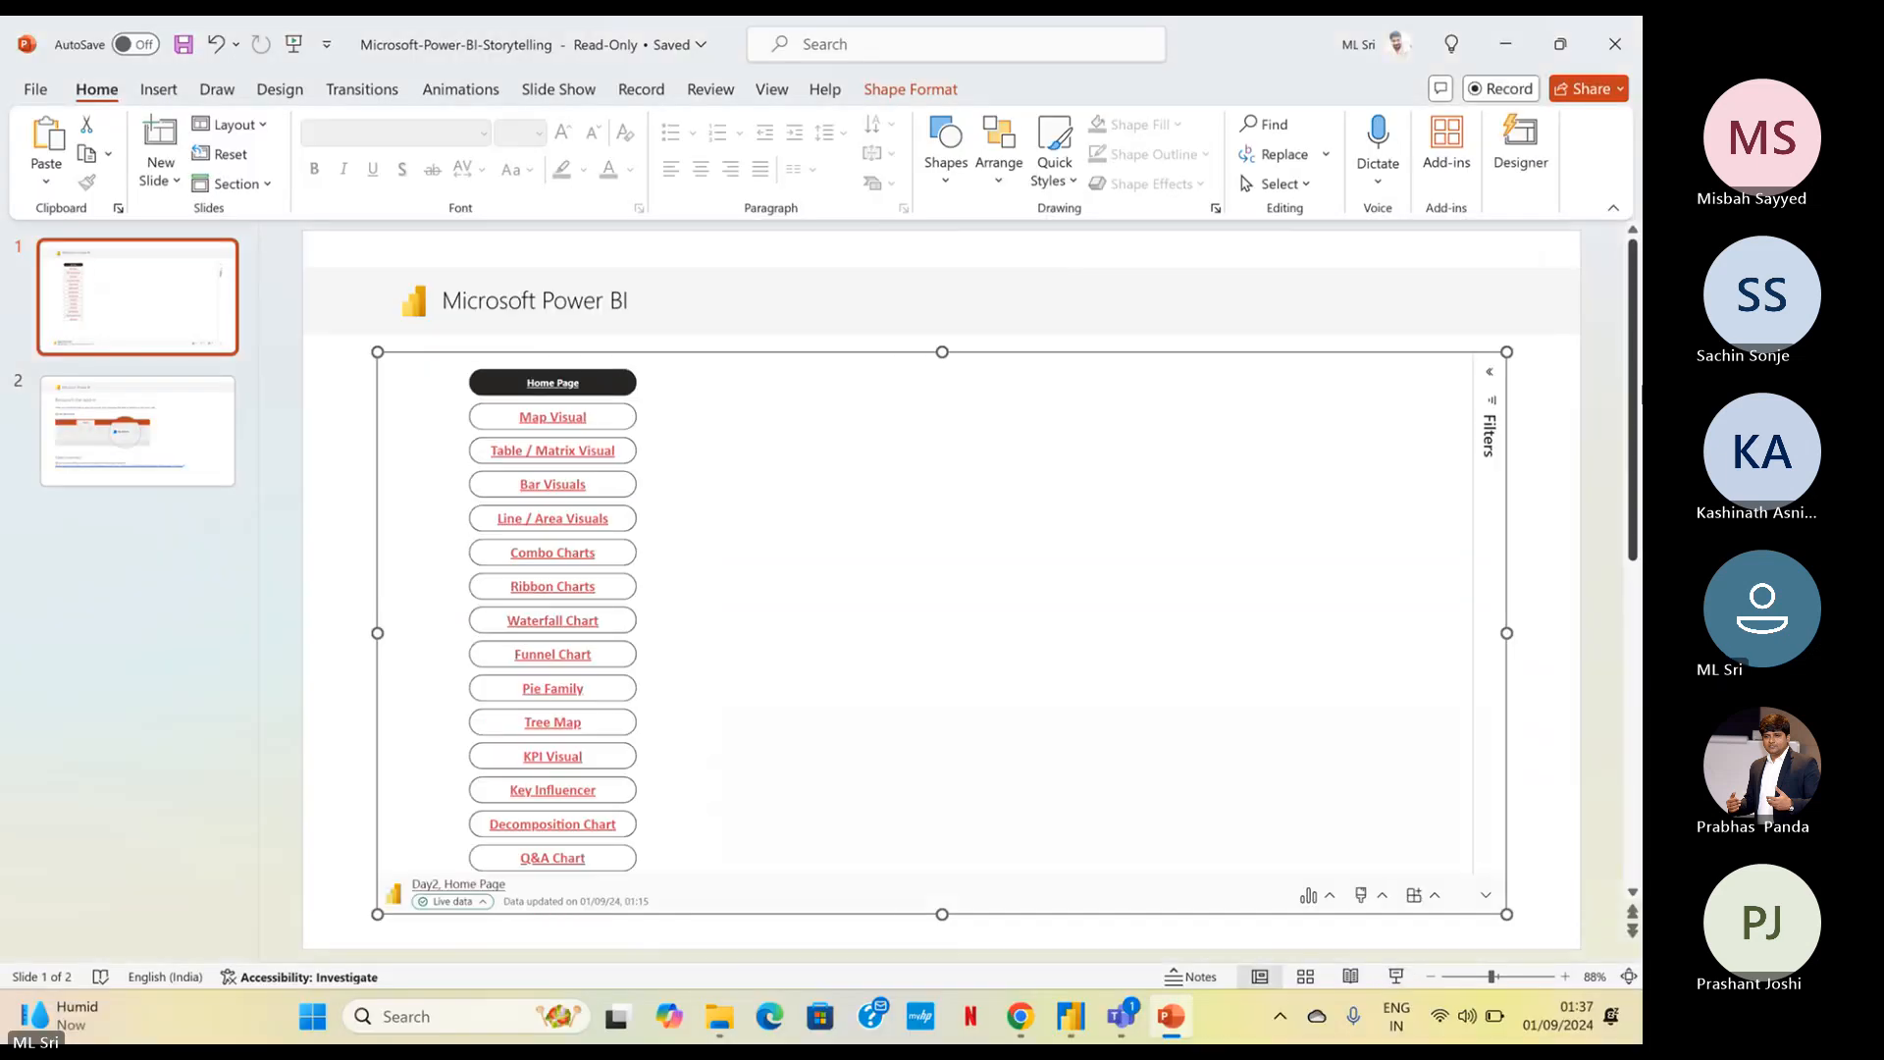
{"action": "left_click", "coordinate": [1617, 63]}
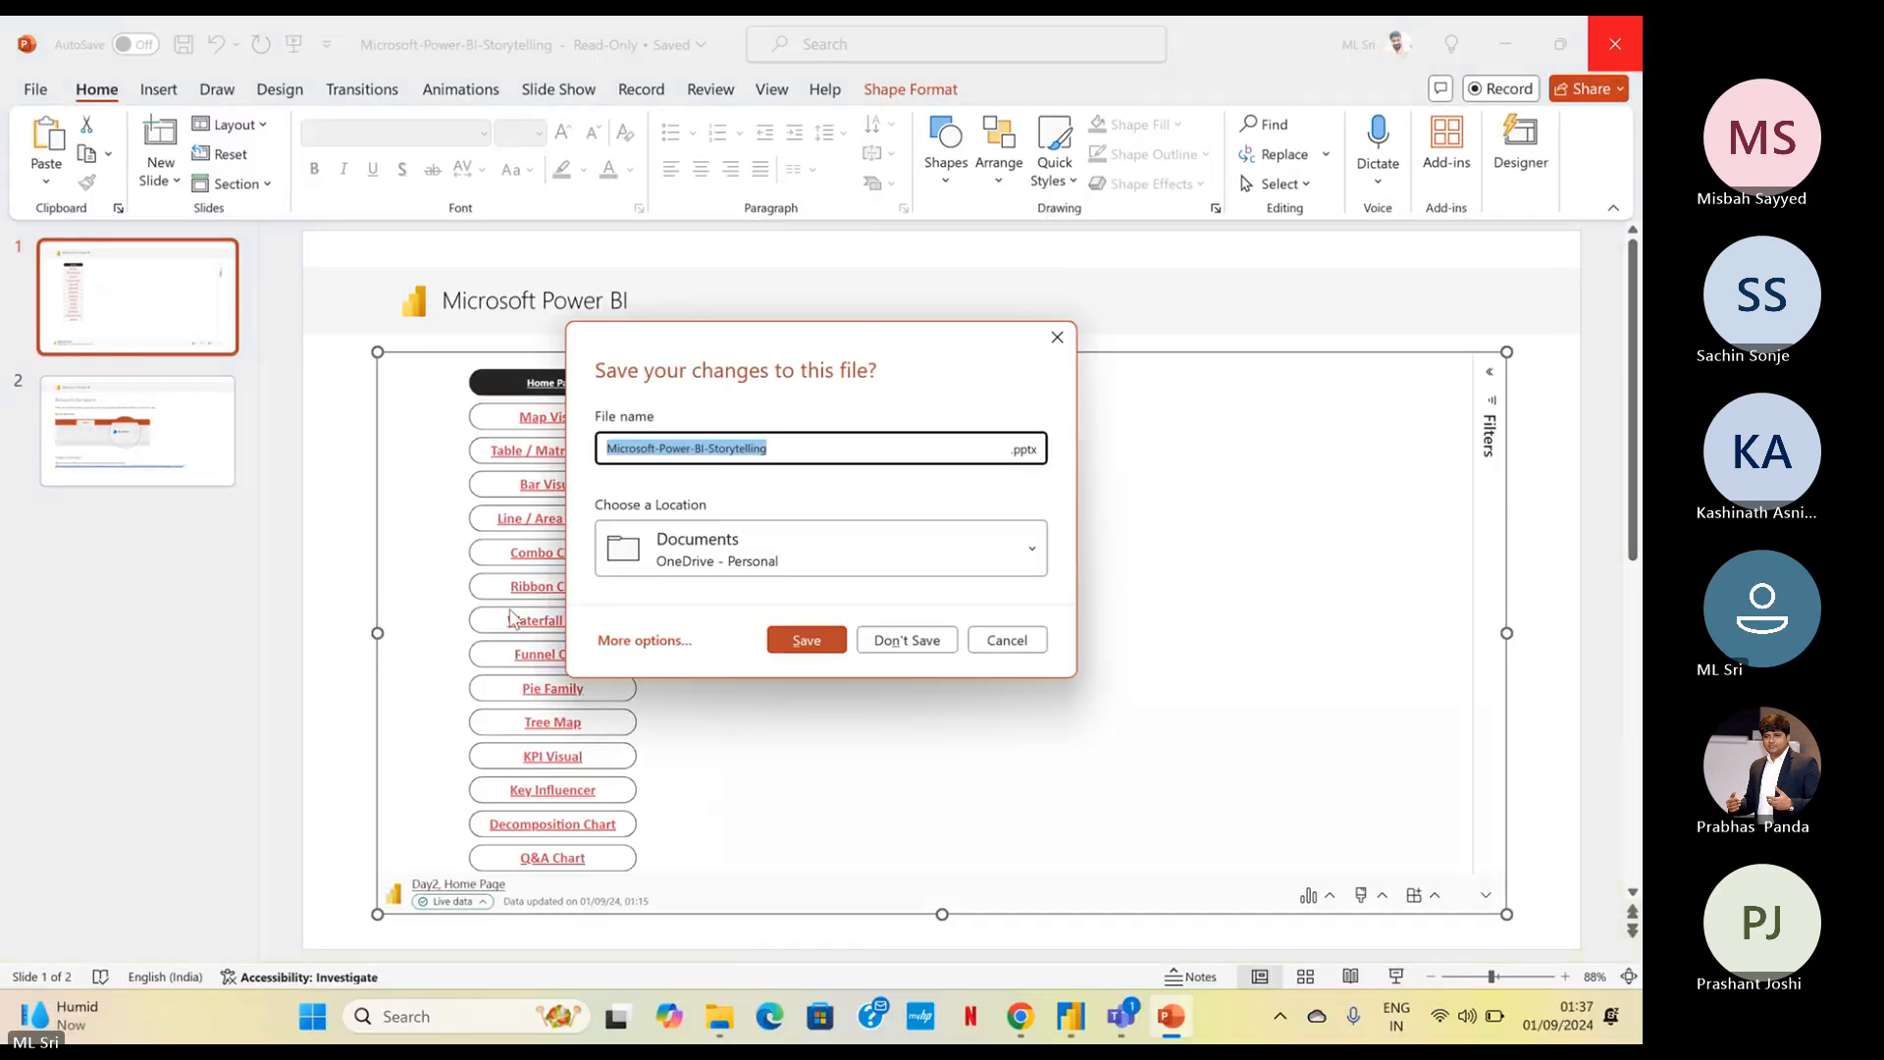
{"action": "left_click", "coordinate": [923, 649]}
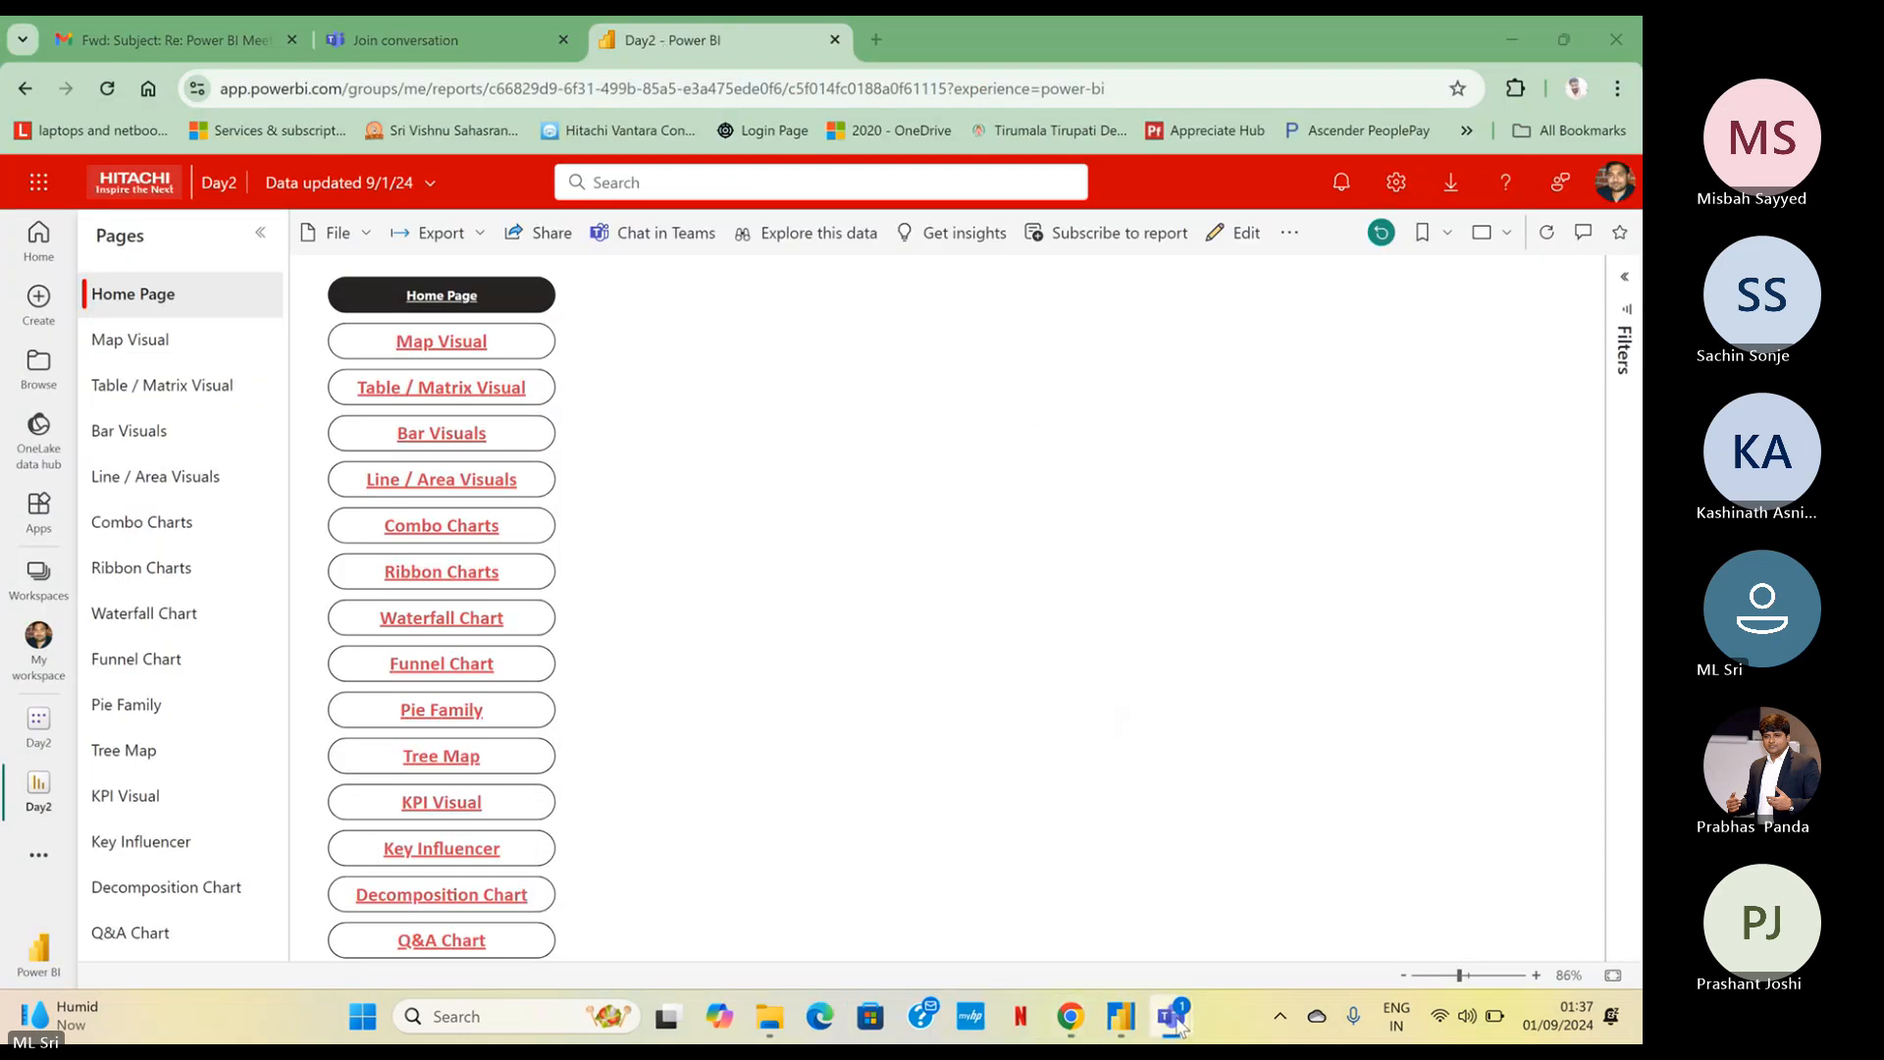
Check the Microsoft Teams meeting window and its chat several times, minimizing it after each check
{"action": "left_click", "coordinate": [1019, 921]}
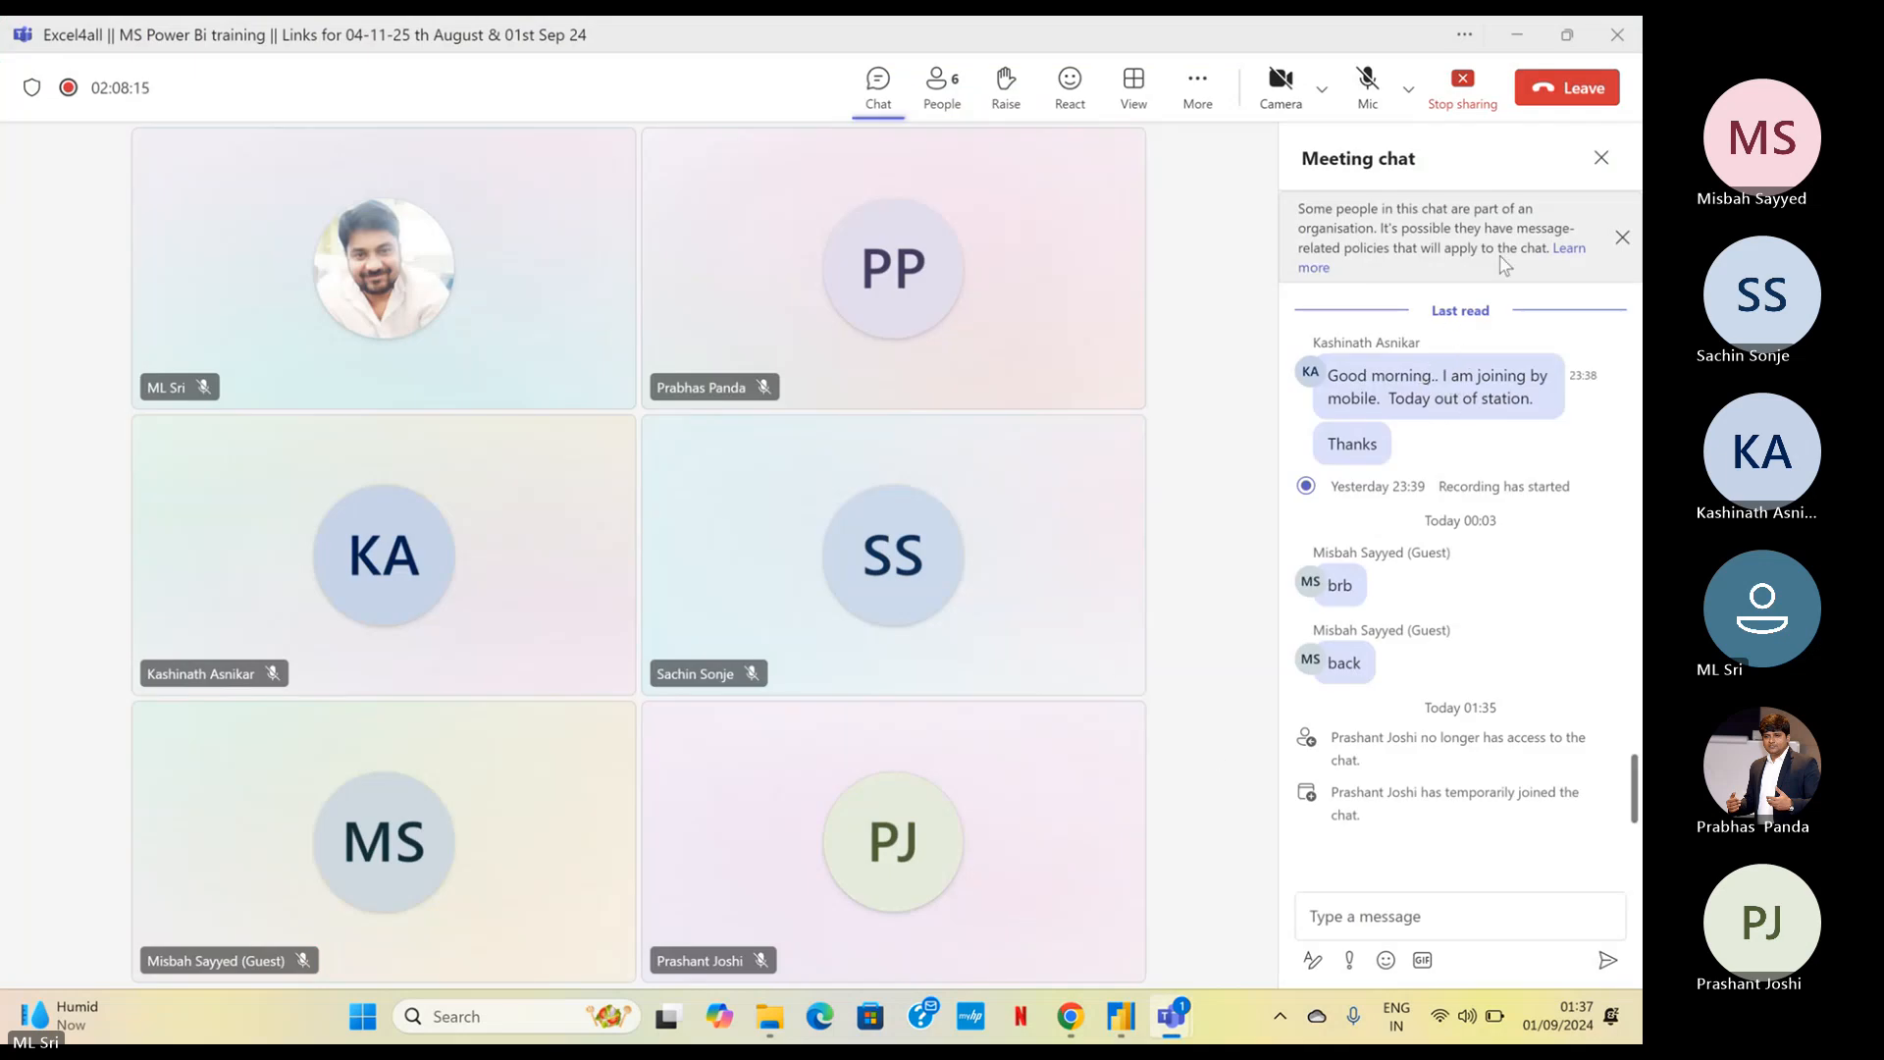
{"action": "left_click", "coordinate": [1517, 39]}
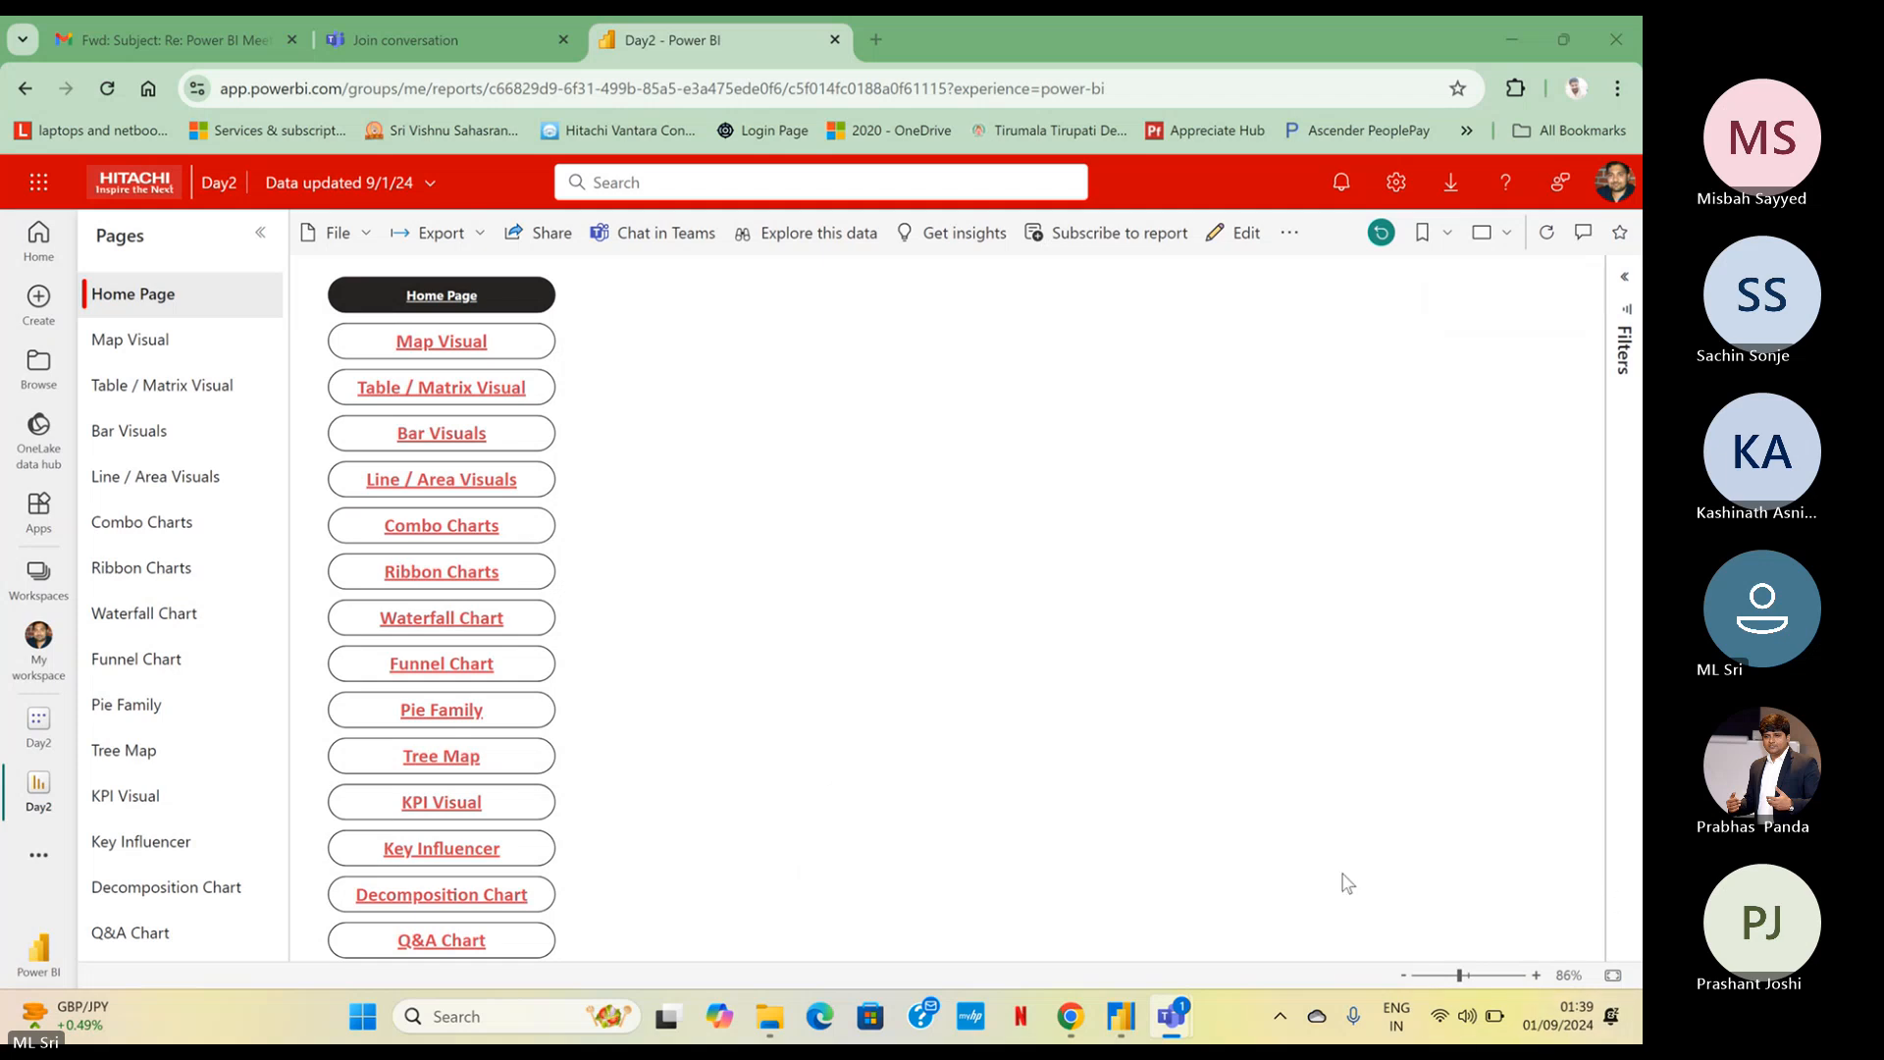
{"action": "mouse_move", "coordinate": [1170, 1016]}
{"action": "left_click", "coordinate": [1017, 903]}
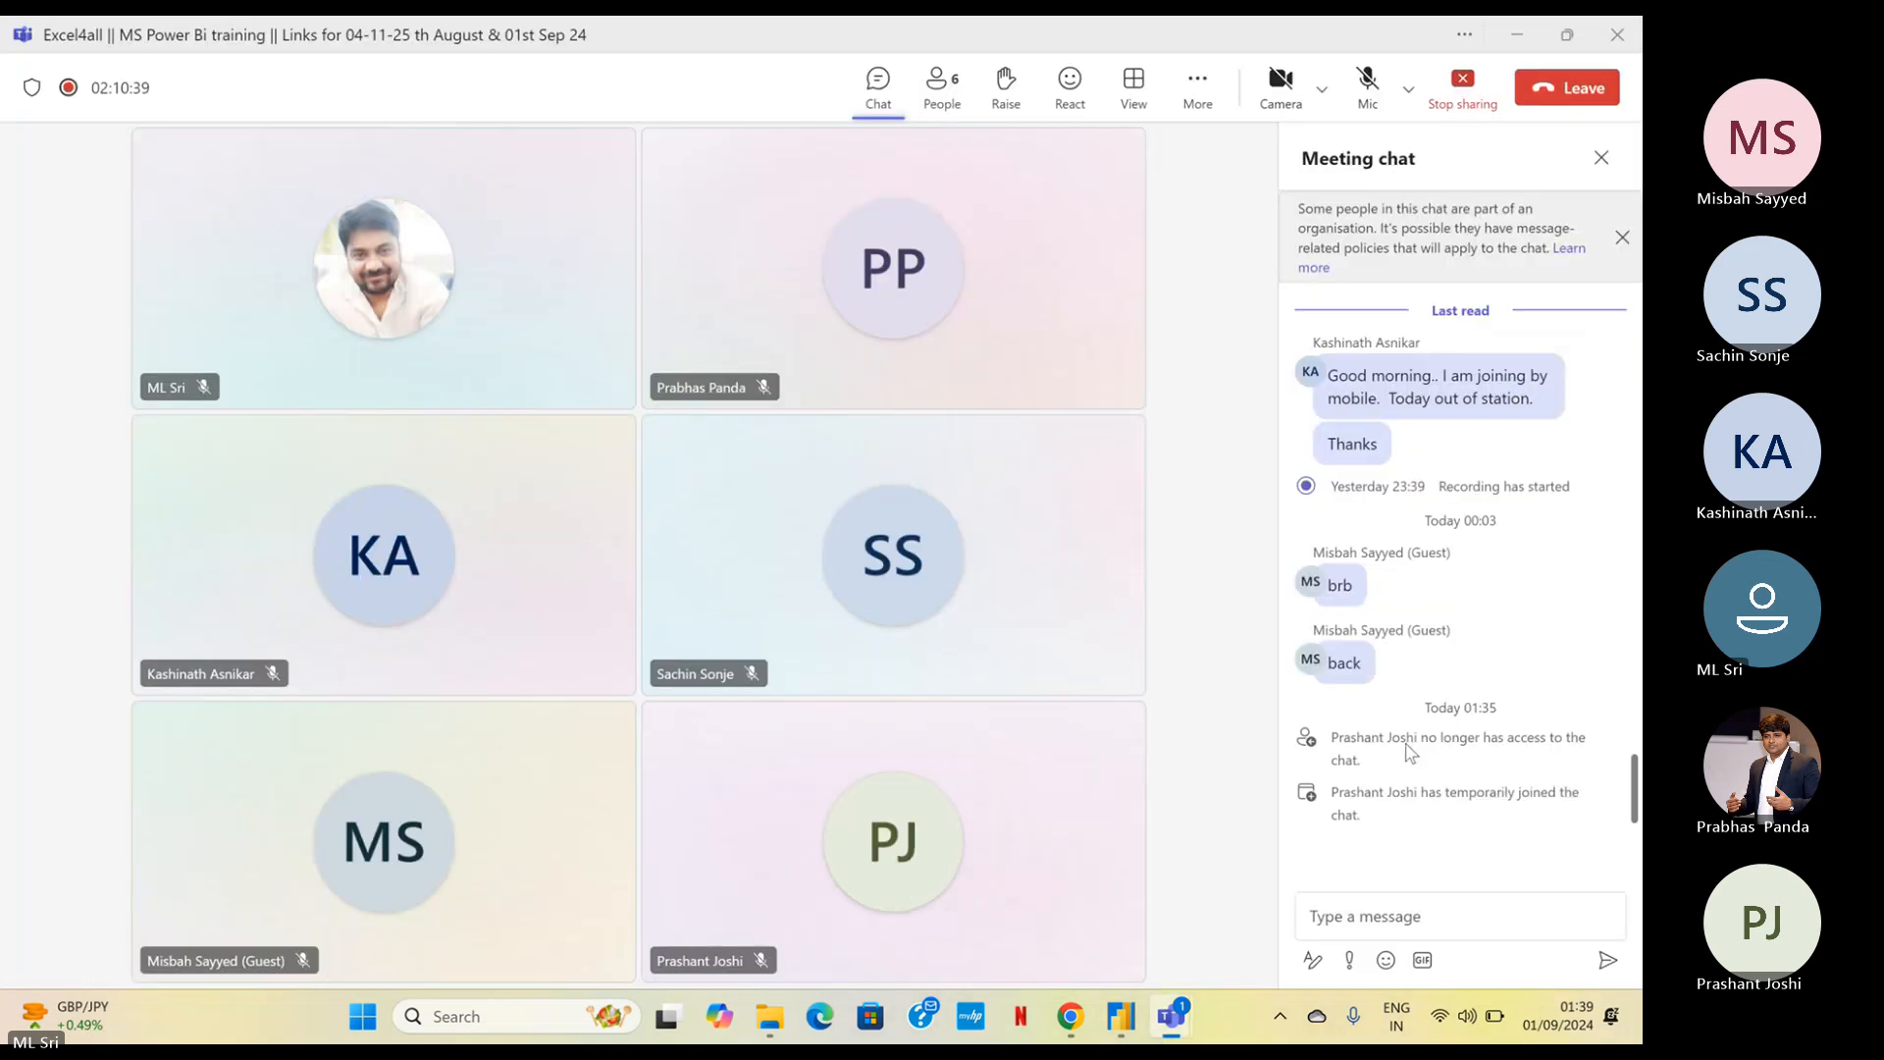
{"action": "left_click", "coordinate": [1511, 35]}
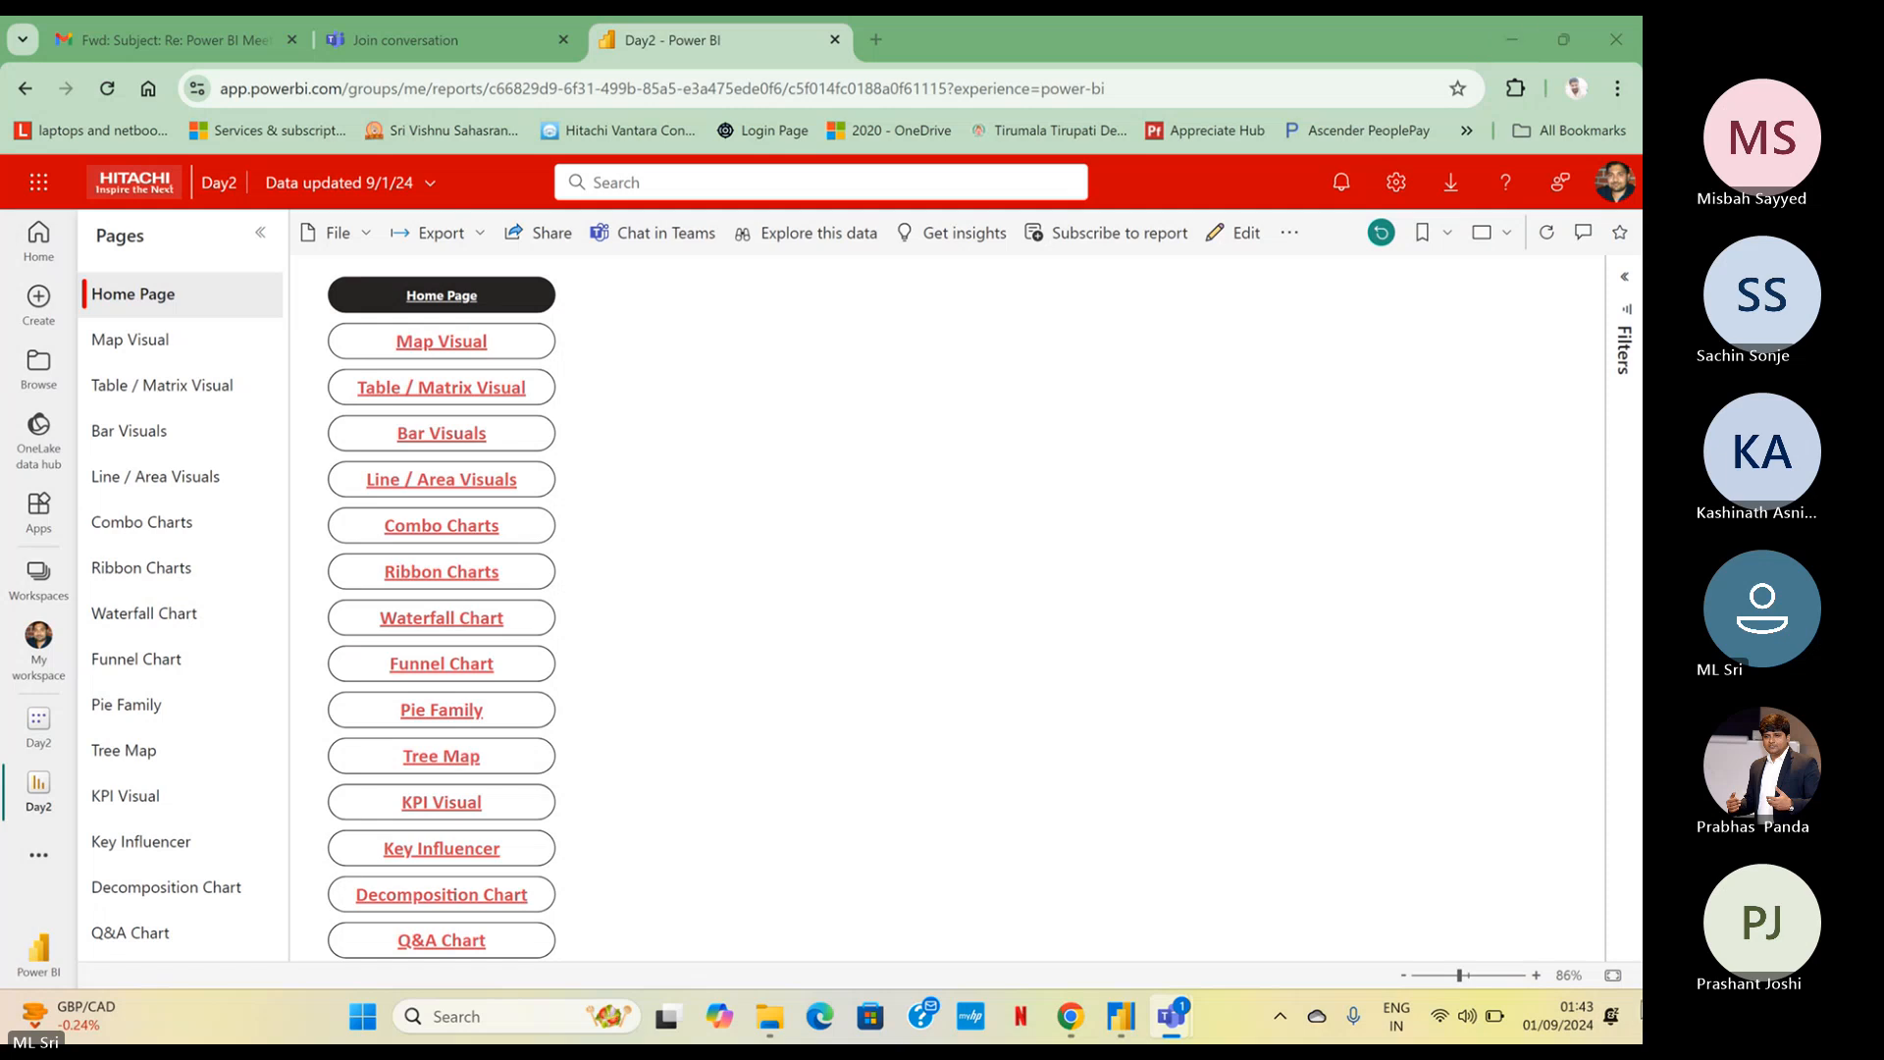
{"action": "mouse_move", "coordinate": [1167, 1010]}
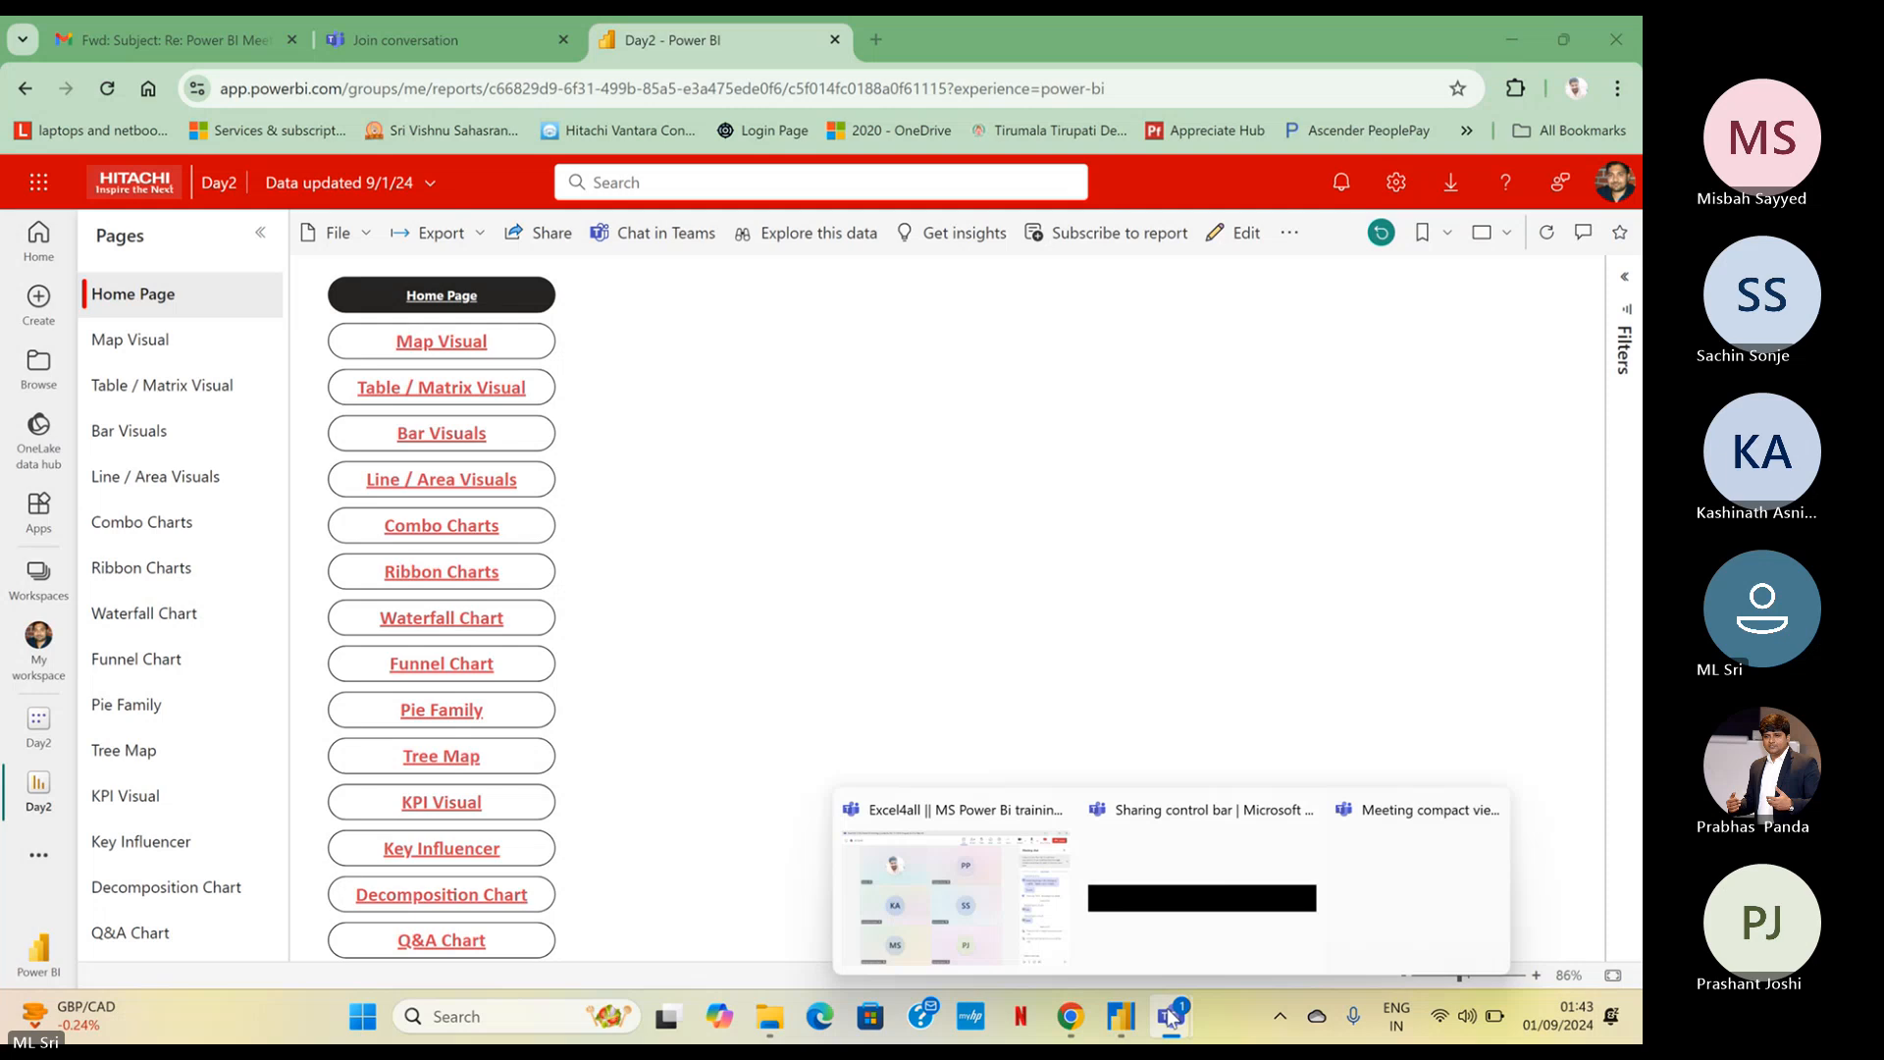
{"action": "left_click", "coordinate": [999, 941]}
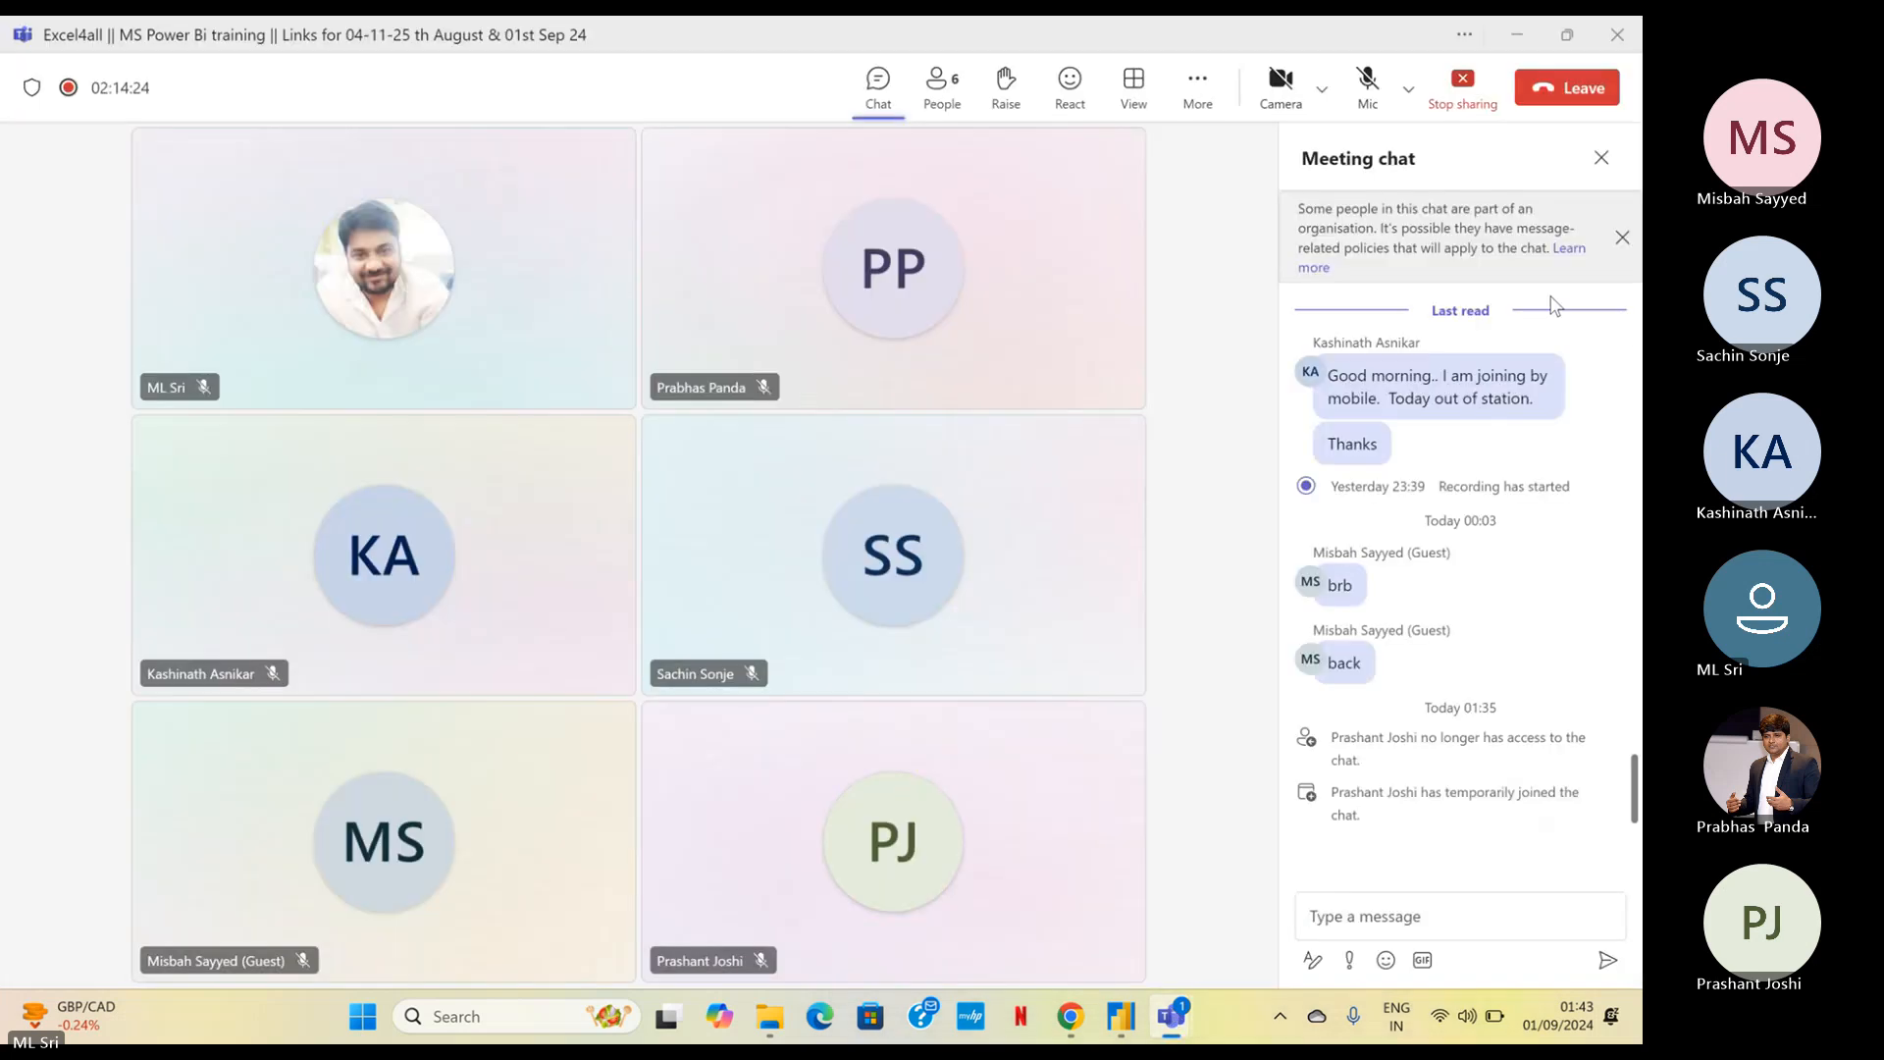
{"action": "left_click", "coordinate": [1518, 35]}
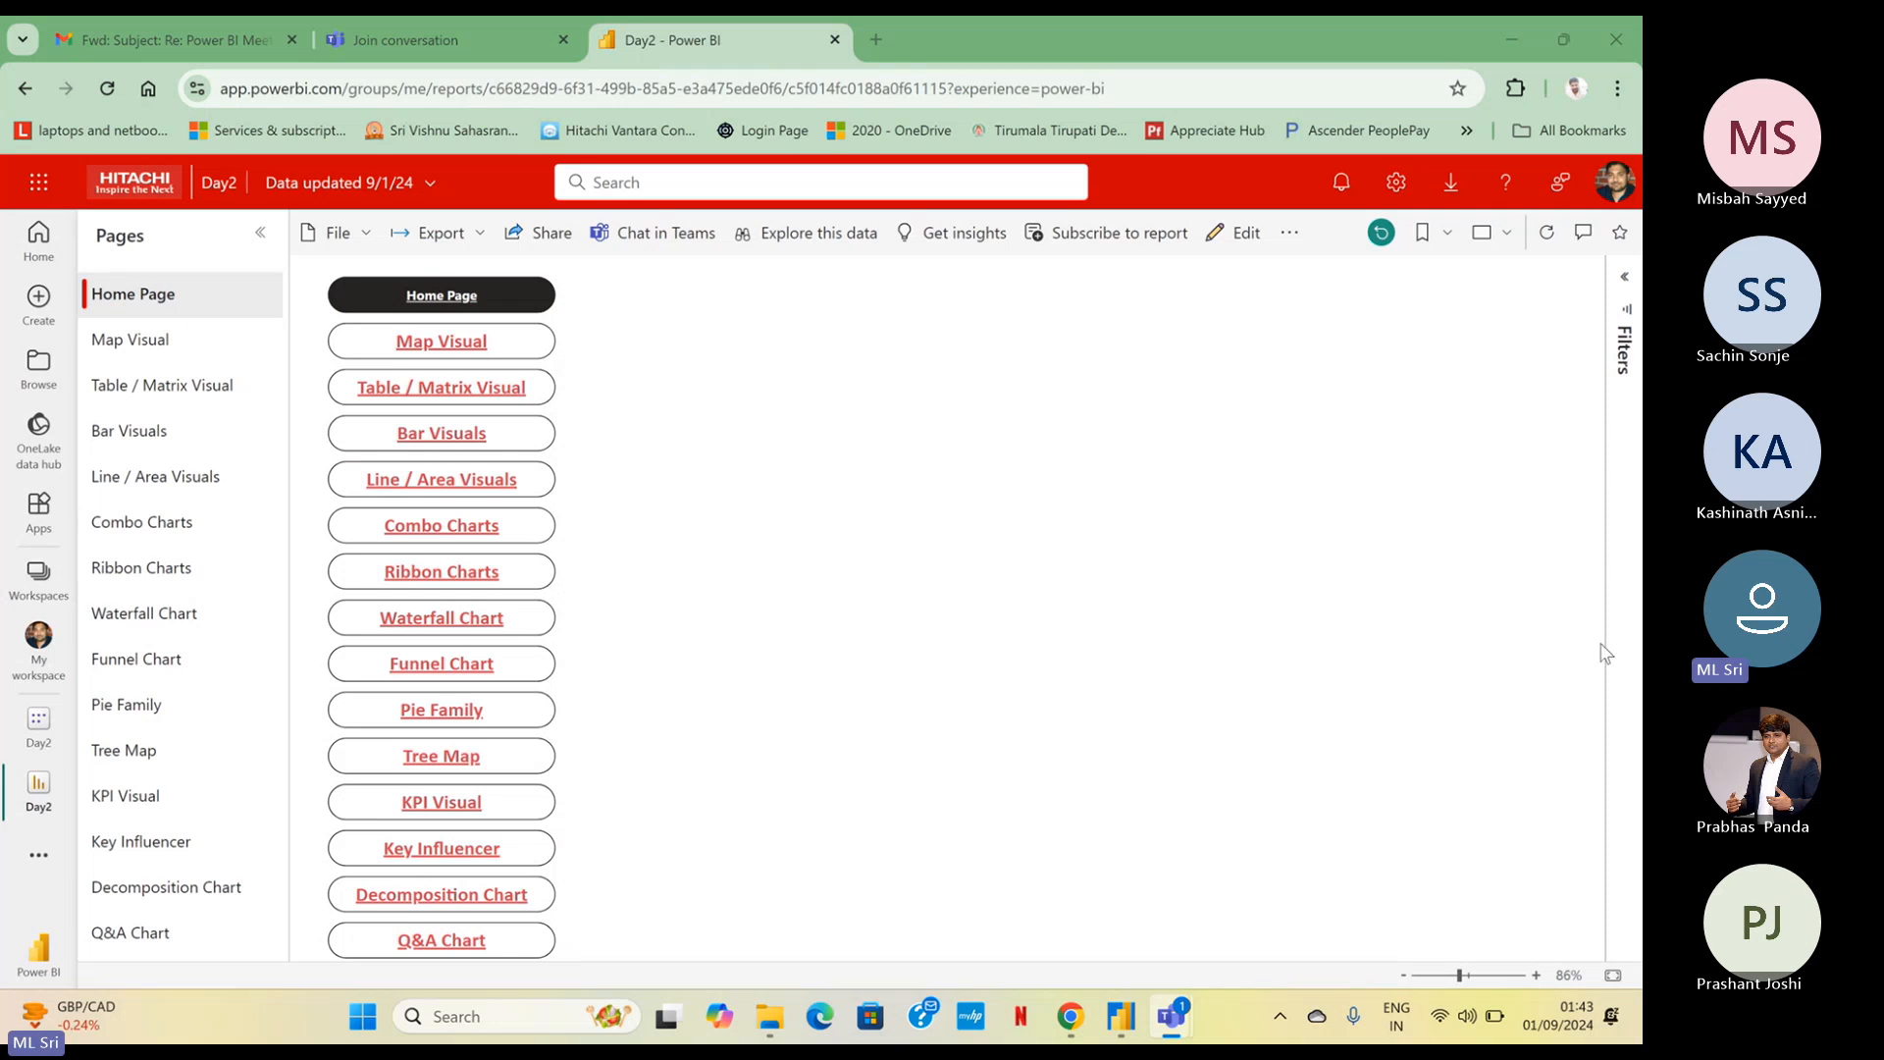
Switch to the Day2 report in Power BI Desktop, dismiss the publishing message, answer Yes to the feedback question and close the rating request
{"action": "mouse_move", "coordinate": [1173, 1001]}
{"action": "mouse_move", "coordinate": [1120, 1015]}
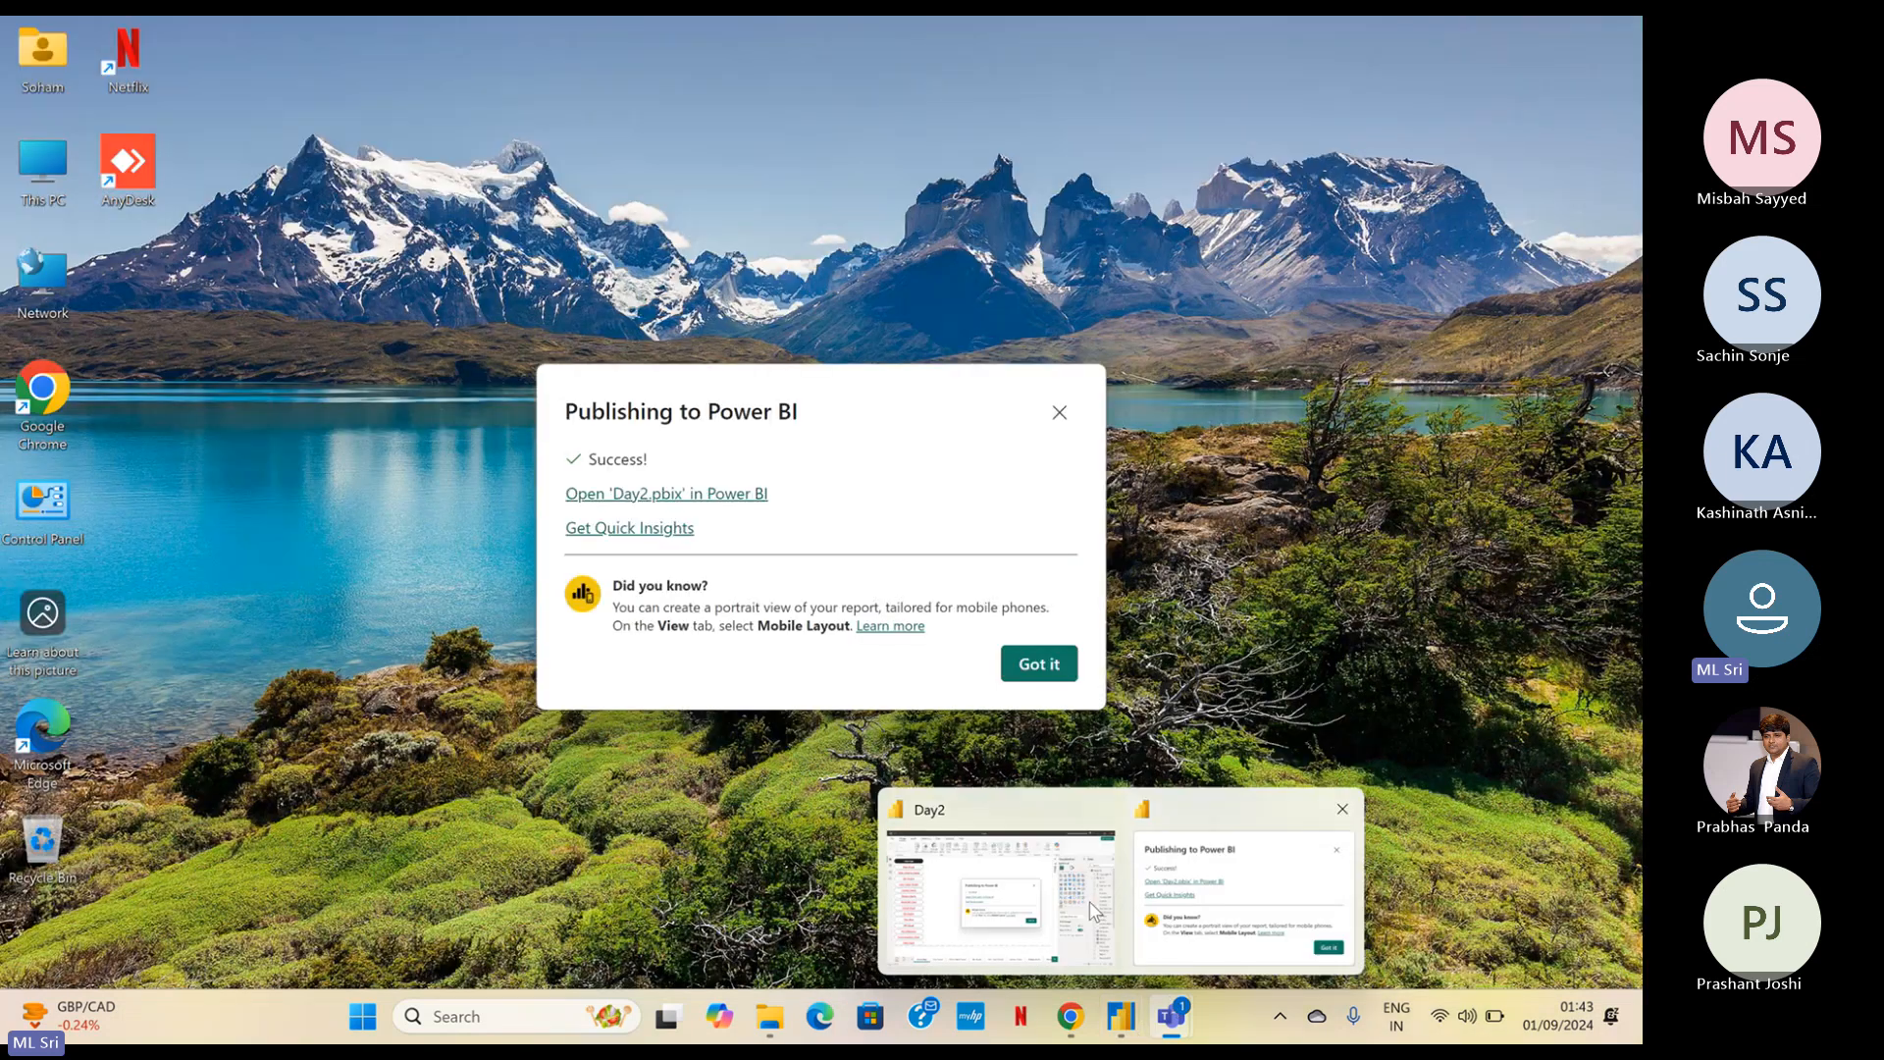
{"action": "left_click", "coordinate": [1089, 900]}
{"action": "left_click", "coordinate": [1034, 661]}
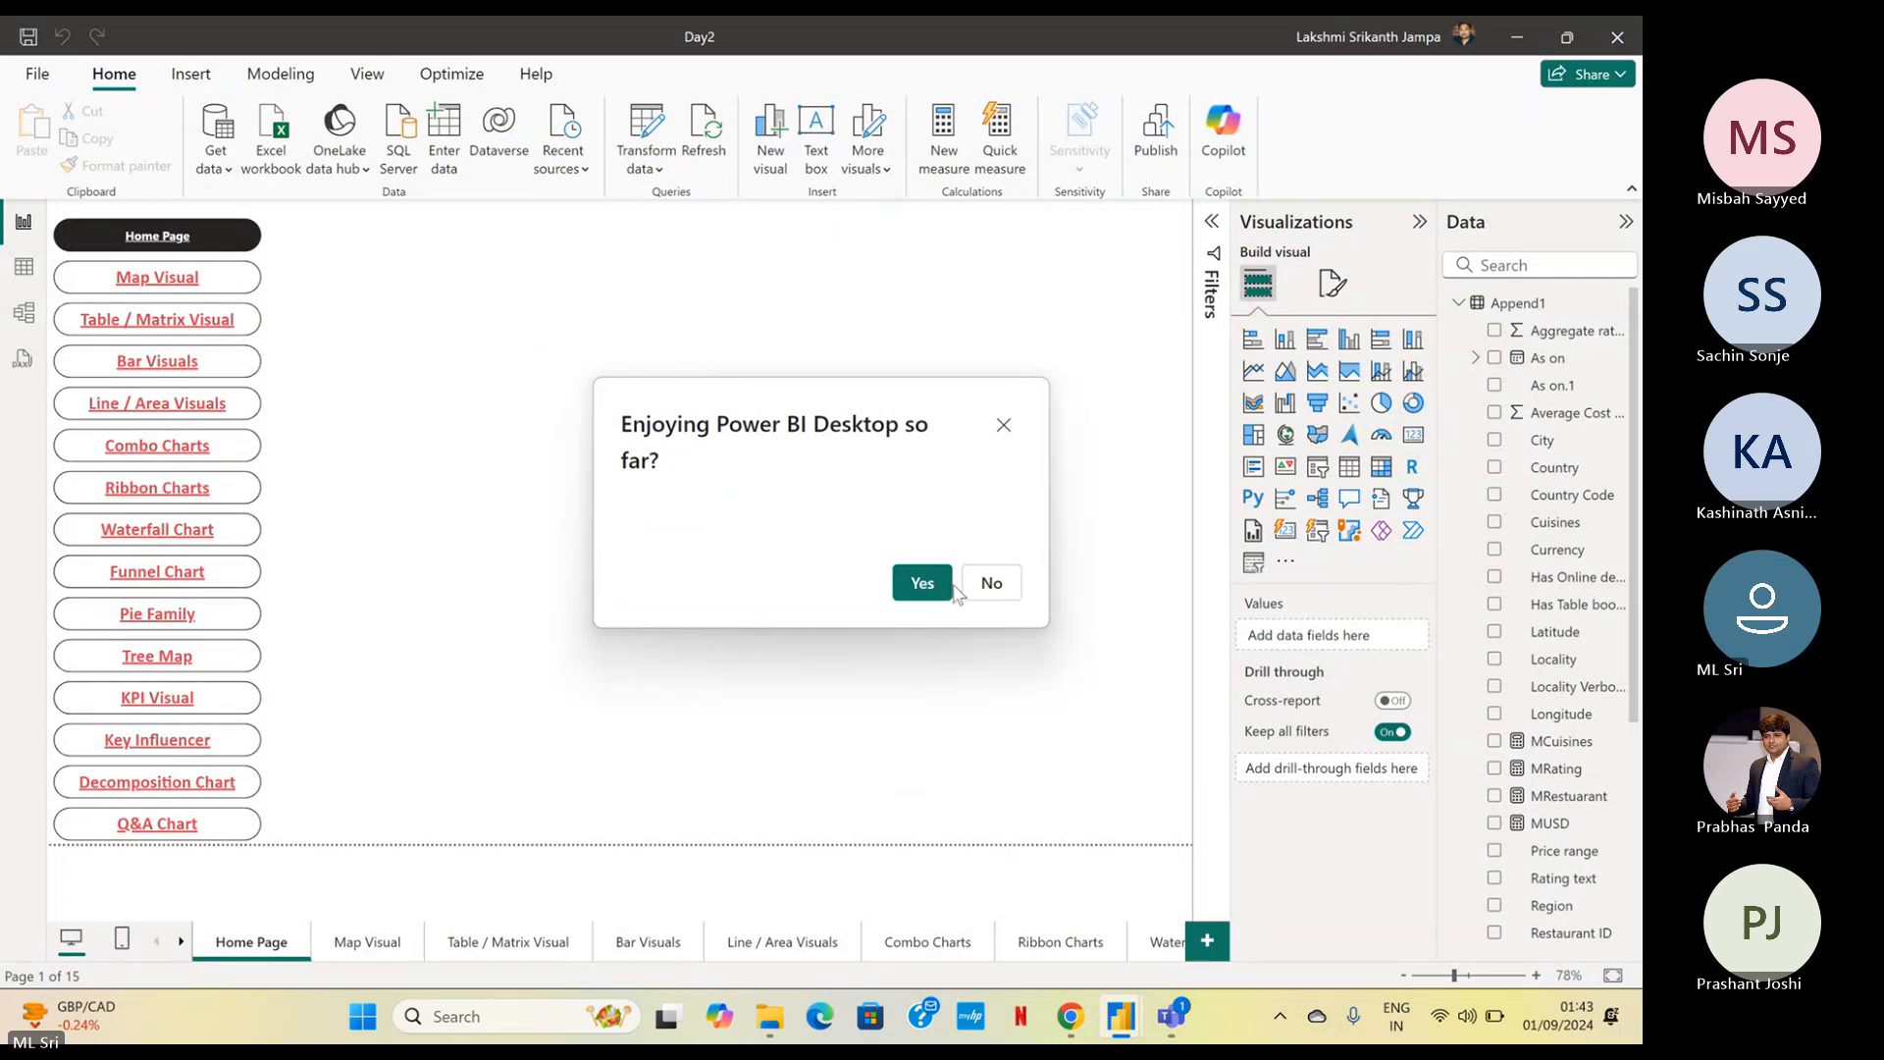
{"action": "left_click", "coordinate": [922, 585]}
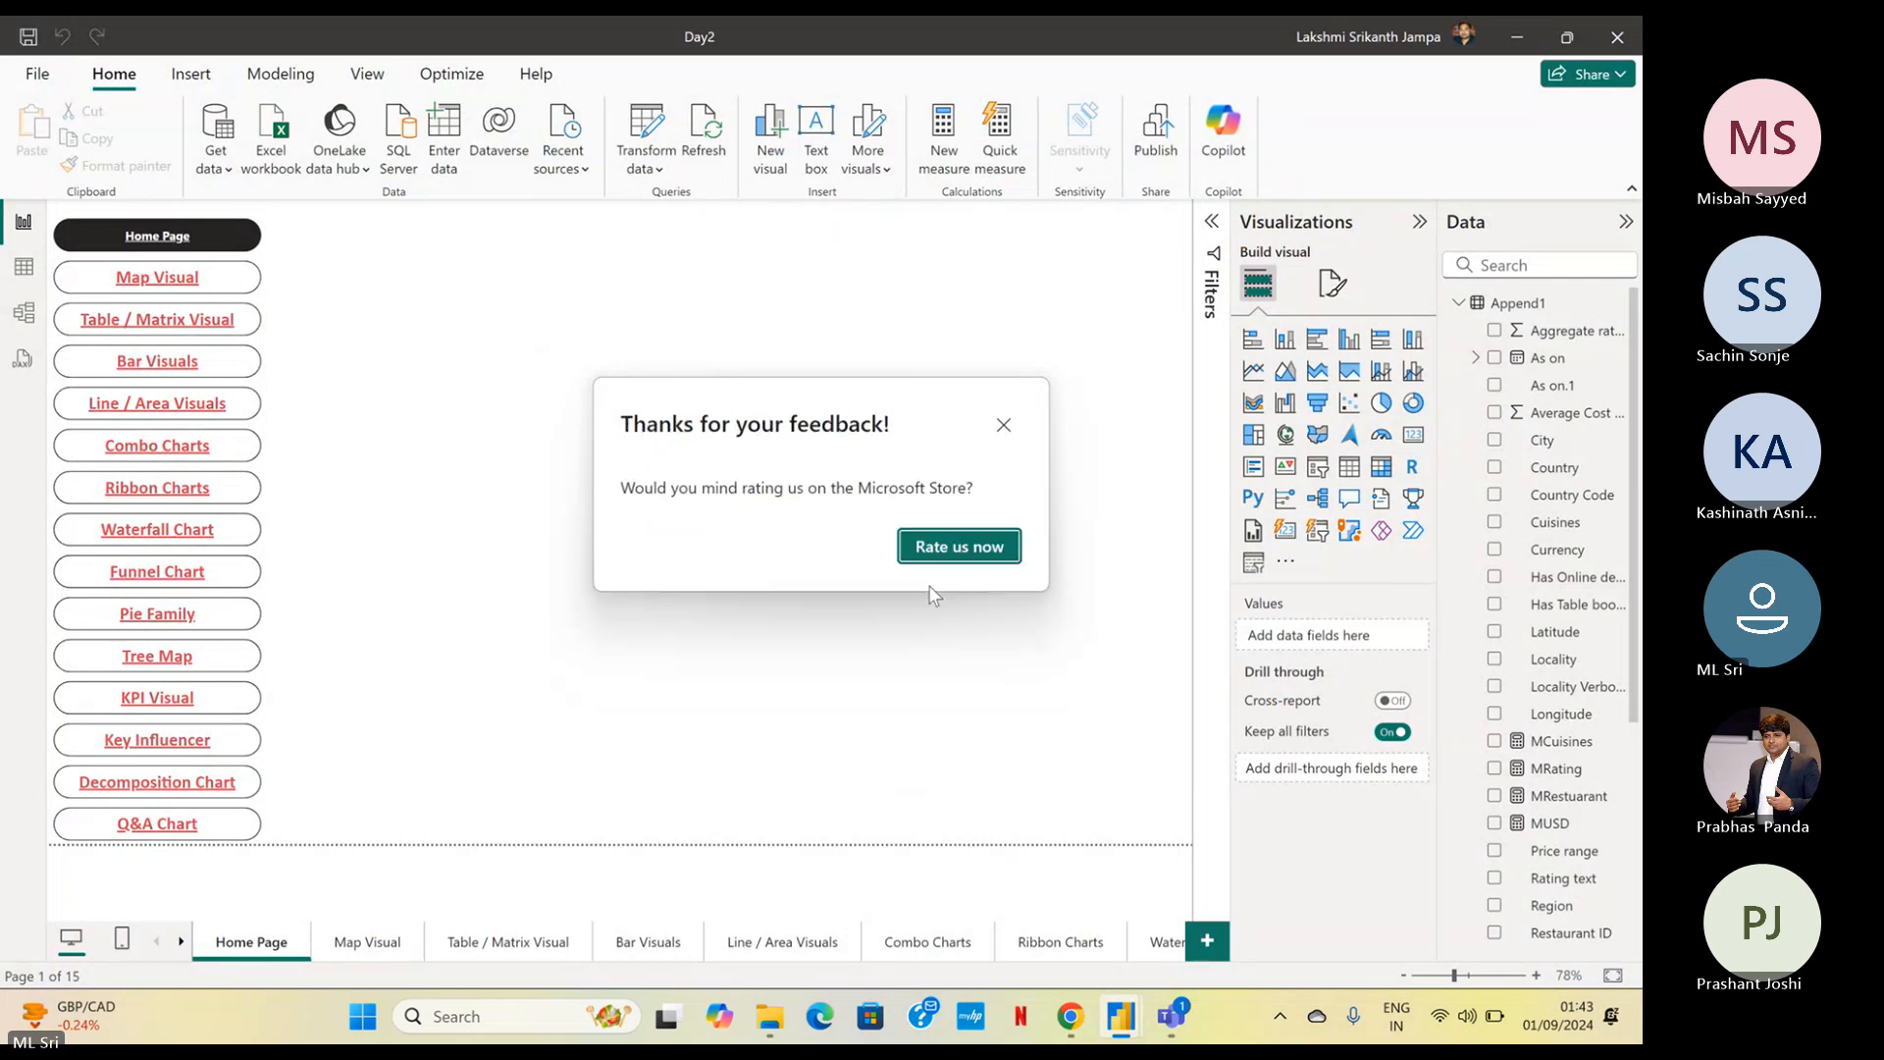
{"action": "left_click", "coordinate": [1002, 426]}
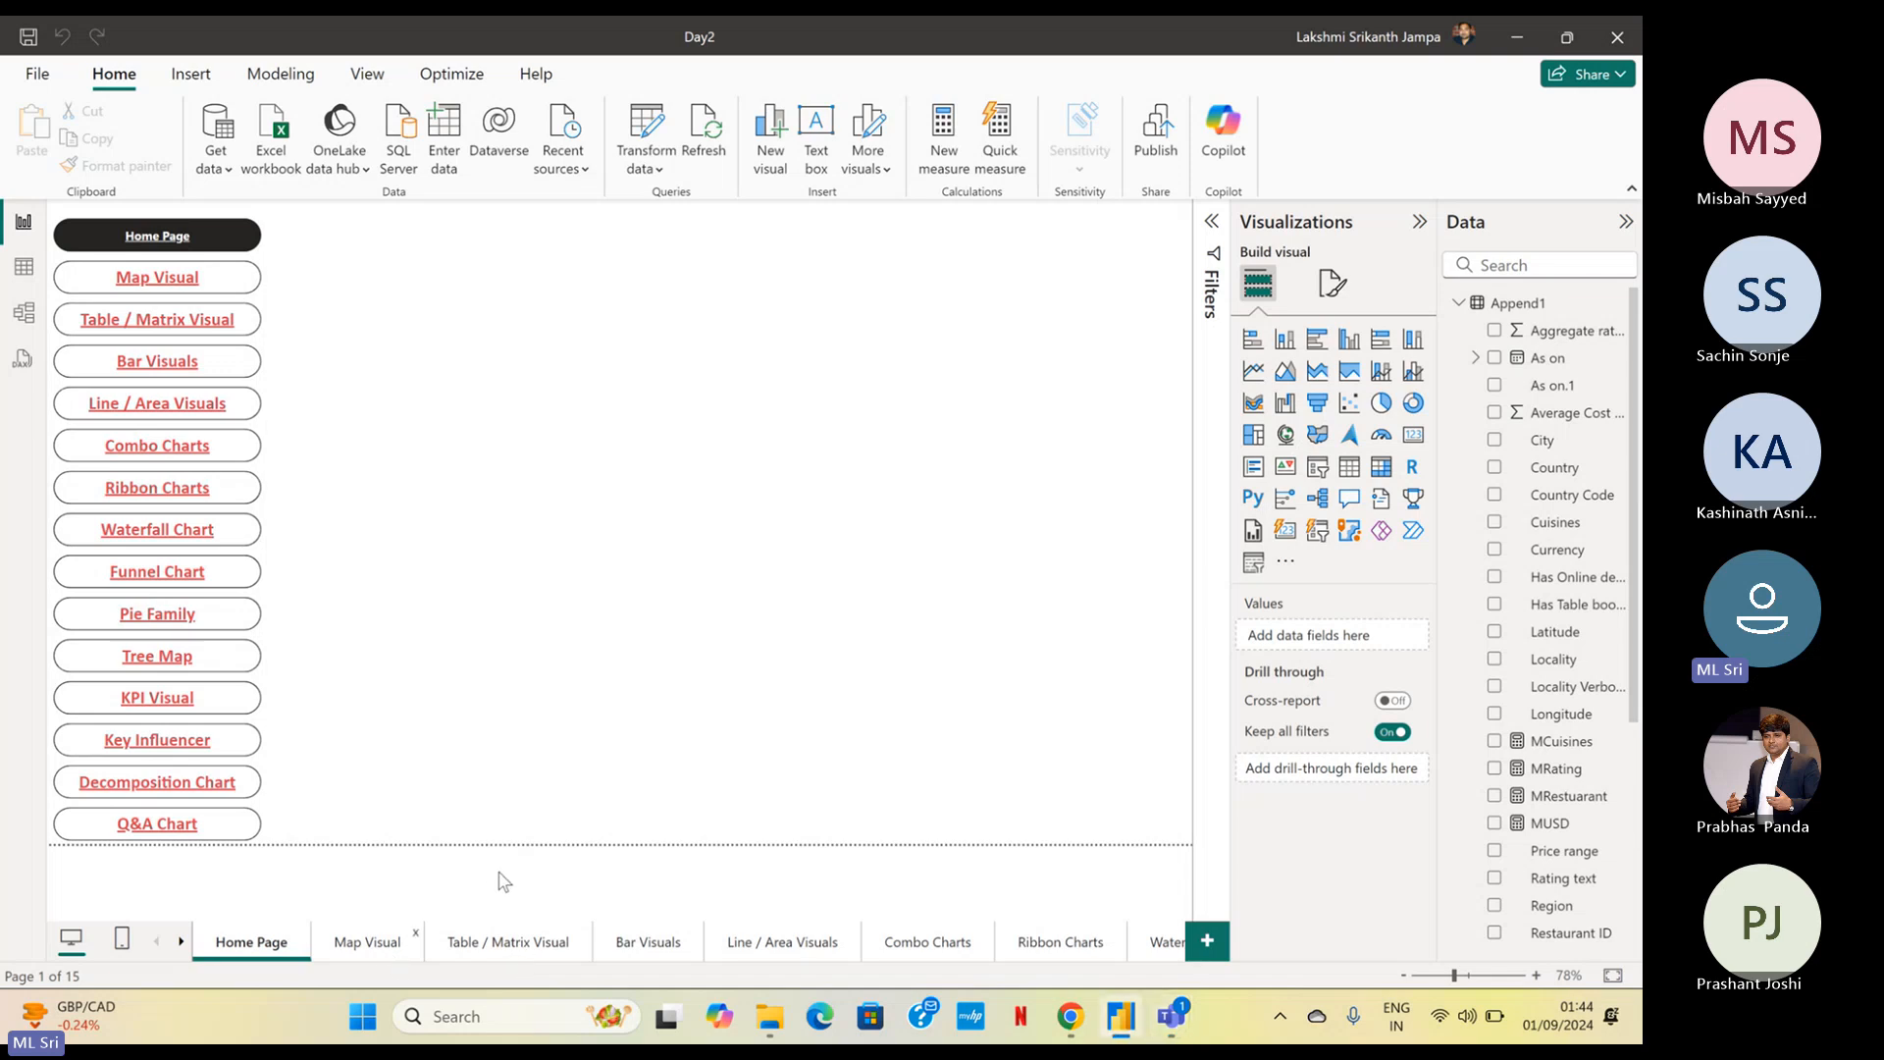
On the Map Visual page, show the Selection and Bookmarks panes and collapse the Visualizations and Data panes
{"action": "left_click", "coordinate": [392, 948]}
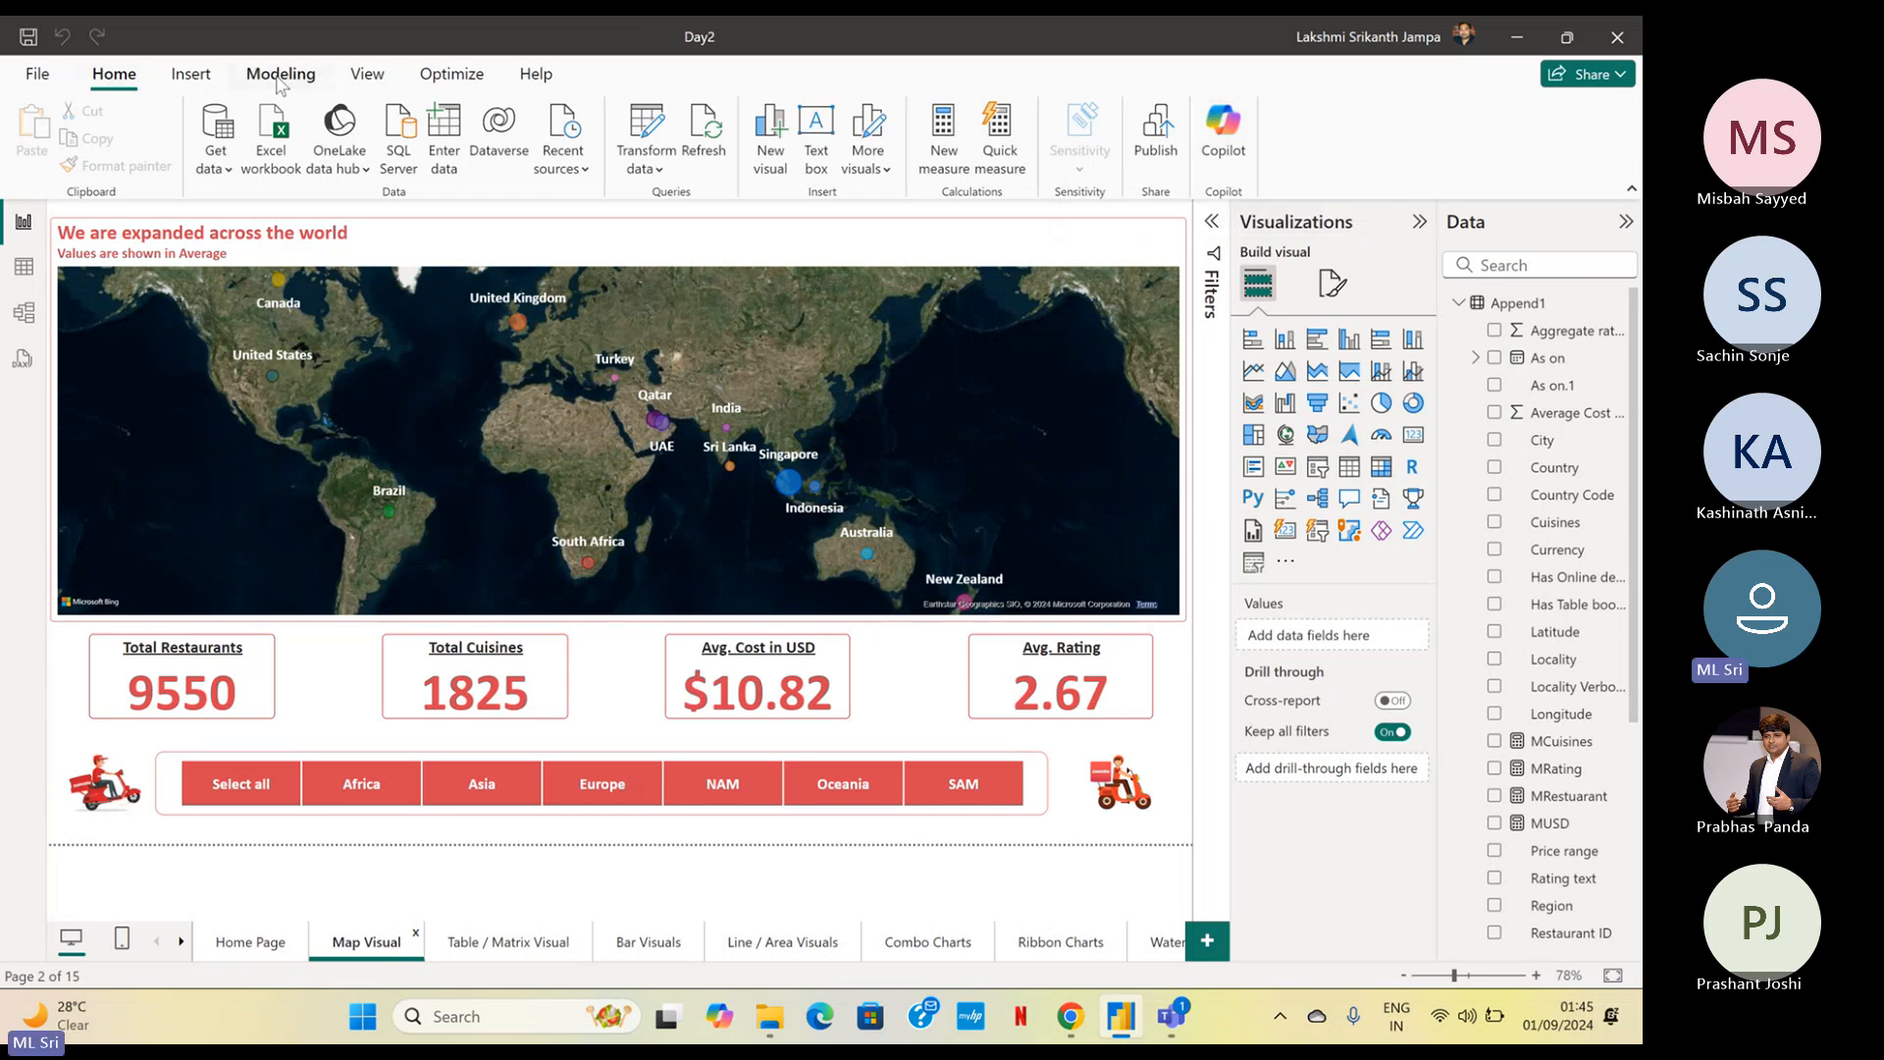
{"action": "left_click", "coordinate": [367, 75]}
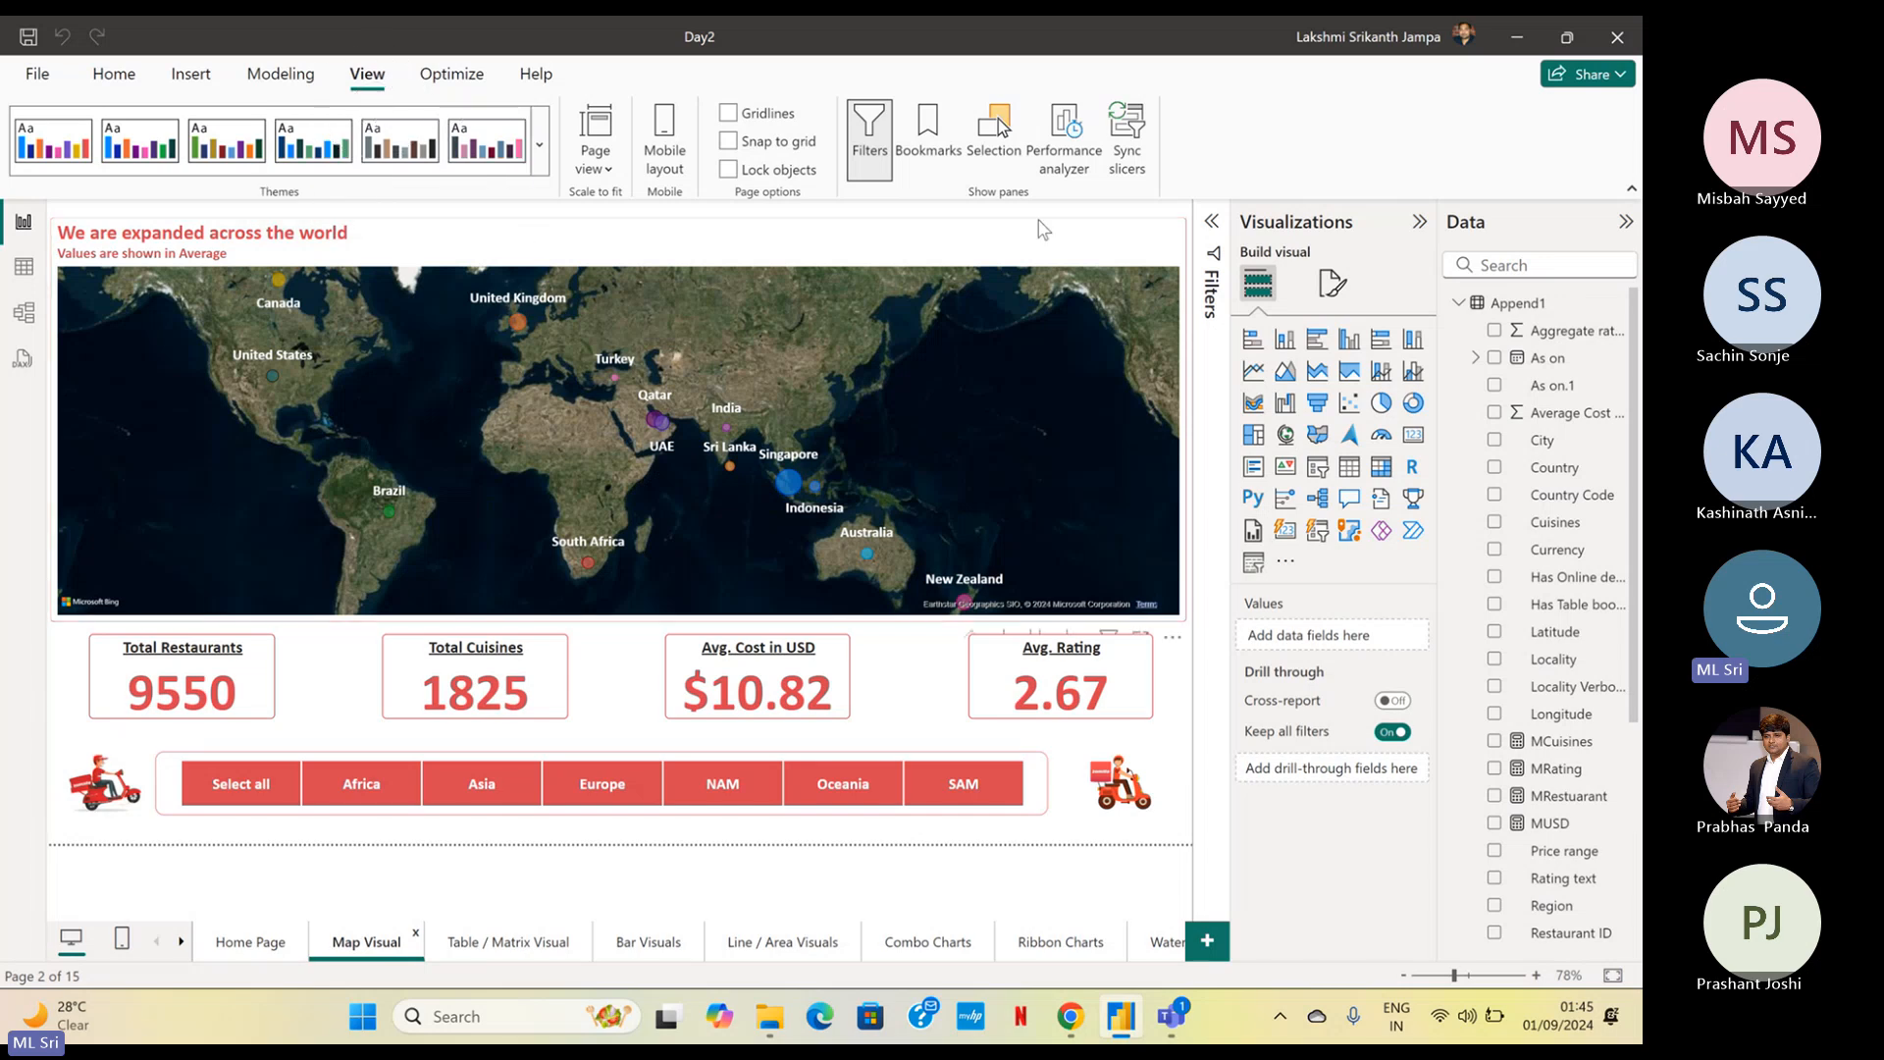
{"action": "key", "text": "ctrl"}
{"action": "key", "text": "ctrl"}
{"action": "key", "text": "ctrl"}
{"action": "key", "text": "ctrl"}
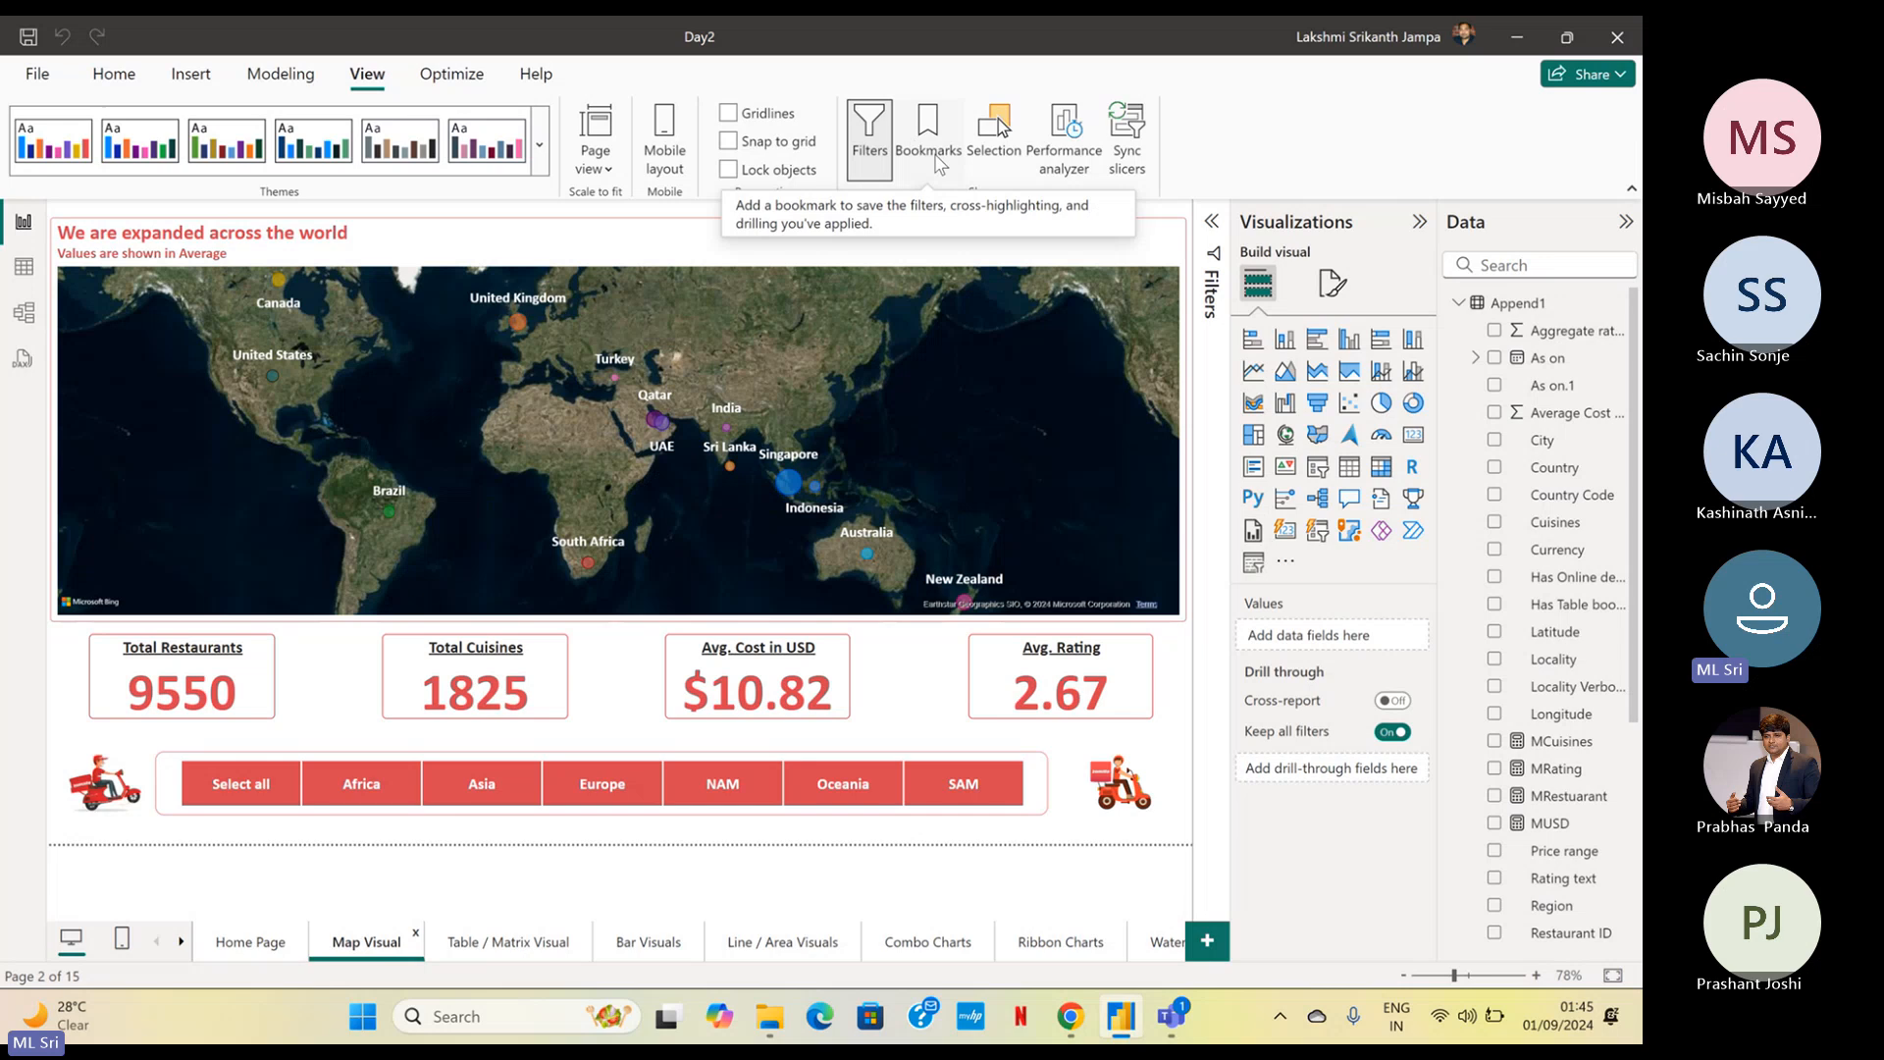
{"action": "left_click", "coordinate": [998, 138]}
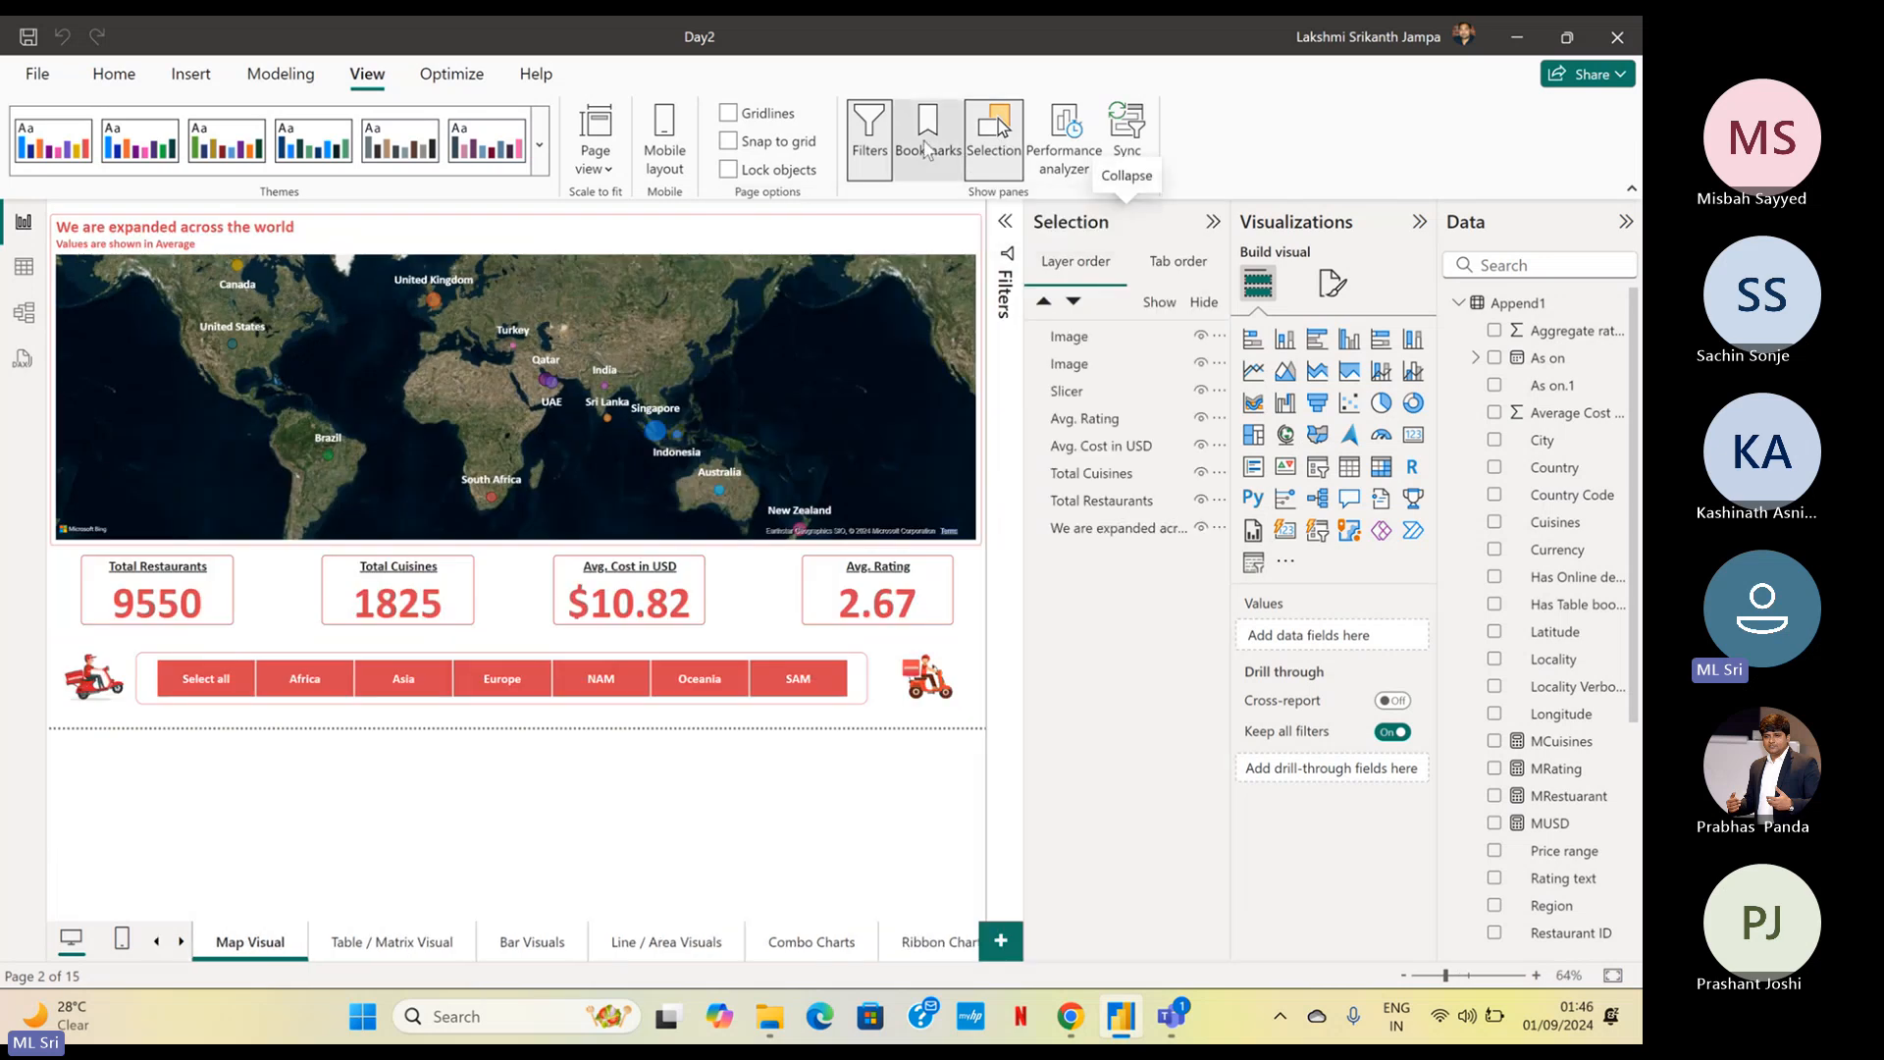
{"action": "left_click", "coordinate": [926, 149]}
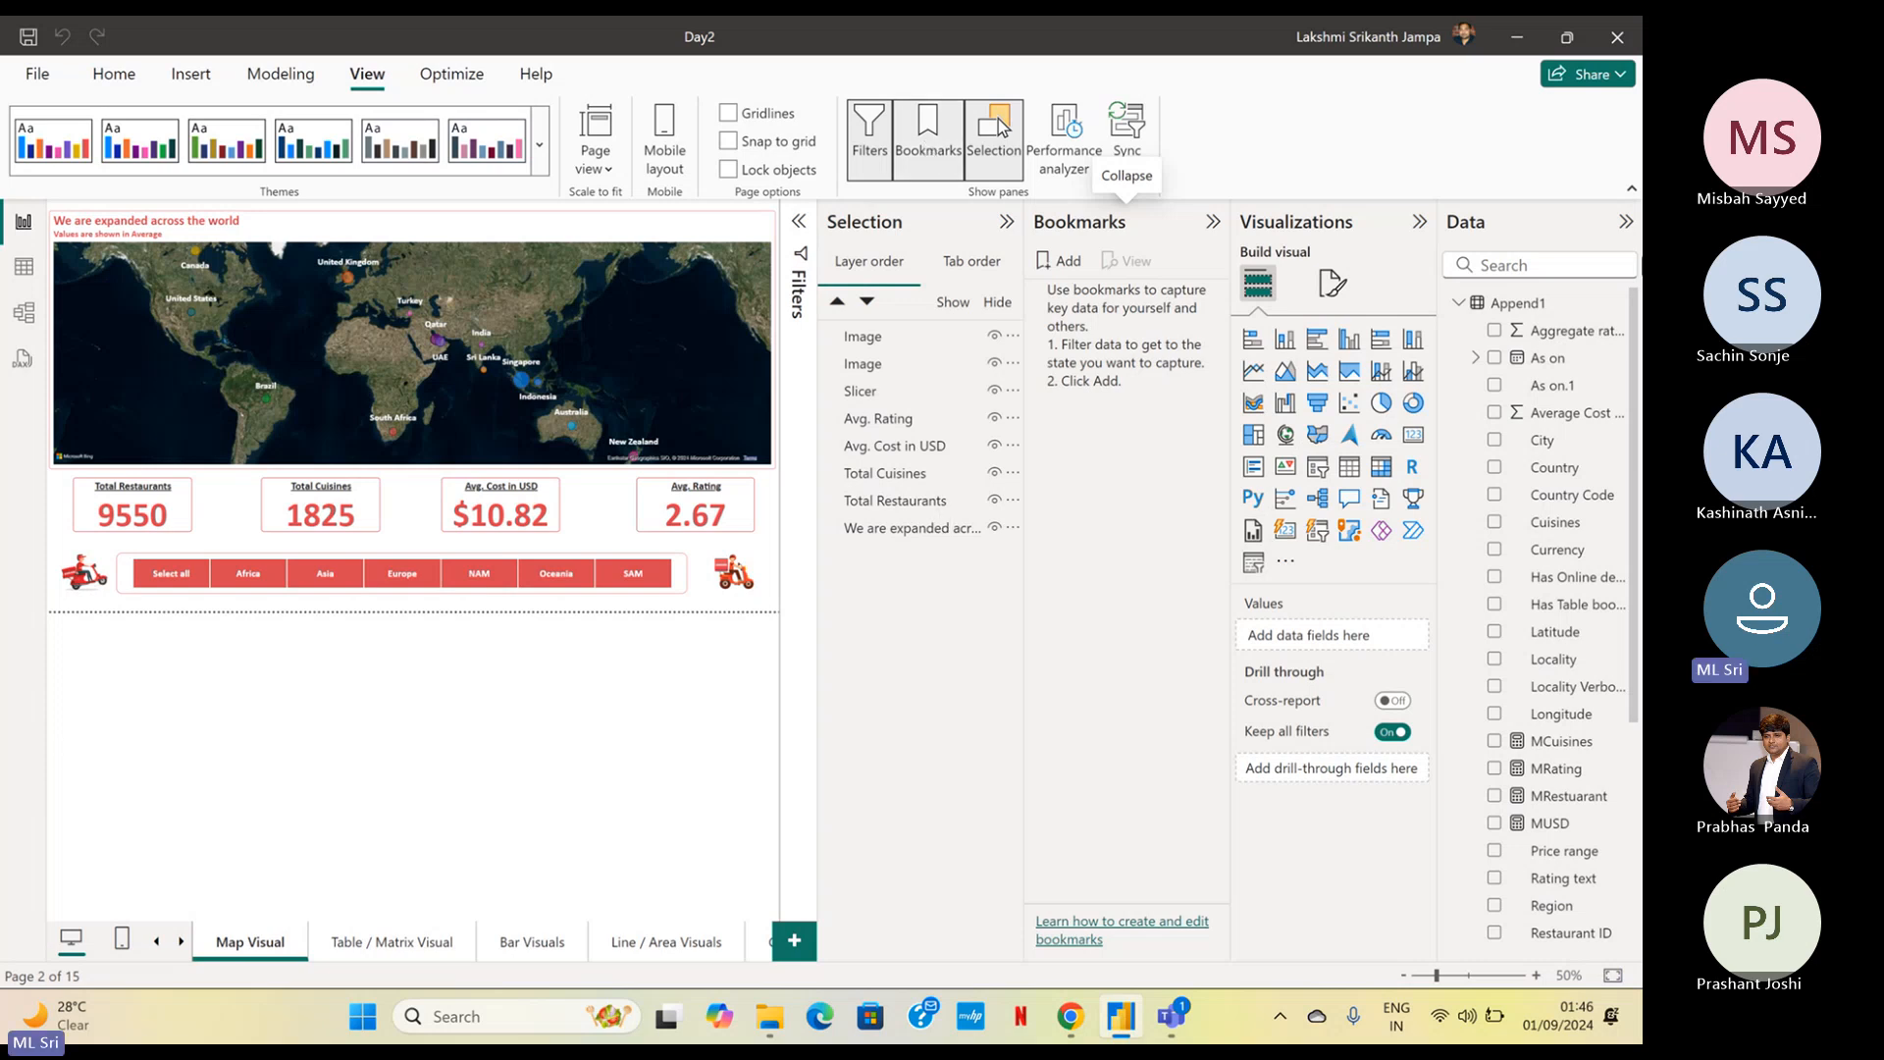
{"action": "left_click", "coordinate": [1416, 225]}
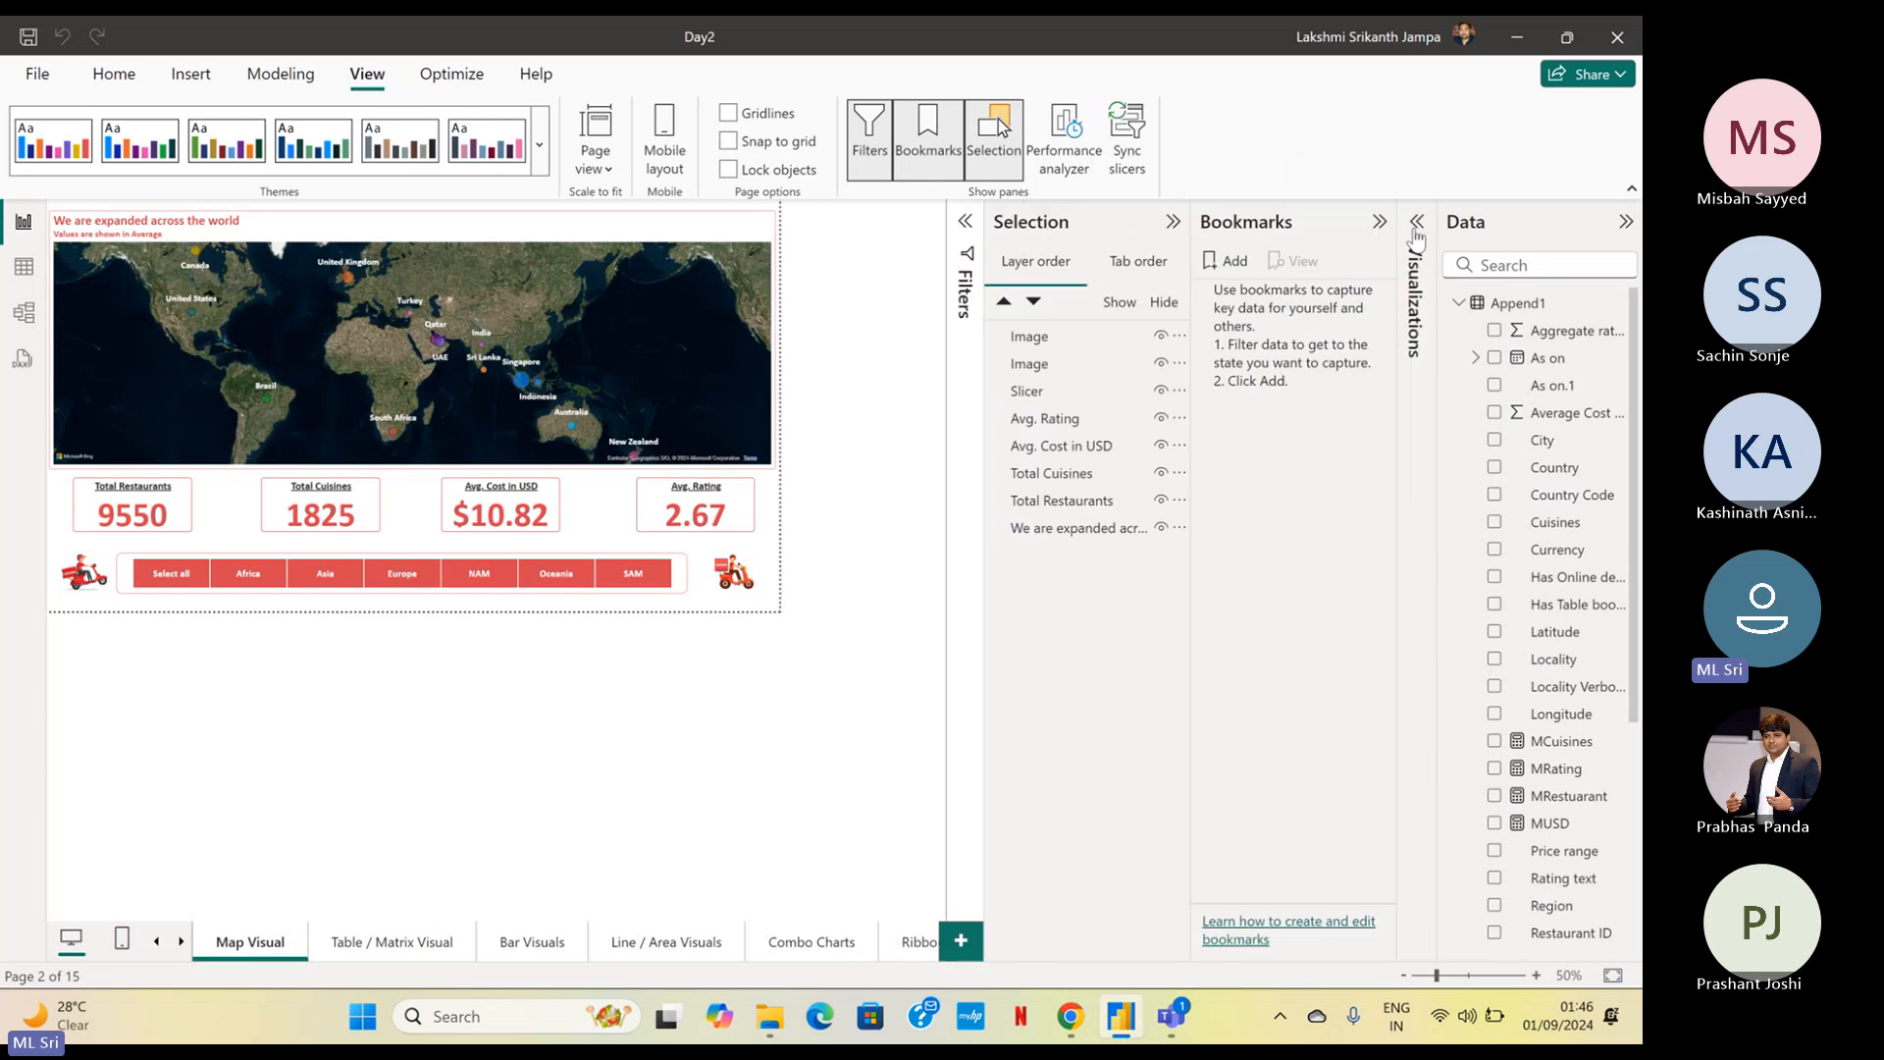
{"action": "left_click", "coordinate": [1625, 224]}
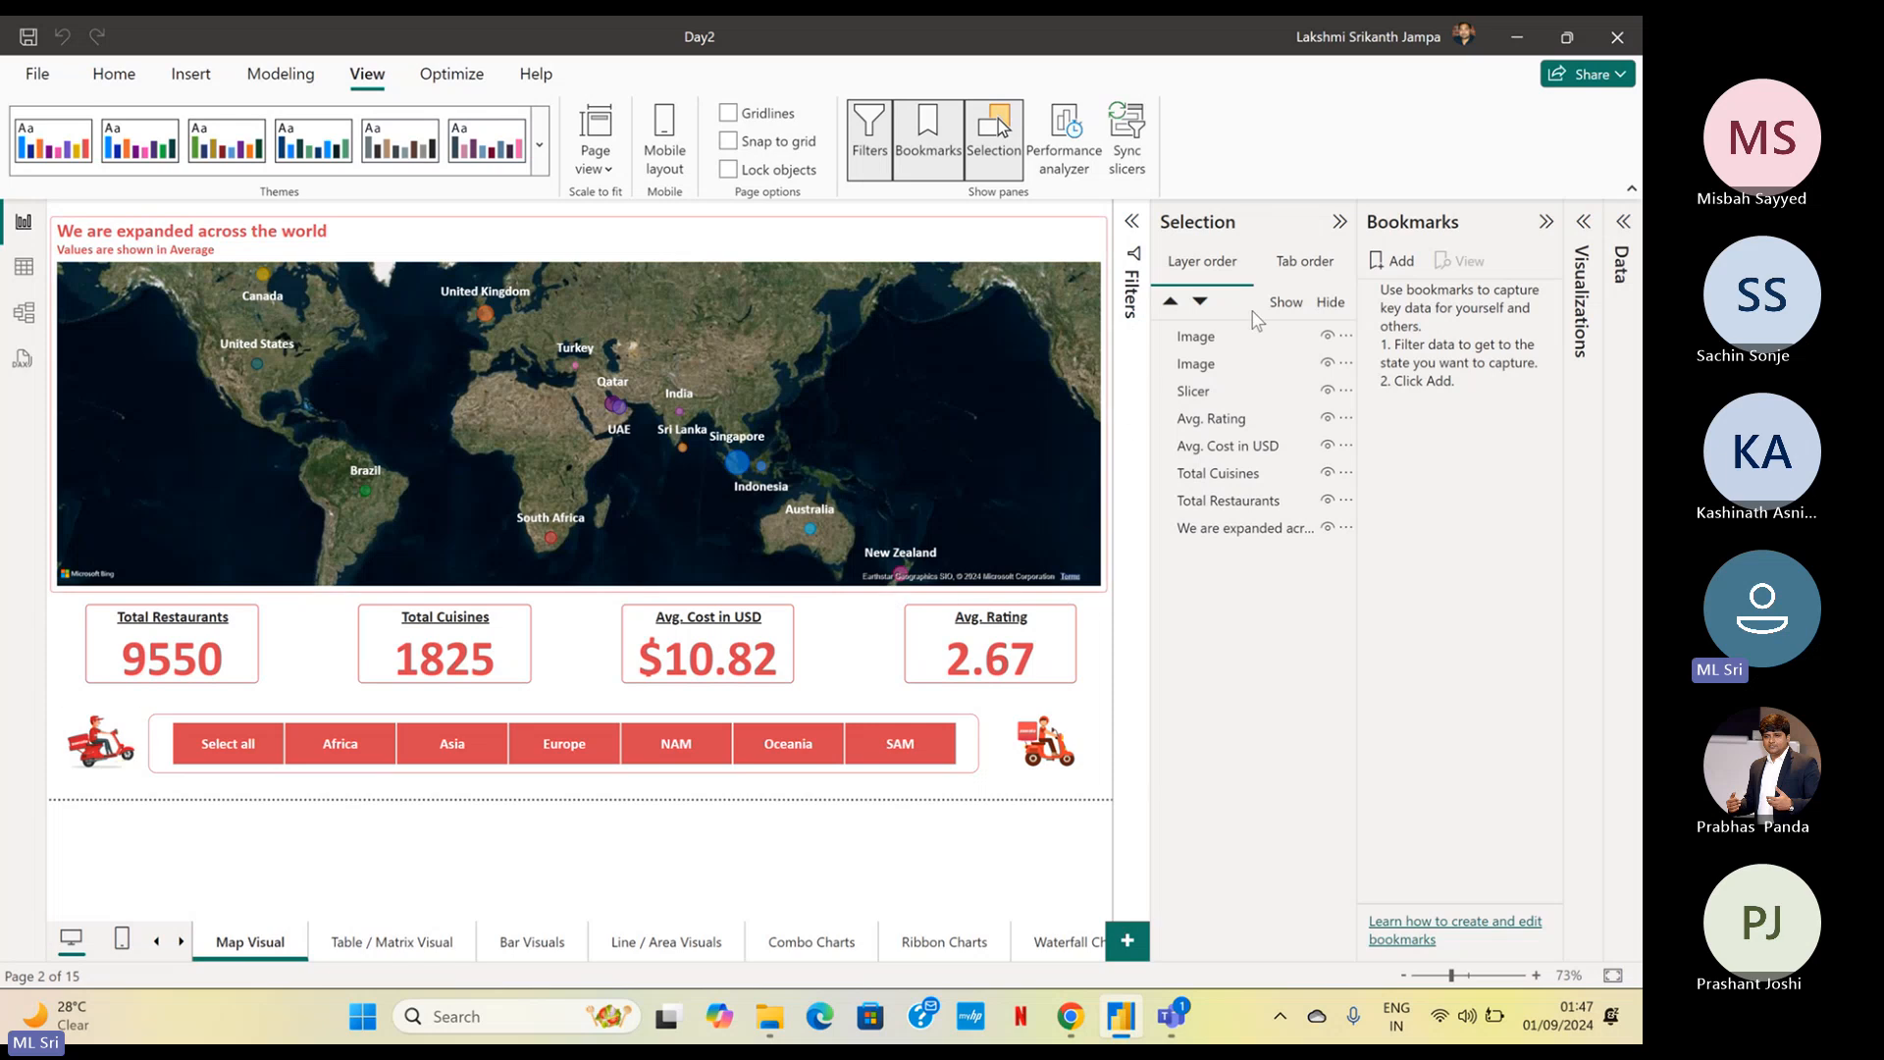
Add a bookmark of the Map Visual page with all visuals shown and name it Full View
{"action": "left_click", "coordinate": [1385, 273]}
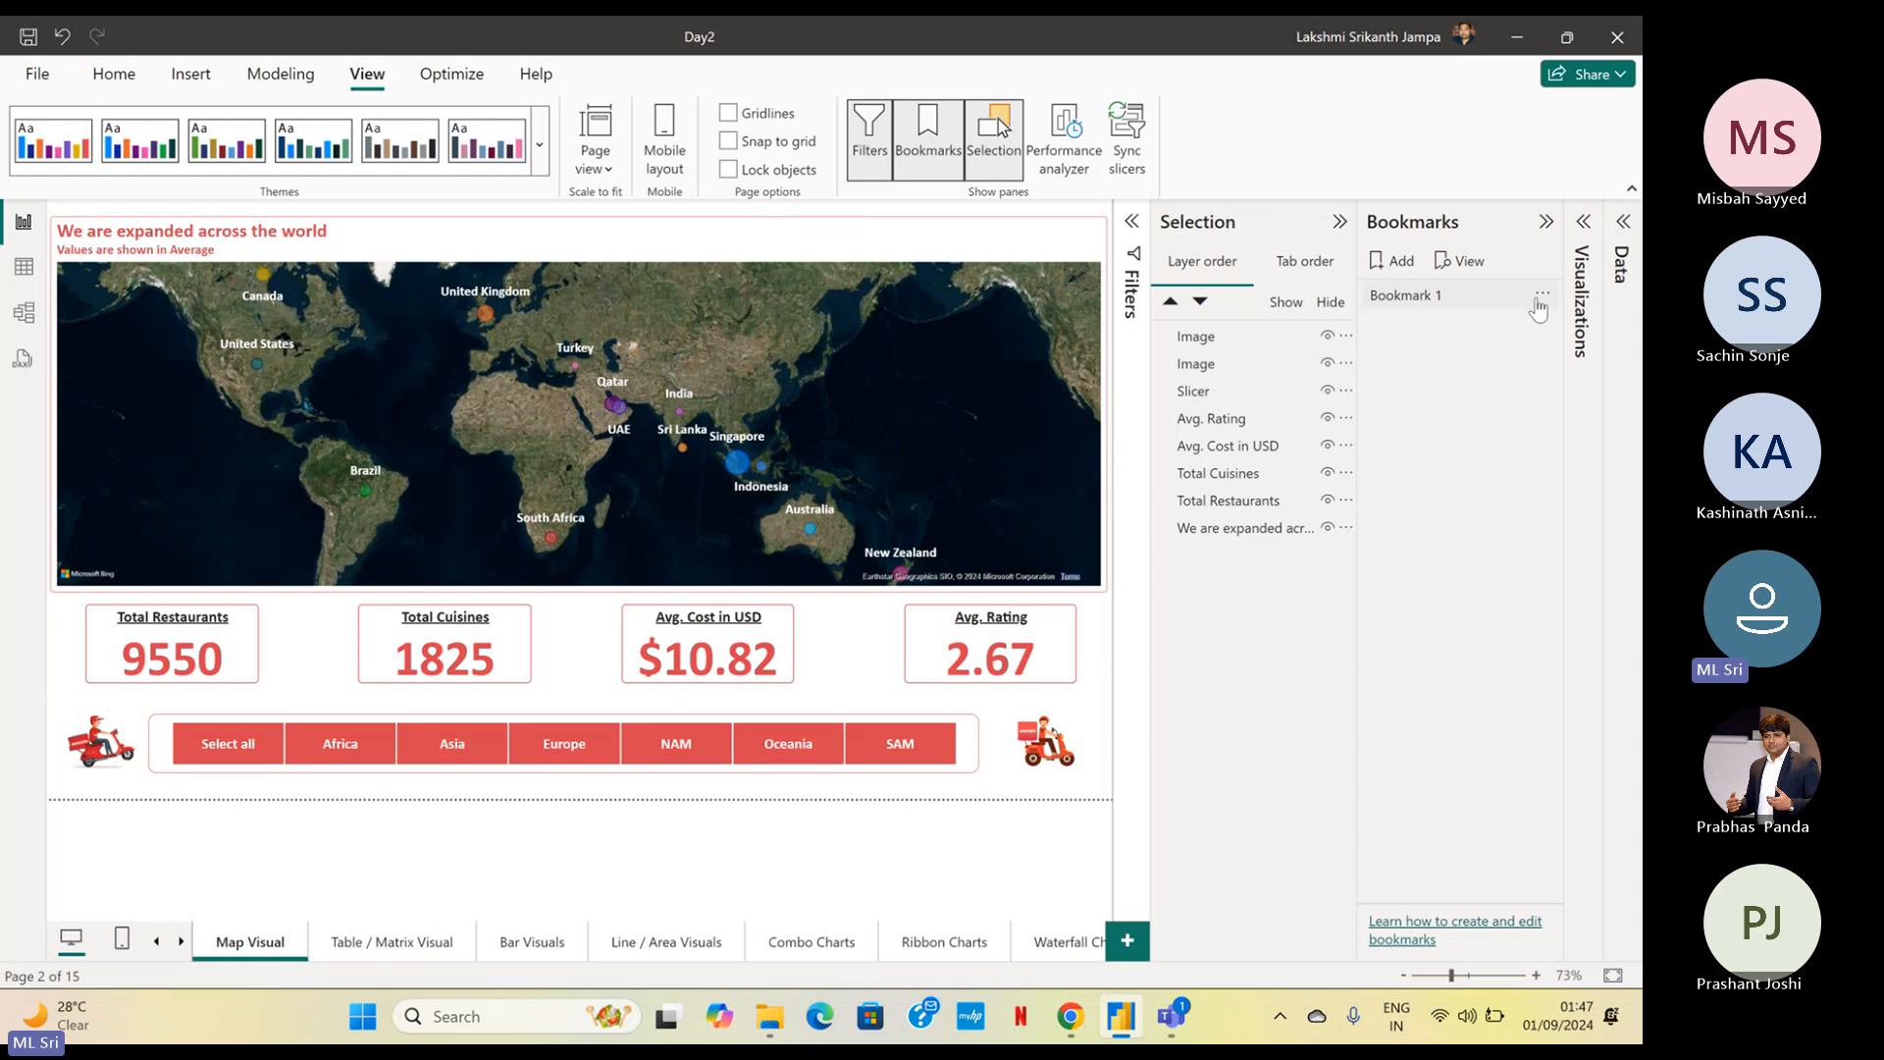
{"action": "left_click", "coordinate": [1539, 306]}
{"action": "left_click", "coordinate": [1466, 352]}
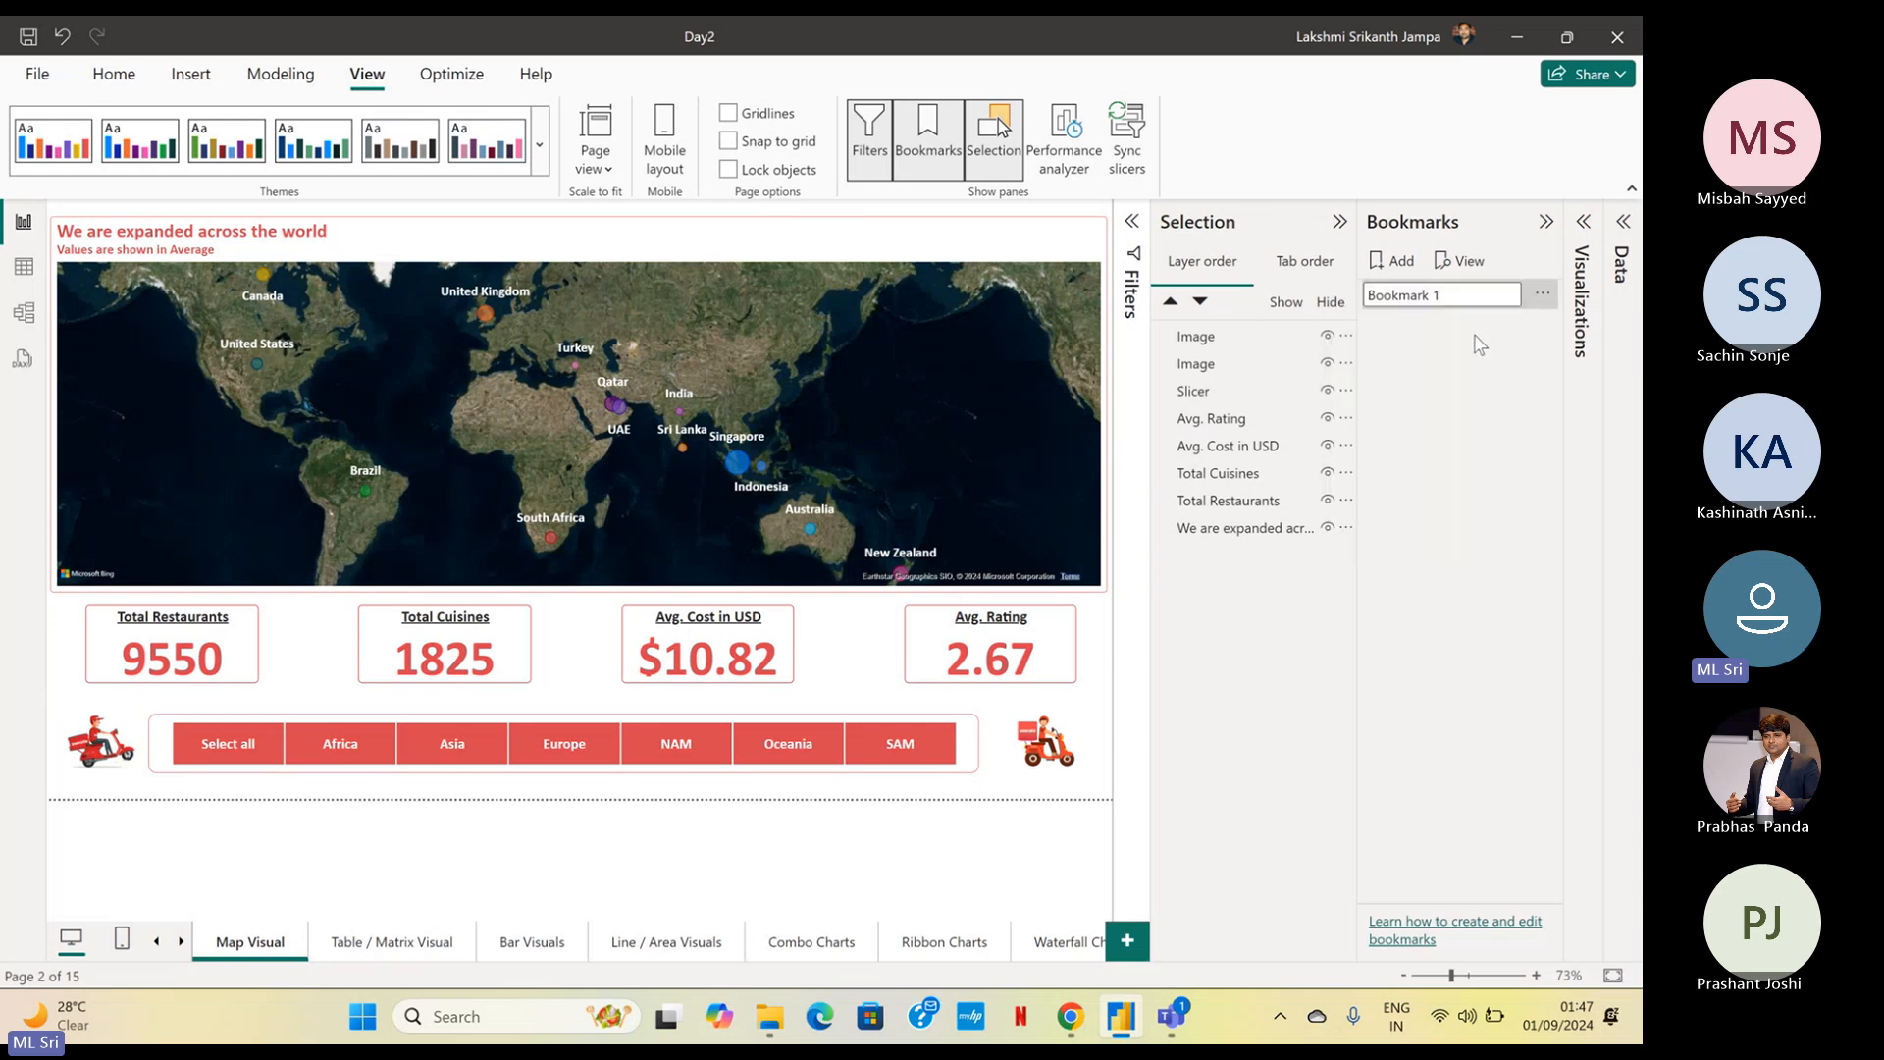
{"action": "key", "text": "ctrl+a"}
{"action": "type", "text": "Fu"}
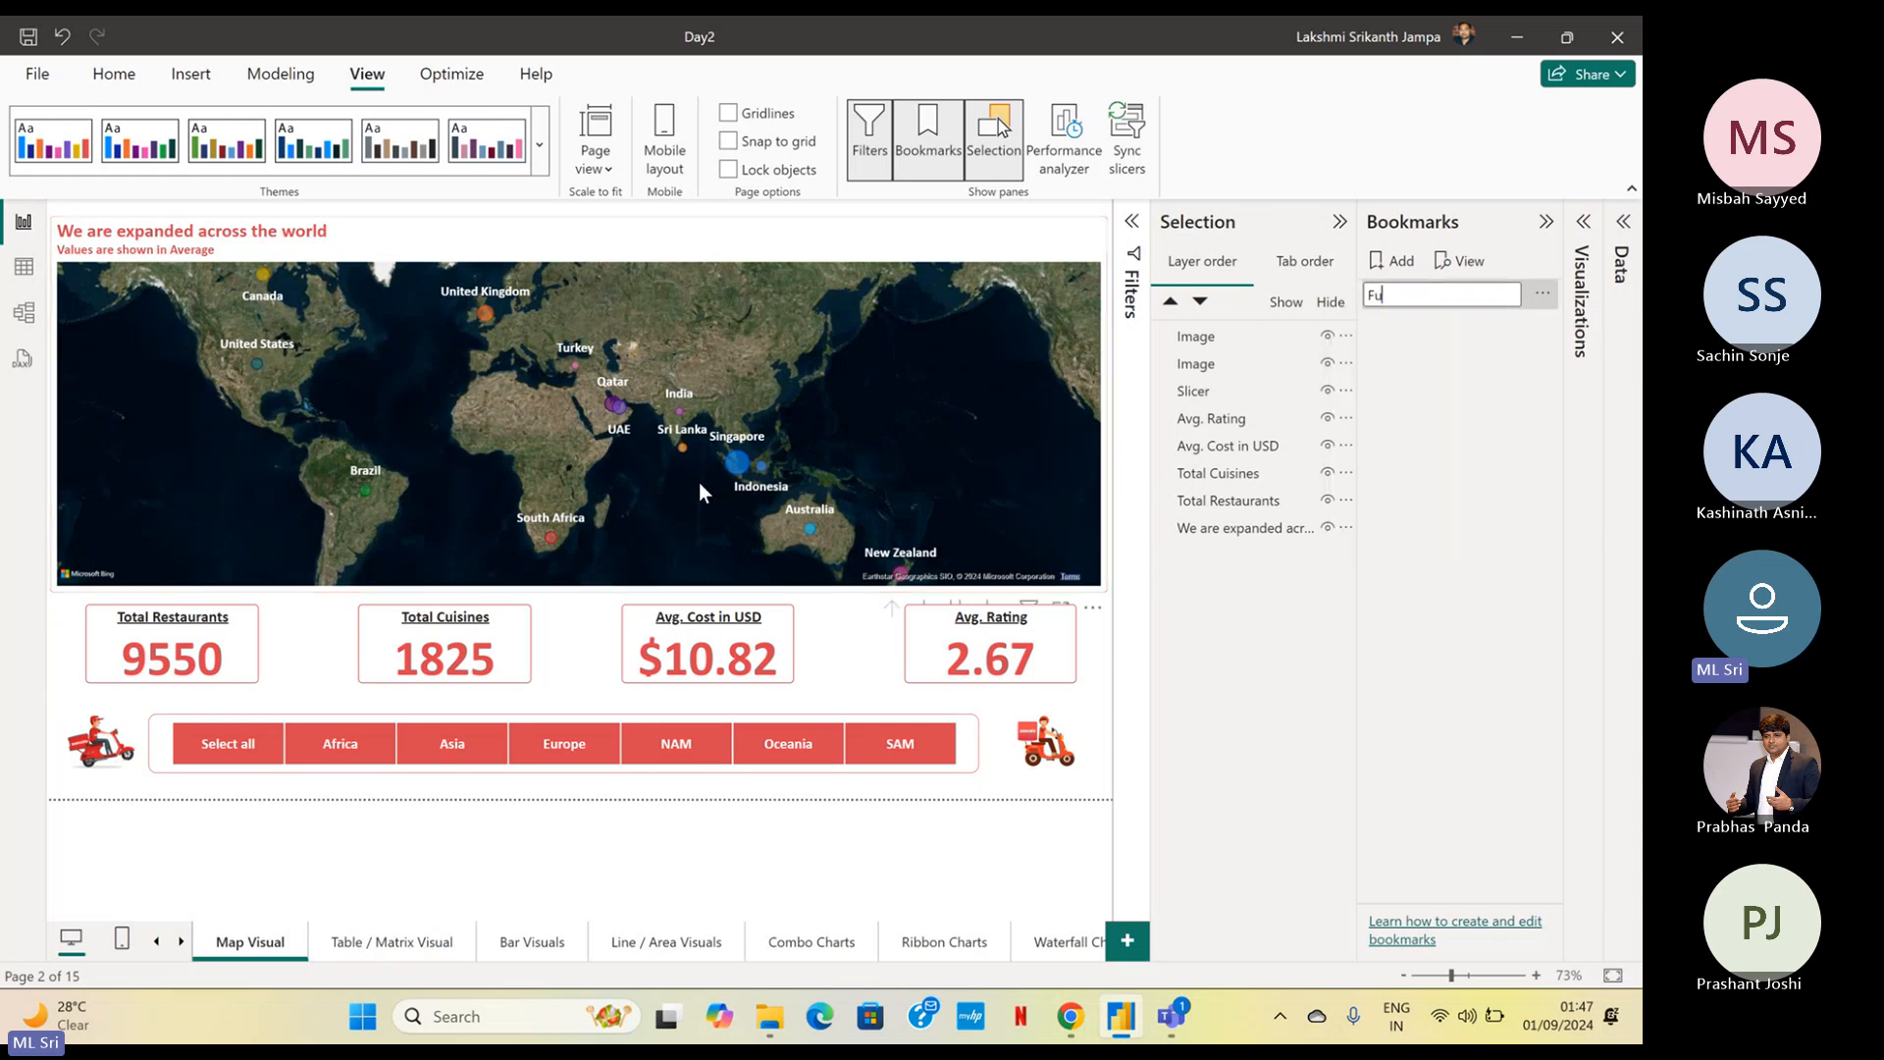
{"action": "type", "text": "ll View"}
{"action": "key", "text": "Return"}
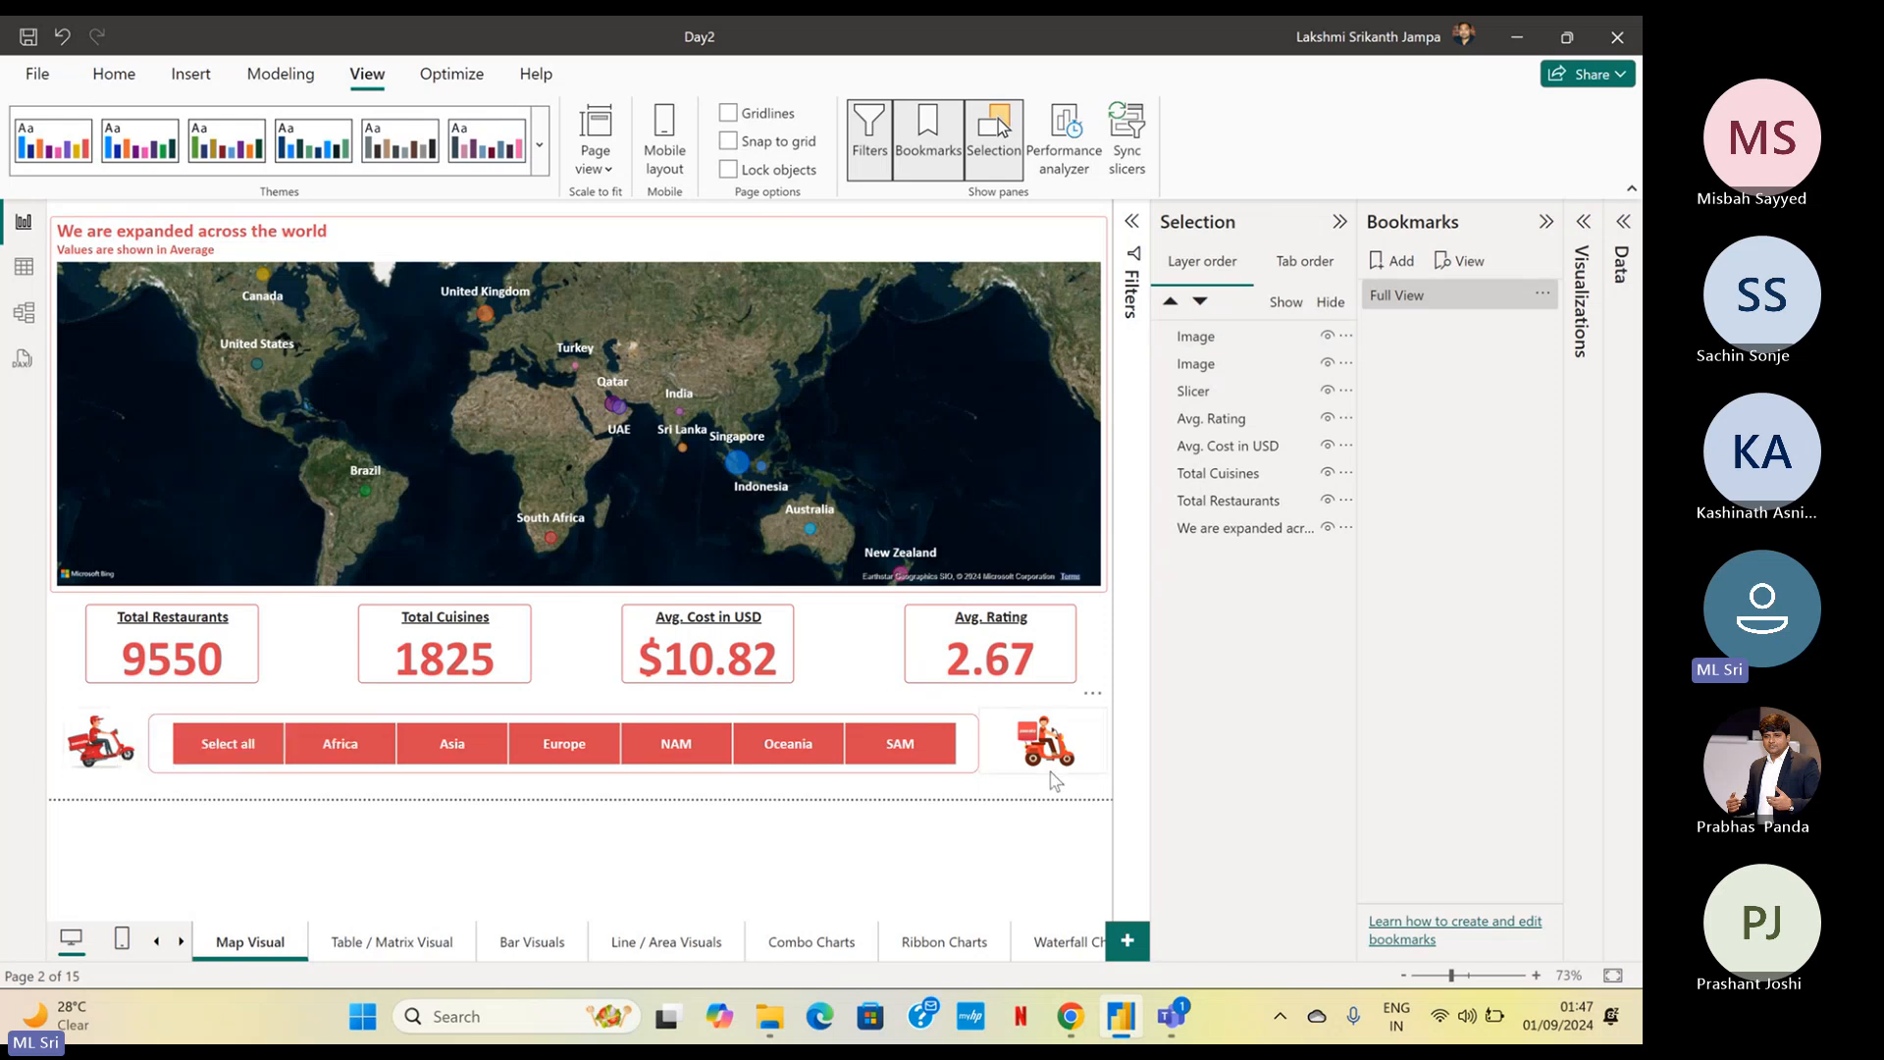
Select the images, slicer and Avg. Rating card in turn to identify them, and hide the Avg. Rating and Avg. Cost in USD cards
{"action": "left_click", "coordinate": [1197, 339]}
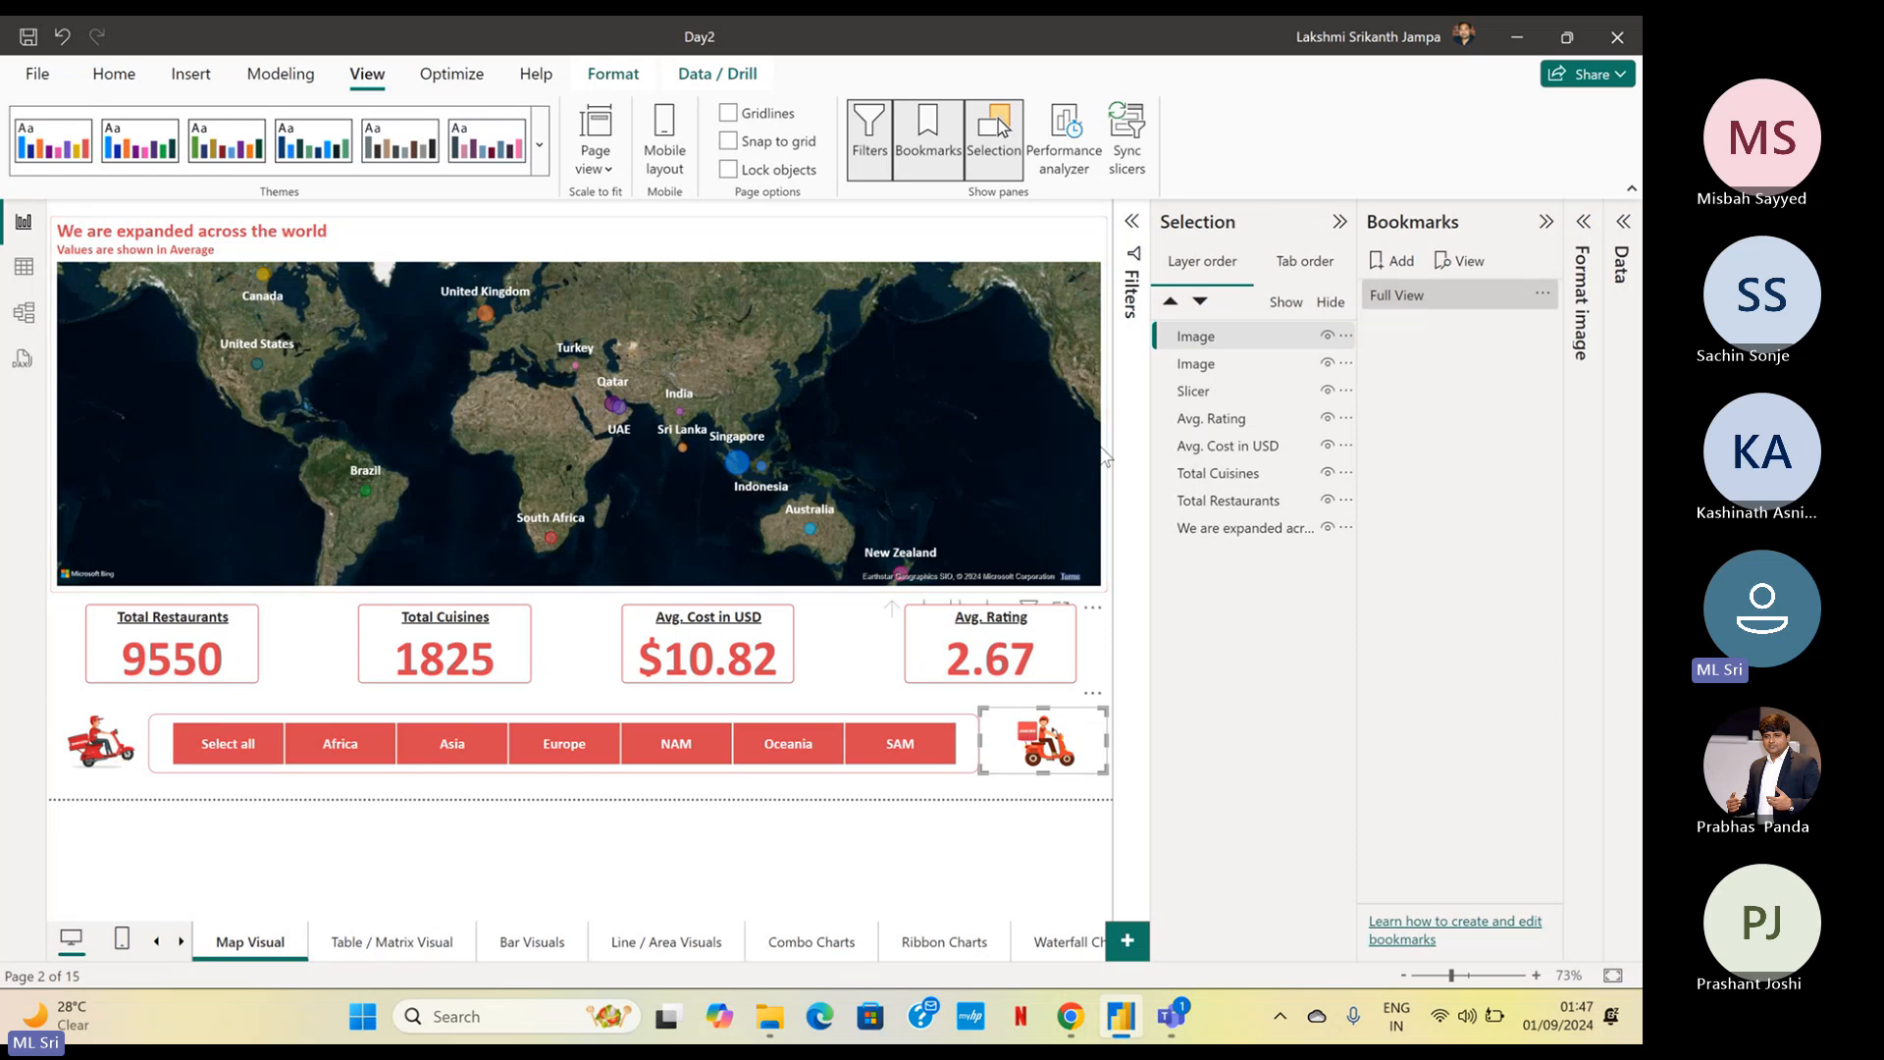
{"action": "left_click", "coordinate": [1238, 368]}
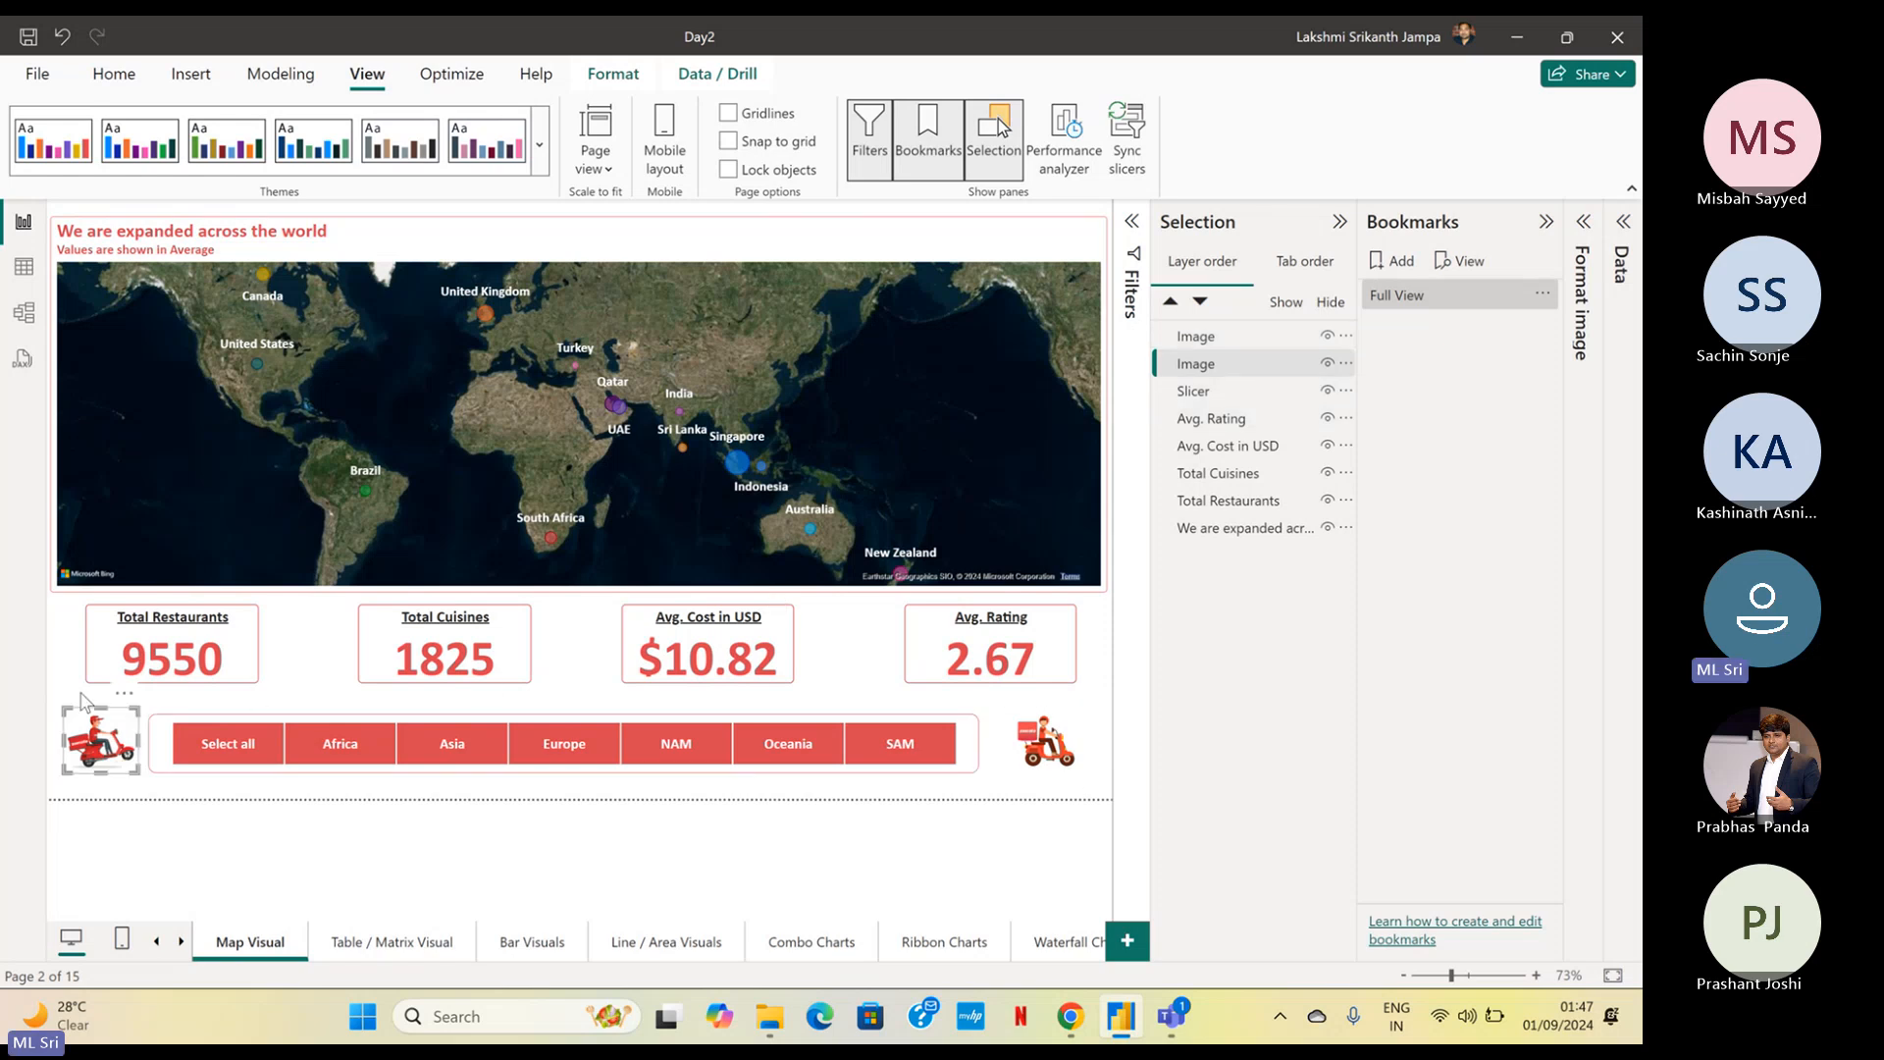
{"action": "left_click", "coordinate": [1256, 395]}
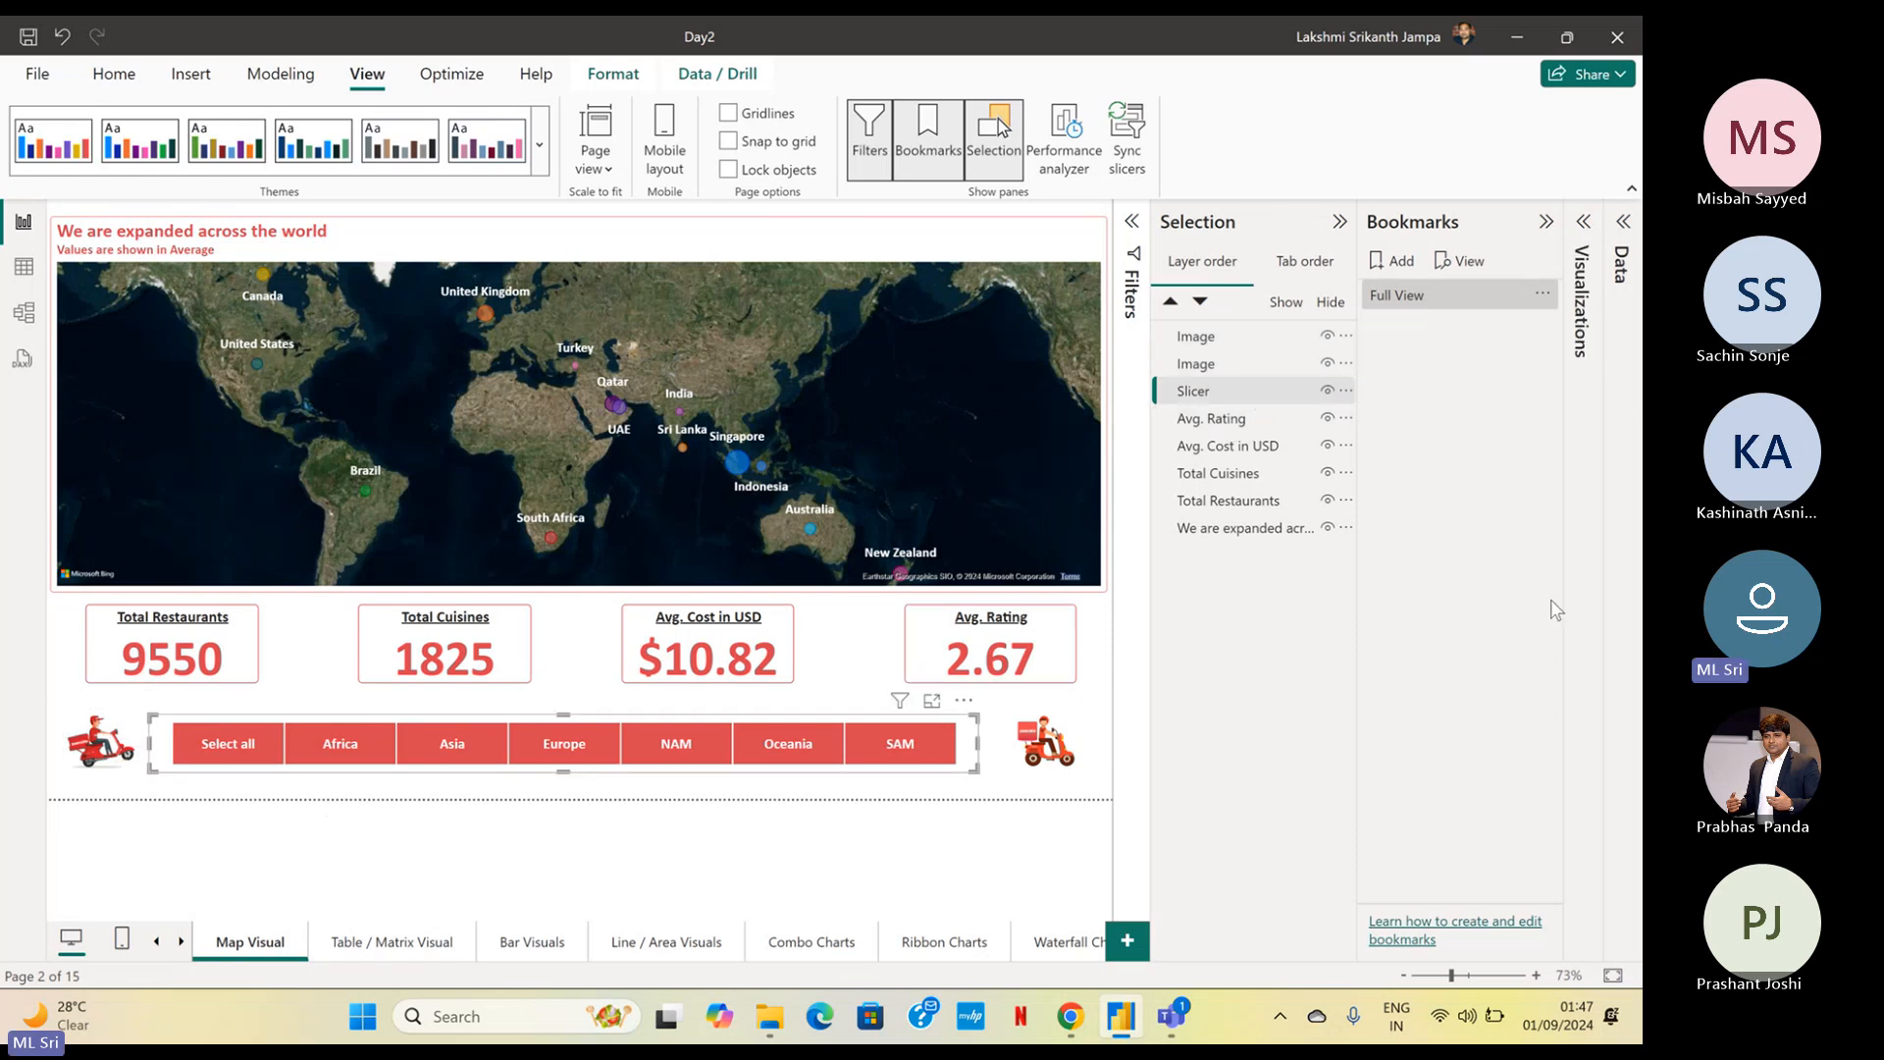
{"action": "left_click", "coordinate": [1217, 419]}
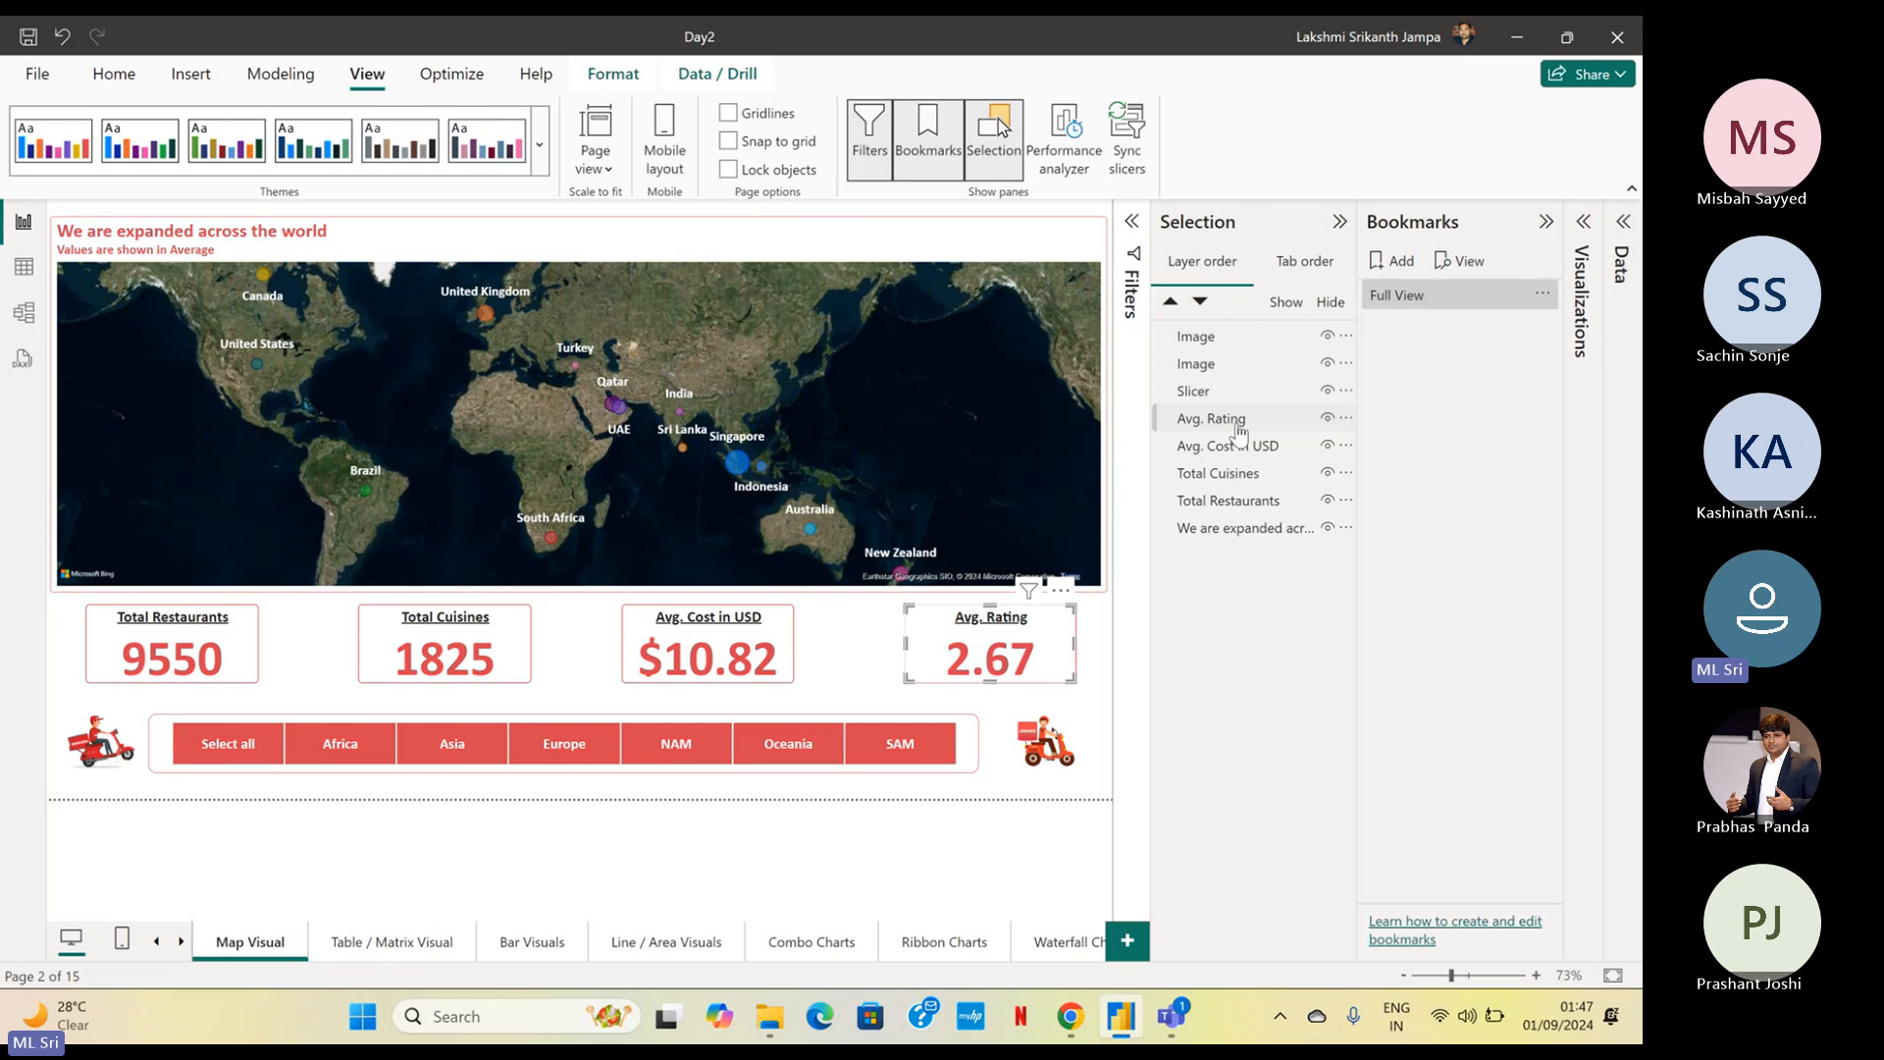
{"action": "left_click", "coordinate": [1327, 420]}
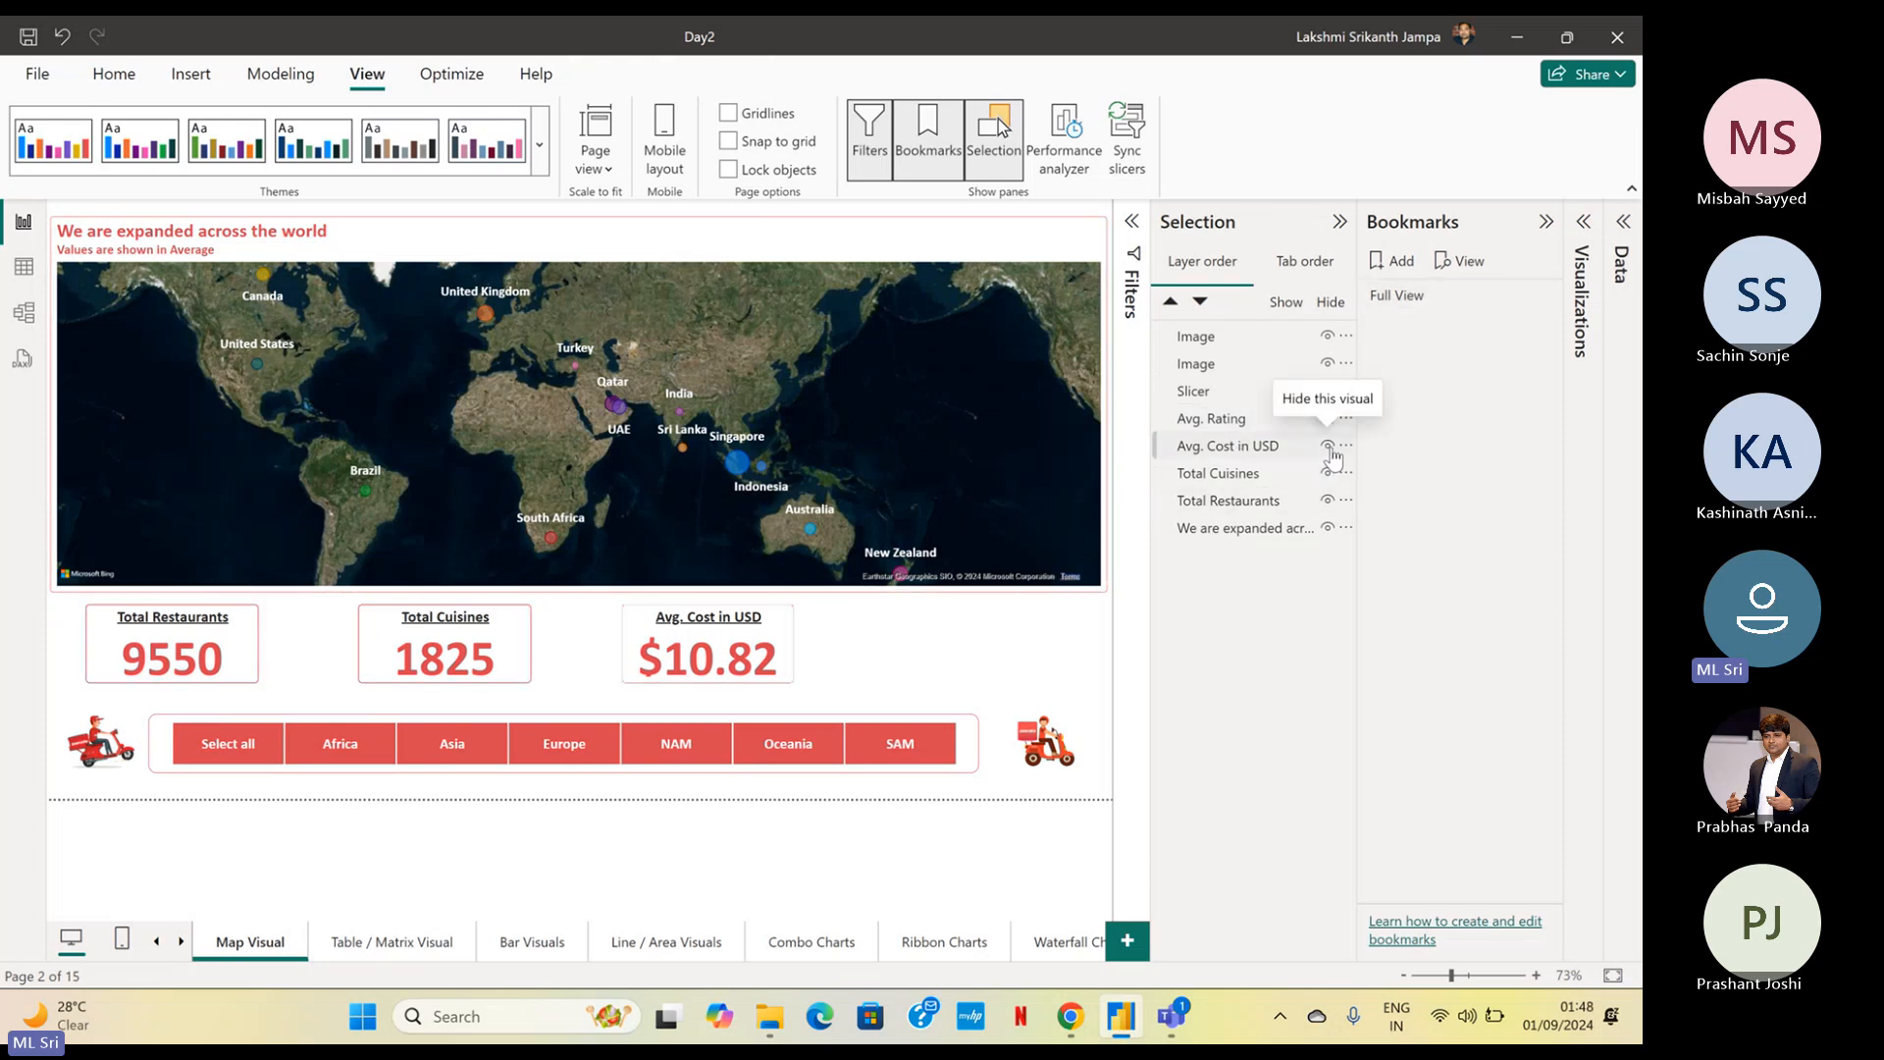
{"action": "left_click", "coordinate": [1328, 449]}
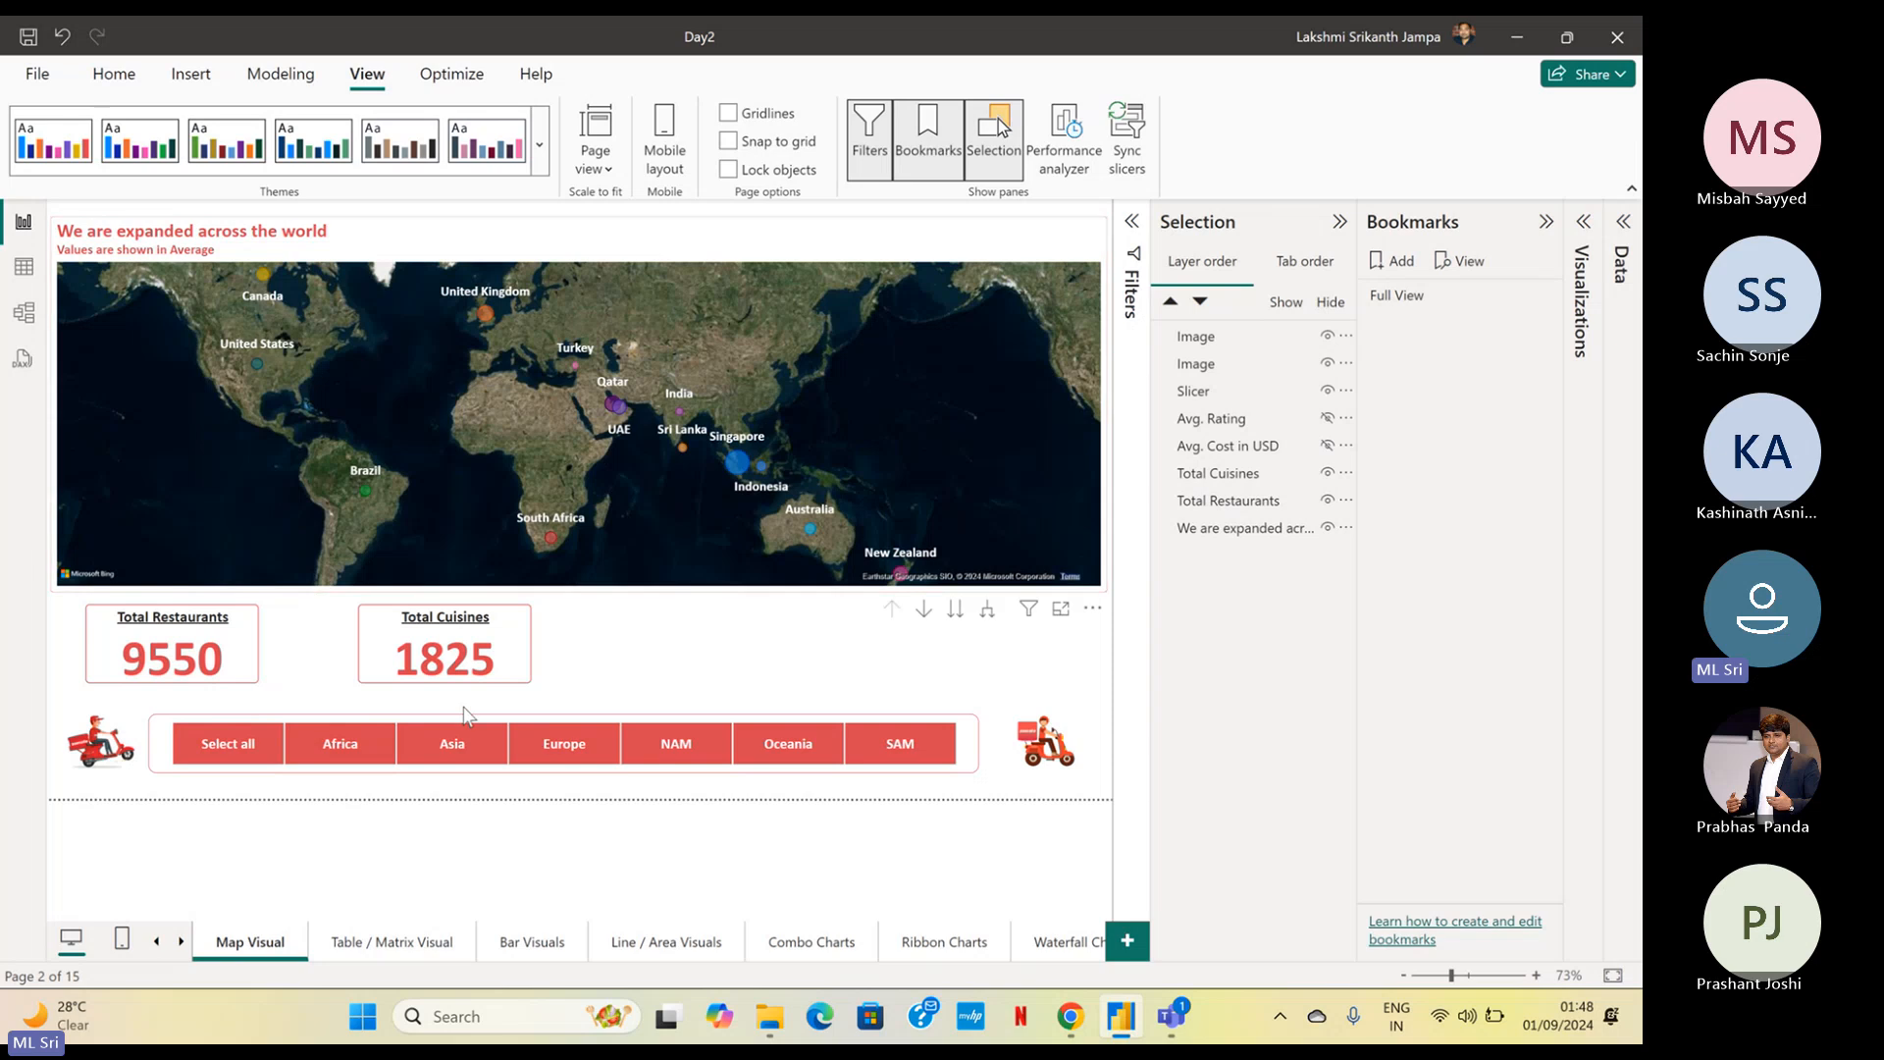
Add a bookmark of the page with only the two Total cards shown and name it View1
{"action": "left_click", "coordinate": [1396, 270]}
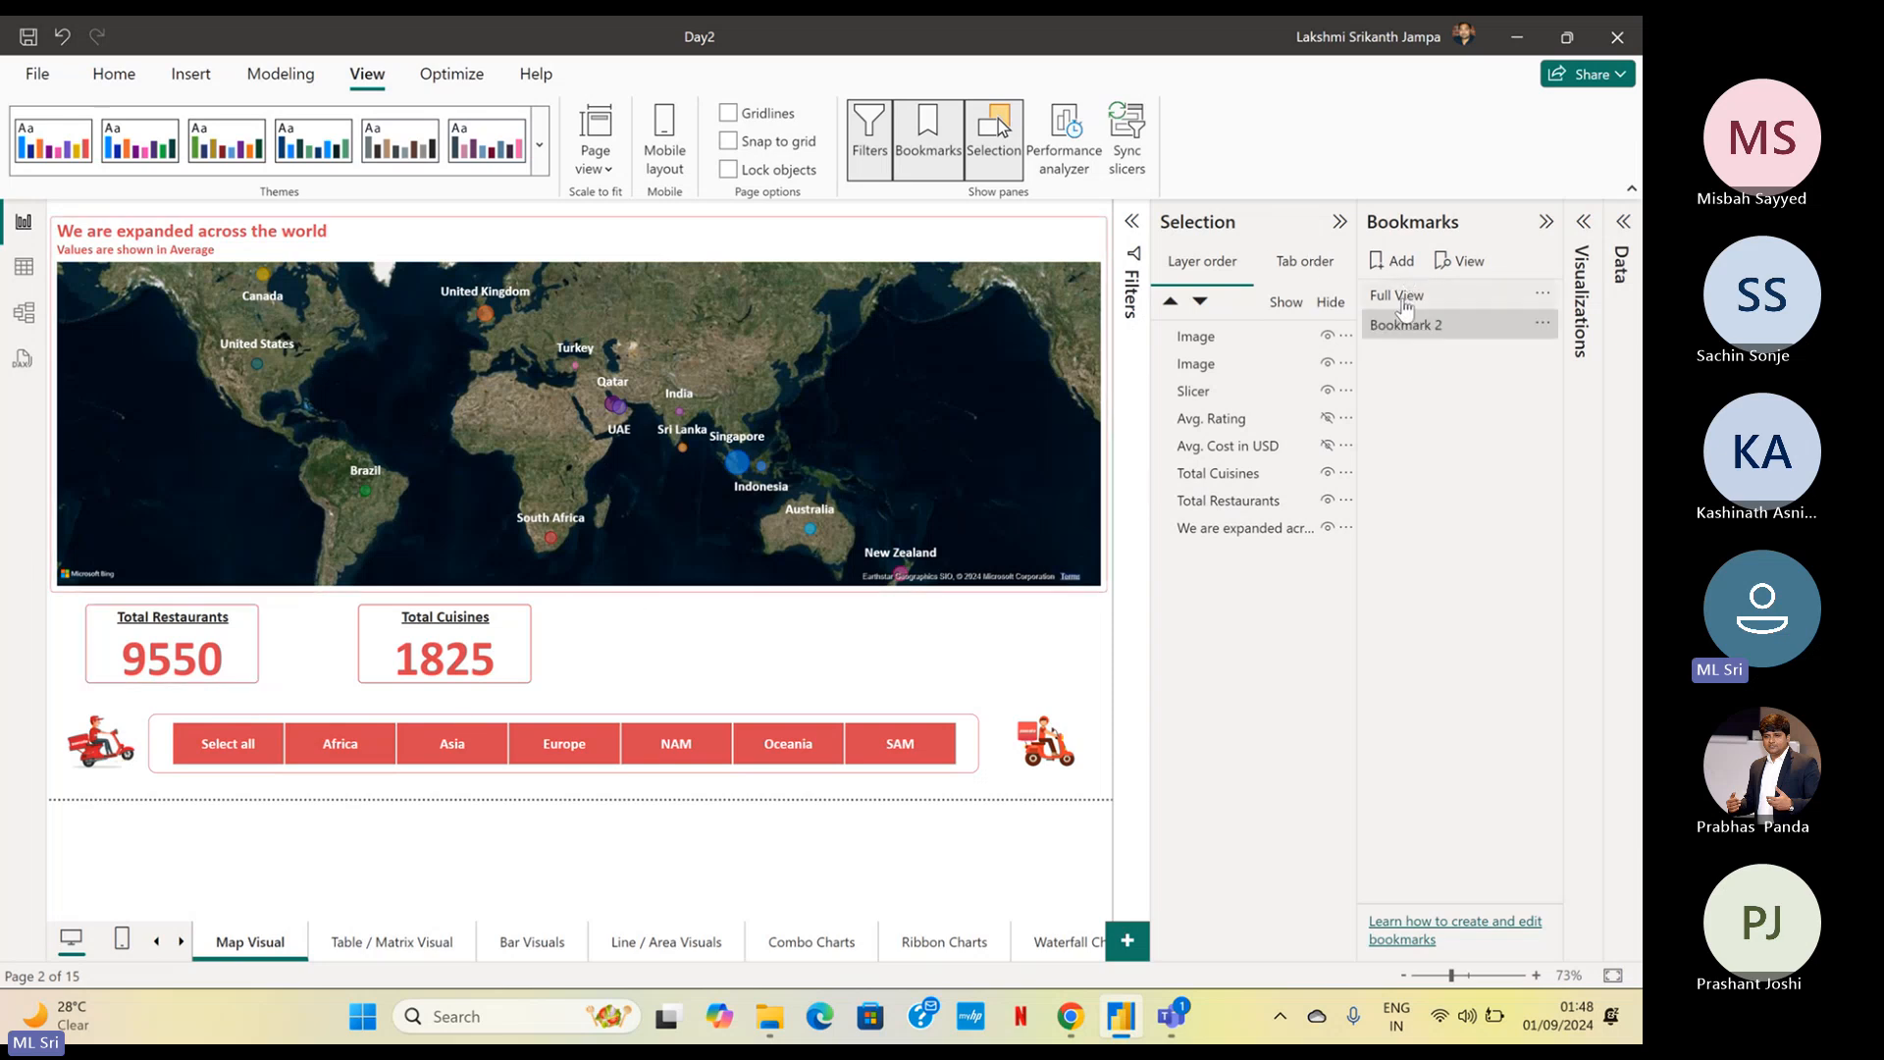
{"action": "left_click", "coordinate": [1541, 324]}
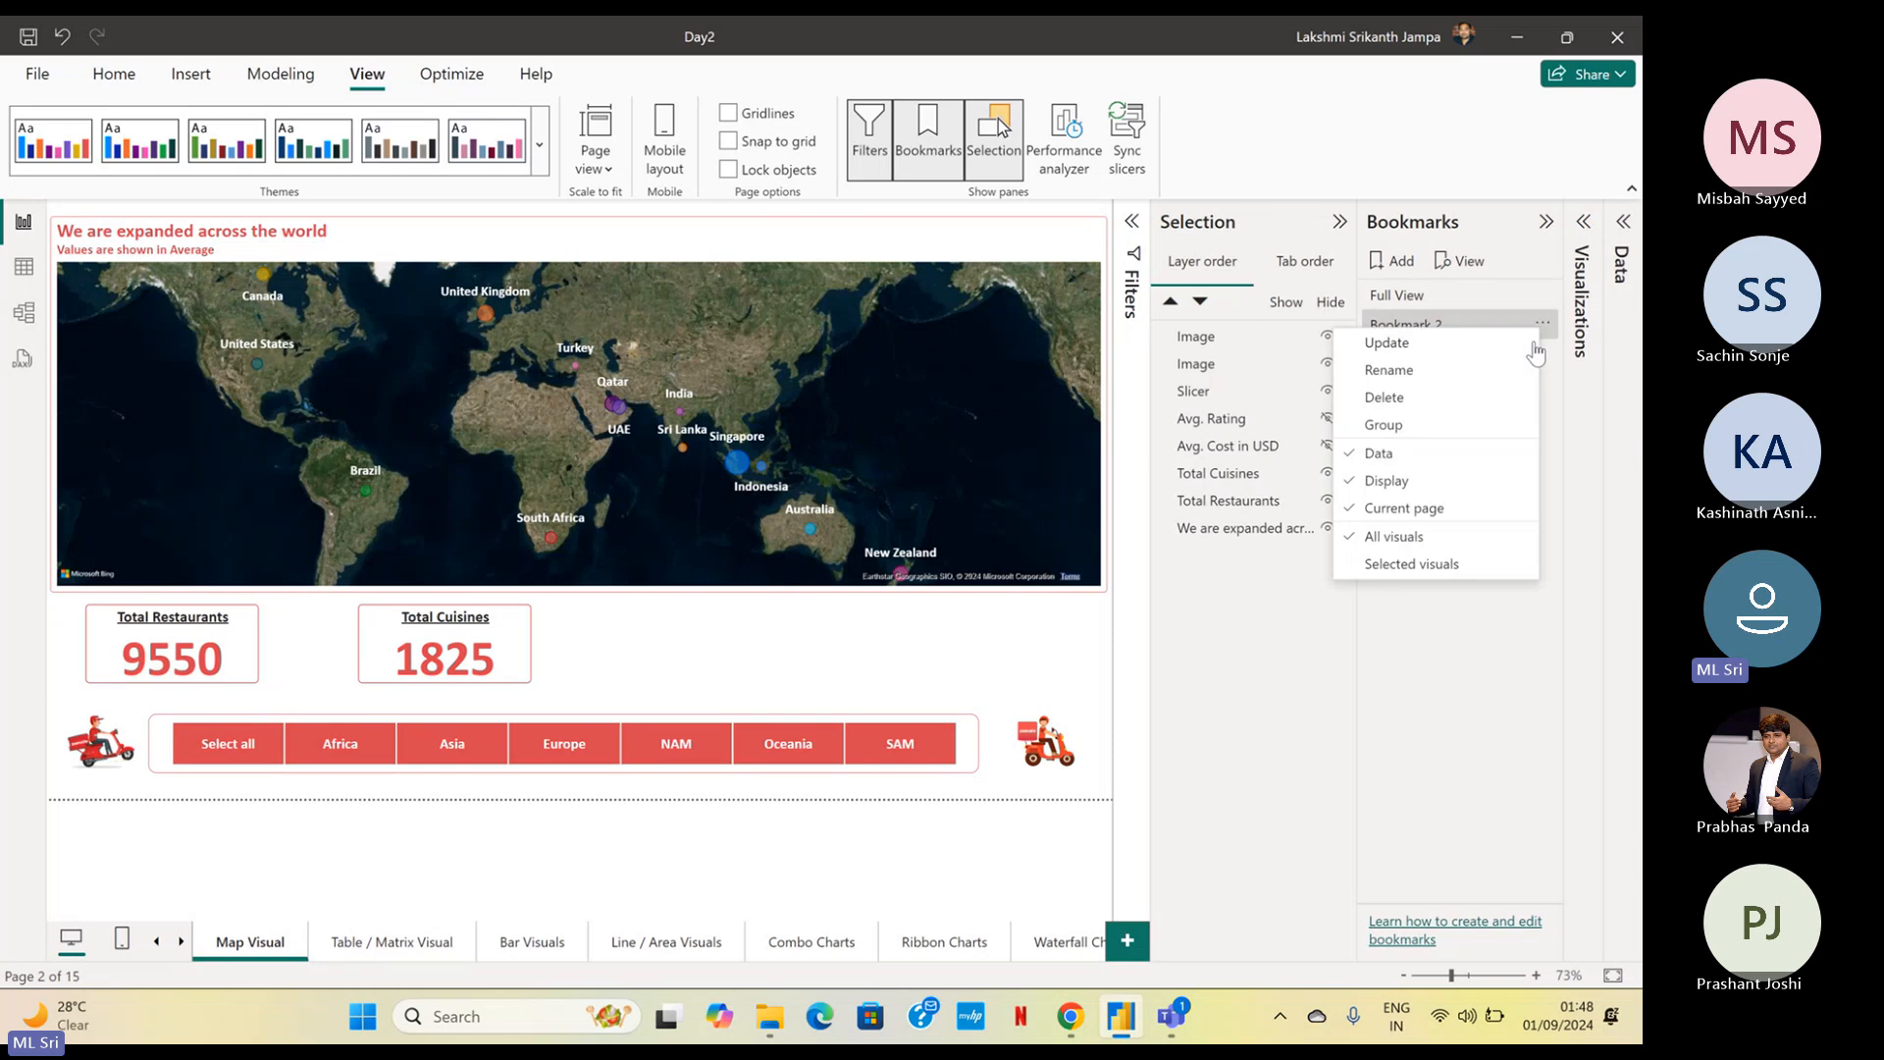
{"action": "left_click", "coordinate": [1520, 373]}
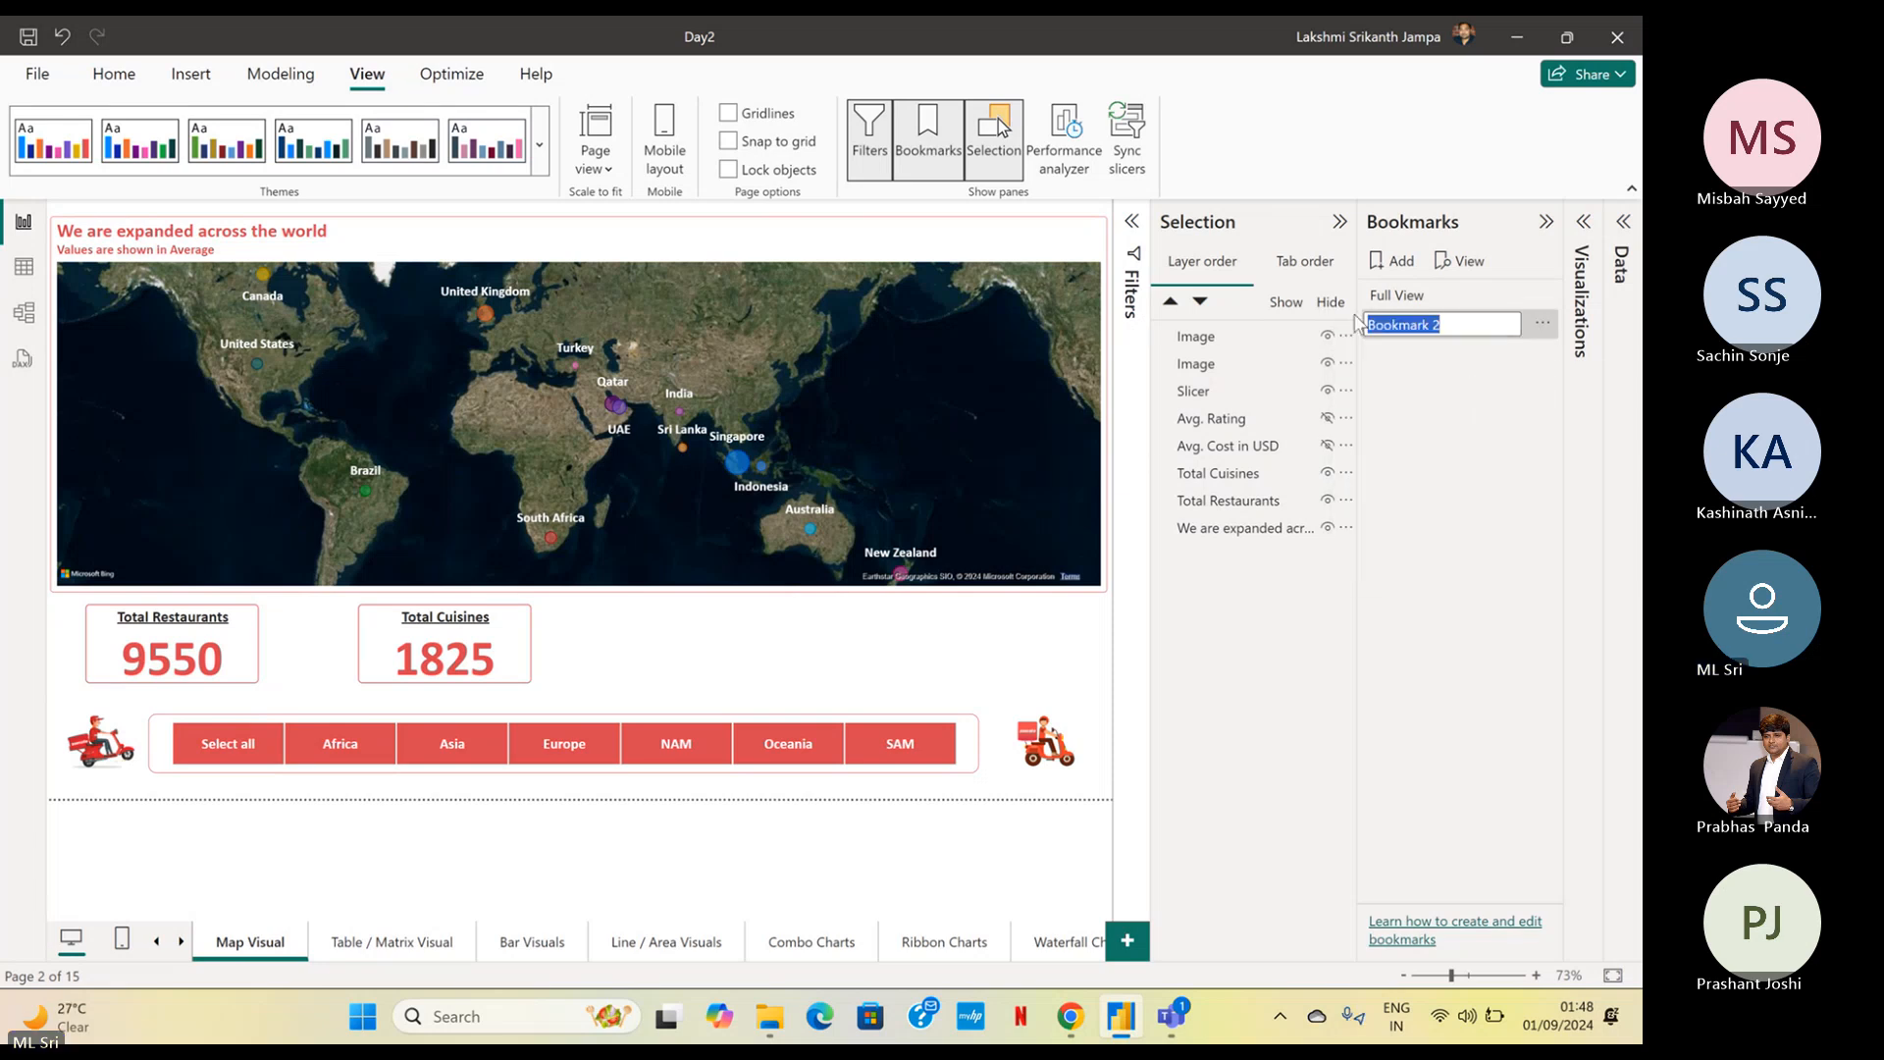
{"action": "type", "text": "View1"}
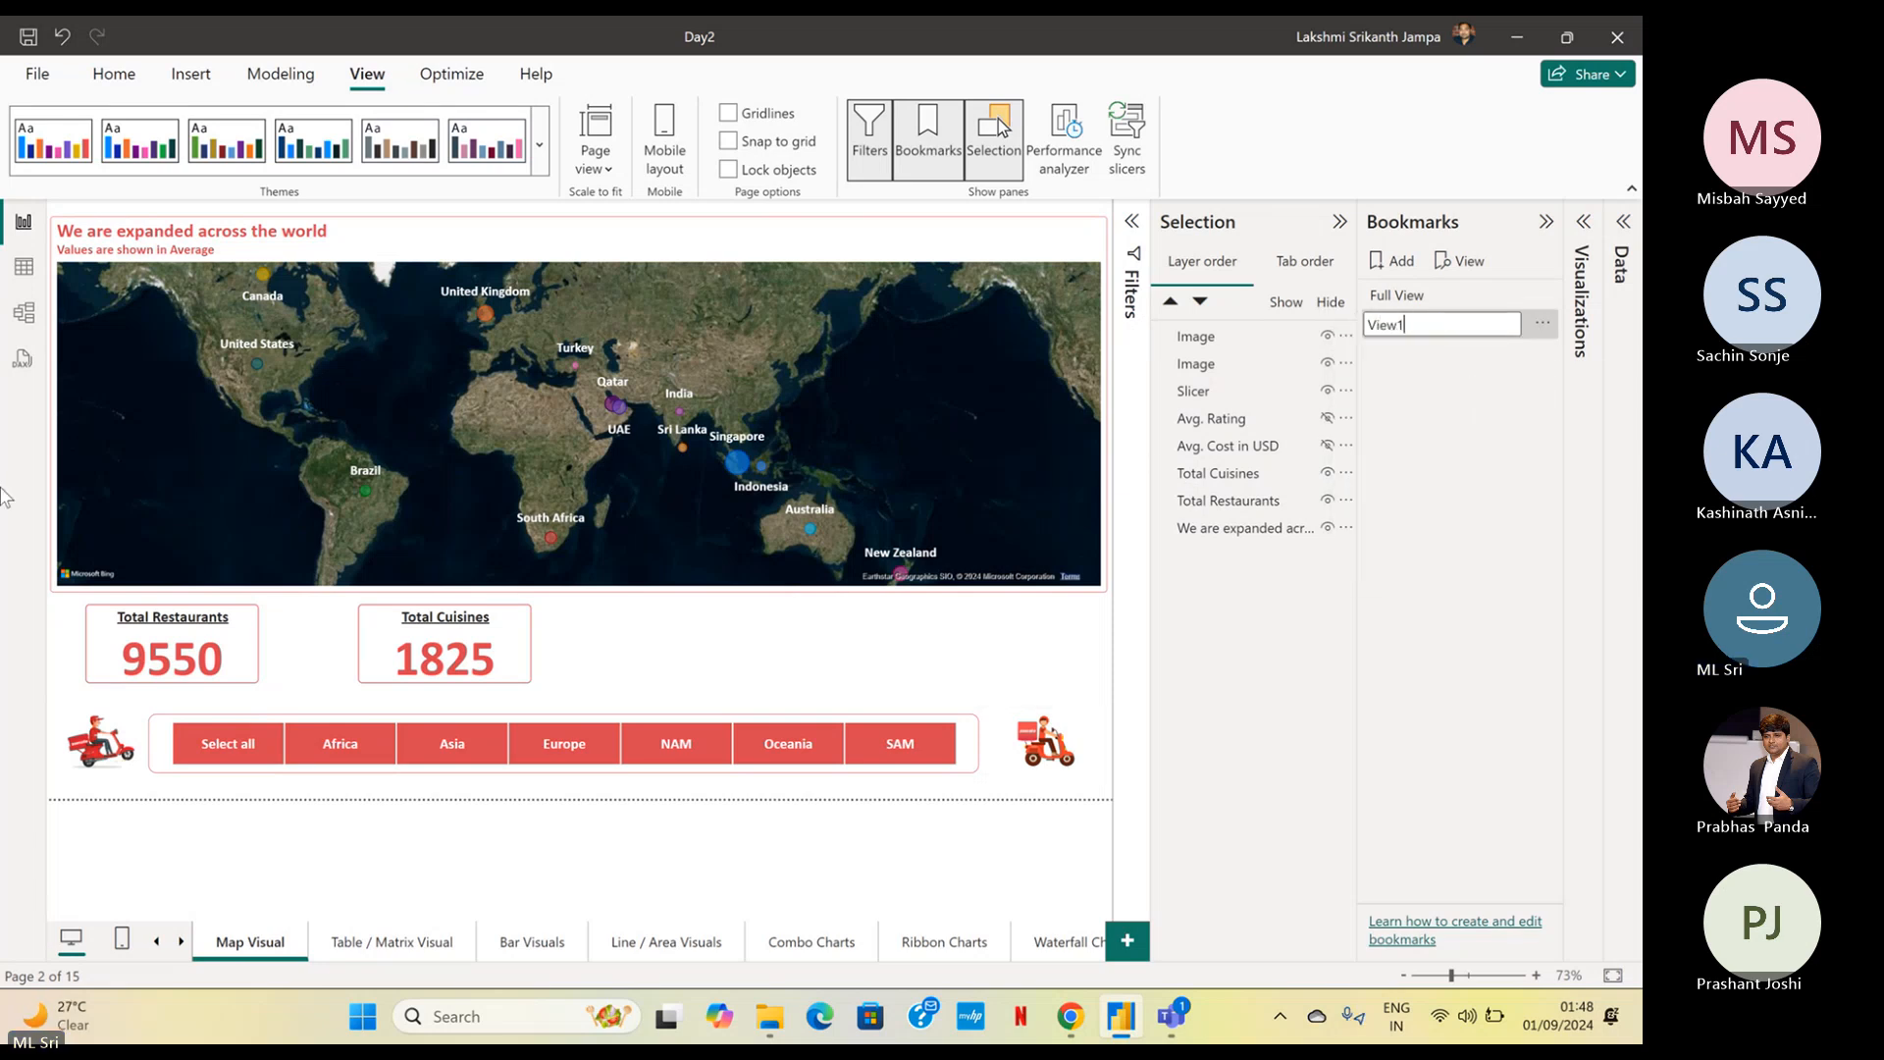
{"action": "key", "text": "Return"}
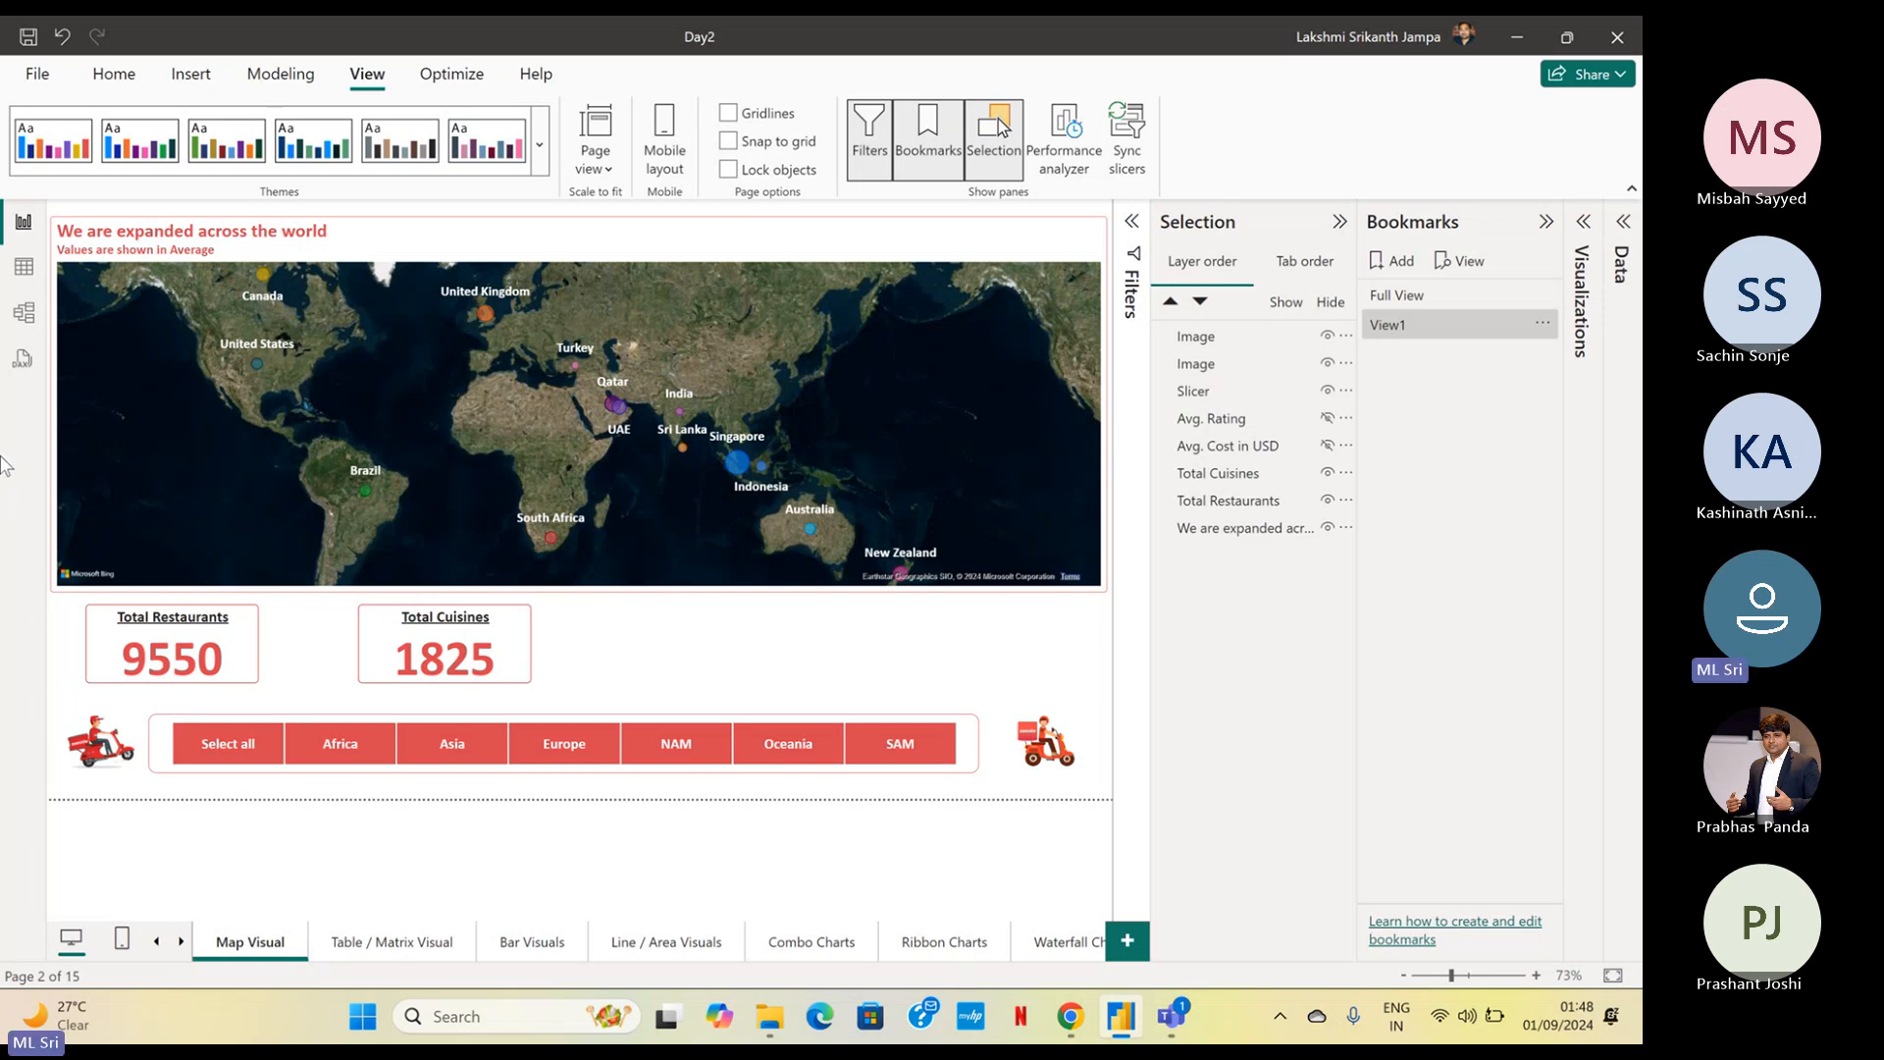
Show the Avg. Rating and Avg. Cost in USD cards again and hide the Total Cuisines and Total Restaurants cards
{"action": "left_click", "coordinate": [1328, 419]}
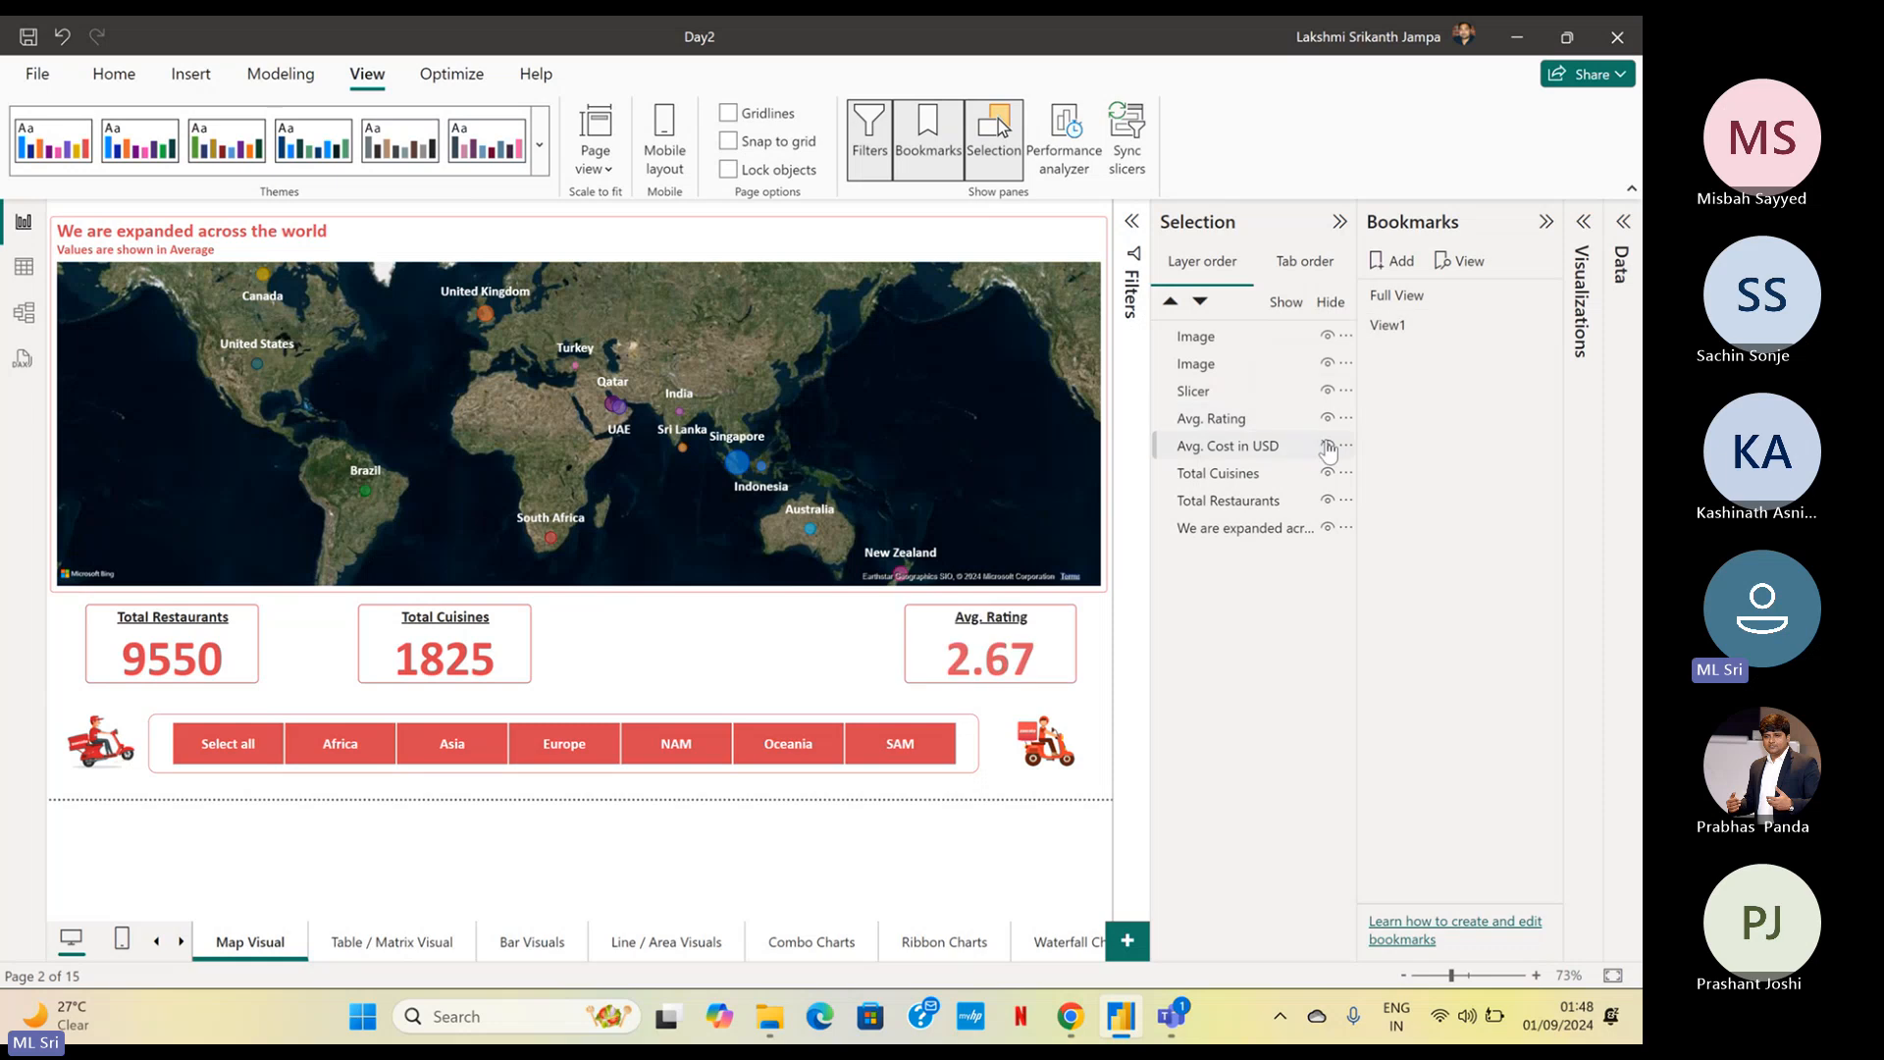
{"action": "left_click", "coordinate": [1328, 444]}
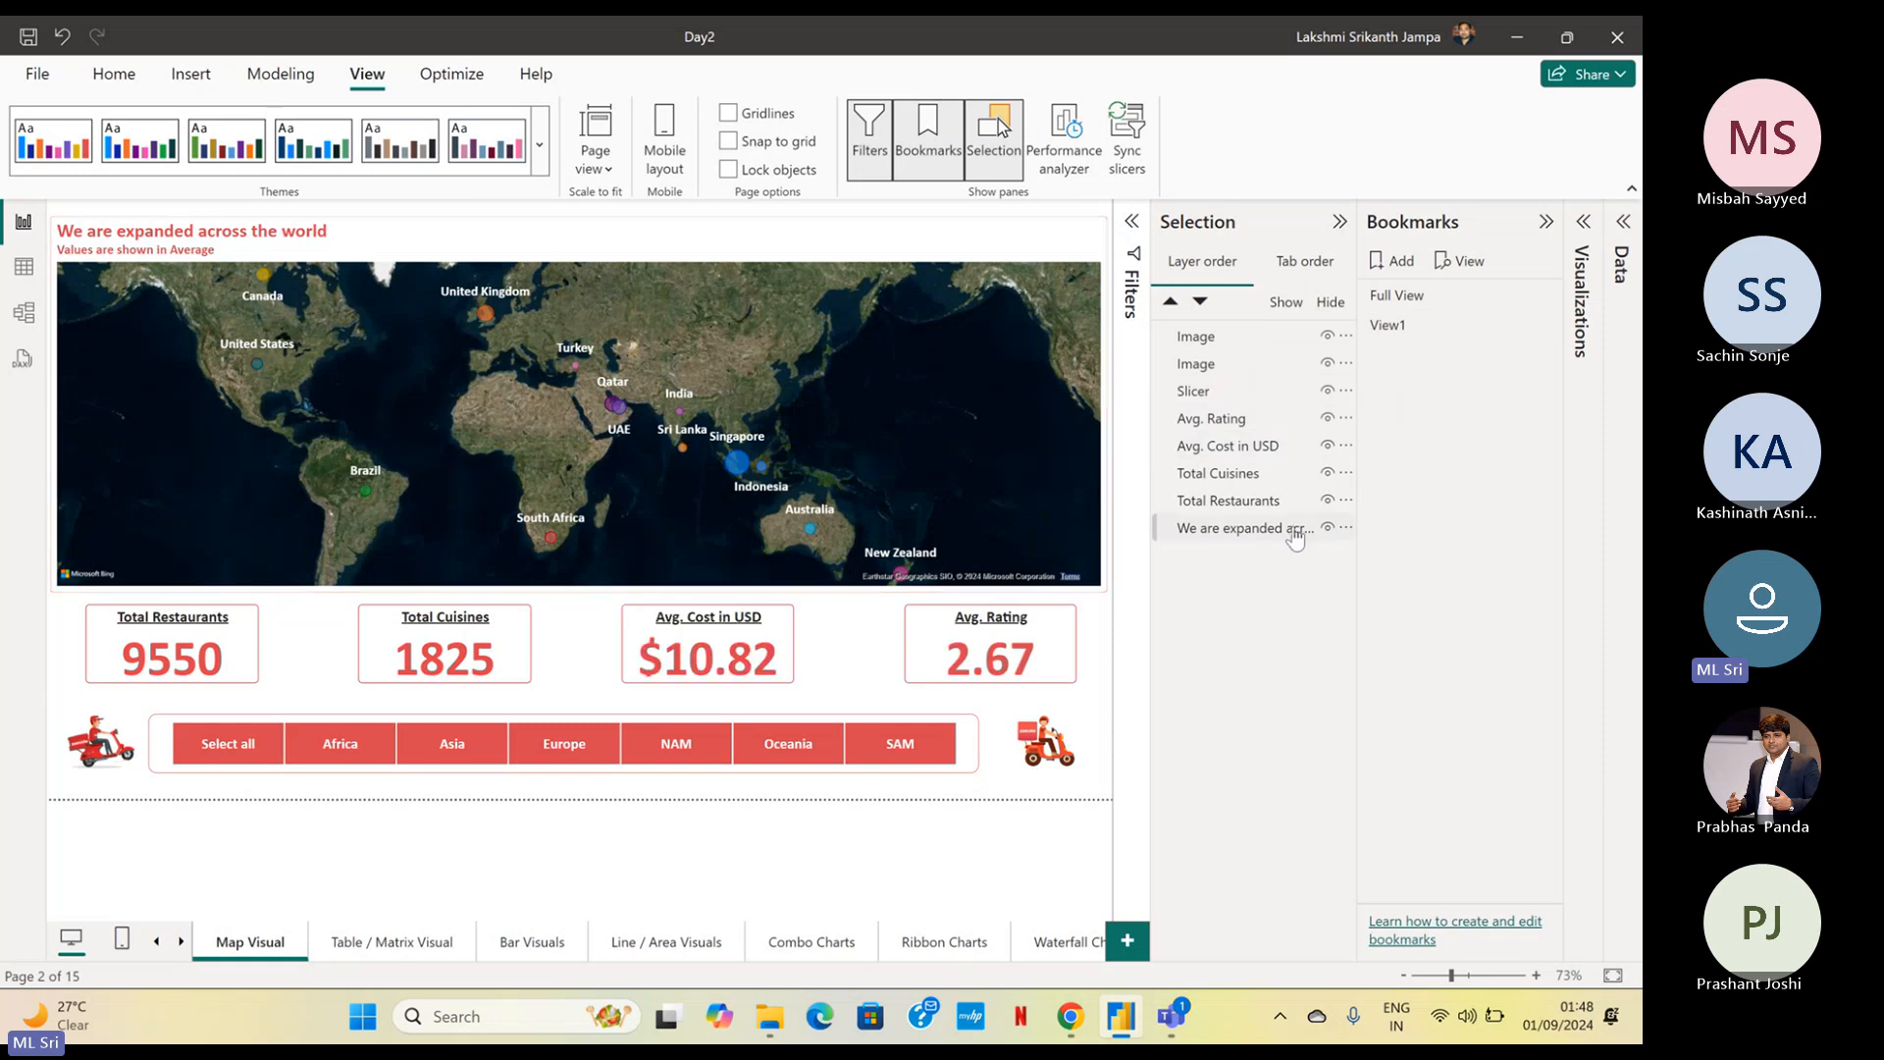
{"action": "left_click", "coordinate": [1326, 473]}
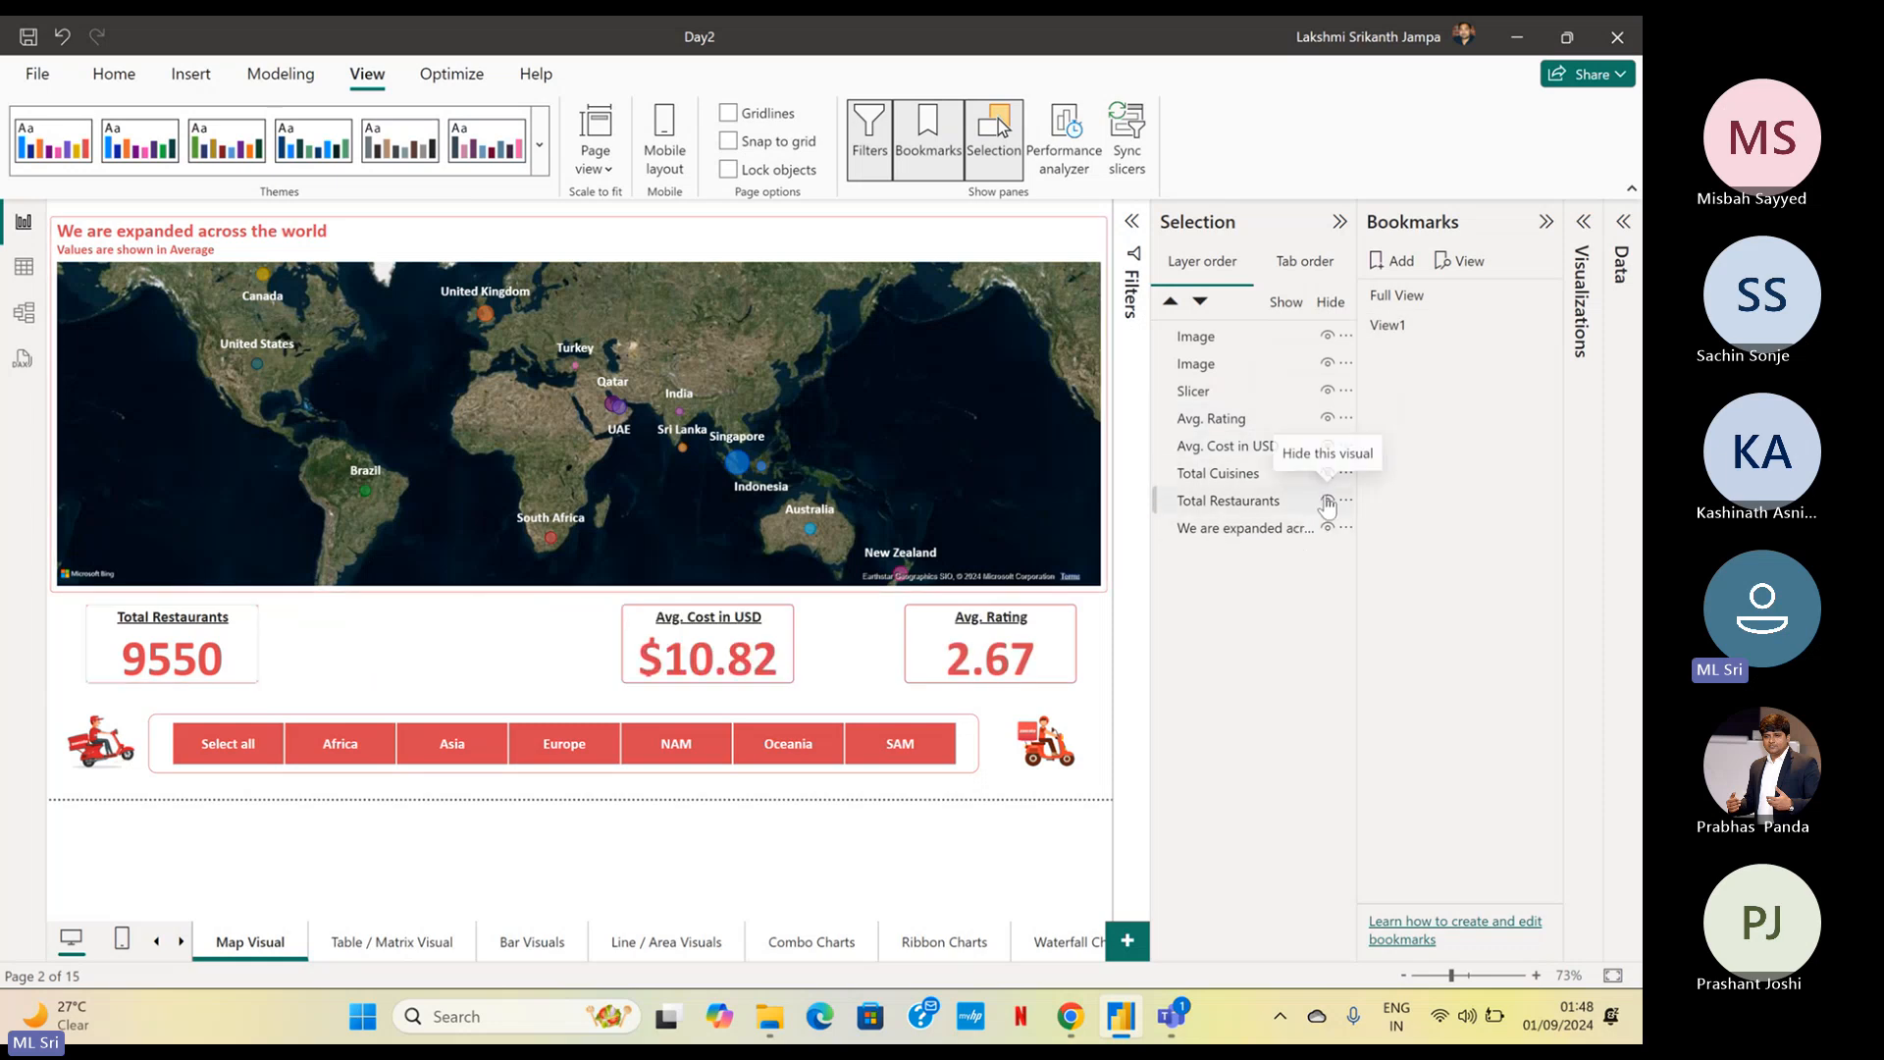
{"action": "left_click", "coordinate": [1326, 501]}
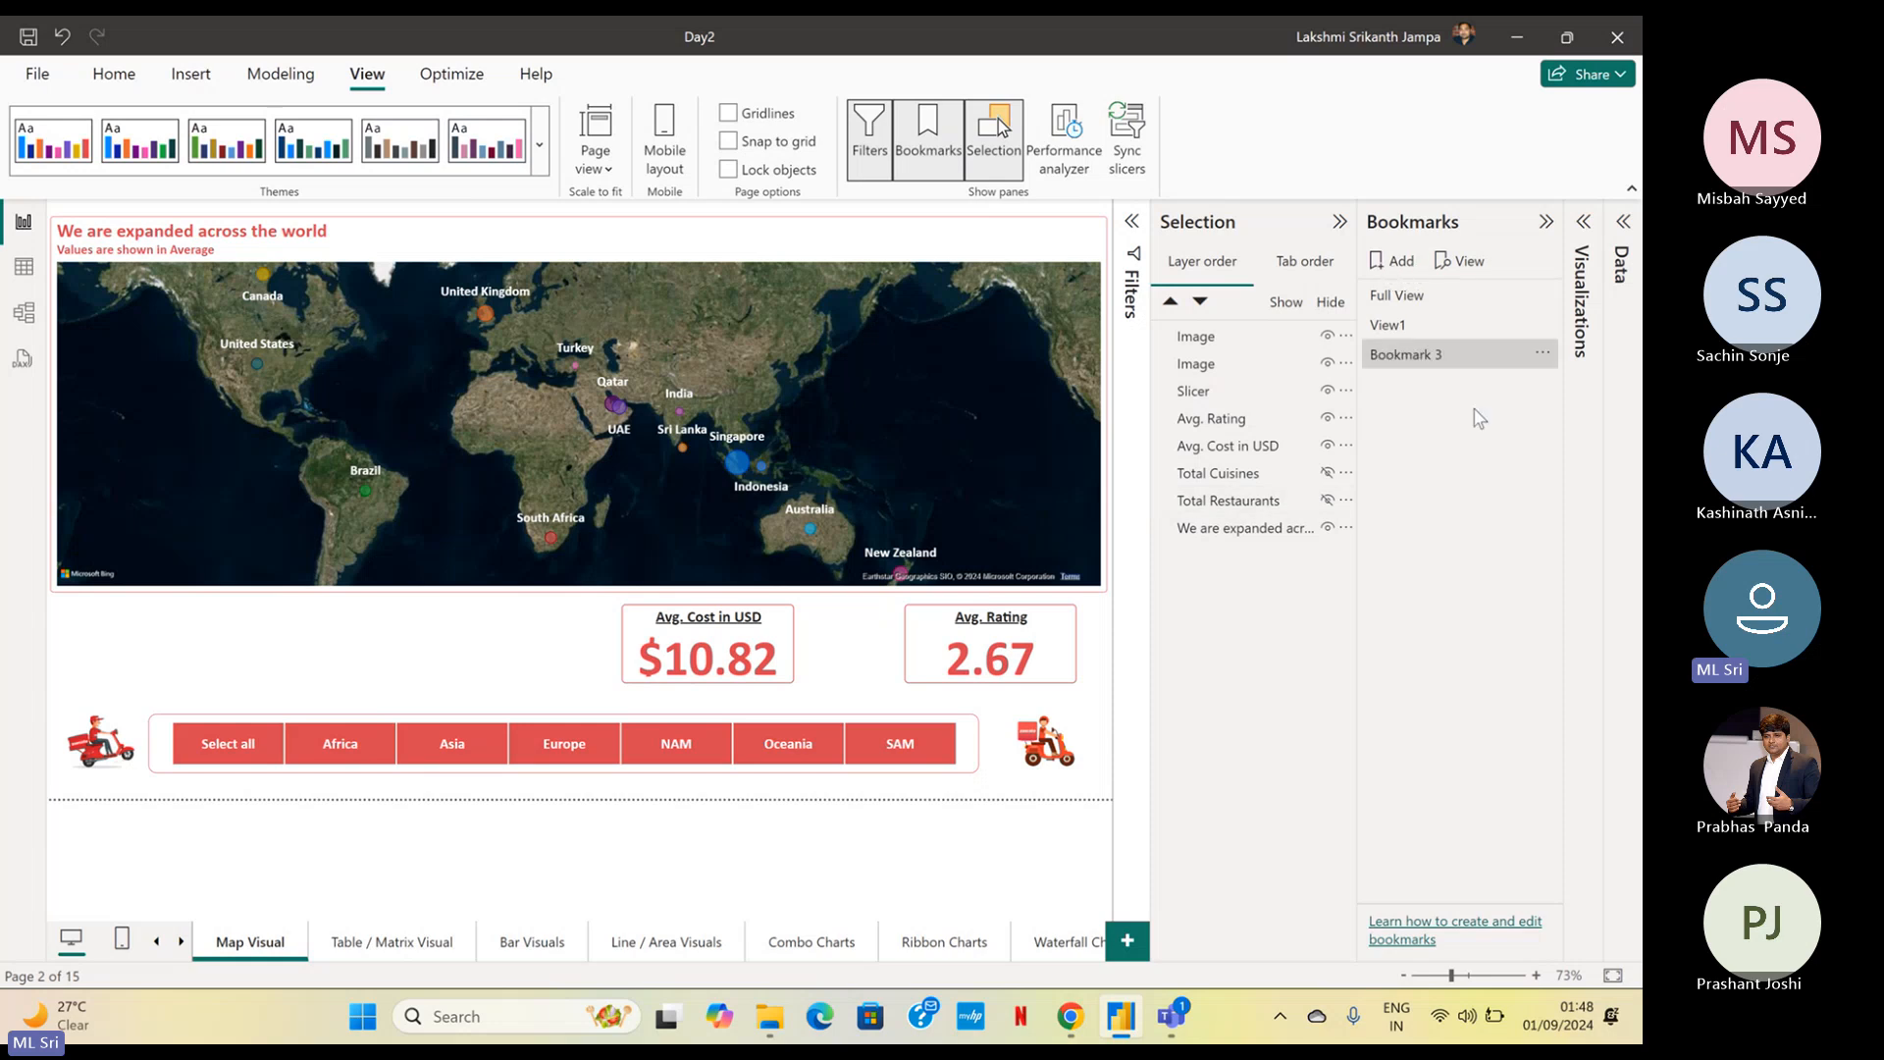
Rename the bookmark that captures only the two average cards as View2
{"action": "left_click", "coordinate": [1539, 356]}
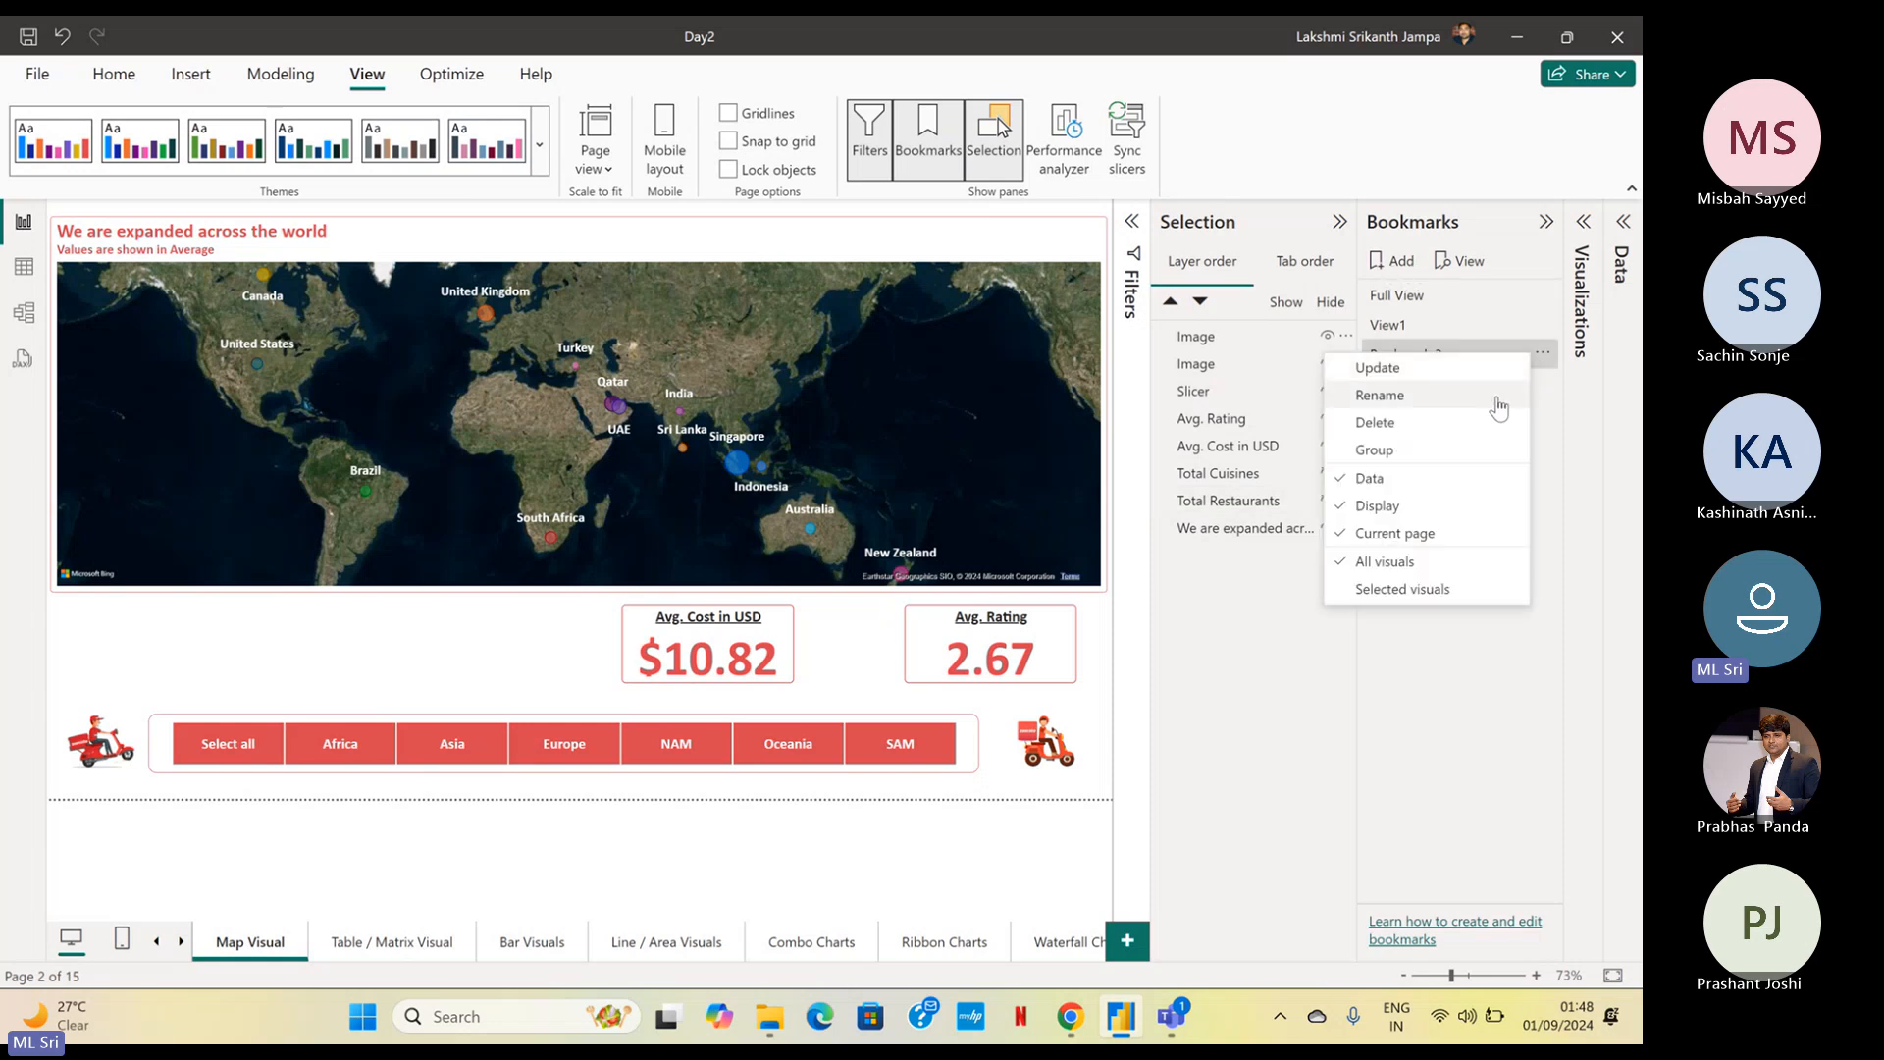
{"action": "left_click", "coordinate": [1378, 396]}
{"action": "left_click", "coordinate": [1487, 363]}
{"action": "left_click_drag", "start_coordinate": [1488, 363], "coordinate": [1342, 356]}
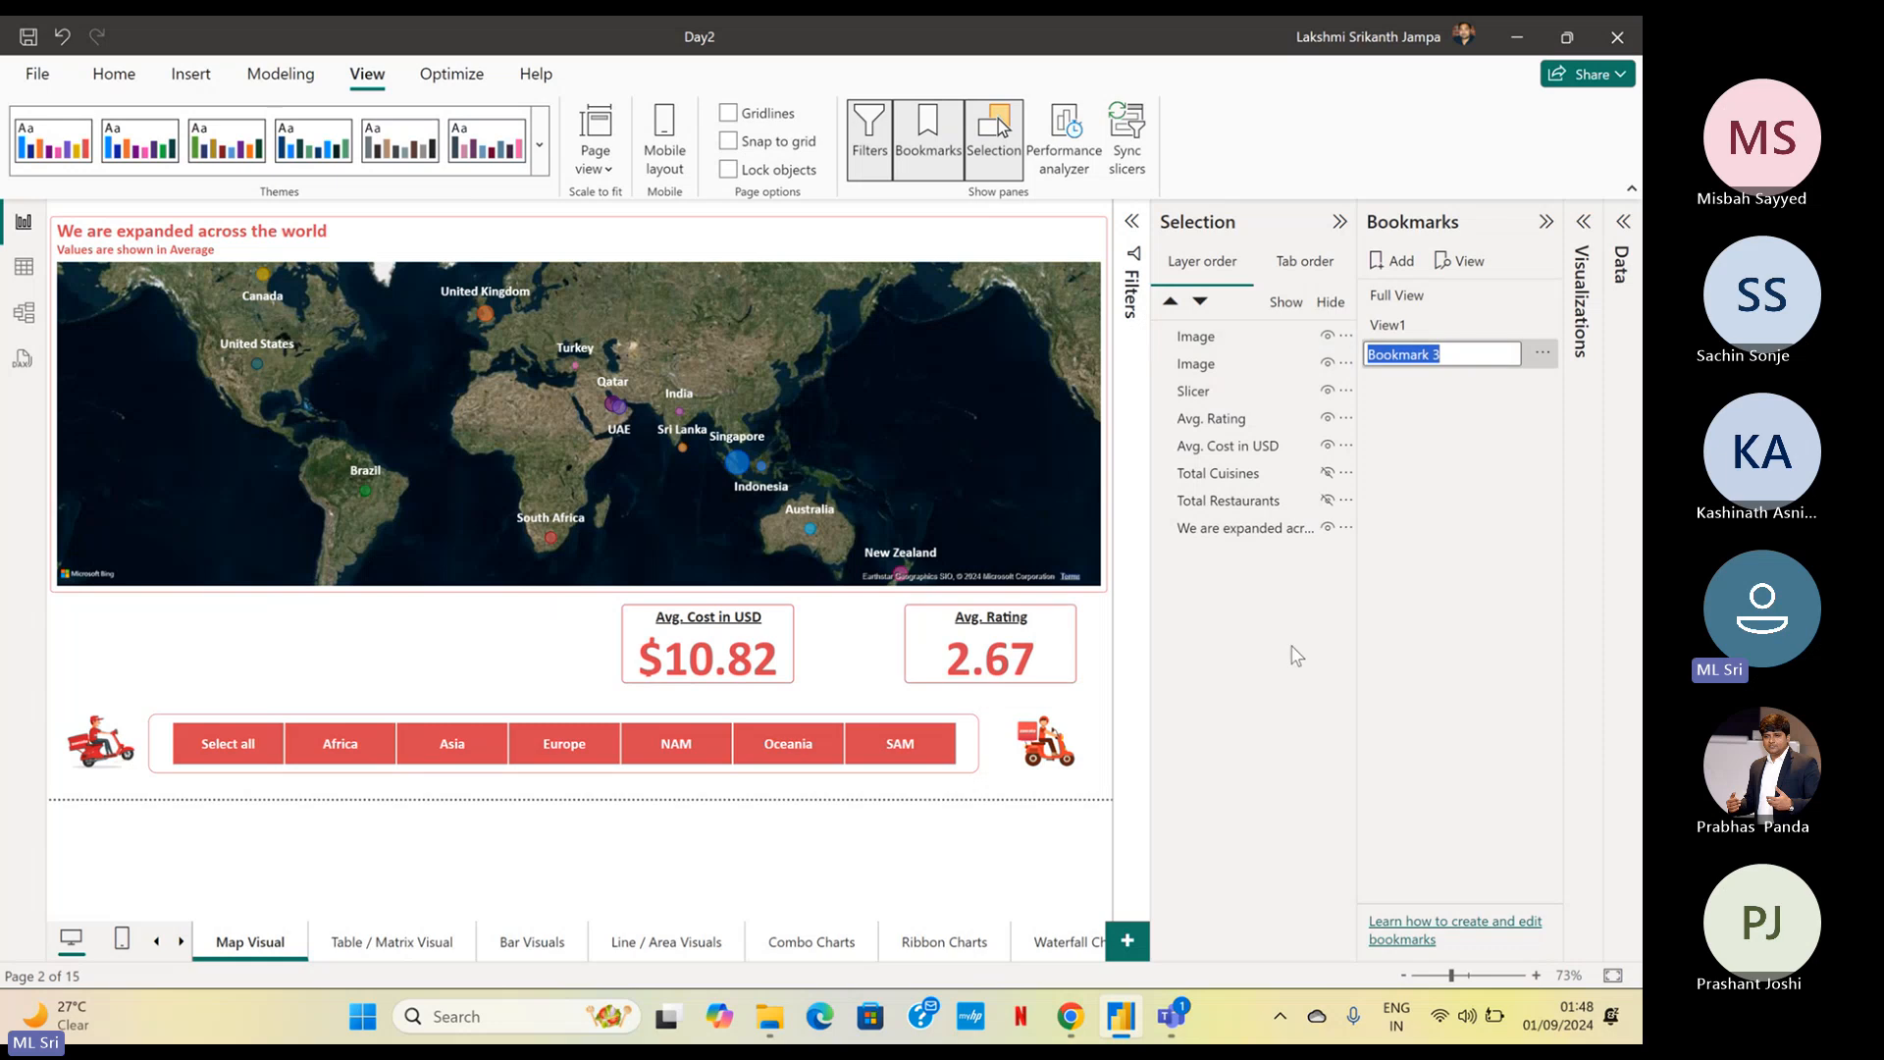
{"action": "type", "text": "View2"}
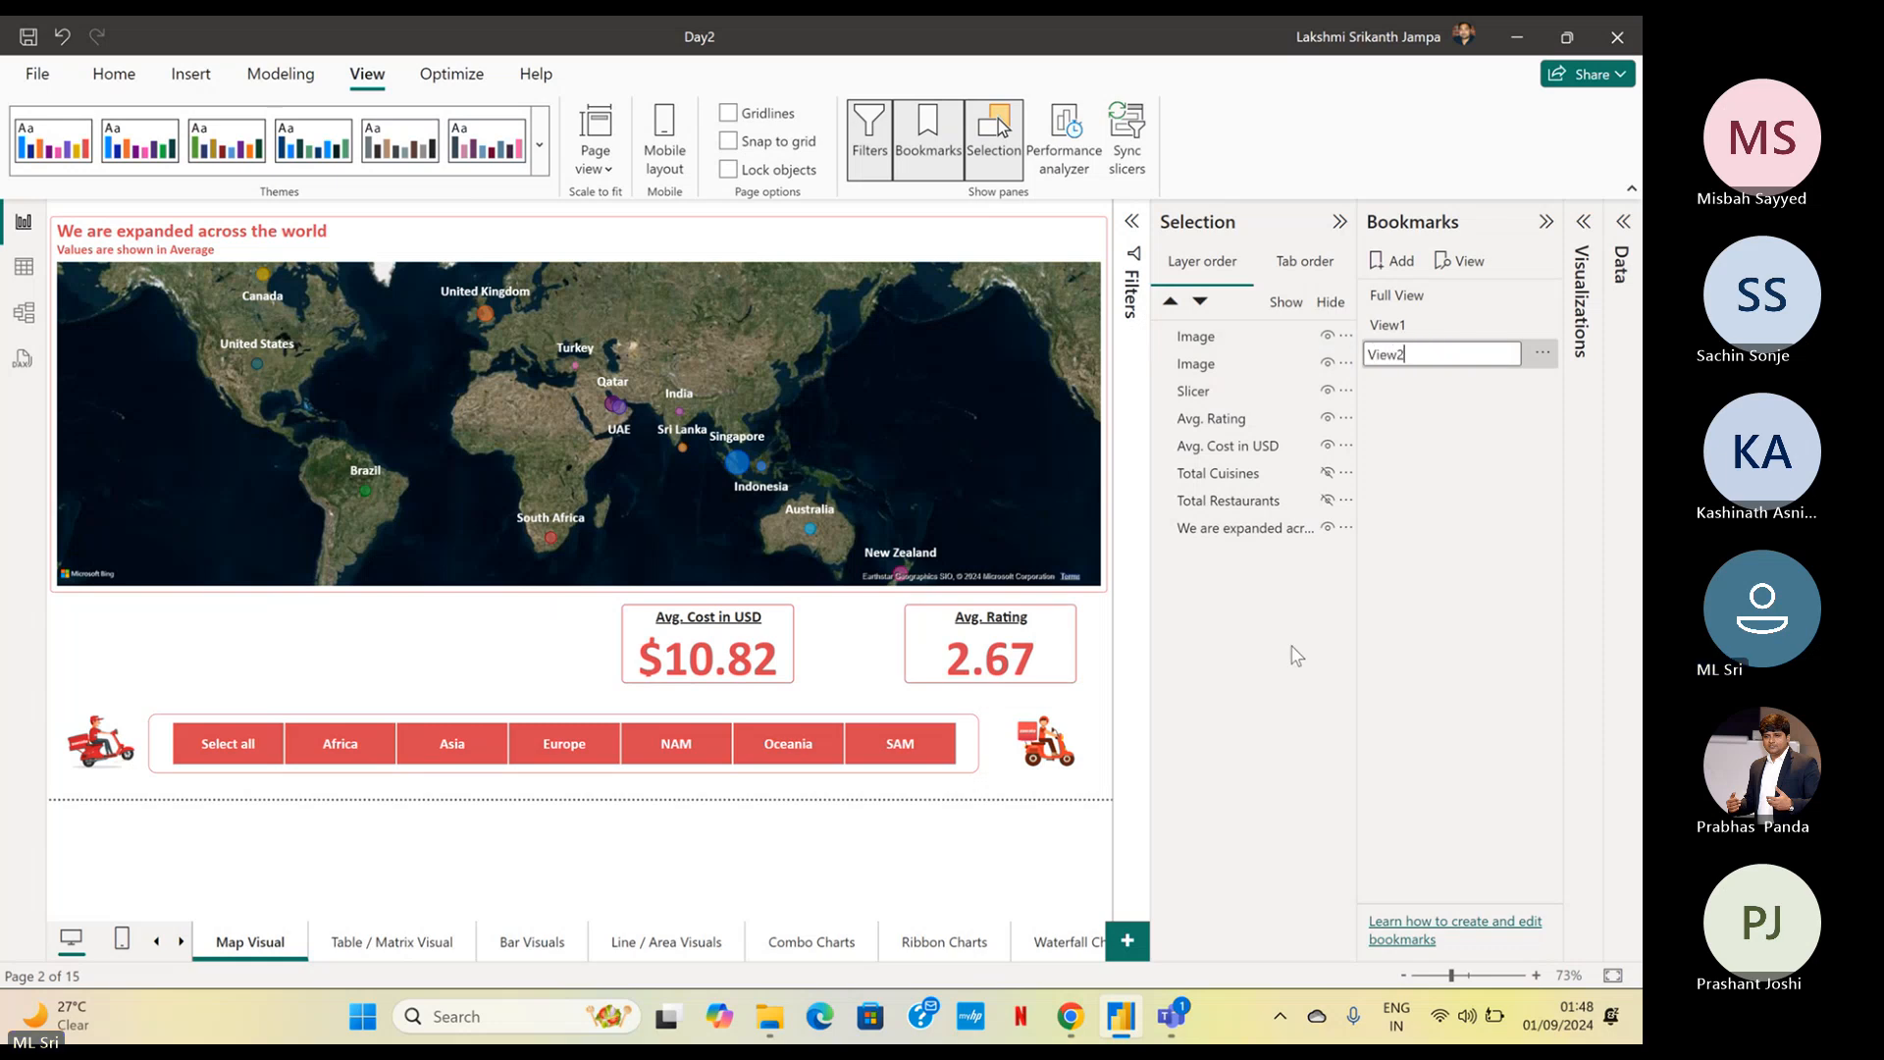
{"action": "key", "text": "Return"}
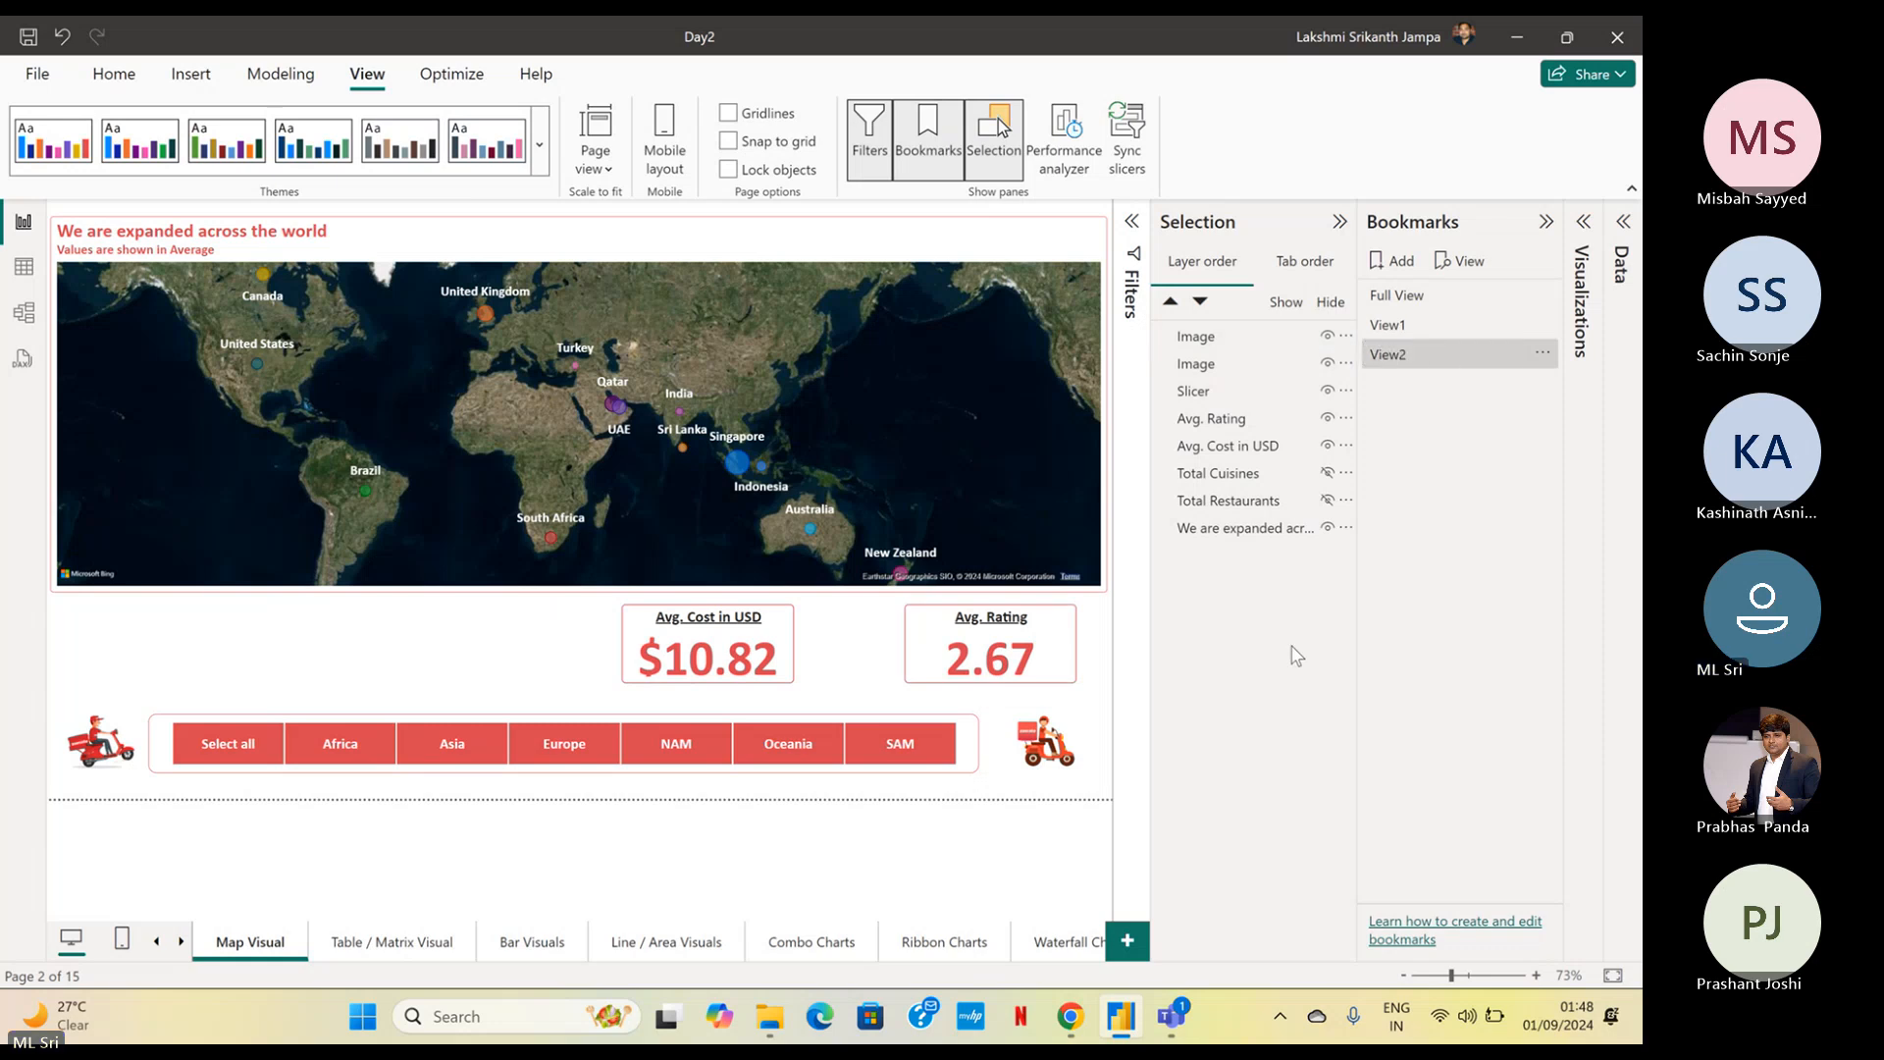
Show the Total Restaurants card again and leave the Total Cuisines and Avg. Cost in USD cards hidden
{"action": "left_click", "coordinate": [1327, 473]}
{"action": "left_click", "coordinate": [1327, 499]}
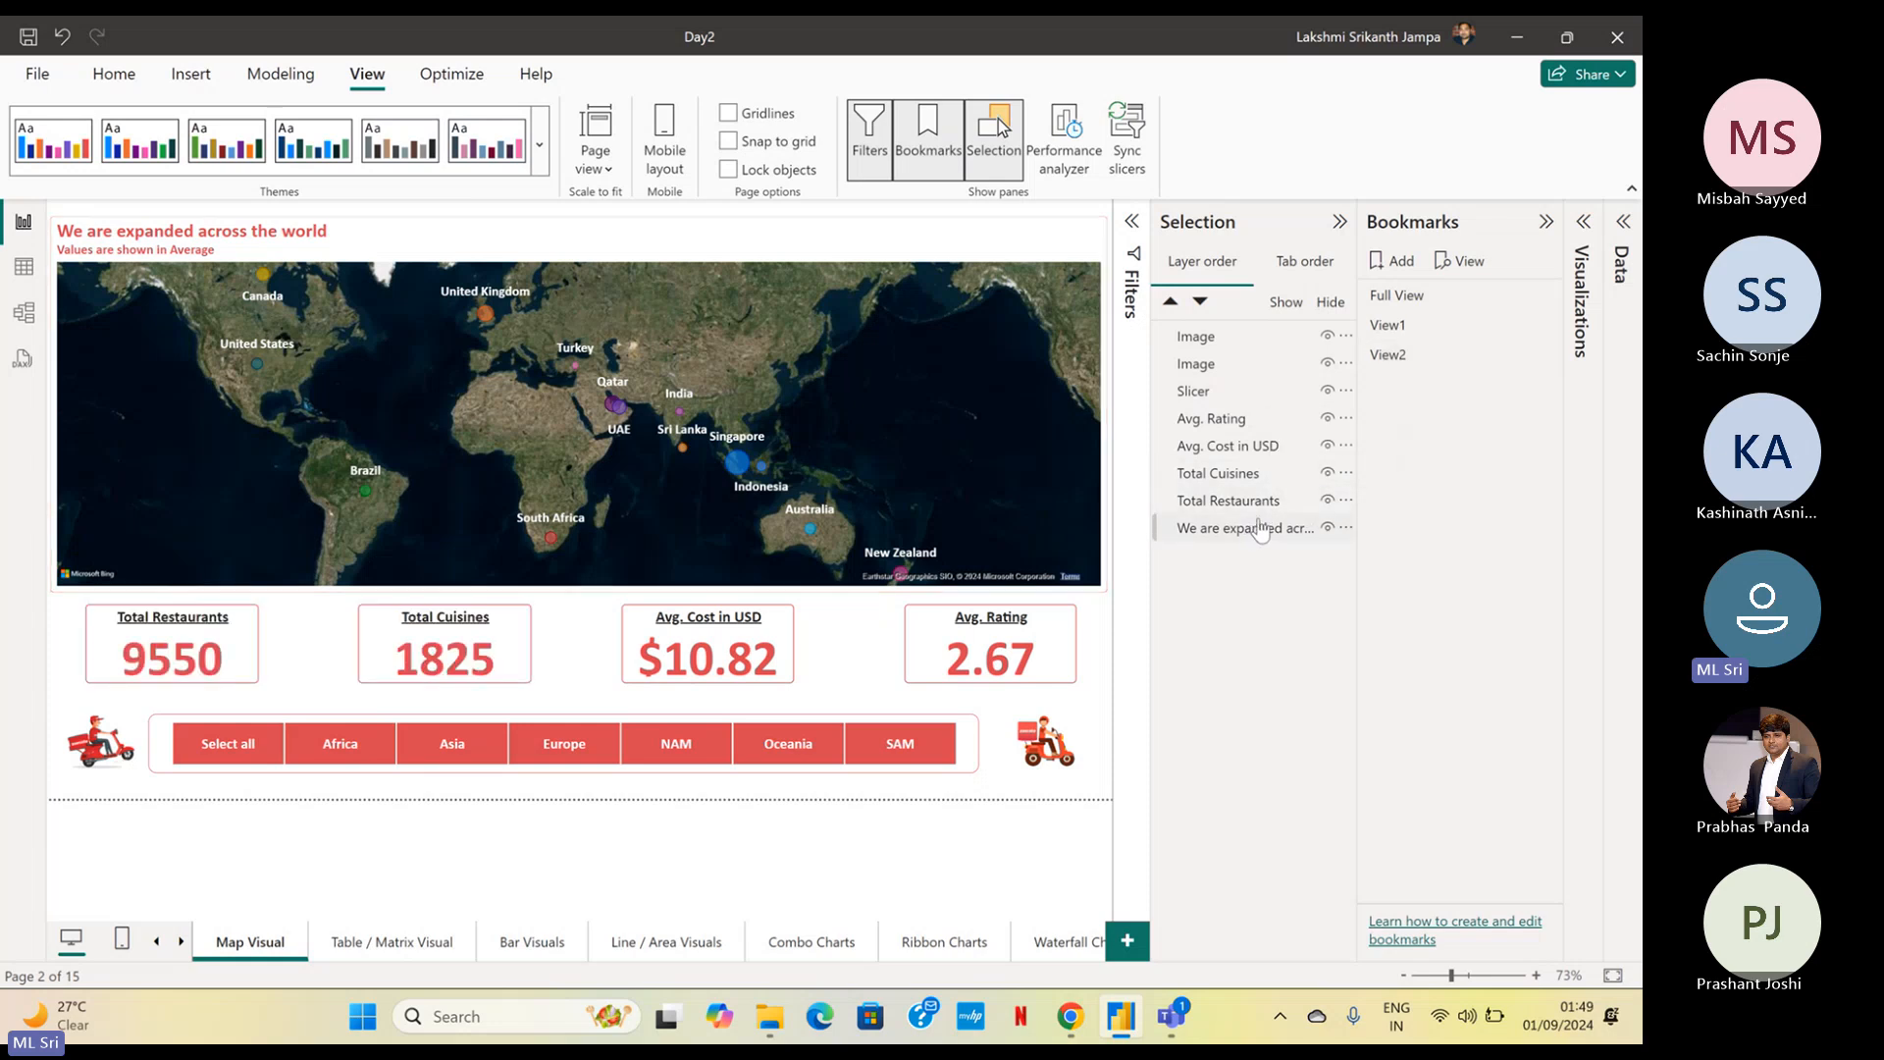
{"action": "left_click", "coordinate": [1326, 473]}
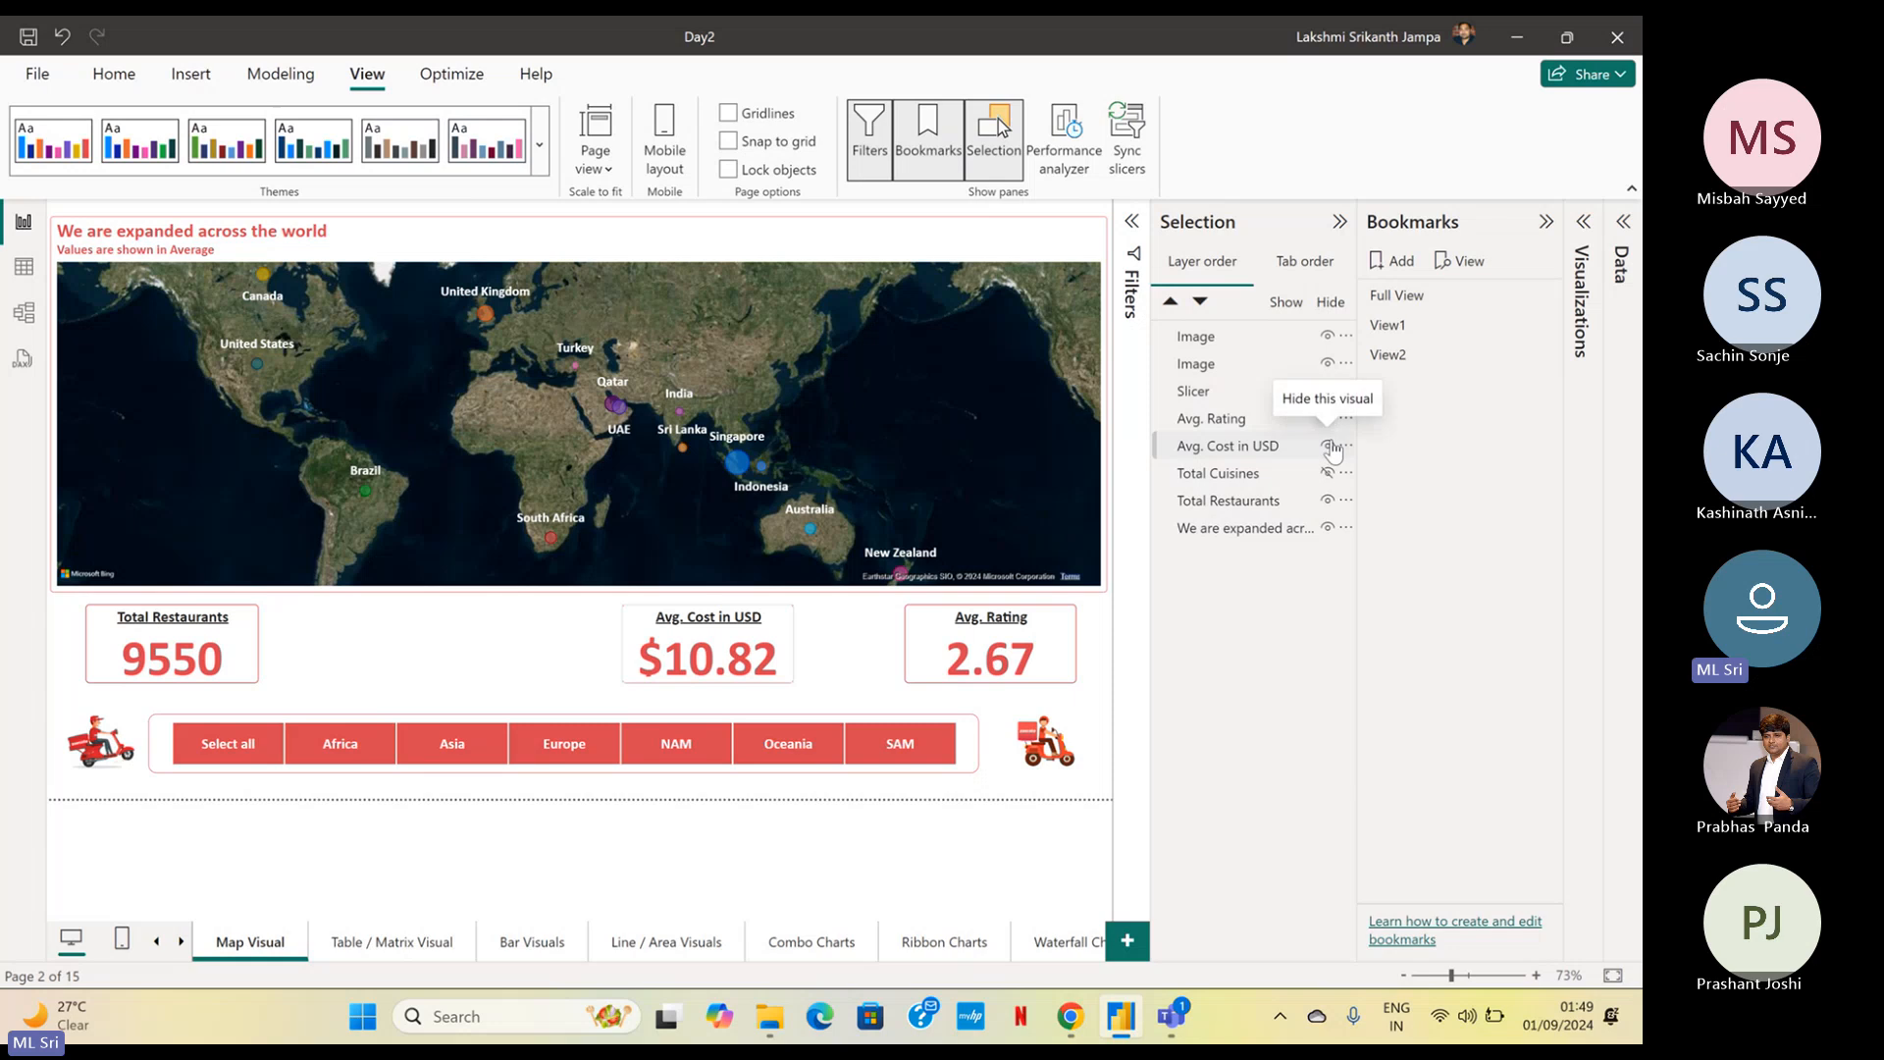
{"action": "left_click", "coordinate": [1326, 446]}
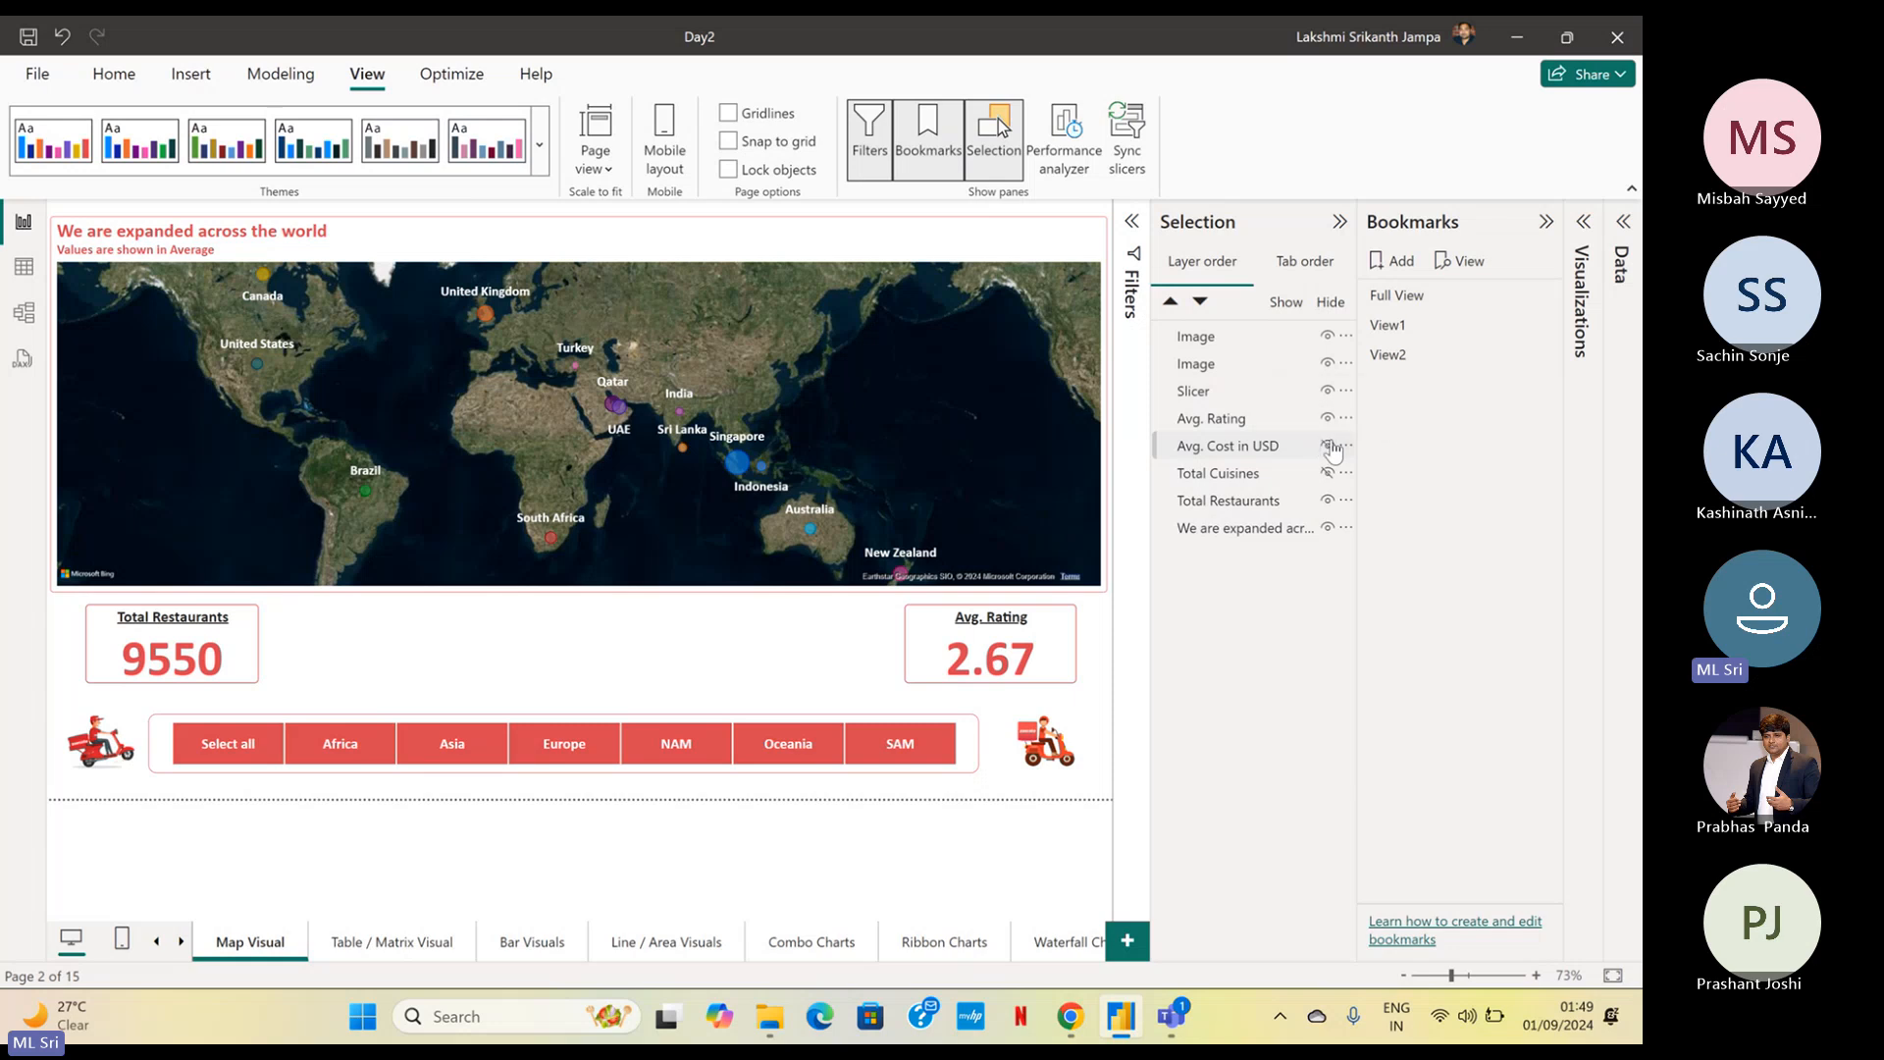
Add a bookmark of the page with the Total Restaurants and Avg. Rating cards shown and name it View3
{"action": "left_click", "coordinate": [1395, 263]}
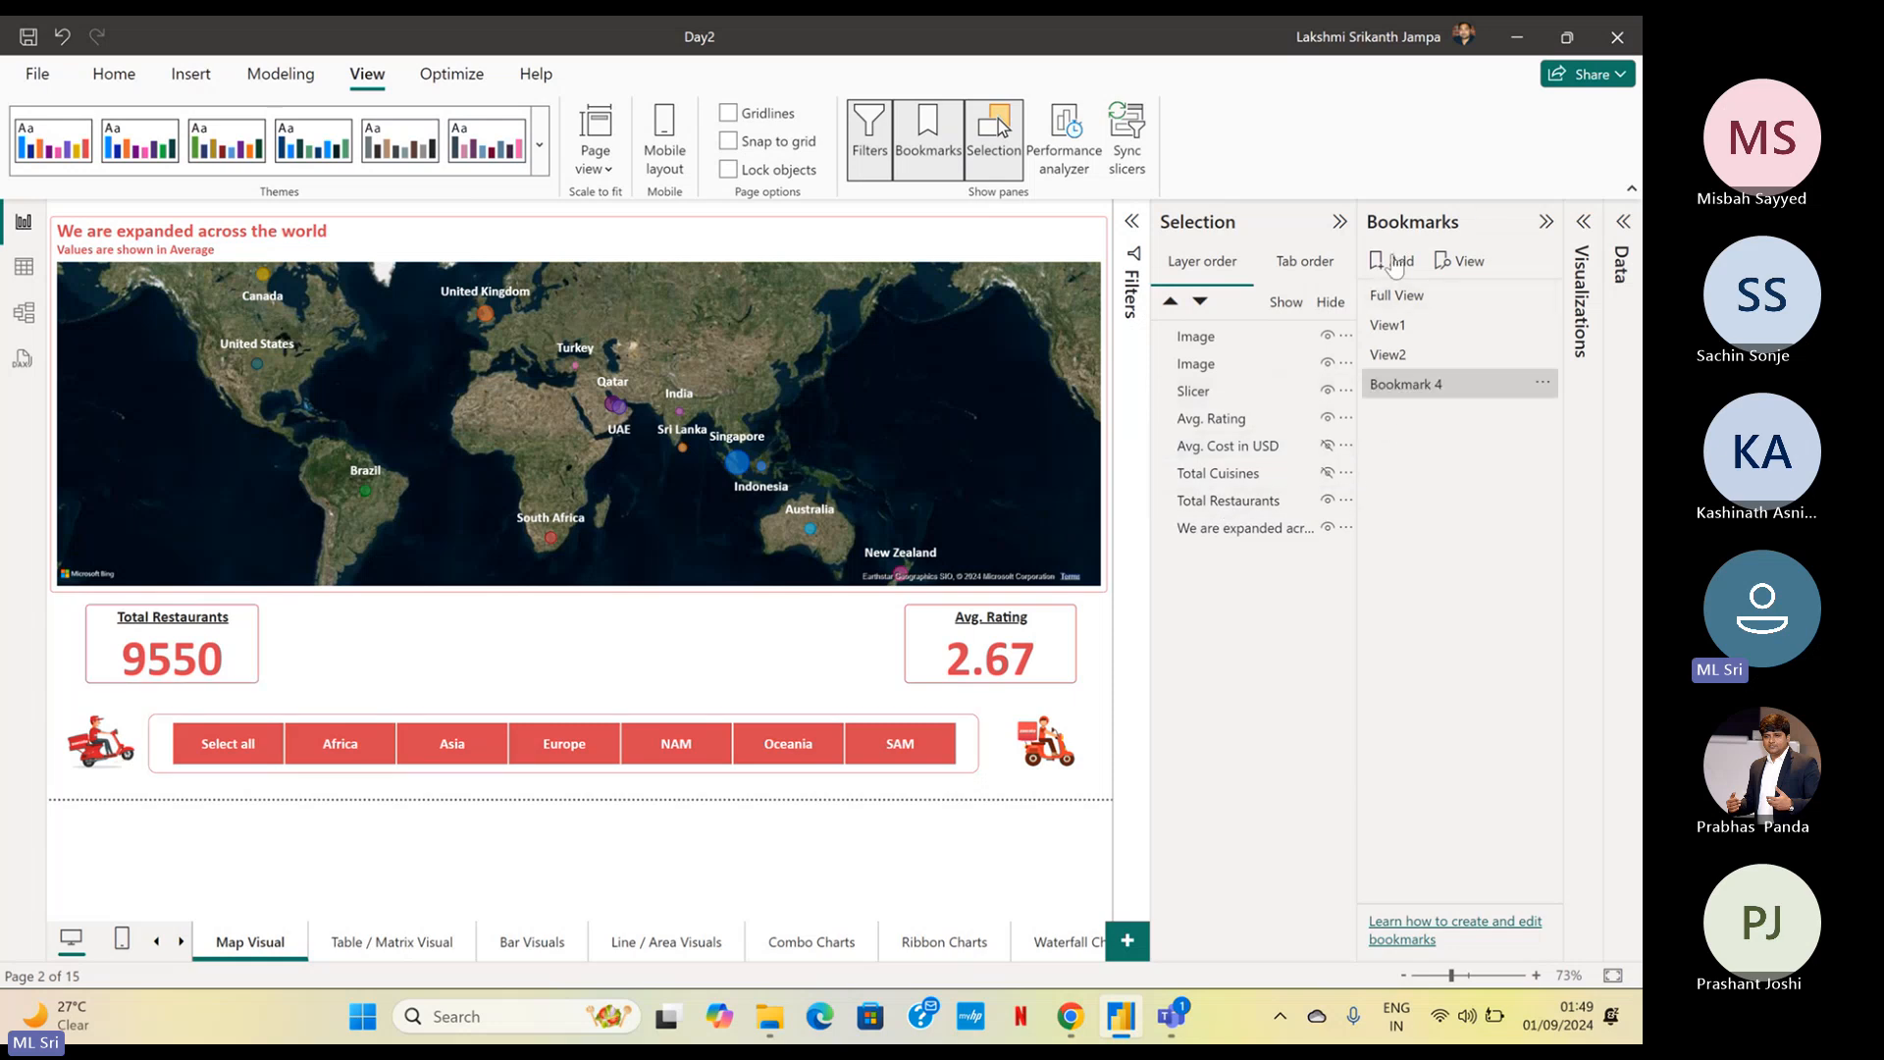
{"action": "left_click", "coordinate": [1544, 384]}
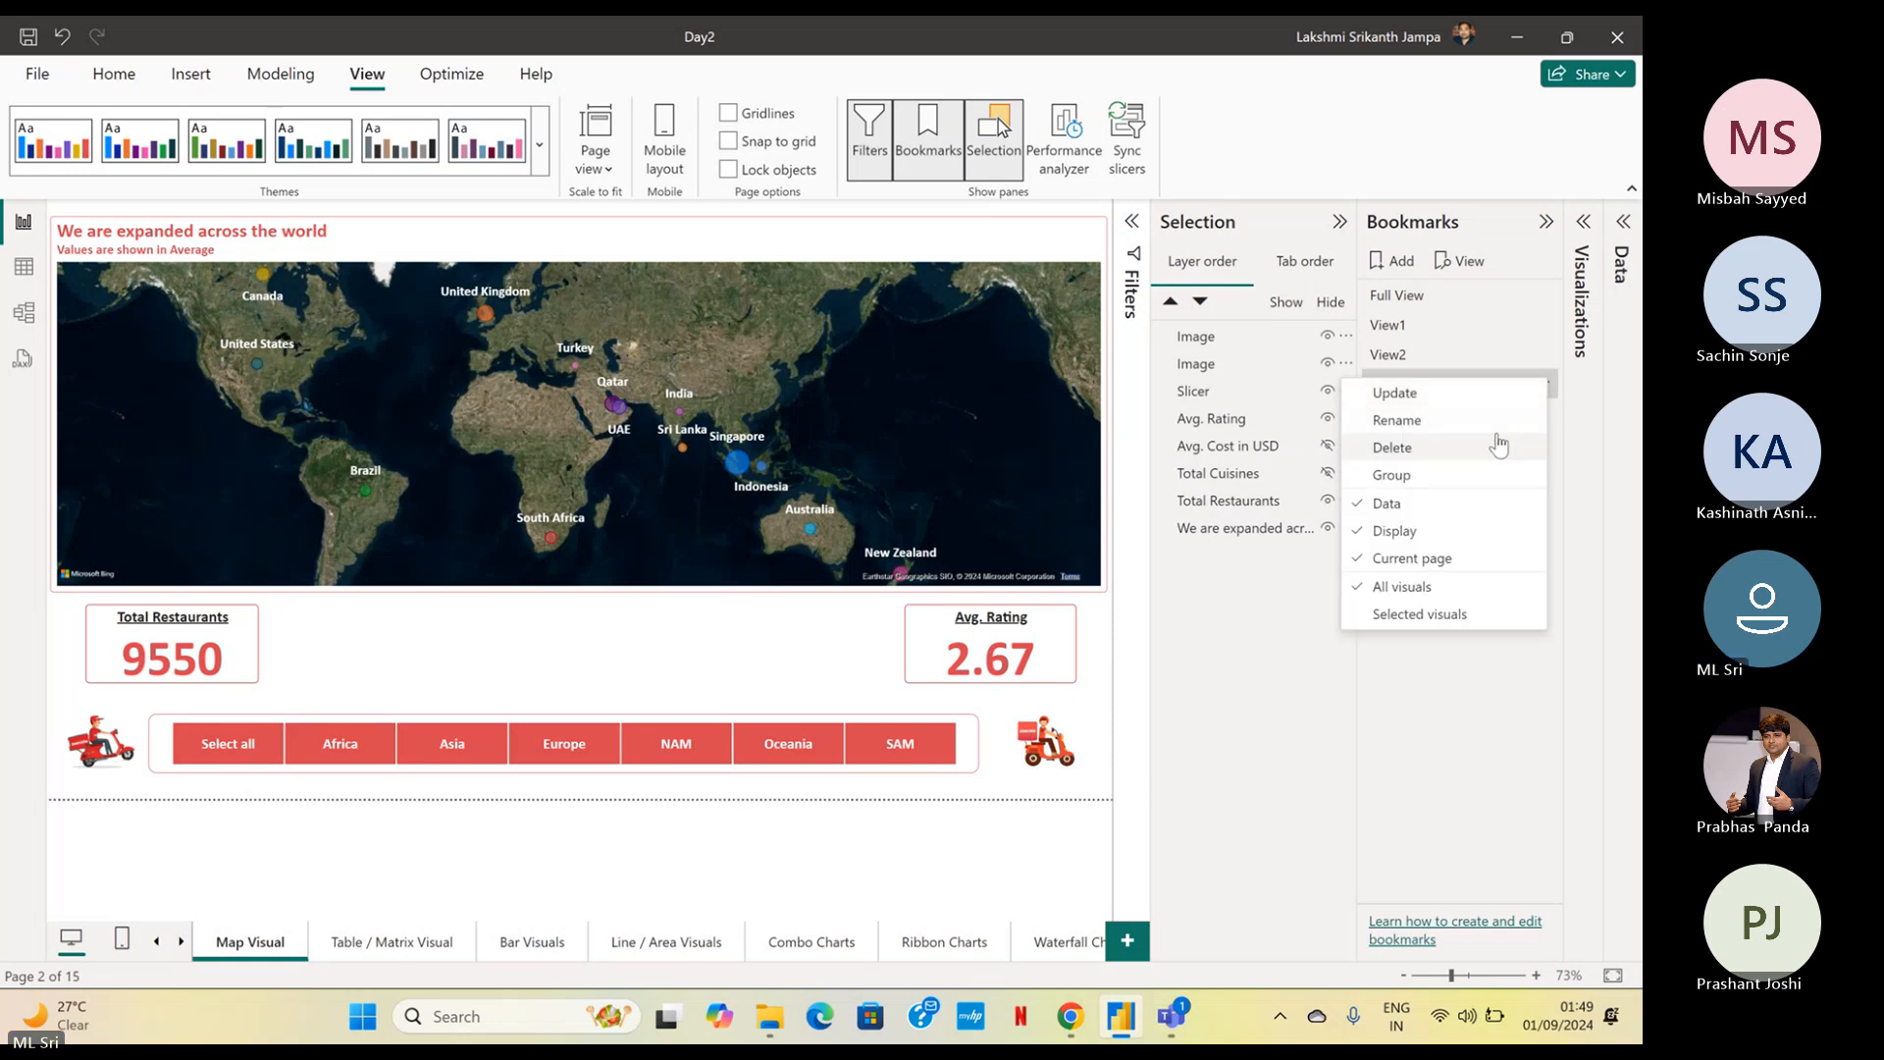
{"action": "left_click", "coordinate": [1495, 426]}
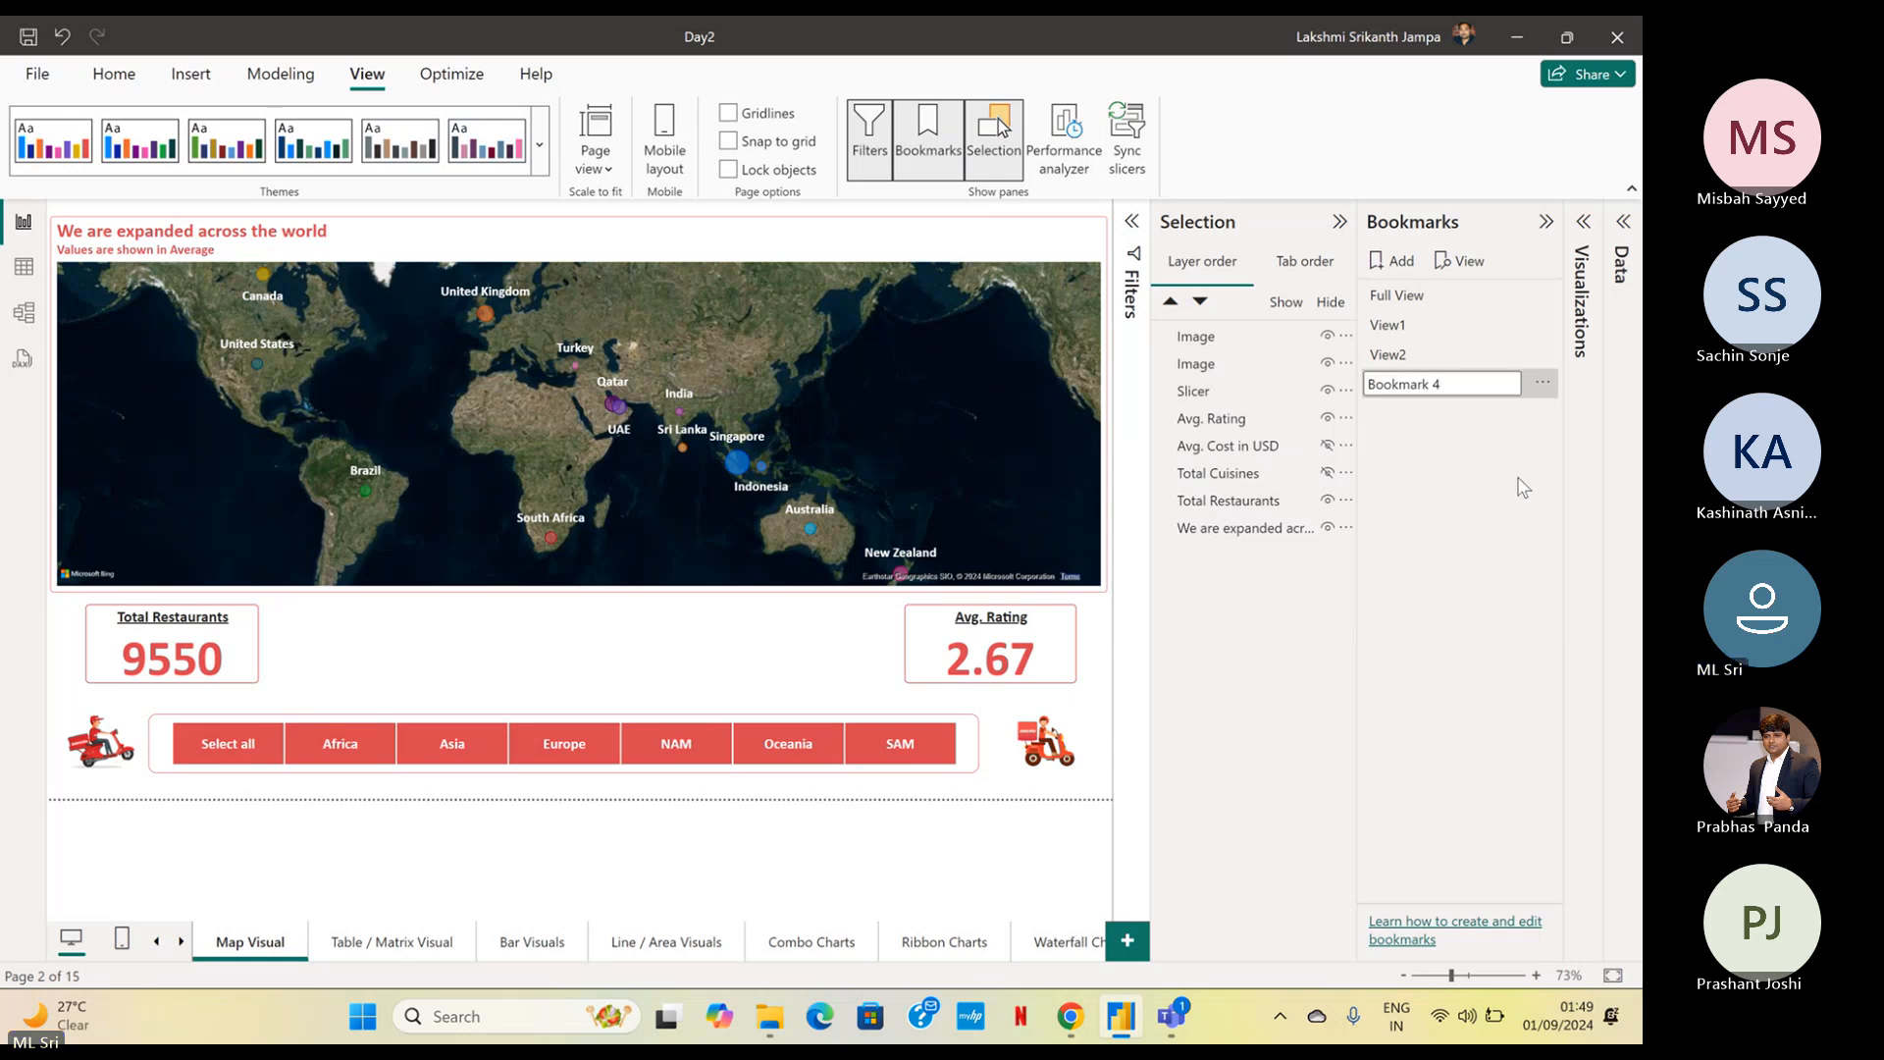
{"action": "left_click_drag", "start_coordinate": [1479, 385], "coordinate": [1348, 386]}
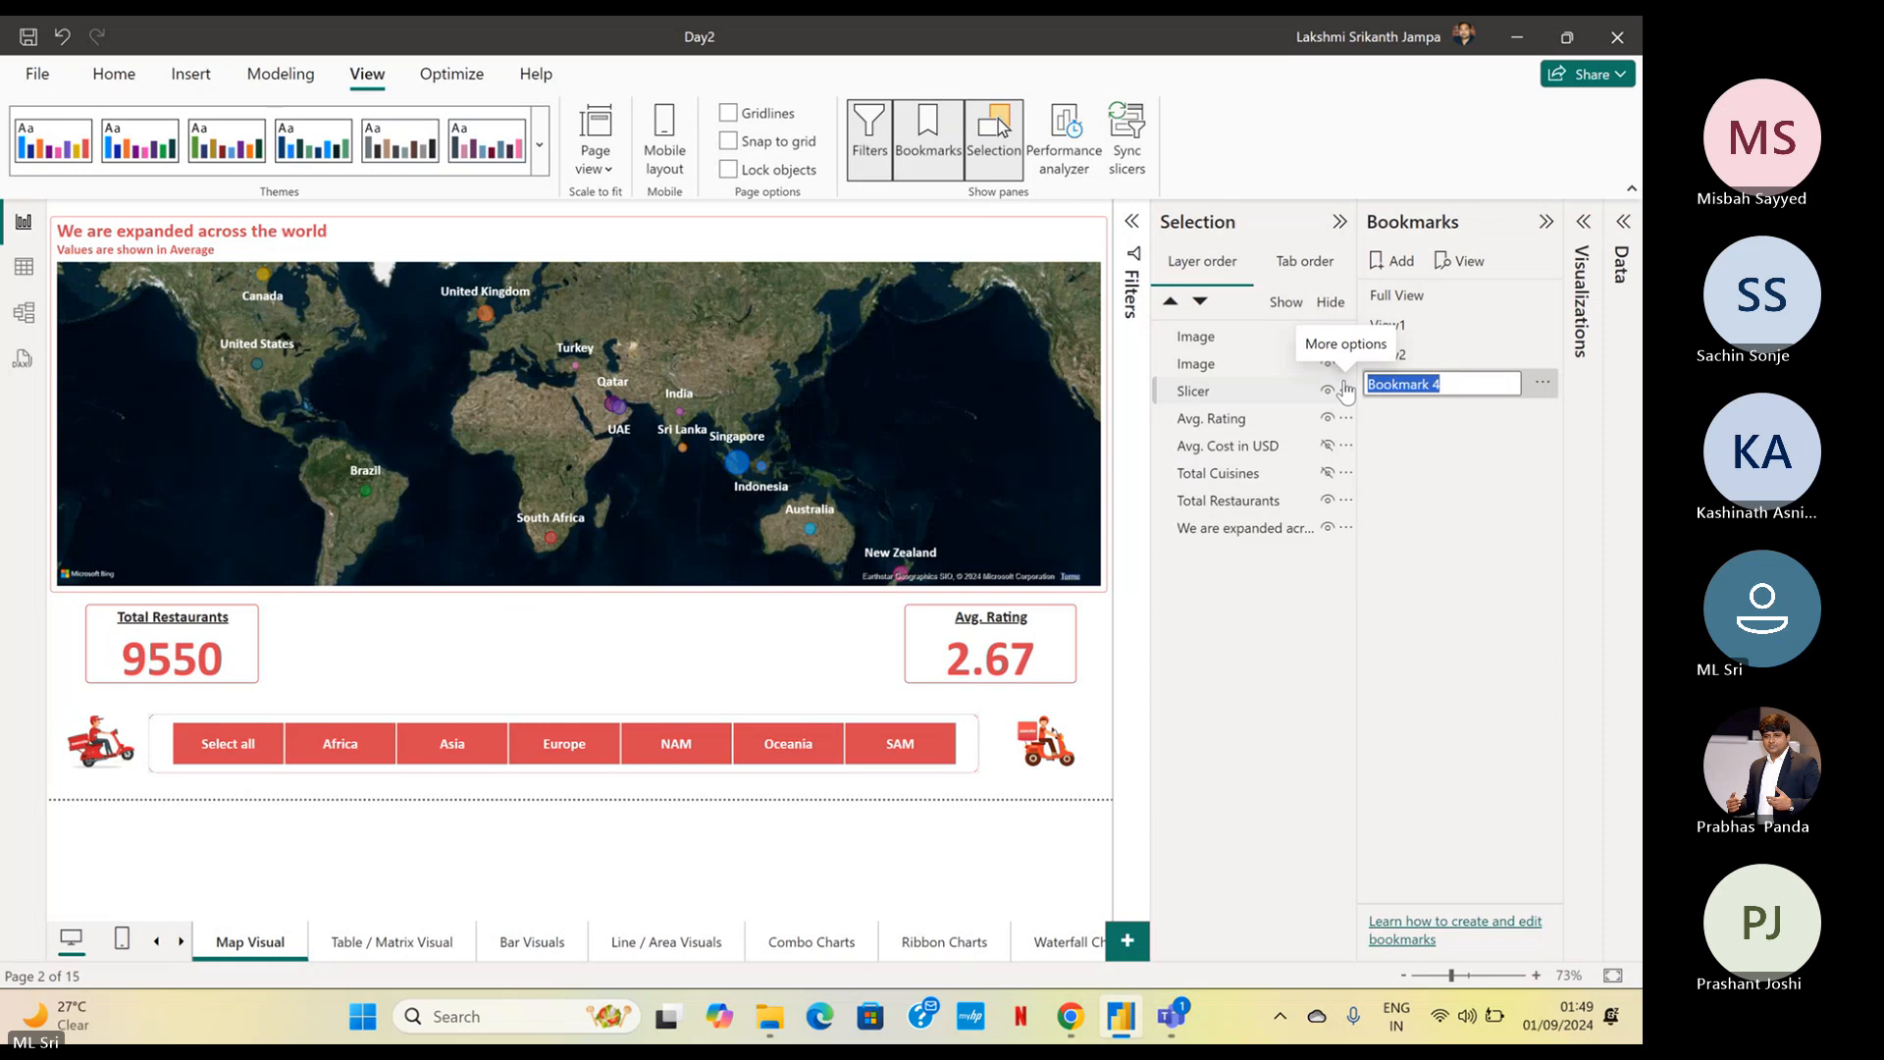
{"action": "type", "text": "View3"}
{"action": "key", "text": "Return"}
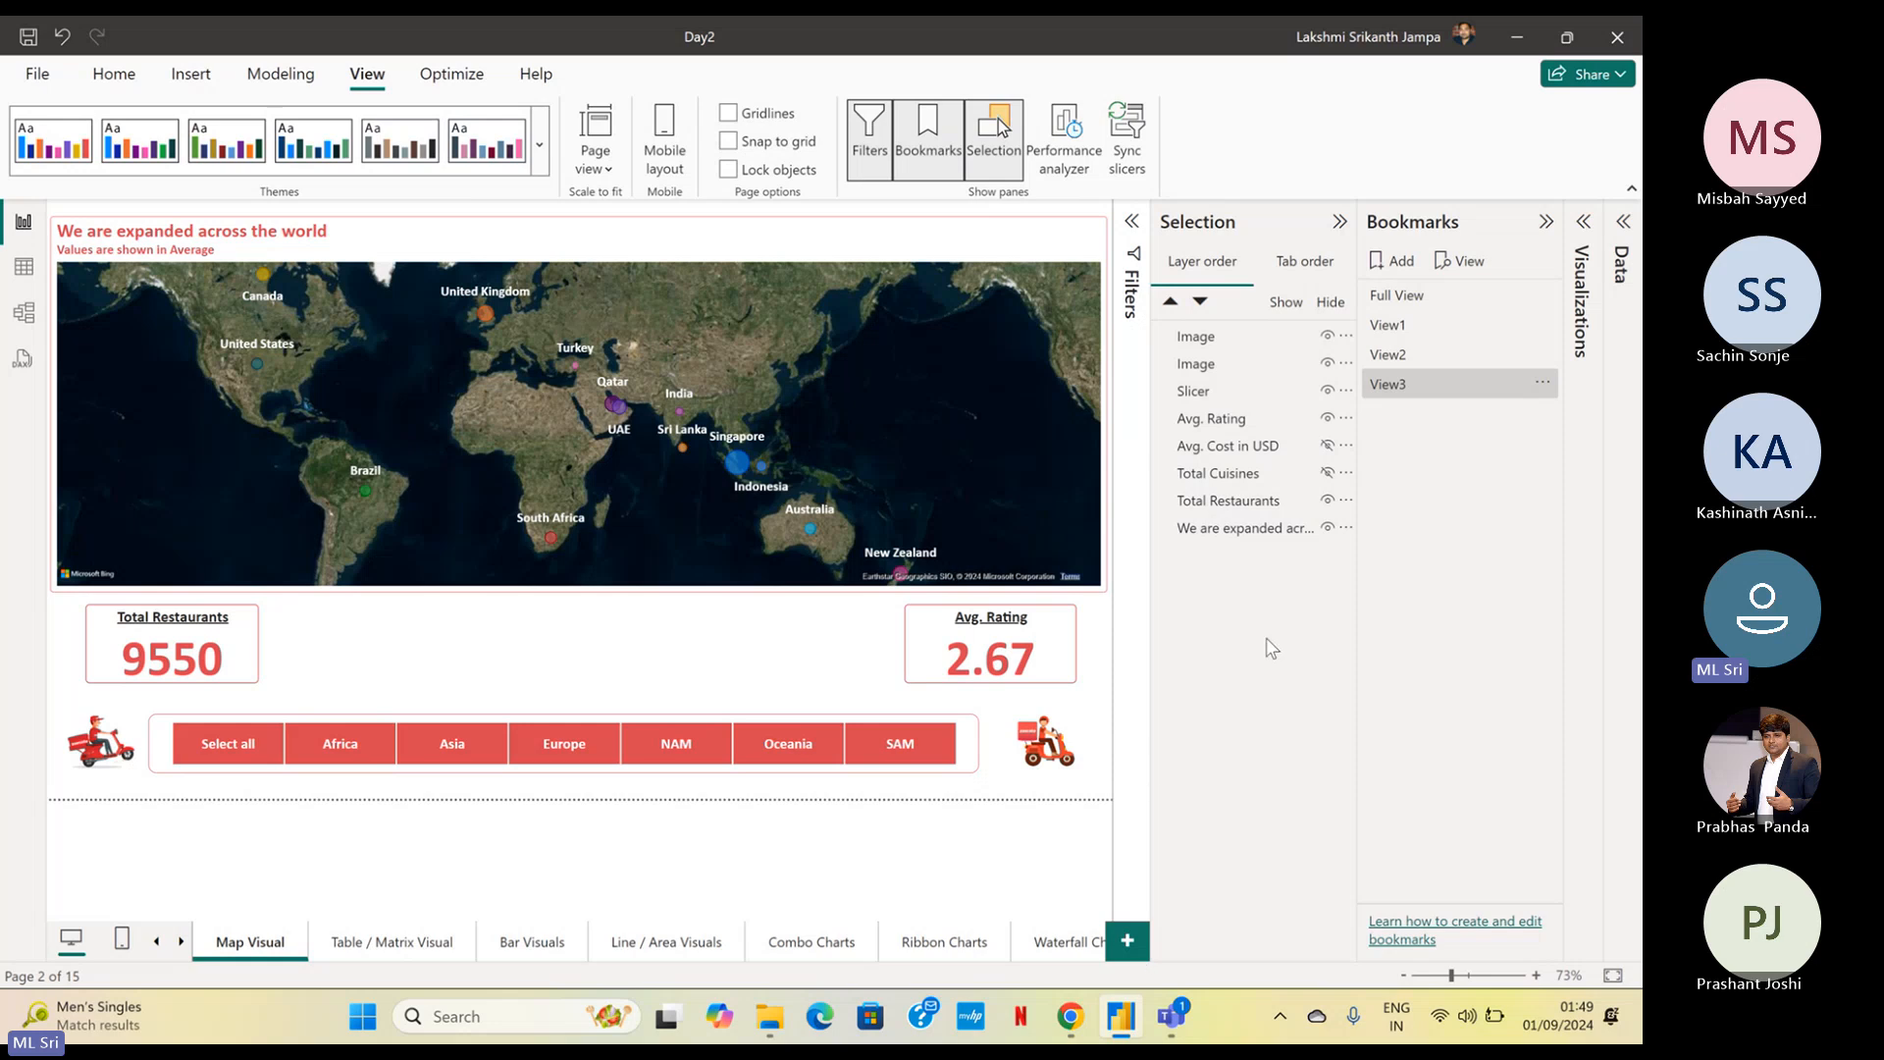
Play the bookmarks as a slideshow from Full View through View1, View2 and View3, and exit the bookmark view
{"action": "left_click", "coordinate": [1460, 261]}
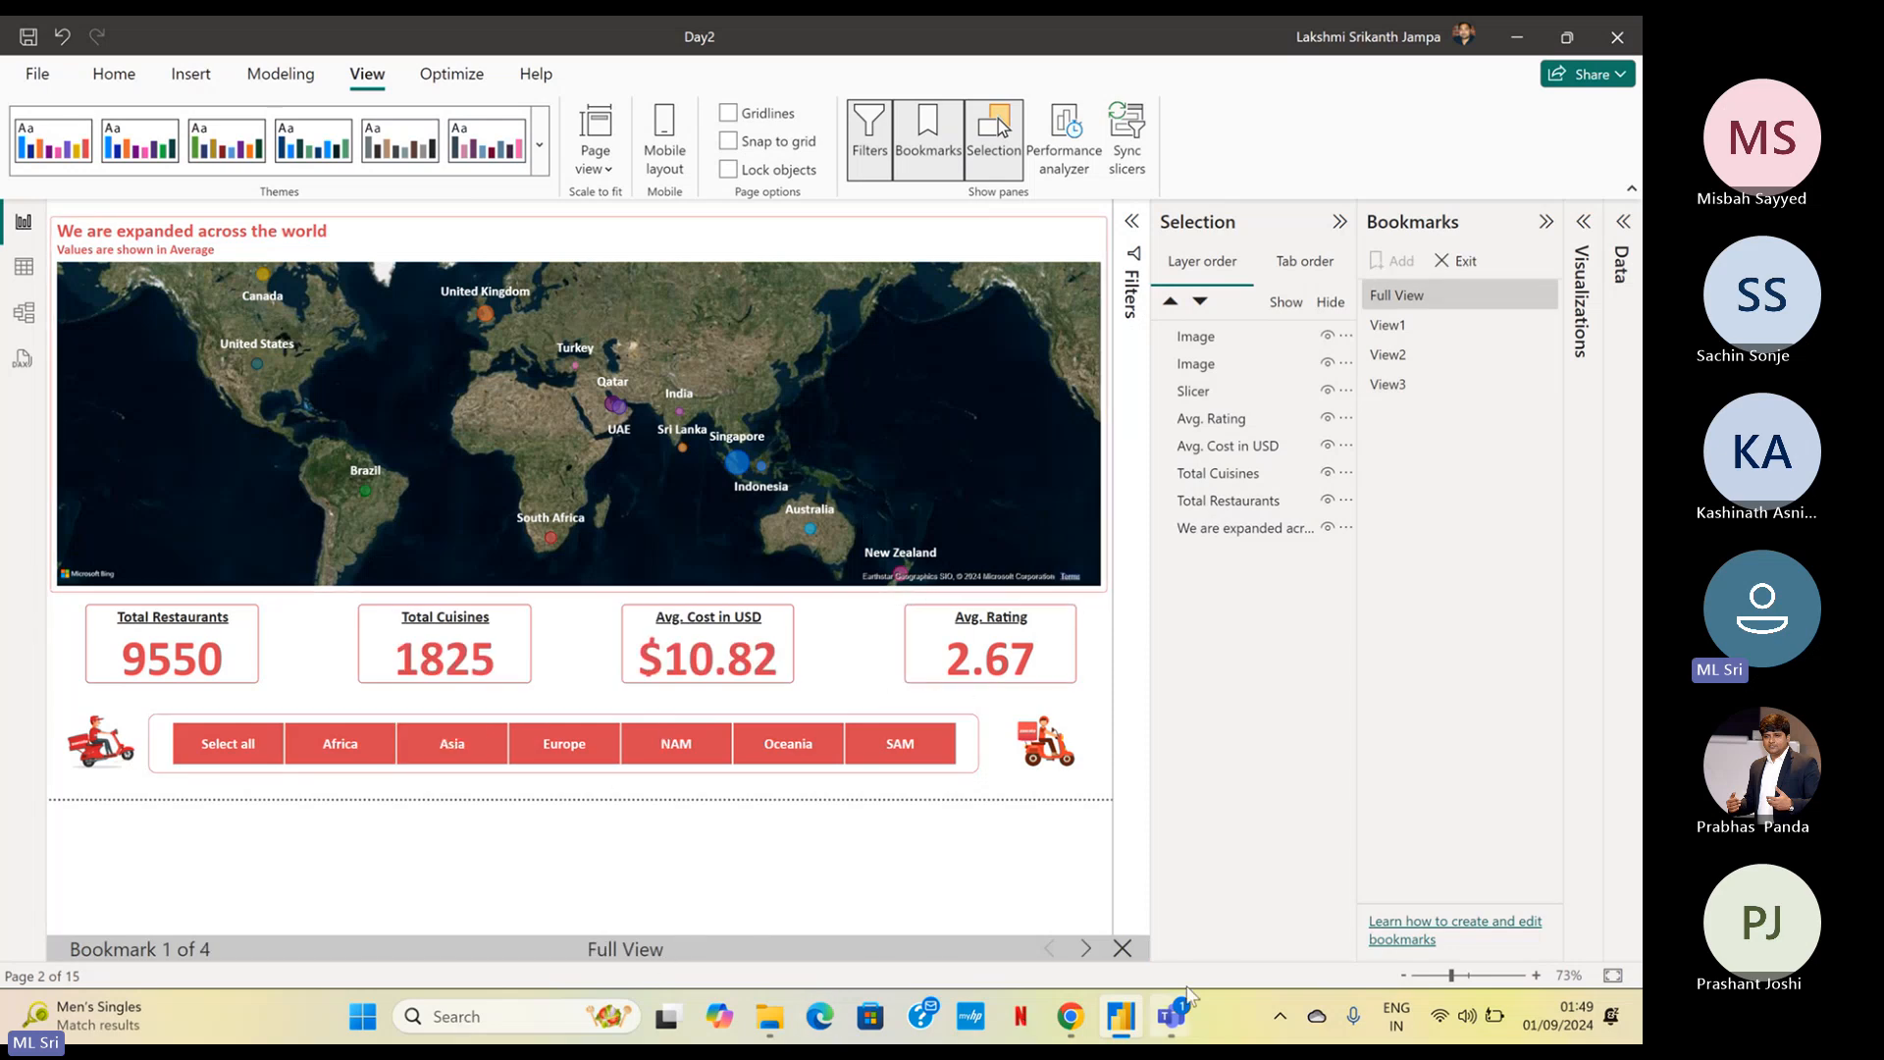
{"action": "left_click", "coordinate": [1085, 949]}
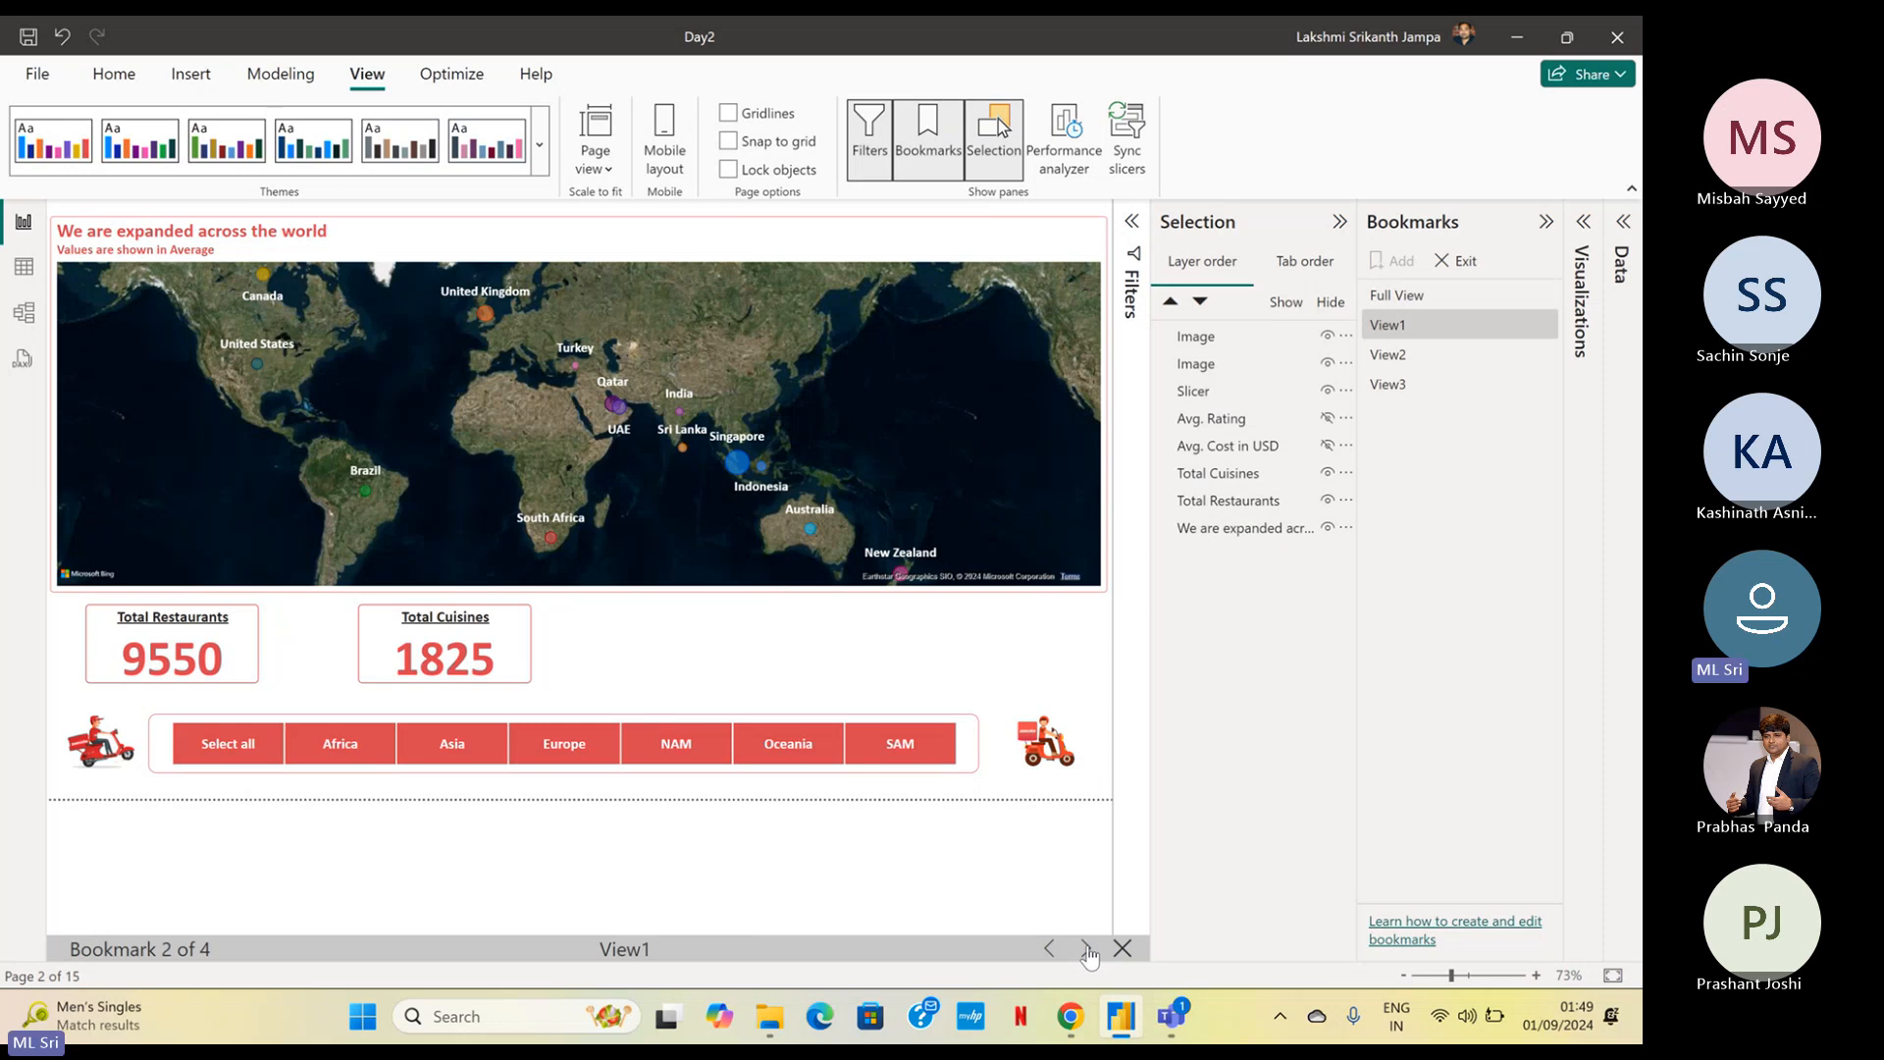
{"action": "left_click", "coordinate": [1085, 949]}
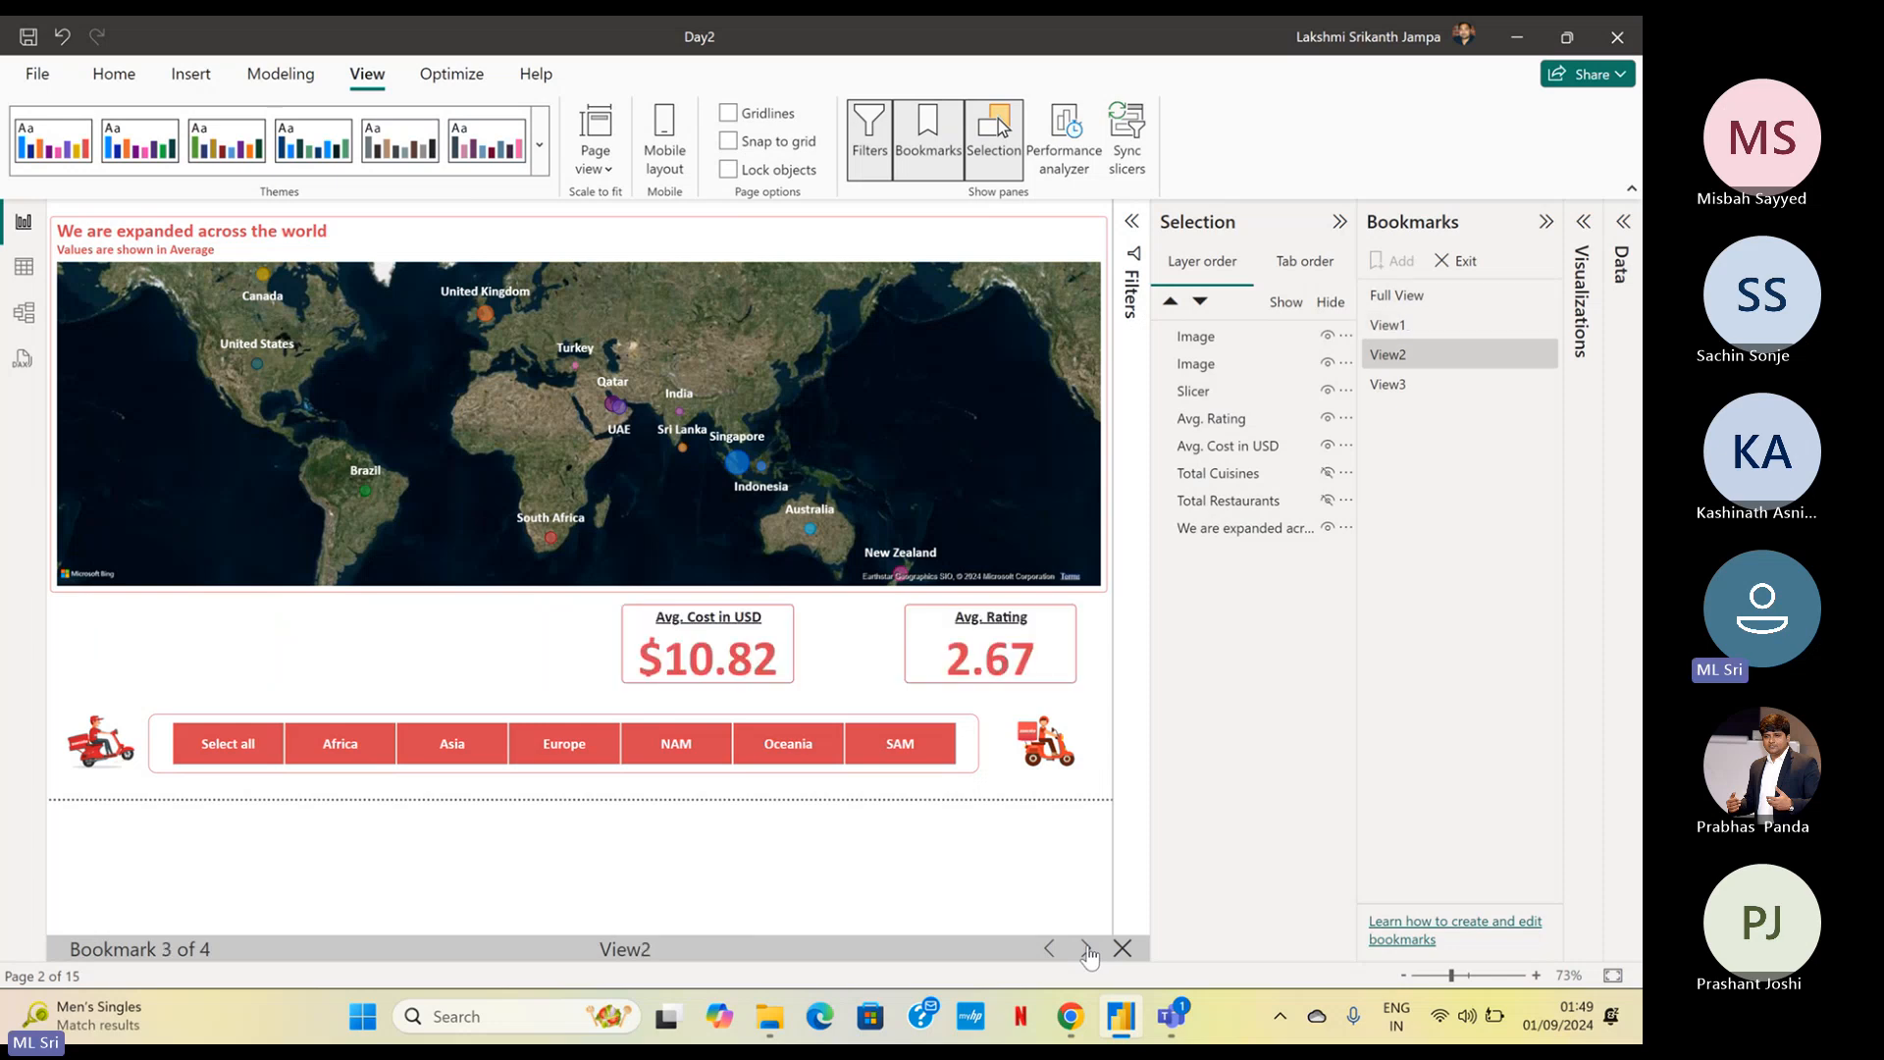
{"action": "left_click", "coordinate": [1085, 949]}
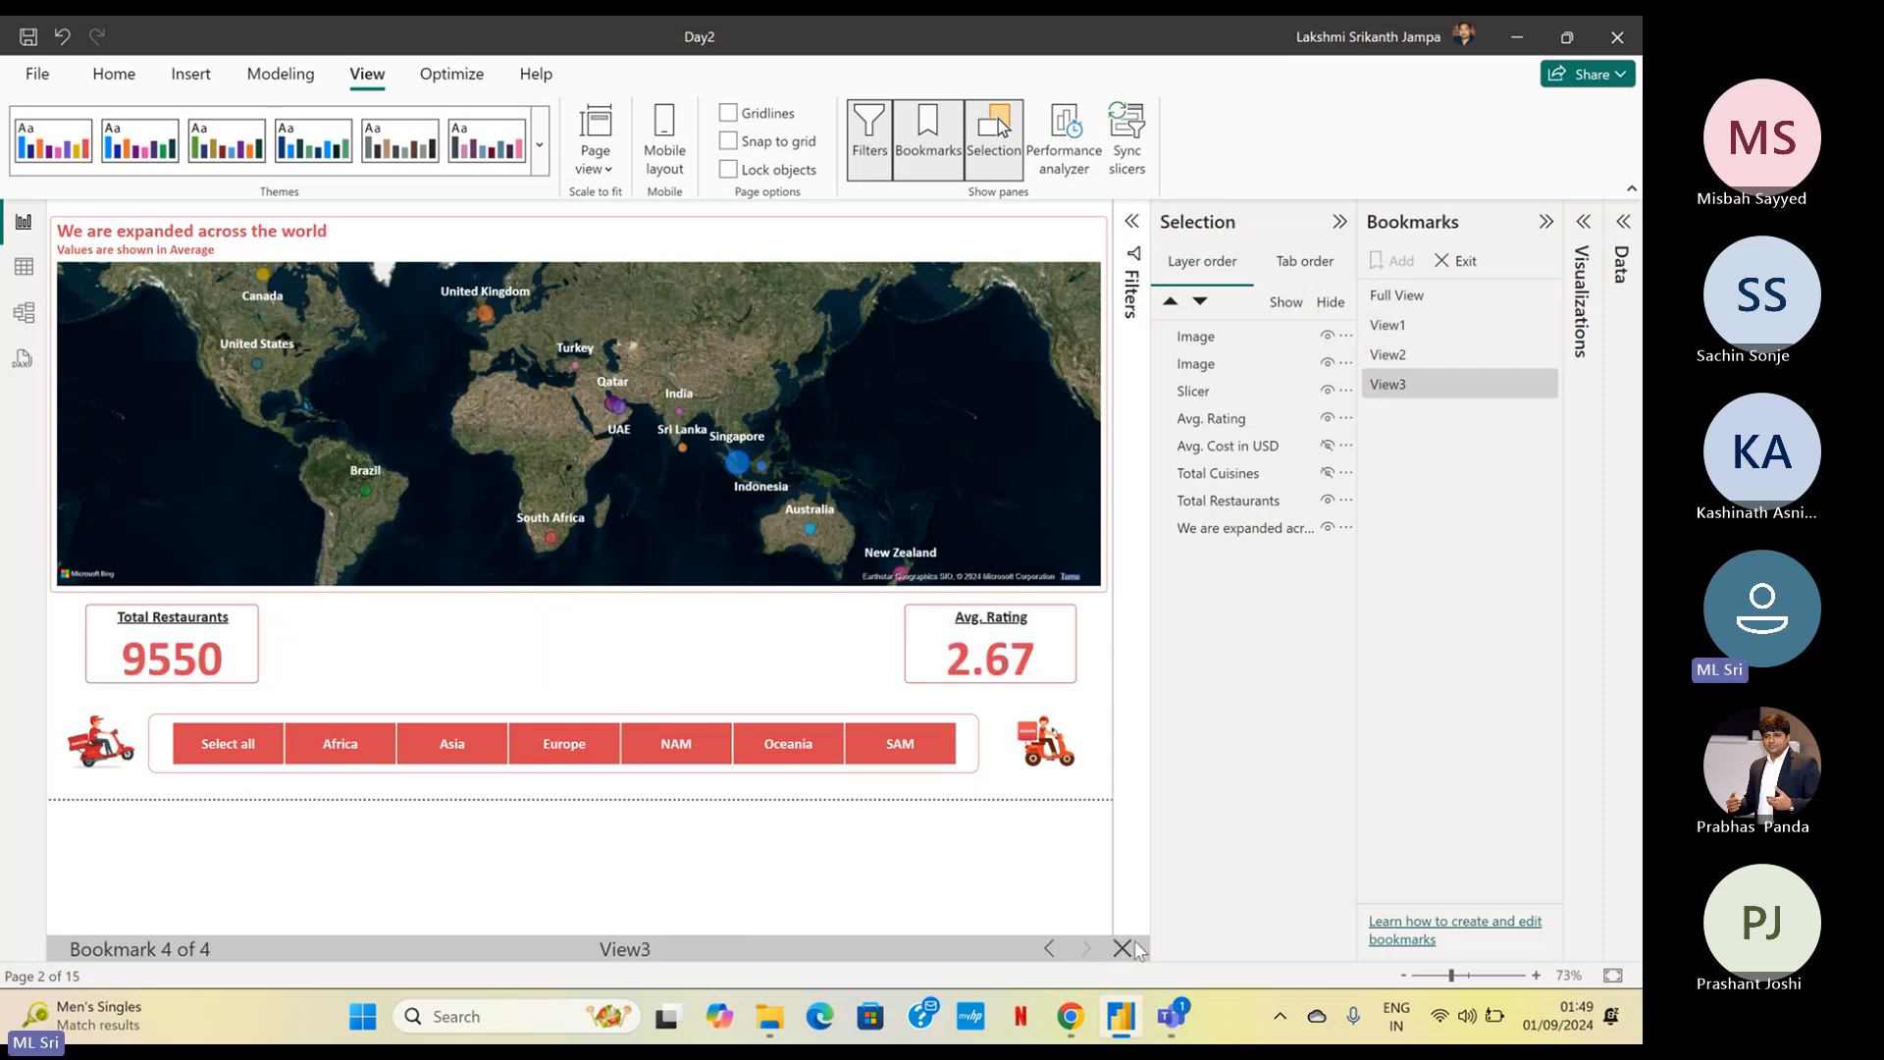
{"action": "left_click", "coordinate": [1462, 262]}
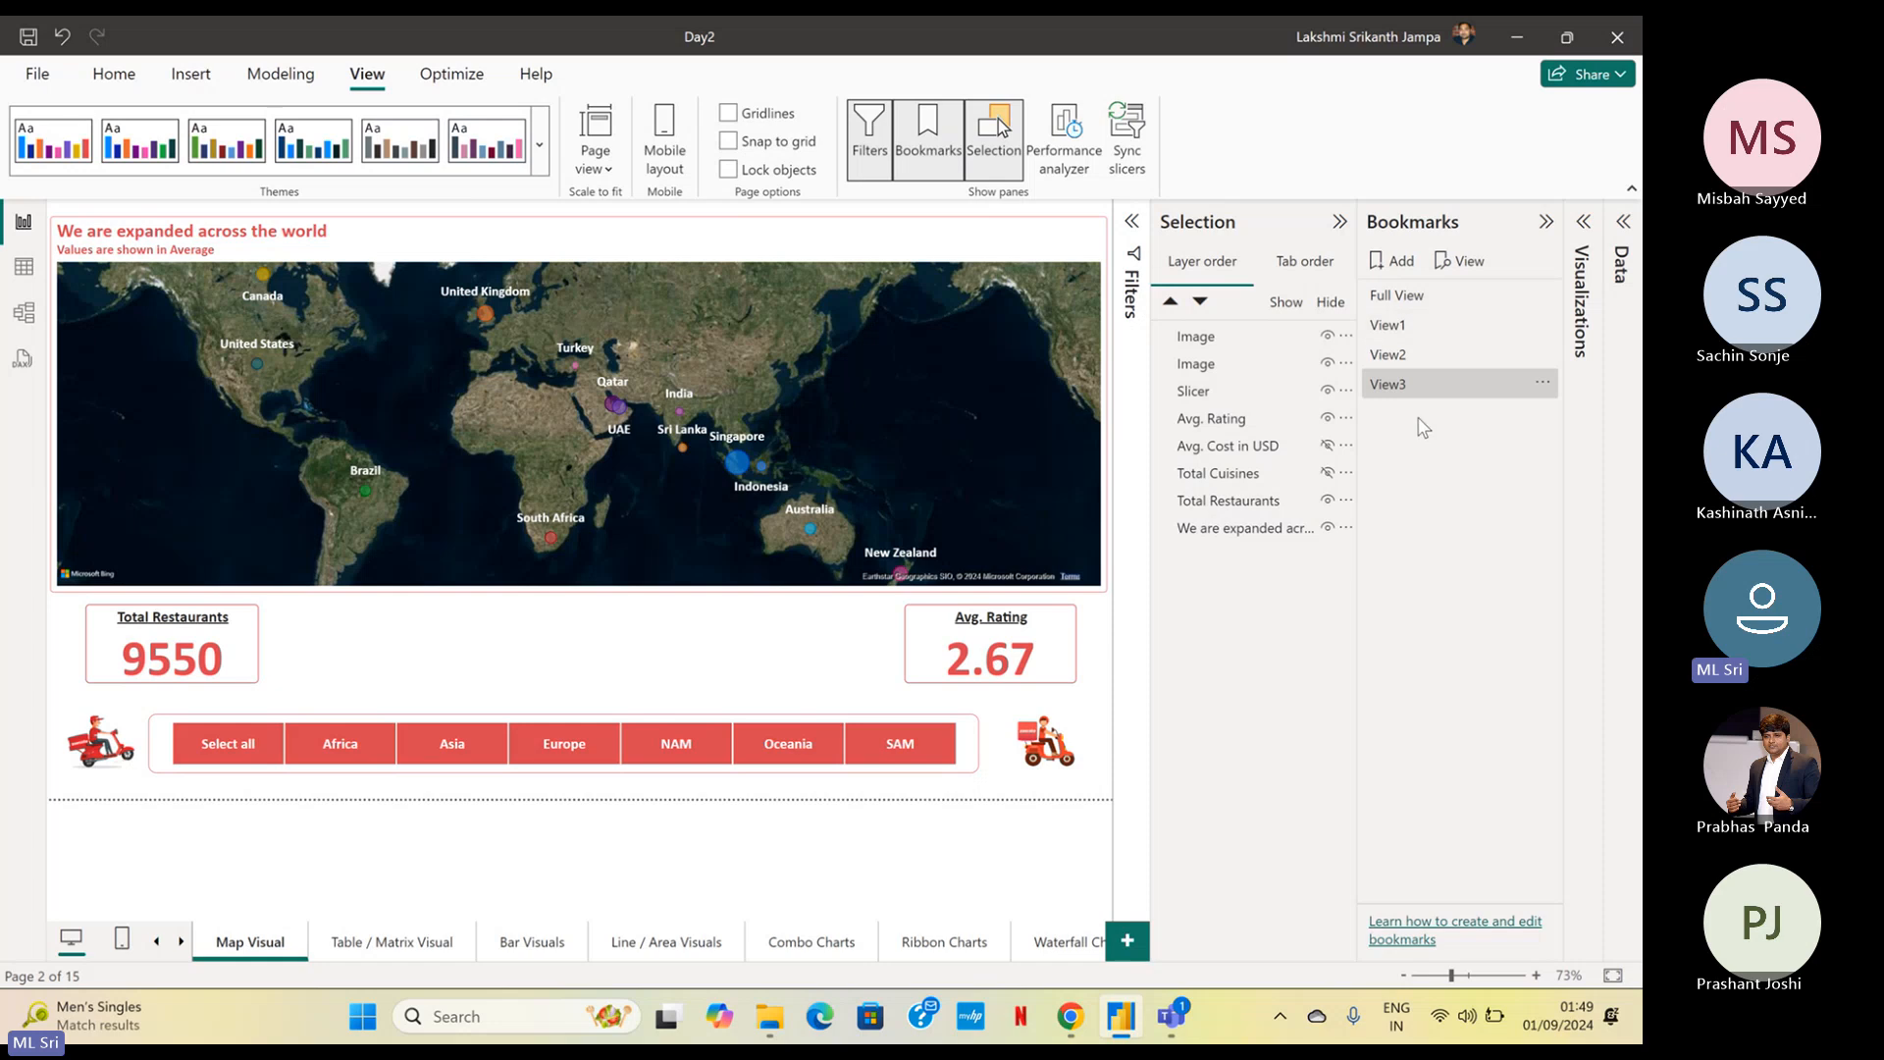
Apply the View2 bookmark, hide the Slicer, and update View2 to capture the page without it
{"action": "left_click", "coordinate": [1436, 359]}
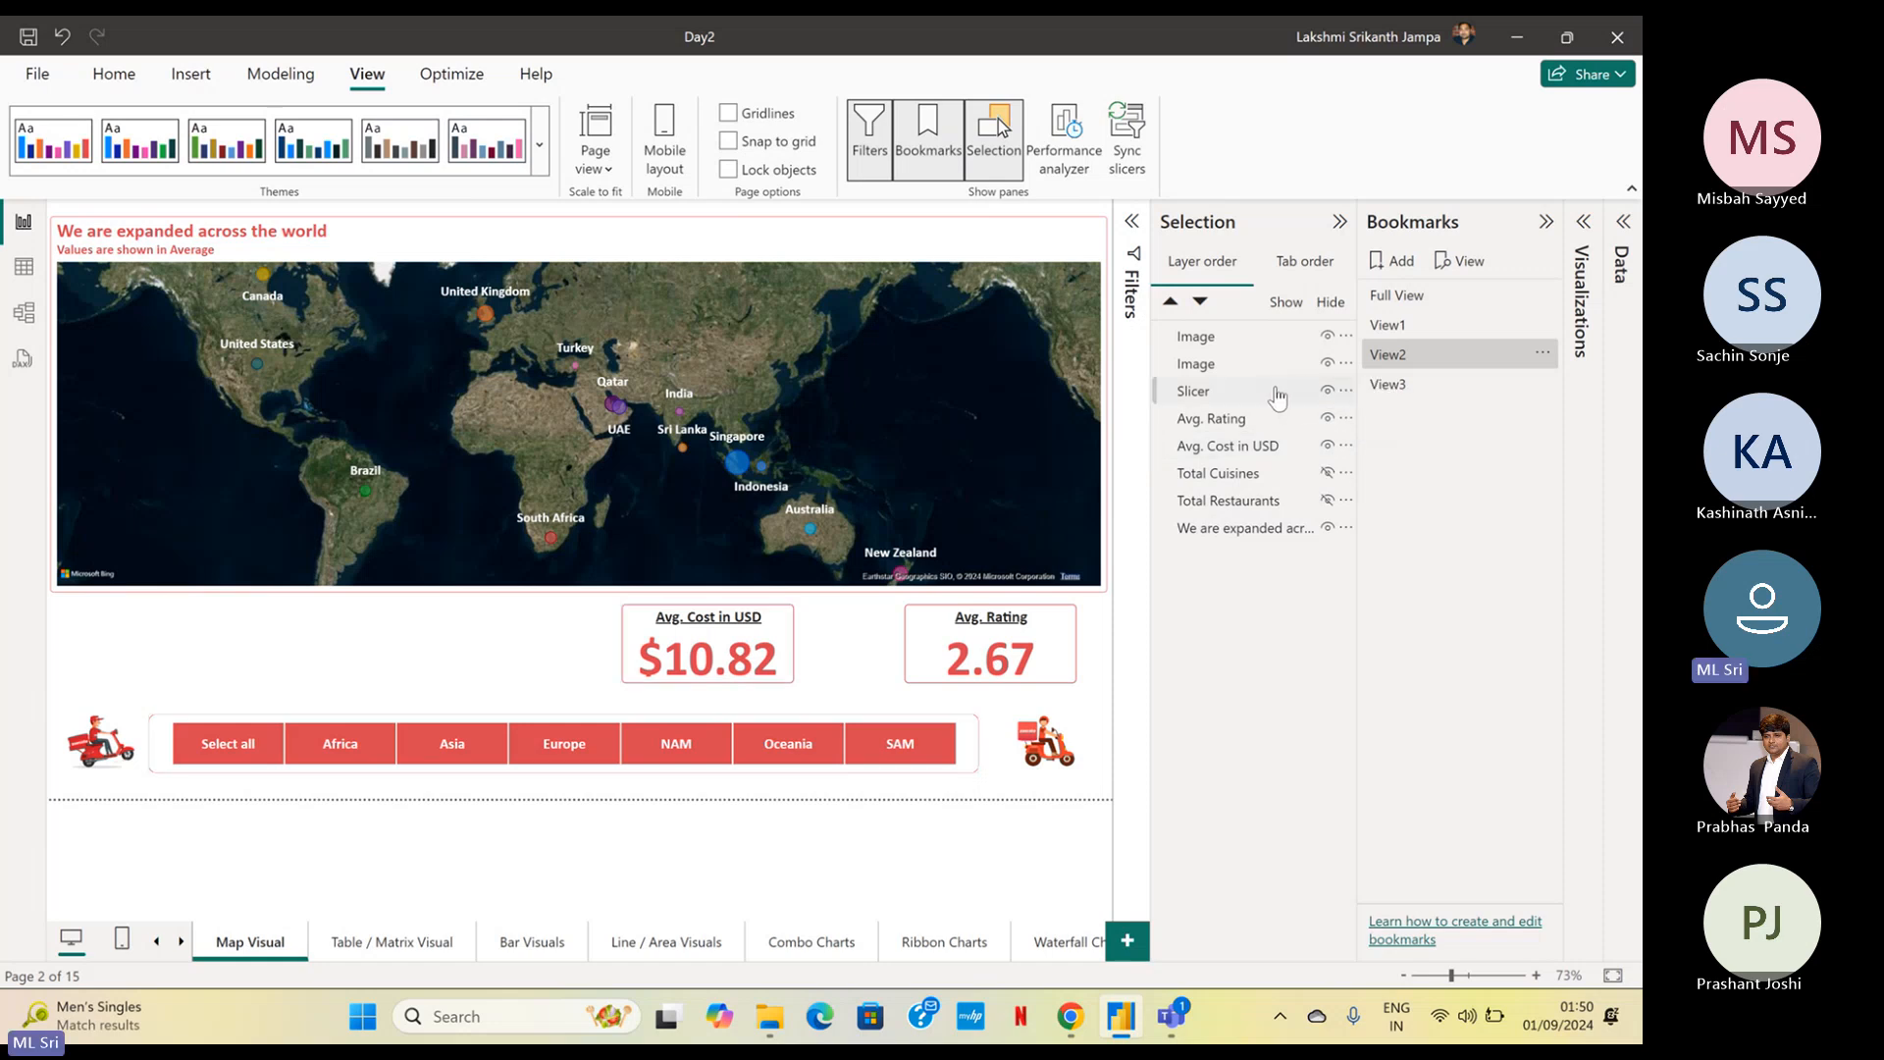
{"action": "left_click", "coordinate": [1326, 390]}
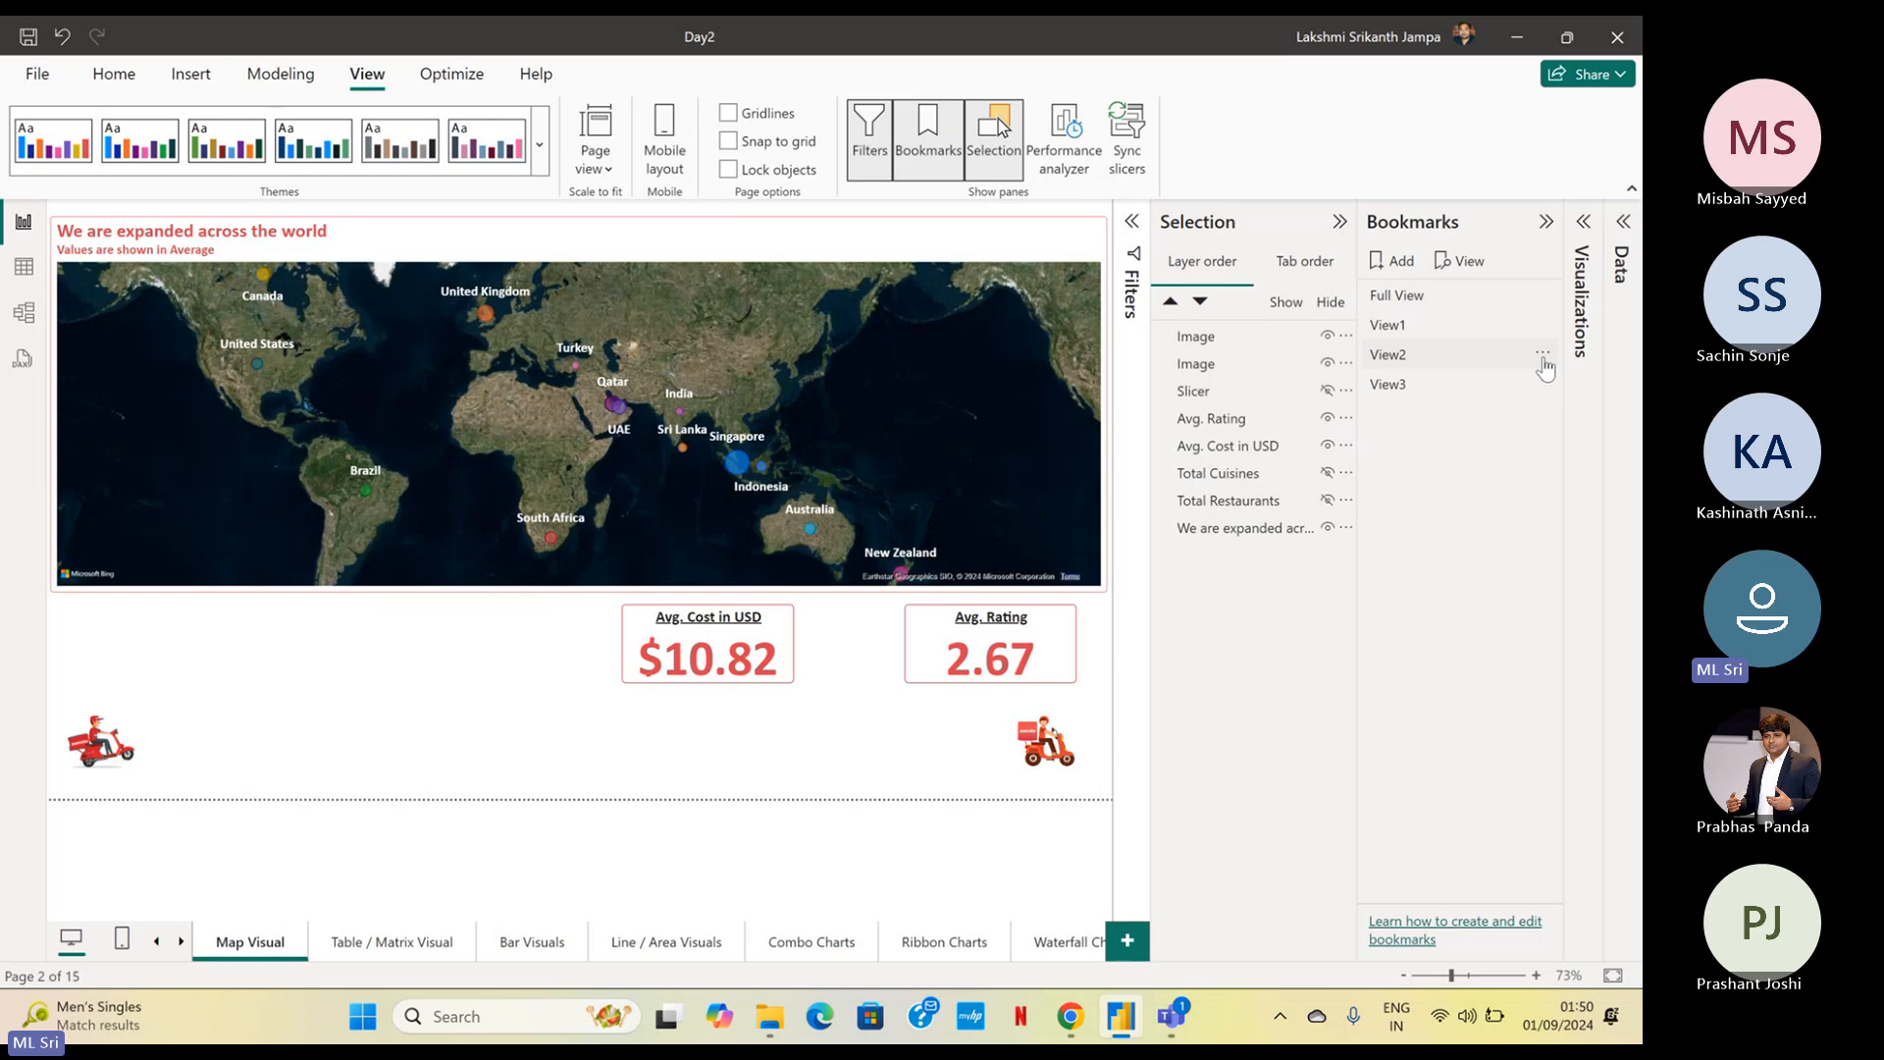
{"action": "left_click", "coordinate": [1544, 355]}
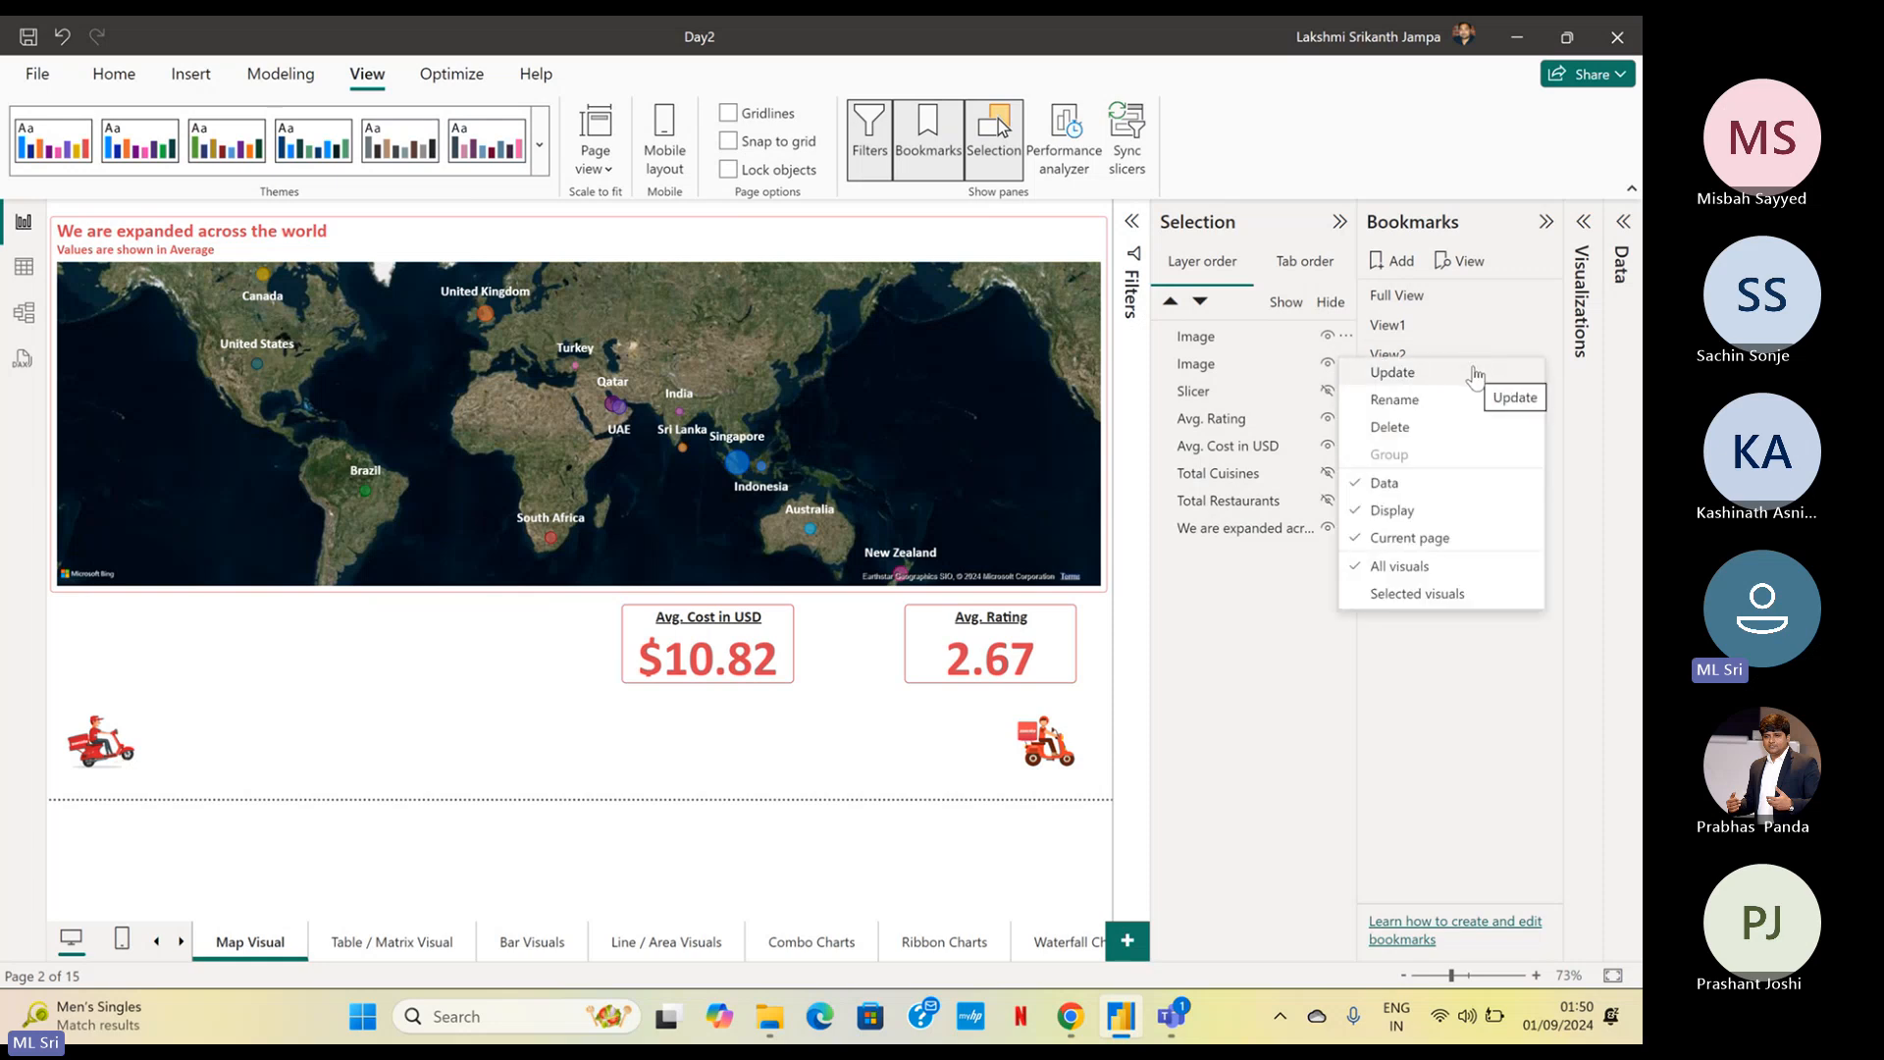
{"action": "left_click", "coordinate": [1475, 378]}
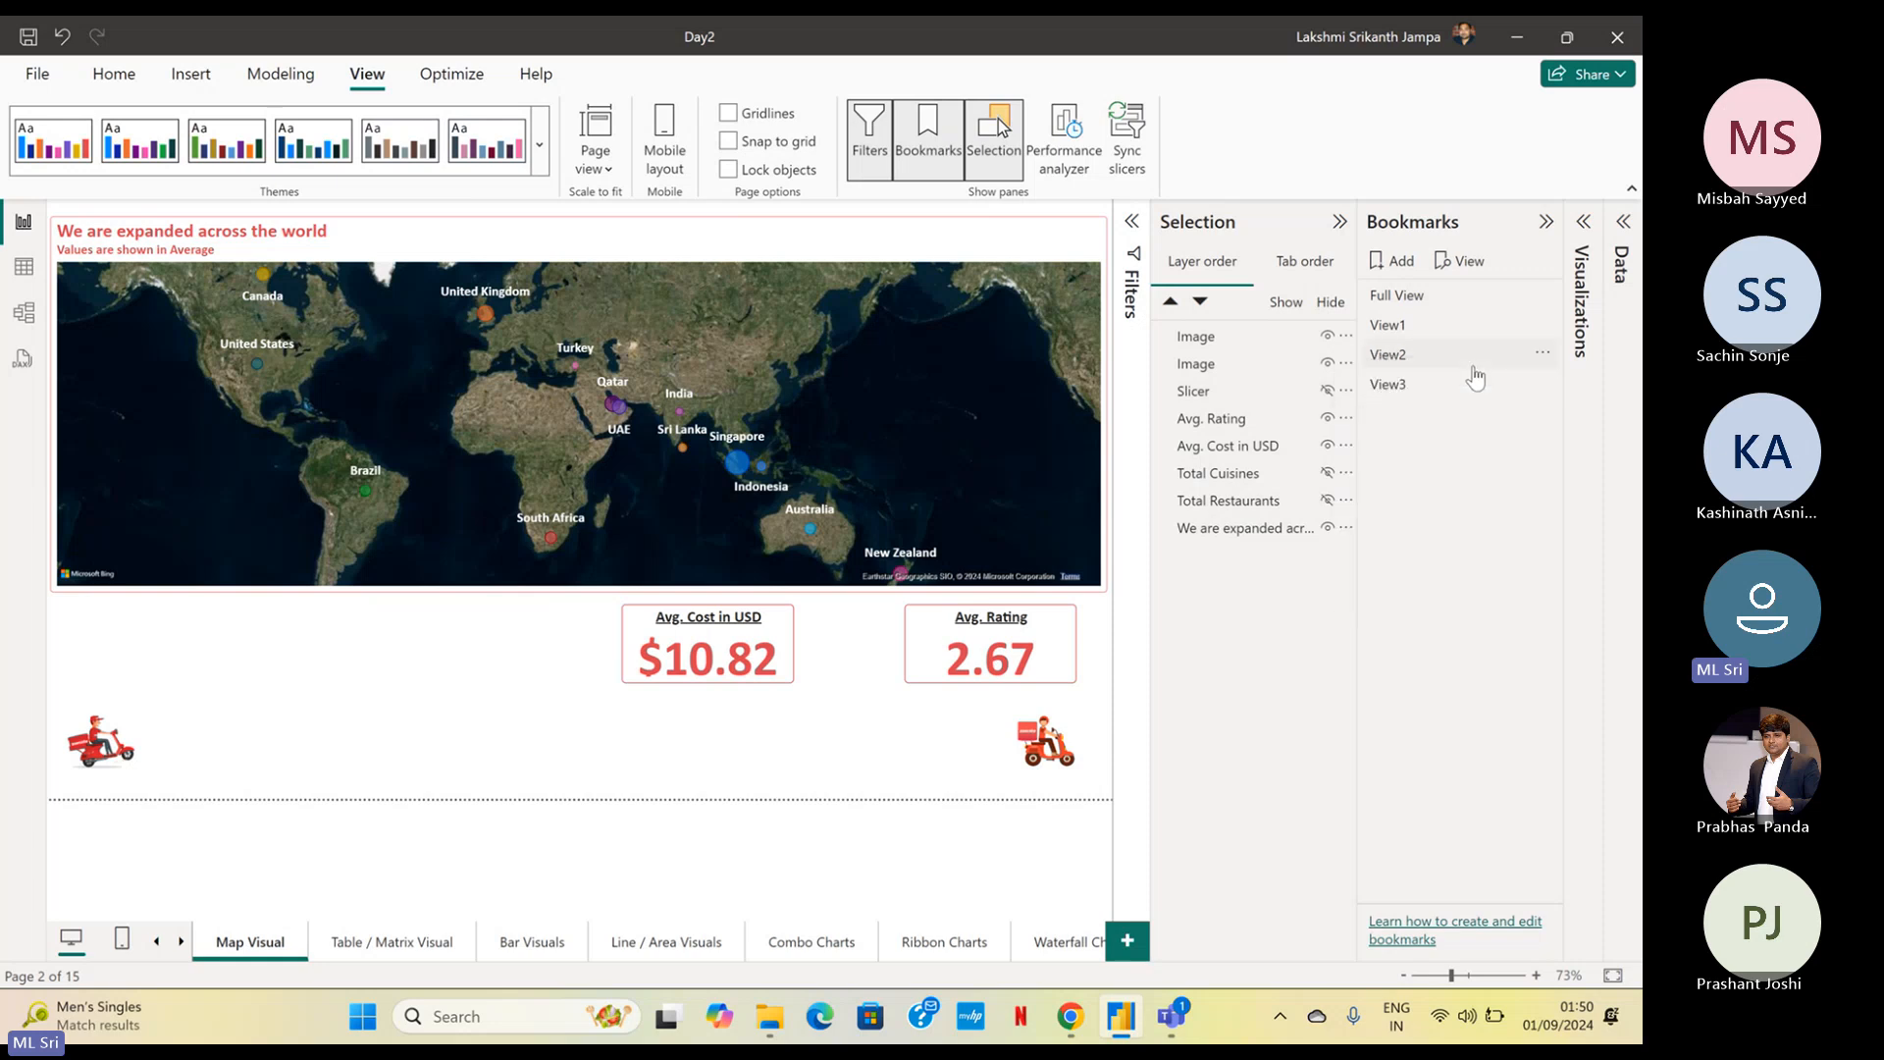
Compare the View3, View1 and updated View2 bookmarks by applying each of them in turn
{"action": "left_click", "coordinate": [1413, 388]}
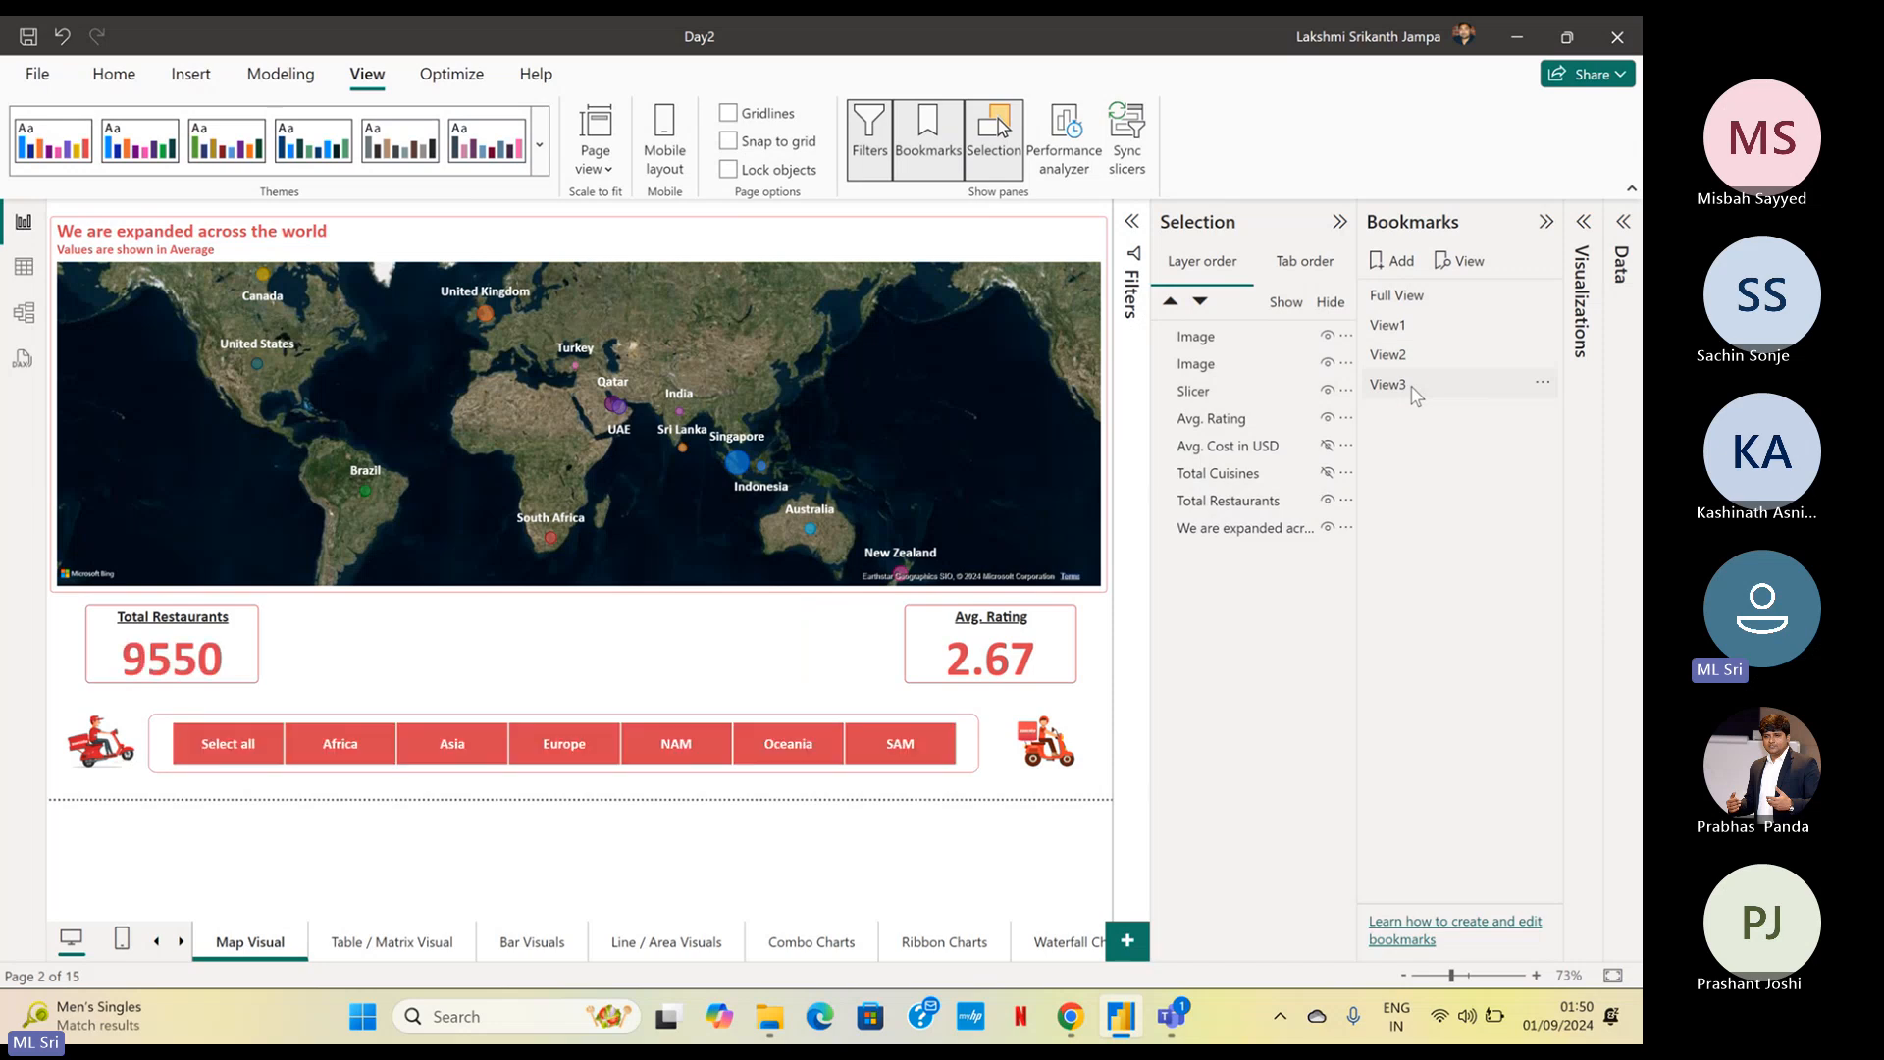
{"action": "left_click", "coordinate": [1447, 328]}
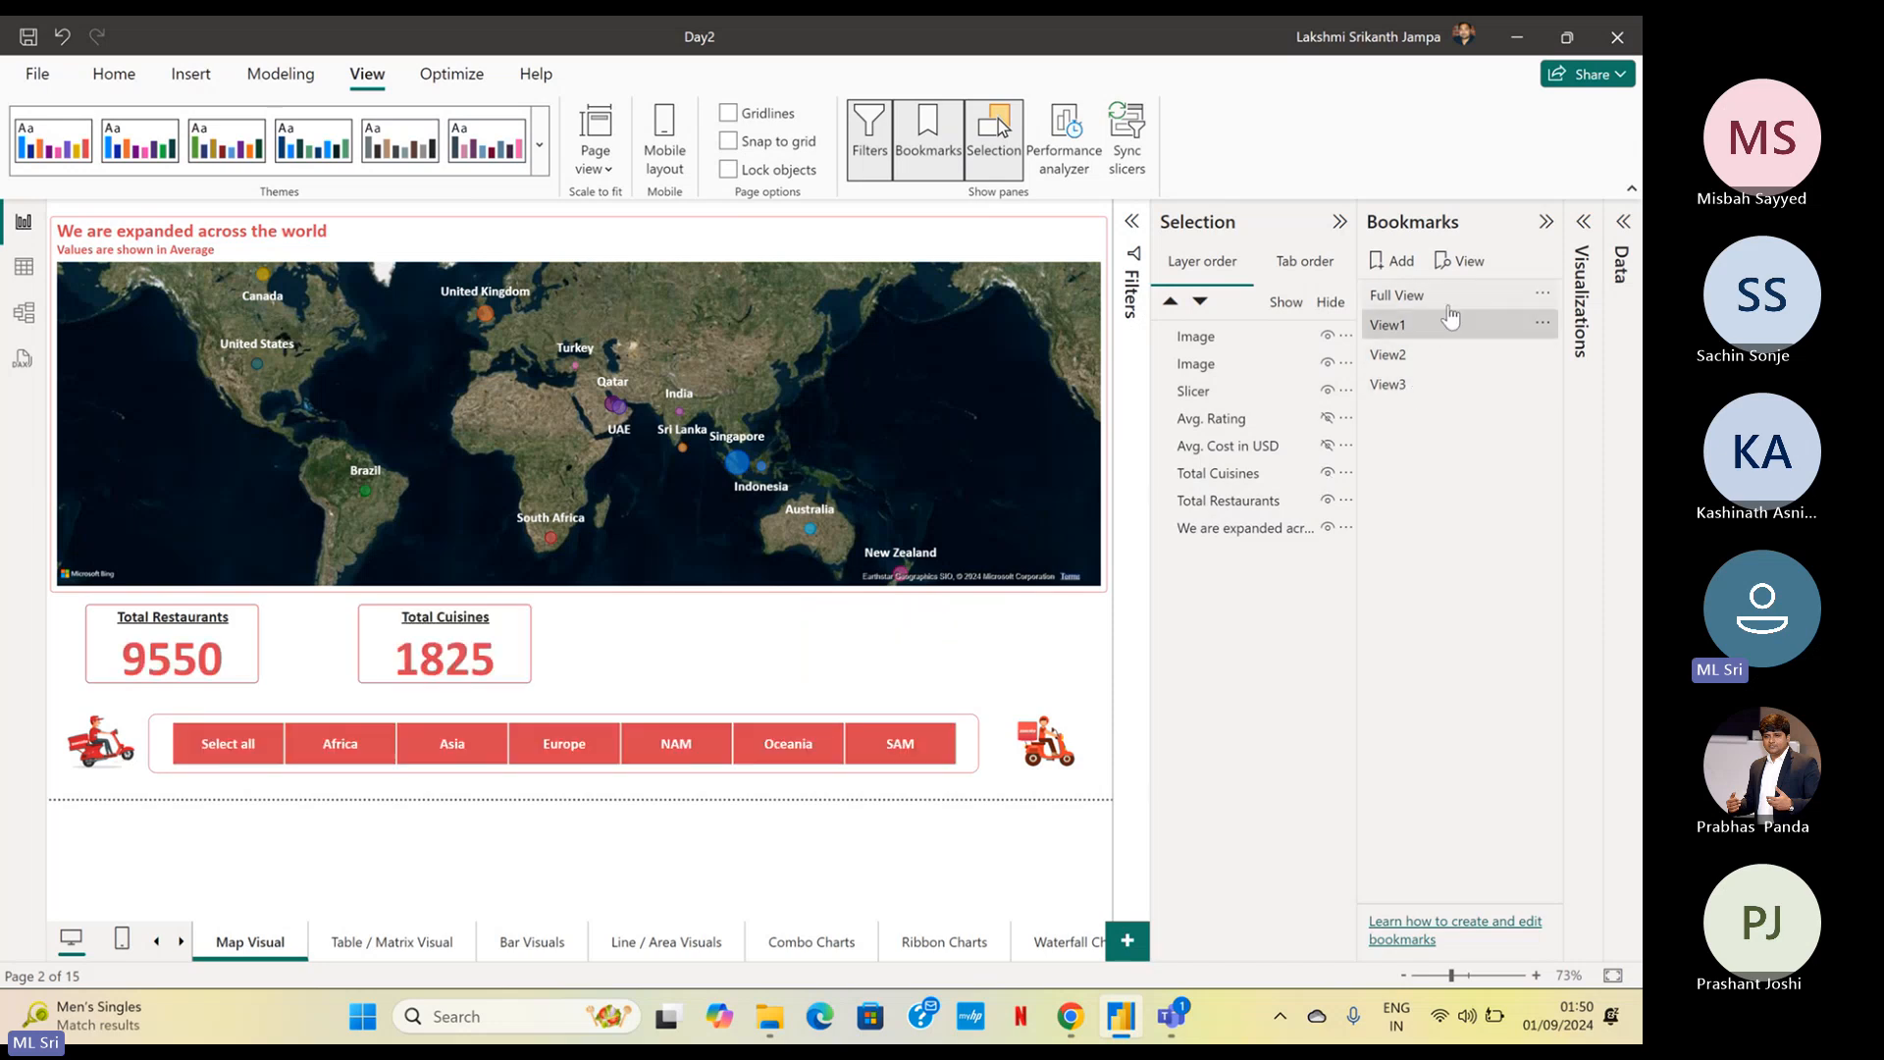
{"action": "left_click", "coordinate": [1450, 353]}
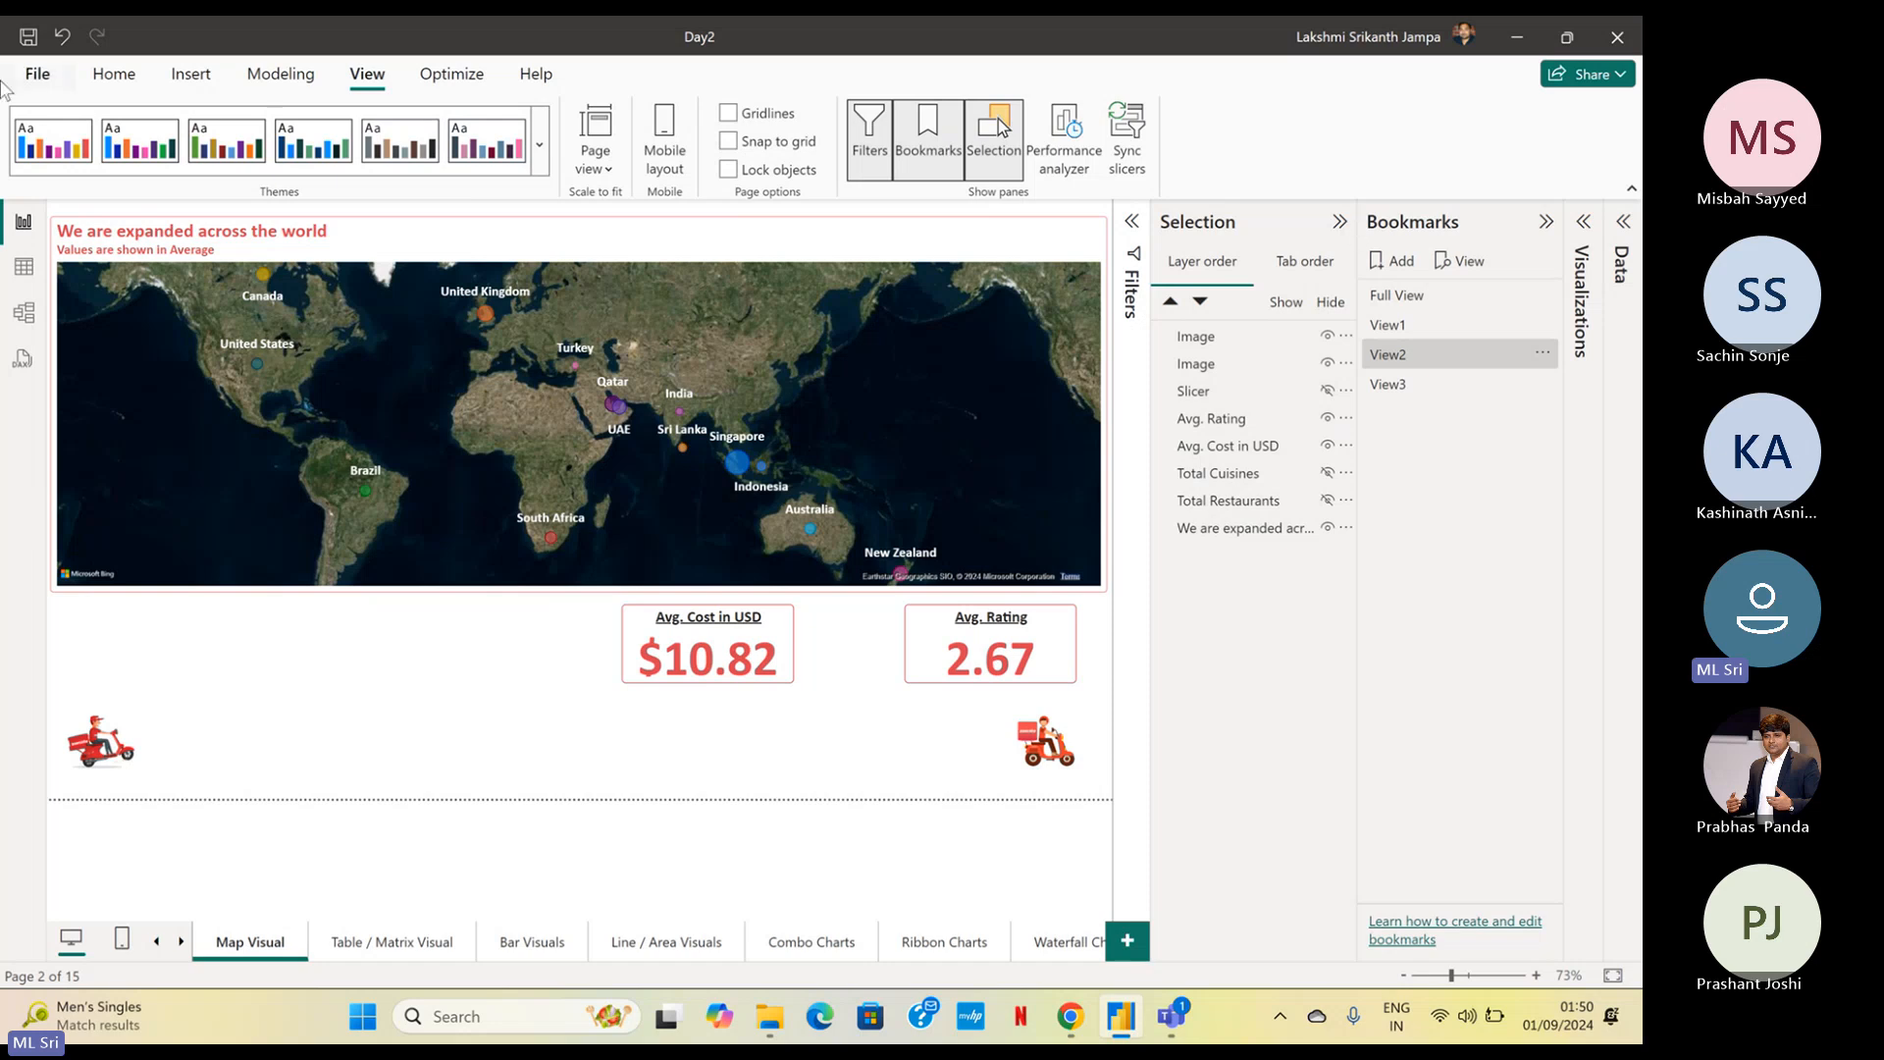
Insert a bookmark navigator on the Home Page and place it beside the upper end of the page navigator
{"action": "left_click", "coordinate": [126, 82]}
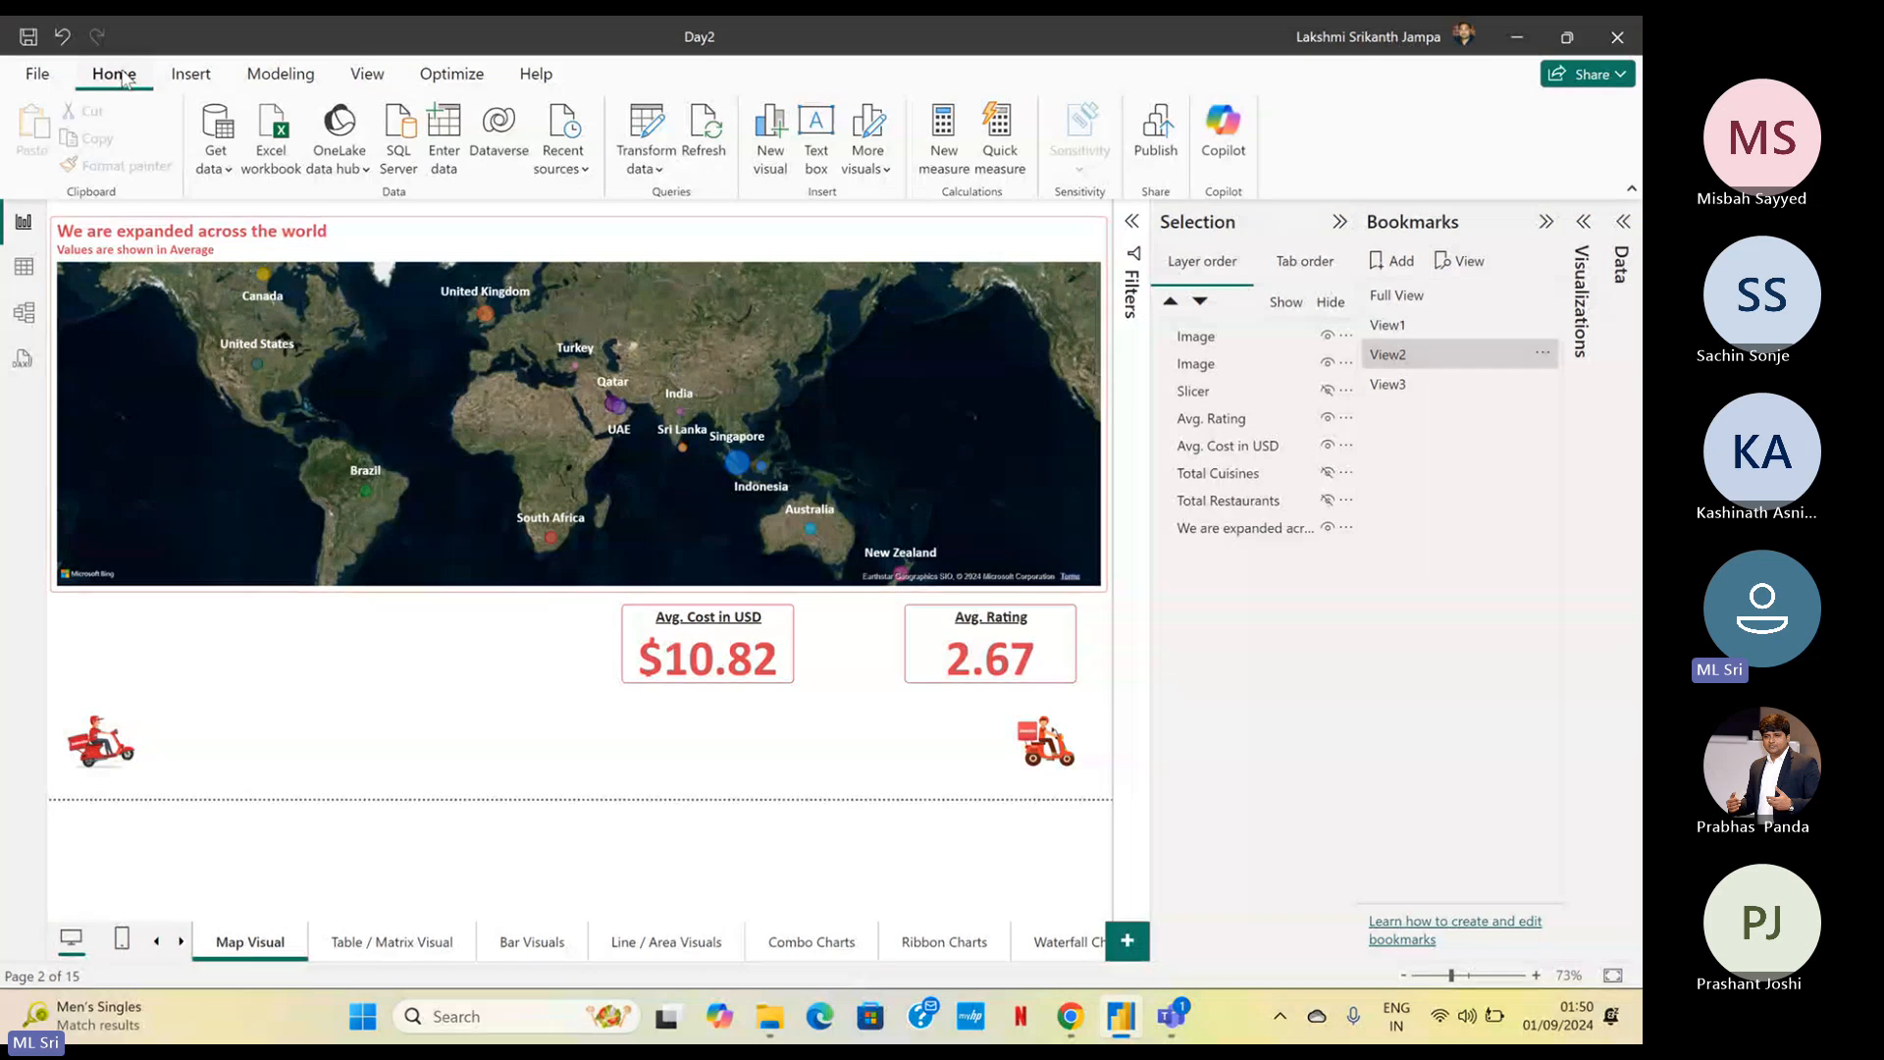
{"action": "left_click", "coordinate": [157, 942]}
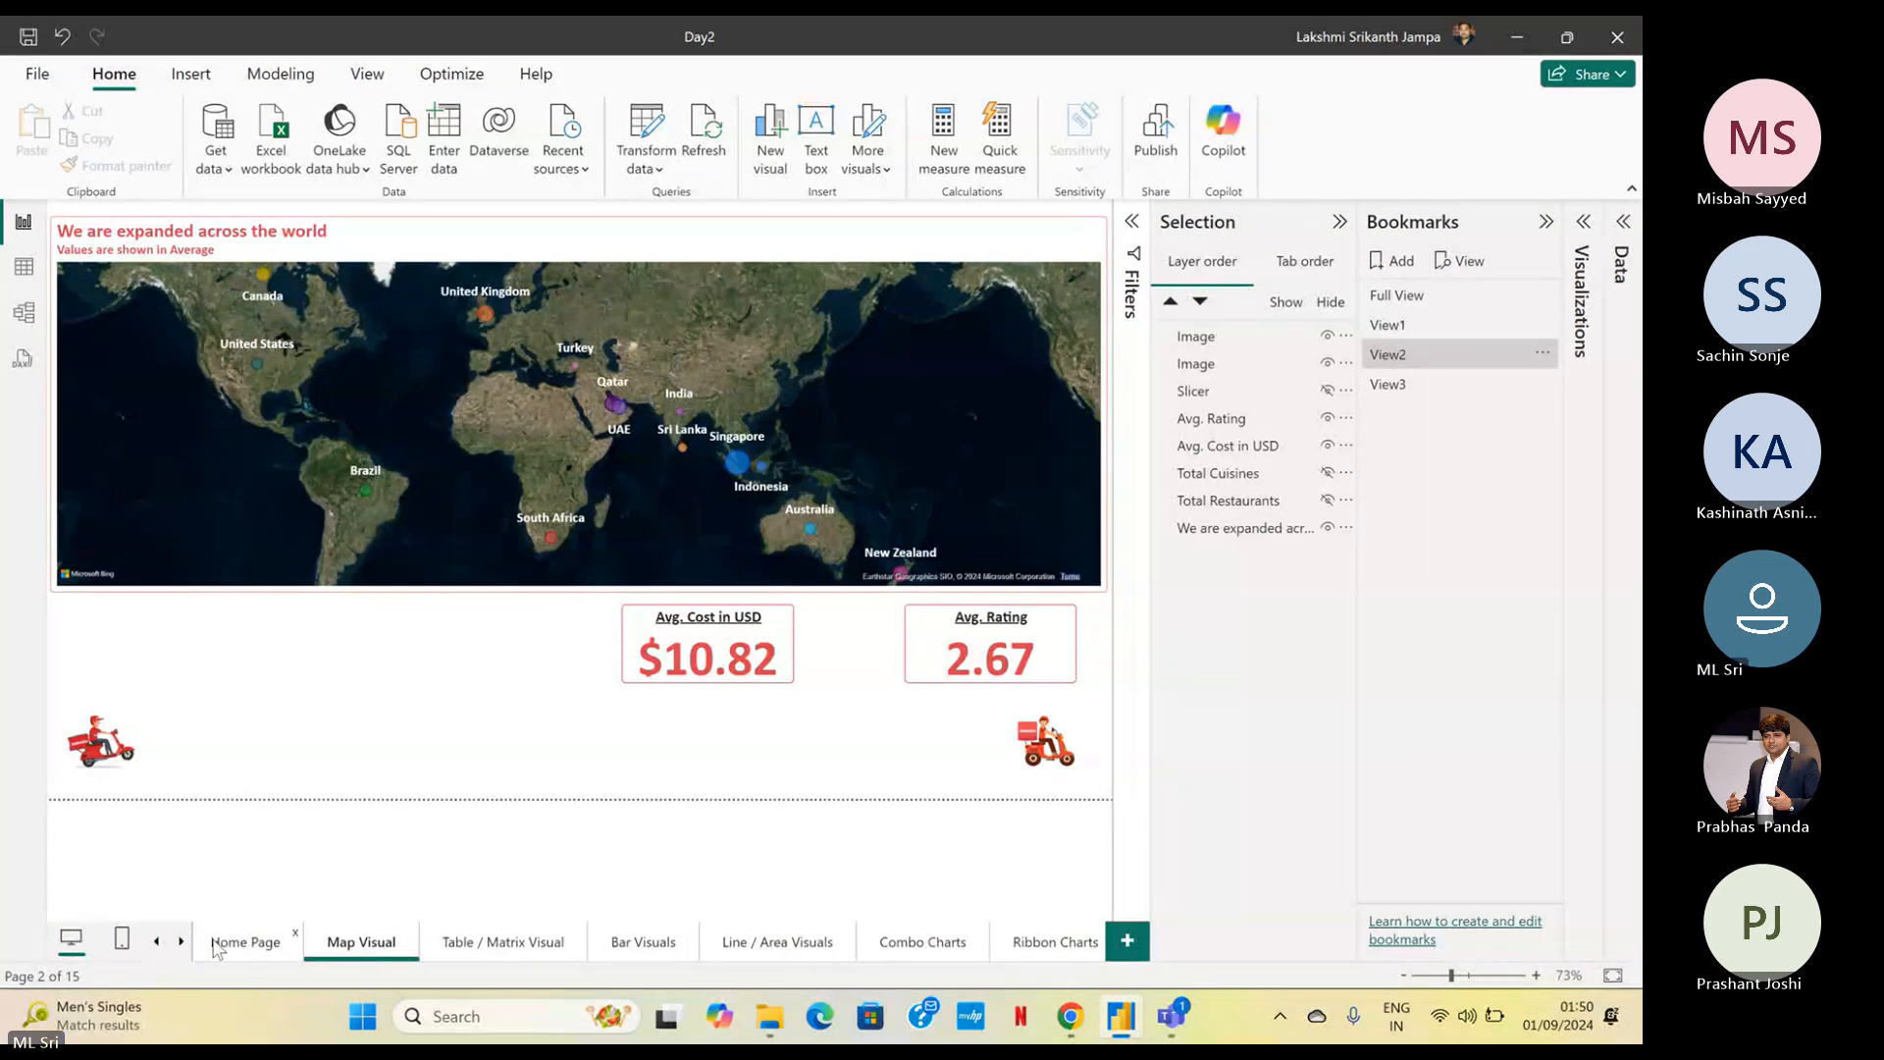
{"action": "left_click", "coordinate": [250, 941]}
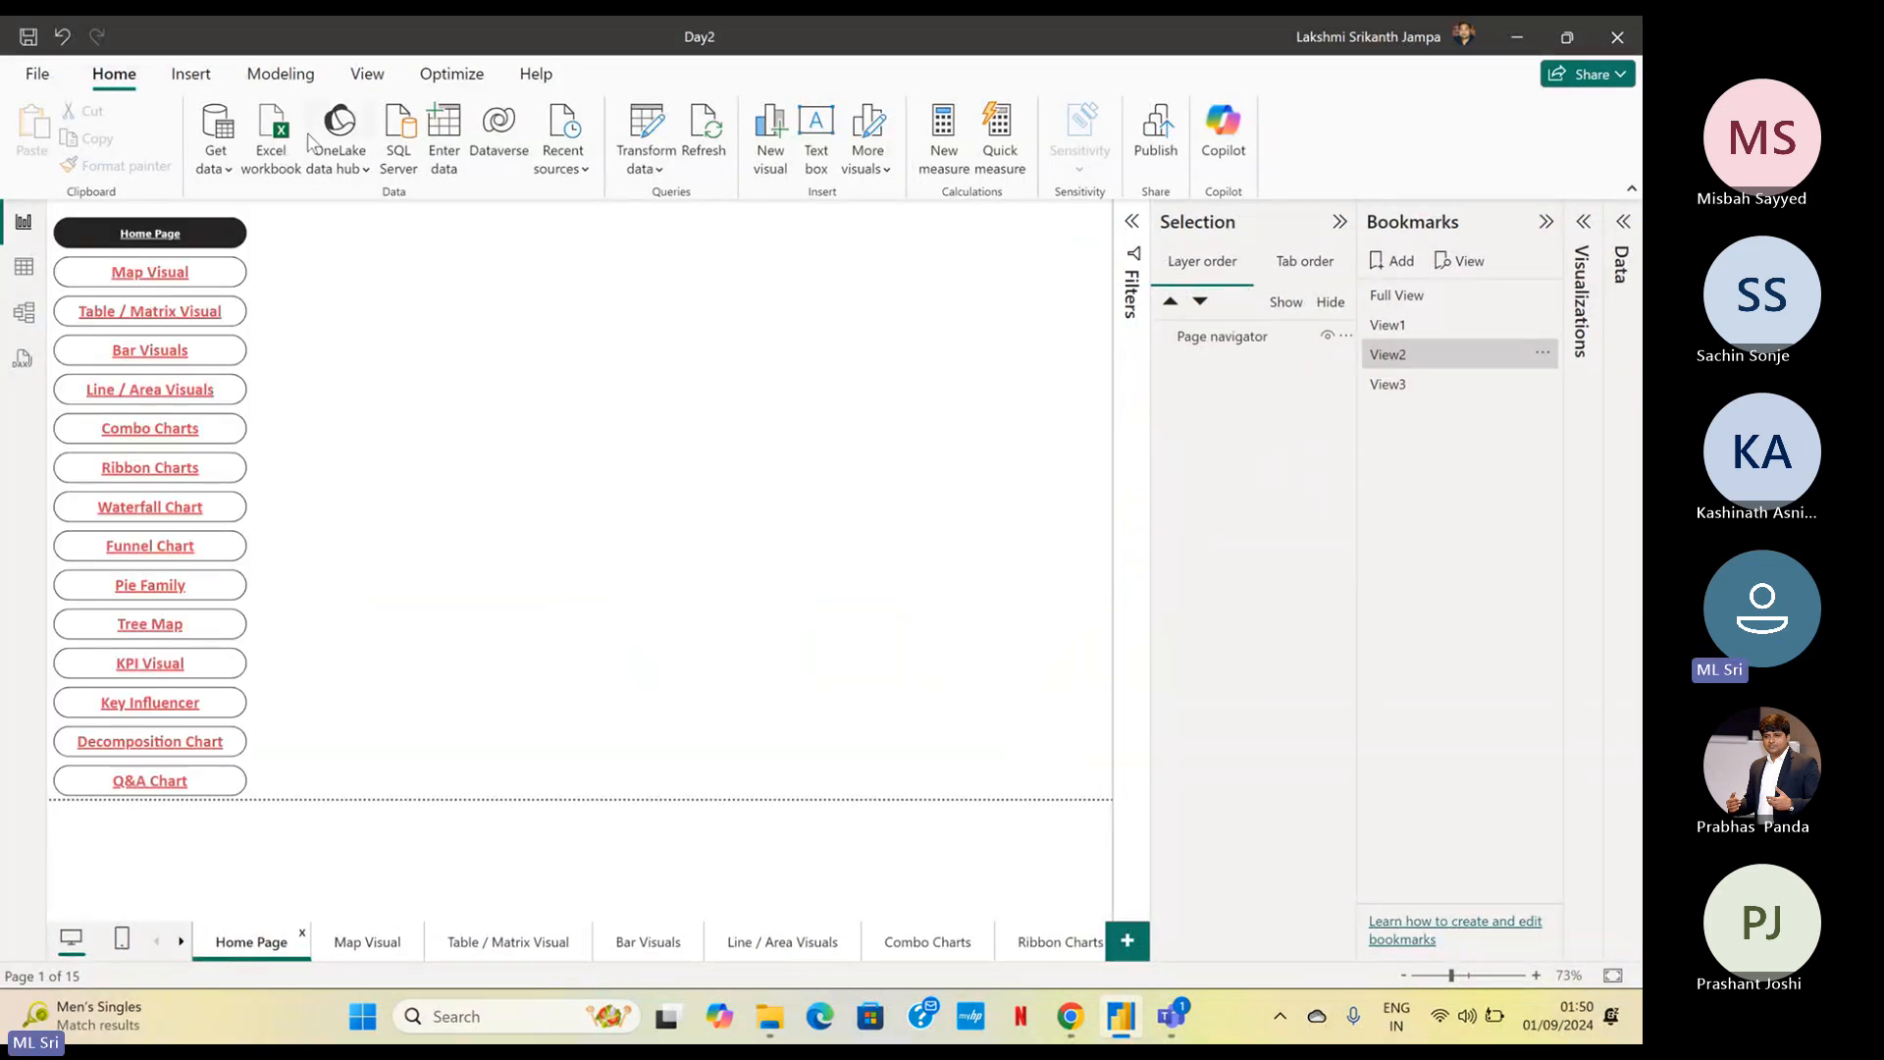
{"action": "left_click", "coordinate": [191, 73]}
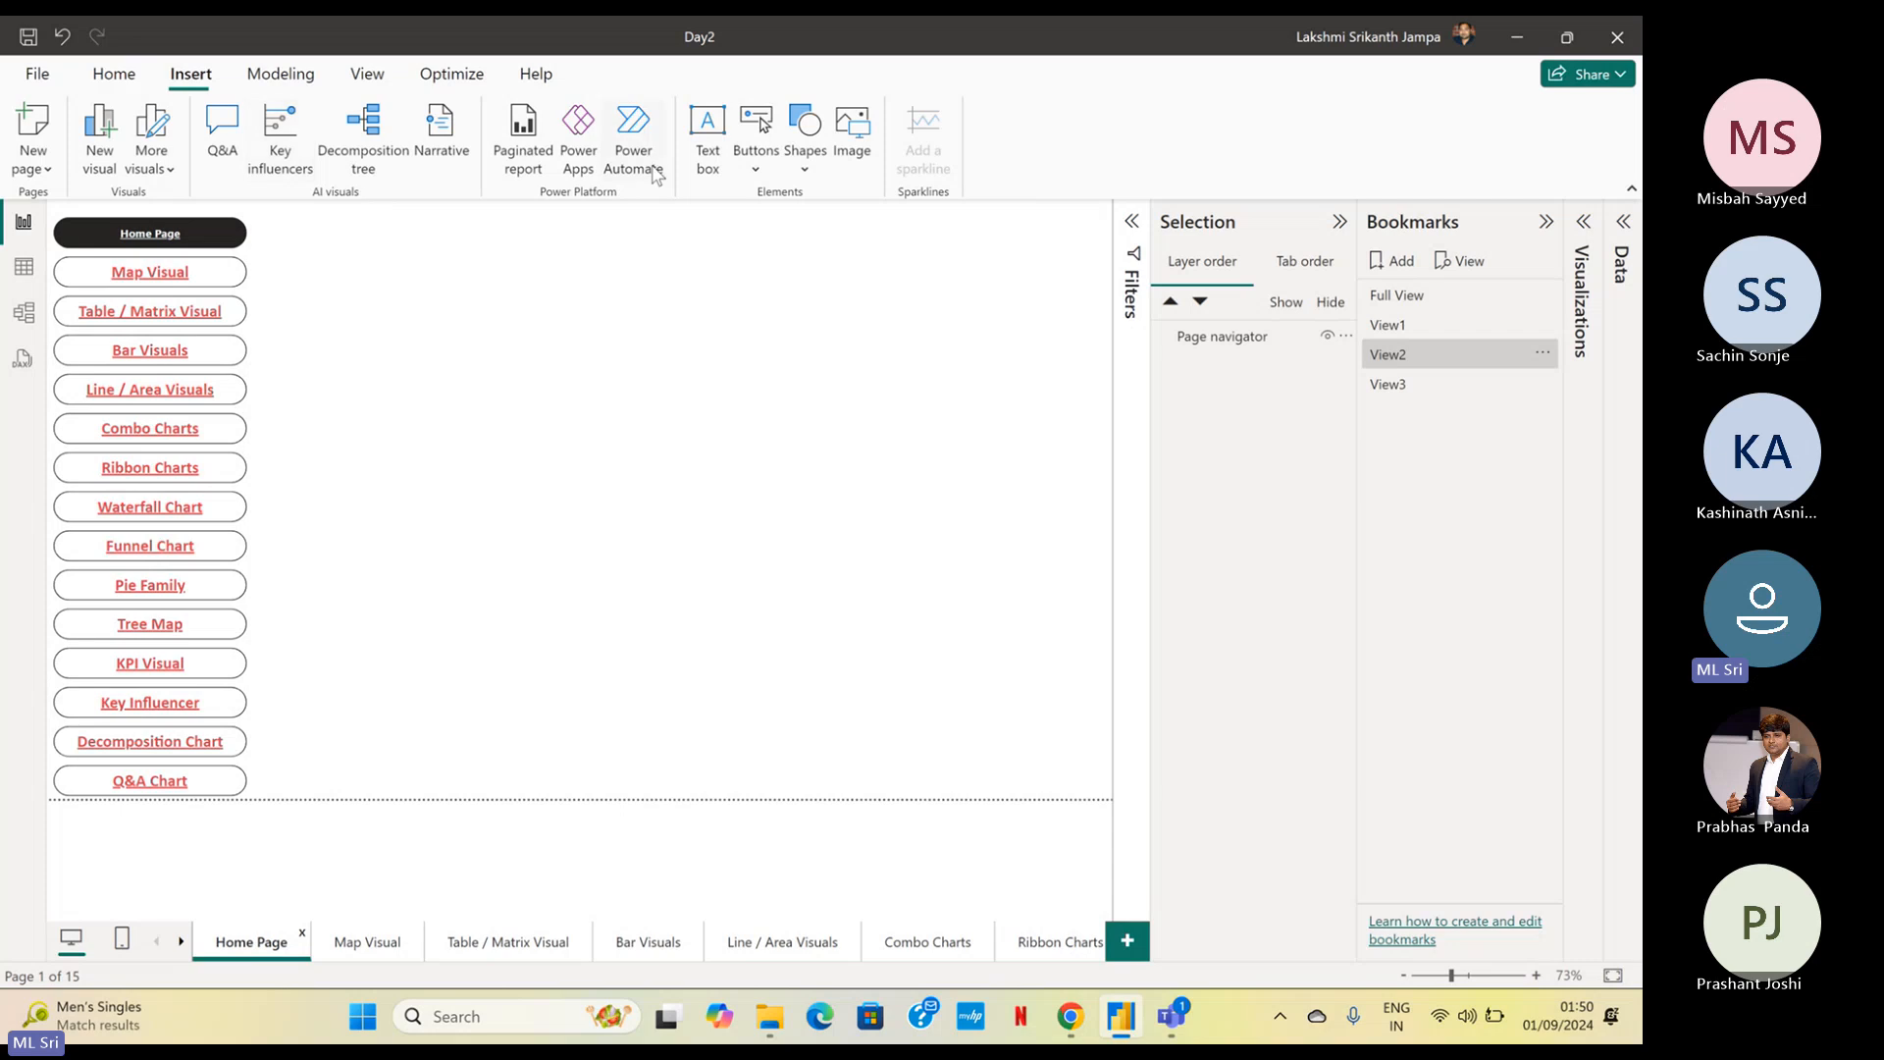
{"action": "left_click", "coordinate": [757, 165]}
{"action": "mouse_move", "coordinate": [796, 617]}
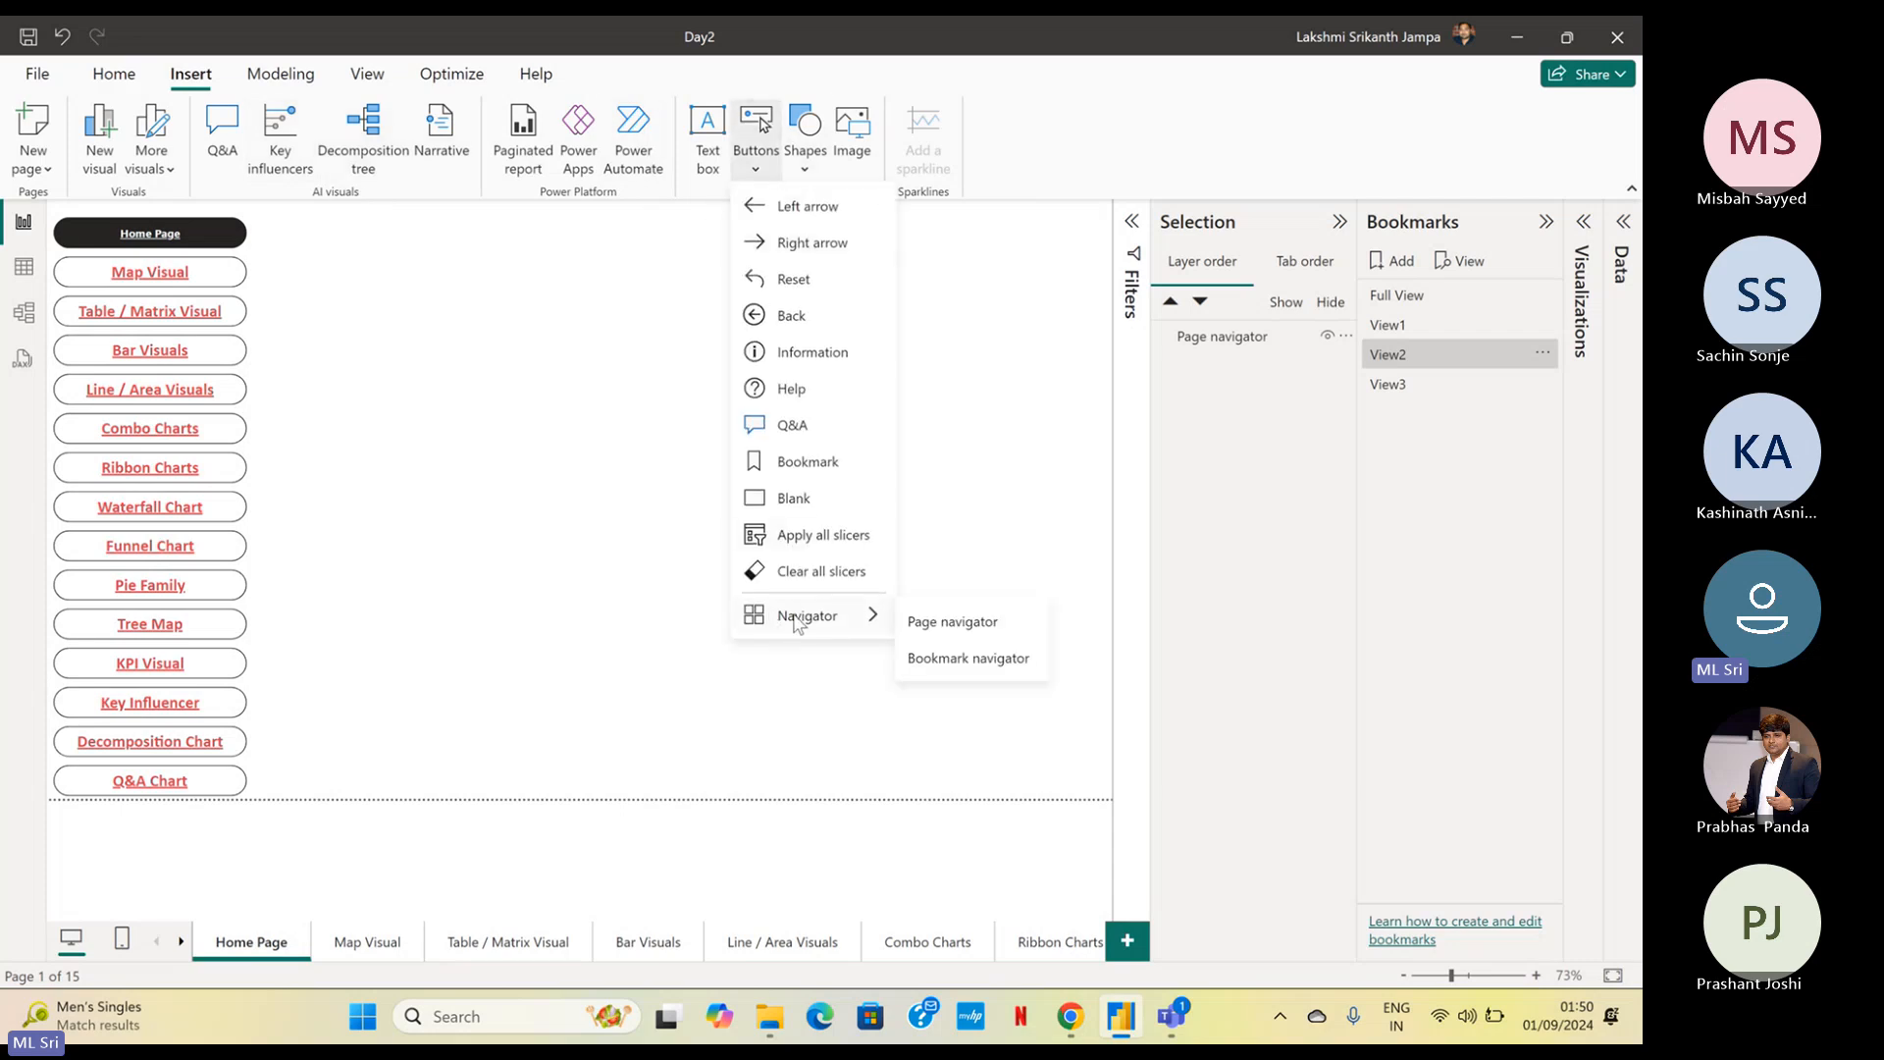
{"action": "left_click", "coordinate": [1017, 660]}
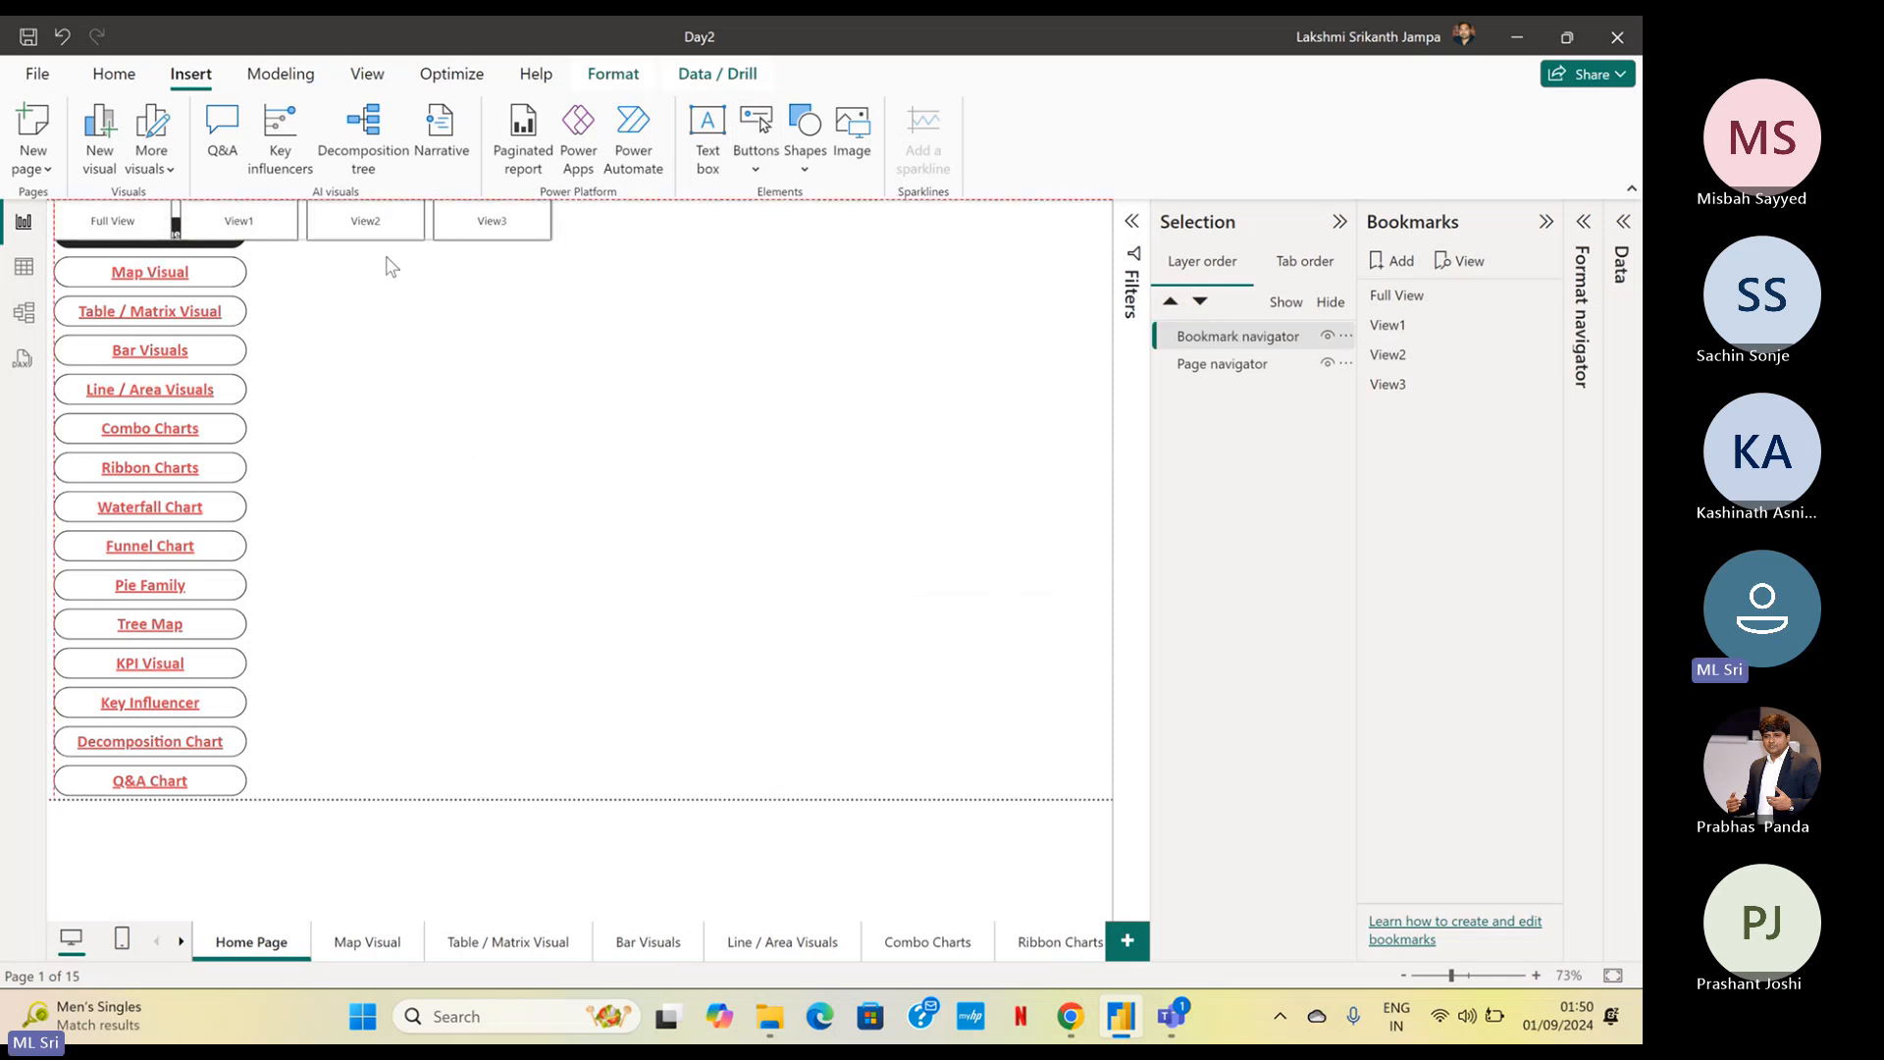
{"action": "left_click_drag", "start_coordinate": [386, 261], "coordinate": [601, 263]}
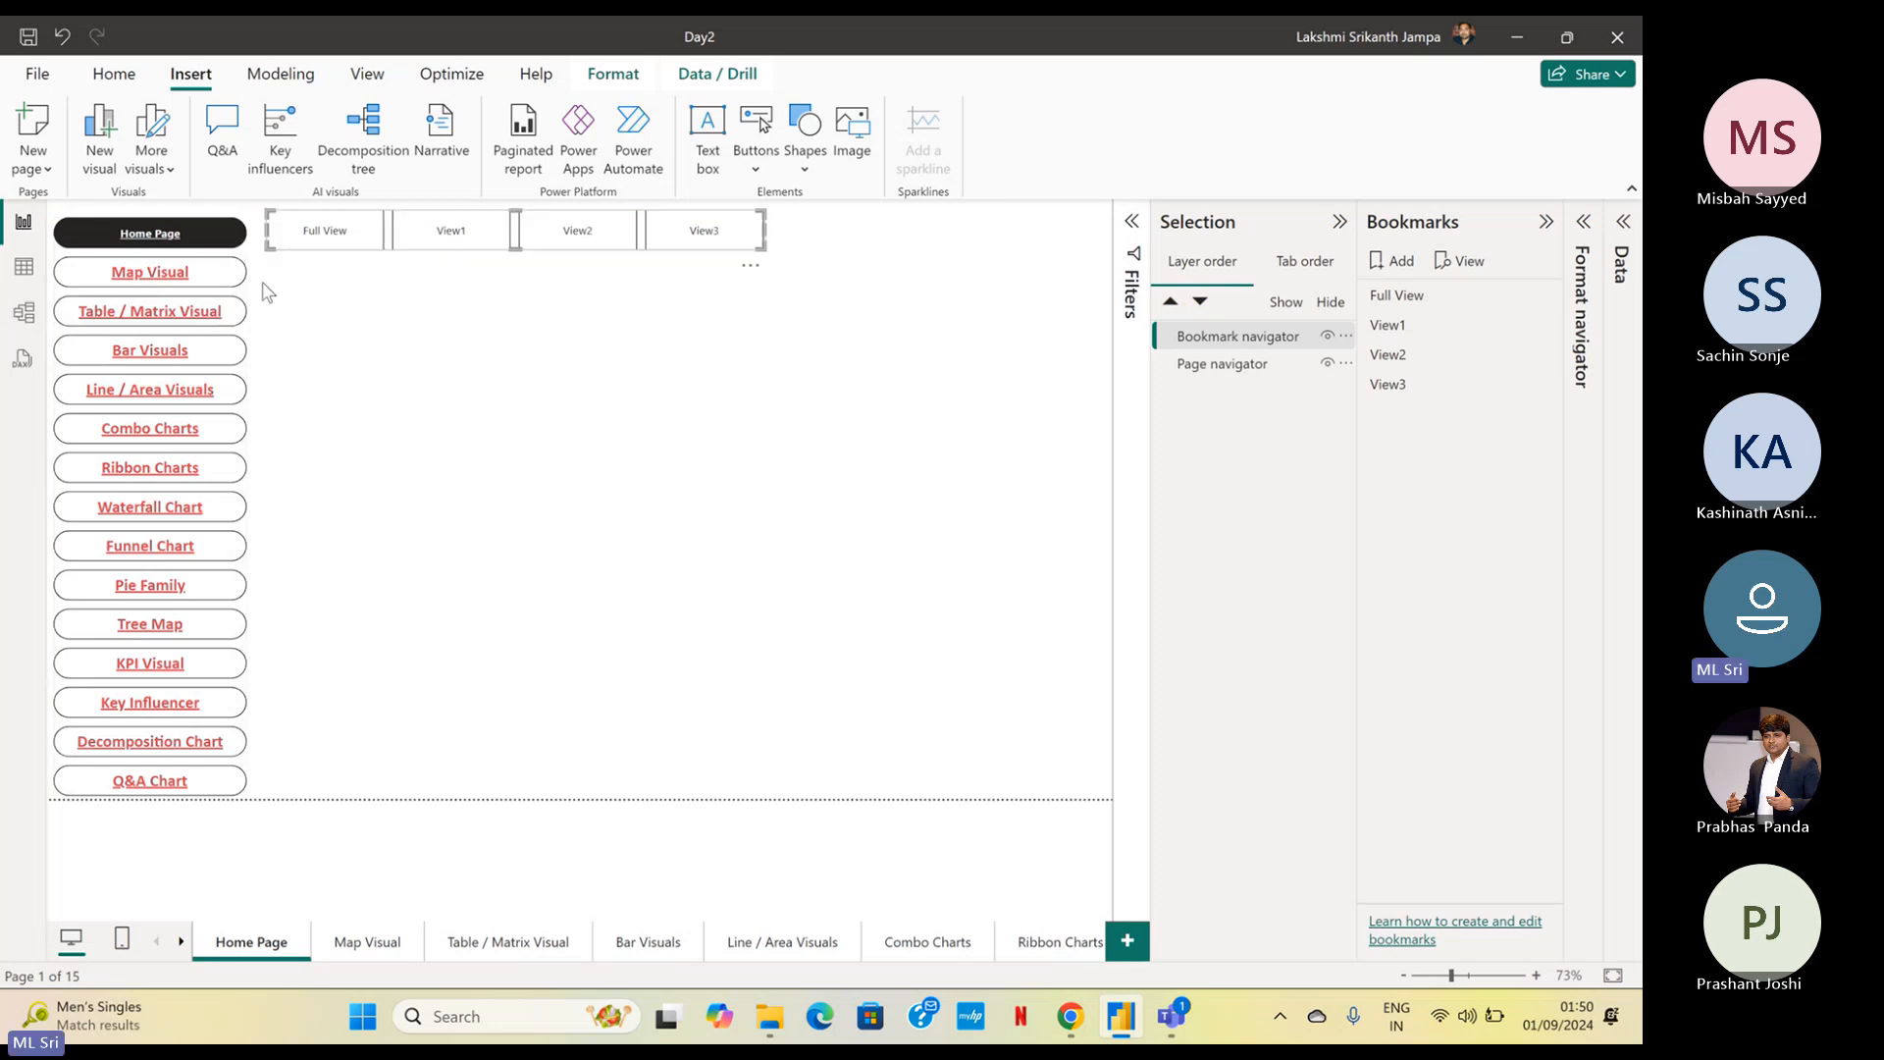
Copy the page navigator's formatting onto the bookmark navigator with Format painter
{"action": "left_click", "coordinate": [122, 314]}
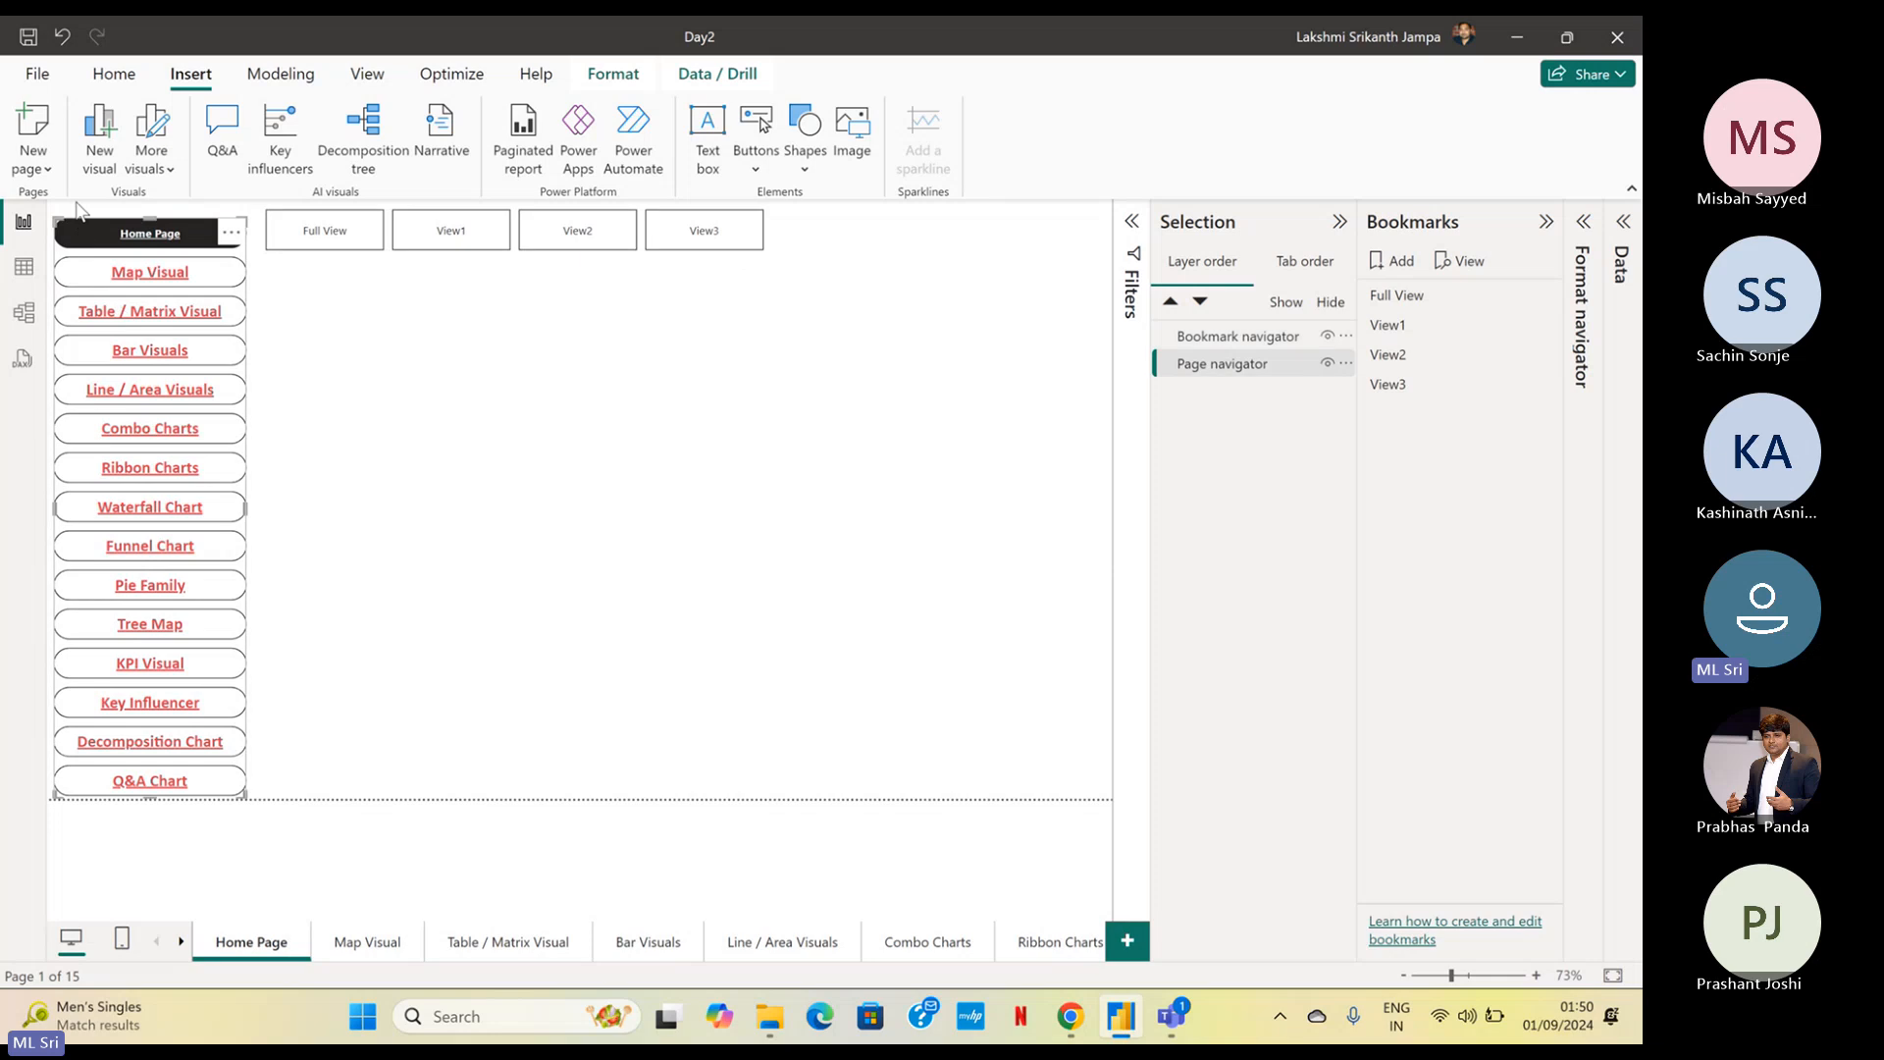
{"action": "left_click", "coordinate": [113, 76]}
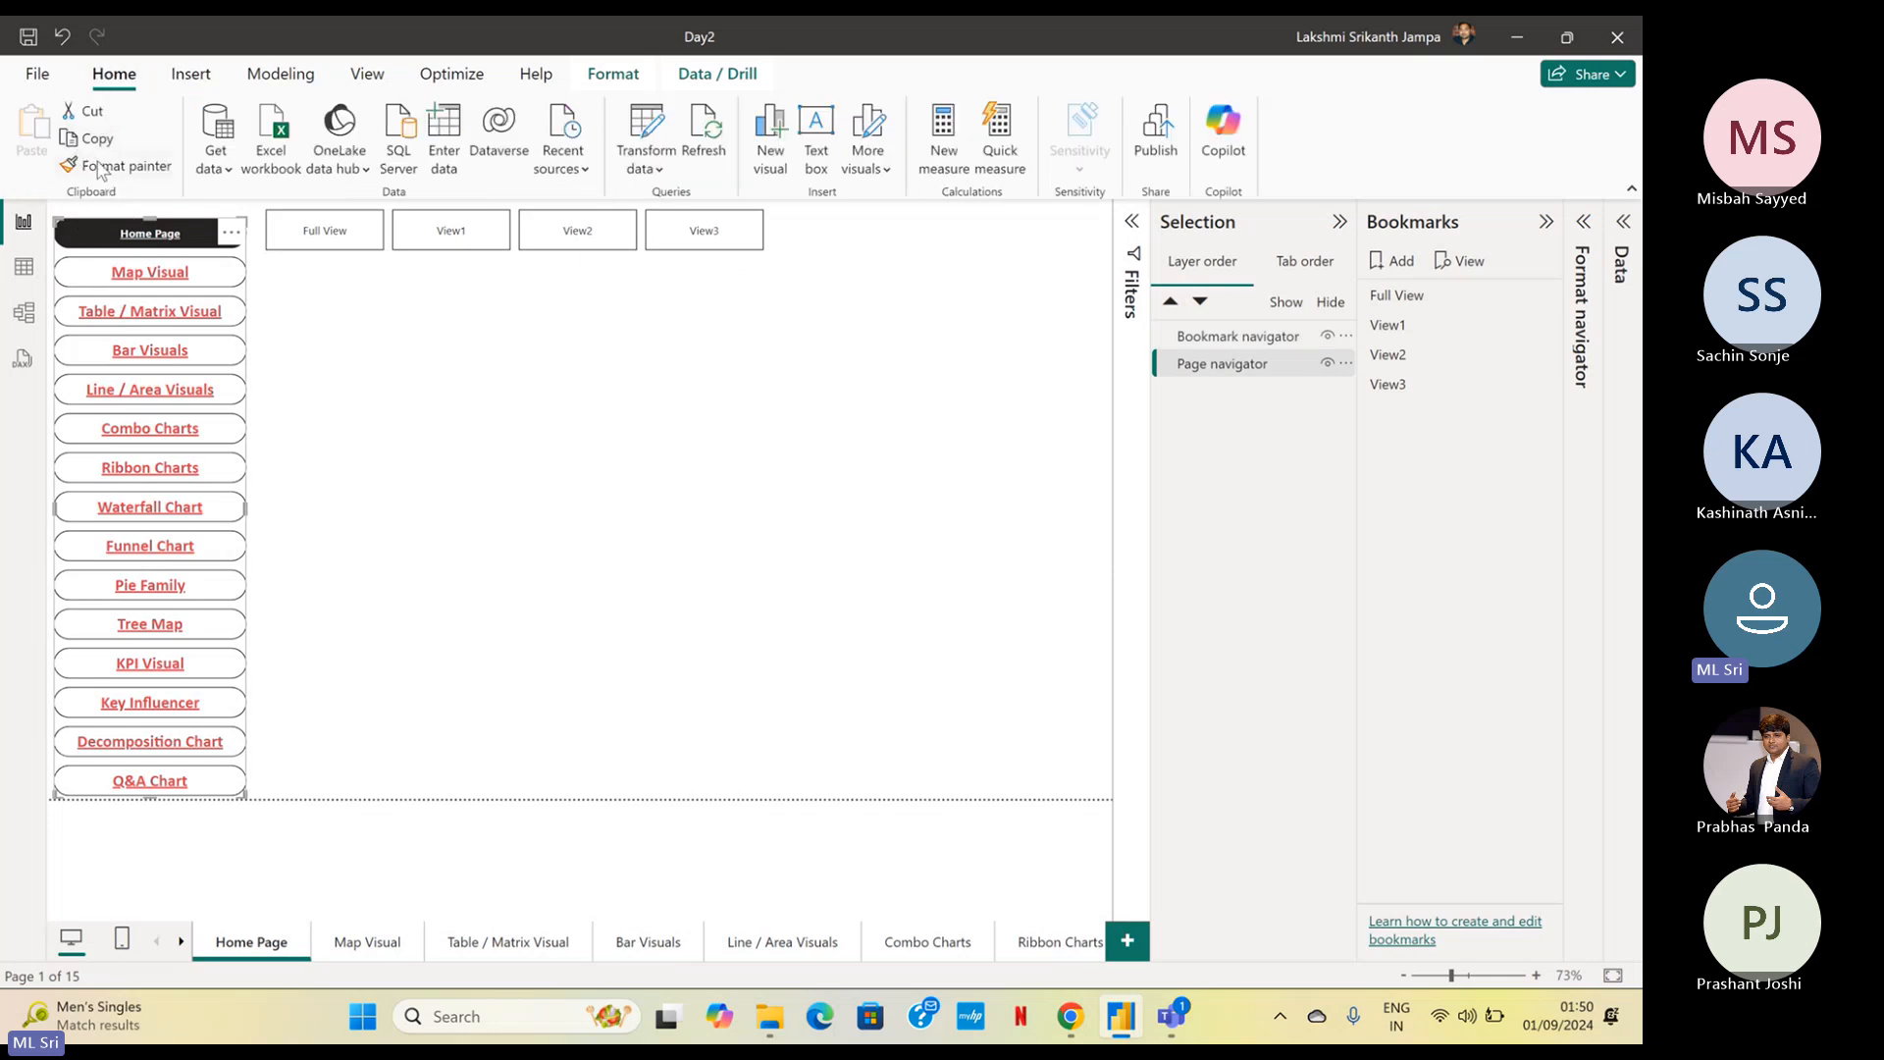
{"action": "left_click", "coordinate": [103, 166]}
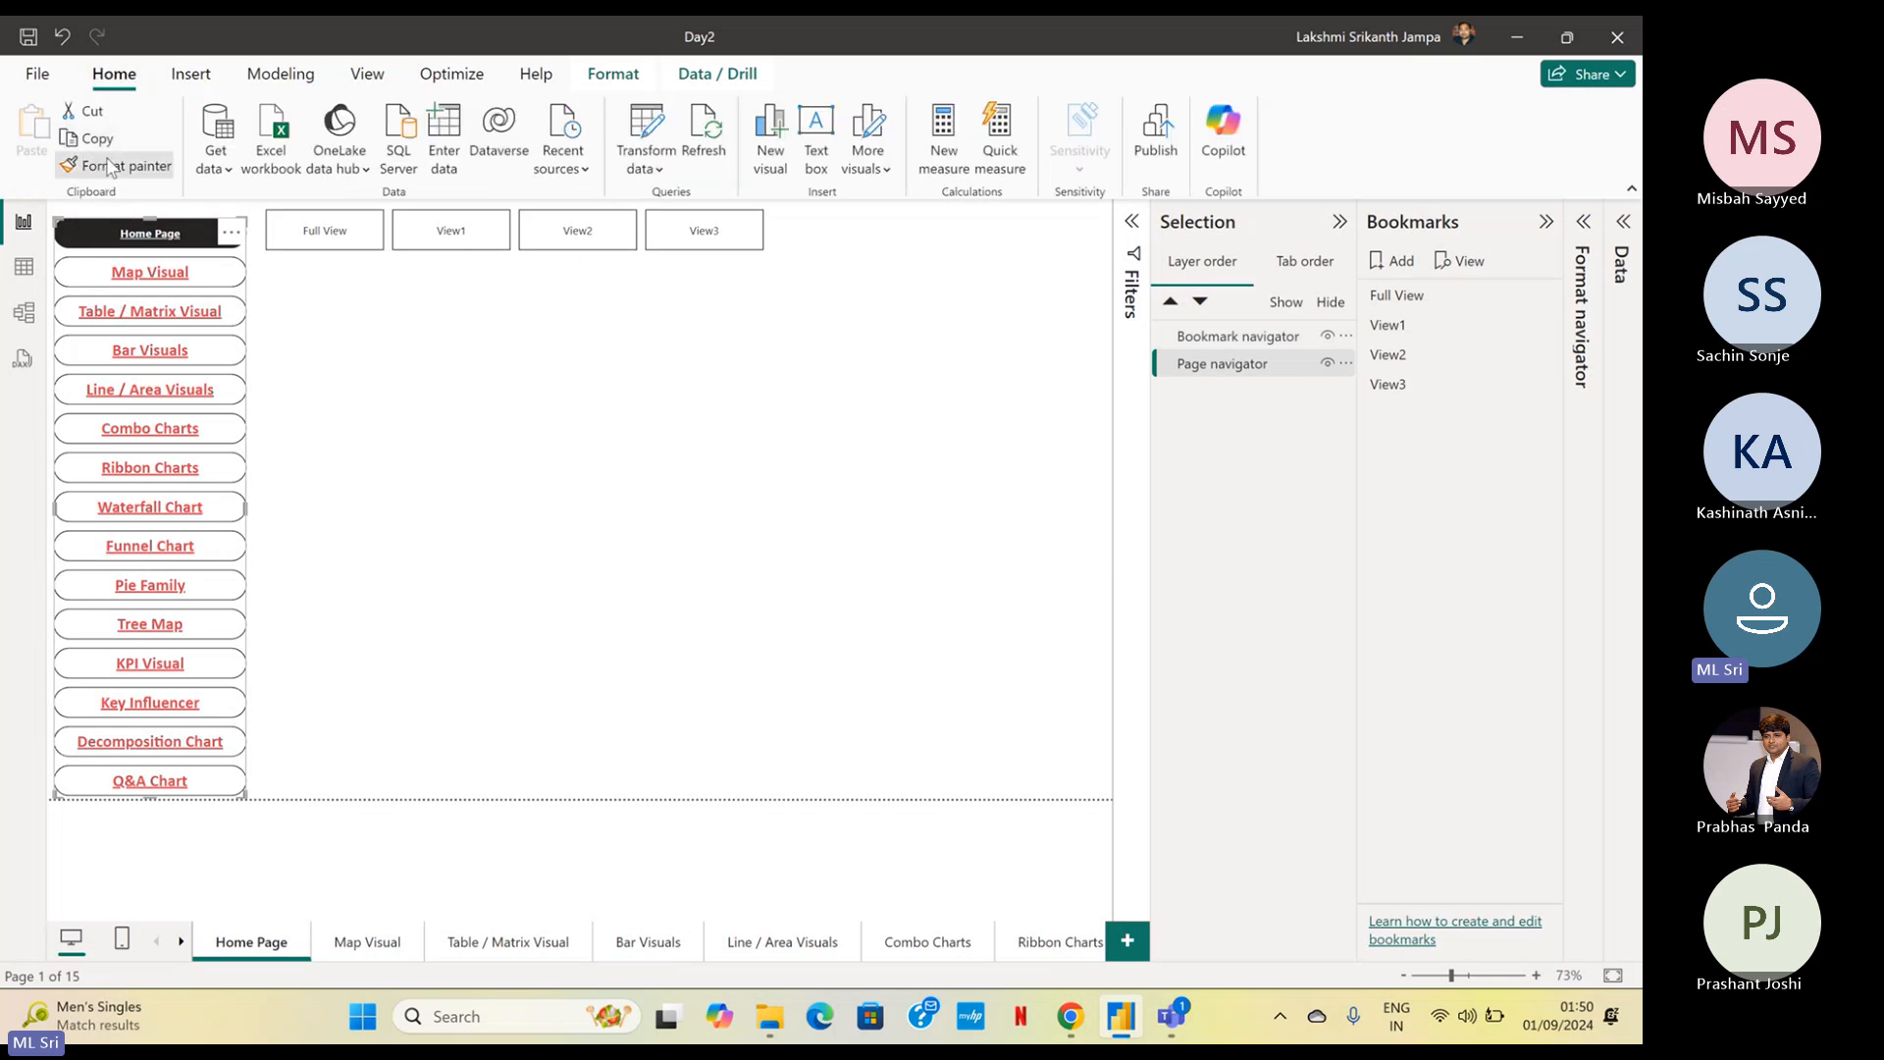
{"action": "left_click", "coordinate": [507, 242]}
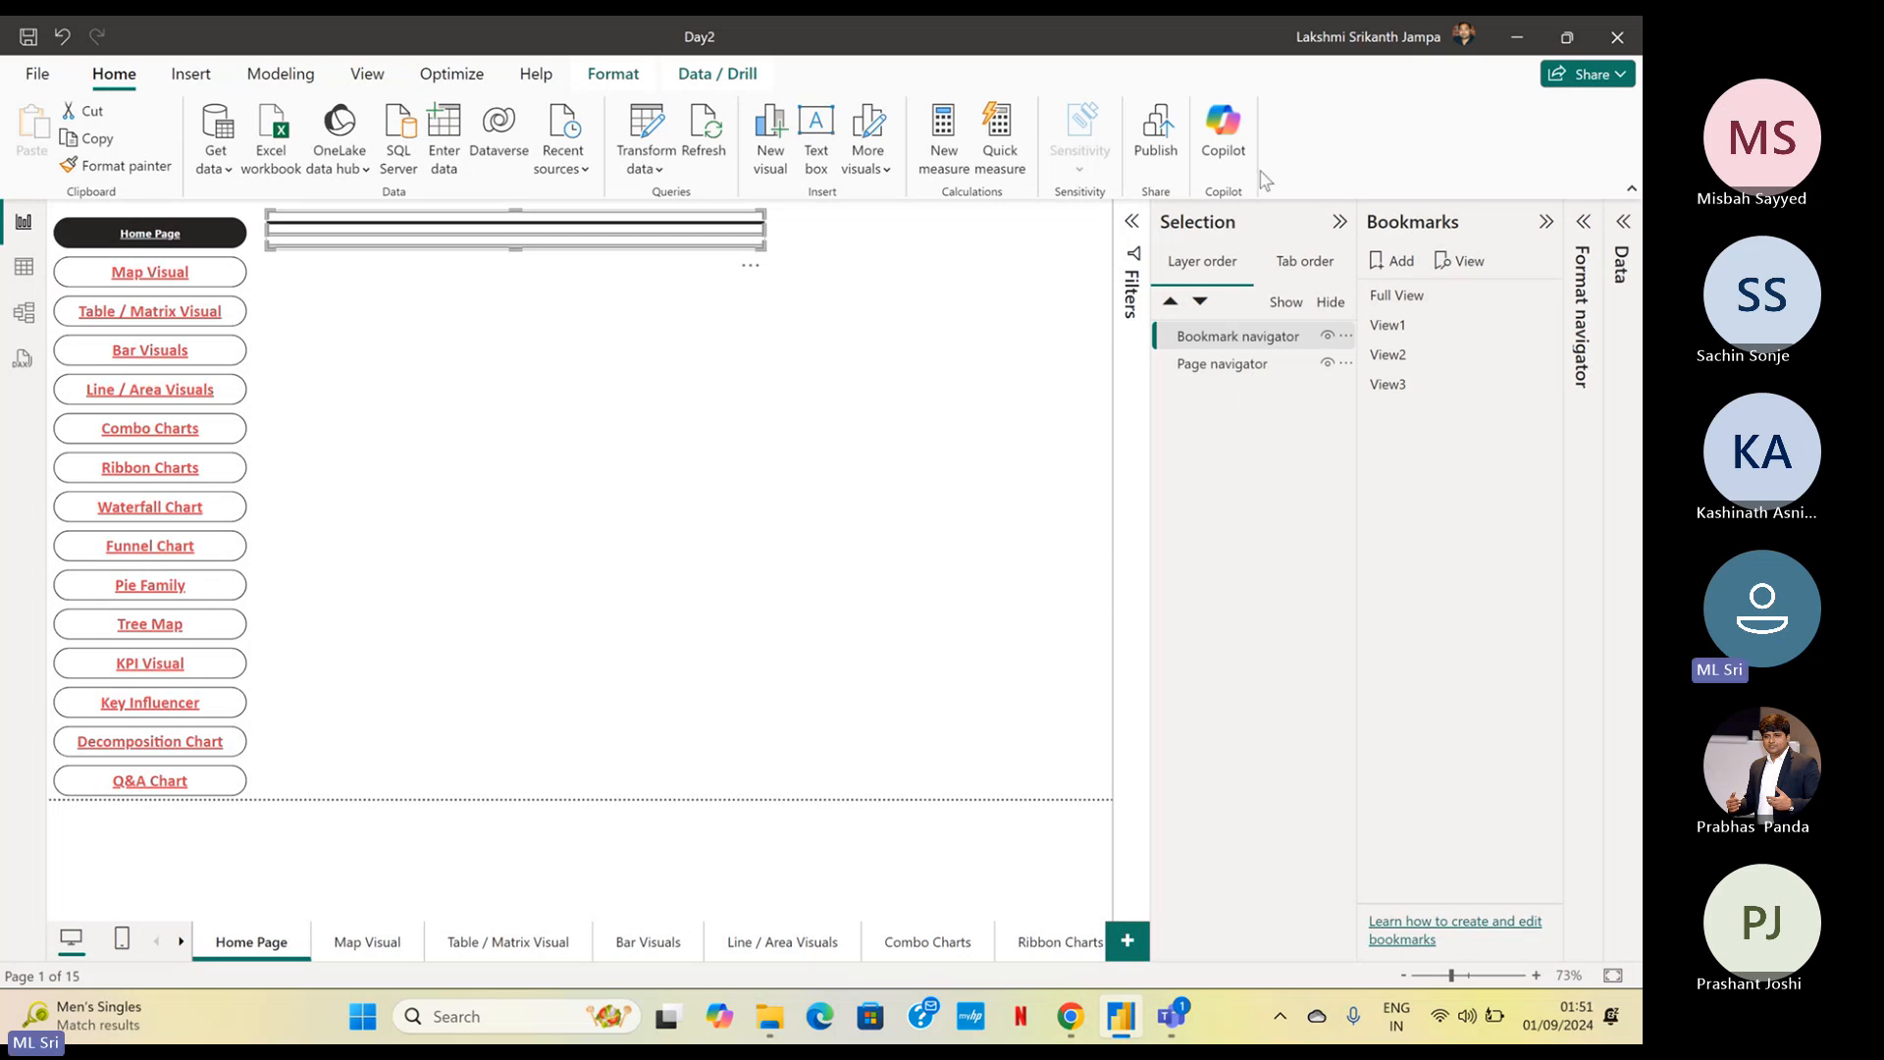
Set the bookmark navigator's grid layout orientation to Horizontal and collapse the Bookmarks and Selection panes
{"action": "left_click", "coordinate": [1579, 223]}
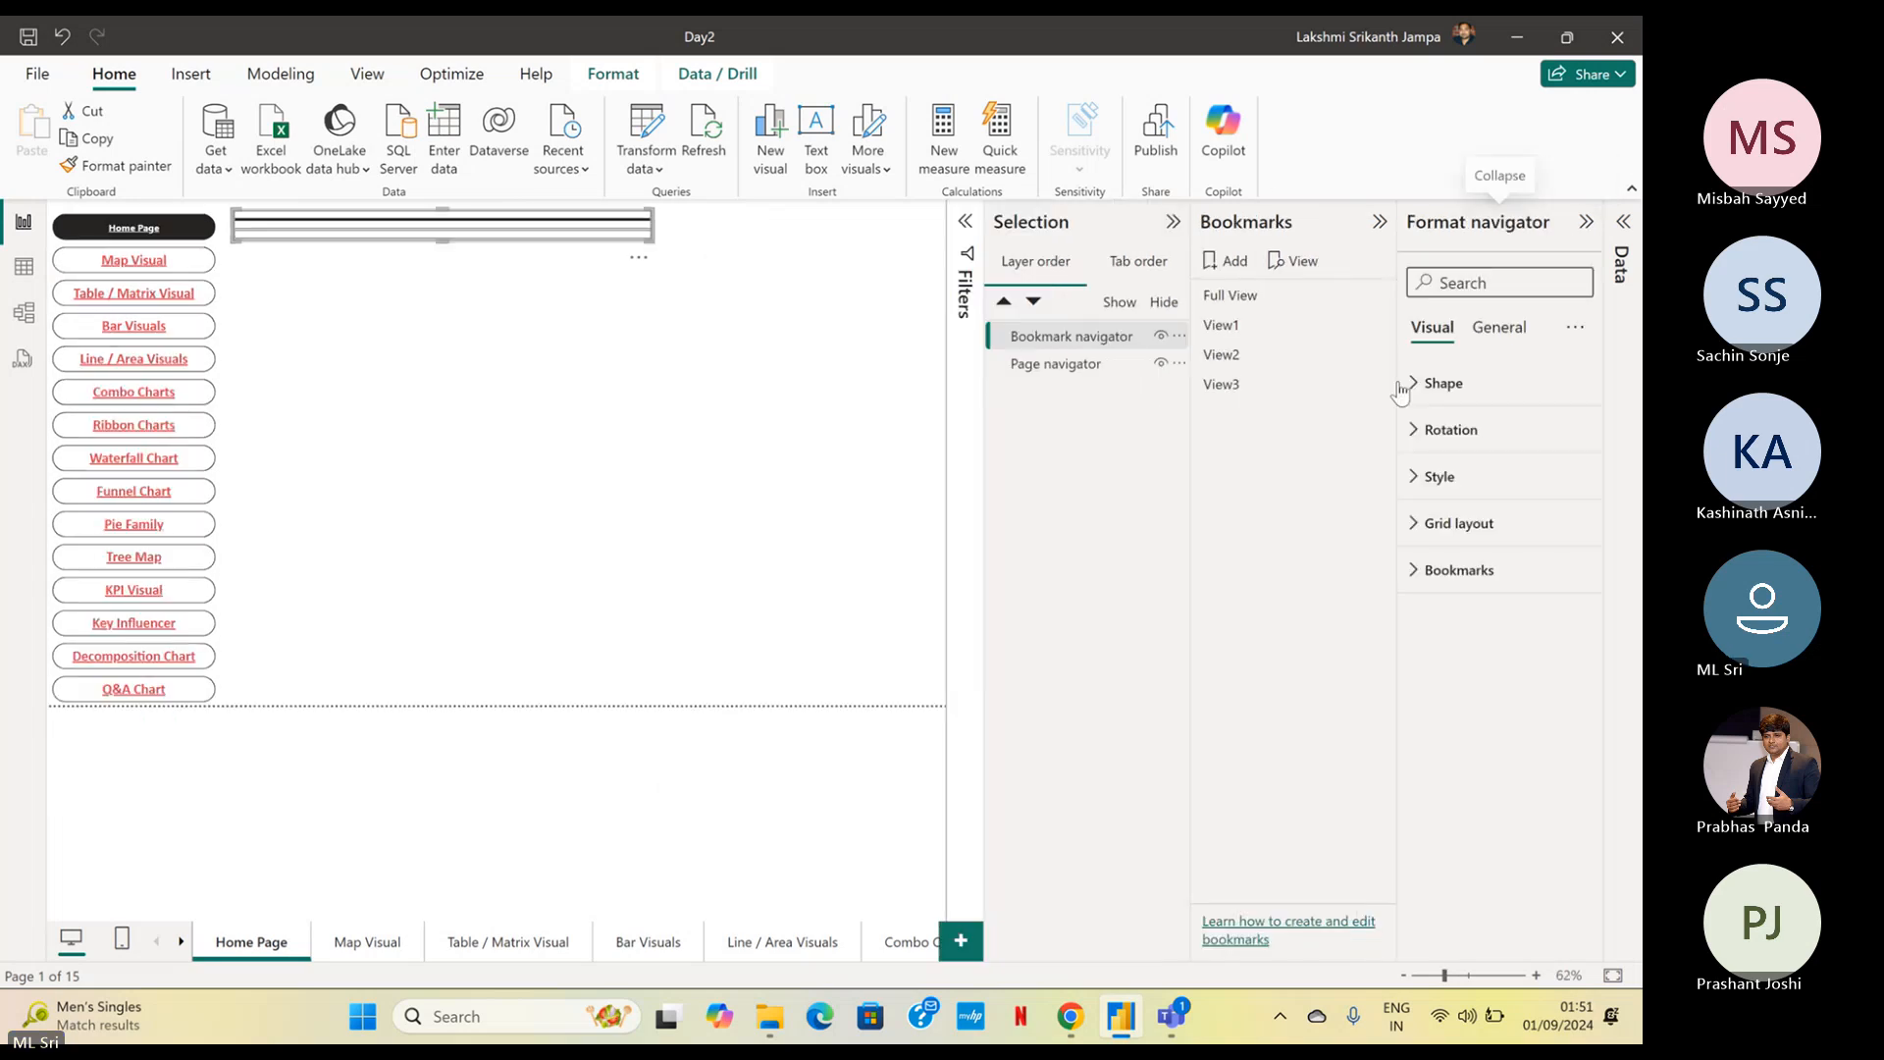
{"action": "left_click", "coordinate": [1459, 523]}
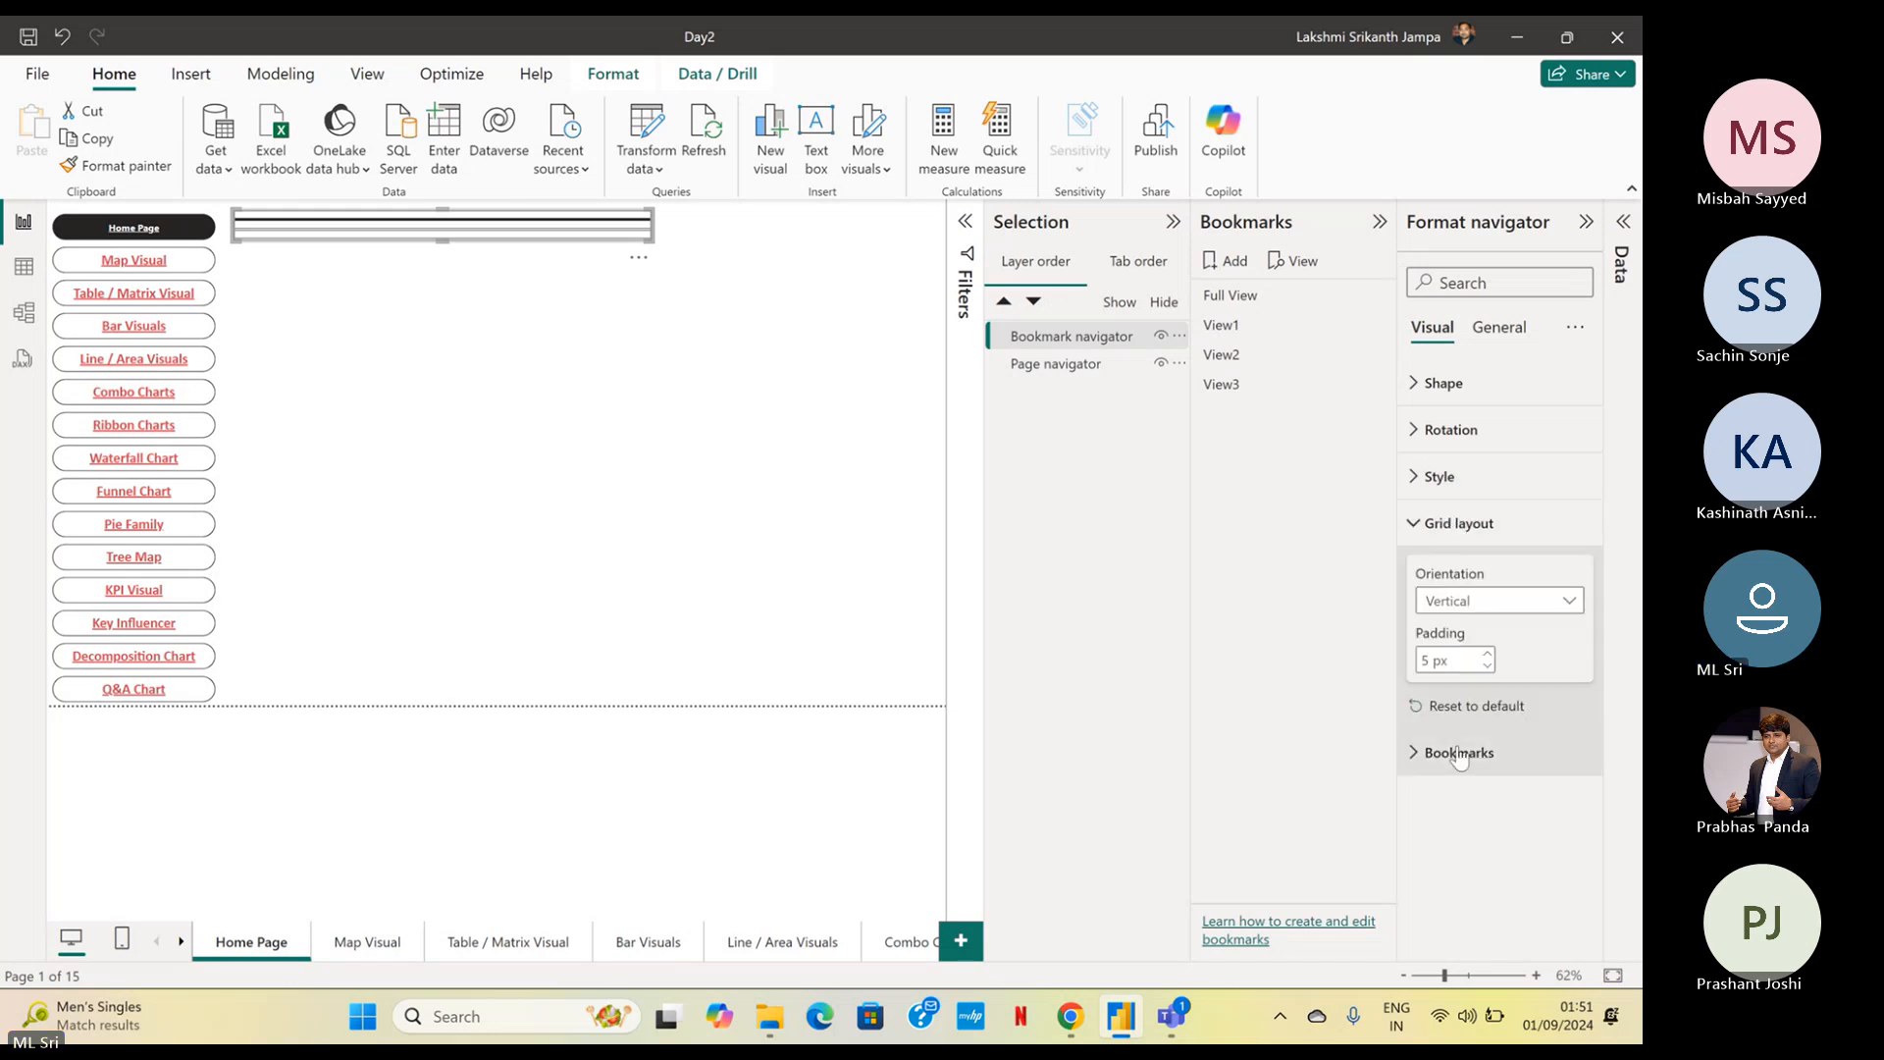
{"action": "left_click", "coordinate": [1495, 601]}
{"action": "left_click", "coordinate": [1485, 684]}
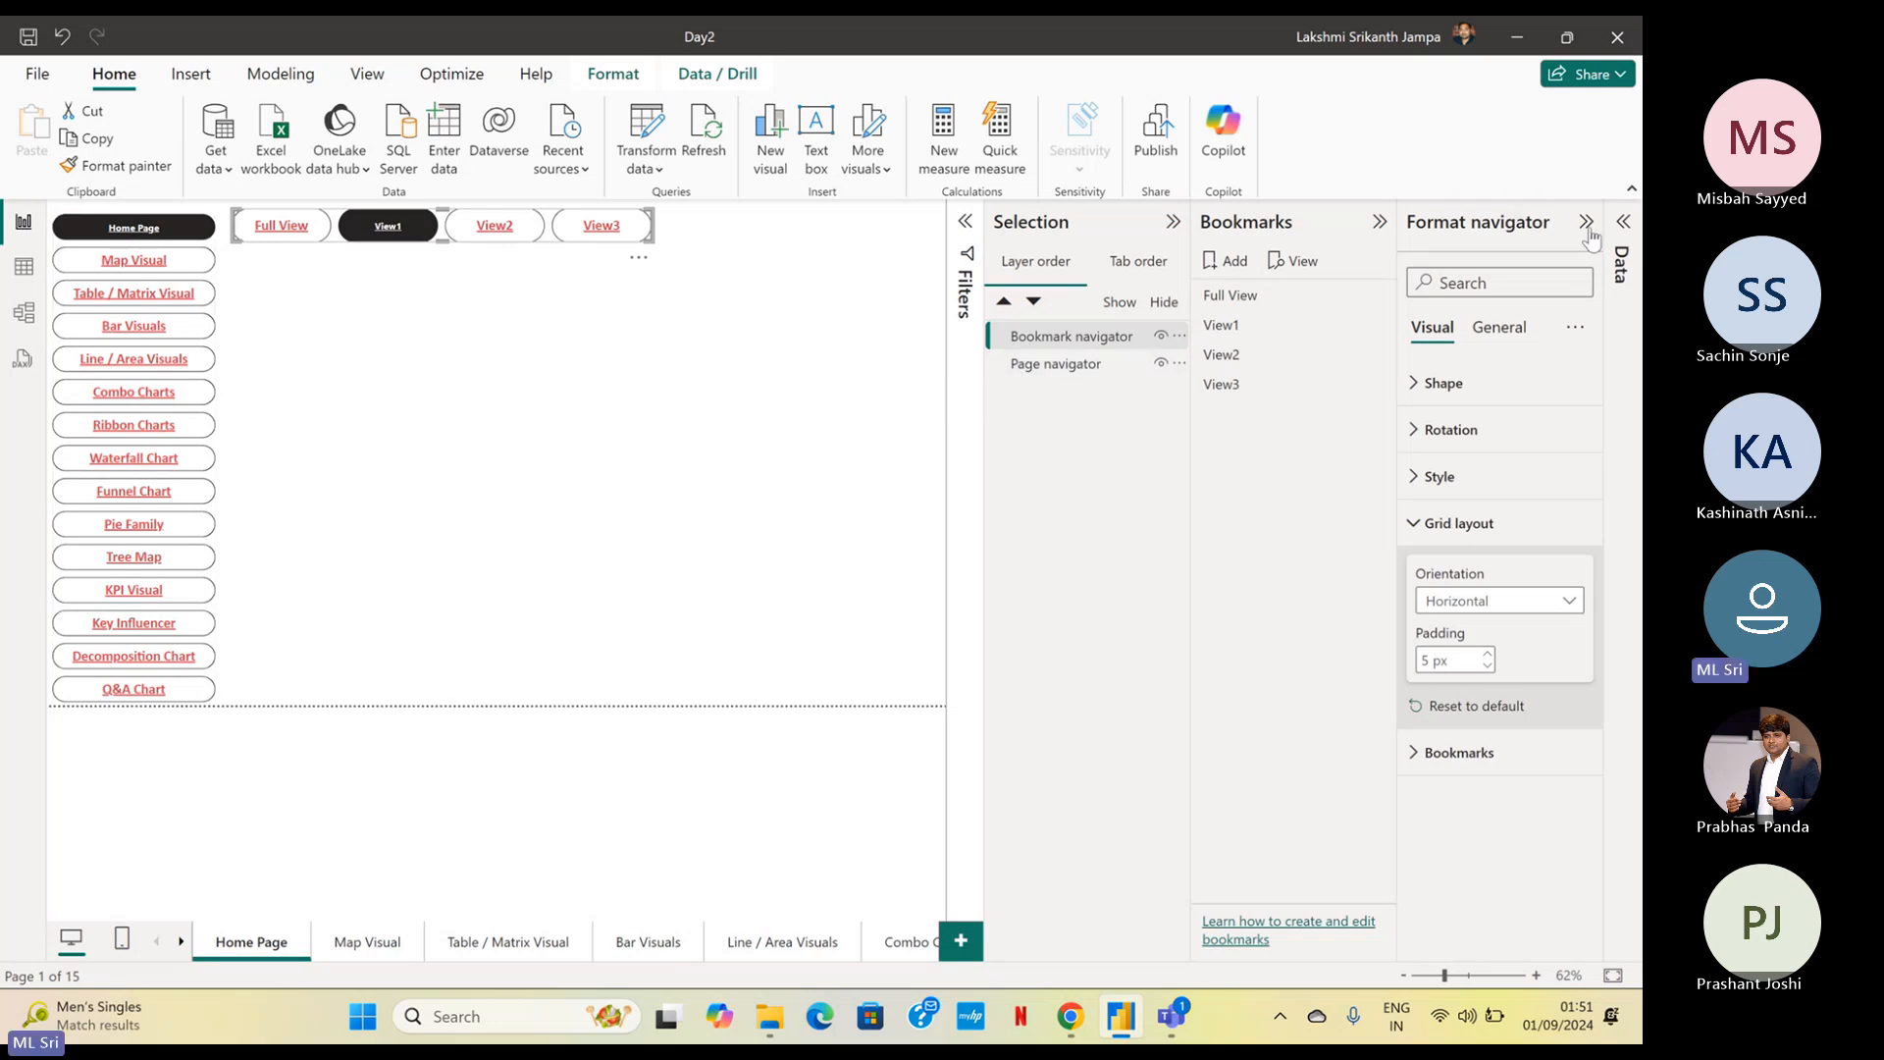
{"action": "left_click", "coordinate": [1379, 224]}
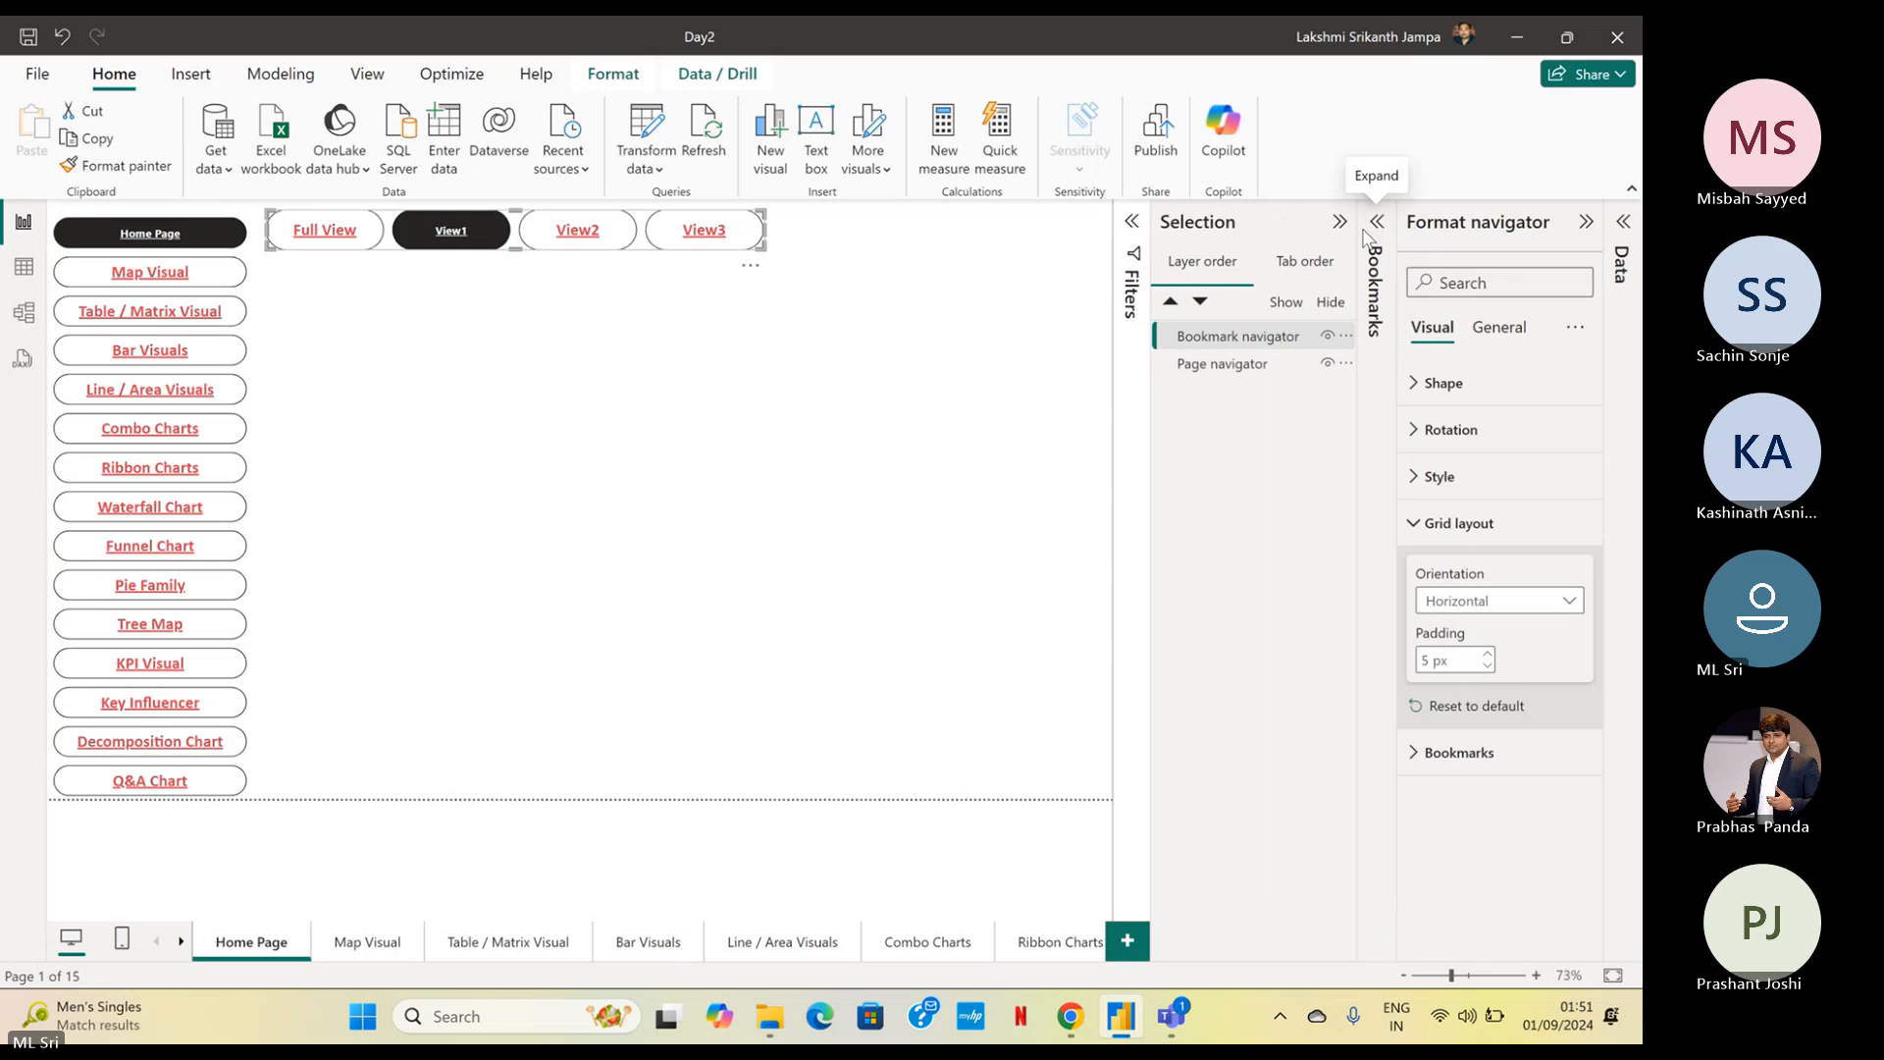
{"action": "left_click", "coordinate": [1340, 224]}
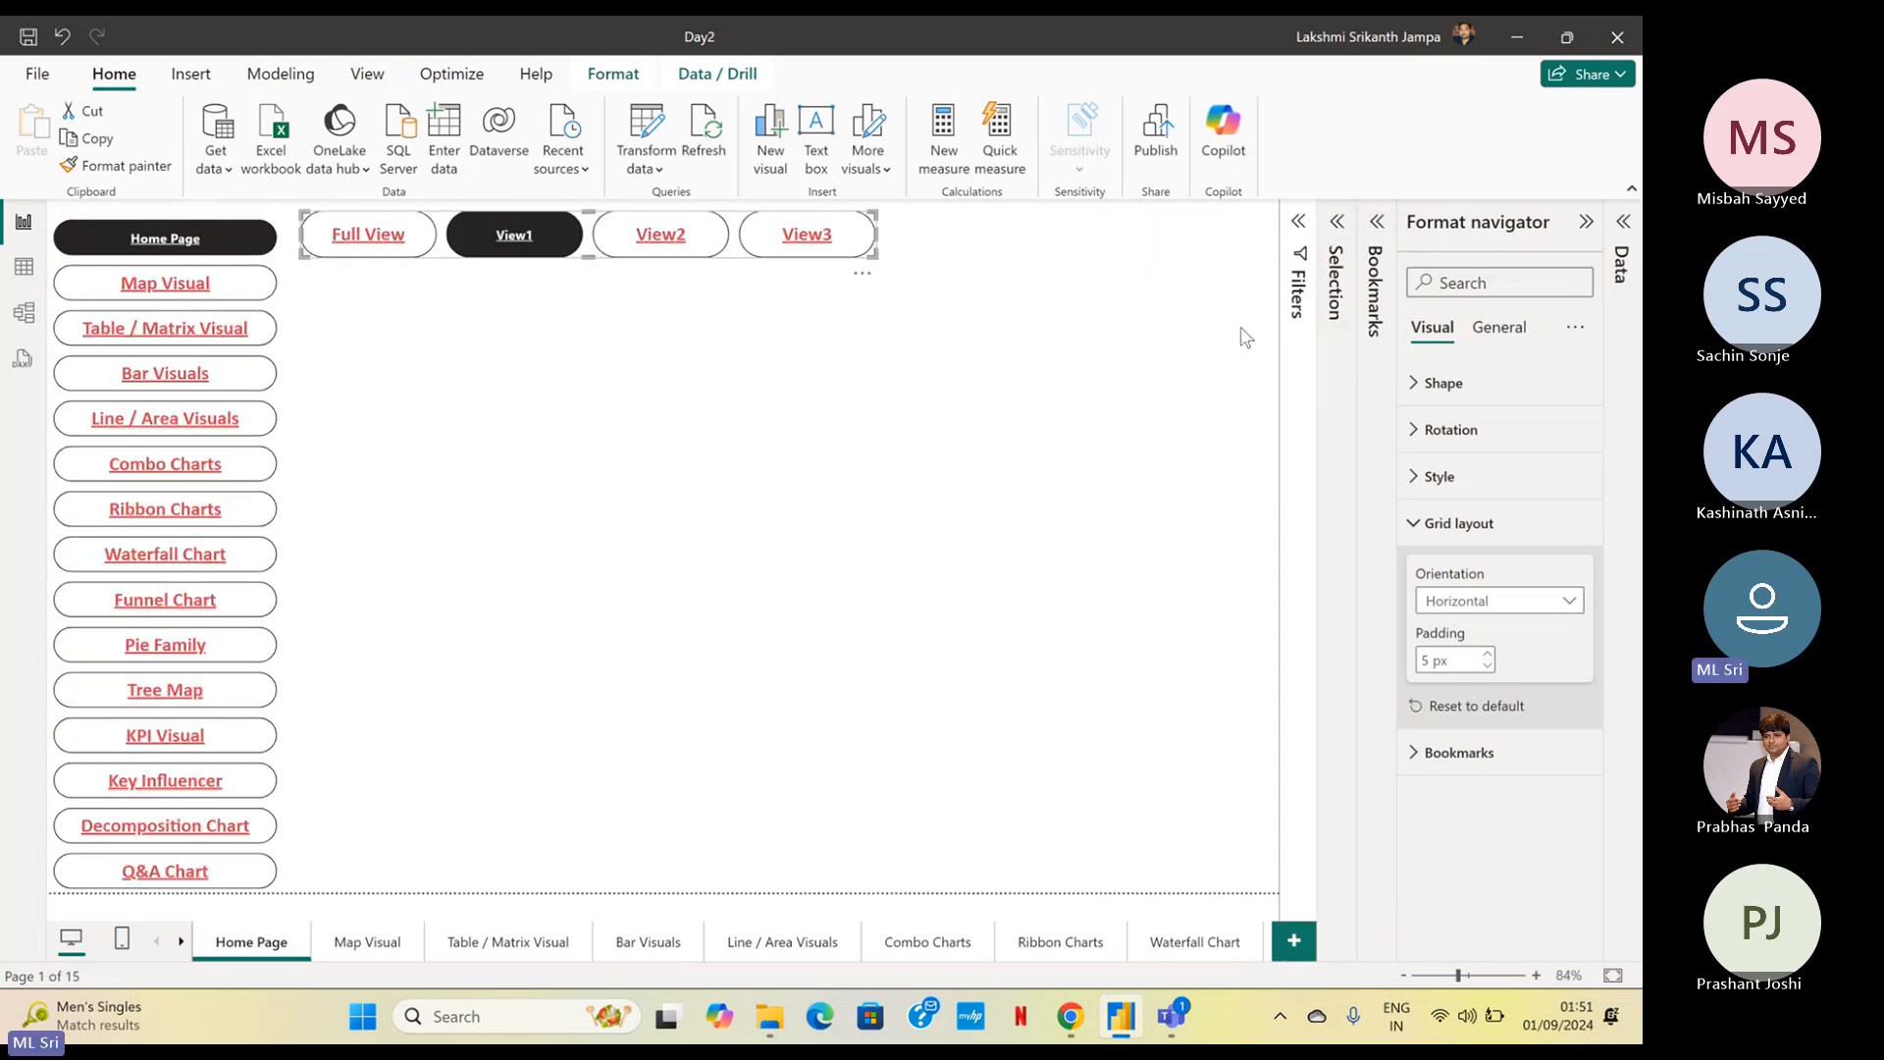
Test the Full View button of the bookmark navigator and return to the Home Page
{"action": "left_click", "coordinate": [1244, 337]}
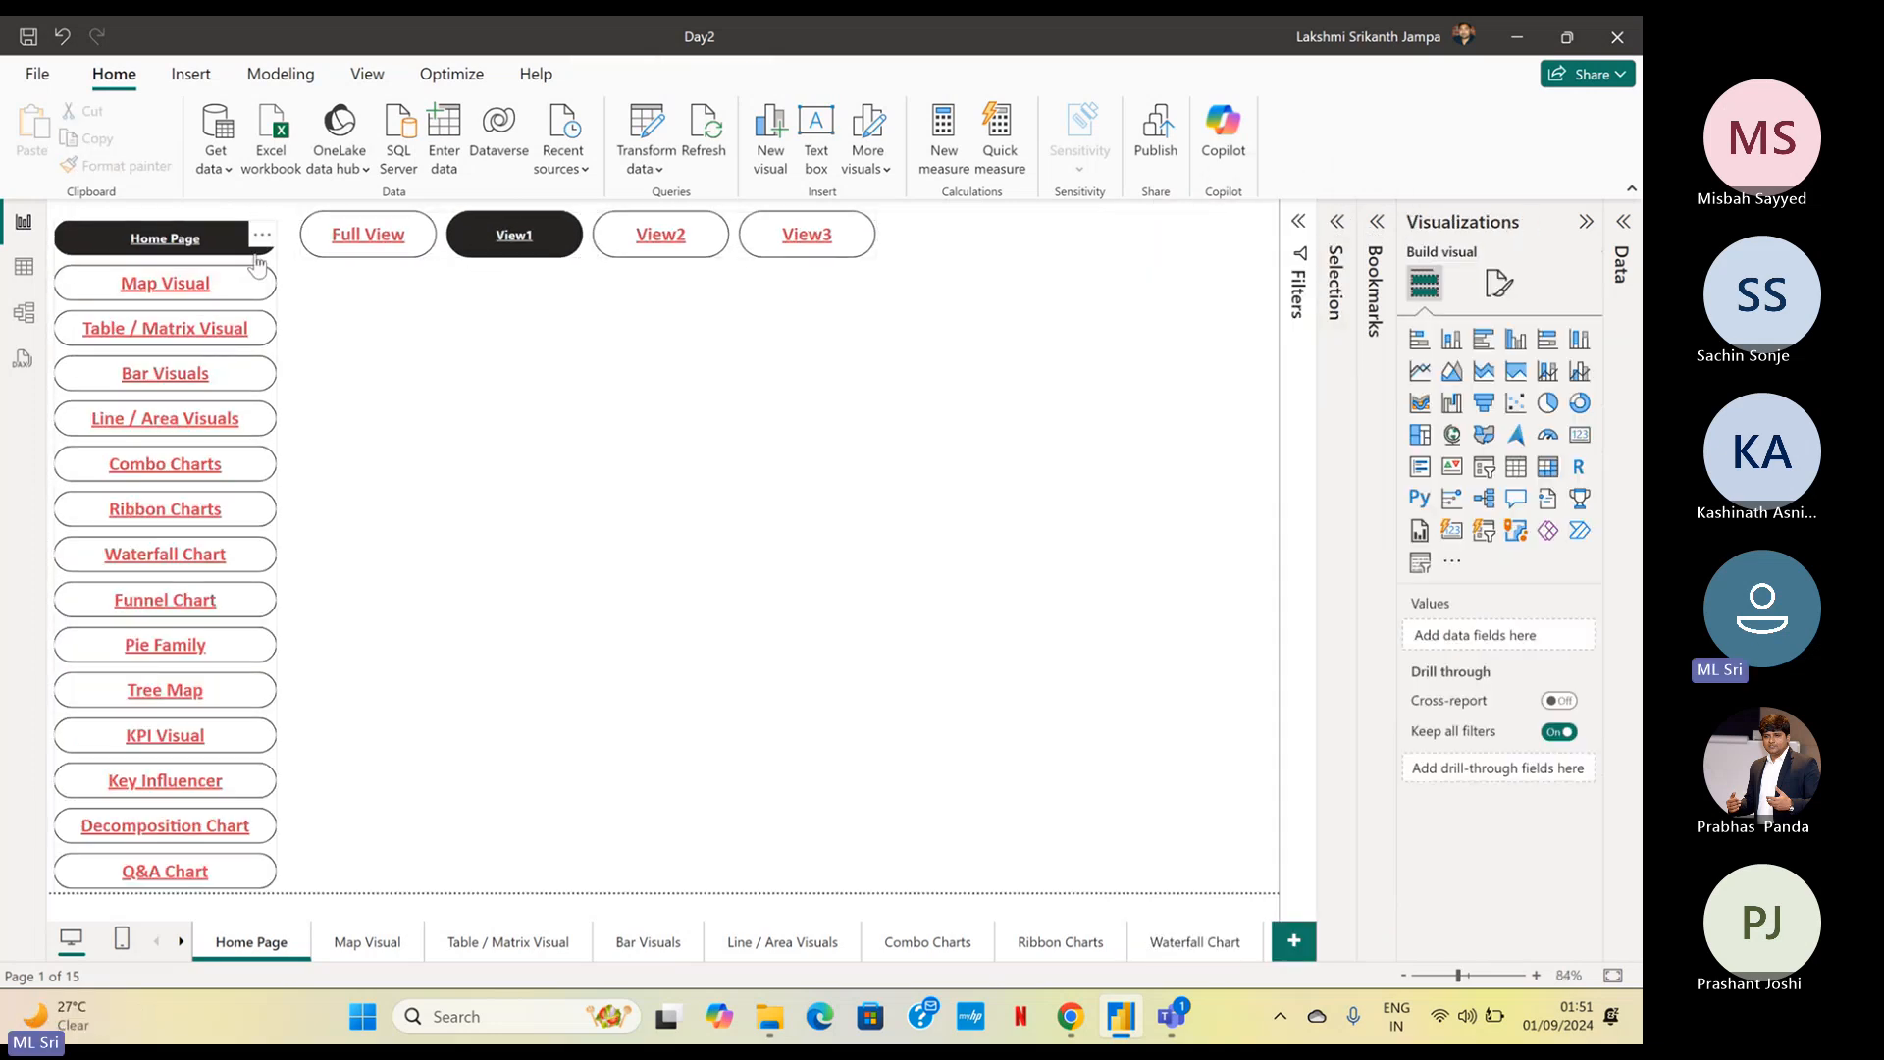
{"action": "left_click", "coordinate": [706, 238]}
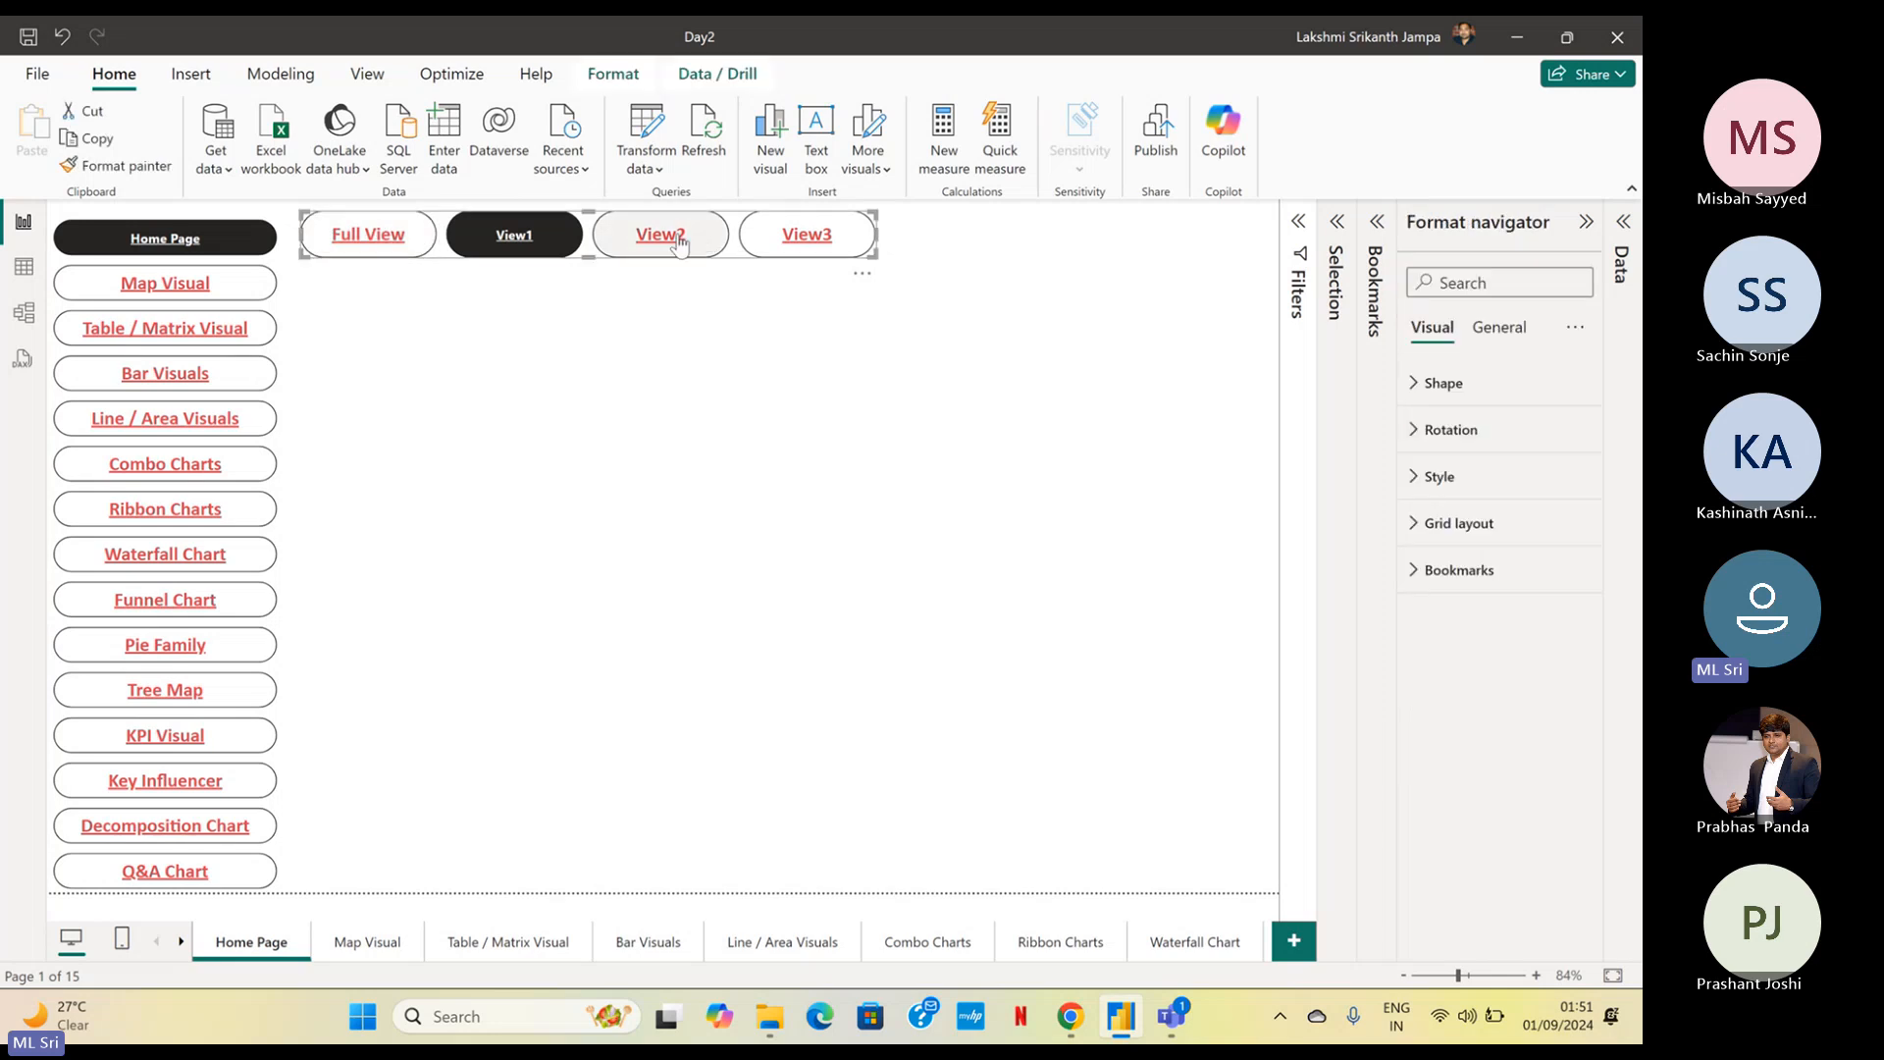
{"action": "left_click", "coordinate": [397, 246], "text": "ctrl"}
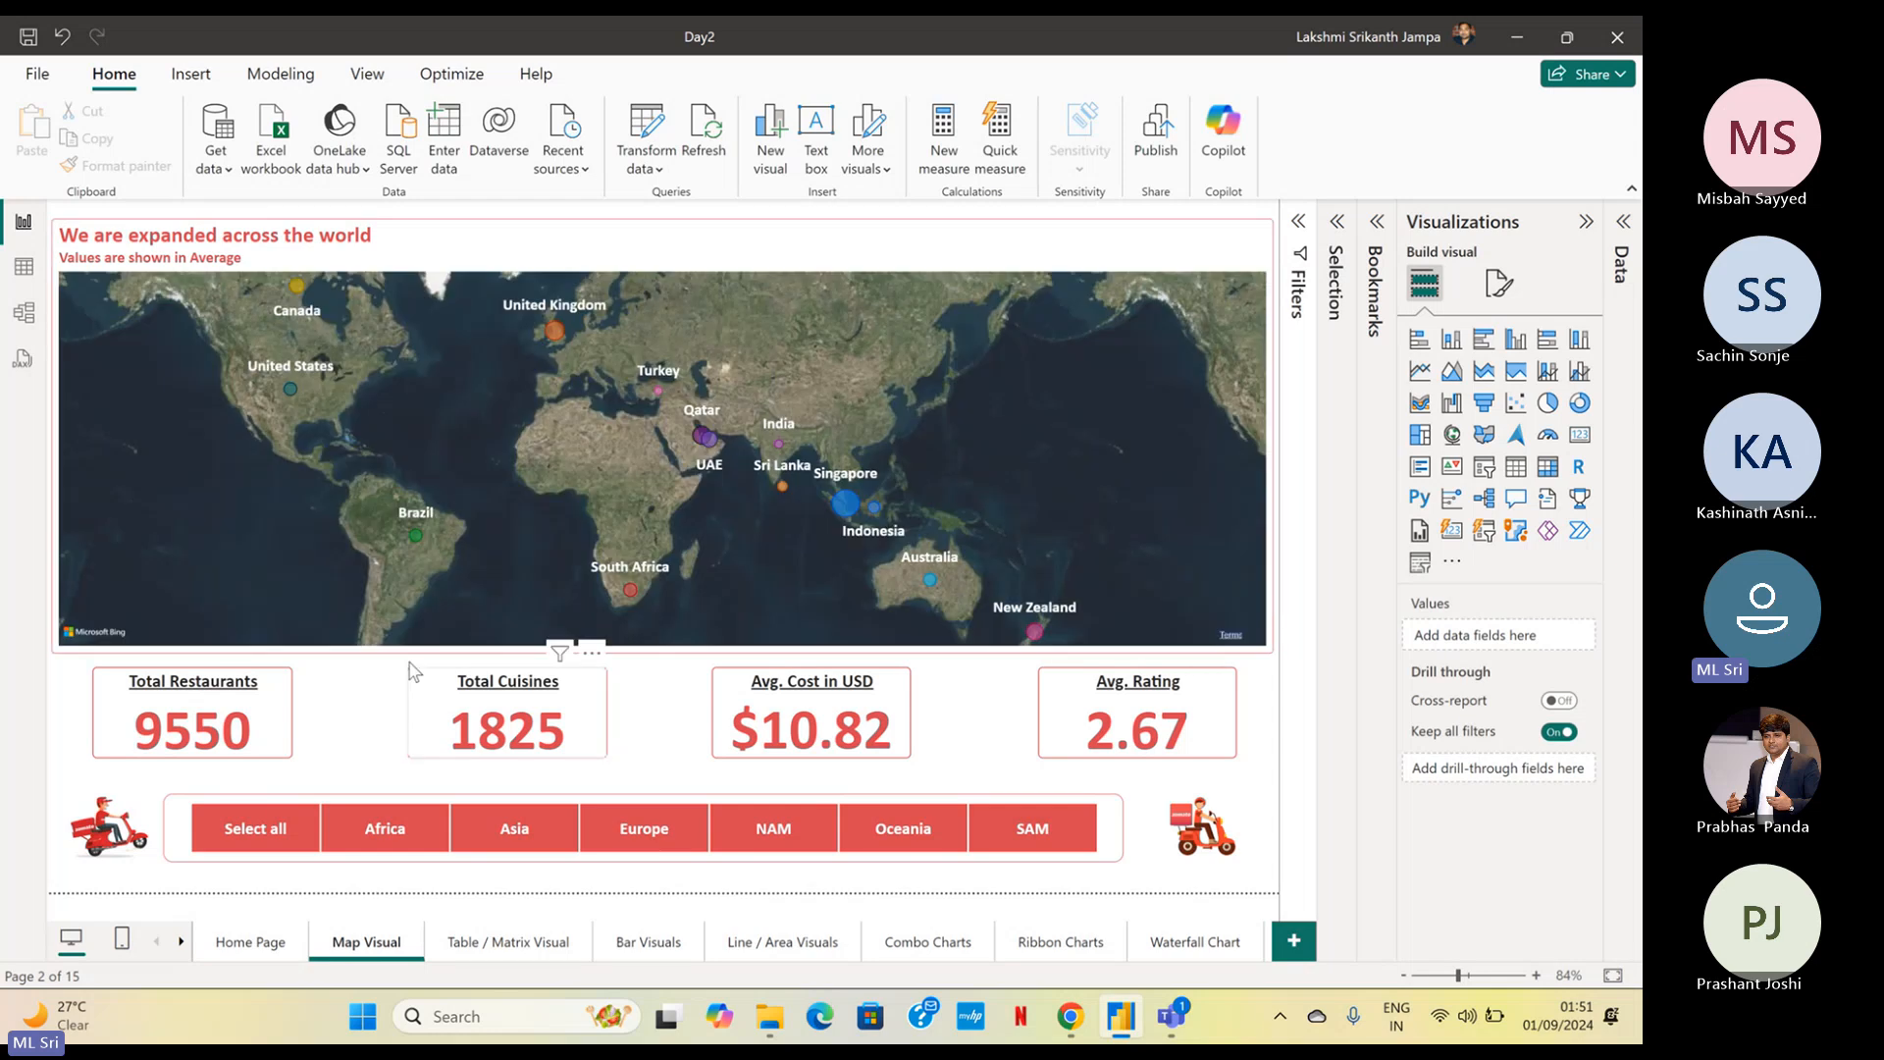
{"action": "left_click", "coordinate": [251, 944]}
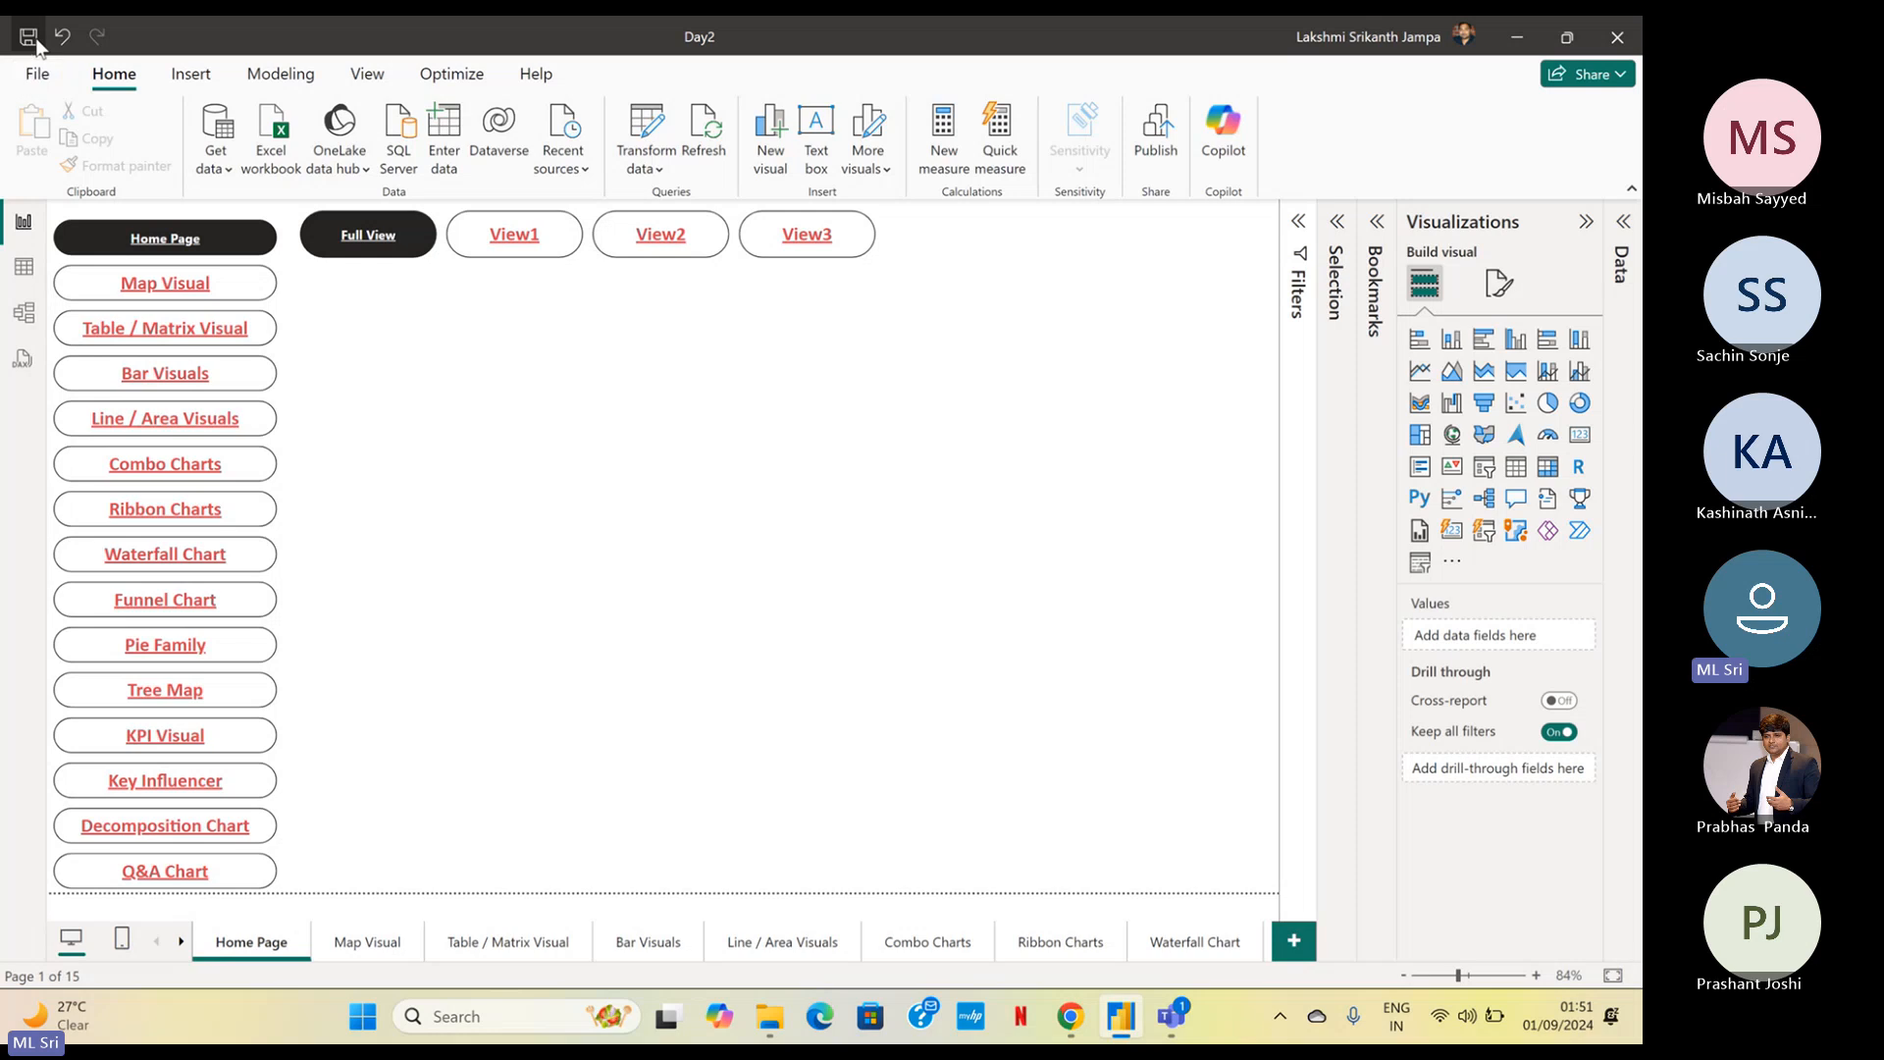
Publish the report to My workspace, replacing the existing Day2 dataset, and dismiss the publishing dialog
{"action": "left_click", "coordinate": [1143, 157]}
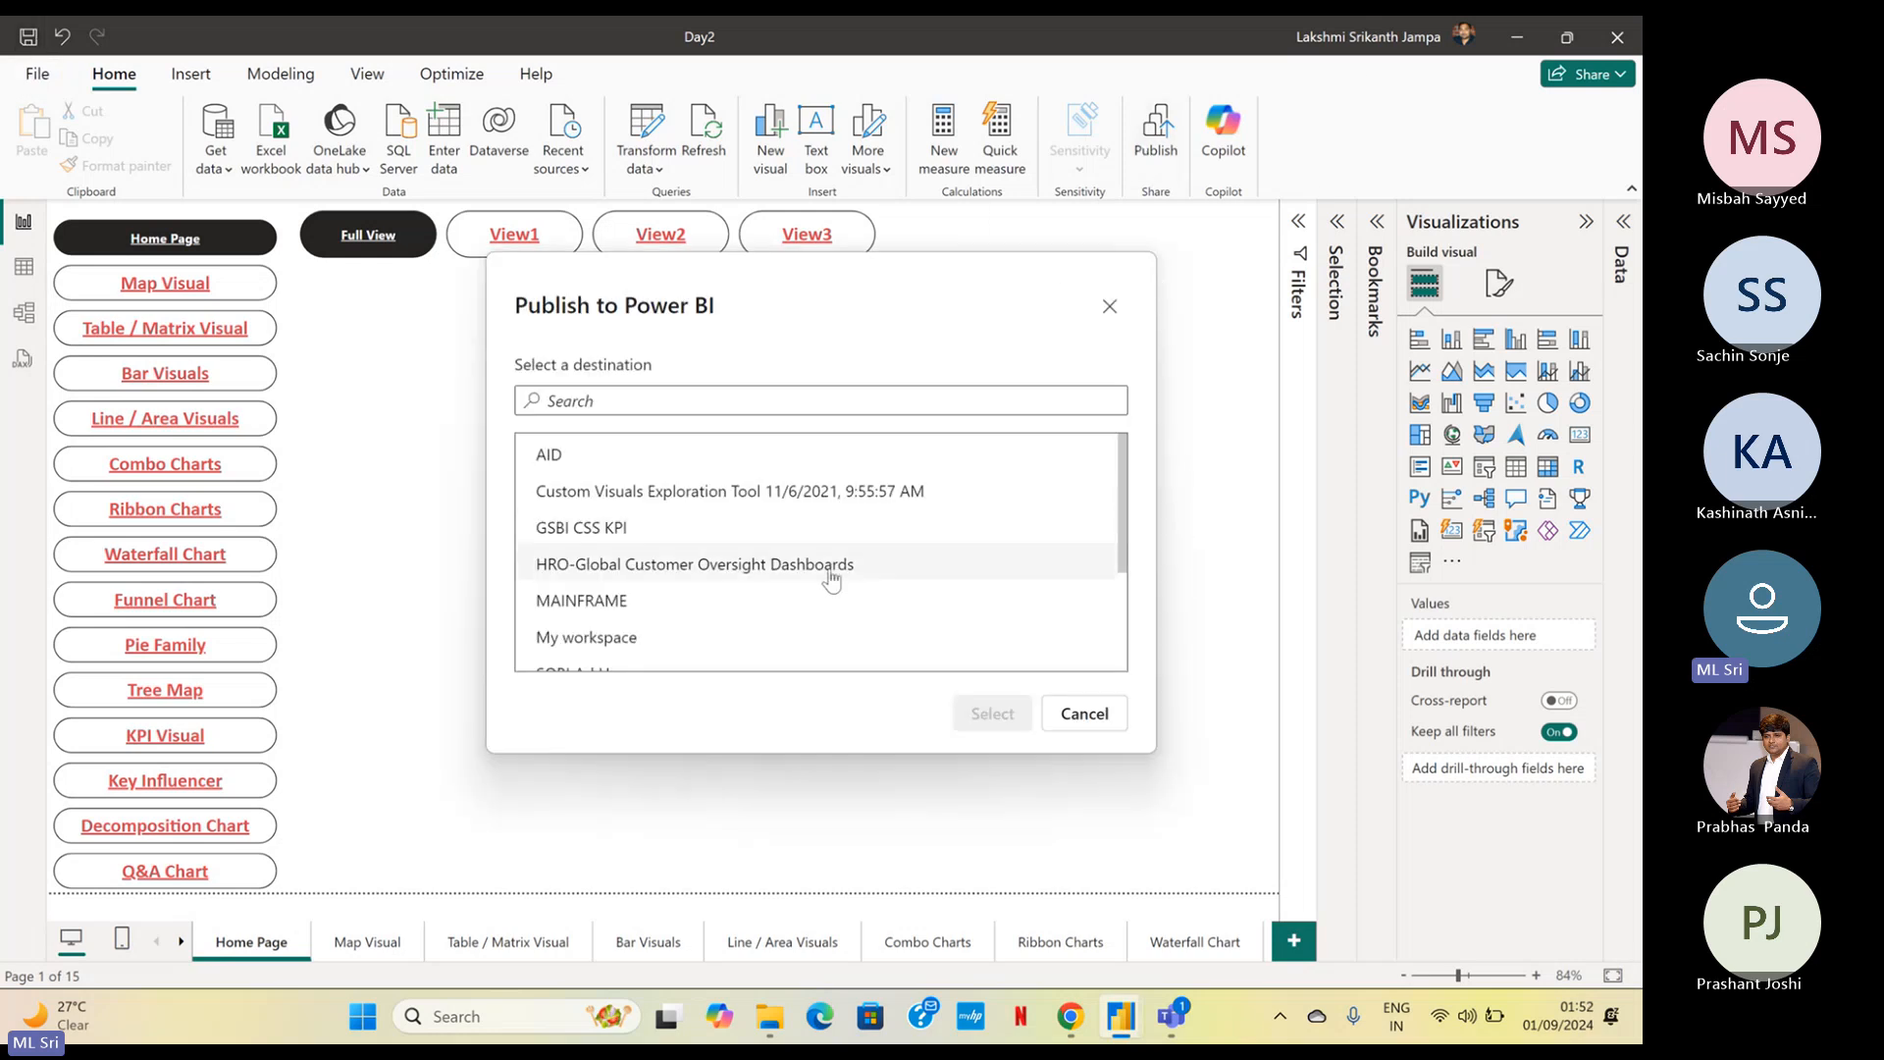
{"action": "left_click", "coordinate": [820, 635]}
{"action": "left_click", "coordinate": [994, 716]}
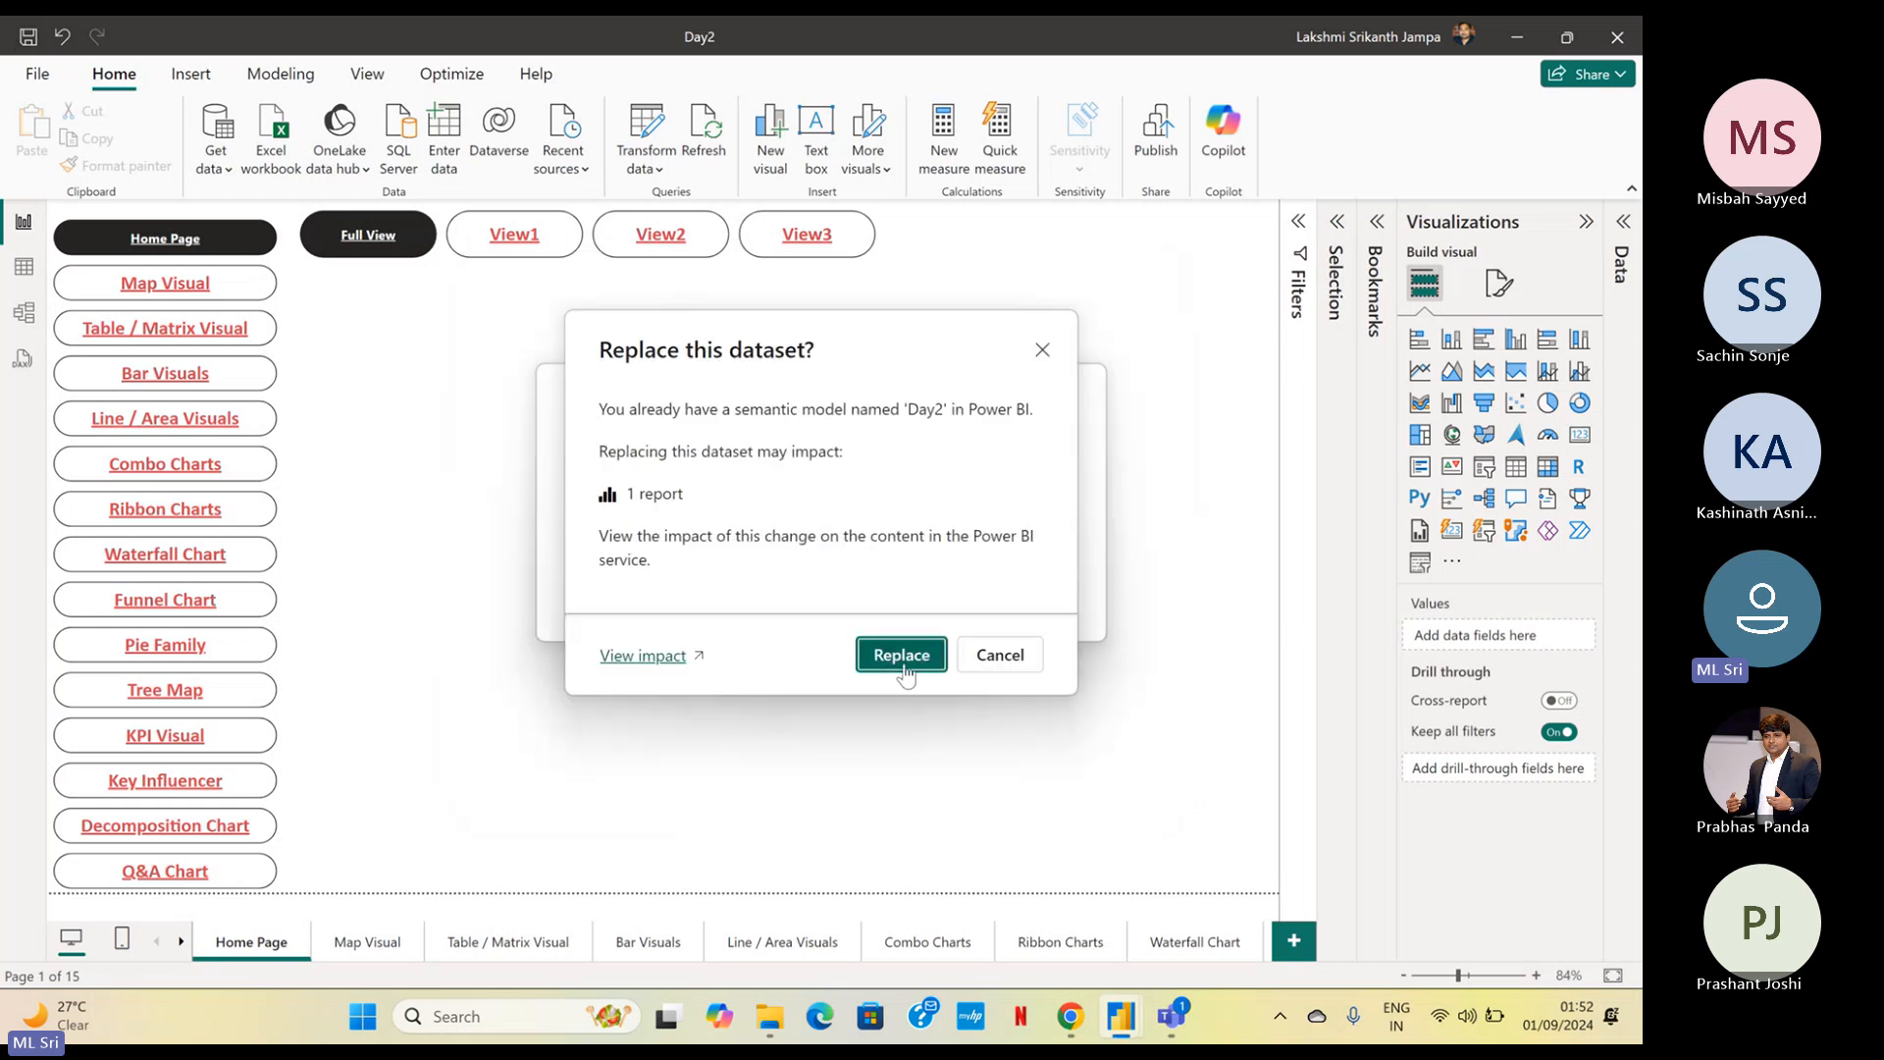
{"action": "left_click", "coordinate": [902, 656]}
{"action": "mouse_move", "coordinate": [1067, 1025]}
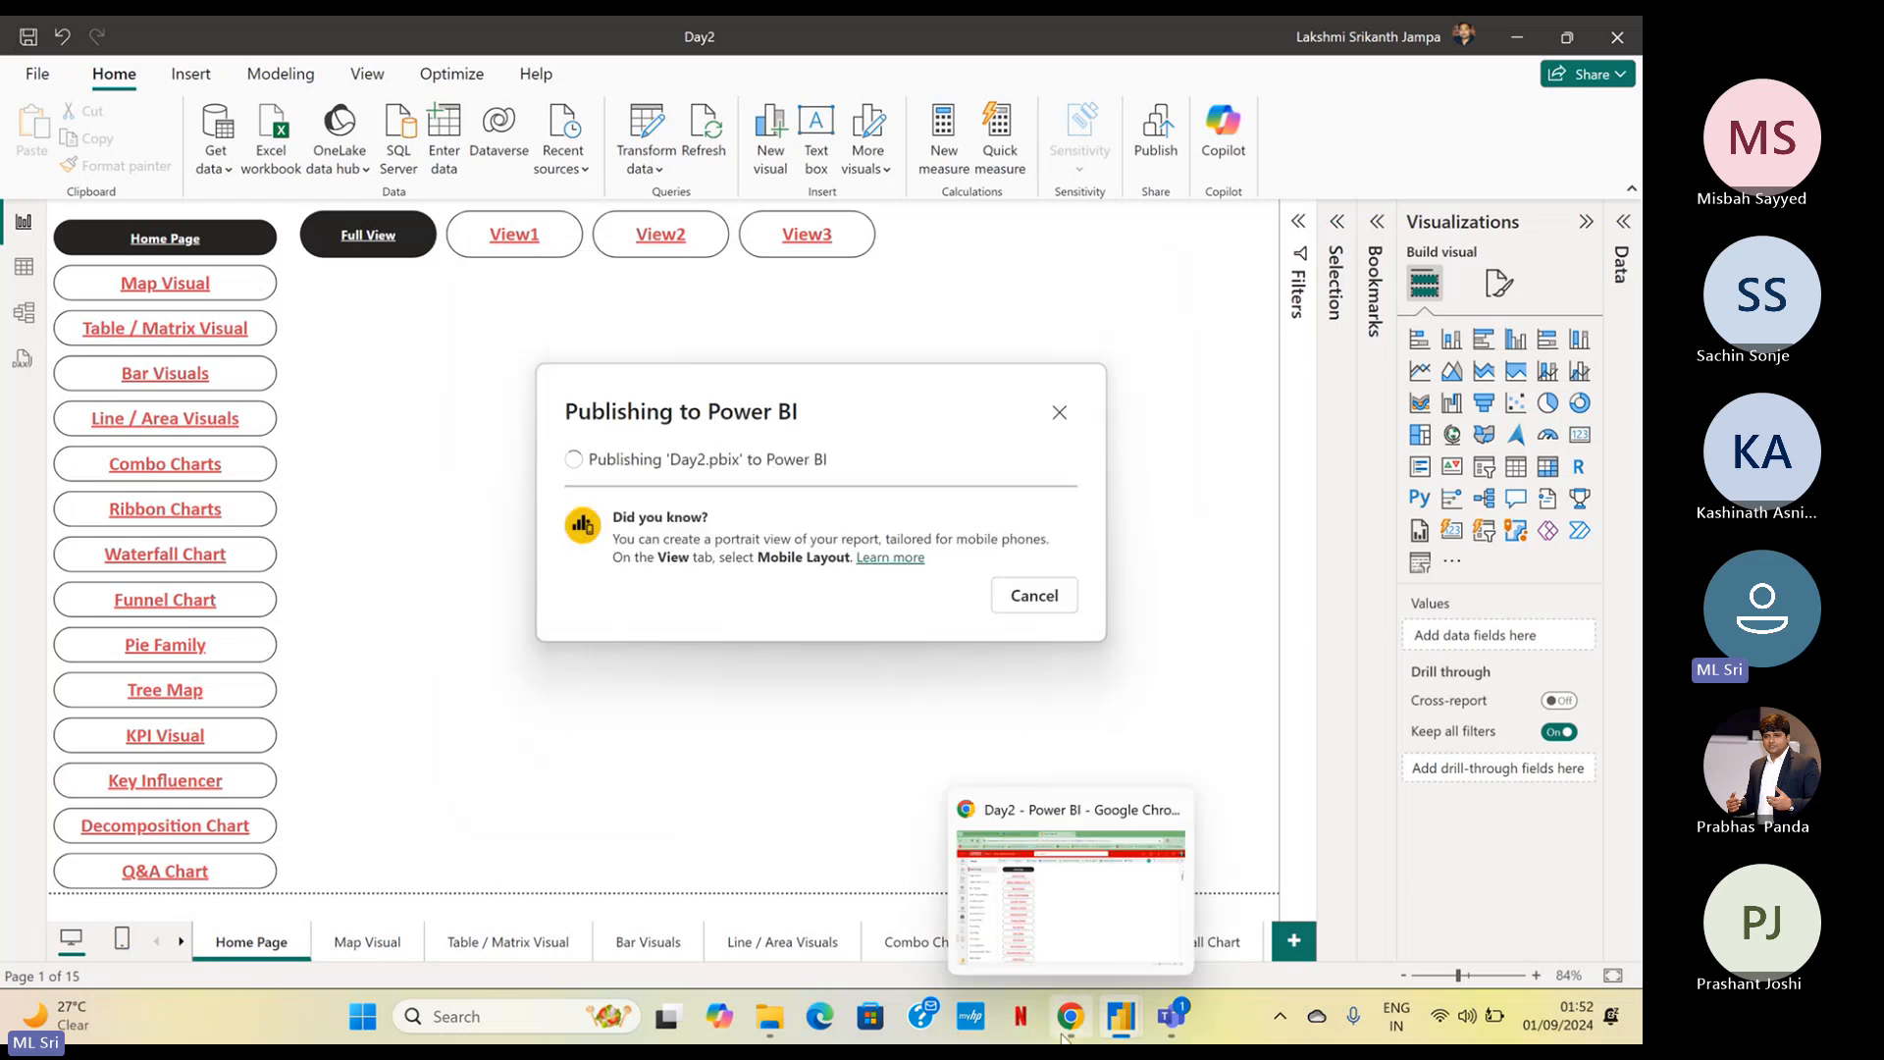
{"action": "left_click", "coordinate": [1084, 922]}
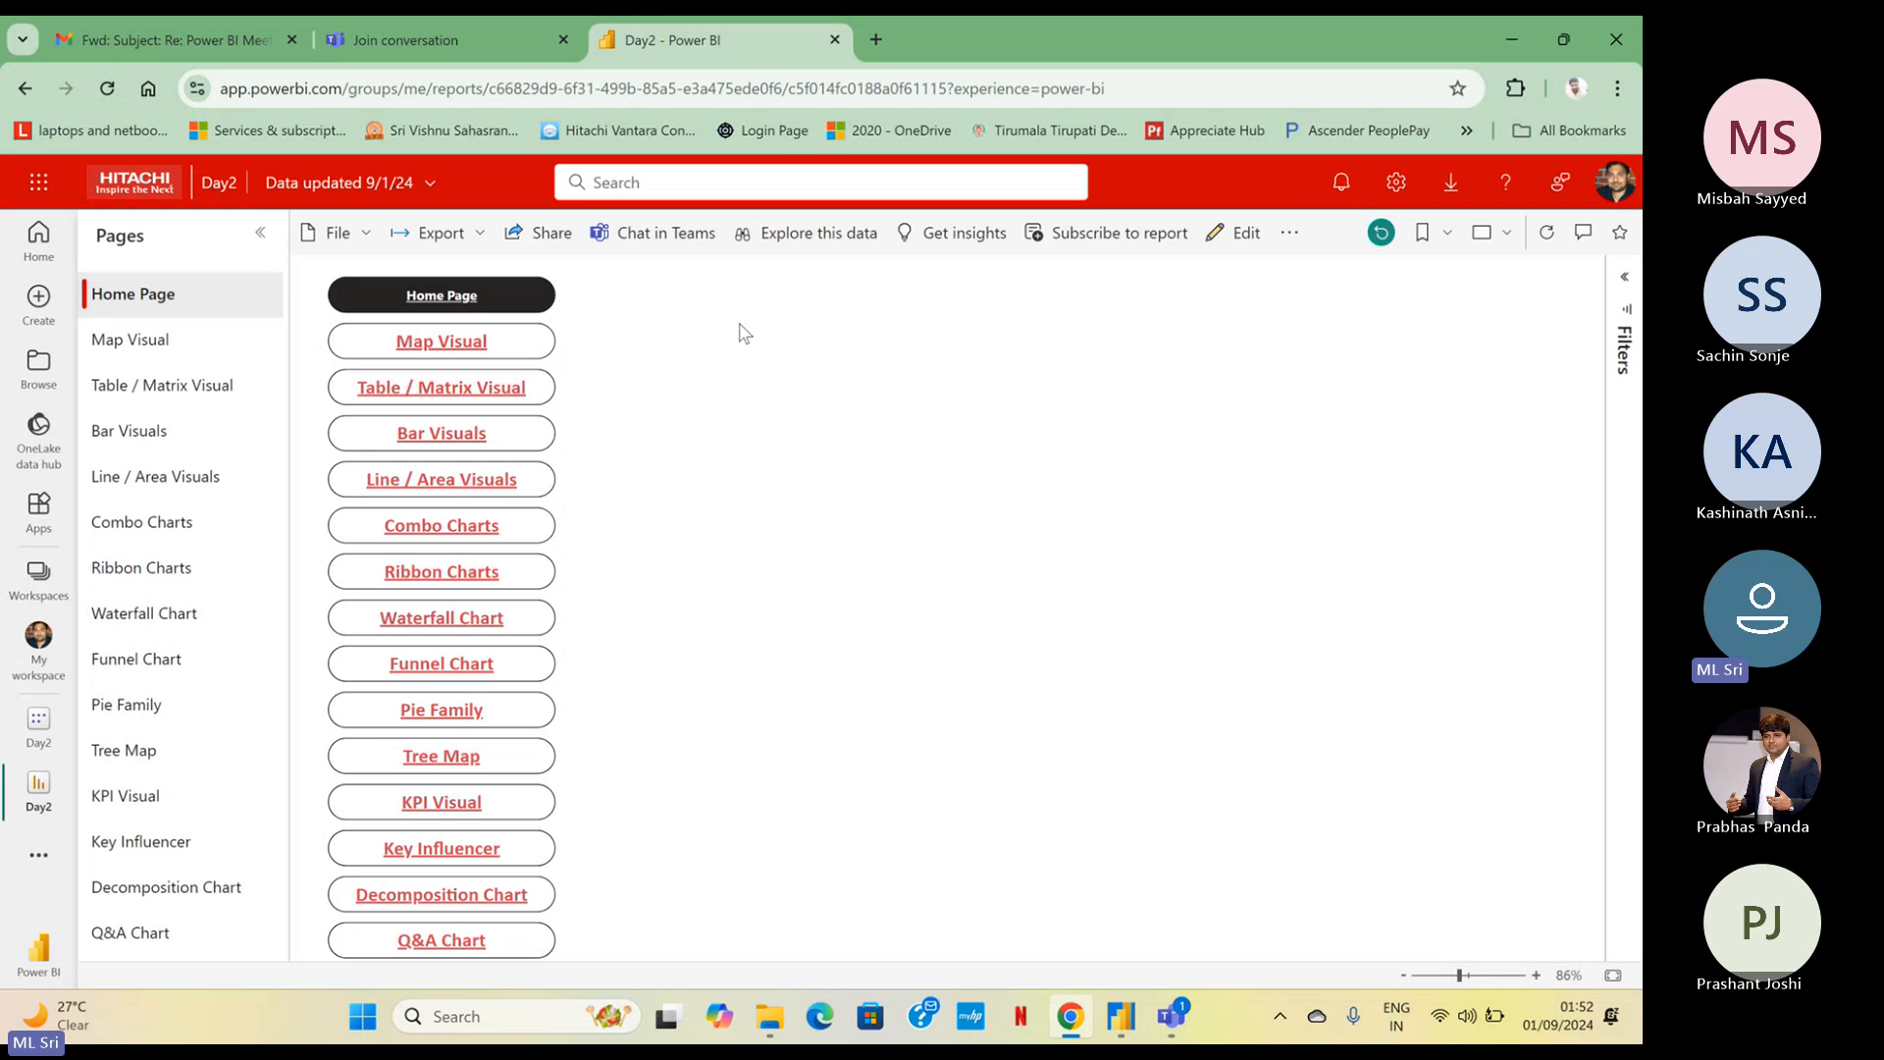
{"action": "left_click", "coordinate": [1511, 42]}
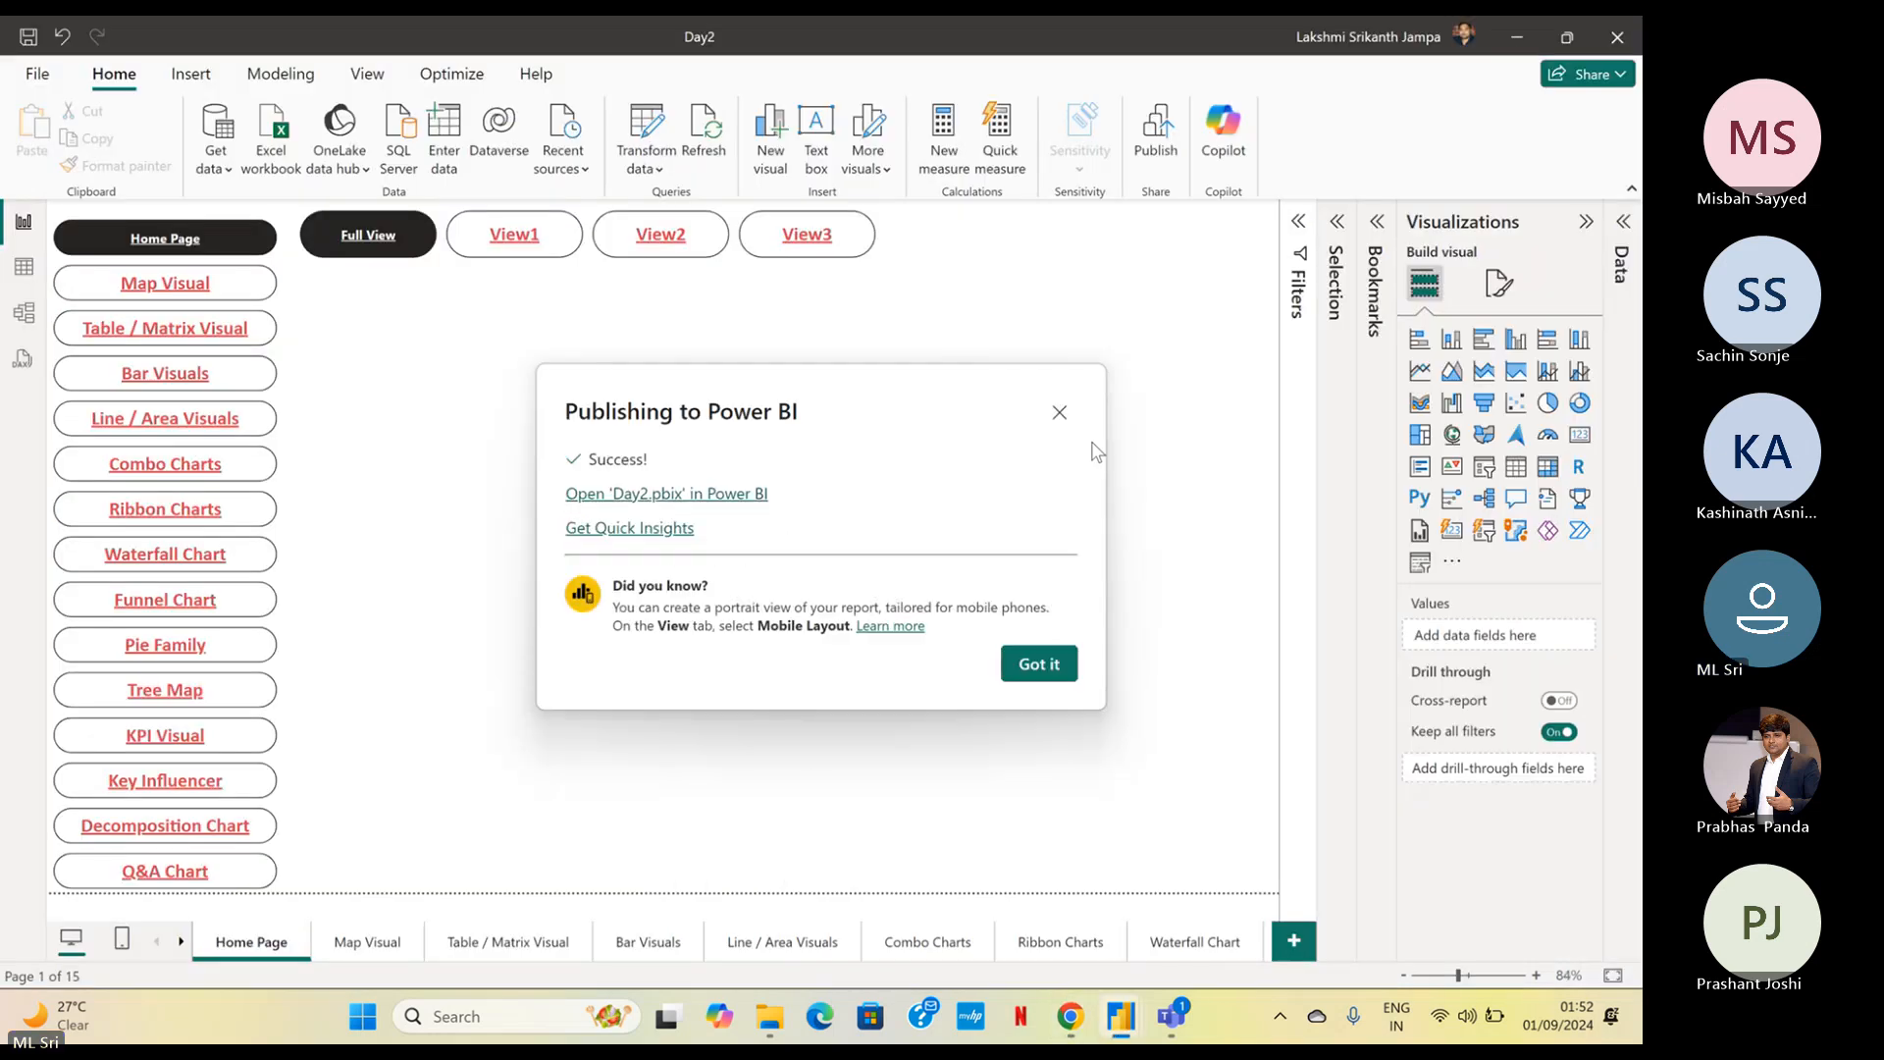
{"action": "left_click", "coordinate": [1038, 667]}
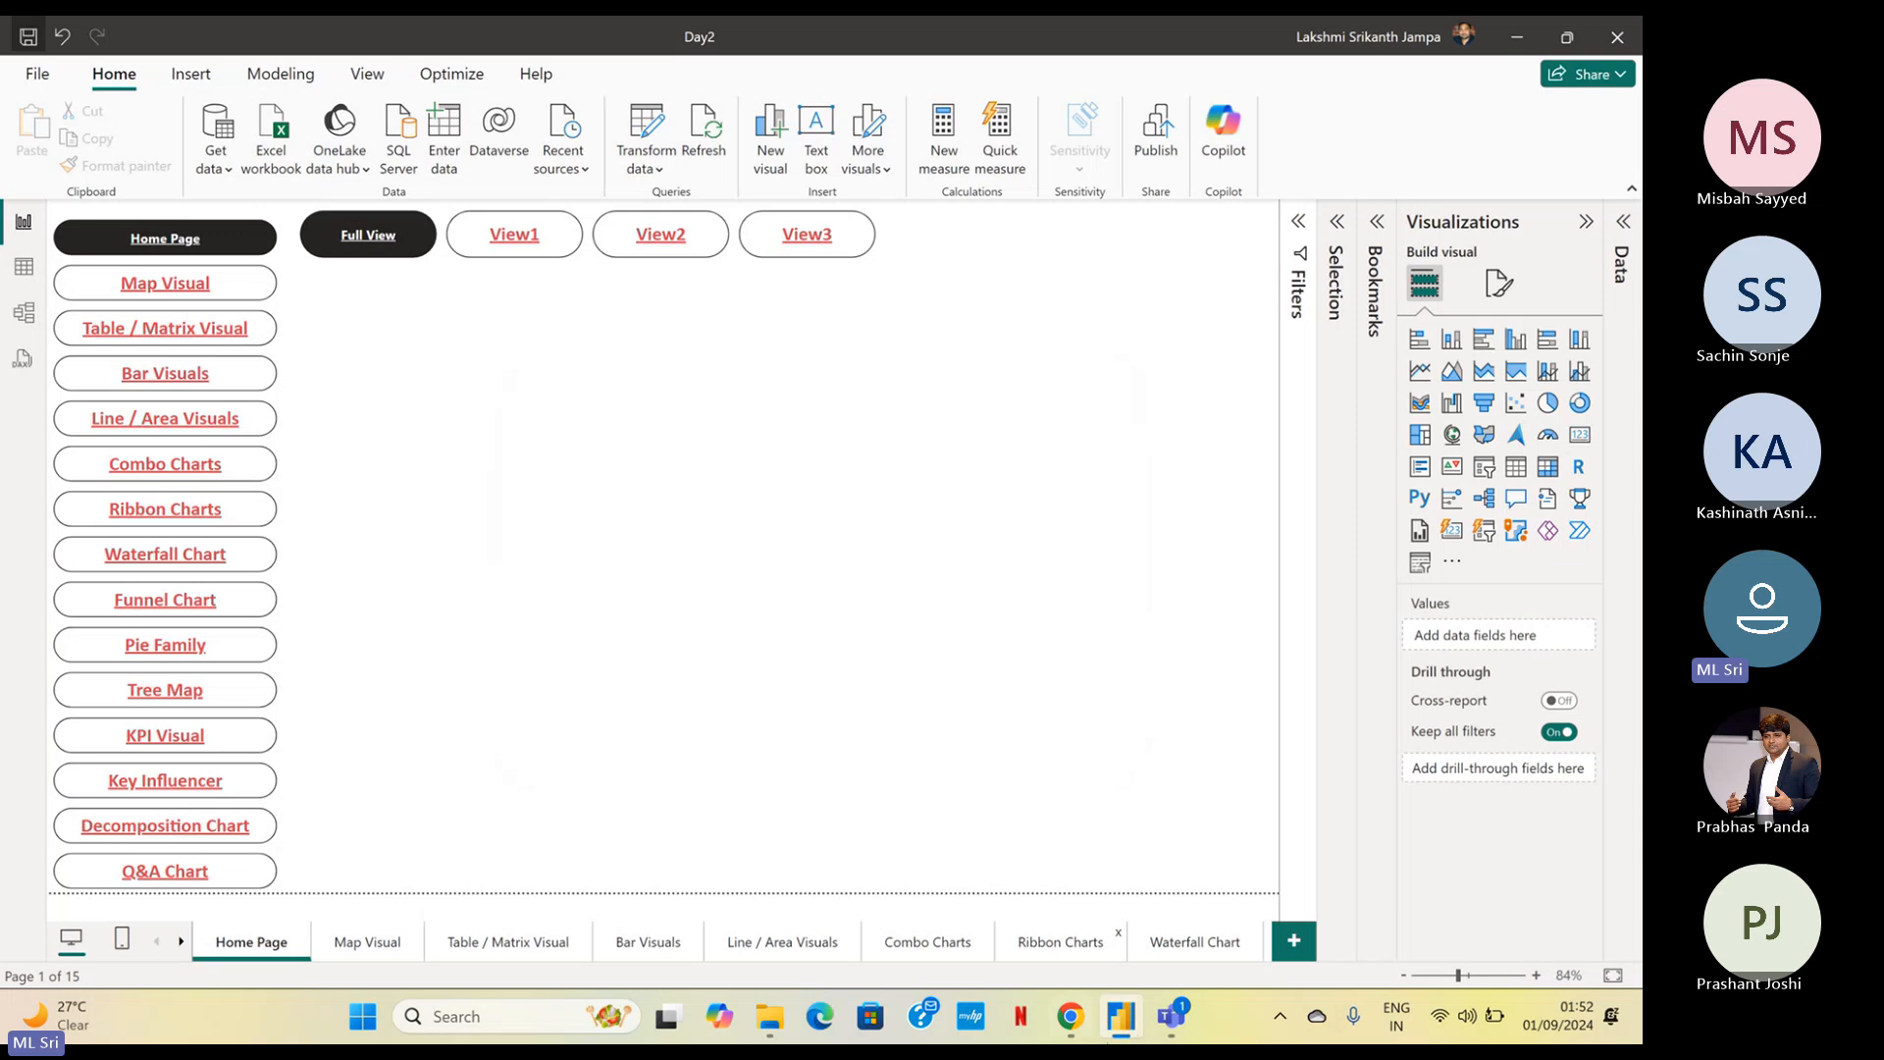
Switch to Chrome and reload the published Day2 report
{"action": "left_click", "coordinate": [1081, 1026]}
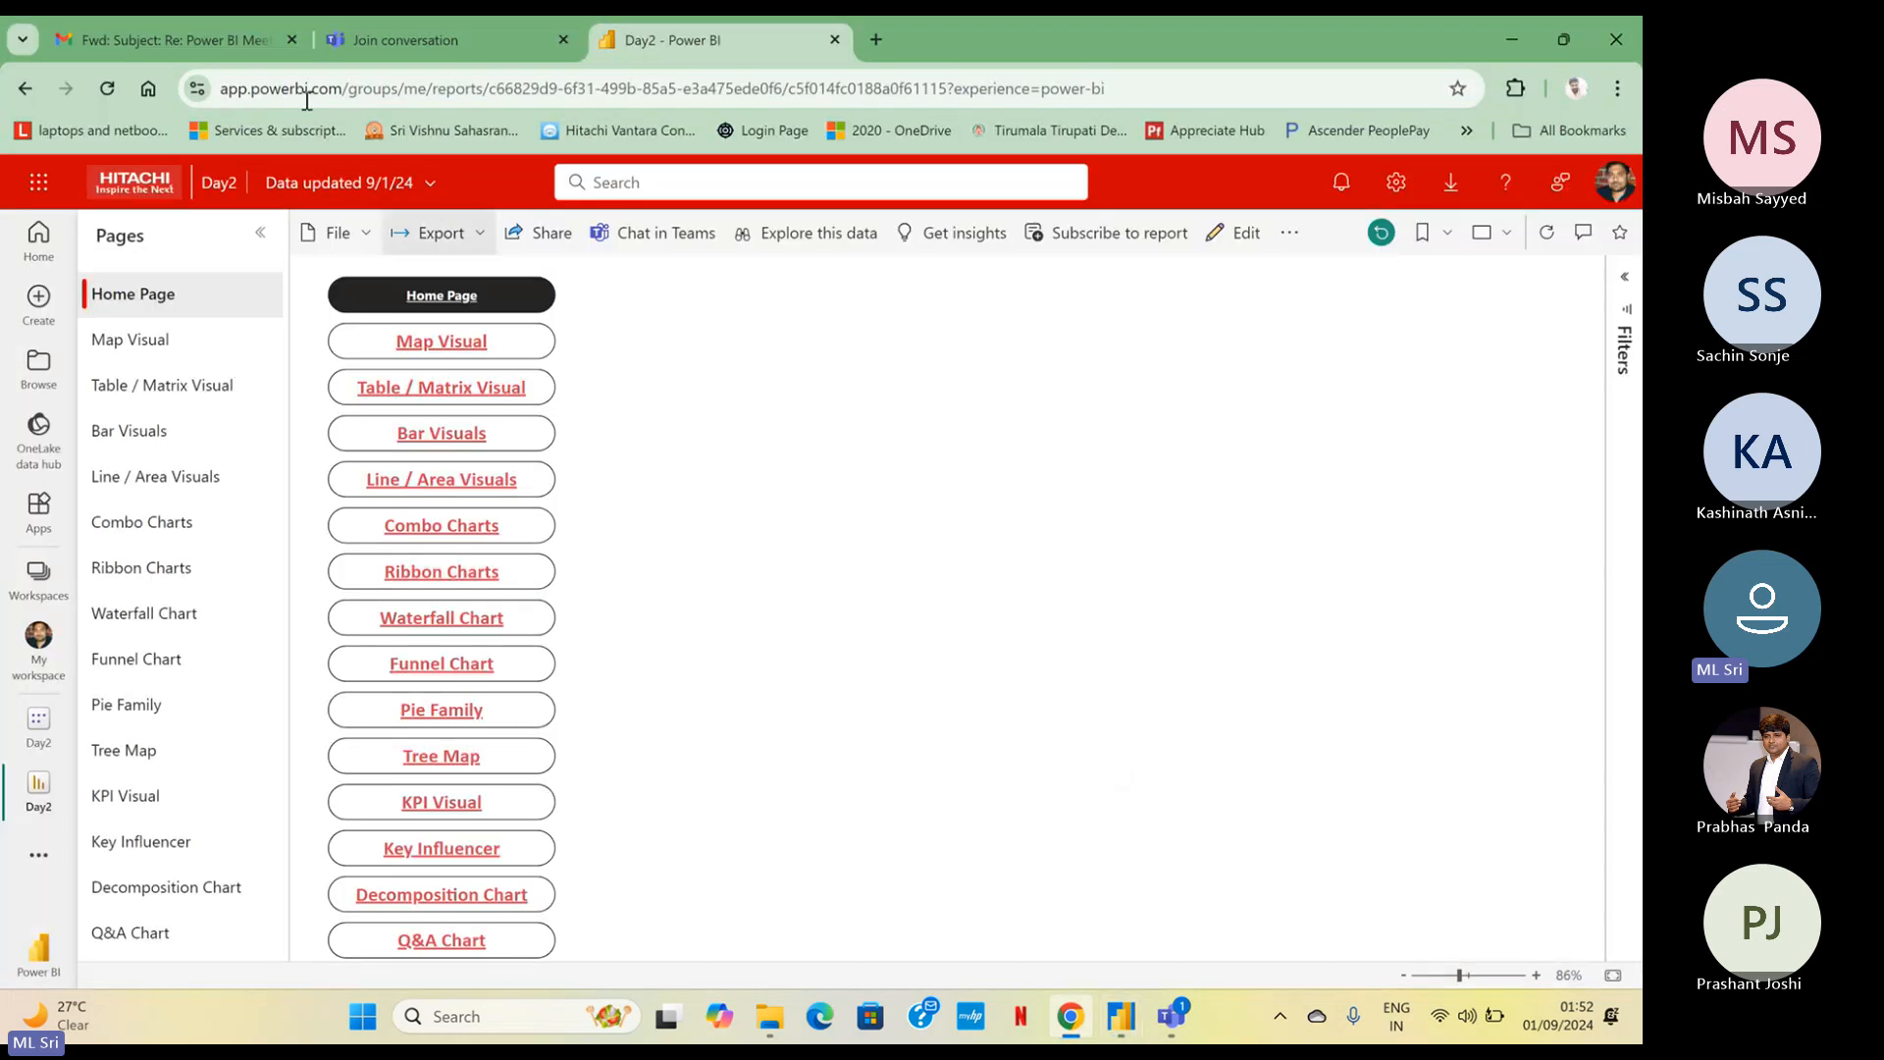
{"action": "left_click", "coordinate": [117, 96]}
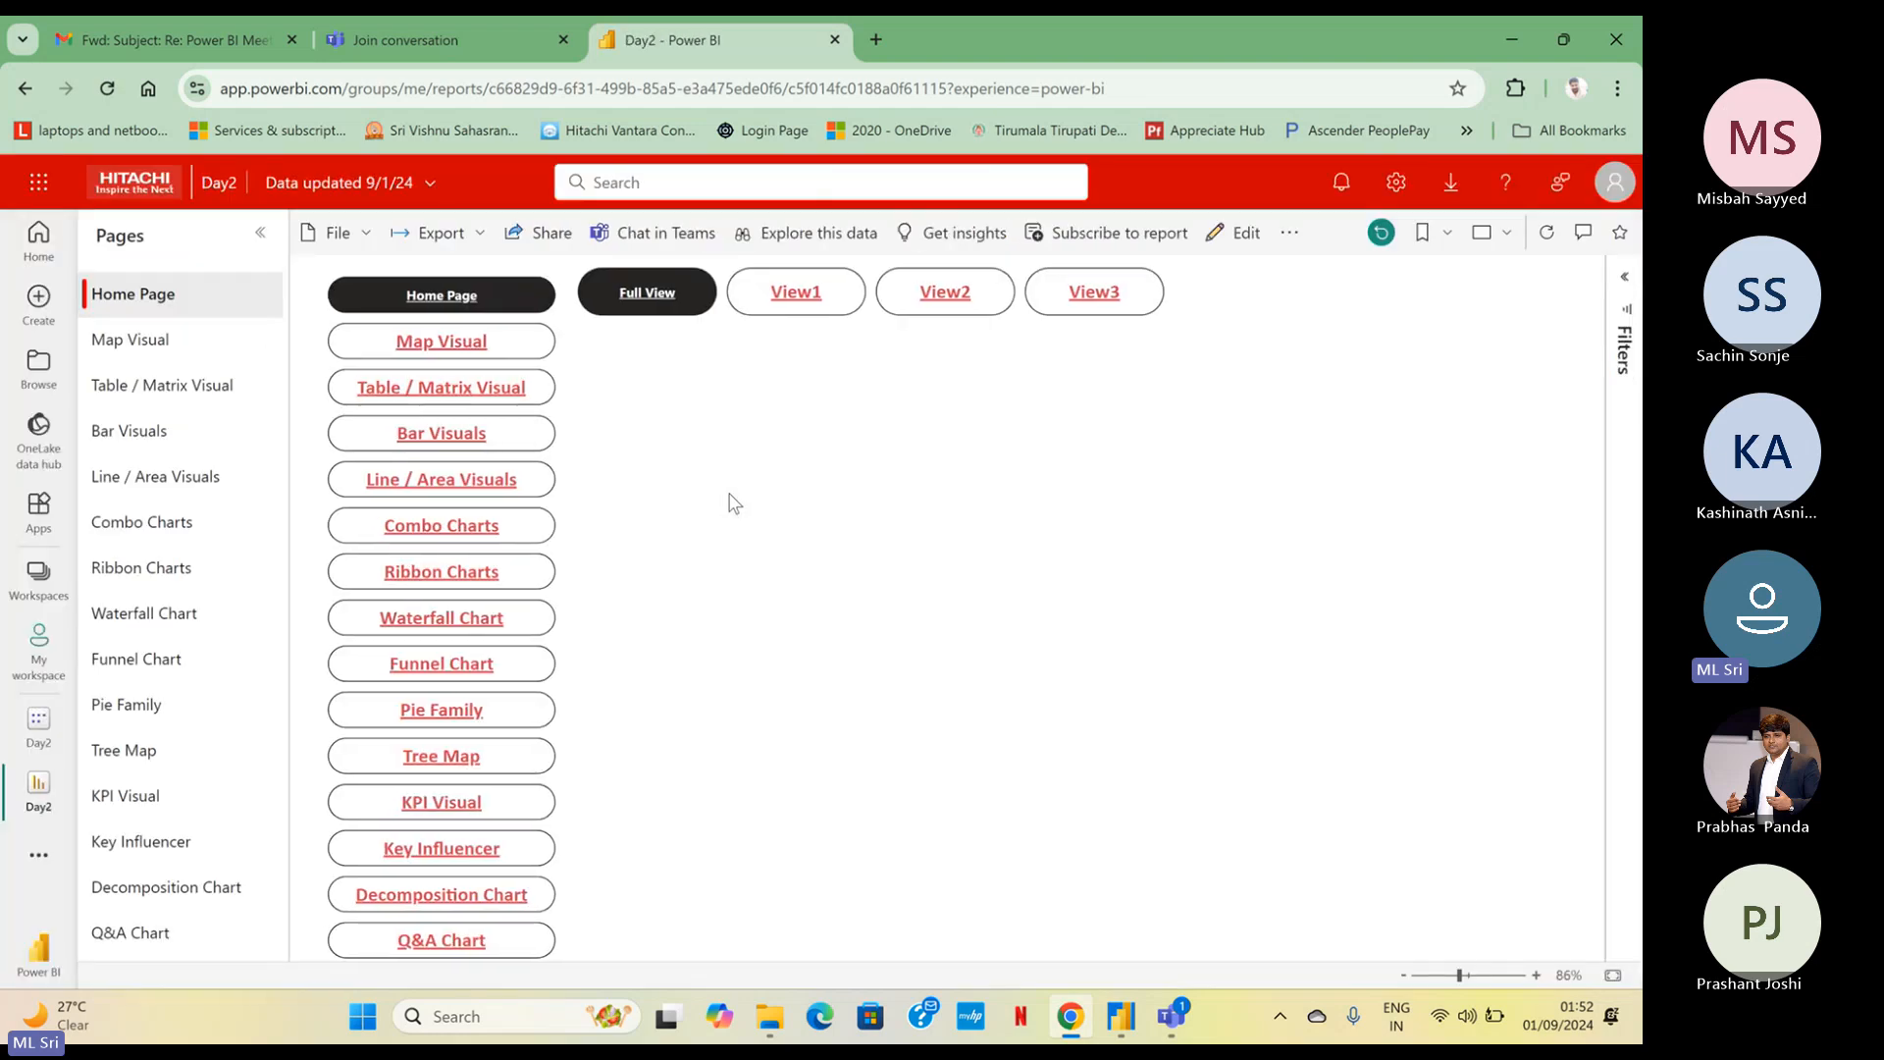
Test the Full View button in the published report and return to the Home Page
{"action": "left_click", "coordinate": [667, 300]}
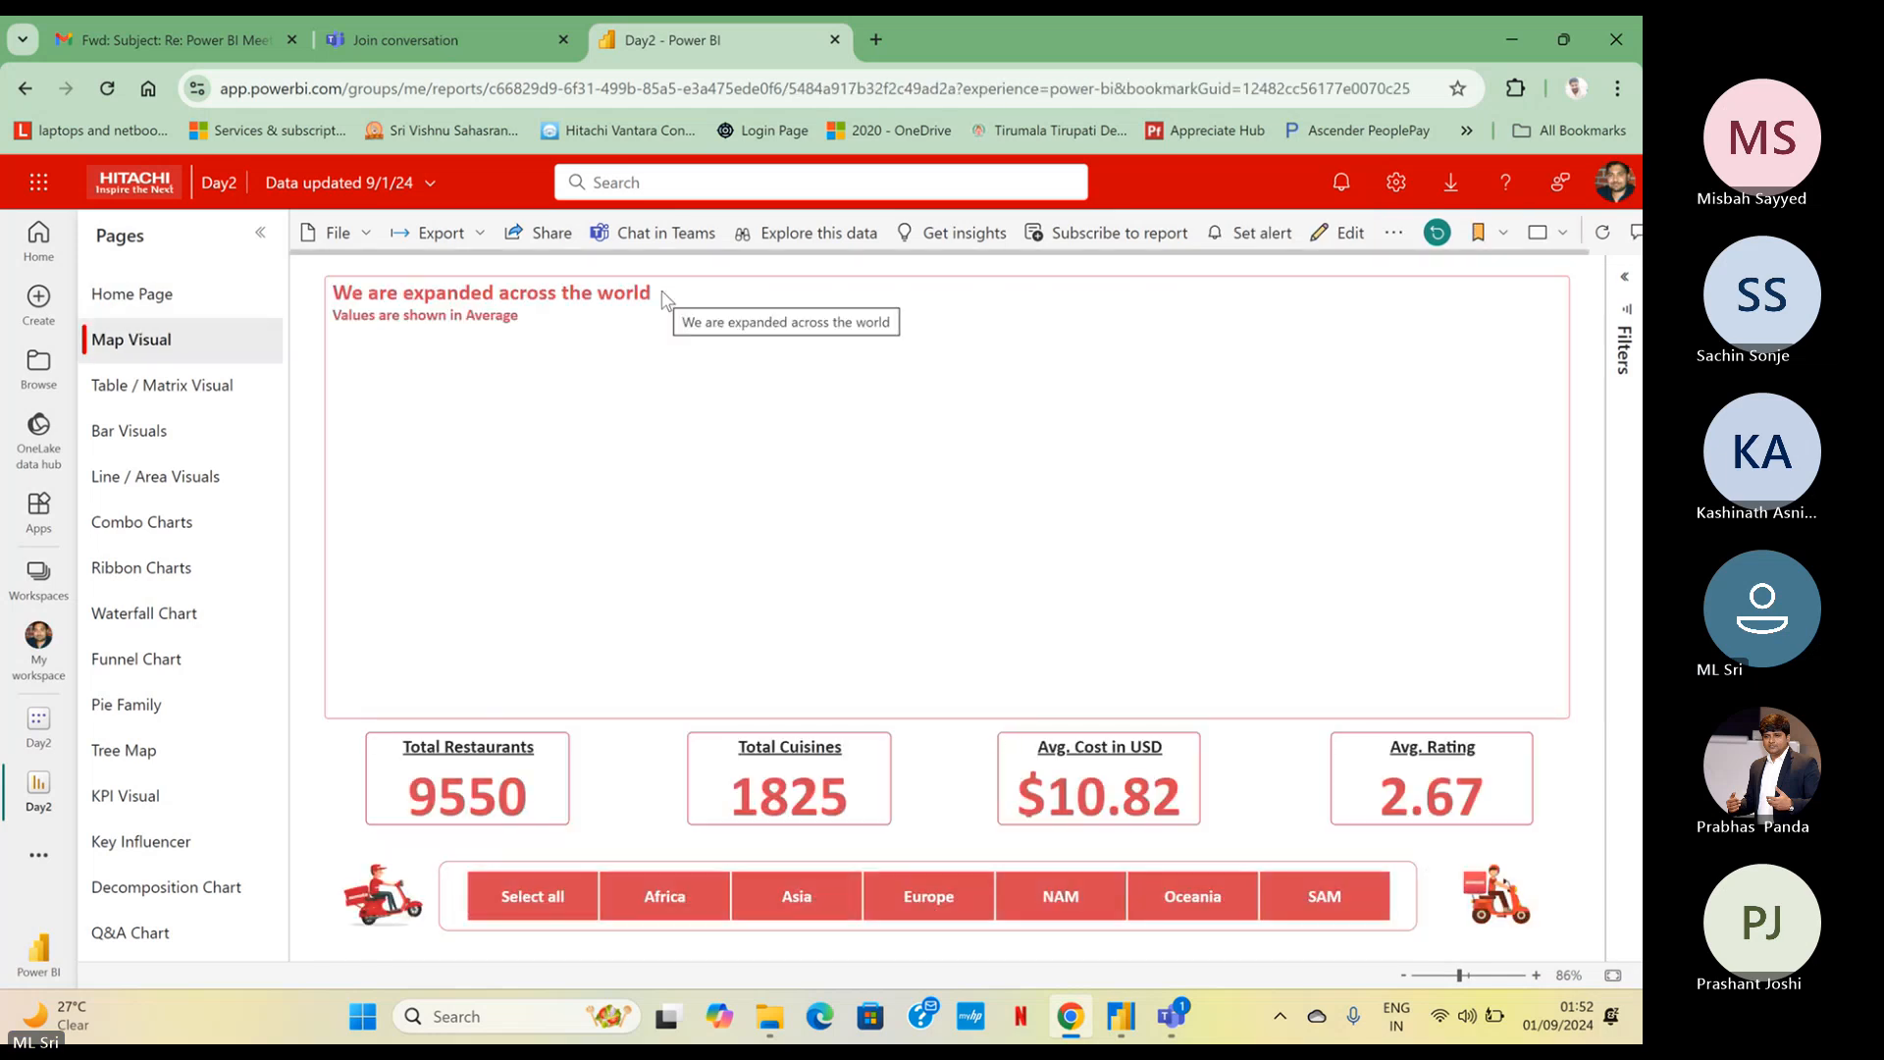
{"action": "left_click", "coordinate": [409, 907]}
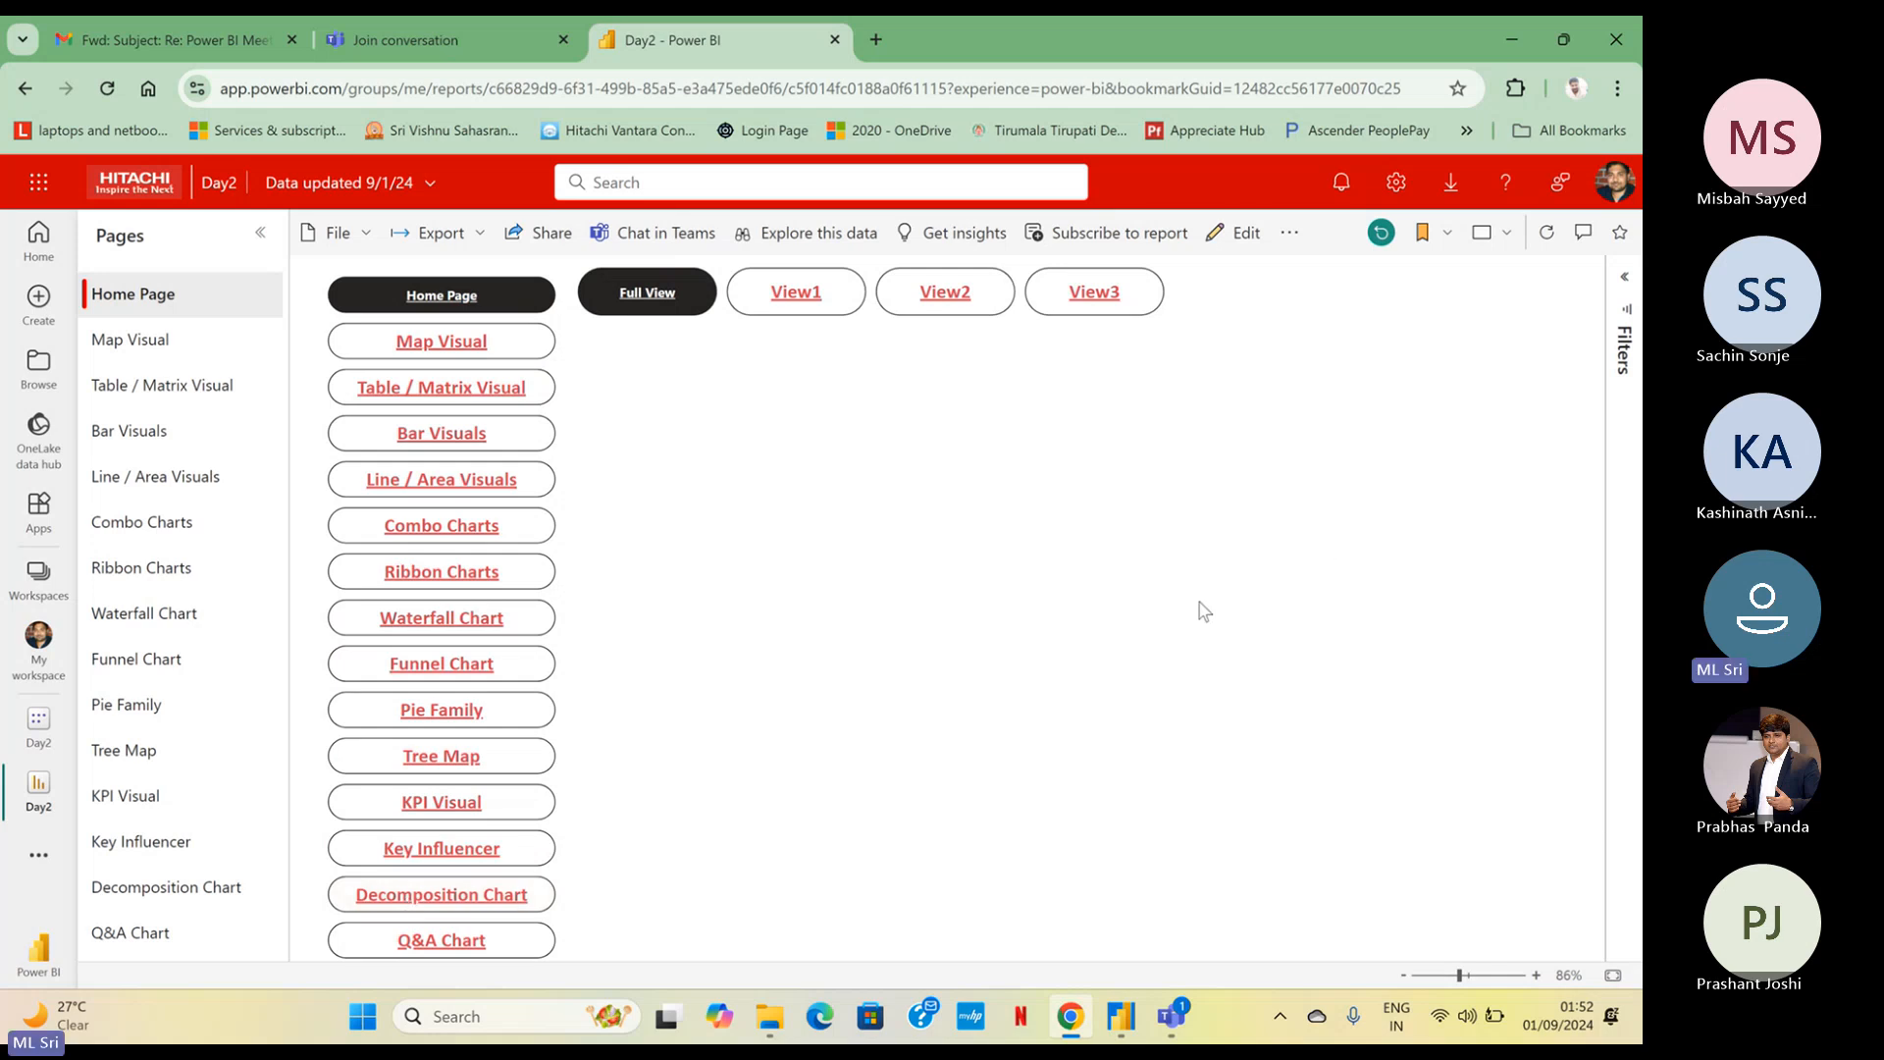
Check the Teams meeting window and switch to the Day2 report in Power BI Desktop
{"action": "mouse_move", "coordinate": [1170, 1016]}
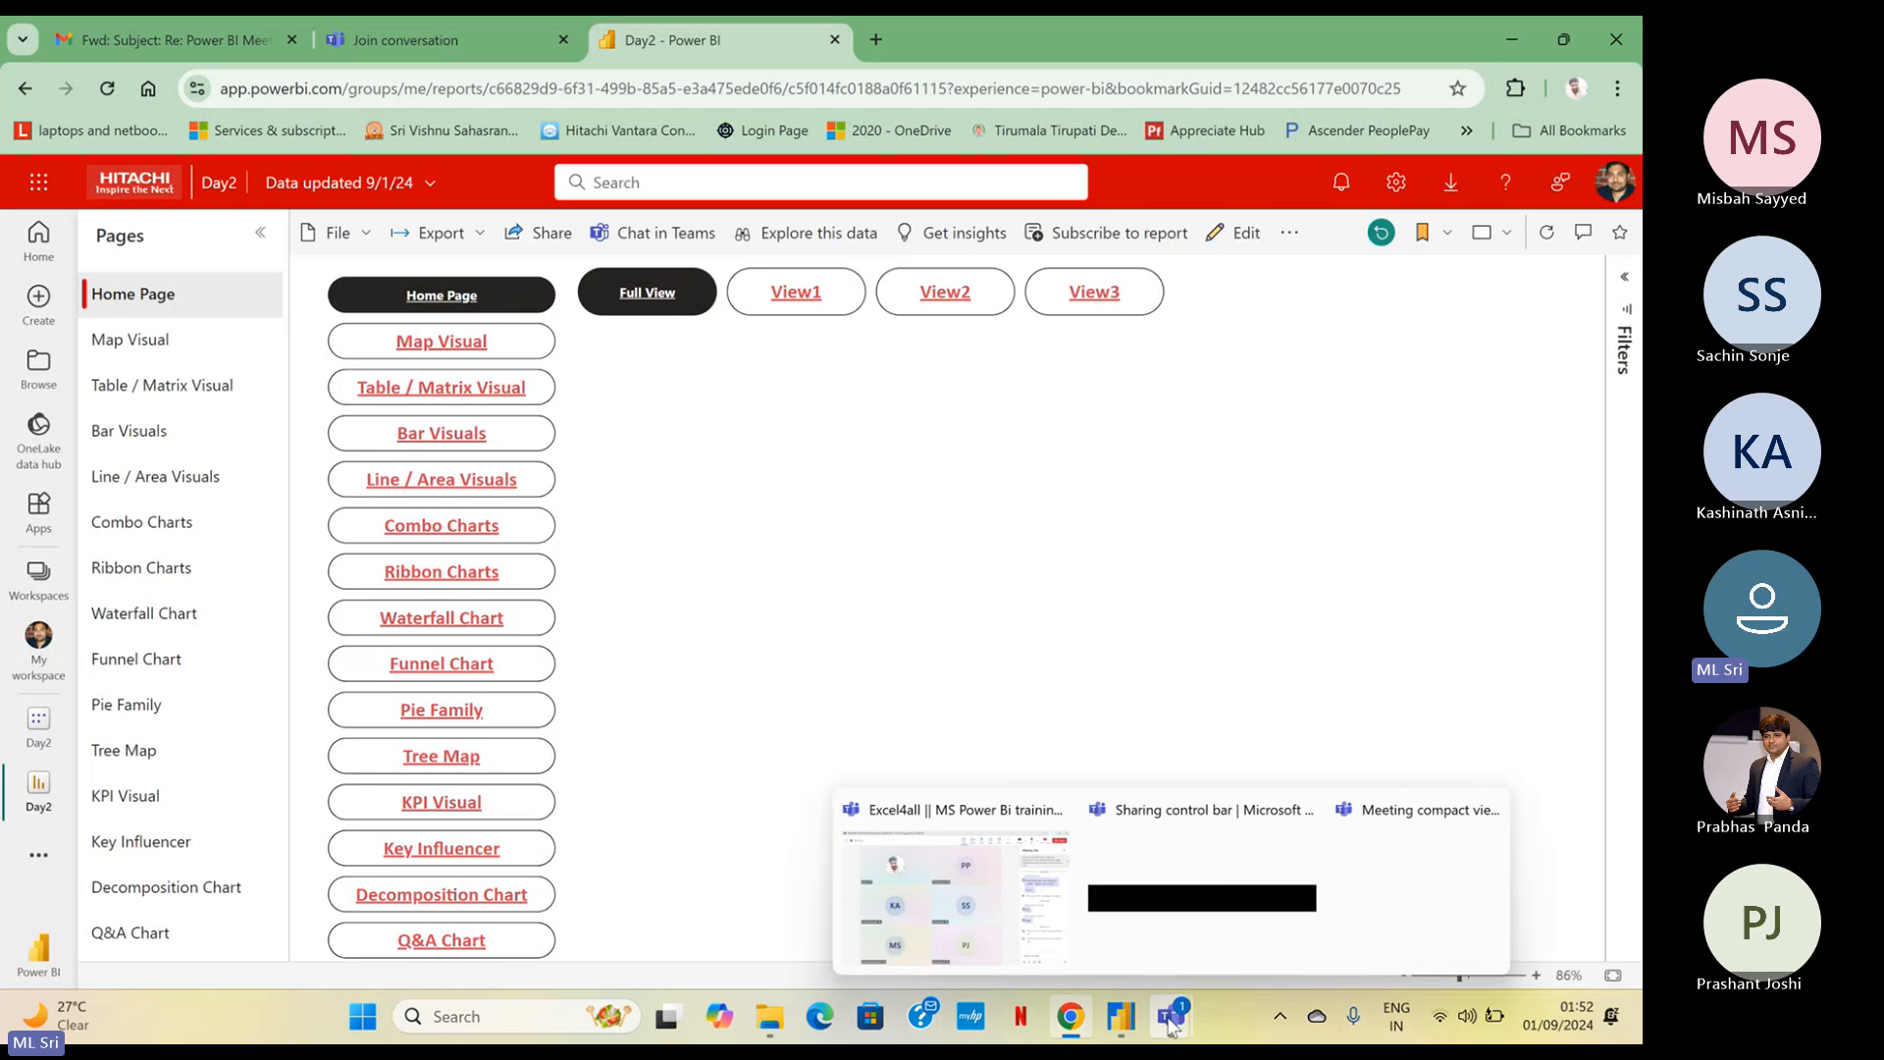
{"action": "left_click", "coordinate": [1072, 957]}
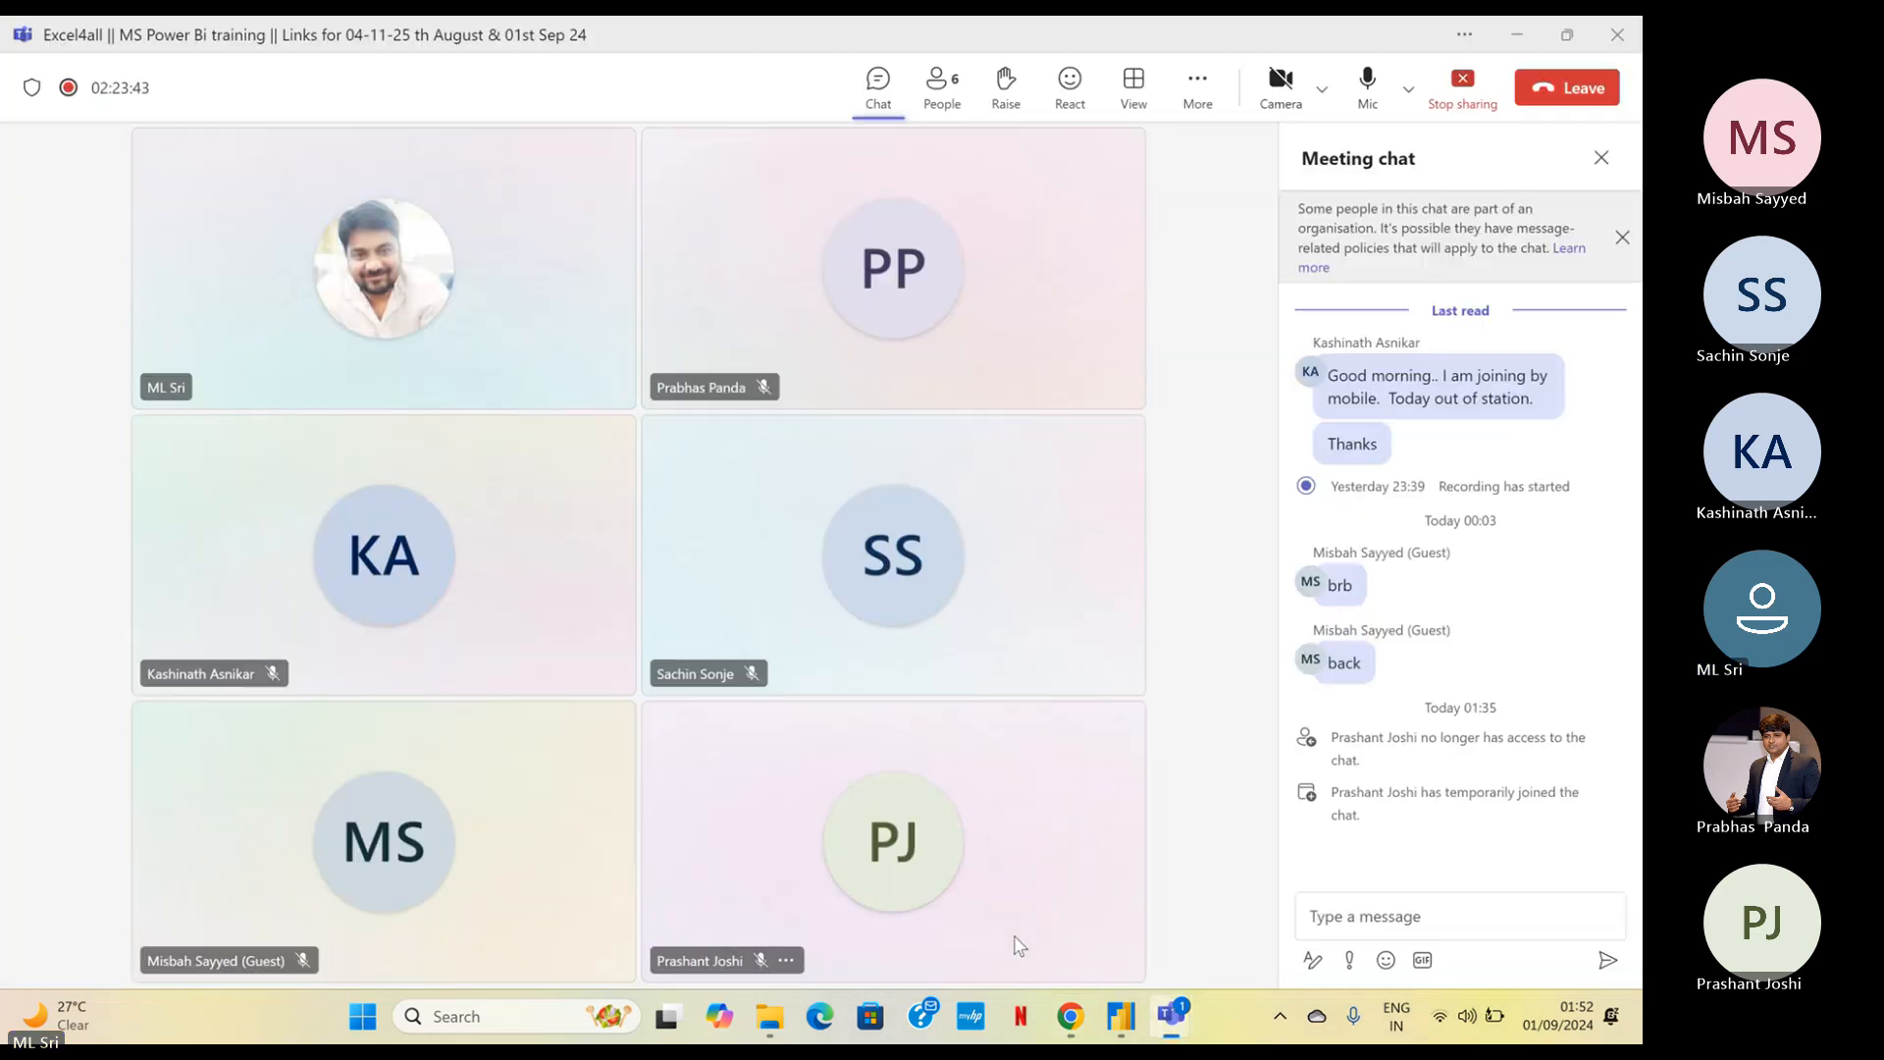
{"action": "left_click", "coordinate": [1533, 40]}
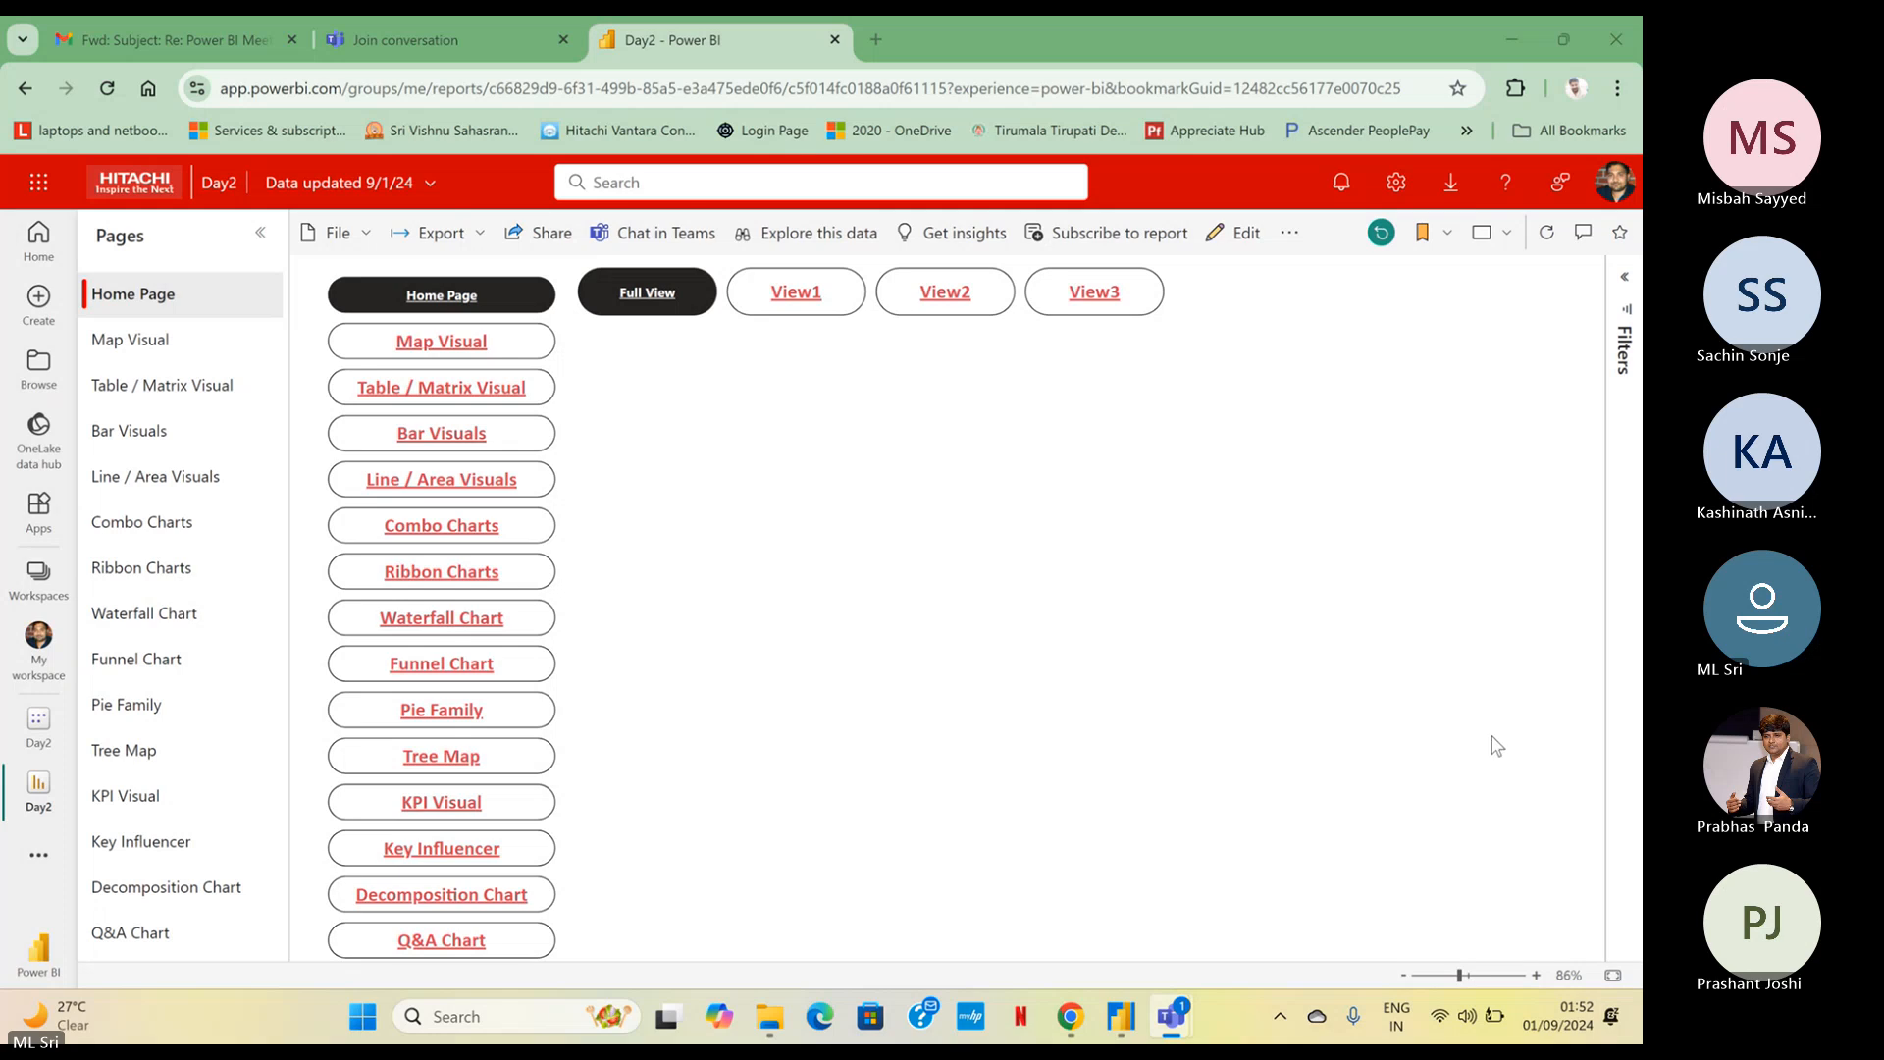
{"action": "mouse_move", "coordinate": [1116, 1008]}
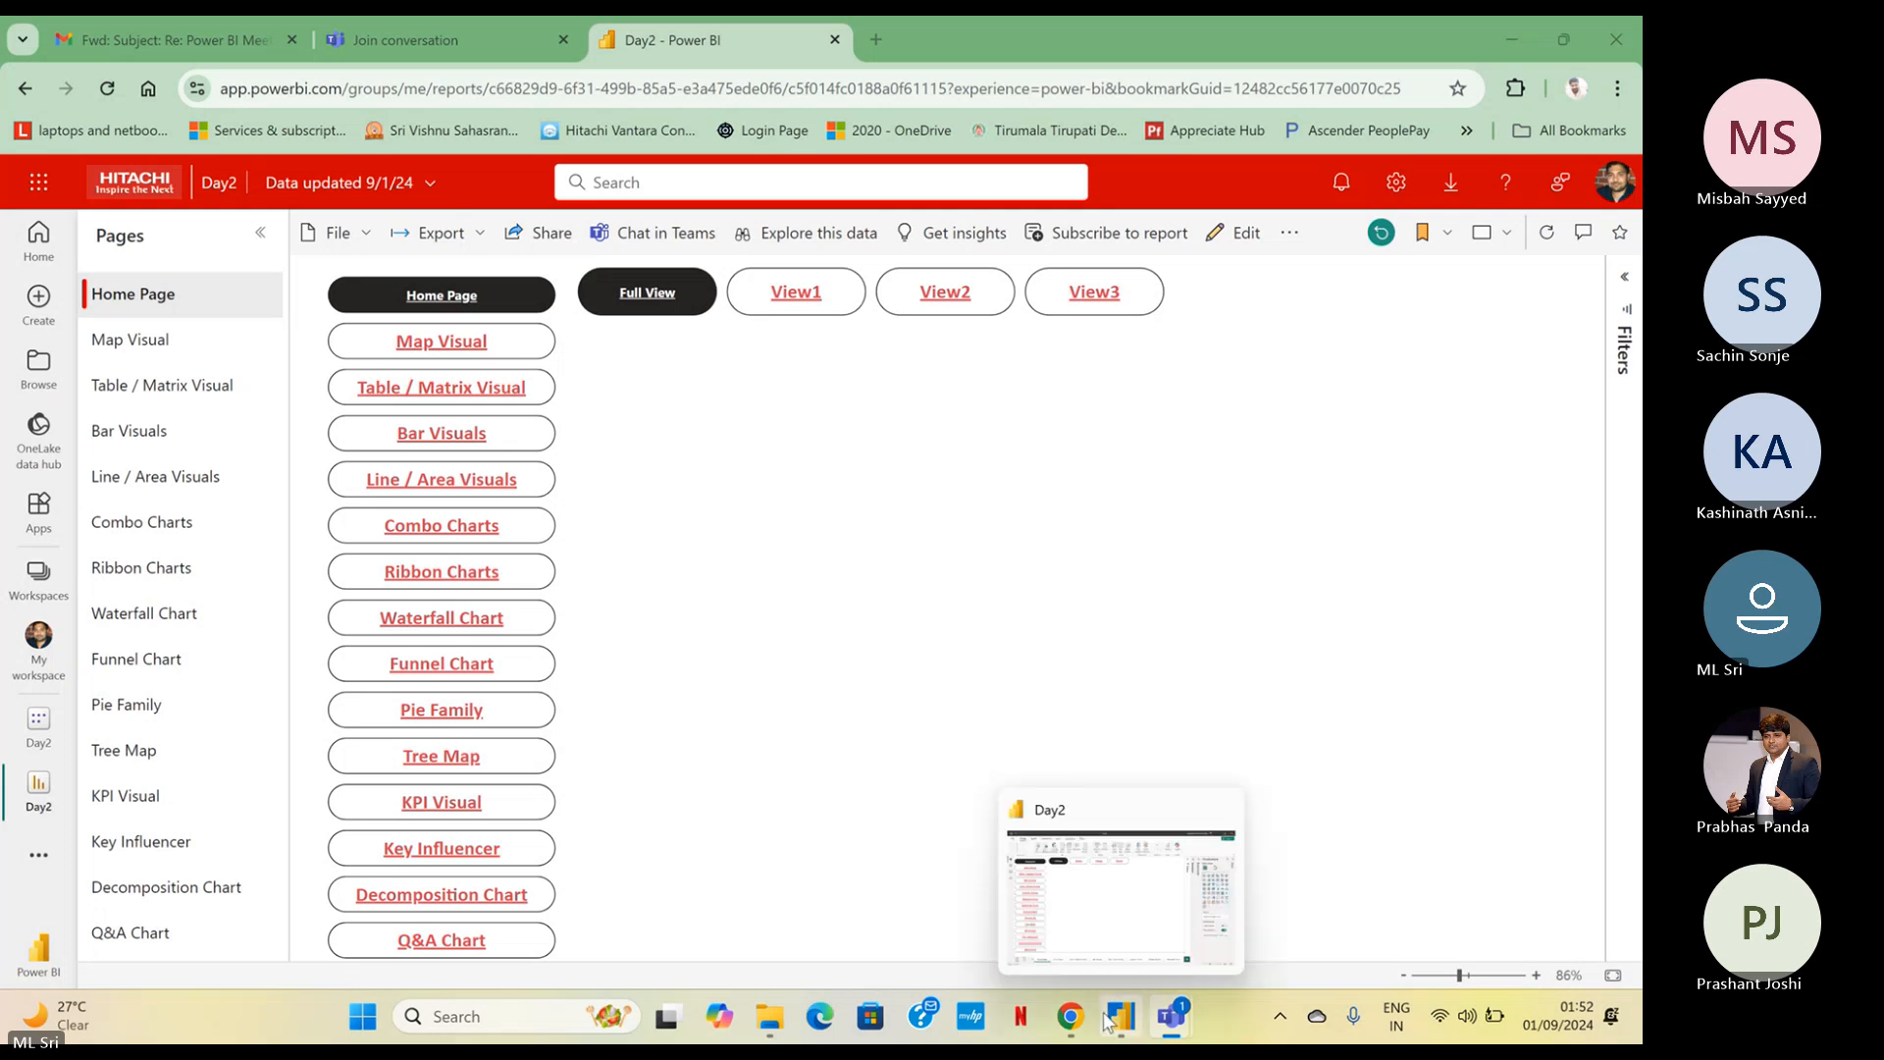
{"action": "left_click", "coordinate": [1069, 912]}
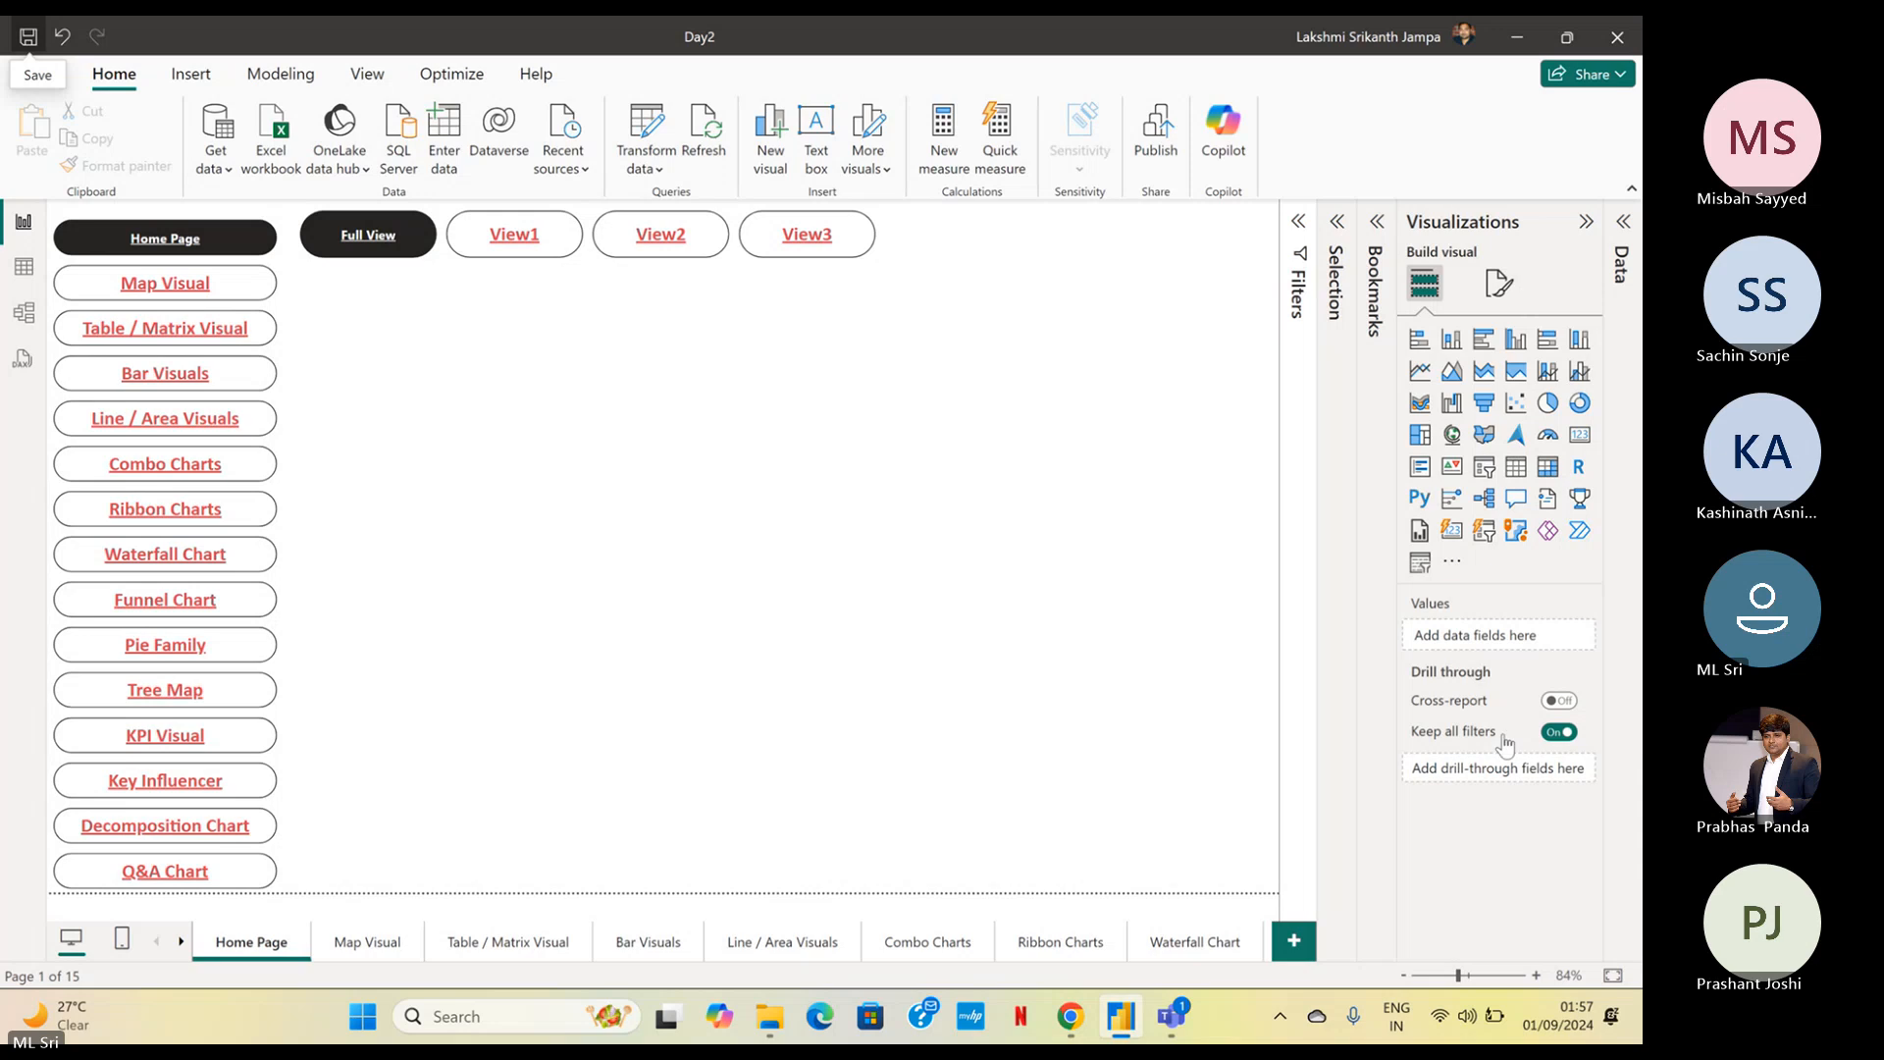
{"action": "left_click", "coordinate": [1169, 1015]}
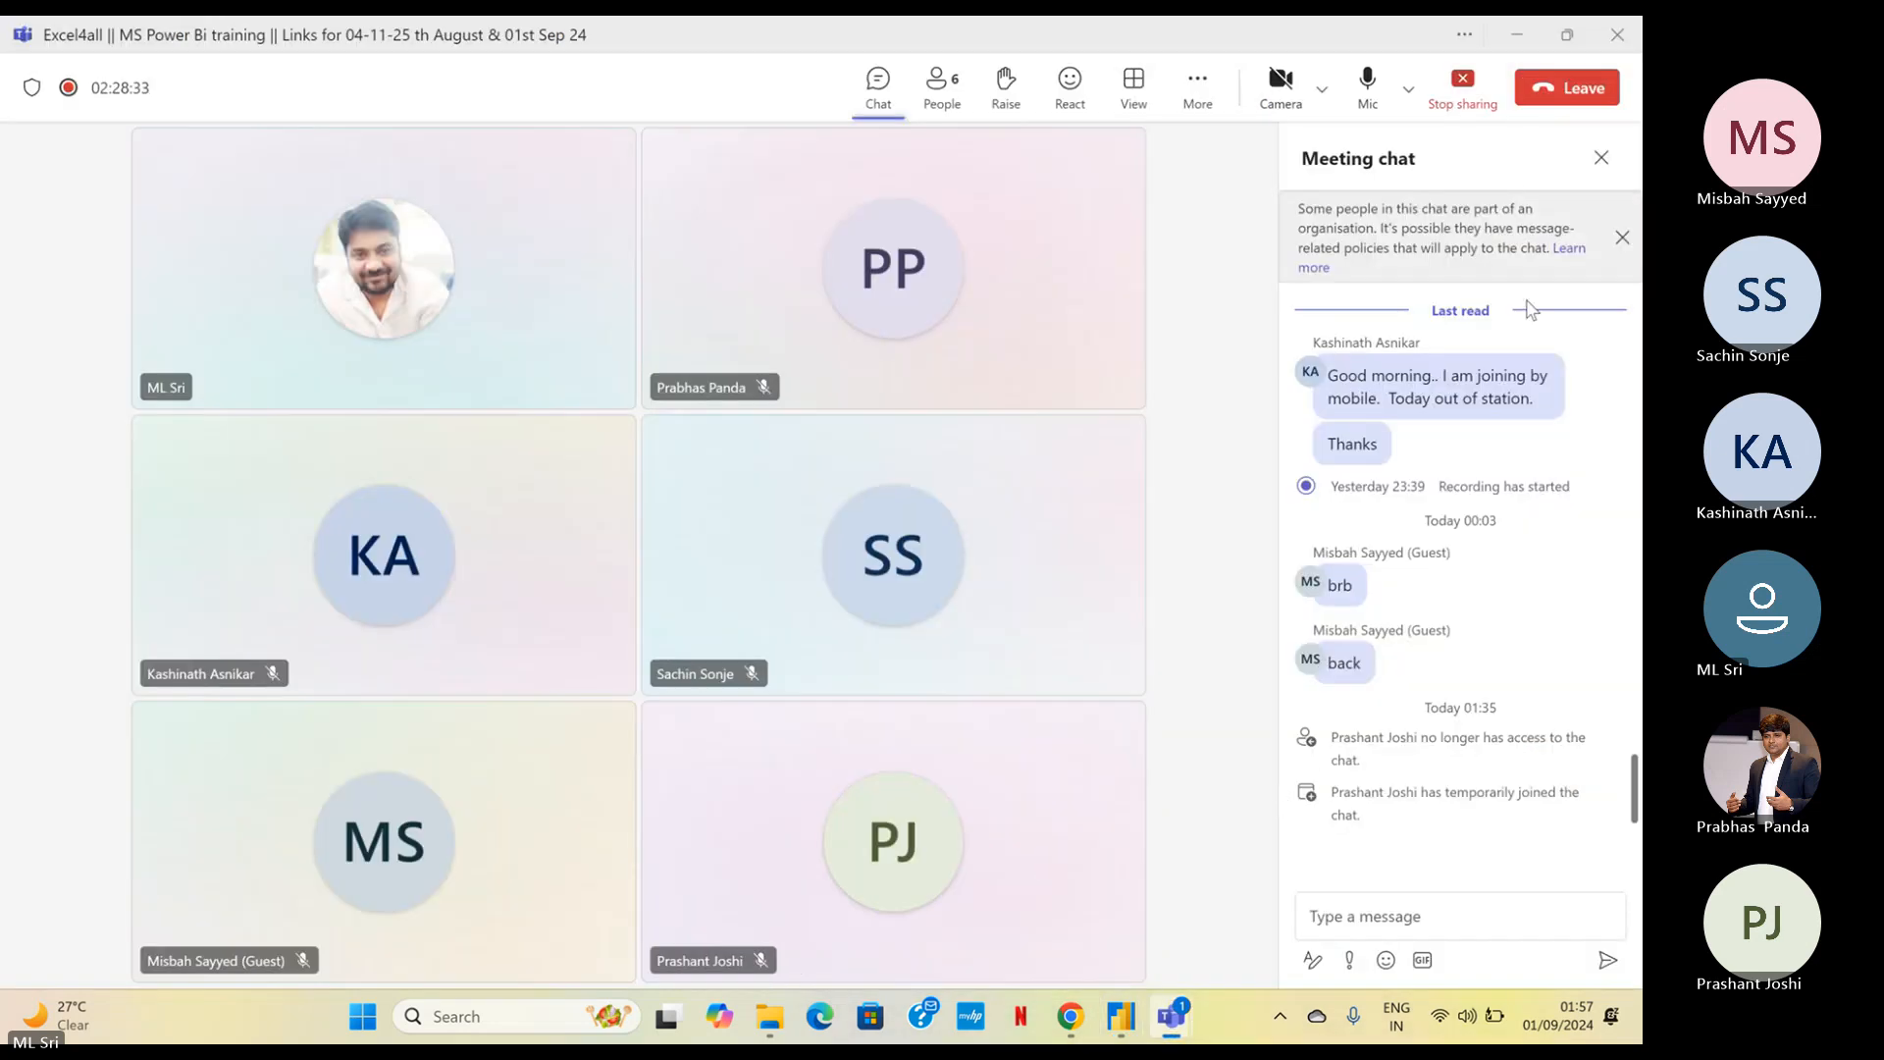
{"action": "left_click", "coordinate": [1516, 35]}
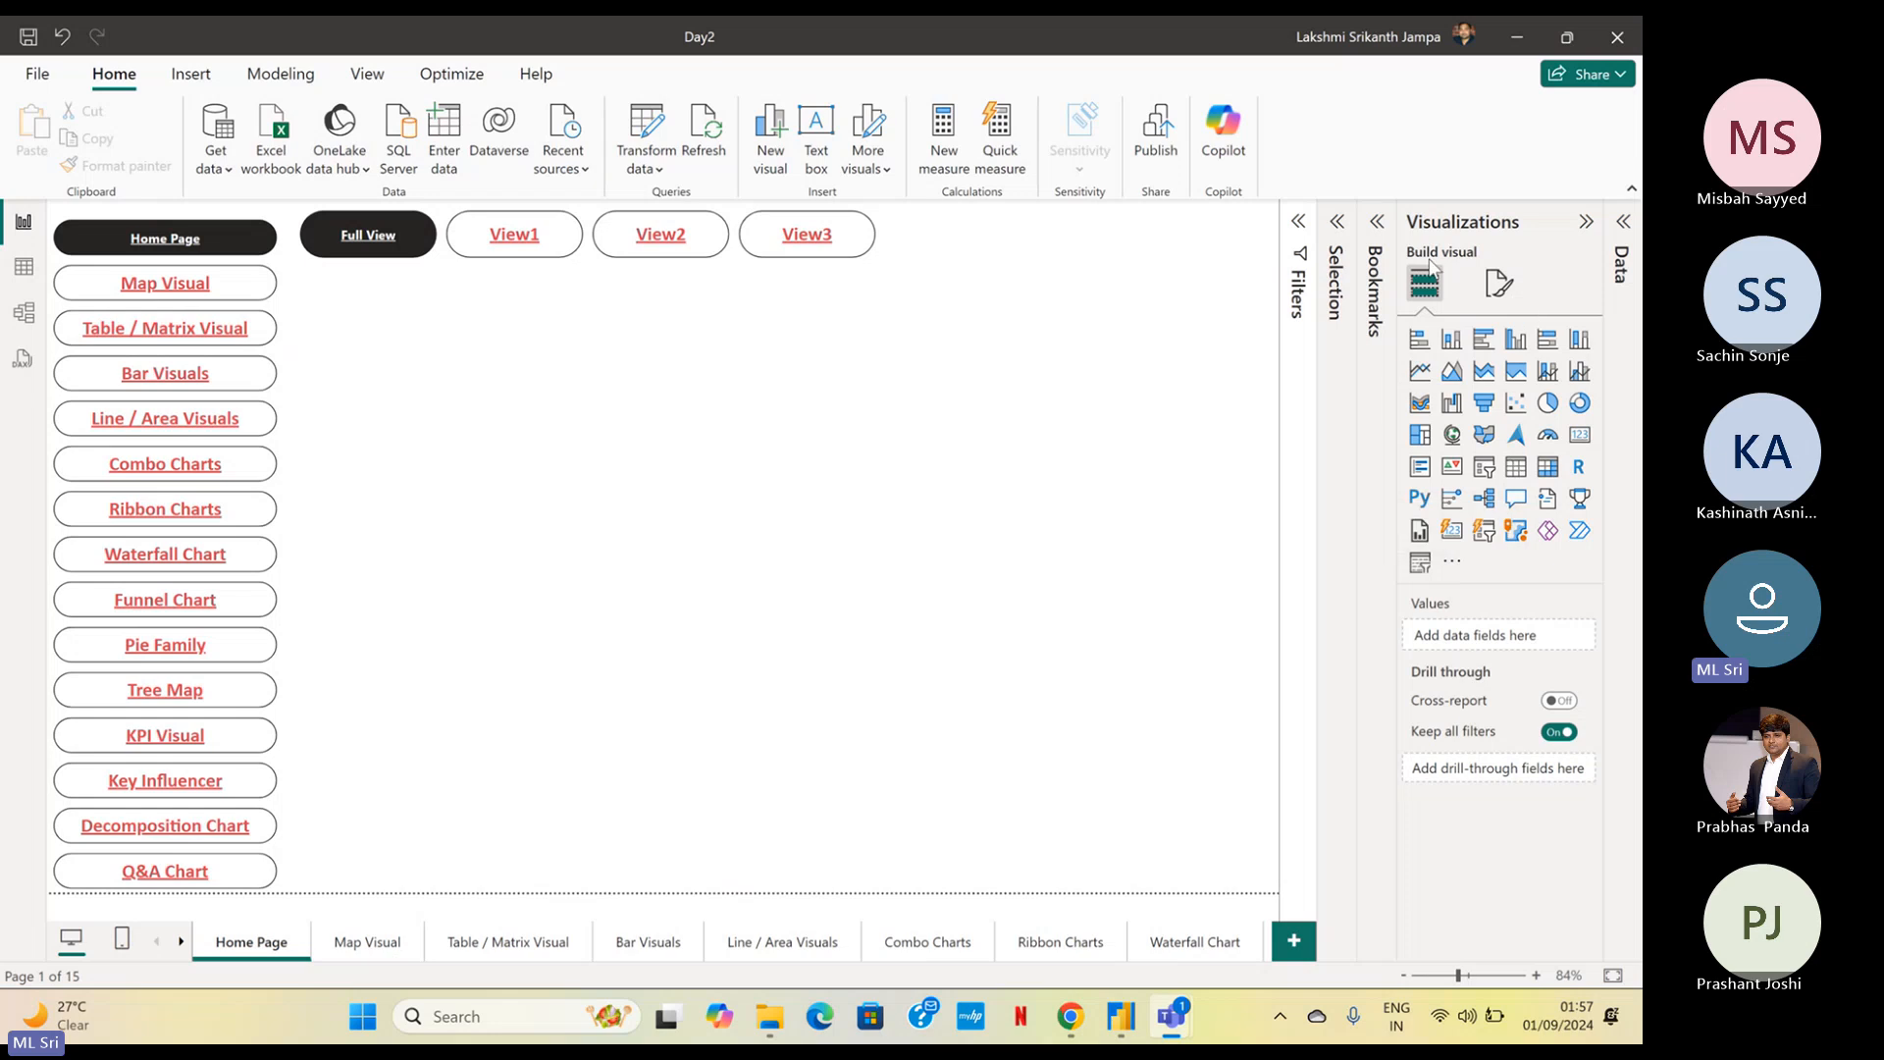
Open the gallery of additional Power BI visuals and browse it for the Sankey Chart
{"action": "left_click", "coordinate": [1450, 571]}
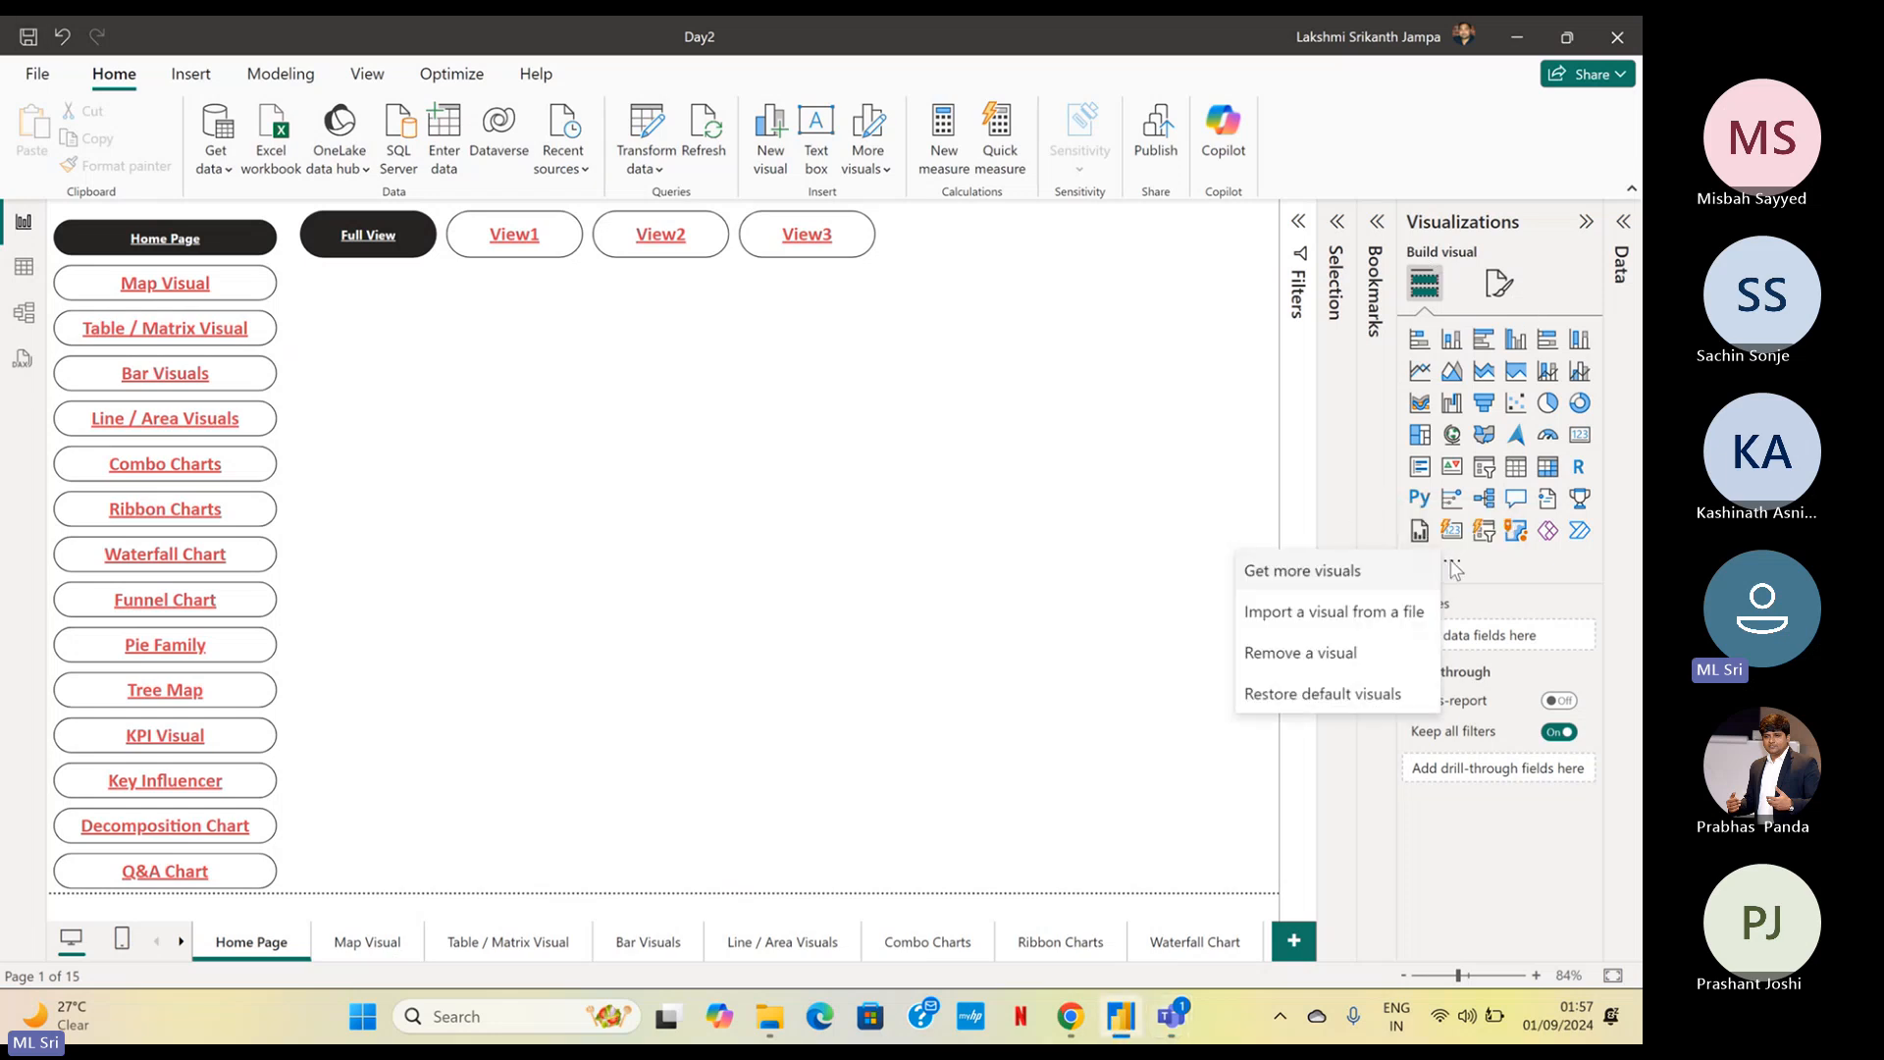
{"action": "left_click", "coordinate": [1339, 576]}
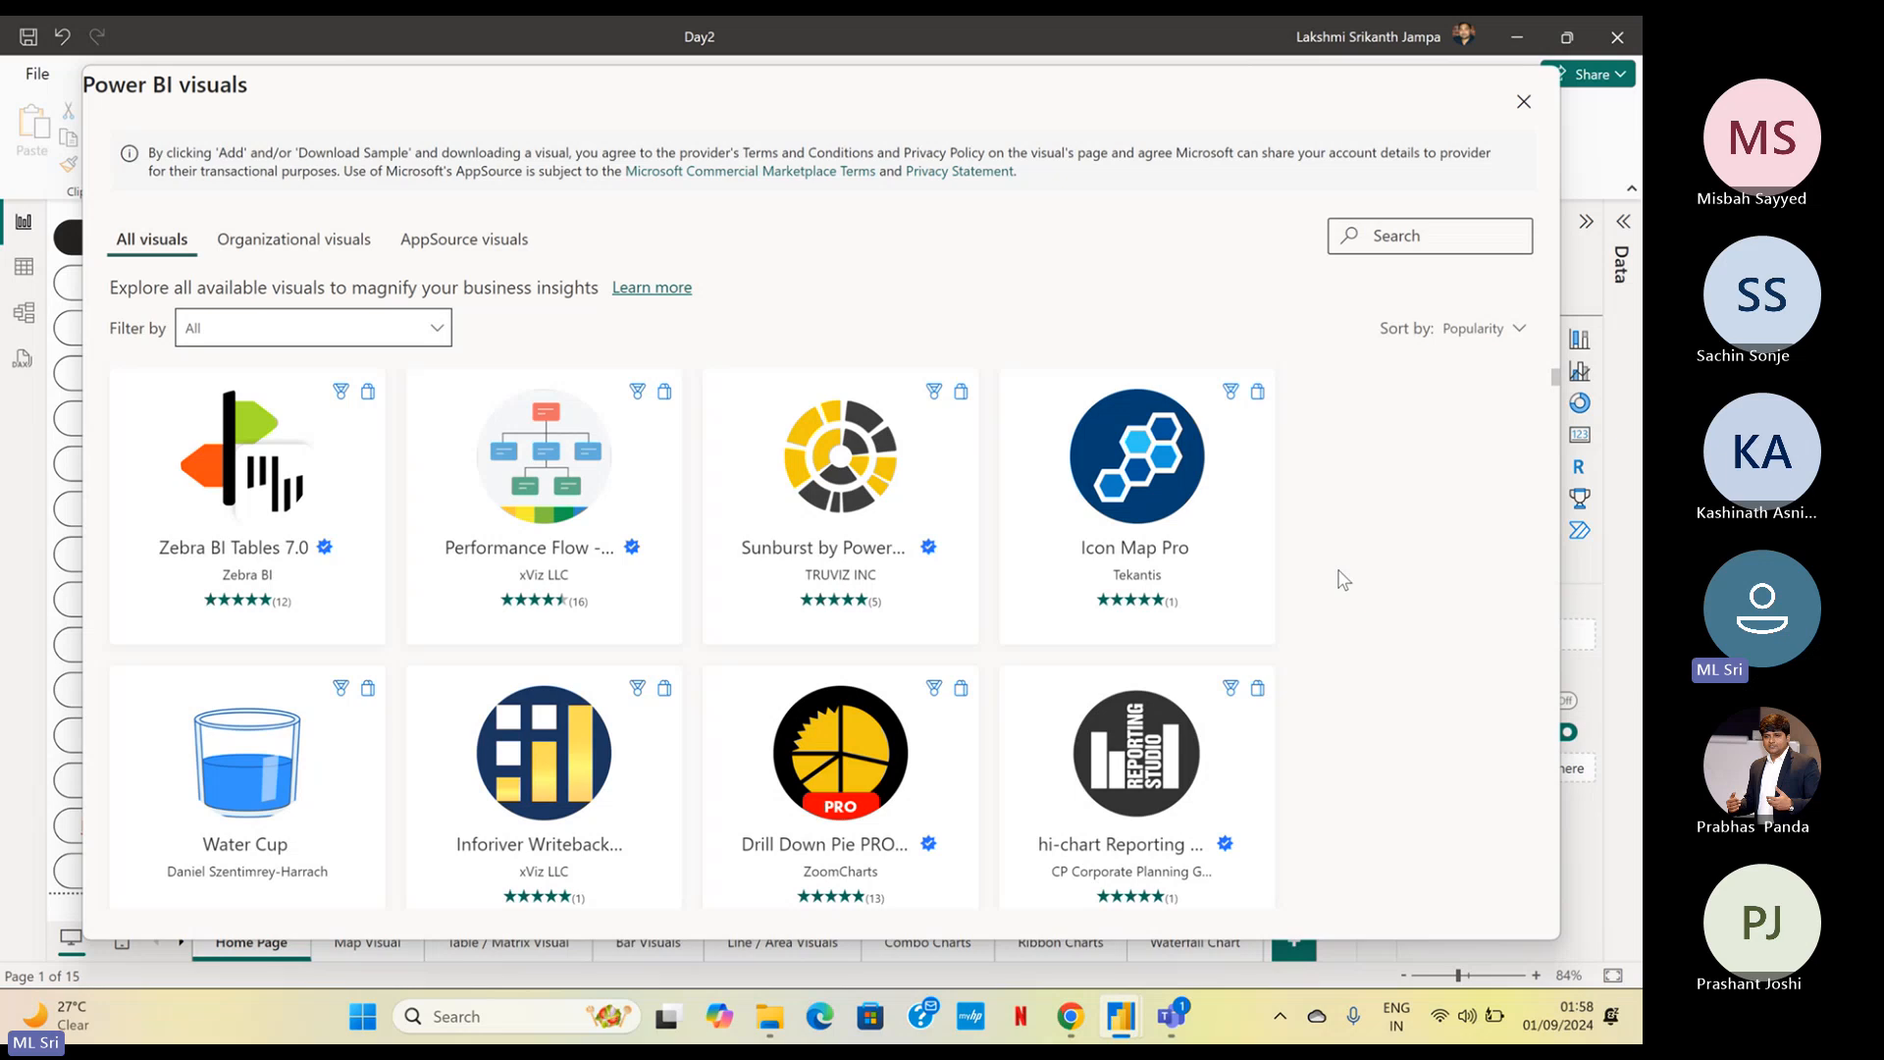
{"action": "scroll", "coordinate": [757, 546], "scroll_direction": "down", "scroll_amount": 3}
{"action": "scroll", "coordinate": [763, 547], "scroll_direction": "up", "scroll_amount": 1}
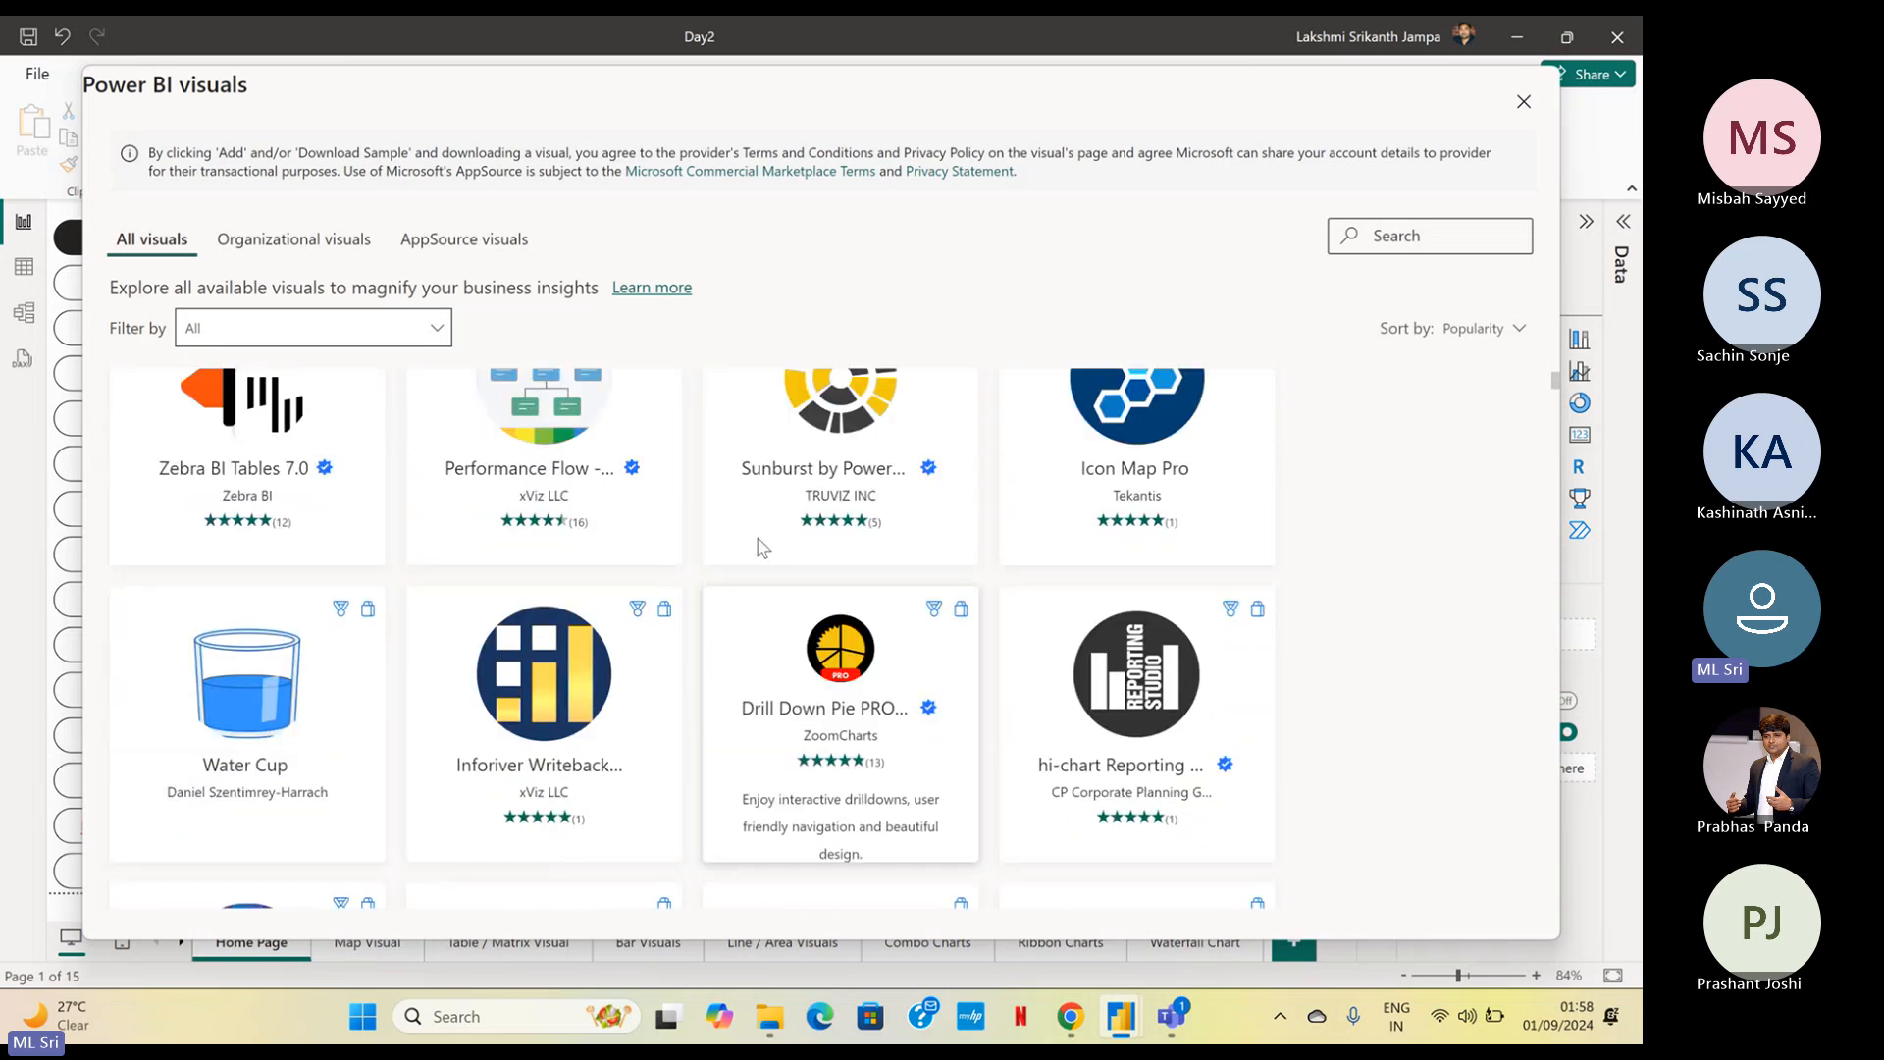
{"action": "scroll", "coordinate": [763, 546], "scroll_direction": "down", "scroll_amount": 10}
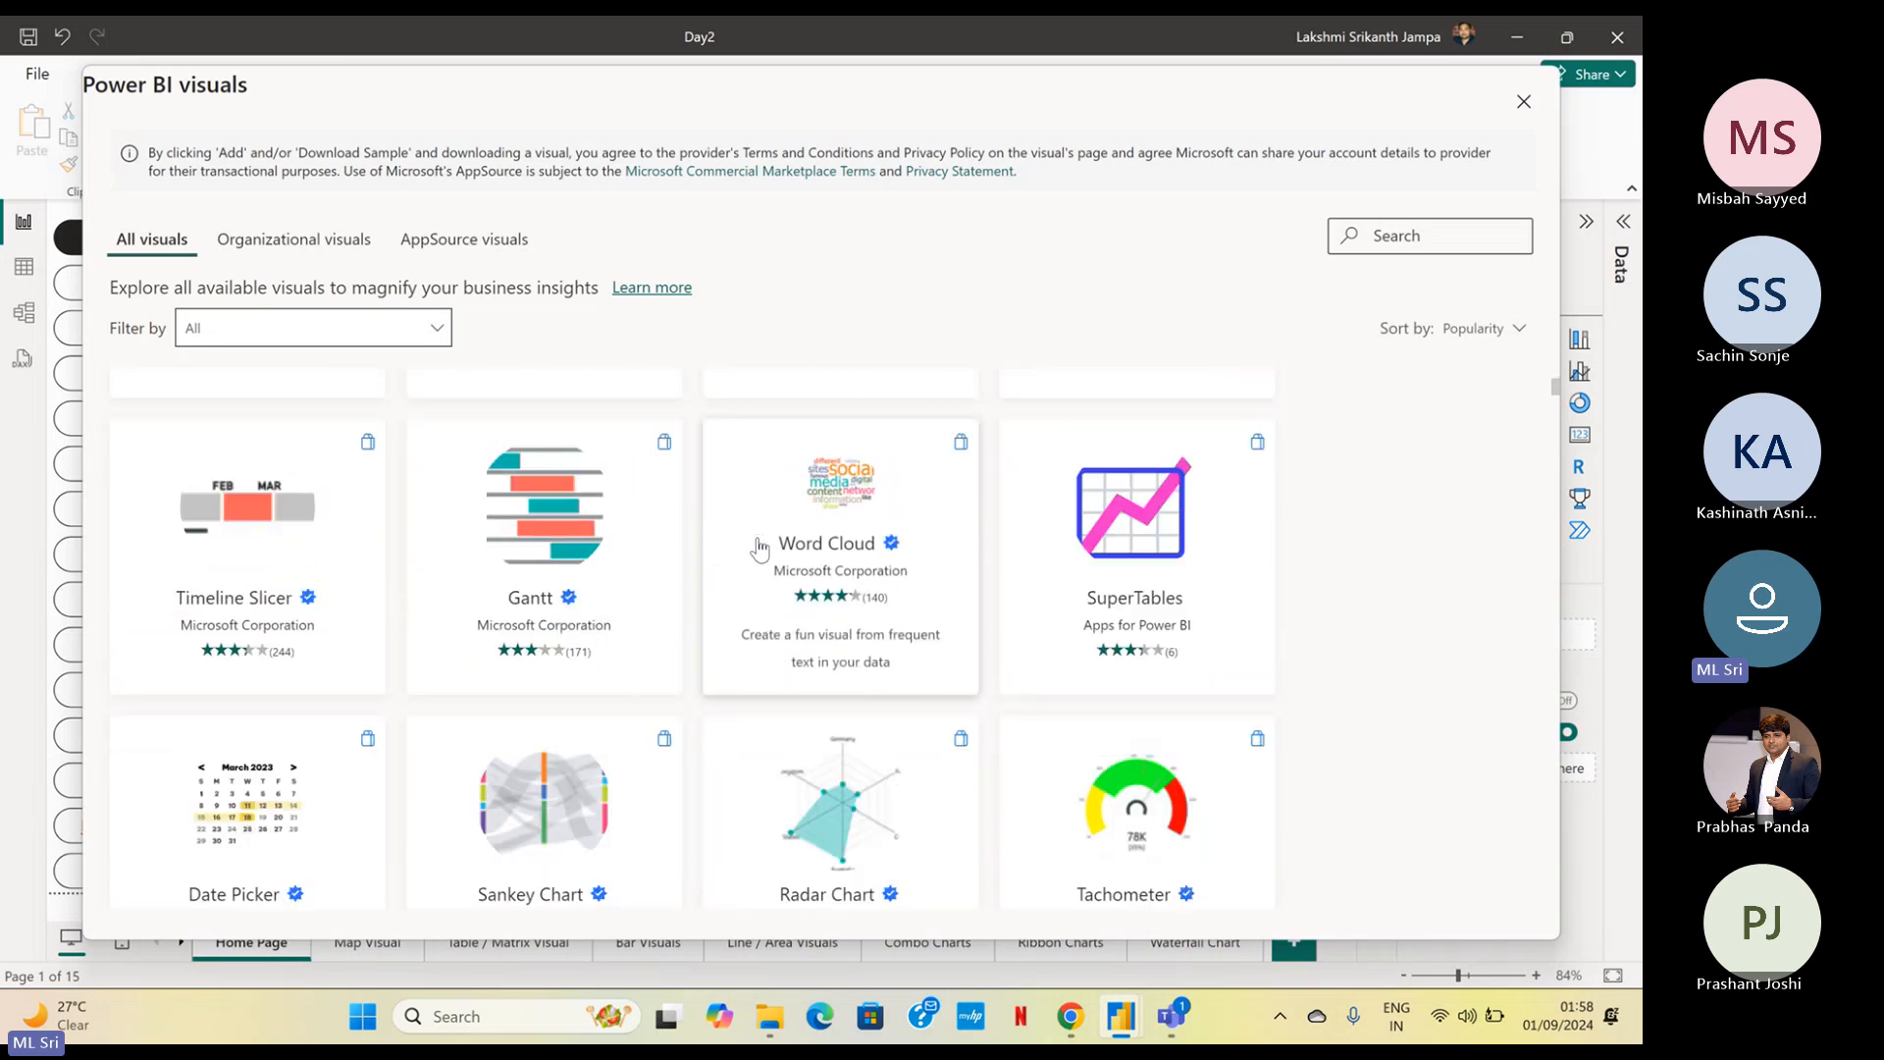
{"action": "scroll", "coordinate": [759, 547], "scroll_direction": "down", "scroll_amount": 3}
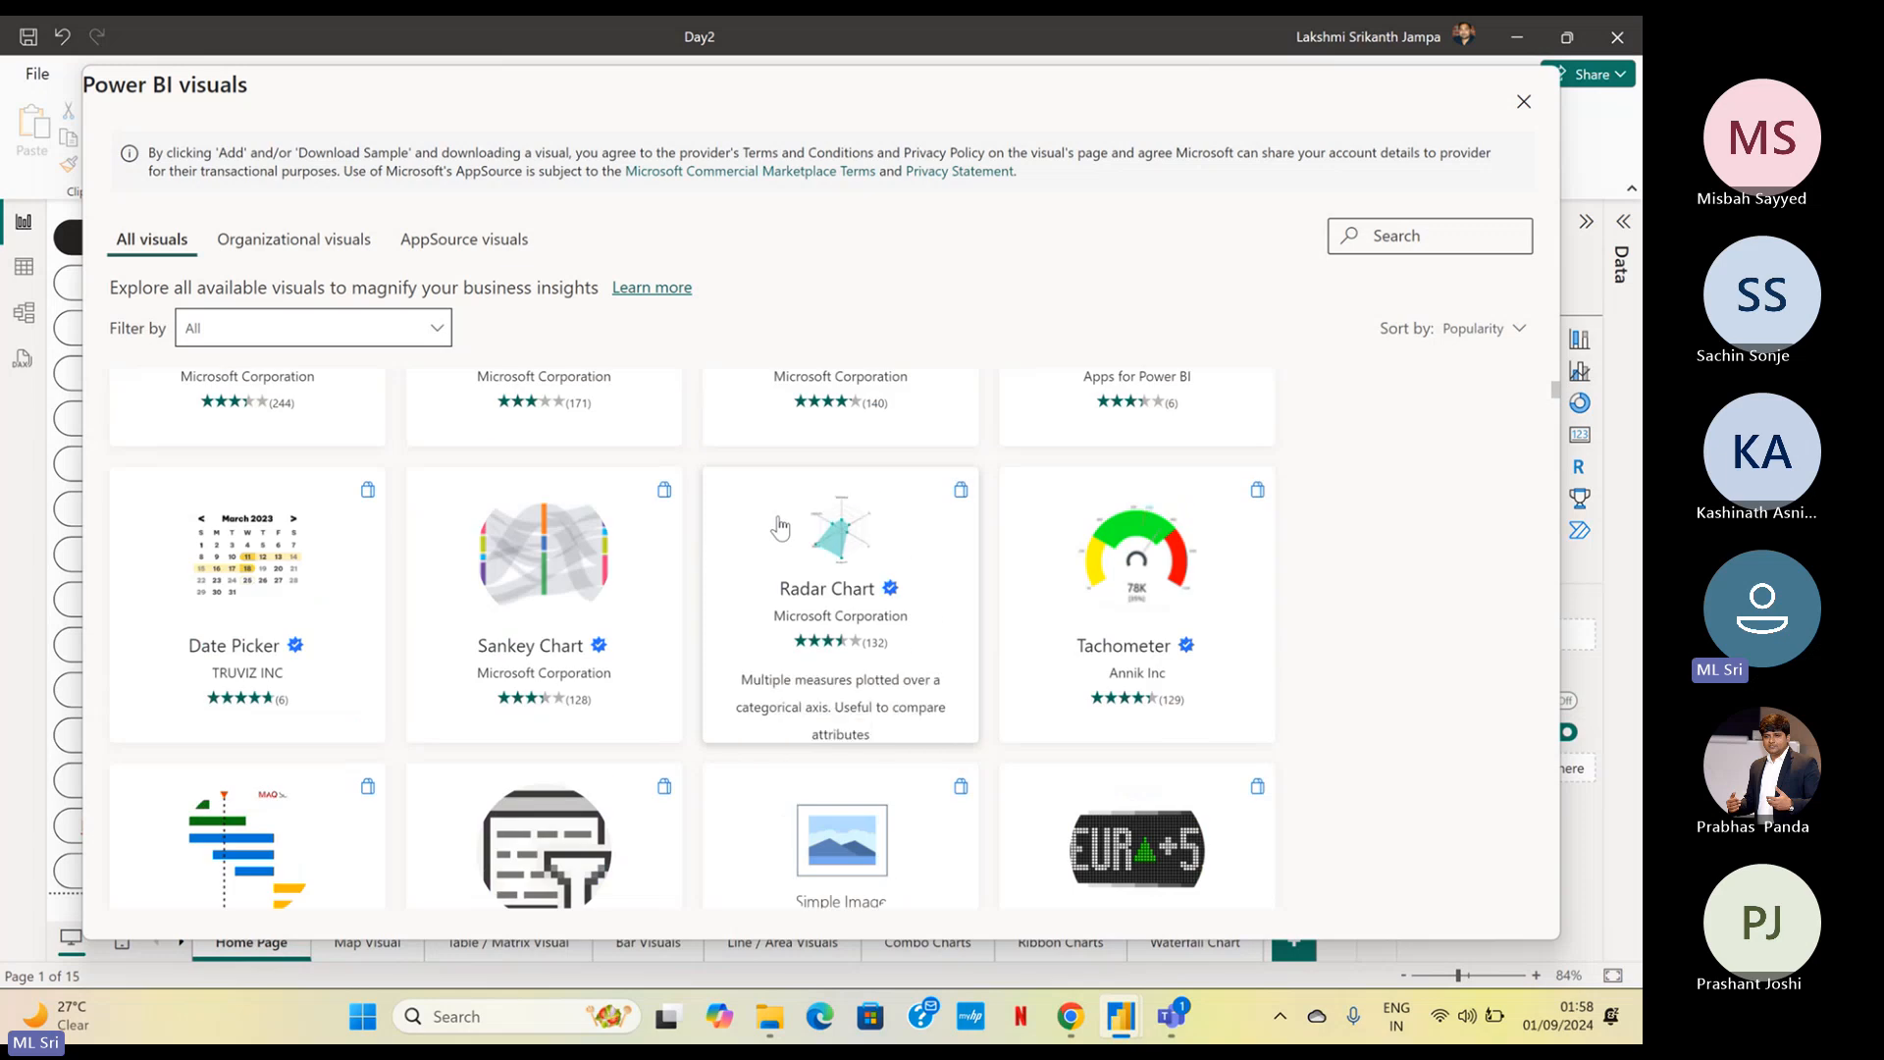
{"action": "scroll", "coordinate": [780, 528], "scroll_direction": "down", "scroll_amount": 3}
{"action": "scroll", "coordinate": [767, 522], "scroll_direction": "down", "scroll_amount": 3}
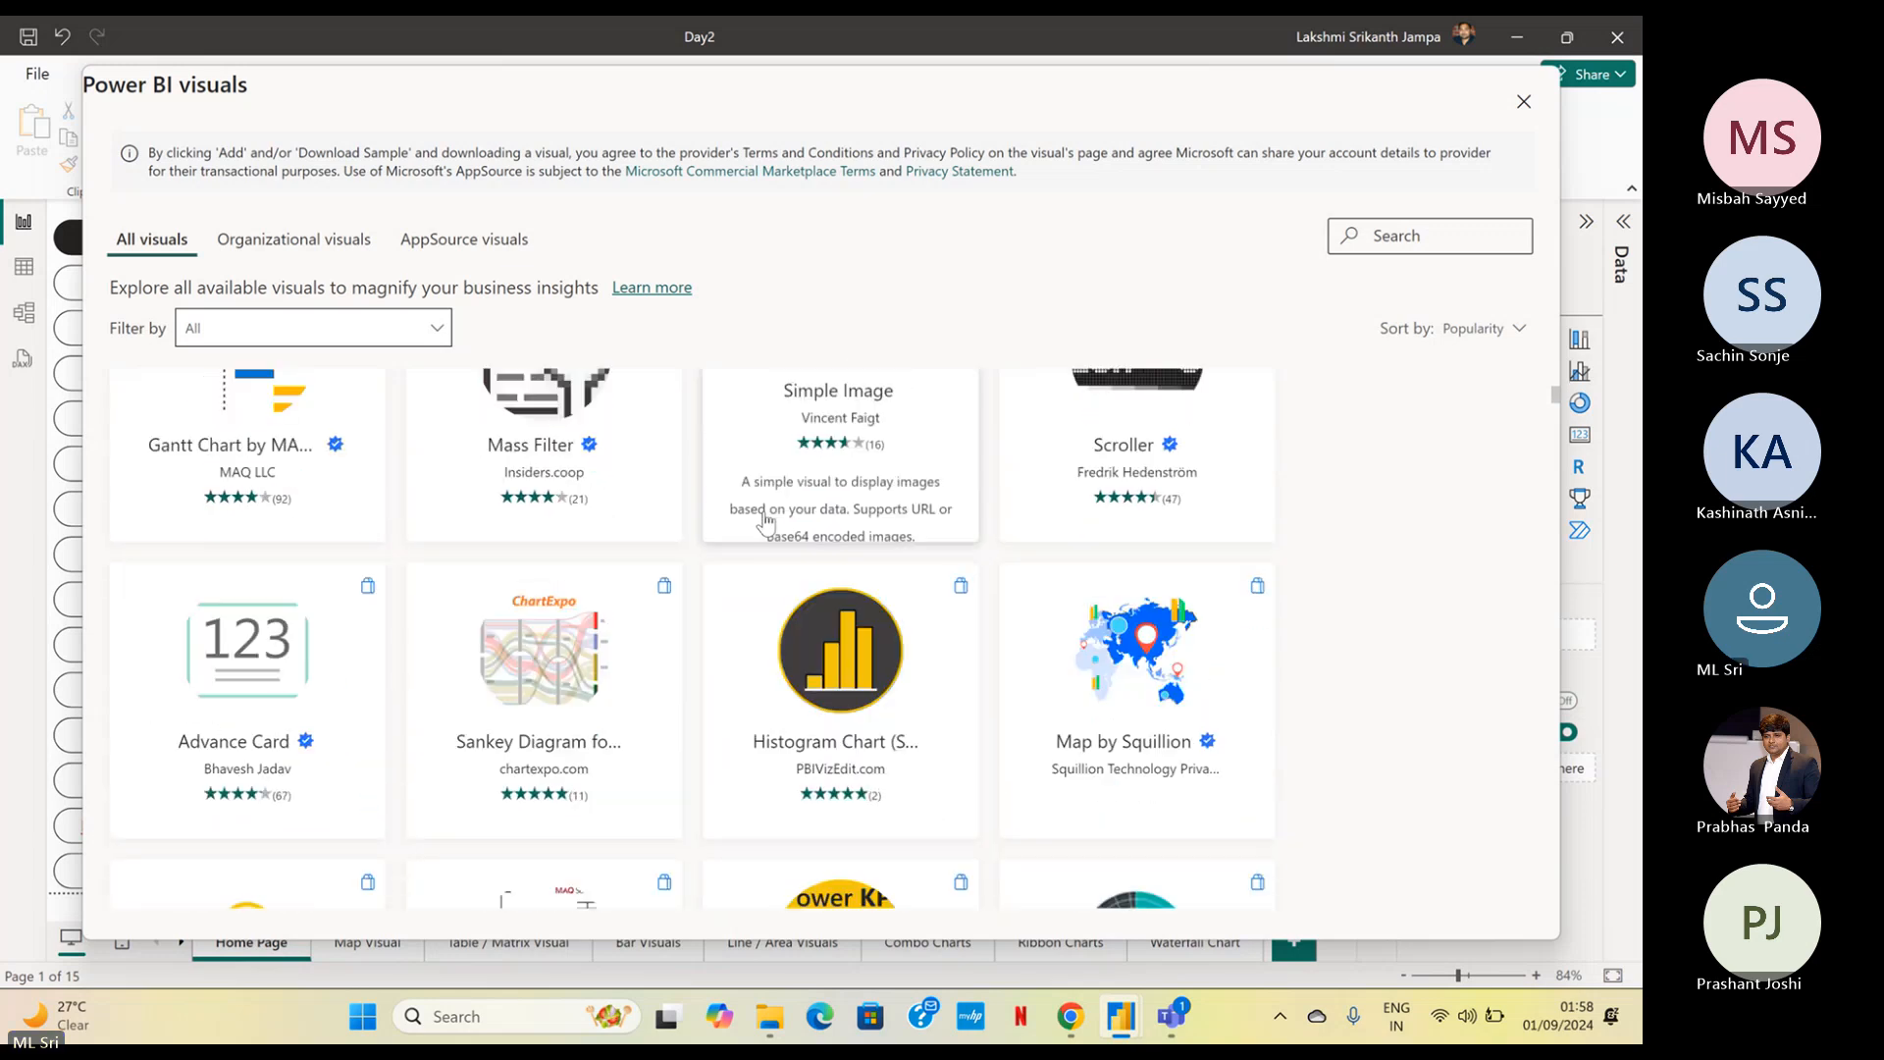
{"action": "scroll", "coordinate": [766, 522], "scroll_direction": "up", "scroll_amount": 3}
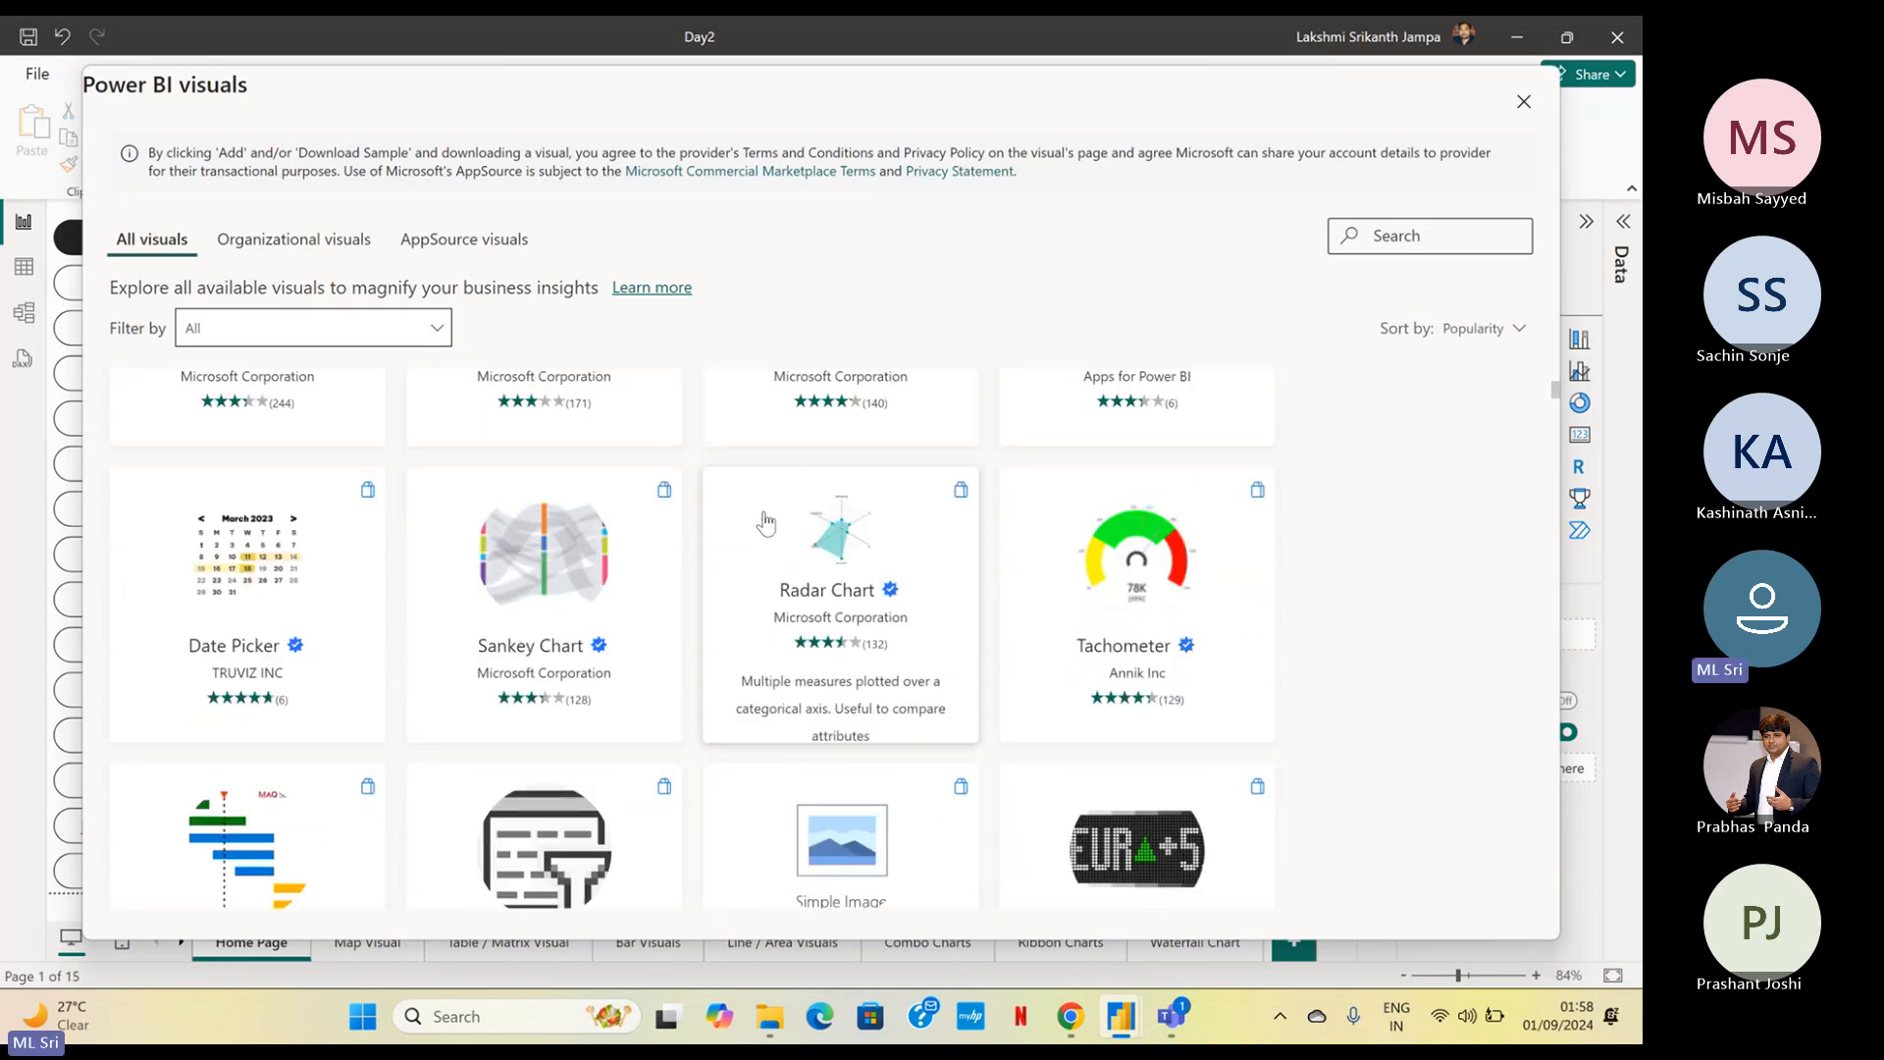
Review the Sankey Chart by Microsoft Corporation, including its second preview image, and import it into the report
{"action": "left_click", "coordinate": [542, 545]}
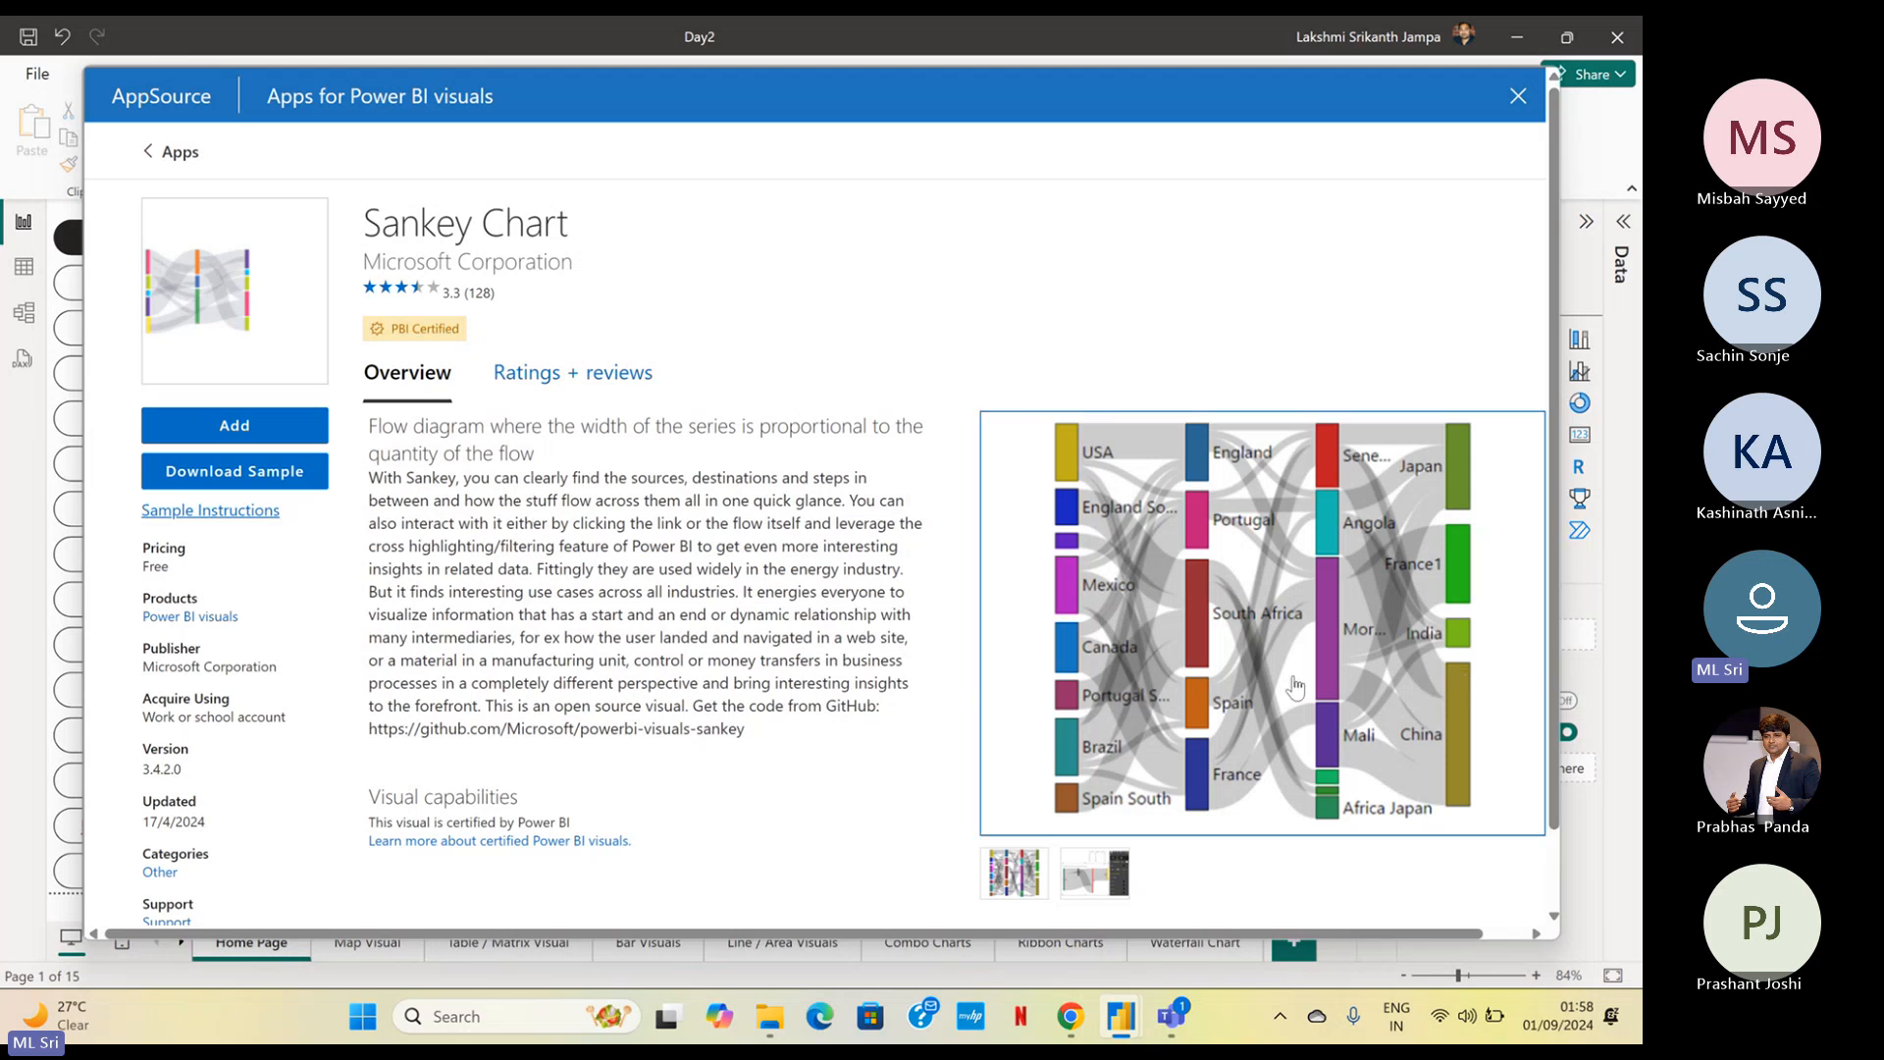
{"action": "left_click", "coordinate": [1087, 883]}
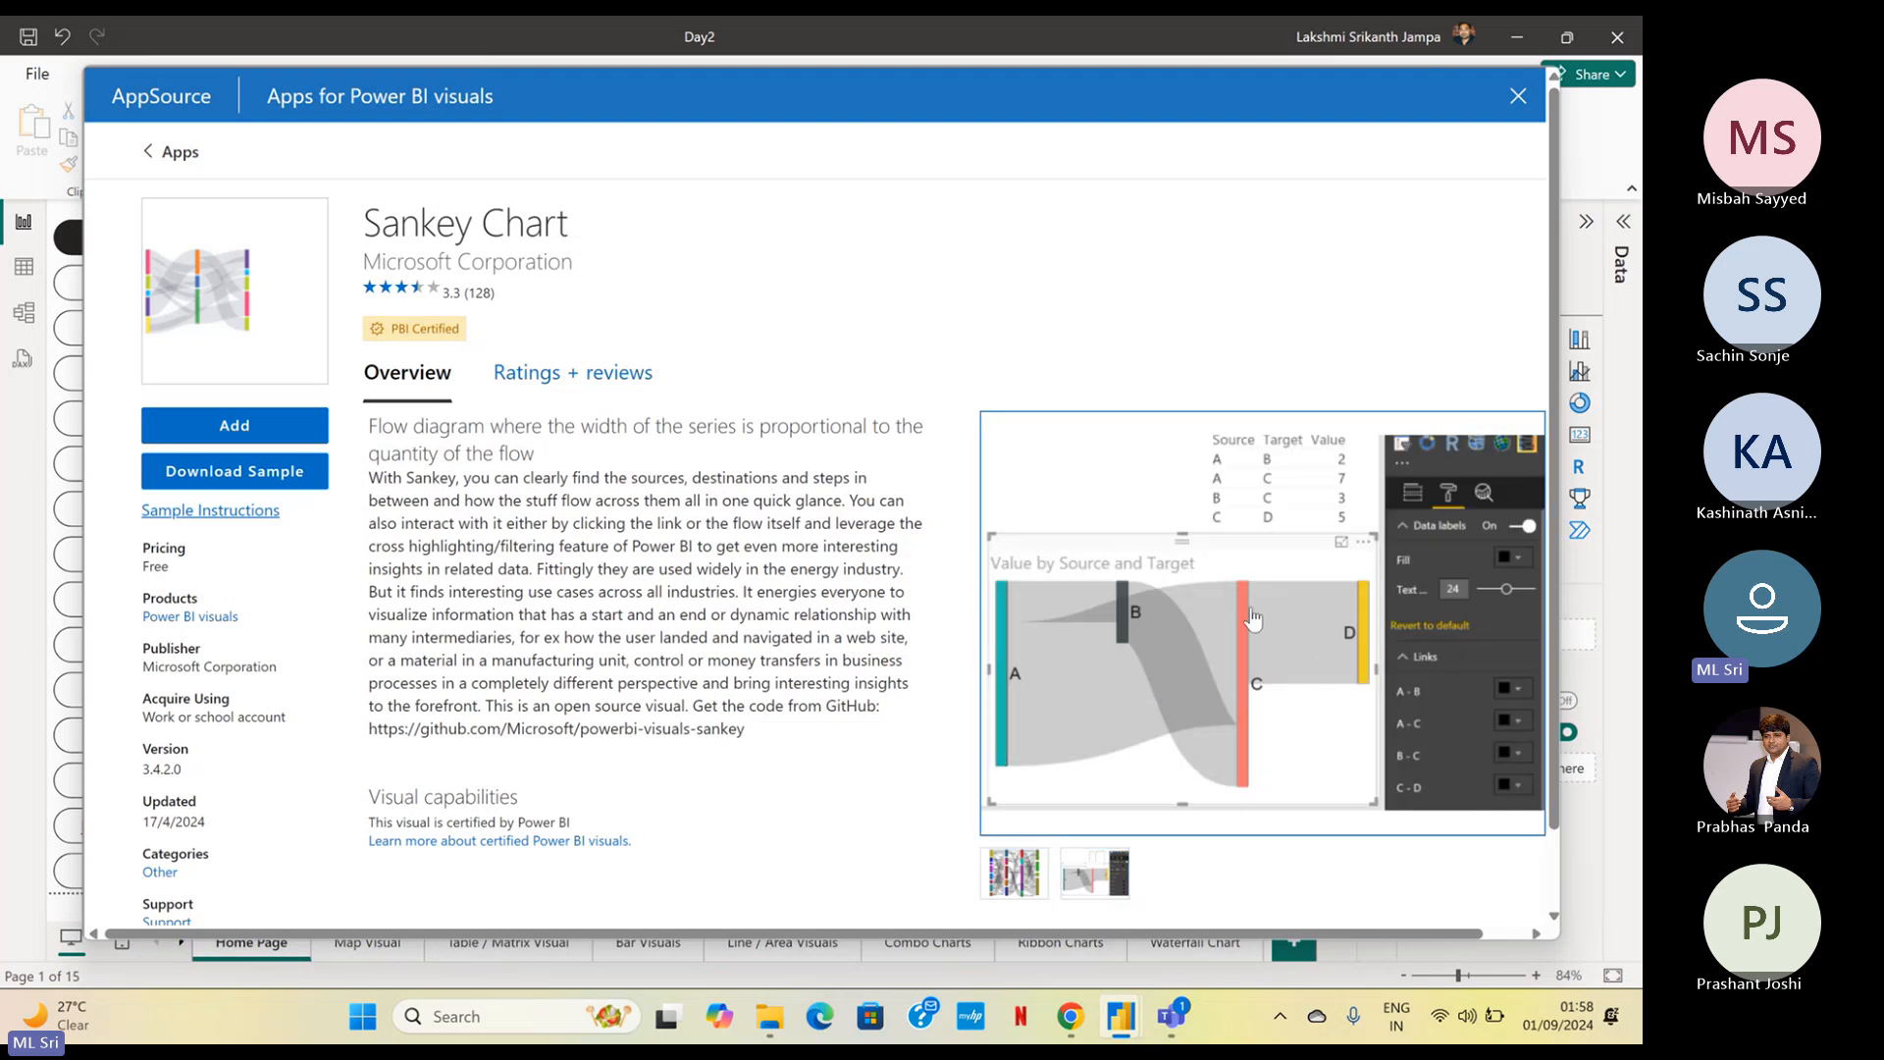
{"action": "left_click", "coordinate": [248, 439]}
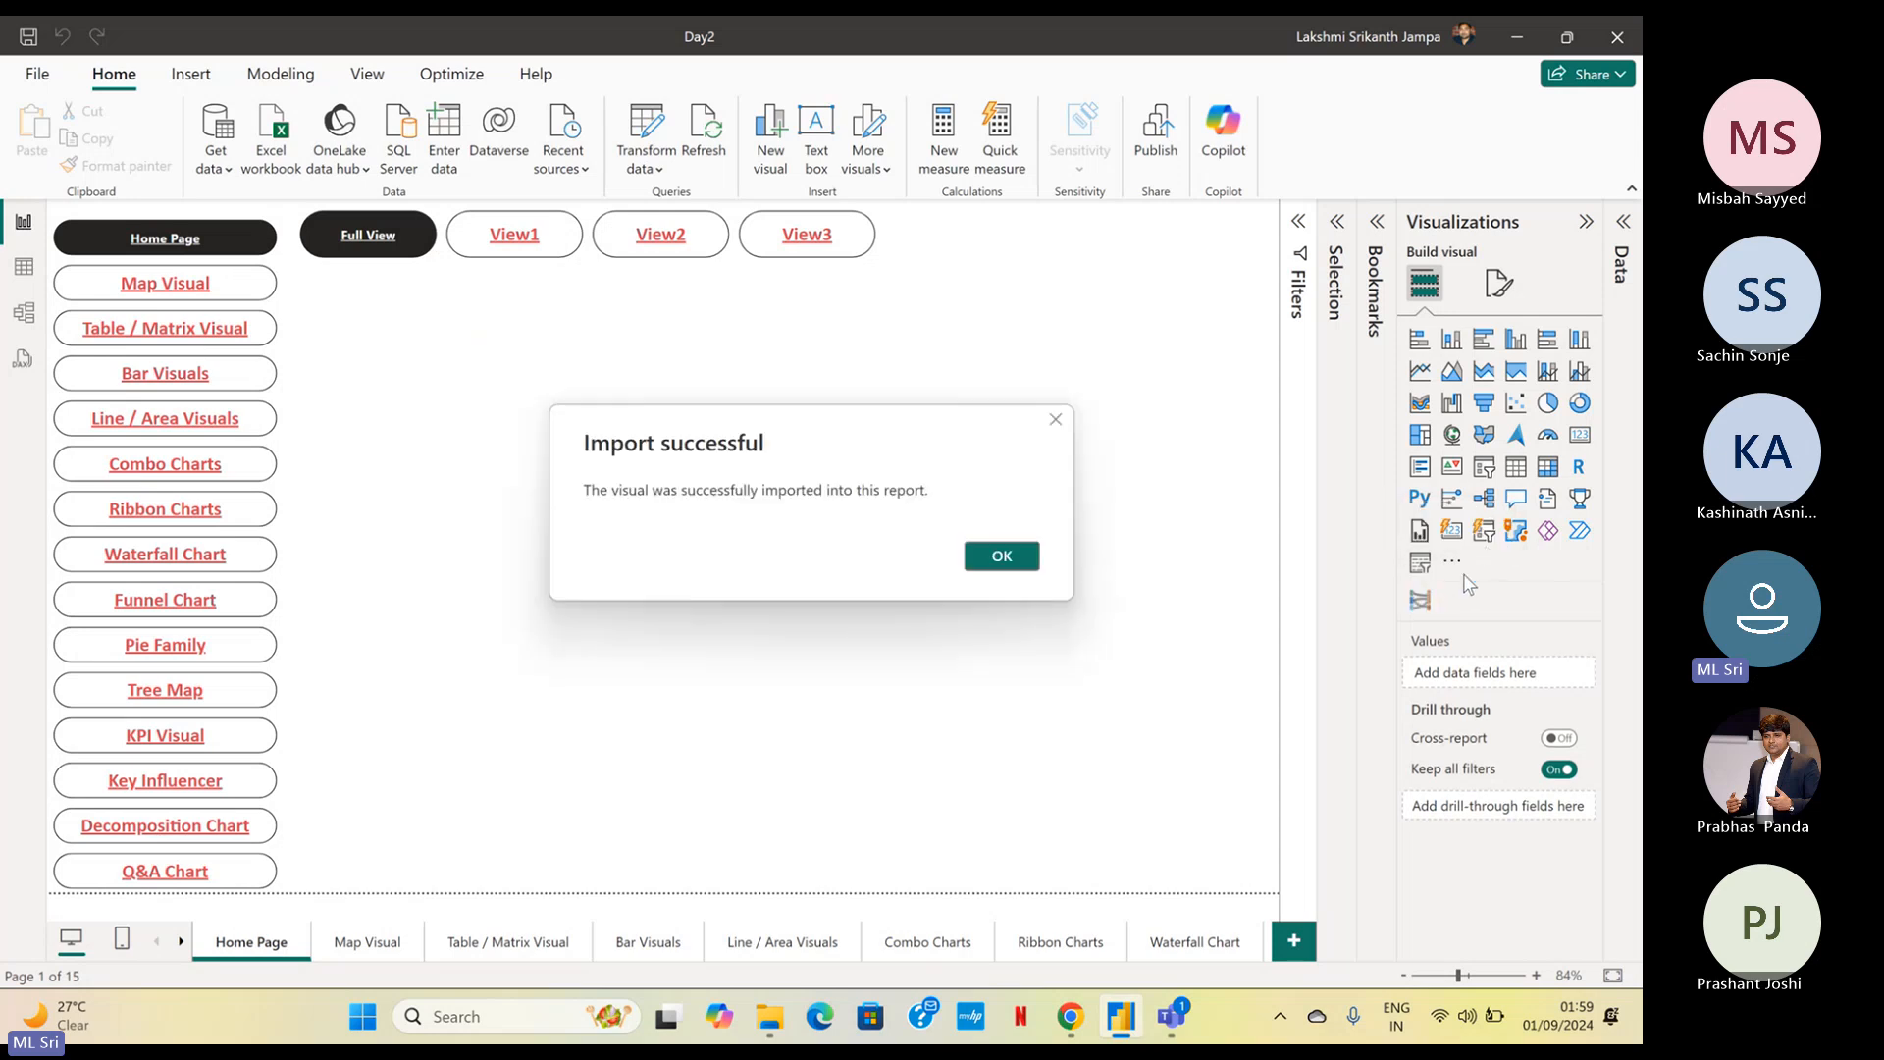
{"action": "left_click", "coordinate": [1028, 563]}
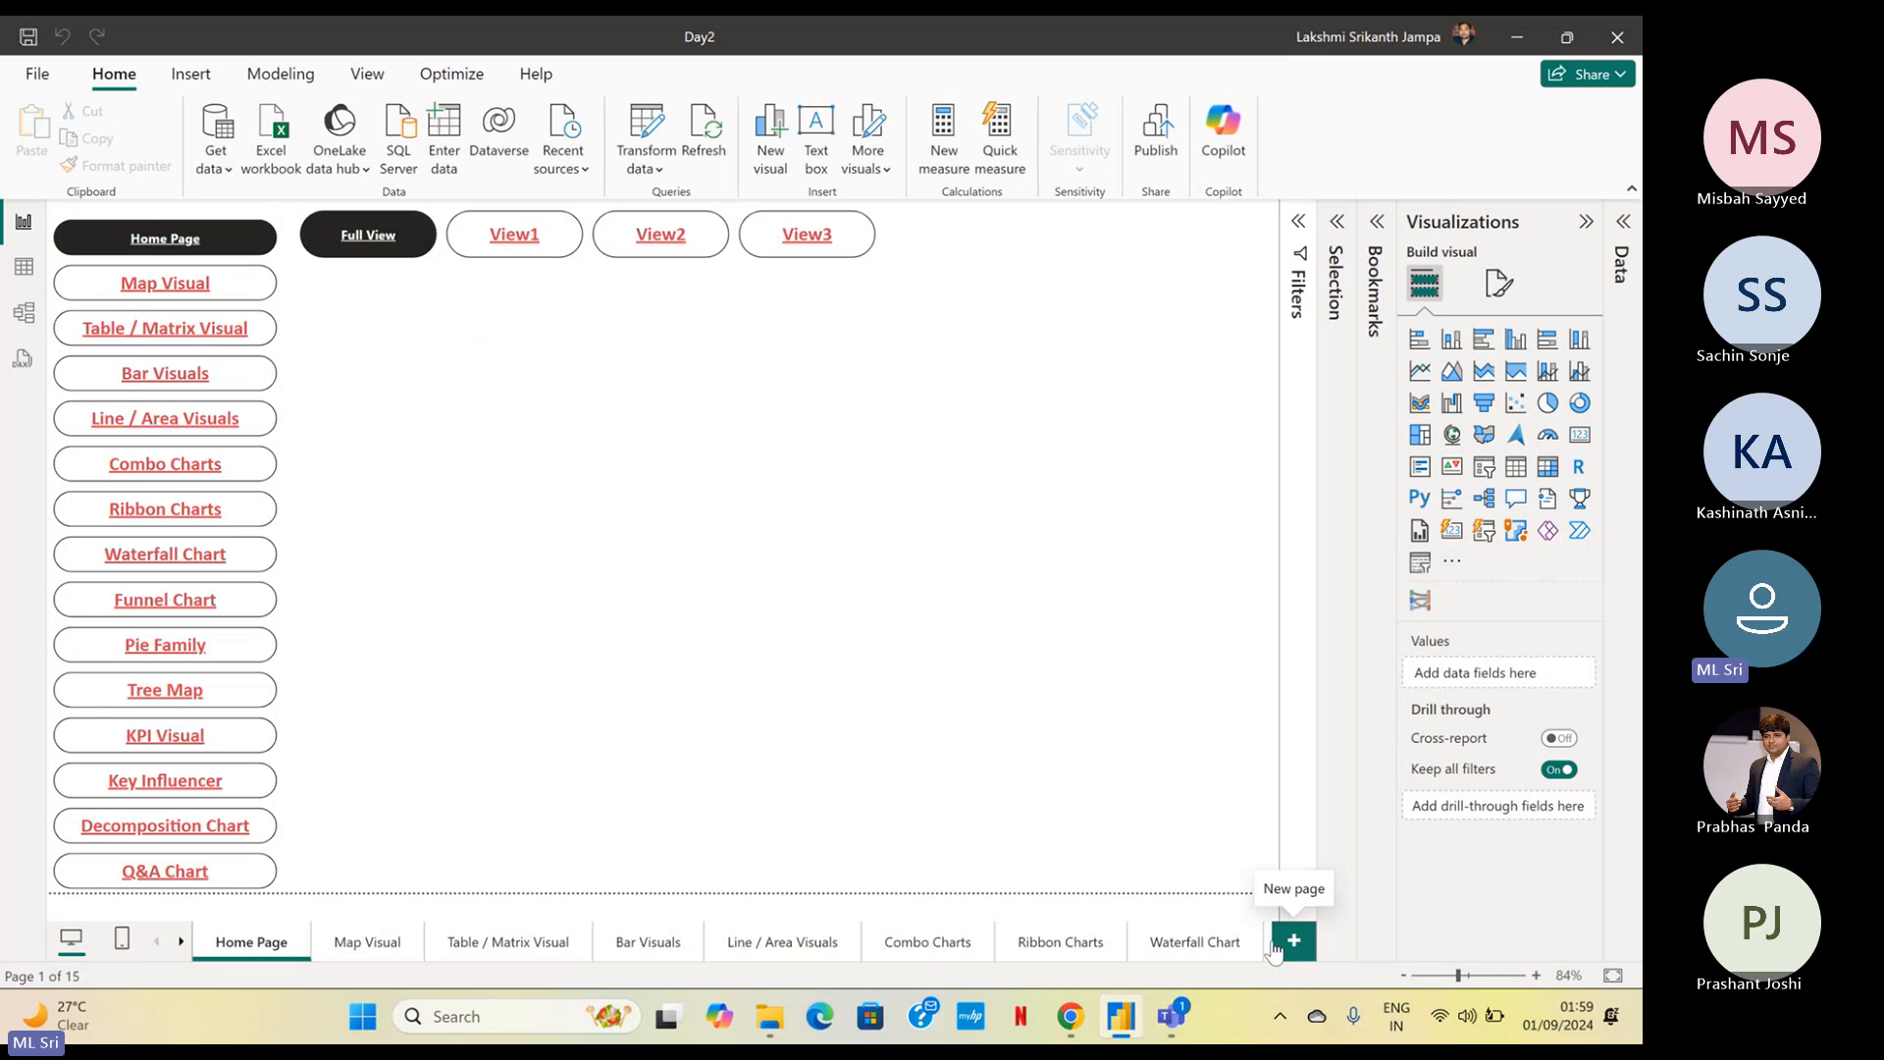
Duplicate the Ribbon Charts page and convert the copied ribbon chart to the imported Sankey visual
{"action": "right_click", "coordinate": [1189, 947]}
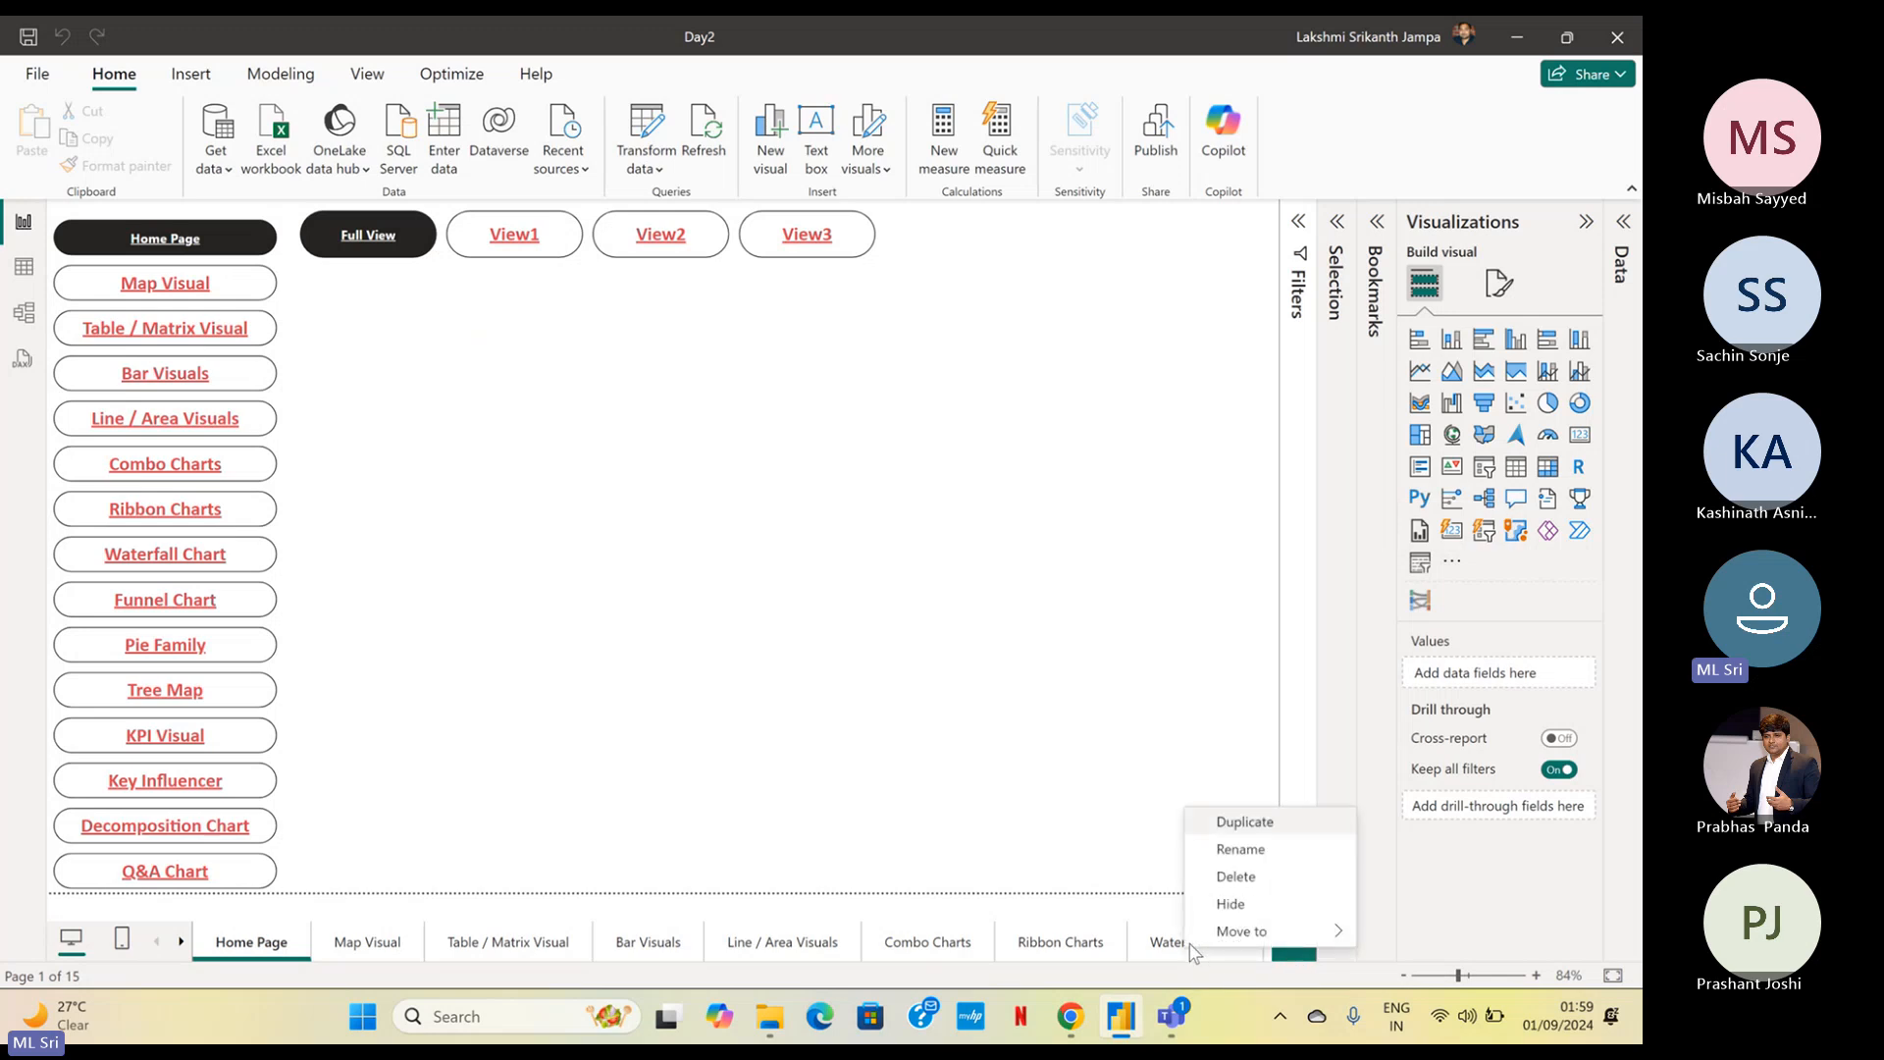
{"action": "right_click", "coordinate": [1030, 947]}
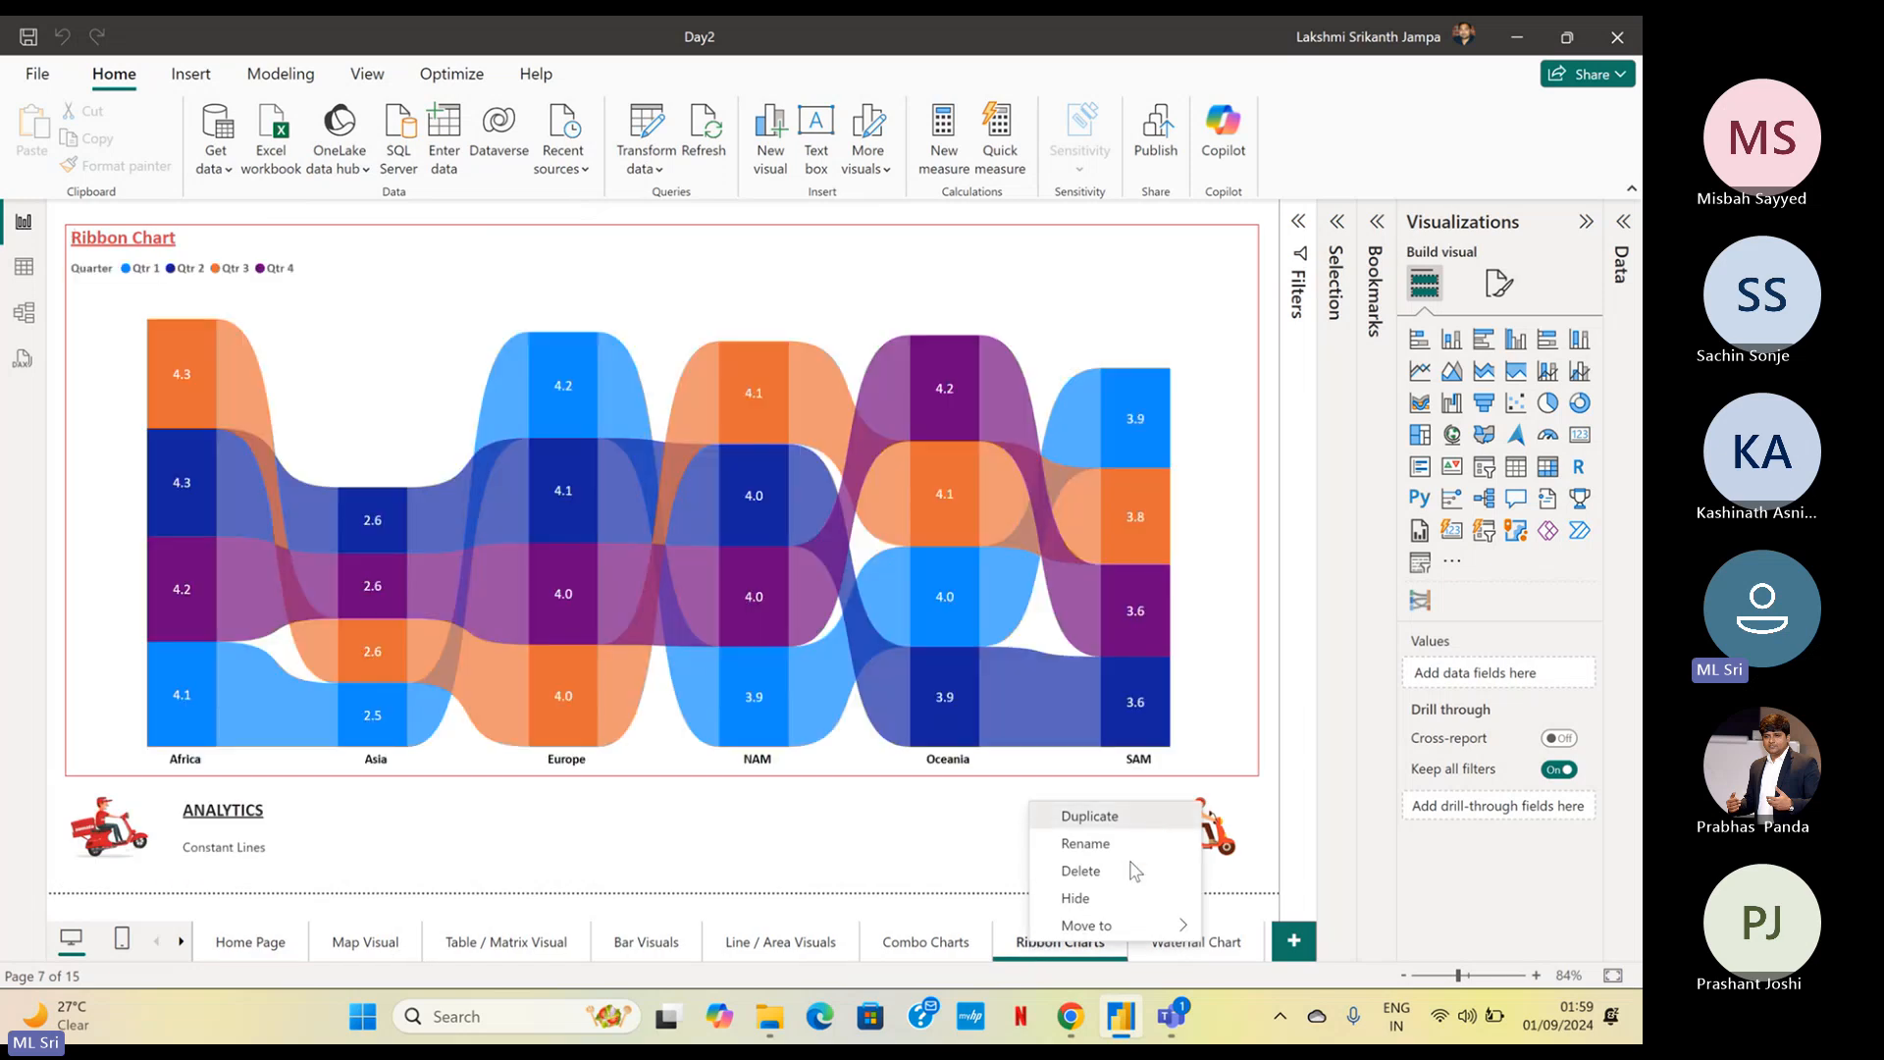
{"action": "left_click", "coordinate": [1152, 822]}
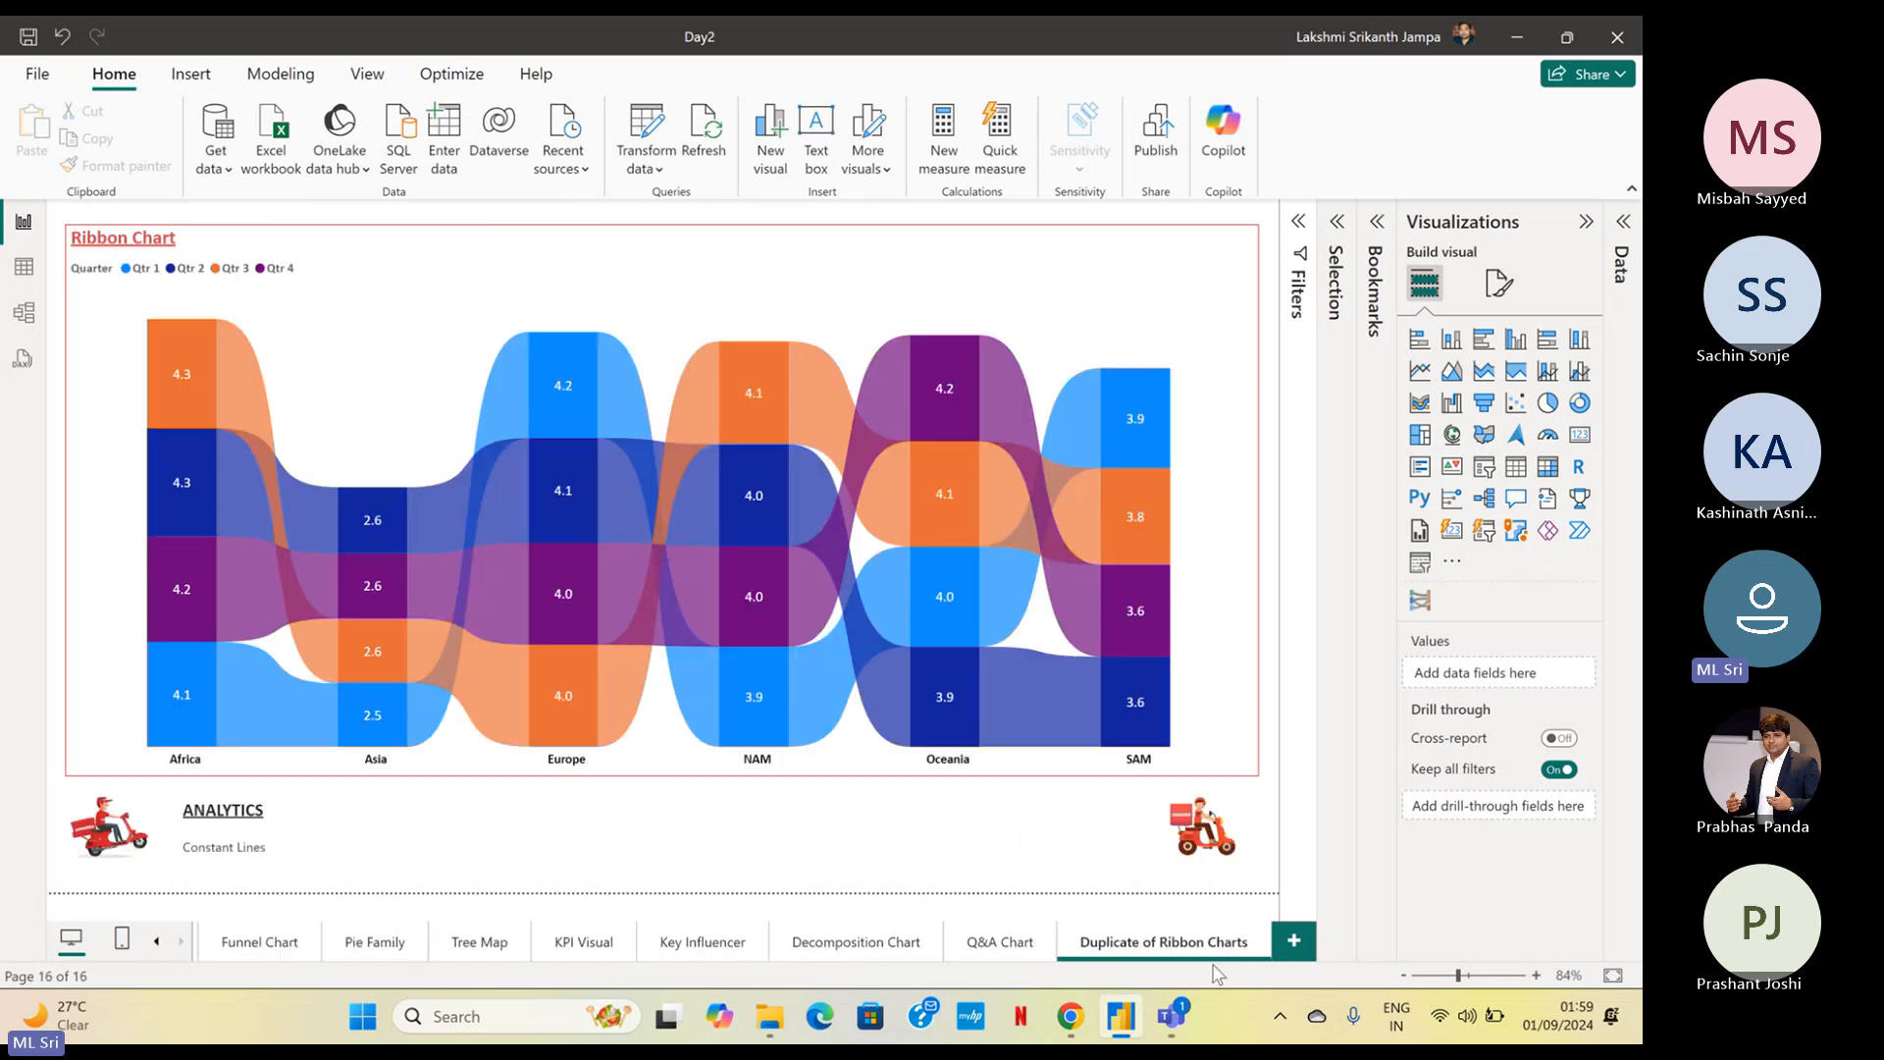
{"action": "left_click", "coordinate": [1138, 285]}
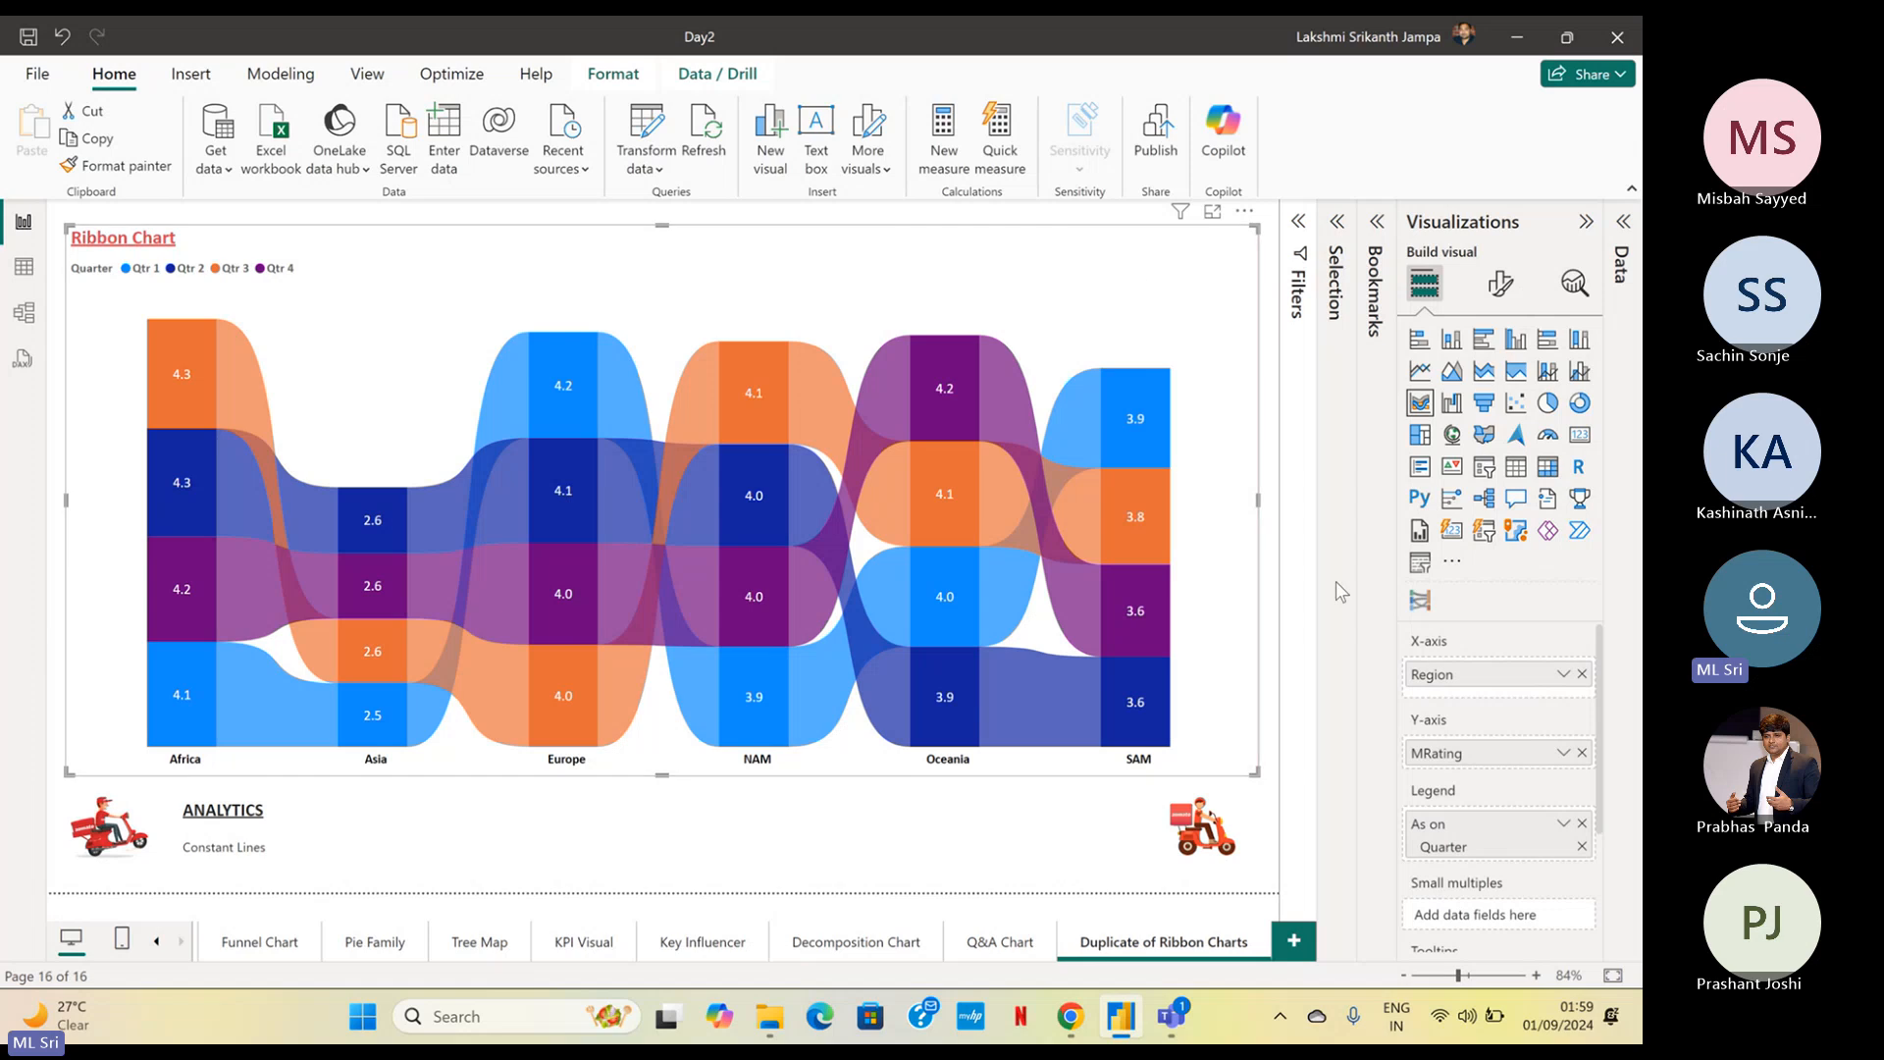
{"action": "left_click", "coordinate": [1412, 604]}
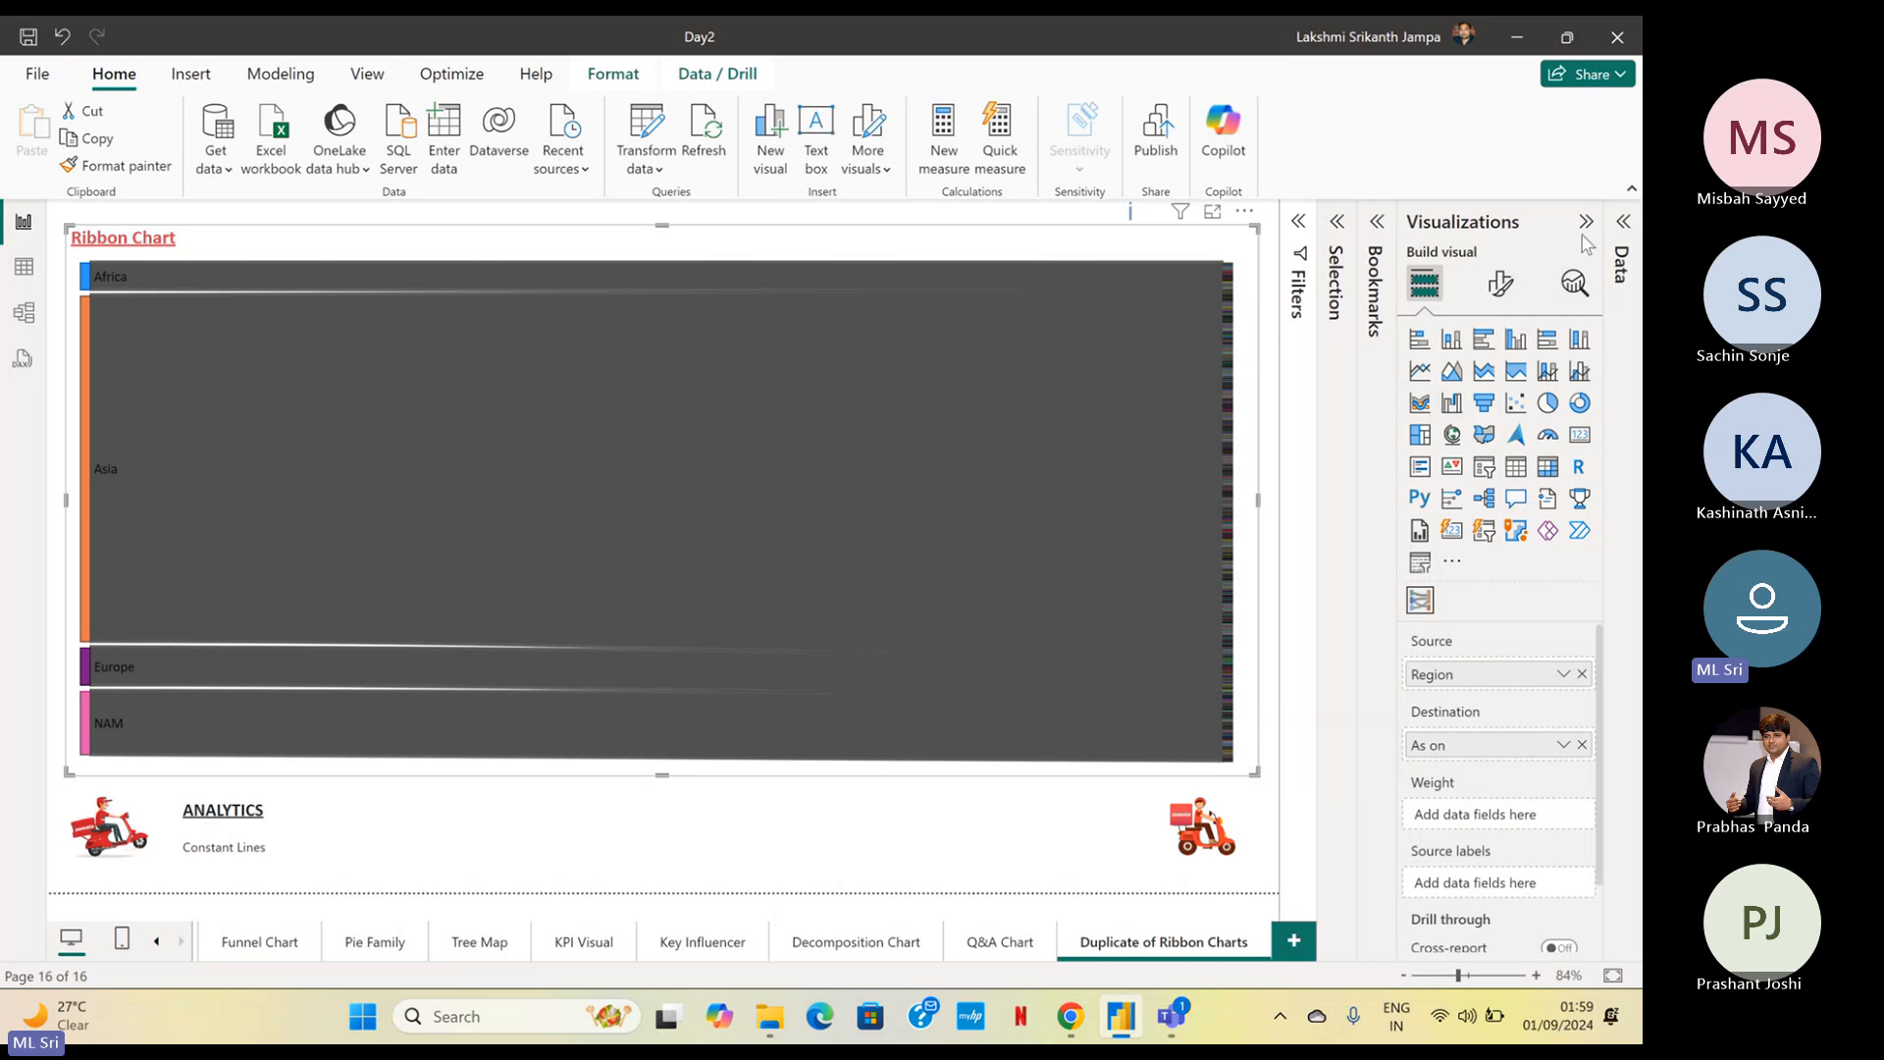
Replace the Sankey chart's As on destination field with Quarter from the As on date hierarchy
{"action": "left_click", "coordinate": [1623, 224]}
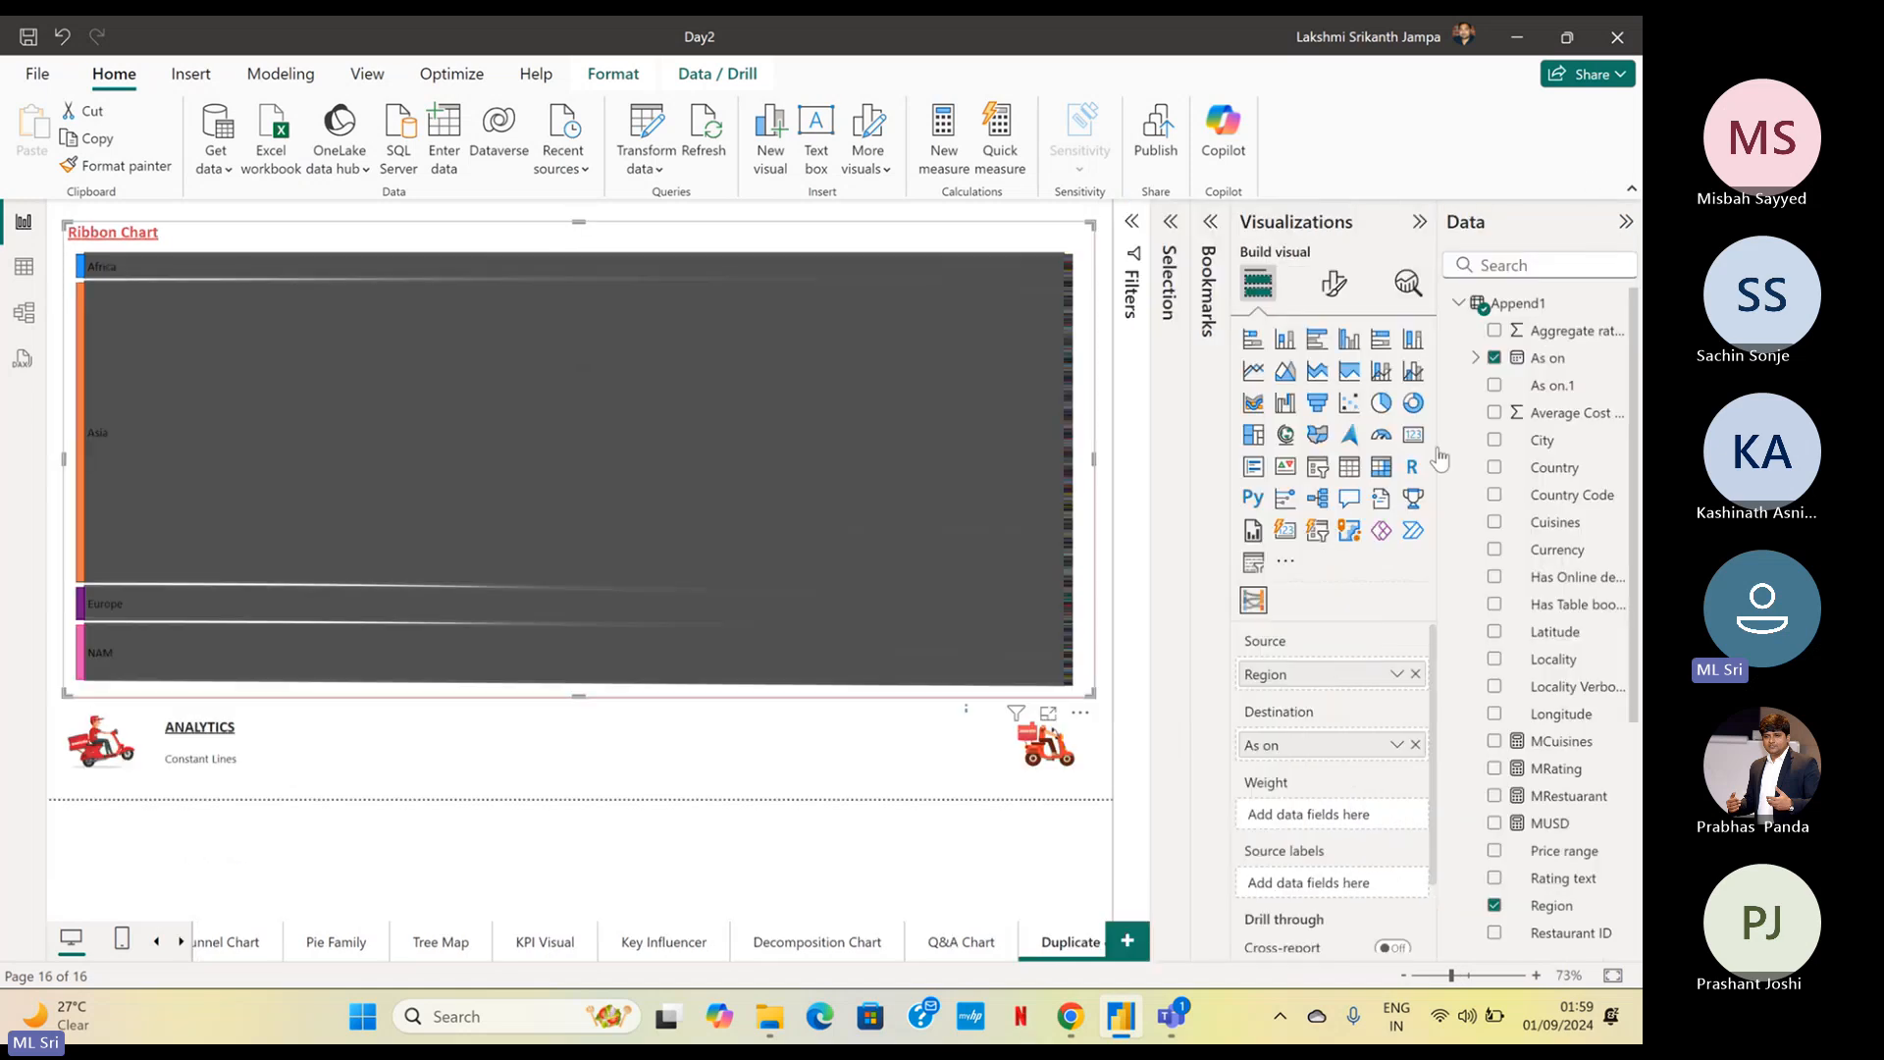
{"action": "left_click", "coordinate": [1395, 745]}
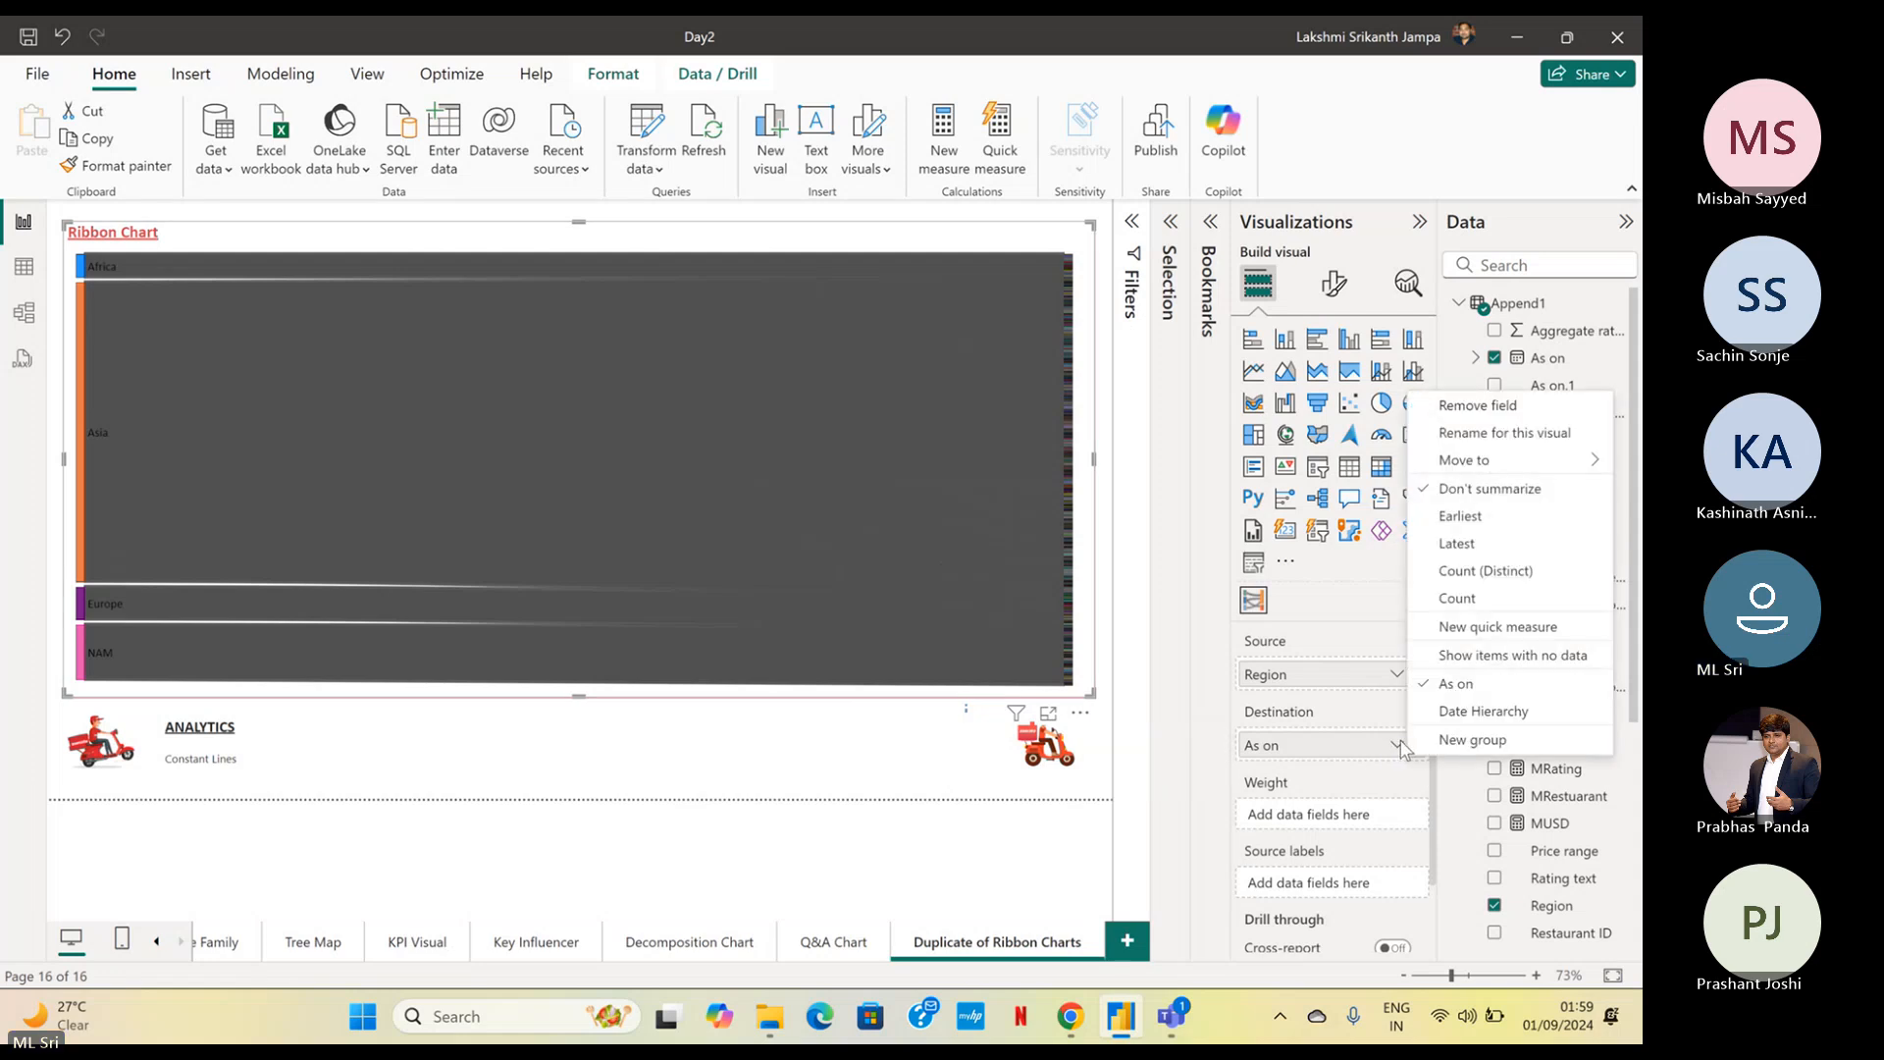
{"action": "left_click", "coordinate": [1329, 754]}
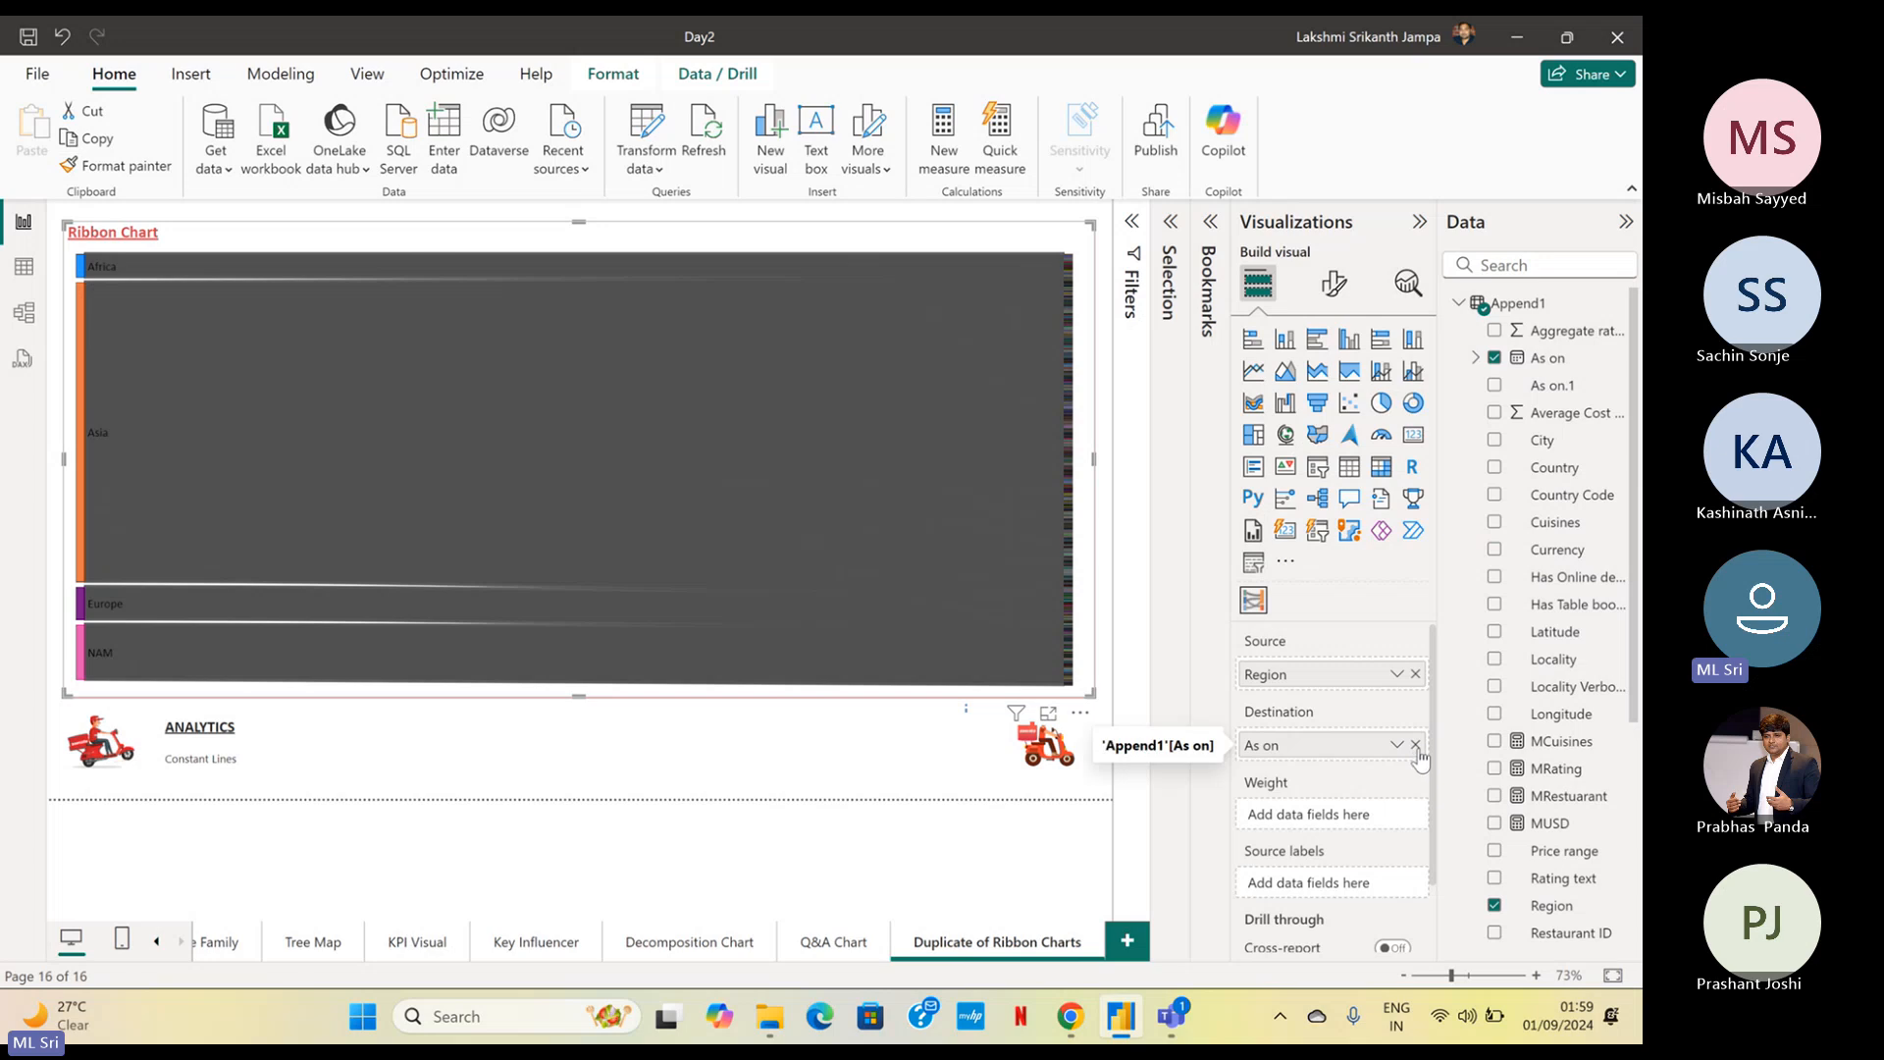
{"action": "left_click", "coordinate": [1414, 746]}
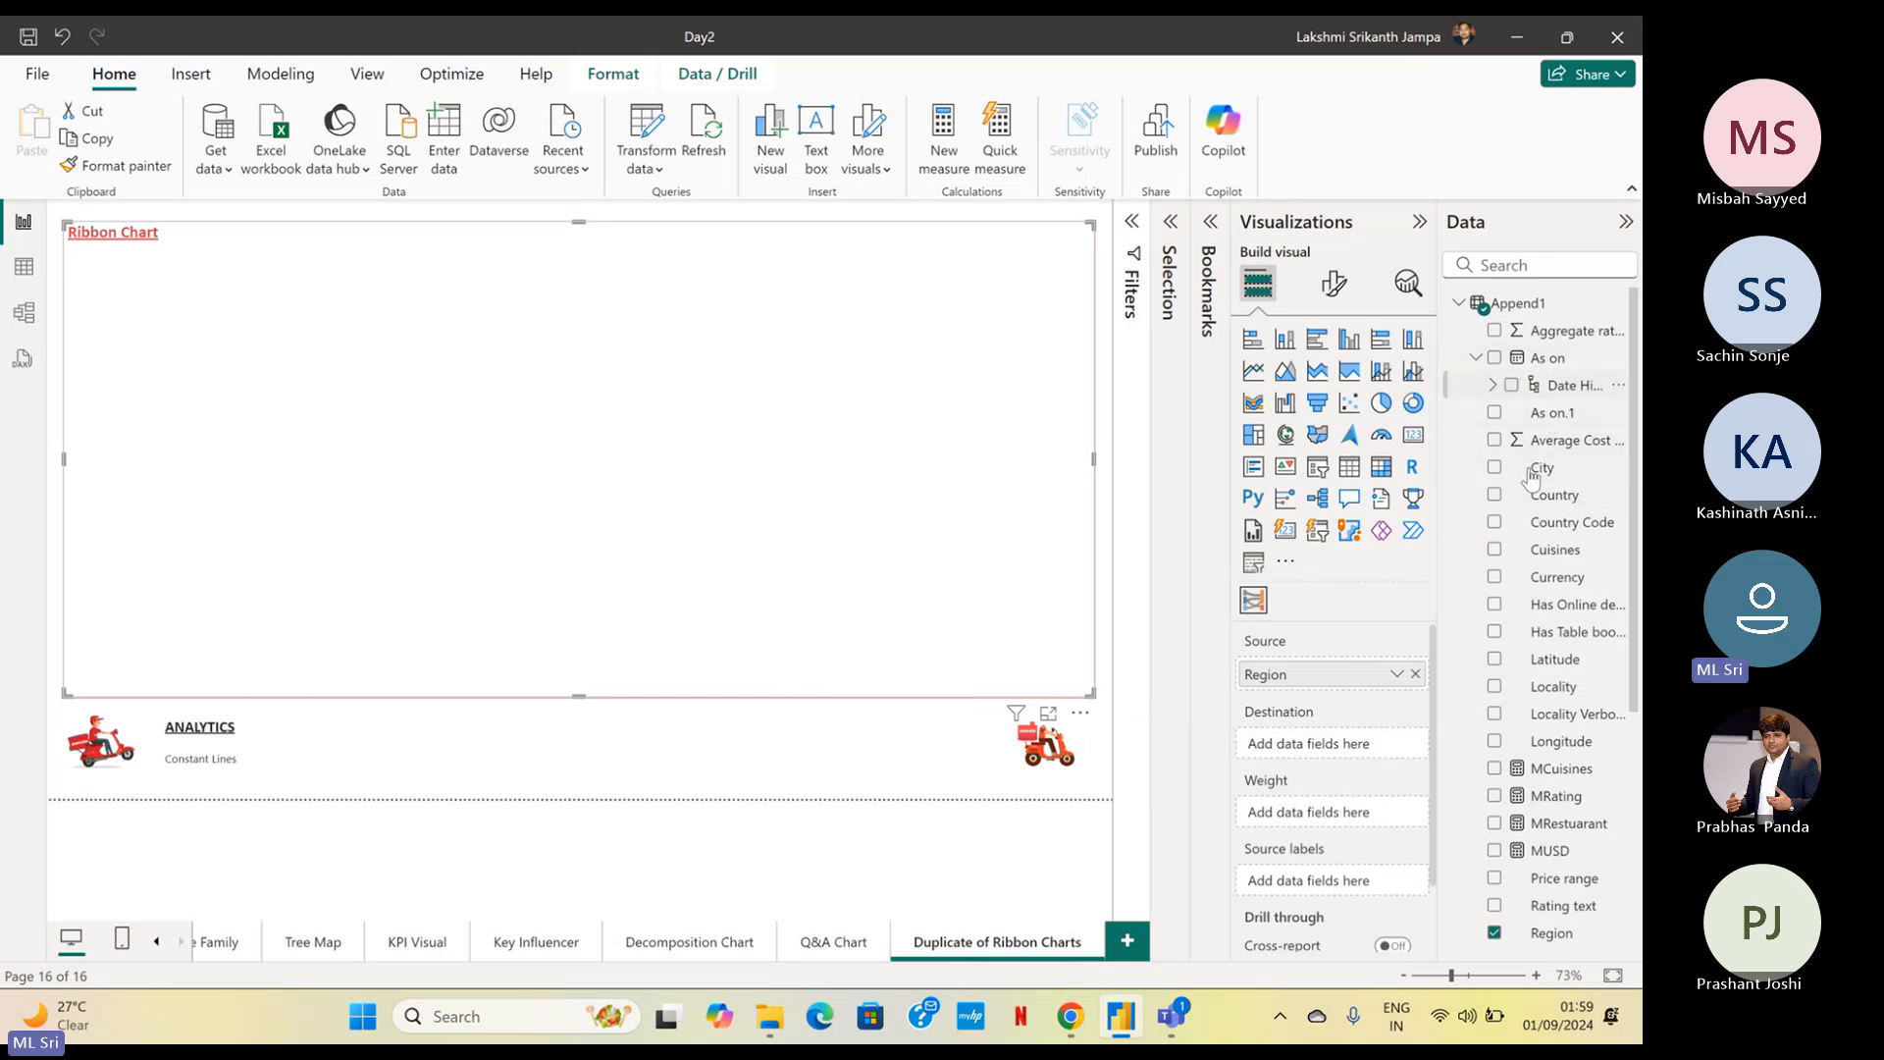
{"action": "left_click", "coordinate": [1493, 386]}
{"action": "left_click_drag", "start_coordinate": [1579, 440], "coordinate": [1346, 758]}
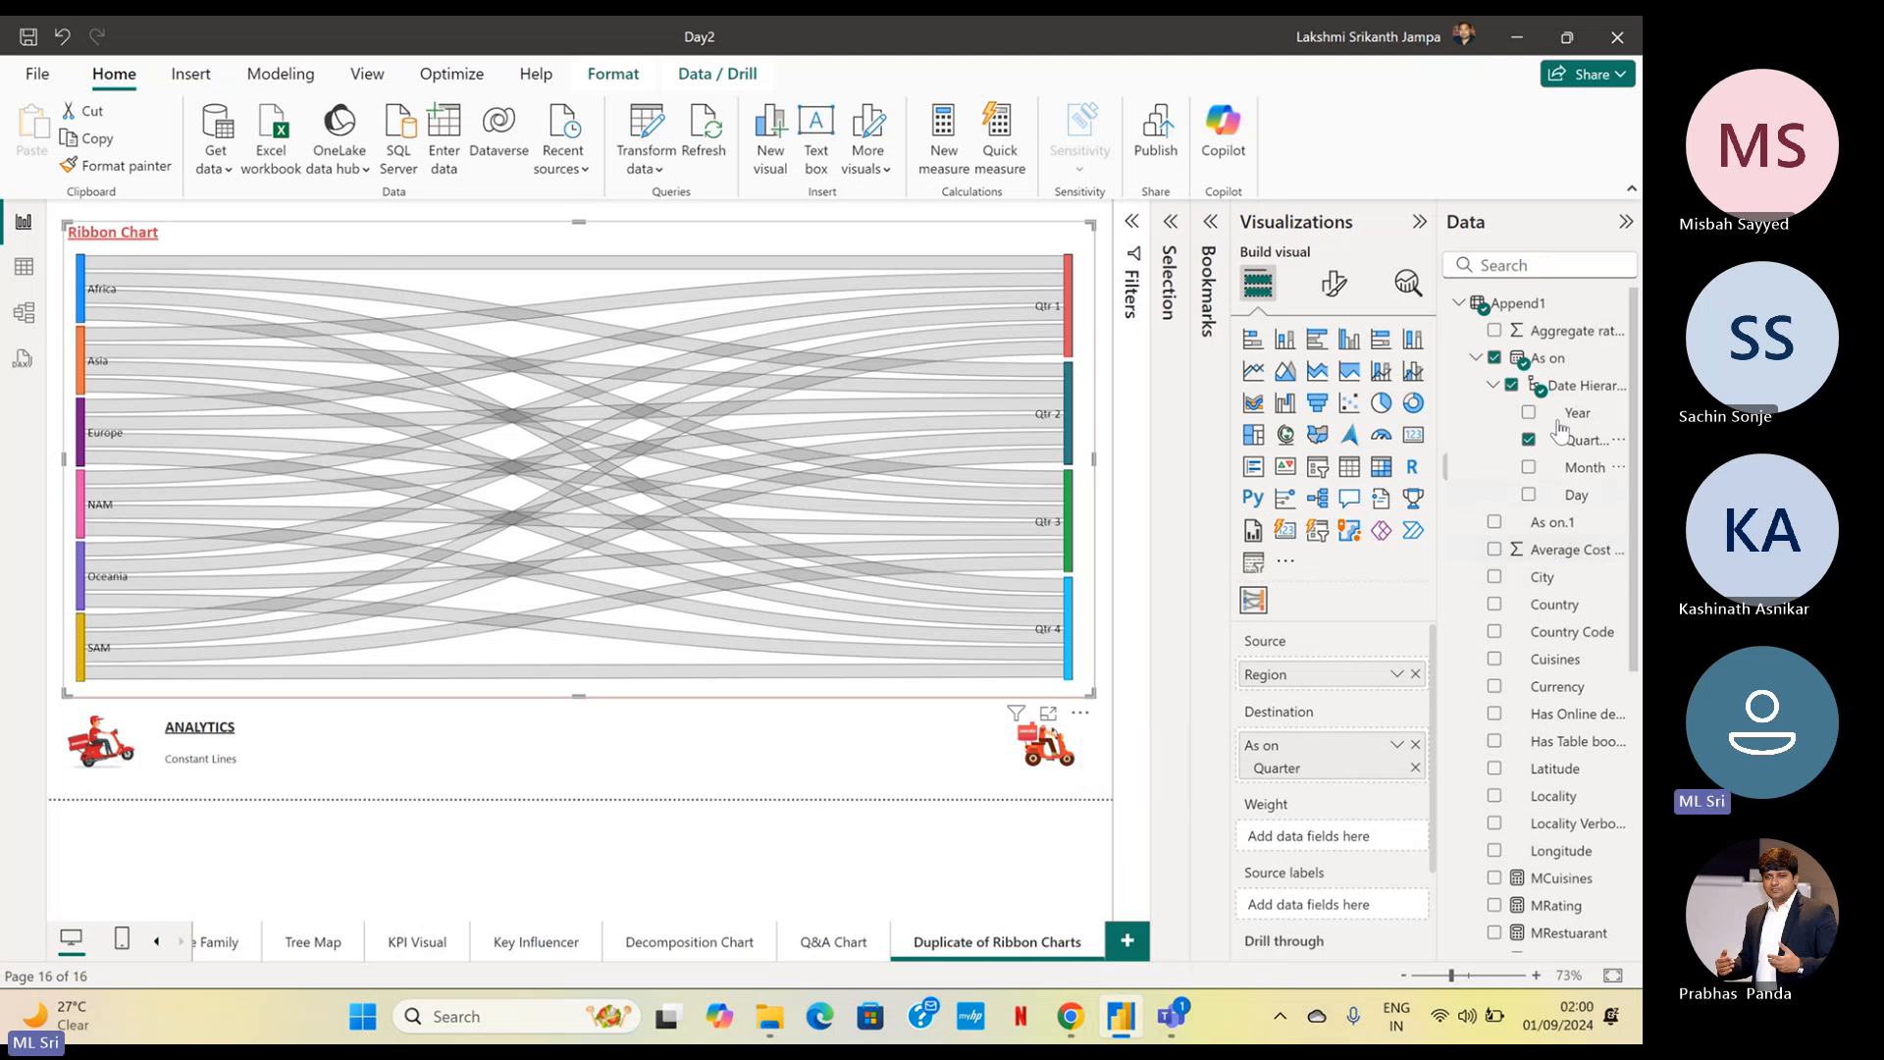
Assign the MRating measure as the Sankey chart's weight
{"action": "scroll", "coordinate": [1565, 432], "scroll_direction": "down", "scroll_amount": 4}
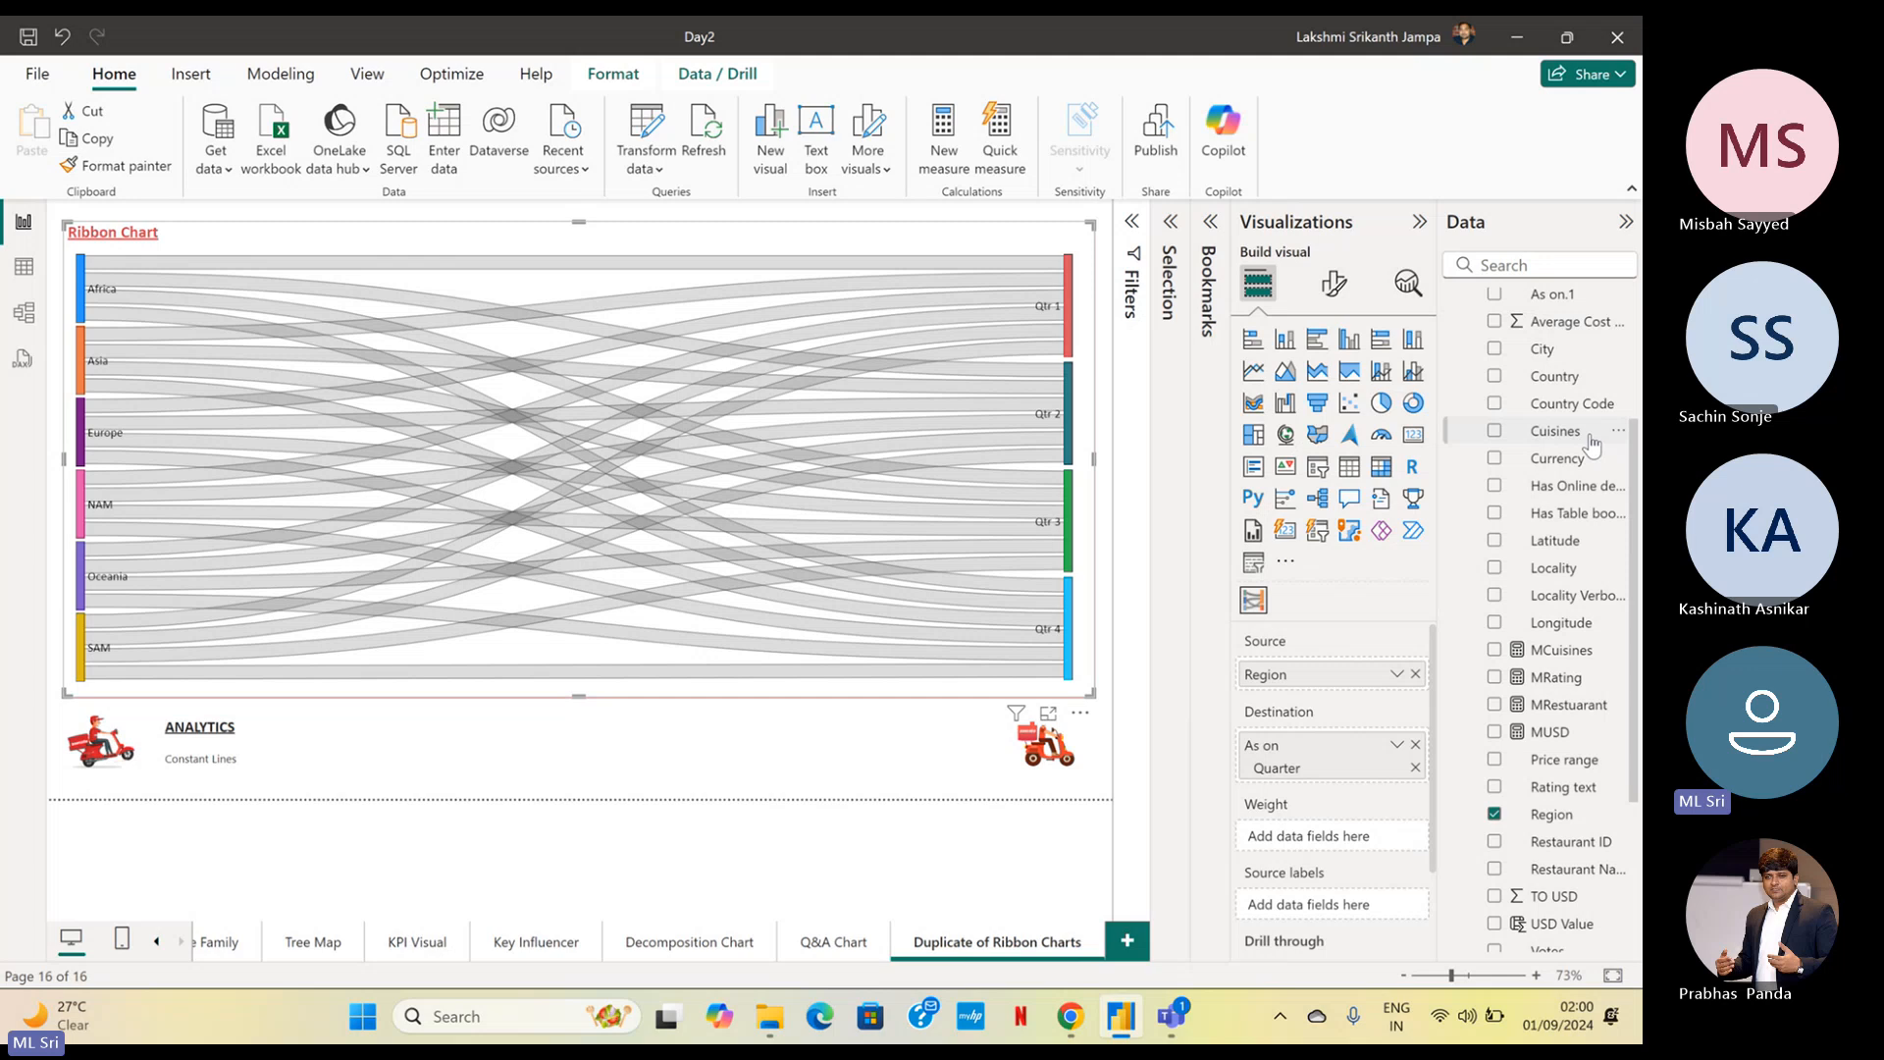
{"action": "scroll", "coordinate": [1591, 443], "scroll_direction": "down", "scroll_amount": 4}
{"action": "scroll", "coordinate": [1588, 412], "scroll_direction": "up", "scroll_amount": 8}
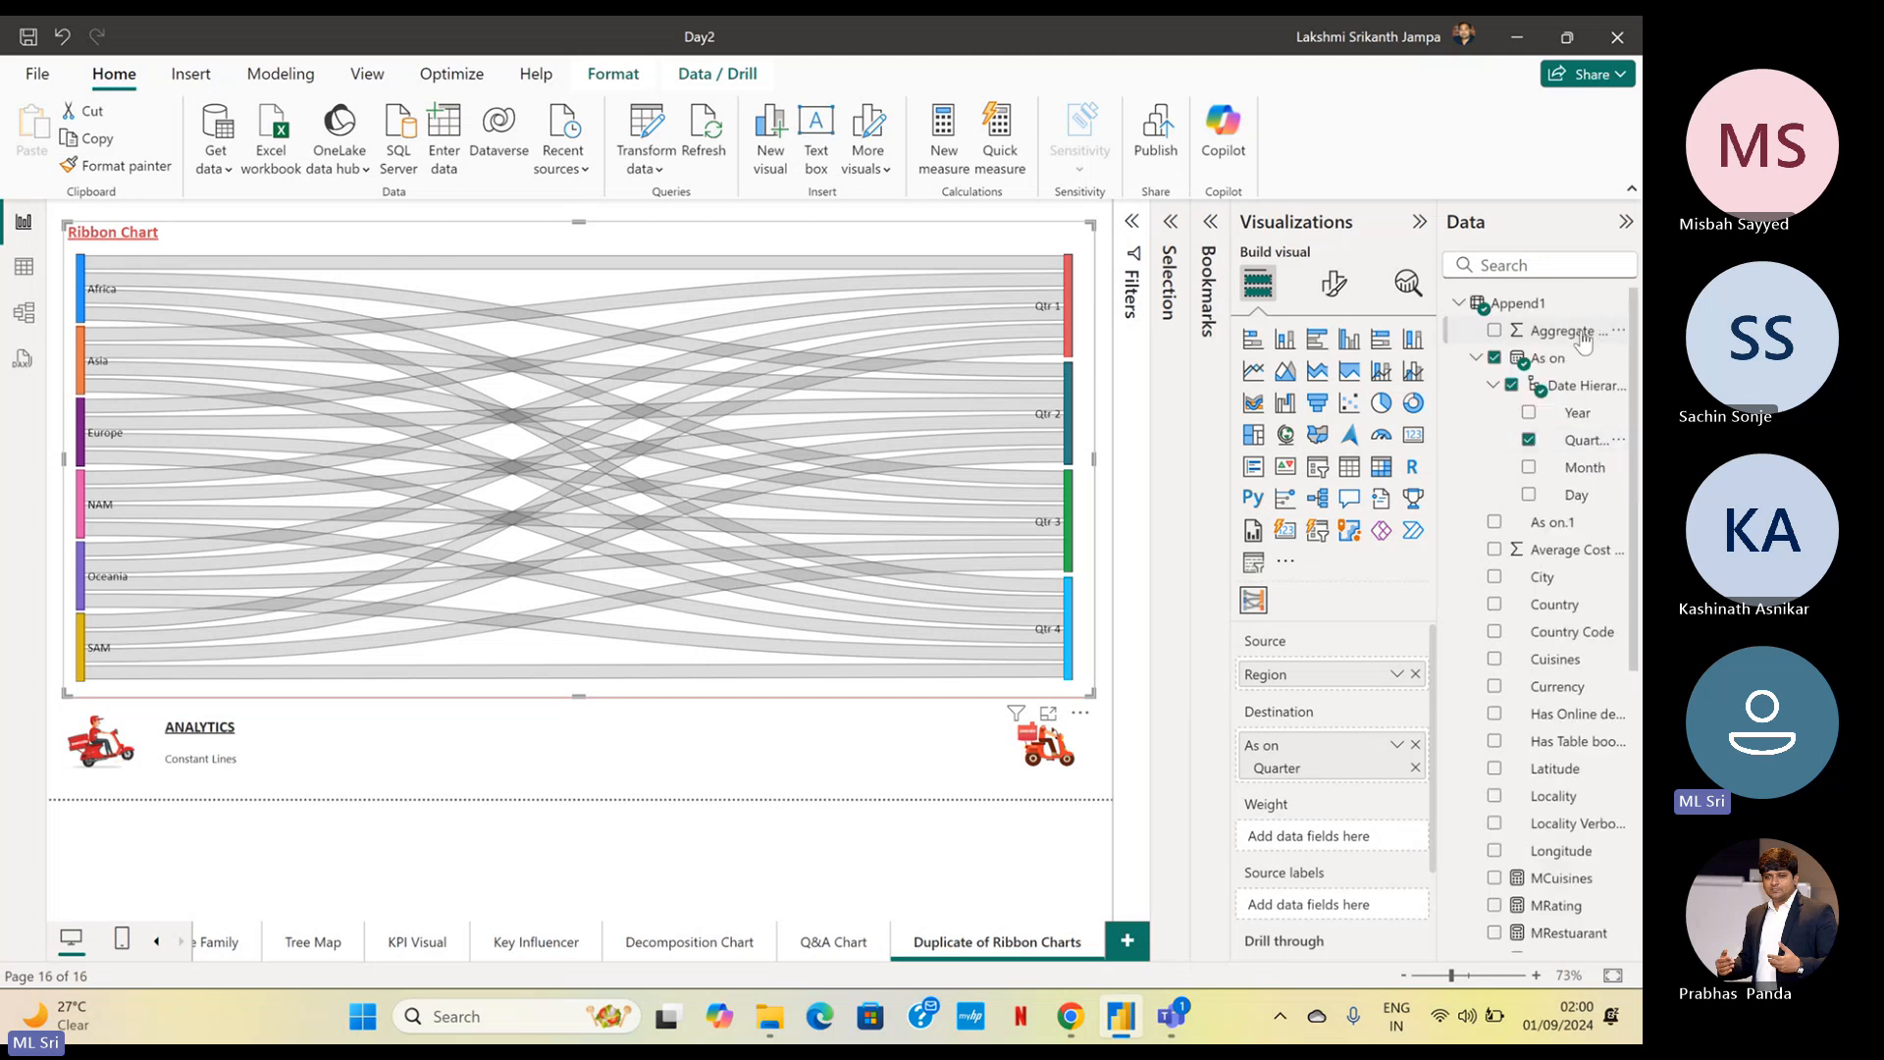
{"action": "scroll", "coordinate": [1560, 589], "scroll_direction": "down", "scroll_amount": 6}
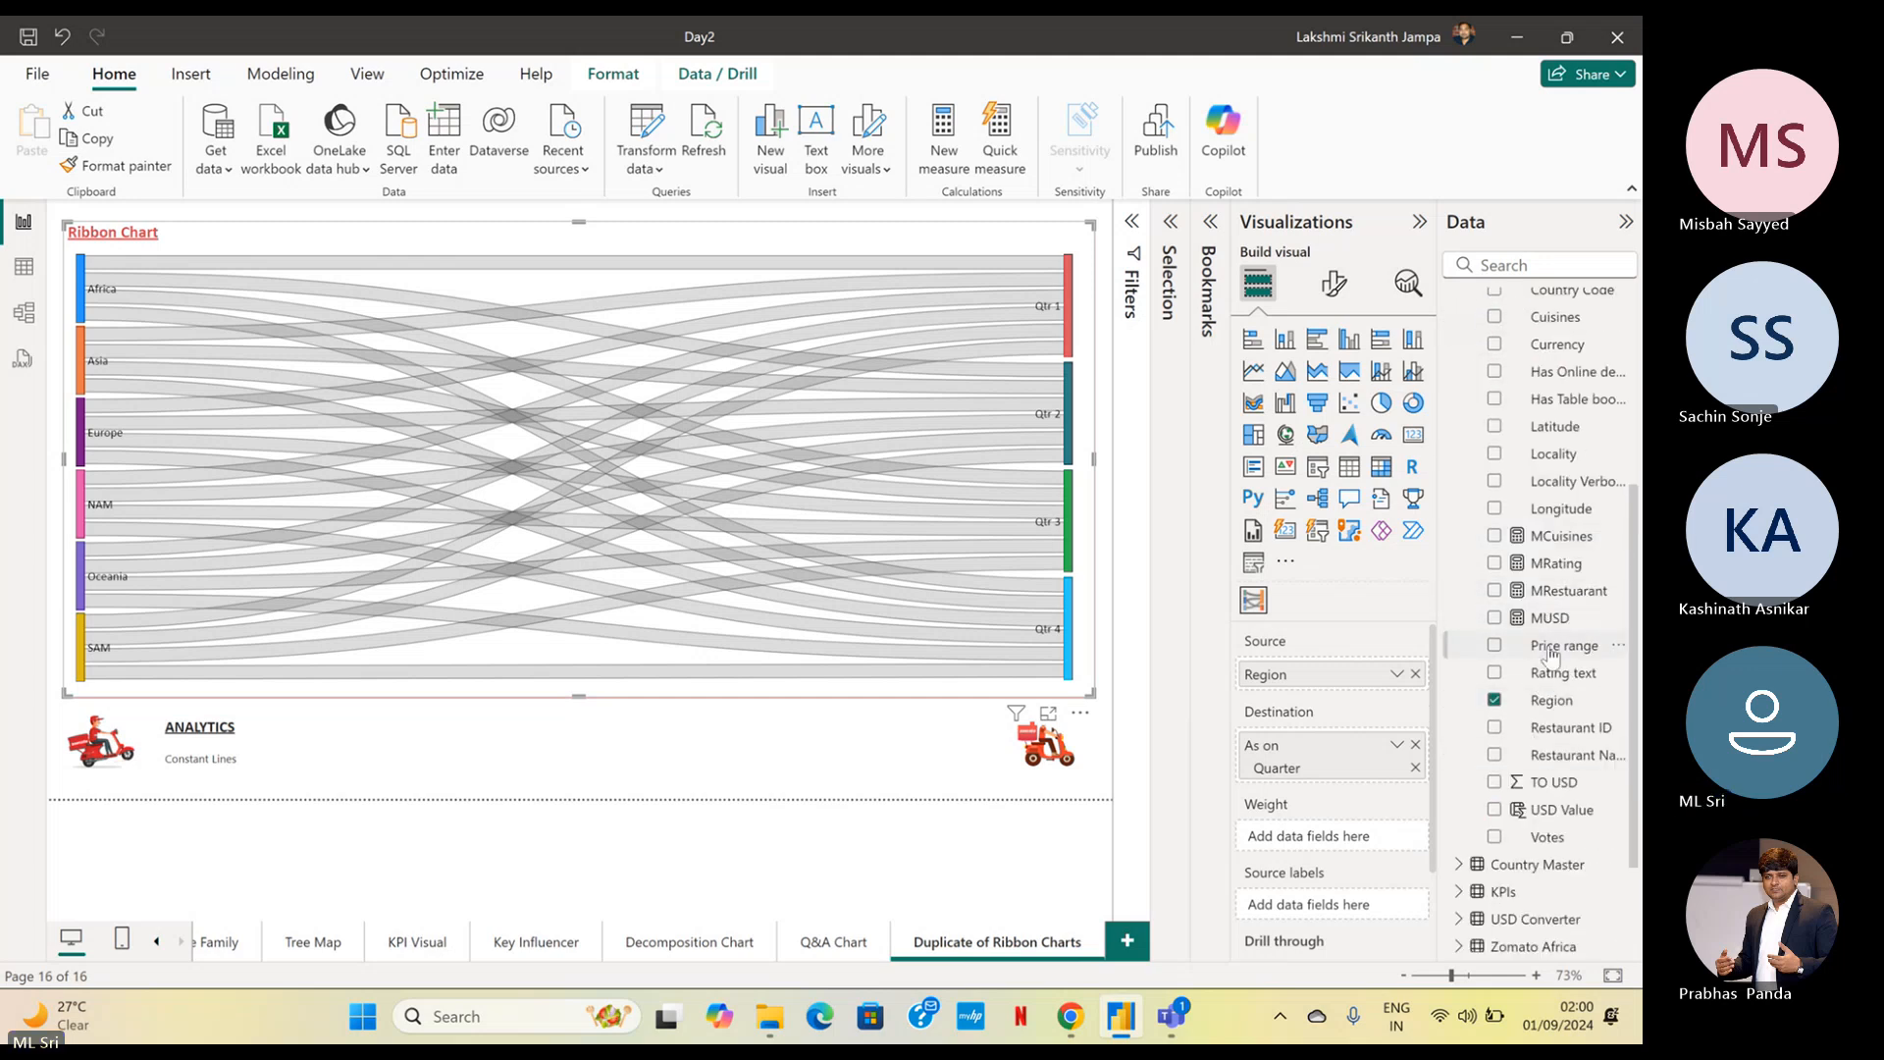
{"action": "left_click_drag", "start_coordinate": [1555, 564], "coordinate": [1324, 837]}
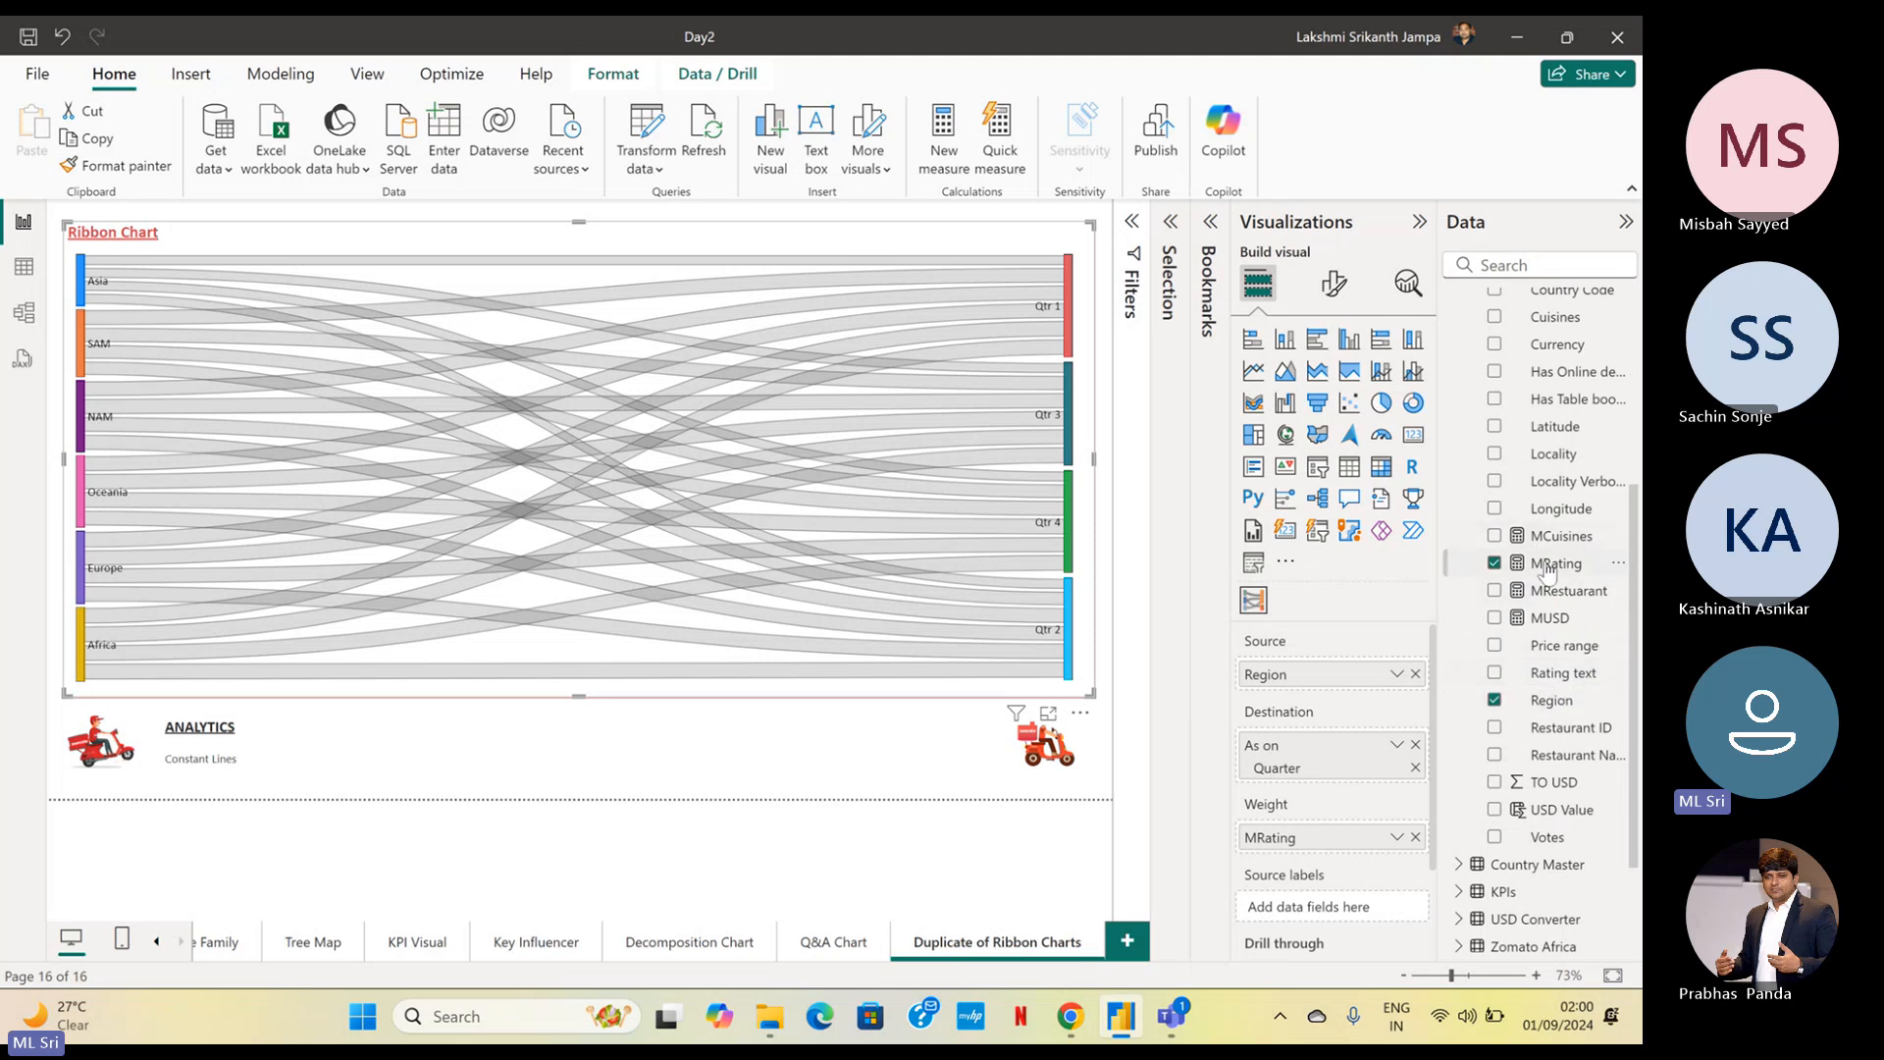
{"action": "scroll", "coordinate": [1547, 569], "scroll_direction": "up", "scroll_amount": 3}
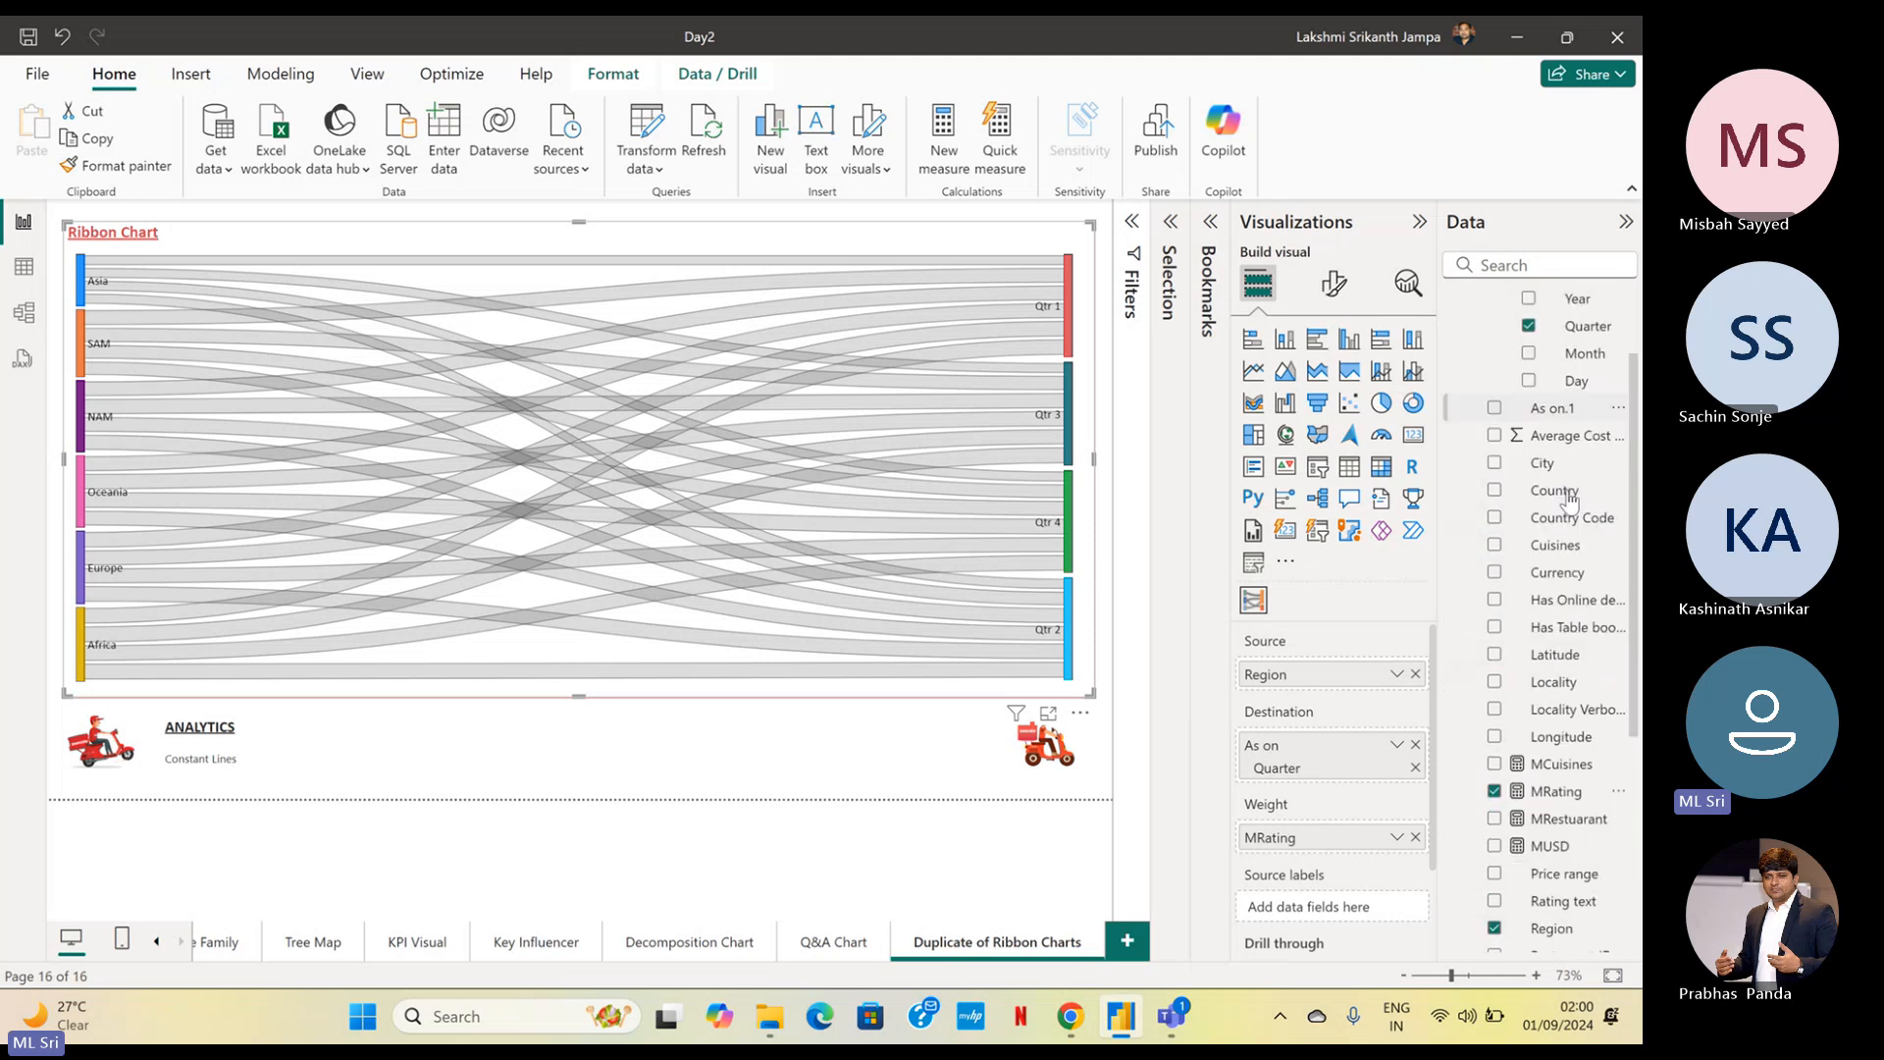
Add Region to the Sankey chart's source labels, summarise it by Count, and deselect the chart
{"action": "scroll", "coordinate": [1570, 500], "scroll_direction": "down", "scroll_amount": 3}
{"action": "left_click_drag", "start_coordinate": [1558, 702], "coordinate": [1389, 908]}
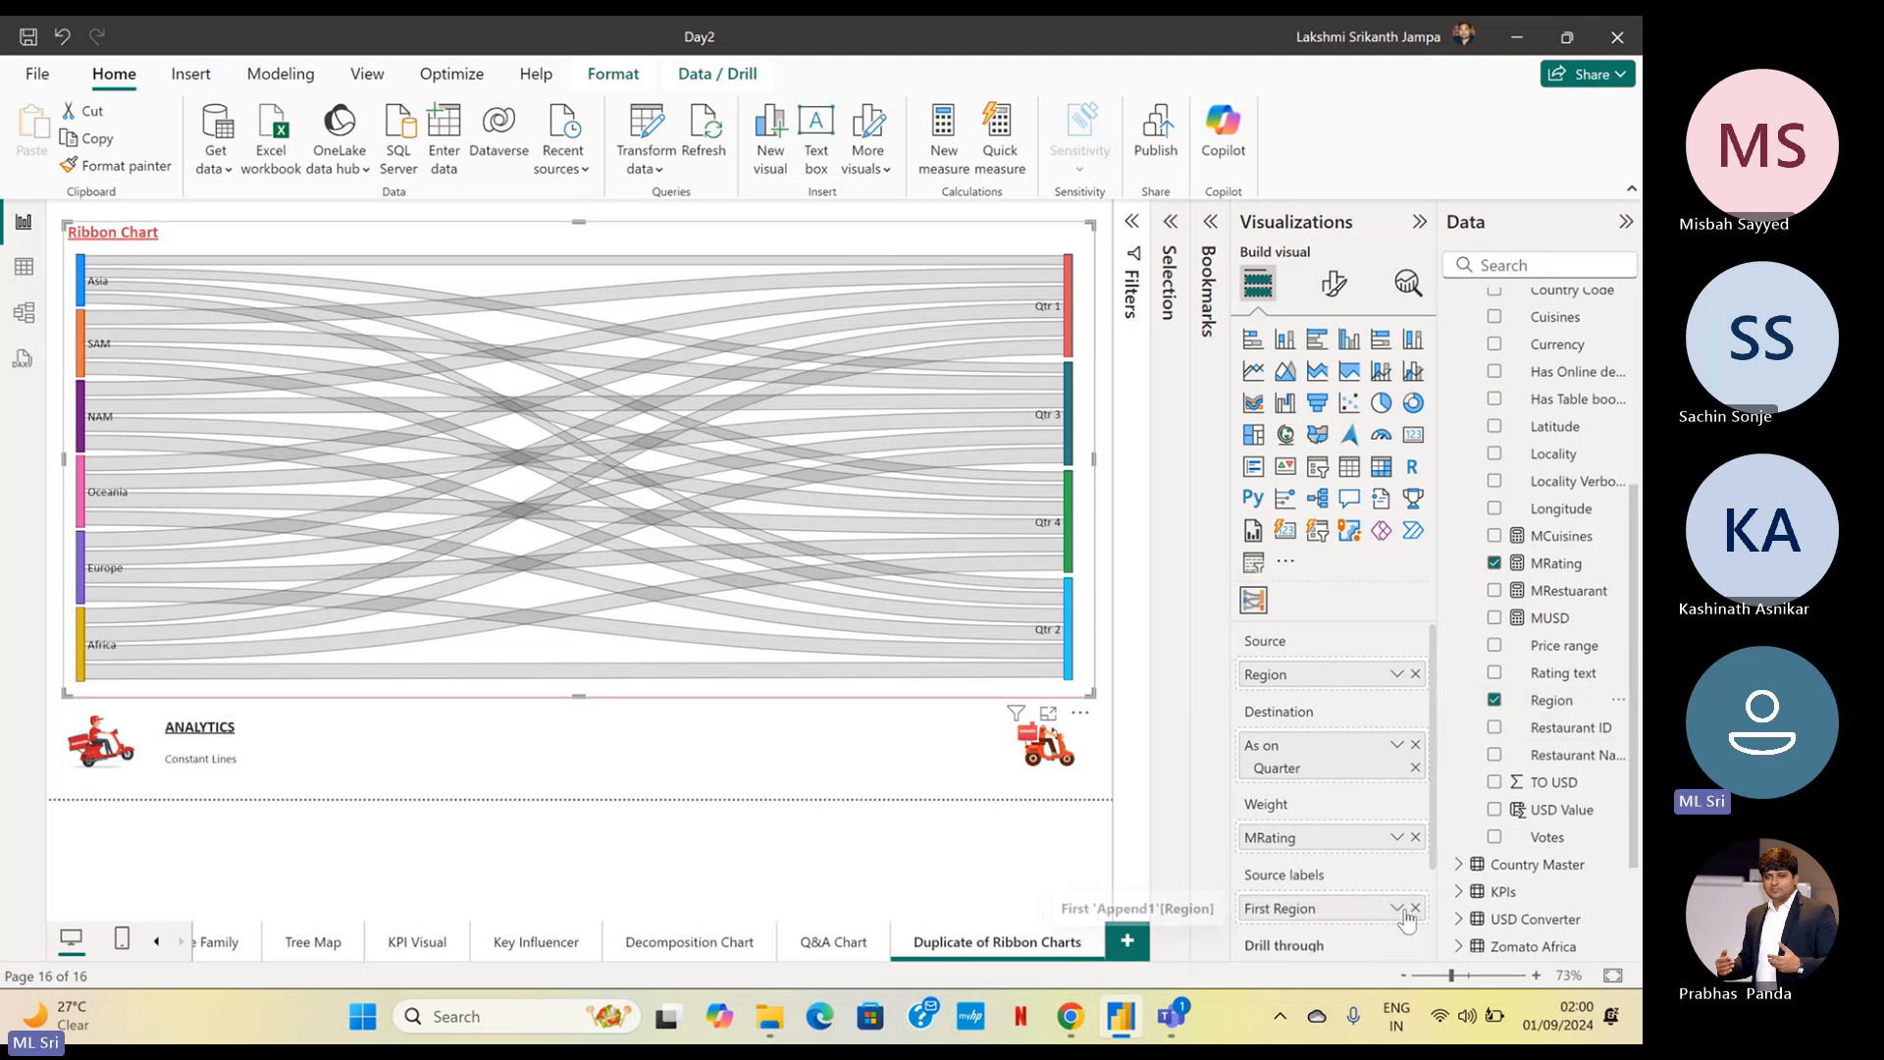
{"action": "left_click", "coordinate": [1395, 908]}
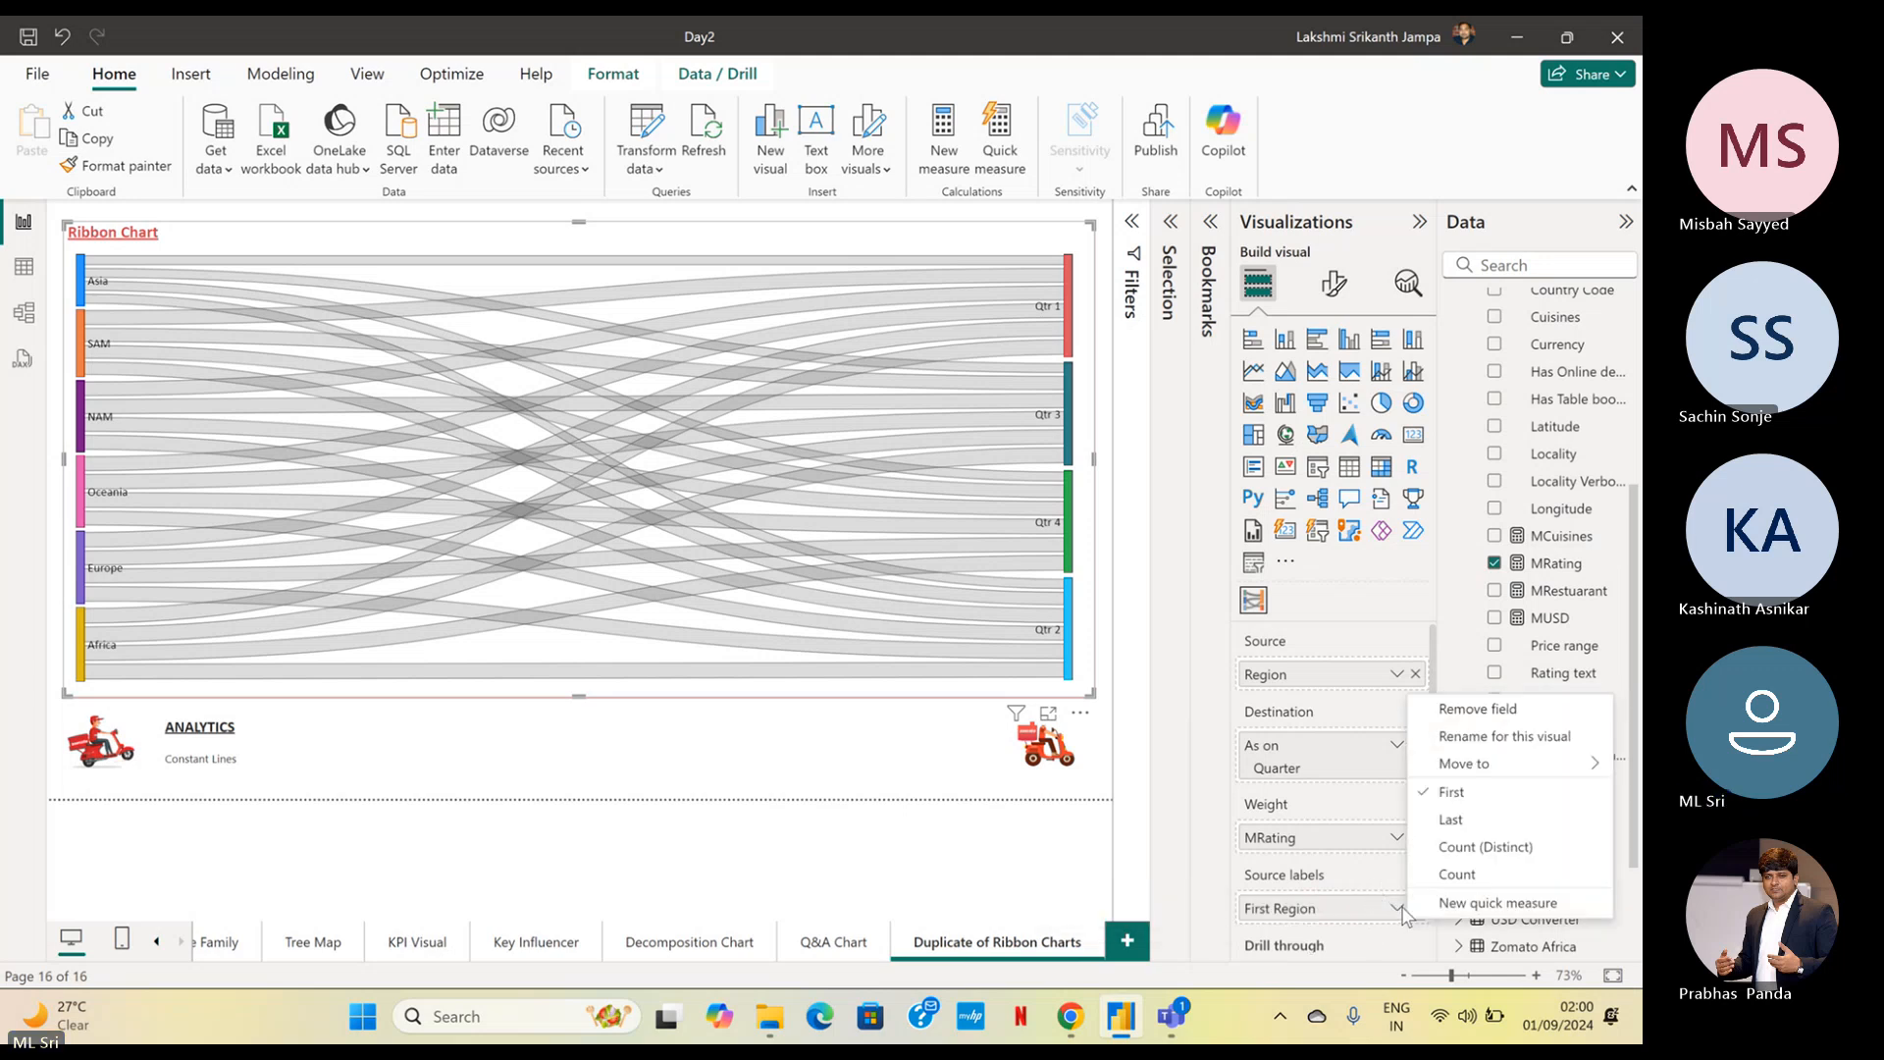
{"action": "left_click", "coordinate": [1456, 874]}
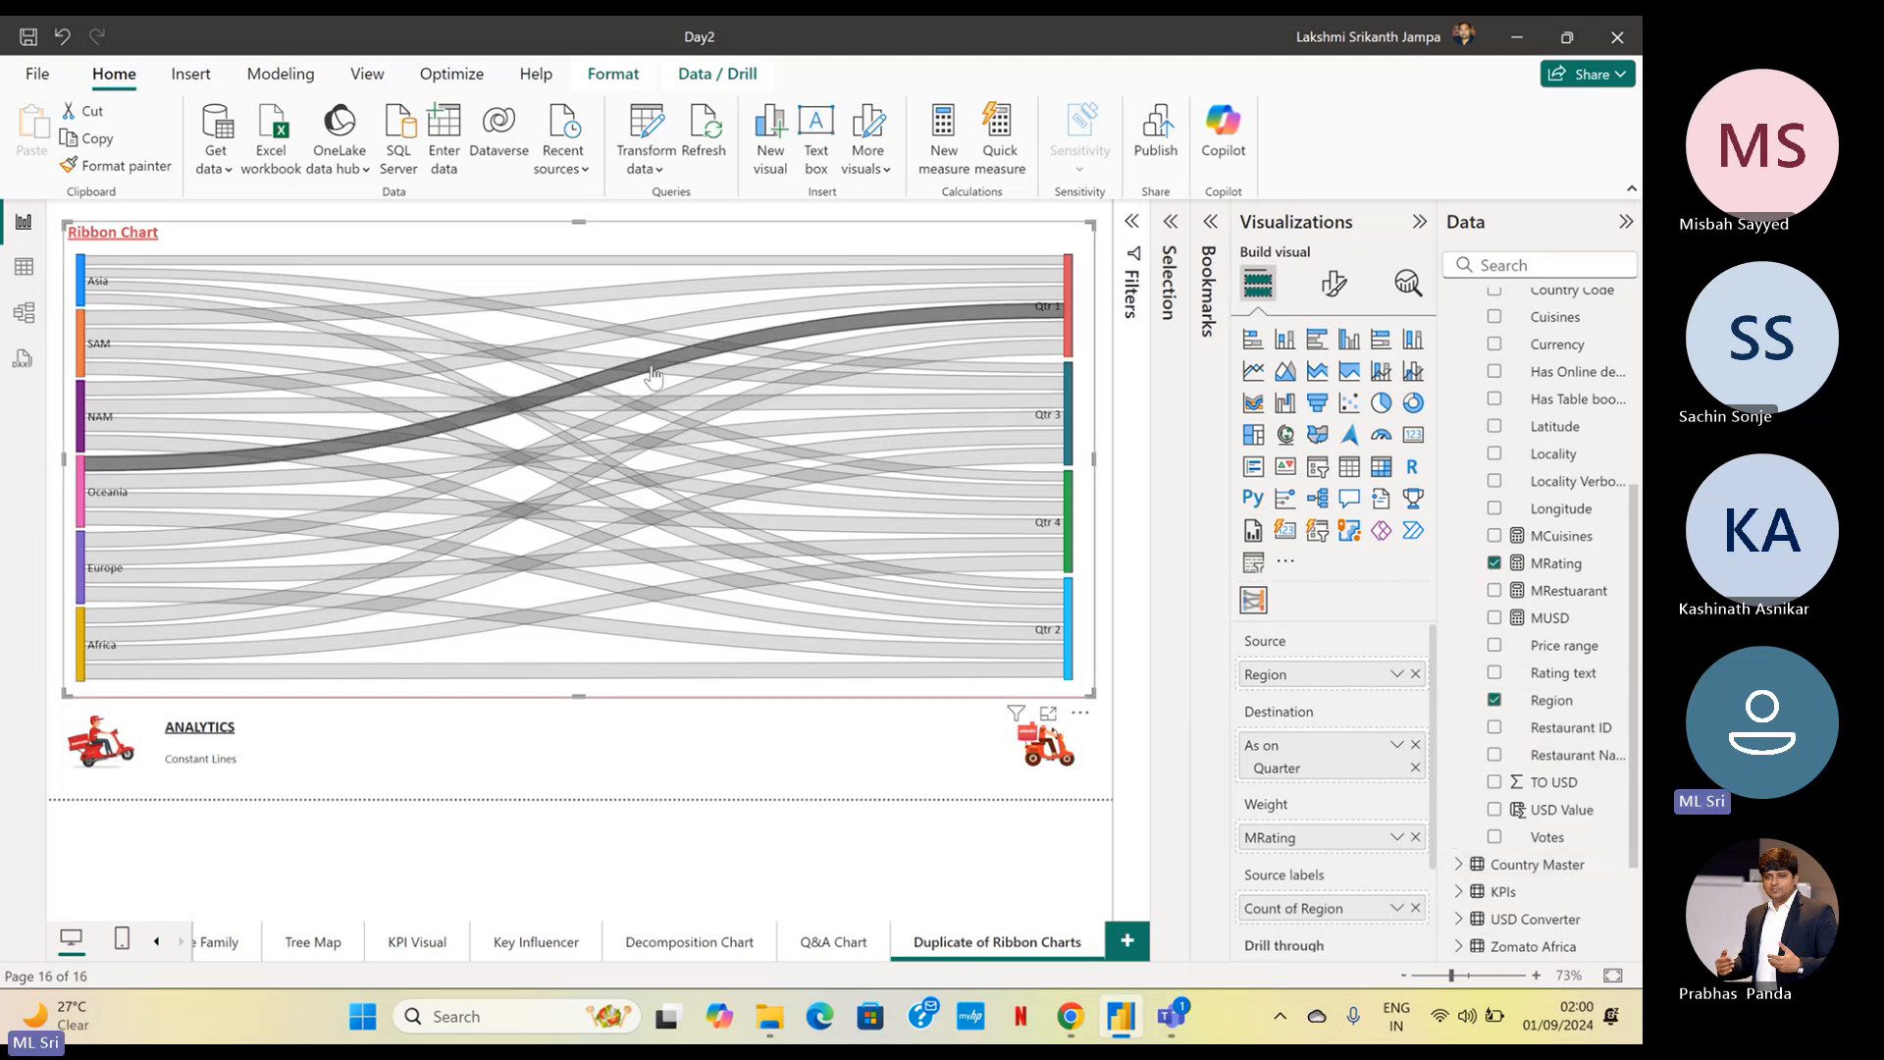
{"action": "mouse_move", "coordinate": [653, 375]}
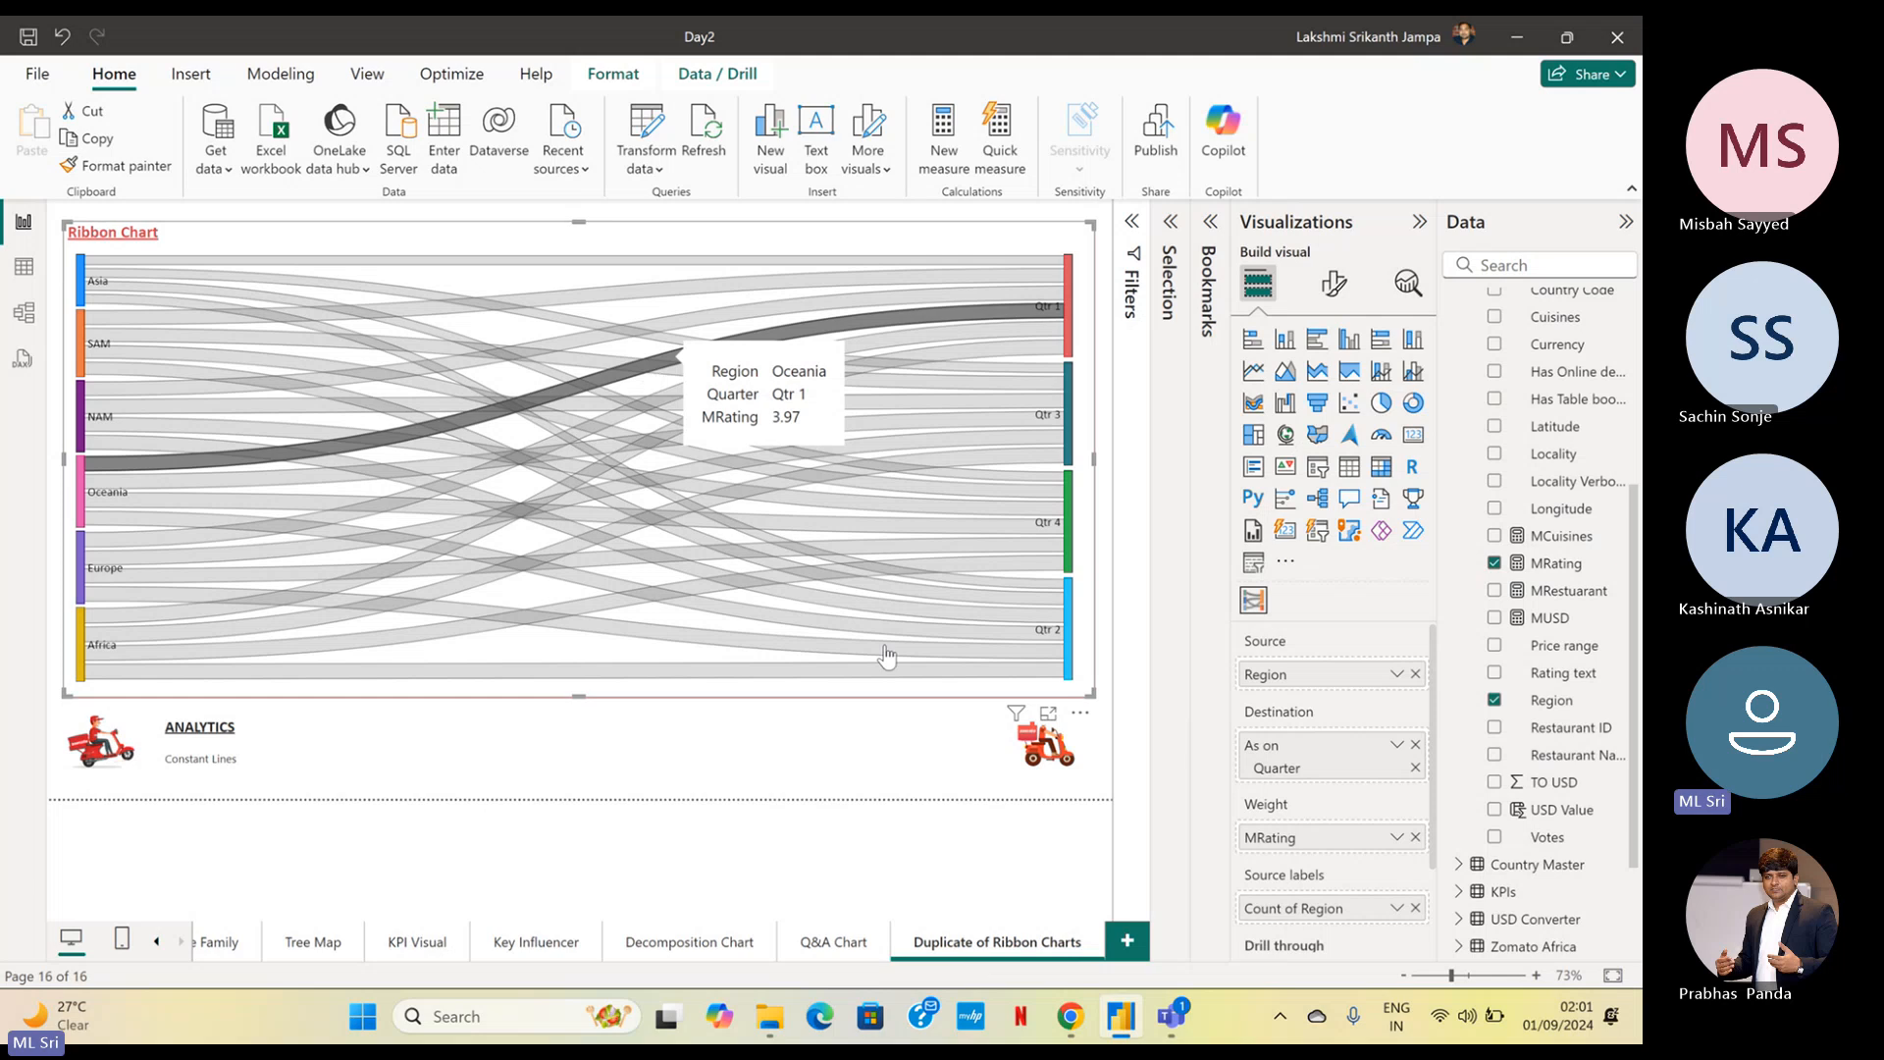
{"action": "left_click", "coordinate": [956, 893]}
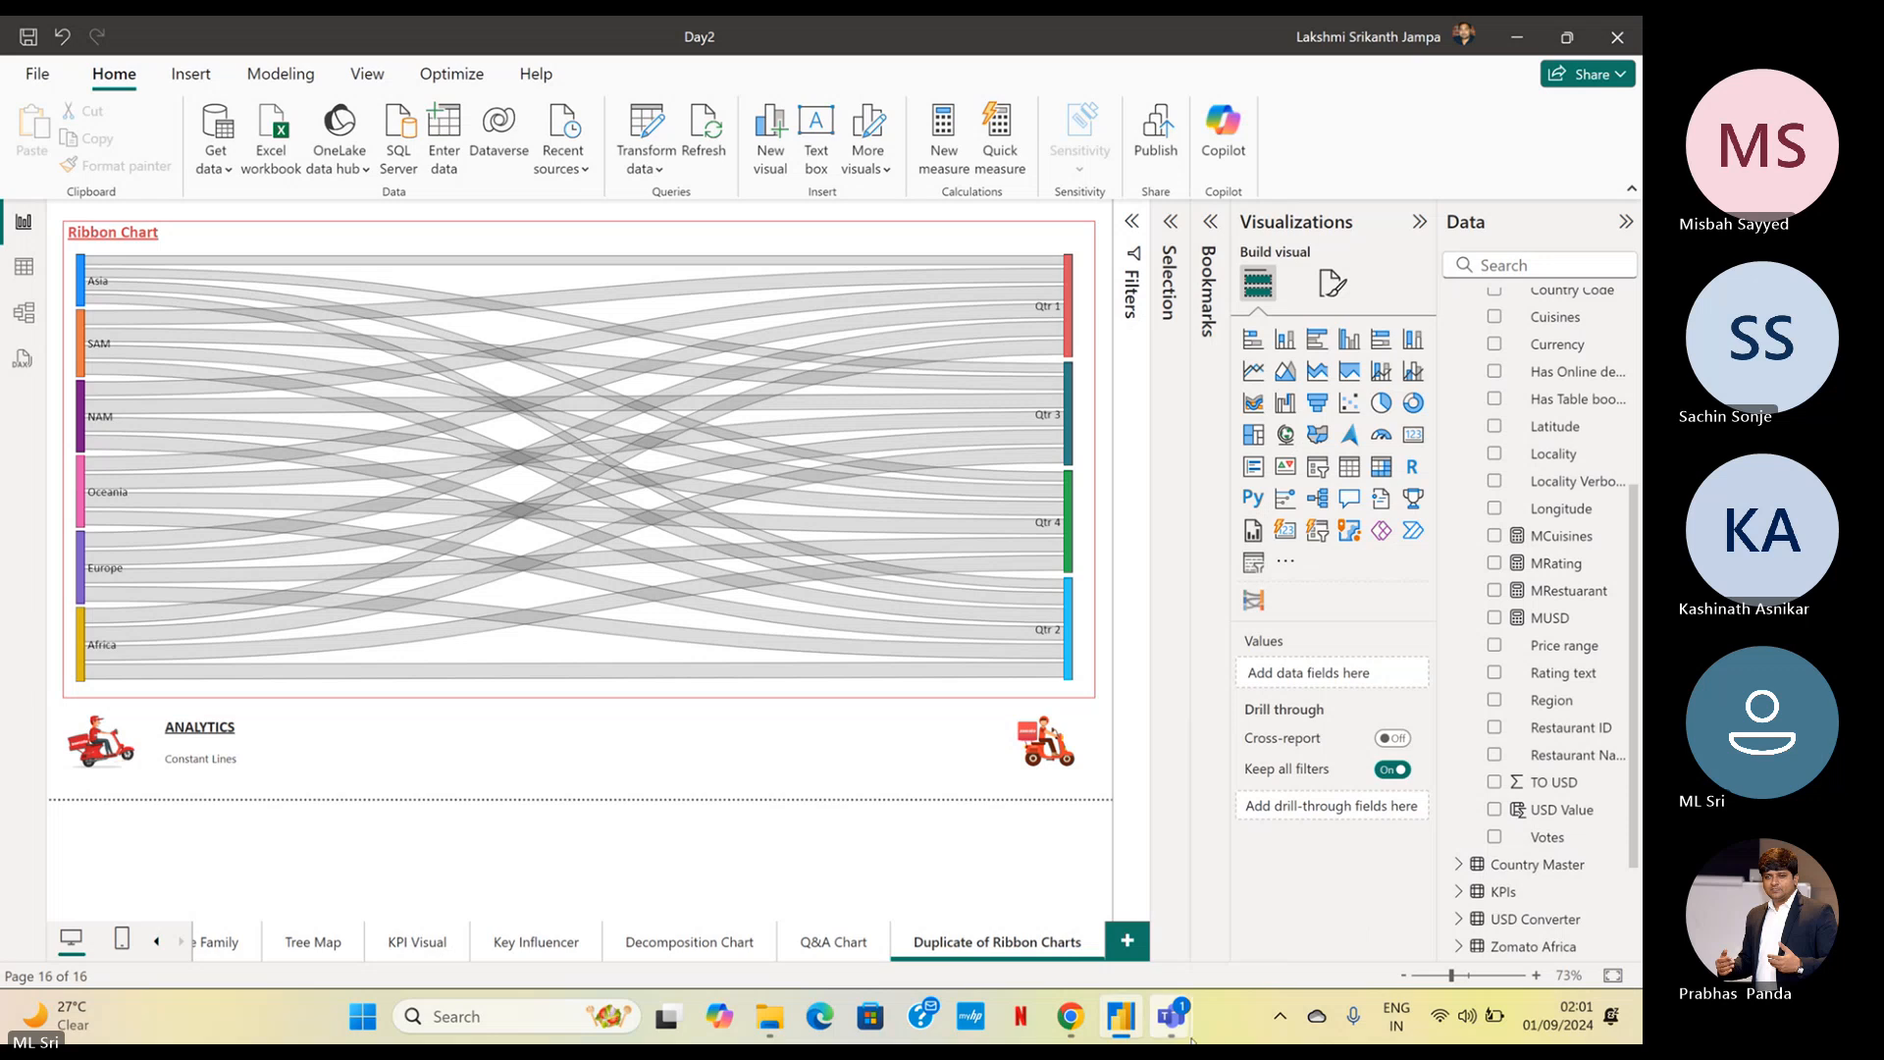
Switch to the Microsoft Teams meeting and send the message "15 minutes break" in the meeting chat
{"action": "mouse_move", "coordinate": [1193, 1038]}
{"action": "left_click", "coordinate": [1020, 947]}
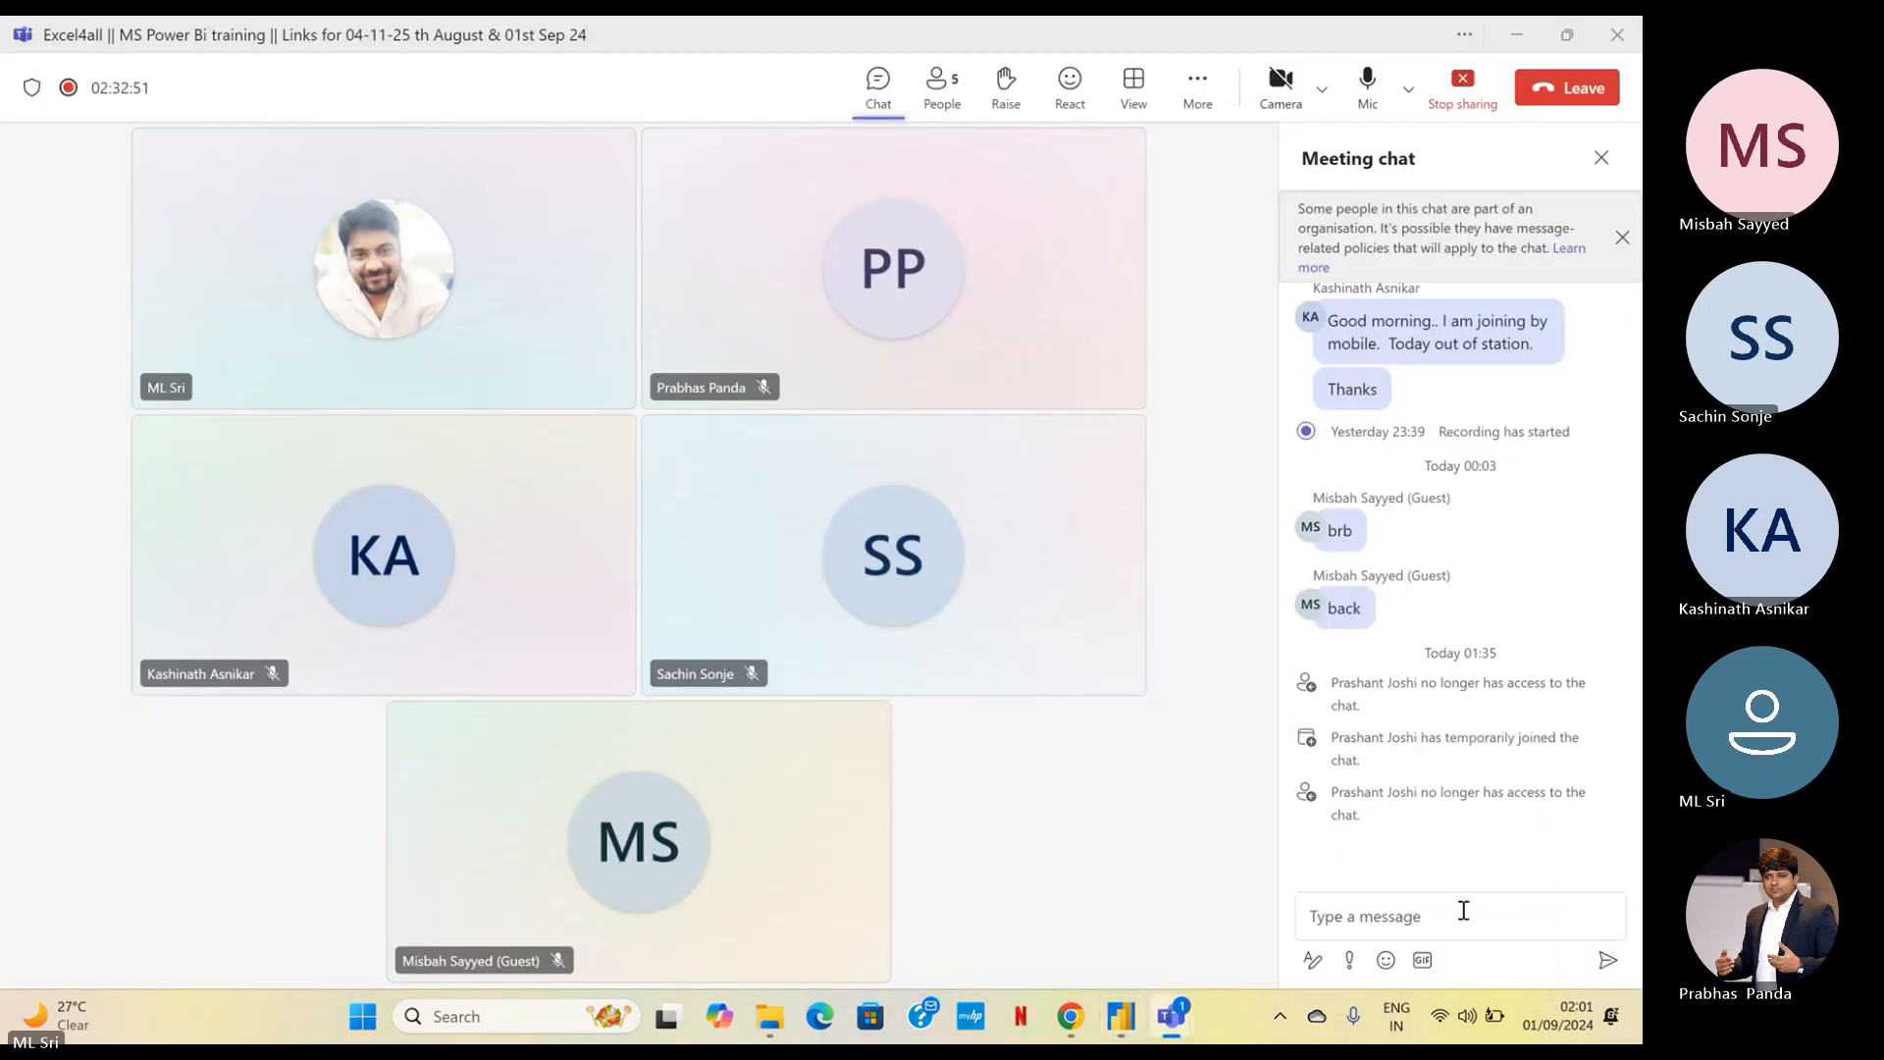
{"action": "left_click", "coordinate": [1462, 910]}
{"action": "type", "text": "1"}
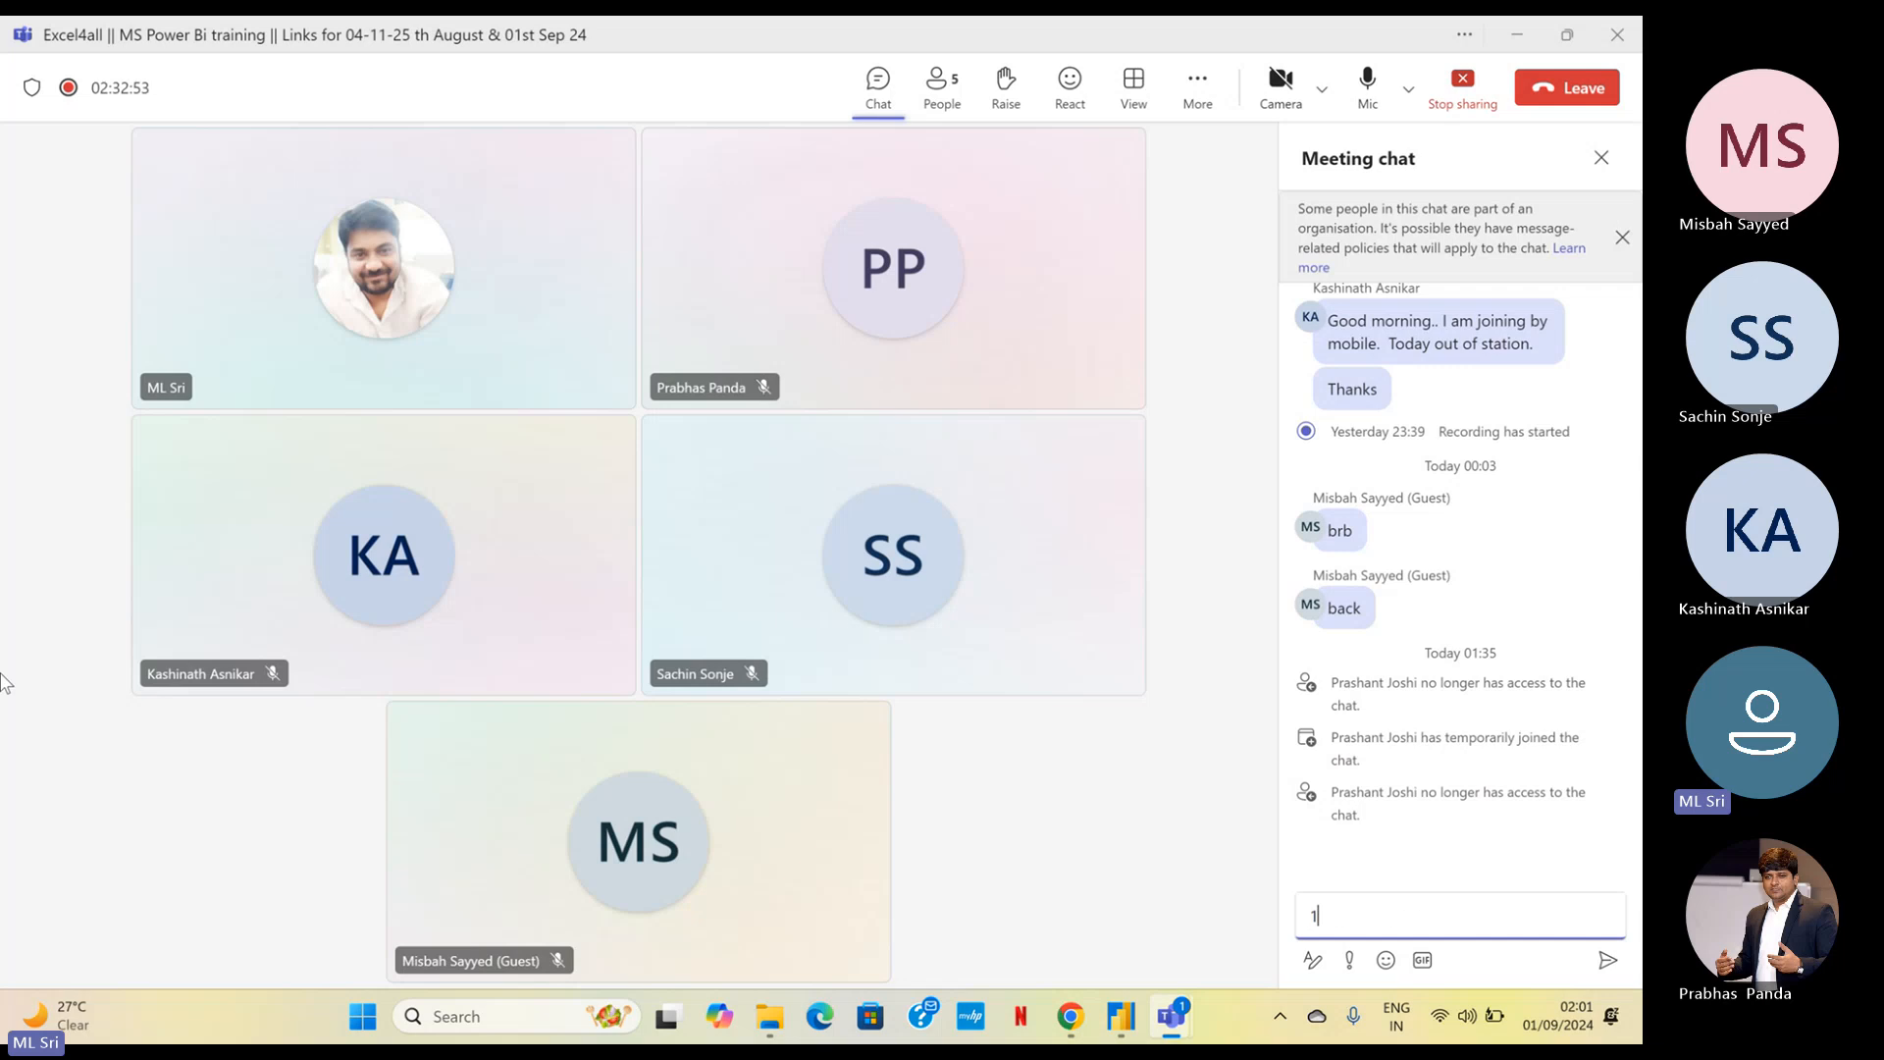
{"action": "type", "text": "5 minutes break"}
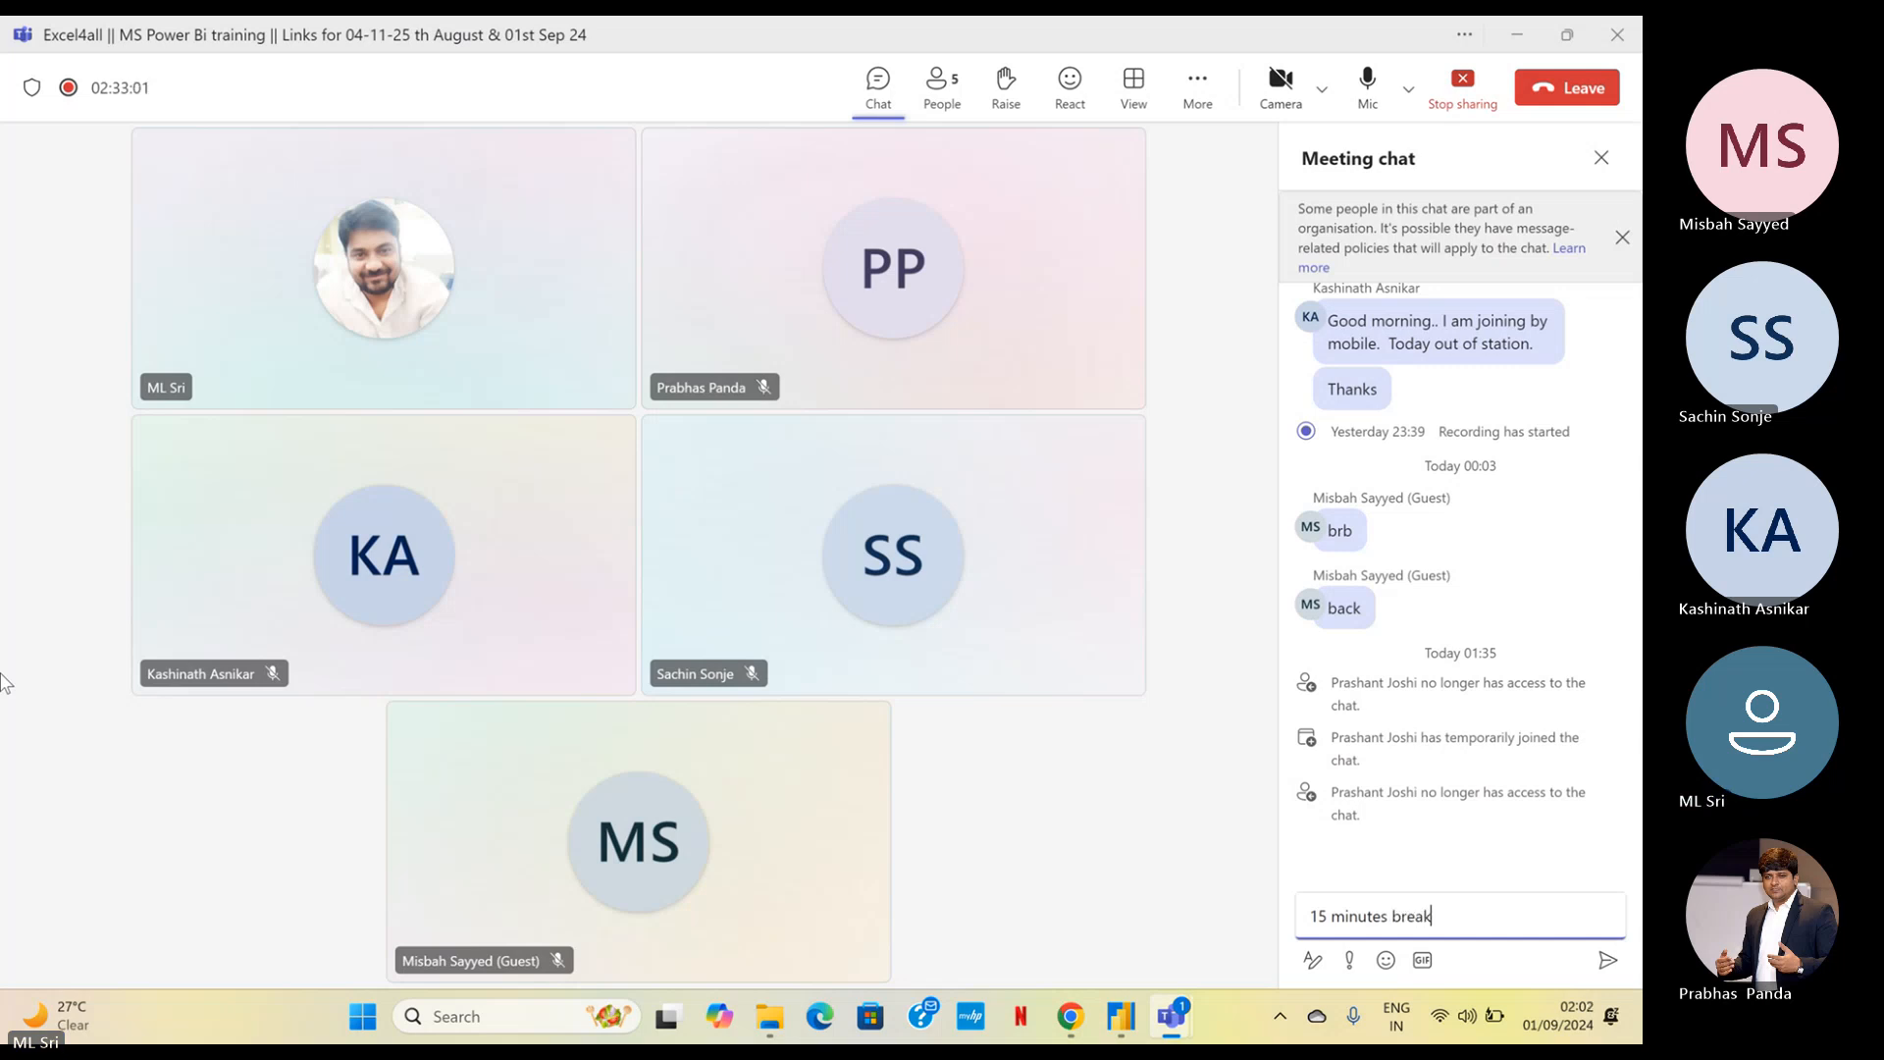
{"action": "key", "text": "Return"}
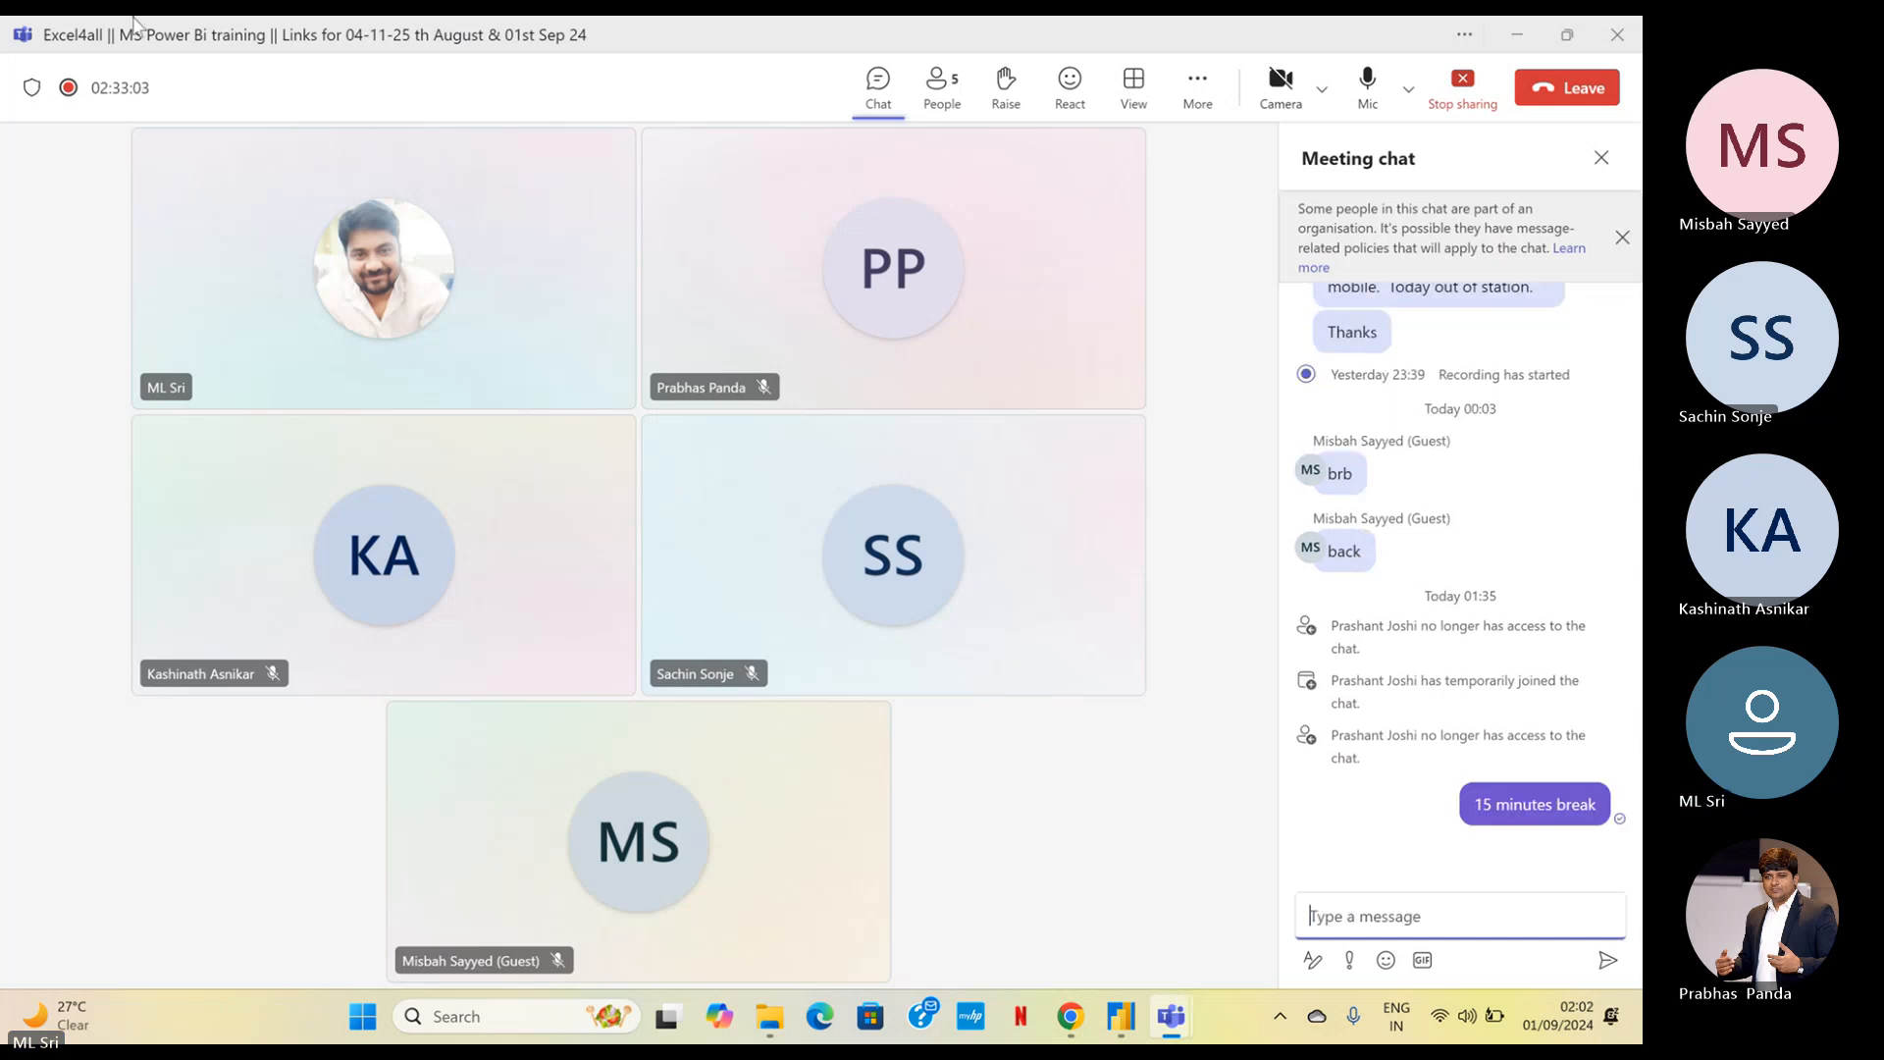
Mute the microphone and stop sharing the screen in the meeting
{"action": "left_click", "coordinate": [1367, 85]}
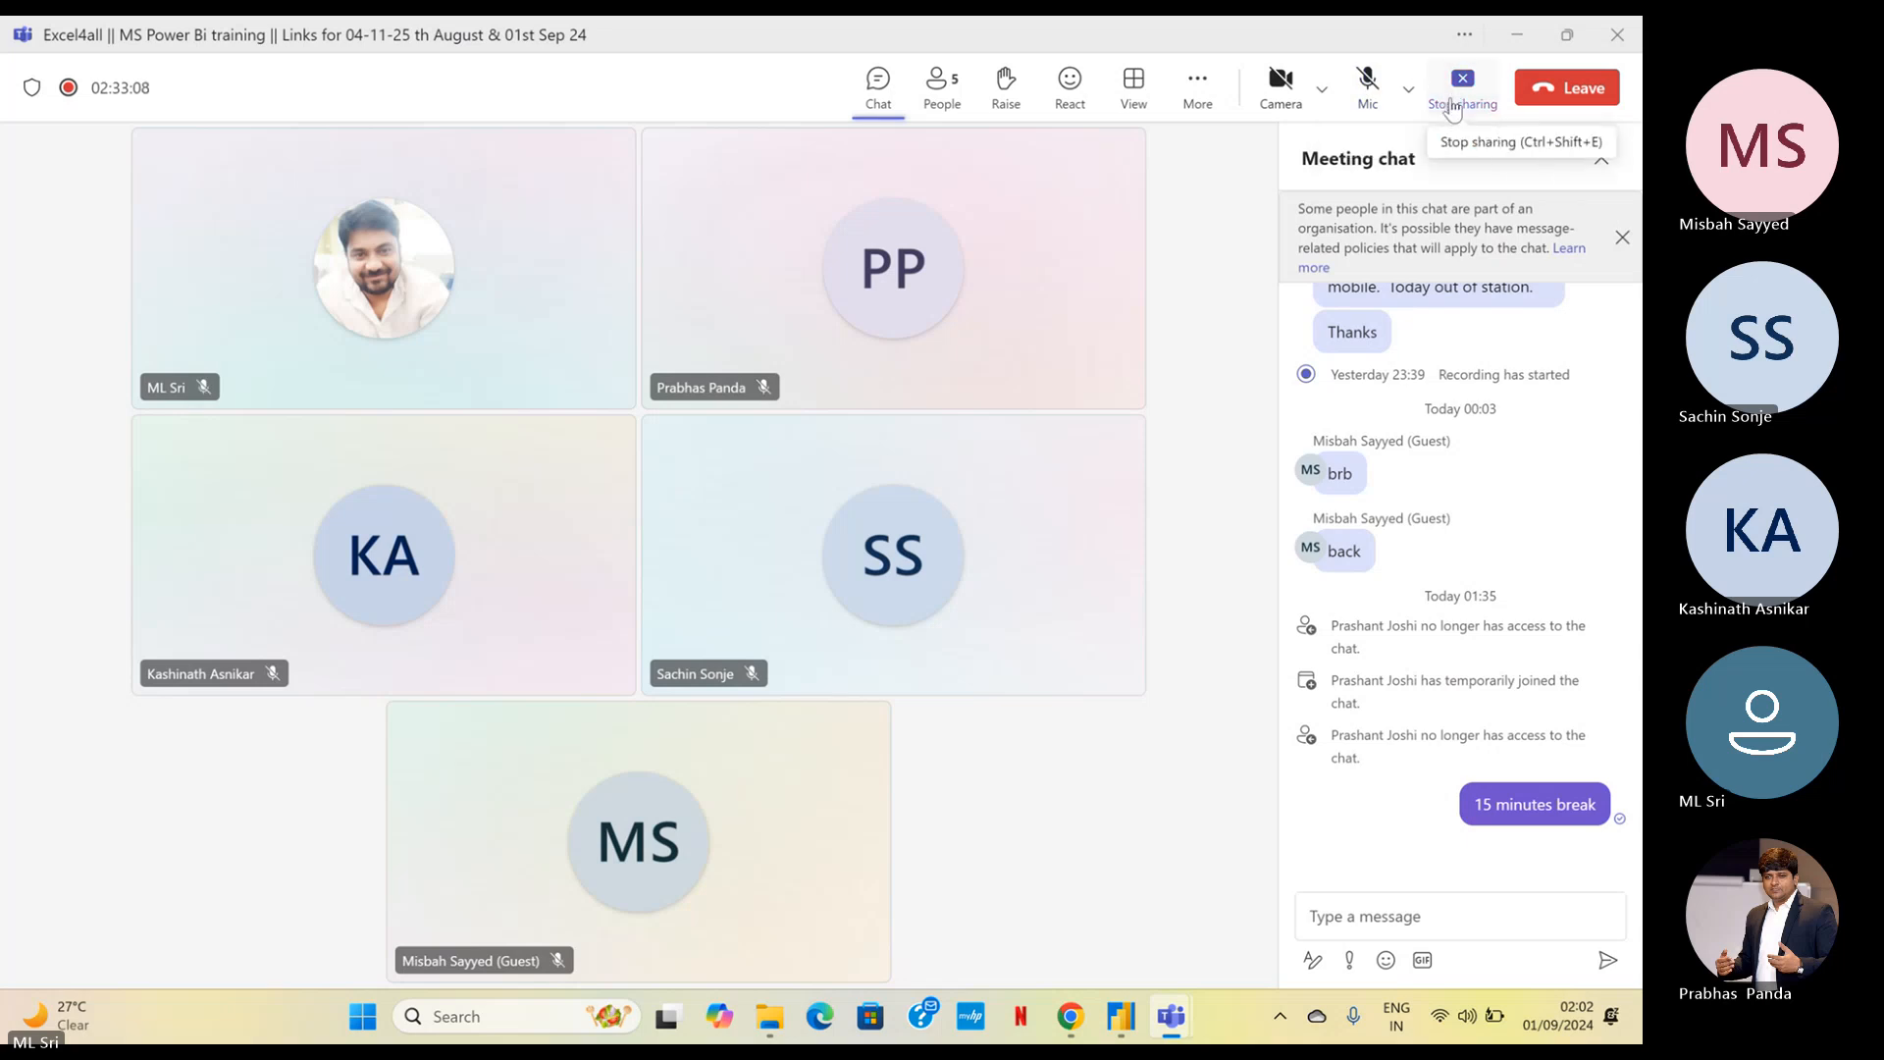
{"action": "left_click", "coordinate": [1453, 109]}
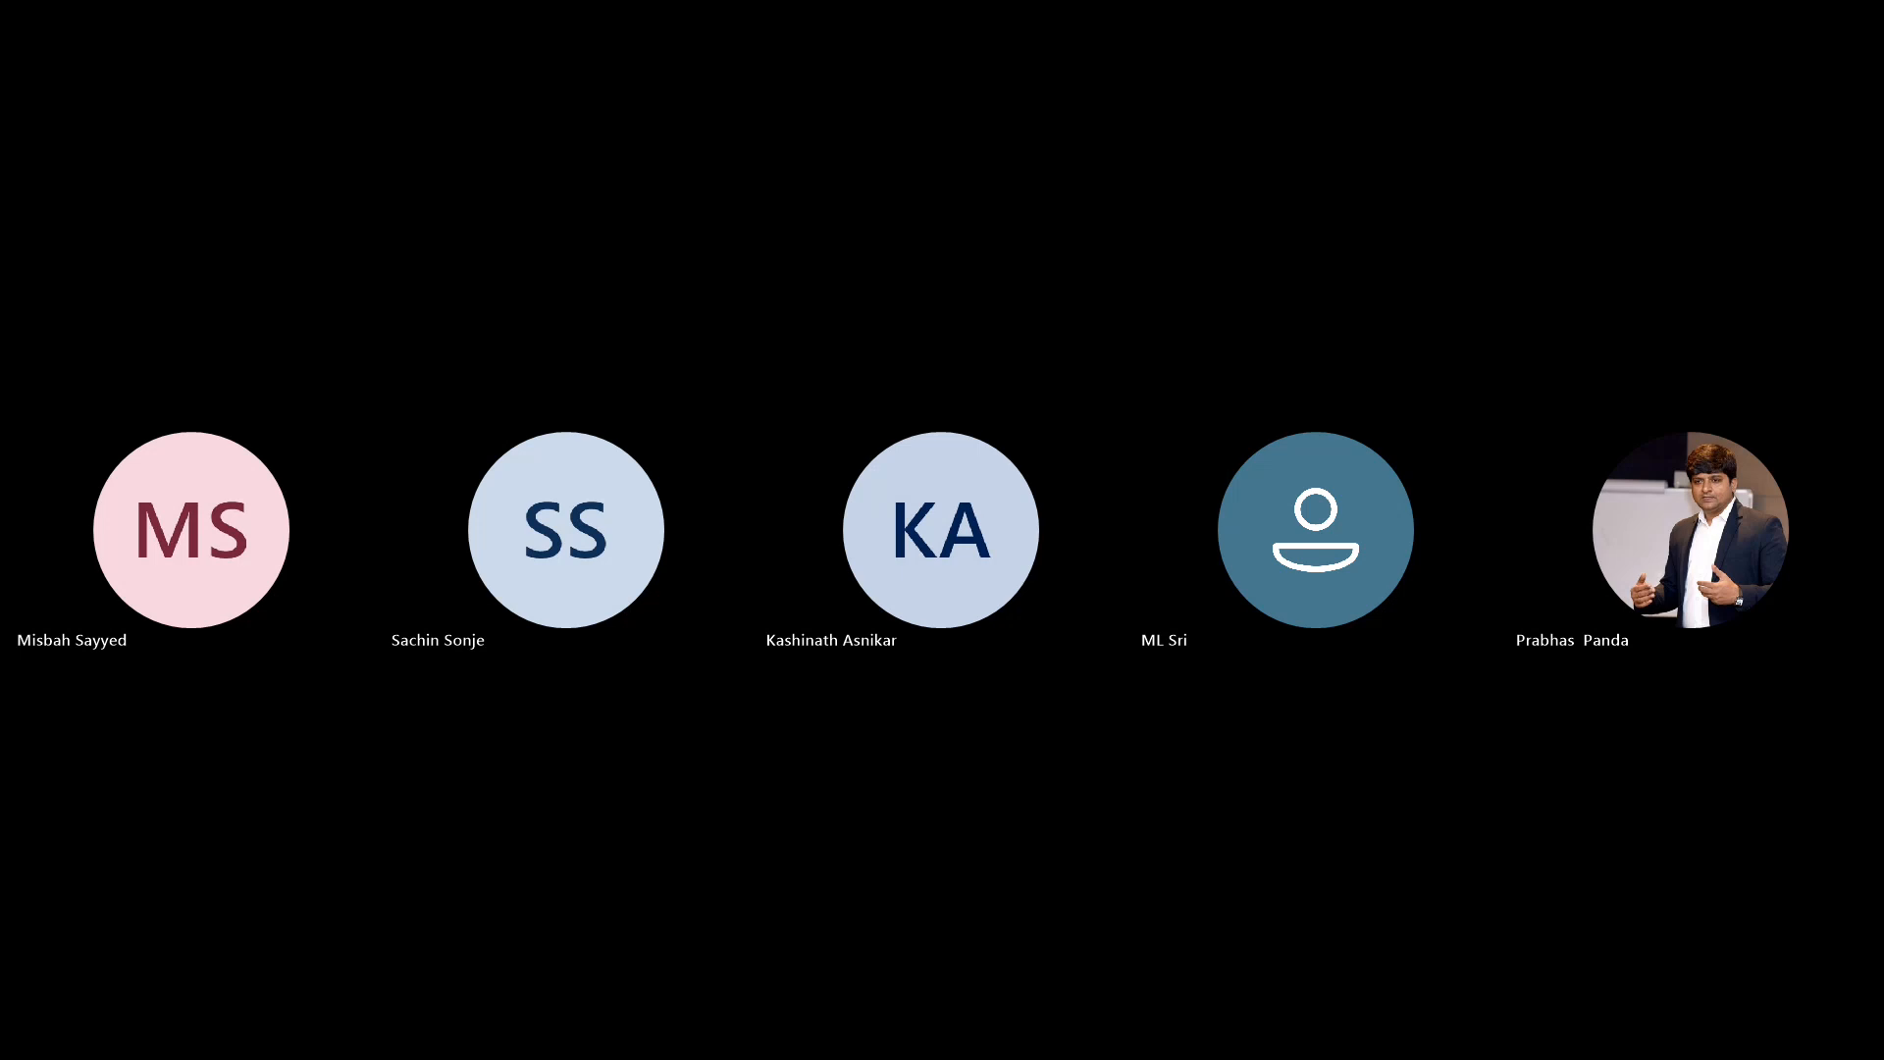